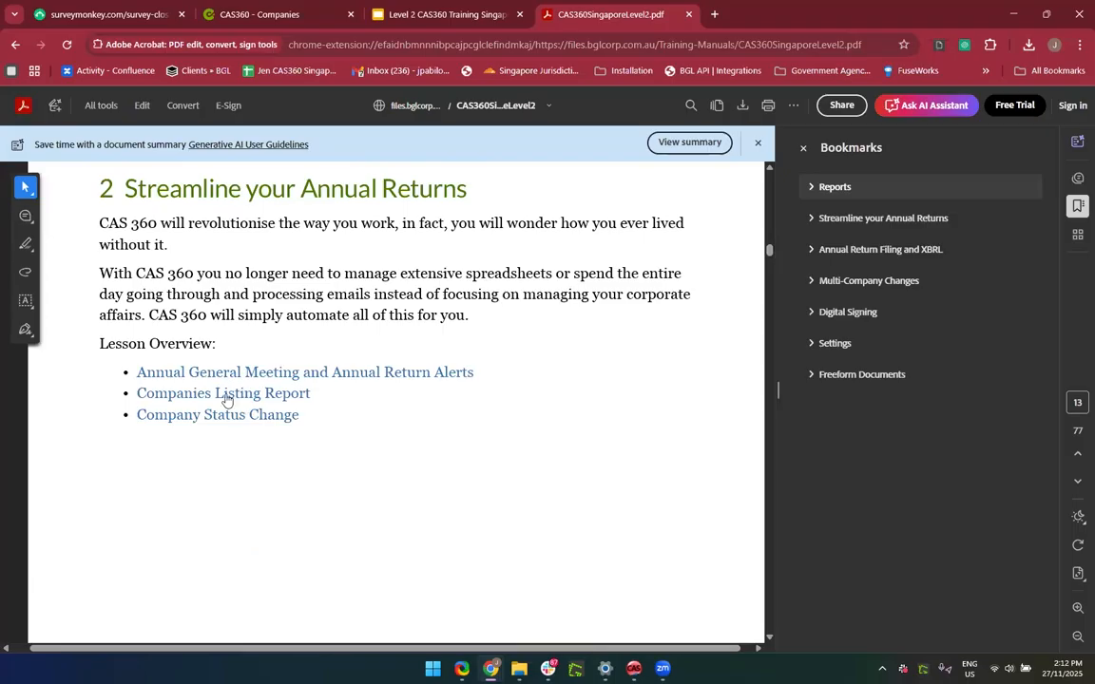
# Step: Open the Companies Listing Report lesson in the training manual and read its objective, details and instructions
pyautogui.click(226, 396)
pyautogui.scroll(-4, 288, 553)
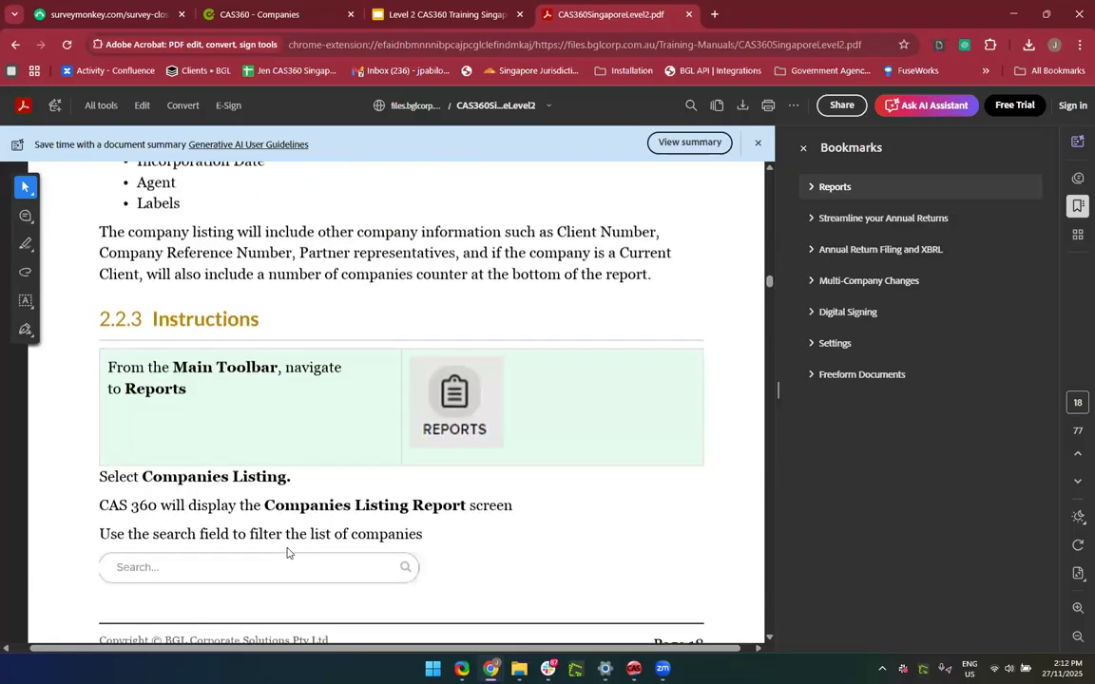
pyautogui.scroll(4, 288, 552)
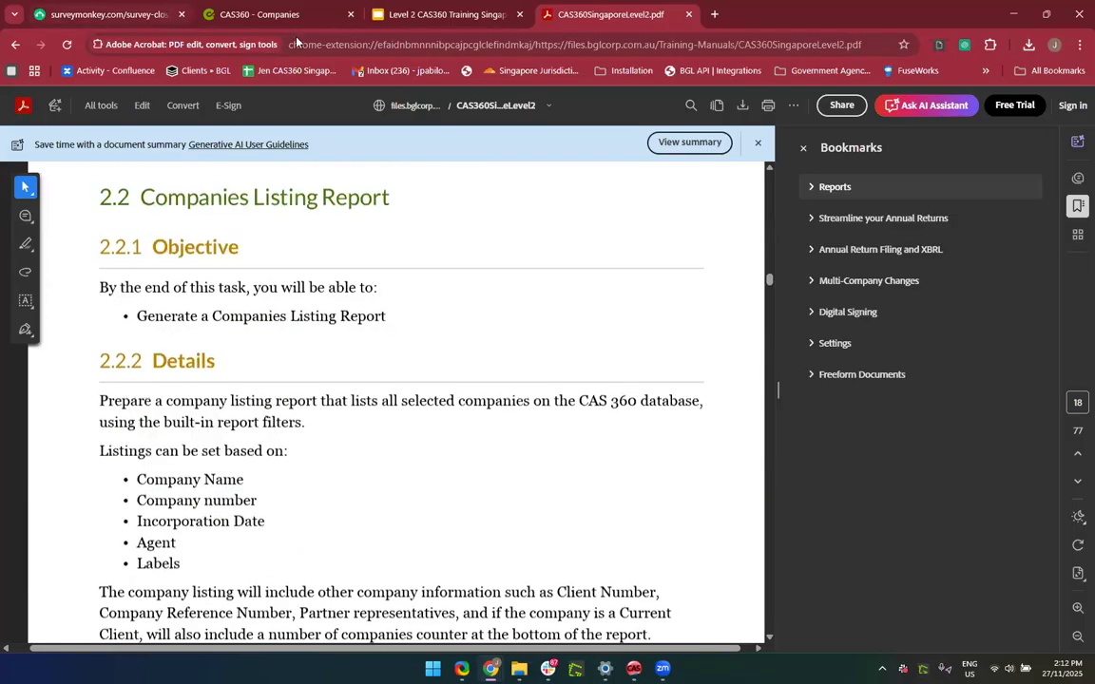
# Step: Switch to CAS 360, open Reports and examine the available company, trust, register, AML and other reports
pyautogui.click(276, 12)
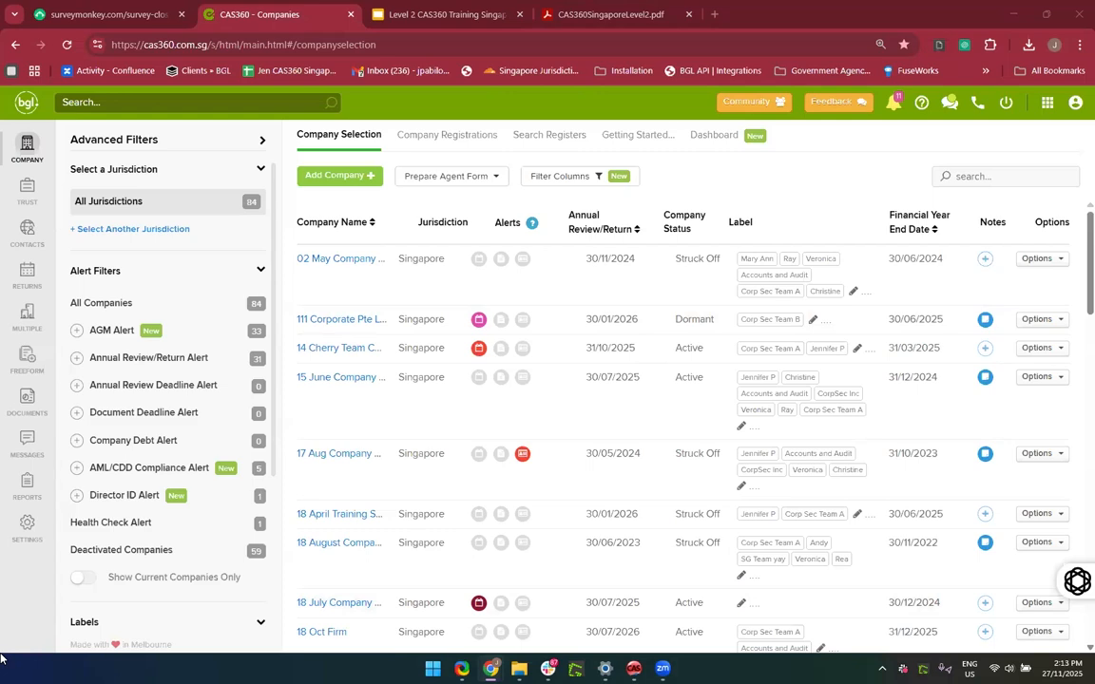
pyautogui.click(28, 485)
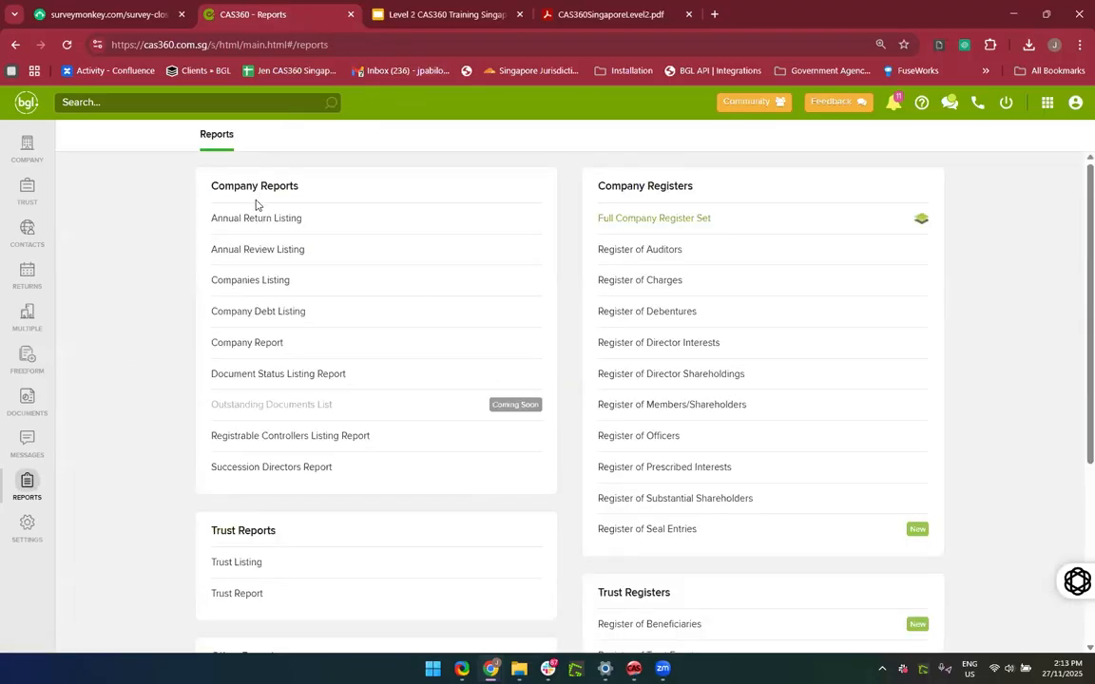
pyautogui.scroll(-3, 277, 459)
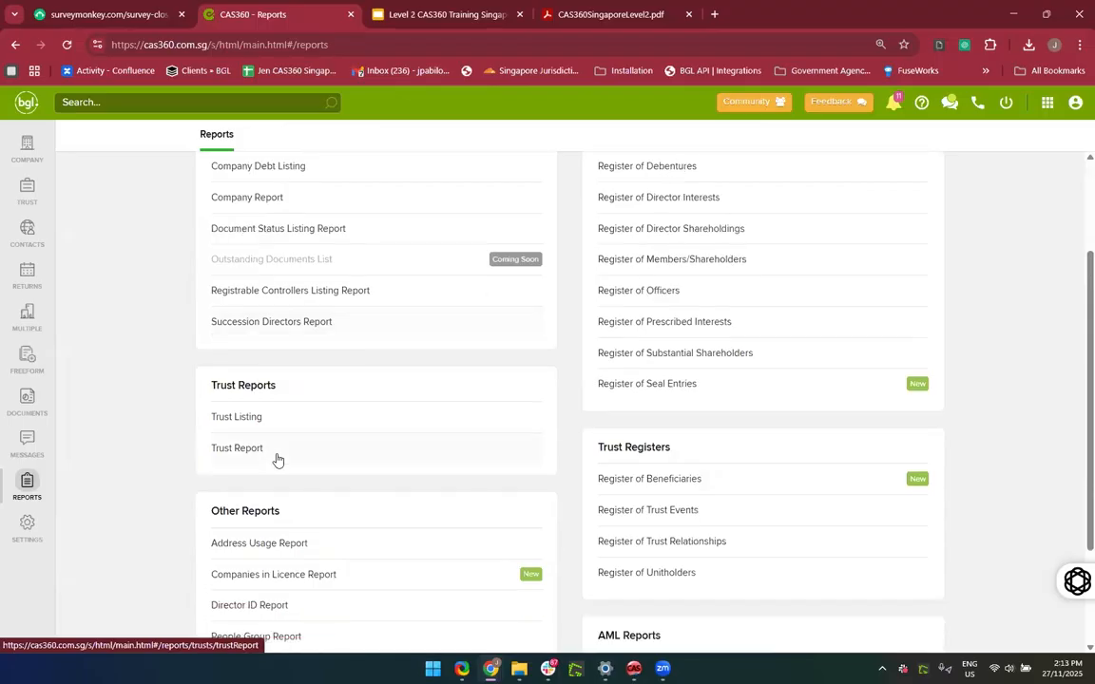
pyautogui.scroll(-2, 277, 459)
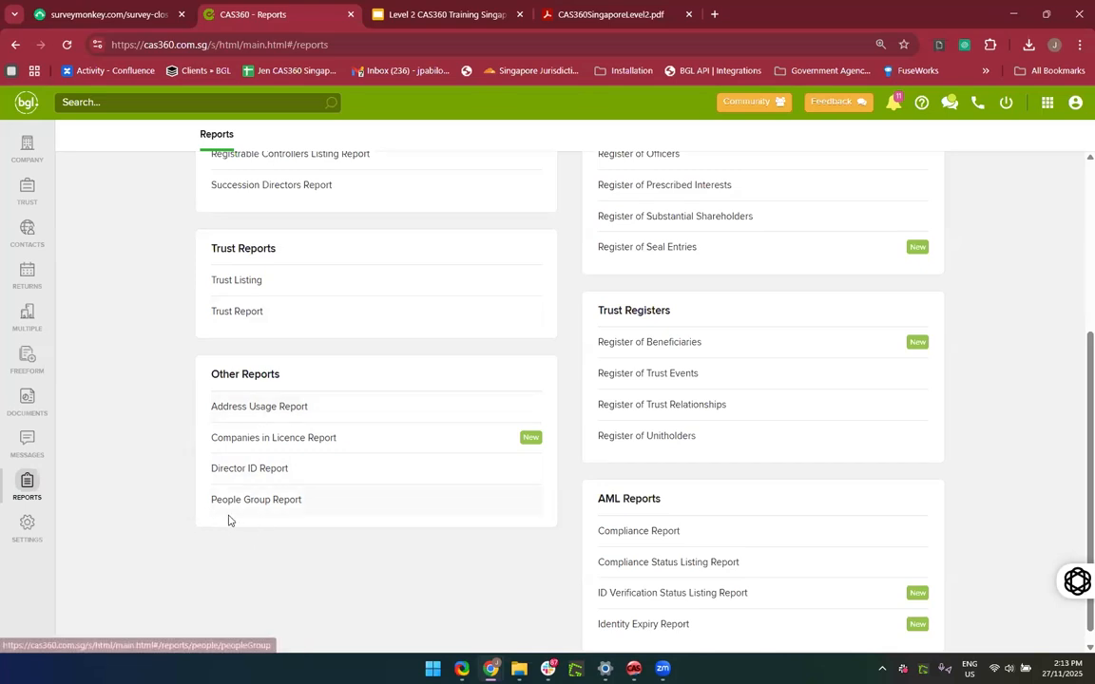
pyautogui.scroll(3, 261, 522)
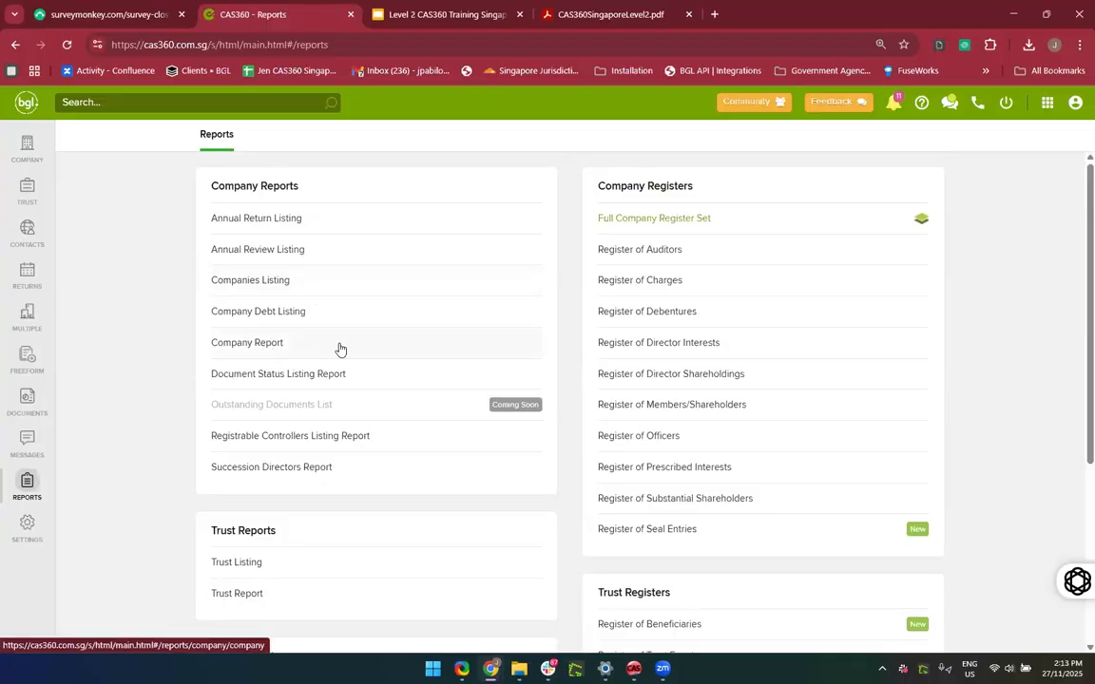
pyautogui.scroll(-3, 386, 220)
pyautogui.scroll(2, 395, 416)
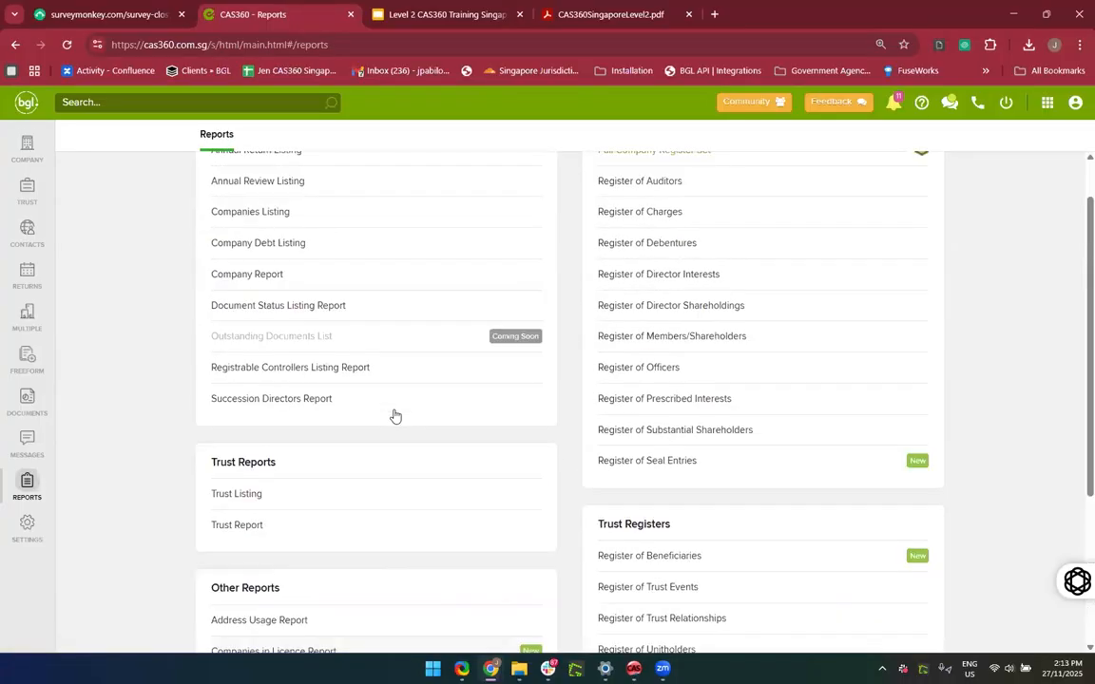
pyautogui.scroll(2, 395, 416)
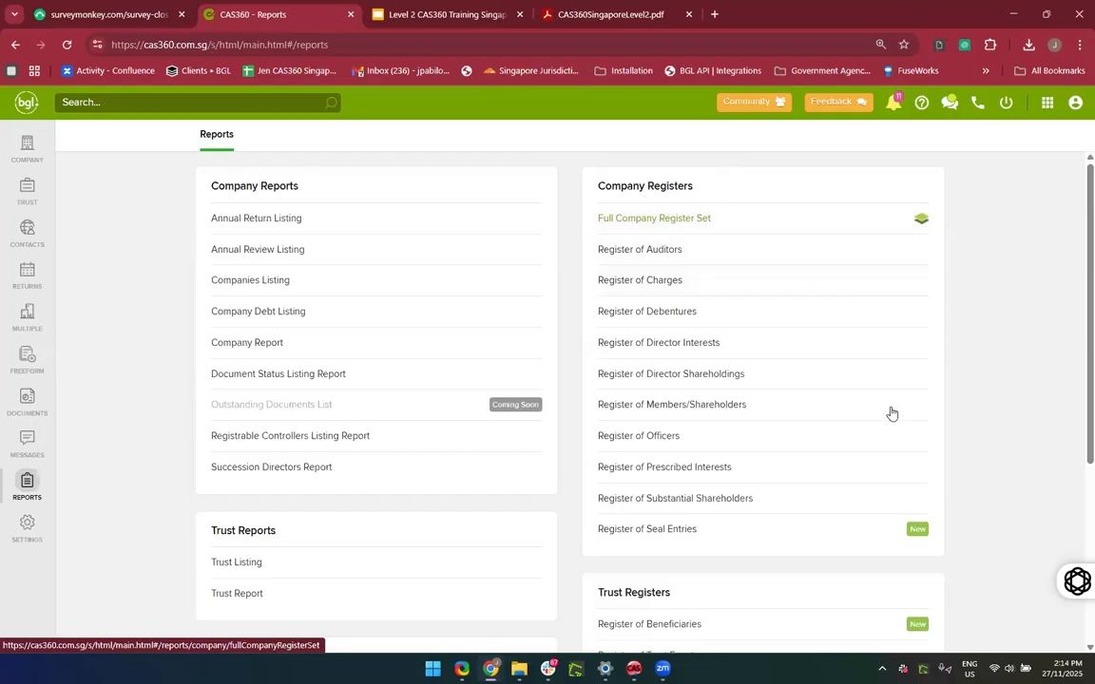
pyautogui.scroll(-3, 890, 413)
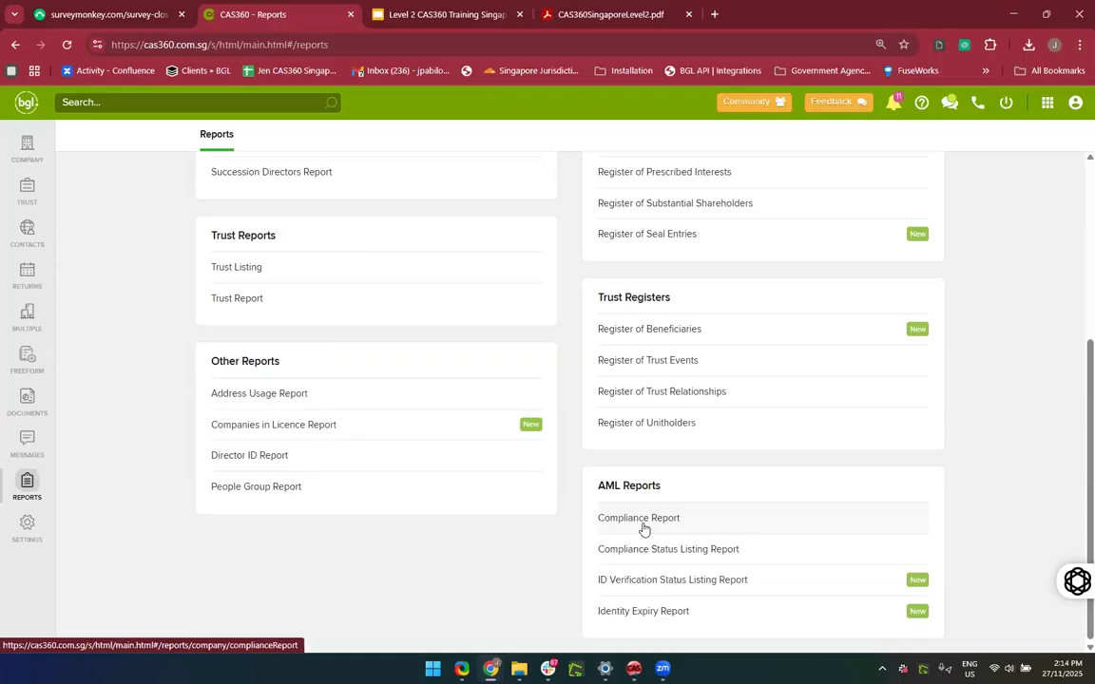
# Step: Try enabling Compliance & Due Diligence Required for 02 May Company Pte Ltd, and discard the unsaved changes by returning to Reports
pyautogui.click(26, 142)
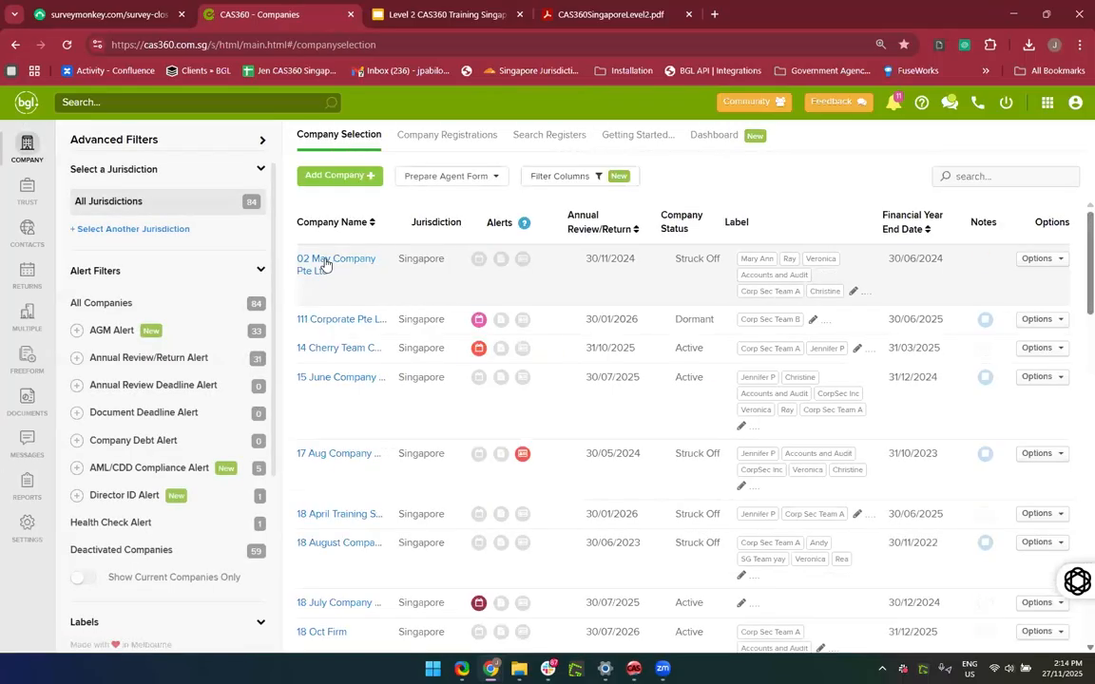
pyautogui.click(324, 263)
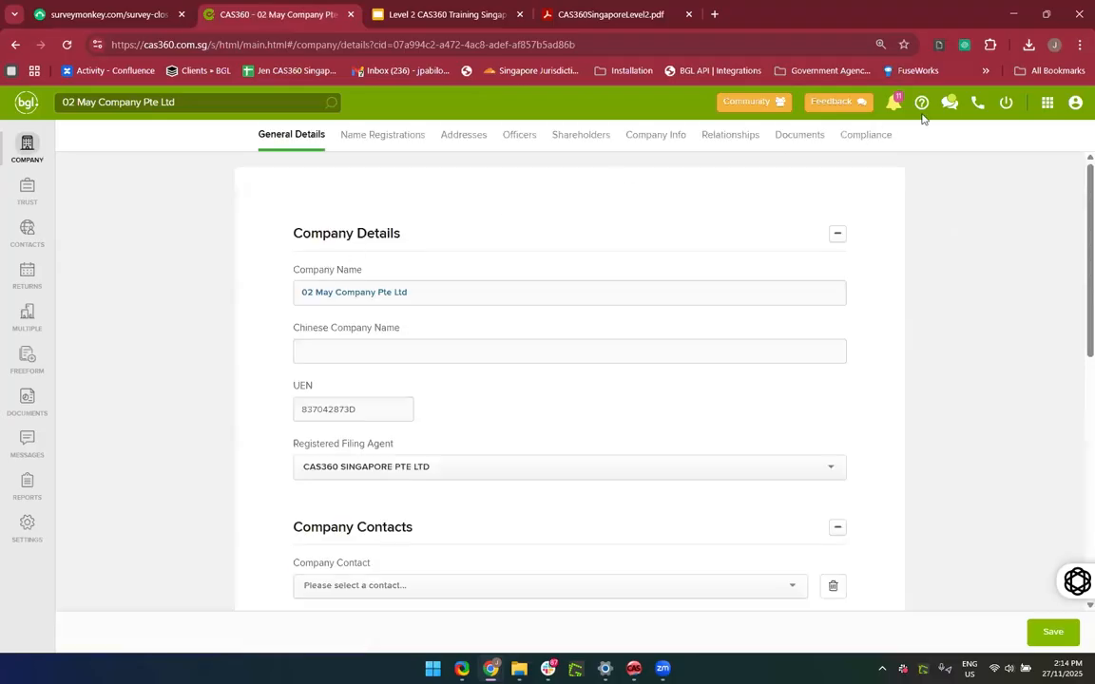
pyautogui.click(865, 135)
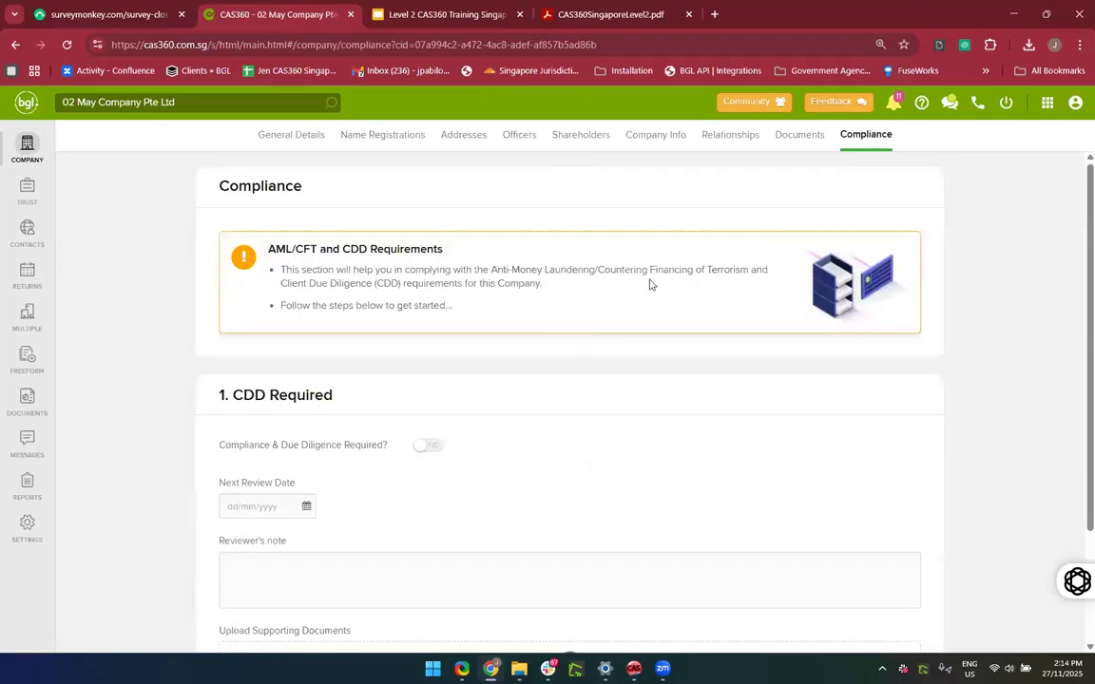
pyautogui.click(430, 445)
pyautogui.scroll(-3, 487, 497)
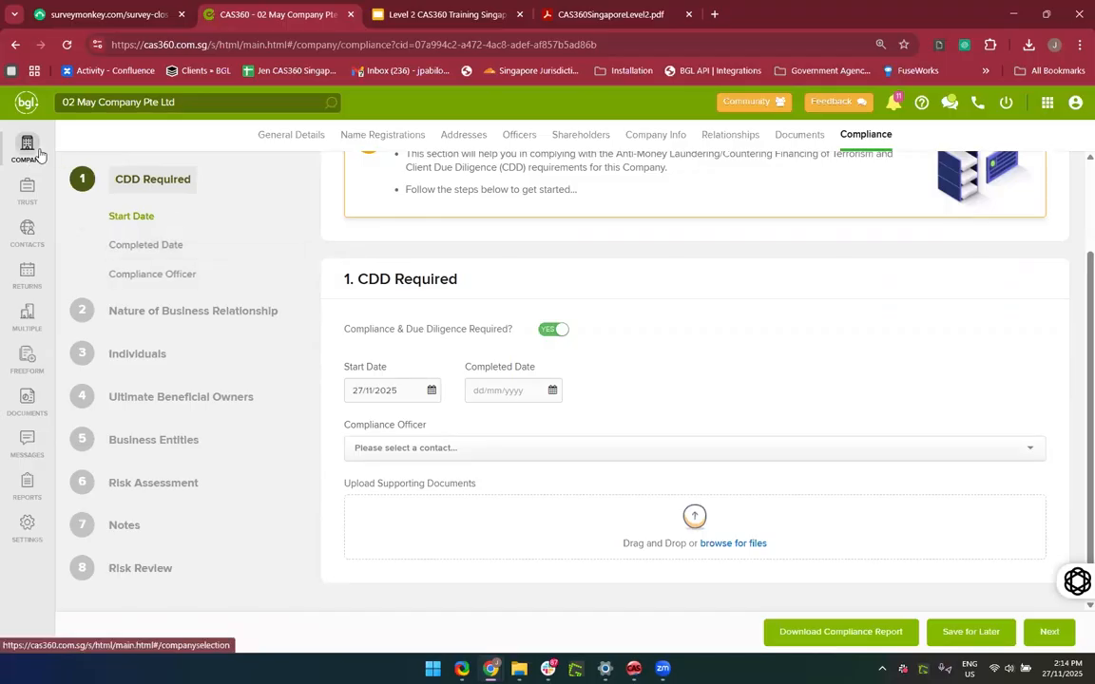
pyautogui.click(28, 489)
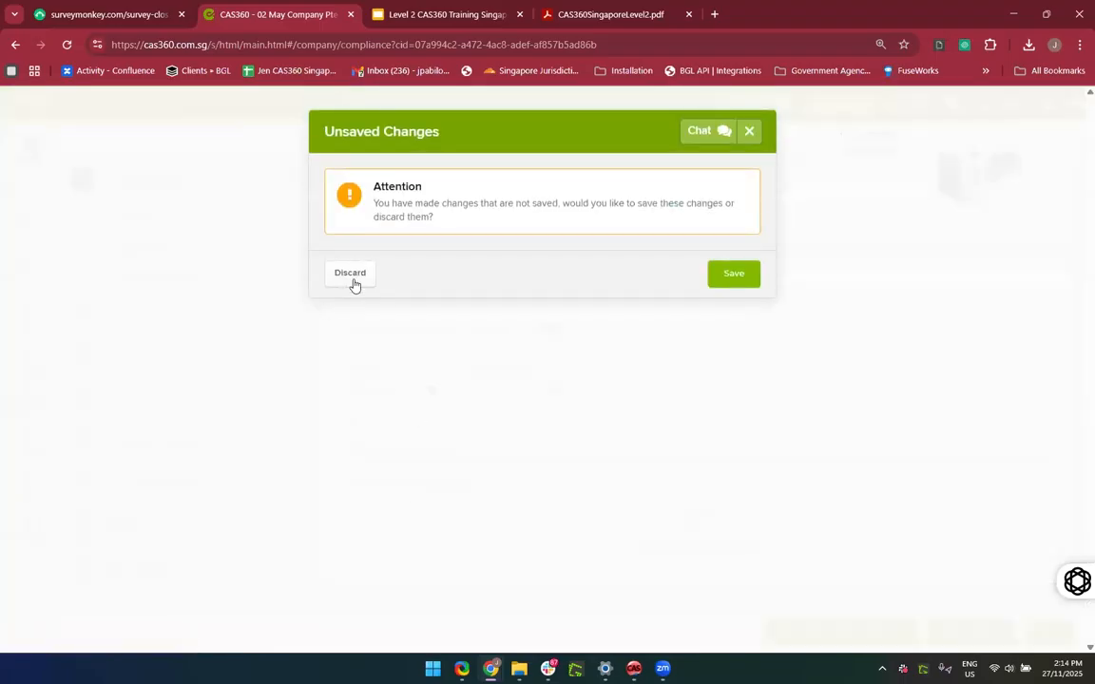
pyautogui.click(350, 273)
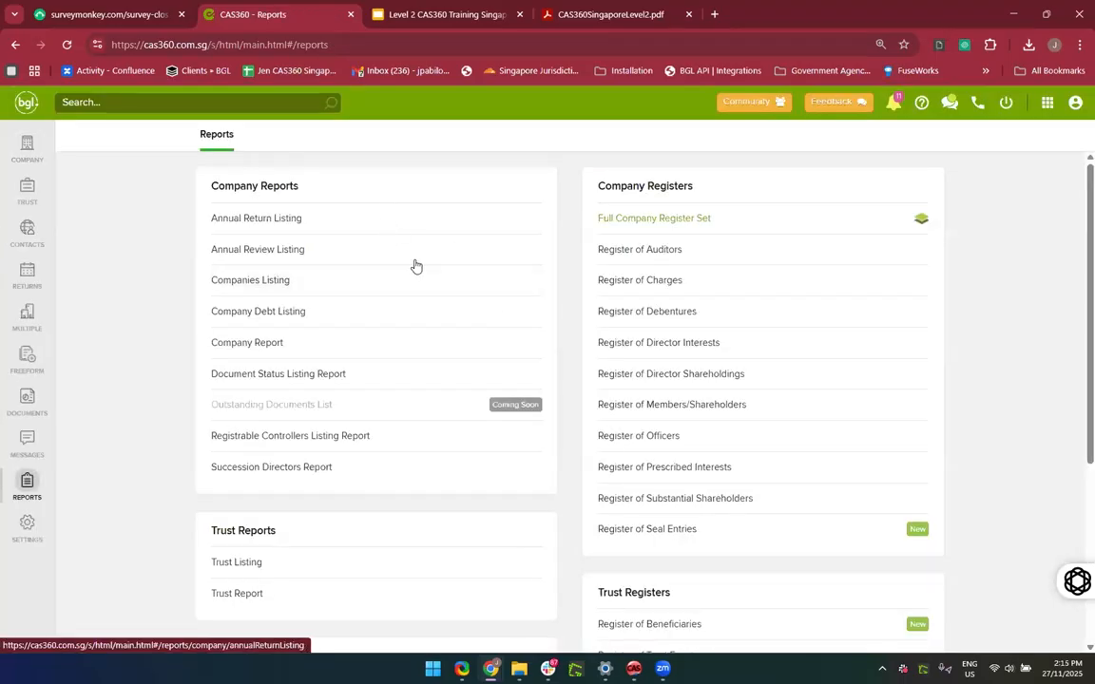
# Step: Open the Company Report and examine its report filters and report settings
pyautogui.click(236, 353)
pyautogui.scroll(-2, 558, 404)
pyautogui.scroll(2, 558, 404)
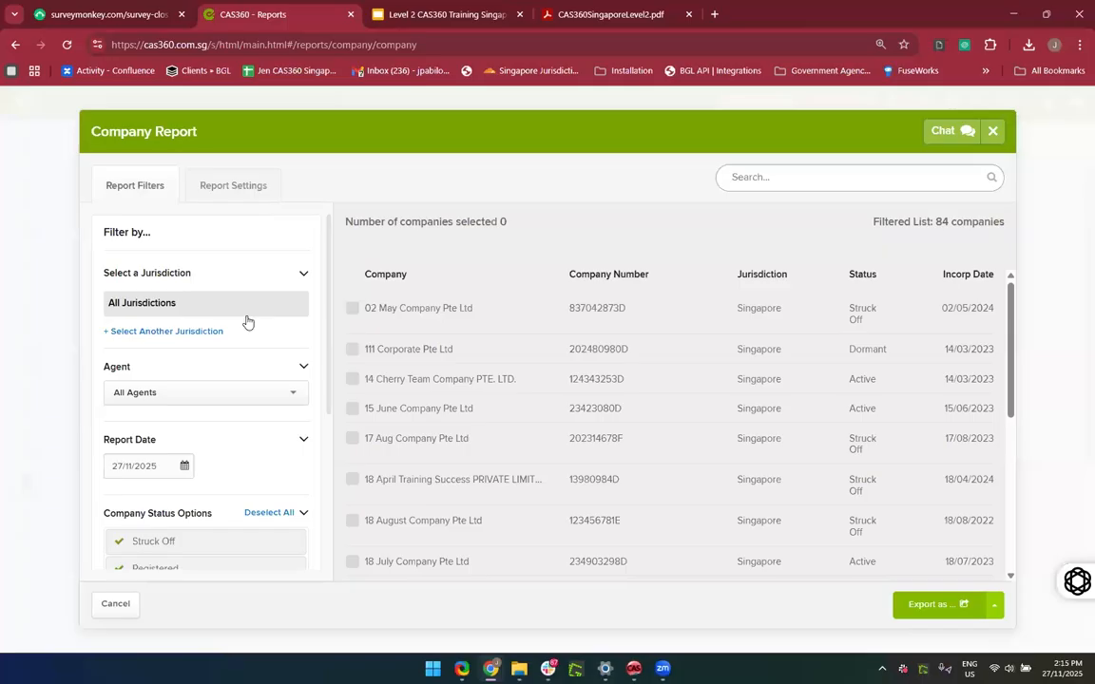
pyautogui.scroll(-3, 246, 322)
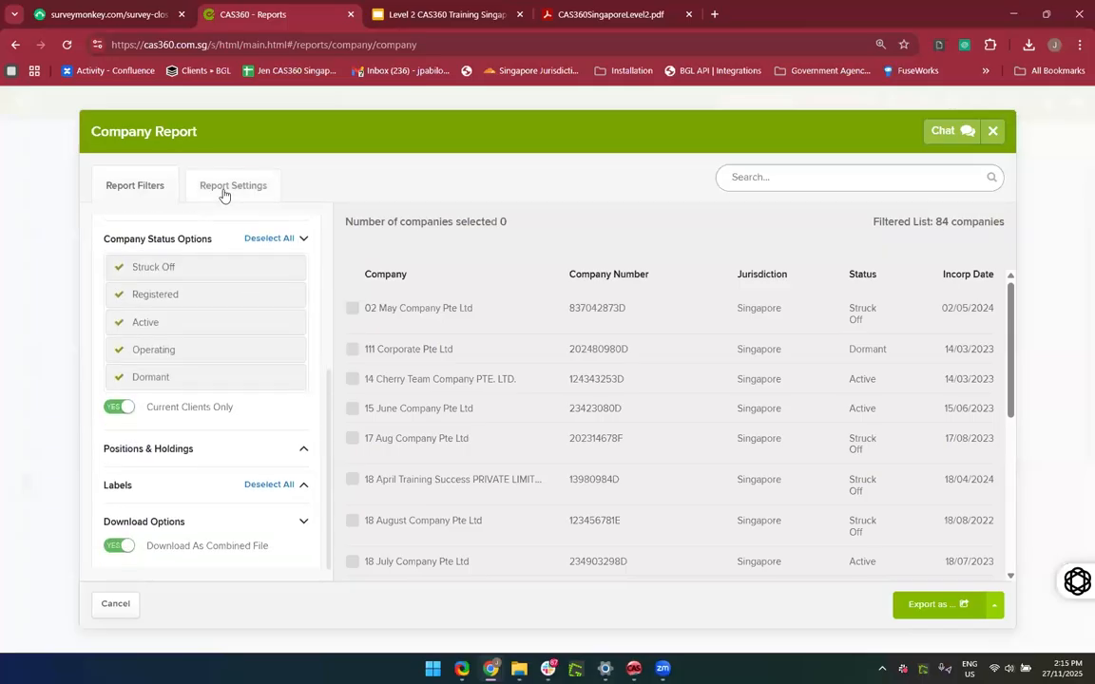
pyautogui.click(223, 194)
pyautogui.click(138, 196)
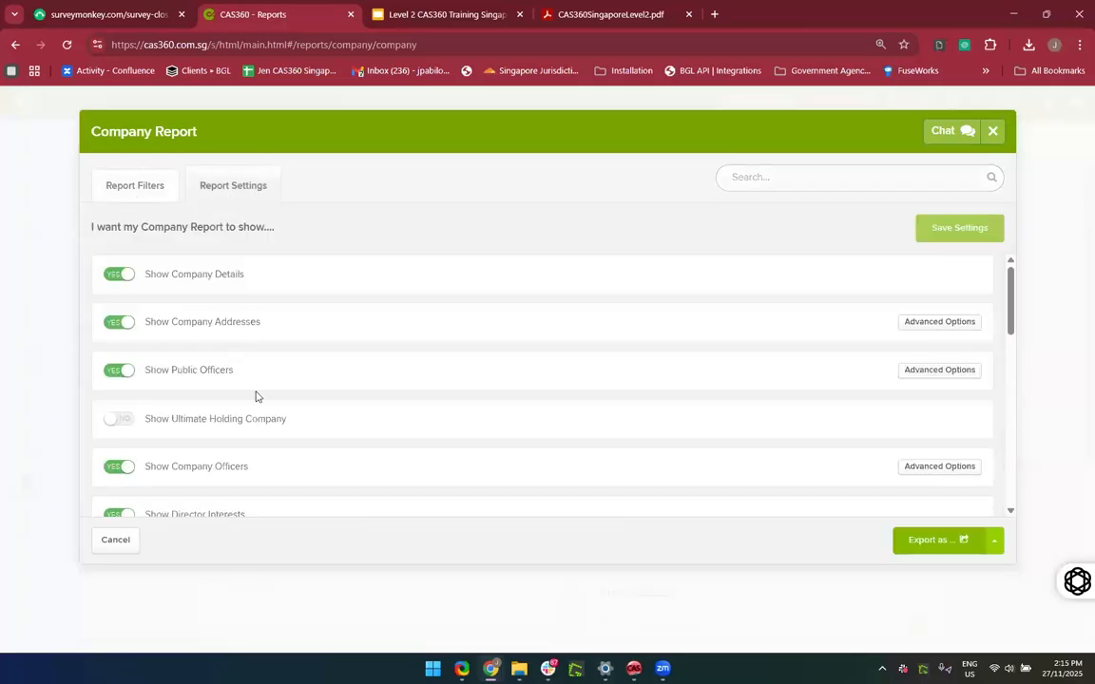
pyautogui.scroll(4, 285, 390)
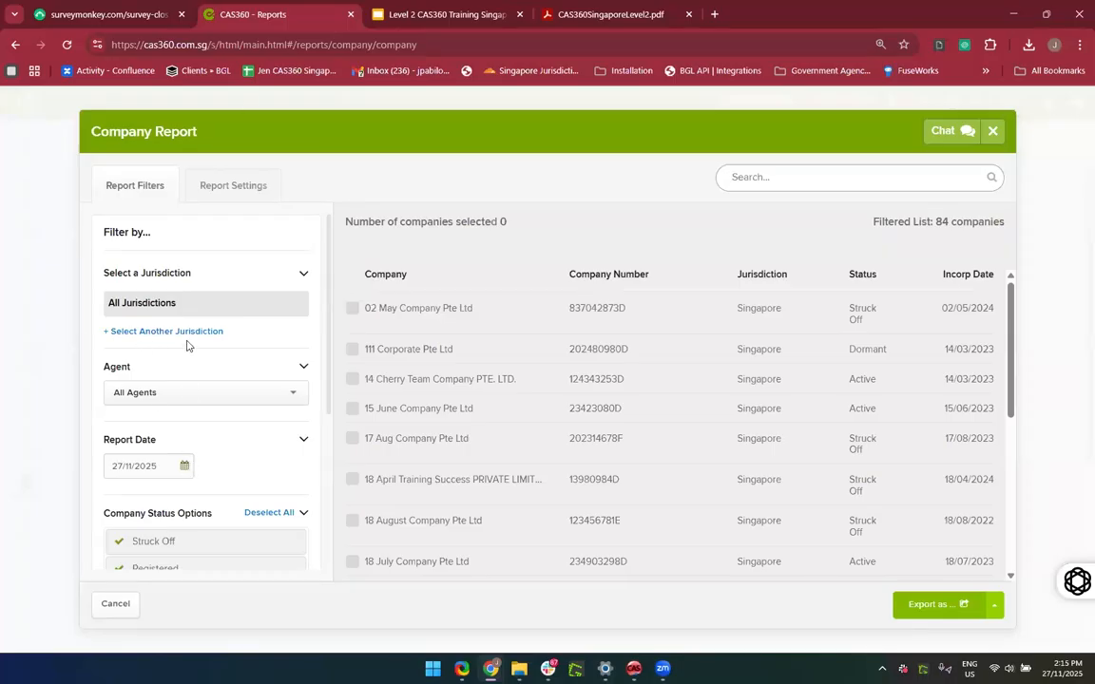
# Step: Examine the choices of the Agent filter and the calendar of the report date, keeping both as they are
pyautogui.click(183, 397)
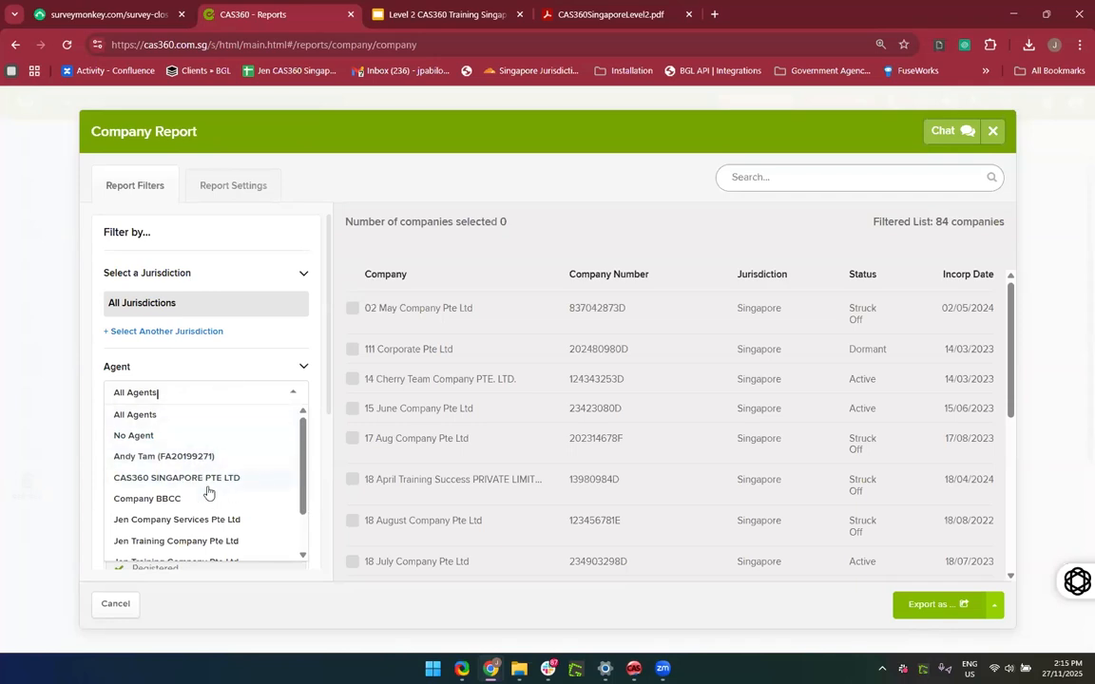
pyautogui.scroll(-2, 225, 373)
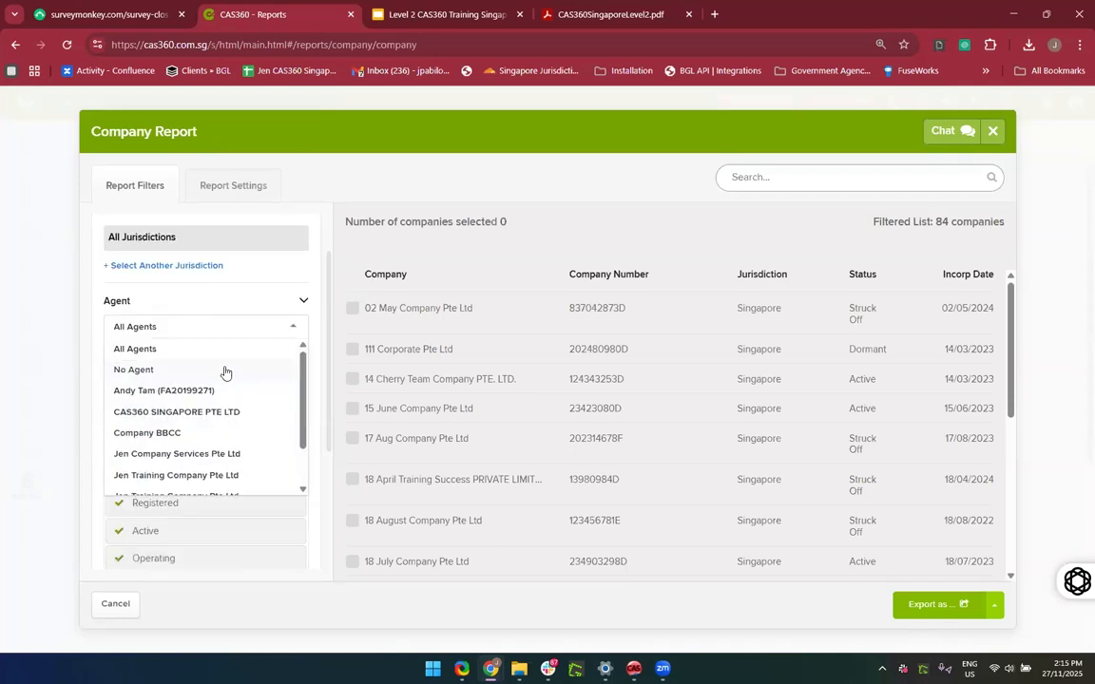
pyautogui.click(319, 505)
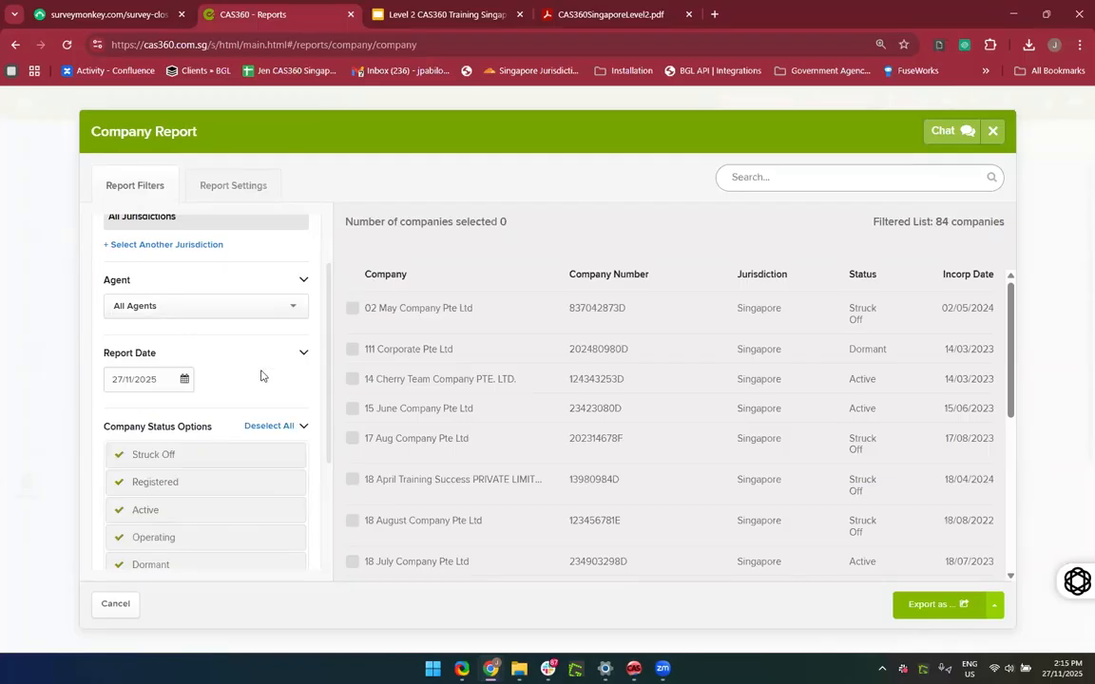
pyautogui.scroll(-2, 264, 380)
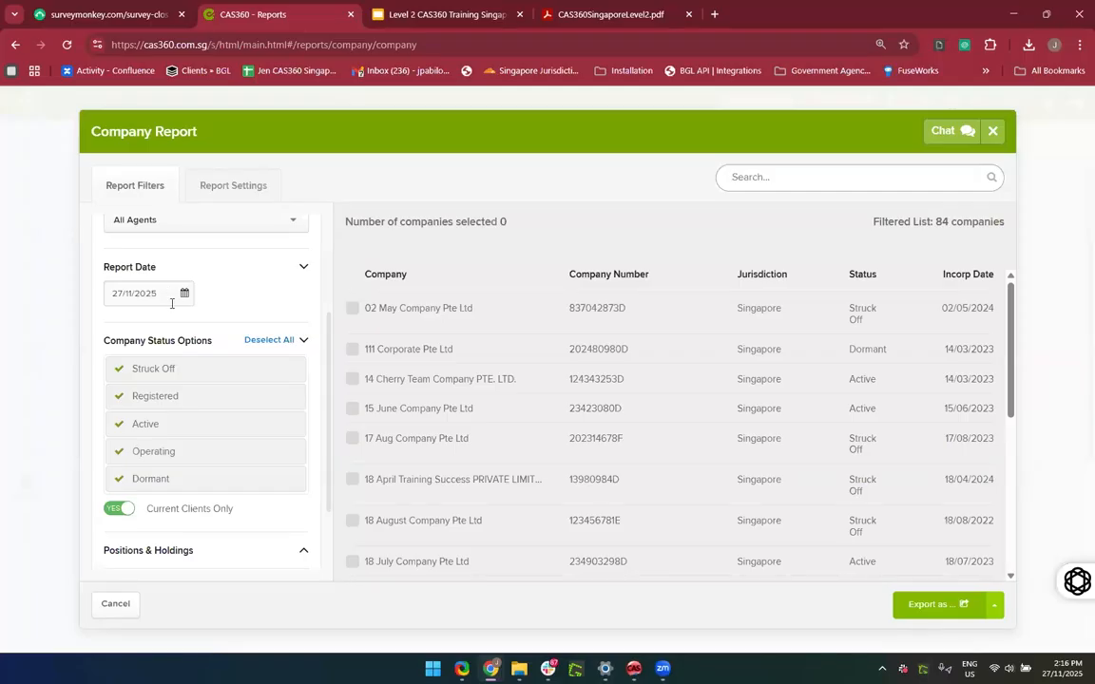
pyautogui.click(184, 293)
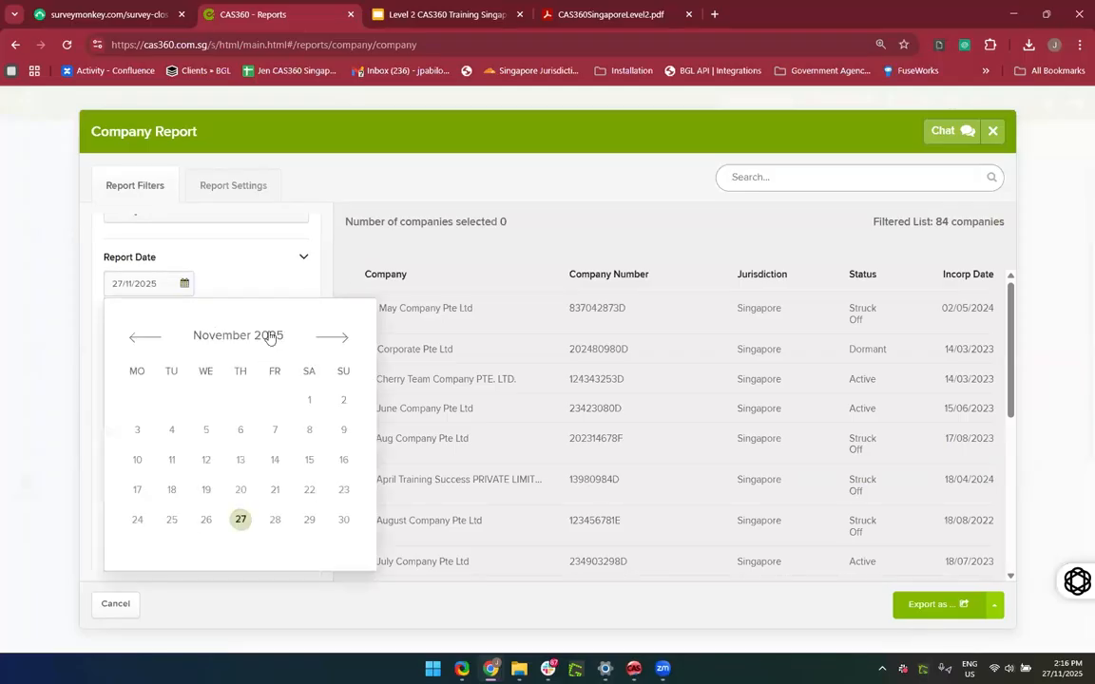
pyautogui.click(253, 252)
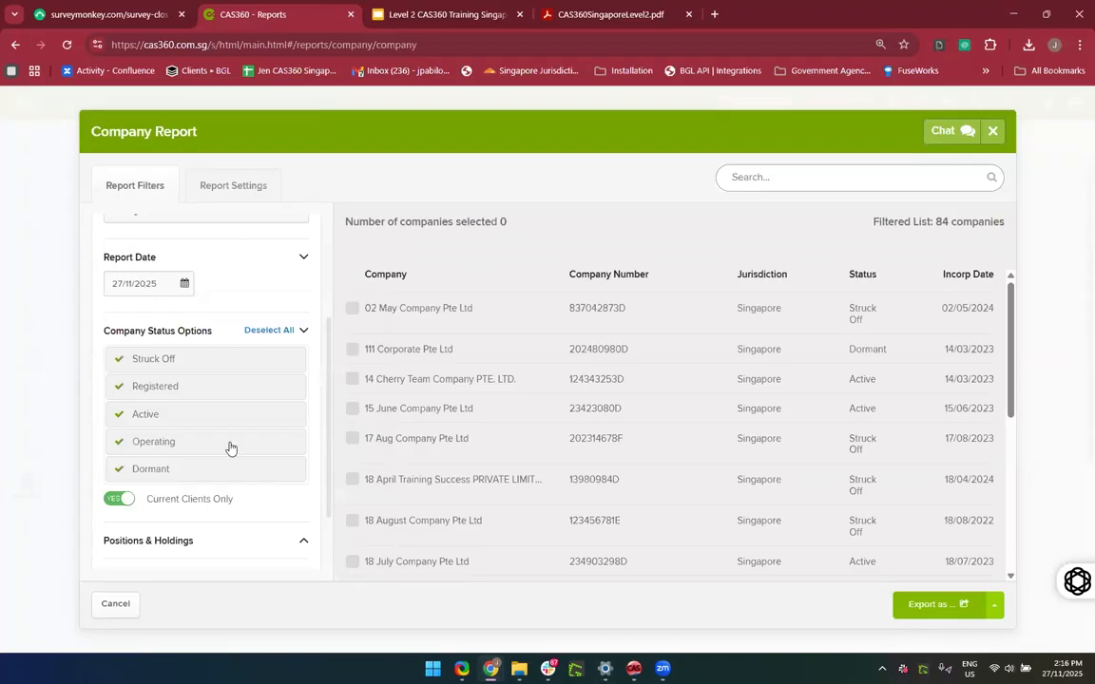
# Step: Exclude Struck Off companies in the Company Report's company status options
pyautogui.scroll(-1, 230, 446)
pyautogui.scroll(1, 228, 446)
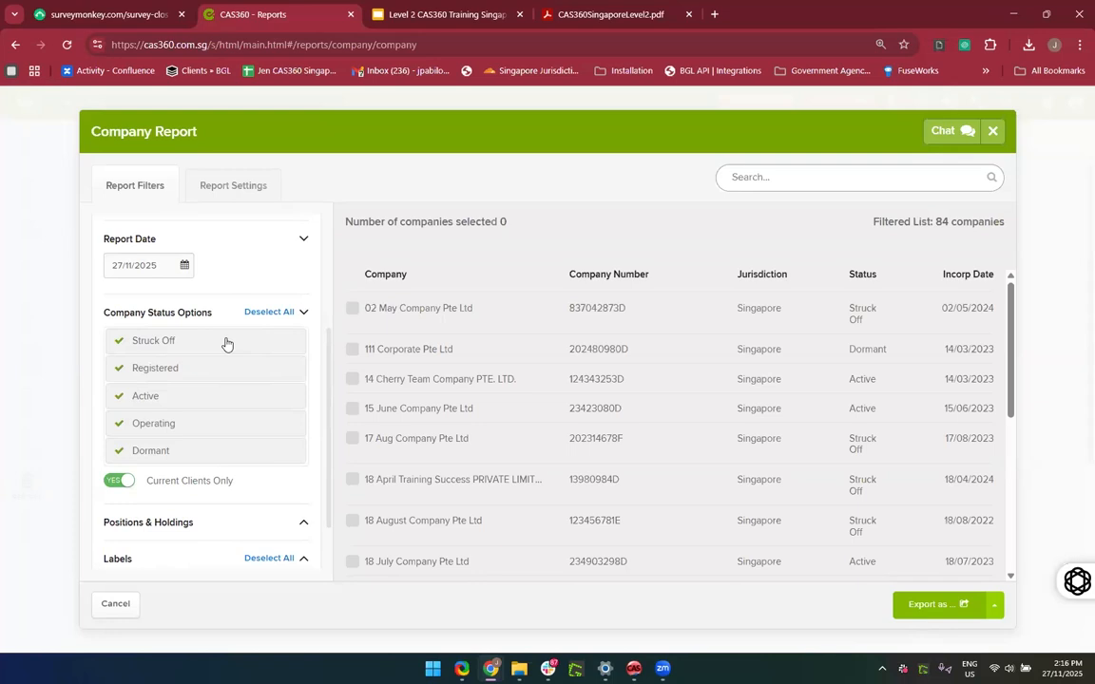
pyautogui.click(121, 344)
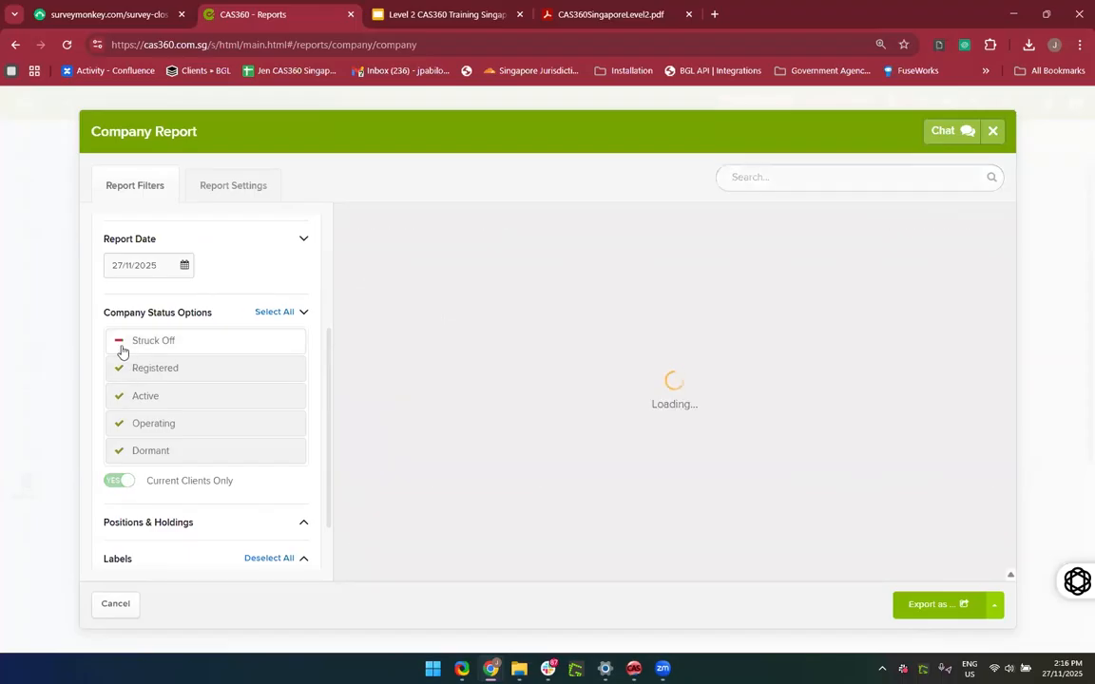
pyautogui.click(121, 344)
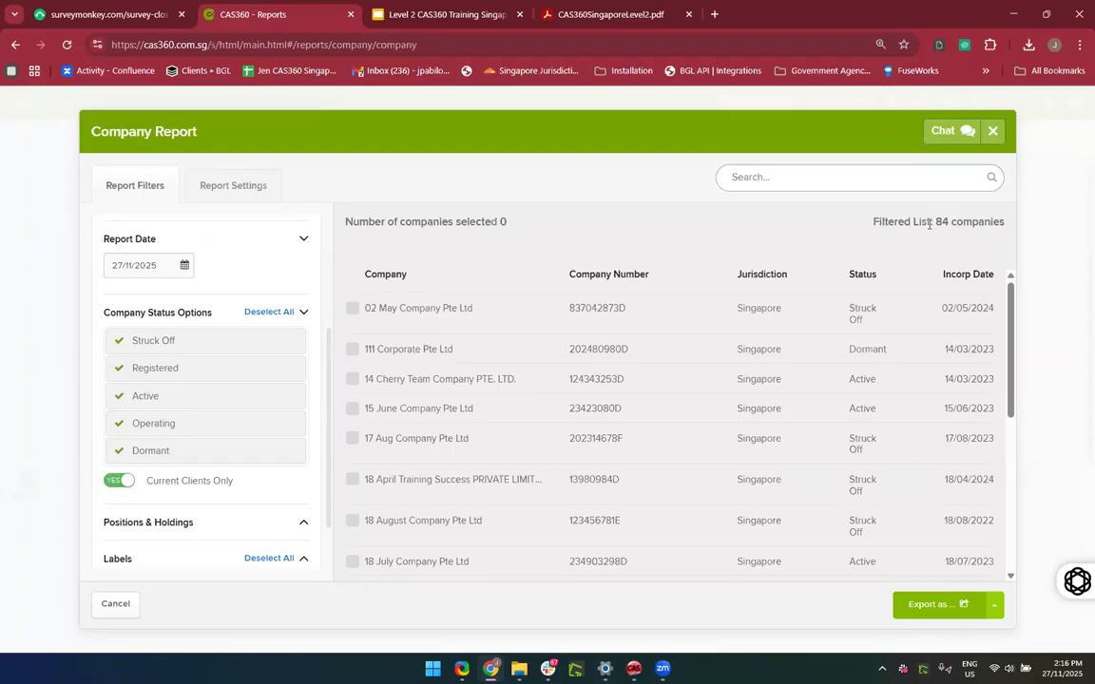
pyautogui.click(116, 345)
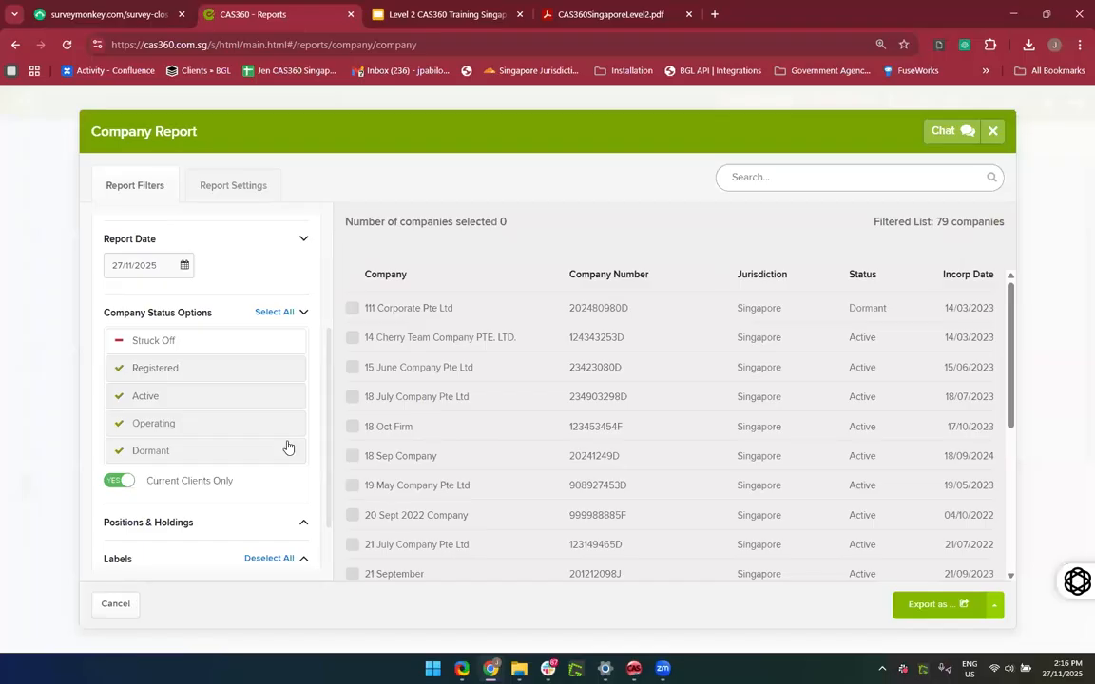
# Step: Switch off Current Clients Only, look through the resulting company list, and switch the filter on again
pyautogui.scroll(-1, 202, 510)
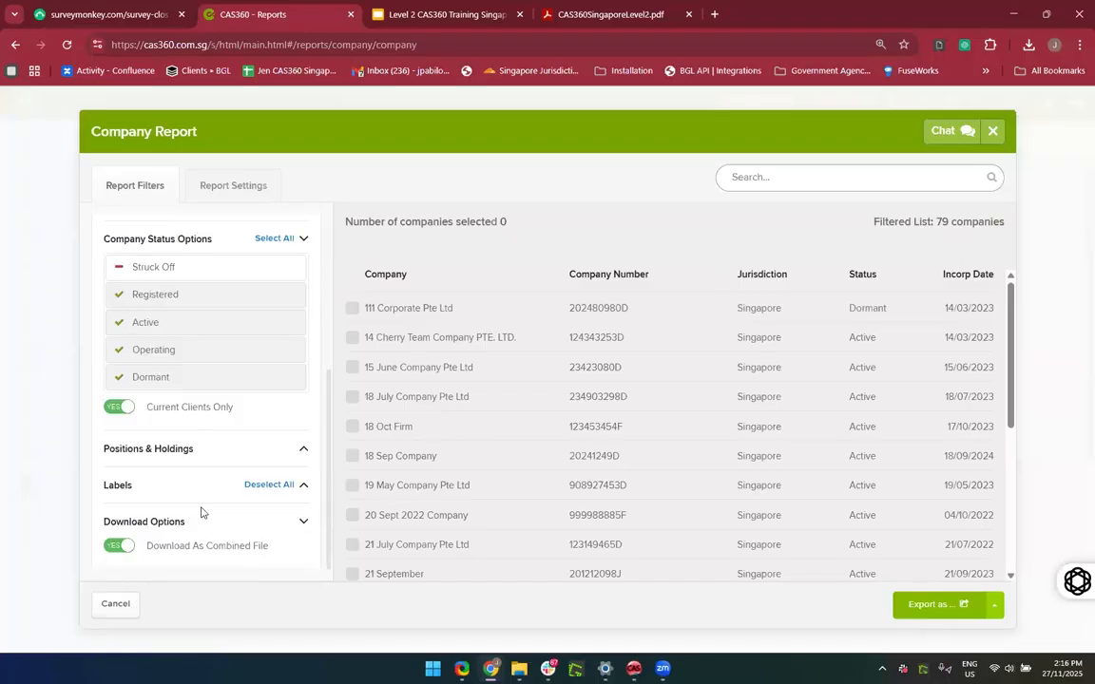
pyautogui.click(119, 415)
pyautogui.scroll(-15, 491, 466)
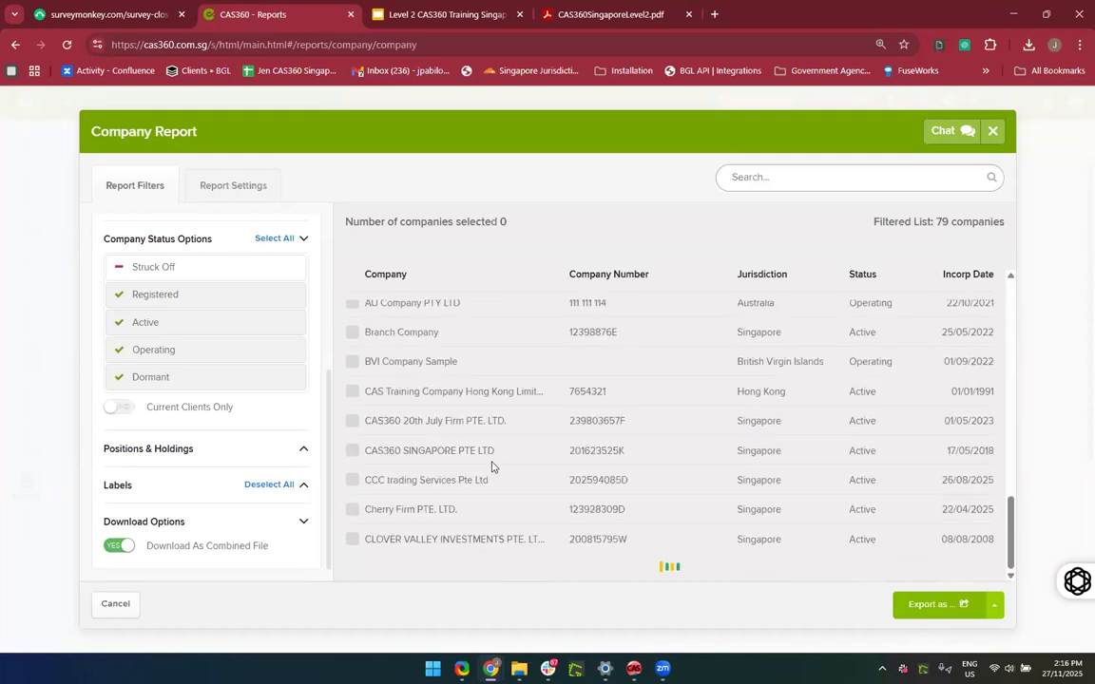
pyautogui.scroll(-6, 936, 446)
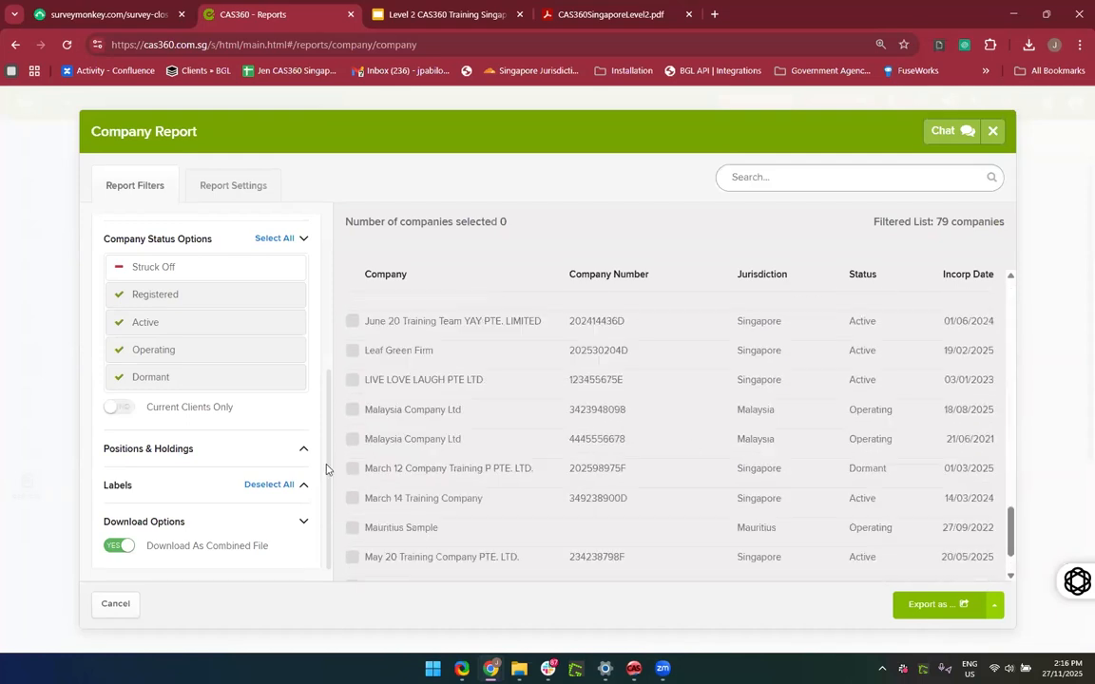
pyautogui.click(120, 408)
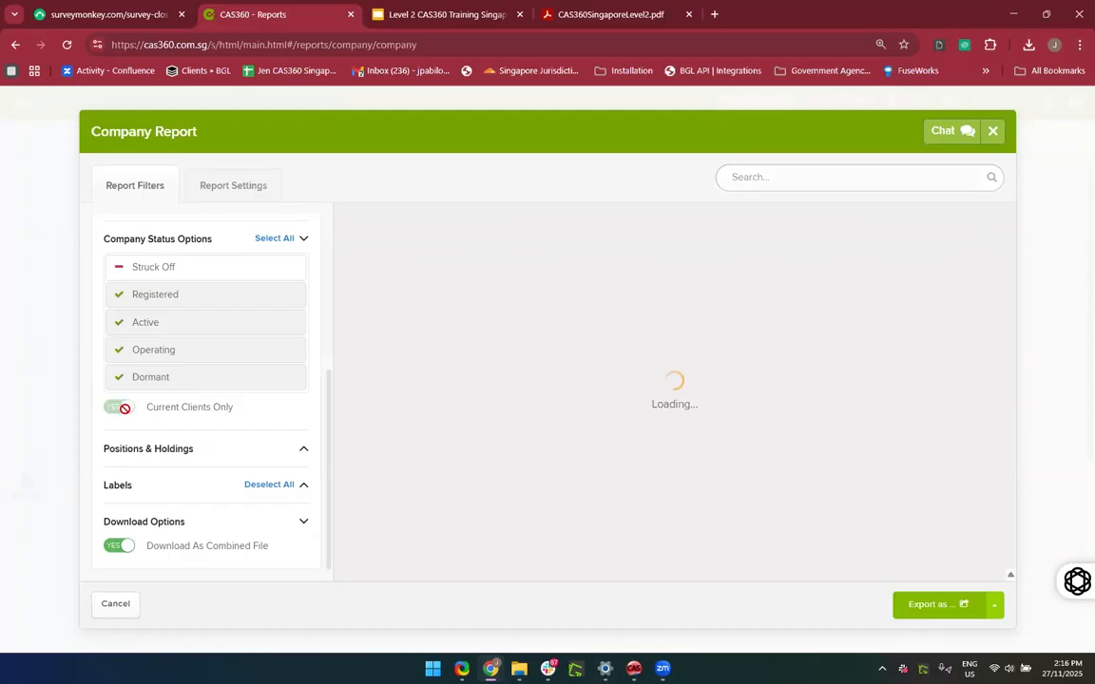
# Step: Set the Positions & Holdings filter of the Company Report to All
pyautogui.click(251, 454)
pyautogui.click(214, 438)
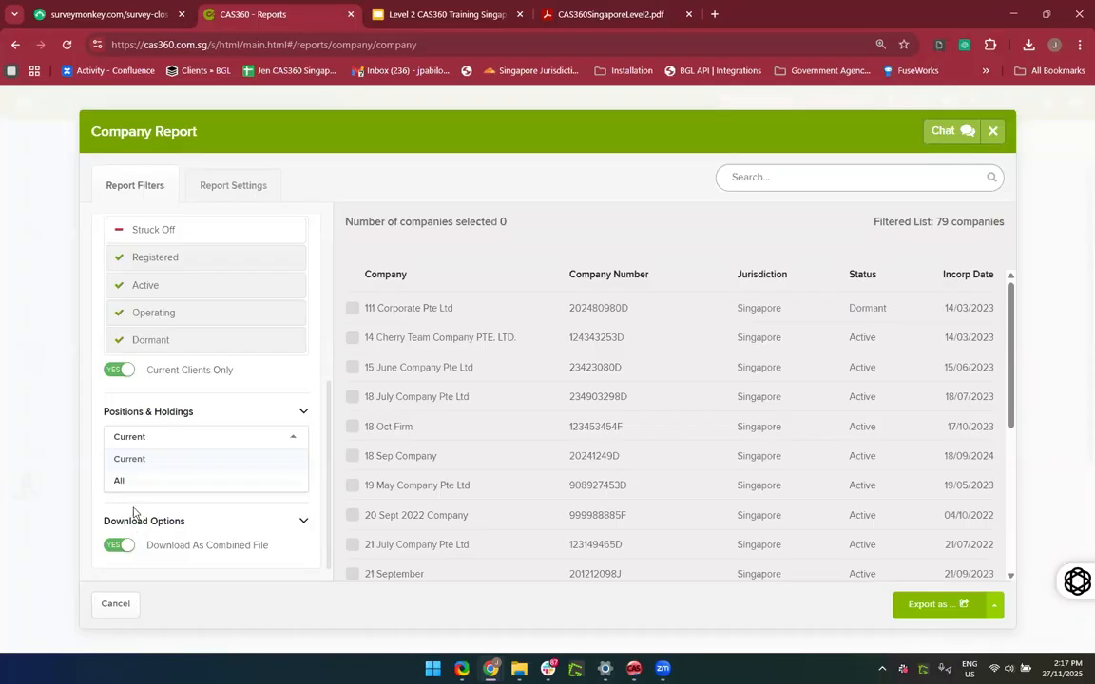
pyautogui.click(120, 482)
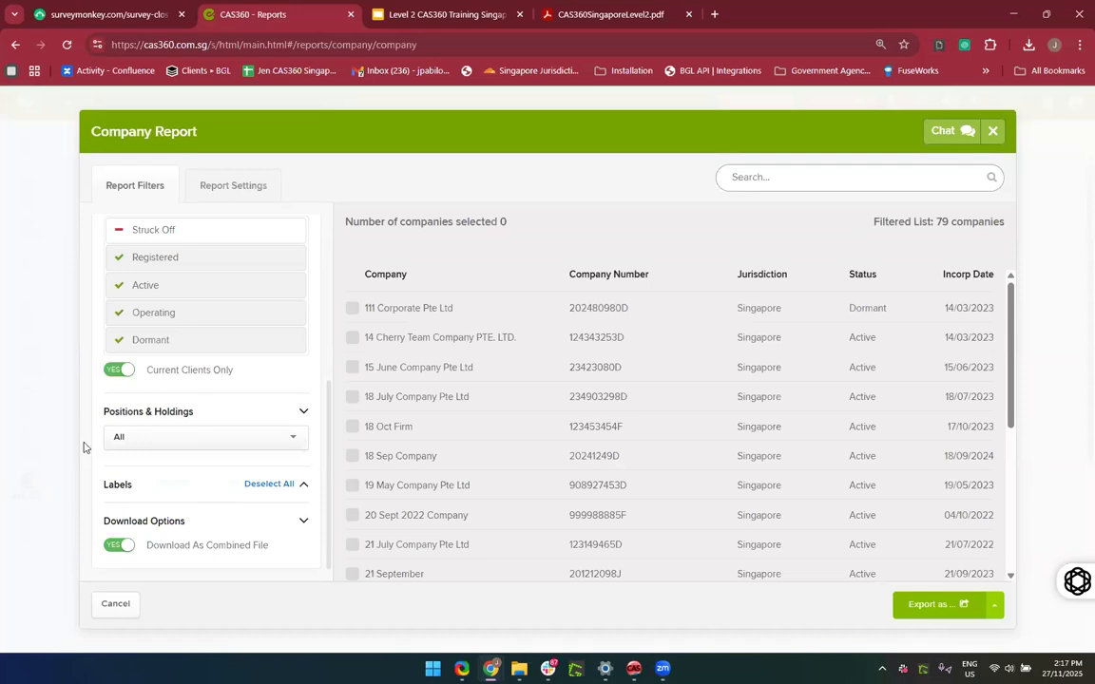
pyautogui.click(189, 428)
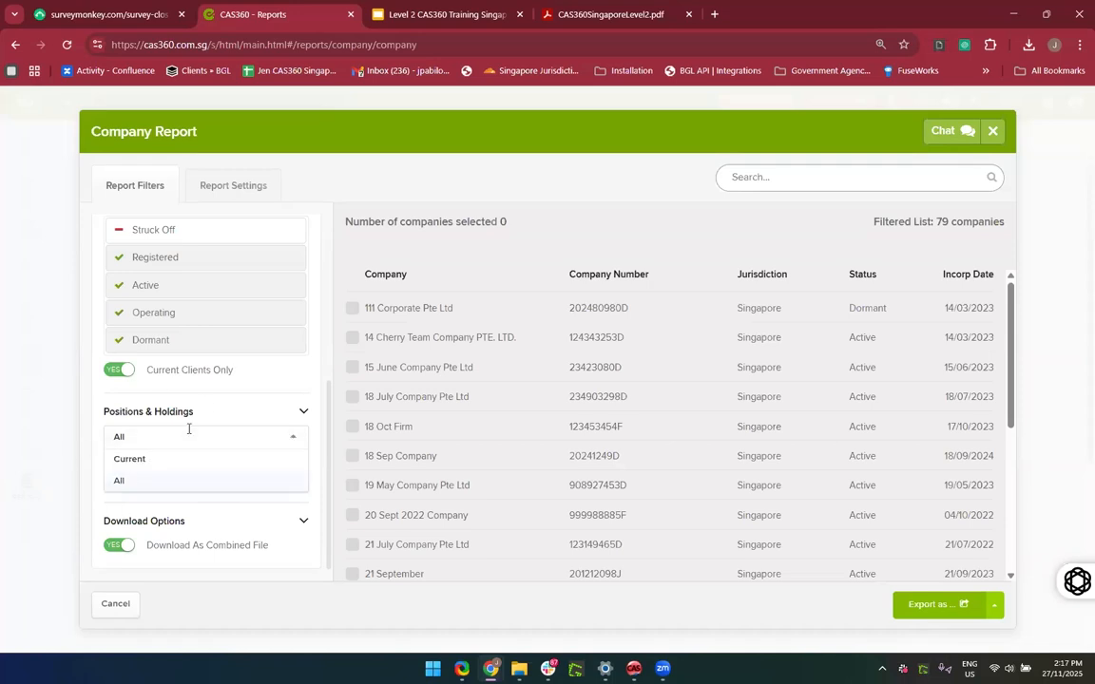
pyautogui.click(237, 519)
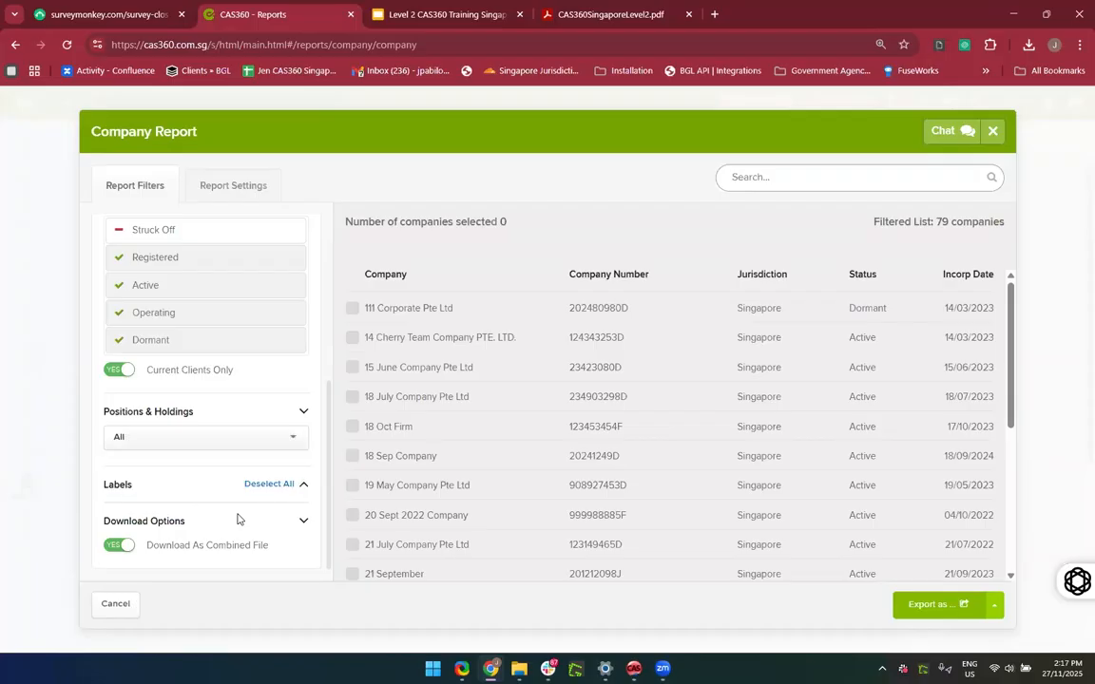
# Step: Expand the Labels filter and look through the available labels, keeping them all selected
pyautogui.click(305, 487)
pyautogui.scroll(-3, 219, 524)
pyautogui.scroll(2, 219, 525)
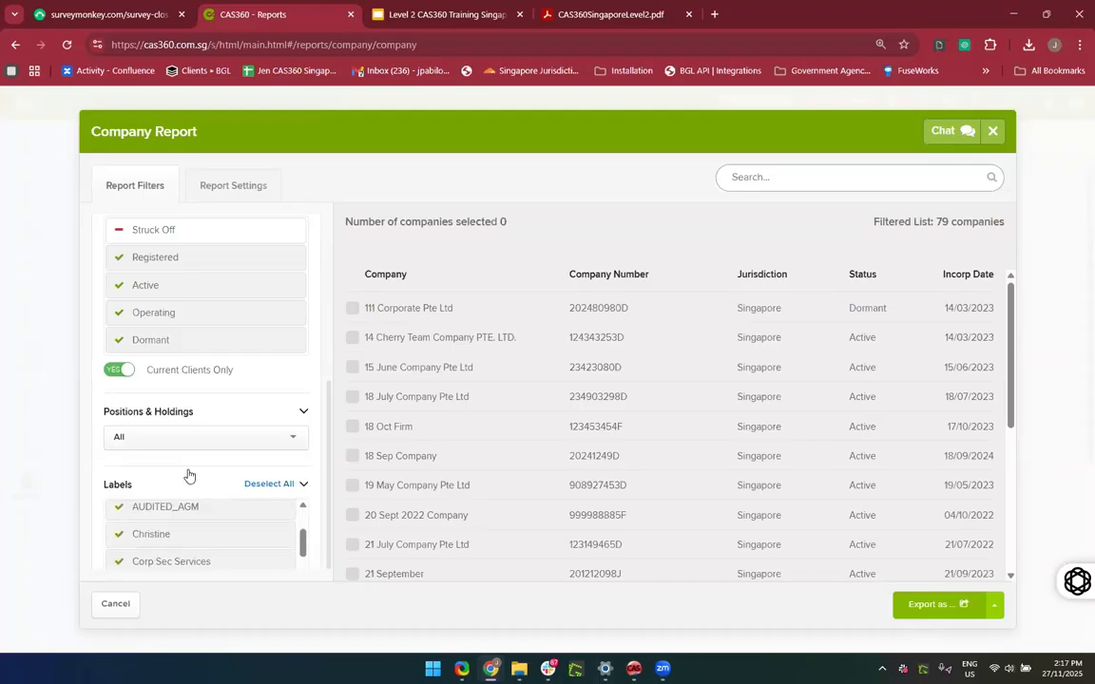
pyautogui.scroll(-3, 188, 476)
pyautogui.scroll(2, 189, 456)
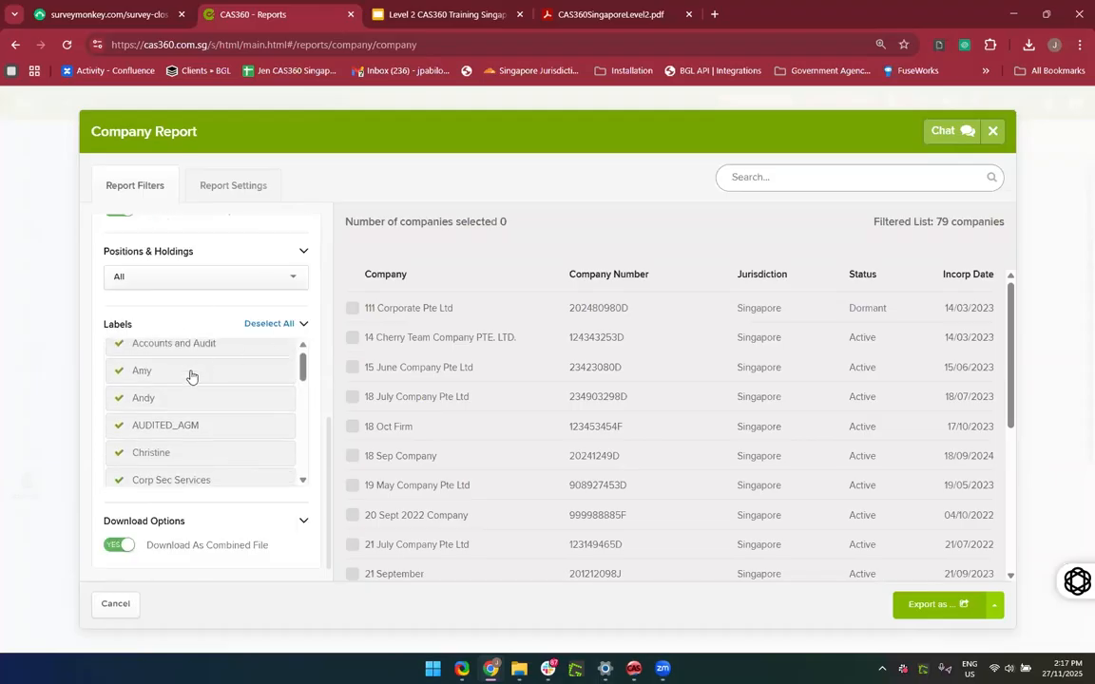
pyautogui.scroll(1, 179, 393)
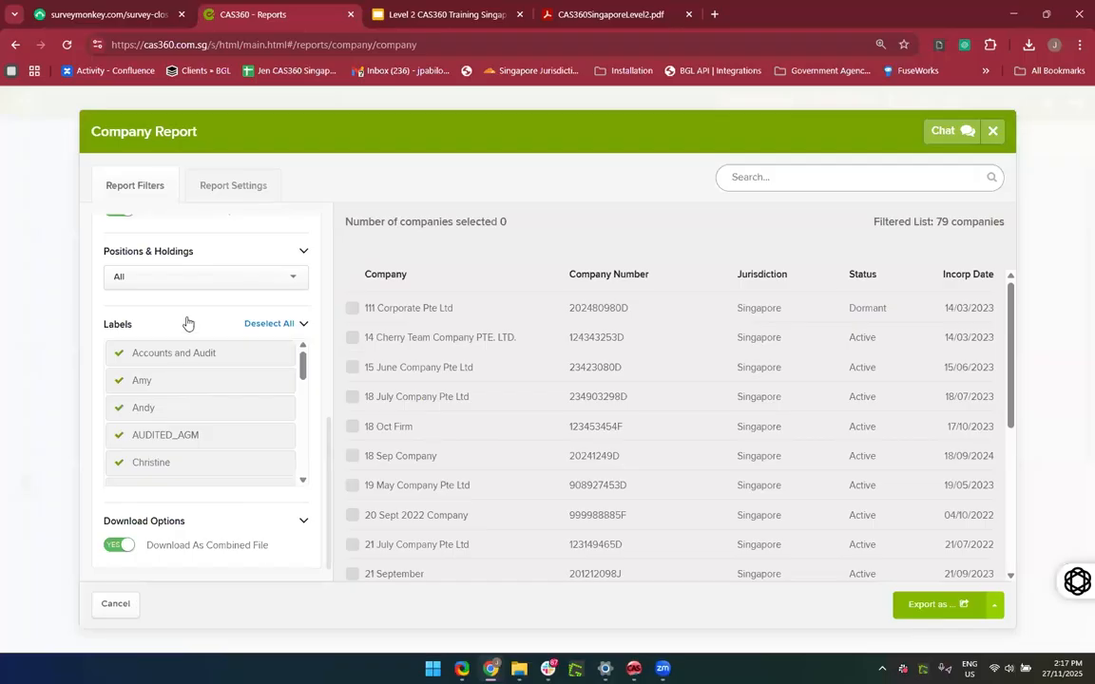
pyautogui.scroll(1, 186, 320)
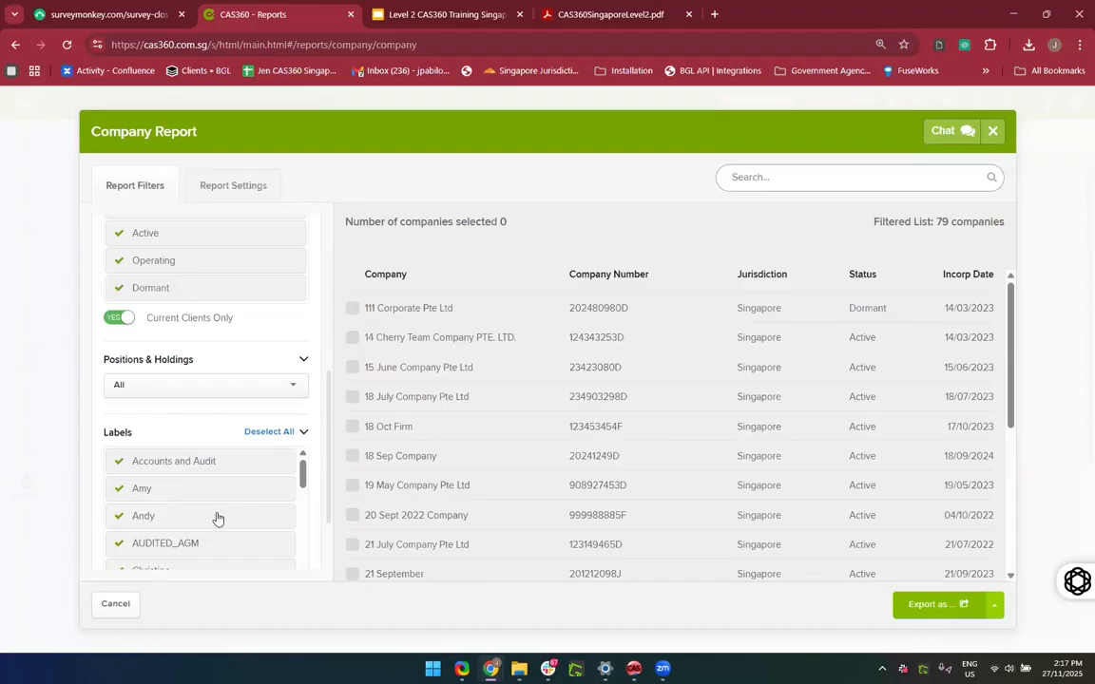
pyautogui.scroll(-3, 217, 518)
pyautogui.scroll(-3, 217, 518)
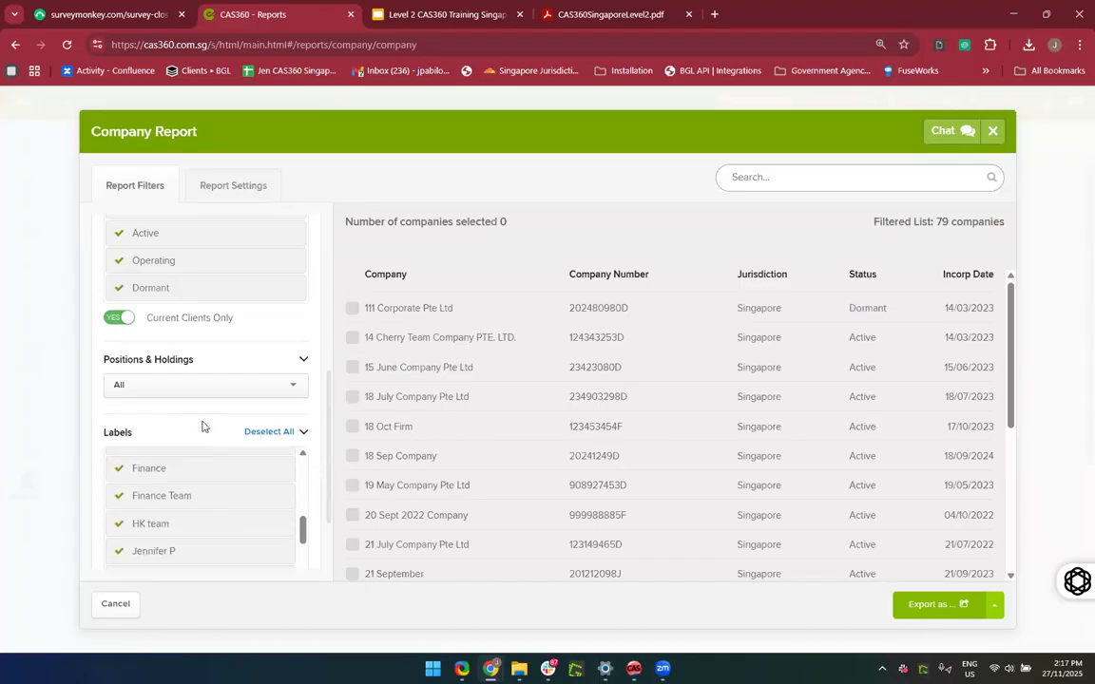
pyautogui.scroll(-2, 200, 424)
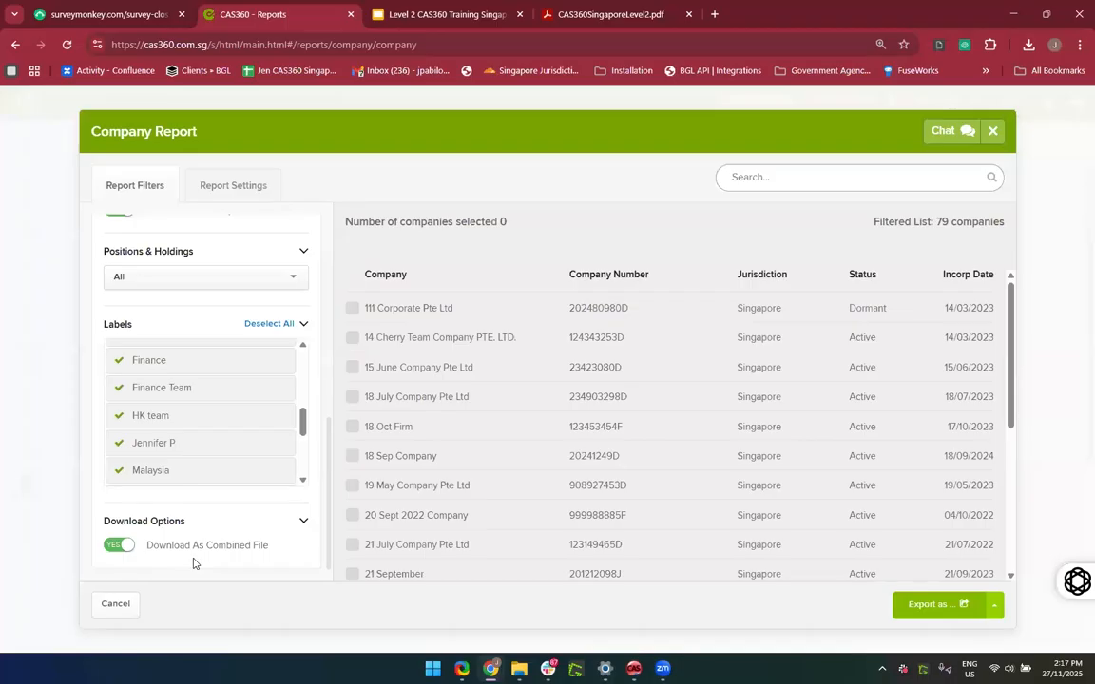
# Step: Select 111 Corporate Pte Ltd, 14 Cherry Team Company PTE. LTD. and 15 June Company Pte Ltd, and switch off Download As Combined File
pyautogui.click(125, 547)
pyautogui.click(126, 548)
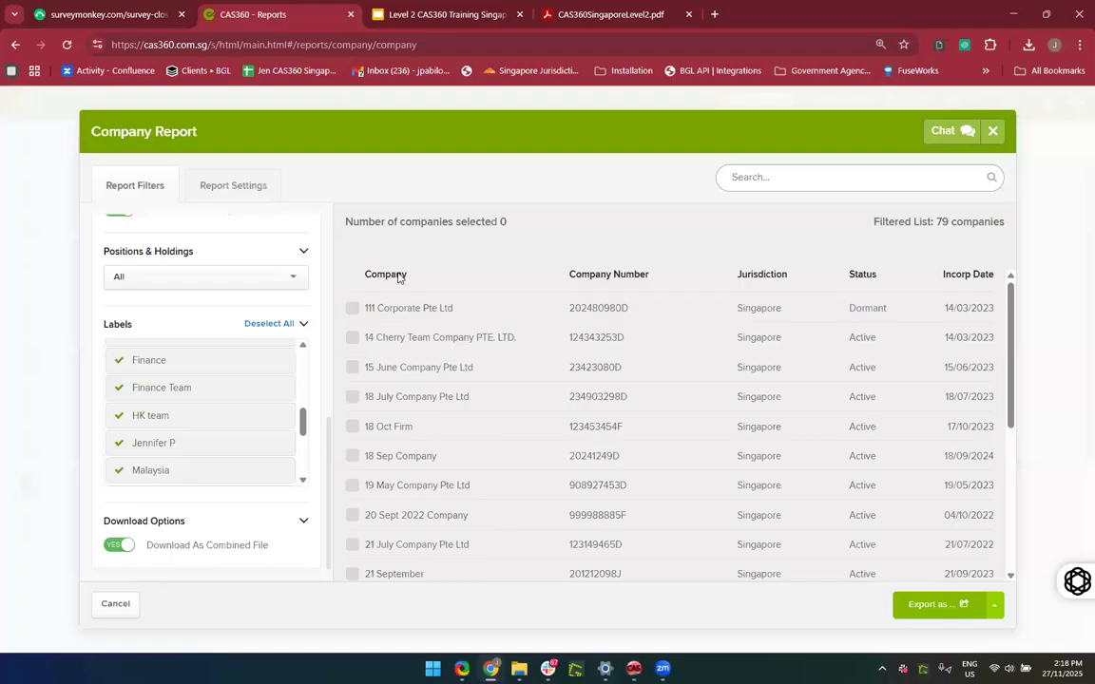
pyautogui.click(351, 308)
pyautogui.click(351, 337)
pyautogui.click(352, 370)
pyautogui.click(112, 544)
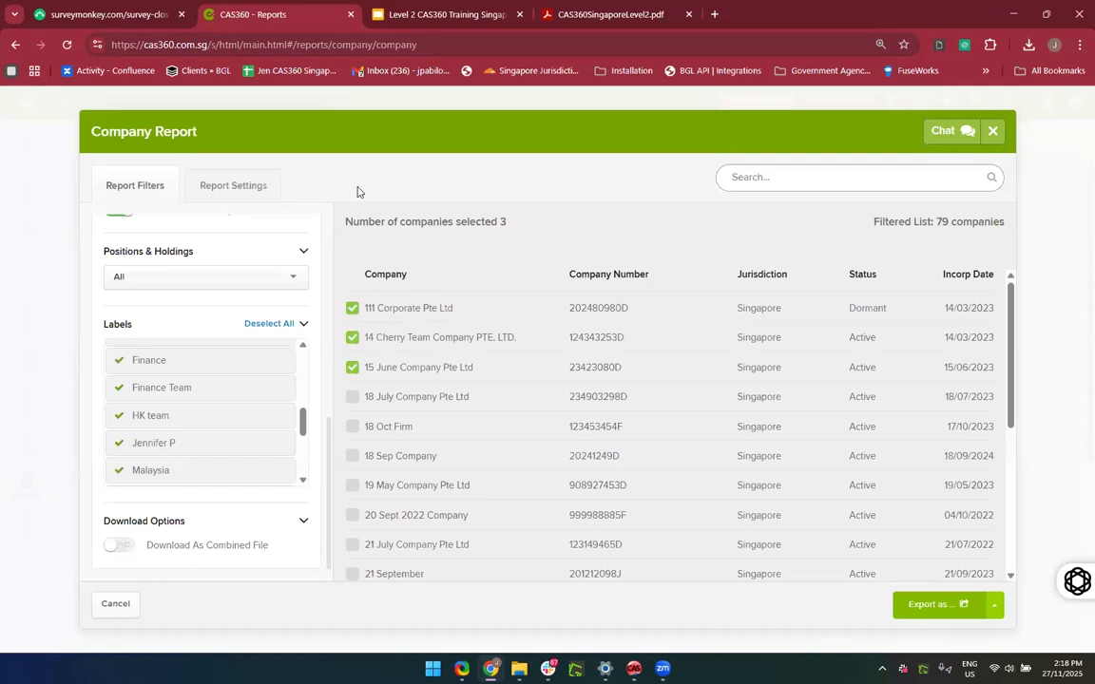
# Step: In the report settings, switch on Show Previous Company Addresses in the advanced options of Show Company Addresses
pyautogui.click(232, 202)
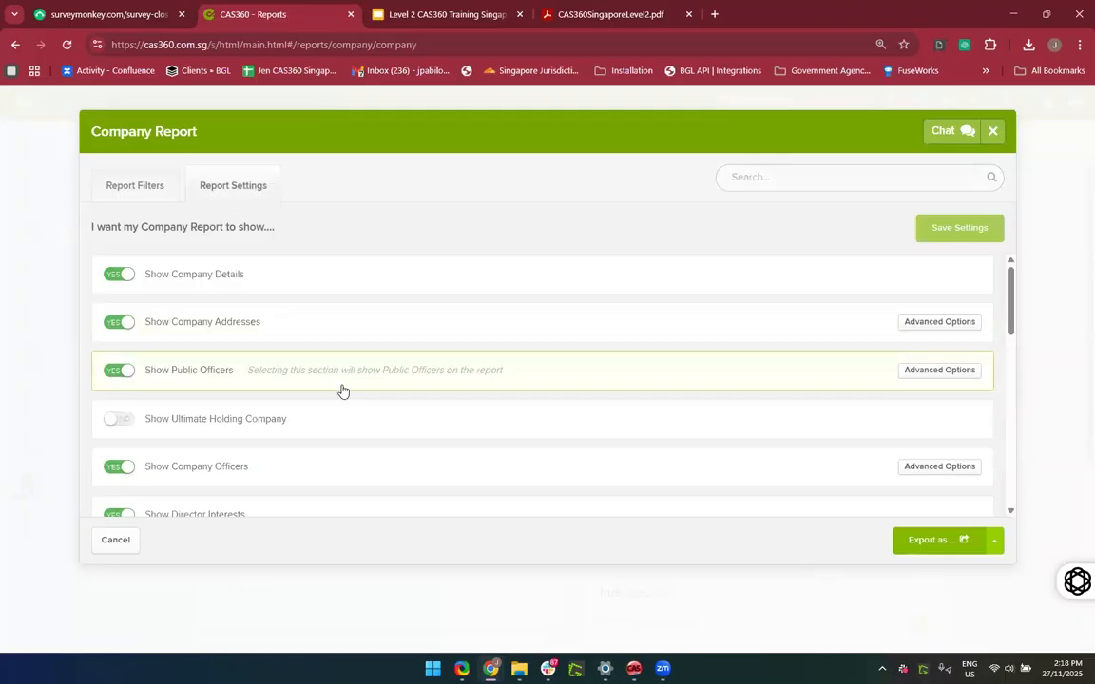
pyautogui.scroll(-1, 343, 391)
pyautogui.scroll(1, 285, 380)
pyautogui.click(952, 323)
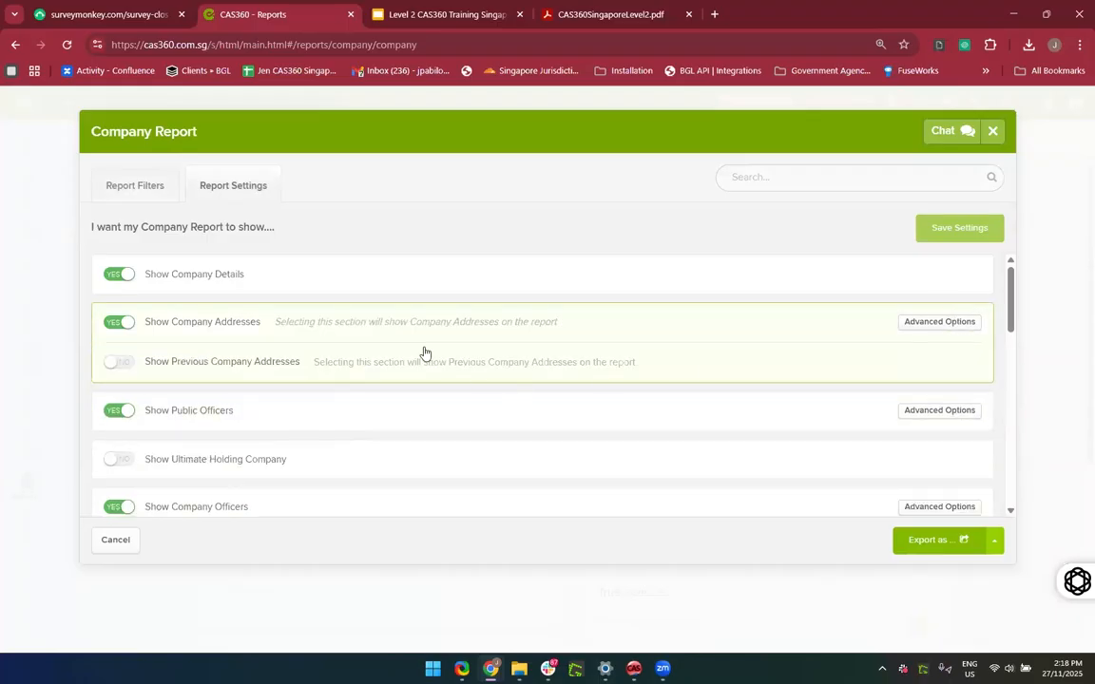
pyautogui.click(120, 365)
# Step: Switch off Show Officer Place Of Birth in the advanced options of Show Company Officers
pyautogui.scroll(-2, 476, 273)
pyautogui.scroll(-2, 477, 273)
pyautogui.scroll(3, 477, 272)
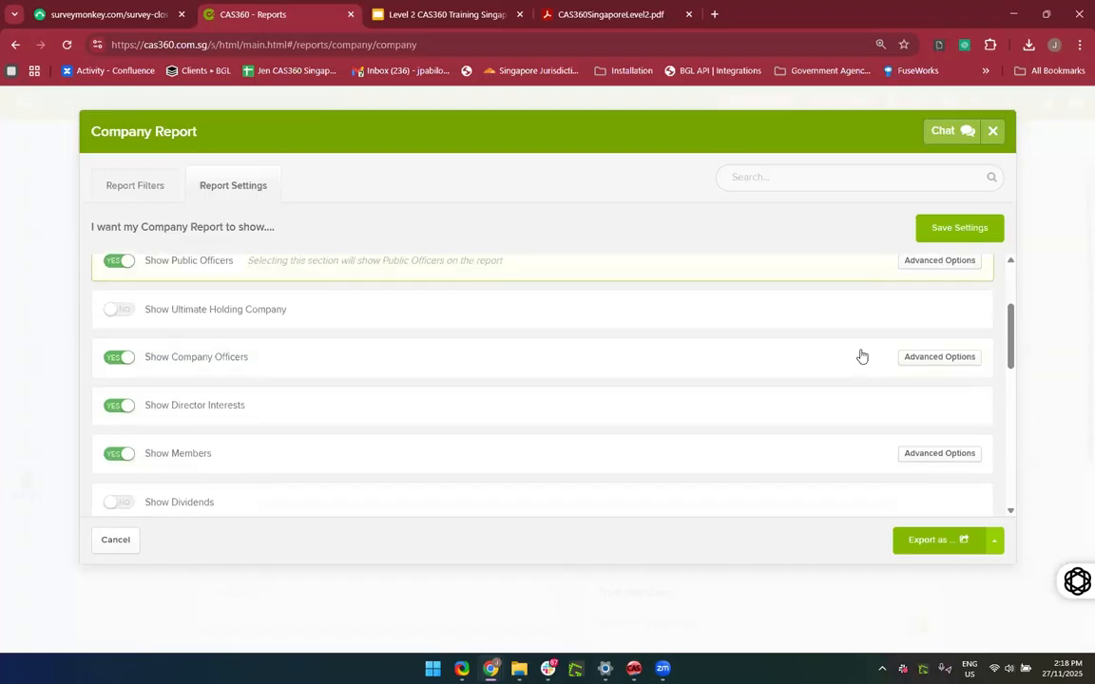
pyautogui.click(935, 359)
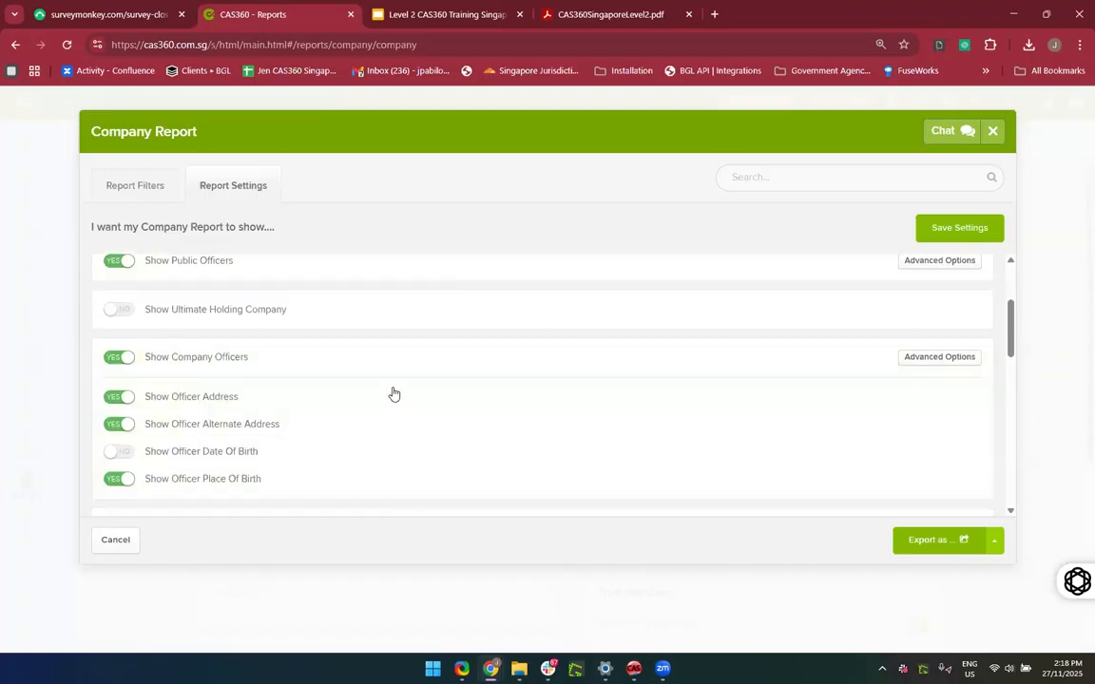
pyautogui.click(120, 488)
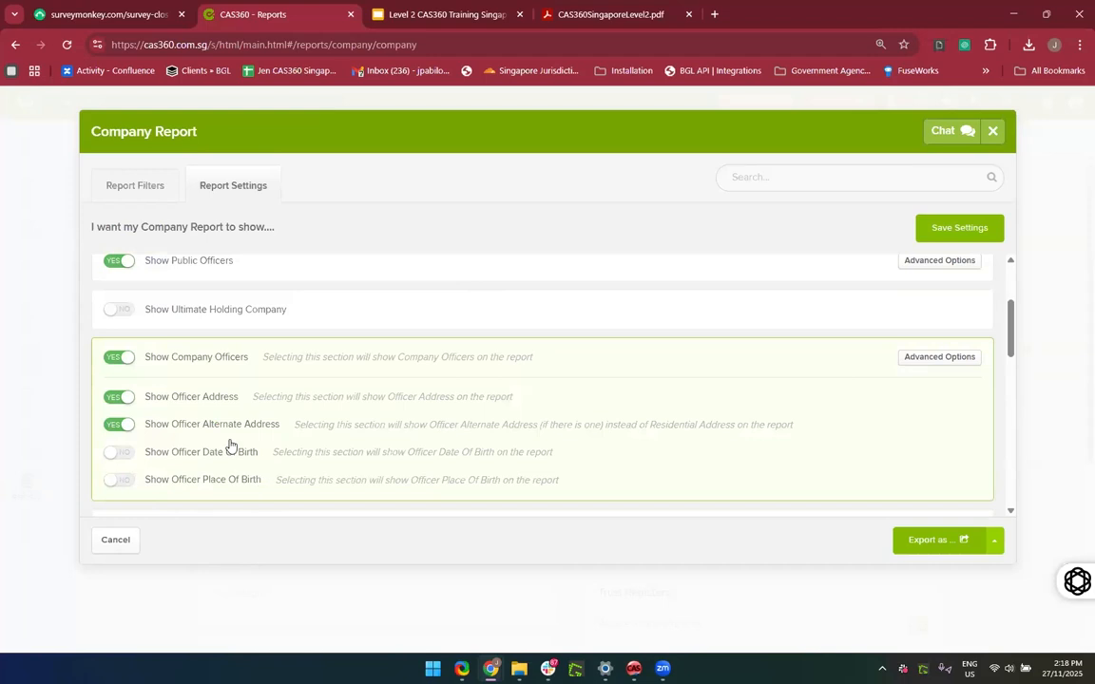
# Step: Switch off Show Shareholder Address in the advanced options of Show Members
pyautogui.scroll(-1, 202, 485)
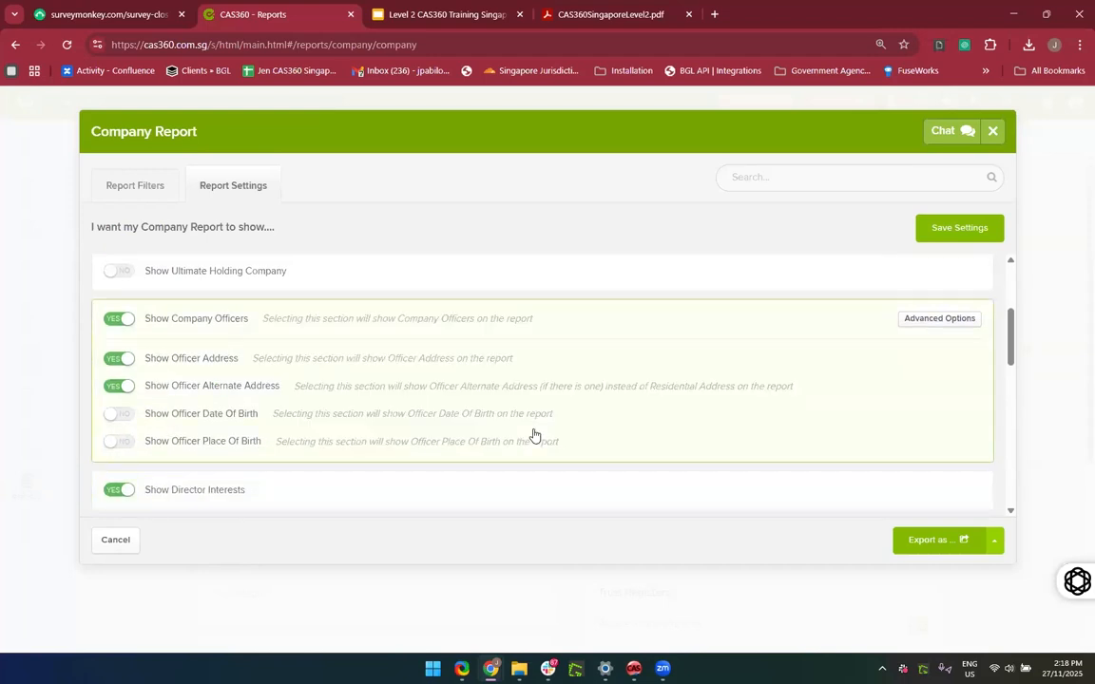
pyautogui.scroll(-4, 533, 435)
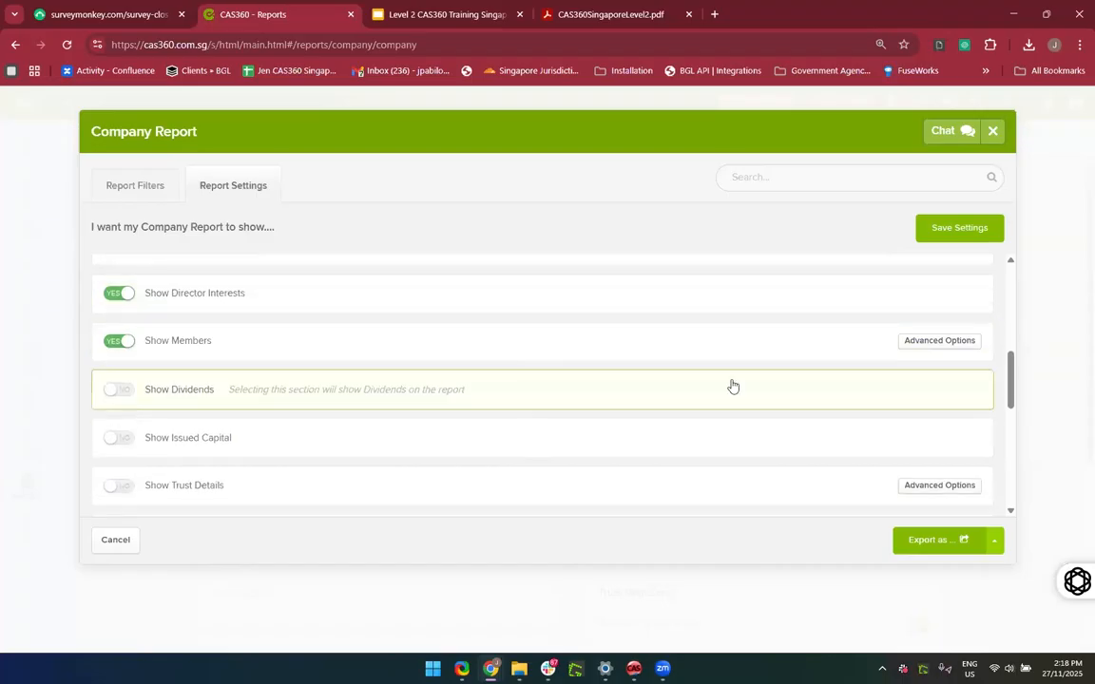
pyautogui.click(922, 342)
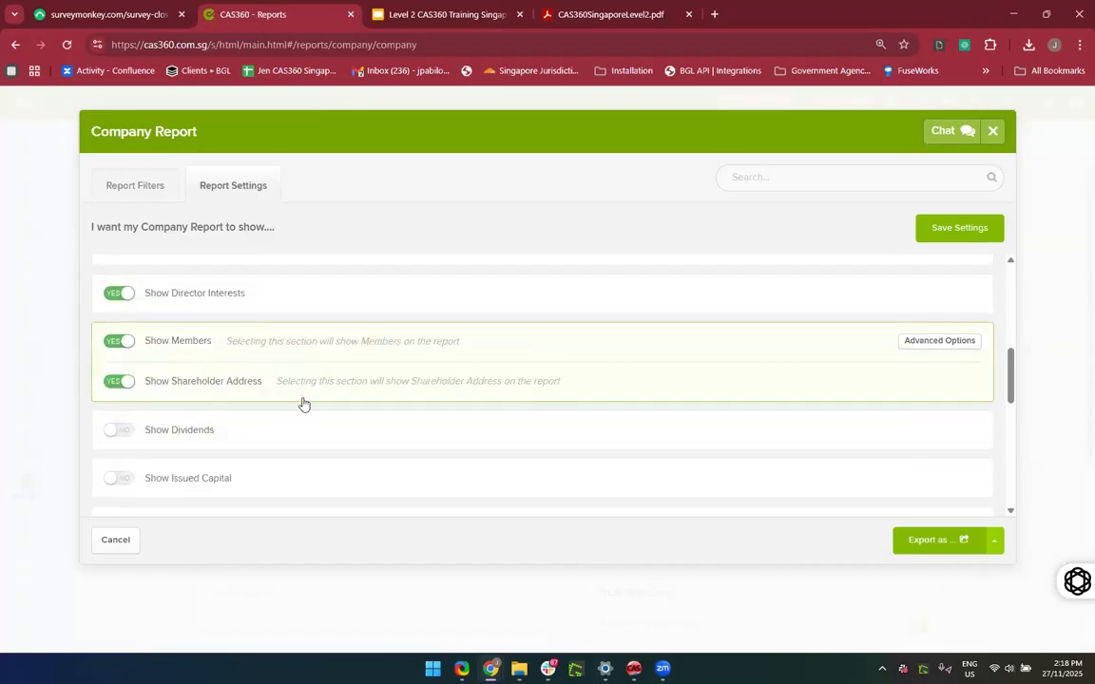
pyautogui.click(119, 386)
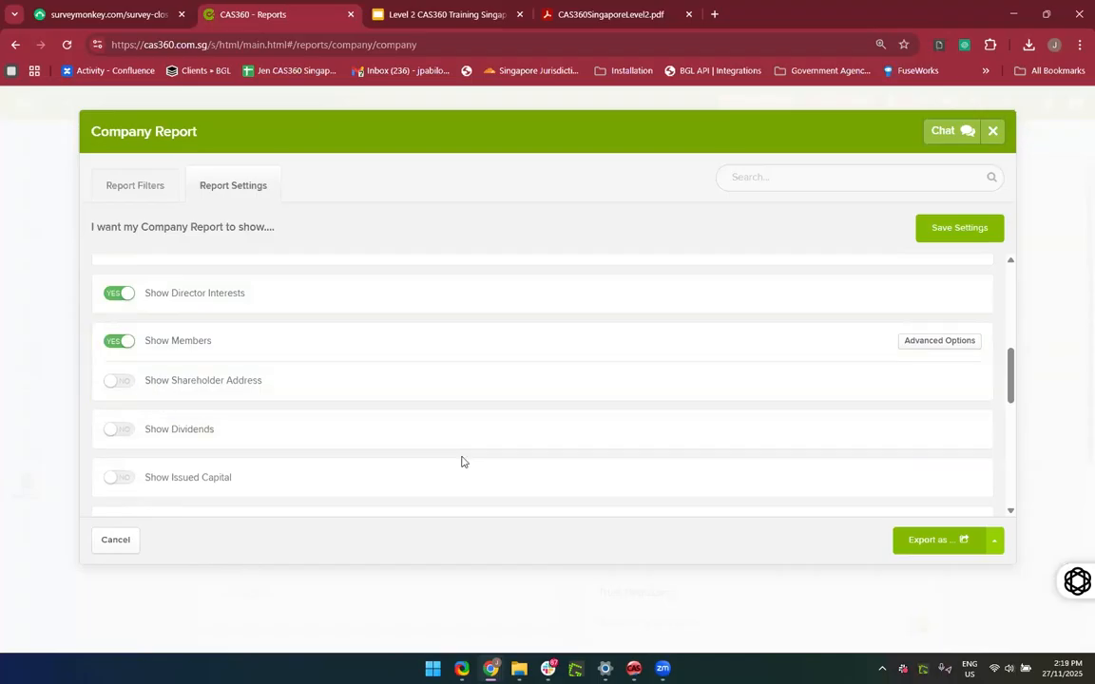
# Step: Review the last sections of the report settings and switch off Show People With Significant Control
pyautogui.scroll(-10, 462, 462)
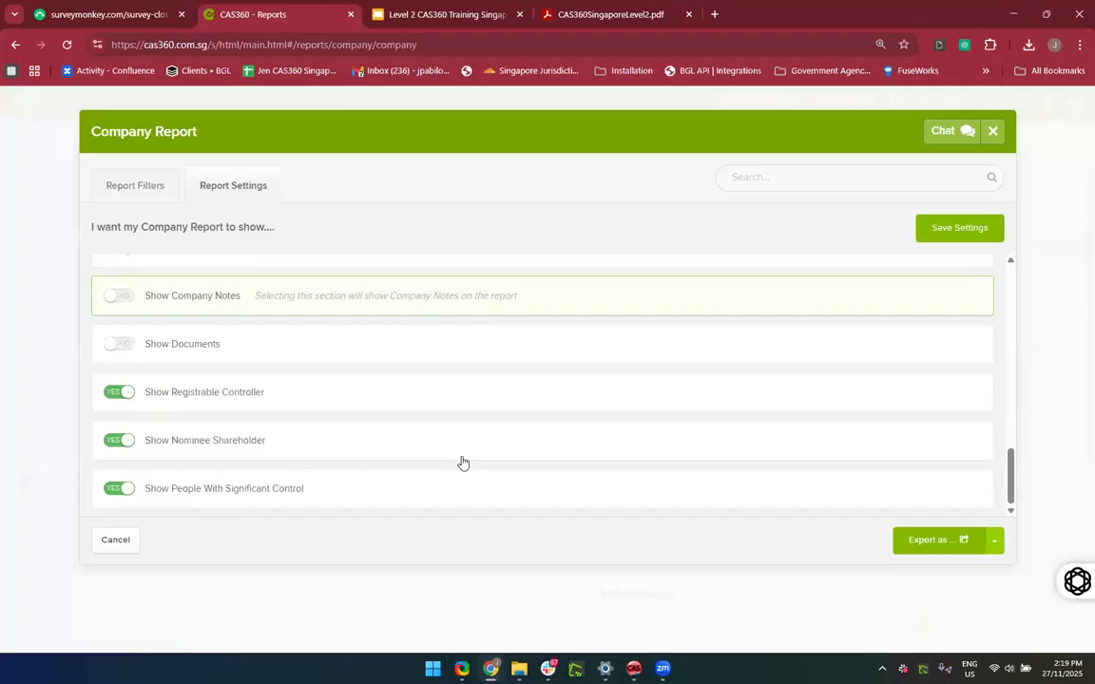
pyautogui.tripleClick(302, 385)
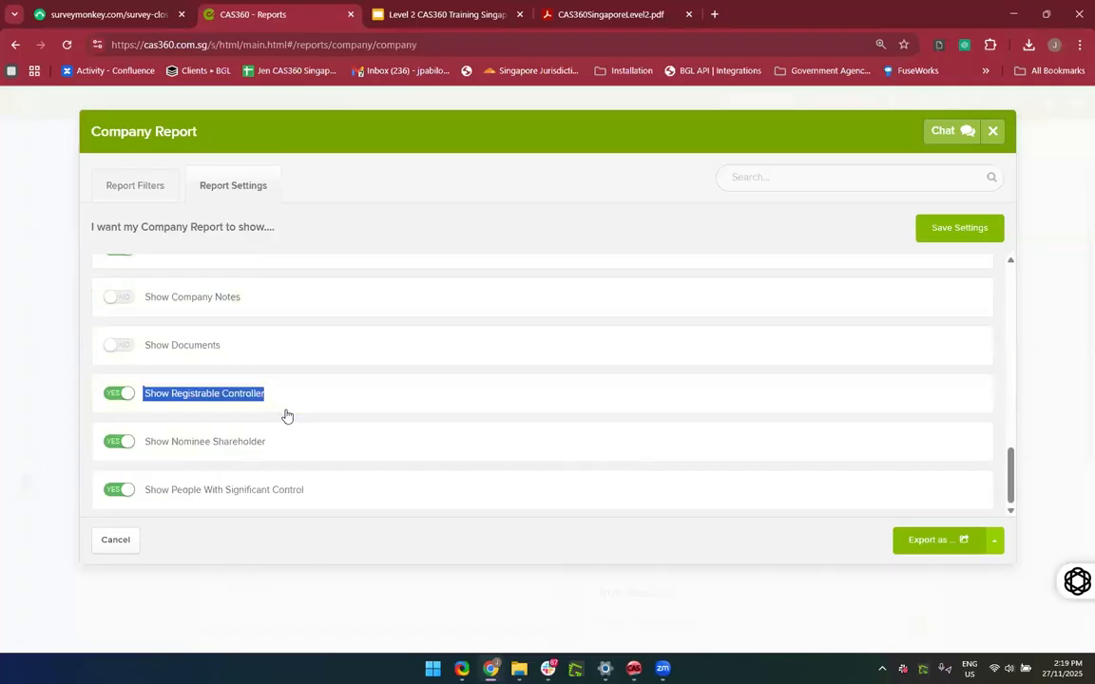
pyautogui.scroll(-1, 261, 479)
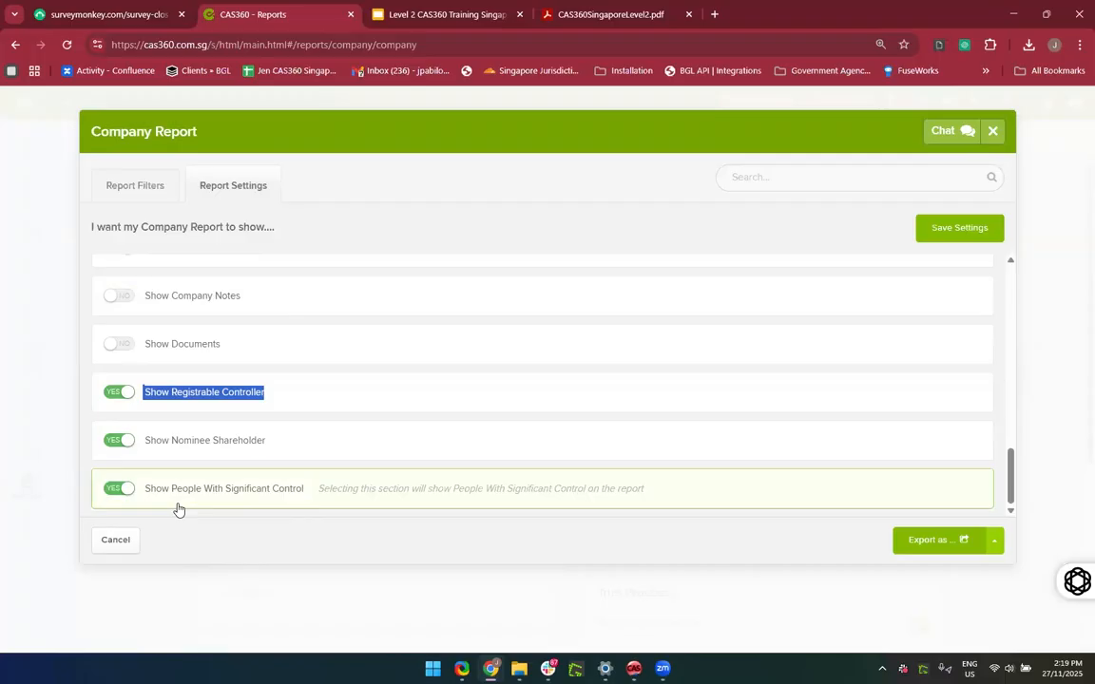
pyautogui.scroll(1, 327, 496)
pyautogui.scroll(-1, 327, 496)
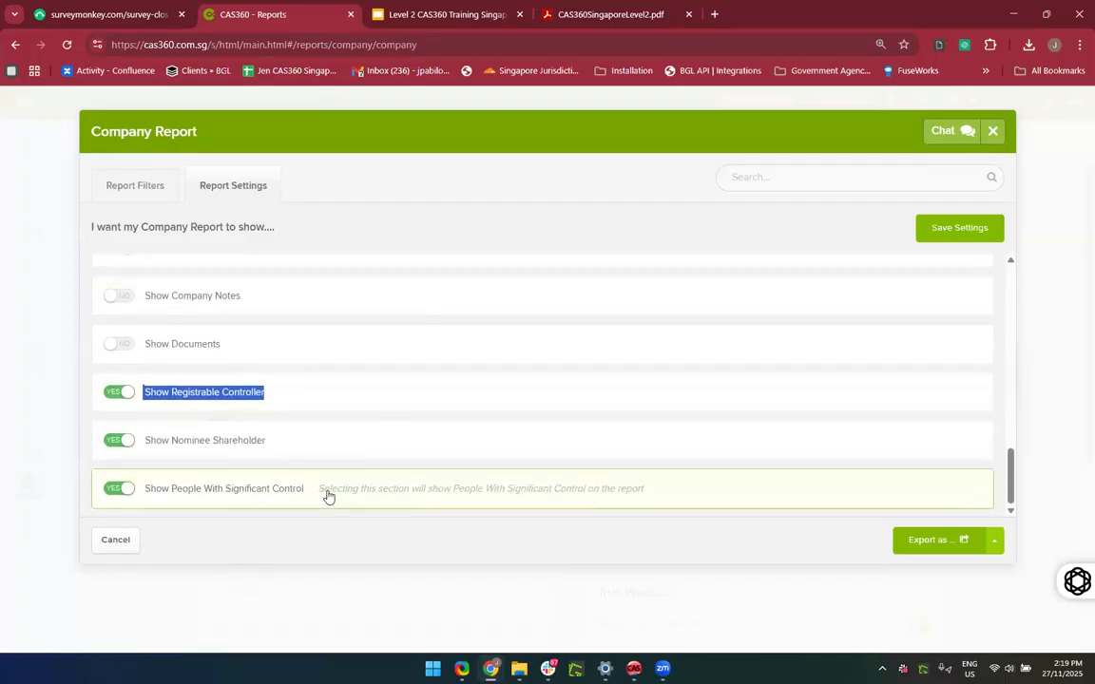
pyautogui.click(99, 492)
pyautogui.click(109, 492)
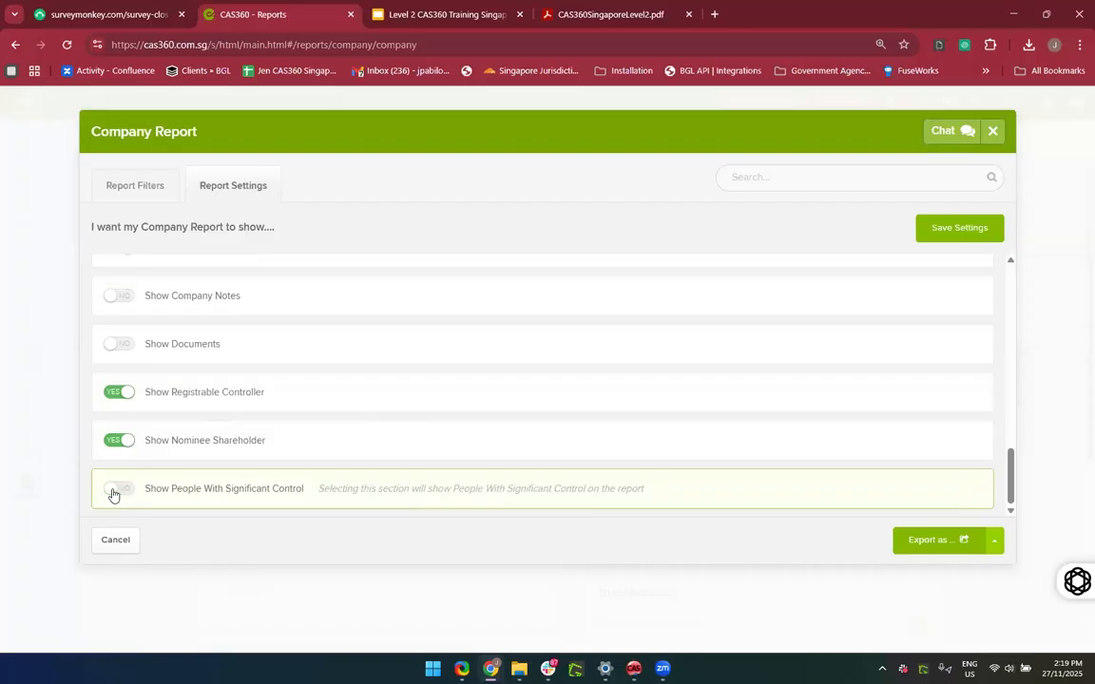
# Step: Switch on Show Company Notes and save the report settings
pyautogui.scroll(1, 408, 469)
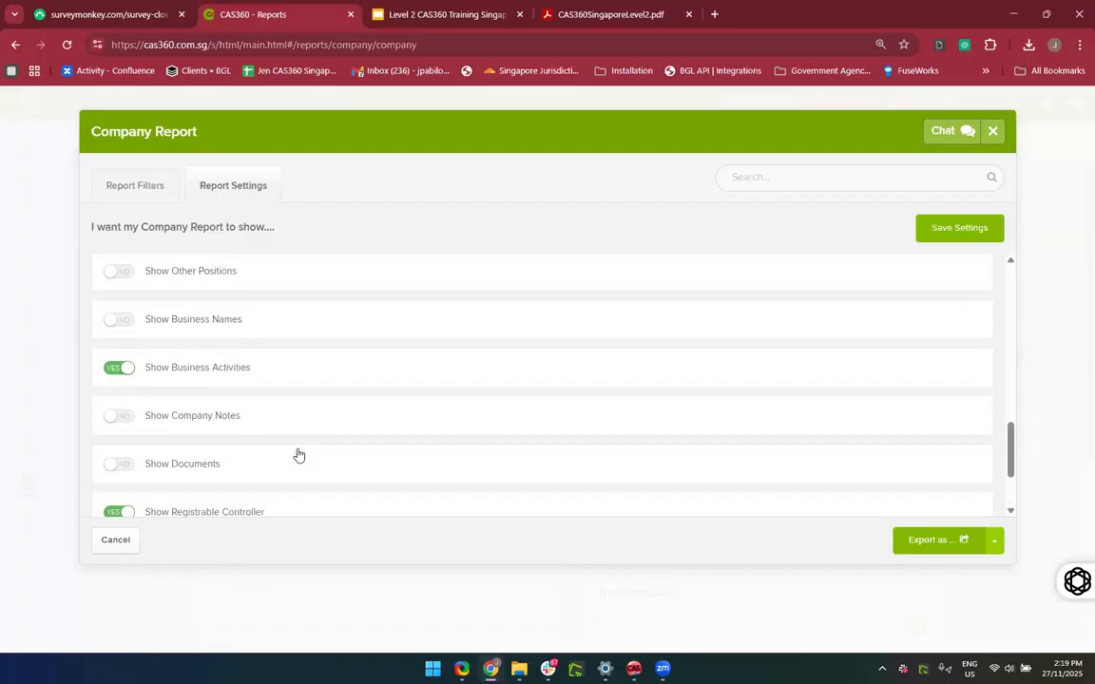
pyautogui.click(119, 418)
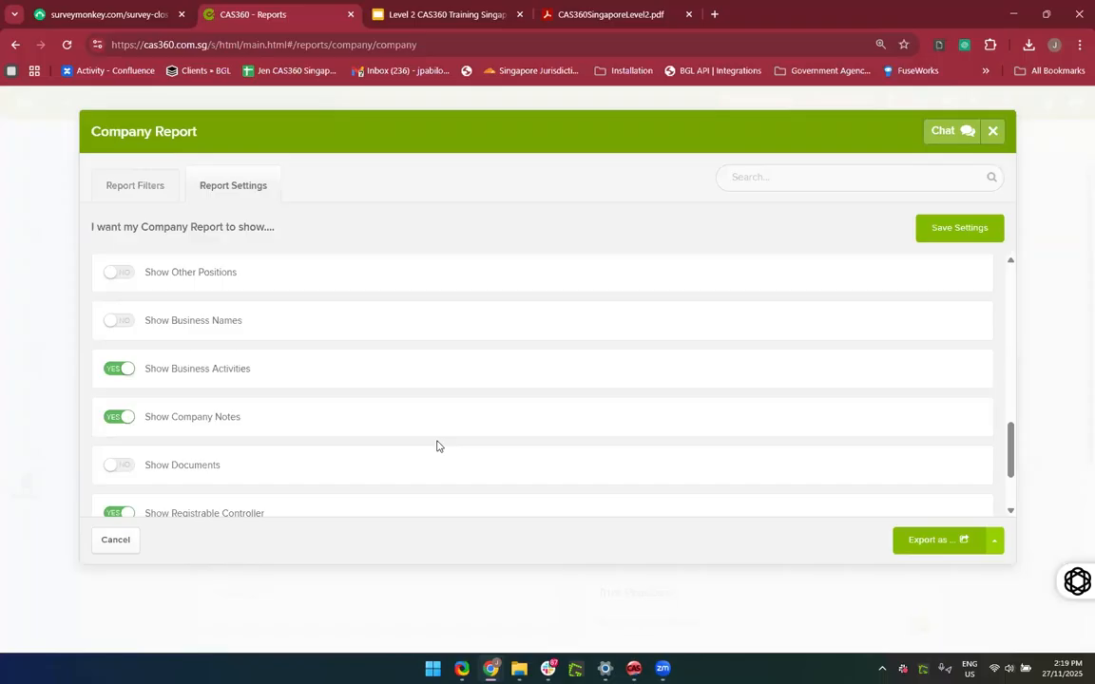
pyautogui.scroll(5, 790, 379)
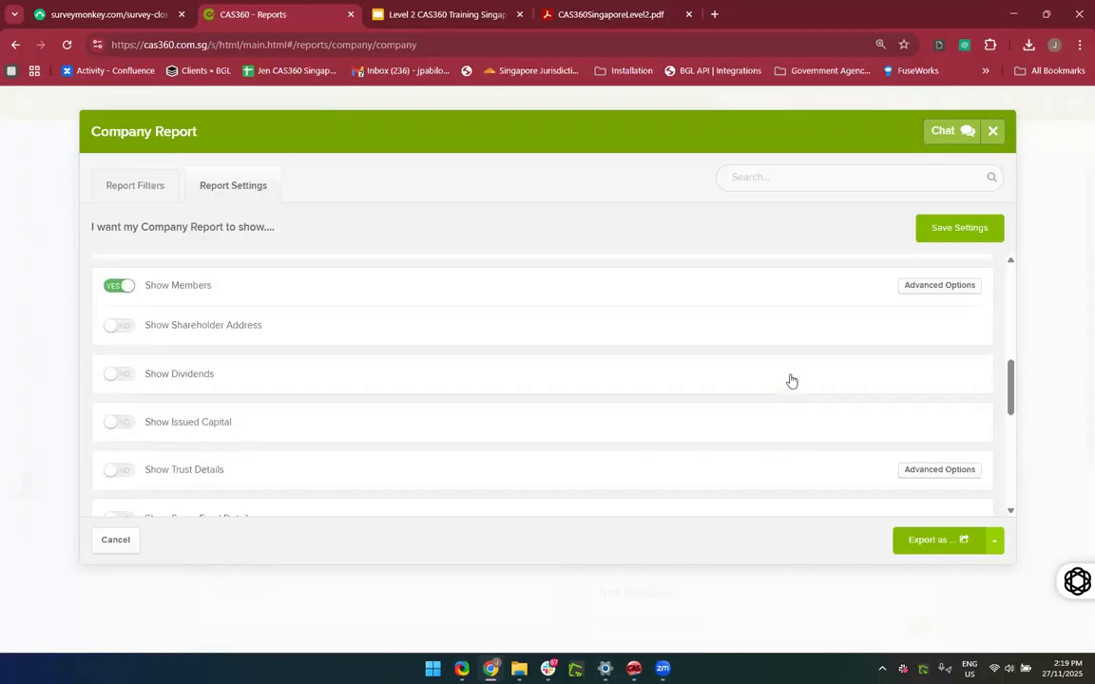
pyautogui.scroll(3, 836, 361)
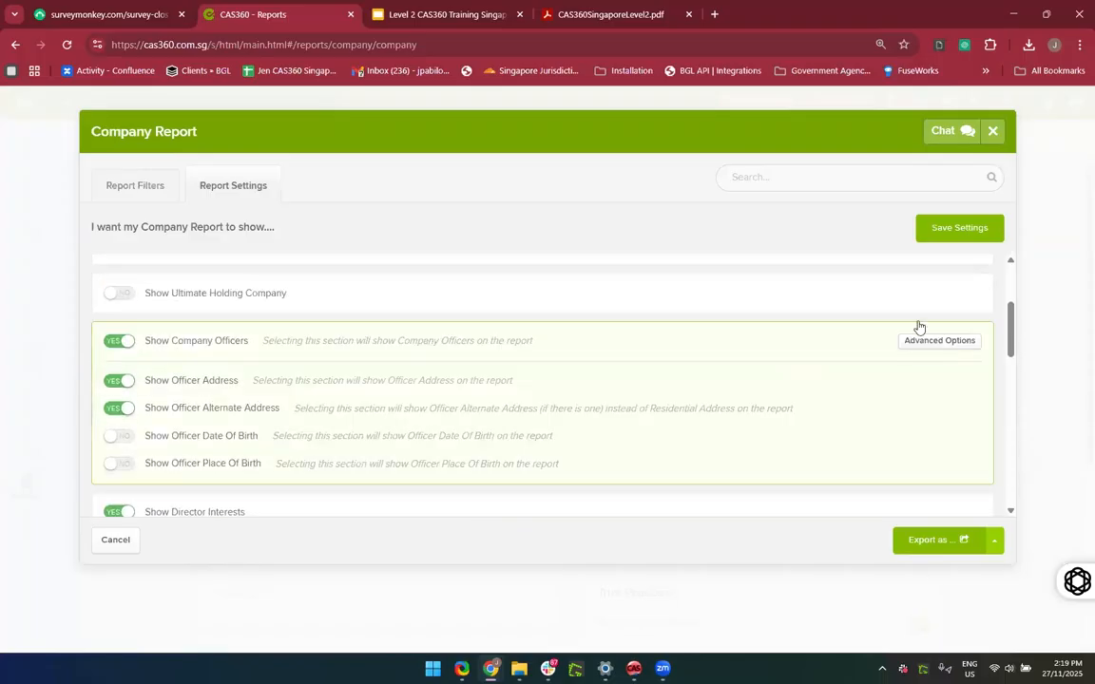
pyautogui.click(929, 239)
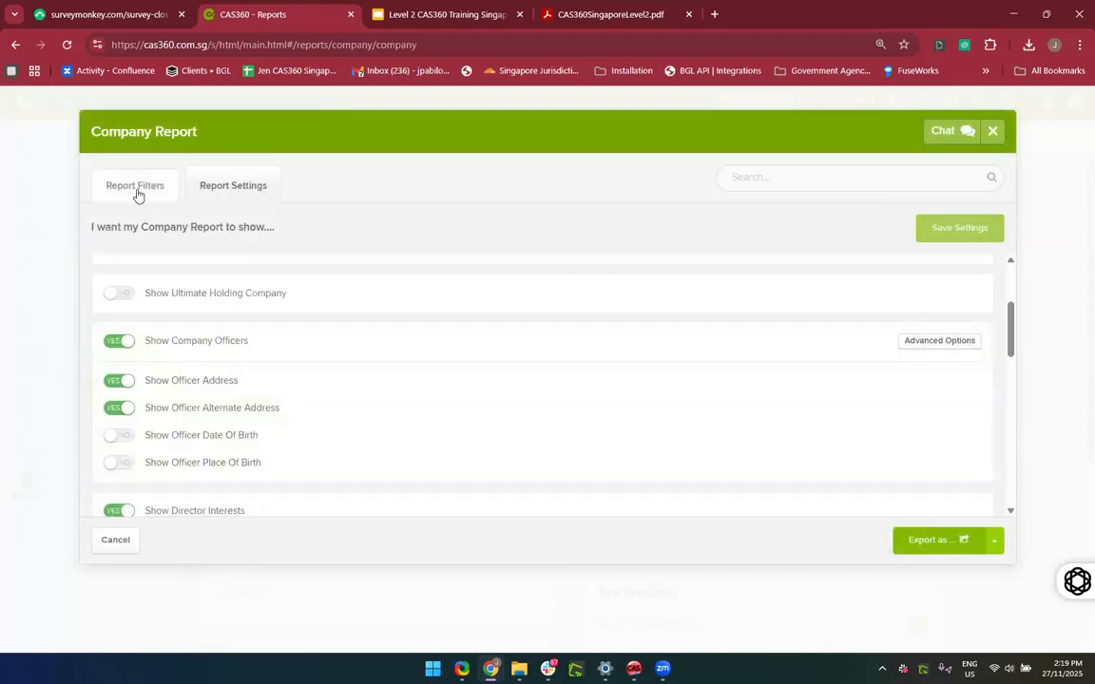
# Step: Return to the report filters, search for CAS360, select CAS360 SINGAPORE PTE LTD and export its Company Report as PDF
pyautogui.click(135, 187)
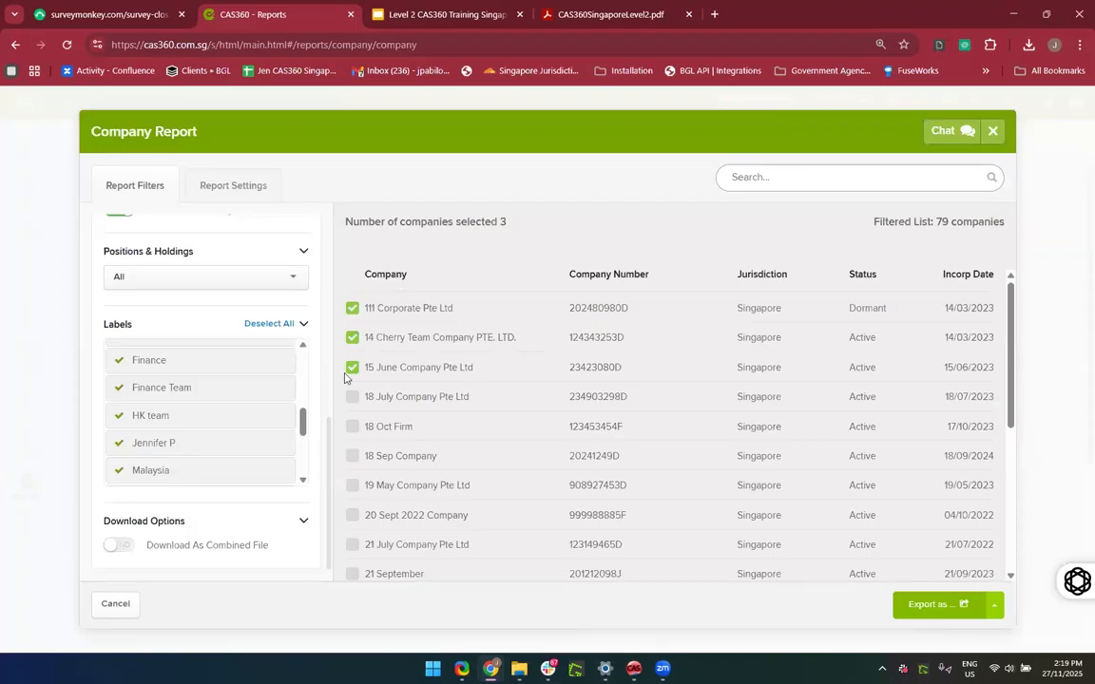
pyautogui.click(788, 178)
pyautogui.write('CAS360')
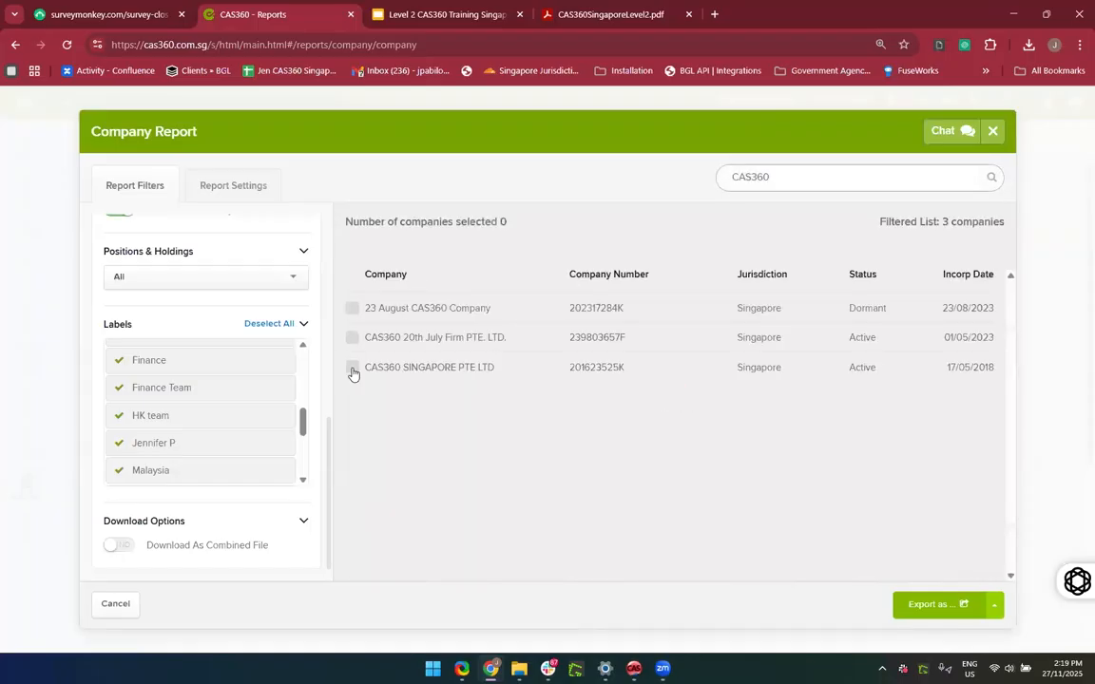
pyautogui.click(353, 370)
pyautogui.click(919, 608)
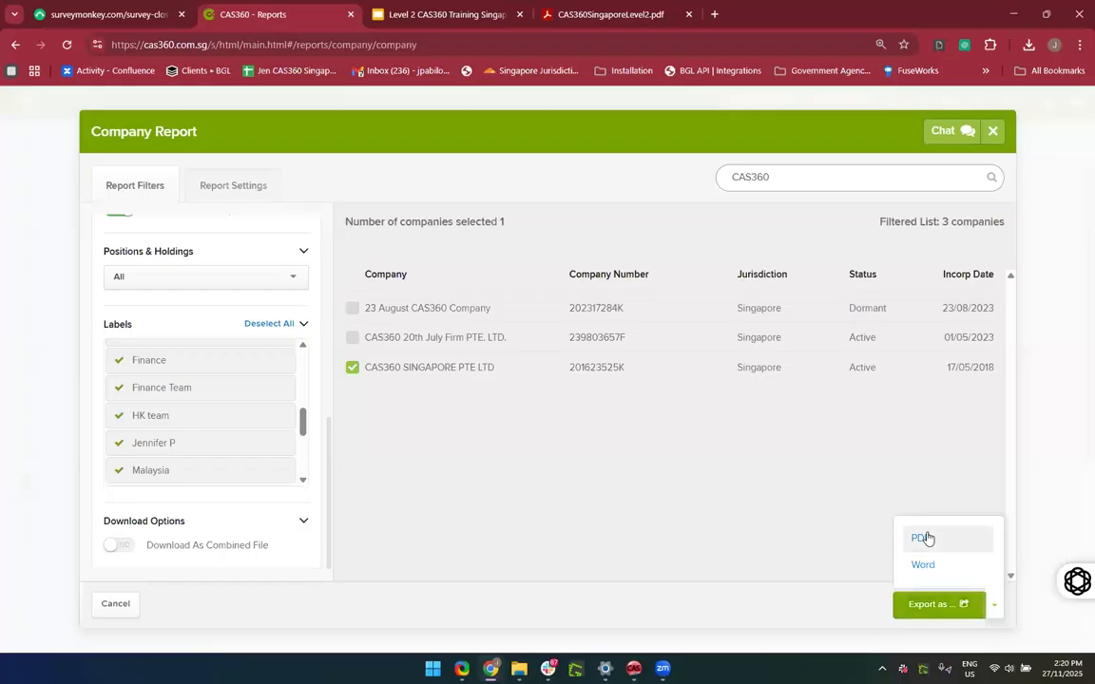
pyautogui.click(924, 537)
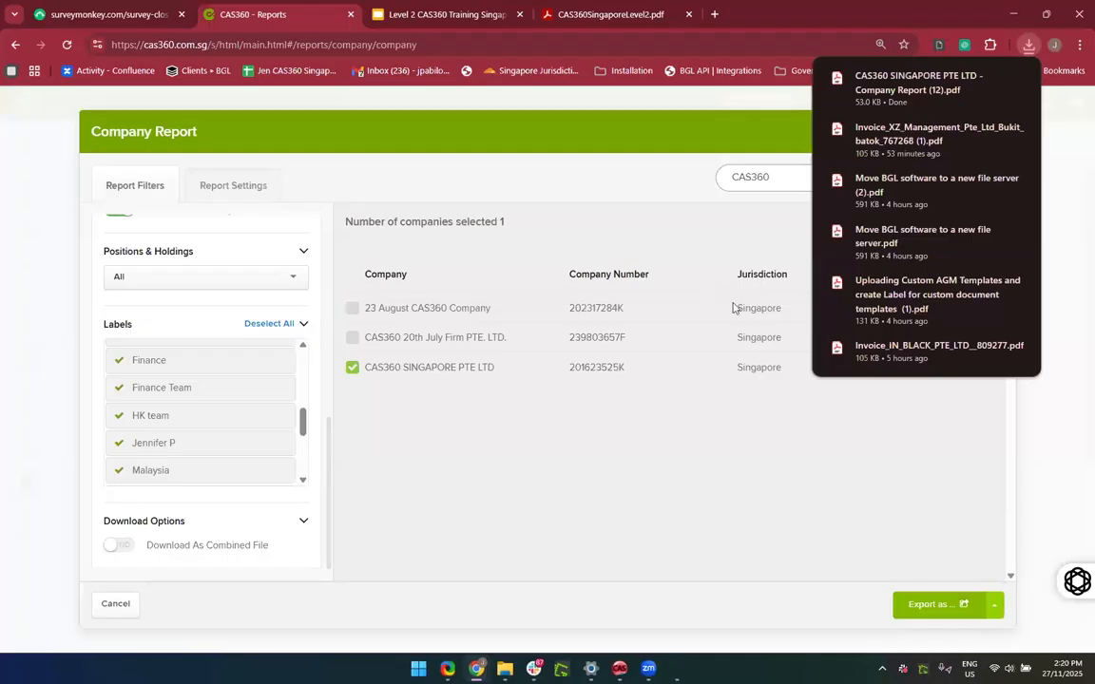
# Step: Switch to Adobe Acrobat to examine the exported Company Report PDF's company details, addresses and officers, and close the file
pyautogui.scroll(-3, 775, 369)
pyautogui.scroll(3, 667, 154)
pyautogui.scroll(-2, 745, 442)
pyautogui.scroll(2, 722, 409)
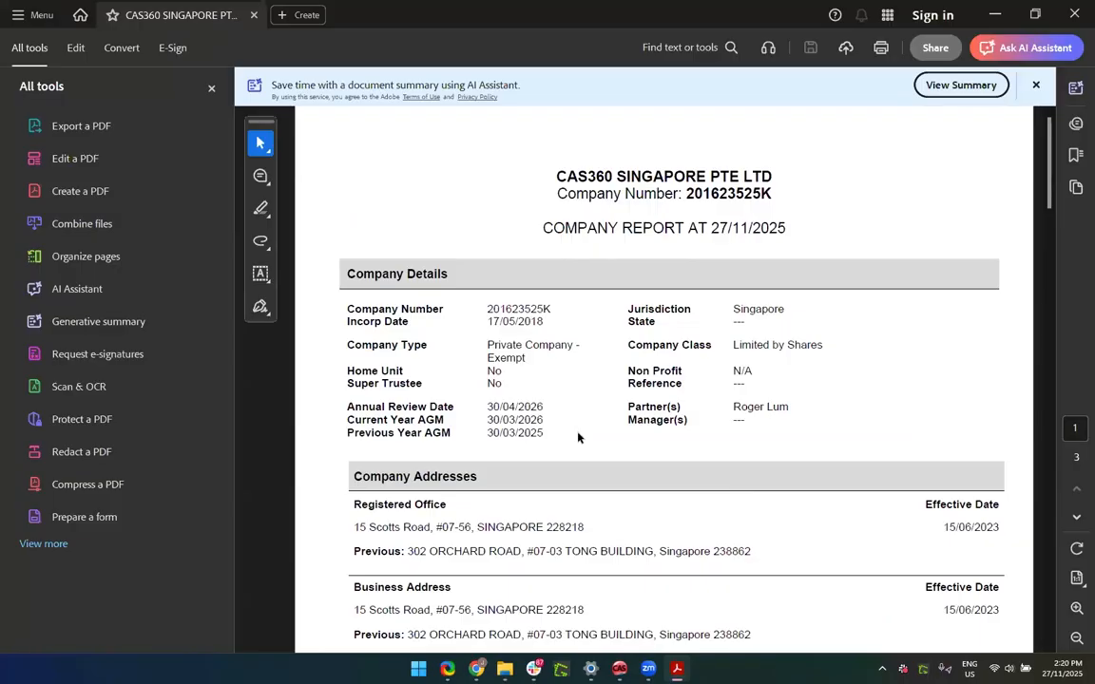
pyautogui.scroll(-5, 578, 437)
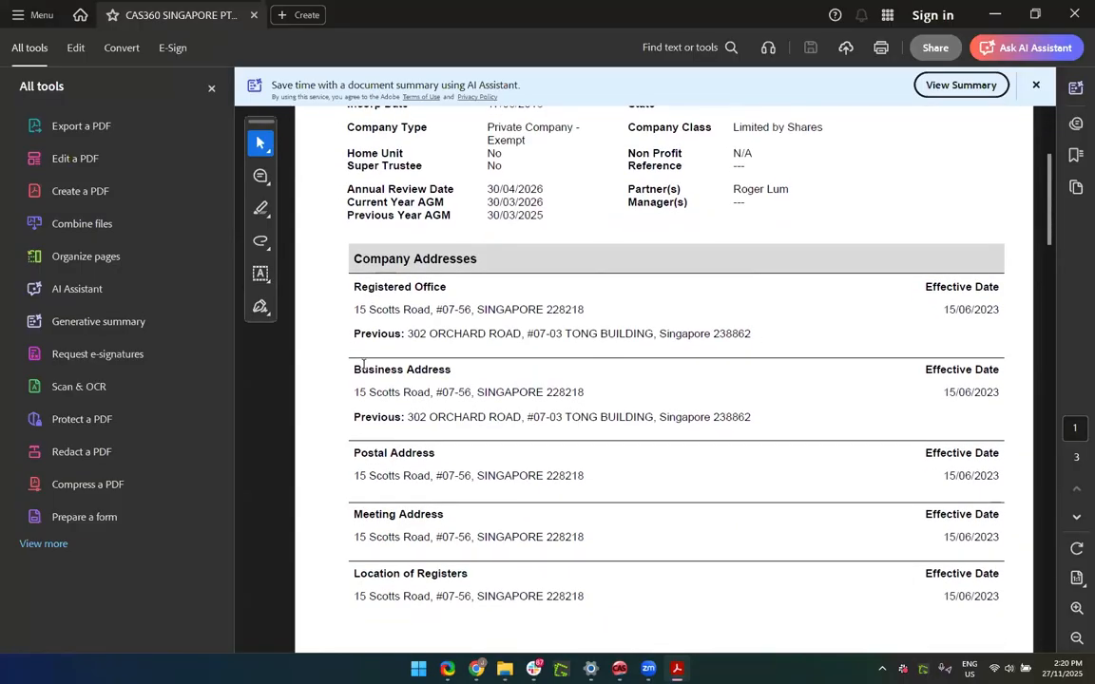
pyautogui.scroll(-4, 462, 344)
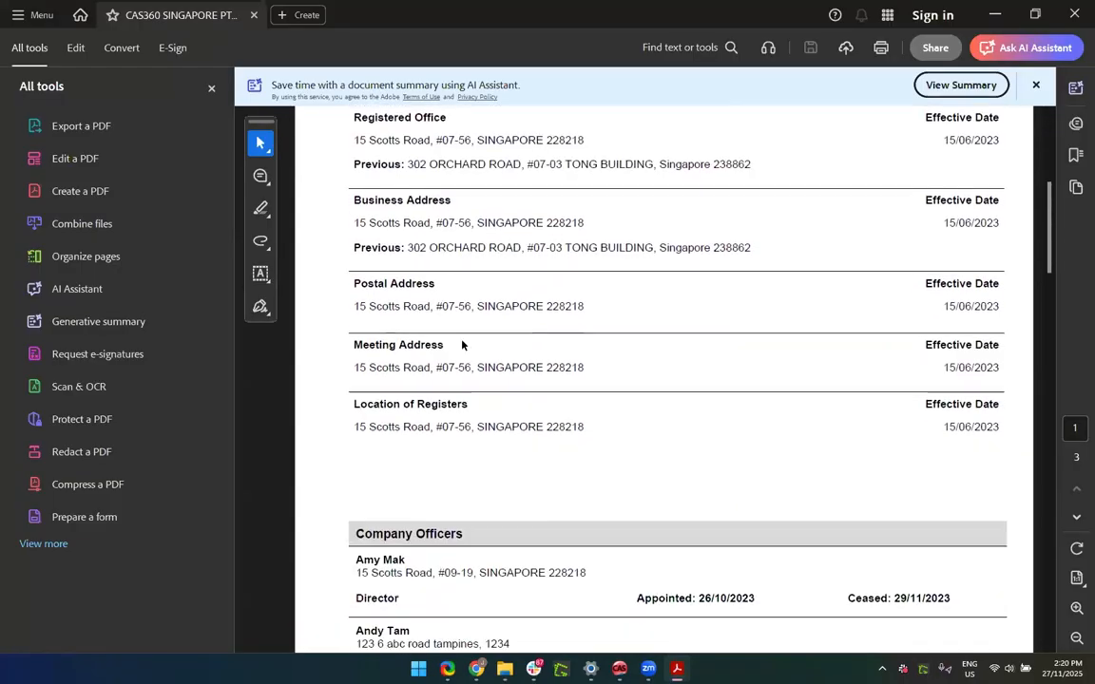
pyautogui.scroll(-5, 460, 340)
pyautogui.scroll(8, 461, 340)
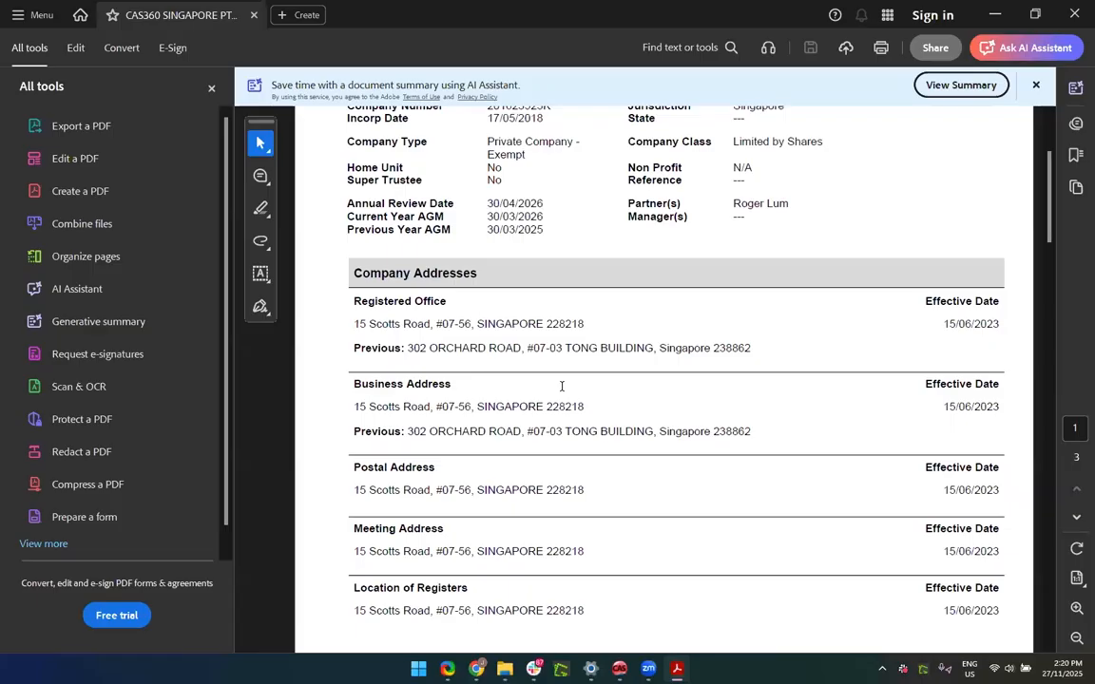
pyautogui.scroll(-20, 561, 387)
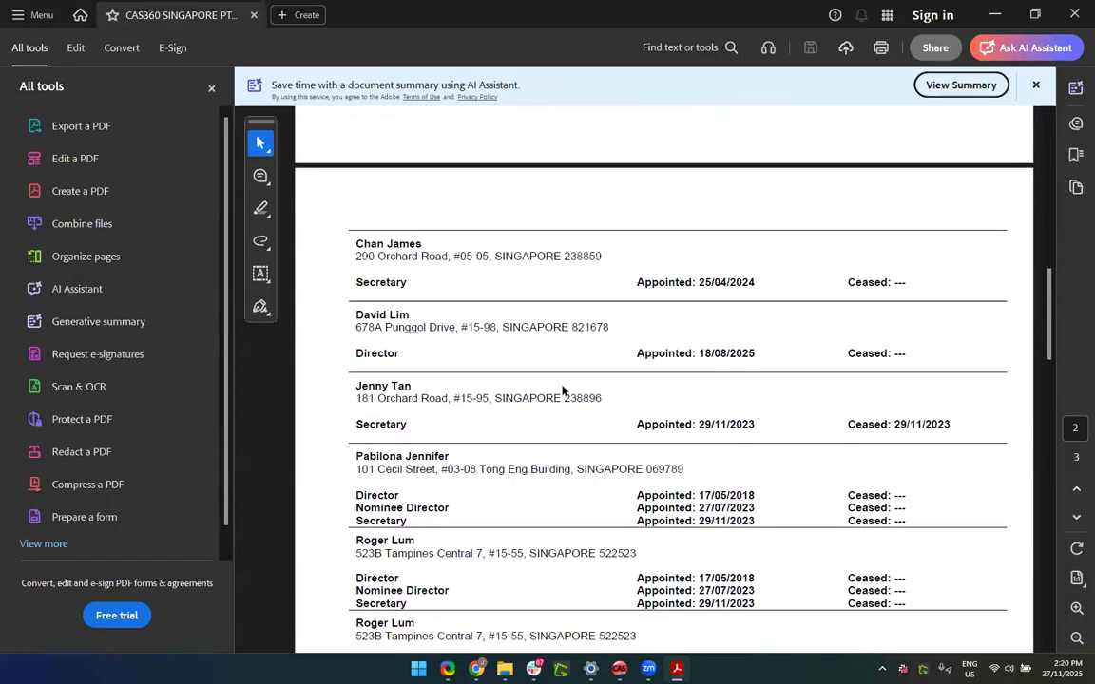
pyautogui.scroll(-15, 561, 390)
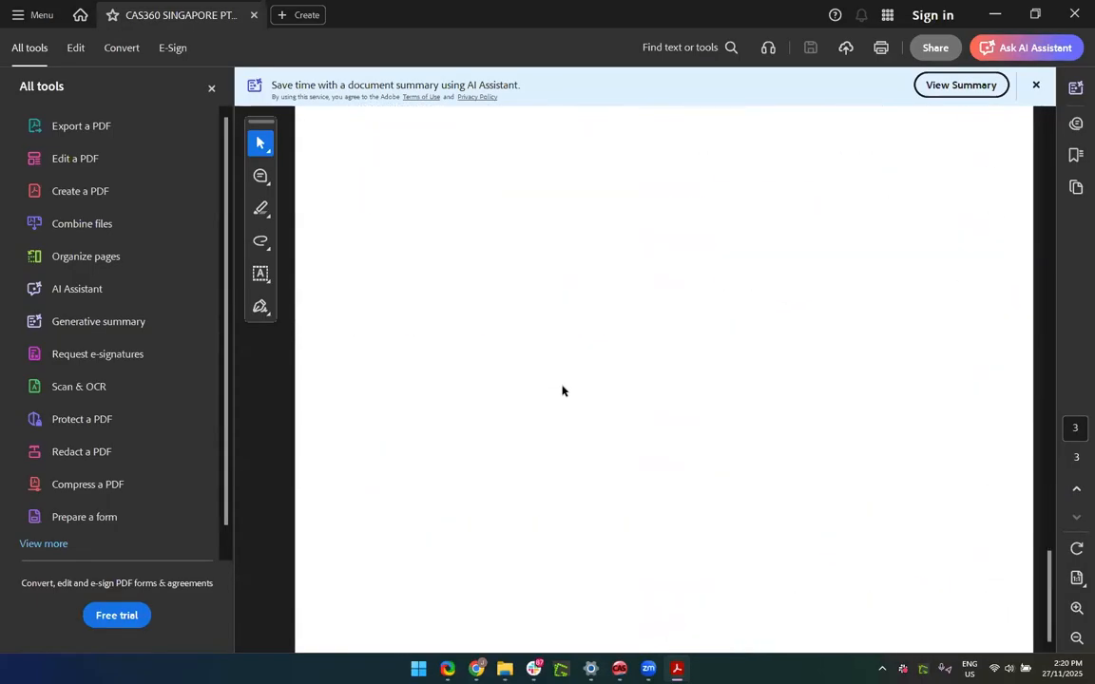
pyautogui.click(1075, 14)
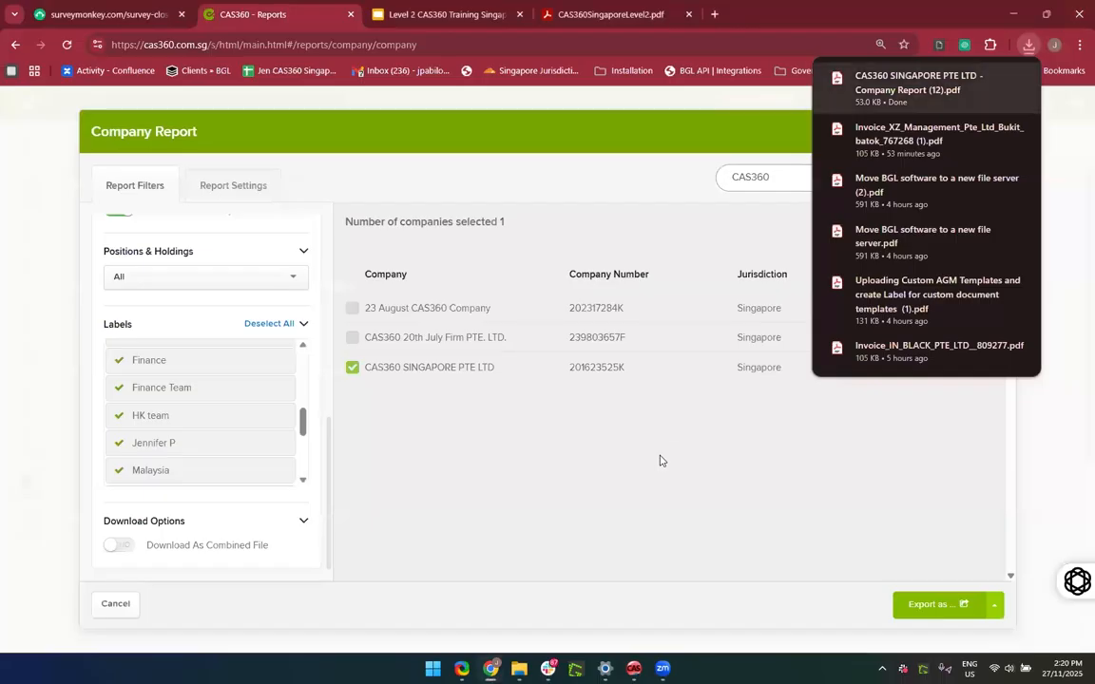
# Step: Dismiss the downloads list and clear the CAS360 search so that all companies are listed
pyautogui.click(1055, 182)
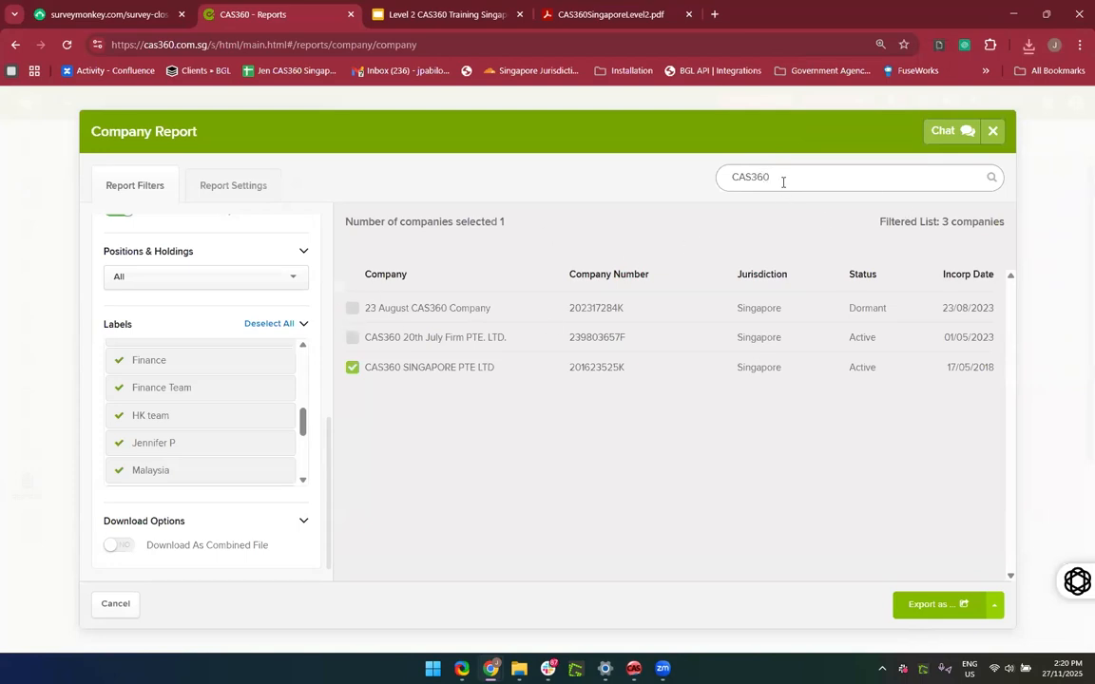
pyautogui.press('BackSpace')
pyautogui.press('BackSpace')
pyautogui.press('BackSpace')
pyautogui.press('BackSpace')
pyautogui.press('BackSpace')
pyautogui.press('BackSpace')
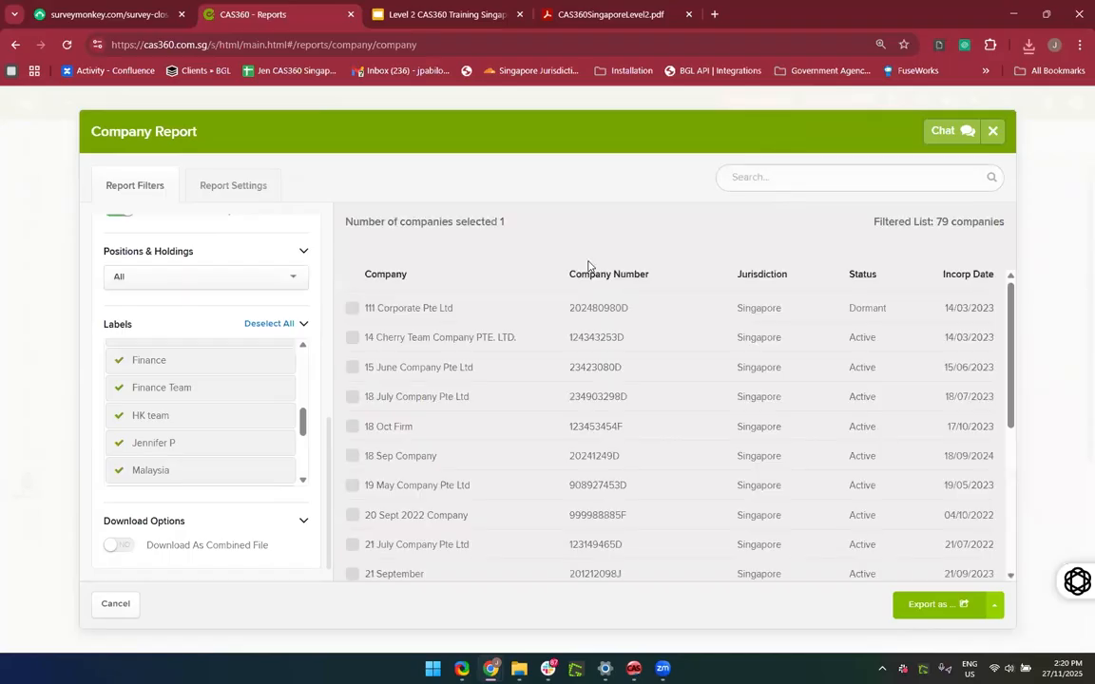
# Step: Also select 111 Corporate Pte Ltd, 14 Cherry Team Company PTE. LTD. and 15 June Company Pte Ltd, export as PDF and close the Company Report
pyautogui.click(351, 309)
pyautogui.click(352, 339)
pyautogui.click(353, 369)
pyautogui.click(936, 606)
pyautogui.click(920, 539)
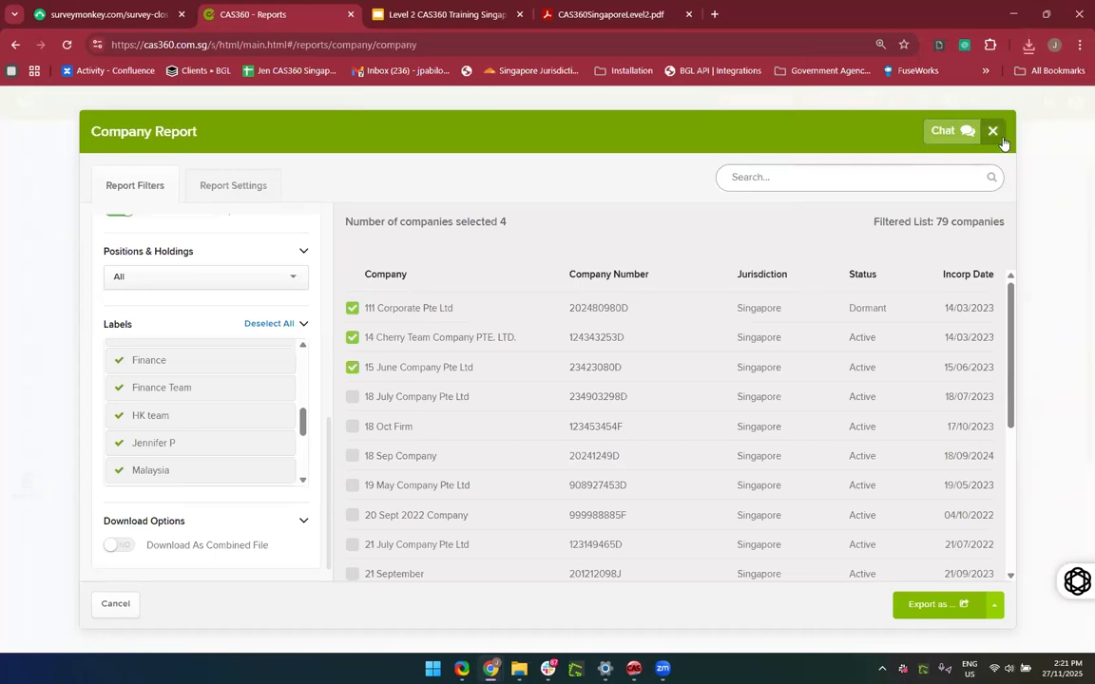
pyautogui.click(993, 132)
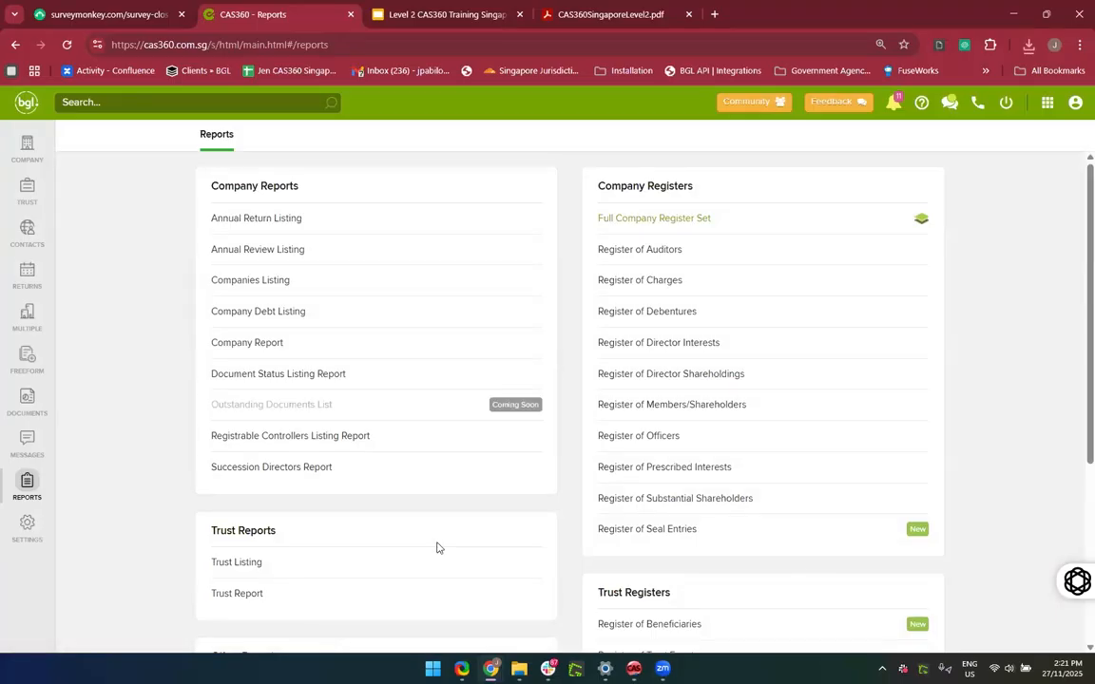
# Step: Open the People Group Report and set its Positions & Holdings filter to All
pyautogui.scroll(-2, 437, 547)
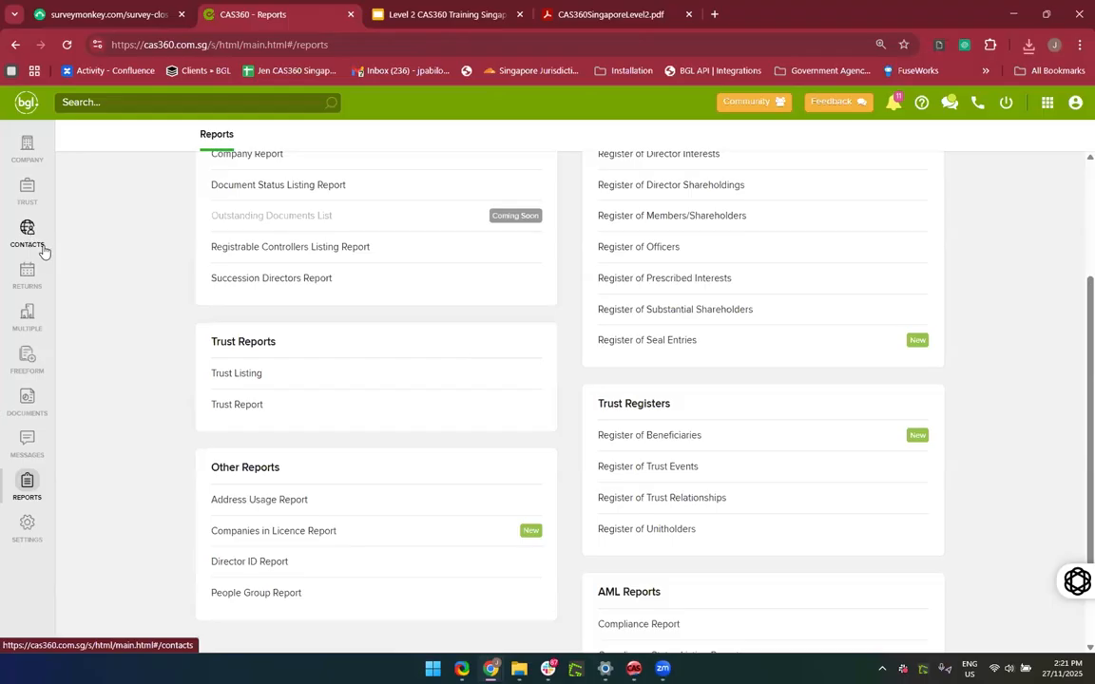
pyautogui.click(262, 600)
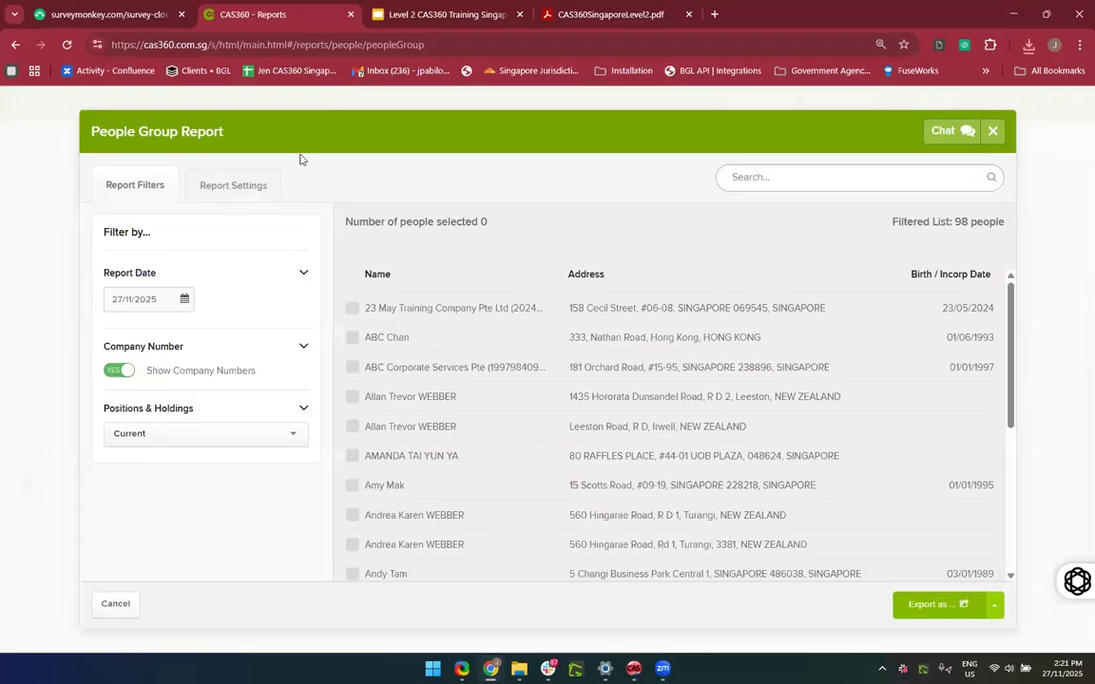
pyautogui.click(228, 190)
pyautogui.click(147, 176)
pyautogui.click(301, 409)
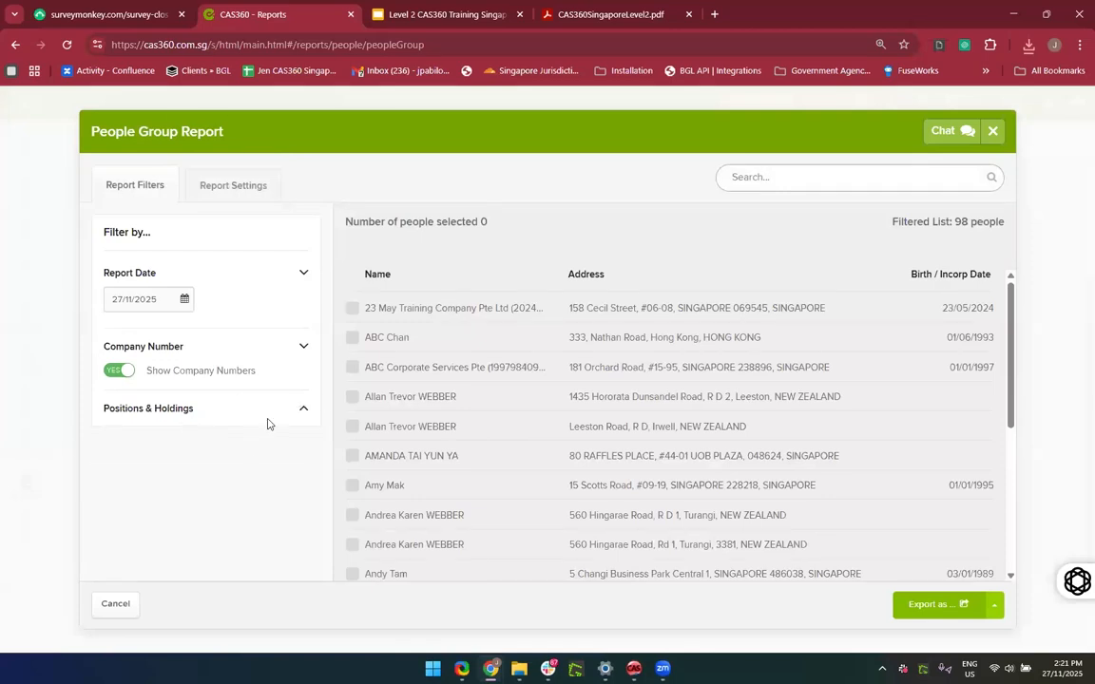
pyautogui.click(267, 414)
pyautogui.click(215, 435)
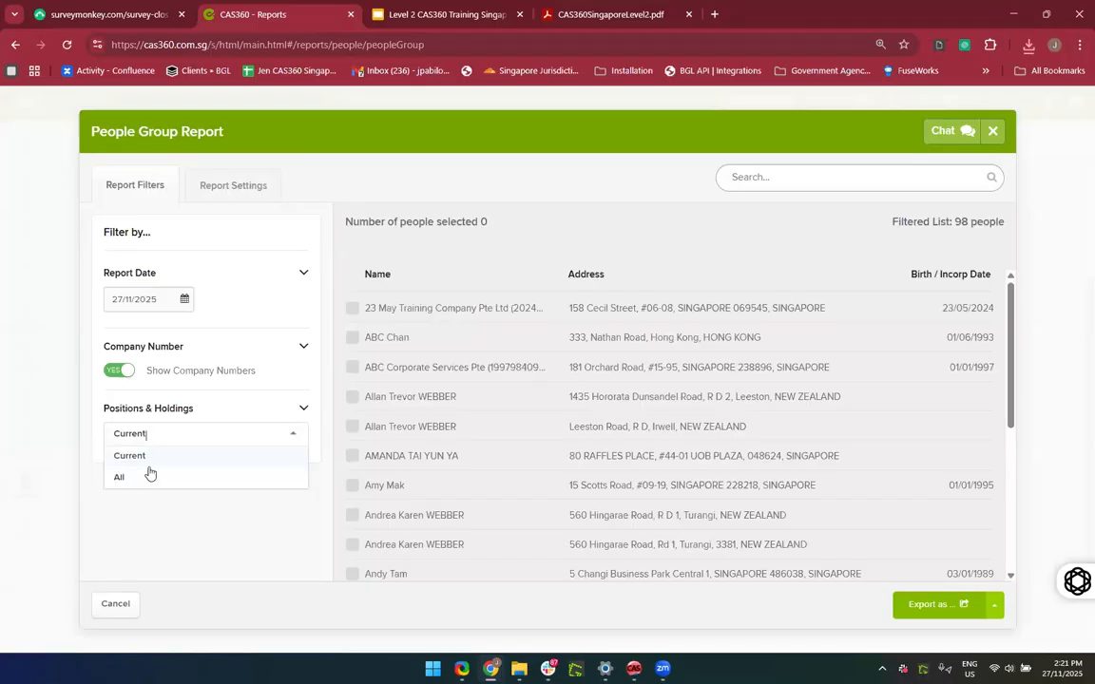
pyautogui.click(145, 476)
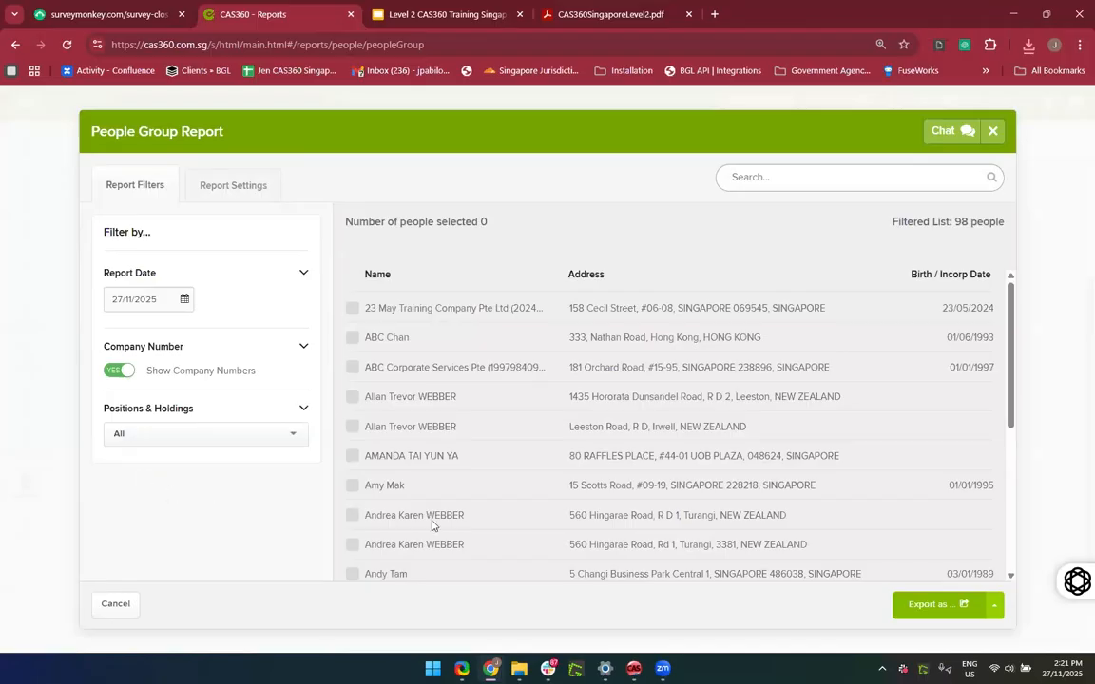
# Step: Review the people list and the sections available in the People Group Report settings
pyautogui.scroll(-3, 557, 420)
pyautogui.scroll(3, 557, 420)
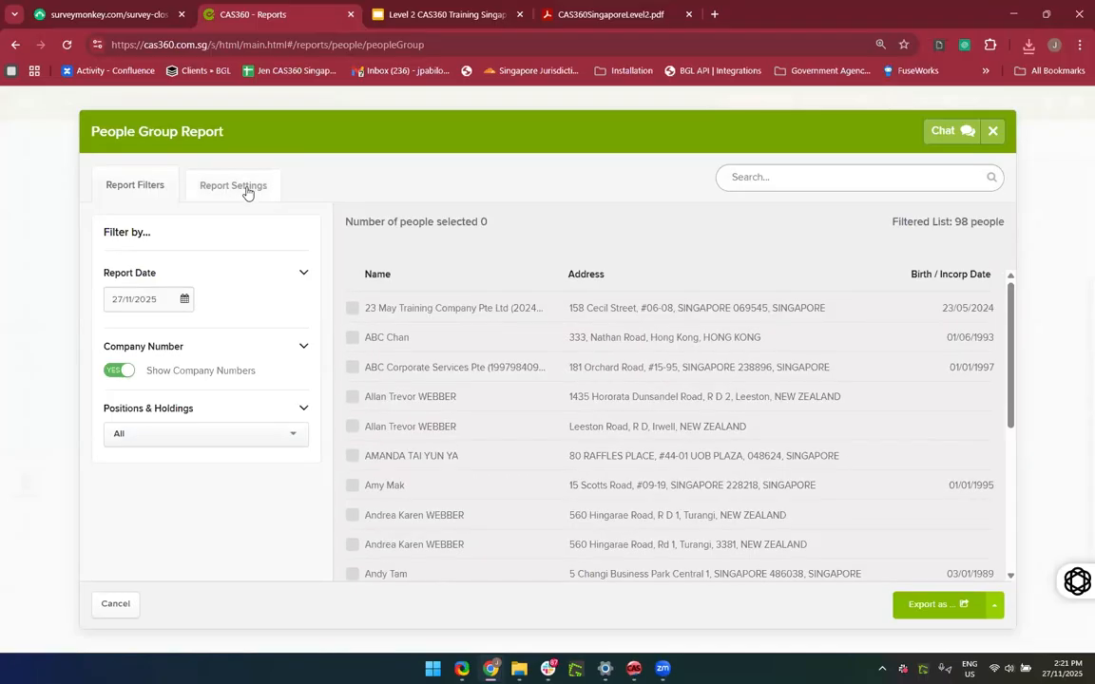
pyautogui.click(246, 188)
pyautogui.scroll(-5, 563, 347)
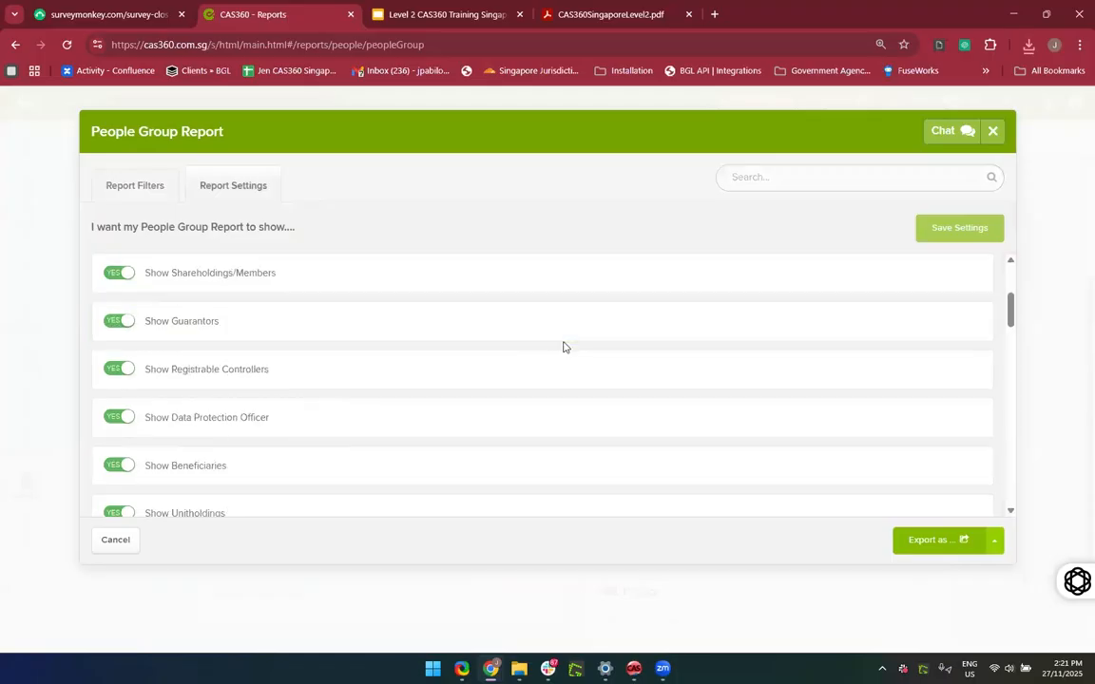
pyautogui.scroll(-10, 565, 349)
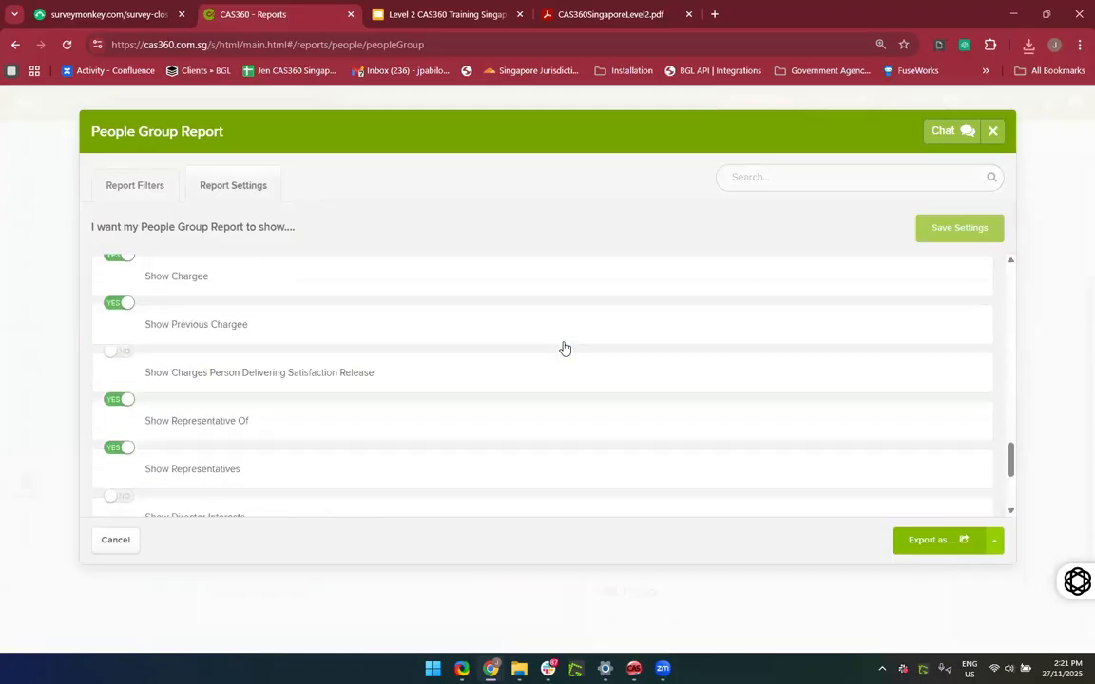
pyautogui.scroll(-3, 564, 349)
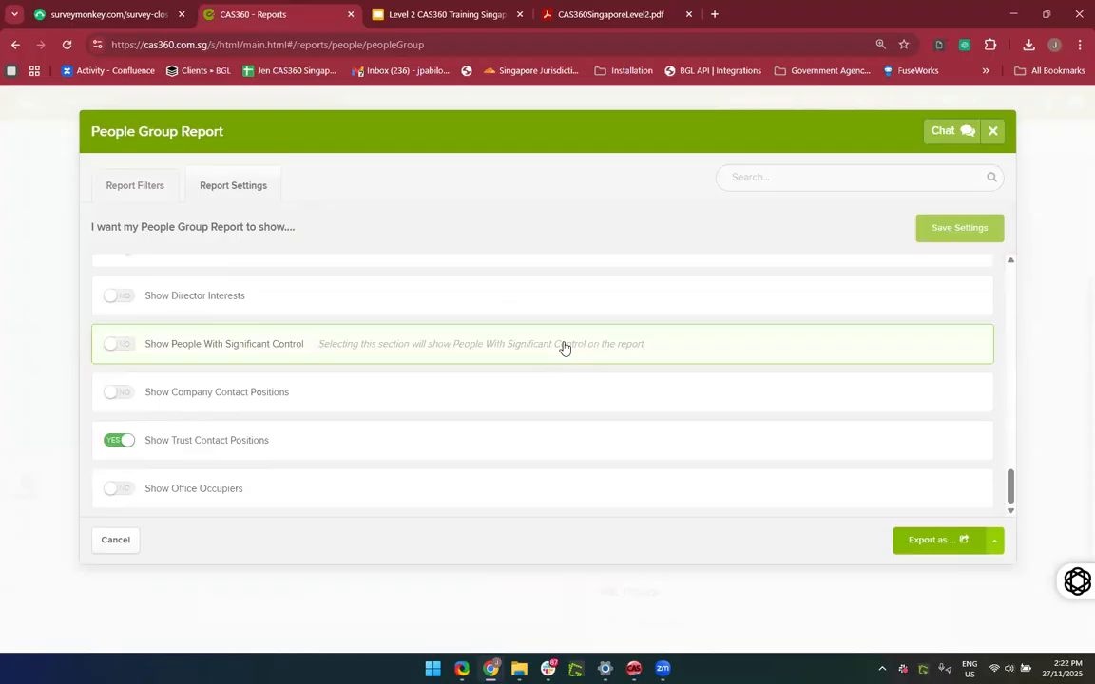
pyautogui.scroll(10, 565, 349)
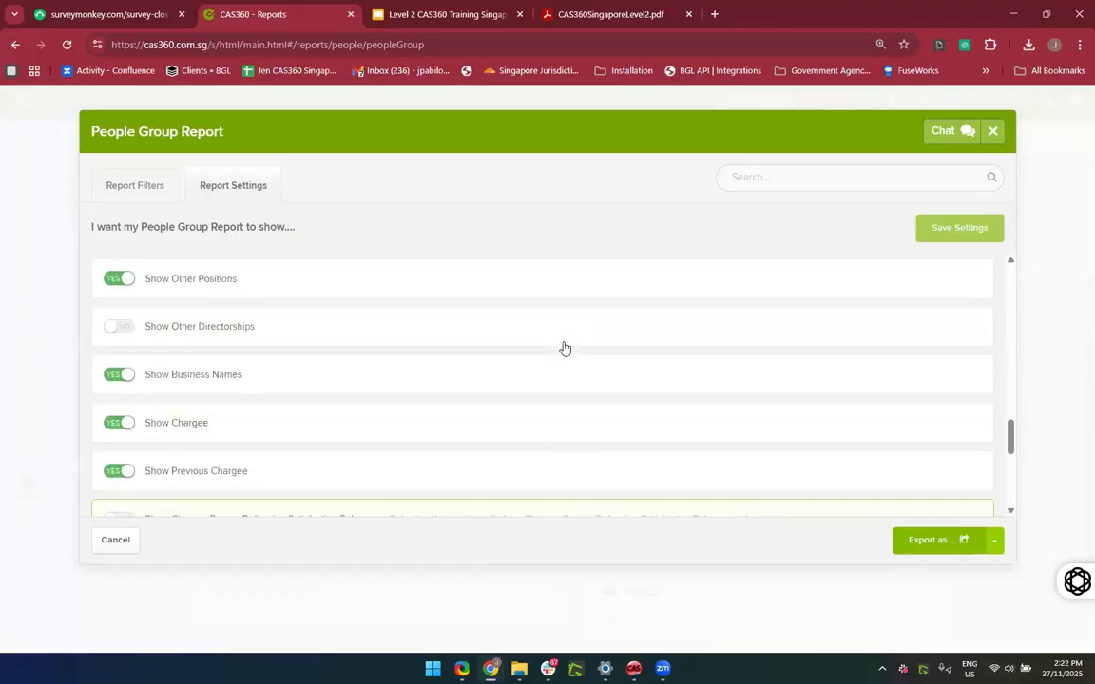
pyautogui.scroll(10, 565, 348)
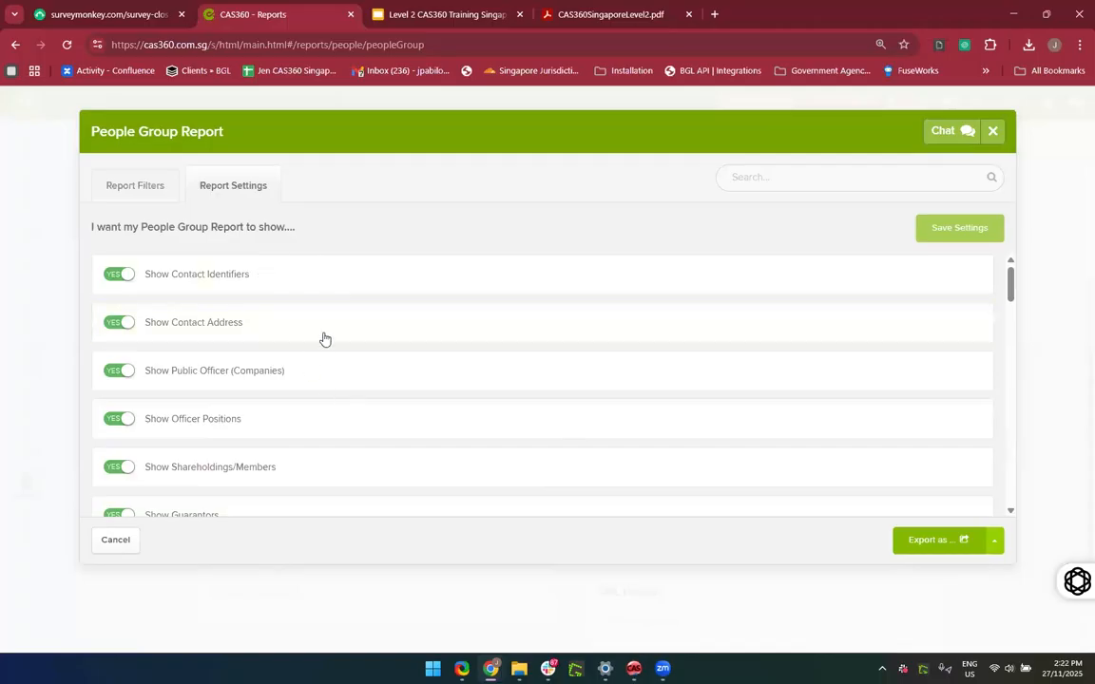
pyautogui.scroll(-1, 330, 407)
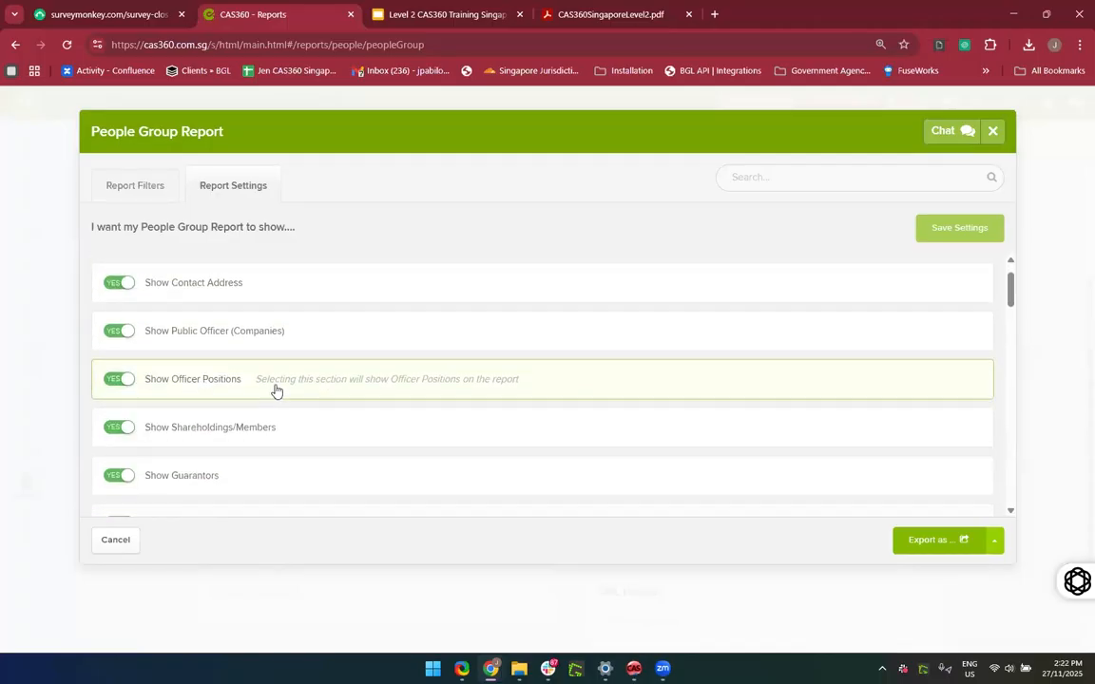
pyautogui.scroll(-1, 270, 397)
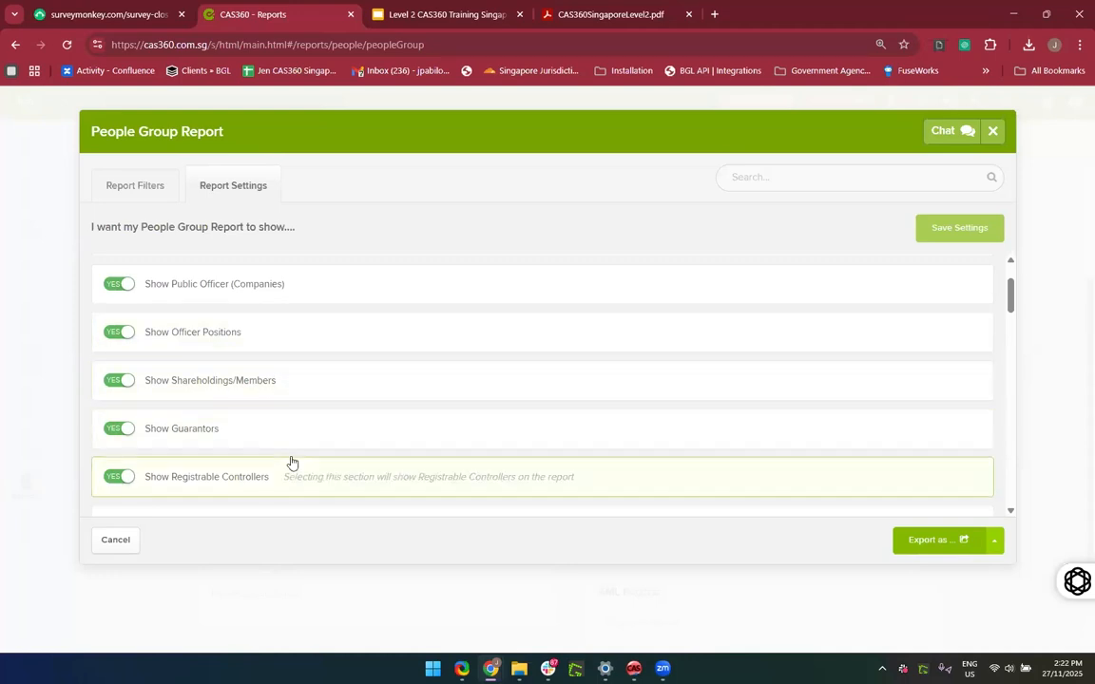
# Step: Switch off Show Guarantors and Show Unitholdings in the People Group Report settings
pyautogui.scroll(-2, 292, 463)
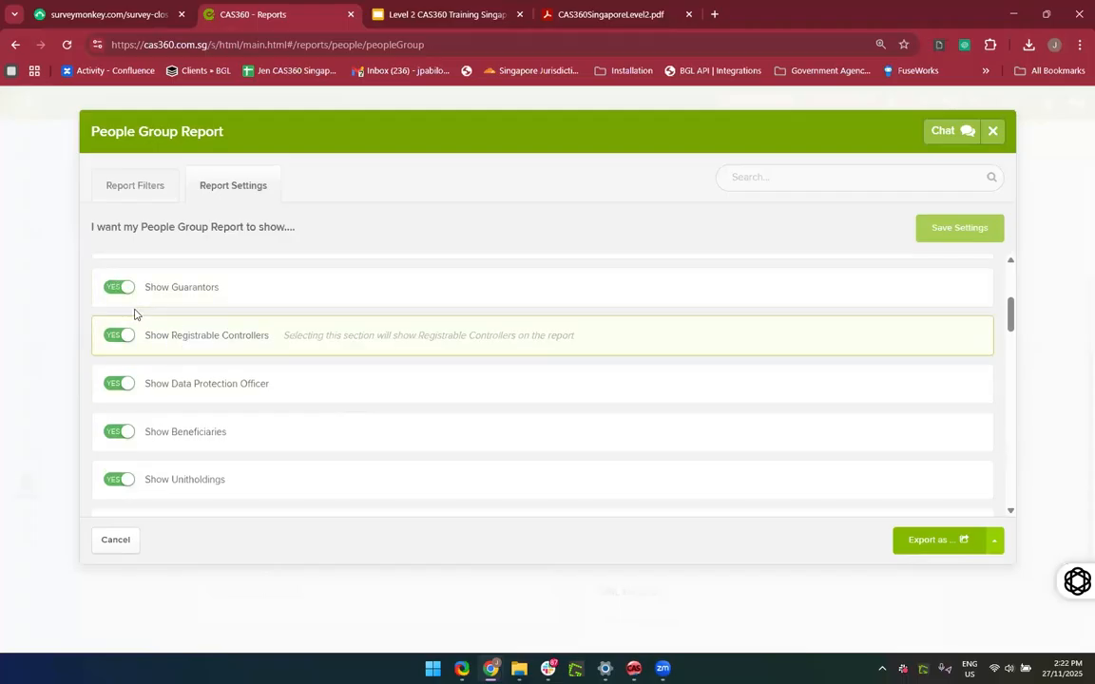
pyautogui.click(112, 295)
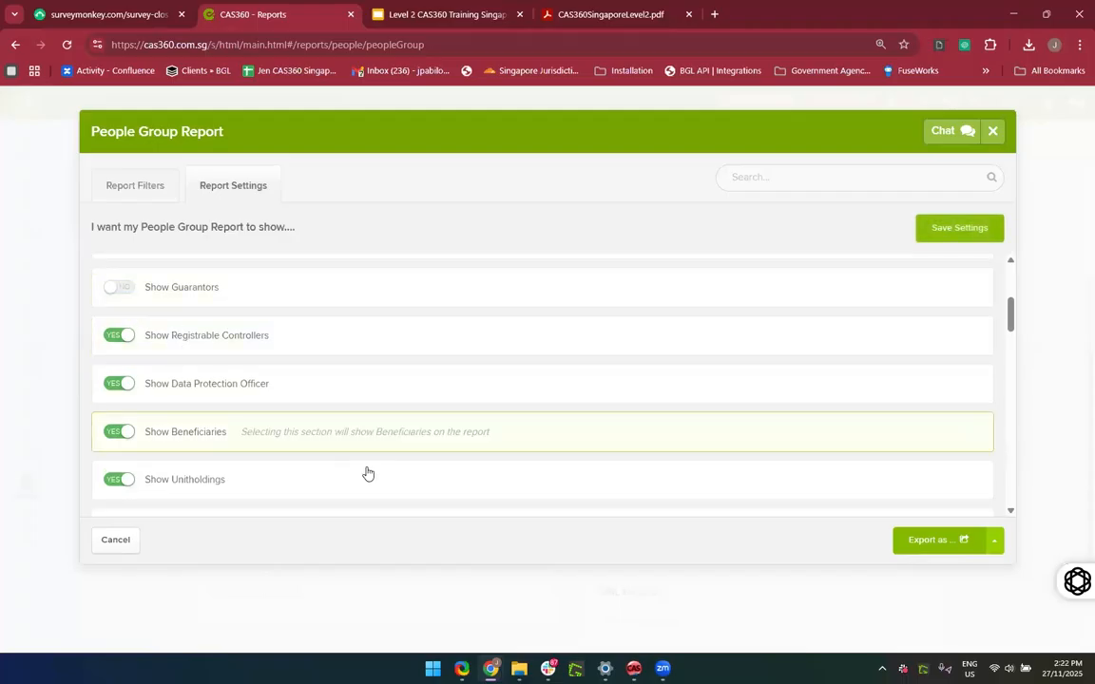
pyautogui.scroll(-1, 371, 427)
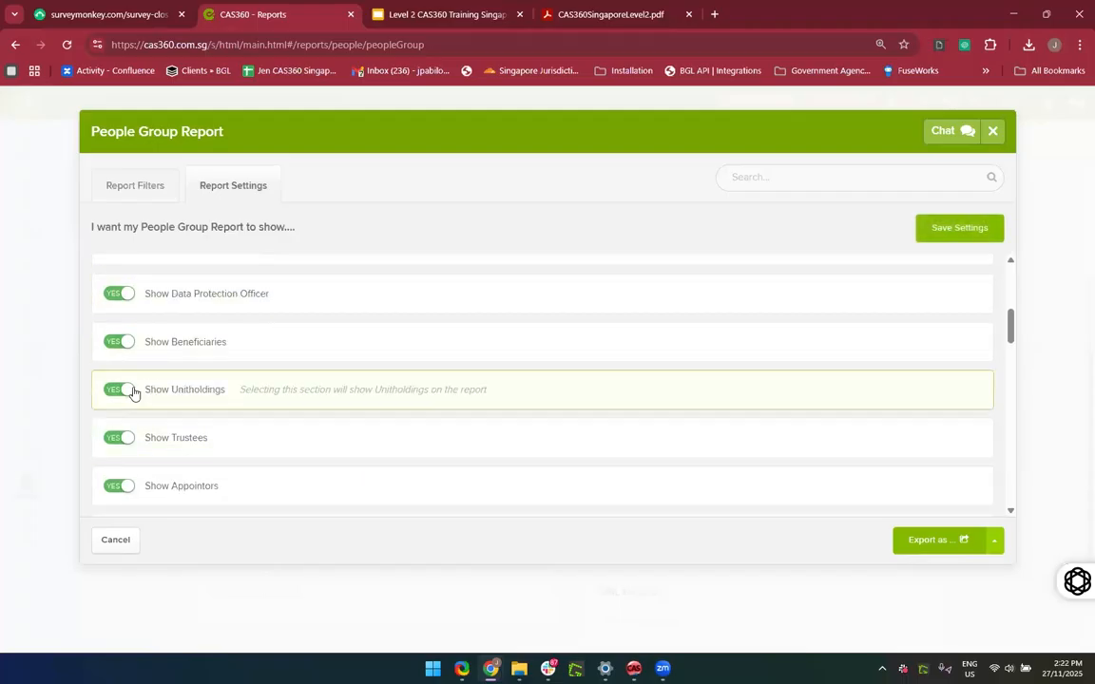
pyautogui.click(113, 438)
pyautogui.scroll(-1, 415, 437)
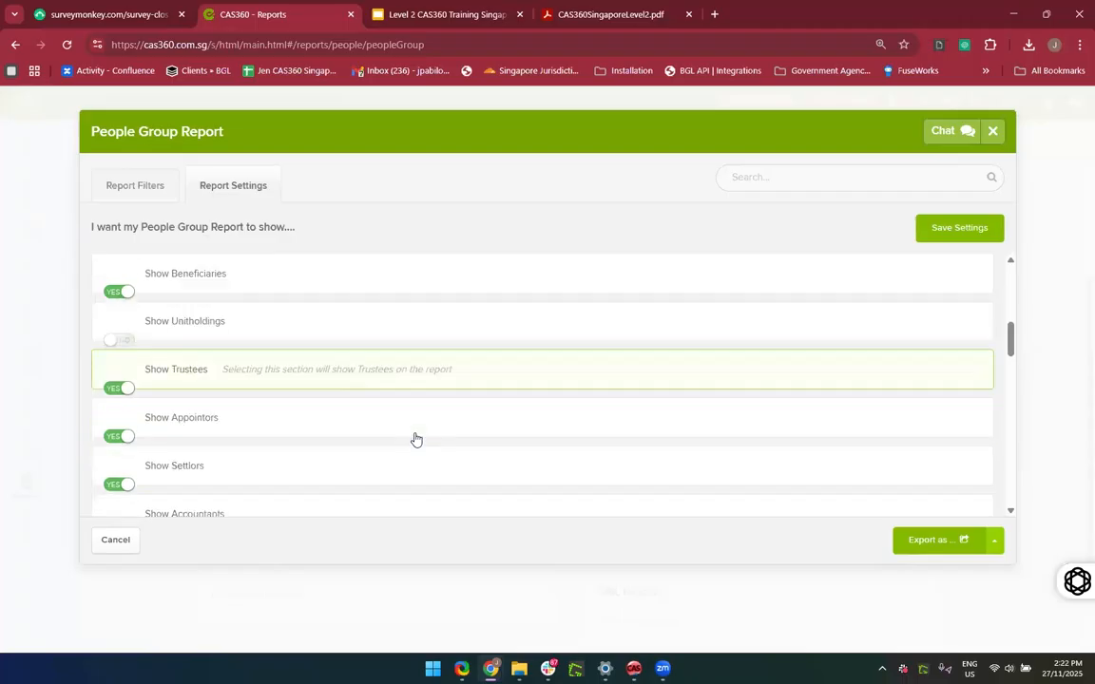
# Step: Review the remaining report sections and try to export the People Group Report as PDF
pyautogui.scroll(-2, 415, 439)
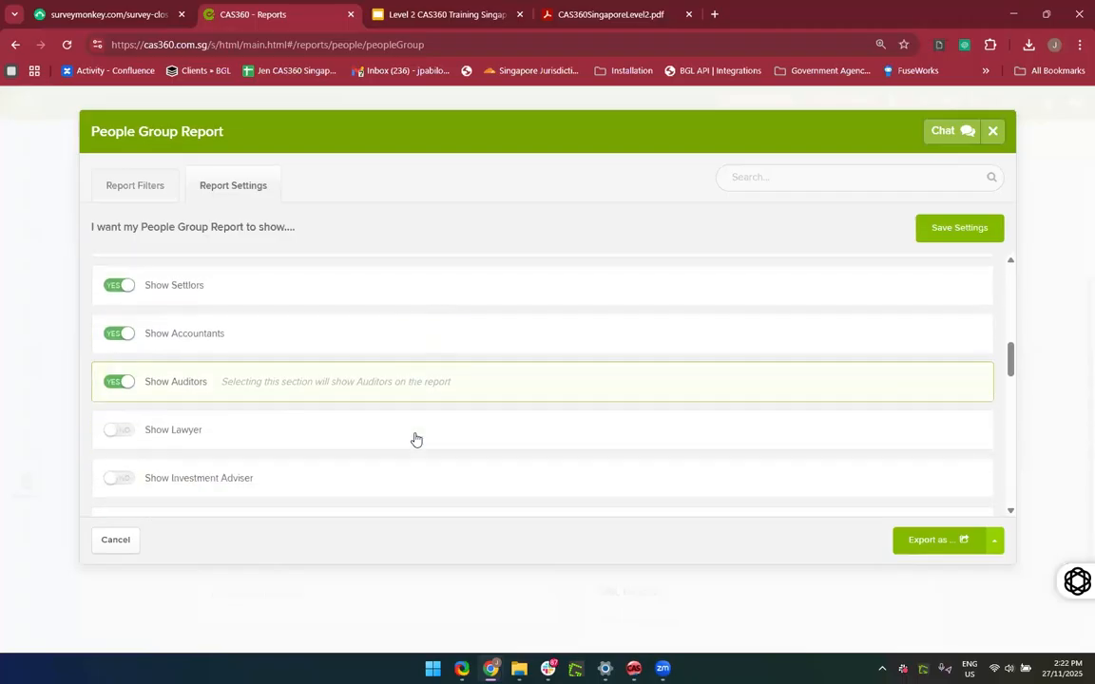
pyautogui.scroll(-3, 415, 439)
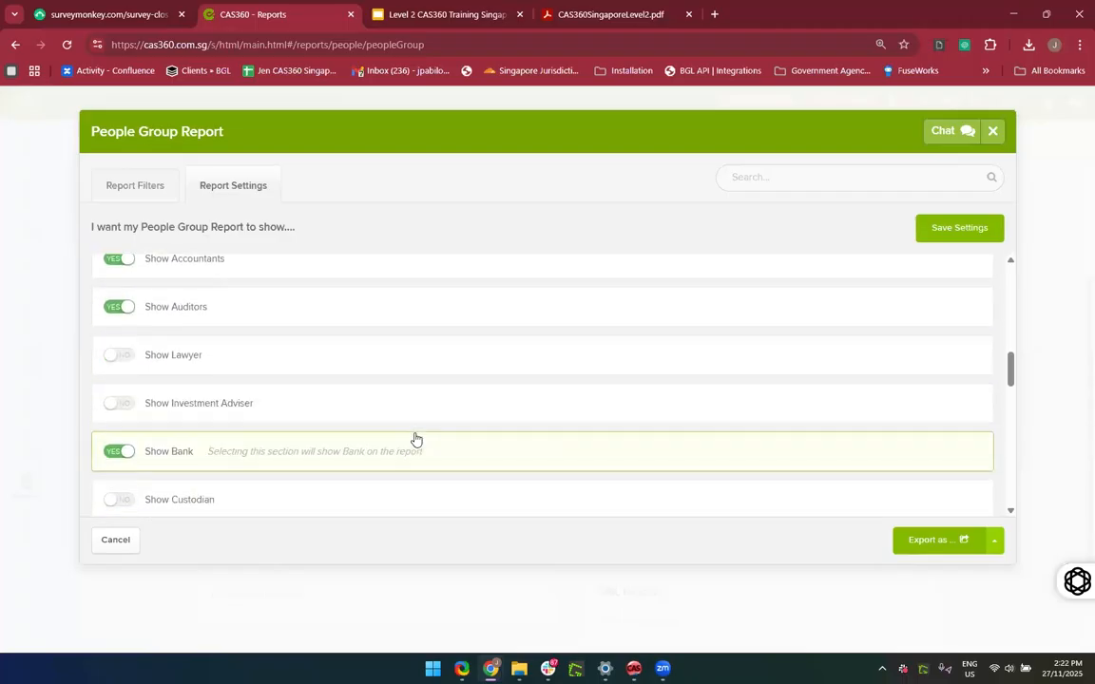
pyautogui.scroll(-1, 269, 350)
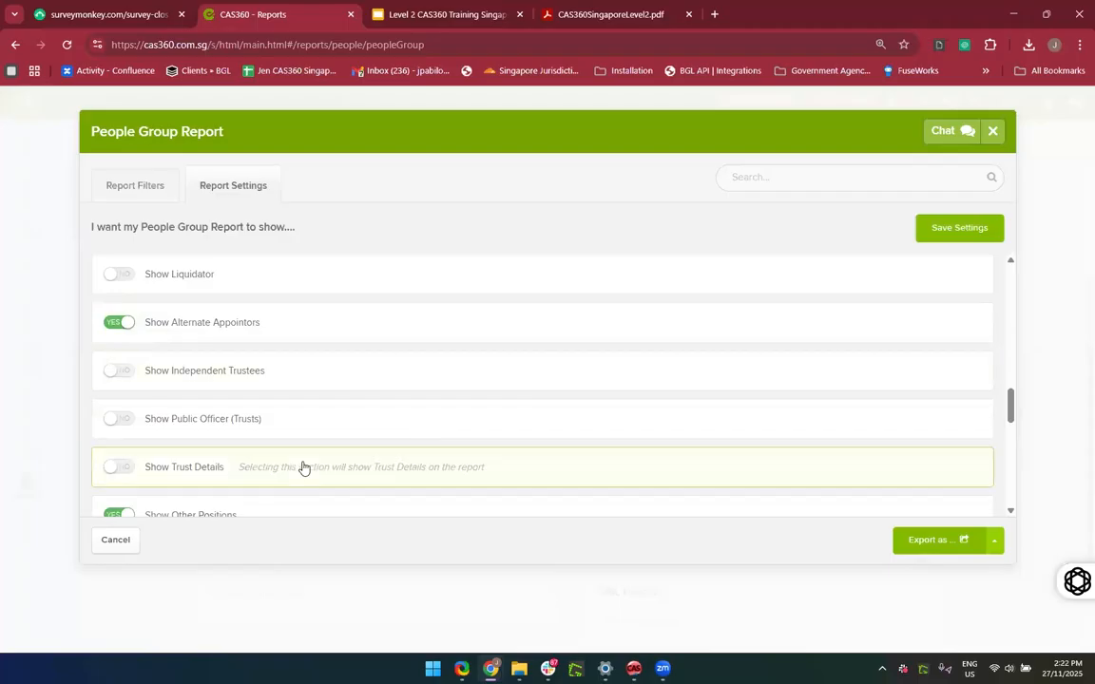
pyautogui.scroll(-8, 303, 466)
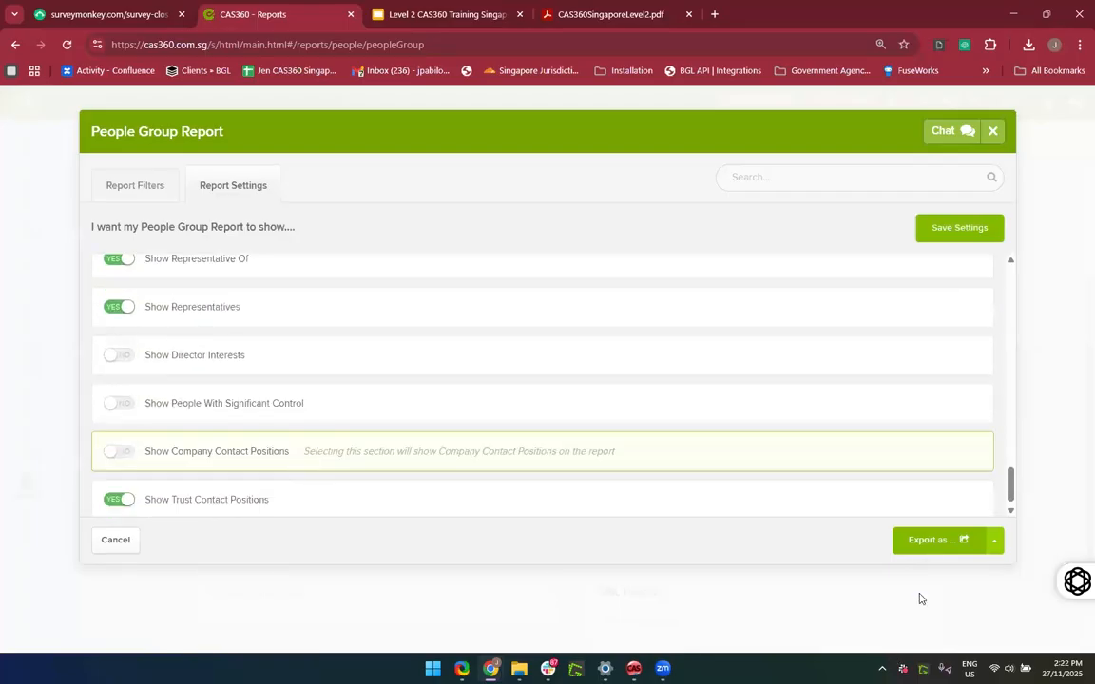
pyautogui.scroll(-1, 922, 575)
pyautogui.click(923, 552)
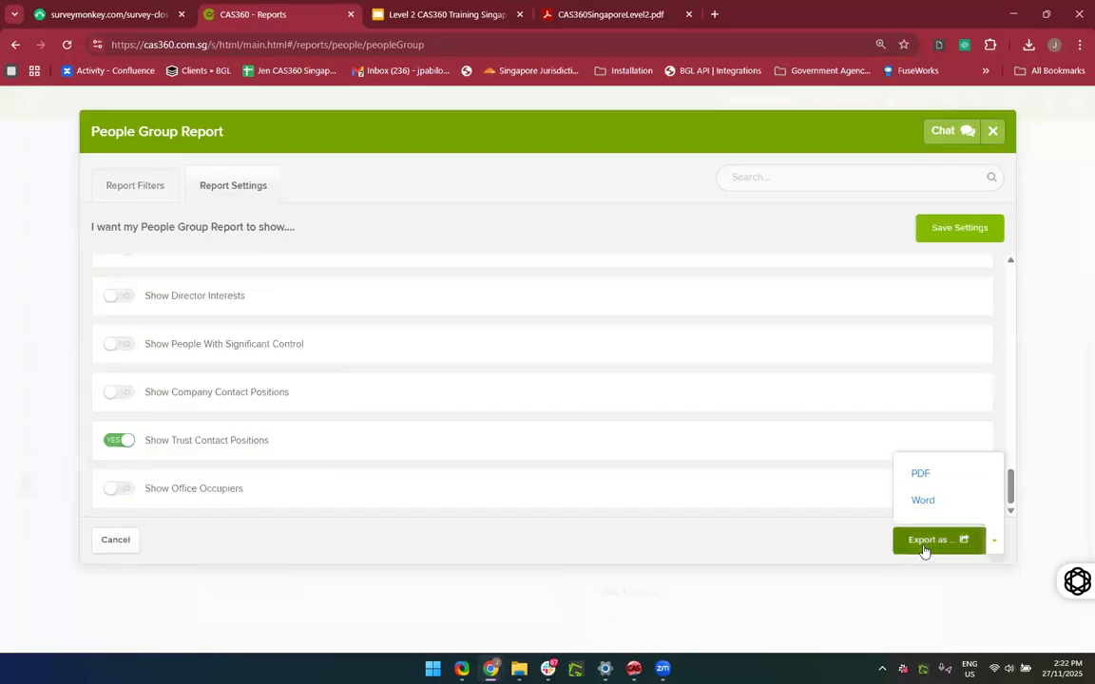
pyautogui.click(920, 473)
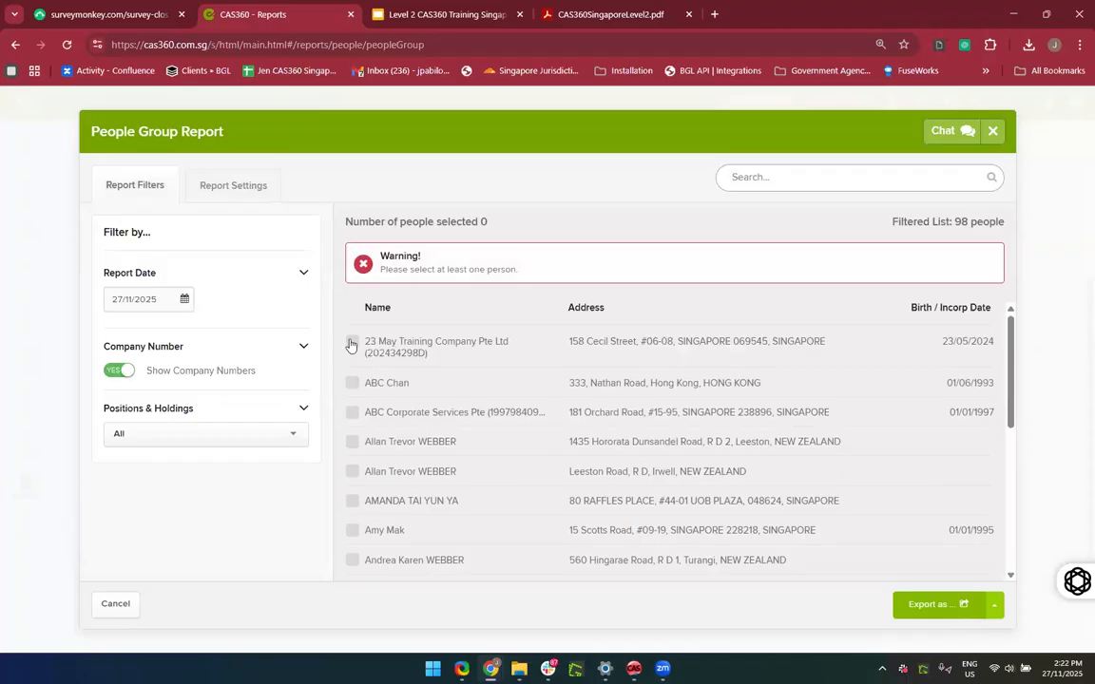
# Step: Find the person by first name, select the first match and export their People Group Report as PDF
pyautogui.click(847, 177)
pyautogui.write('Andy')
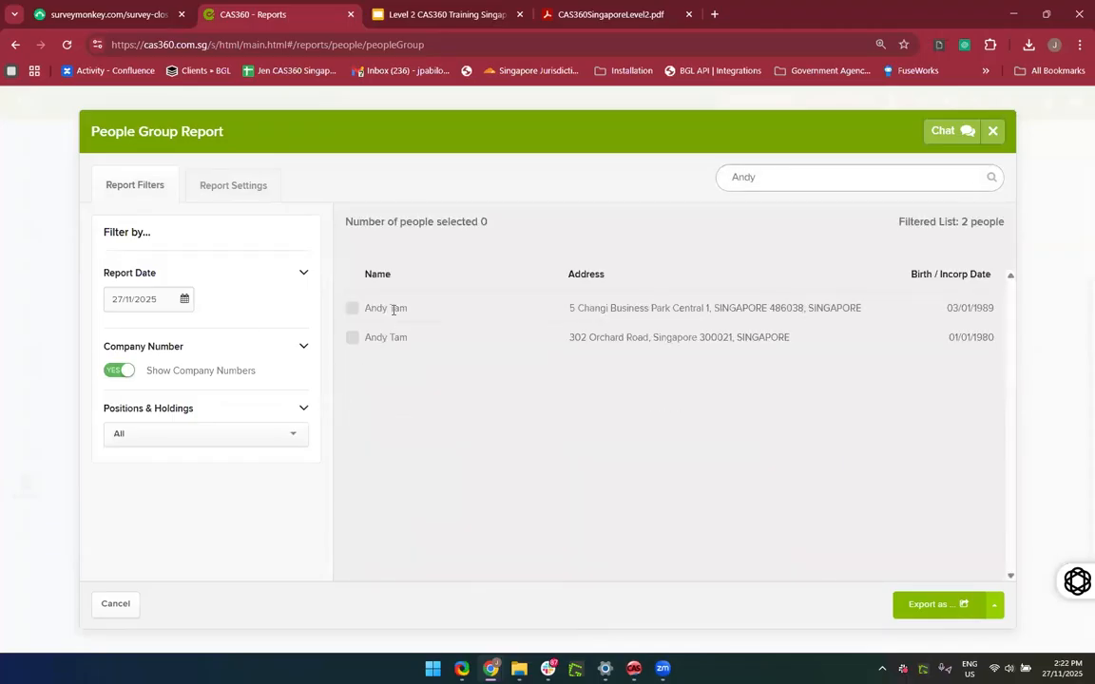
pyautogui.click(352, 308)
pyautogui.click(944, 613)
pyautogui.click(919, 535)
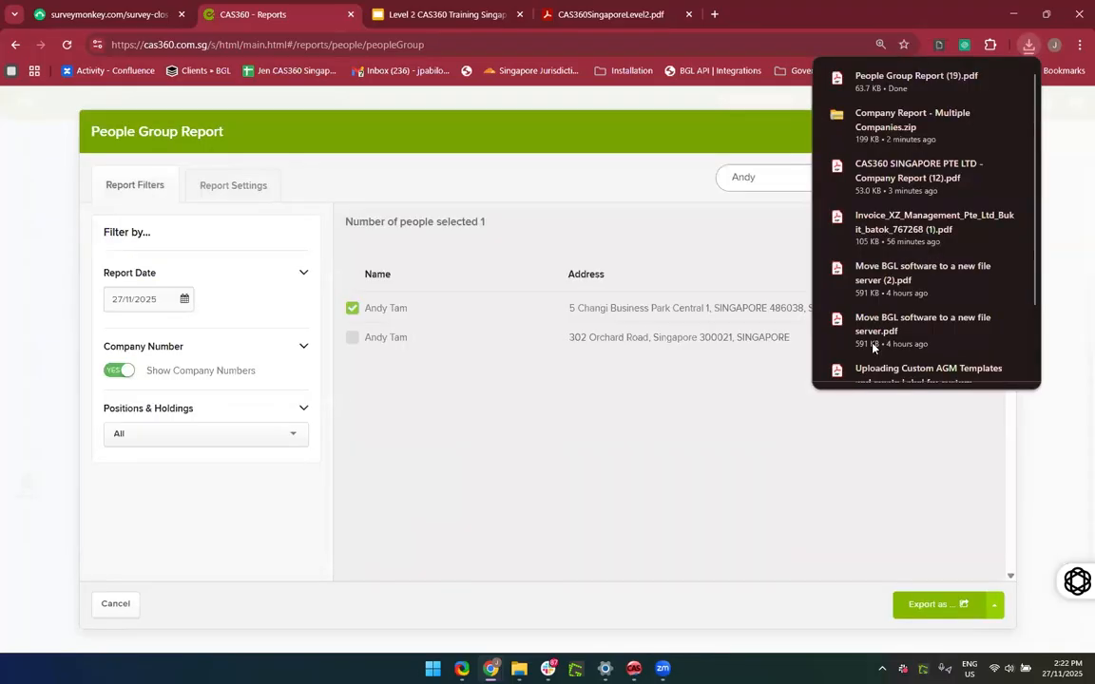
# Step: Open the exported People Group Report PDF and examine the person's details, address information and officer positions
pyautogui.click(893, 80)
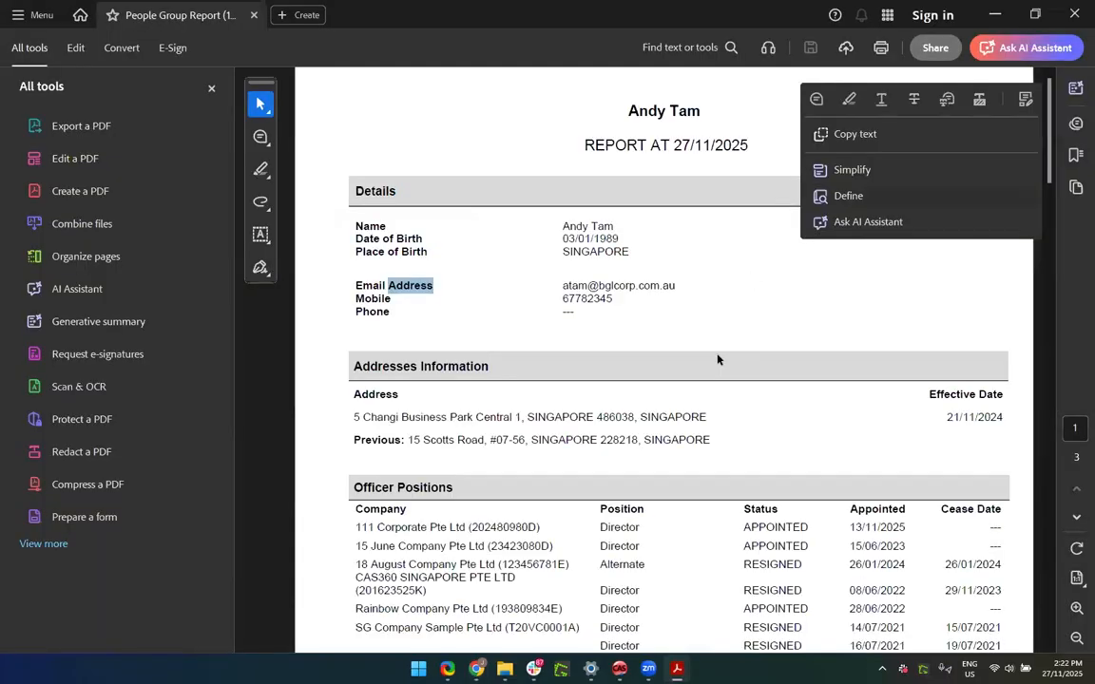
pyautogui.scroll(-5, 558, 428)
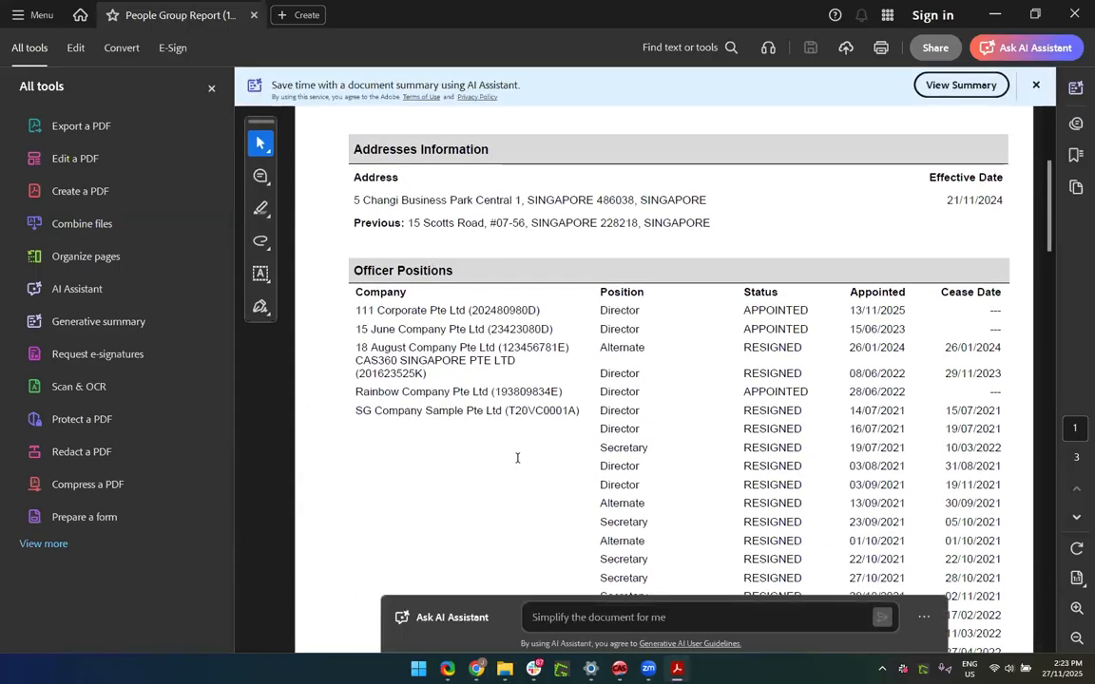
pyautogui.scroll(-1, 525, 471)
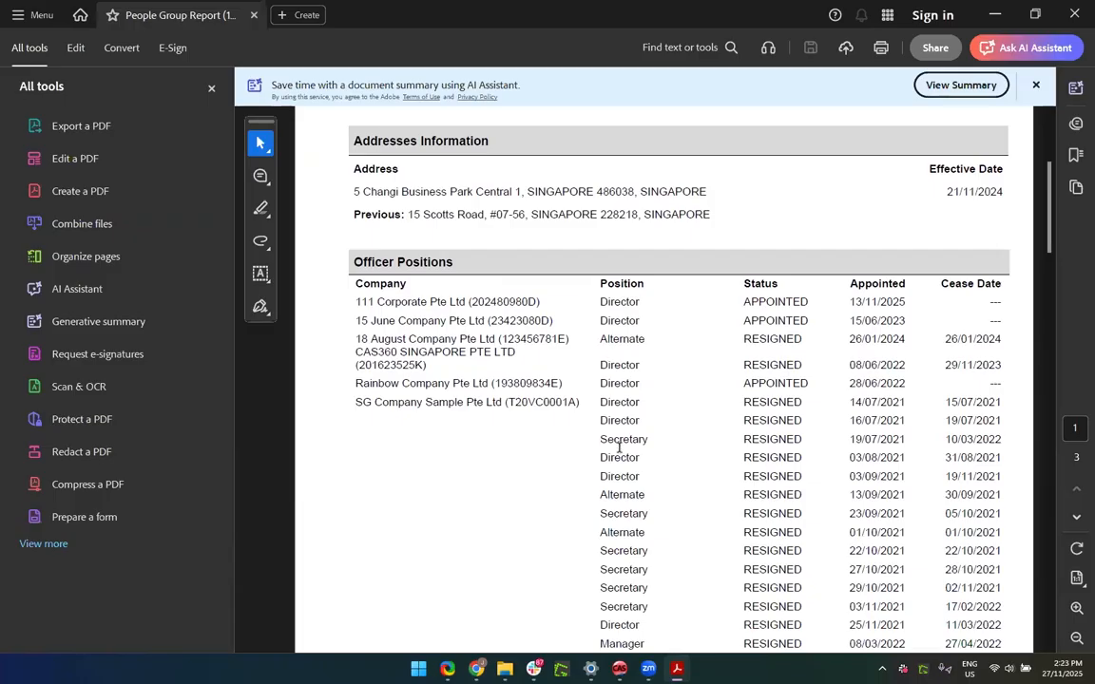
pyautogui.scroll(-4, 619, 447)
pyautogui.scroll(4, 685, 262)
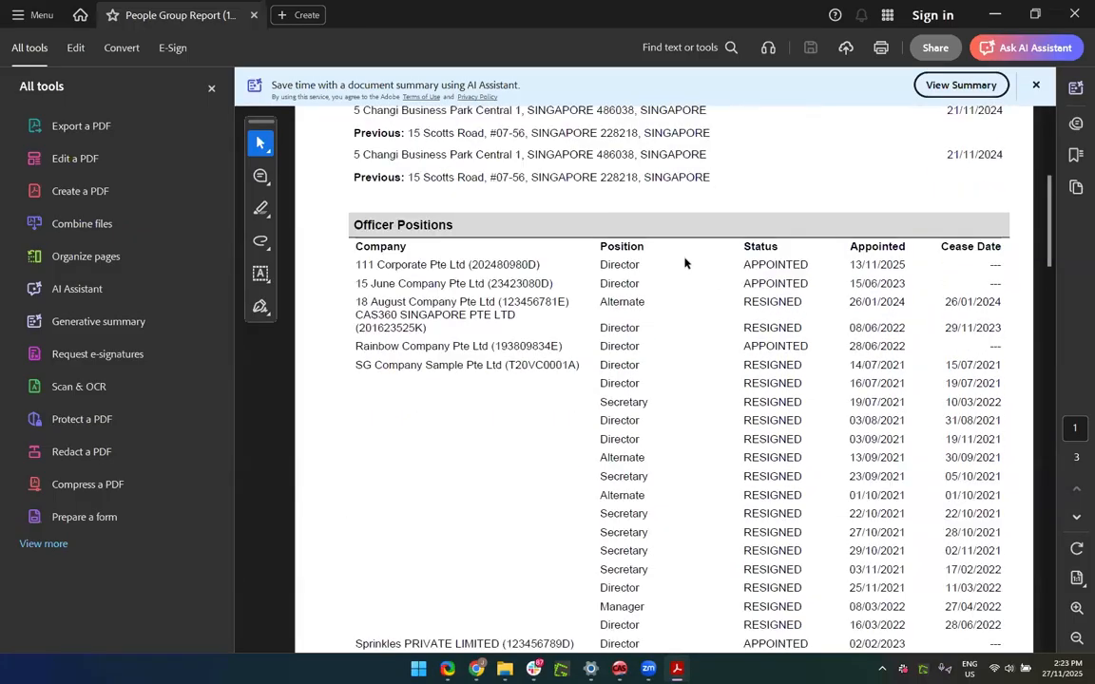
pyautogui.scroll(-4, 665, 365)
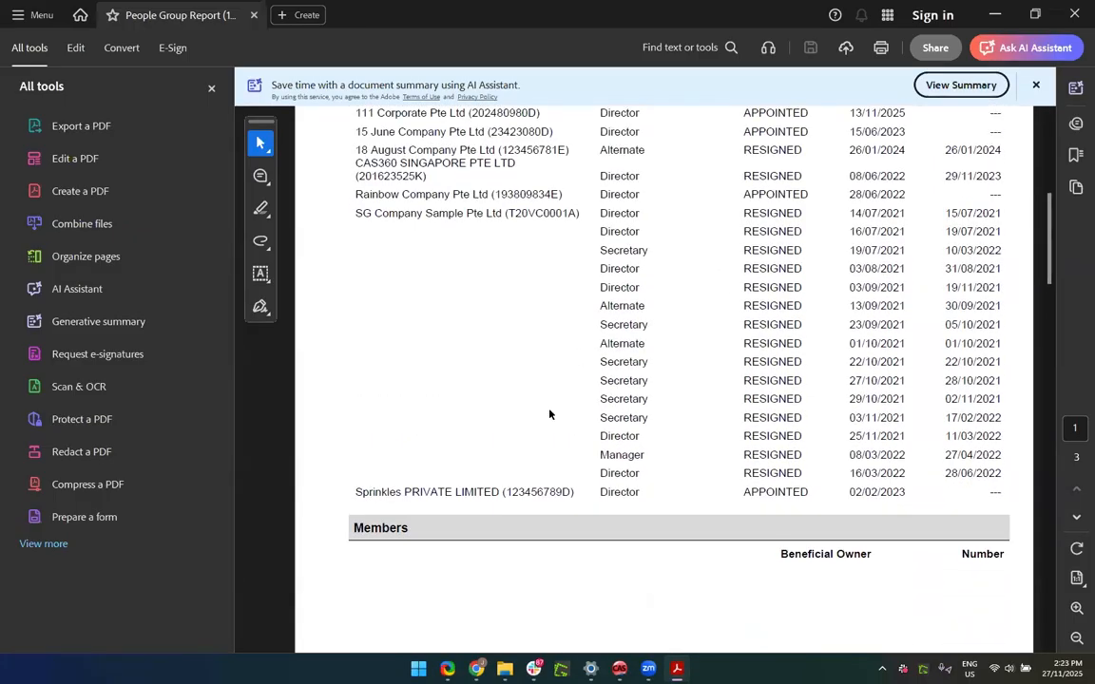
pyautogui.scroll(-10, 549, 414)
pyautogui.scroll(-3, 549, 412)
pyautogui.scroll(7, 379, 304)
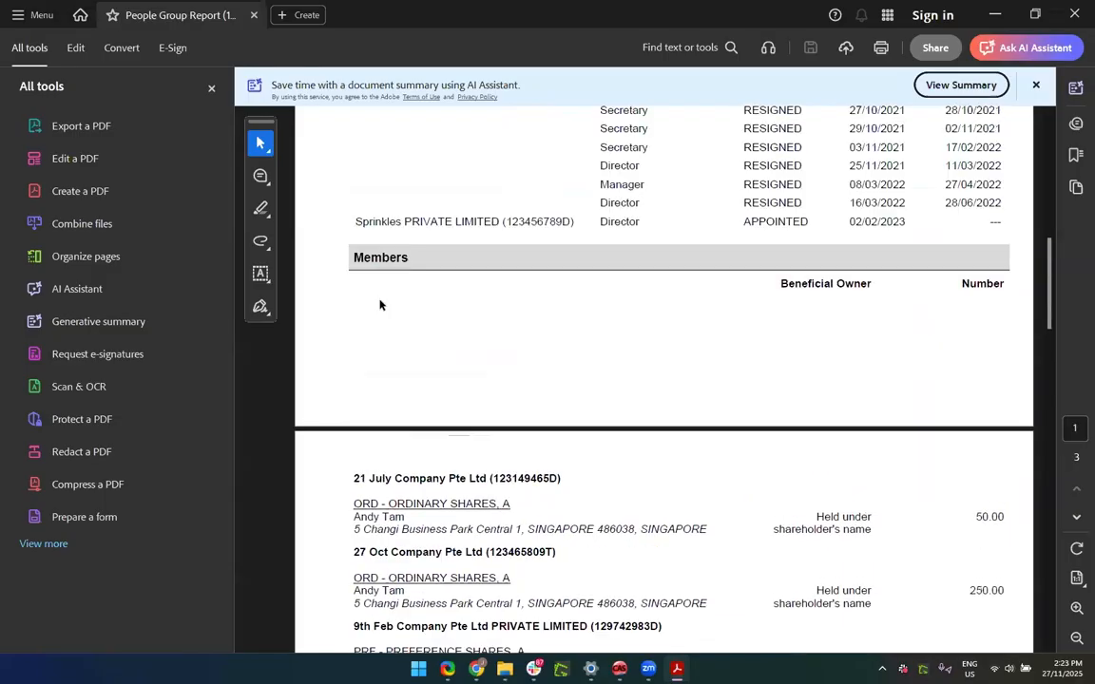
# Step: Examine the Members and Registrable Controllers sections of the exported report, and return to its beginning
pyautogui.scroll(-18, 443, 437)
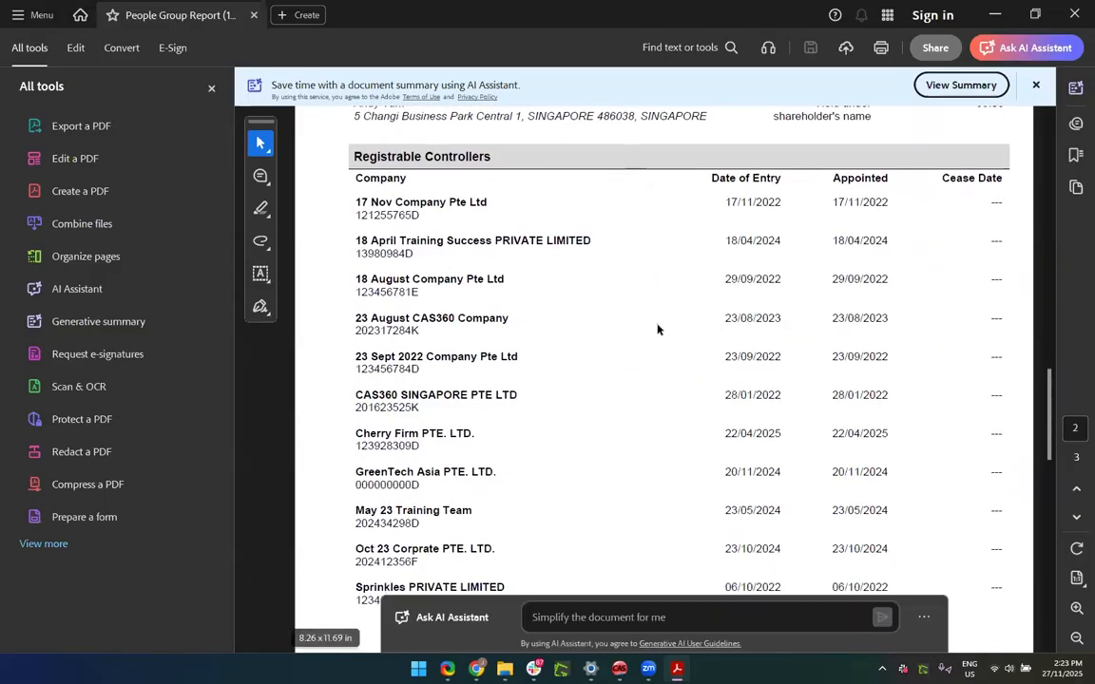
pyautogui.scroll(-3, 656, 330)
pyautogui.scroll(-10, 657, 330)
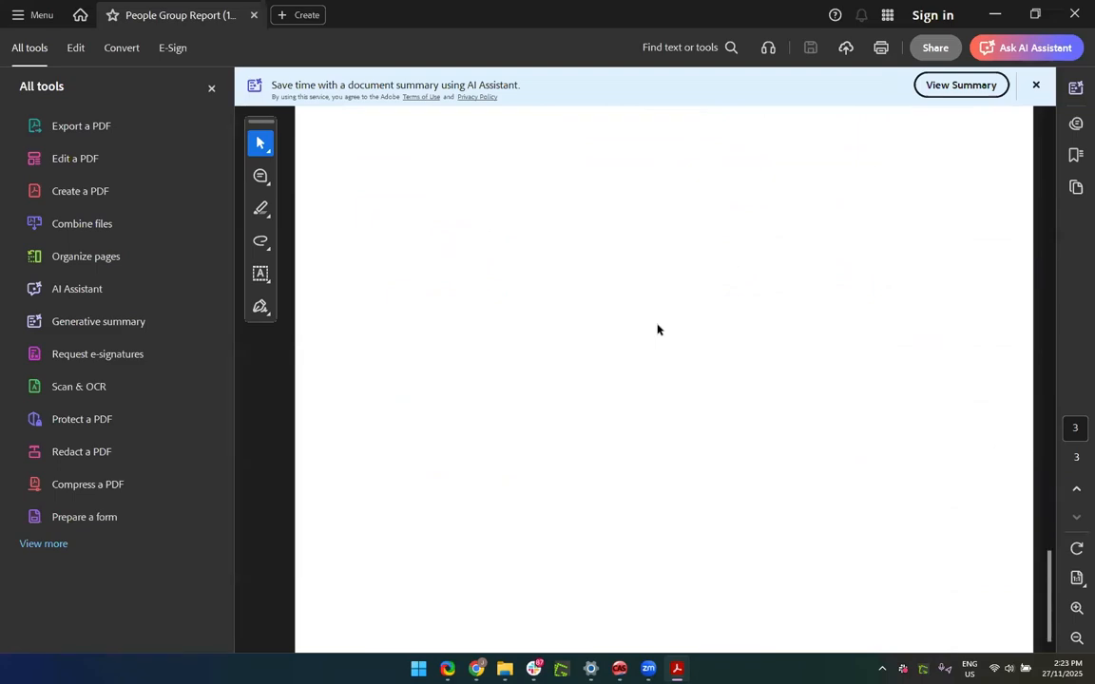
pyautogui.scroll(8, 657, 330)
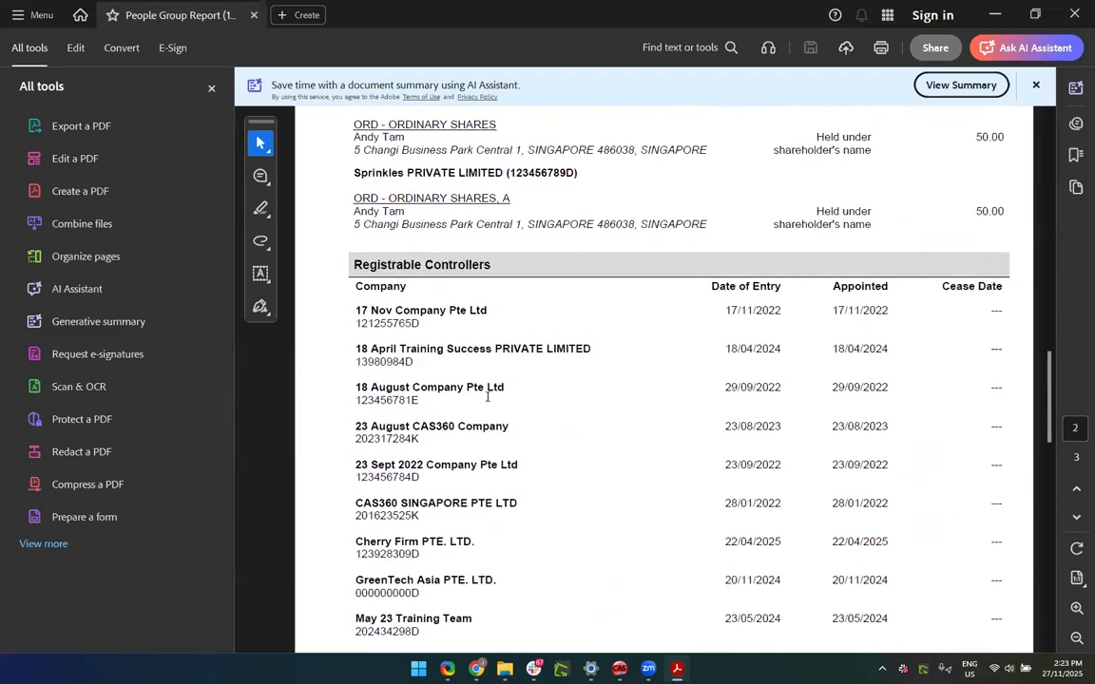
pyautogui.scroll(-5, 528, 391)
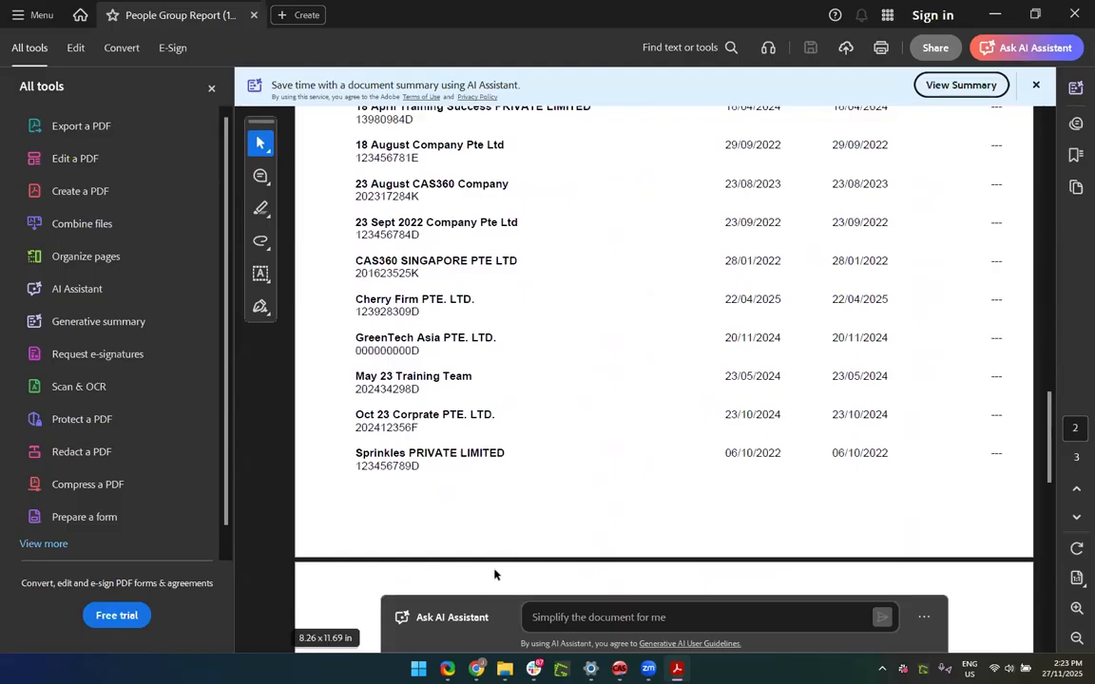
pyautogui.scroll(5, 508, 513)
pyautogui.scroll(20, 530, 444)
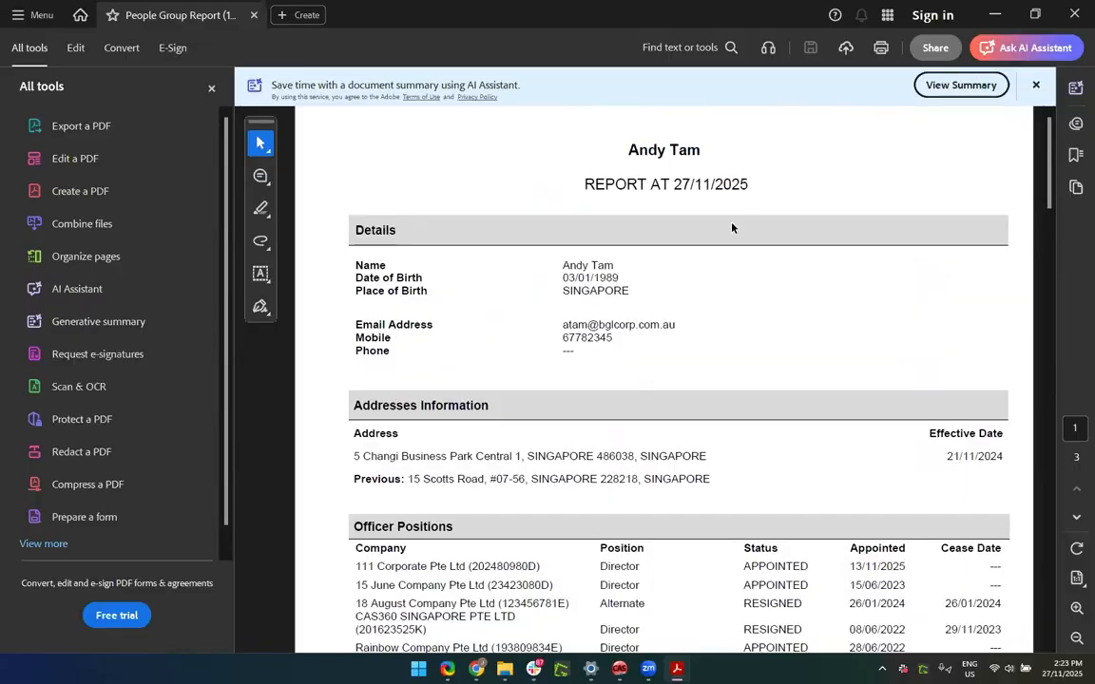
# Step: Close the exported PDF and the People Group Report to return to the reports list
pyautogui.click(1074, 13)
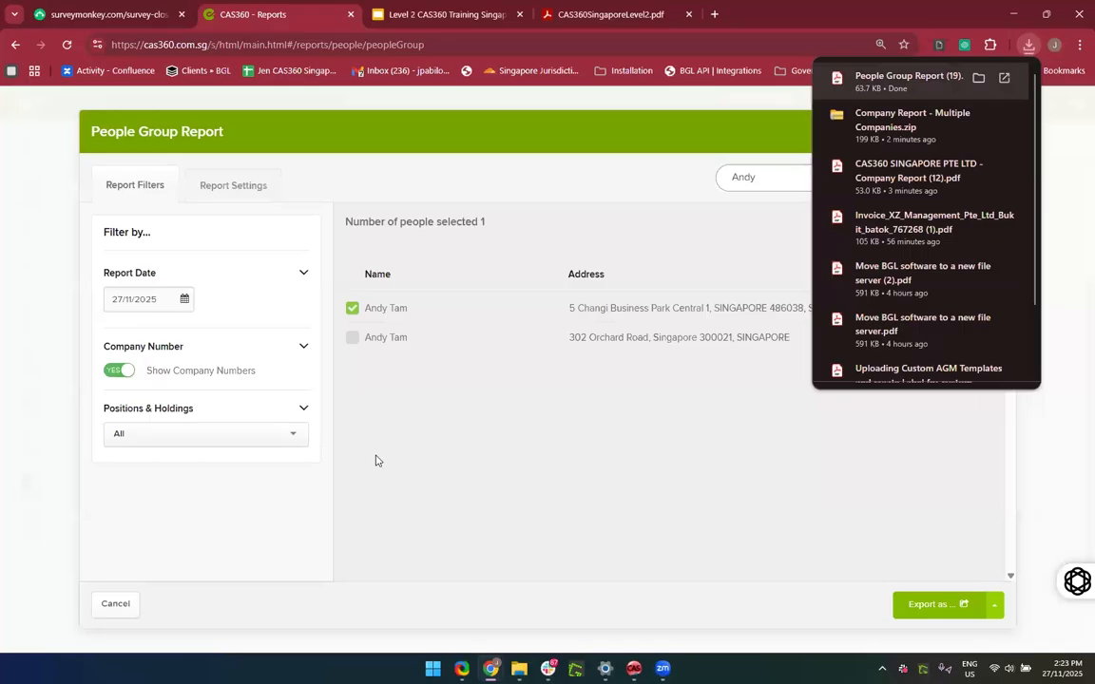
pyautogui.click(699, 476)
pyautogui.click(992, 133)
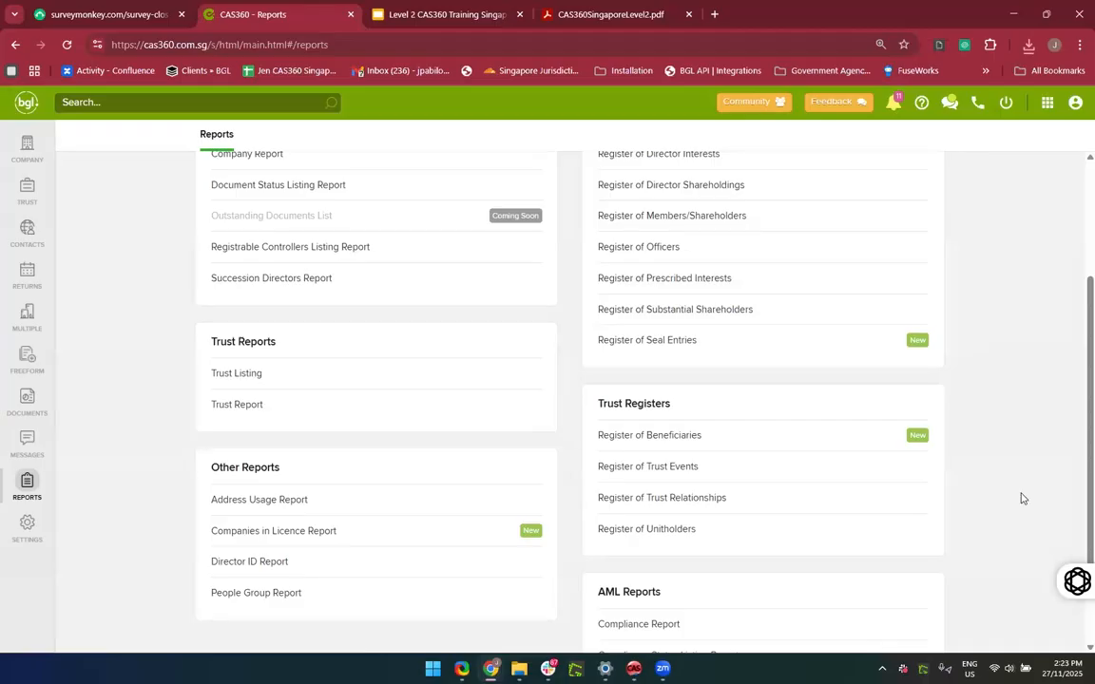
# Step: Open the Full Company Register Set report and review its jurisdiction, agent, report date and label filters
pyautogui.scroll(3, 897, 508)
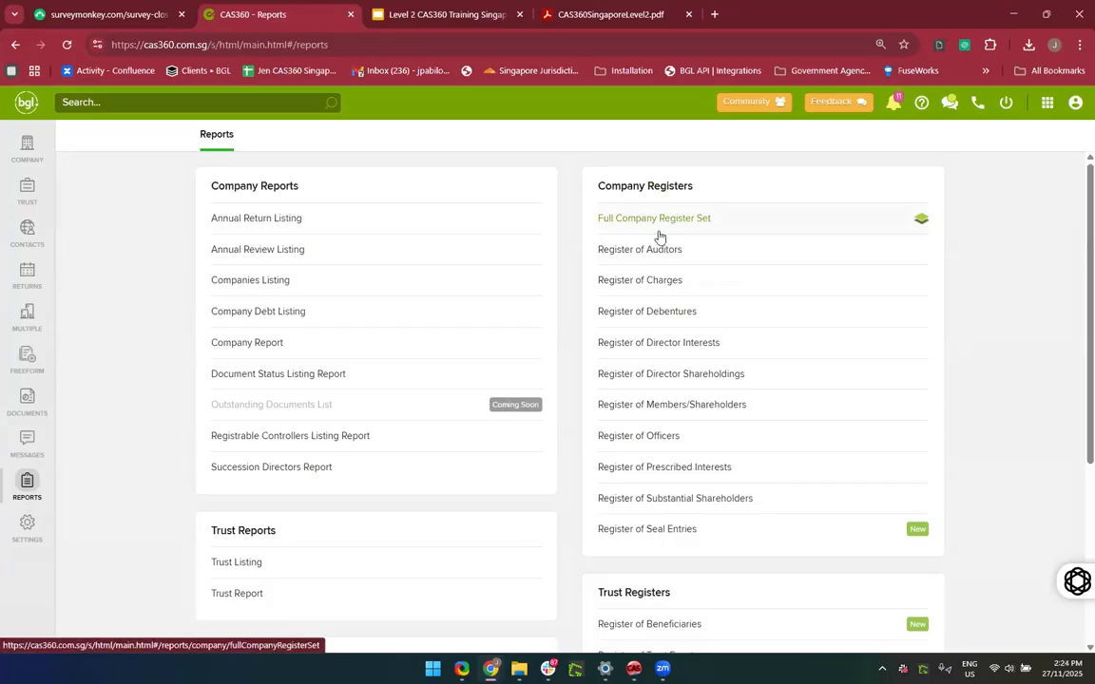
pyautogui.click(736, 220)
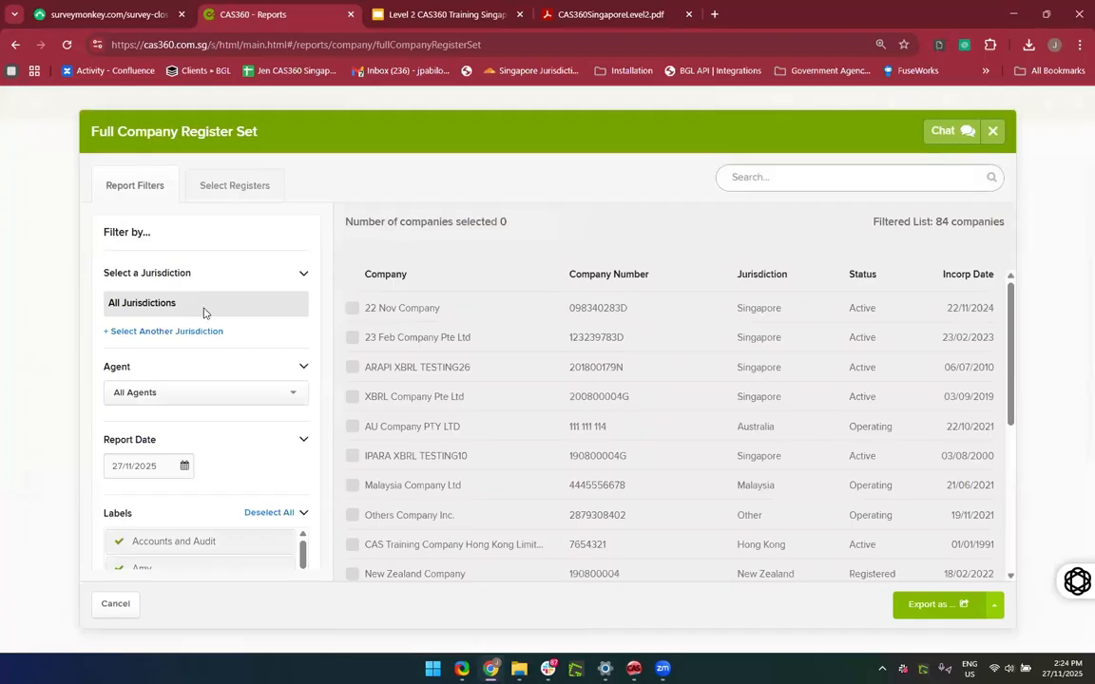
pyautogui.scroll(-2, 188, 340)
pyautogui.scroll(2, 187, 343)
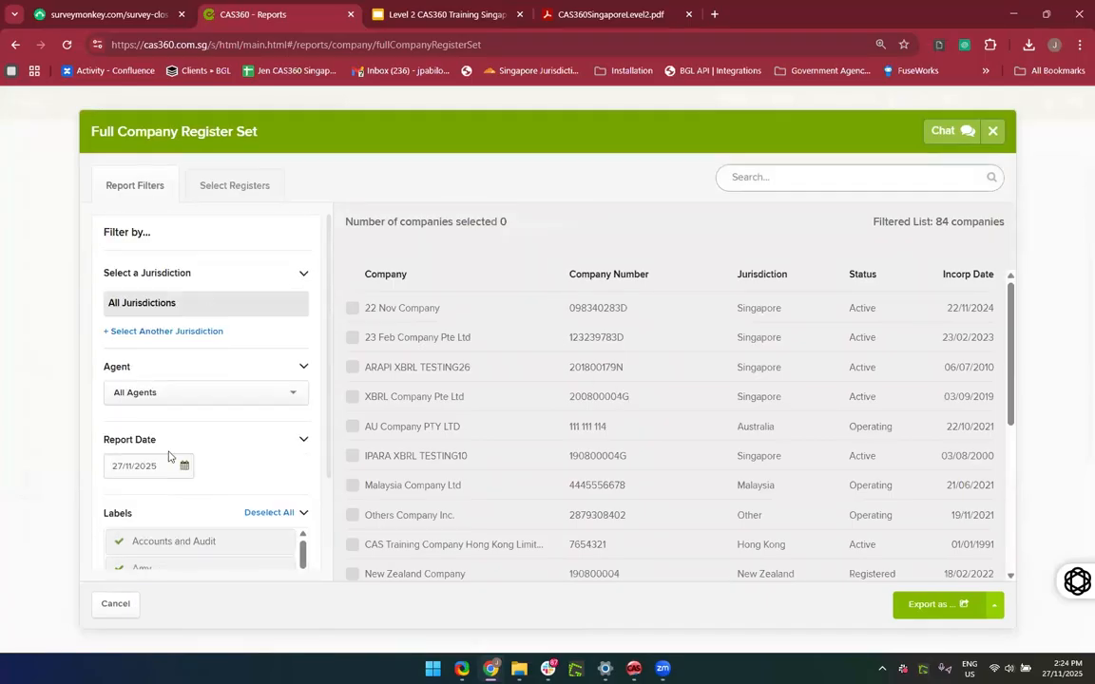
pyautogui.scroll(-2, 164, 432)
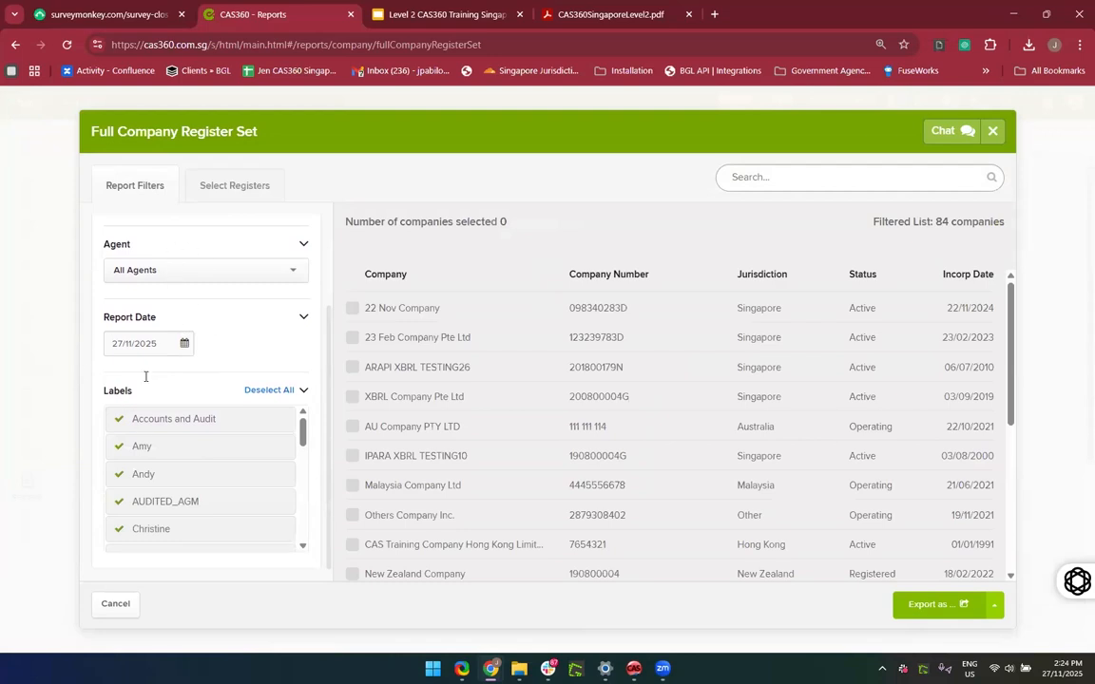
pyautogui.scroll(-1, 209, 494)
pyautogui.scroll(-5, 211, 495)
pyautogui.scroll(4, 210, 496)
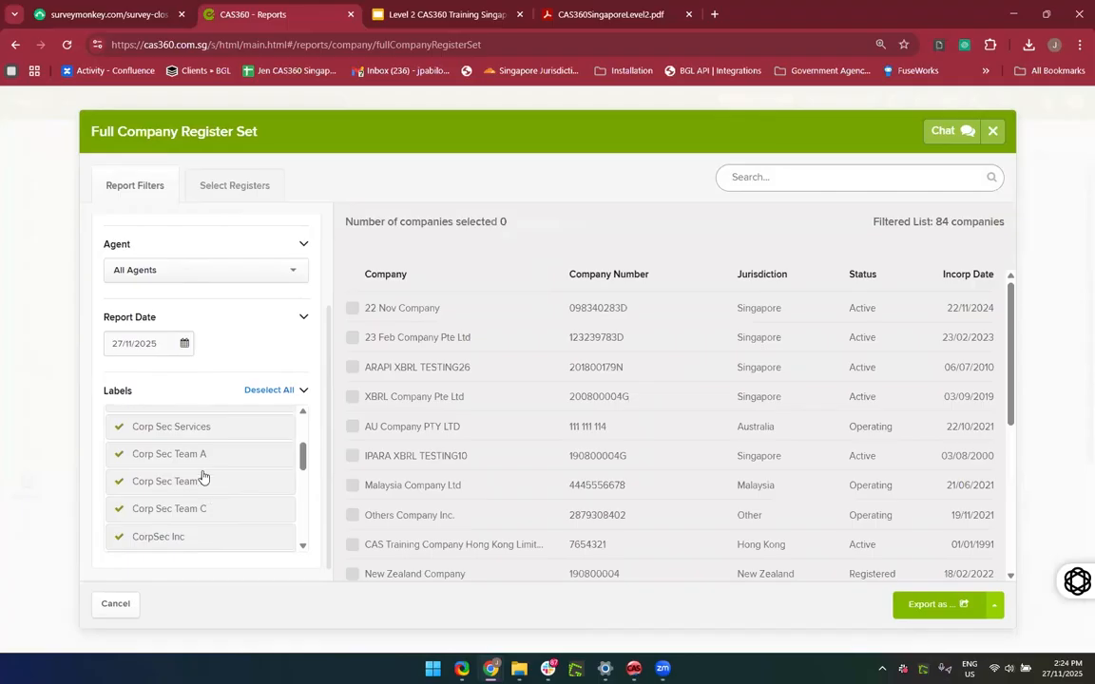
pyautogui.scroll(3, 204, 475)
pyautogui.scroll(-1, 226, 446)
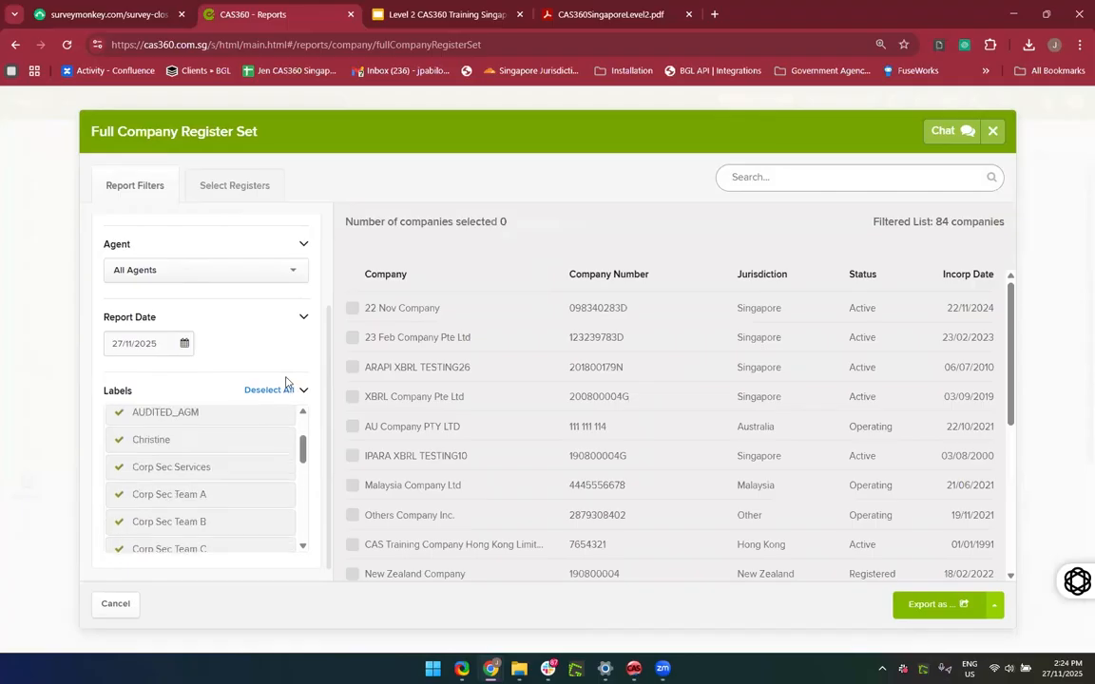
# Step: Filter the companies by only the Corp Sec Team A label, look over the list, and reselect all labels
pyautogui.click(266, 392)
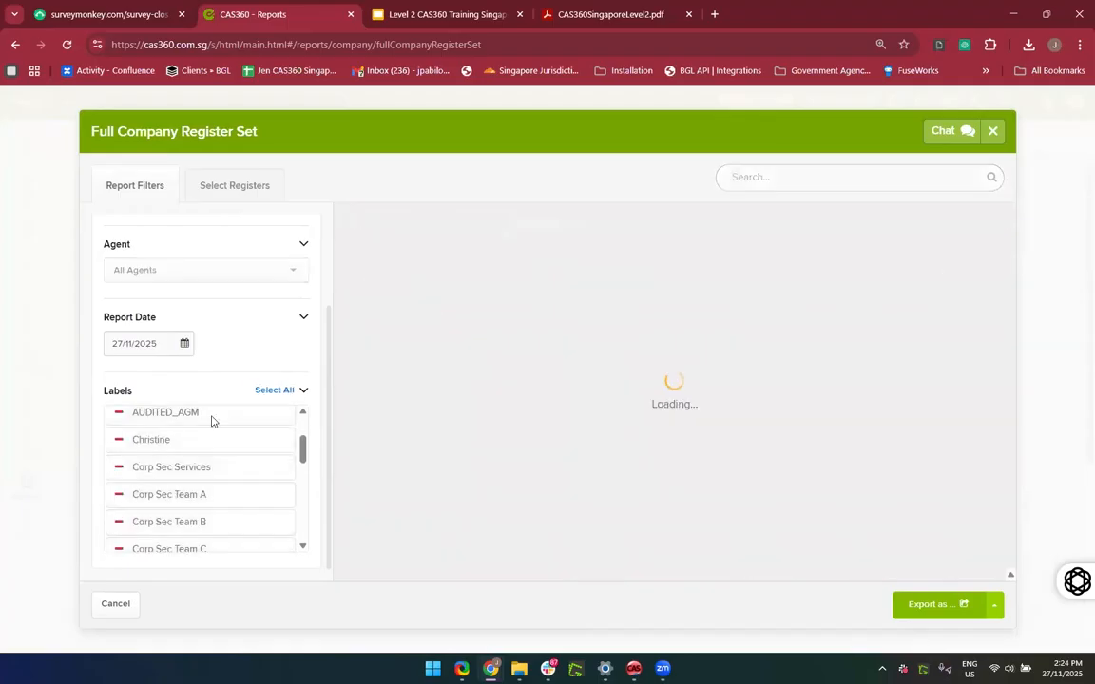
pyautogui.click(203, 496)
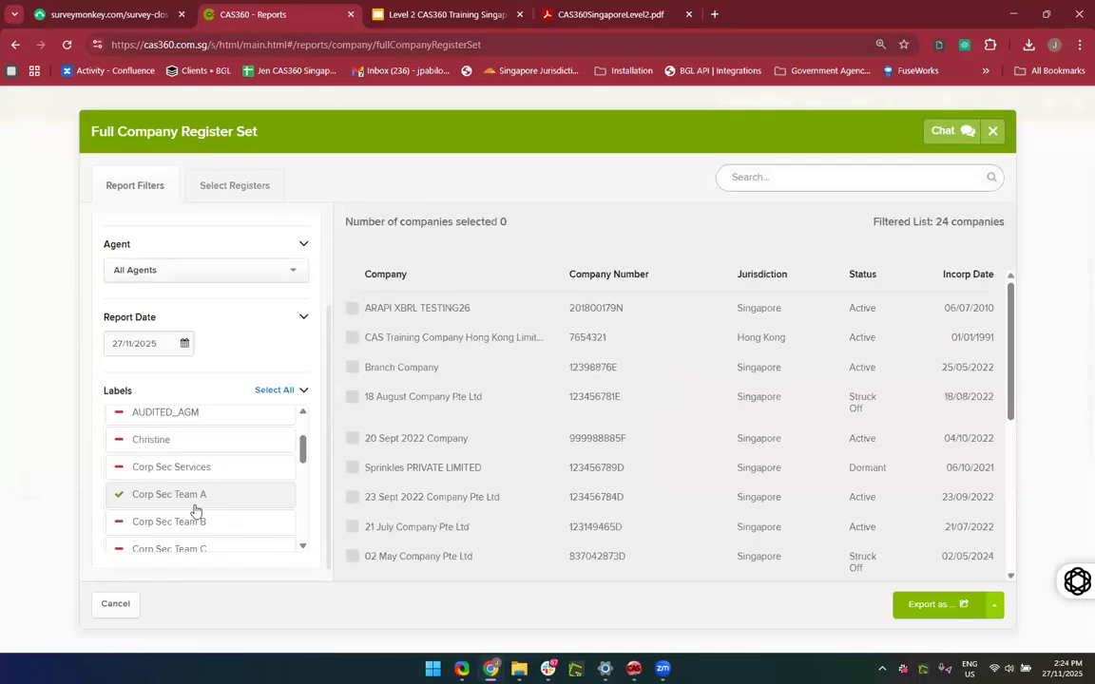
pyautogui.scroll(-5, 523, 435)
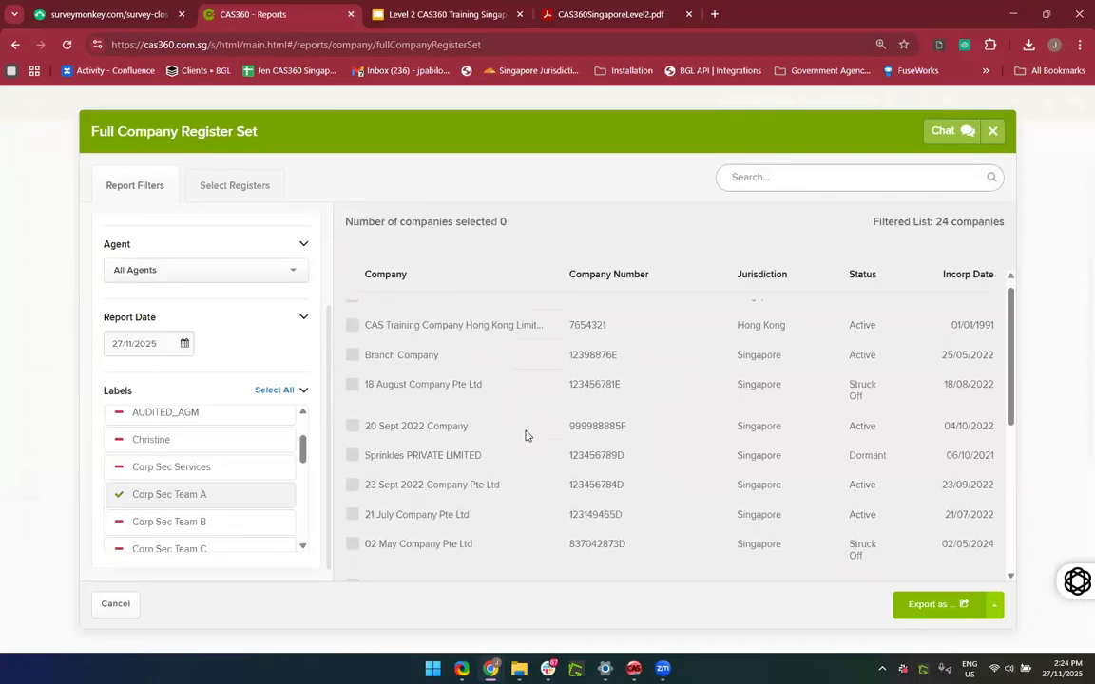
pyautogui.scroll(4, 525, 435)
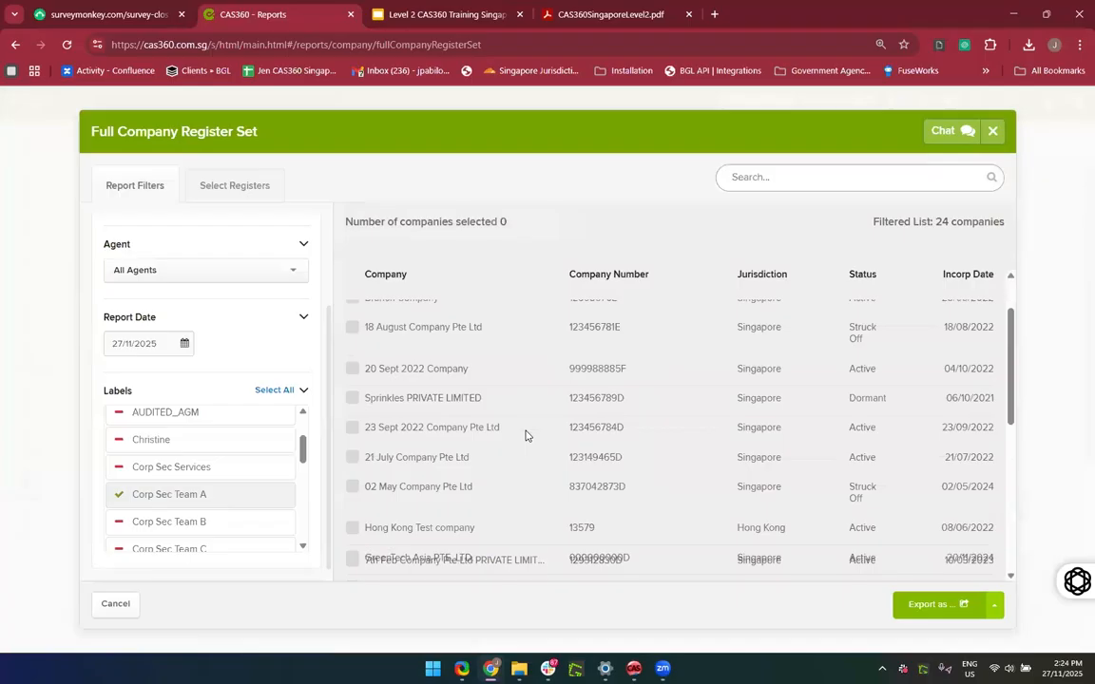
pyautogui.click(200, 498)
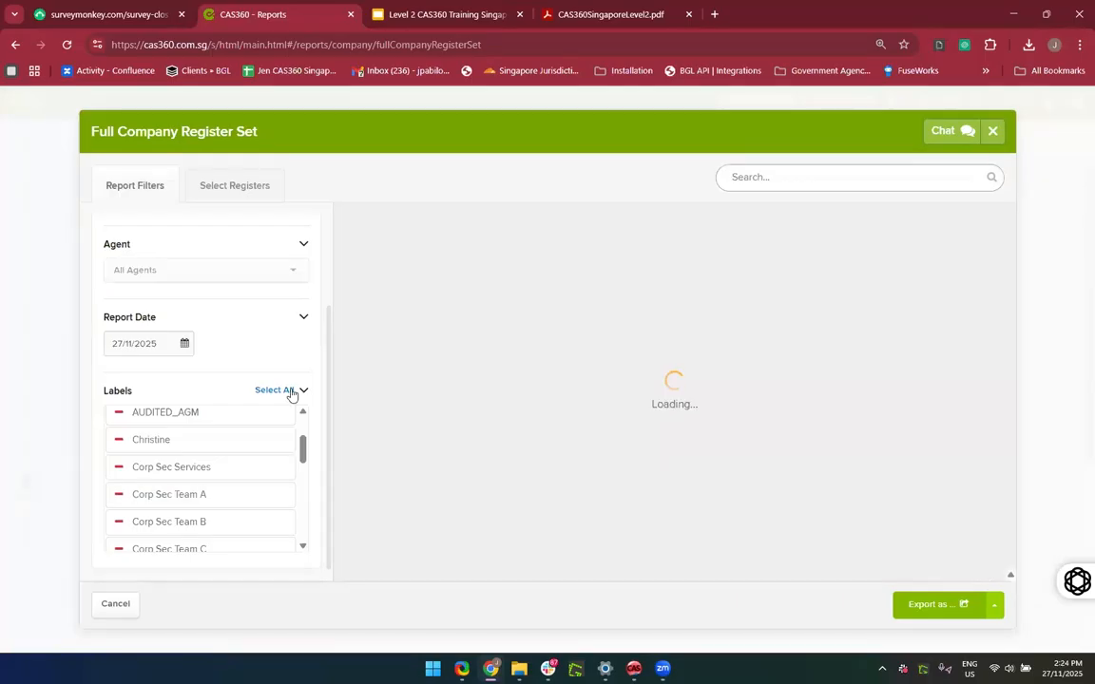
pyautogui.click(275, 391)
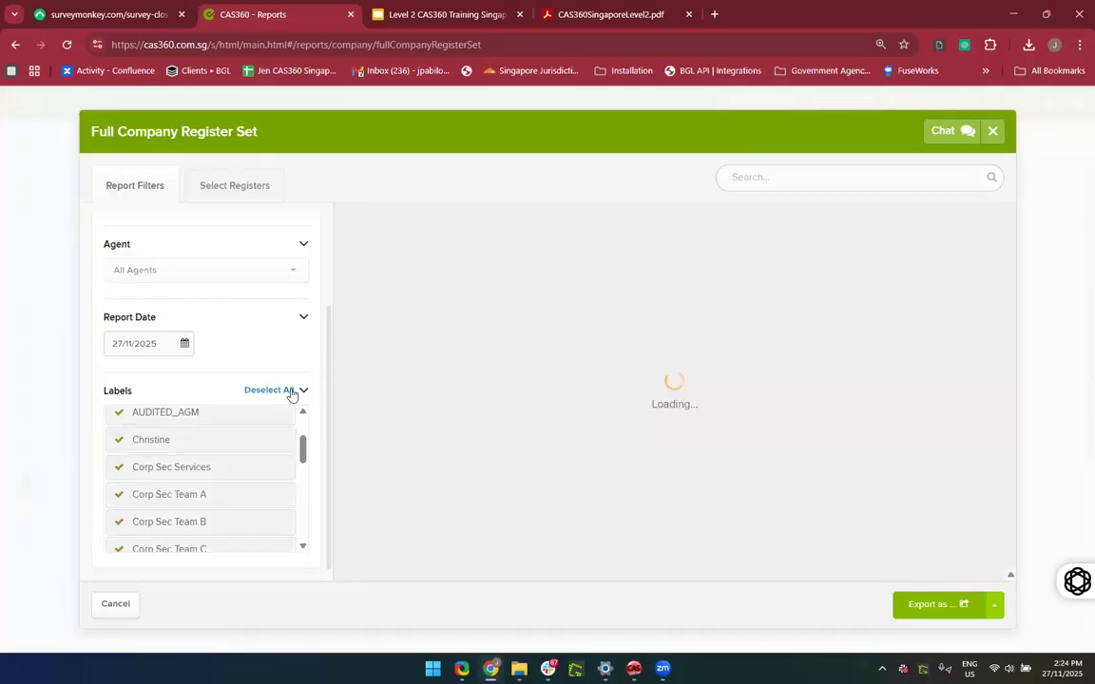
# Step: Search the companies for "14 Cherry" and select 14 Cherry Team Company PTE. LTD. for the register set
pyautogui.click(787, 176)
pyautogui.write('14 Cherry')
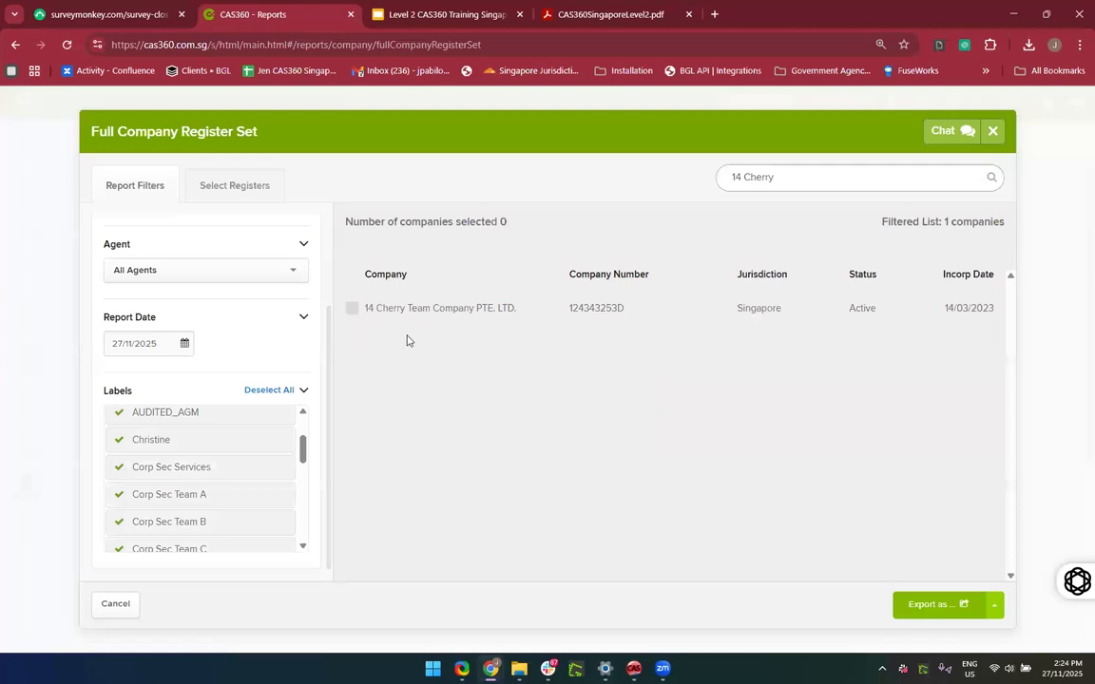
pyautogui.click(351, 311)
# Step: Review which registers are switched on or off for the Full Company Register Set report
pyautogui.click(227, 186)
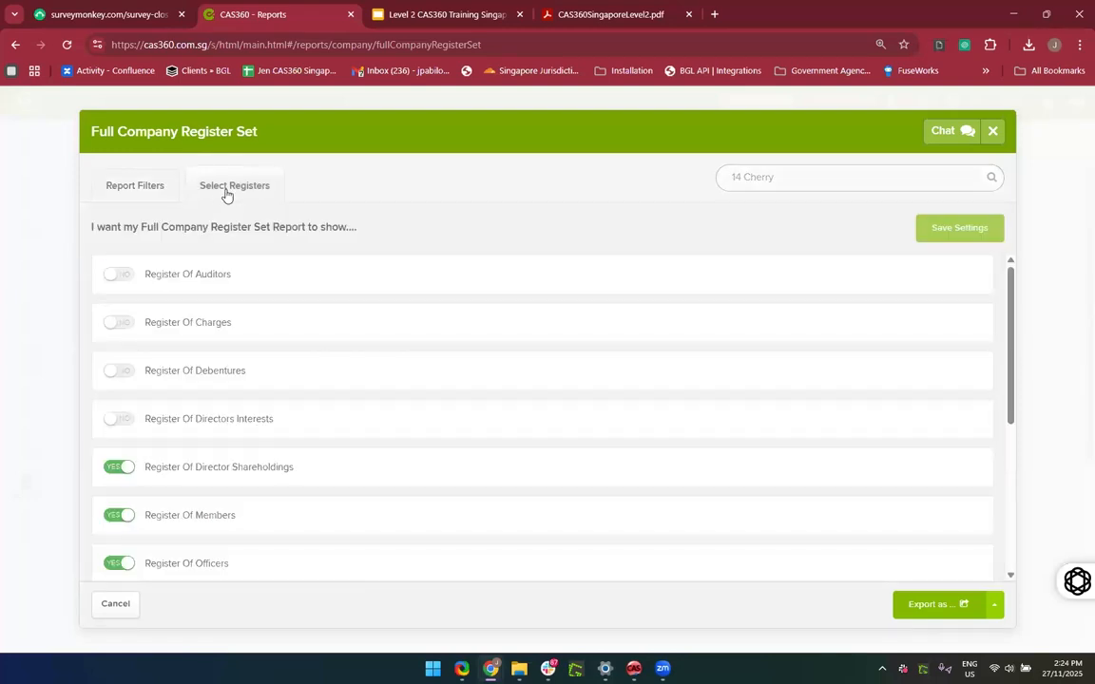
pyautogui.scroll(-1, 283, 361)
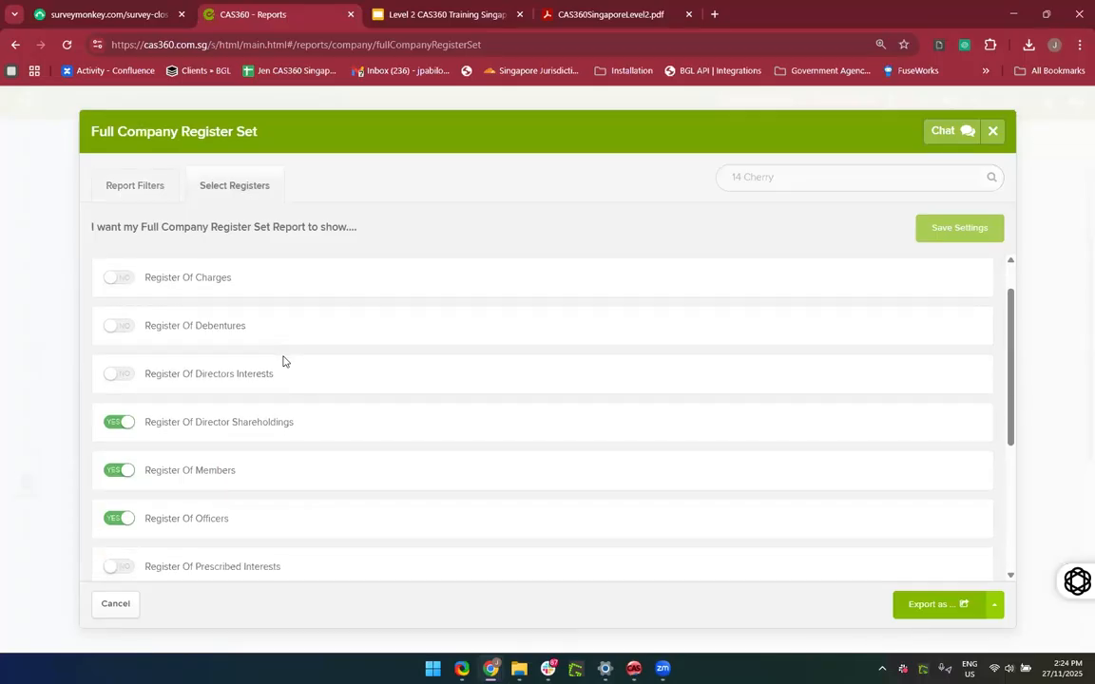
pyautogui.scroll(-3, 282, 361)
pyautogui.scroll(1, 283, 359)
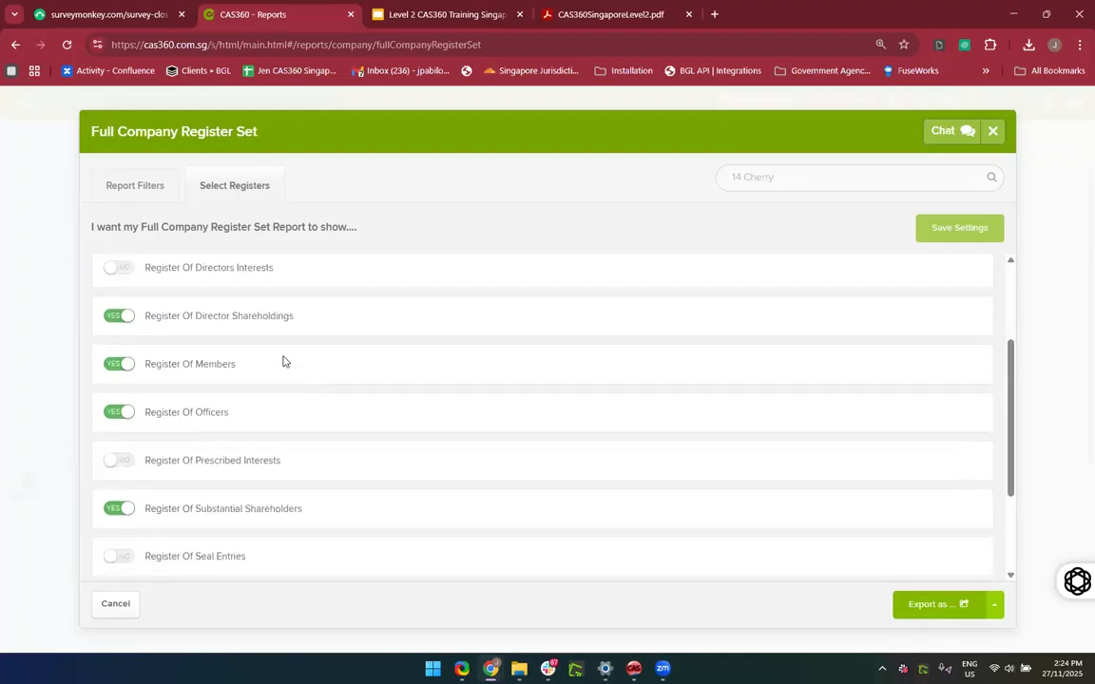
pyautogui.scroll(-2, 288, 342)
pyautogui.scroll(4, 289, 342)
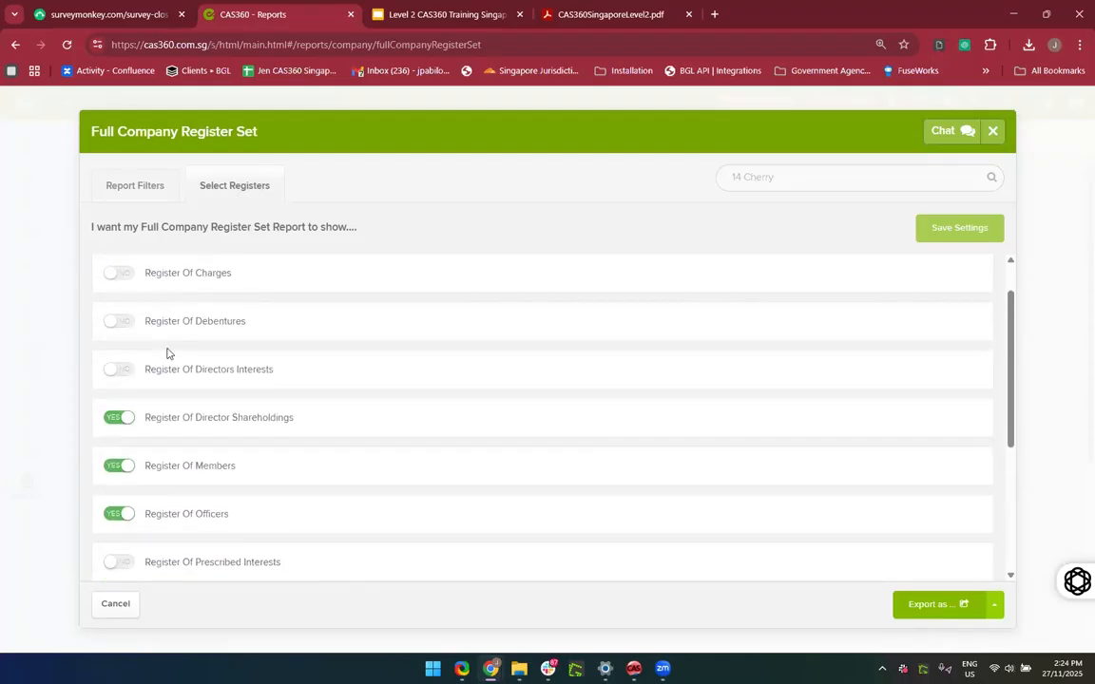
pyautogui.scroll(1, 166, 354)
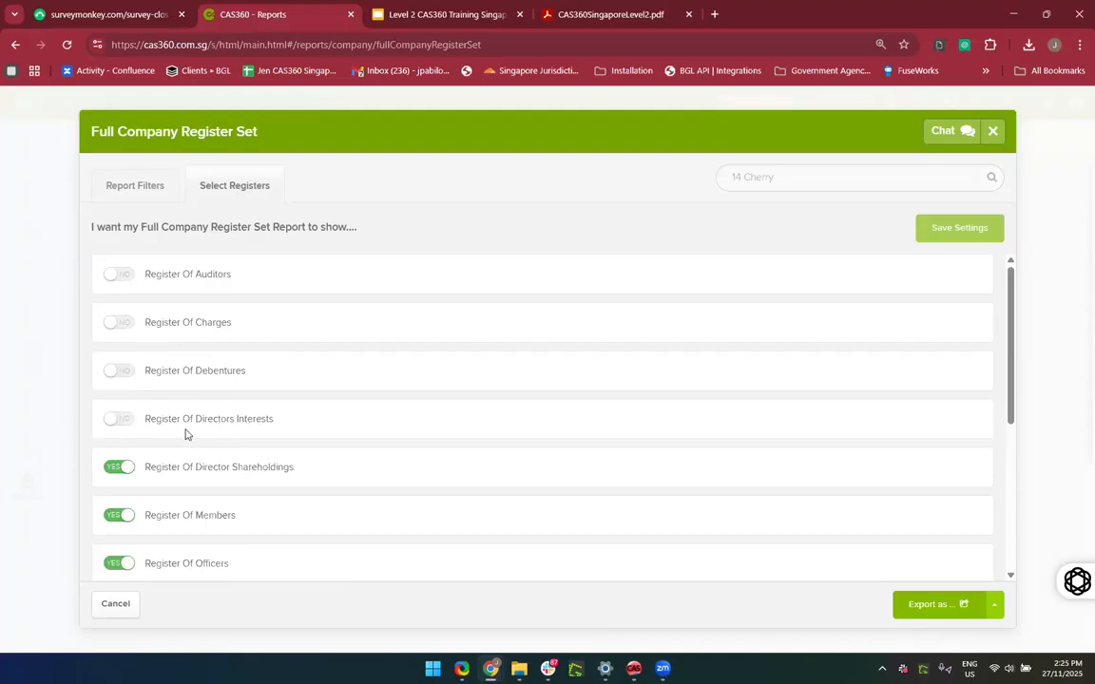
pyautogui.scroll(-2, 185, 429)
pyautogui.scroll(-1, 217, 457)
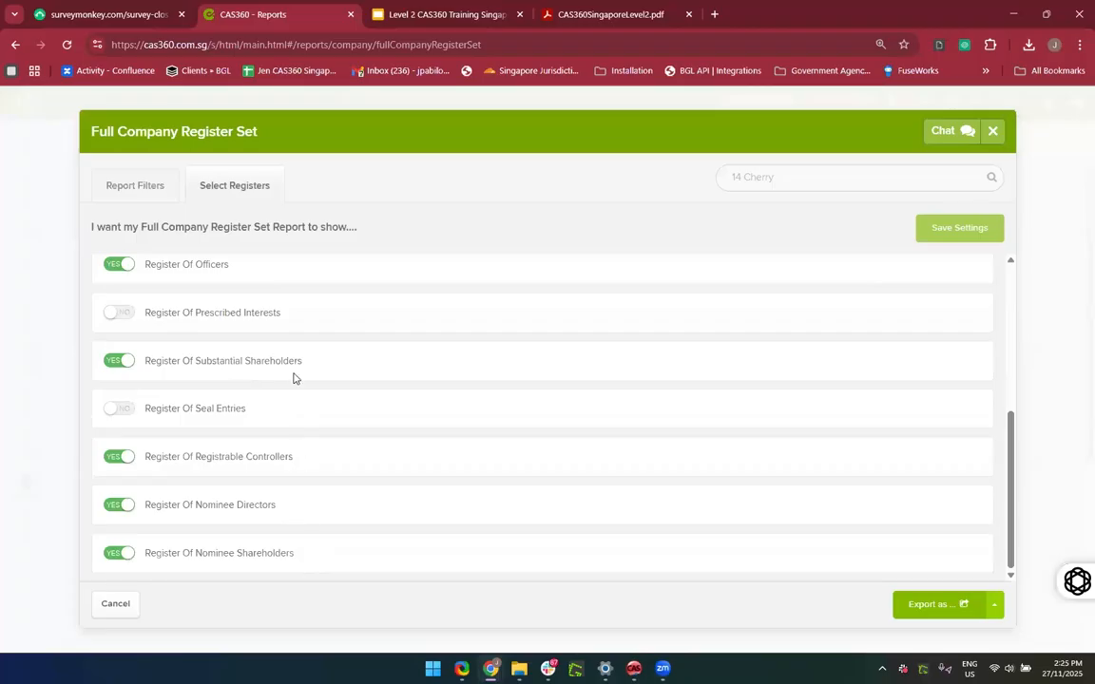
pyautogui.scroll(3, 293, 378)
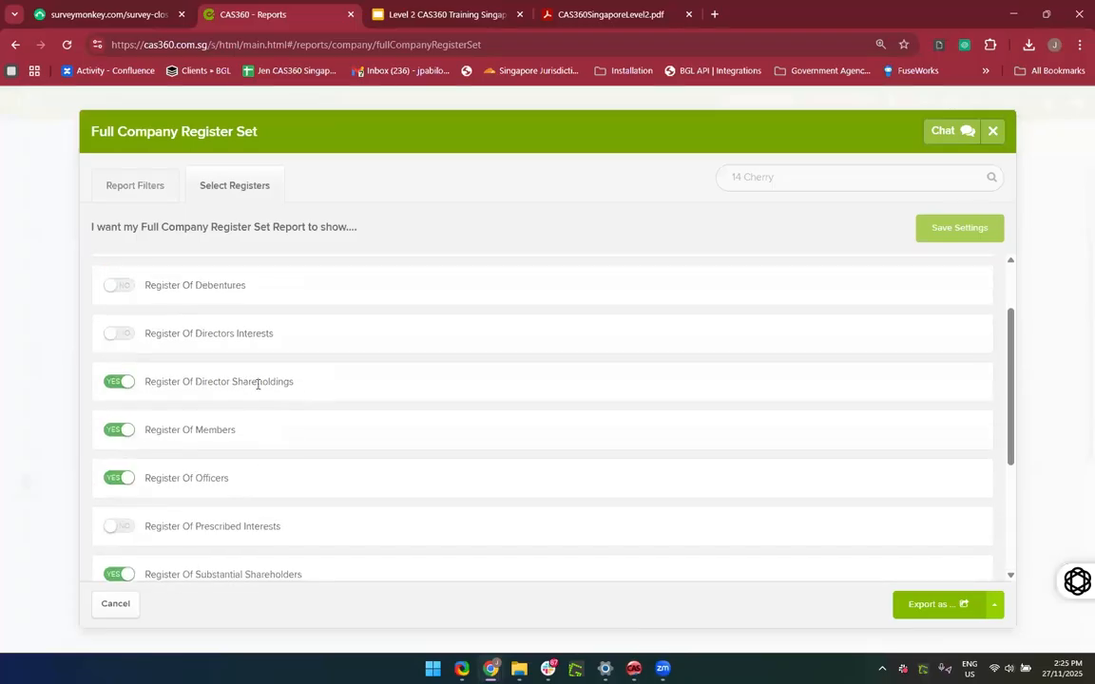
# Step: Return to the report filters and export the Full Company Register Set as a single PDF per company, acknowledging the export notice
pyautogui.scroll(1, 231, 463)
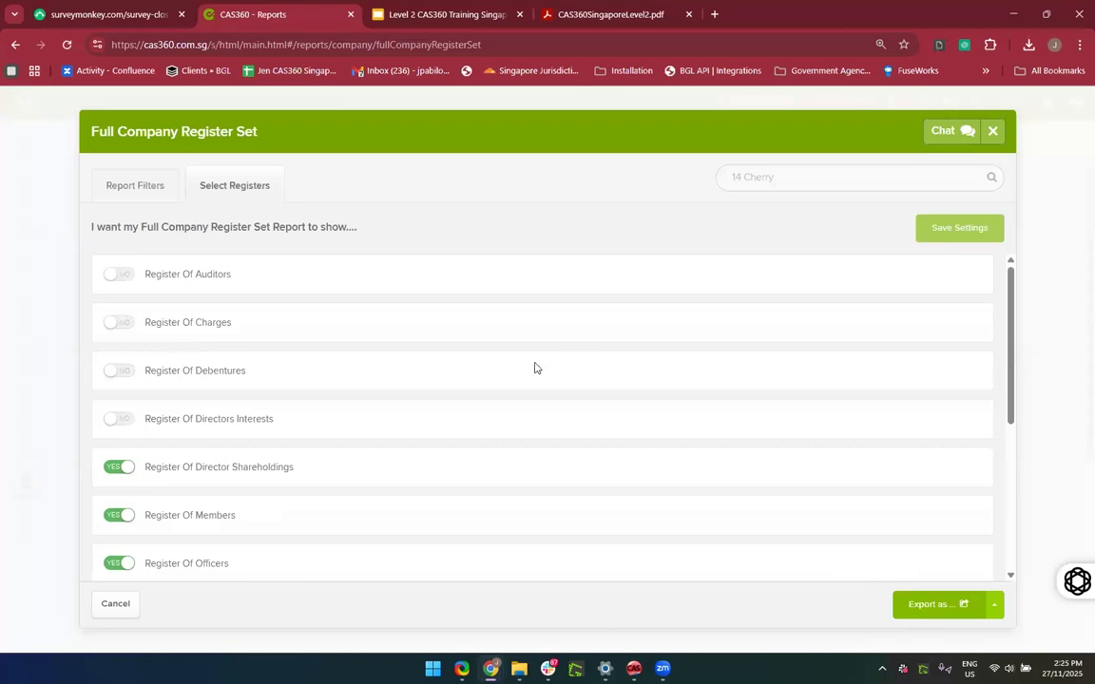
pyautogui.click(121, 189)
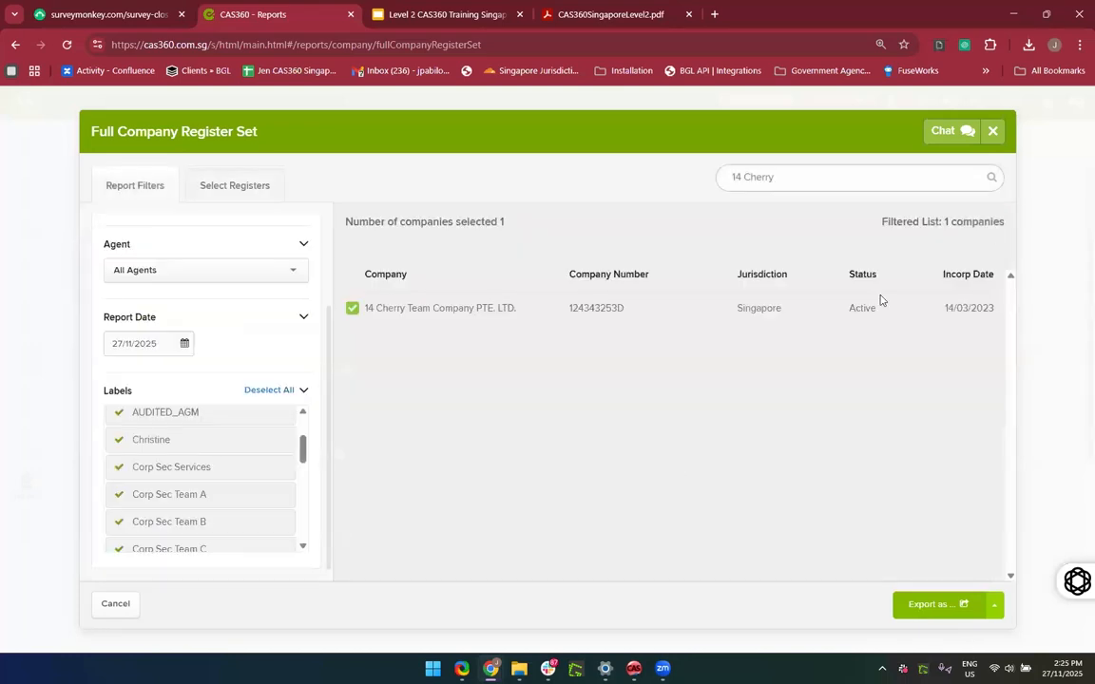
pyautogui.click(926, 608)
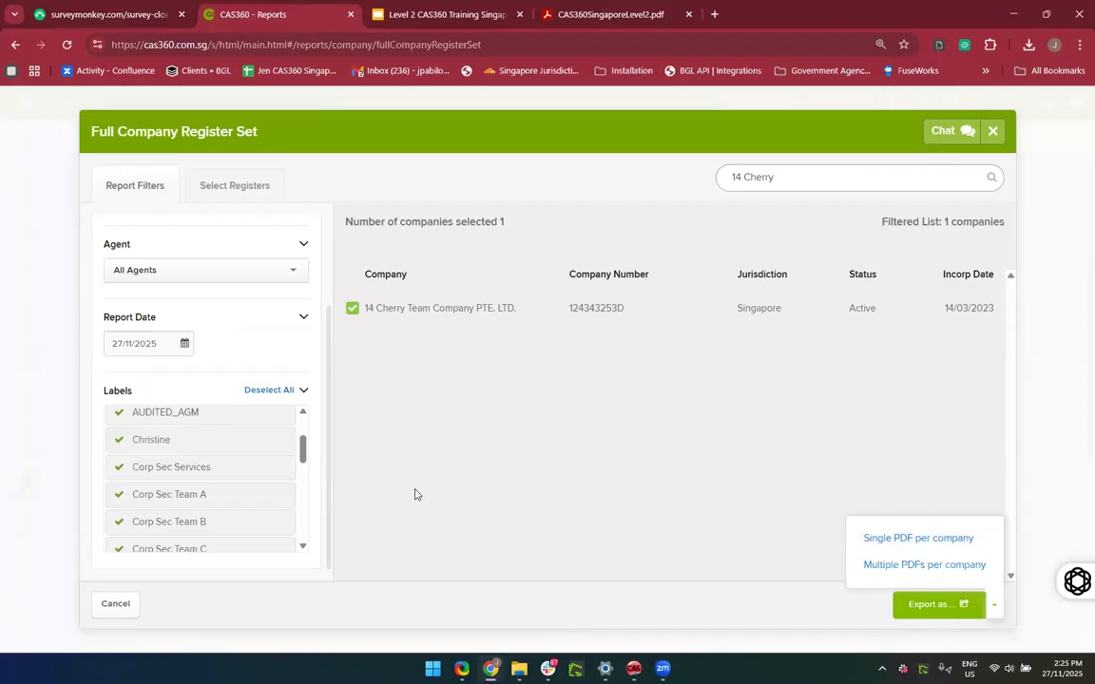
pyautogui.click(893, 540)
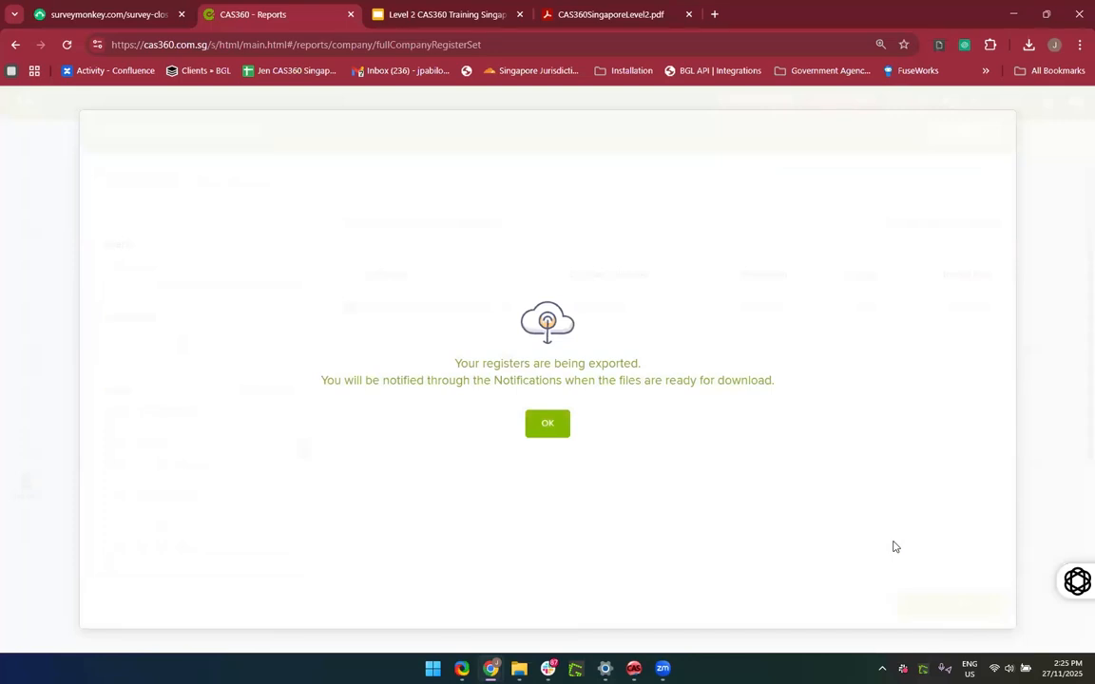
pyautogui.click(554, 425)
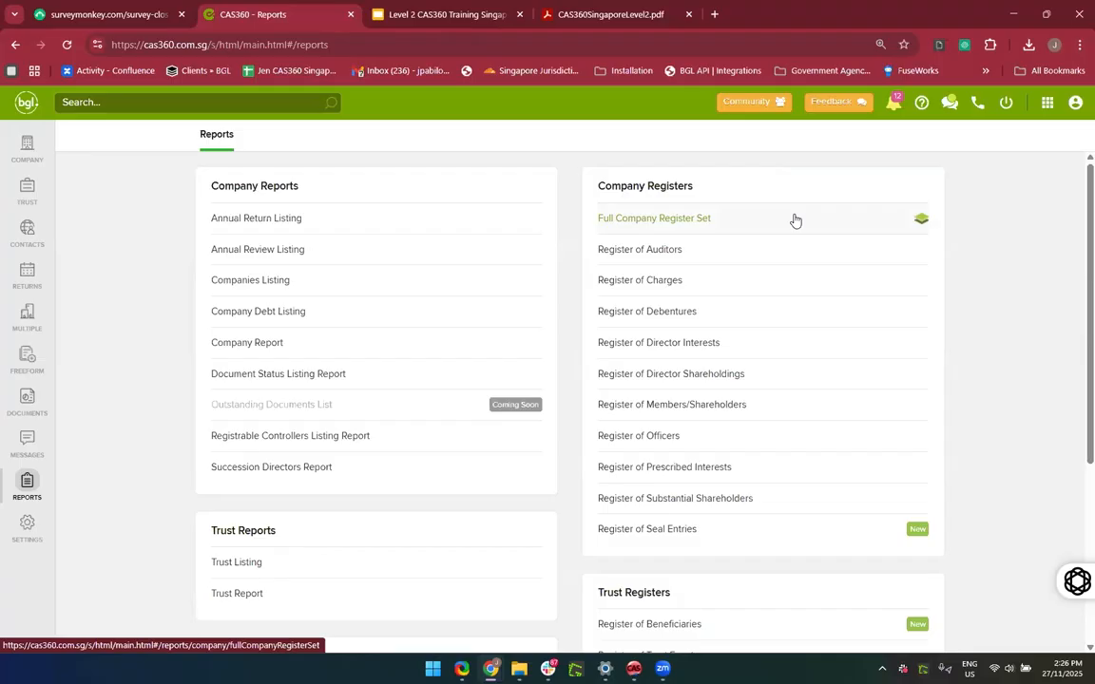
# Step: Reopen the Full Company Register Set report, search for "14 Cherry" and select 14 Cherry Team Company PTE. LTD
pyautogui.click(711, 219)
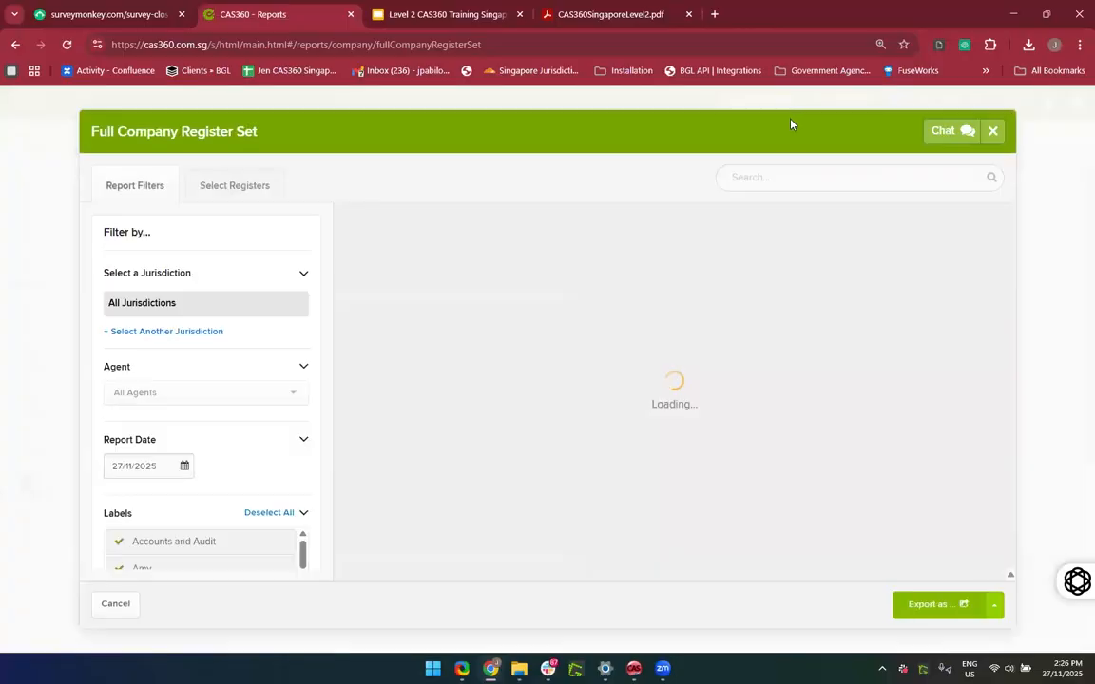
pyautogui.click(742, 178)
pyautogui.write('14 Cherry')
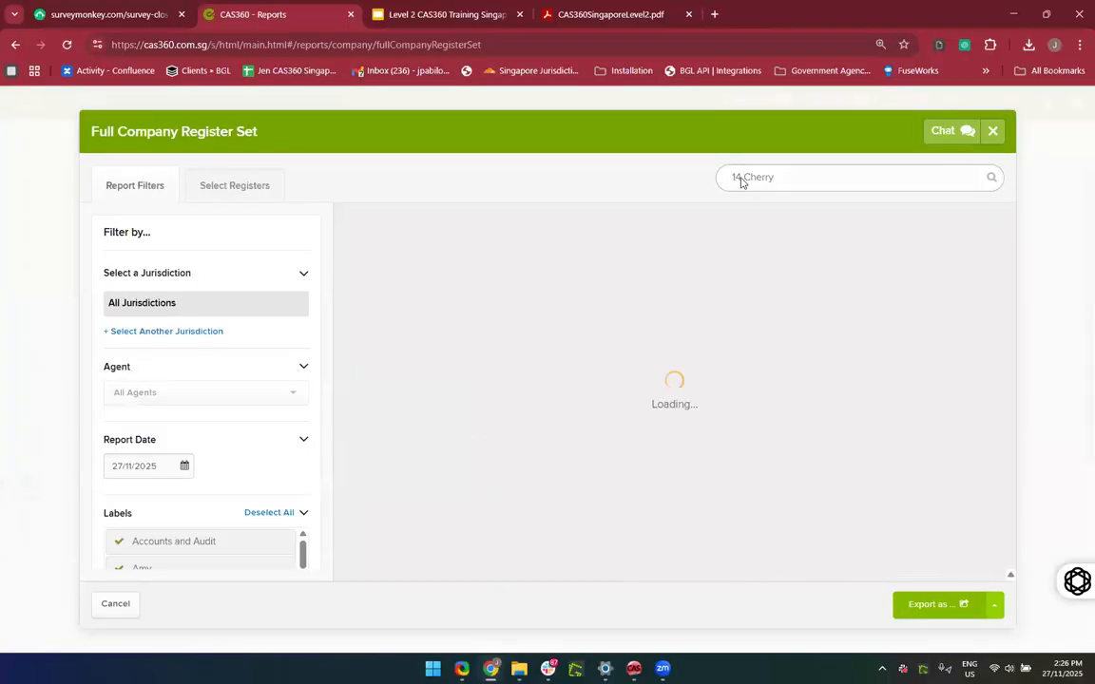
pyautogui.click(352, 307)
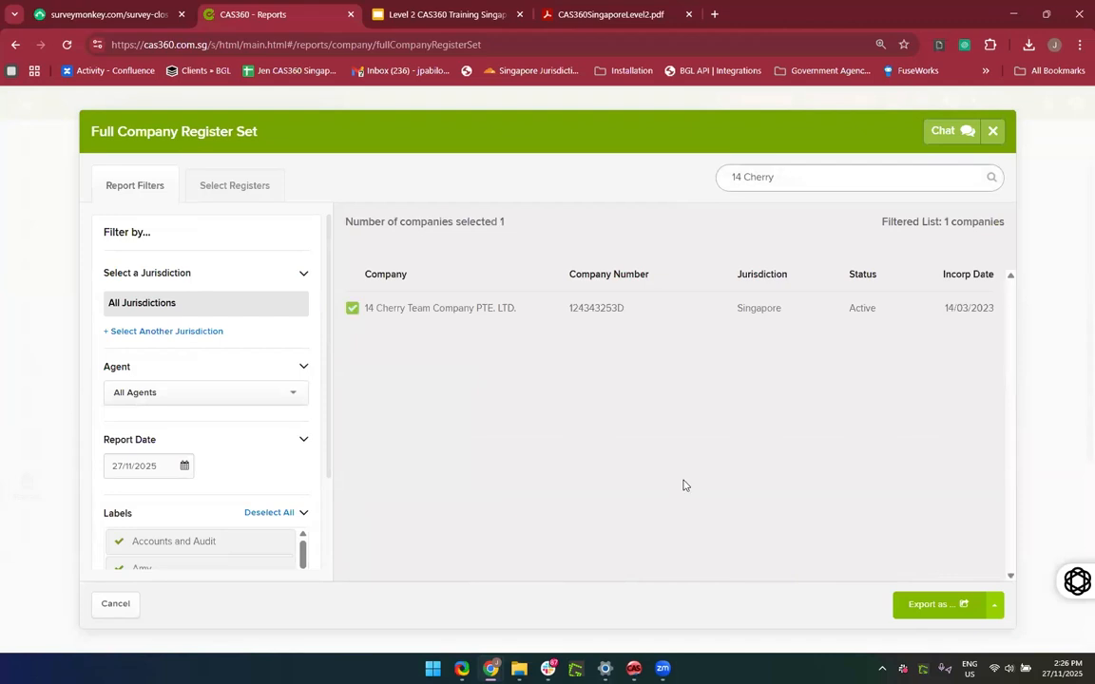
# Step: Export the selected company's register set as multiple PDFs per company and acknowledge the export notice
pyautogui.click(914, 609)
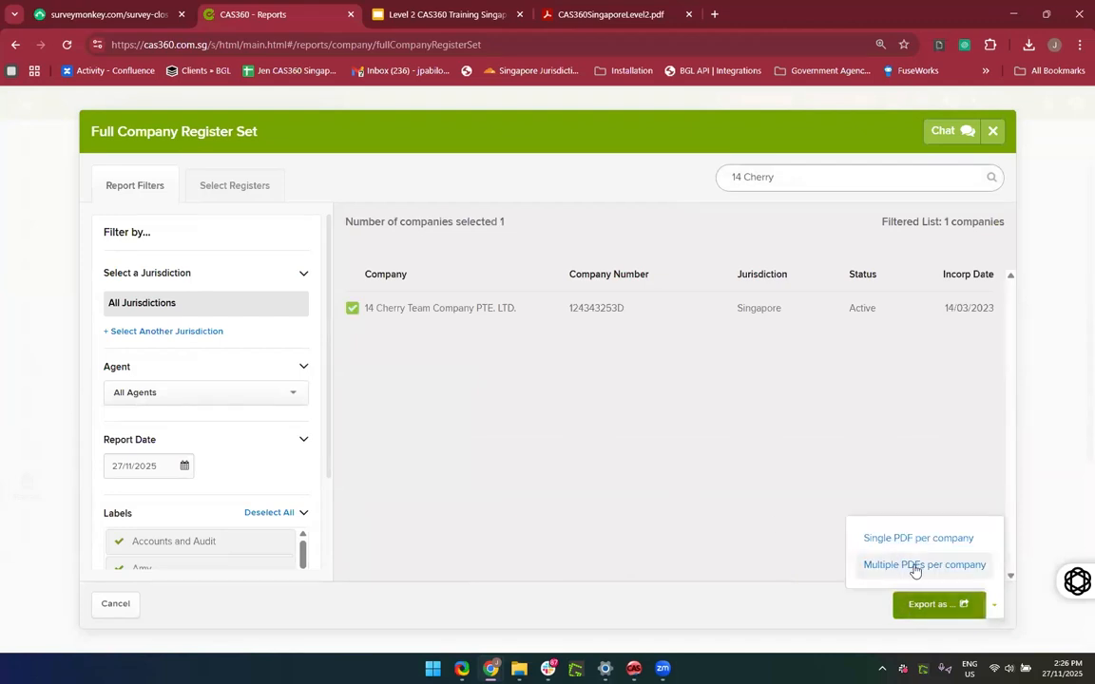
pyautogui.click(915, 567)
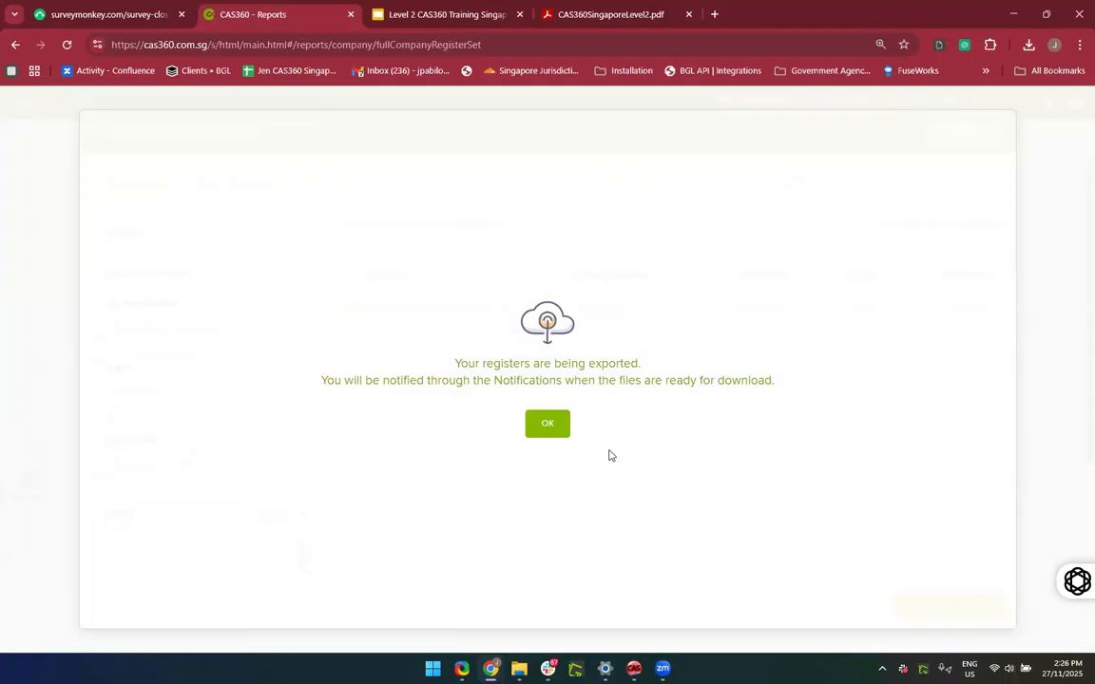
pyautogui.click(549, 426)
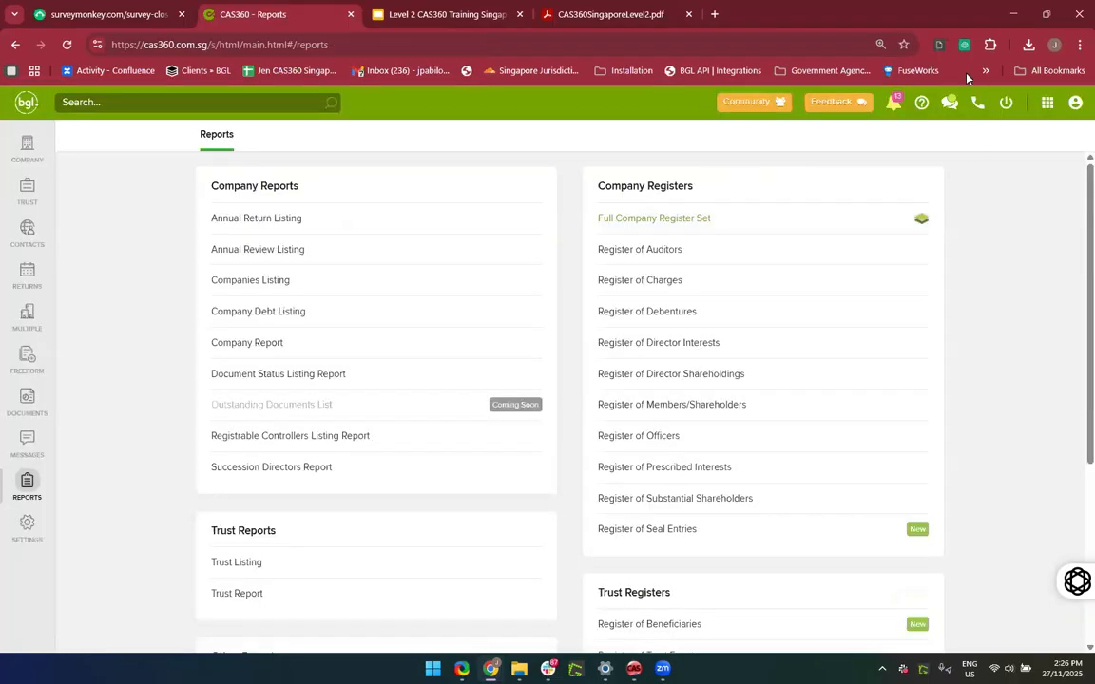
# Step: Download both company register exports from the notifications and close the Register of Auditors report
pyautogui.click(892, 112)
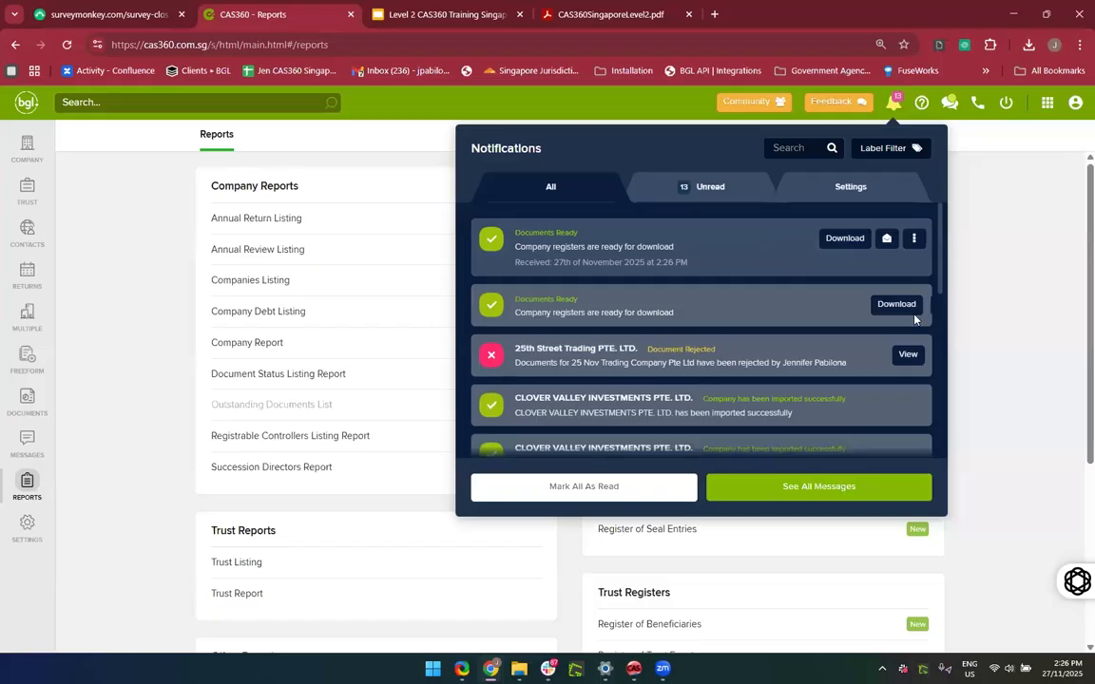
pyautogui.click(843, 289)
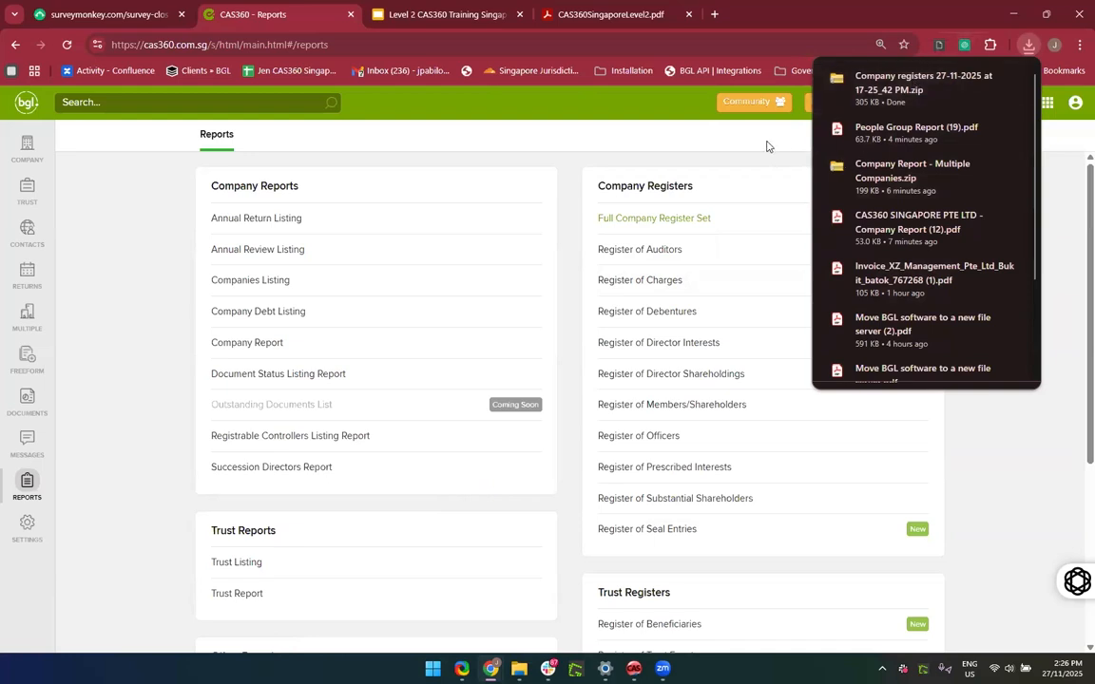
pyautogui.click(893, 102)
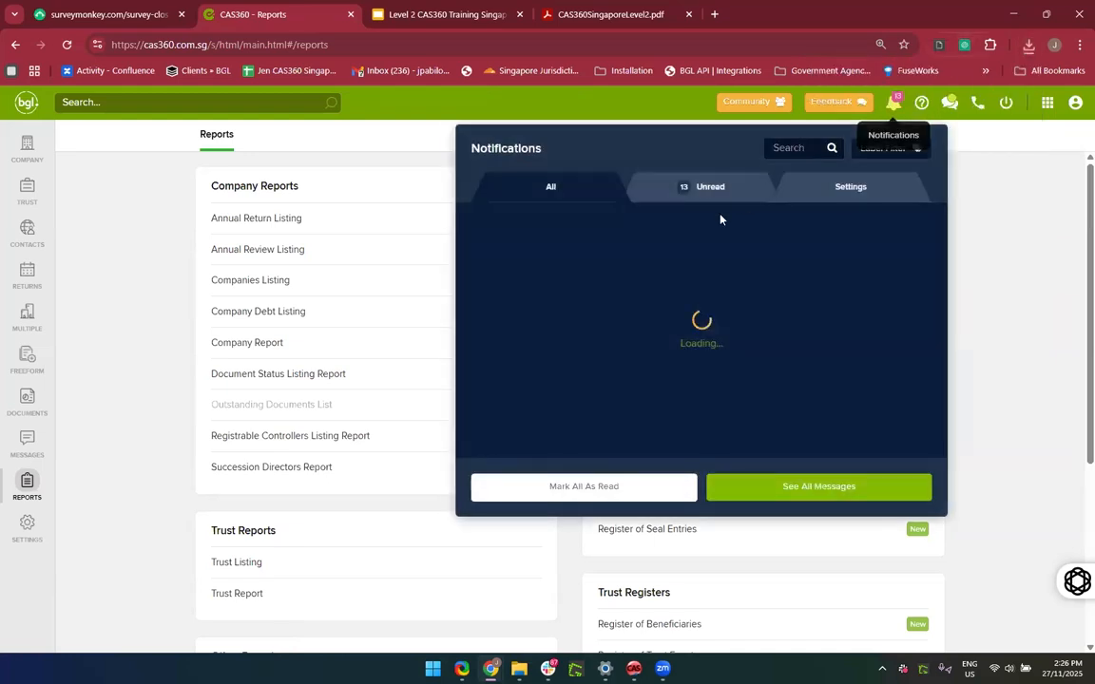
pyautogui.doubleClick(850, 243)
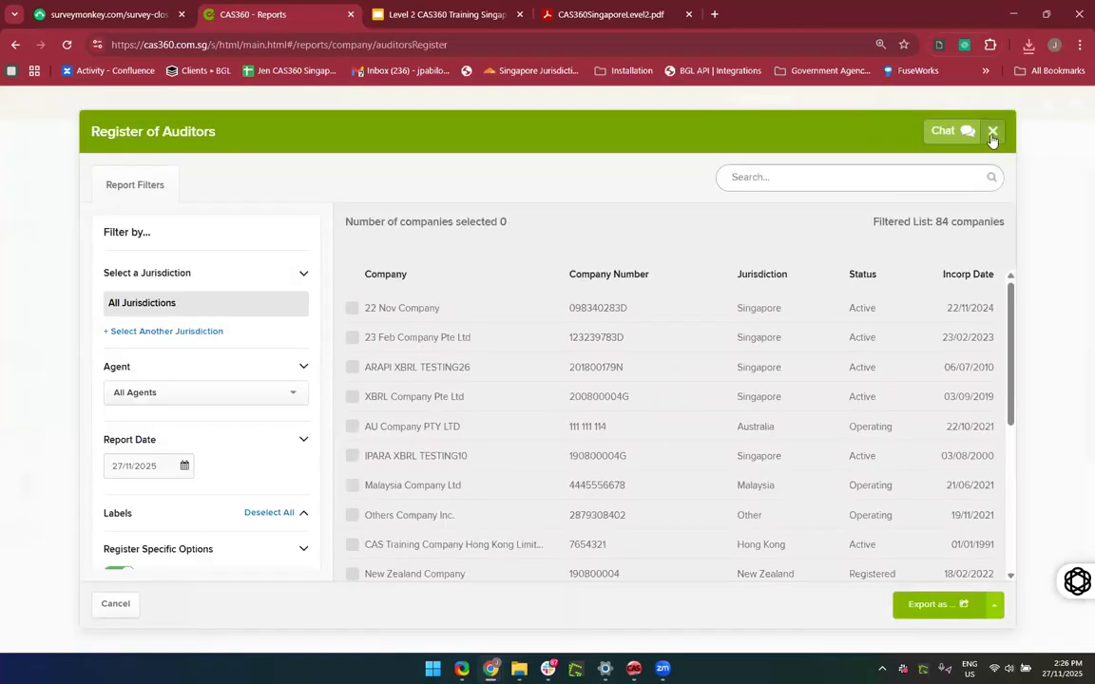
pyautogui.click(991, 133)
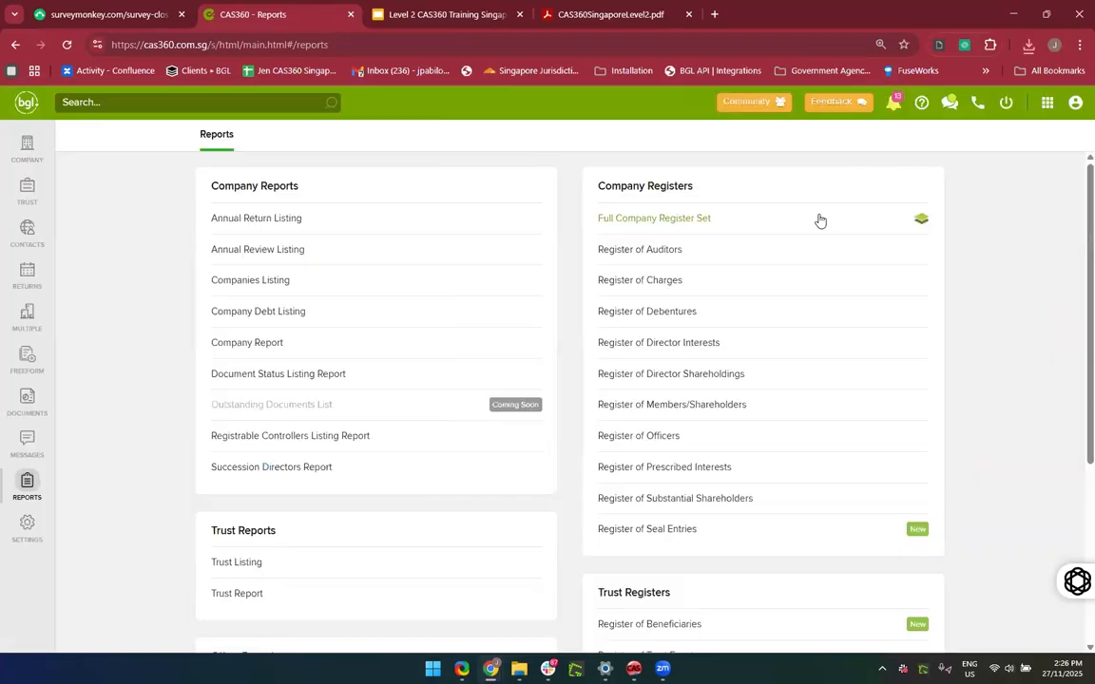
# Step: Download the 2:26 PM and 2:25 PM company register exports again from the notifications
pyautogui.click(898, 106)
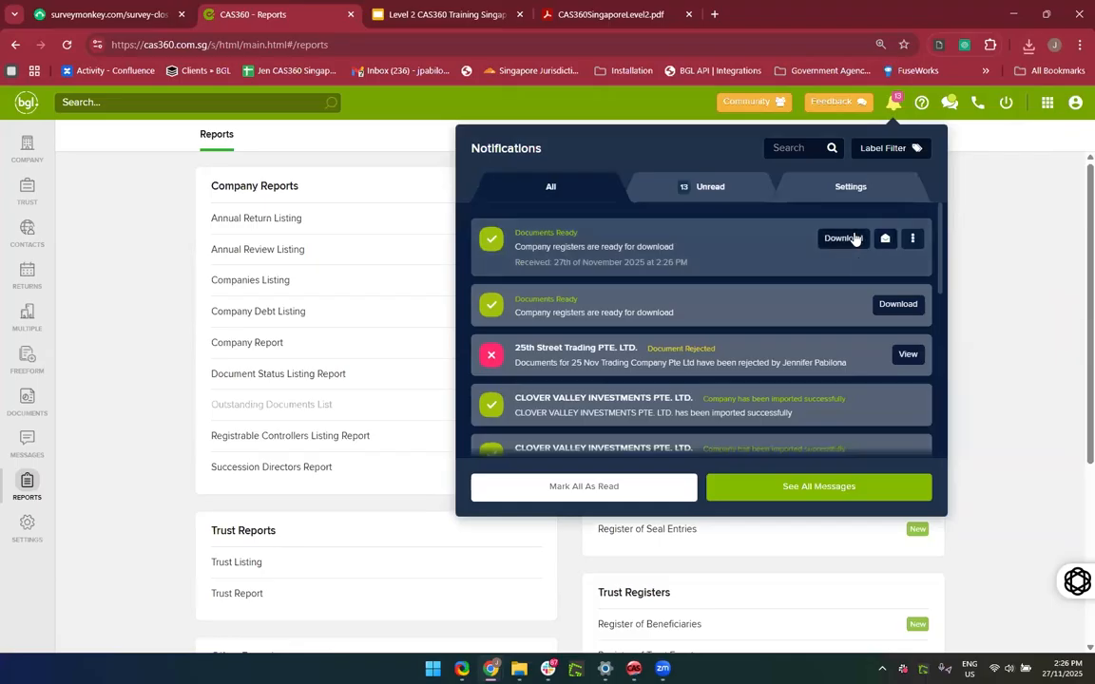
pyautogui.click(852, 238)
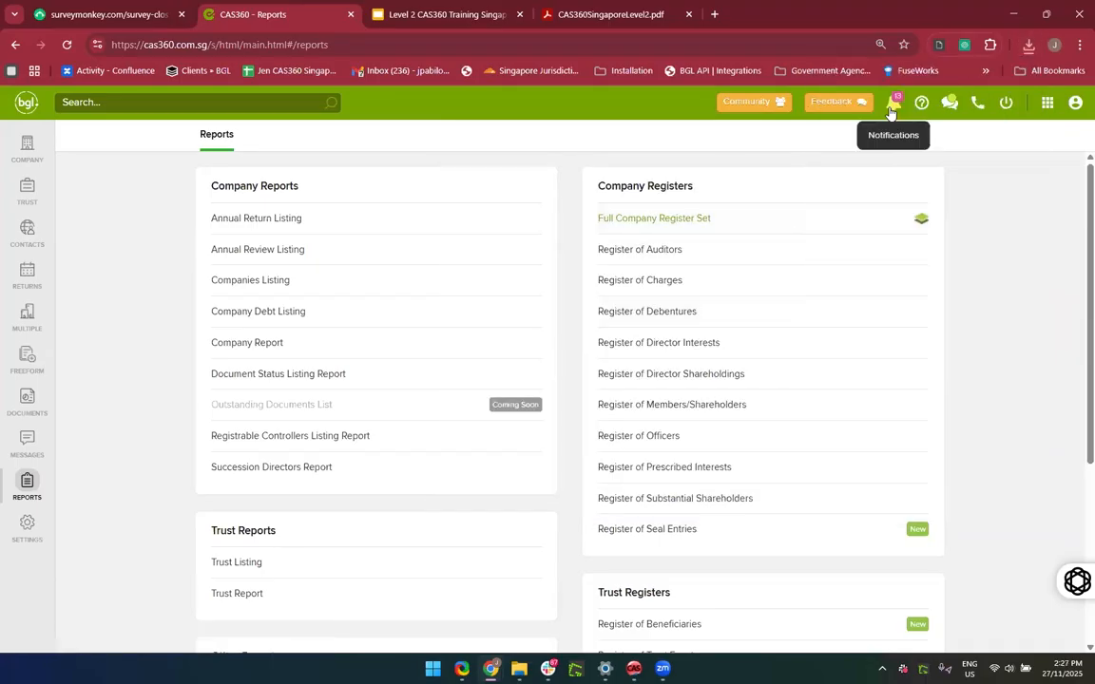
pyautogui.click(890, 107)
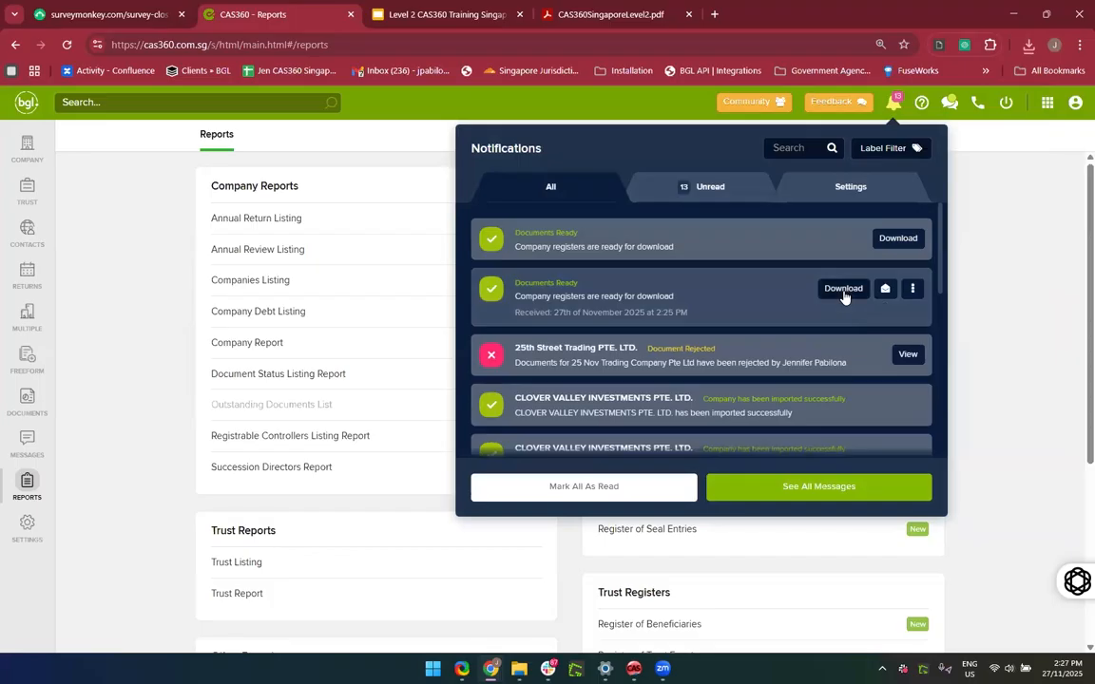
pyautogui.click(843, 290)
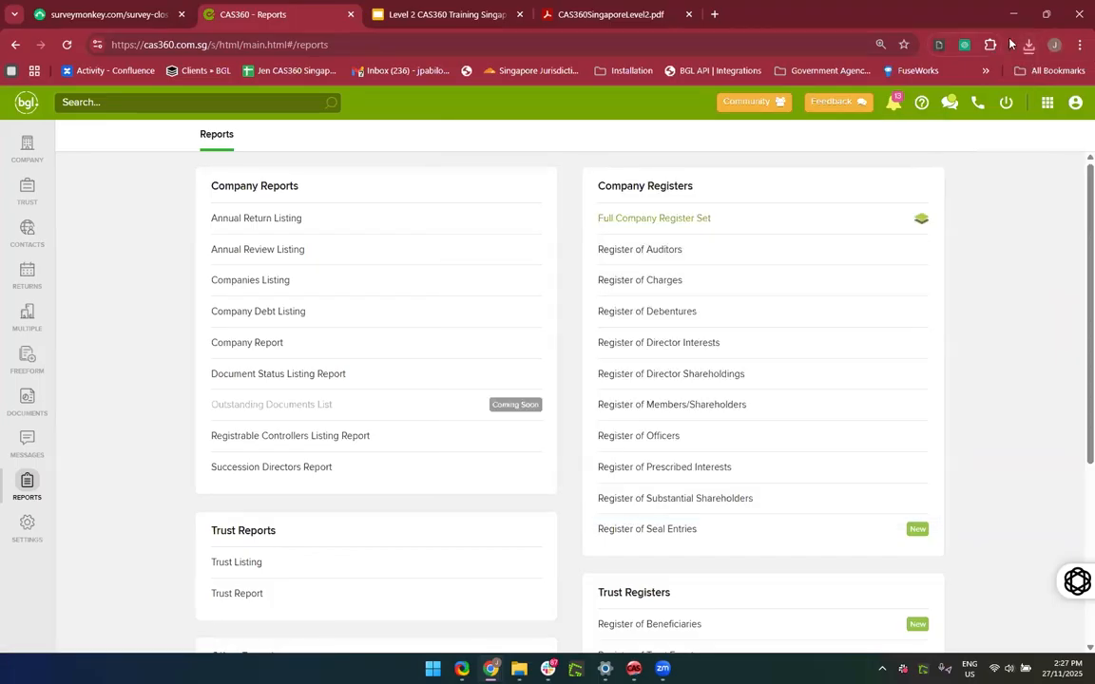
pyautogui.click(893, 104)
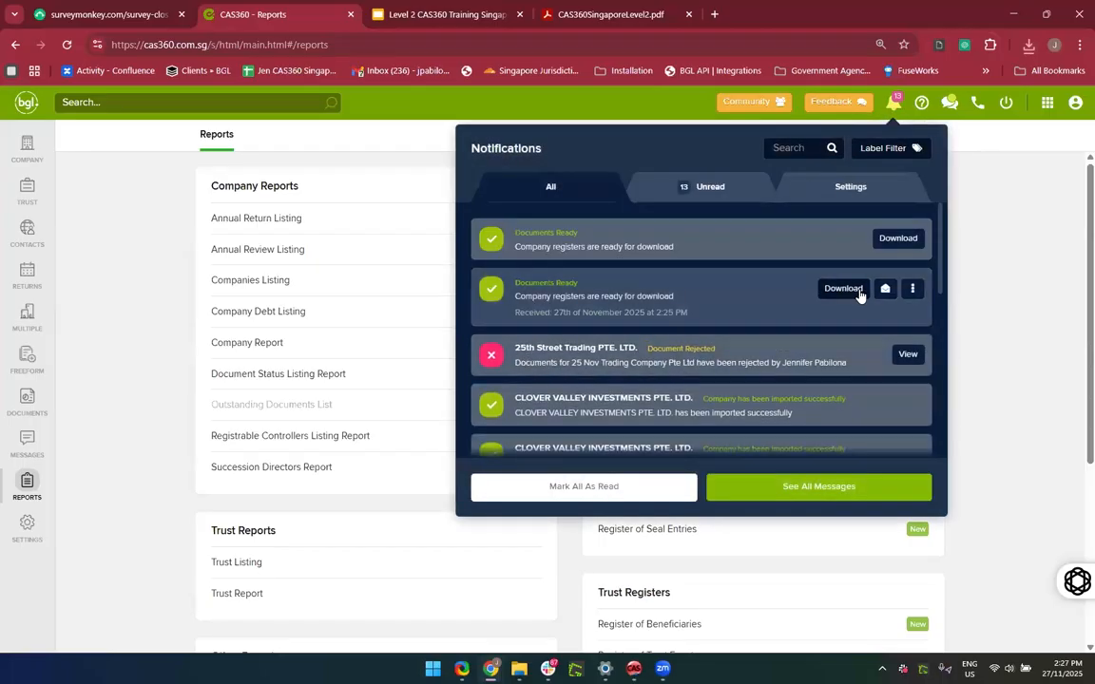
pyautogui.click(842, 289)
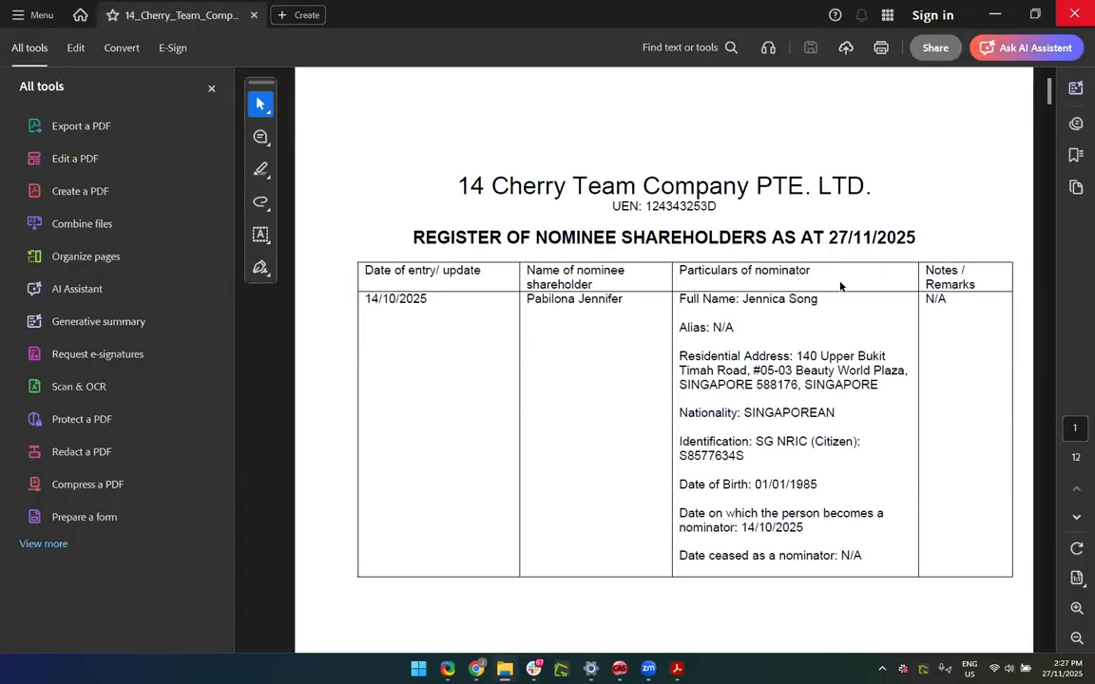
# Step: Look through the combined 14 Cherry Team Company PTE. LTD. register PDF and close it
pyautogui.scroll(-6, 841, 286)
pyautogui.scroll(-10, 841, 286)
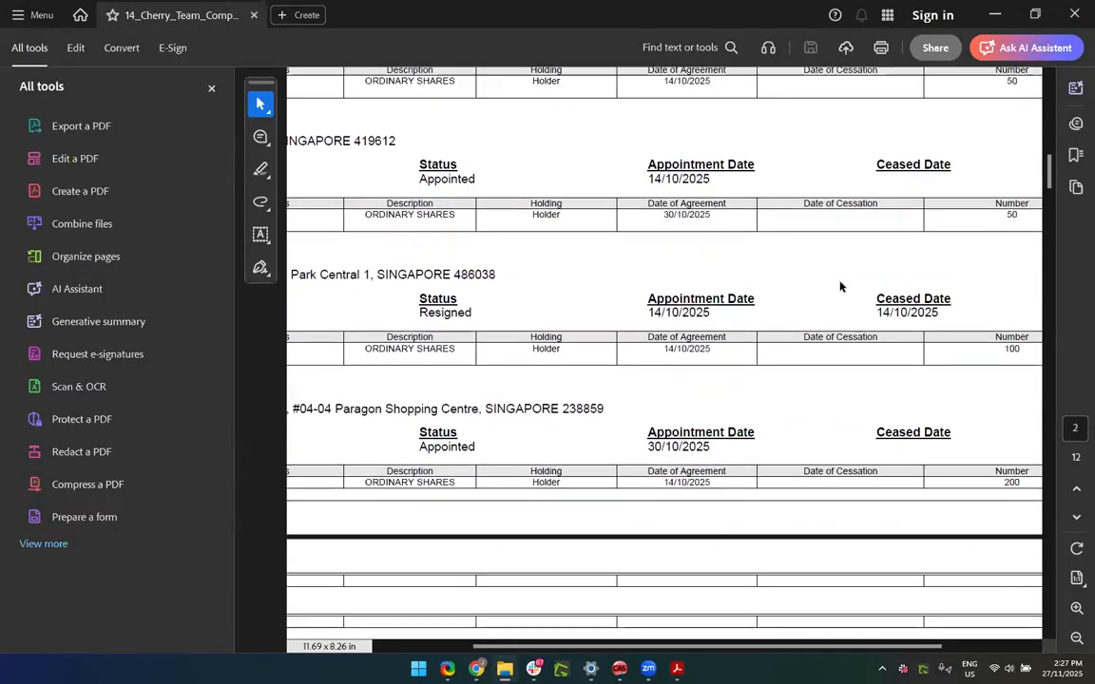
pyautogui.scroll(-10, 851, 169)
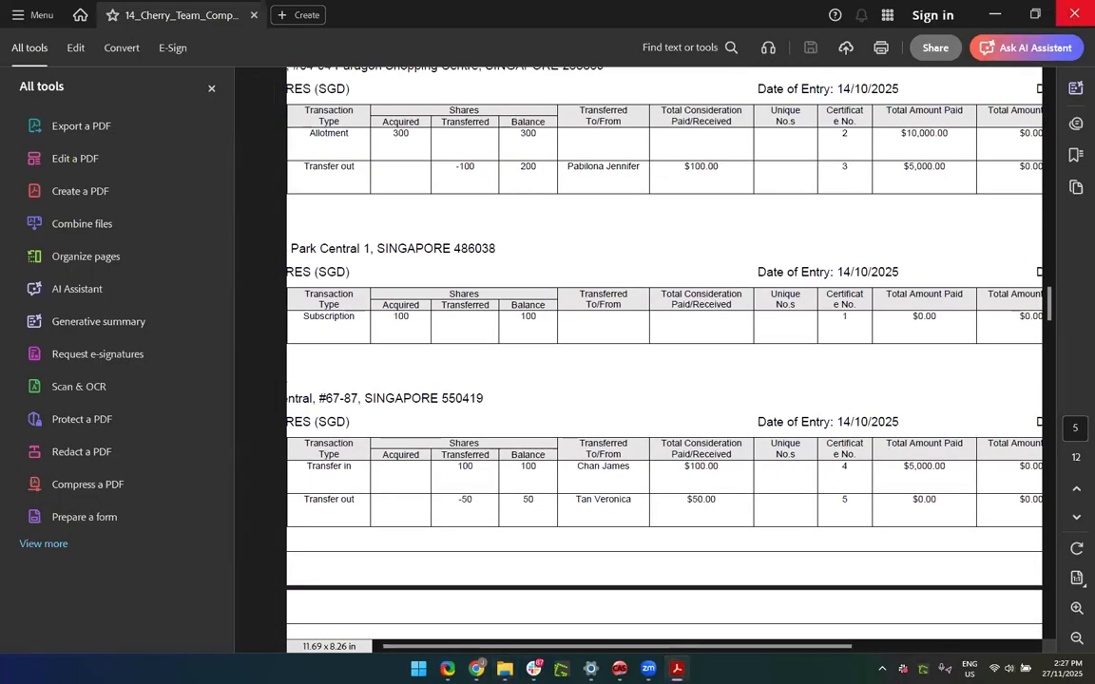
pyautogui.click(1074, 14)
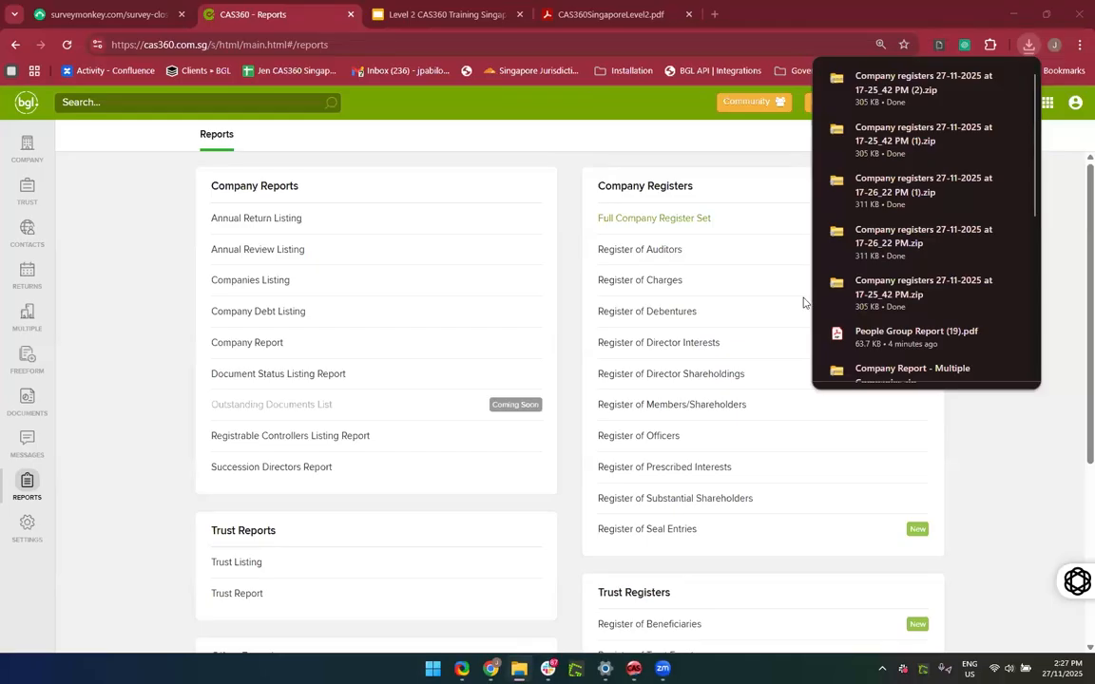
# Step: Review the separate register PDFs in the 14 Cherry Team Company folder, then close the folder and the downloads list
pyautogui.moveTo(681, 309); pyautogui.dragTo(967, 264)
pyautogui.moveTo(1092, 228); pyautogui.dragTo(400, 218)
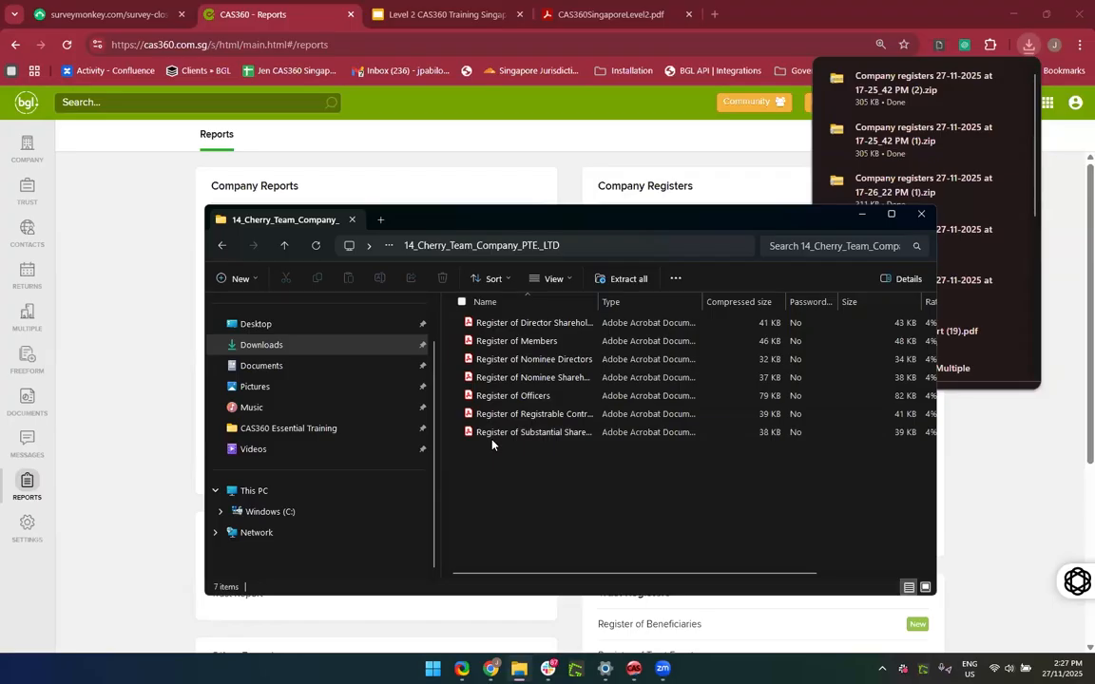
pyautogui.click(225, 248)
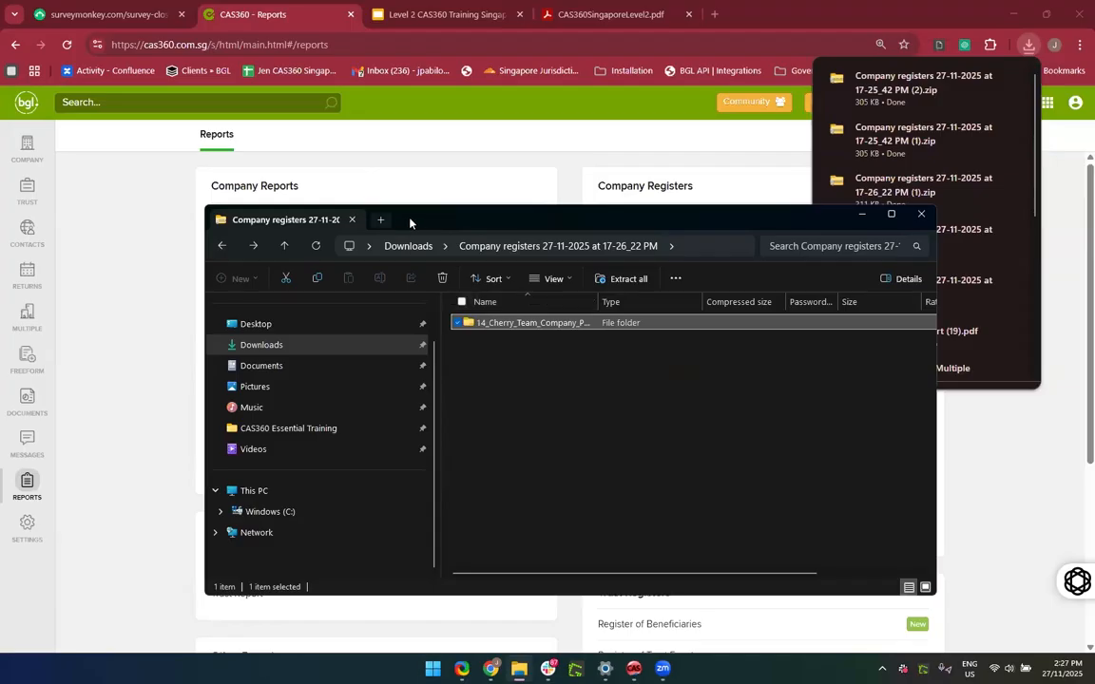
pyautogui.click(921, 215)
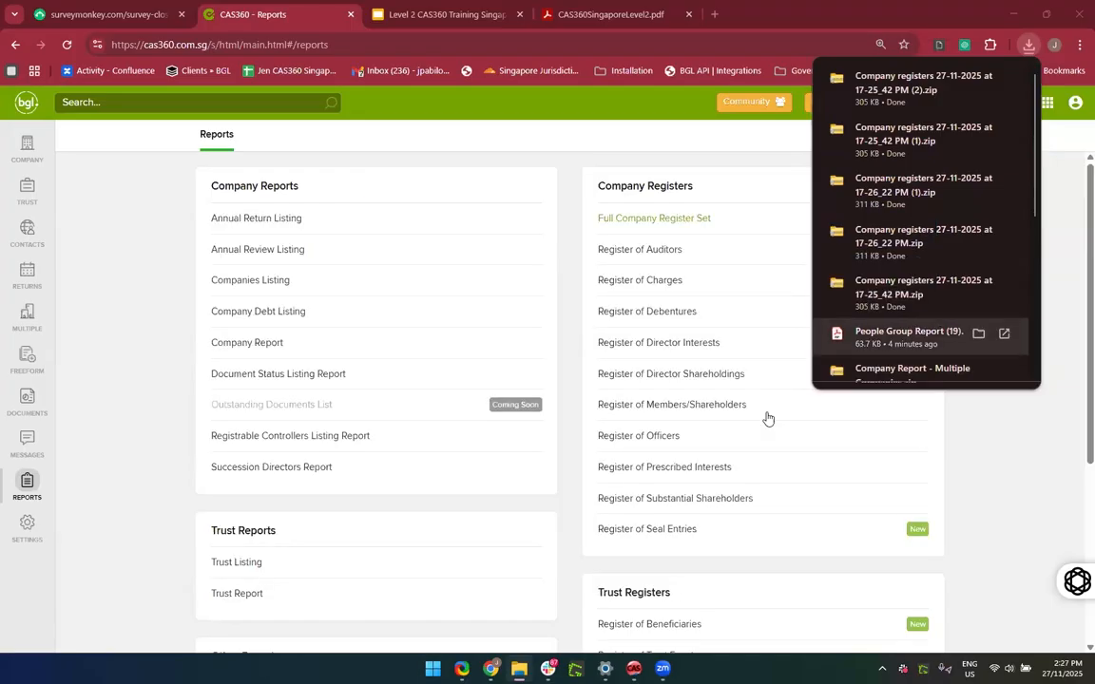
pyautogui.click(998, 480)
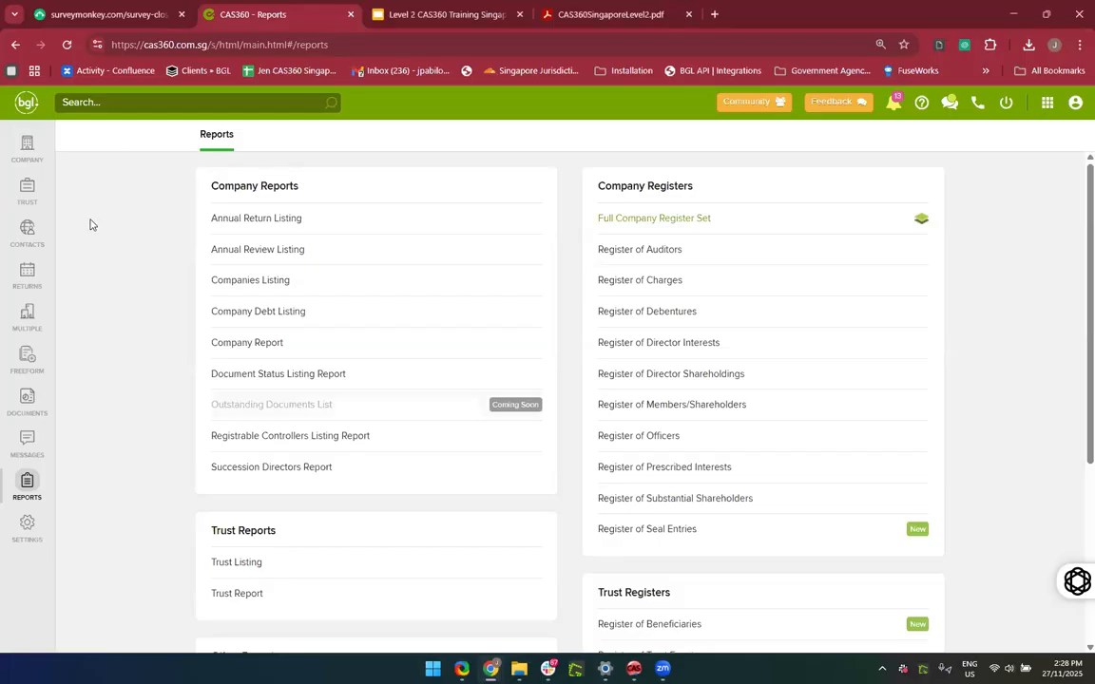
# Step: Open the company selection list, then collapse and re-expand its advanced filters
pyautogui.click(27, 144)
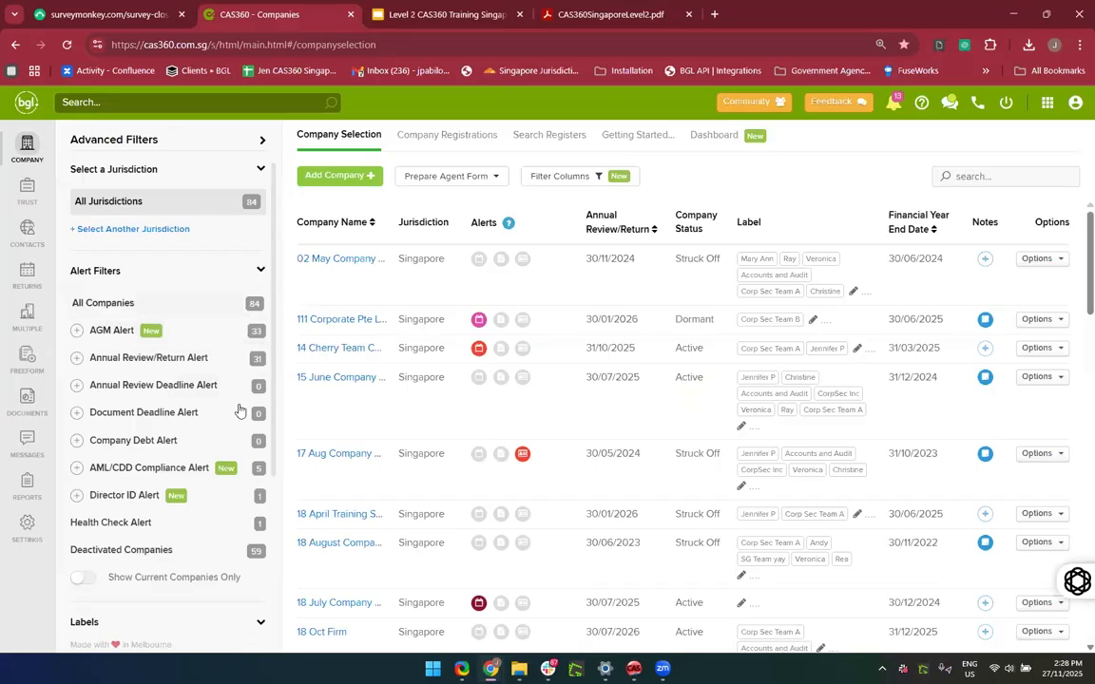
pyautogui.click(263, 142)
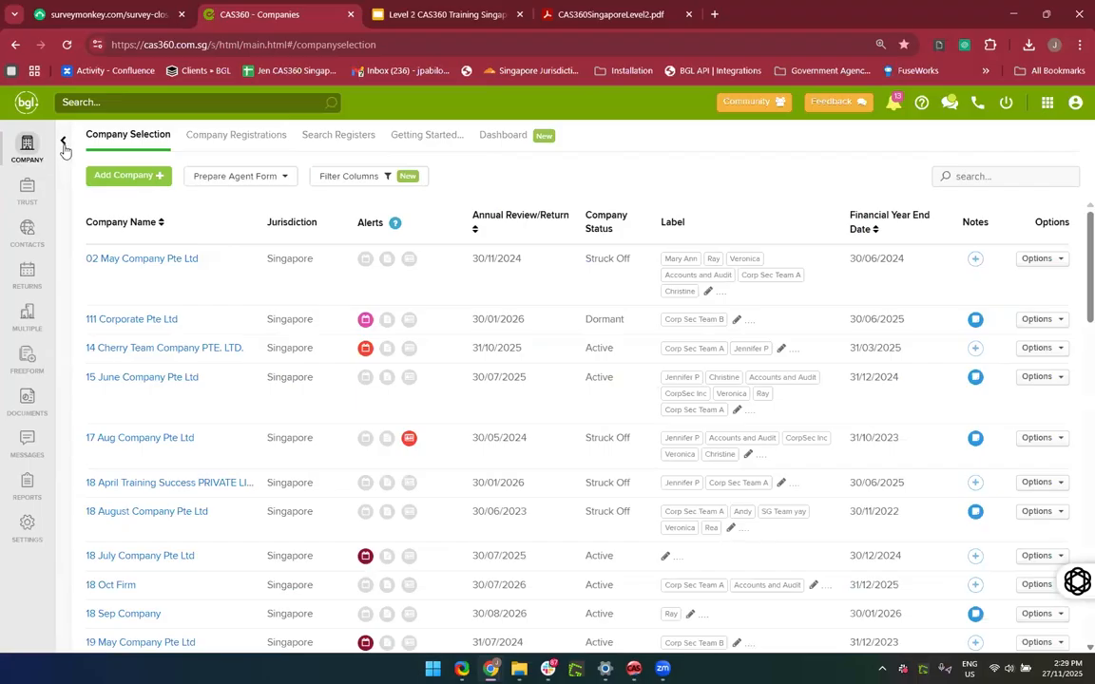
pyautogui.click(63, 142)
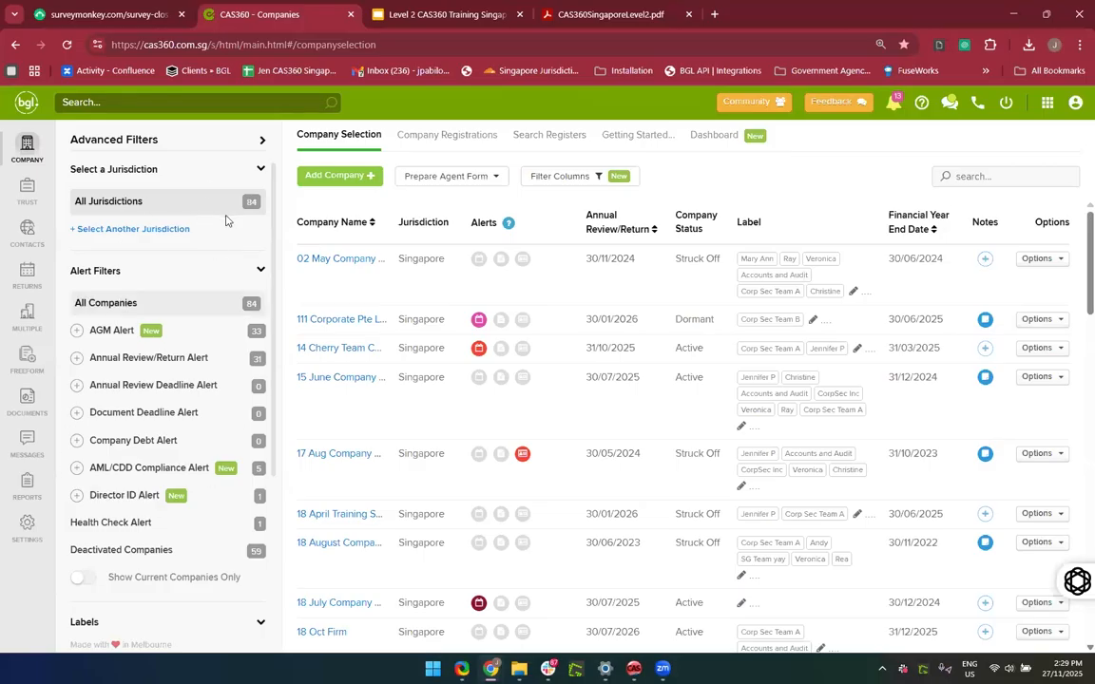
# Step: Filter the companies by the Singapore jurisdiction and the AML/CDD Compliance Alert
pyautogui.click(148, 229)
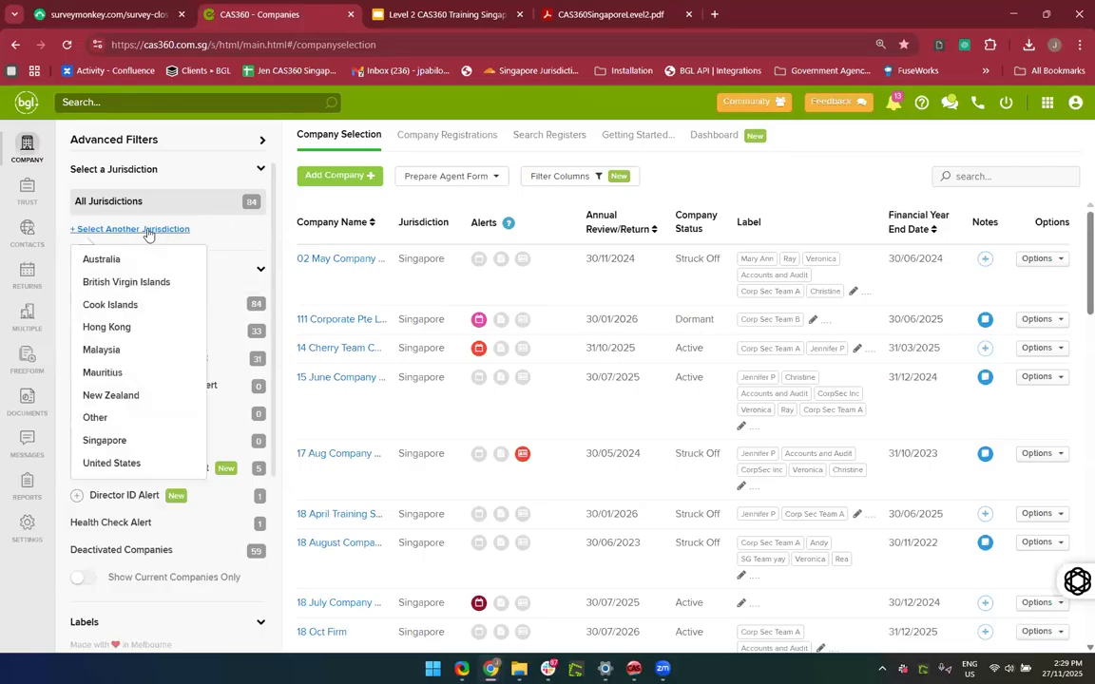
pyautogui.click(114, 447)
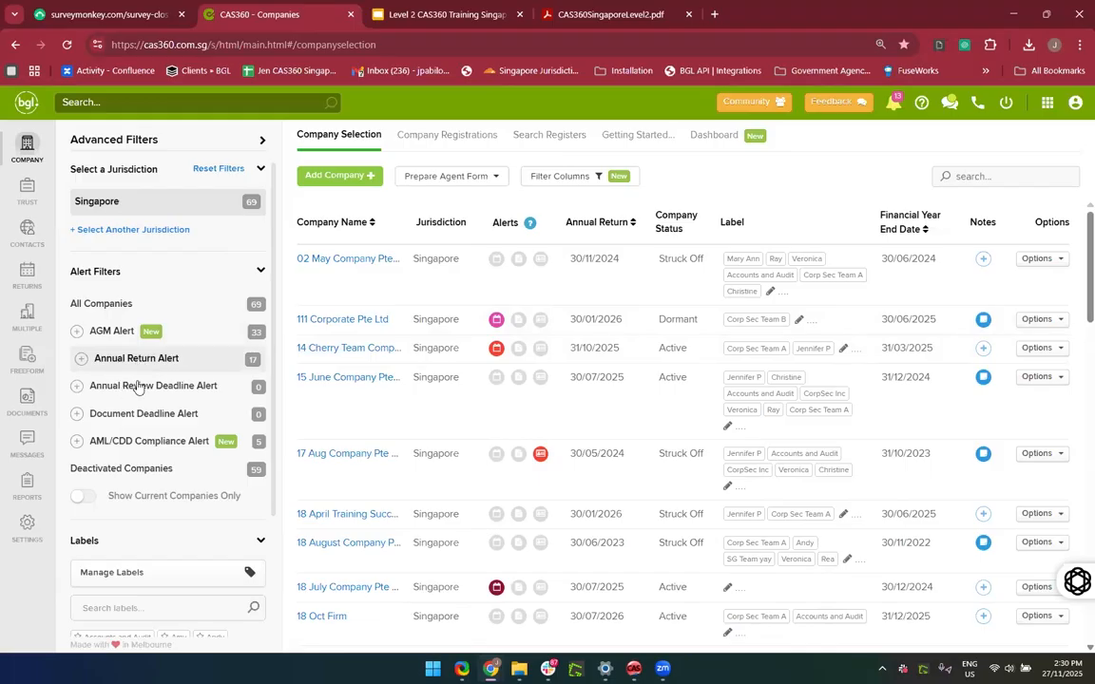
pyautogui.click(161, 469)
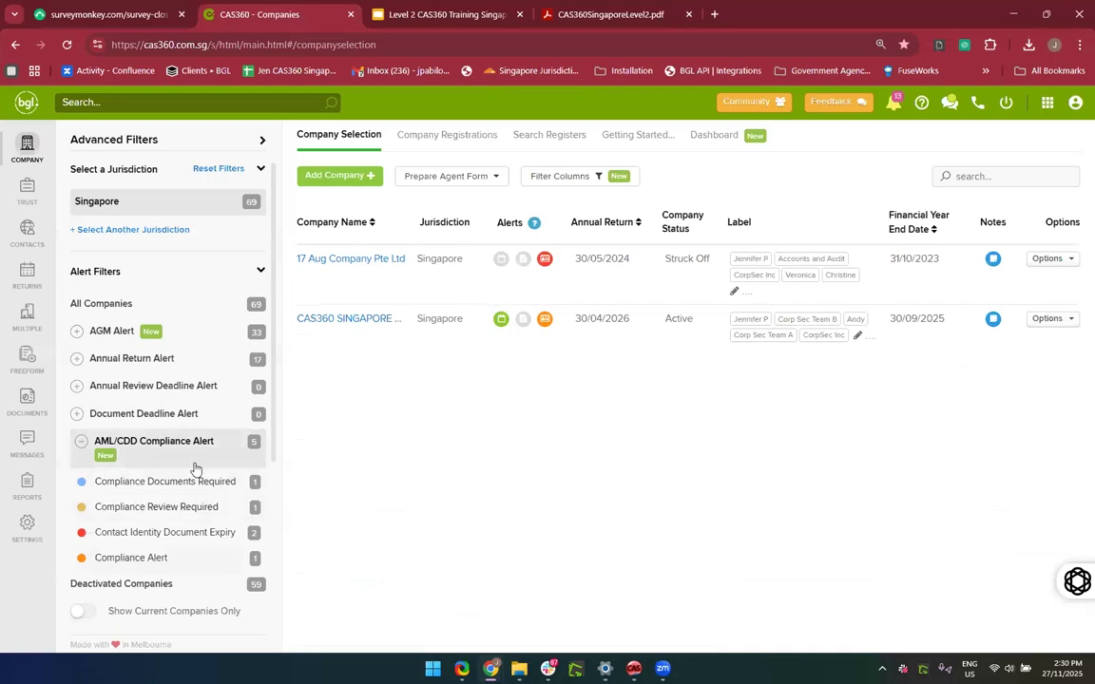
# Step: Collapse the AML/CDD Compliance Alert and filter the Singapore companies by AGM Alert, viewing and then collapsing its subcategories
pyautogui.click(189, 454)
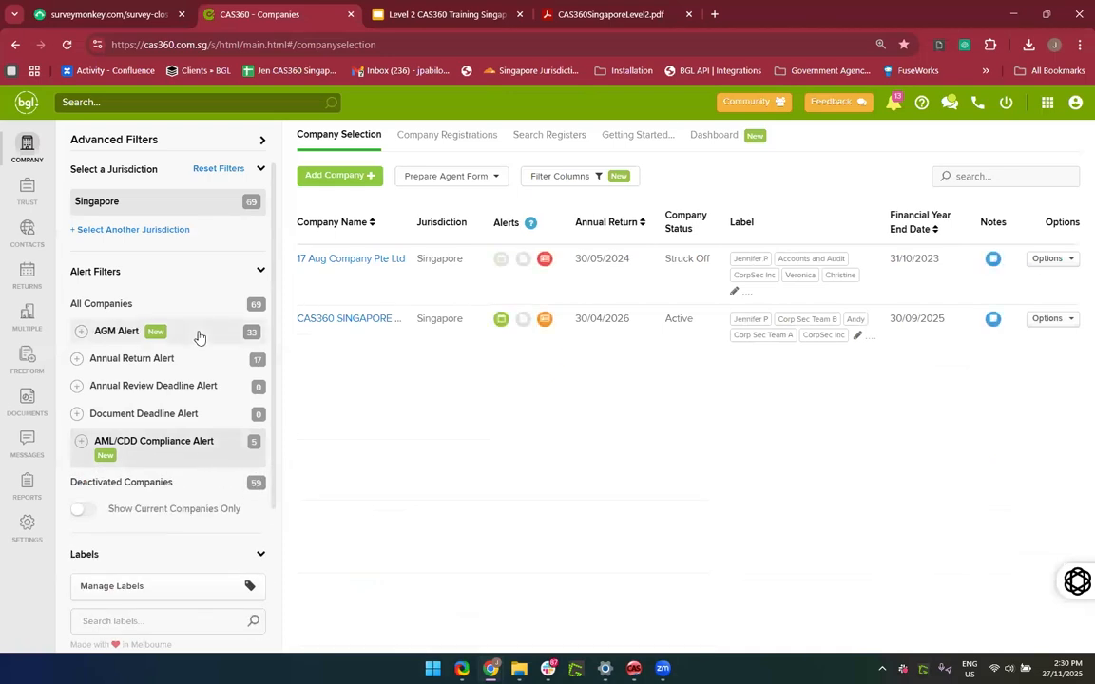
pyautogui.click(198, 336)
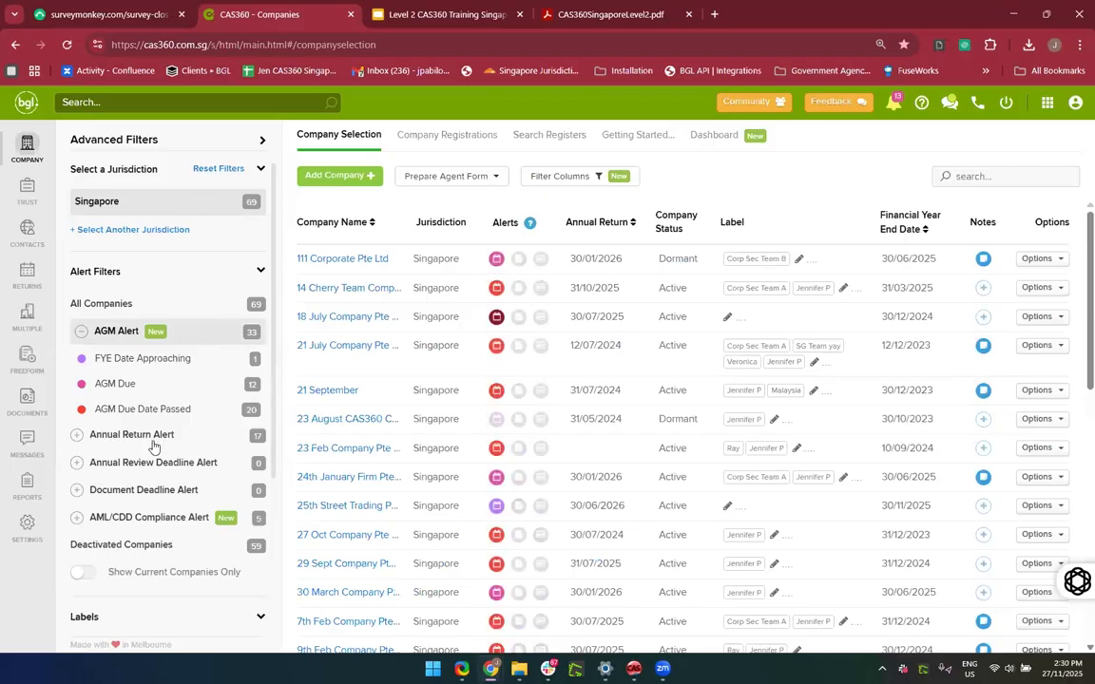
pyautogui.click(183, 335)
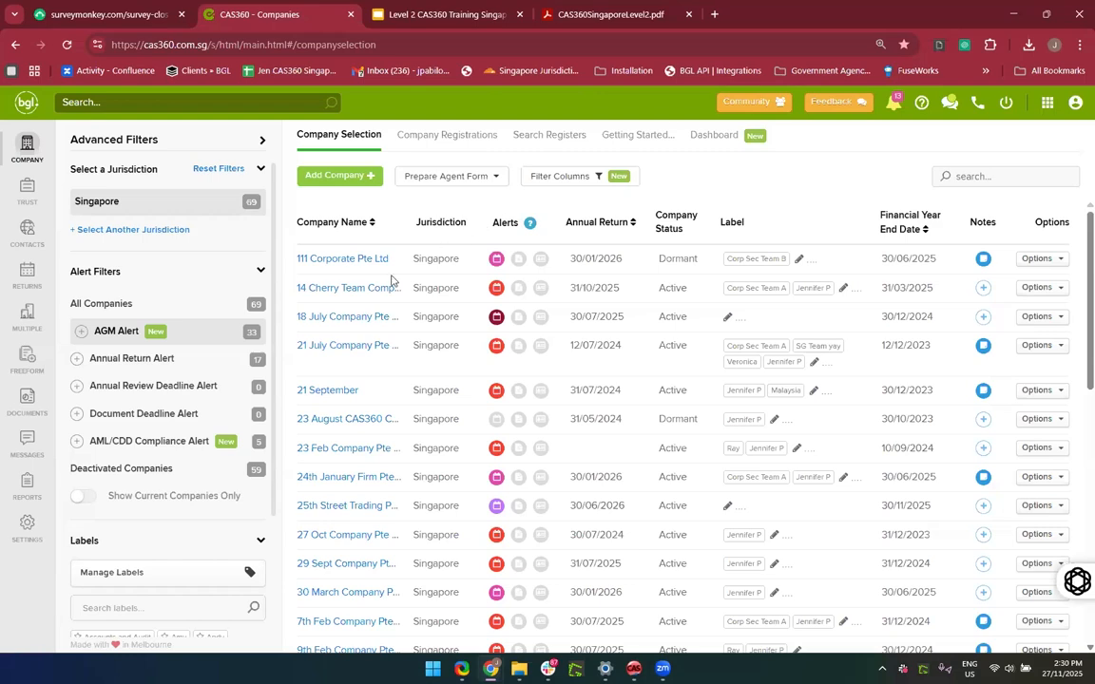
# Step: Open the general details of 14 Cherry Team Company PTE. LTD. and expand its Company Dates section
pyautogui.click(323, 291)
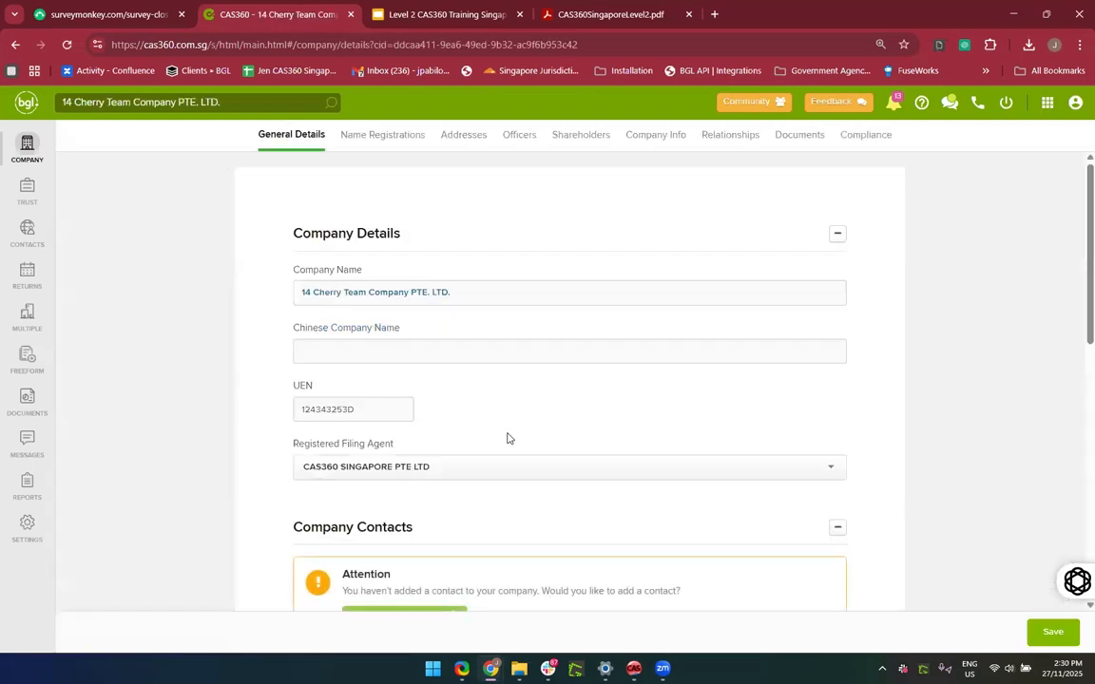
pyautogui.scroll(-2, 507, 438)
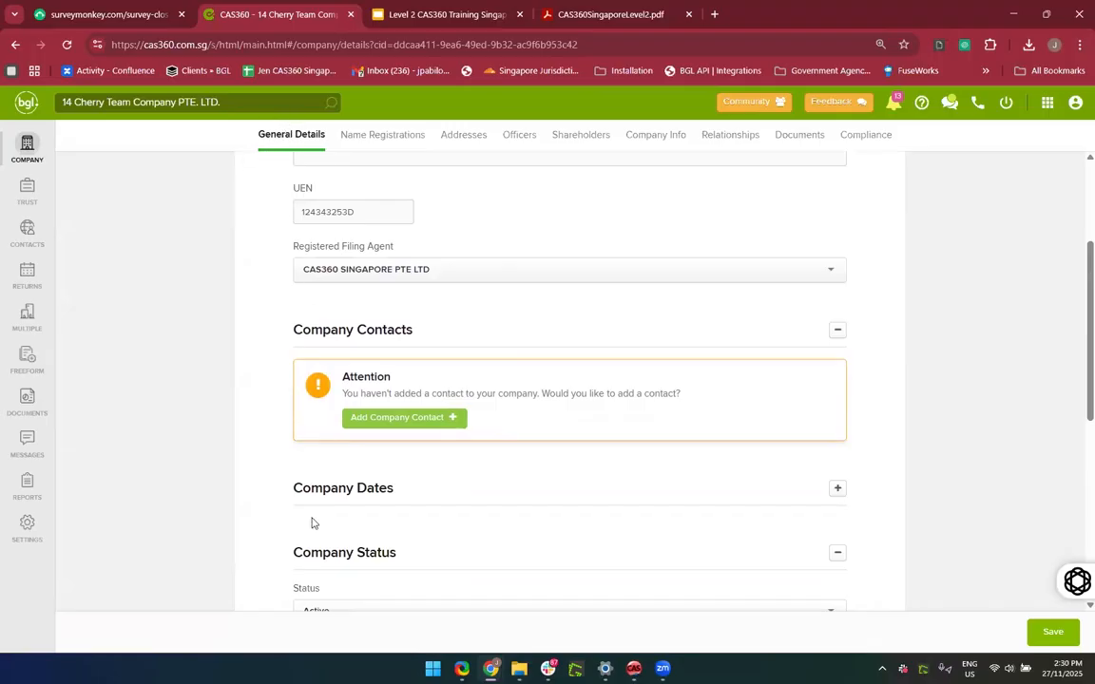
pyautogui.scroll(-1, 314, 523)
pyautogui.click(421, 380)
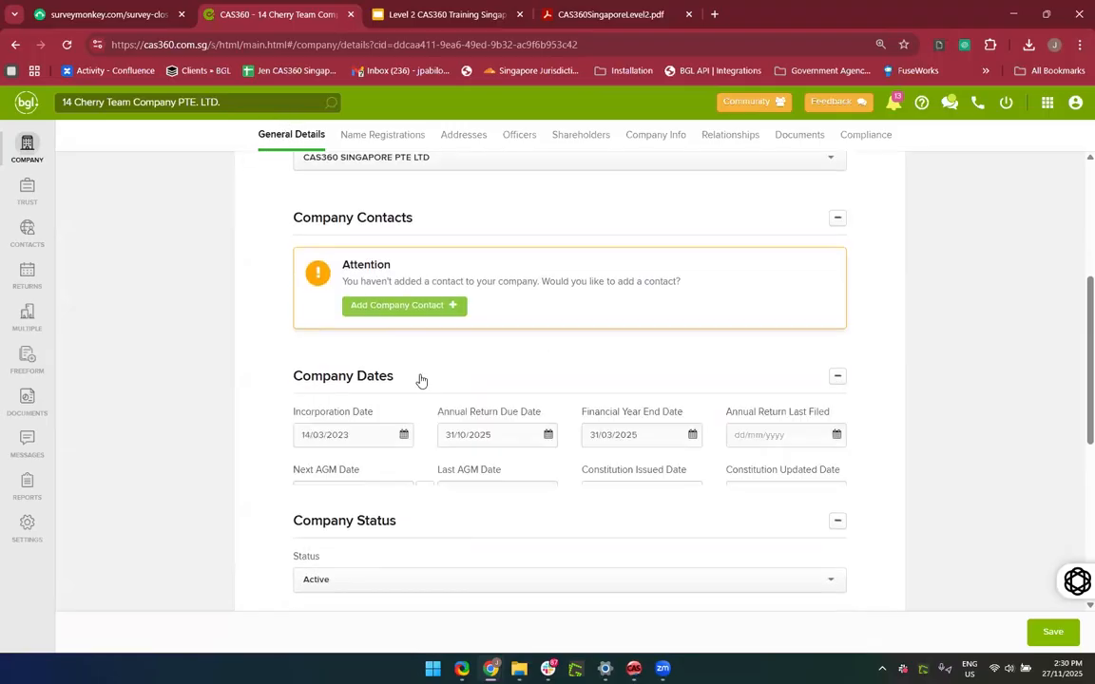
pyautogui.scroll(-1, 421, 380)
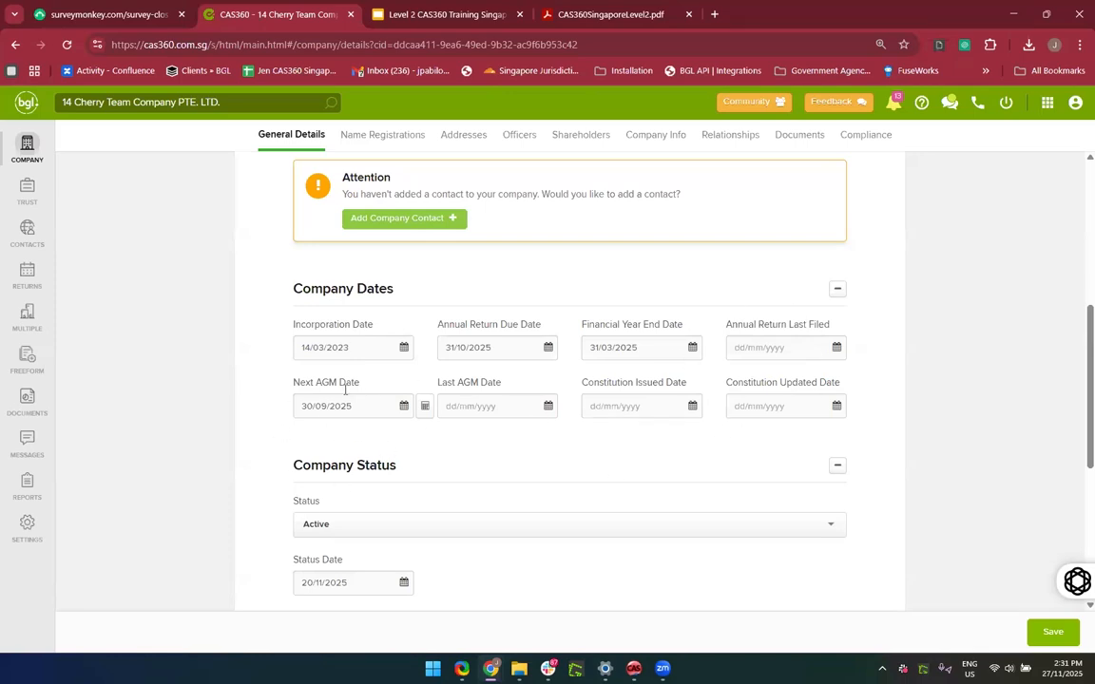
# Step: Set the Annual Return Last Filed date to 31/10/2024 and save the company details
pyautogui.click(783, 349)
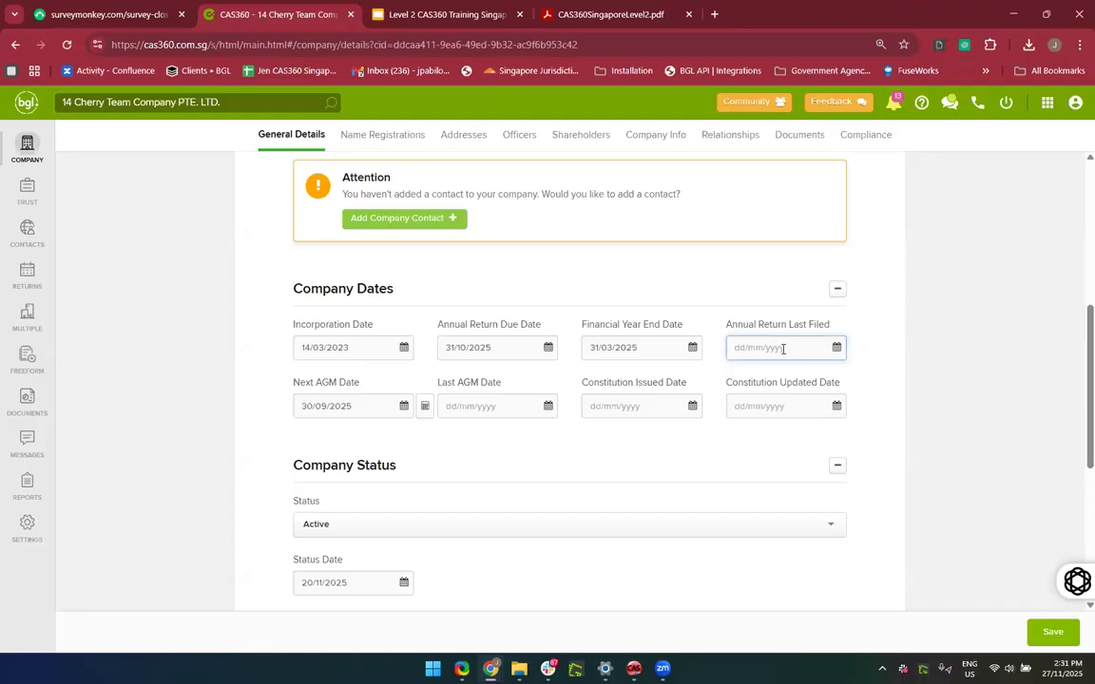
pyautogui.write('31/1')
pyautogui.write('0/2024')
pyautogui.click(917, 386)
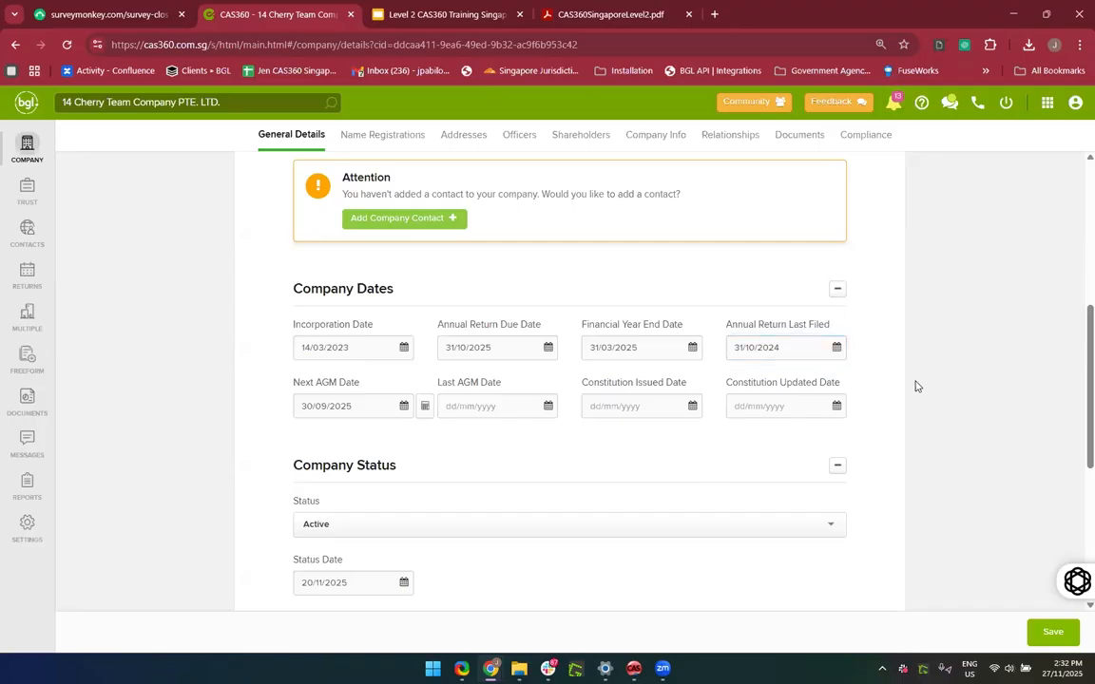
pyautogui.scroll(-2, 654, 532)
pyautogui.scroll(4, 655, 532)
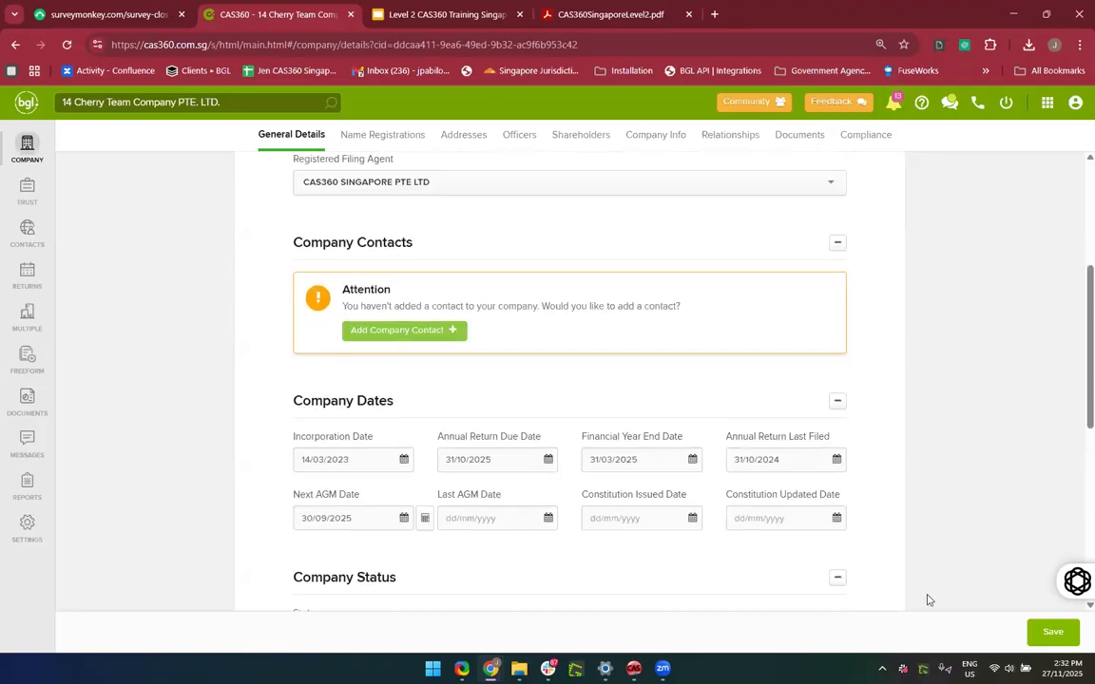
pyautogui.click(1066, 628)
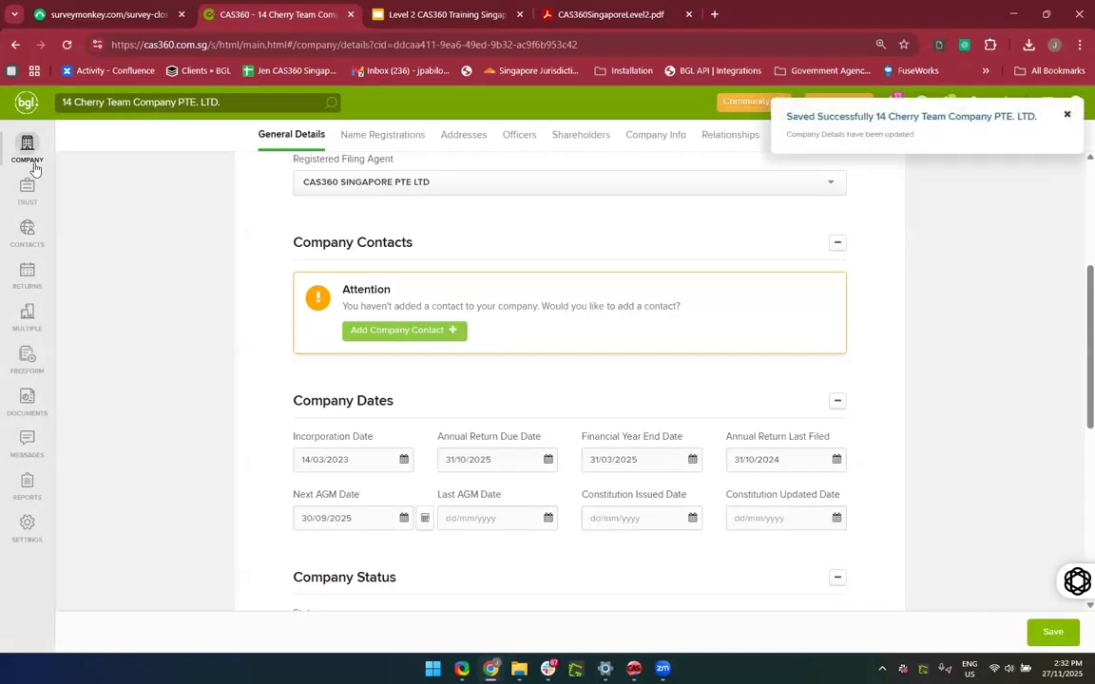
# Step: Return to the company list and review the AGM Alert filters: AGM Due, AGM Due Date Passed, FYE Date Approaching, ending on AGM Due
pyautogui.click(33, 163)
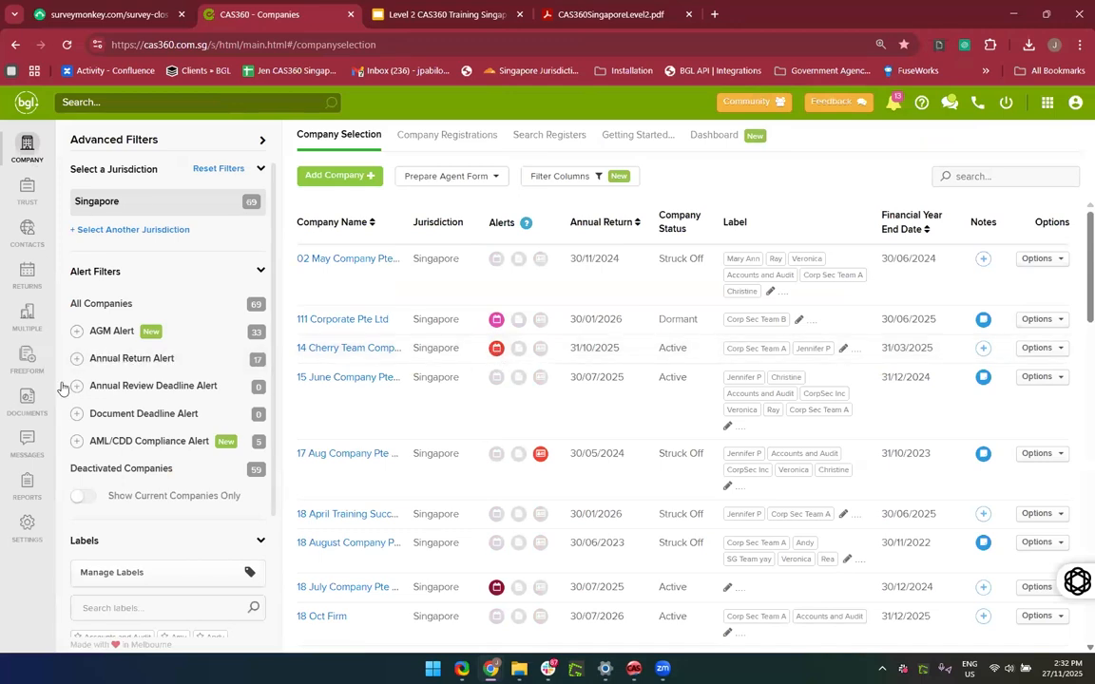
pyautogui.click(98, 334)
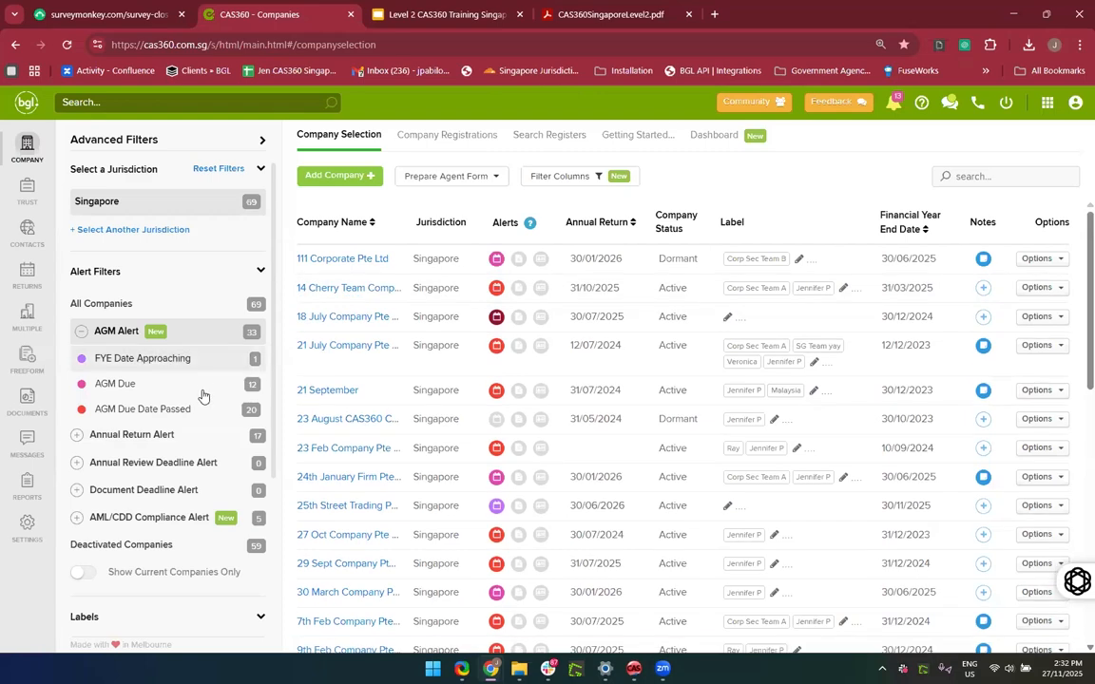
pyautogui.click(164, 396)
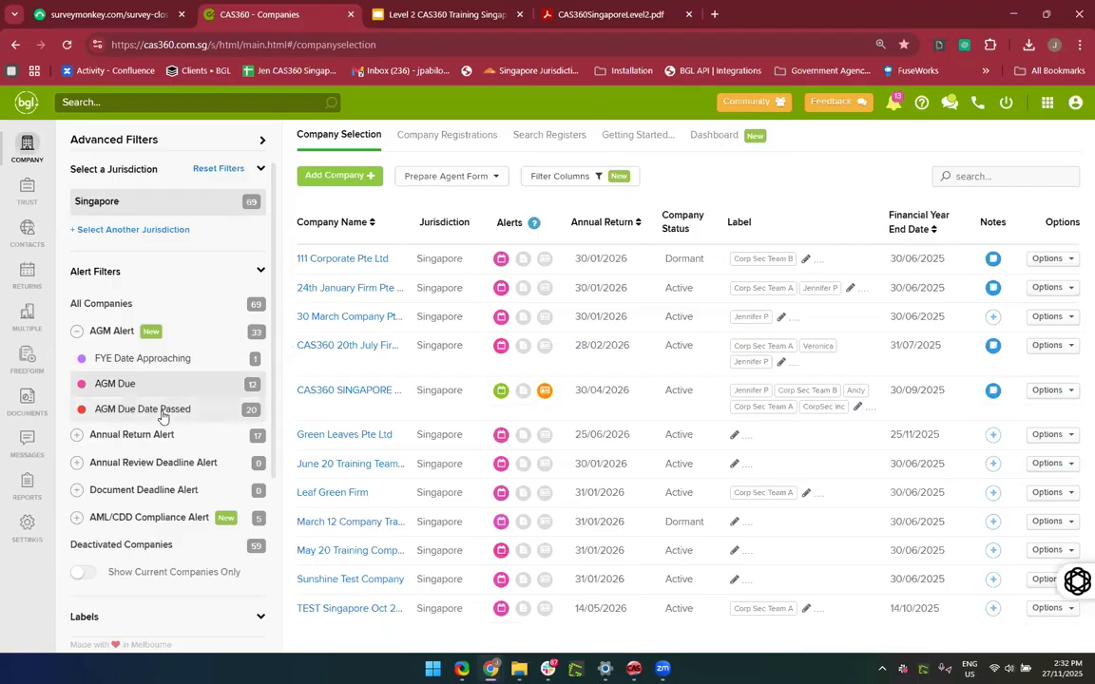
pyautogui.click(163, 414)
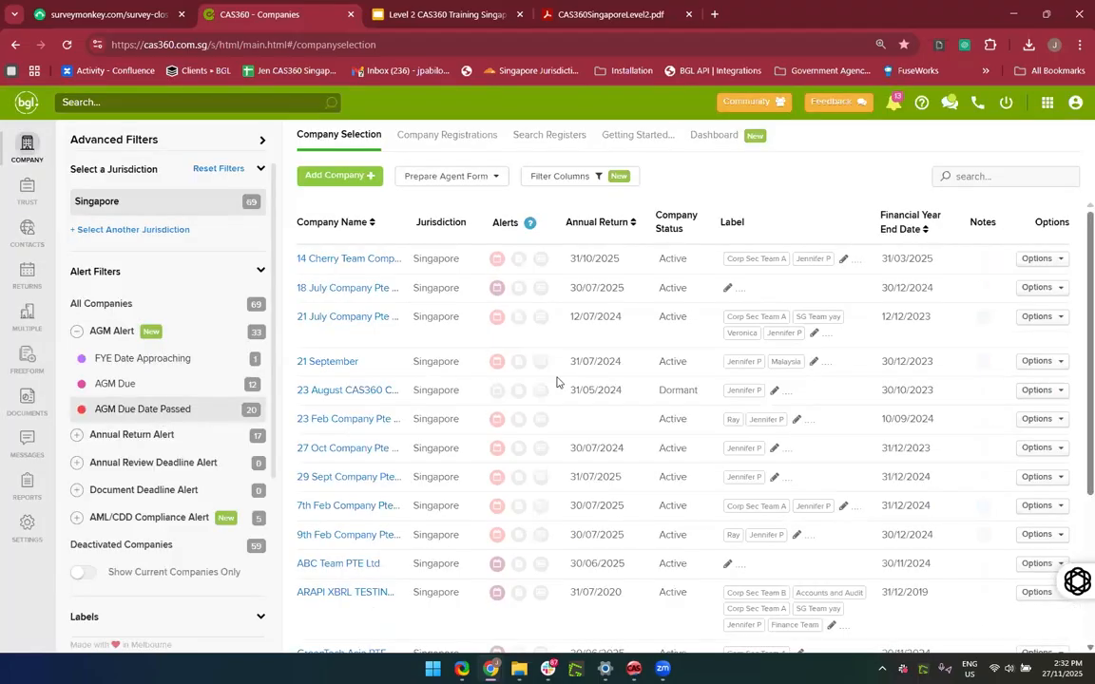
pyautogui.scroll(-4, 483, 453)
pyautogui.scroll(4, 483, 453)
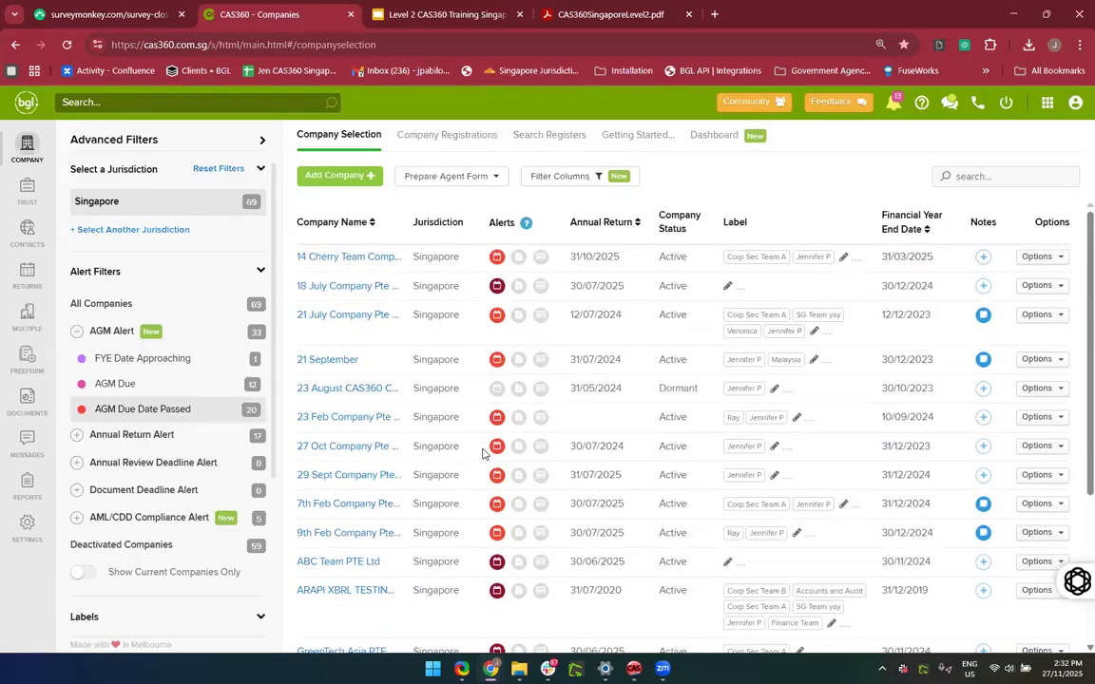
pyautogui.click(214, 363)
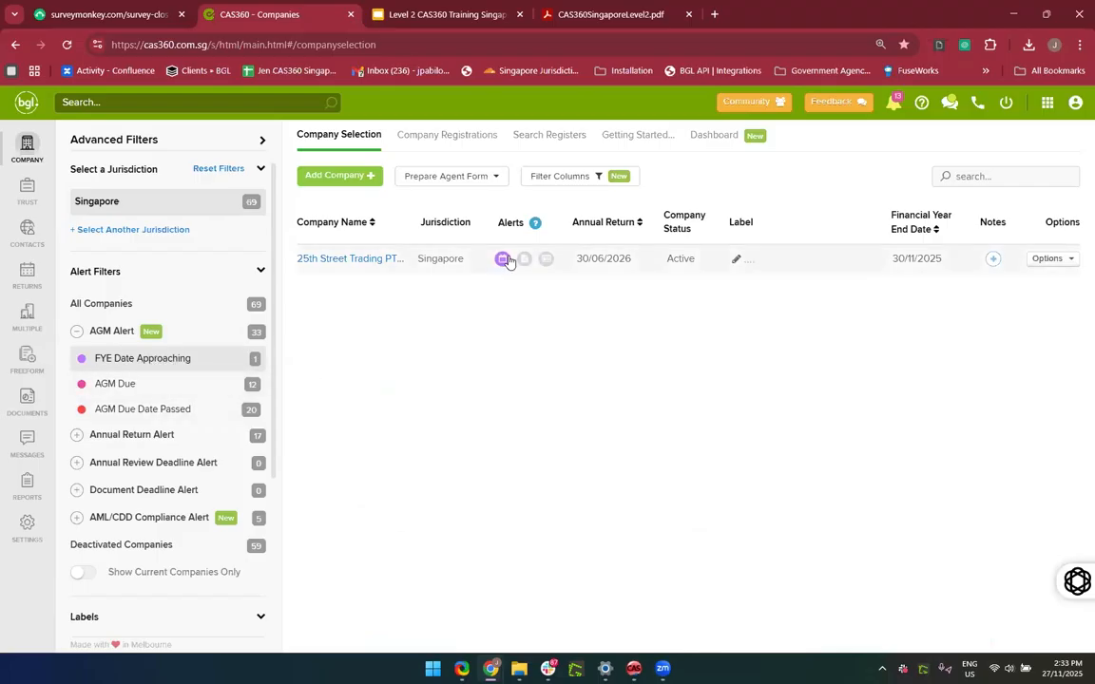
pyautogui.click(150, 396)
# Step: Start preparing AGM documents from the AGM alert of 24th January Firm Pte Ltd
pyautogui.moveTo(530, 222)
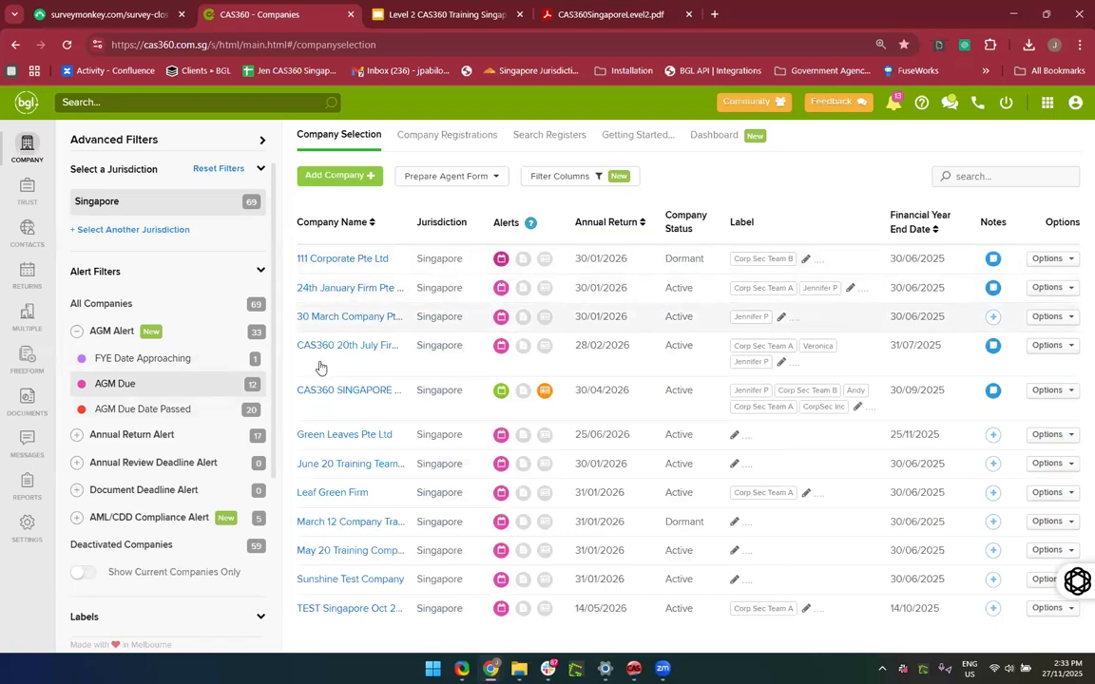
pyautogui.click(503, 288)
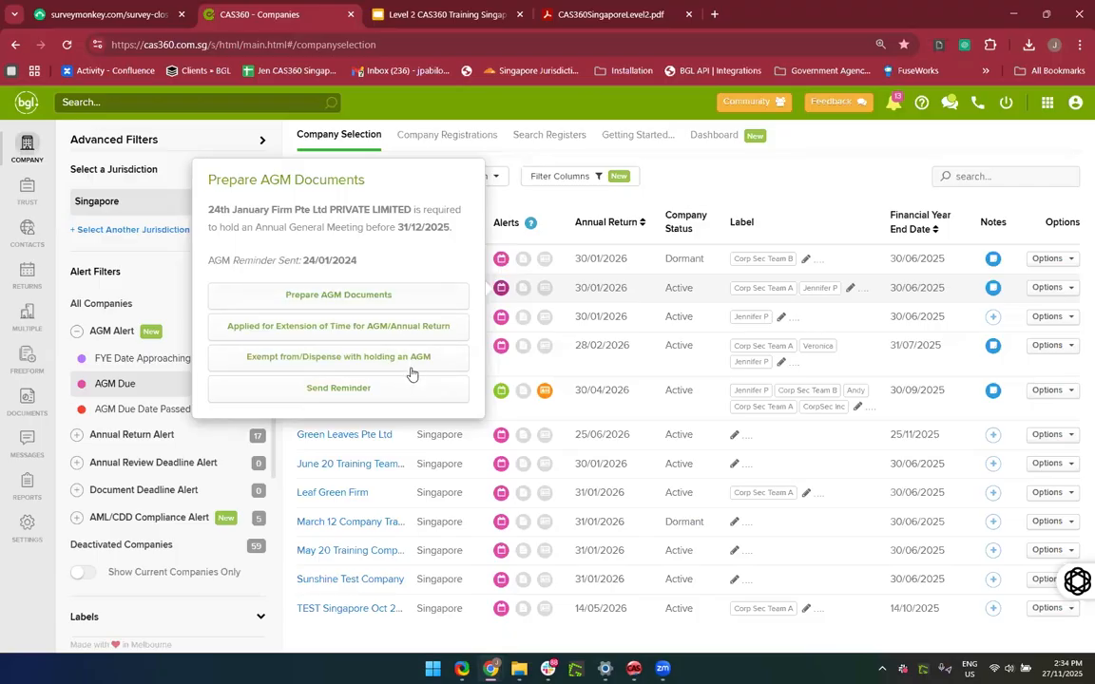
pyautogui.click(407, 307)
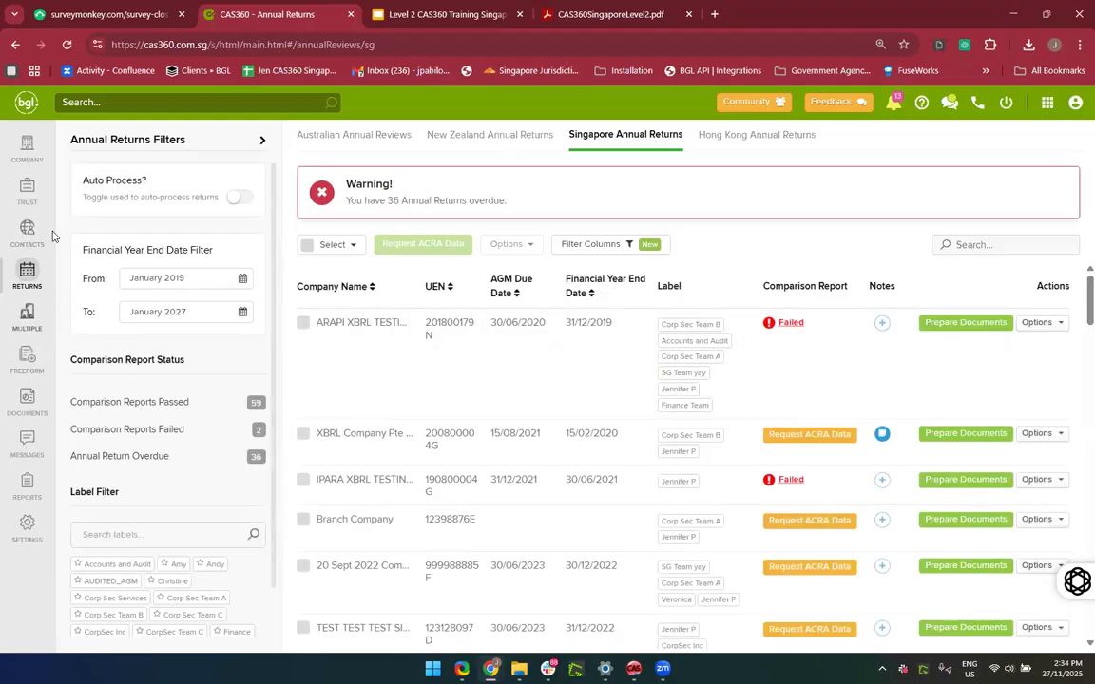
# Step: Filter the company list by AGM Alert again and open the AGM/Annual Return extension of time form for 111 Corporate Pte Ltd
pyautogui.click(28, 152)
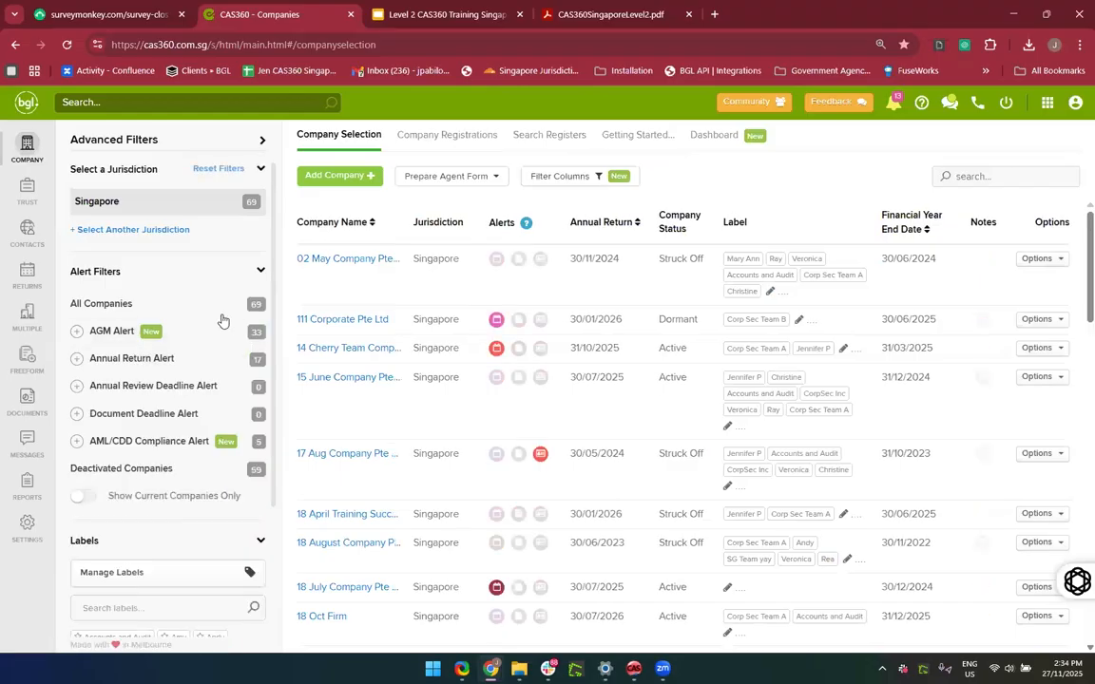
pyautogui.click(193, 342)
pyautogui.click(152, 389)
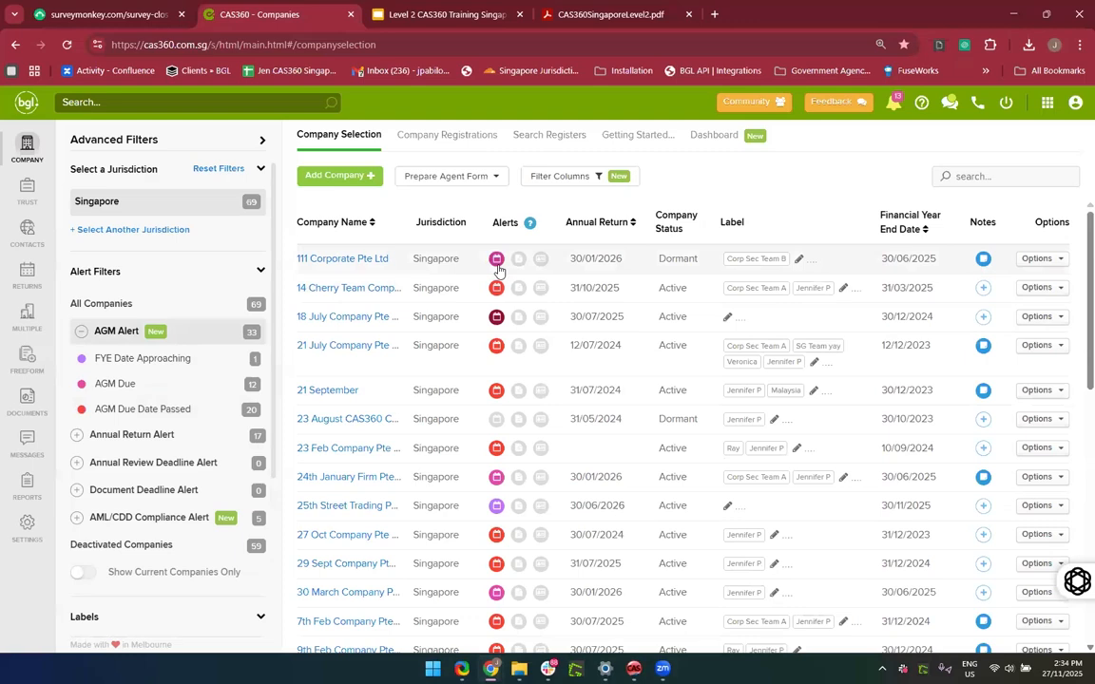
pyautogui.click(497, 266)
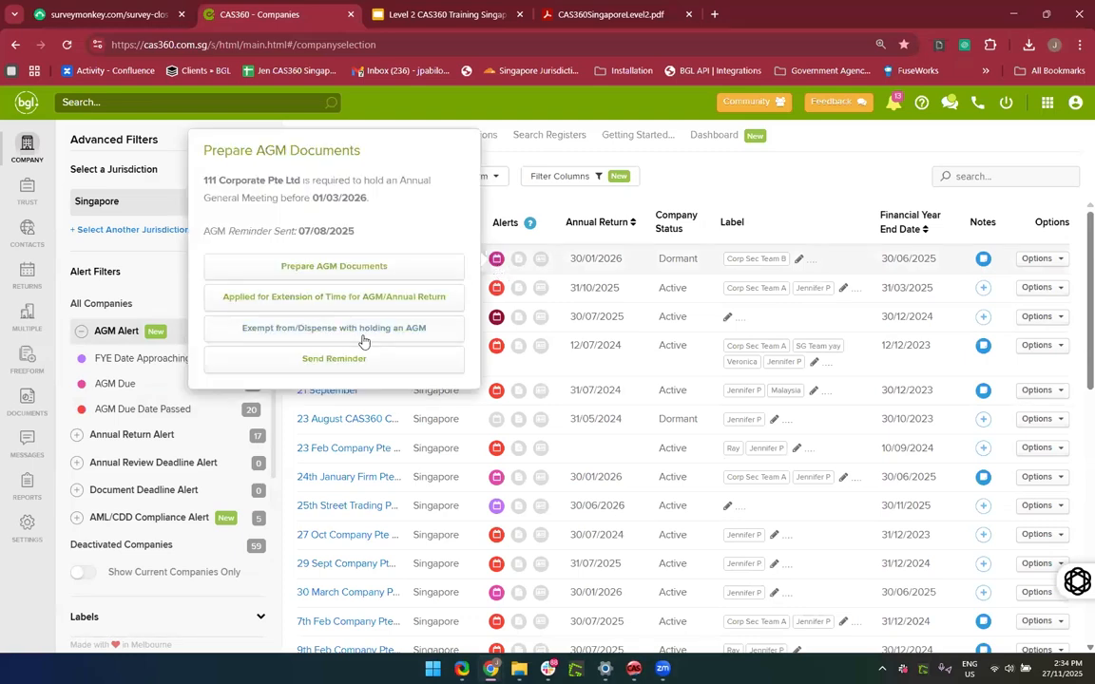
pyautogui.click(325, 296)
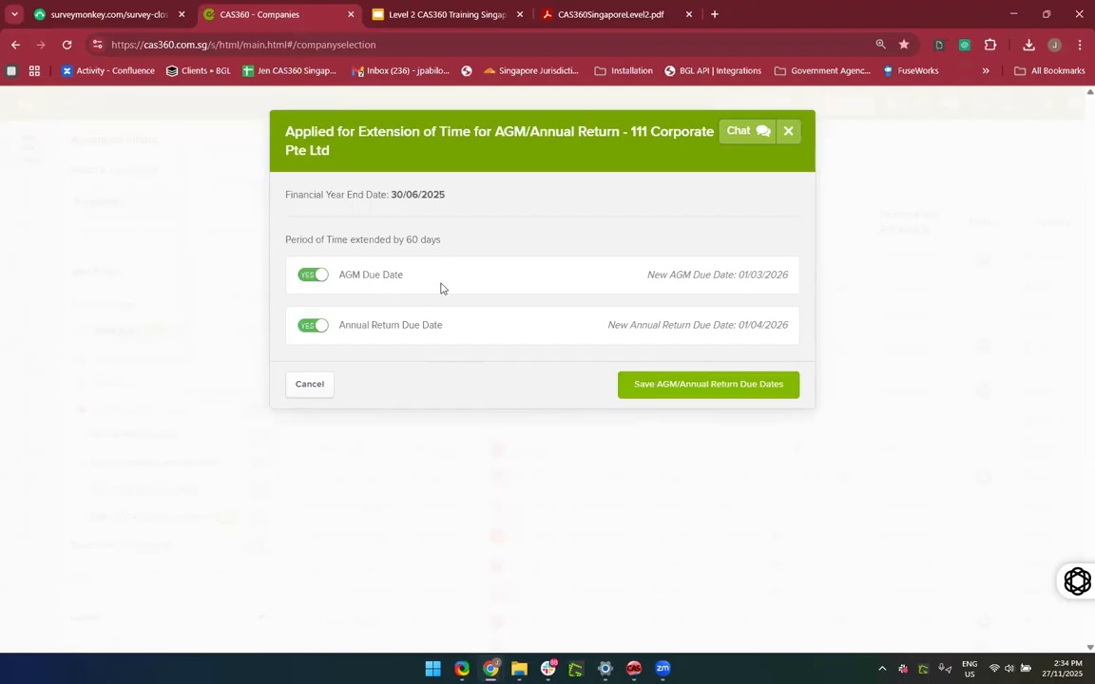
# Step: Switch the AGM and Annual Return Due Date extensions off and back on, and close the form without saving
pyautogui.click(319, 329)
pyautogui.click(310, 279)
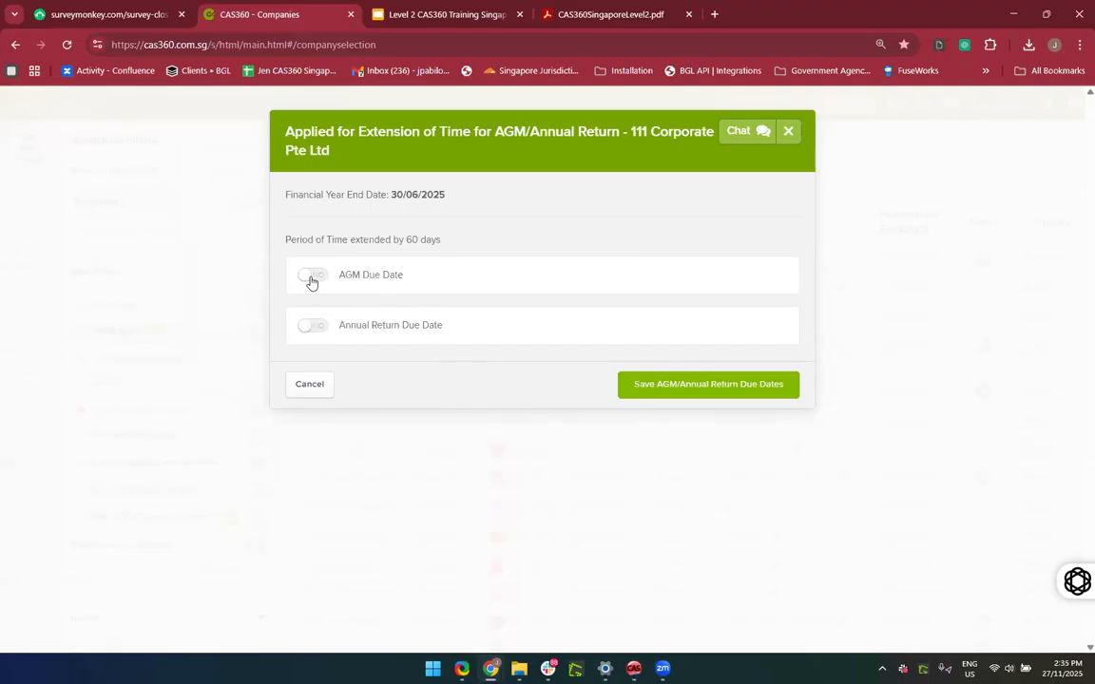
pyautogui.click(310, 278)
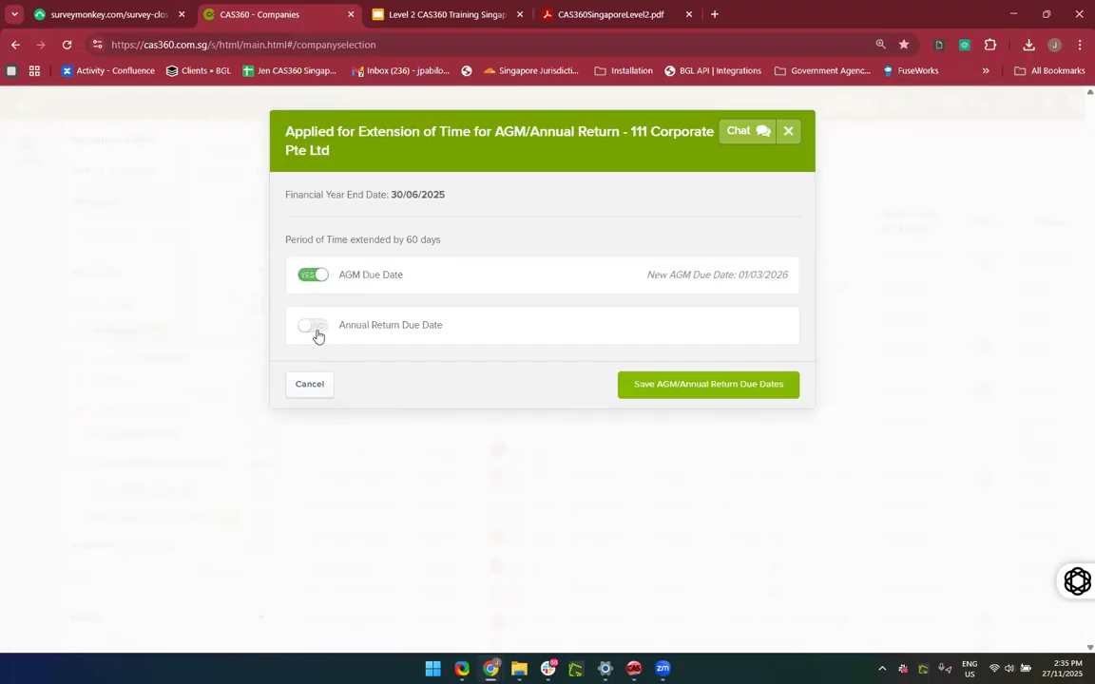
pyautogui.click(316, 329)
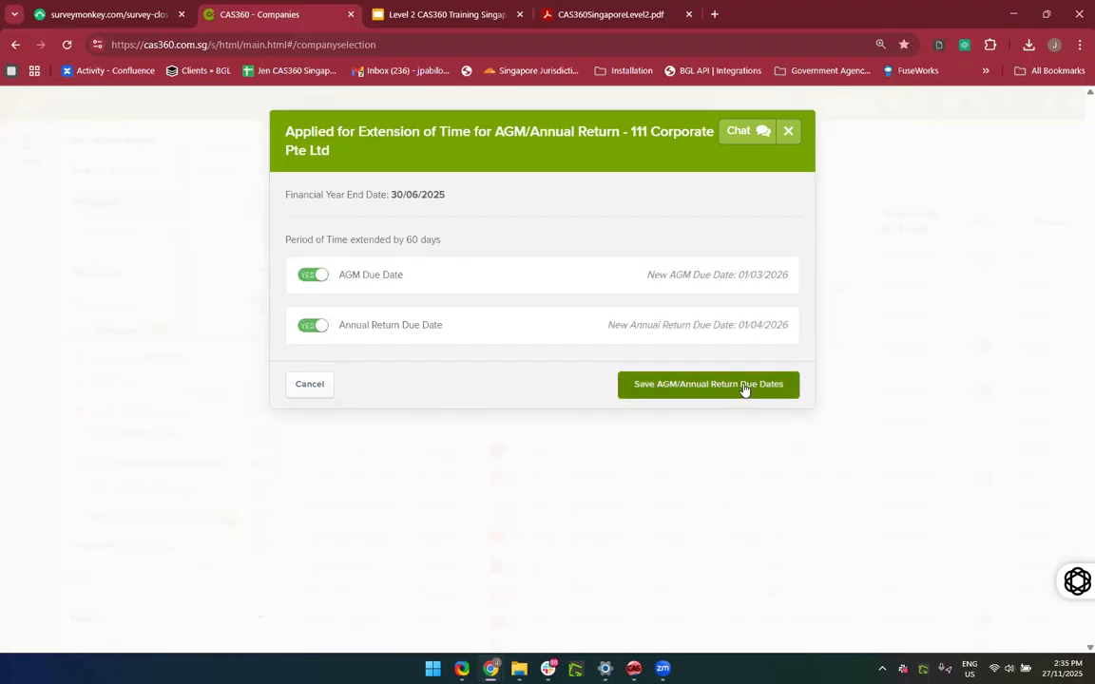
pyautogui.click(788, 135)
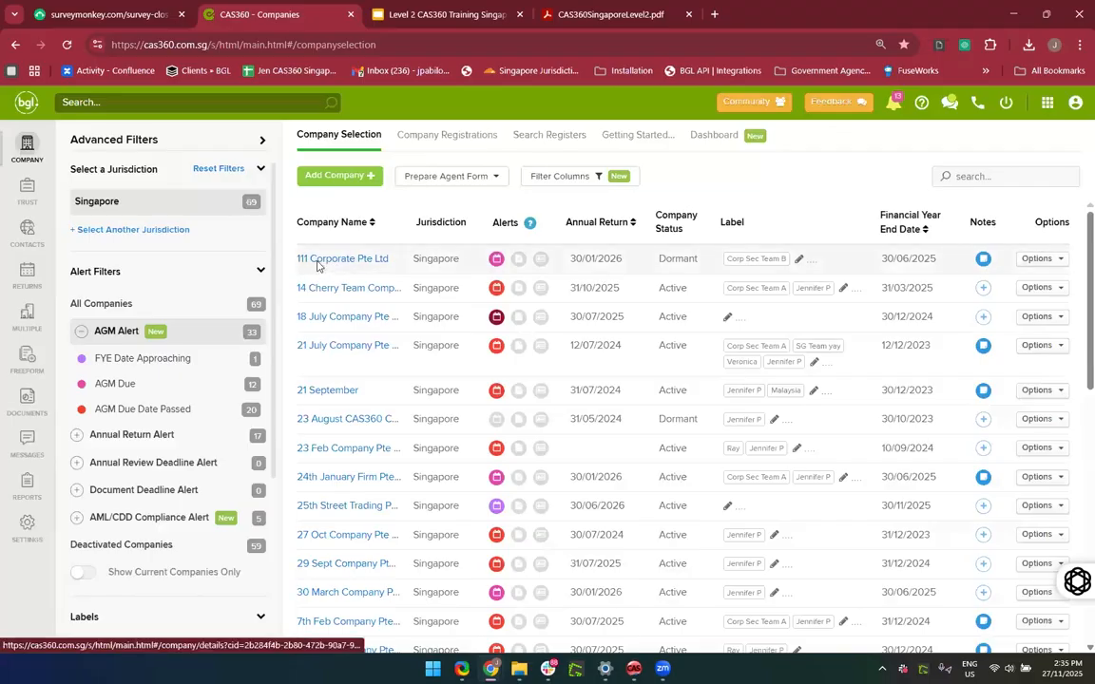
# Step: View the general details of 111 Corporate Pte Ltd, go back to the company list and show that company's AGM alert options
pyautogui.click(315, 258)
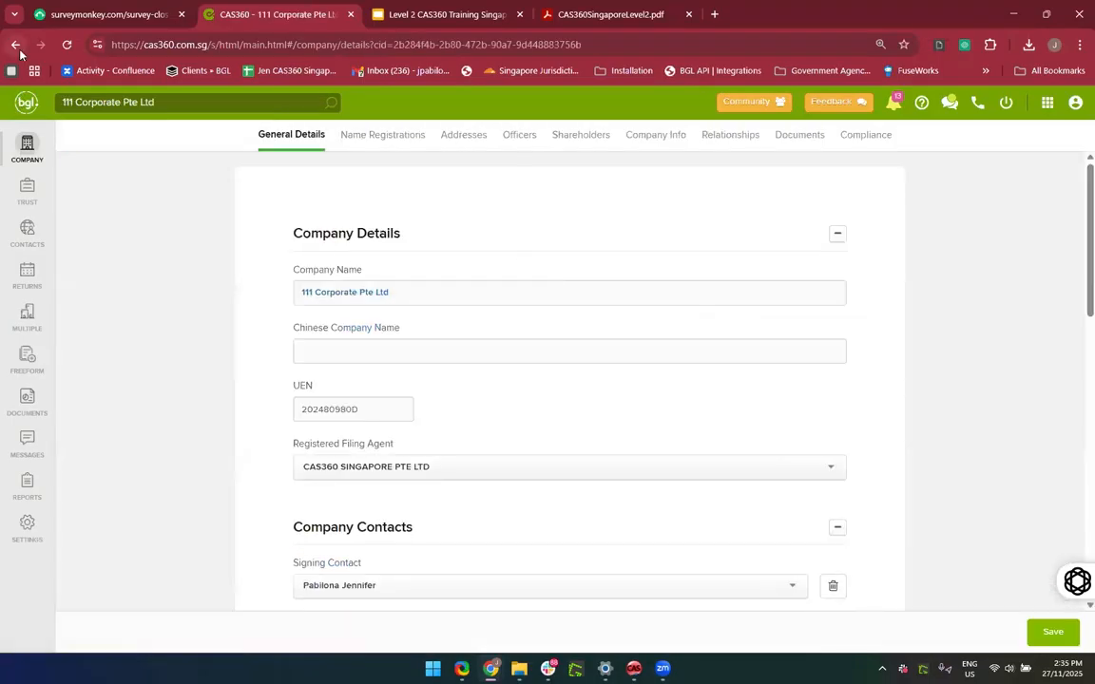
pyautogui.click(15, 45)
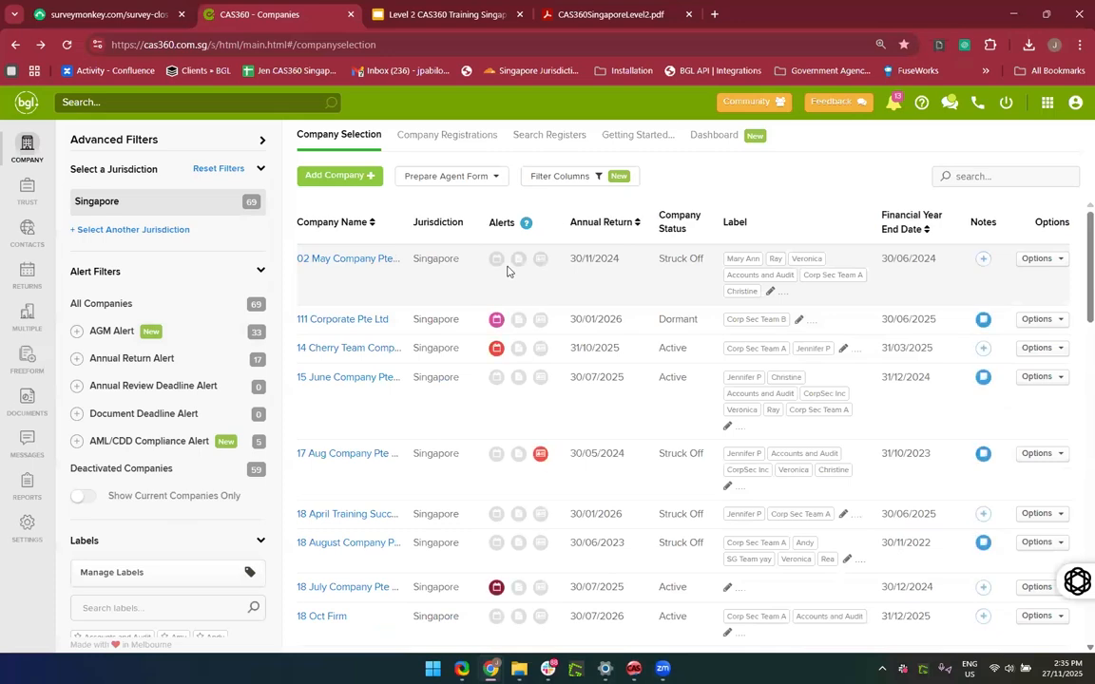
pyautogui.click(495, 321)
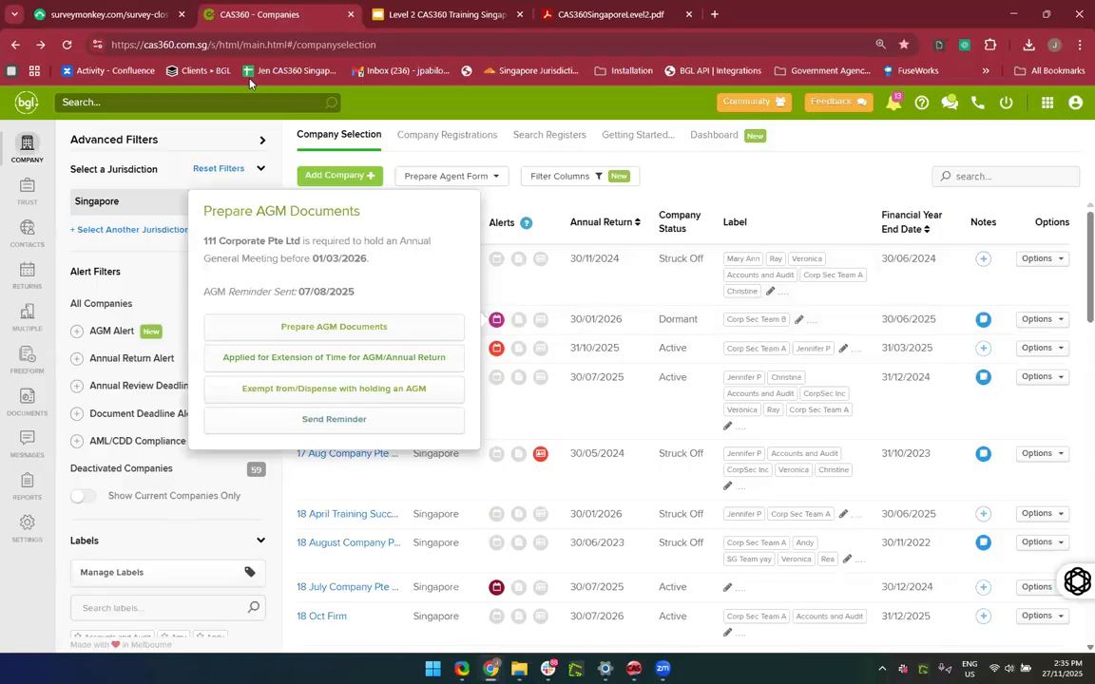
# Step: Reload the company list, revisit the 111 Corporate Pte Ltd record, and reopen its AGM alert options from the list
pyautogui.click(64, 44)
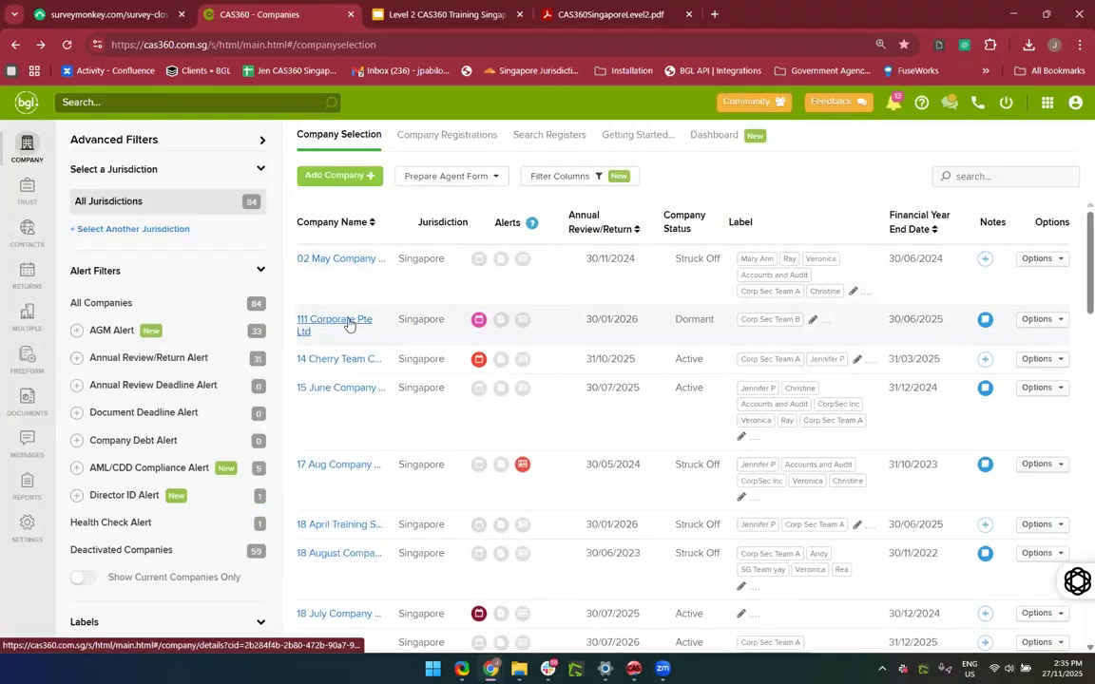
pyautogui.click(349, 325)
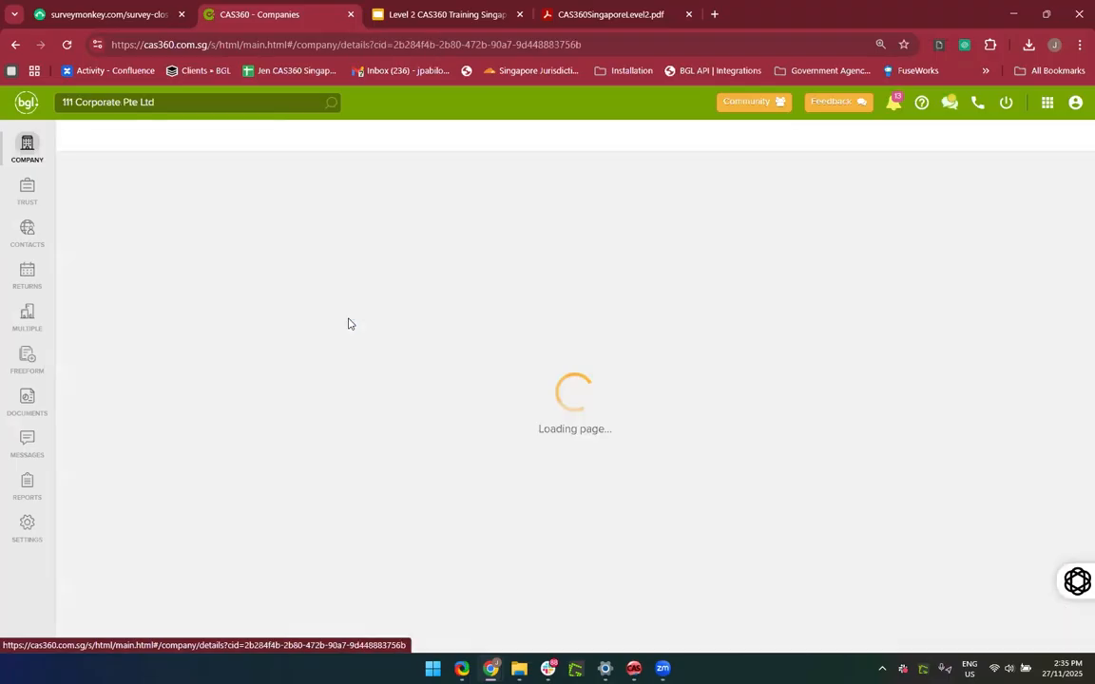
pyautogui.click(34, 144)
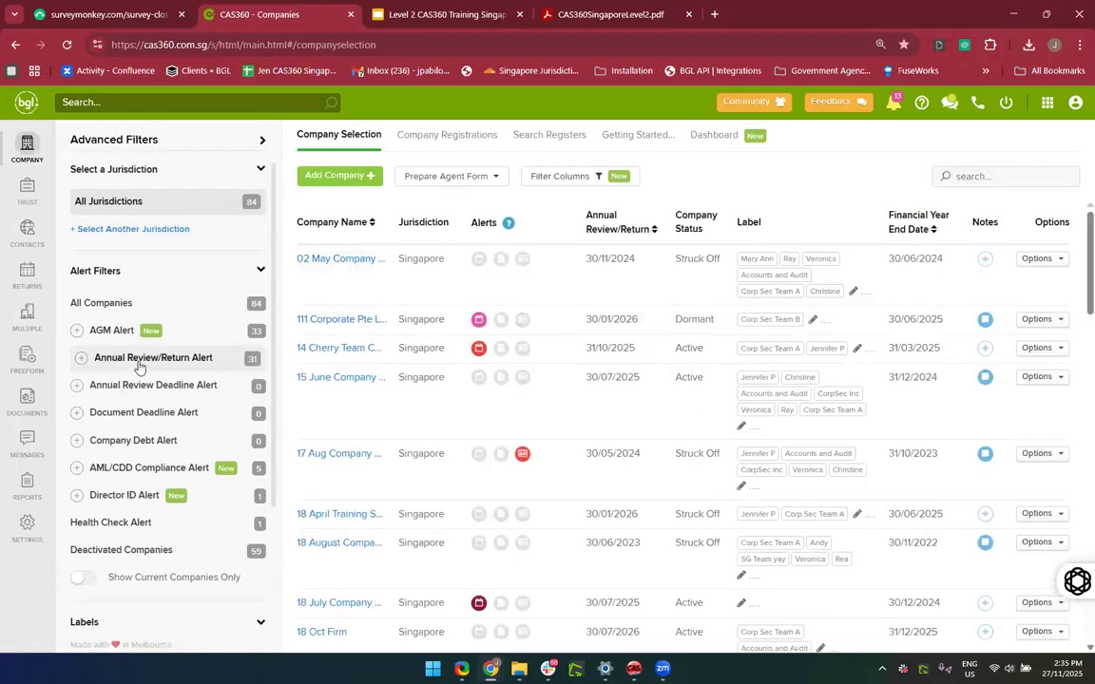
pyautogui.click(478, 322)
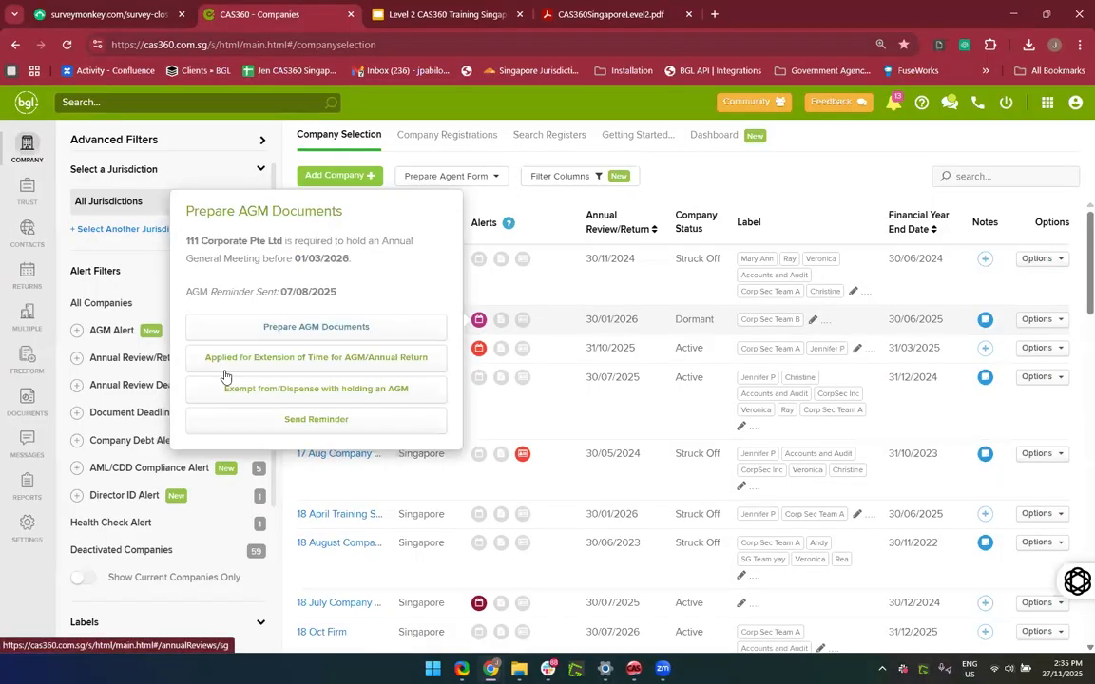
# Step: Dismiss the AGM alert options and search the company list for "26"
pyautogui.click(479, 352)
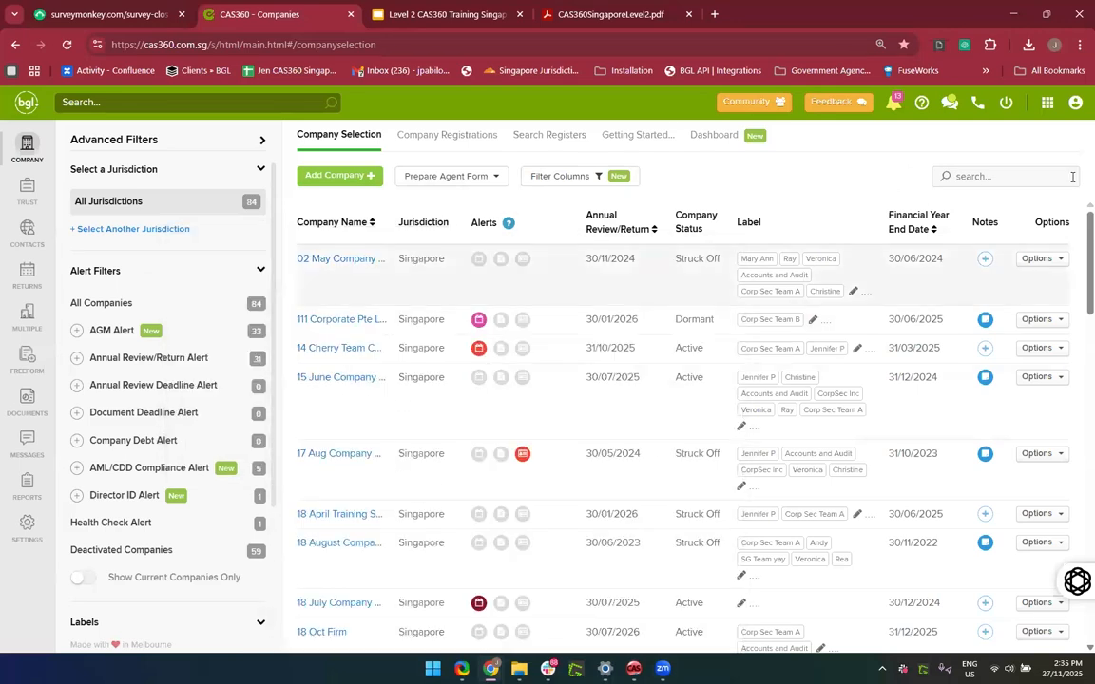
pyautogui.click(993, 175)
pyautogui.write('26')
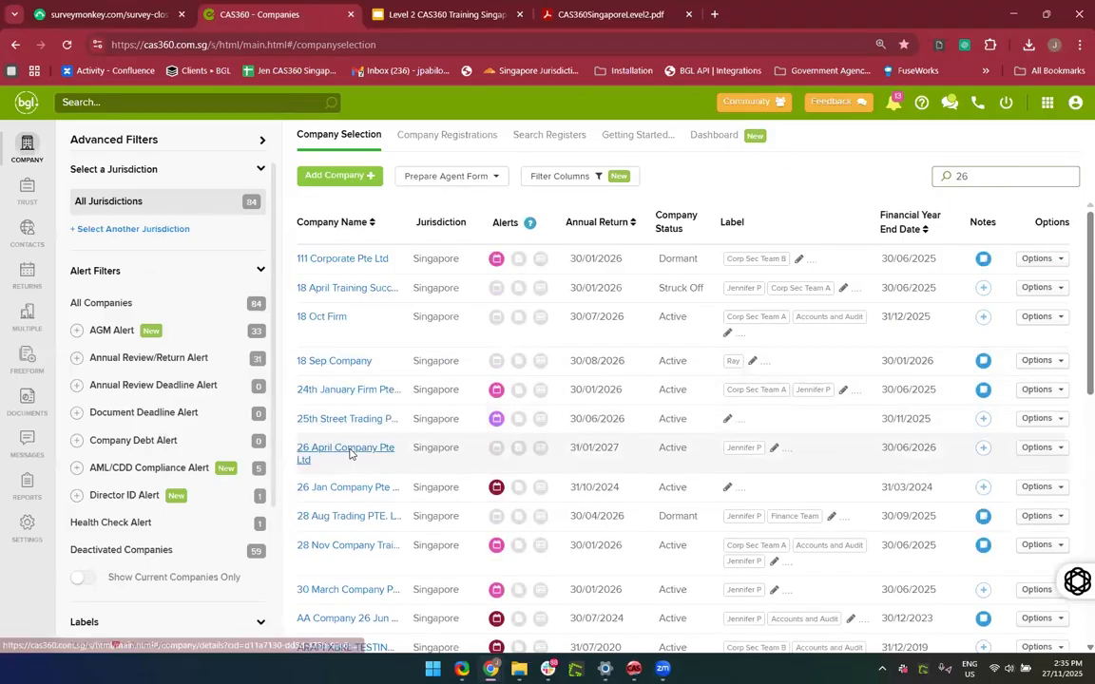
pyautogui.scroll(-1, 342, 466)
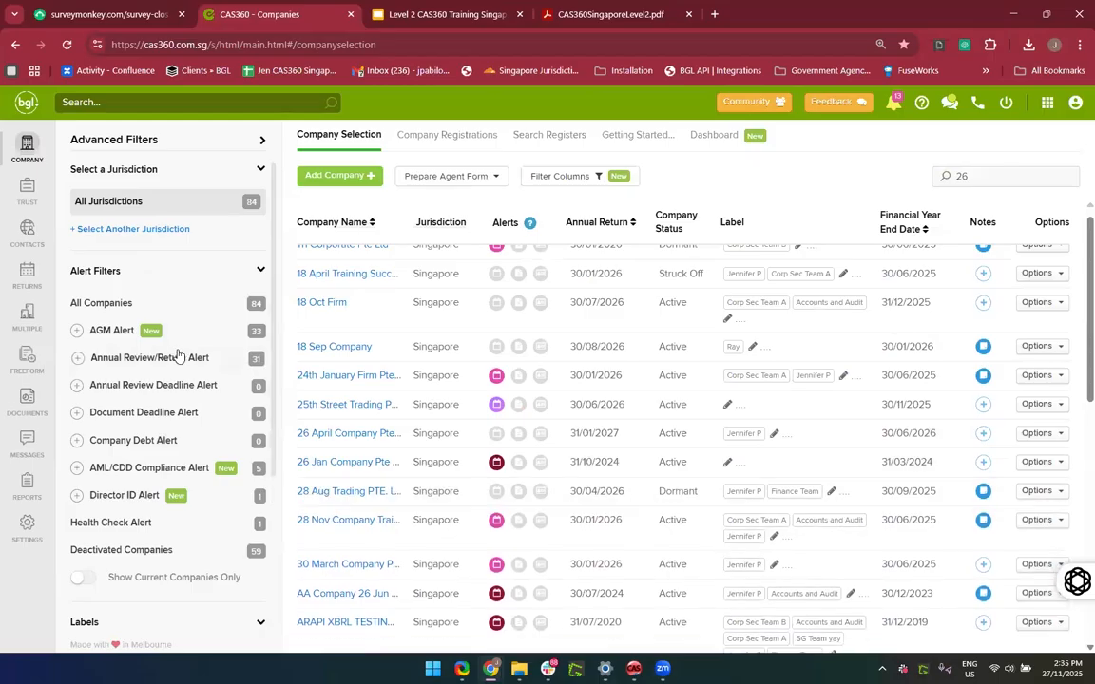
# Step: Filter the company list by AGM Due, and open and close the AGM exemption form of 24th January Firm Pte Ltd without saving
pyautogui.click(133, 329)
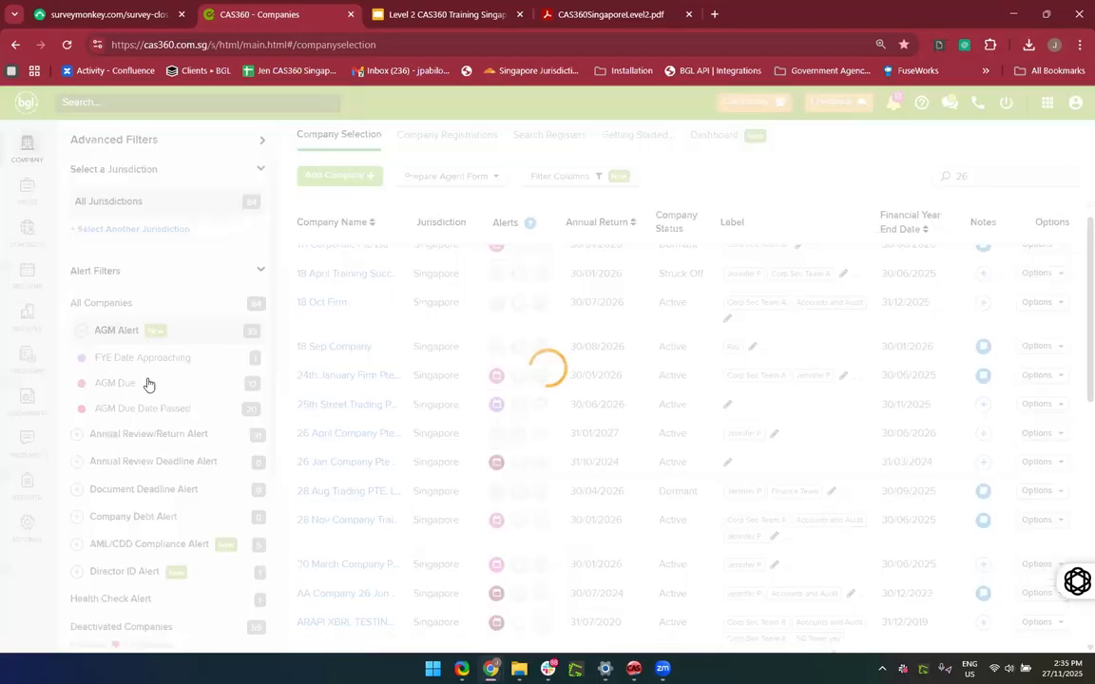
pyautogui.click(146, 385)
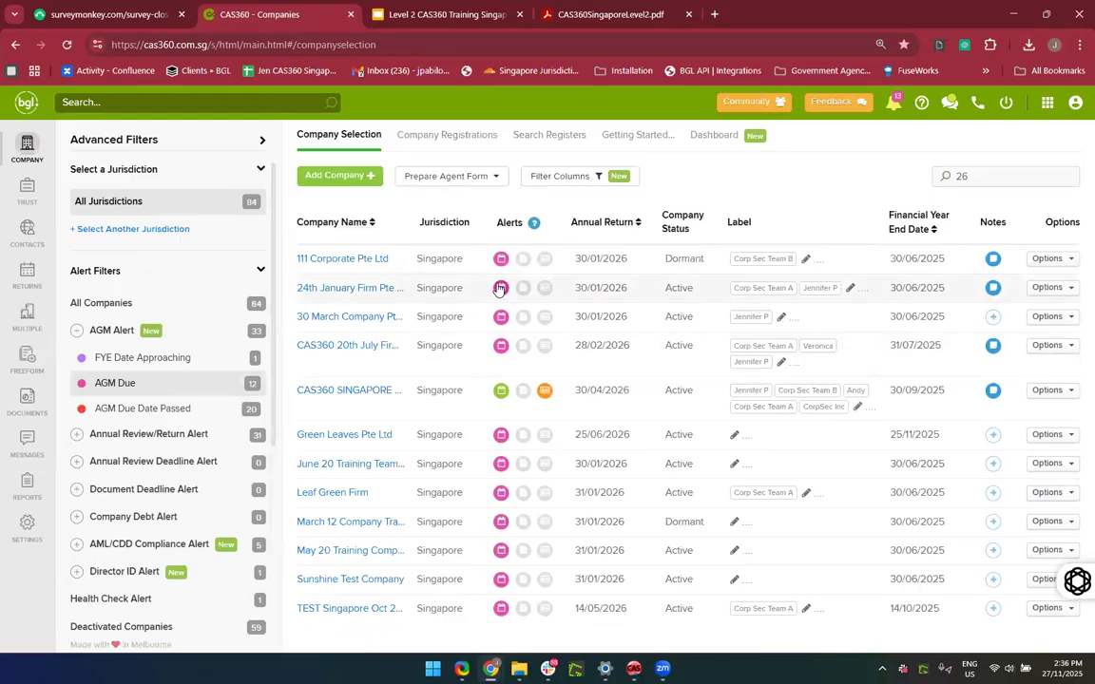
pyautogui.click(499, 288)
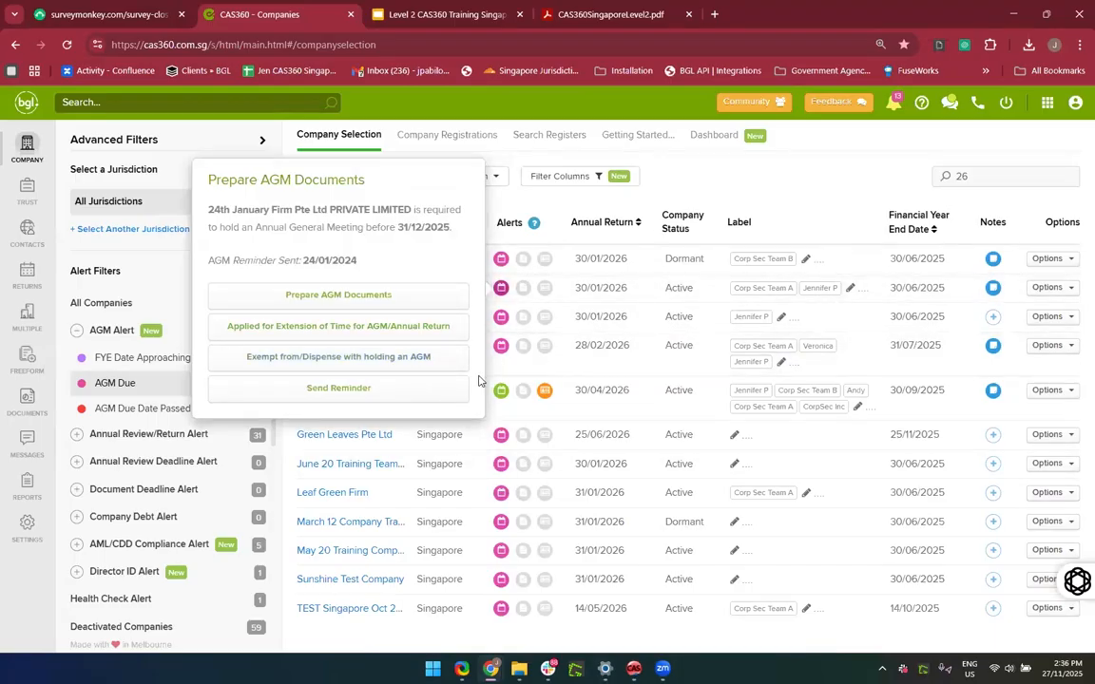
pyautogui.click(339, 356)
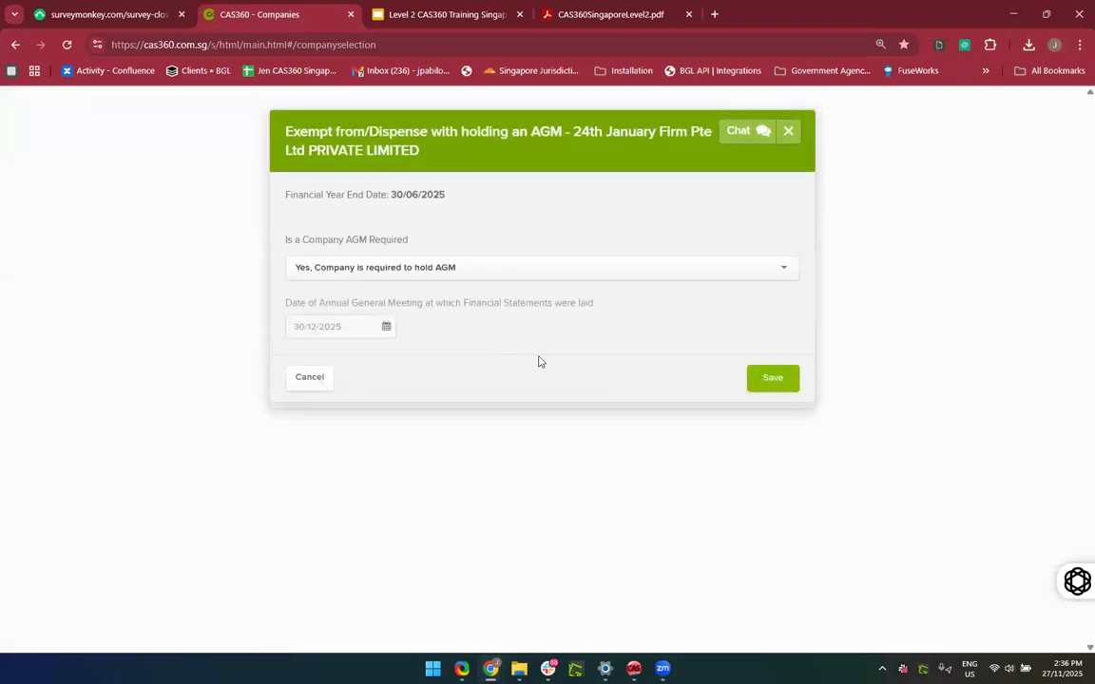
pyautogui.click(794, 138)
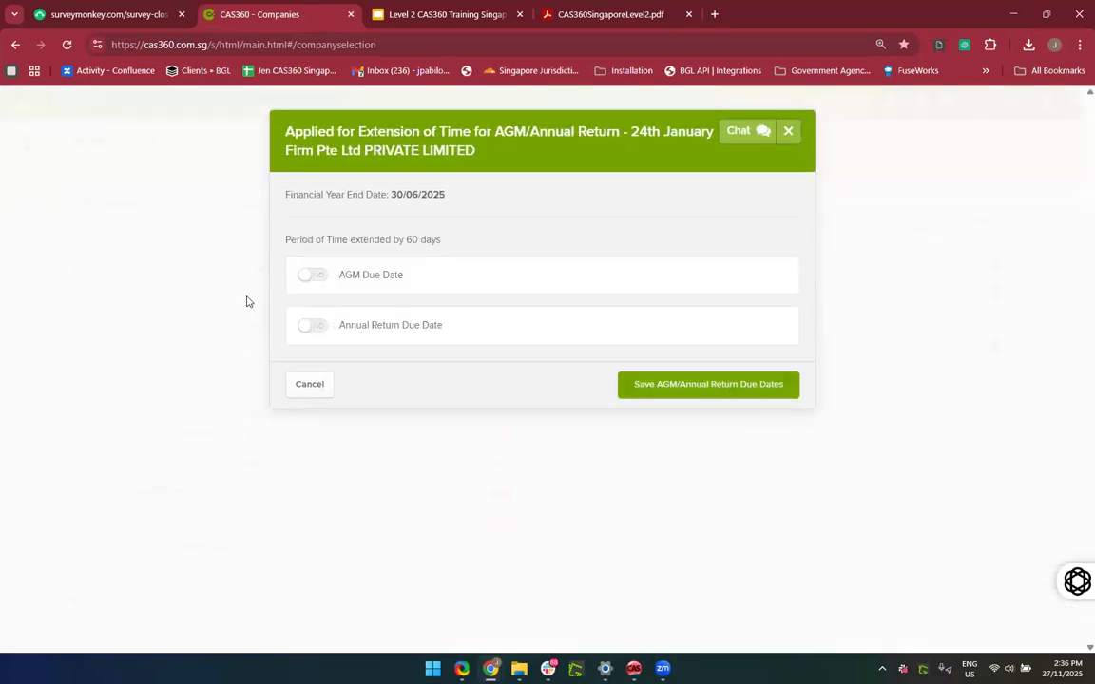
# Step: Extend both the AGM Due Date and the Annual Return Due Date of 24th January Firm Pte Ltd by 60 days and save
pyautogui.click(319, 281)
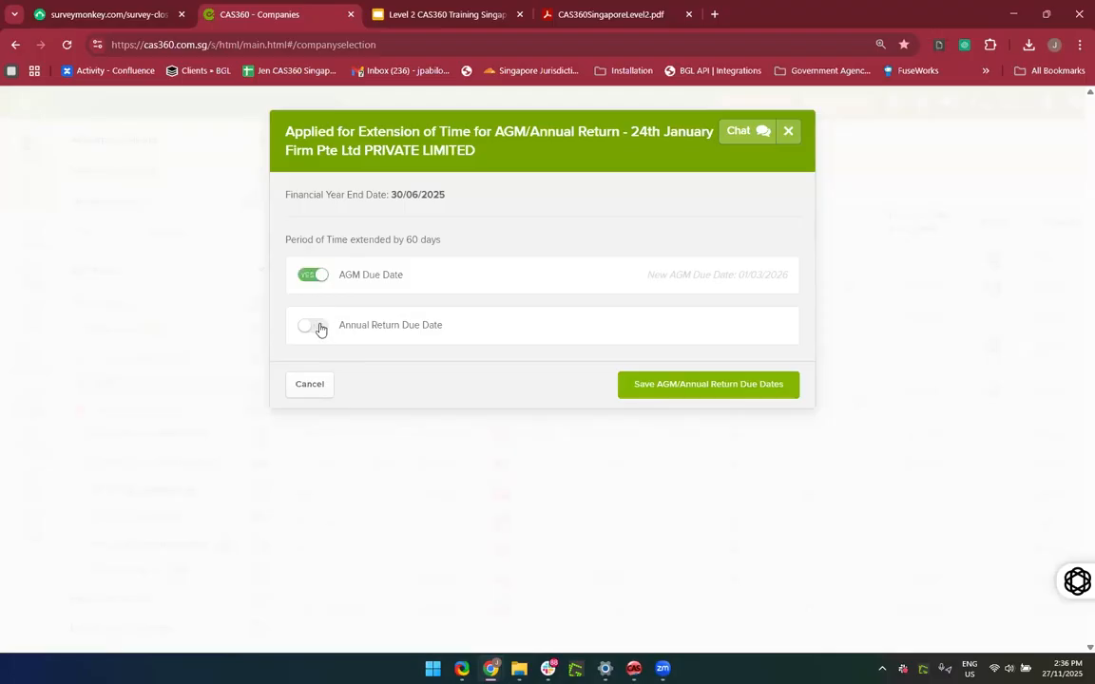
pyautogui.click(317, 325)
pyautogui.click(664, 389)
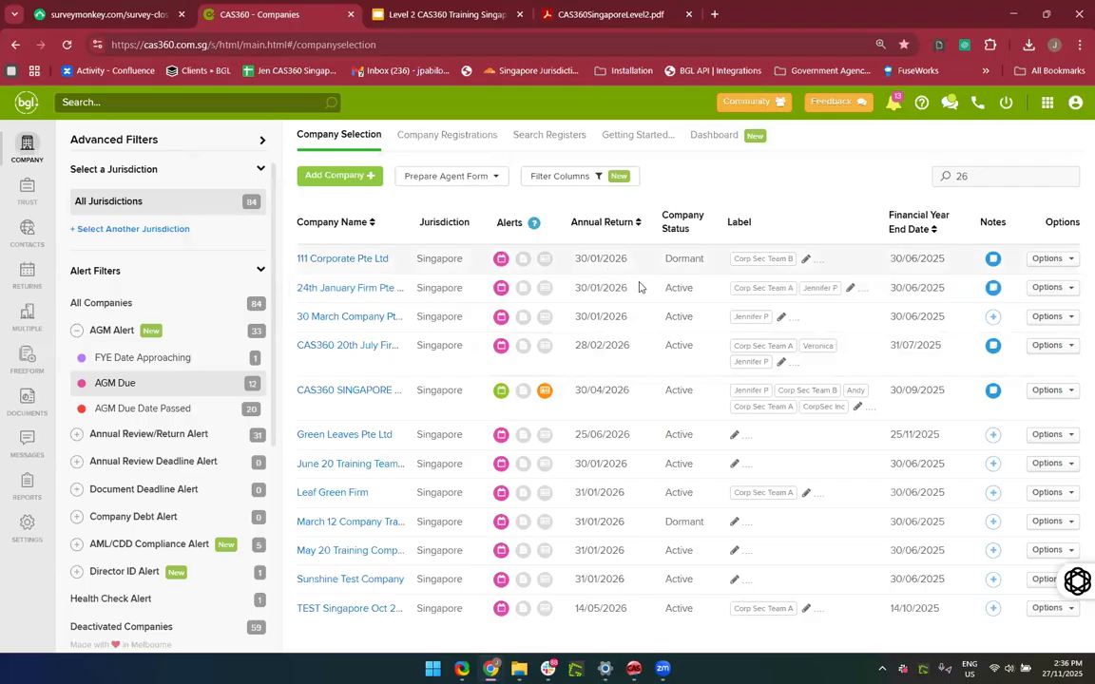
# Step: Open the general details of 24th January Firm Pte Ltd and examine its Company Dates section
pyautogui.click(368, 290)
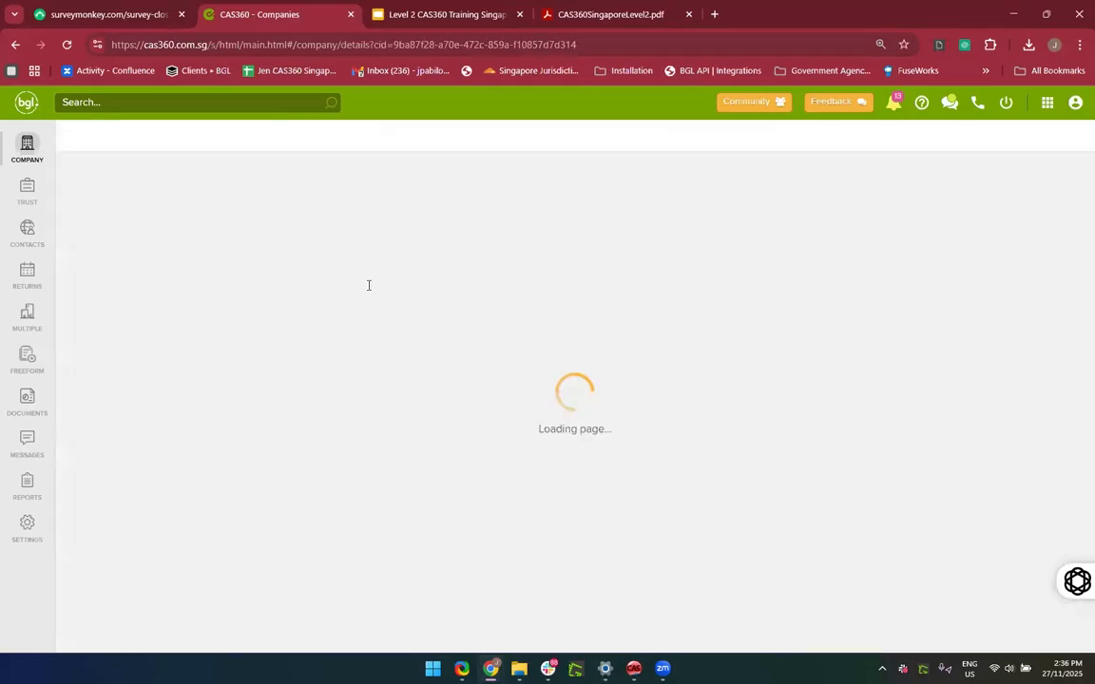
pyautogui.scroll(-6, 425, 385)
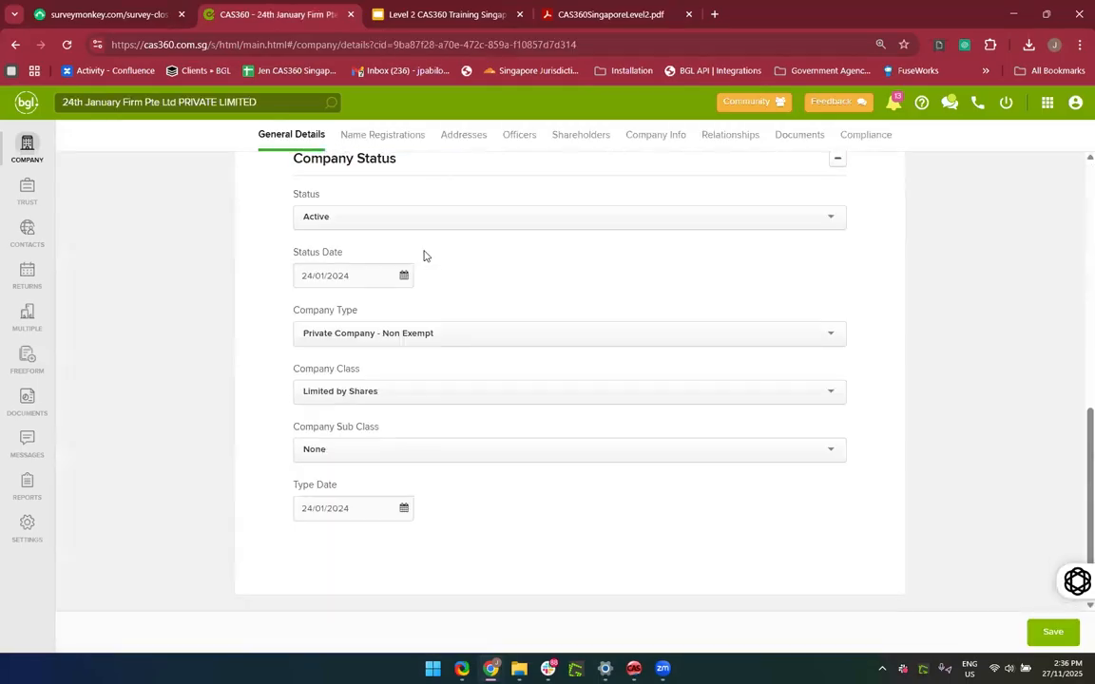
pyautogui.scroll(1, 403, 202)
pyautogui.click(402, 200)
pyautogui.click(403, 199)
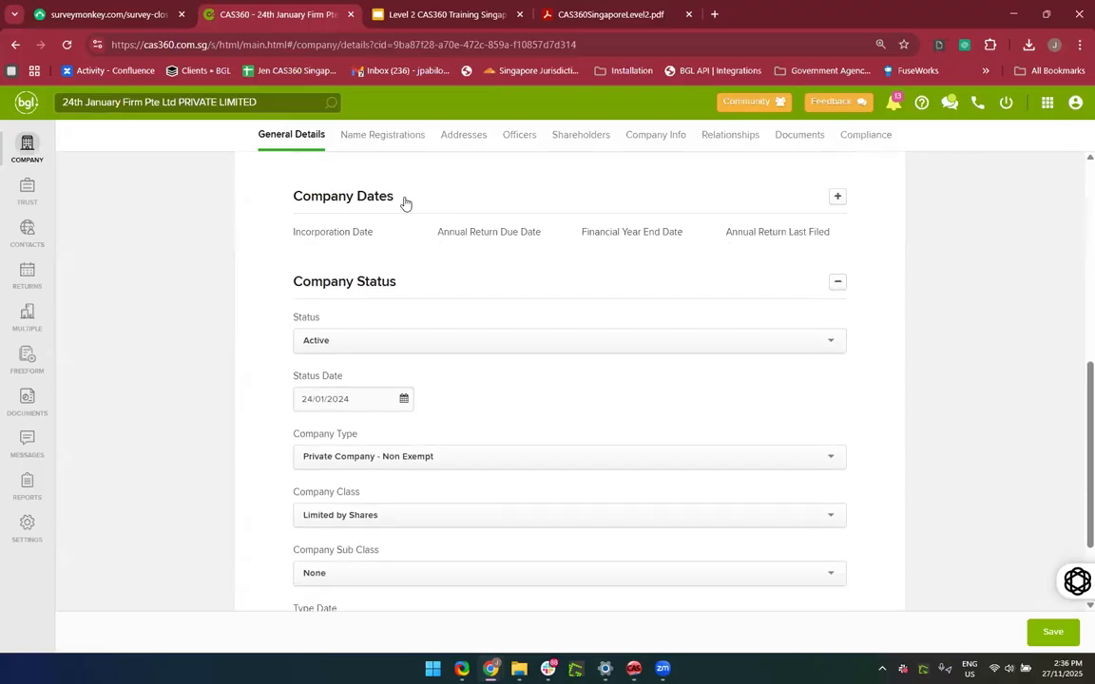
pyautogui.click(403, 200)
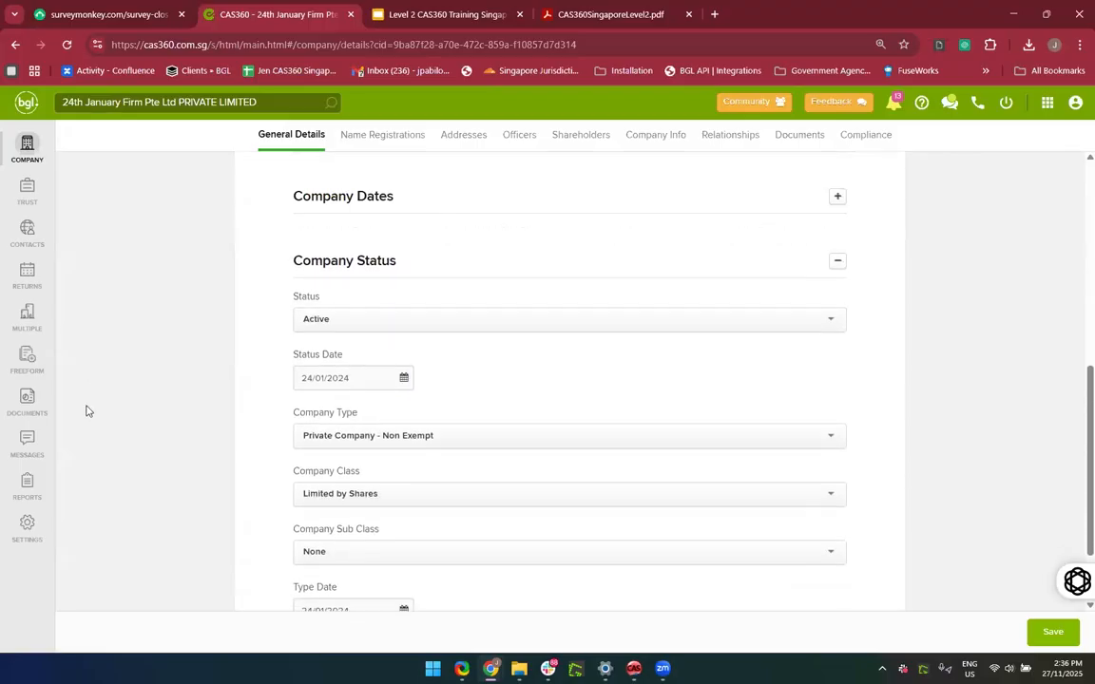
# Step: Return to the company list and filter it by AGM Due Date Passed
pyautogui.click(30, 152)
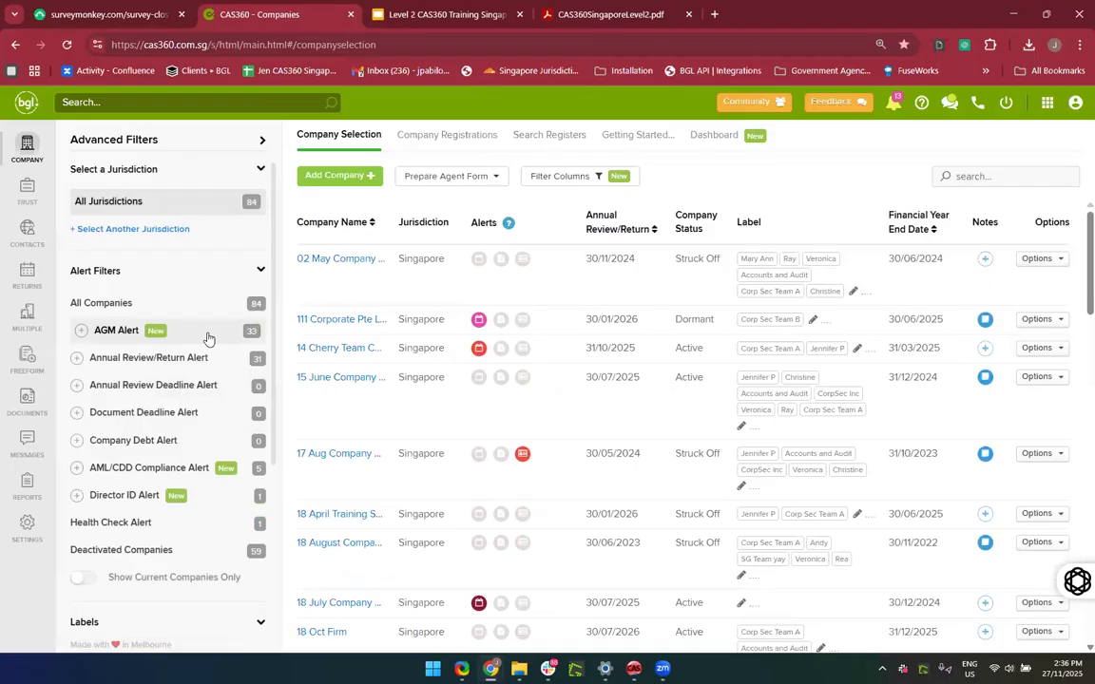
pyautogui.click(208, 335)
pyautogui.click(177, 410)
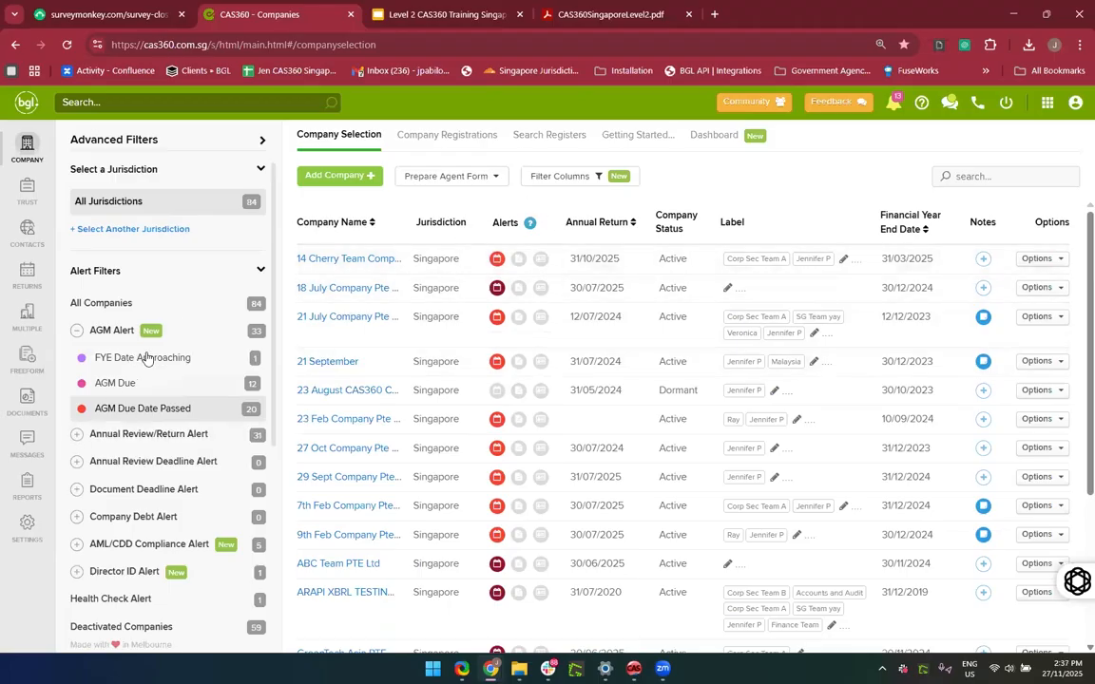
# Step: Filter the company list by Annual Review/Return Alert and limit it to the Singapore jurisdiction
pyautogui.click(149, 434)
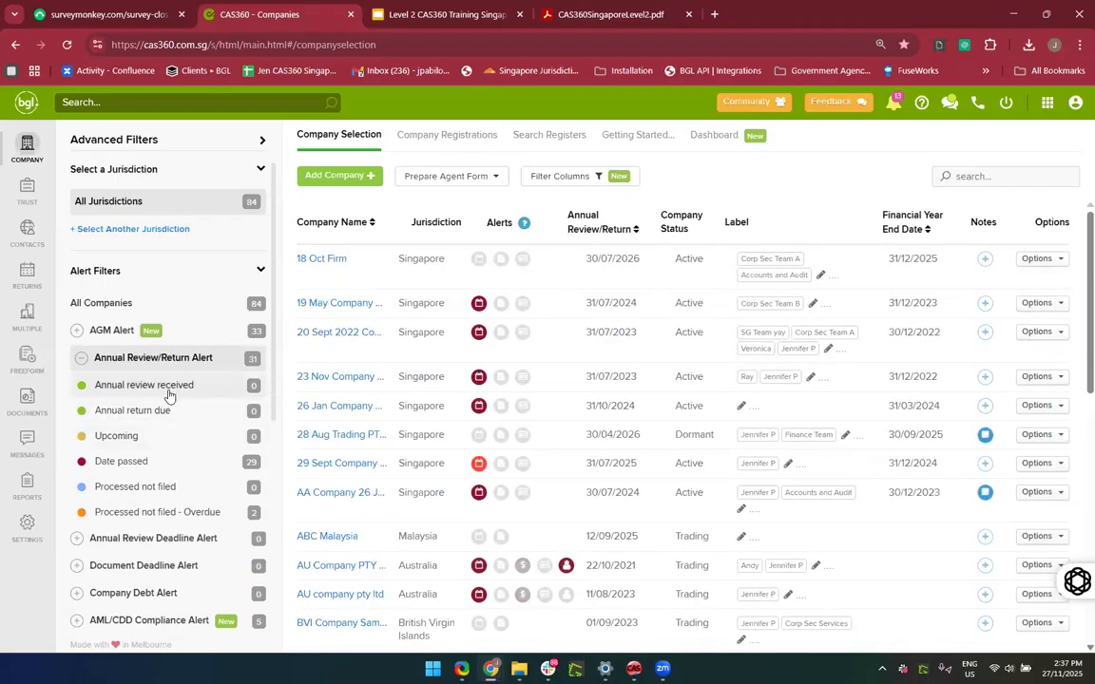
pyautogui.click(159, 231)
pyautogui.click(109, 440)
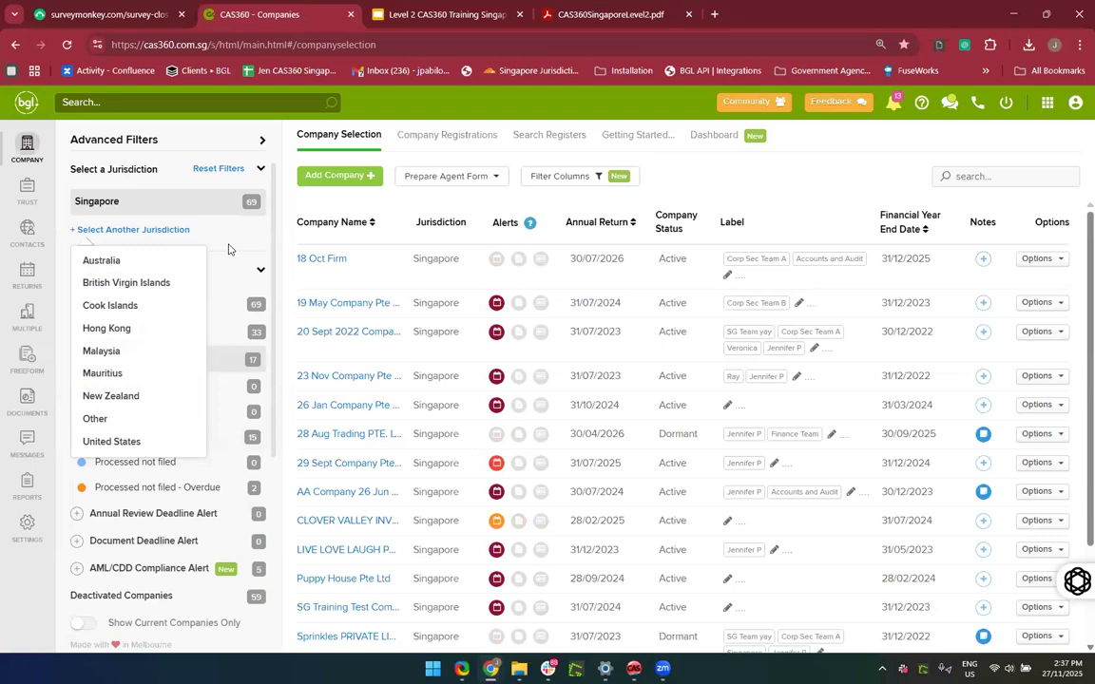
pyautogui.click(228, 249)
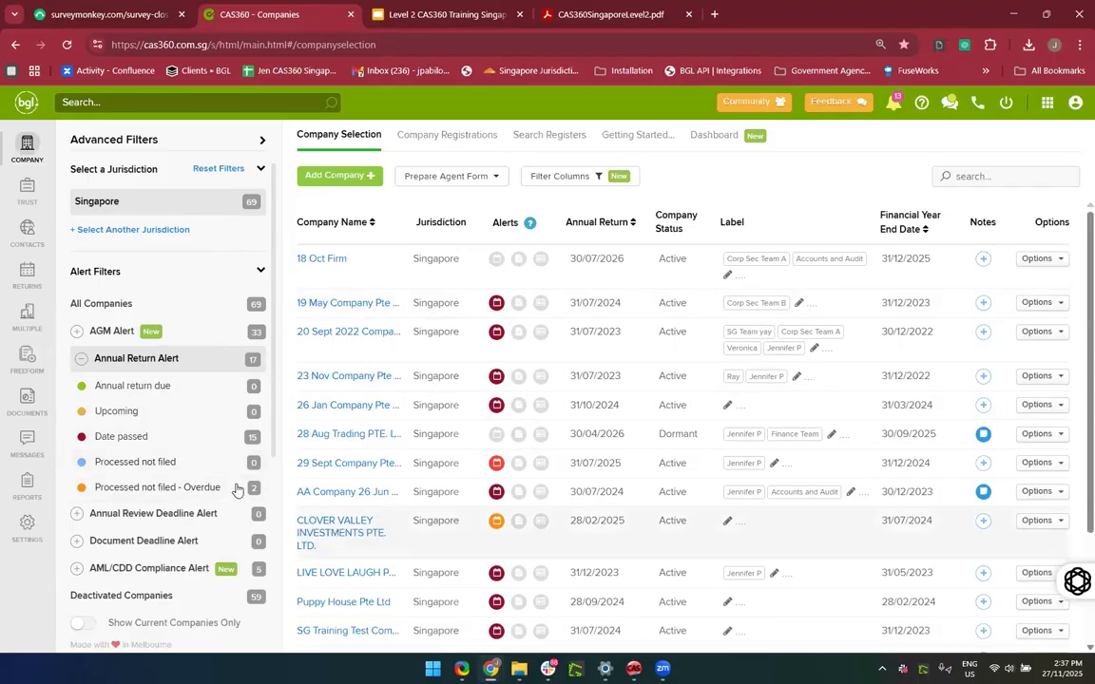
# Step: Look through the filtered companies and view the annual return alert of 19 May Company Pte Ltd
pyautogui.scroll(-1, 557, 481)
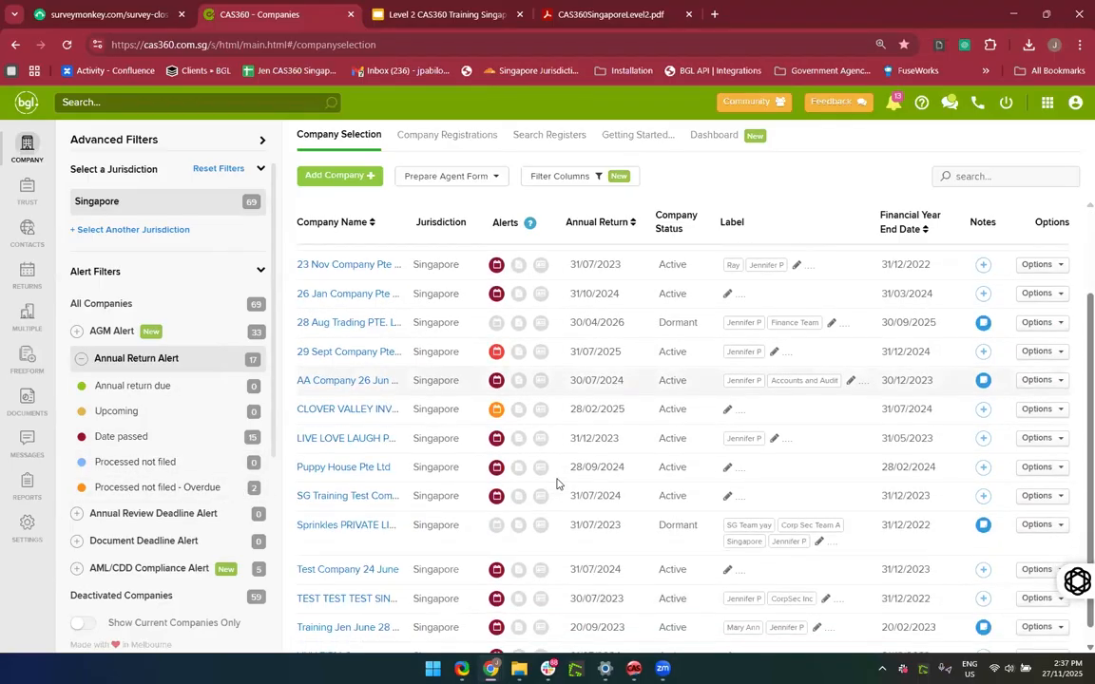
pyautogui.scroll(1, 492, 320)
pyautogui.click(496, 304)
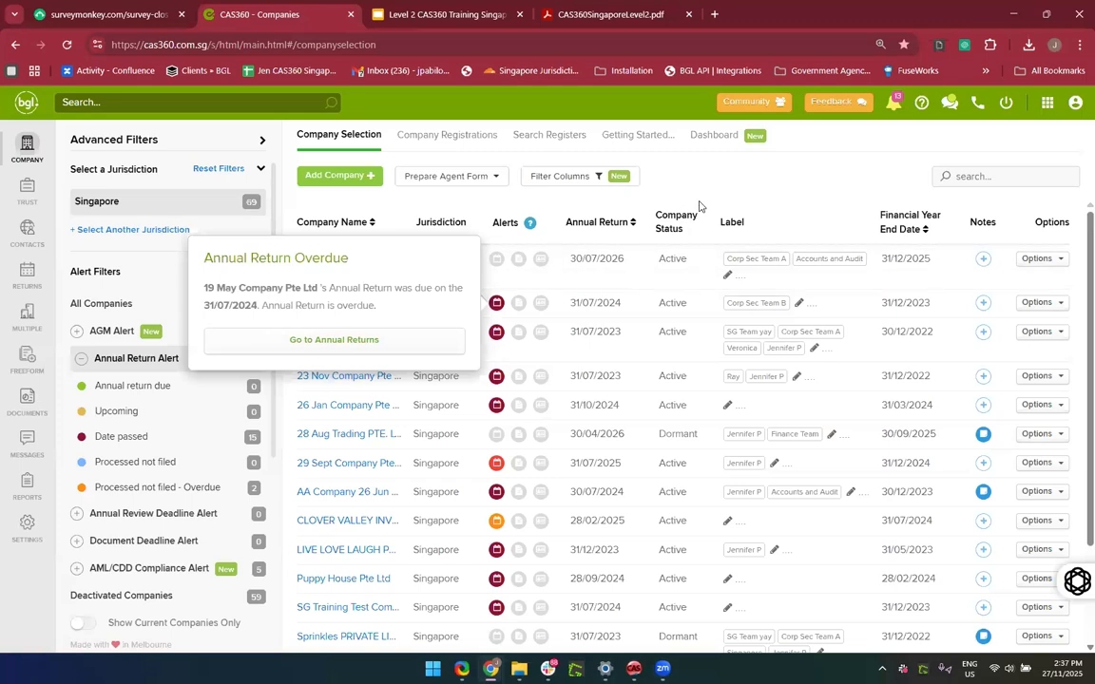
pyautogui.click(527, 262)
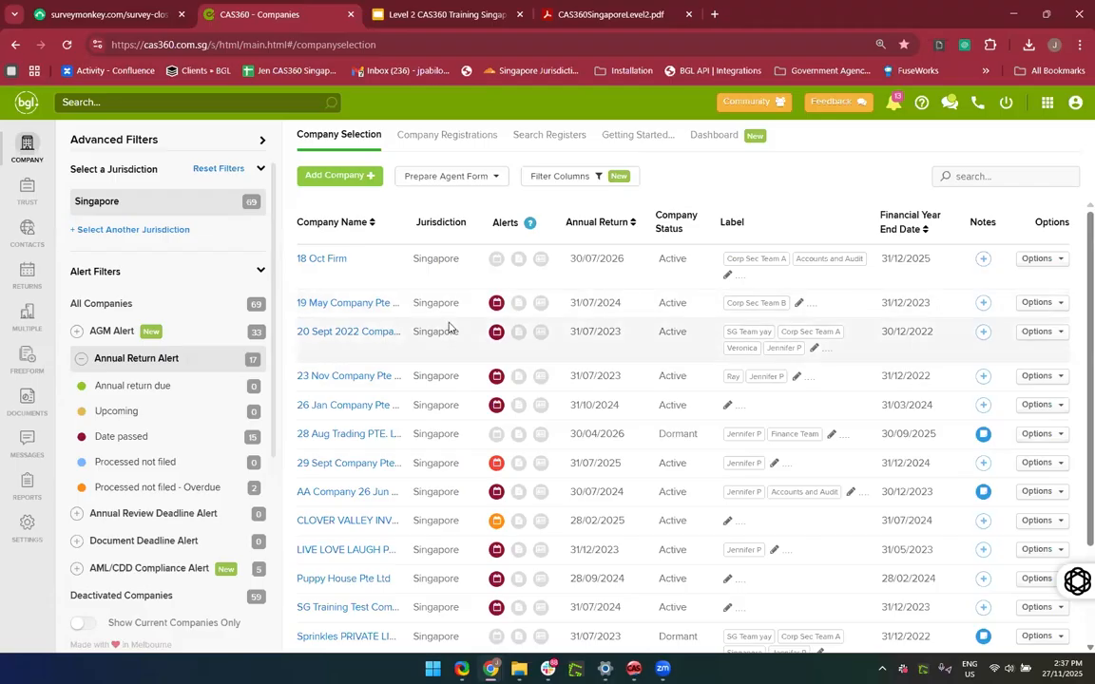
# Step: Open the general details of 19 May Company Pte Ltd and expand its Company Dates section
pyautogui.click(351, 309)
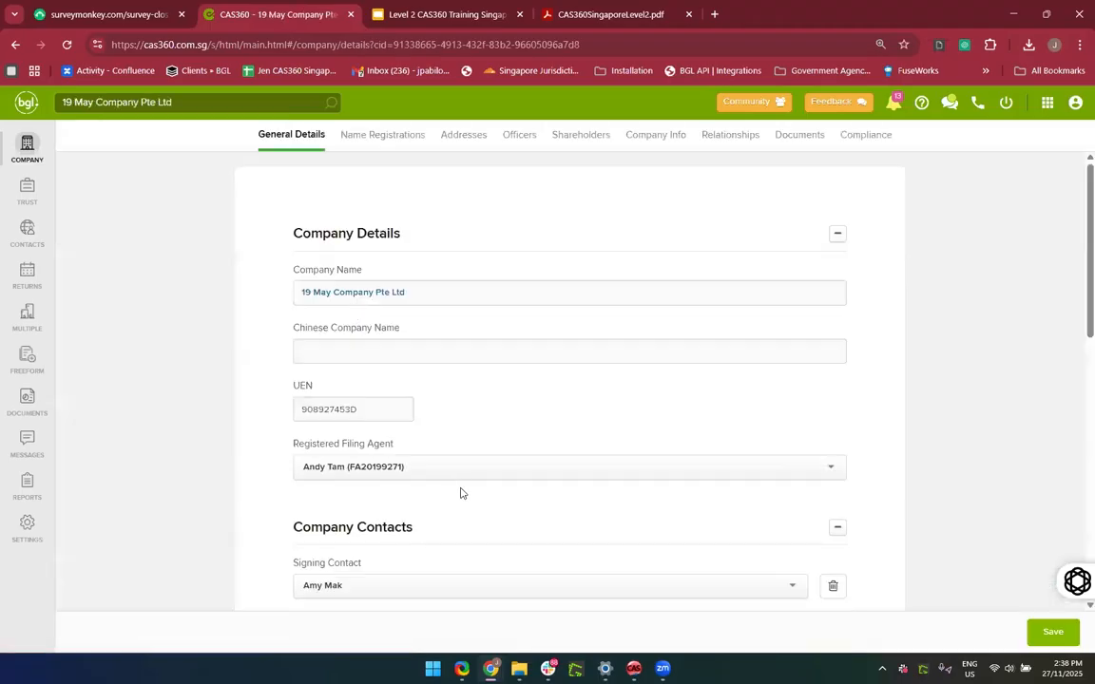
pyautogui.scroll(-5, 460, 492)
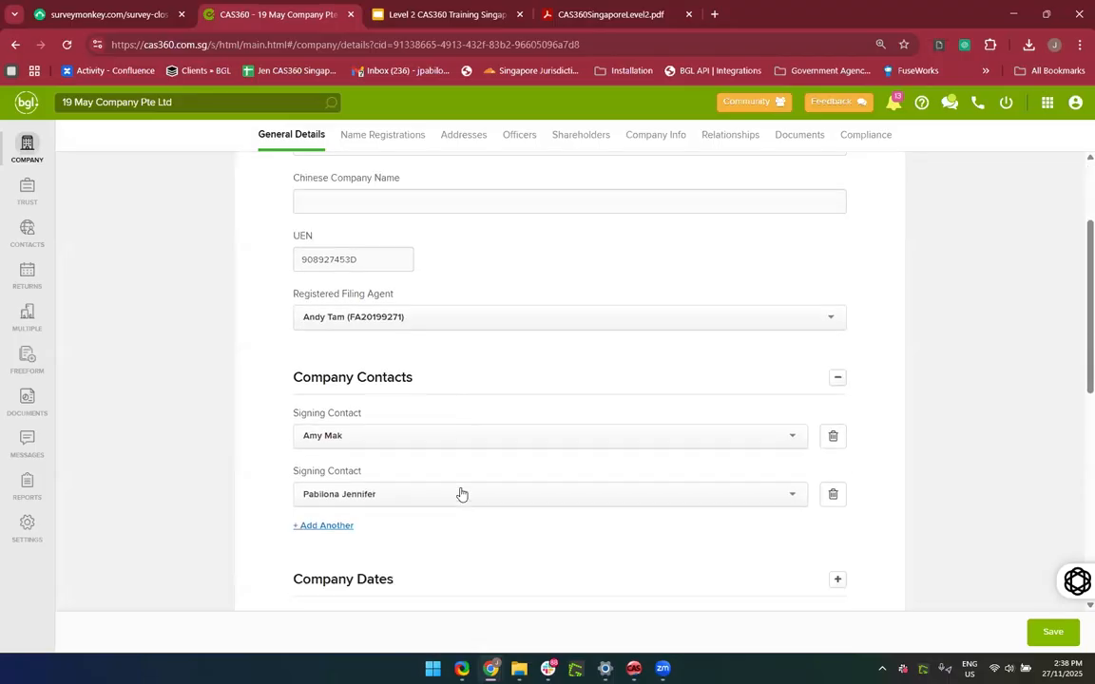
pyautogui.scroll(1, 459, 493)
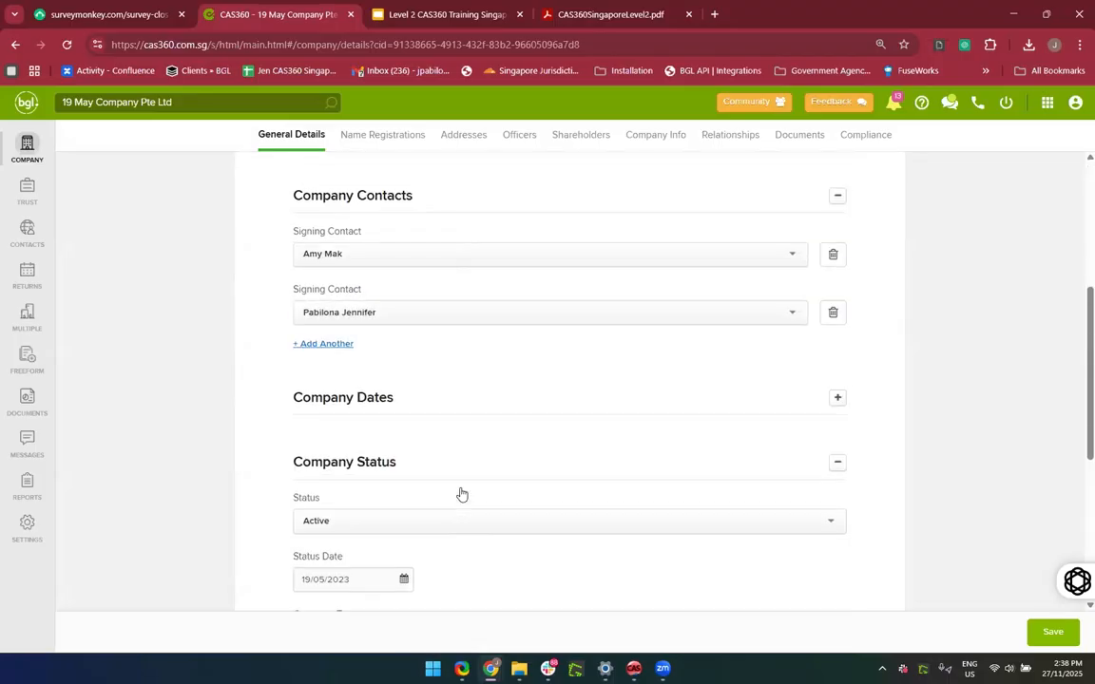
pyautogui.click(432, 416)
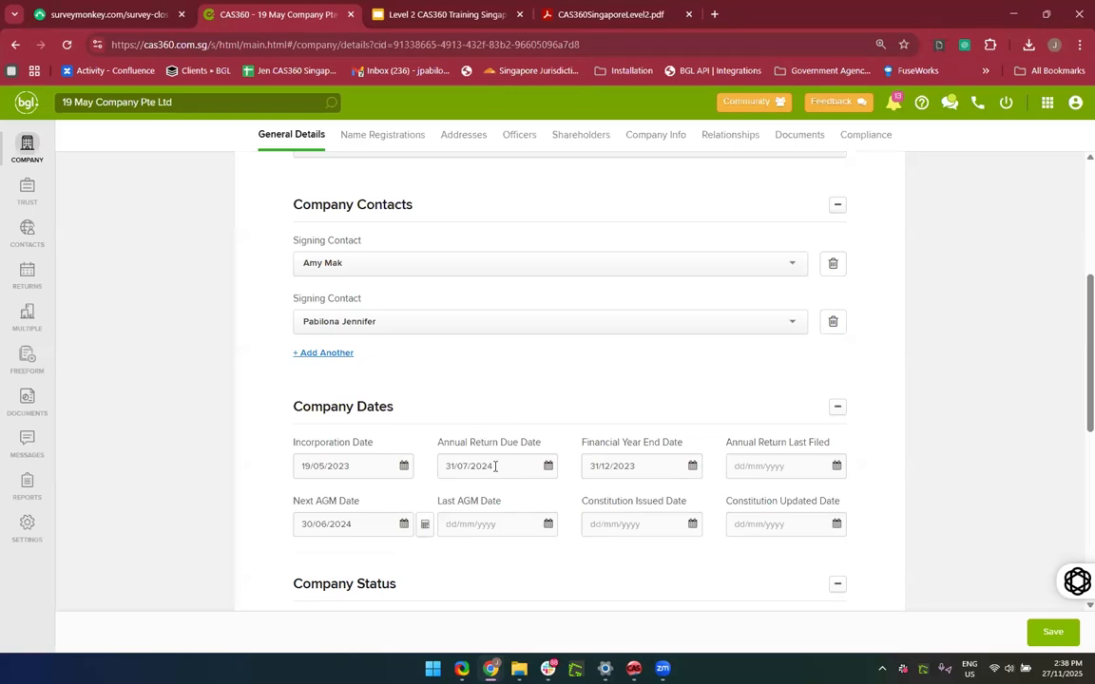
pyautogui.scroll(-2, 494, 467)
pyautogui.scroll(1, 369, 446)
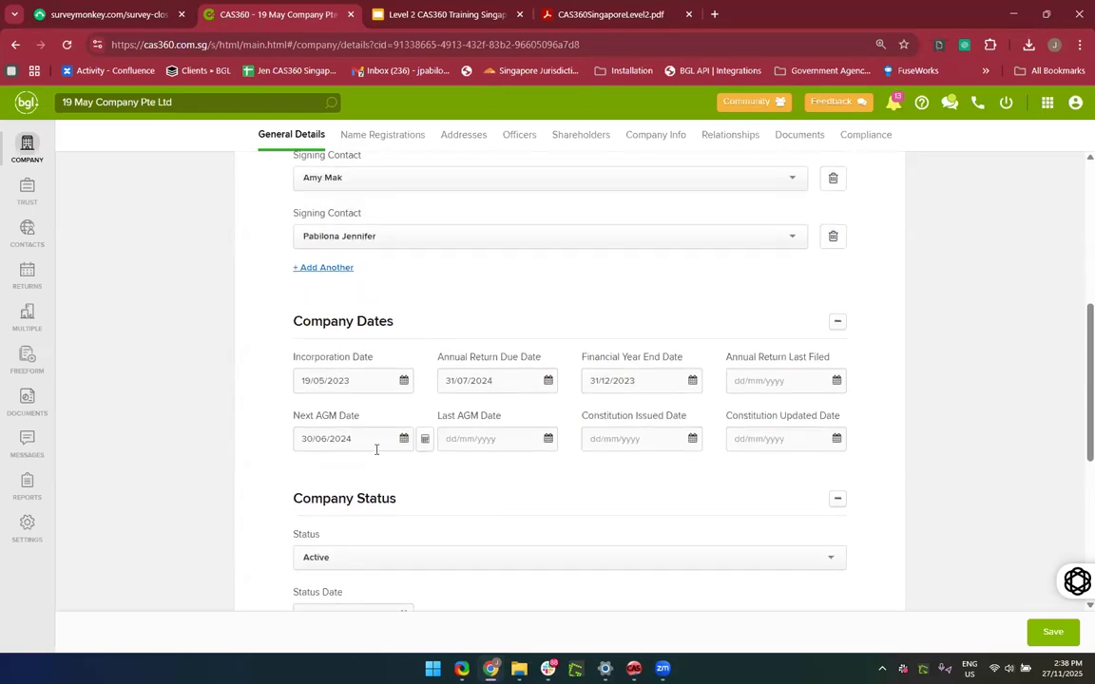
# Step: Set Annual Return Last Filed to 31/07/2025 and Annual Return Due Date to 31/07/2026, and save the company details
pyautogui.click(767, 388)
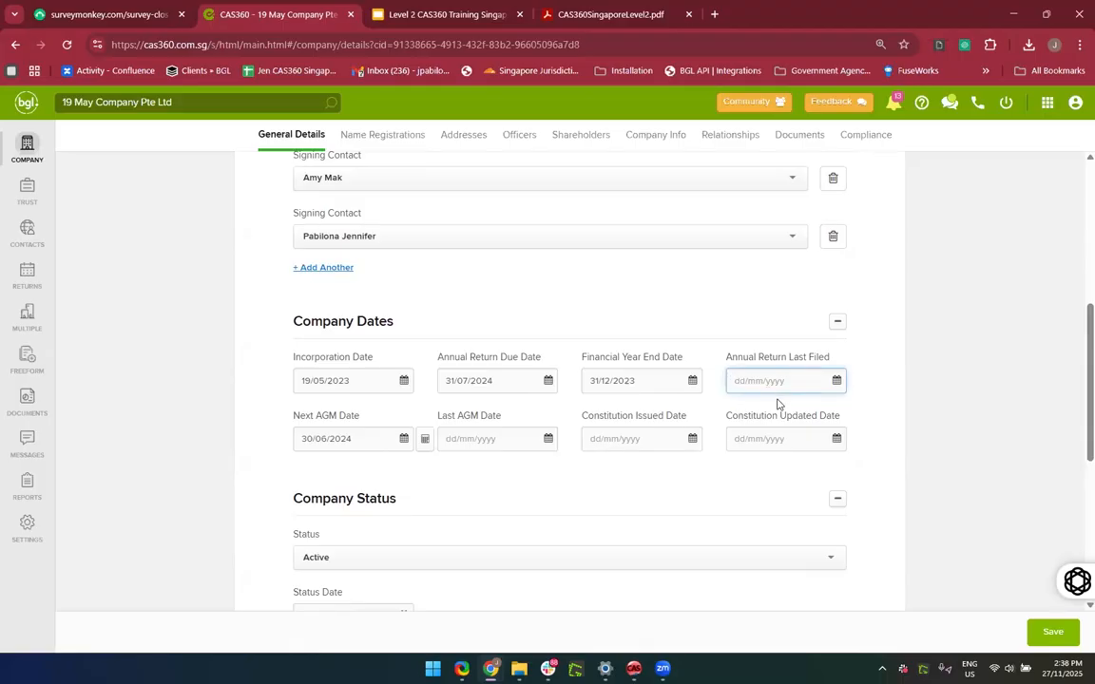
pyautogui.write('31/072025')
pyautogui.click(509, 391)
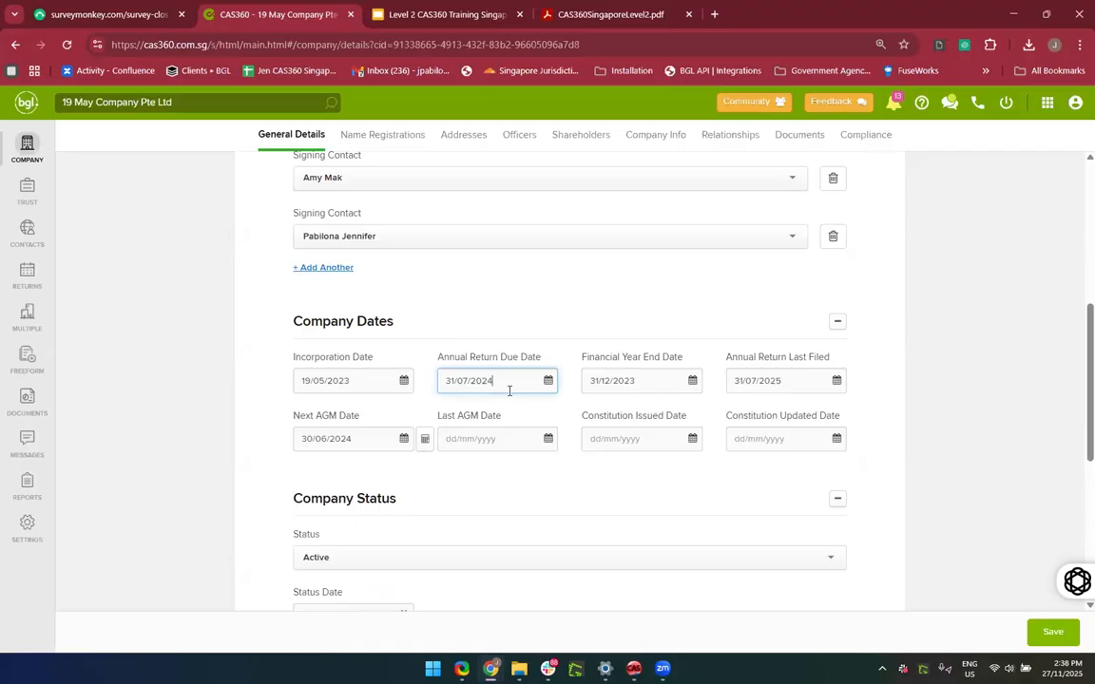
pyautogui.write('6')
pyautogui.click(525, 507)
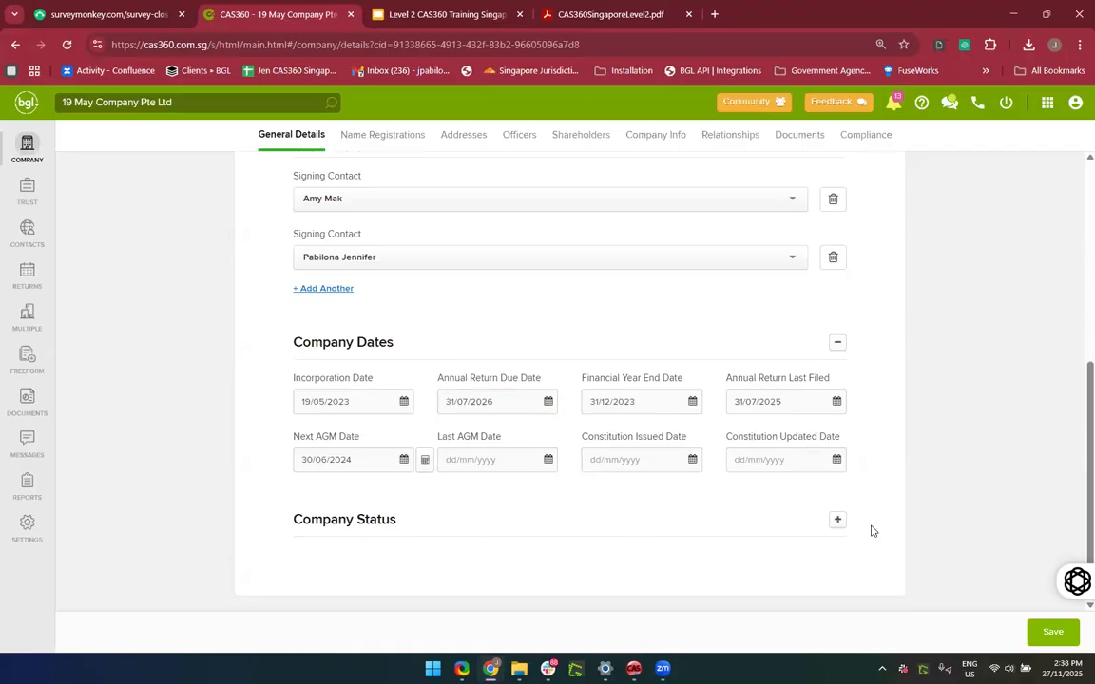
pyautogui.click(1065, 636)
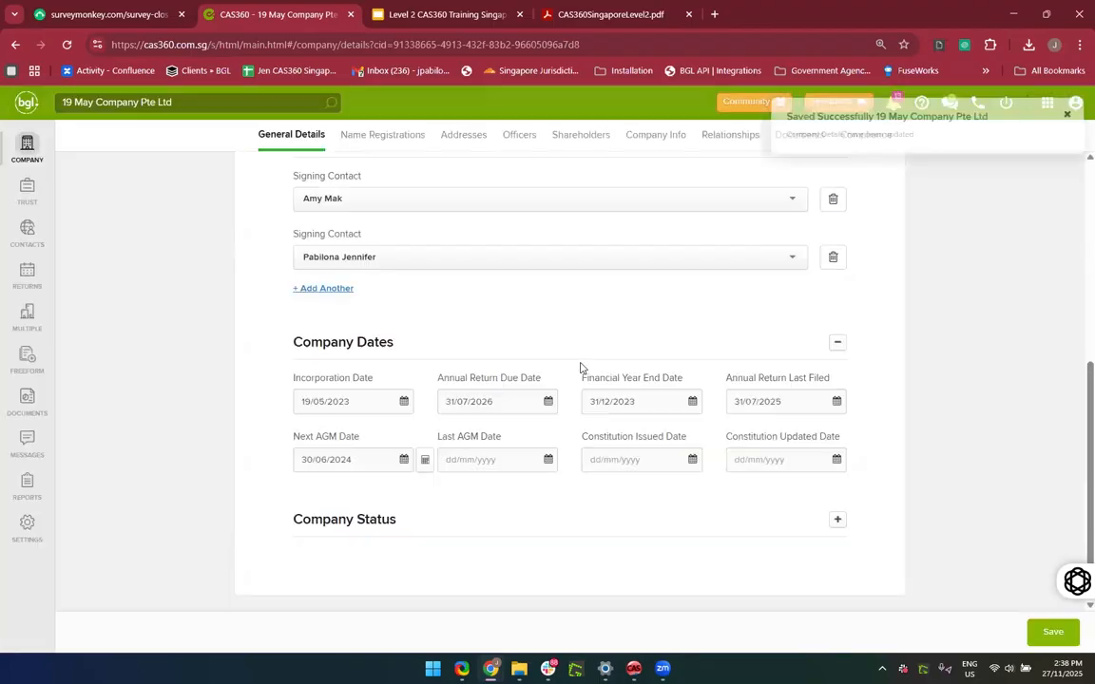
# Step: Search the company list for "19 May" and check that company's annual return alert
pyautogui.click(27, 152)
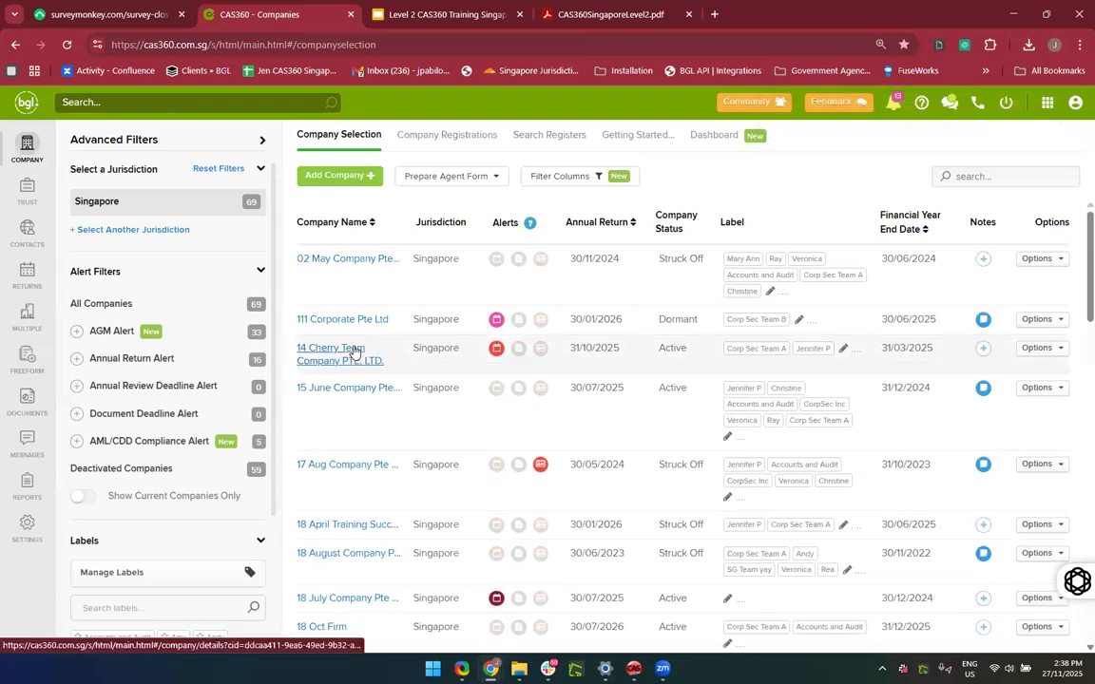
pyautogui.click(976, 175)
pyautogui.write('19 May')
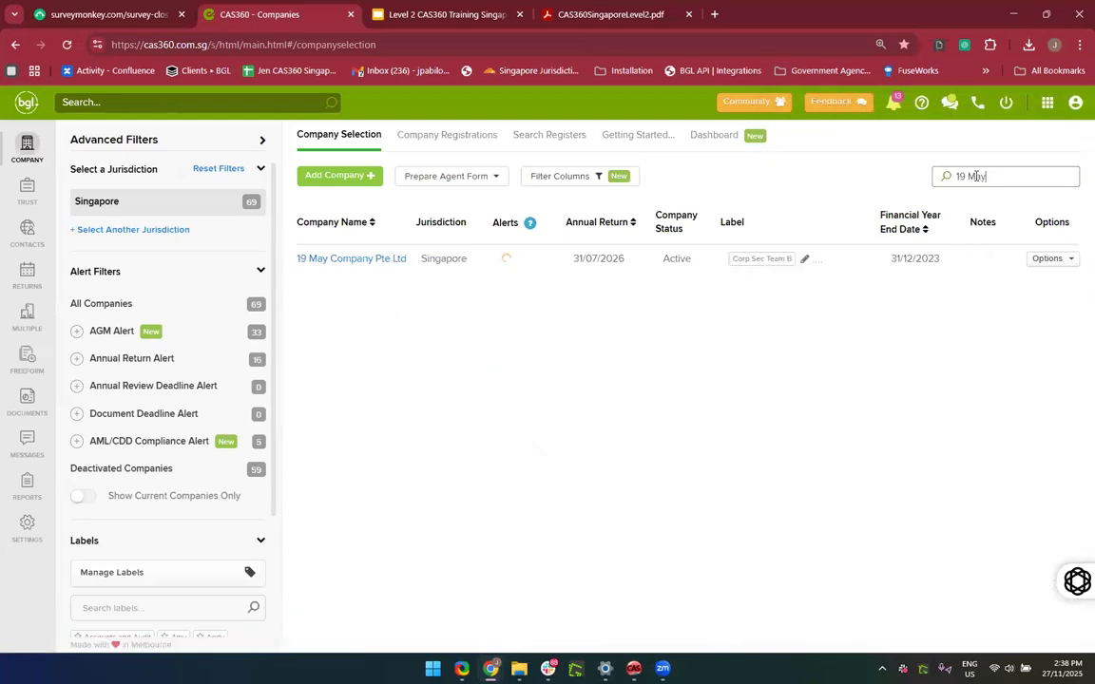
pyautogui.click(504, 261)
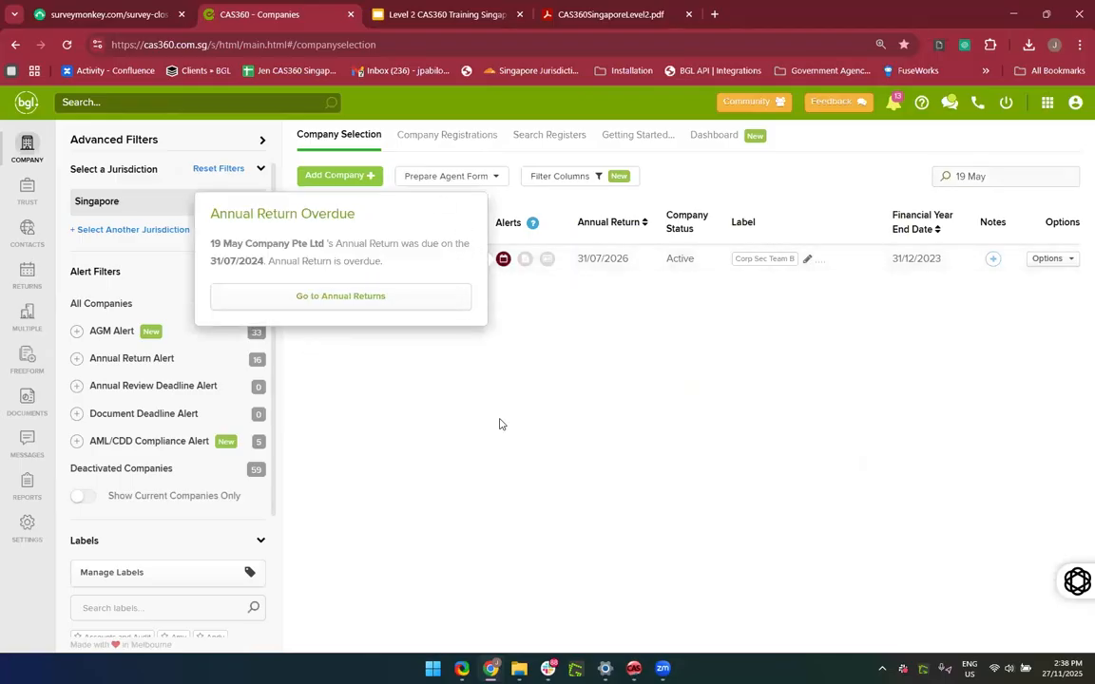
# Step: Open the general details of 19 May Company Pte Ltd and review its Company Dates section
pyautogui.click(321, 261)
pyautogui.click(321, 261)
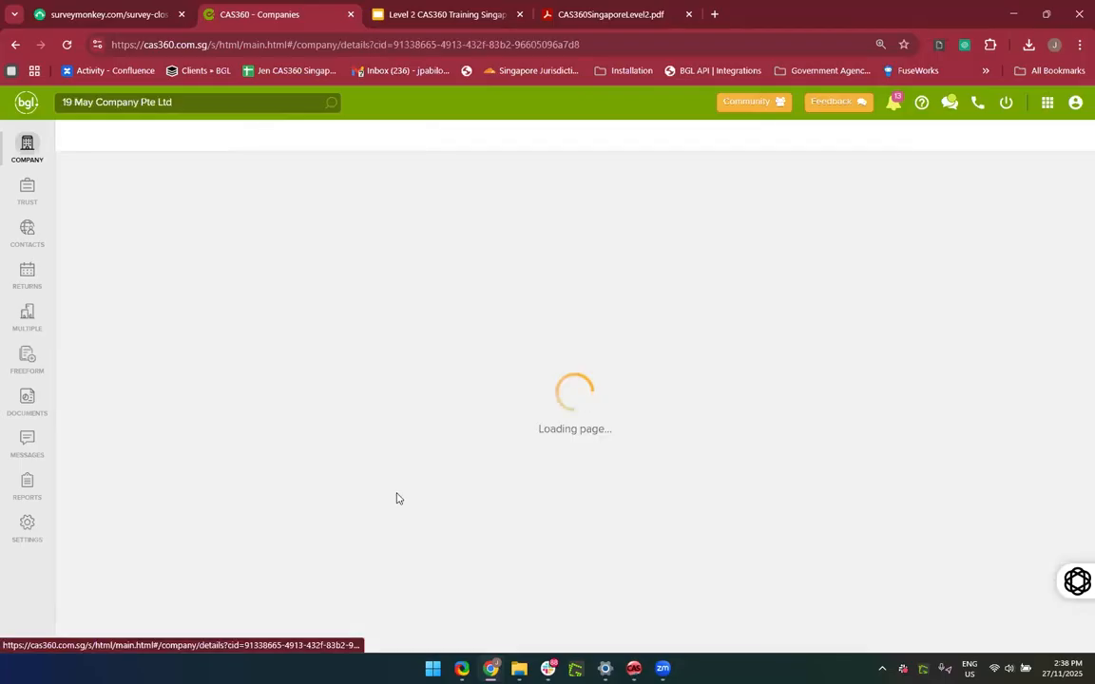
pyautogui.scroll(-2, 477, 389)
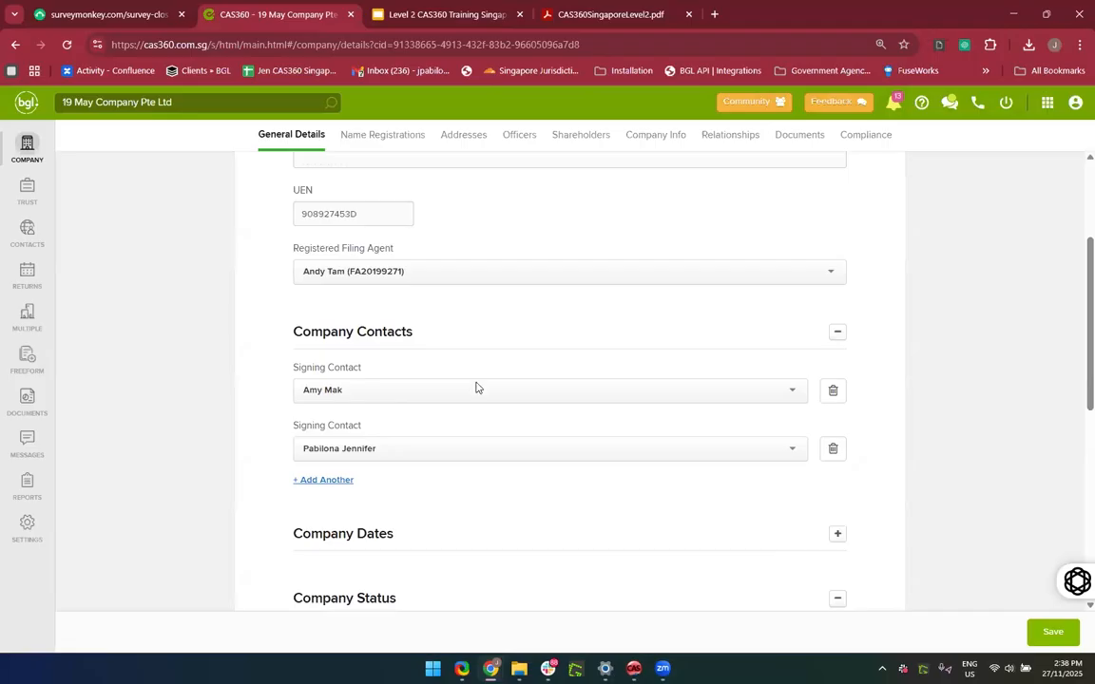
pyautogui.scroll(-3, 477, 388)
pyautogui.click(442, 320)
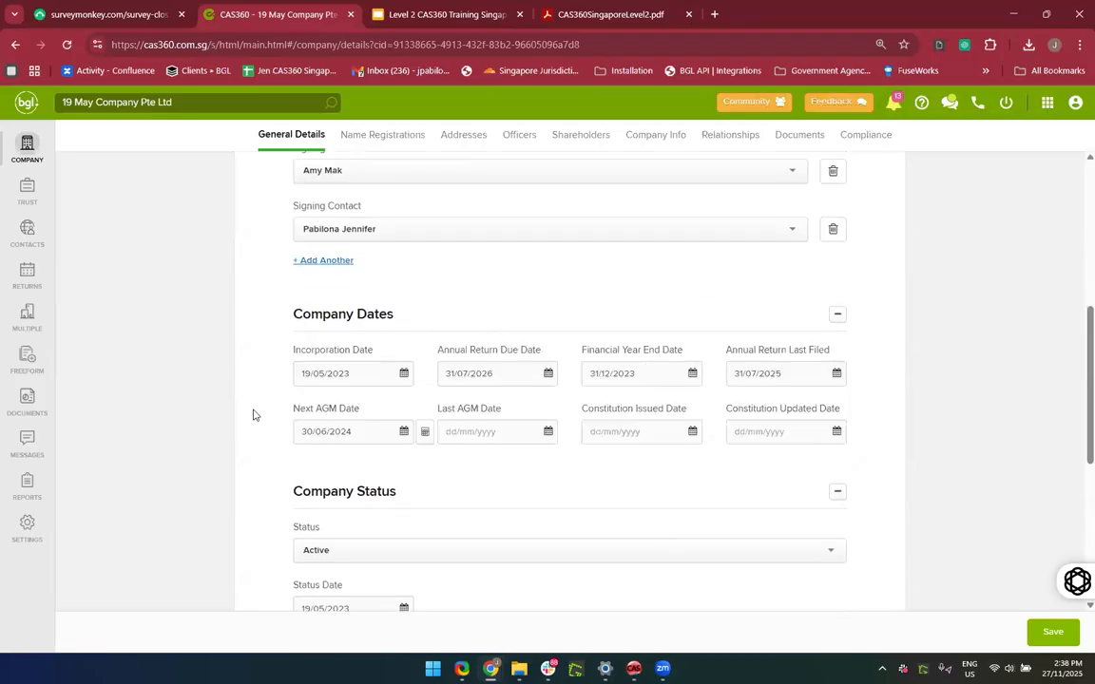
pyautogui.scroll(1, 257, 408)
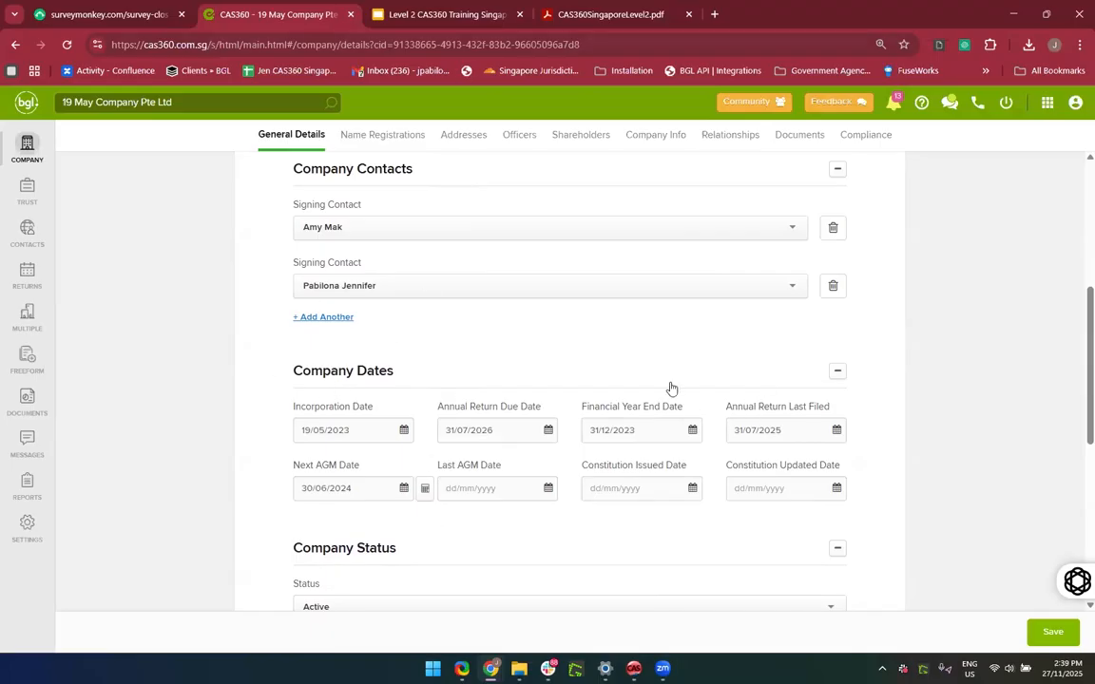
# Step: Find "19 May" in the Singapore annual returns and mark that company's annual return as filed with filed date 27/11/2025
pyautogui.click(29, 276)
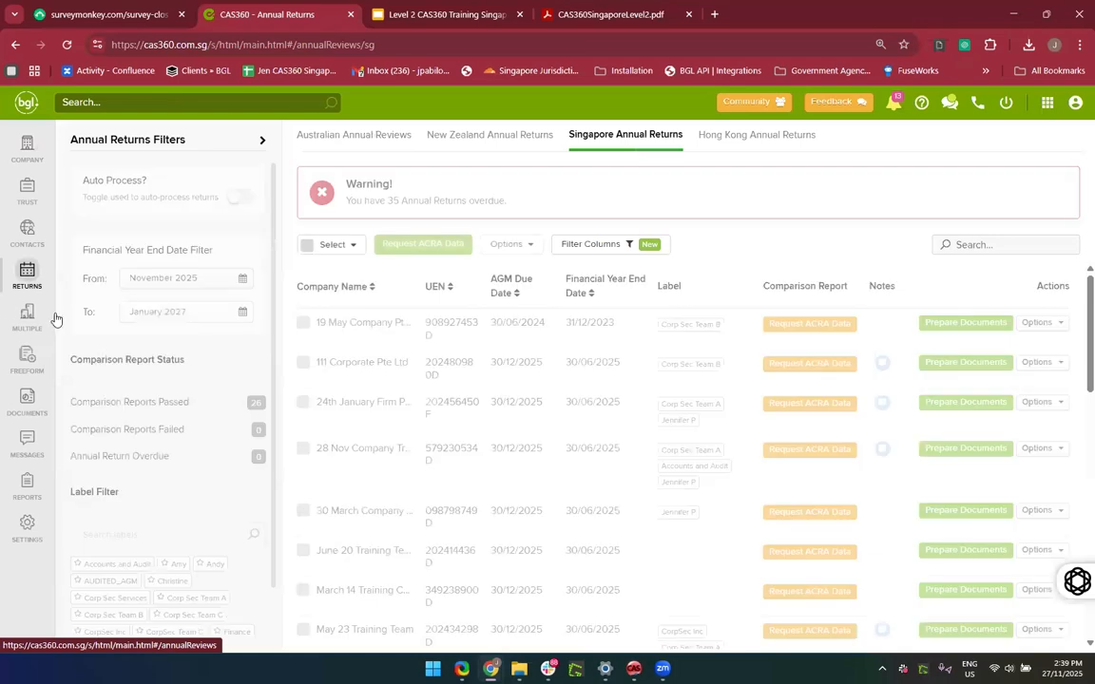
pyautogui.click(980, 245)
pyautogui.write('19')
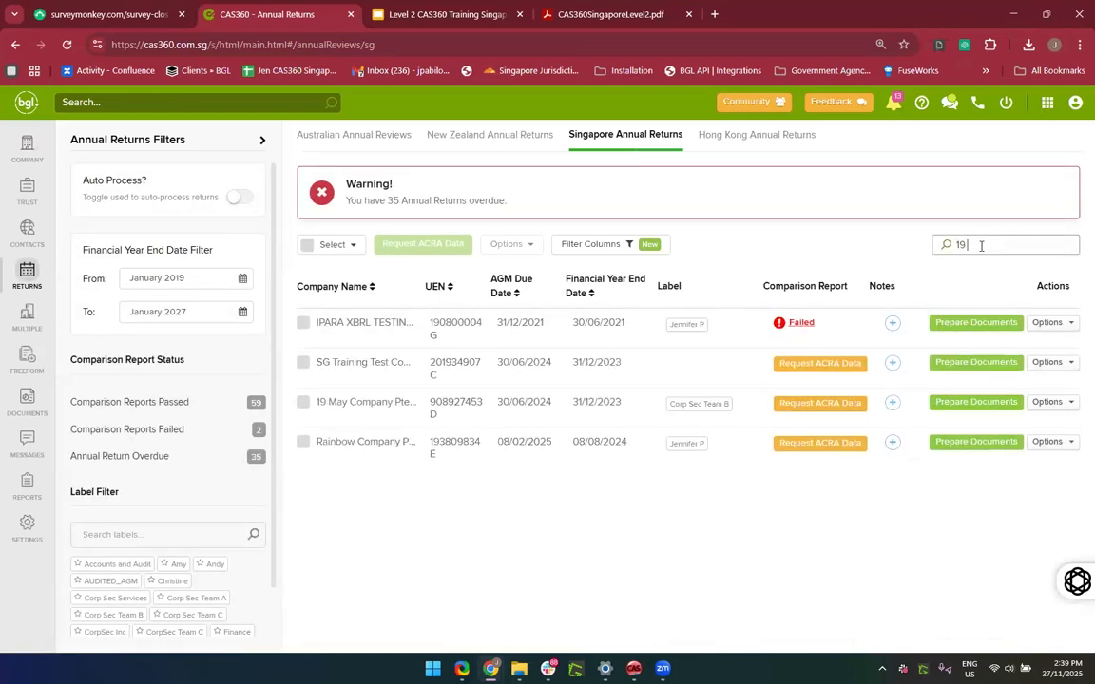
pyautogui.write(' May')
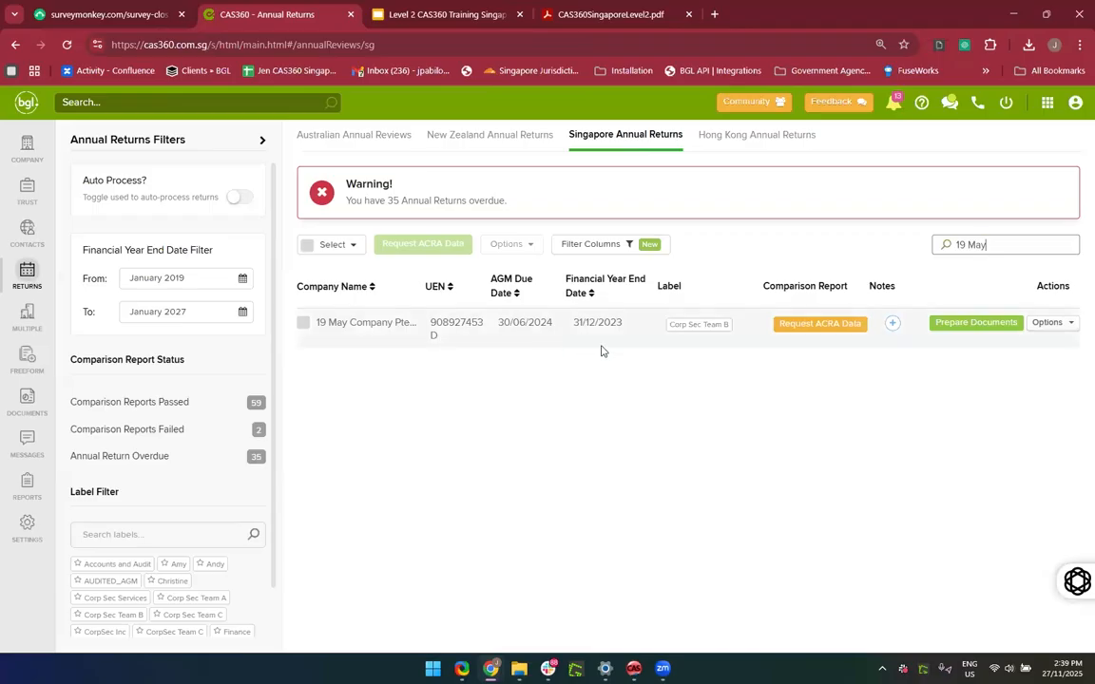
pyautogui.click(1062, 325)
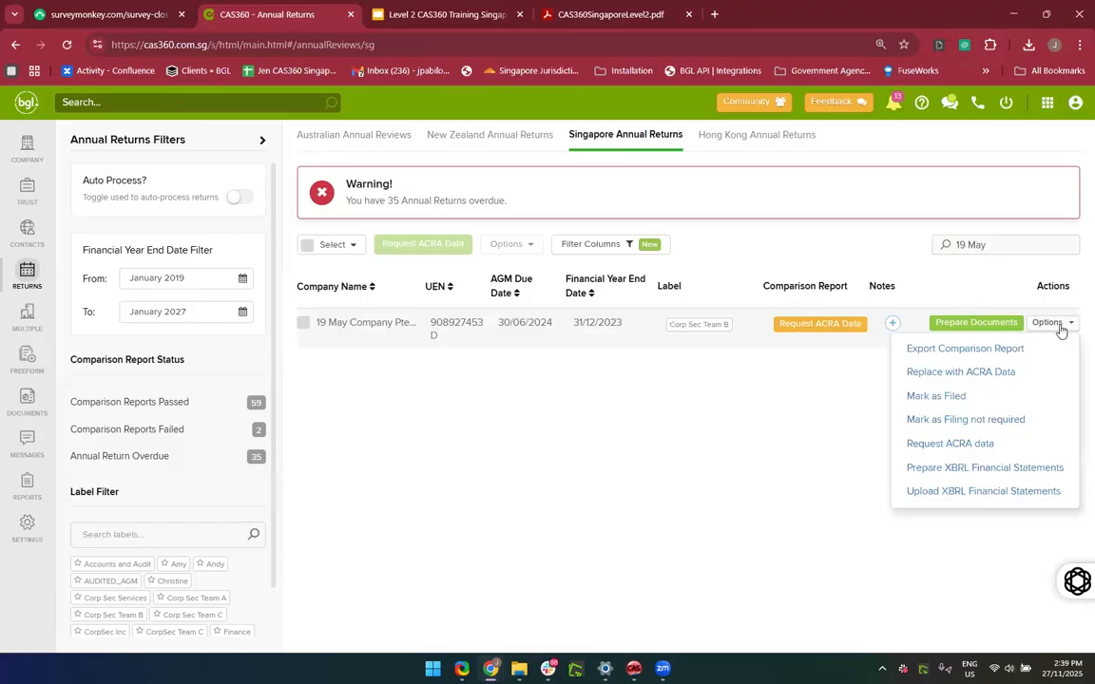
pyautogui.click(983, 400)
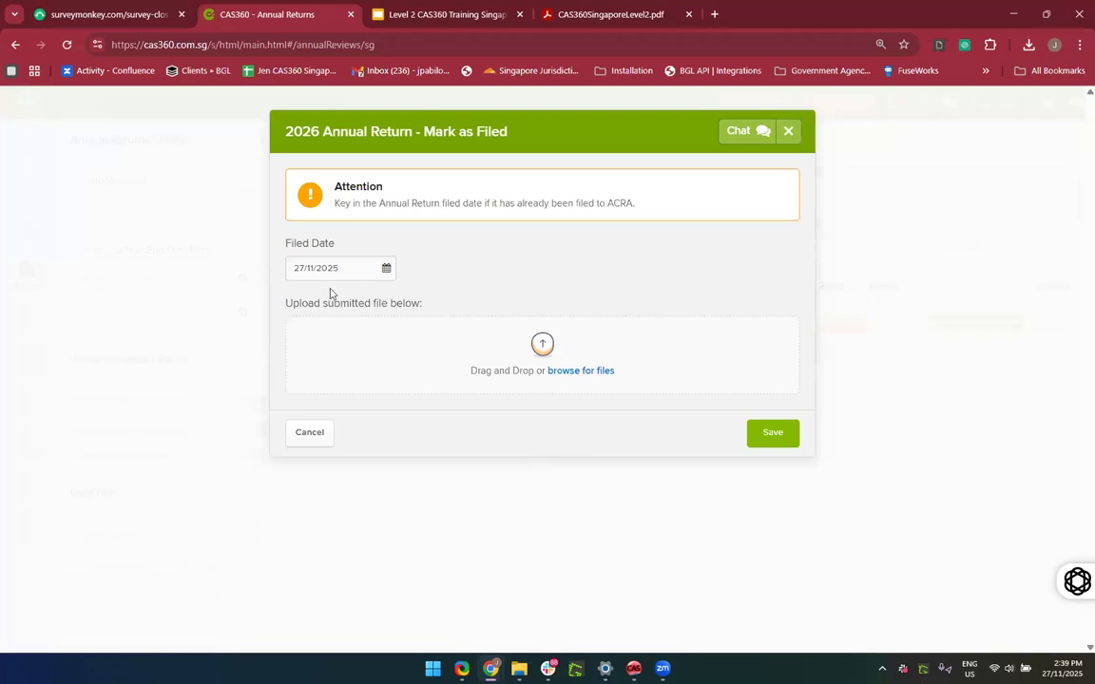
pyautogui.click(771, 443)
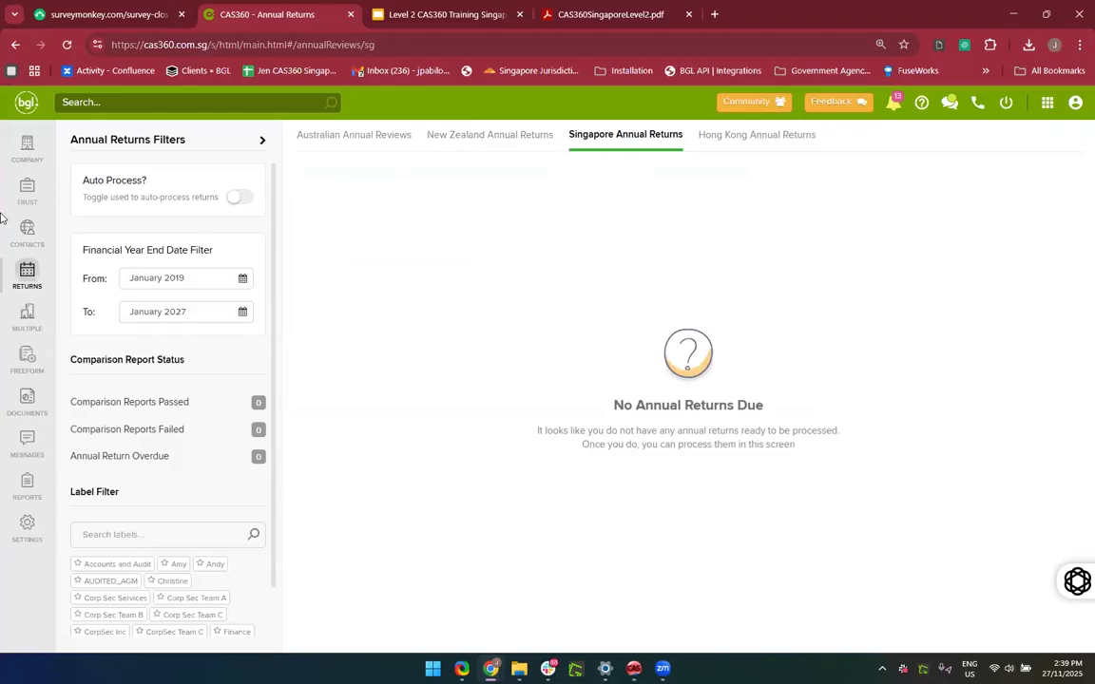
# Step: Search the company list for "19 May", reopen that company's general details and expand Company Dates to check the updated dates
pyautogui.click(26, 144)
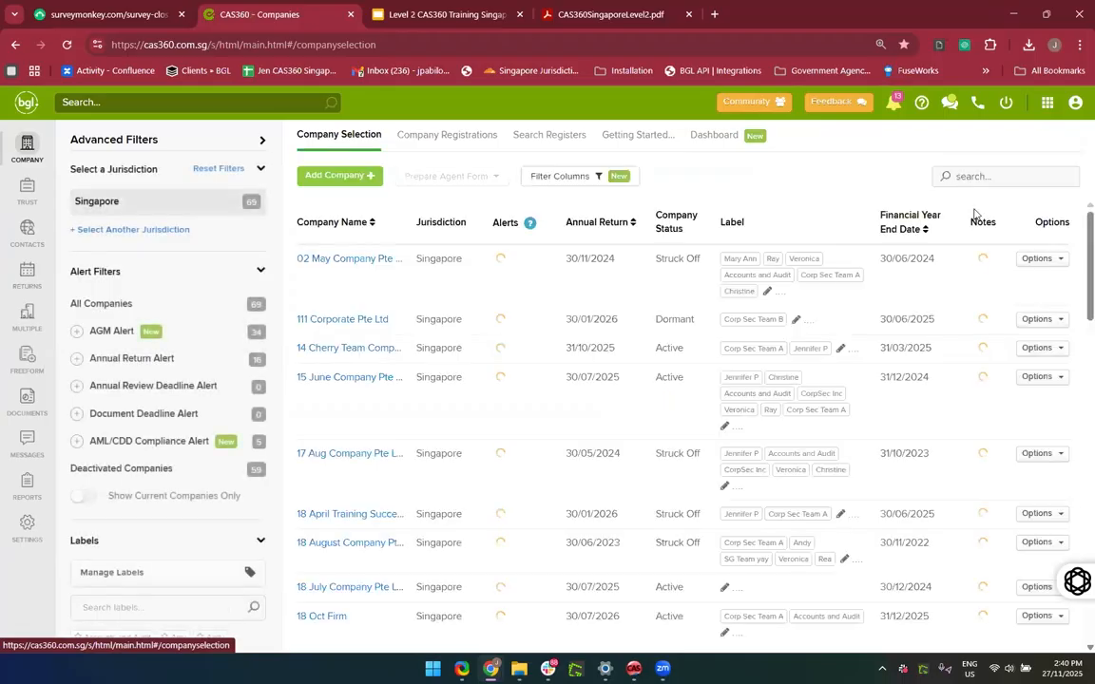
pyautogui.click(956, 176)
pyautogui.write('19 May')
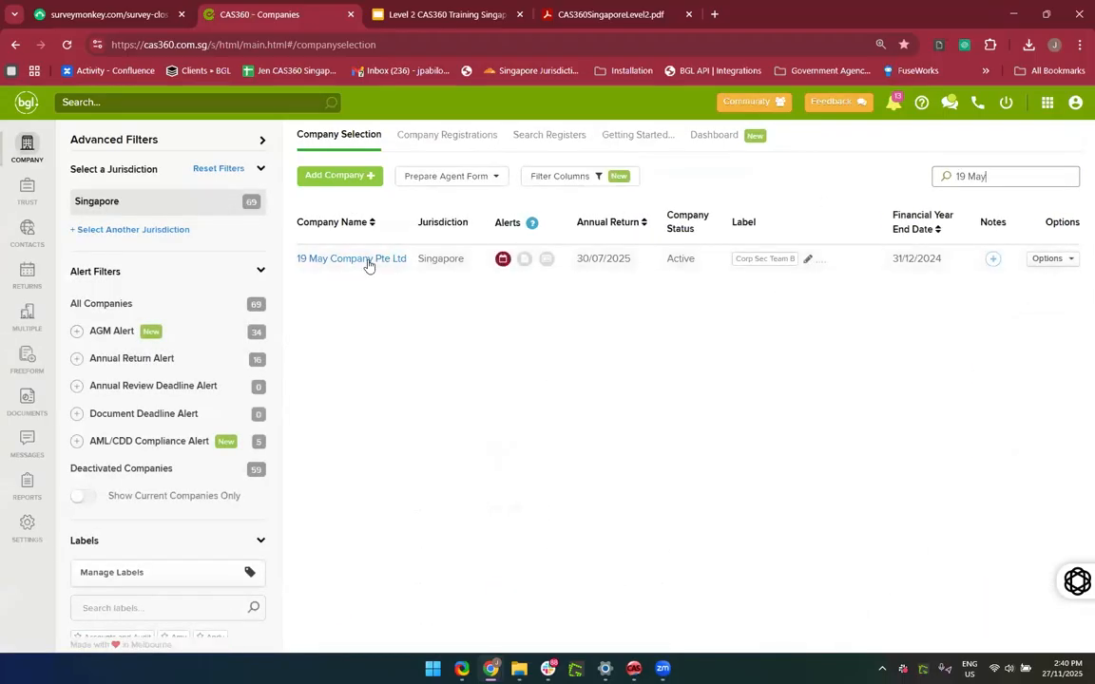
pyautogui.click(368, 261)
pyautogui.scroll(-3, 706, 371)
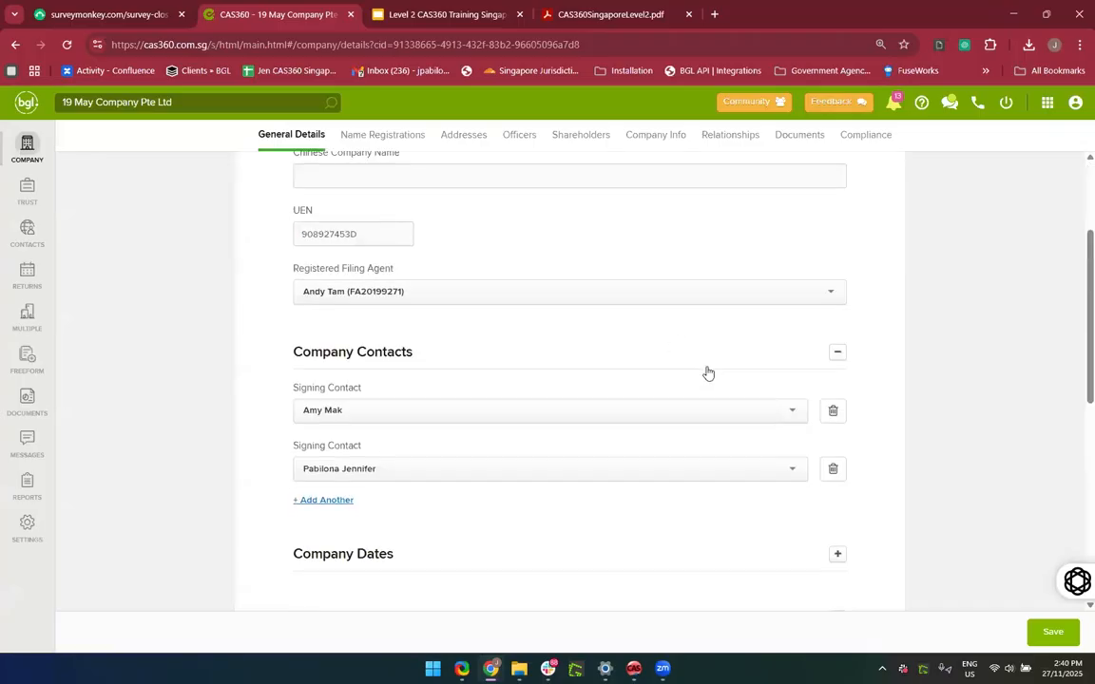
pyautogui.scroll(-3, 580, 283)
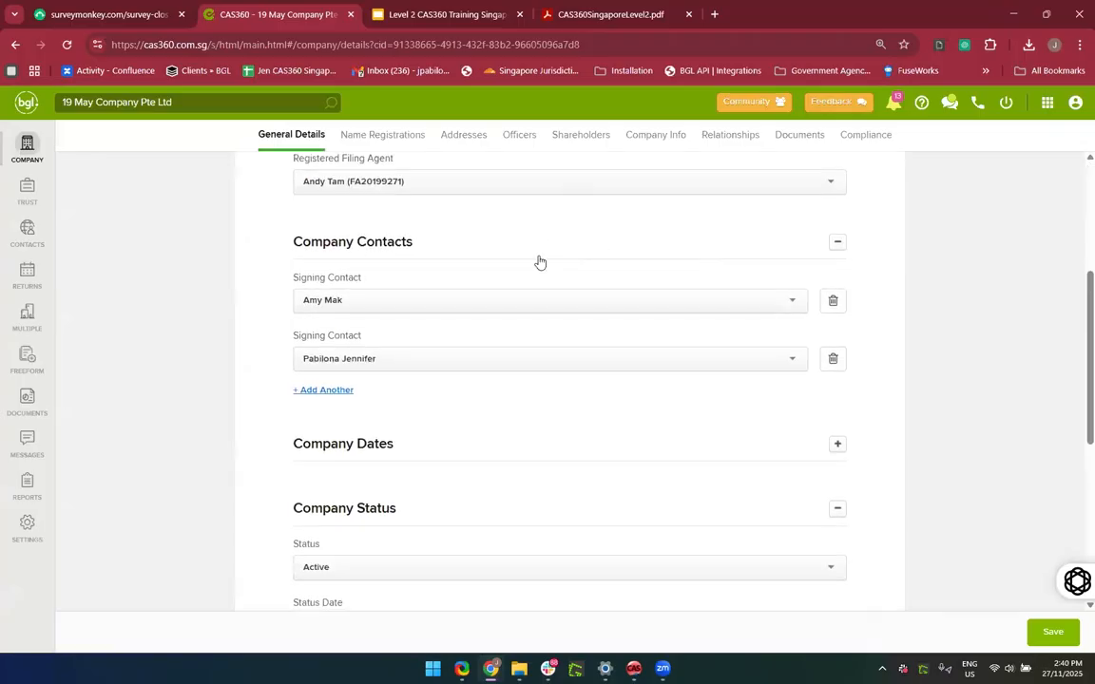
pyautogui.click(499, 369)
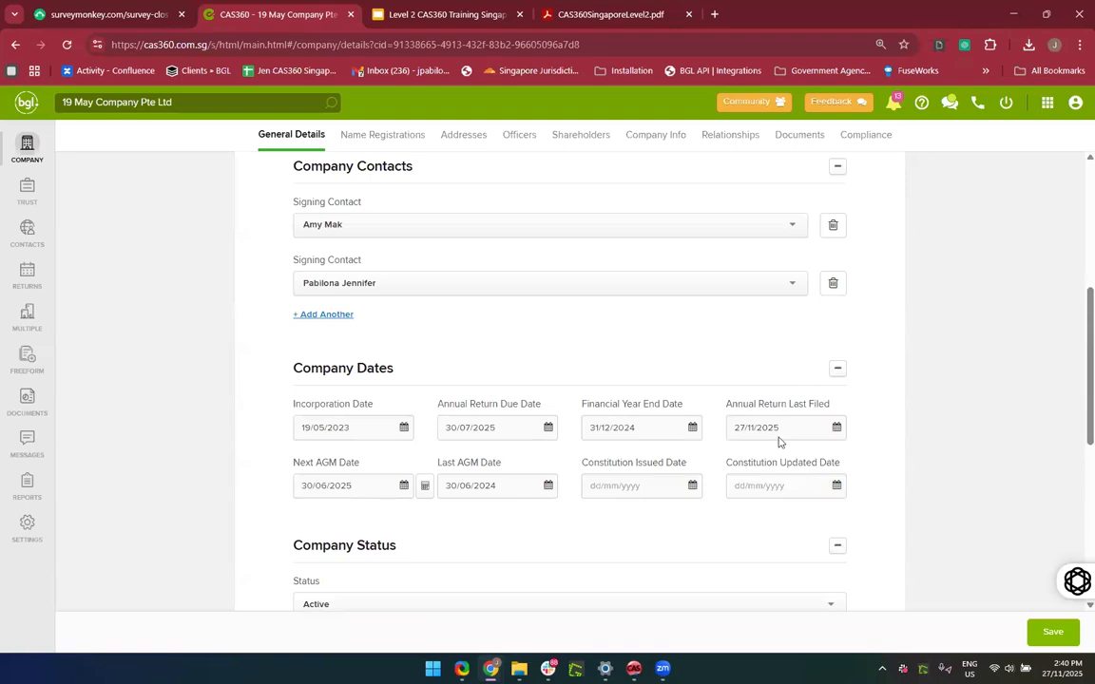
# Step: Set Annual Return Due Date to 30/07/2026 and Financial Year End Date to 31/12/2026, and recalculate the next AGM date
pyautogui.click(520, 435)
pyautogui.write('6')
pyautogui.scroll(-1, 1016, 464)
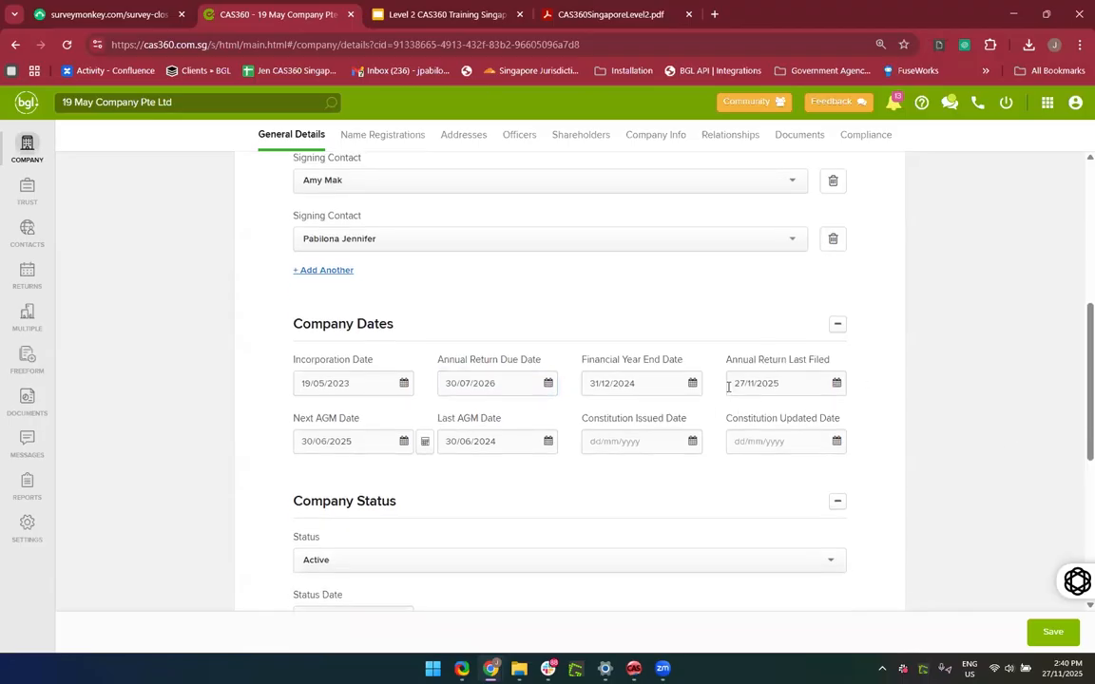
pyautogui.click(653, 382)
pyautogui.press('BackSpace')
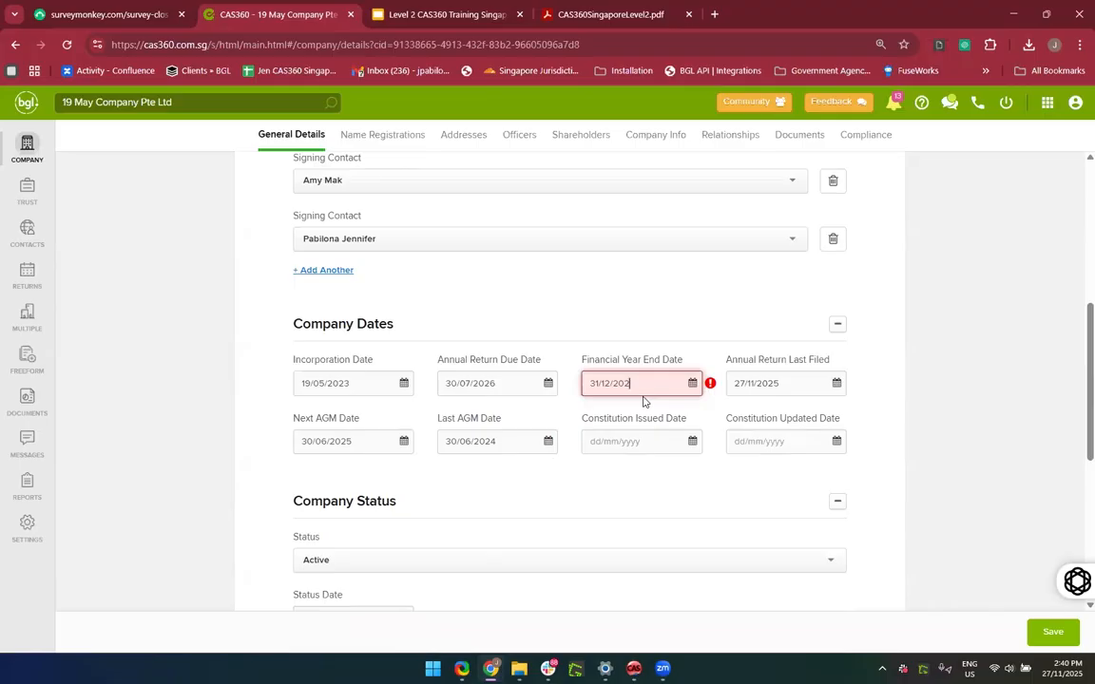
pyautogui.write('6')
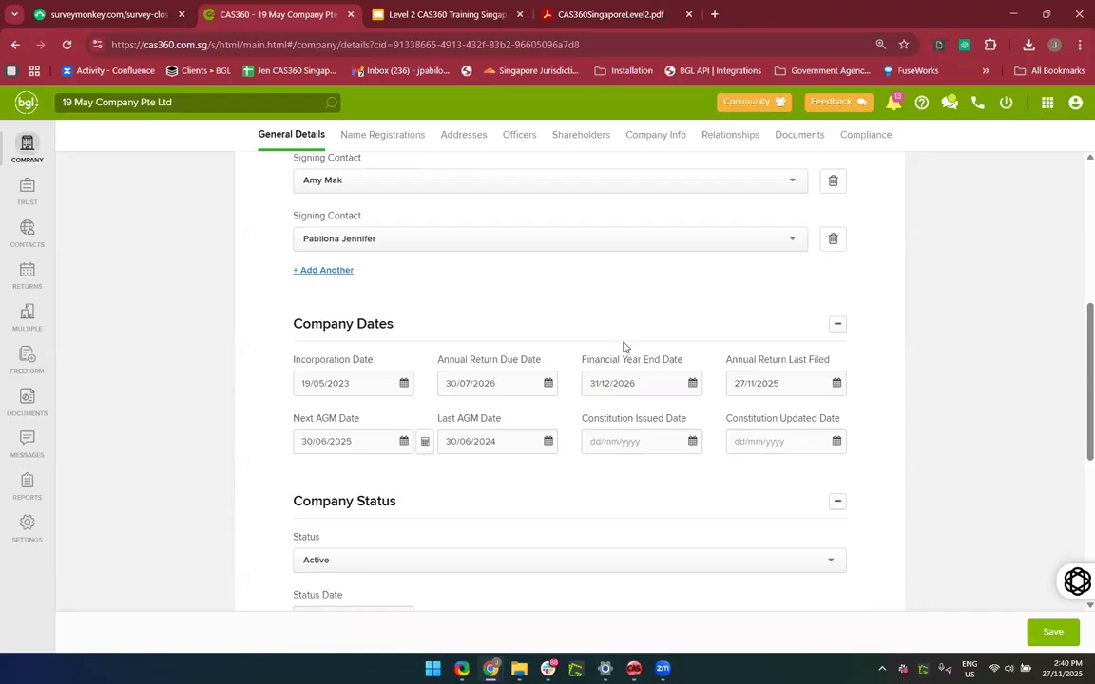
pyautogui.click(424, 442)
# Step: Set Financial Year End Date to 31/12/2025, recalculate the next AGM and annual return due dates, and save the company details
pyautogui.click(642, 384)
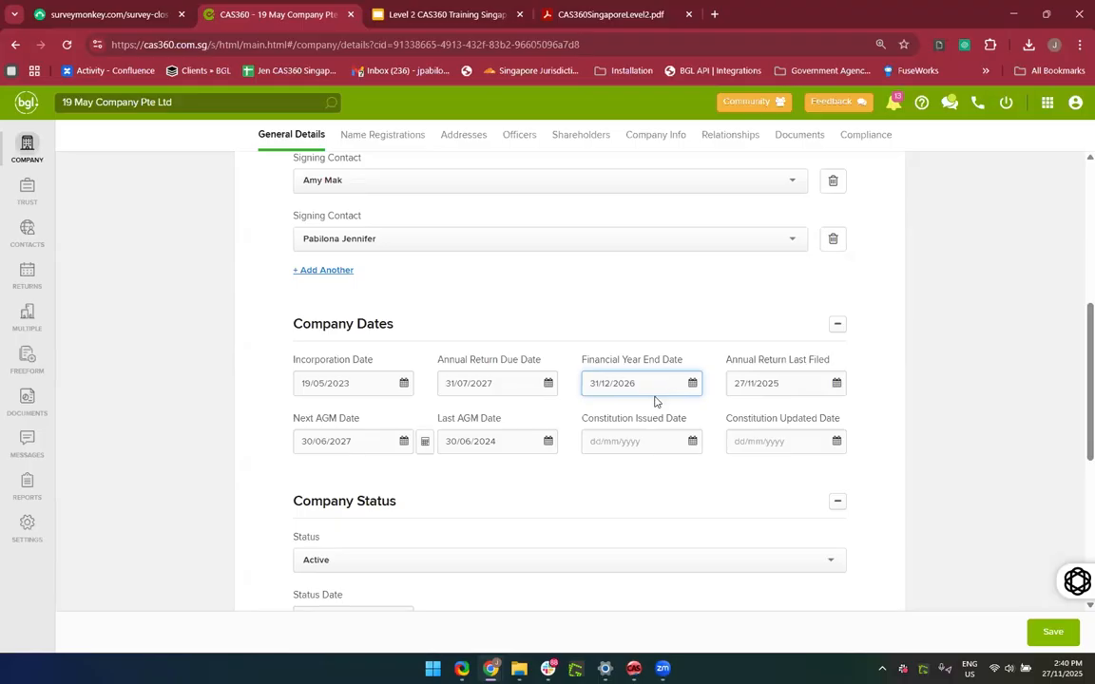
pyautogui.press('BackSpace')
pyautogui.write('5')
pyautogui.click(424, 447)
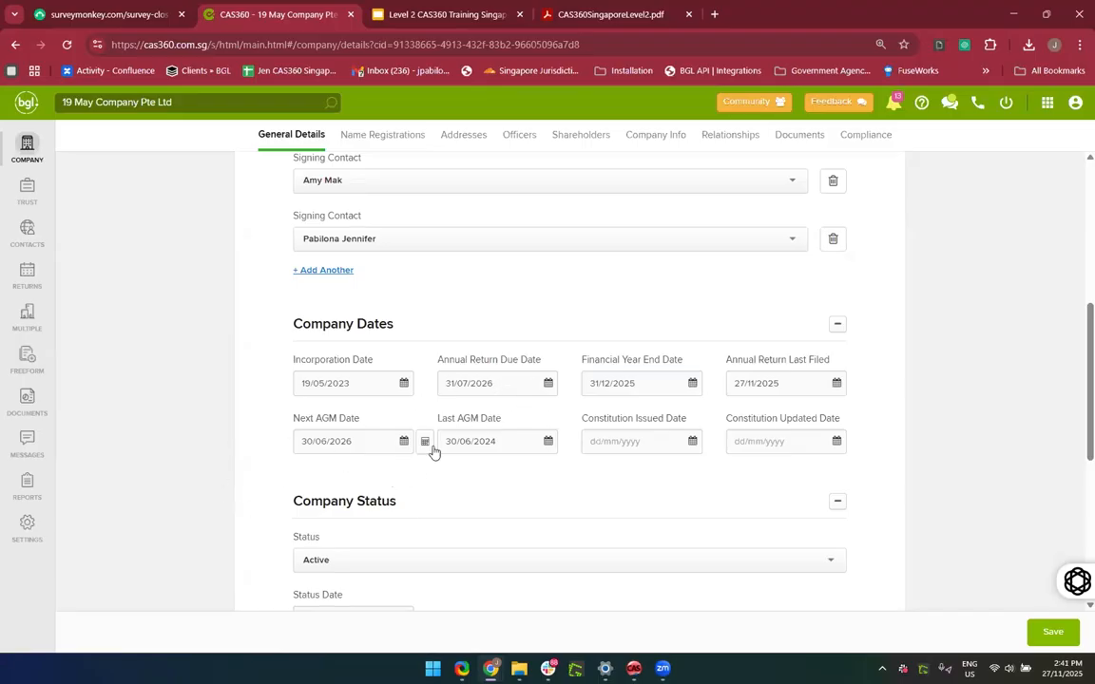
pyautogui.click(1051, 632)
# Step: View the AGM alert of 111 Corporate Pte Ltd, and the alert of 20 Sept 2022 Company among date-passed annual returns
pyautogui.click(27, 148)
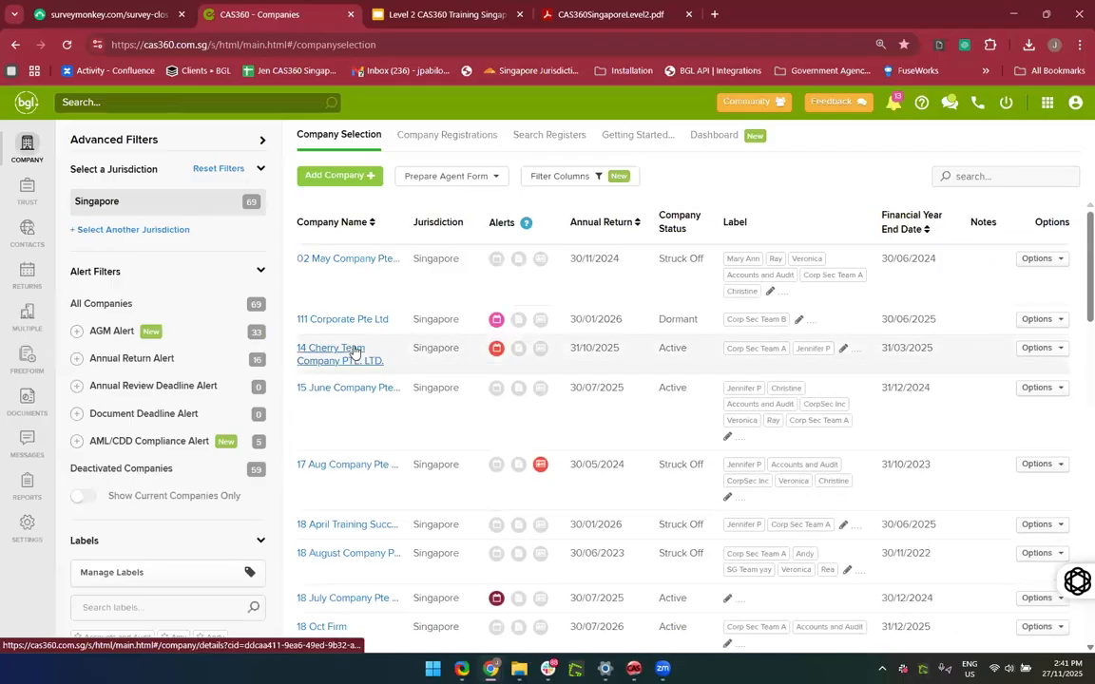
pyautogui.click(496, 321)
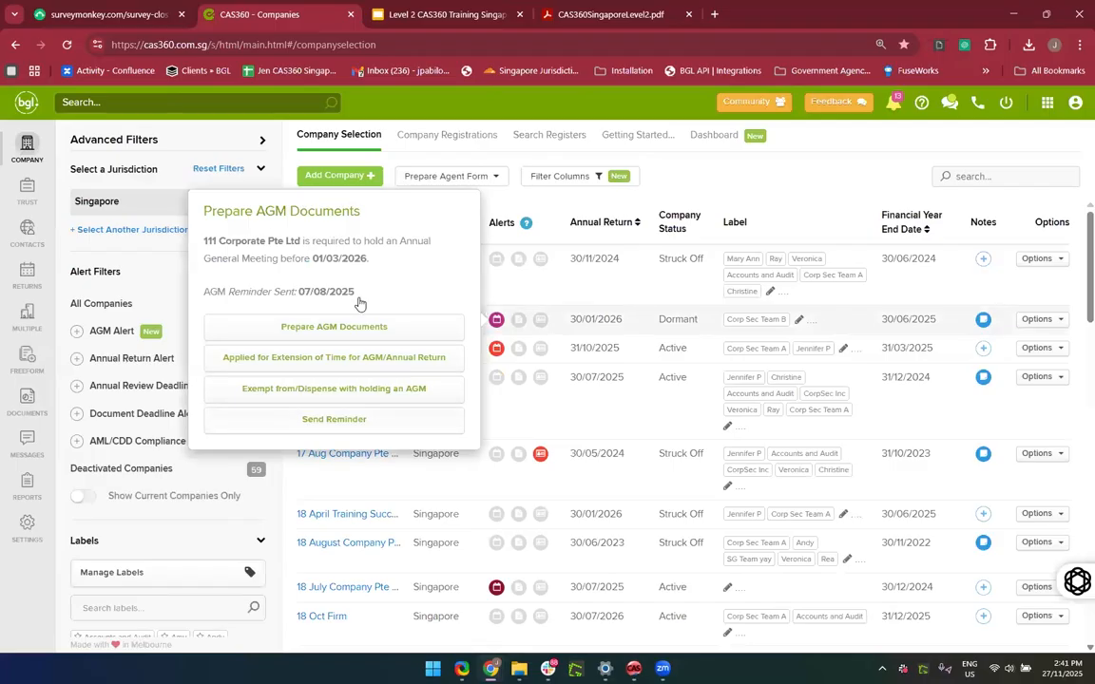
pyautogui.click(112, 360)
pyautogui.click(119, 441)
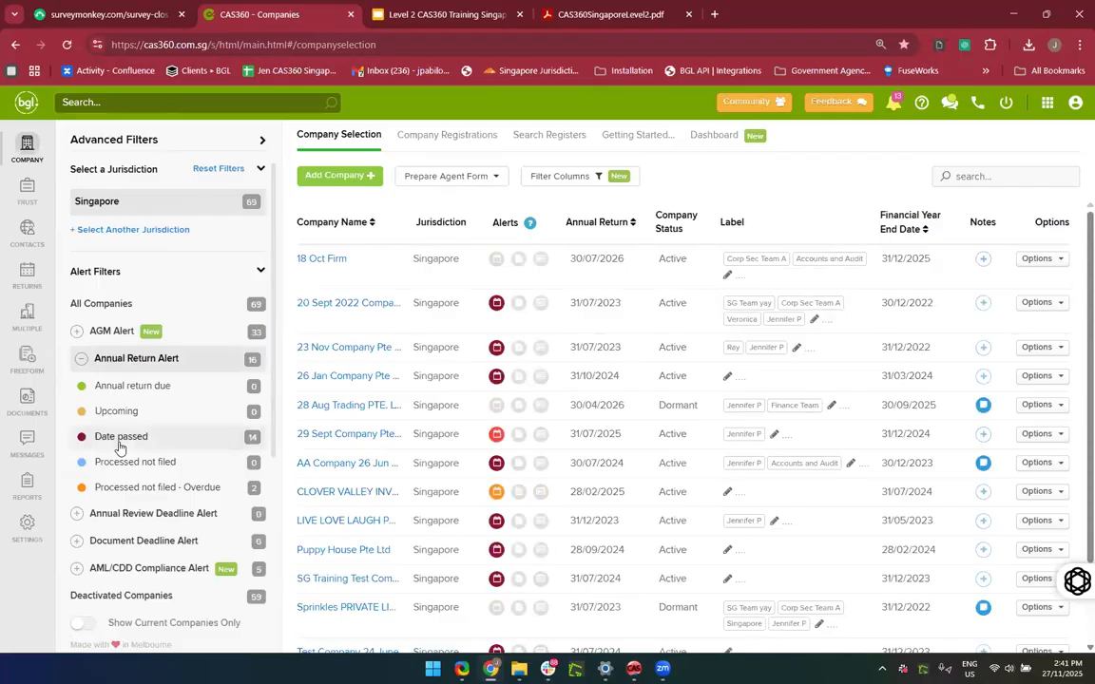
pyautogui.click(120, 445)
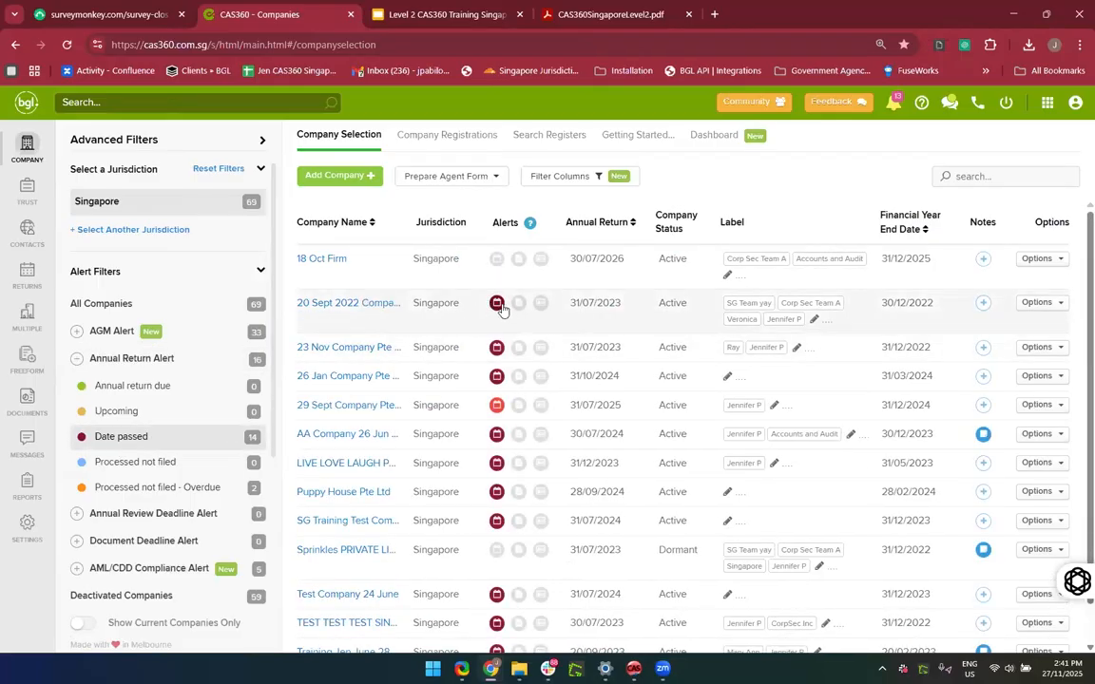
pyautogui.click(498, 304)
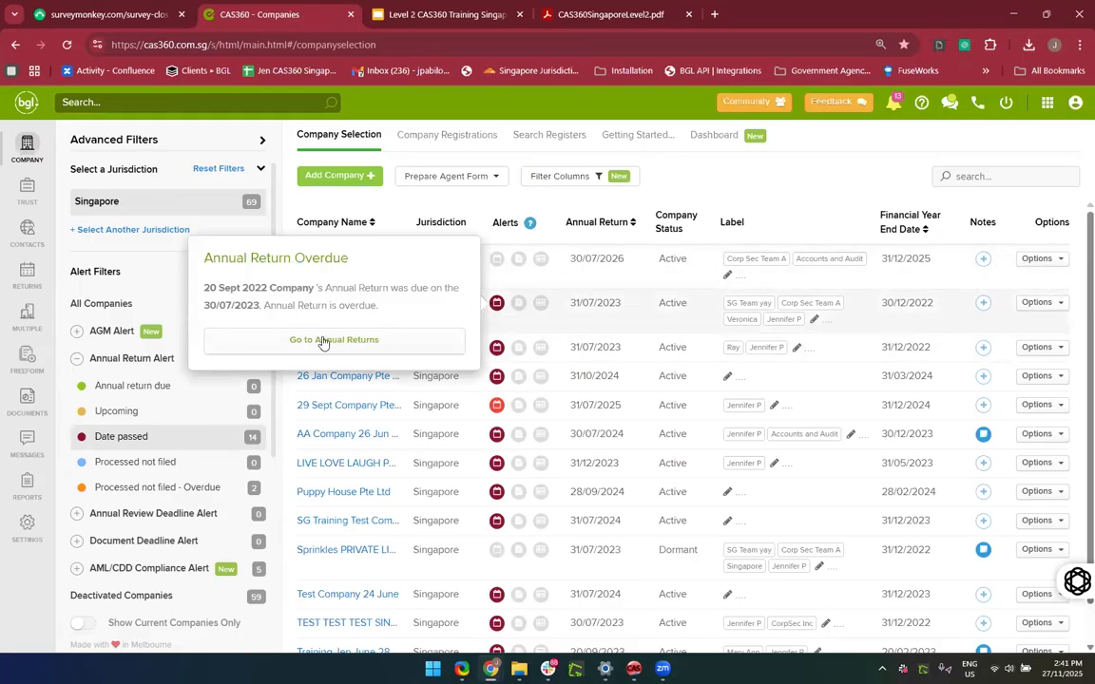
pyautogui.click(26, 274)
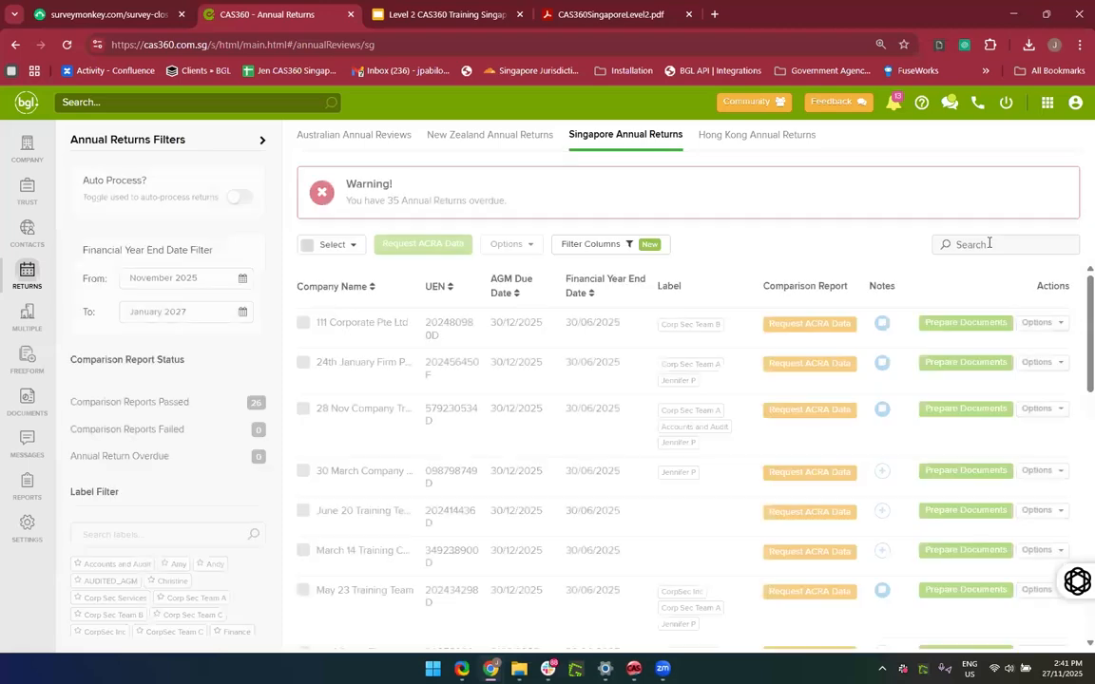
pyautogui.write('22')
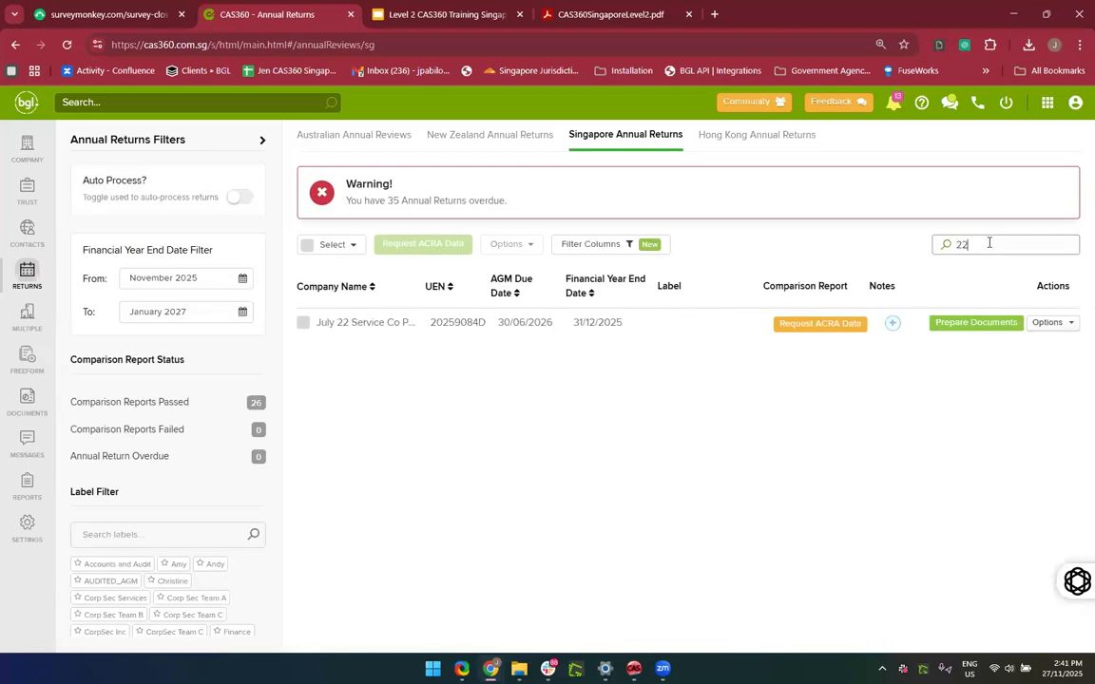
pyautogui.write(' Sevi')
pyautogui.press('BackSpace')
pyautogui.press('BackSpace')
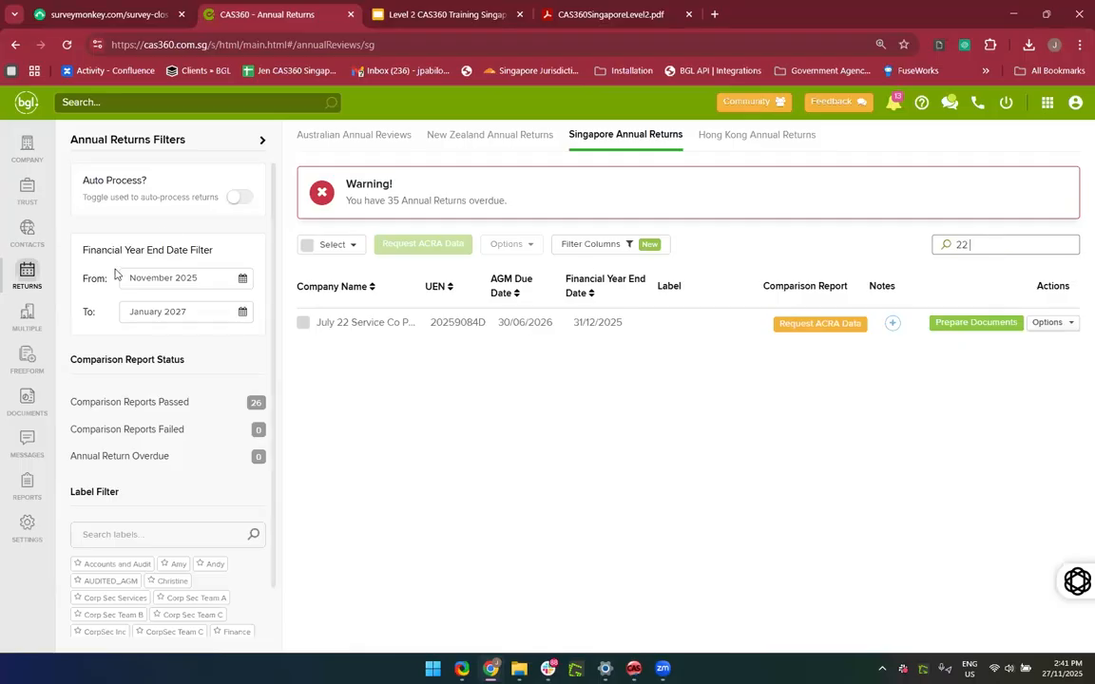
pyautogui.press('BackSpace')
pyautogui.press('BackSpace')
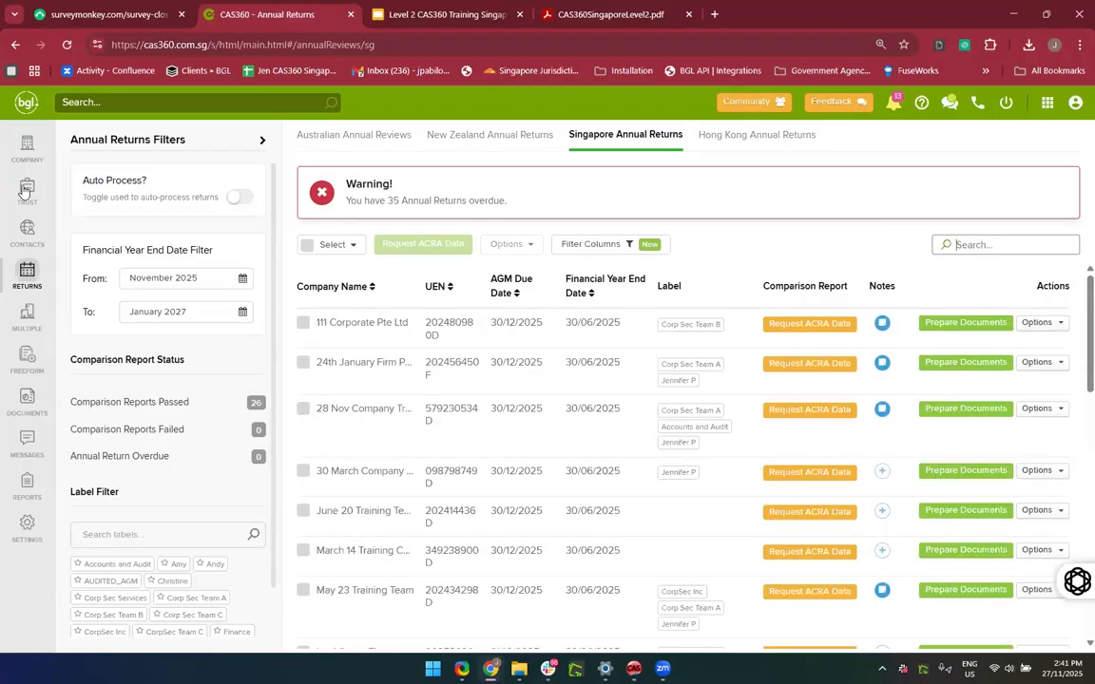
# Step: Filter companies to date-passed annual return alerts, recheck the alert of 20 Sept 2022 Company, and open the Singapore annual returns
pyautogui.click(29, 147)
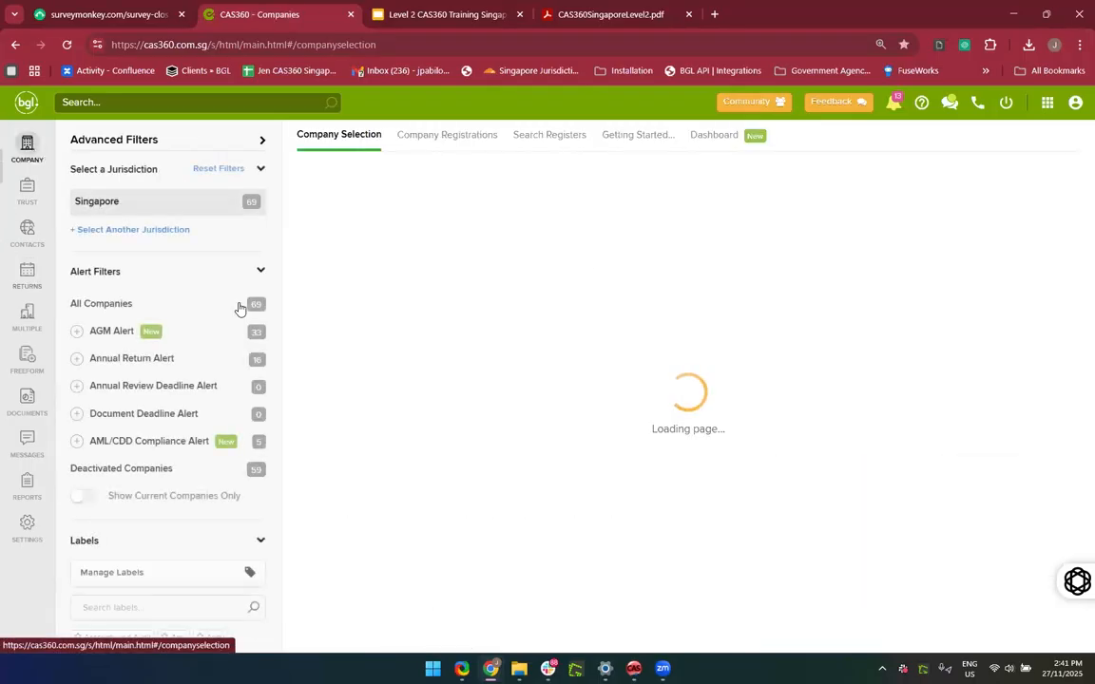
pyautogui.click(188, 368)
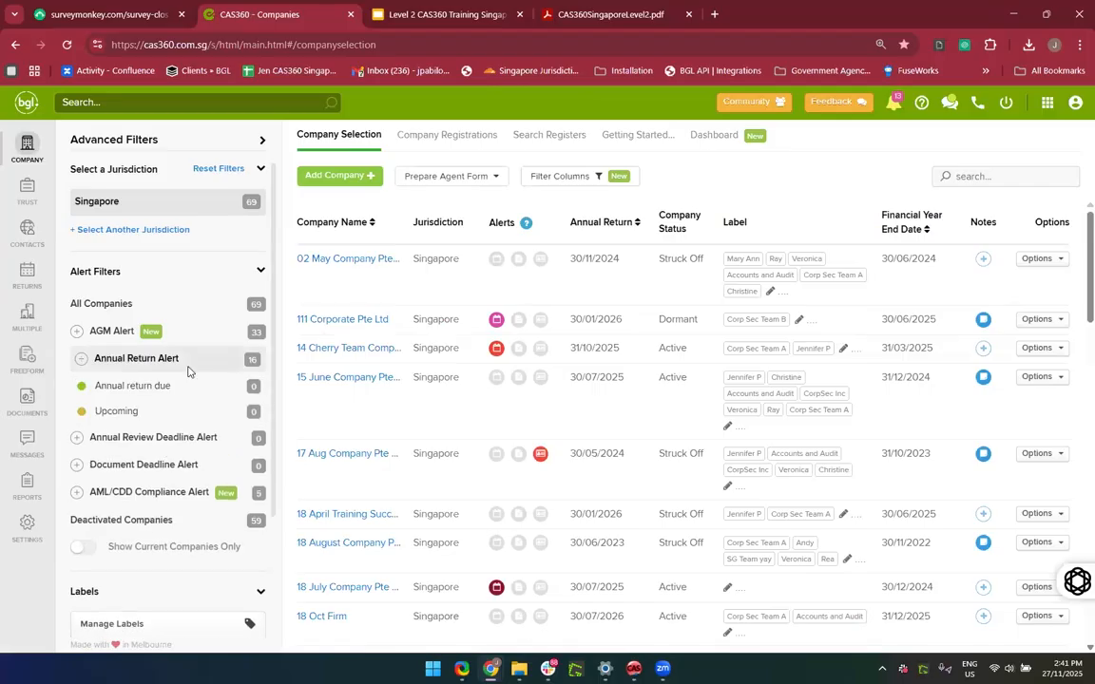
pyautogui.click(112, 460)
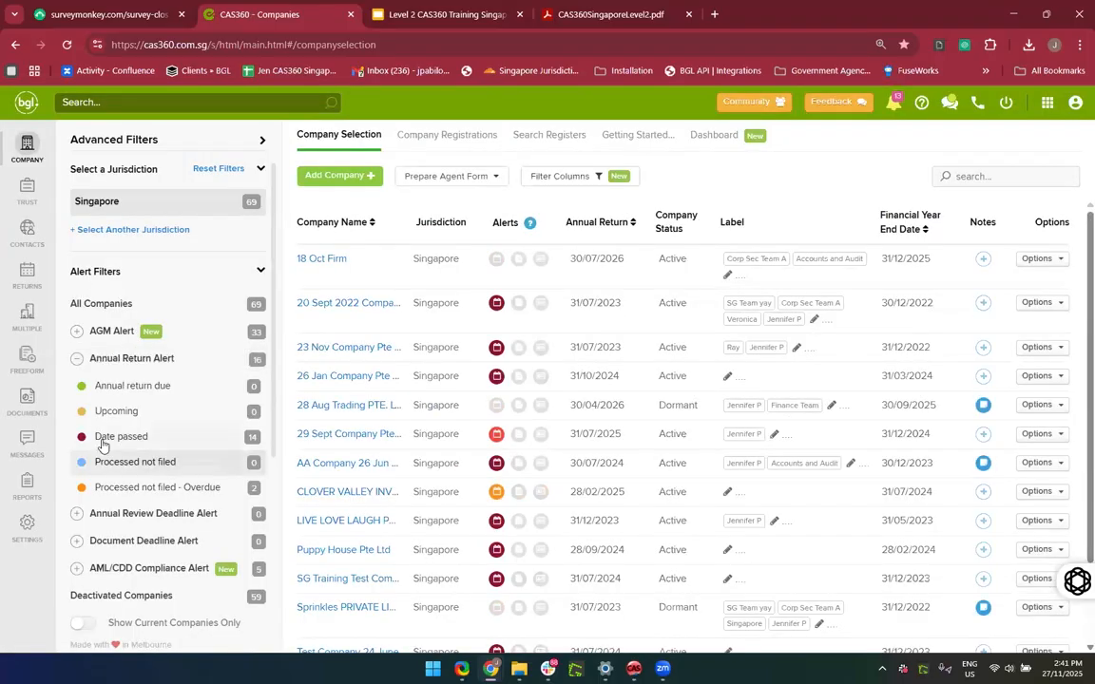
pyautogui.doubleClick(103, 438)
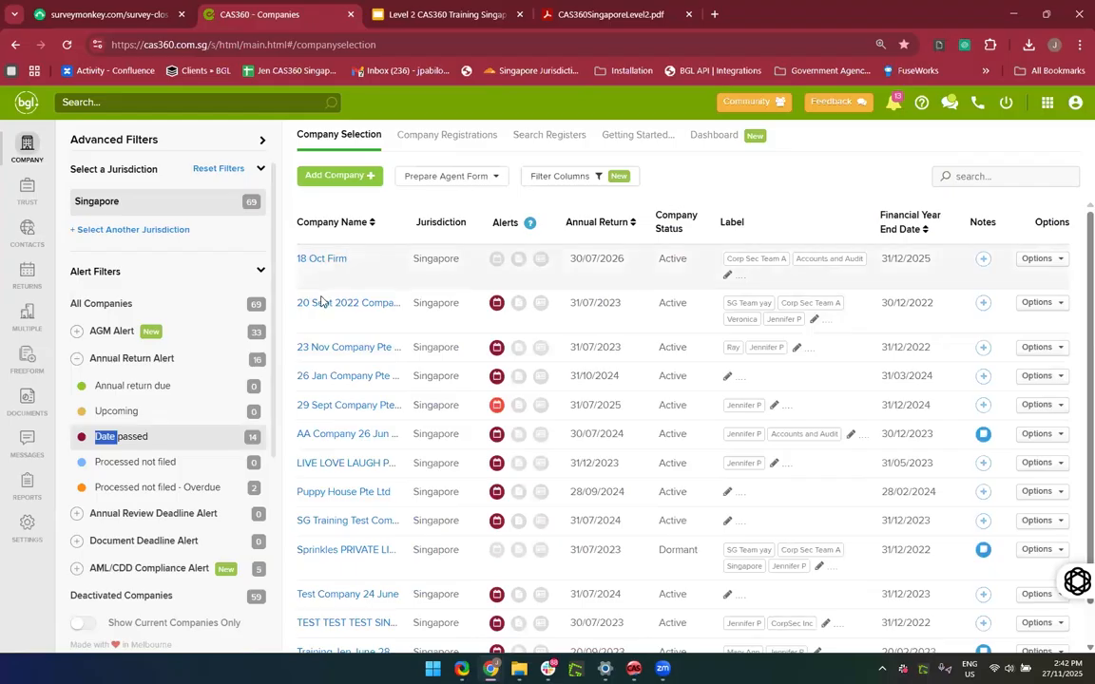
pyautogui.click(497, 304)
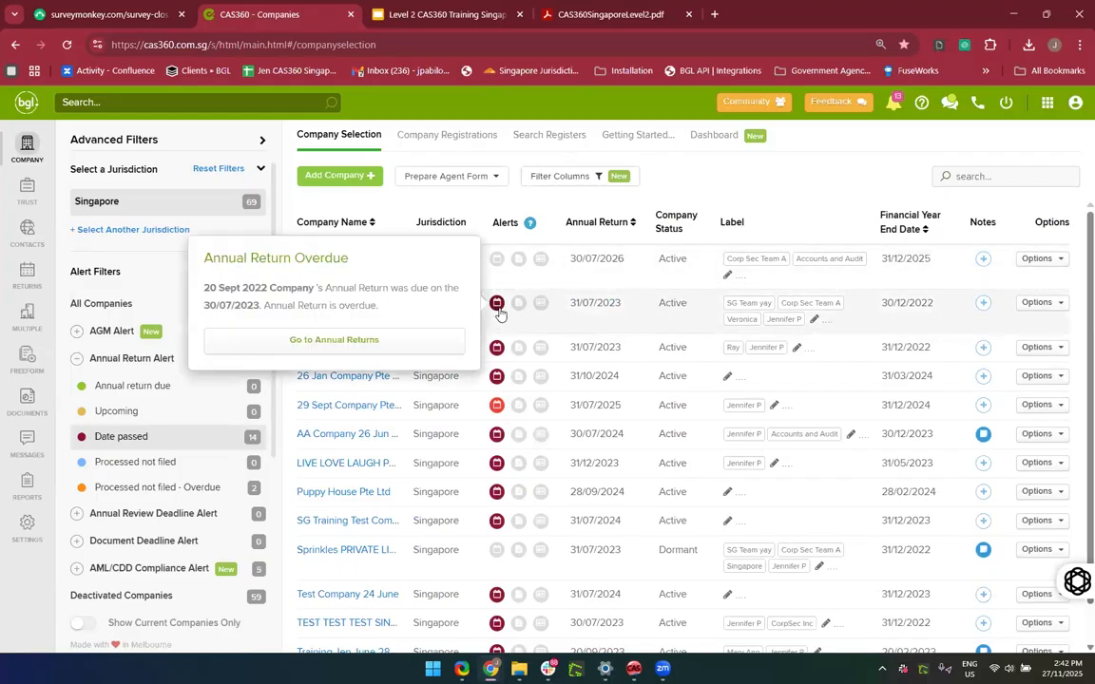
pyautogui.click(30, 287)
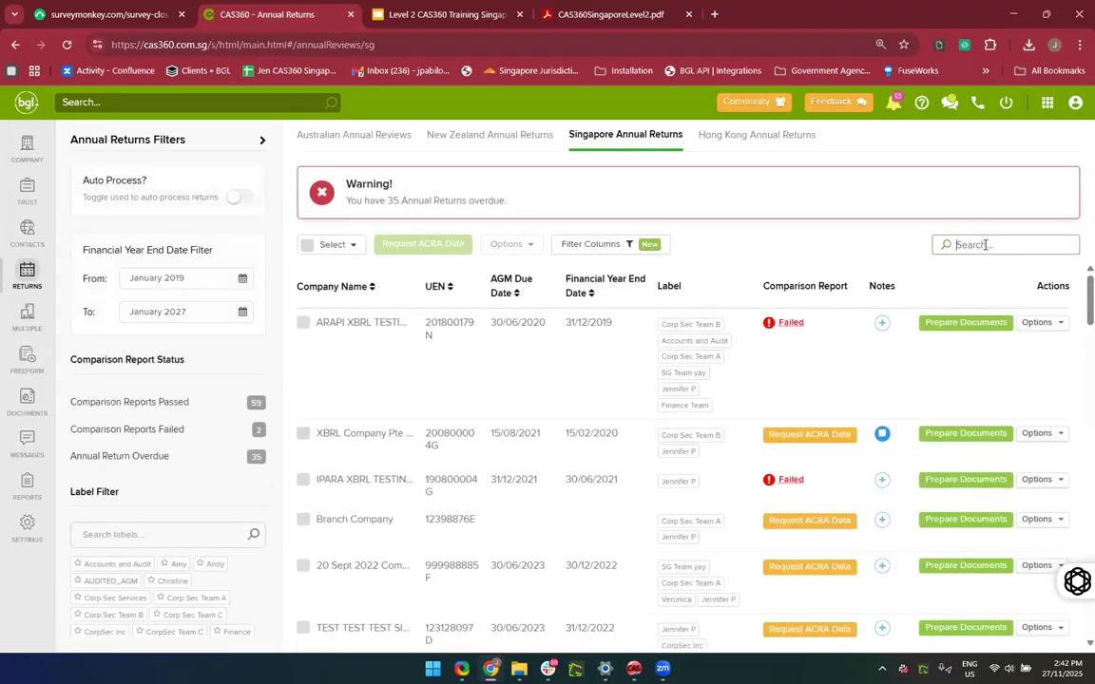
# Step: Search the Singapore annual returns for 20 Sep and try to mark 20 Sept 2022 Company's 2023 return as filed on 27/11/2025
pyautogui.write('20 Sep')
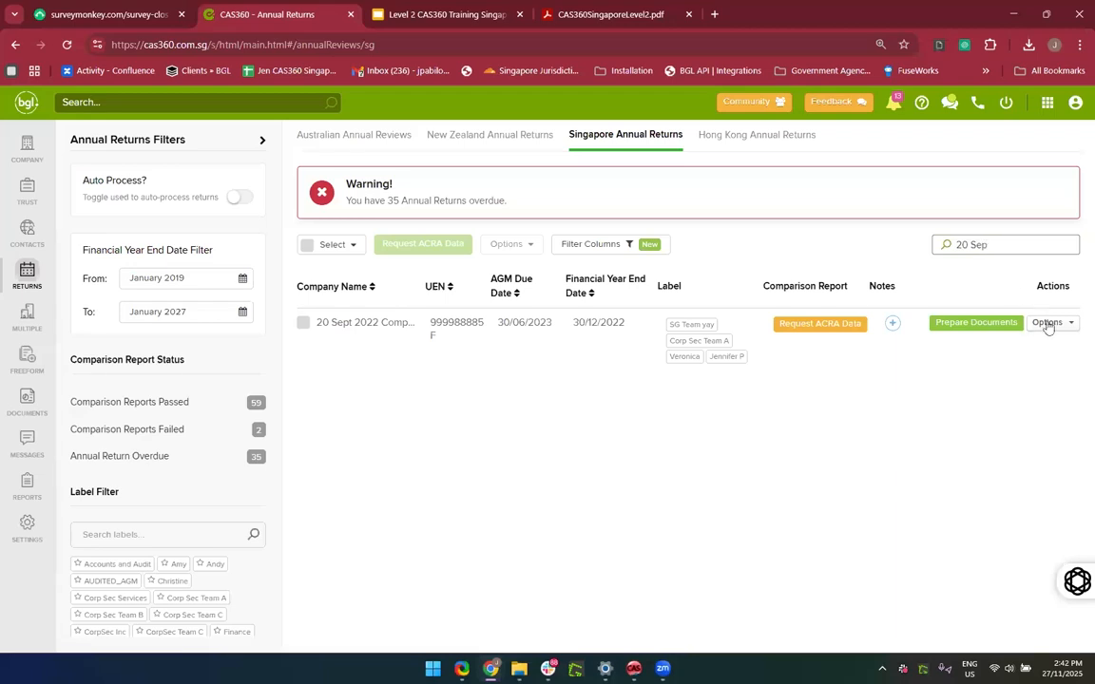
pyautogui.click(1050, 326)
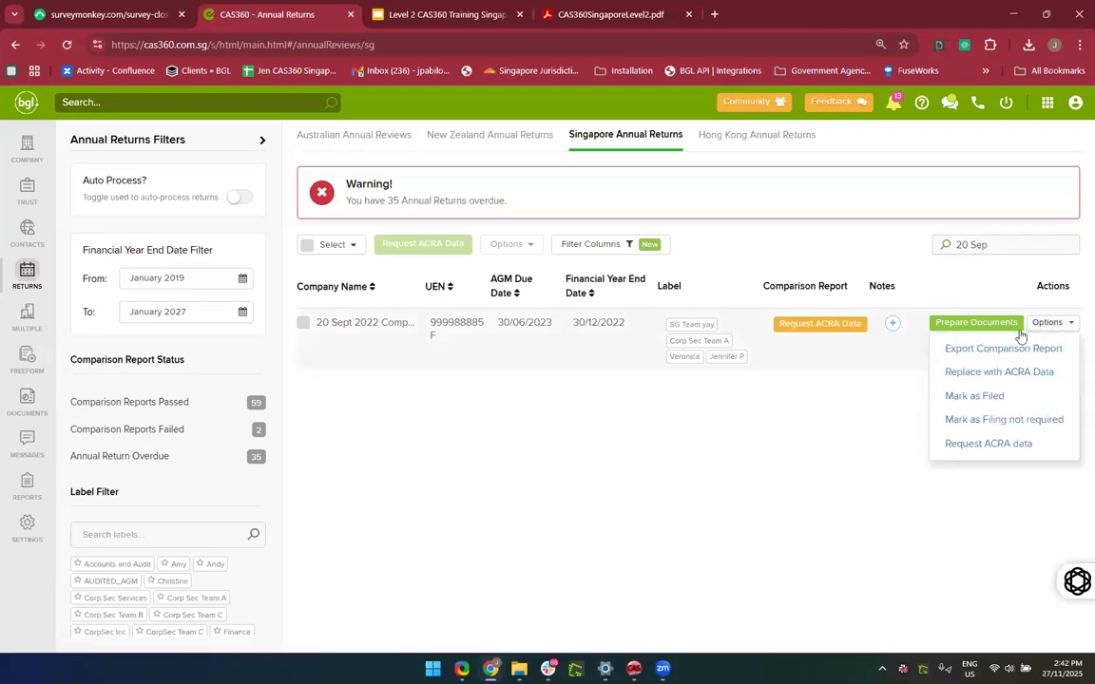
pyautogui.click(974, 395)
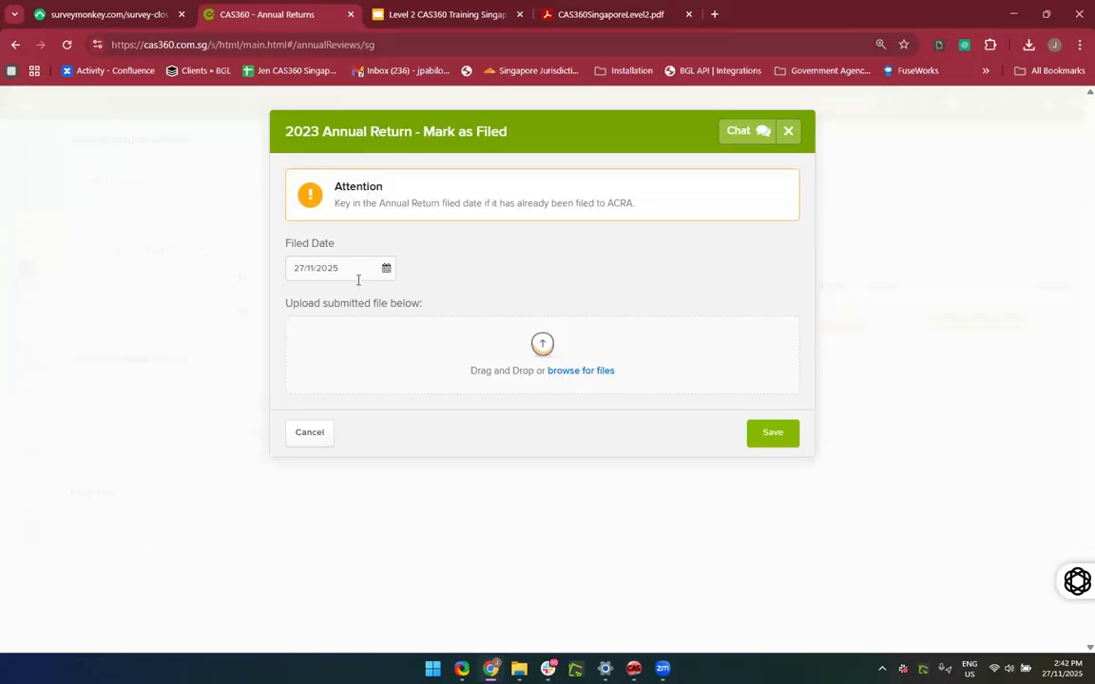
pyautogui.click(768, 438)
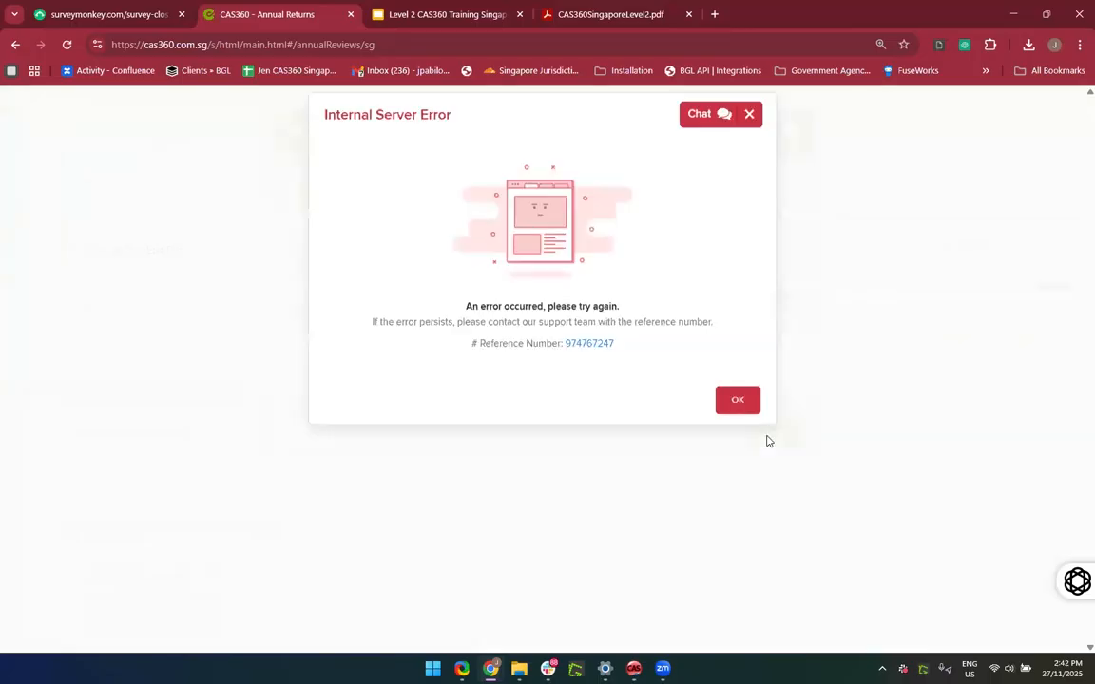
pyautogui.click(738, 421)
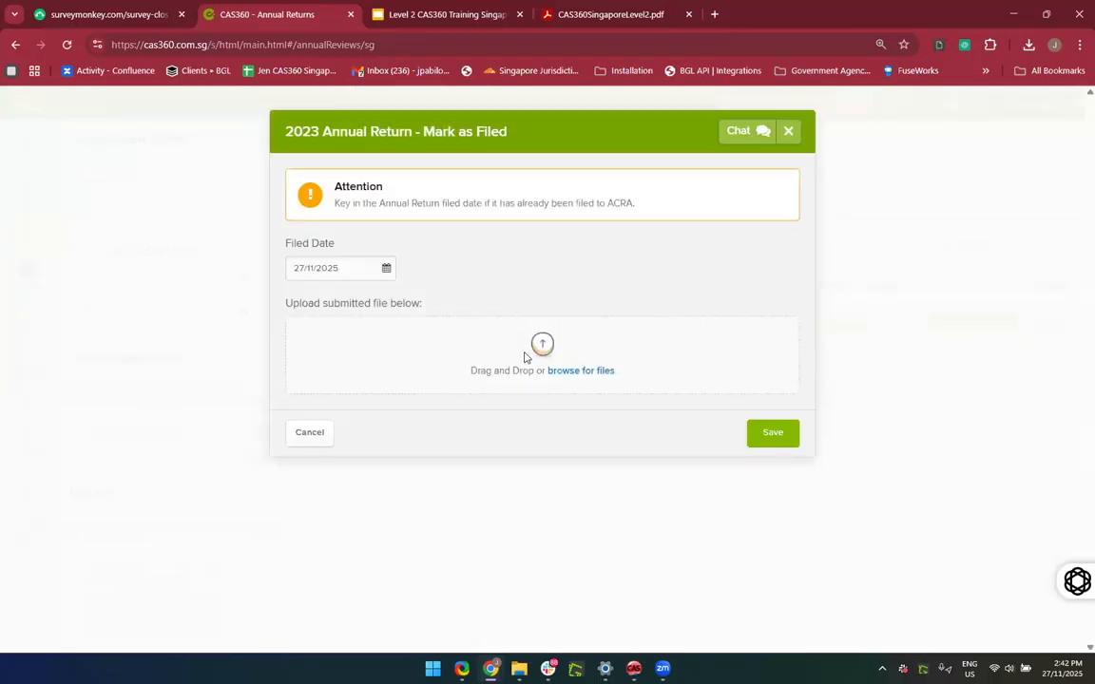
pyautogui.click(773, 433)
pyautogui.click(753, 418)
# Step: Try to mark the 2023 annual return as filed with Filed Date 27/10/2025, and cancel the filing dialog
pyautogui.click(315, 265)
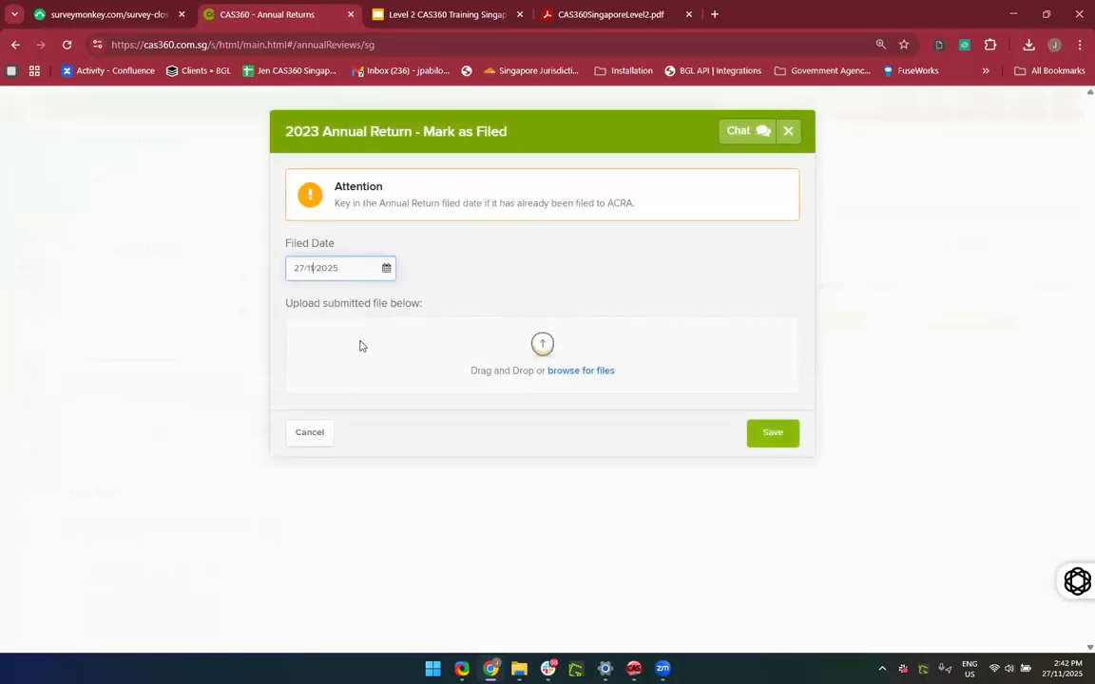
pyautogui.press('BackSpace')
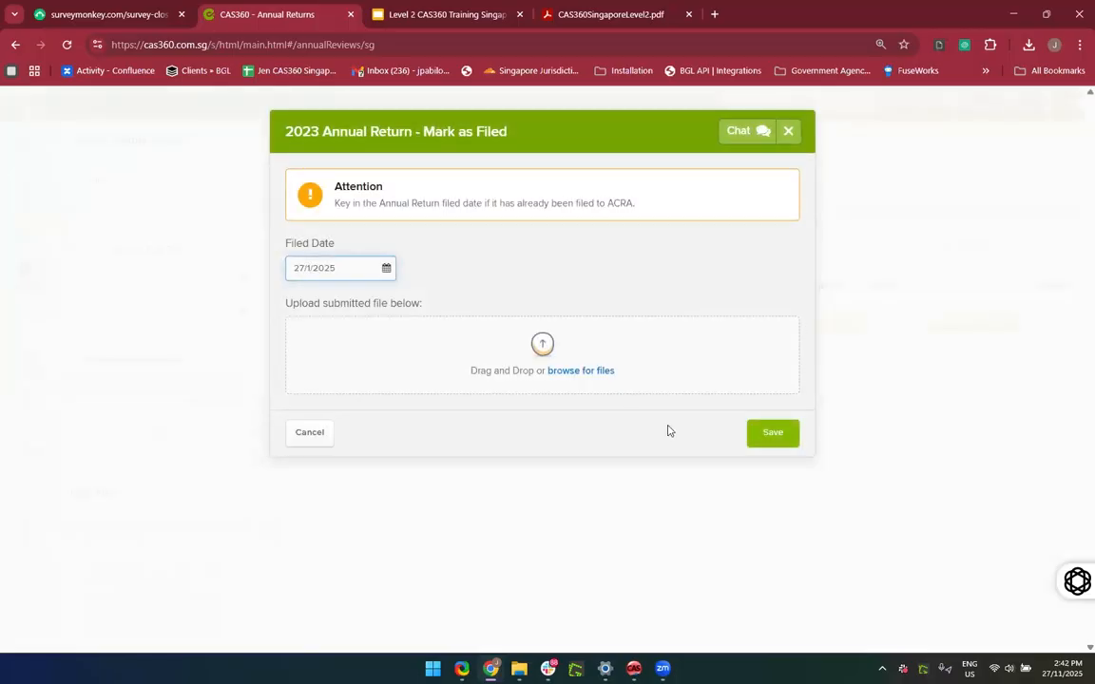
pyautogui.click(778, 440)
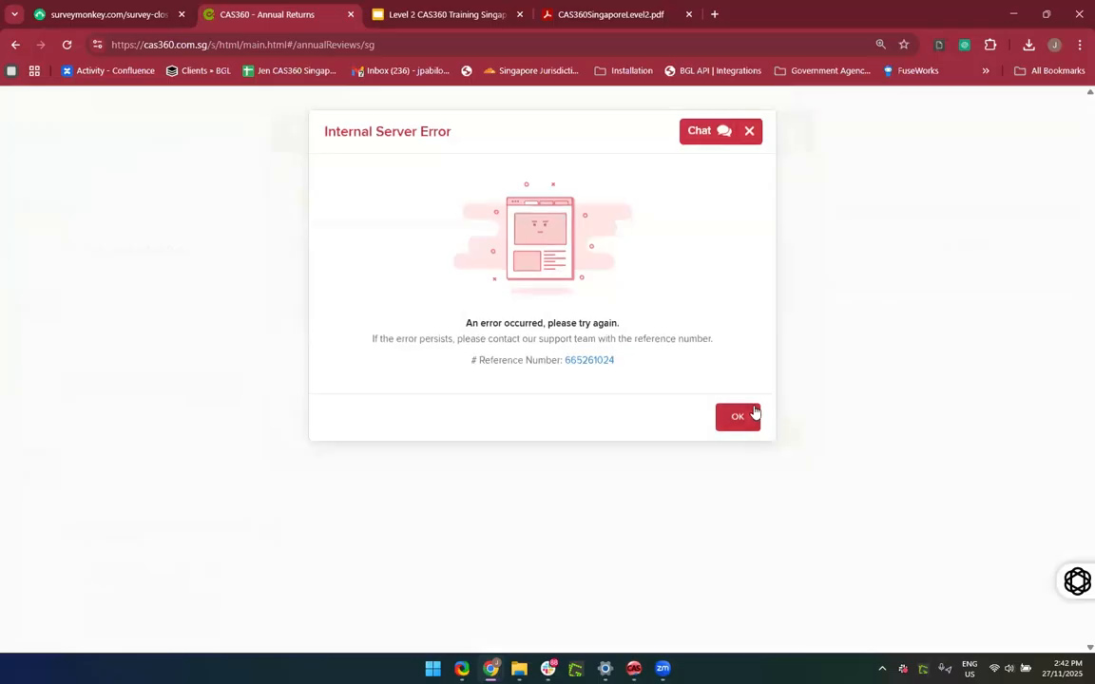
pyautogui.click(754, 413)
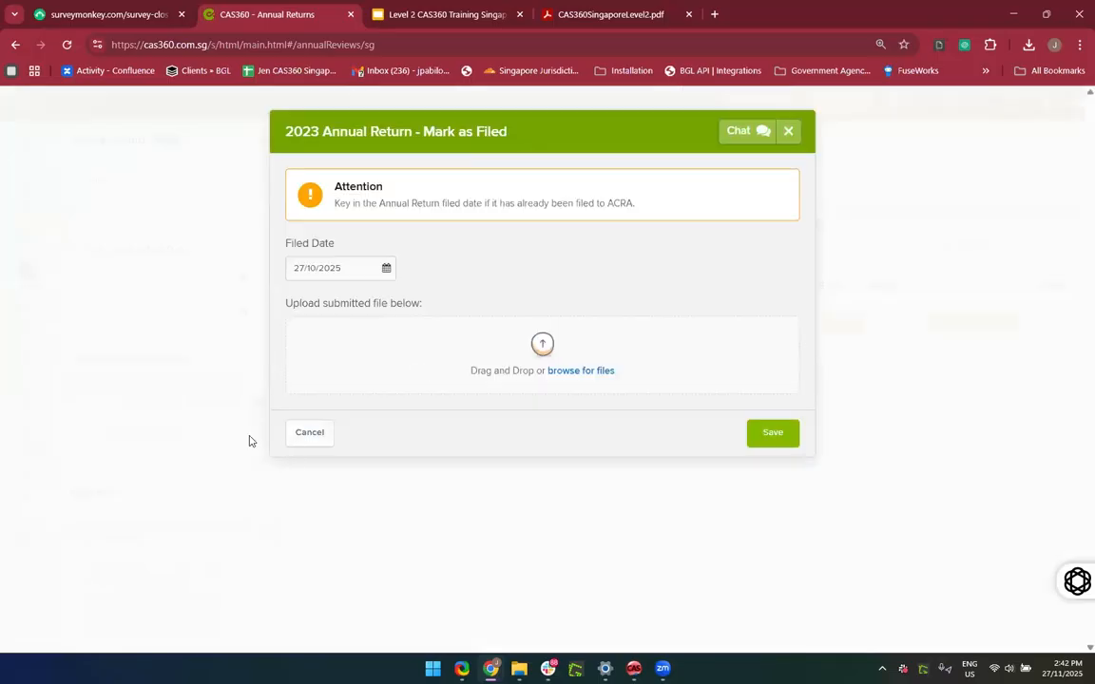
pyautogui.click(308, 434)
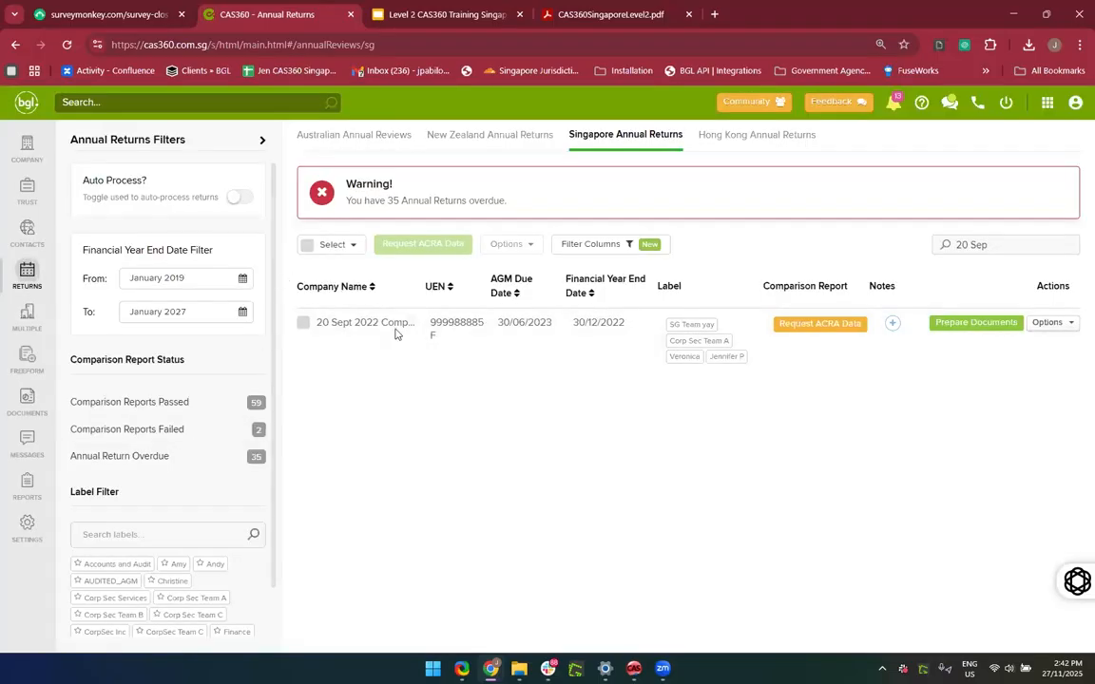
# Step: Filter the company list to annual return alerts with the date passed and look through the listed companies
pyautogui.click(28, 152)
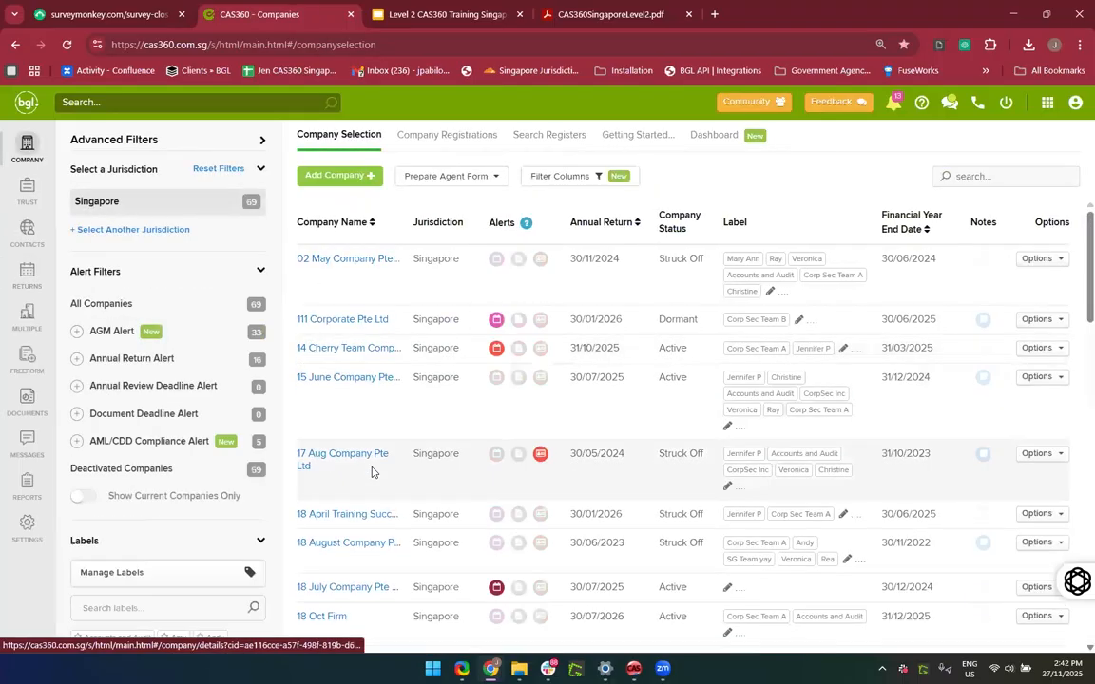
pyautogui.click(144, 366)
pyautogui.click(132, 439)
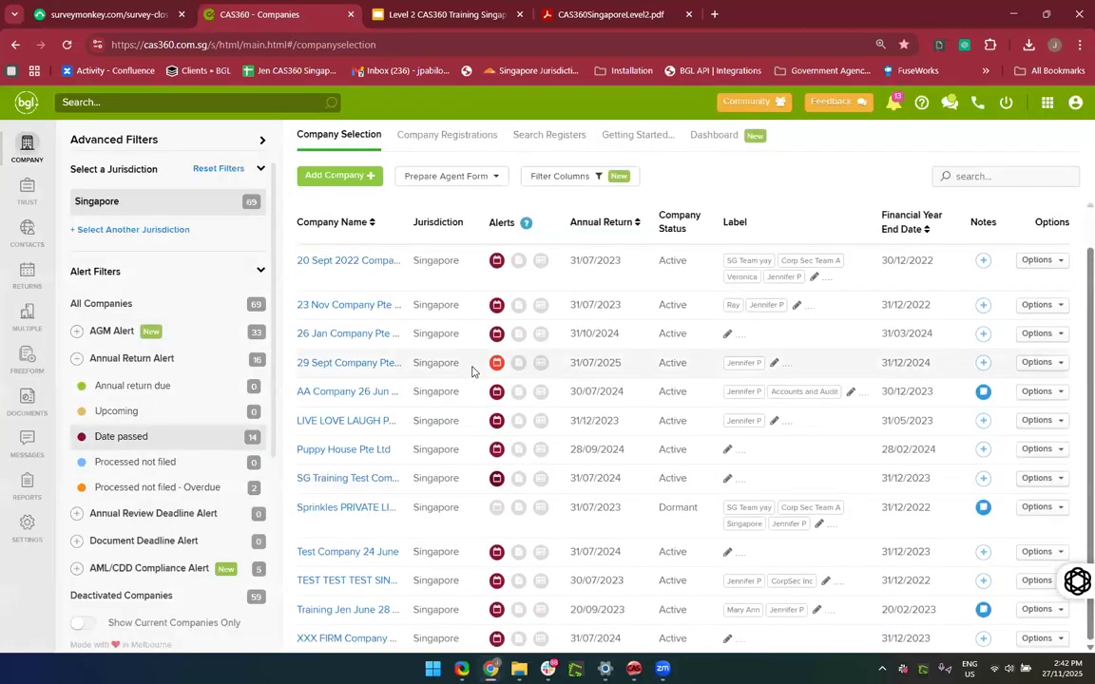
pyautogui.scroll(1, 473, 371)
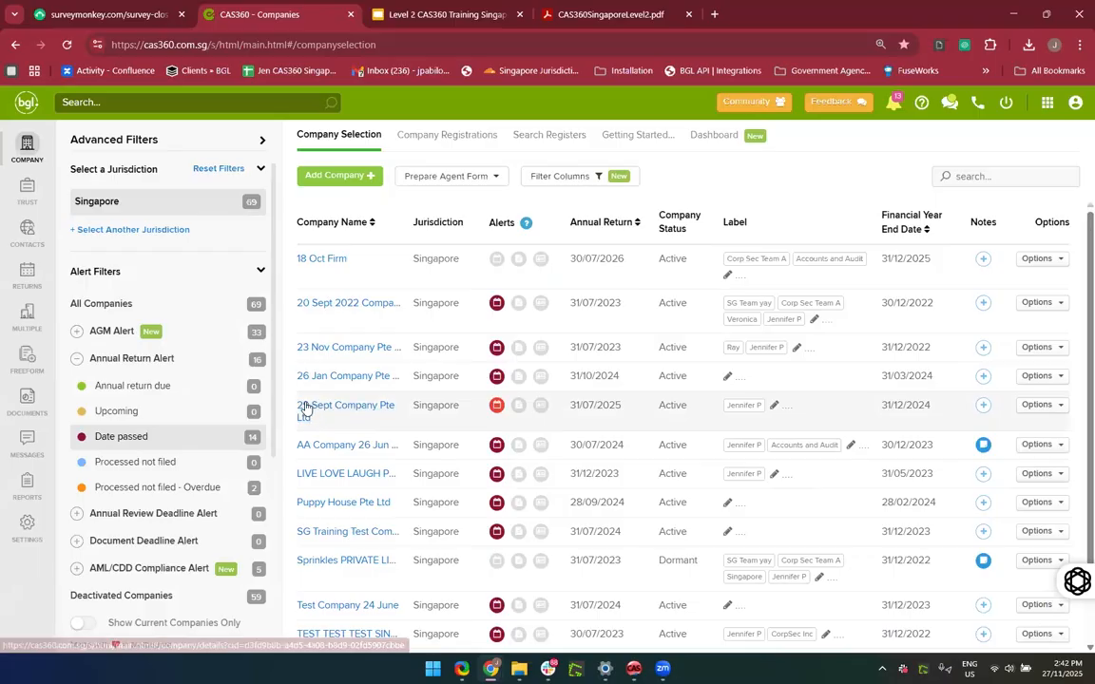
# Step: Find 29 Sept Company Pte Ltd in the Singapore annual returns and mark its 2025 return as filed on 27/11/2025
pyautogui.click(26, 272)
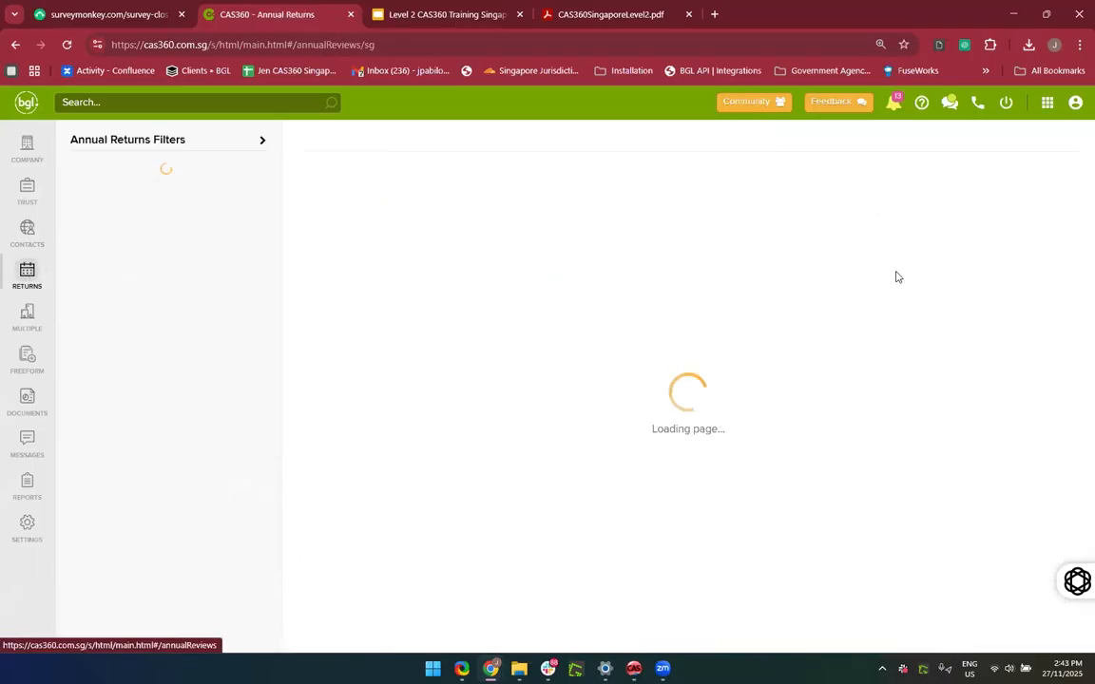
pyautogui.click(973, 247)
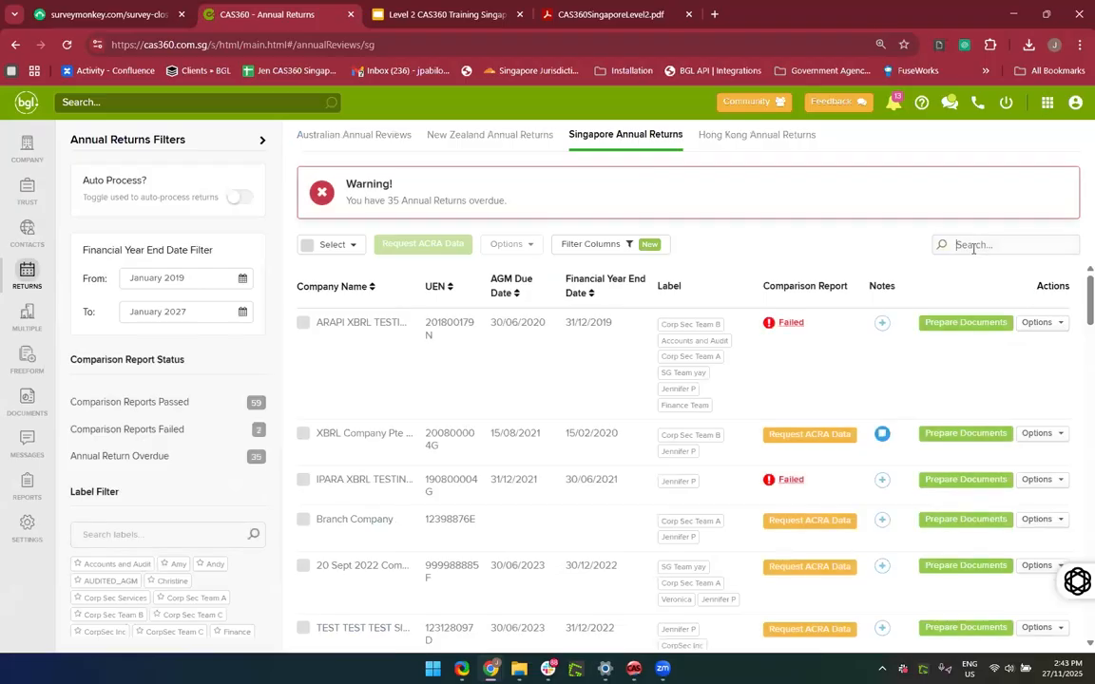
pyautogui.write('29 Sep')
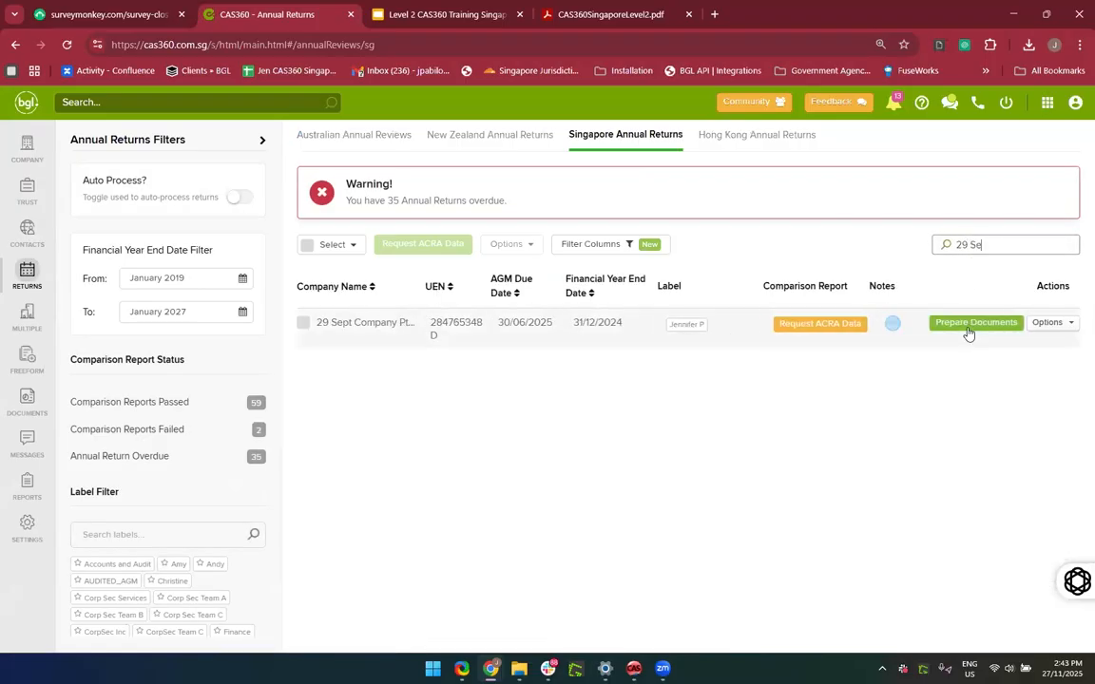
pyautogui.click(1075, 328)
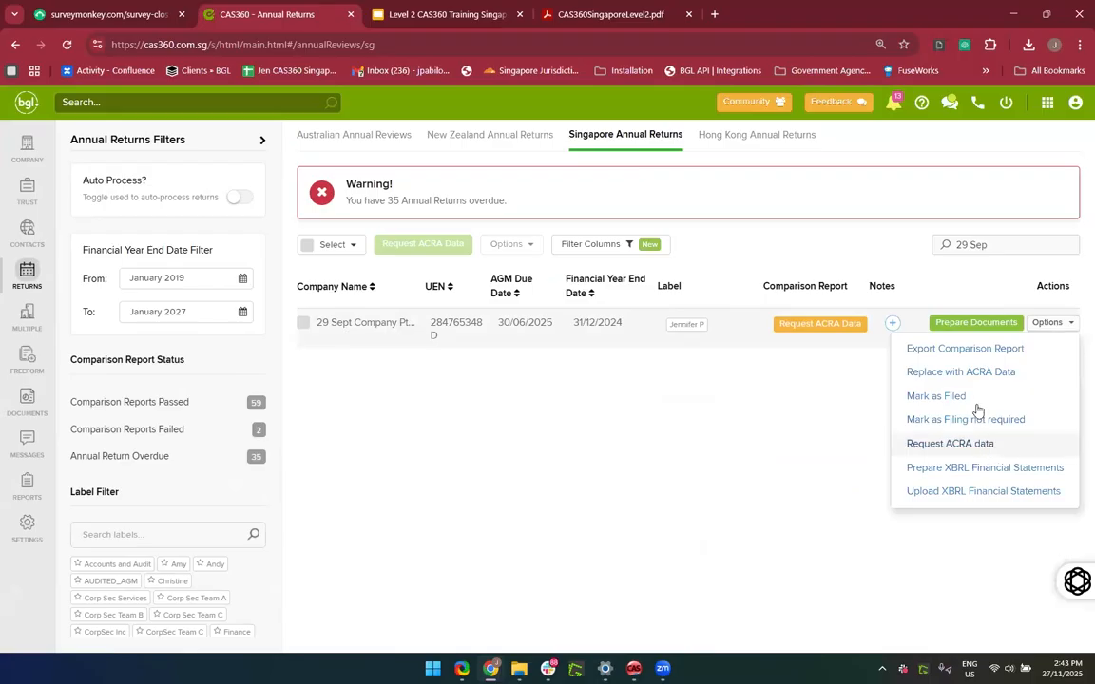
pyautogui.click(973, 396)
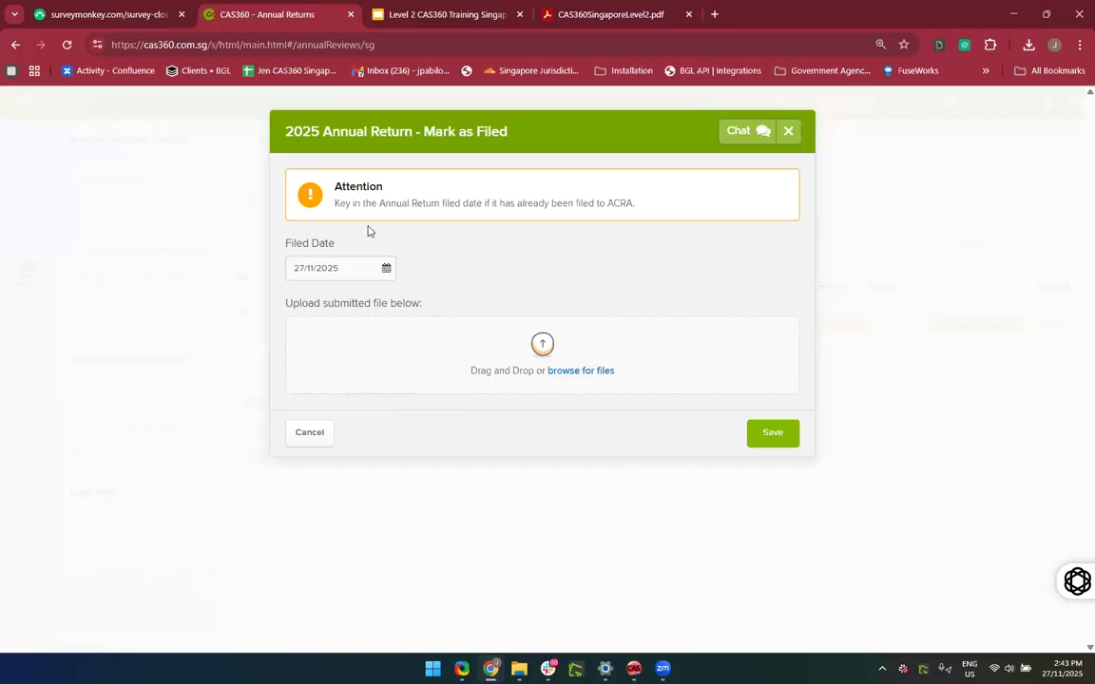
pyautogui.click(773, 434)
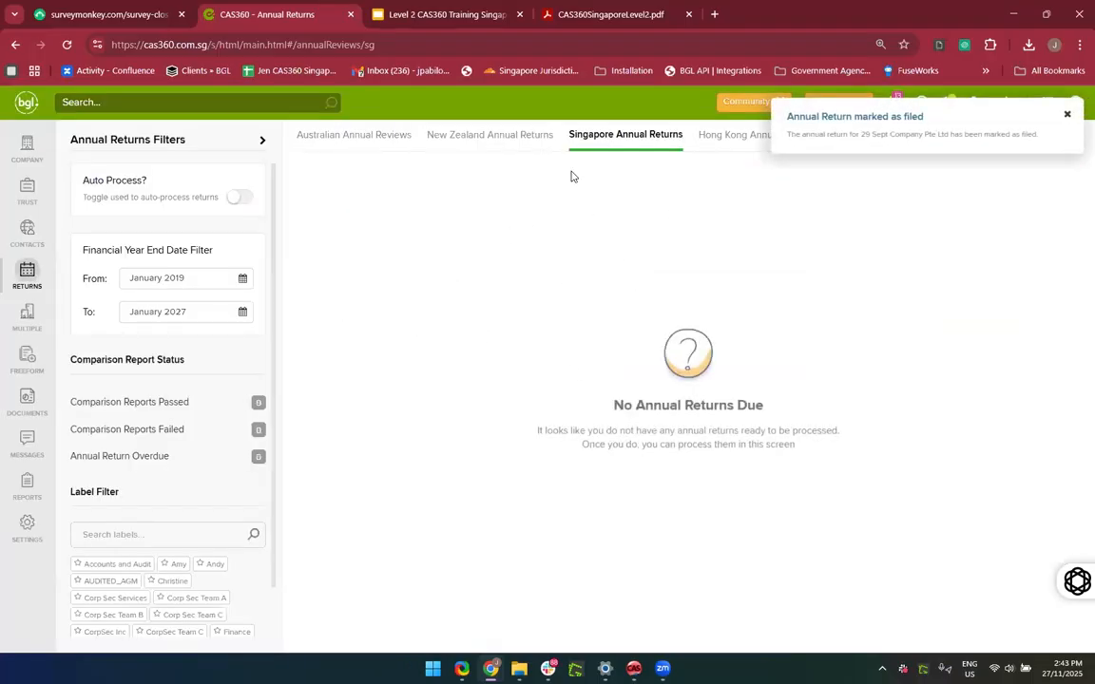
# Step: Filter the company list to date-passed annual return alerts again, search it for 2, and clear the search
pyautogui.click(33, 153)
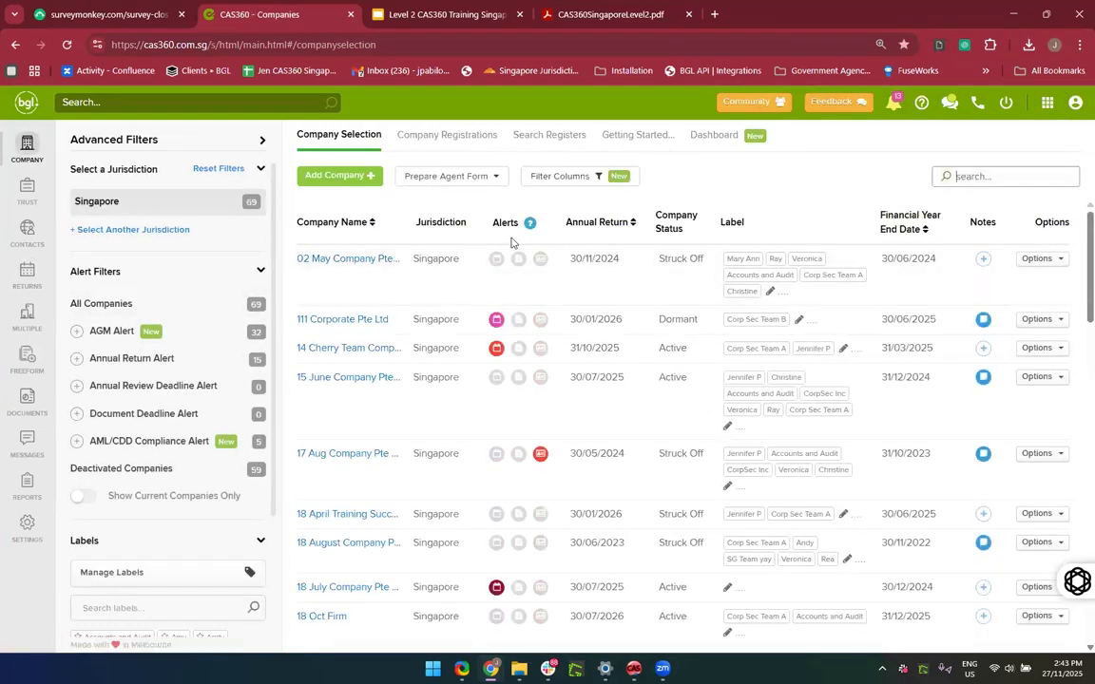
pyautogui.click(141, 358)
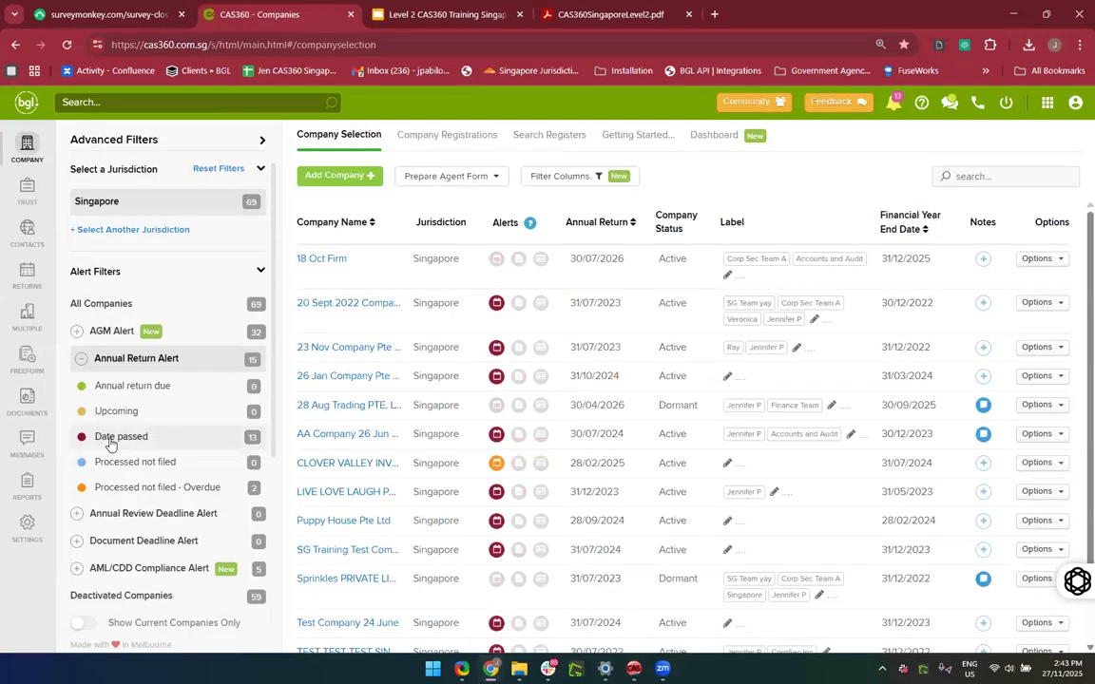
pyautogui.click(110, 442)
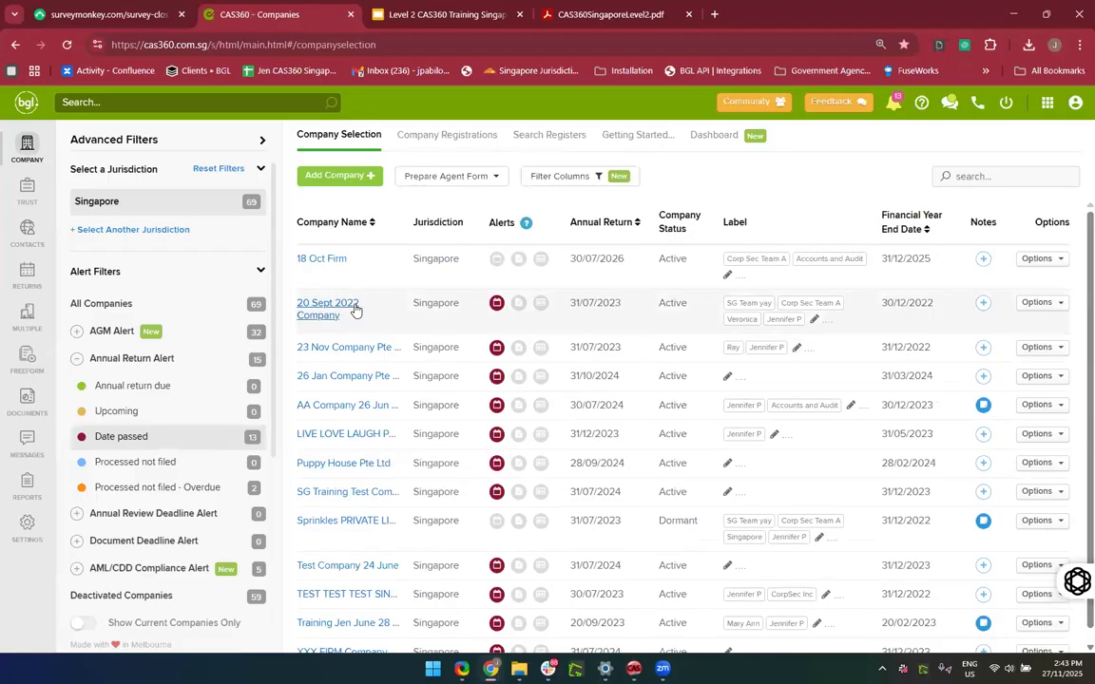
pyautogui.click(990, 177)
pyautogui.write('2')
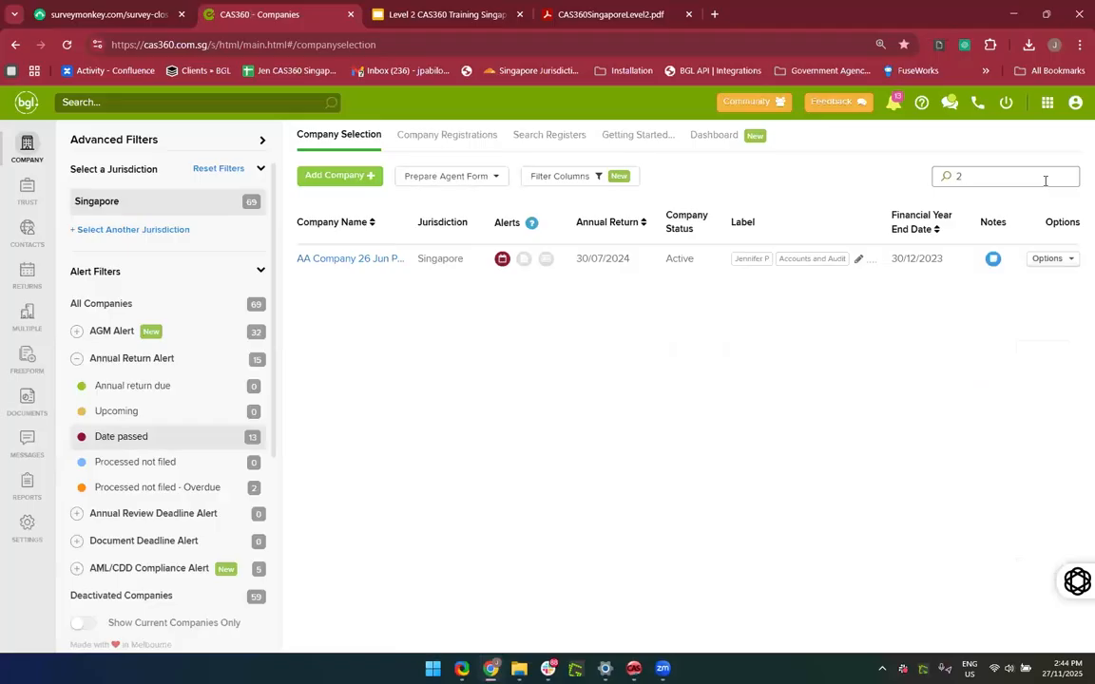
pyautogui.press('BackSpace')
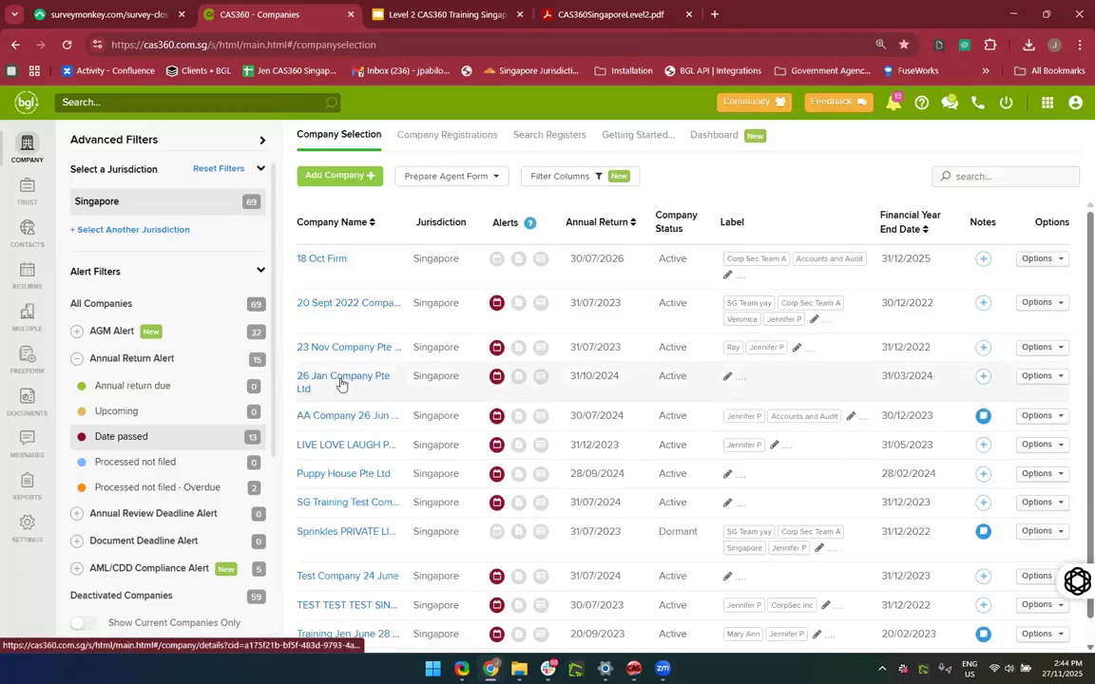
# Step: Examine the company dates in the general details of 26 Jan Company Pte Ltd, and return to the company list
pyautogui.click(341, 384)
pyautogui.scroll(-1, 545, 429)
pyautogui.scroll(-3, 544, 429)
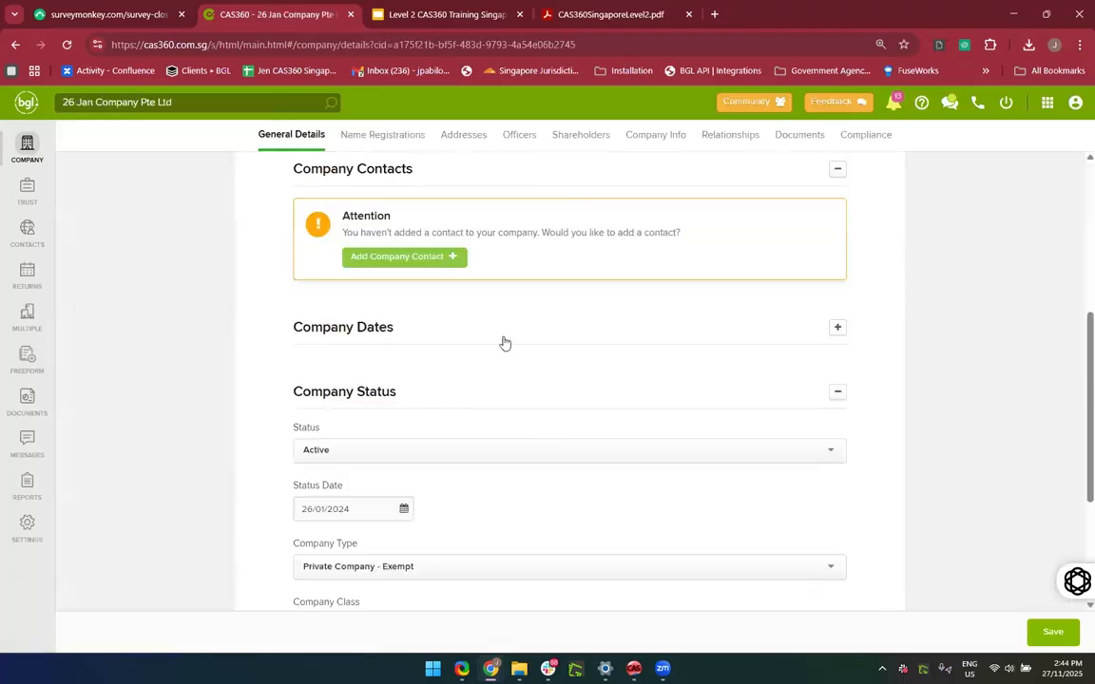
pyautogui.click(501, 334)
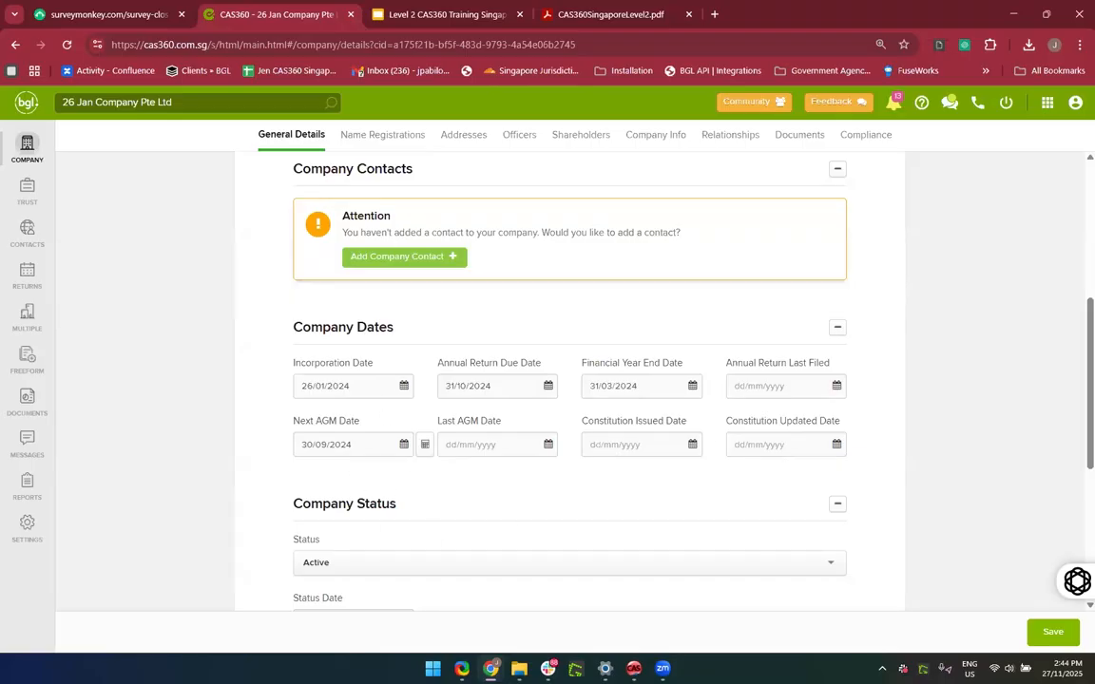
pyautogui.click(29, 147)
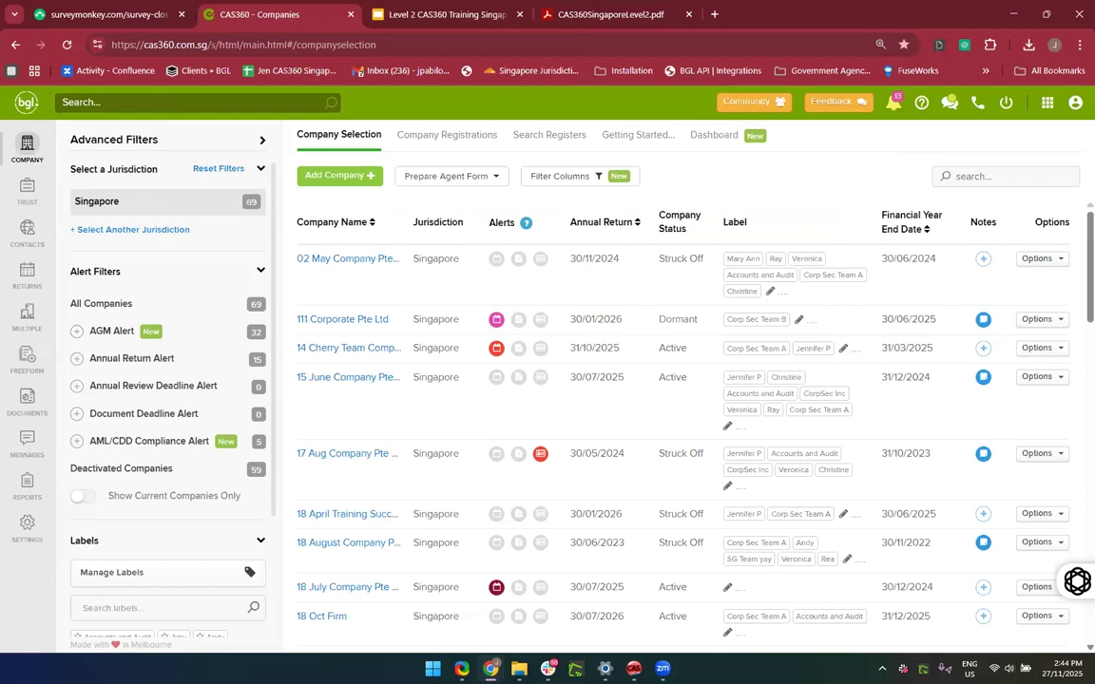
# Step: Open the Companies Listing report and set its report order to Annual Review/Return Date
pyautogui.click(14, 500)
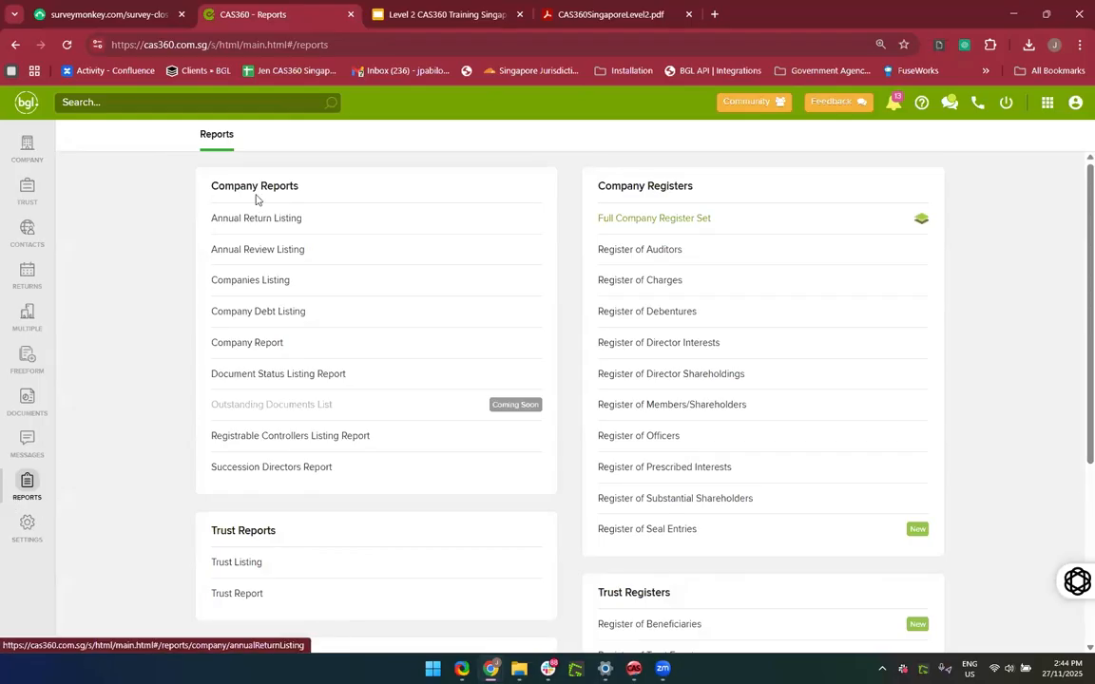
pyautogui.click(259, 292)
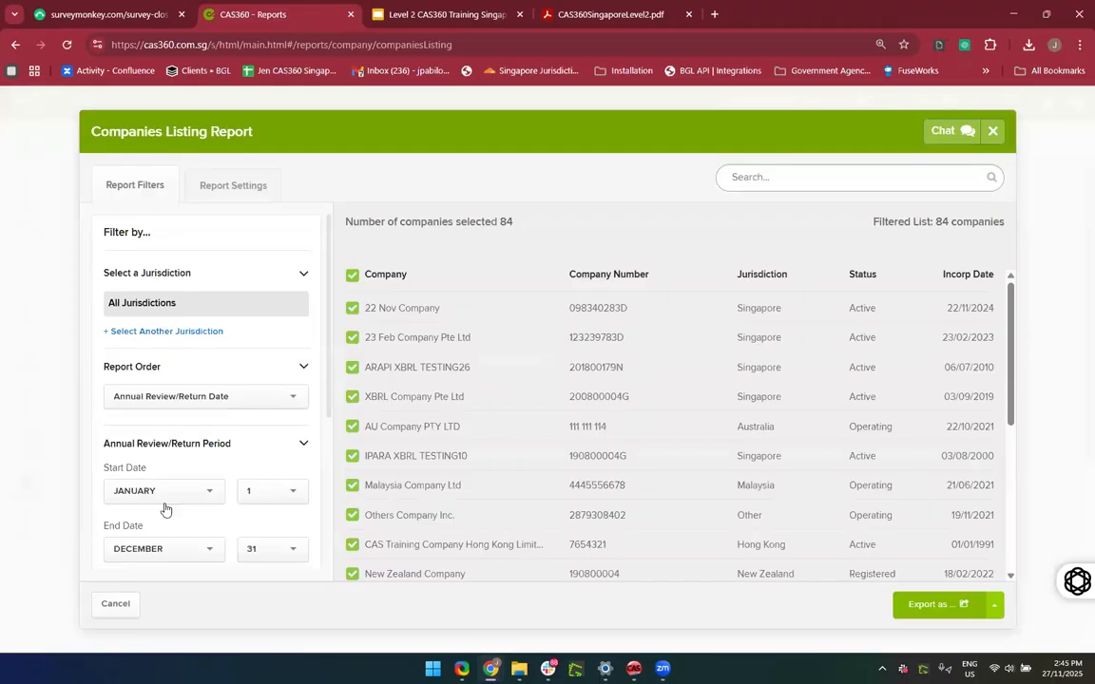
pyautogui.scroll(-4, 164, 510)
pyautogui.scroll(3, 261, 308)
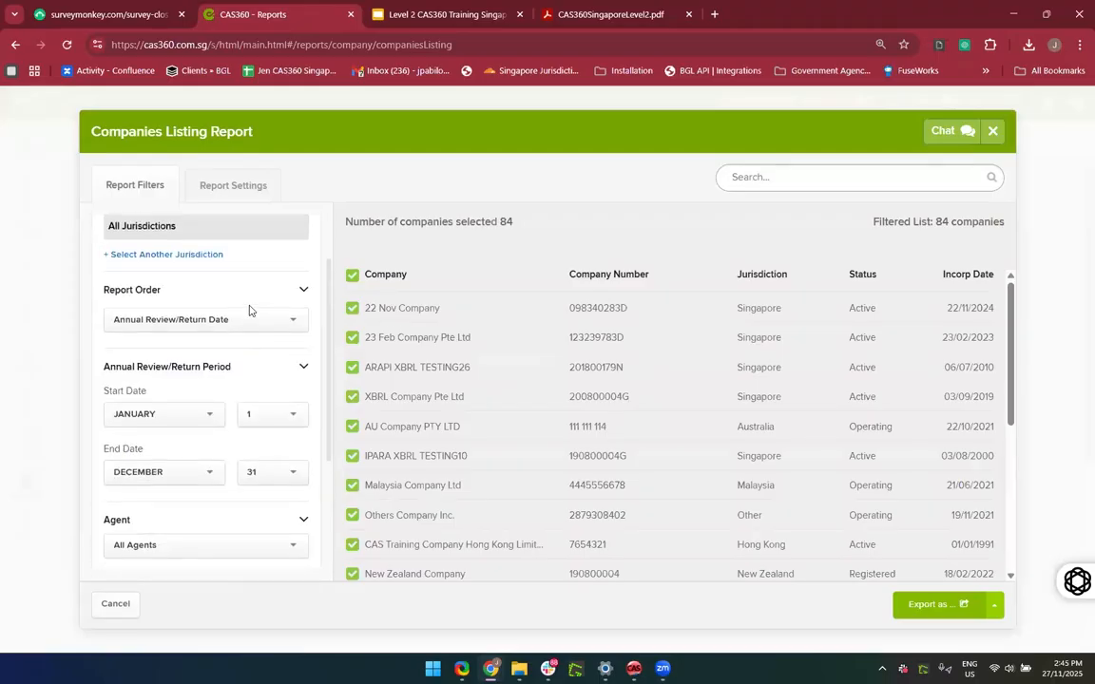
pyautogui.click(229, 318)
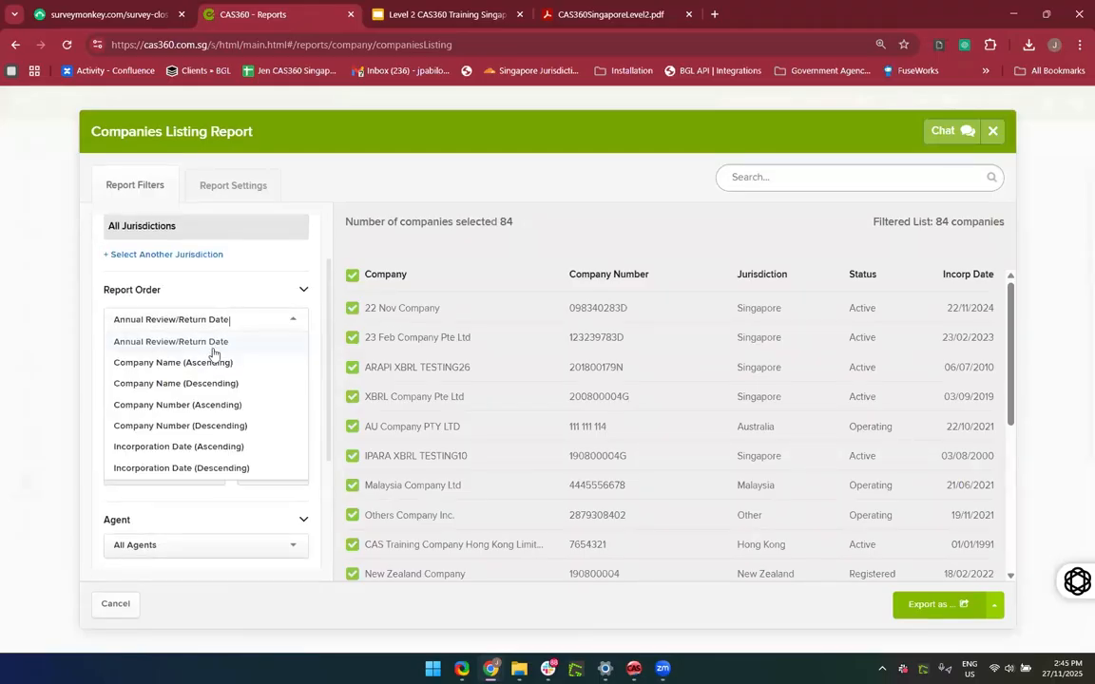
pyautogui.click(221, 348)
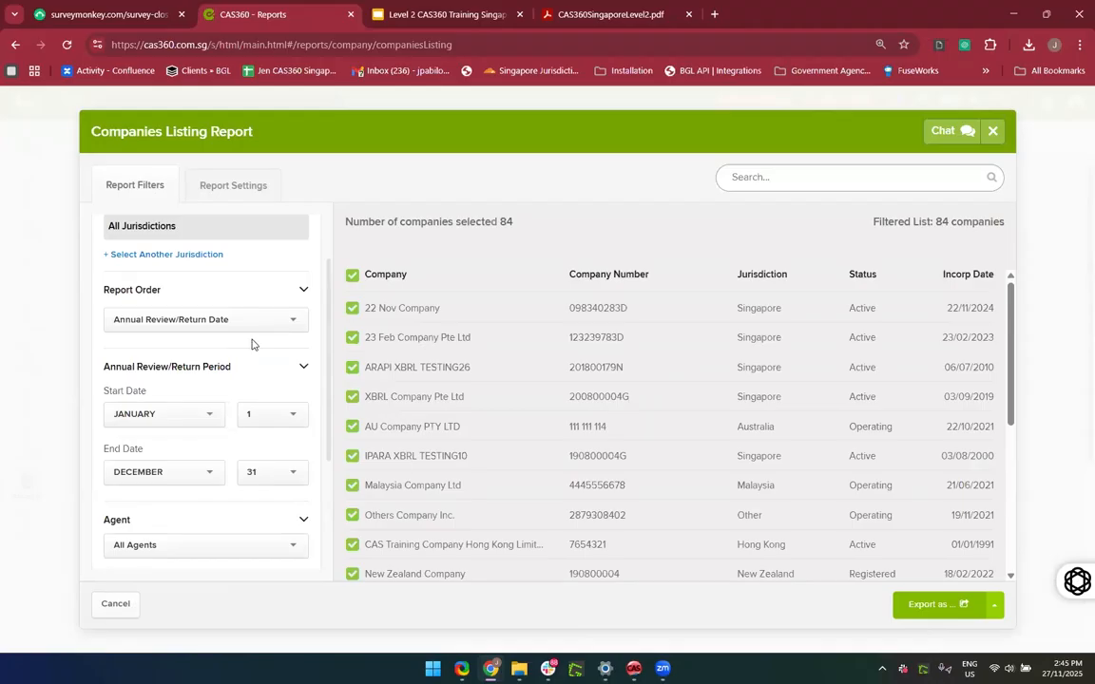
# Step: Examine the report's annual return period, company status, sub class, company type and label filter options
pyautogui.scroll(-1, 190, 466)
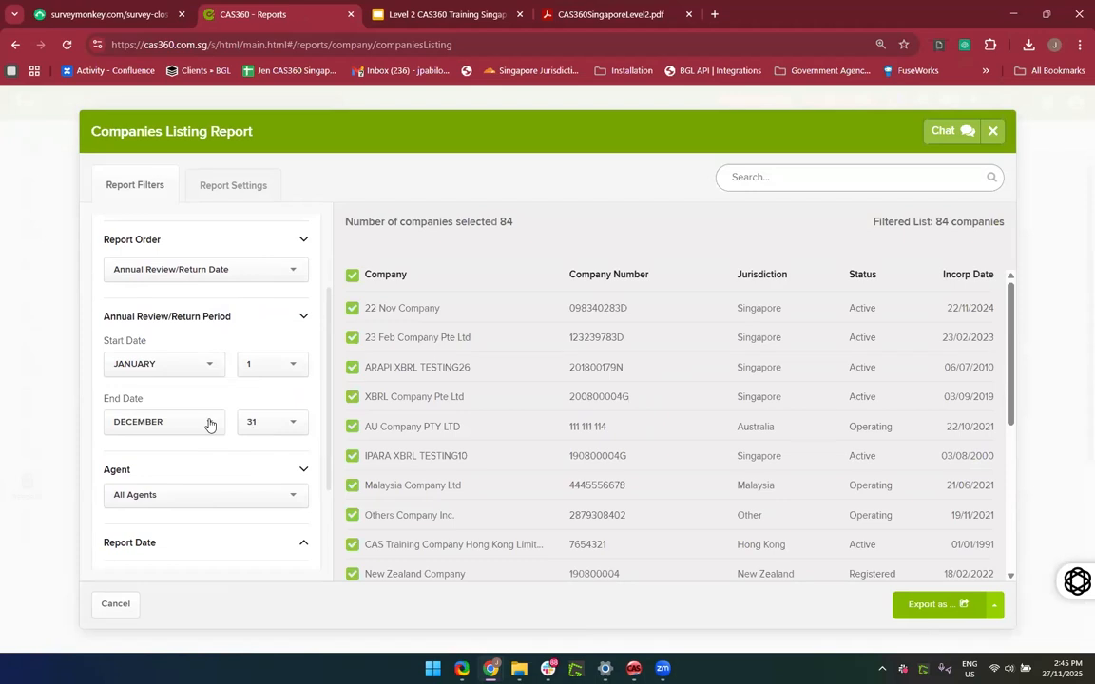
pyautogui.scroll(-3, 201, 409)
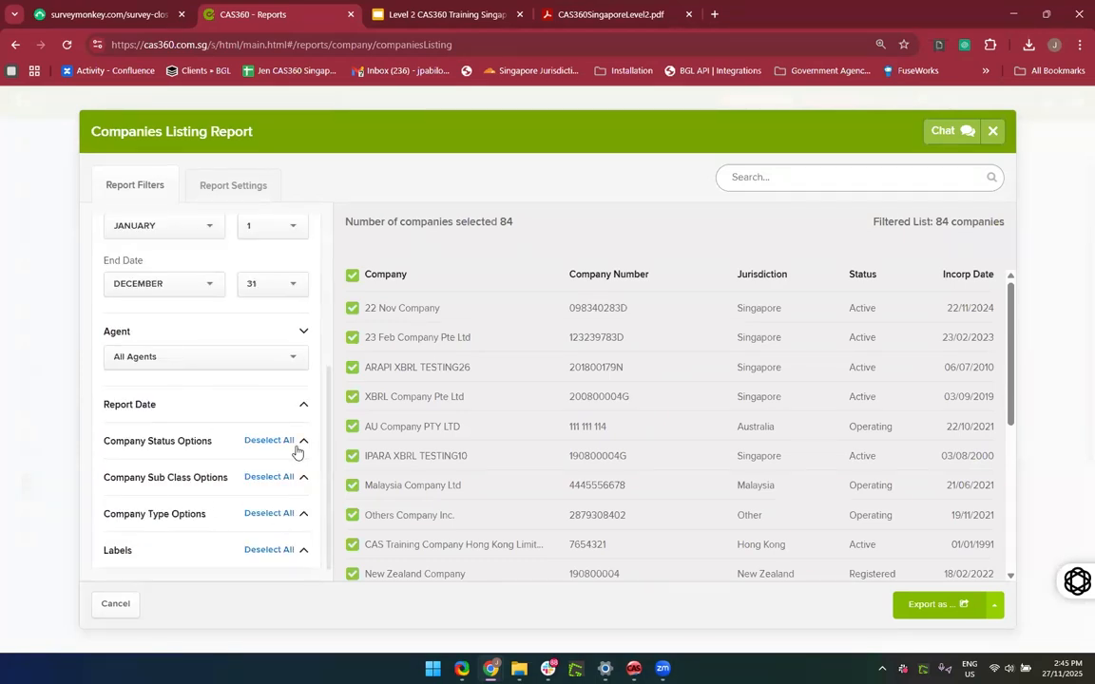
pyautogui.click(298, 444)
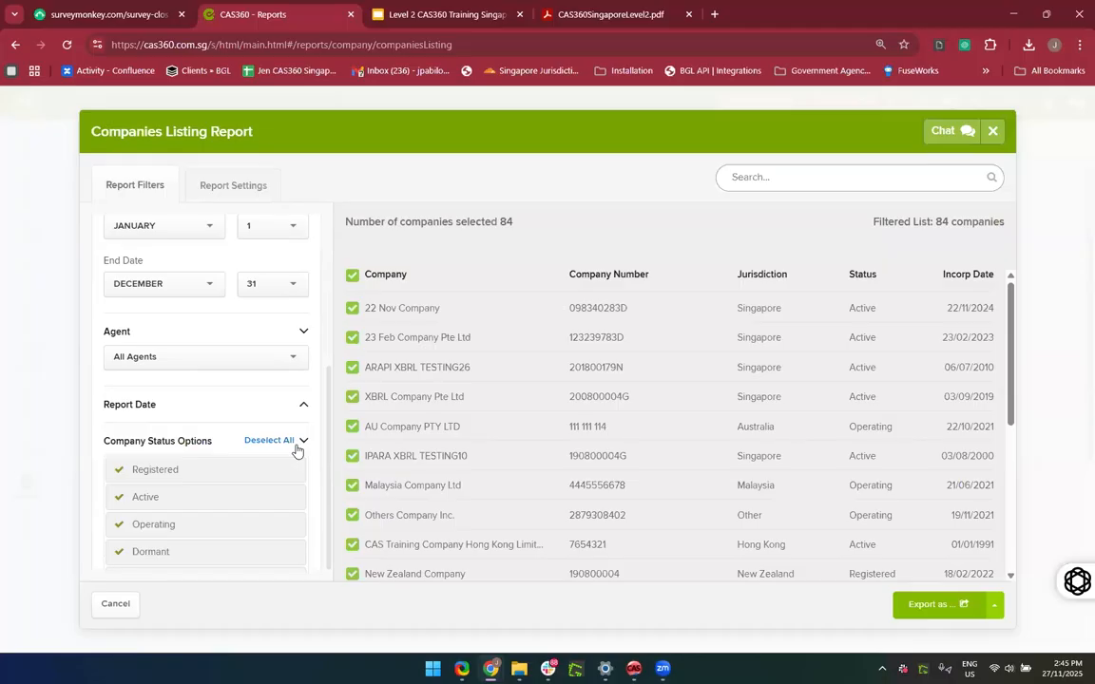
pyautogui.scroll(-2, 296, 450)
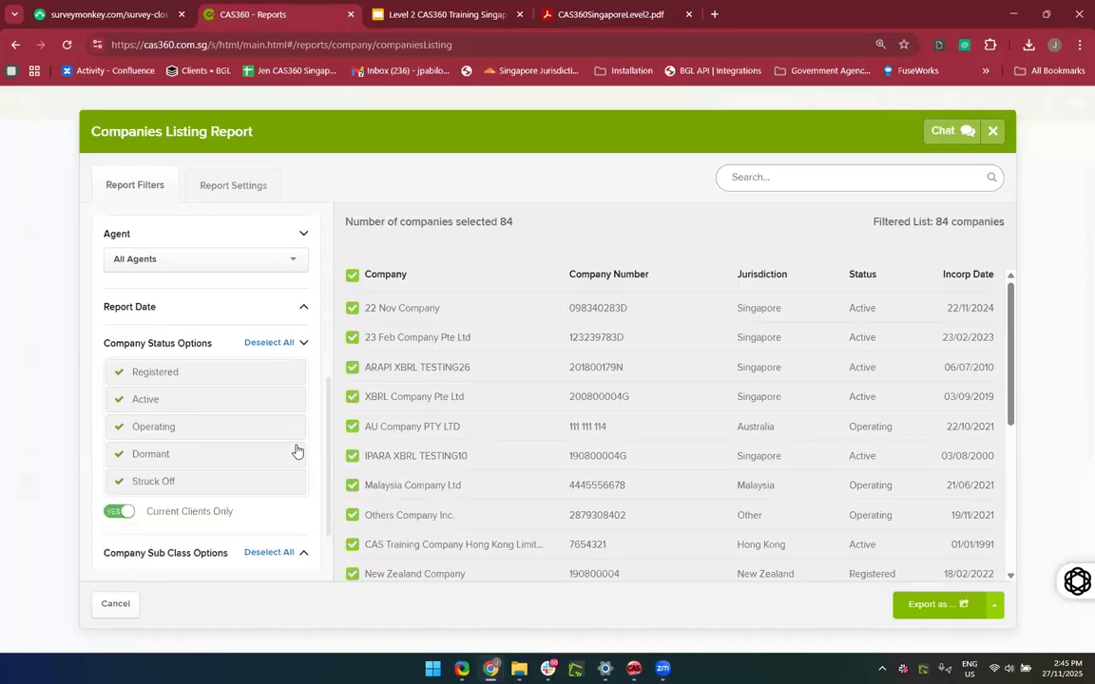
pyautogui.click(303, 344)
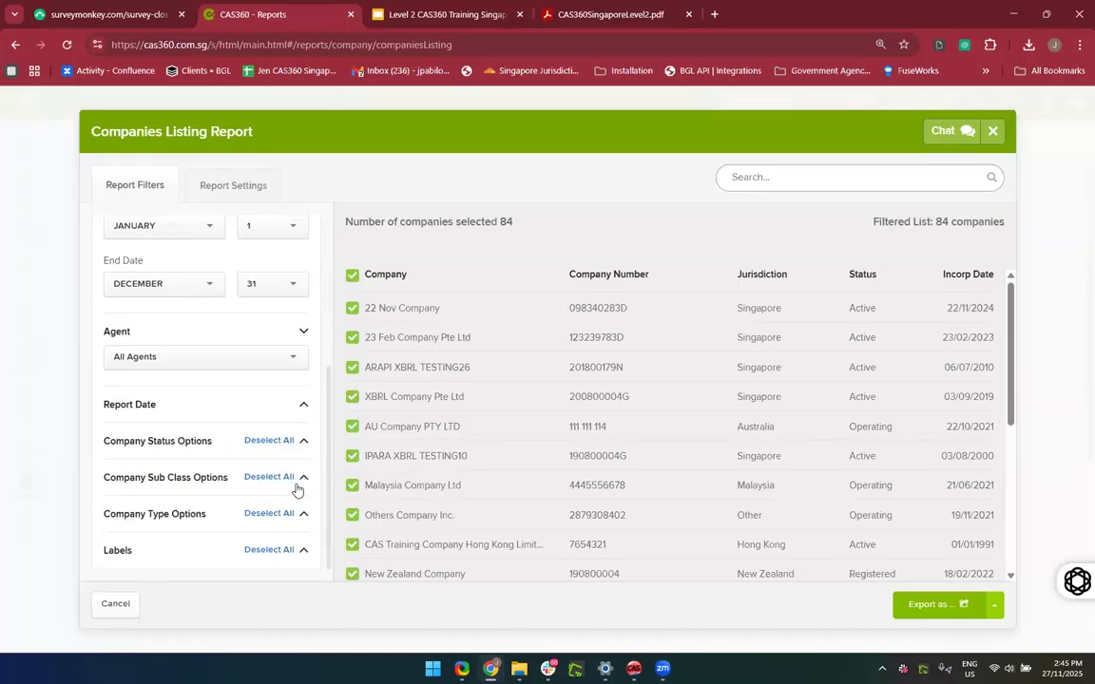
pyautogui.click(297, 484)
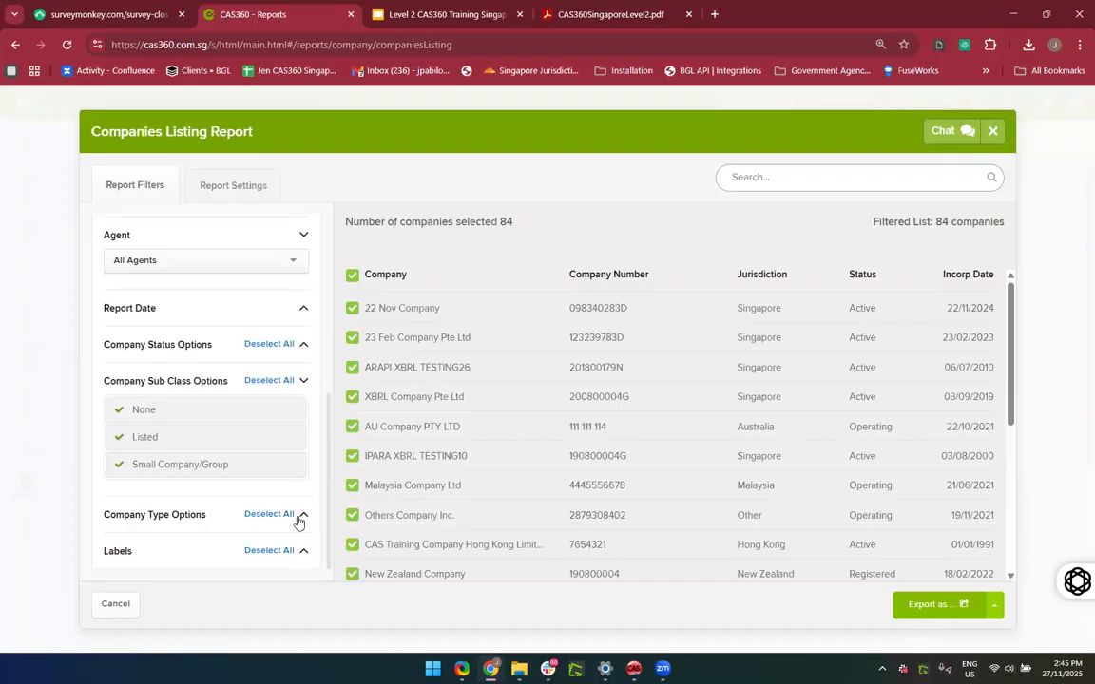
pyautogui.click(285, 514)
pyautogui.click(304, 515)
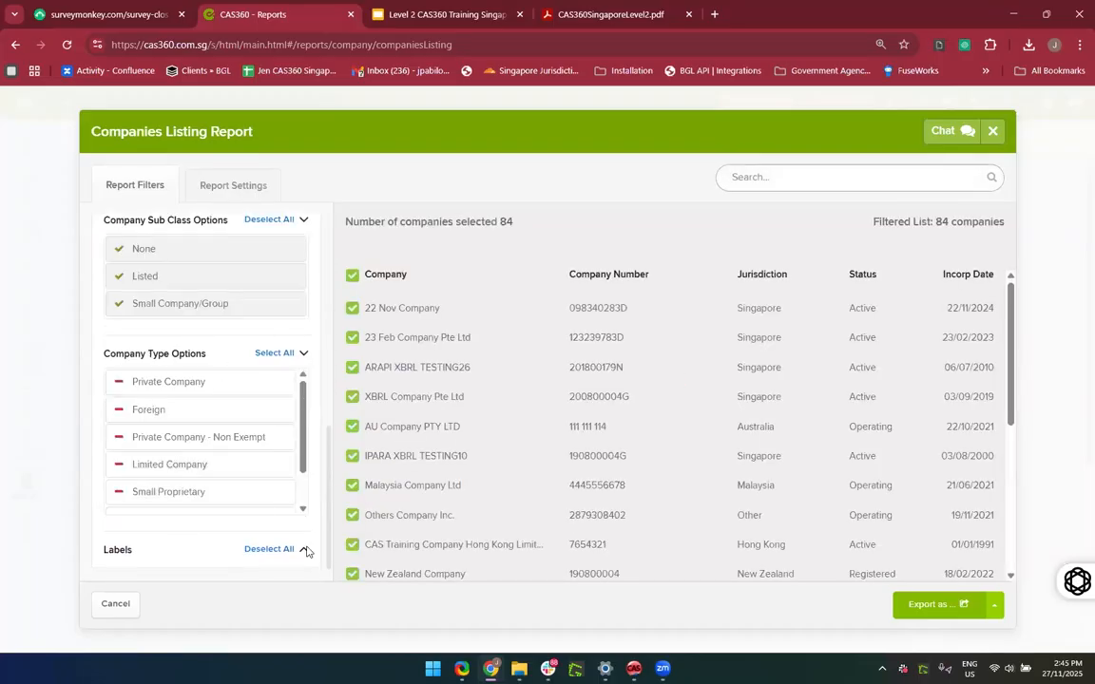
pyautogui.scroll(-2, 200, 534)
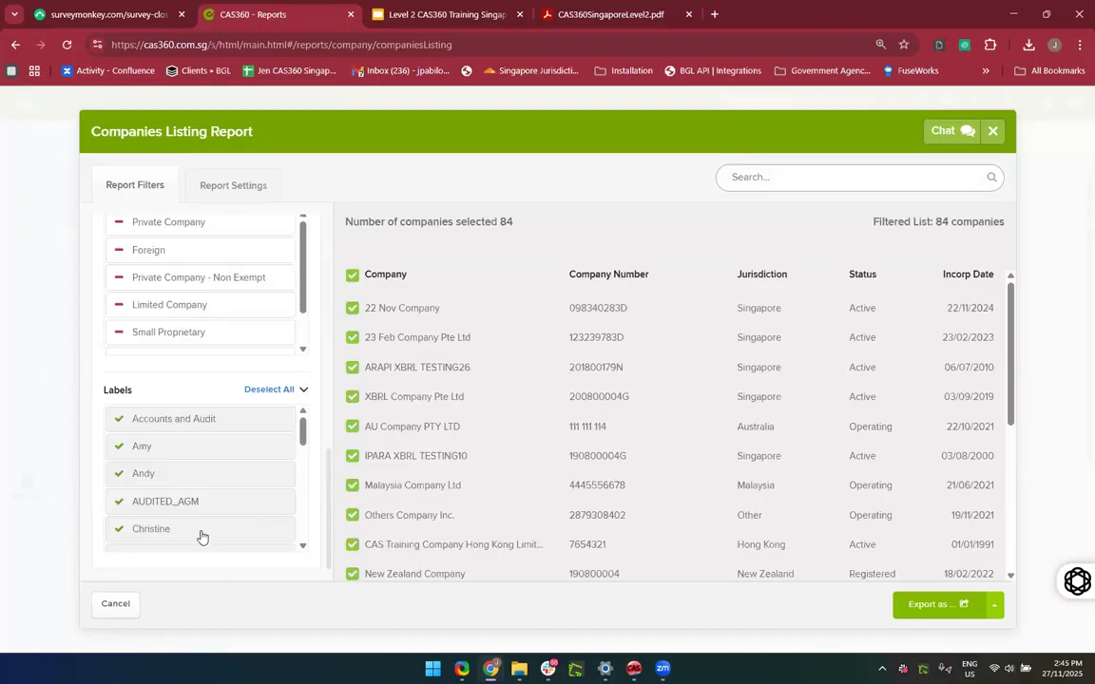
pyautogui.scroll(8, 201, 535)
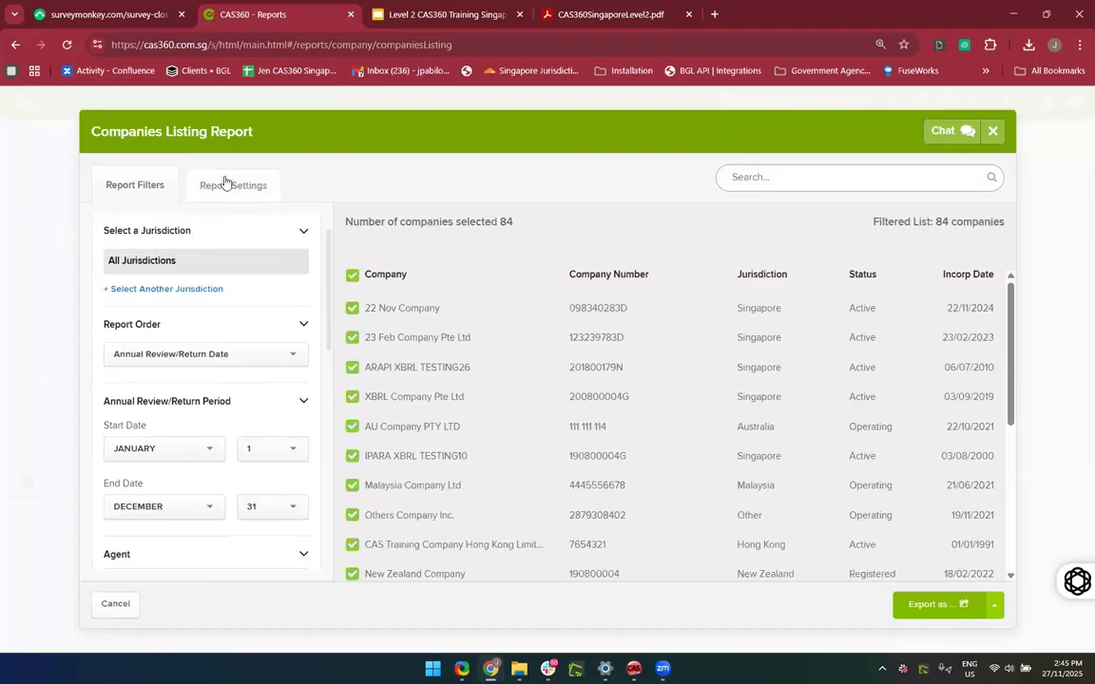
# Step: Open the Companies Listing Report settings and examine which company details and dates the report can show
pyautogui.click(226, 182)
pyautogui.scroll(-10, 325, 481)
pyautogui.scroll(10, 325, 482)
pyautogui.scroll(1, 325, 482)
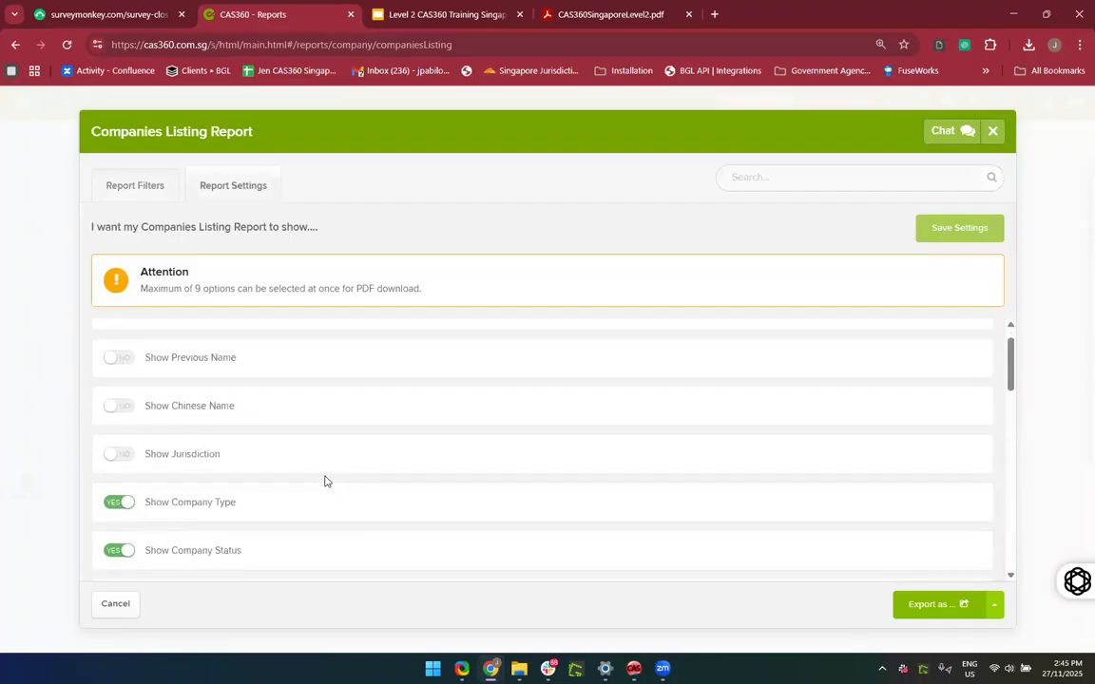
pyautogui.scroll(-1, 324, 481)
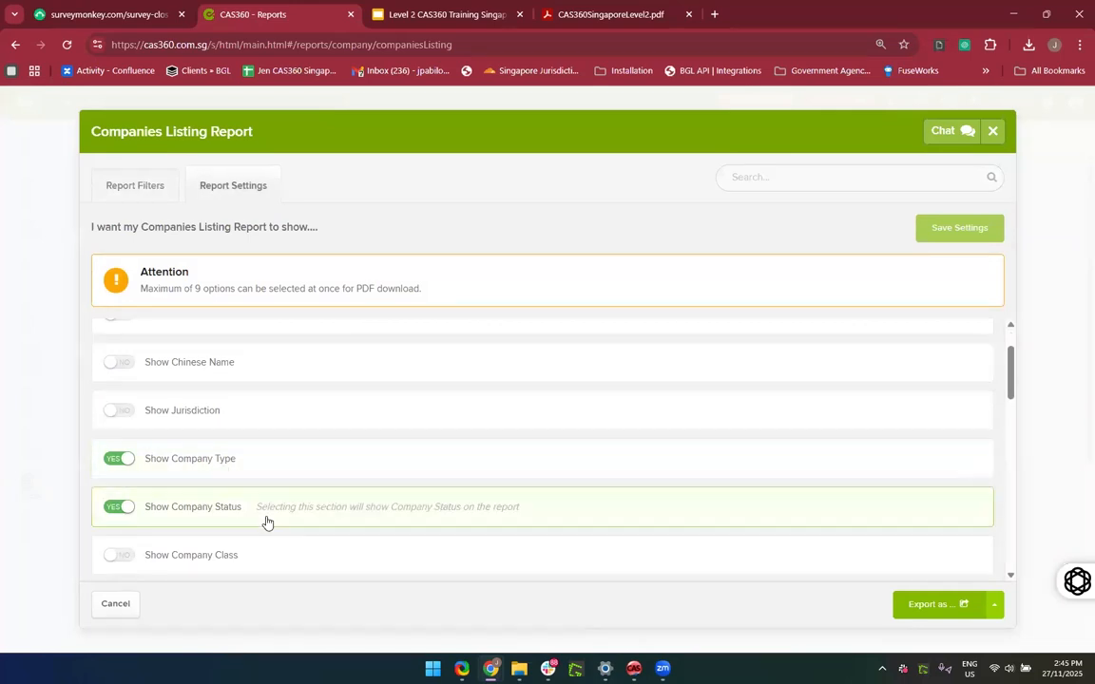
pyautogui.scroll(-1, 257, 494)
pyautogui.scroll(-8, 265, 513)
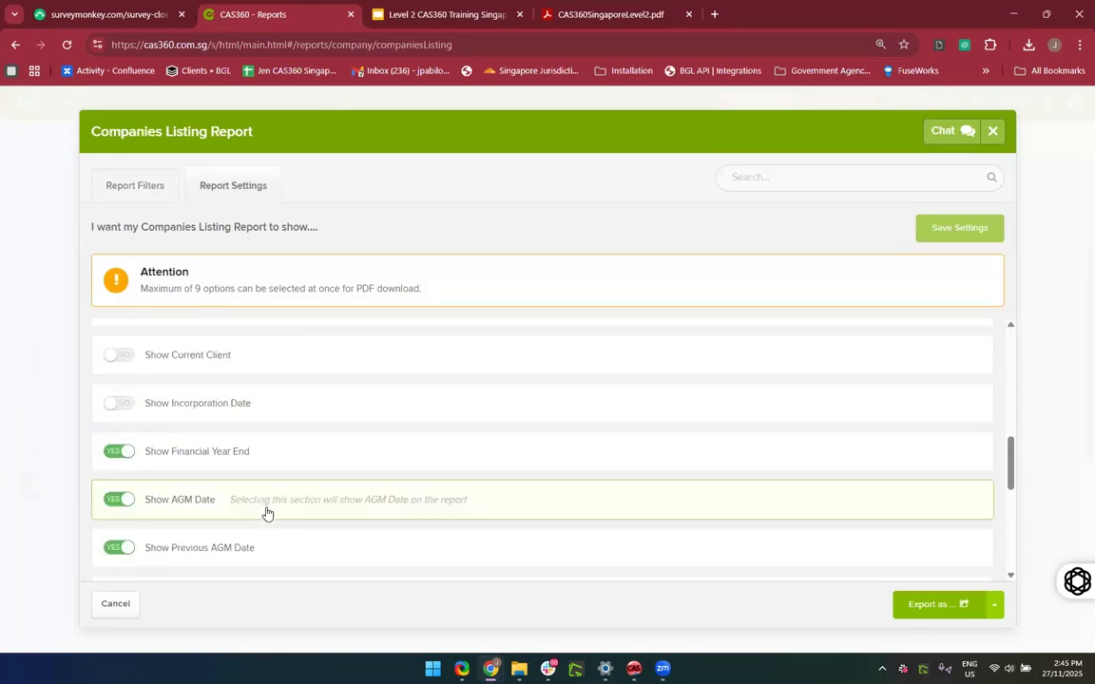
pyautogui.scroll(-1, 275, 475)
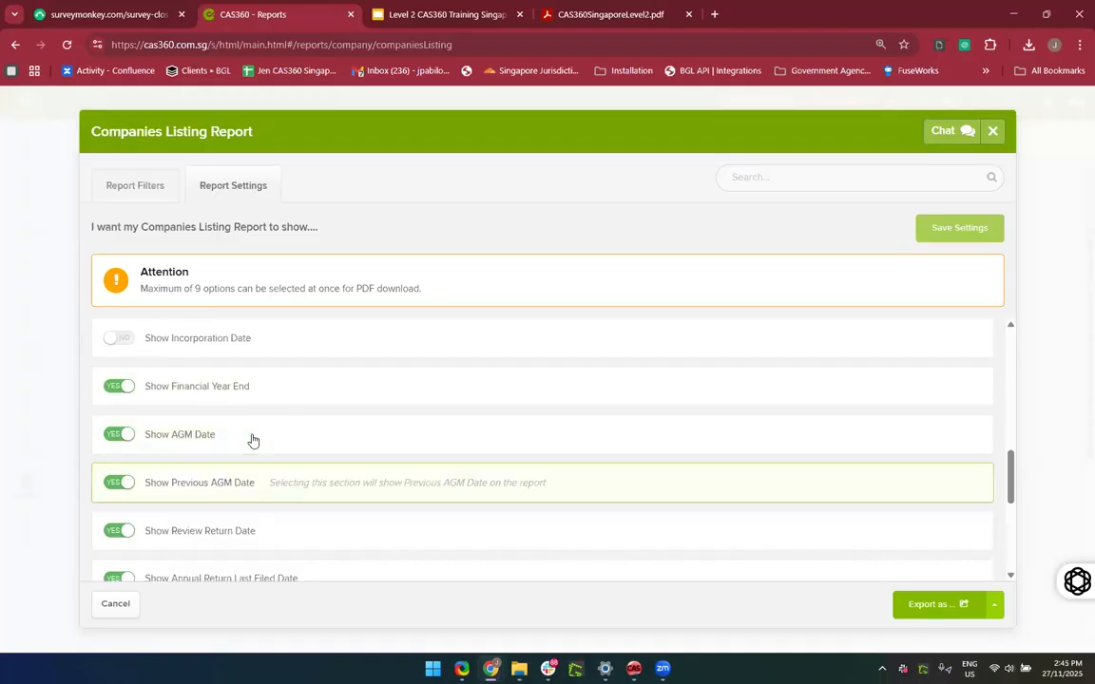
pyautogui.scroll(-2, 270, 486)
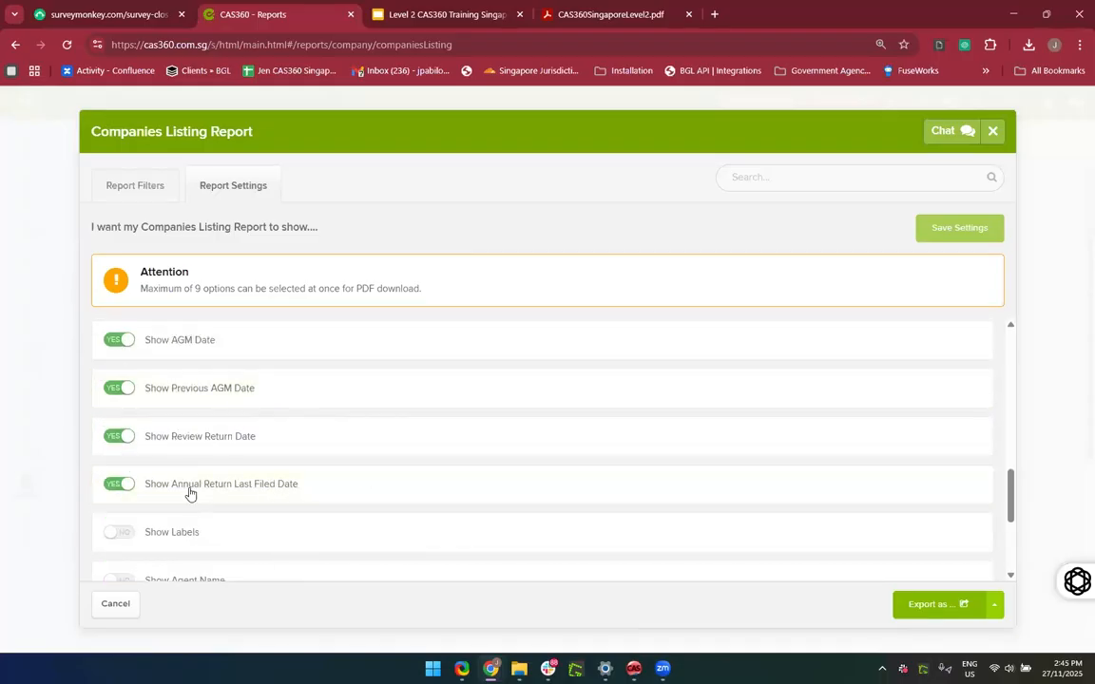
pyautogui.scroll(-1, 297, 517)
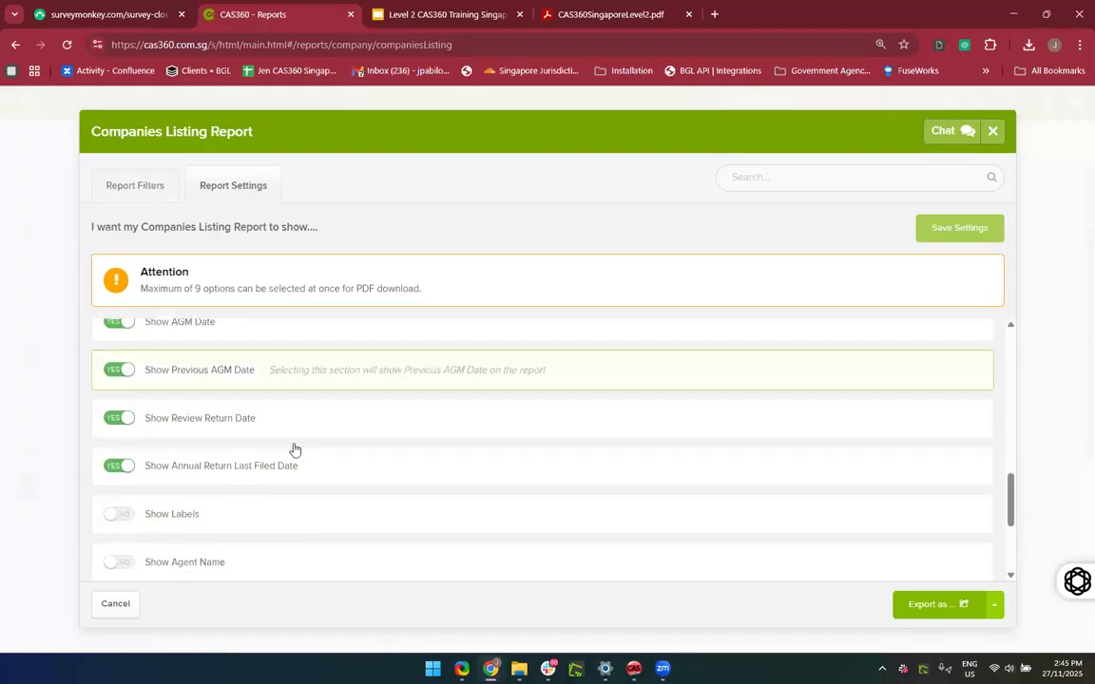
pyautogui.scroll(-1, 318, 526)
pyautogui.scroll(1, 317, 526)
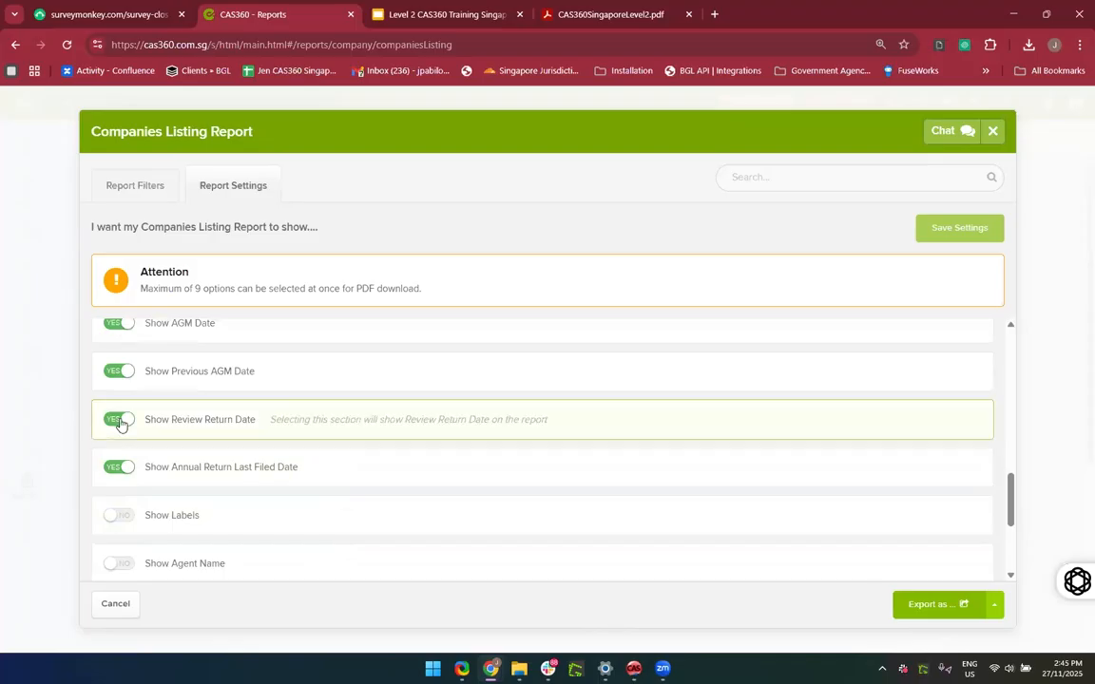
# Step: Turn off Show Review Return Date in the report settings and check the remaining display options
pyautogui.click(120, 422)
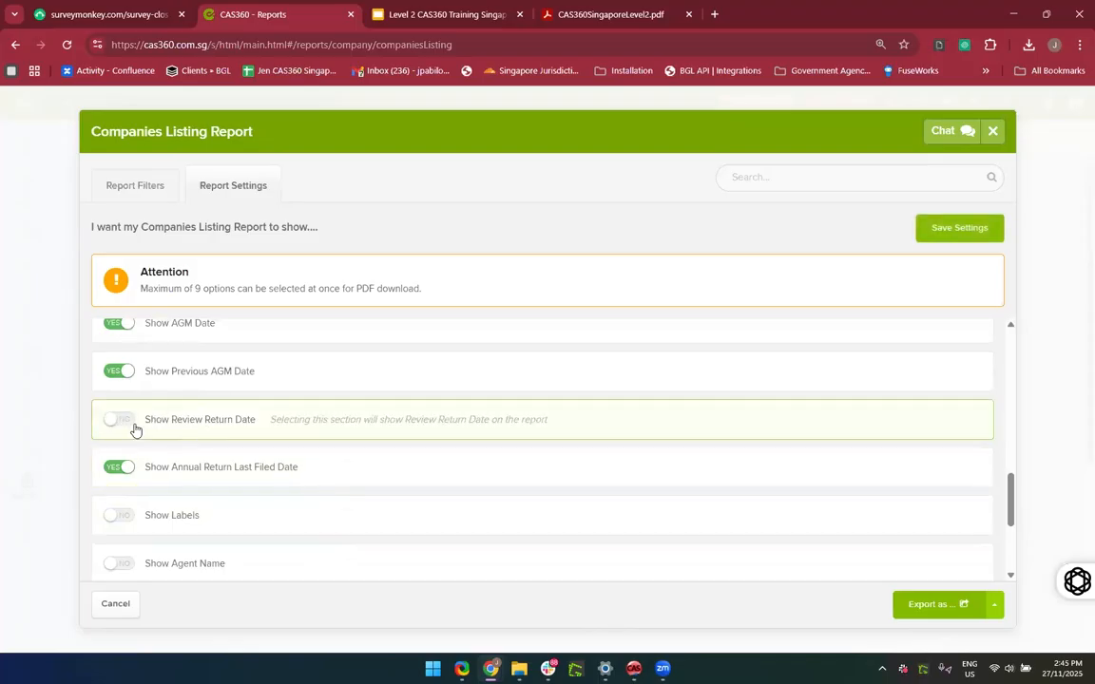
pyautogui.scroll(-2, 489, 475)
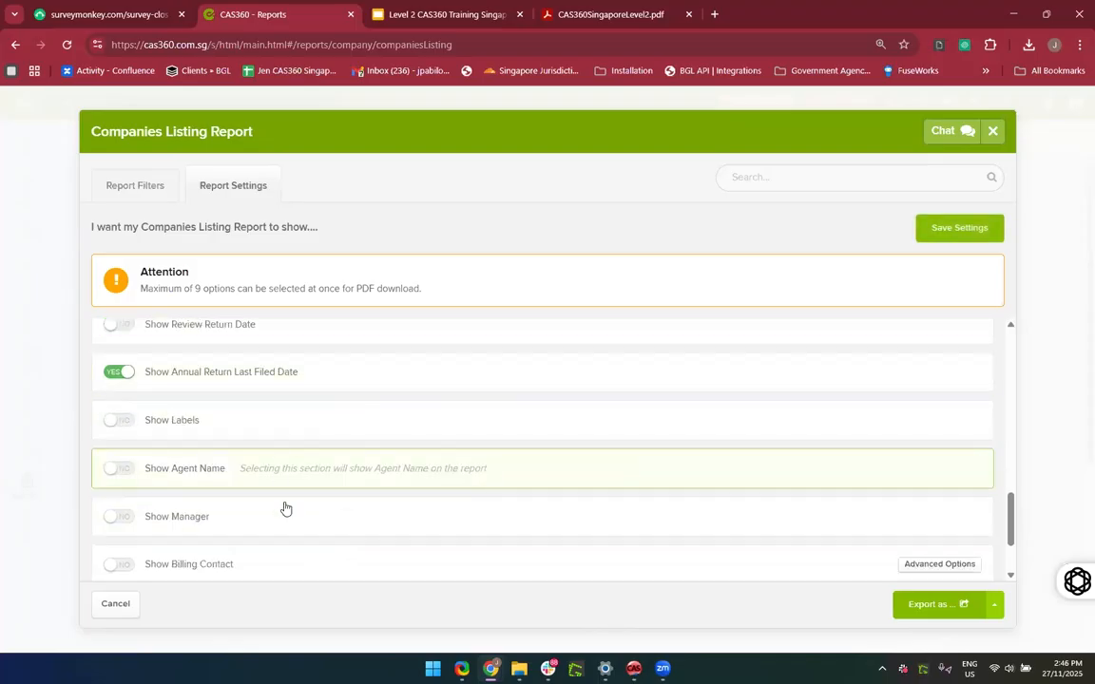
pyautogui.scroll(-2, 284, 507)
pyautogui.scroll(1, 290, 480)
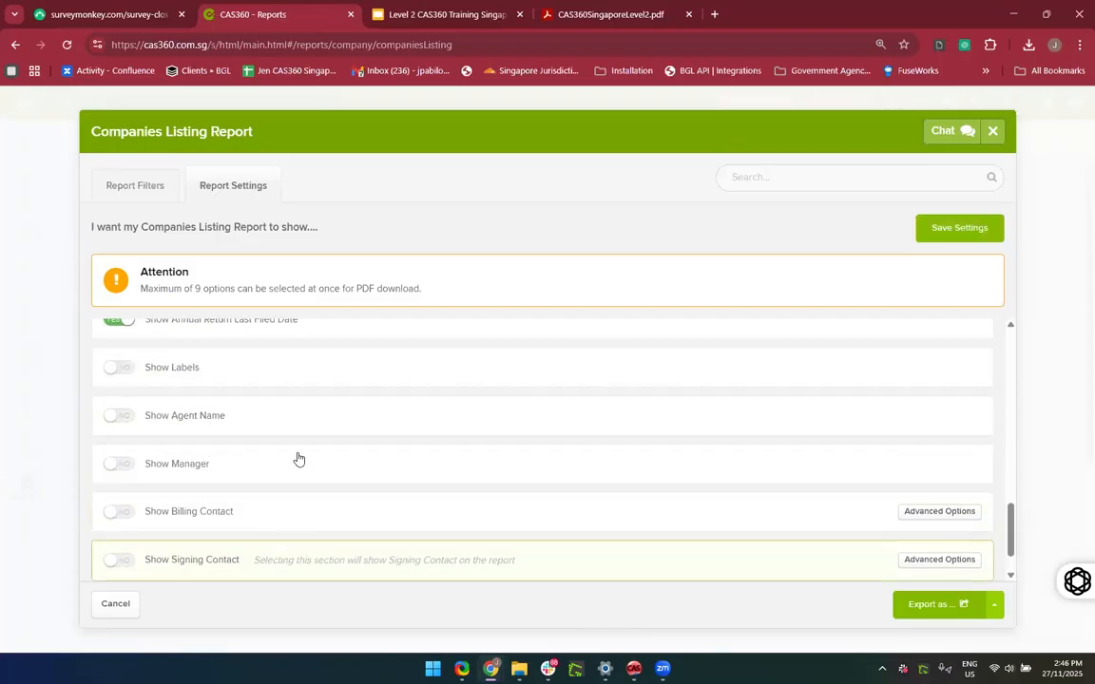
pyautogui.scroll(2, 328, 436)
pyautogui.scroll(10, 330, 435)
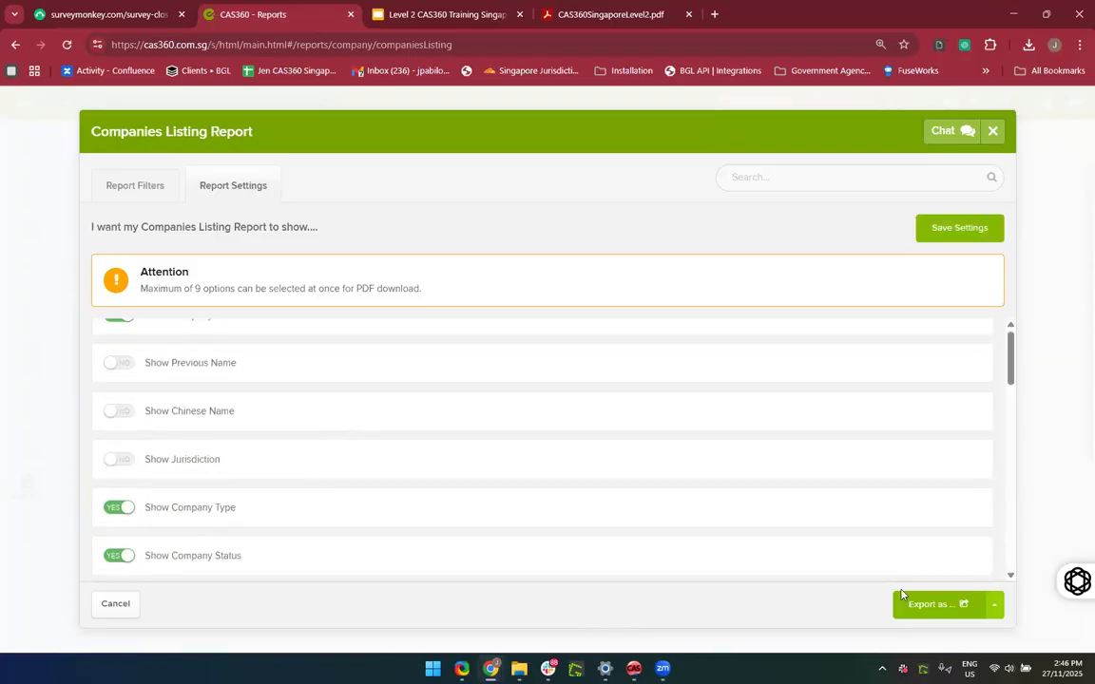
# Step: Save the report settings and export the Companies Listing Report as a PDF
pyautogui.scroll(1, 917, 418)
pyautogui.click(955, 228)
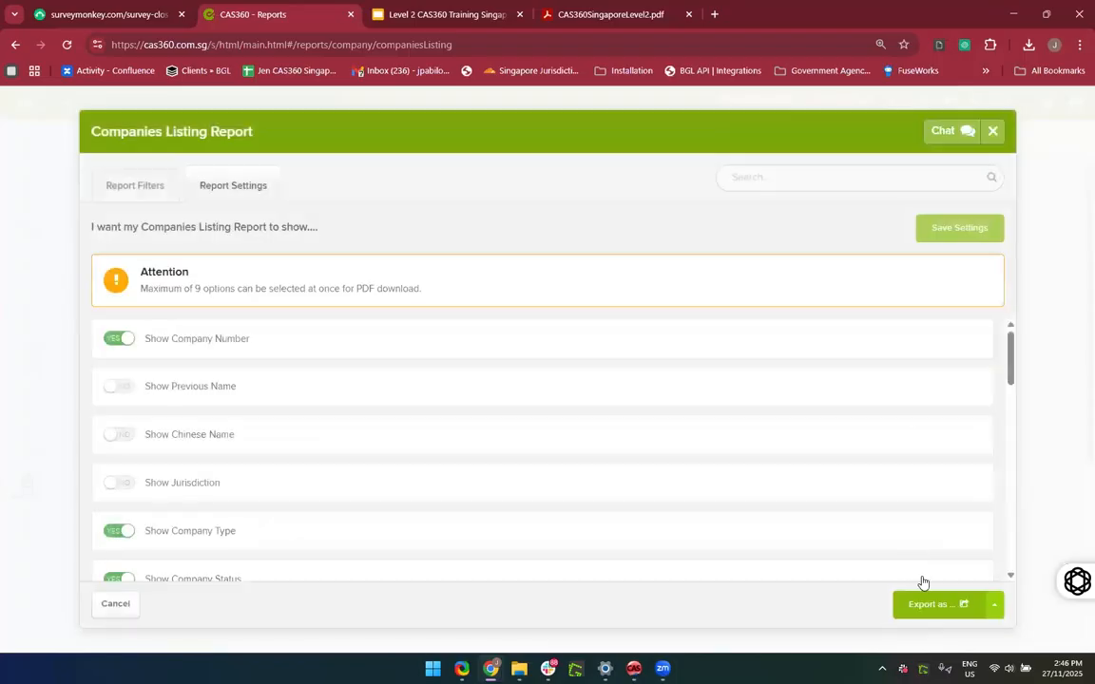
pyautogui.click(933, 610)
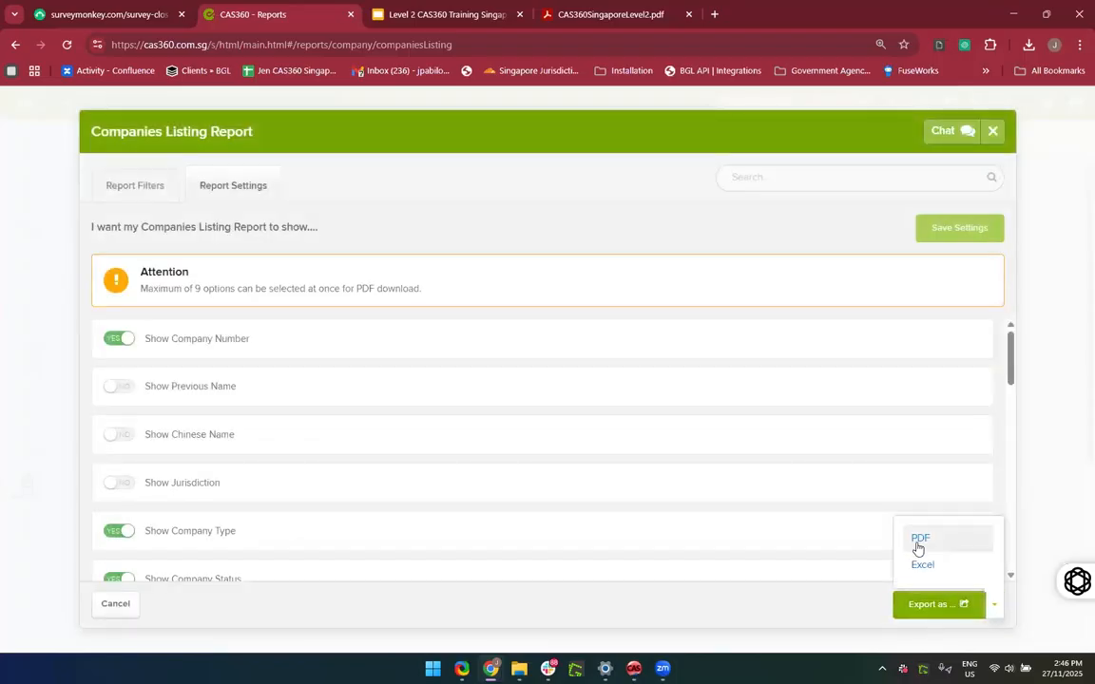
pyautogui.click(917, 545)
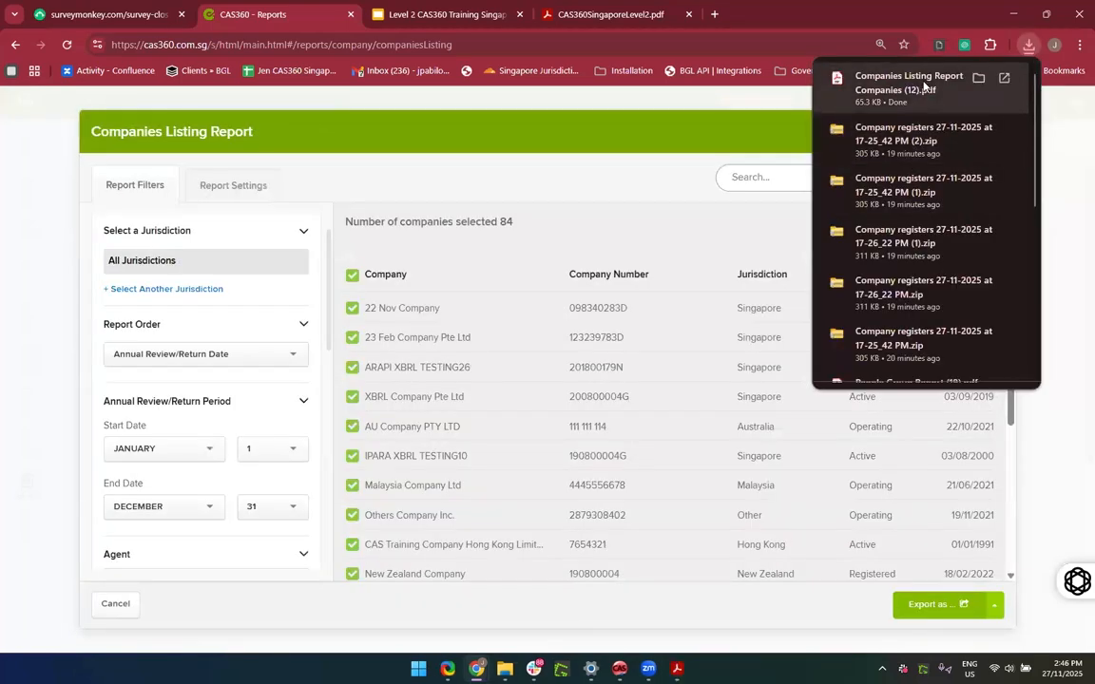
# Step: Close the Companies Listing Report and open the downloaded Companies Listing Report - Multiple Companies (12).pdf
pyautogui.doubleClick(924, 81)
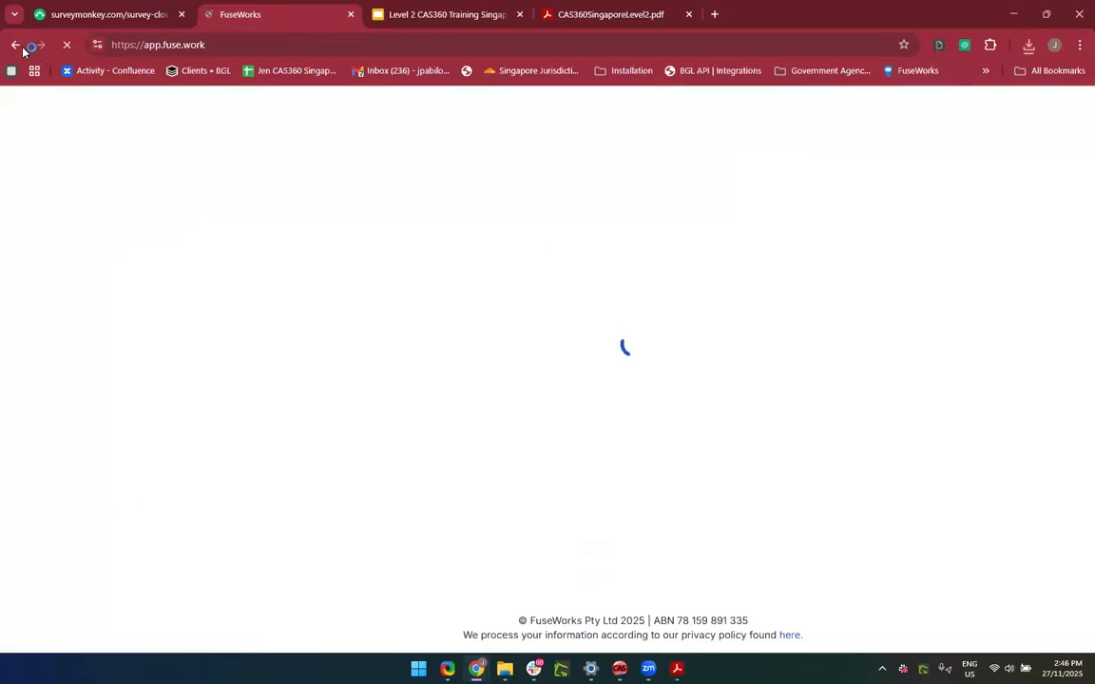
pyautogui.click(17, 45)
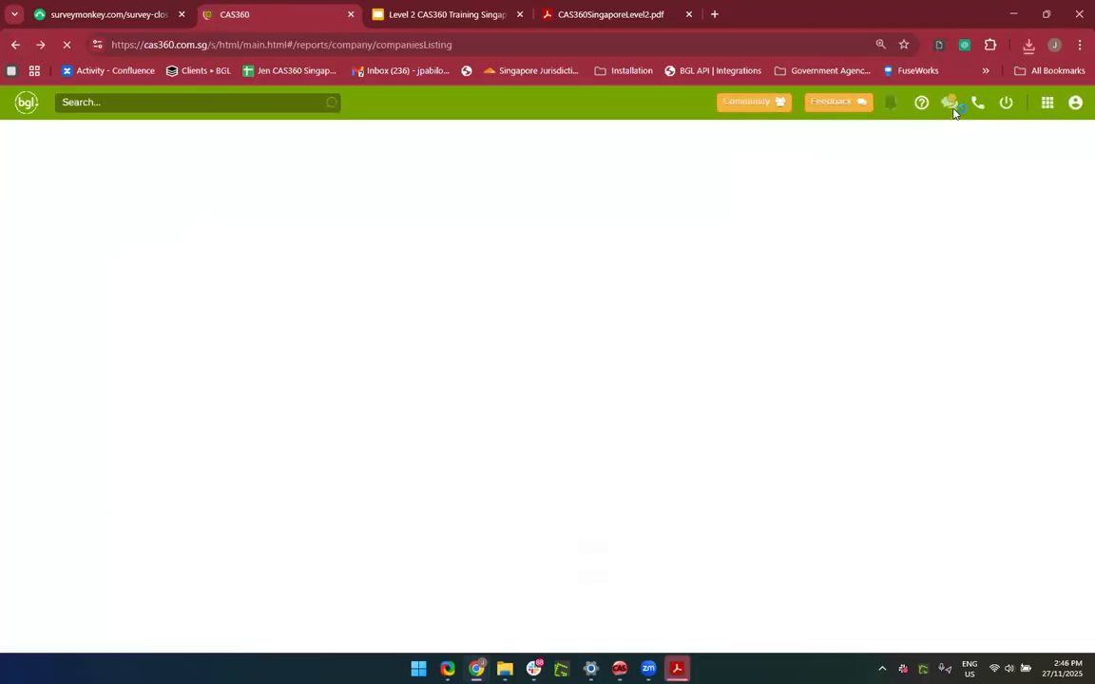
pyautogui.click(891, 110)
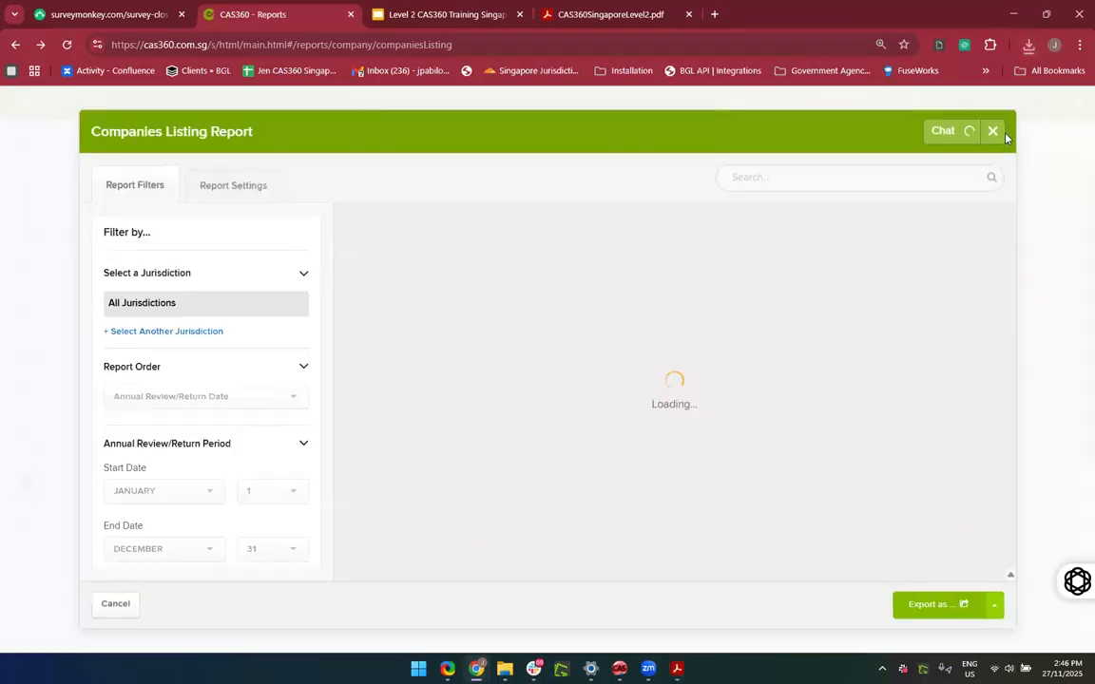
pyautogui.click(992, 131)
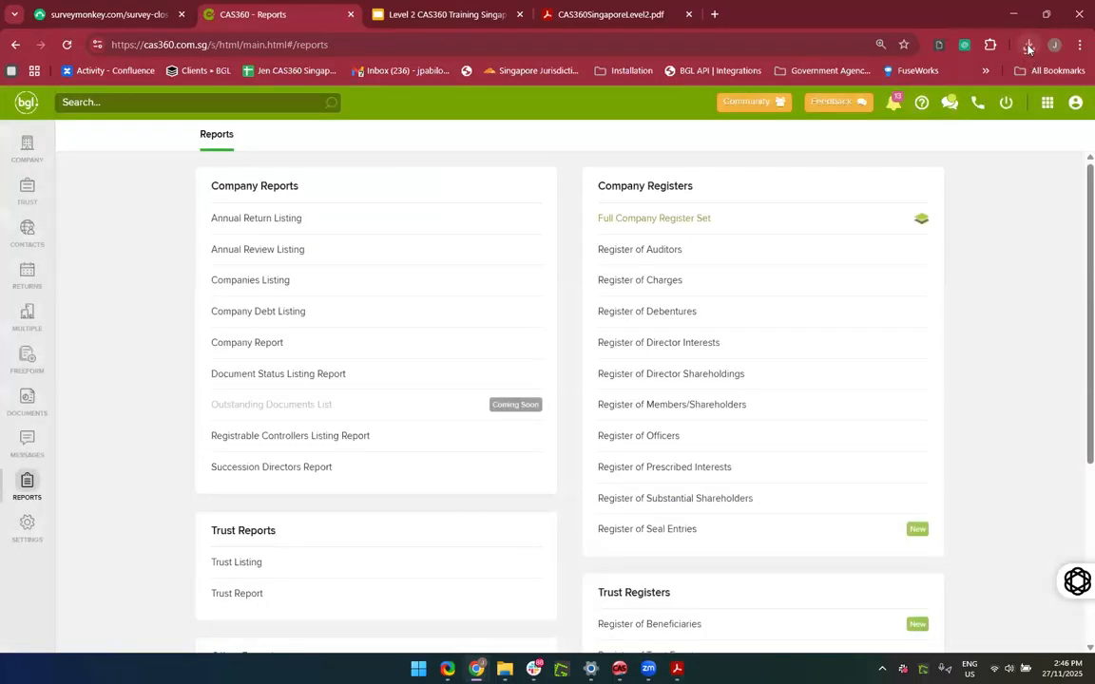
pyautogui.click(1027, 46)
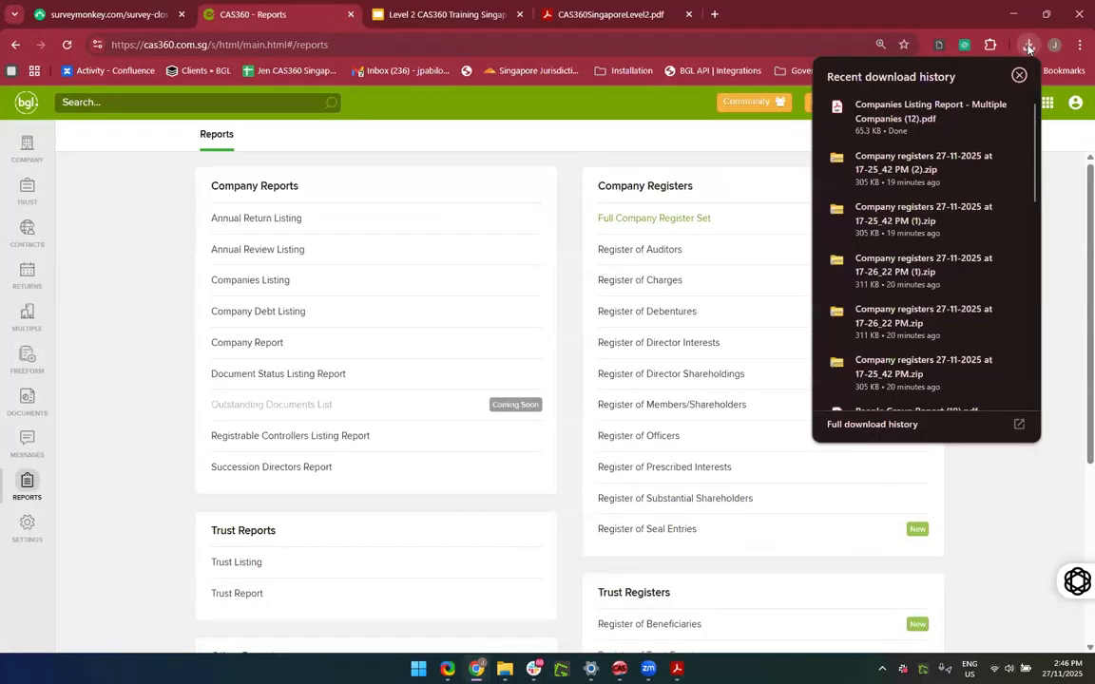
pyautogui.click(897, 124)
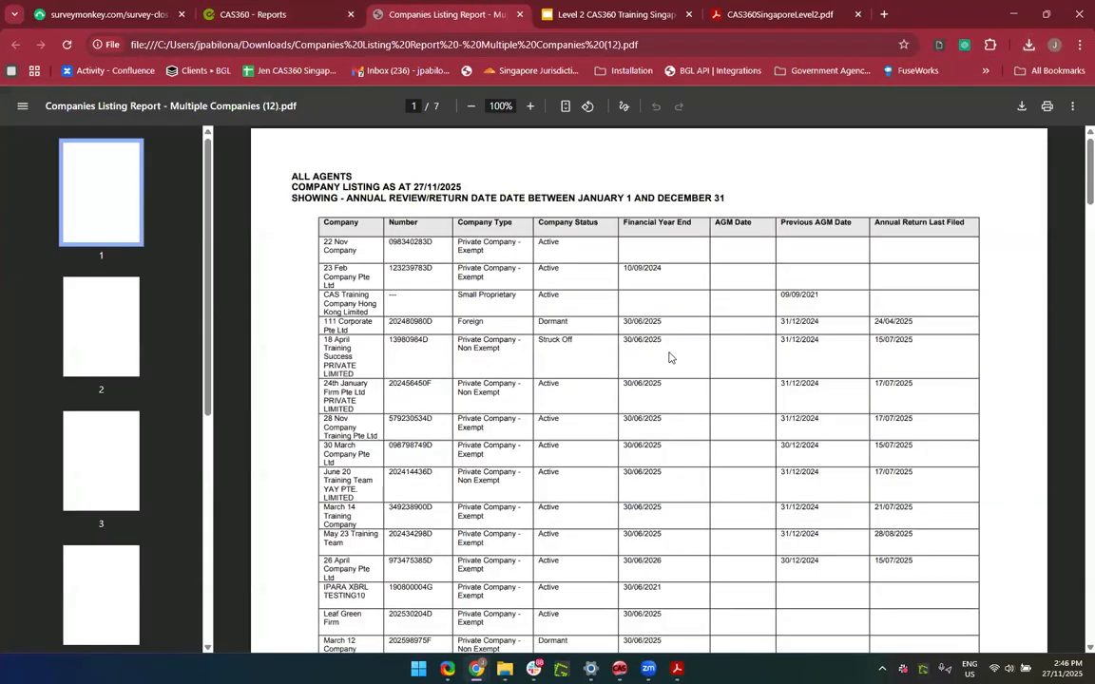
# Step: Review the company dates and columns in the exported PDF, close it, and return to the CAS 360 company list
pyautogui.scroll(-3, 671, 359)
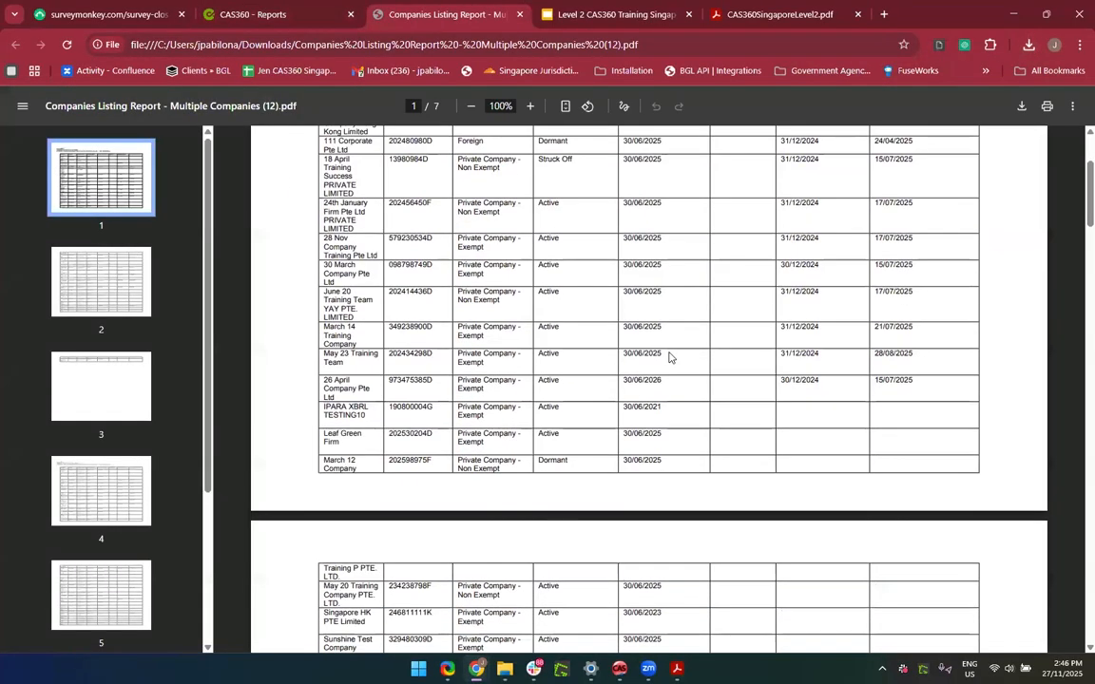
pyautogui.scroll(3, 672, 357)
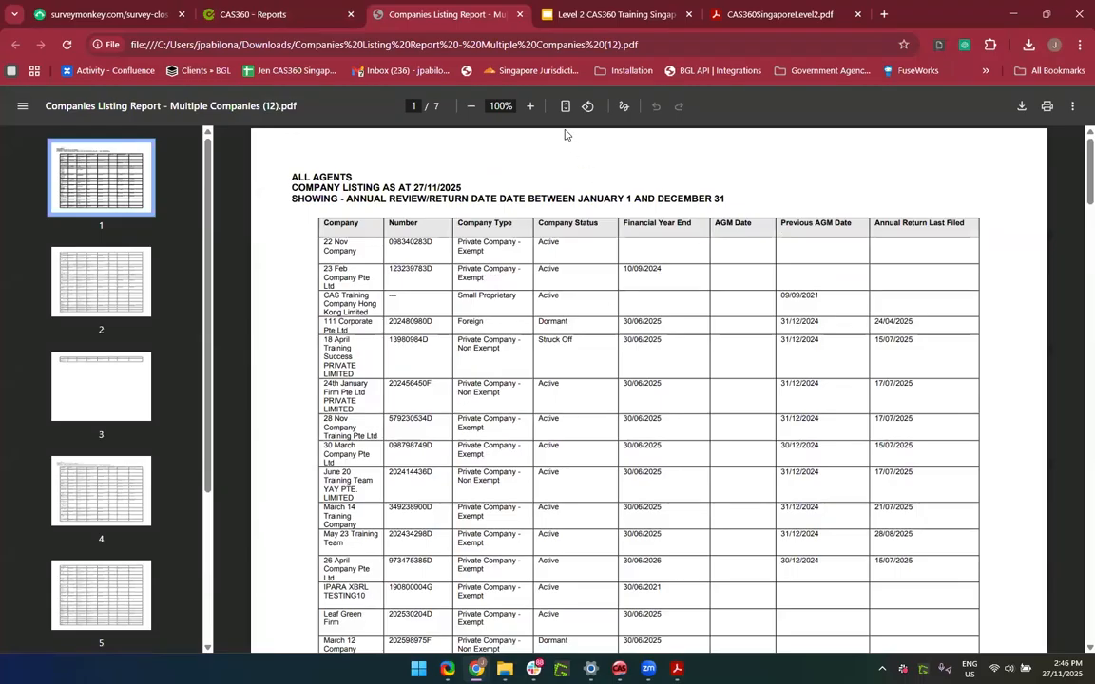
pyautogui.scroll(-1, 584, 294)
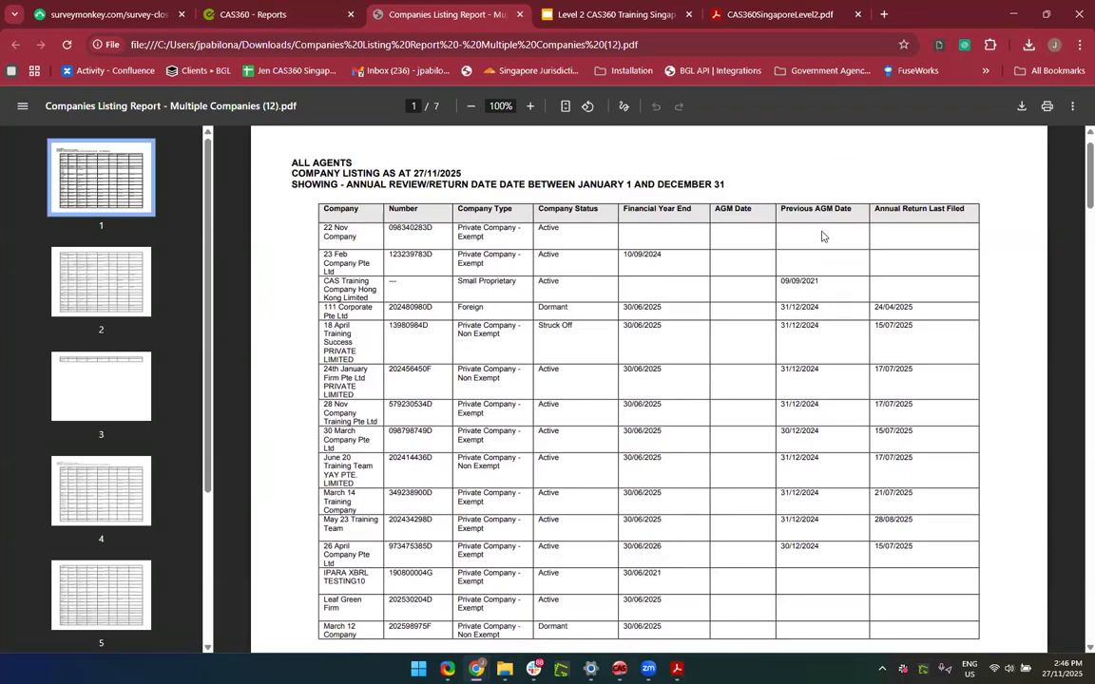
pyautogui.scroll(-15, 822, 236)
pyautogui.scroll(15, 823, 236)
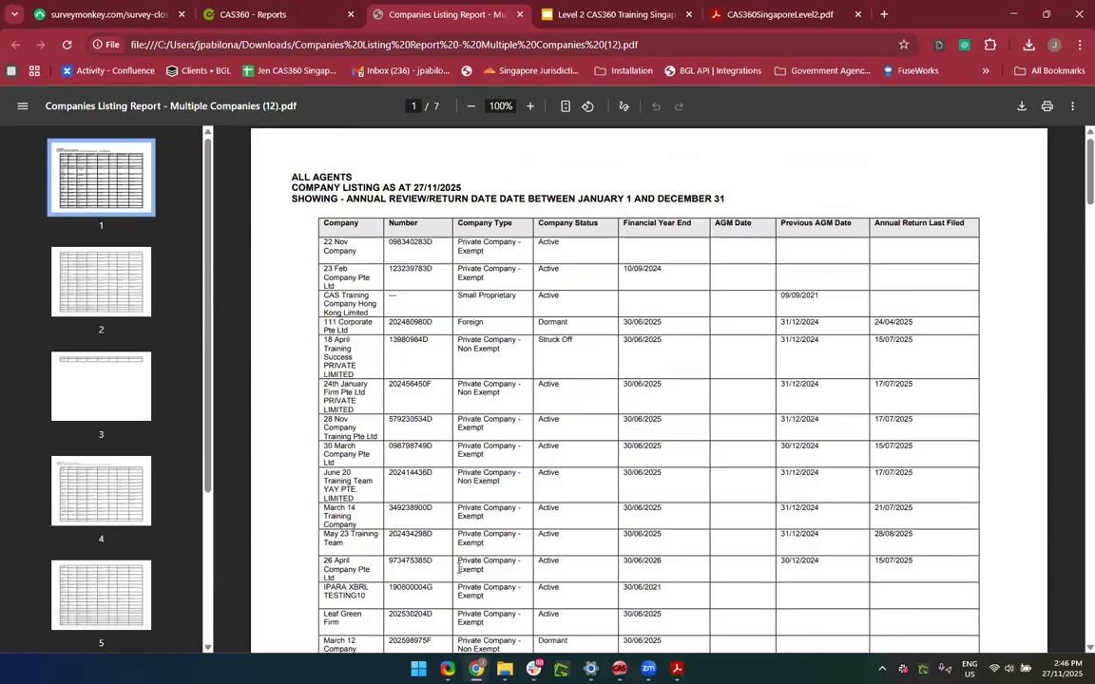
pyautogui.click(519, 21)
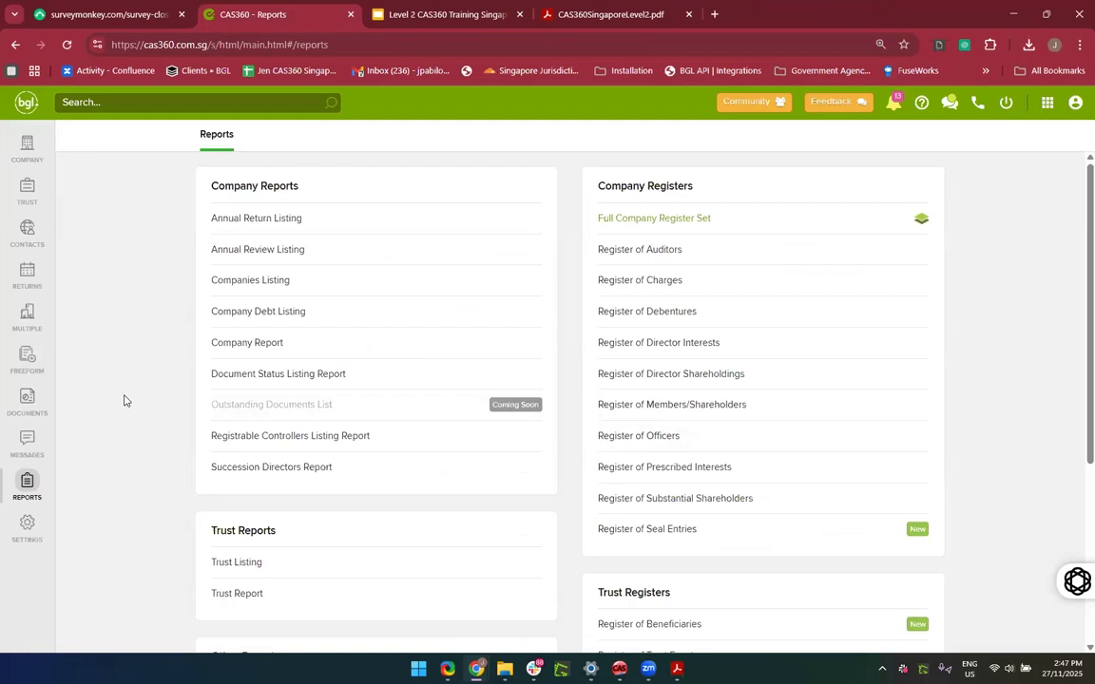
pyautogui.click(21, 145)
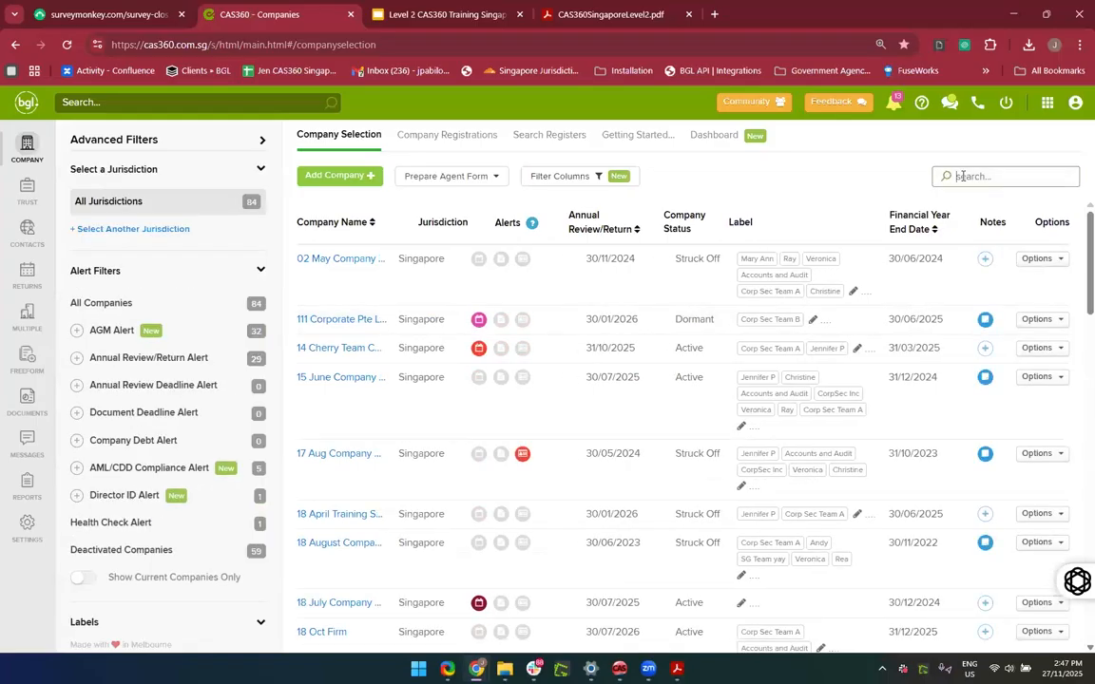
# Step: Search the company list for "25th" and open the record of 25th Street Trading PTE. LTD
pyautogui.write('27 Nob')
pyautogui.press('BackSpace')
pyautogui.write('v')
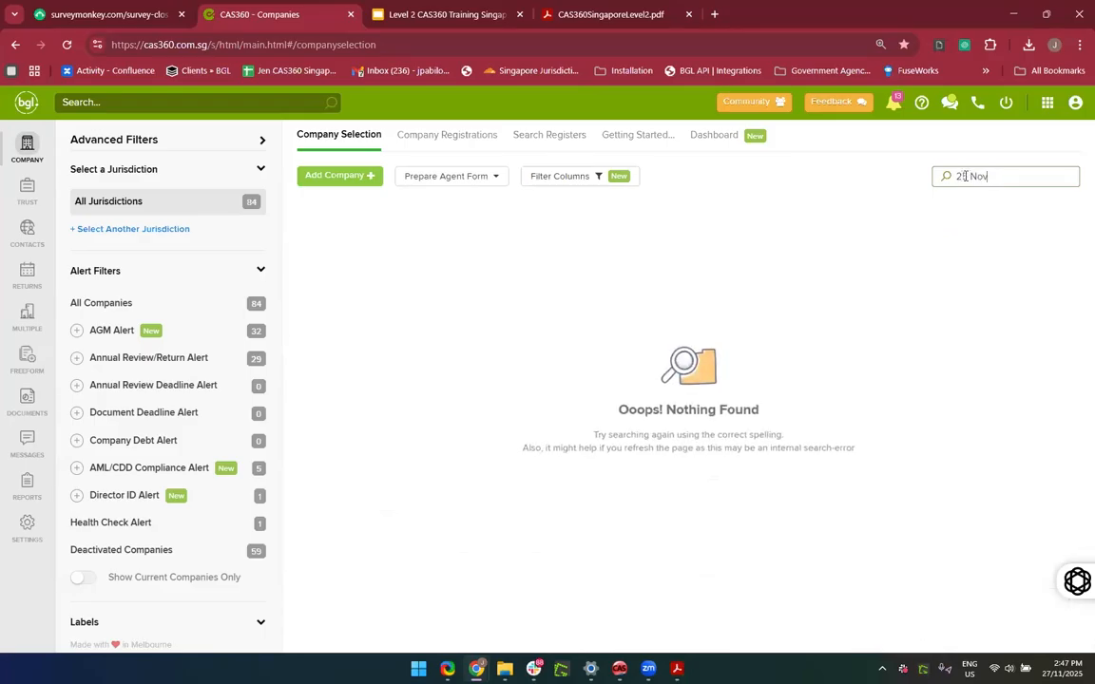
pyautogui.write('5th')
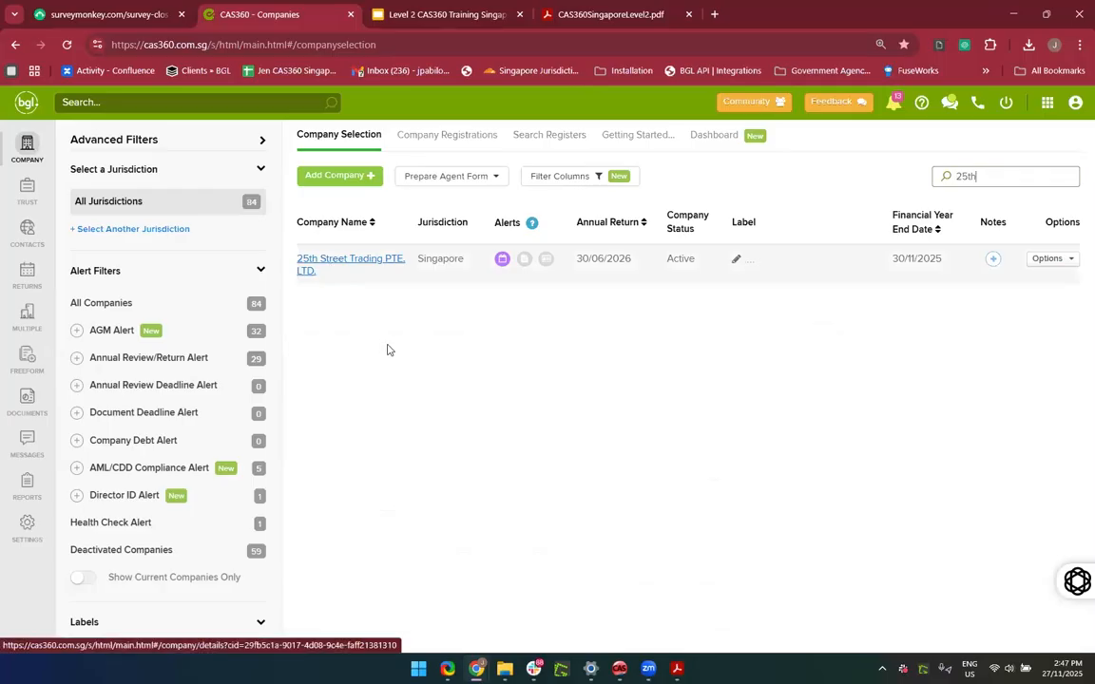
pyautogui.click(347, 266)
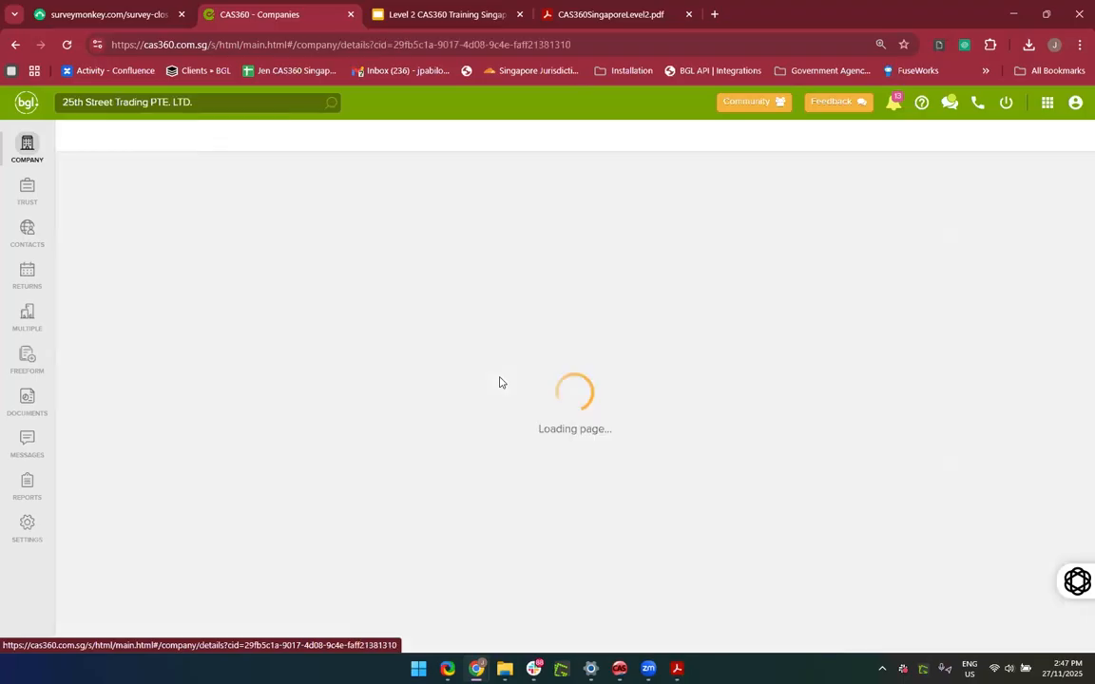
# Step: Set the Company Sub Class of 25th Street Trading PTE. LTD. to None and save the company details
pyautogui.scroll(-7, 501, 382)
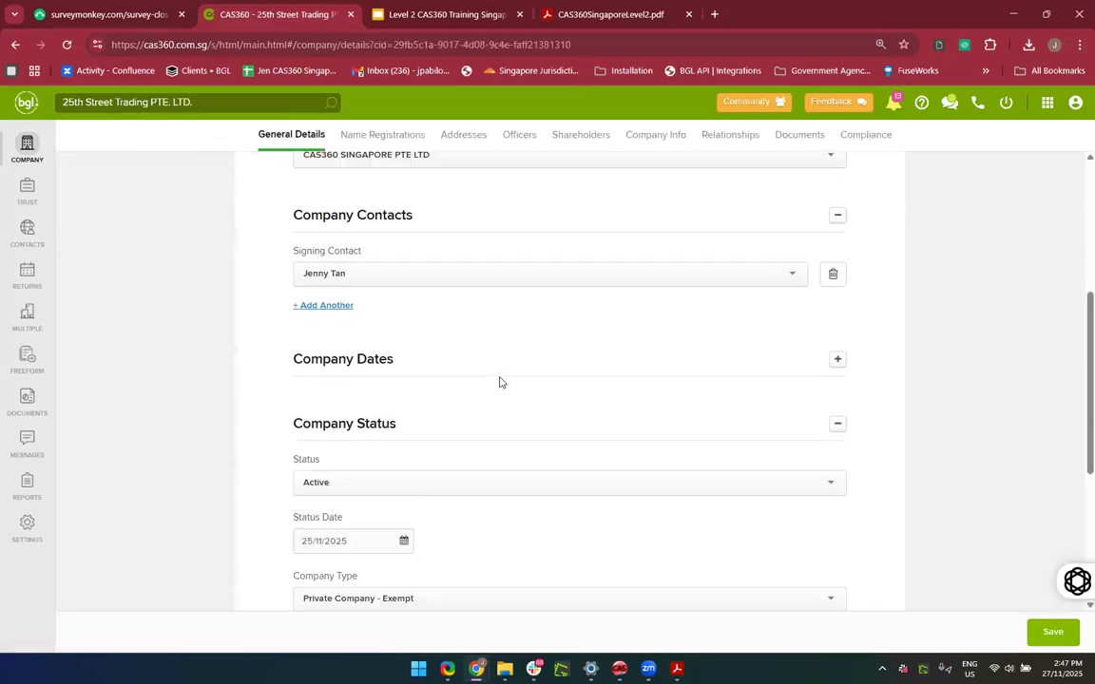
pyautogui.scroll(1, 500, 382)
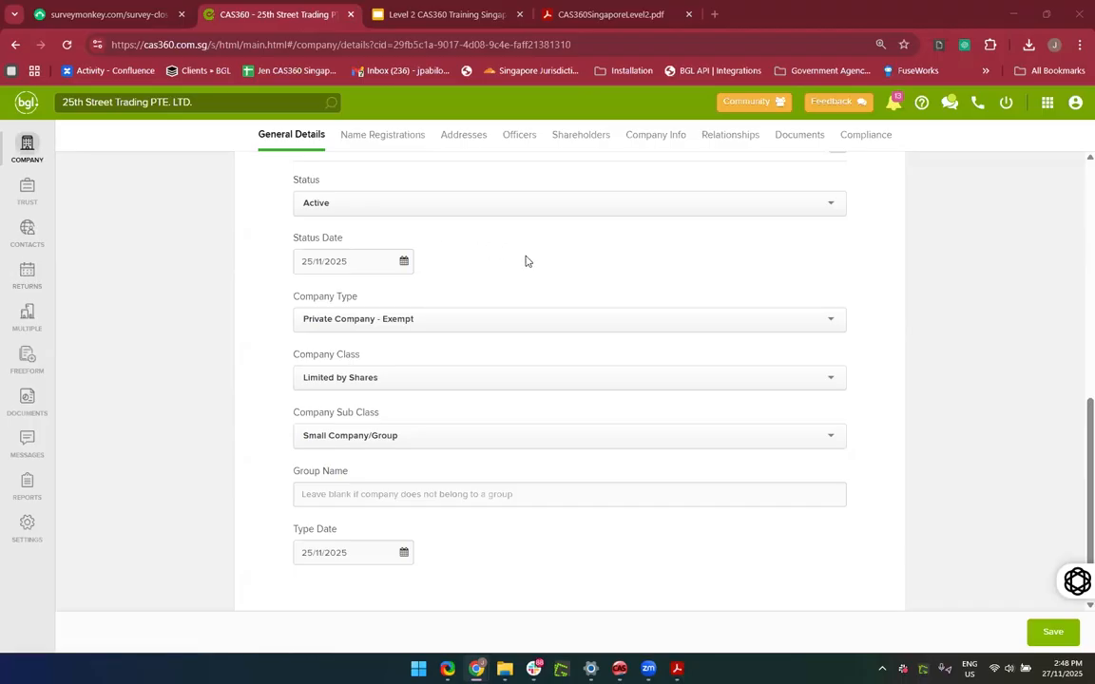
pyautogui.scroll(-1, 527, 261)
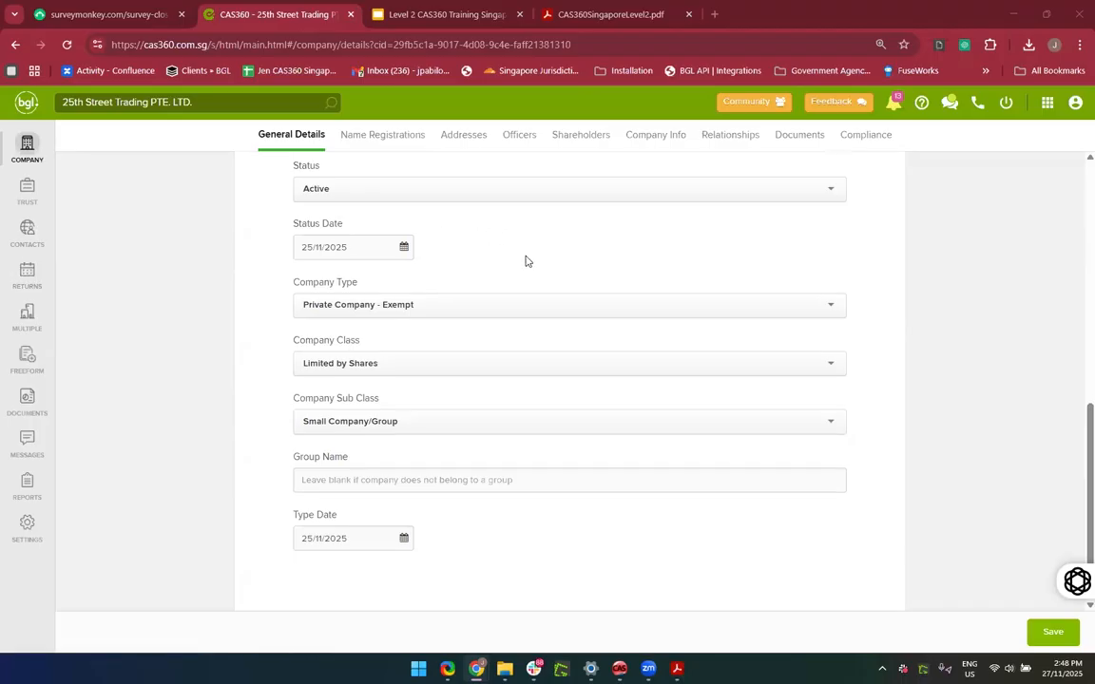
pyautogui.click(446, 424)
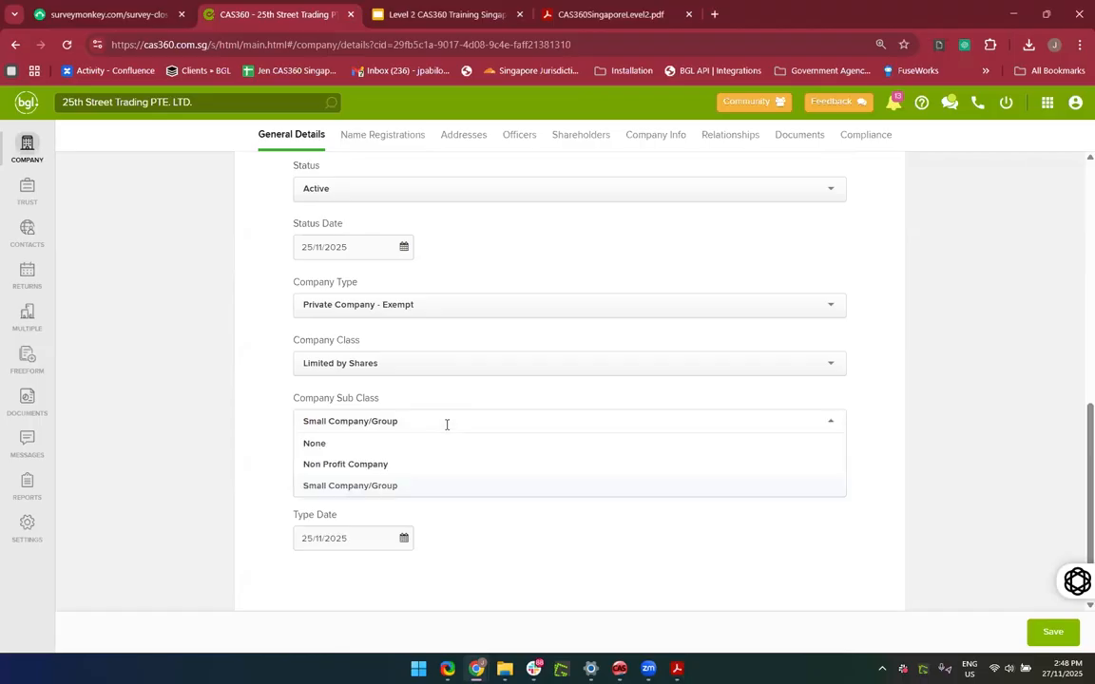
pyautogui.click(378, 443)
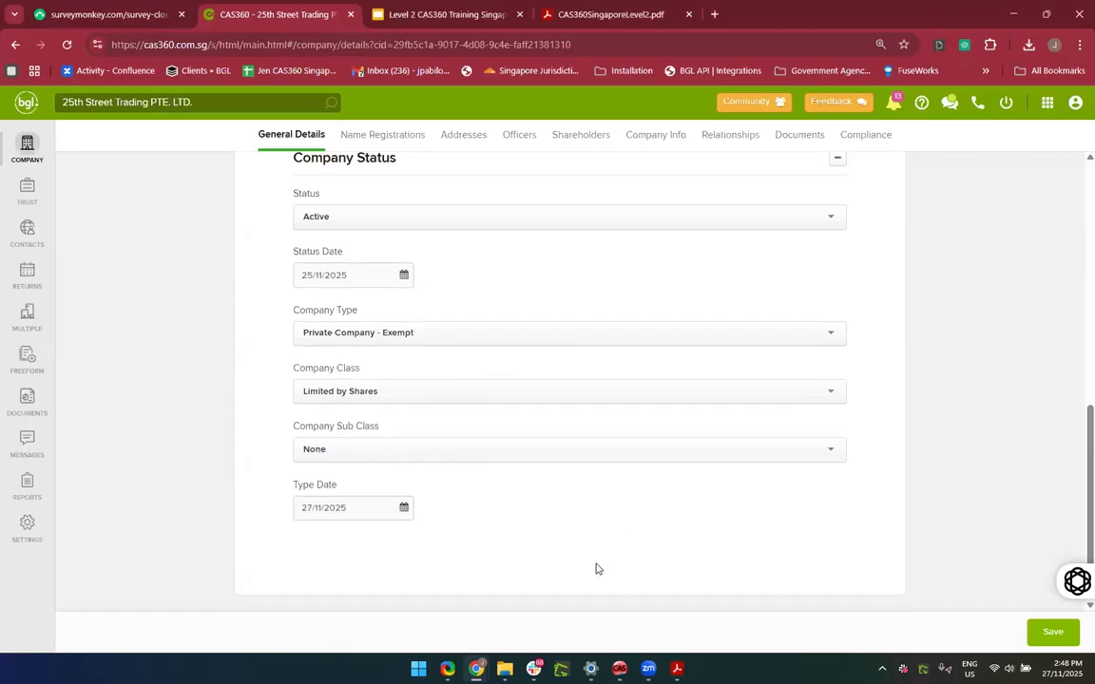
pyautogui.click(1077, 634)
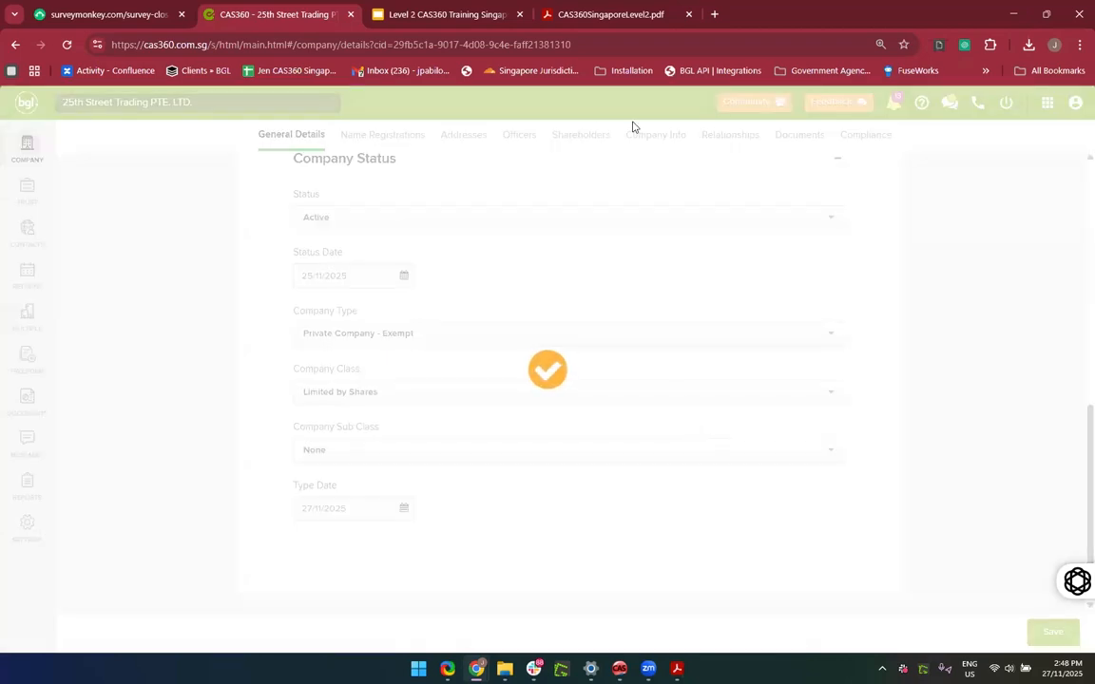
pyautogui.scroll(3, 723, 197)
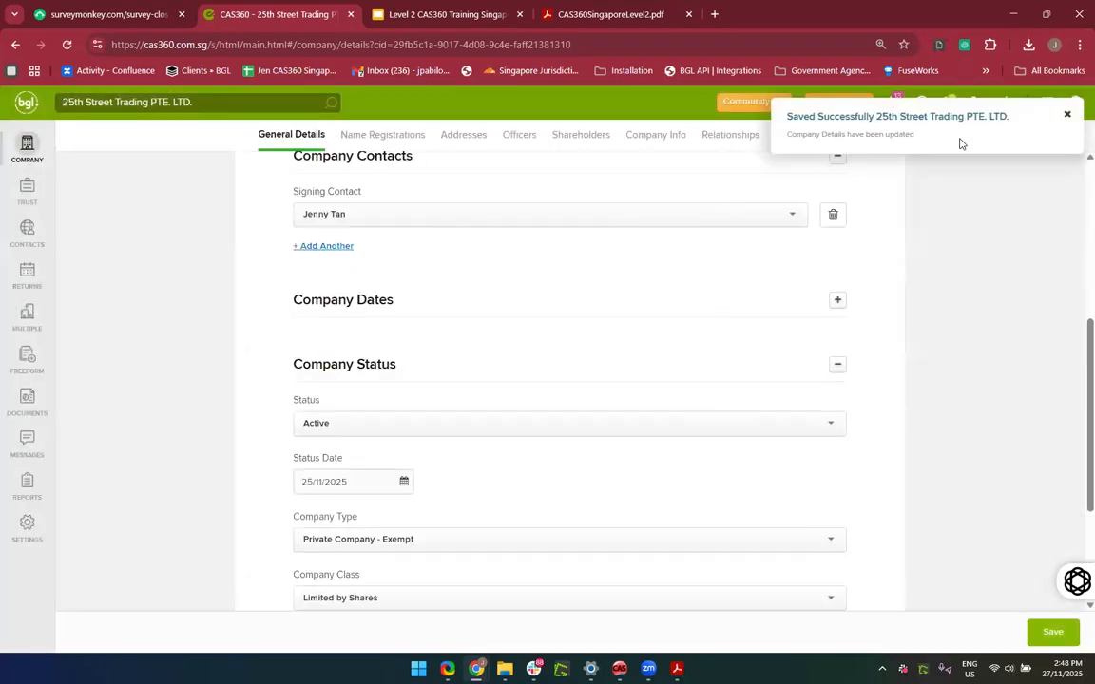
pyautogui.click(1068, 117)
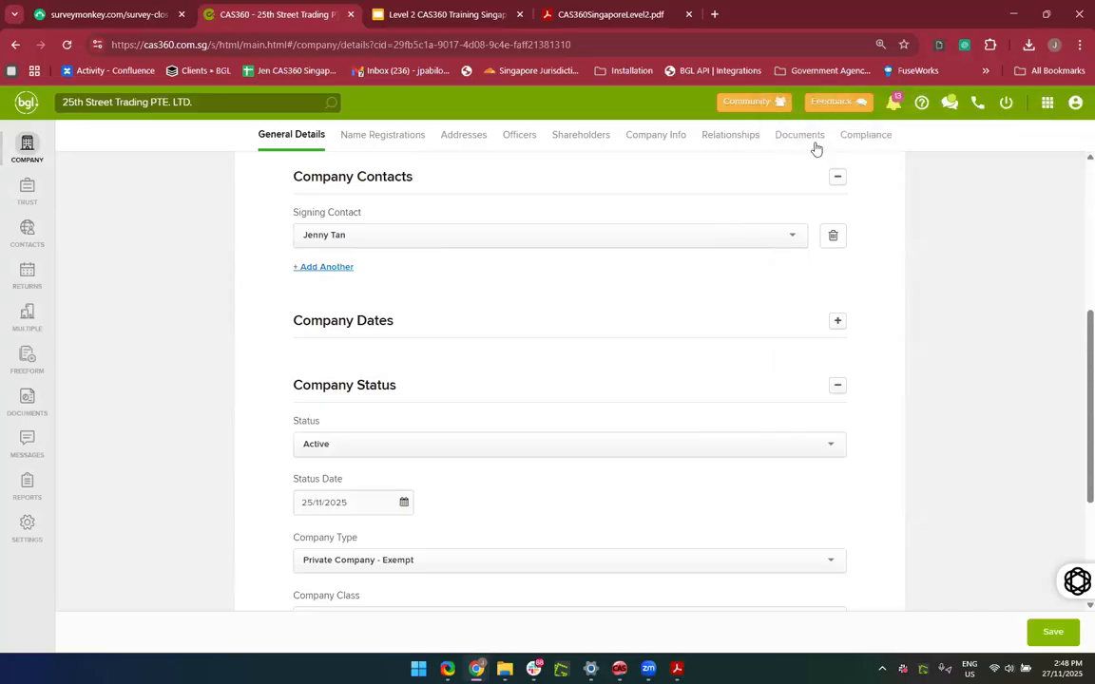
# Step: Check the Company Info and Relationships pages of 25th Street Trading PTE. LTD. and return to its General Details
pyautogui.click(660, 143)
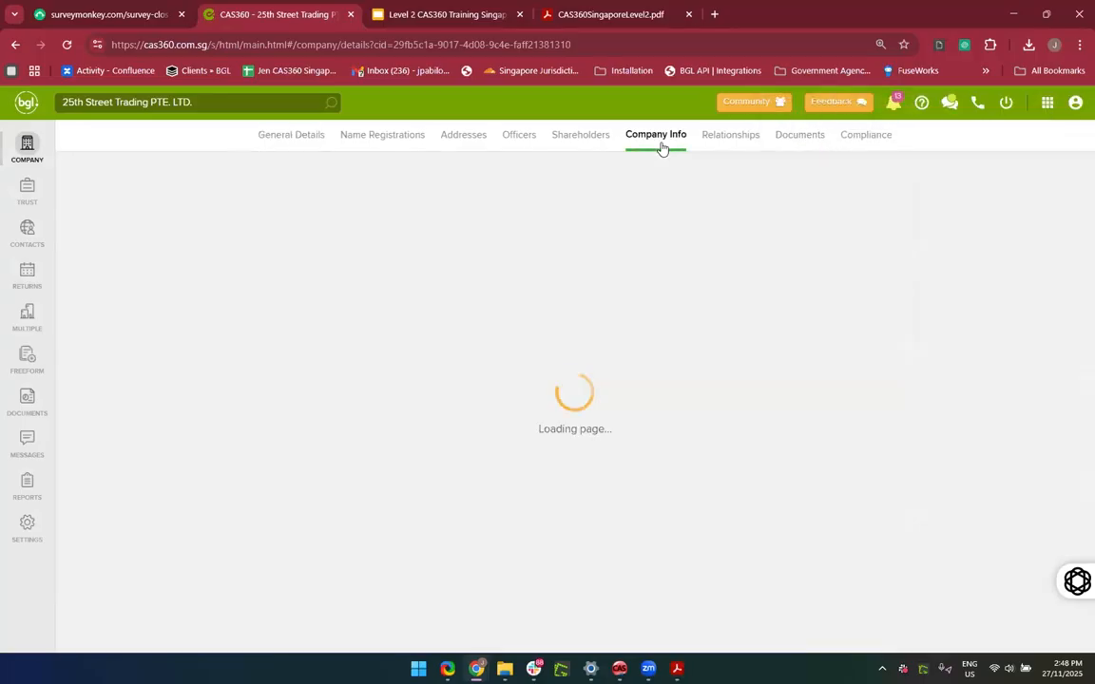
pyautogui.click(743, 141)
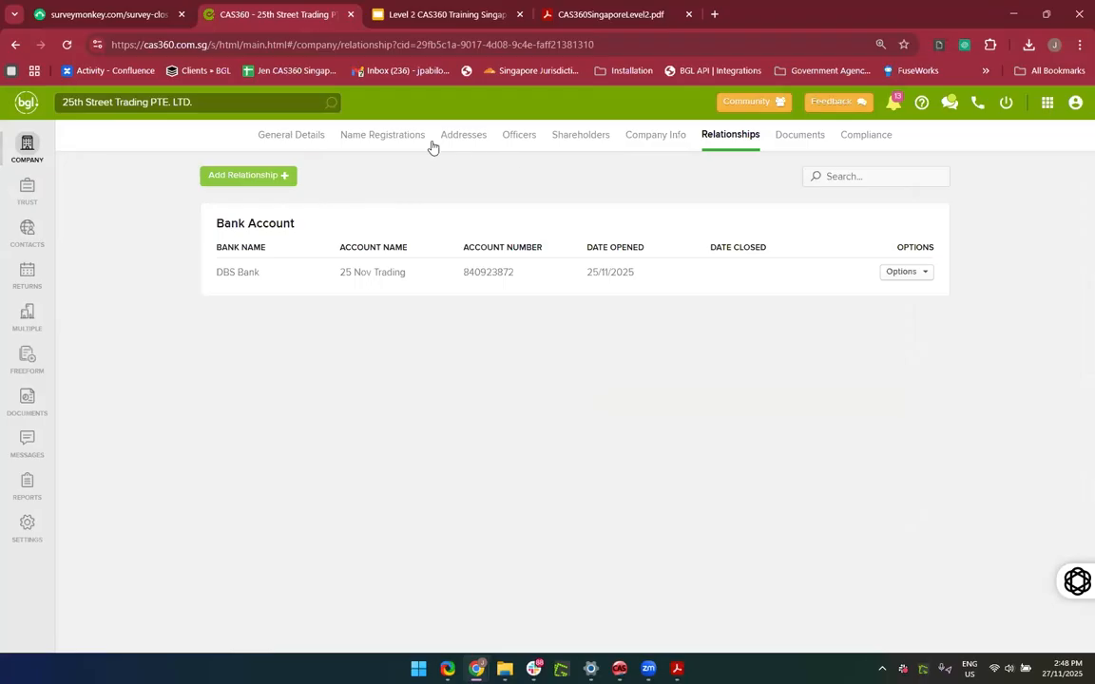
pyautogui.click(285, 143)
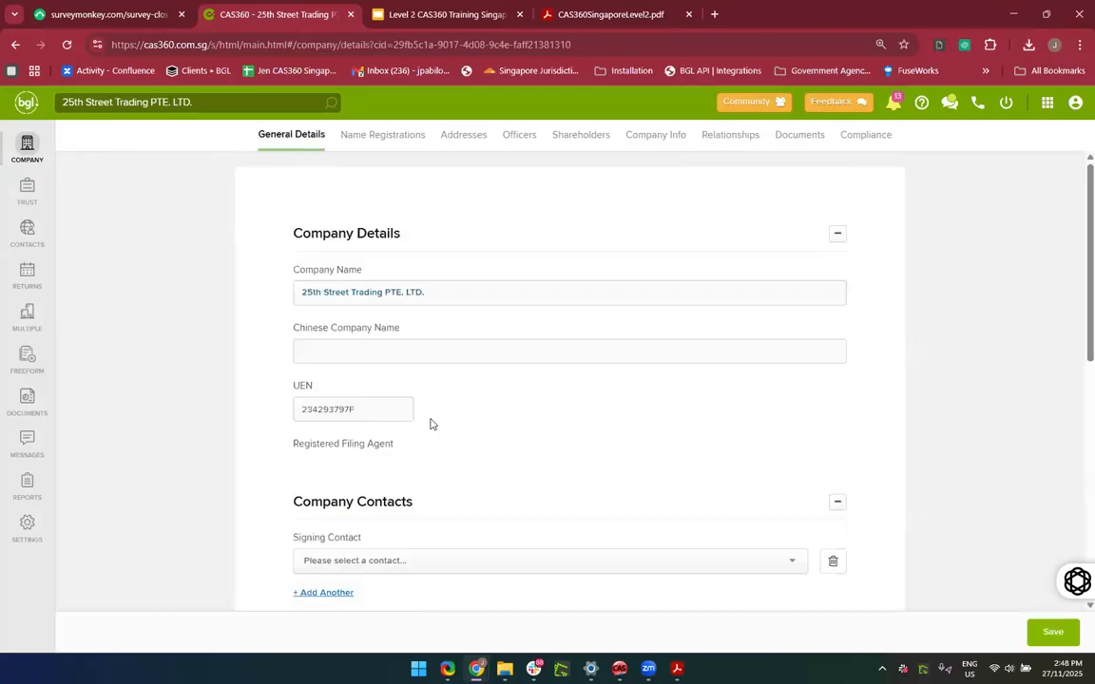
# Step: Expand the Company Dates section in the company's general details and review its annual return, AGM and financial year end dates
pyautogui.scroll(-3, 430, 423)
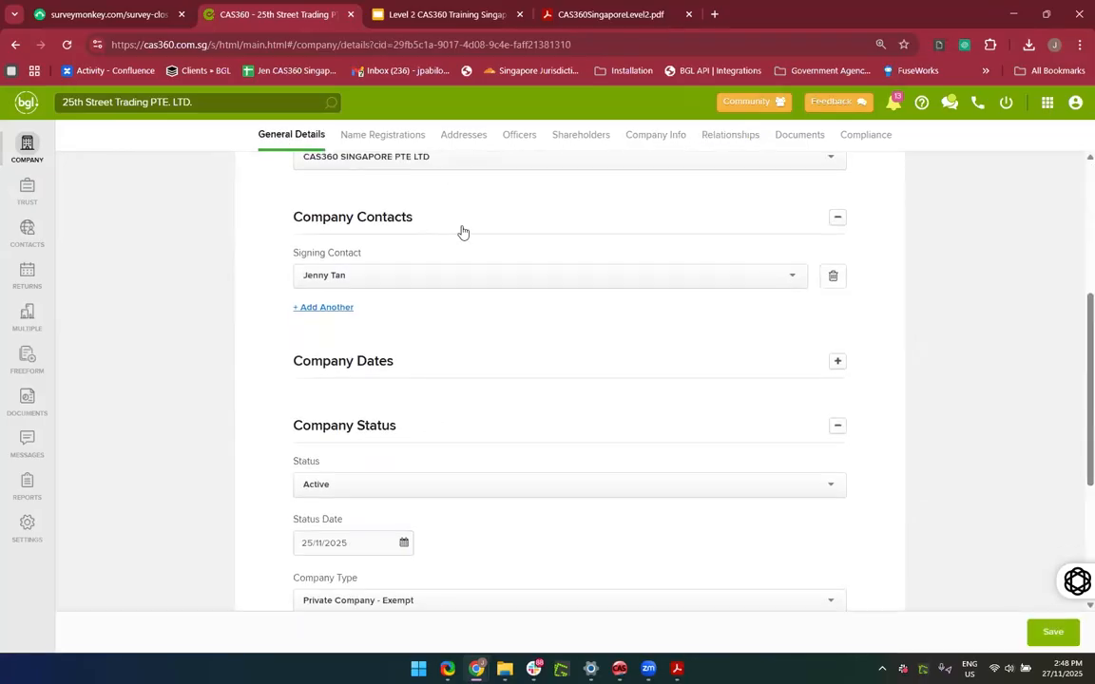
pyautogui.click(462, 232)
pyautogui.click(461, 232)
pyautogui.scroll(-1, 430, 381)
pyautogui.click(423, 342)
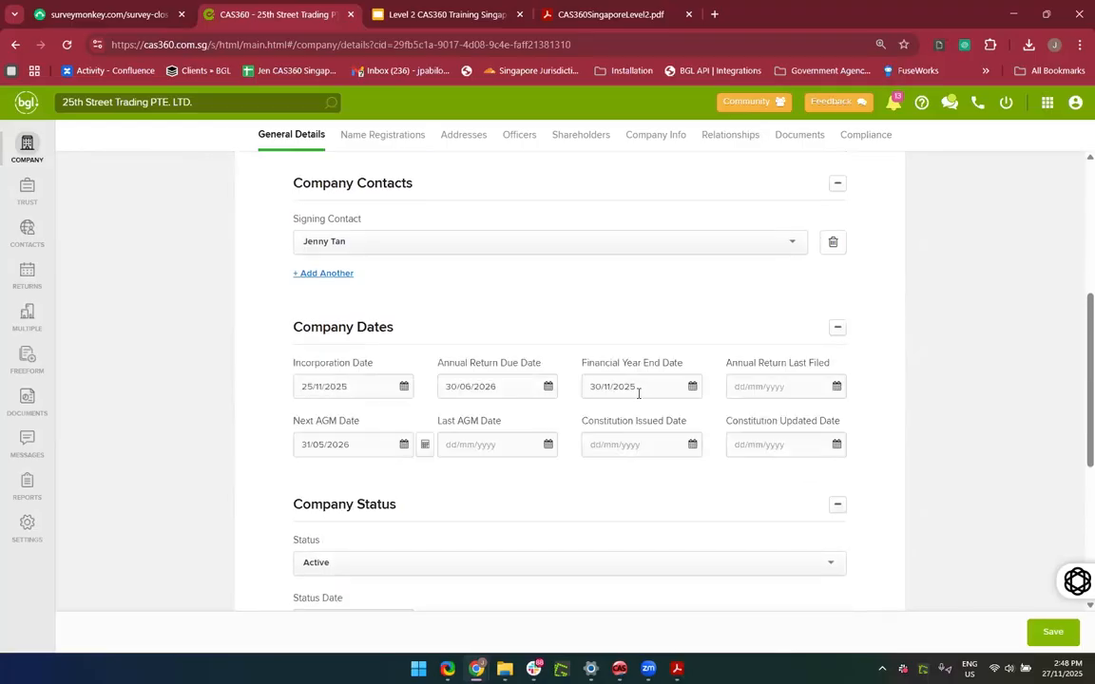
pyautogui.scroll(-1, 442, 400)
pyautogui.scroll(1, 266, 425)
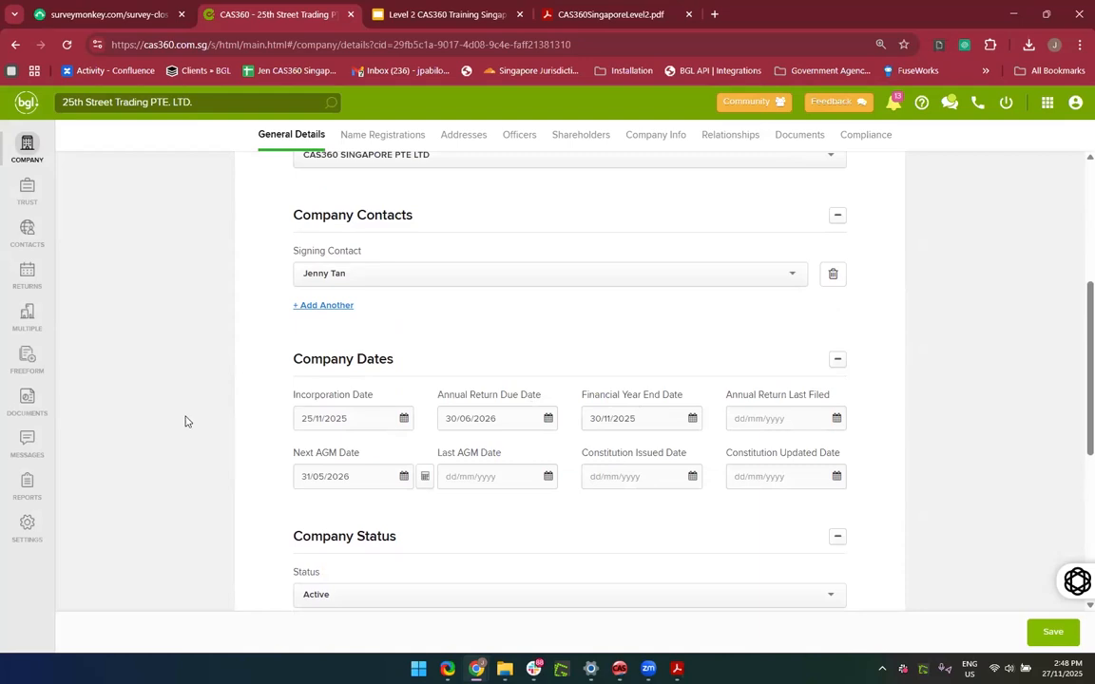
# Step: Search the Singapore annual returns for "25th" and open document preparation for 25th Street Trading PTE. LTD
pyautogui.click(28, 284)
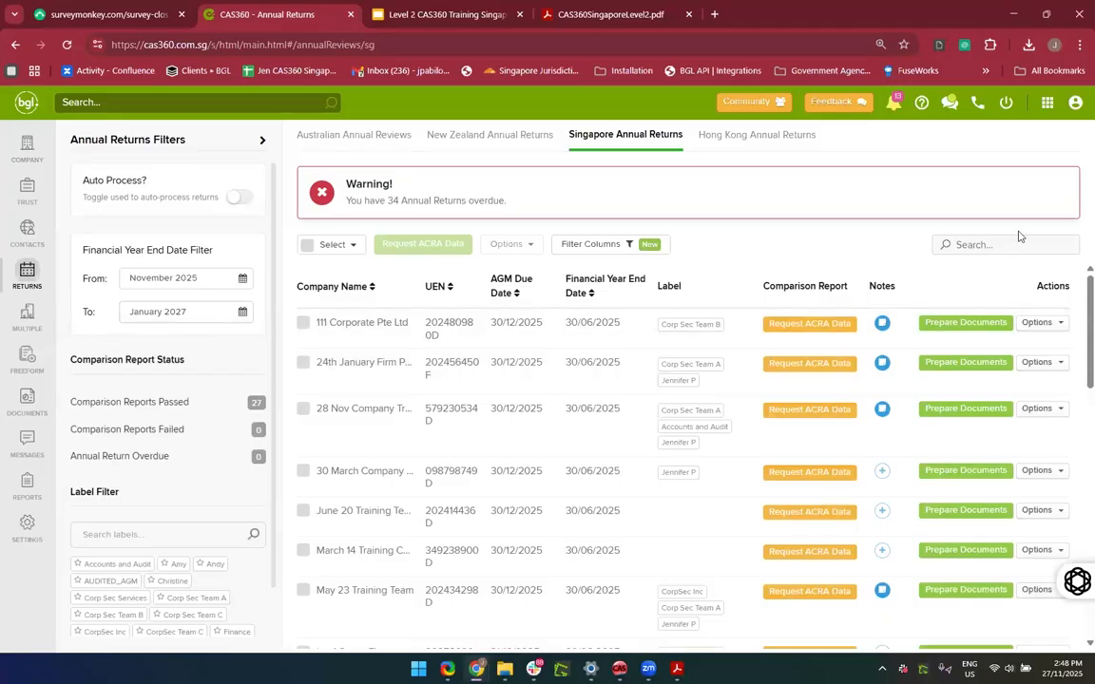
pyautogui.click(1005, 245)
pyautogui.write('2')
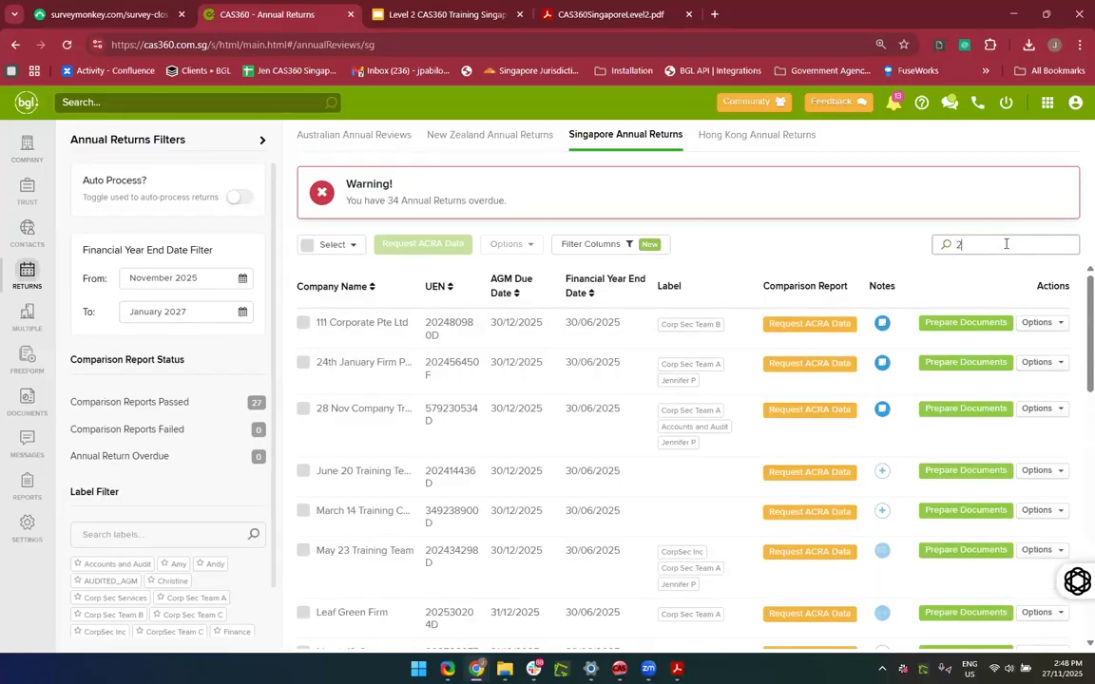
pyautogui.write('th')
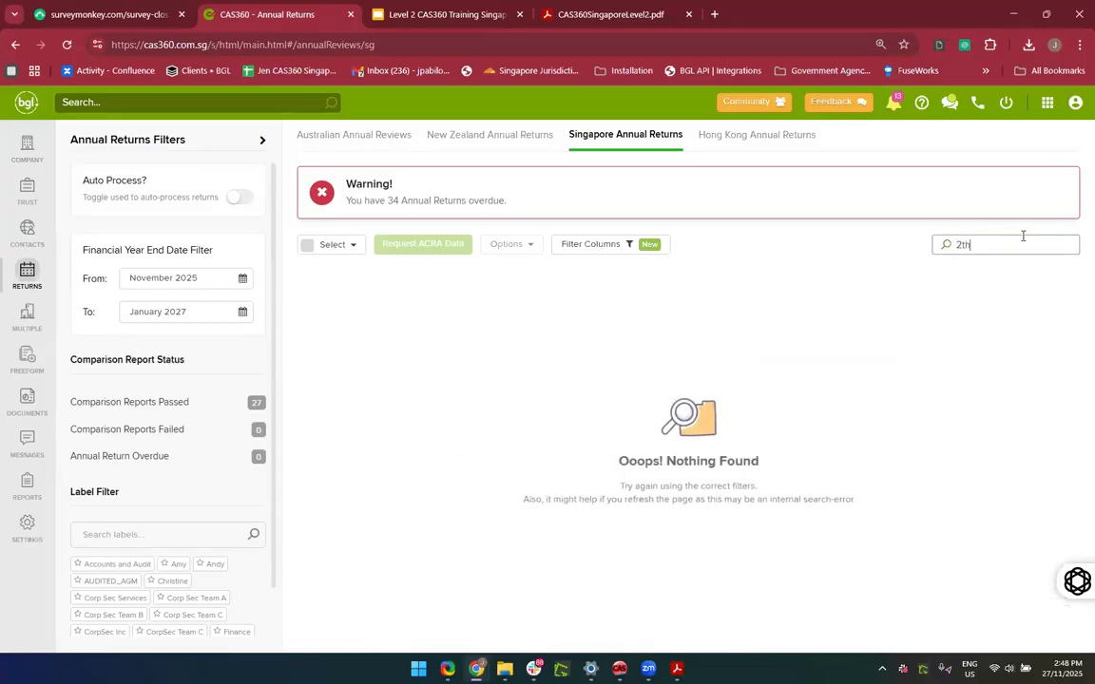
pyautogui.press('BackSpace')
pyautogui.press('BackSpace')
pyautogui.write('5th')
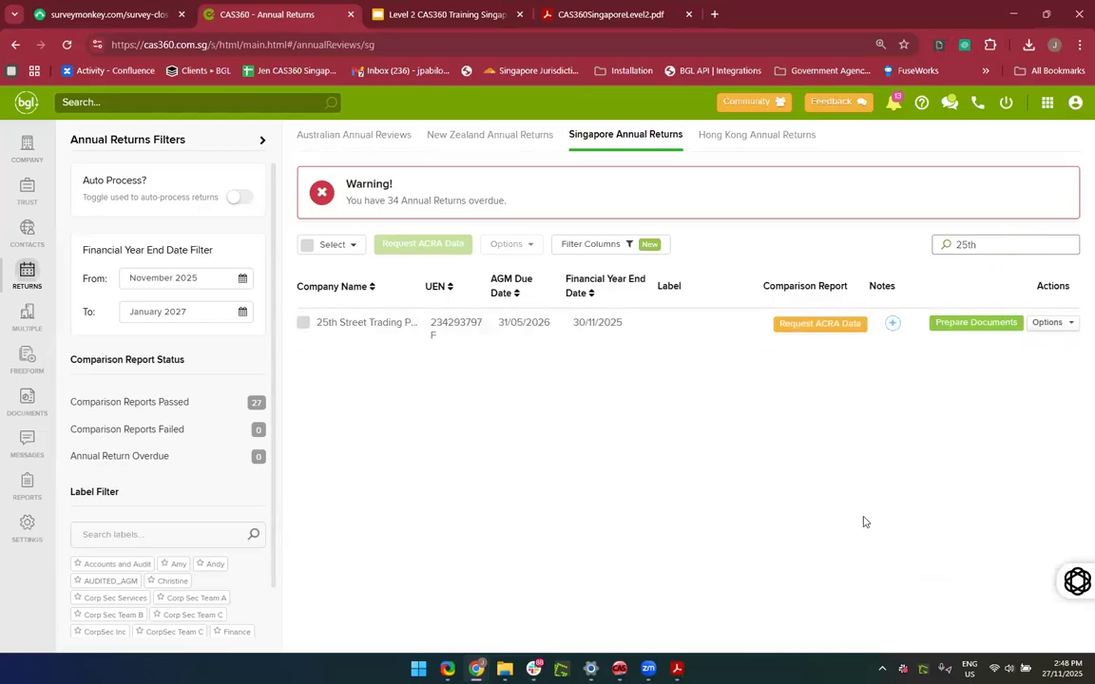
pyautogui.click(964, 324)
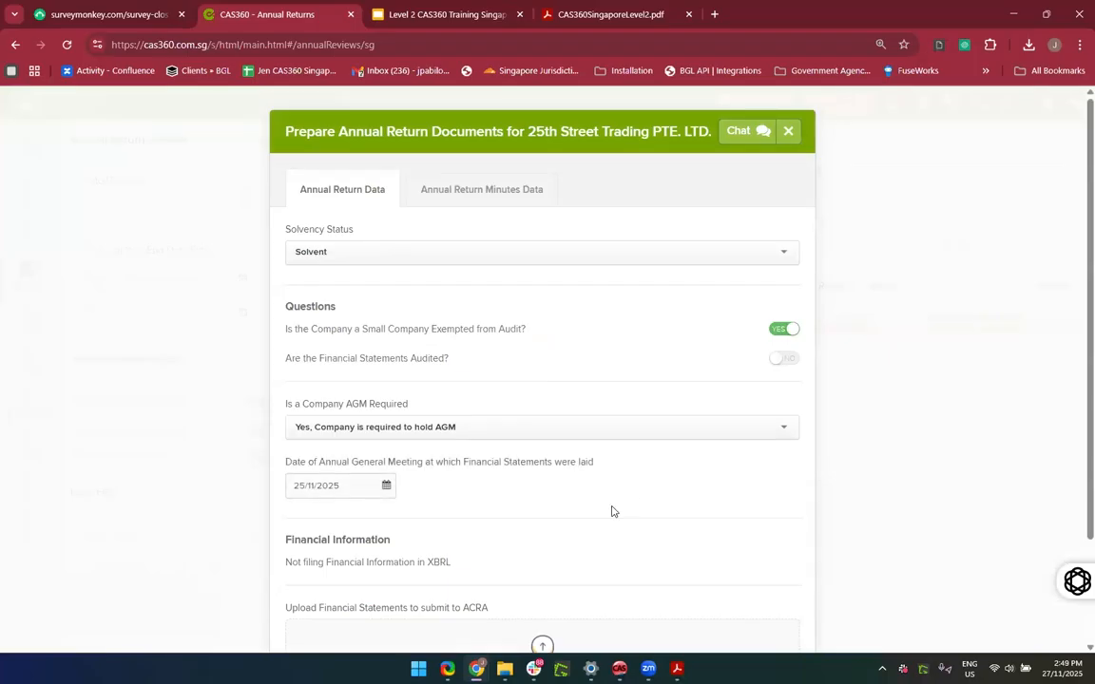
# Step: Review the Annual Return Data form and examine the available Solvency Status options
pyautogui.scroll(-1, 611, 511)
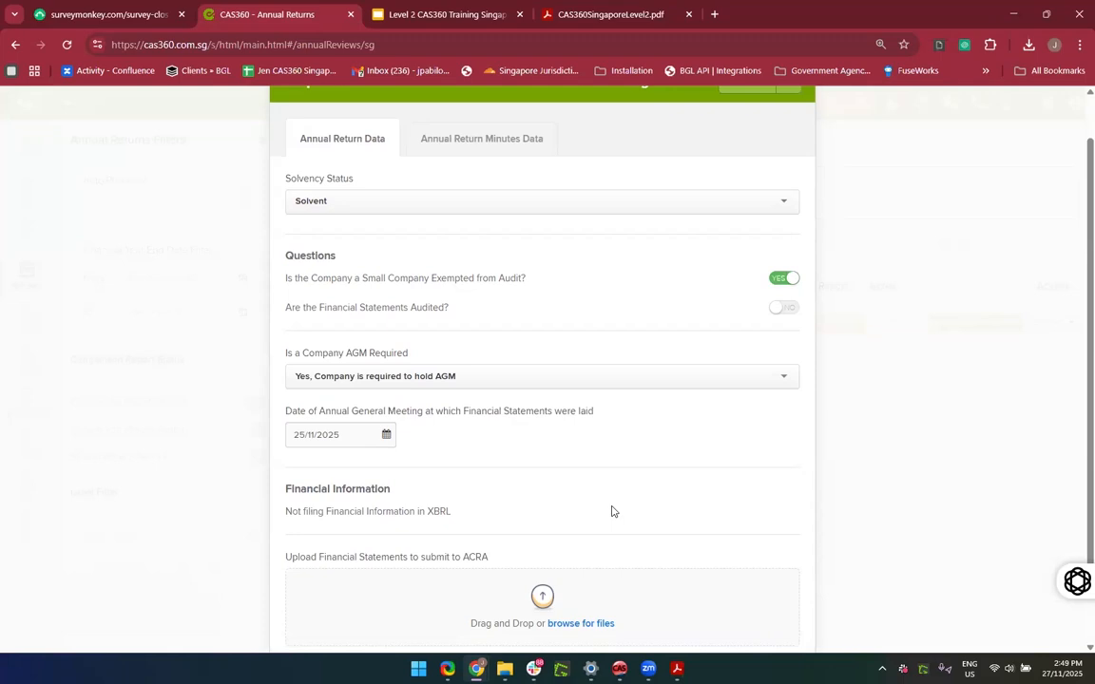
pyautogui.scroll(-1, 611, 511)
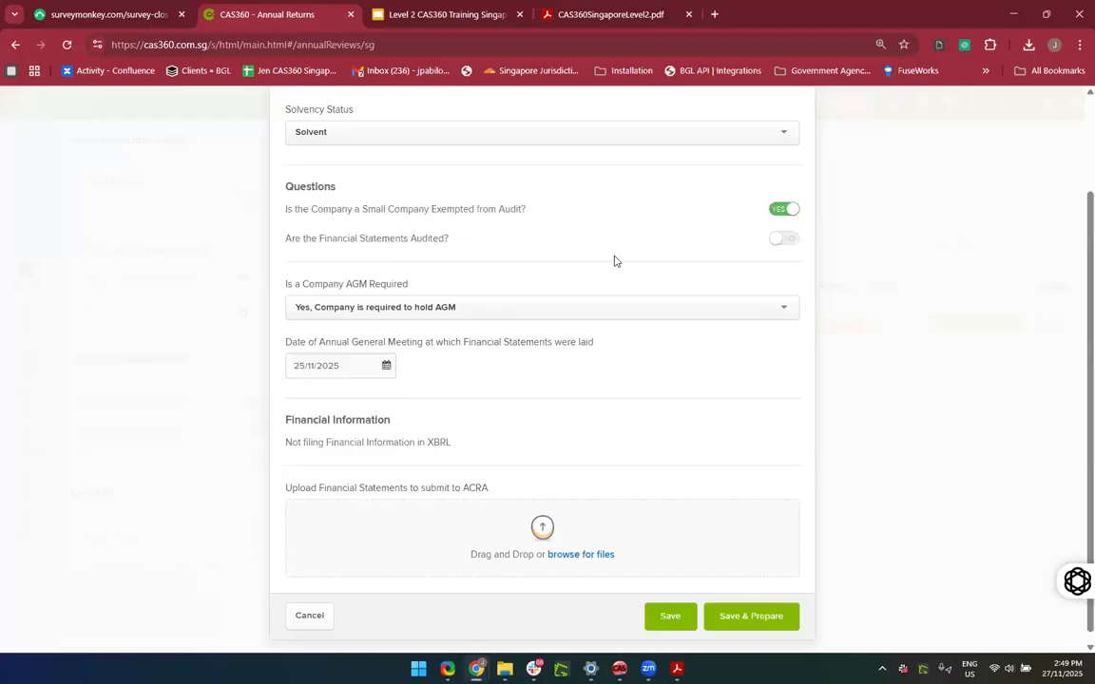
pyautogui.click(498, 133)
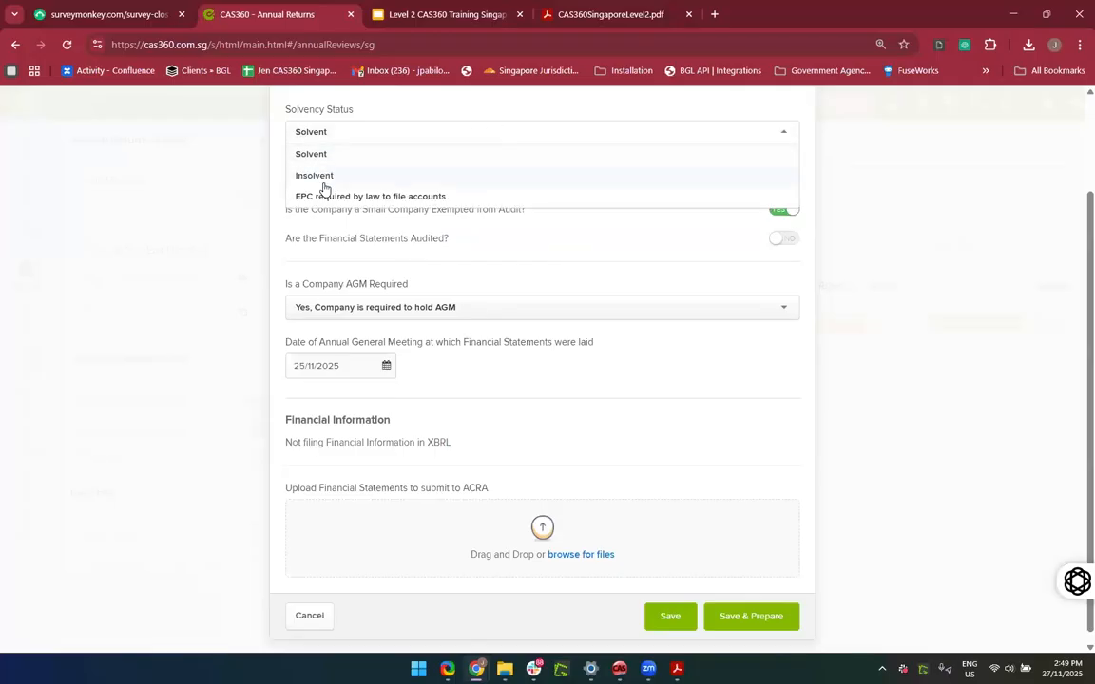
pyautogui.click(521, 276)
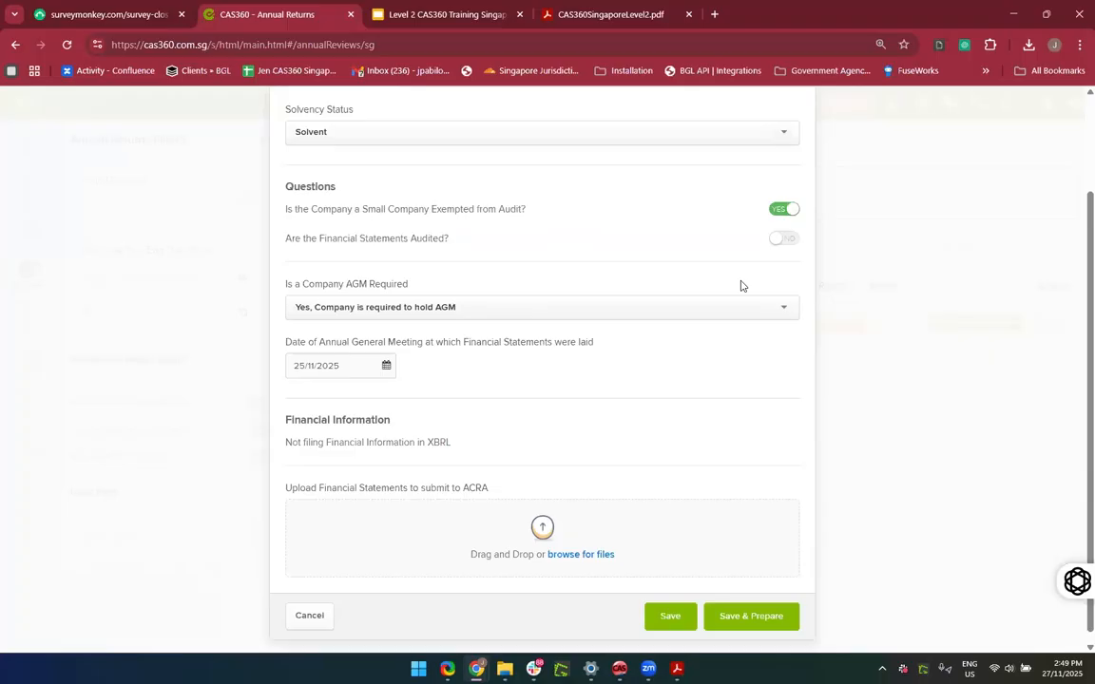
# Step: Try answering Yes to audited financial statements and No to the small company audit exemption, restoring each original answer
pyautogui.click(791, 239)
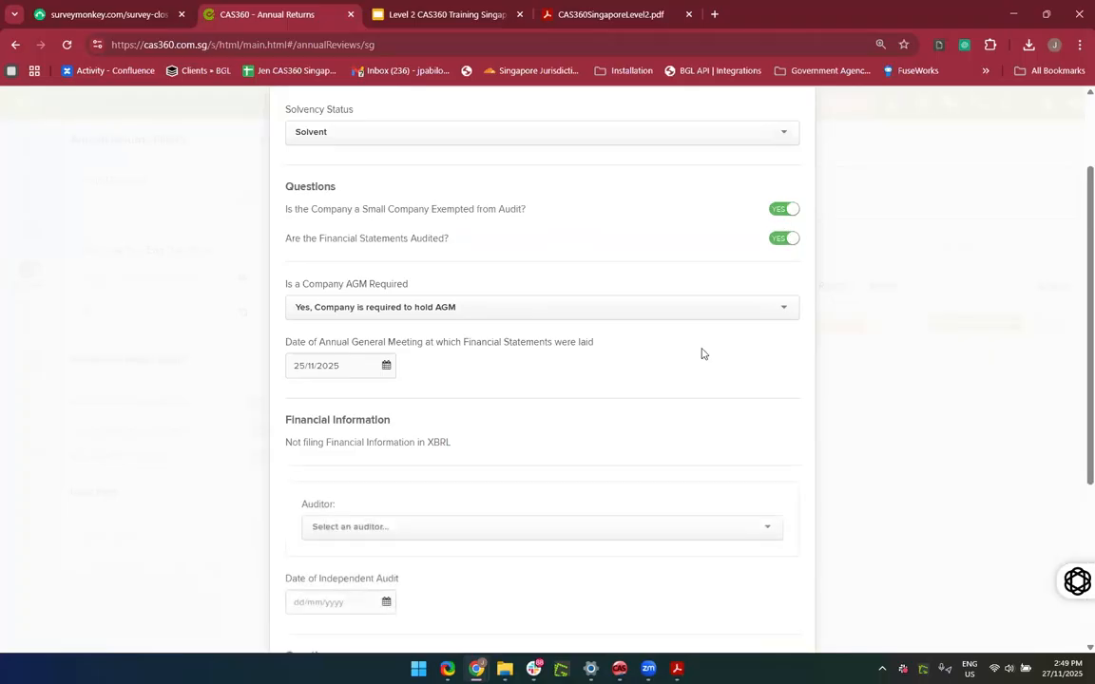
pyautogui.scroll(-1, 701, 353)
pyautogui.scroll(-2, 701, 353)
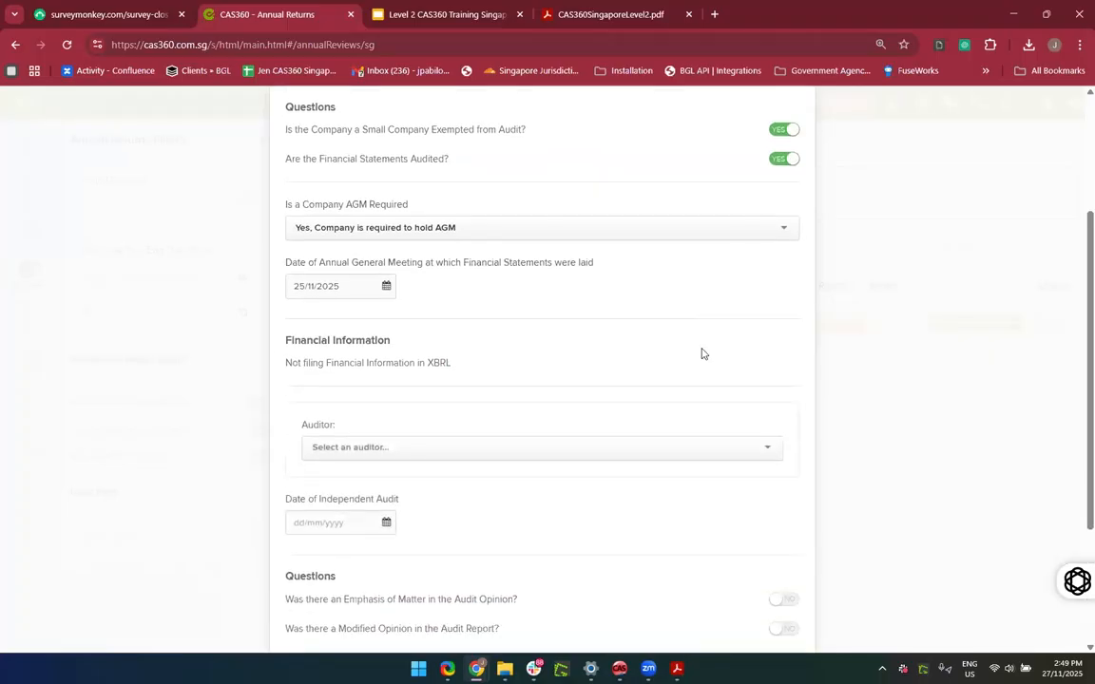
pyautogui.scroll(-3, 702, 354)
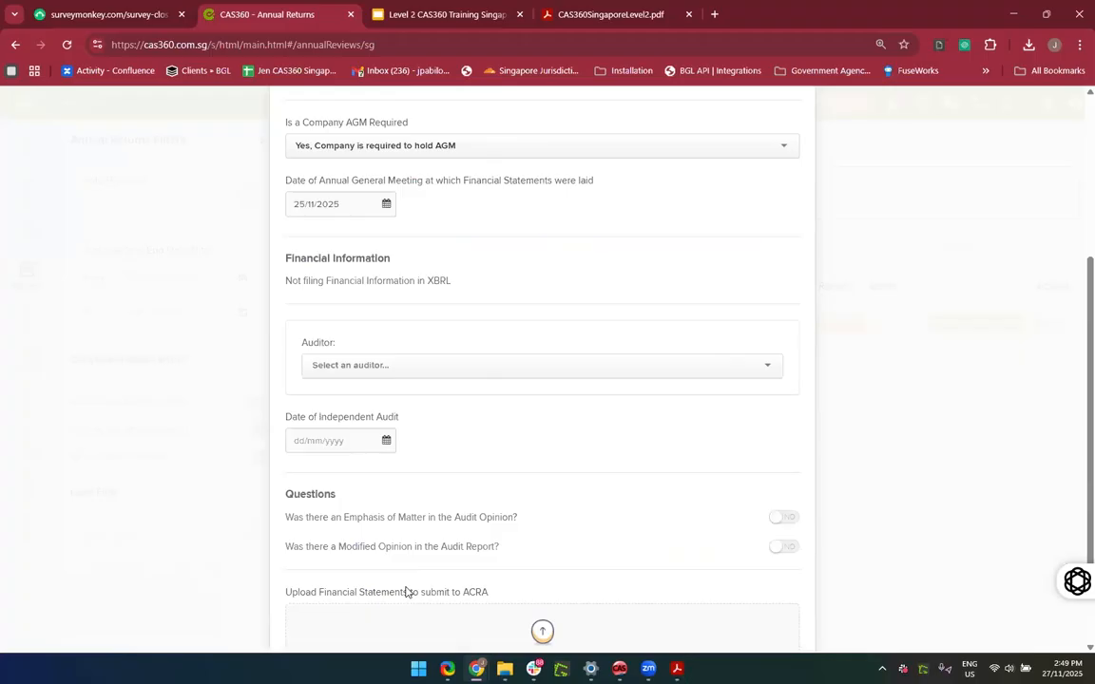
pyautogui.scroll(5, 406, 592)
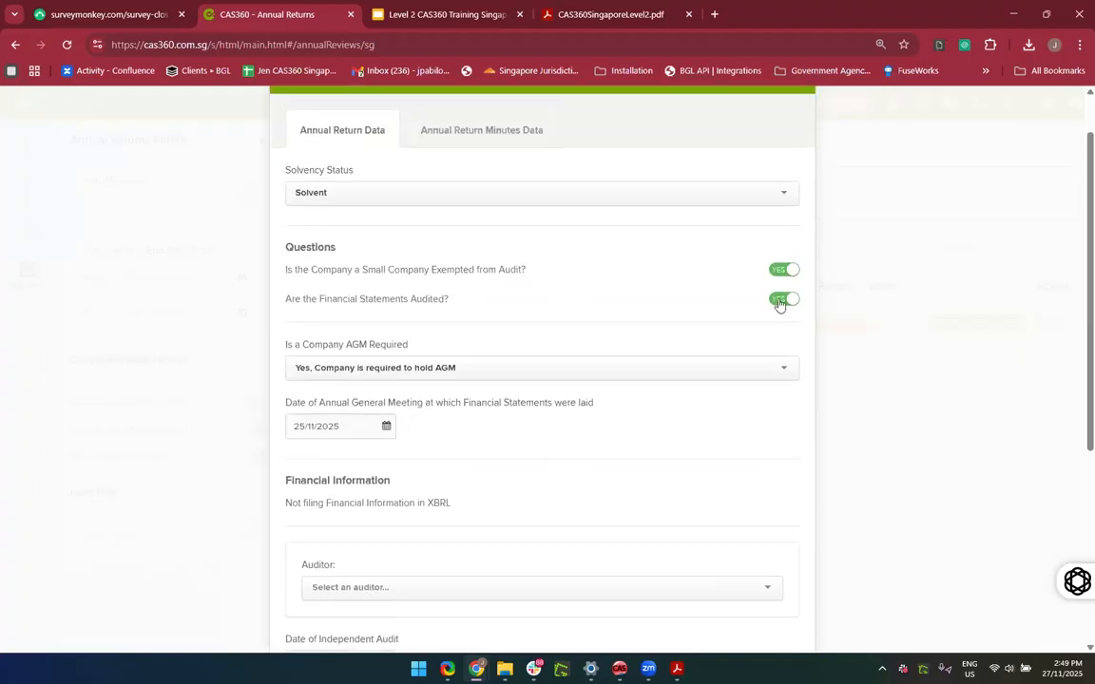
pyautogui.click(778, 300)
pyautogui.scroll(-1, 534, 381)
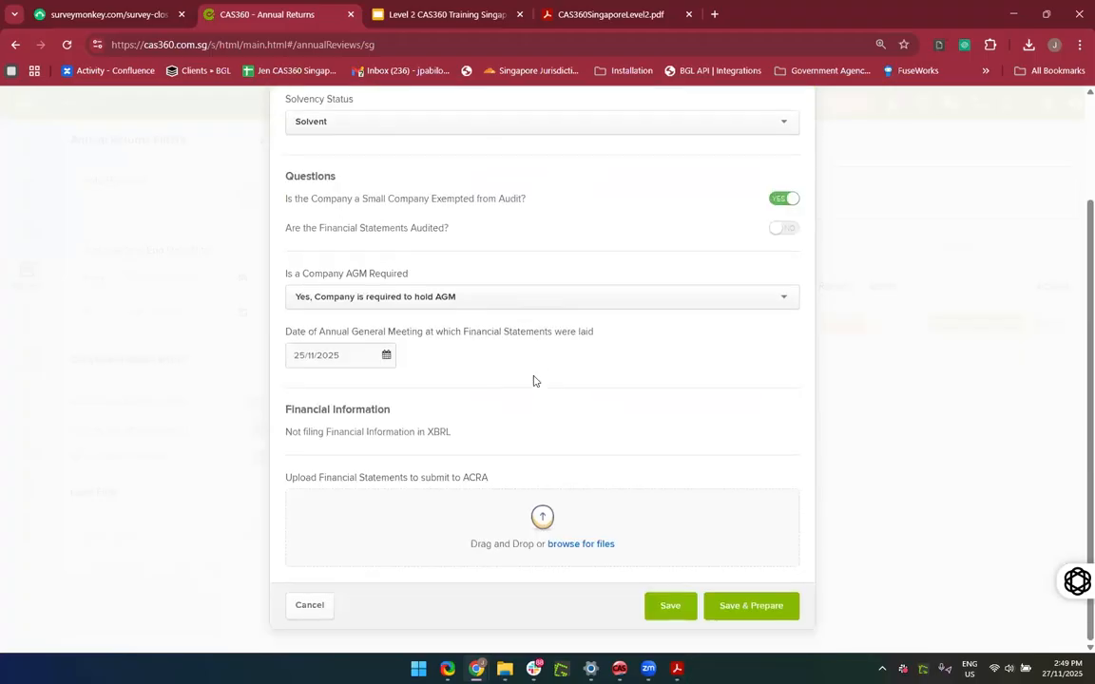
pyautogui.click(785, 198)
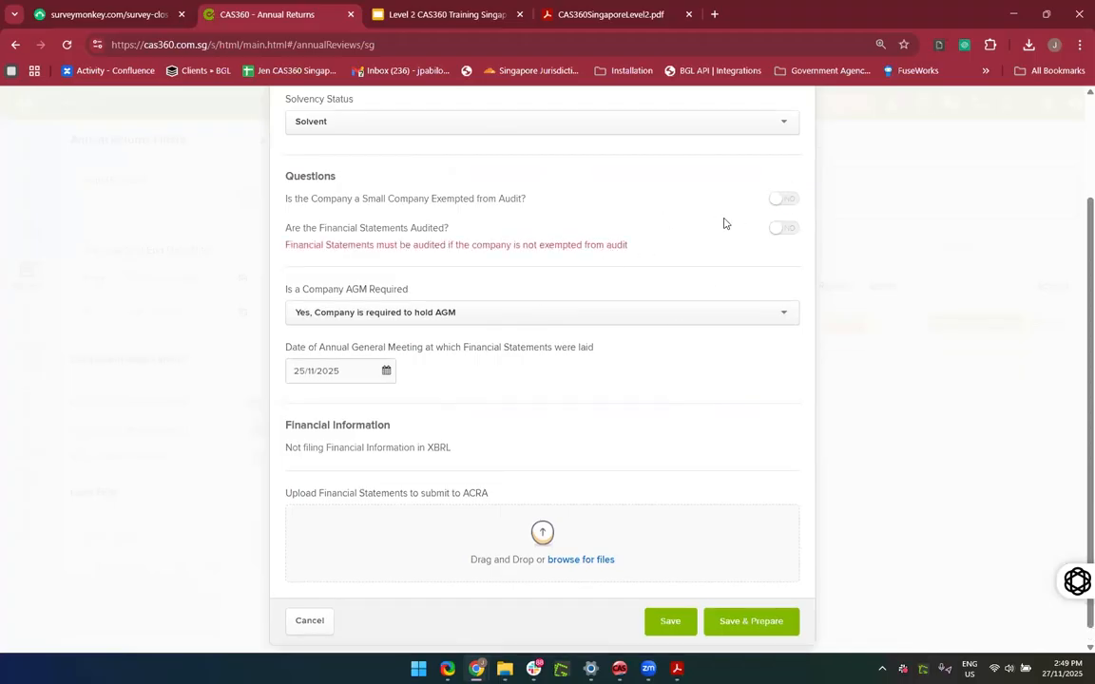
pyautogui.click(789, 206)
# Step: Try the AGM exemption for a Private Dormant Relevant Company and restore "Yes, Company is required to hold AGM"
pyautogui.click(520, 302)
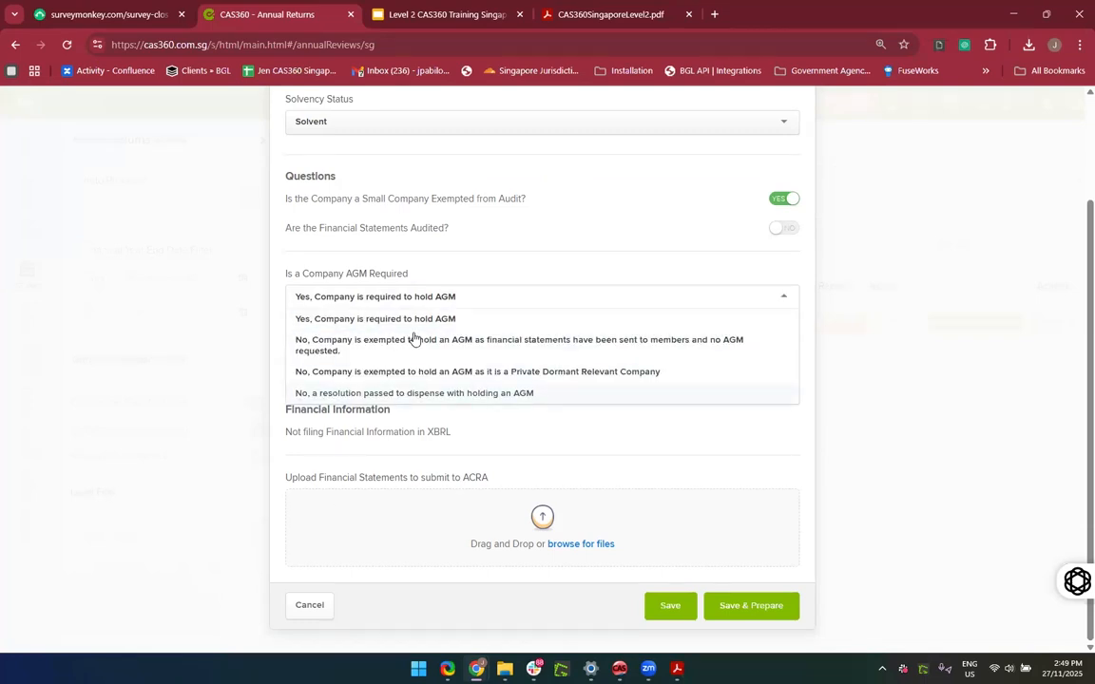
pyautogui.click(416, 372)
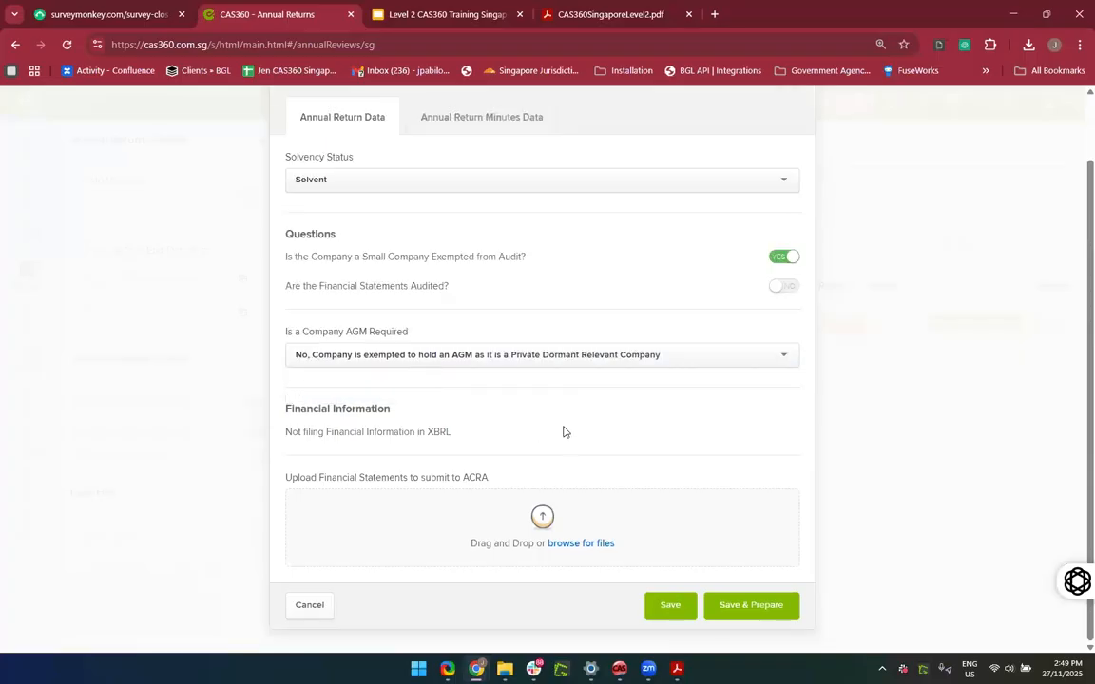
pyautogui.click(515, 350)
pyautogui.click(433, 379)
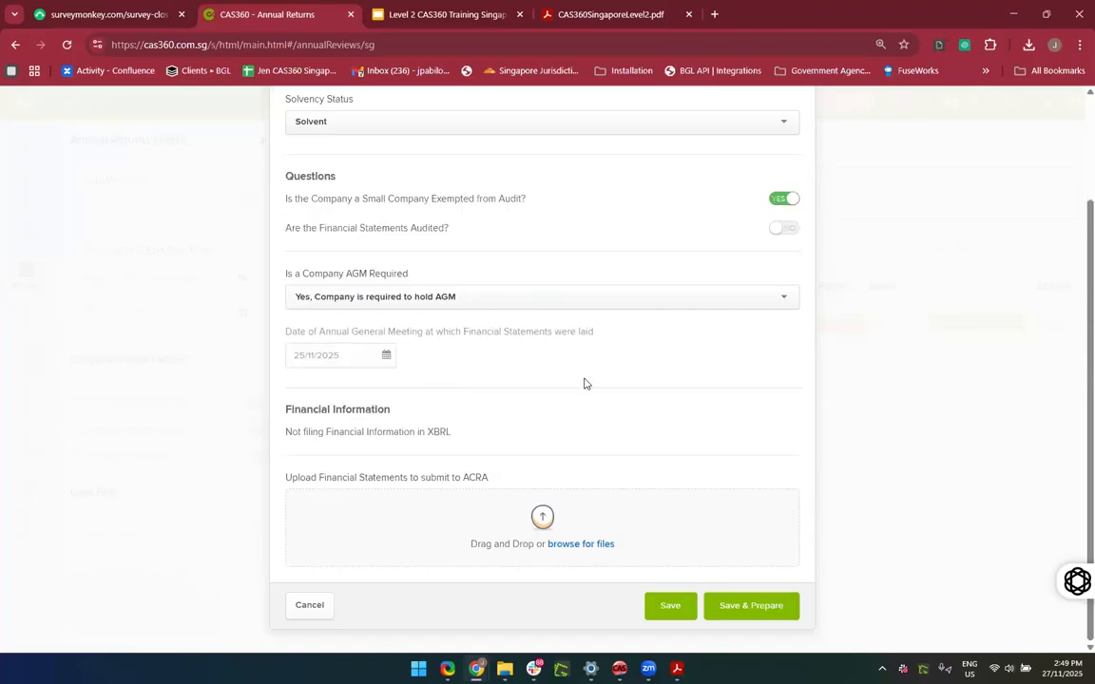
# Step: Review the annual return data and the Annual Return Minutes Data, and close document preparation without saving
pyautogui.scroll(-2, 584, 384)
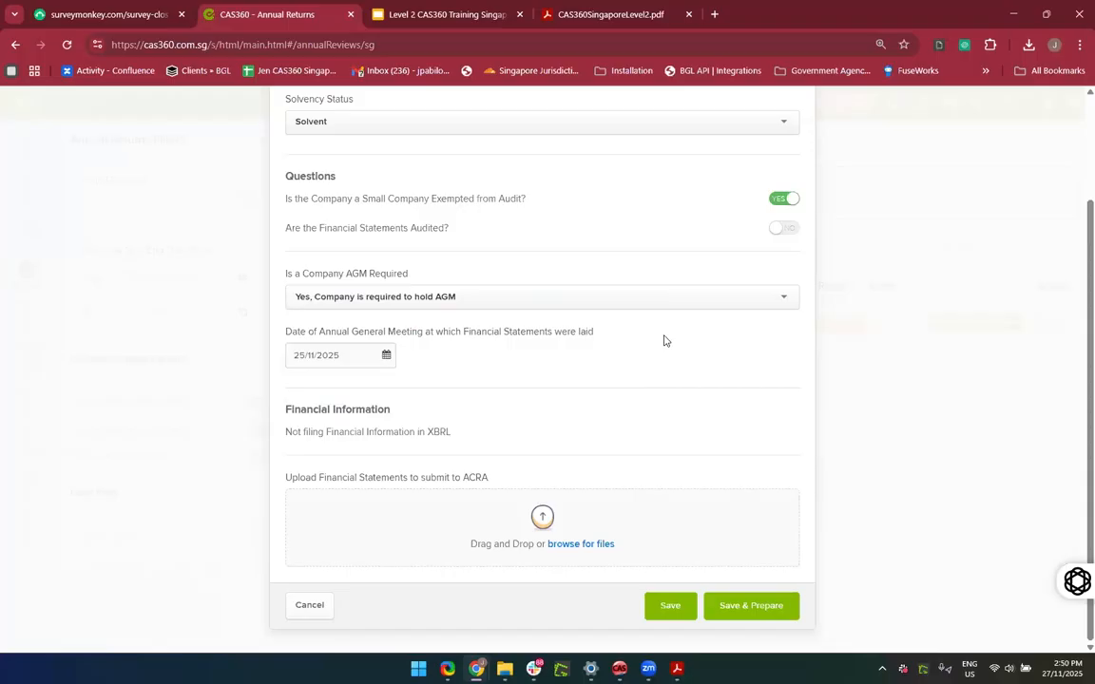
pyautogui.scroll(3, 663, 340)
pyautogui.scroll(-2, 663, 340)
pyautogui.scroll(2, 663, 341)
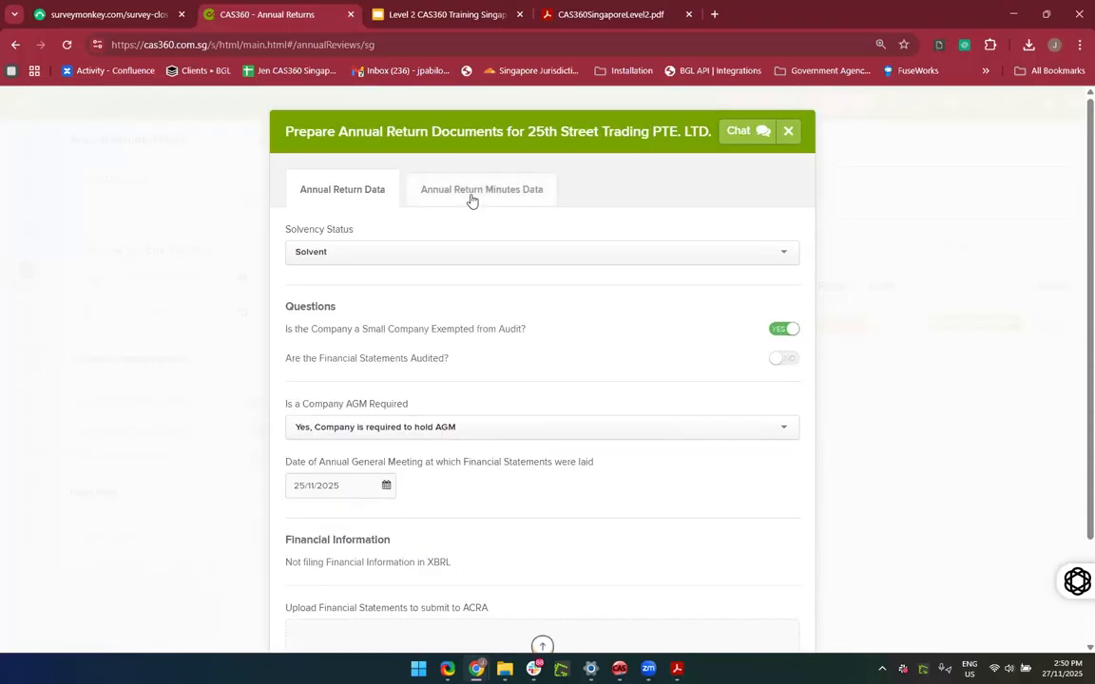
pyautogui.click(471, 195)
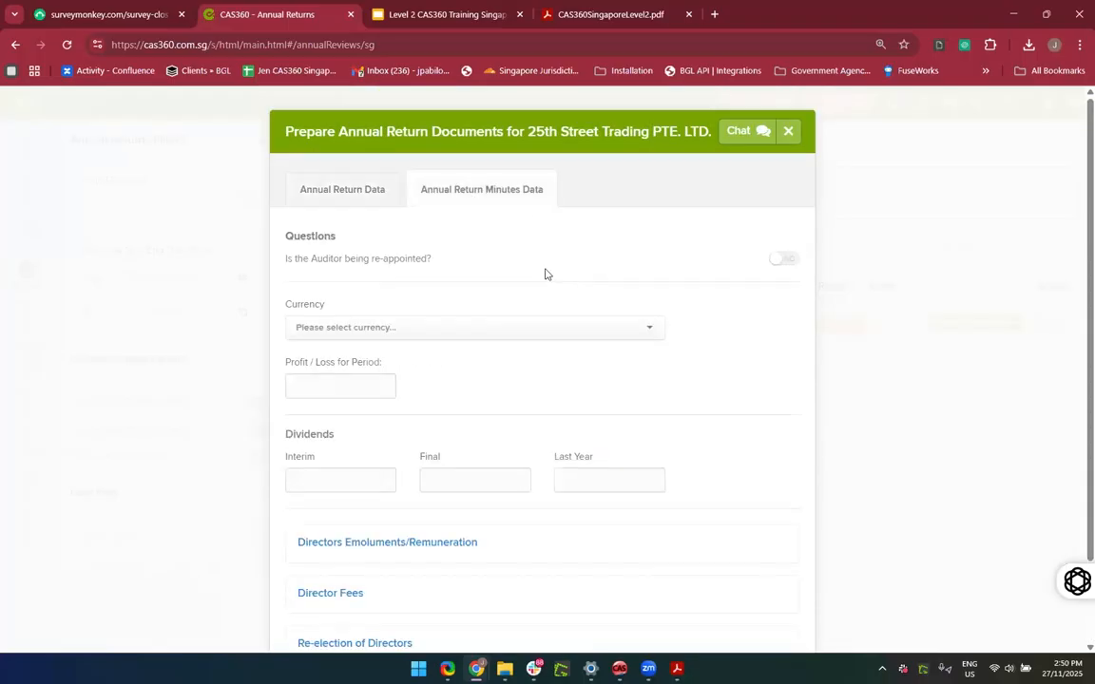
pyautogui.click(327, 195)
pyautogui.scroll(-2, 429, 283)
pyautogui.scroll(2, 430, 283)
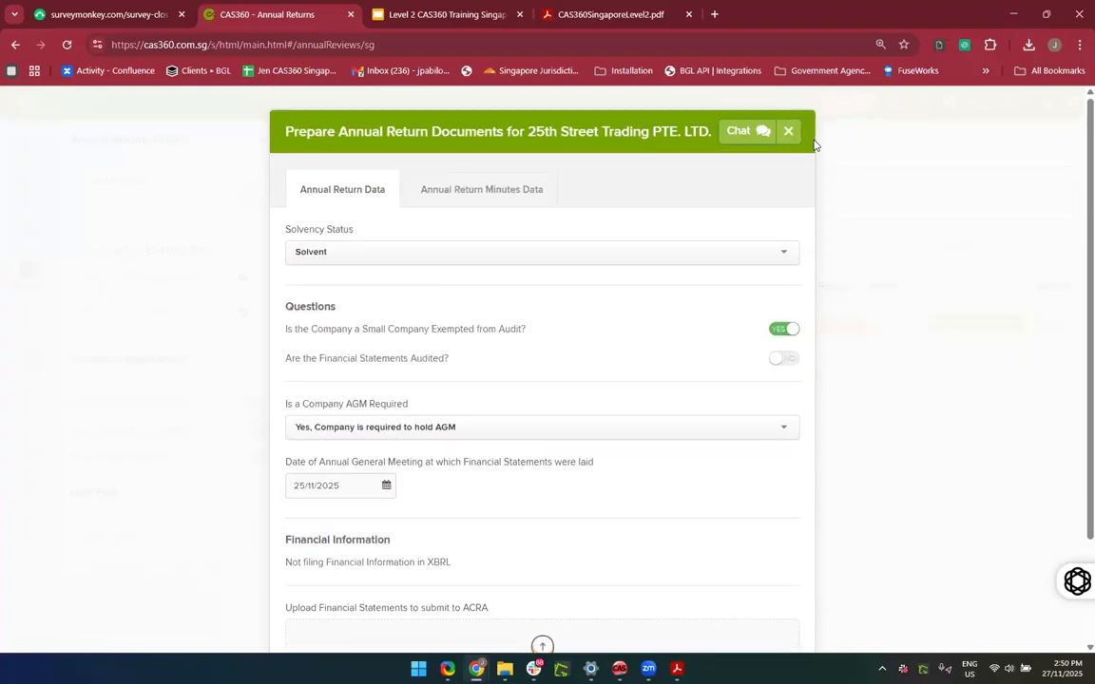
pyautogui.click(788, 132)
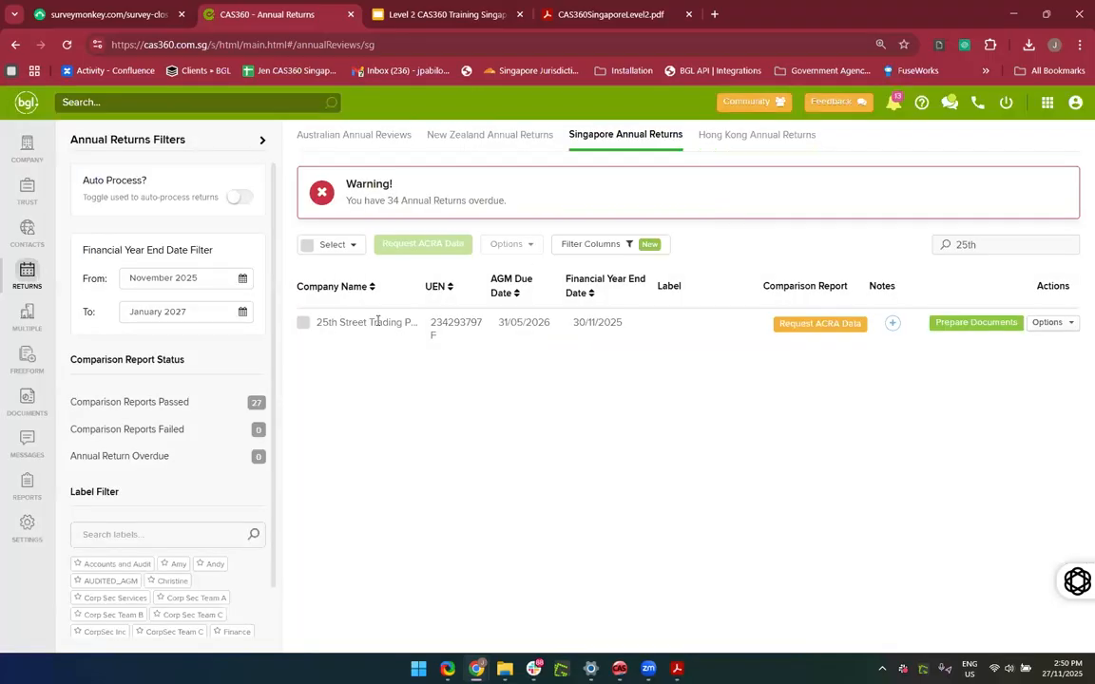
# Step: Search all records for "25th" and open the company record of 25th Street Trading PTE. LTD
pyautogui.click(78, 102)
pyautogui.write('25th')
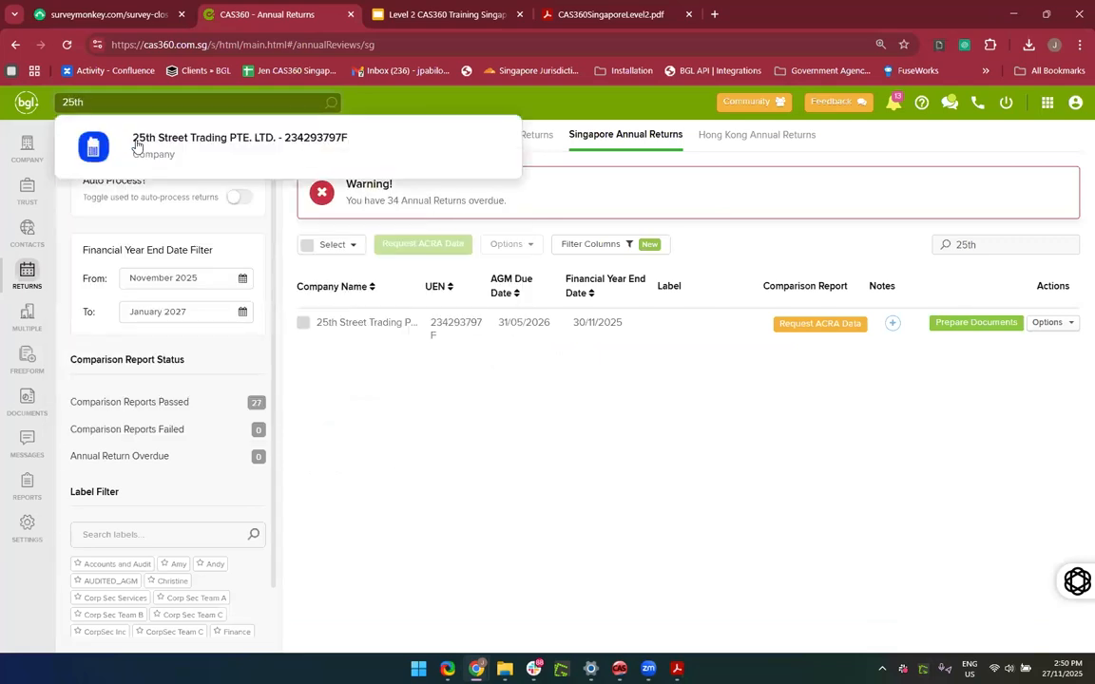
pyautogui.click(146, 150)
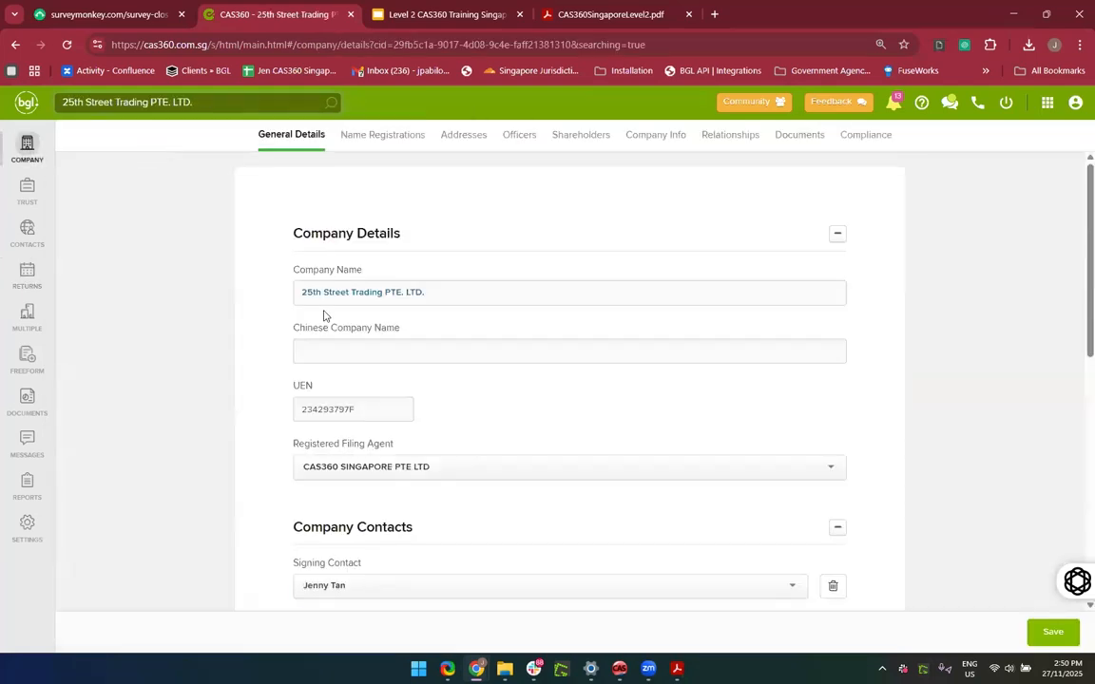
# Step: Set the company's status to Dormant and save the company details
pyautogui.scroll(-6, 323, 316)
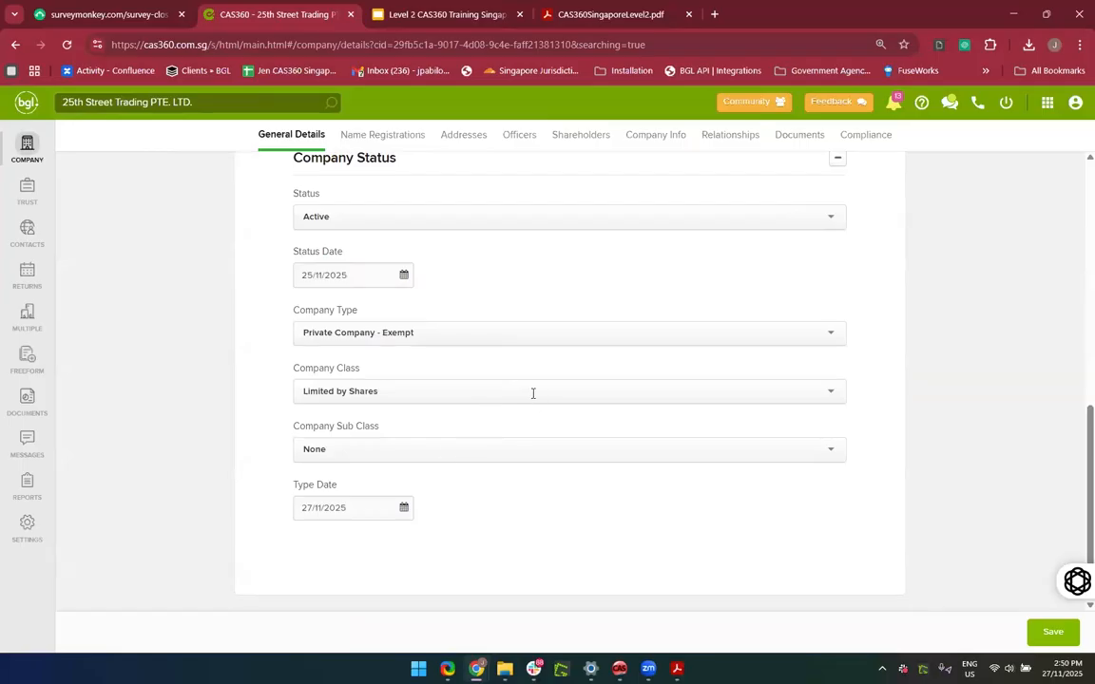
pyautogui.click(407, 223)
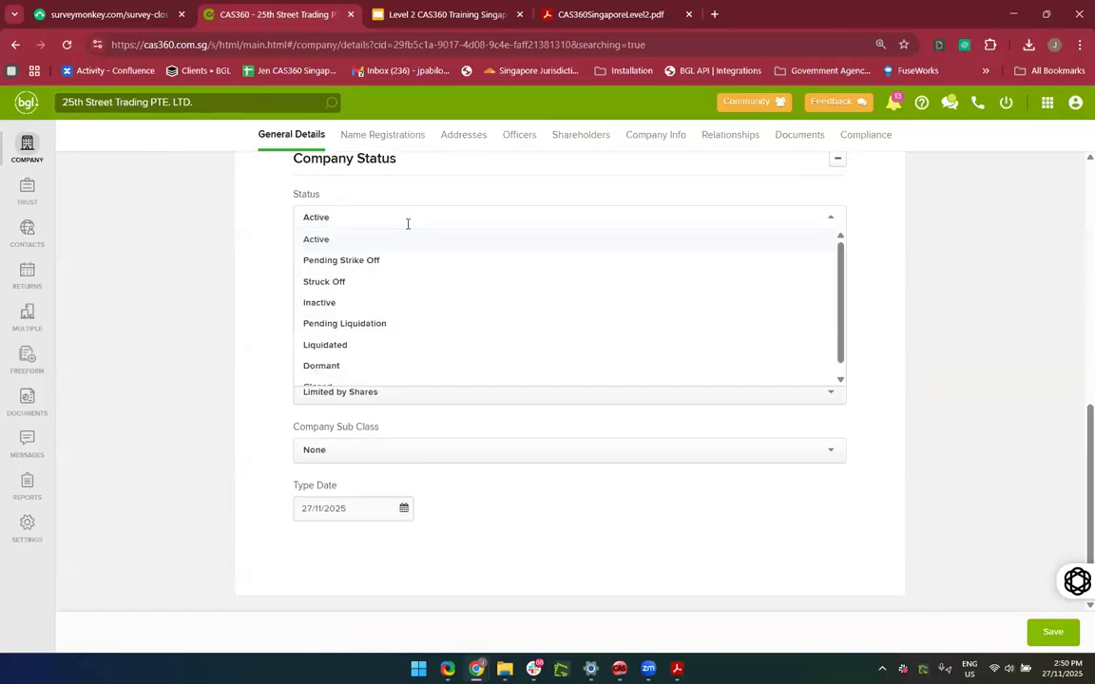
pyautogui.scroll(-1, 366, 327)
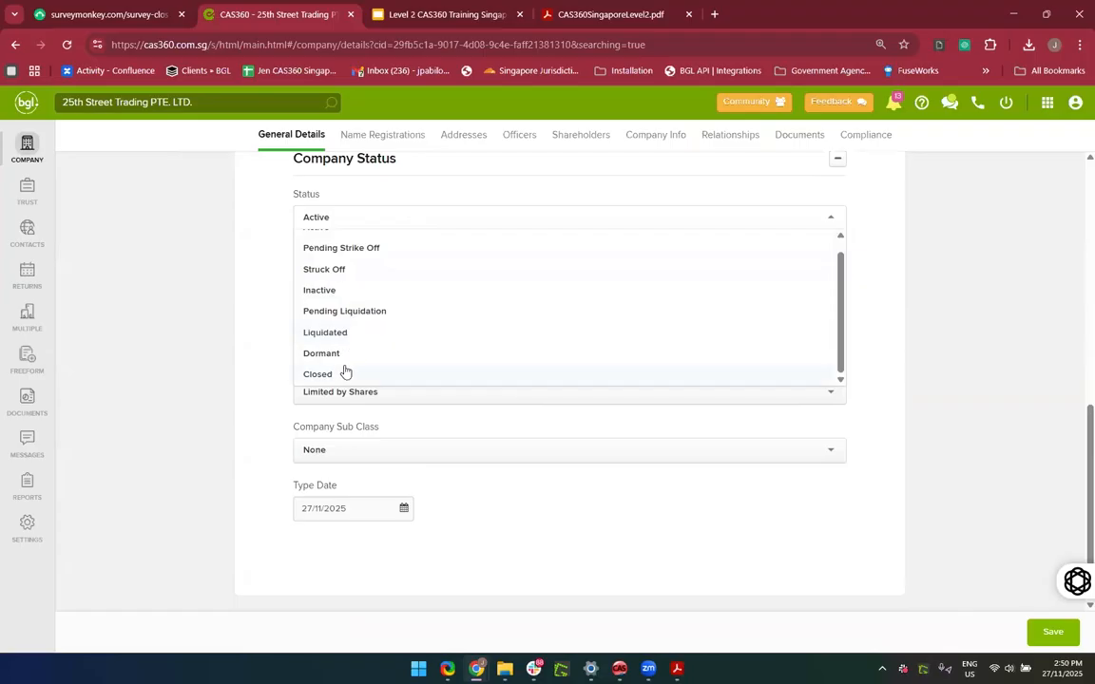
pyautogui.click(339, 357)
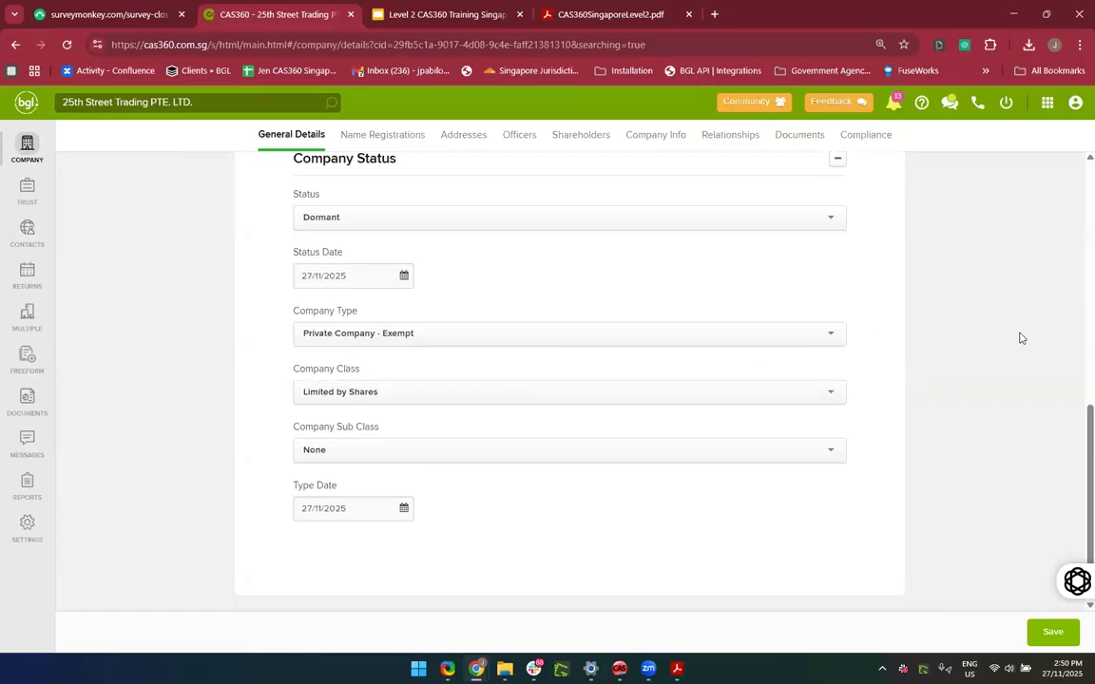
pyautogui.click(1052, 631)
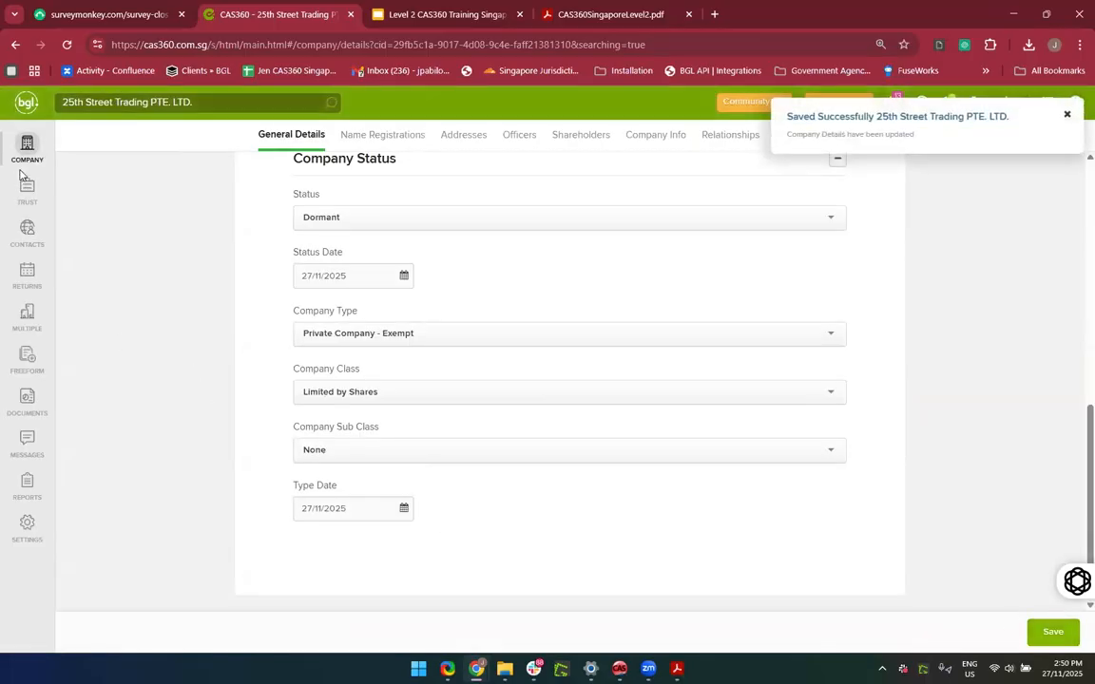
# Step: Search the Singapore annual returns for "25th" and start preparing documents for 25th Street Trading PTE. LTD
pyautogui.click(31, 293)
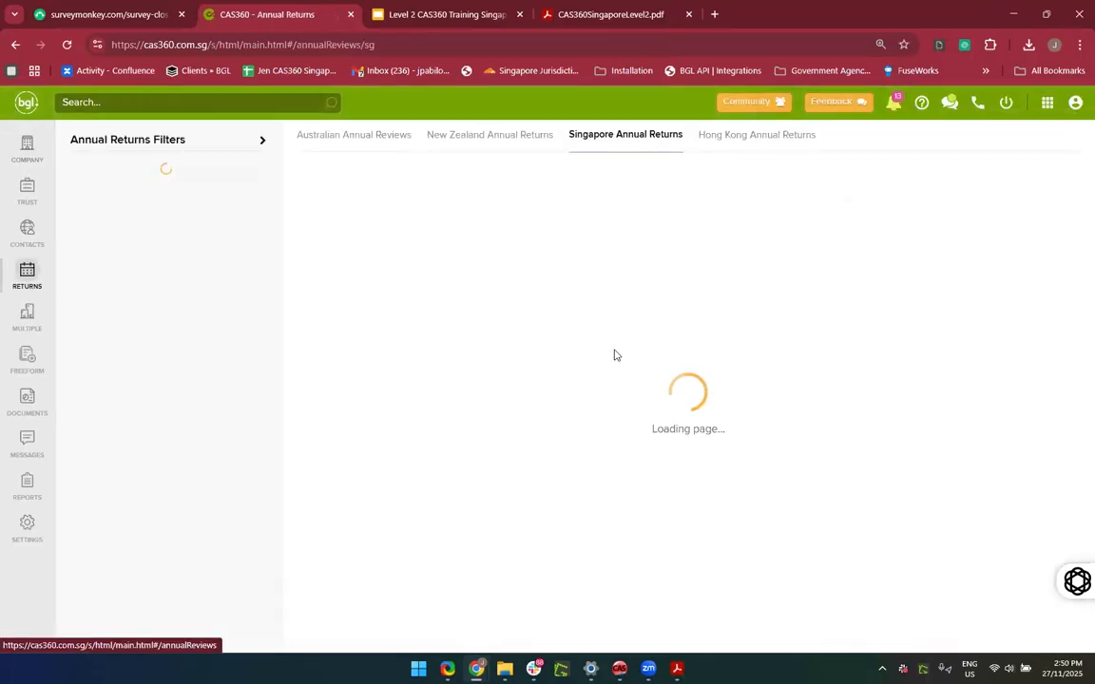
pyautogui.click(1026, 252)
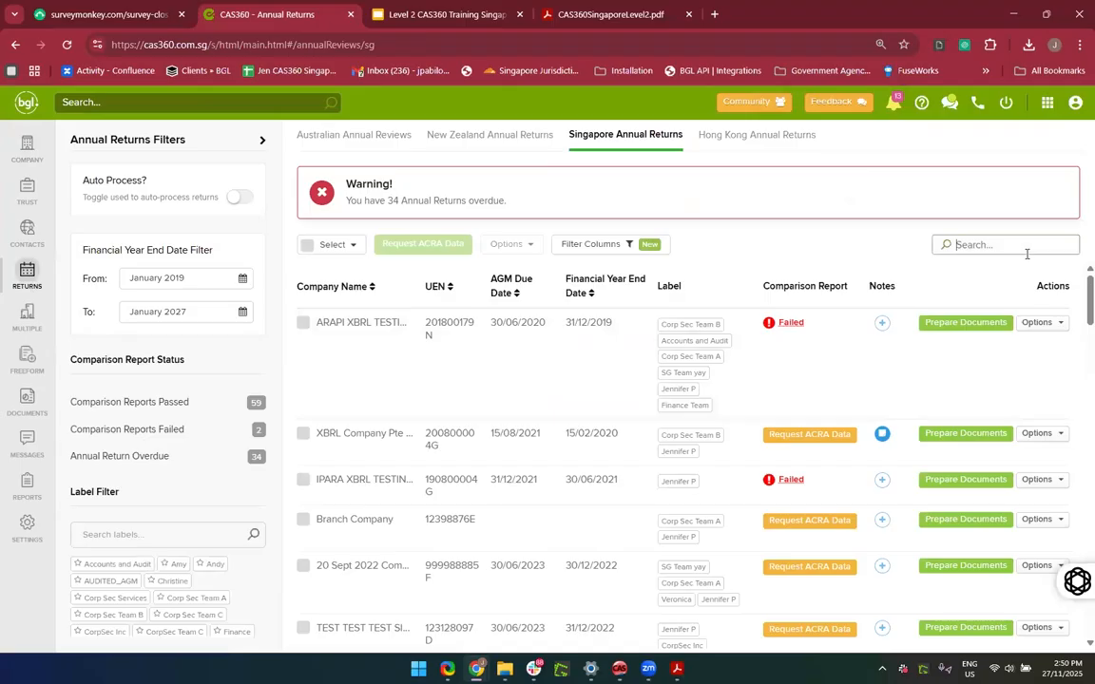
pyautogui.write('26no')
pyautogui.press('BackSpace')
pyautogui.press('BackSpace')
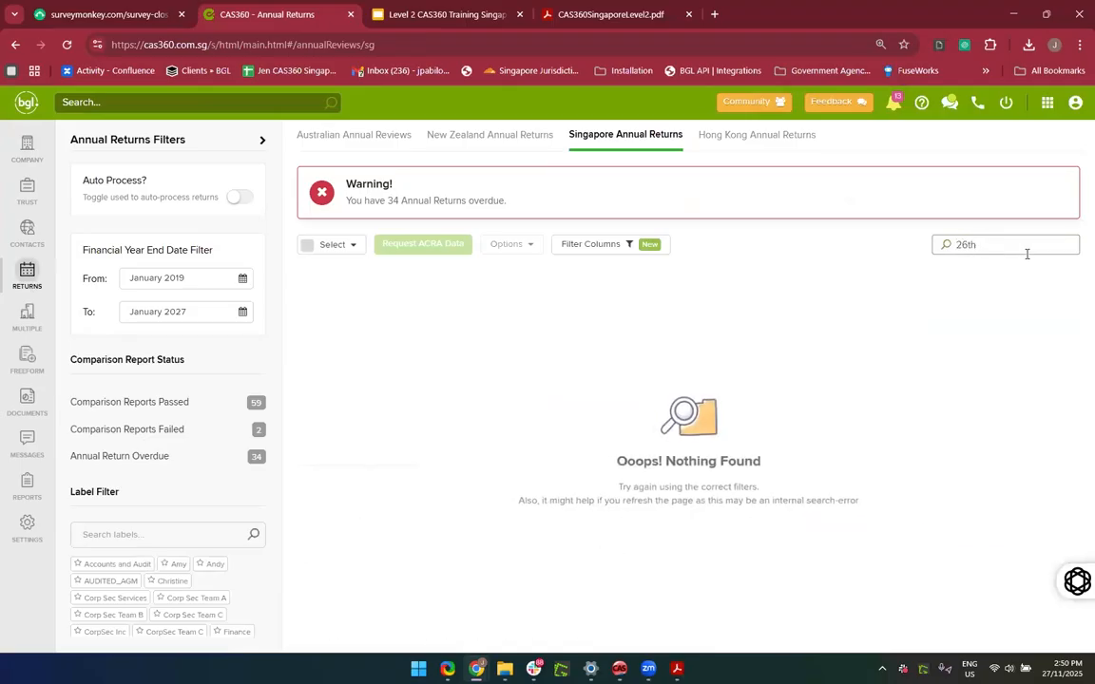
pyautogui.press('BackSpace')
pyautogui.write('5th')
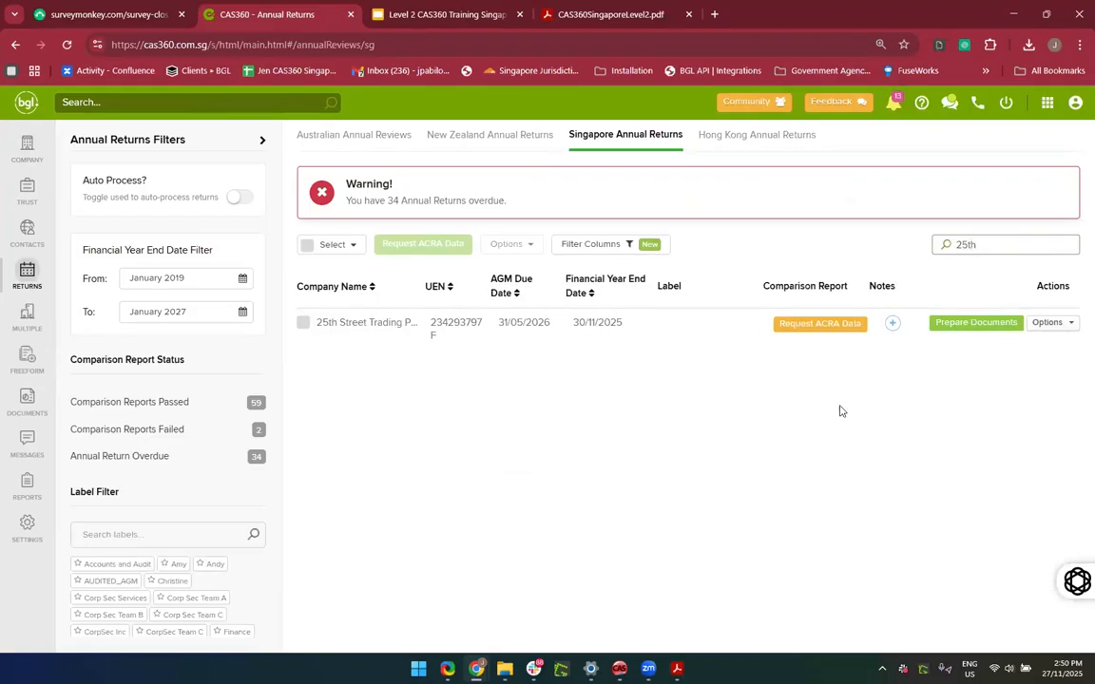
pyautogui.click(994, 323)
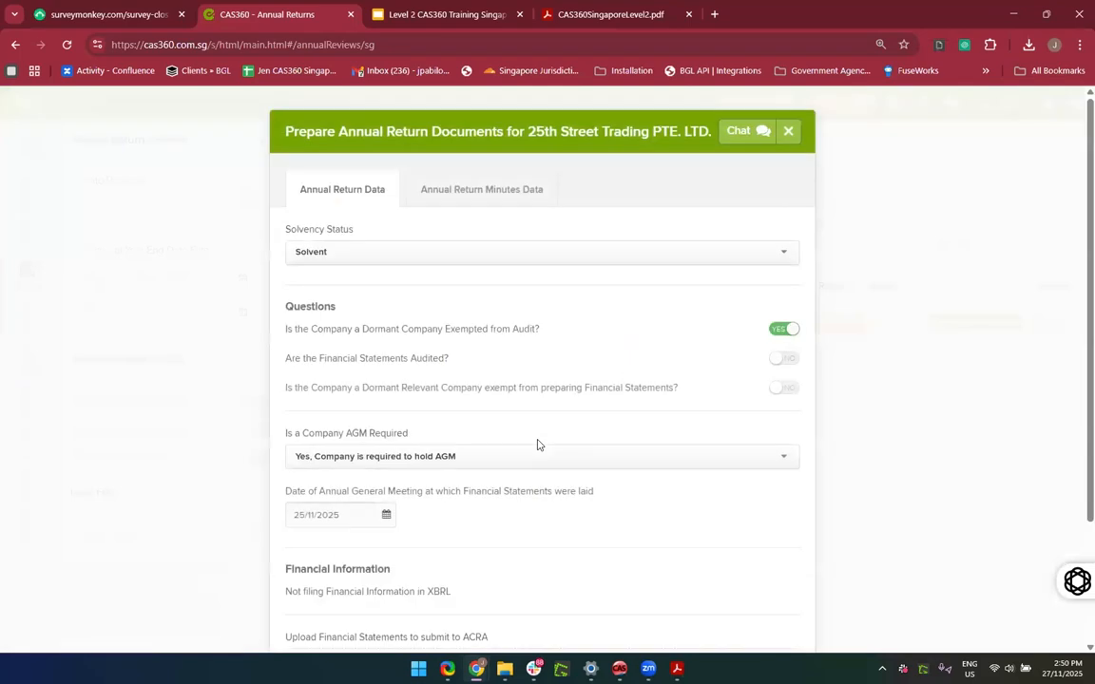
# Step: Mark the company as a Dormant Relevant Company exempt from preparing Financial Statements and save the annual return data
pyautogui.scroll(-2, 537, 445)
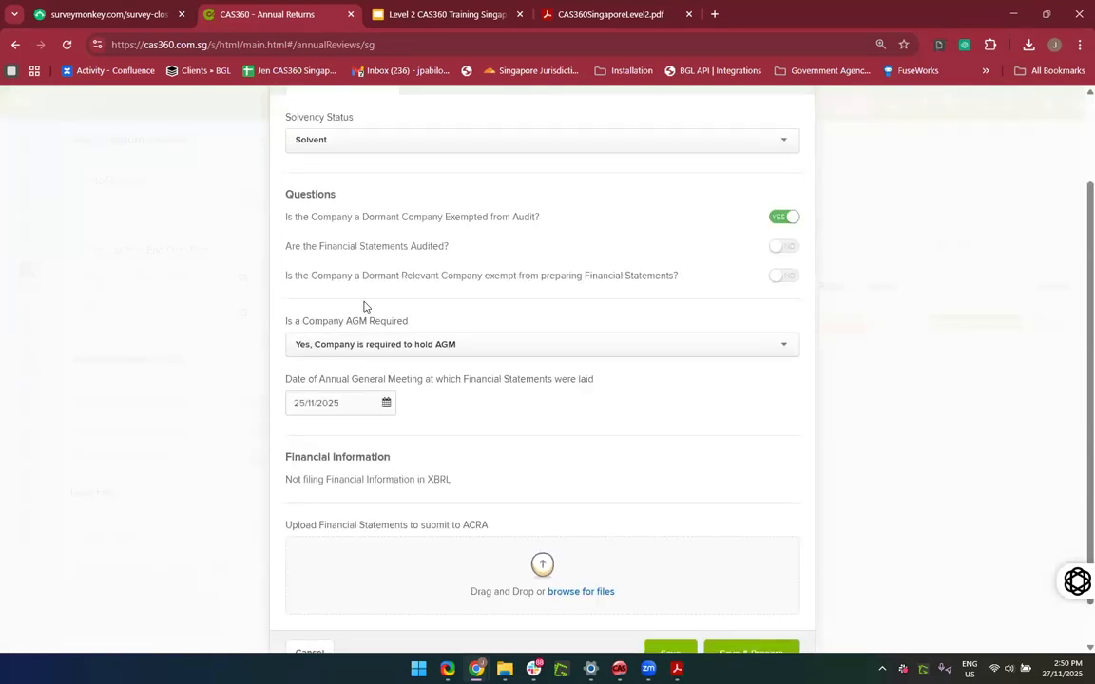
pyautogui.scroll(2, 364, 306)
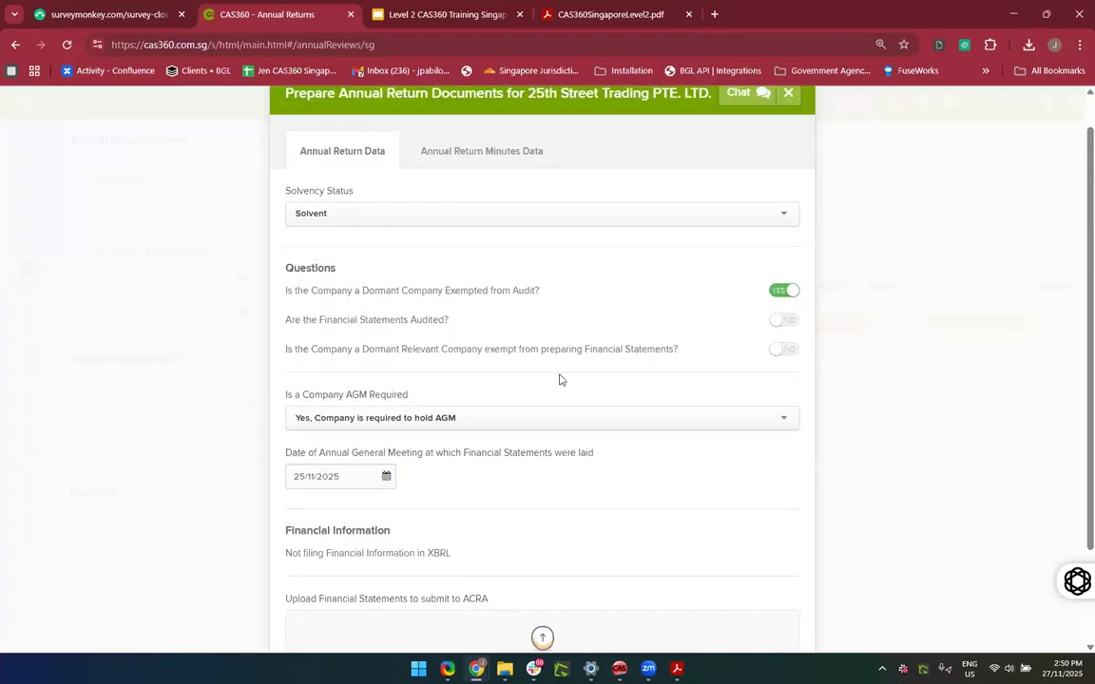
pyautogui.scroll(1, 559, 379)
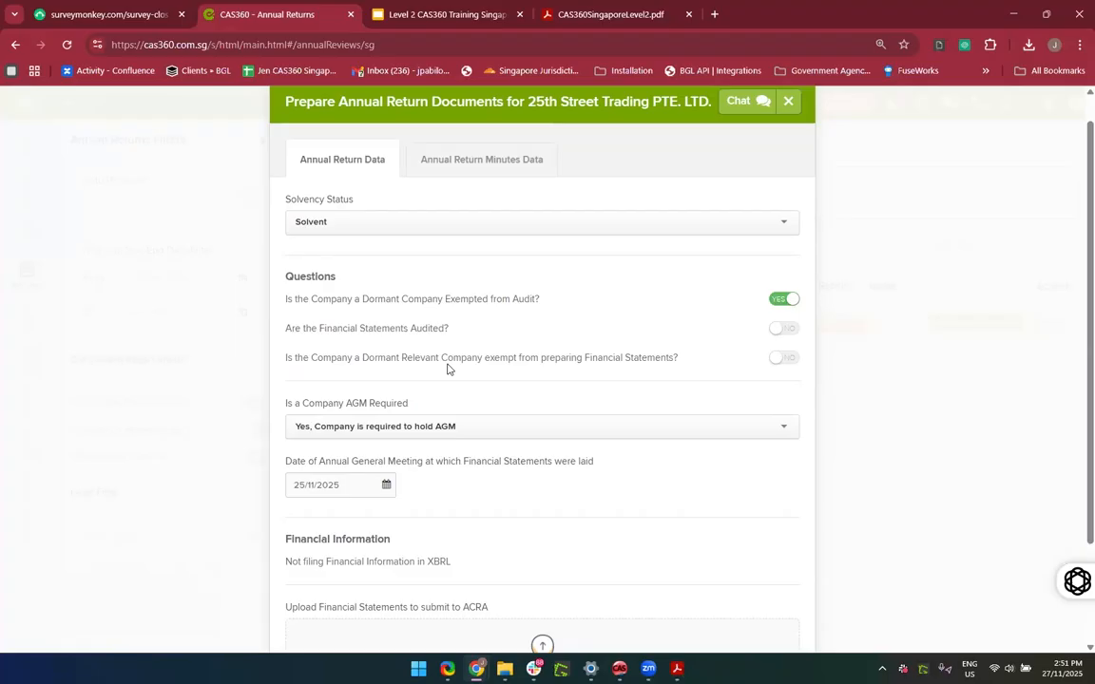
pyautogui.click(780, 358)
pyautogui.scroll(-2, 532, 370)
pyautogui.scroll(2, 513, 328)
pyautogui.scroll(-2, 513, 328)
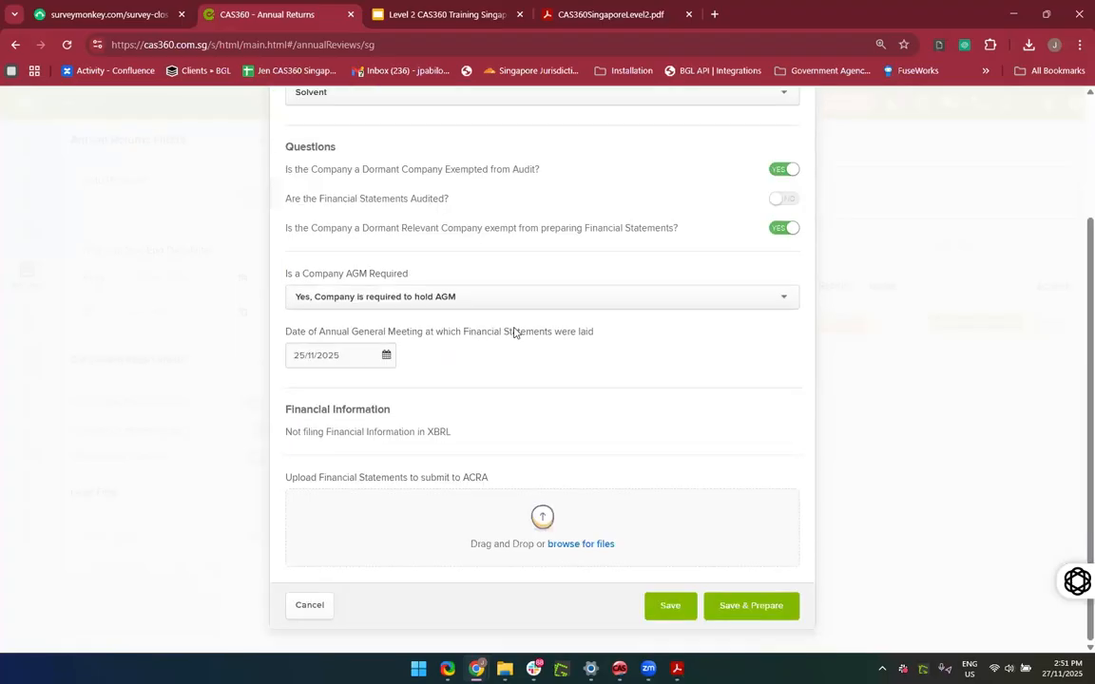
pyautogui.click(671, 614)
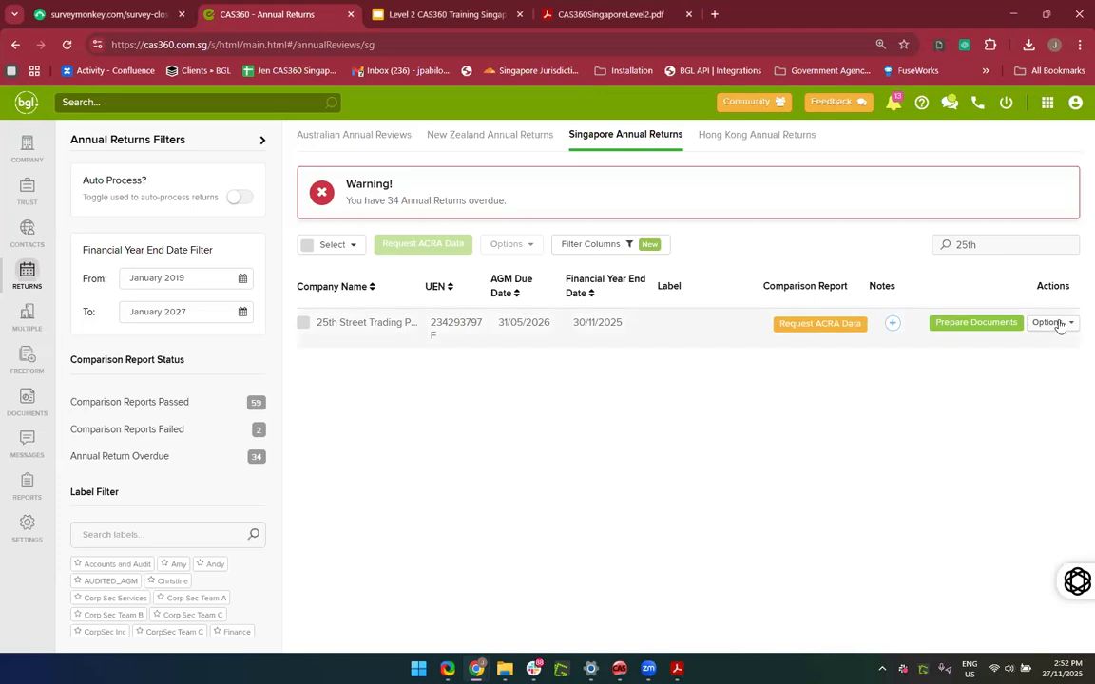
# Step: View the annual return's further options and read the XBRL preparation prerequisites in the CAS360SingaporeLevel2.pdf manual
pyautogui.click(1052, 323)
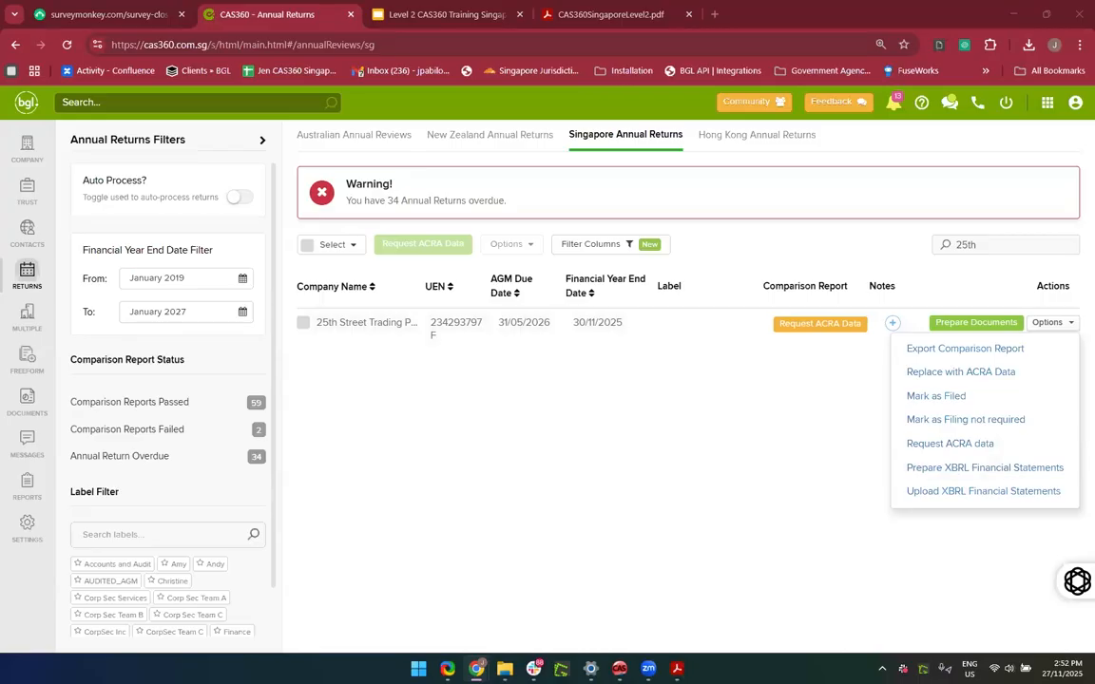
pyautogui.click(591, 21)
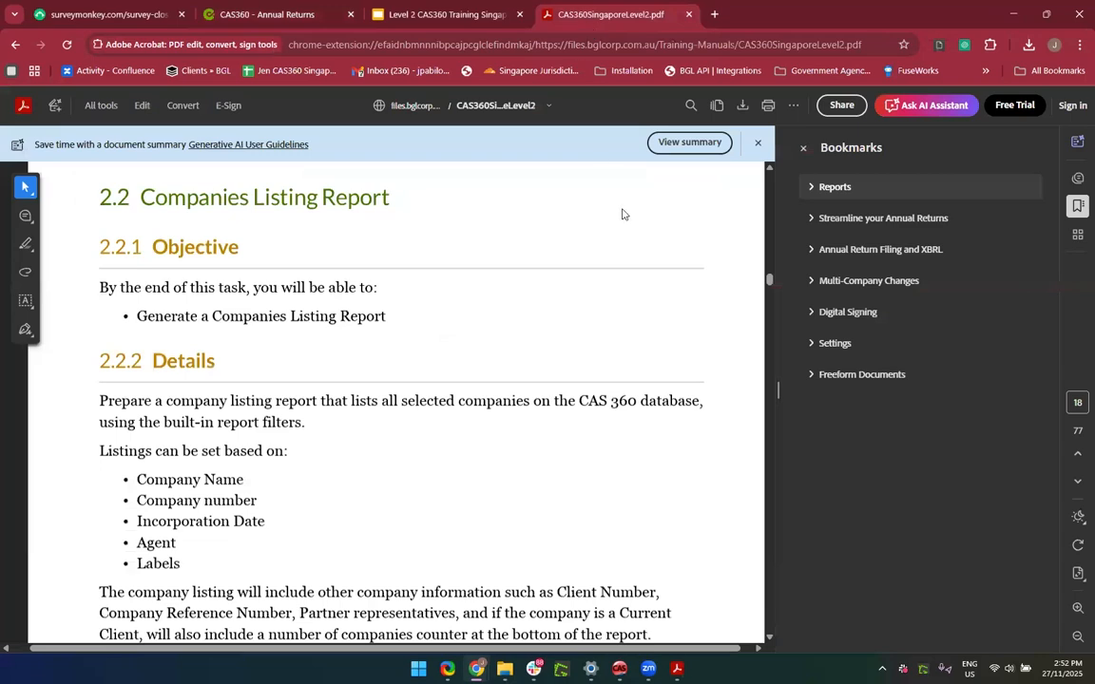
pyautogui.click(852, 249)
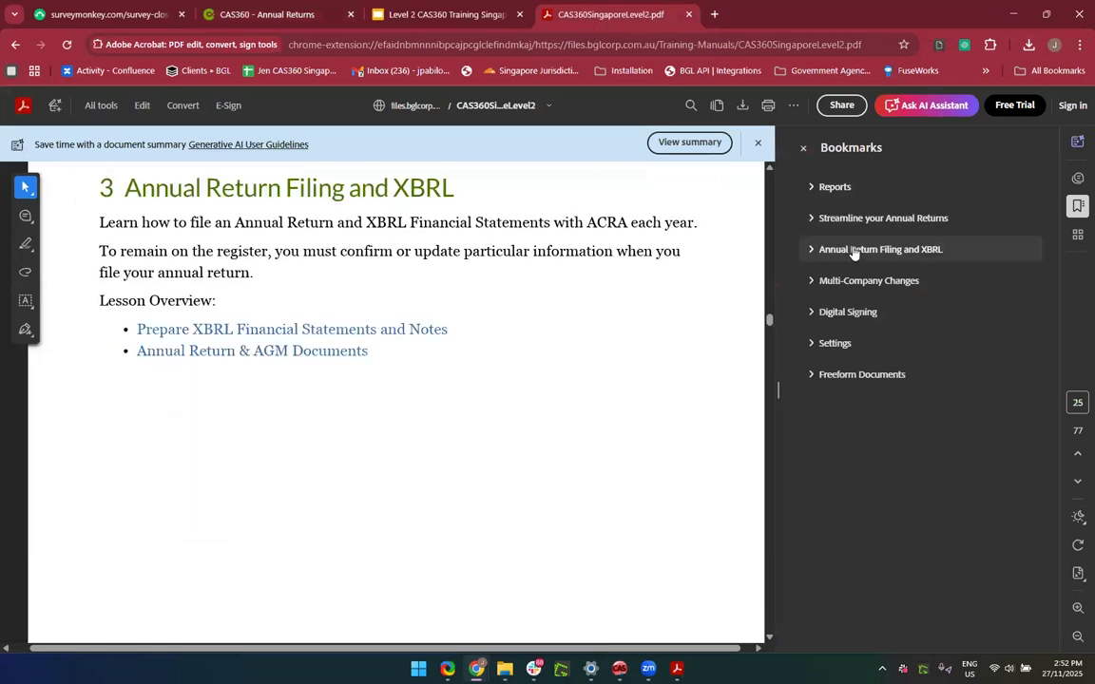
pyautogui.click(403, 330)
pyautogui.scroll(-3, 385, 483)
pyautogui.scroll(-1, 386, 483)
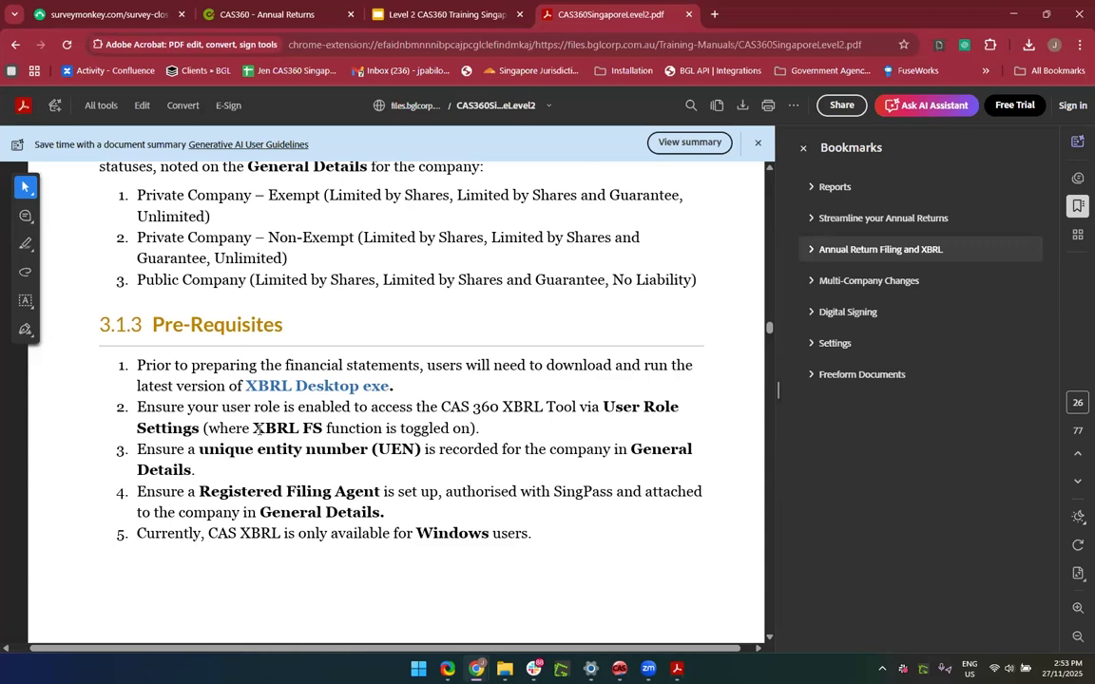
# Step: Return to CAS 360 and launch Prepare XBRL Financial Statements for 25th Street Trading in the CAS XBRL desktop application
pyautogui.click(275, 15)
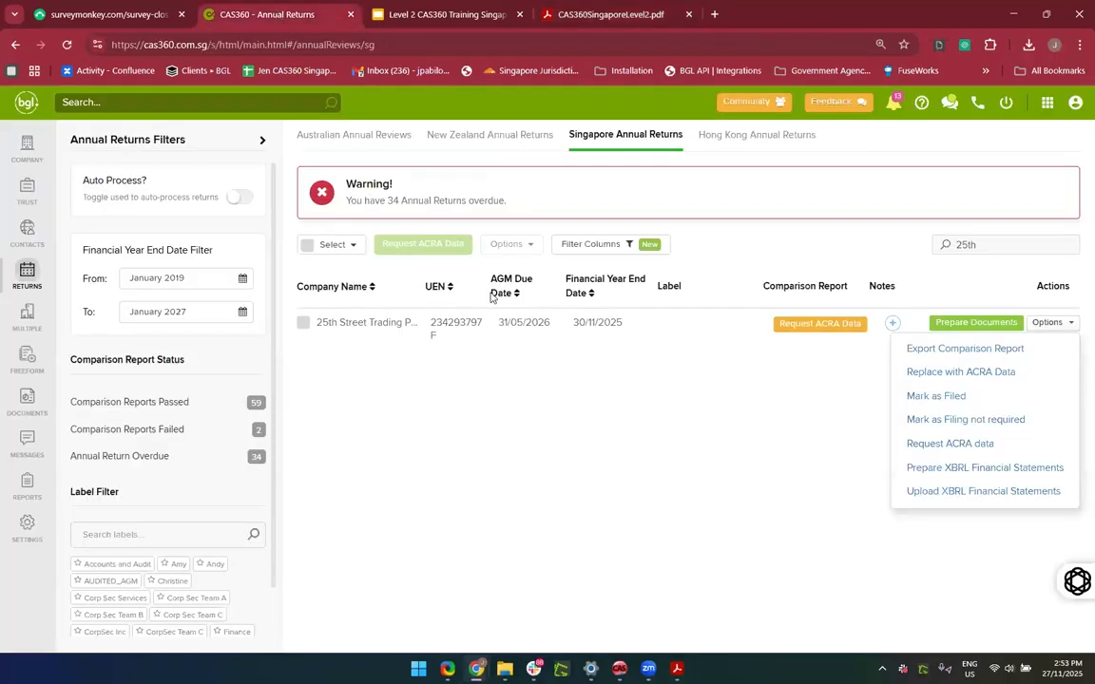
pyautogui.click(931, 469)
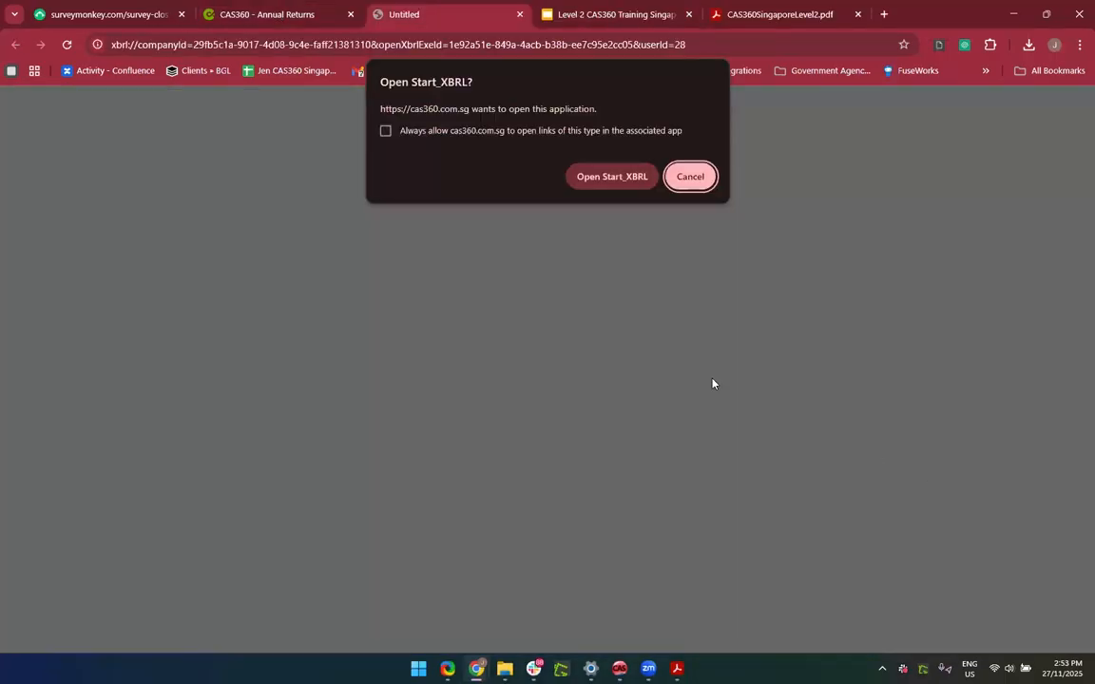
pyautogui.click(611, 176)
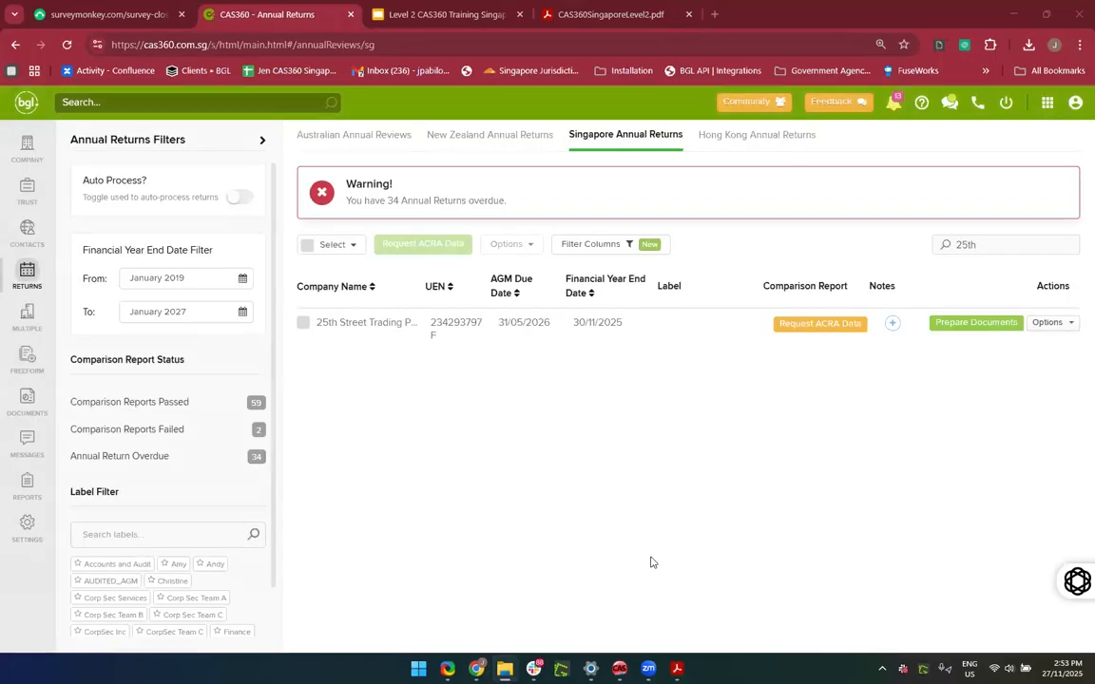
pyautogui.click(716, 547)
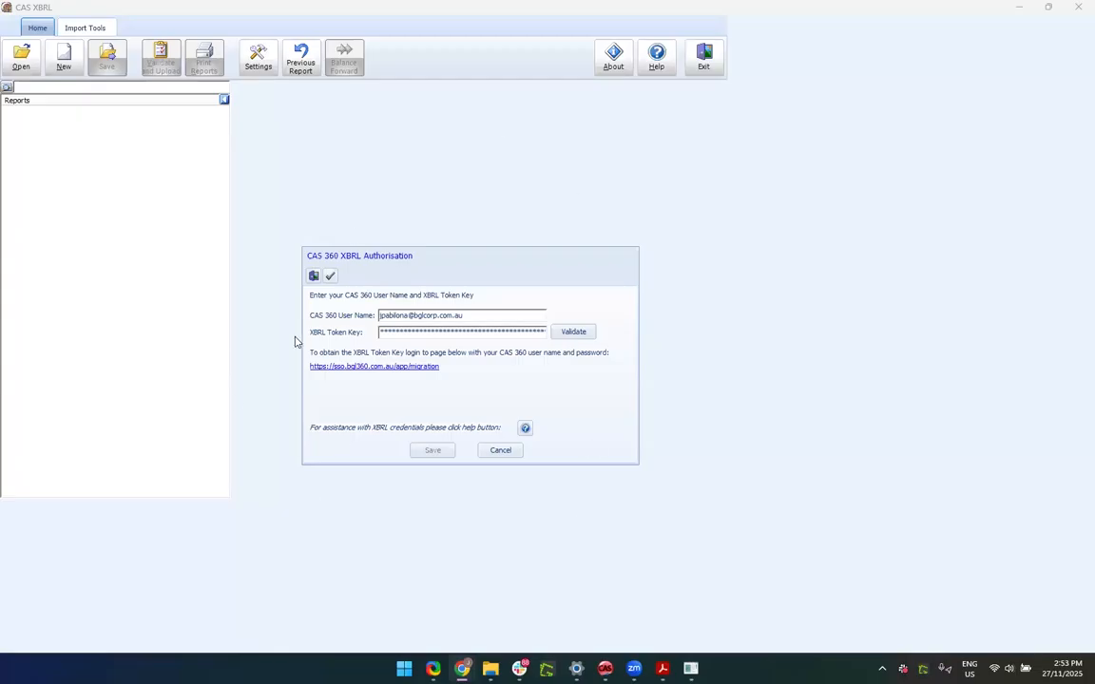
# Step: Follow the token link in the CAS 360 XBRL Authorisation form and examine the Singapore XBRL Token section
pyautogui.click(361, 369)
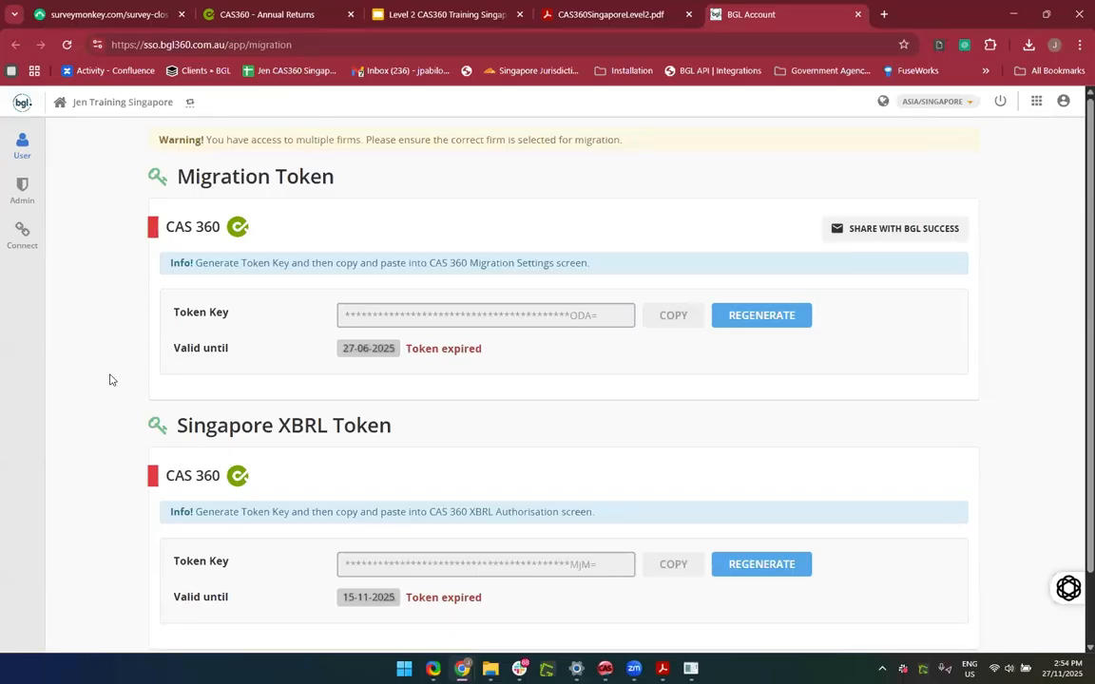
pyautogui.scroll(-1, 110, 380)
pyautogui.scroll(1, 109, 381)
# Step: Go back to CAS 360, switch to the Users app, and examine the migration and XBRL tokens in Token Management
pyautogui.click(285, 15)
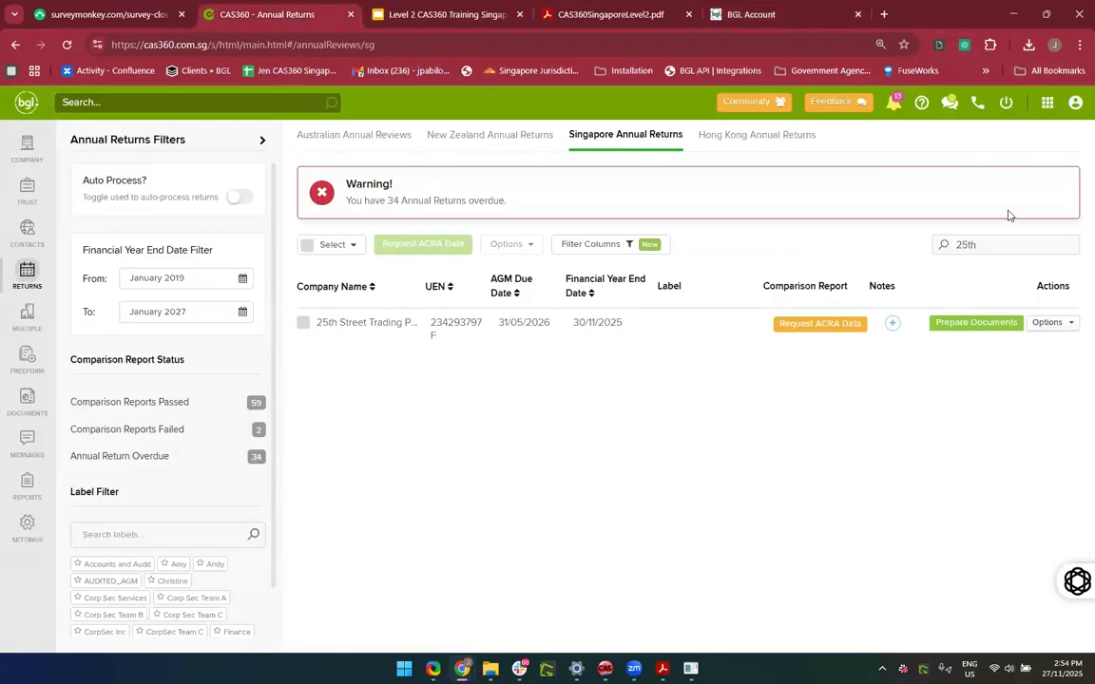
pyautogui.click(1044, 107)
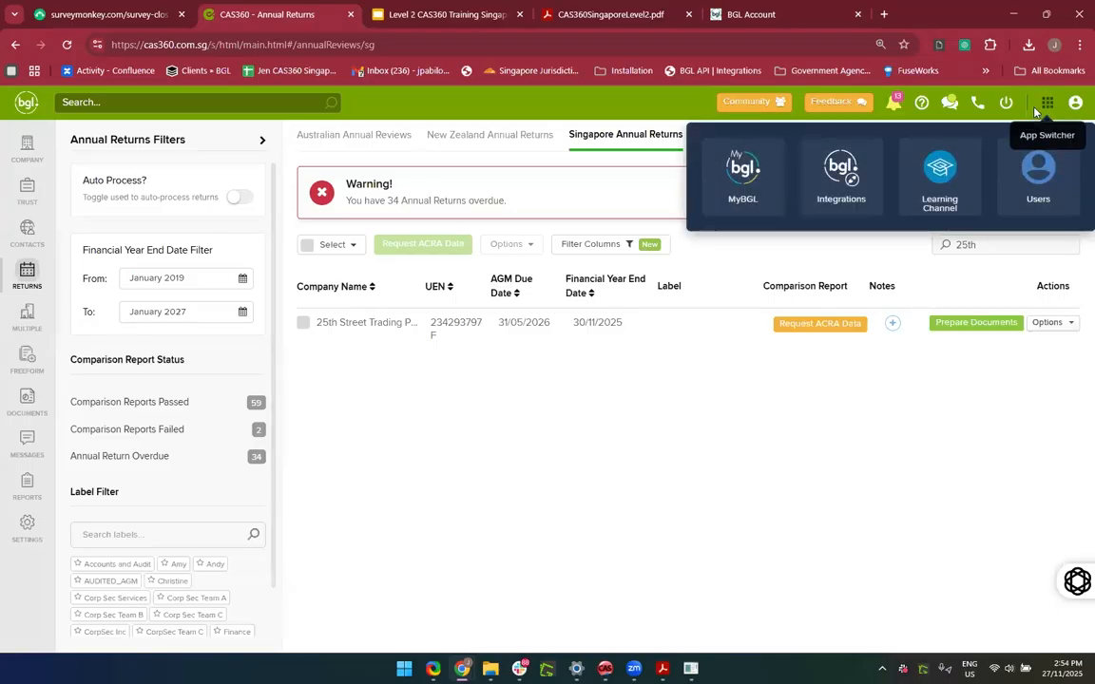
pyautogui.click(1038, 179)
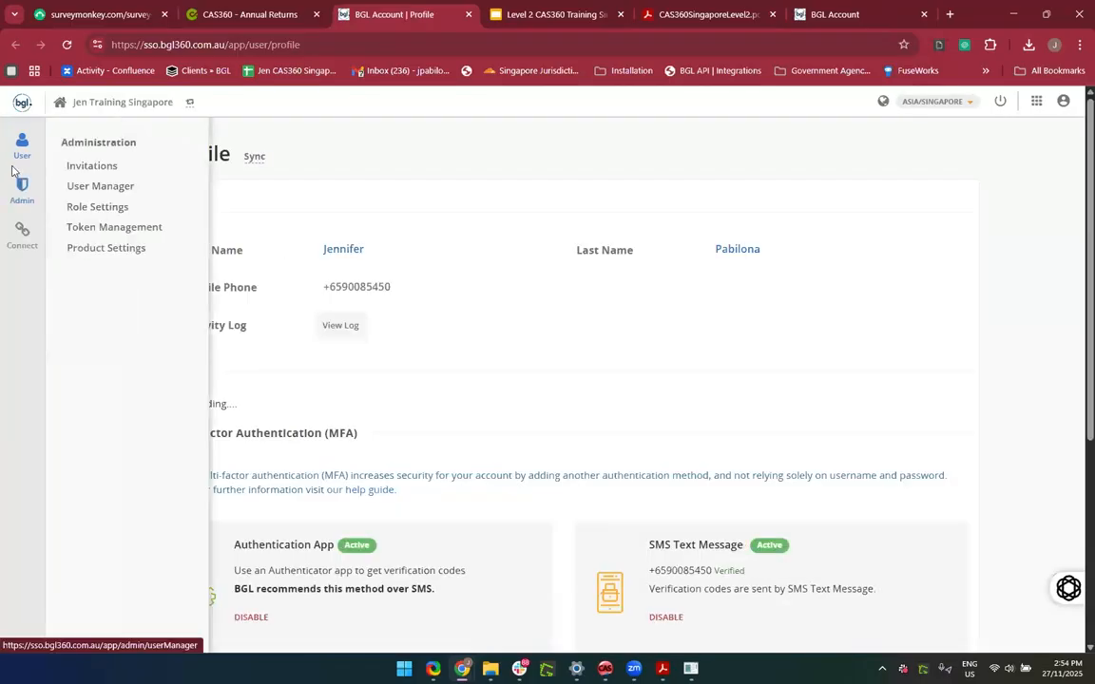
pyautogui.moveTo(39, 184)
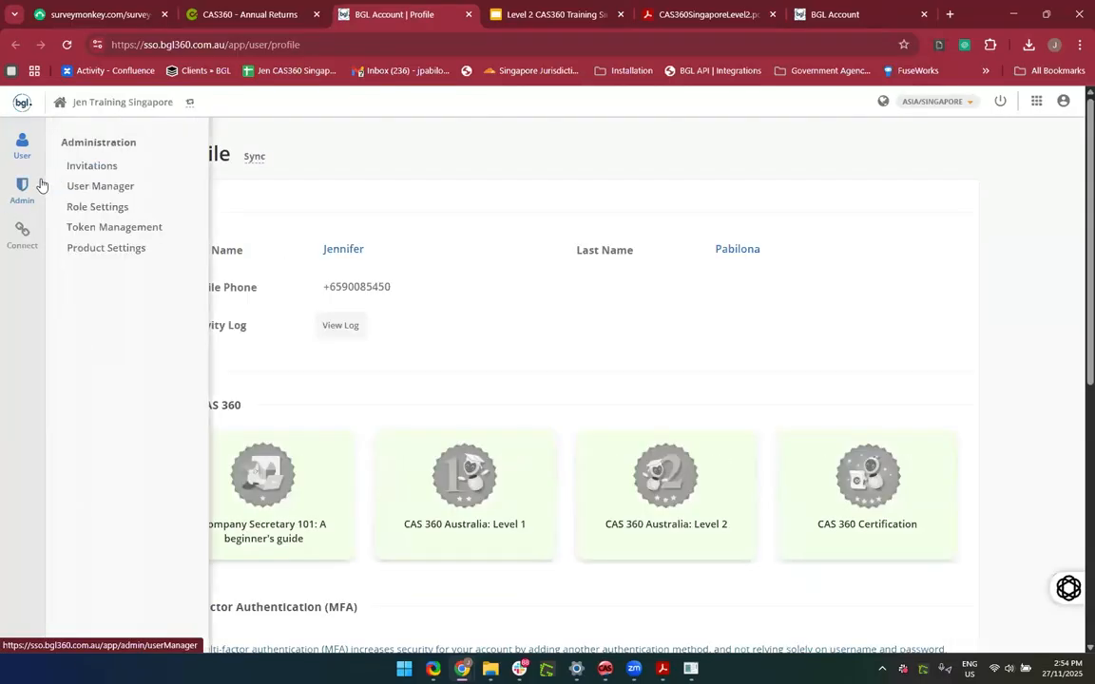
pyautogui.click(79, 235)
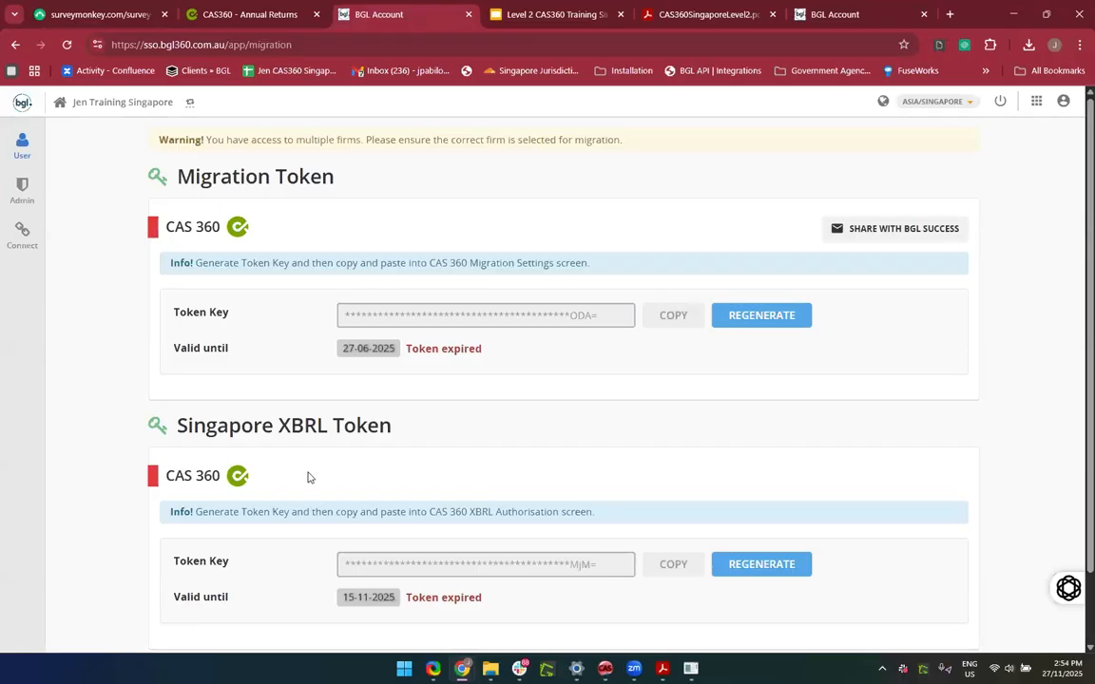
pyautogui.scroll(-1, 387, 429)
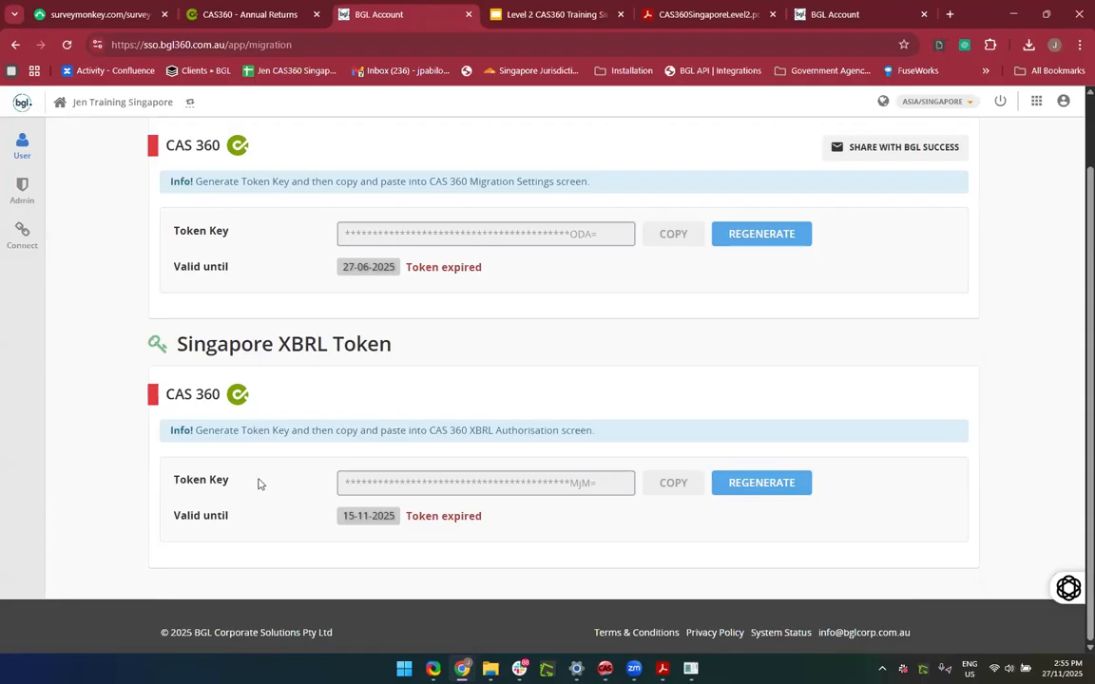
pyautogui.scroll(1, 259, 484)
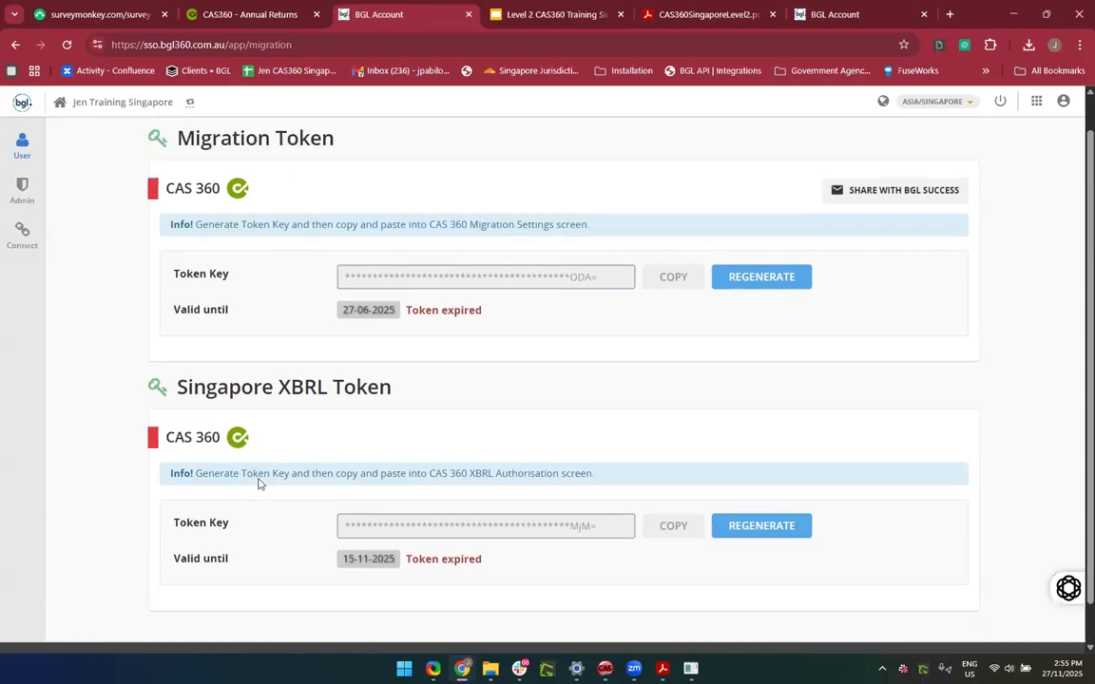
pyautogui.scroll(1, 259, 484)
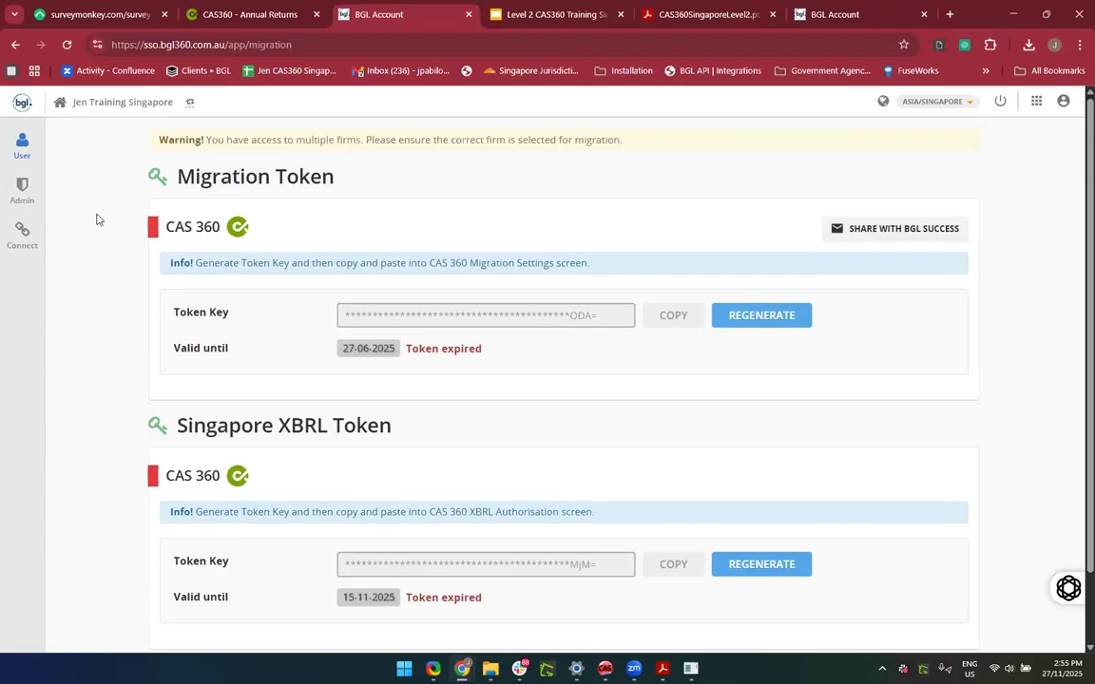
# Step: Open the Role Settings for CAS 360 and turn off the Migration Token permission for the Accountant role
pyautogui.moveTo(18, 196)
pyautogui.click(18, 196)
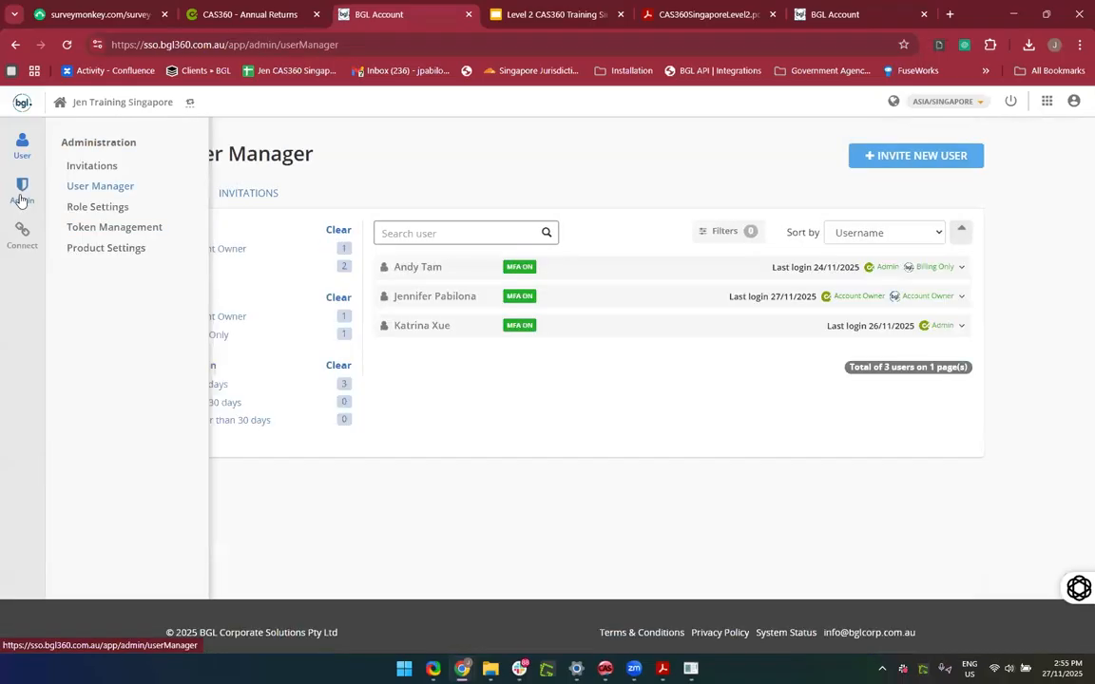
pyautogui.click(82, 211)
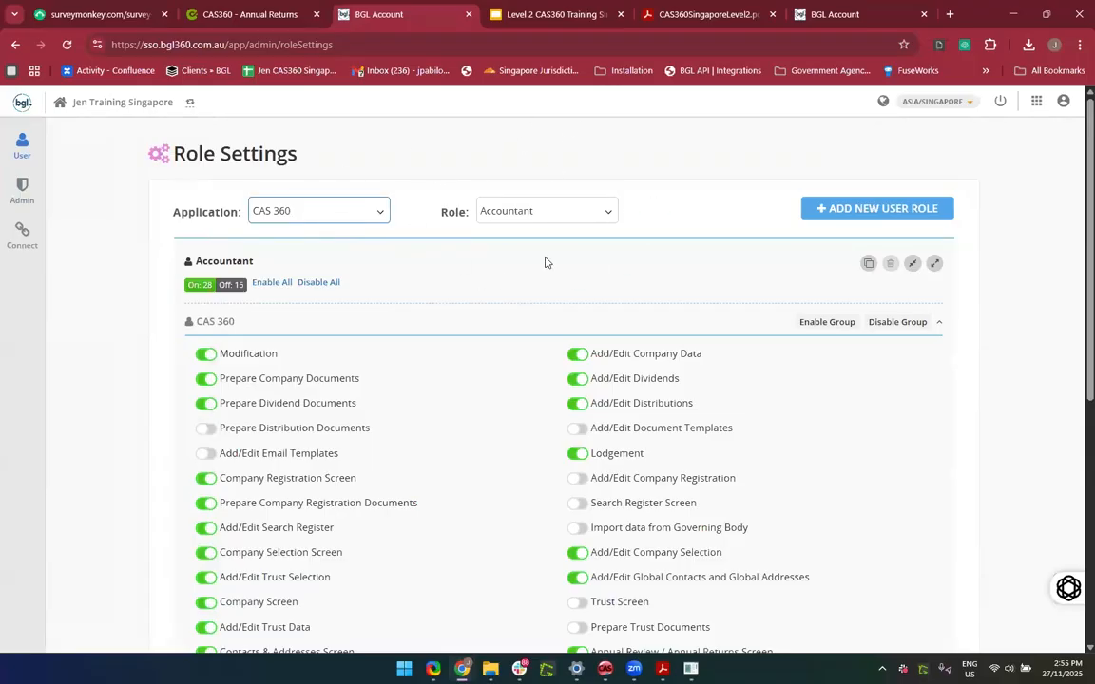
pyautogui.scroll(-1, 549, 265)
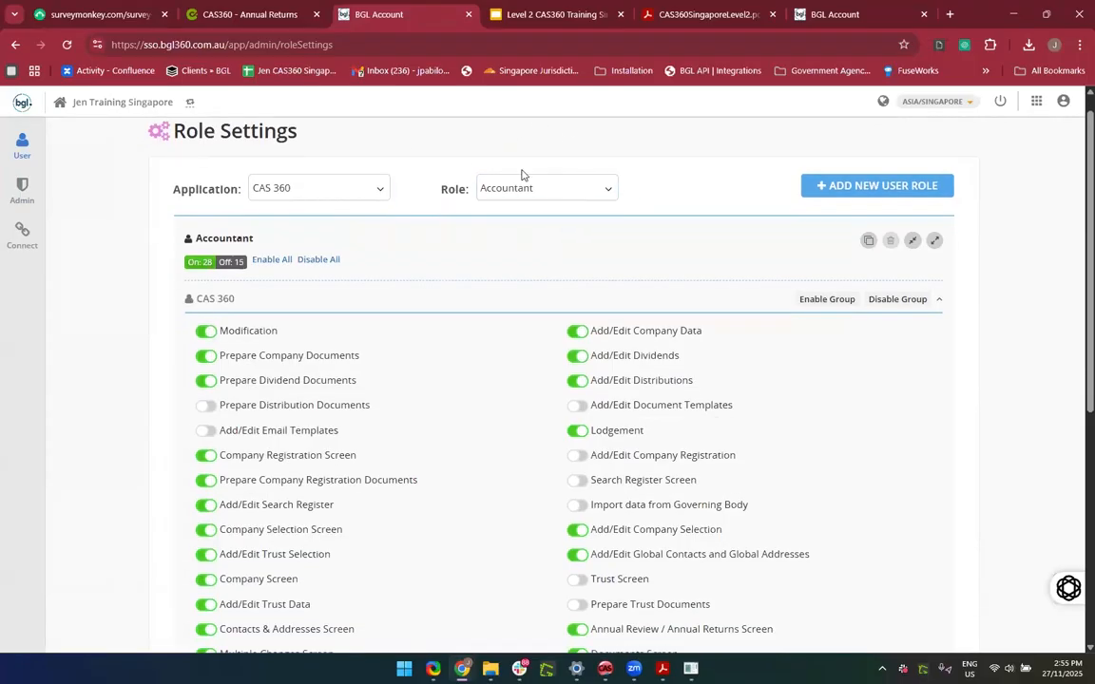
pyautogui.scroll(-5, 500, 340)
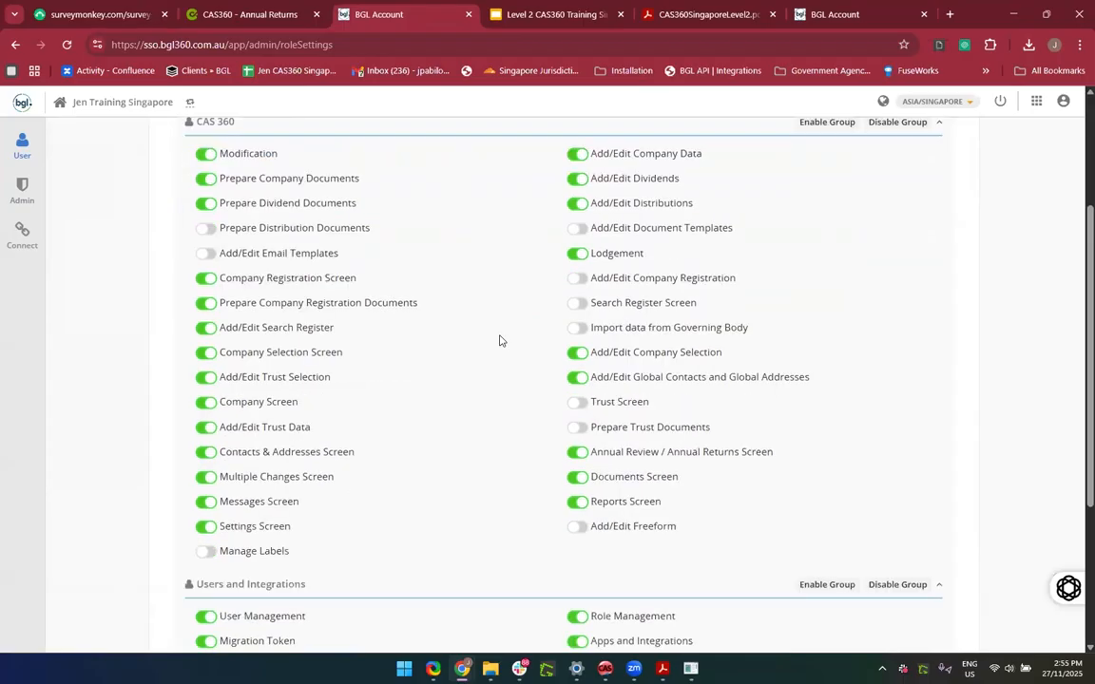
pyautogui.scroll(-2, 475, 333)
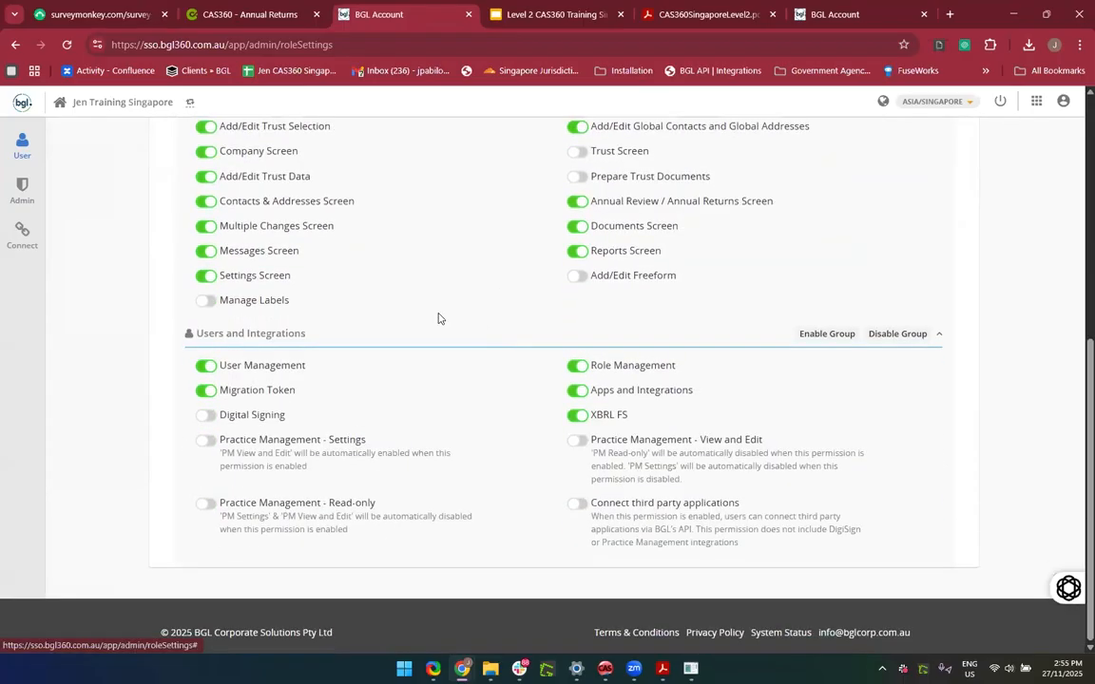
pyautogui.click(205, 390)
# Step: Check the CAS XBRL authorisation form, return to Role Settings, and turn the Accountant role's Migration Token permission back on
pyautogui.moveTo(691, 668)
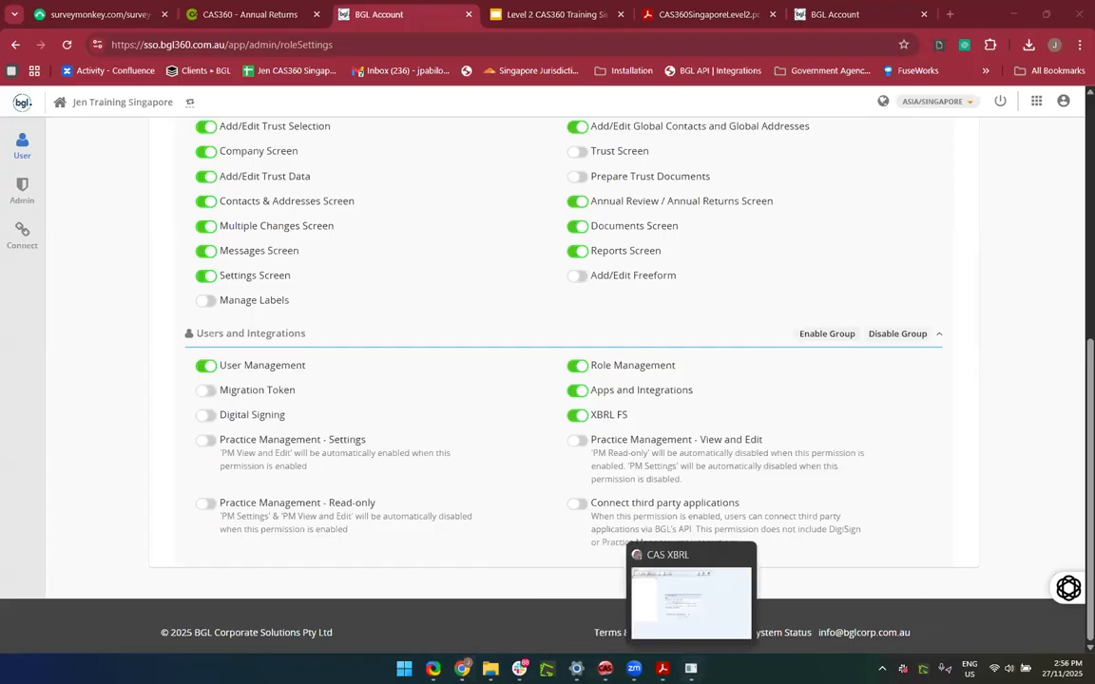
pyautogui.click(670, 599)
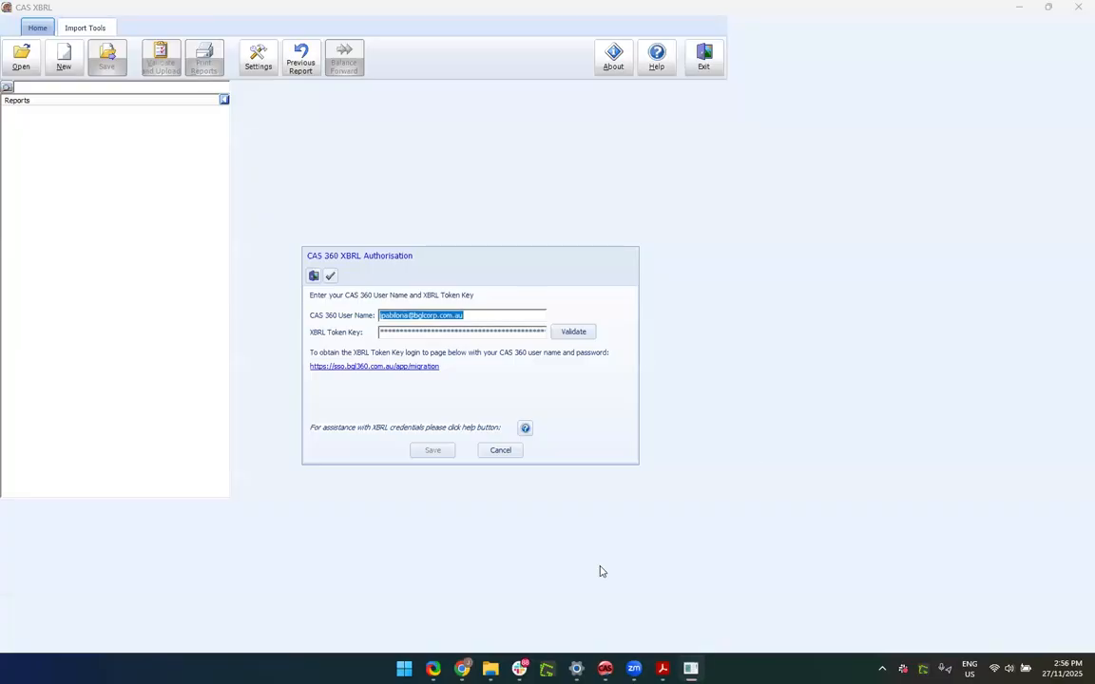
pyautogui.moveTo(462, 668)
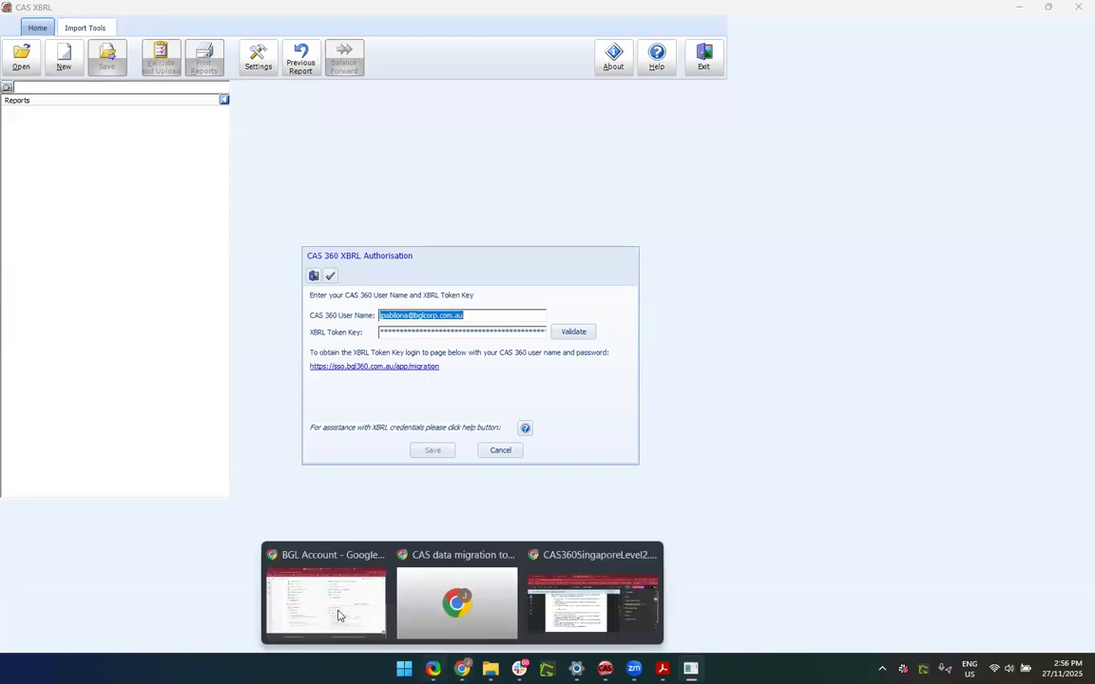
pyautogui.click(338, 615)
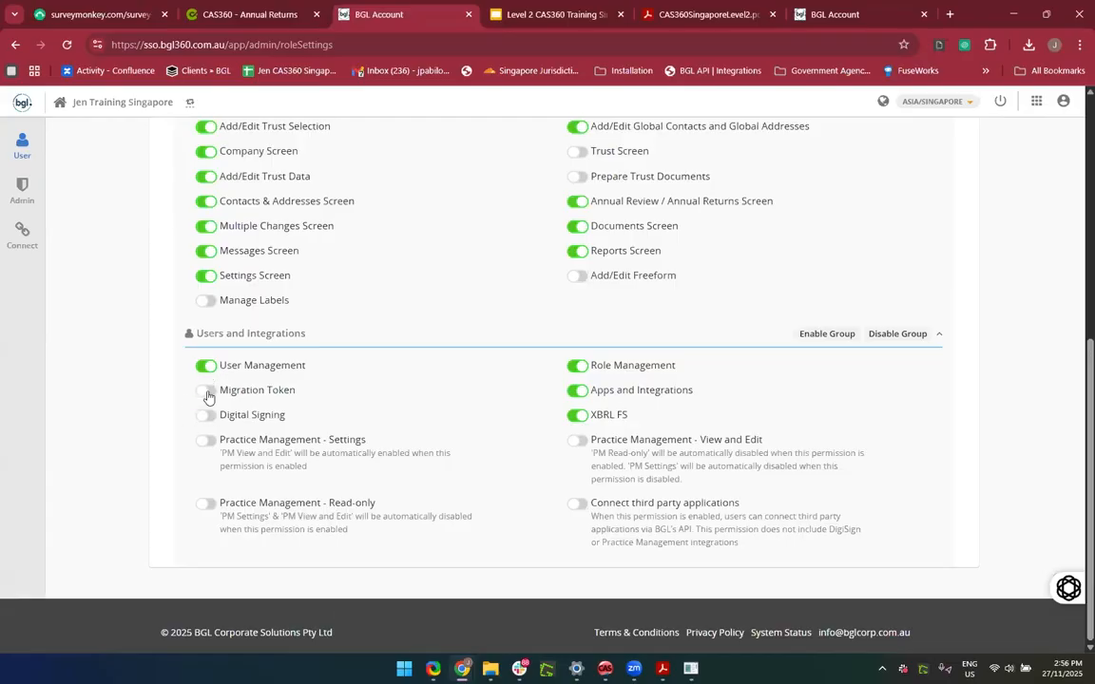
pyautogui.click(206, 391)
pyautogui.scroll(7, 648, 381)
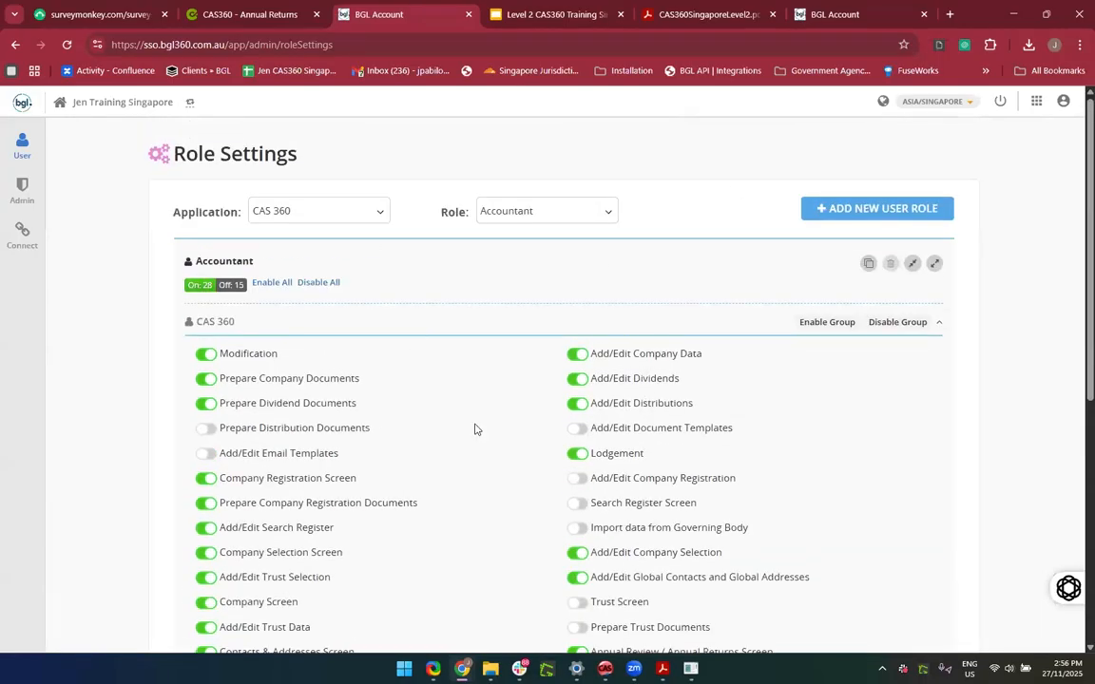
# Step: Open Token Management, regenerate the Singapore XBRL token key for CAS 360, and copy it
pyautogui.moveTo(17, 198)
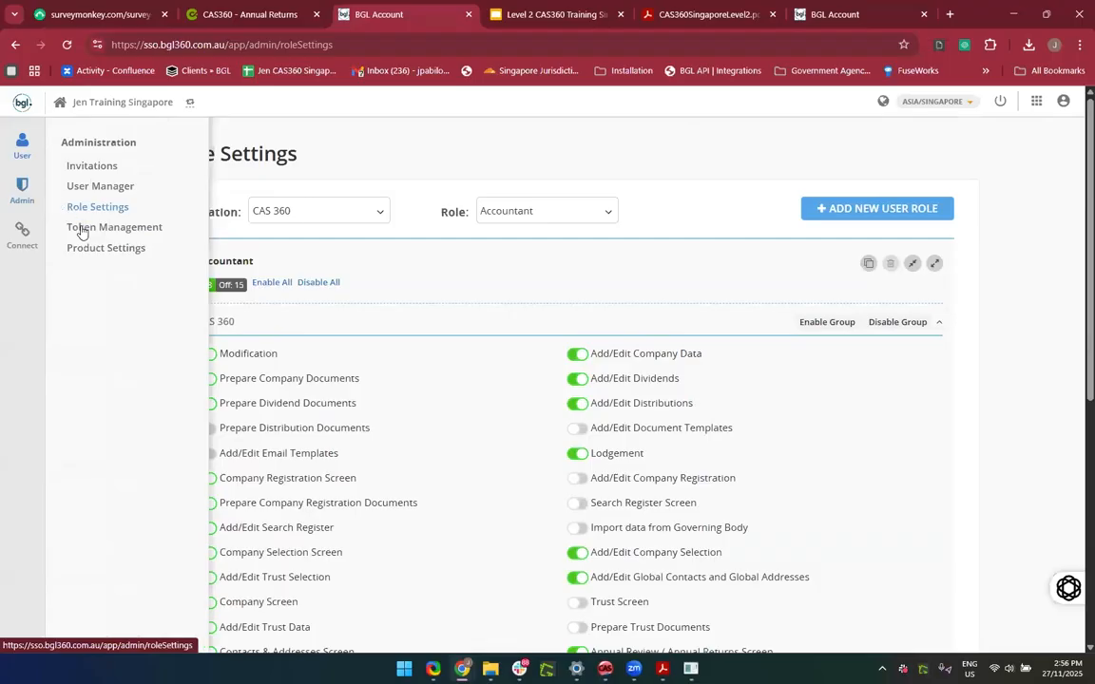
pyautogui.click(83, 228)
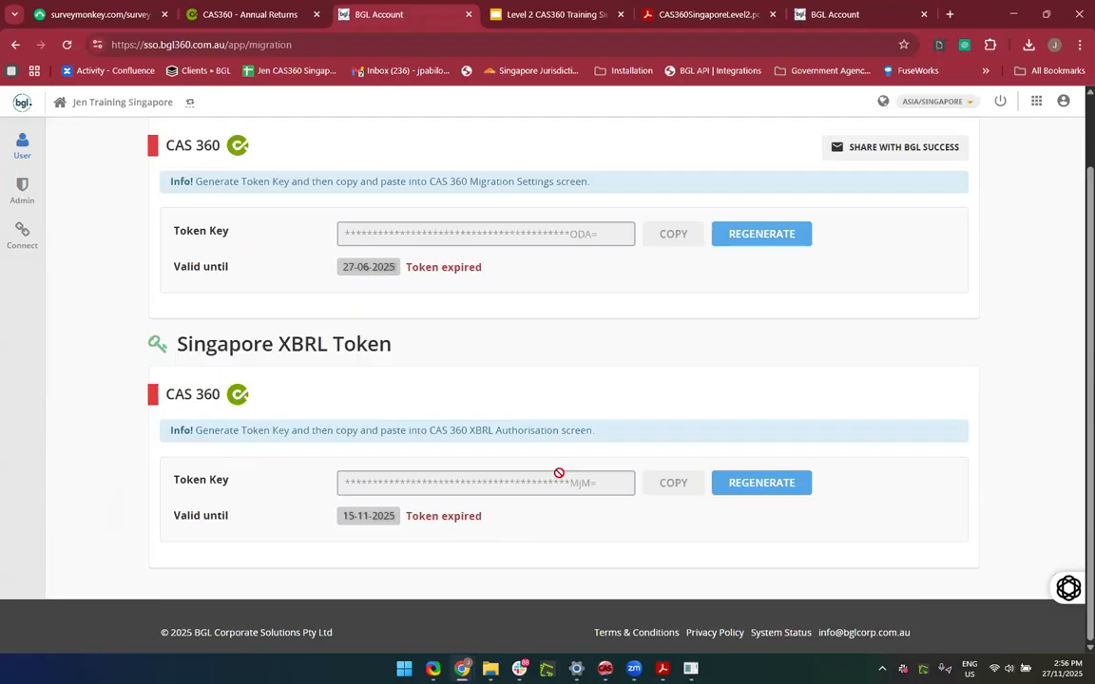
pyautogui.click(744, 492)
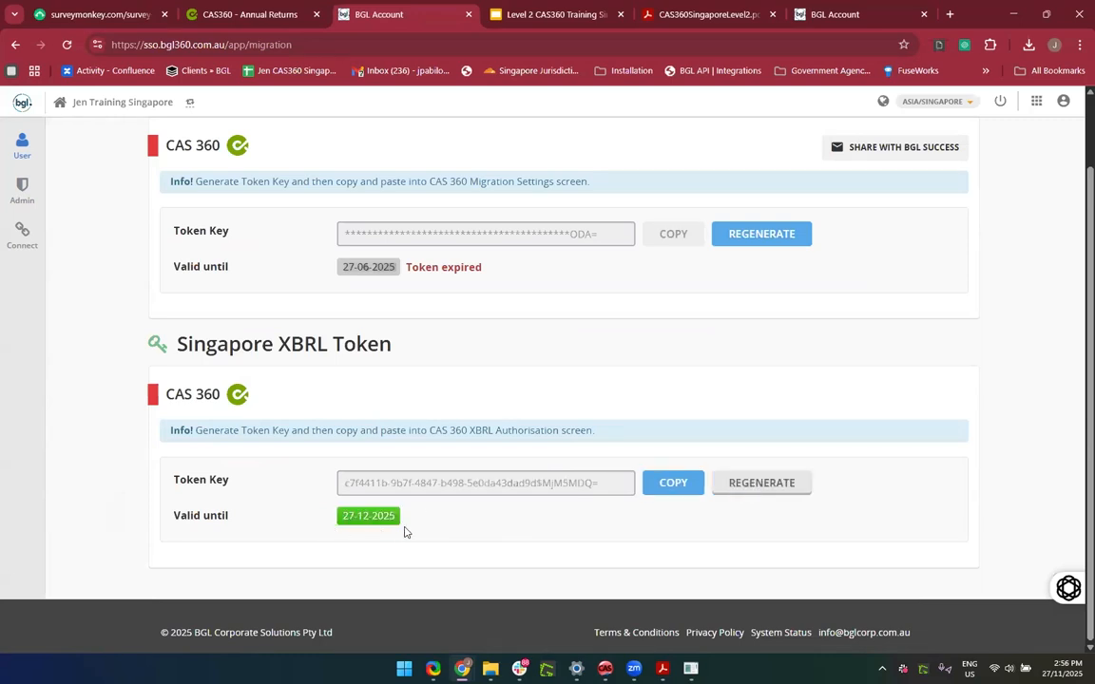
pyautogui.click(658, 488)
# Step: Switch to CAS XBRL and replace the XBRL Token Key in the authorisation form with the copied token
pyautogui.click(691, 668)
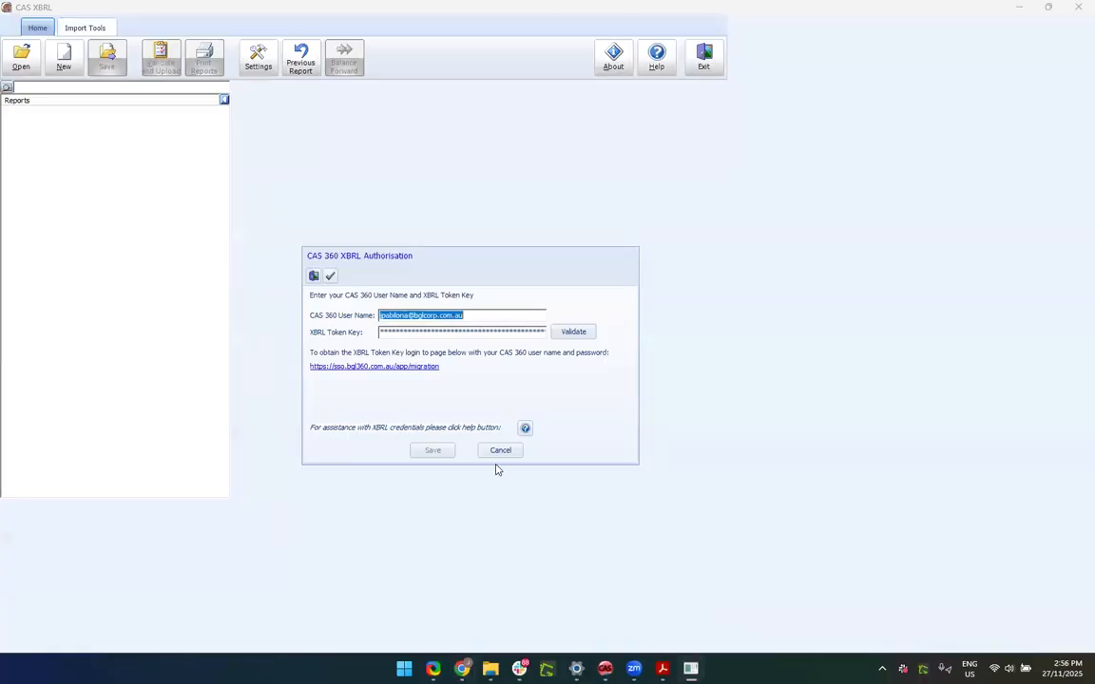
pyautogui.click(453, 329)
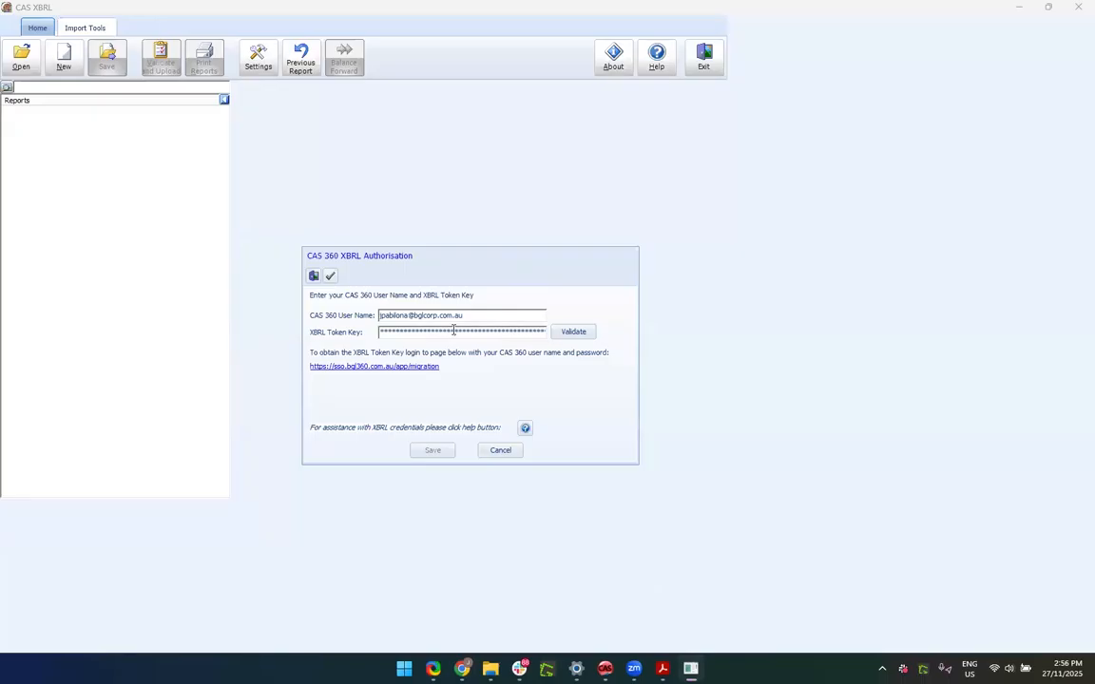
pyautogui.moveTo(383, 331); pyautogui.dragTo(930, 334)
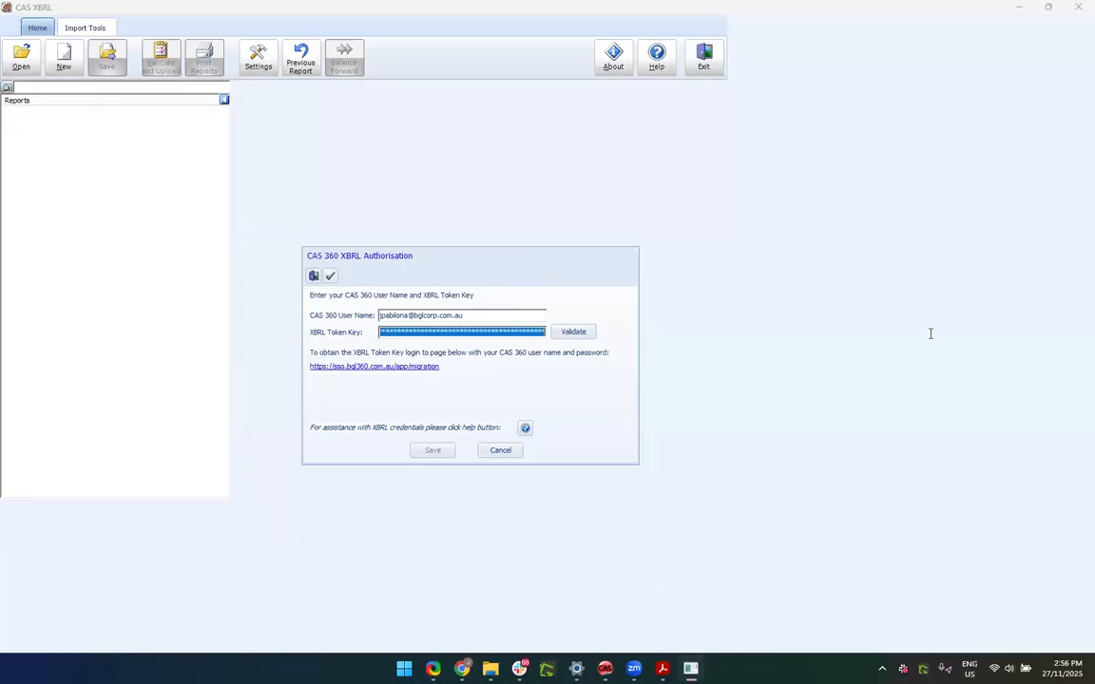
pyautogui.press('BackSpace')
pyautogui.hotkey('ctrl', 'v')
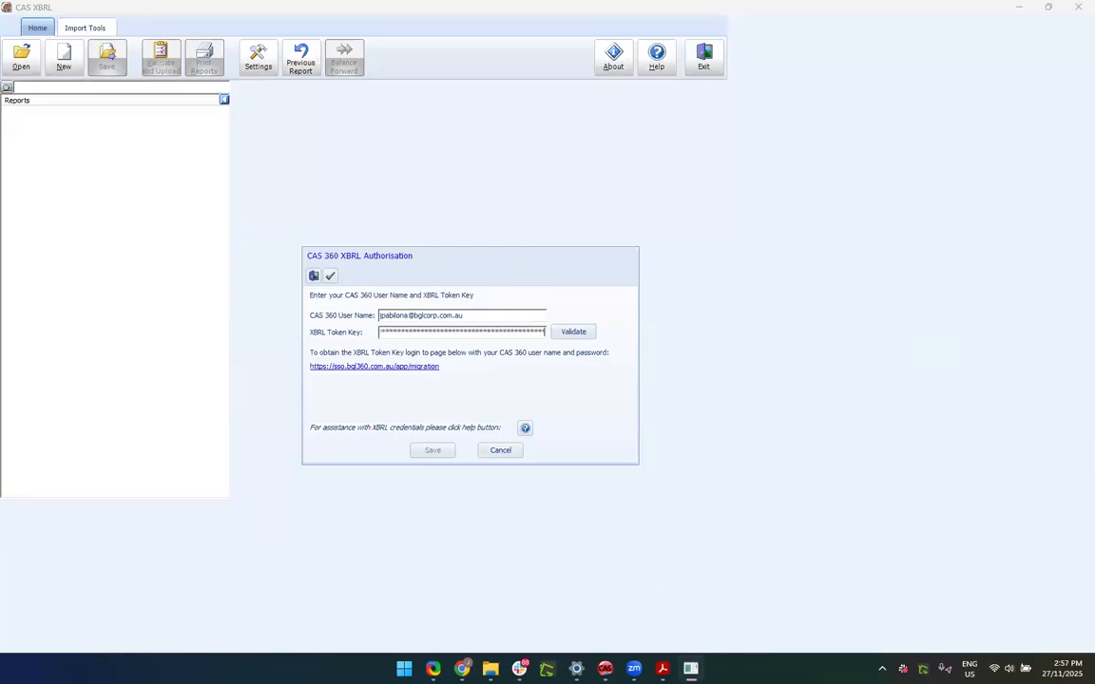
# Step: Validate the XBRL credentials, confirm that the listed firm is the correct one, and save the authorisation
pyautogui.click(586, 330)
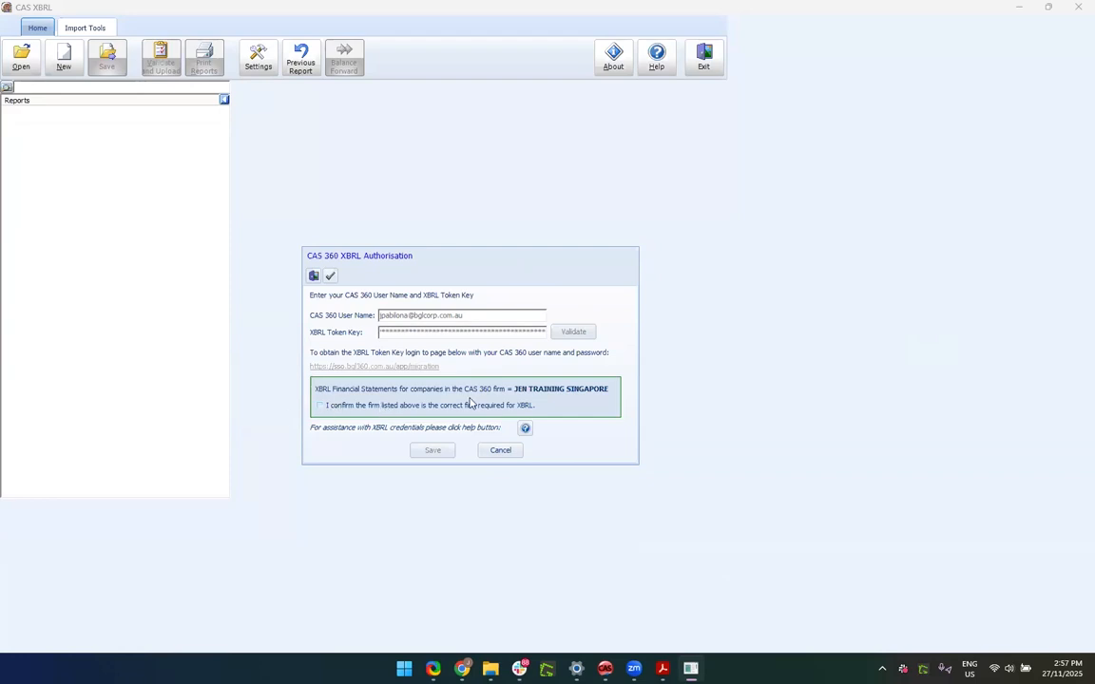
pyautogui.click(323, 407)
pyautogui.click(429, 452)
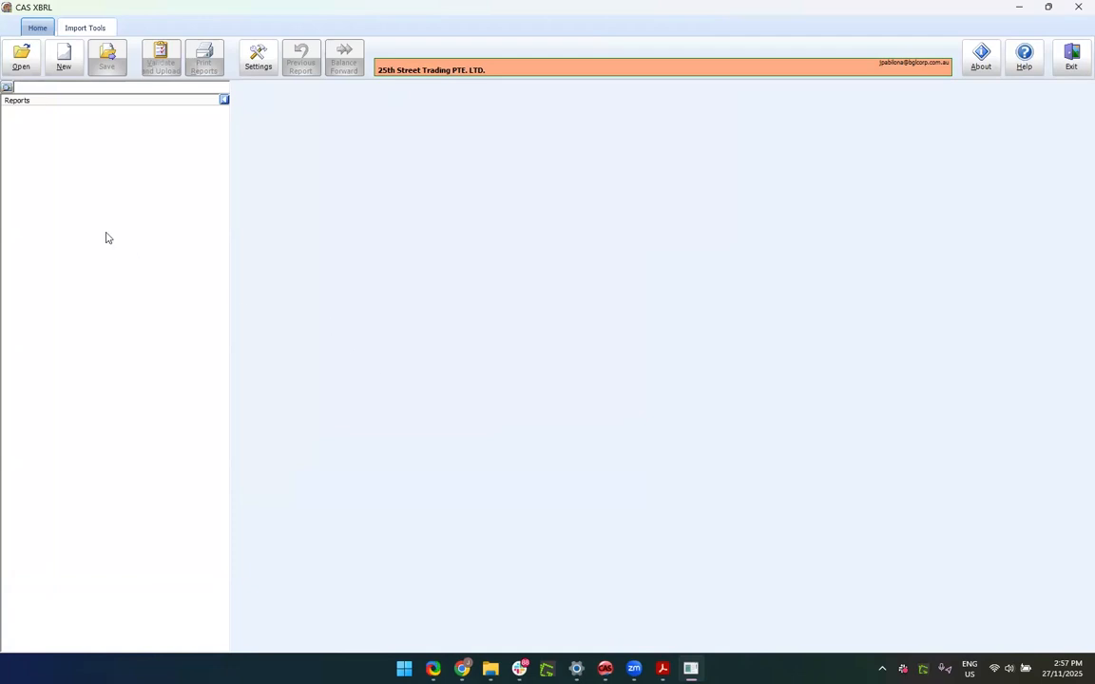
# Step: Create a new XBRL report for 25th Street Trading PTE. LTD
pyautogui.click(63, 63)
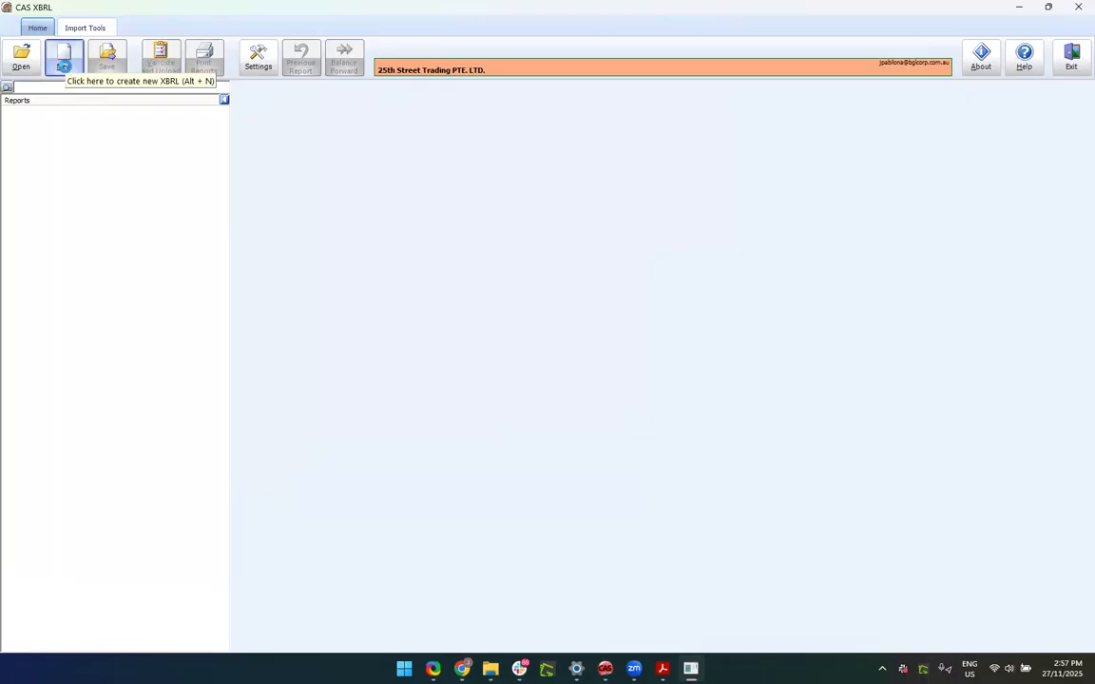
pyautogui.click(65, 68)
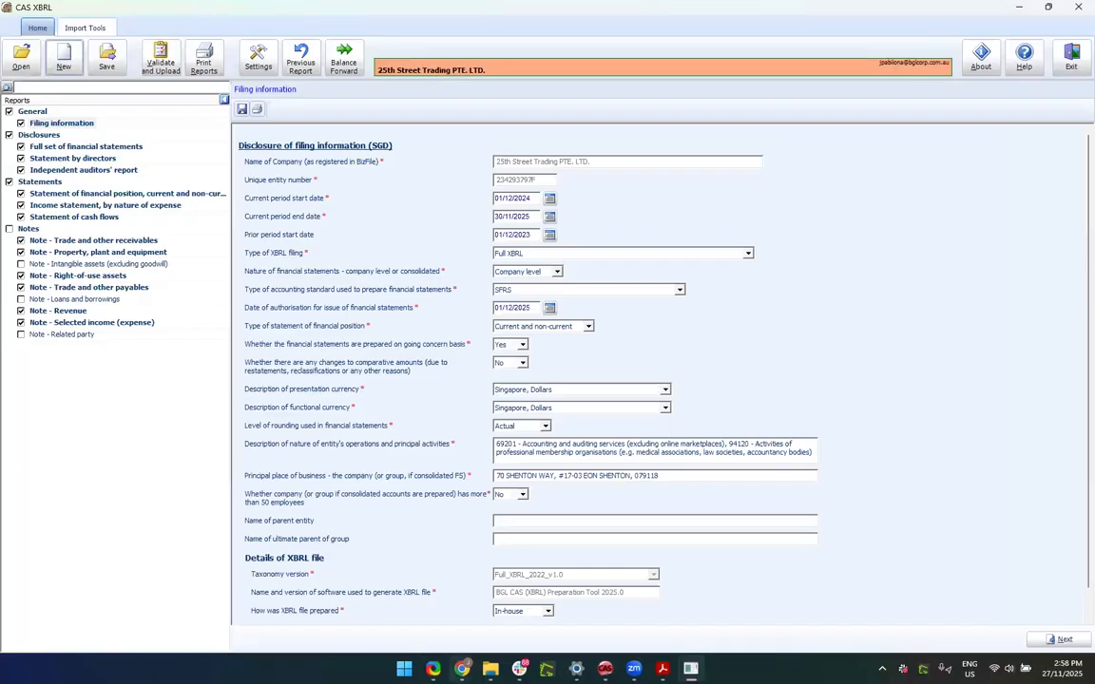
# Step: Switch to CAS 360, find the company with the search "25th", and examine its general details and Company Info
pyautogui.moveTo(462, 671)
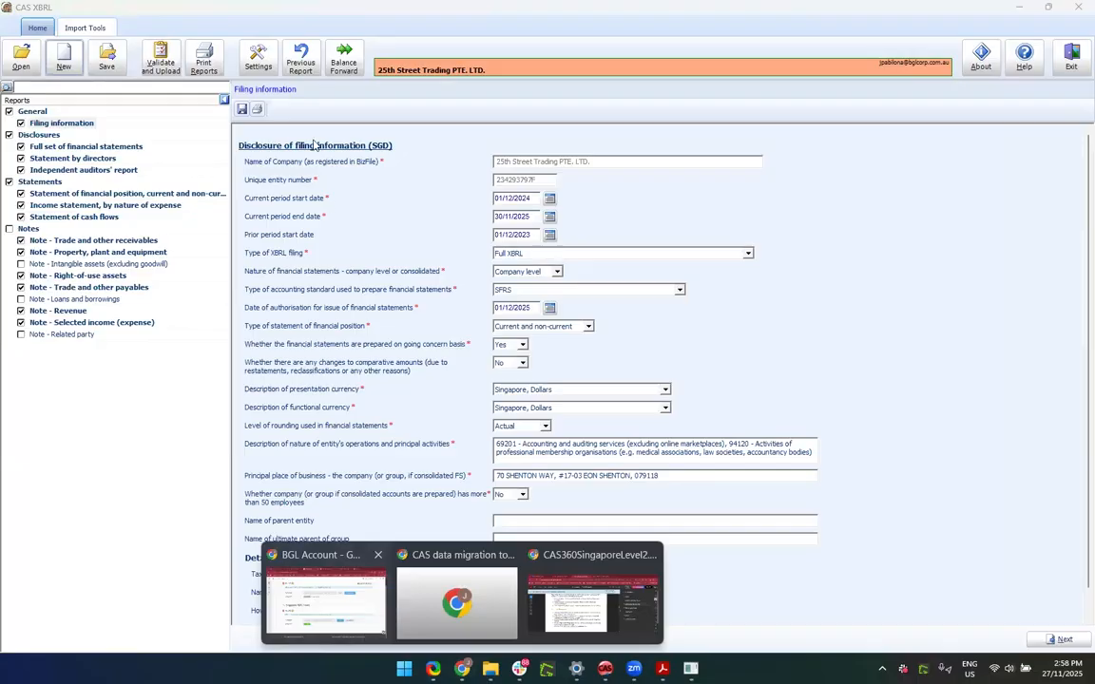
pyautogui.click(329, 618)
pyautogui.click(251, 14)
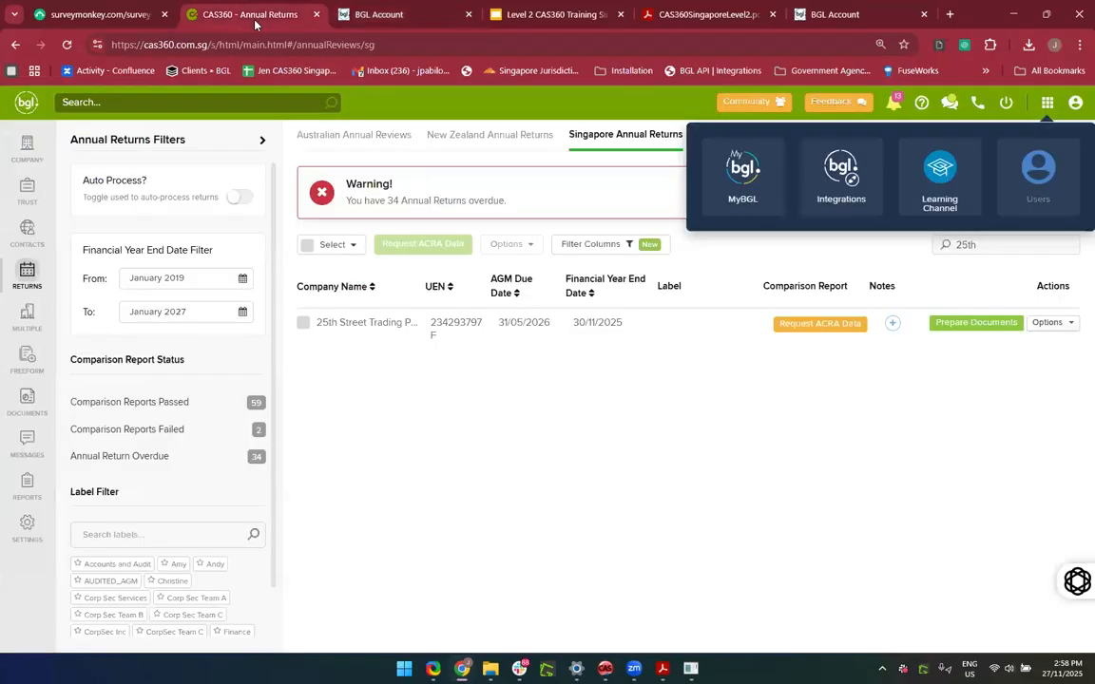
pyautogui.click(29, 150)
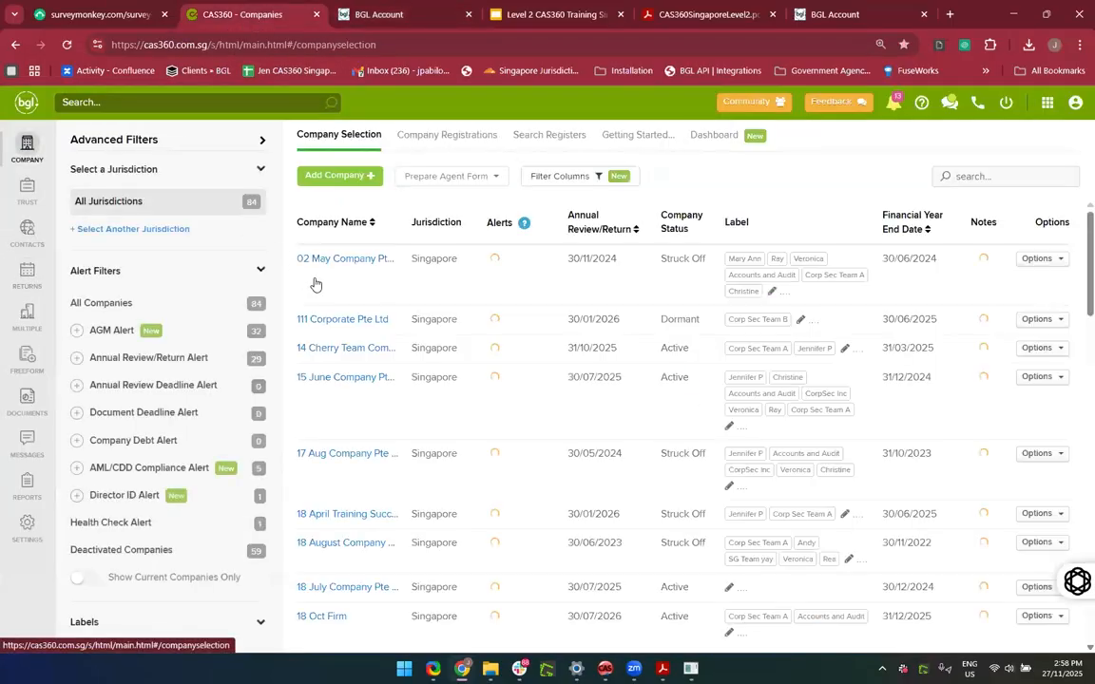
pyautogui.click(983, 177)
pyautogui.write('25th')
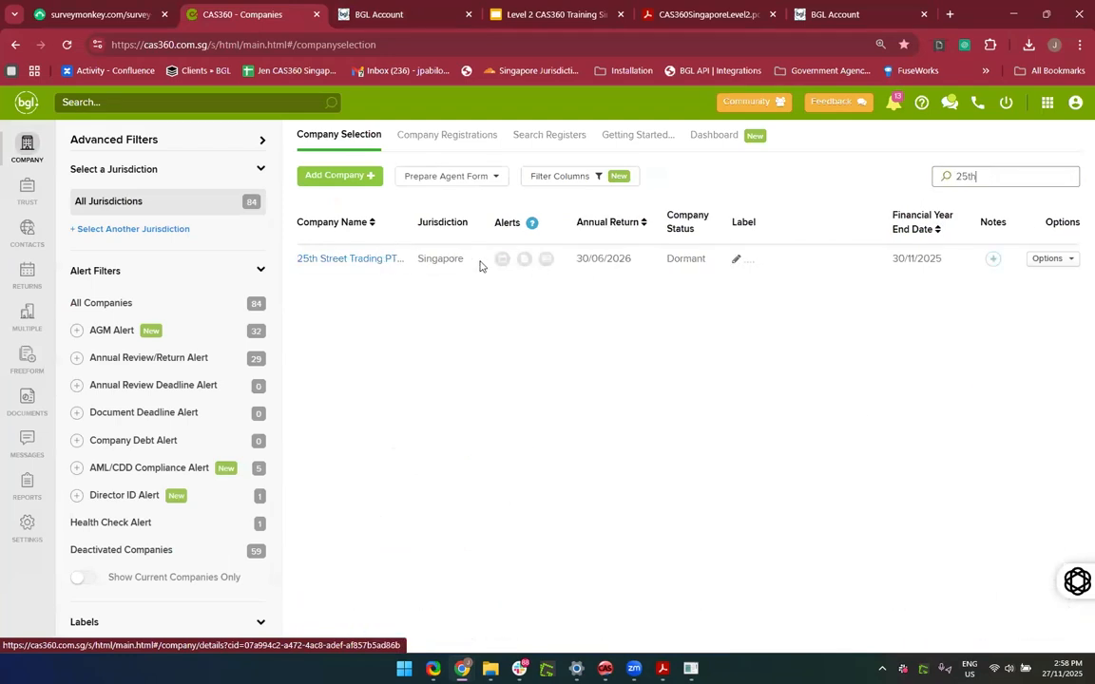
pyautogui.click(355, 264)
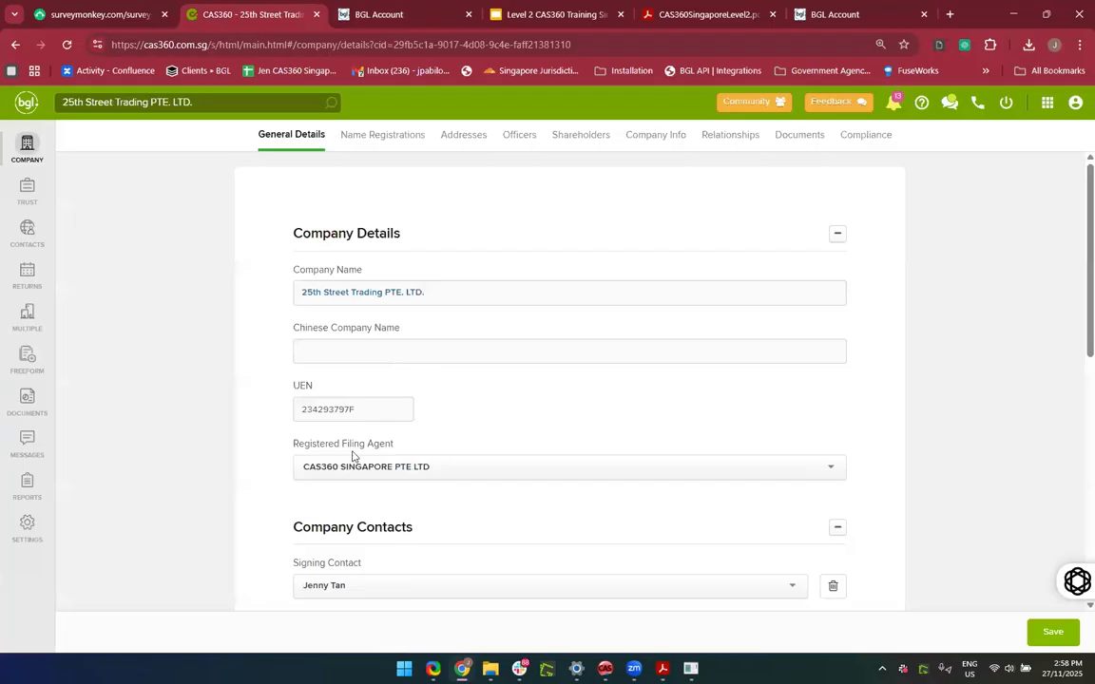
pyautogui.scroll(-2, 289, 493)
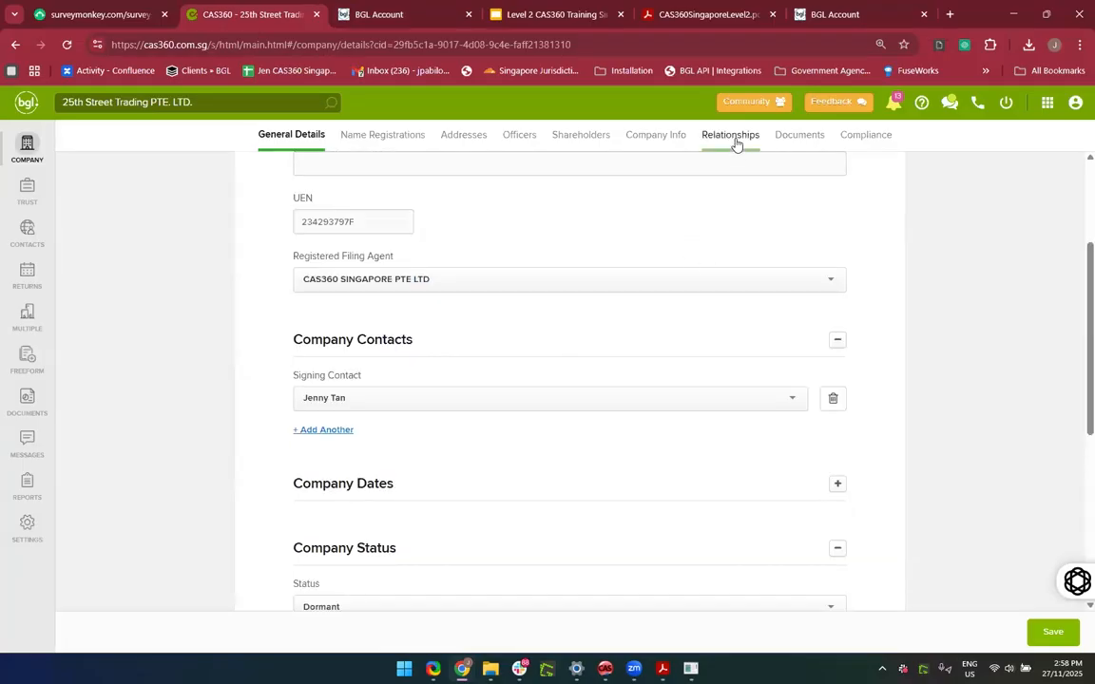
pyautogui.click(732, 140)
pyautogui.click(665, 138)
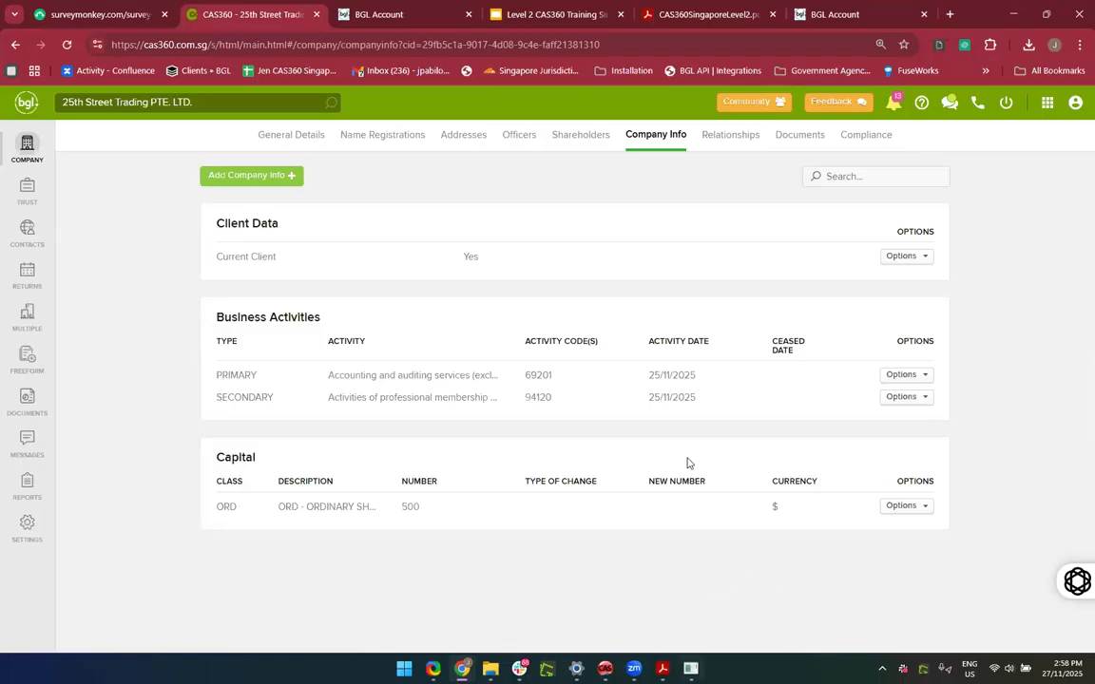
# Step: Return to CAS XBRL, set the type of XBRL filing to Simplified XBRL, and accept deleting previously entered amounts
pyautogui.hotkey('alt', 'Tab')
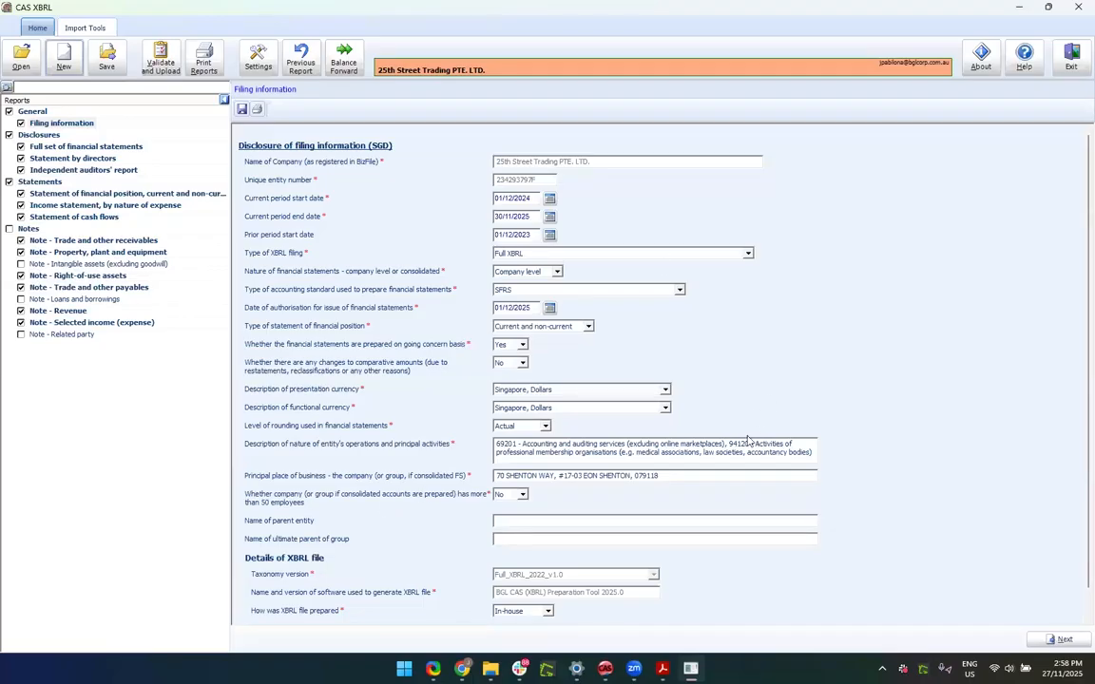
pyautogui.scroll(-2, 747, 441)
pyautogui.scroll(2, 748, 441)
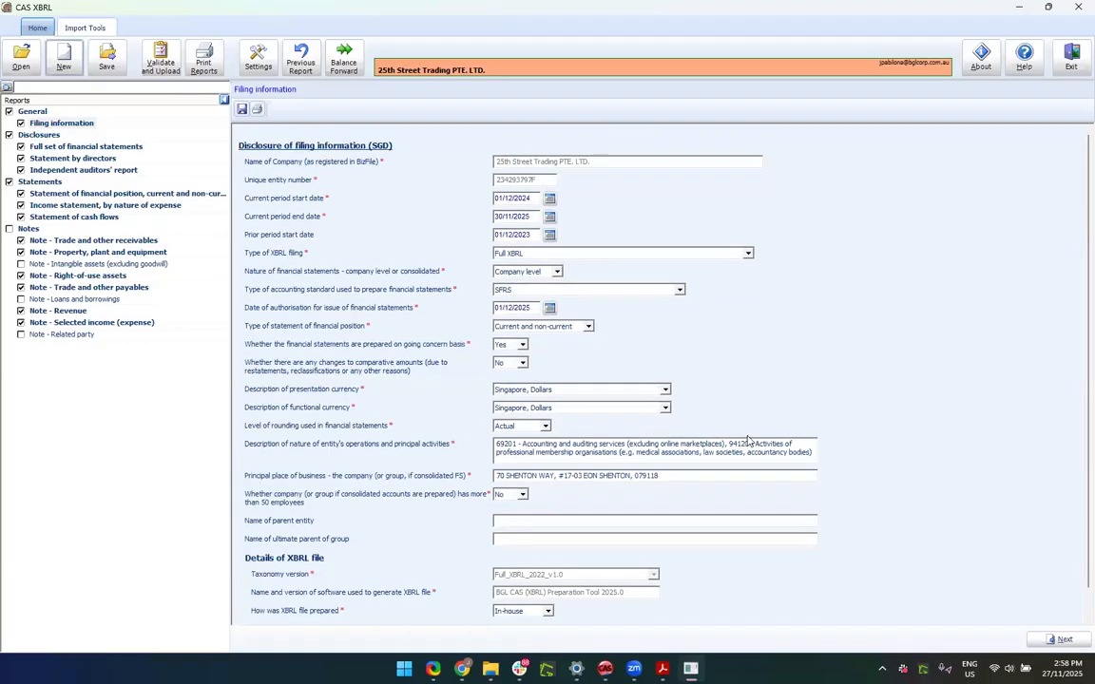
pyautogui.click(622, 255)
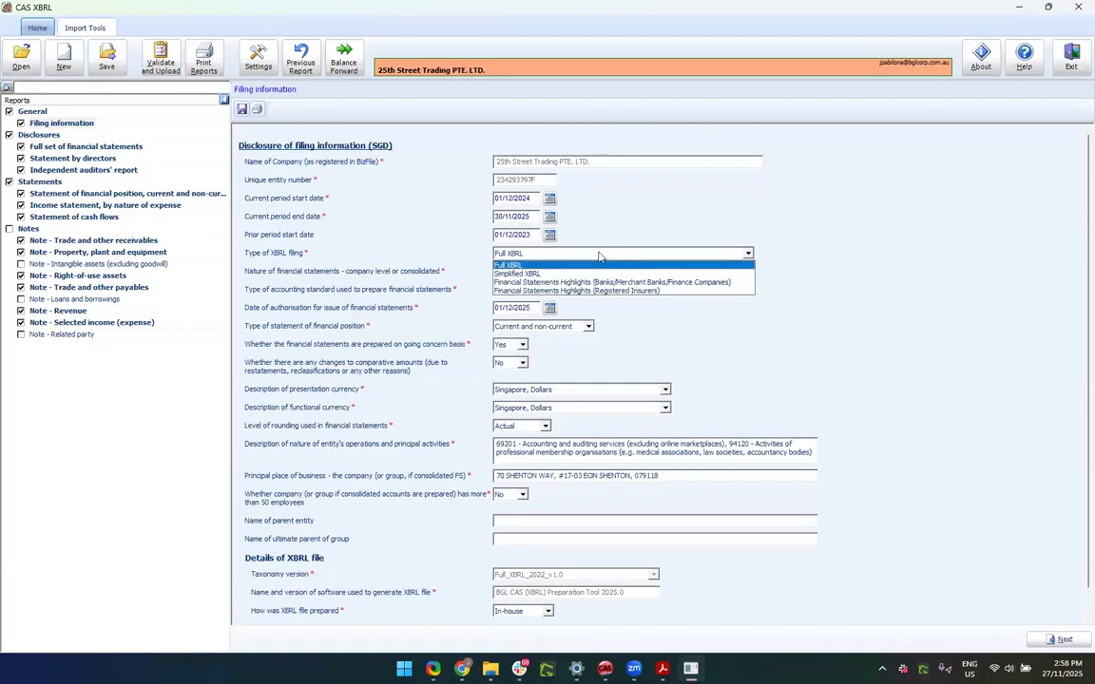
pyautogui.click(538, 275)
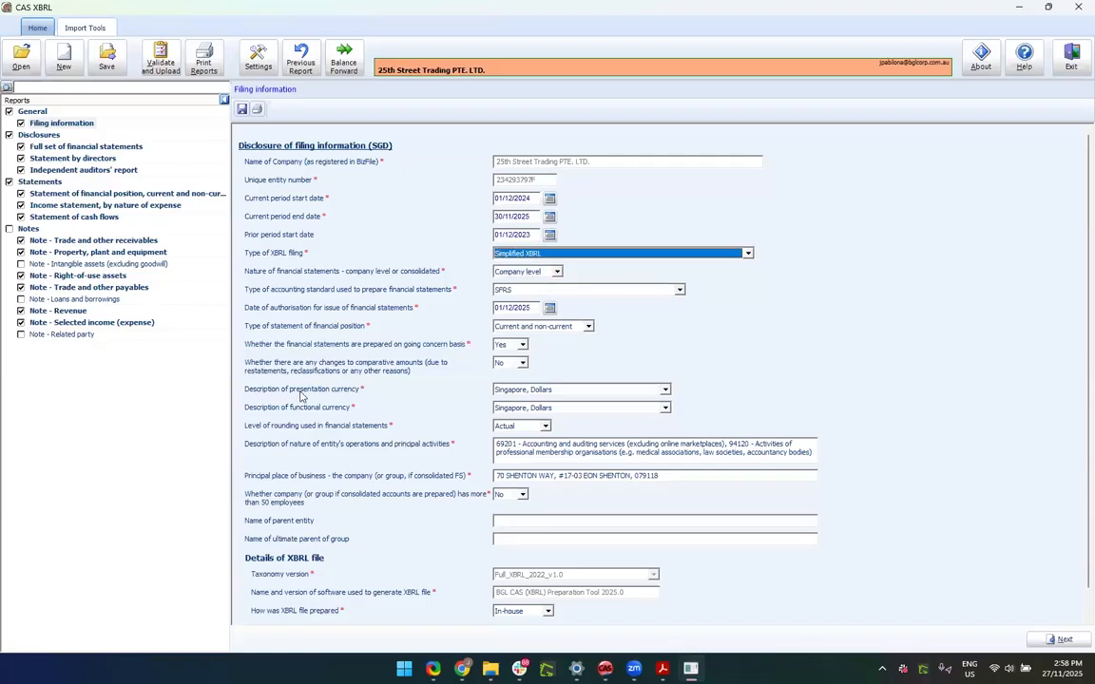
pyautogui.click(93, 141)
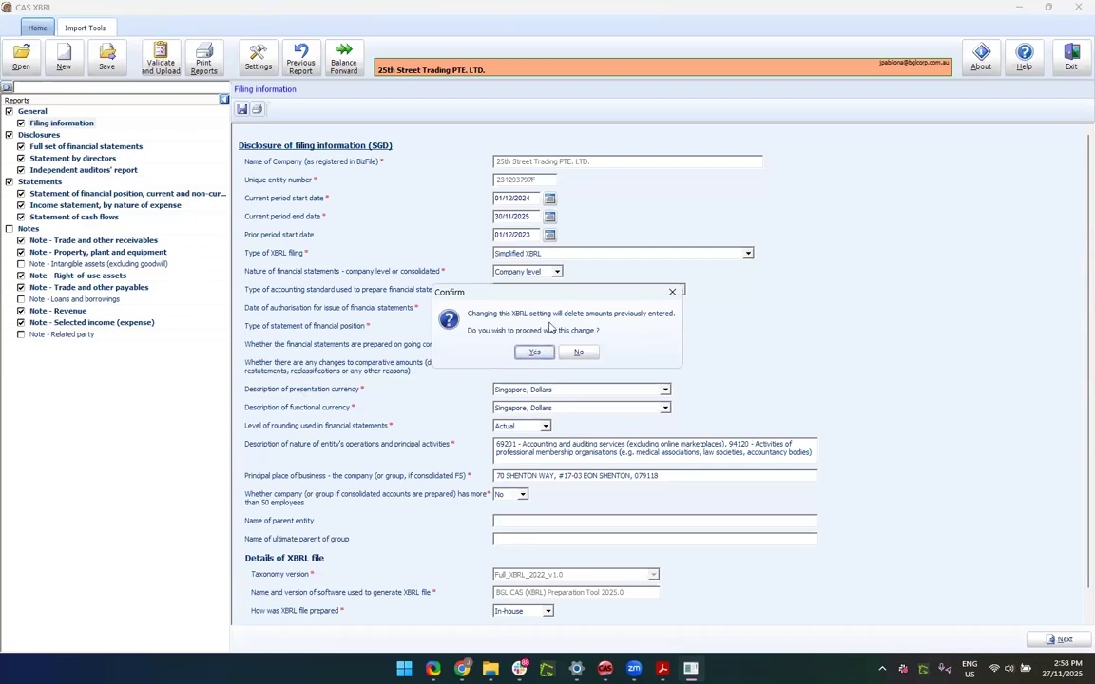
pyautogui.click(541, 351)
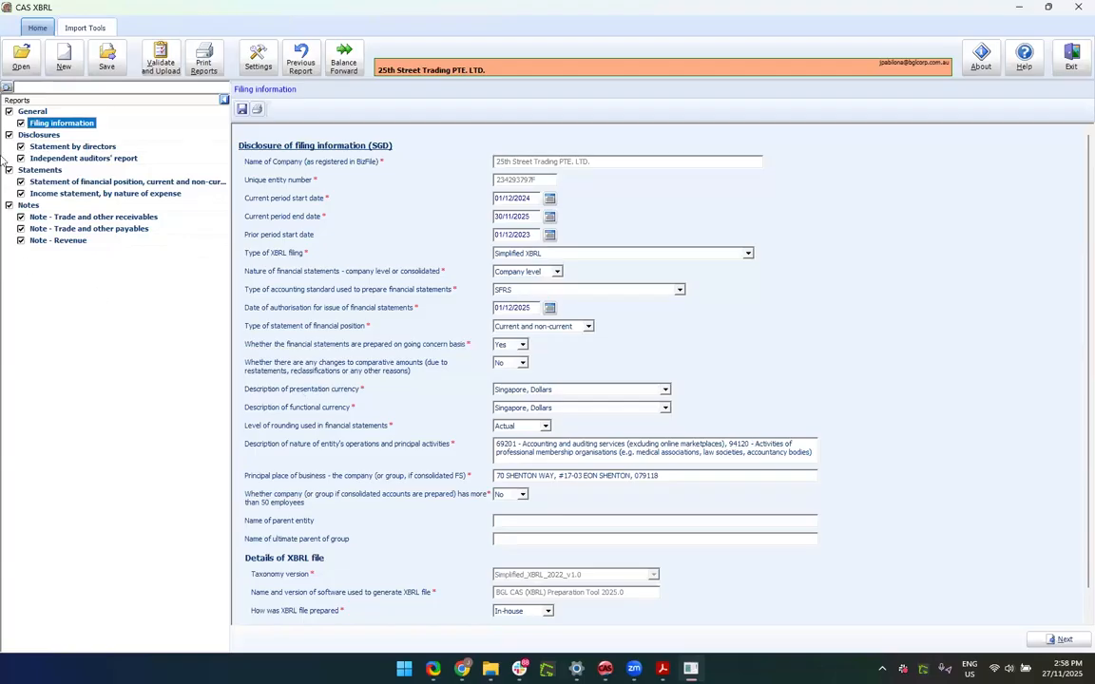
# Step: Examine the simplified report's directors' statement, independent auditors' report, filing information, and the revenue and trade payables notes
pyautogui.click(71, 159)
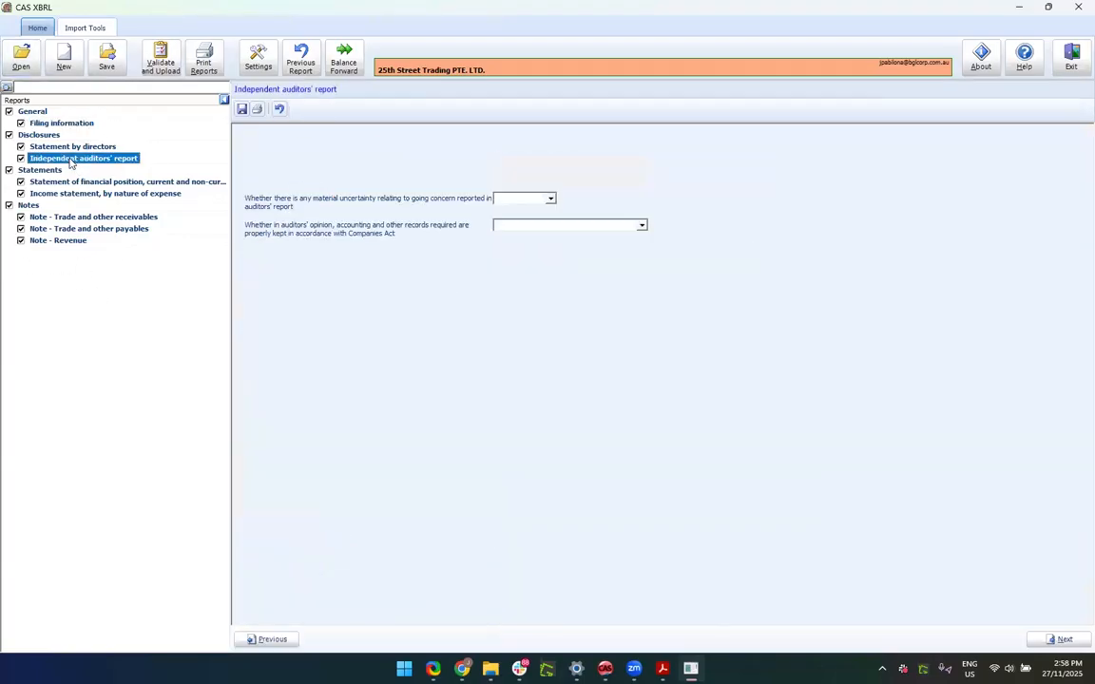
pyautogui.click(58, 147)
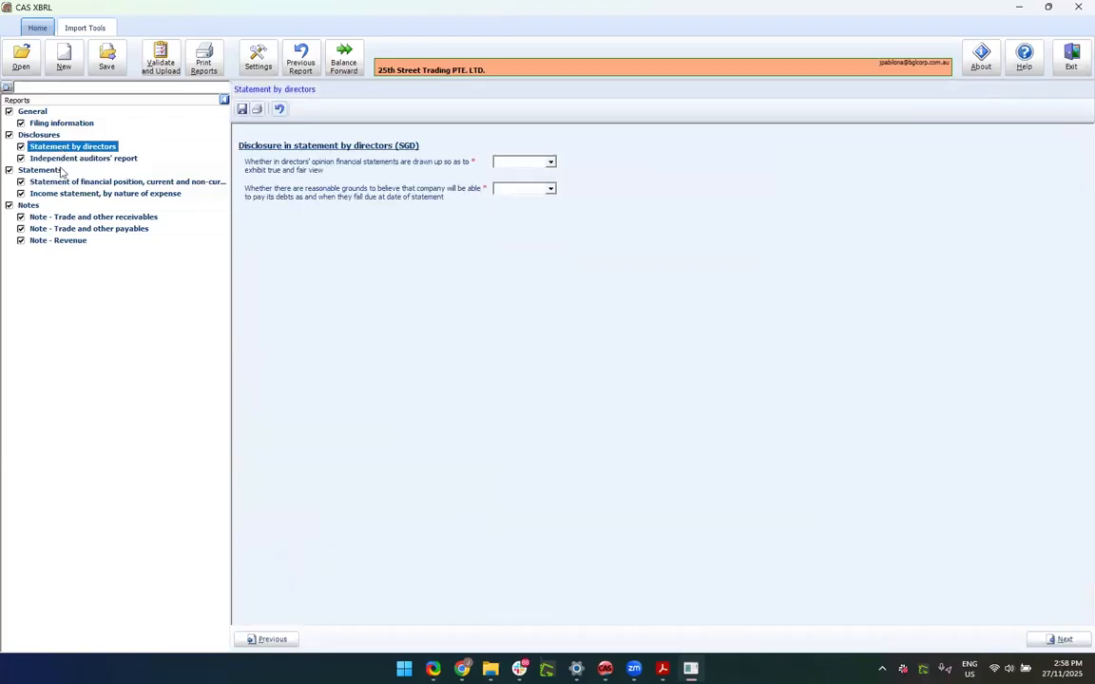
pyautogui.click(57, 158)
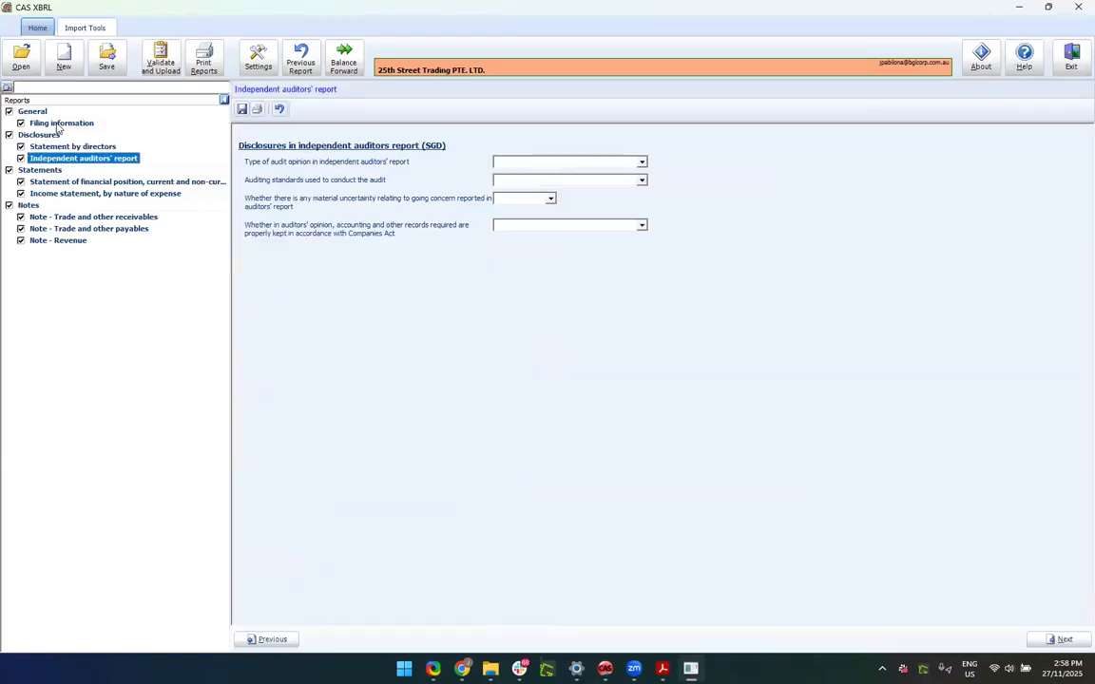
pyautogui.click(59, 123)
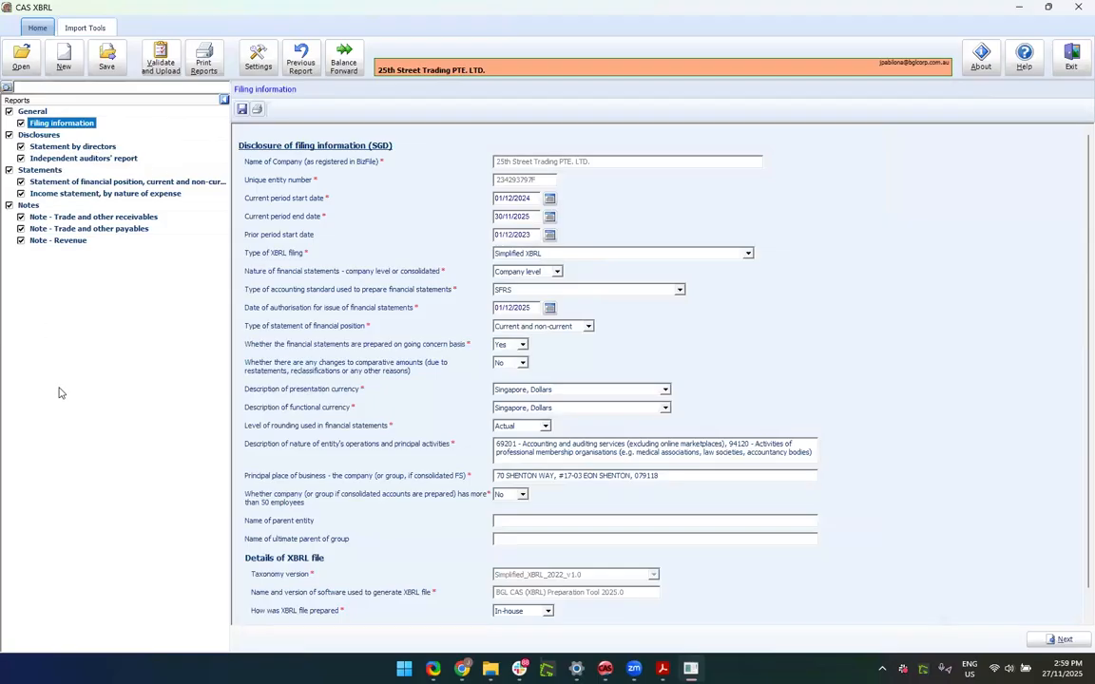
pyautogui.click(59, 244)
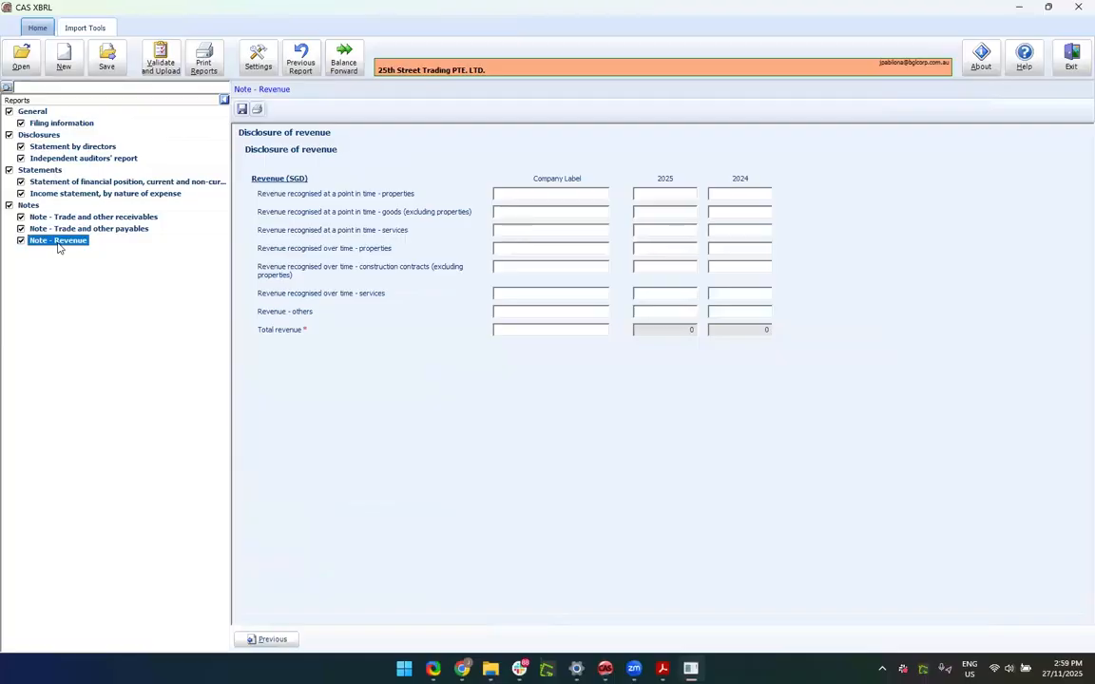
pyautogui.click(85, 229)
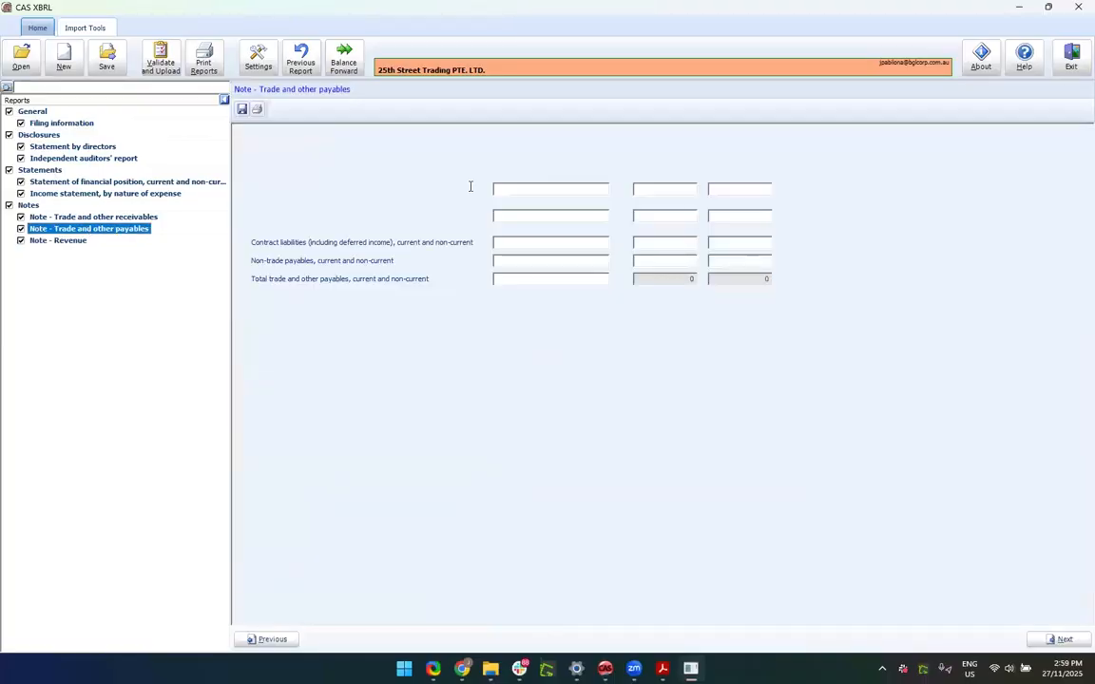
# Step: Examine the trade and other receivables note, the income statement, and the tool for importing source document tables, closing the import tool
pyautogui.click(104, 218)
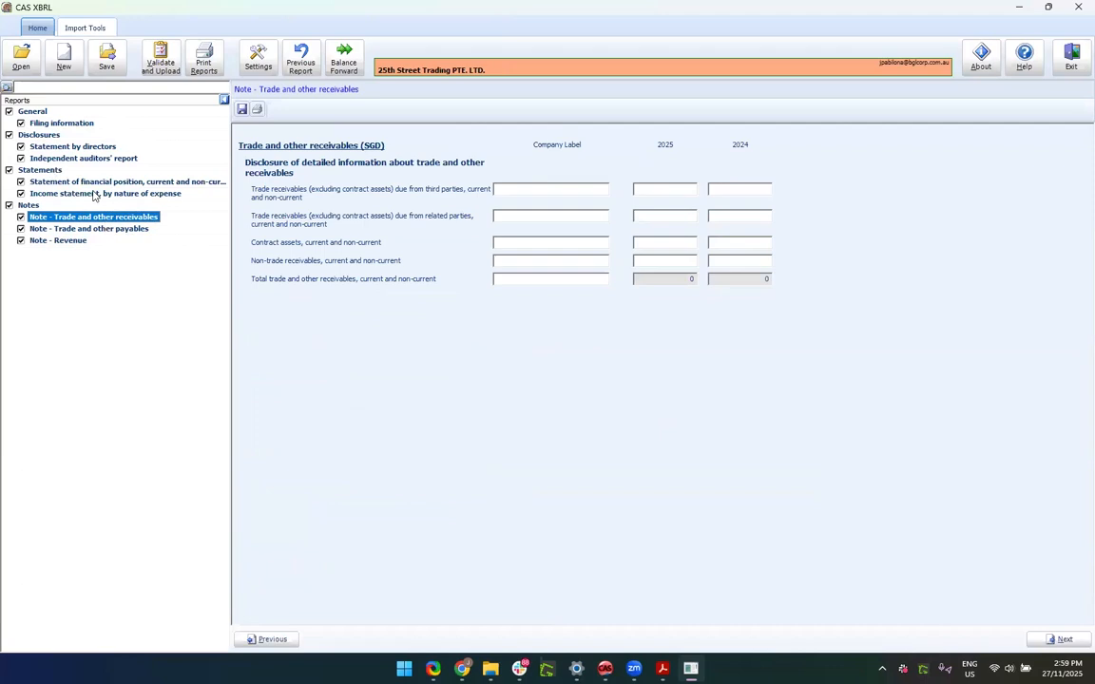
pyautogui.click(93, 194)
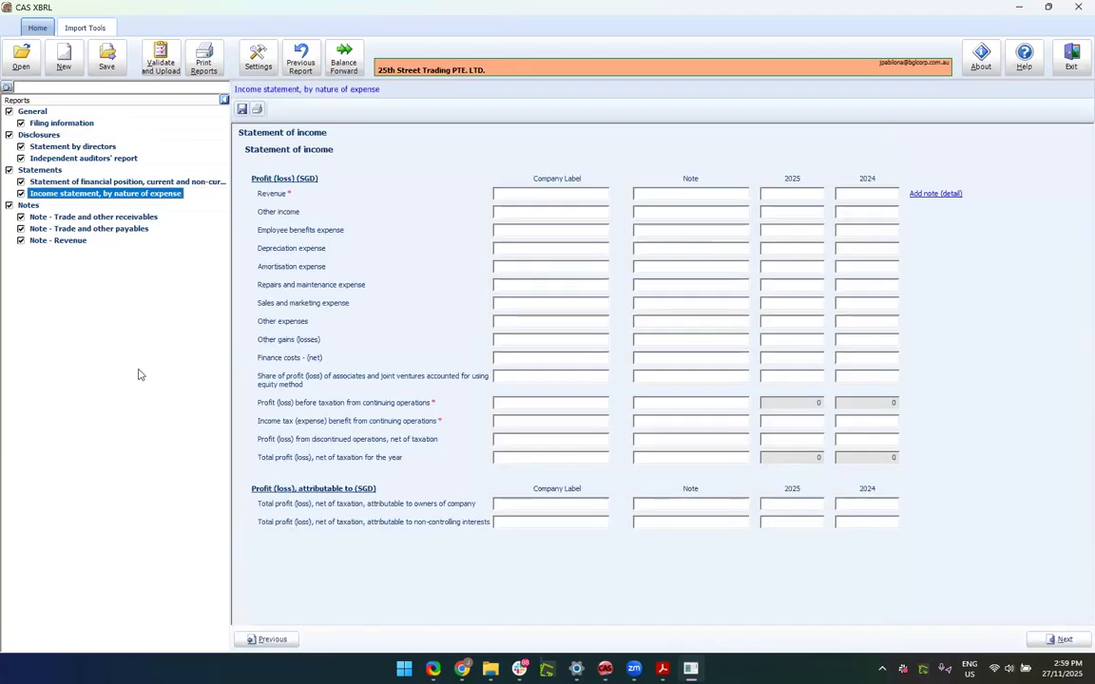
pyautogui.click(95, 28)
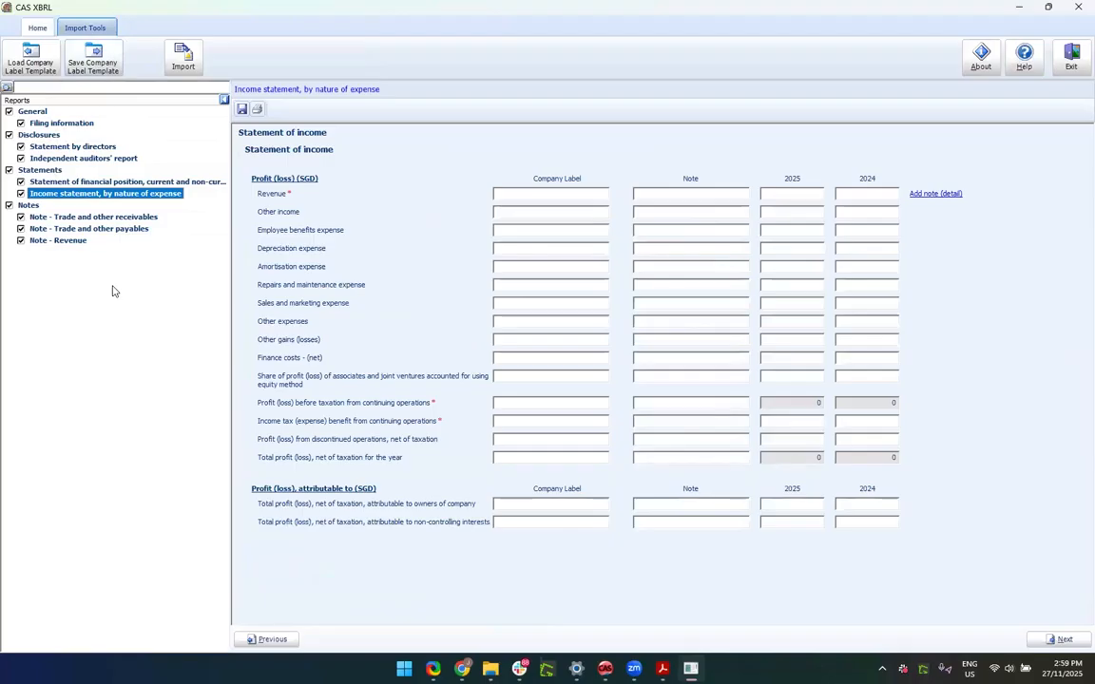
pyautogui.click(183, 57)
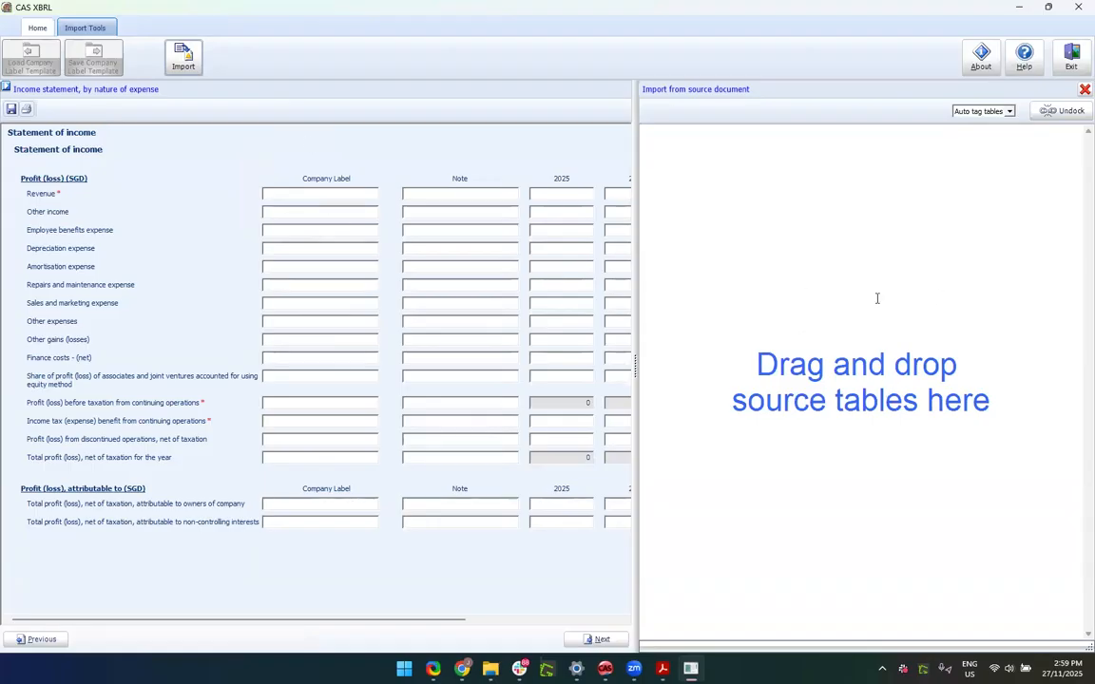
pyautogui.click(1082, 90)
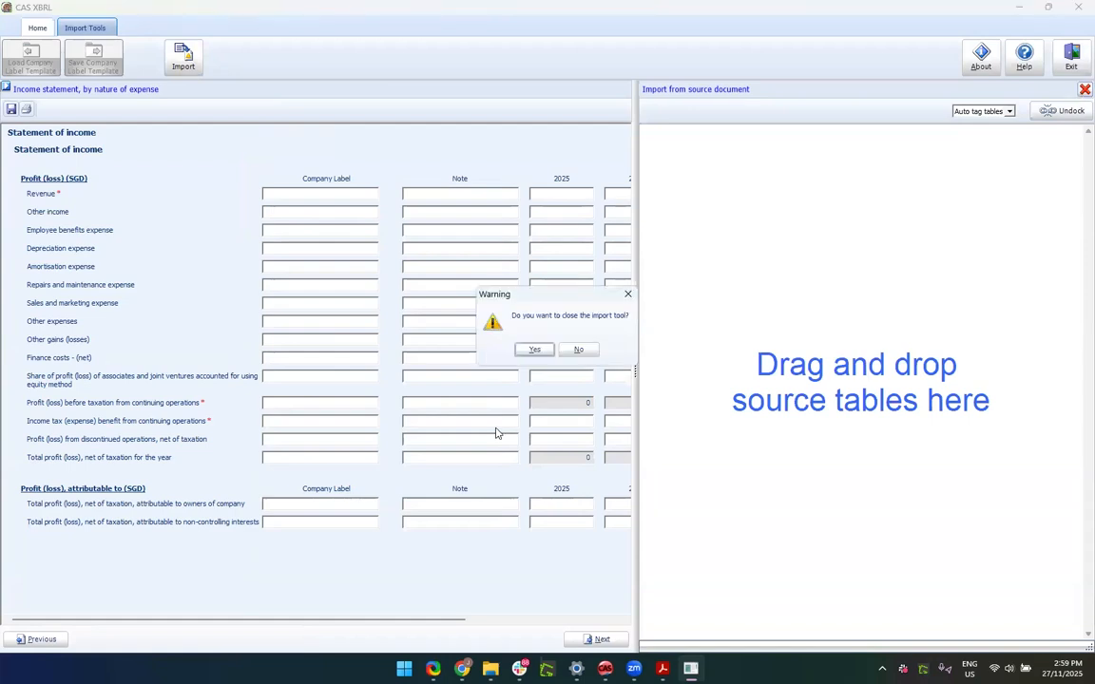
pyautogui.click(579, 351)
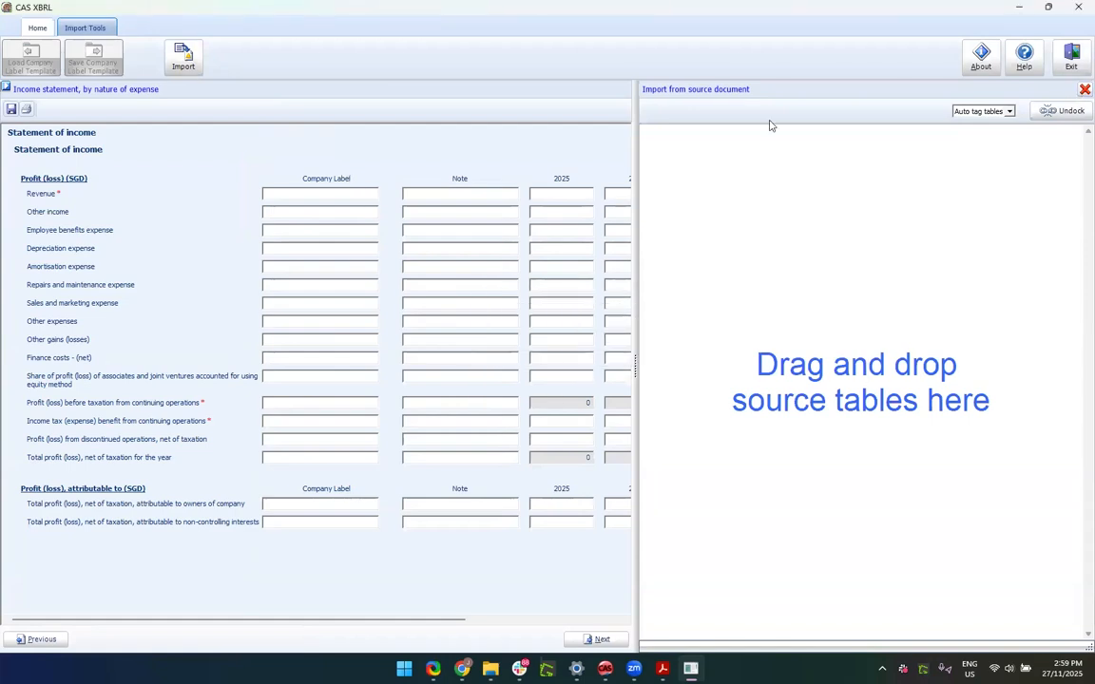
pyautogui.click(1082, 91)
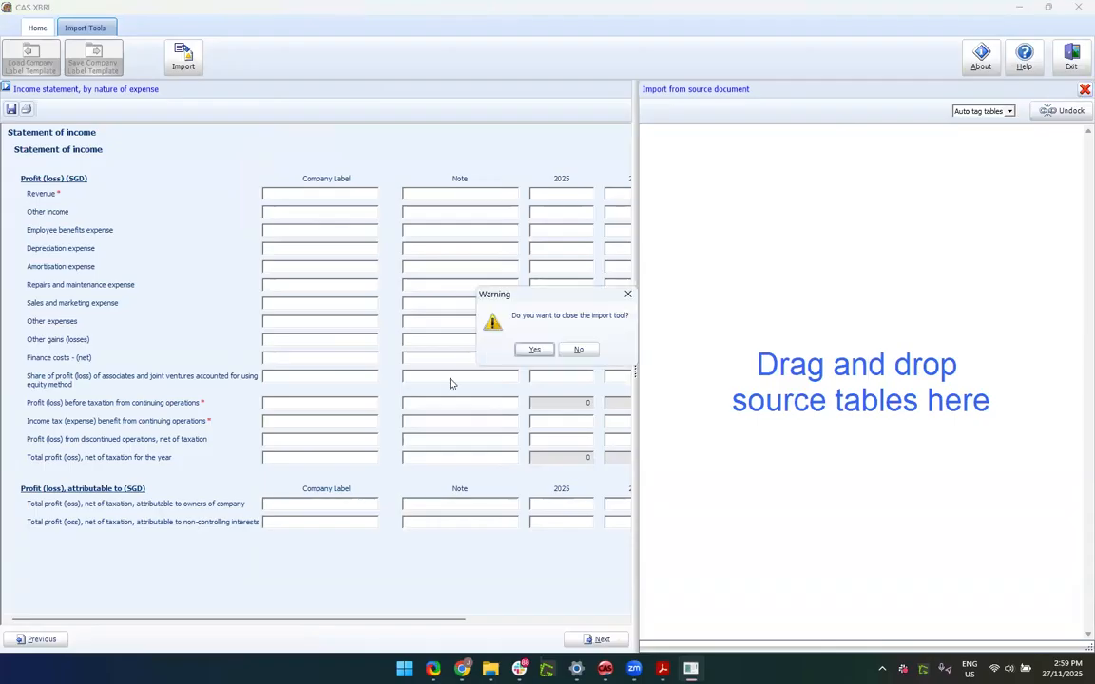
pyautogui.click(536, 351)
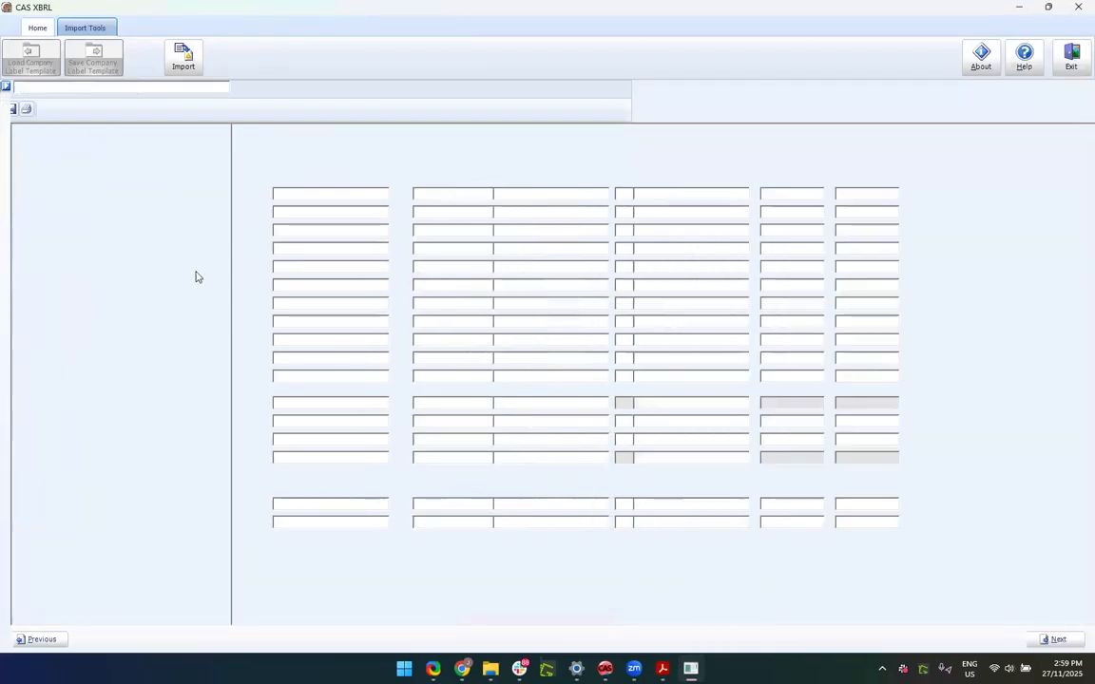
# Step: Try to load the saved IPARA XBRL TESTING10 file while 25th Street Trading PTE. LTD. is the selected company
pyautogui.click(38, 28)
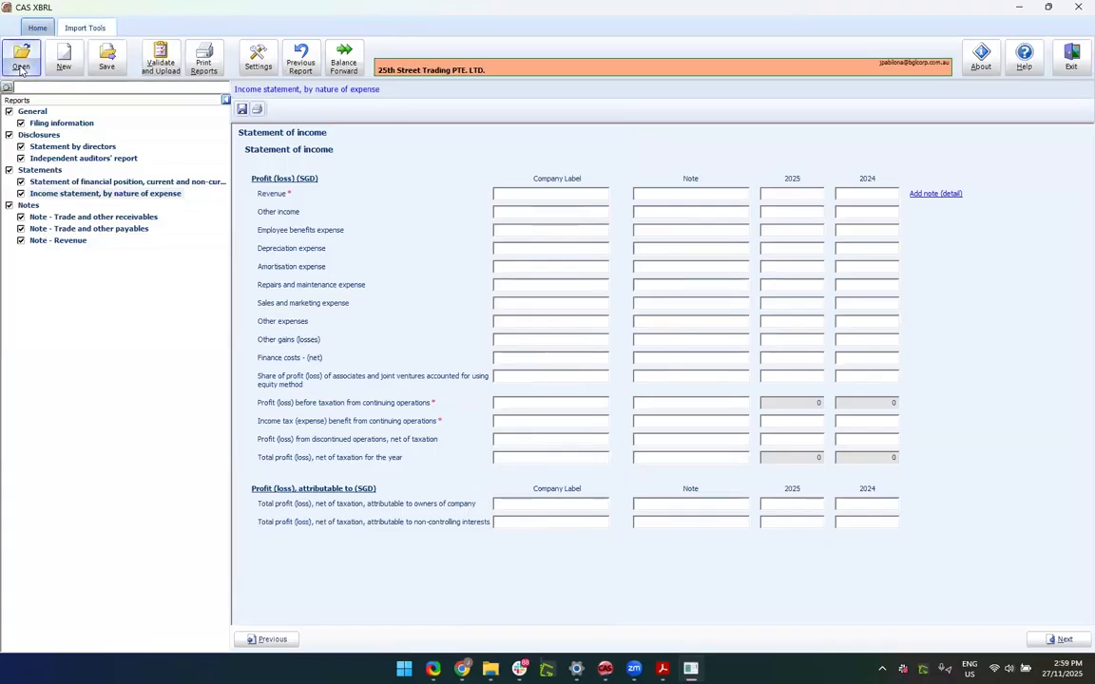
pyautogui.click(20, 59)
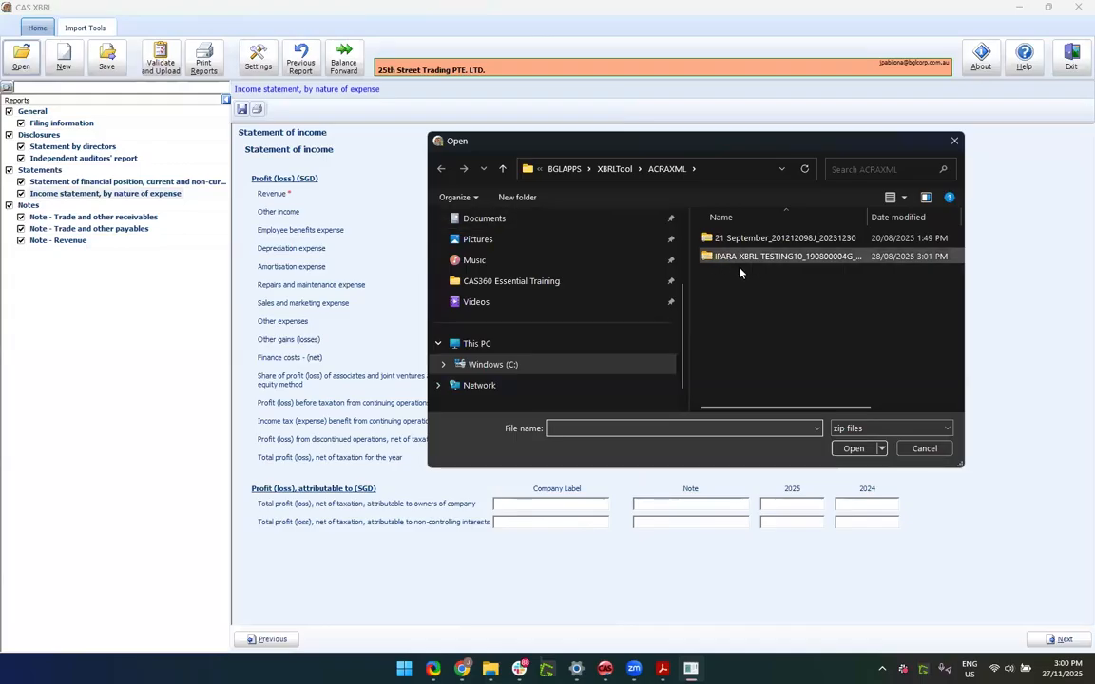
pyautogui.doubleClick(733, 255)
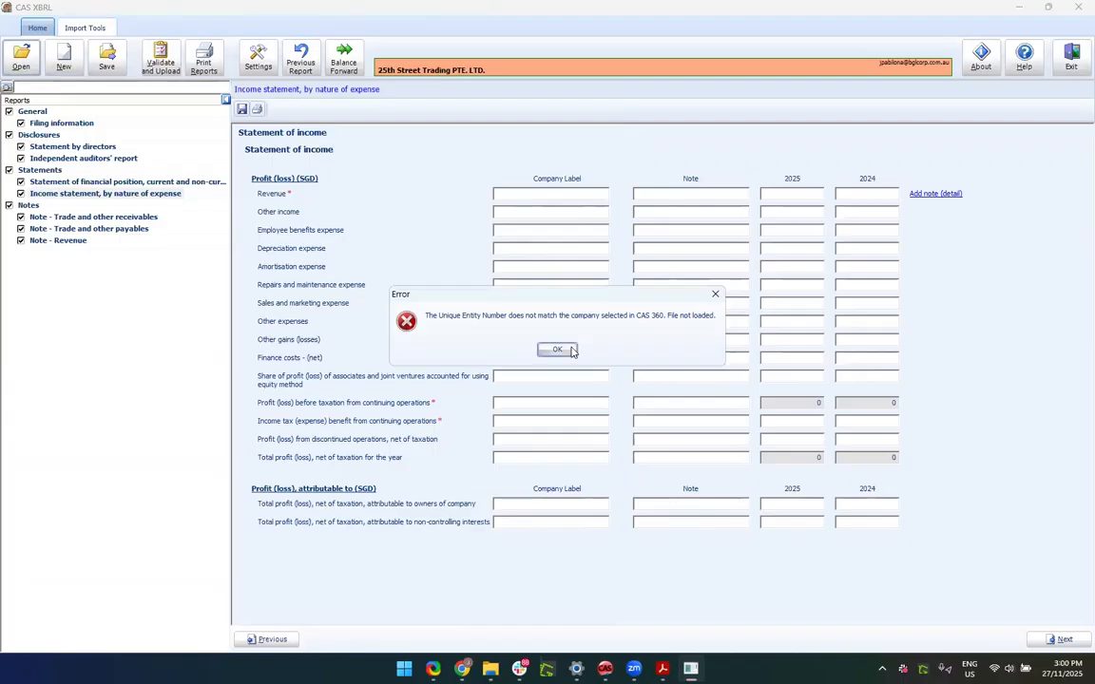
pyautogui.click(558, 350)
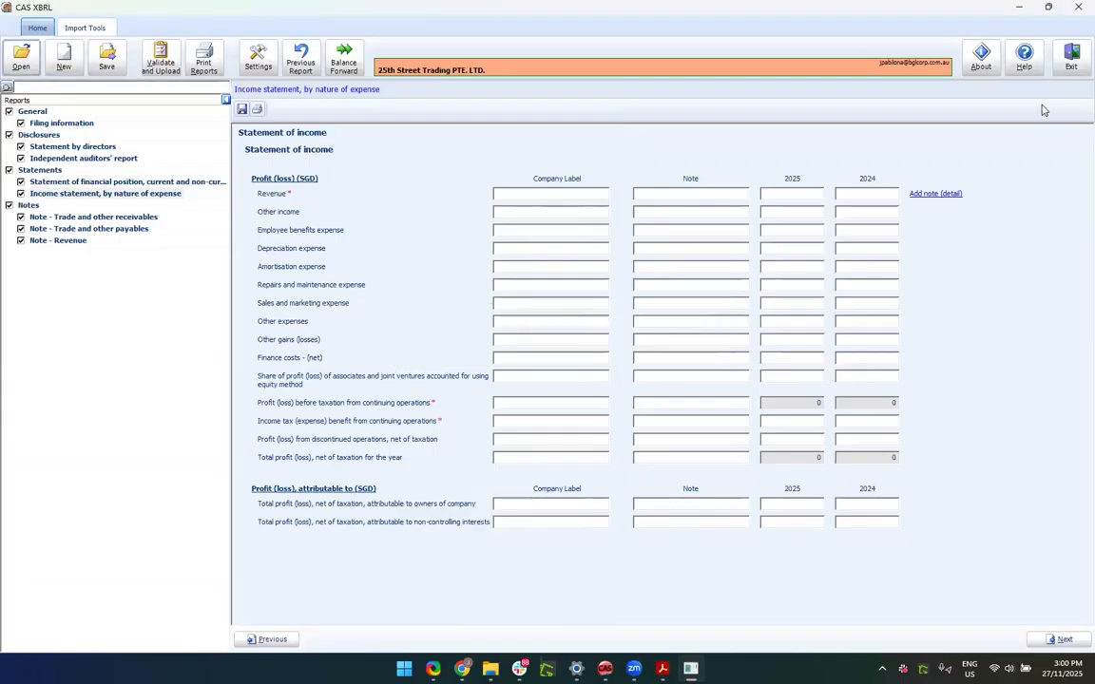
# Step: Exit CAS XBRL without saving and, in CAS 360's Singapore annual returns, search "IPA" and launch XBRL financial statement preparation for IPARA XBRL TESTING10
pyautogui.click(1071, 57)
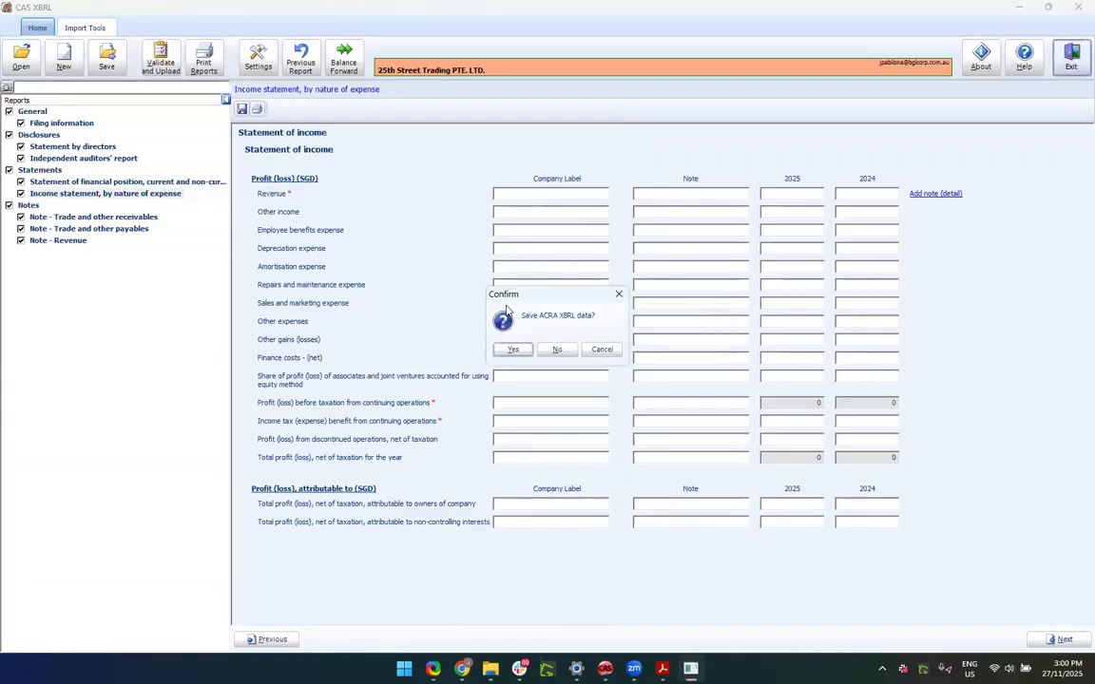
pyautogui.click(557, 350)
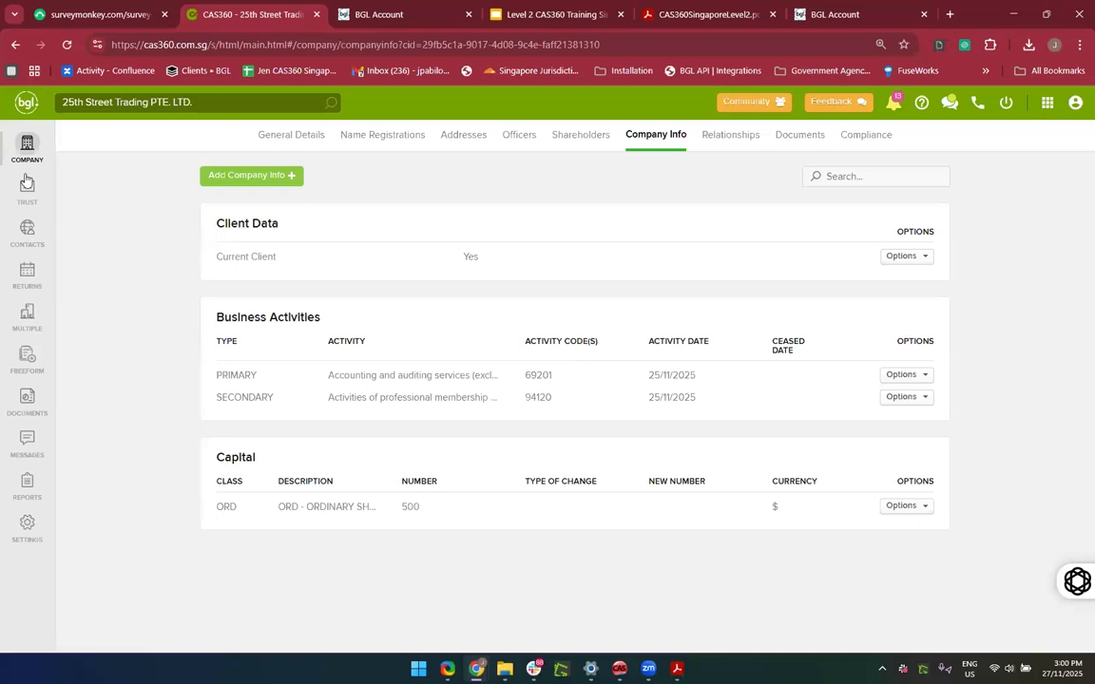
pyautogui.click(27, 276)
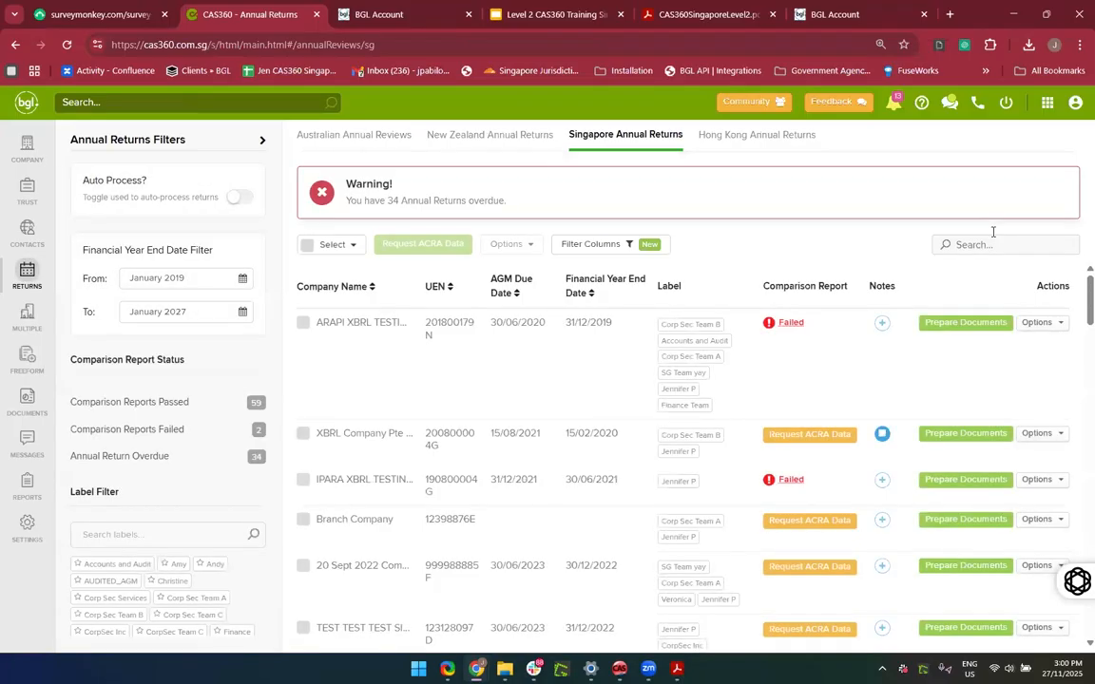
pyautogui.click(993, 235)
pyautogui.write('IPA')
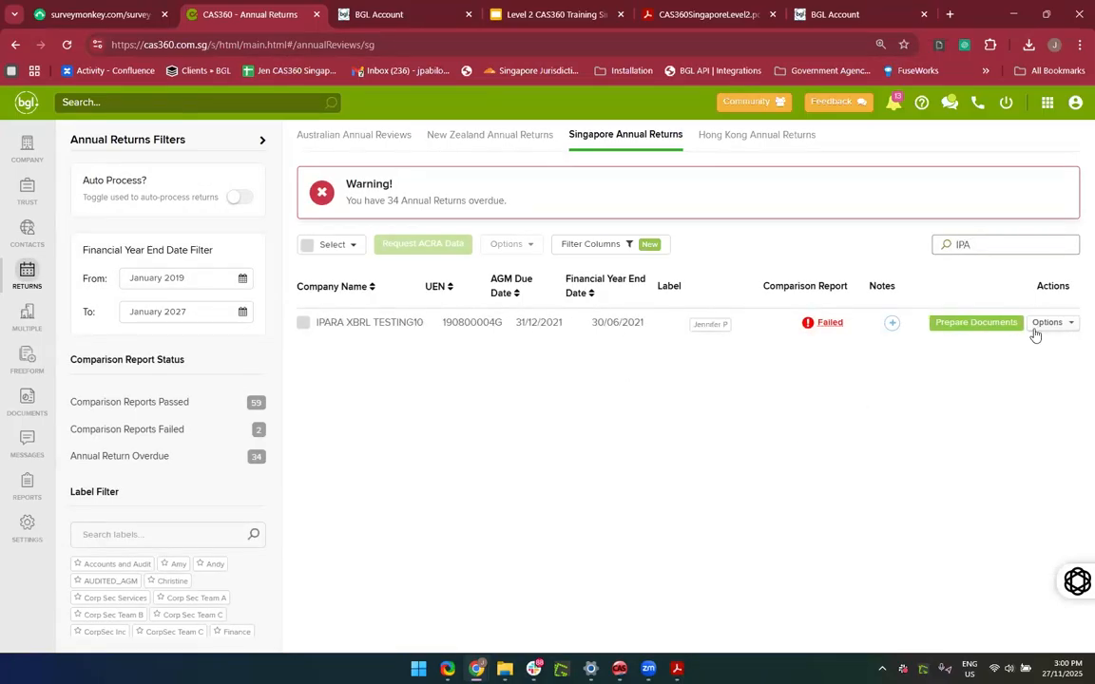
pyautogui.click(1068, 324)
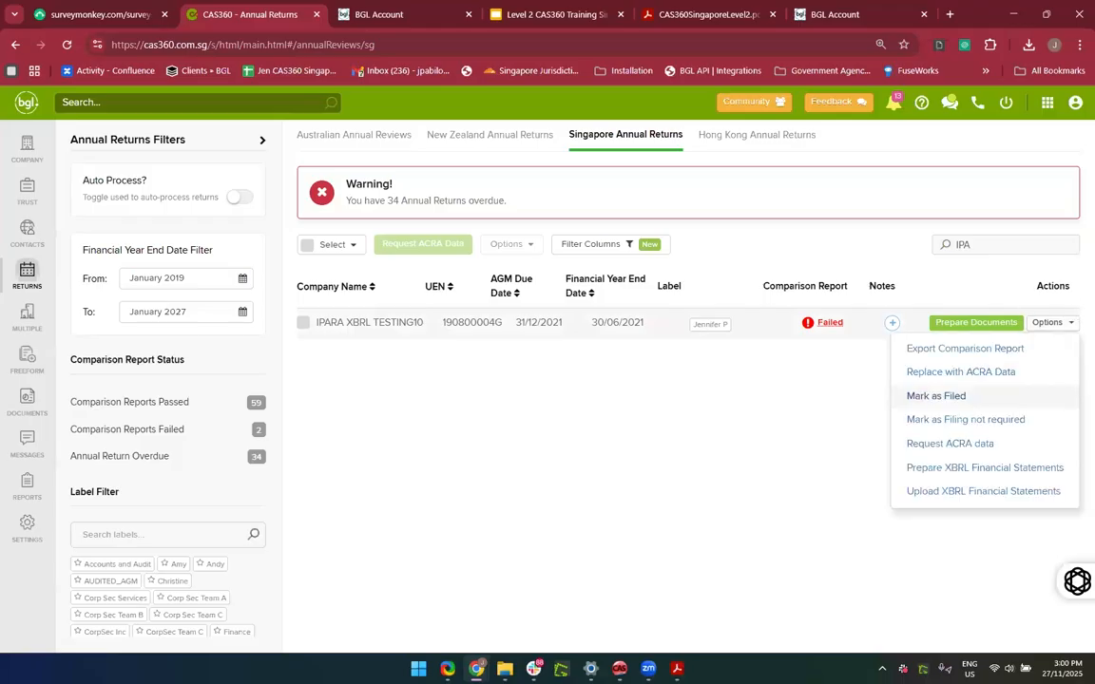
pyautogui.click(966, 469)
pyautogui.click(573, 178)
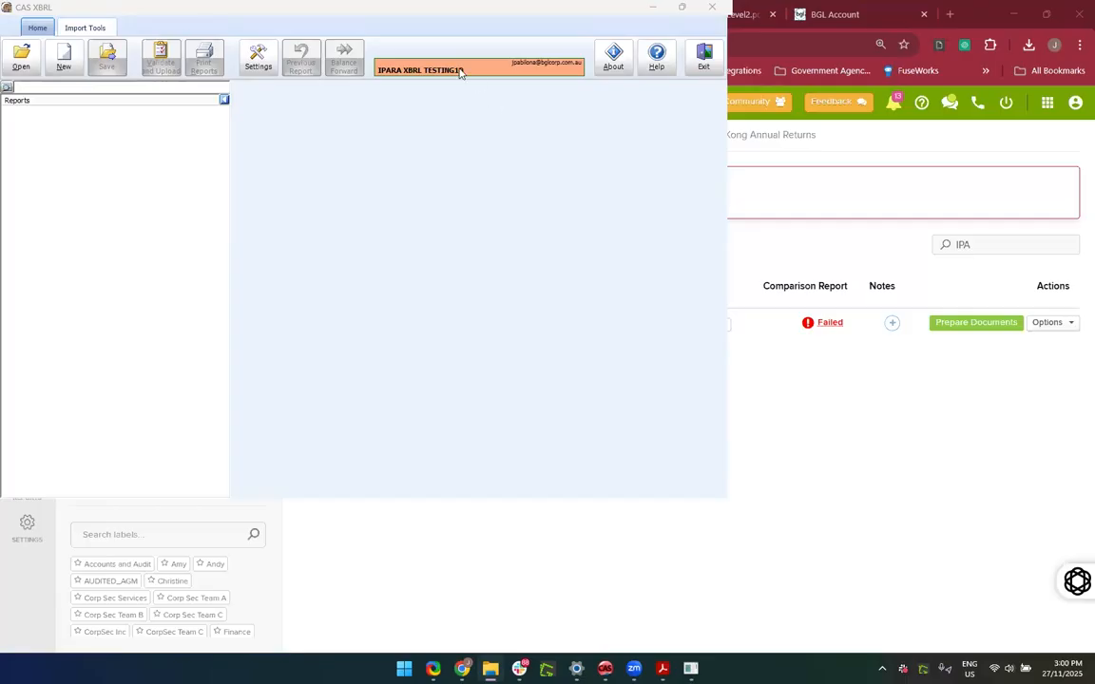
# Step: Load the saved IPARA XBRL TESTING10 file into CAS XBRL and maximise the window
pyautogui.click(680, 9)
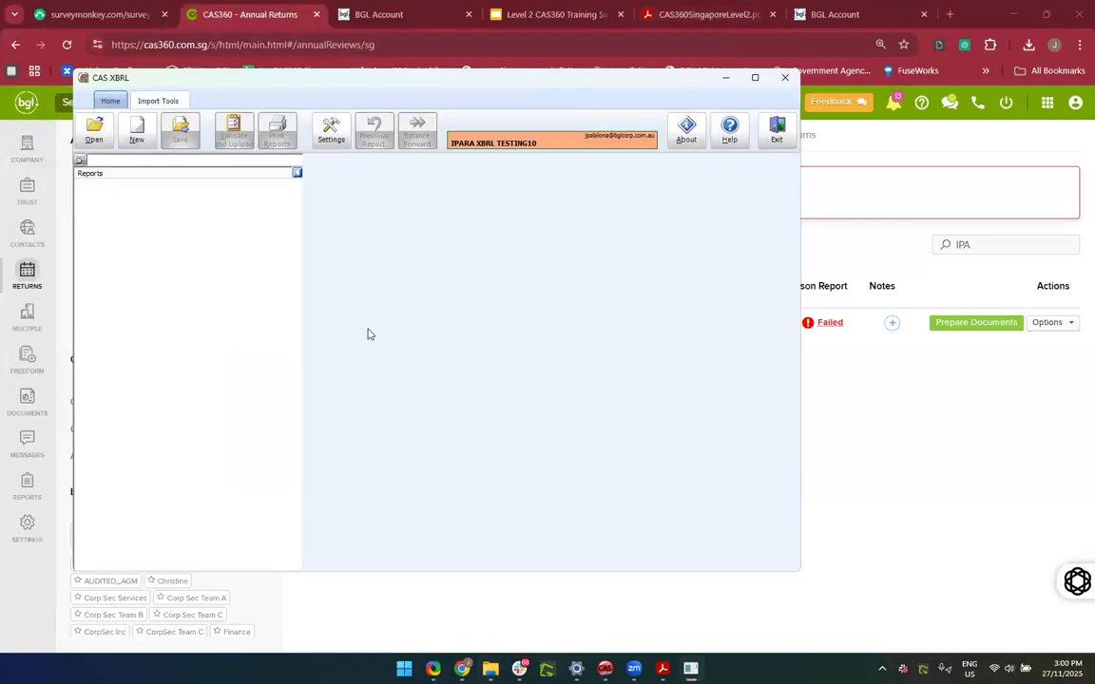
pyautogui.click(85, 136)
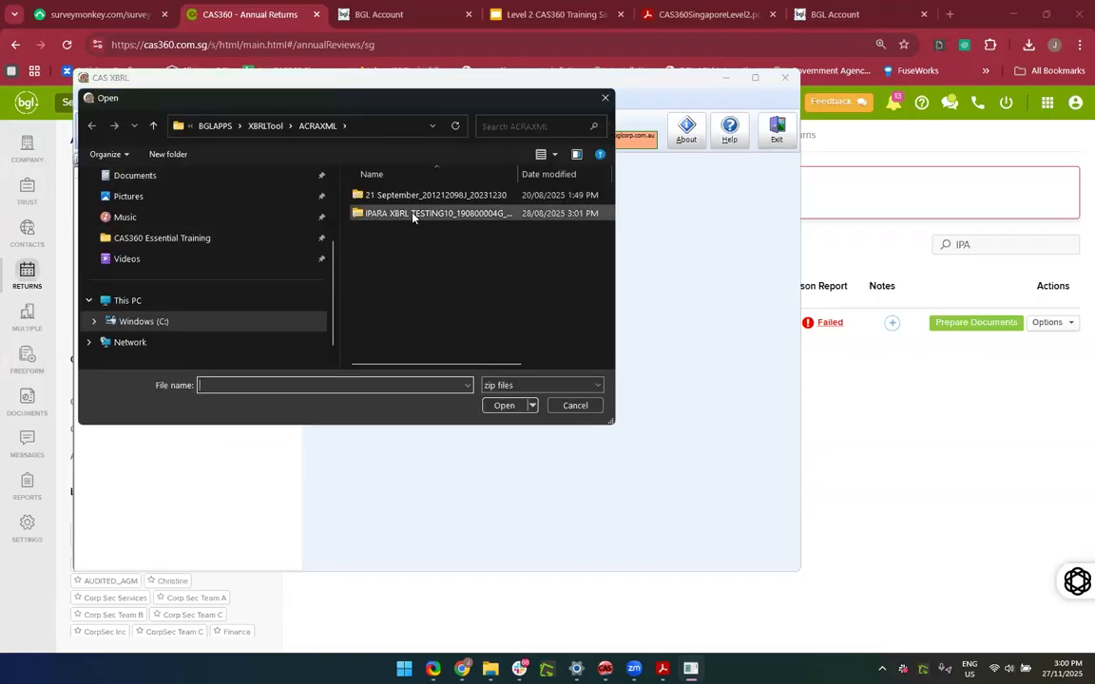
pyautogui.doubleClick(382, 215)
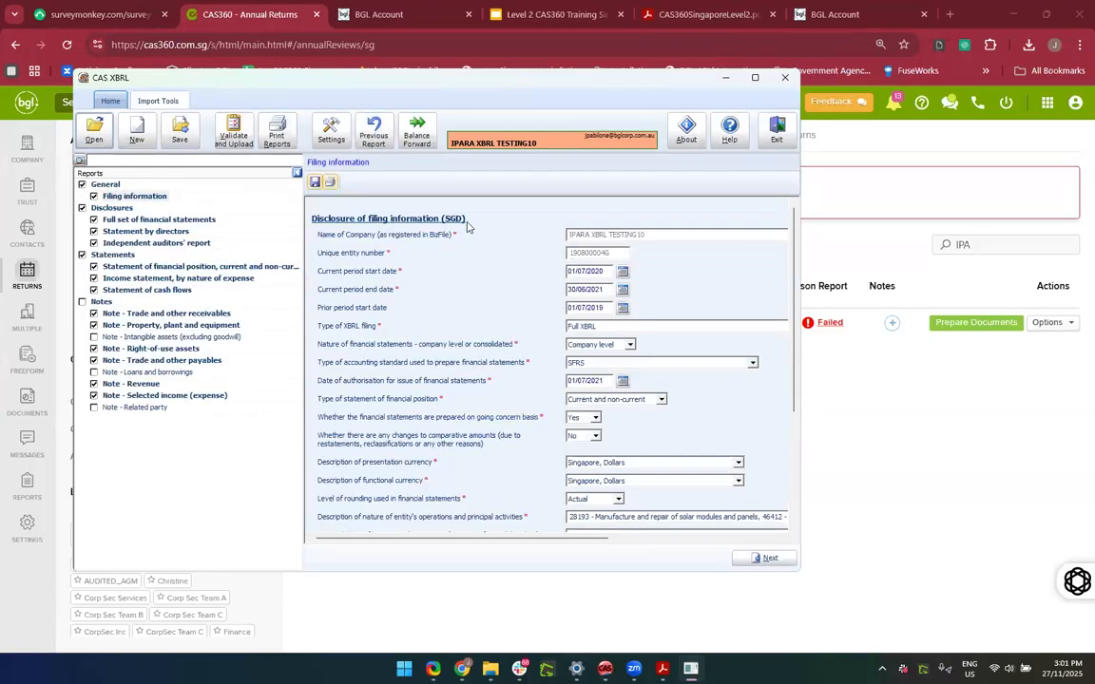
pyautogui.doubleClick(705, 76)
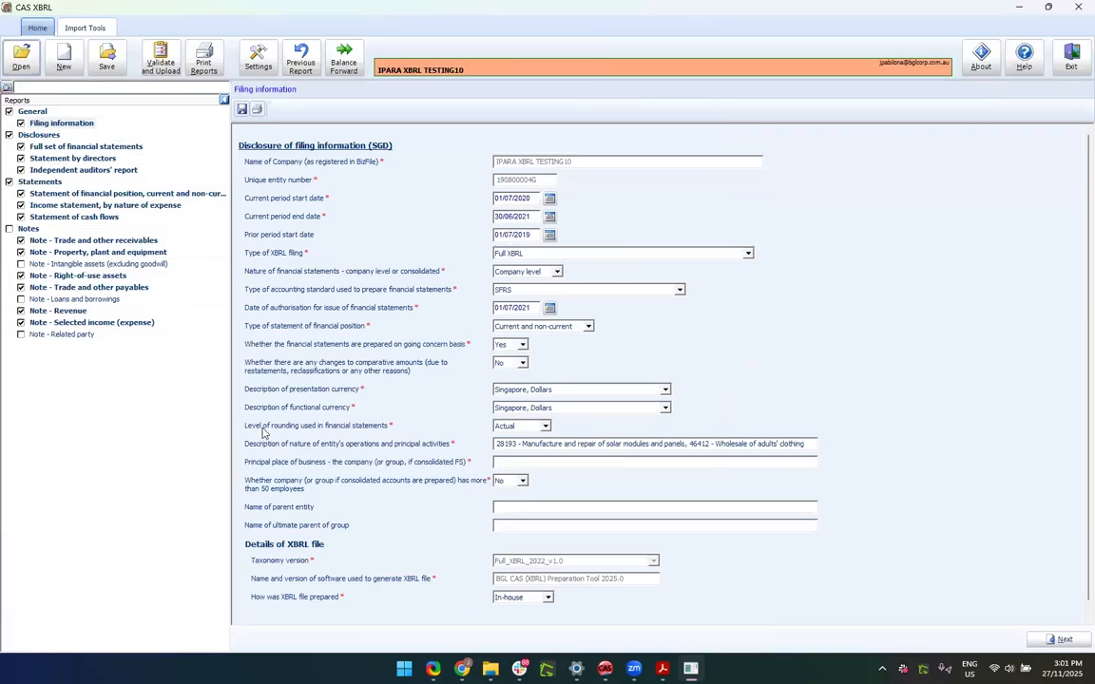
# Step: Examine the Full XBRL report's full set of financial statements and its property, selected income, related party and right-of-use assets notes
pyautogui.click(103, 171)
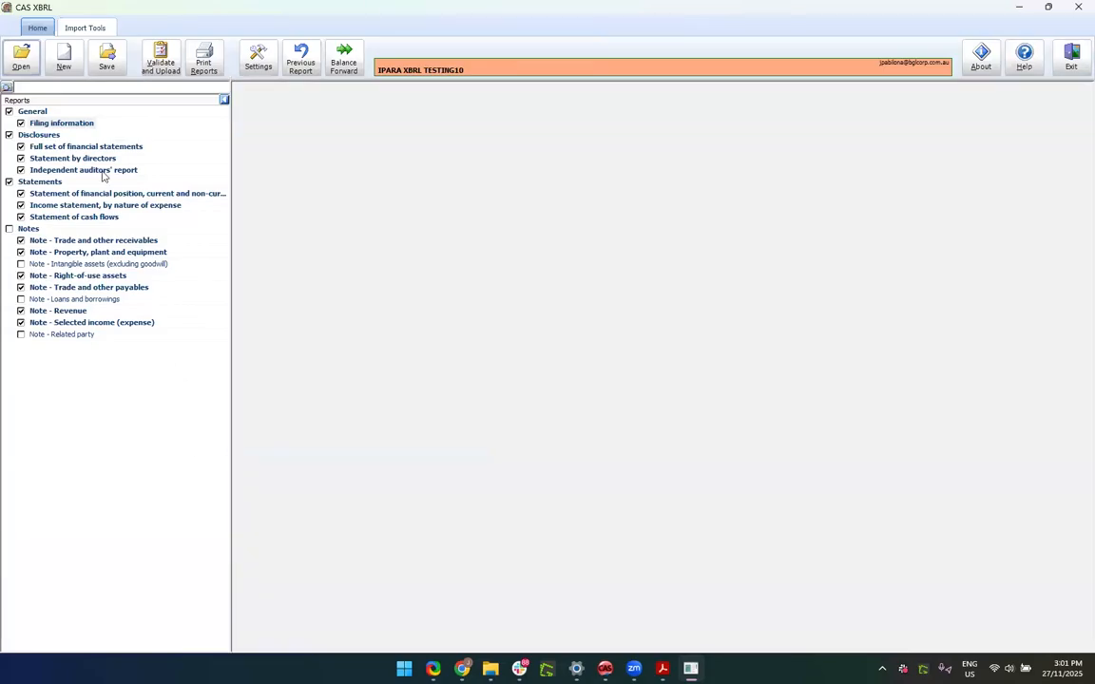
pyautogui.click(83, 147)
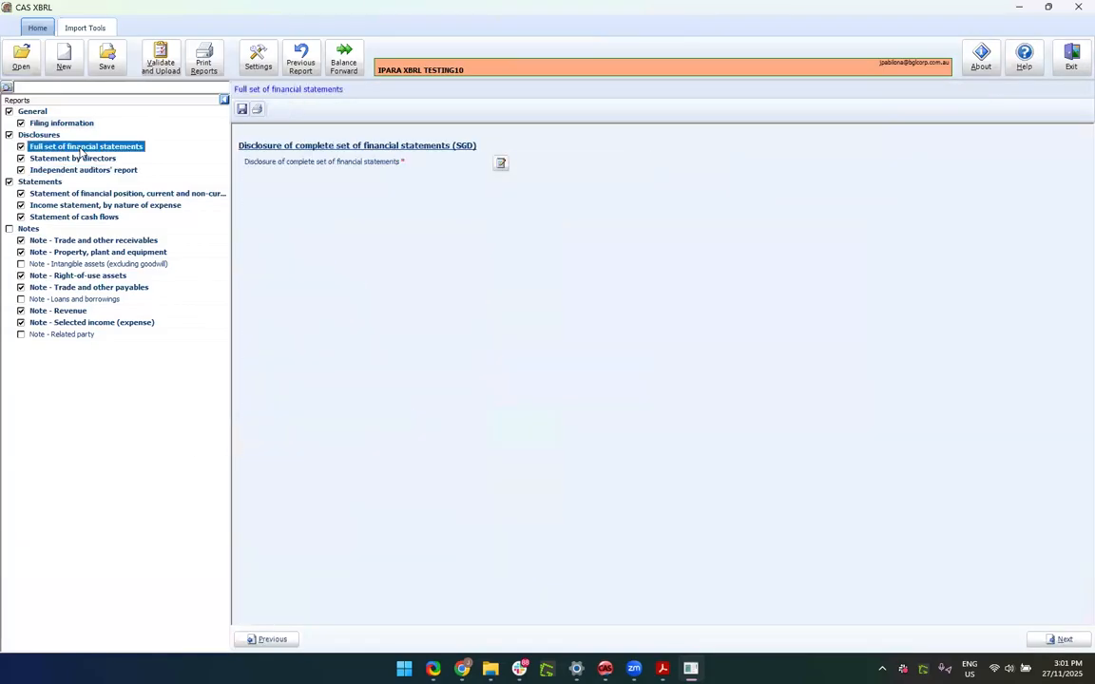
pyautogui.click(74, 253)
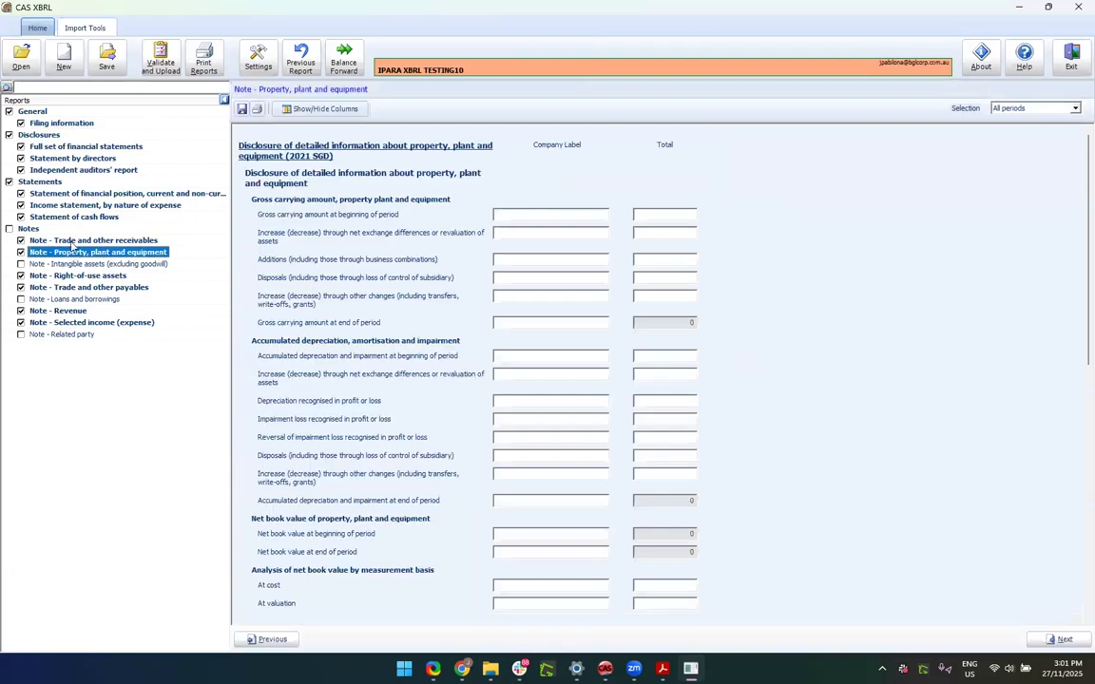
pyautogui.click(75, 324)
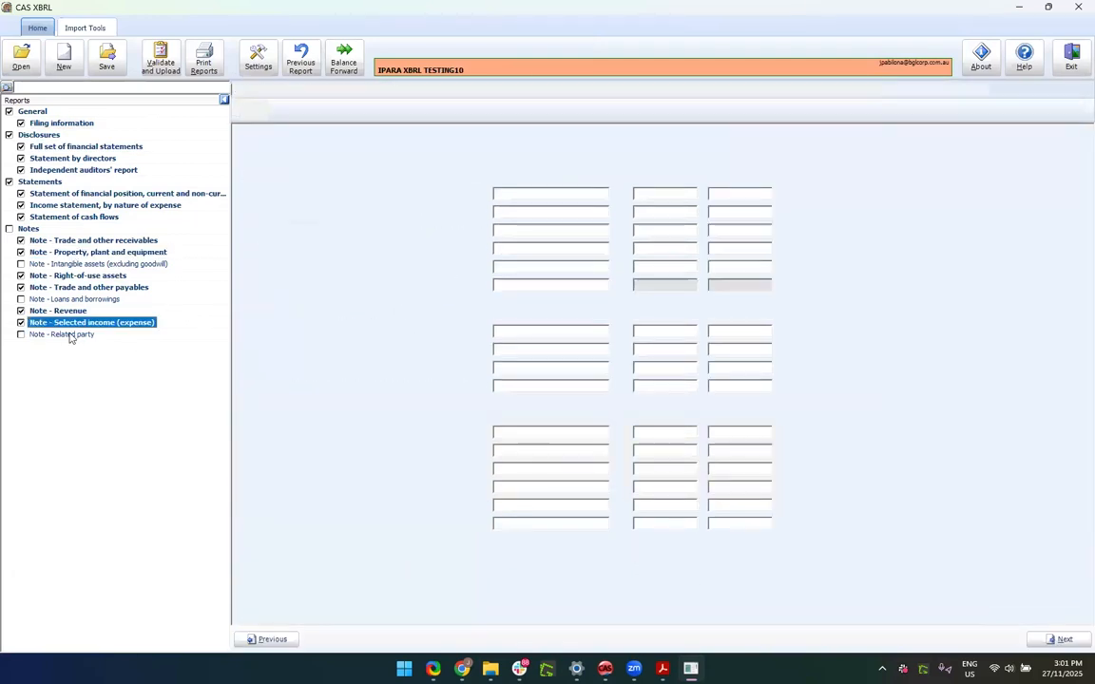
pyautogui.click(62, 336)
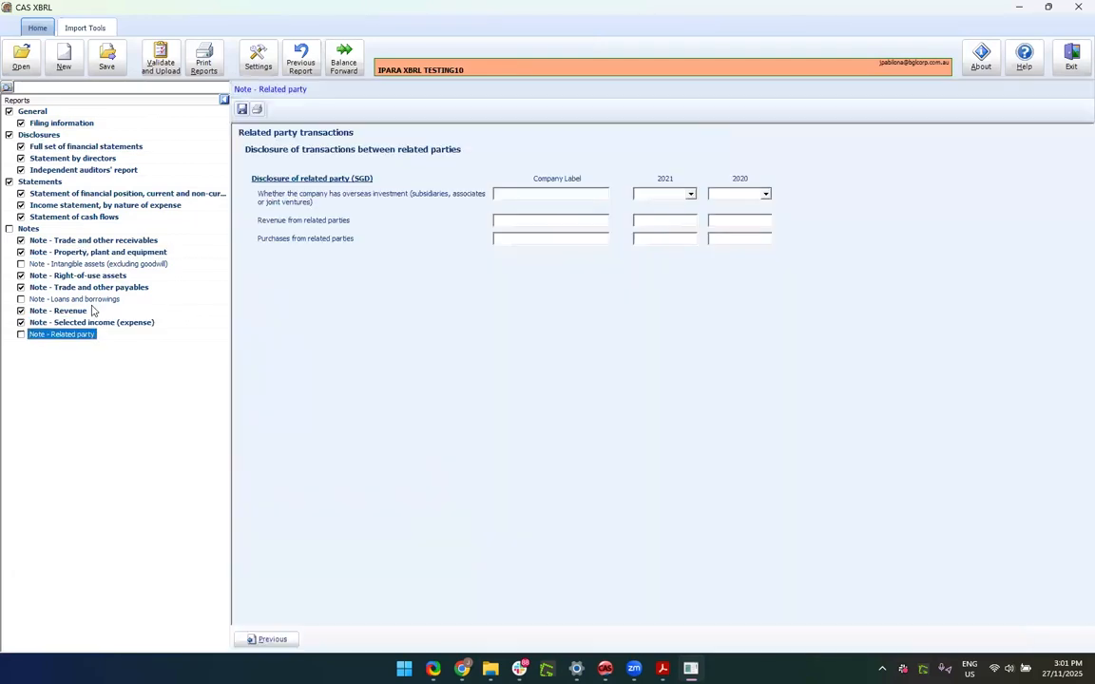
pyautogui.click(84, 275)
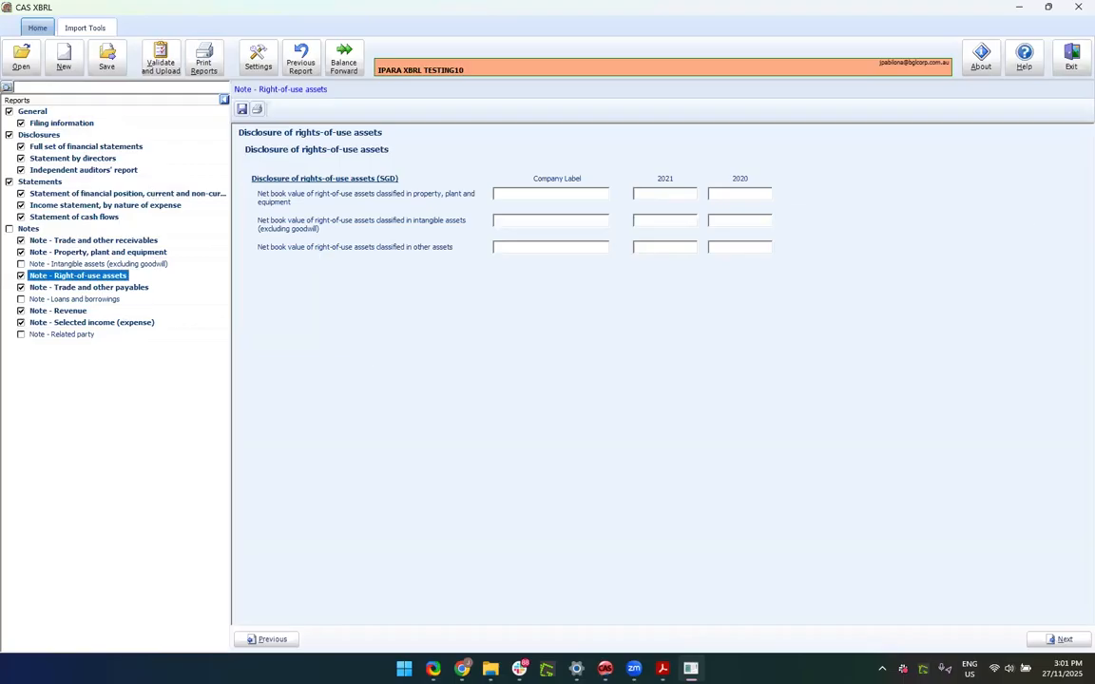
# Step: Exit CAS XBRL without saving the IPARA XBRL TESTING10 data
pyautogui.hotkey('alt', 'Tab')
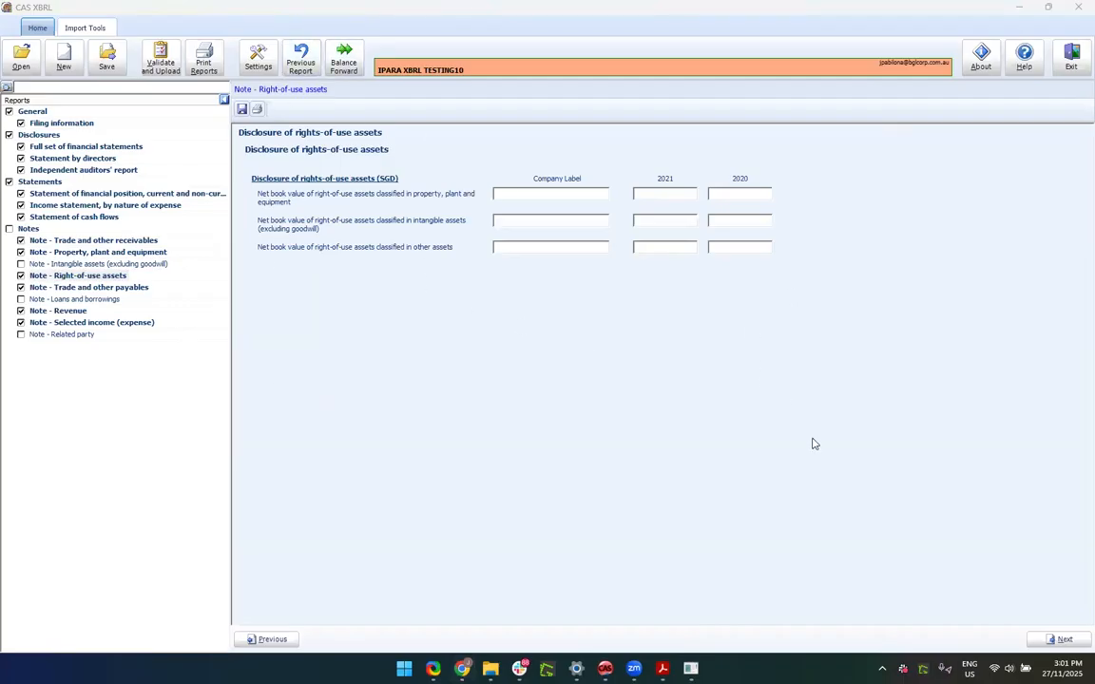
pyautogui.click(1071, 55)
pyautogui.click(558, 349)
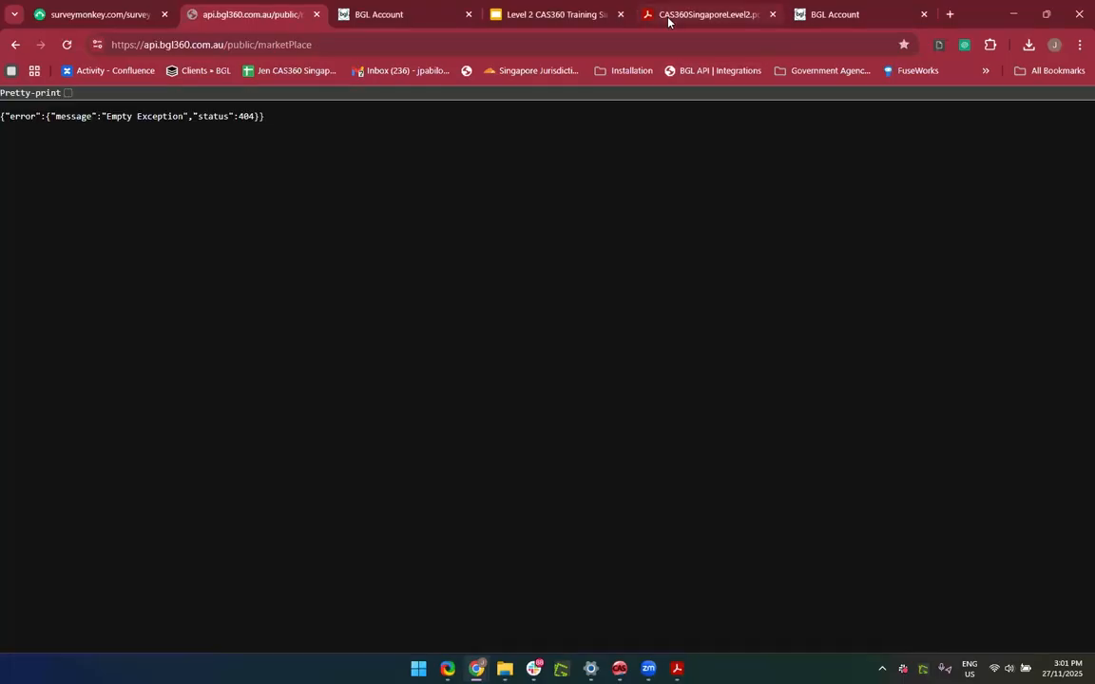
# Step: Switch to the CAS360SingaporeLevel2 PDF manual and read its XBRL instructions from the pre-requisites through to Validate & Upload
pyautogui.click(673, 15)
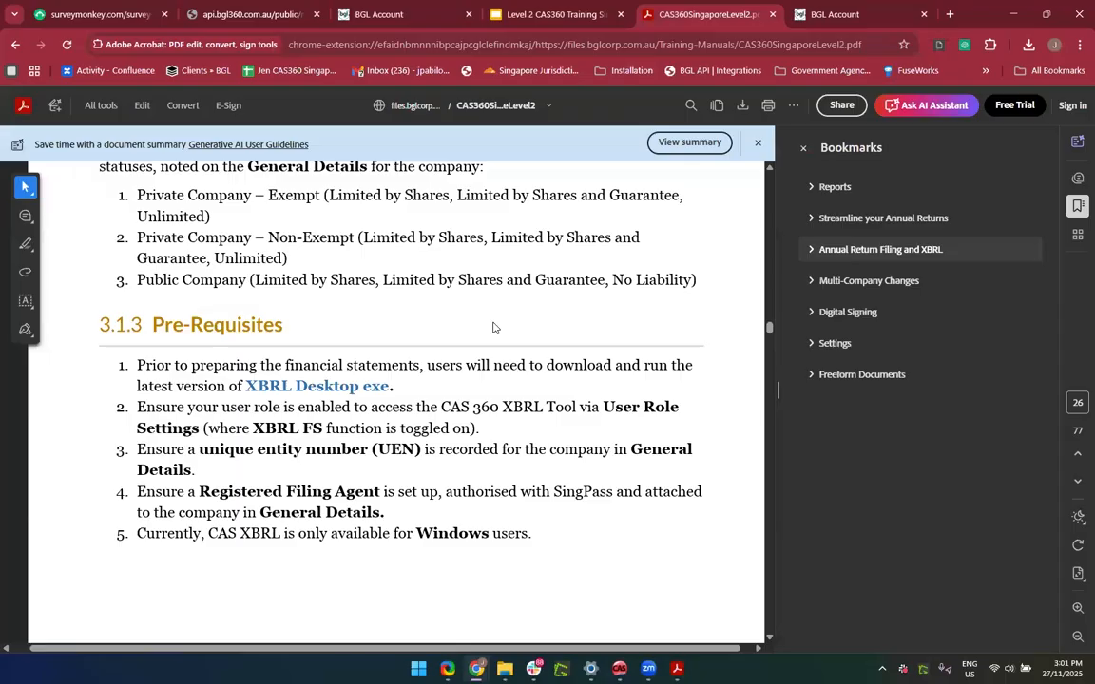
pyautogui.scroll(-10, 493, 327)
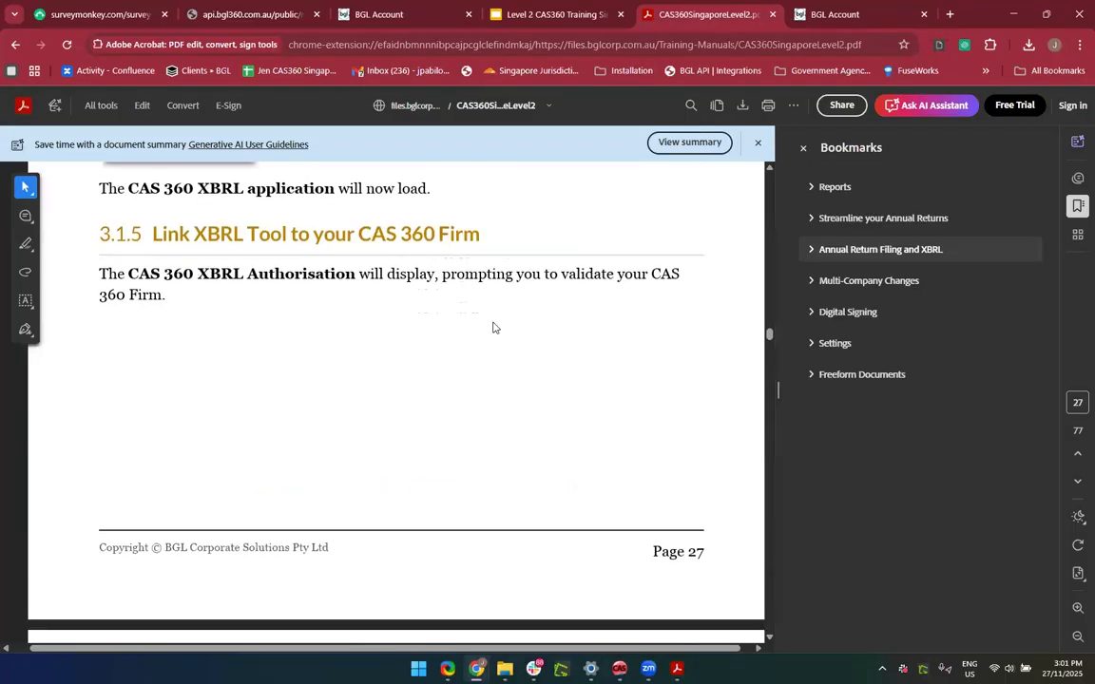
pyautogui.scroll(-8, 492, 327)
pyautogui.scroll(4, 492, 327)
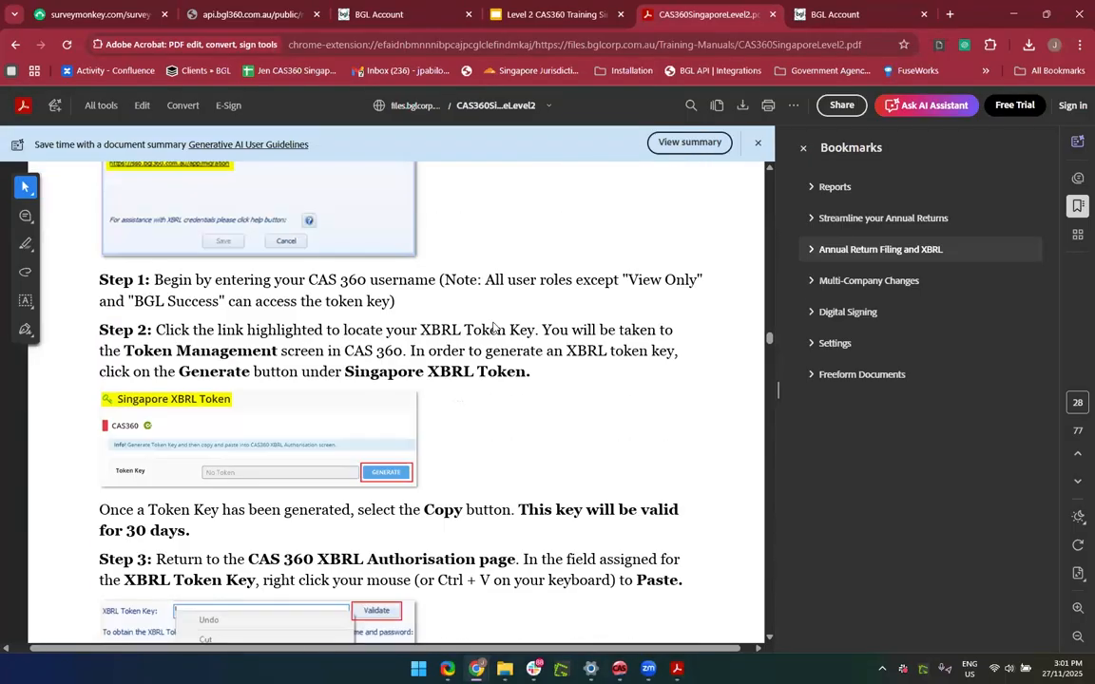
pyautogui.scroll(-3, 492, 327)
pyautogui.scroll(-15, 492, 327)
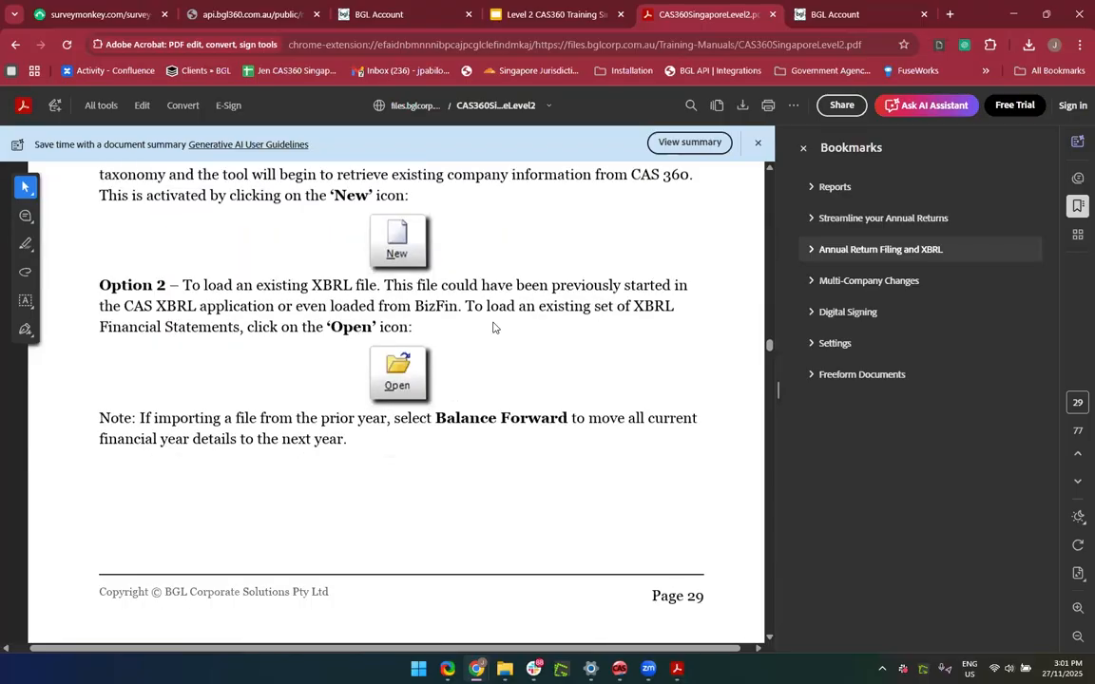
pyautogui.scroll(-12, 492, 327)
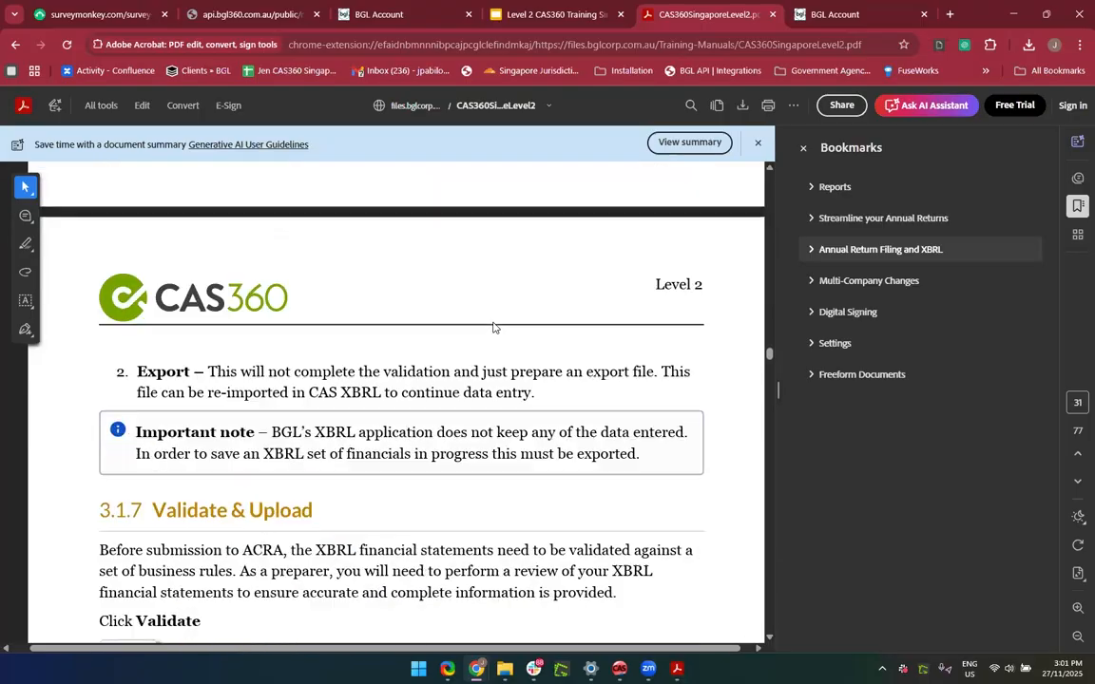
# Step: Read the manual's Validate & Upload section on genuine and possible validation errors
pyautogui.scroll(-5, 492, 327)
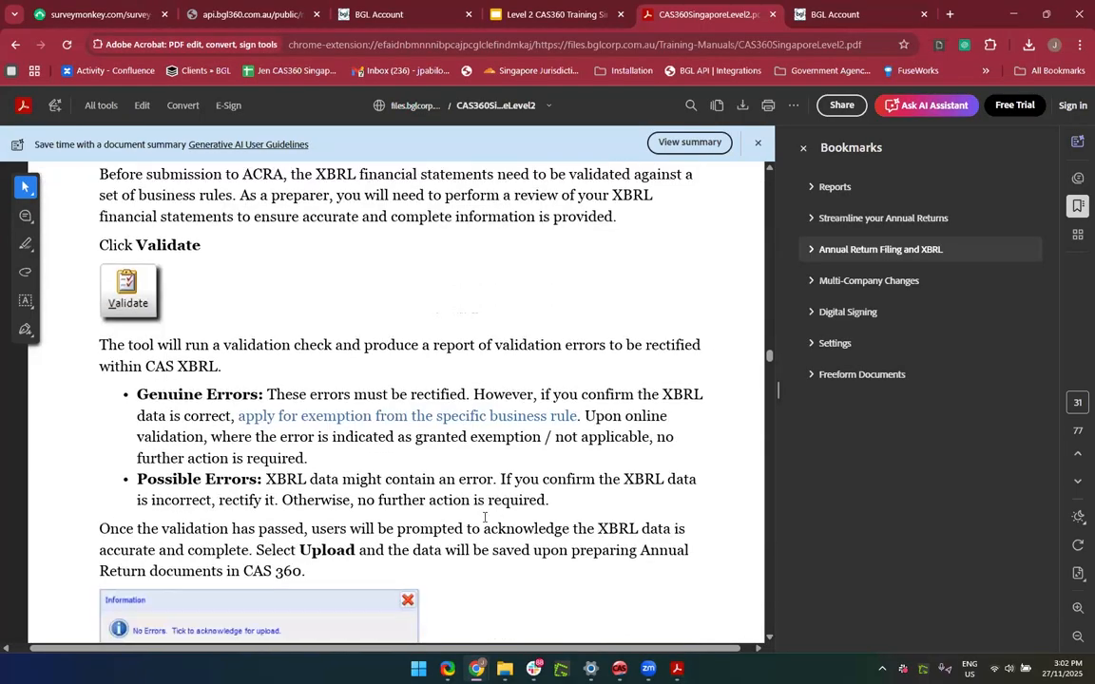
pyautogui.scroll(3, 484, 522)
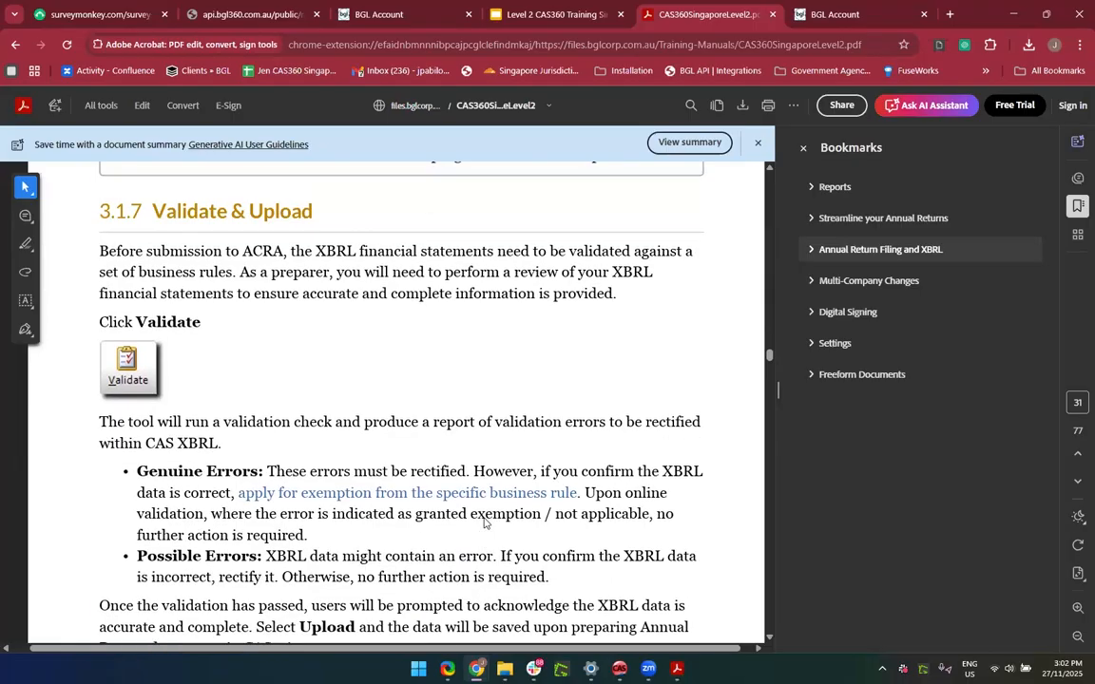
pyautogui.scroll(-1, 484, 522)
pyautogui.scroll(1, 197, 418)
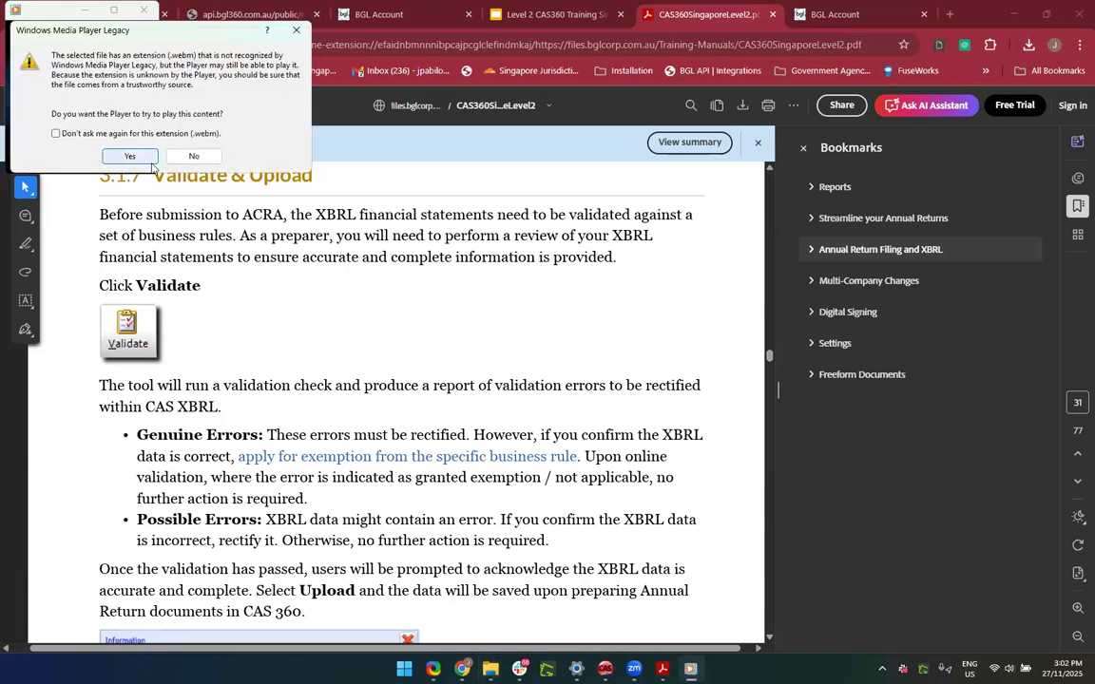
# Step: Play XBRL Video - Sept 2023 from near the start in a maximised Windows Media Player window
pyautogui.click(131, 157)
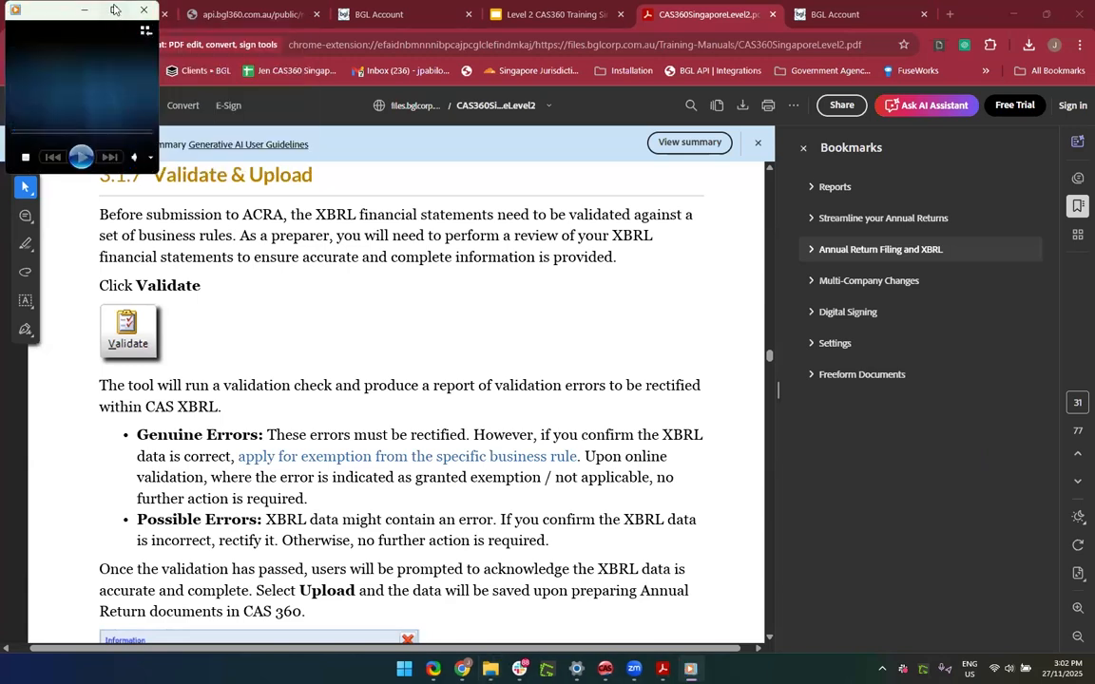
pyautogui.click(114, 9)
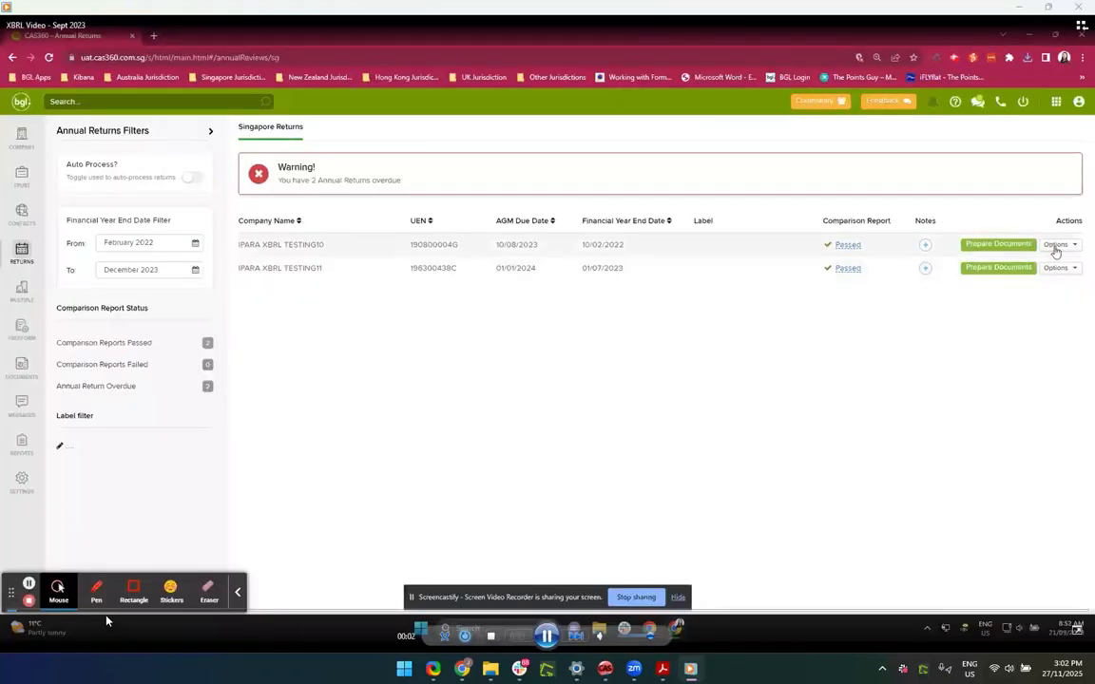
pyautogui.moveTo(120, 613); pyautogui.dragTo(76, 613)
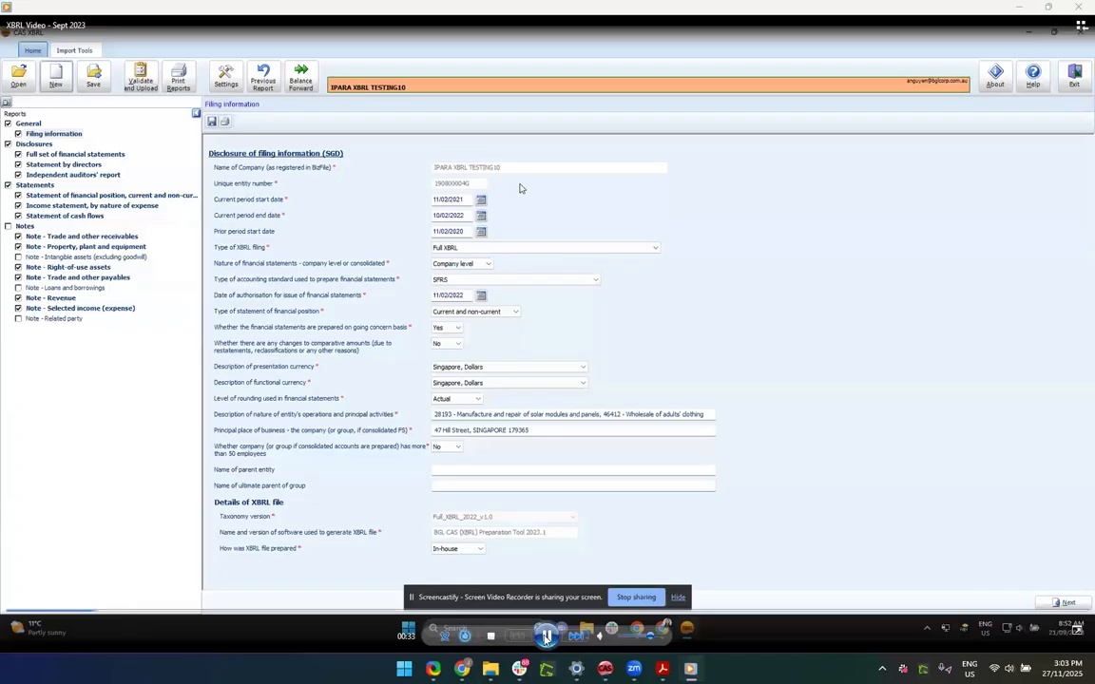
pyautogui.click(544, 637)
pyautogui.click(545, 636)
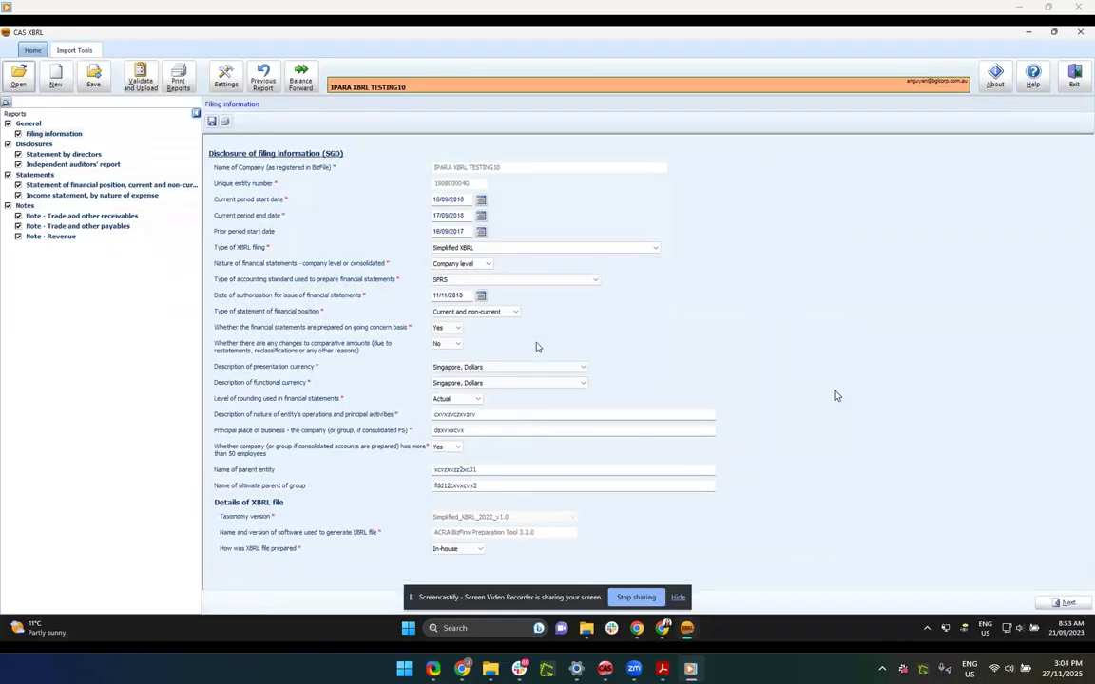
pyautogui.moveTo(538, 346)
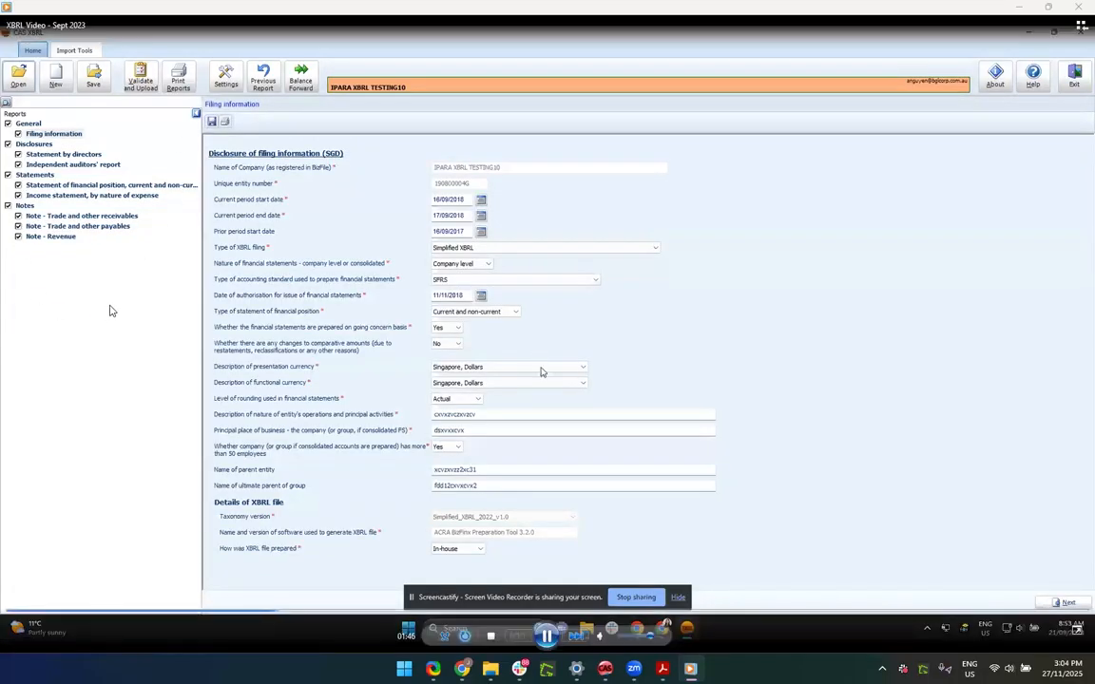
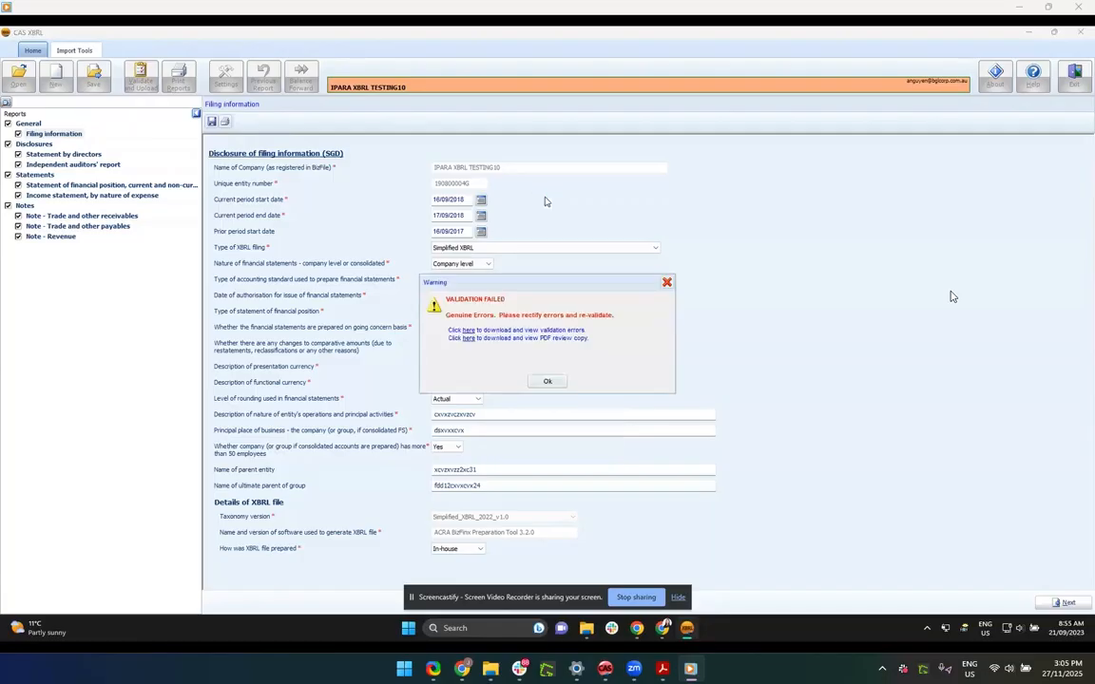
# Step: Close the genuine errors workbook and download and open the PDF review copy of the IPARA XBRL TESTING10 financial statements
pyautogui.moveTo(720, 395)
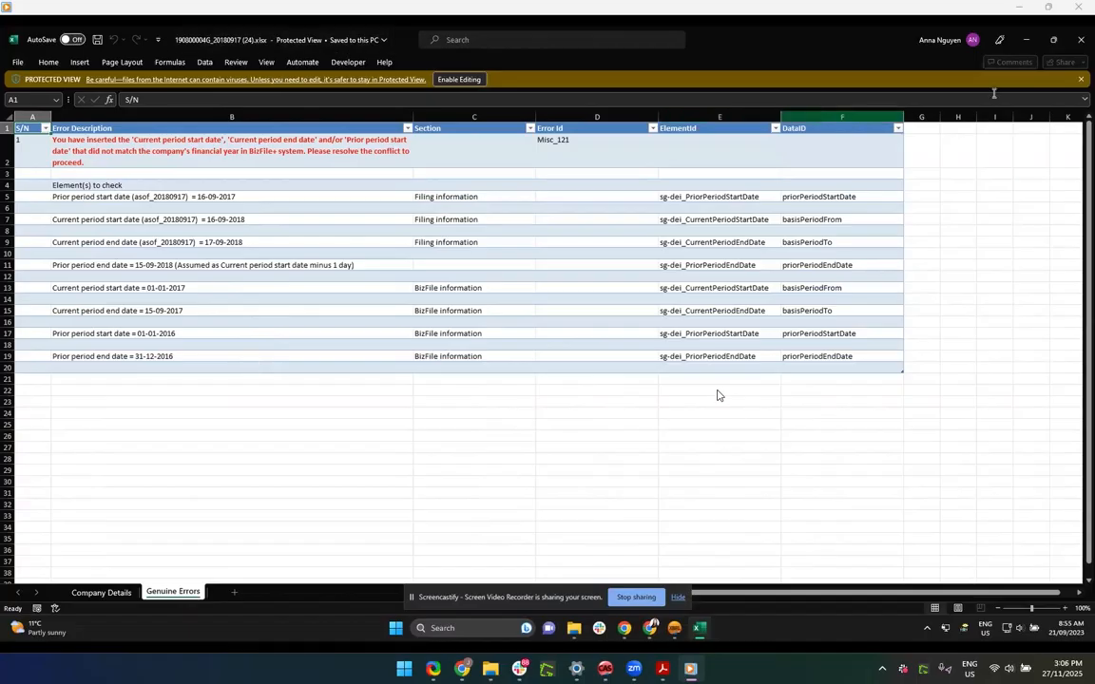
pyautogui.click(1082, 41)
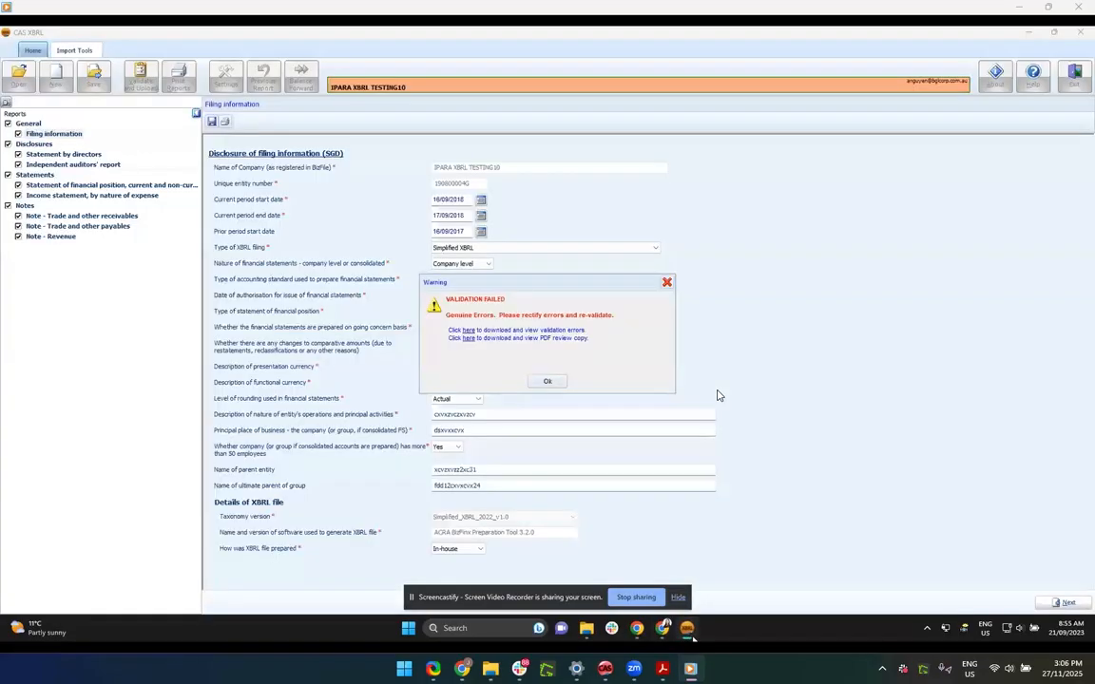
pyautogui.click(468, 337)
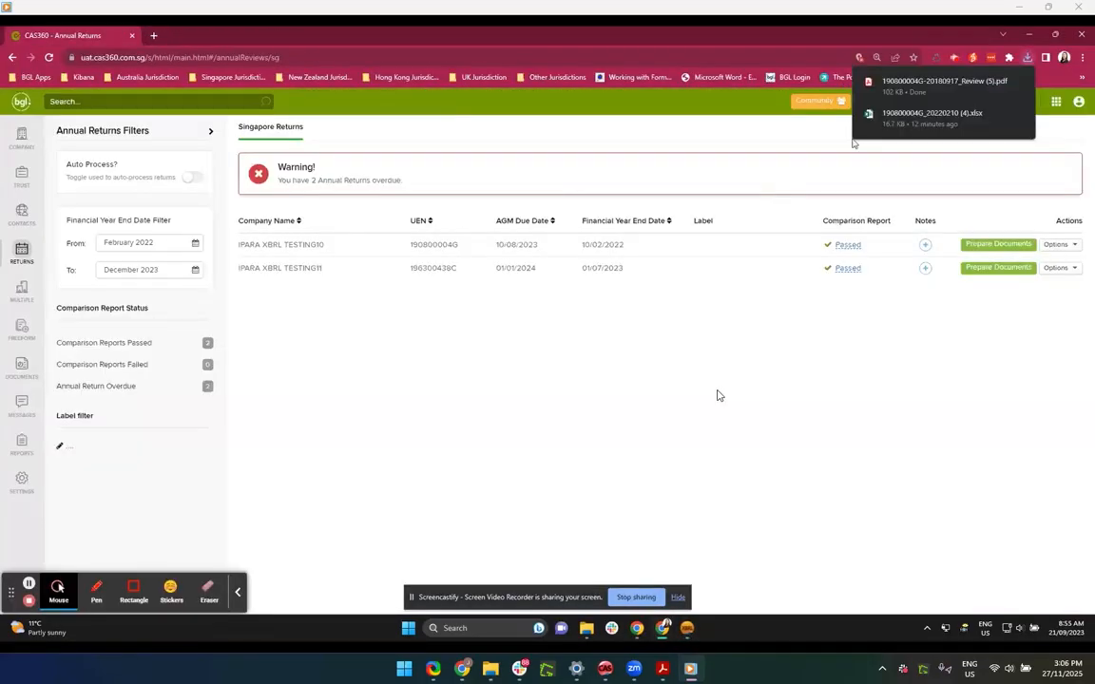
pyautogui.click(904, 86)
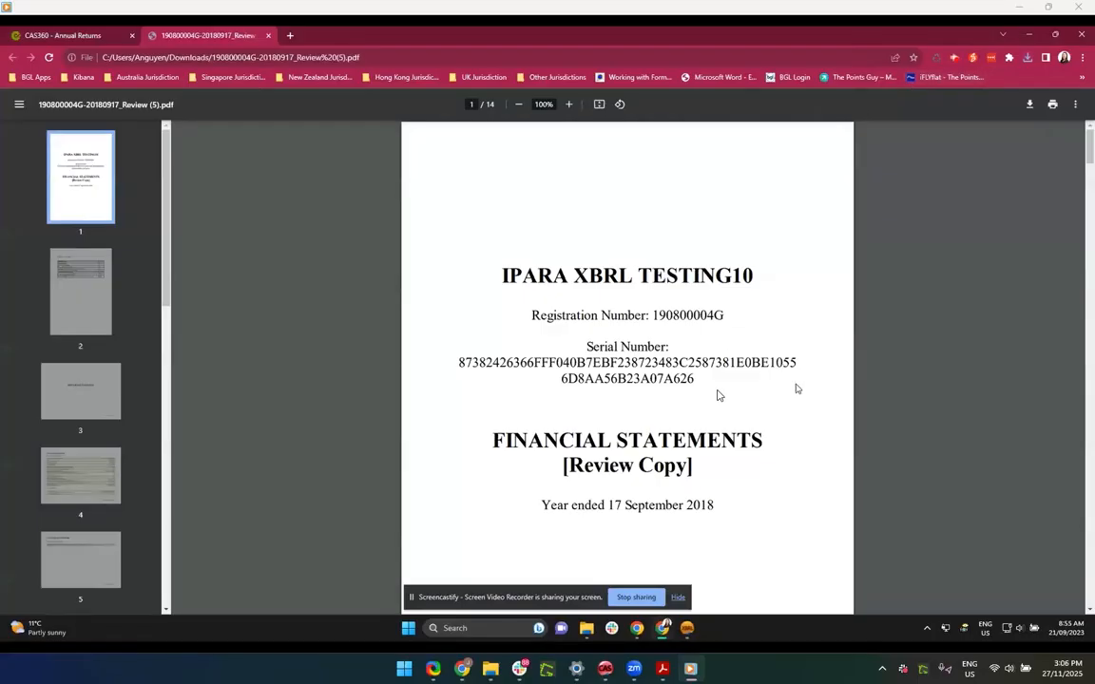
# Step: Read the PDF review copy from the cover and filing information through to the statement of financial position
pyautogui.scroll(-6, 717, 394)
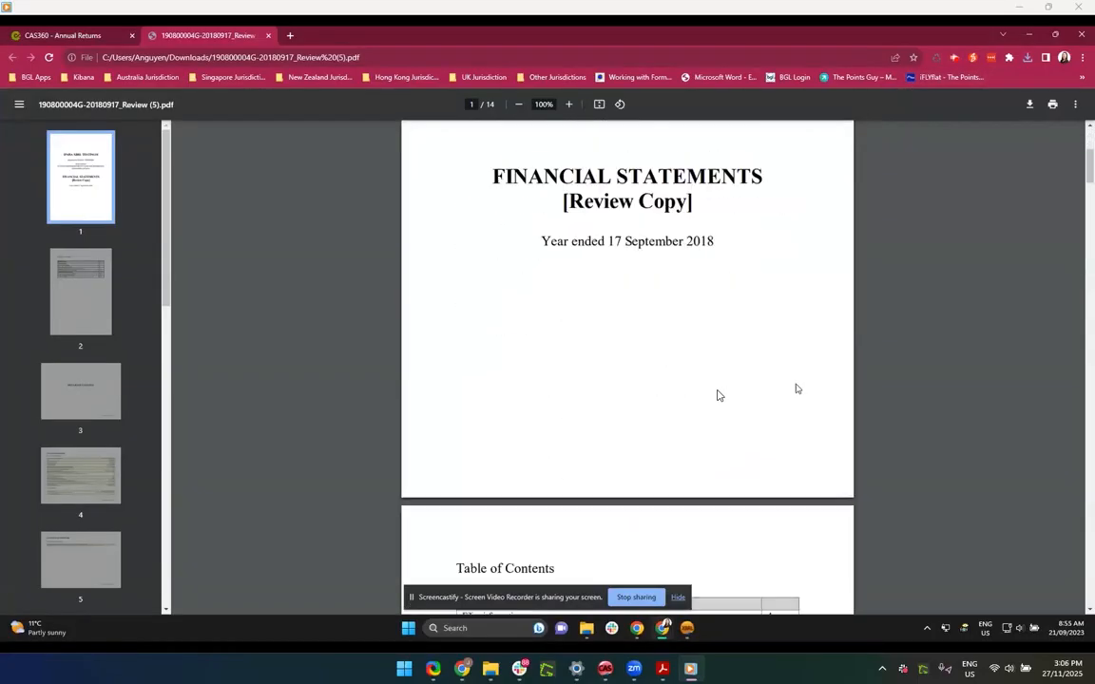
pyautogui.scroll(-6, 718, 395)
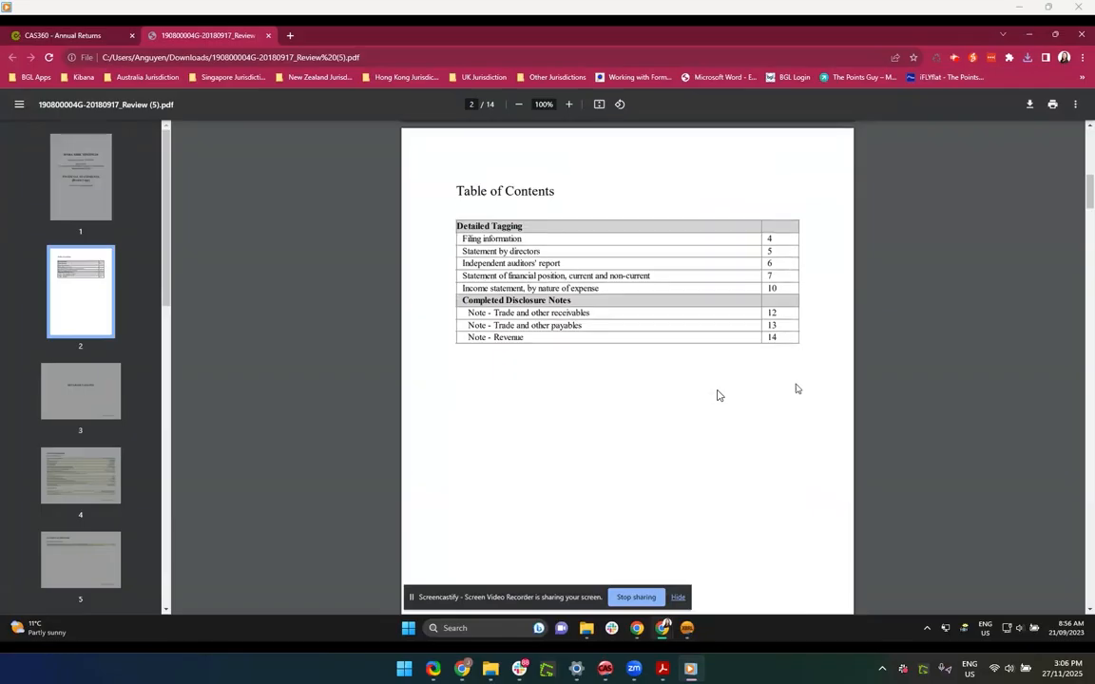
pyautogui.scroll(-2, 717, 394)
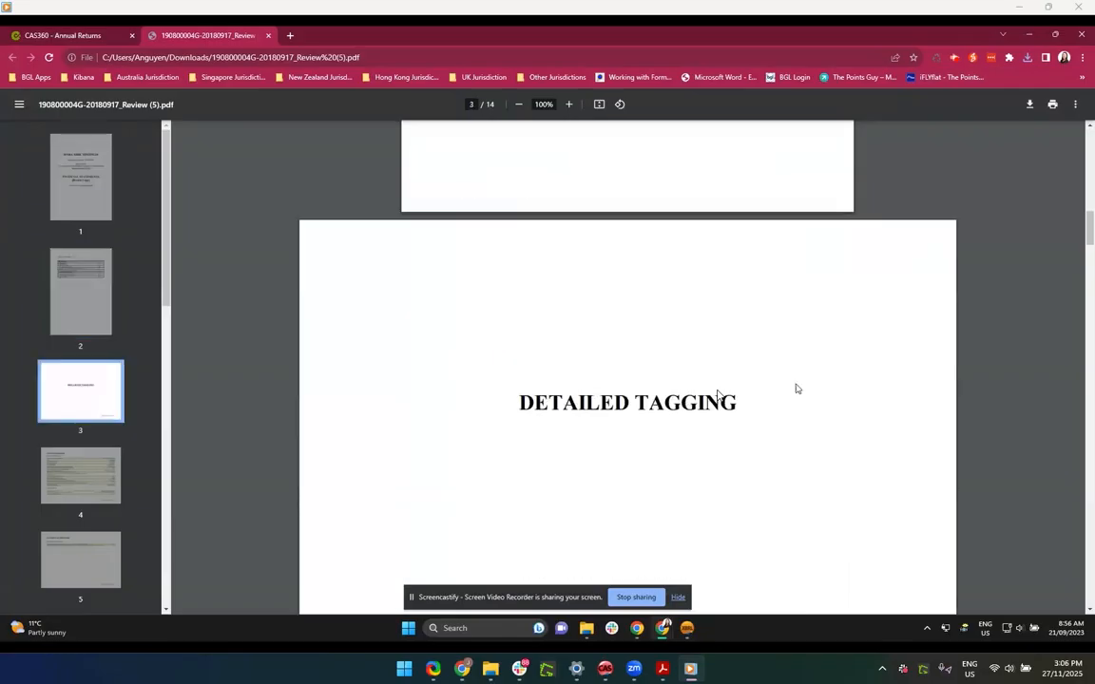
pyautogui.scroll(-10, 717, 394)
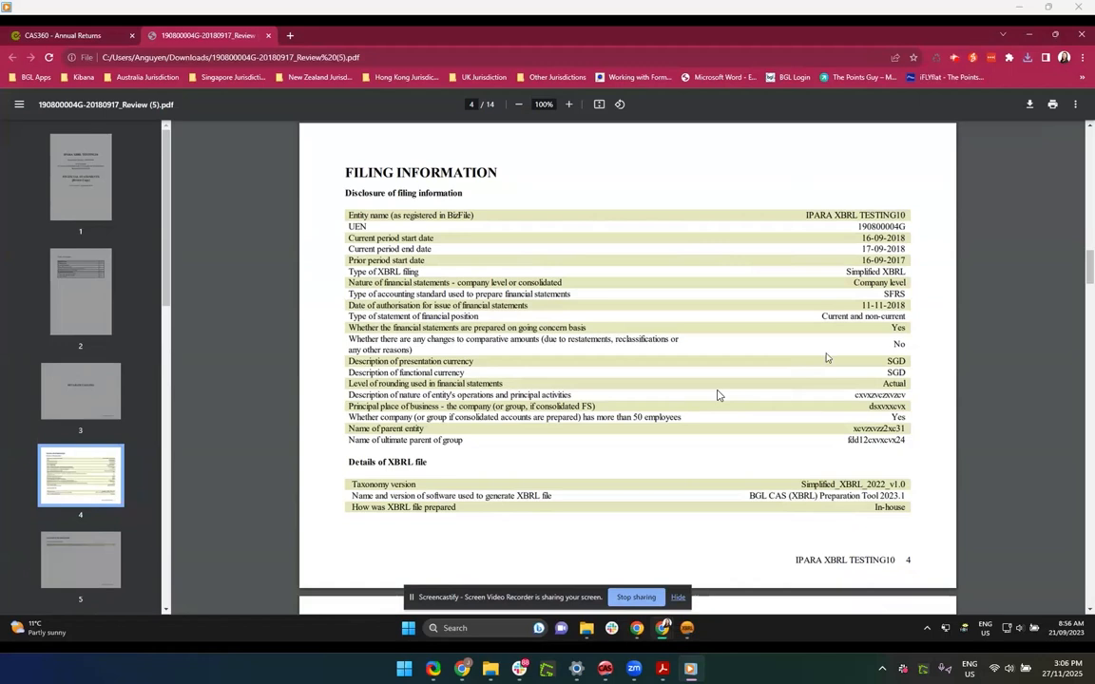
pyautogui.scroll(-4, 718, 394)
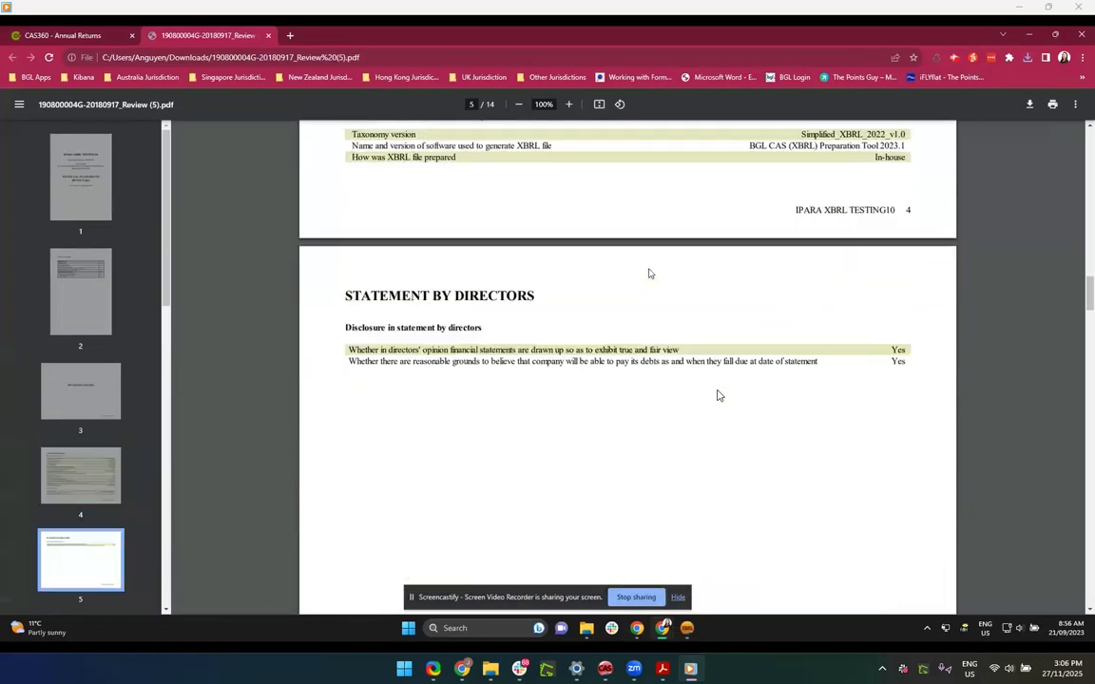
pyautogui.scroll(-7, 717, 395)
pyautogui.scroll(-8, 718, 394)
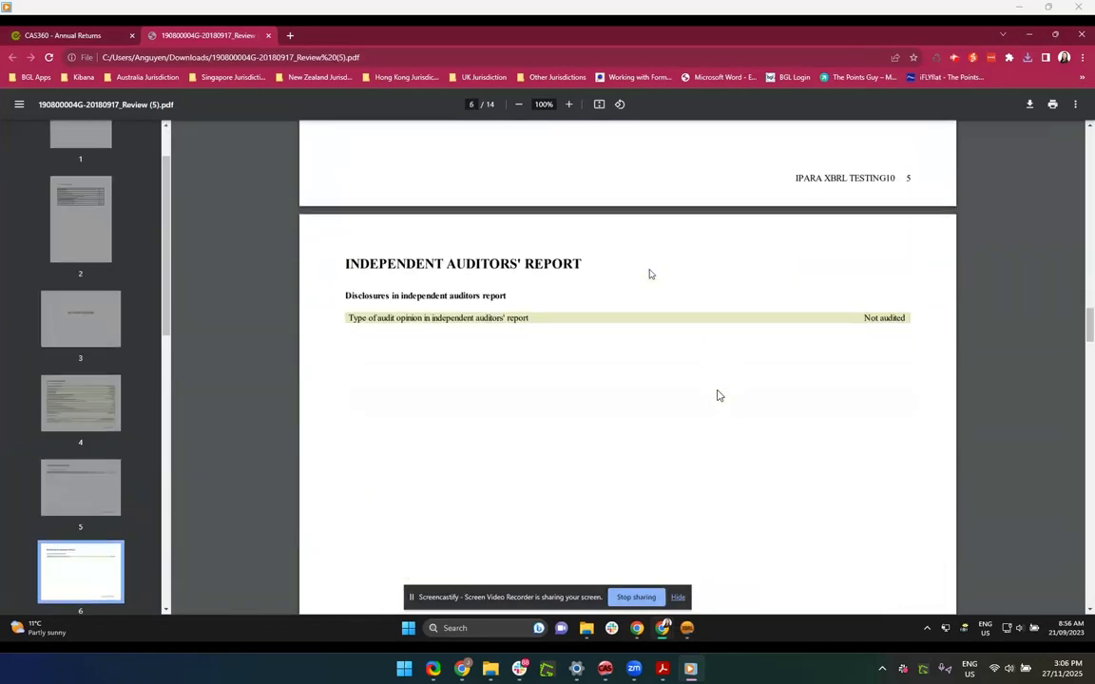
pyautogui.scroll(-1, 717, 394)
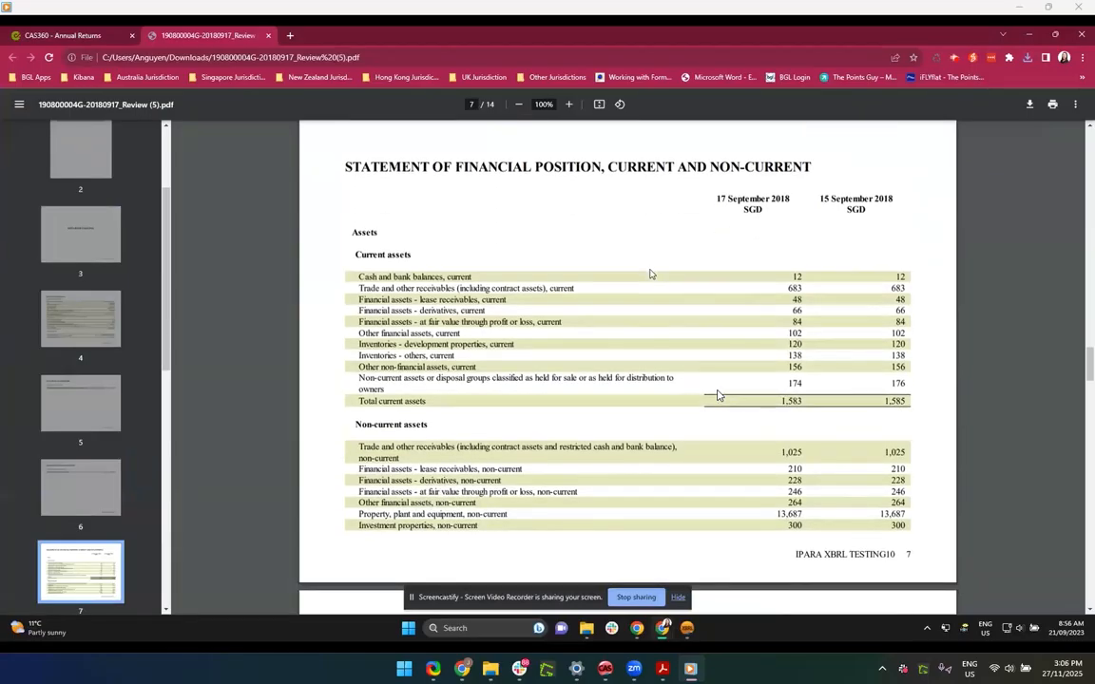
# Step: Close the PDF review copy, return to CAS XBRL and dismiss the validation warning
pyautogui.middleClick(253, 37)
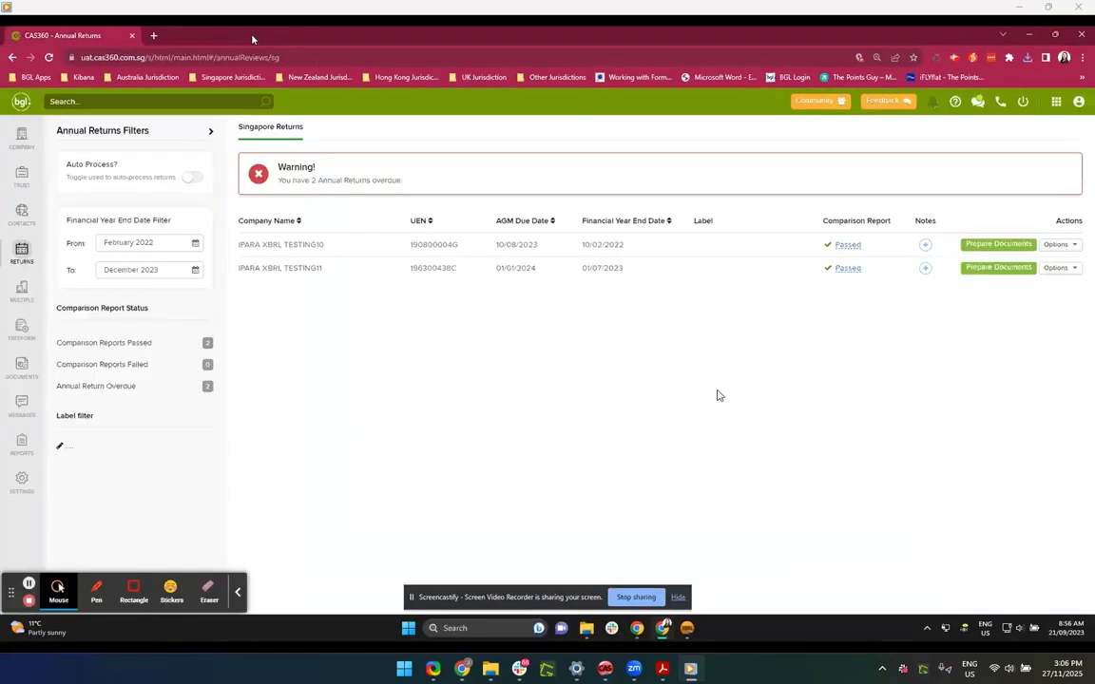
pyautogui.click(689, 628)
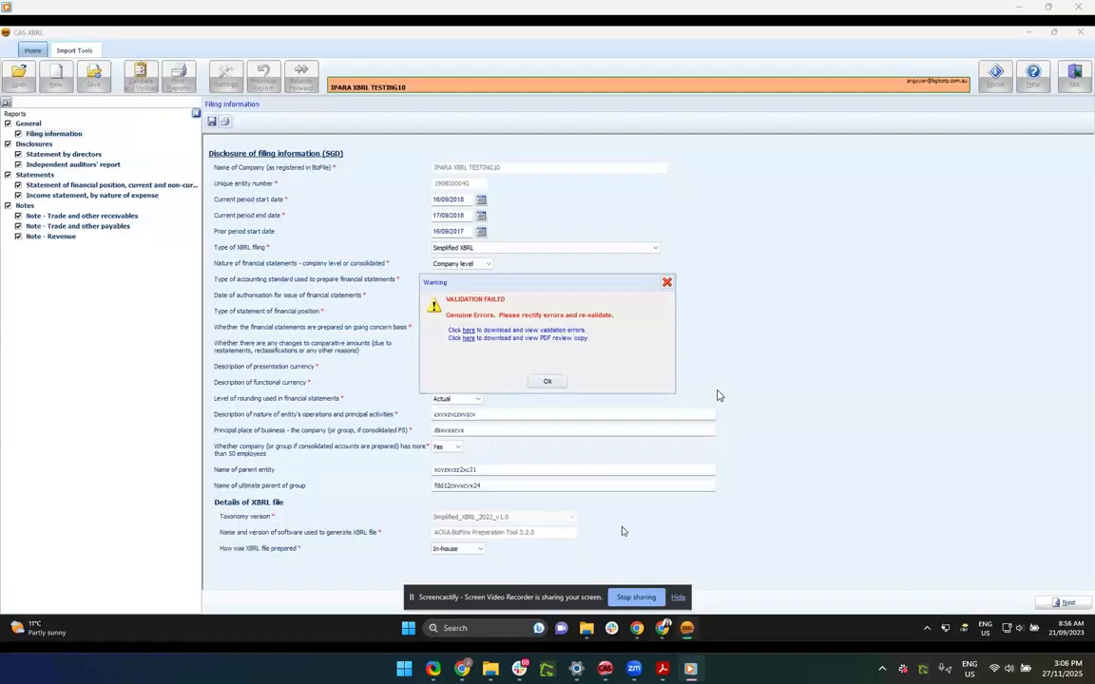
pyautogui.click(547, 381)
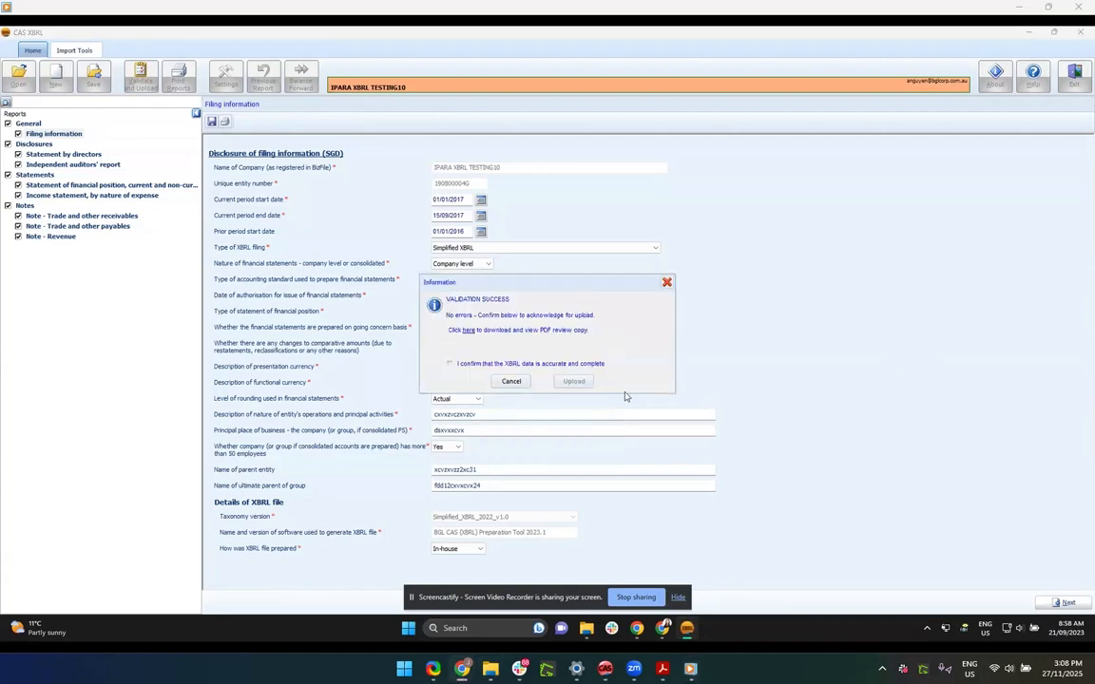
# Step: Download the PDF review copy from the validation success dialog and review it down to the filing information
pyautogui.click(469, 332)
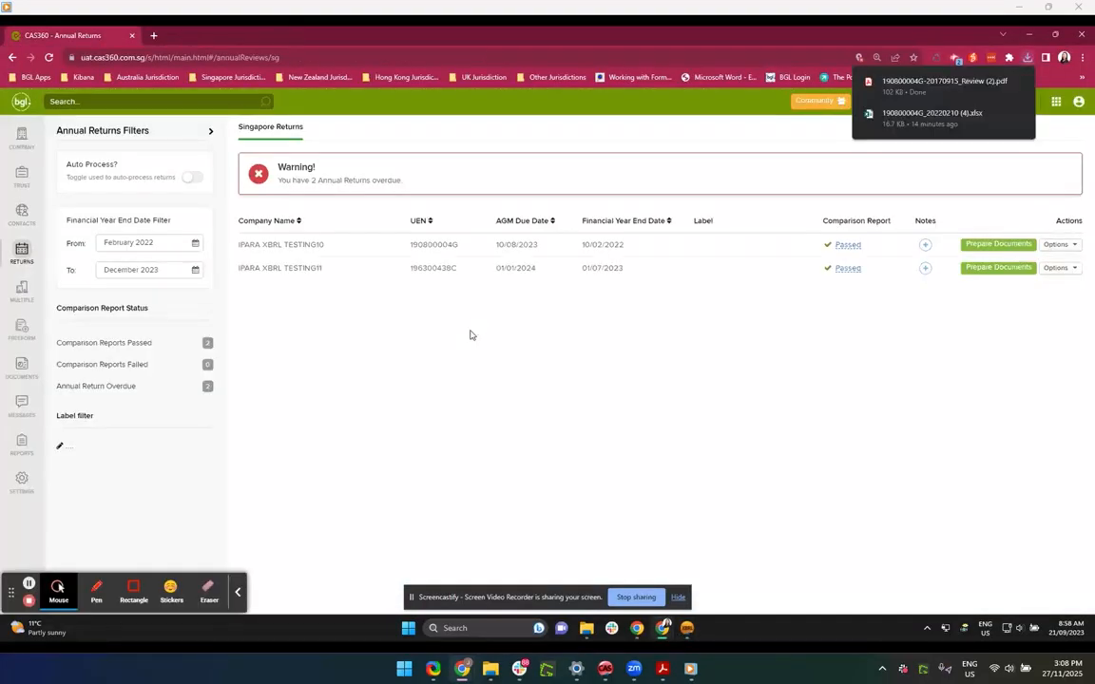
pyautogui.click(926, 85)
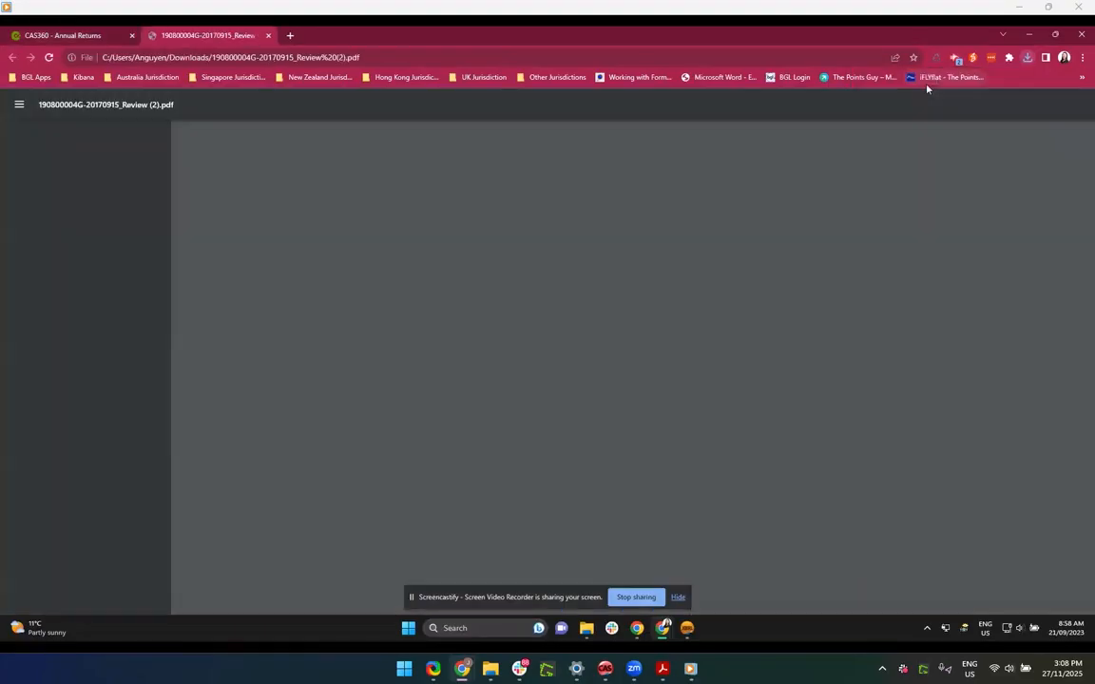
pyautogui.scroll(-4, 851, 398)
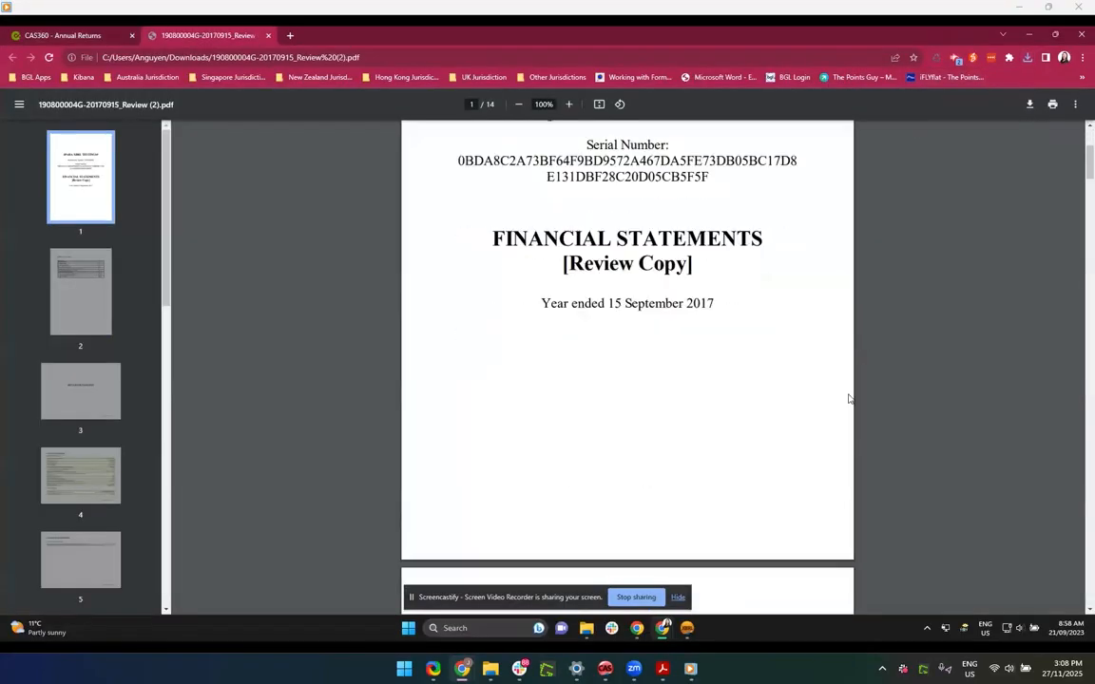
pyautogui.scroll(-1, 850, 398)
pyautogui.scroll(-10, 849, 398)
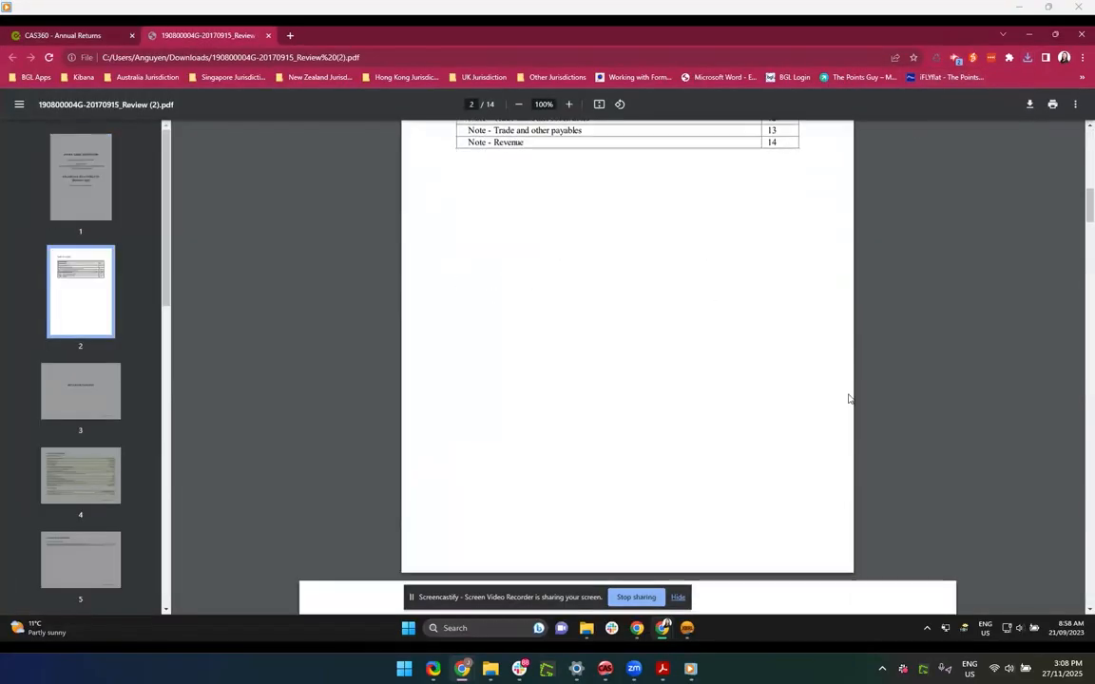
pyautogui.scroll(-3, 849, 398)
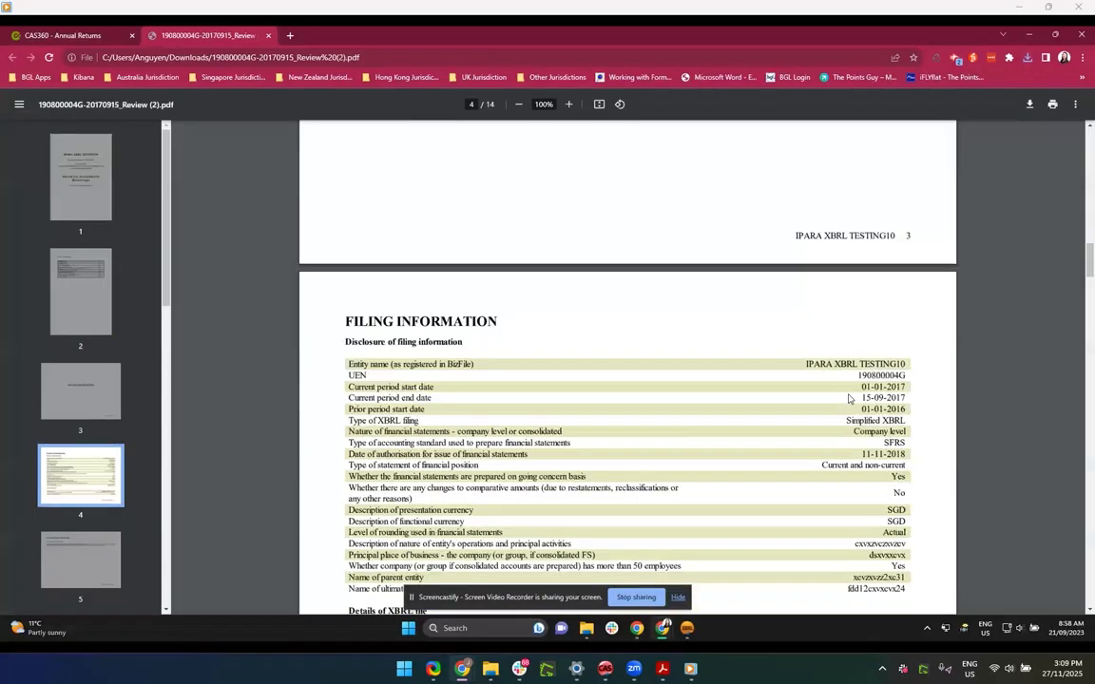
# Step: Return to CAS XBRL, confirm that the XBRL data is accurate and complete, and upload it
pyautogui.click(687, 628)
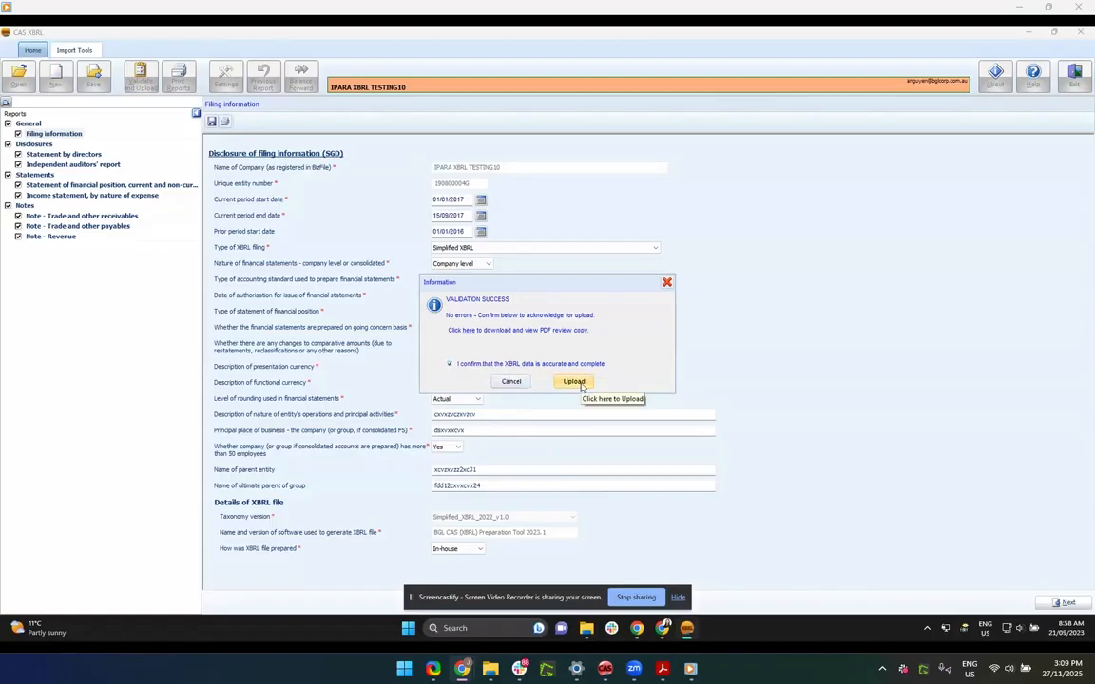
pyautogui.click(577, 382)
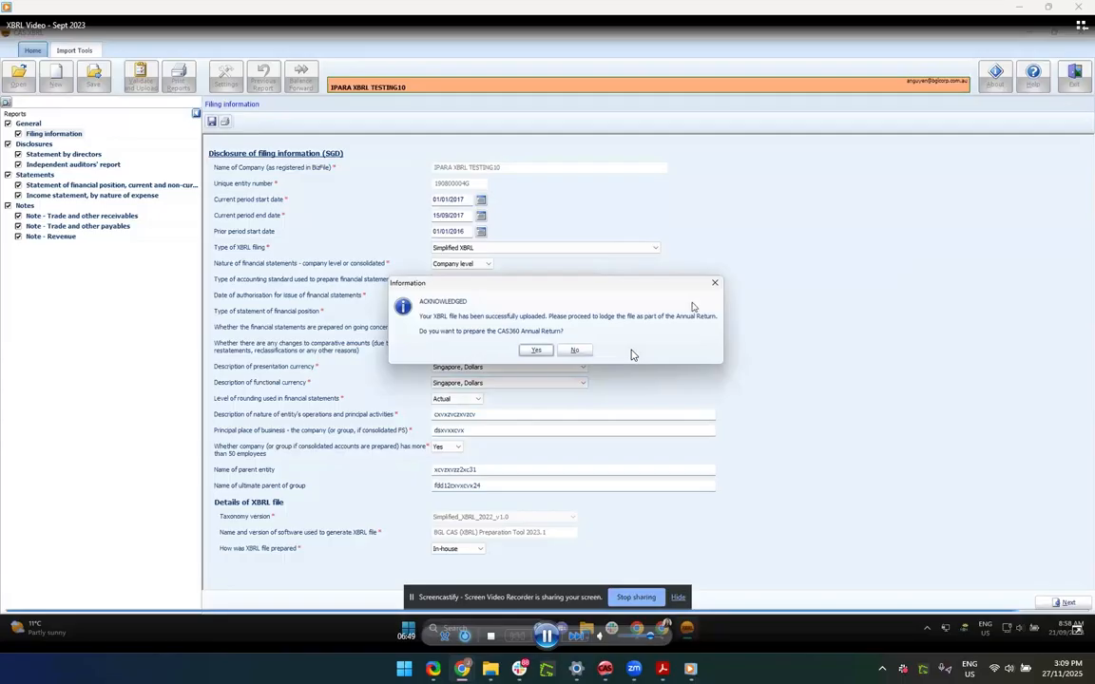
# Step: Pause and minimise the XBRL video, and load the cas360.com.sg company selection page in the browser tab showing the marketplace error
pyautogui.click(546, 634)
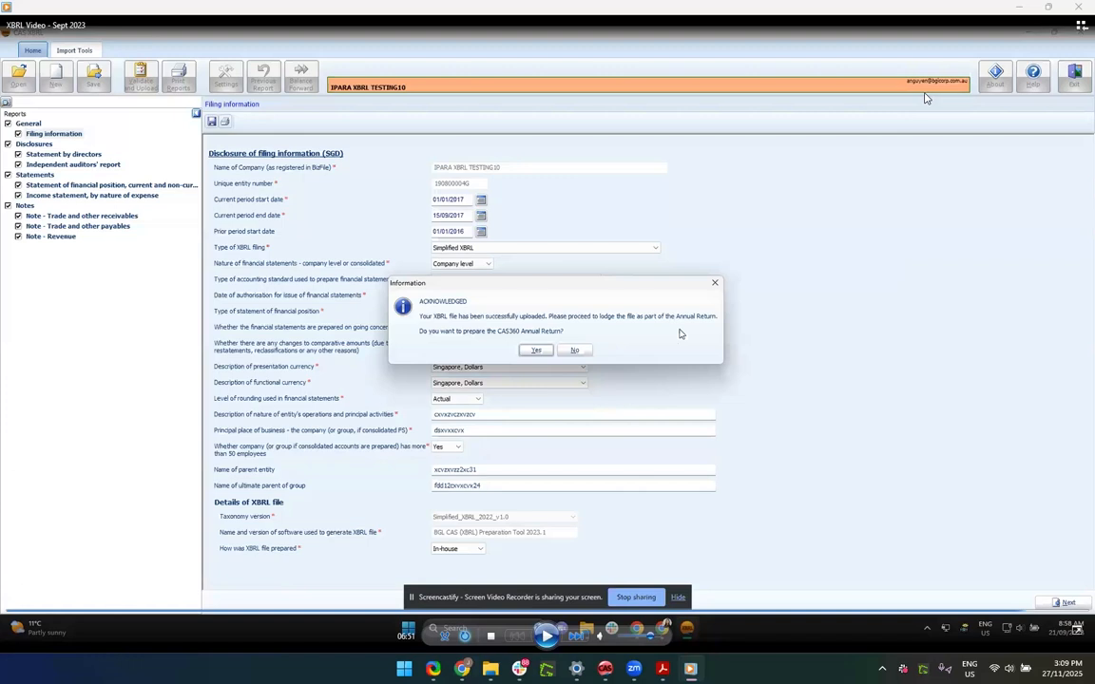
pyautogui.click(1022, 10)
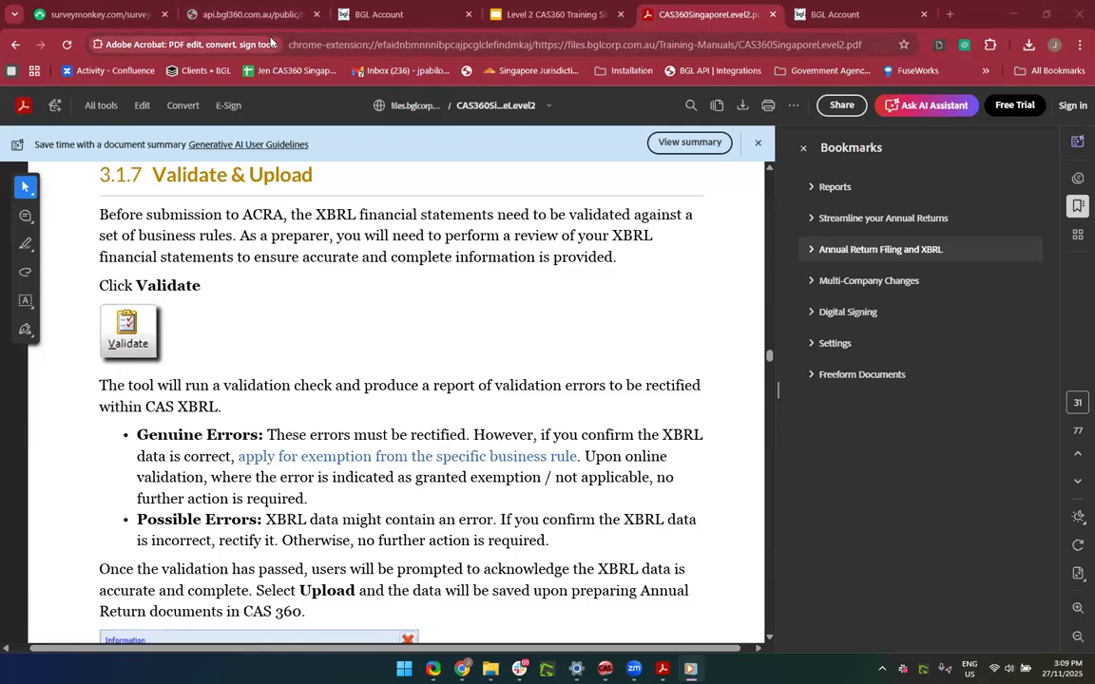
pyautogui.click(254, 14)
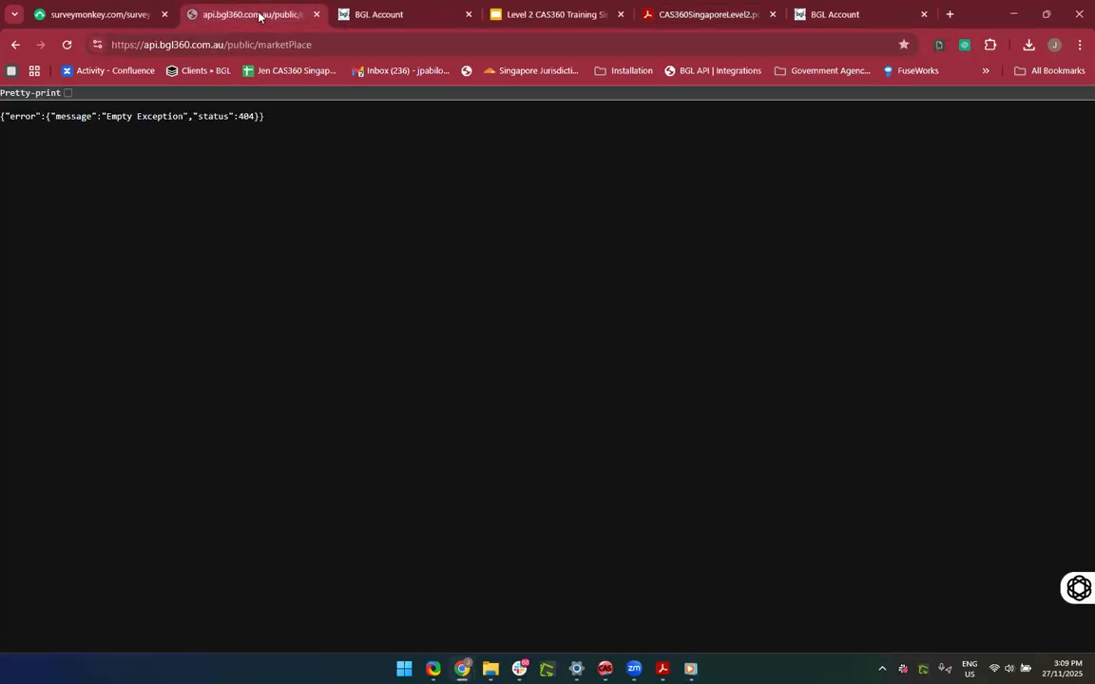
pyautogui.click(352, 40)
pyautogui.write('cas360.com.sg/s/html/main.html#/companyselection')
pyautogui.press('Return')
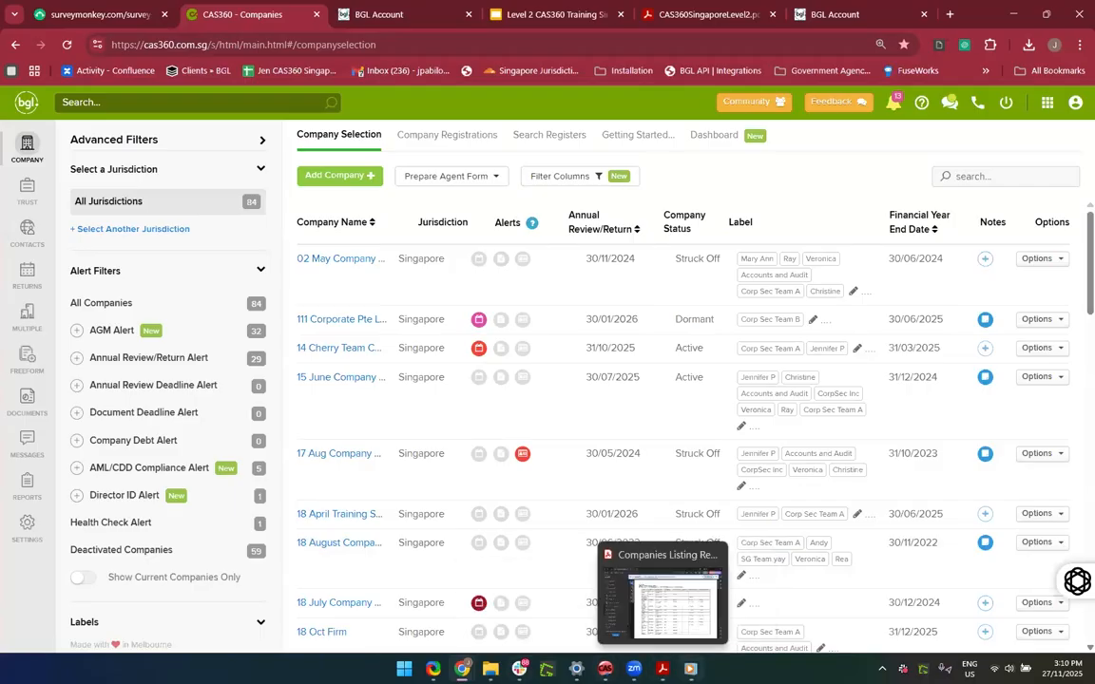
# Step: Revisit the upload acknowledgement in the XBRL video and search the CAS 360 company list for "IPA", checking the company's options
pyautogui.click(608, 598)
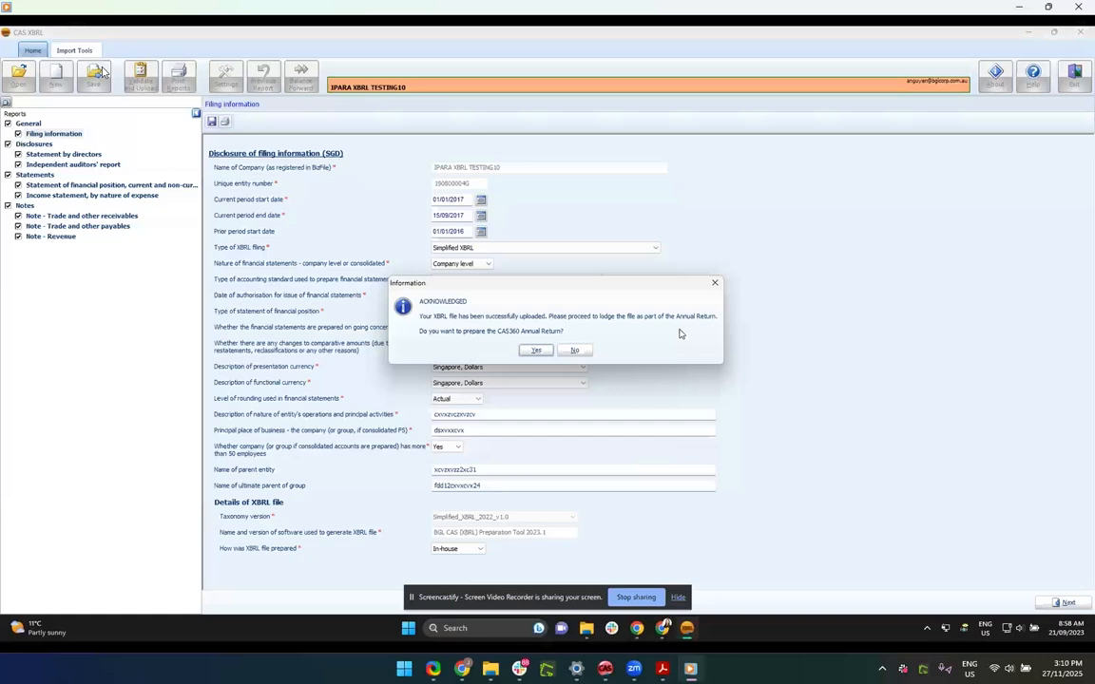
pyautogui.click(1024, 12)
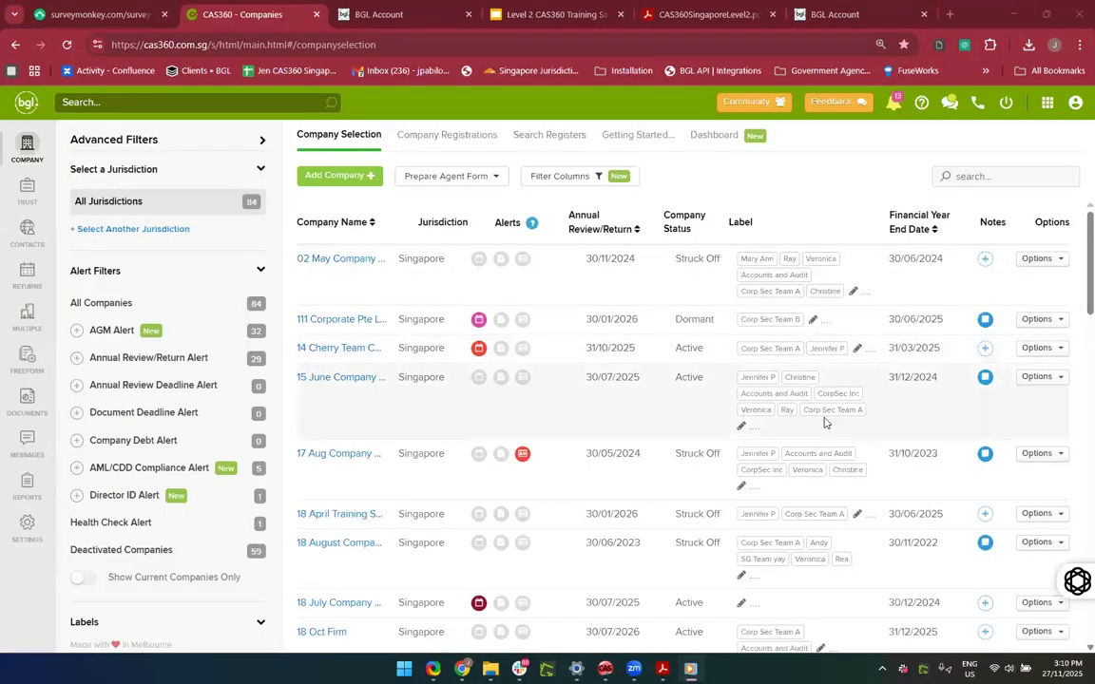
pyautogui.scroll(-1, 817, 416)
pyautogui.click(967, 175)
pyautogui.write('IP')
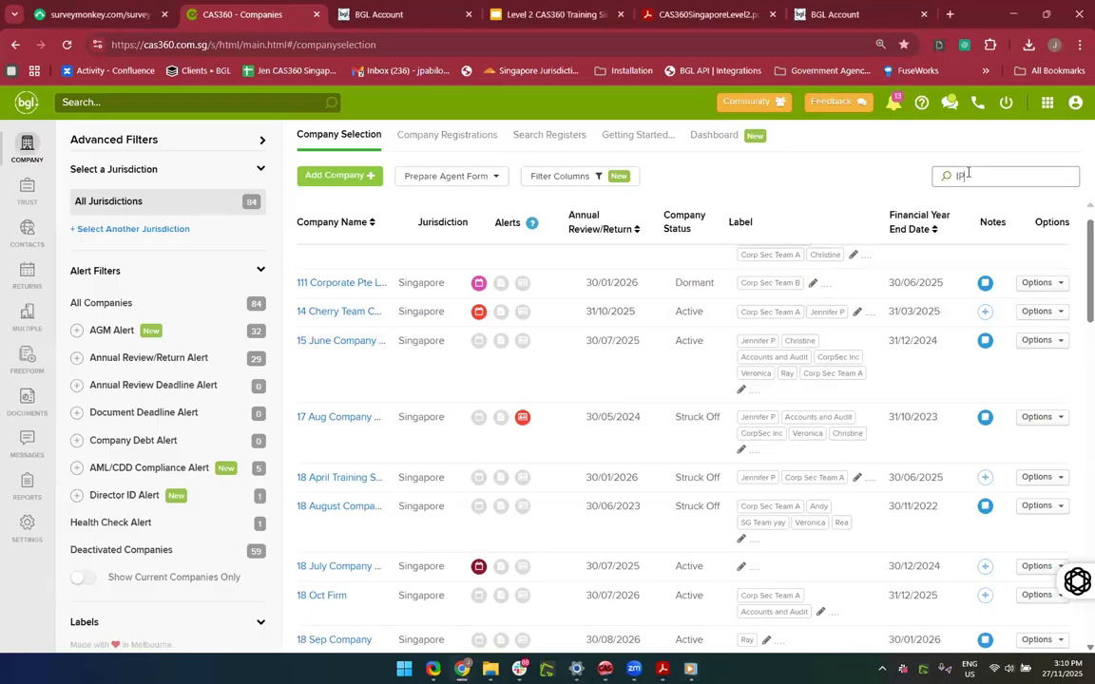
pyautogui.write('A')
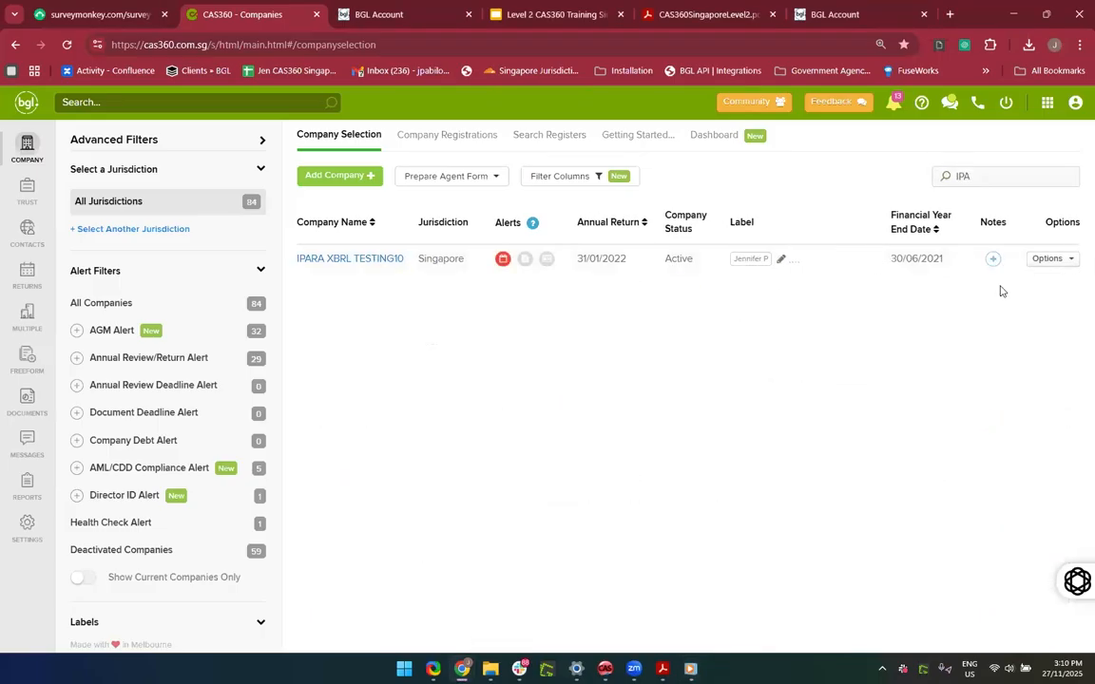
pyautogui.click(1045, 258)
pyautogui.click(697, 285)
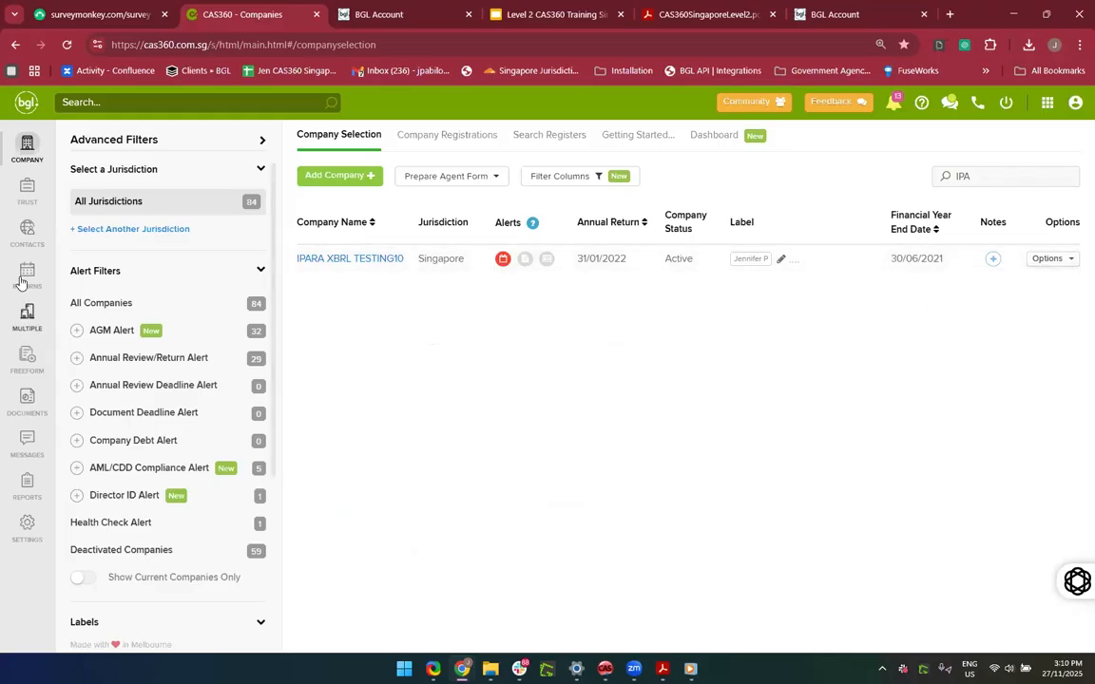
# Step: Search the Singapore annual returns for "IPA" and open document preparation for IPARA XBRL TESTING10, reviewing its annual return data and financial information
pyautogui.click(23, 279)
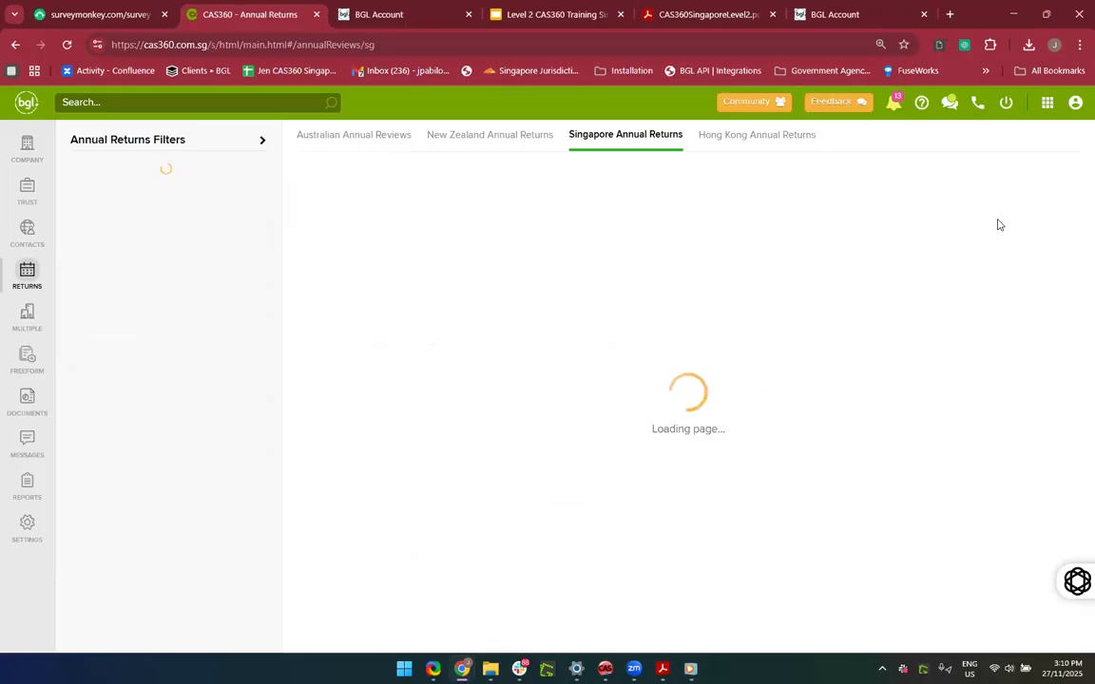
pyautogui.click(983, 244)
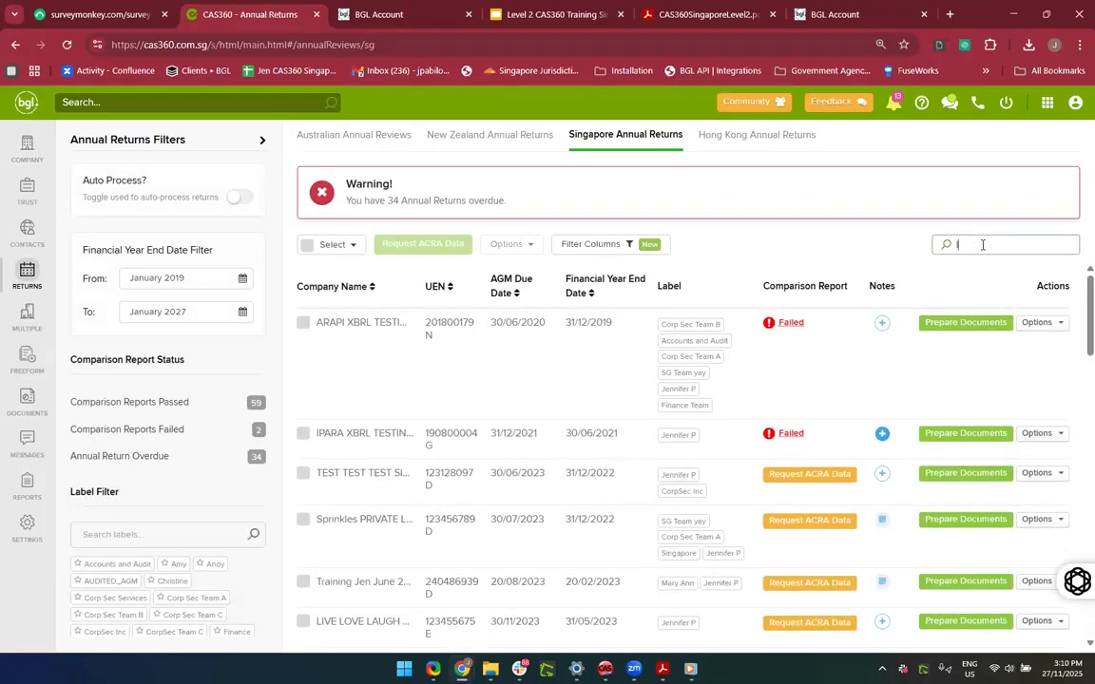
pyautogui.write('IPA')
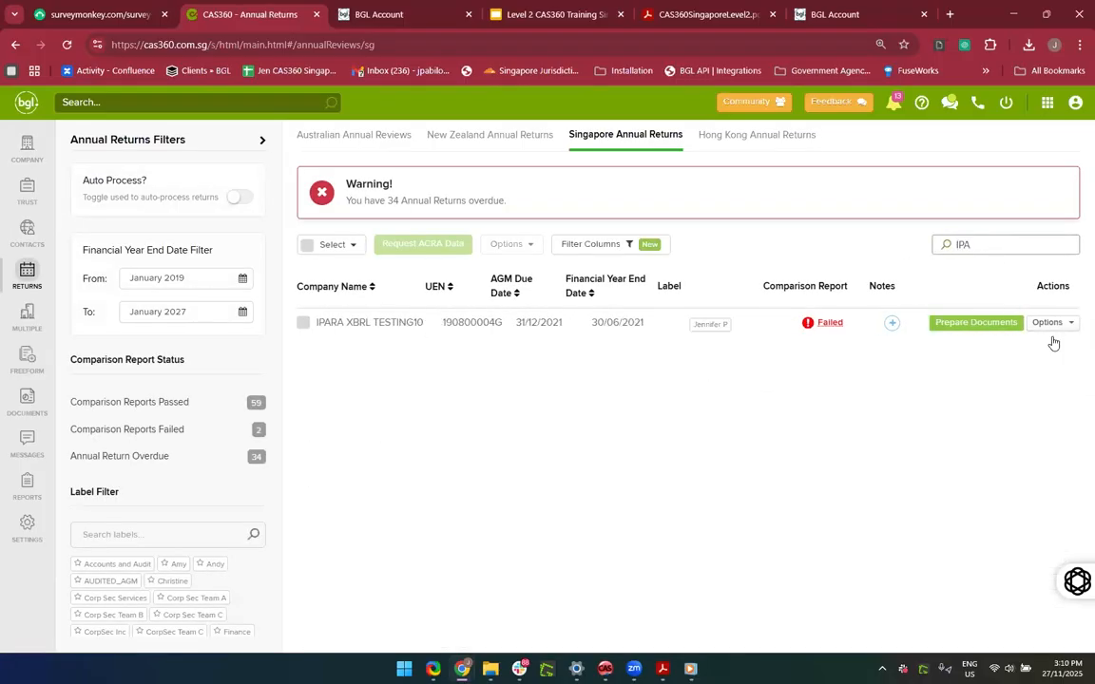
pyautogui.click(979, 323)
pyautogui.scroll(-2, 380, 313)
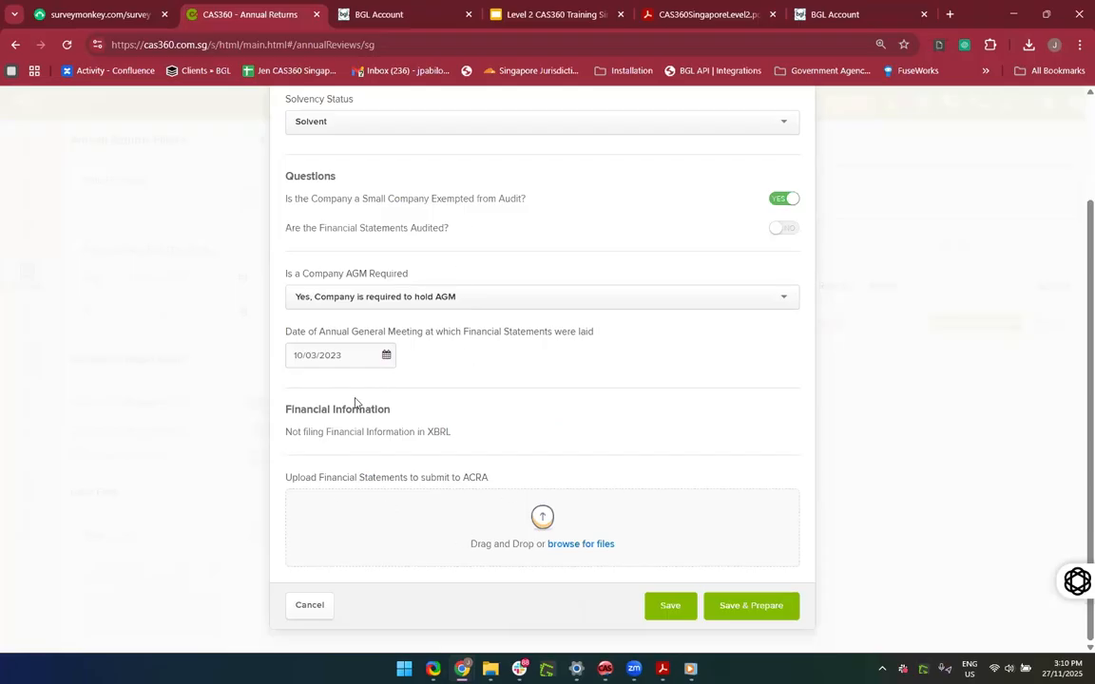
pyautogui.scroll(2, 359, 384)
pyautogui.scroll(-2, 360, 384)
# Step: Recheck the upload acknowledgement in the XBRL video, return to CAS 360 and close the annual return preparation dialog
pyautogui.moveTo(691, 668)
pyautogui.click(691, 580)
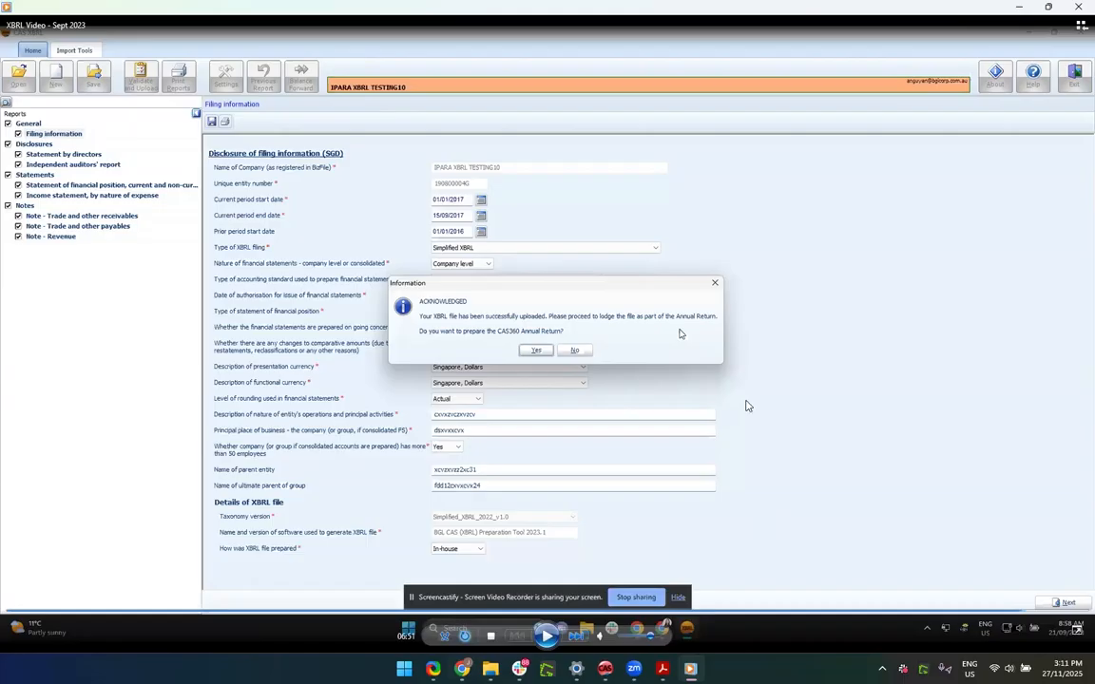
pyautogui.hotkey('alt', 'Tab')
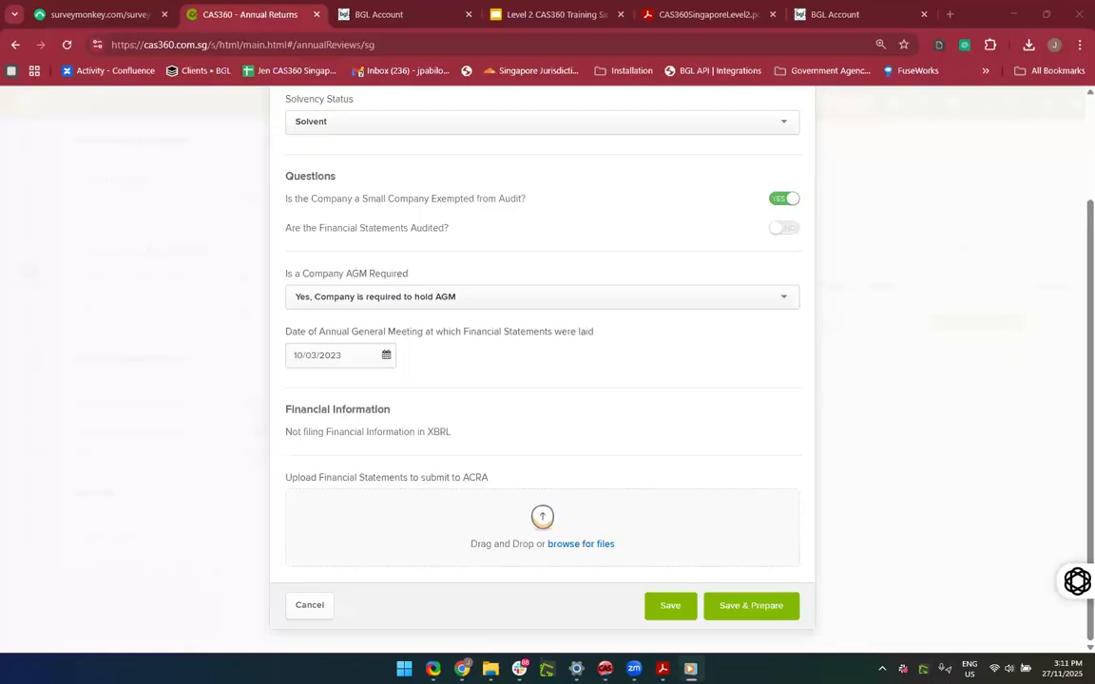
pyautogui.scroll(2, 938, 228)
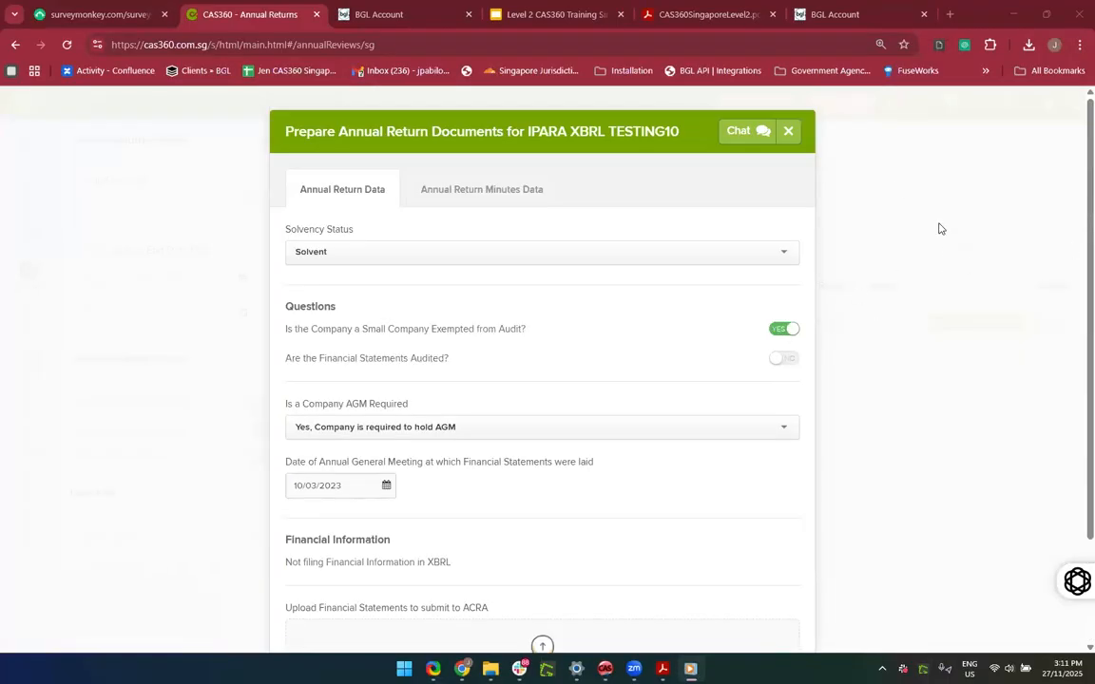
pyautogui.click(790, 135)
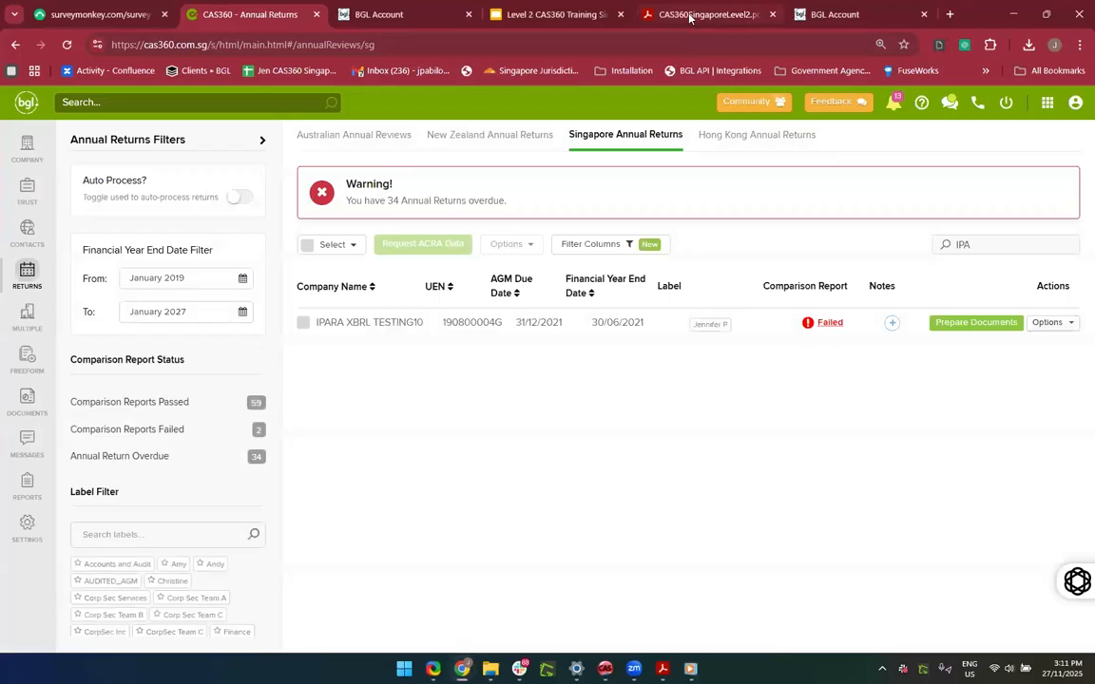
# Step: Find the manual's section on preparing XBRL financial statements and notes, and read its Pre-Requisites
pyautogui.click(690, 18)
pyautogui.scroll(10, 474, 405)
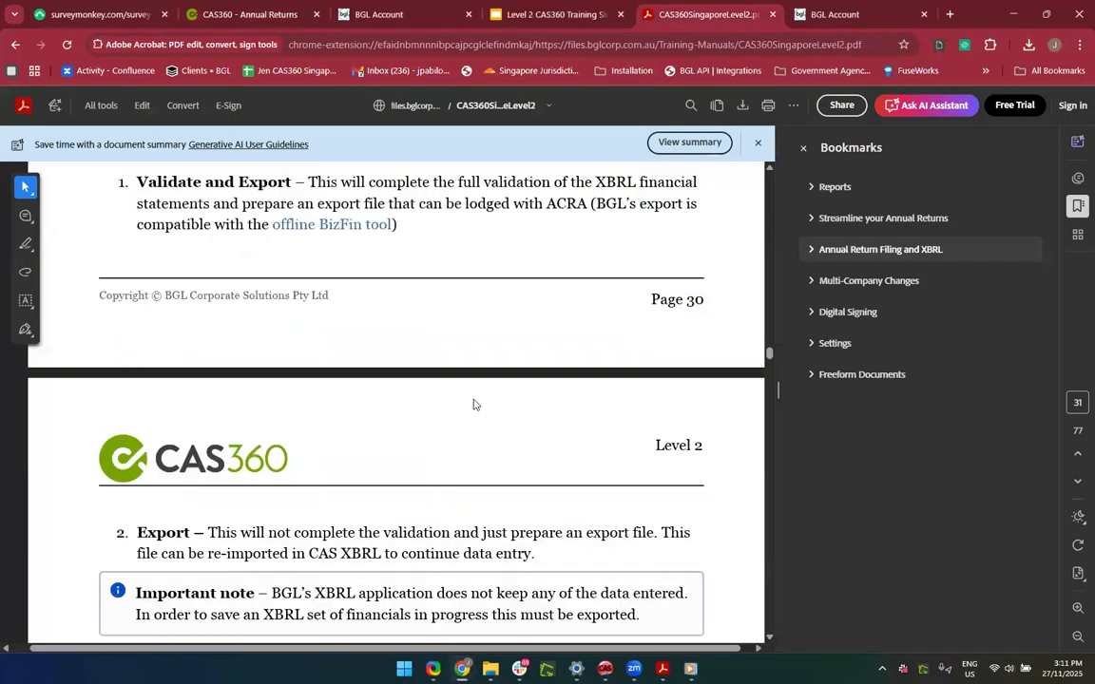
pyautogui.scroll(10, 474, 405)
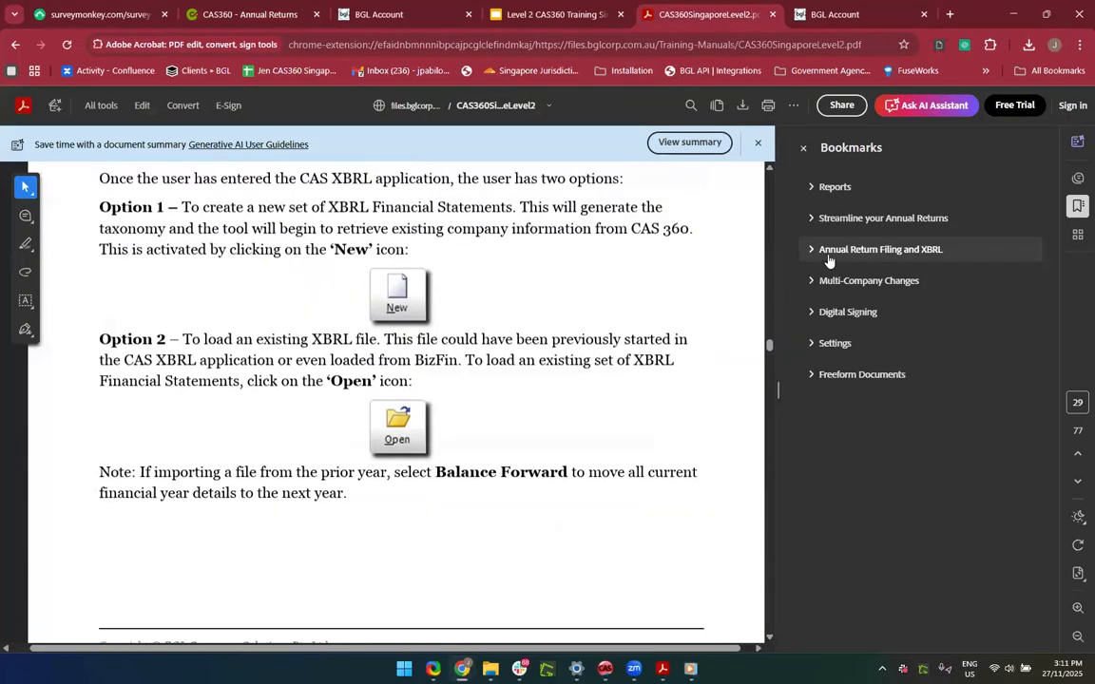
pyautogui.click(813, 249)
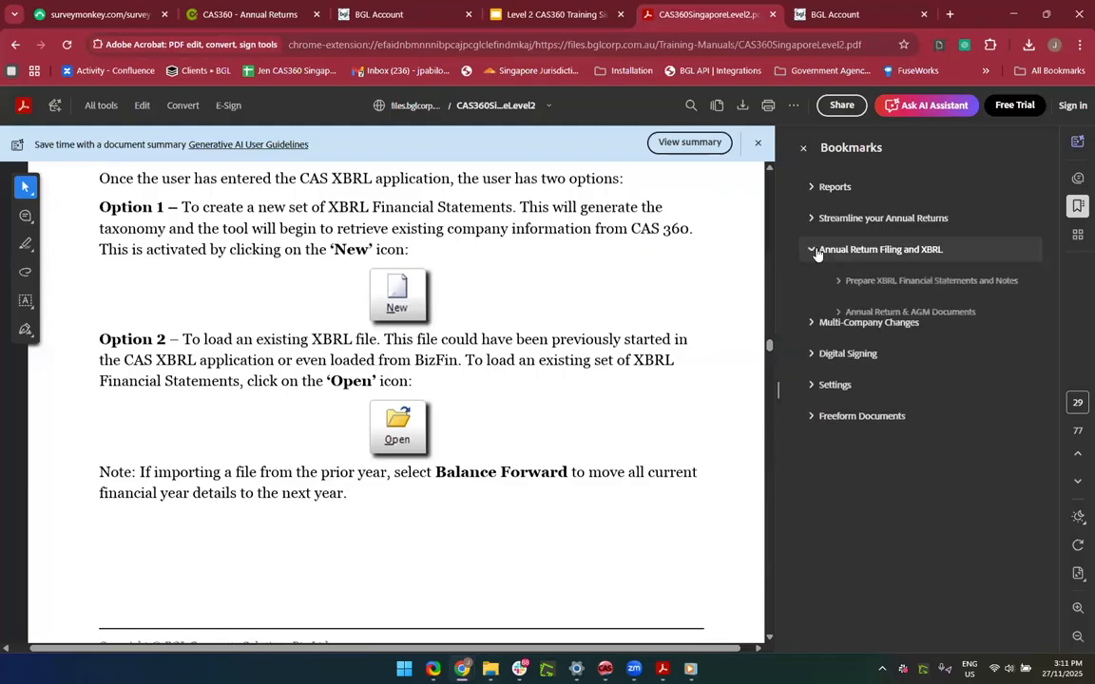
pyautogui.click(875, 282)
pyautogui.scroll(-5, 370, 513)
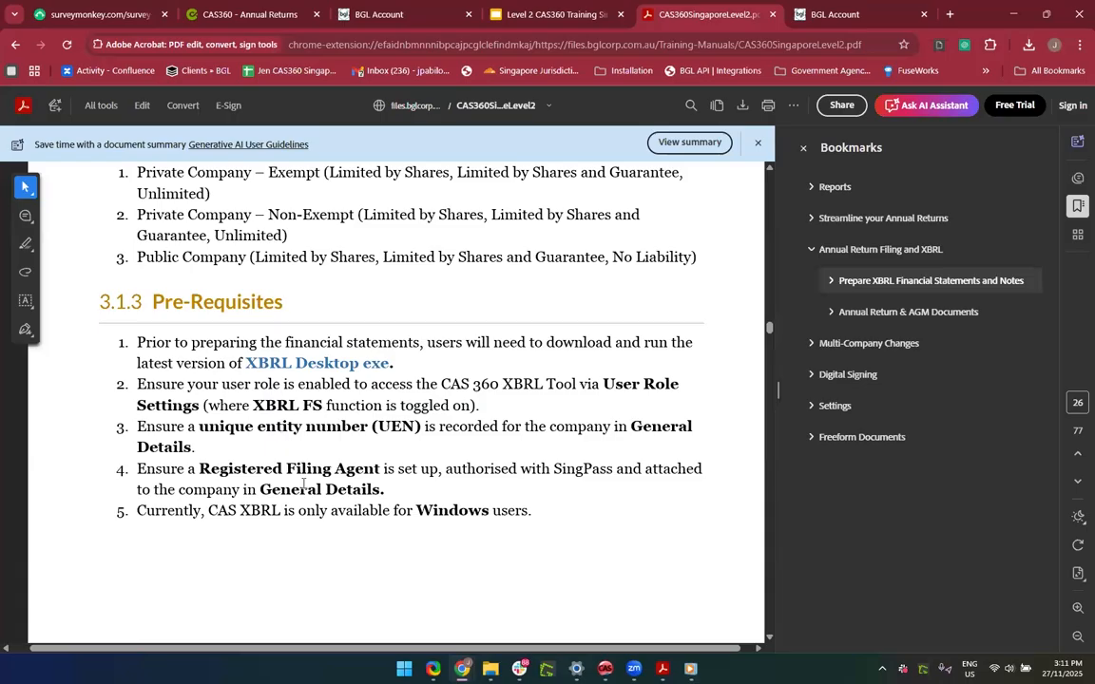
# Step: Return to CAS 360, open the user role settings and check the XBRL FS permission for the Accountant role
pyautogui.click(271, 18)
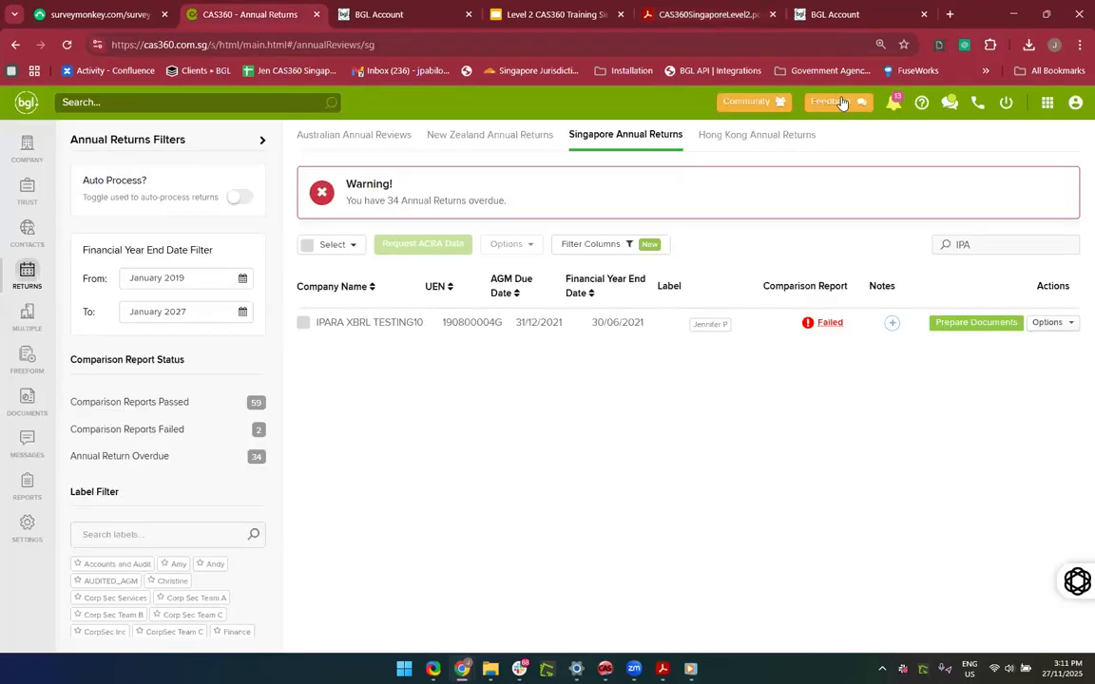
pyautogui.click(1046, 101)
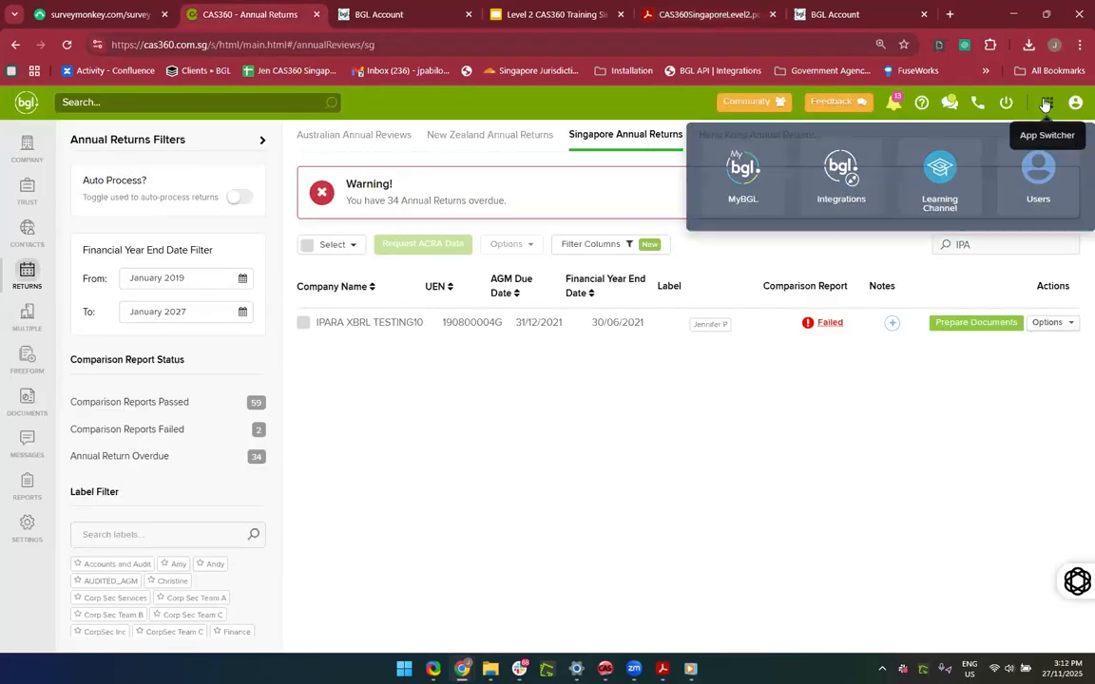
pyautogui.click(1039, 197)
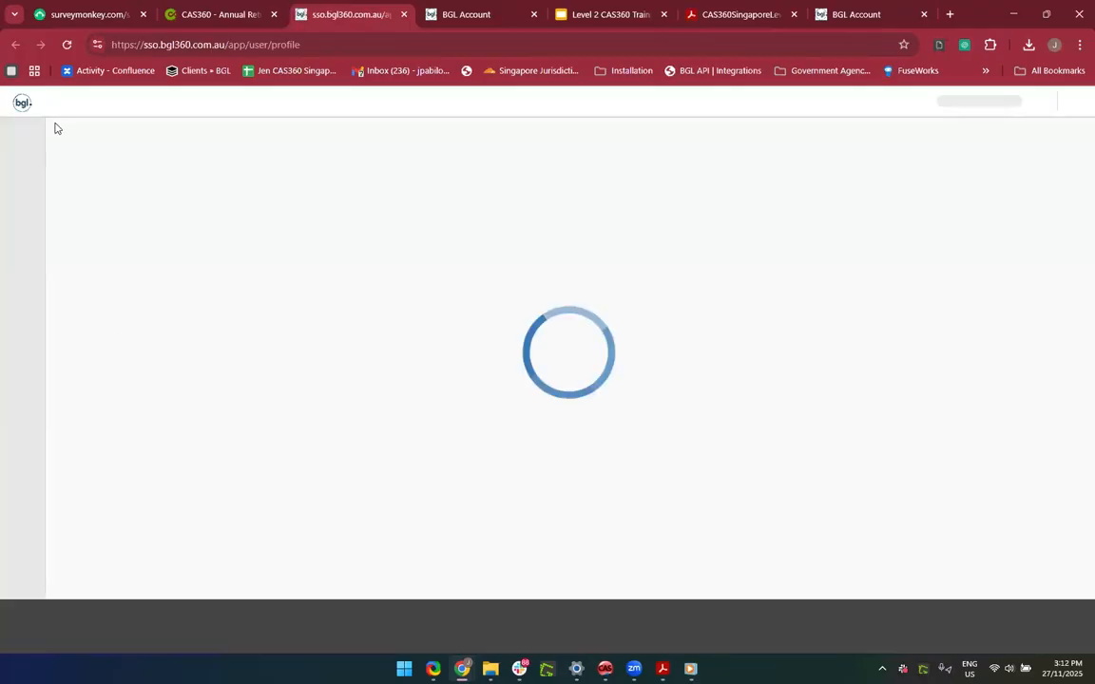
pyautogui.click(22, 193)
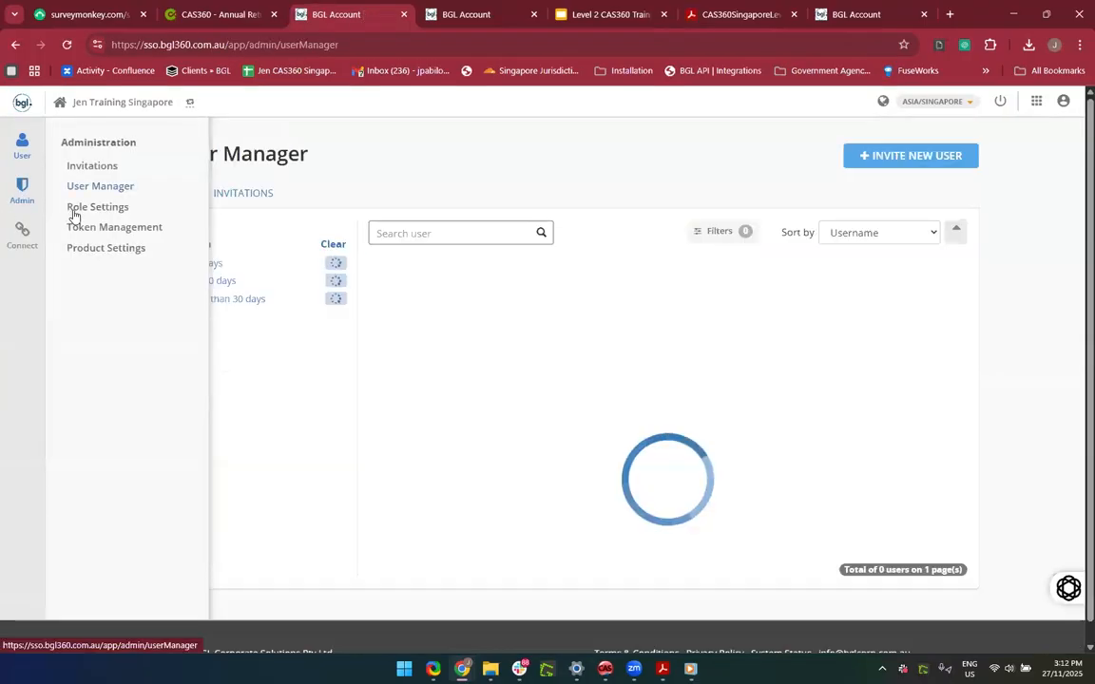
pyautogui.click(73, 209)
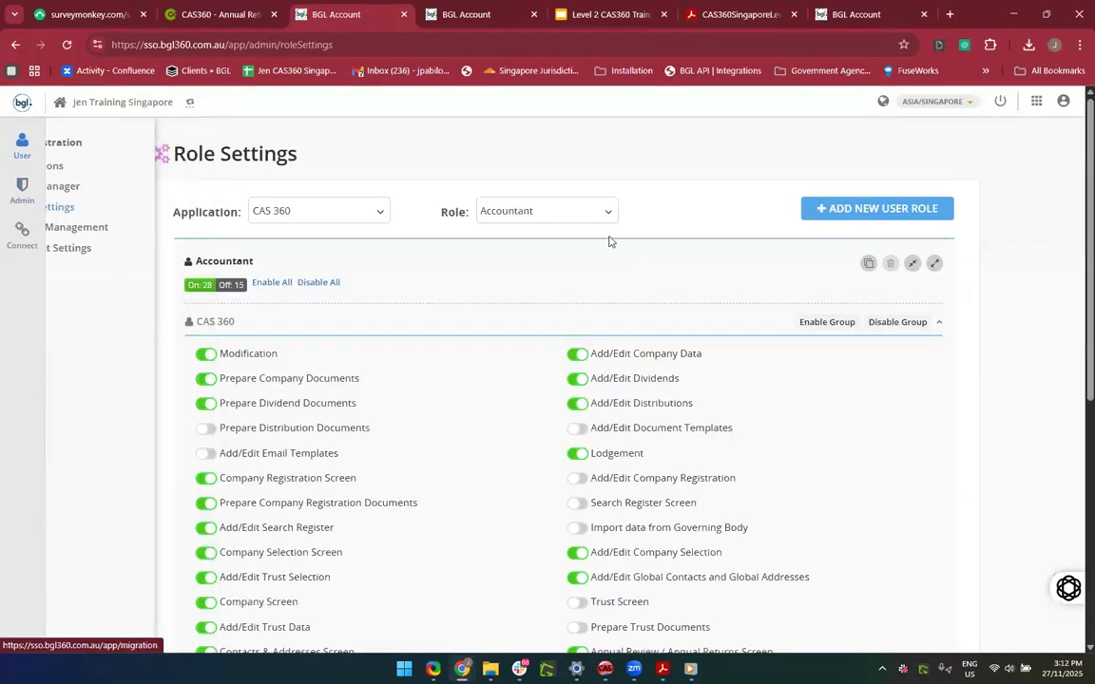
pyautogui.scroll(-5, 463, 442)
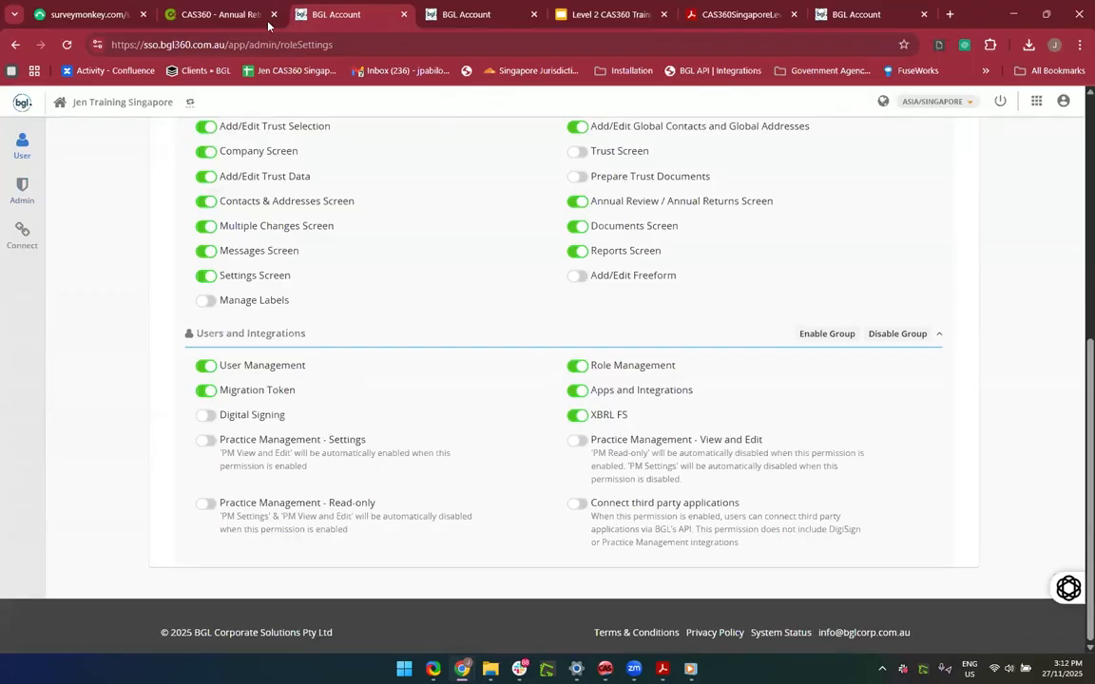
# Step: Reread the manual's pre-requisites and check the UEN and Registered Filing Agent in the general details of 111 Corporate Pte Ltd in CAS 360
pyautogui.click(729, 13)
pyautogui.scroll(-1, 283, 354)
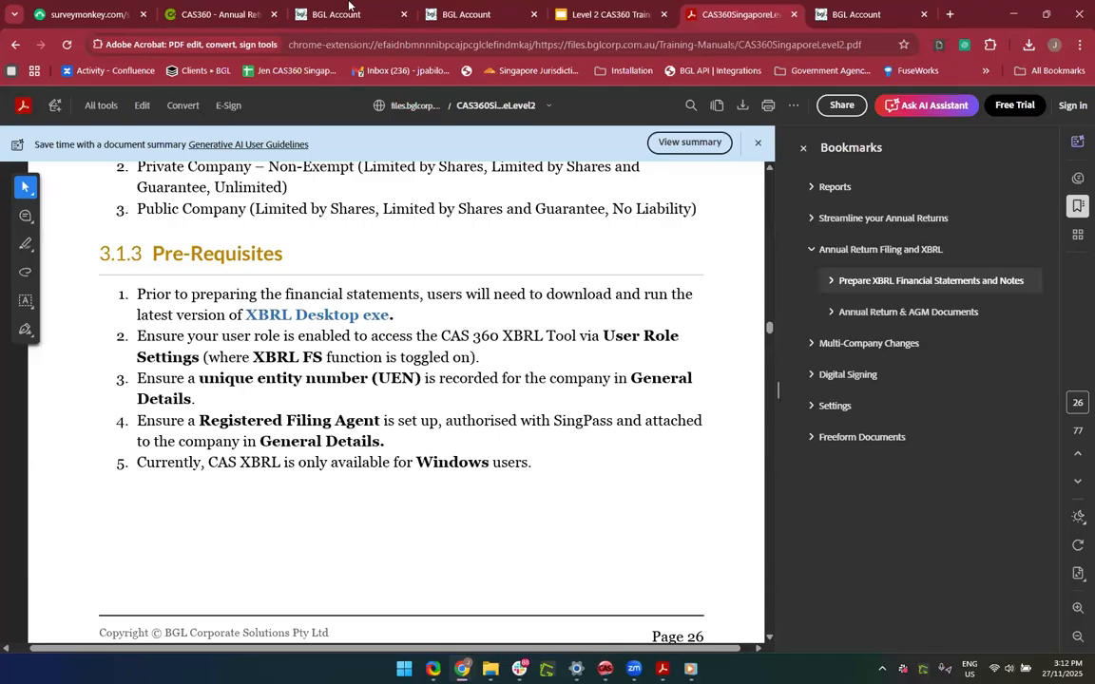
pyautogui.click(198, 15)
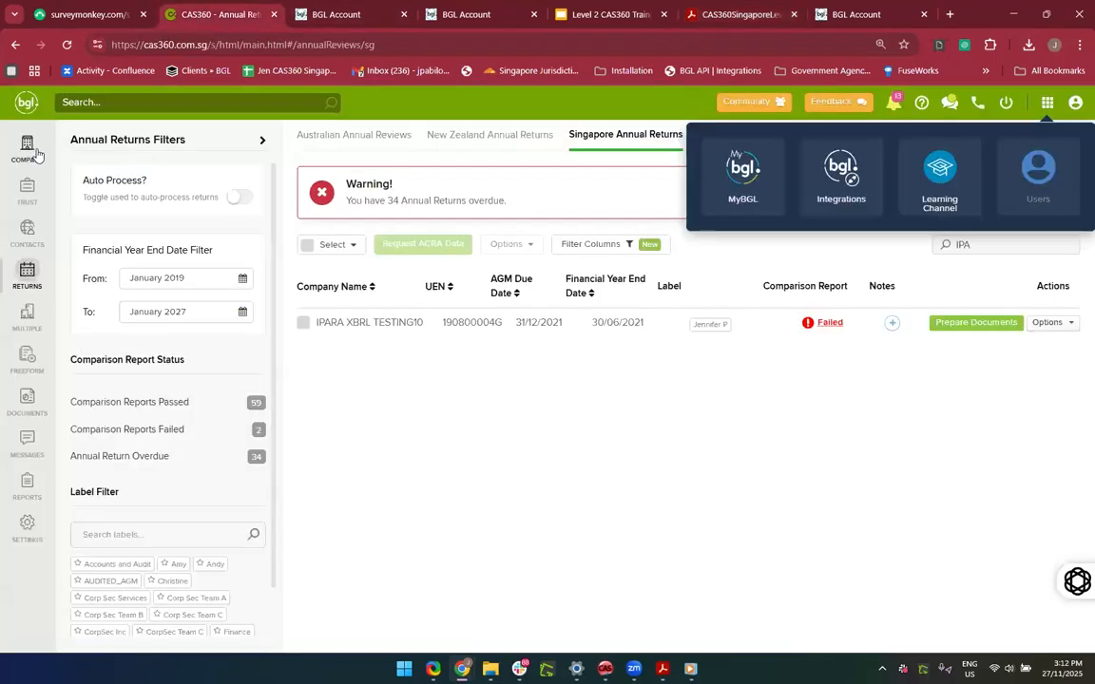
pyautogui.click(35, 152)
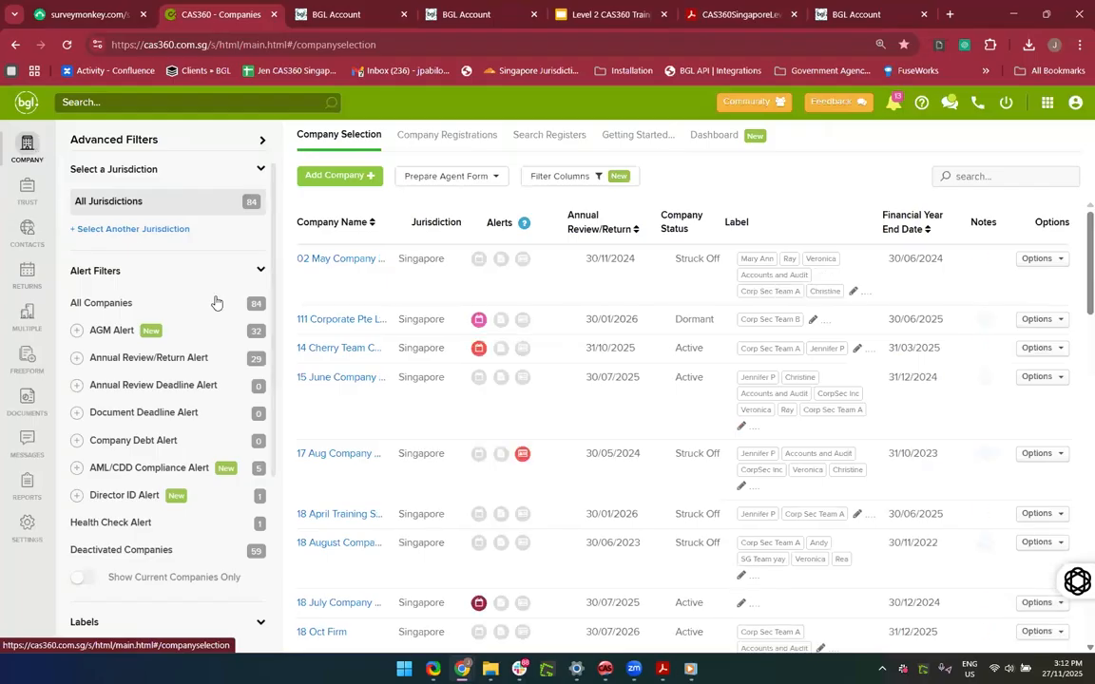
pyautogui.click(333, 328)
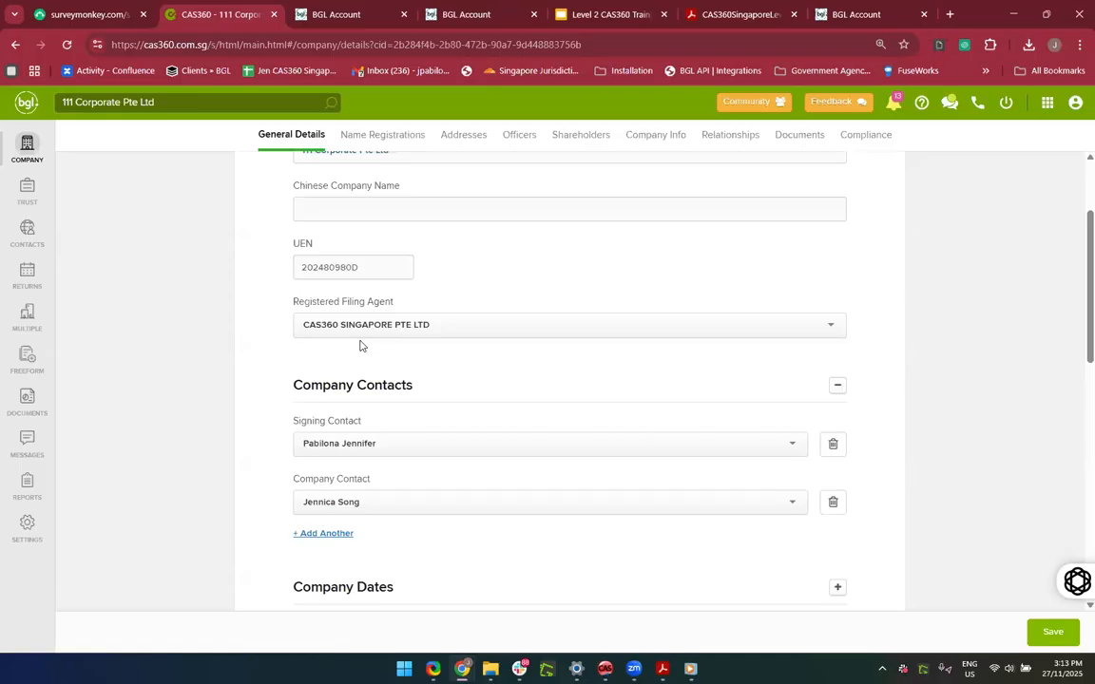
pyautogui.scroll(-2, 361, 346)
pyautogui.scroll(3, 361, 345)
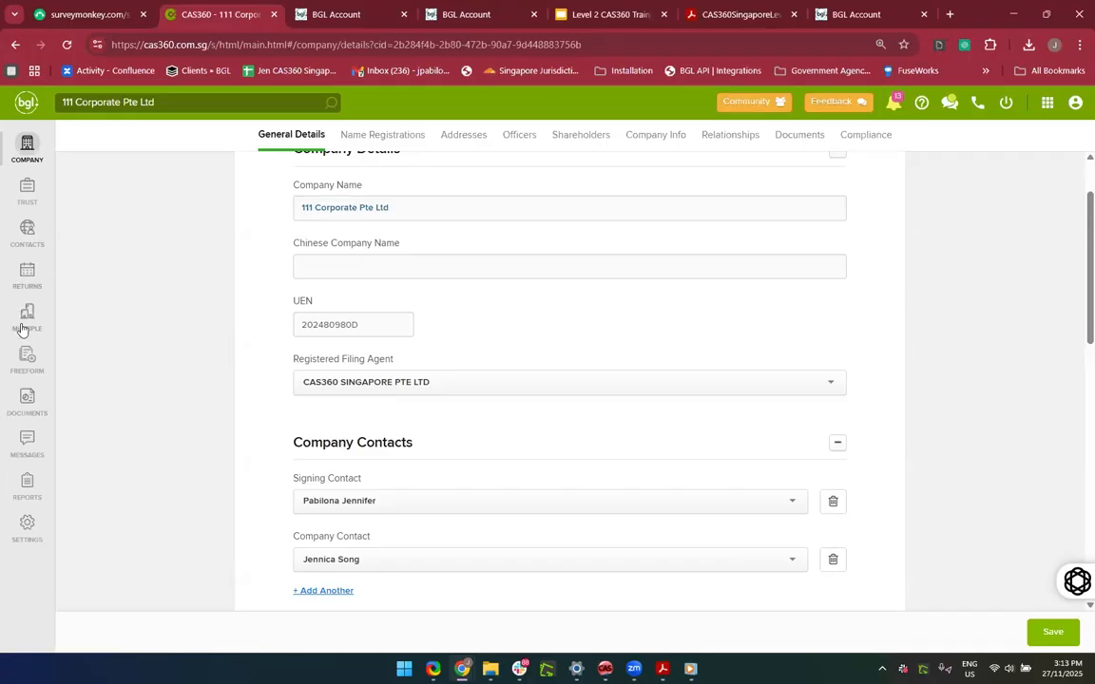
# Step: Review the Singapore annual returns list and its filters, comparing it with the Australian annual reviews
pyautogui.click(29, 278)
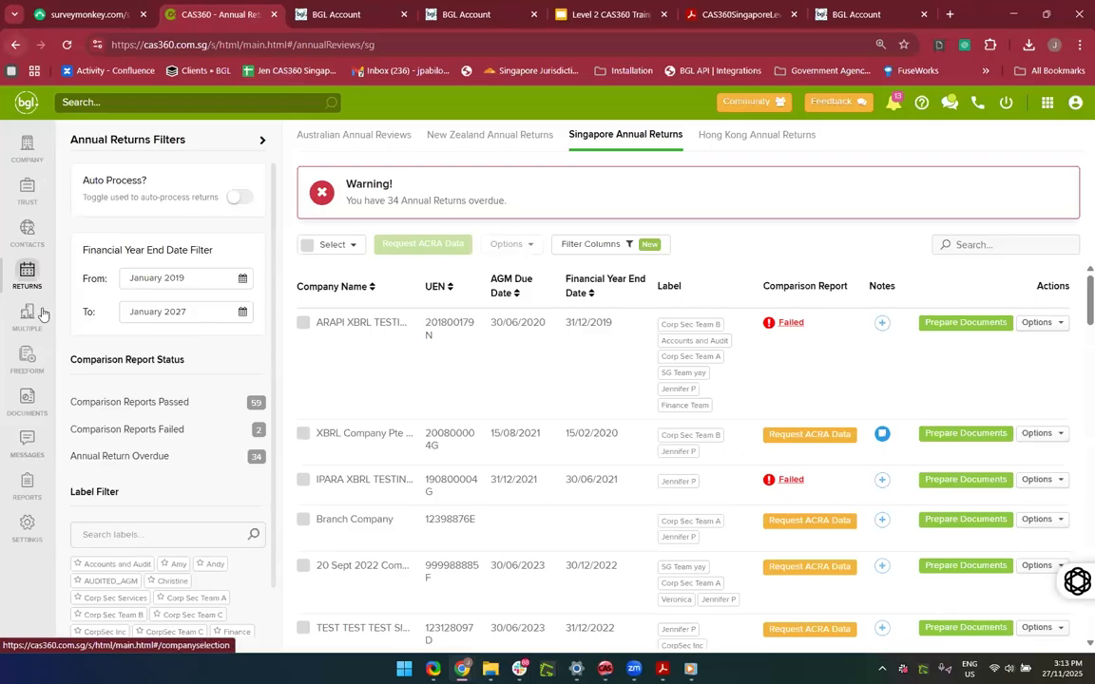
pyautogui.scroll(-3, 405, 433)
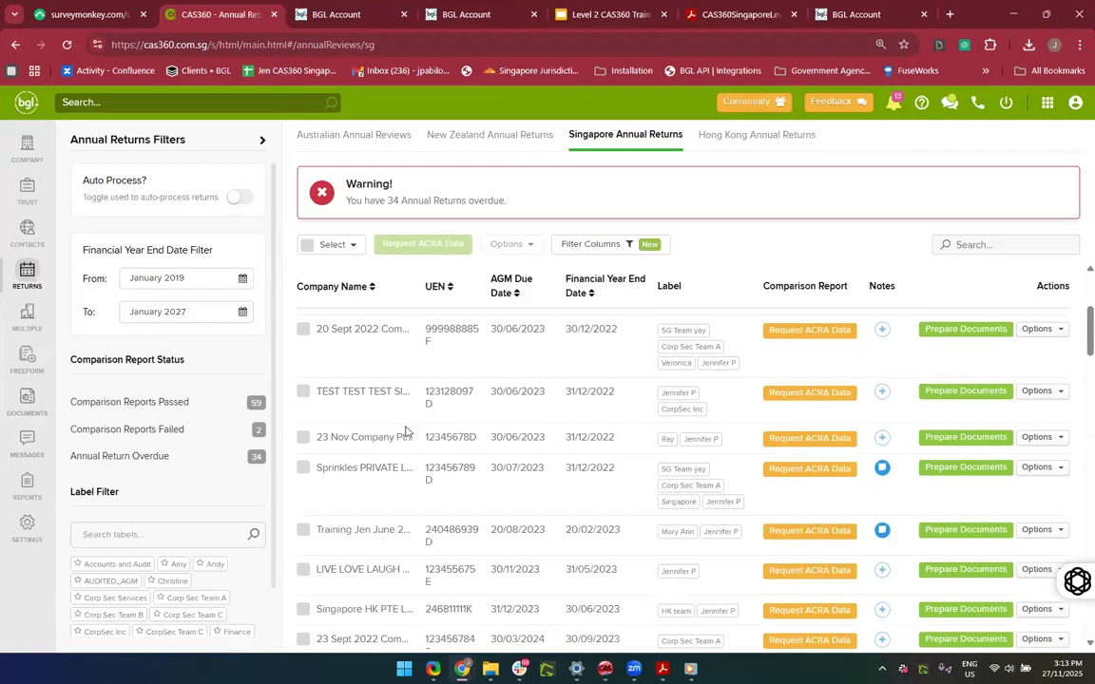
pyautogui.scroll(-8, 406, 433)
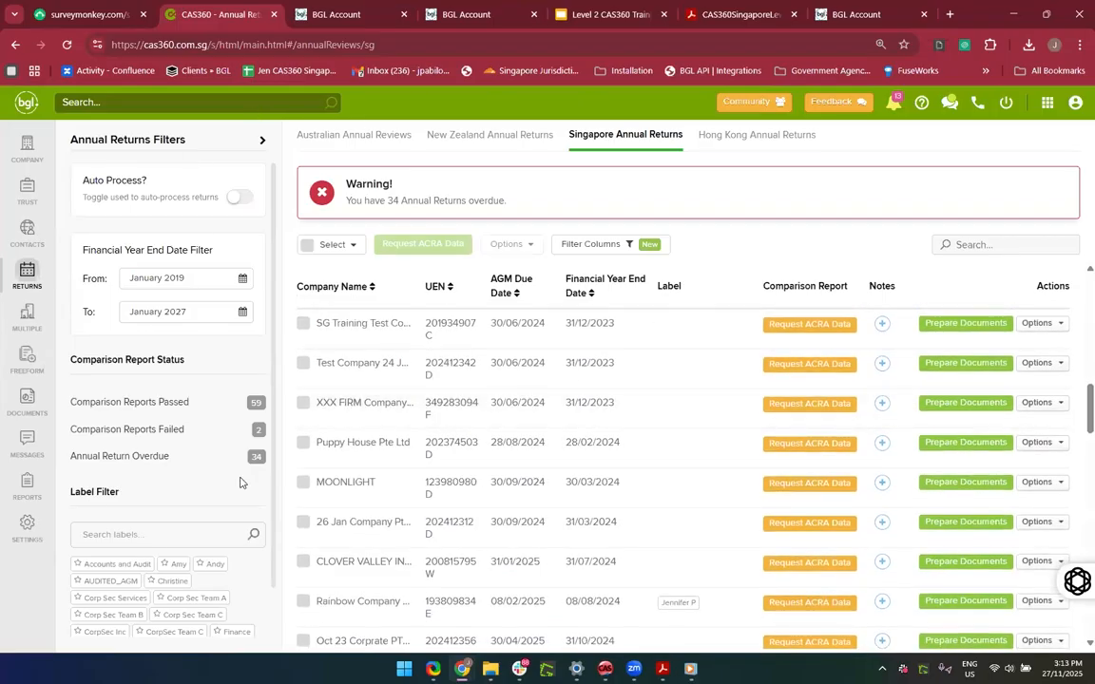
pyautogui.scroll(-1, 240, 482)
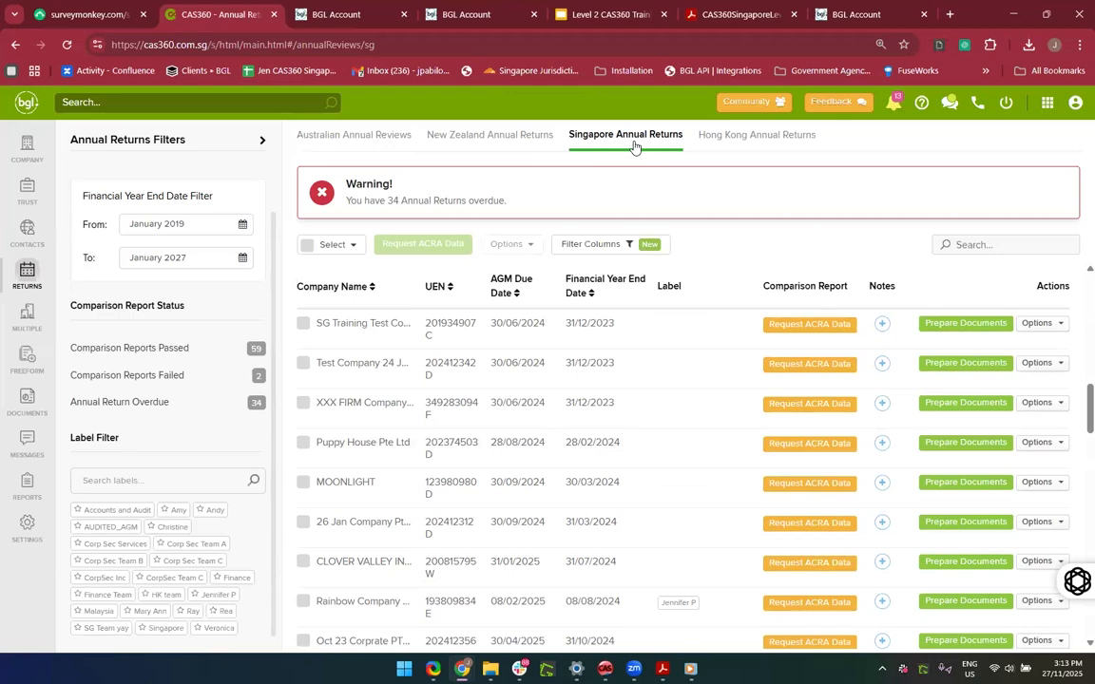
pyautogui.click(385, 146)
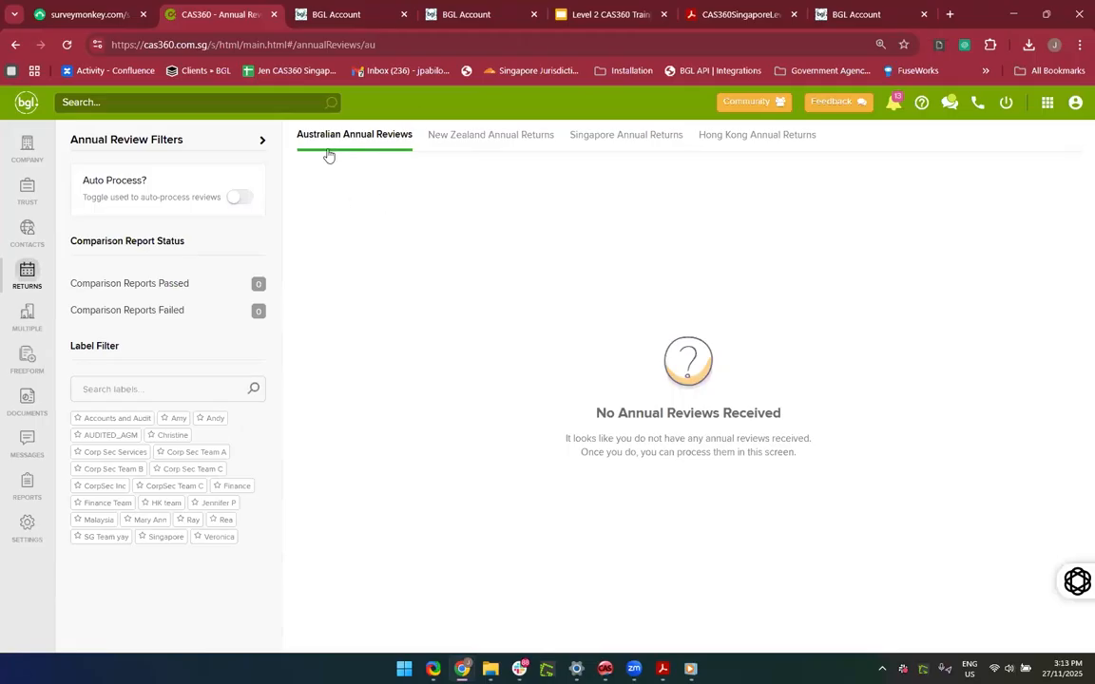
pyautogui.click(593, 155)
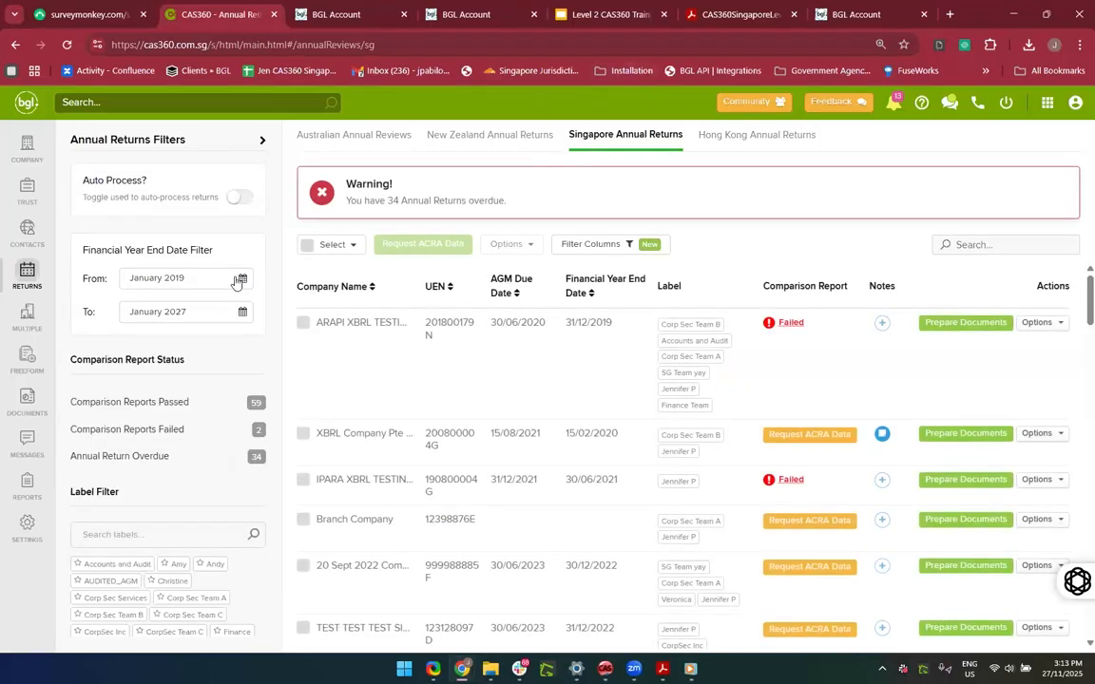
pyautogui.scroll(-1, 234, 384)
pyautogui.scroll(1, 235, 384)
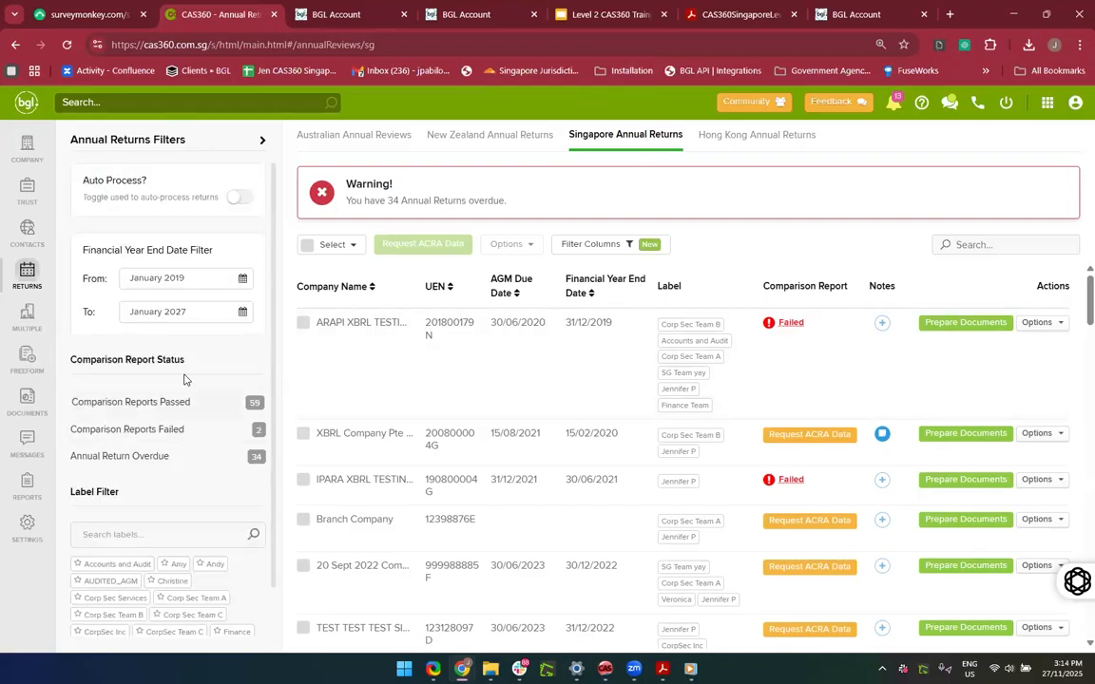
# Step: Set the start of the financial year end date filter to January 2025 and review the filtered Singapore annual returns
pyautogui.click(194, 286)
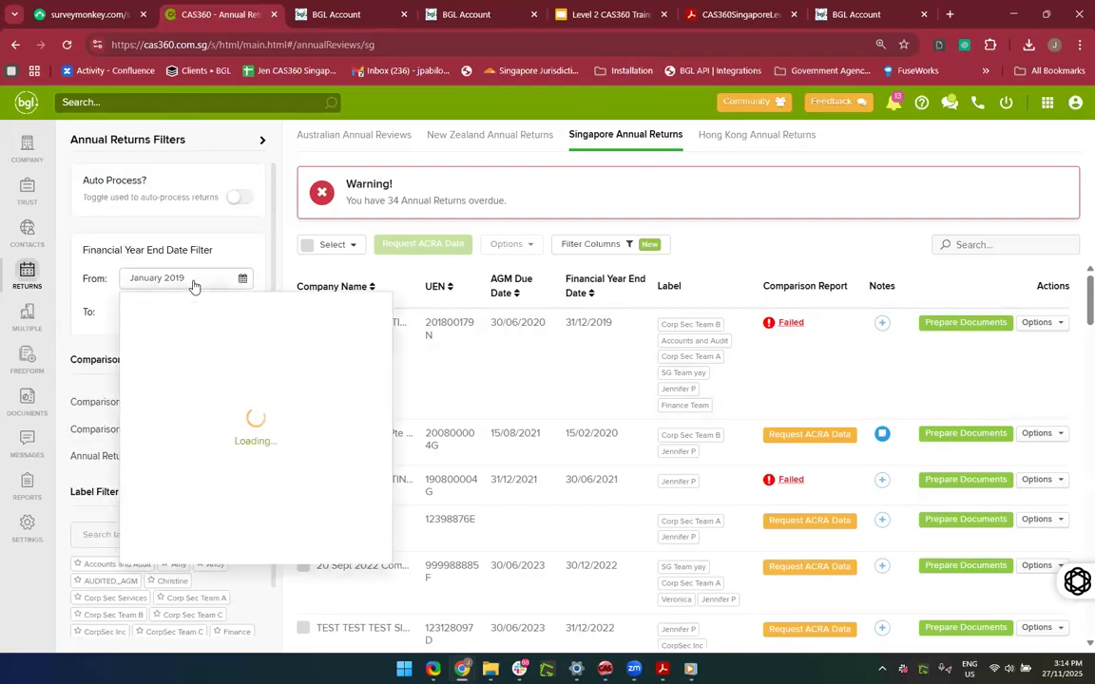
pyautogui.click(195, 286)
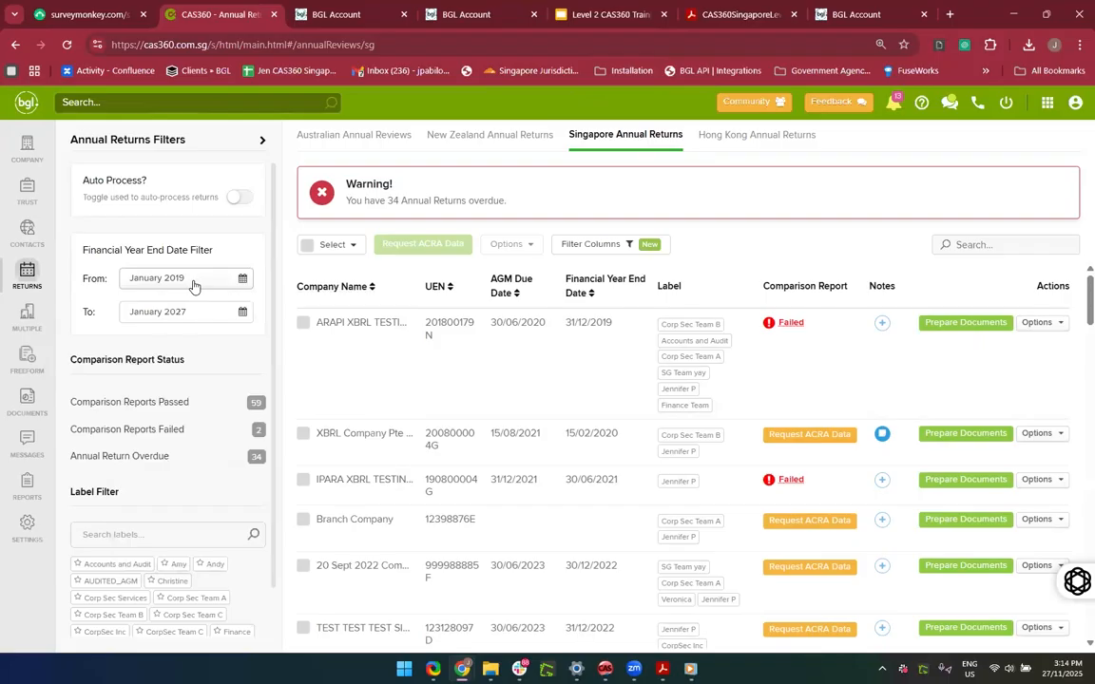
pyautogui.click(243, 281)
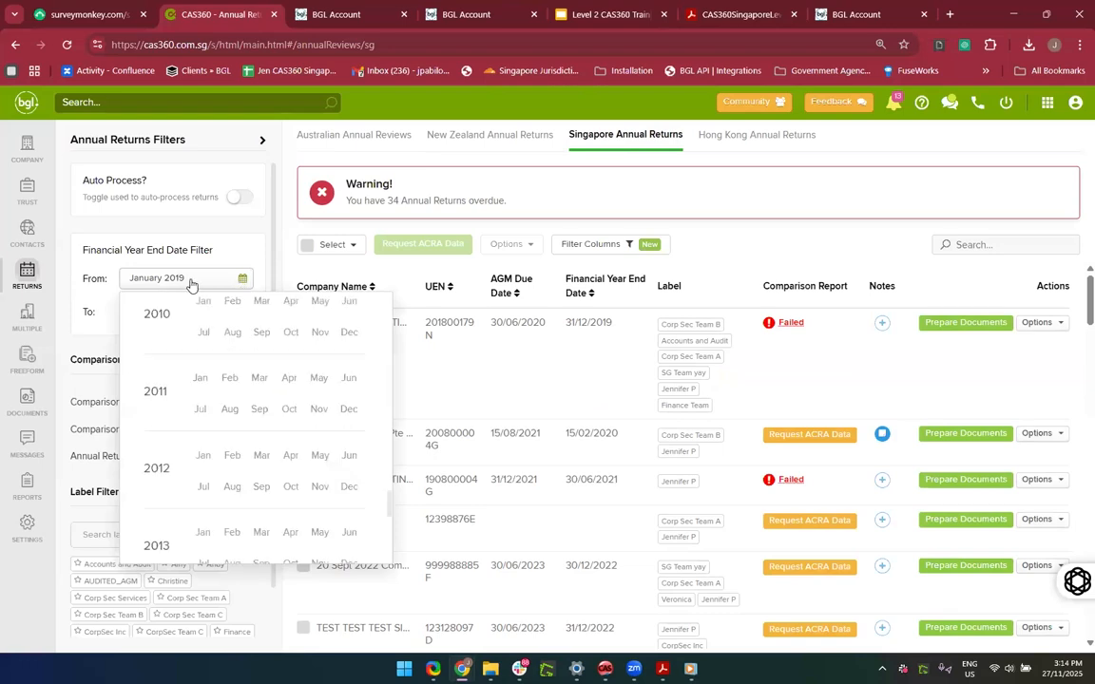
pyautogui.click(191, 285)
pyautogui.click(191, 285)
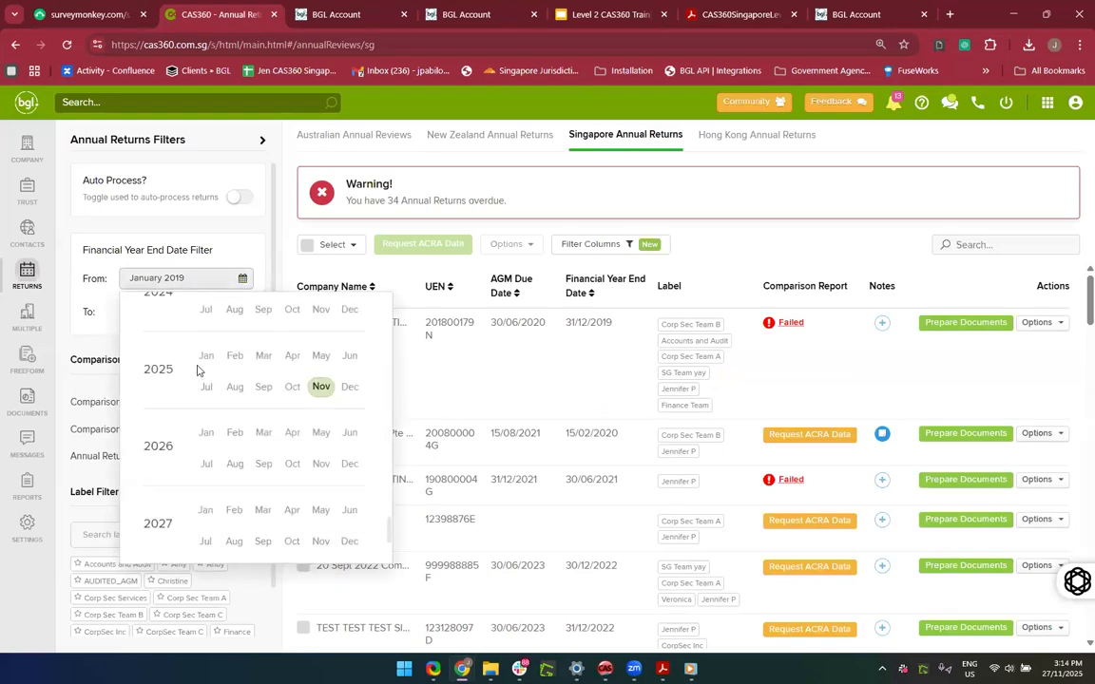
pyautogui.click(205, 356)
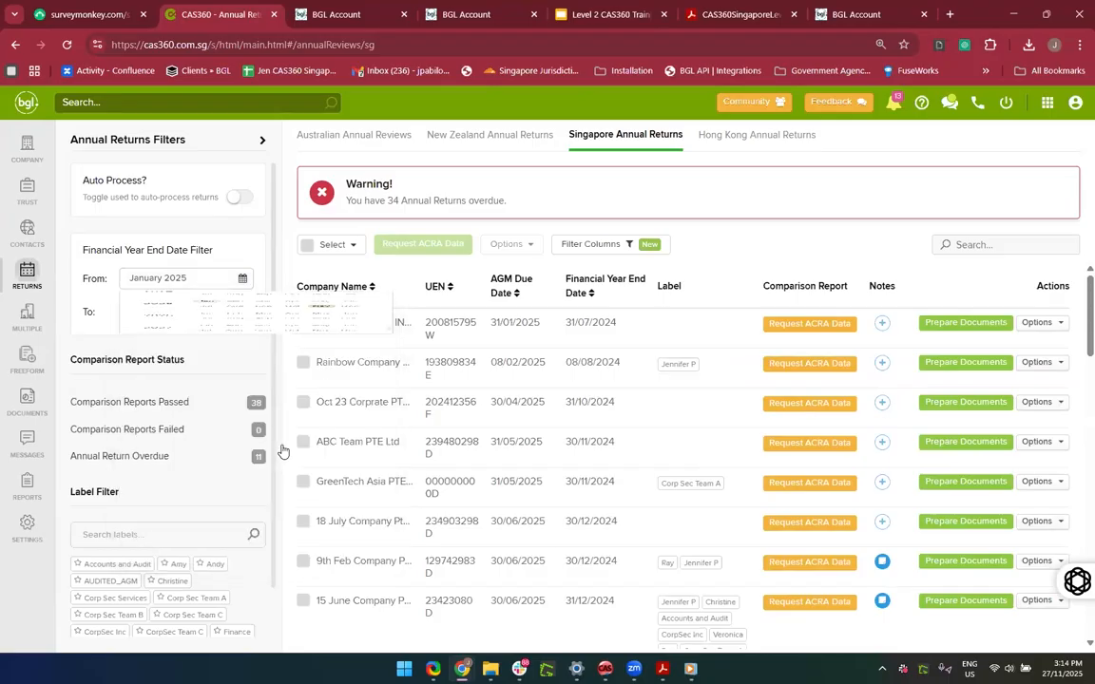
pyautogui.scroll(-3, 282, 450)
pyautogui.scroll(-5, 442, 503)
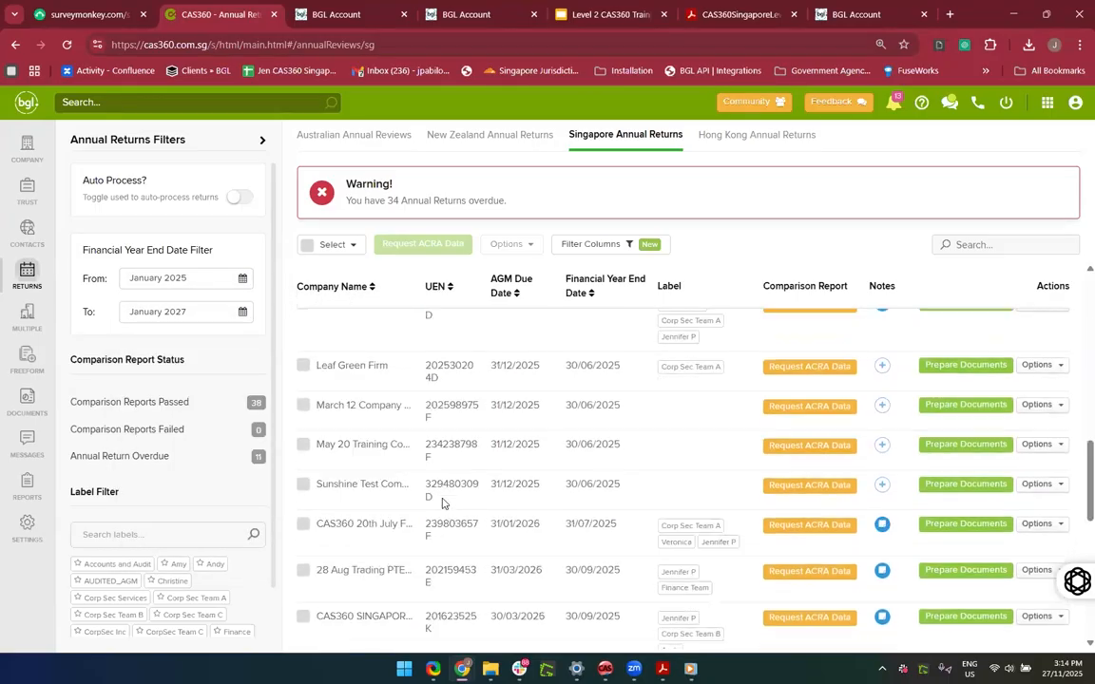
pyautogui.scroll(-6, 442, 503)
pyautogui.scroll(15, 441, 503)
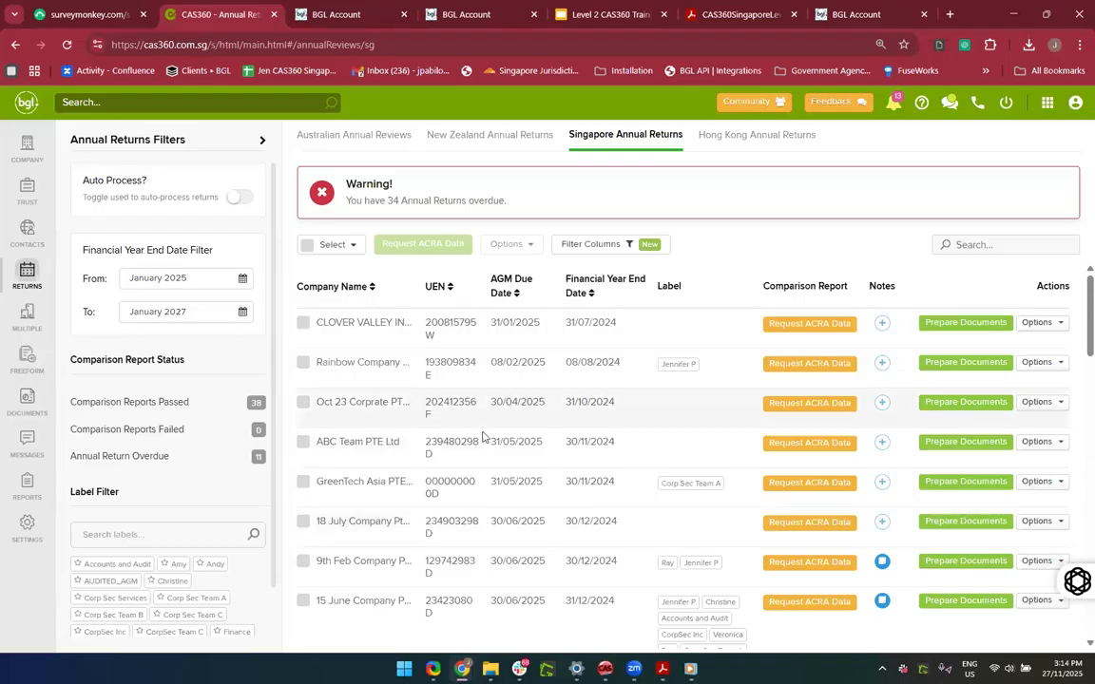
pyautogui.scroll(-15, 482, 436)
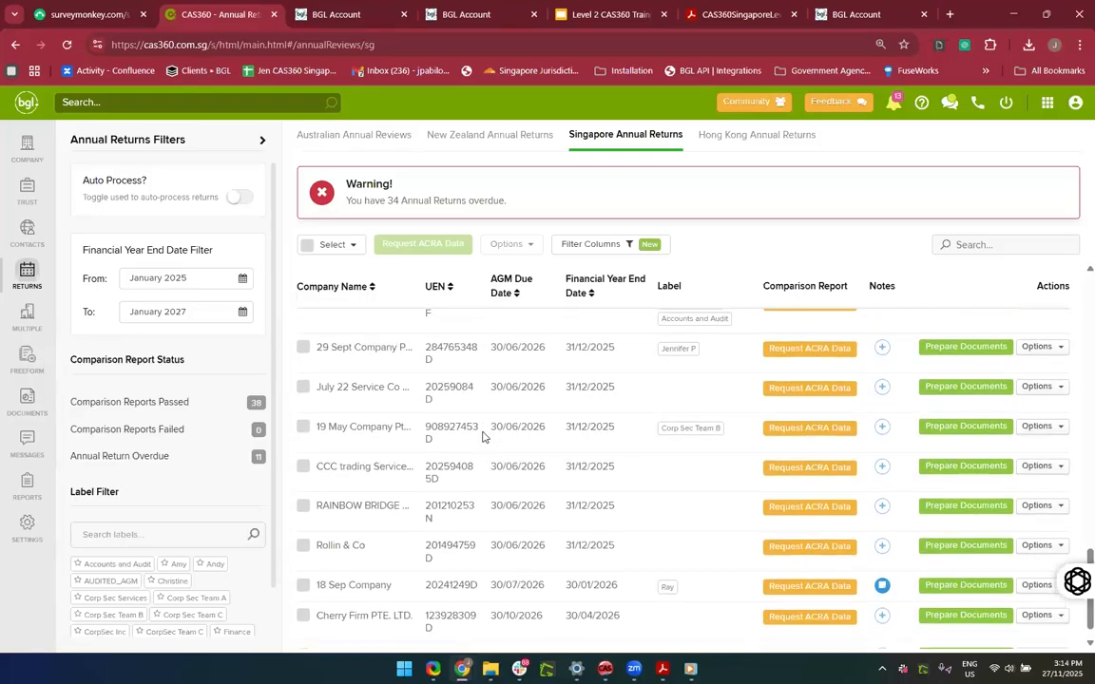
pyautogui.scroll(-1, 562, 470)
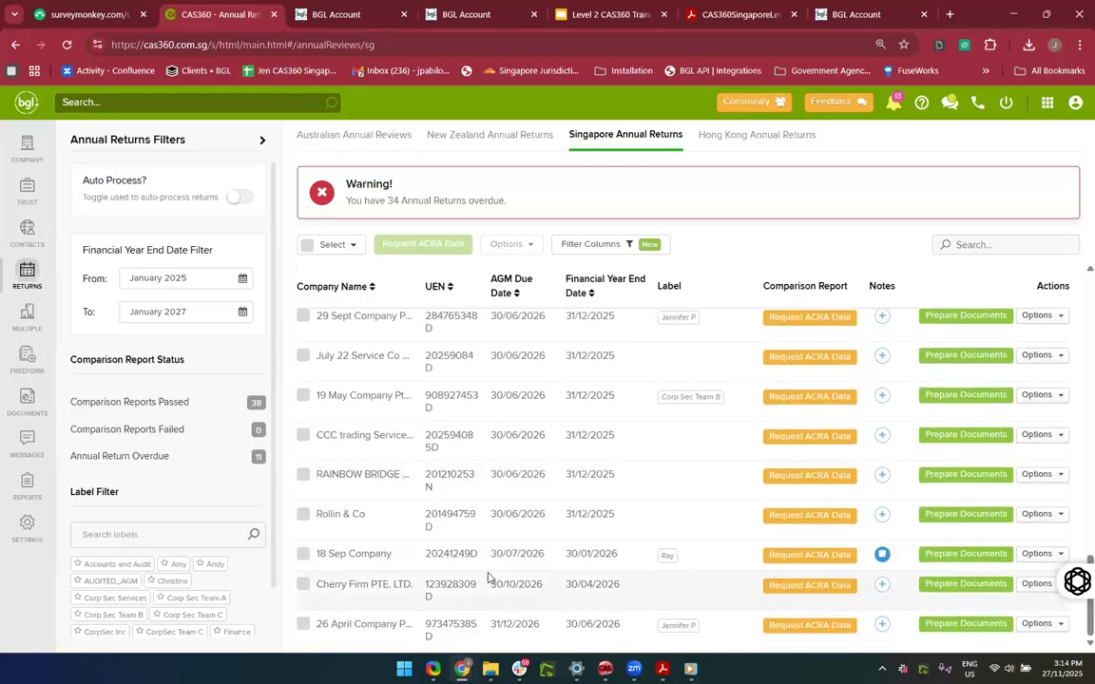
# Step: Search the filtered Singapore annual returns list for "14"
pyautogui.scroll(5, 488, 577)
pyautogui.click(970, 241)
pyautogui.write('14')
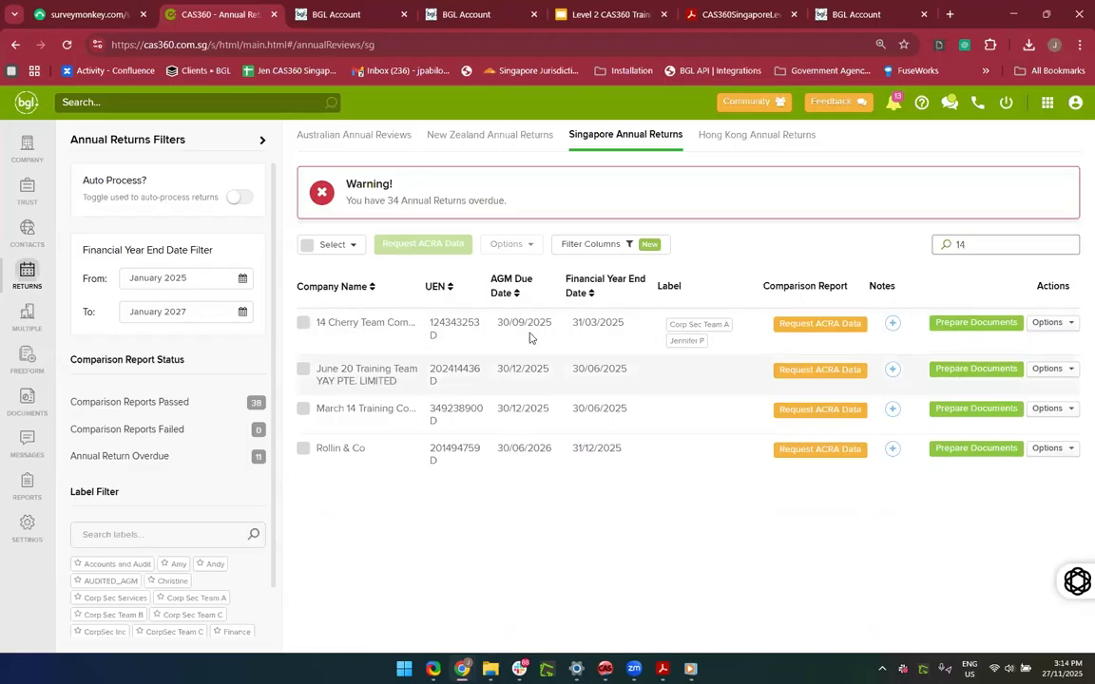
# Step: Set the start of the financial year end date filter to January 2026
pyautogui.click(200, 286)
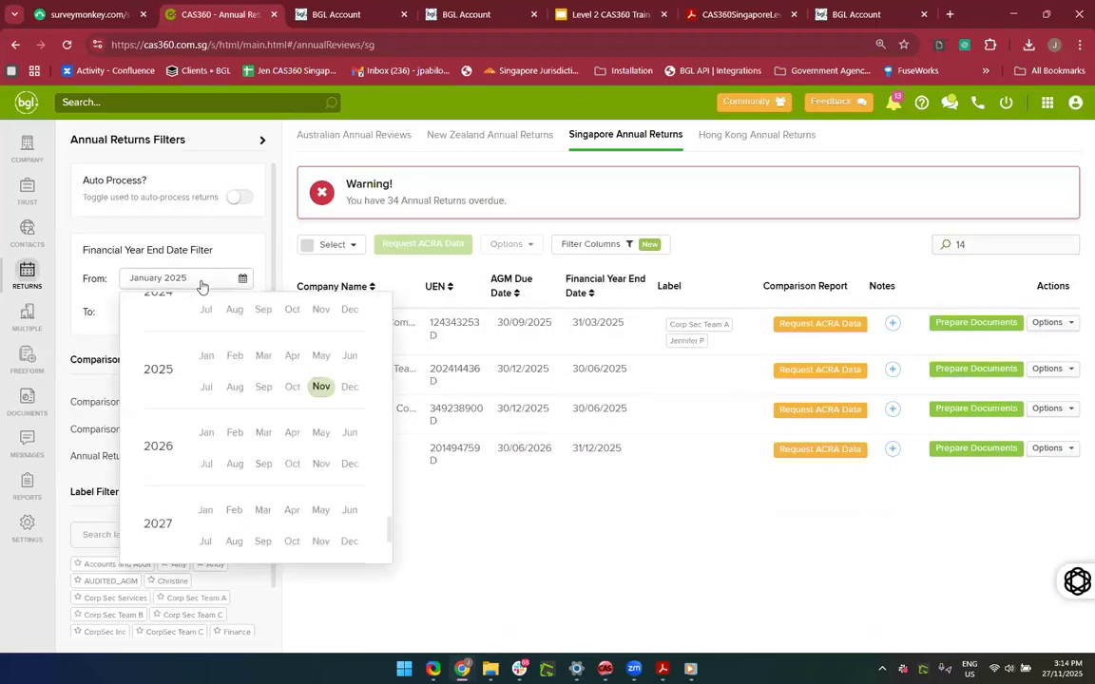
pyautogui.click(200, 286)
pyautogui.click(201, 286)
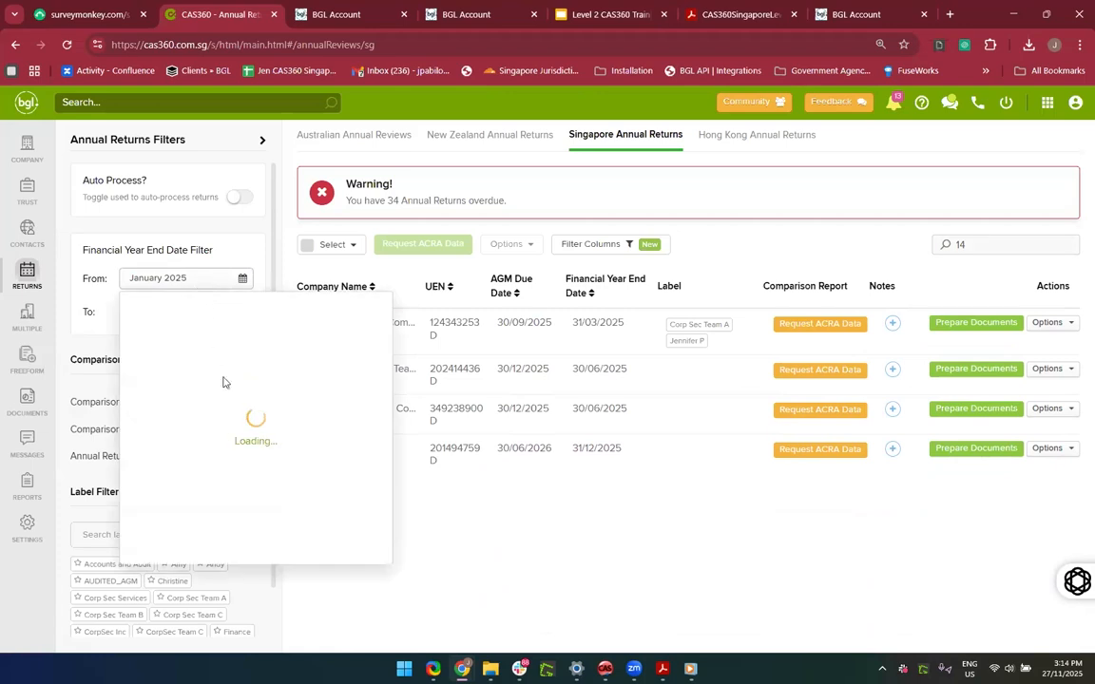
pyautogui.click(213, 438)
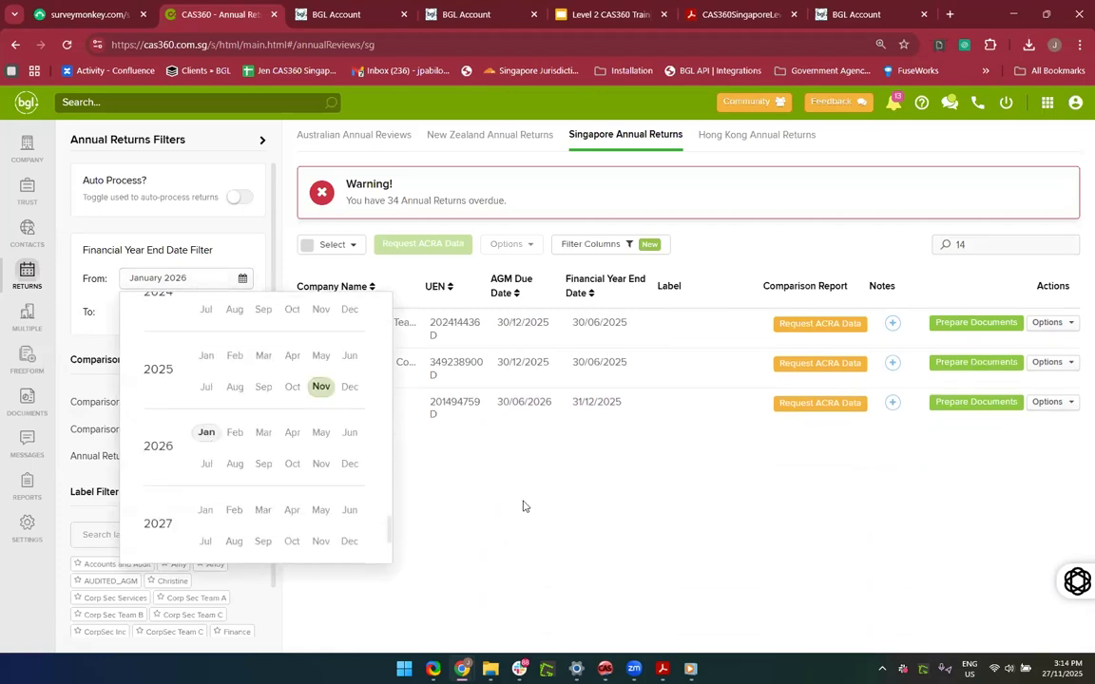
# Step: Clear the "14" search and review the annual returns within the January 2026 to January 2027 filter range
pyautogui.rightClick(504, 555)
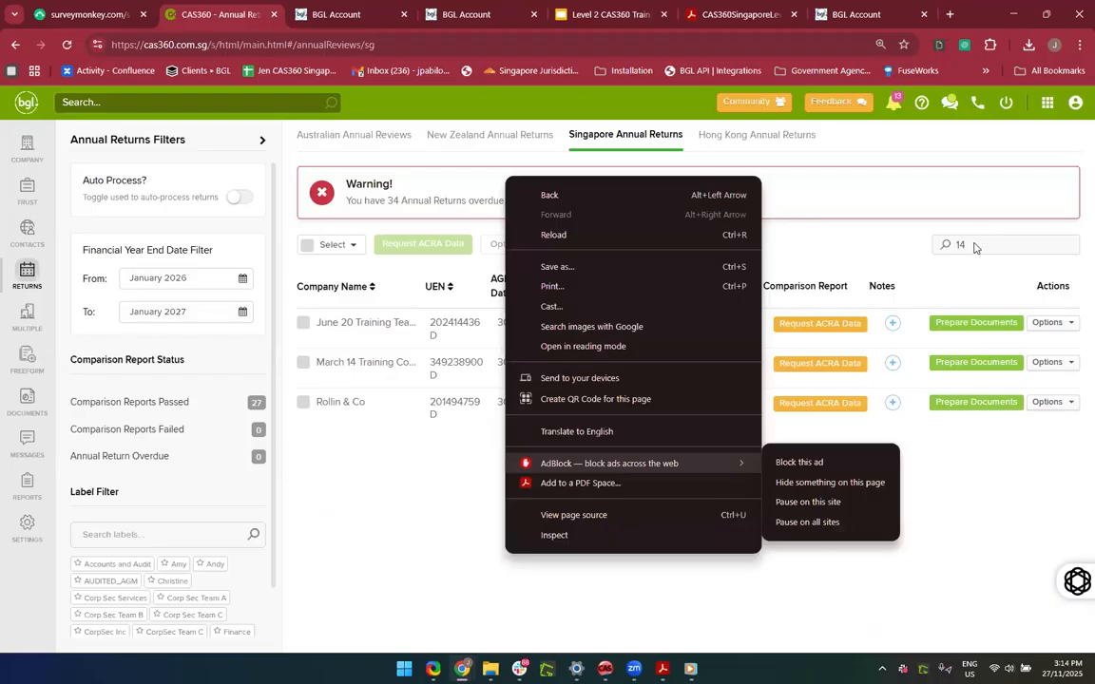
pyautogui.click(974, 244)
pyautogui.press('BackSpace')
pyautogui.press('BackSpace')
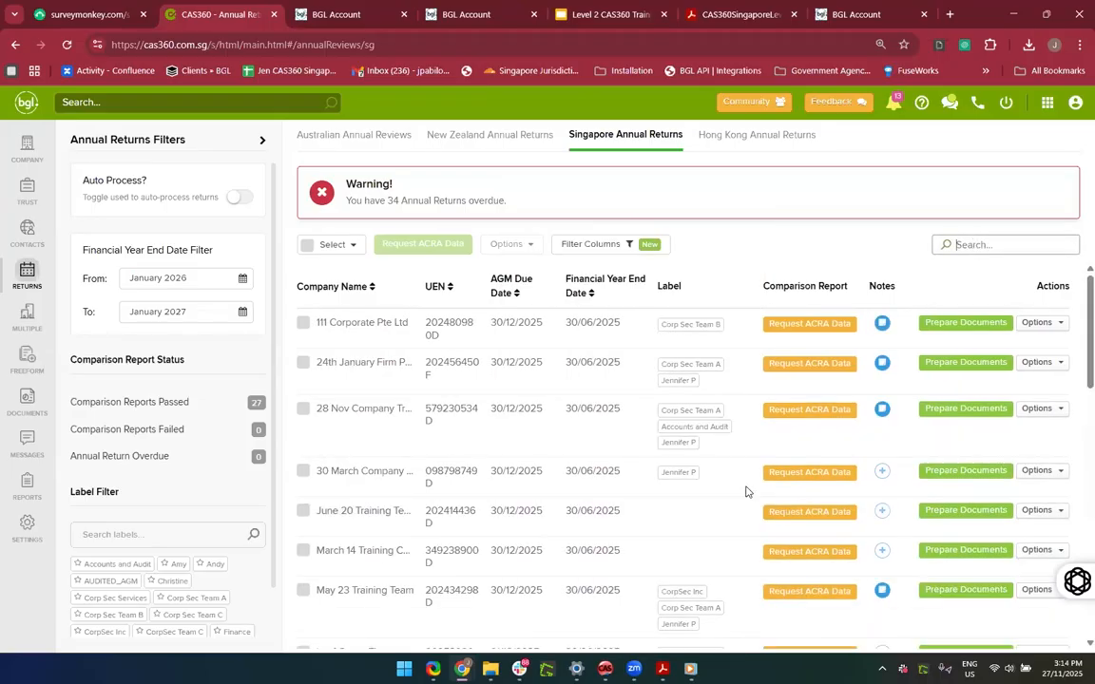
pyautogui.scroll(-5, 746, 492)
pyautogui.scroll(-5, 746, 492)
pyautogui.scroll(4, 745, 489)
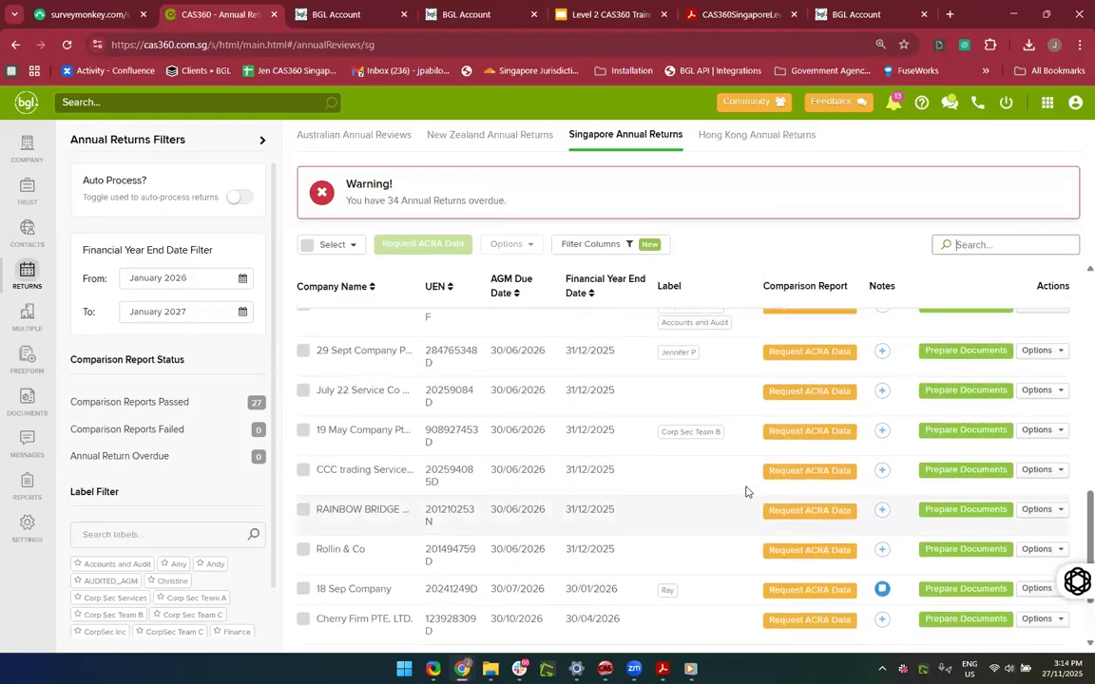
# Step: Set the end of the financial year end date filter to March 2025
pyautogui.click(181, 320)
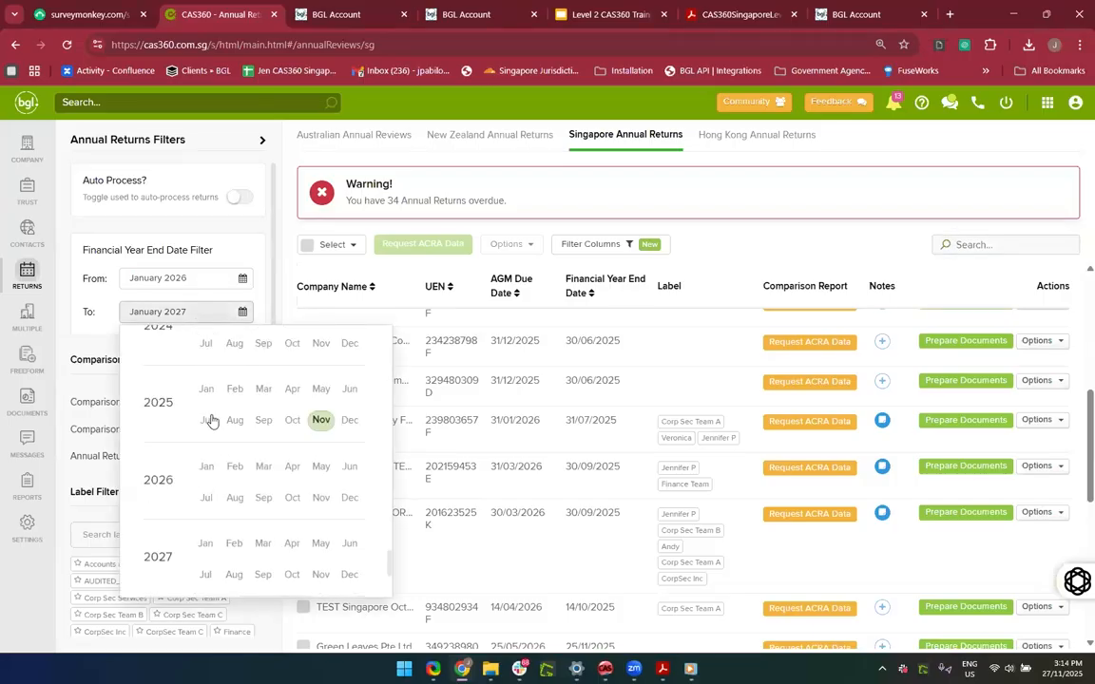
pyautogui.click(263, 388)
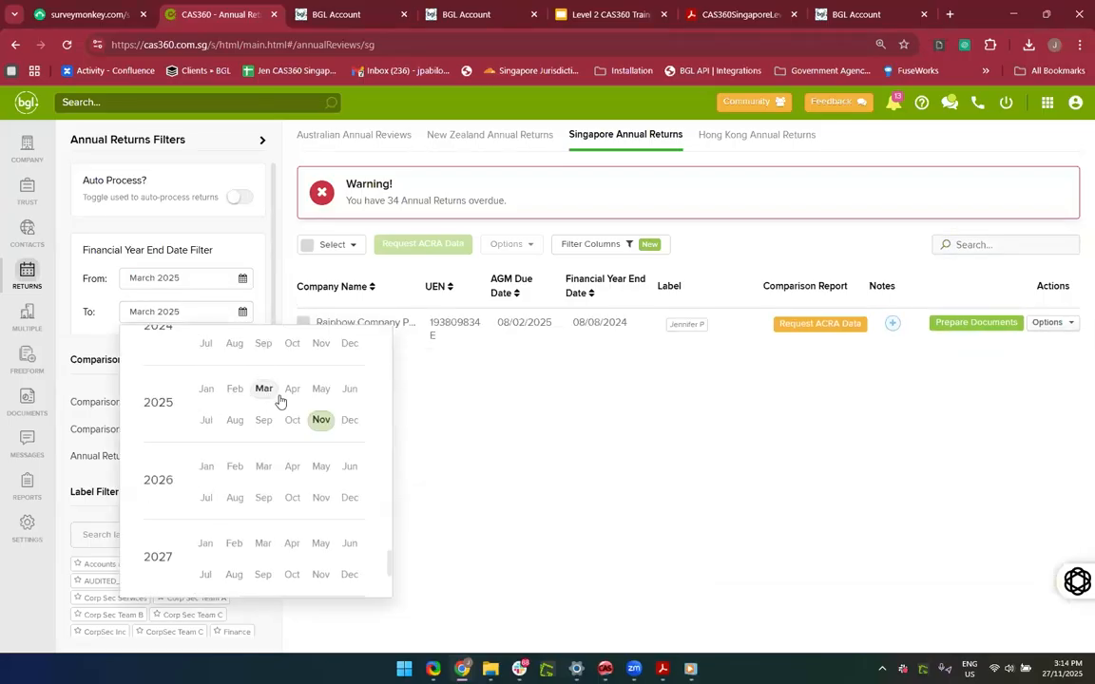
pyautogui.click(542, 442)
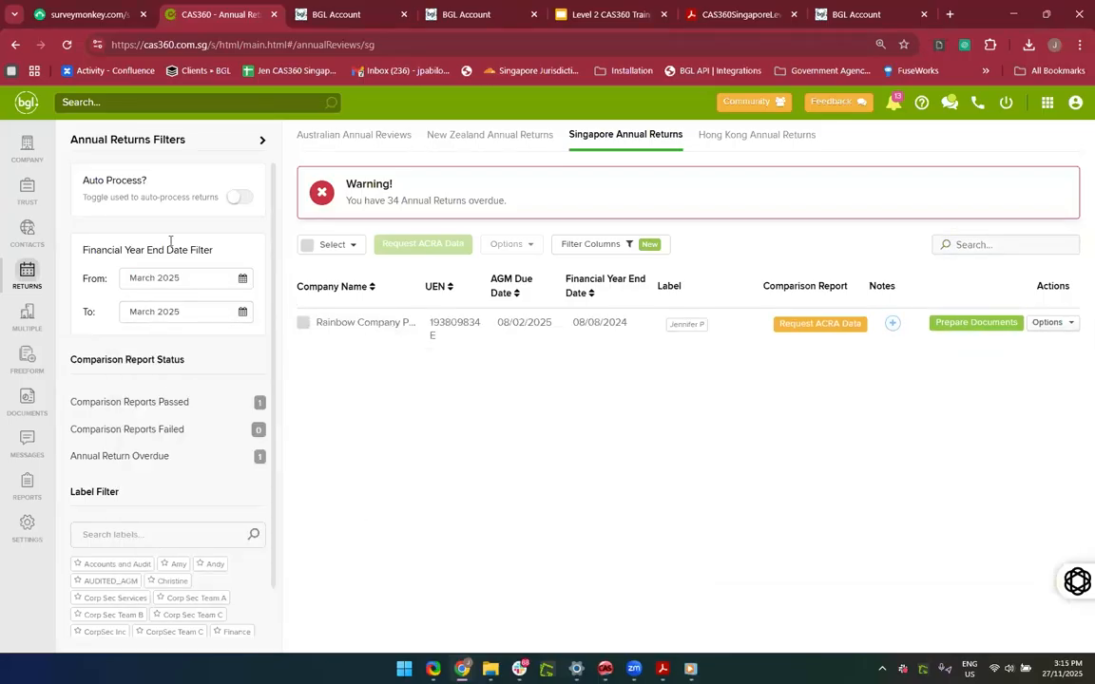
# Step: Set the start of the financial year end date filter to January 2019 and look through the returns up to March 2025
pyautogui.click(186, 287)
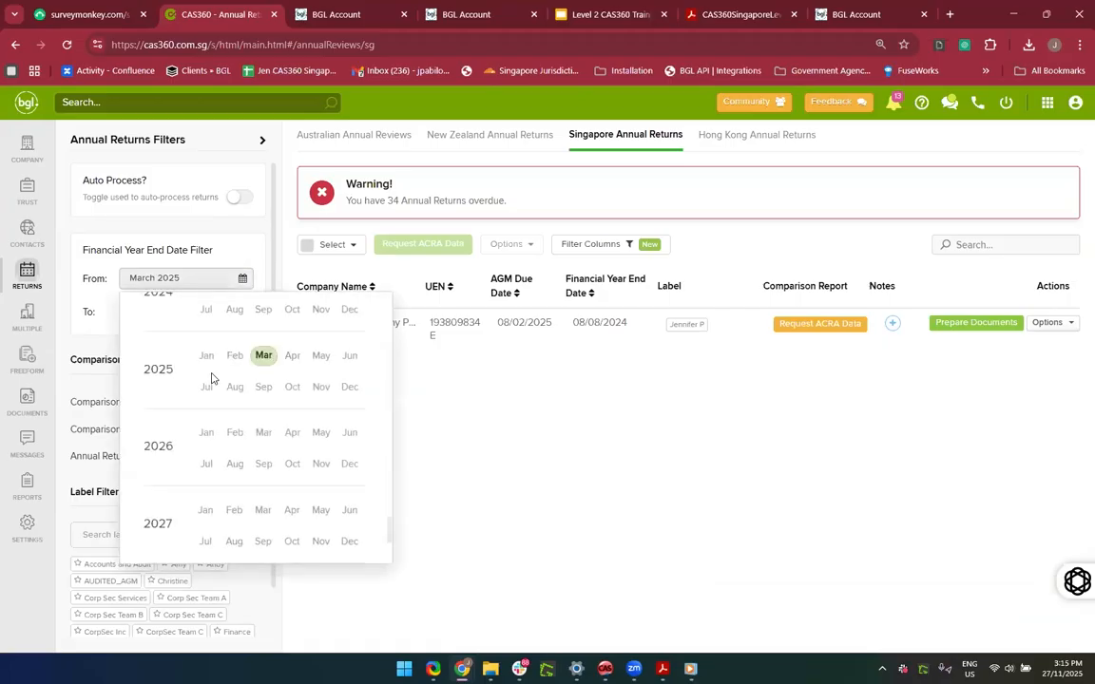
pyautogui.scroll(2, 210, 379)
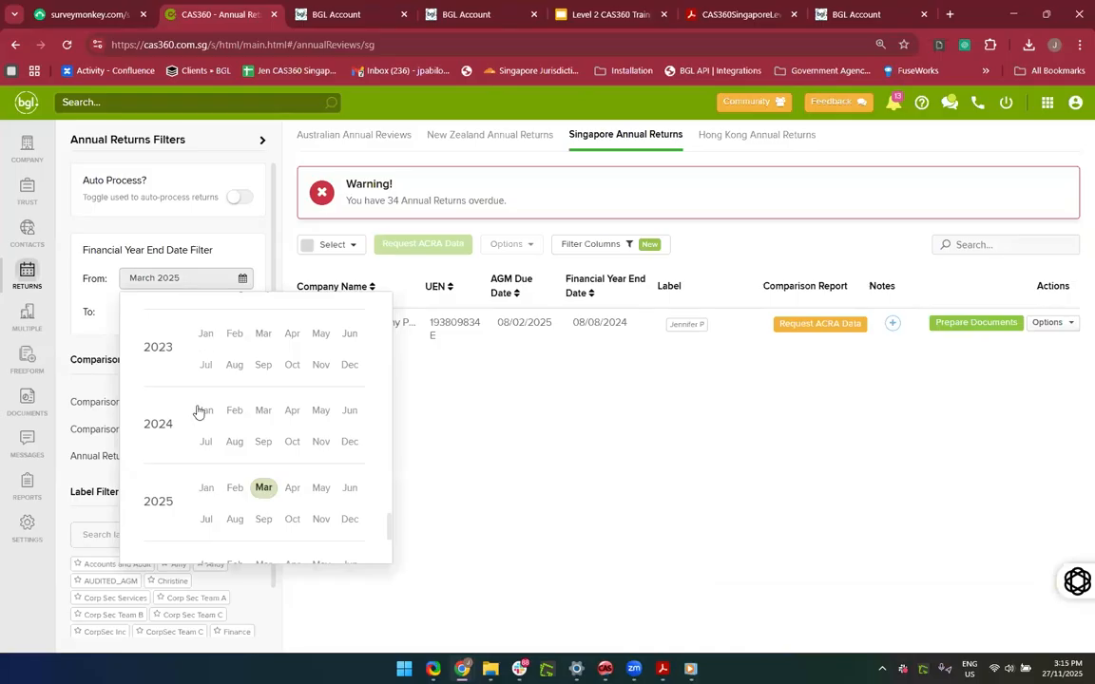
pyautogui.scroll(5, 197, 410)
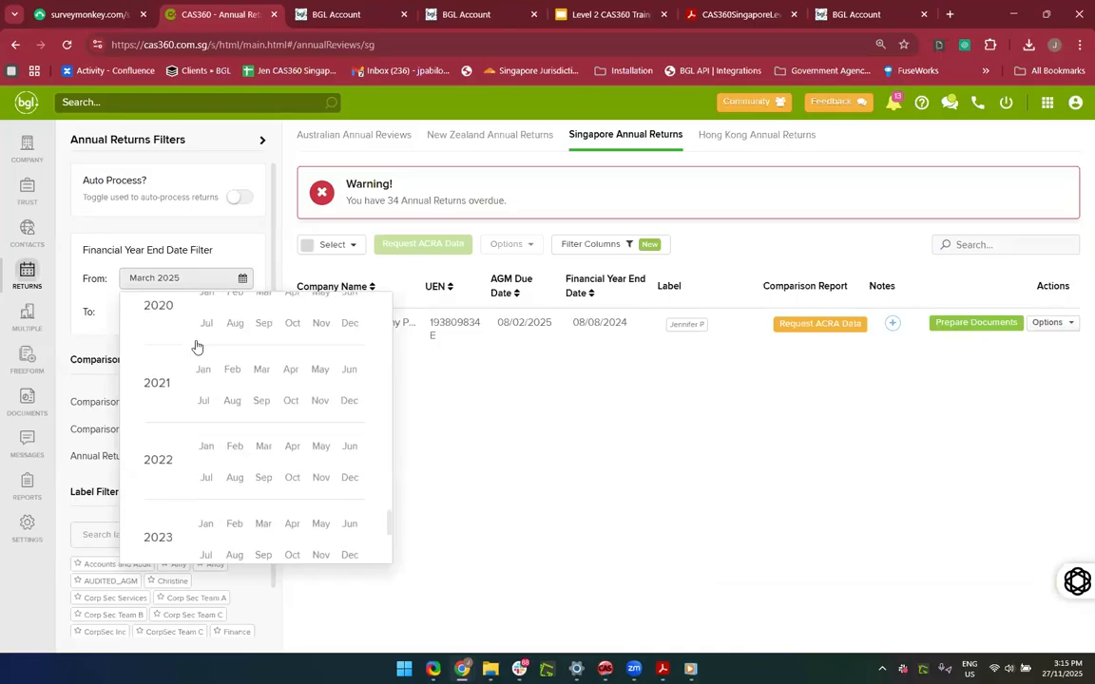
pyautogui.scroll(2, 198, 348)
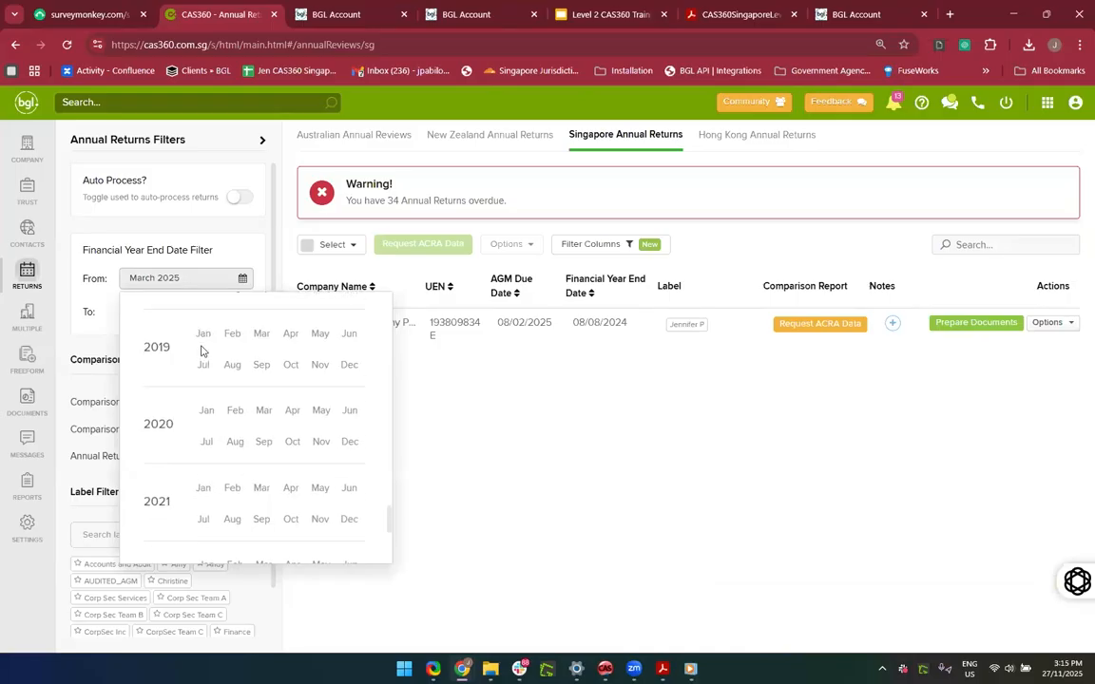
pyautogui.click(202, 332)
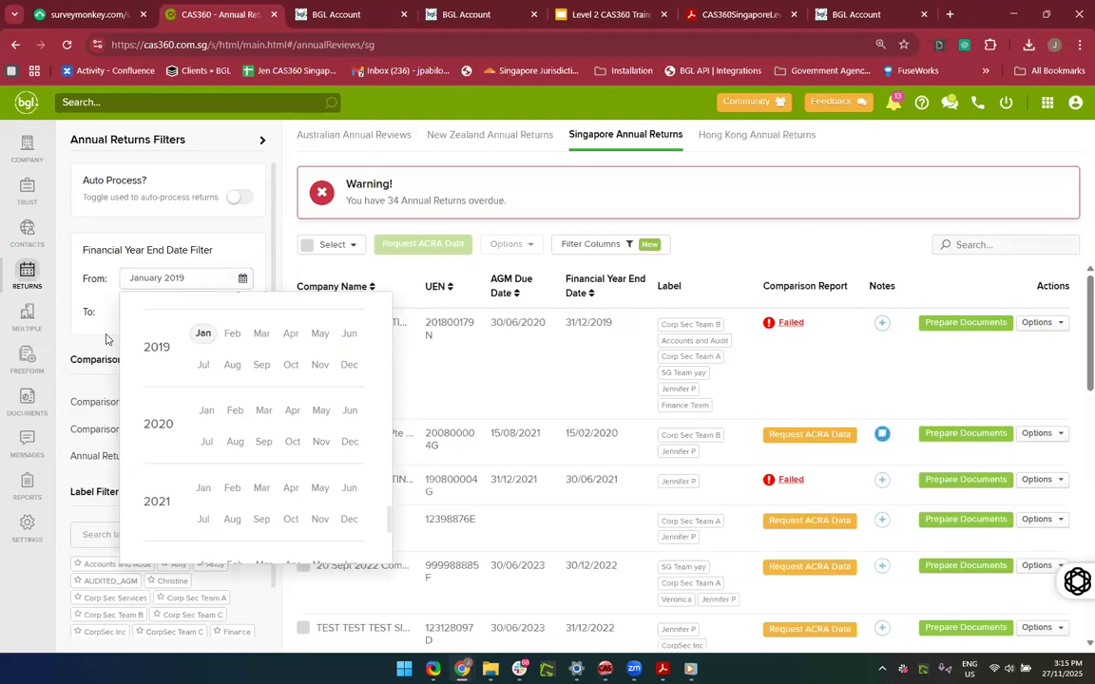
pyautogui.scroll(-1, 404, 514)
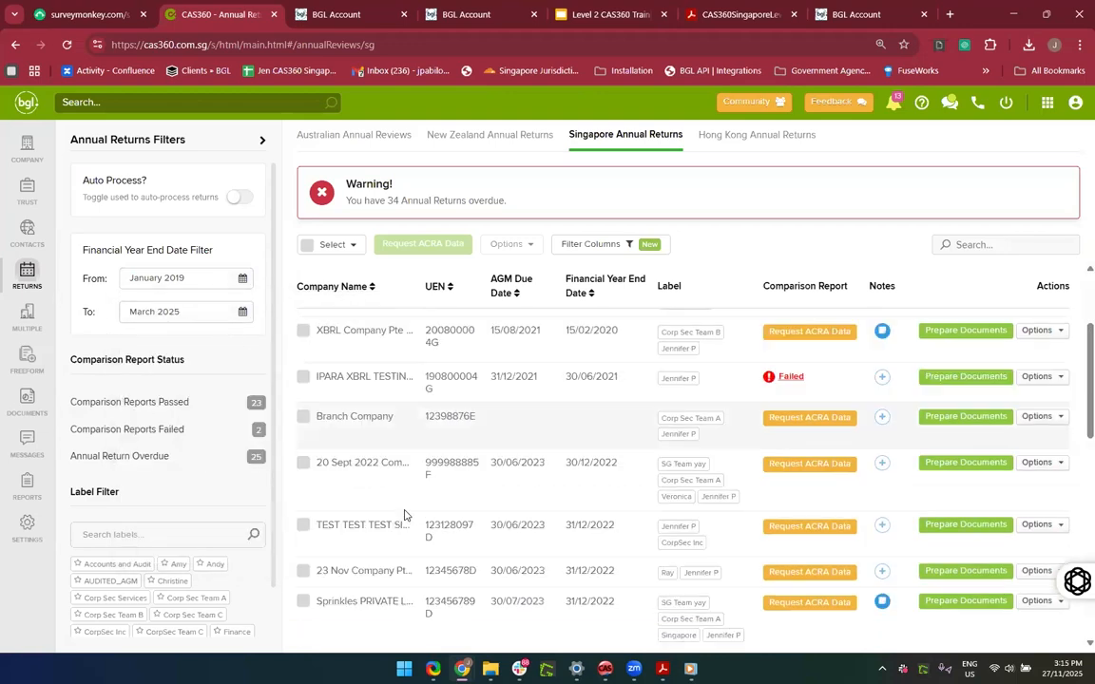
pyautogui.scroll(-10, 404, 514)
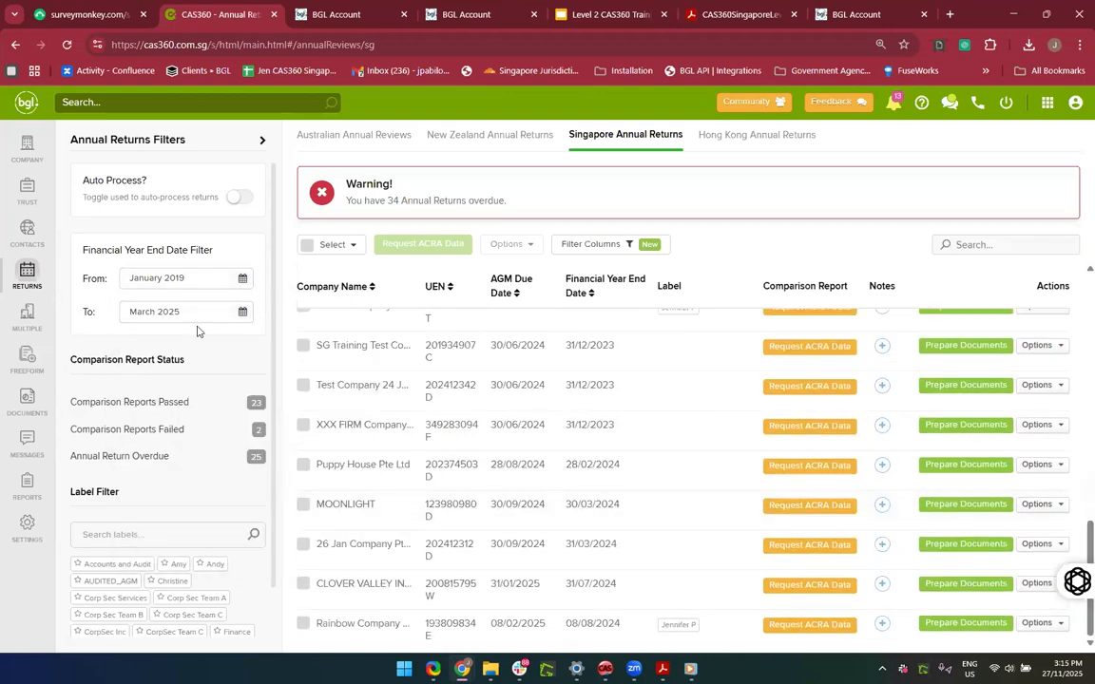
# Step: Set the end of the financial year end date filter to December 2026 and look through the extended returns list
pyautogui.click(193, 321)
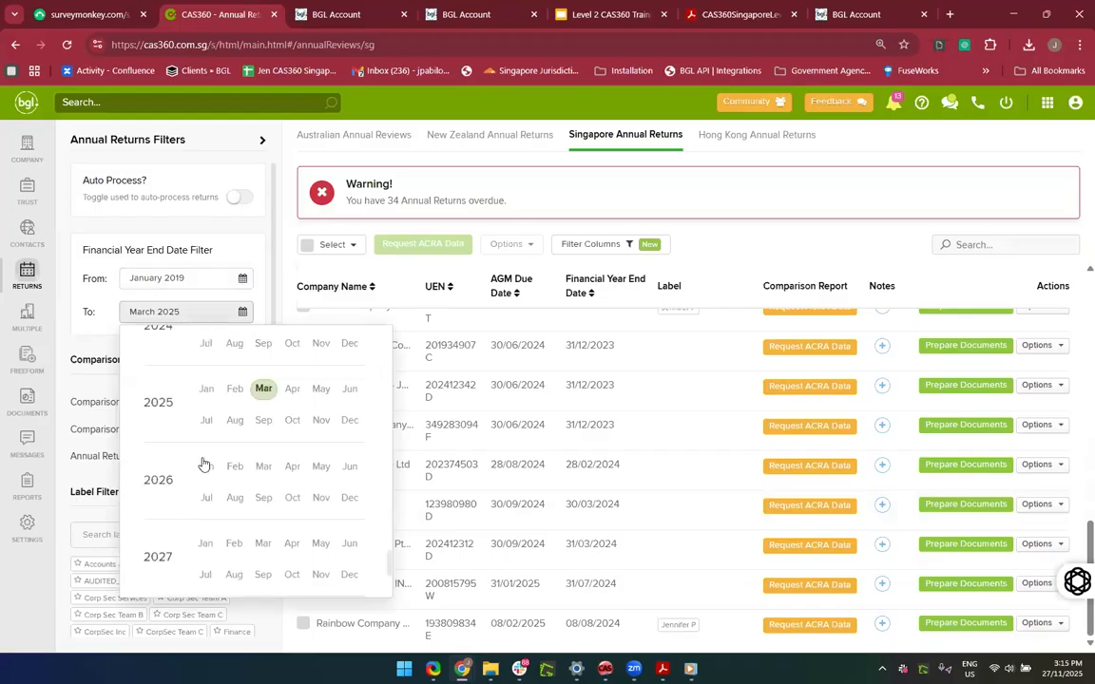
pyautogui.click(351, 499)
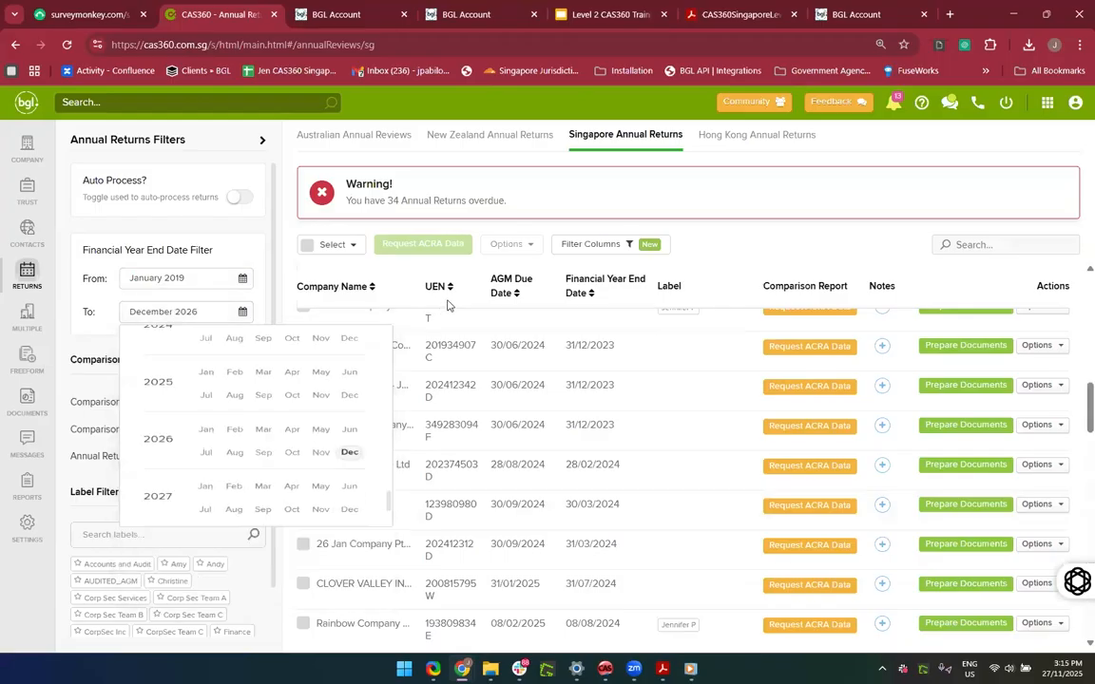
pyautogui.scroll(-1, 238, 367)
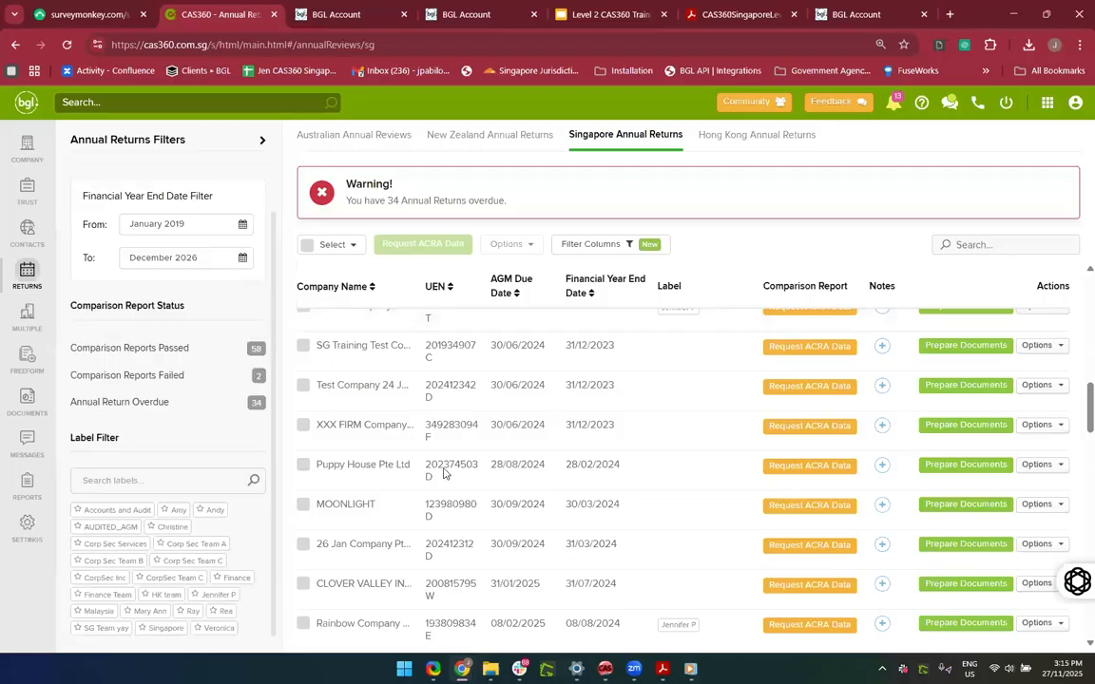
pyautogui.scroll(-10, 456, 479)
pyautogui.scroll(-5, 456, 487)
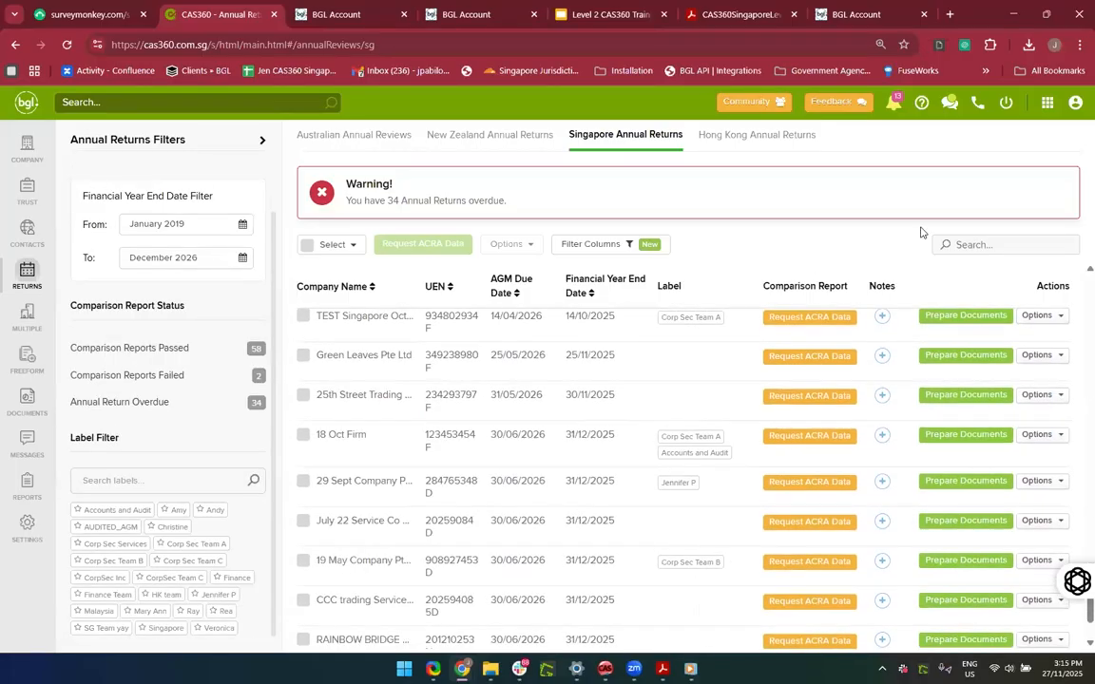
# Step: Search the January 2019 to December 2026 annual returns for "14"
pyautogui.click(971, 245)
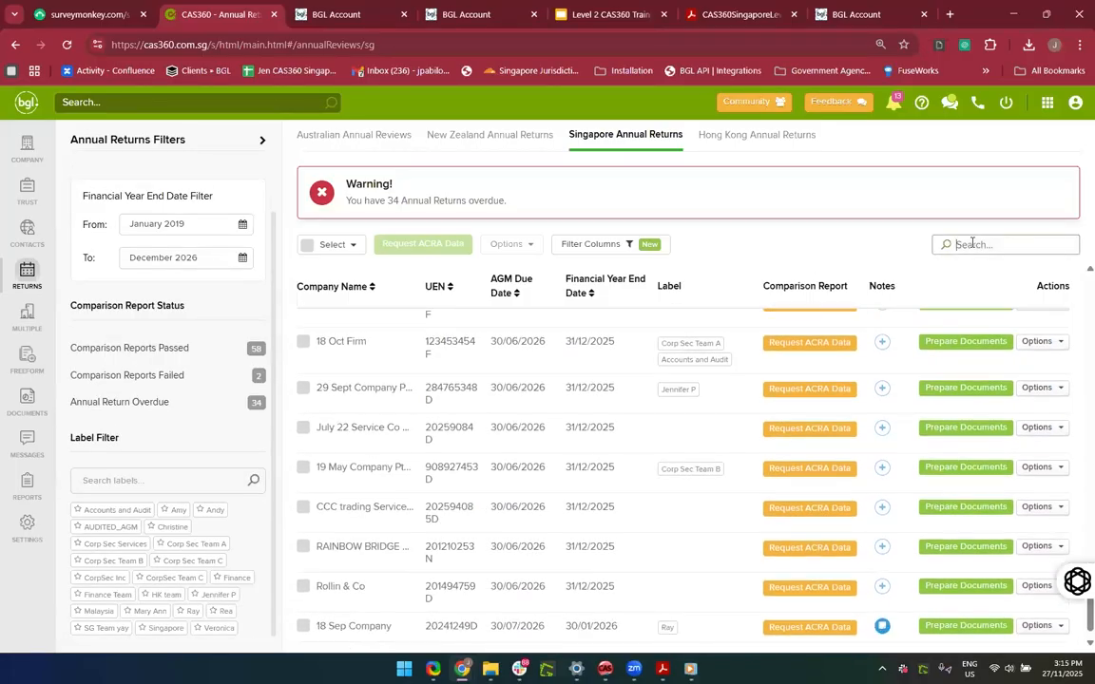
pyautogui.write('14')
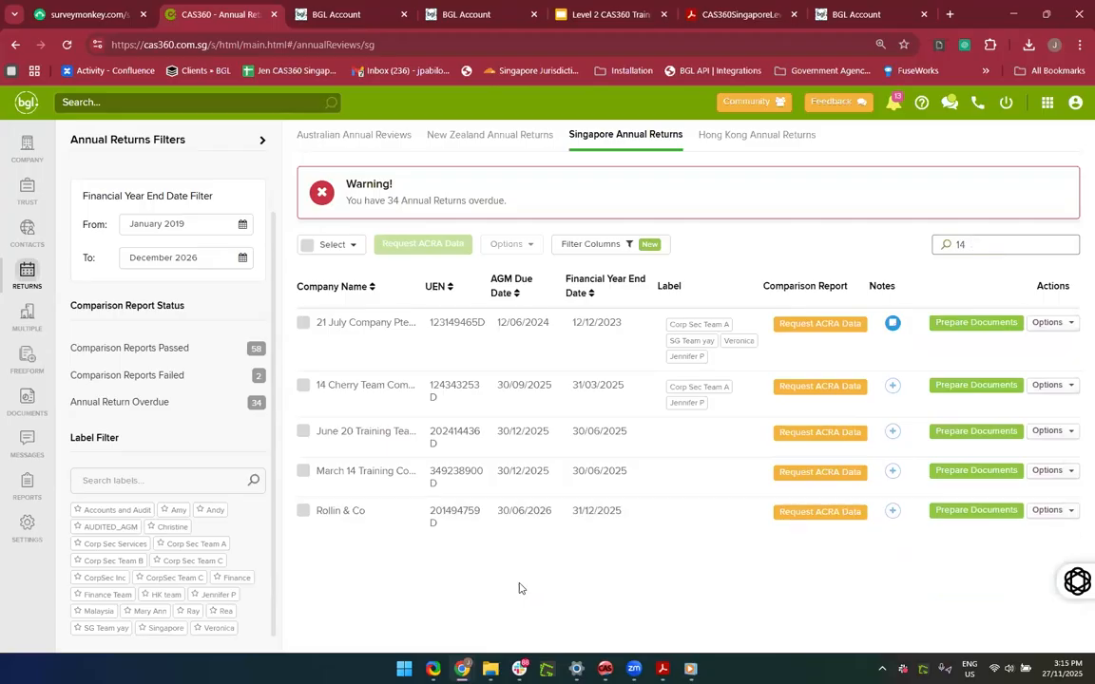
pyautogui.click(567, 574)
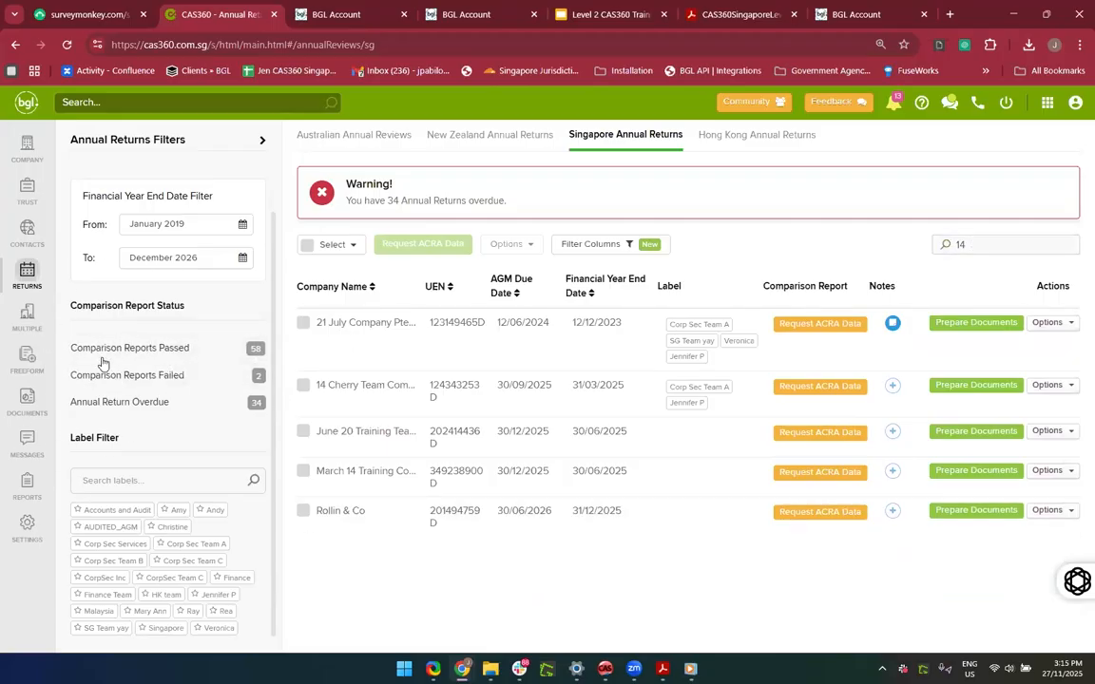
# Step: Request ACRA data for the 21 July Company return, read the notice and close it
pyautogui.click(811, 328)
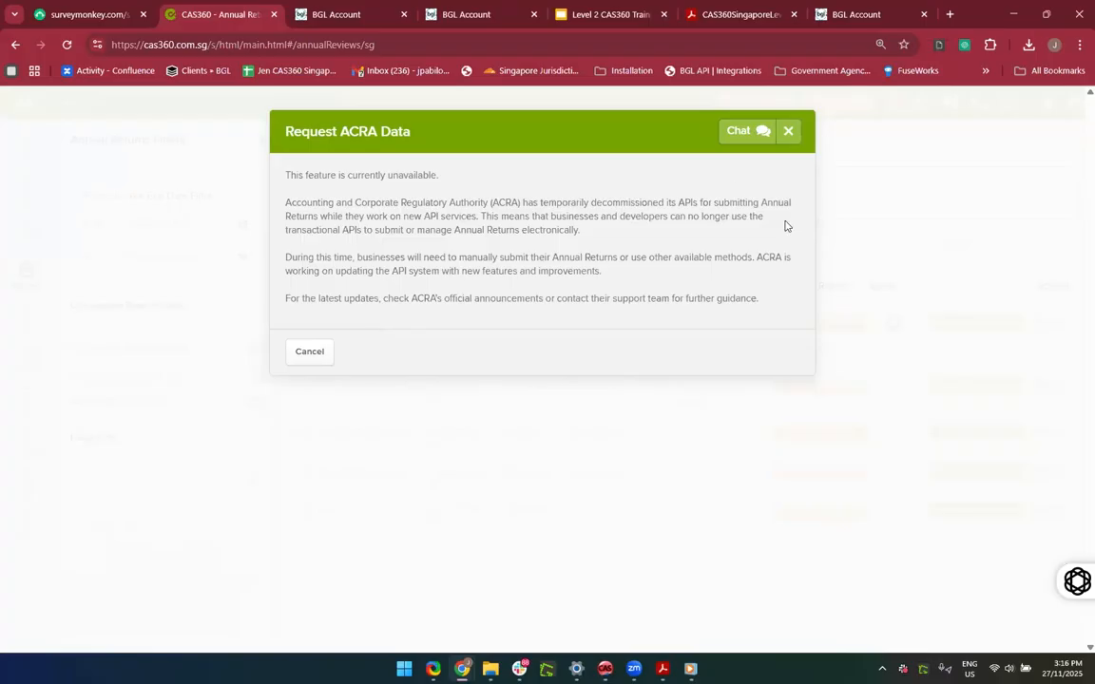
pyautogui.click(790, 134)
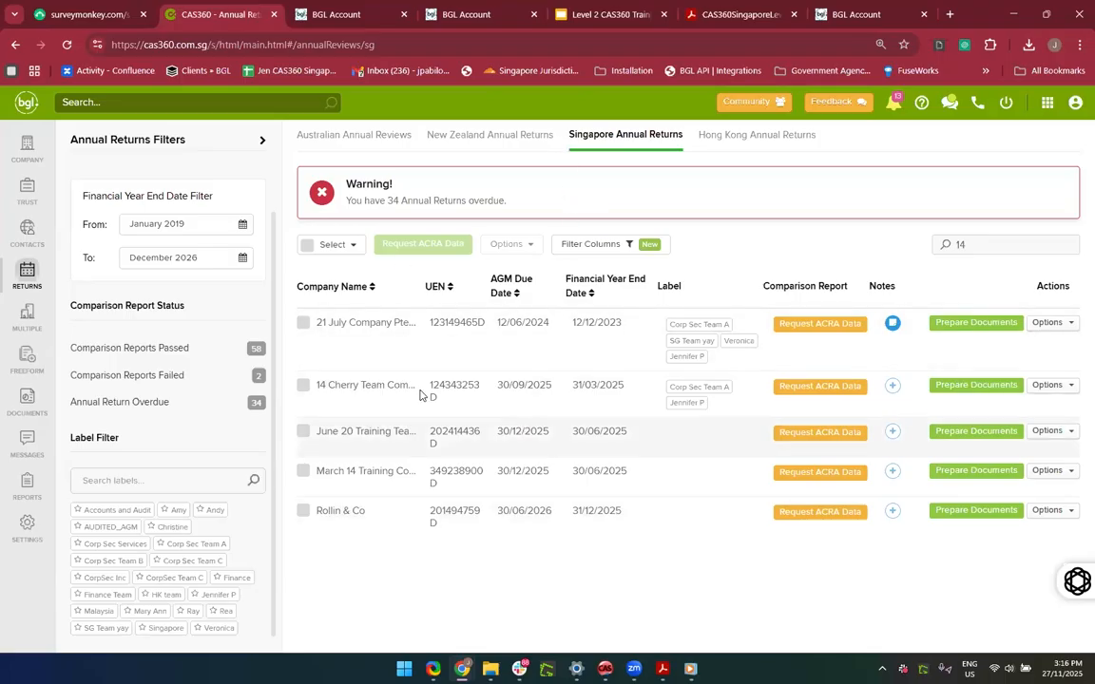
# Step: Clear the "14" search from the Singapore annual returns list
pyautogui.click(969, 251)
pyautogui.press('BackSpace')
pyautogui.press('BackSpace')
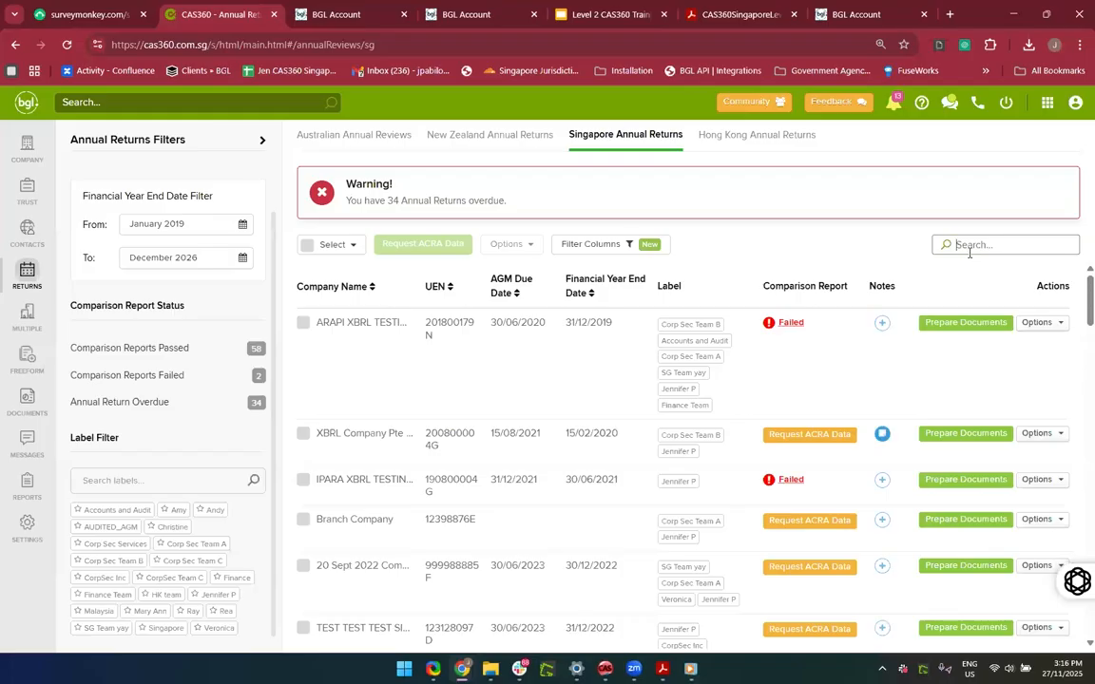
pyautogui.write('14')
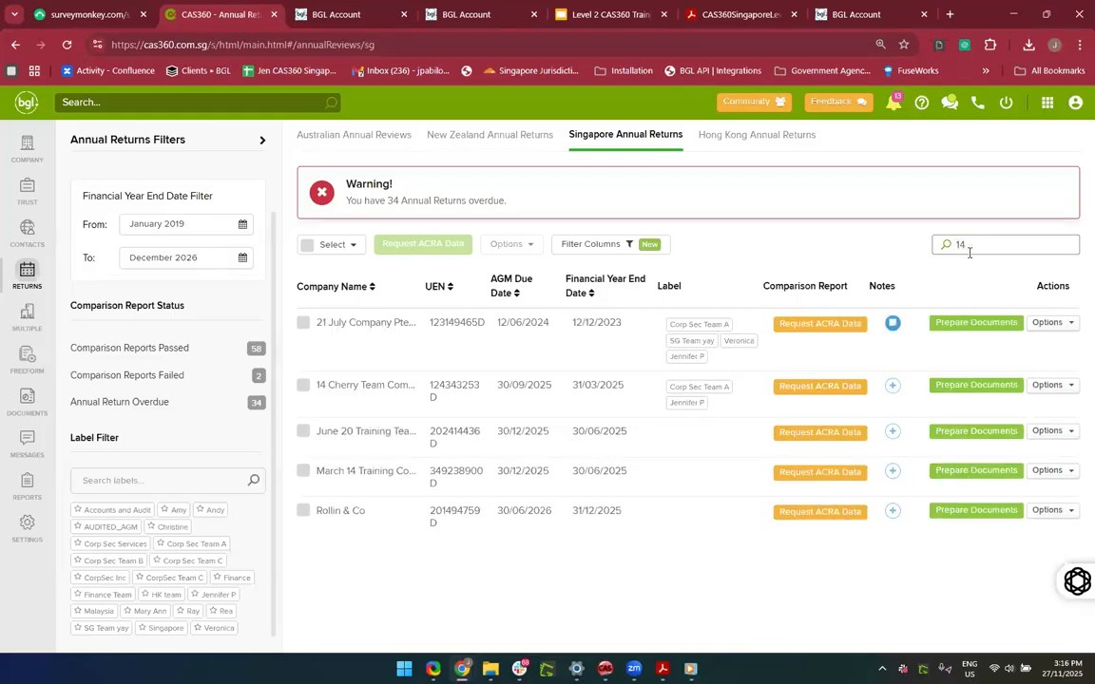
pyautogui.press('BackSpace')
pyautogui.press('BackSpace')
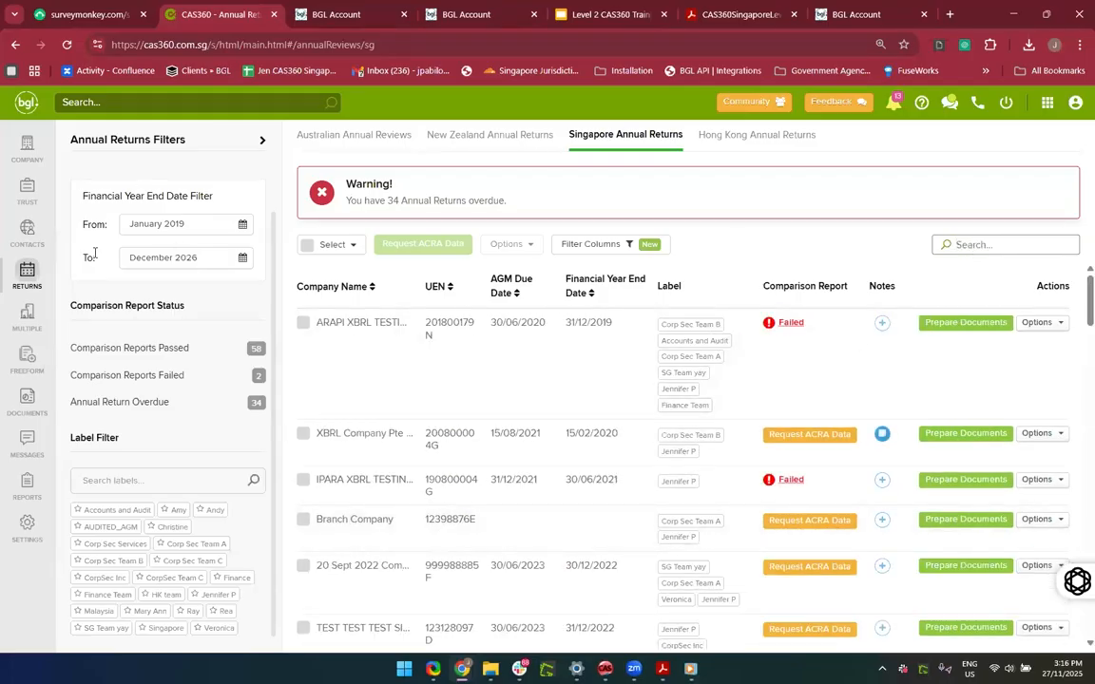
# Step: Set the financial year end date filter to run from June 2025 to December 2025
pyautogui.click(206, 234)
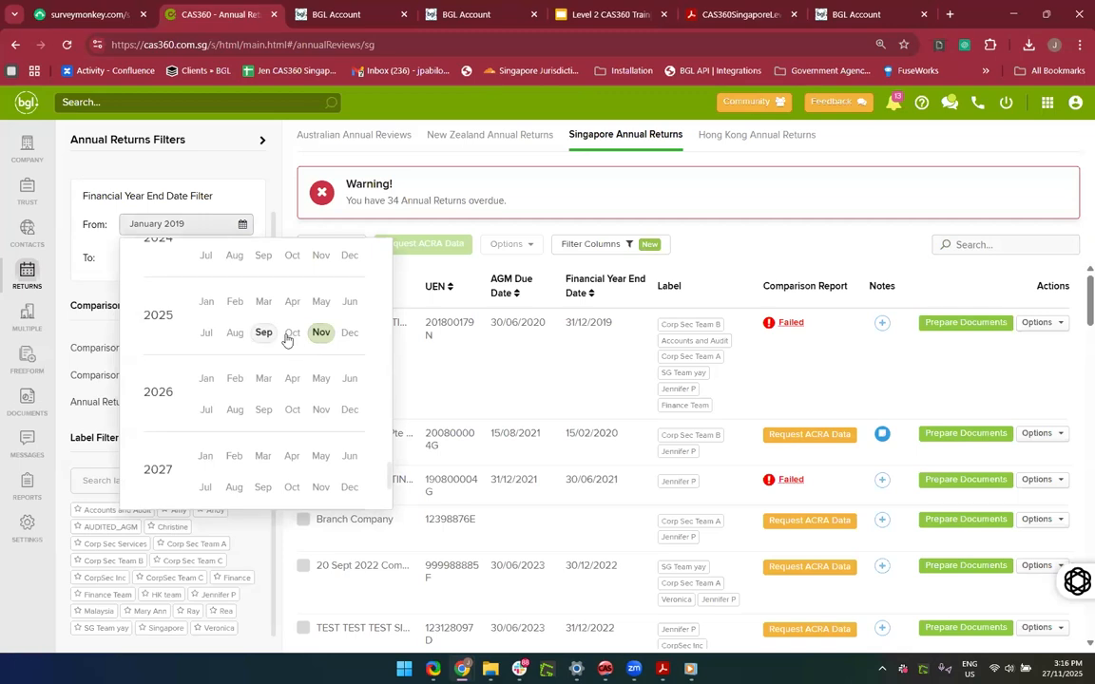
pyautogui.click(348, 302)
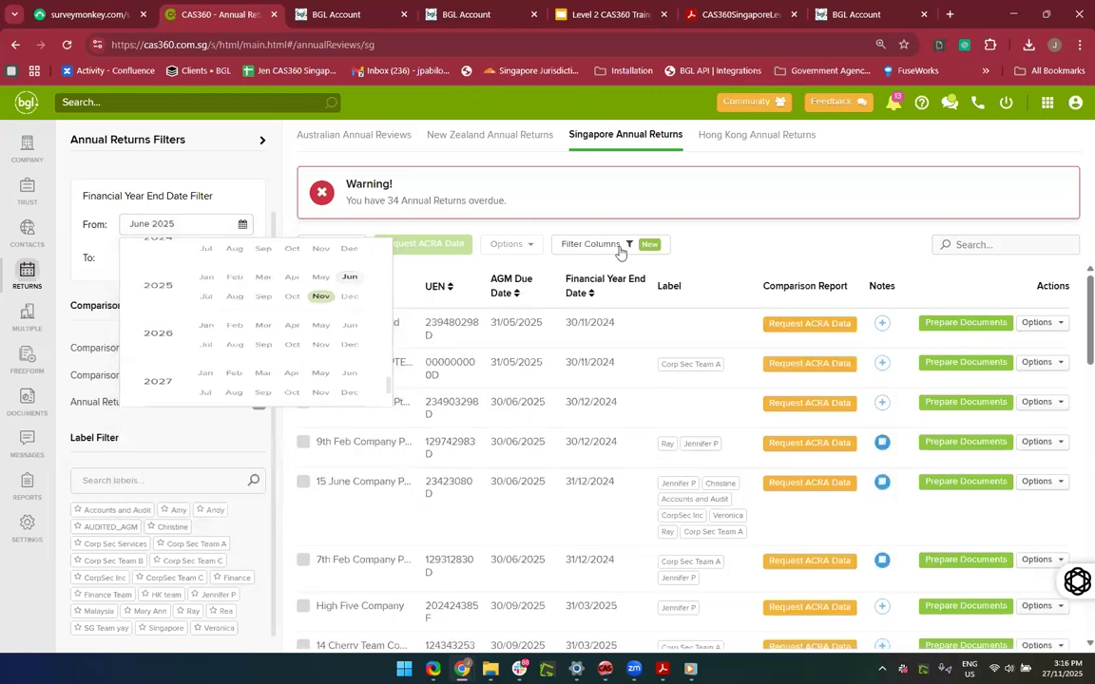
pyautogui.click(244, 260)
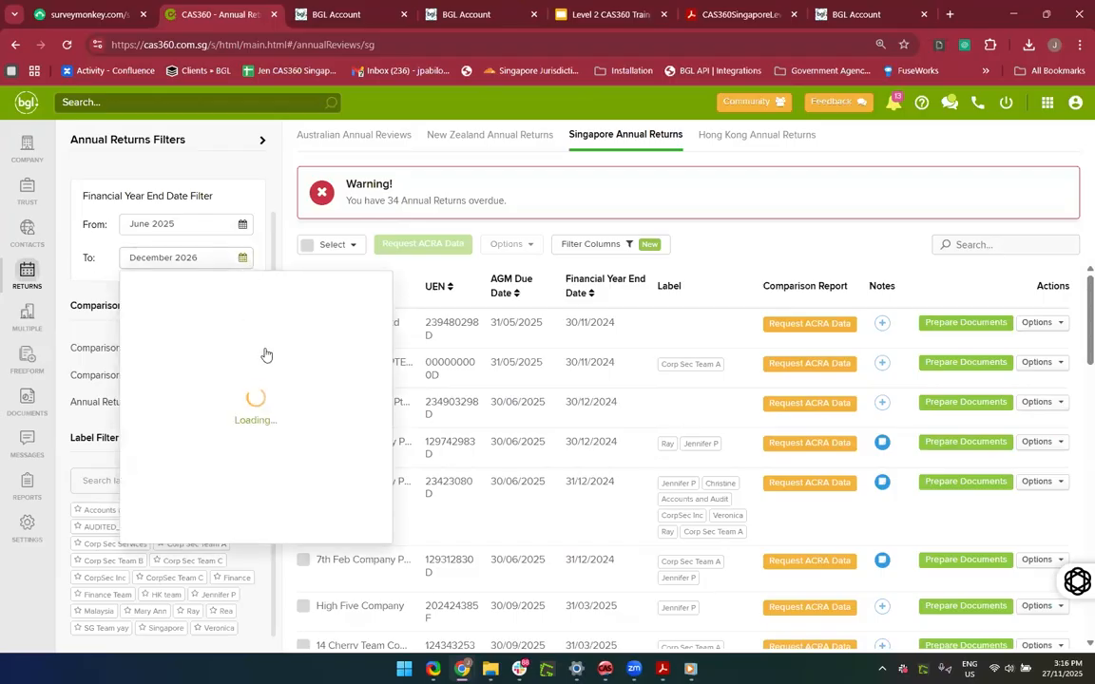
pyautogui.scroll(1, 280, 366)
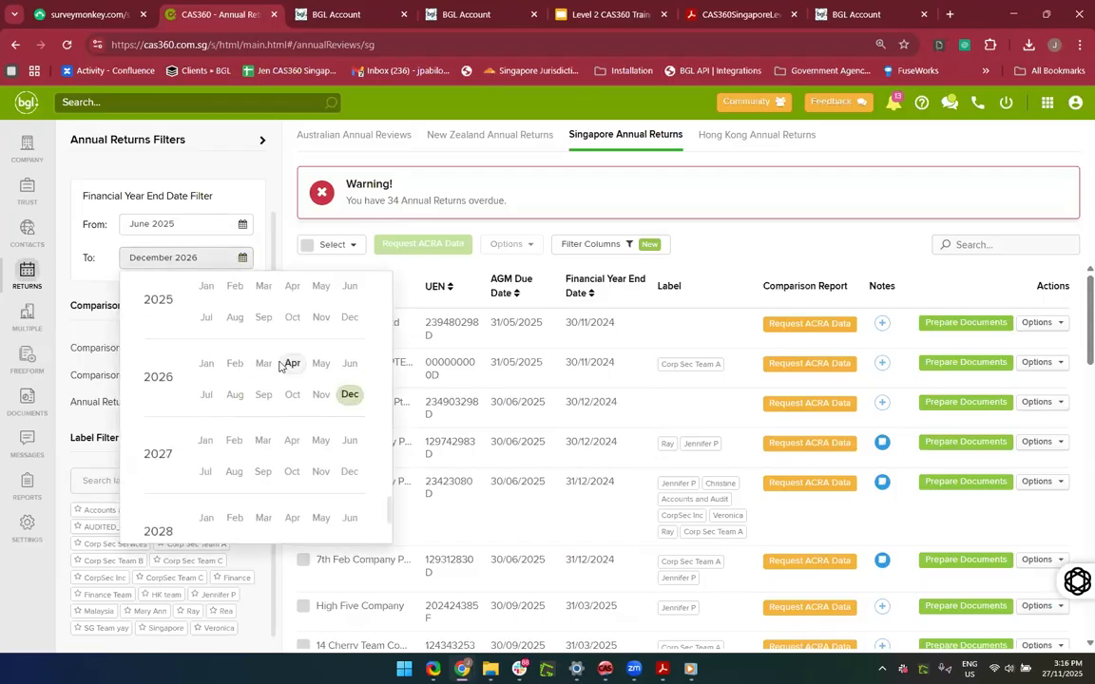
pyautogui.click(352, 332)
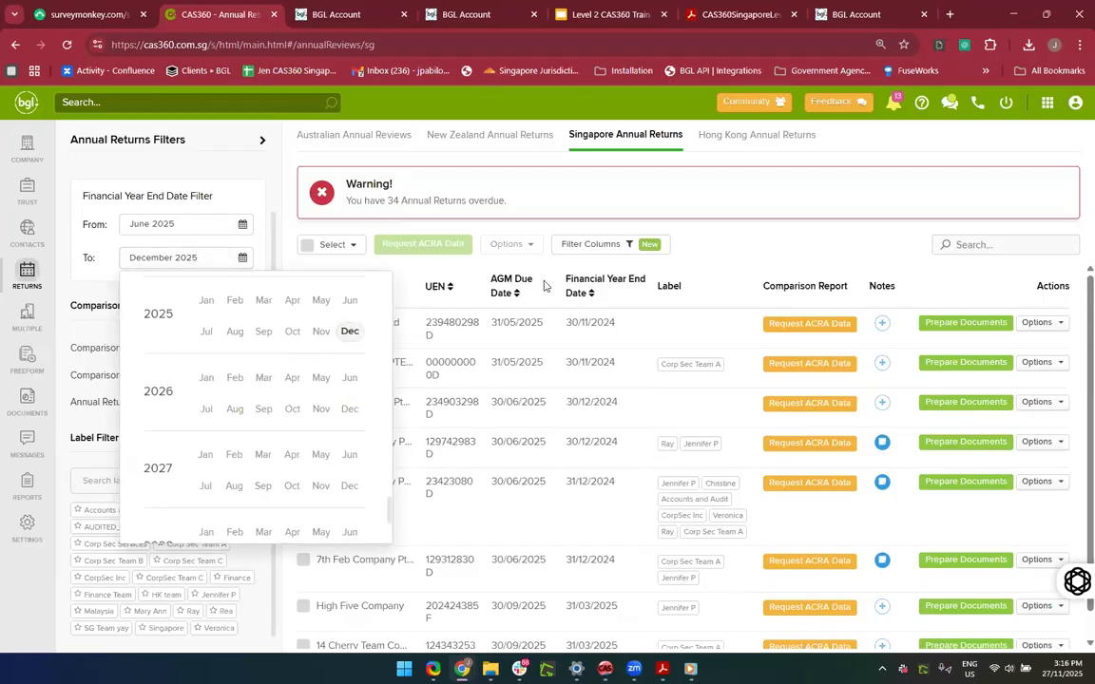
# Step: Look through the companies and due dates in the returns filtered for June to December 2025
pyautogui.scroll(-1, 530, 507)
pyautogui.scroll(1, 529, 507)
pyautogui.scroll(-1, 529, 508)
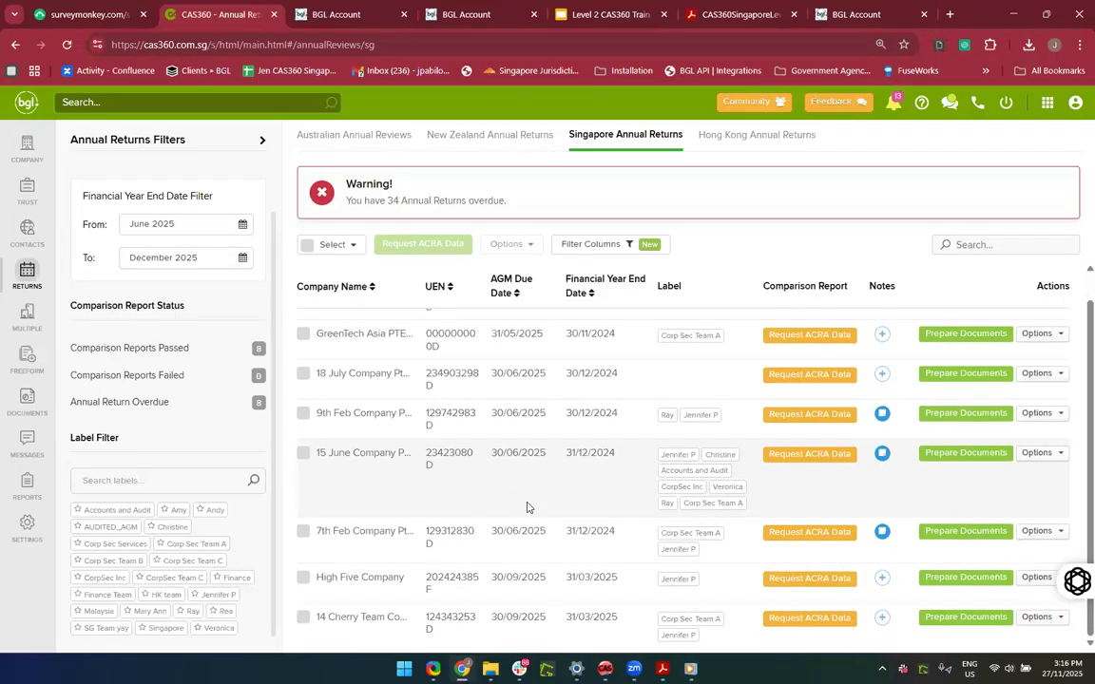
pyautogui.scroll(1, 527, 507)
pyautogui.scroll(-1, 527, 508)
pyautogui.scroll(1, 528, 507)
pyautogui.scroll(-1, 527, 507)
pyautogui.scroll(1, 527, 507)
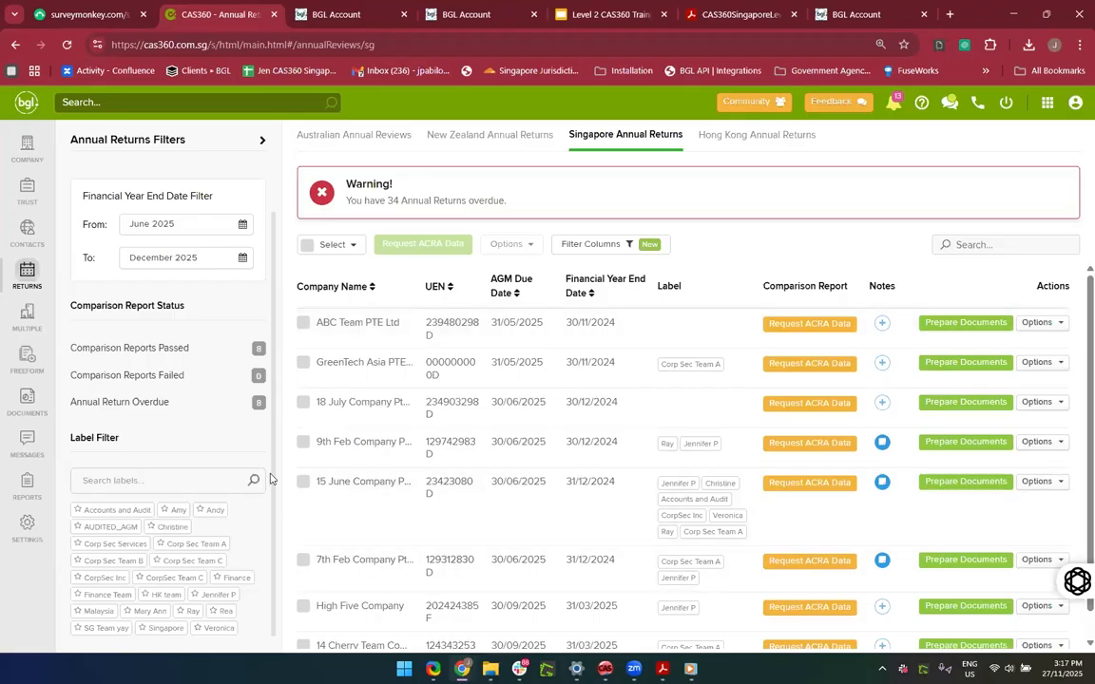
# Step: Set the financial year end date filter to run from January 2019 to December 2026
pyautogui.click(244, 255)
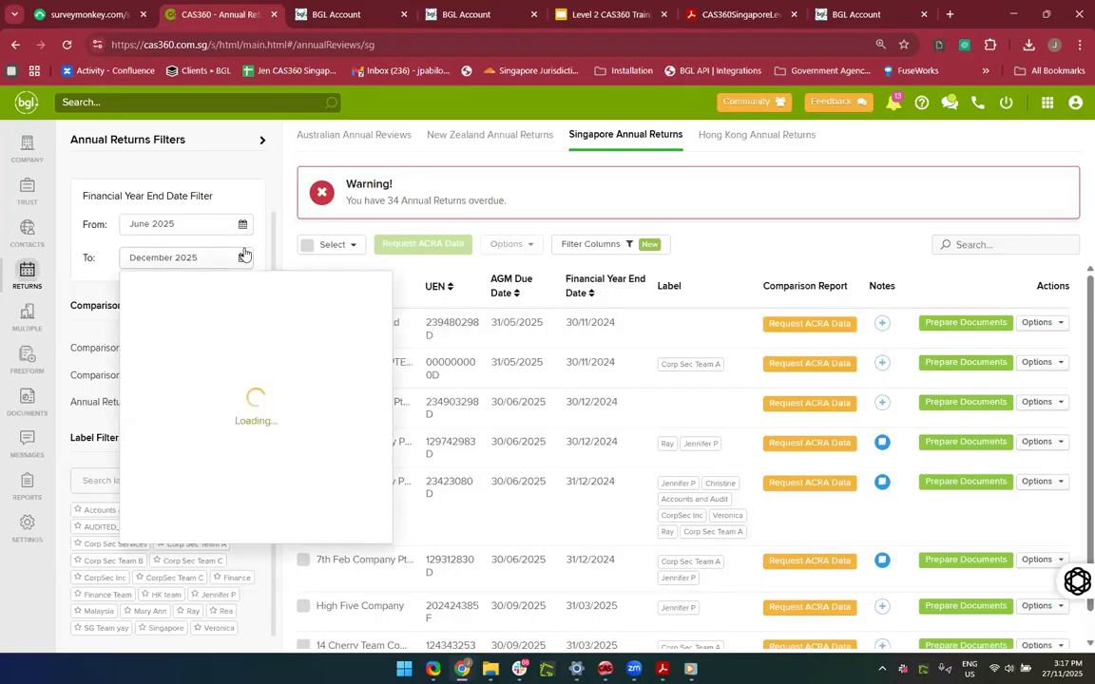
pyautogui.scroll(5, 190, 372)
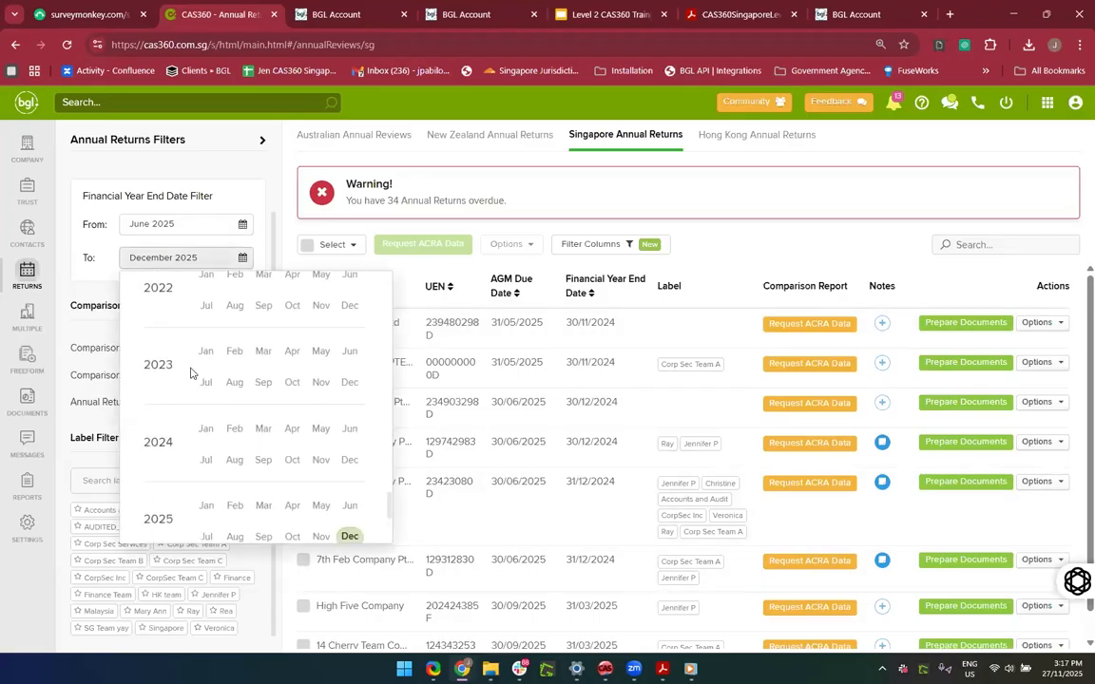
pyautogui.scroll(3, 236, 387)
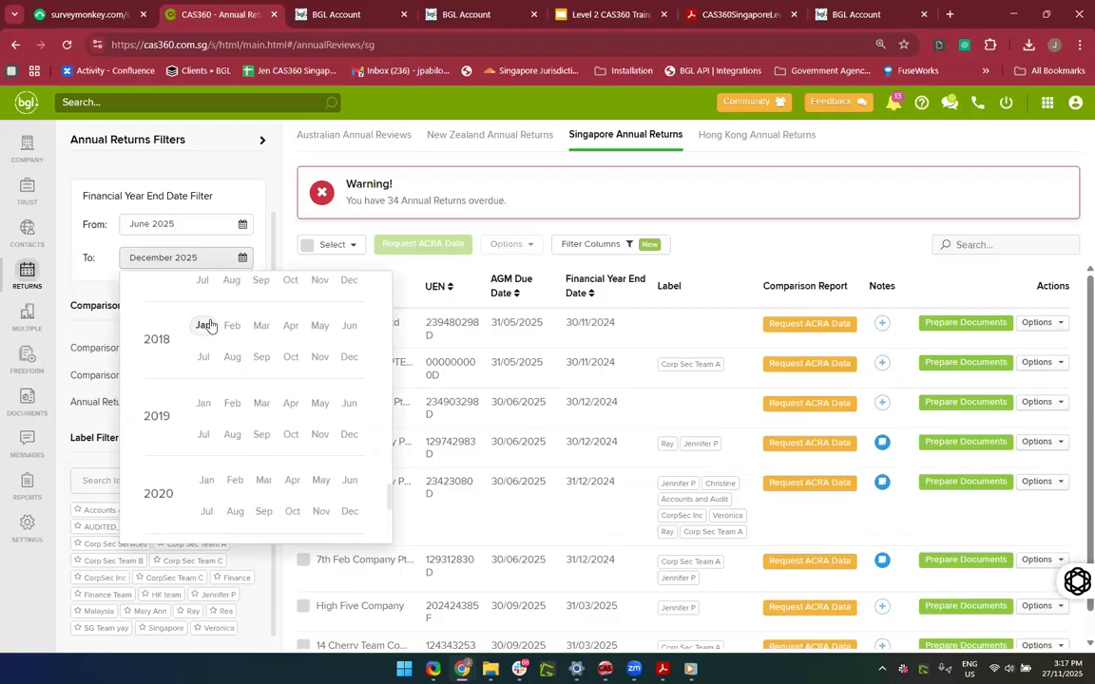
pyautogui.click(204, 406)
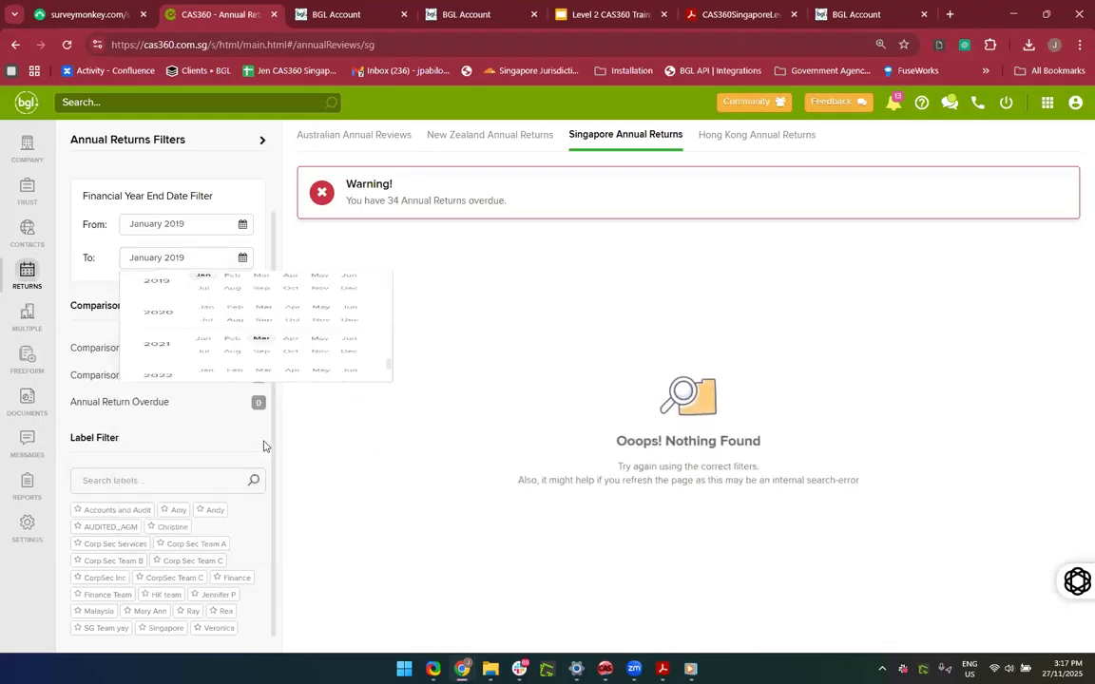
pyautogui.click(213, 260)
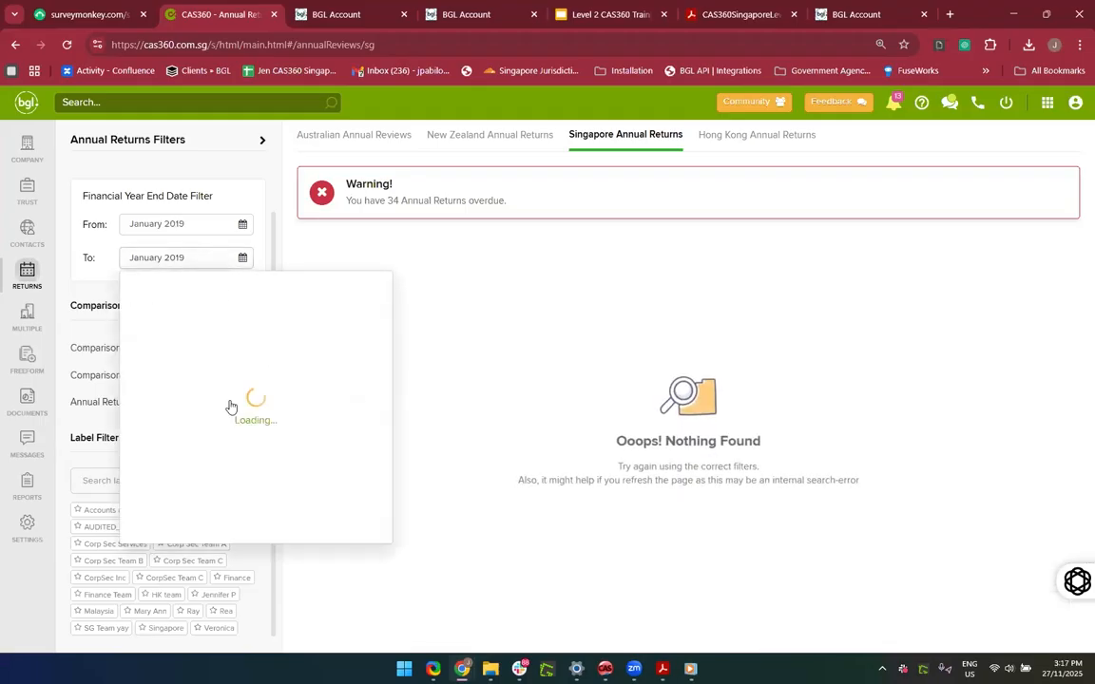
pyautogui.scroll(-1, 247, 473)
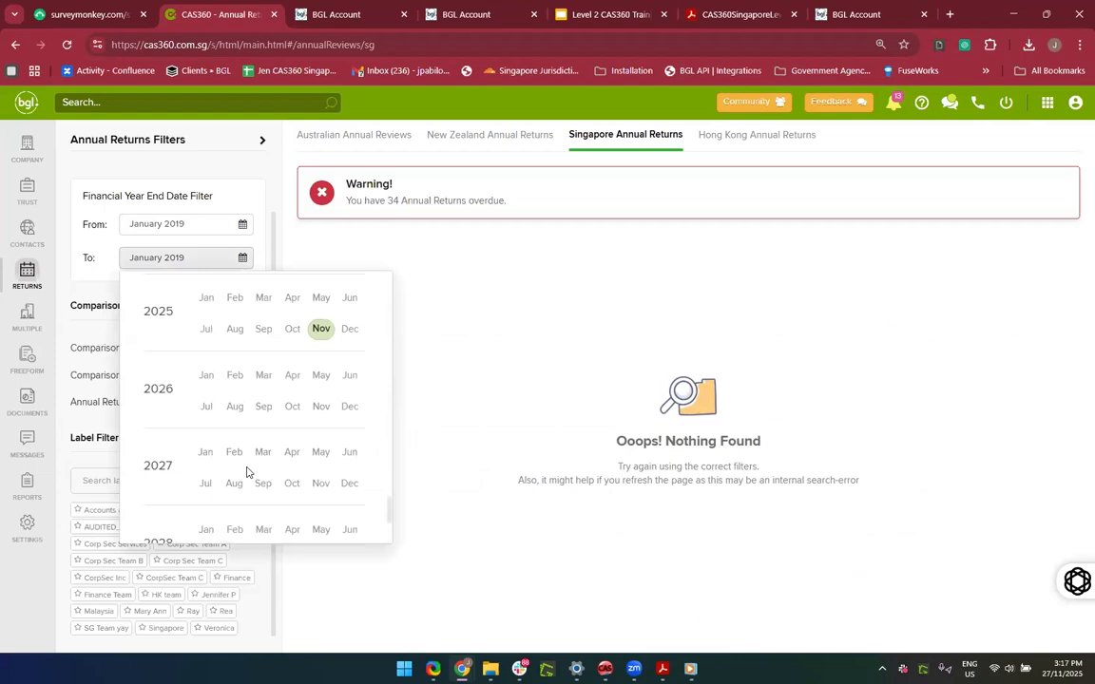
pyautogui.click(349, 406)
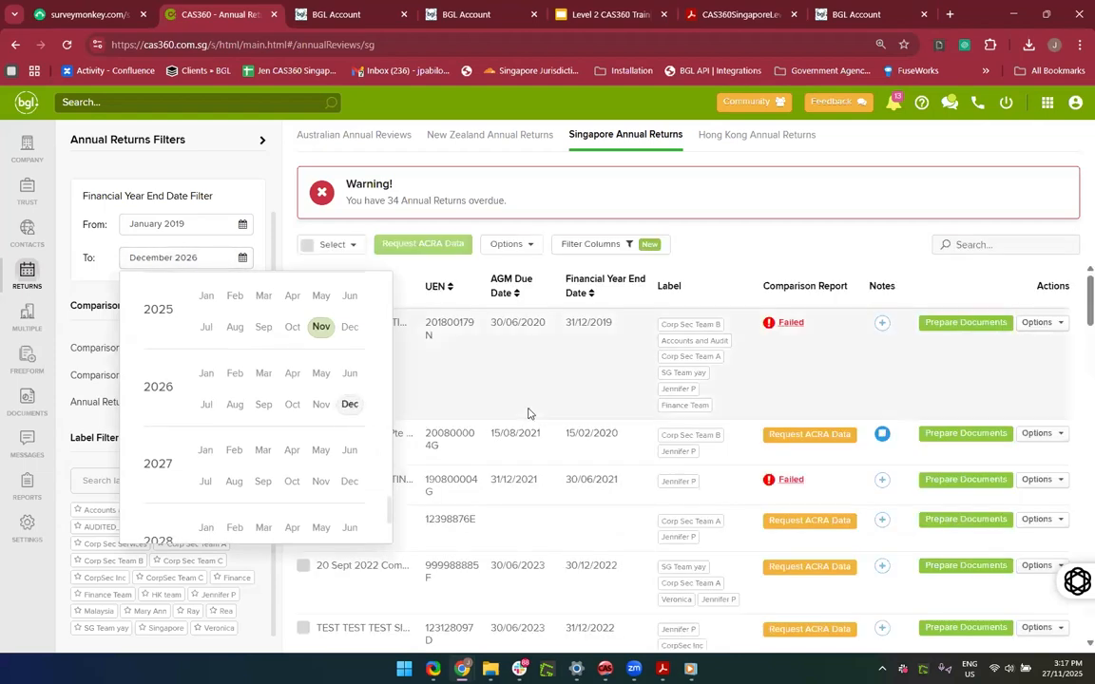
pyautogui.click(789, 245)
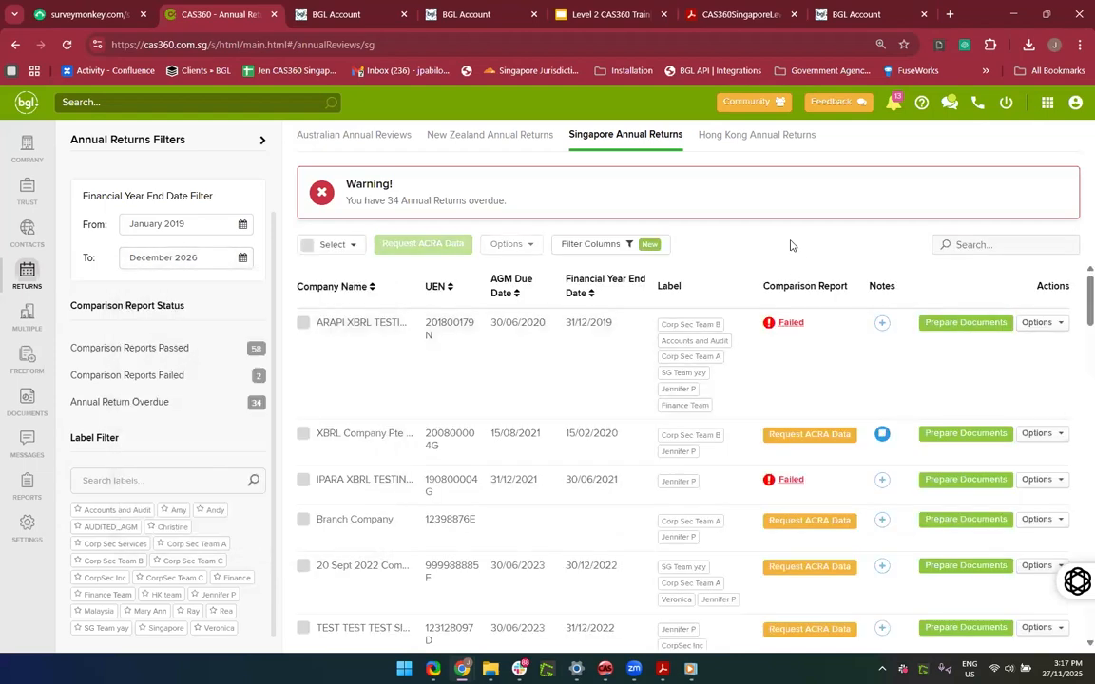
# Step: Look through the January 2019 to December 2026 returns and view the options available for the SG Training Test Co return
pyautogui.scroll(-2, 538, 380)
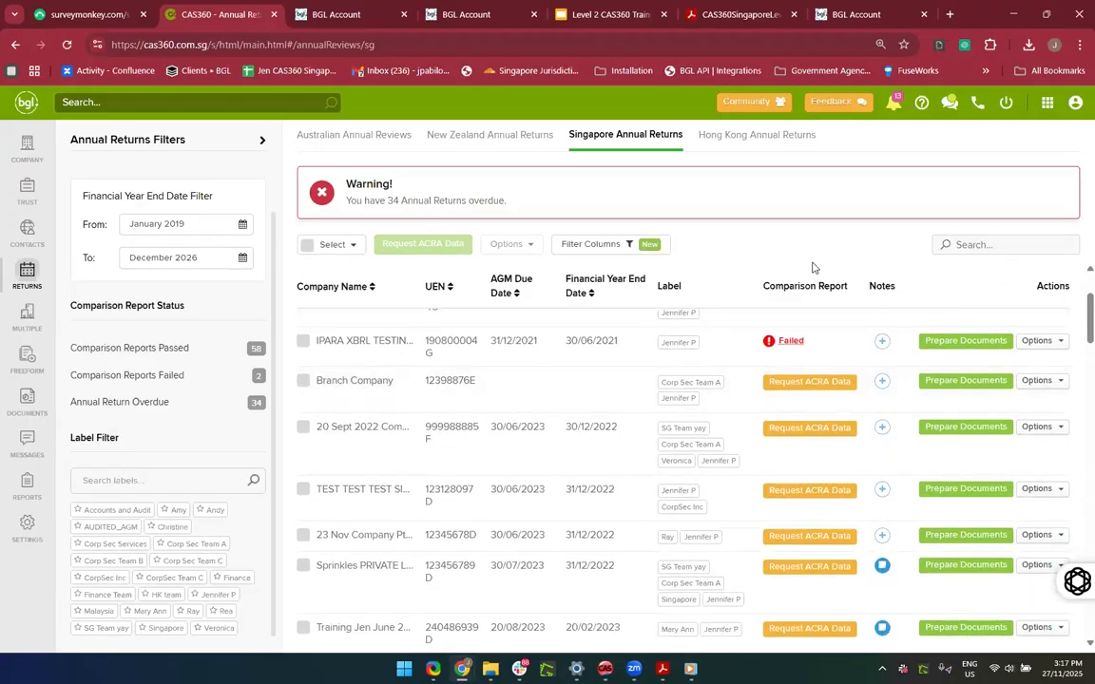
pyautogui.scroll(-1, 909, 442)
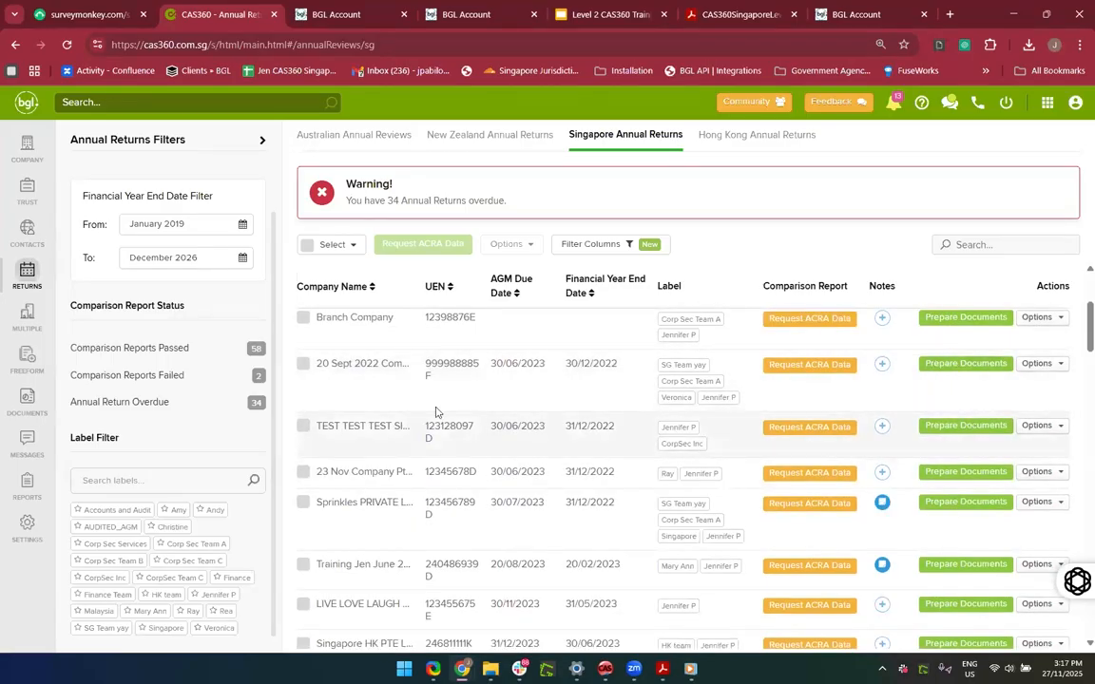
pyautogui.scroll(-12, 454, 491)
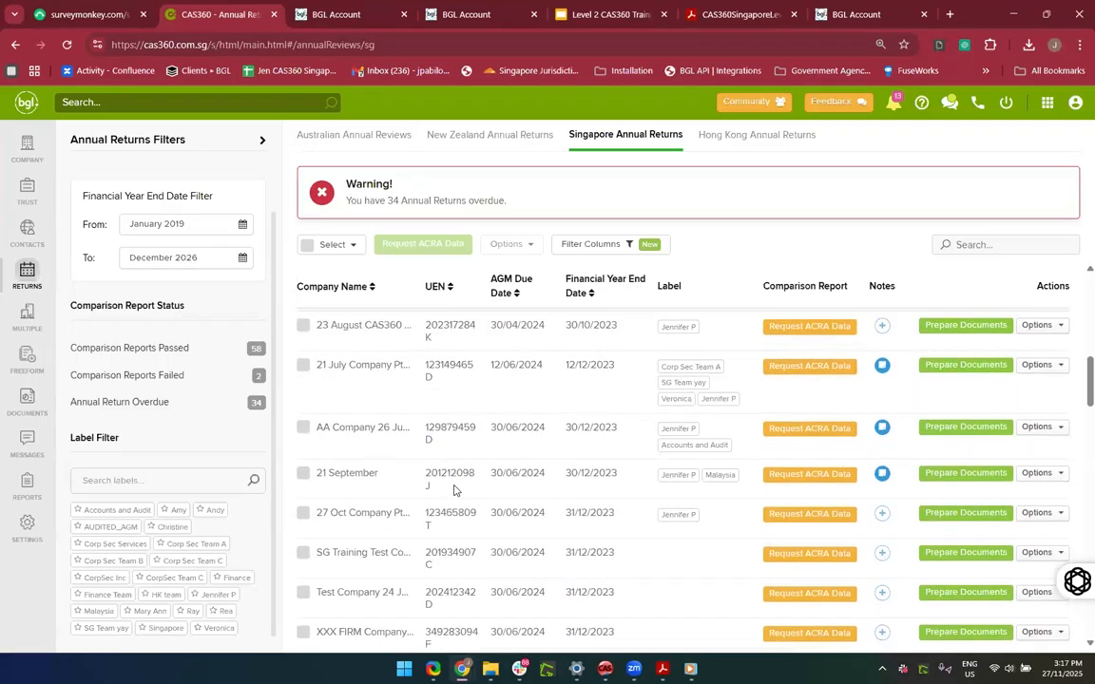
pyautogui.scroll(3, 716, 467)
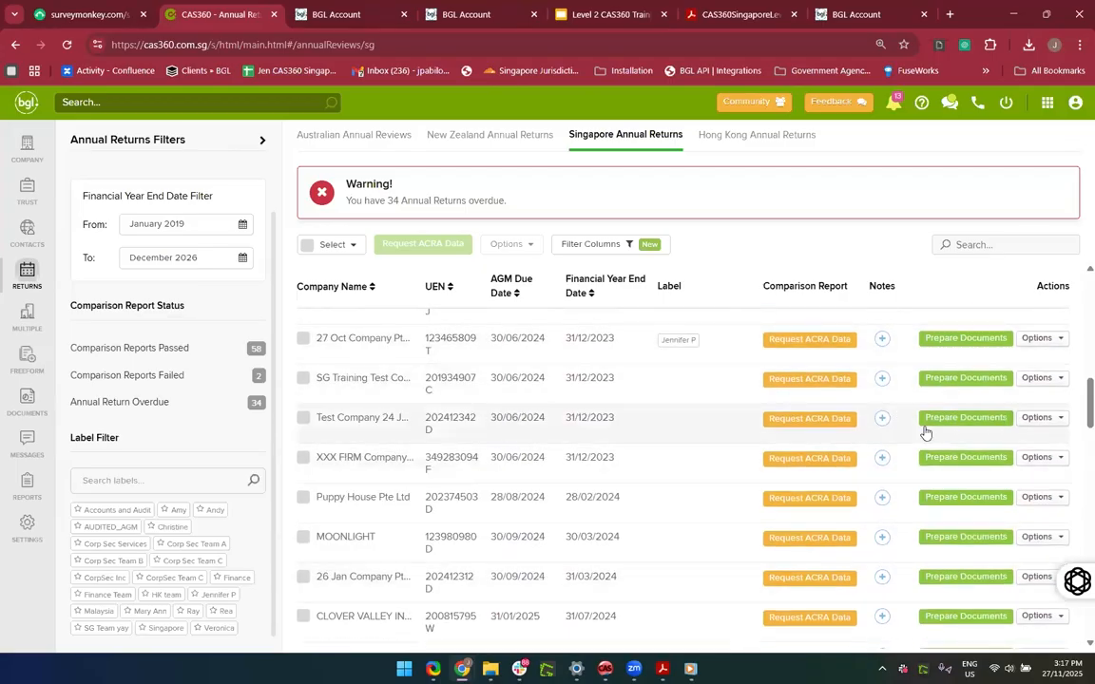
pyautogui.click(1041, 378)
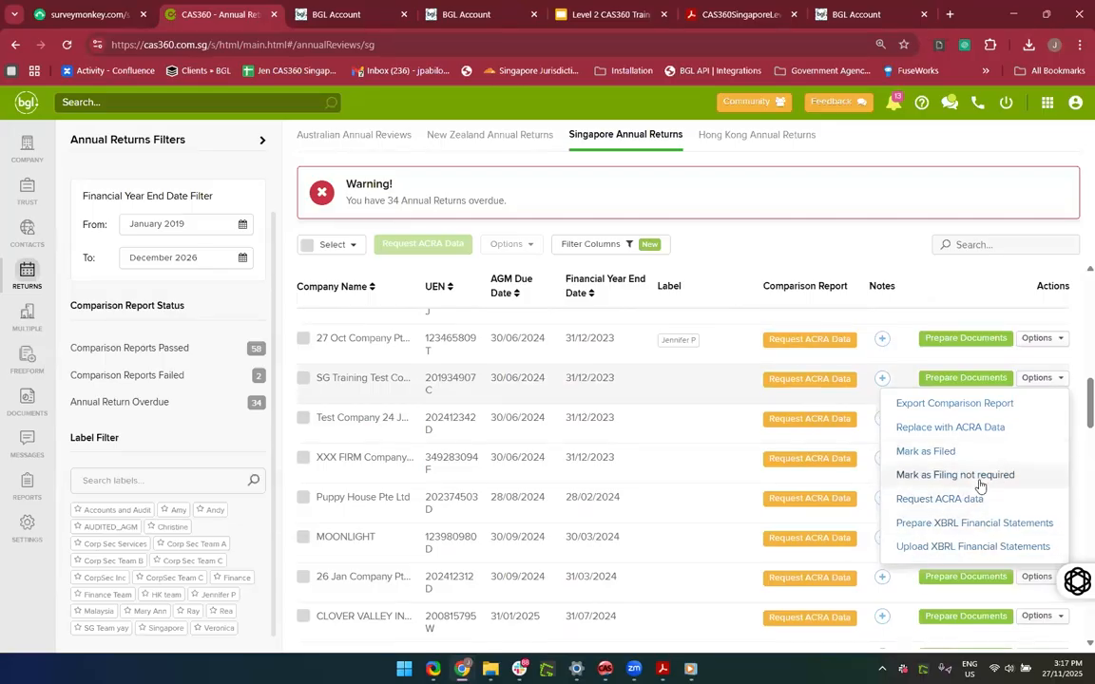
pyautogui.click(965, 285)
# Step: Search the returns for "14" and open the annual return document preparation for 14 Cherry Team Company PTE. LTD
pyautogui.click(994, 245)
pyautogui.write('14')
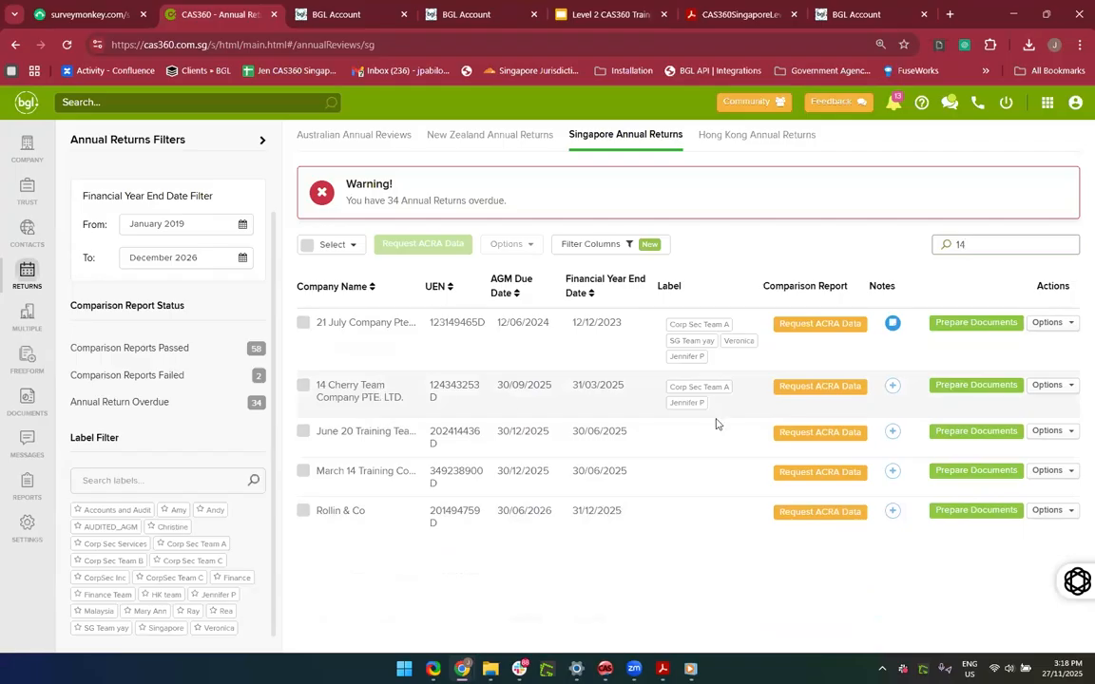
pyautogui.click(1070, 386)
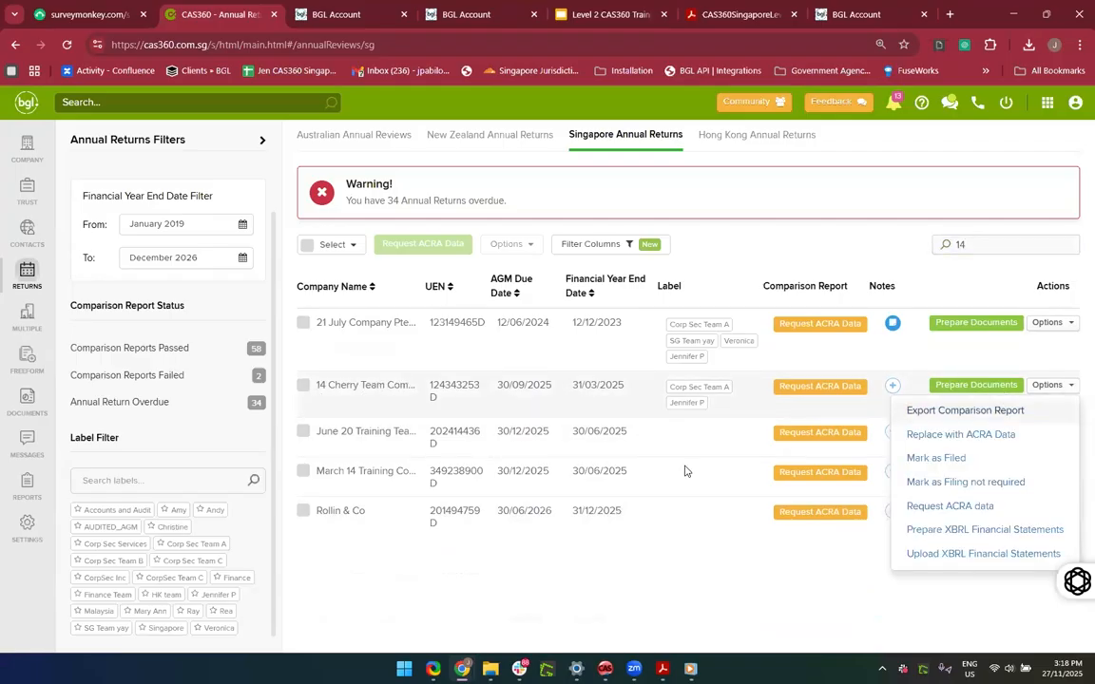
pyautogui.click(1010, 410)
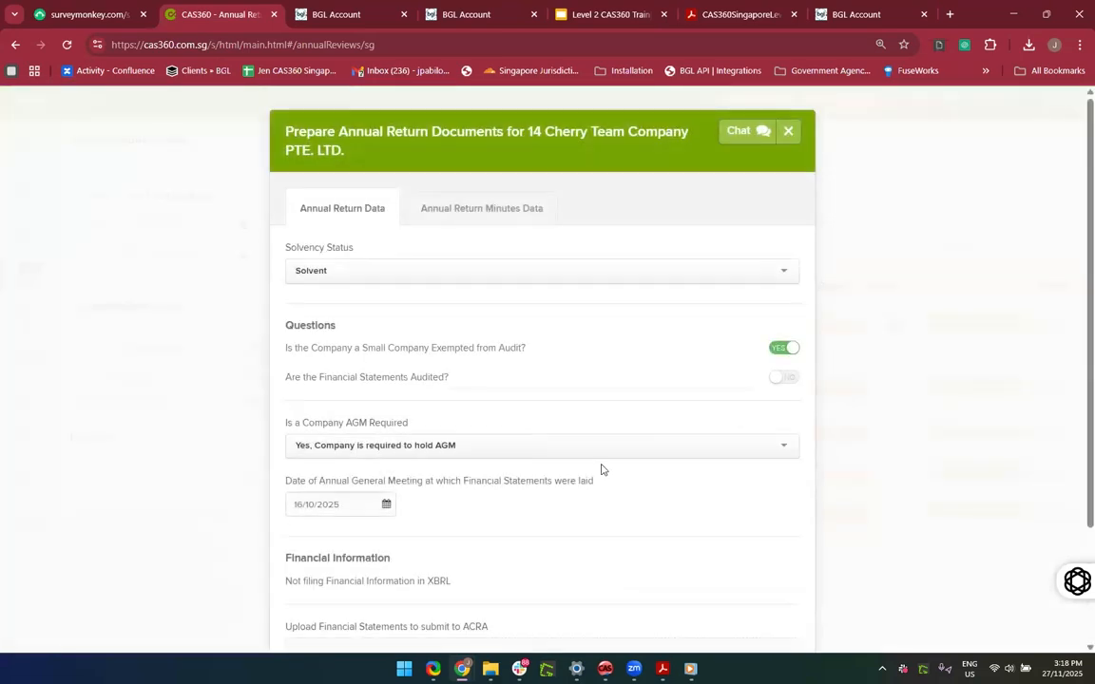
# Step: Review the solvency, audit, AGM and financial statement fields in the company's annual return data
pyautogui.scroll(-2, 600, 469)
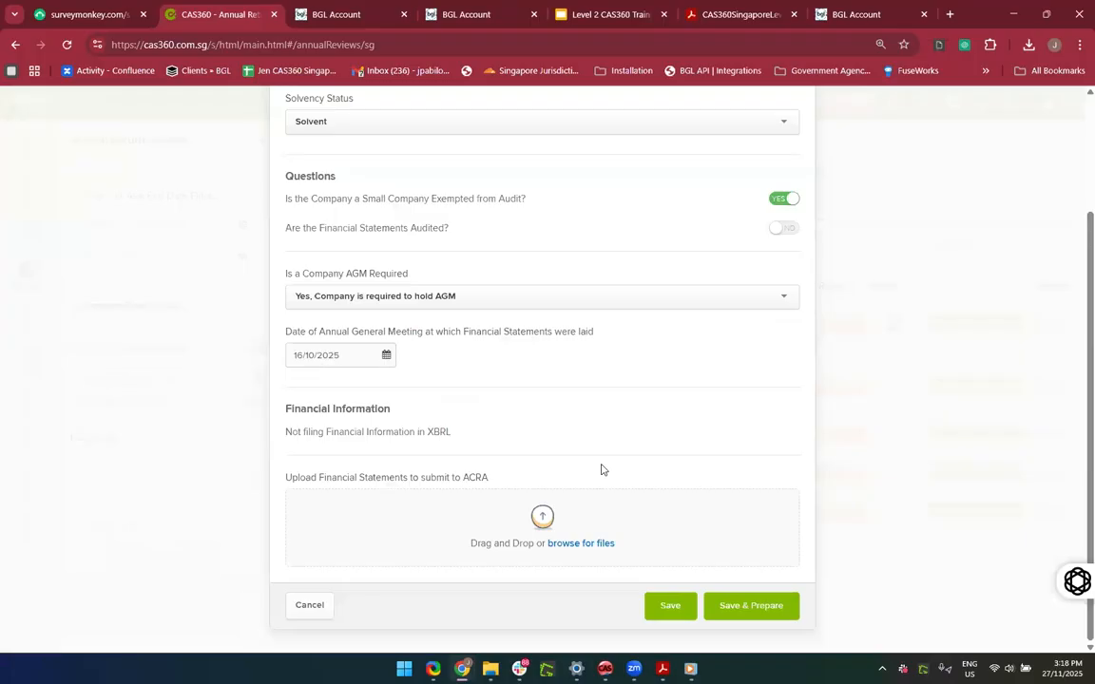
pyautogui.scroll(3, 601, 469)
pyautogui.scroll(-1, 586, 440)
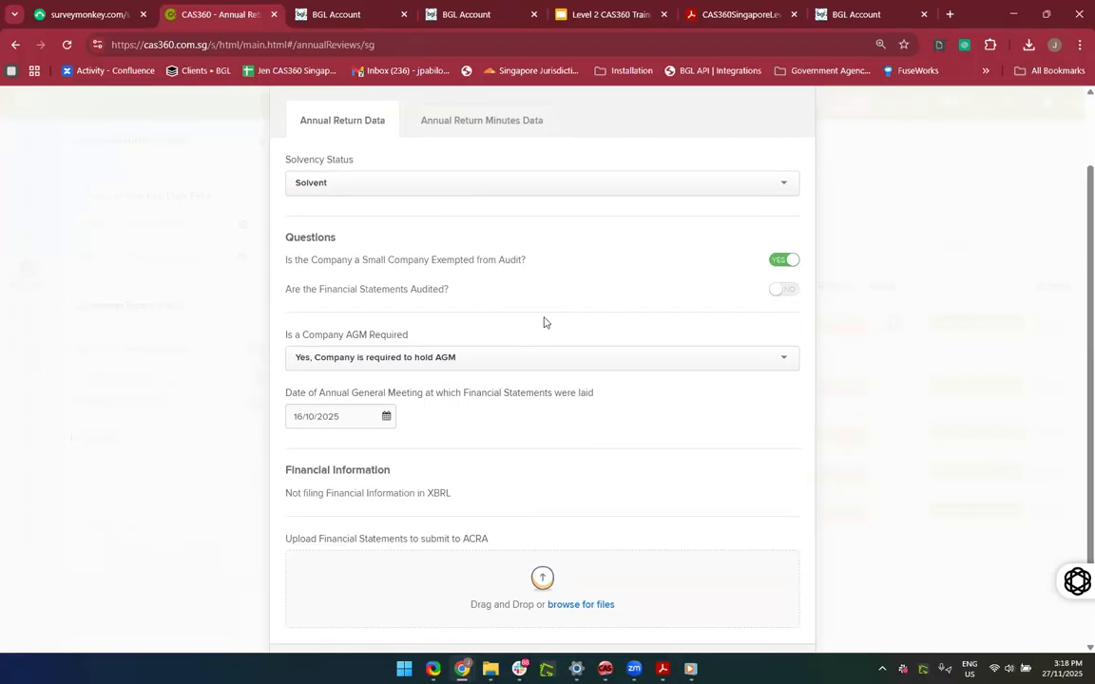
pyautogui.scroll(-1, 443, 387)
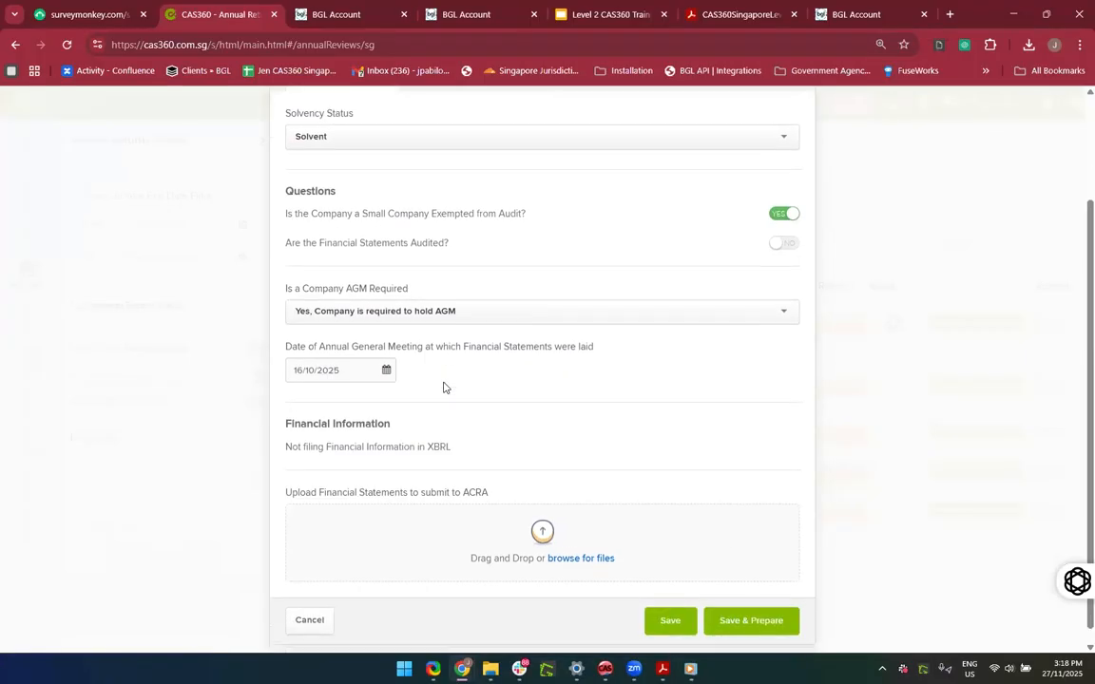
# Step: Try the AGM exemption for financial statements sent to members with no AGM requested, and restore the requirement to hold an AGM
pyautogui.click(439, 299)
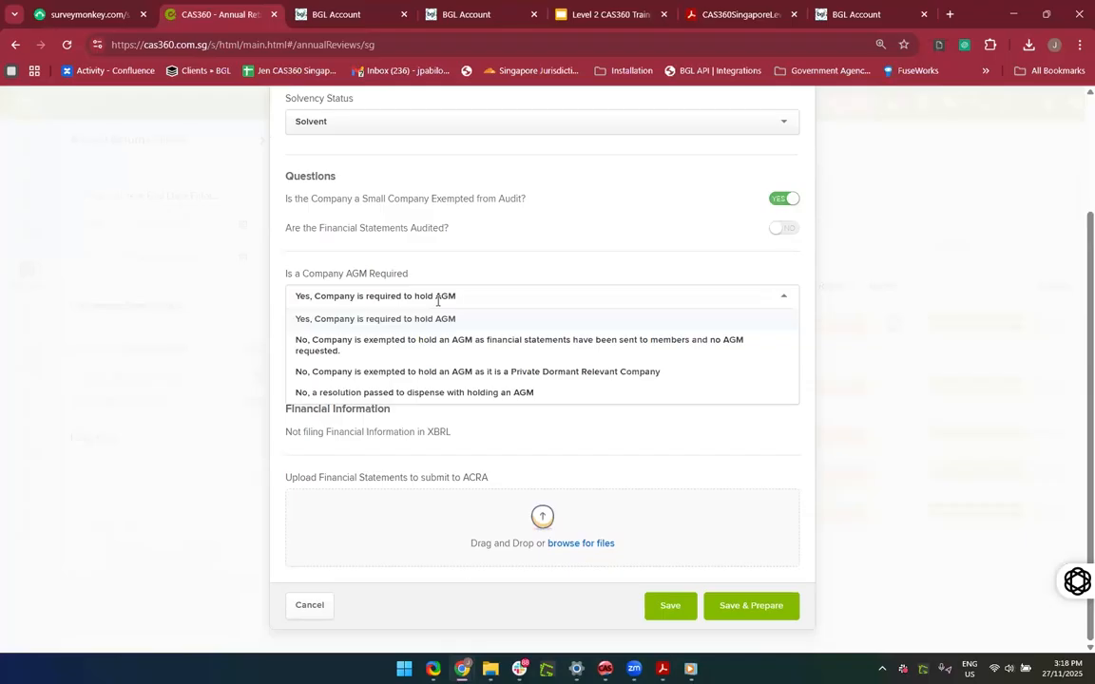
pyautogui.click(359, 350)
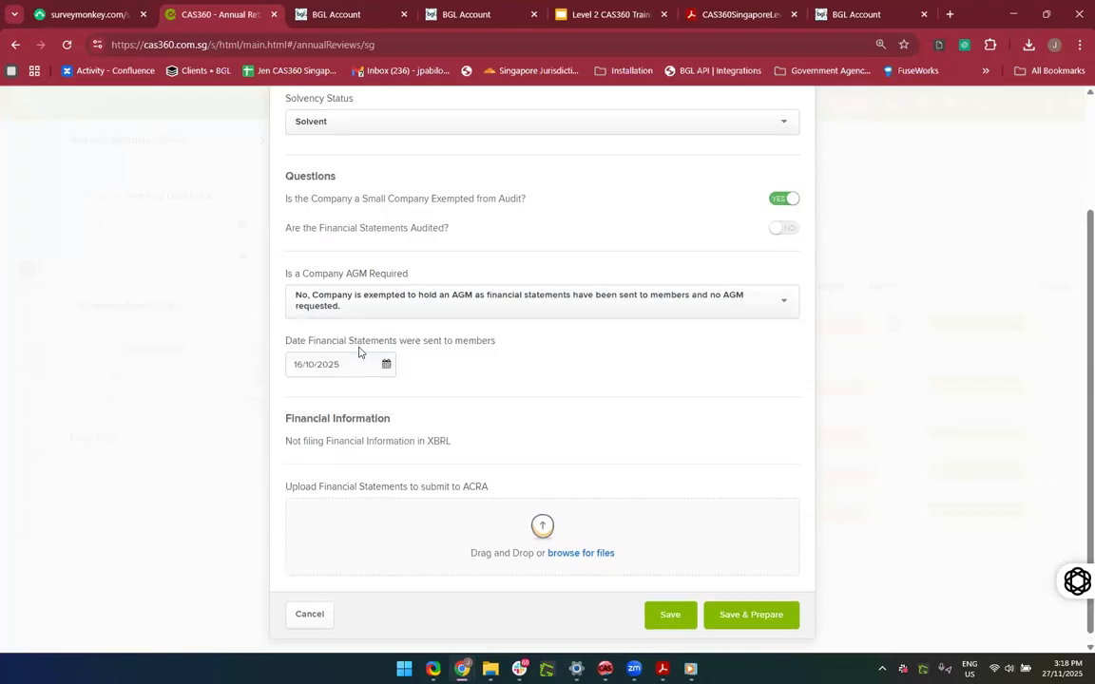
pyautogui.click(507, 301)
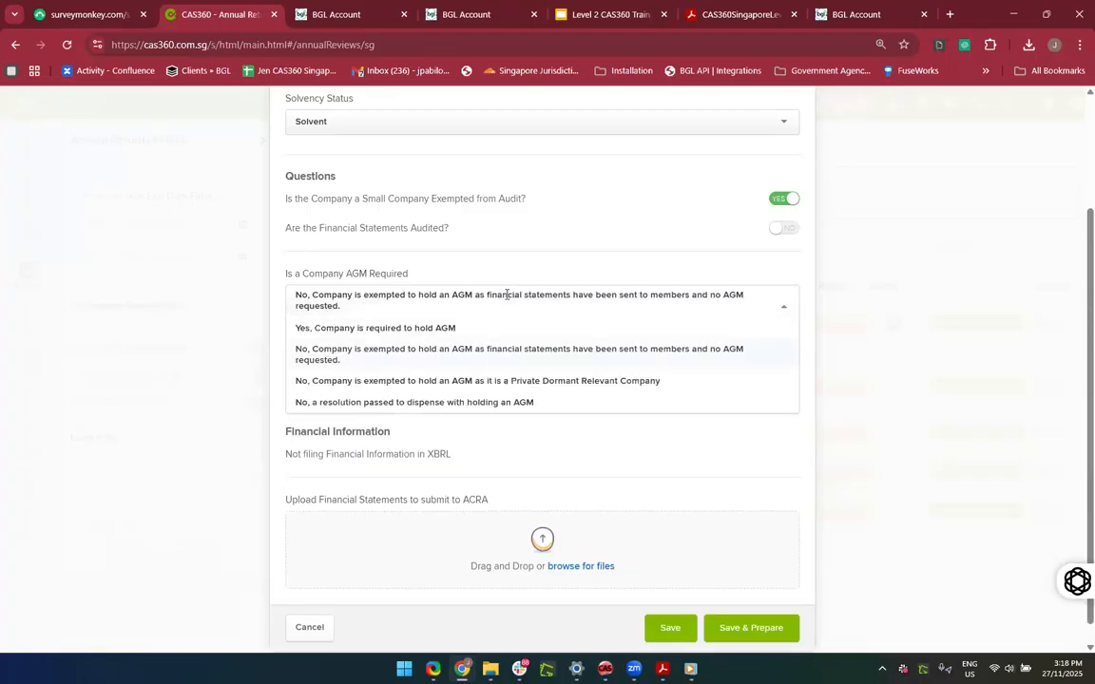
pyautogui.click(472, 304)
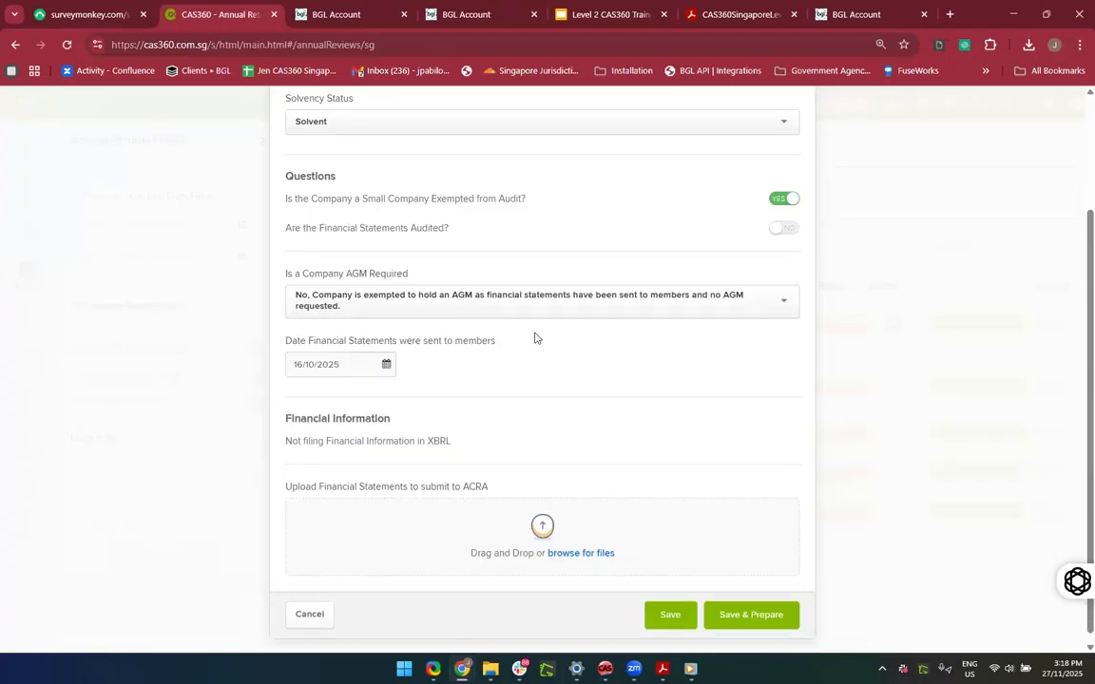
pyautogui.click(486, 302)
pyautogui.click(389, 328)
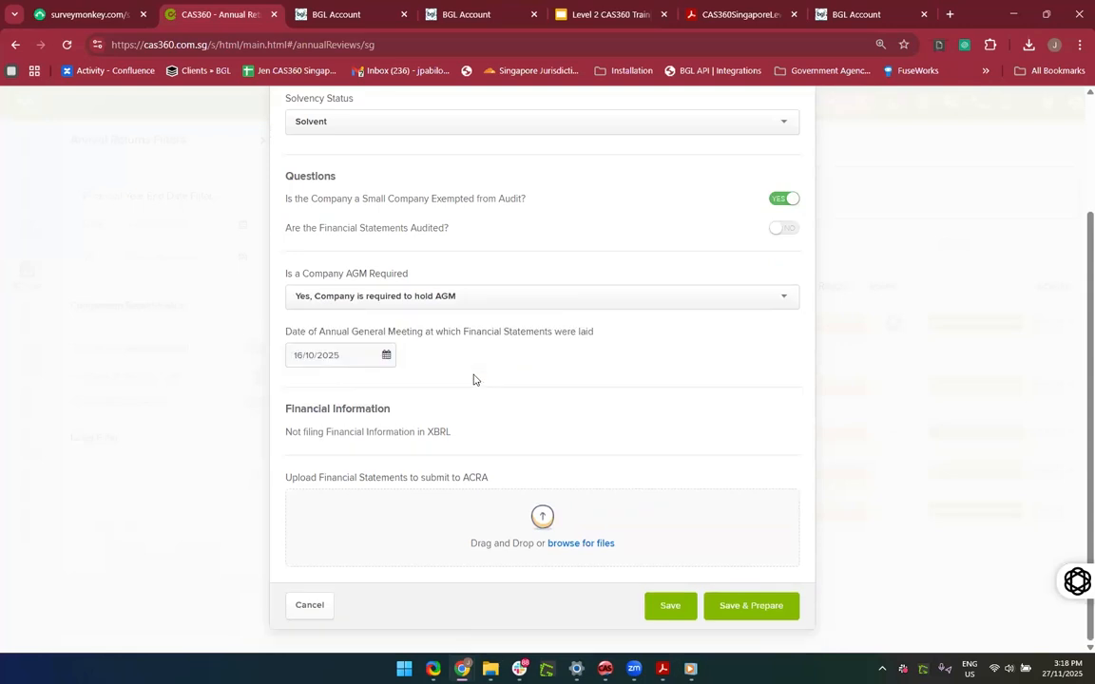
pyautogui.scroll(3, 477, 380)
pyautogui.scroll(-2, 476, 380)
pyautogui.scroll(2, 476, 380)
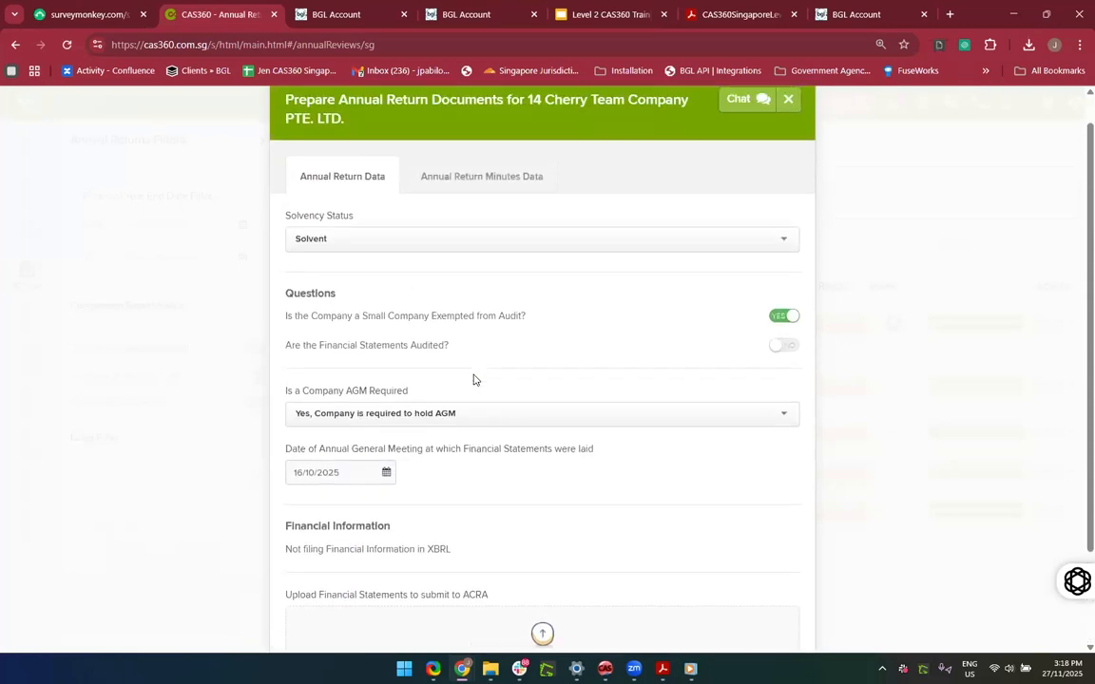
pyautogui.scroll(-2, 476, 380)
pyautogui.scroll(2, 472, 379)
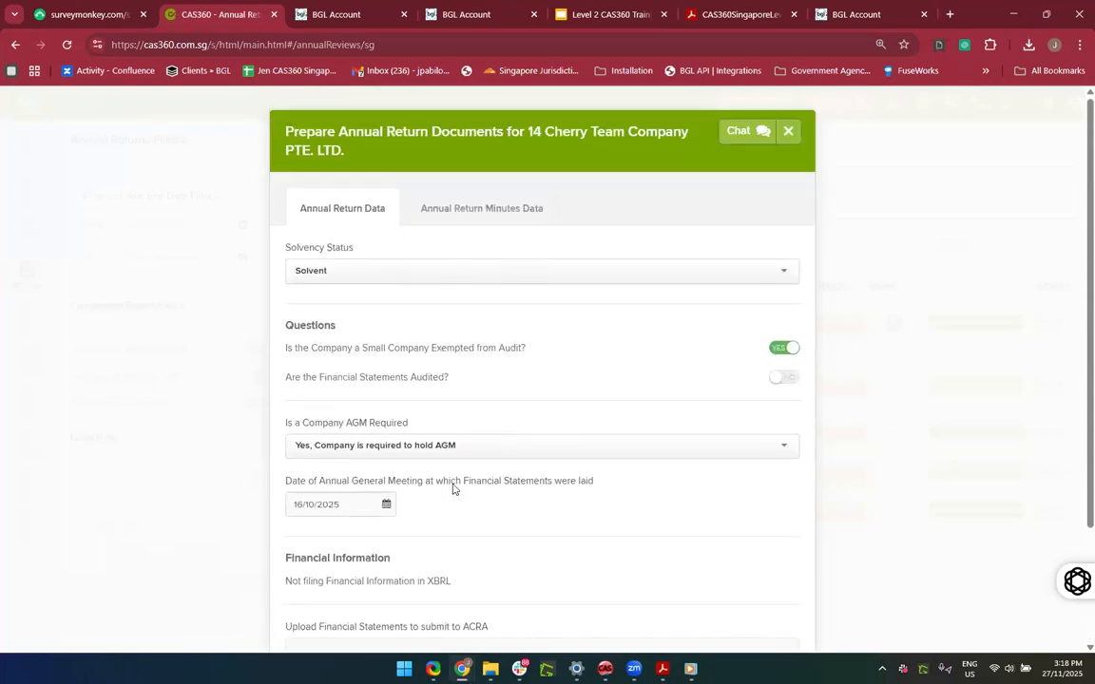
pyautogui.scroll(-2, 453, 487)
pyautogui.scroll(2, 452, 489)
pyautogui.scroll(-2, 453, 488)
pyautogui.scroll(2, 453, 488)
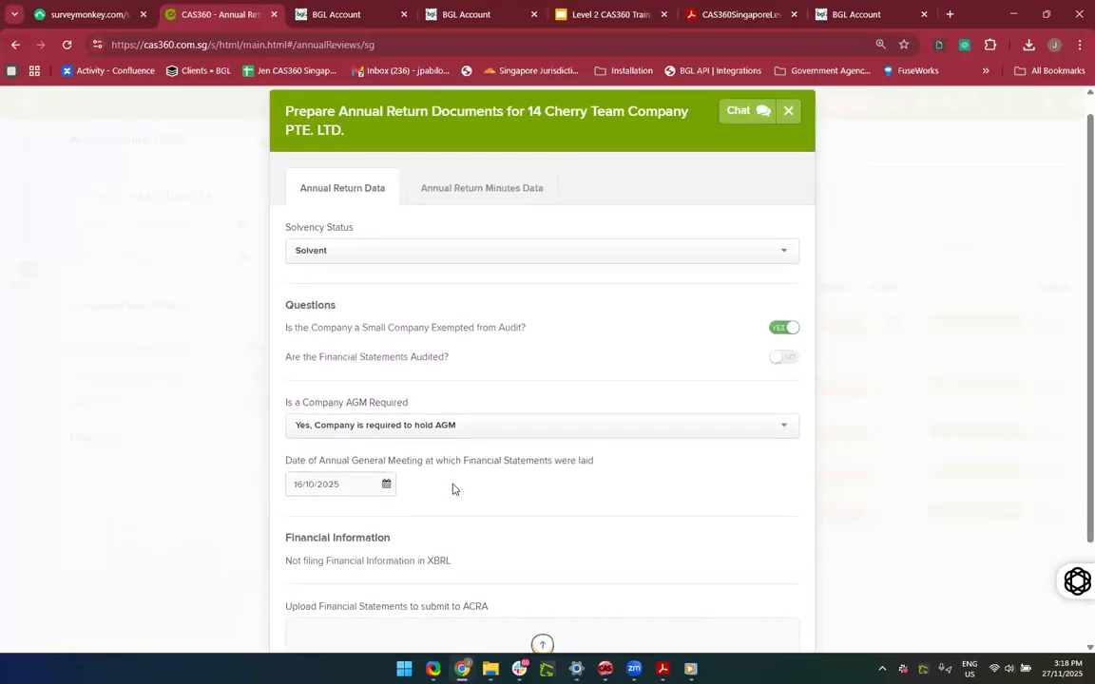
# Step: Review the auditor re-appointment, currency, profit or loss, dividend and director sections in the annual return minutes data
pyautogui.click(532, 190)
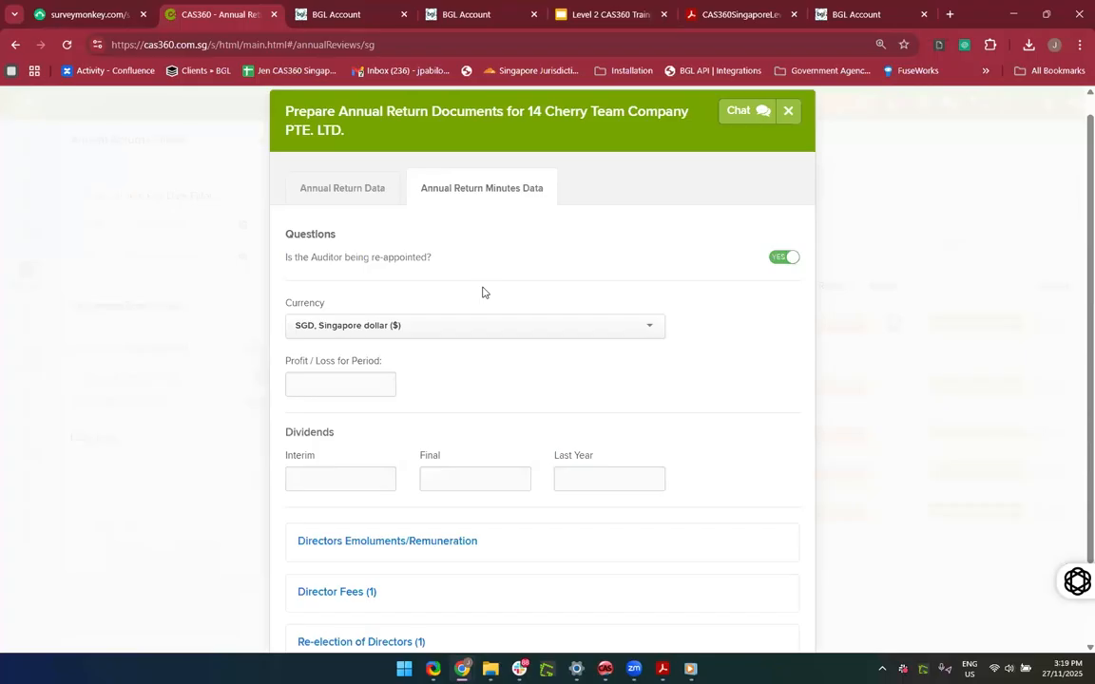
pyautogui.scroll(-1, 482, 291)
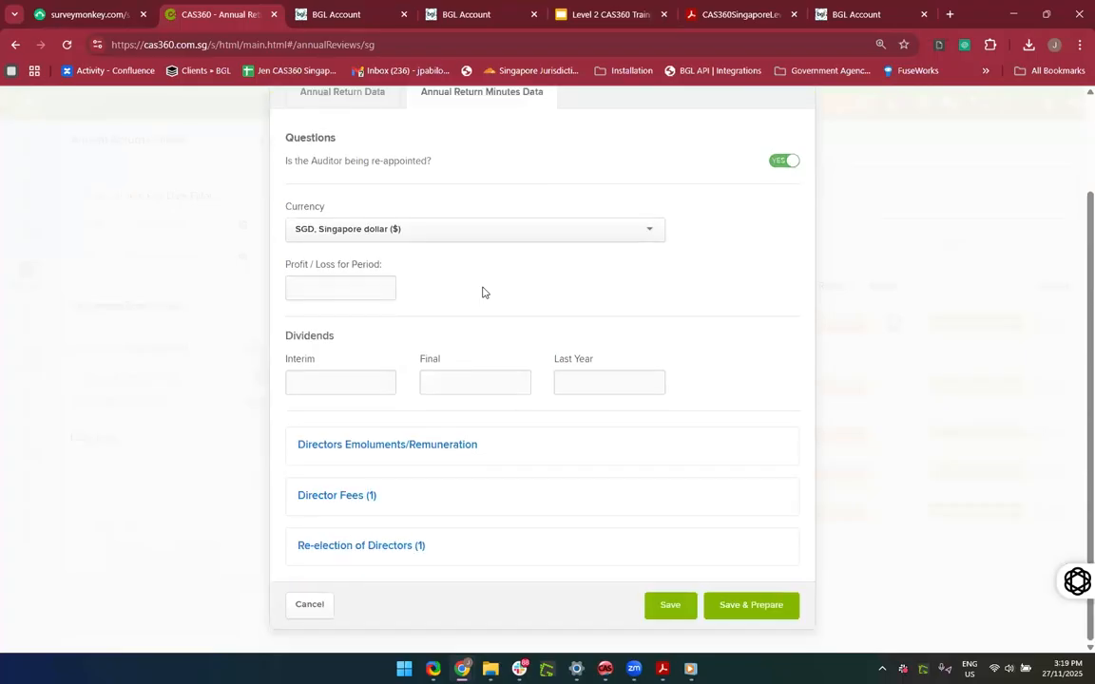
pyautogui.scroll(1, 481, 292)
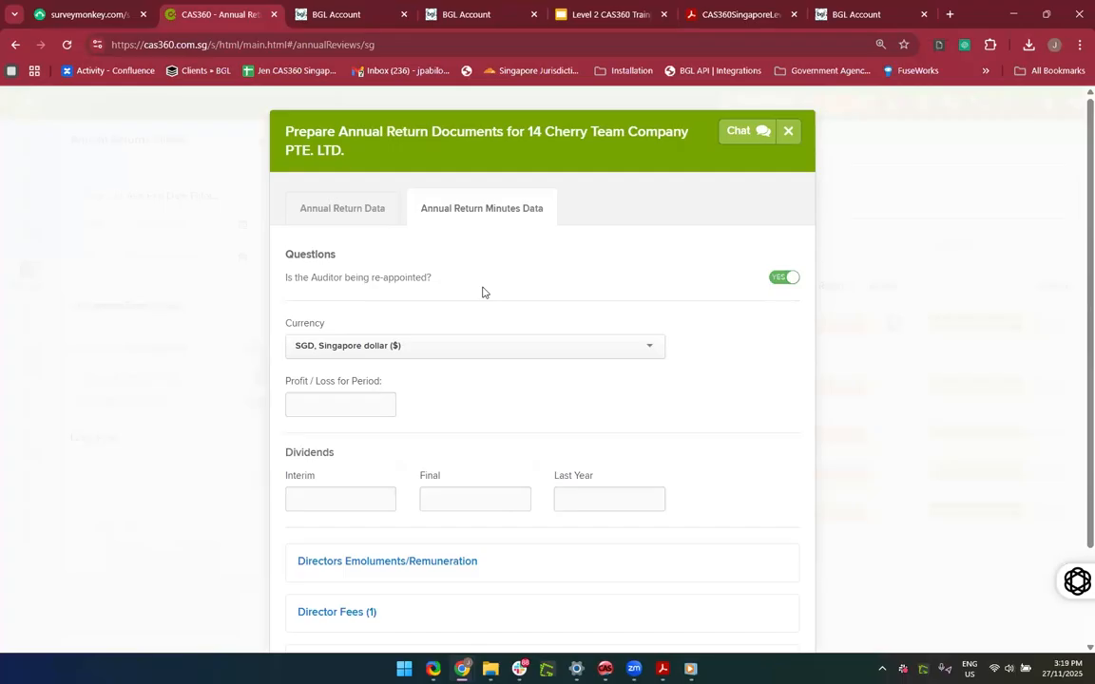
pyautogui.scroll(-1, 482, 292)
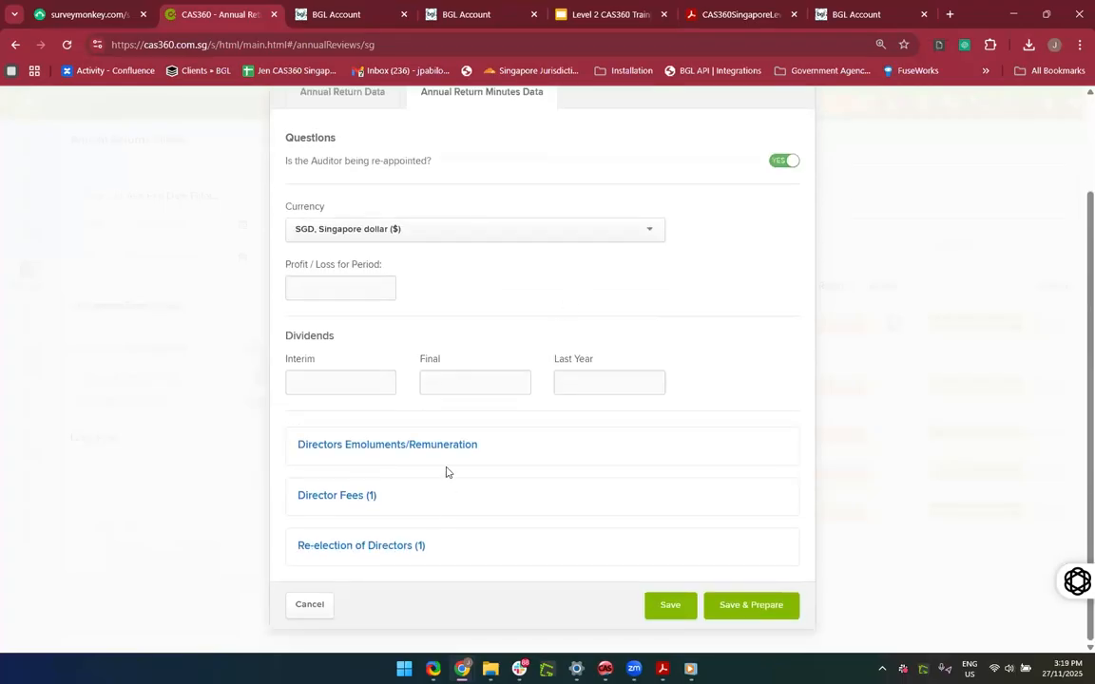
pyautogui.scroll(1, 518, 470)
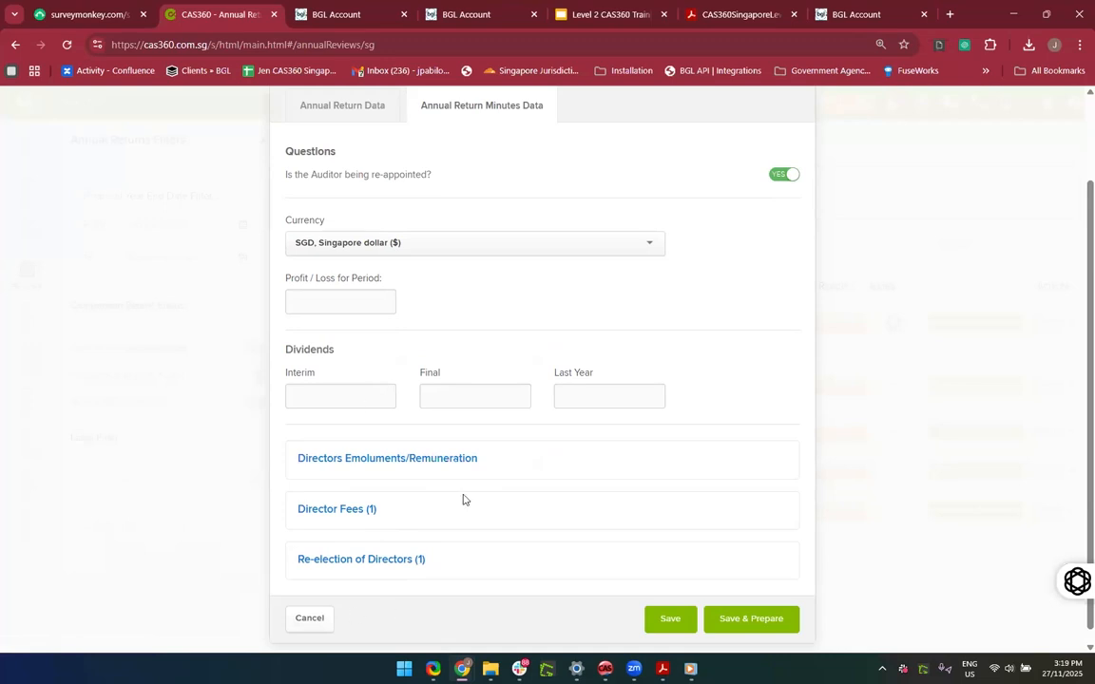
# Step: Expand the Director Fees section and review the director and fee amount entered there
pyautogui.click(374, 519)
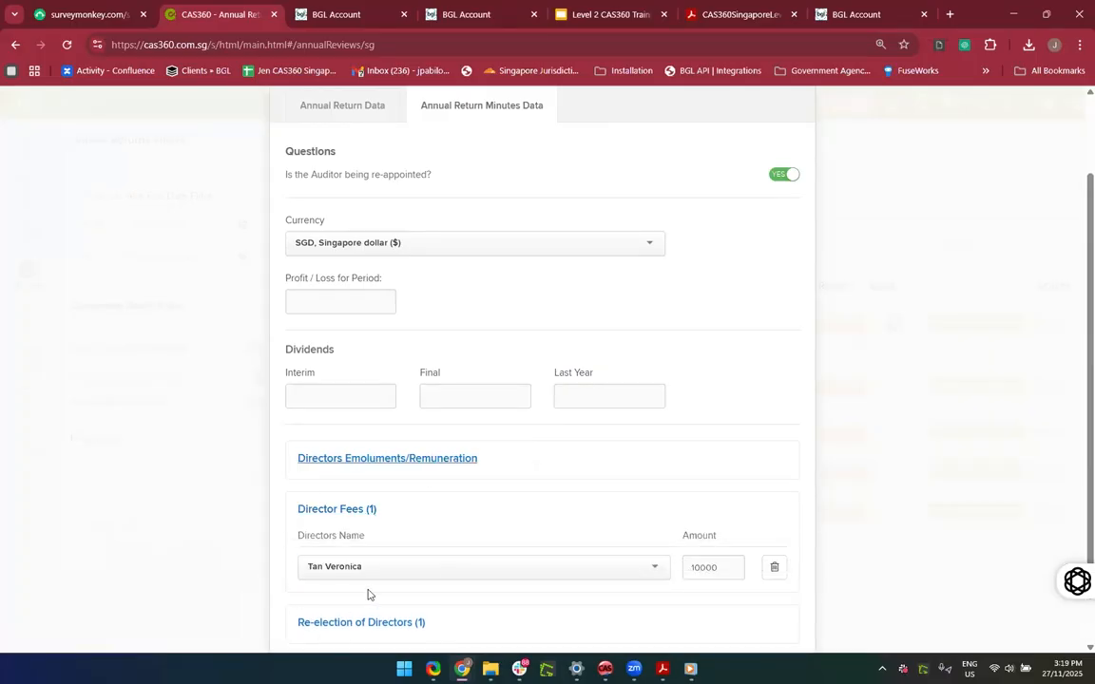
pyautogui.scroll(-1, 605, 537)
pyautogui.scroll(-1, 606, 538)
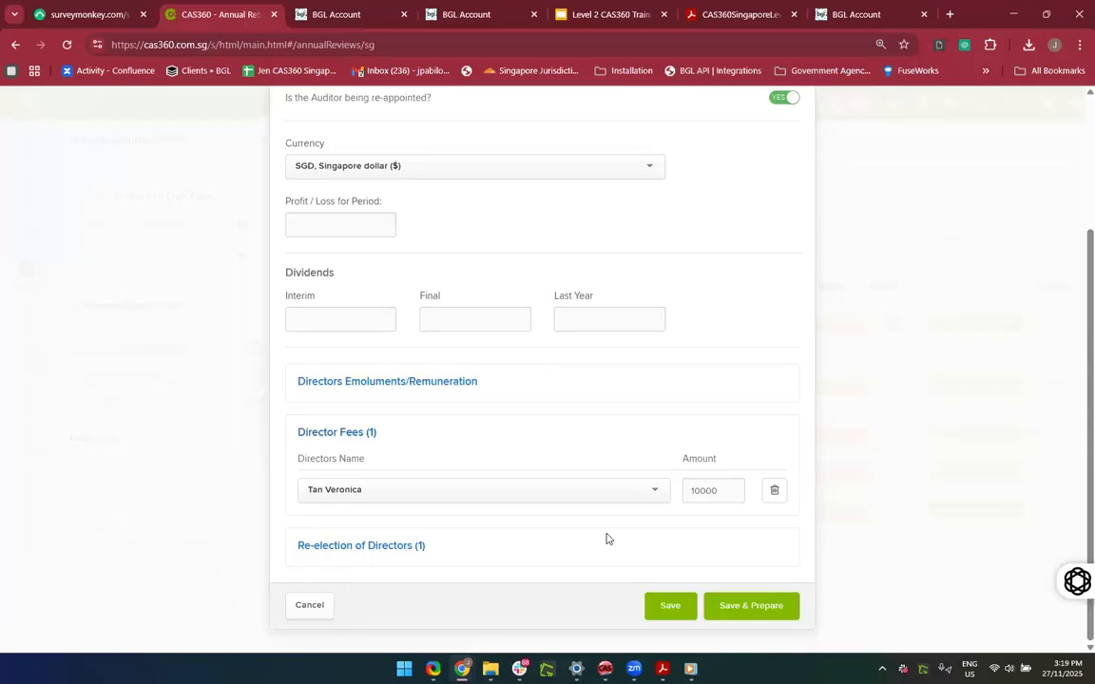
pyautogui.scroll(3, 606, 538)
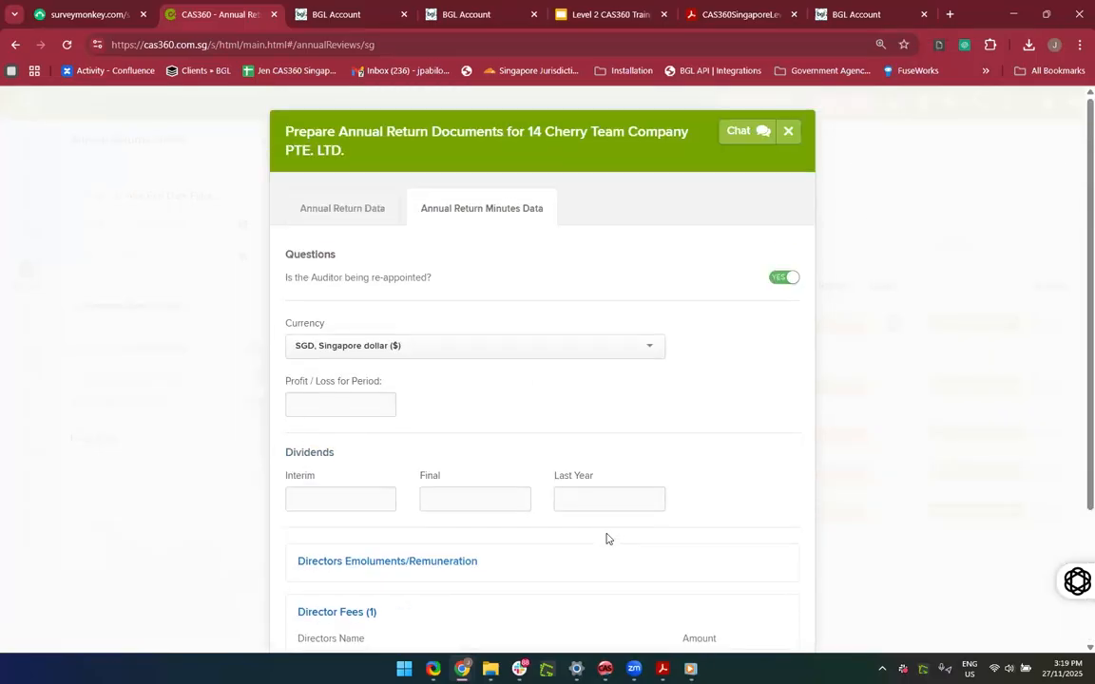
pyautogui.scroll(-3, 329, 552)
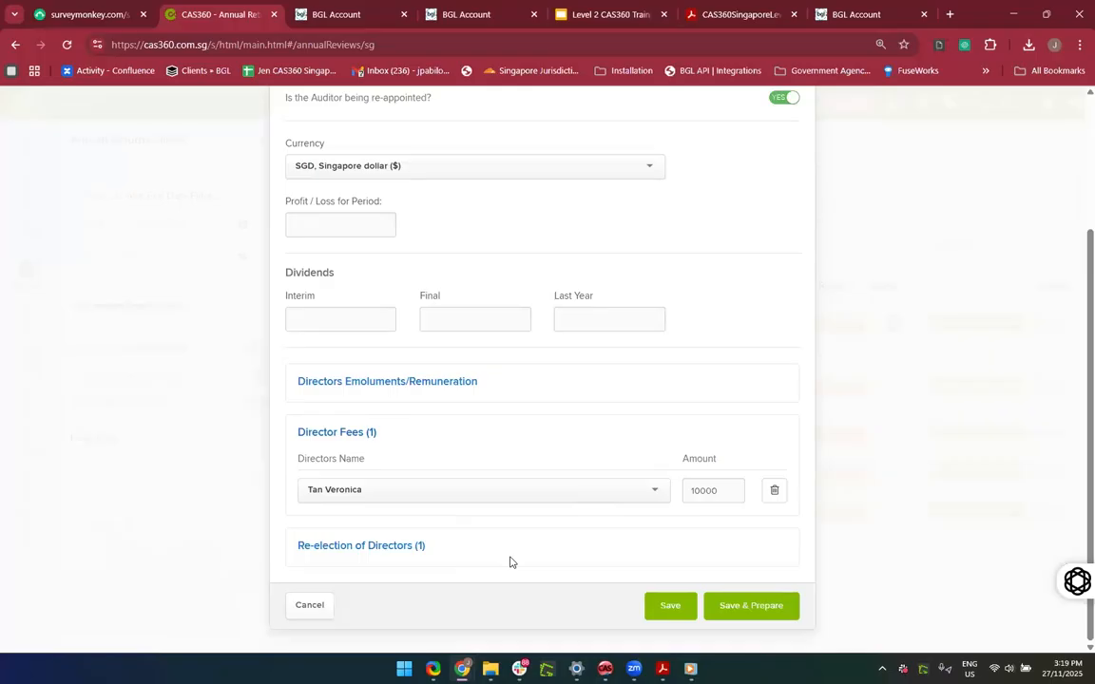
pyautogui.scroll(1, 510, 563)
pyautogui.moveTo(510, 562); pyautogui.dragTo(467, 184)
pyautogui.click(423, 183)
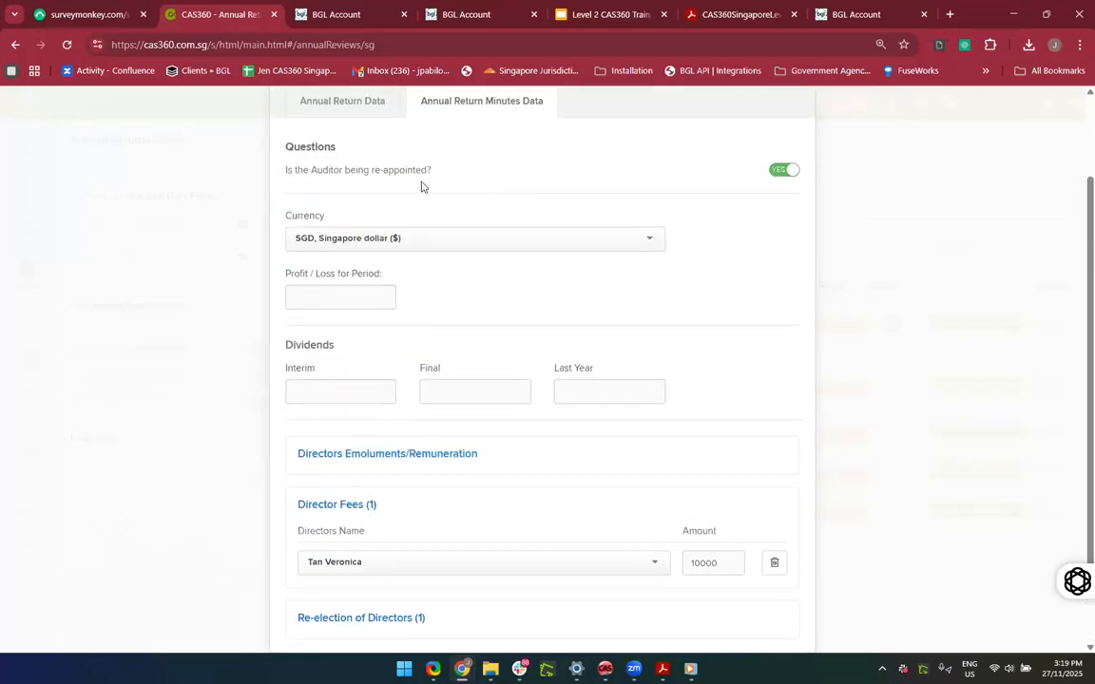
# Step: In the annual return data, mark the financial statements as audited and review the auditor, independent audit and audit opinion fields
pyautogui.click(343, 103)
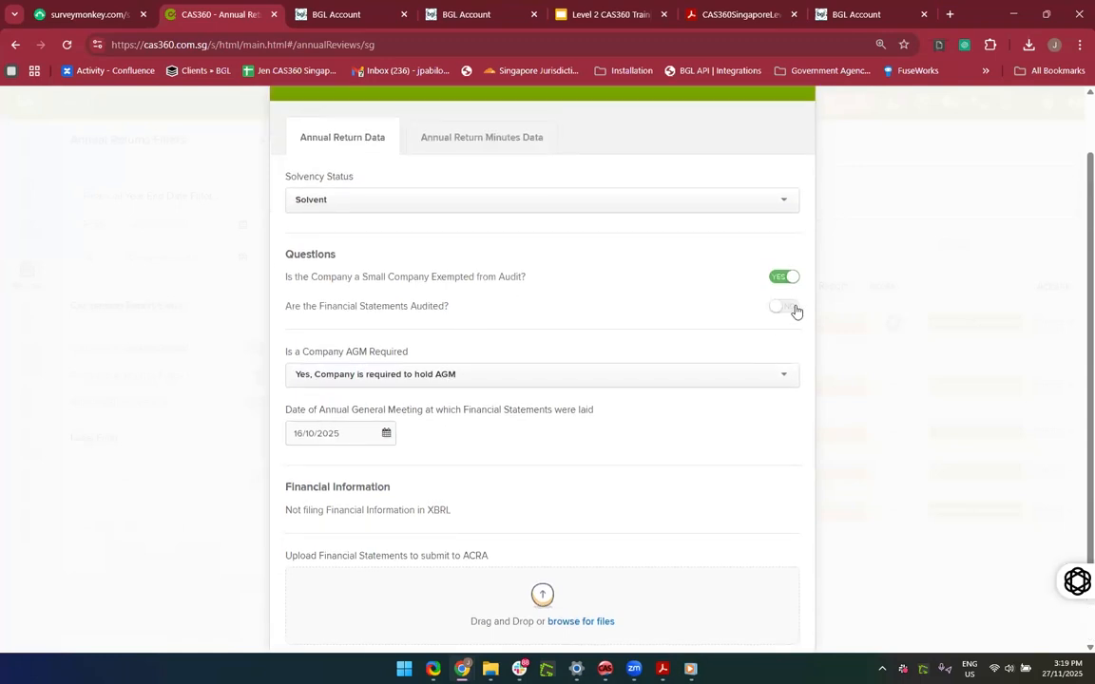
pyautogui.click(794, 310)
pyautogui.scroll(-4, 591, 471)
pyautogui.scroll(2, 591, 471)
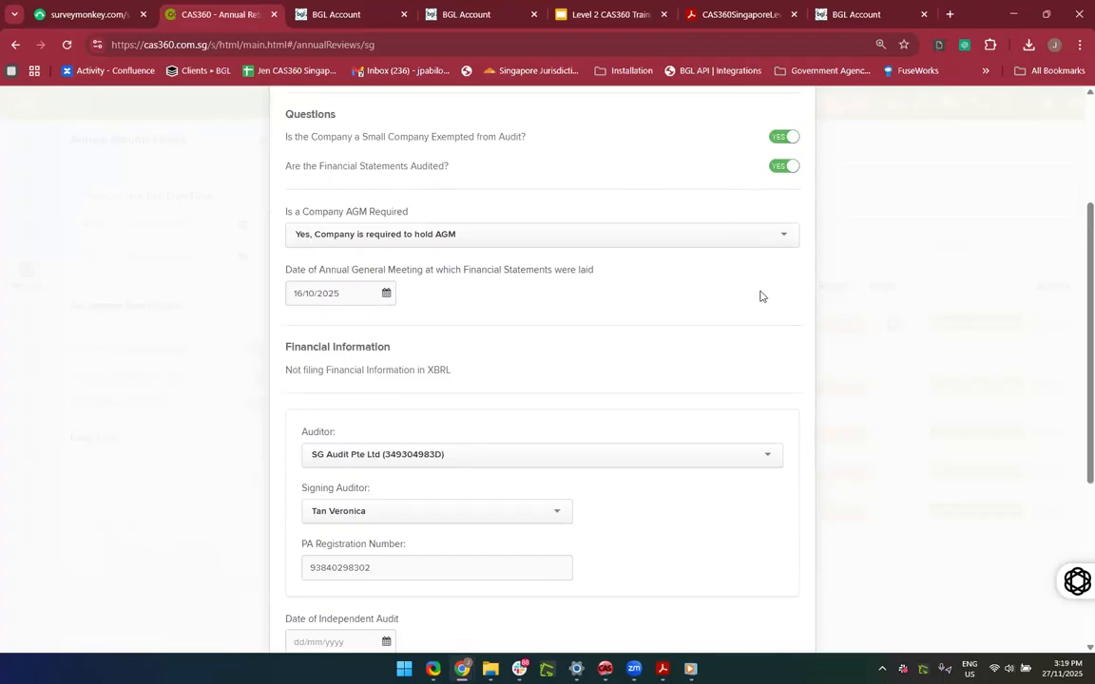
pyautogui.scroll(-2, 760, 295)
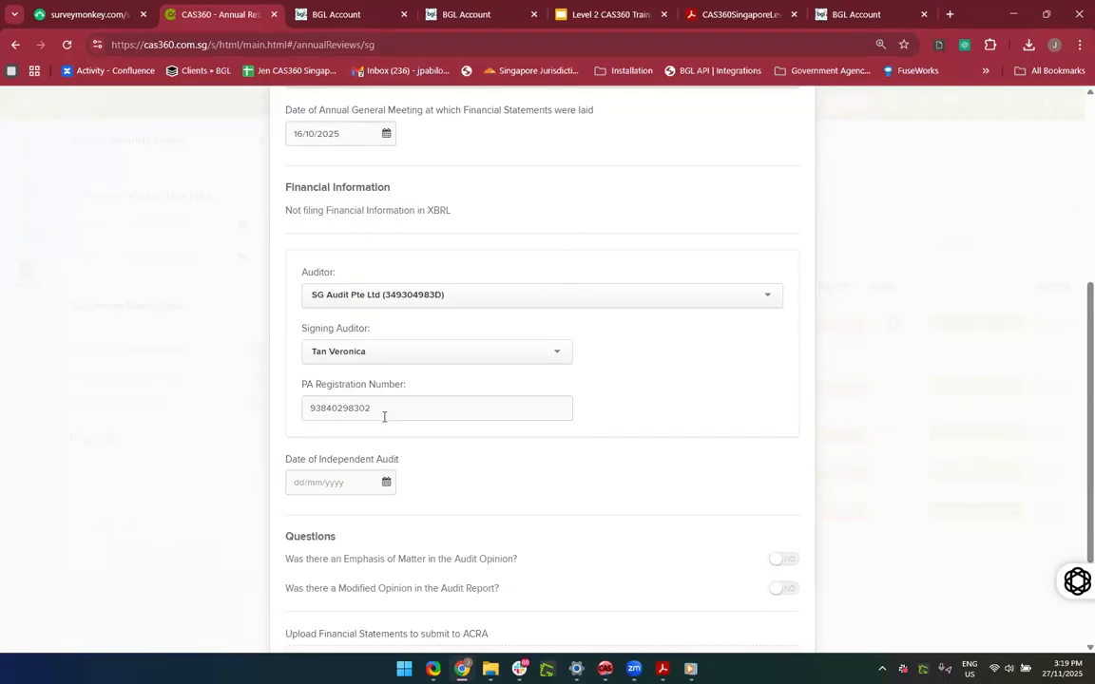
pyautogui.scroll(-2, 384, 417)
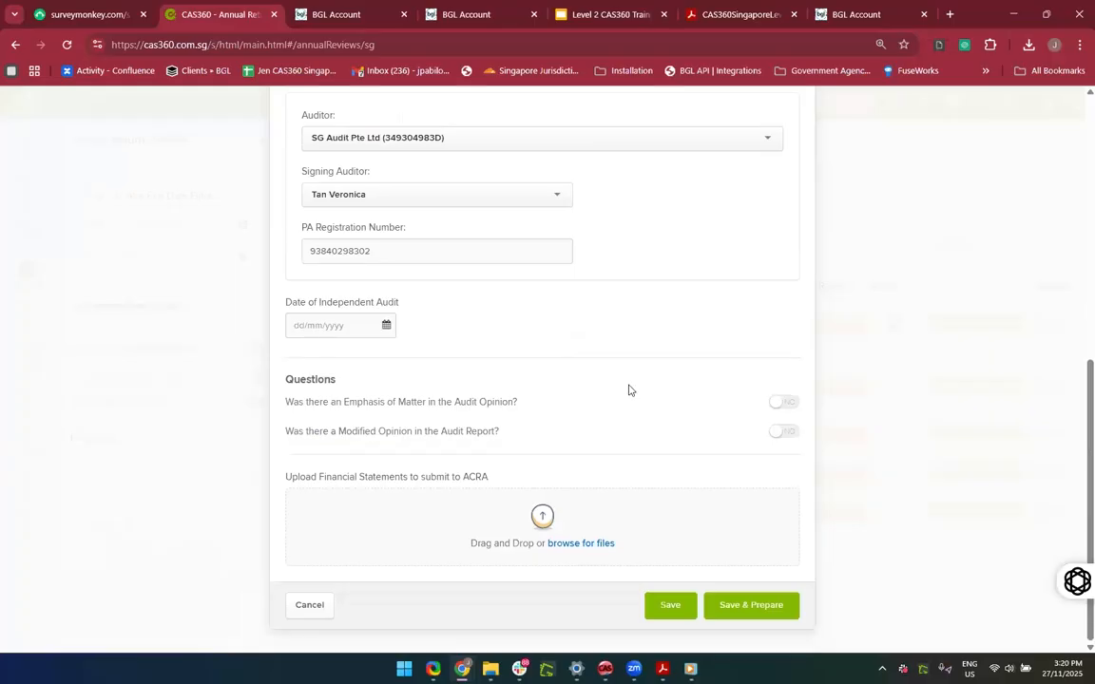
# Step: Try declaring a modified opinion in the audit report, and set the answer back to No
pyautogui.click(787, 435)
pyautogui.click(786, 433)
pyautogui.scroll(6, 698, 347)
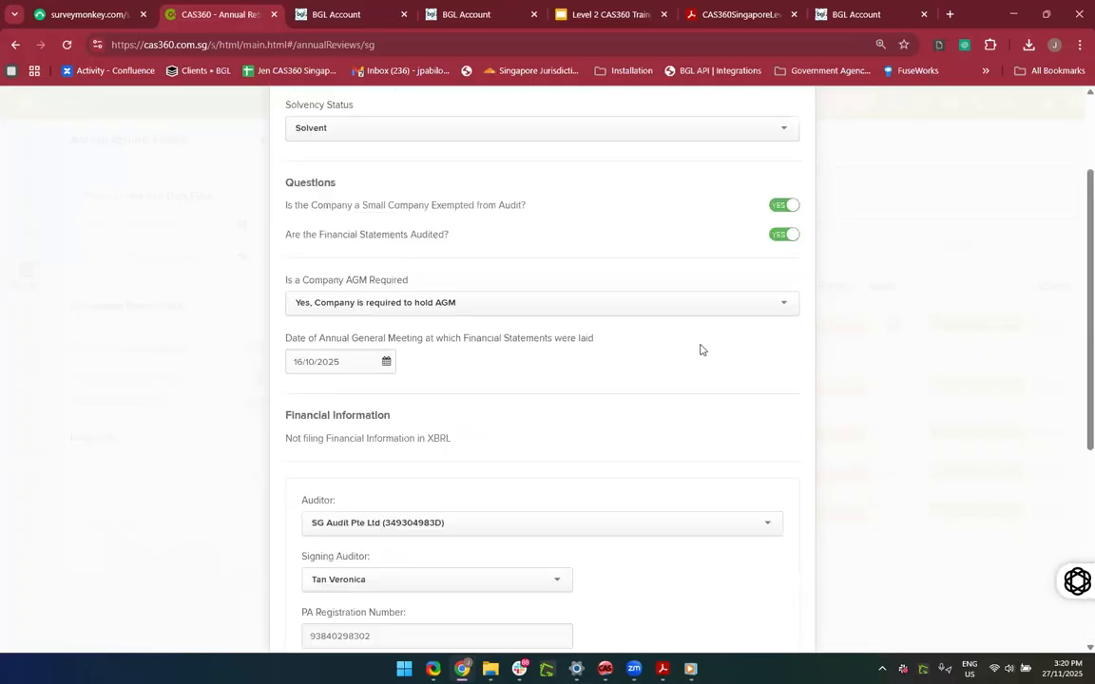
# Step: Expand the Directors Emoluments/Remuneration and Re-election of Directors sections in the minutes data and review their entries
pyautogui.click(459, 207)
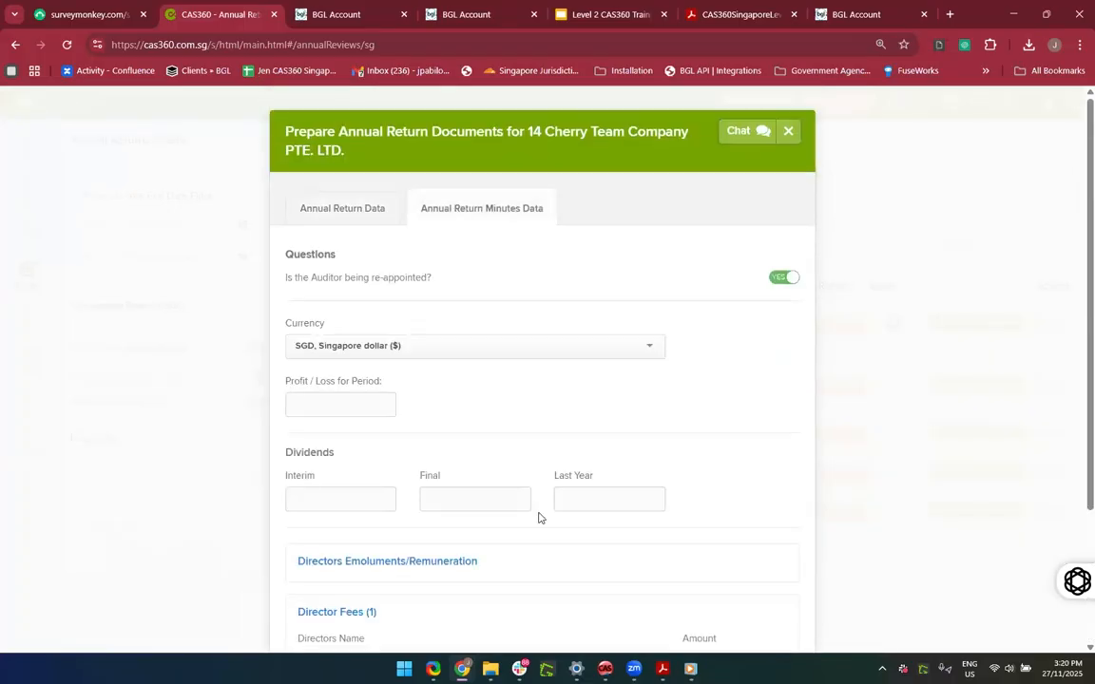
pyautogui.scroll(-2, 538, 517)
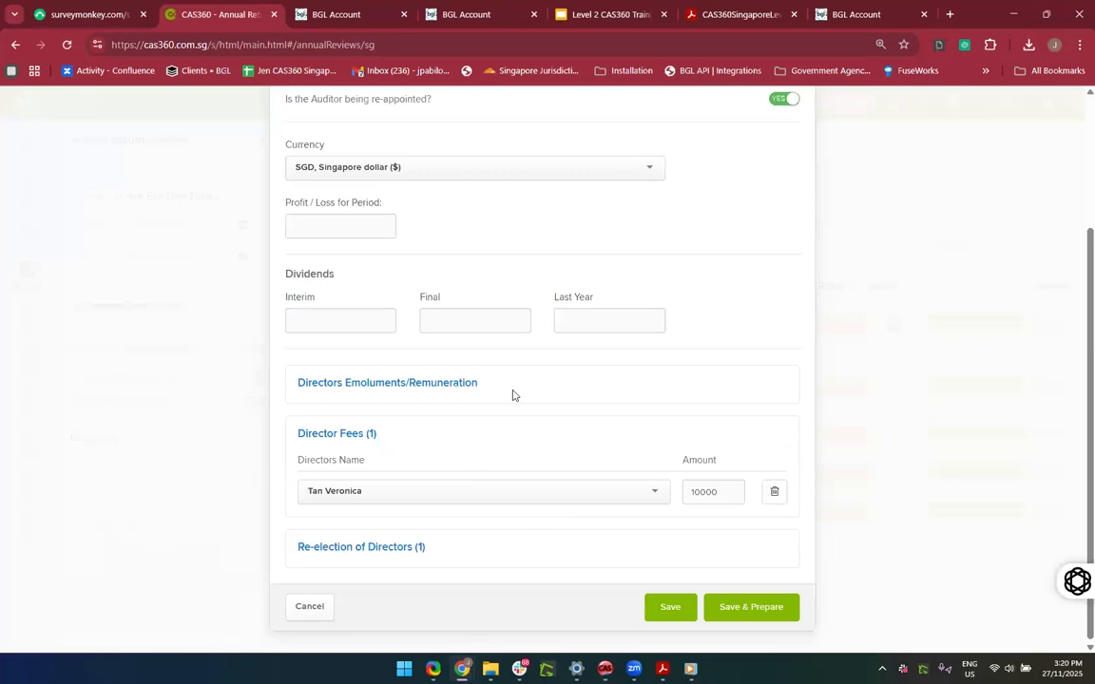
pyautogui.click(457, 384)
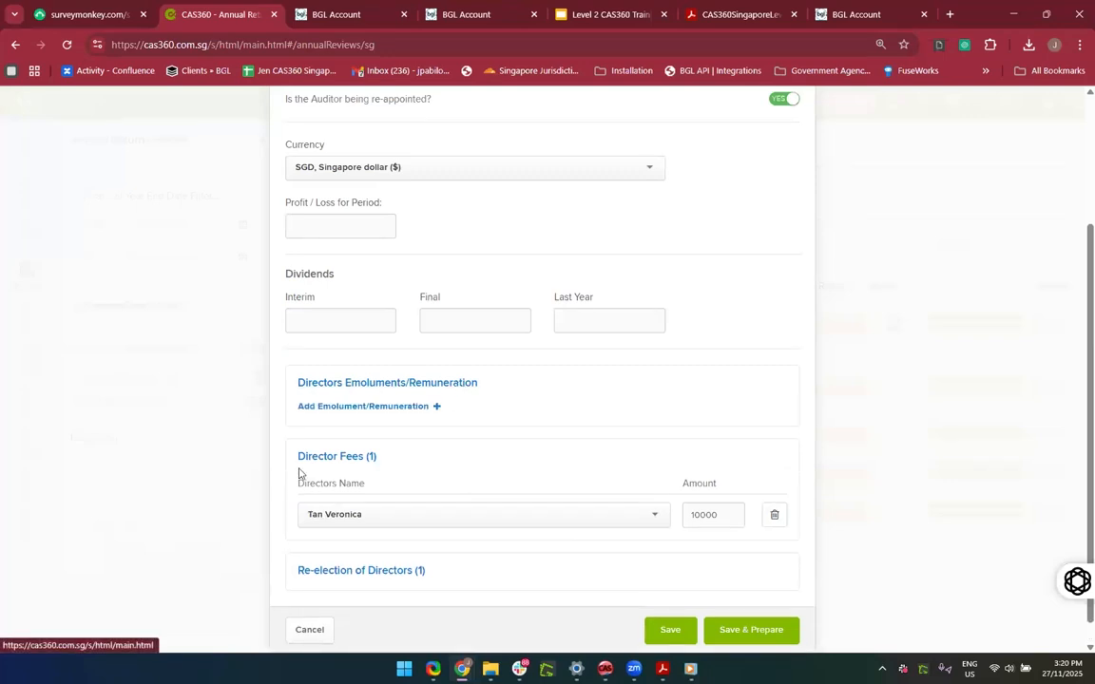
pyautogui.scroll(-1, 447, 532)
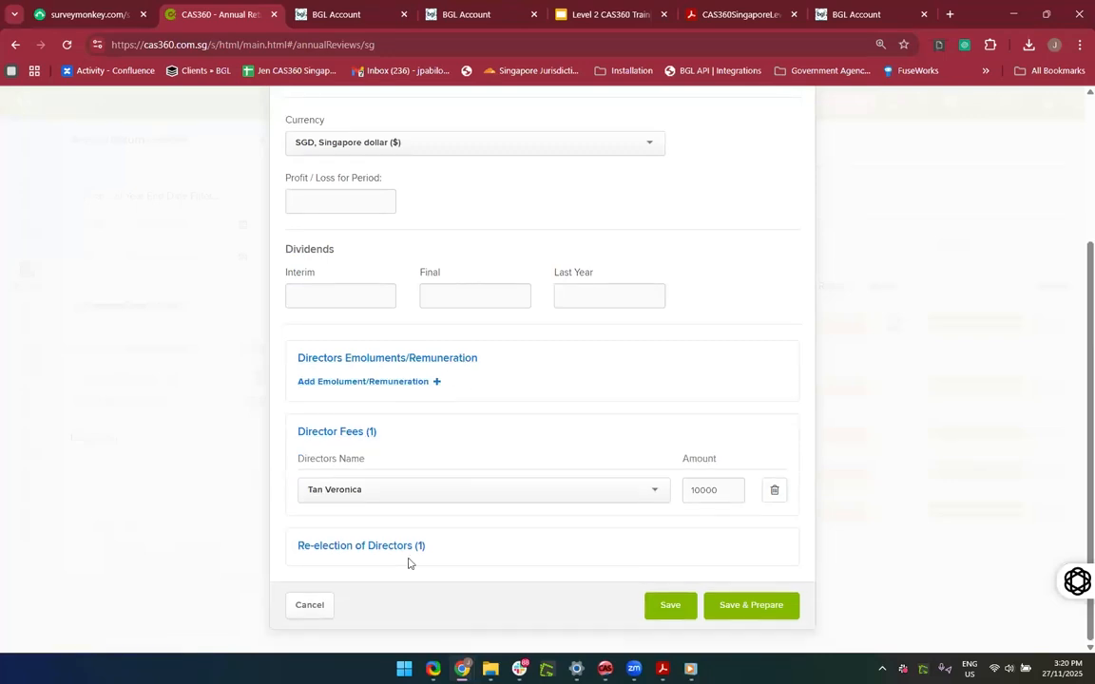
pyautogui.click(395, 493)
pyautogui.click(394, 493)
pyautogui.click(383, 549)
pyautogui.scroll(-1, 511, 607)
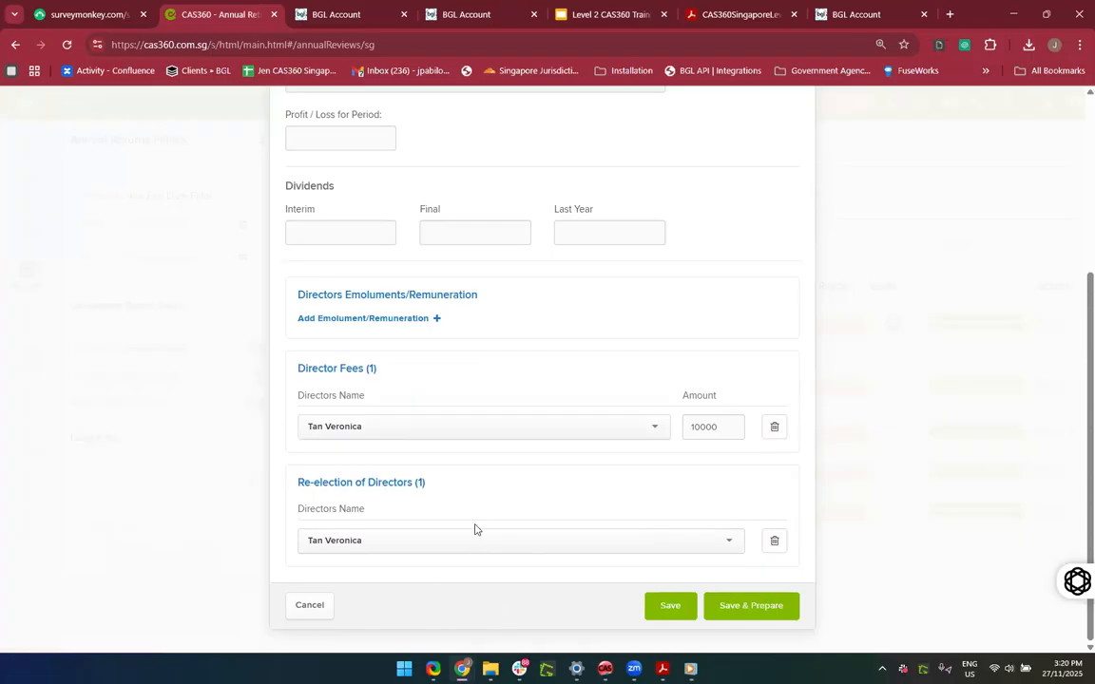
# Step: Set the Date of Independent Audit to 11/11/2025, and save and prepare the annual return documents
pyautogui.scroll(3, 475, 530)
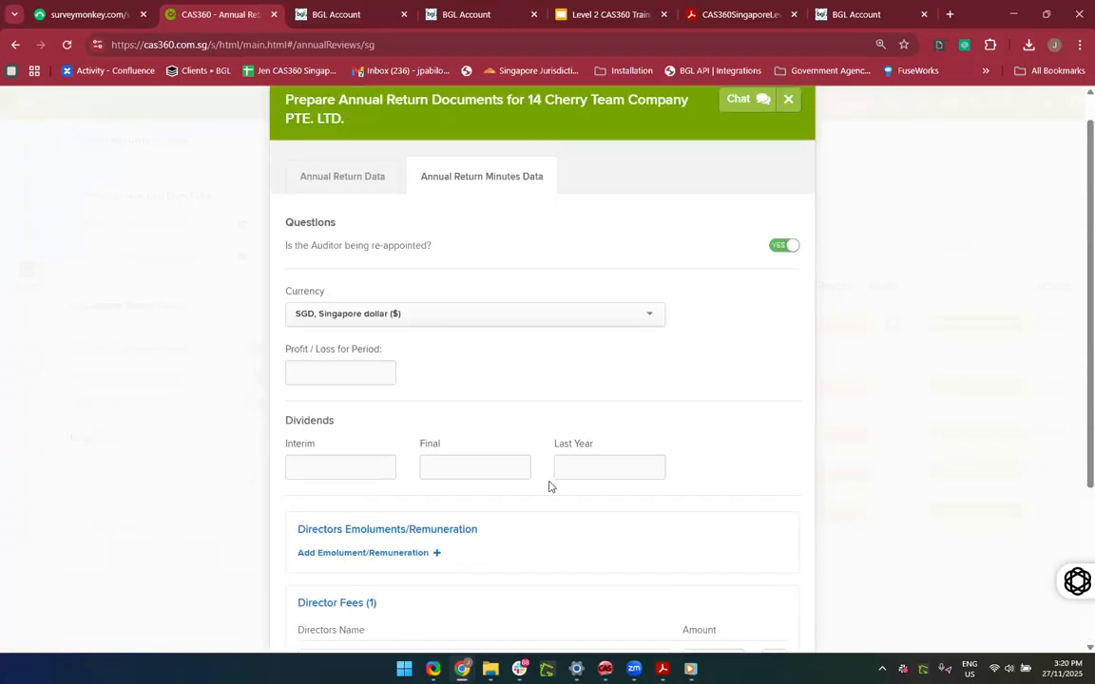
pyautogui.scroll(-1, 541, 431)
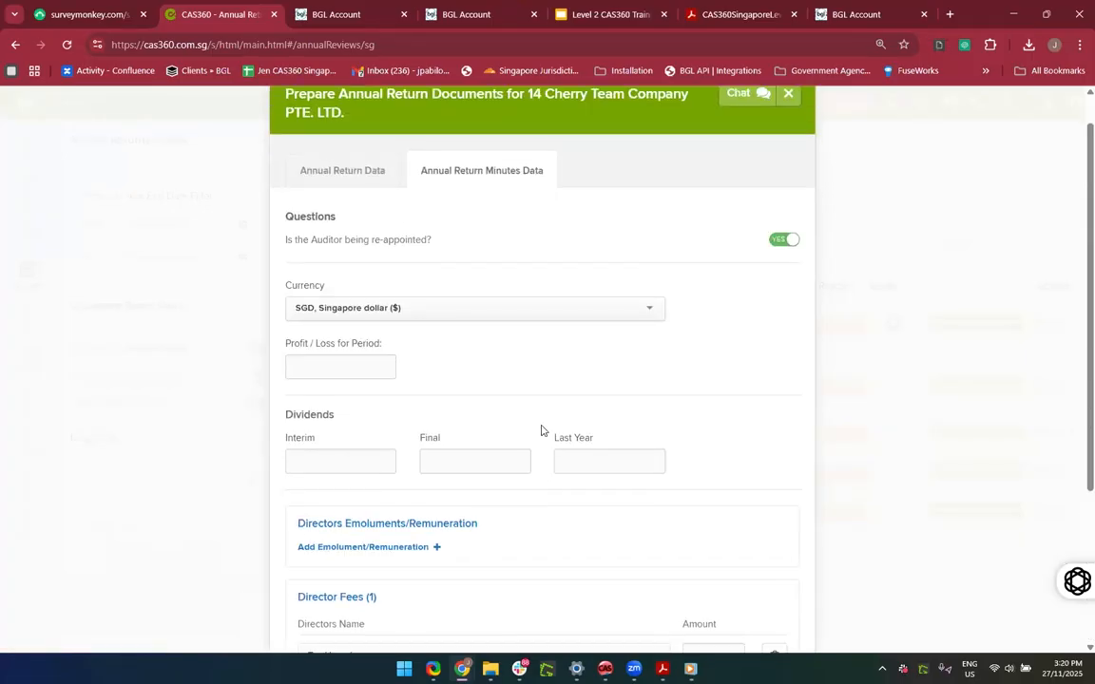
pyautogui.scroll(-2, 541, 431)
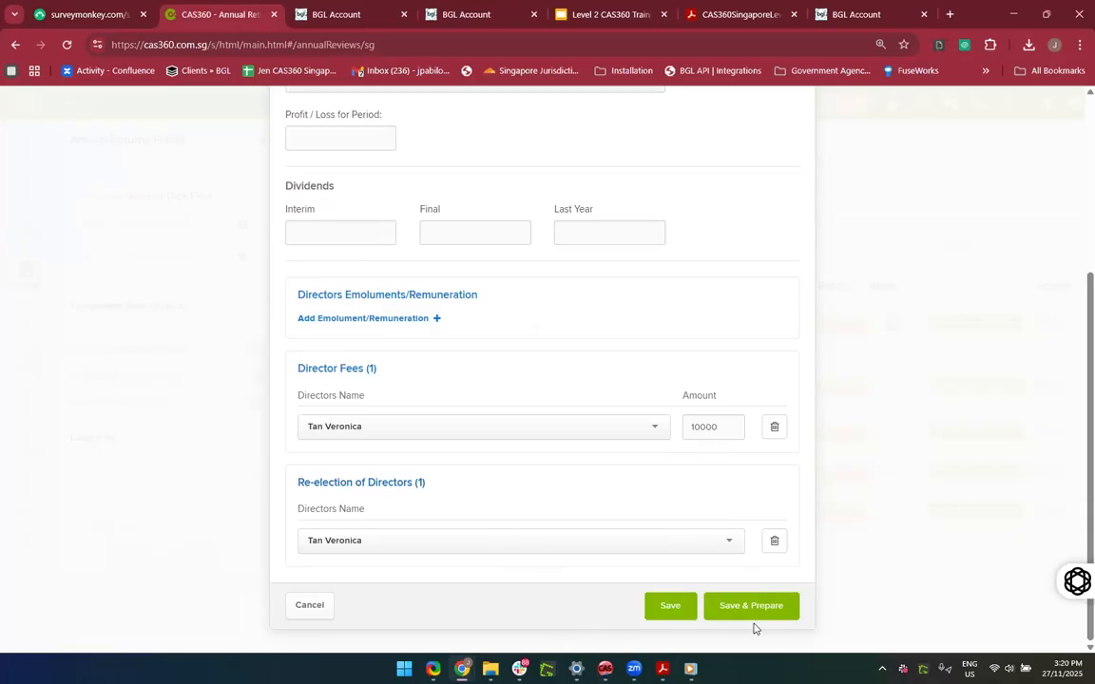
pyautogui.scroll(2, 624, 349)
pyautogui.scroll(-2, 623, 349)
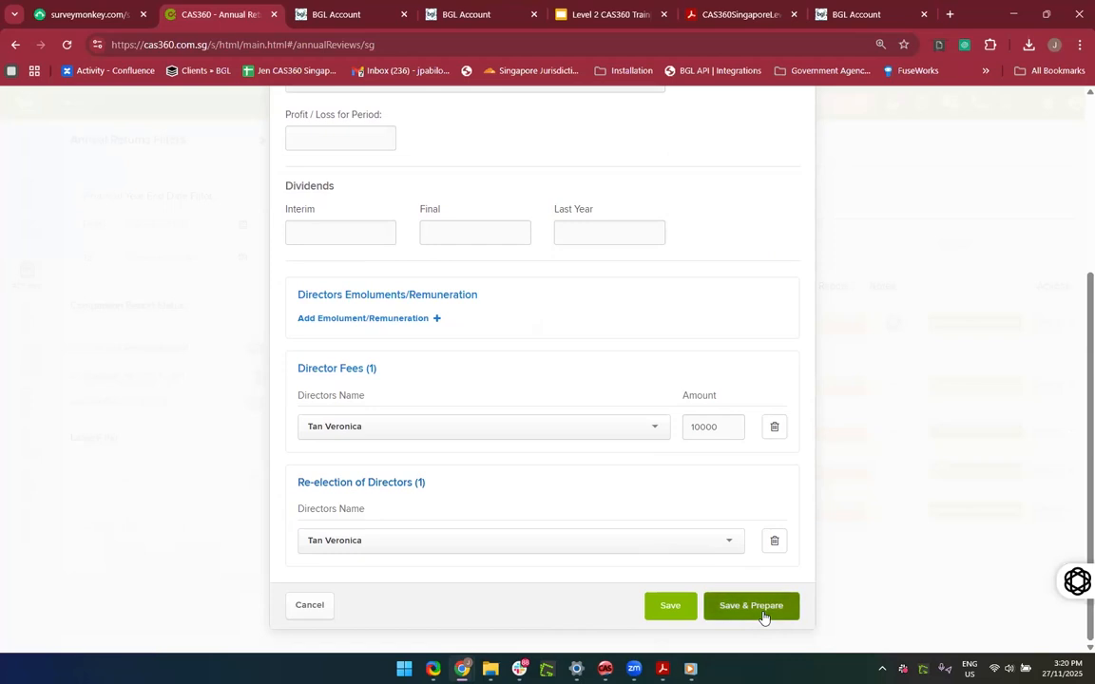
pyautogui.click(762, 614)
pyautogui.scroll(-3, 670, 539)
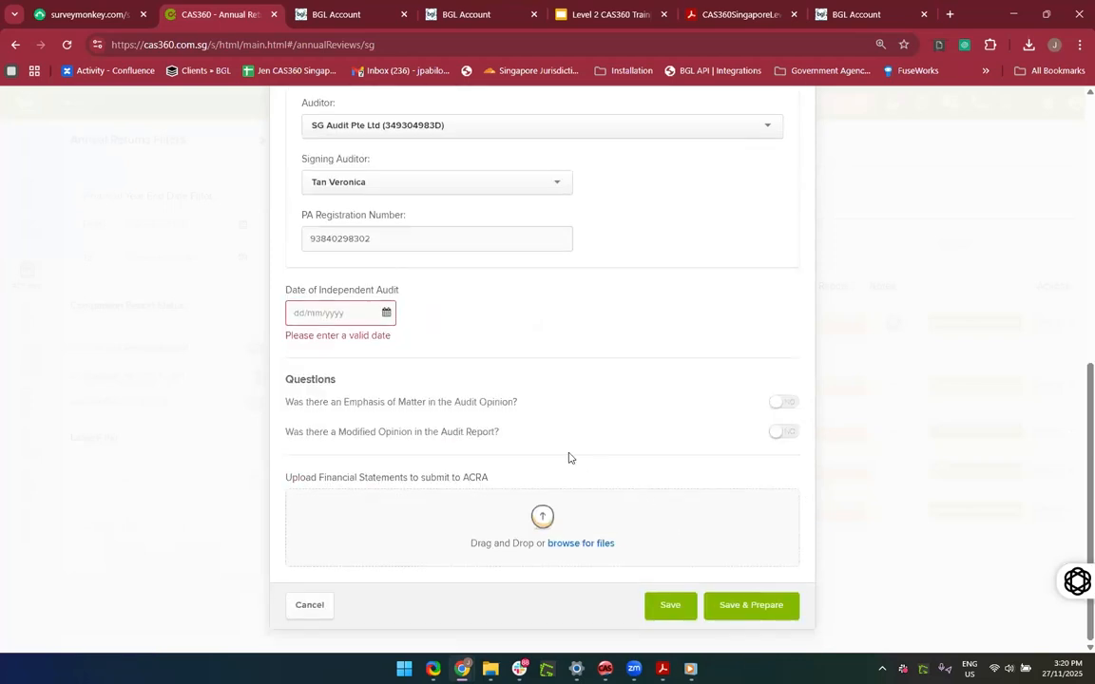
pyautogui.click(309, 314)
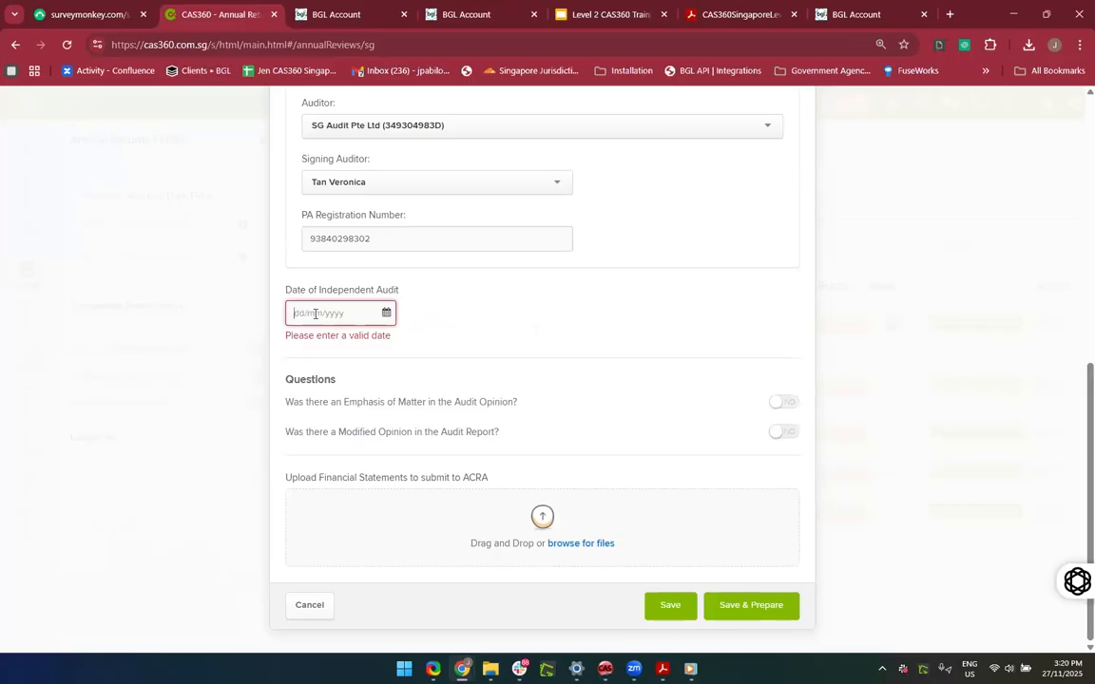
pyautogui.write('11/11/2025')
pyautogui.click(775, 610)
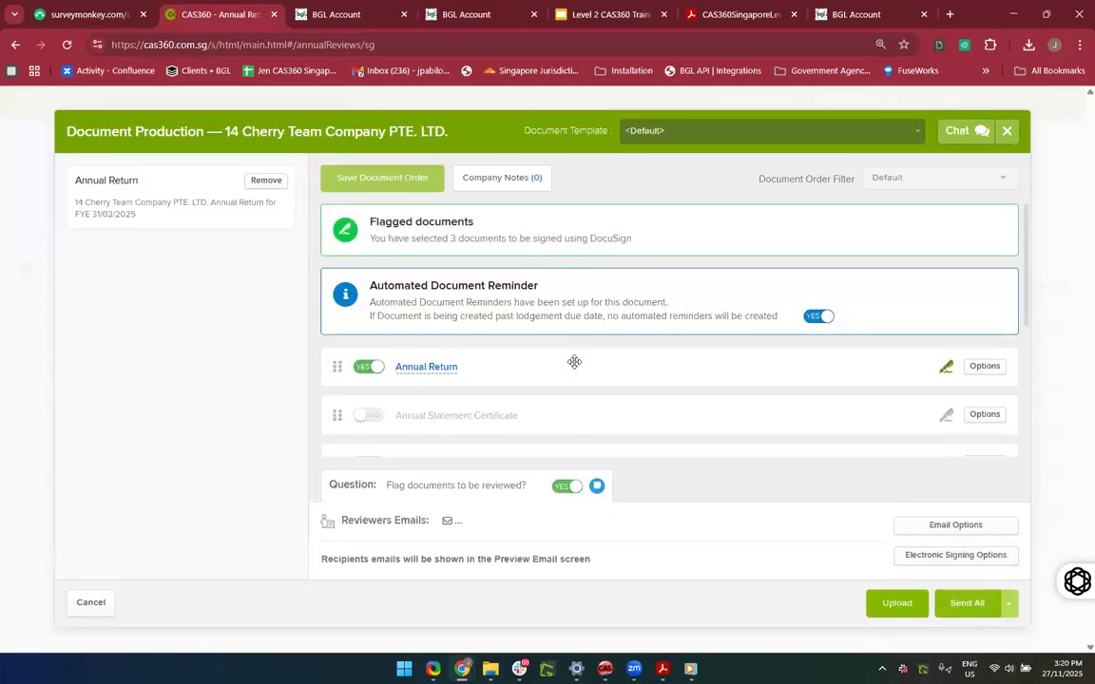
# Step: Turn off flagging the documents for review and include the Annual Statement Certificate in the document production
pyautogui.scroll(-1, 574, 361)
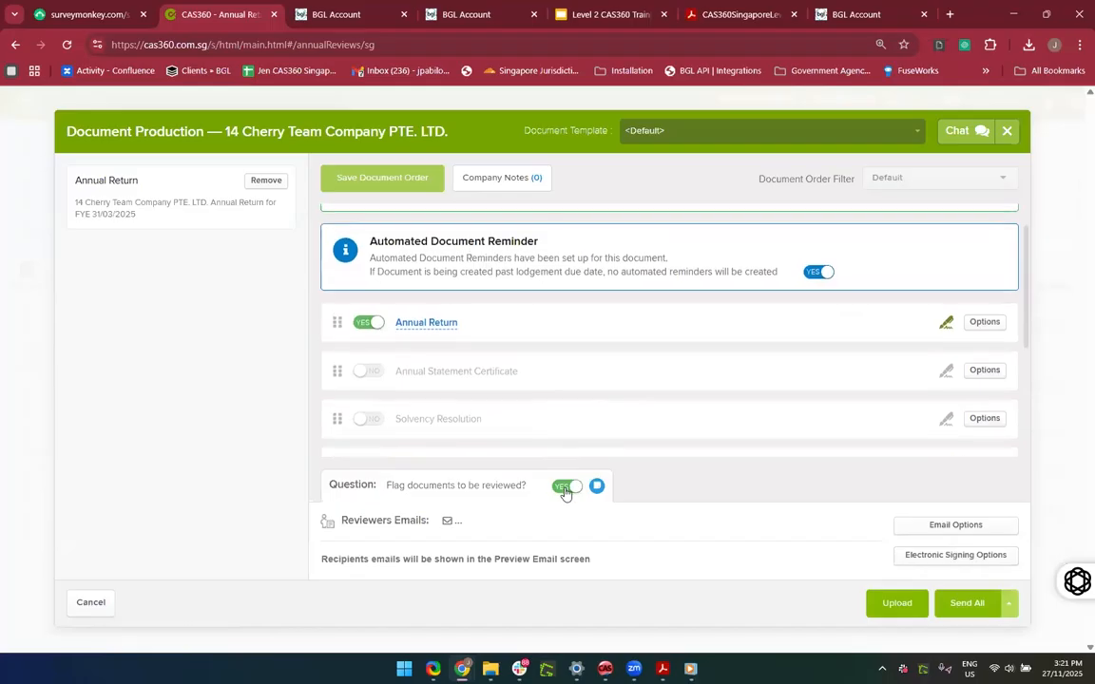
pyautogui.click(564, 487)
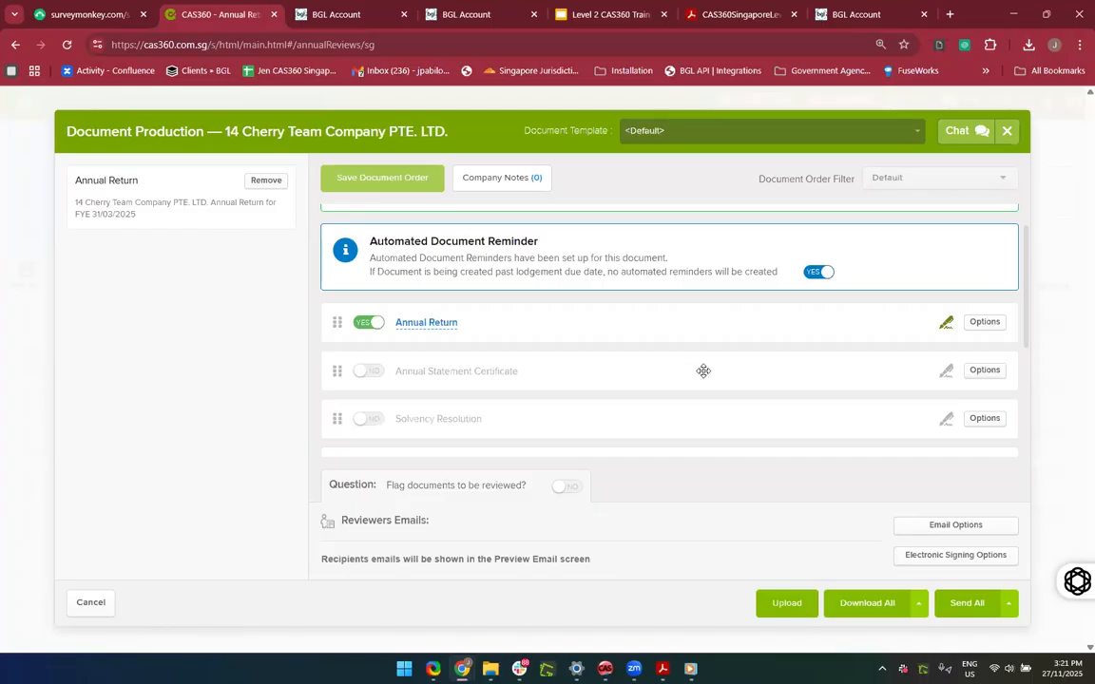
pyautogui.scroll(-5, 703, 371)
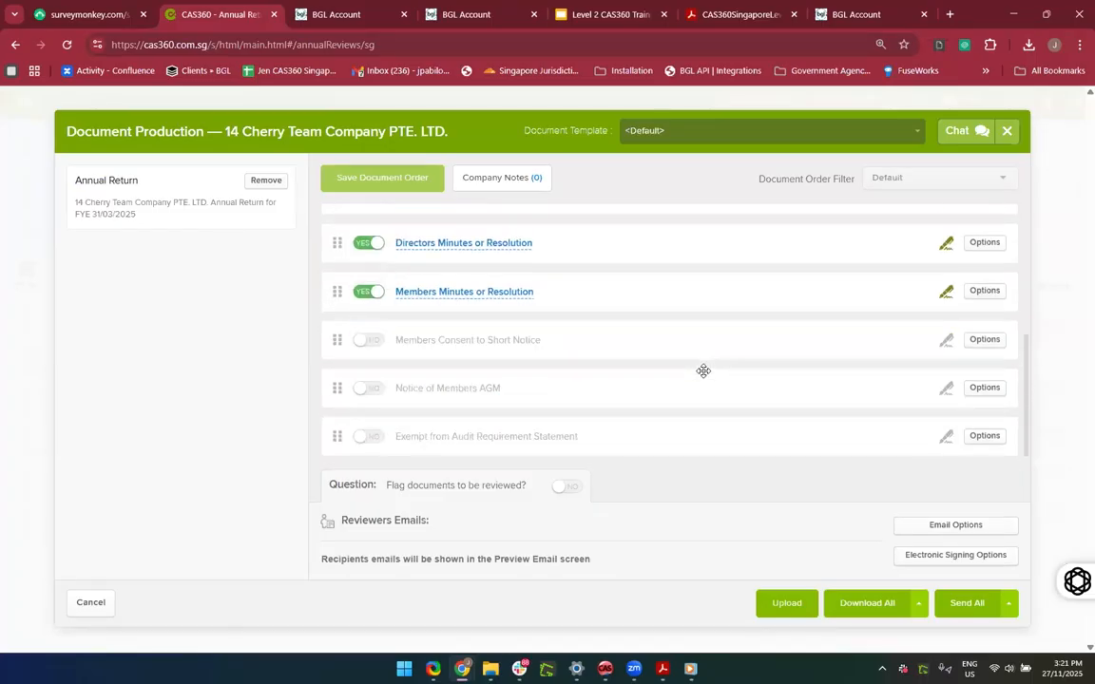
pyautogui.scroll(5, 703, 377)
pyautogui.scroll(-3, 703, 372)
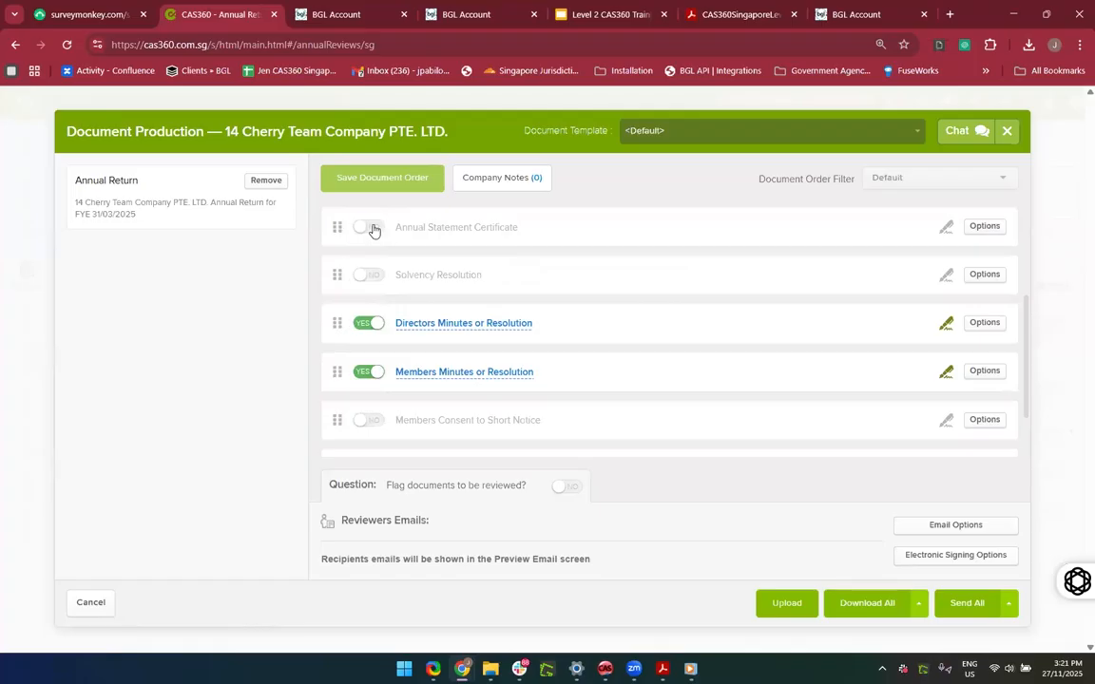
pyautogui.click(369, 227)
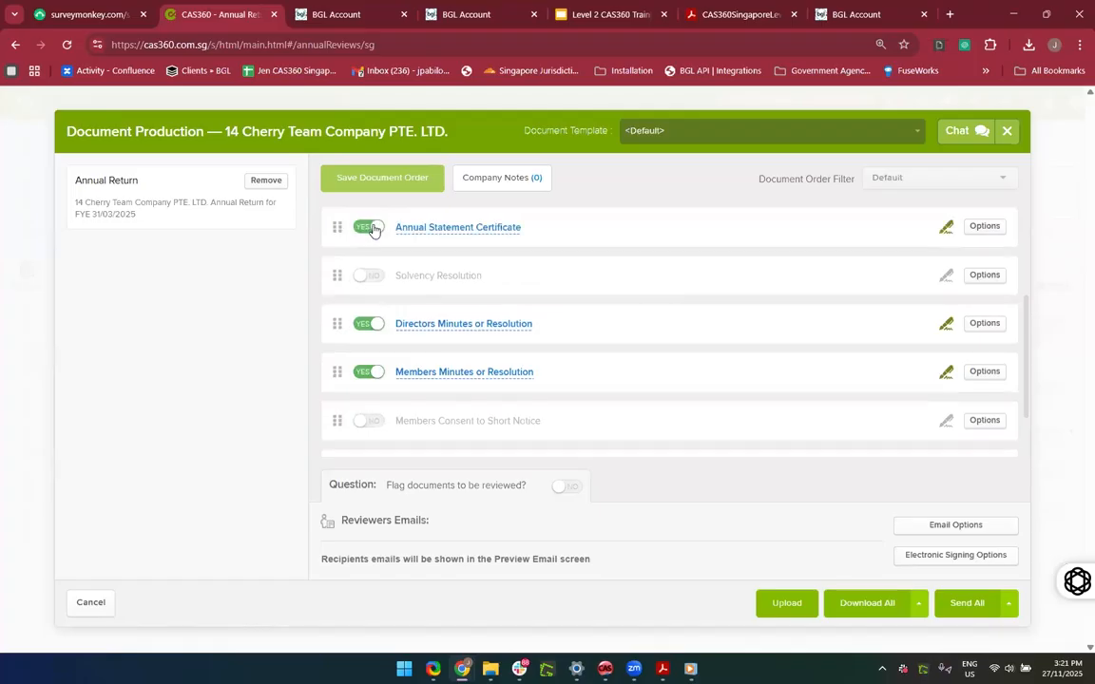
pyautogui.scroll(2, 465, 330)
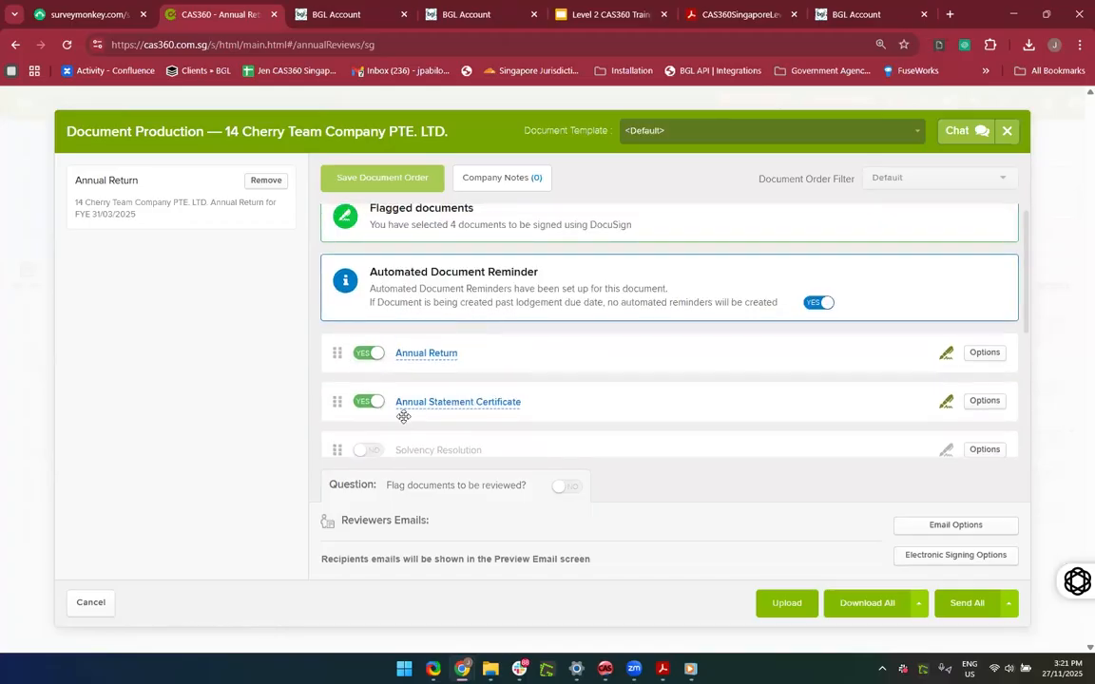
# Step: Preview the Directors Minutes or Resolution document, read through both pages, and close the preview
pyautogui.scroll(-3, 404, 416)
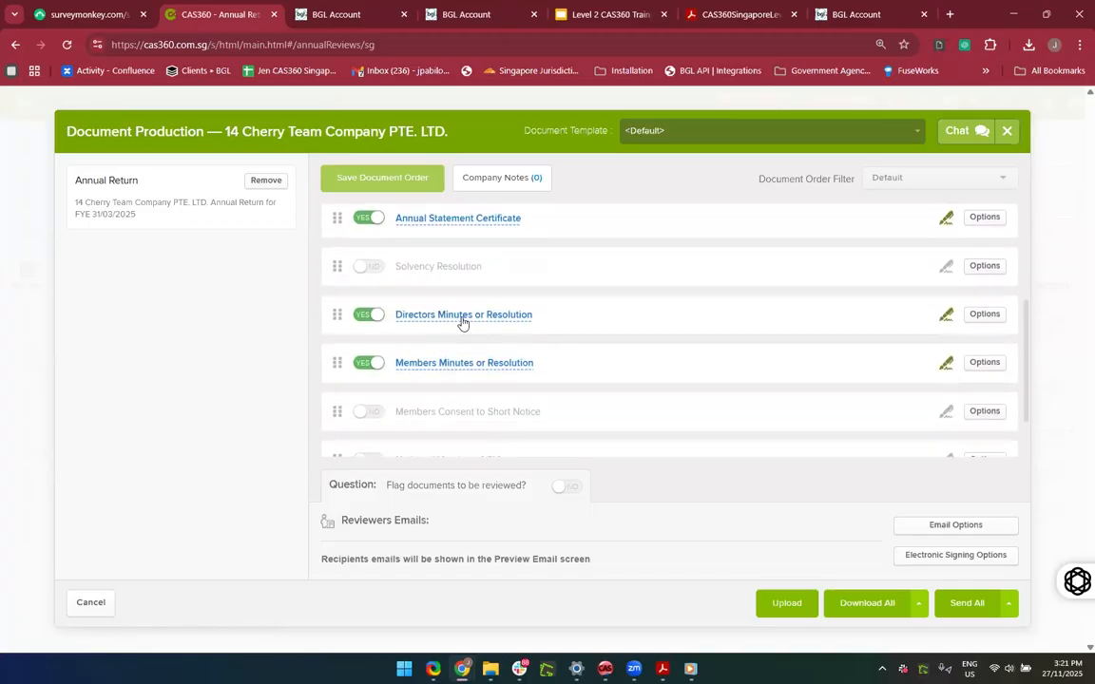
pyautogui.click(463, 315)
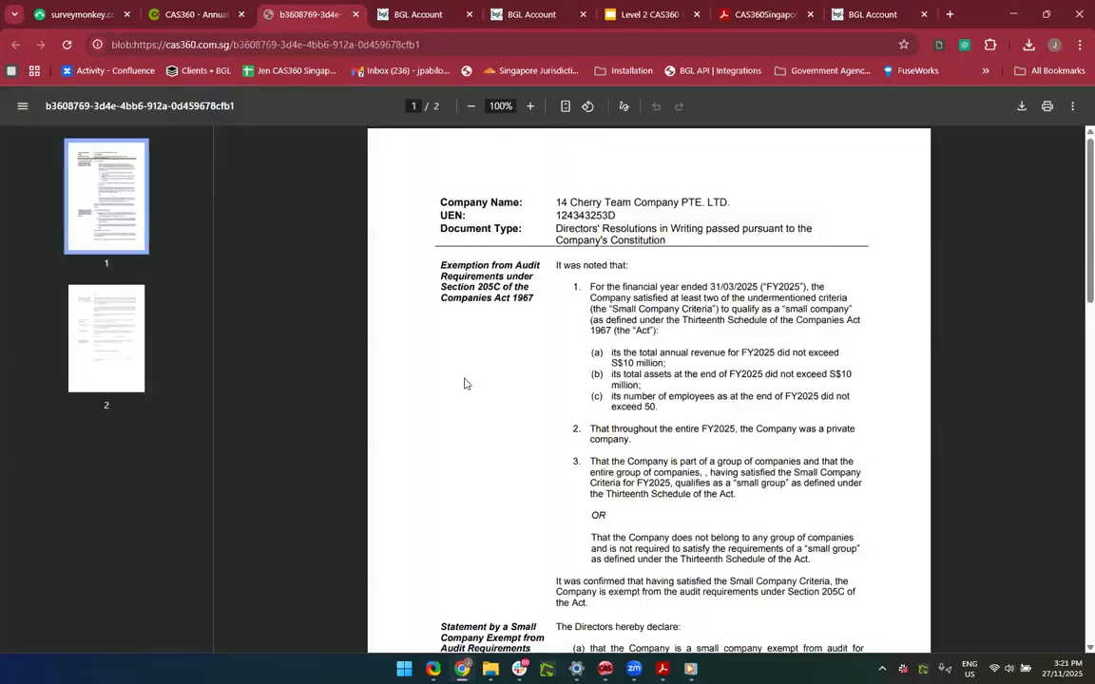
pyautogui.scroll(-3, 536, 443)
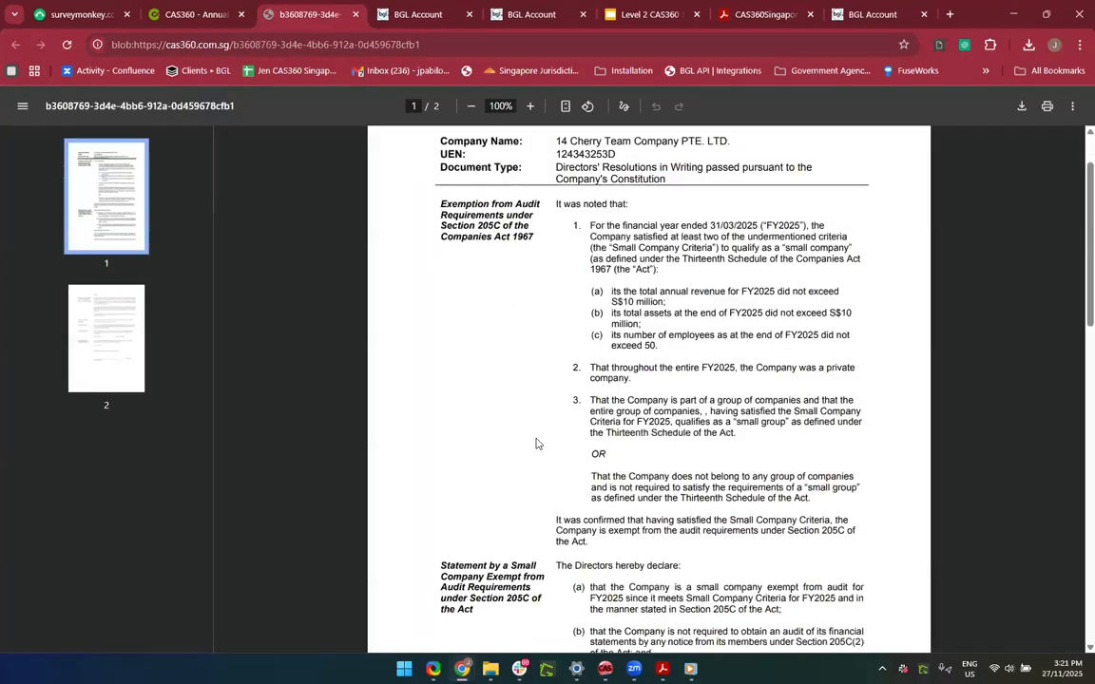
pyautogui.scroll(3, 541, 432)
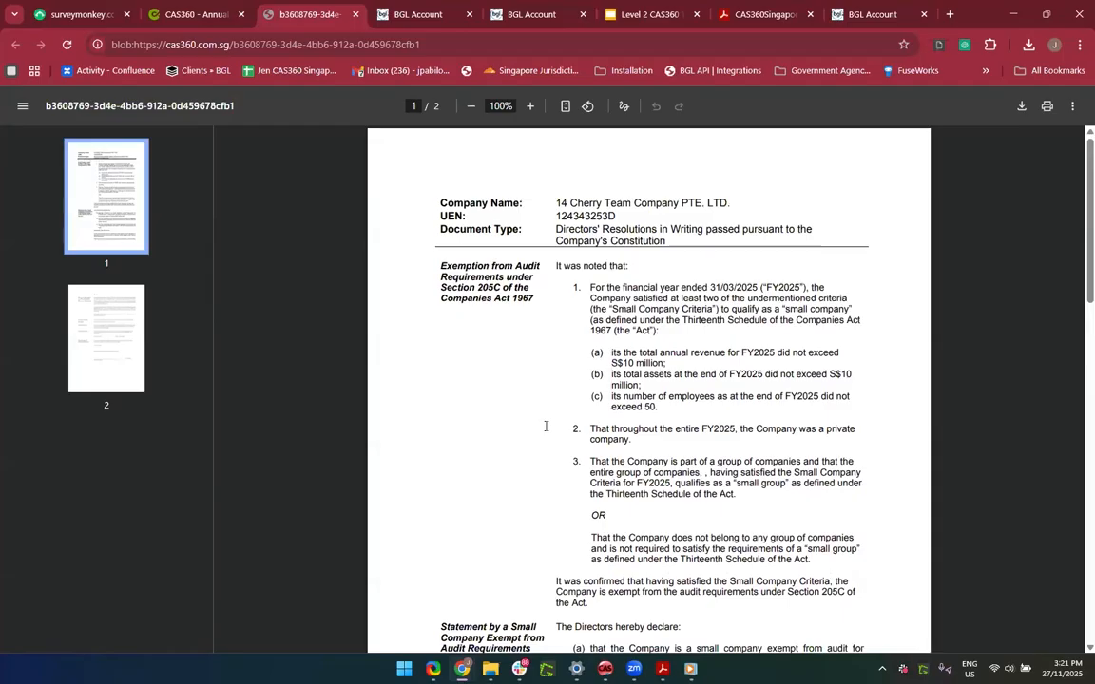
pyautogui.scroll(-15, 546, 427)
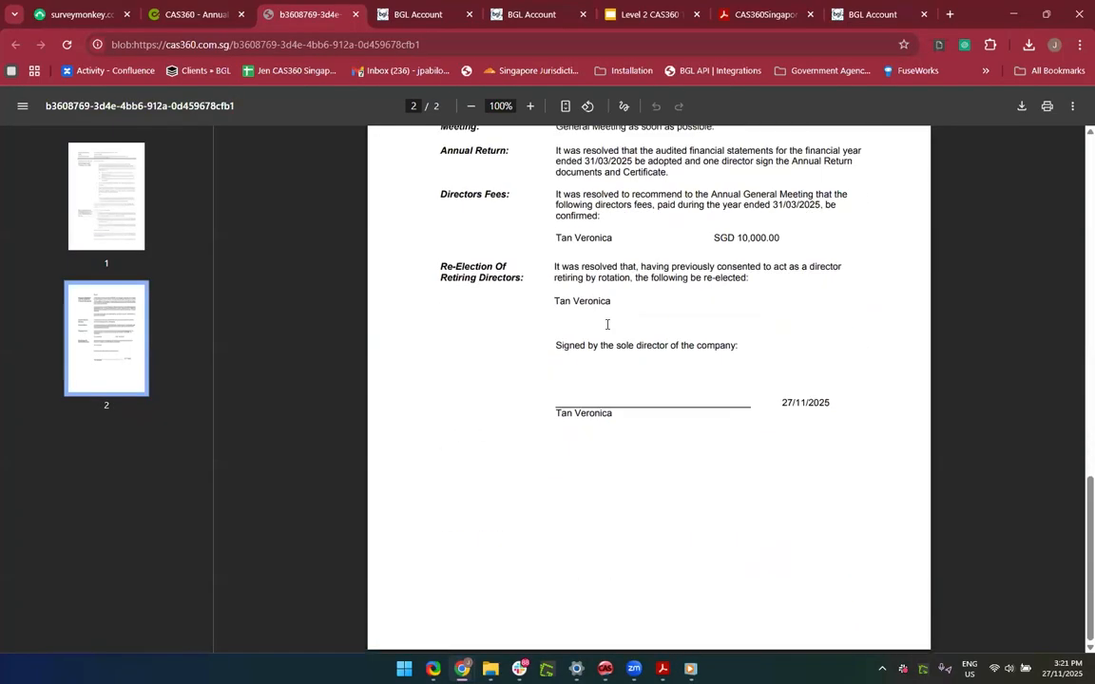
pyautogui.click(355, 15)
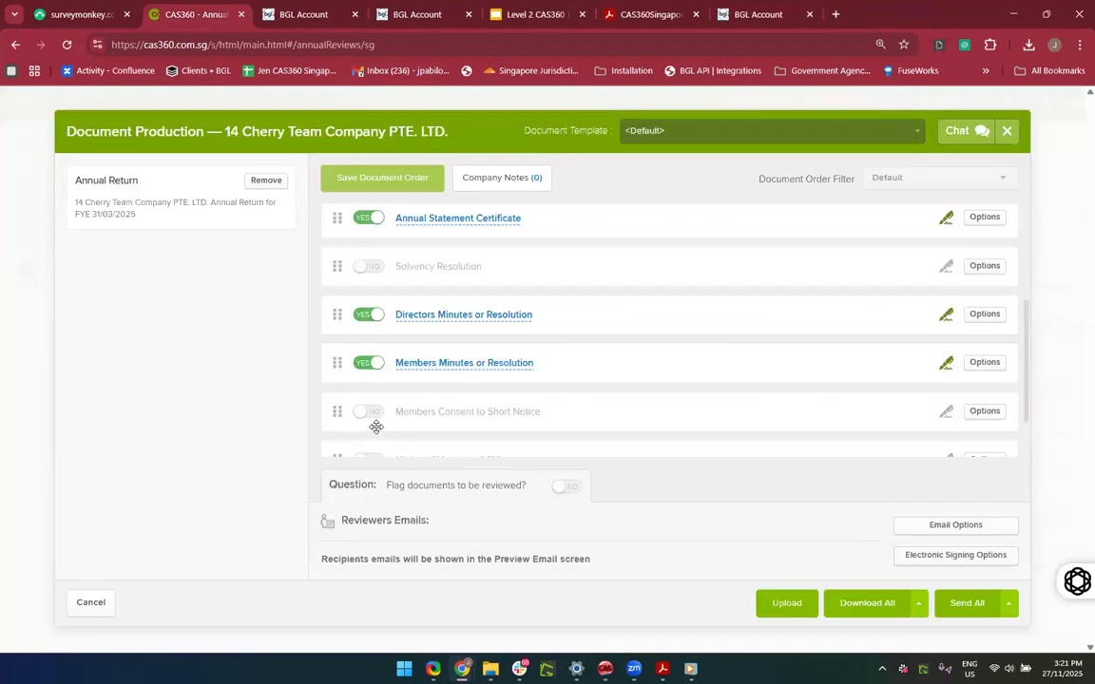
# Step: Preview the Members Minutes or Resolution document, examine its resolutions and closing section, and close the preview
pyautogui.click(487, 367)
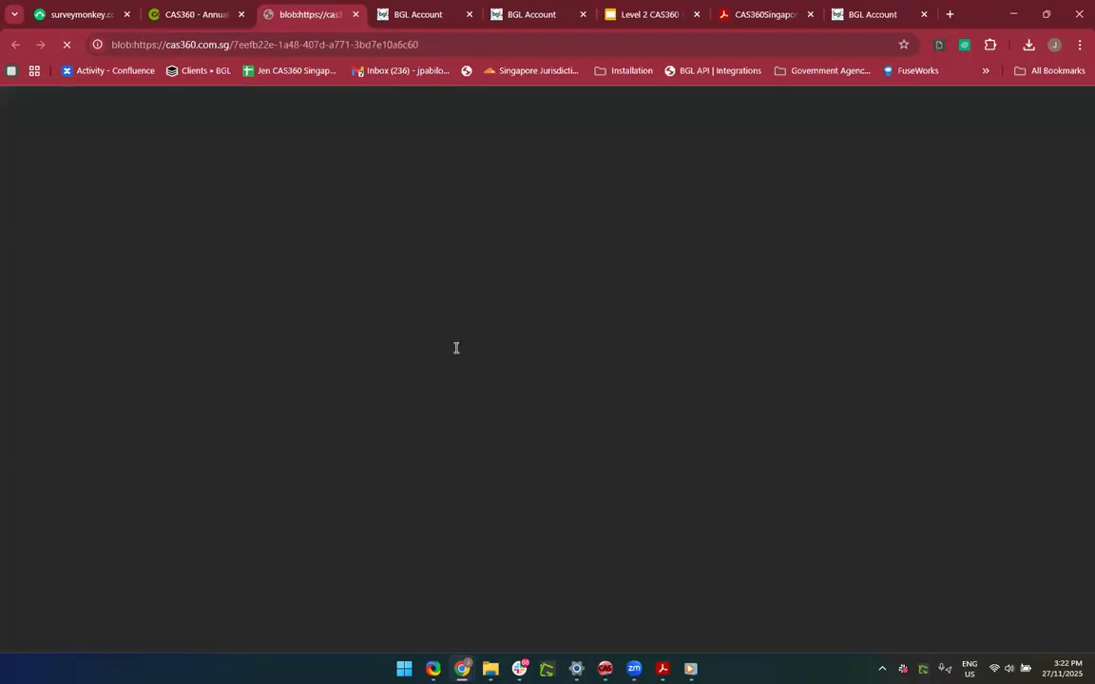
pyautogui.scroll(-4, 456, 348)
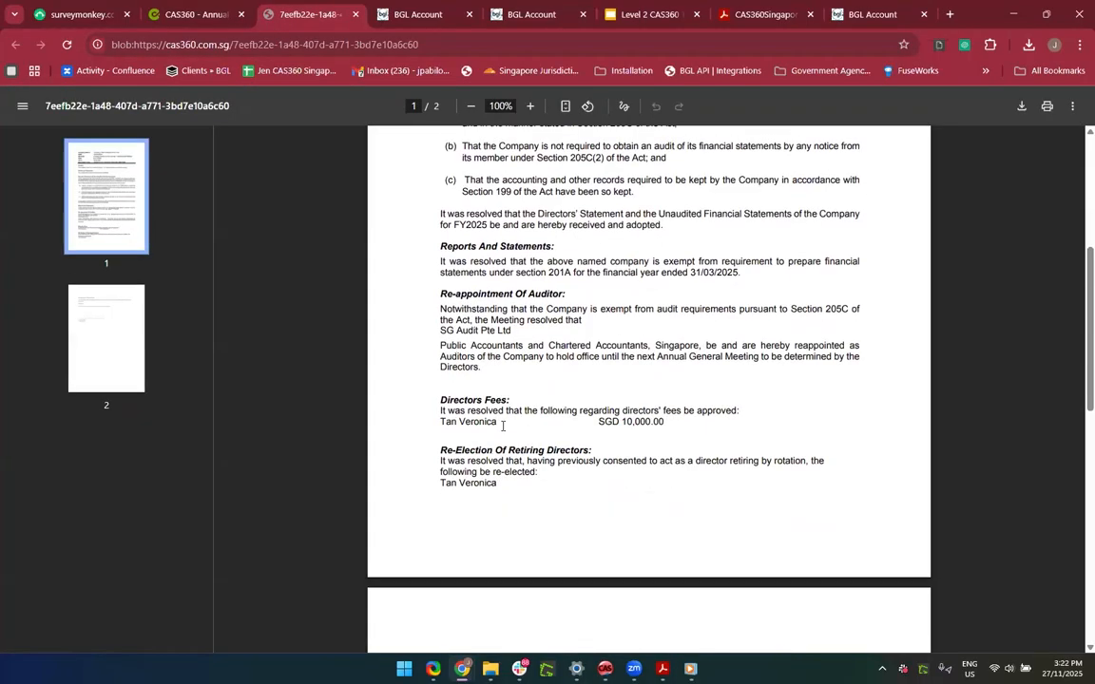
pyautogui.scroll(1, 503, 380)
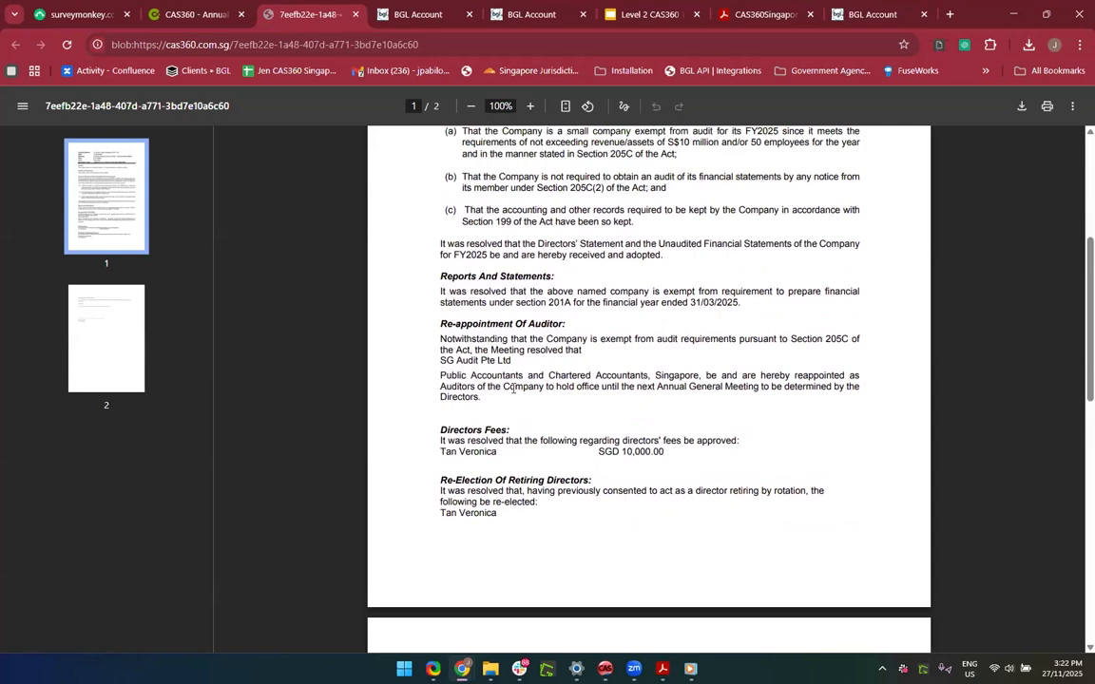
pyautogui.scroll(1, 512, 388)
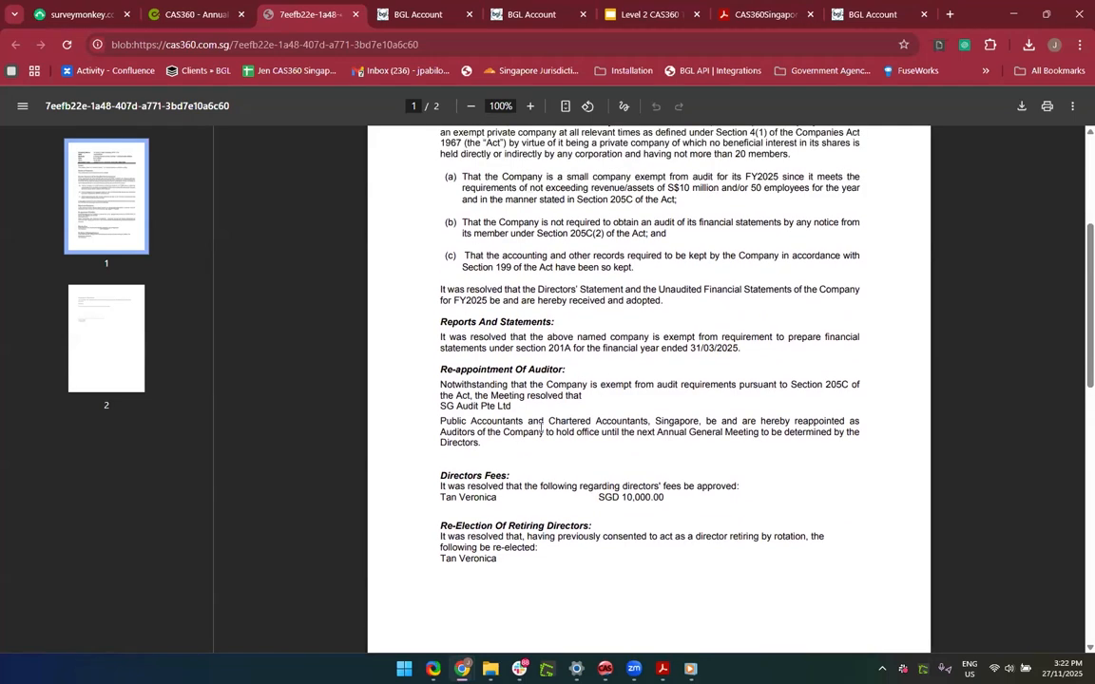
pyautogui.scroll(3, 542, 428)
pyautogui.scroll(-5, 540, 428)
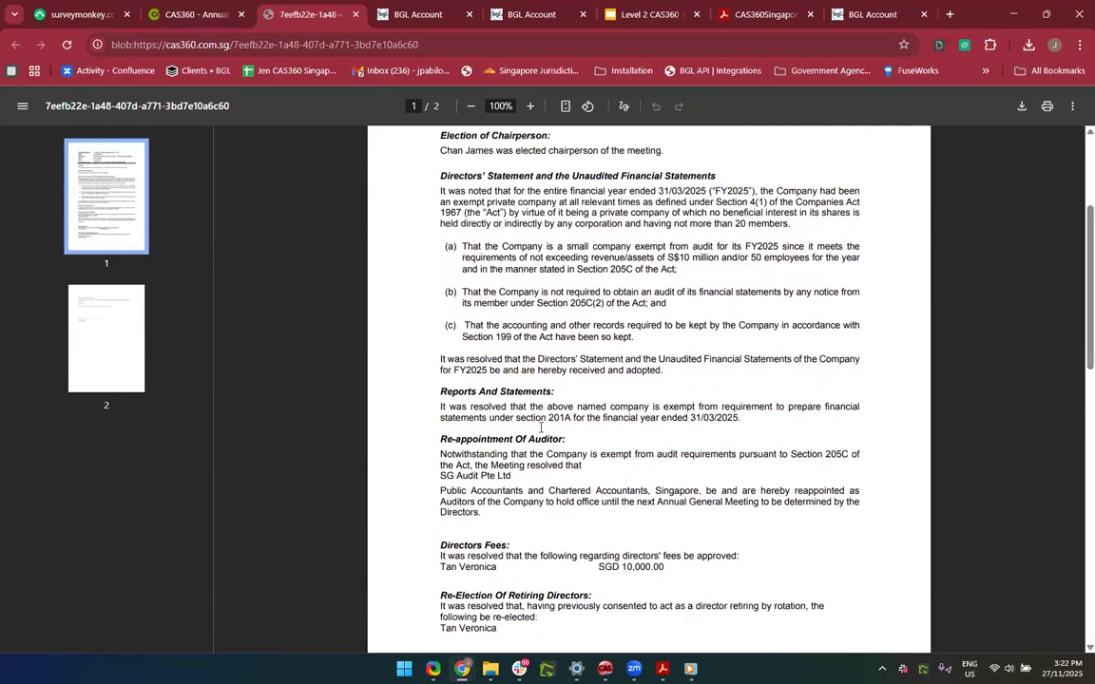
pyautogui.scroll(-2, 540, 428)
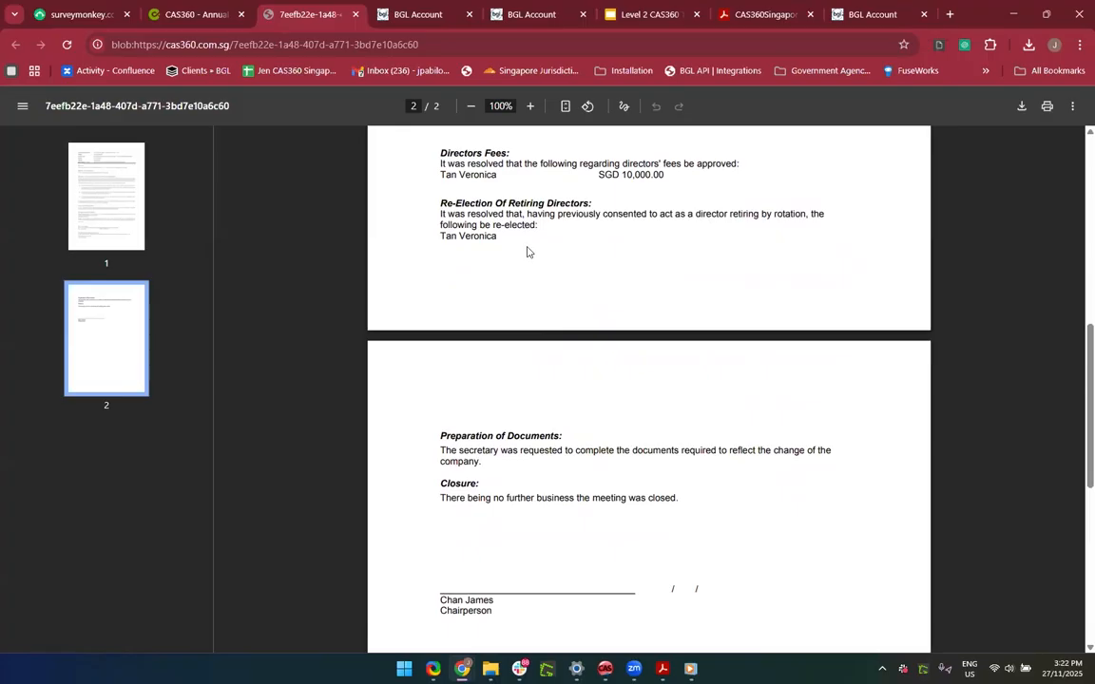
pyautogui.scroll(-3, 527, 250)
pyautogui.scroll(4, 526, 252)
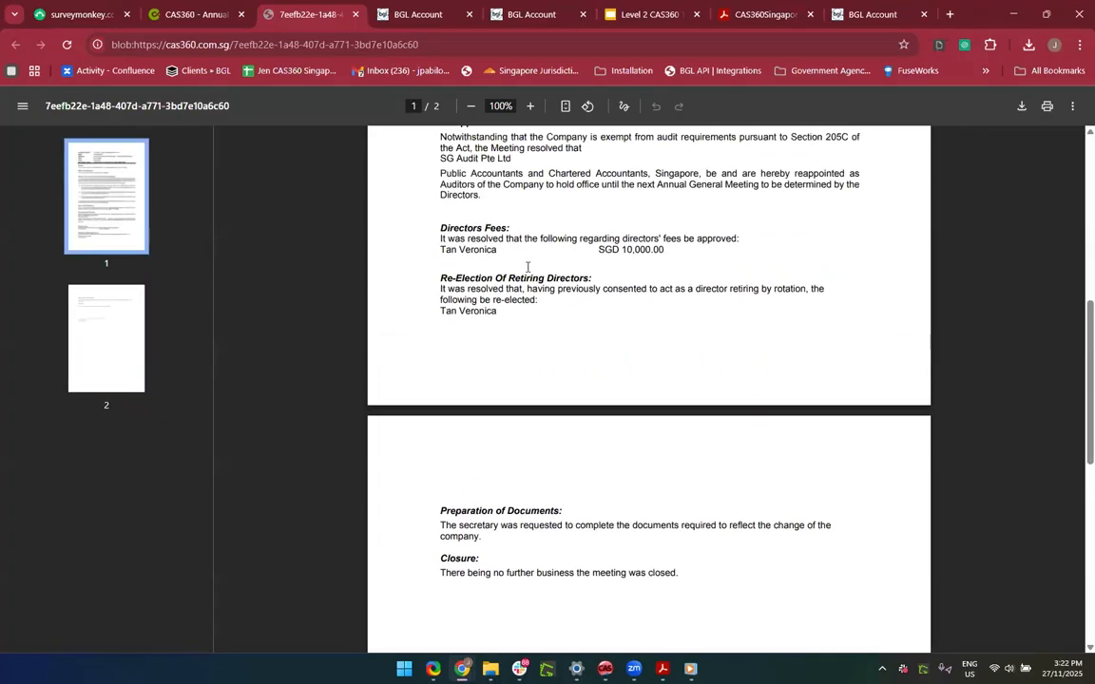
pyautogui.click(355, 14)
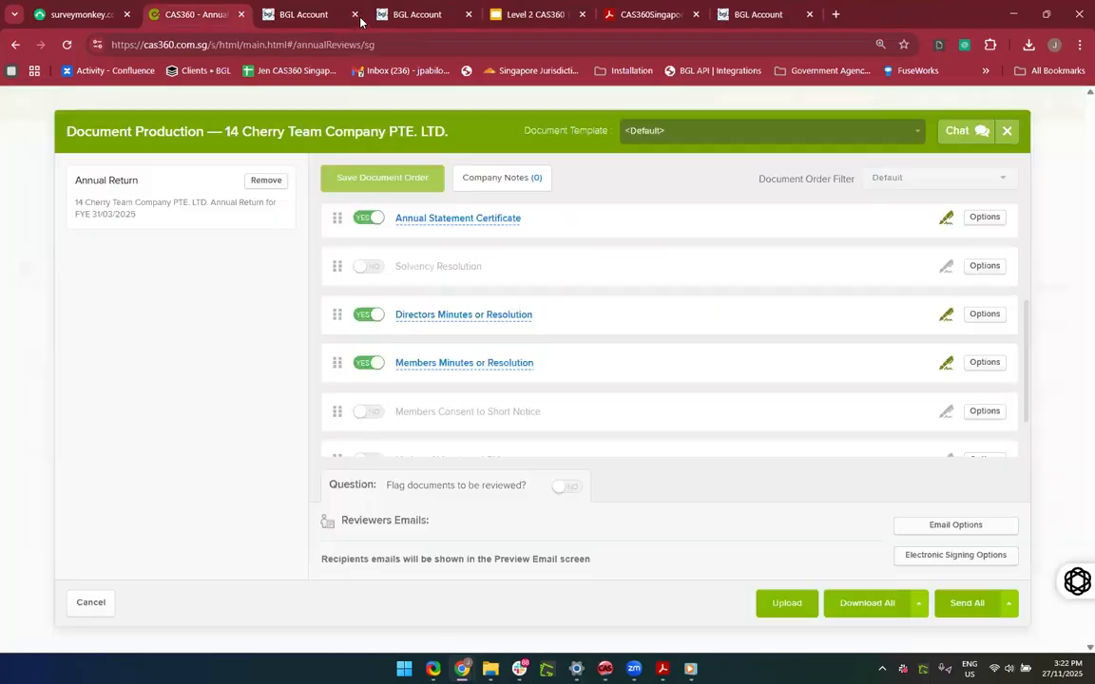
# Step: Include the Notice of Members AGM and the Members Consent to Short Notice in the document production
pyautogui.scroll(-2, 570, 357)
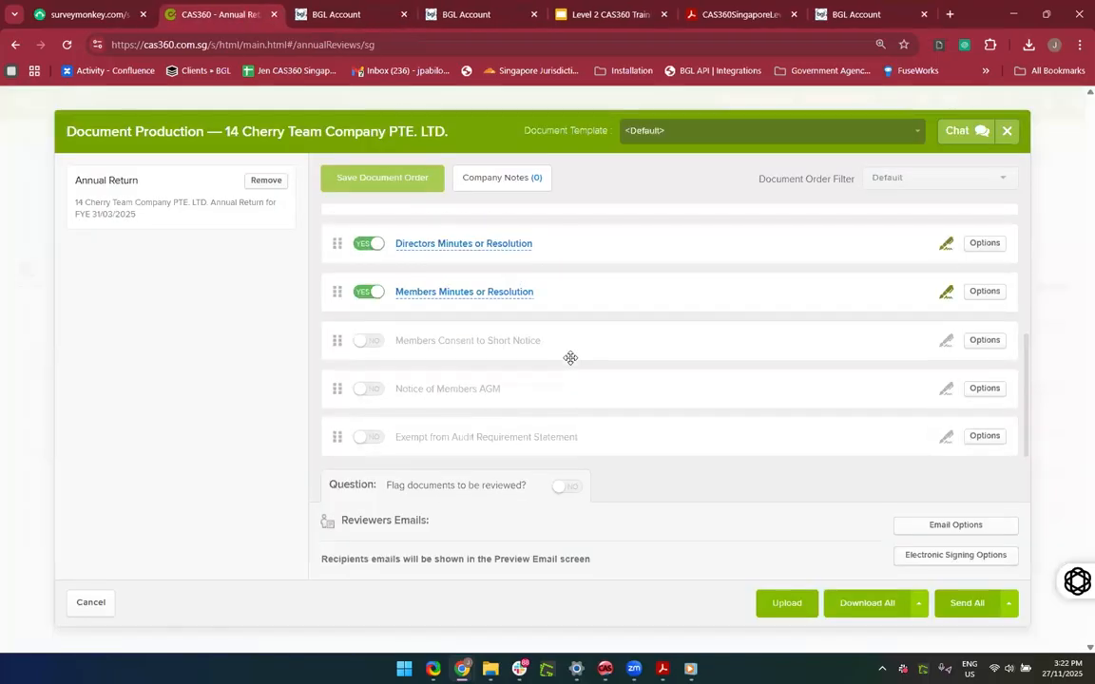
pyautogui.click(371, 392)
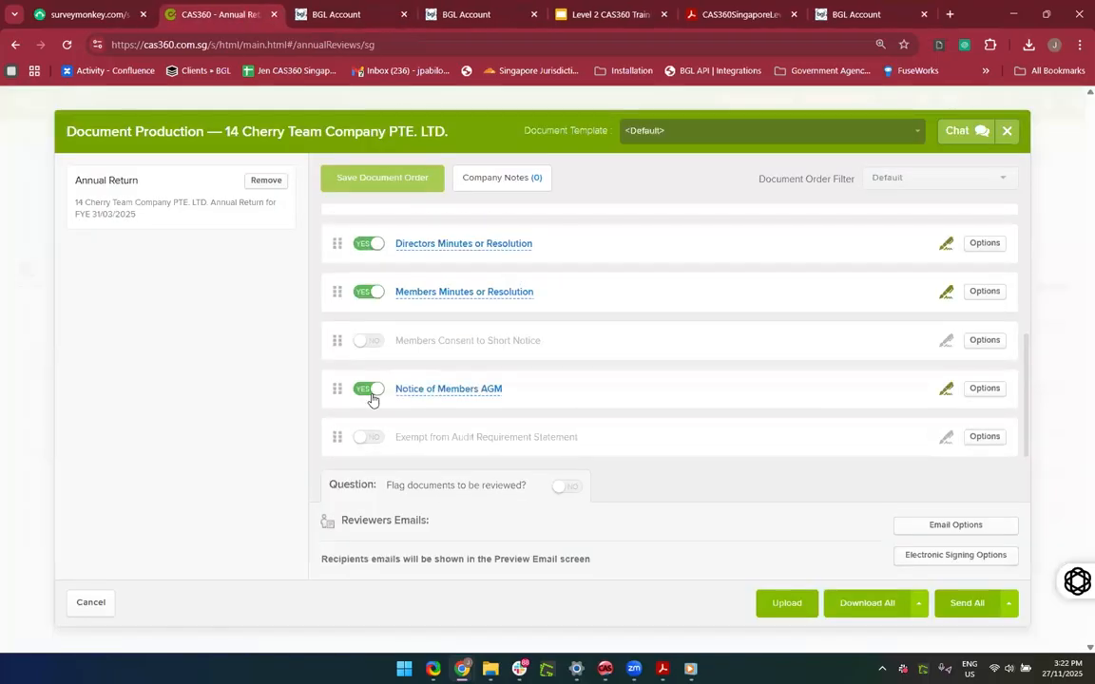
pyautogui.click(375, 344)
# Step: Preview the Members Consent to Short Notice document and close the preview
pyautogui.click(495, 349)
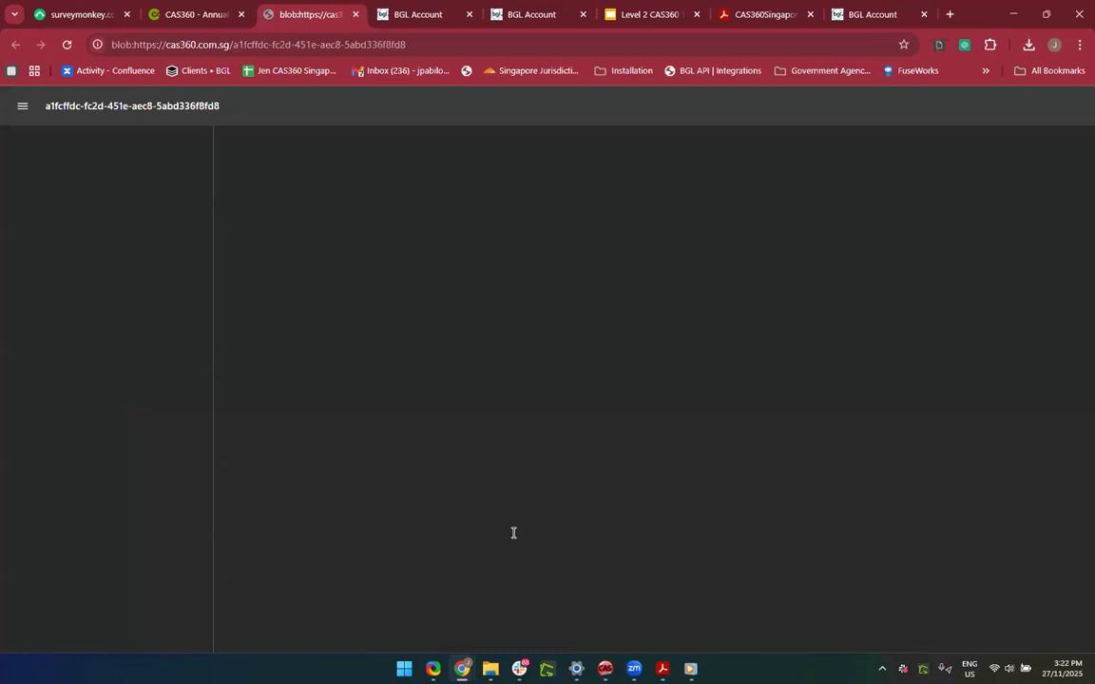
pyautogui.scroll(3, 514, 533)
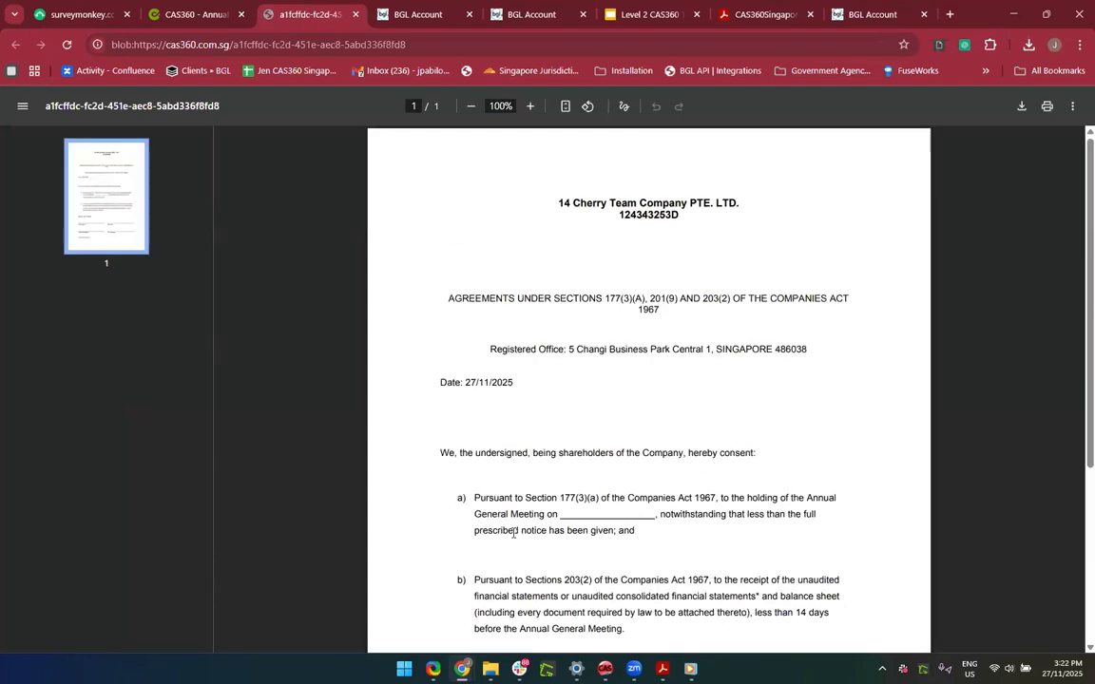
pyautogui.click(355, 14)
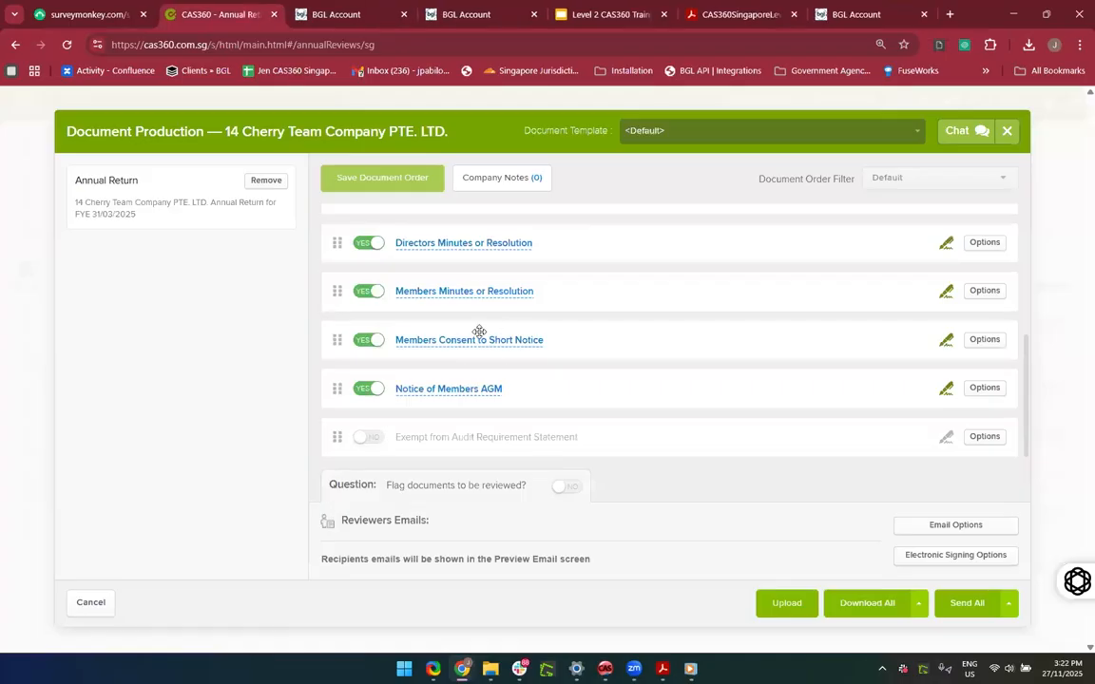
# Step: Preview the Notice of Members AGM, check its agenda, date and signing section, and close the preview
pyautogui.click(441, 390)
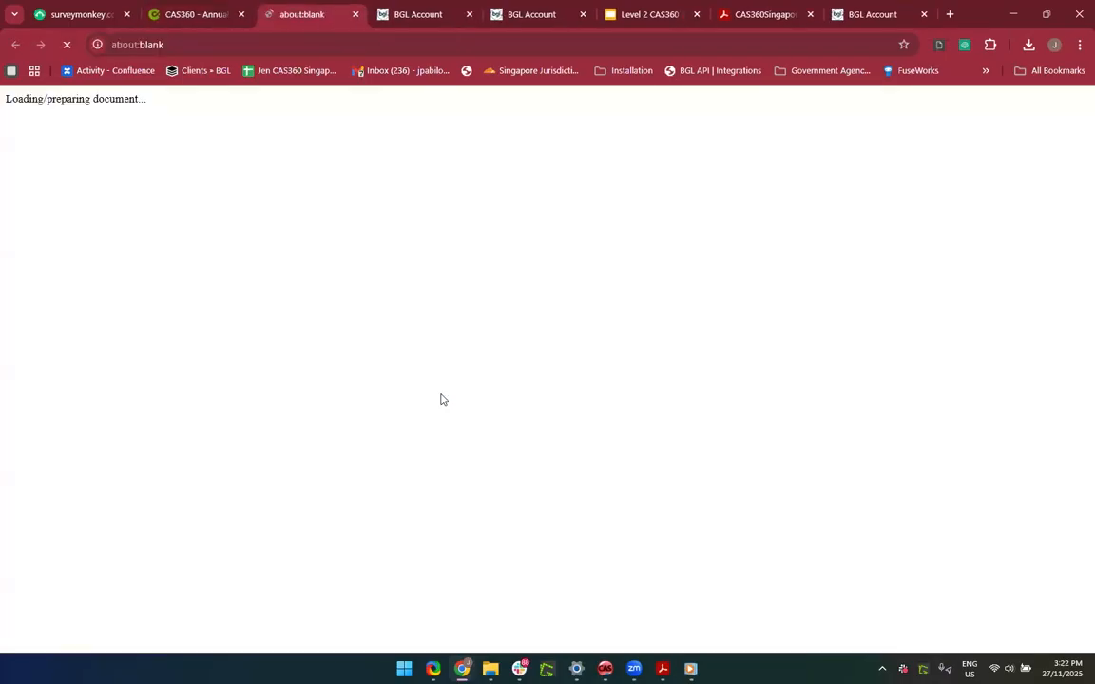
pyautogui.scroll(-10, 505, 479)
pyautogui.scroll(-3, 505, 479)
pyautogui.scroll(13, 466, 380)
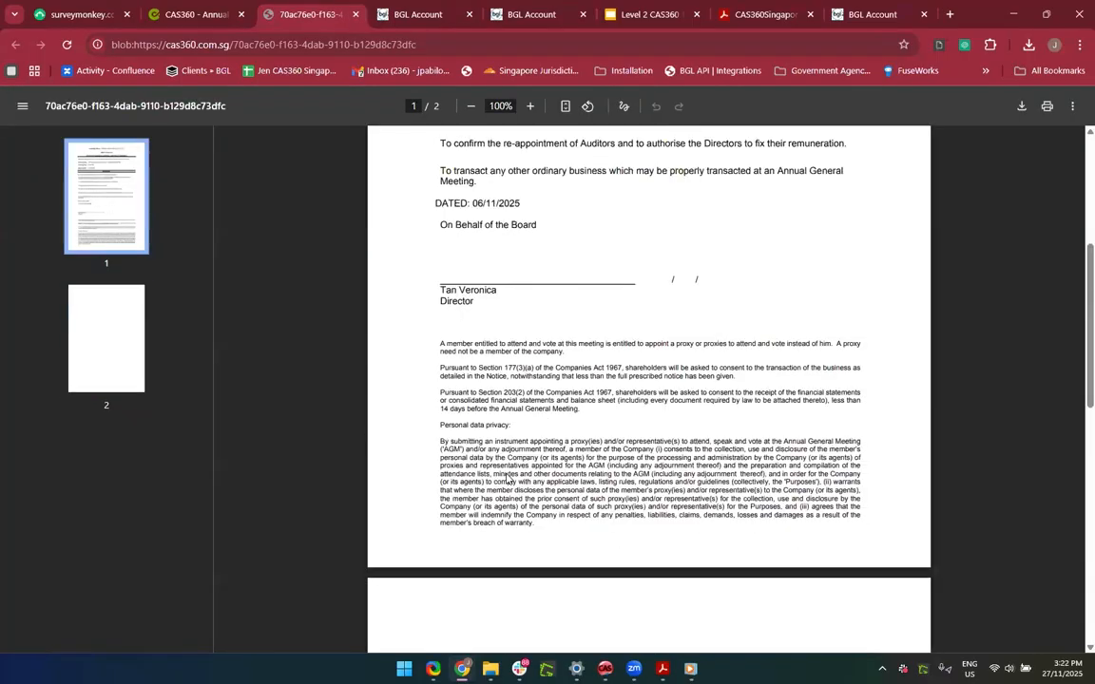
pyautogui.scroll(-3, 424, 293)
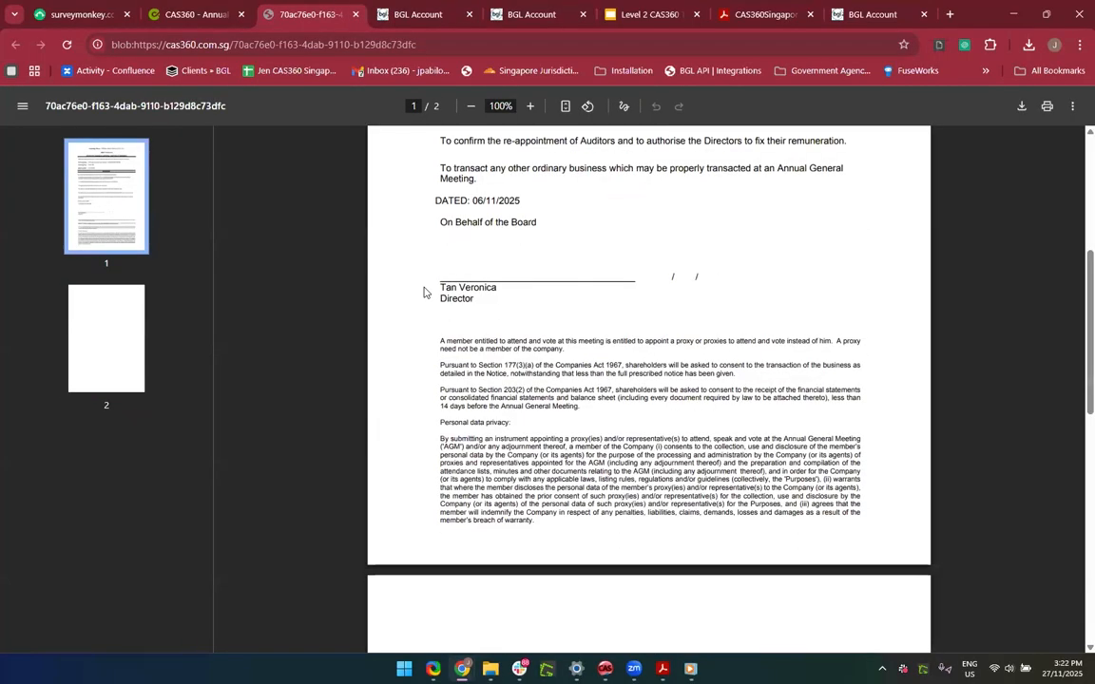
pyautogui.click(356, 16)
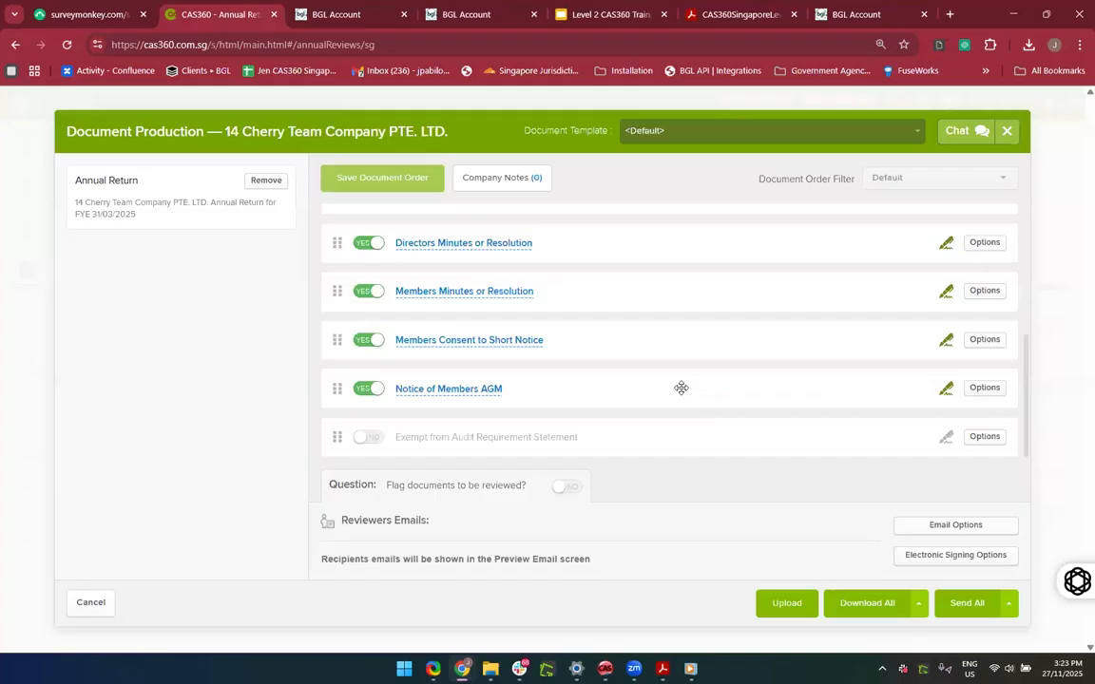
# Step: Review the settings of the Members Minutes or Resolution and the Directors Minutes or Resolution, closing each without saving
pyautogui.scroll(3, 637, 398)
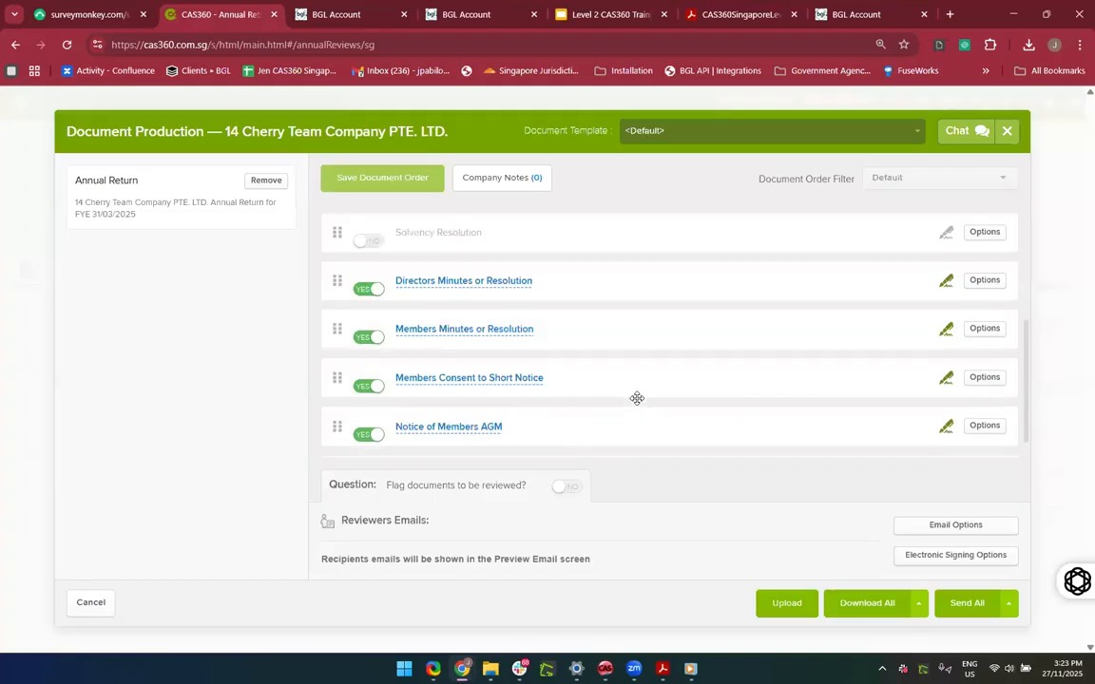
pyautogui.scroll(-2, 636, 399)
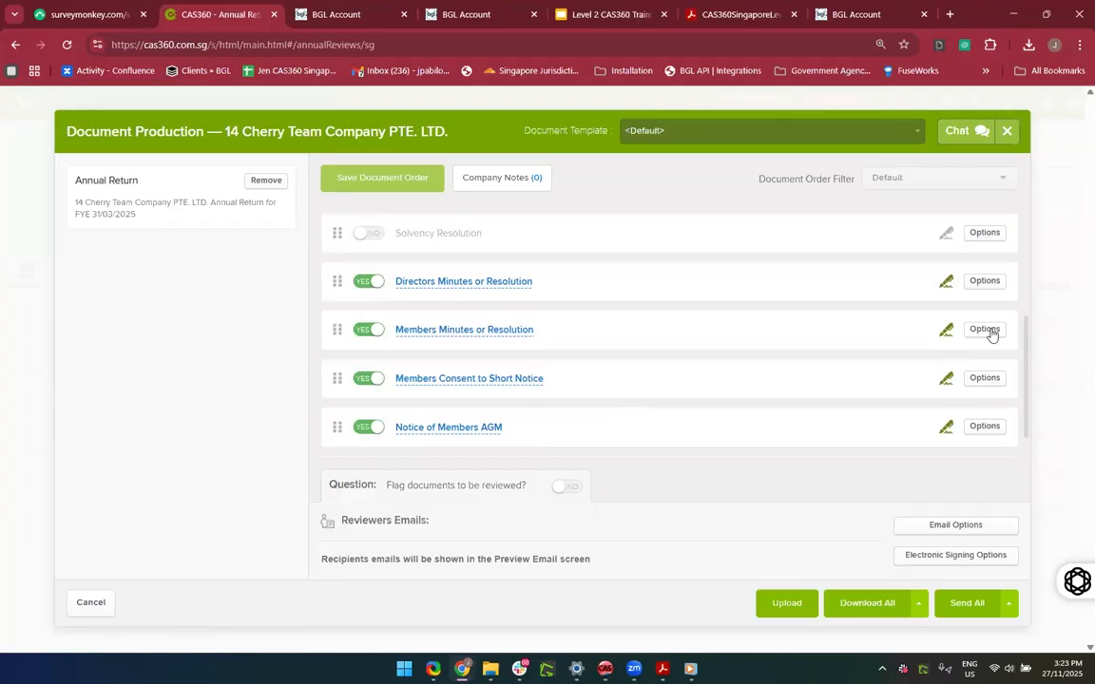
pyautogui.click(984, 330)
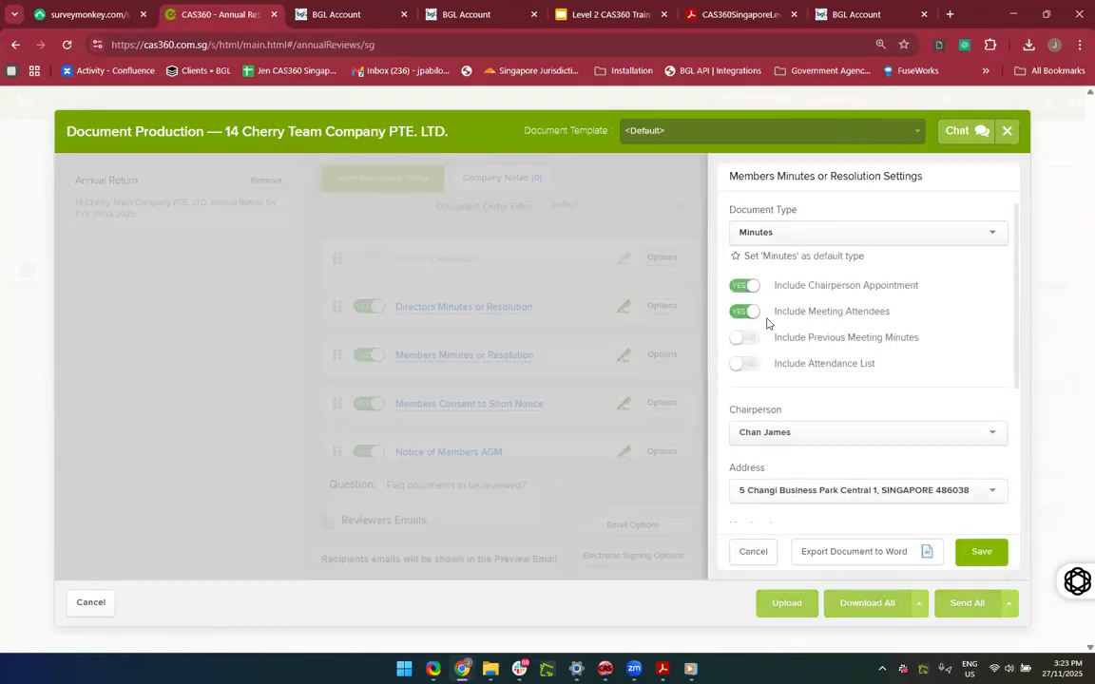
pyautogui.scroll(-2, 768, 324)
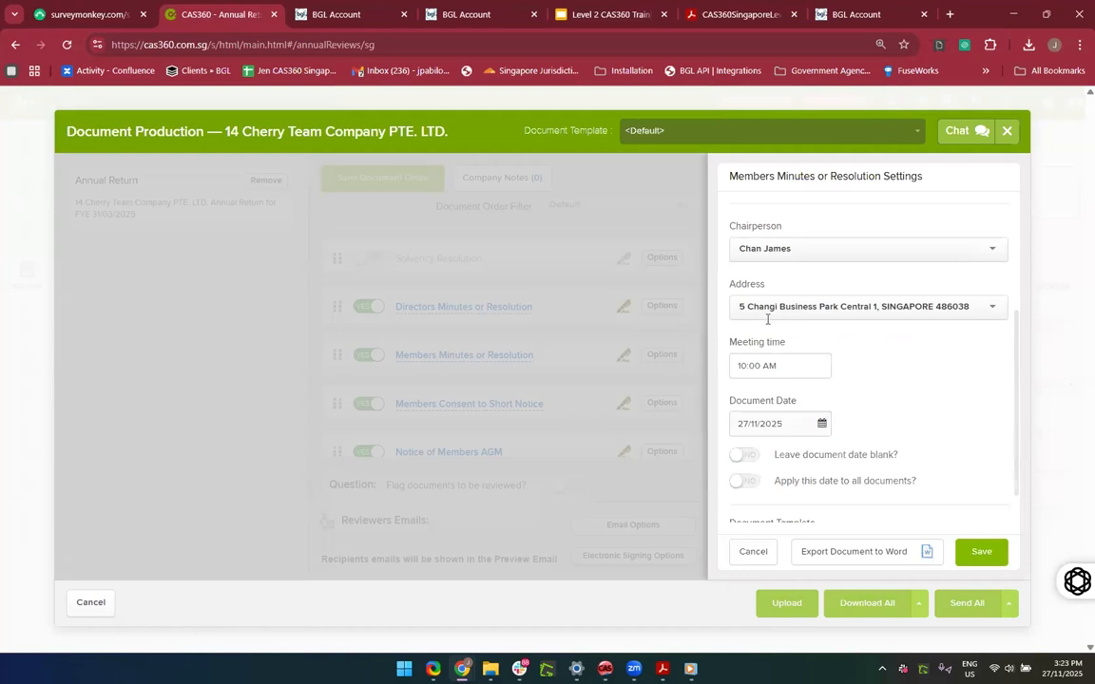
pyautogui.scroll(-1, 768, 320)
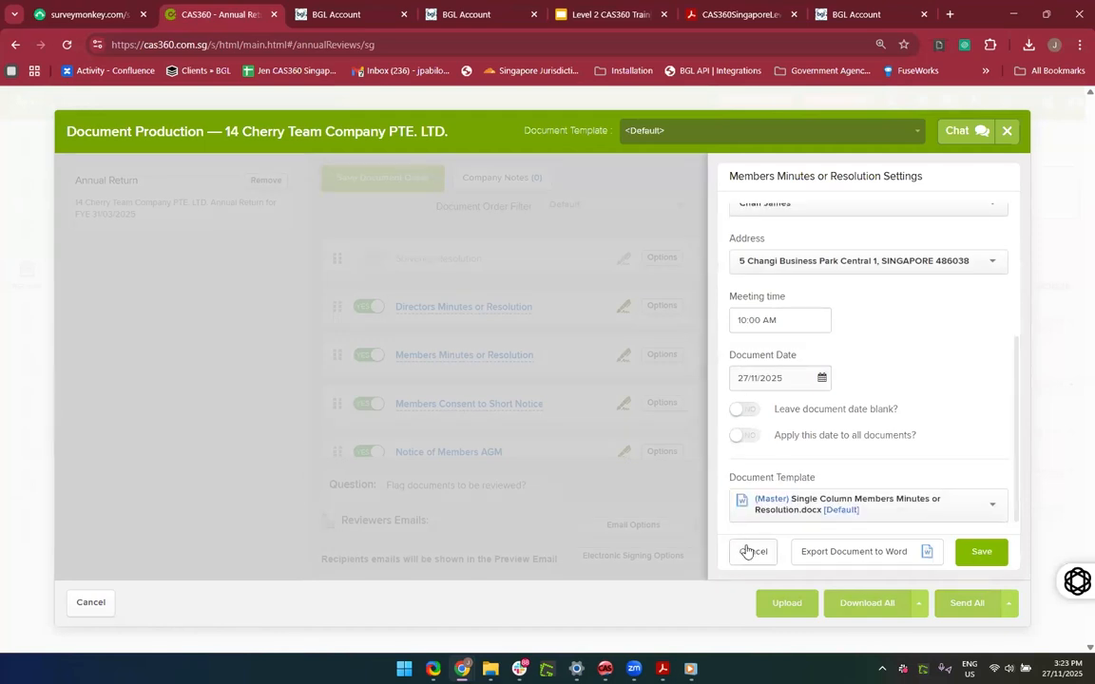
pyautogui.click(747, 552)
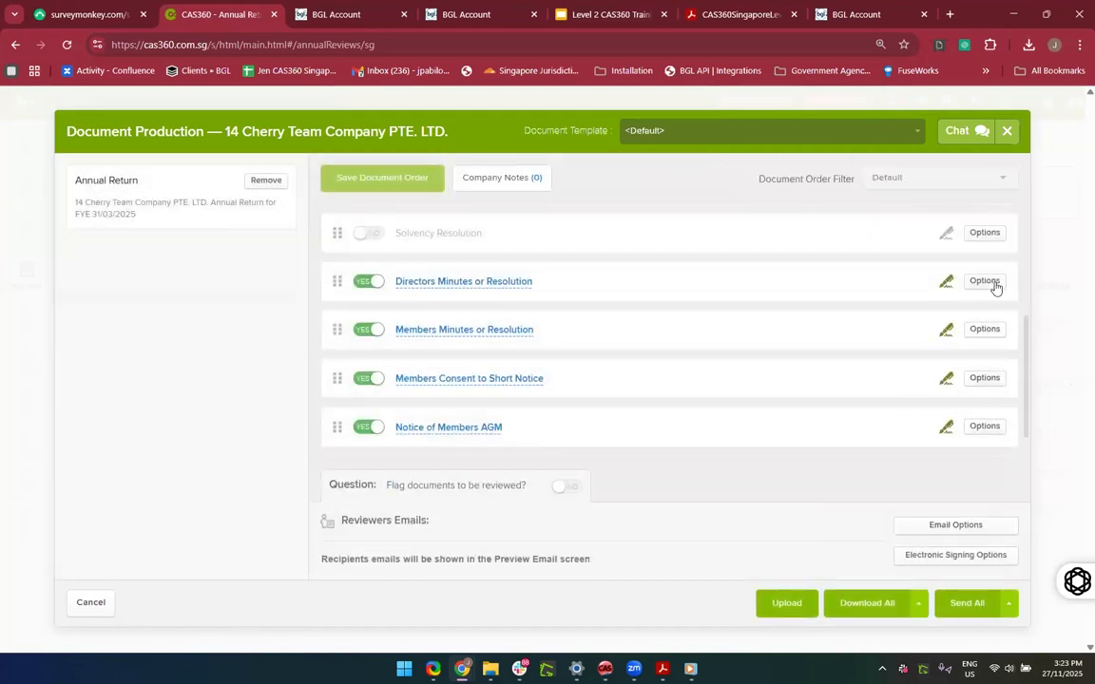
pyautogui.click(988, 282)
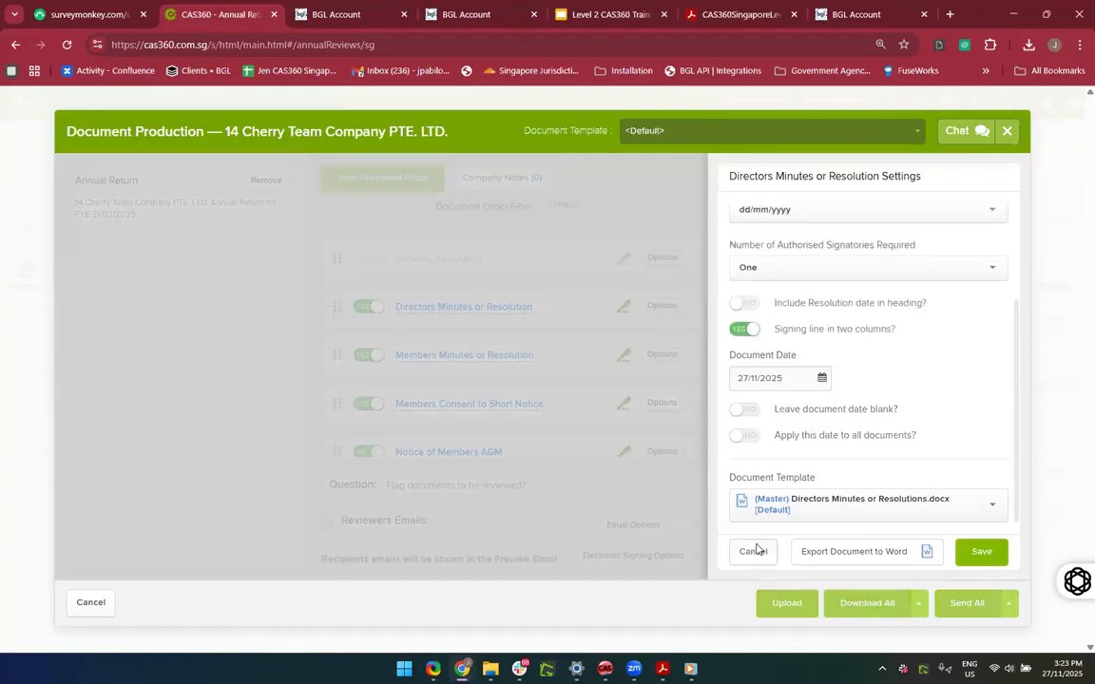
pyautogui.click(758, 550)
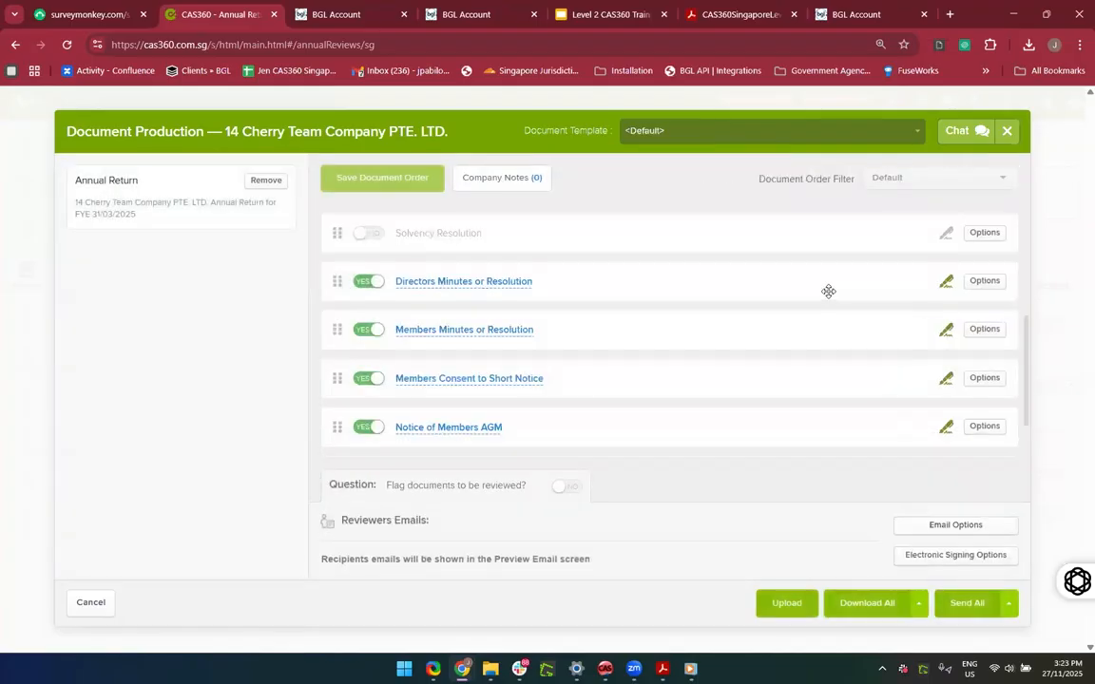
# Step: Try the Resolution document type in the Members Minutes or Resolution settings, and set it back to Minutes
pyautogui.click(984, 330)
pyautogui.scroll(5, 806, 273)
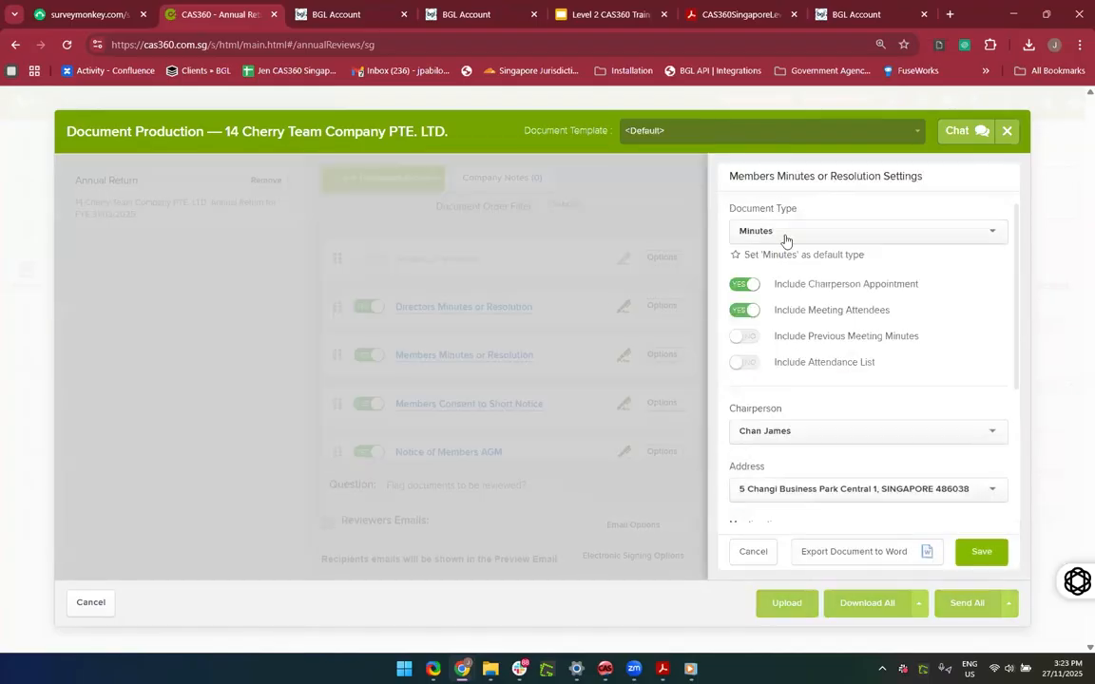
pyautogui.click(760, 233)
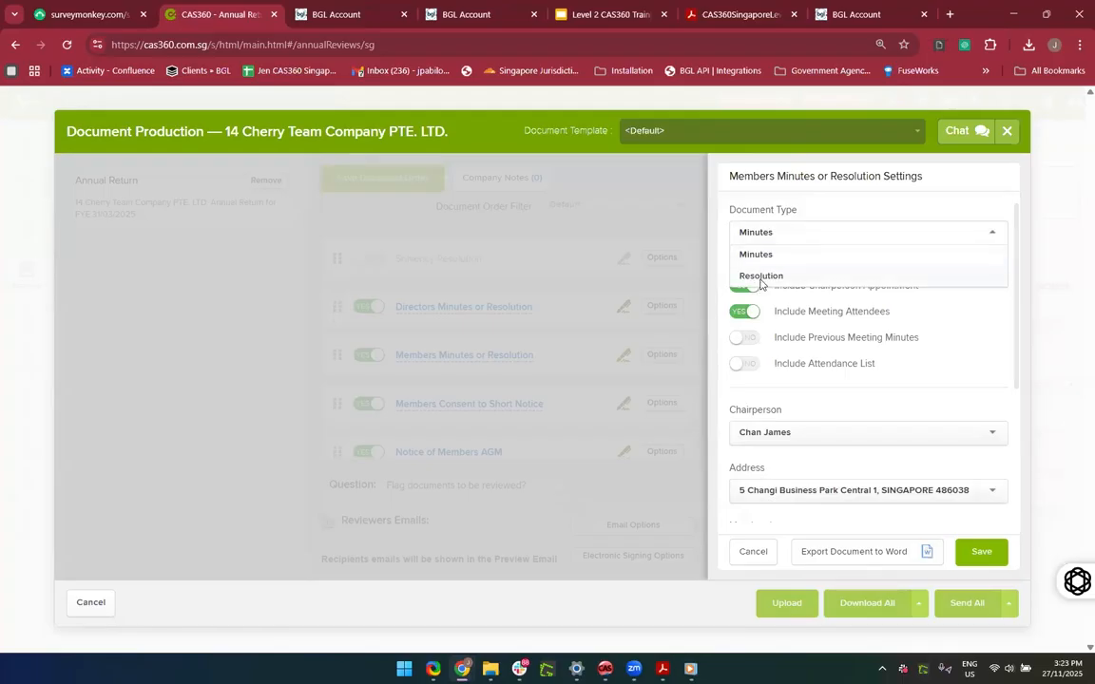
pyautogui.click(760, 274)
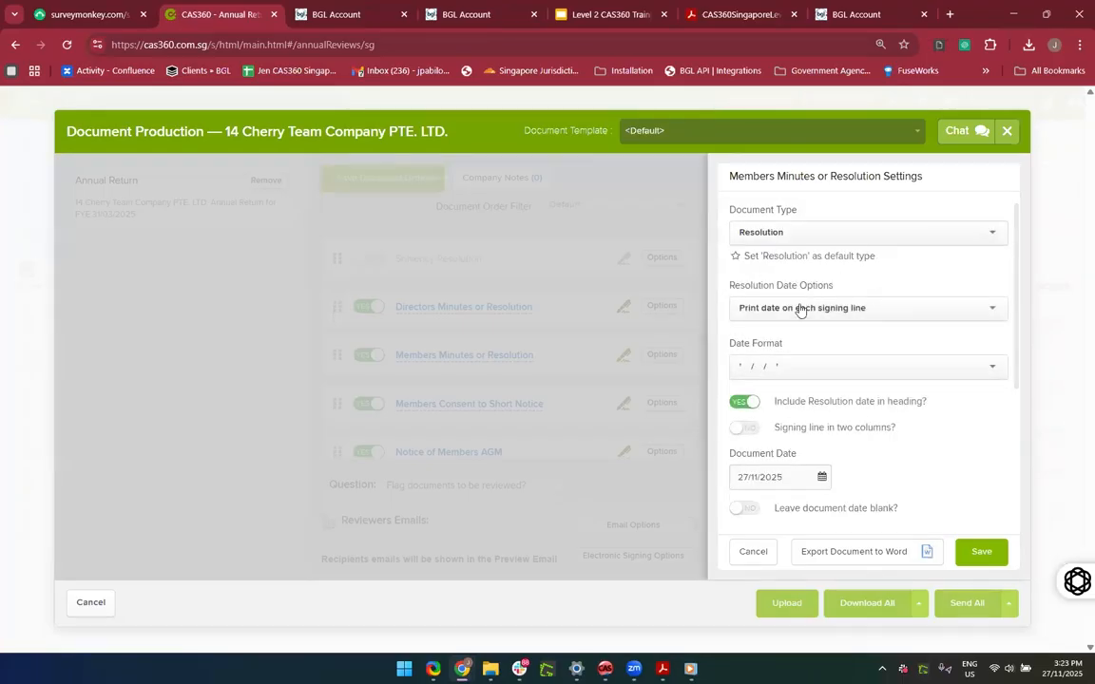
pyautogui.click(769, 237)
pyautogui.click(761, 255)
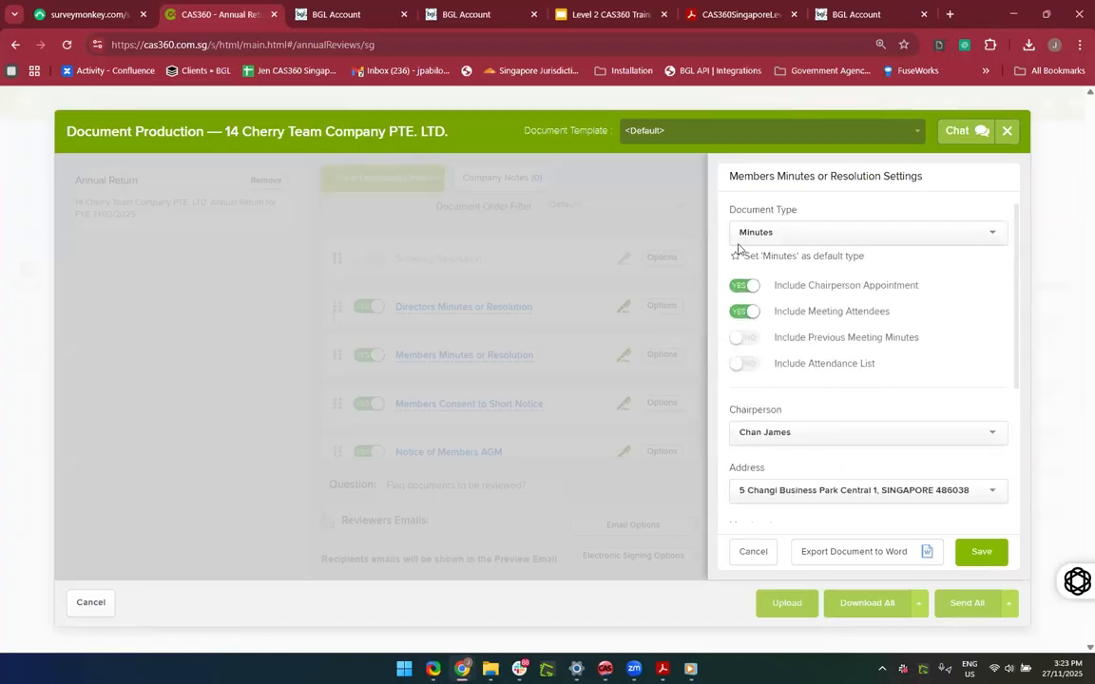
# Step: Include previous meeting minutes and the attendance list in the Members Minutes or Resolution, and save it with the SC_AGM_Audited _MembersAGM.docx (AUDITED_AGM) template
pyautogui.click(757, 348)
pyautogui.click(745, 365)
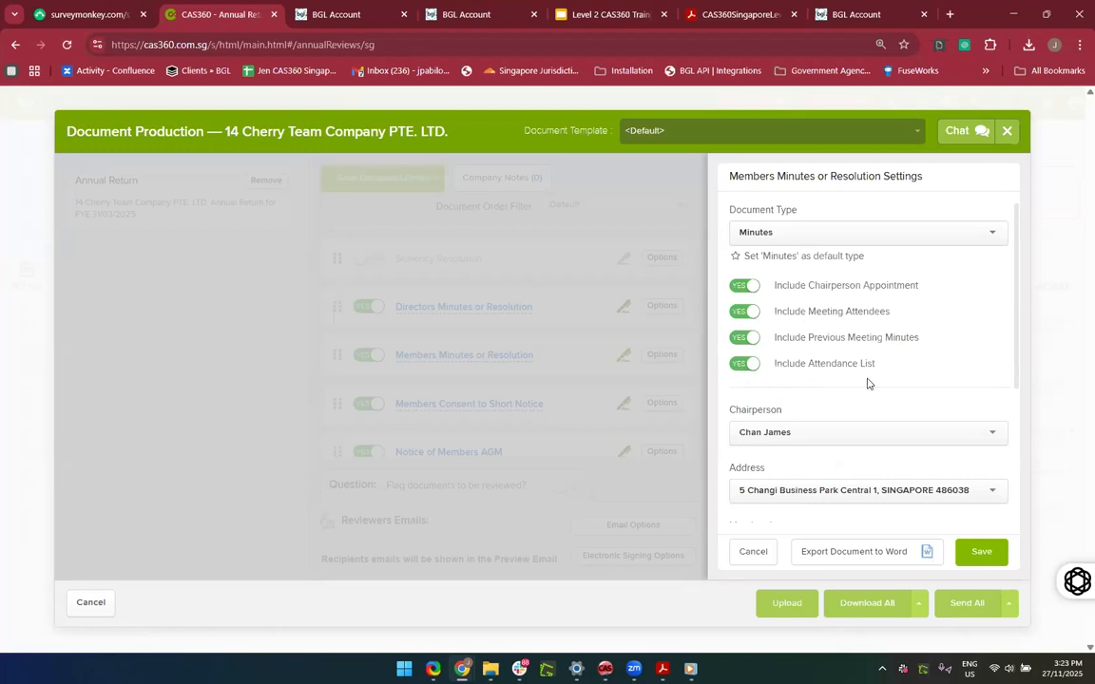
pyautogui.scroll(-1, 817, 395)
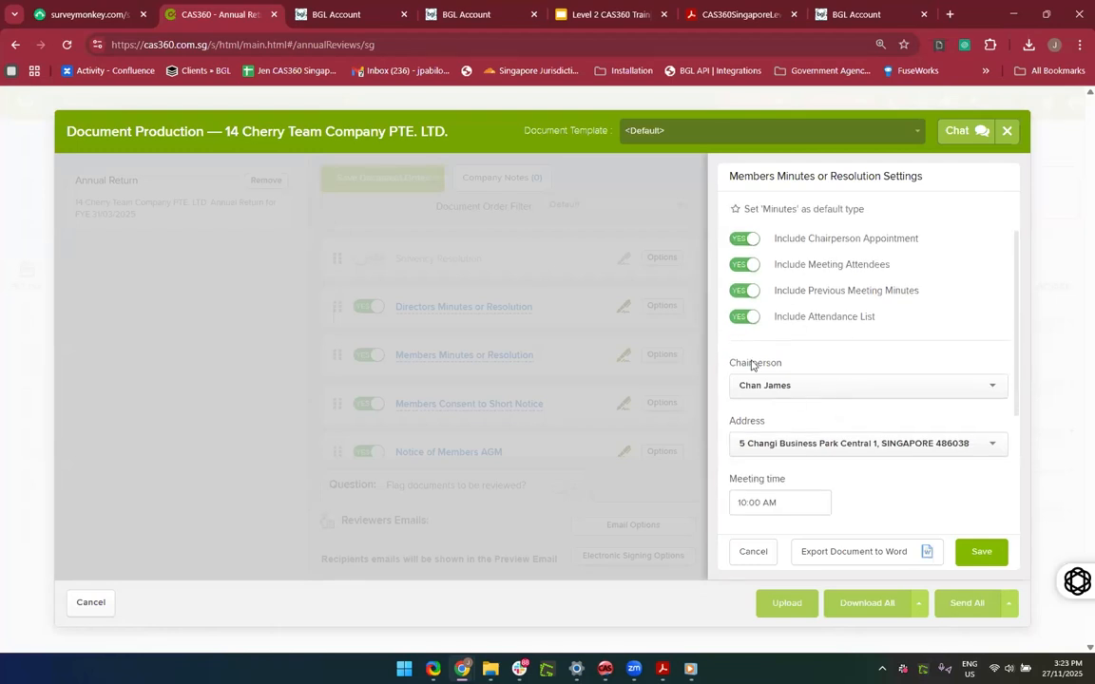
pyautogui.scroll(-2, 784, 393)
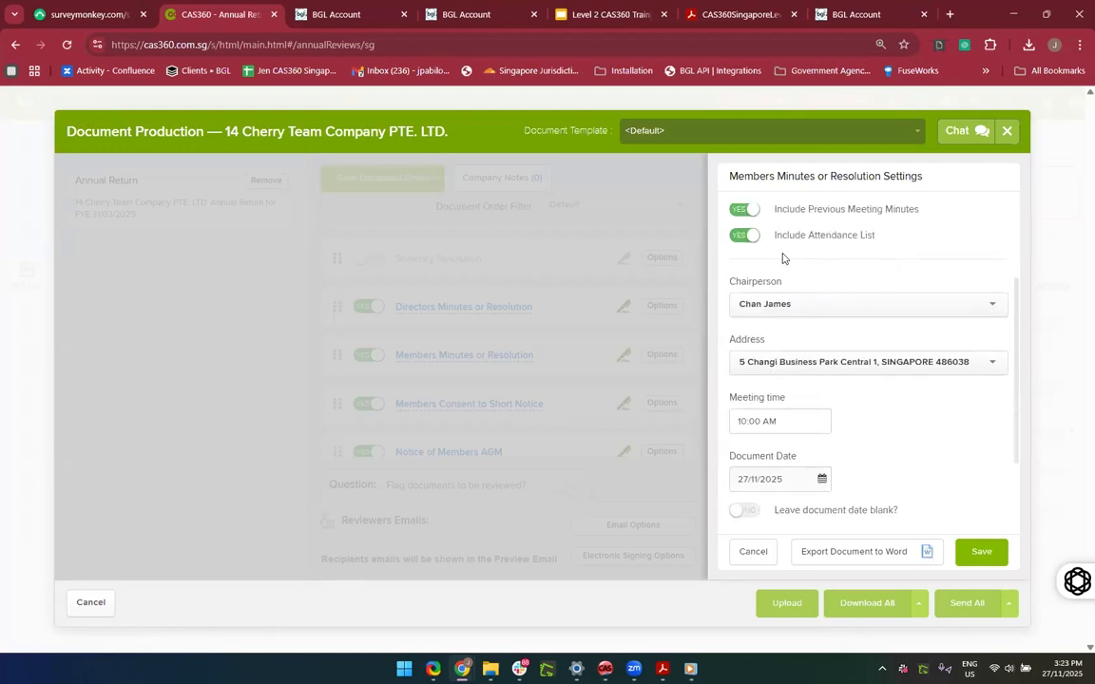
pyautogui.scroll(-2, 812, 356)
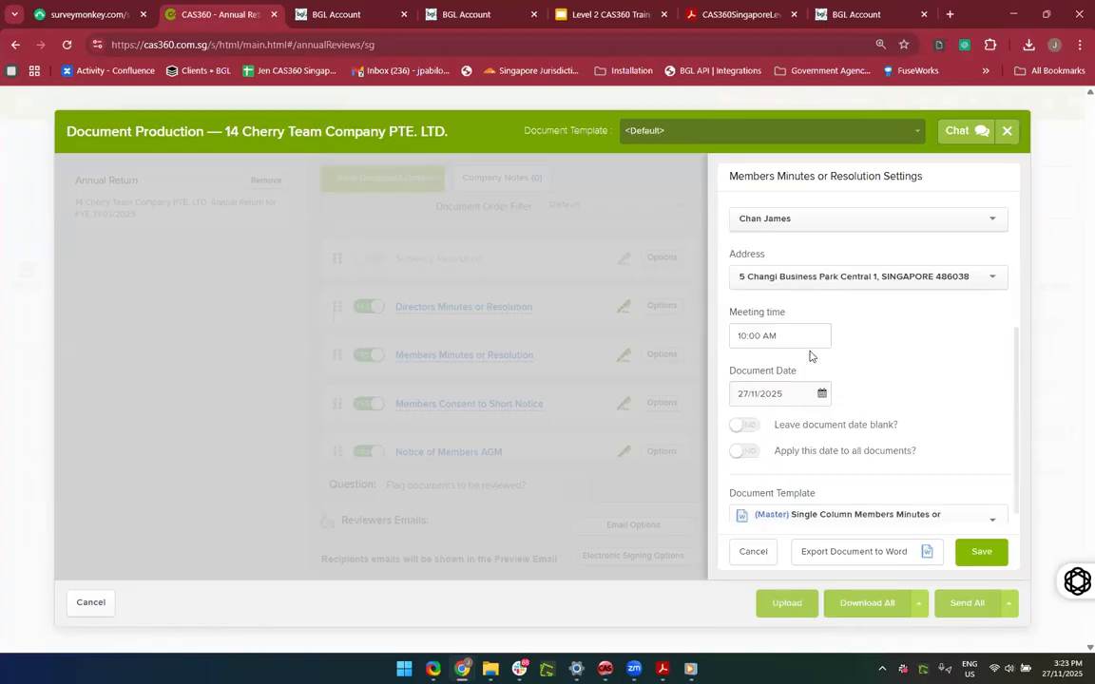
pyautogui.scroll(-1, 941, 513)
pyautogui.click(936, 507)
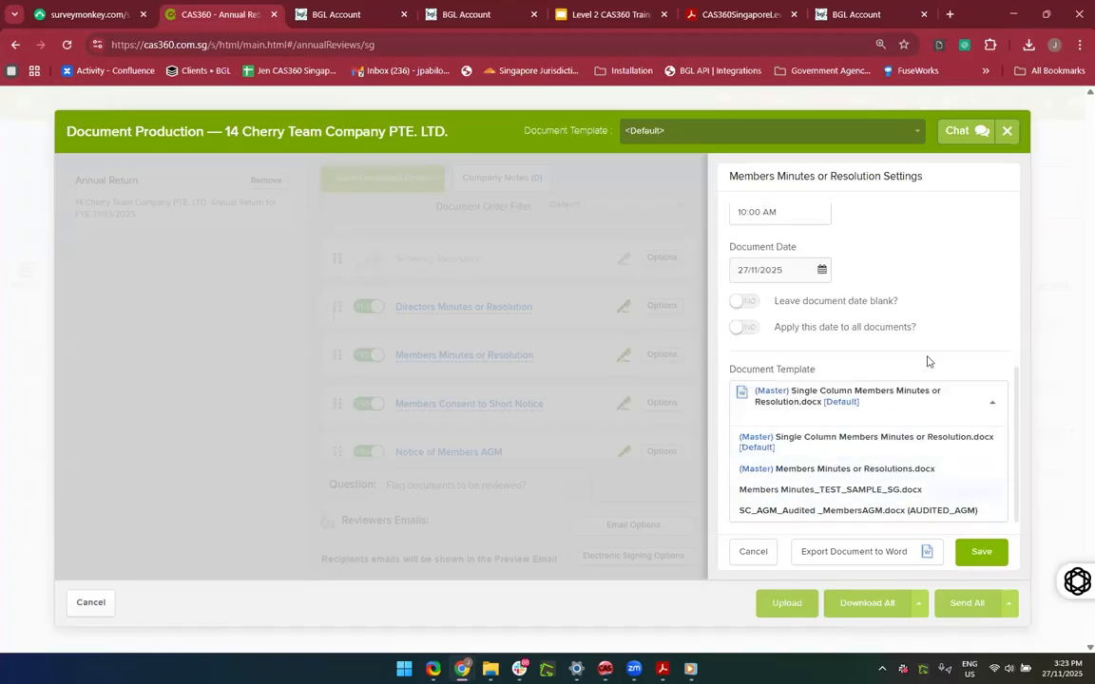
pyautogui.click(928, 361)
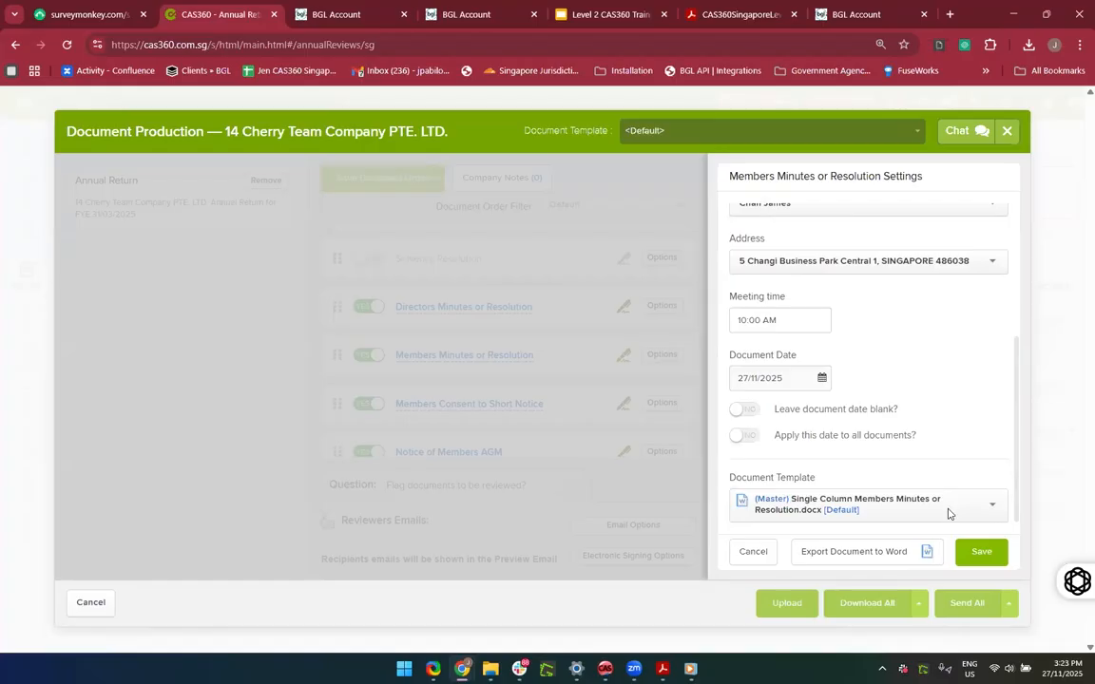
pyautogui.click(895, 518)
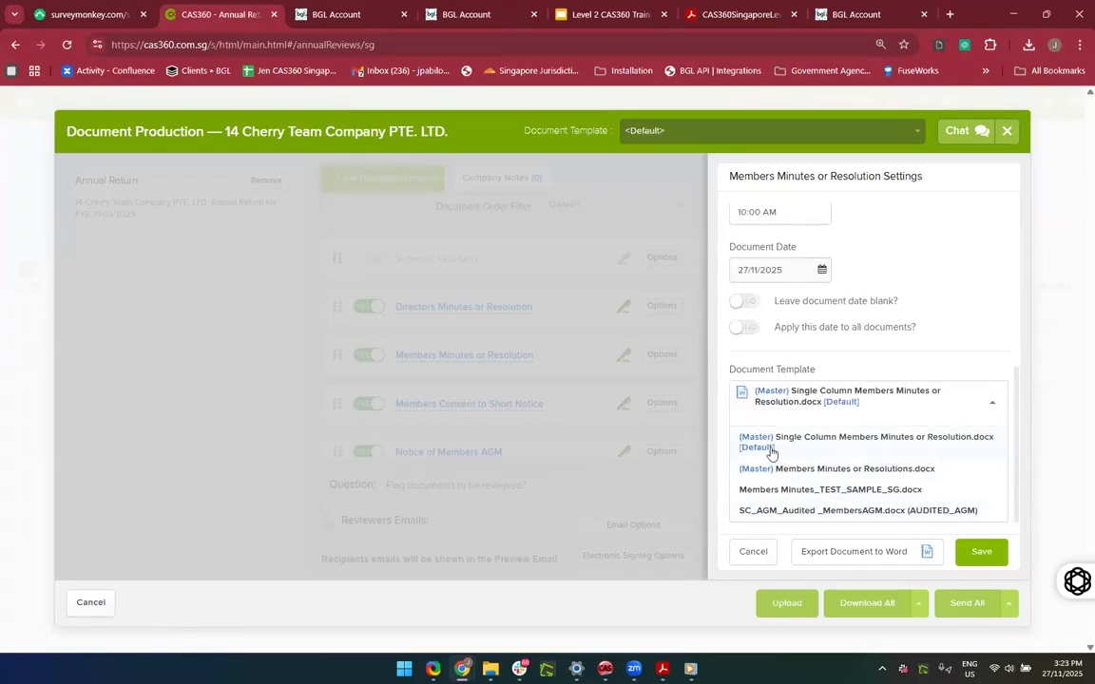
pyautogui.click(760, 513)
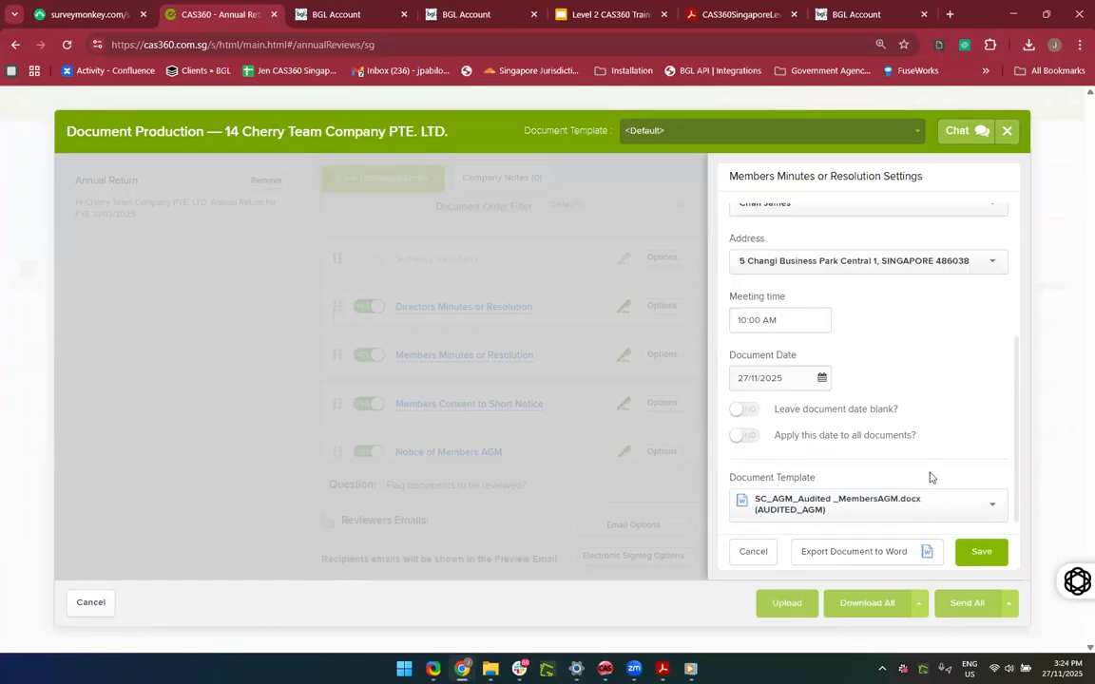
pyautogui.click(982, 552)
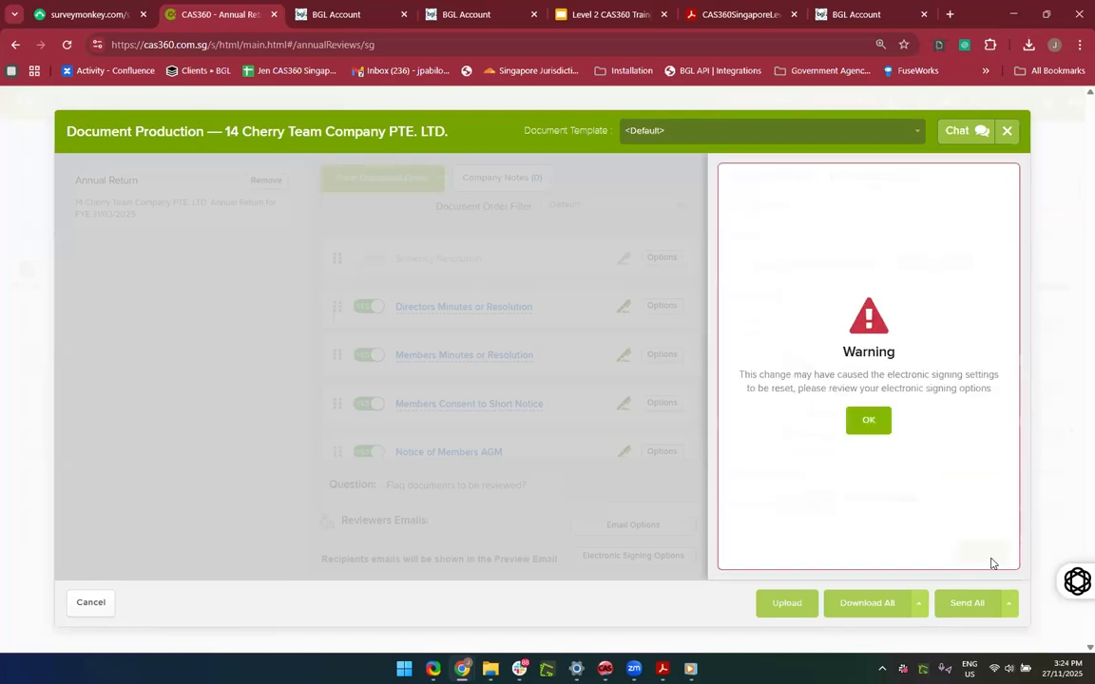
pyautogui.click(868, 420)
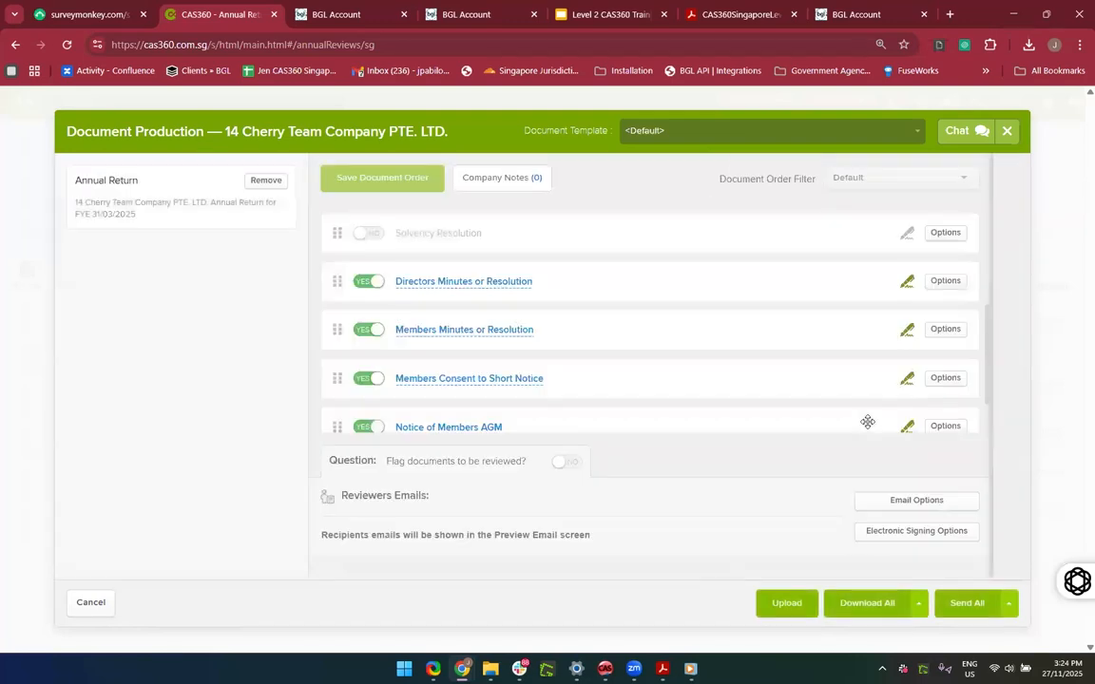
pyautogui.scroll(-1, 824, 364)
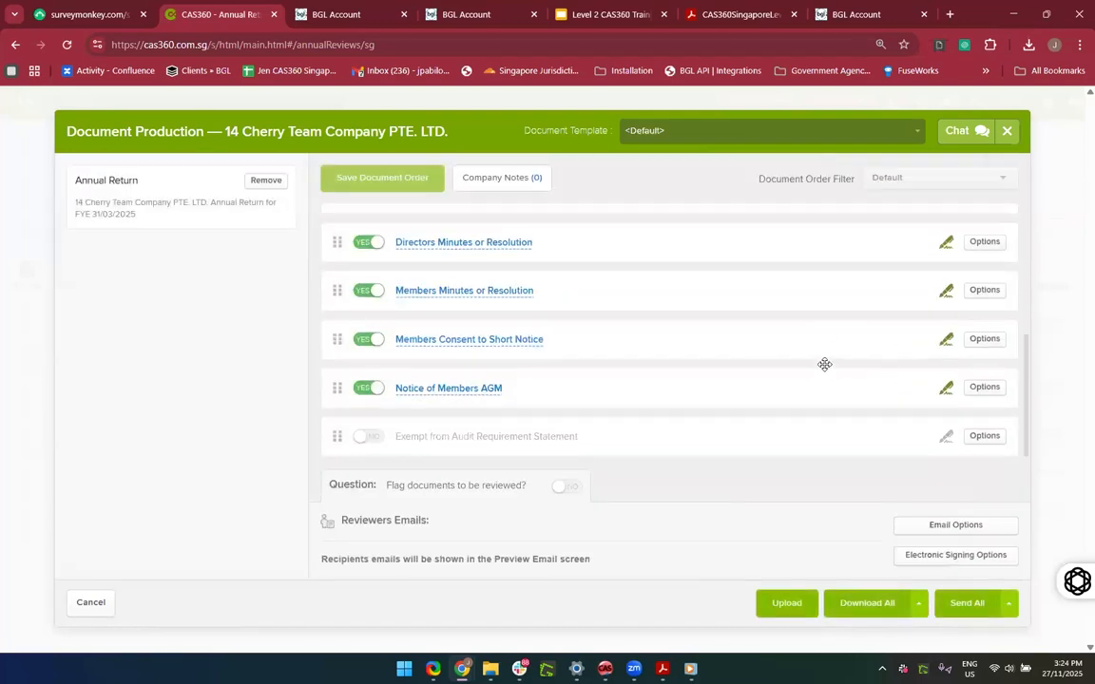
pyautogui.scroll(1, 481, 285)
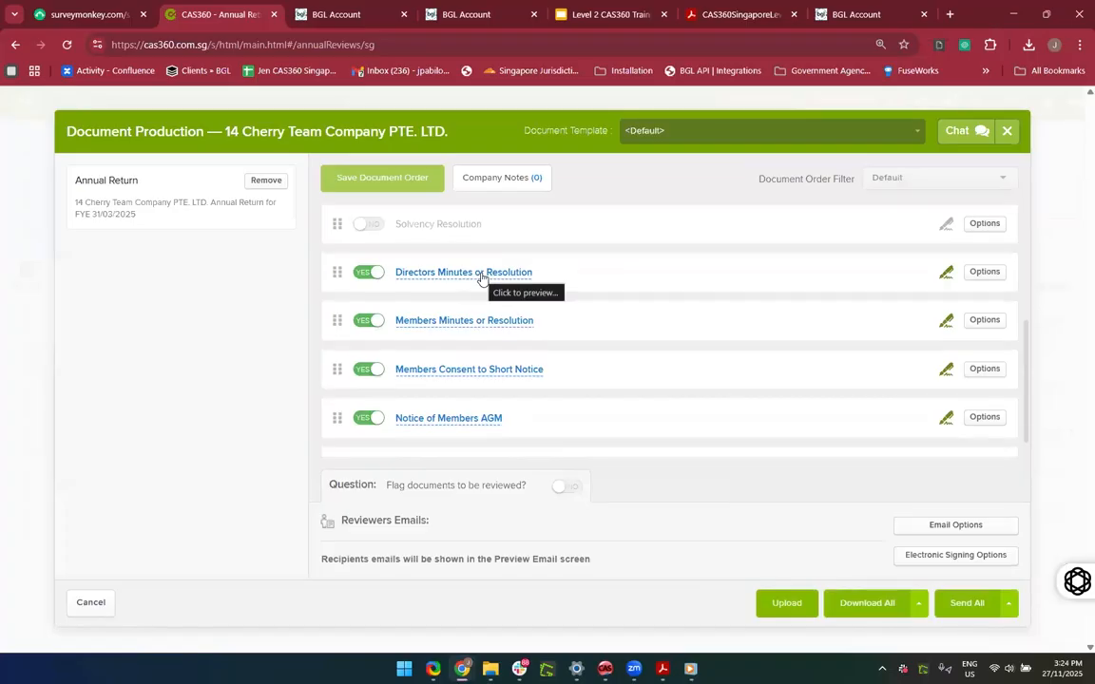
pyautogui.click(481, 275)
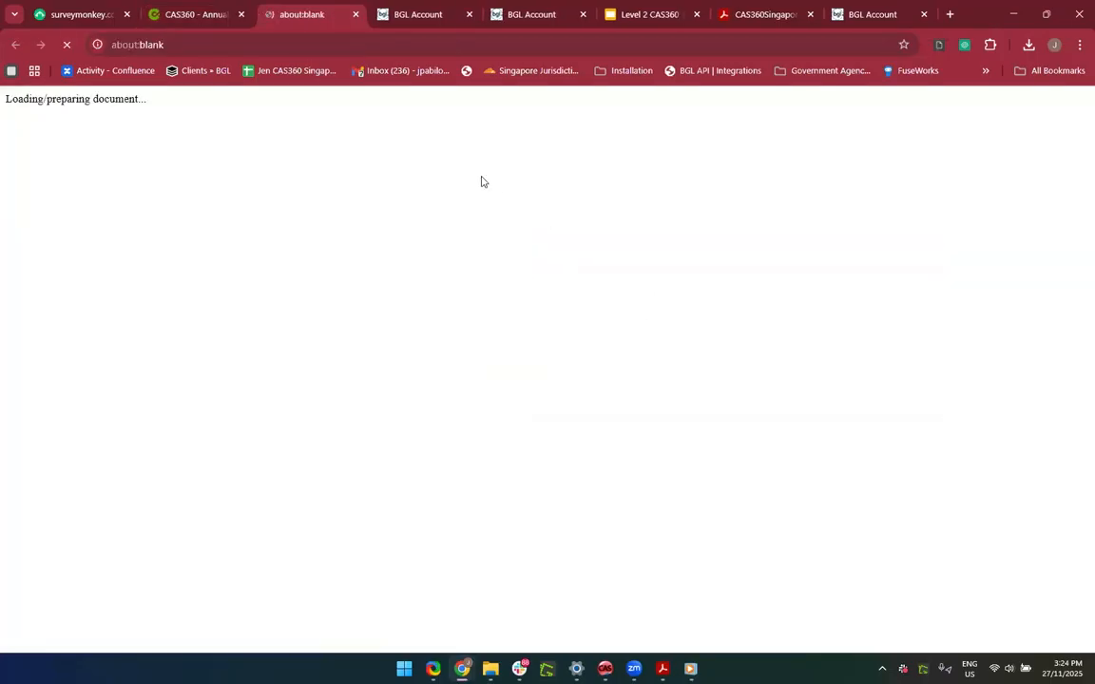
pyautogui.click(356, 16)
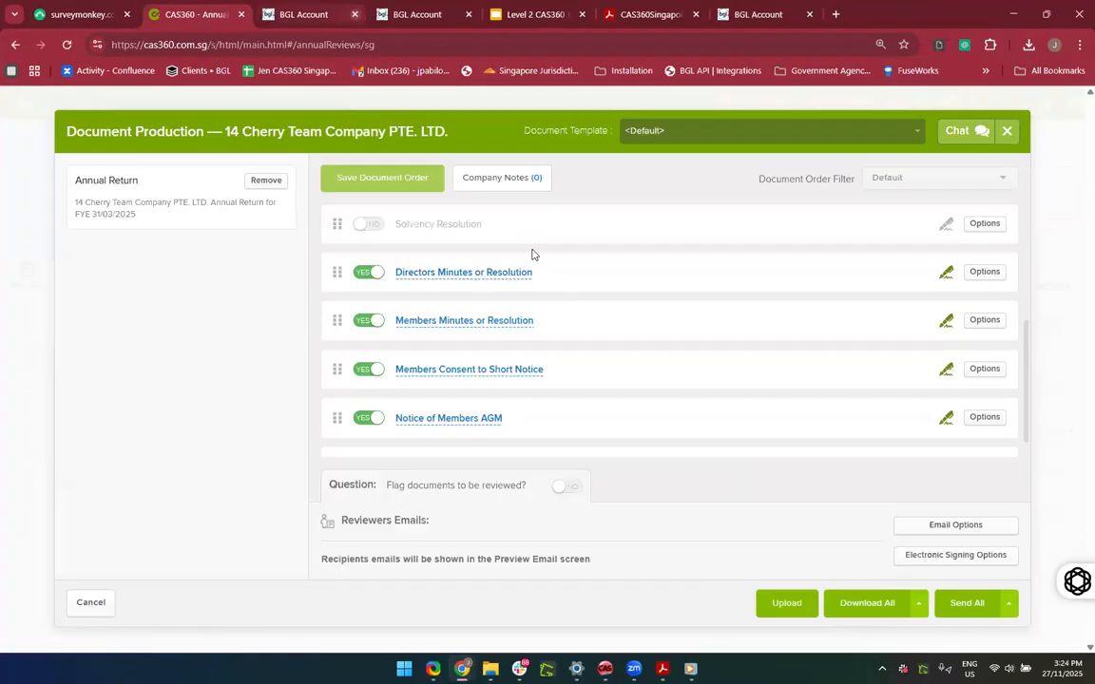
# Step: Close the directors' resolution preview and look at the Members Minutes or Resolution settings without saving changes
pyautogui.click(984, 321)
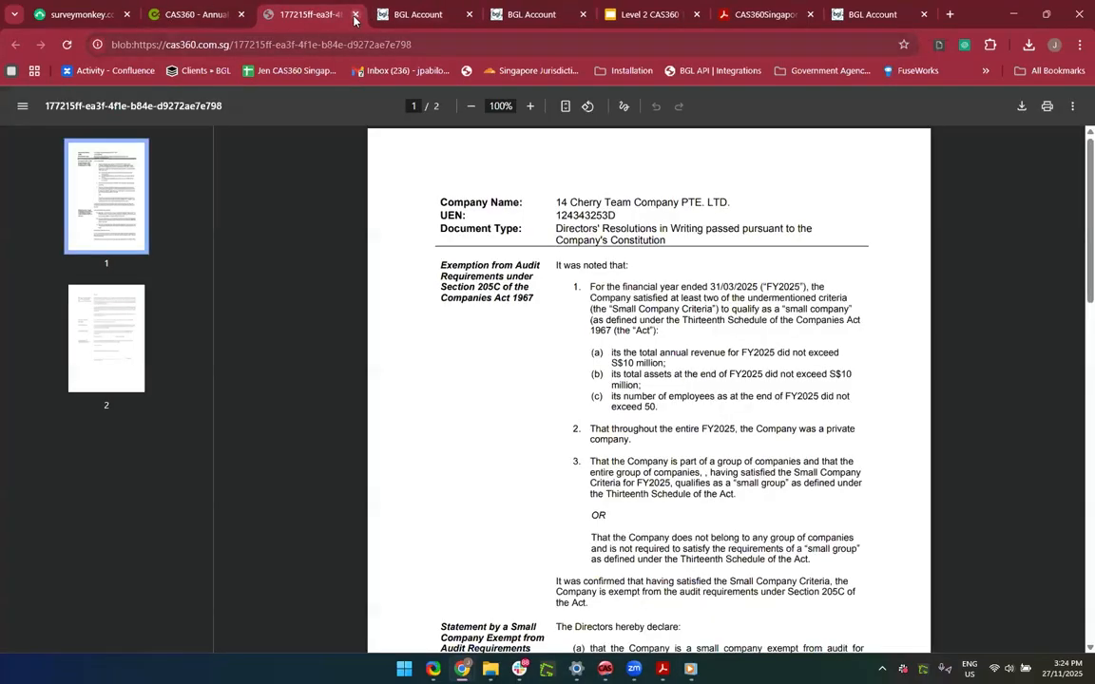
pyautogui.click(354, 19)
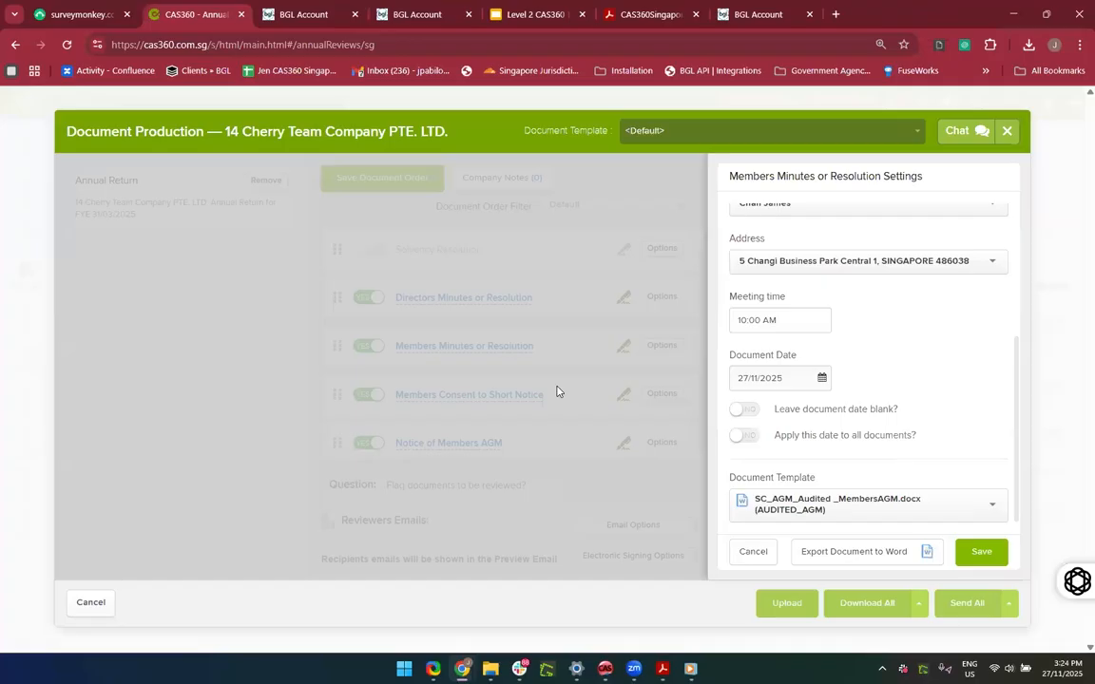
pyautogui.click(752, 552)
# Step: Preview the Members Minutes or Resolution document, read through the AGM minutes, and close the preview
pyautogui.click(466, 321)
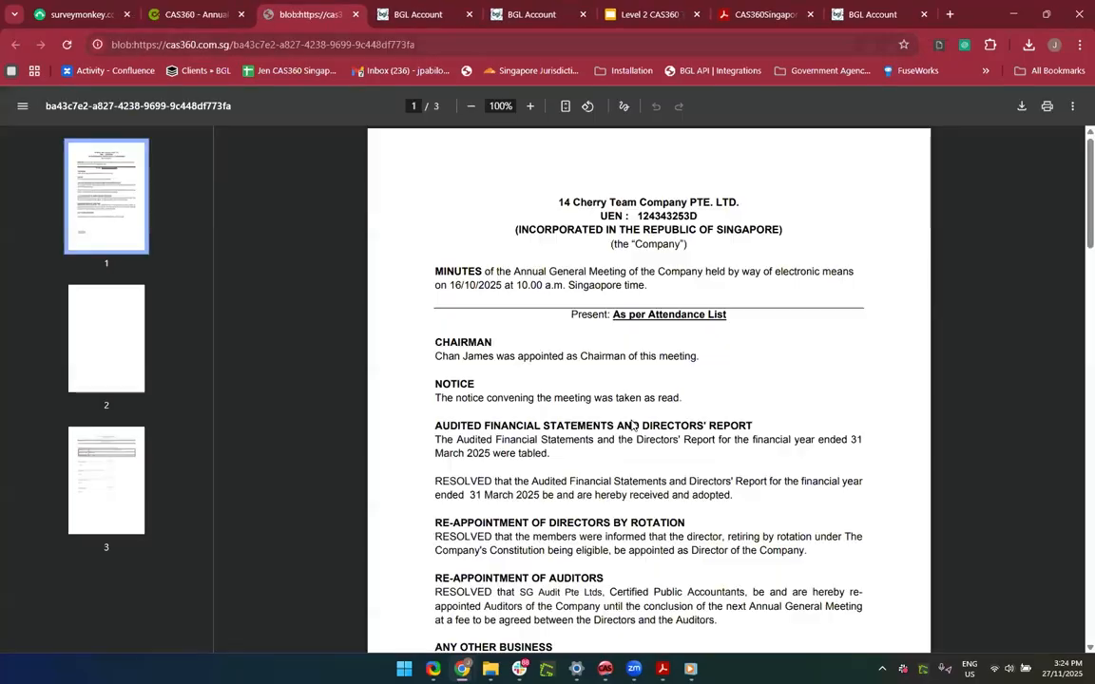
pyautogui.scroll(-10, 627, 456)
pyautogui.scroll(10, 622, 481)
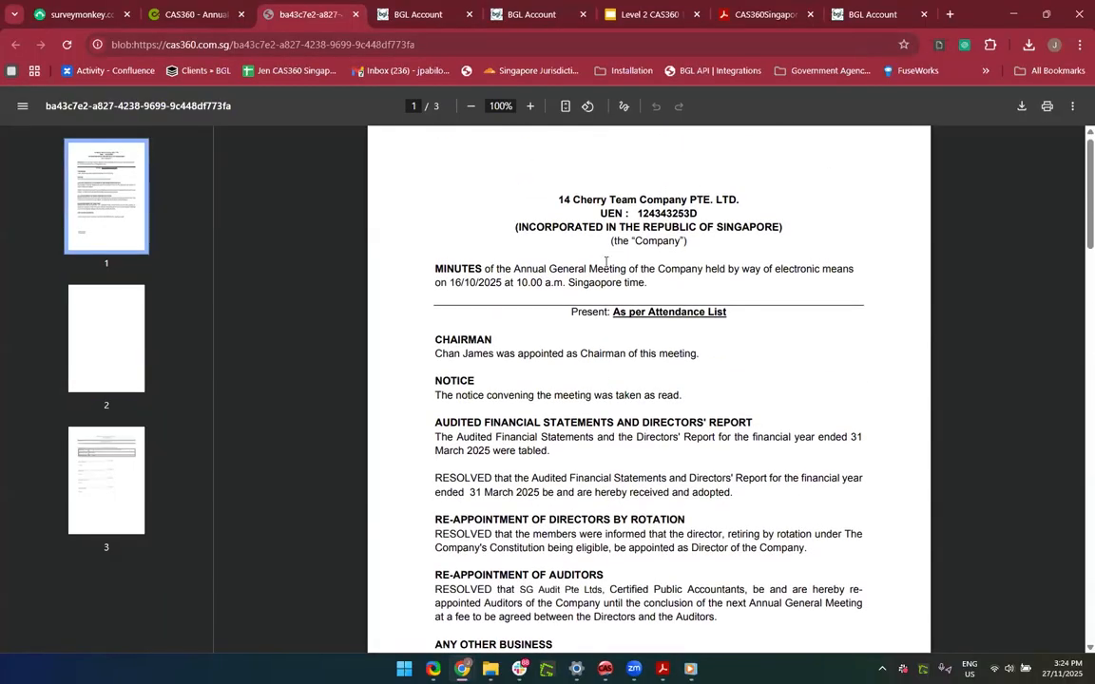
pyautogui.scroll(-2, 516, 393)
pyautogui.scroll(2, 516, 393)
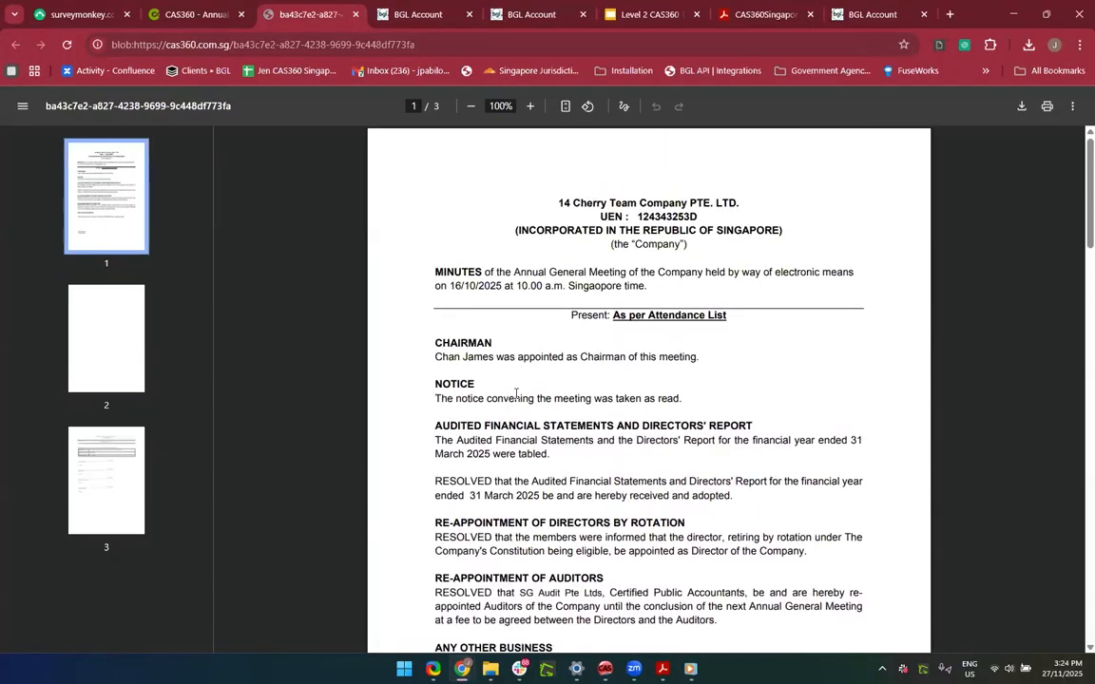
pyautogui.scroll(-6, 515, 392)
pyautogui.scroll(4, 516, 392)
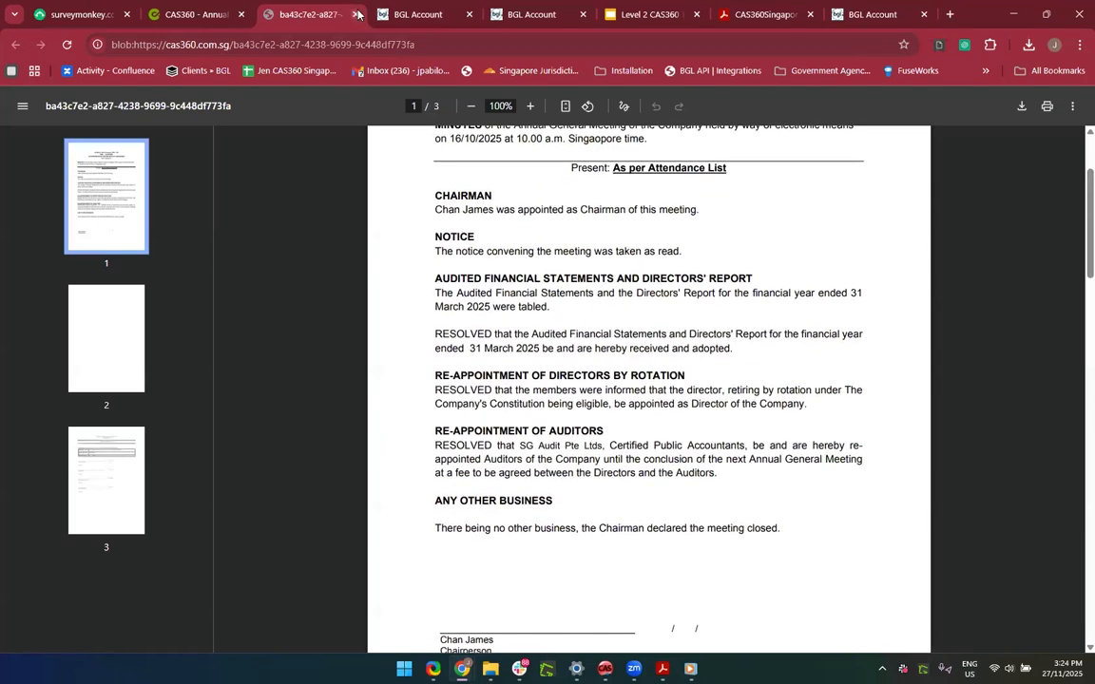
pyautogui.click(356, 14)
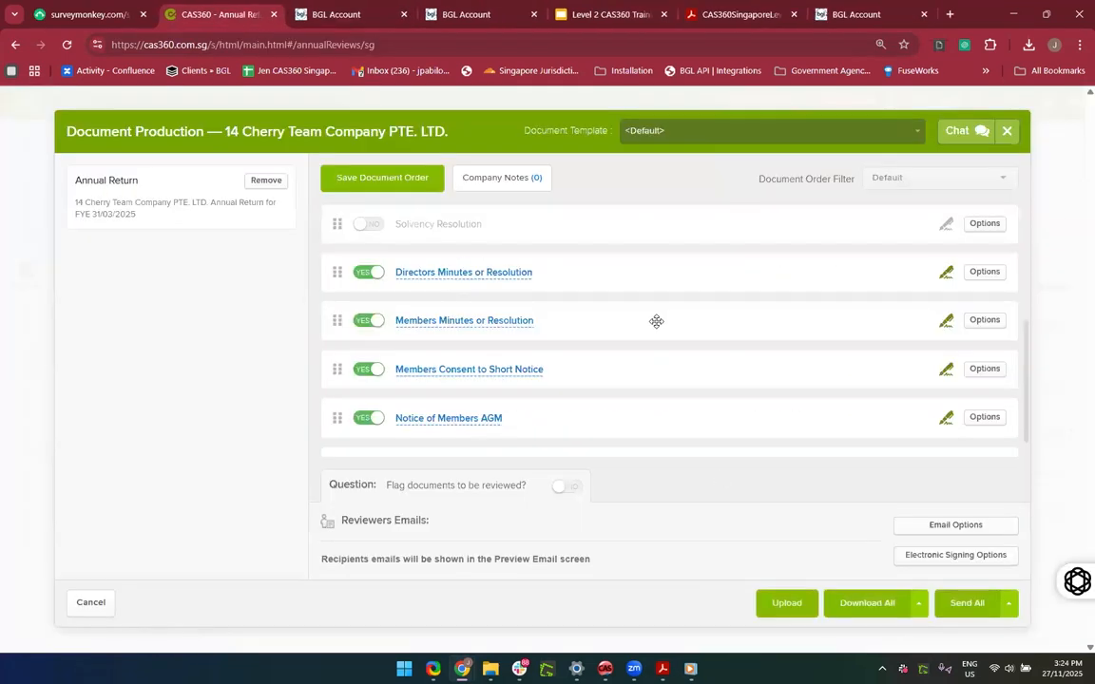
# Step: Check the list of selected annual return documents for 14 Cherry Team Company PTE. LTD. and download them all
pyautogui.scroll(-1, 655, 322)
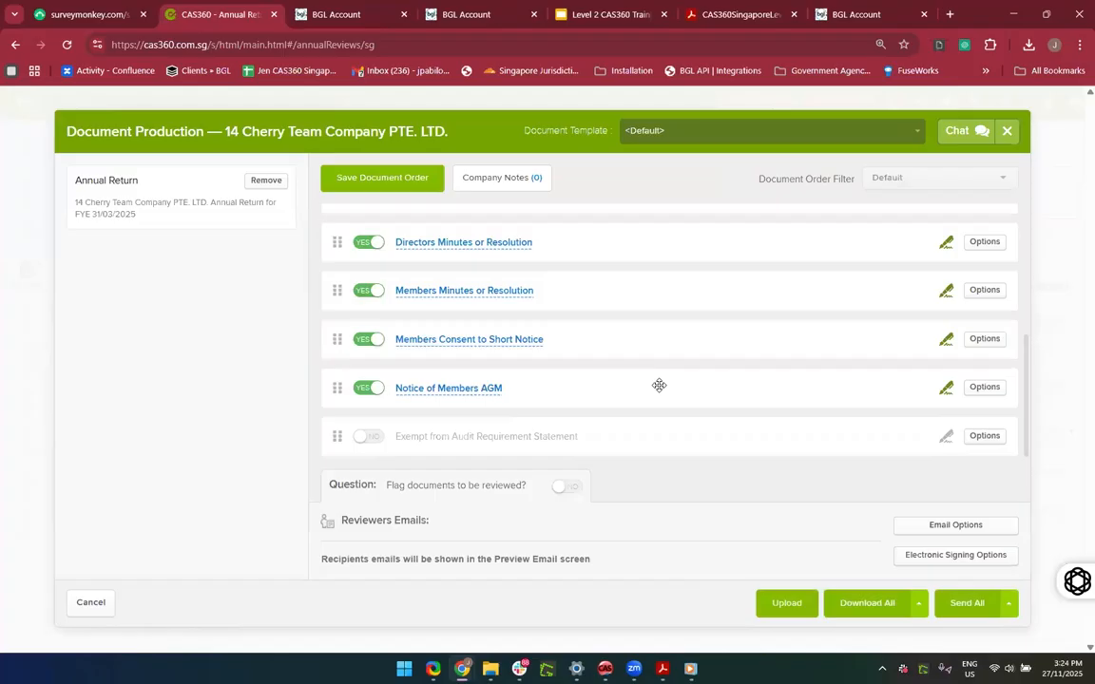
pyautogui.scroll(5, 658, 384)
pyautogui.scroll(-5, 658, 384)
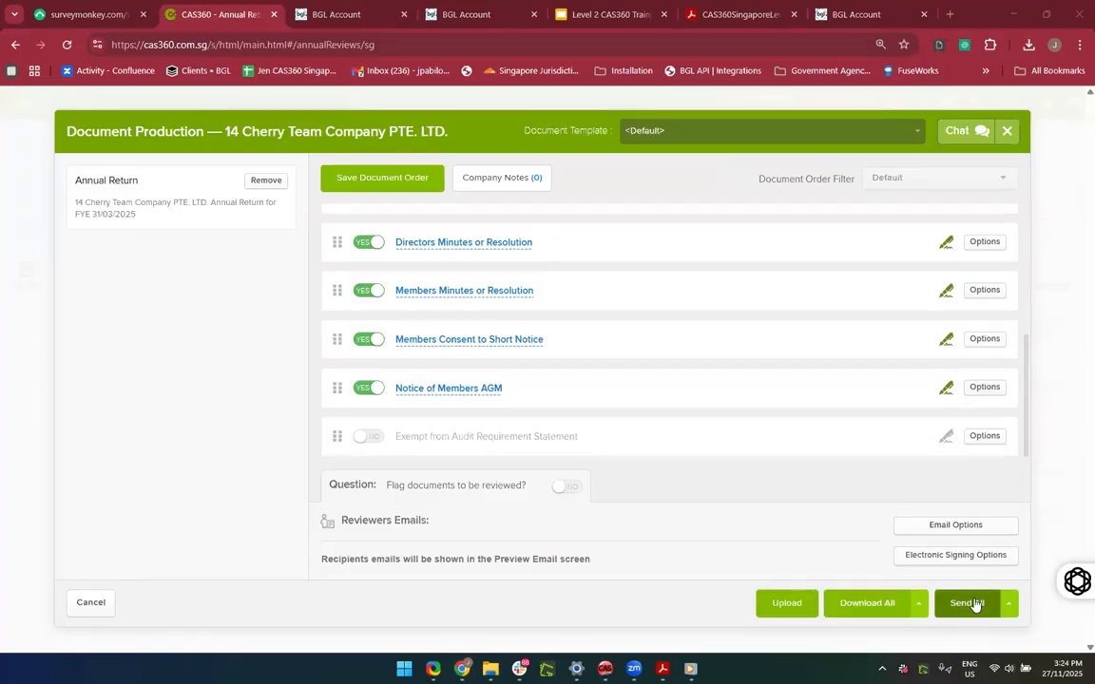
pyautogui.click(858, 607)
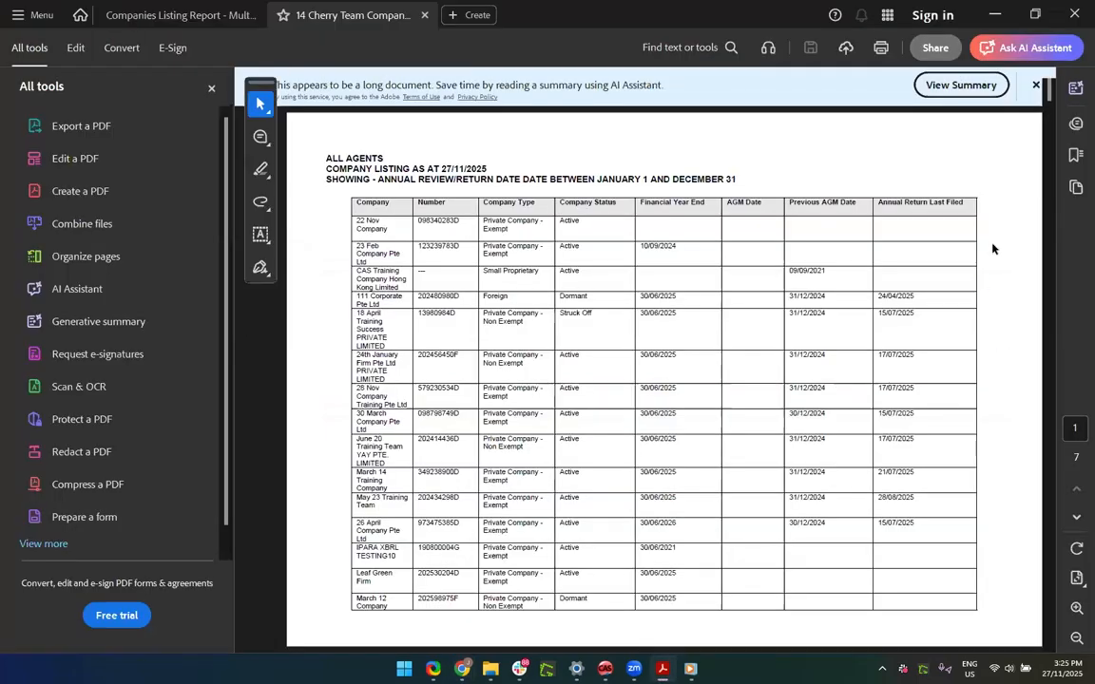
# Step: Review the company details, officeholders and share capital sections of the downloaded Annual Return 2025 in Adobe Acrobat
pyautogui.scroll(-4, 726, 327)
pyautogui.scroll(4, 726, 328)
pyautogui.scroll(-3, 726, 328)
pyautogui.scroll(3, 726, 328)
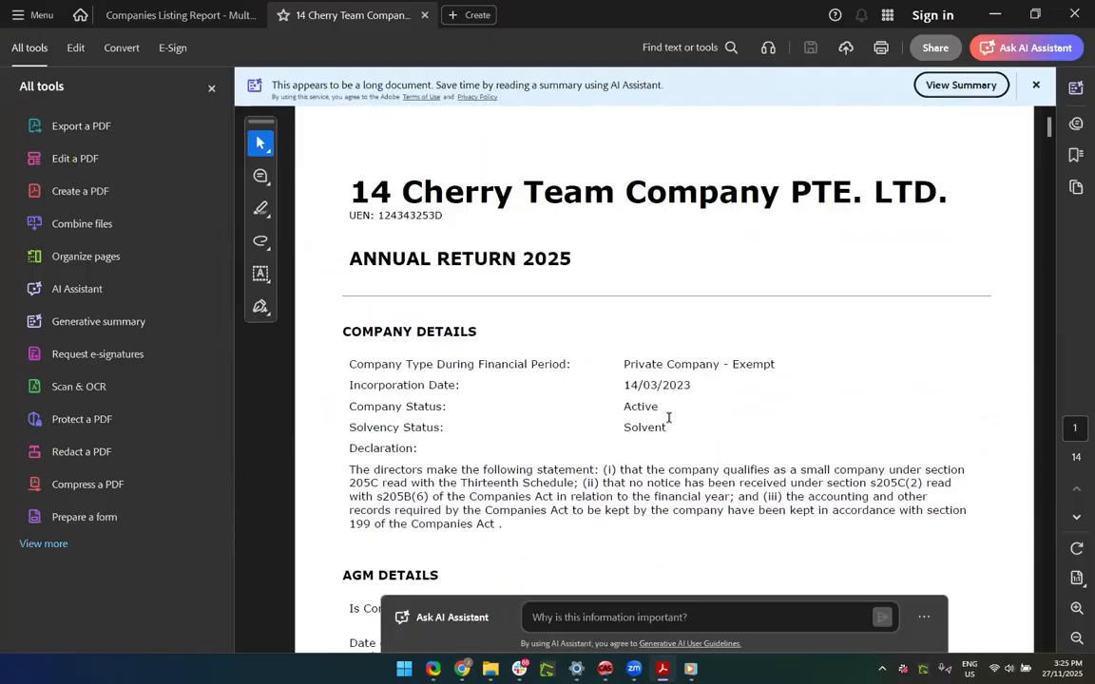
pyautogui.scroll(-10, 668, 418)
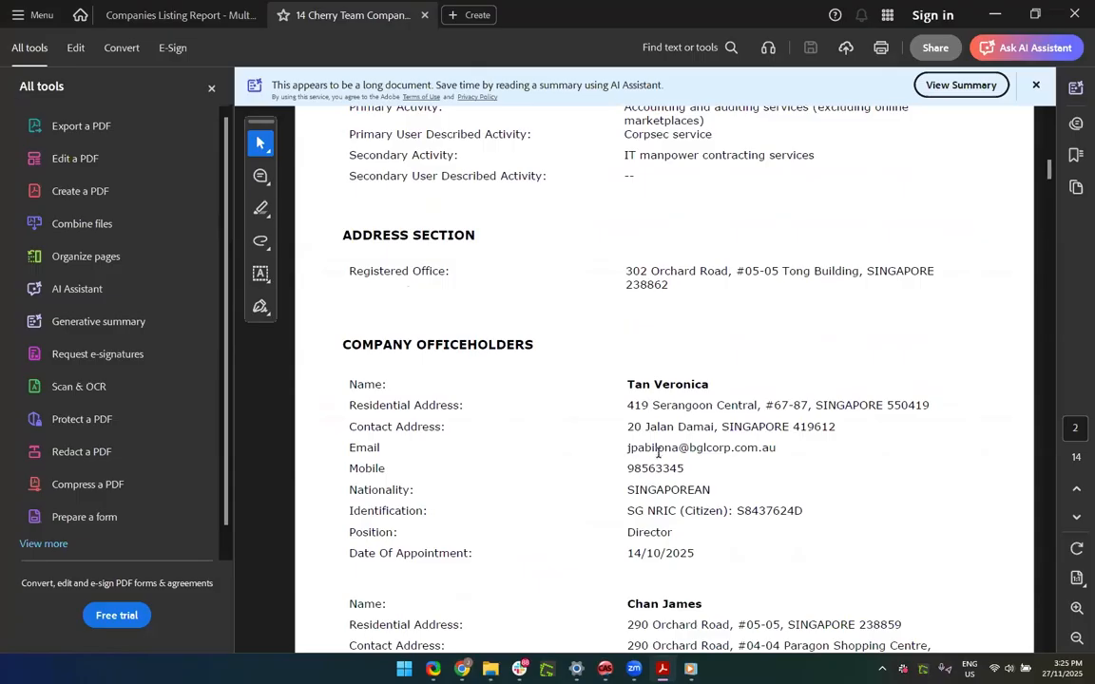
pyautogui.scroll(-5, 657, 452)
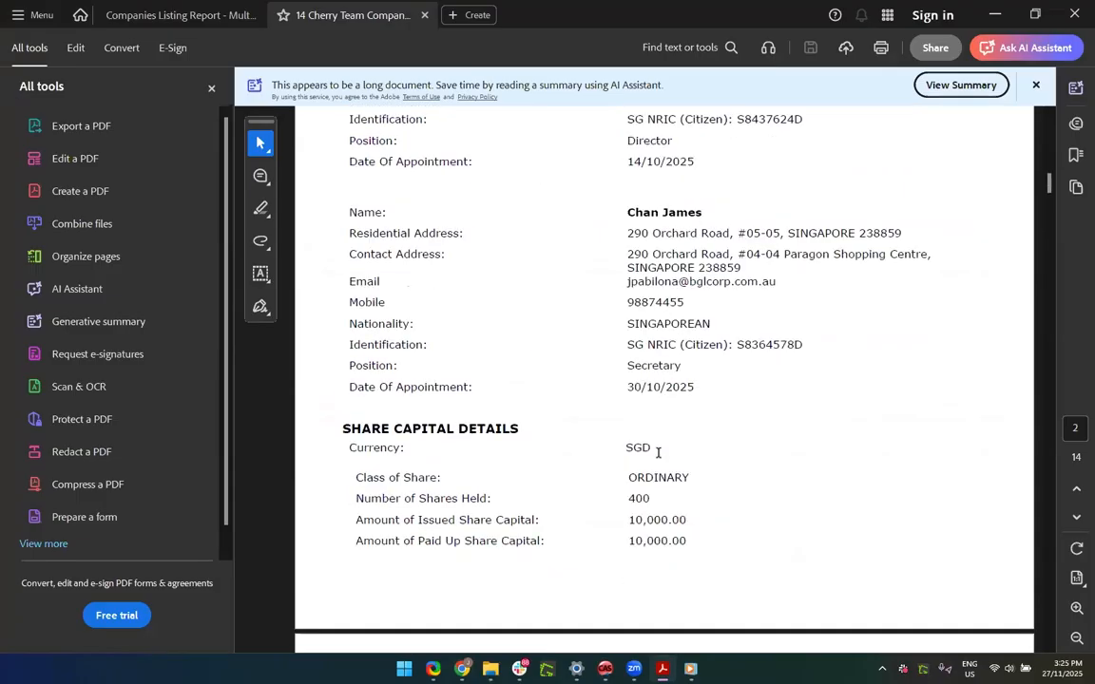
# Step: Review the annual return's shareholders, register of controllers and nominee directors, and declaration sections
pyautogui.scroll(-6, 658, 452)
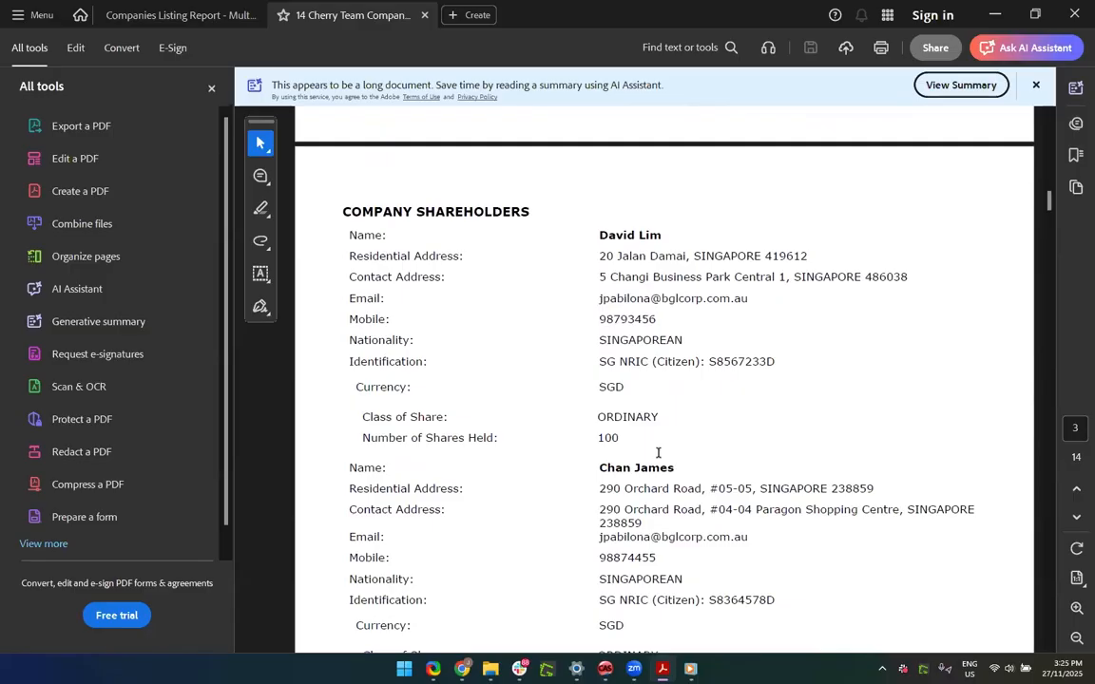
pyautogui.scroll(-3, 657, 452)
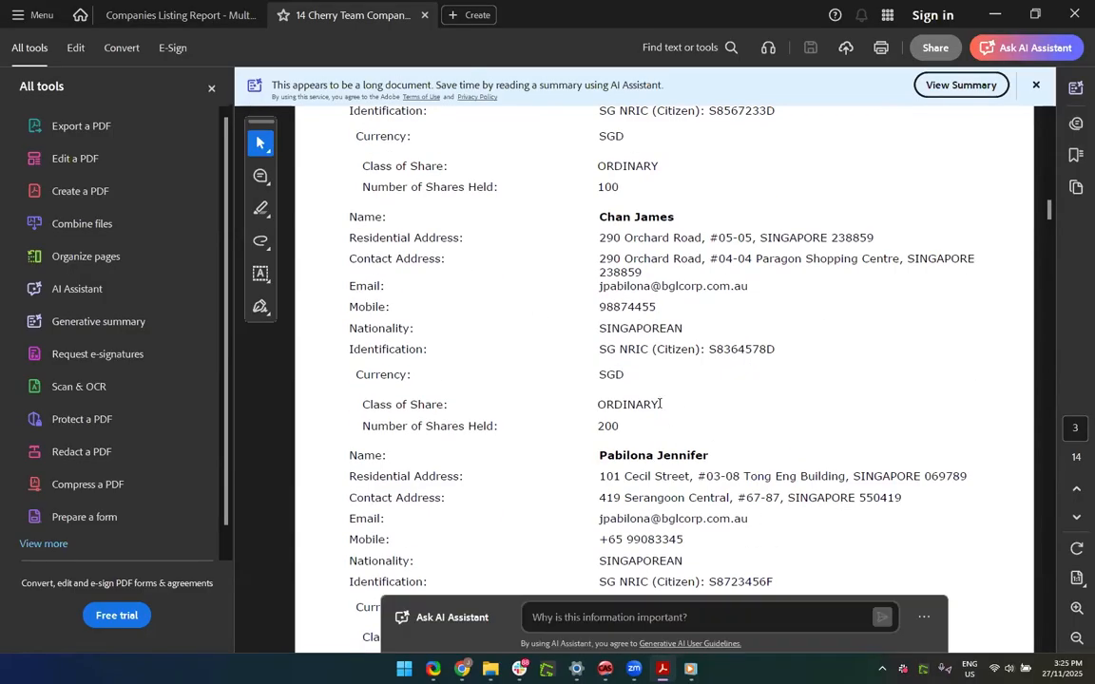
pyautogui.scroll(-4, 661, 404)
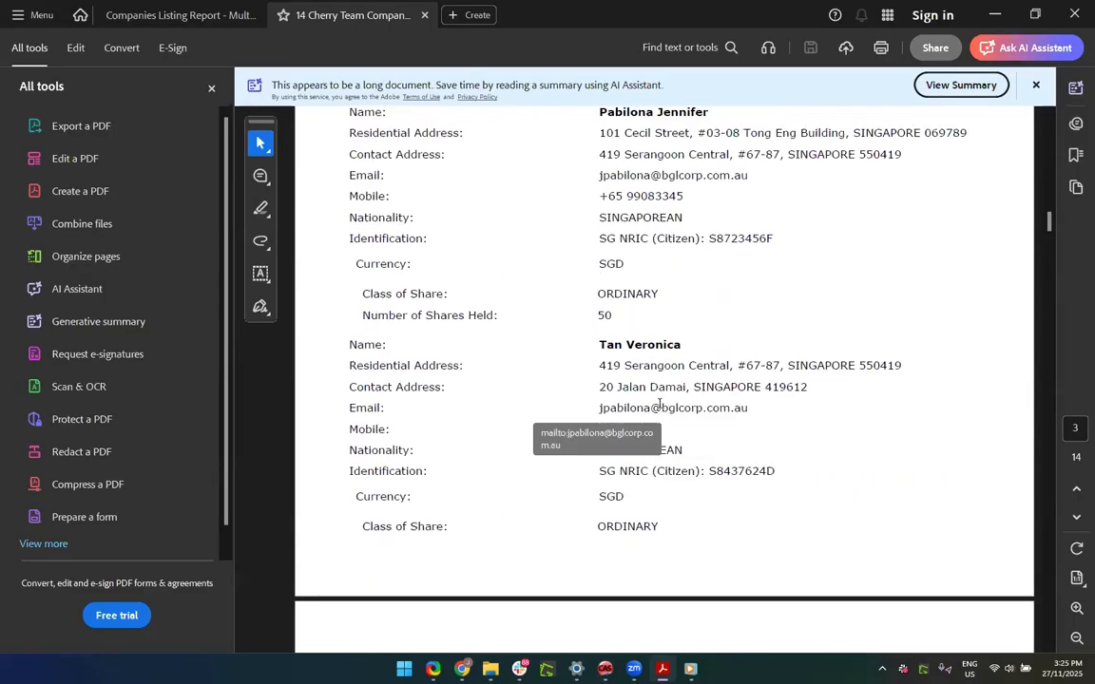
pyautogui.scroll(-8, 658, 405)
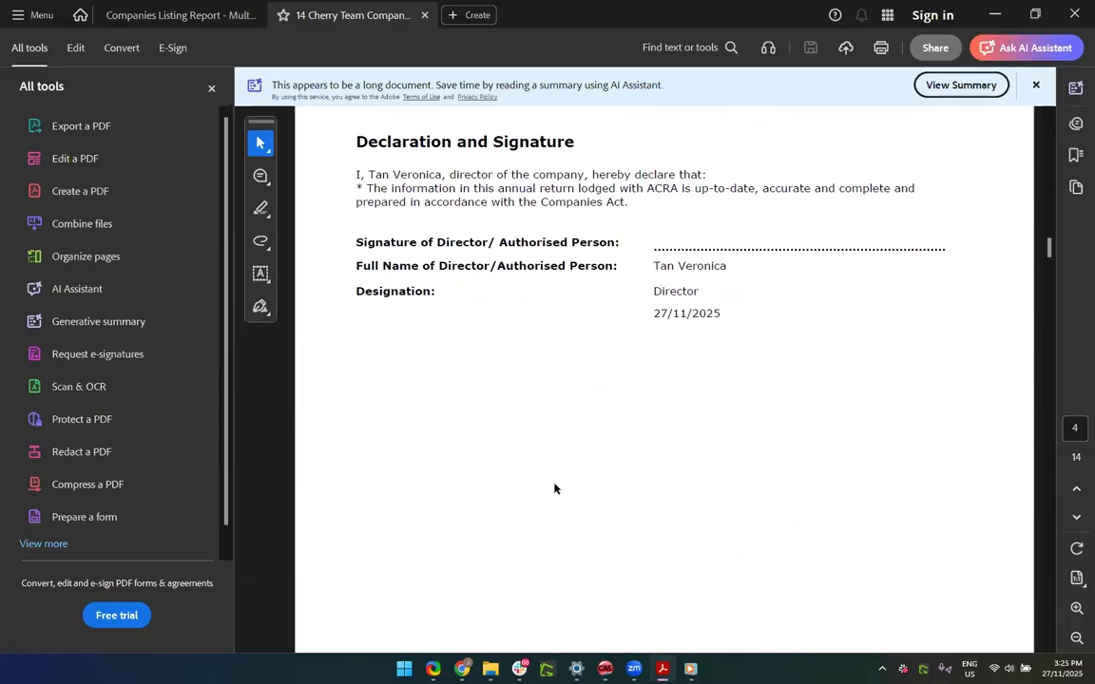
pyautogui.scroll(6, 555, 488)
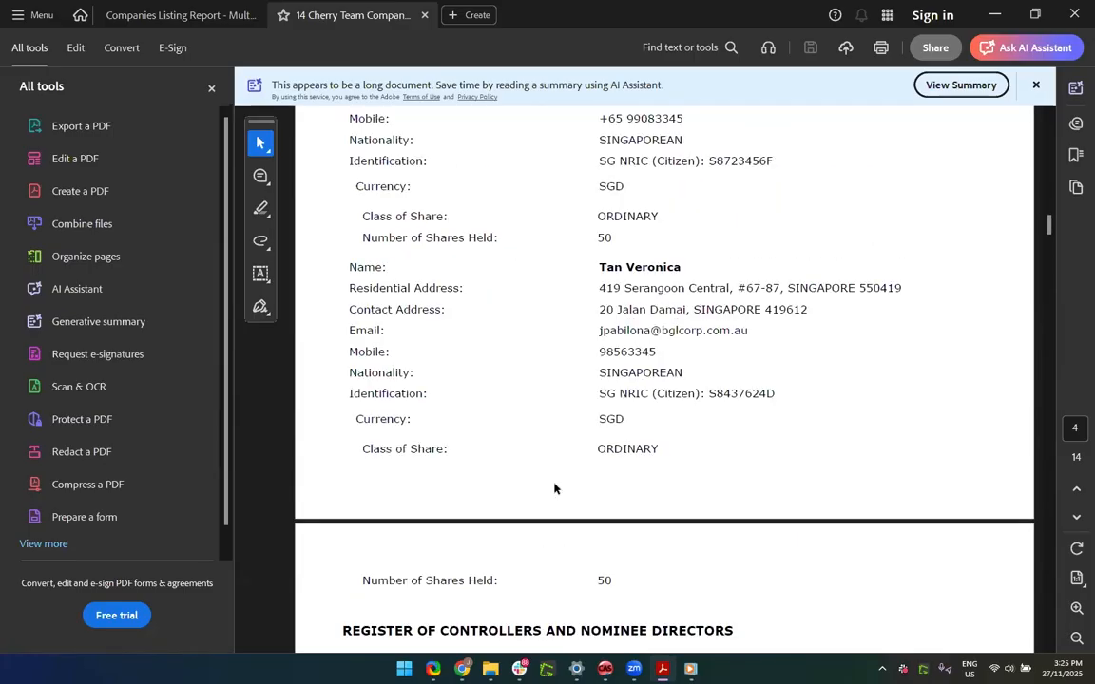
pyautogui.scroll(-3, 555, 488)
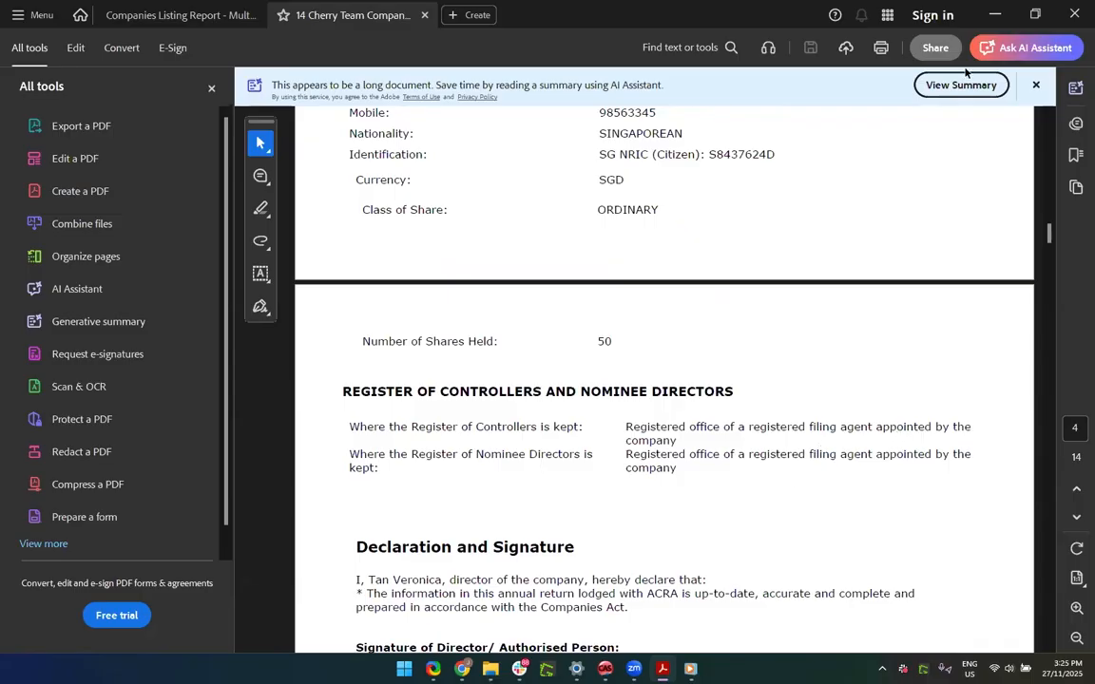
# Step: Switch to CAS360, search for "14 Cherry" and open the general details of 14 Cherry Team Company PTE. LTD
pyautogui.hotkey('alt', 'Tab')
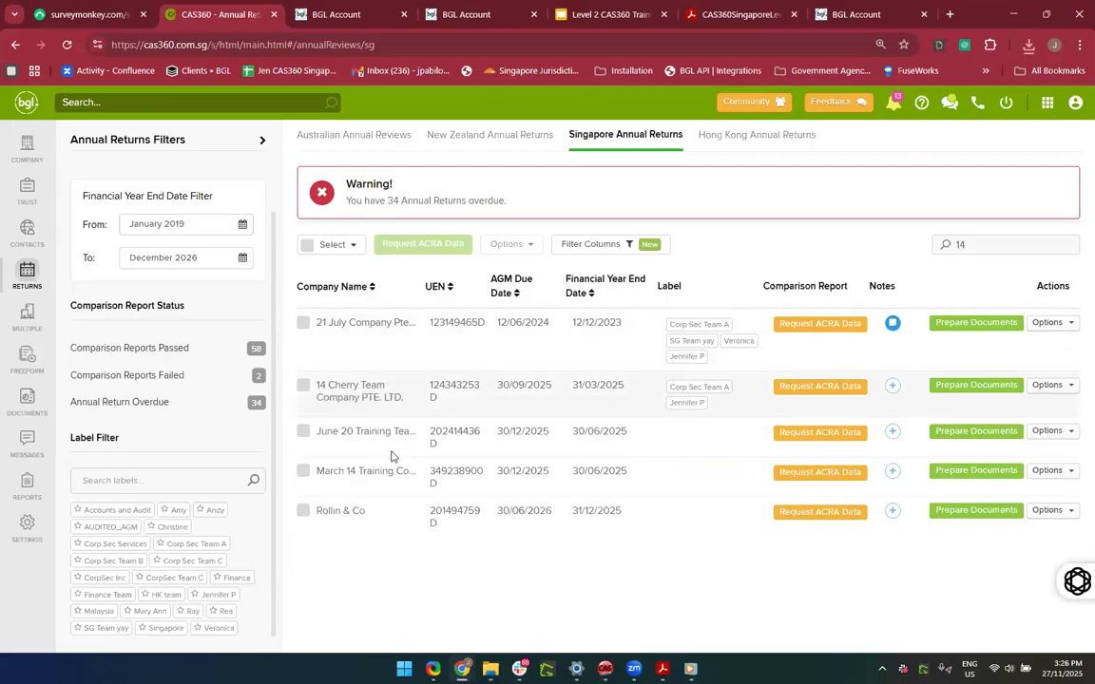
pyautogui.click(118, 102)
pyautogui.write('14 Cherry')
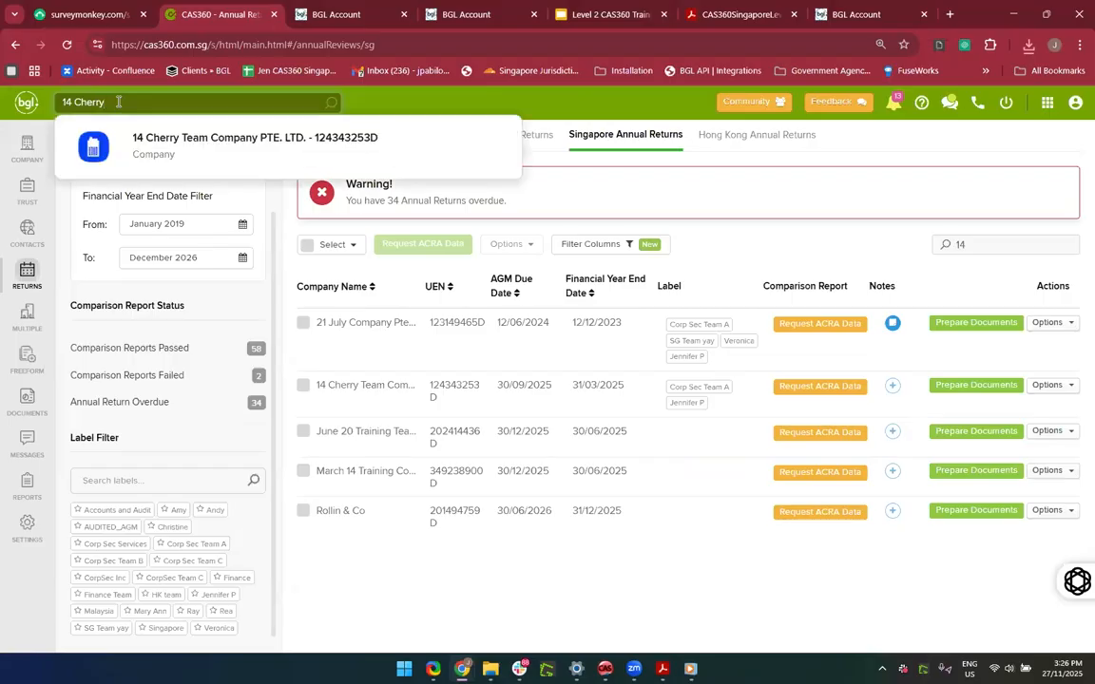
pyautogui.click(175, 180)
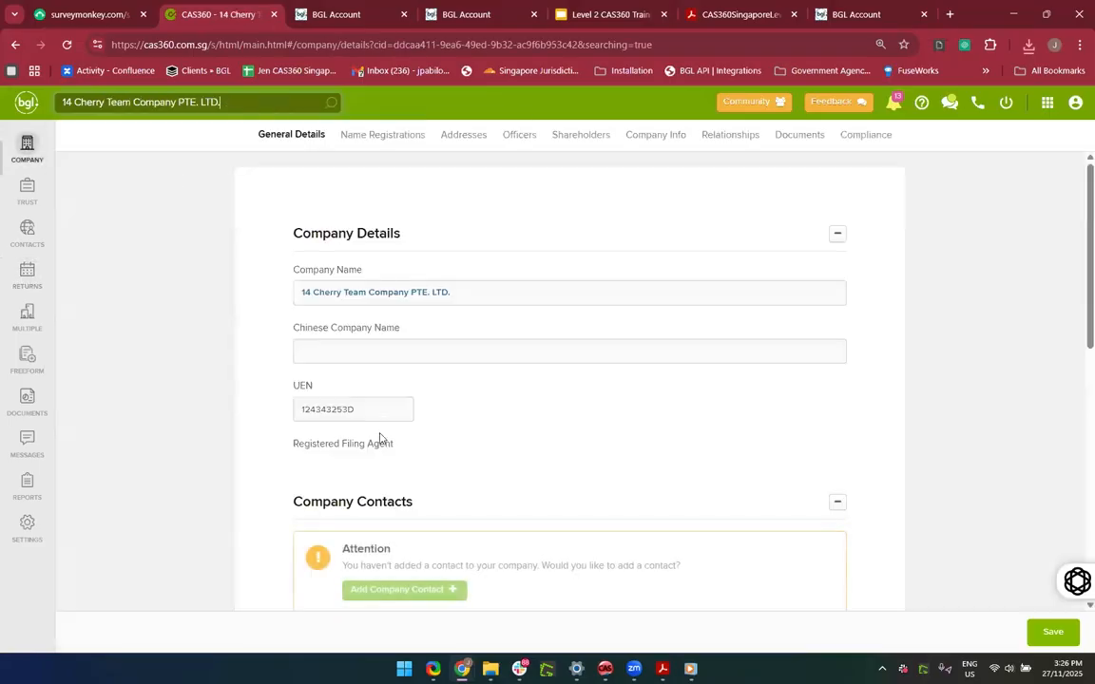
pyautogui.scroll(-2, 370, 437)
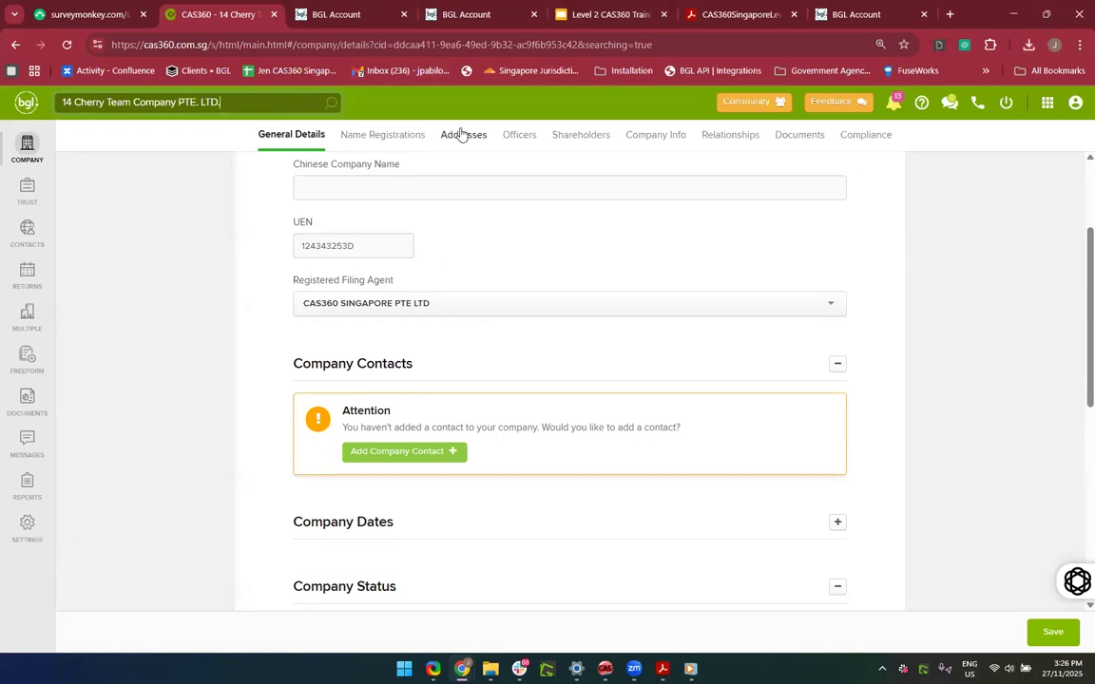
# Step: Examine the company's addresses for the registrable controllers register and the nominee directors register
pyautogui.click(462, 134)
pyautogui.scroll(-7, 422, 403)
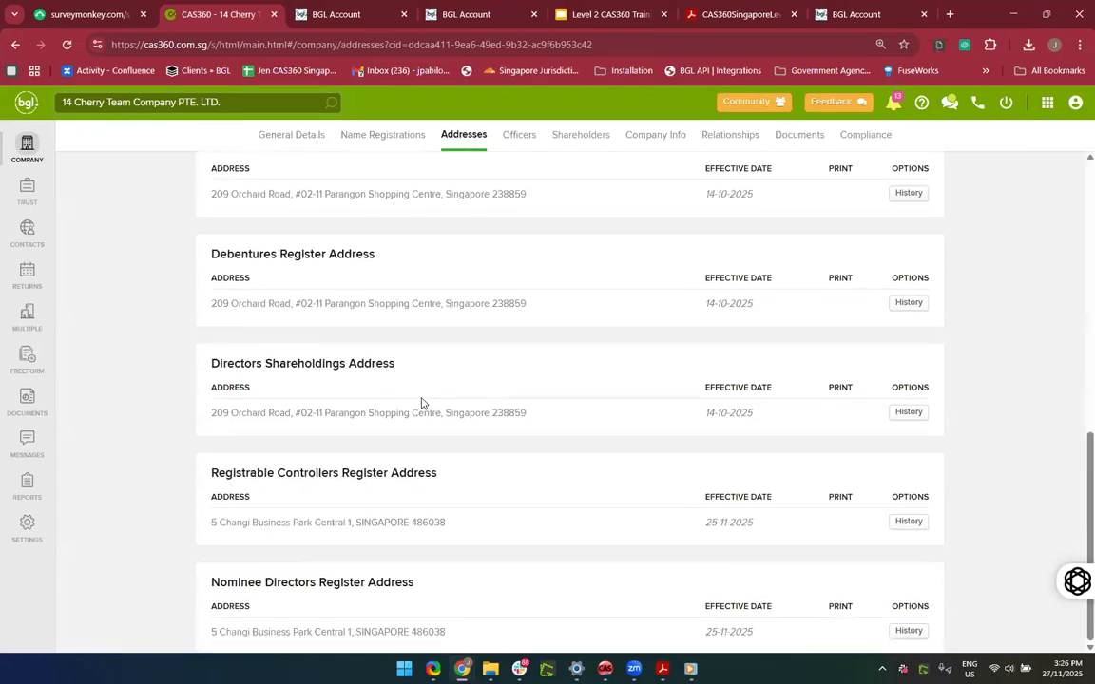
pyautogui.scroll(-1, 345, 390)
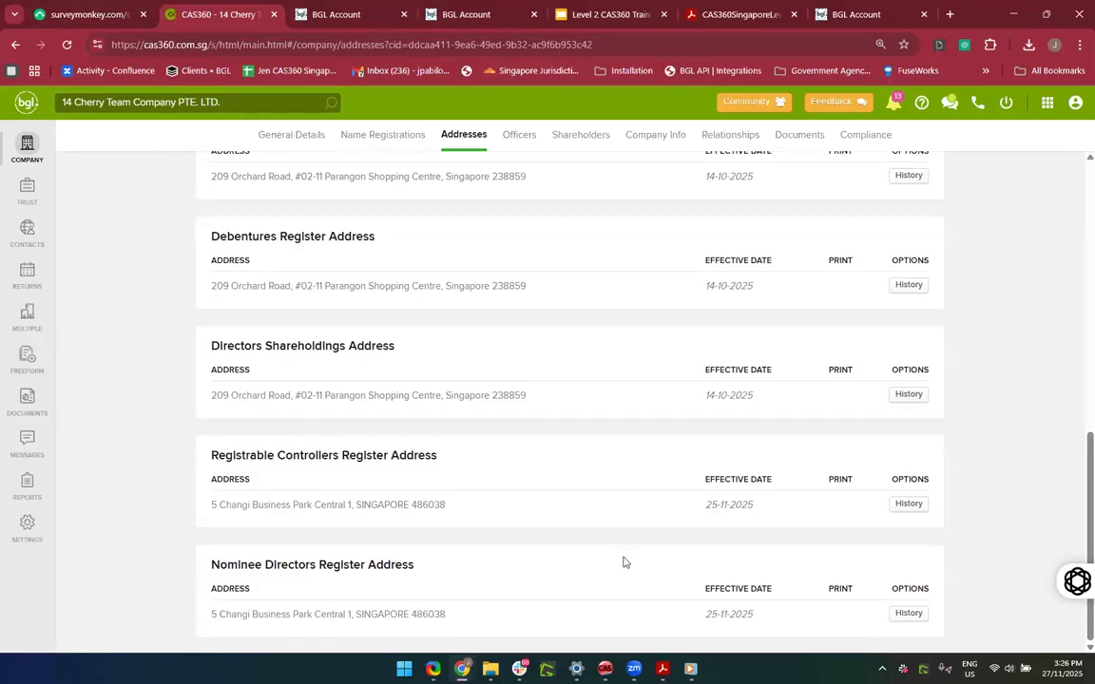
# Step: Return to the annual return PDF in Adobe Acrobat and review the registers, declaration and small exempt private company certificate
pyautogui.moveTo(662, 669)
pyautogui.click(720, 598)
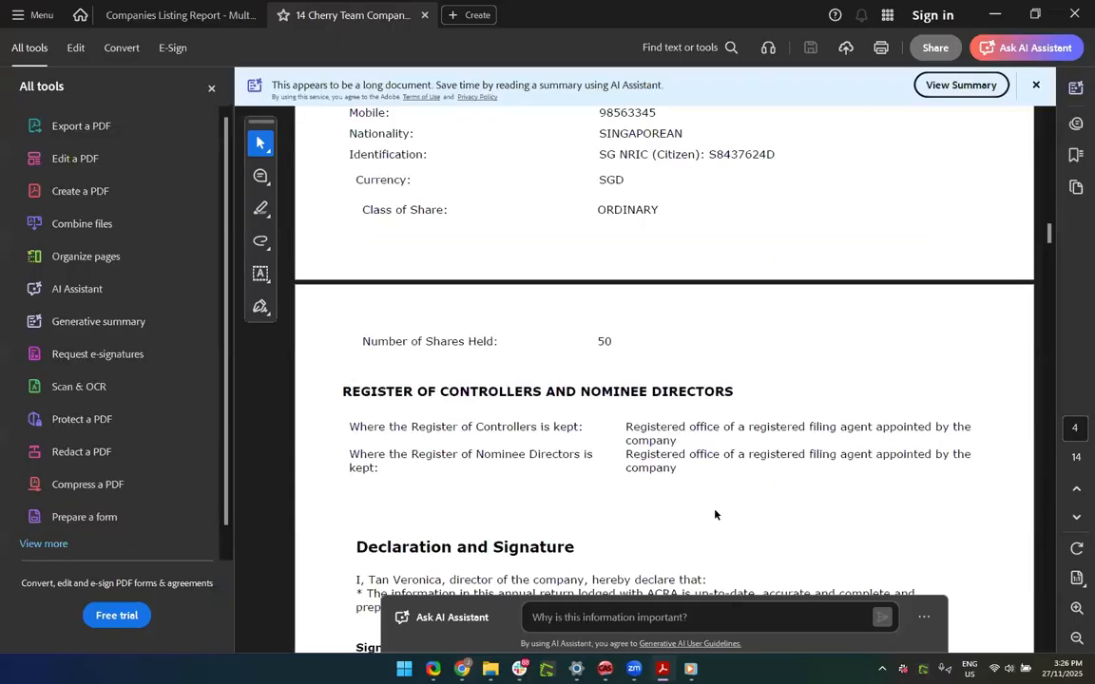
pyautogui.scroll(-5, 714, 510)
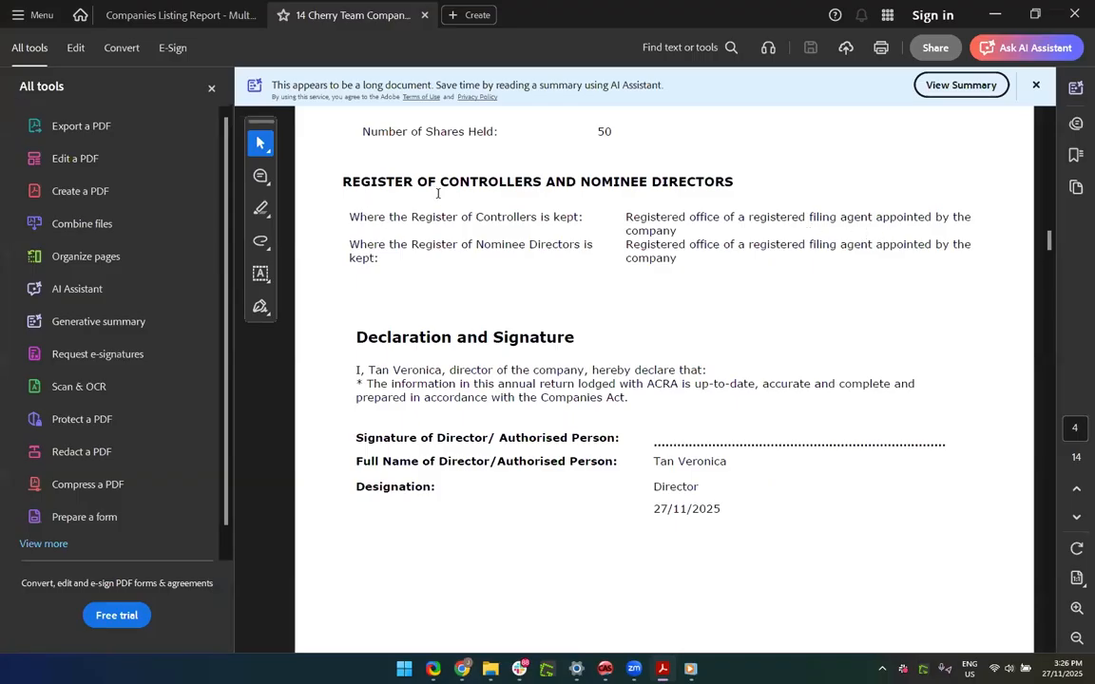
pyautogui.scroll(-15, 526, 305)
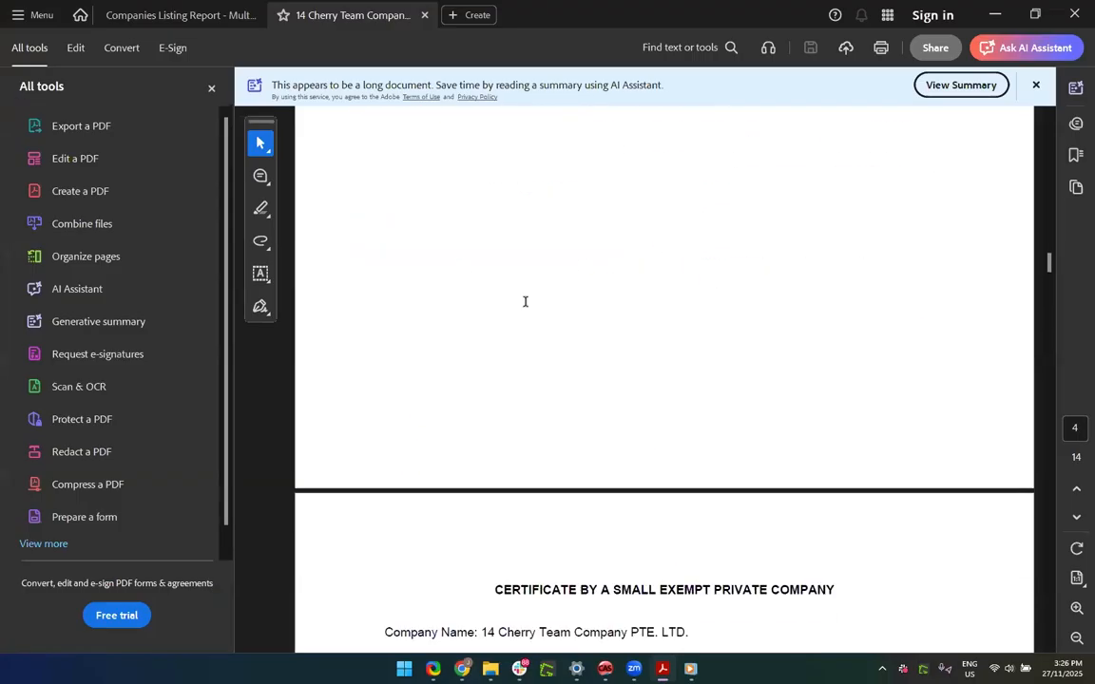
pyautogui.scroll(8, 526, 302)
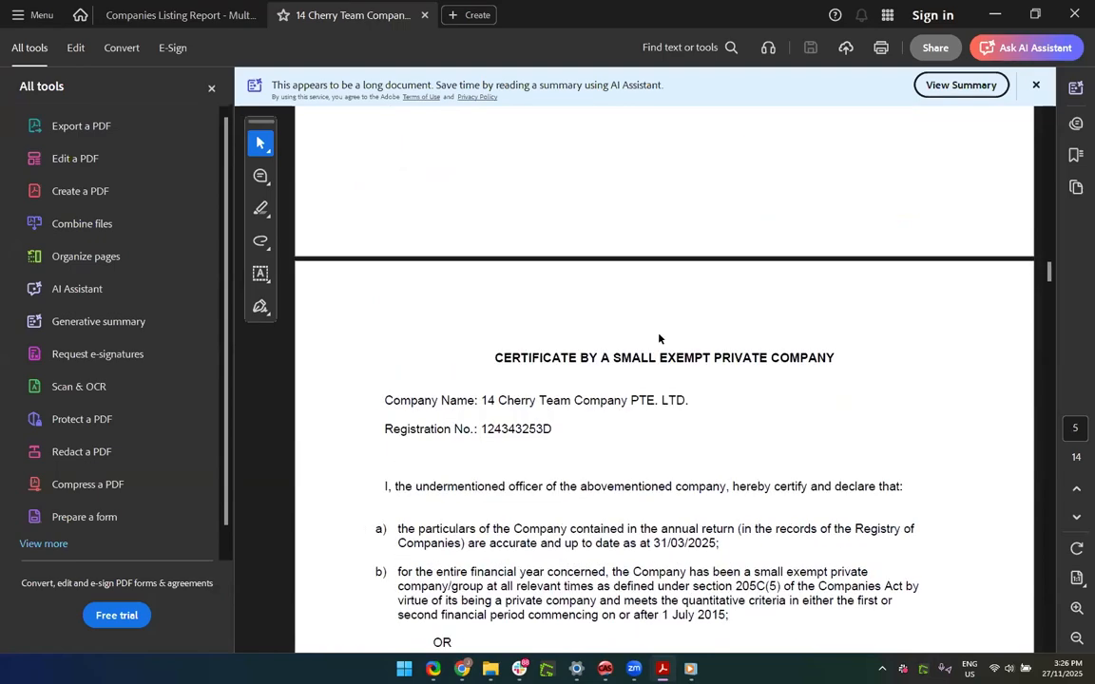
pyautogui.scroll(-1, 574, 421)
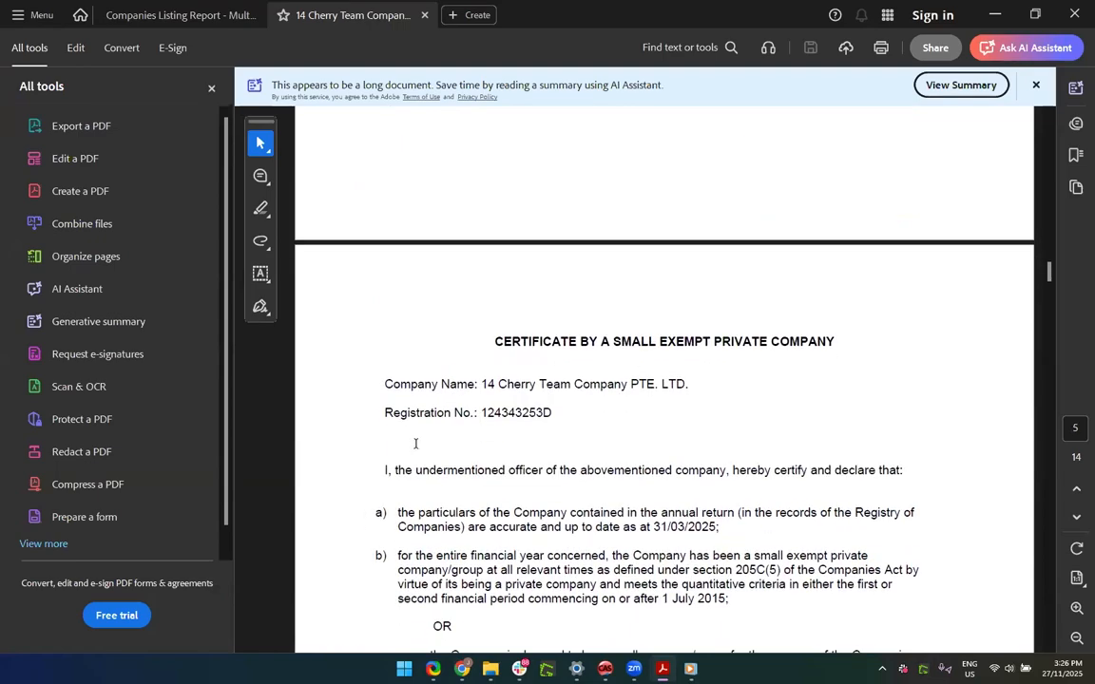
# Step: Review the directors' resolutions, the AGM minutes and the attendance list in the downloaded document pack
pyautogui.scroll(-8, 420, 452)
pyautogui.scroll(-12, 420, 453)
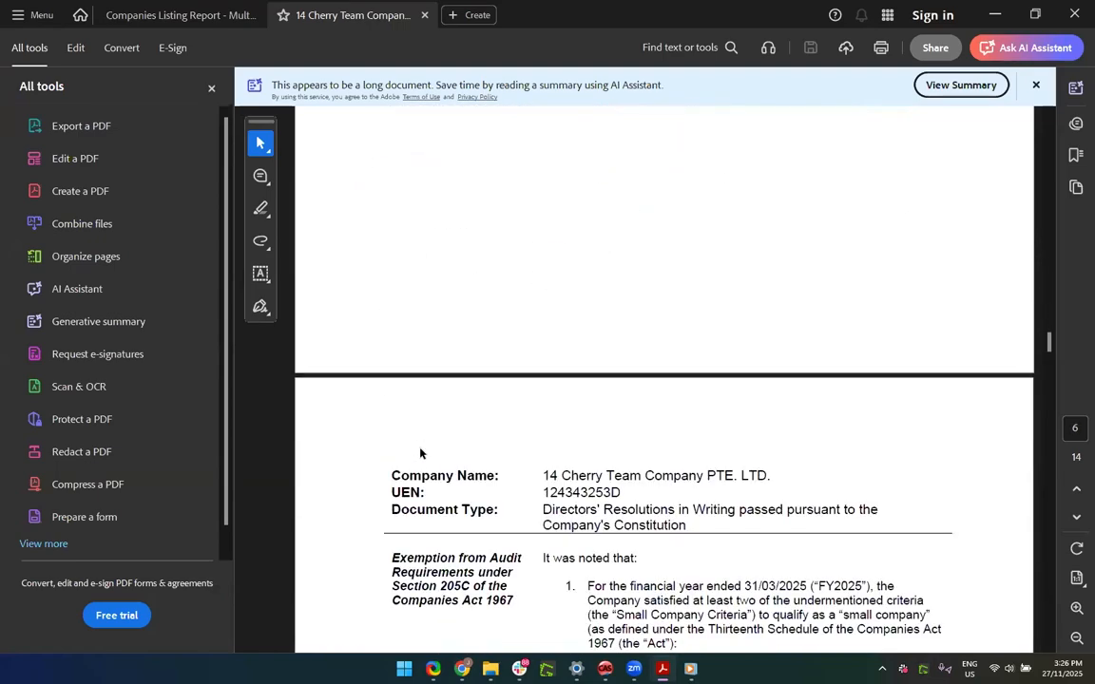
pyautogui.scroll(-20, 656, 508)
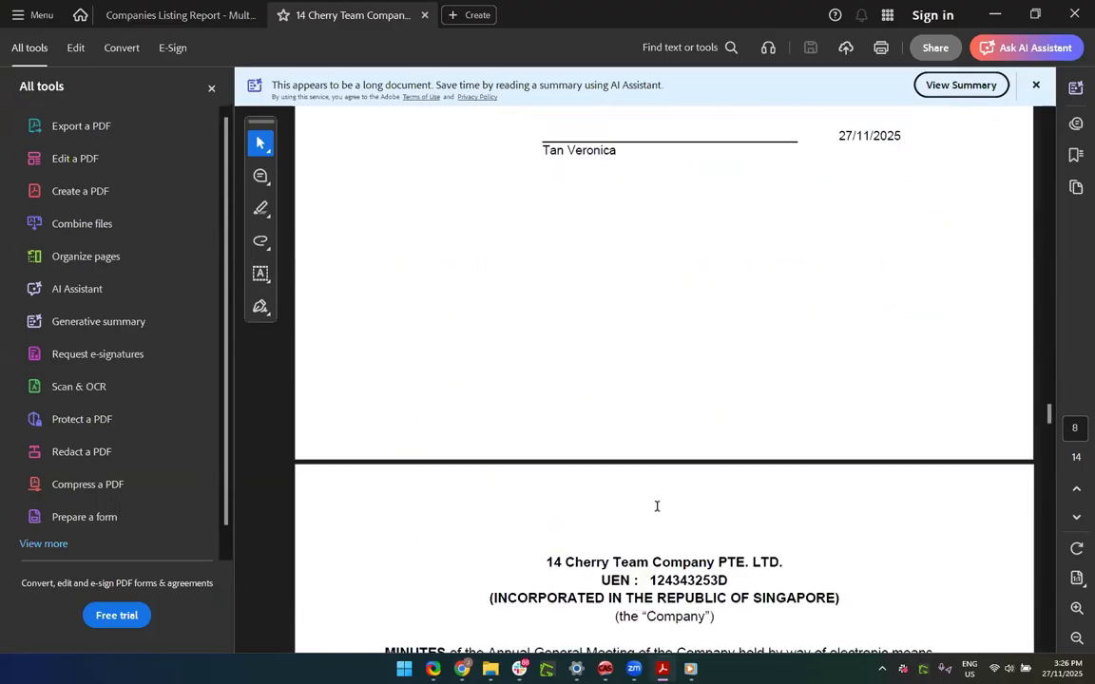
pyautogui.scroll(-15, 550, 530)
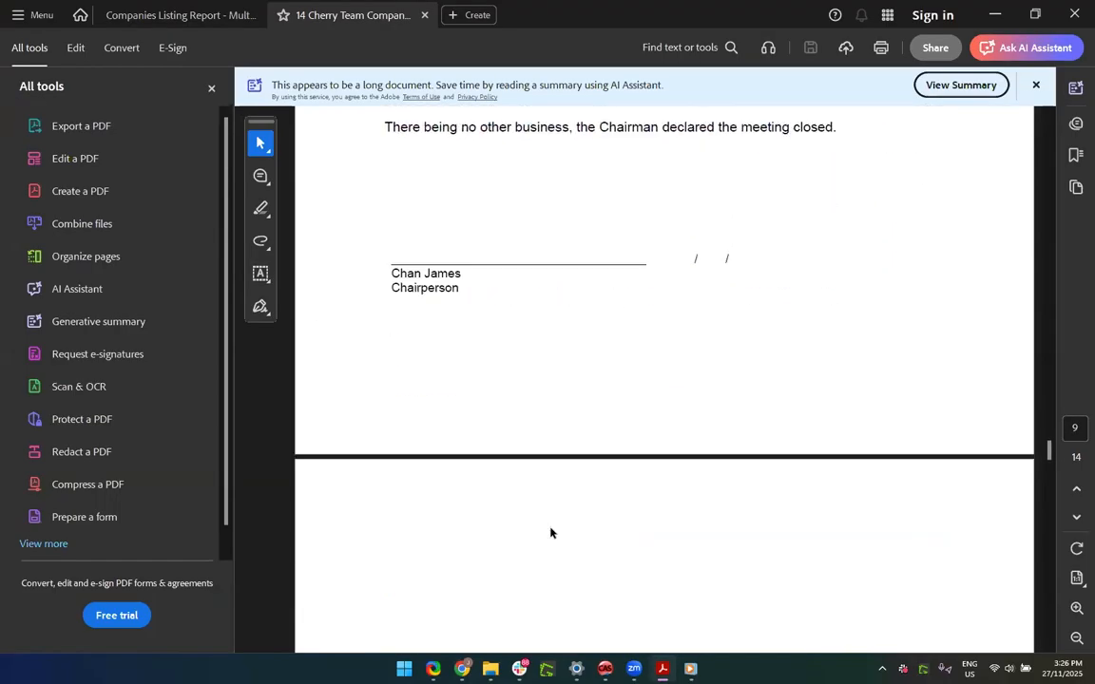
pyautogui.scroll(-15, 501, 409)
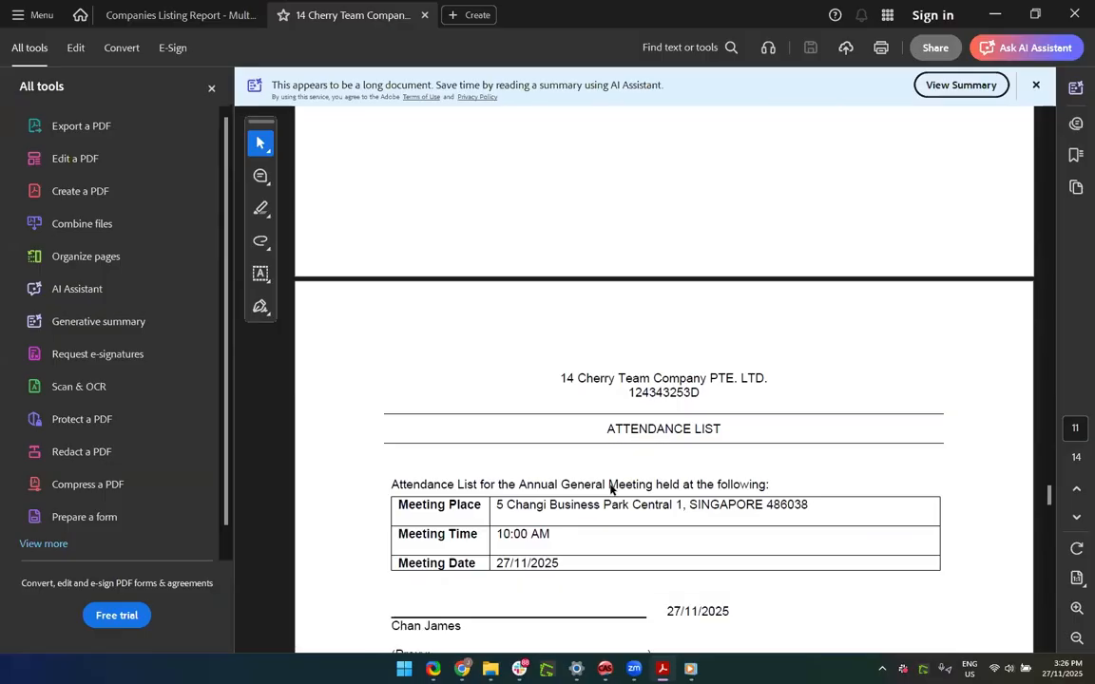
pyautogui.scroll(-6, 611, 487)
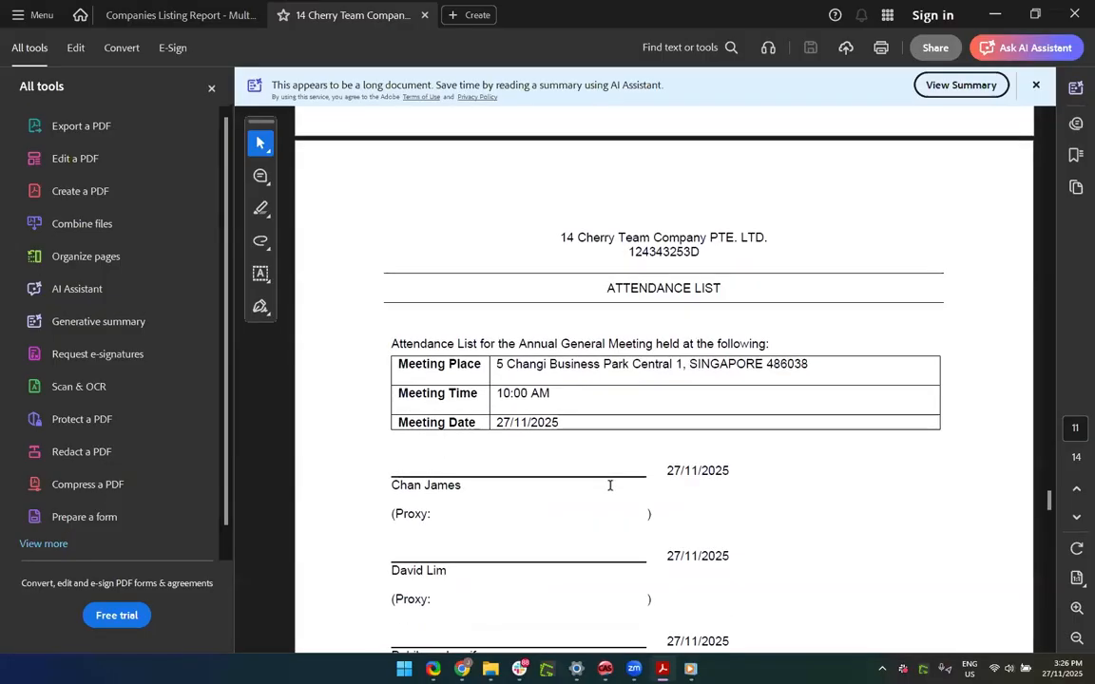
# Step: Review the attendance list, the shareholders' short notice agreements and the notice of annual general meeting, and close Adobe Acrobat
pyautogui.scroll(3, 611, 491)
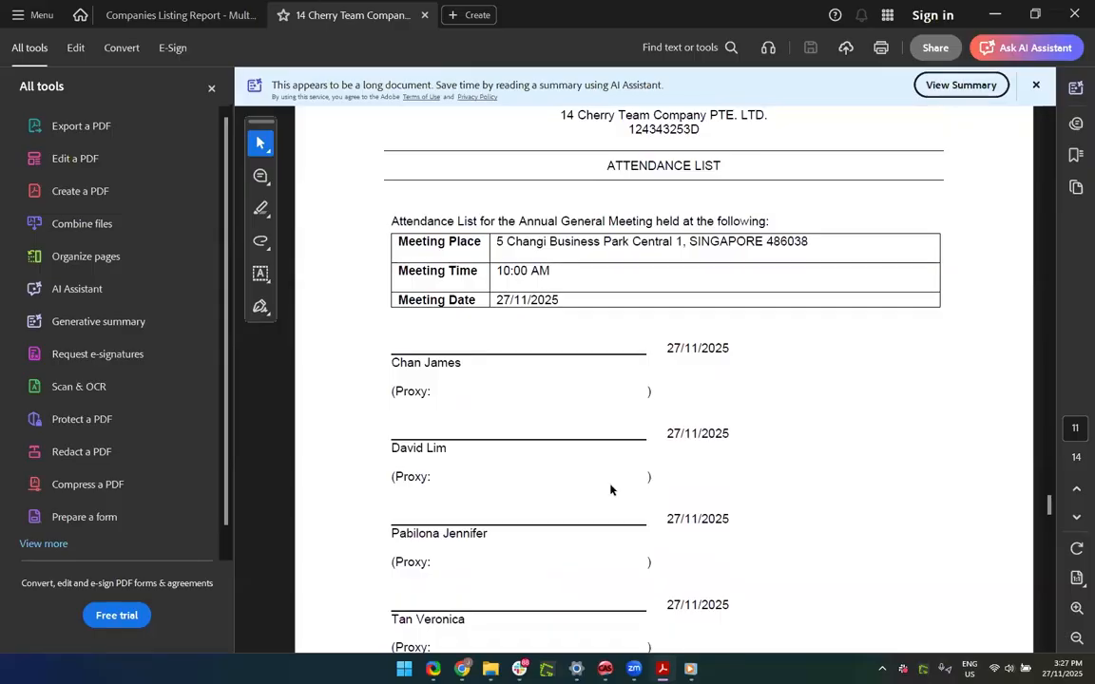
pyautogui.scroll(-3, 611, 308)
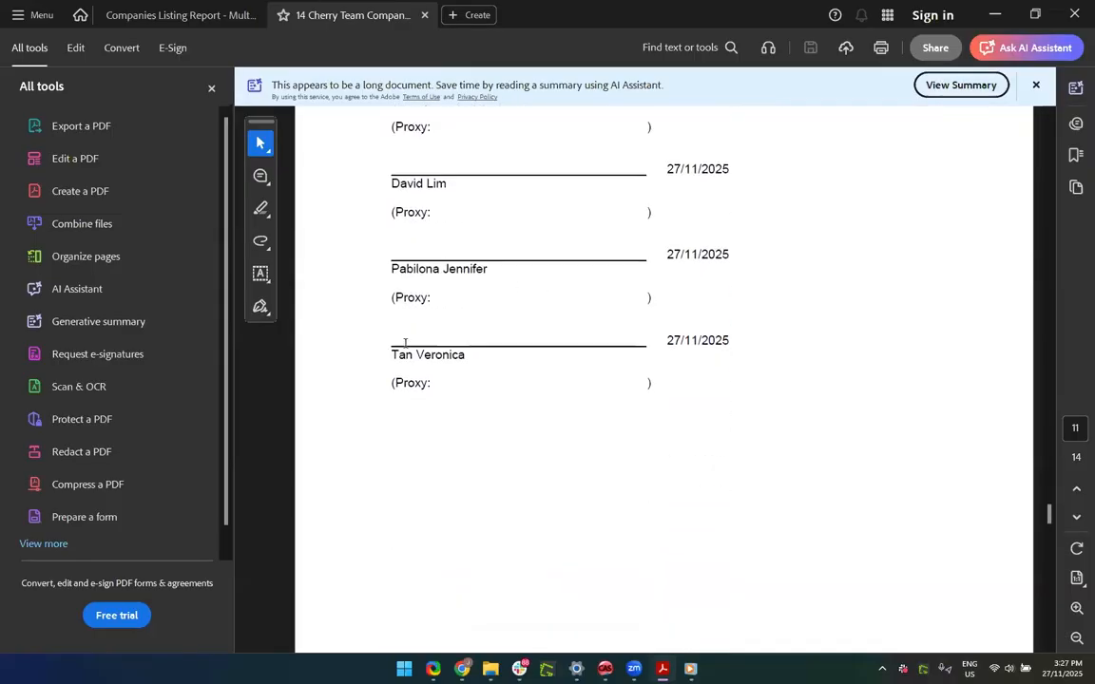
pyautogui.scroll(3, 576, 401)
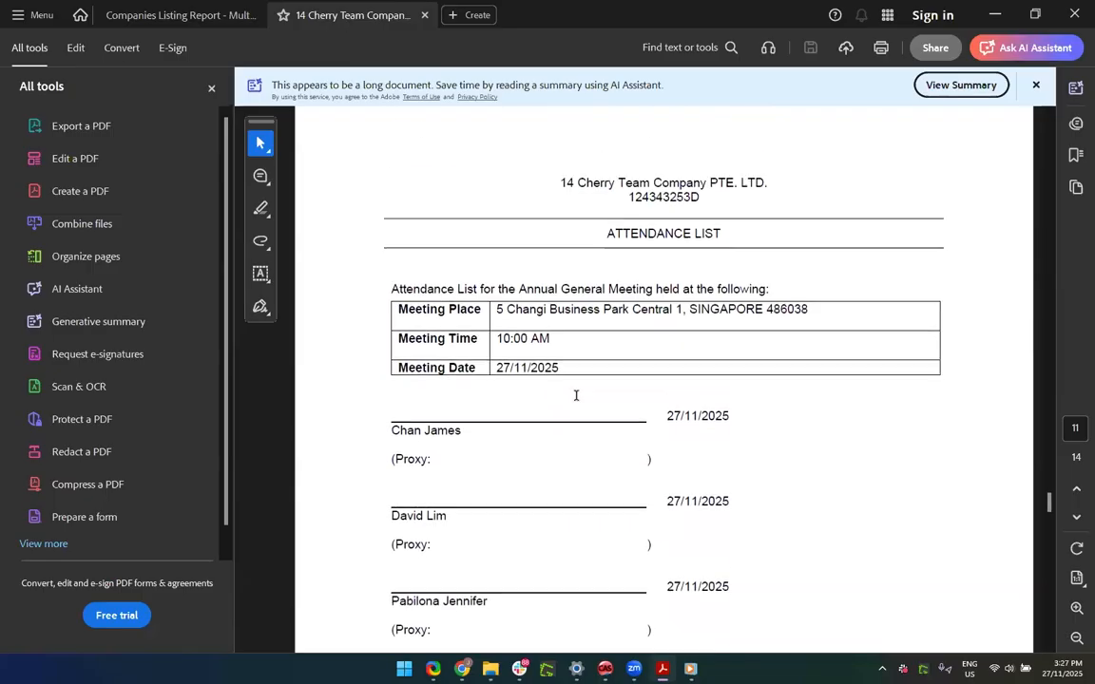
pyautogui.scroll(-5, 644, 278)
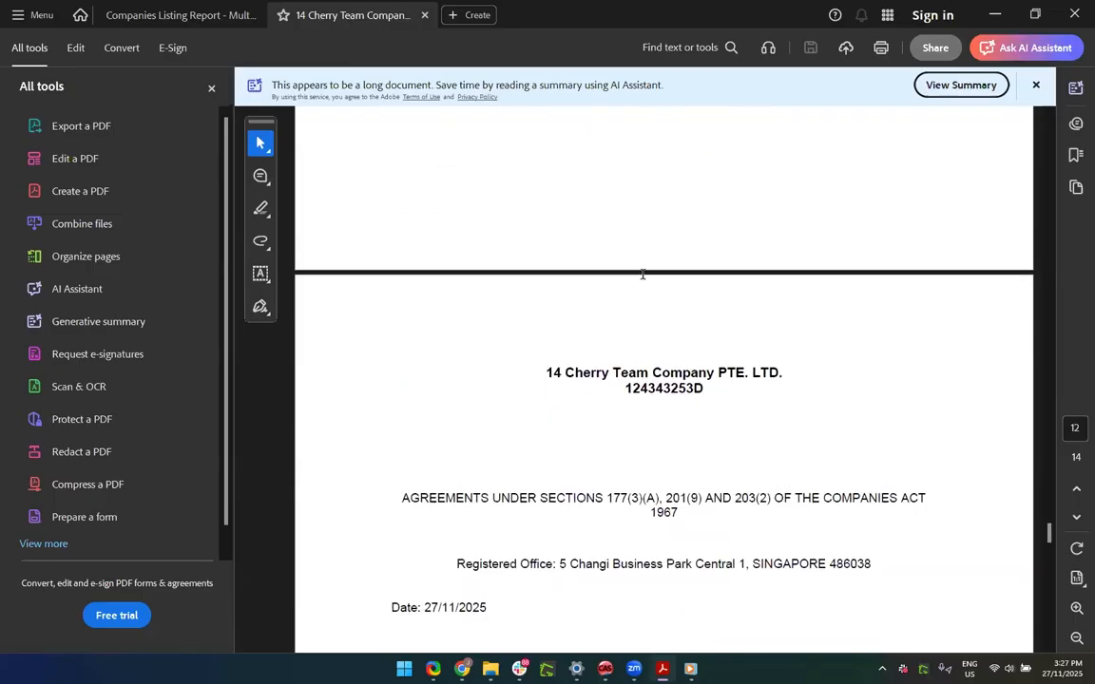
pyautogui.scroll(-8, 616, 397)
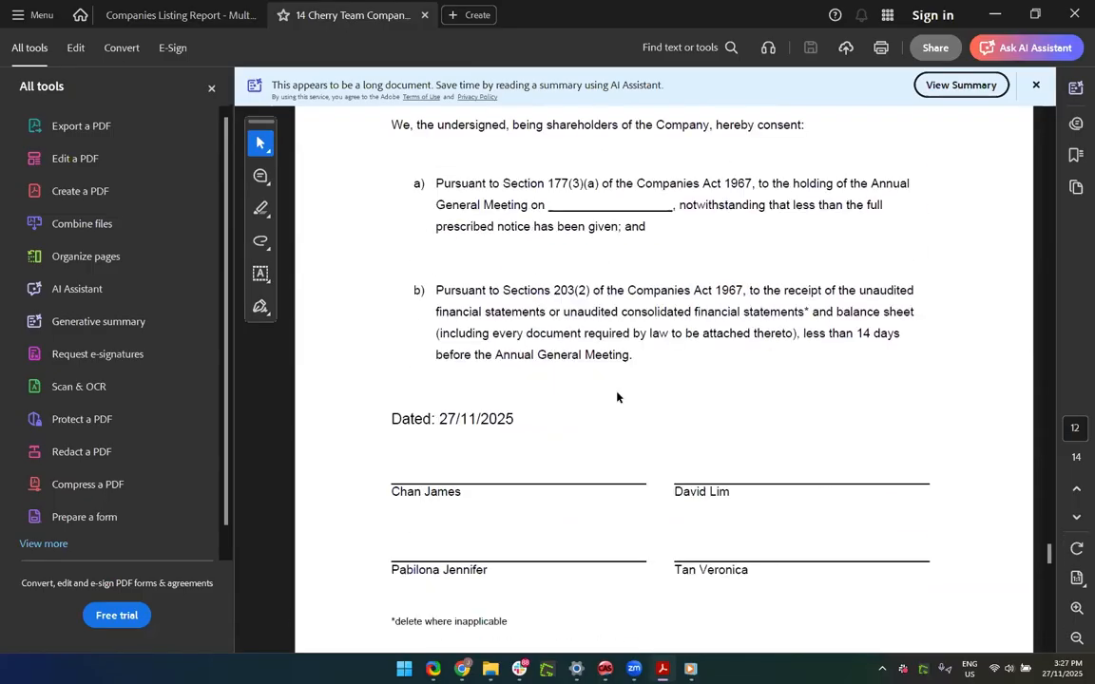
pyautogui.scroll(-4, 620, 377)
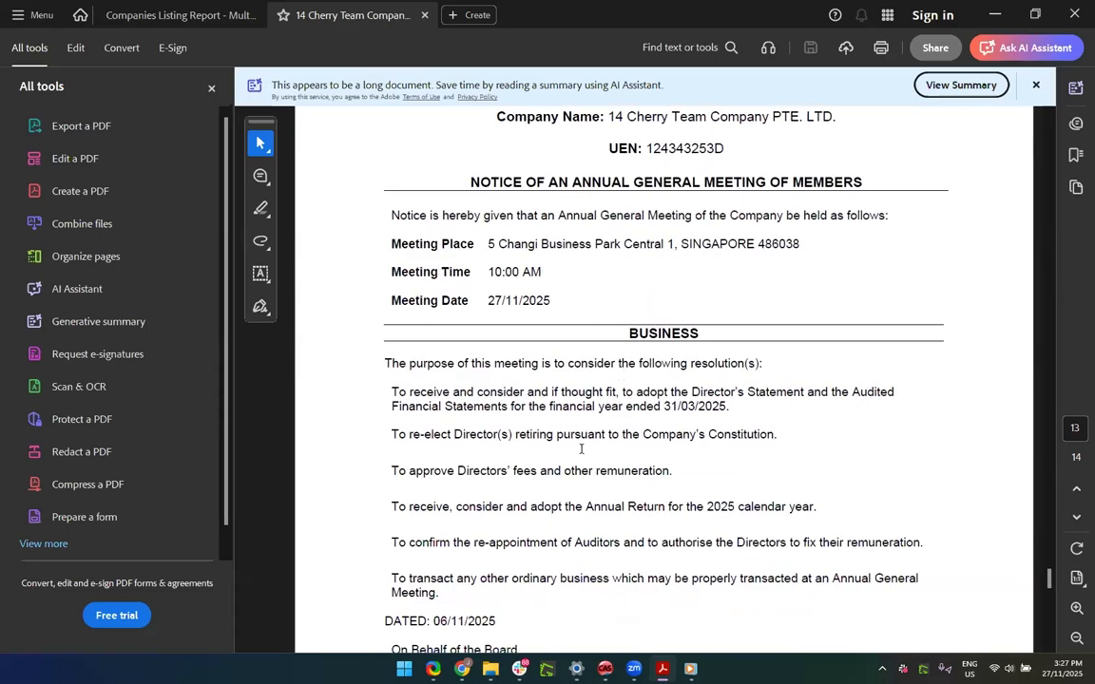
pyautogui.scroll(-15, 581, 449)
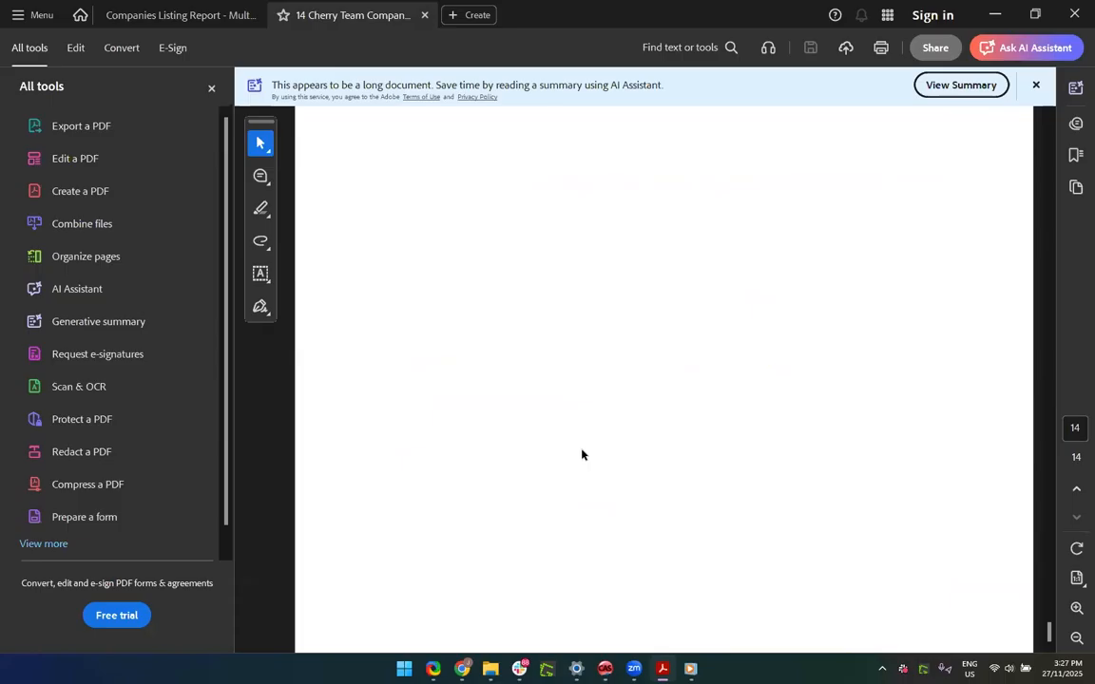
pyautogui.click(1073, 16)
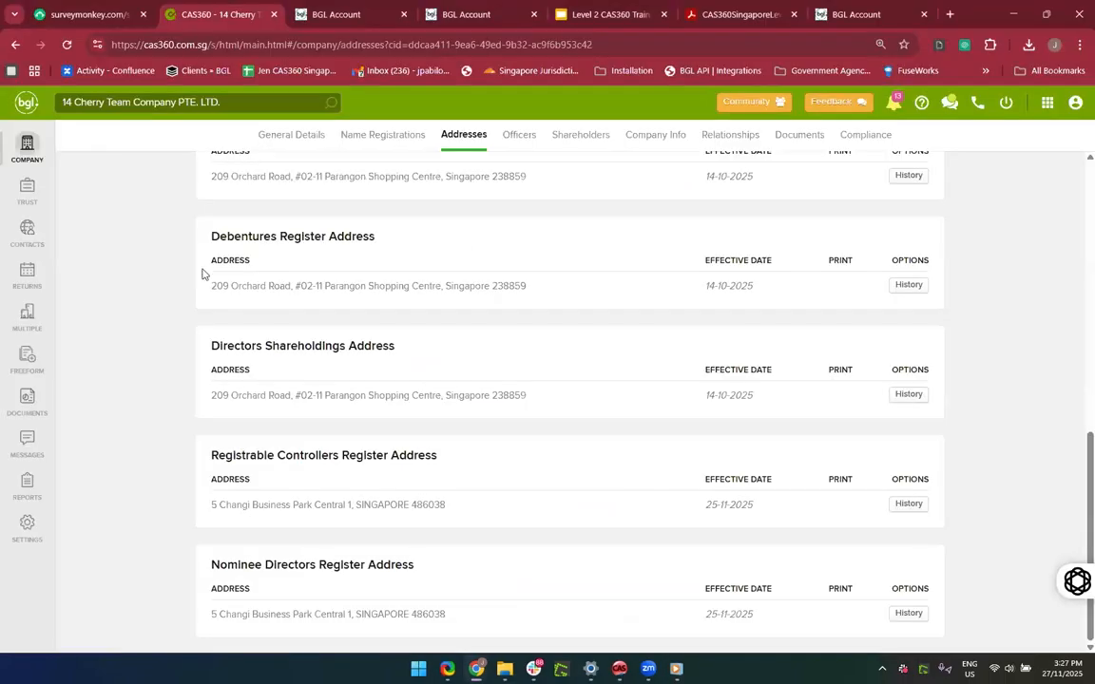
# Step: Open the Singapore annual returns list in CAS360, check the XBRL video in the media player and return to the list
pyautogui.click(27, 273)
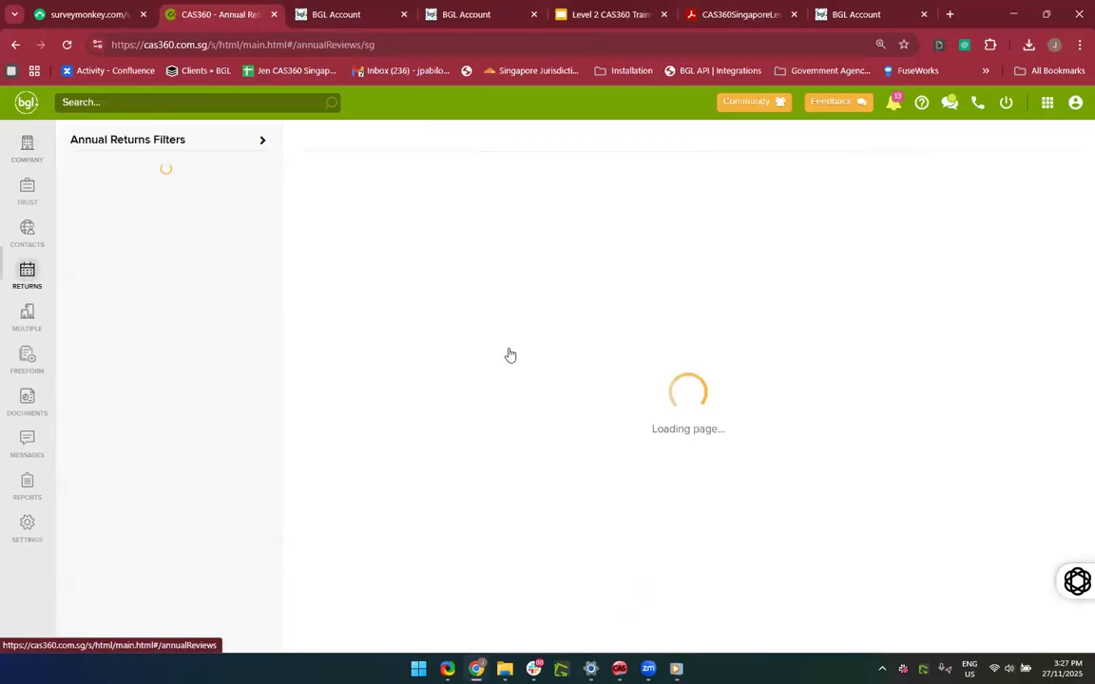
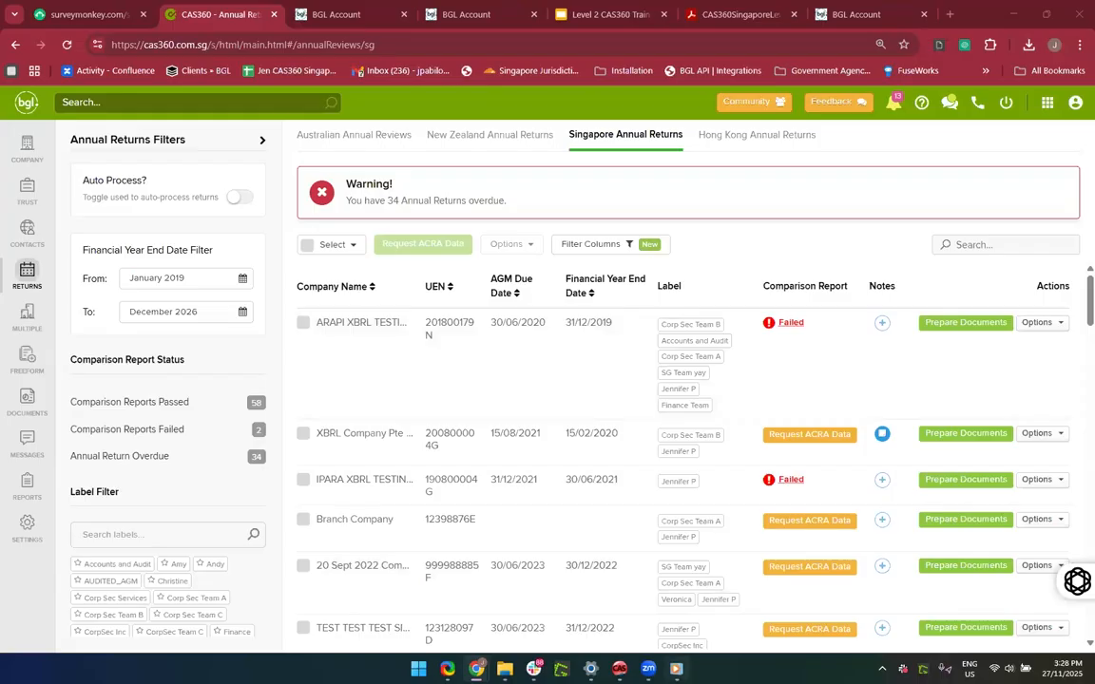
pyautogui.click(677, 669)
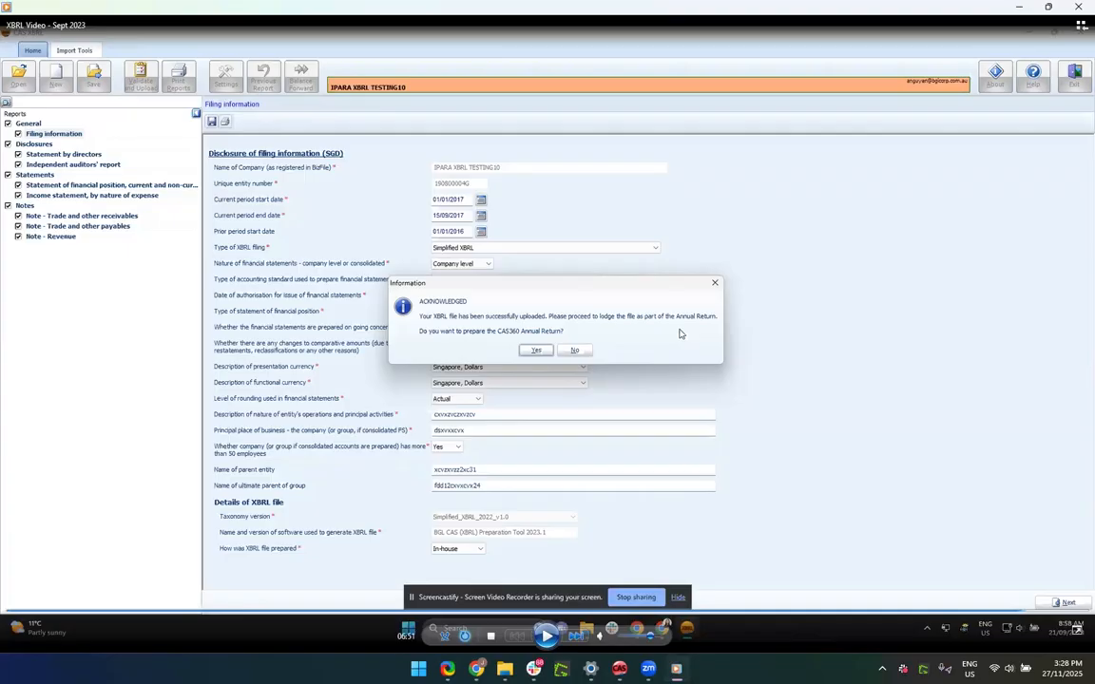
pyautogui.hotkey('alt', 'Tab')
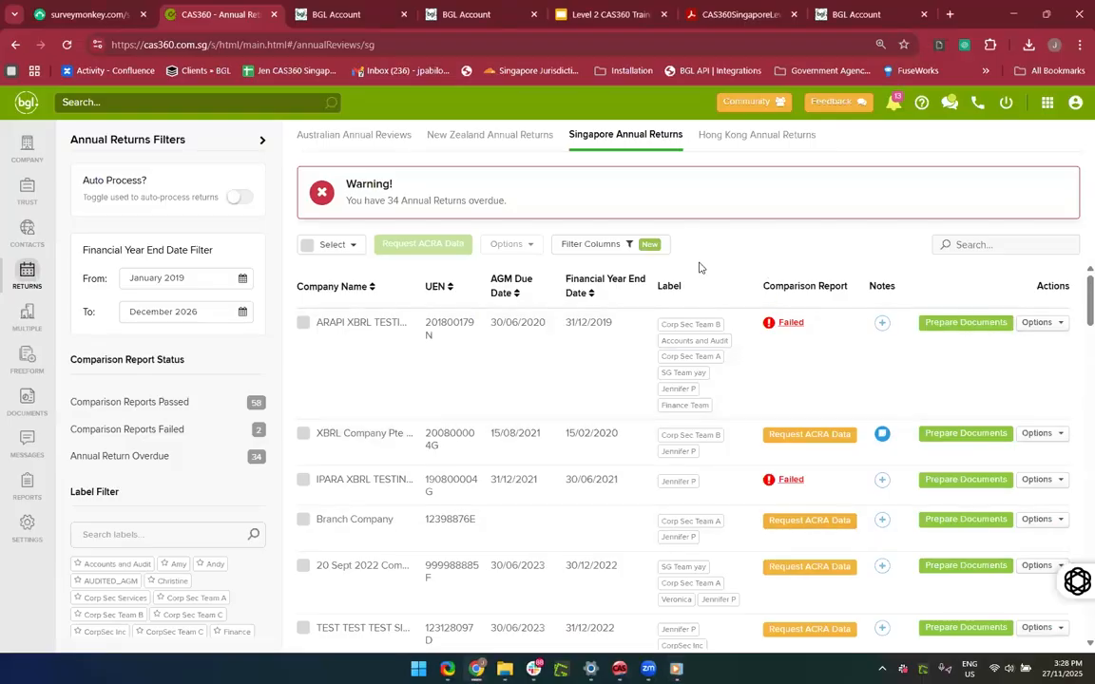
pyautogui.scroll(-1, 650, 379)
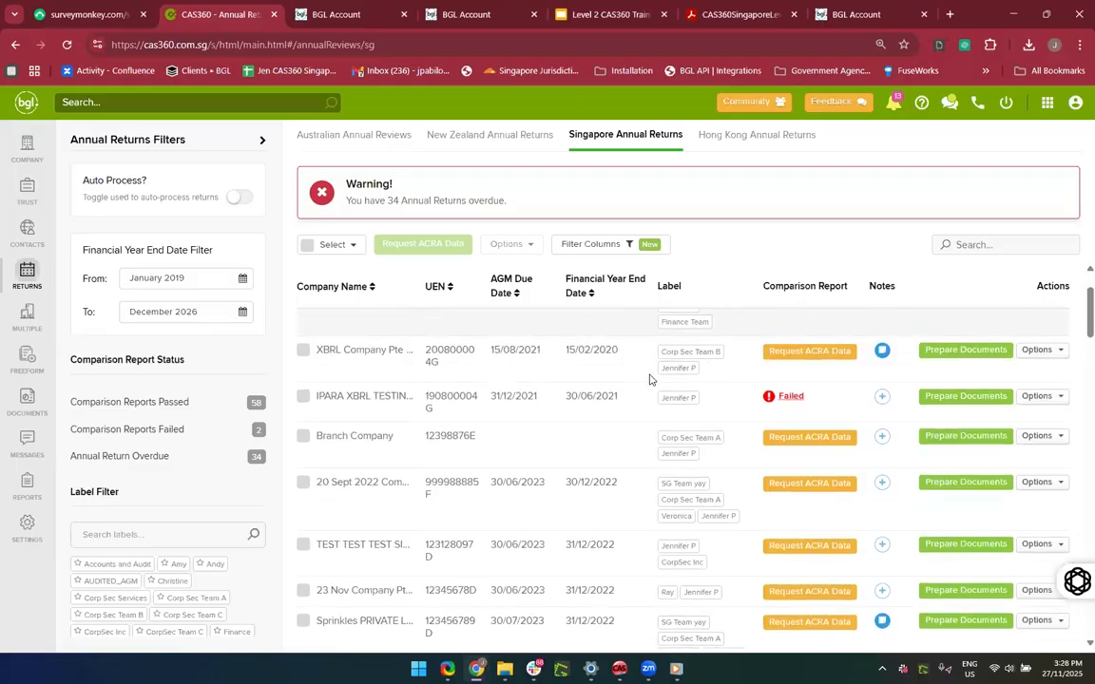
pyautogui.scroll(1, 668, 401)
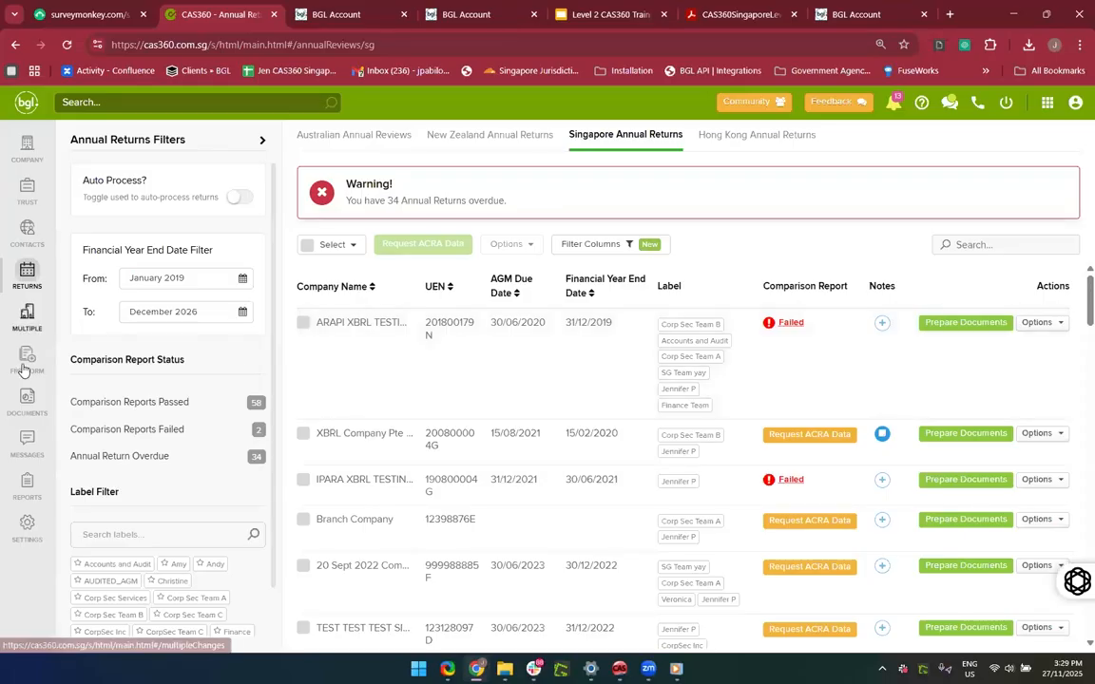
# Step: Set the status of the 14 Cherry Team Company annual return document in the global documents to Manually Filed, dated 27/11/2025
pyautogui.click(21, 412)
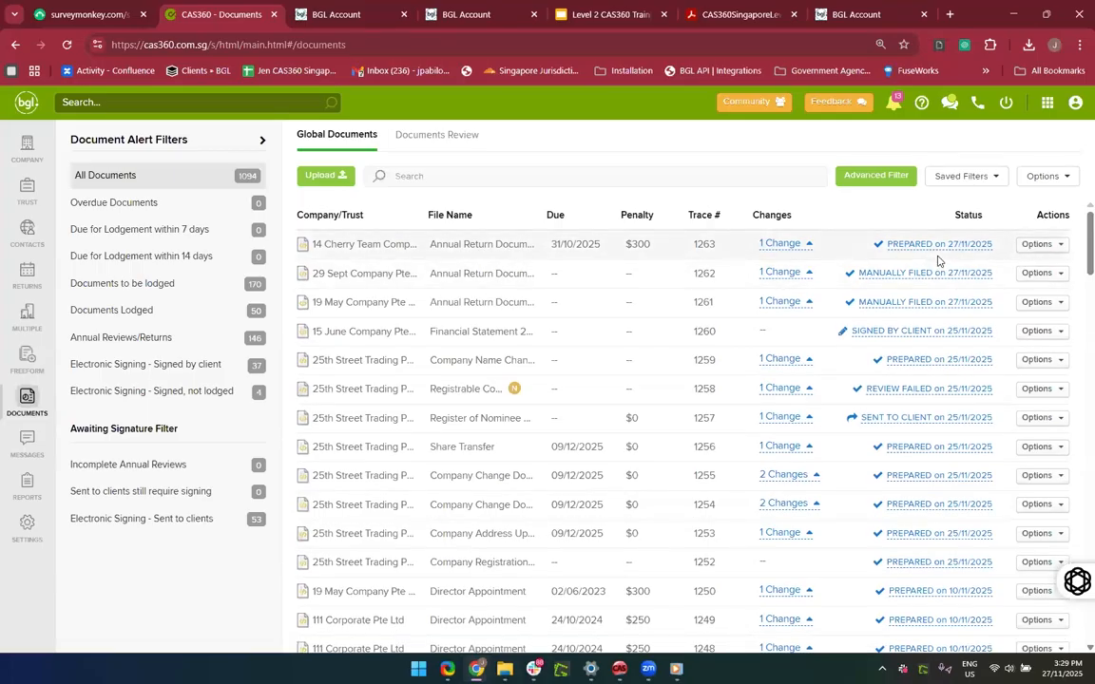
pyautogui.click(1041, 246)
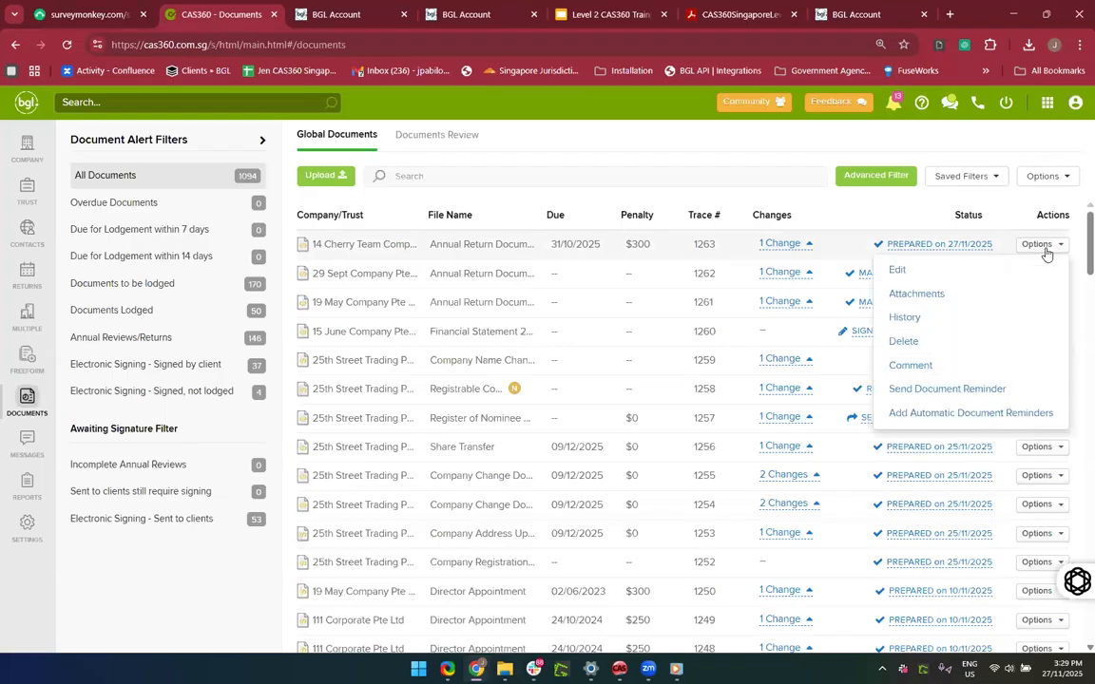
pyautogui.click(959, 246)
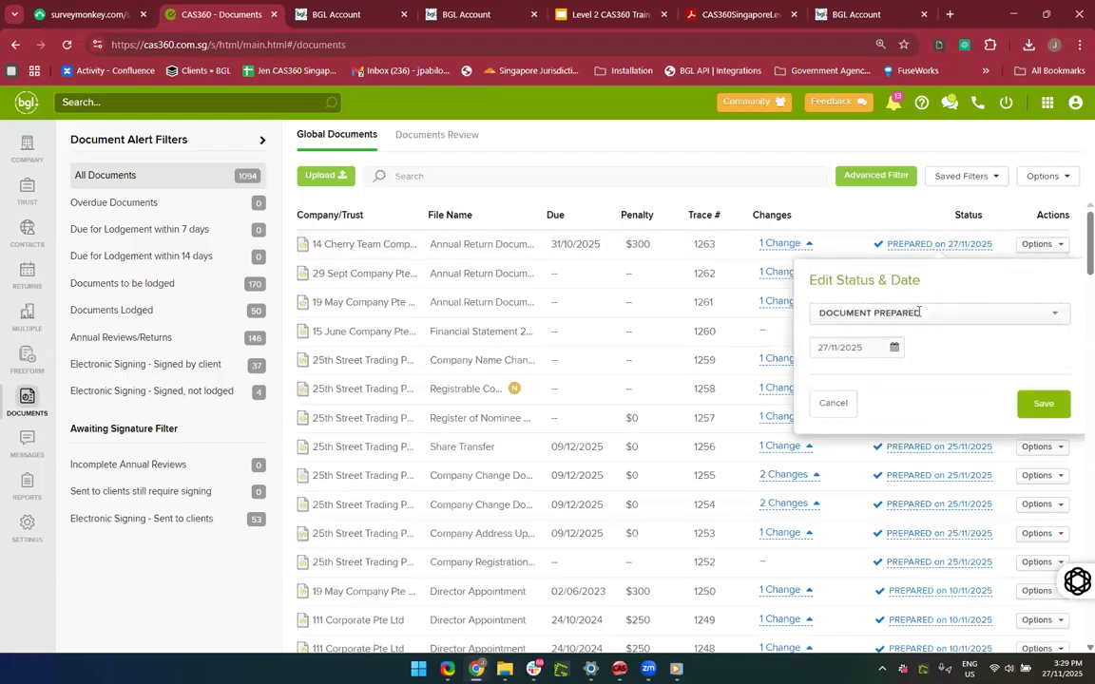
pyautogui.click(916, 313)
pyautogui.click(924, 308)
pyautogui.click(898, 313)
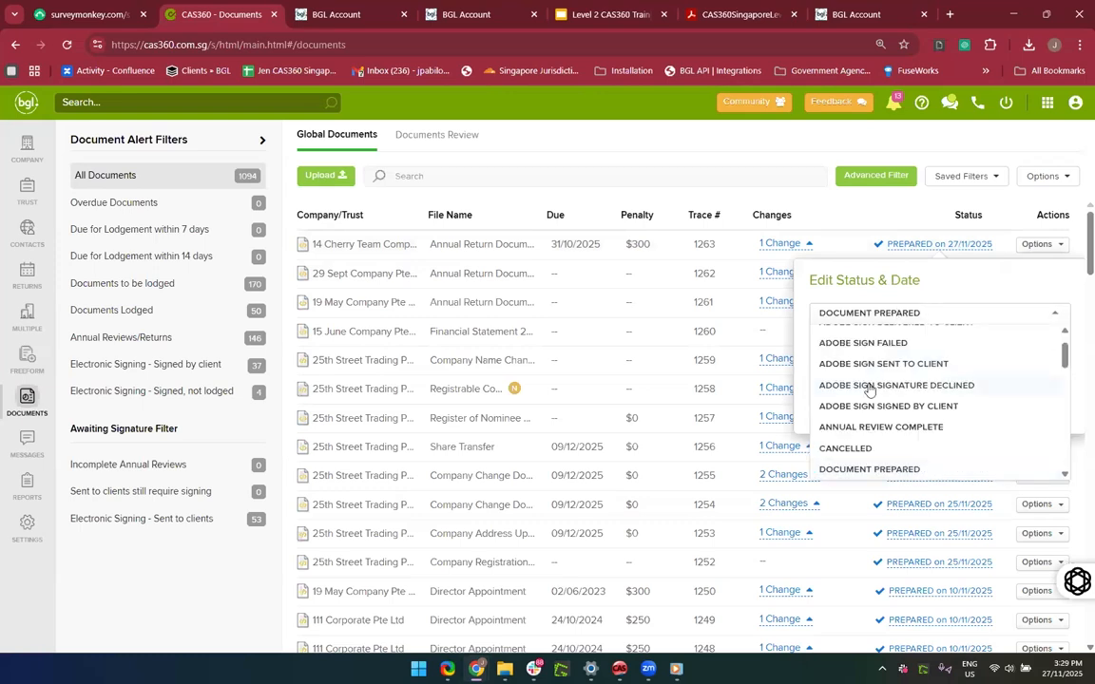
pyautogui.scroll(1, 867, 389)
pyautogui.scroll(-5, 870, 388)
pyautogui.scroll(-5, 868, 387)
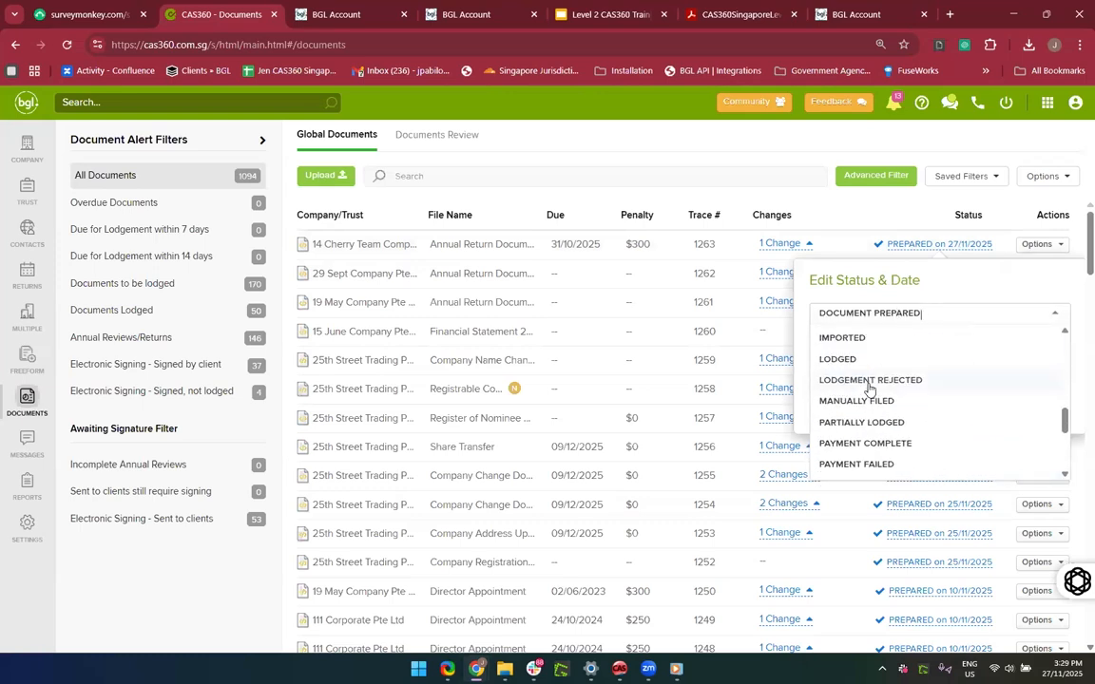
pyautogui.click(860, 401)
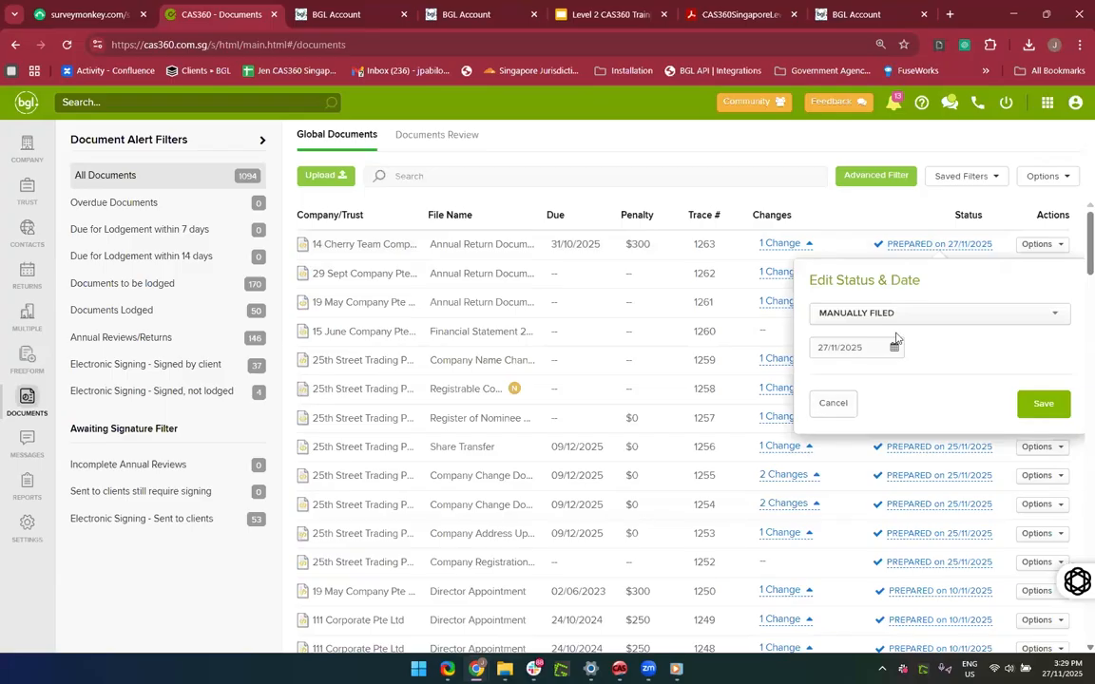
pyautogui.click(1044, 403)
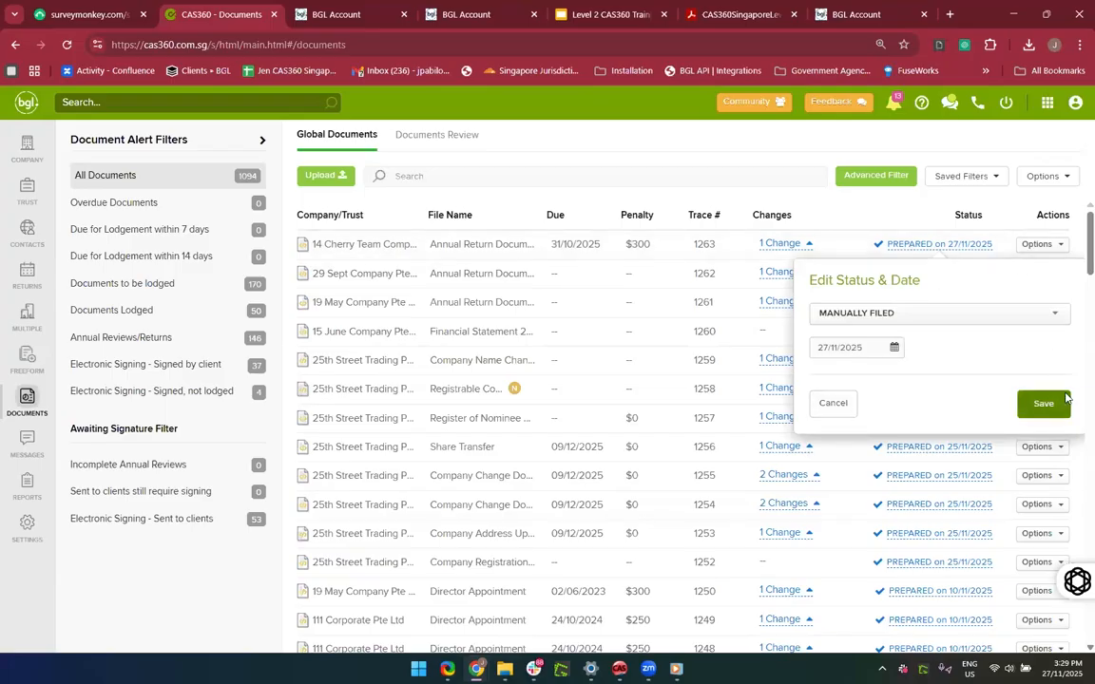
# Step: Examine the attachments stored with the 14 Cherry Team Company annual return document and close them
pyautogui.click(1050, 246)
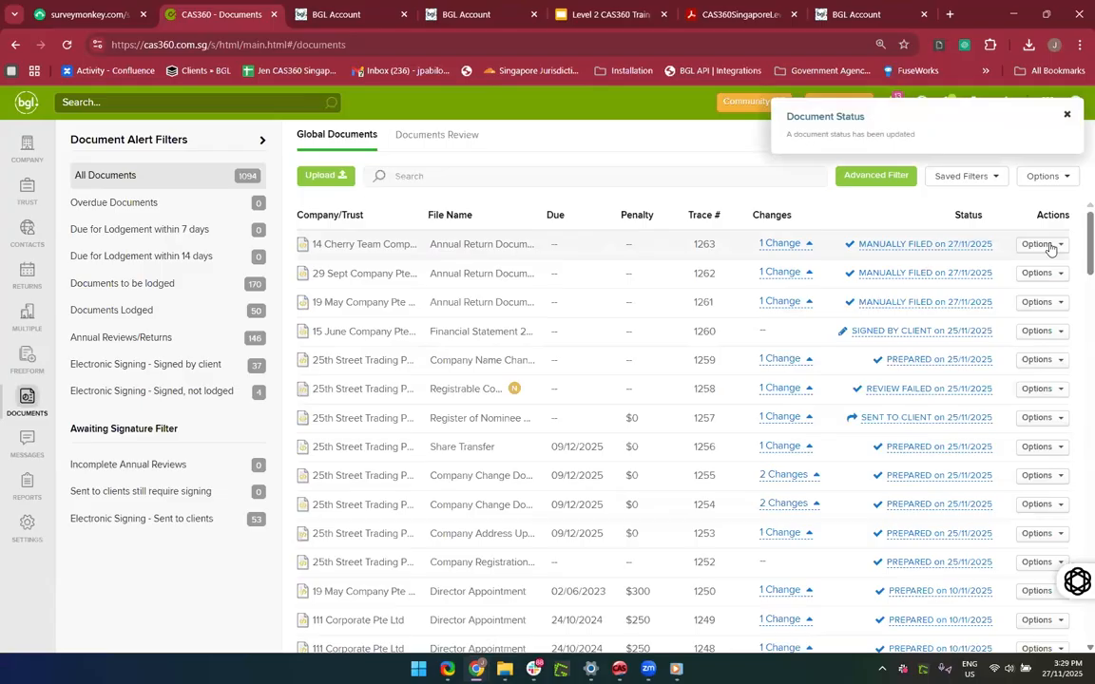
pyautogui.click(977, 300)
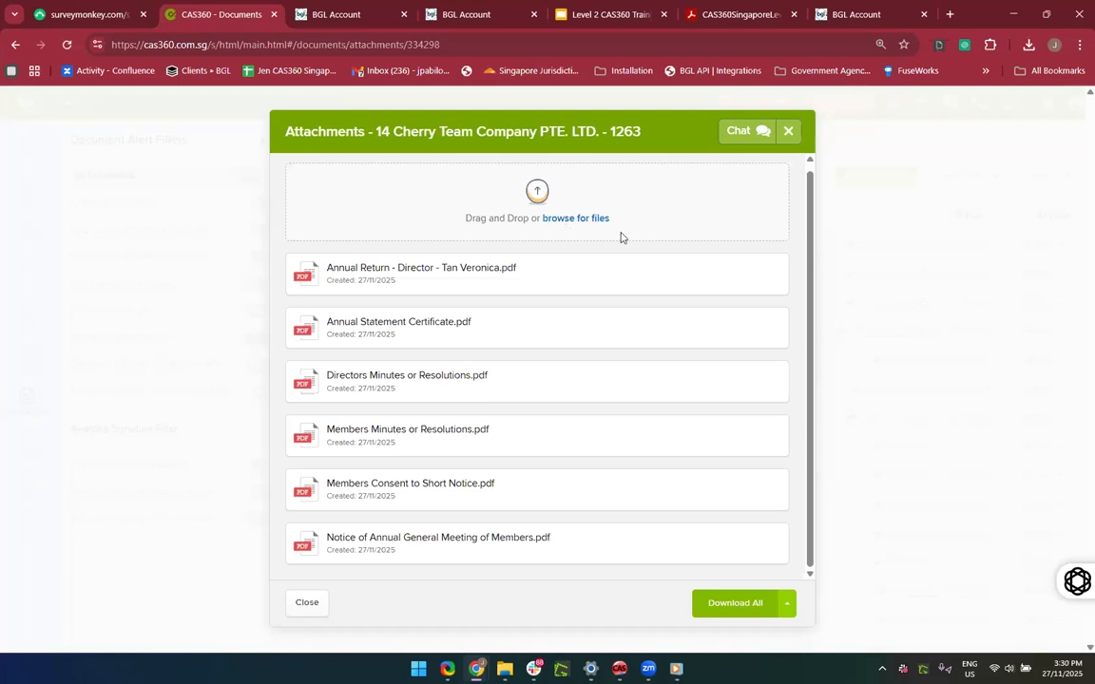
pyautogui.click(787, 132)
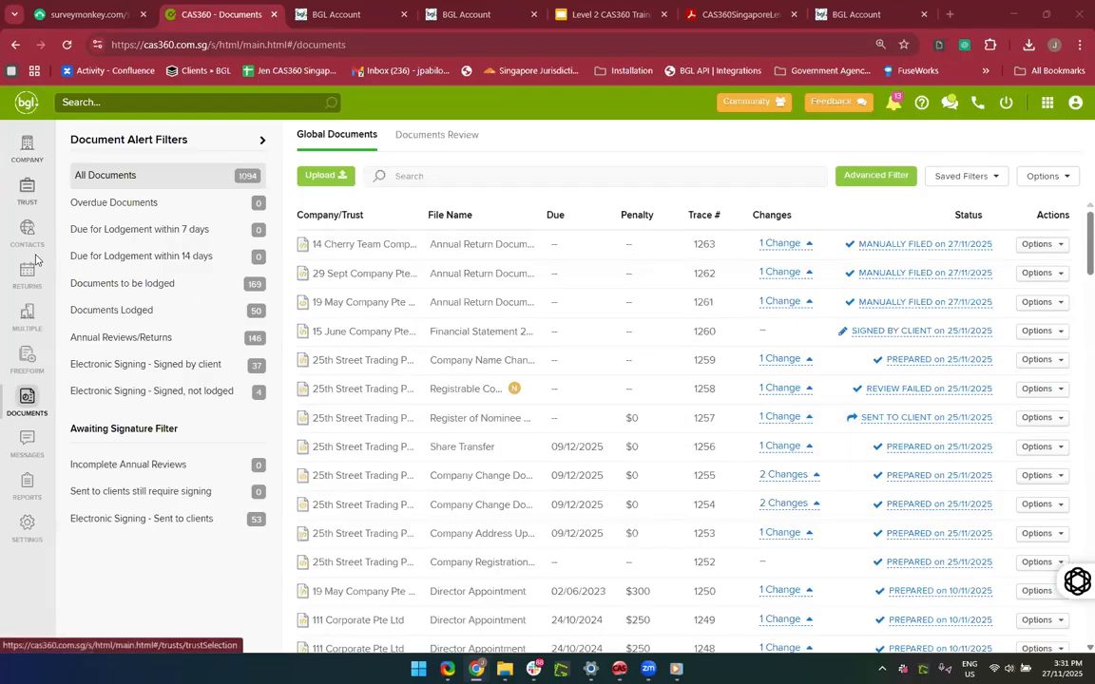
# Step: Look over the company list, the Singapore annual returns and the lodgement agent settings
pyautogui.click(29, 145)
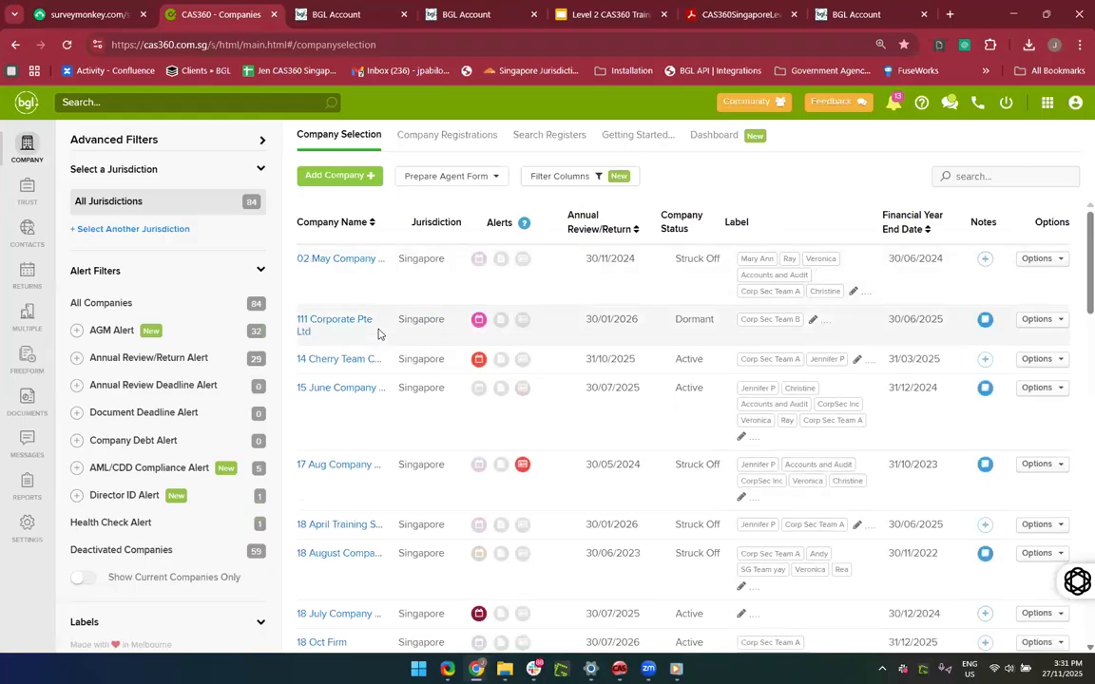
pyautogui.click(27, 276)
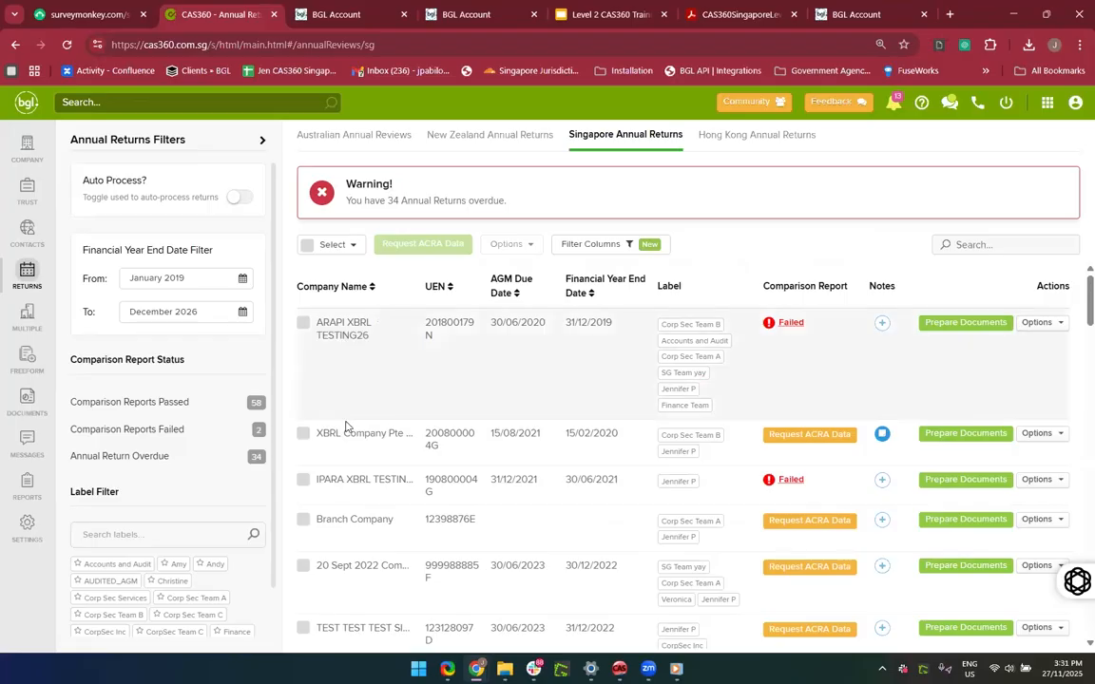
pyautogui.click(20, 535)
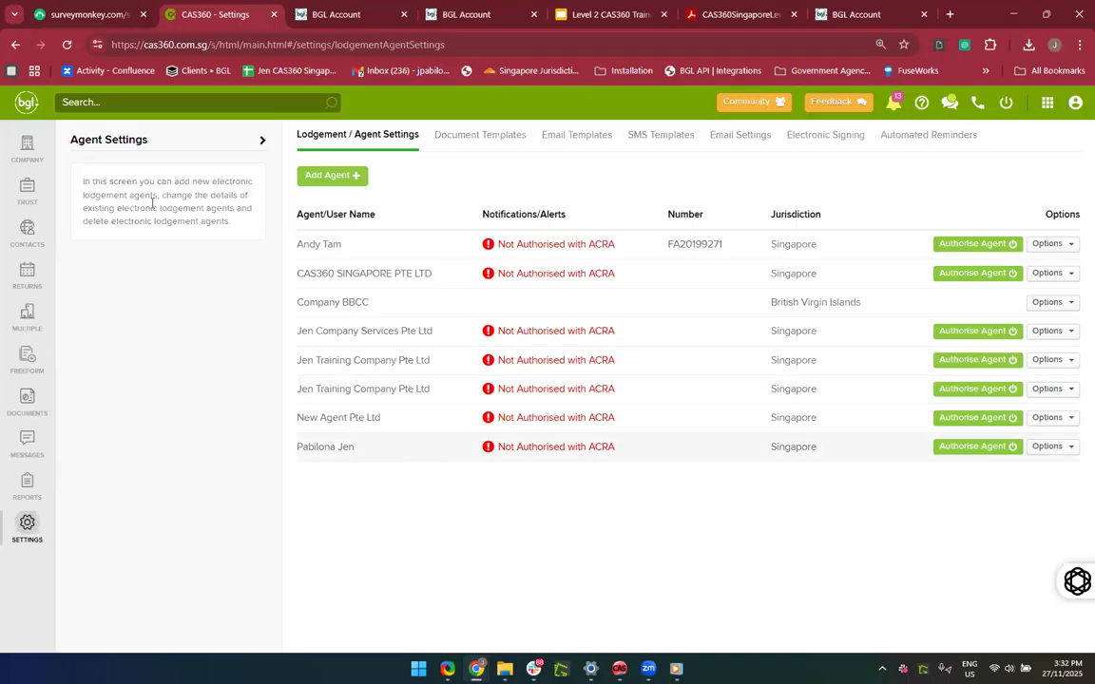
# Step: Clear all pending changes of every company from the Multiple Changes list
pyautogui.click(28, 317)
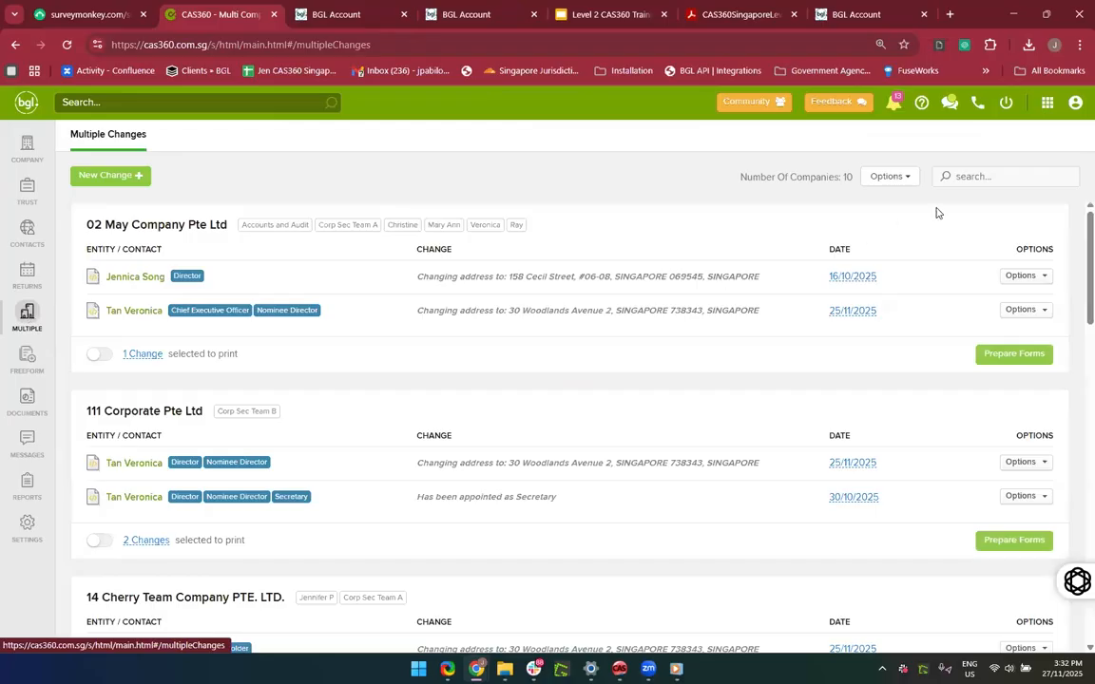
pyautogui.click(898, 180)
pyautogui.click(897, 199)
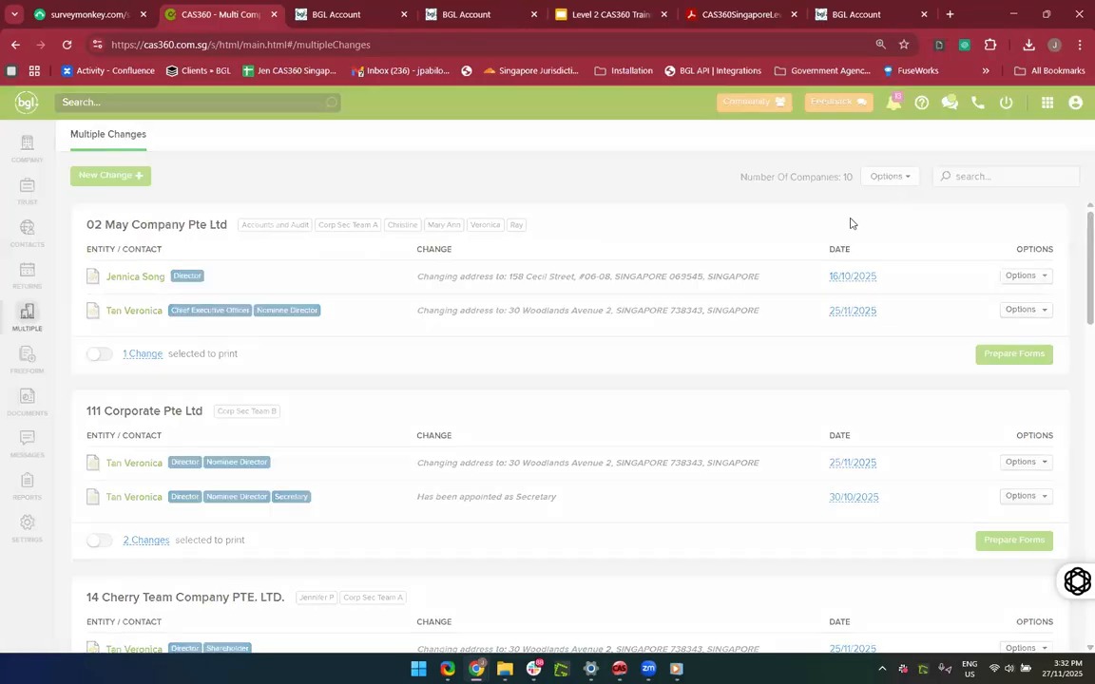
pyautogui.click(642, 267)
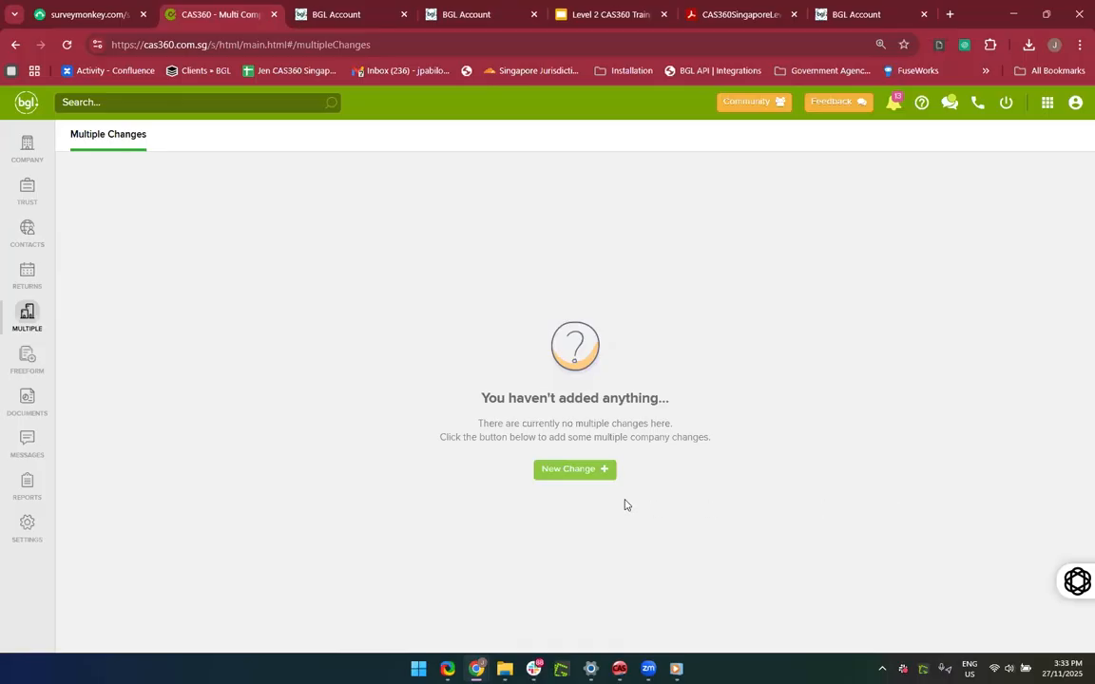
# Step: Start a new multiple registered address change for 14 Cherry Team Company PTE. LTD. and look through its options
pyautogui.click(567, 472)
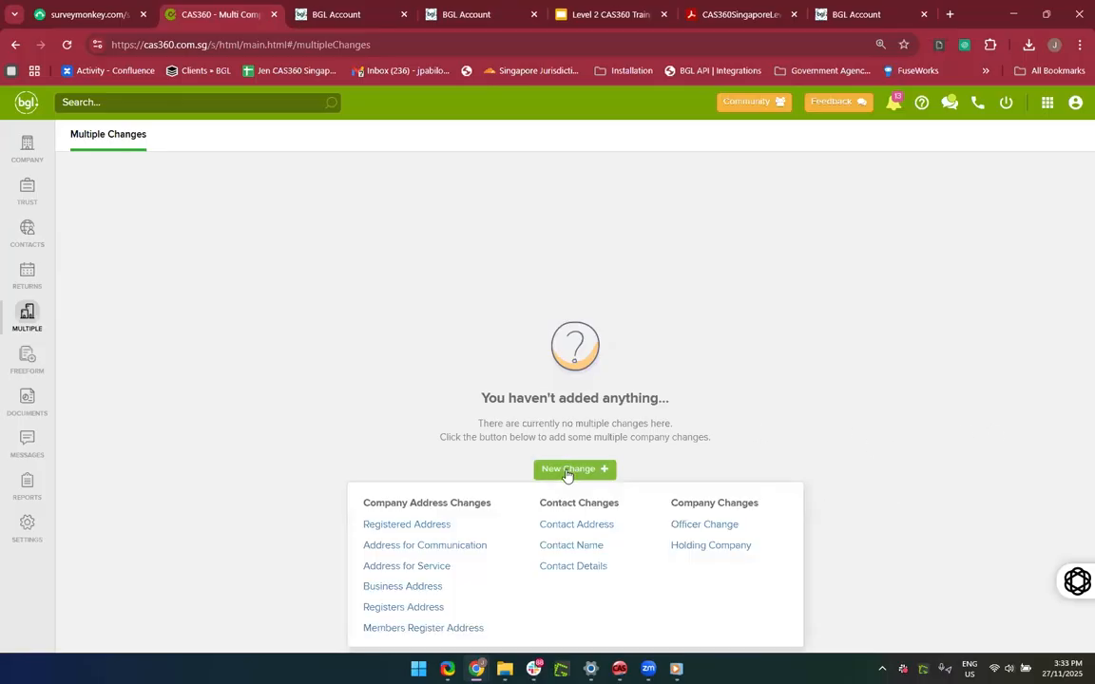
pyautogui.click(432, 526)
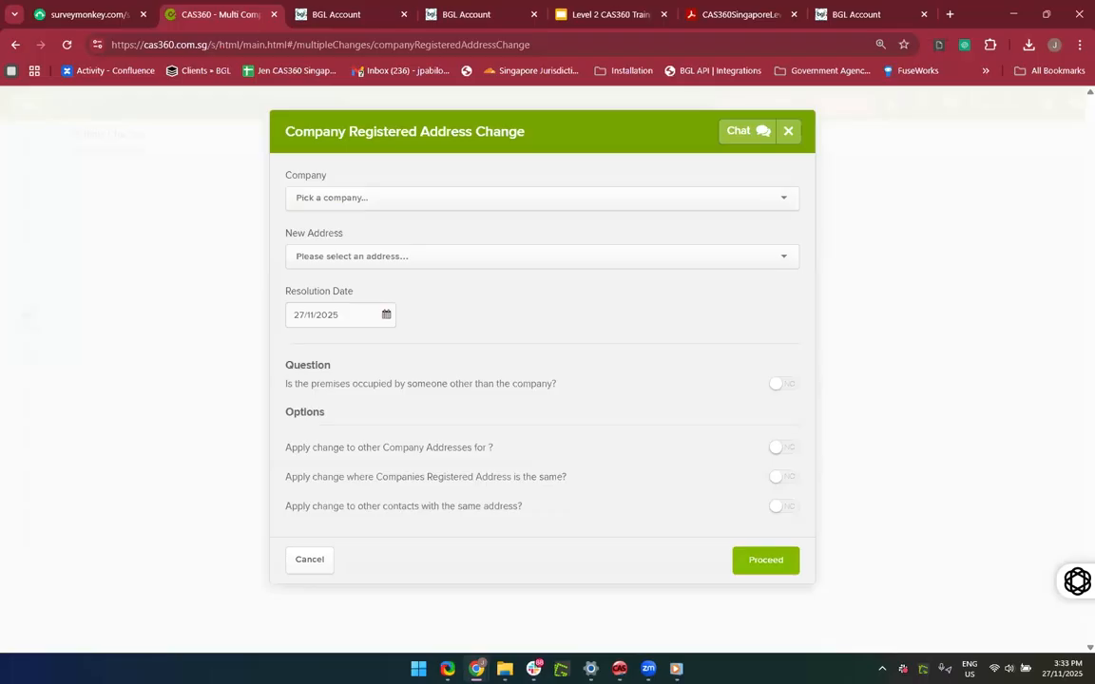
pyautogui.click(572, 208)
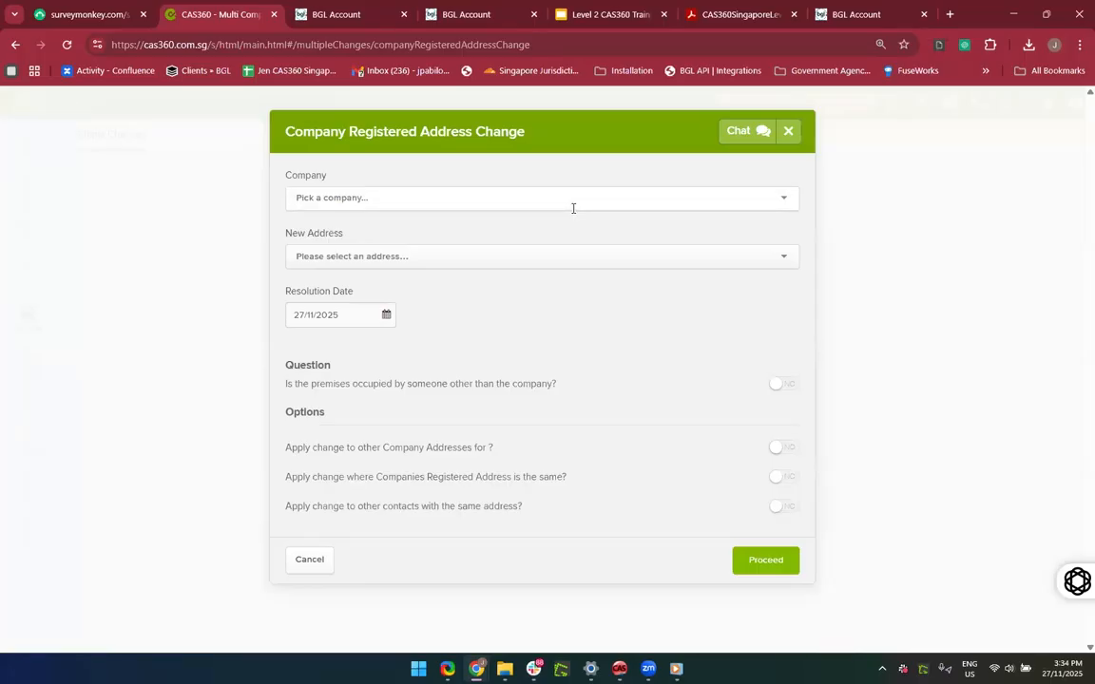
pyautogui.write('14')
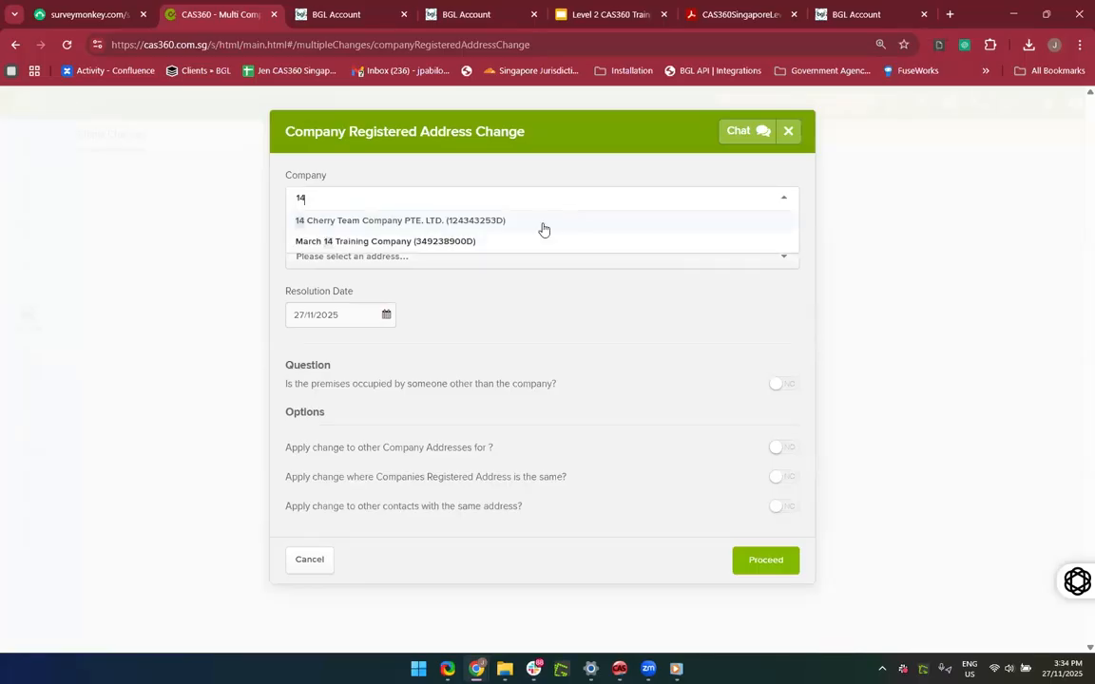
pyautogui.click(520, 224)
pyautogui.scroll(-2, 538, 270)
pyautogui.scroll(1, 479, 221)
pyautogui.scroll(1, 479, 221)
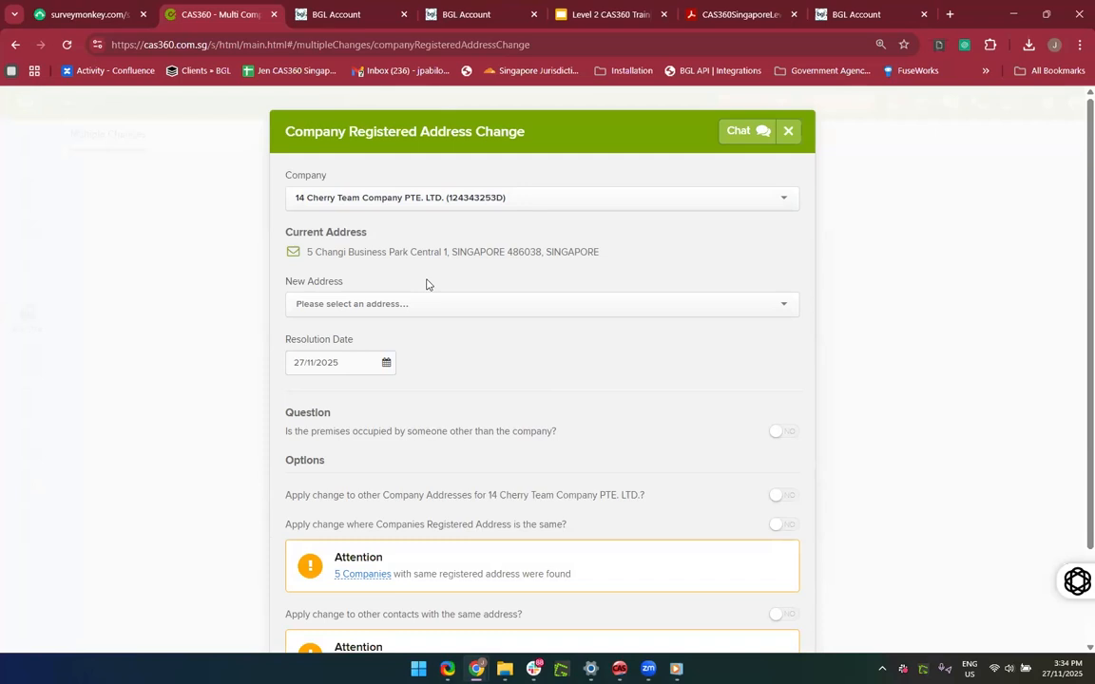
# Step: Search the saved addresses for "Ser" and select the Serangoon Central entry as the company's new registered address
pyautogui.scroll(-1, 426, 284)
pyautogui.click(385, 272)
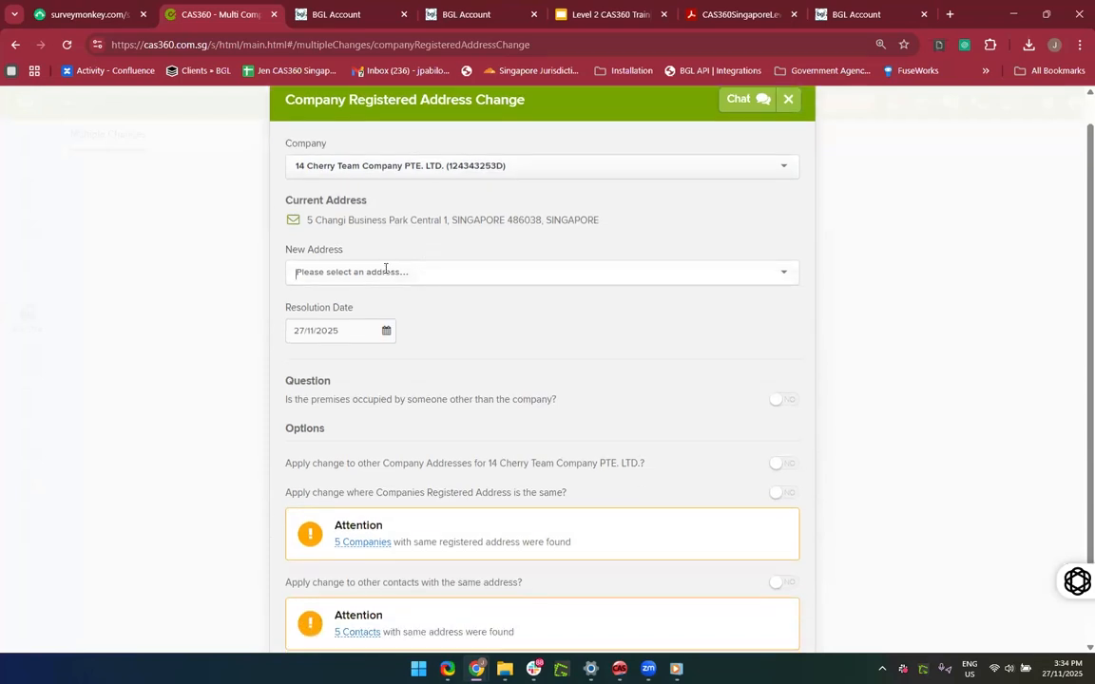
pyautogui.scroll(-2, 416, 288)
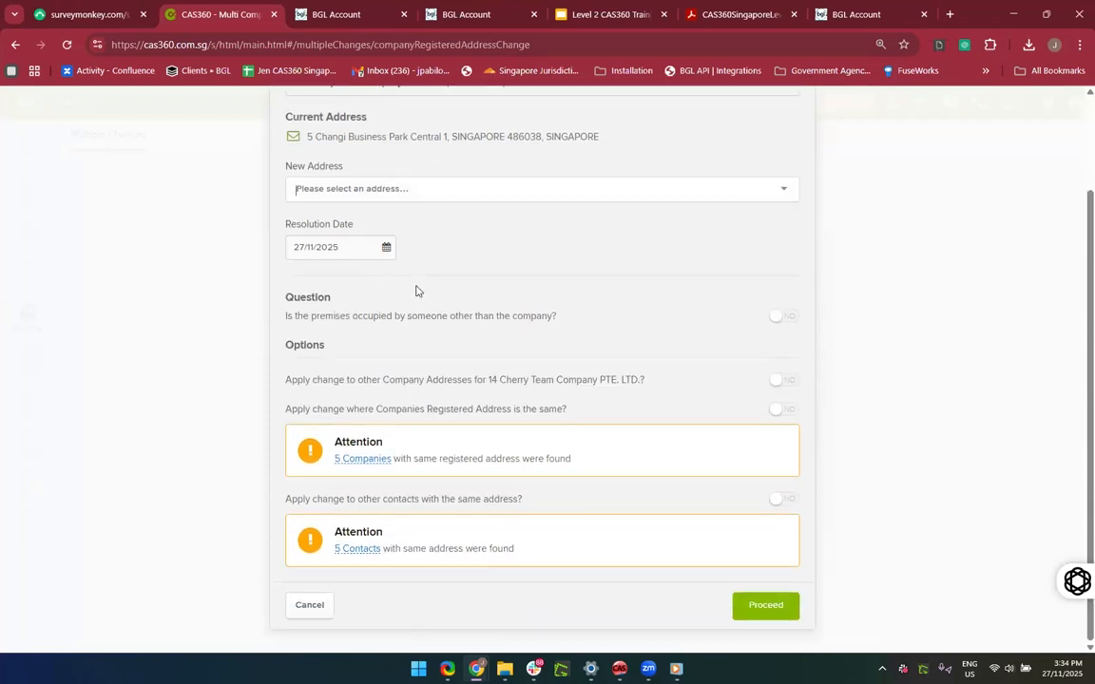
pyautogui.click(461, 188)
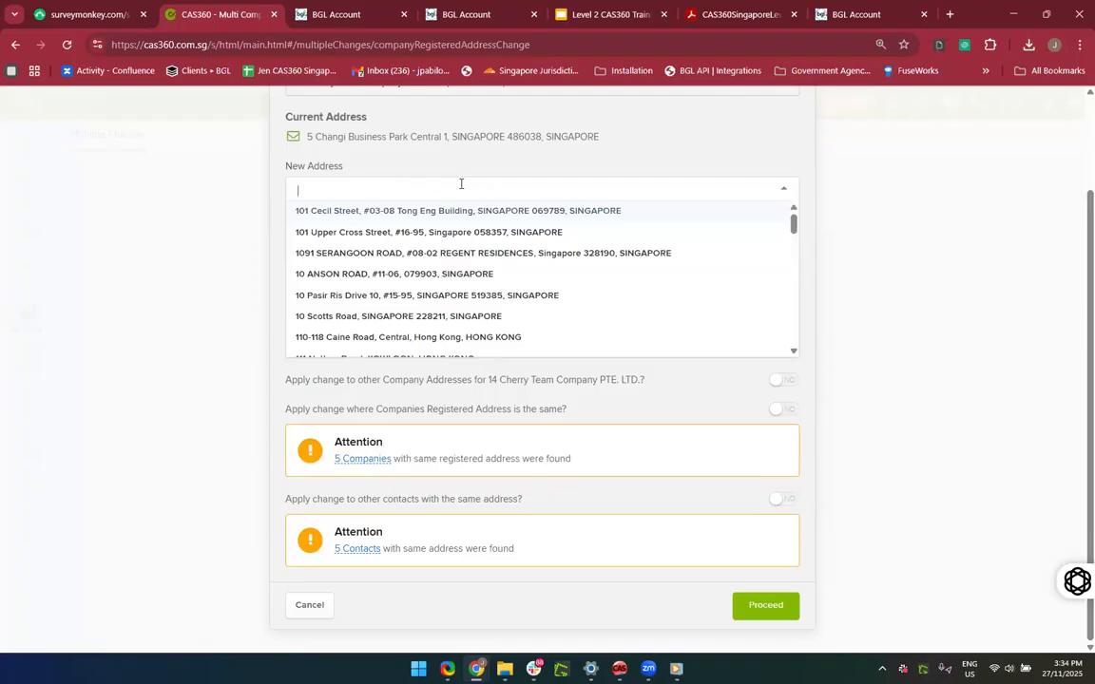
pyautogui.write('Ser')
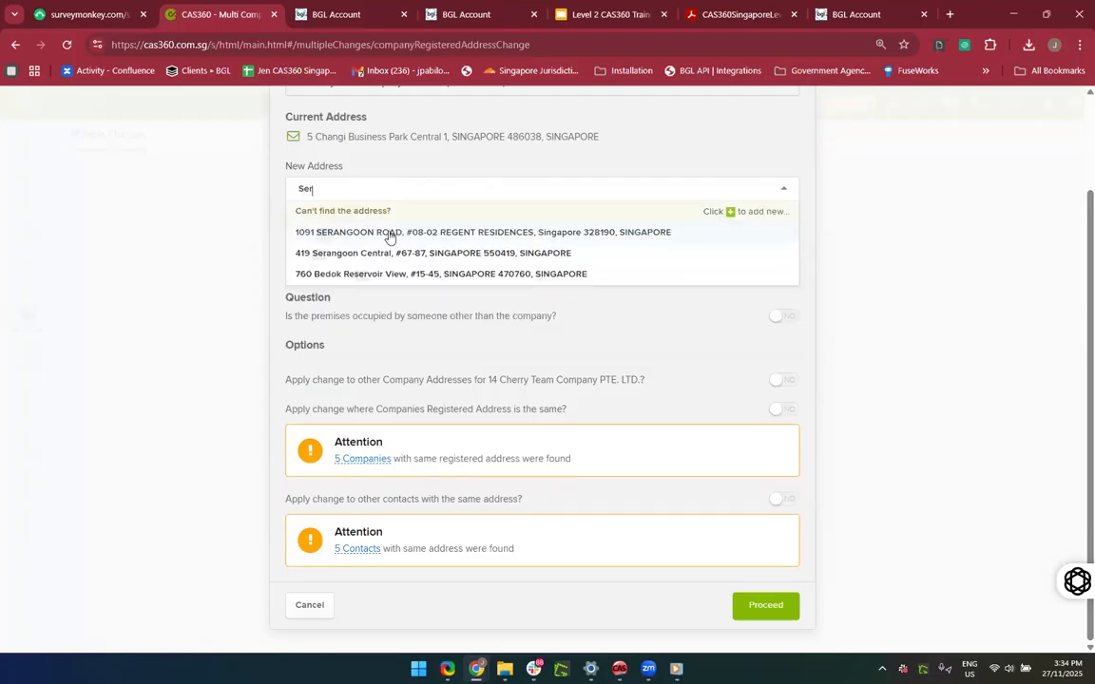
pyautogui.click(344, 258)
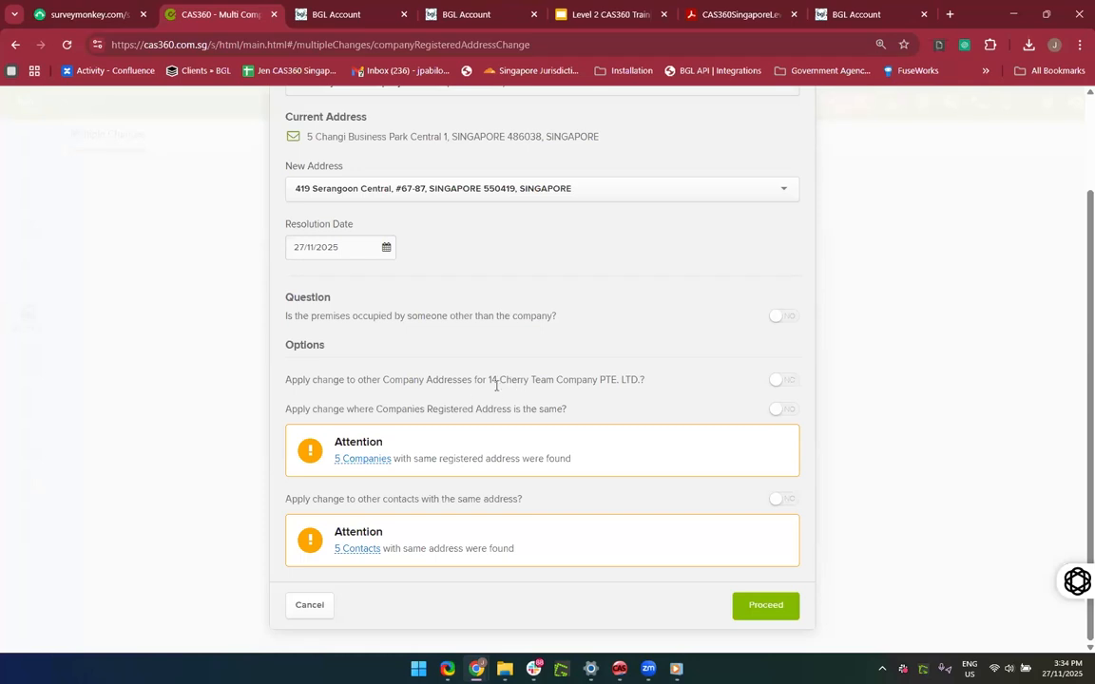
# Step: Apply the change to the company's other addresses as well: Business, Postal, Meeting and Registers
pyautogui.click(783, 380)
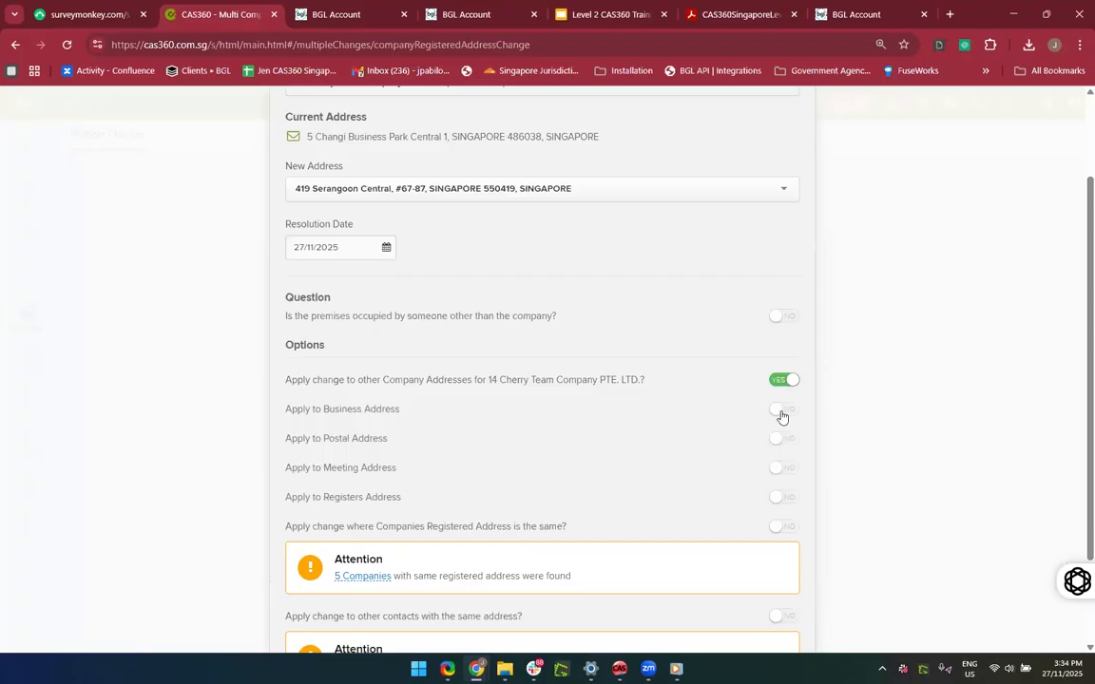
pyautogui.click(778, 412)
pyautogui.click(784, 442)
pyautogui.click(788, 473)
pyautogui.click(785, 501)
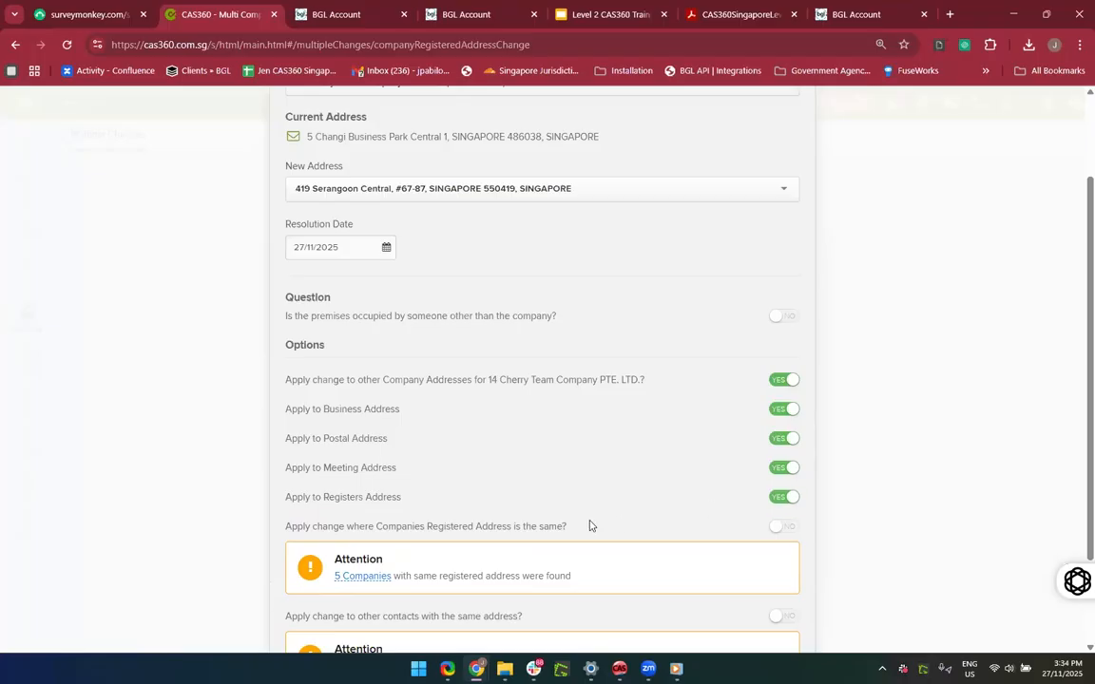
# Step: Check which companies and contacts share the current address, and apply the change to companies with the same registered address
pyautogui.scroll(-1, 590, 523)
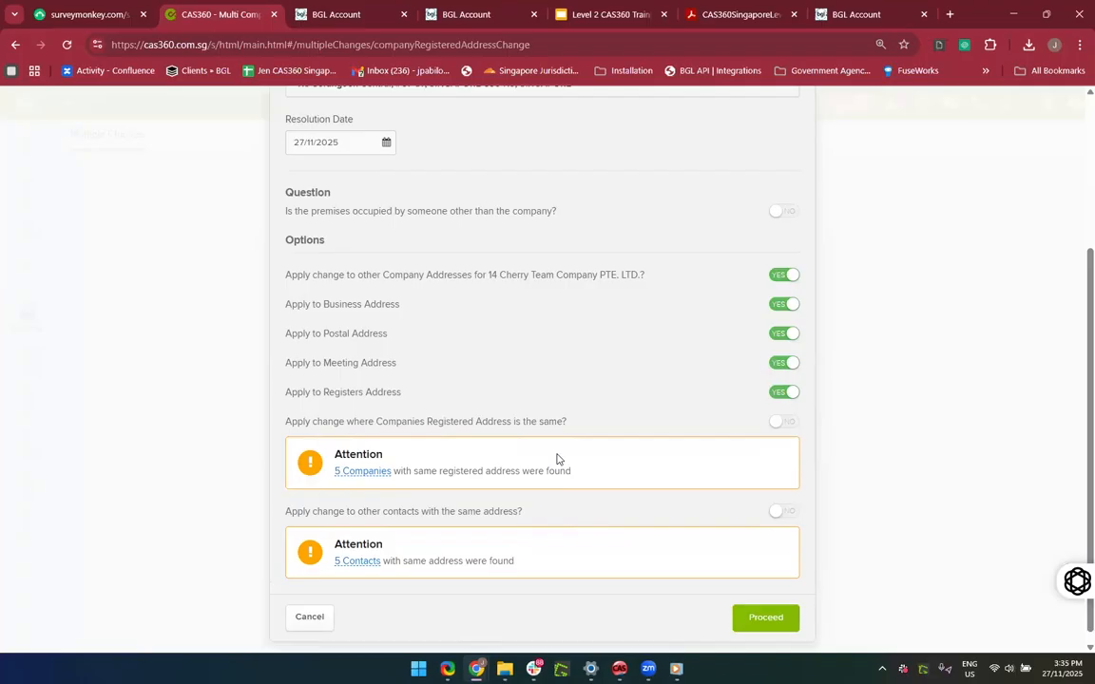
pyautogui.scroll(-1, 384, 379)
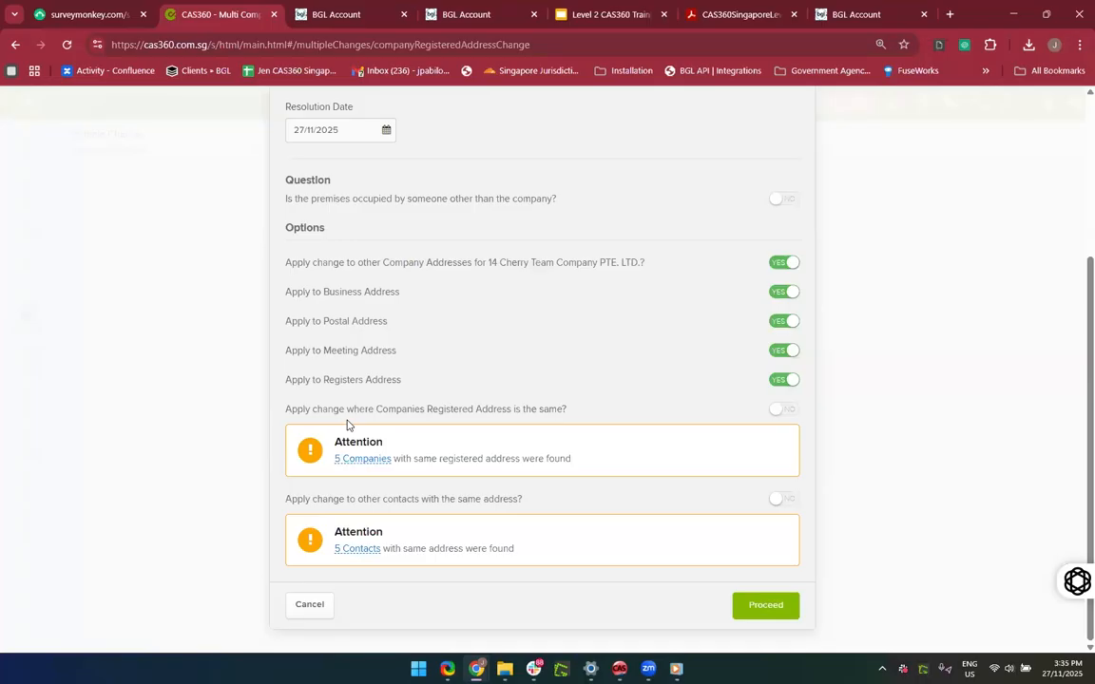
pyautogui.scroll(5, 347, 425)
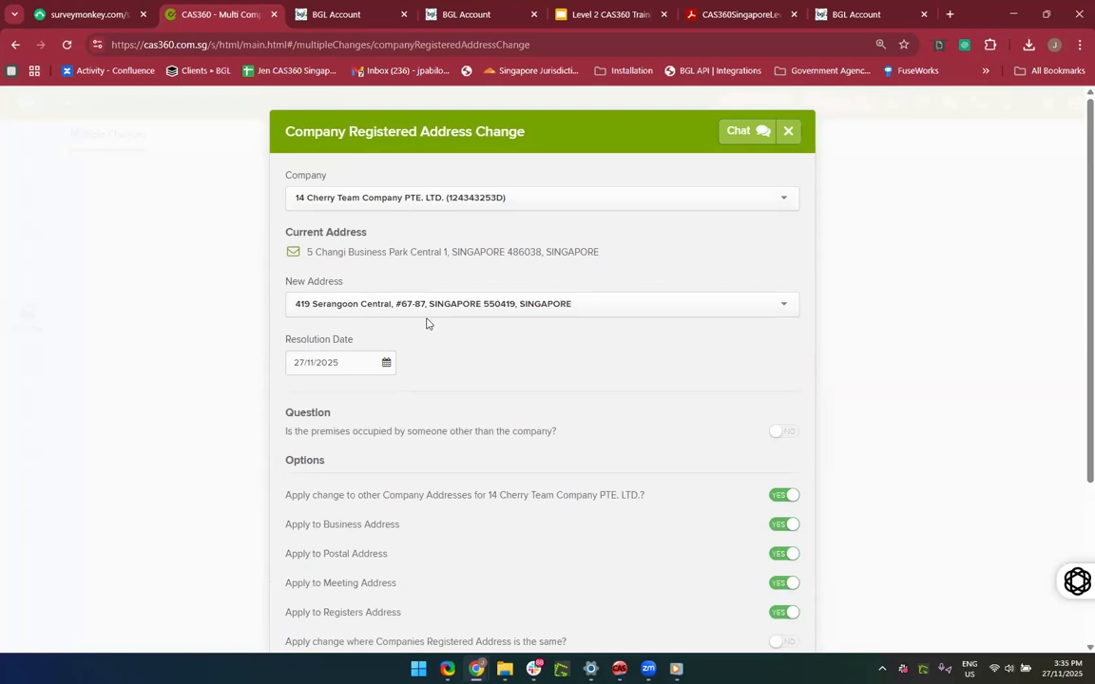
pyautogui.scroll(-3, 431, 368)
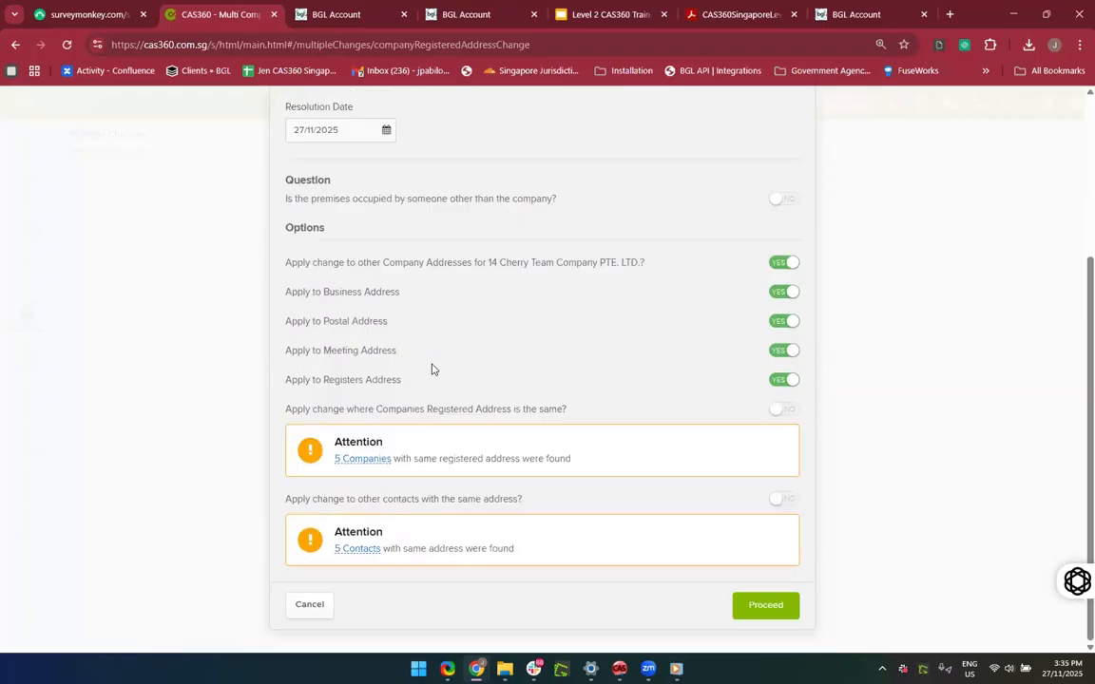
pyautogui.moveTo(372, 469)
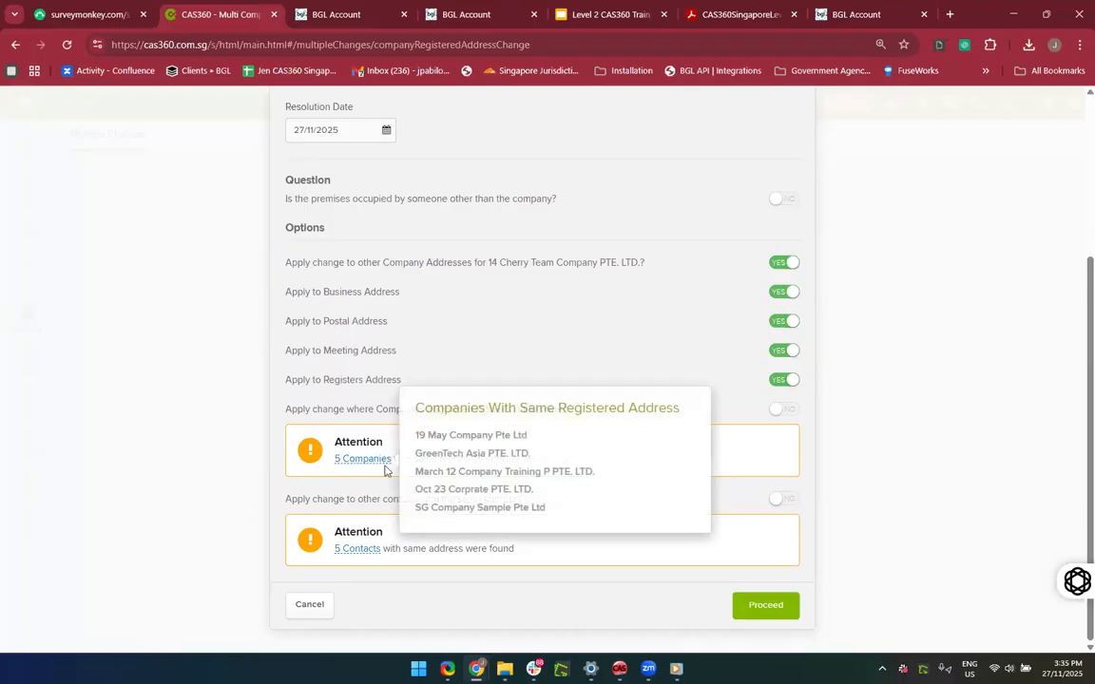
pyautogui.moveTo(359, 555)
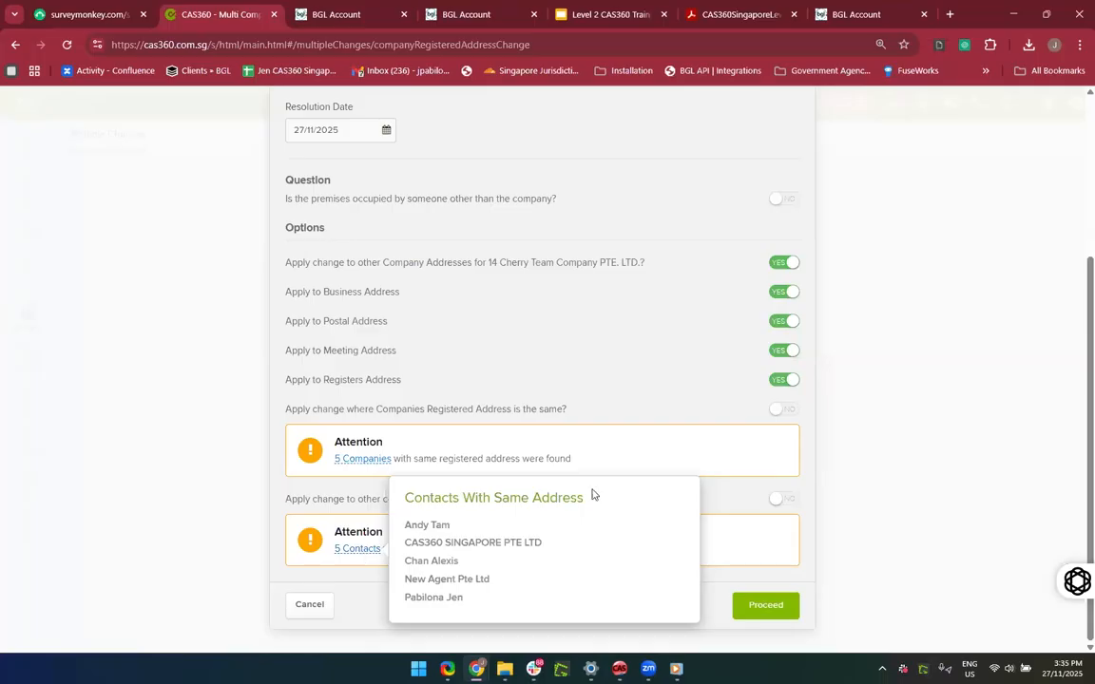
pyautogui.click(782, 411)
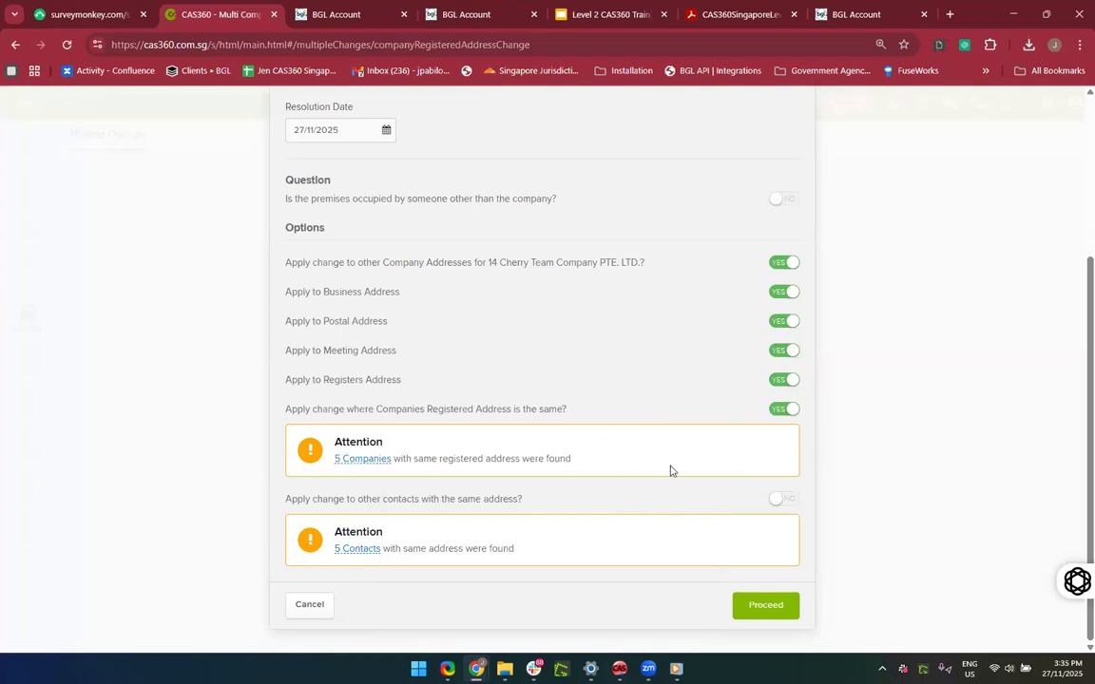
# Step: Leave other contacts with the same address out of the change and proceed with the registered address change
pyautogui.click(785, 503)
pyautogui.click(785, 503)
pyautogui.click(357, 549)
pyautogui.moveTo(344, 463)
pyautogui.click(764, 610)
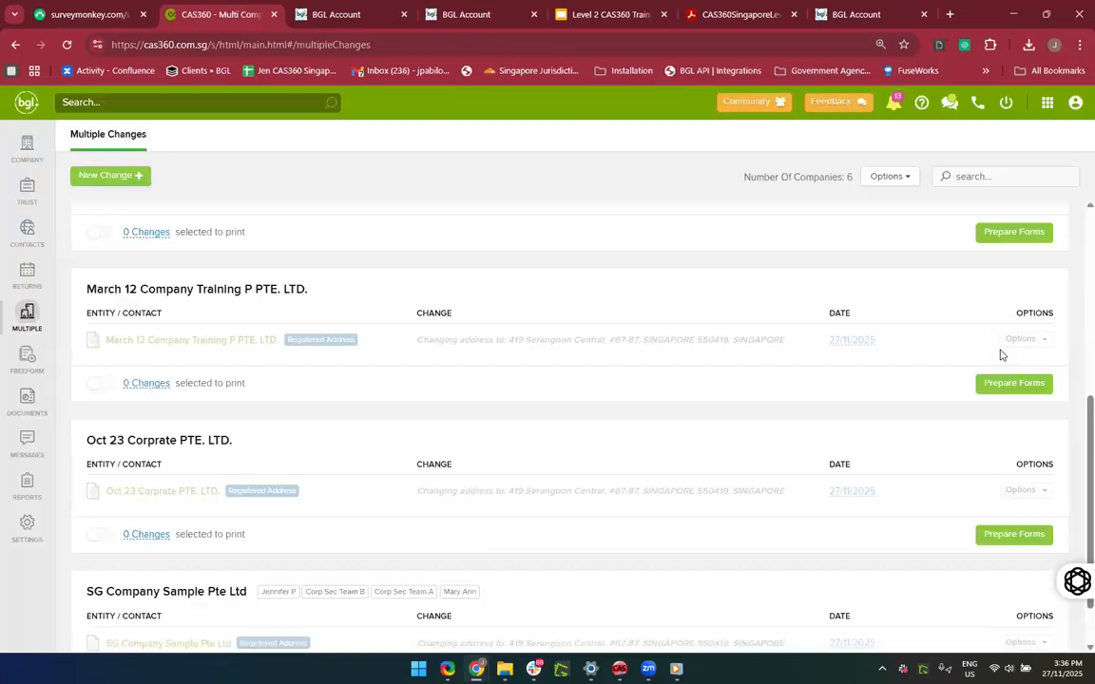
# Step: Look over the added registered address changes and open the document production for 14 Cherry Team Company PTE. LTD
pyautogui.scroll(5, 590, 477)
pyautogui.scroll(1, 588, 476)
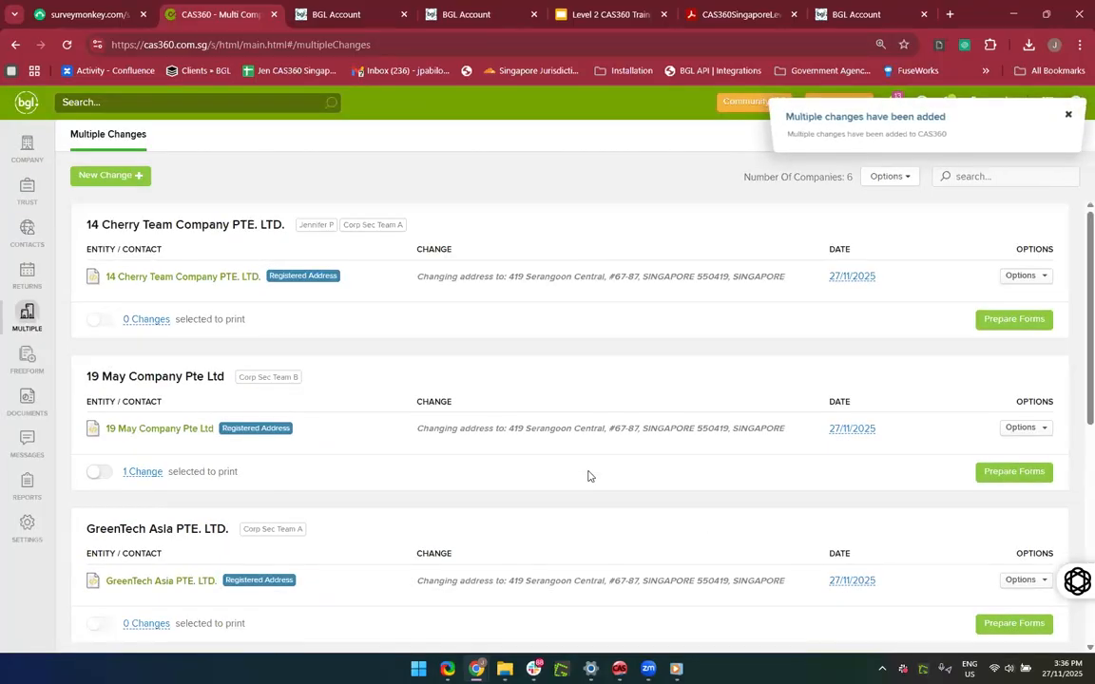
pyautogui.scroll(-2, 588, 476)
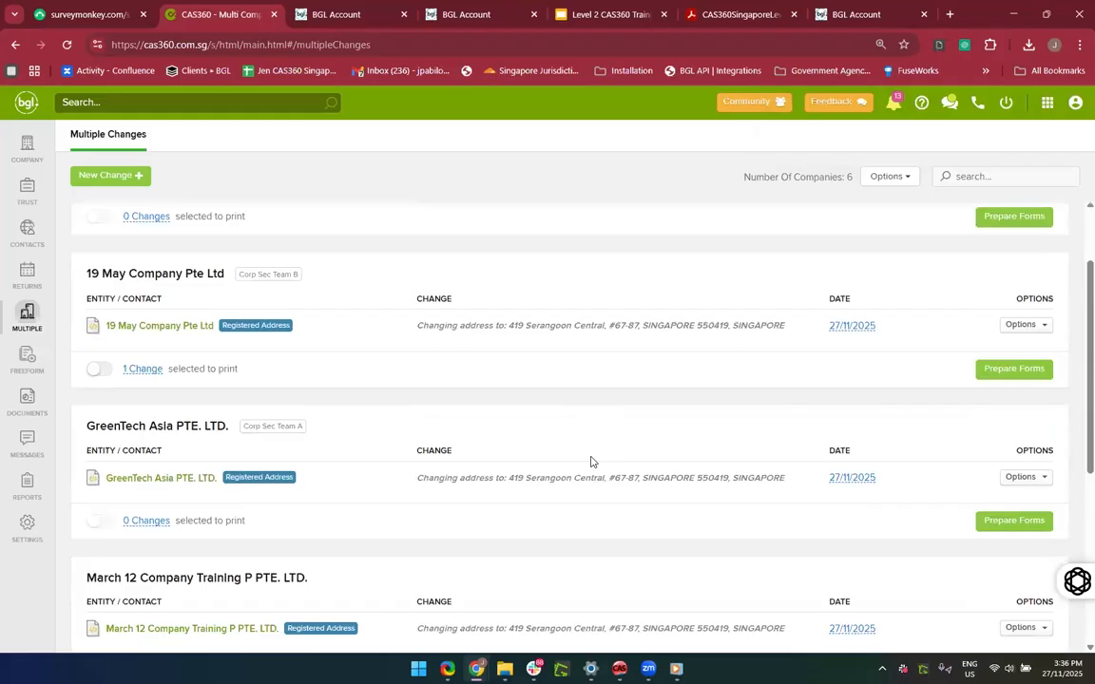
pyautogui.scroll(-5, 590, 462)
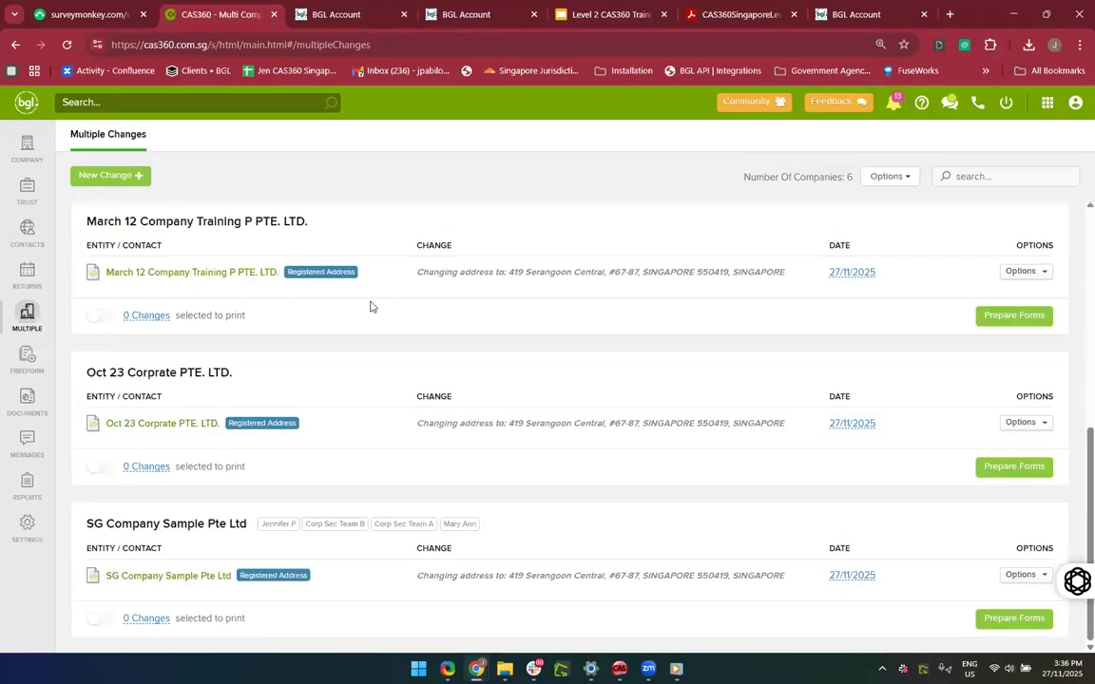
pyautogui.scroll(6, 371, 306)
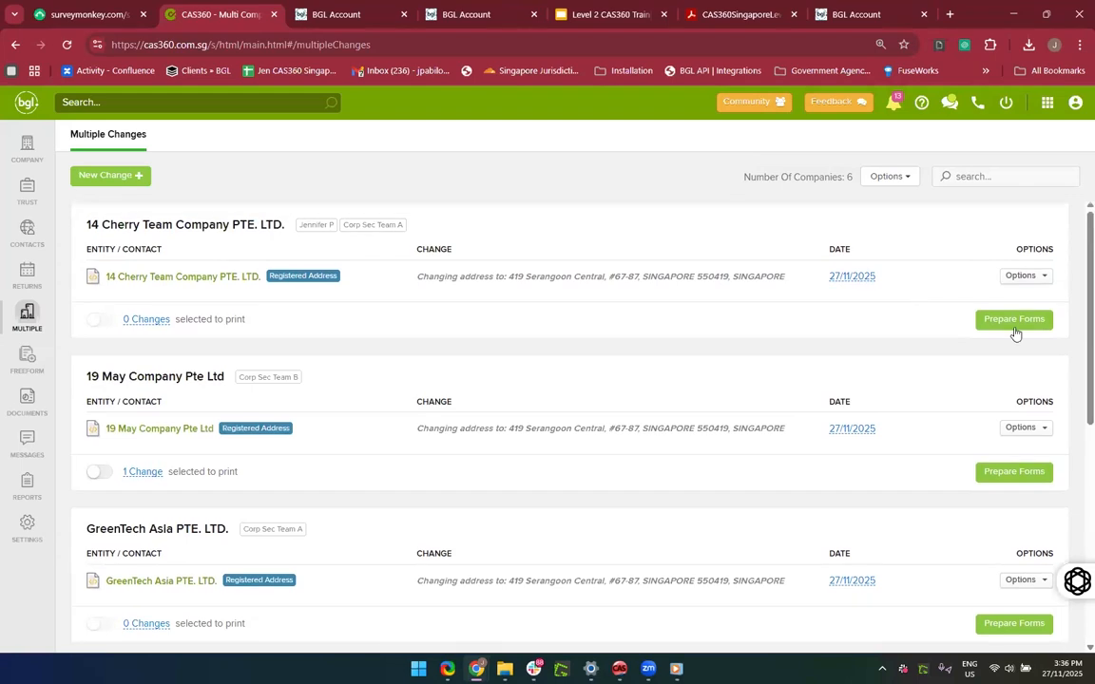
pyautogui.click(1013, 319)
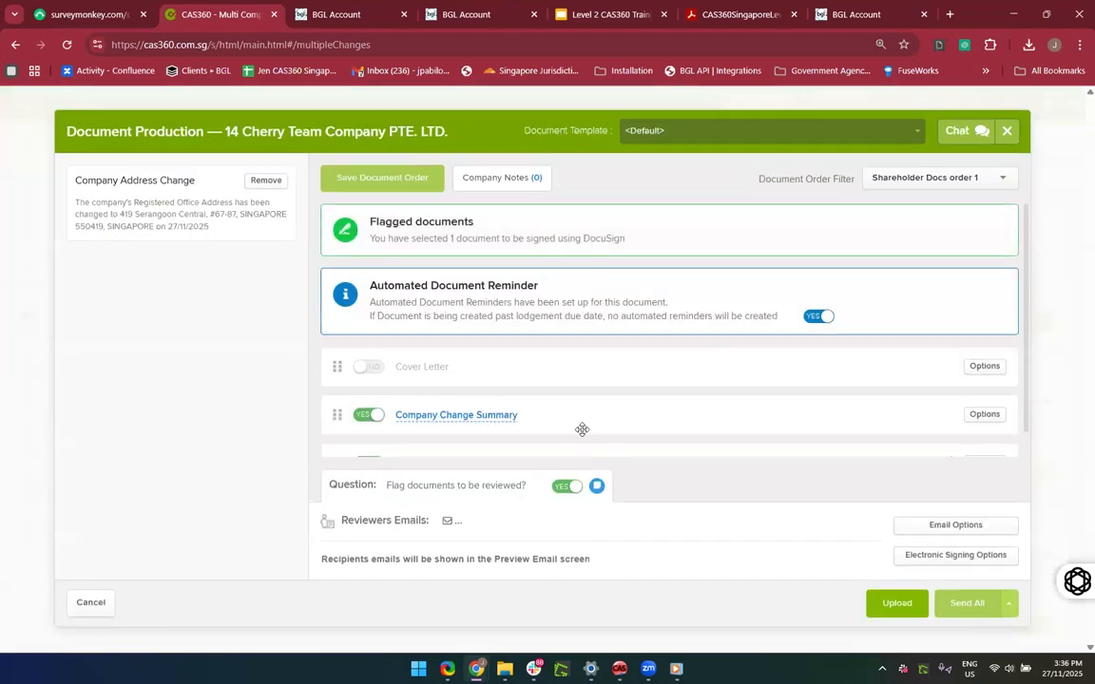
pyautogui.scroll(-1, 581, 428)
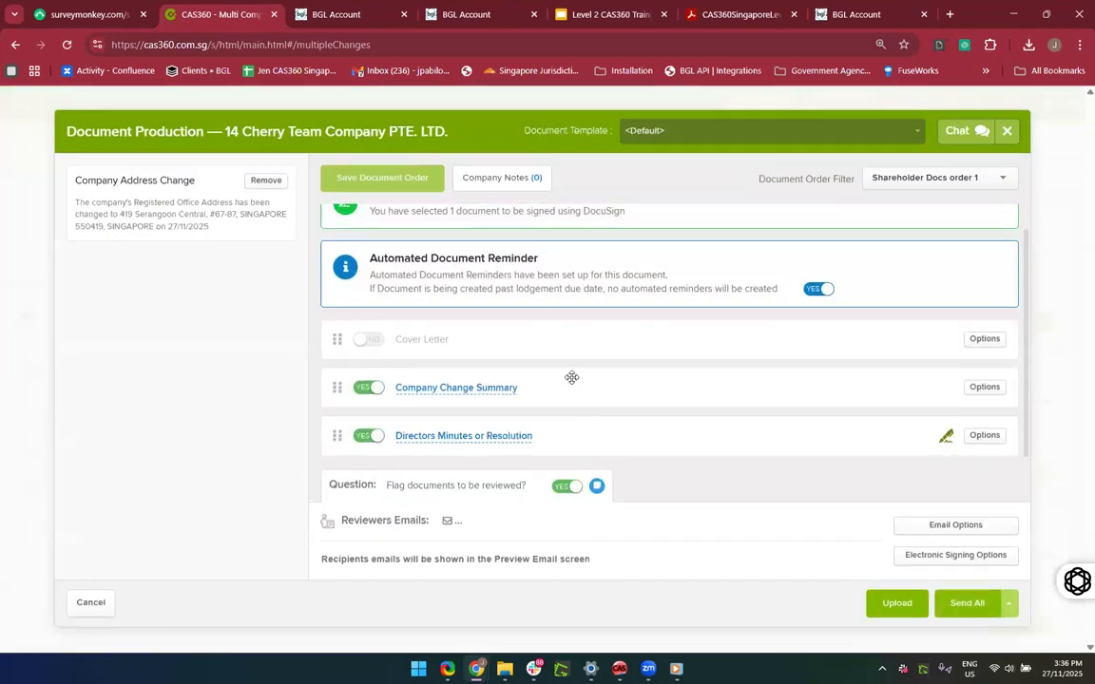
# Step: Preview the Directors Minutes or Resolution and the Company Change Summary, closing each after reading it
pyautogui.click(451, 437)
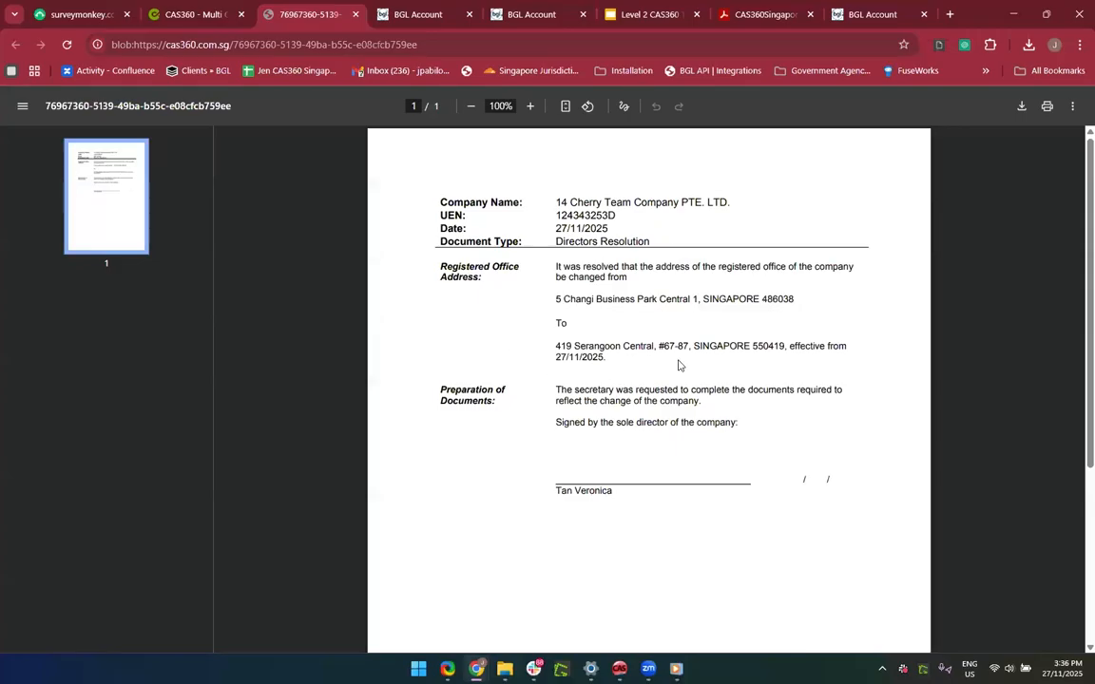
pyautogui.scroll(-2, 679, 365)
pyautogui.scroll(2, 680, 367)
pyautogui.scroll(-3, 679, 367)
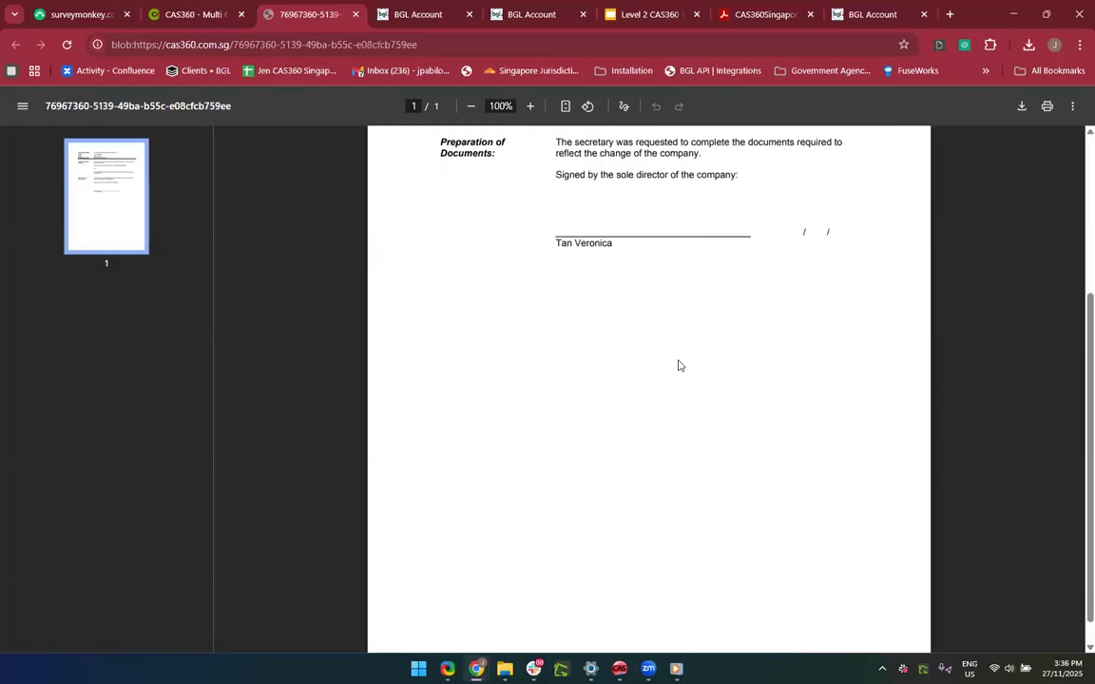
pyautogui.scroll(3, 658, 316)
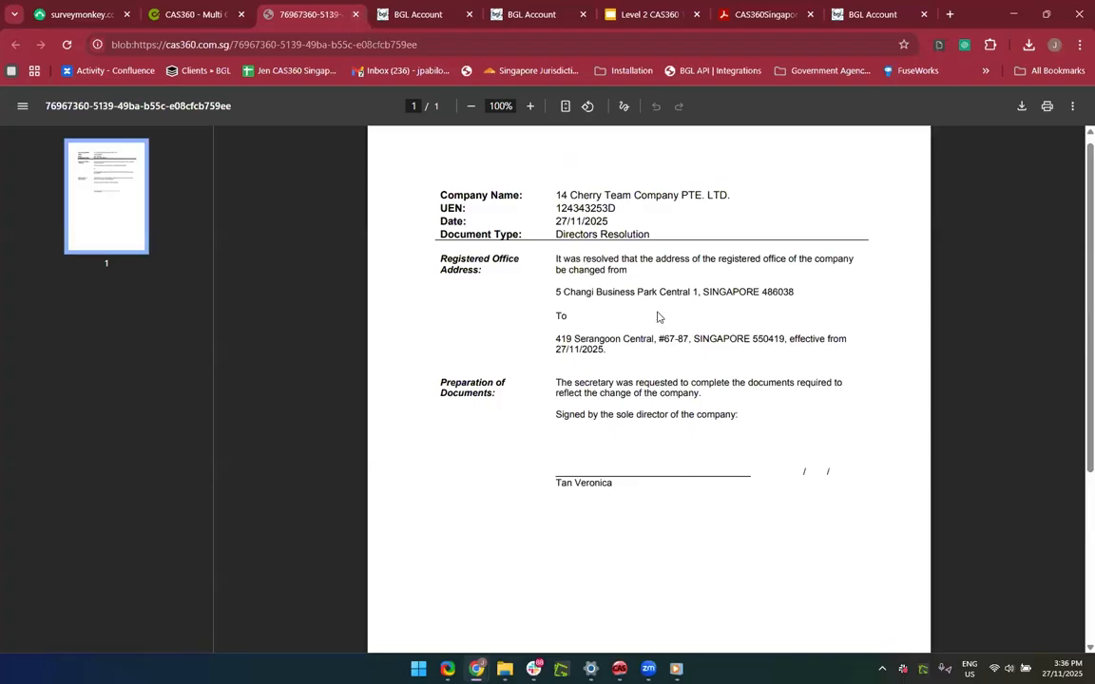
pyautogui.click(354, 15)
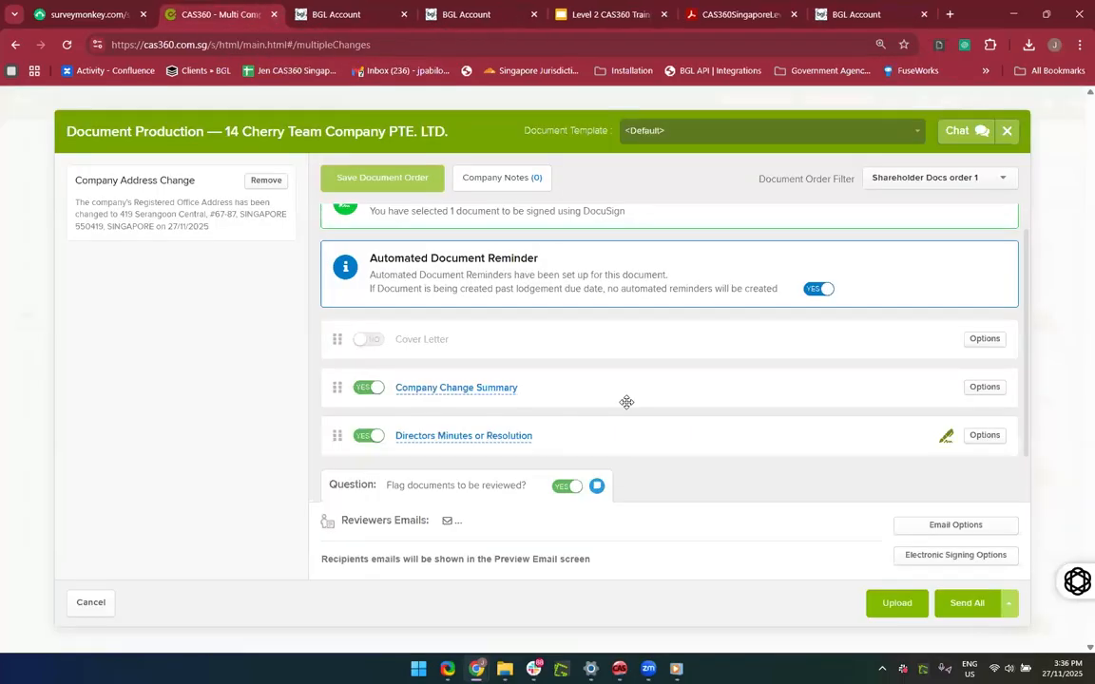
pyautogui.click(453, 389)
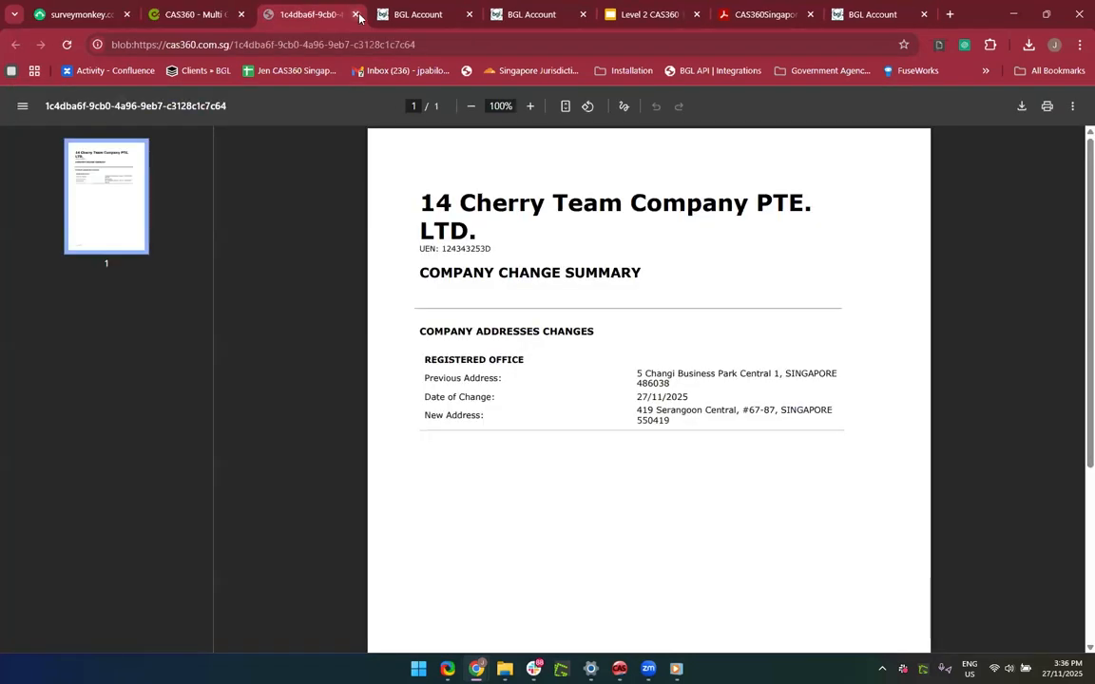
pyautogui.click(354, 15)
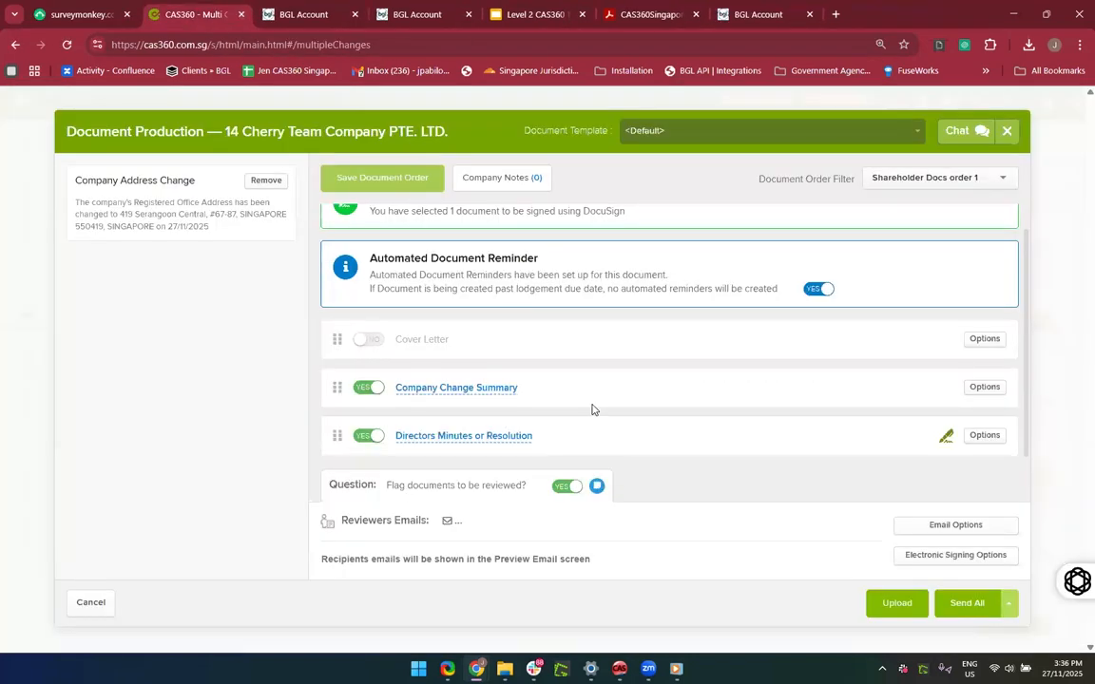
# Step: Try to download all 14 Cherry Team Company documents without flagging them for review, and close the document production
pyautogui.click(564, 486)
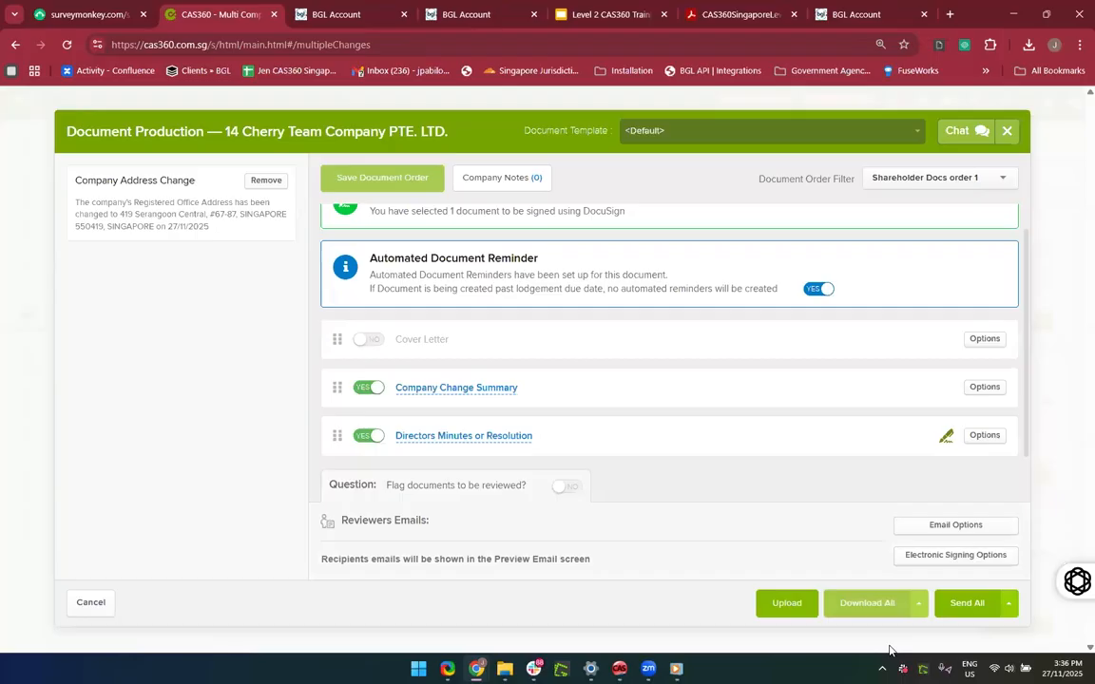
pyautogui.click(860, 603)
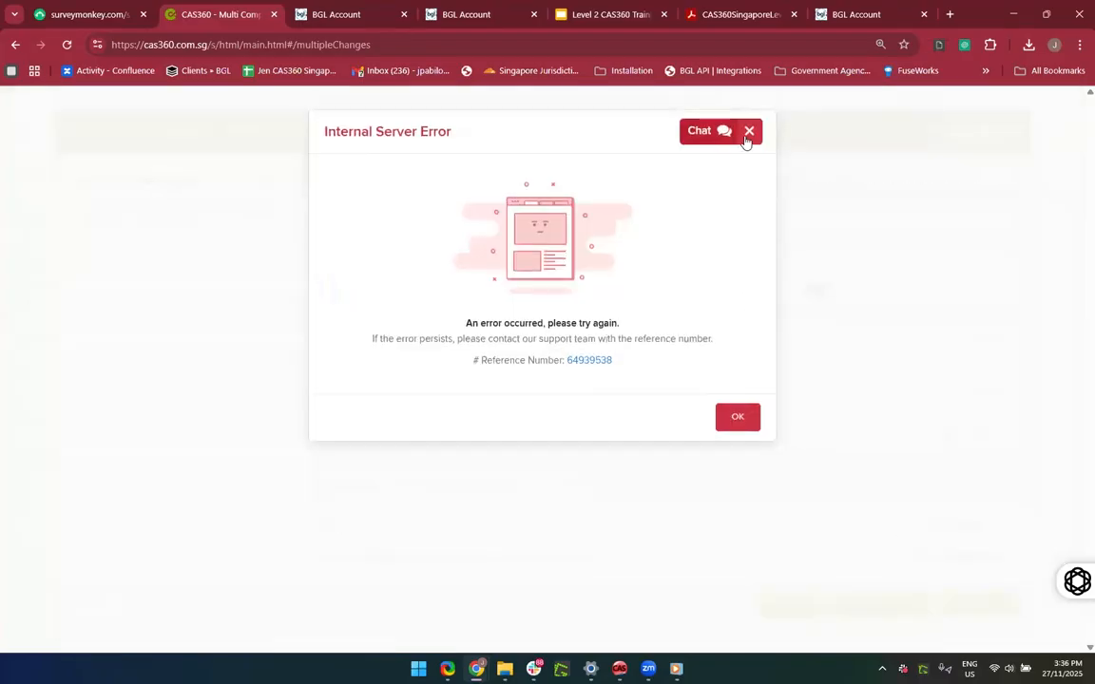
pyautogui.click(747, 135)
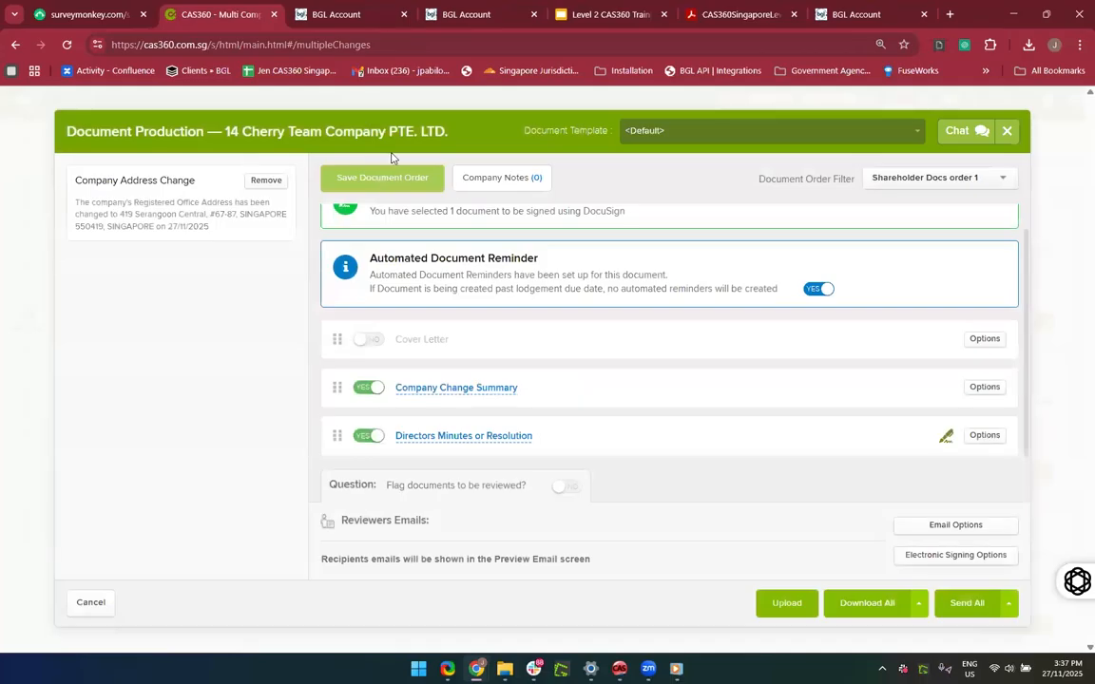
pyautogui.click(1006, 133)
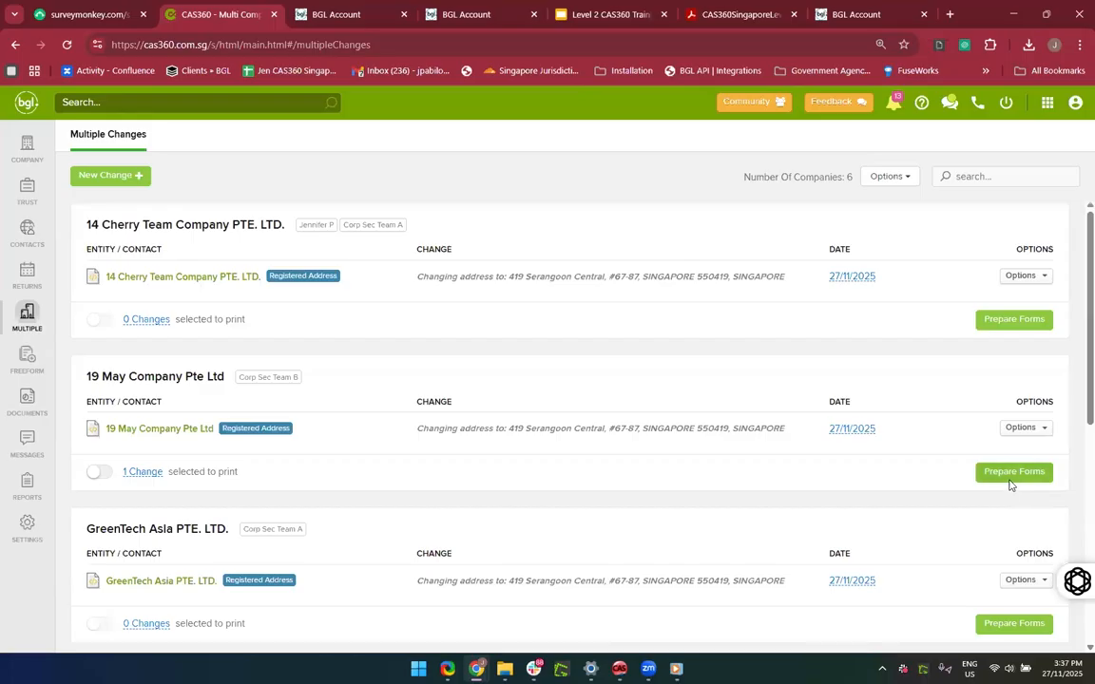
# Step: Download all change documents for 19 May Company Pte Ltd without the review flag and open the downloaded PDF
pyautogui.click(1010, 472)
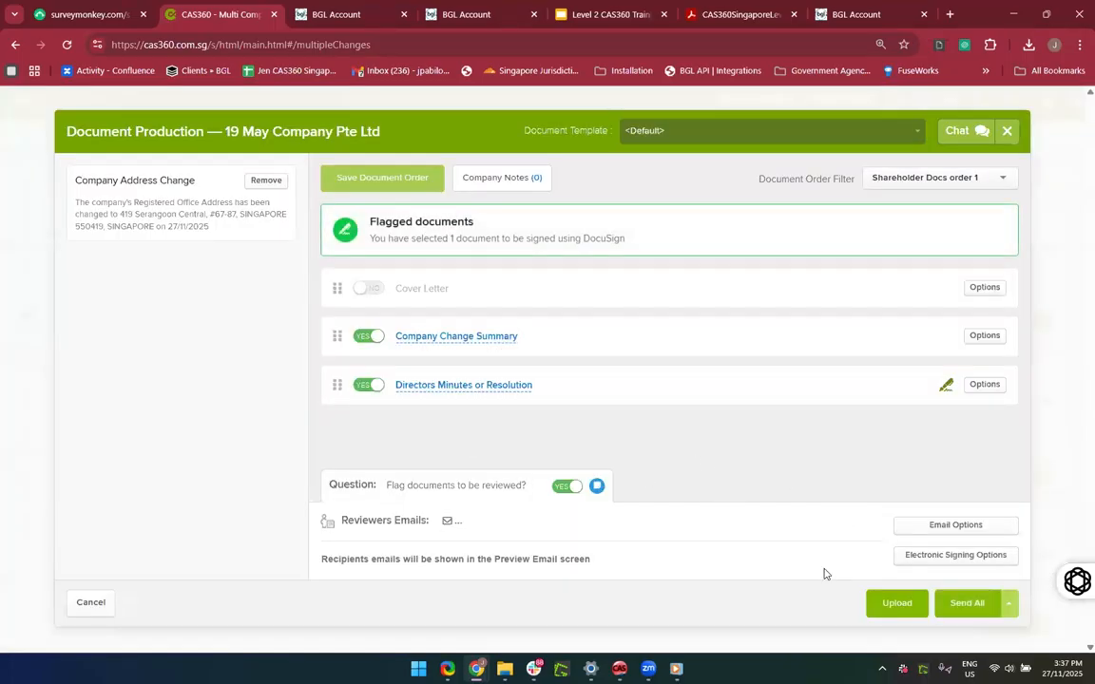
pyautogui.click(570, 489)
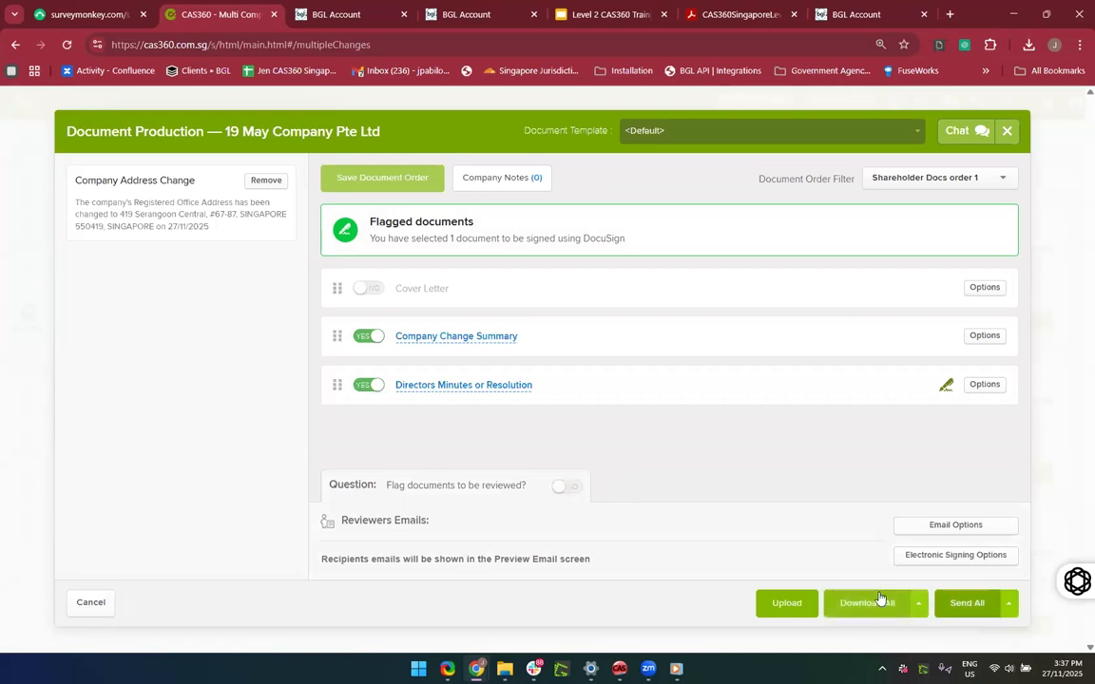
pyautogui.click(879, 595)
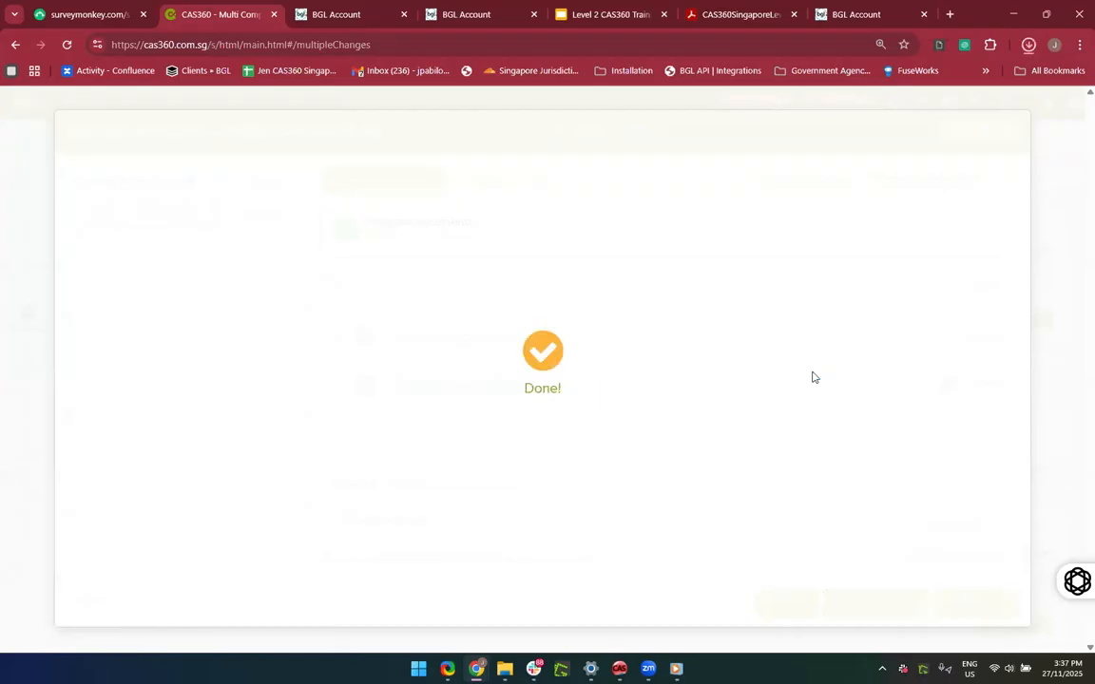
pyautogui.click(881, 95)
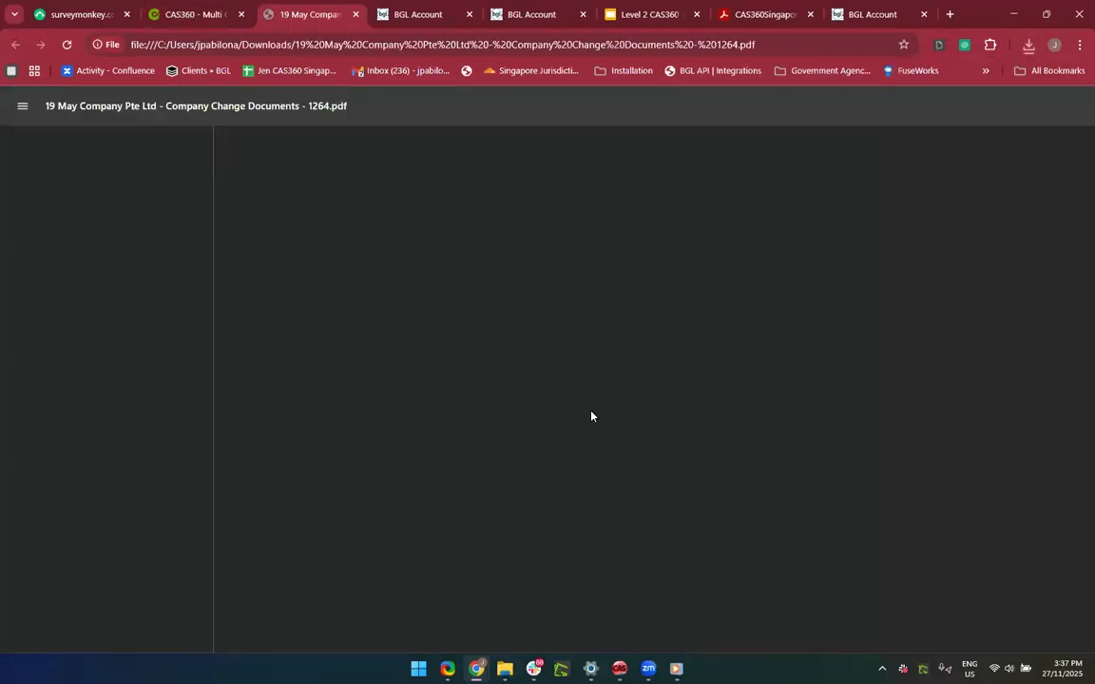
# Step: Read through the Company Change Summary and Directors Resolution in the 19 May Company Pte Ltd PDF and close the PDF viewer
pyautogui.scroll(-2, 590, 416)
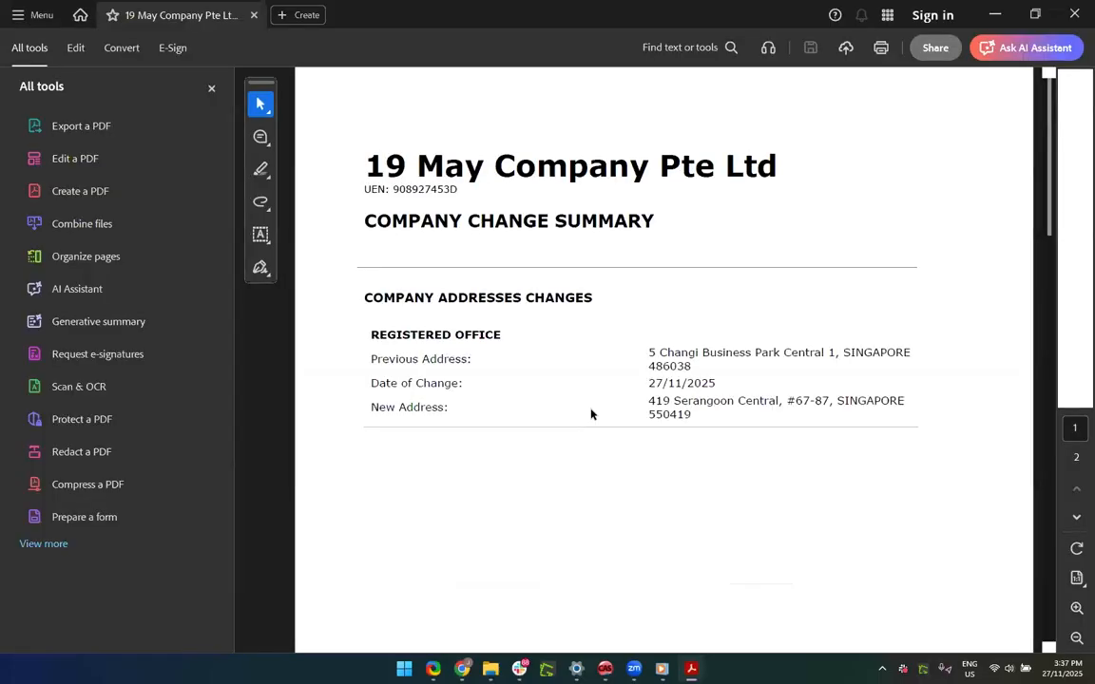
pyautogui.scroll(-5, 590, 410)
pyautogui.scroll(-5, 590, 410)
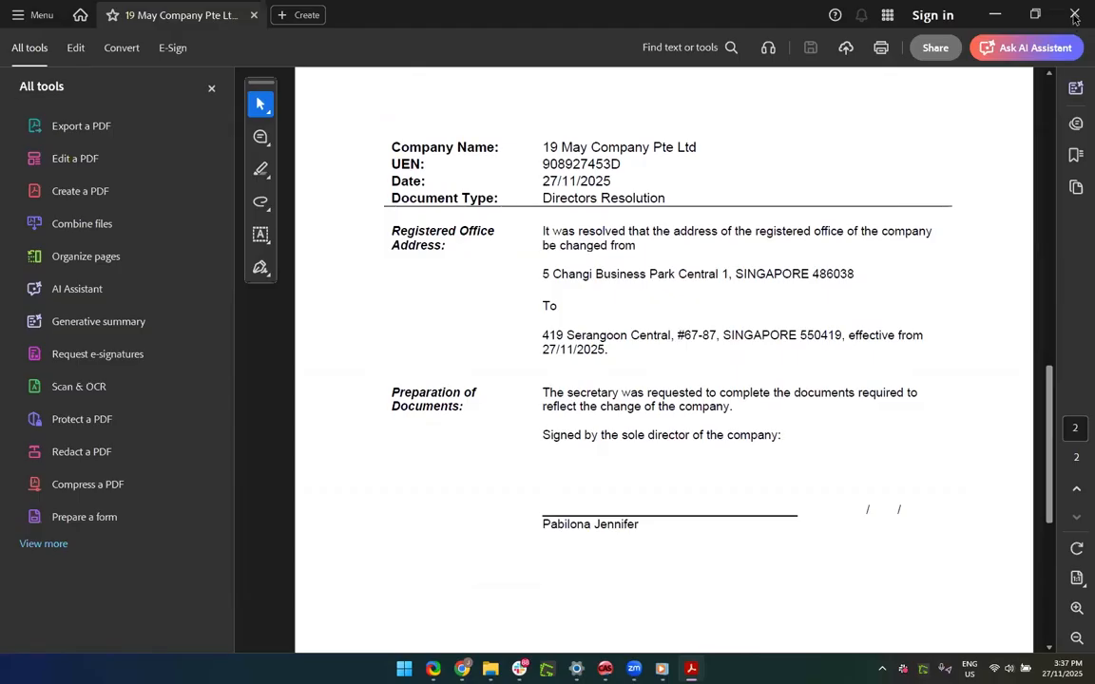
pyautogui.hotkey('alt', 'F4')
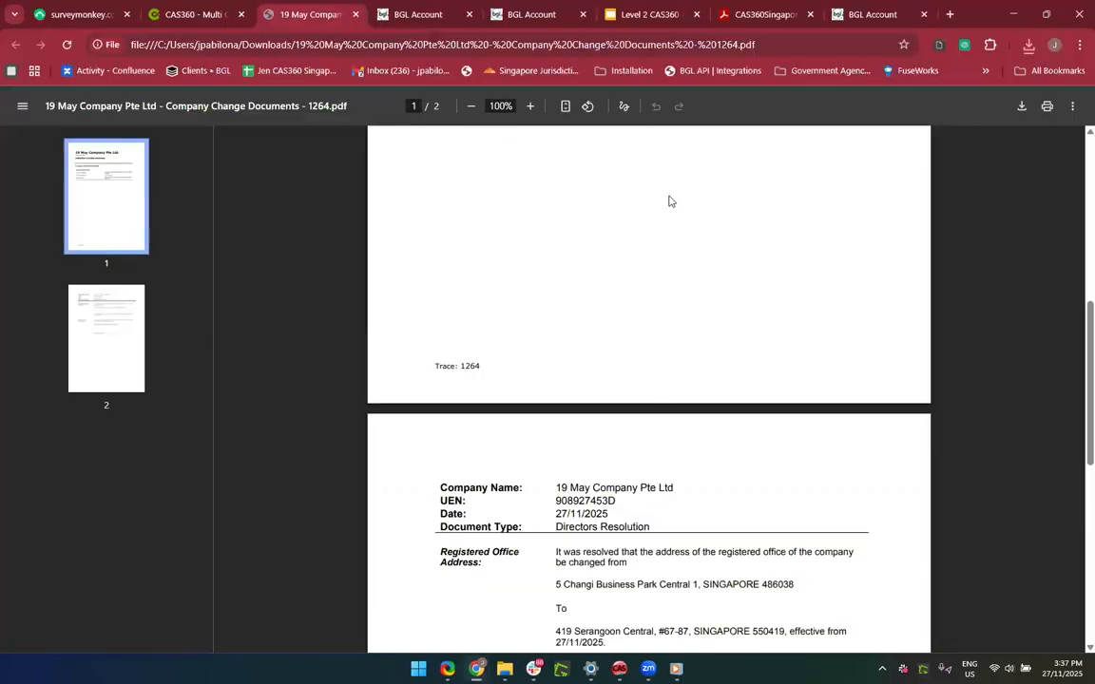
# Step: Find 19 May Company Pte Ltd in CAS360, check its registered office address, and cancel the pending form preparation
pyautogui.click(192, 17)
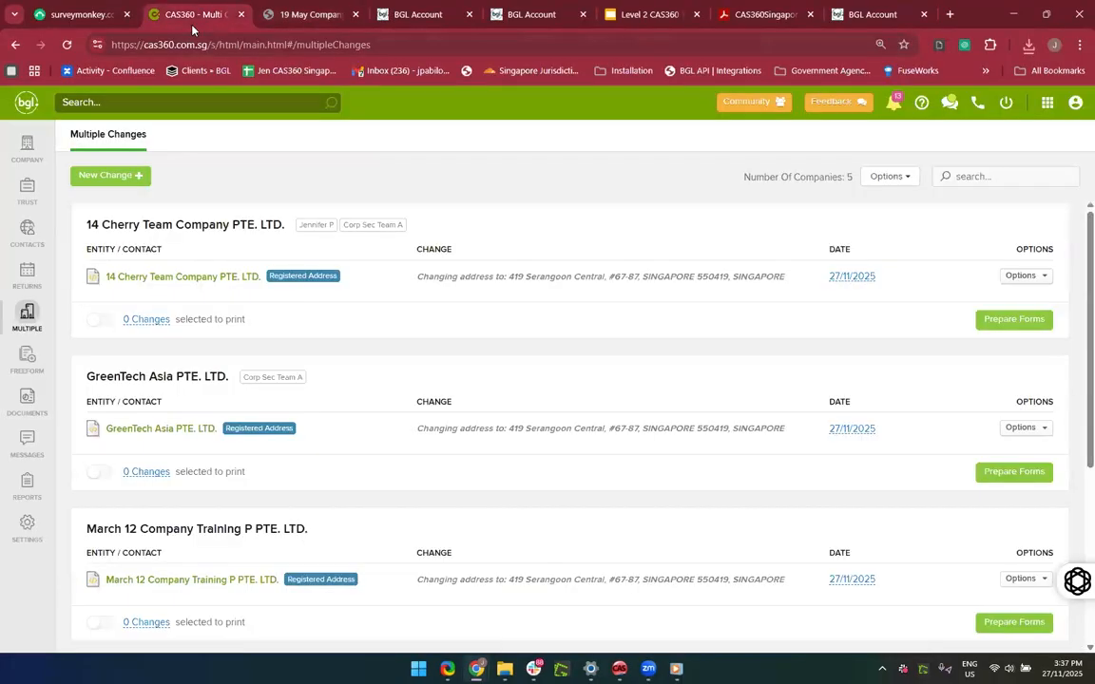
pyautogui.click(202, 98)
pyautogui.write('19 May')
pyautogui.click(201, 168)
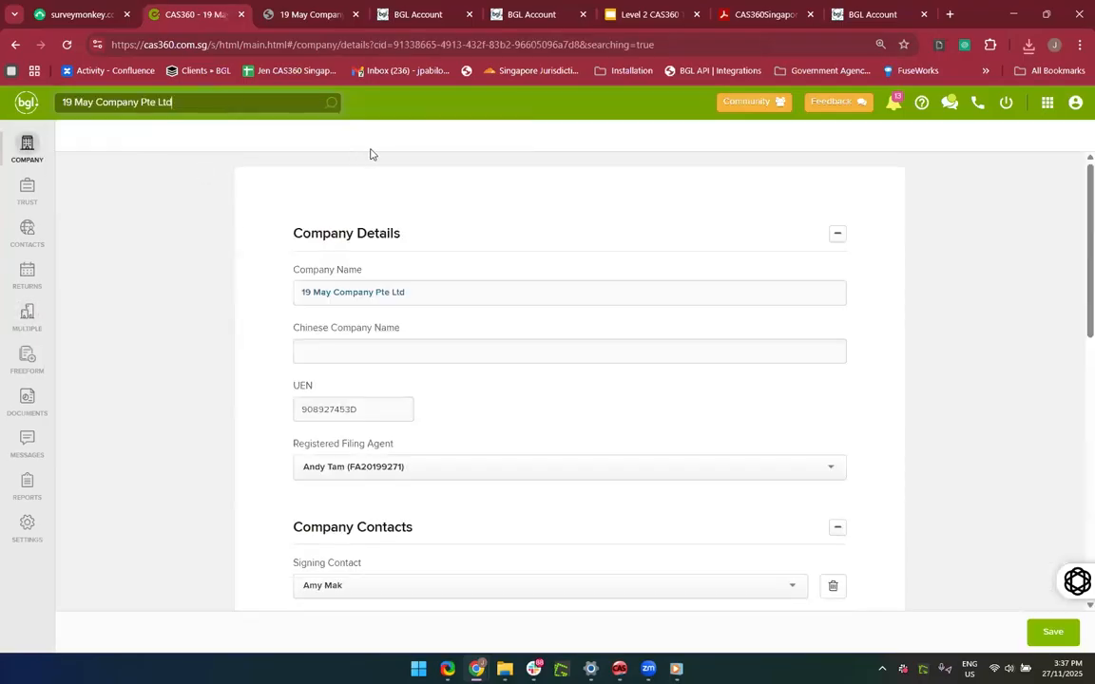
pyautogui.click(369, 140)
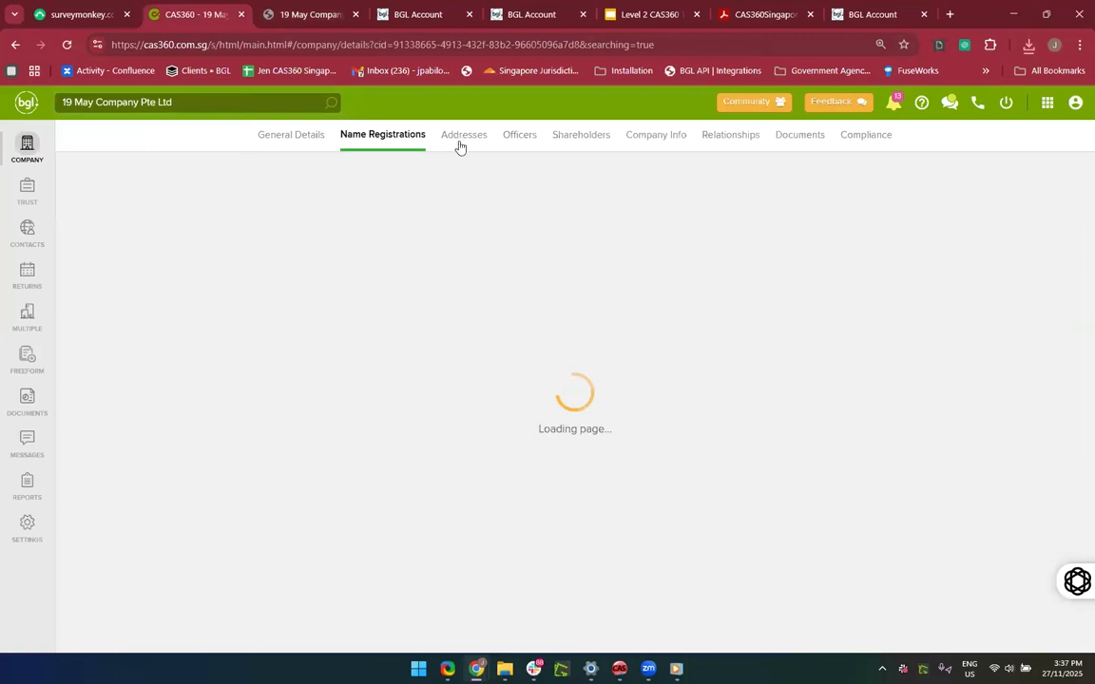
pyautogui.click(461, 143)
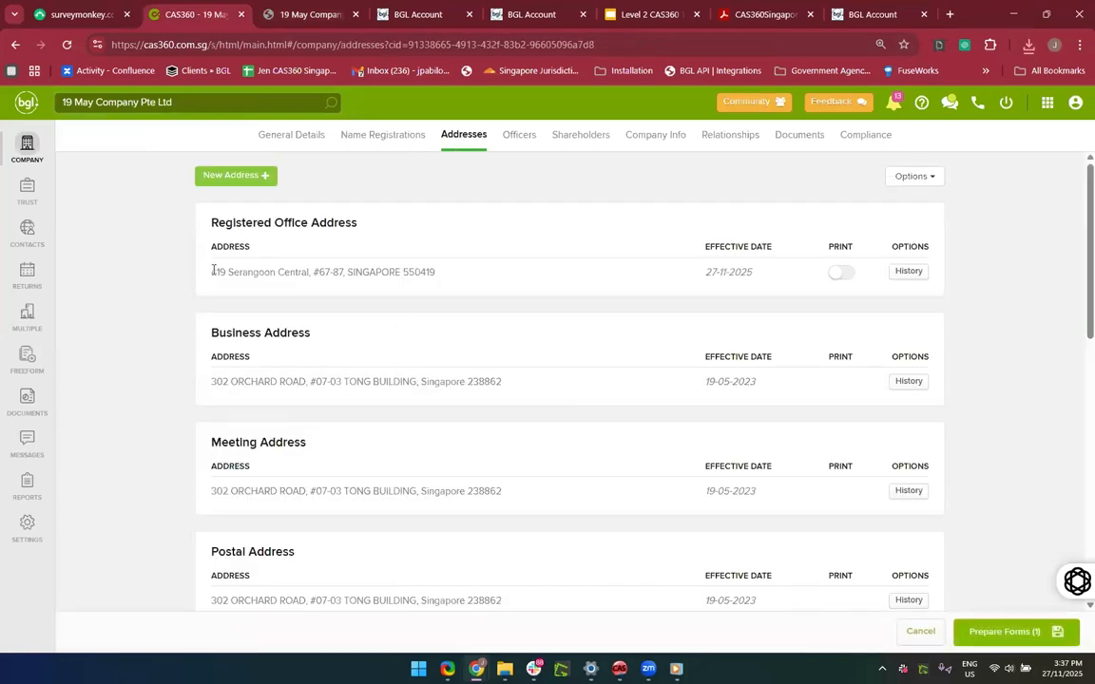
pyautogui.click(936, 633)
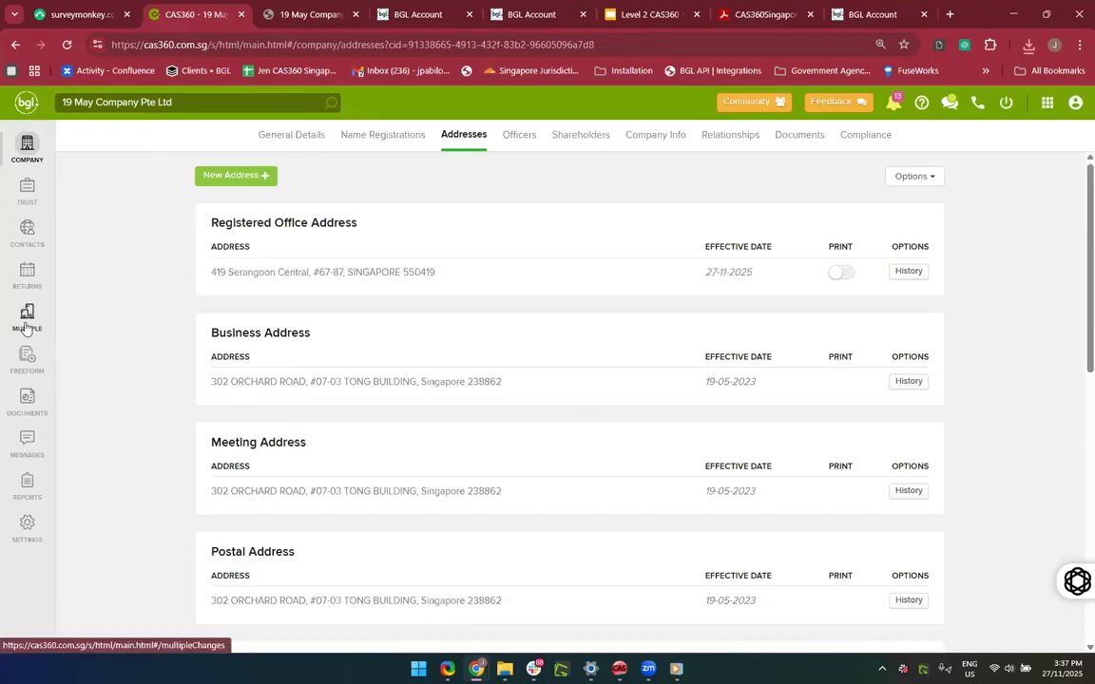
# Step: Return to the multiple changes overview and start a new Officer Change
pyautogui.click(28, 326)
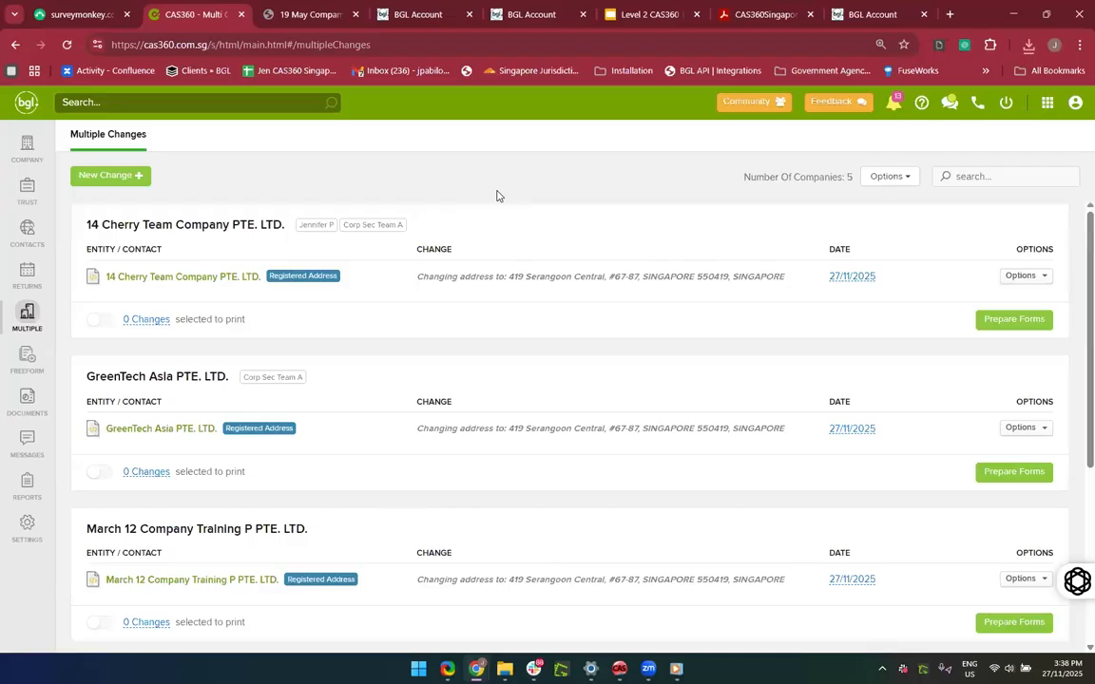
pyautogui.click(117, 178)
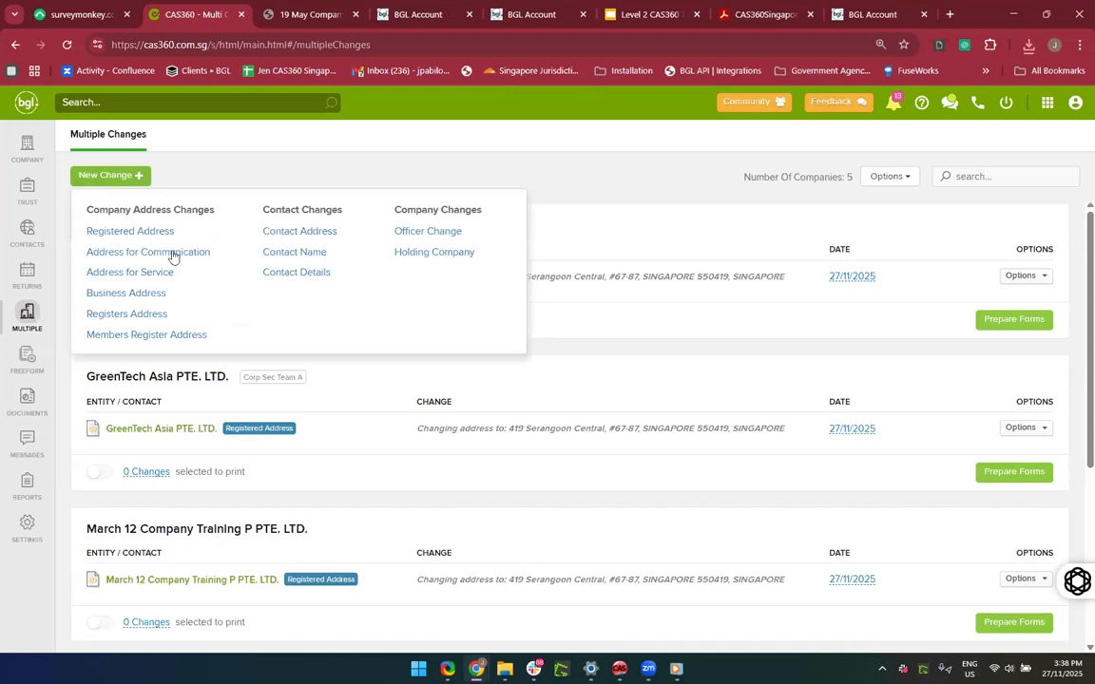
pyautogui.click(406, 237)
pyautogui.moveTo(552, 391); pyautogui.dragTo(450, 202)
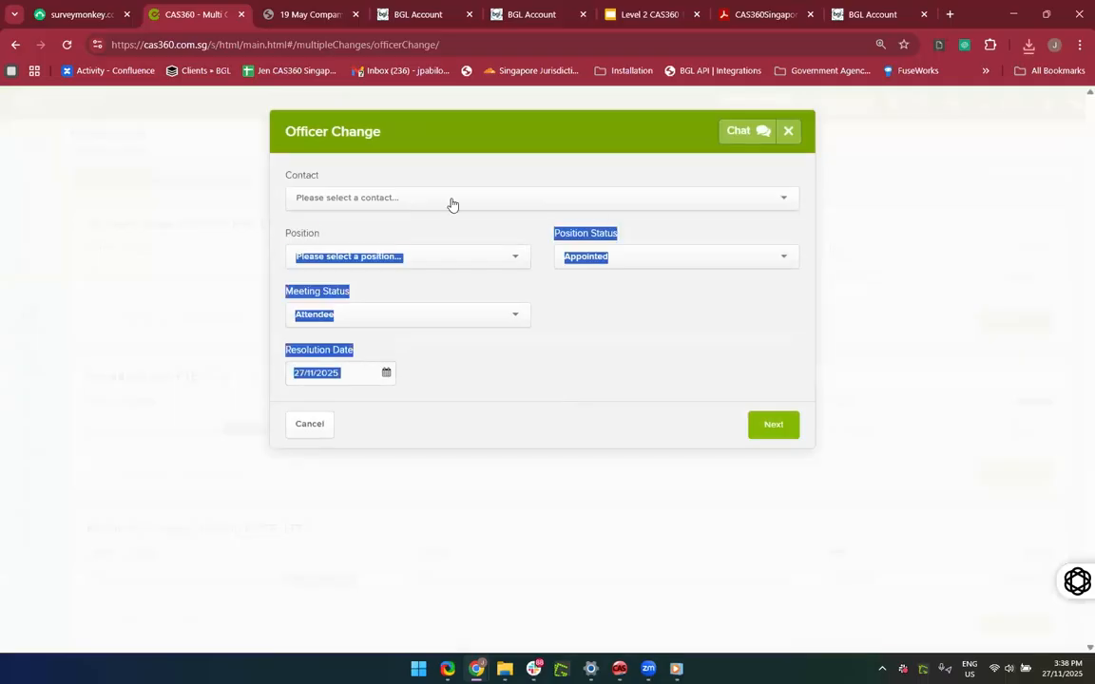
pyautogui.click(452, 197)
pyautogui.click(452, 198)
pyautogui.write('CA')
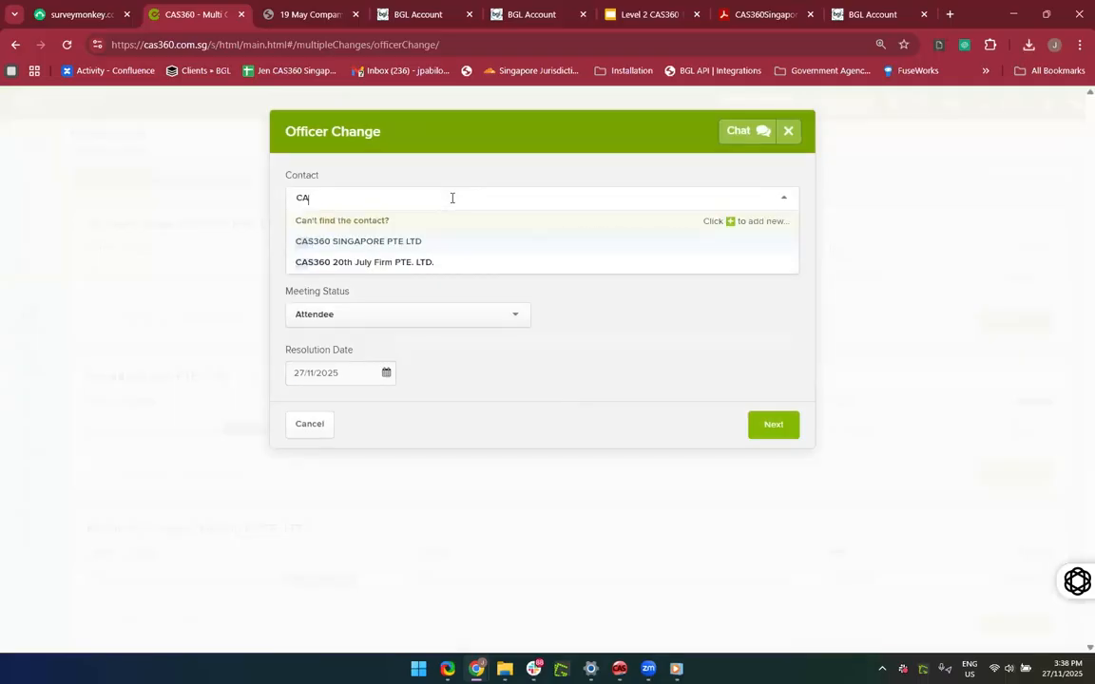
pyautogui.press('BackSpace')
pyautogui.press('BackSpace')
pyautogui.write('Vero')
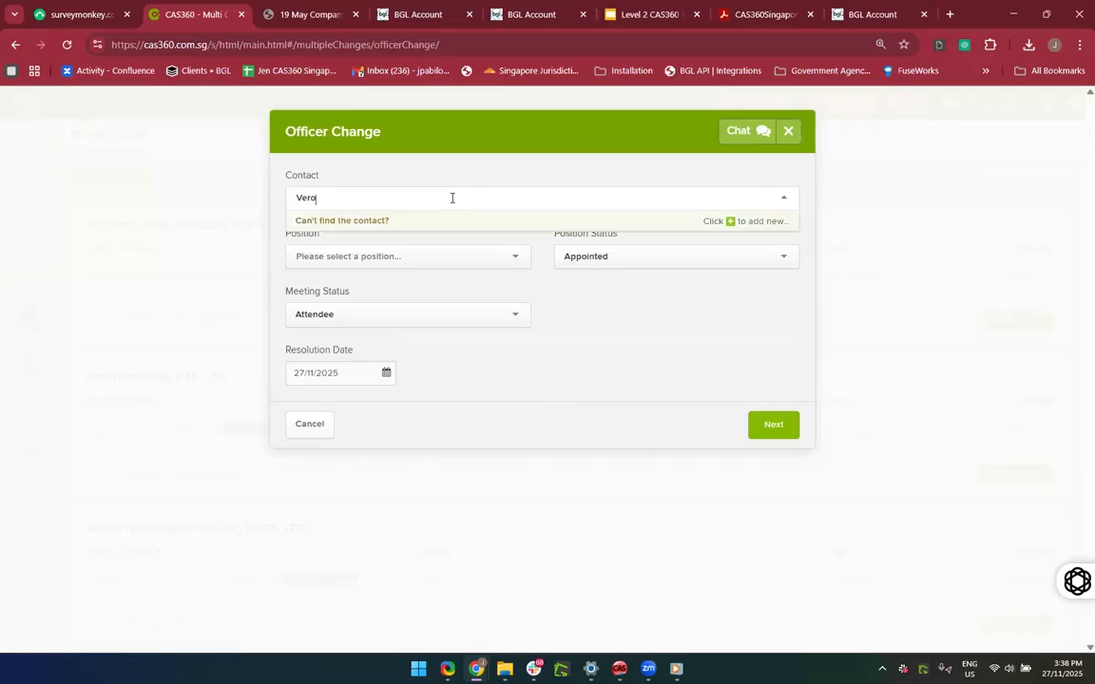
pyautogui.write('nica')
pyautogui.click(417, 254)
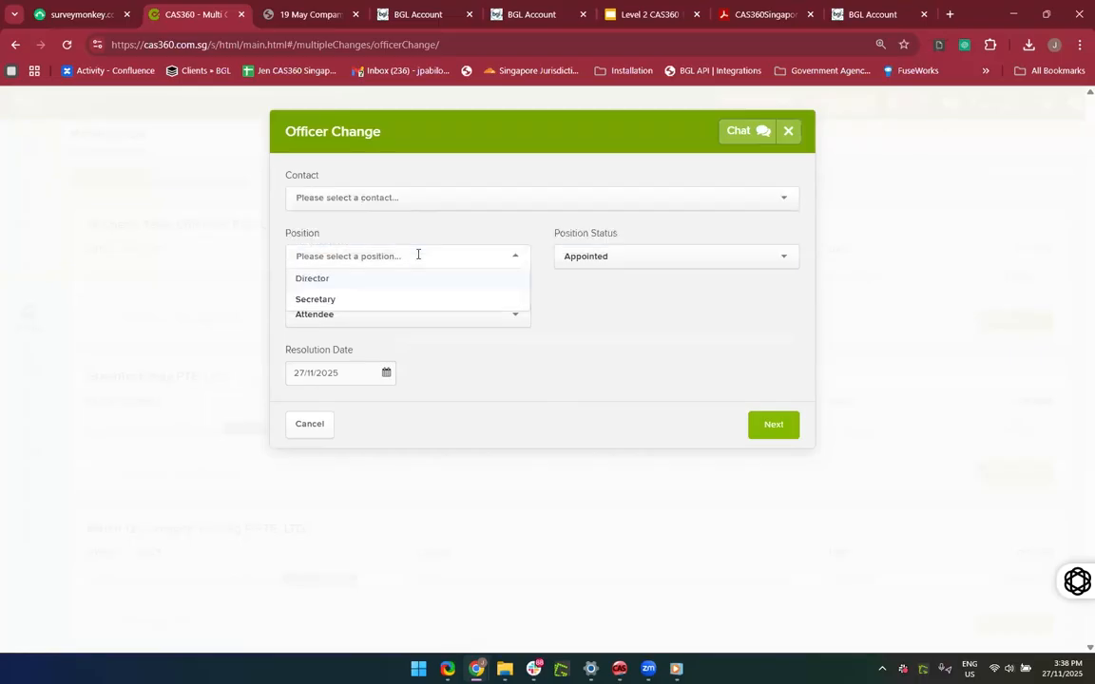
pyautogui.click(551, 326)
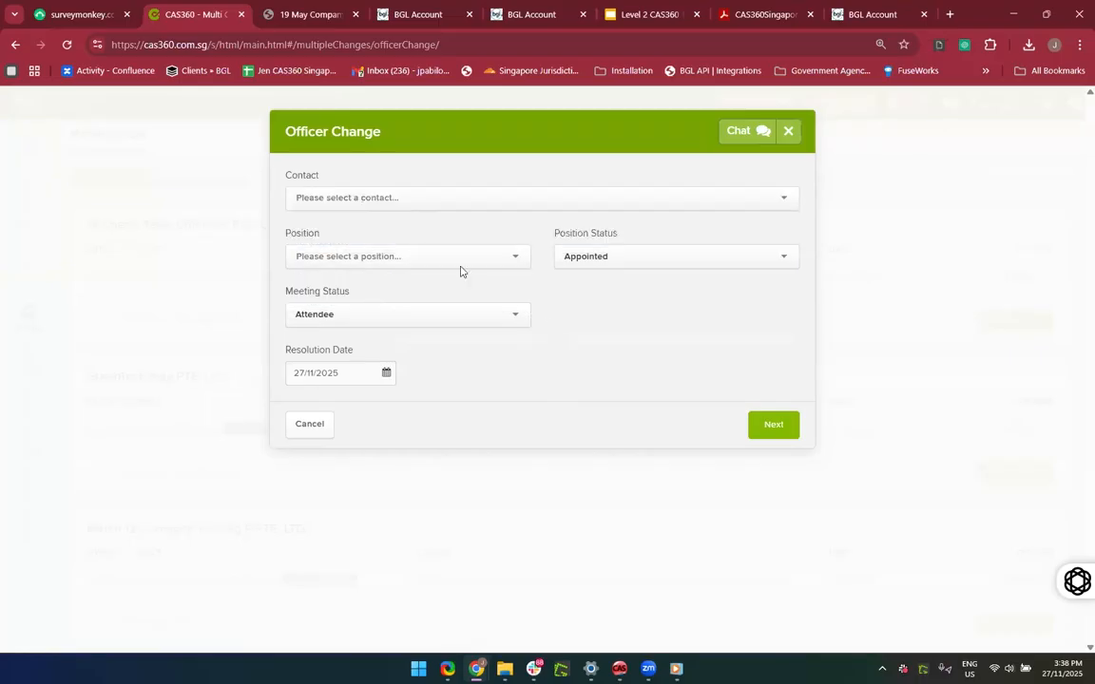
# Step: Select an existing individual as the contact for the officer change by searching for the person's name
pyautogui.click(403, 201)
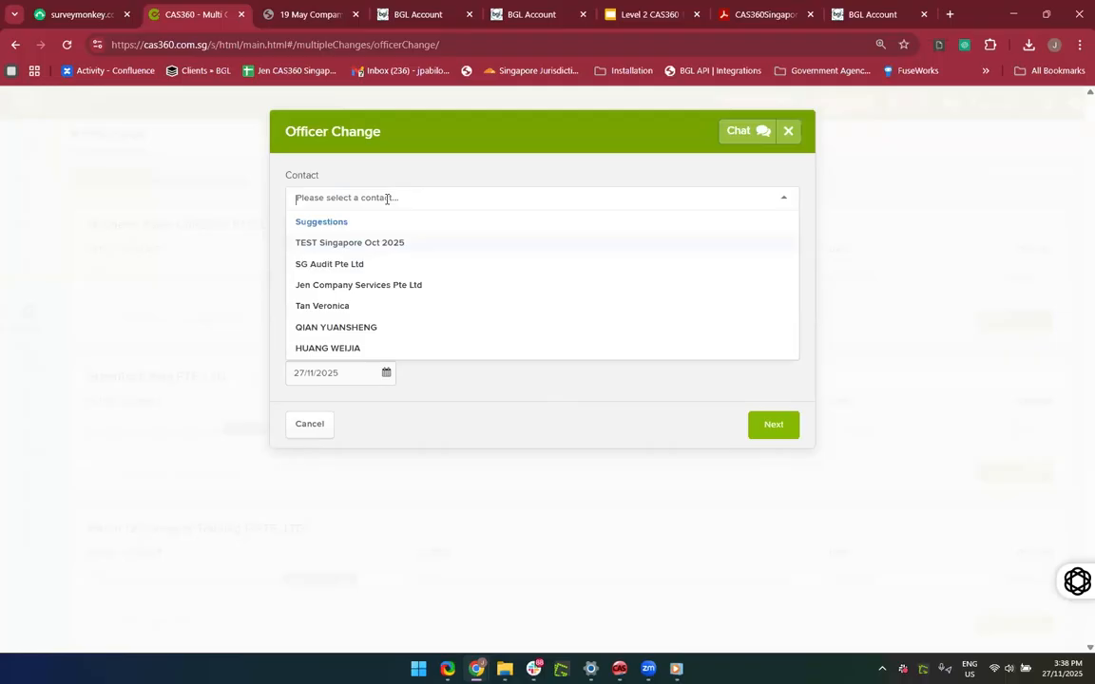
pyautogui.write('Ve')
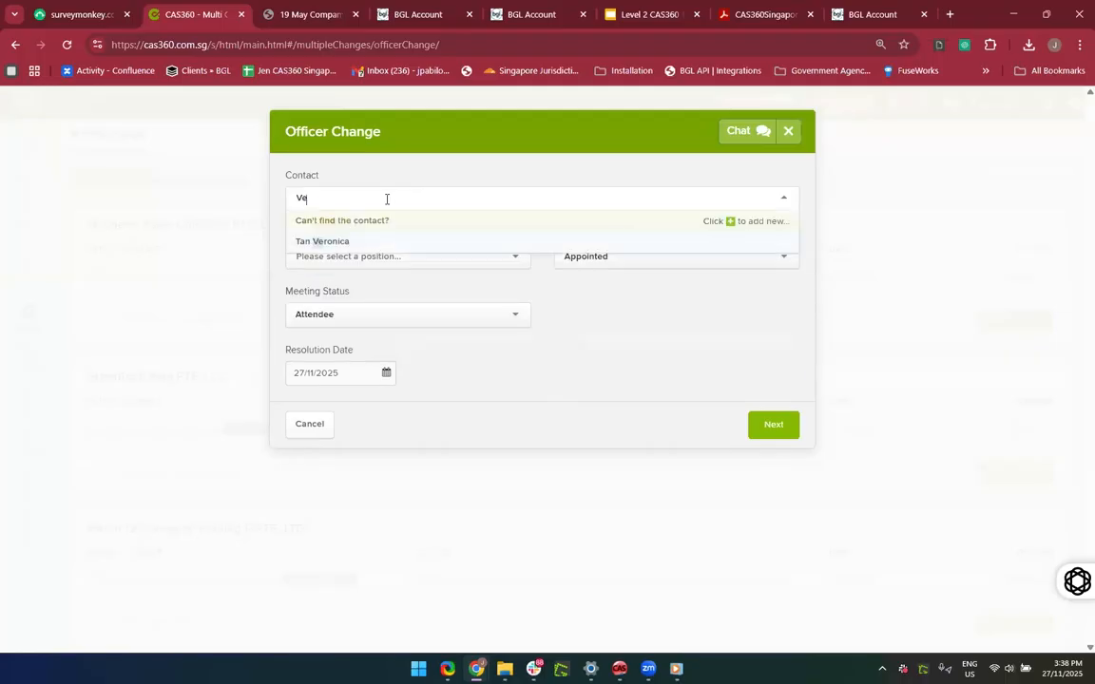
pyautogui.click(340, 245)
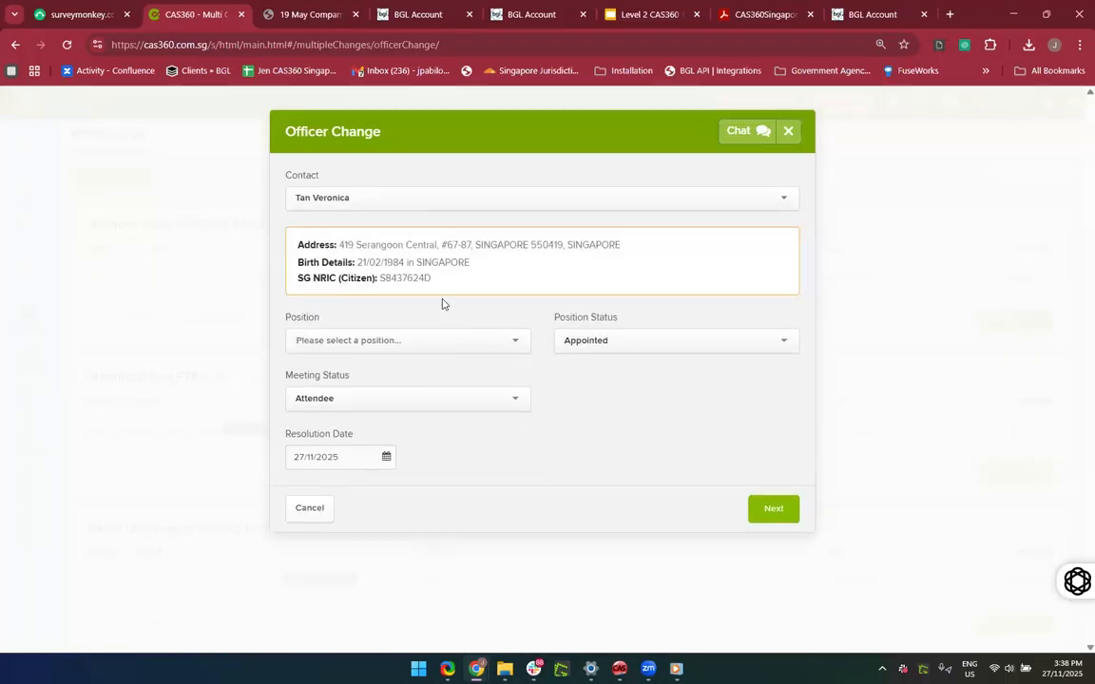
# Step: Set the officer's position to Secretary with the status Resigned and continue to the company selection
pyautogui.click(410, 339)
pyautogui.click(381, 367)
pyautogui.moveTo(364, 348); pyautogui.dragTo(345, 389)
pyautogui.click(345, 387)
pyautogui.moveTo(621, 376); pyautogui.dragTo(619, 336)
pyautogui.click(618, 337)
pyautogui.click(580, 385)
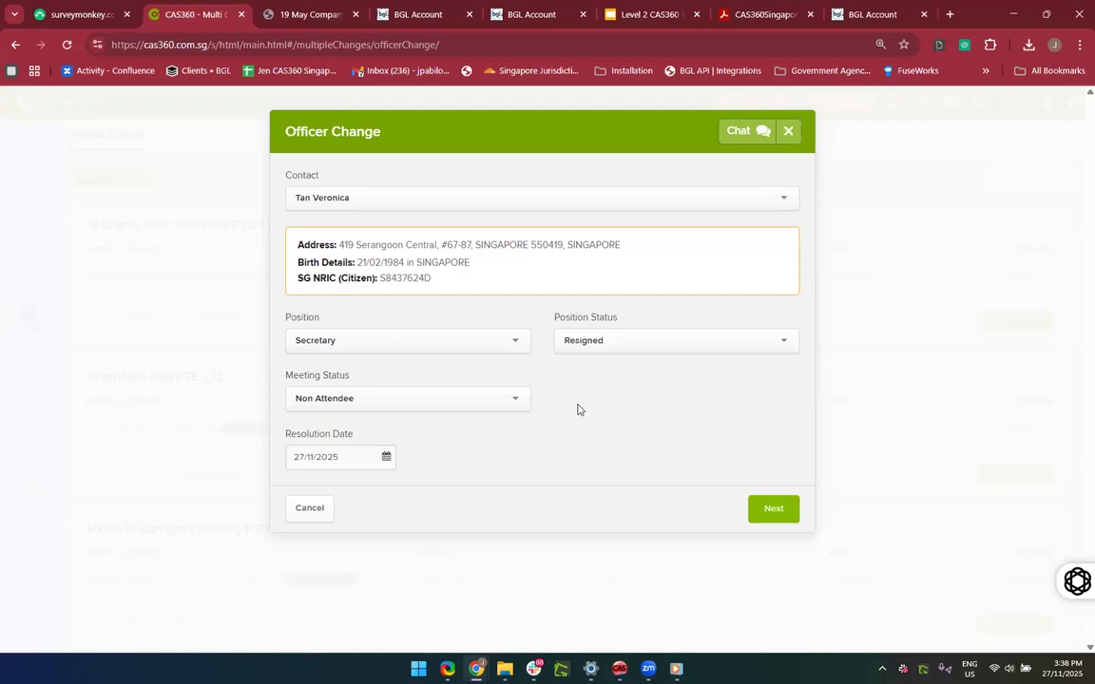
pyautogui.click(795, 514)
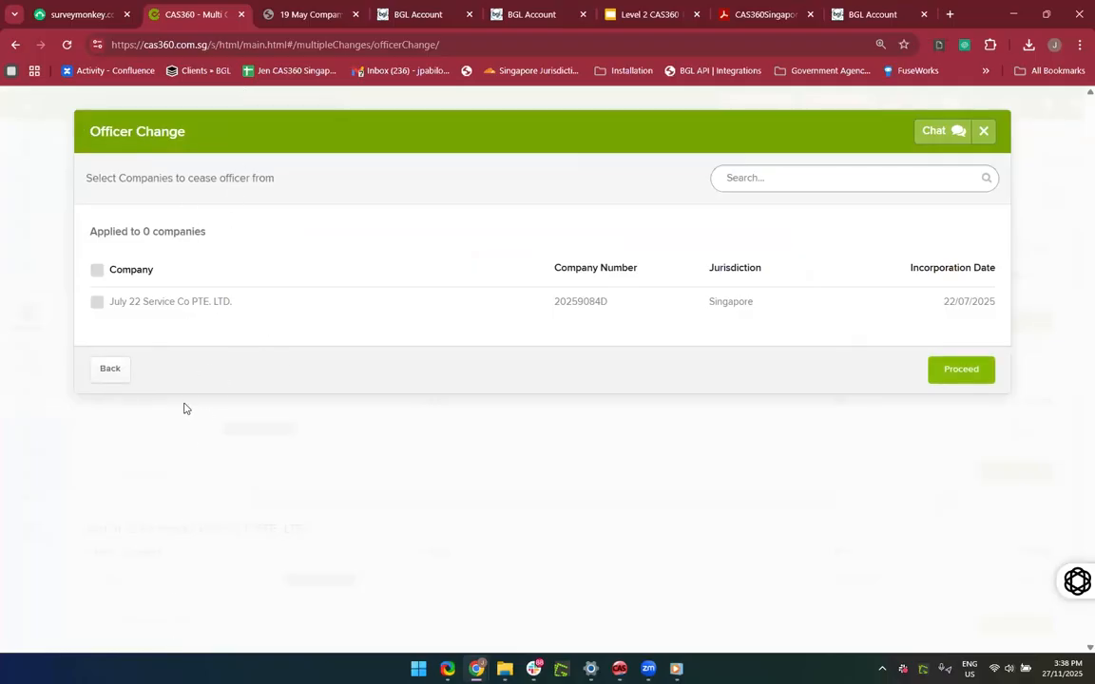
# Step: Go back to the officer details, replace the contact with another individual, and continue to that officer's company list
pyautogui.click(113, 377)
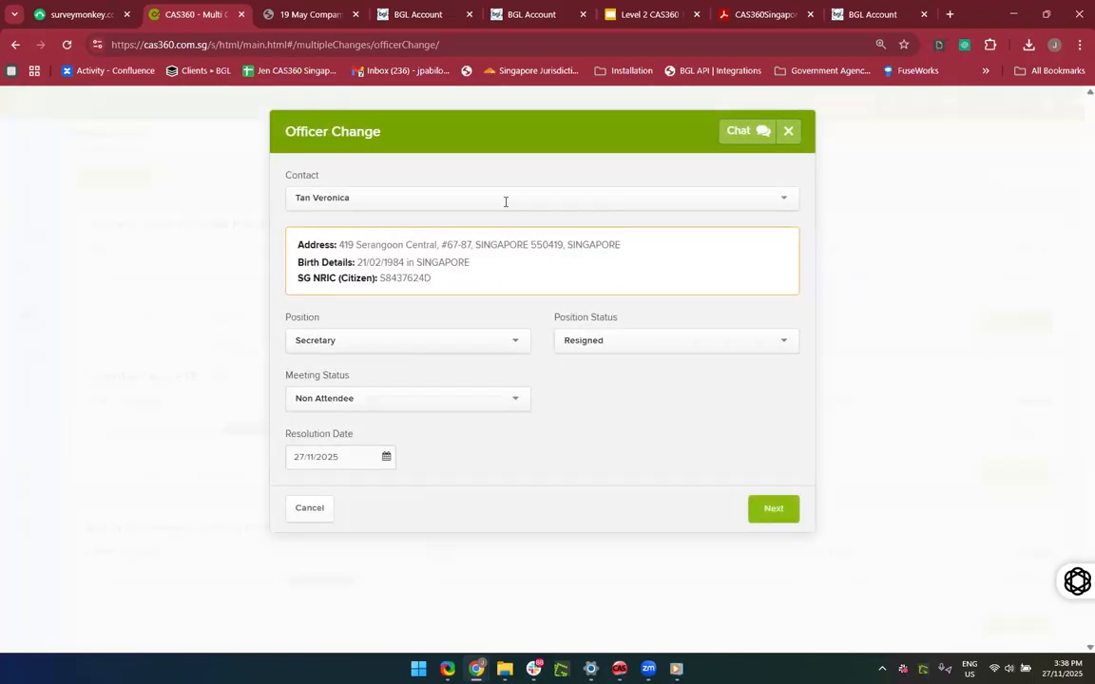
pyautogui.click(505, 201)
pyautogui.write('Jennif')
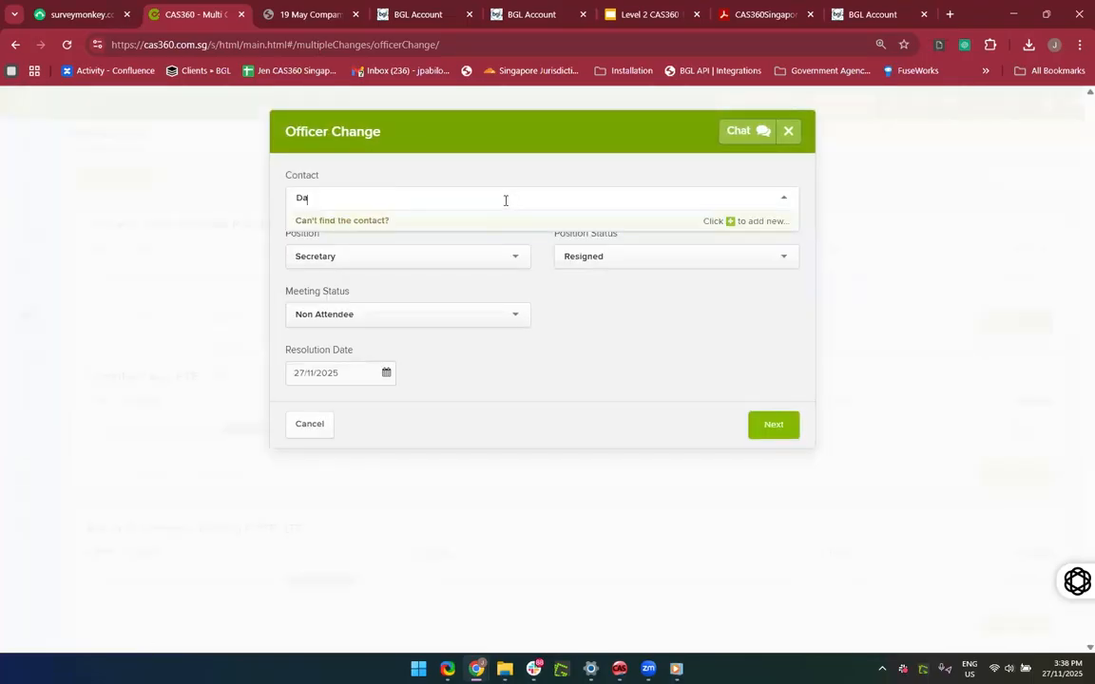
pyautogui.write('er')
pyautogui.click(431, 244)
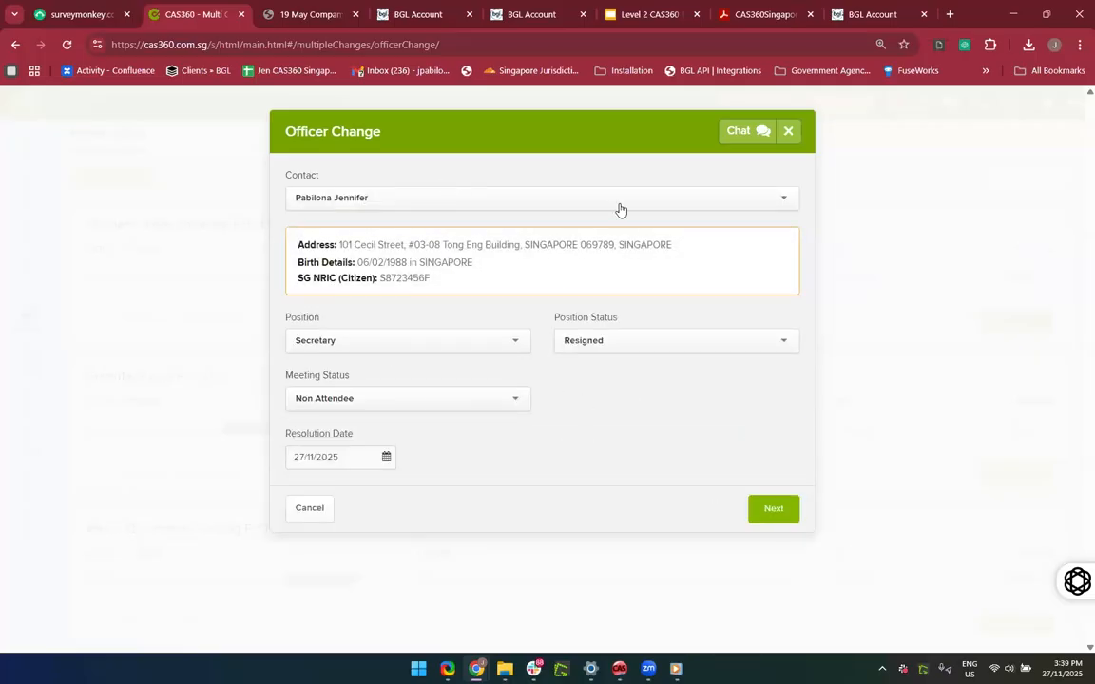
pyautogui.click(753, 519)
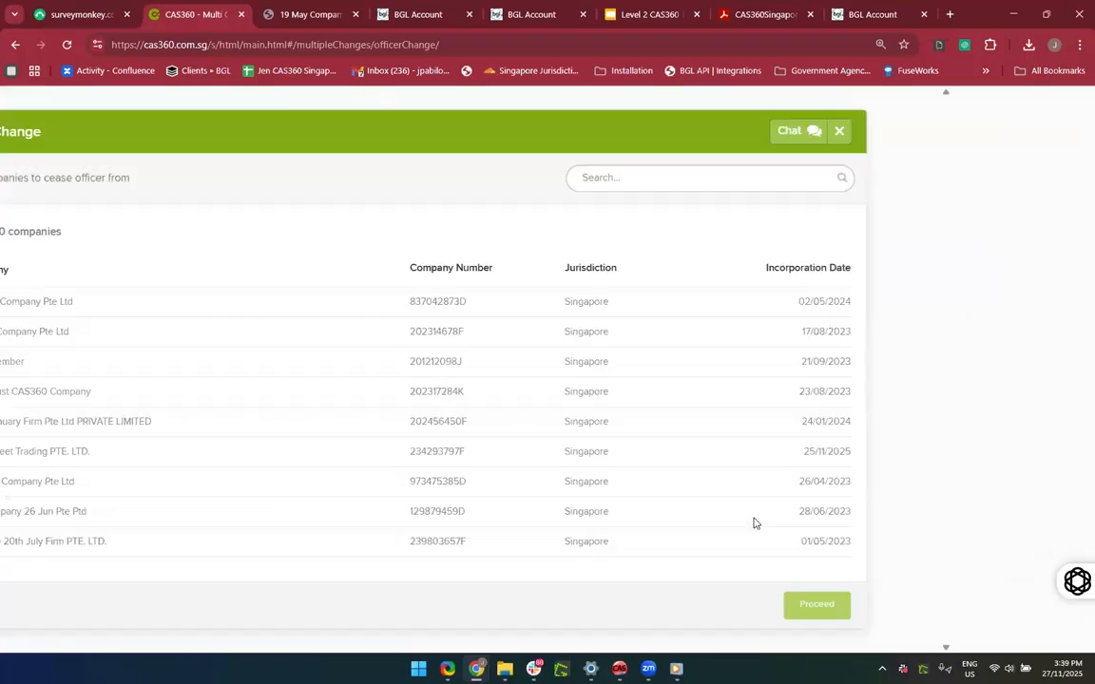
# Step: Try selecting every listed company to cease the officer from, look through the list, and clear the whole selection
pyautogui.scroll(-3, 409, 403)
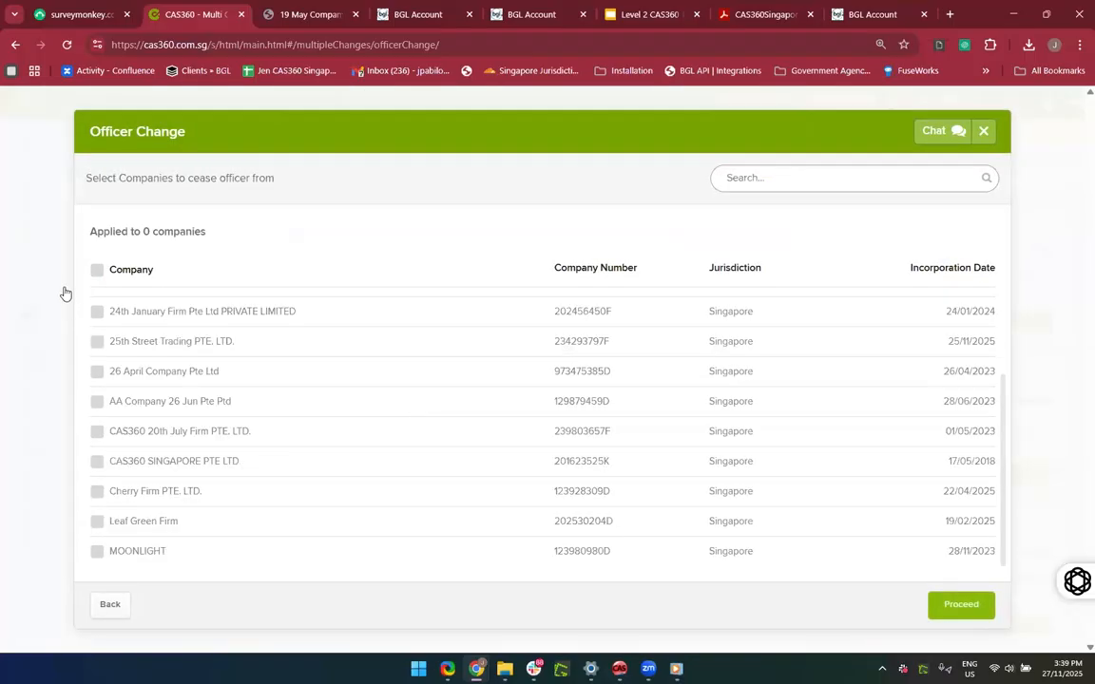
pyautogui.scroll(2, 104, 280)
pyautogui.click(97, 271)
pyautogui.scroll(-3, 281, 346)
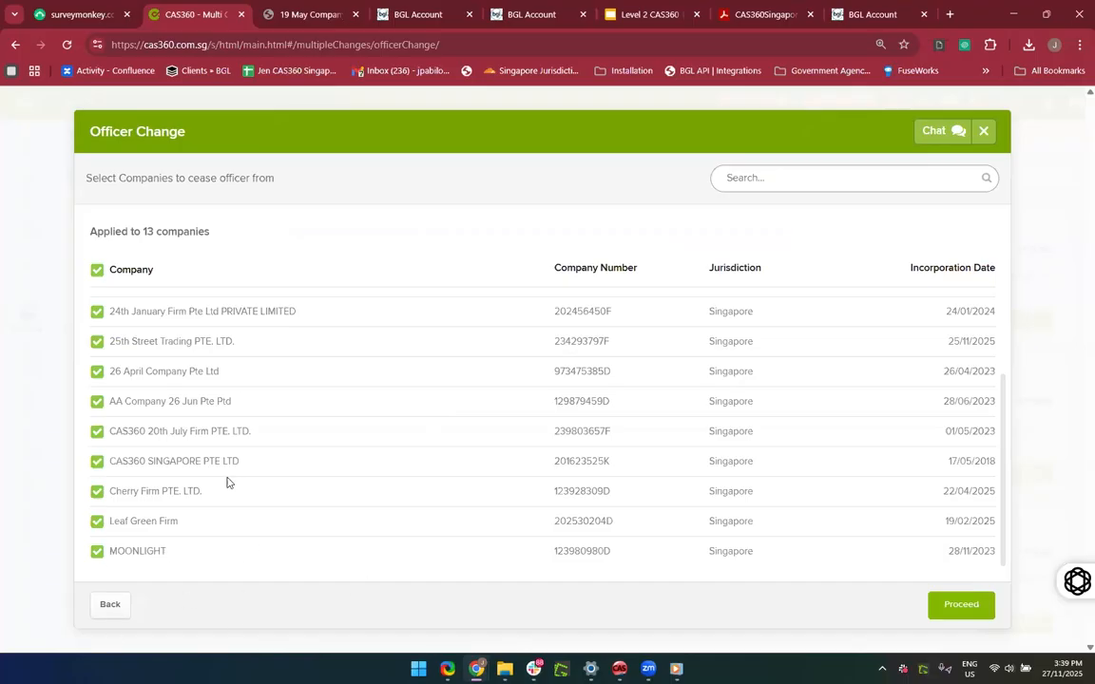
pyautogui.scroll(3, 228, 497)
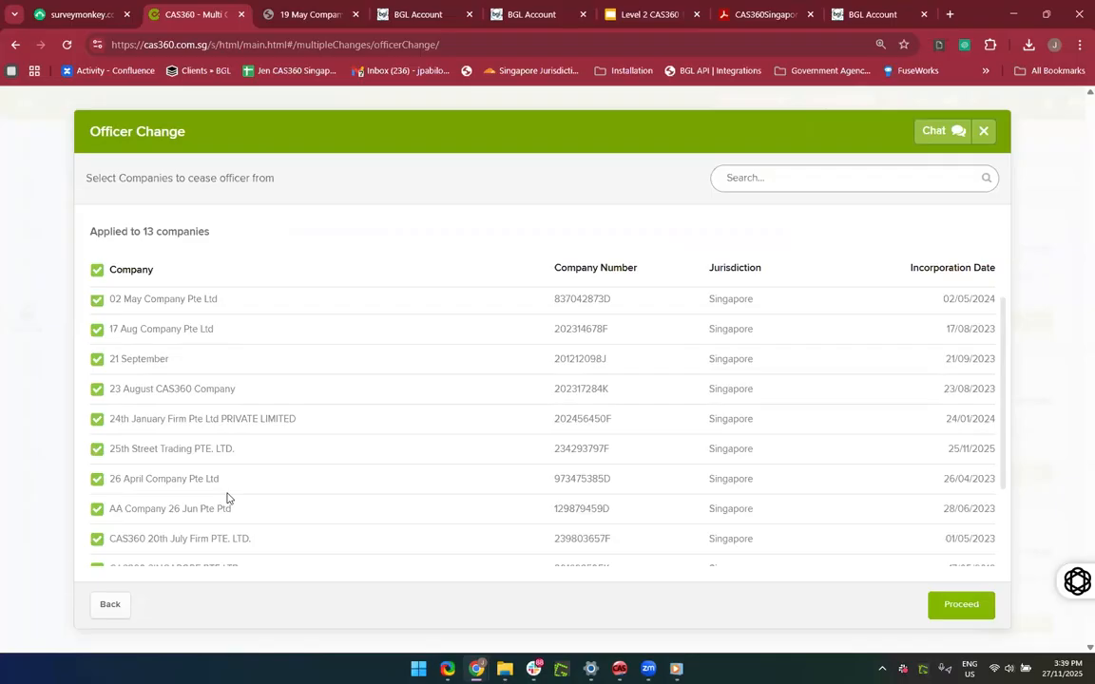
pyautogui.click(96, 272)
# Step: Apply the secretary resignation to 02 May Company Pte Ltd and 17 Aug Company Pte Ltd, and look over the added changes
pyautogui.click(97, 302)
pyautogui.click(96, 333)
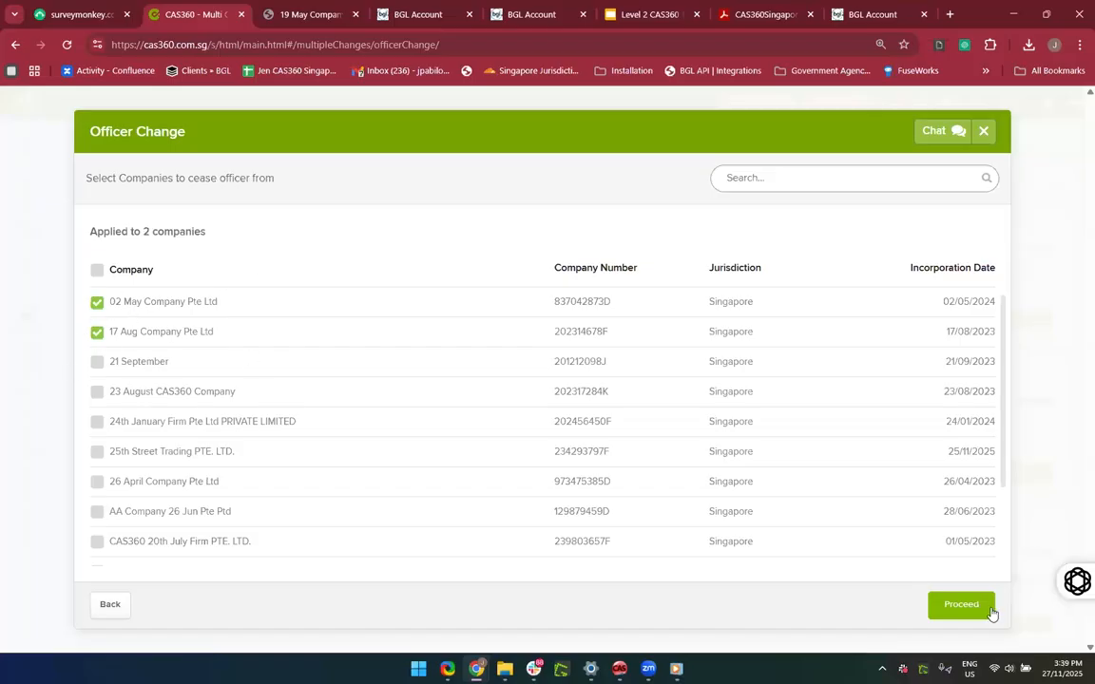
pyautogui.click(960, 606)
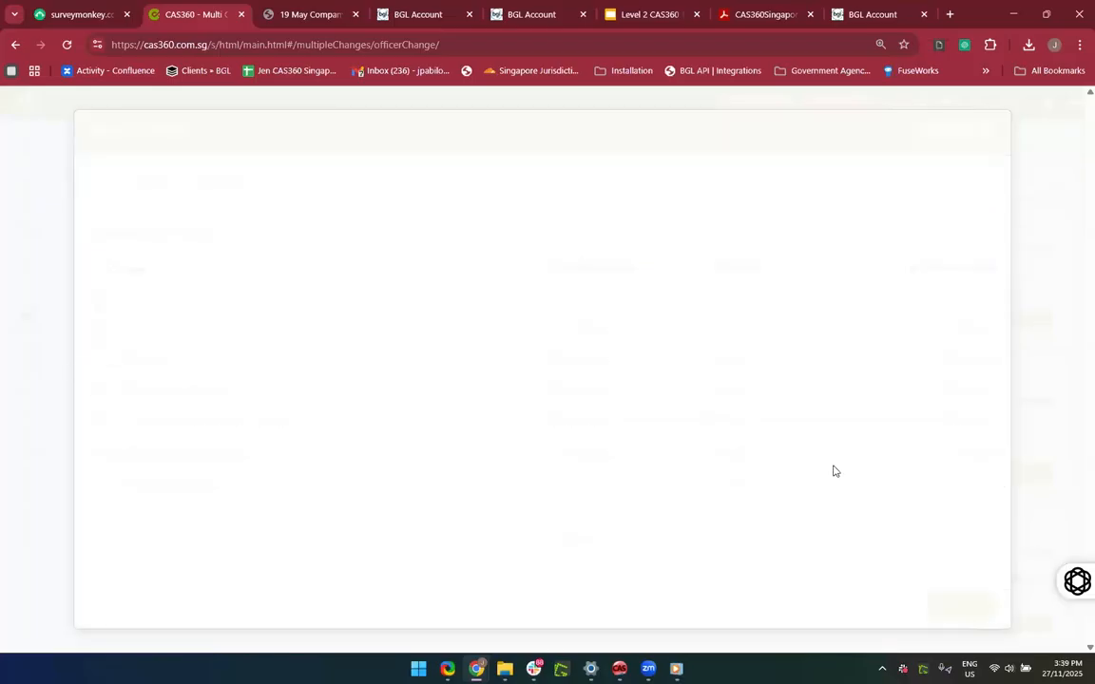
pyautogui.scroll(-3, 833, 467)
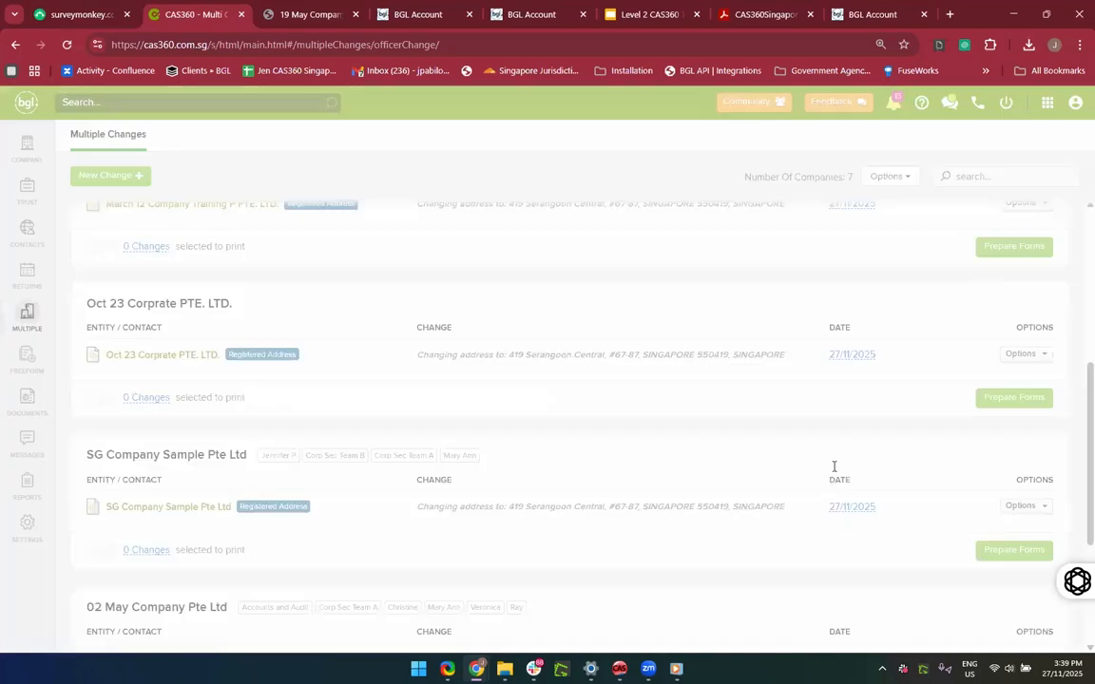
pyautogui.scroll(-1, 721, 532)
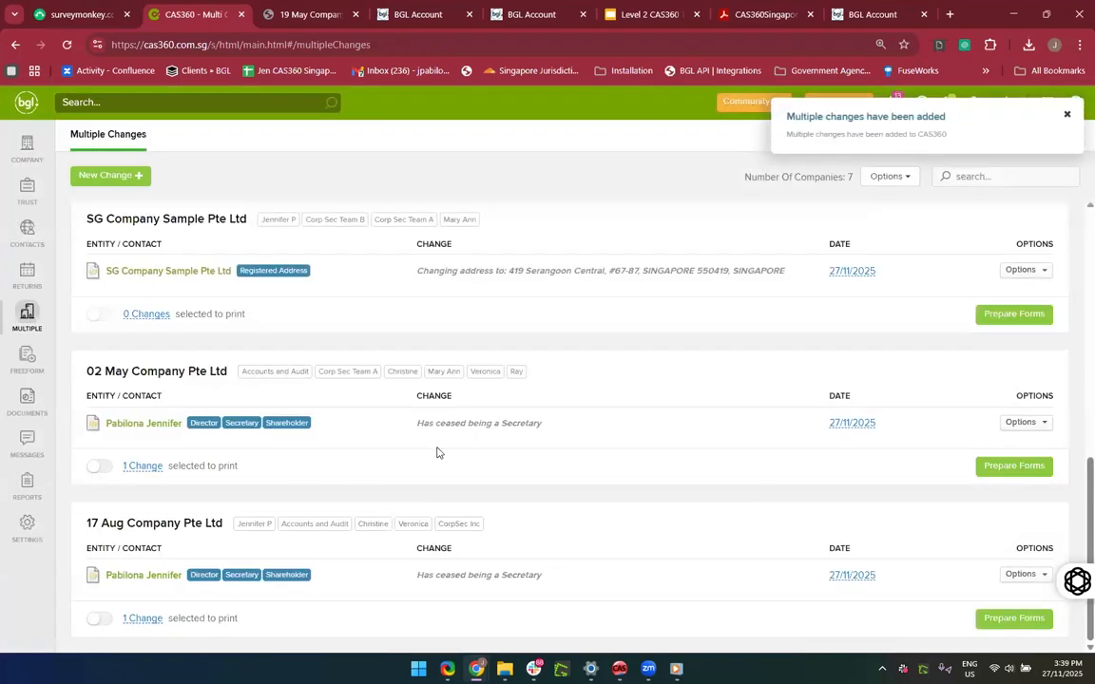
# Step: Prepare the forms for the secretary's resignation at 02 May Company Pte Ltd and open a preview of the Directors Minutes or Resolution
pyautogui.click(1016, 466)
pyautogui.scroll(-2, 465, 444)
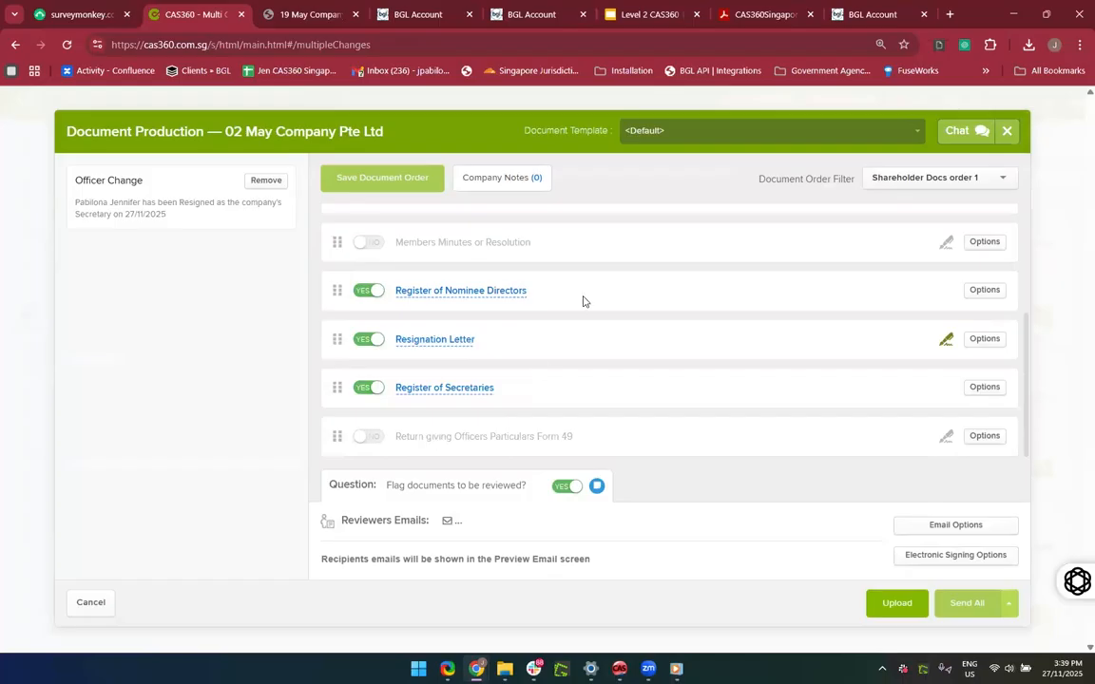
pyautogui.scroll(2, 487, 260)
pyautogui.scroll(-1, 456, 262)
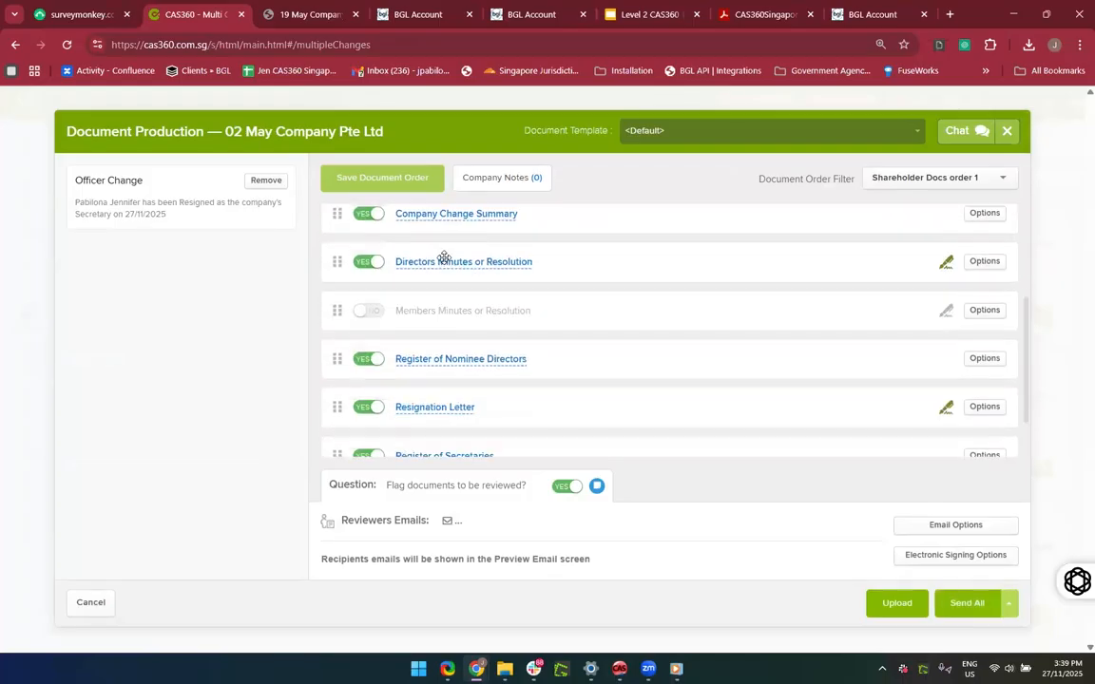
pyautogui.click(441, 261)
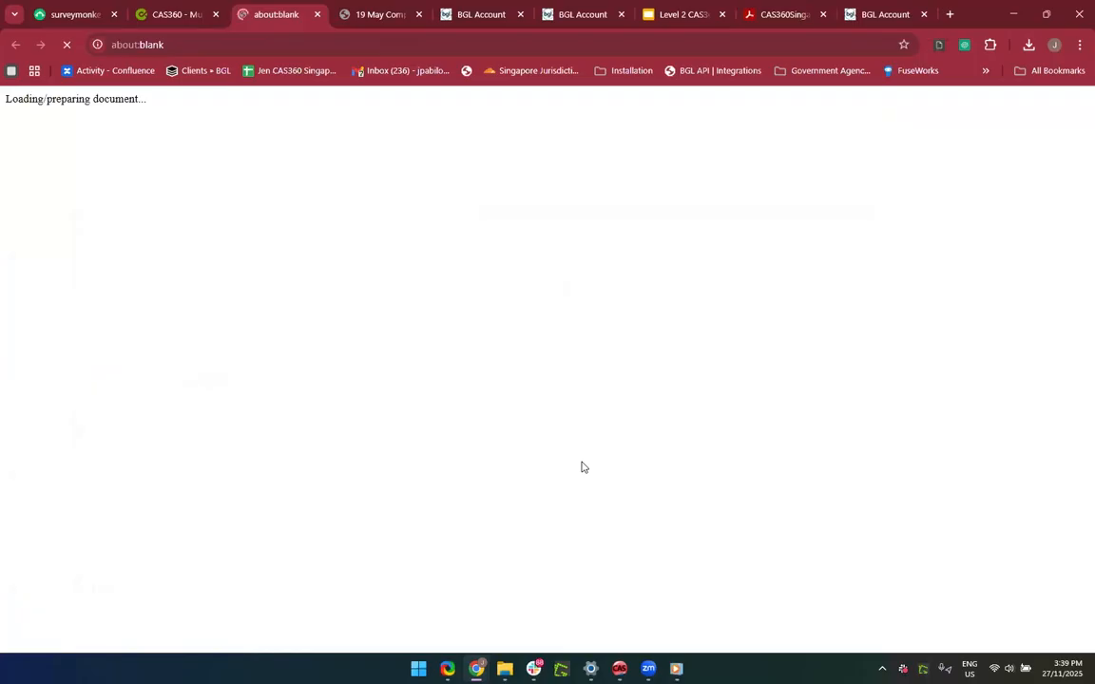
pyautogui.click(163, 17)
# Step: Preview the Resignation Letter, close it, and turn off flagging the documents for review
pyautogui.scroll(-1, 434, 348)
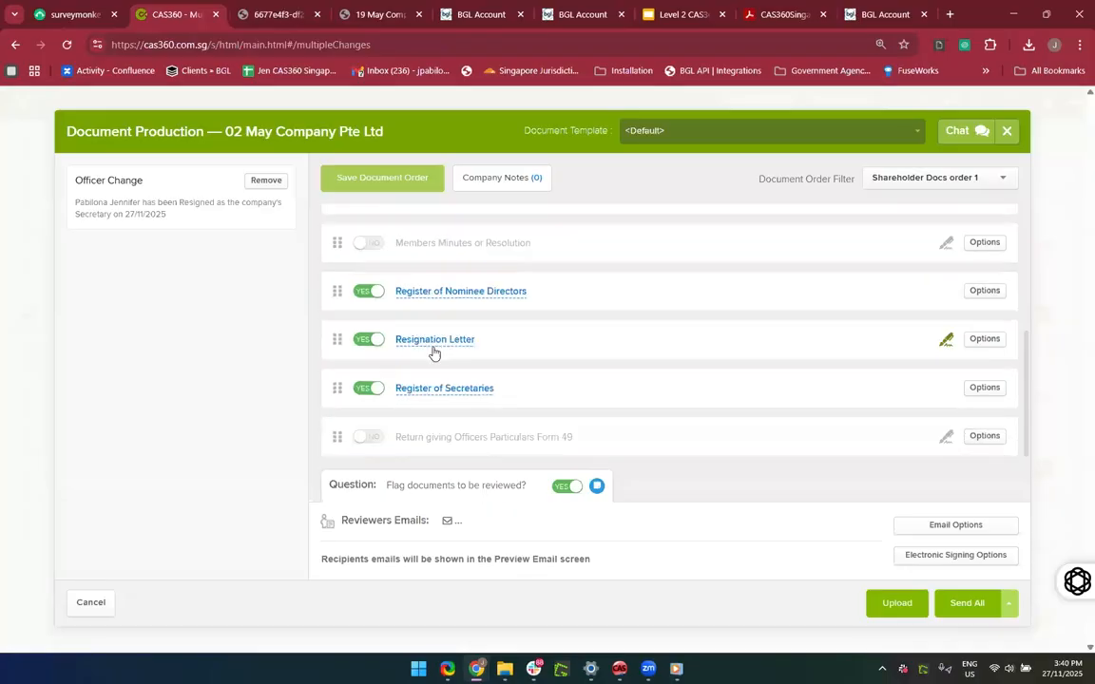
pyautogui.click(434, 348)
pyautogui.scroll(-2, 457, 491)
pyautogui.scroll(2, 457, 491)
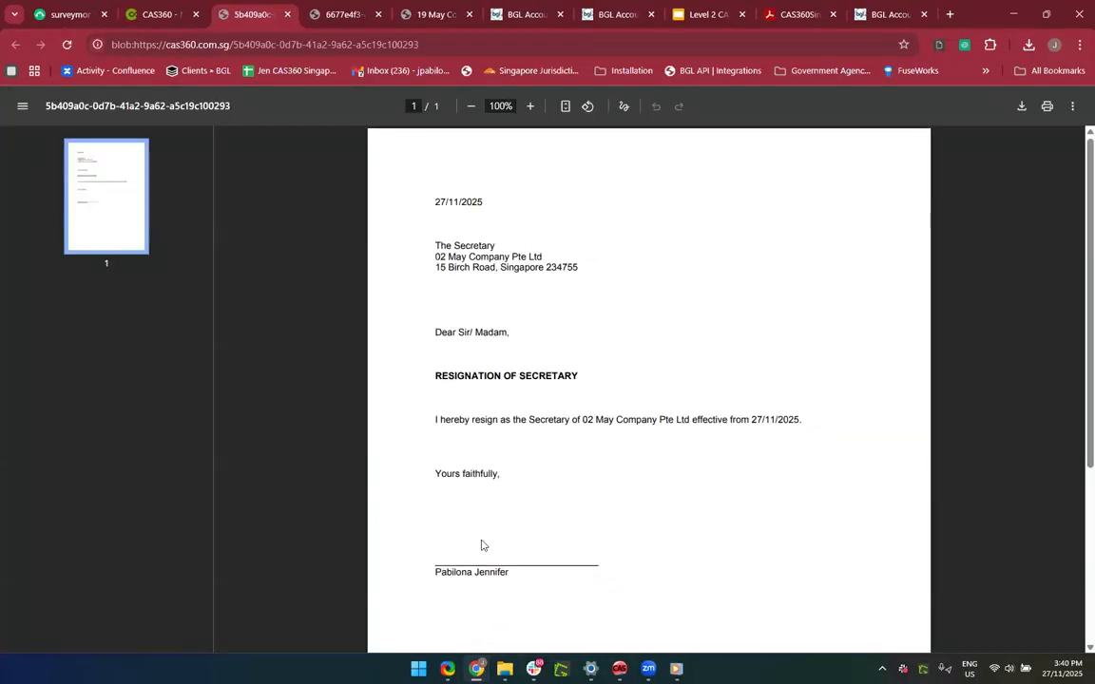
pyautogui.click(289, 14)
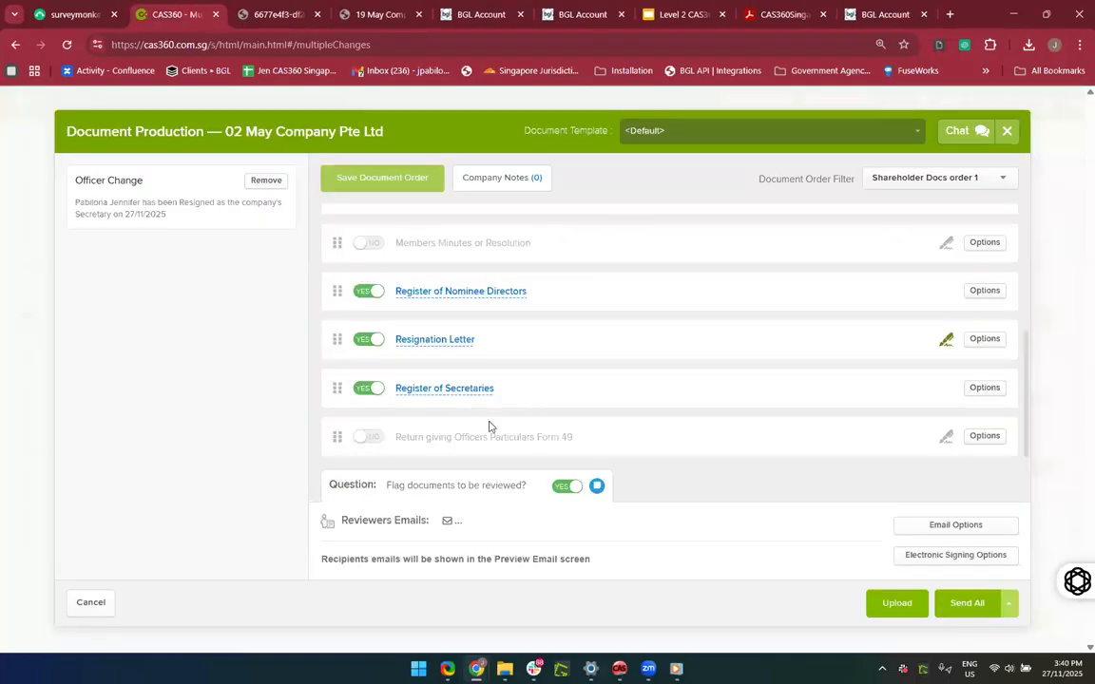
pyautogui.click(565, 486)
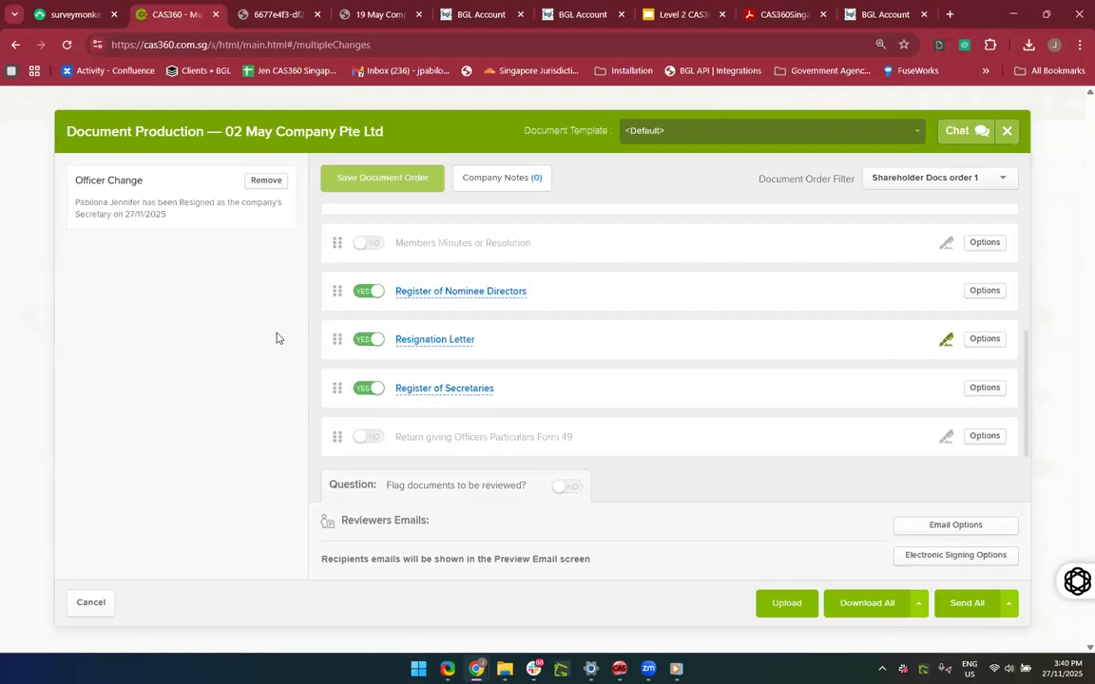
# Step: Check the previewed directors' resolution, and close it together with the 19 May Company Pte Ltd change documents
pyautogui.click(261, 14)
pyautogui.scroll(-5, 433, 345)
pyautogui.scroll(5, 579, 270)
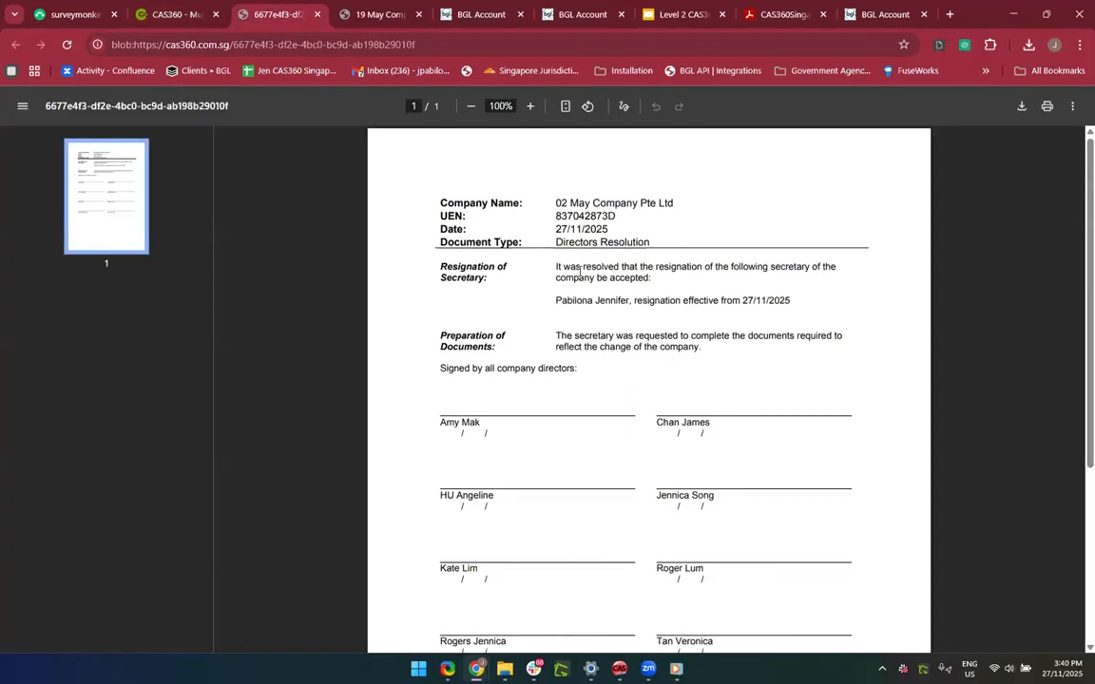
pyautogui.scroll(-1, 583, 325)
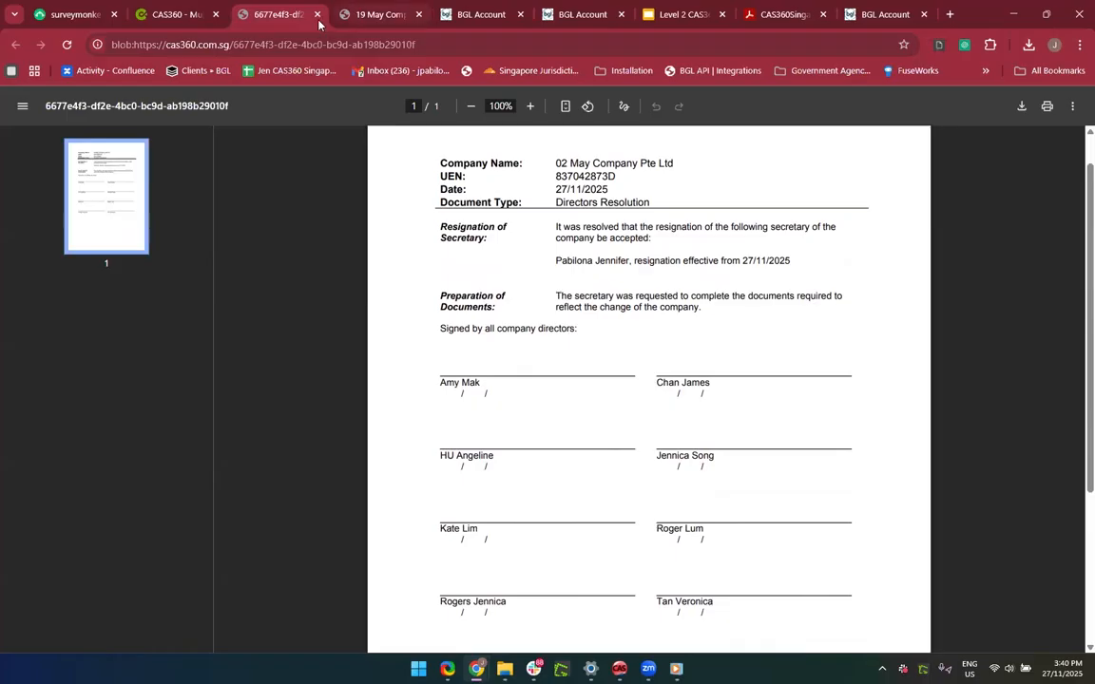
pyautogui.click(318, 14)
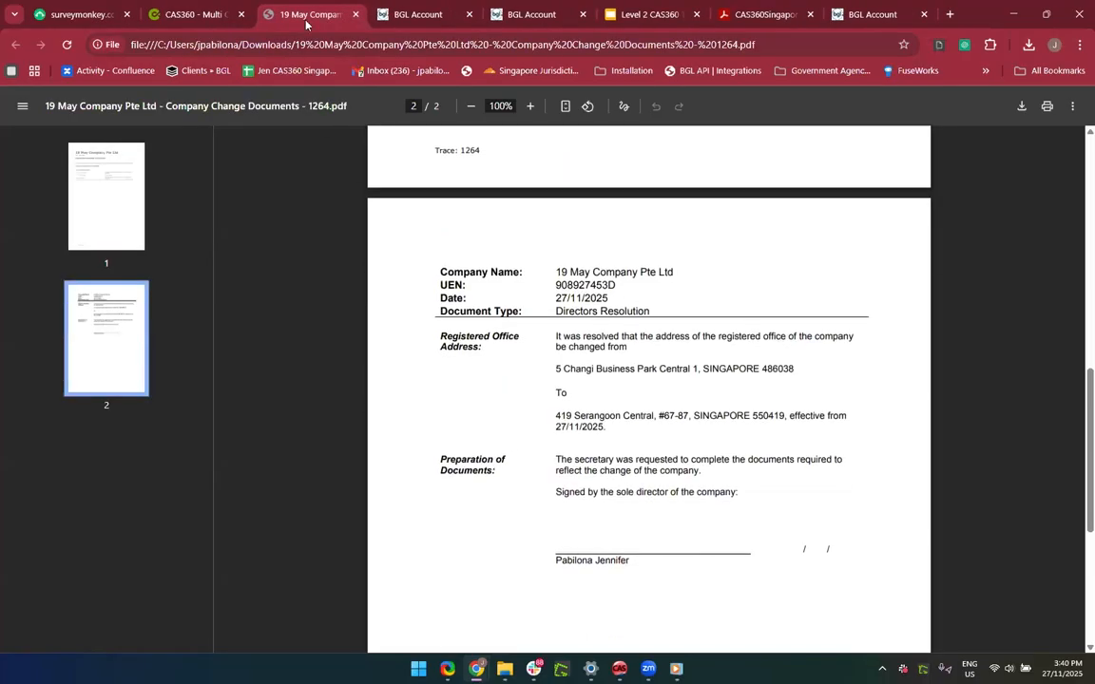
pyautogui.click(356, 16)
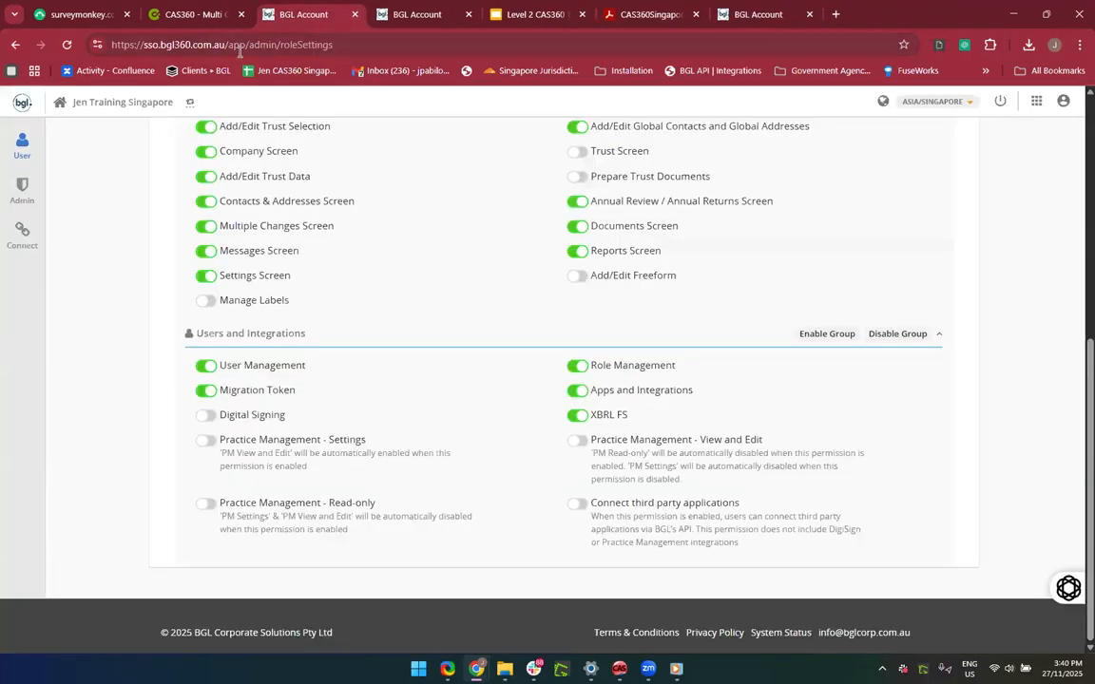
pyautogui.click(190, 14)
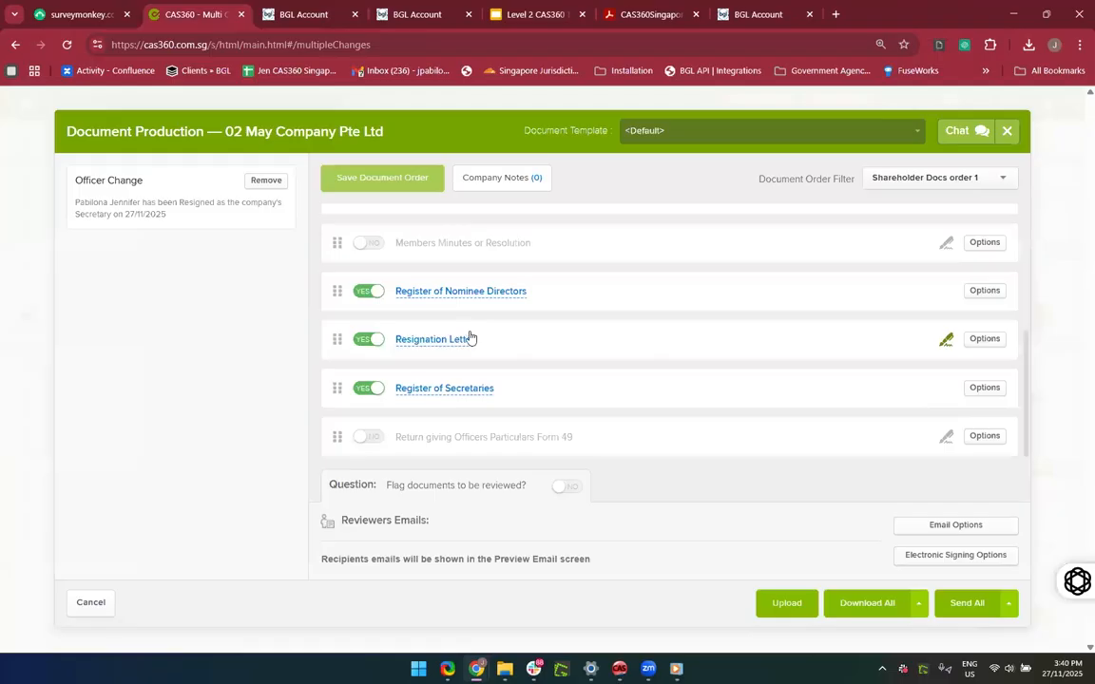
# Step: Download all change documents for 02 May Company Pte Ltd and close the downloaded PDF
pyautogui.scroll(5, 472, 338)
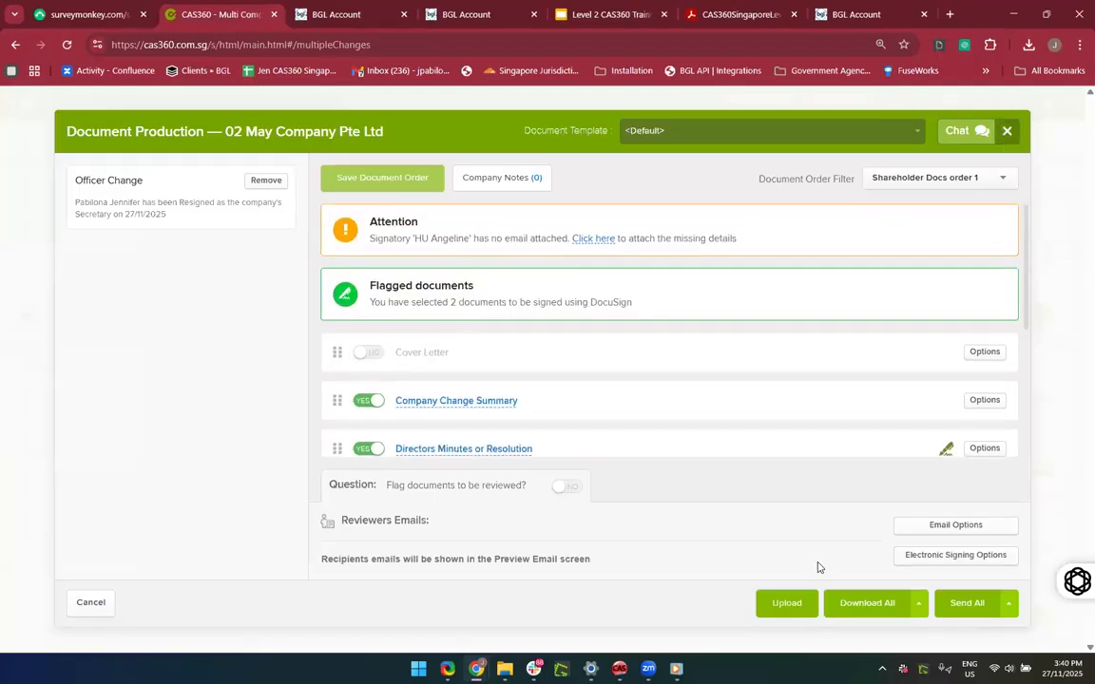
pyautogui.click(875, 605)
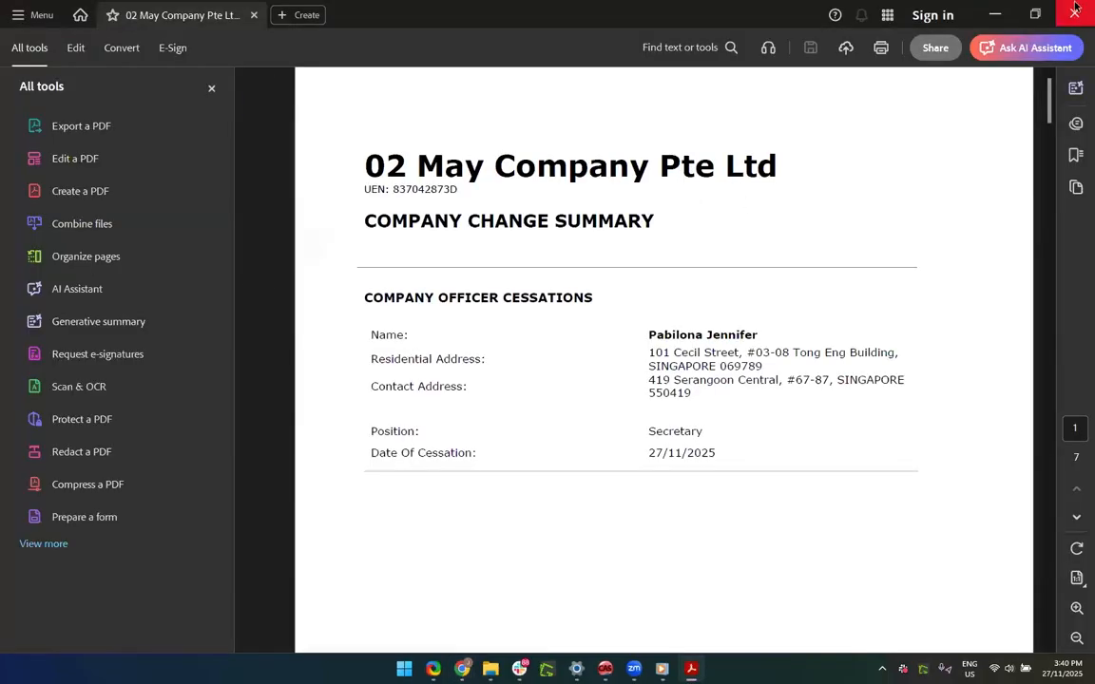
pyautogui.click(1075, 9)
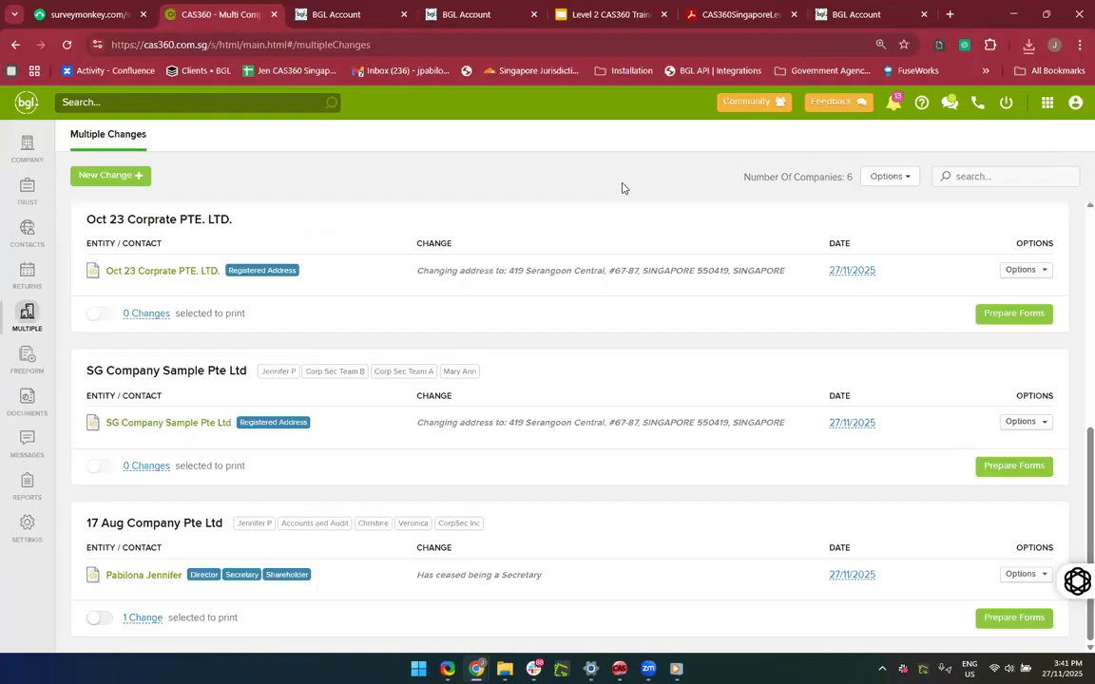
pyautogui.click(95, 173)
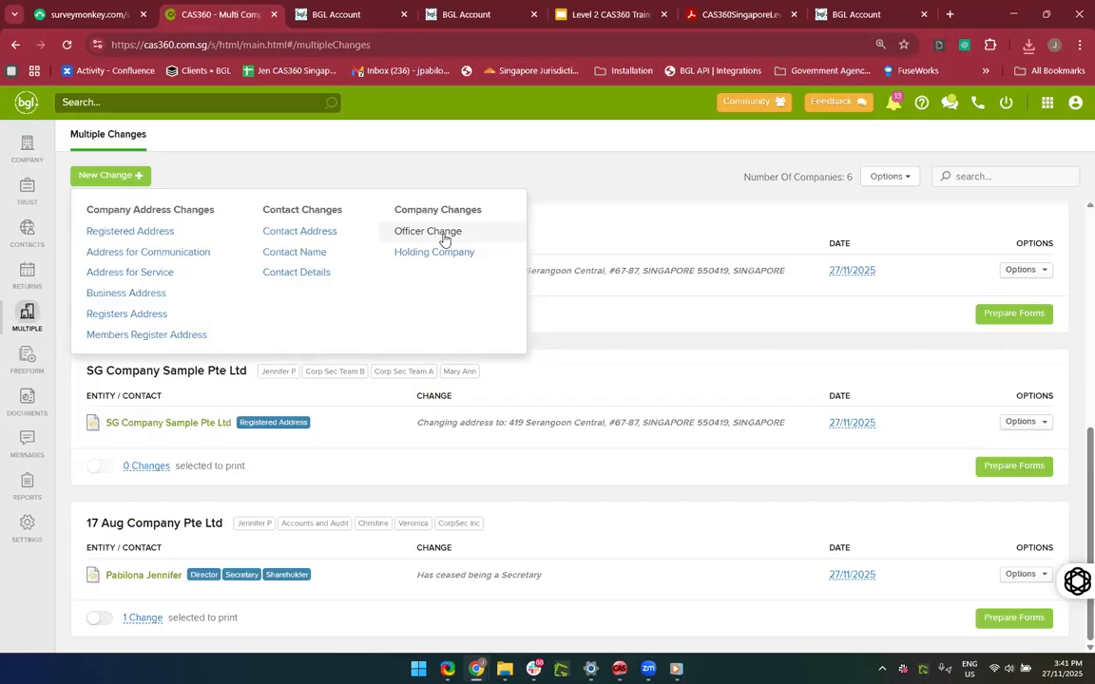
pyautogui.click(627, 216)
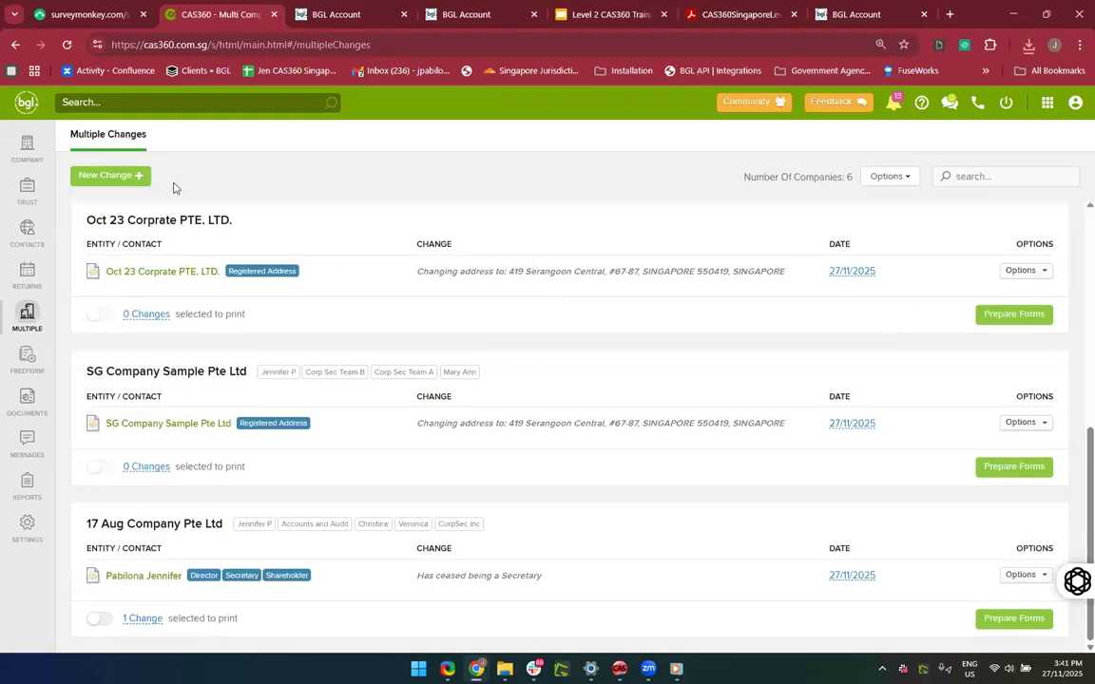
pyautogui.click(26, 147)
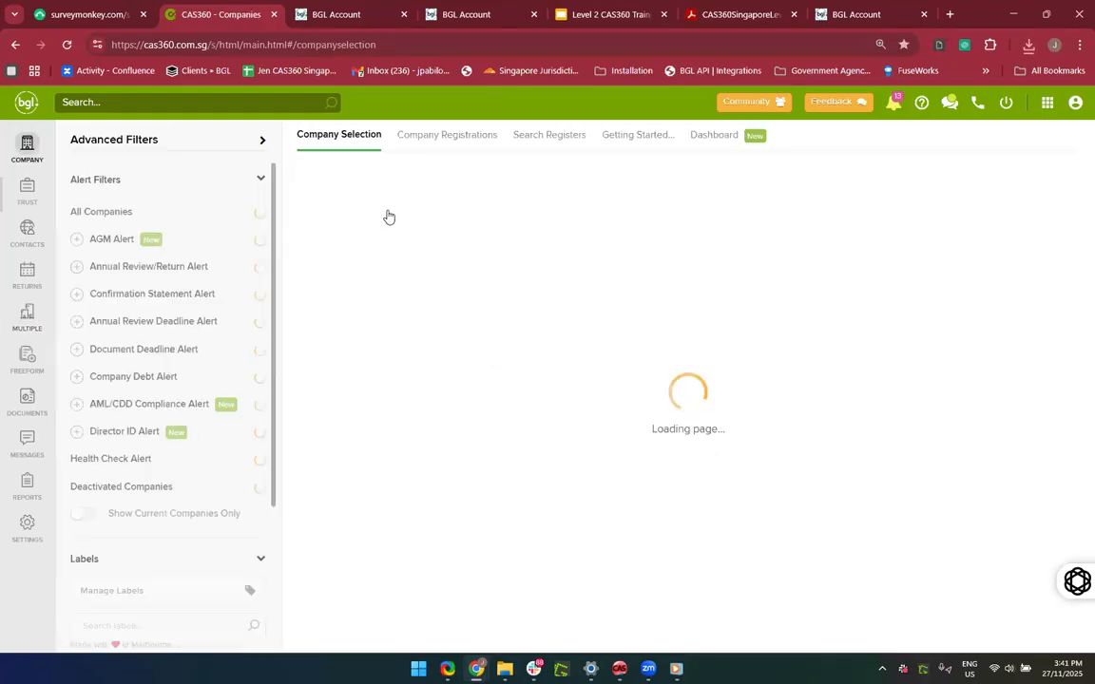
pyautogui.click(26, 319)
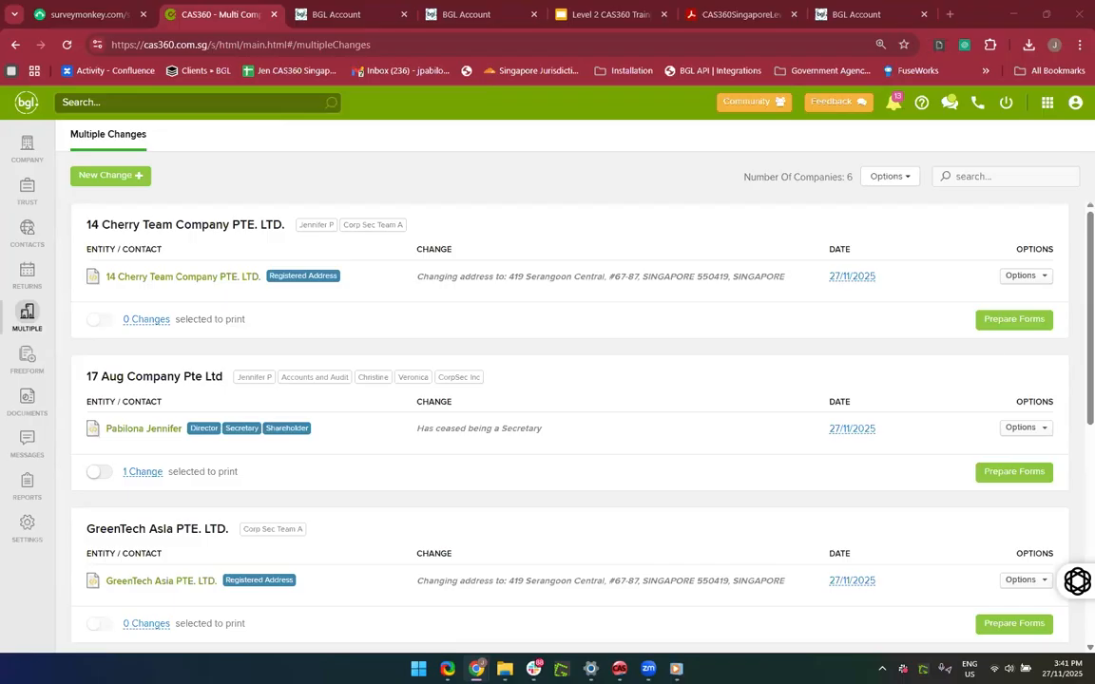
pyautogui.click(667, 187)
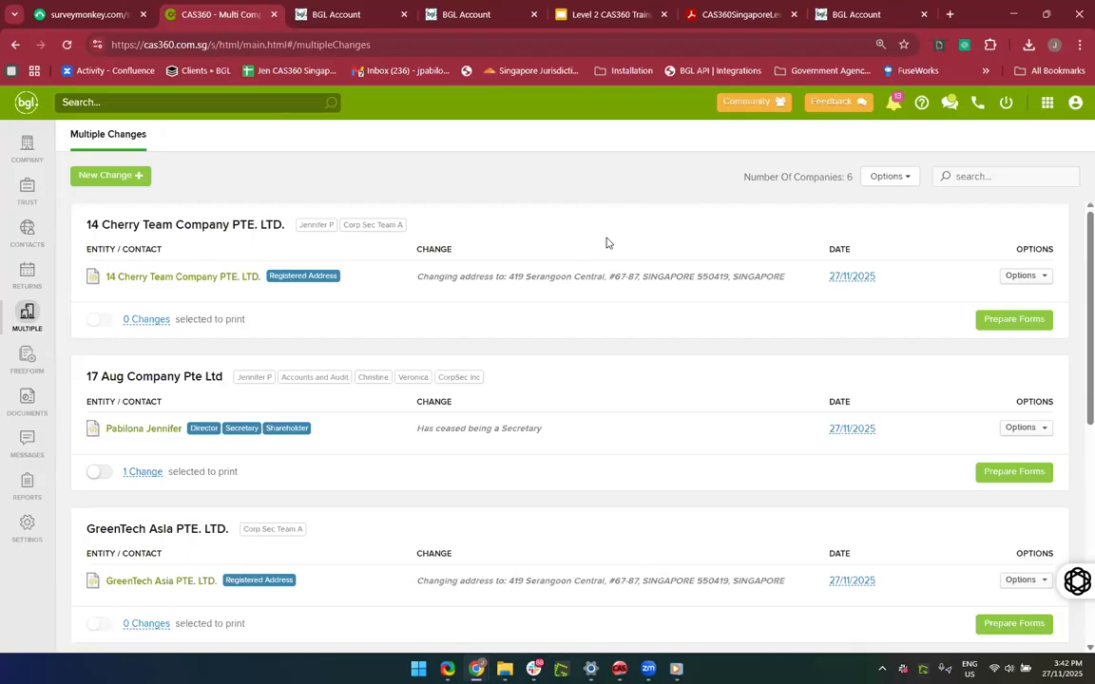
# Step: Open the officers of 111 Corporate Pte Ltd and bring up document production for its two pending officer changes
pyautogui.click(12, 142)
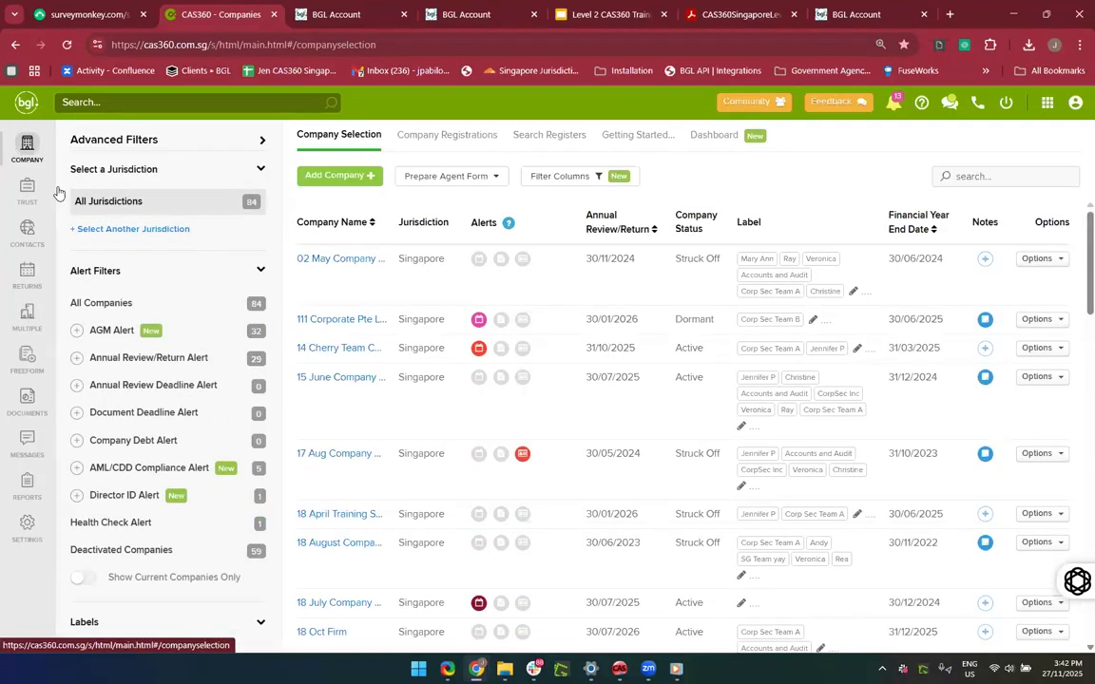
pyautogui.click(351, 325)
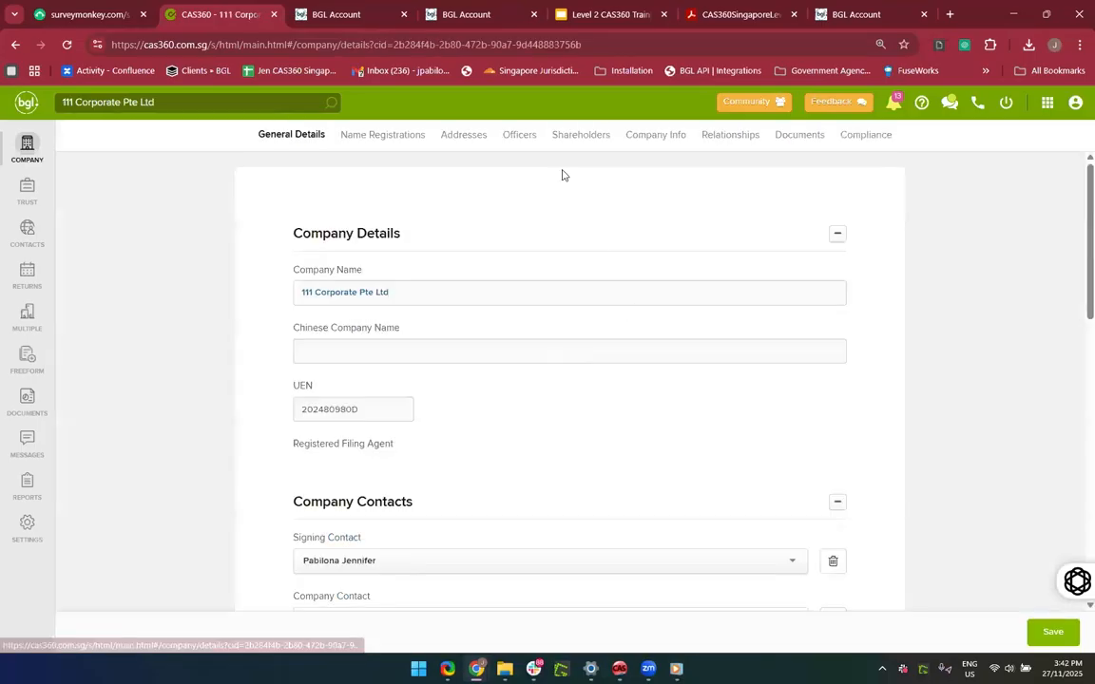
pyautogui.click(521, 136)
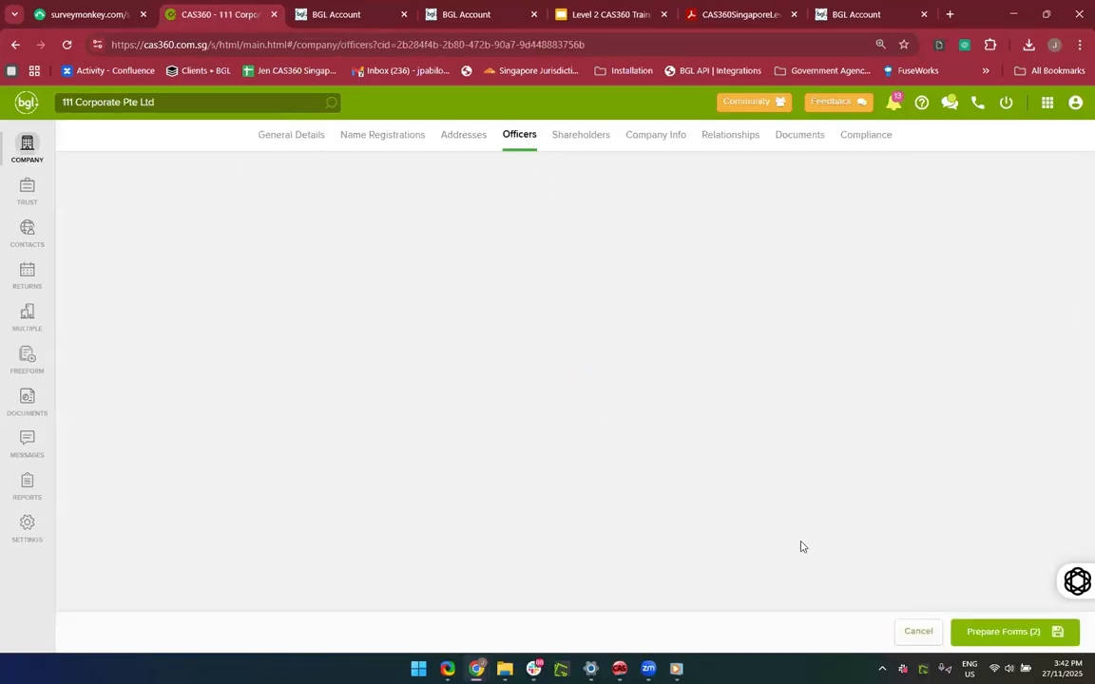
pyautogui.click(1005, 643)
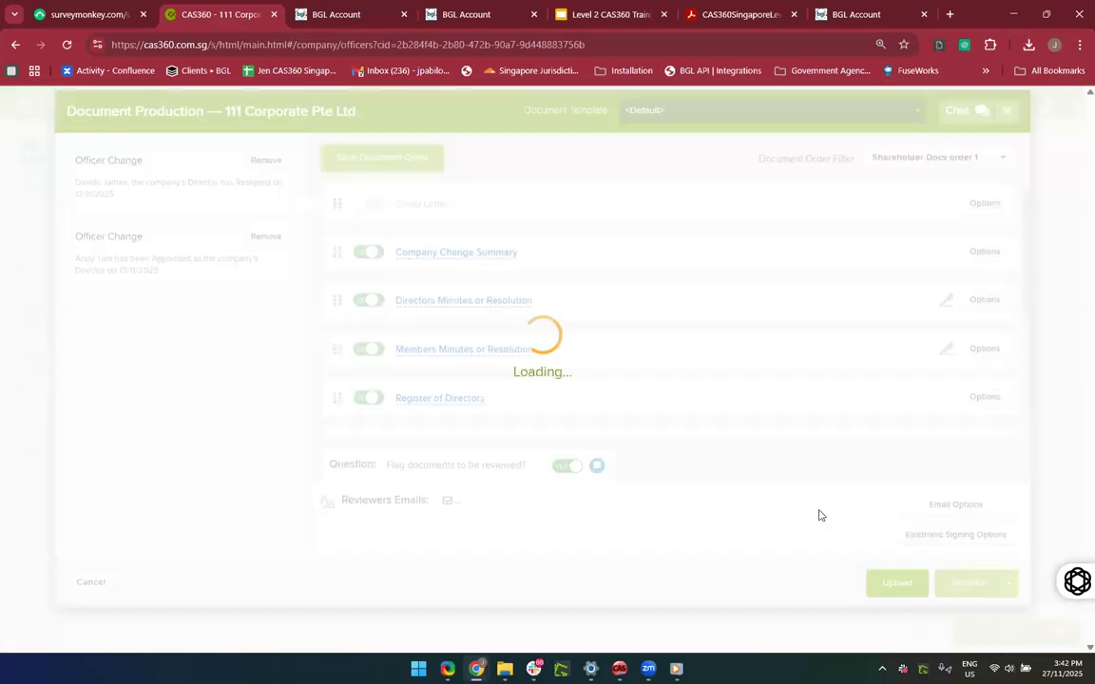
# Step: Switch electronic signing of the Directors Minutes or Resolution off and back on, and close document production
pyautogui.scroll(-1, 697, 392)
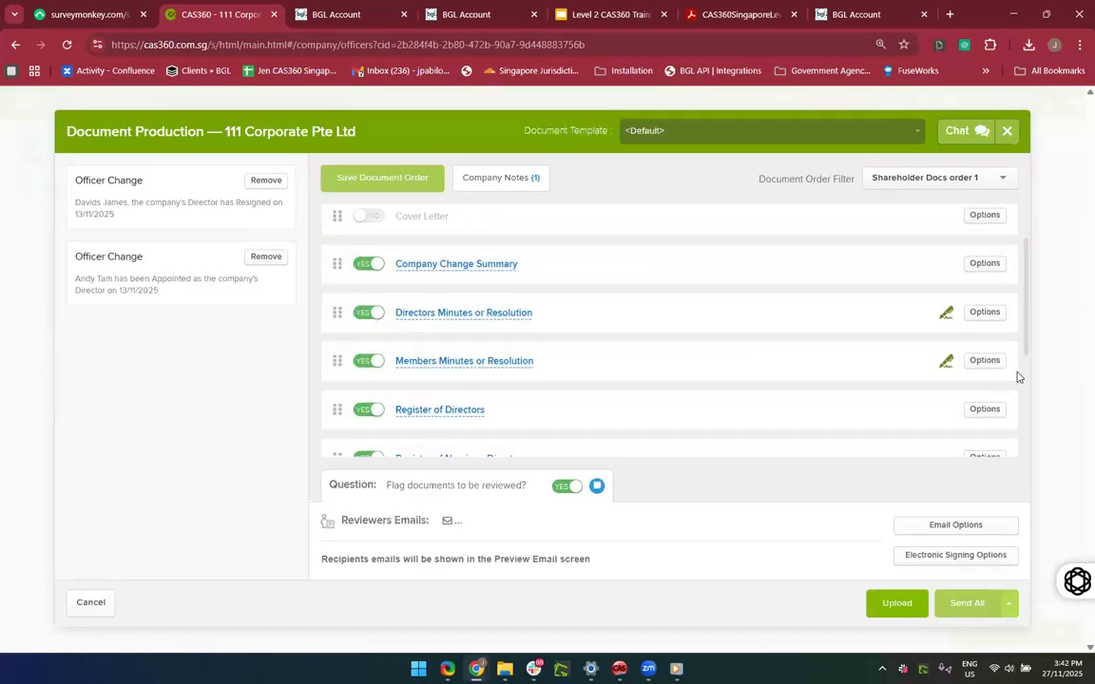
pyautogui.click(947, 314)
pyautogui.click(946, 314)
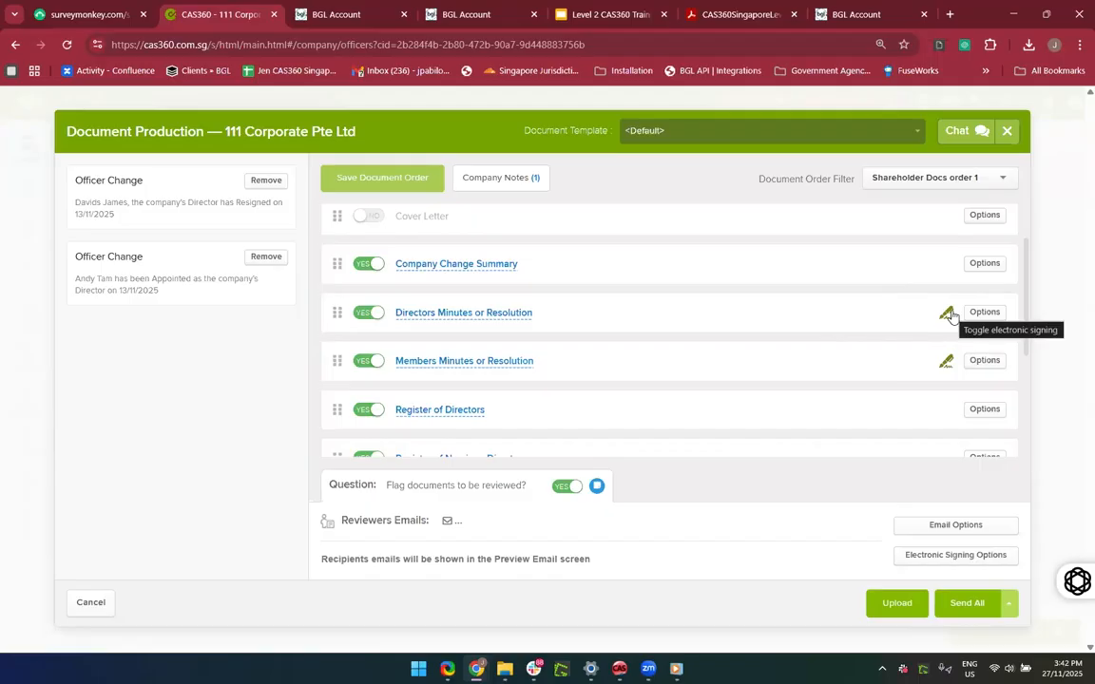
pyautogui.click(1006, 133)
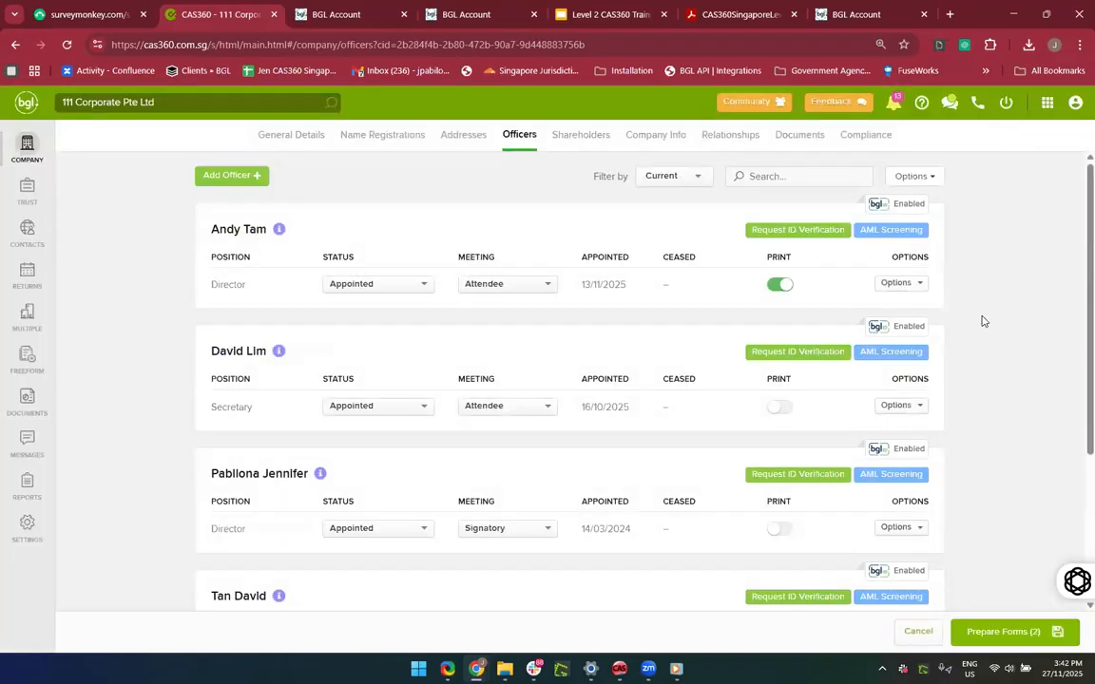
# Step: Turn on only "Display all signers in the email?" in the firm's electronic signing settings and save them
pyautogui.click(27, 528)
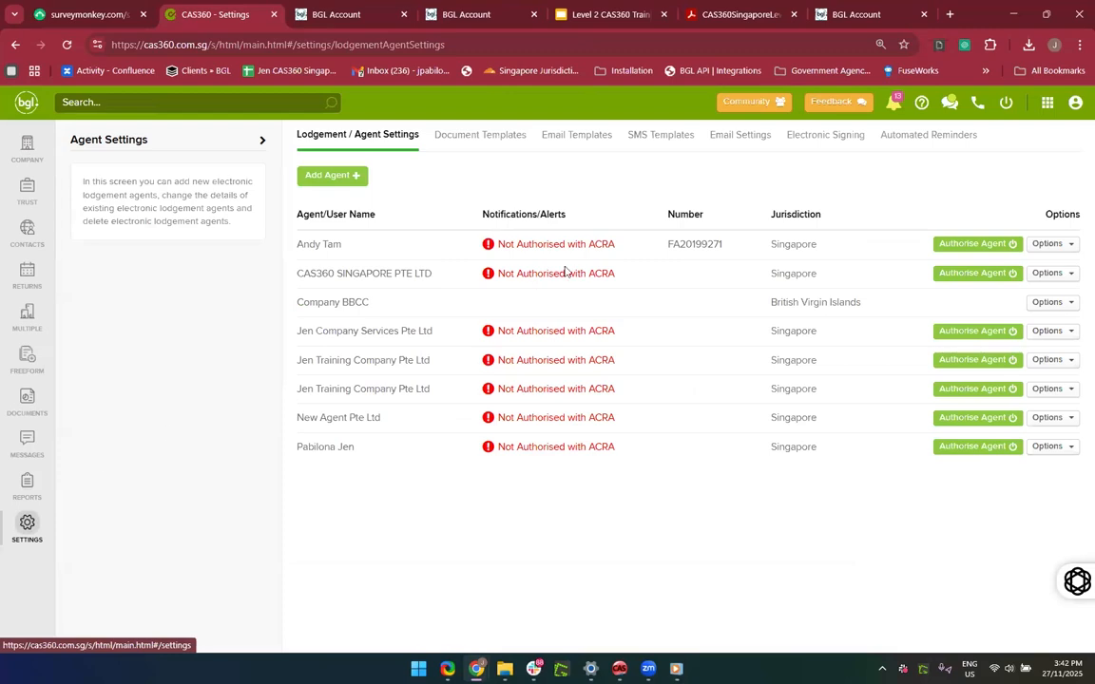
pyautogui.click(814, 138)
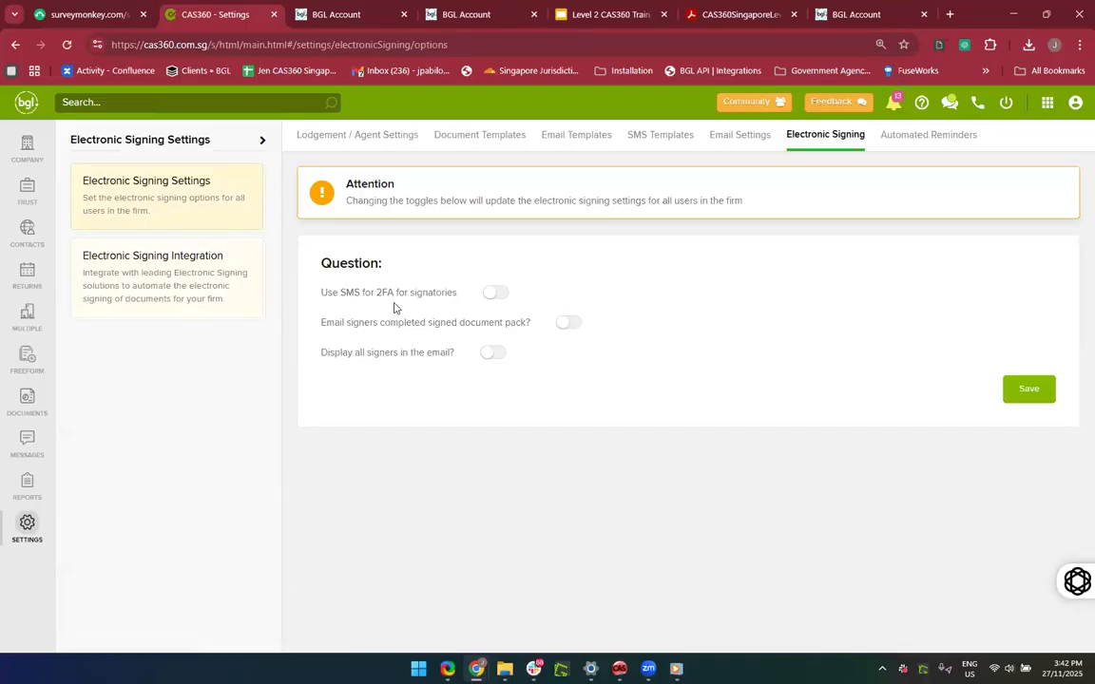
pyautogui.click(495, 295)
pyautogui.click(495, 296)
pyautogui.click(568, 327)
pyautogui.click(493, 353)
pyautogui.click(568, 326)
pyautogui.click(1029, 392)
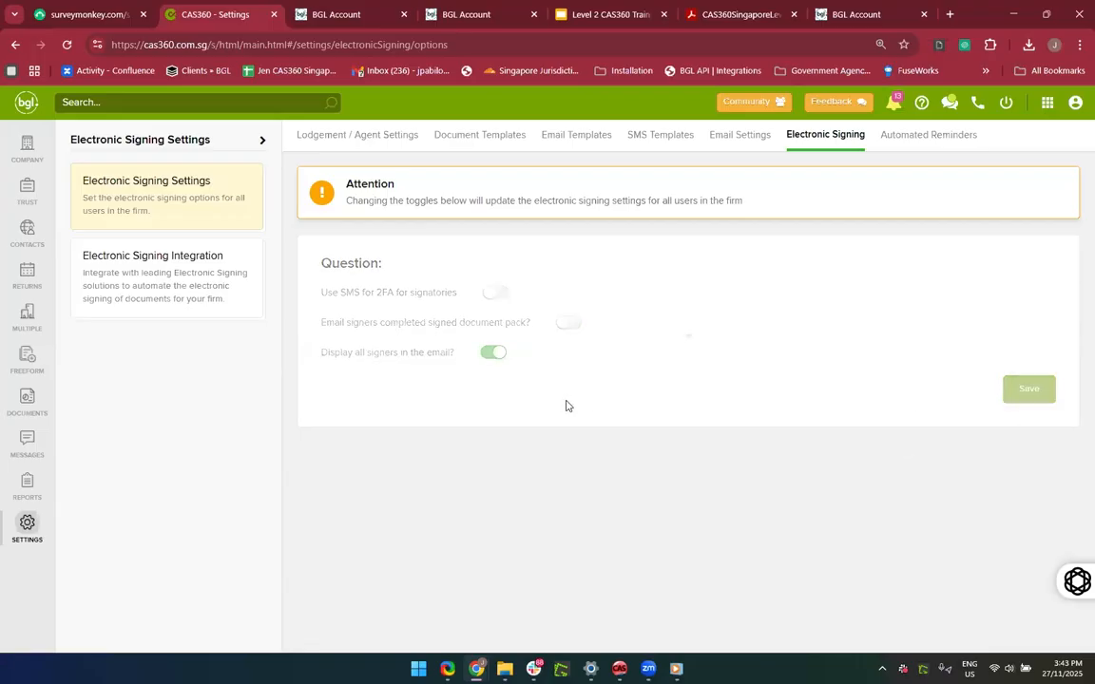
# Step: Look over the status of the firm's electronic signing integrations
pyautogui.click(171, 275)
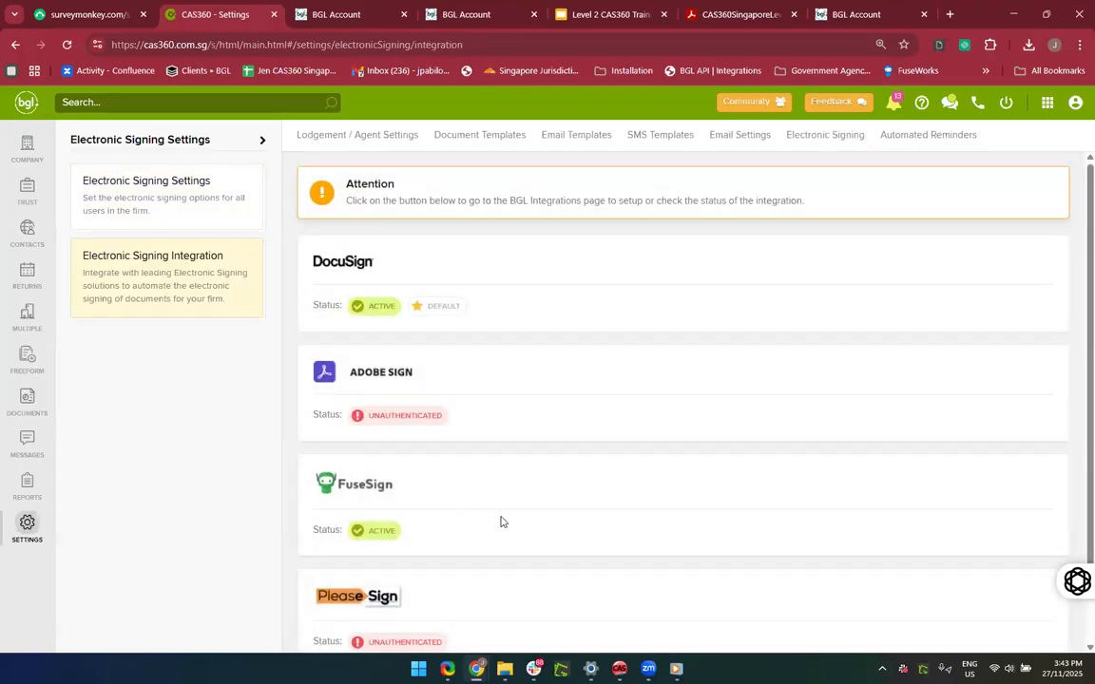
pyautogui.scroll(-1, 502, 522)
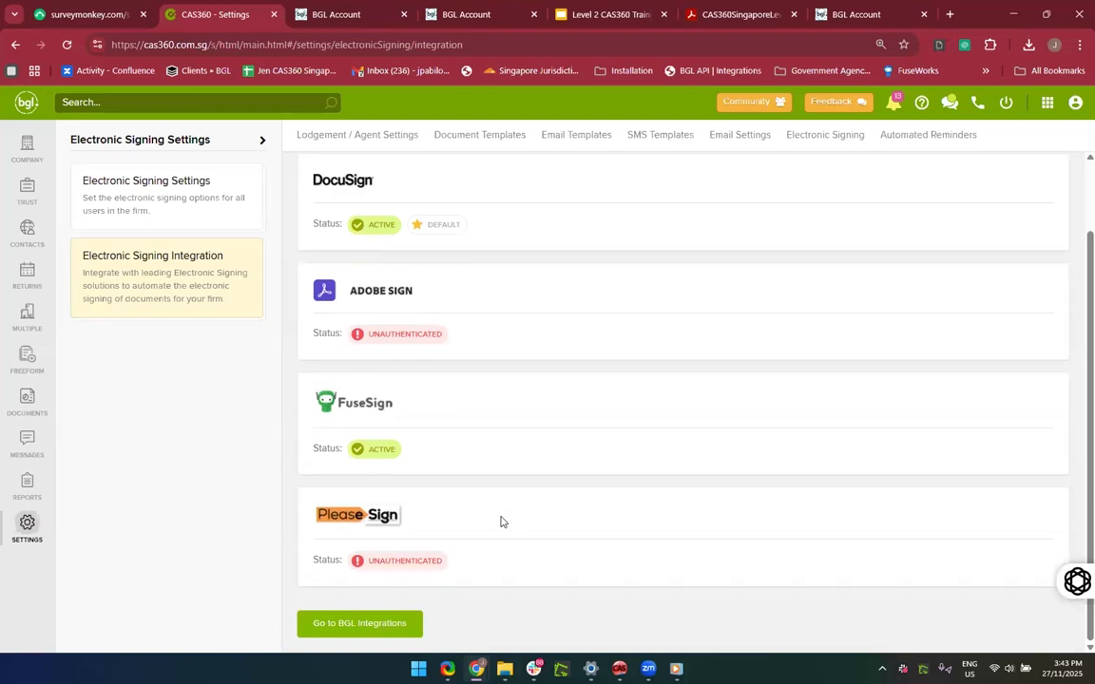
pyautogui.scroll(1, 501, 521)
pyautogui.scroll(-1, 501, 521)
# Step: Search the Singapore help site for "Digital" and open the article Summary of Digital Signing Providers
pyautogui.click(920, 103)
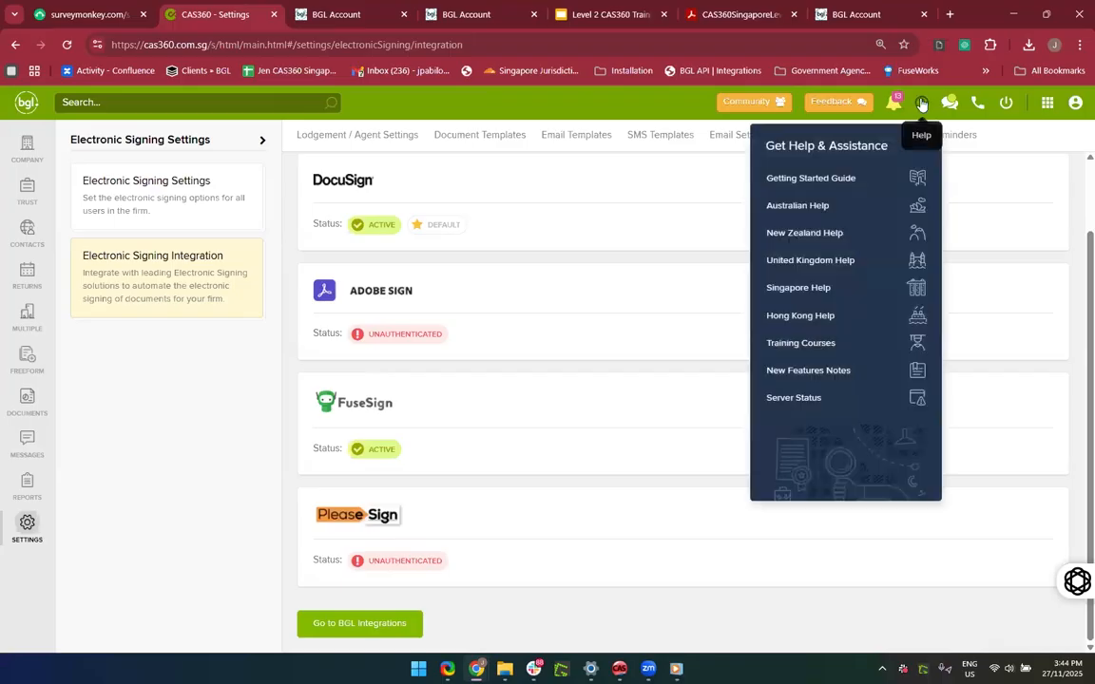
pyautogui.click(788, 297)
pyautogui.click(382, 243)
pyautogui.write('Digital')
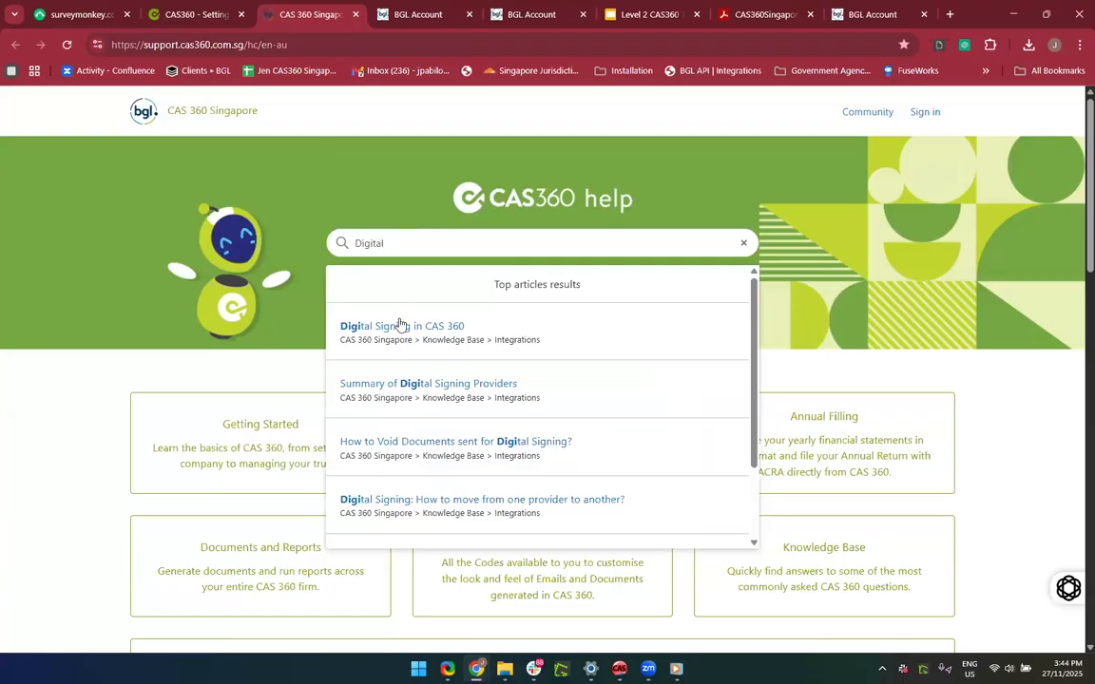
pyautogui.click(395, 392)
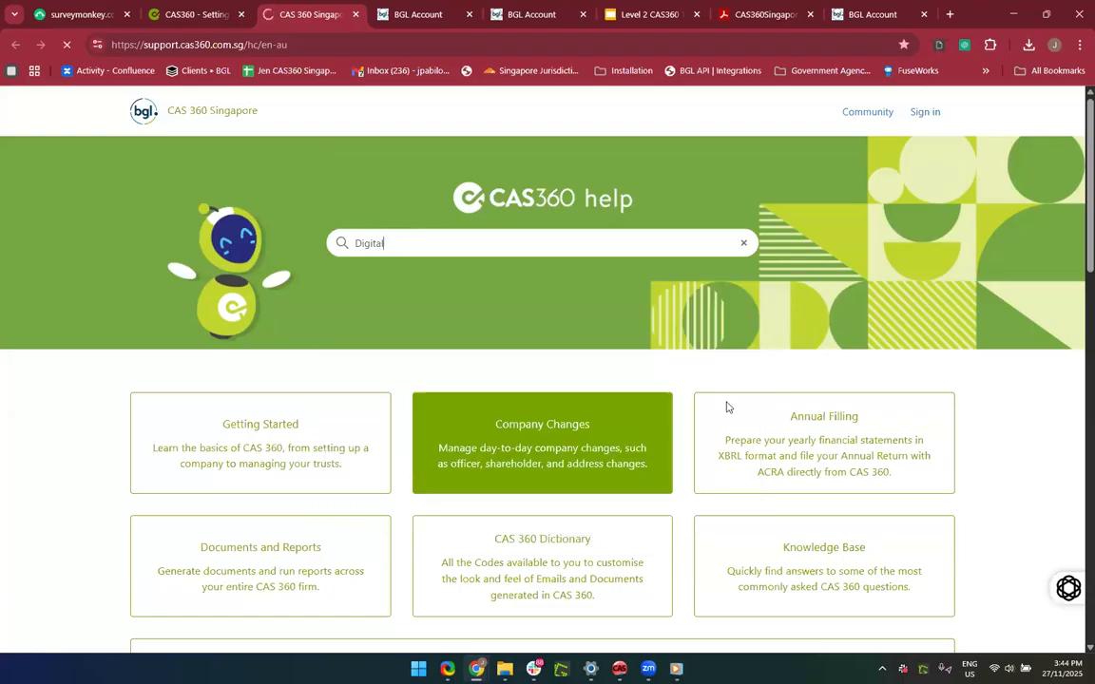
# Step: Compare FuseSign, DocuSign, Adobe Sign and PleaseSign in the signing providers table by licence, signatories, partial downloads and placeholders
pyautogui.scroll(-2, 532, 390)
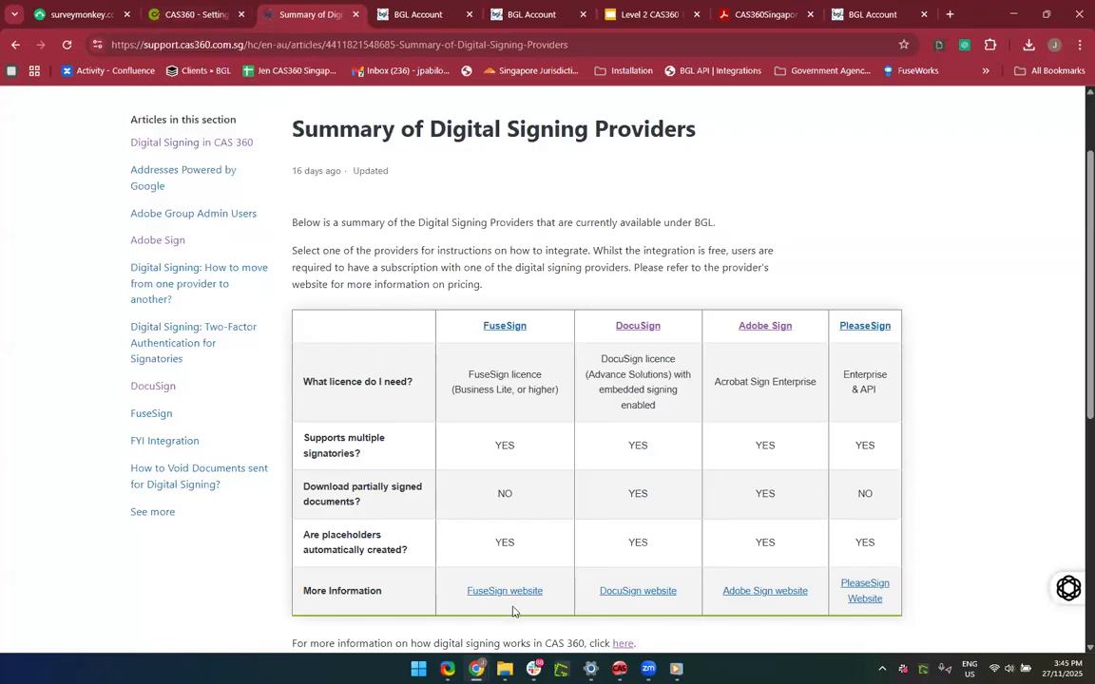
pyautogui.scroll(-2, 513, 610)
pyautogui.scroll(2, 513, 610)
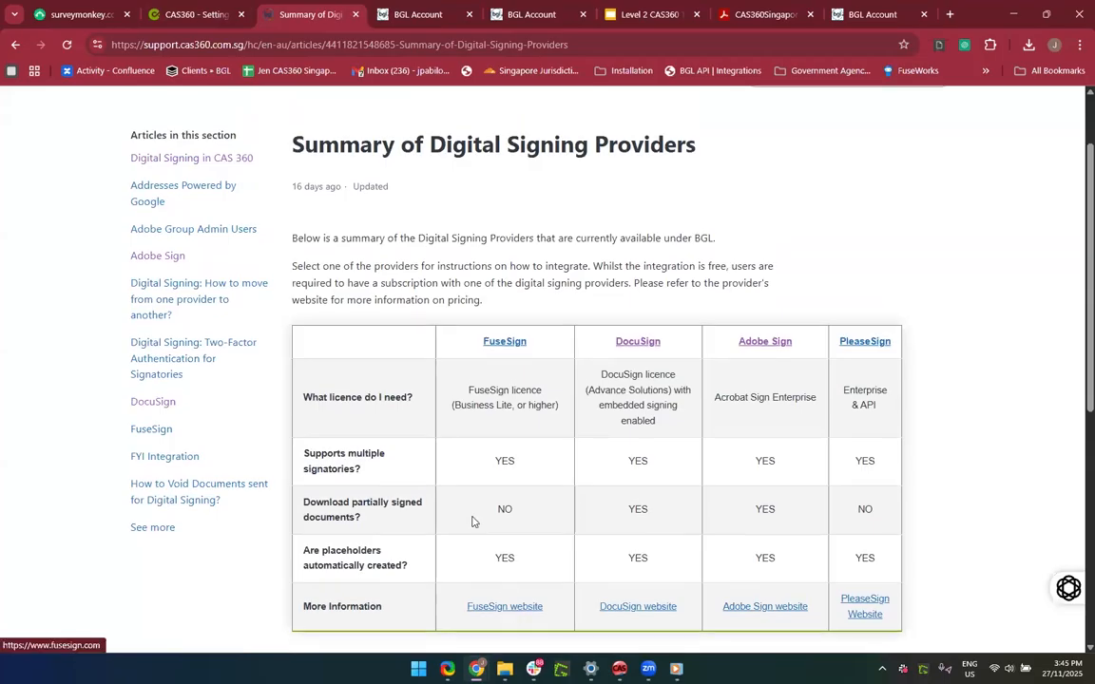
pyautogui.scroll(-1, 472, 521)
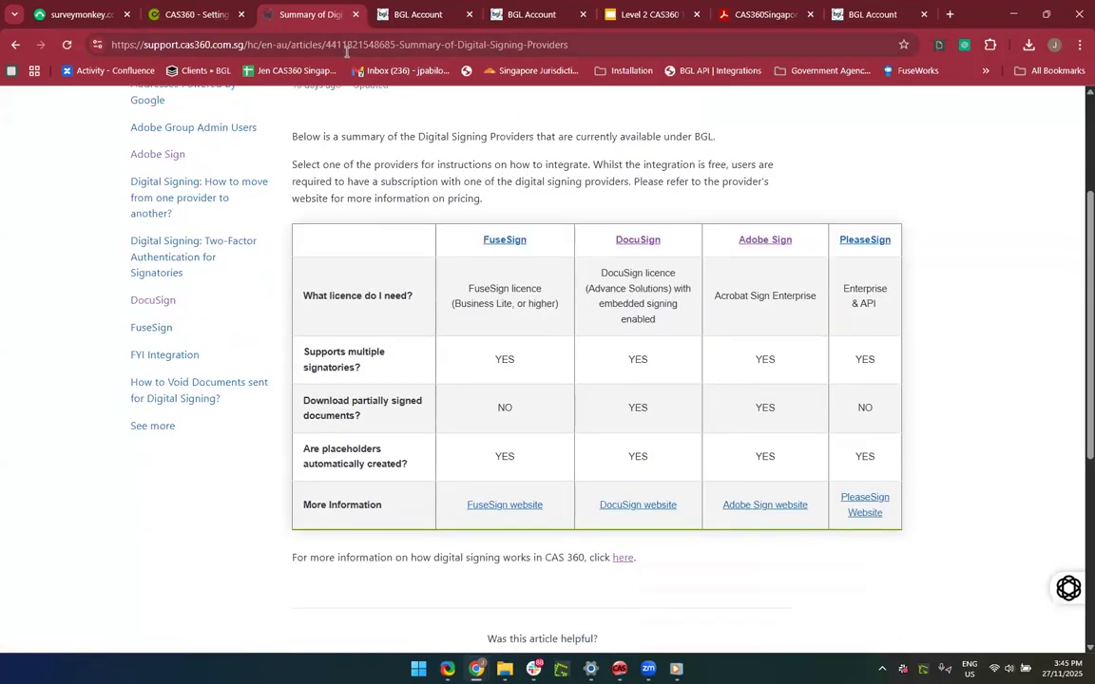
pyautogui.click(347, 52)
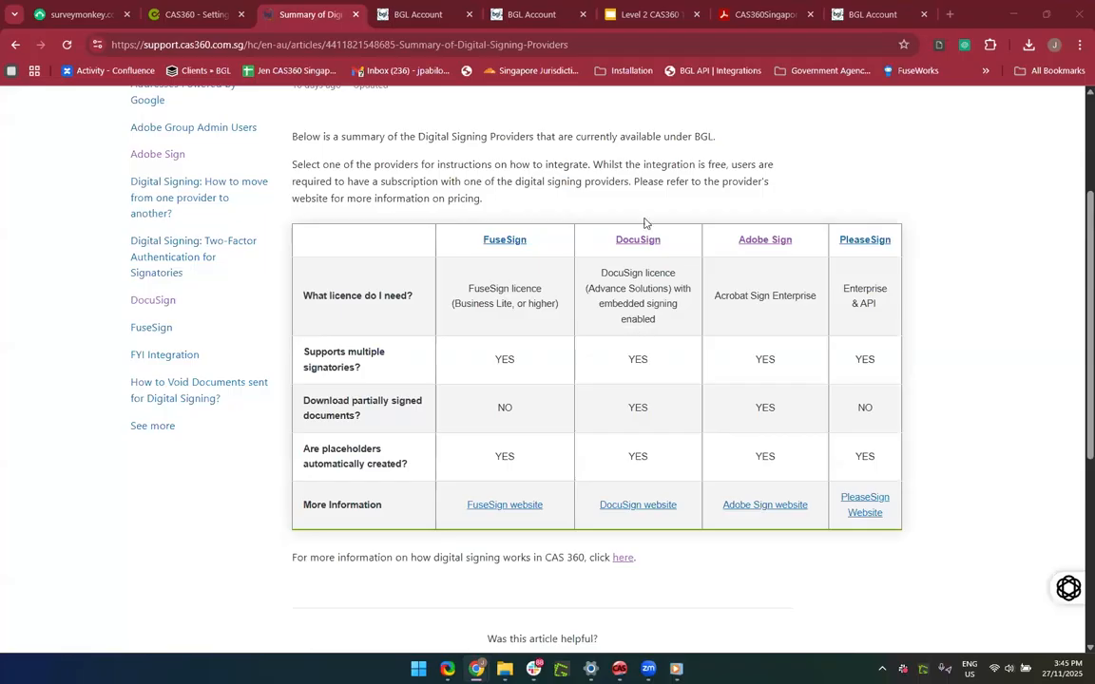
pyautogui.scroll(-1, 645, 222)
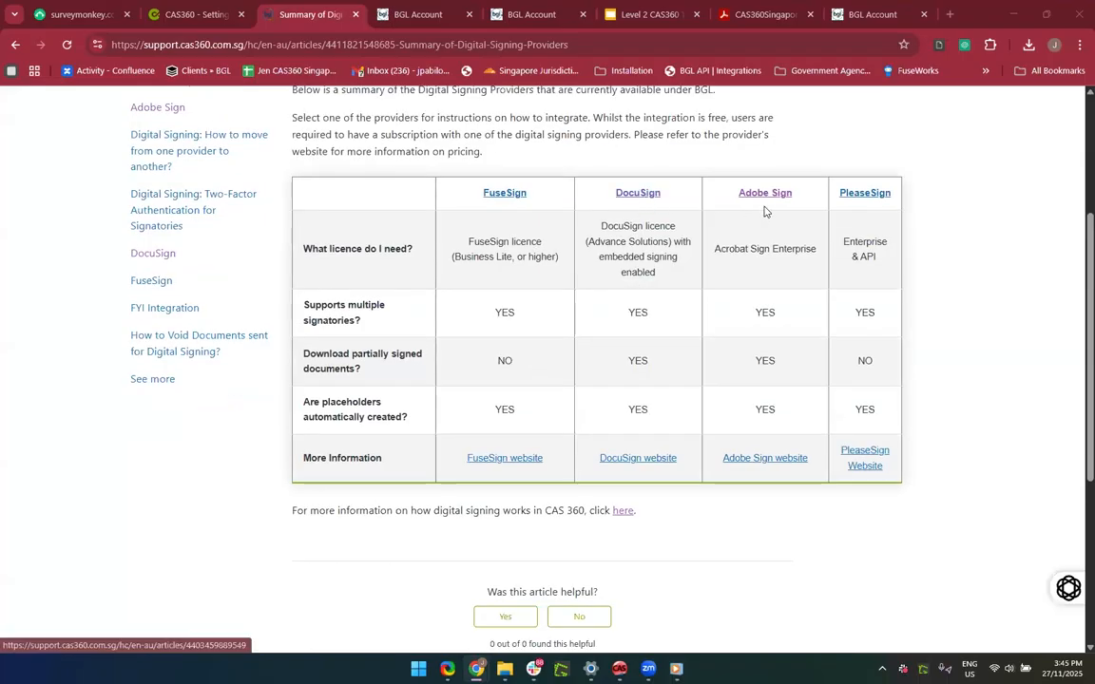
pyautogui.scroll(1, 765, 211)
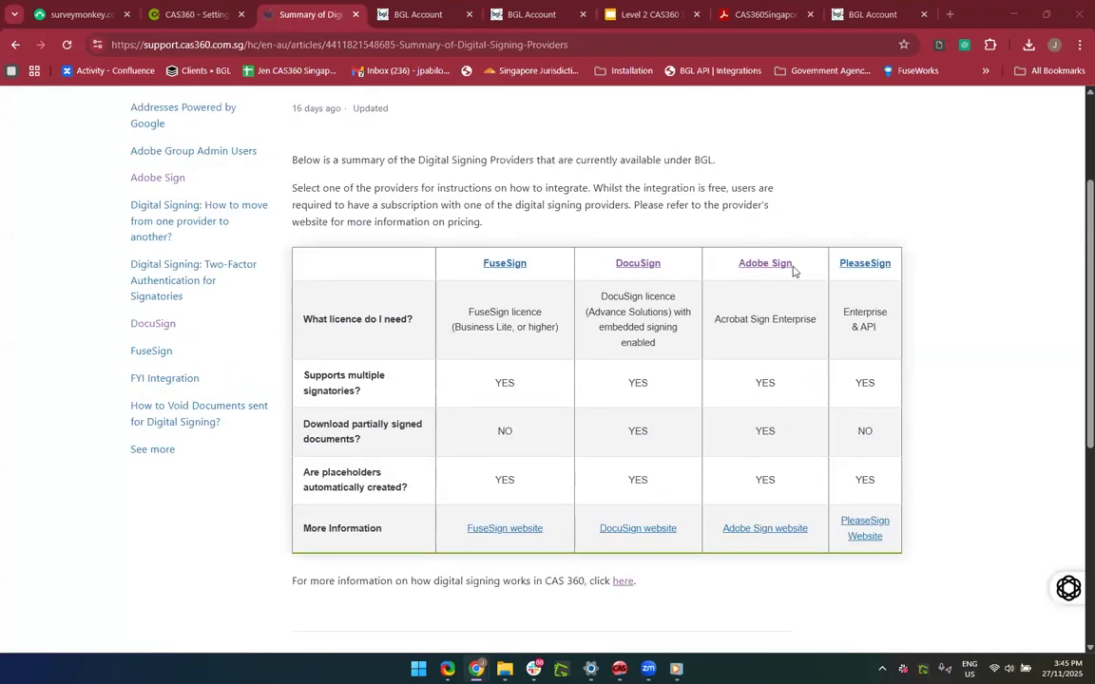
pyautogui.scroll(1, 732, 333)
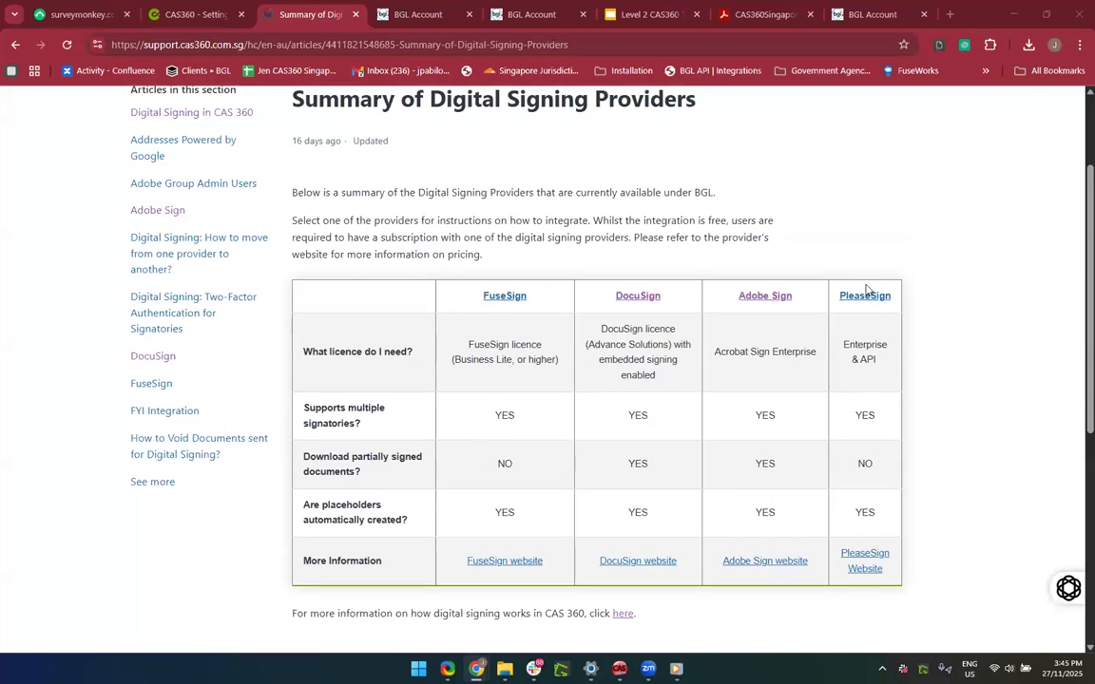
pyautogui.scroll(3, 920, 503)
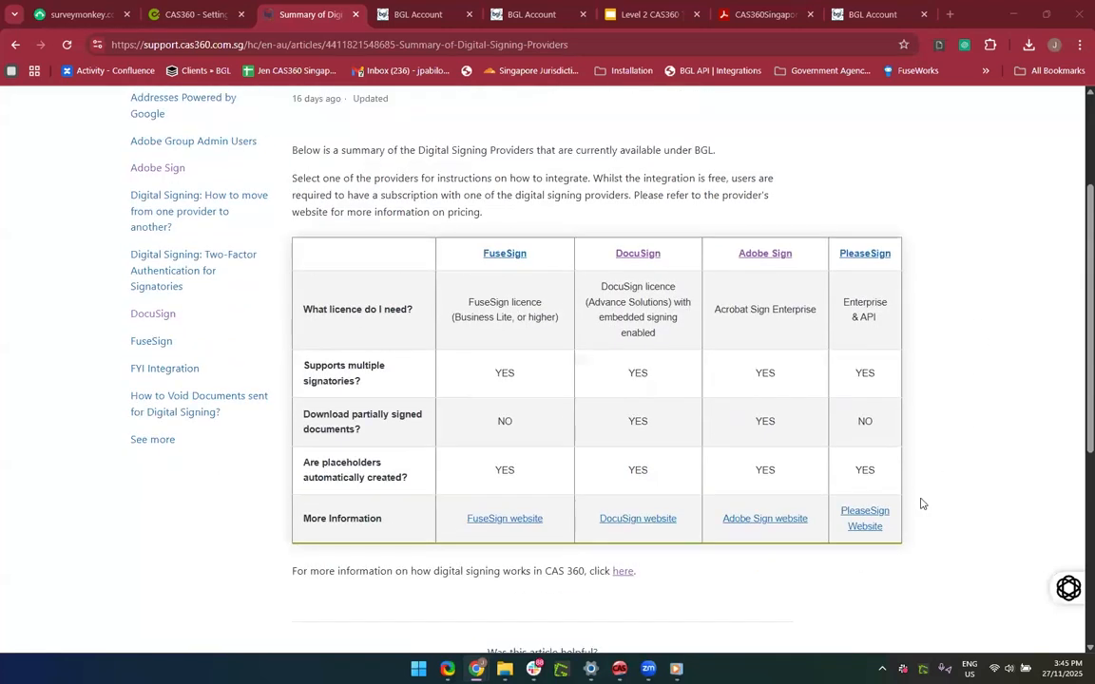
# Step: Open the help article Digital Signing in CAS 360 and read its setup, document signing icon and Electronic Signing Options sections
pyautogui.click(168, 254)
pyautogui.scroll(-3, 536, 418)
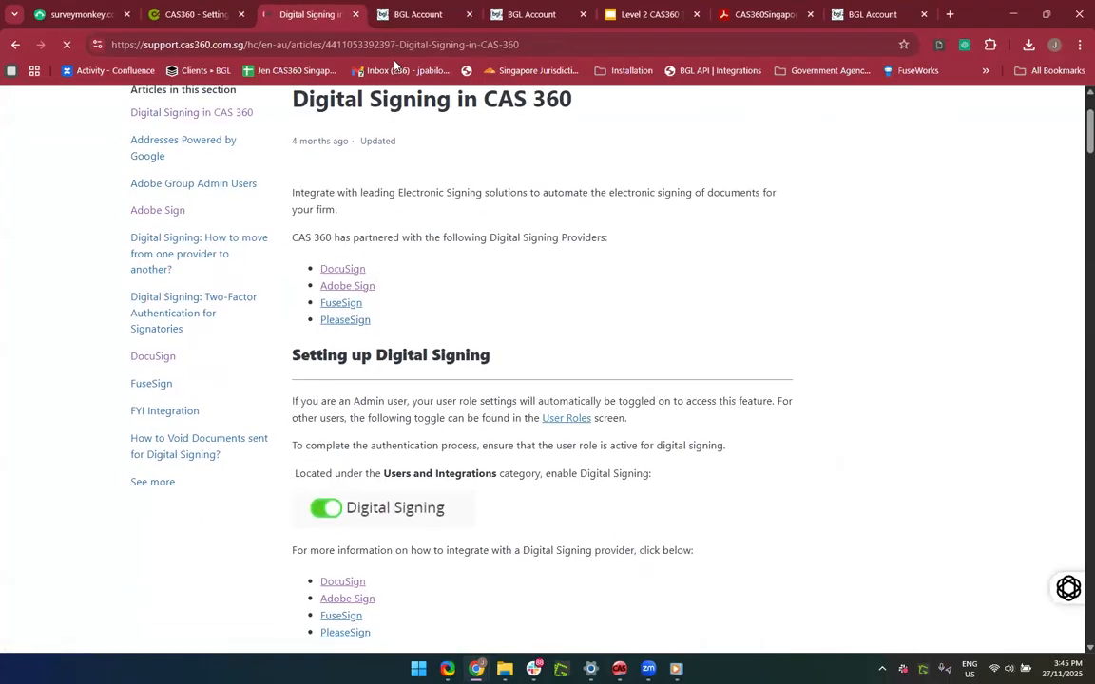
pyautogui.click(391, 48)
pyautogui.click(469, 403)
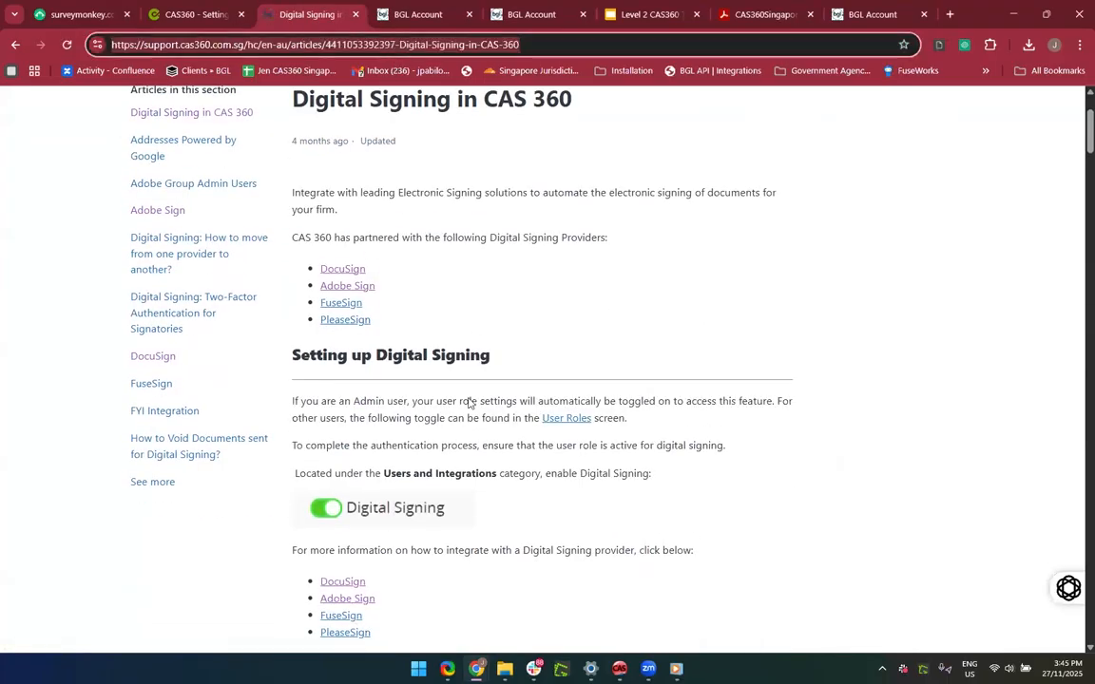
pyautogui.scroll(-4, 469, 403)
pyautogui.scroll(1, 469, 403)
pyautogui.scroll(-5, 469, 402)
pyautogui.scroll(-3, 471, 407)
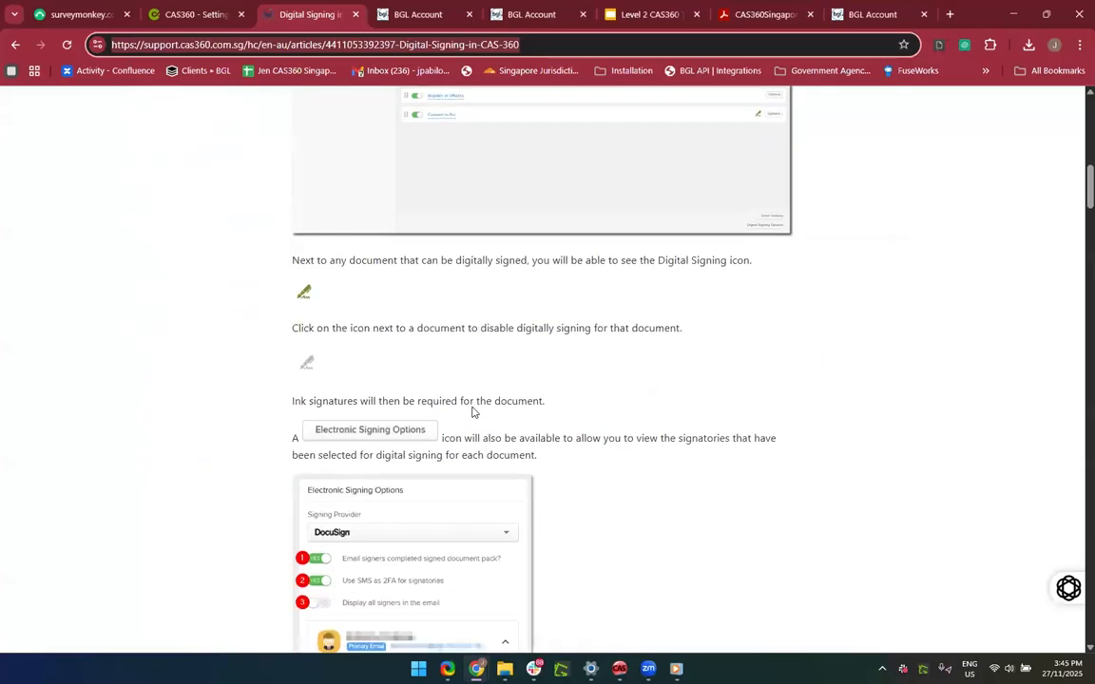
pyautogui.scroll(2, 474, 412)
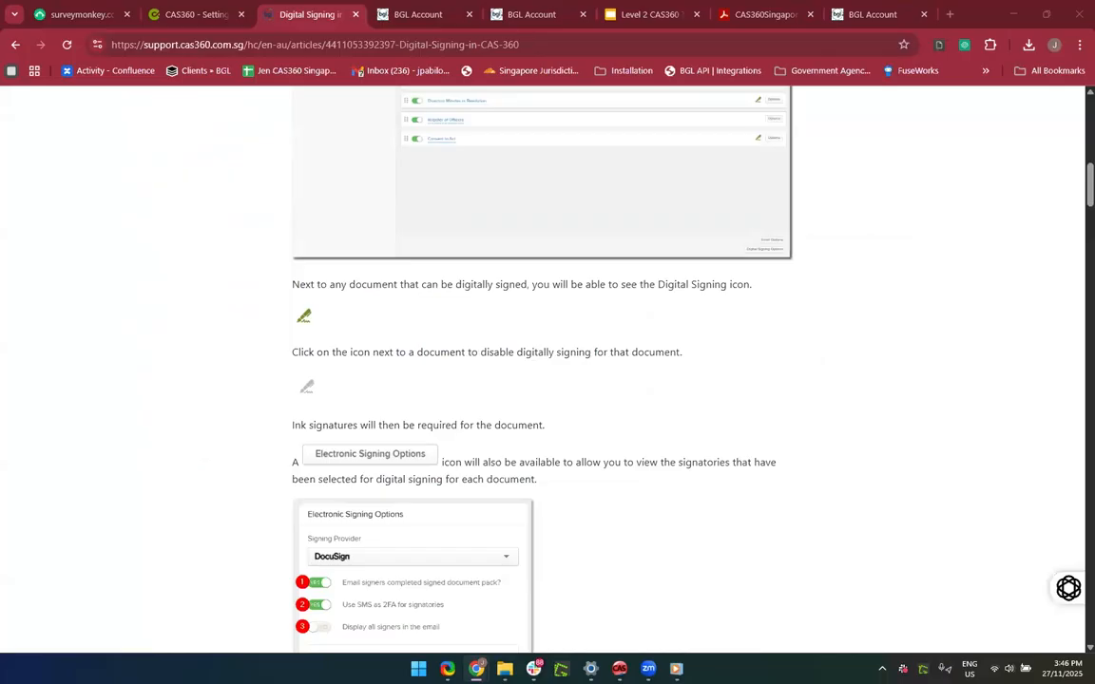
# Step: Return to the Electronic Signing Integration page in CAS360
pyautogui.click(167, 14)
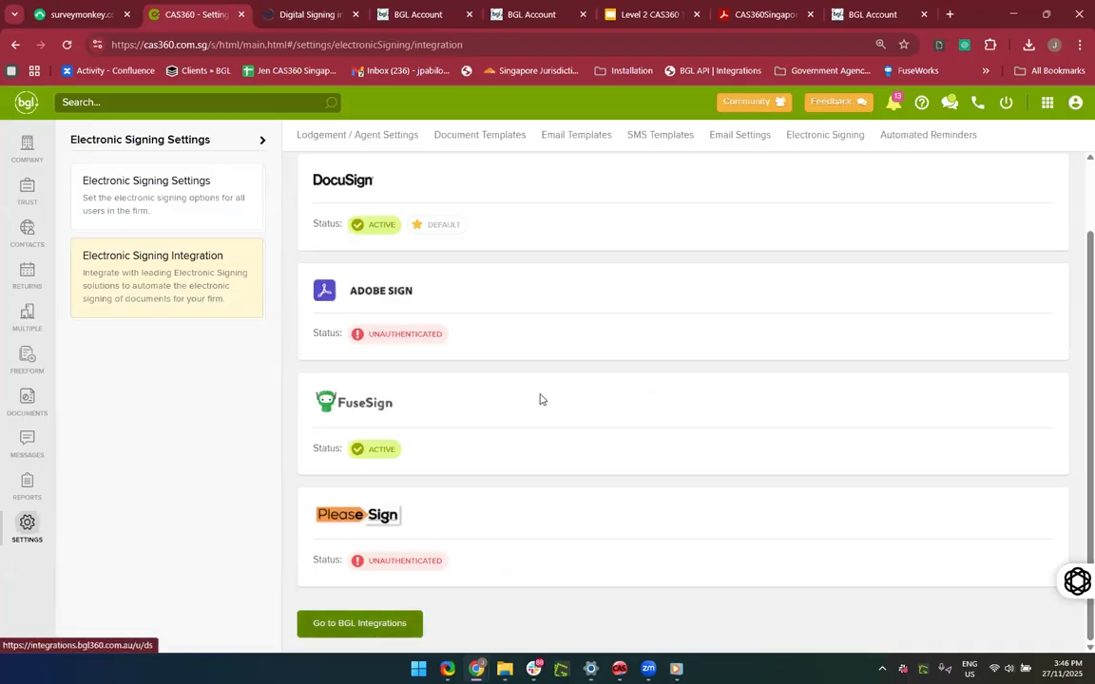
pyautogui.click(815, 138)
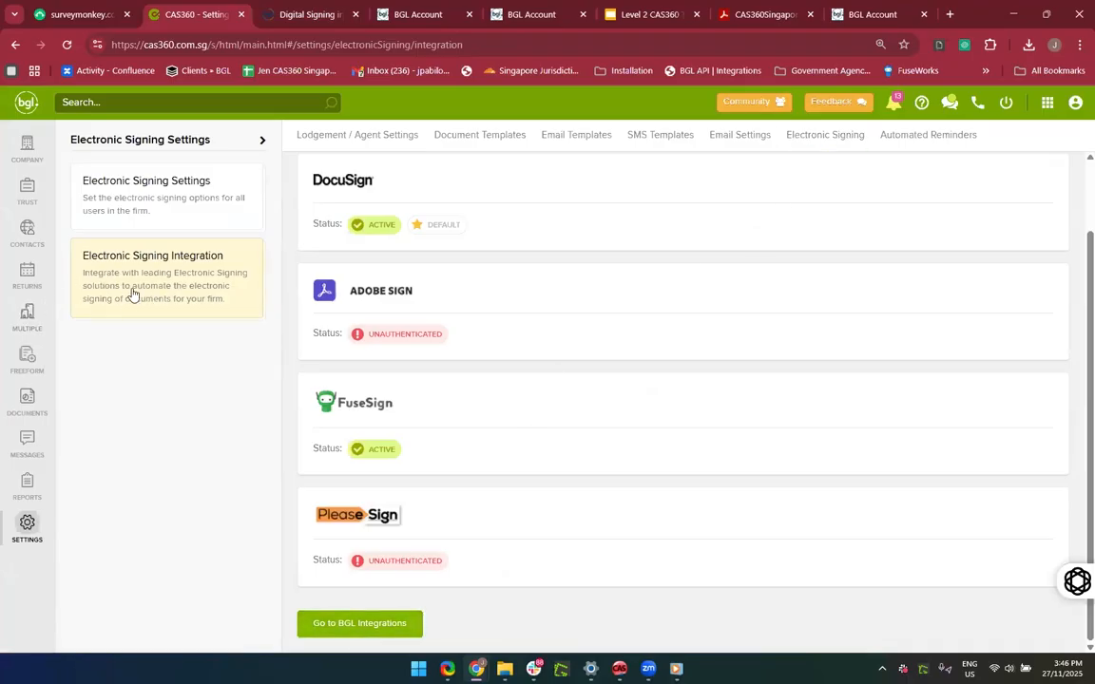
pyautogui.click(365, 626)
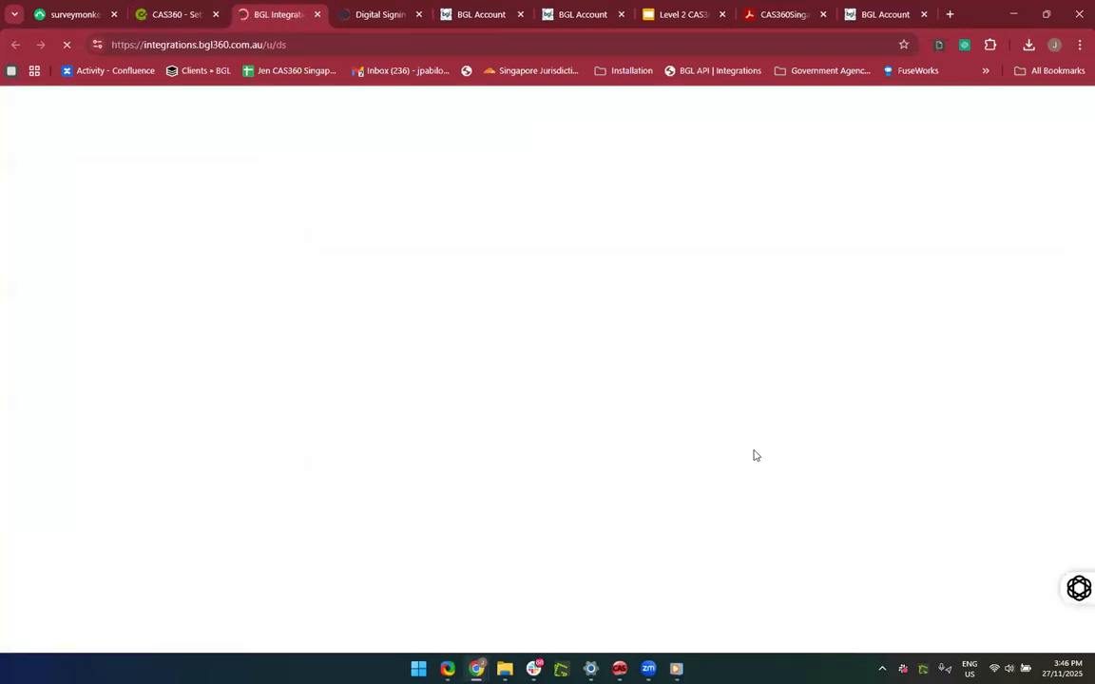
pyautogui.click(886, 107)
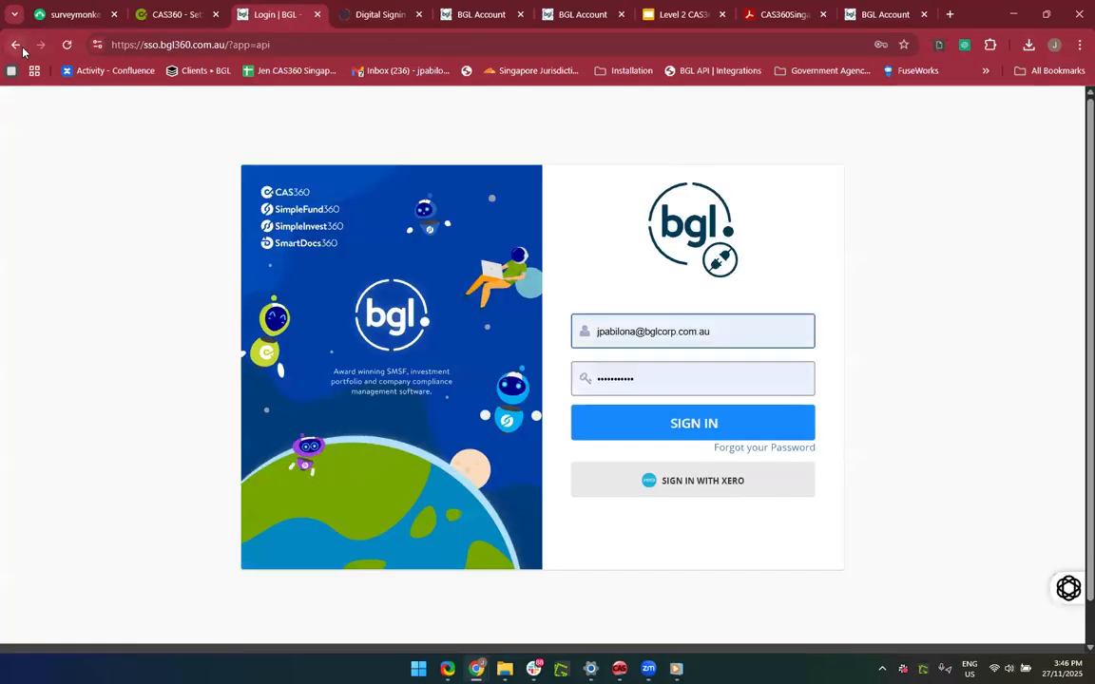
pyautogui.click(23, 50)
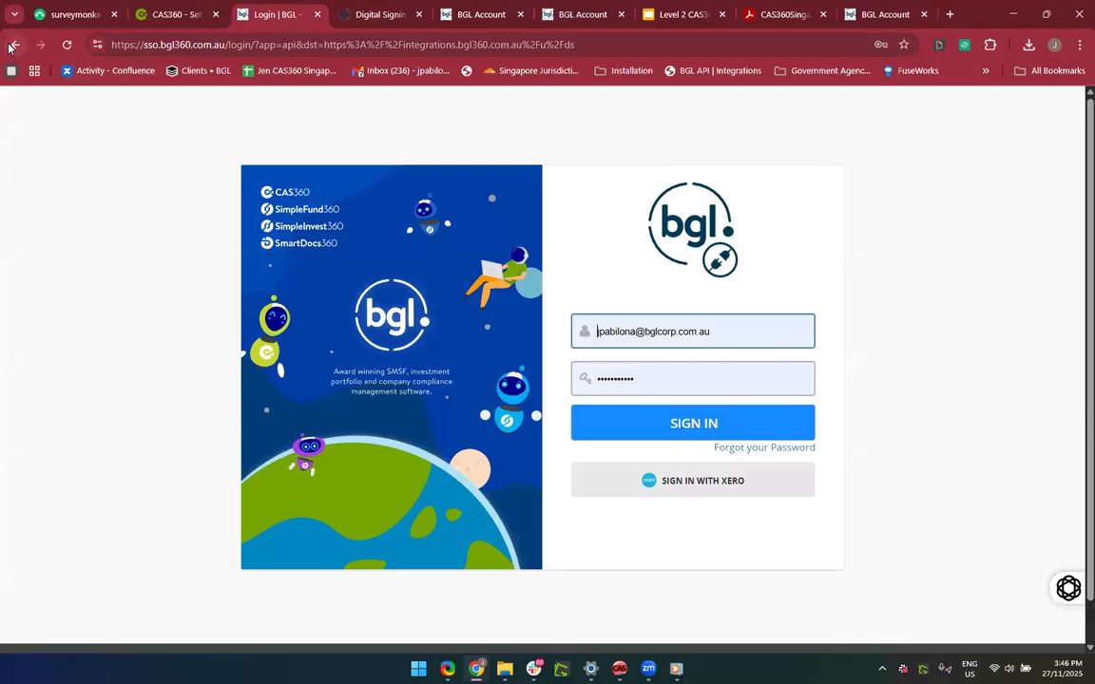
pyautogui.click(317, 15)
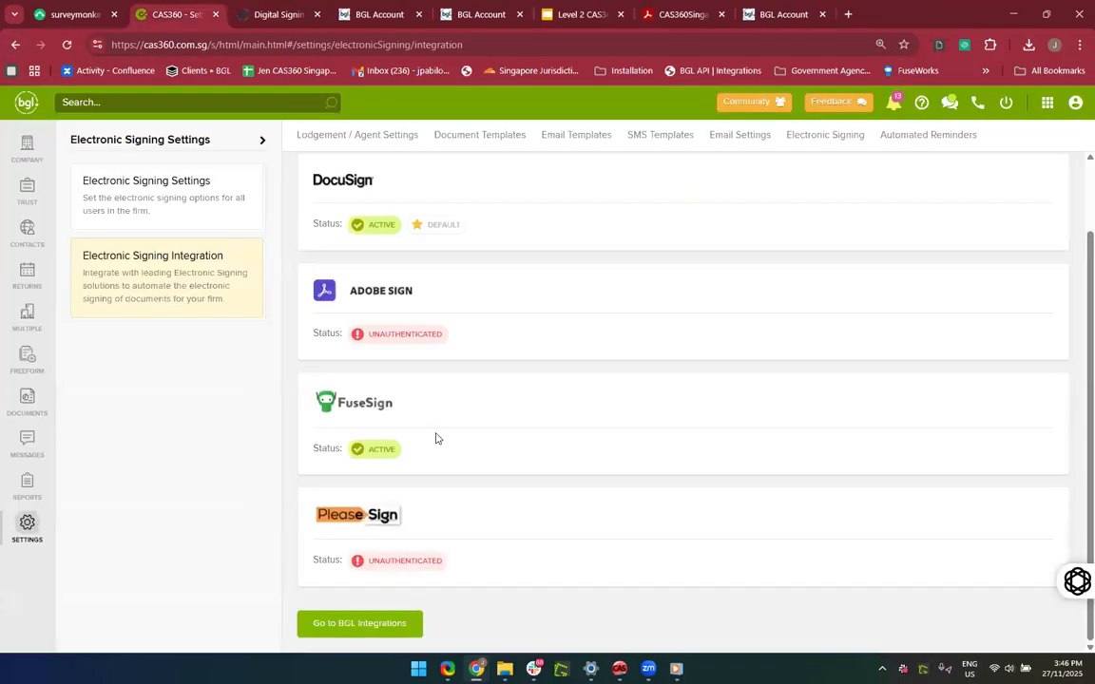
# Step: Sign in to BGL Integrations with the saved credentials for the Singapore training firm and open the Adobe Sign connection page
pyautogui.click(376, 624)
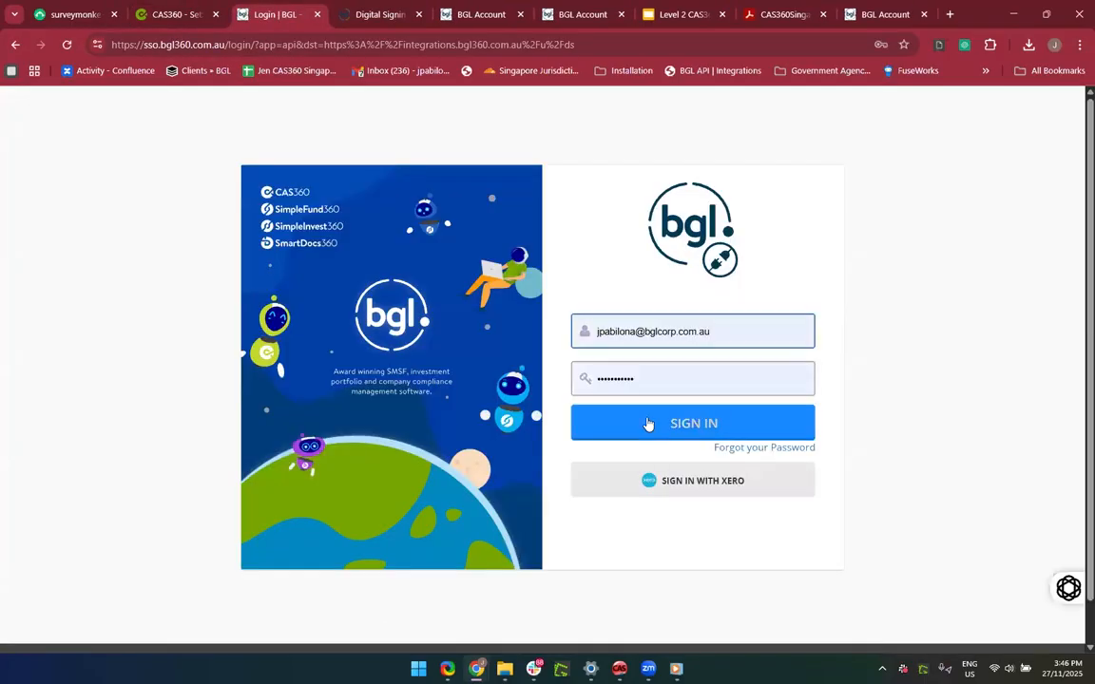
pyautogui.click(647, 423)
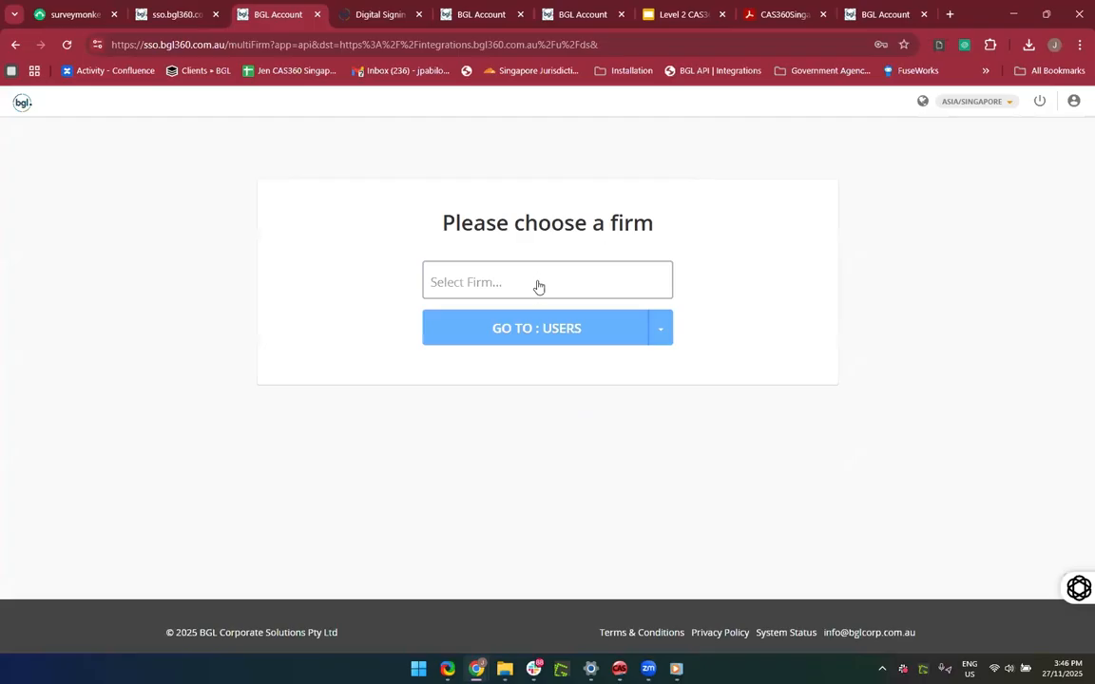
pyautogui.click(538, 286)
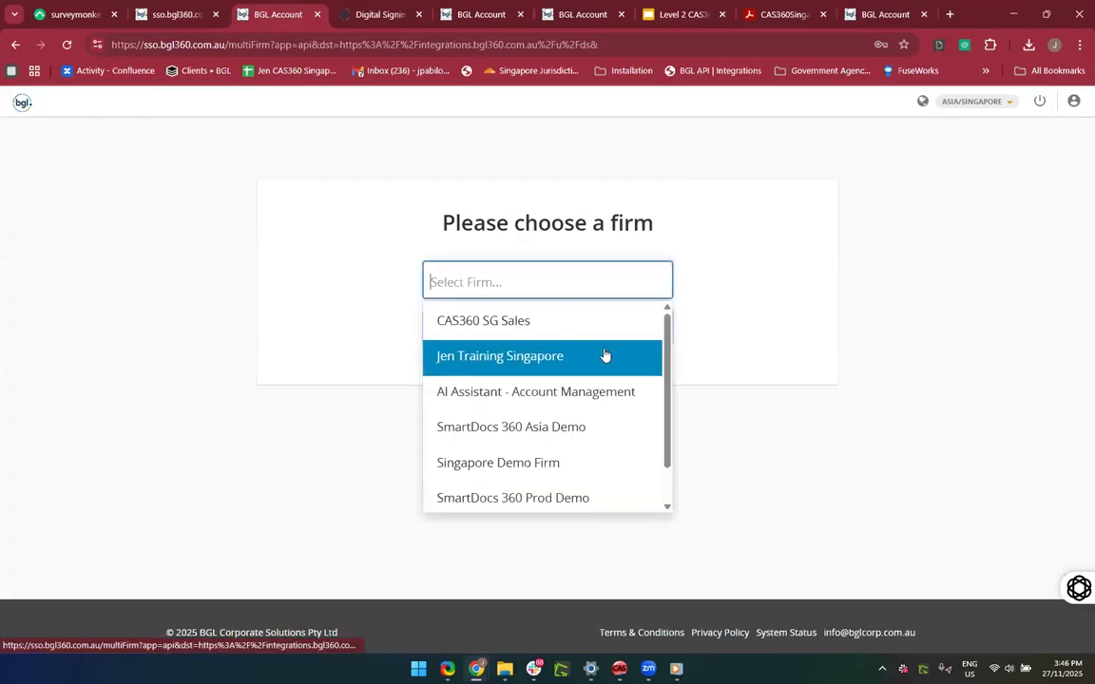
pyautogui.scroll(-1, 601, 433)
pyautogui.scroll(1, 556, 358)
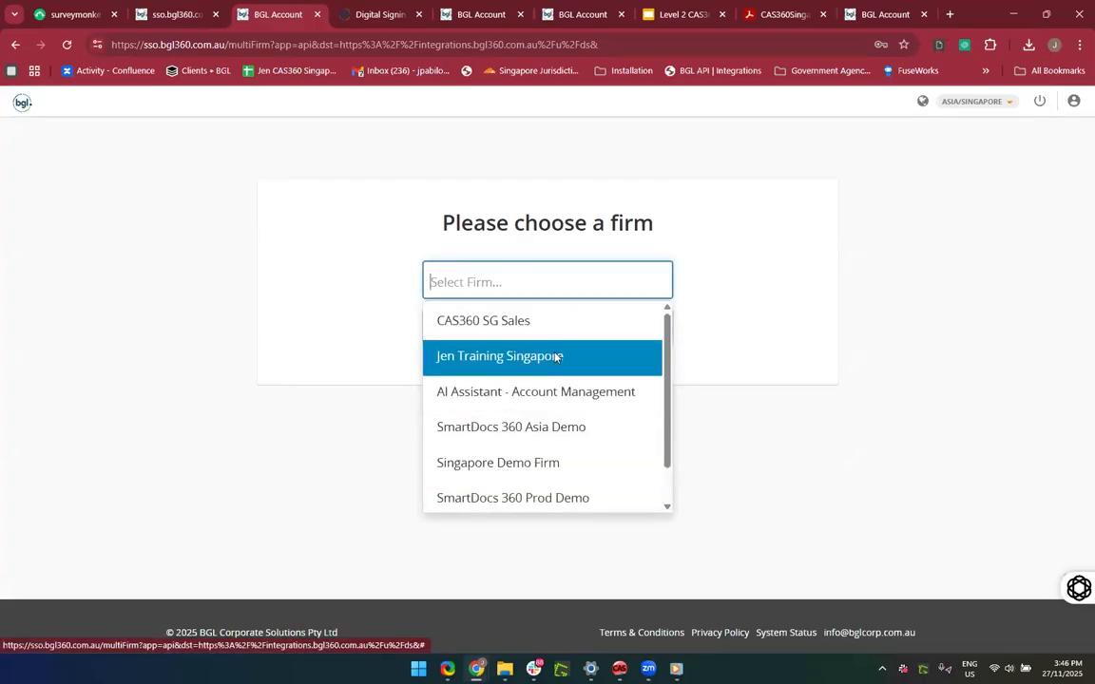
pyautogui.click(556, 357)
pyautogui.click(501, 334)
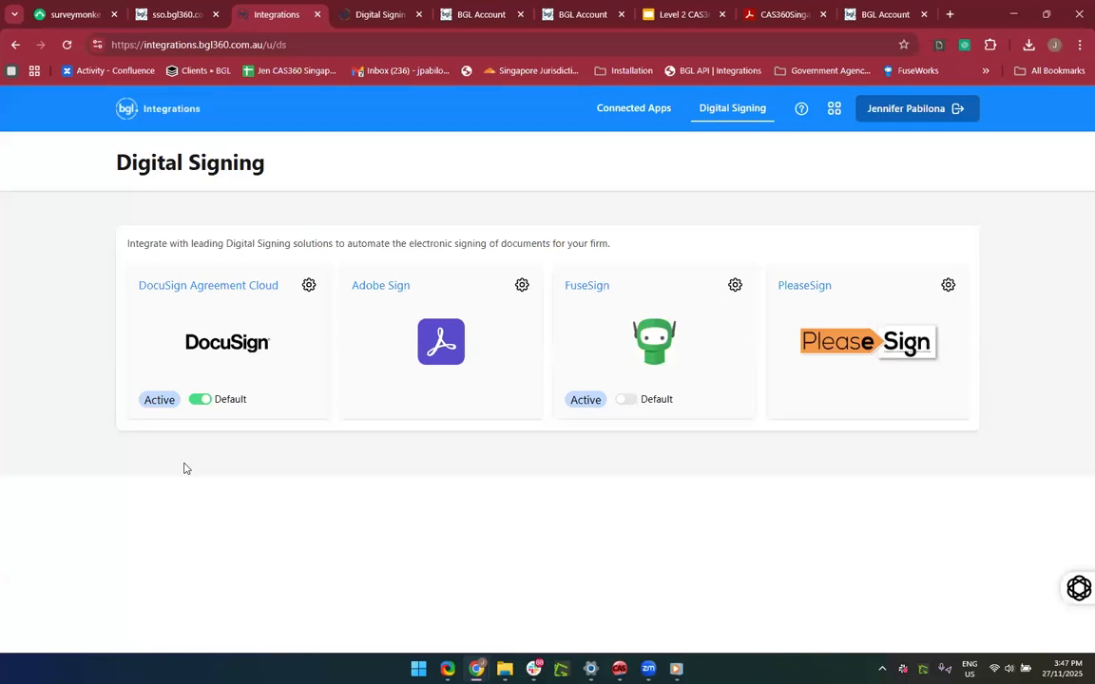
pyautogui.click(522, 286)
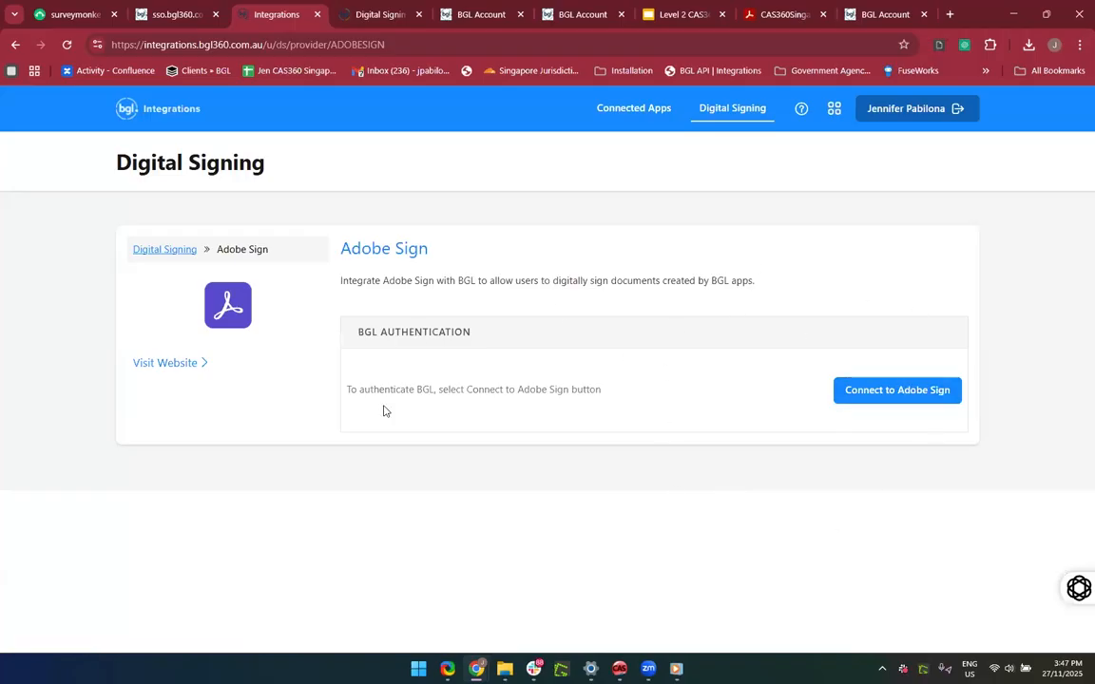
# Step: Reopen CAS360 from BGL Integrations, close the signed-out browser tab and place the new CAS360 tab before Integrations
pyautogui.click(178, 17)
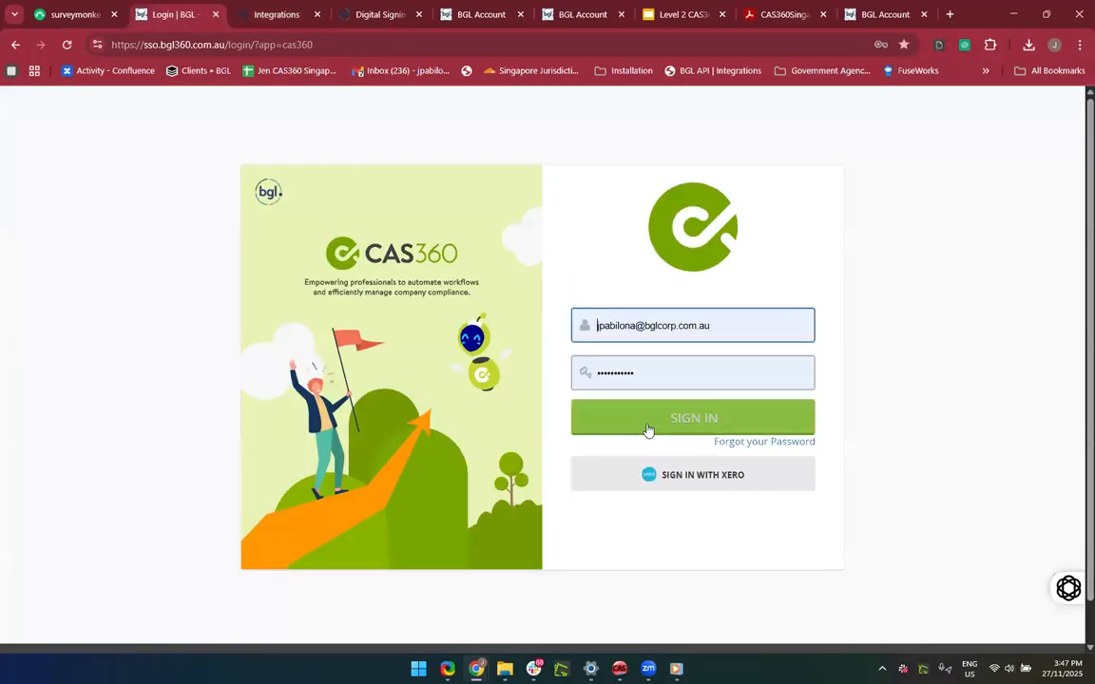
pyautogui.click(269, 14)
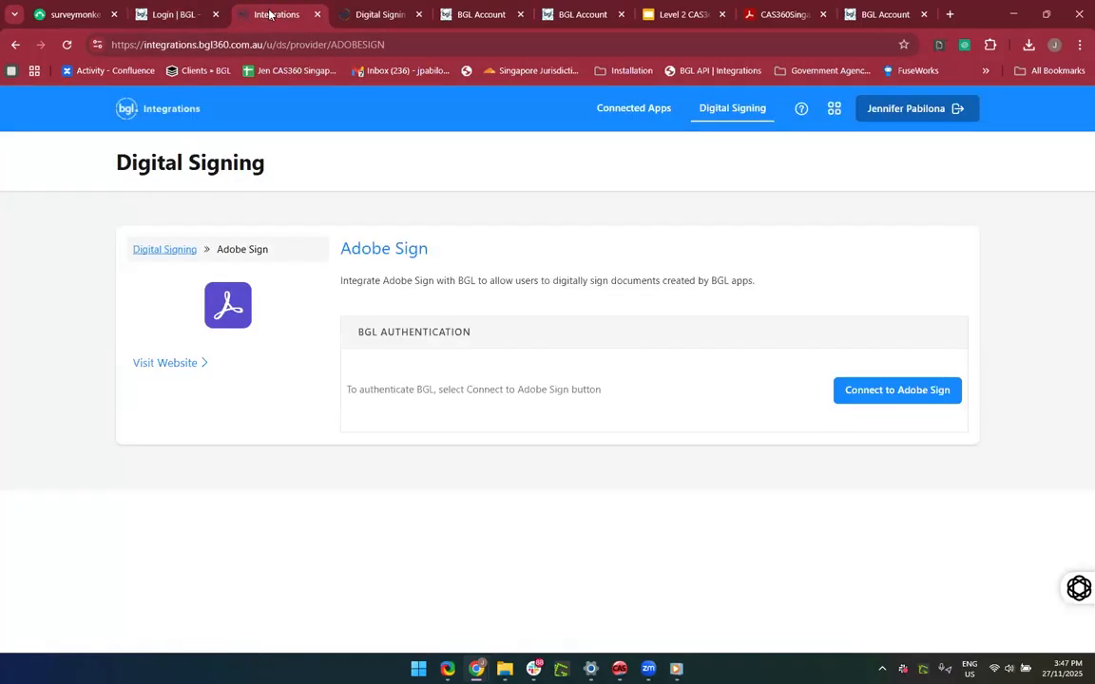
pyautogui.click(835, 110)
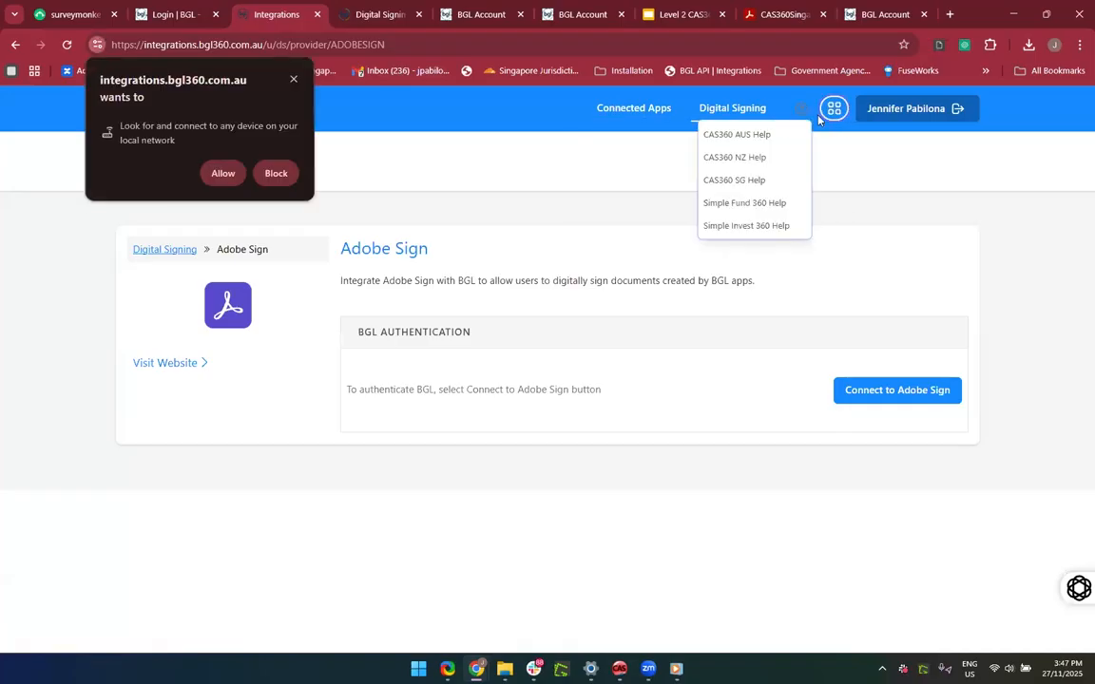
pyautogui.moveTo(833, 120)
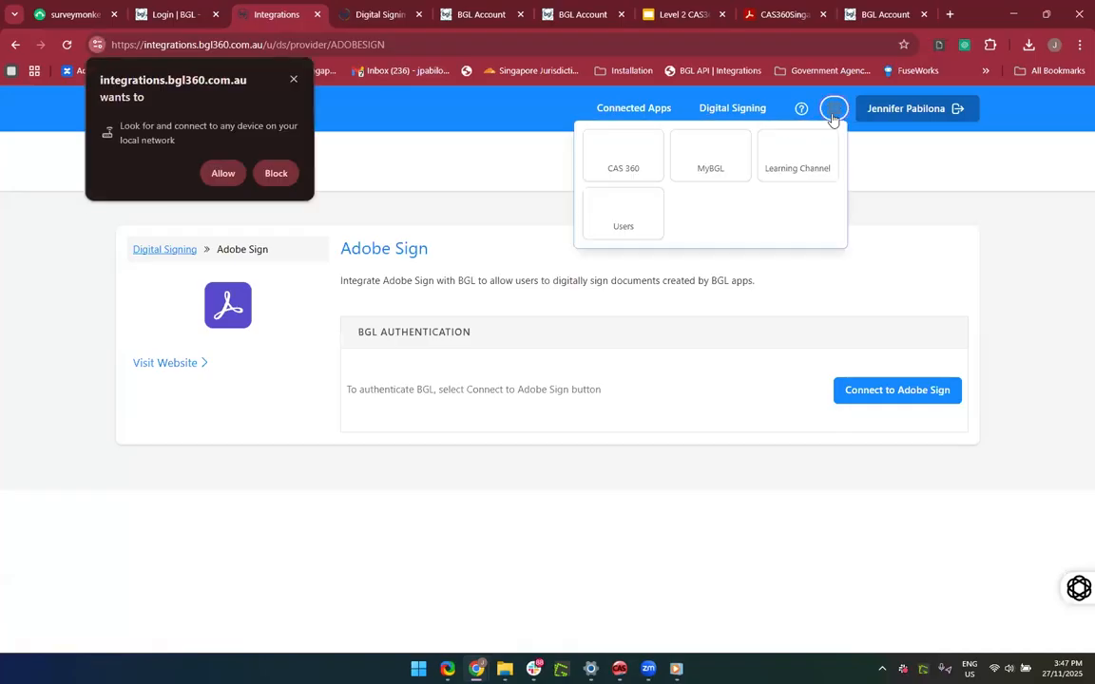
pyautogui.click(600, 156)
pyautogui.click(169, 21)
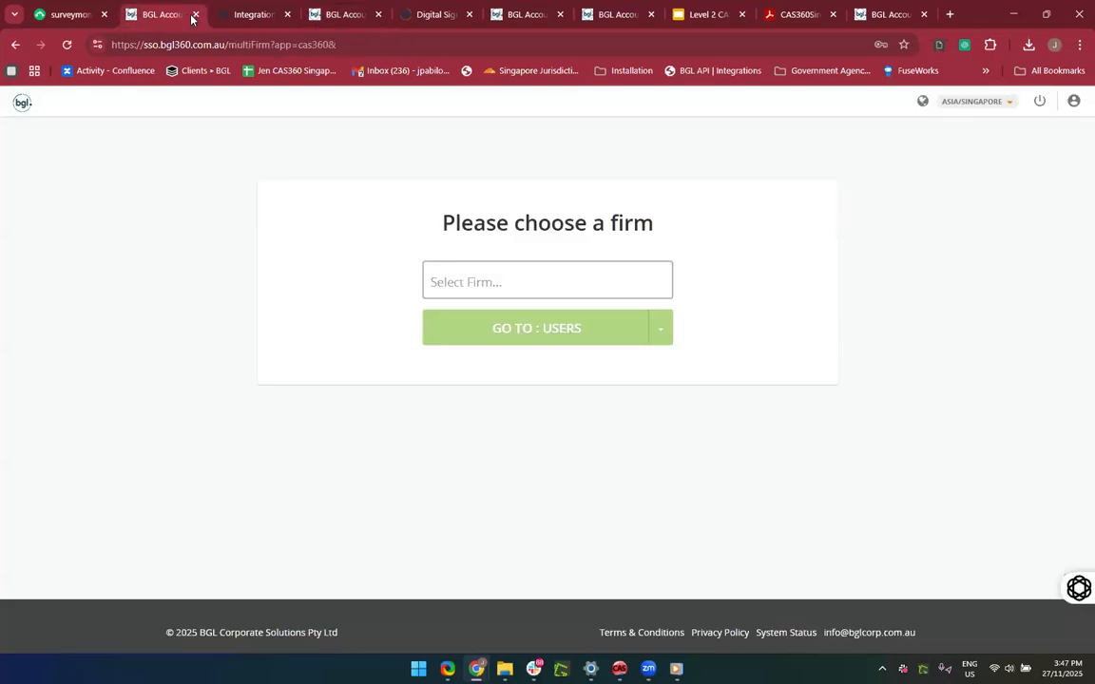
pyautogui.click(193, 15)
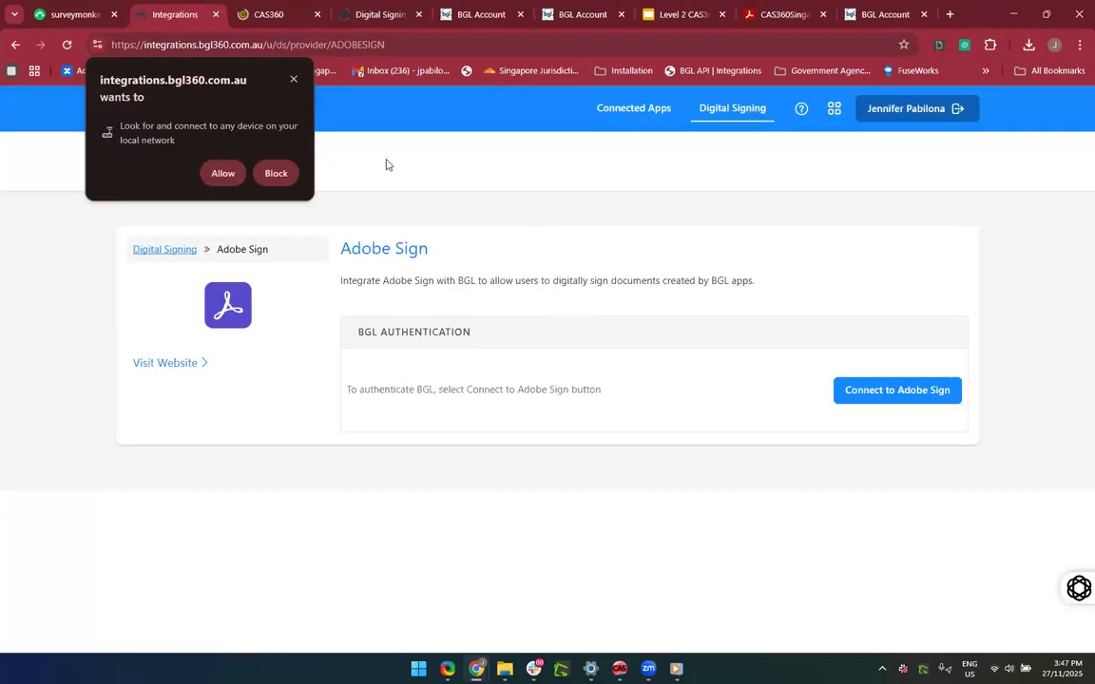
pyautogui.click(274, 15)
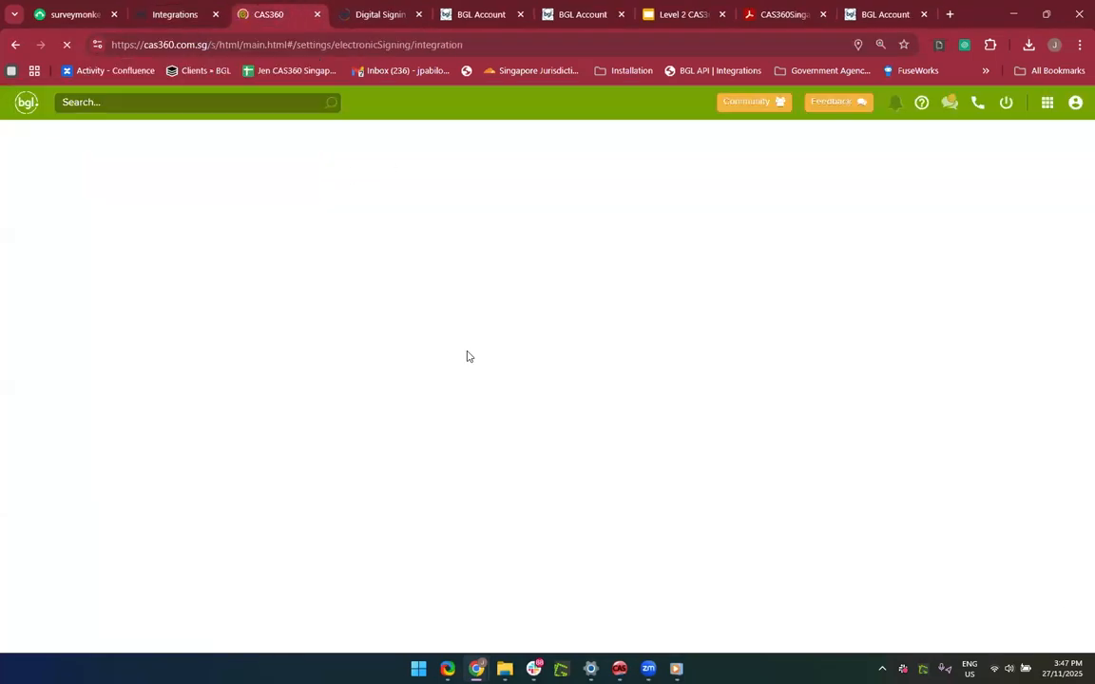
pyautogui.moveTo(468, 353); pyautogui.dragTo(477, 359)
pyautogui.moveTo(332, 349); pyautogui.dragTo(181, 17)
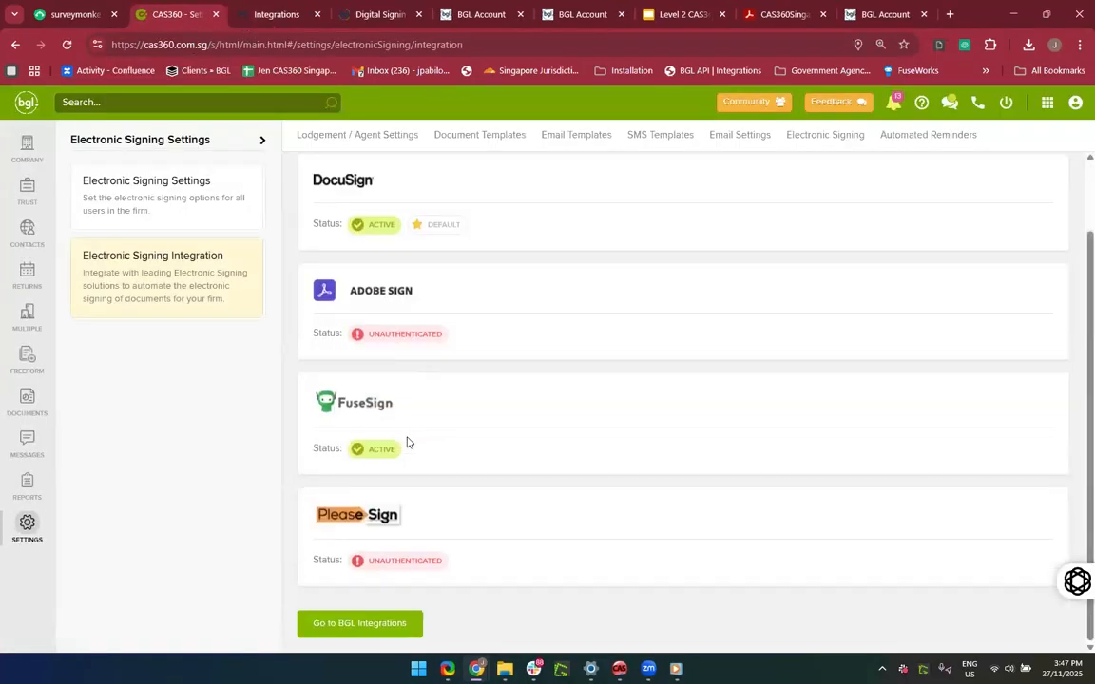
# Step: Recheck the status of the electronic signing integrations and open the company selection list
pyautogui.scroll(1, 376, 230)
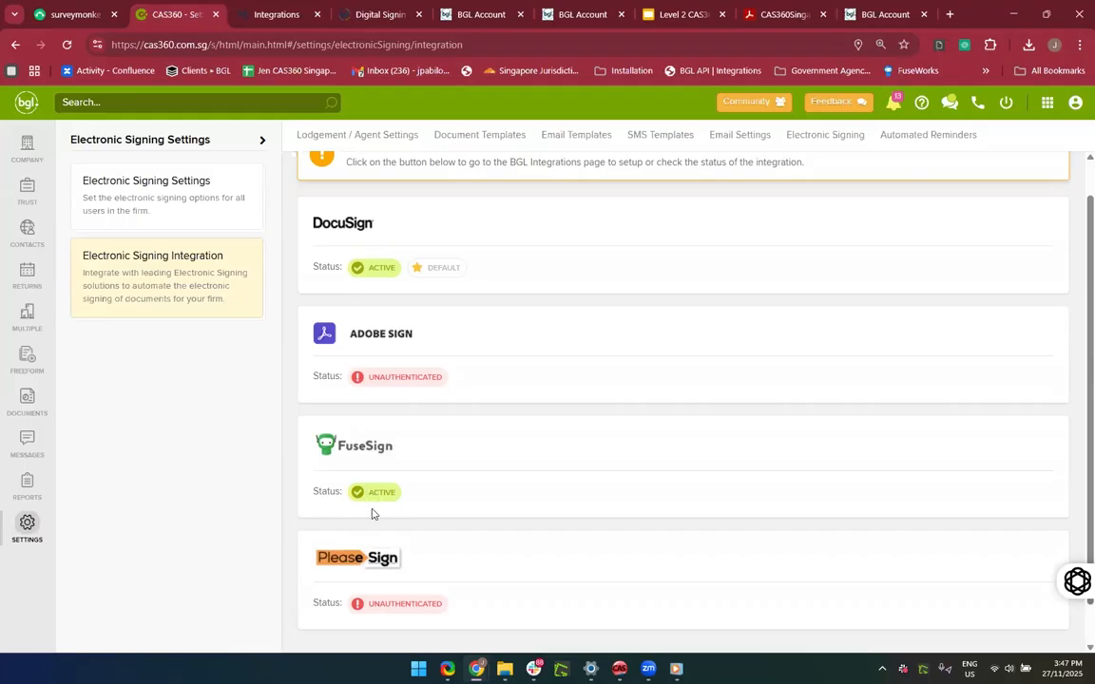
pyautogui.scroll(1, 371, 514)
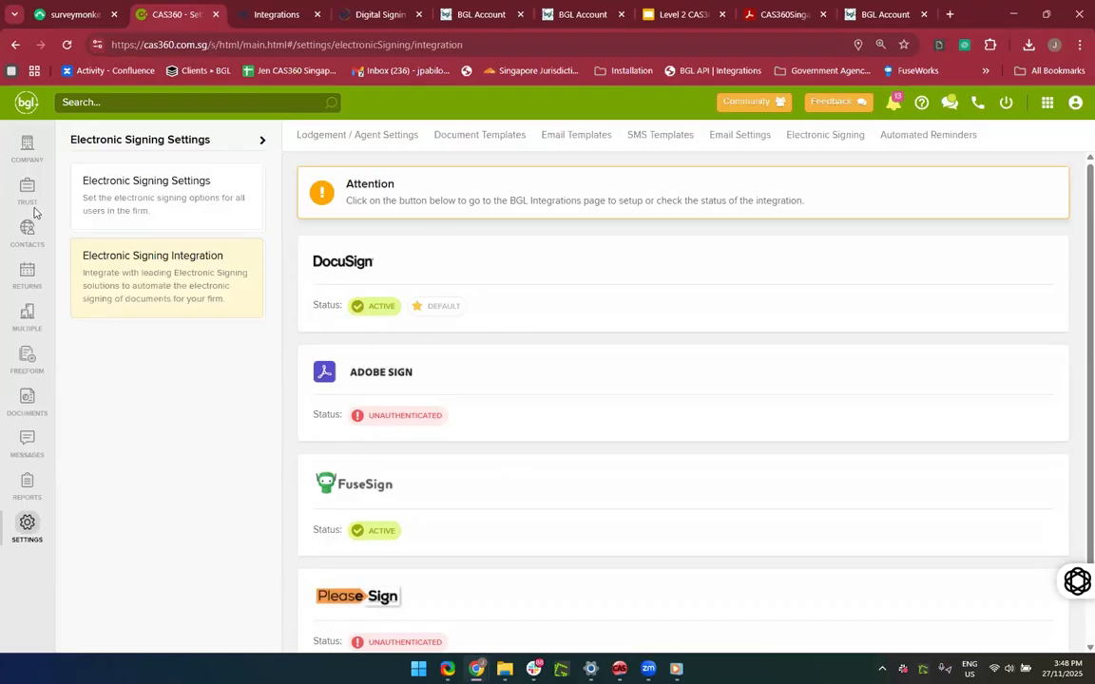
pyautogui.click(10, 140)
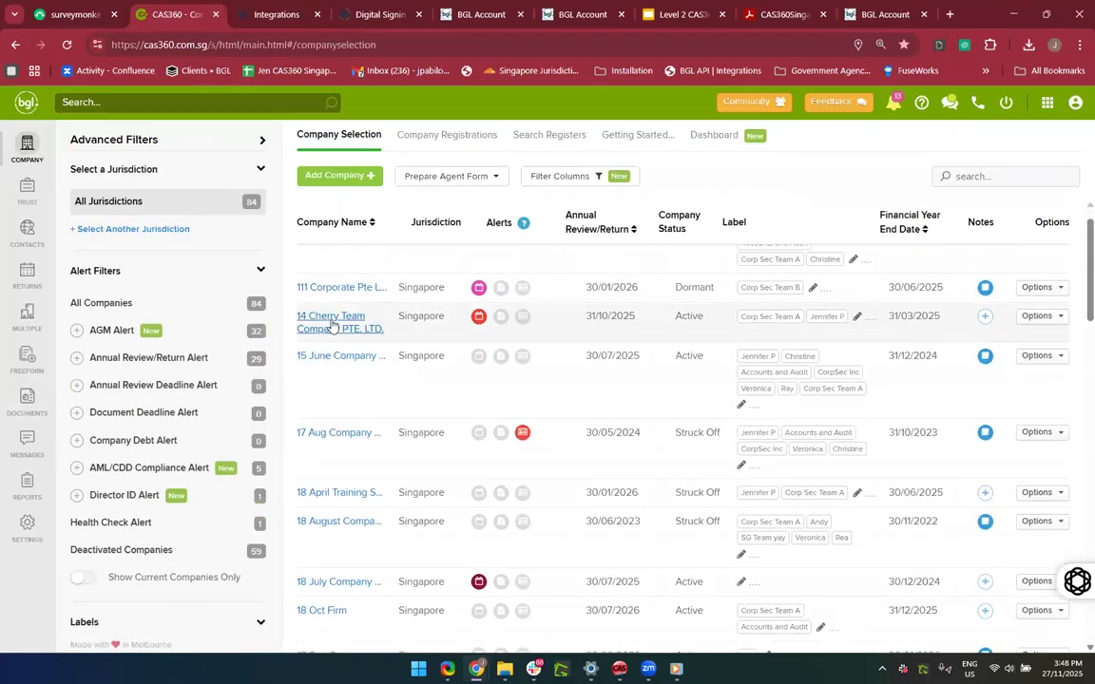
# Step: Open 14 Cherry Team Company PTE. LTD. from the company list and show its shareholder transactions
pyautogui.click(331, 322)
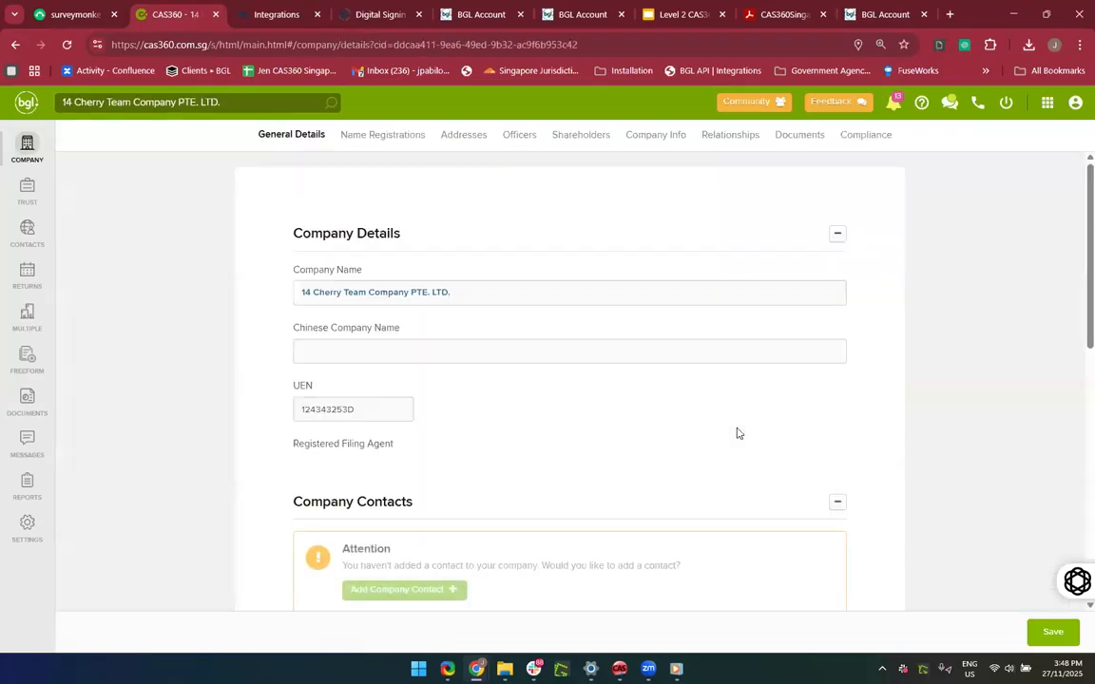
pyautogui.scroll(-1, 736, 433)
pyautogui.scroll(3, 666, 390)
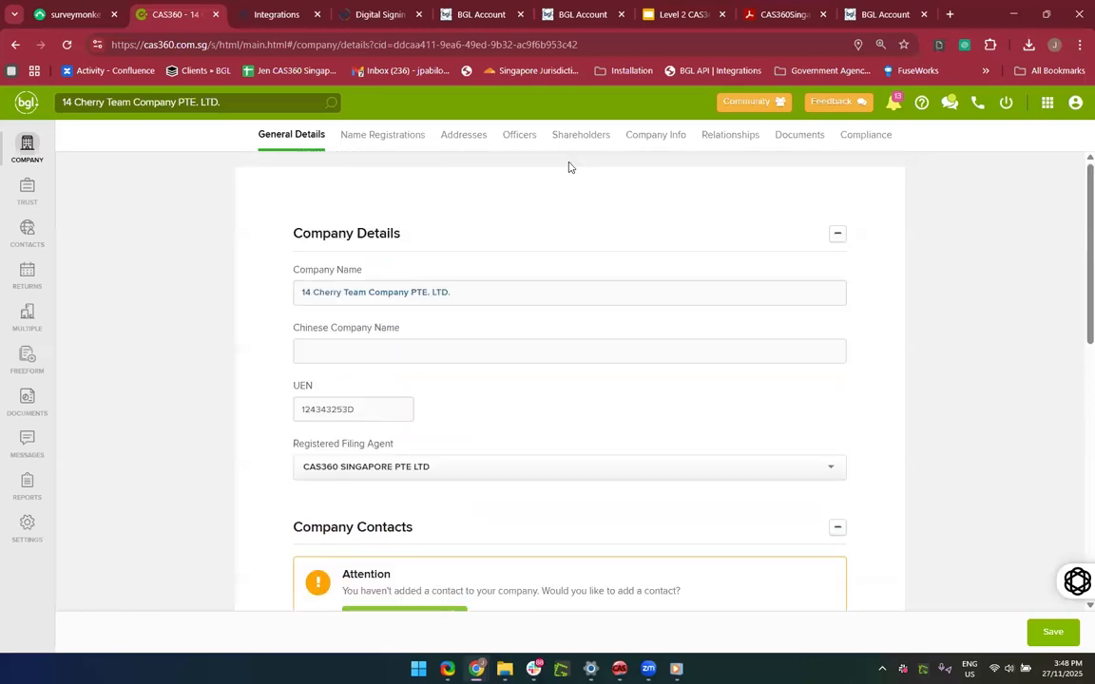
pyautogui.click(578, 137)
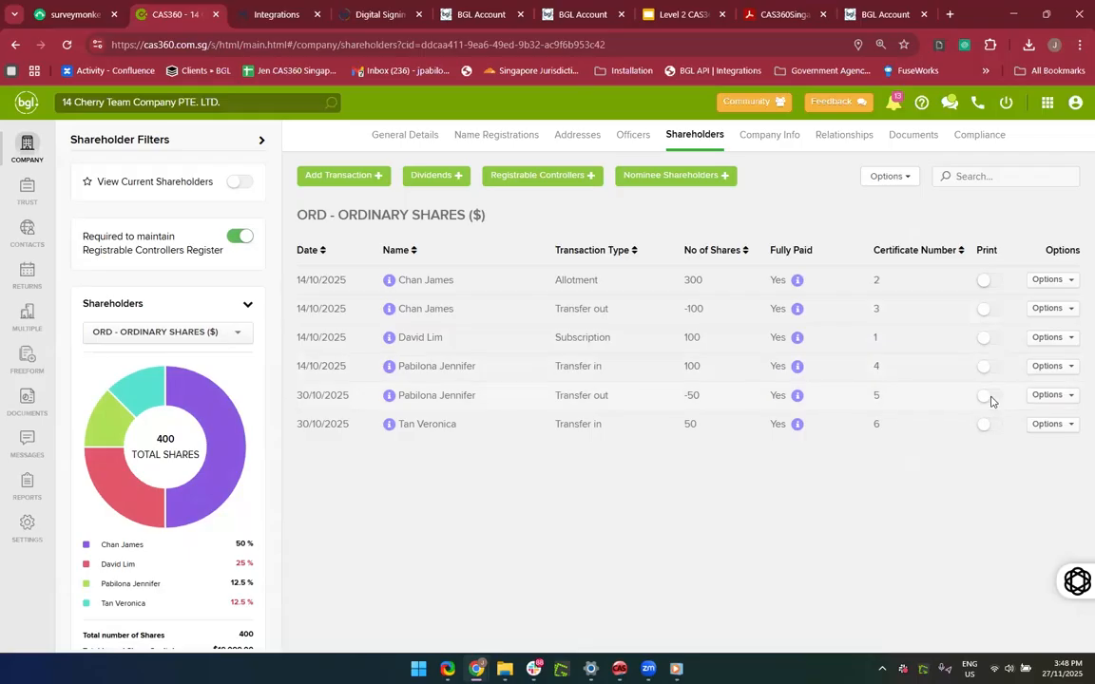
# Step: Select the 14/10/2025 transfer of 100 ordinary shares for printing, prepare its forms and review the documents included
pyautogui.click(988, 368)
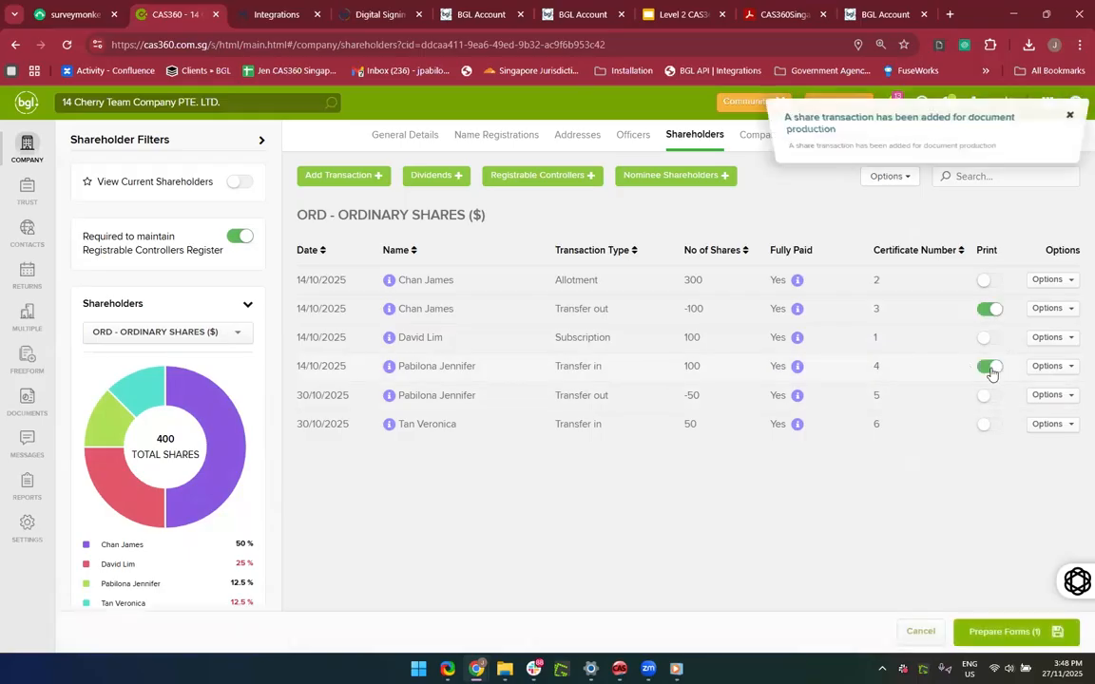
pyautogui.click(1000, 631)
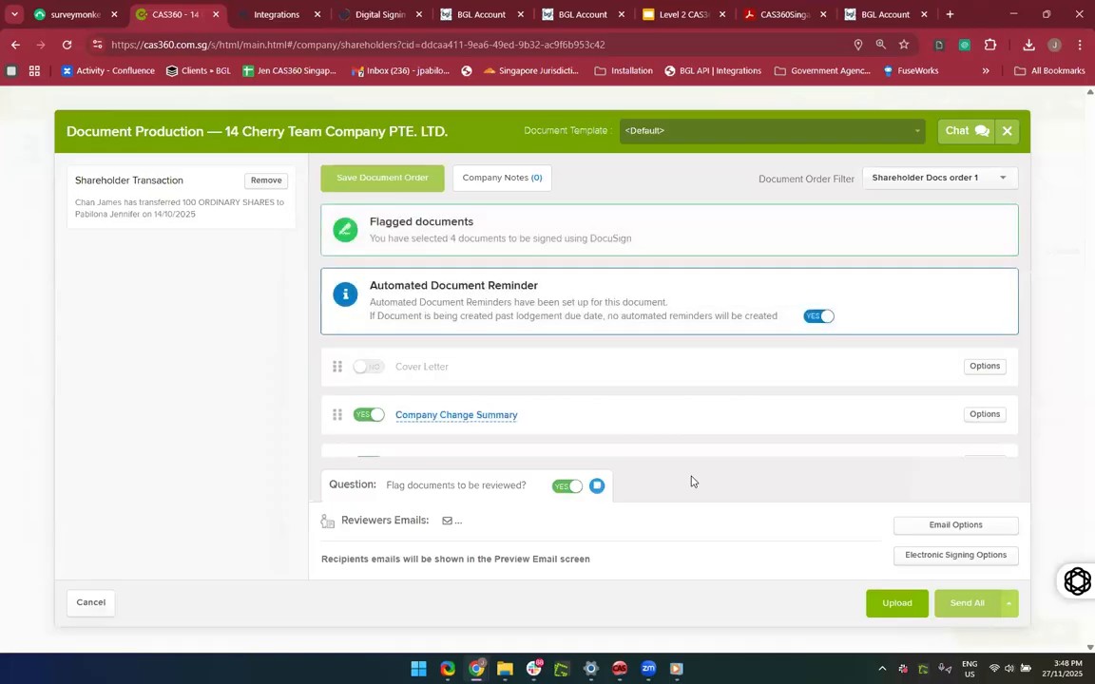
pyautogui.scroll(-2, 658, 418)
pyautogui.scroll(-1, 901, 330)
pyautogui.scroll(1, 927, 340)
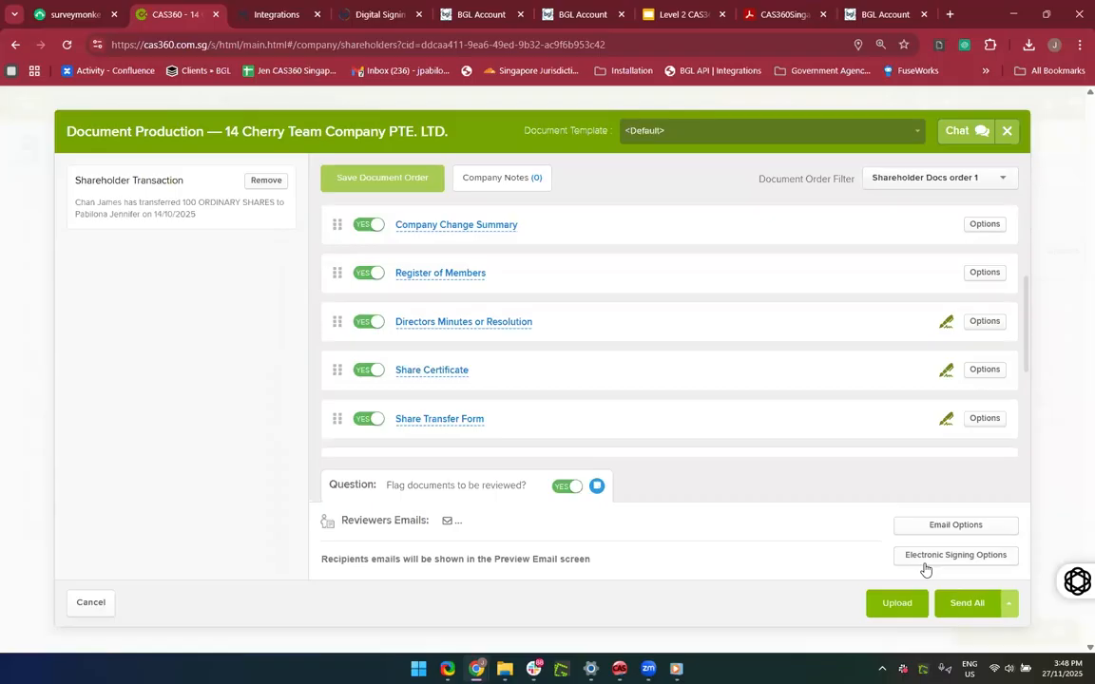
# Step: Open the electronic signing options, try FuseSign as the signing provider and set it back to DocuSign
pyautogui.click(954, 556)
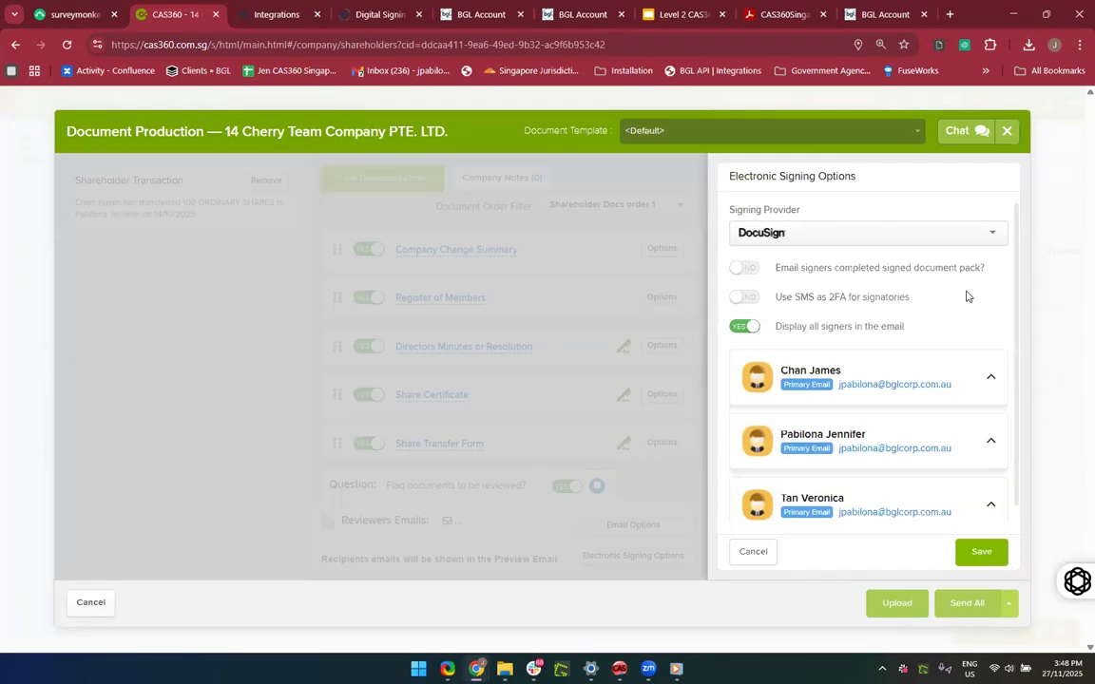
pyautogui.click(919, 239)
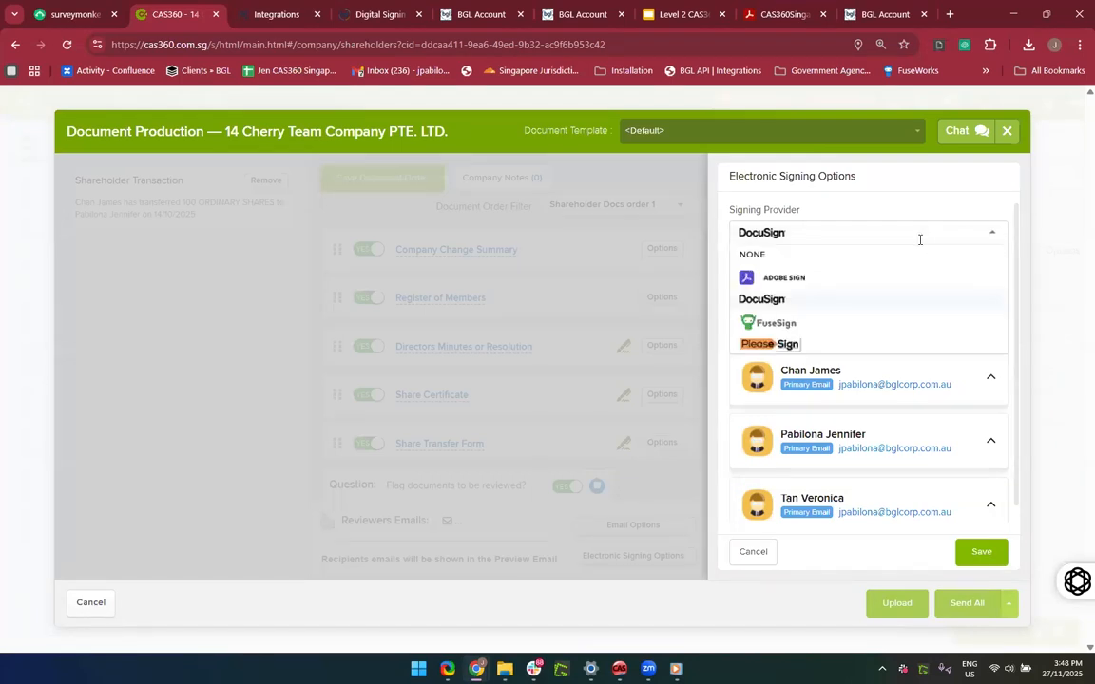
pyautogui.click(817, 323)
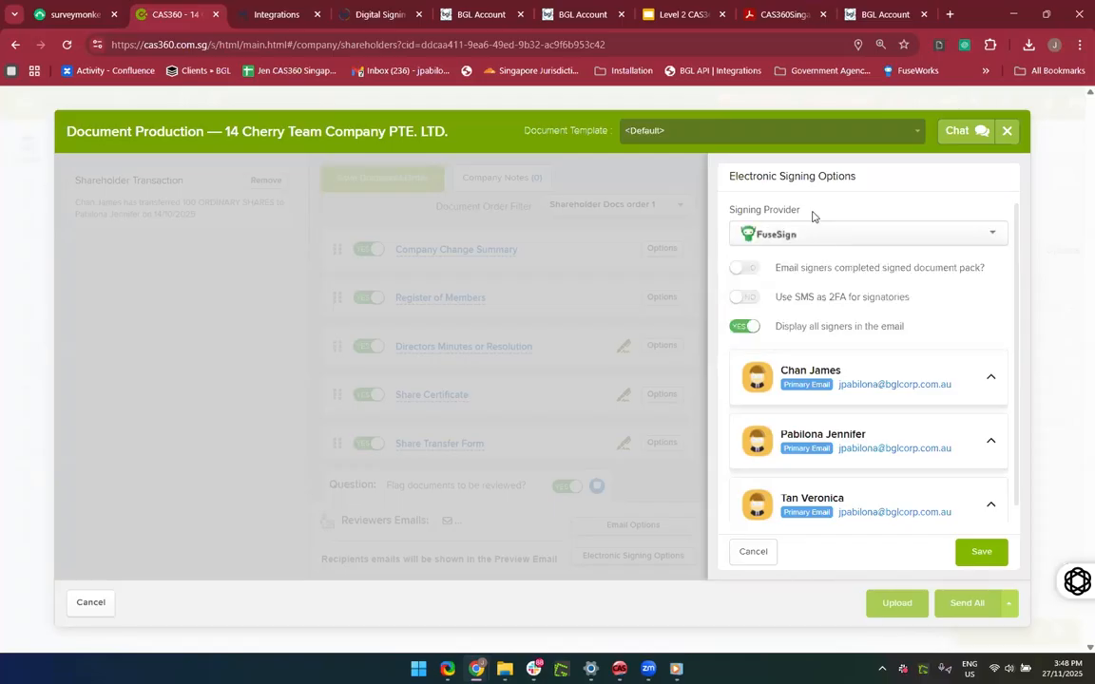
pyautogui.click(813, 228)
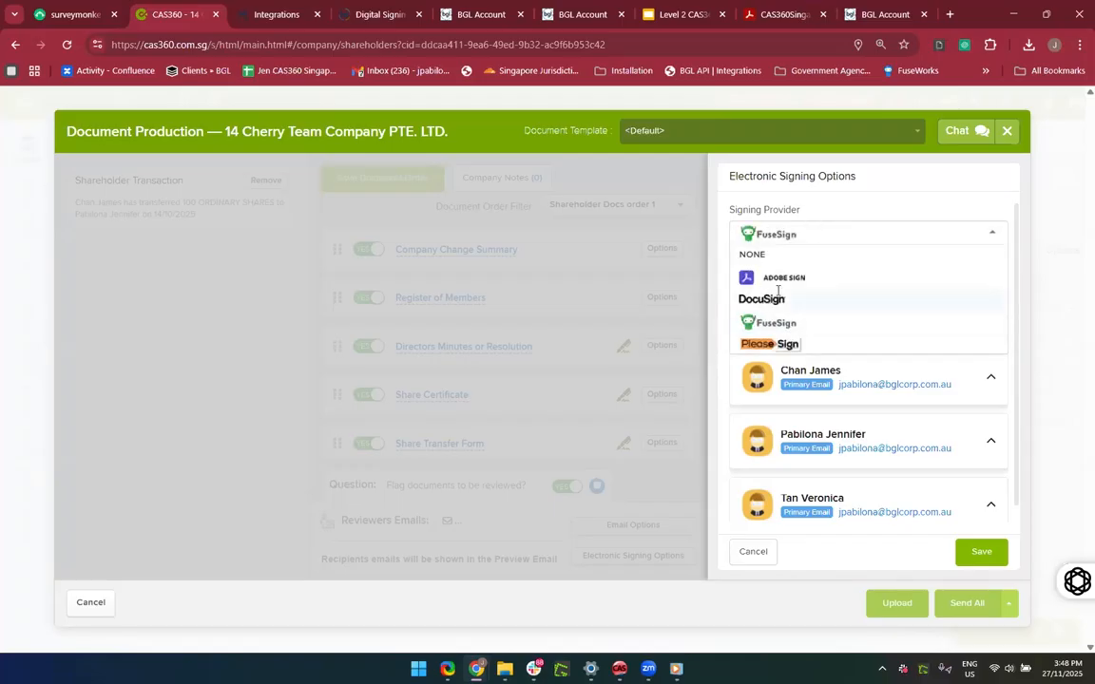
pyautogui.click(779, 301)
pyautogui.scroll(-1, 955, 301)
pyautogui.scroll(1, 955, 302)
pyautogui.scroll(-1, 955, 301)
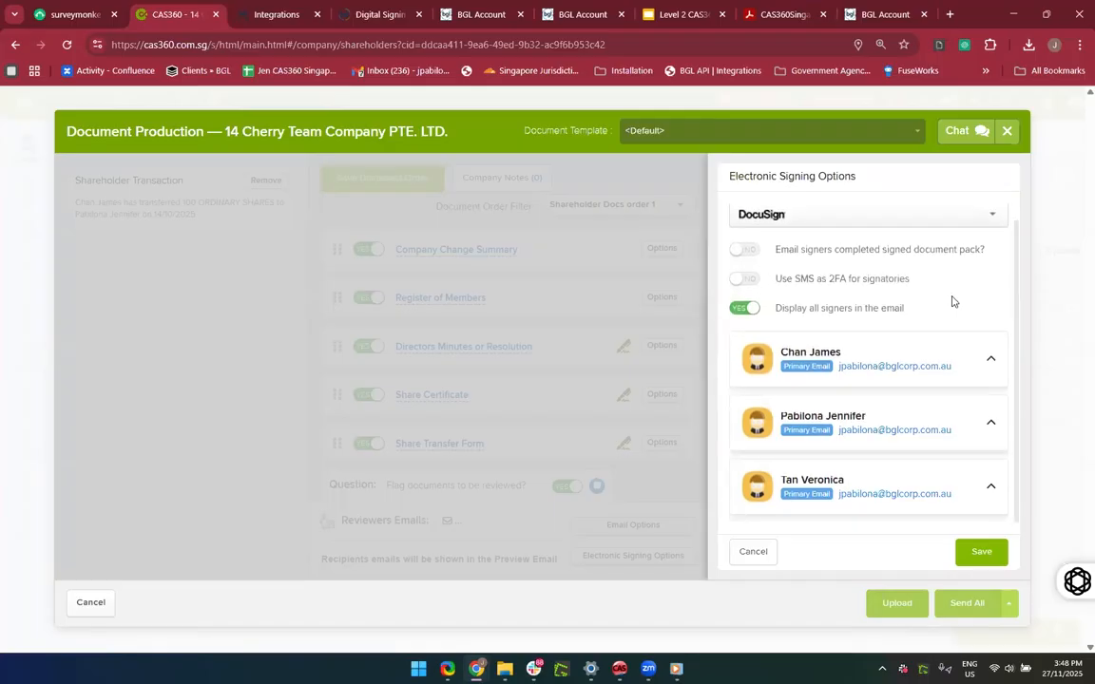
# Step: Switch emailing signers the completed document pack on and back off, and enable SMS as 2FA for signatories
pyautogui.click(747, 270)
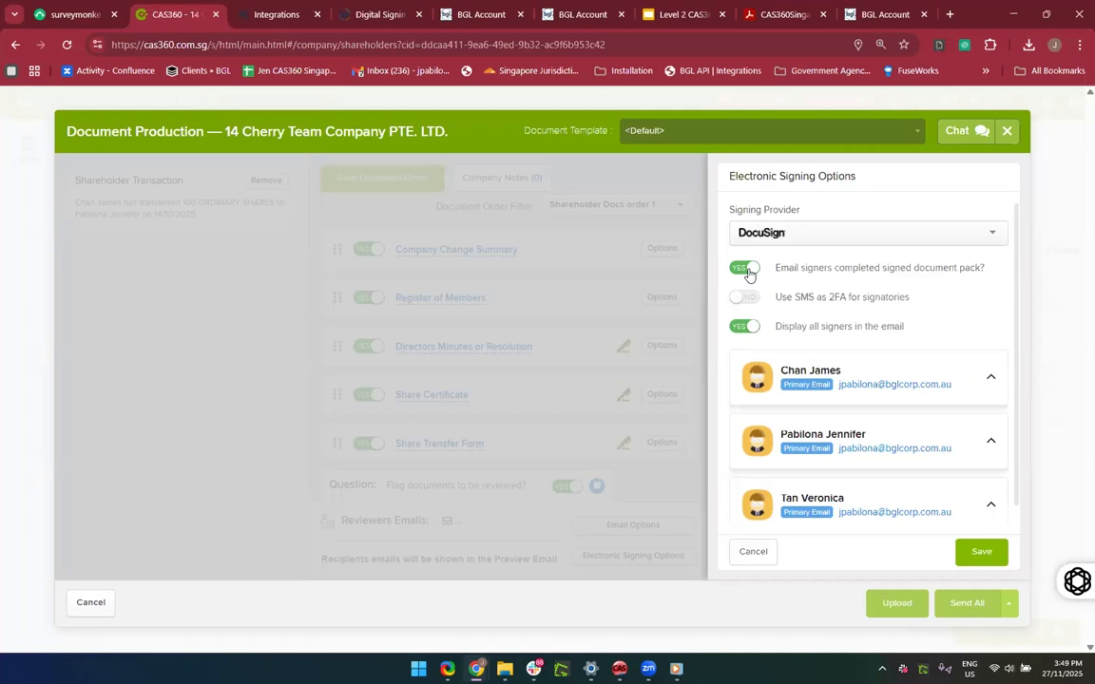
pyautogui.click(747, 269)
pyautogui.click(745, 300)
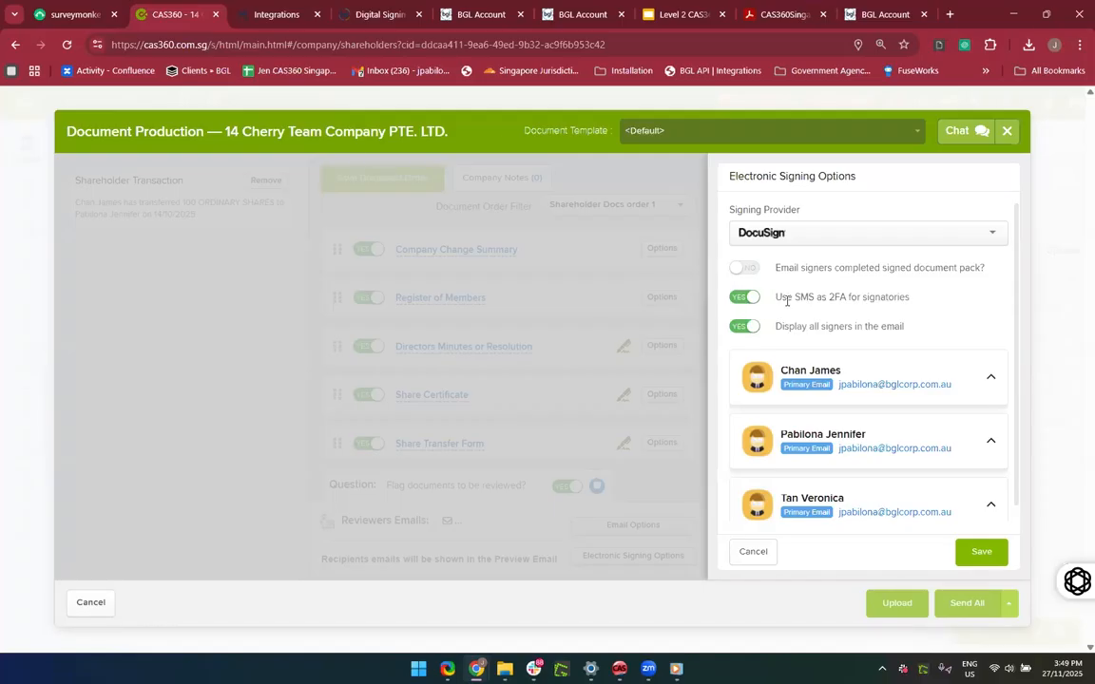
# Step: Expand each of the three signers and examine their SMS 2FA setting, mobile number and documents to sign
pyautogui.click(989, 380)
pyautogui.scroll(-1, 933, 383)
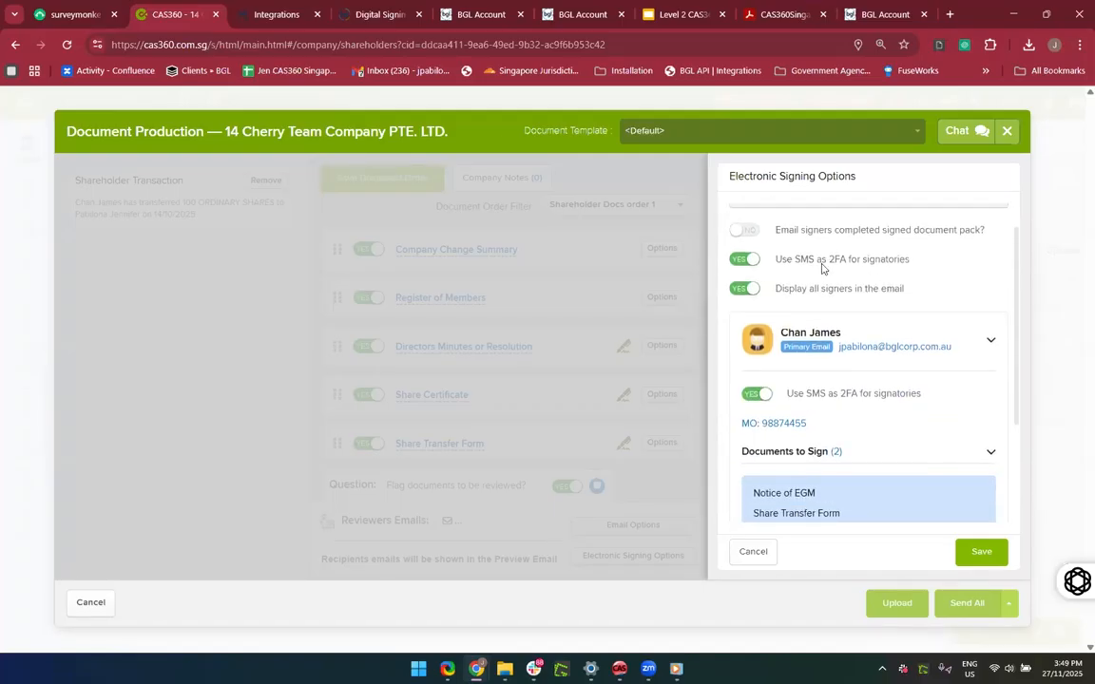
pyautogui.scroll(-1, 831, 409)
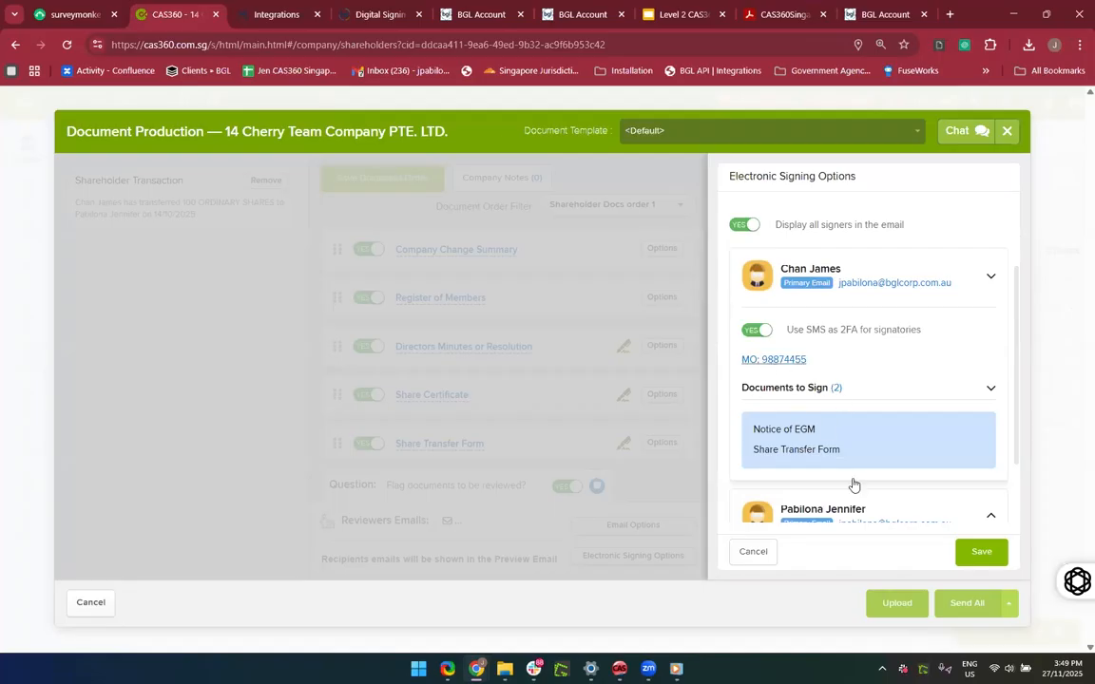
pyautogui.scroll(-1, 948, 435)
pyautogui.click(971, 434)
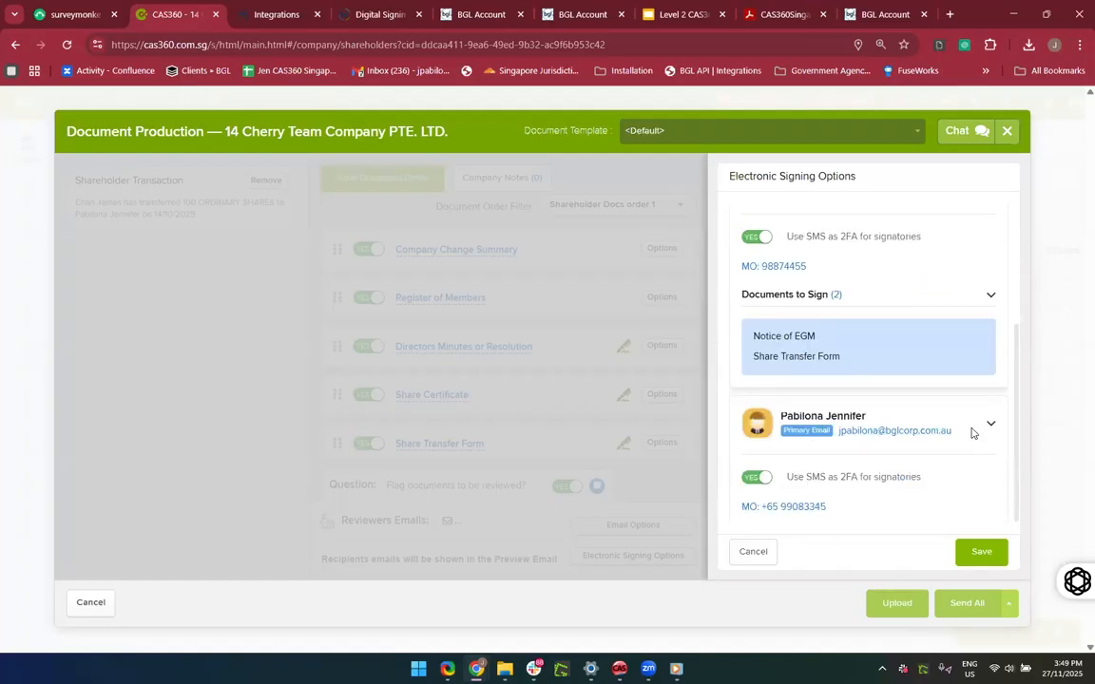
pyautogui.scroll(-1, 863, 445)
pyautogui.scroll(-1, 960, 485)
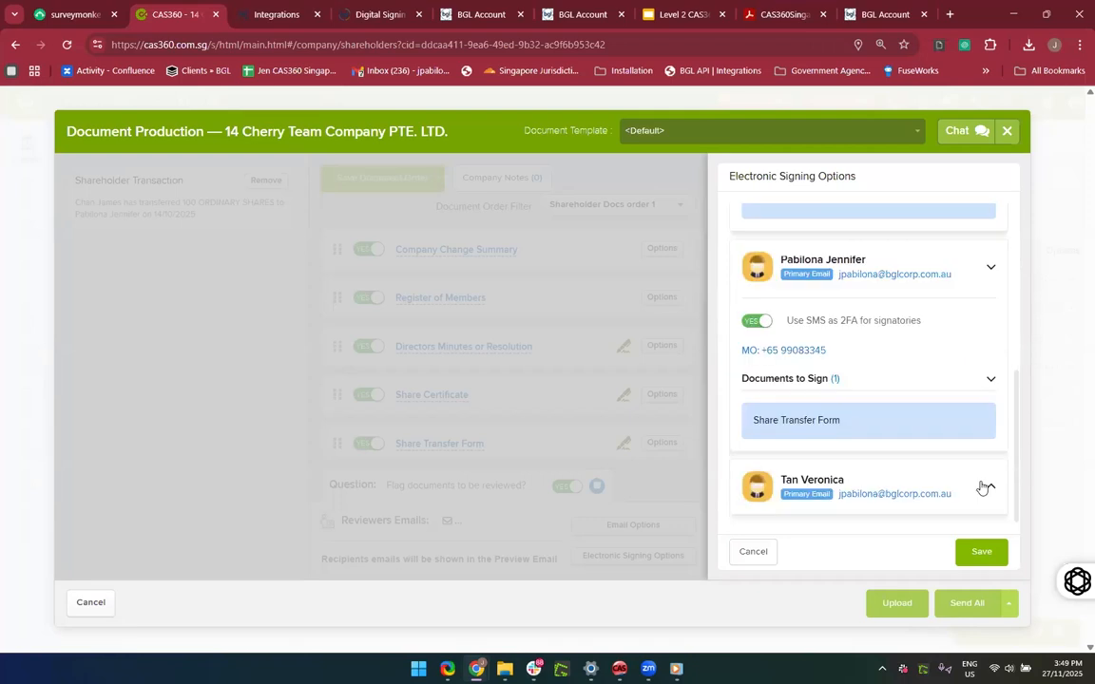
pyautogui.click(985, 486)
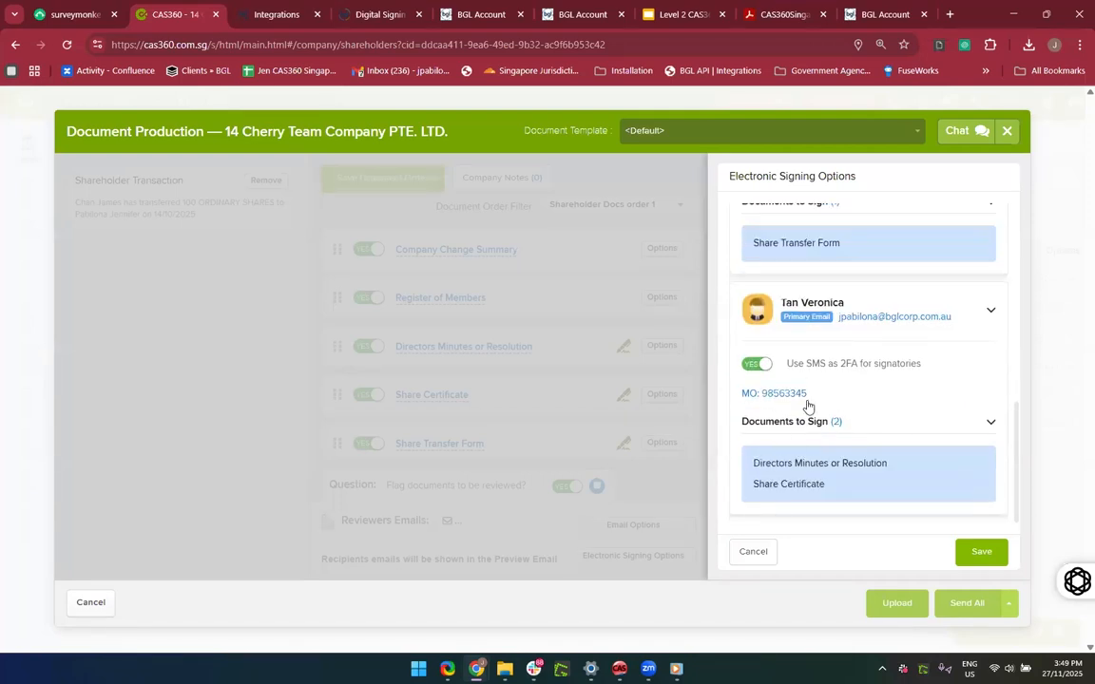
pyautogui.scroll(5, 906, 458)
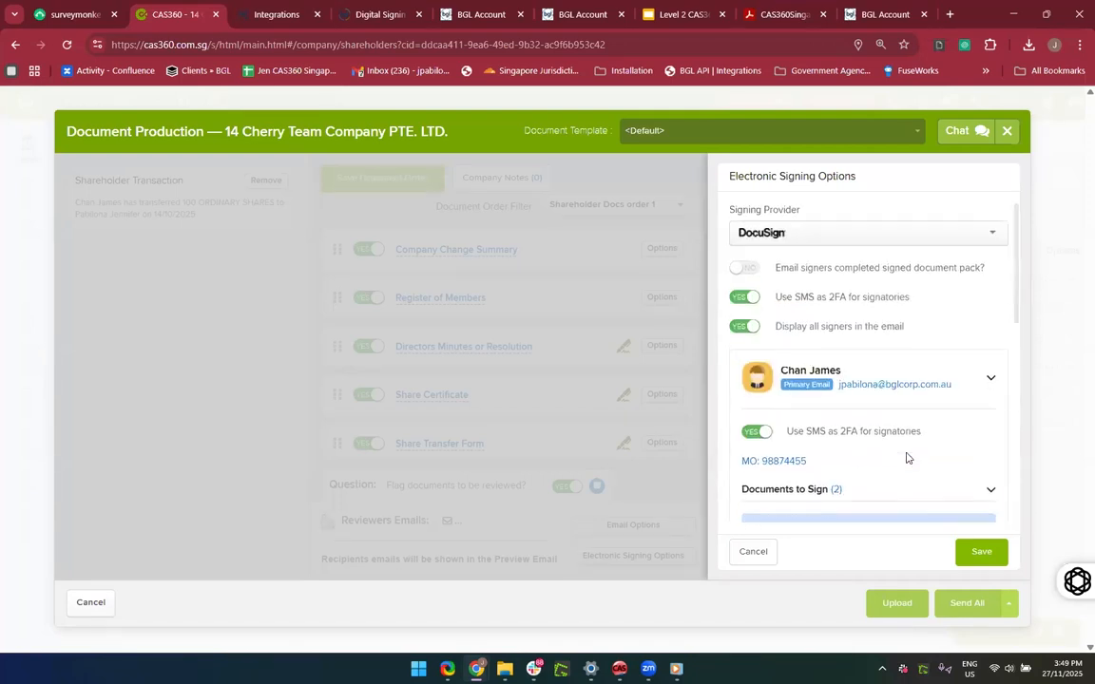
# Step: Turn off SMS as 2FA for all signatories and save the electronic signing options
pyautogui.click(734, 300)
pyautogui.scroll(-3, 777, 408)
pyautogui.scroll(3, 974, 261)
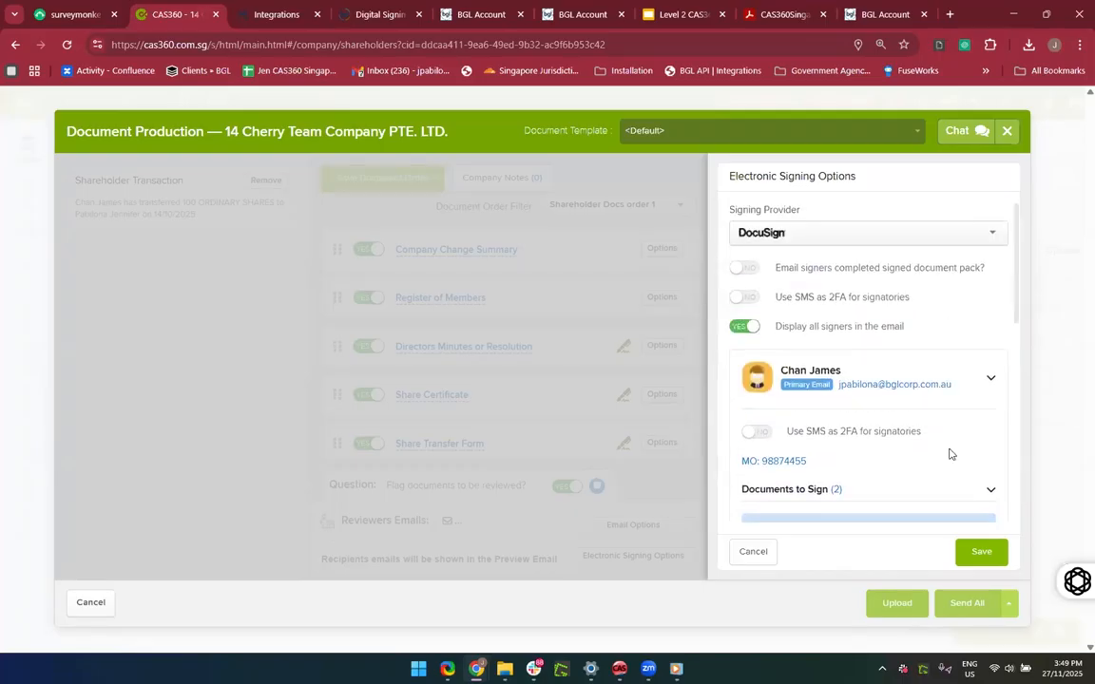
pyautogui.click(993, 557)
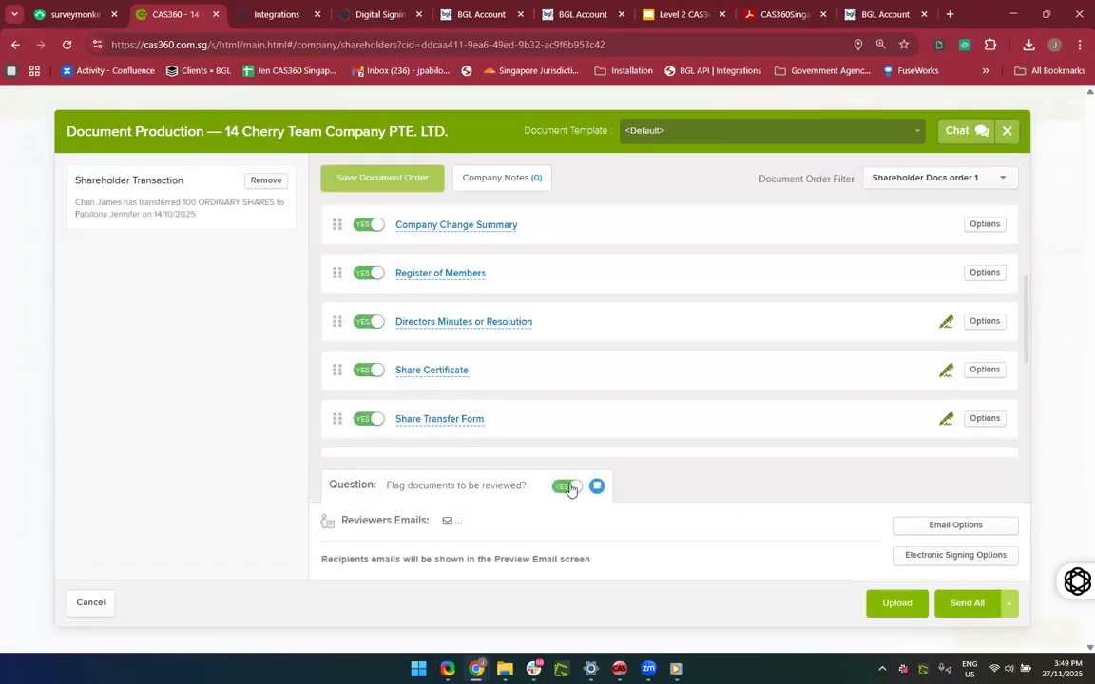
# Step: Turn off flagging the documents for review and start sending them all to open the email preview
pyautogui.click(566, 487)
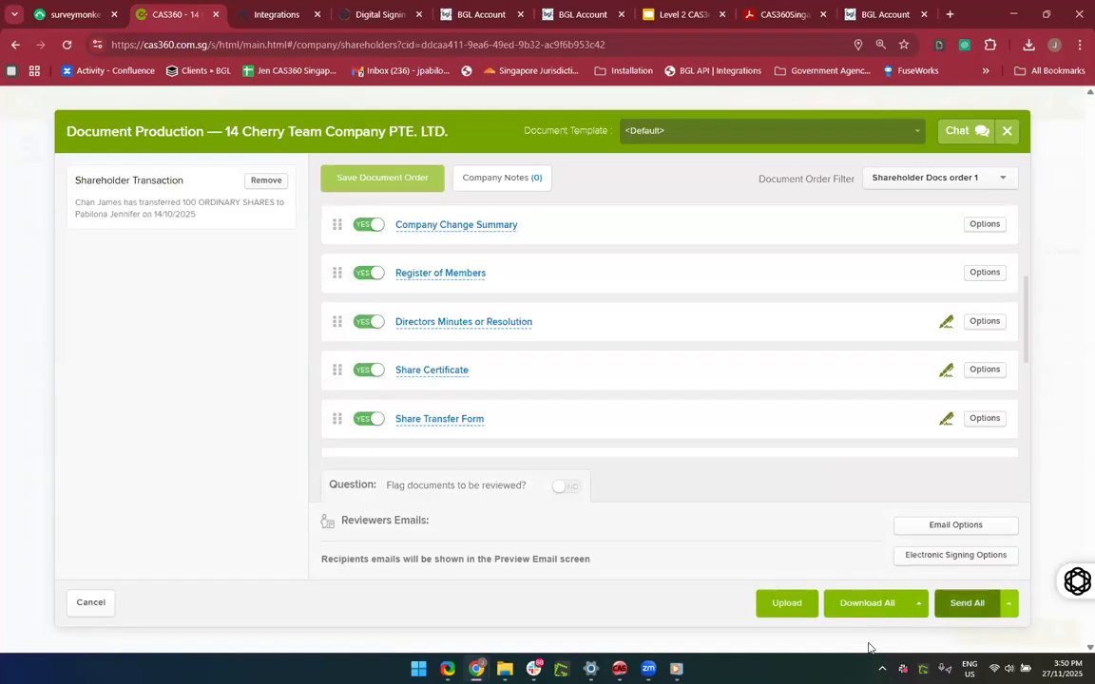
pyautogui.click(965, 612)
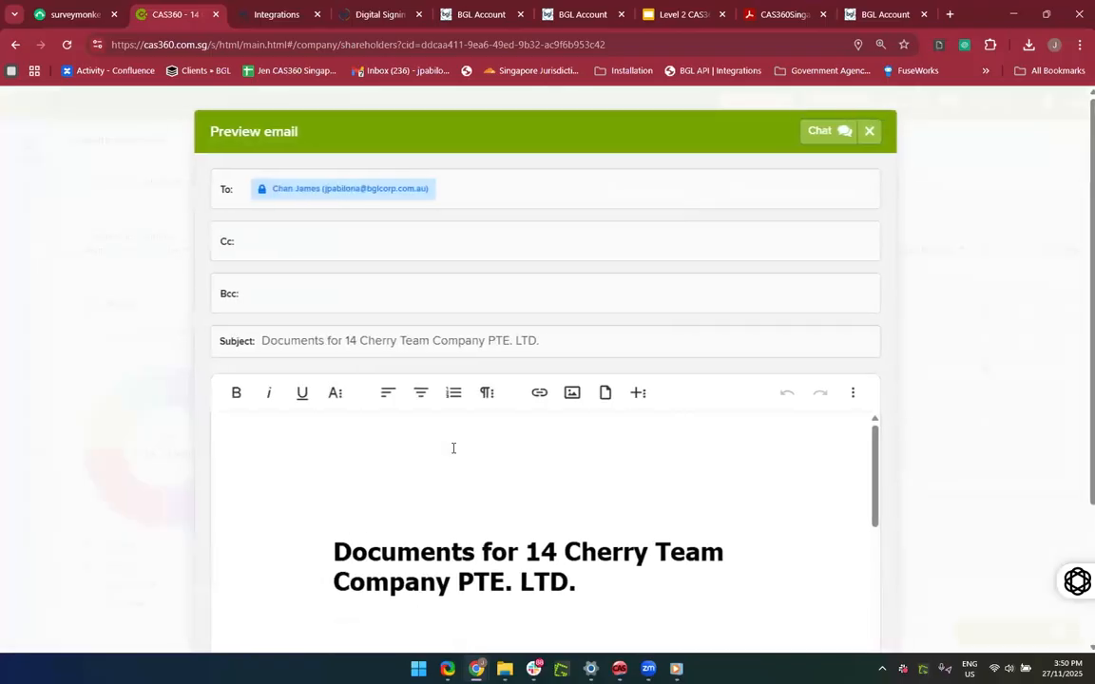
# Step: Read through the previewed signing email, checking its recipient, subject, message body, Review Documents link and signature
pyautogui.scroll(-10, 468, 510)
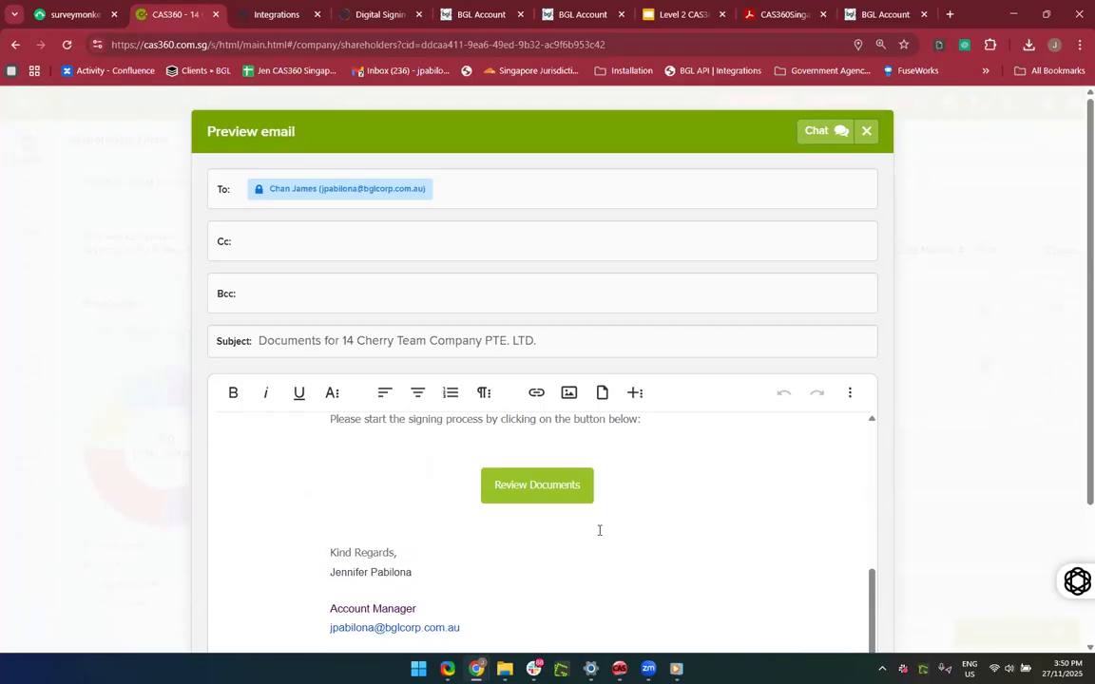
pyautogui.scroll(-3, 599, 530)
pyautogui.scroll(-3, 1075, 411)
pyautogui.scroll(3, 669, 524)
pyautogui.scroll(2, 967, 463)
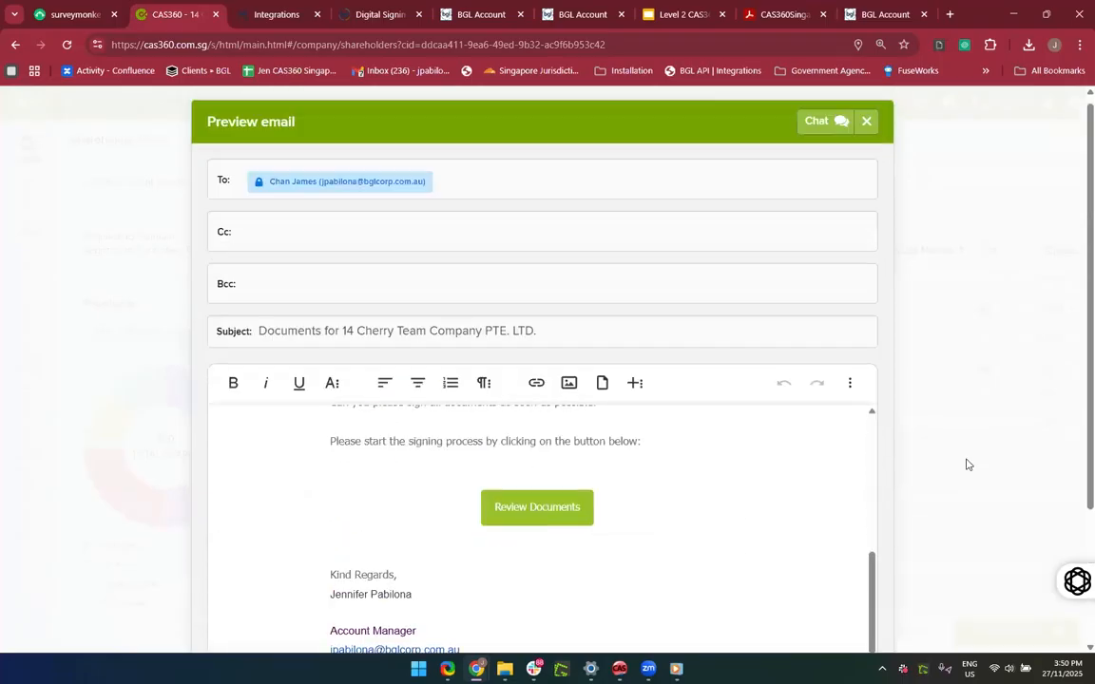
pyautogui.scroll(1, 967, 464)
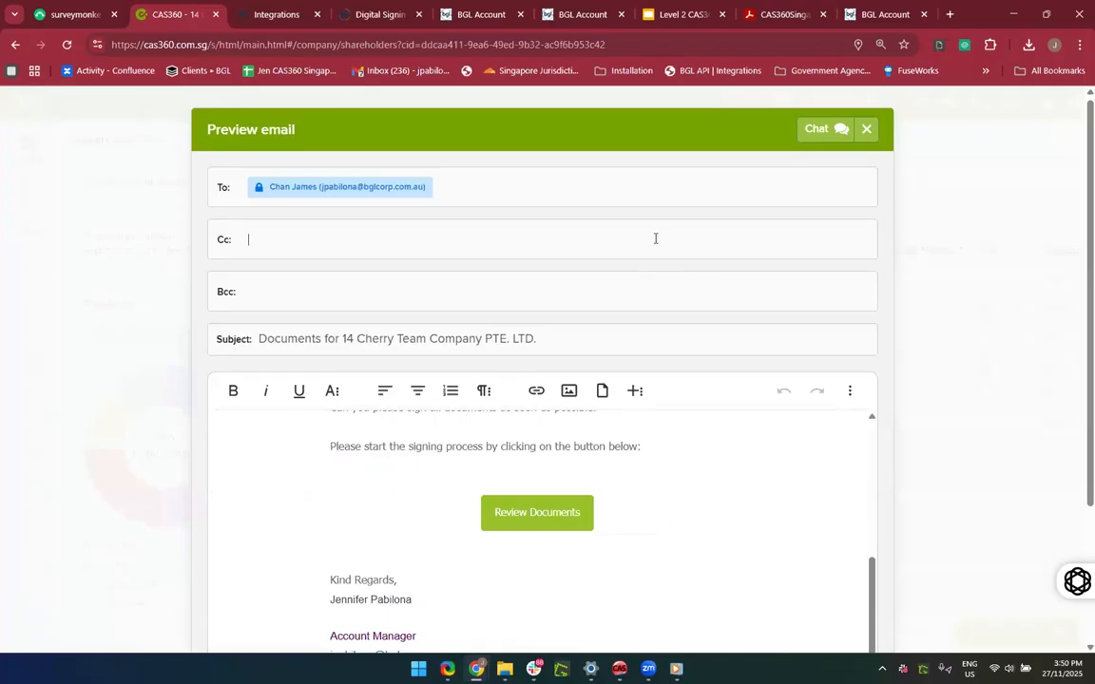
pyautogui.scroll(-1, 626, 397)
pyautogui.scroll(1, 612, 460)
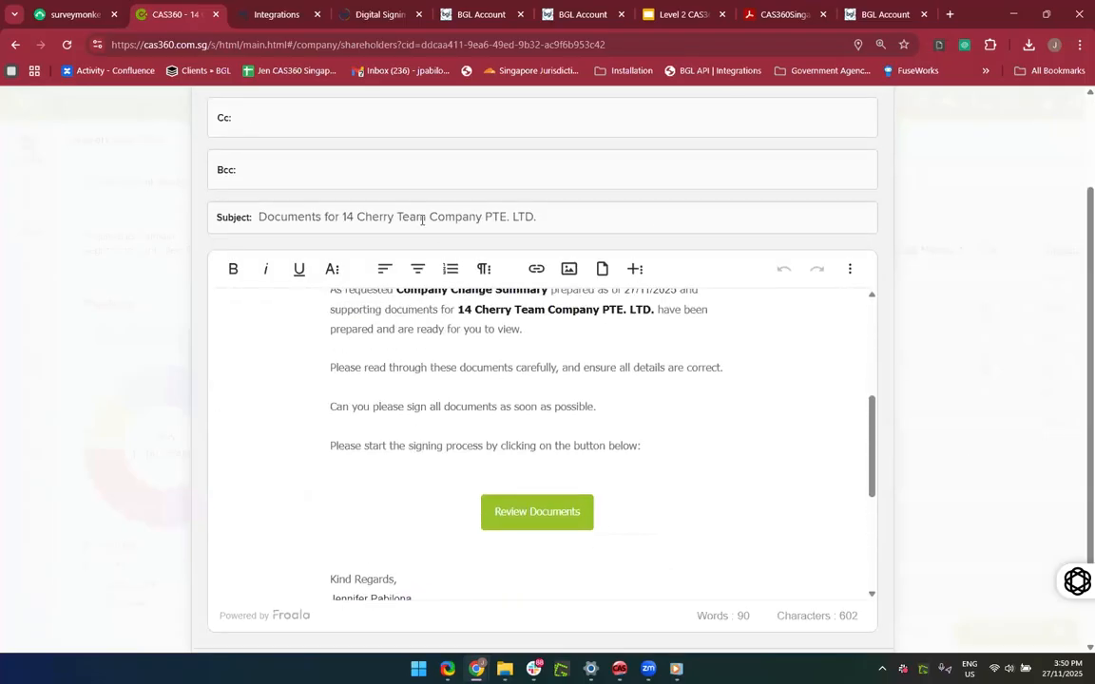
pyautogui.scroll(1, 293, 223)
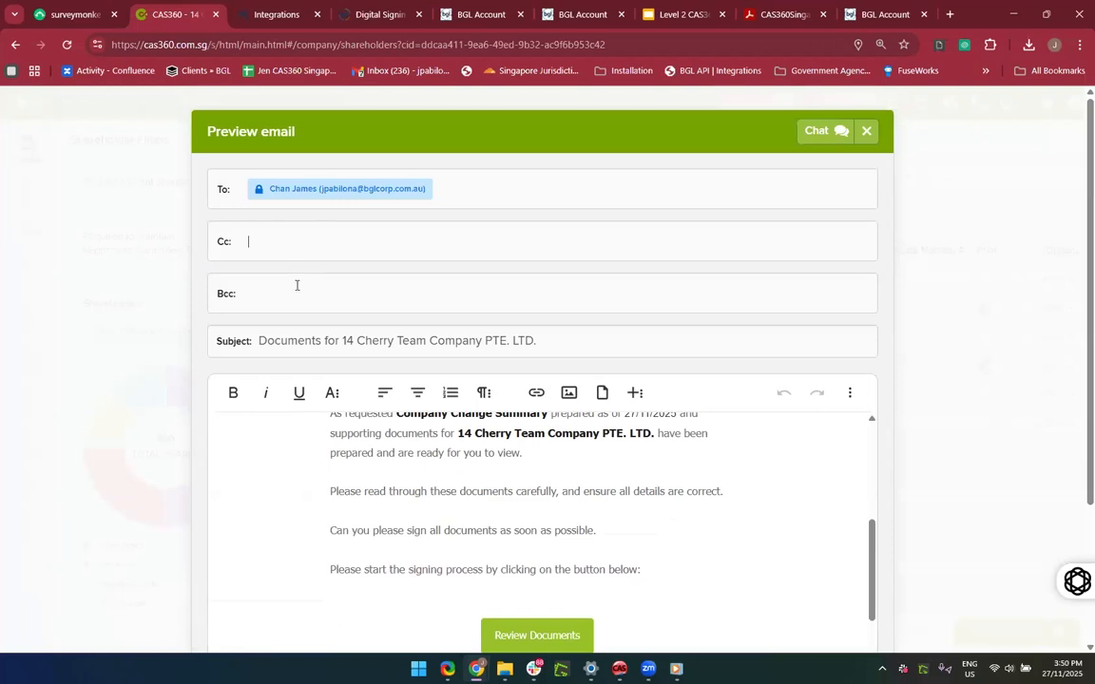
pyautogui.scroll(1, 337, 454)
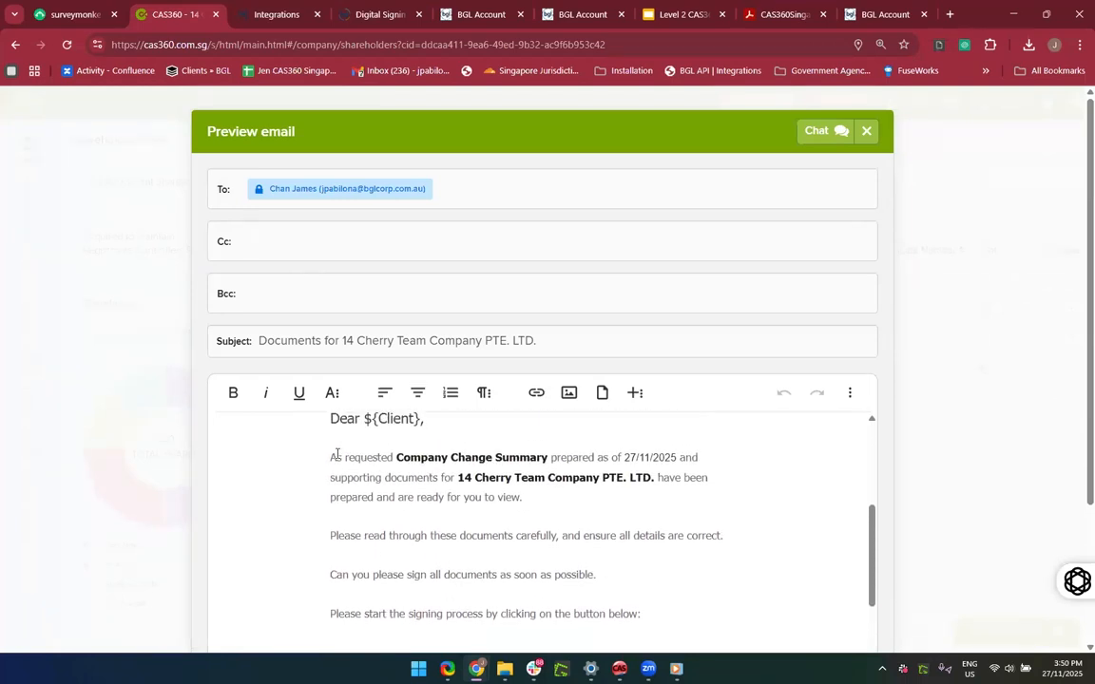
pyautogui.scroll(-5, 415, 494)
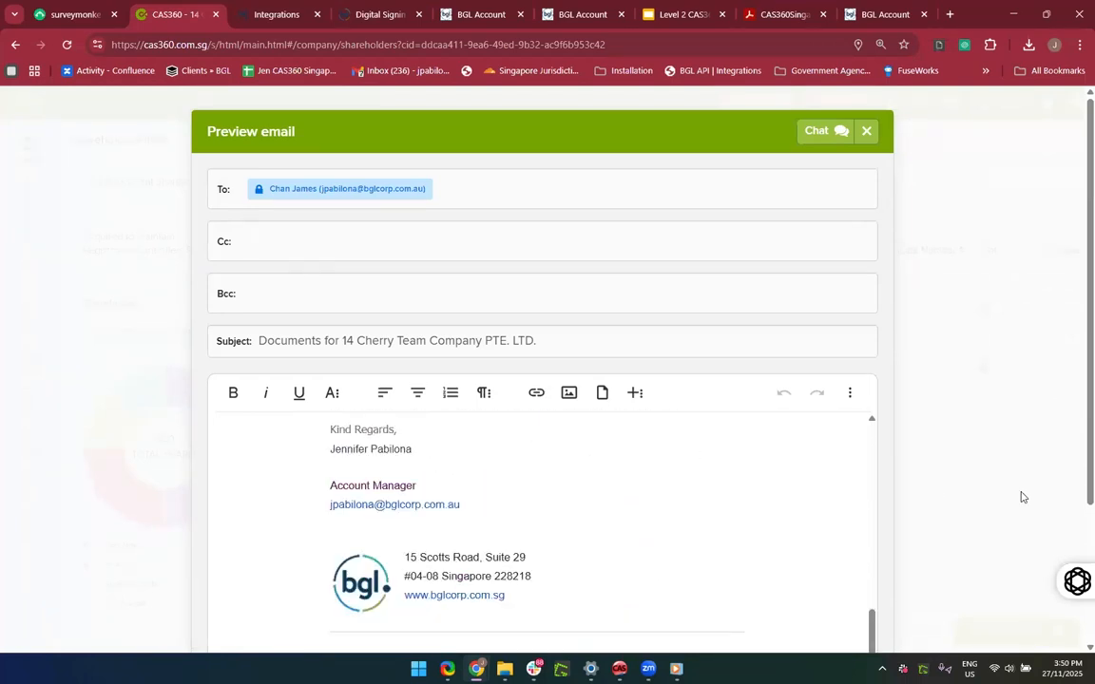
pyautogui.scroll(-2, 654, 536)
pyautogui.scroll(4, 590, 499)
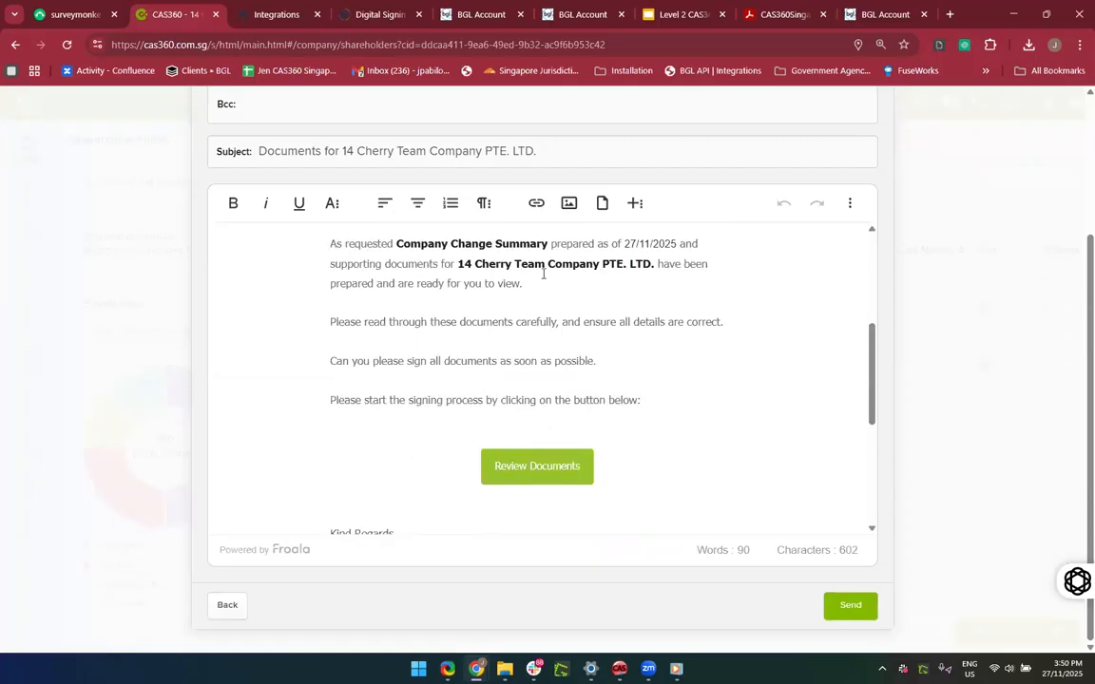
# Step: Add the sentence "If there are any changes, kindly sent through the changes before we proceed." below the request to ensure all details are correct
pyautogui.click(538, 285)
pyautogui.moveTo(746, 328); pyautogui.dragTo(730, 324)
pyautogui.press('Return')
pyautogui.press('Return')
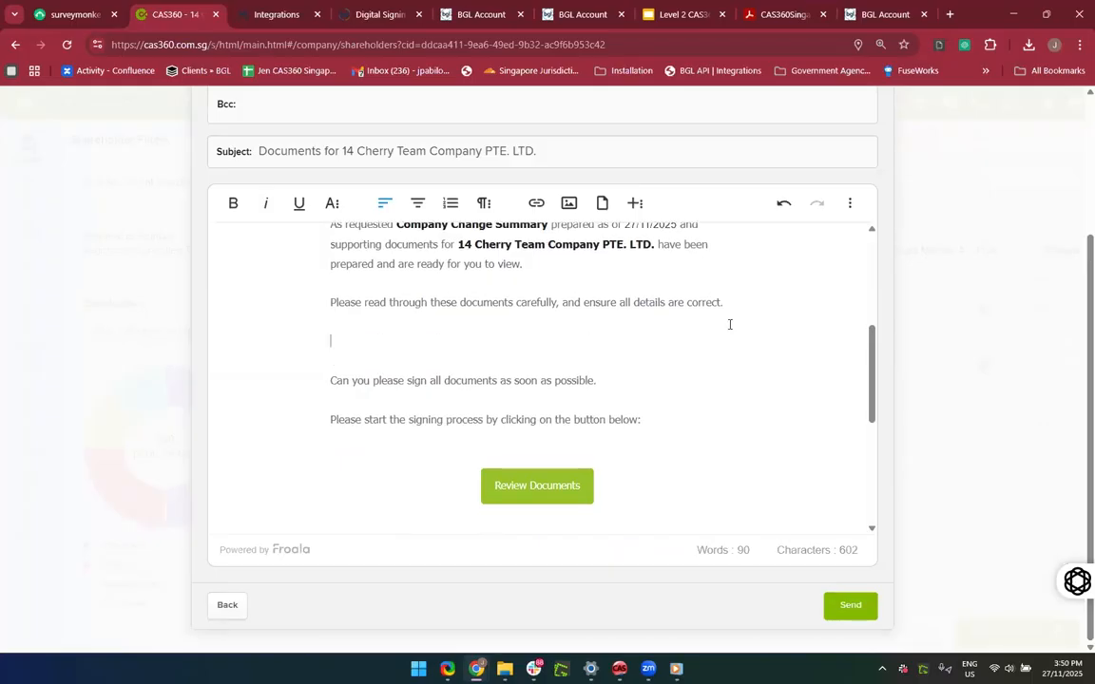
pyautogui.write('If there are any changes, kild')
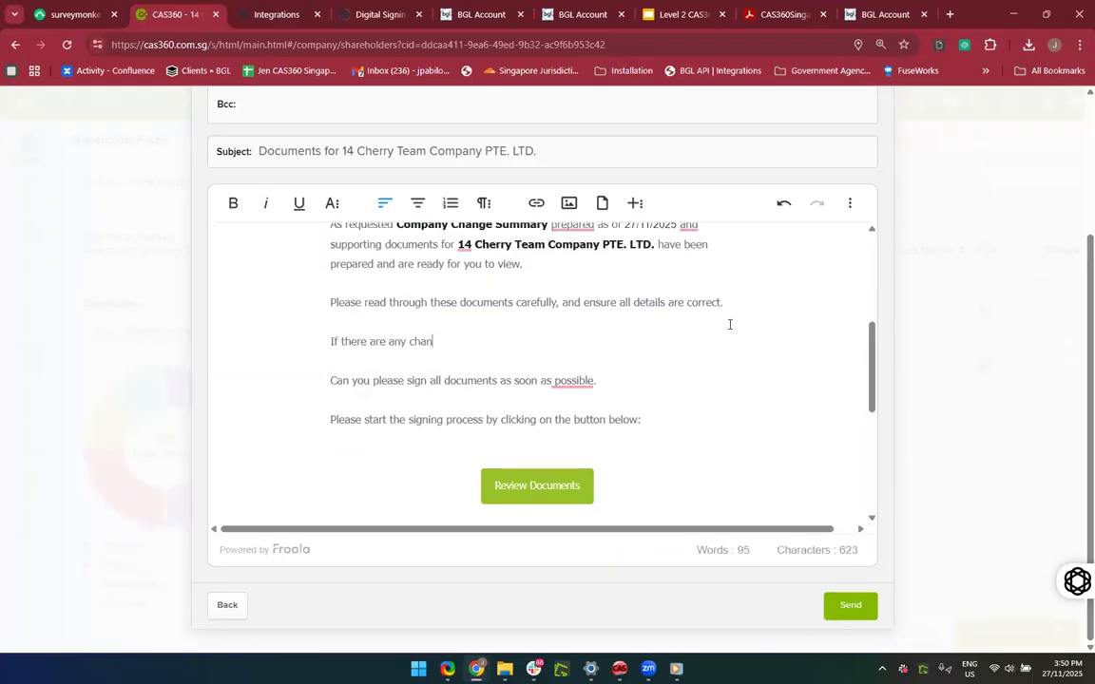
pyautogui.press('BackSpace')
pyautogui.press('BackSpace')
pyautogui.write('ndly sent through ')
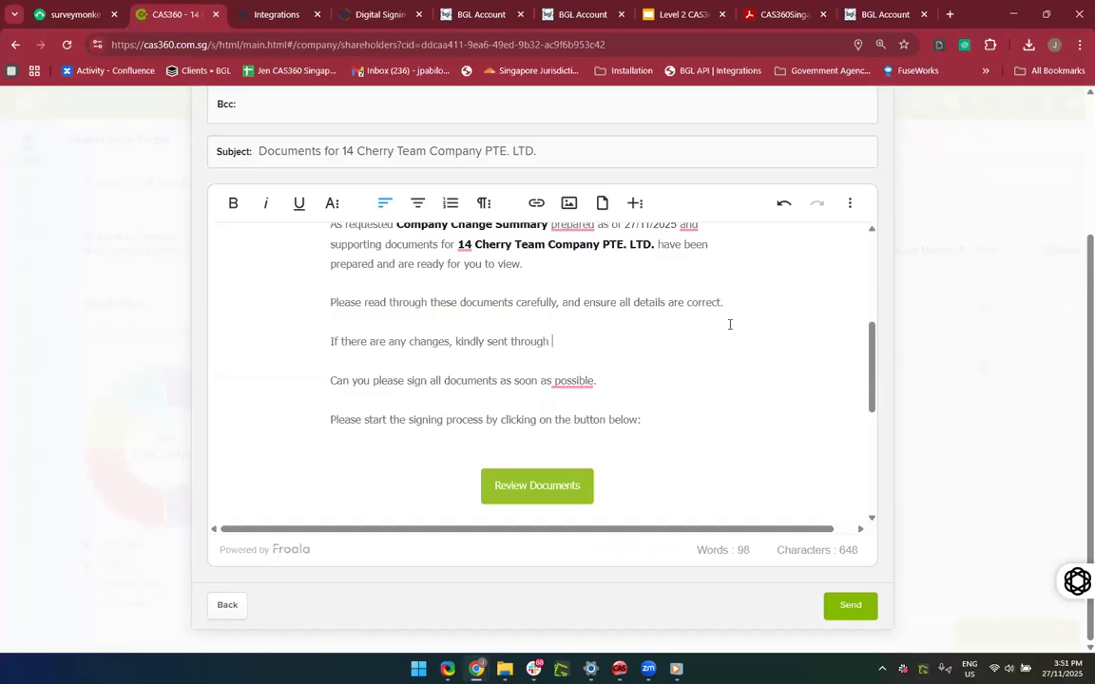
pyautogui.write('the changes be')
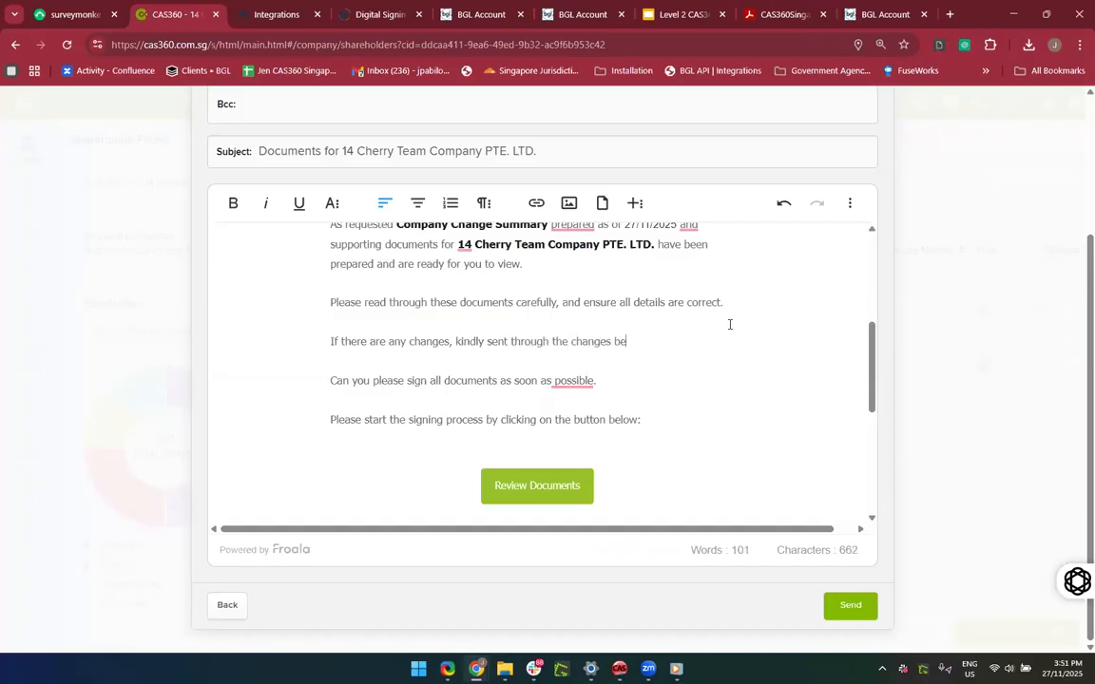
pyautogui.write('fore we proceed.')
# Step: Read through the edited signing email, checking its recipient, heading, greeting and the added sentence
pyautogui.scroll(-3, 730, 324)
pyautogui.scroll(2, 729, 324)
pyautogui.scroll(-2, 730, 324)
pyautogui.scroll(10, 730, 324)
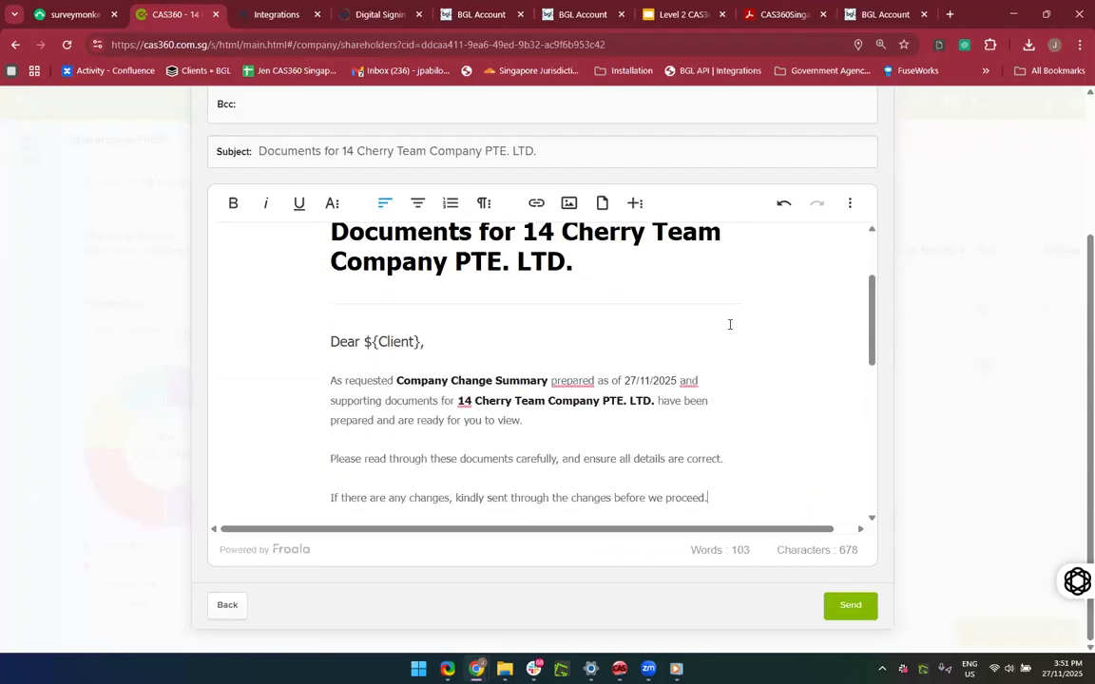
pyautogui.scroll(2, 570, 209)
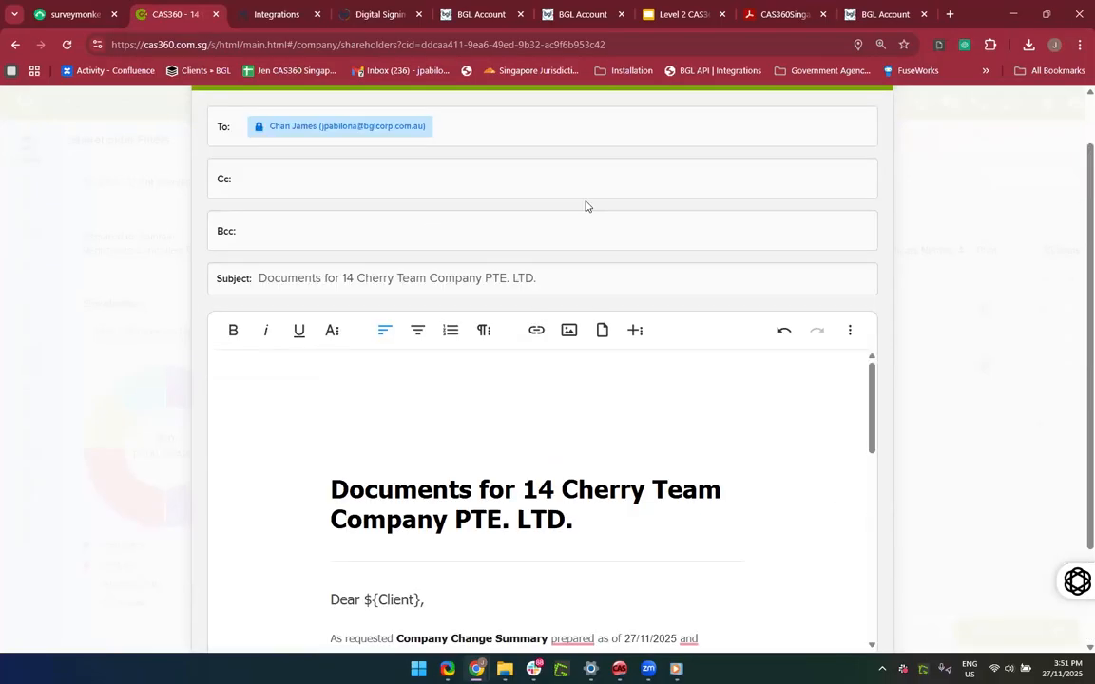
pyautogui.scroll(-2, 499, 297)
pyautogui.scroll(-2, 560, 352)
pyautogui.scroll(2, 513, 323)
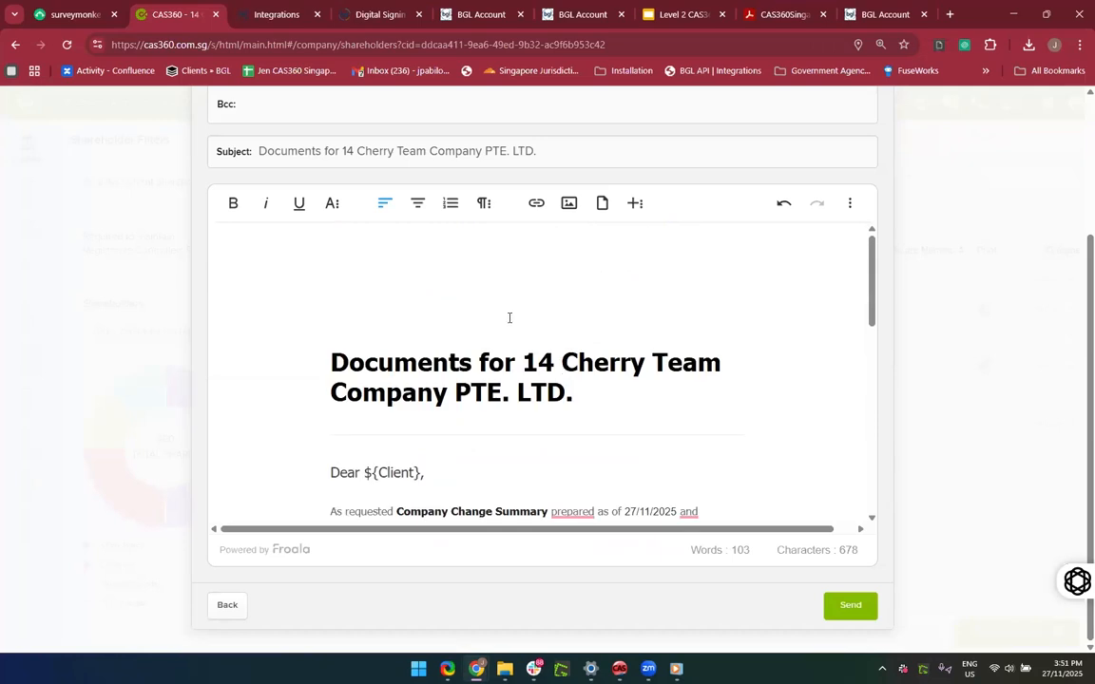
pyautogui.scroll(2, 427, 247)
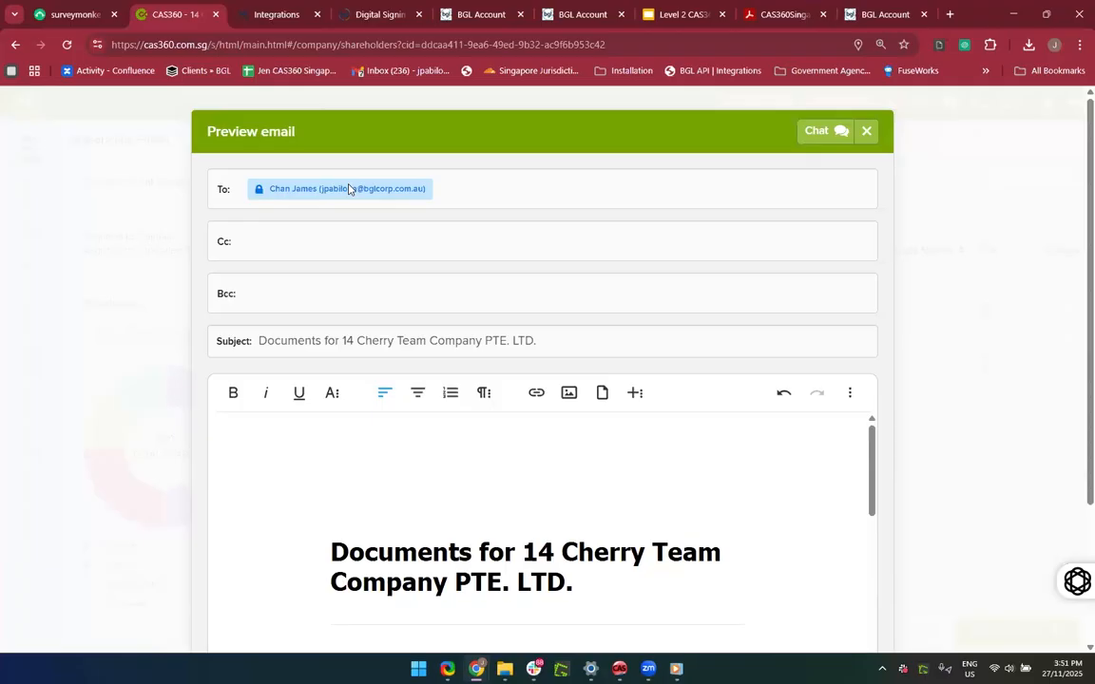
pyautogui.scroll(-2, 337, 325)
pyautogui.scroll(-3, 428, 447)
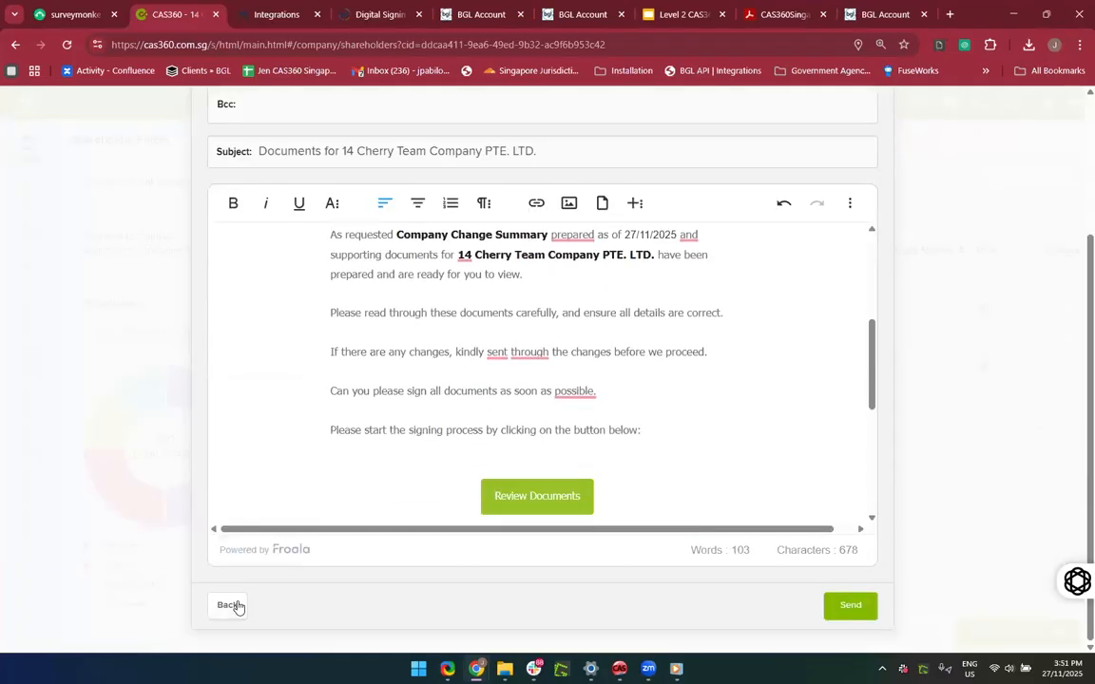
# Step: Return to document production, check which email addresses the first signer can use in the electronic signing options, and leave them without saving
pyautogui.click(231, 606)
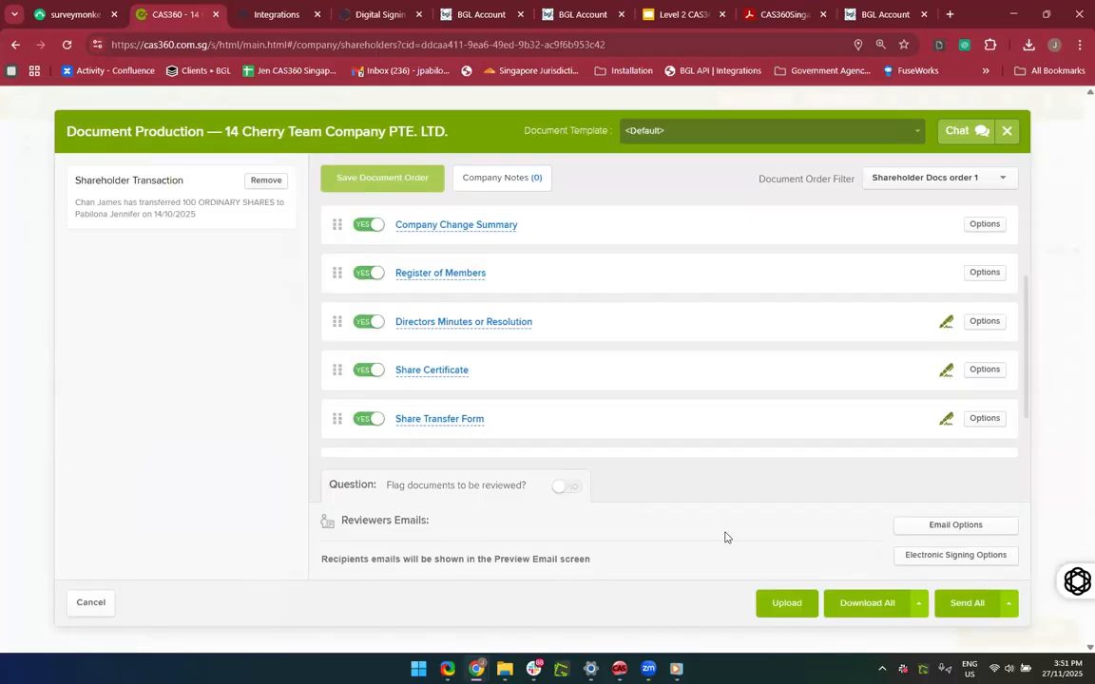
pyautogui.click(911, 556)
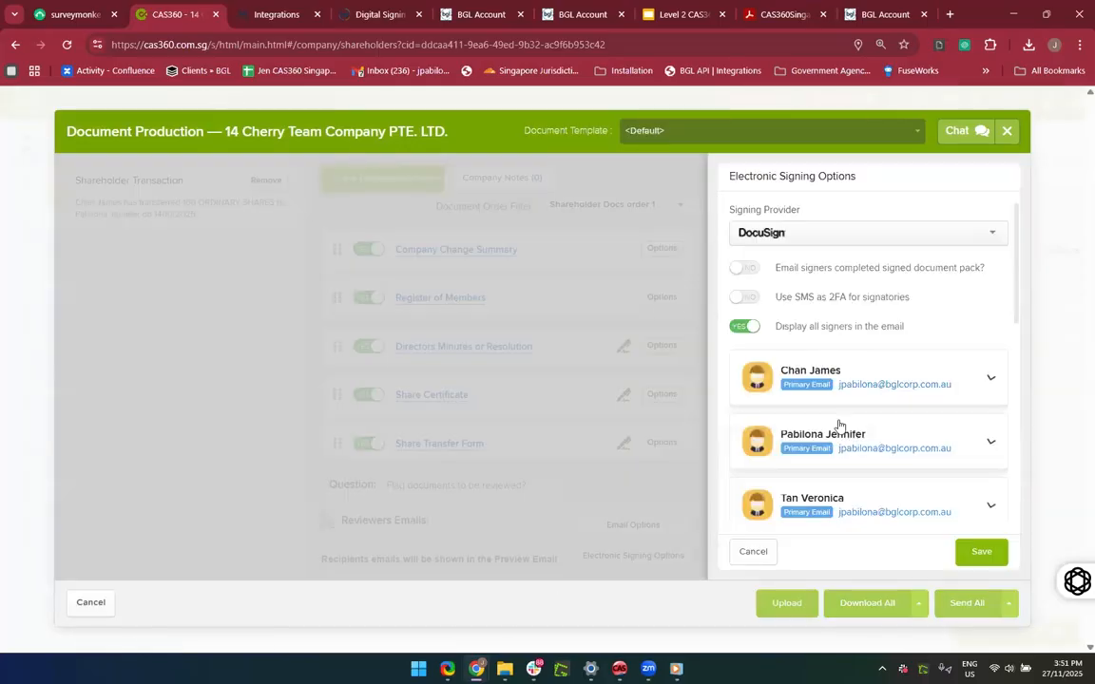
pyautogui.click(989, 389)
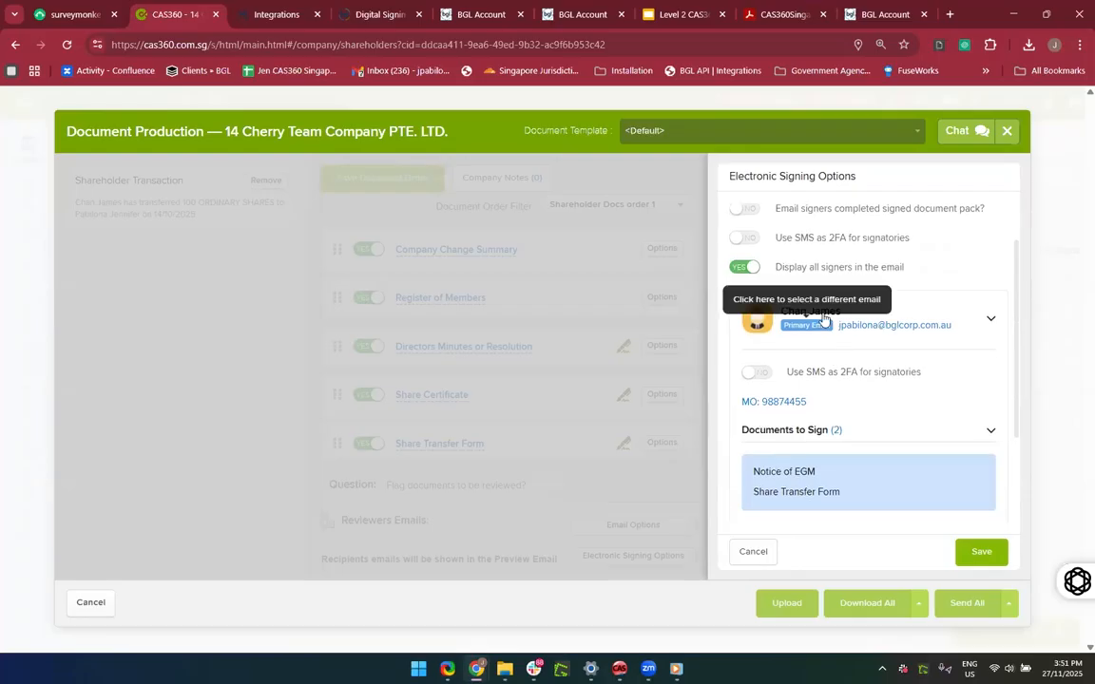
pyautogui.click(803, 327)
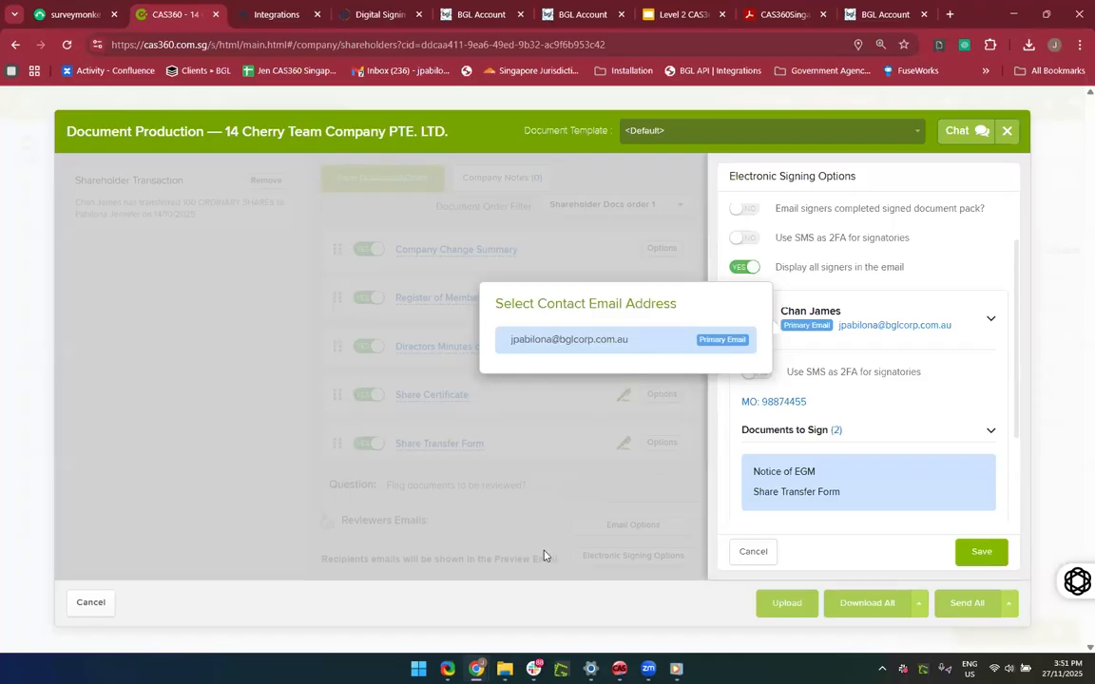
pyautogui.click(771, 560)
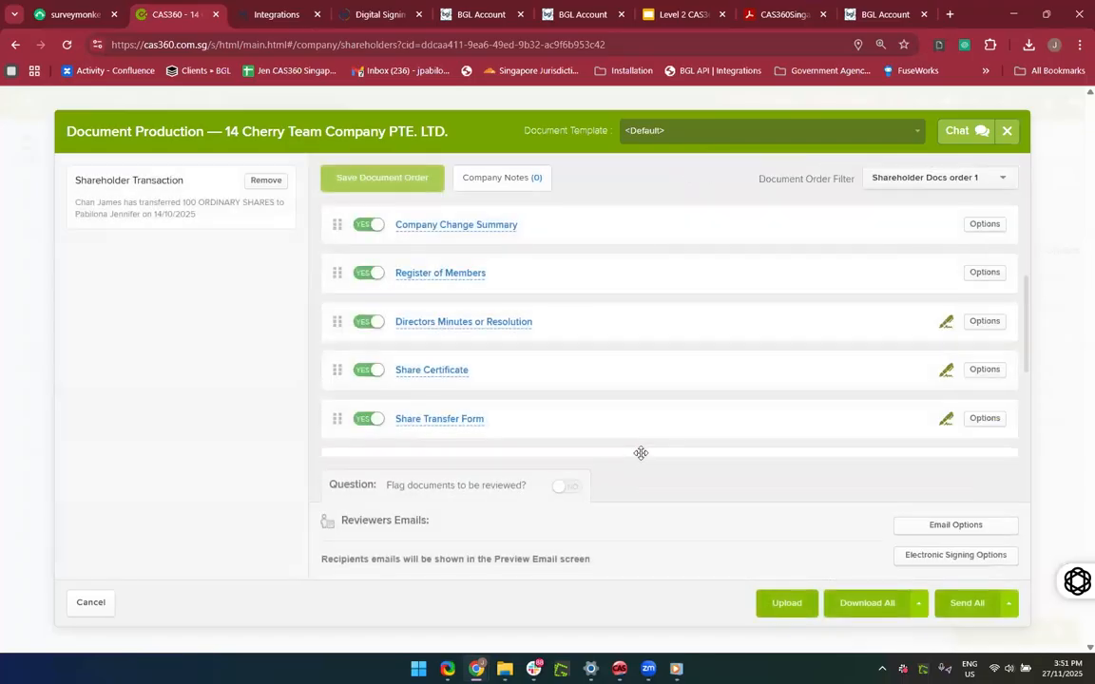
# Step: Open the email preview for sending all documents, check the message down to its signature, and send it to the signers
pyautogui.click(974, 602)
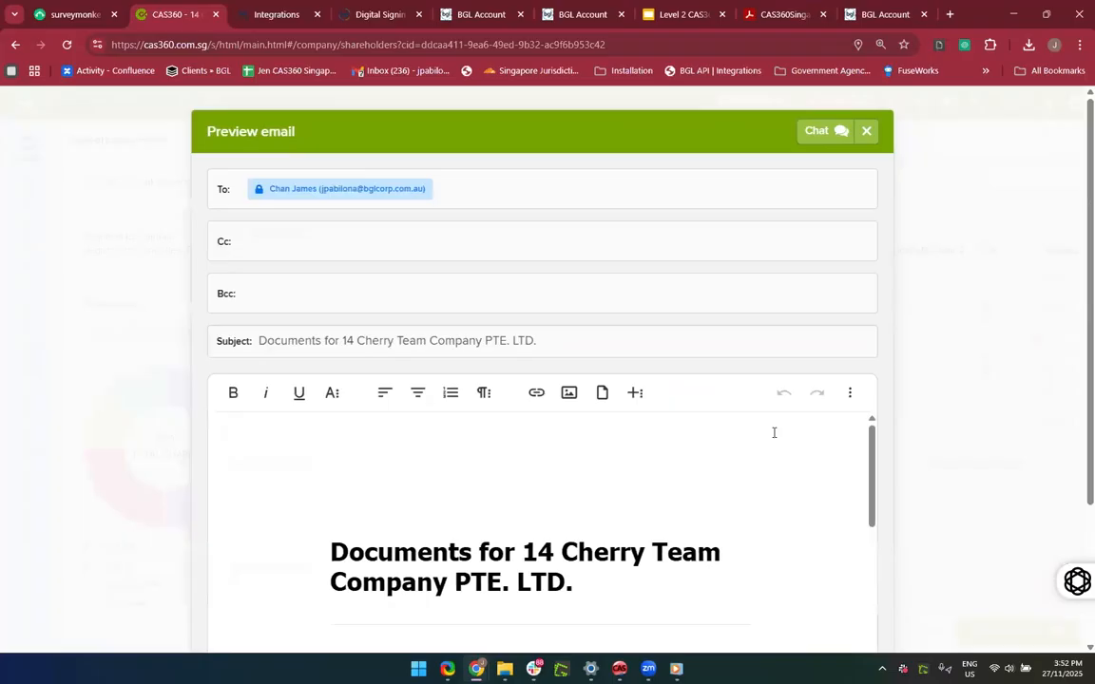
pyautogui.scroll(-10, 604, 505)
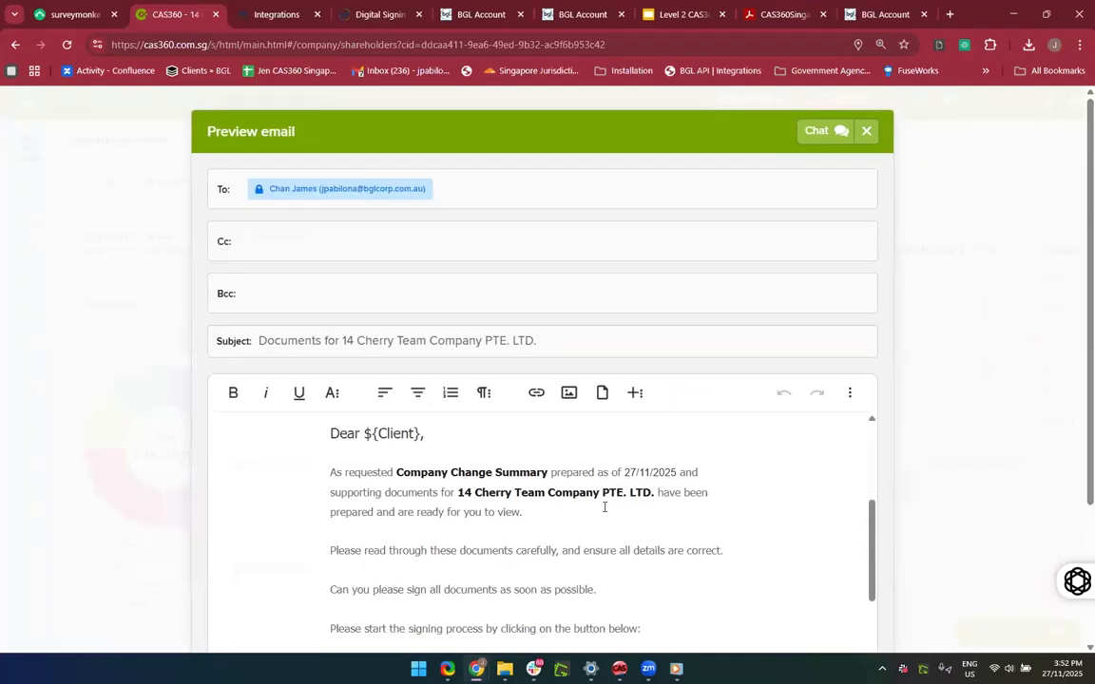
pyautogui.scroll(-8, 809, 551)
pyautogui.scroll(5, 762, 358)
pyautogui.scroll(-5, 762, 358)
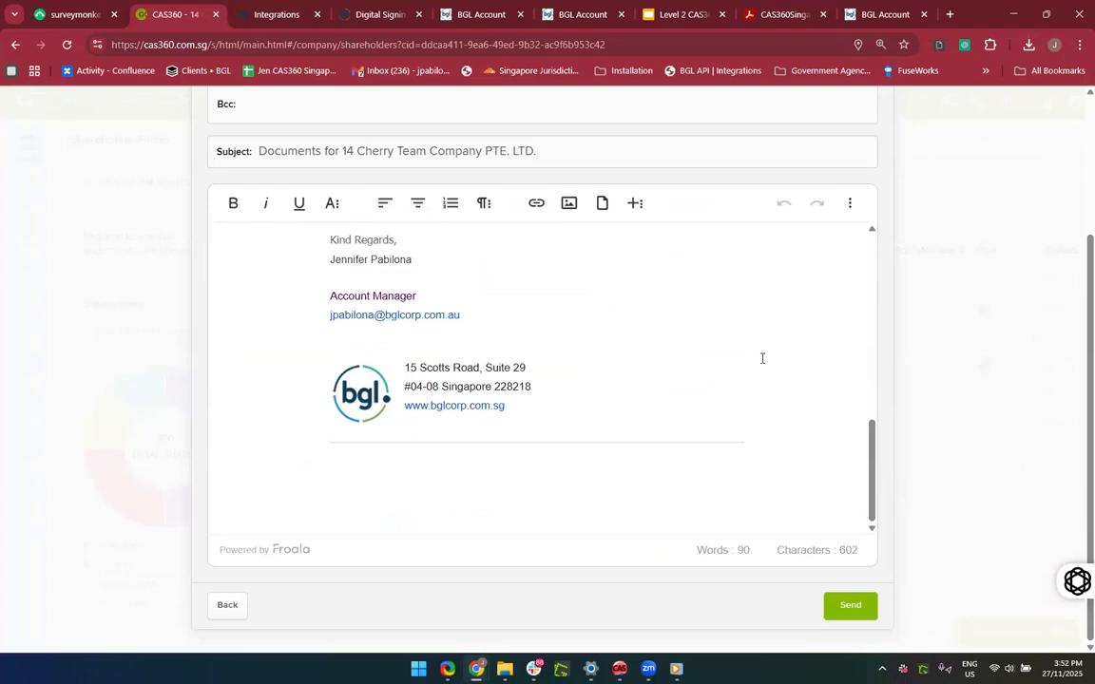
pyautogui.click(865, 615)
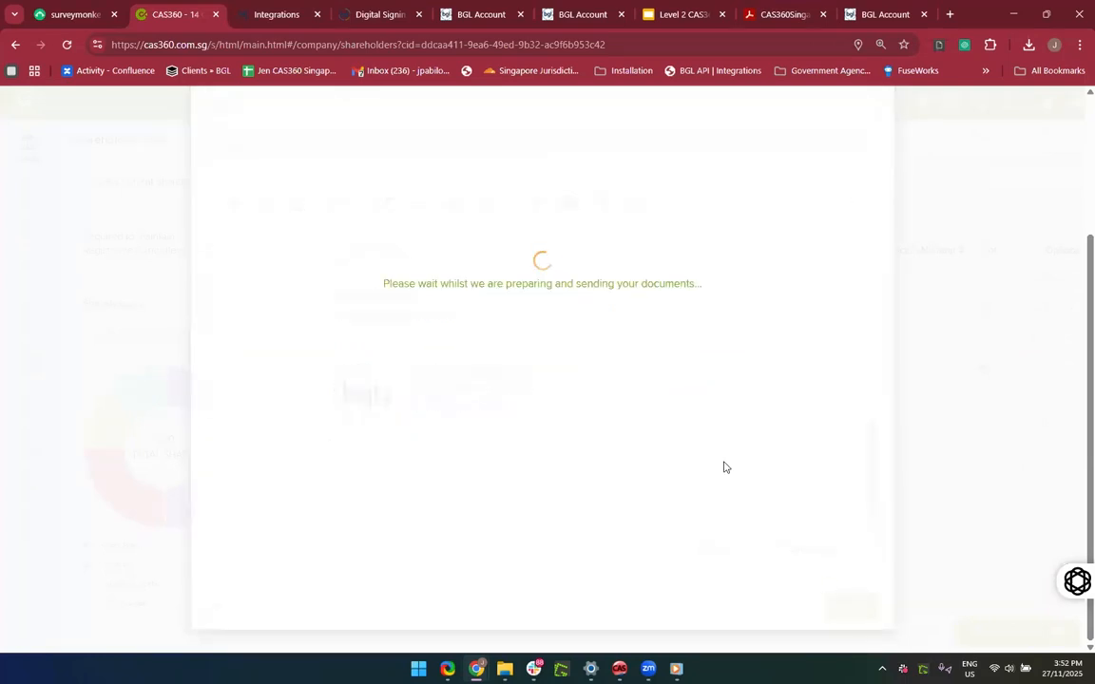
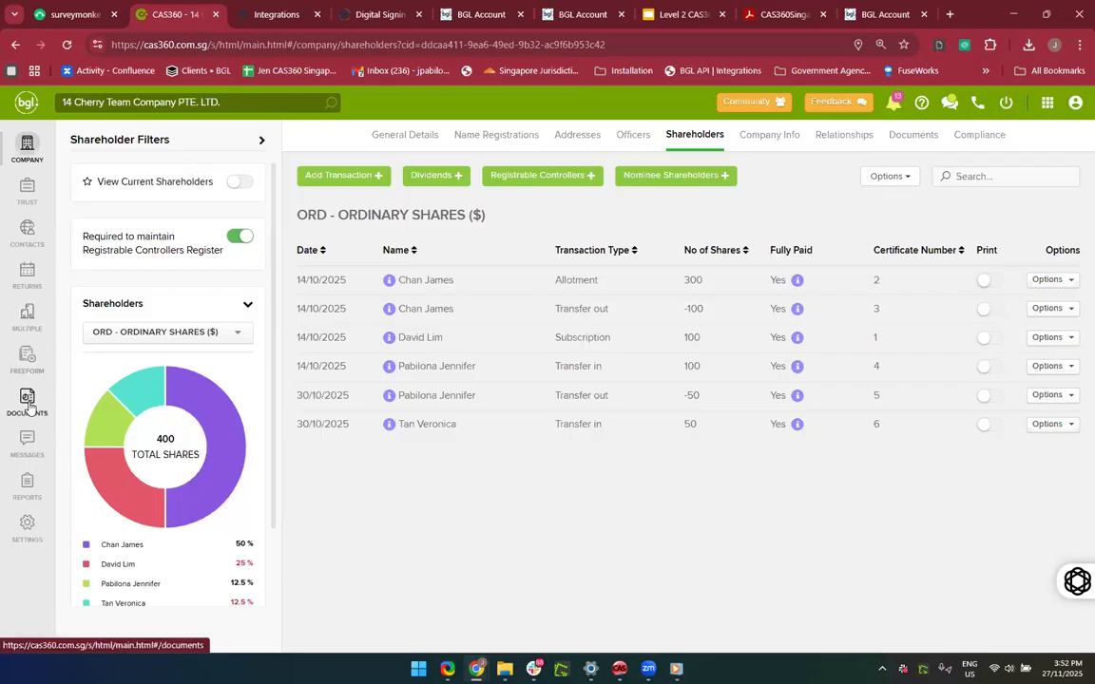
# Step: Go to the message outbox and open the most recent delivered email for 14 Cherry Team Company PTE. LTD
pyautogui.click(21, 448)
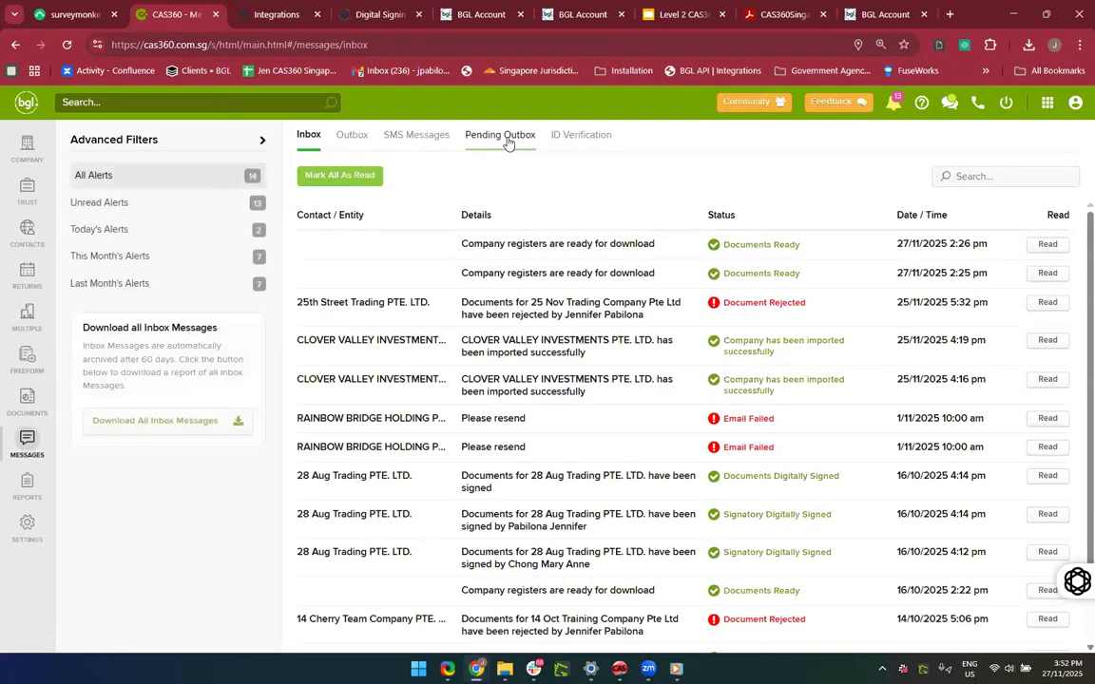
pyautogui.click(507, 138)
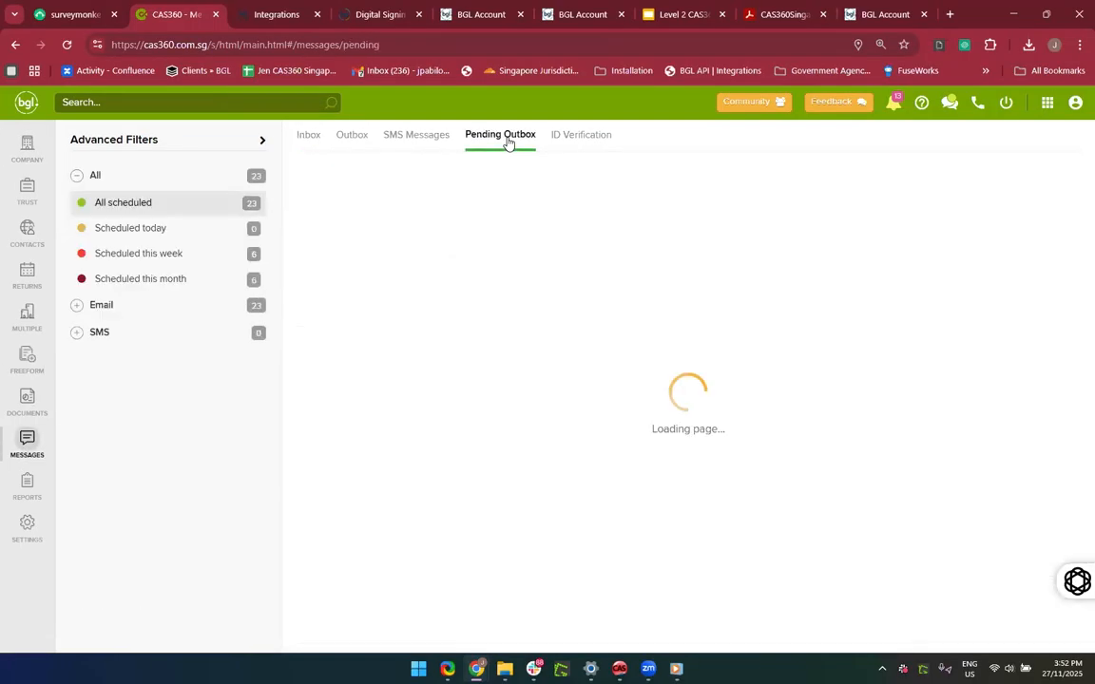
pyautogui.click(360, 140)
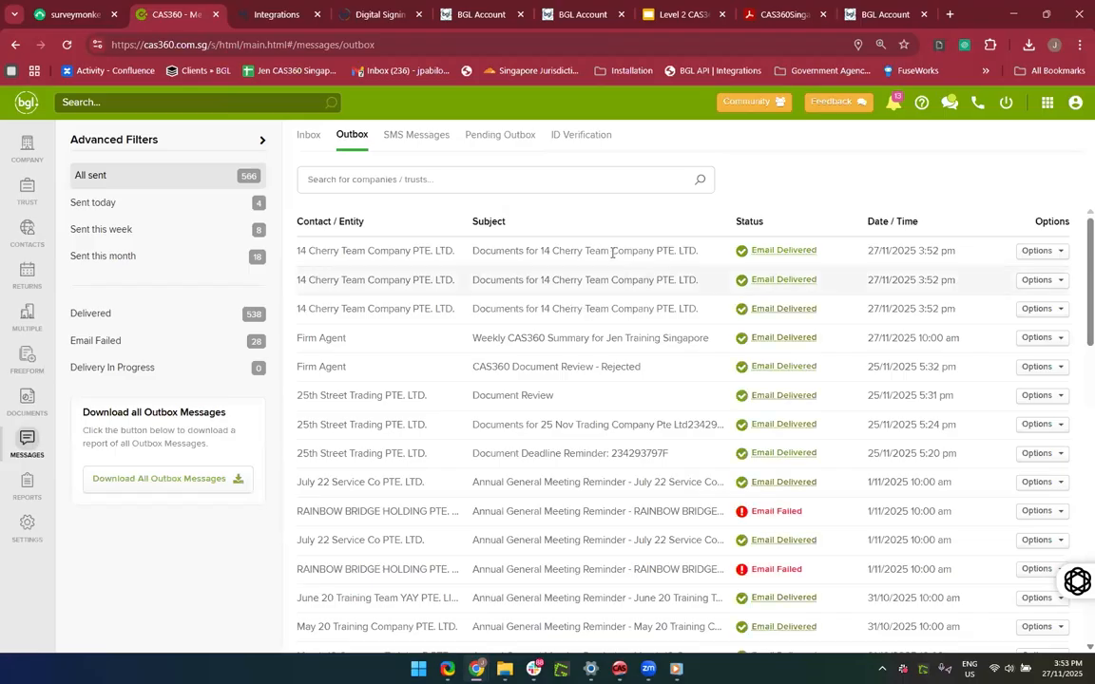
pyautogui.click(794, 253)
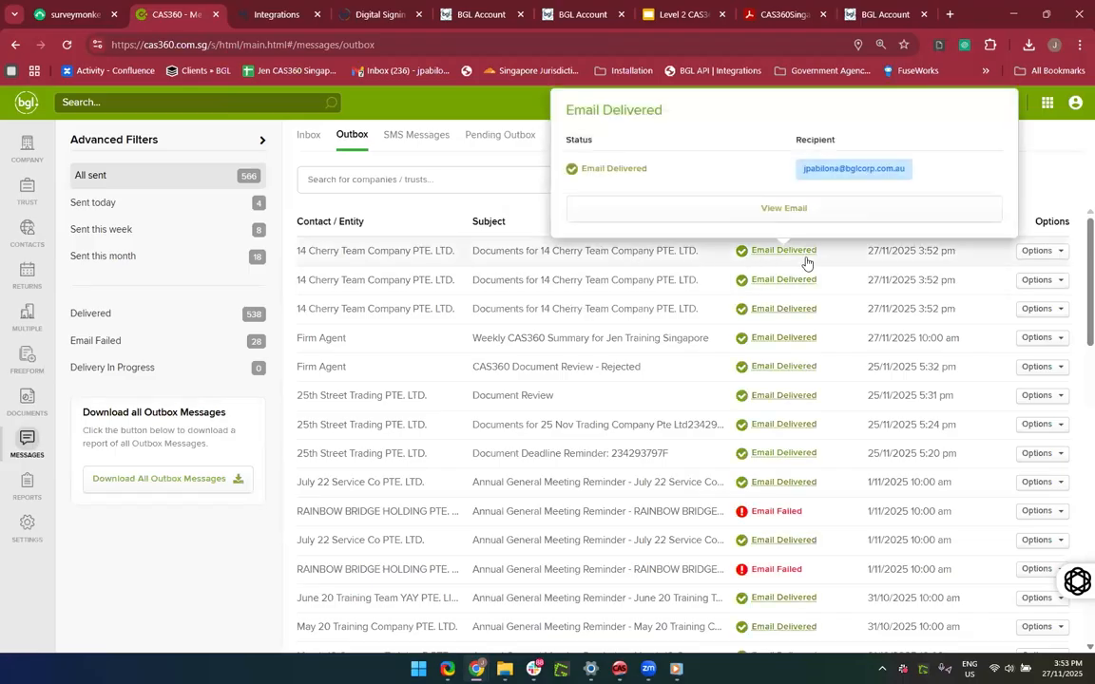
pyautogui.click(780, 209)
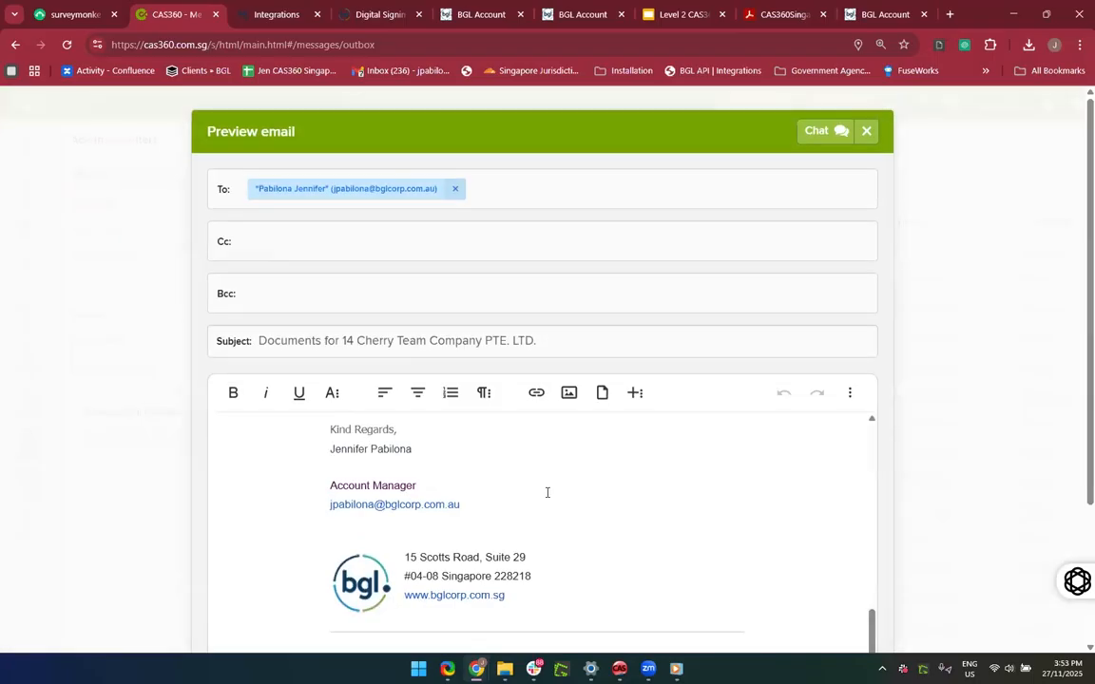
# Step: Read through the sent email's recipient, signer greeting, message body and signature, and close its preview
pyautogui.scroll(-3, 544, 492)
pyautogui.scroll(2, 546, 493)
pyautogui.scroll(6, 546, 492)
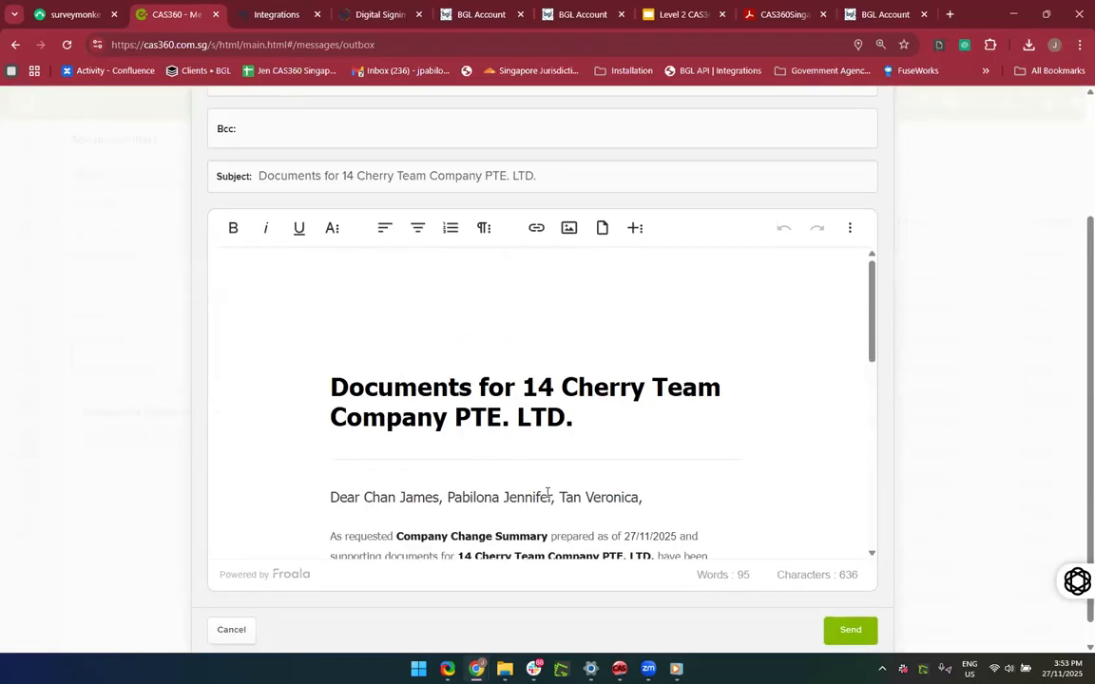
pyautogui.scroll(-2, 546, 492)
pyautogui.scroll(-8, 546, 492)
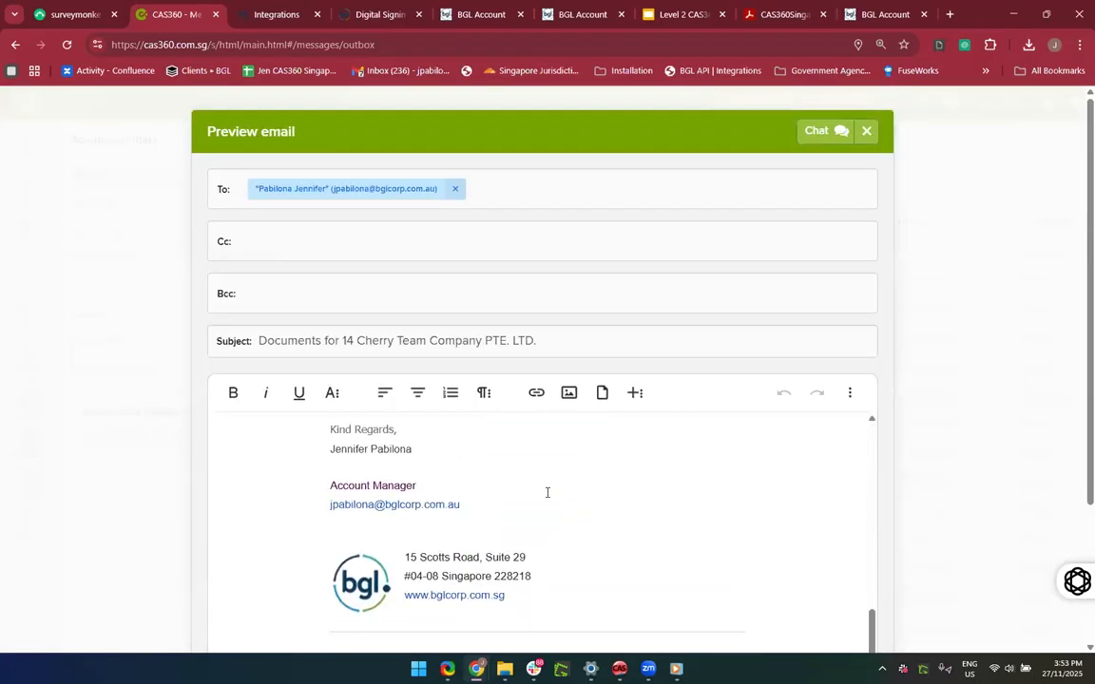
pyautogui.scroll(5, 611, 464)
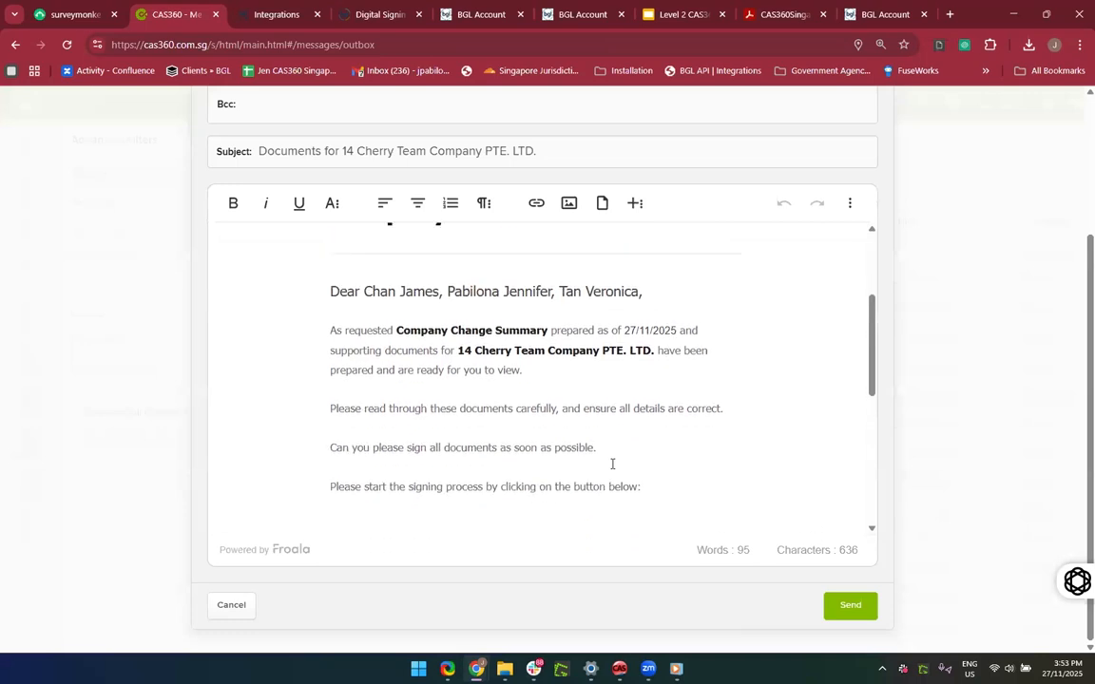
pyautogui.scroll(6, 612, 464)
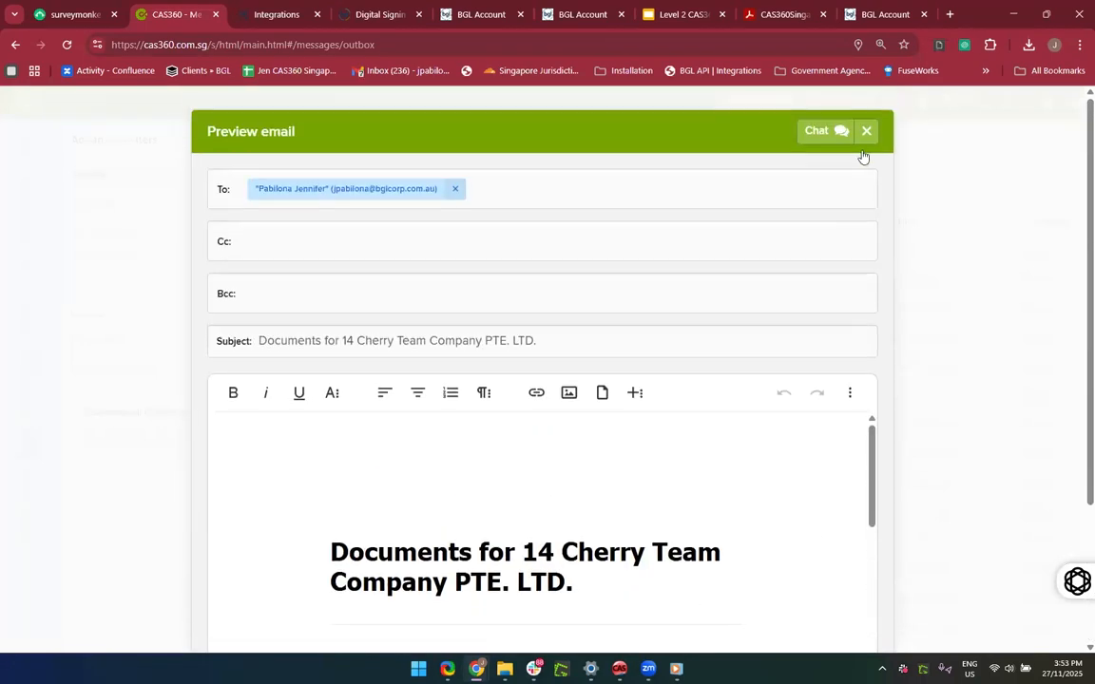
pyautogui.click(864, 147)
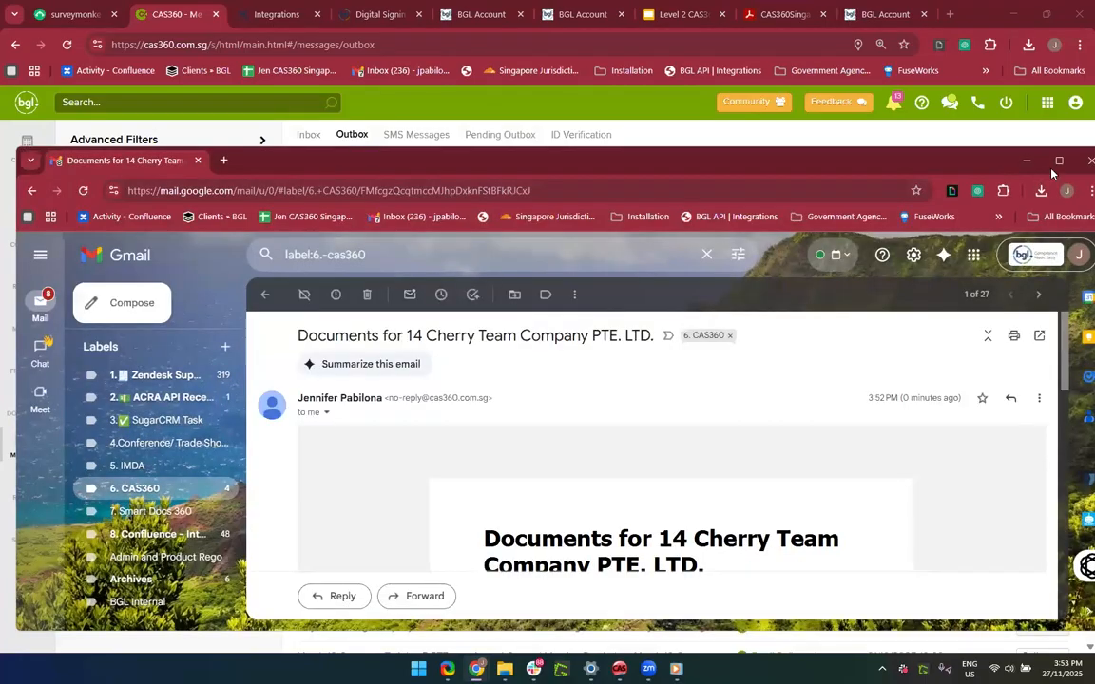
# Step: Switch to Gmail and read through the received 14 Cherry Team Company signing email and the other messages in its thread
pyautogui.click(1059, 158)
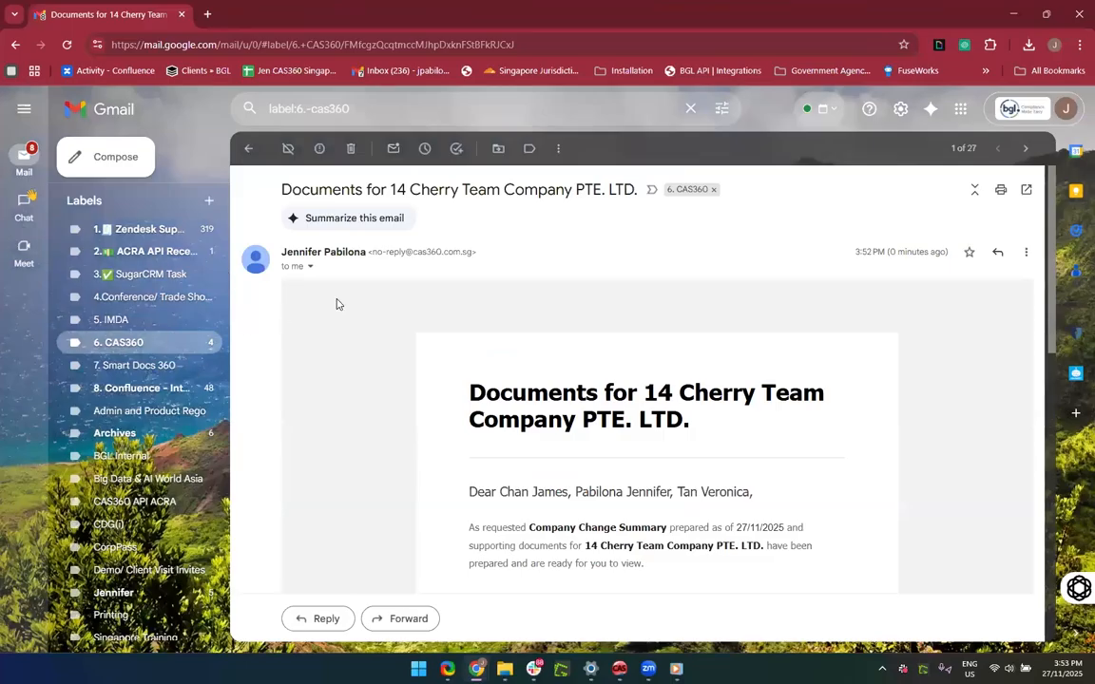
pyautogui.scroll(-2, 532, 350)
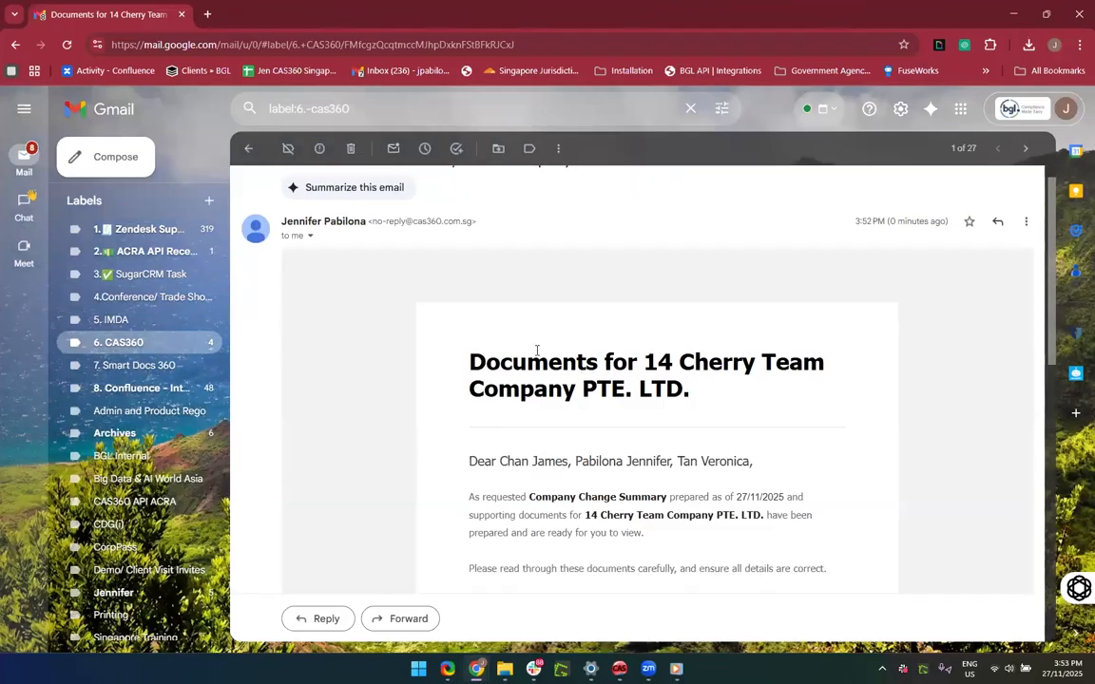
pyautogui.scroll(-3, 575, 462)
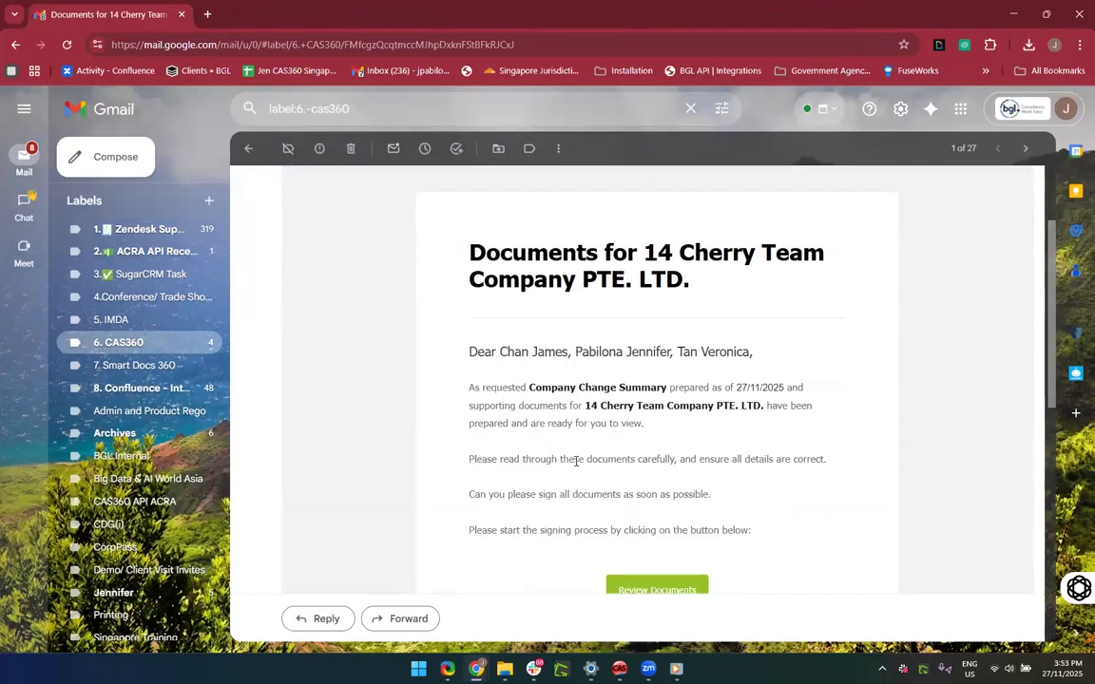
pyautogui.scroll(2, 589, 473)
pyautogui.scroll(-7, 602, 472)
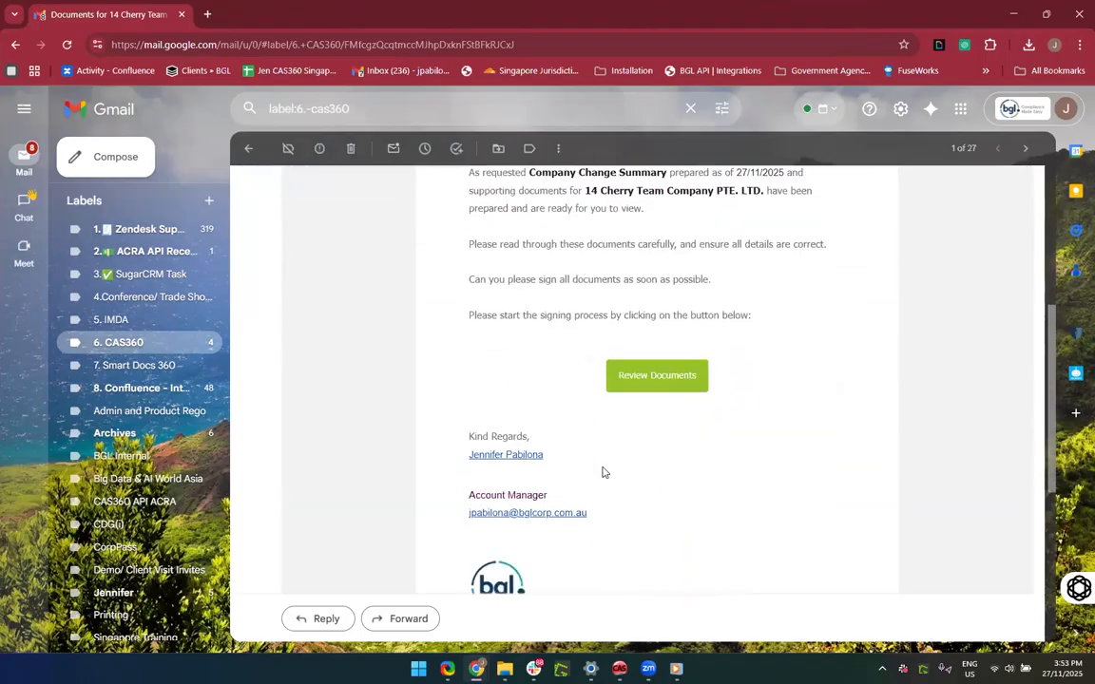
pyautogui.scroll(2, 549, 372)
pyautogui.scroll(-2, 515, 428)
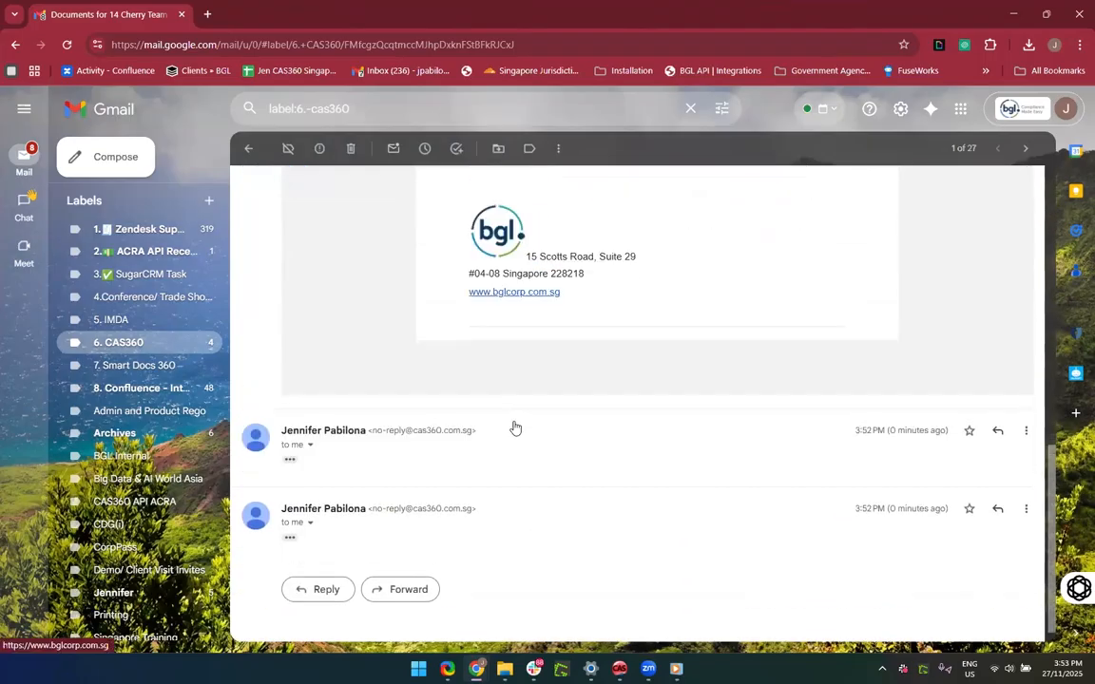
pyautogui.click(515, 429)
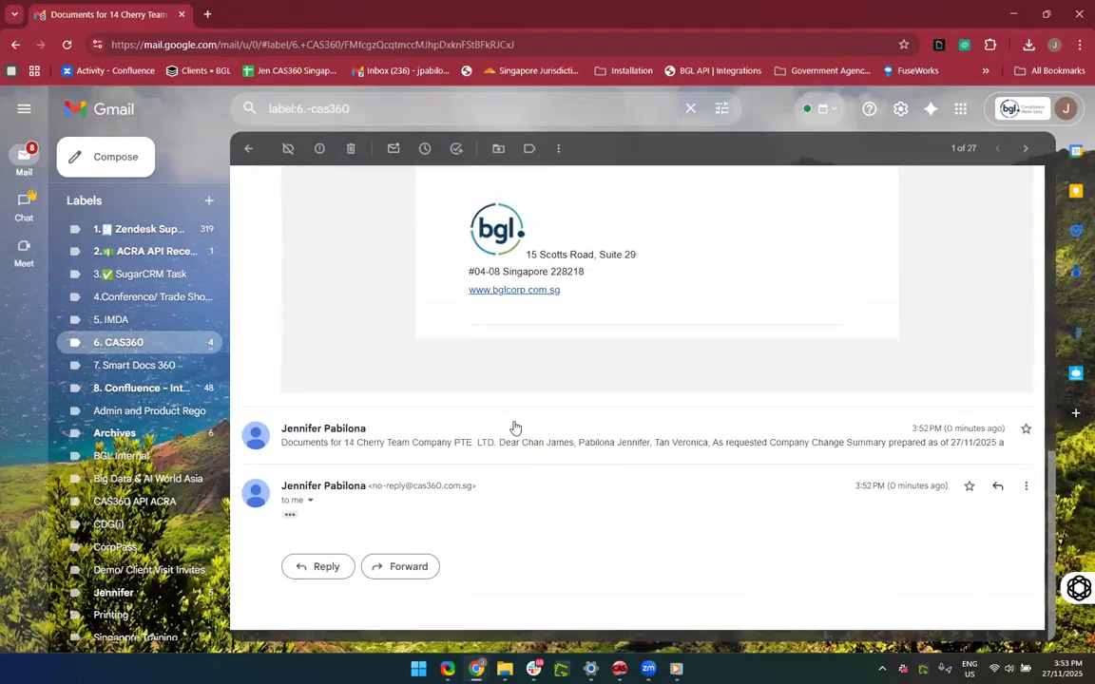
# Step: Expand the remaining messages in the 14 Cherry Team Company email thread, including the last message's trimmed content
pyautogui.click(515, 429)
pyautogui.click(288, 439)
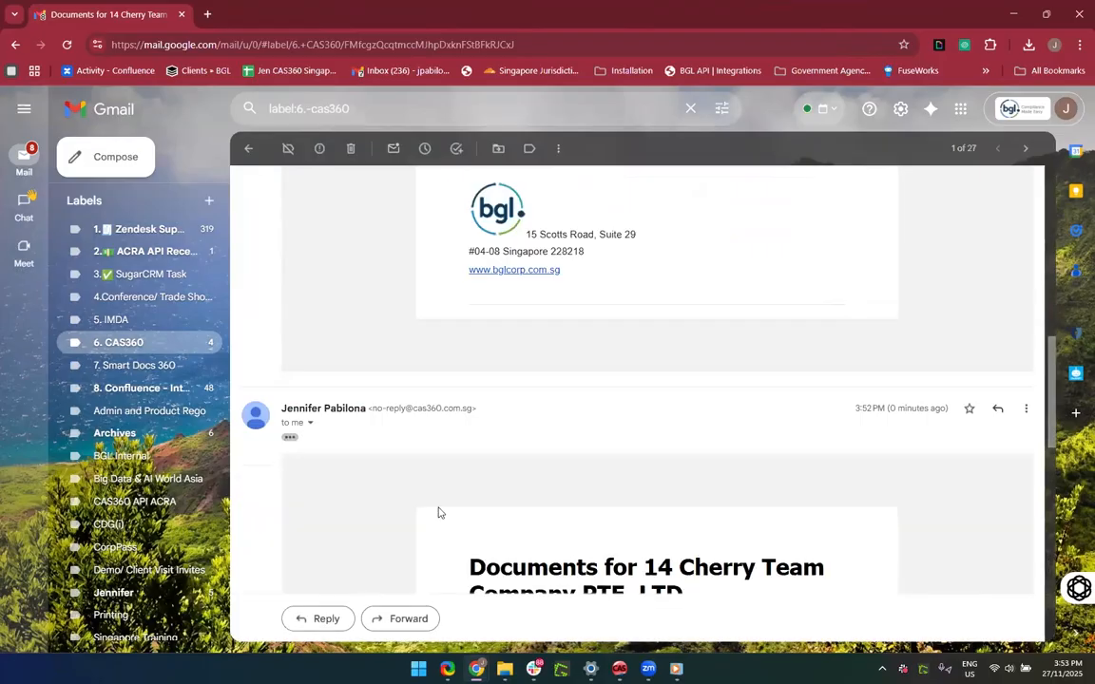
pyautogui.scroll(-15, 438, 513)
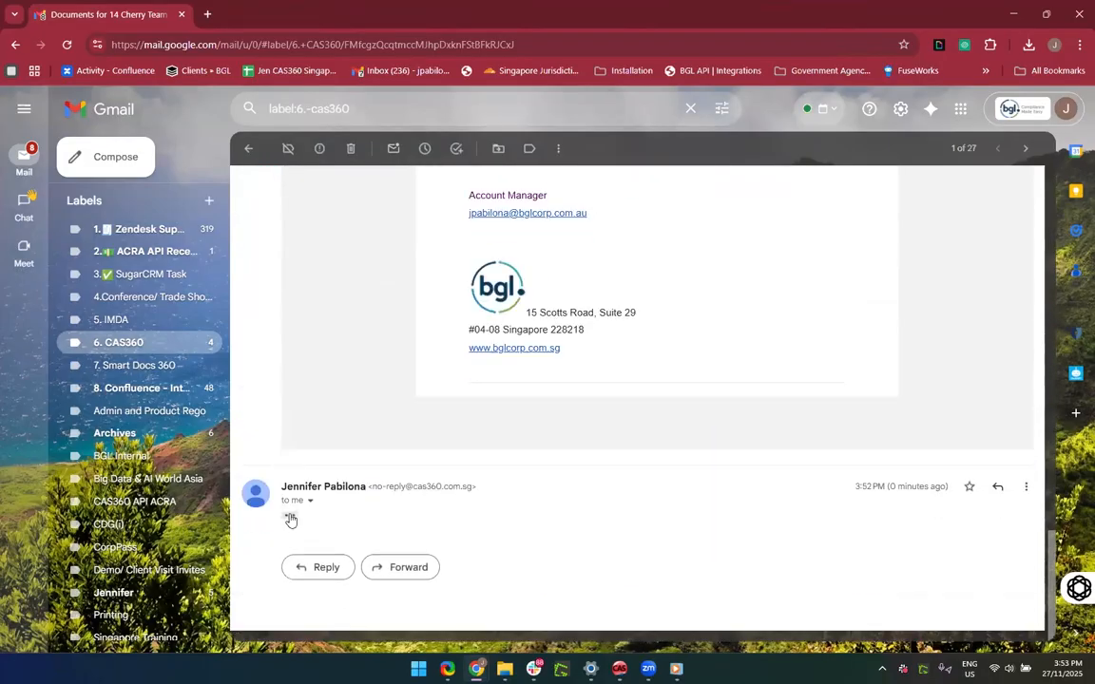
pyautogui.click(291, 520)
pyautogui.scroll(-7, 474, 528)
pyautogui.scroll(-3, 475, 530)
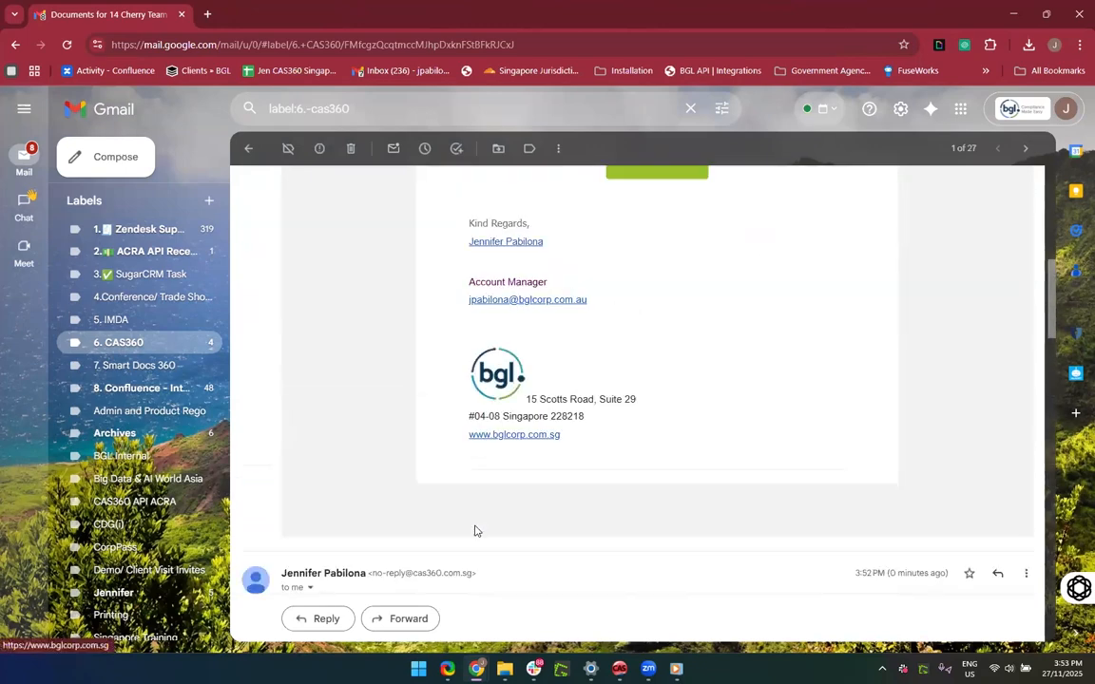
# Step: Review the thread's first signing email from its heading and signer greeting through the signing instructions to the signature
pyautogui.scroll(11, 475, 530)
pyautogui.scroll(-1, 700, 476)
pyautogui.scroll(1, 665, 443)
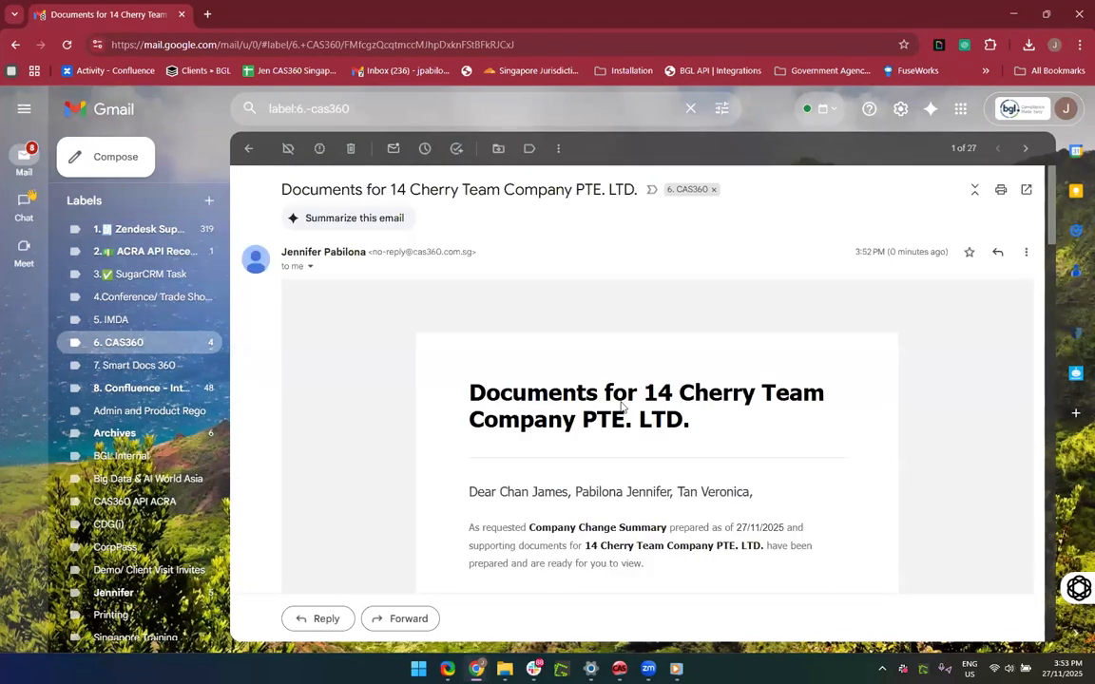
pyautogui.scroll(-3, 477, 450)
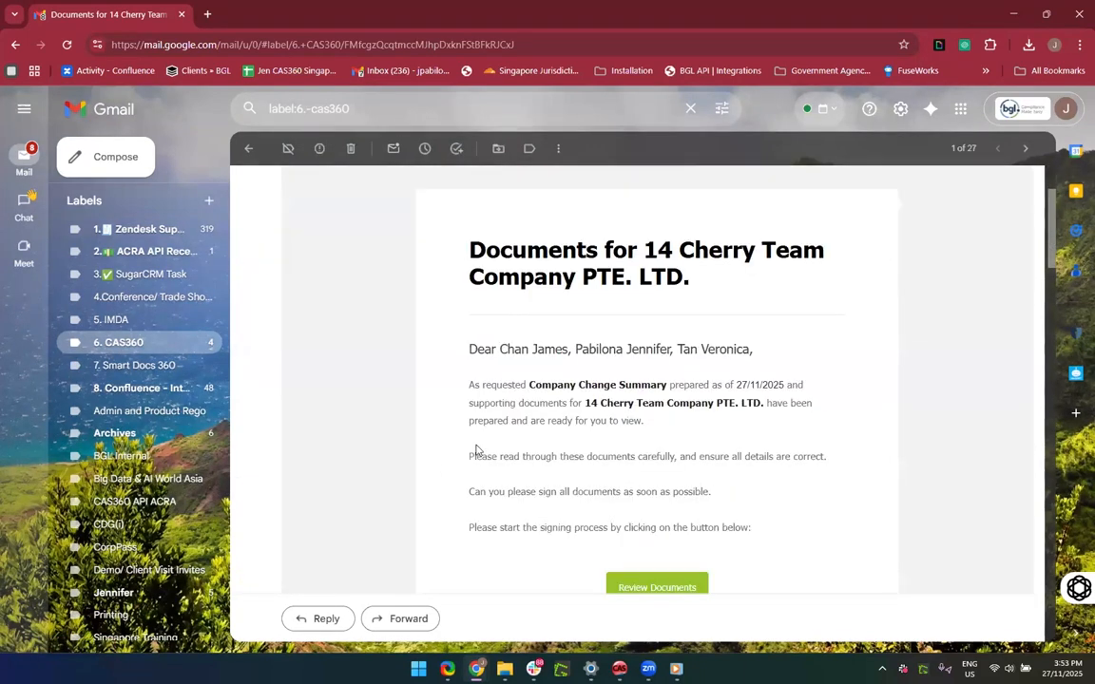
pyautogui.scroll(-9, 477, 450)
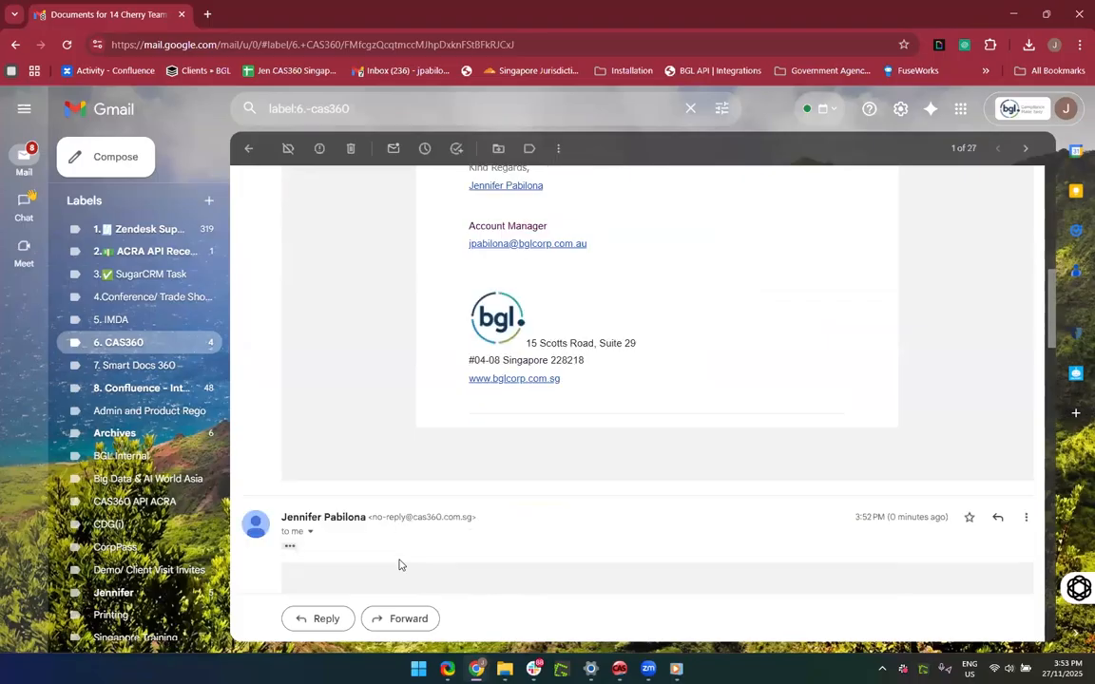
pyautogui.scroll(-1, 399, 564)
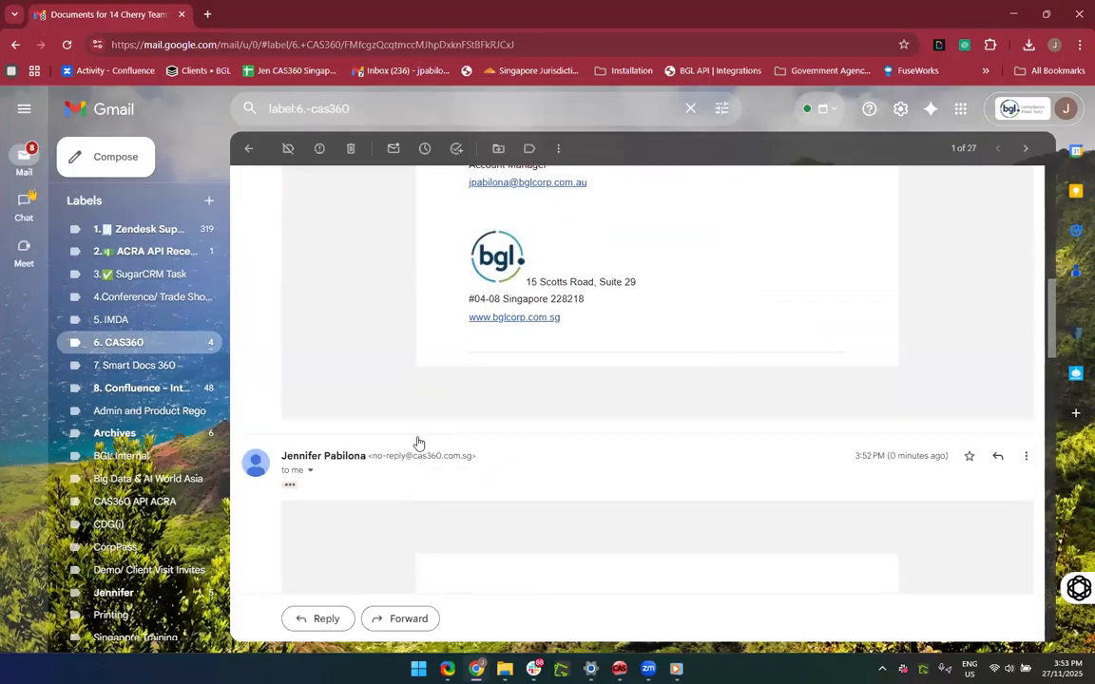
pyautogui.scroll(6, 632, 311)
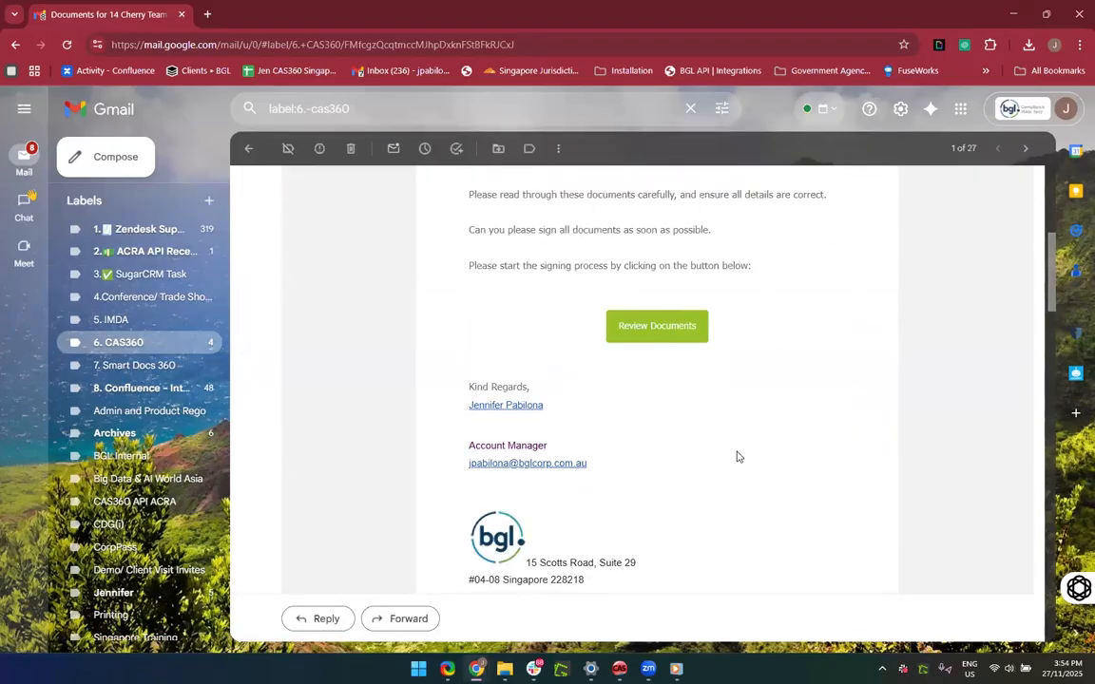
pyautogui.scroll(3, 737, 457)
pyautogui.scroll(1, 737, 457)
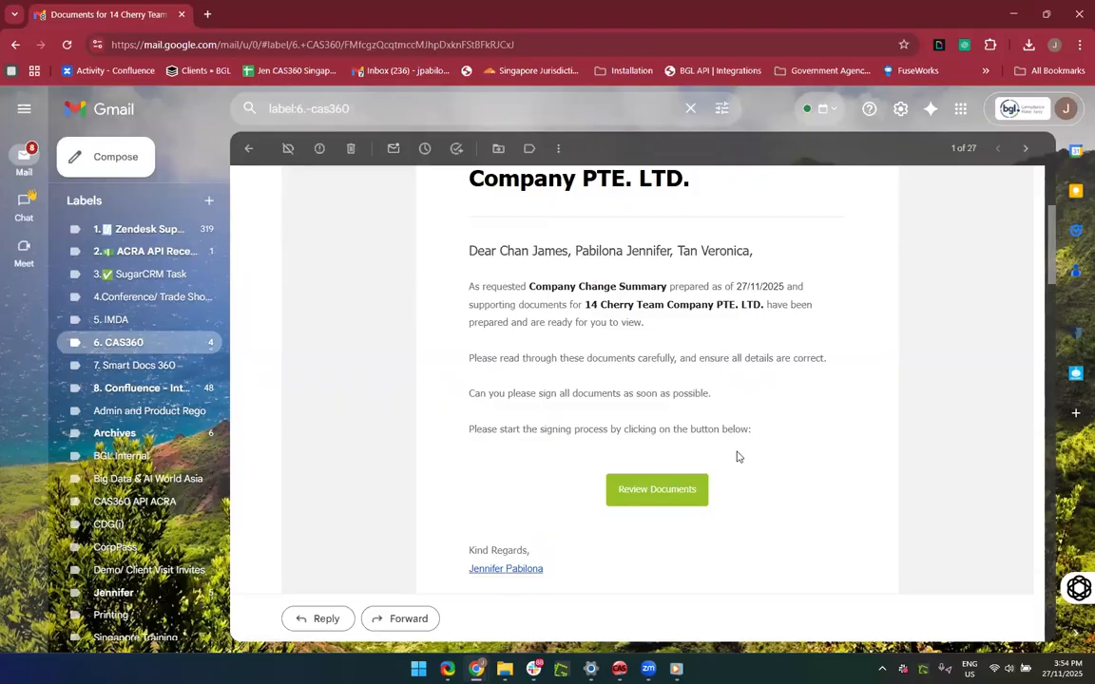
pyautogui.scroll(1, 739, 457)
pyautogui.scroll(-2, 738, 457)
pyautogui.scroll(2, 738, 457)
pyautogui.scroll(-3, 738, 457)
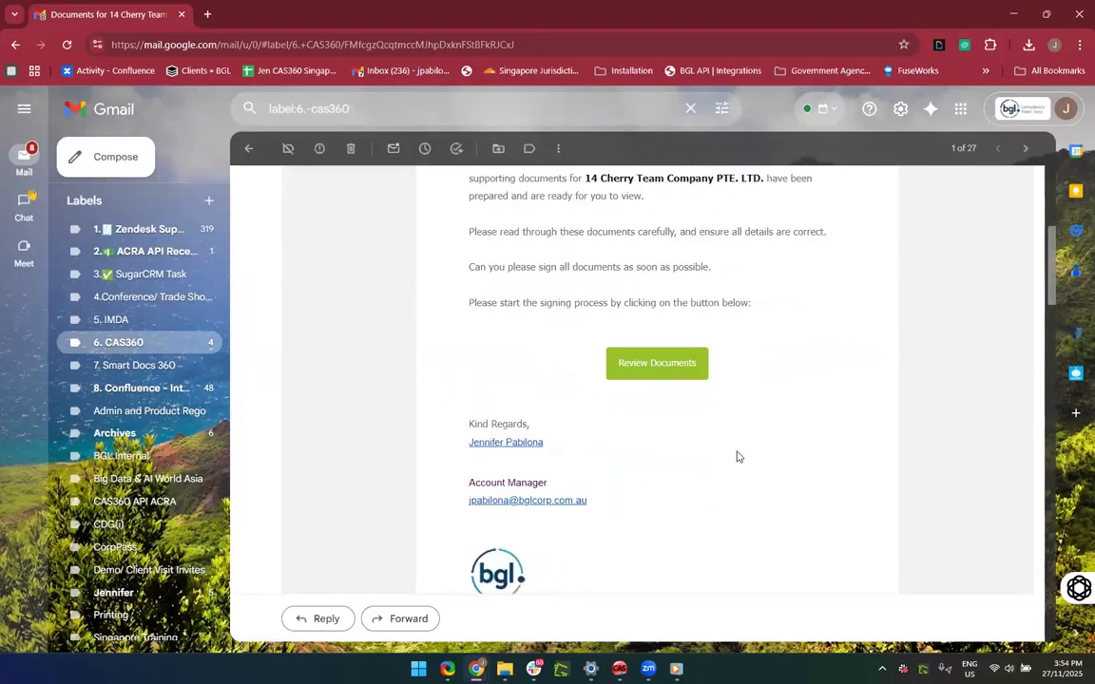
# Step: Open the first email's documents in DocuSign, allow location access while visiting the site, and agree to use electronic records and signatures
pyautogui.click(647, 368)
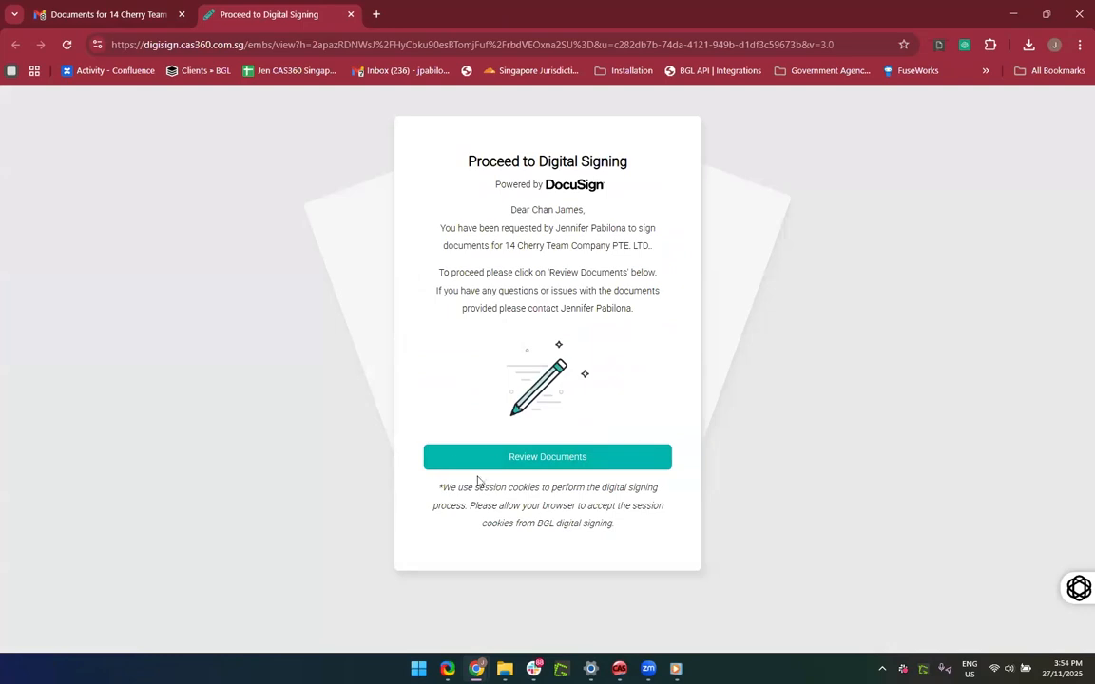
pyautogui.click(456, 460)
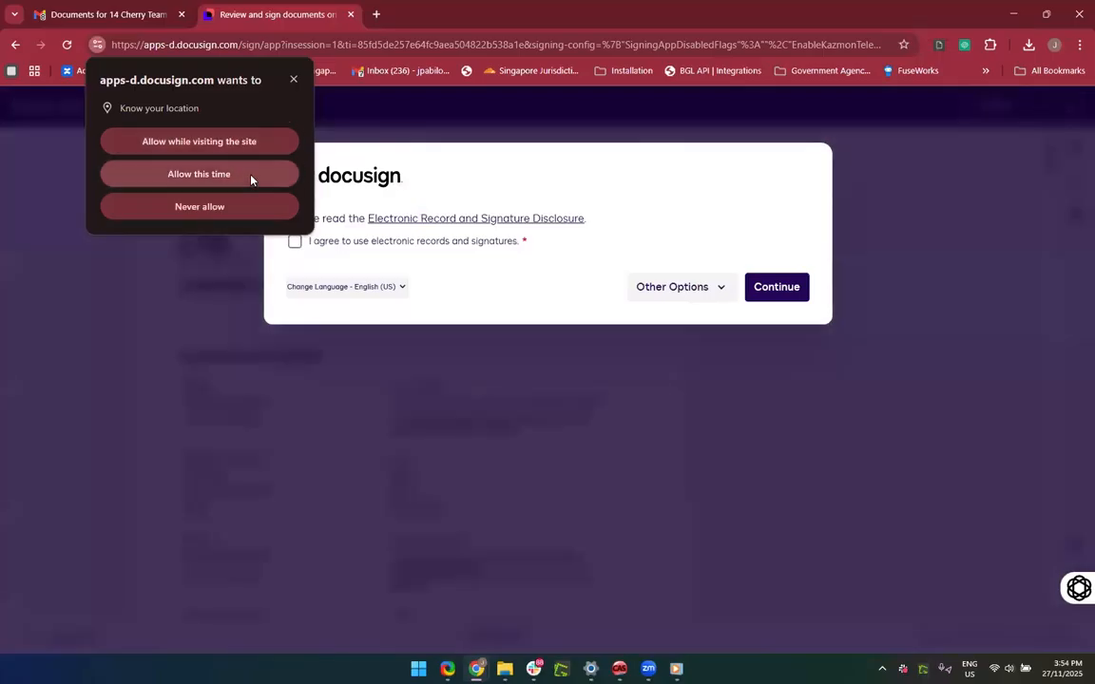
pyautogui.click(247, 142)
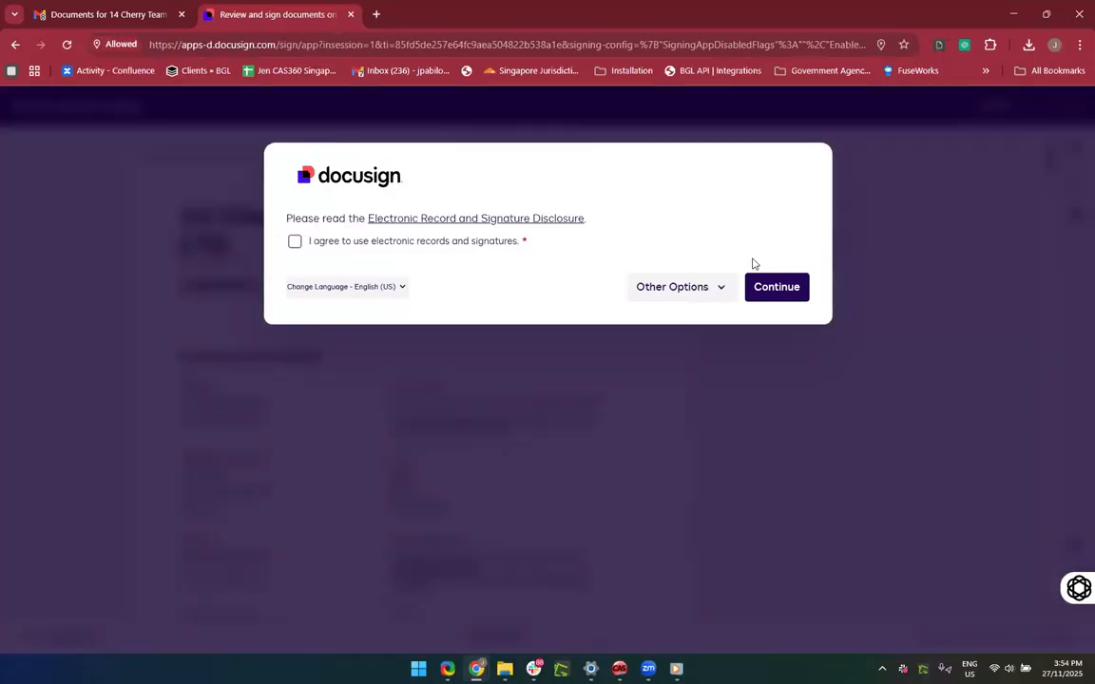
pyautogui.click(362, 245)
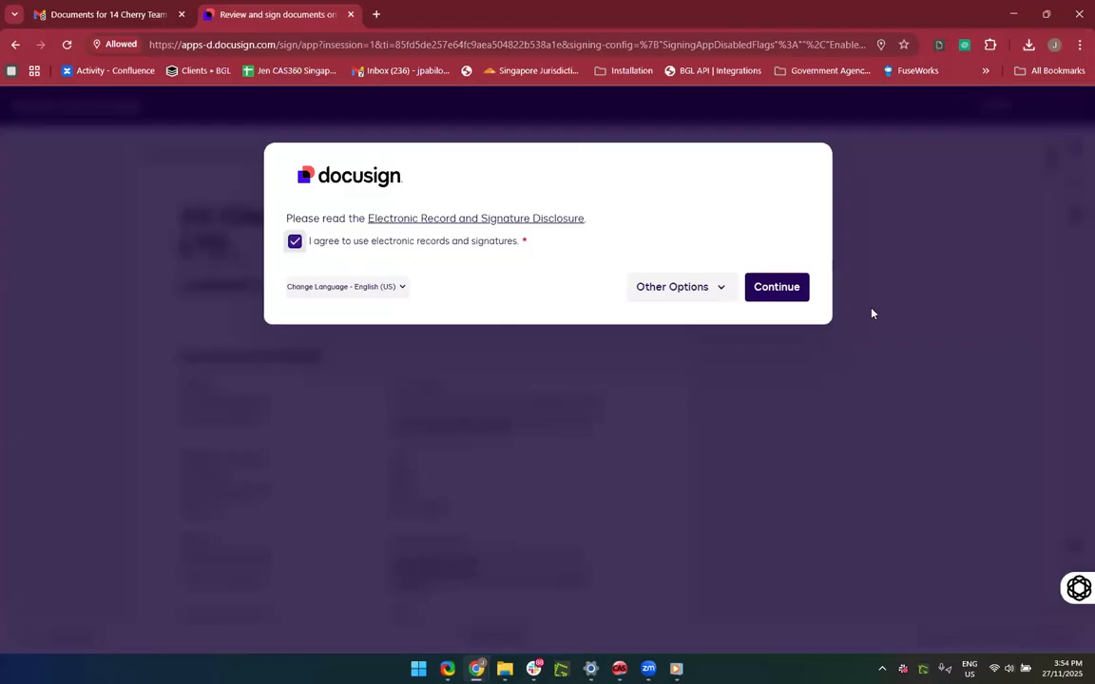
pyautogui.click(776, 286)
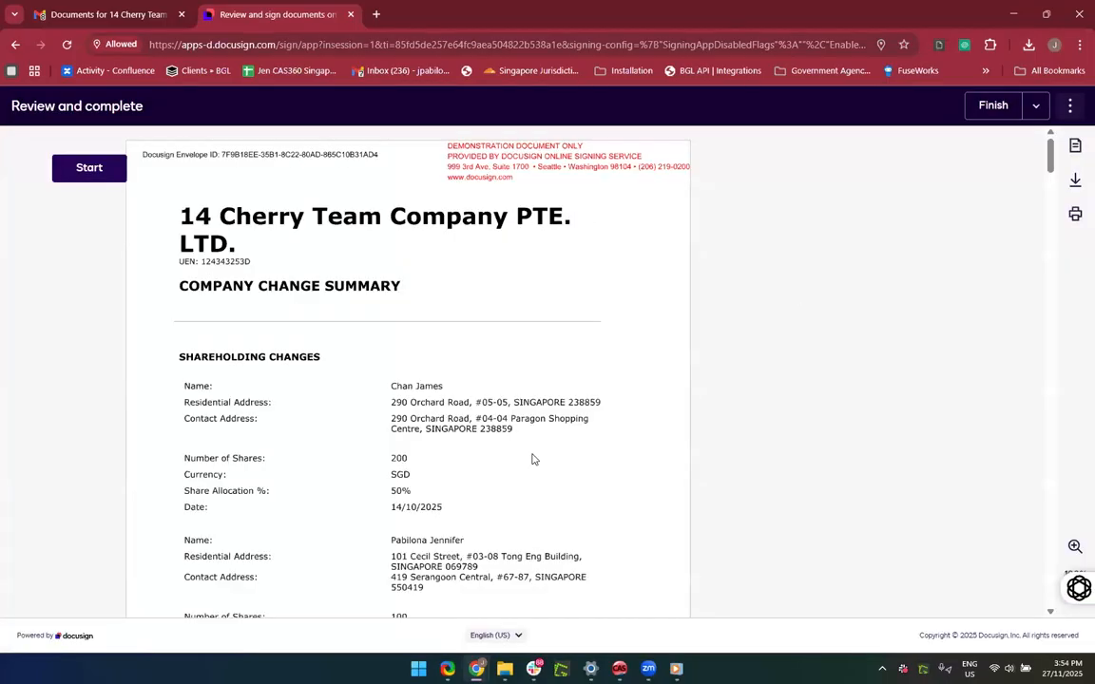
# Step: Adopt the preset signature style, sign the share transfer form and the meeting notice, and finish the first signer's signing
pyautogui.click(89, 168)
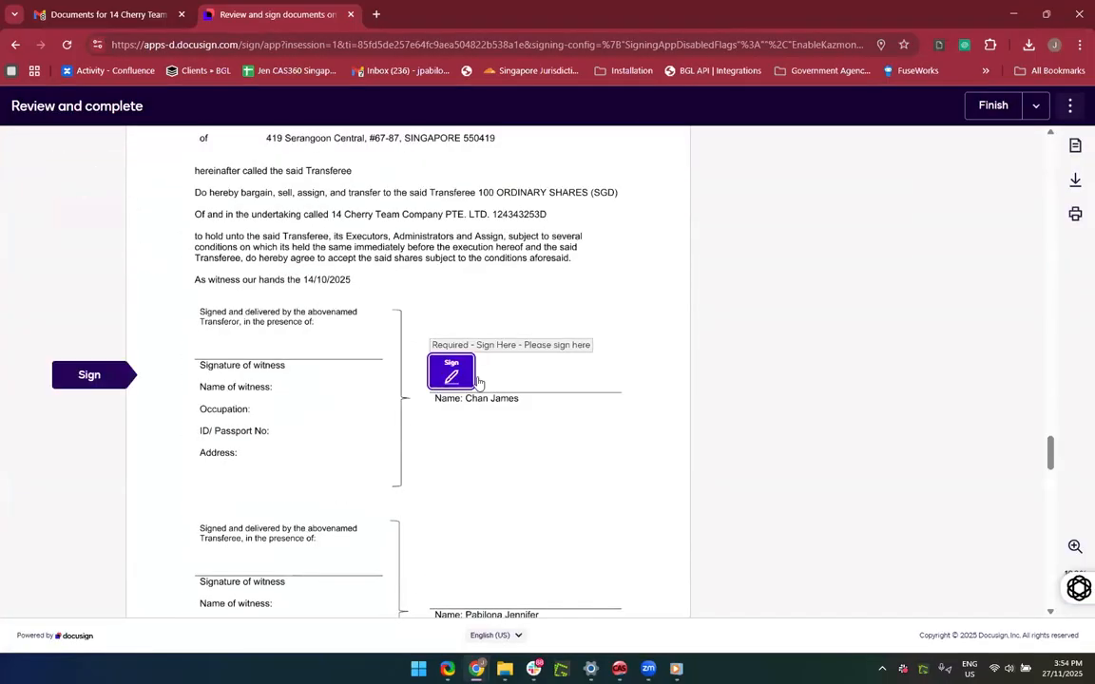
pyautogui.click(451, 371)
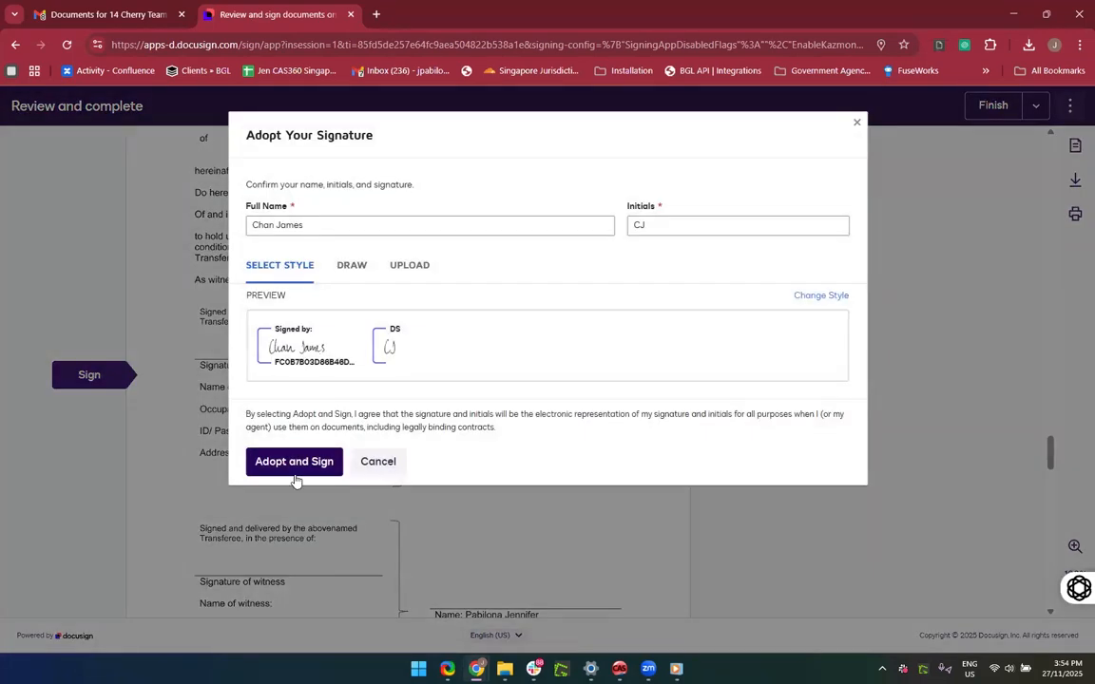
pyautogui.moveTo(290, 399); pyautogui.dragTo(285, 468)
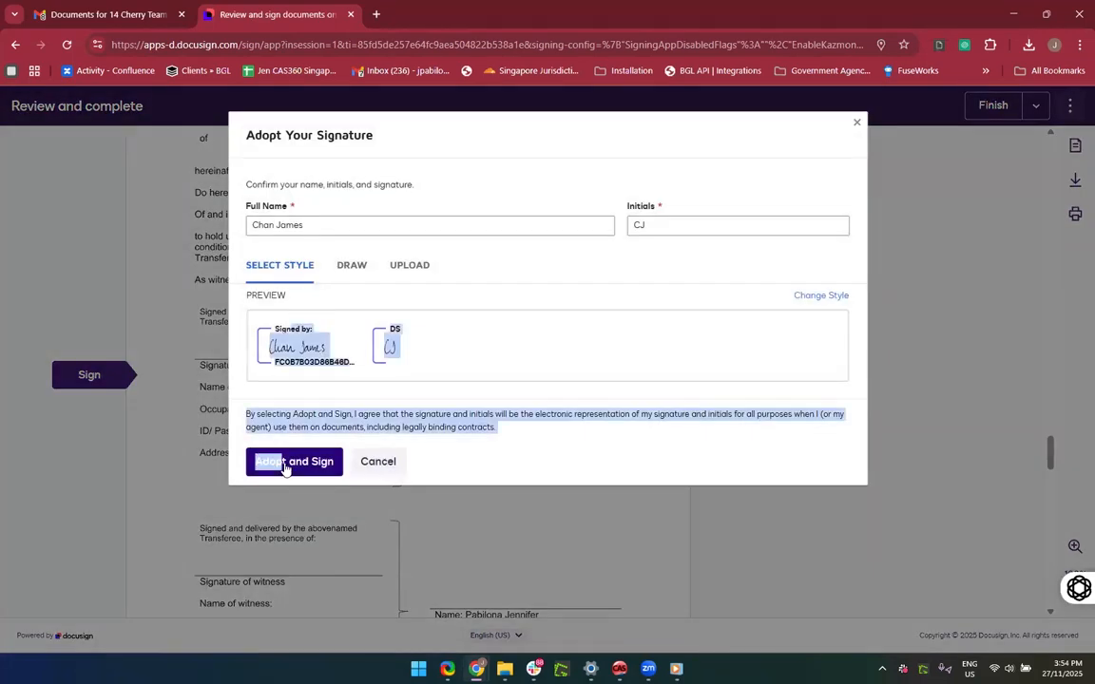
pyautogui.click(290, 463)
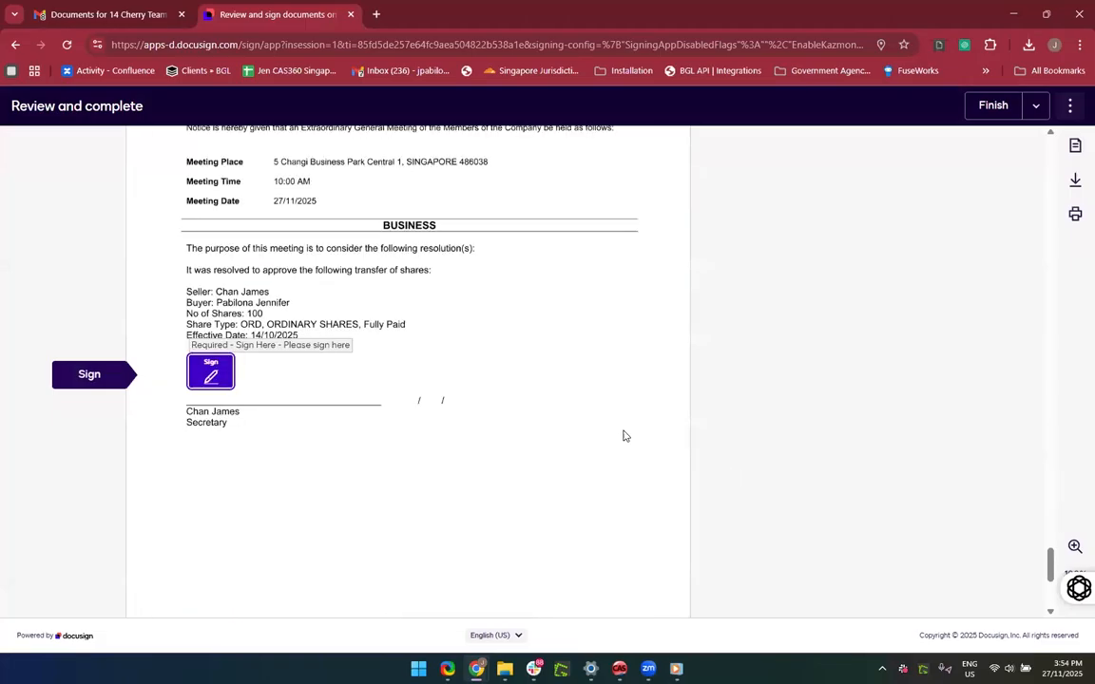
pyautogui.click(210, 376)
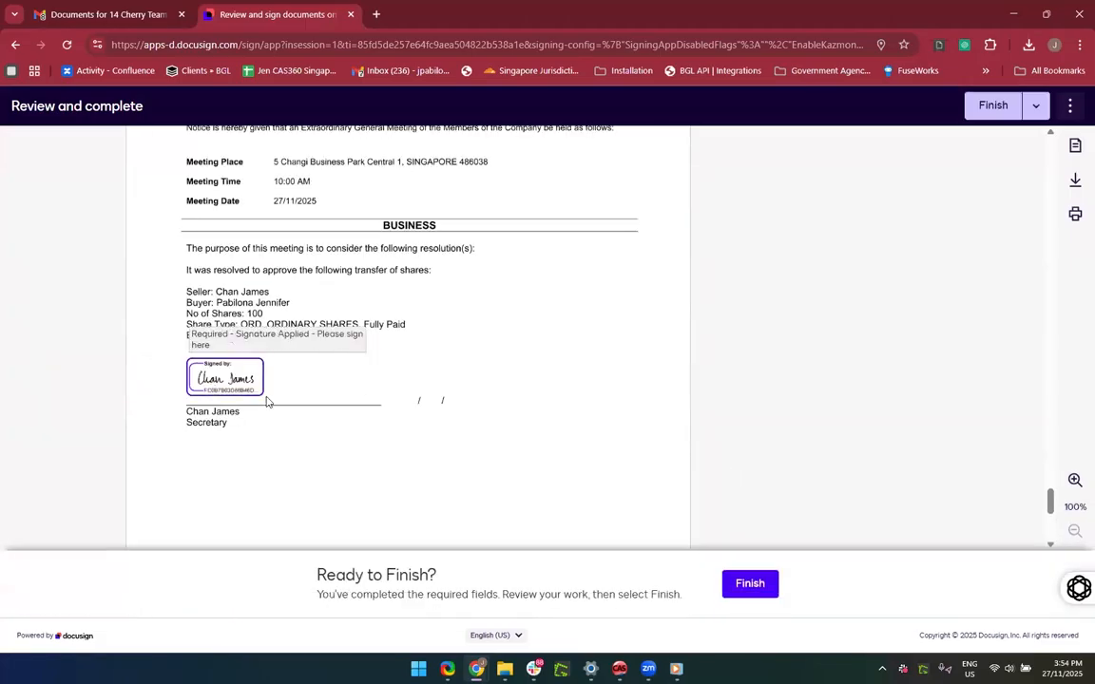
pyautogui.click(739, 589)
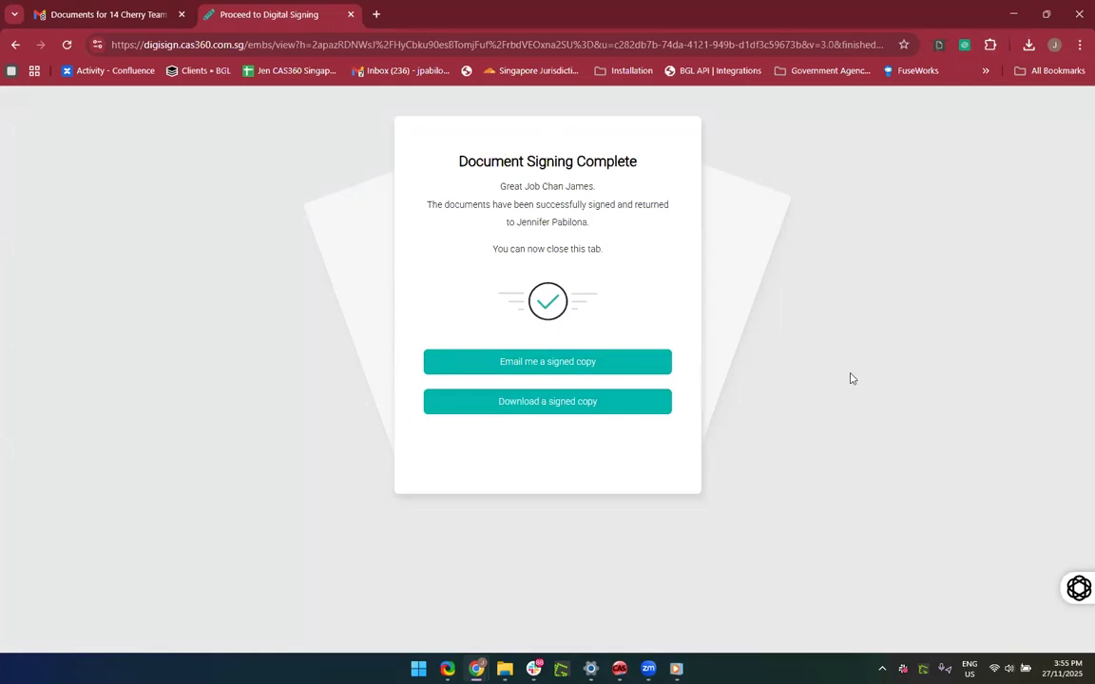
# Step: Return to CAS360 and refresh the outbox page until the notifications can be checked for the first signer's signing update
pyautogui.click(1011, 16)
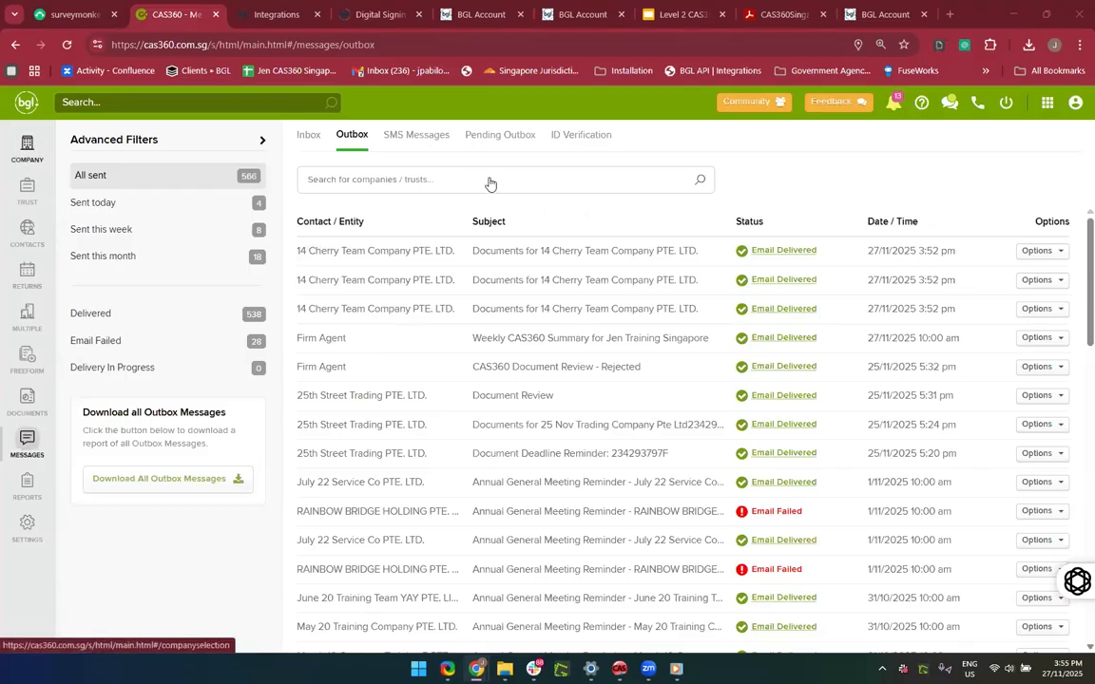
pyautogui.click(66, 45)
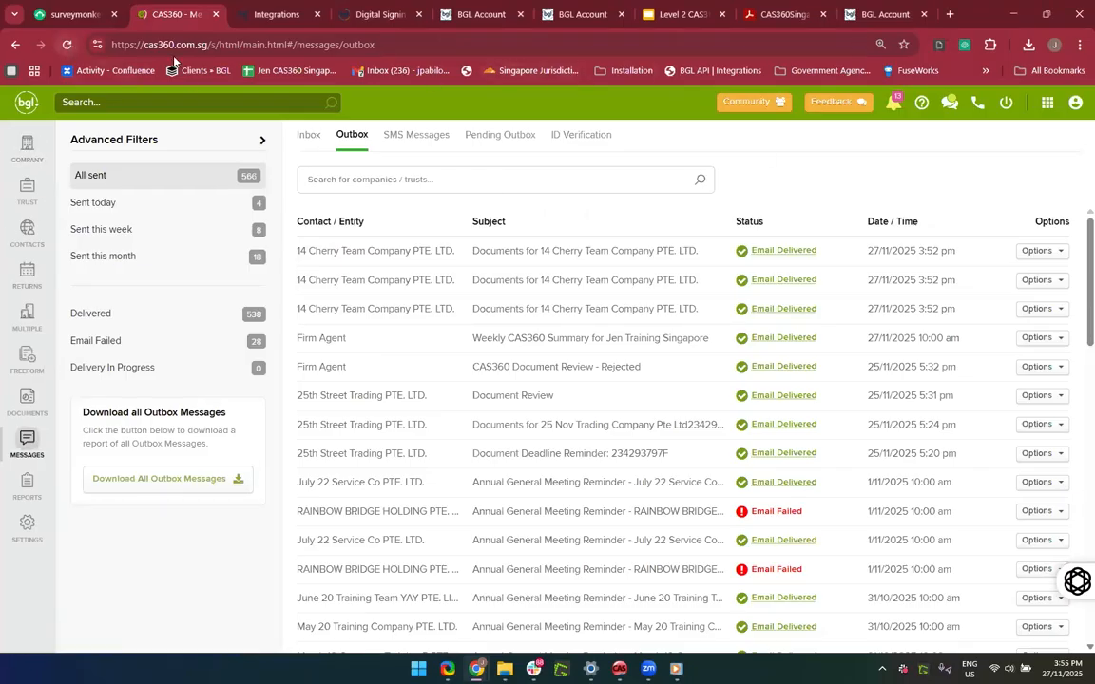
pyautogui.click(894, 103)
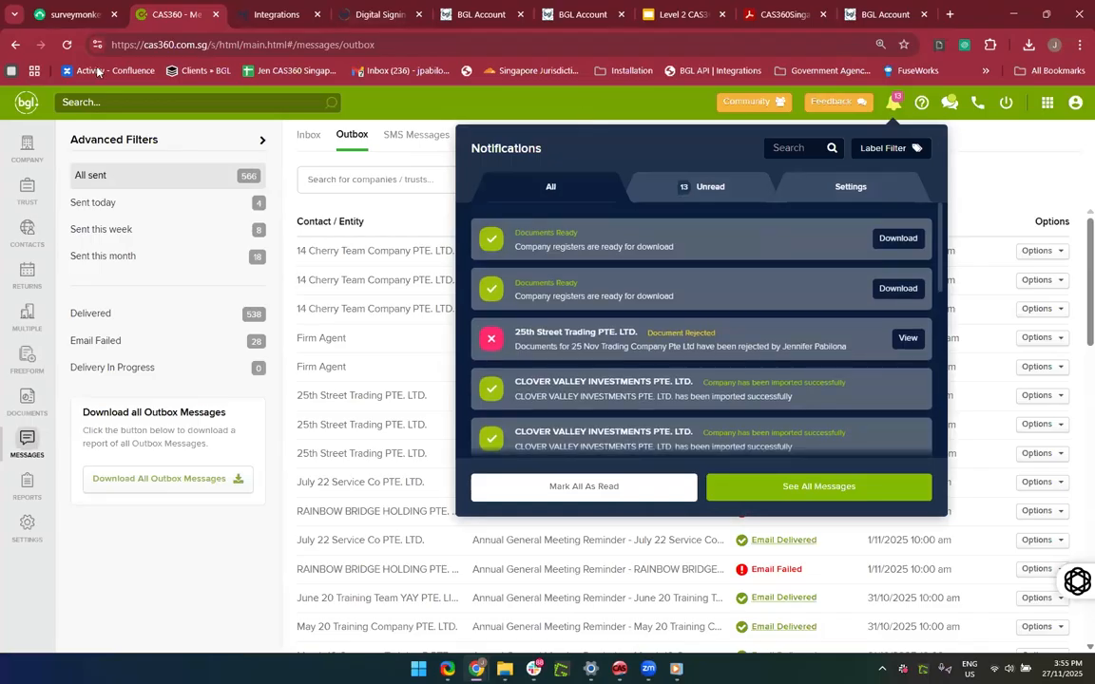
pyautogui.click(66, 45)
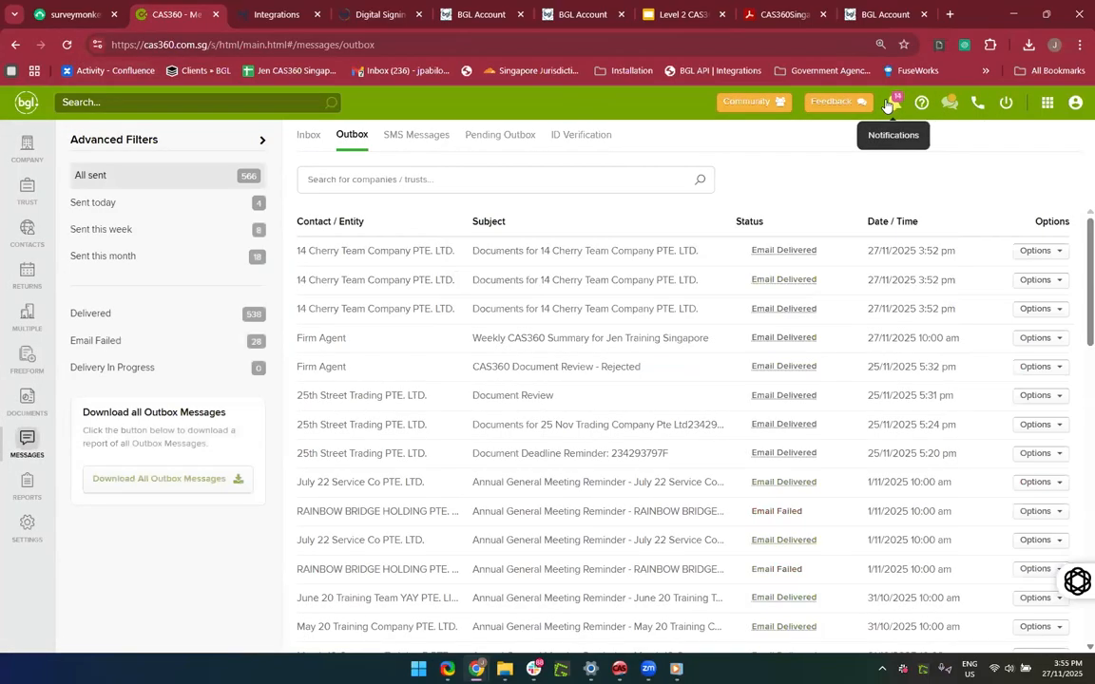
pyautogui.click(890, 102)
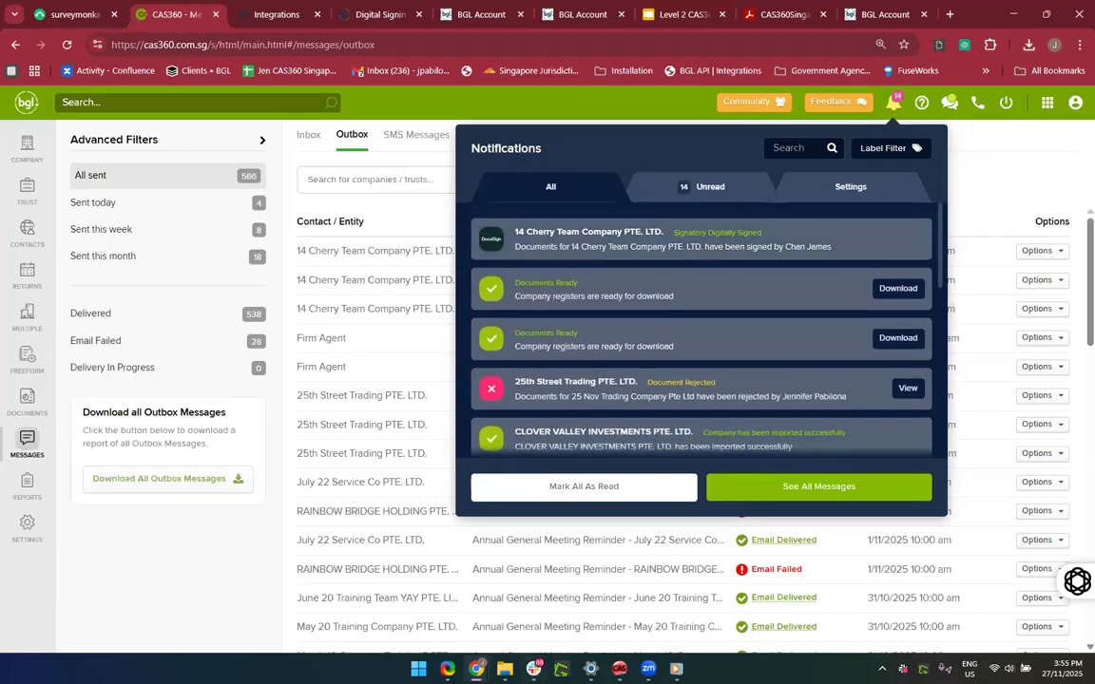
# Step: Switch back to the Gmail thread and open the document review link in another signer's 14 Cherry Team Company email
pyautogui.moveTo(505, 668)
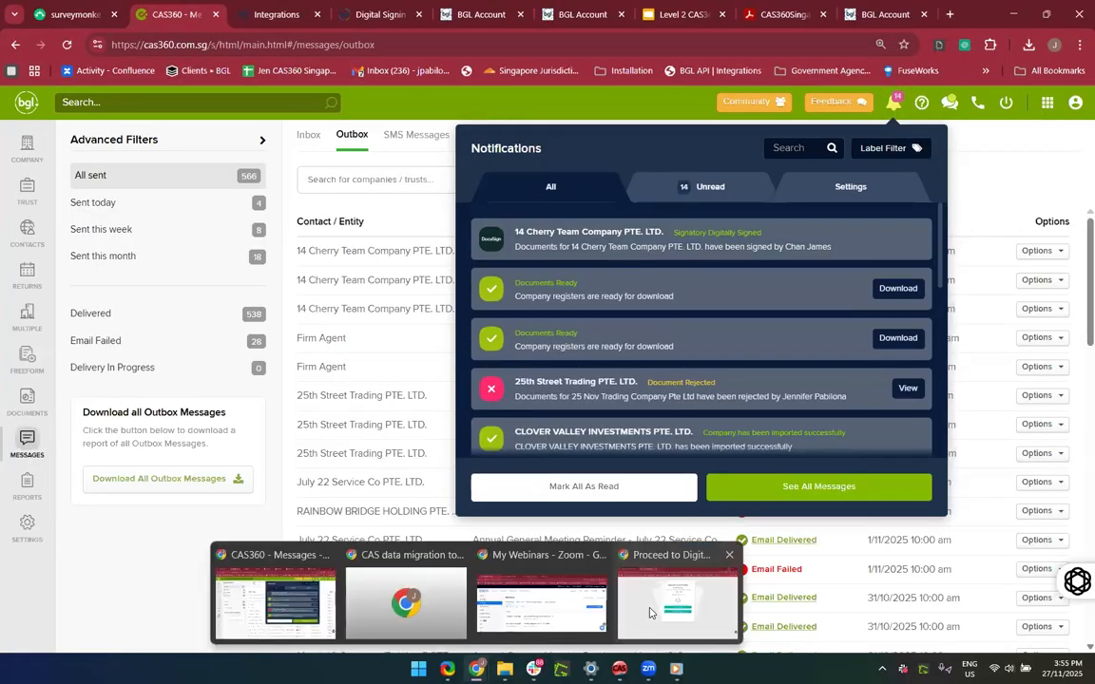
pyautogui.click(836, 617)
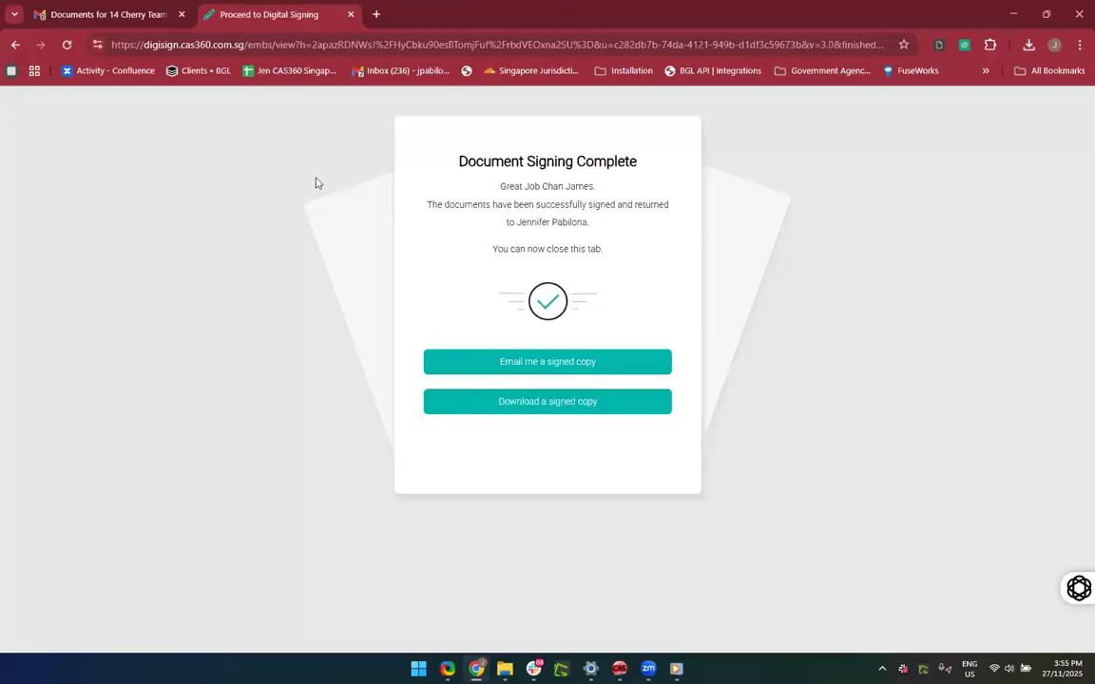
pyautogui.click(126, 21)
pyautogui.scroll(-10, 464, 354)
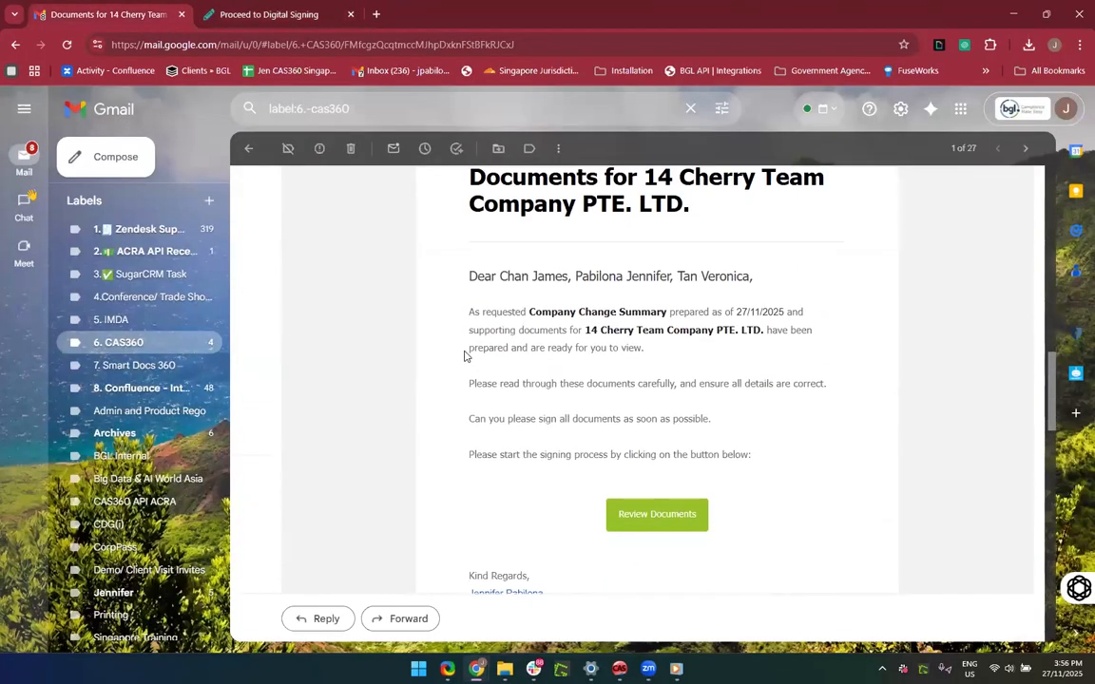
pyautogui.scroll(-2, 663, 357)
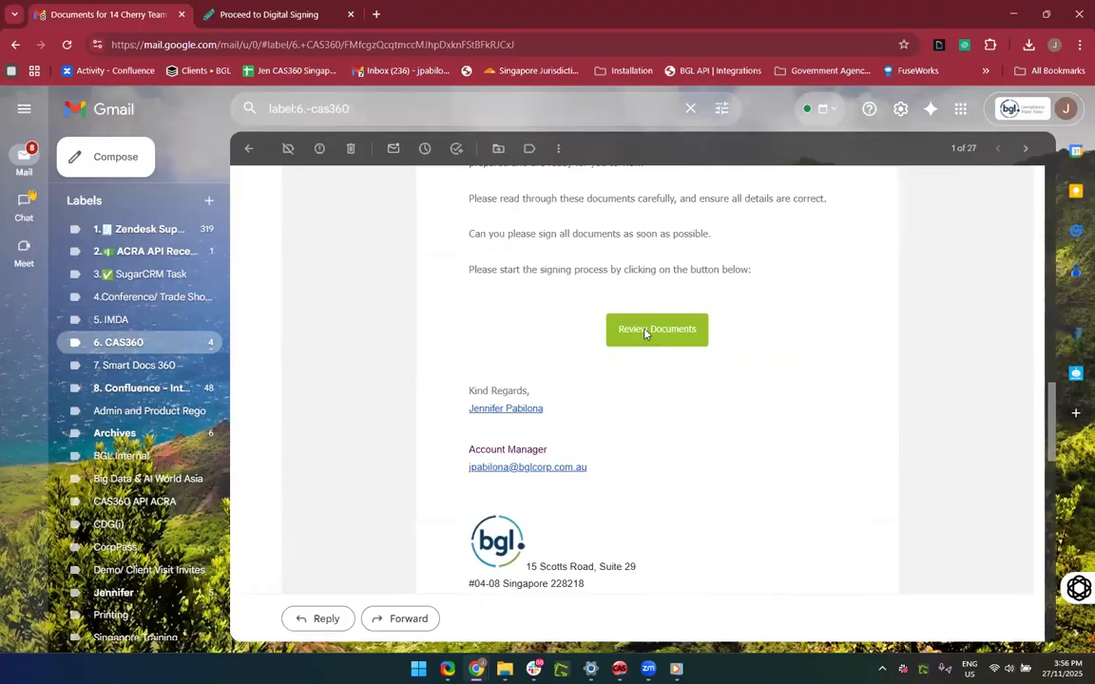
pyautogui.click(645, 332)
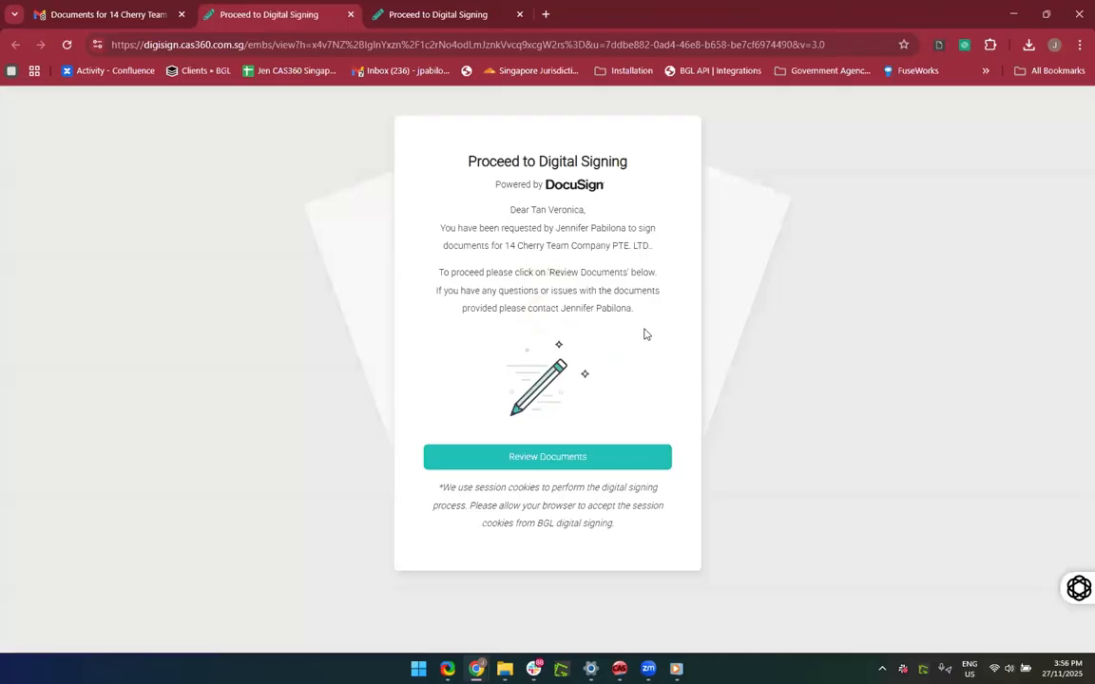
# Step: Proceed to the second signer's documents in DocuSign, close the completed signing tab, and agree to use electronic records and signatures
pyautogui.click(567, 457)
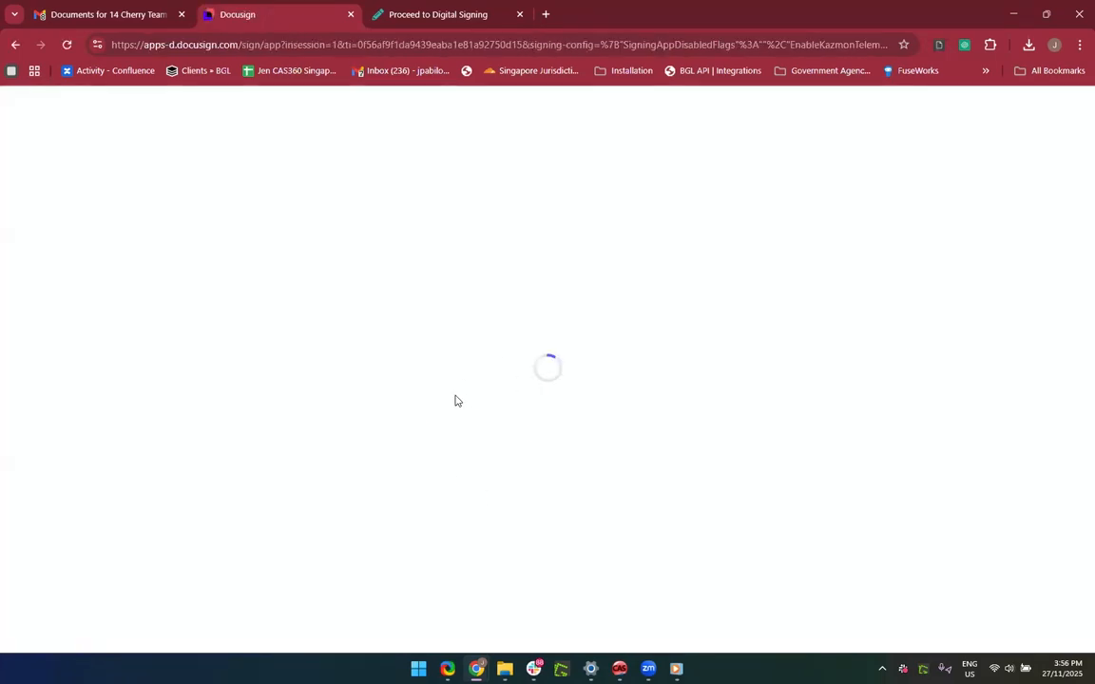
pyautogui.click(520, 15)
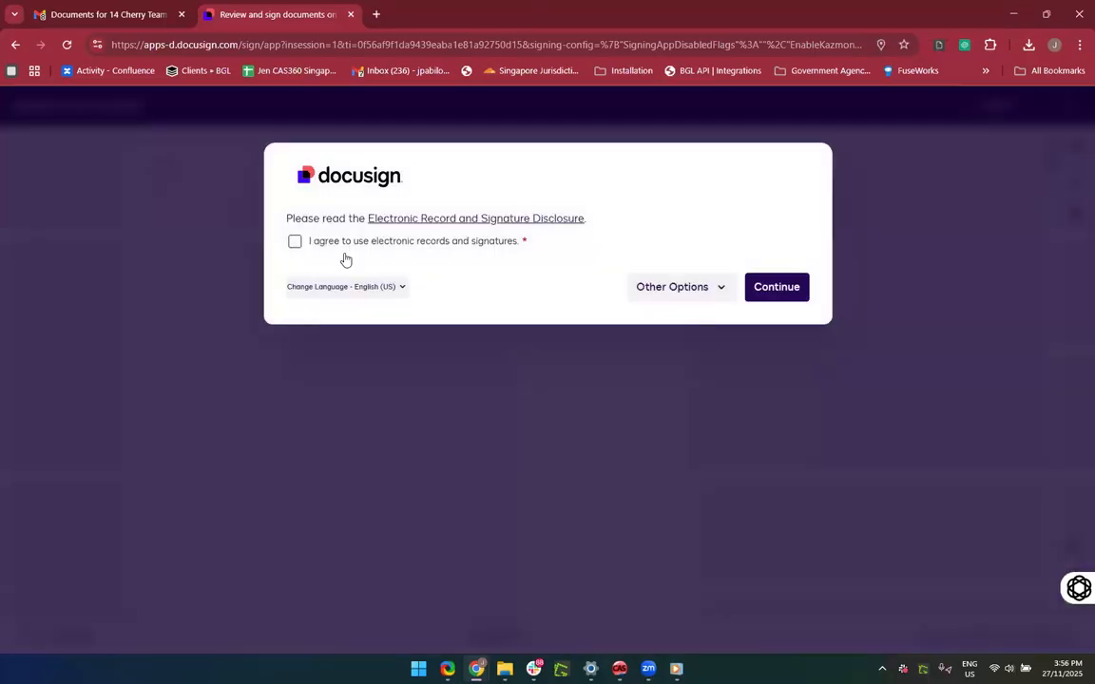
pyautogui.click(294, 242)
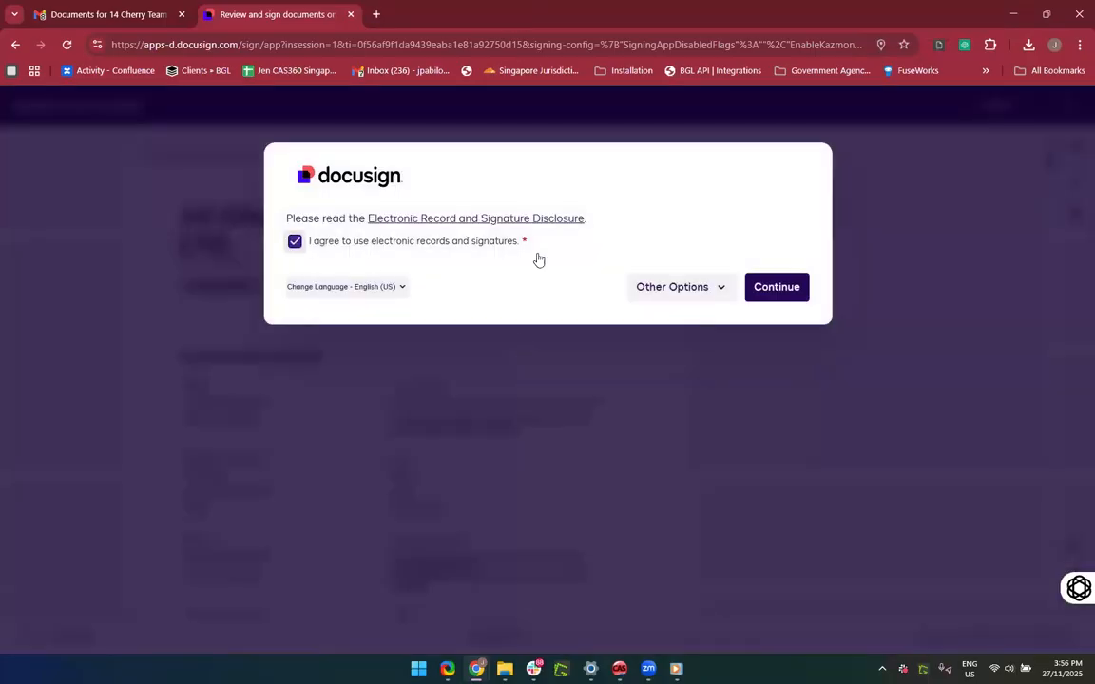
pyautogui.click(803, 281)
pyautogui.scroll(-3, 476, 482)
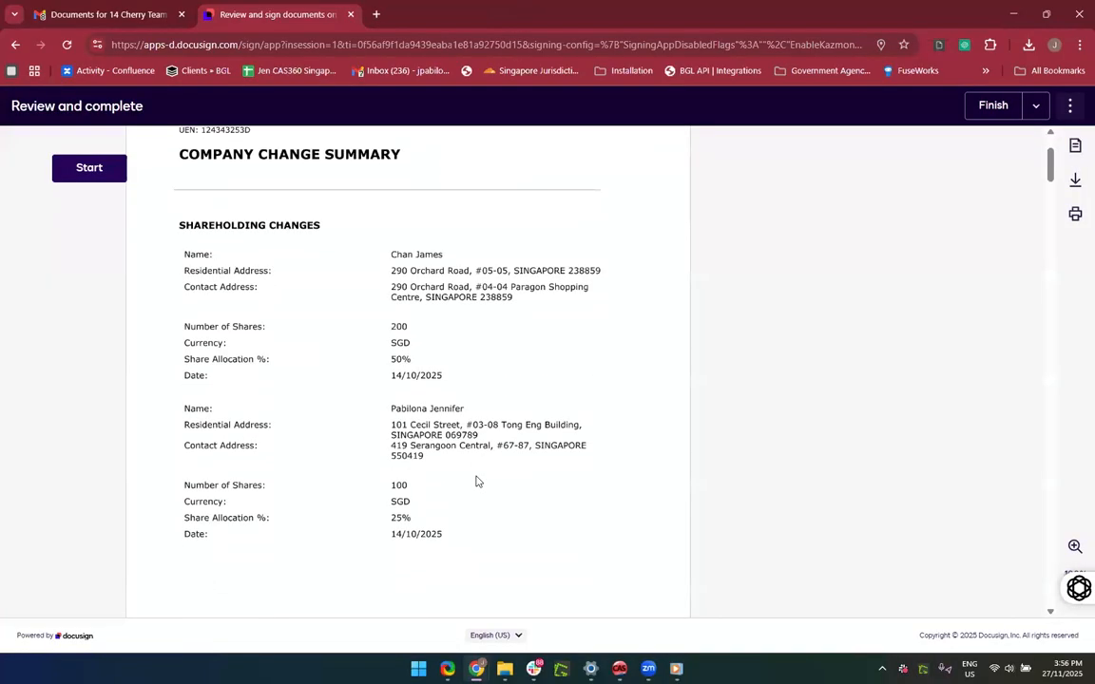
# Step: Adopt the preset signature style, sign the directors' resolution and the share certificate, and finish the second signer's signing
pyautogui.click(86, 168)
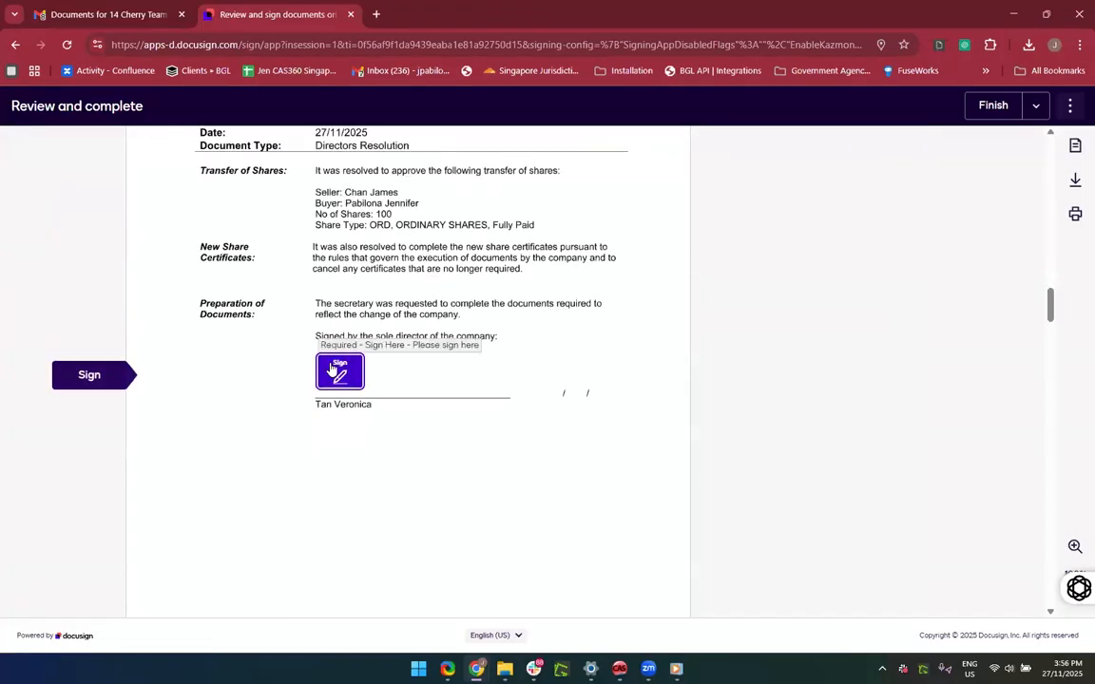
pyautogui.click(339, 371)
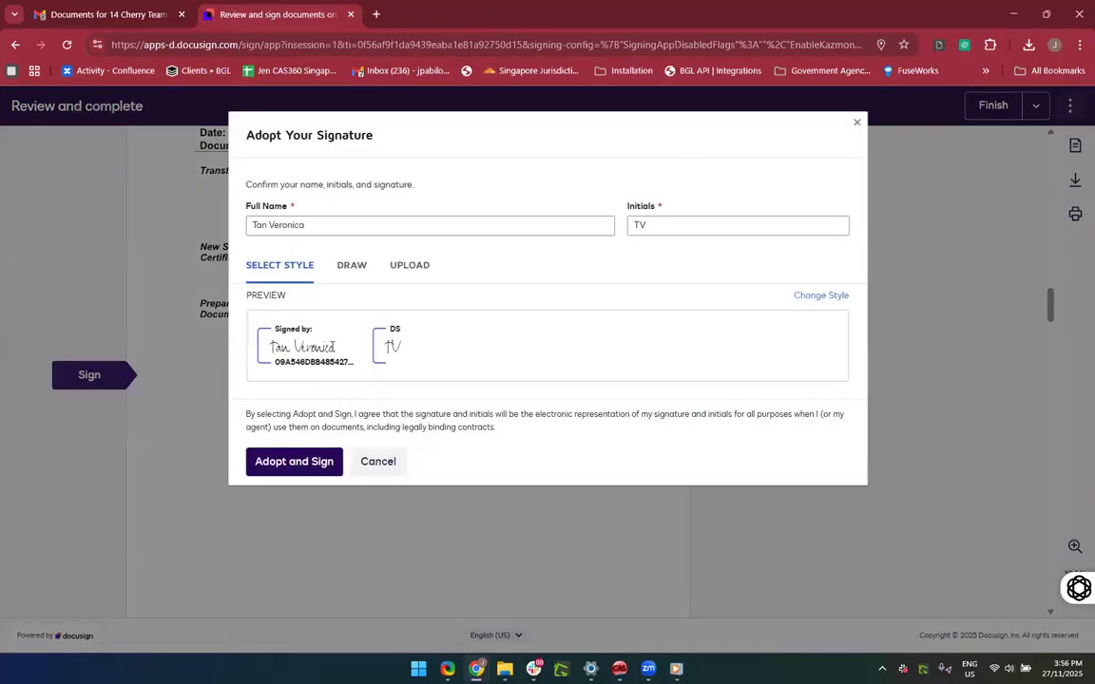
pyautogui.click(294, 463)
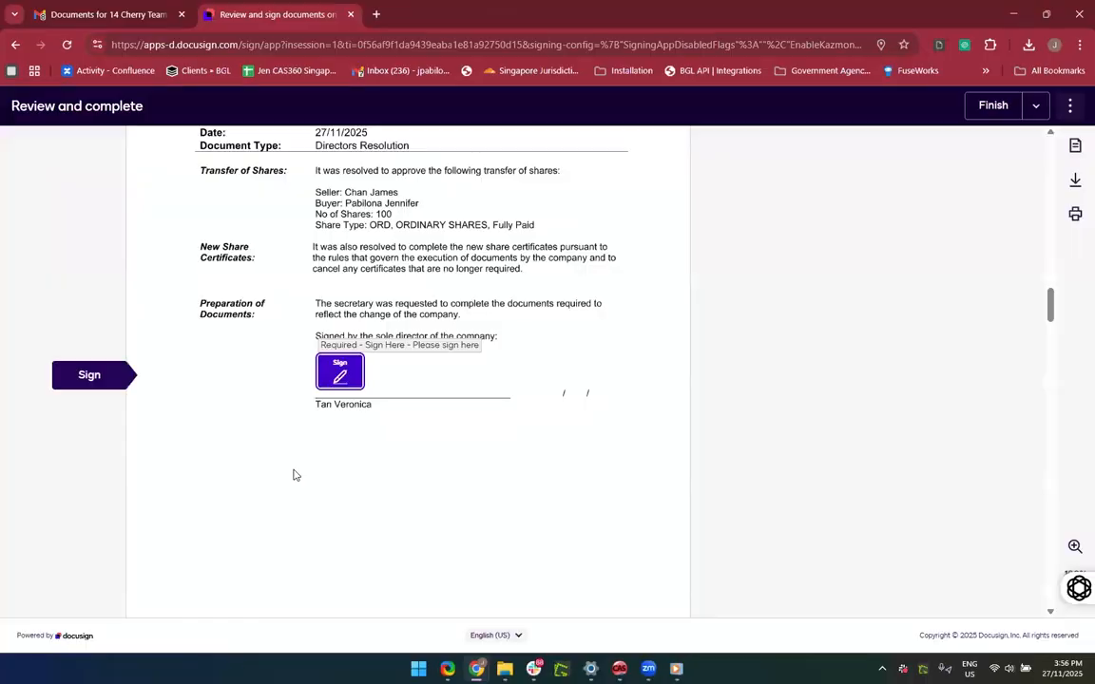
pyautogui.click(186, 378)
pyautogui.click(122, 376)
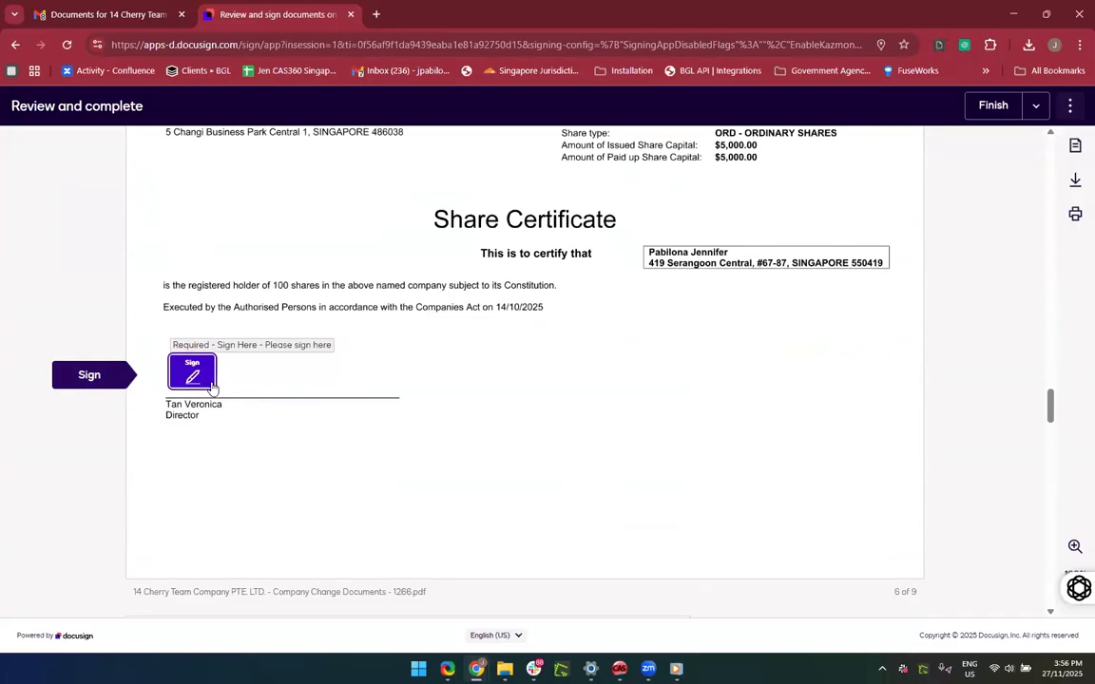
pyautogui.click(192, 374)
pyautogui.click(993, 106)
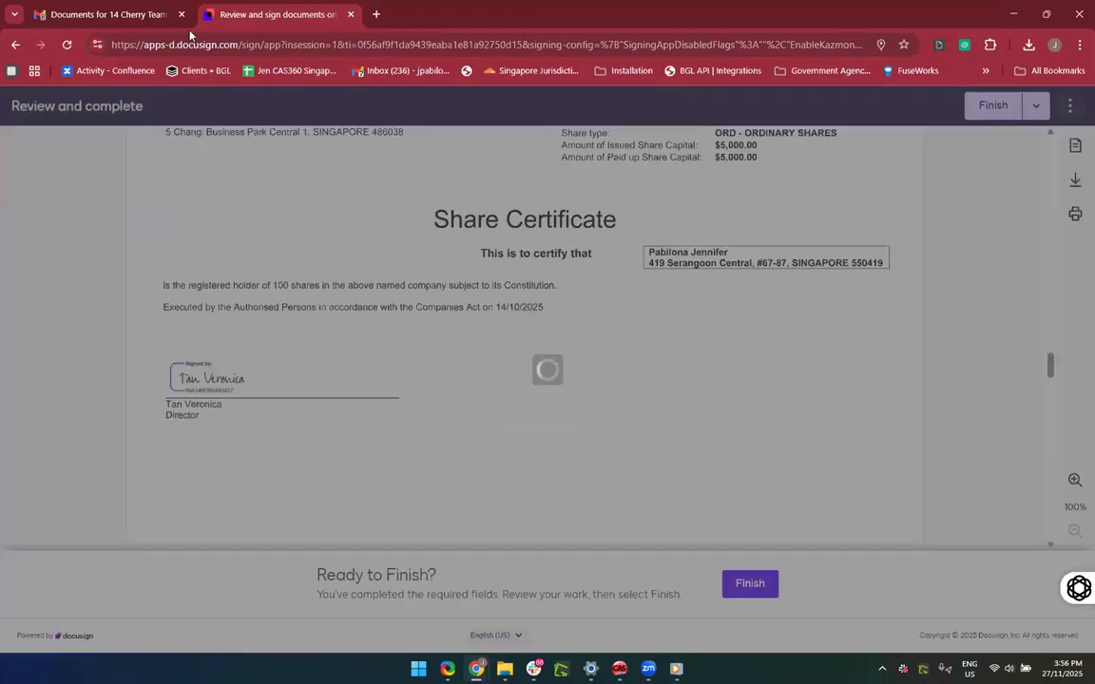
# Step: Return to the Gmail thread, open the document review link in the remaining signer's email, and proceed to the documents in DocuSign
pyautogui.click(107, 14)
pyautogui.scroll(-6, 511, 457)
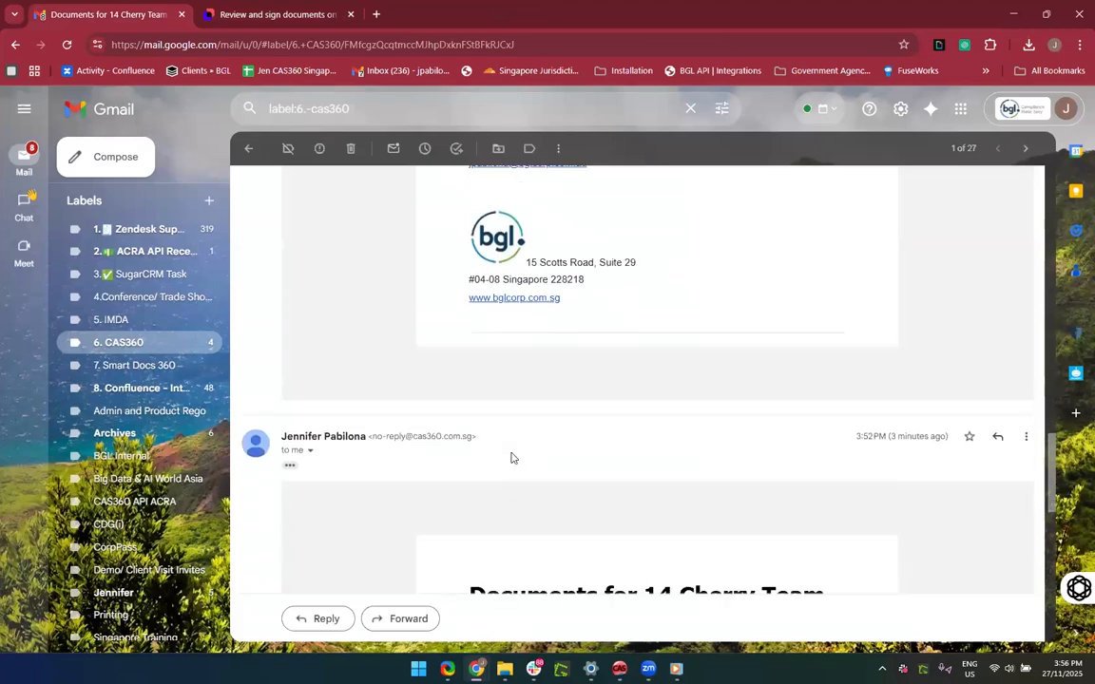
pyautogui.scroll(-2, 510, 457)
pyautogui.click(638, 459)
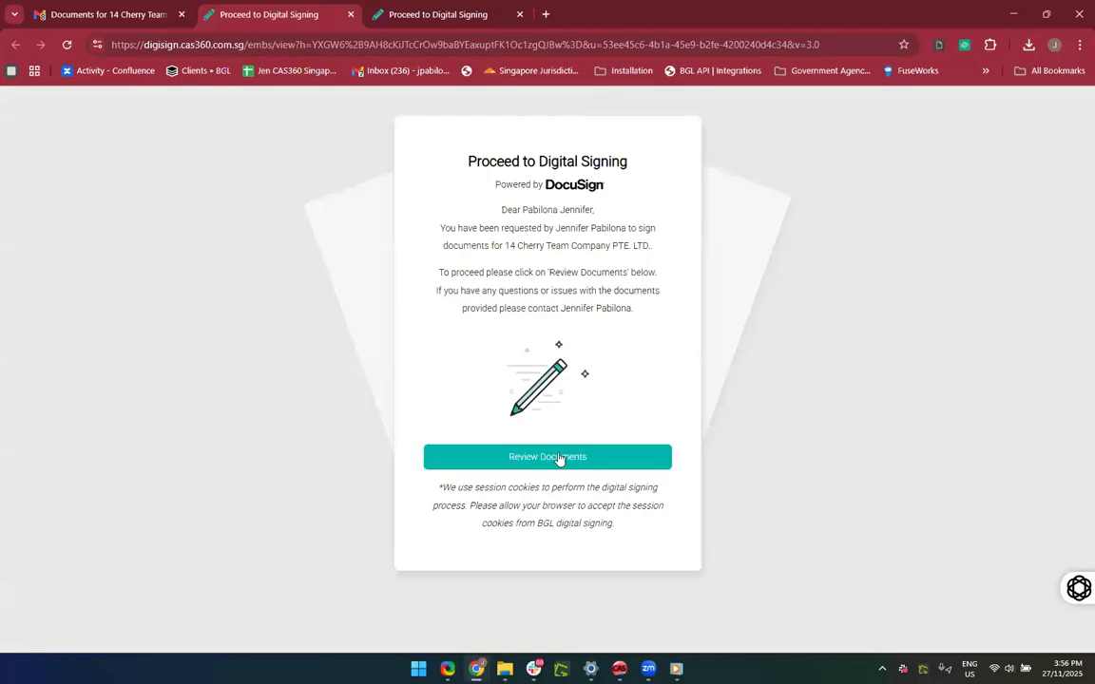
pyautogui.click(558, 457)
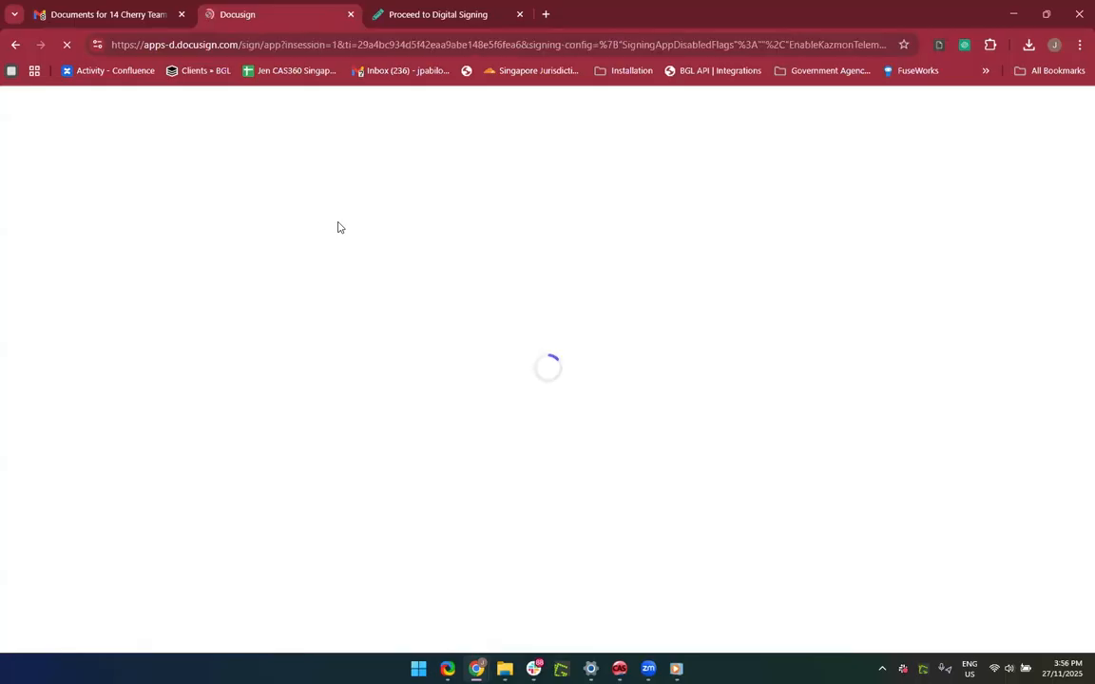
# Step: Check the second signer's completion page, and agree to use electronic records and signatures for the third signer's documents
pyautogui.click(437, 16)
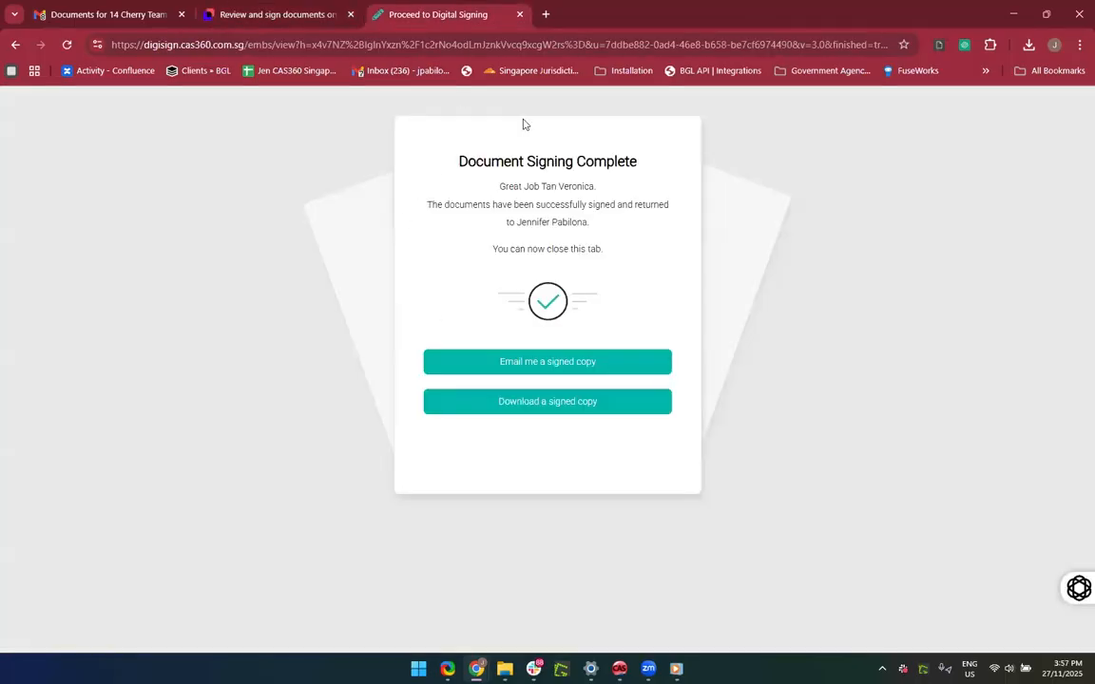
pyautogui.click(304, 20)
pyautogui.click(294, 242)
pyautogui.click(776, 286)
# Step: Review the company change documents, adopt the preset signature to sign as transferee on the share transfer form, and finish the third signer's signing
pyautogui.scroll(-10, 541, 496)
pyautogui.scroll(-10, 541, 496)
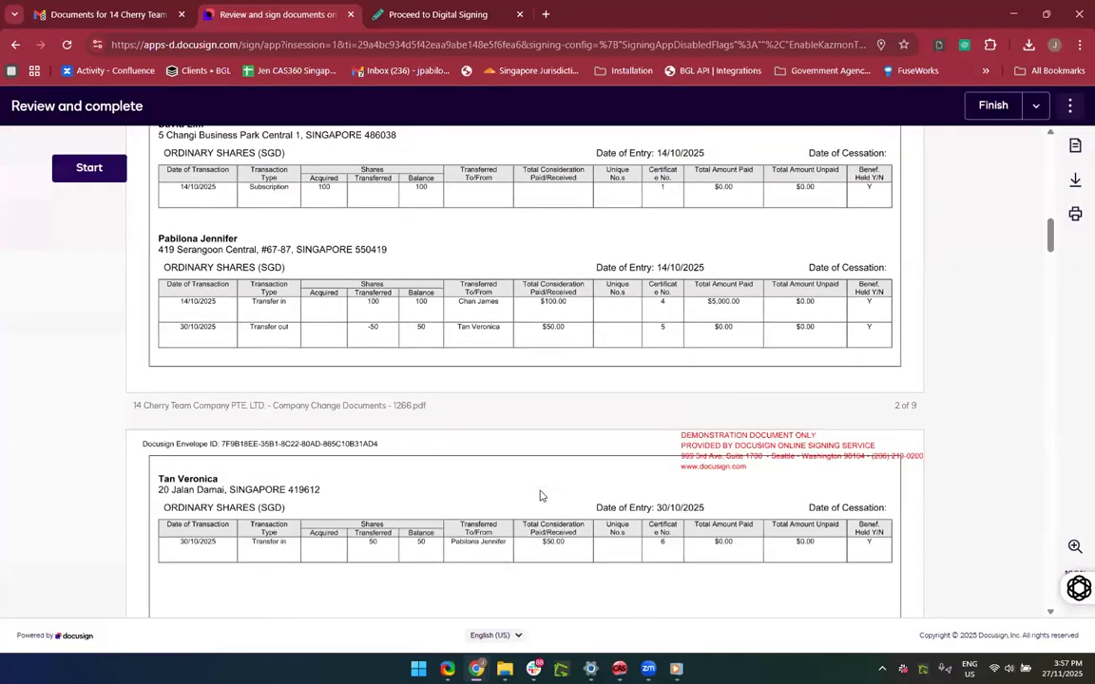
pyautogui.scroll(5, 471, 469)
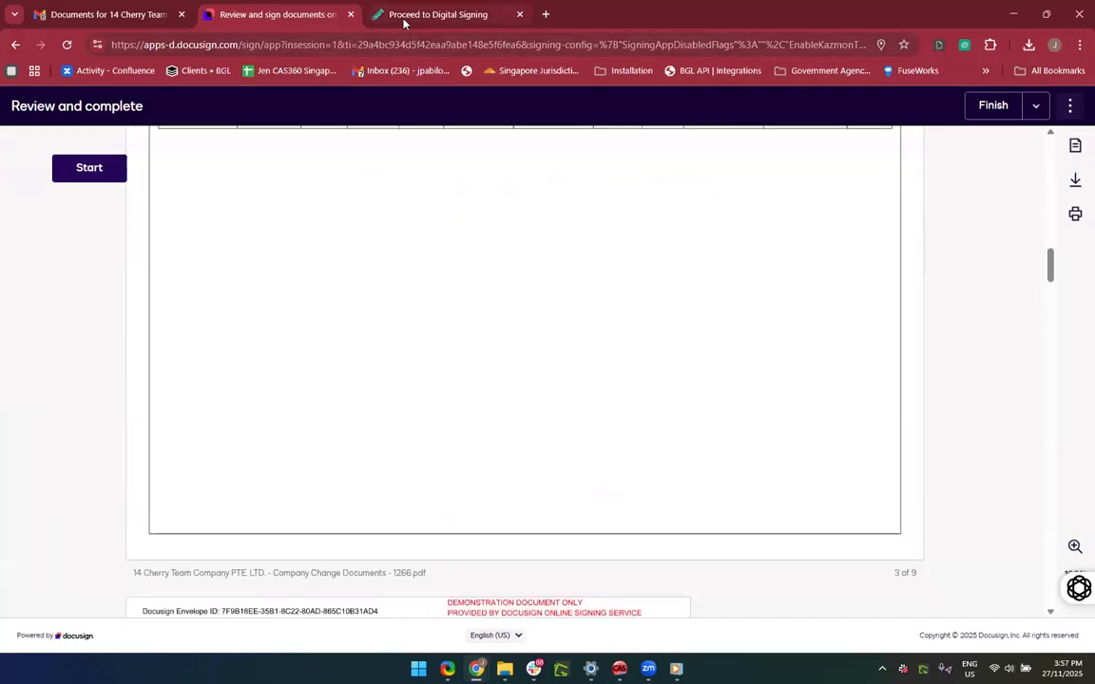
pyautogui.click(403, 20)
pyautogui.click(276, 20)
pyautogui.scroll(2, 304, 384)
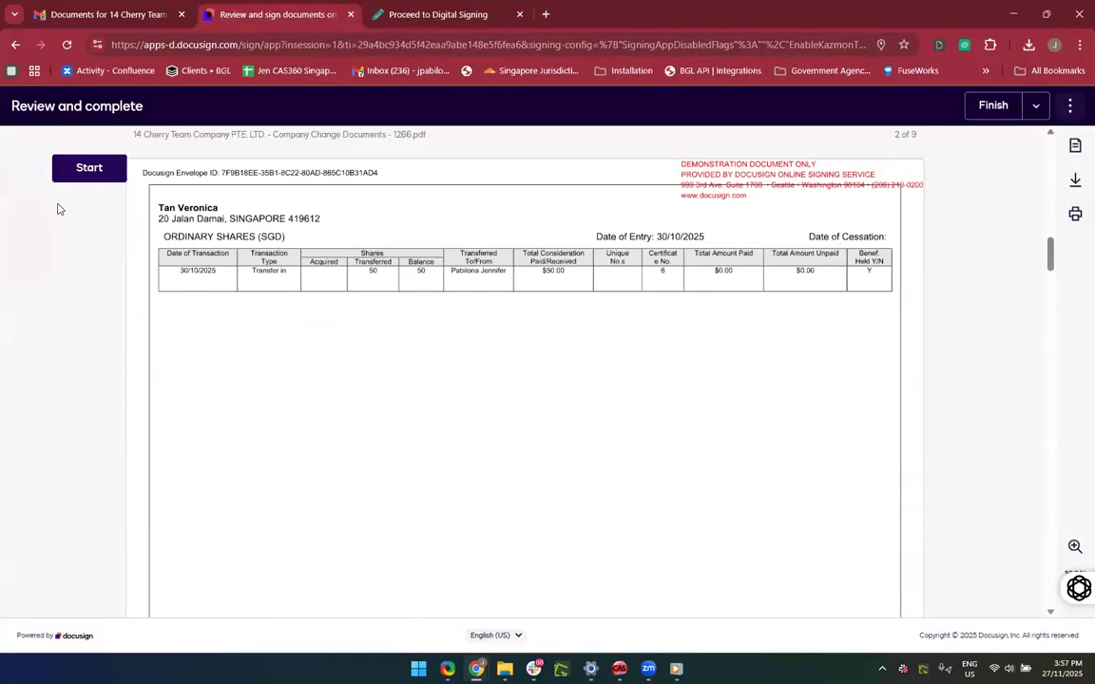
pyautogui.click(87, 171)
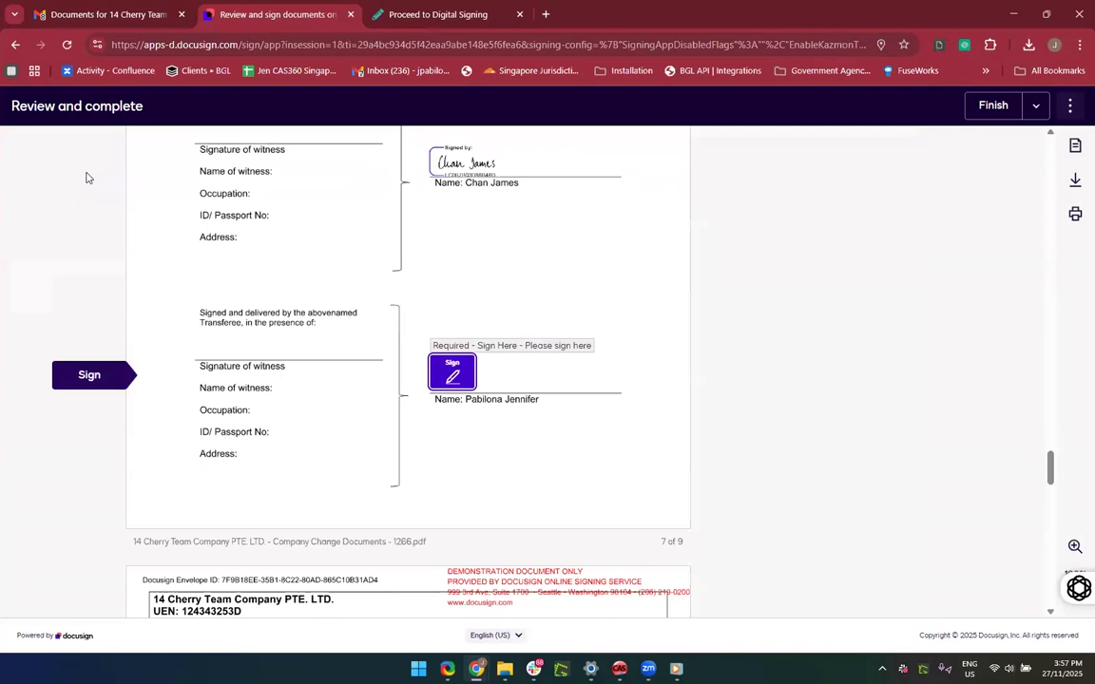
pyautogui.click(439, 384)
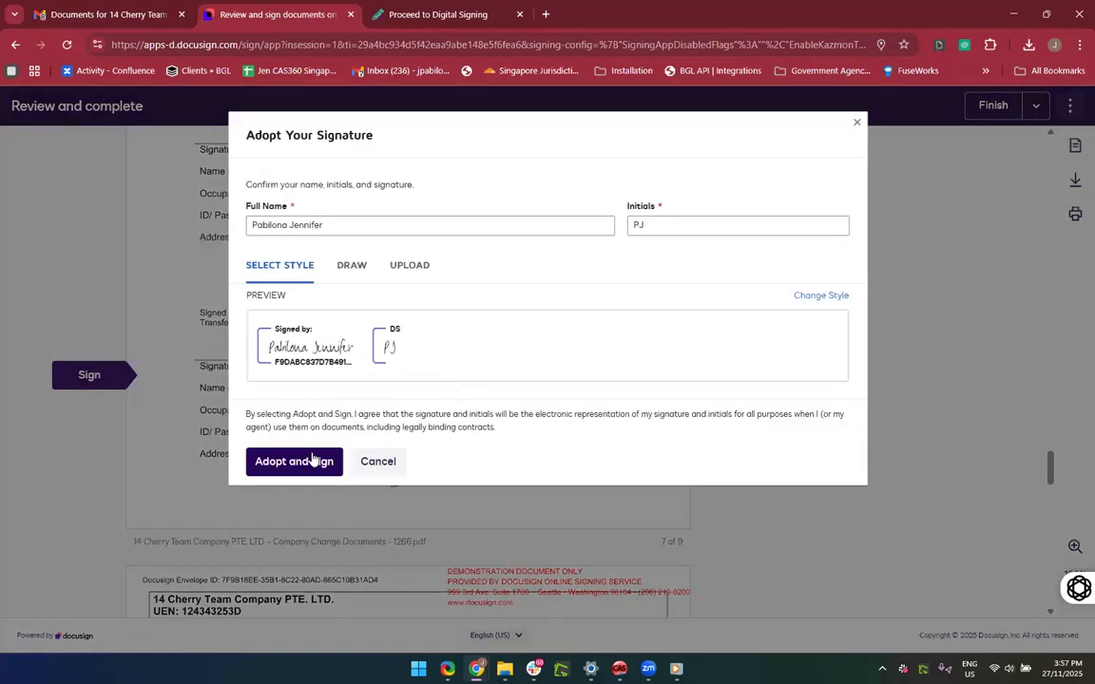
pyautogui.click(311, 461)
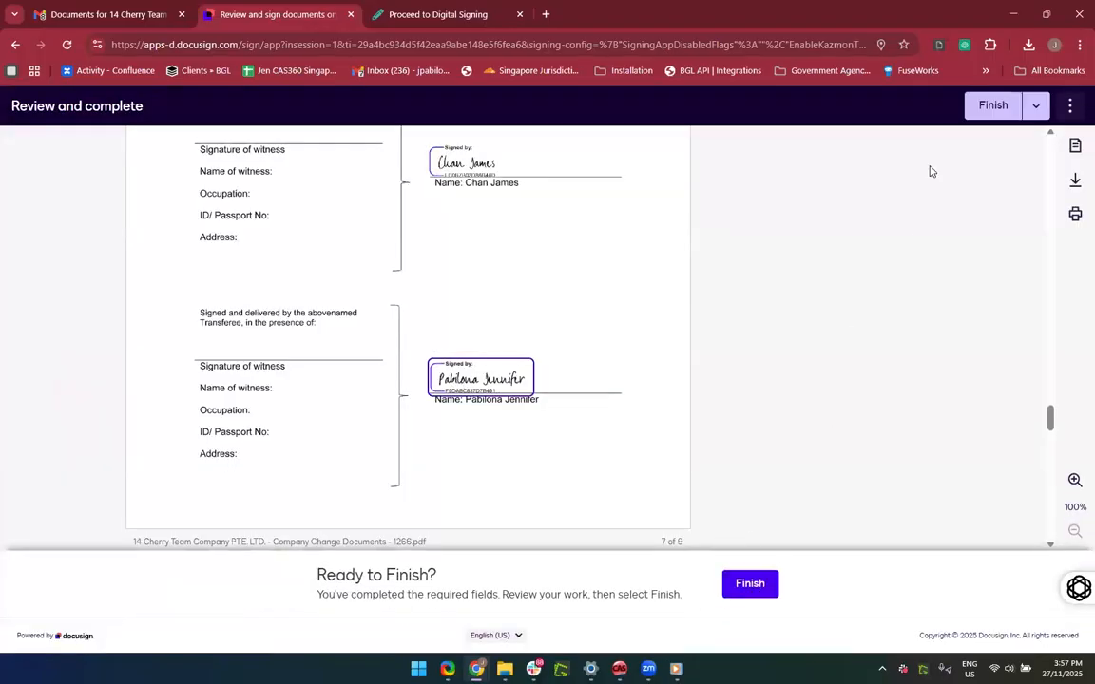
pyautogui.click(988, 107)
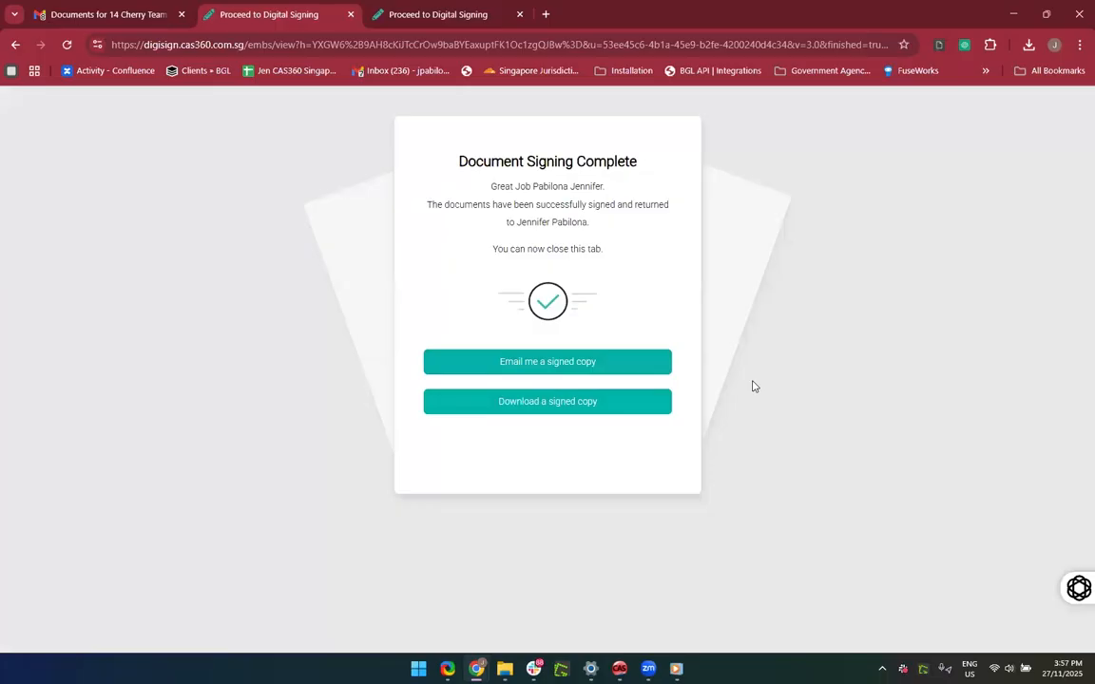
# Step: Return to CAS360, refresh the outbox page, and check the notifications for the second and third signers' signing updates
pyautogui.click(1010, 14)
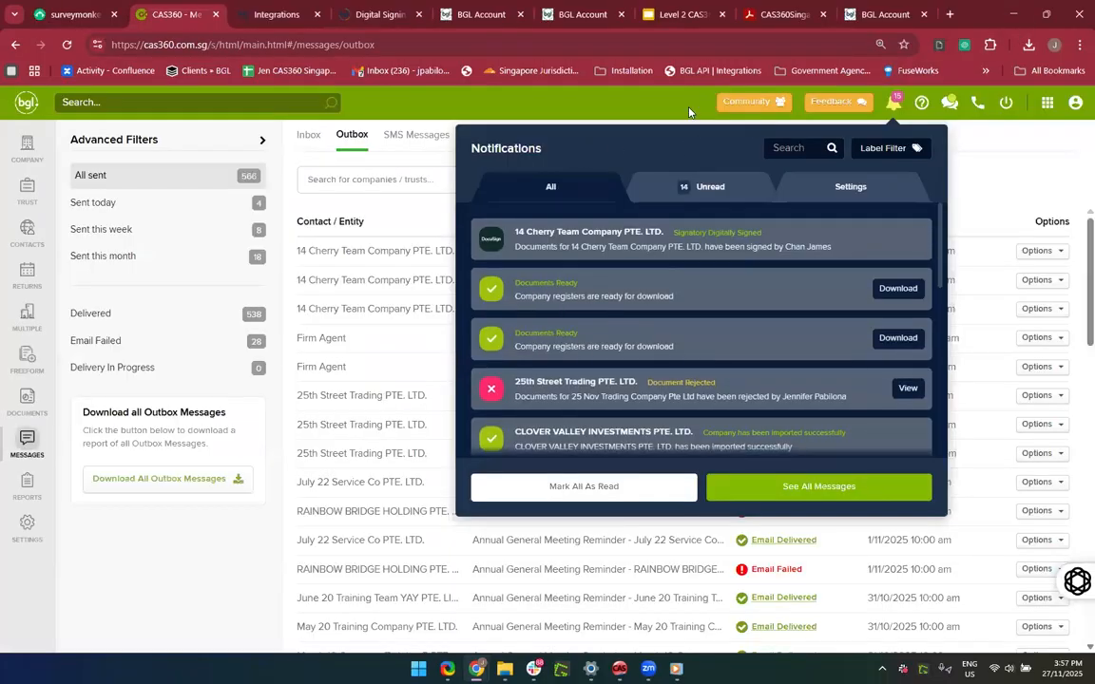
pyautogui.click(68, 46)
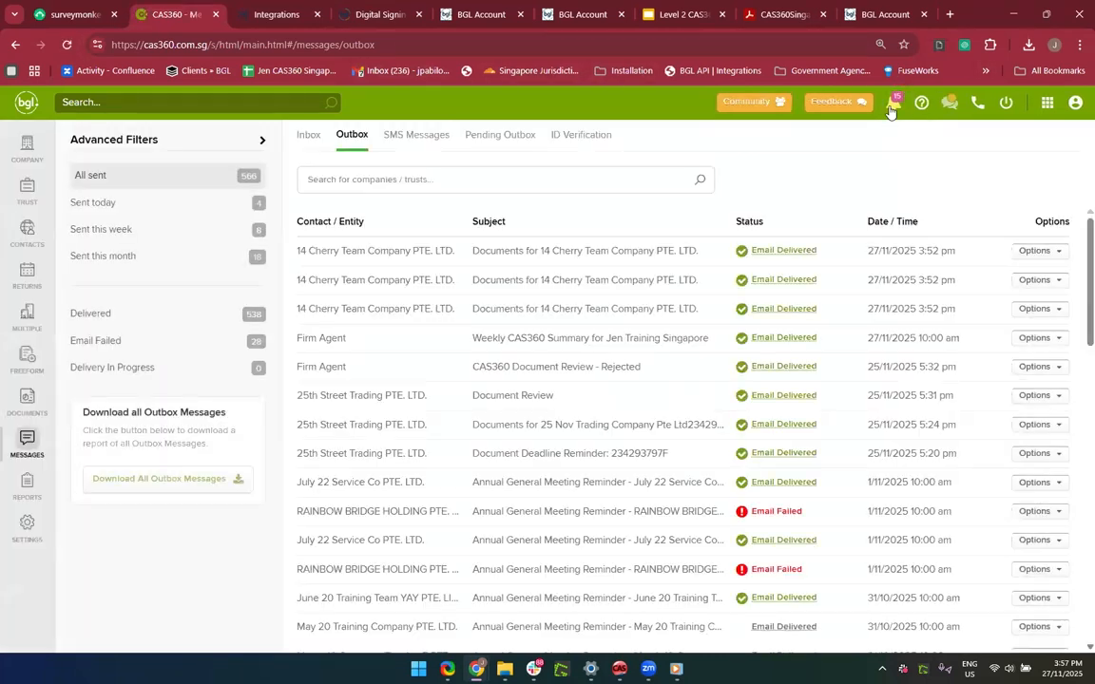
pyautogui.click(900, 113)
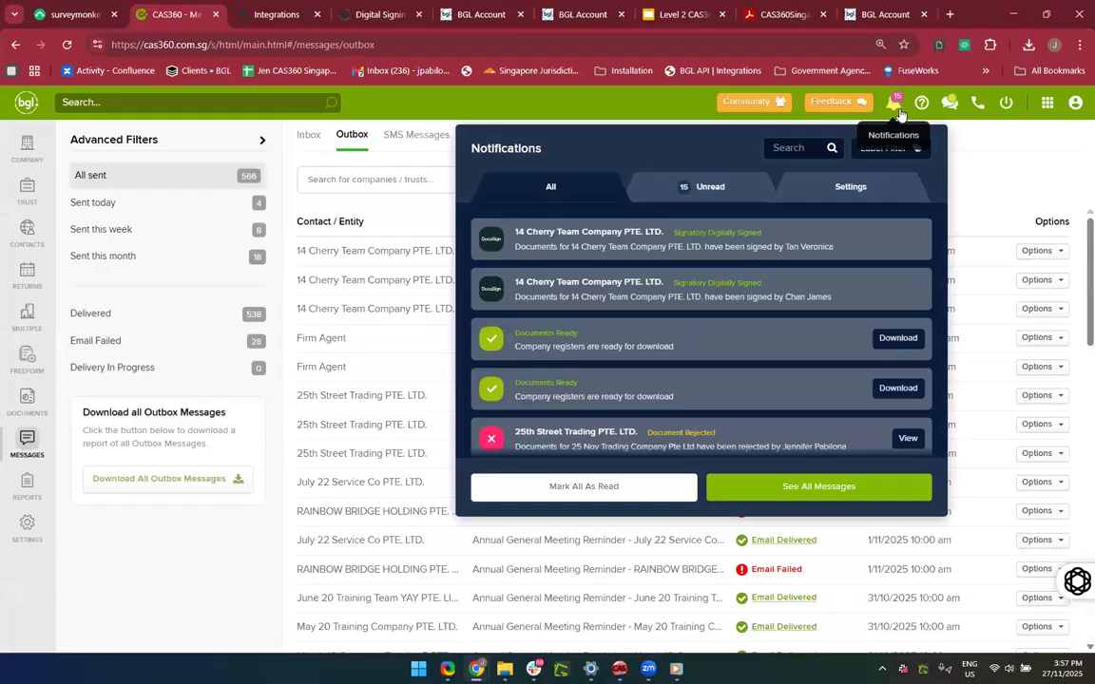
pyautogui.moveTo(780, 261)
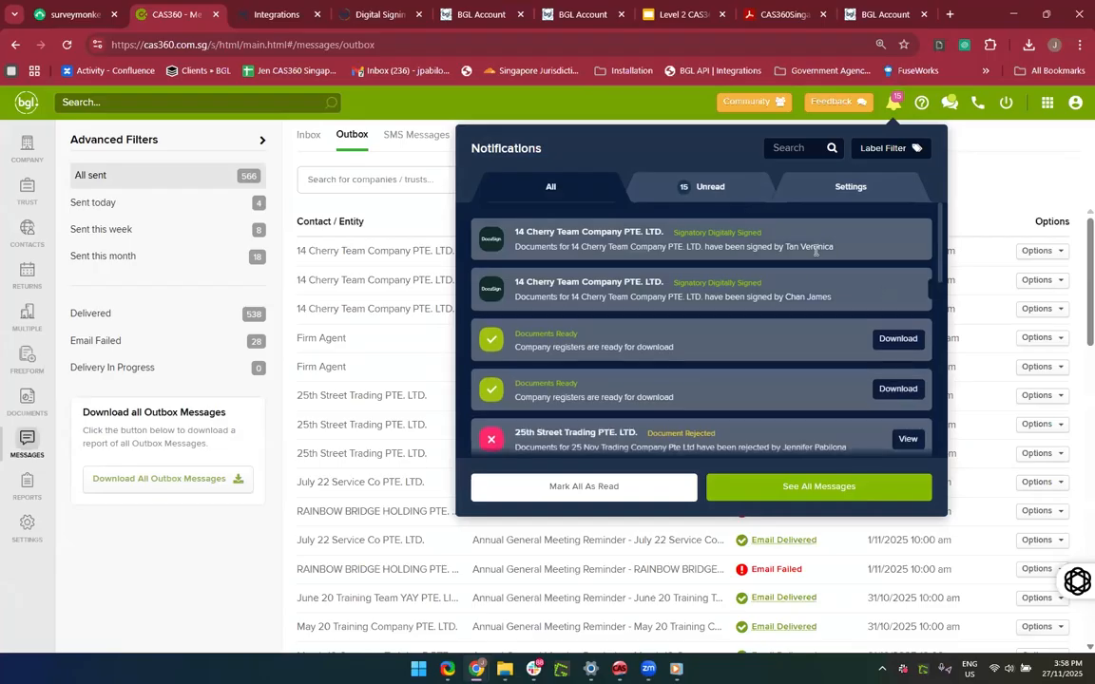
# Step: Refresh the outbox page again and recheck the notifications for the third signer's signing update
pyautogui.click(63, 45)
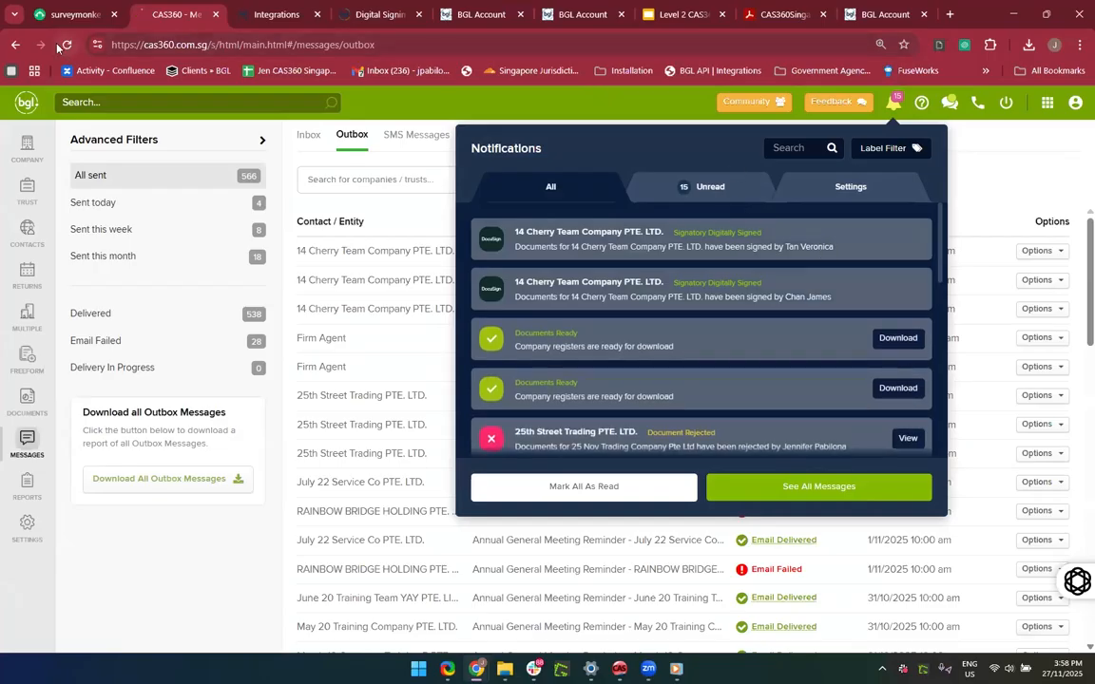
pyautogui.click(893, 101)
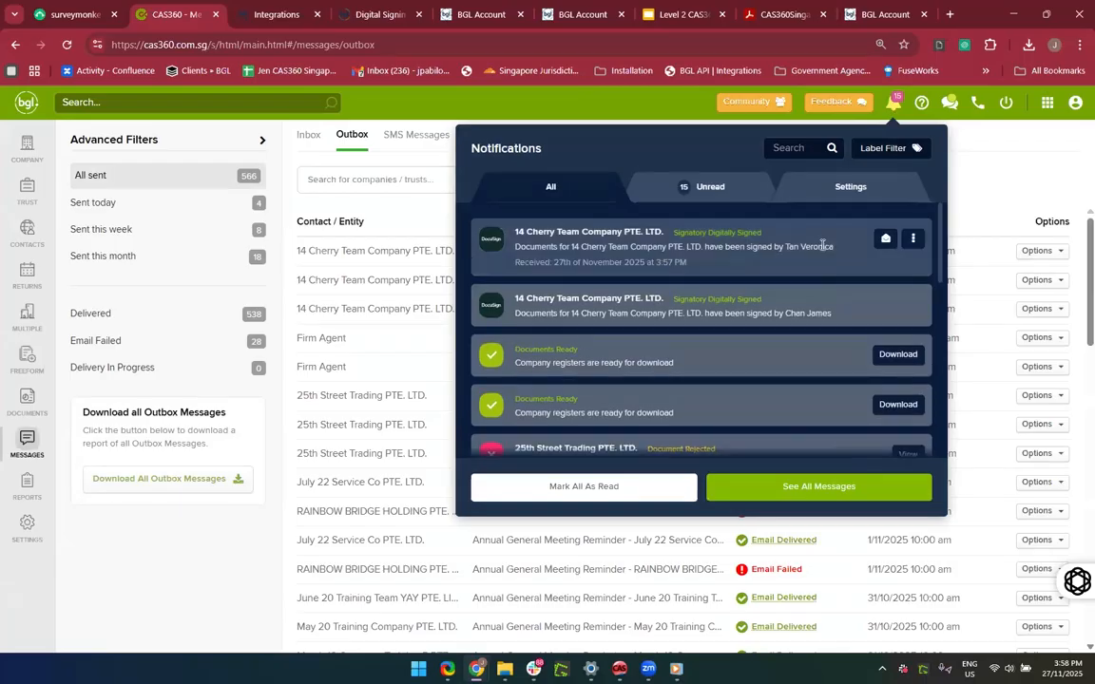
pyautogui.click(1010, 183)
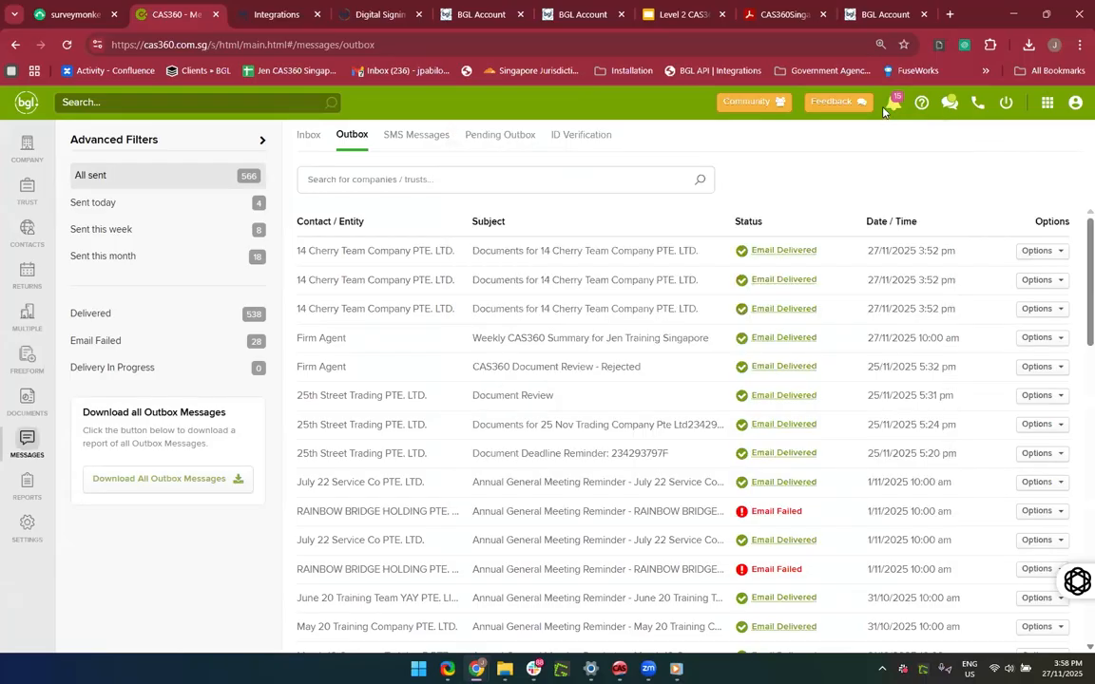
pyautogui.click(894, 104)
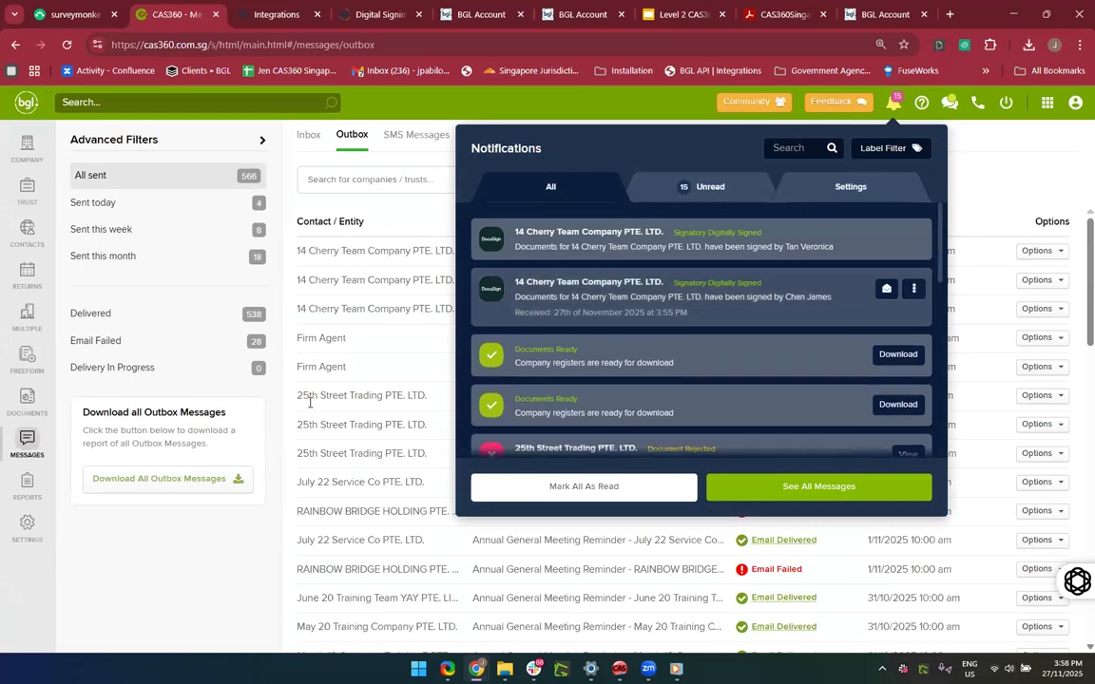
pyautogui.click(66, 45)
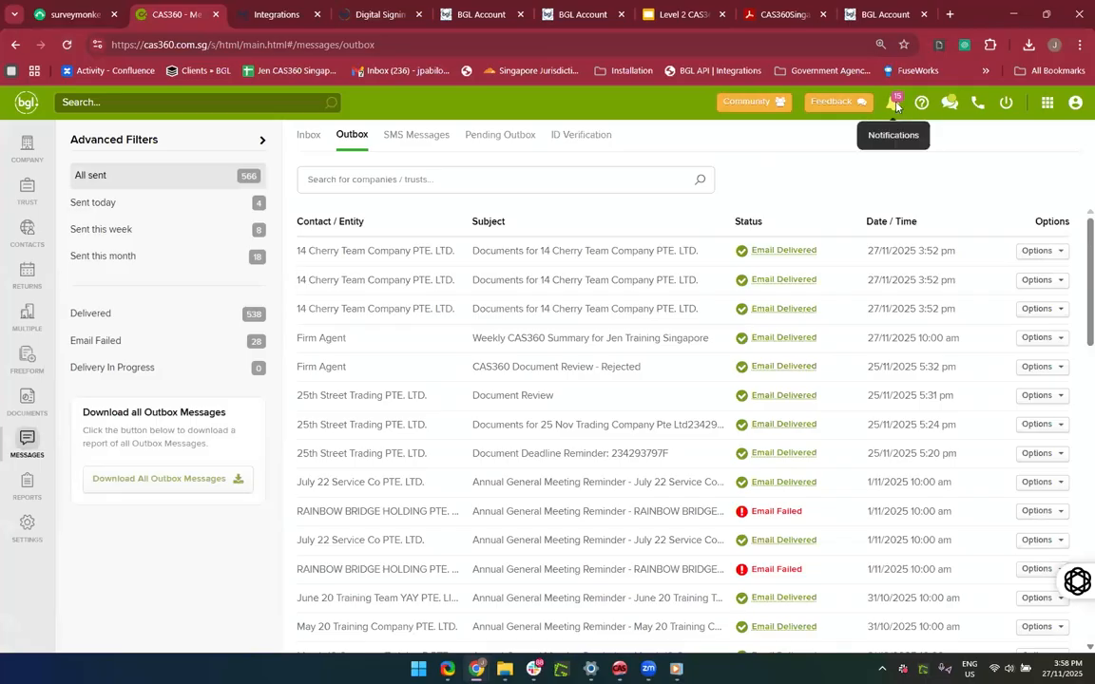
pyautogui.click(893, 103)
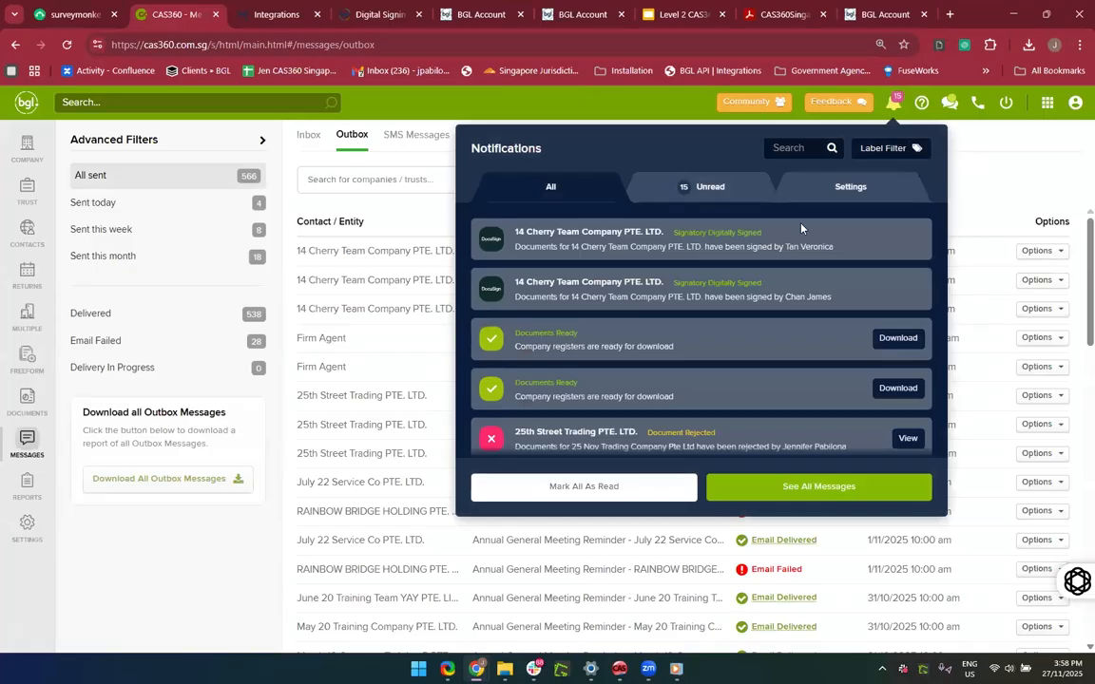
pyautogui.click(973, 186)
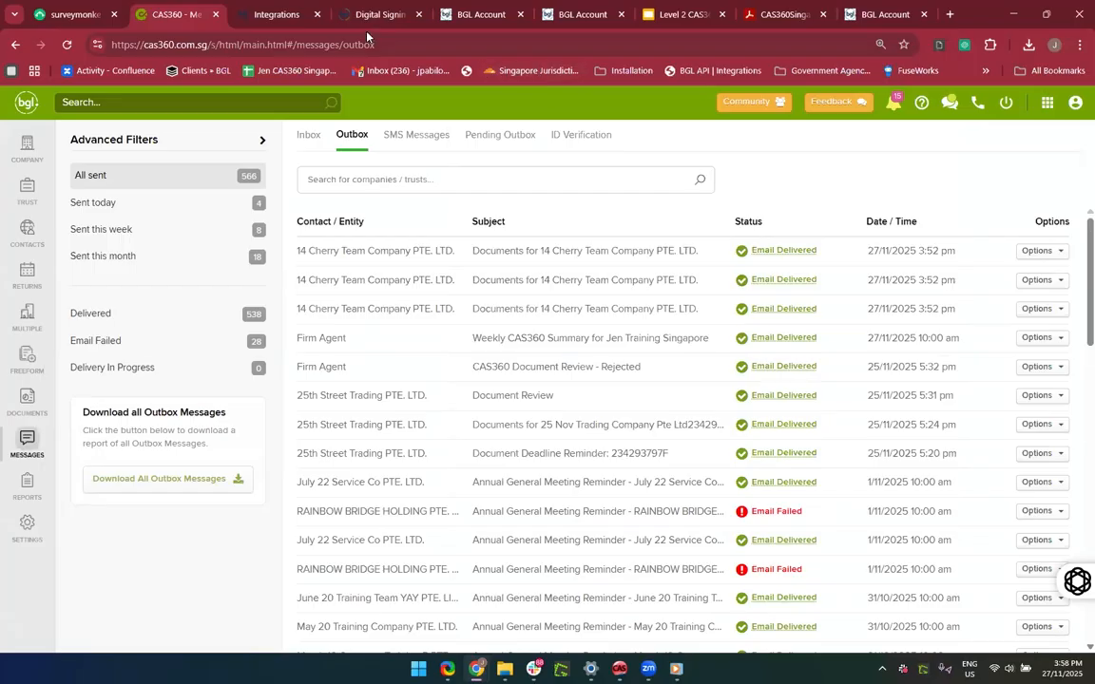
# Step: Close the Adobe Sign integrations tab and the Digital Signing support article tab, and return to the CAS360 messages
pyautogui.hotkey('ctrl', 'Tab')
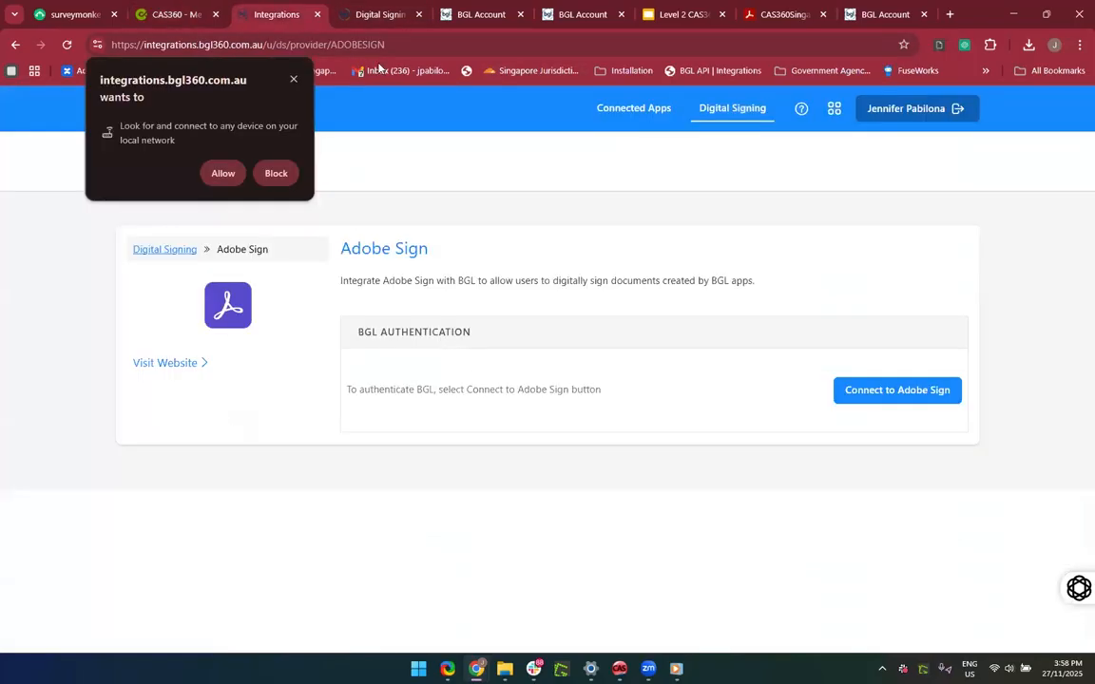
pyautogui.click(320, 16)
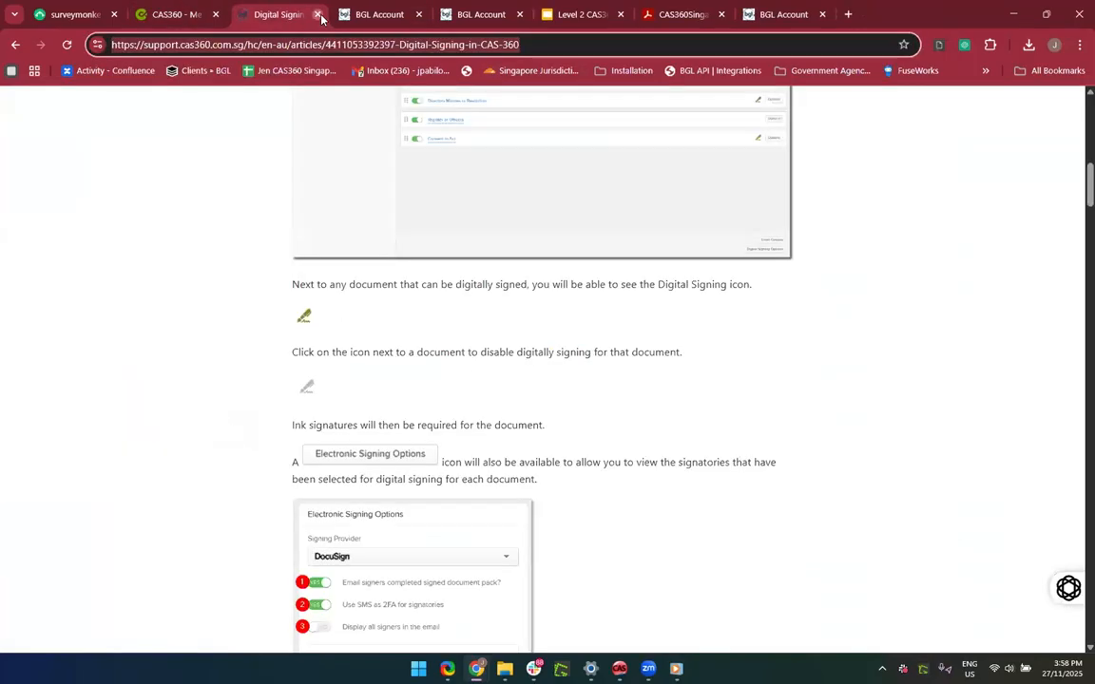
pyautogui.click(319, 15)
pyautogui.click(171, 14)
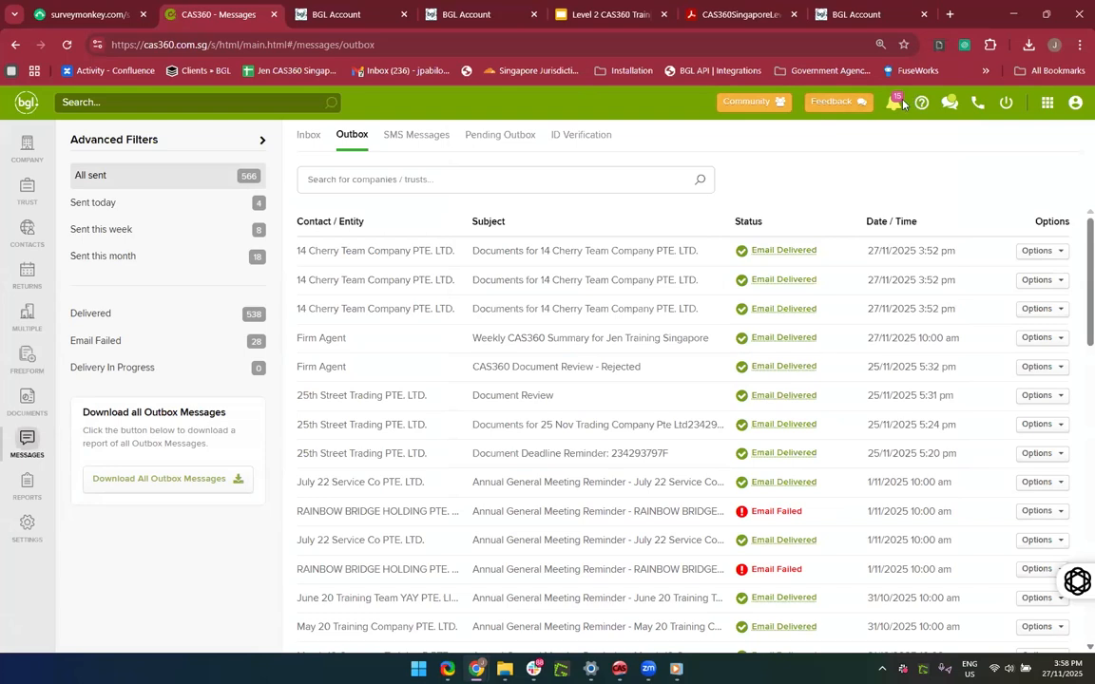
# Step: Recheck the notifications, and in the messages inbox mark both 14 Cherry Team Company signatory alerts as read
pyautogui.click(893, 104)
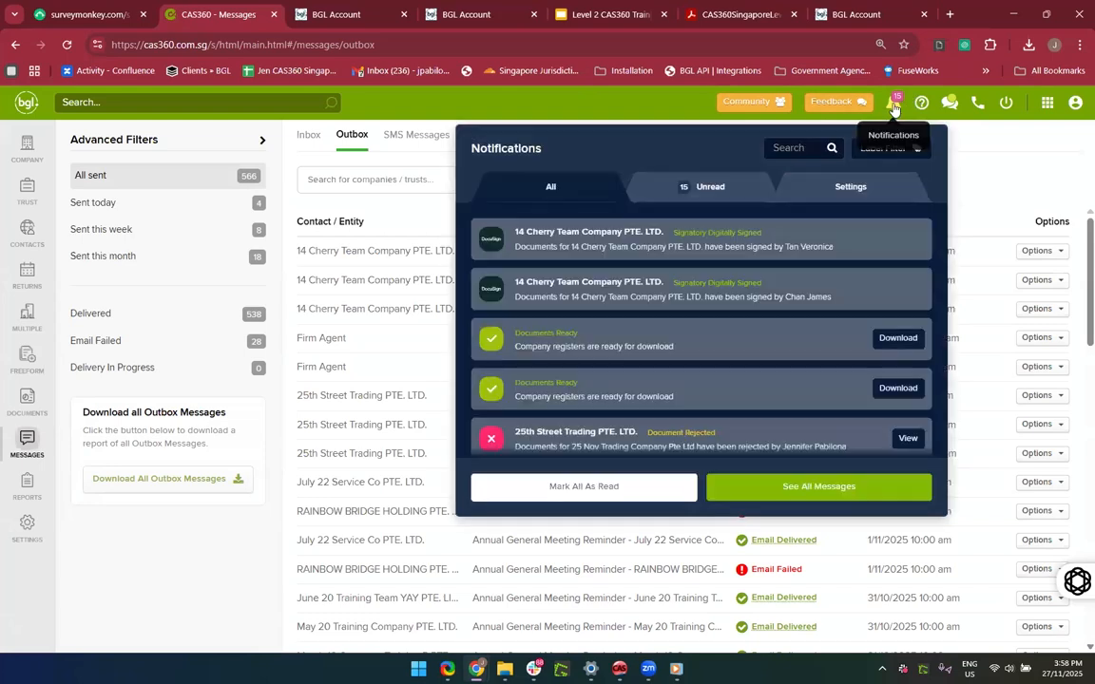
pyautogui.click(894, 109)
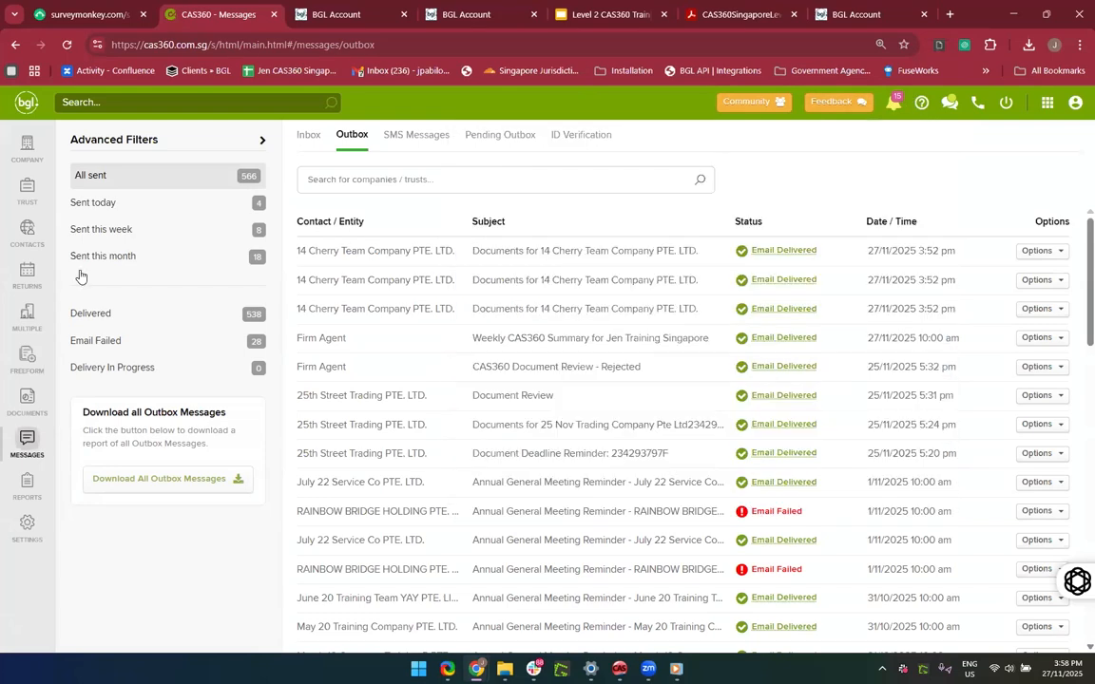
pyautogui.click(26, 444)
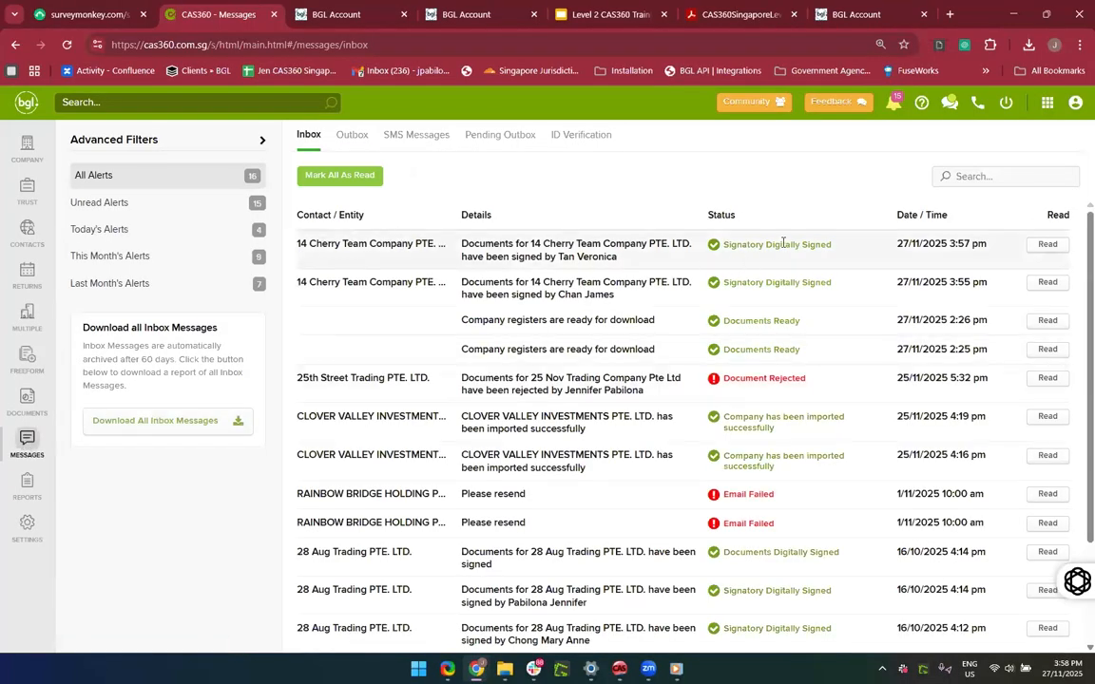
pyautogui.click(1047, 245)
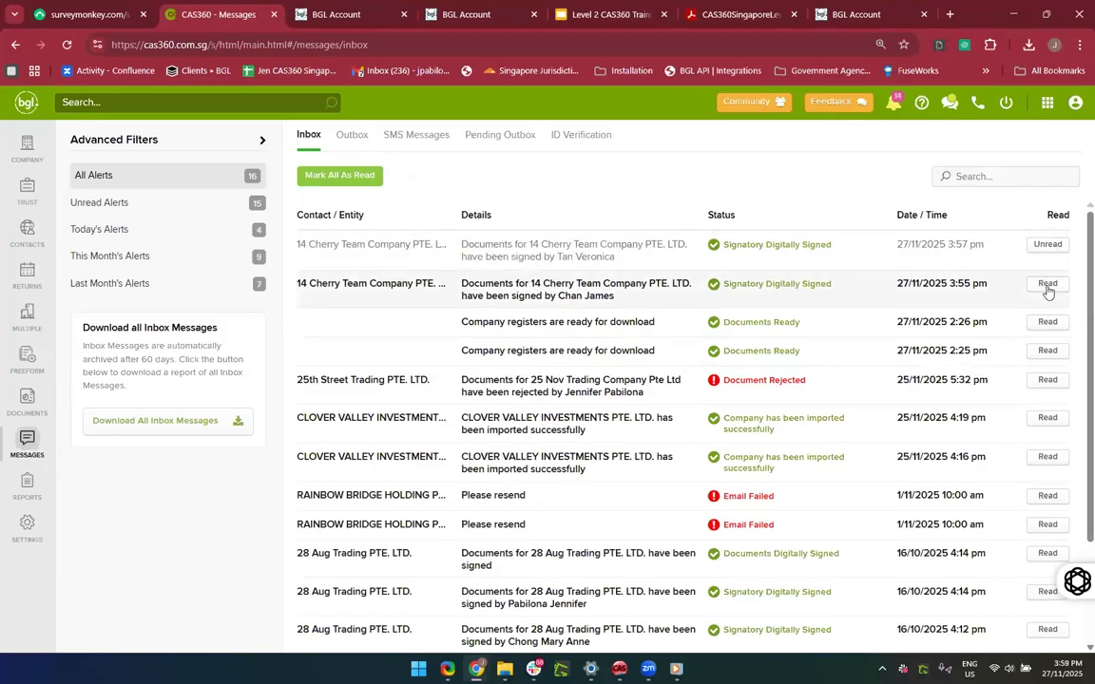
pyautogui.click(1048, 285)
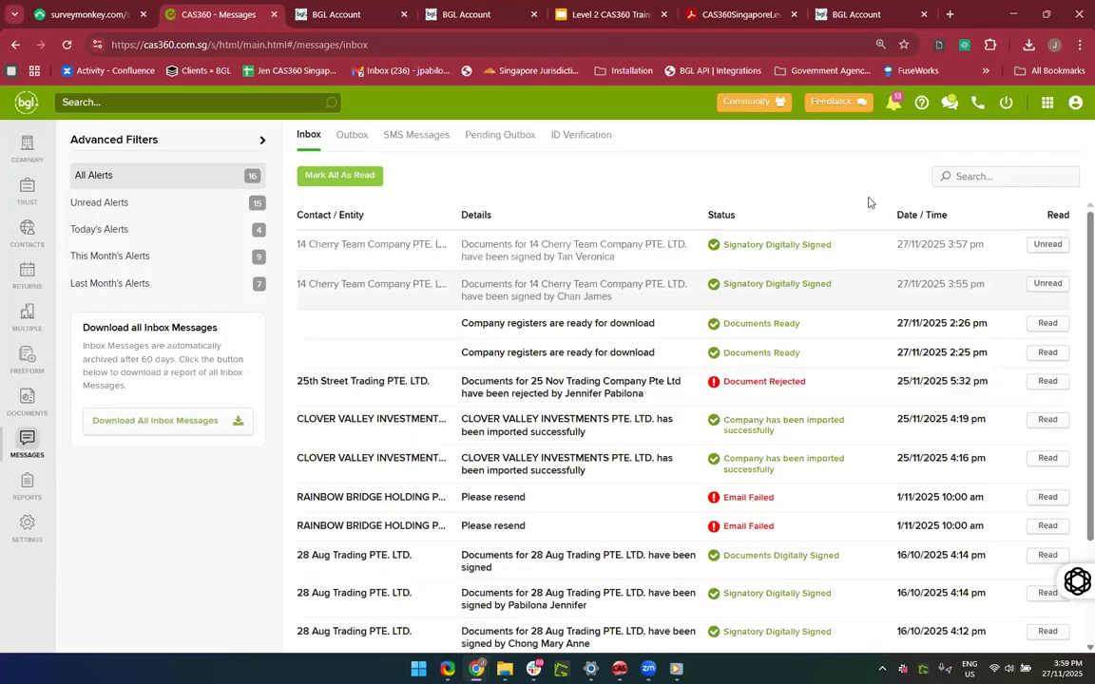
# Step: Recheck the notifications, and in the digital signing window download a signed copy from the third signer's signing completion page
pyautogui.click(895, 113)
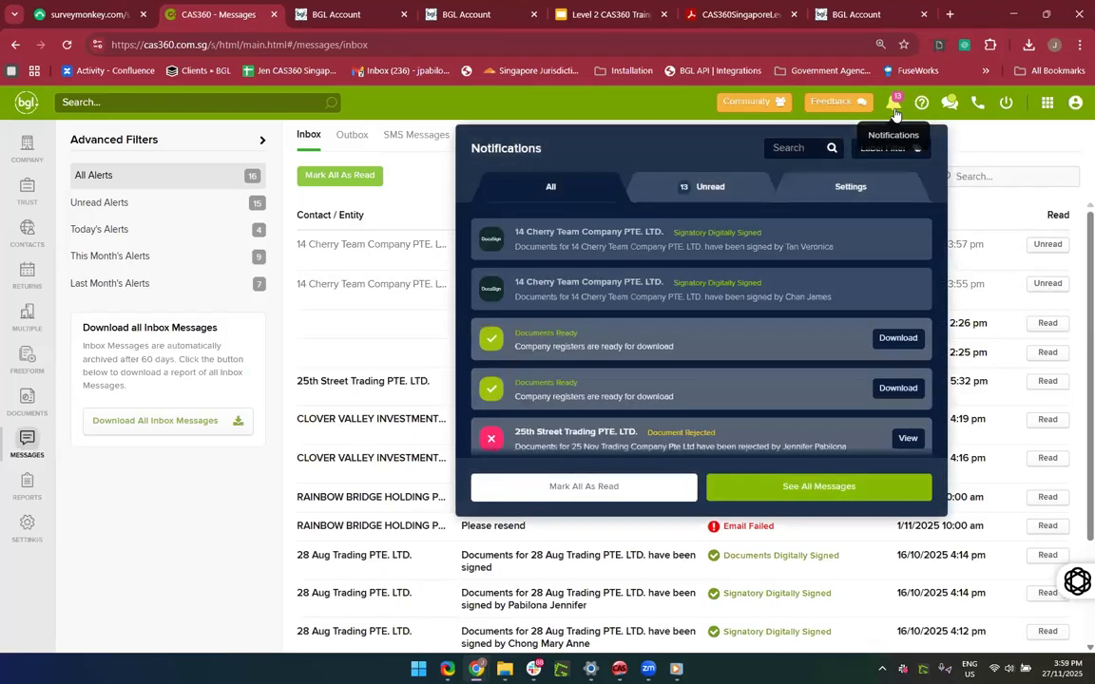
pyautogui.click(894, 113)
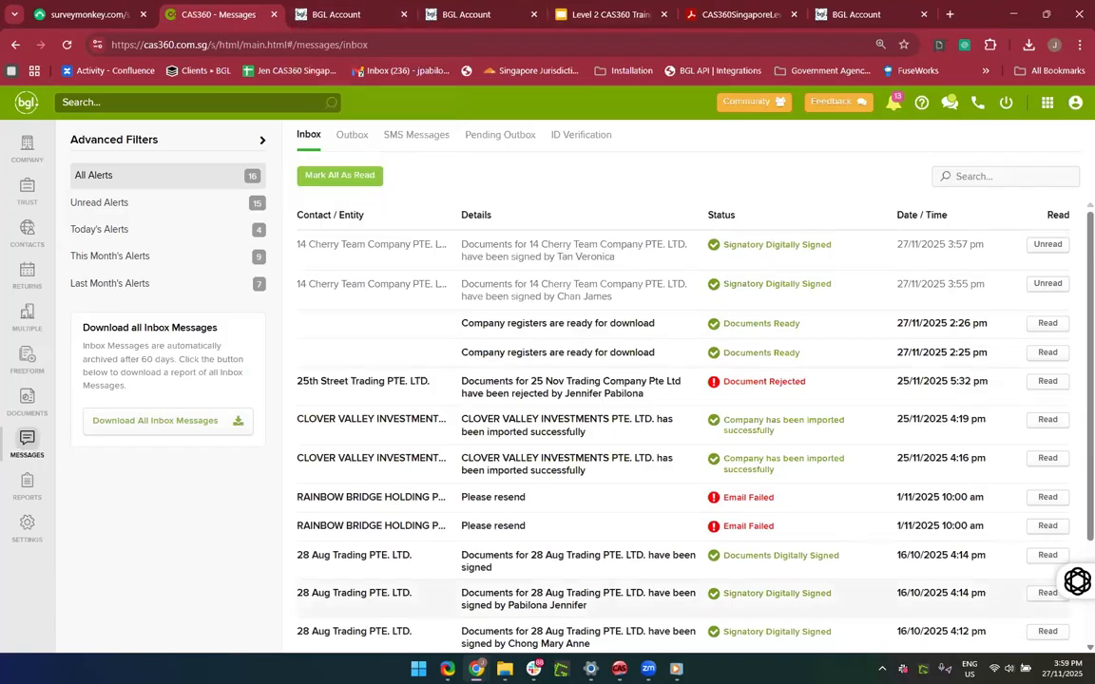
pyautogui.moveTo(476, 668)
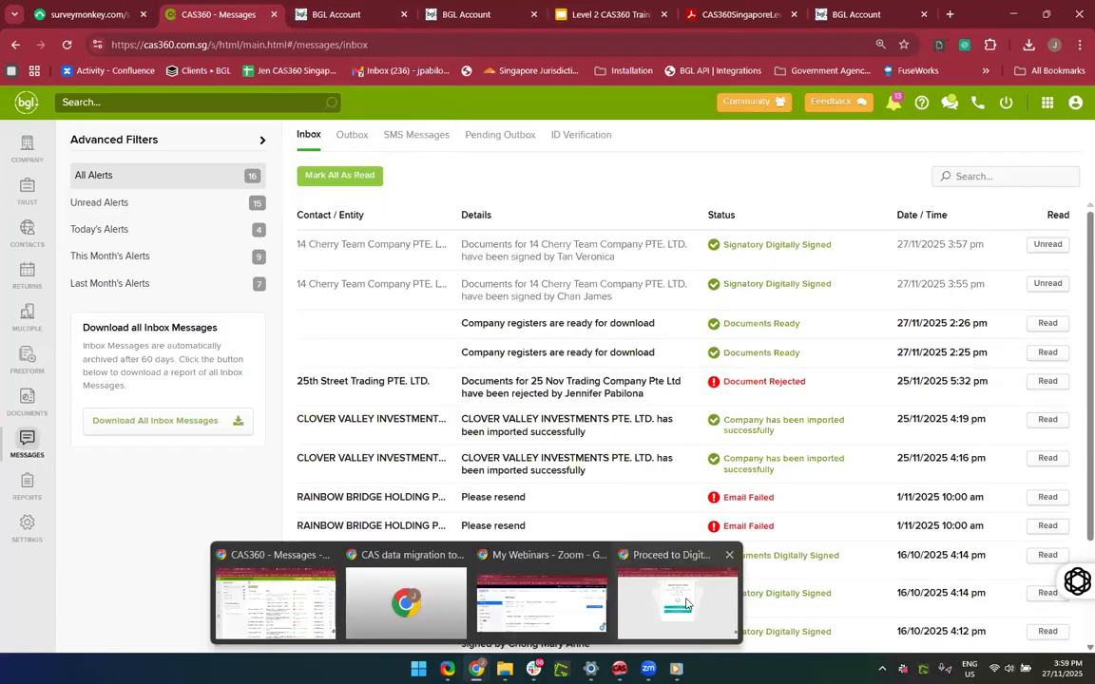
pyautogui.click(610, 537)
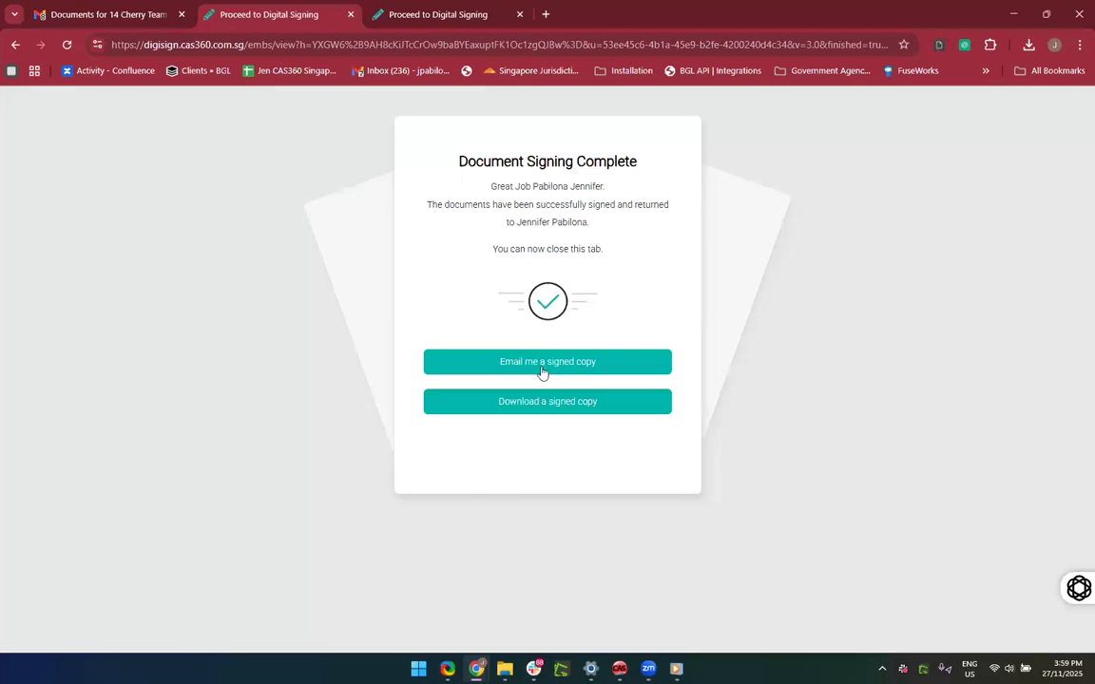
pyautogui.click(533, 403)
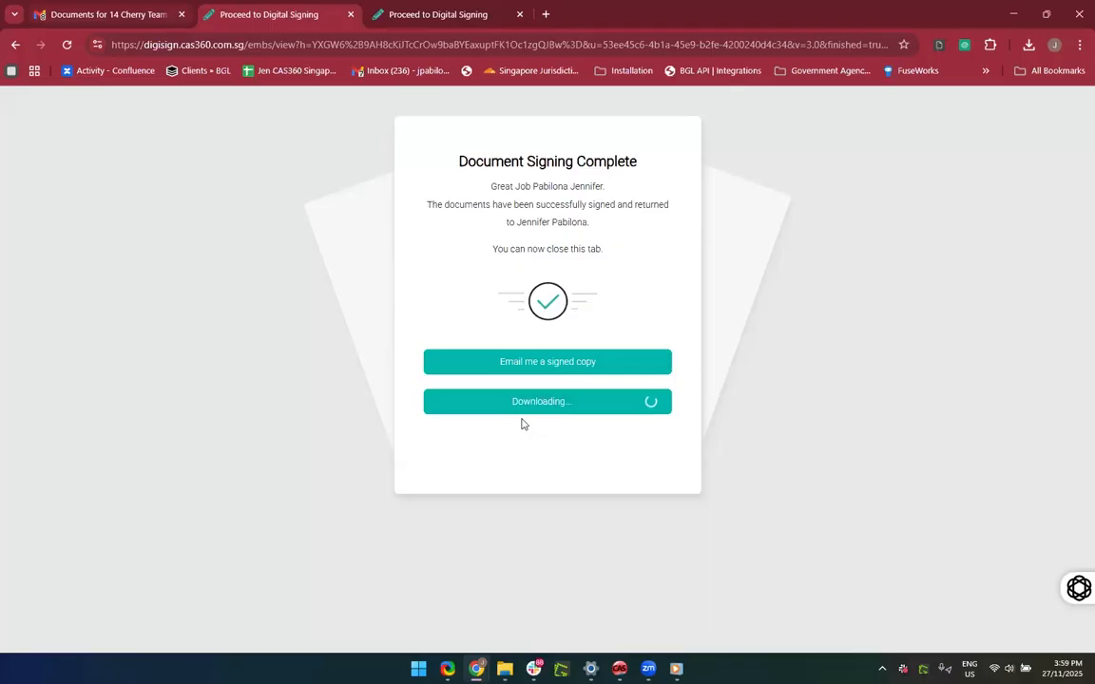
# Step: Open the downloaded 14 Cherry Team Company Company Change Documents - 1266 PDF and review the signatures from the directors' resolution through the share transfer form
pyautogui.hotkey('ctrl', 'shift', 'Tab')
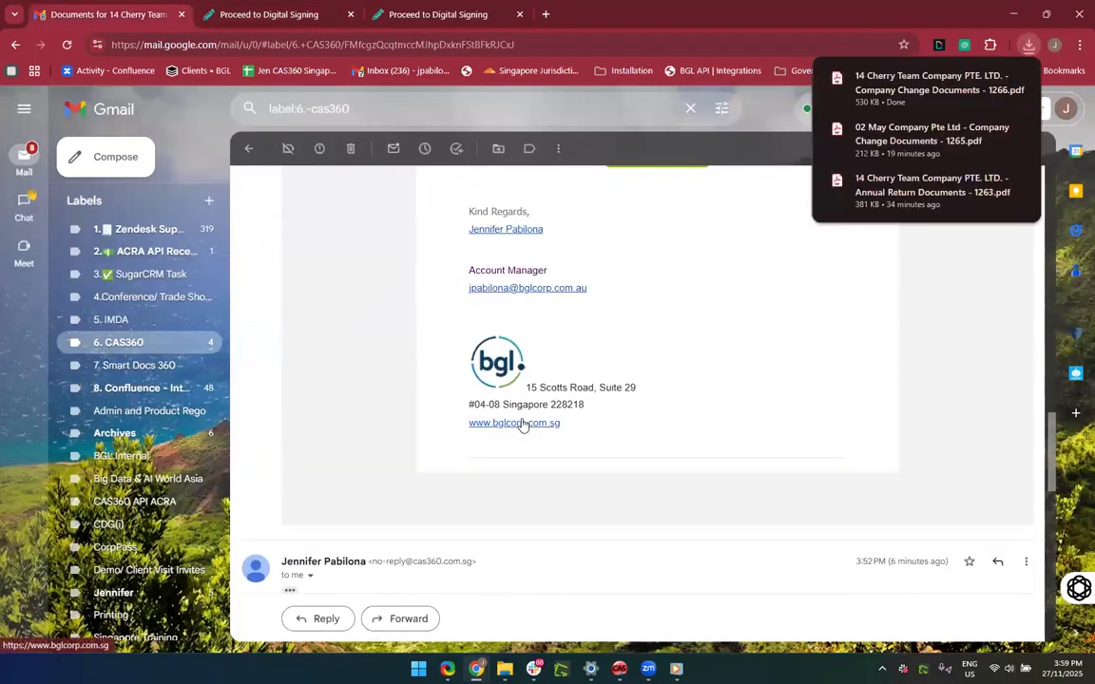
pyautogui.scroll(5, 522, 425)
pyautogui.scroll(-6, 522, 424)
pyautogui.scroll(4, 522, 425)
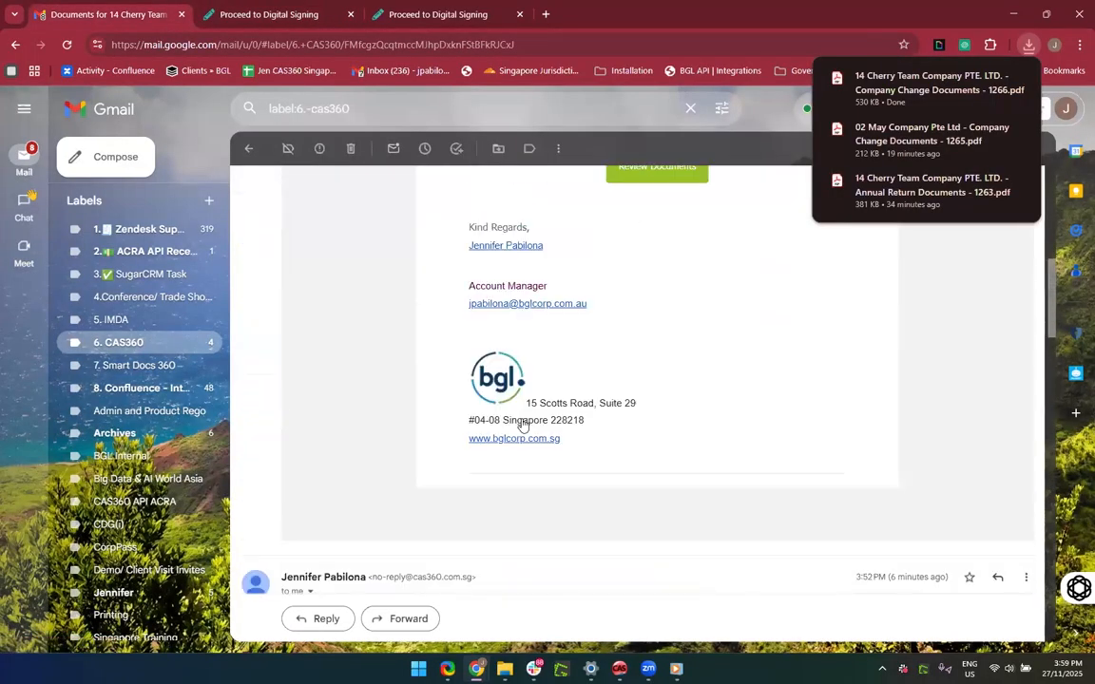
pyautogui.scroll(4, 522, 425)
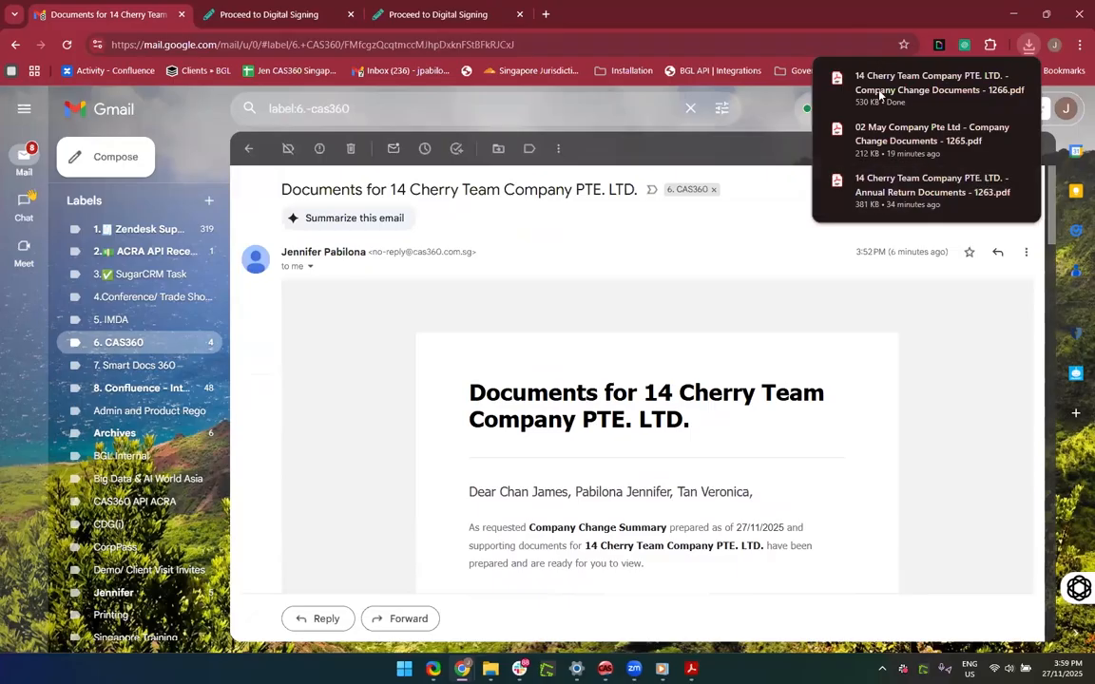
pyautogui.click(879, 95)
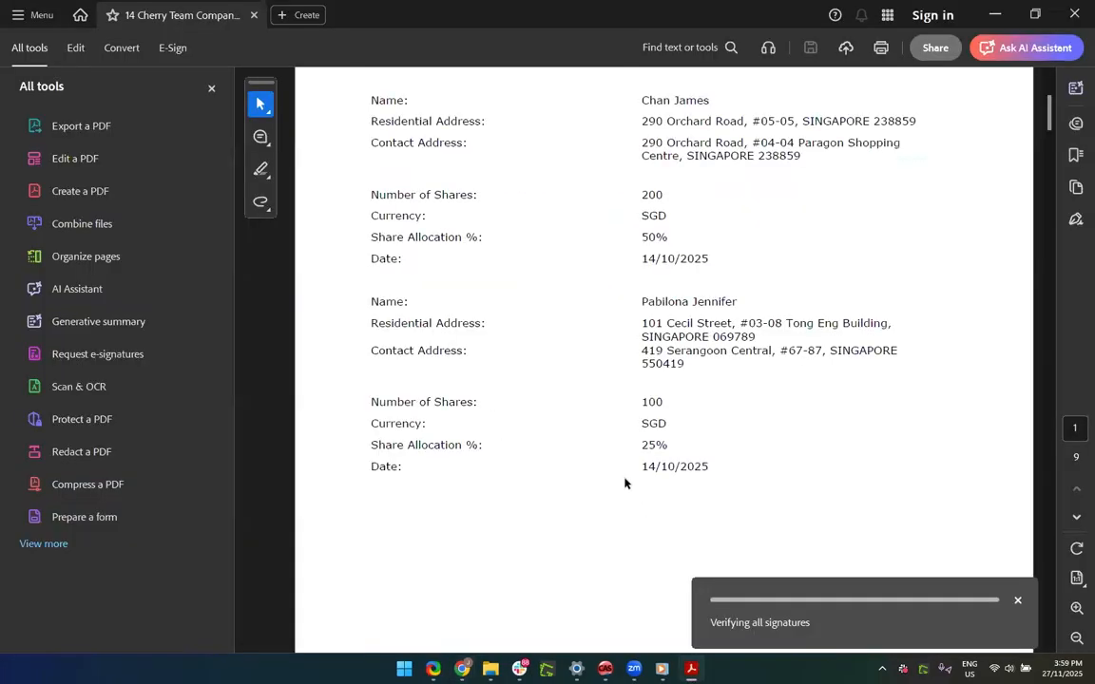
pyautogui.scroll(-20, 625, 483)
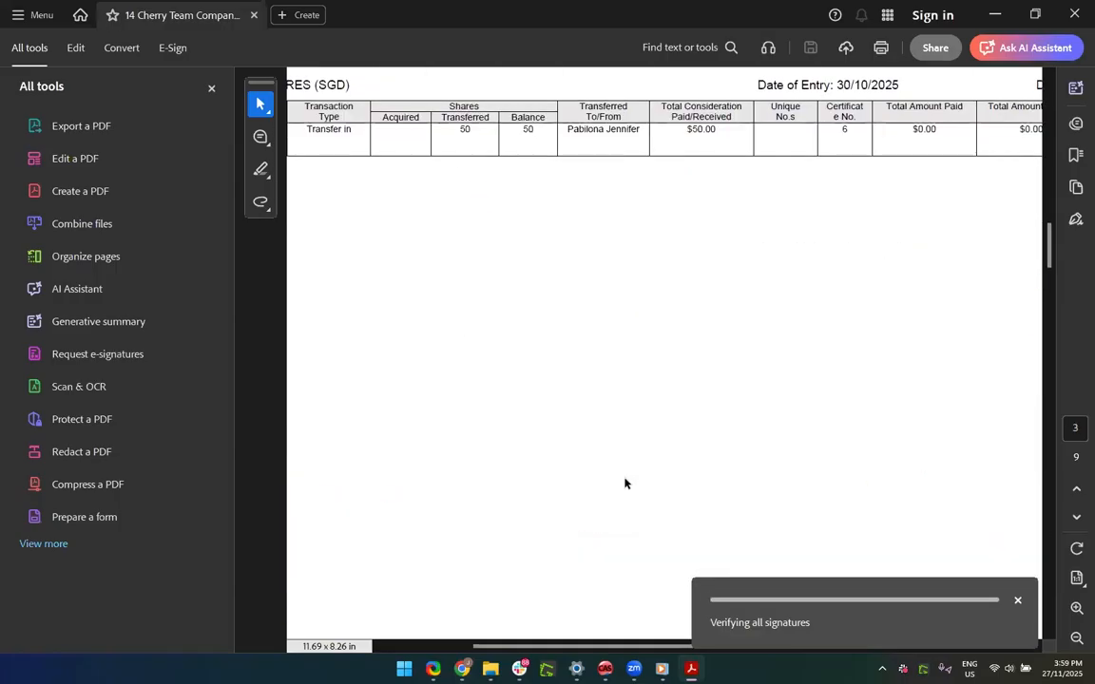
pyautogui.rightClick(579, 440)
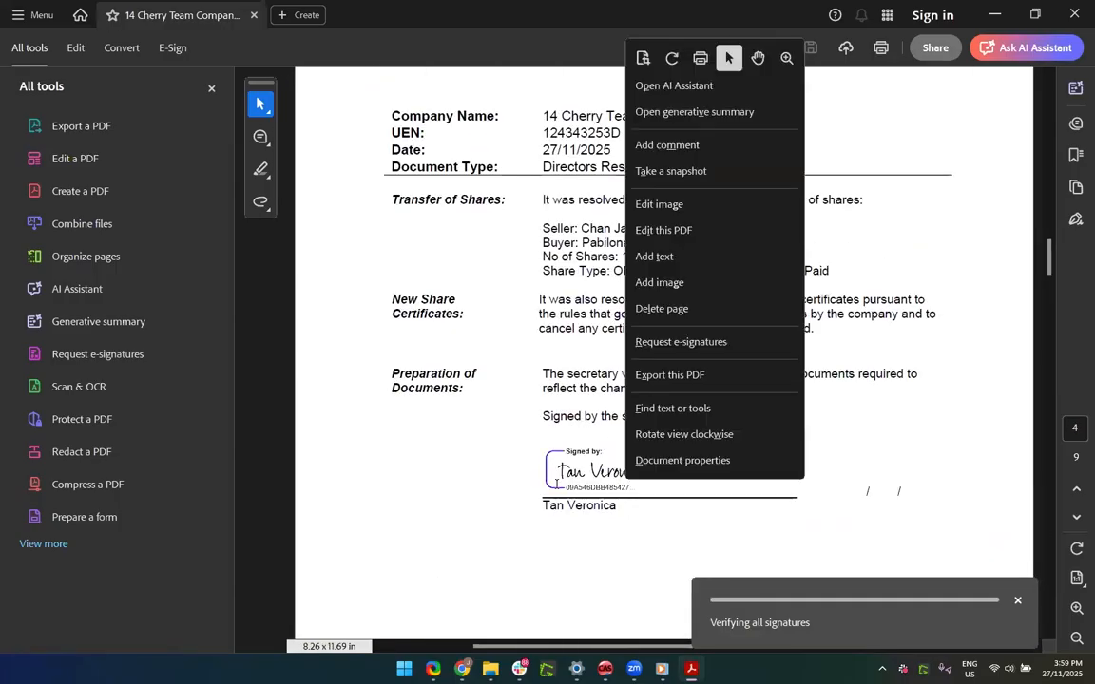
pyautogui.click(557, 487)
pyautogui.scroll(-10, 557, 487)
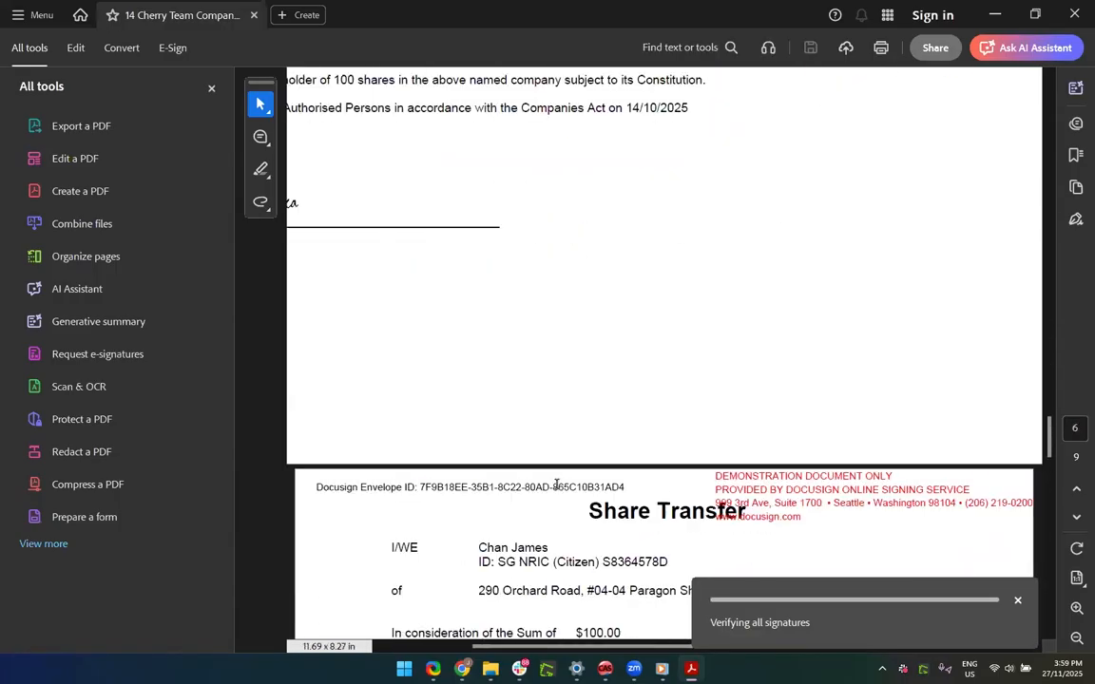
pyautogui.scroll(-12, 557, 487)
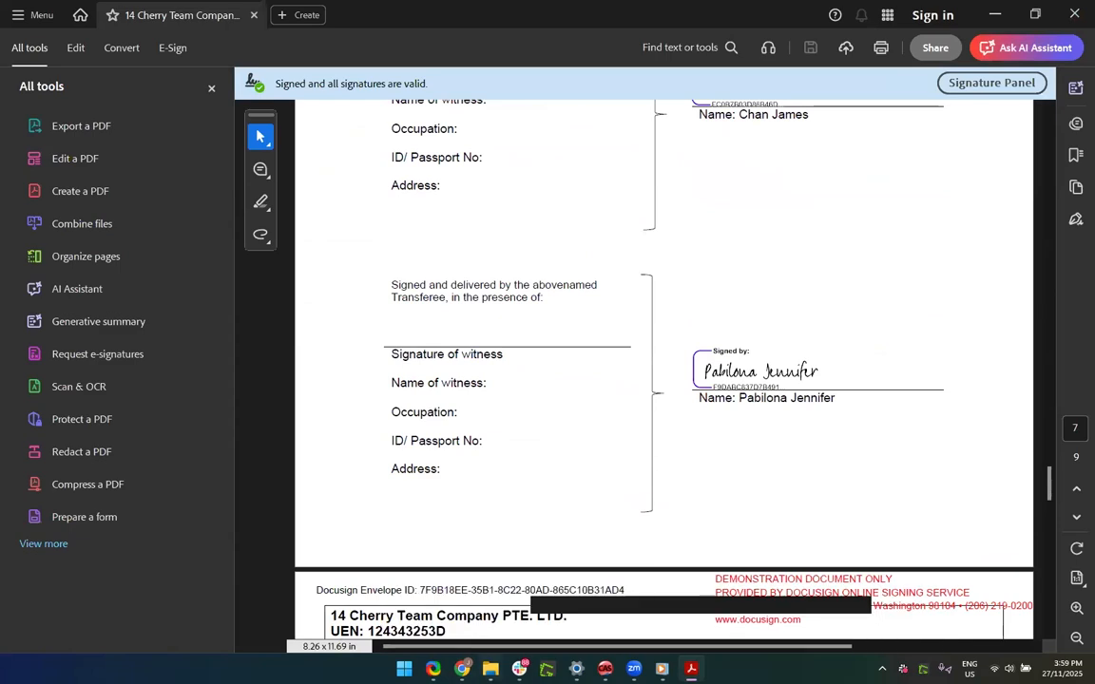
# Step: Return to the CAS360 messages inbox, check the notifications for the third signer's signing update, and reload the page
pyautogui.moveTo(462, 669)
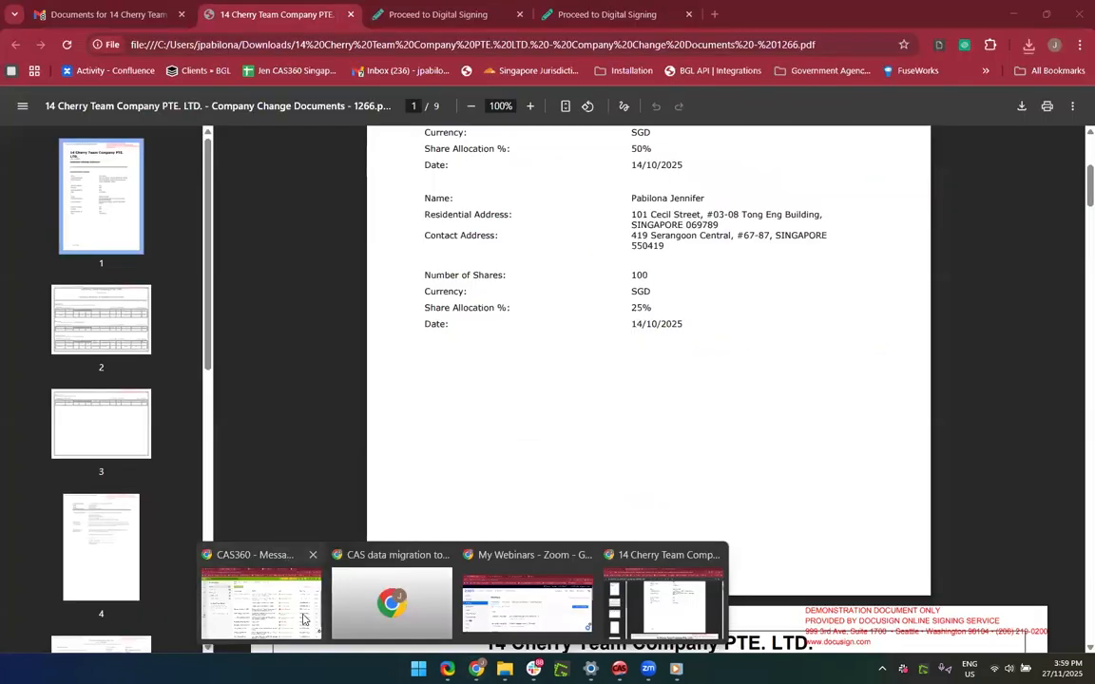
pyautogui.click(259, 603)
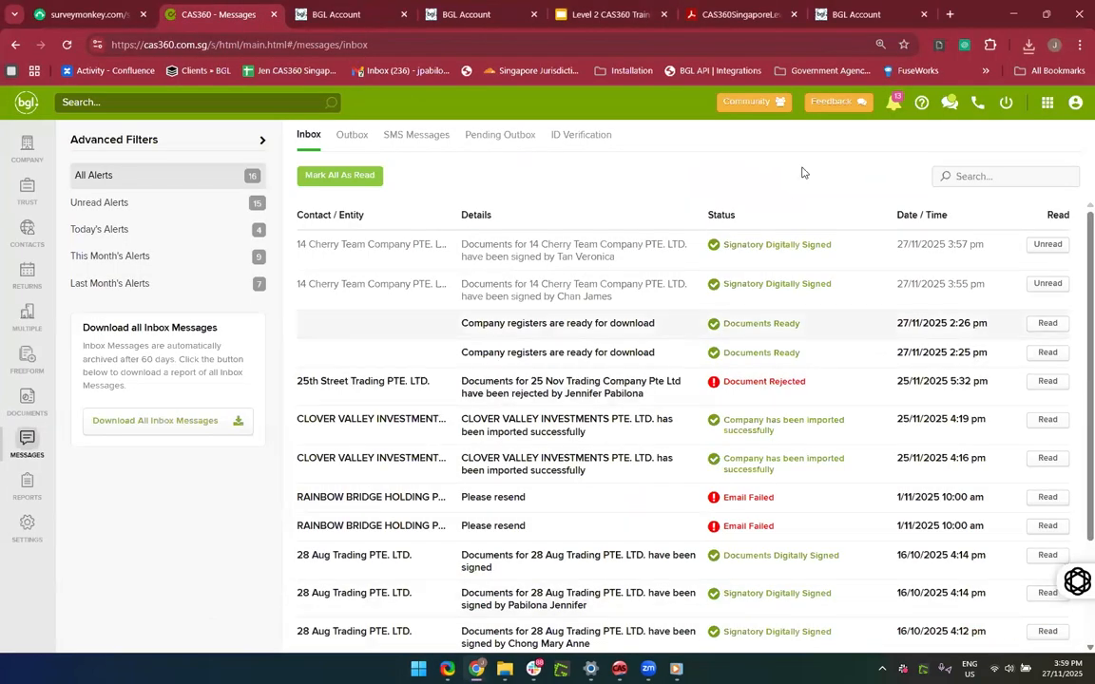
pyautogui.click(893, 102)
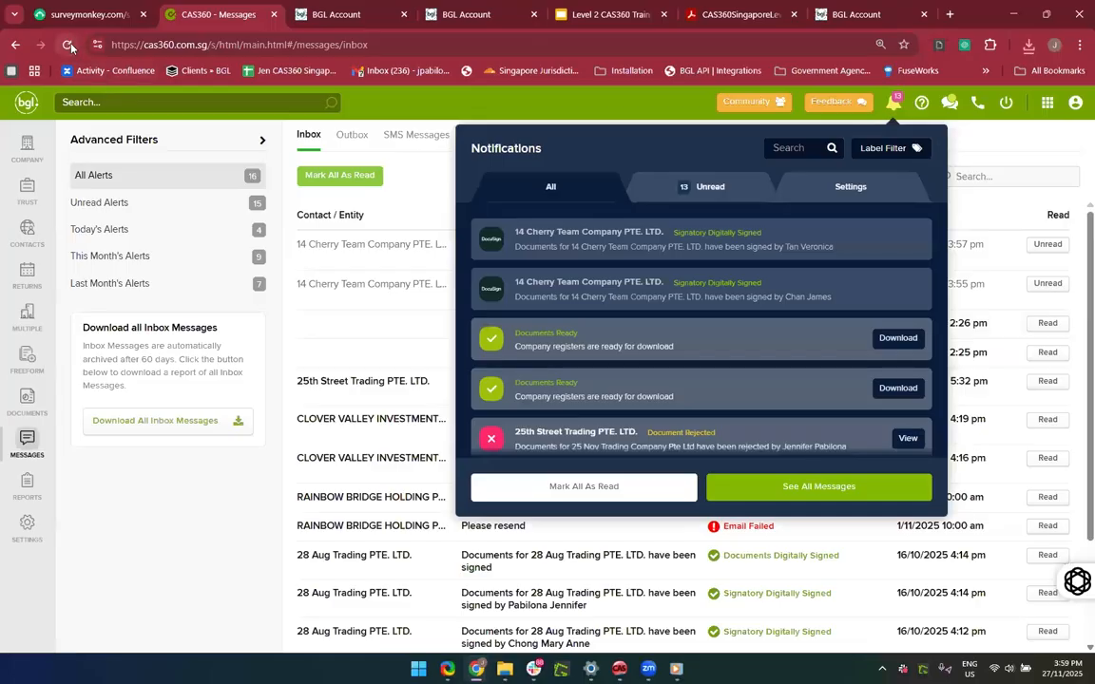
pyautogui.click(66, 45)
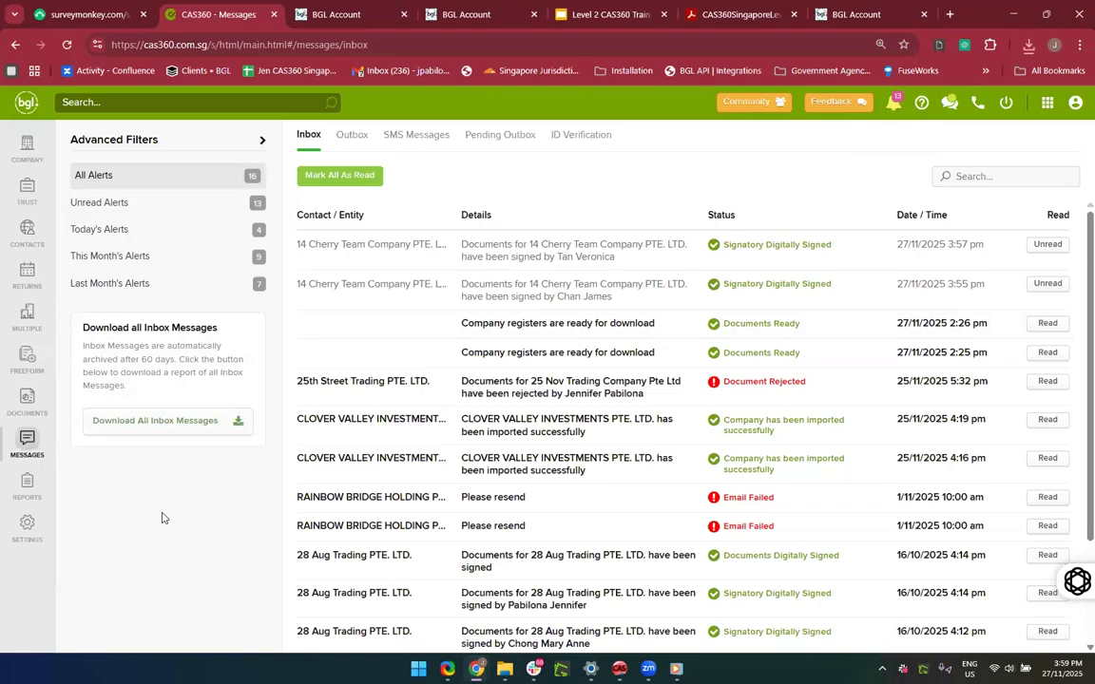
# Step: Find the 28 Aug Trading PTE. LTD. notification for fully signed documents and open its document attachments
pyautogui.click(896, 106)
pyautogui.scroll(-3, 788, 301)
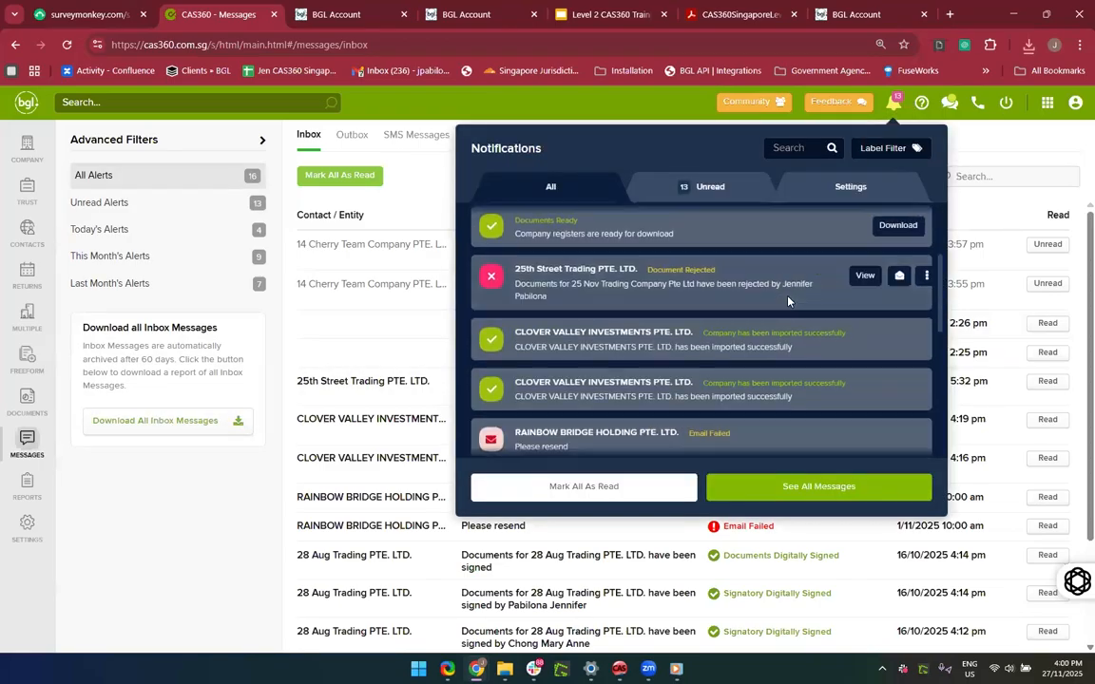
pyautogui.scroll(-2, 787, 301)
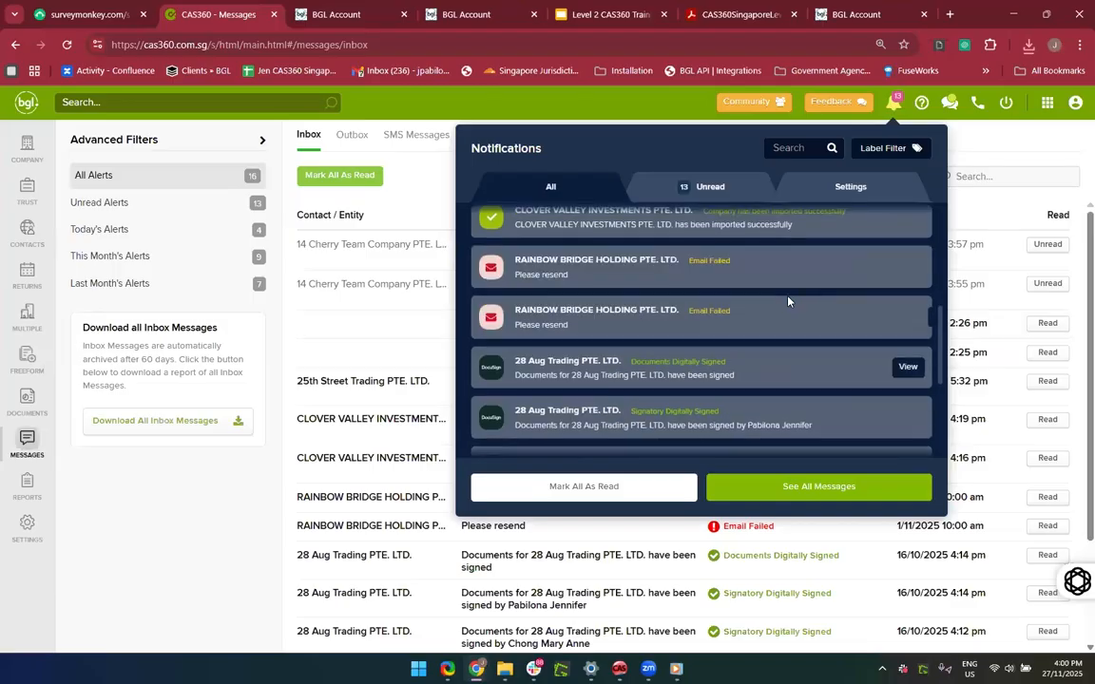
pyautogui.scroll(-3, 788, 301)
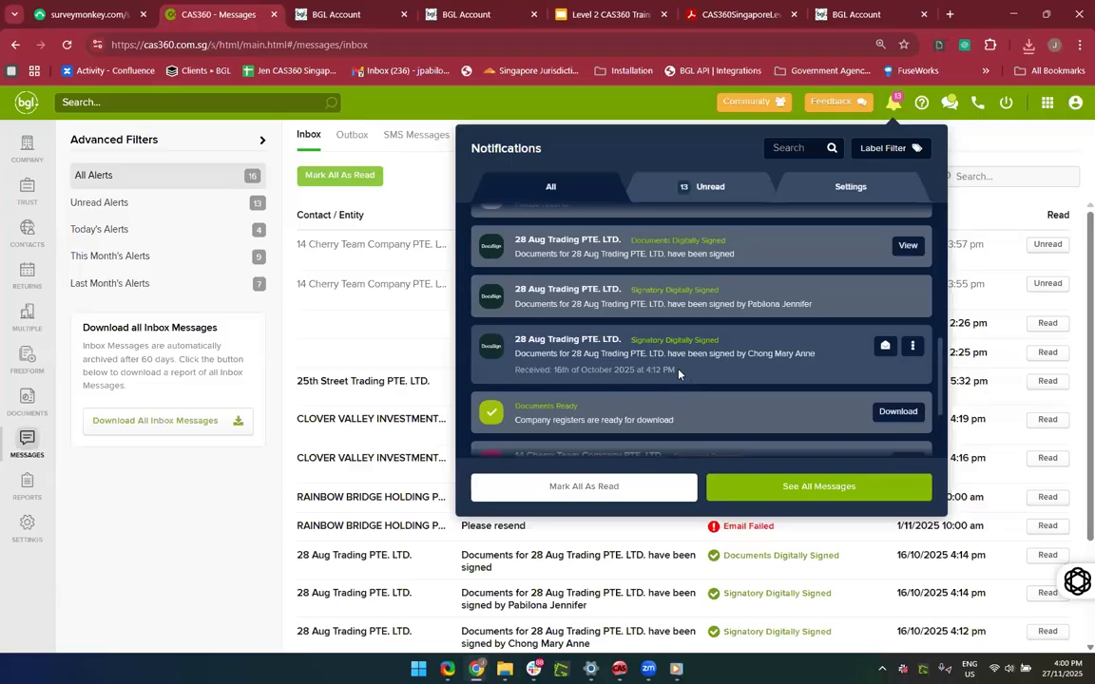
pyautogui.keyDown('ctrl'); pyautogui.scroll(5, 656, 372); pyautogui.keyUp('ctrl')
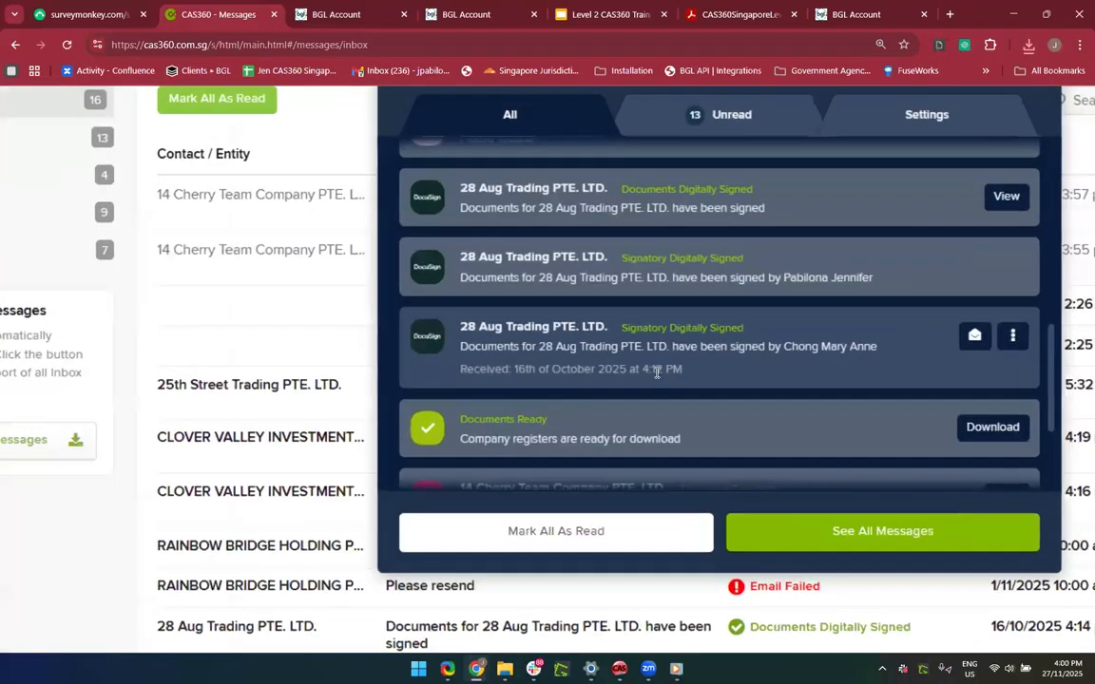
pyautogui.scroll(1, 674, 353)
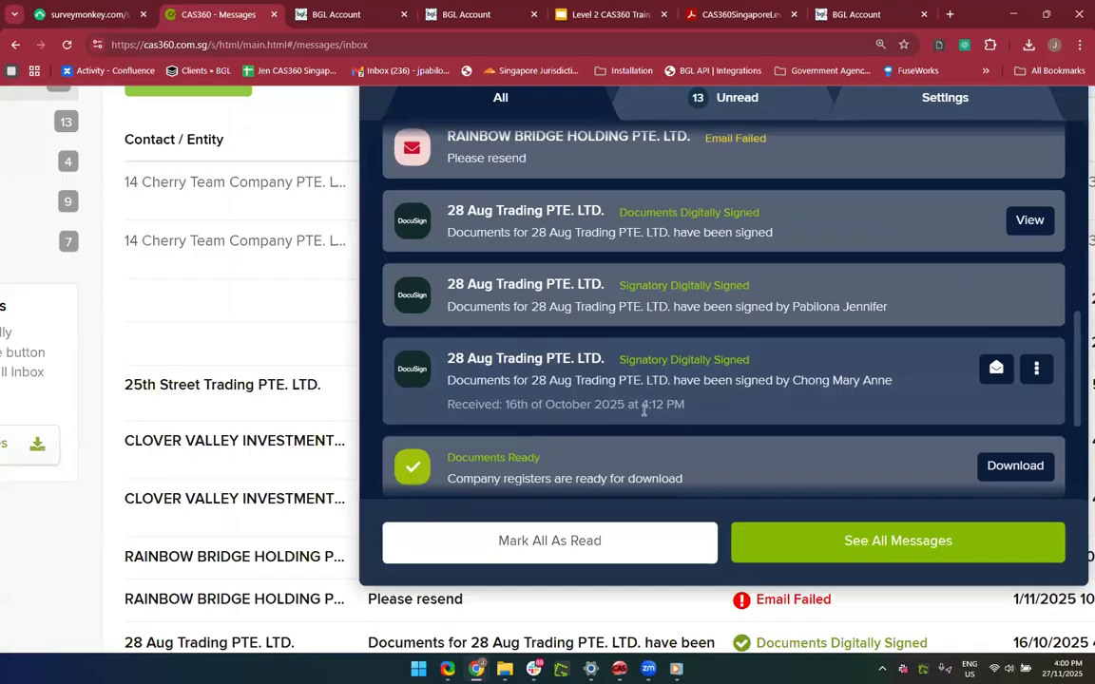
pyautogui.moveTo(720, 311)
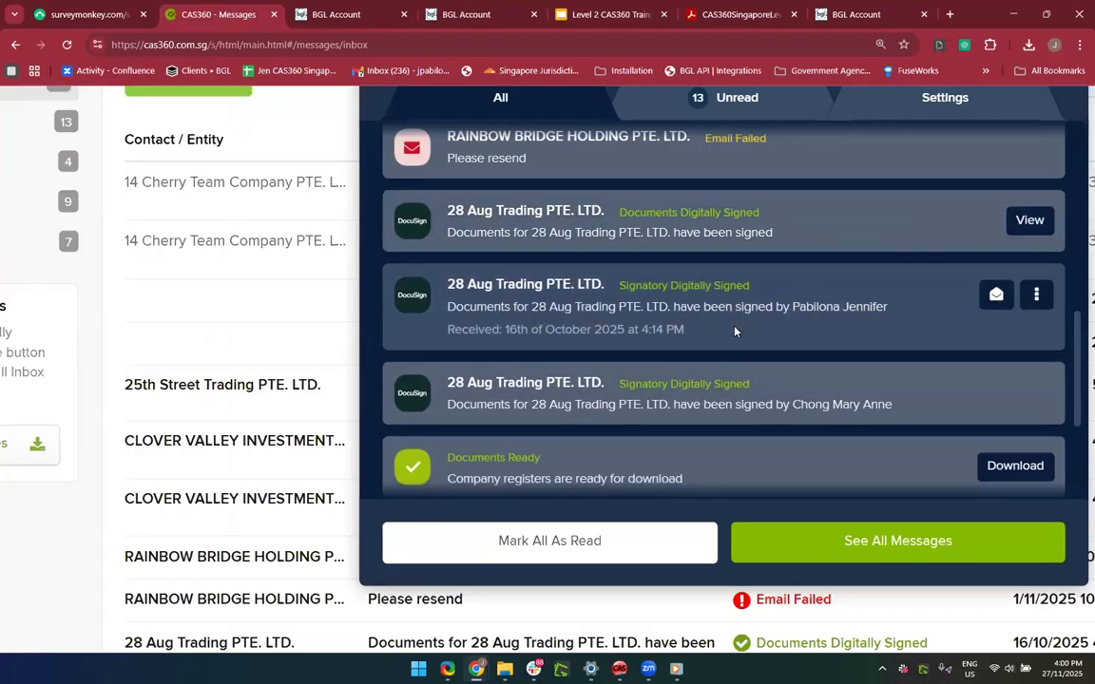
pyautogui.keyDown('ctrl'); pyautogui.scroll(-2, 735, 331); pyautogui.keyUp('ctrl')
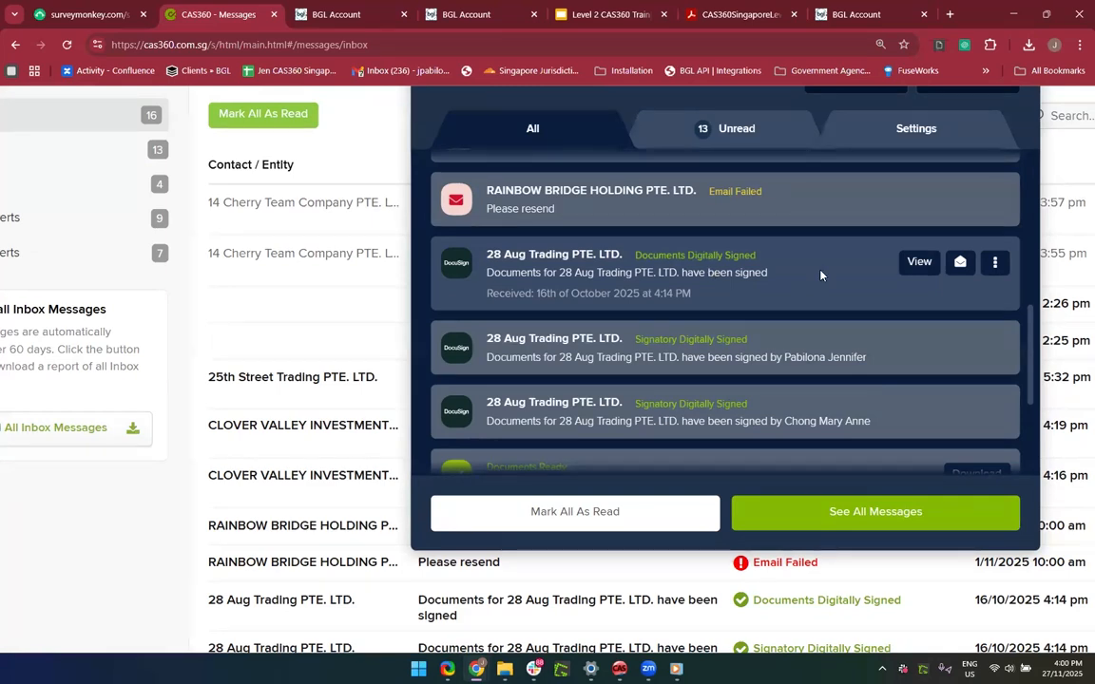
pyautogui.click(923, 265)
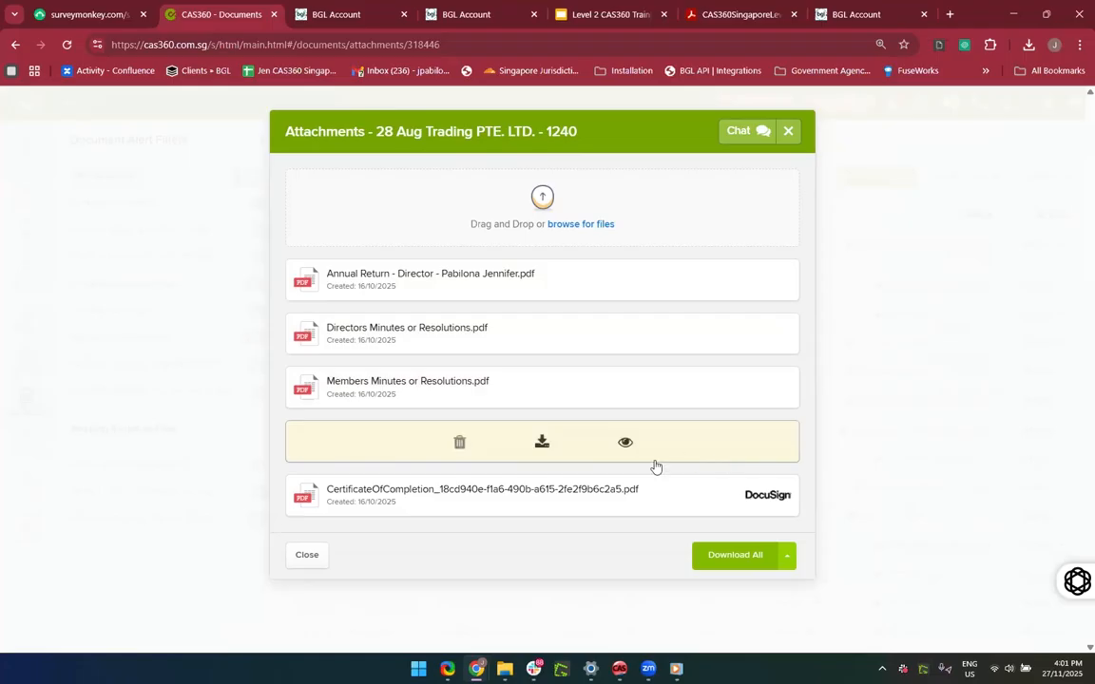
# Step: Preview the DocuSign copy of the 28 Aug Trading Annual Return Documents, check its signature pages, and close the preview and attachments
pyautogui.click(624, 445)
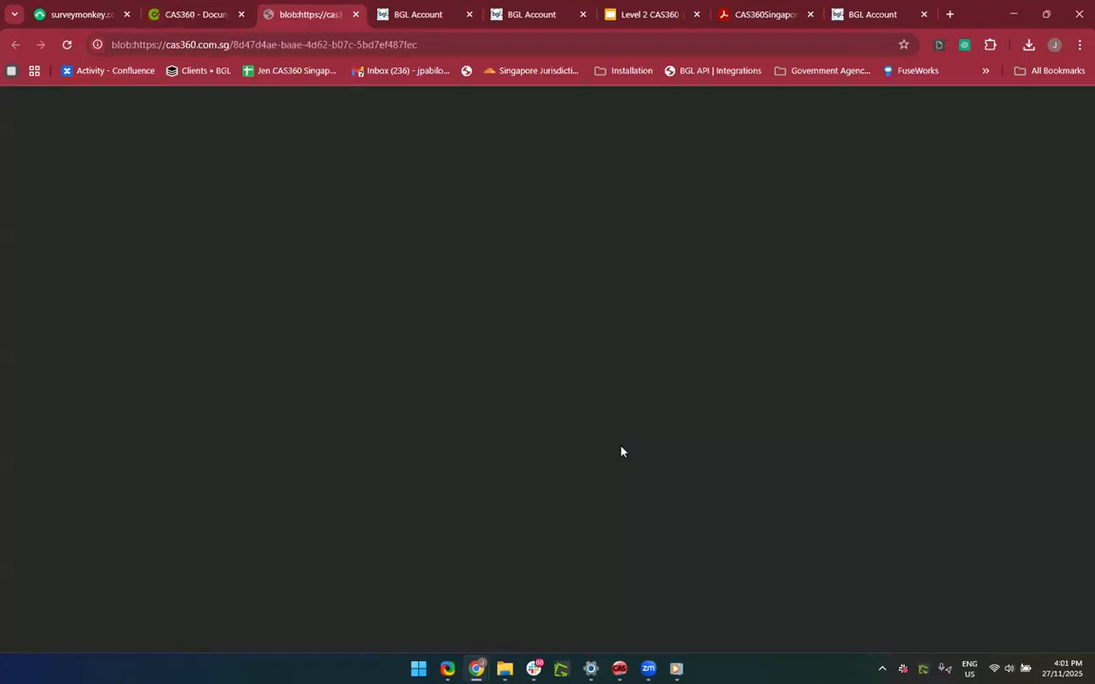
pyautogui.scroll(-10, 504, 447)
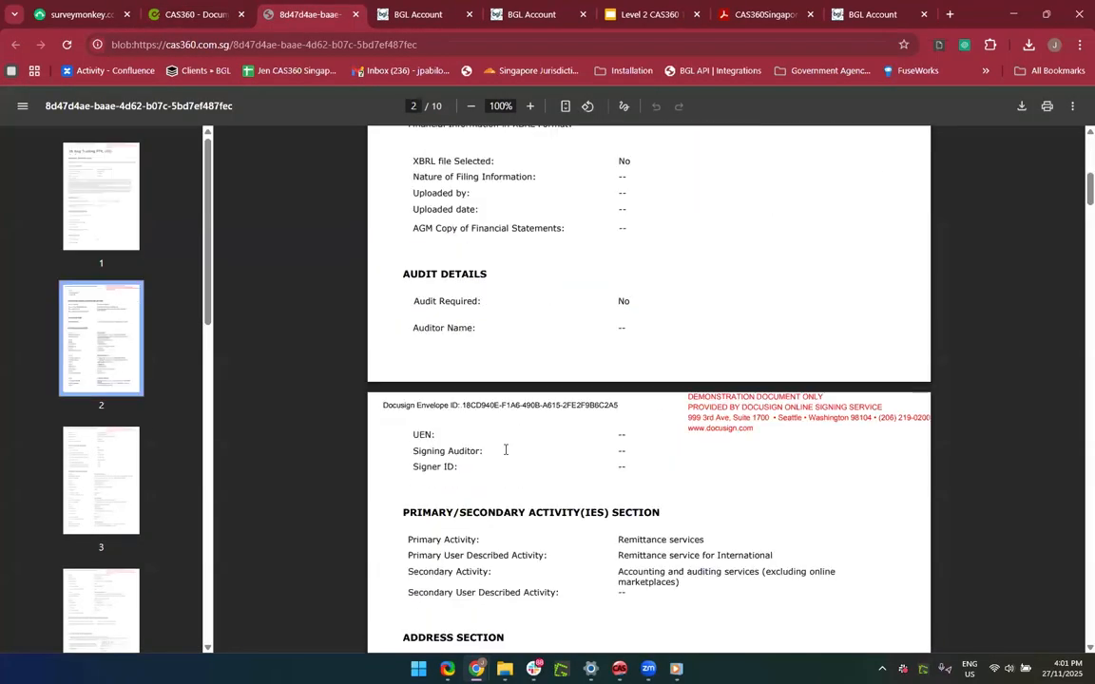
pyautogui.scroll(-12, 504, 449)
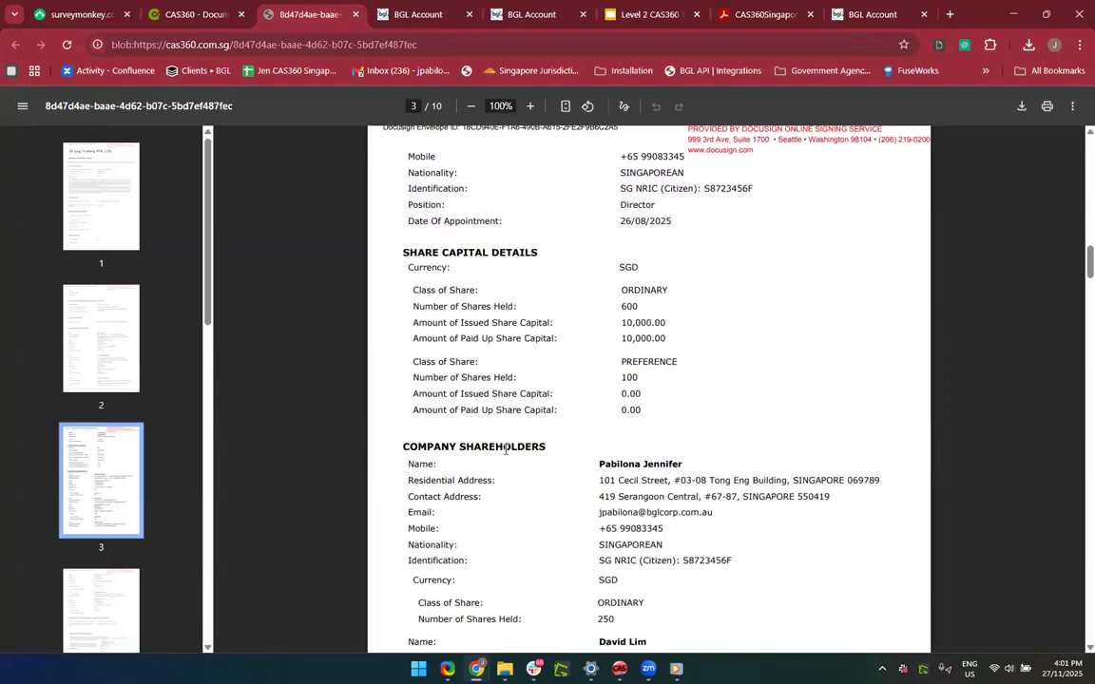
pyautogui.scroll(-5, 504, 450)
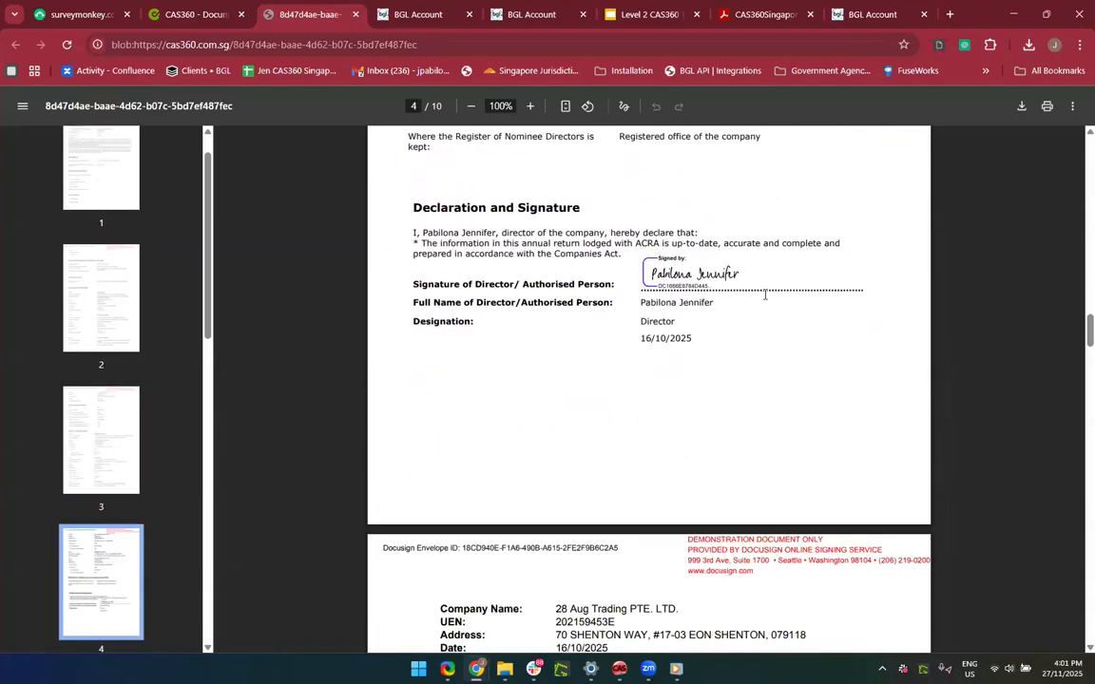
pyautogui.scroll(-15, 757, 453)
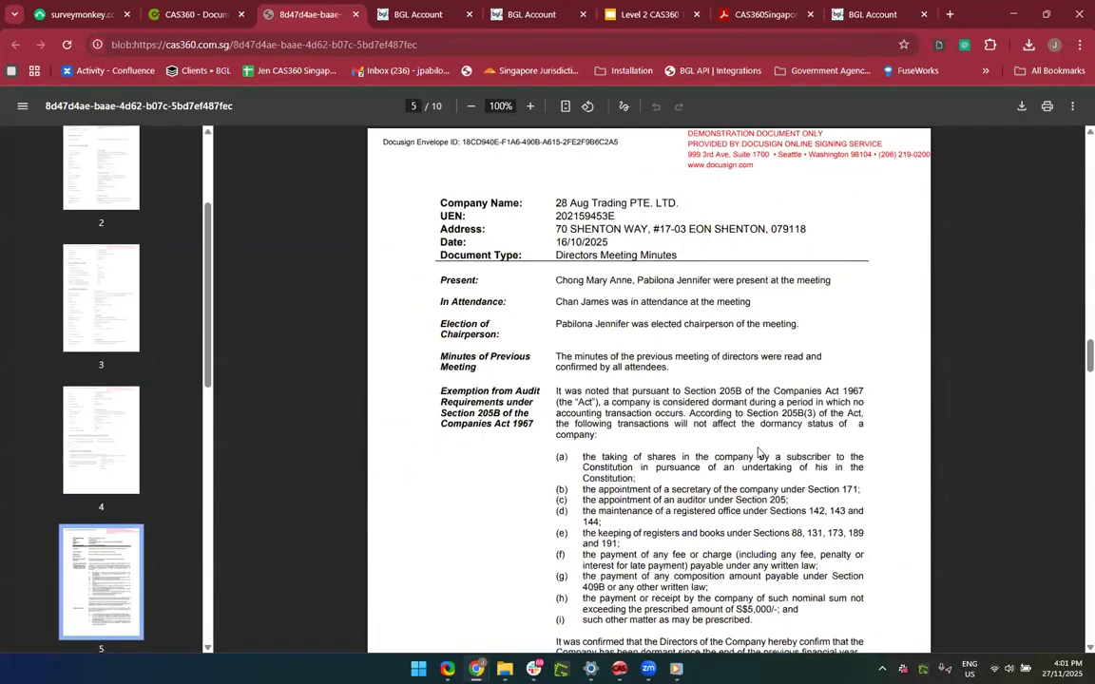
pyautogui.scroll(-2, 757, 452)
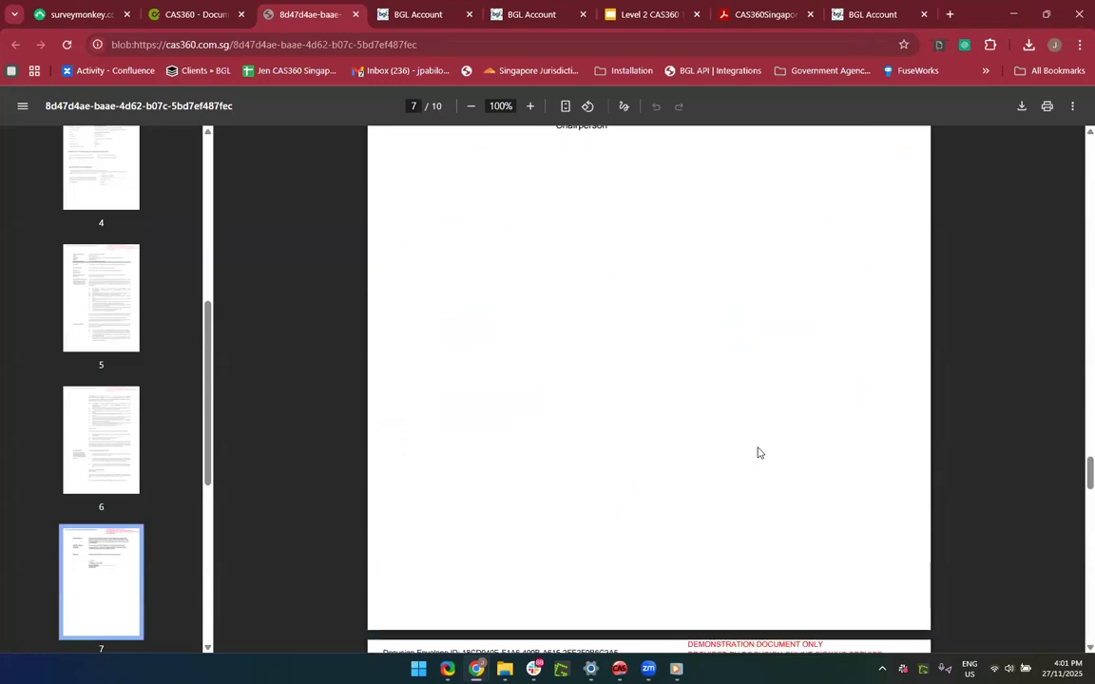
pyautogui.scroll(3, 646, 409)
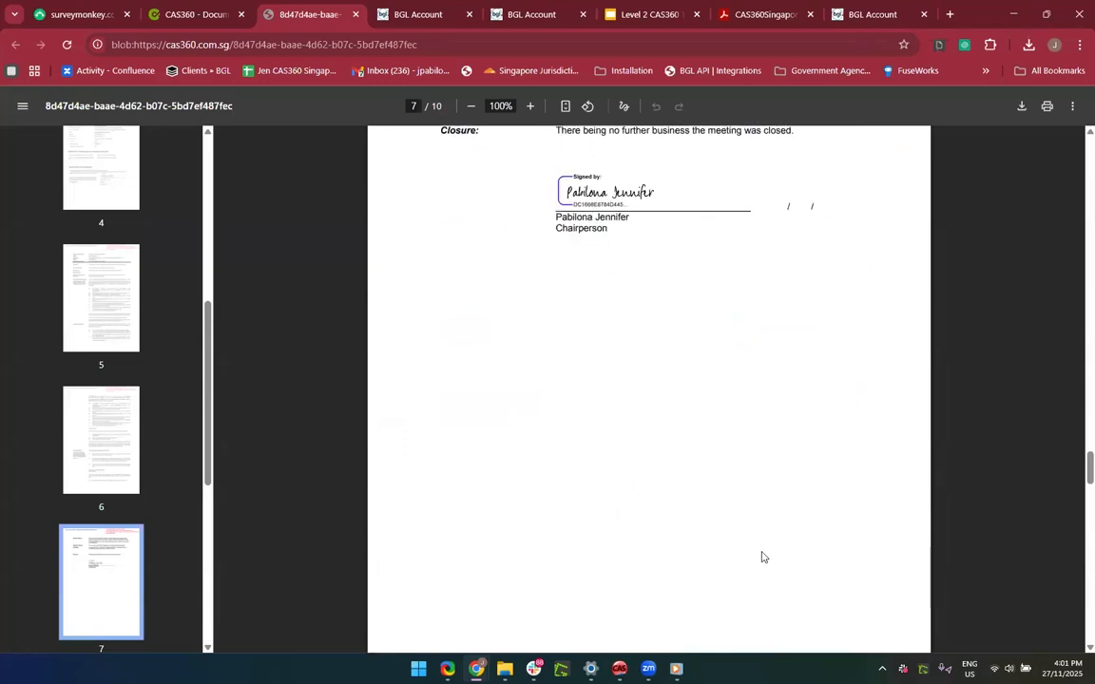
pyautogui.scroll(-8, 761, 557)
pyautogui.scroll(-10, 761, 557)
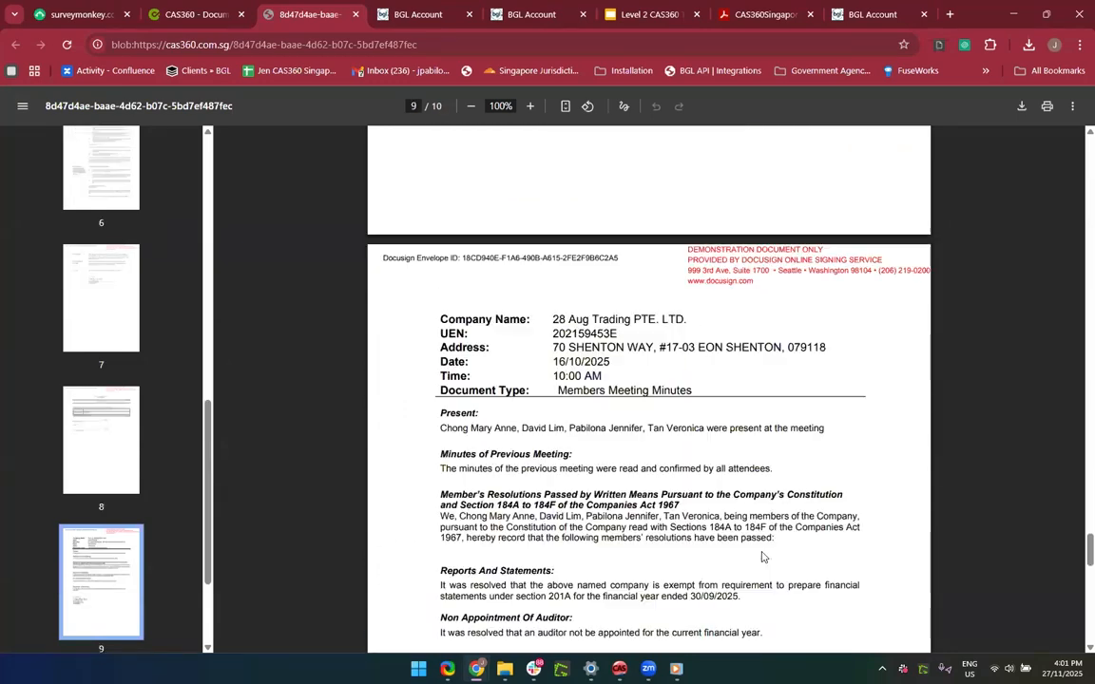
pyautogui.scroll(-1, 741, 566)
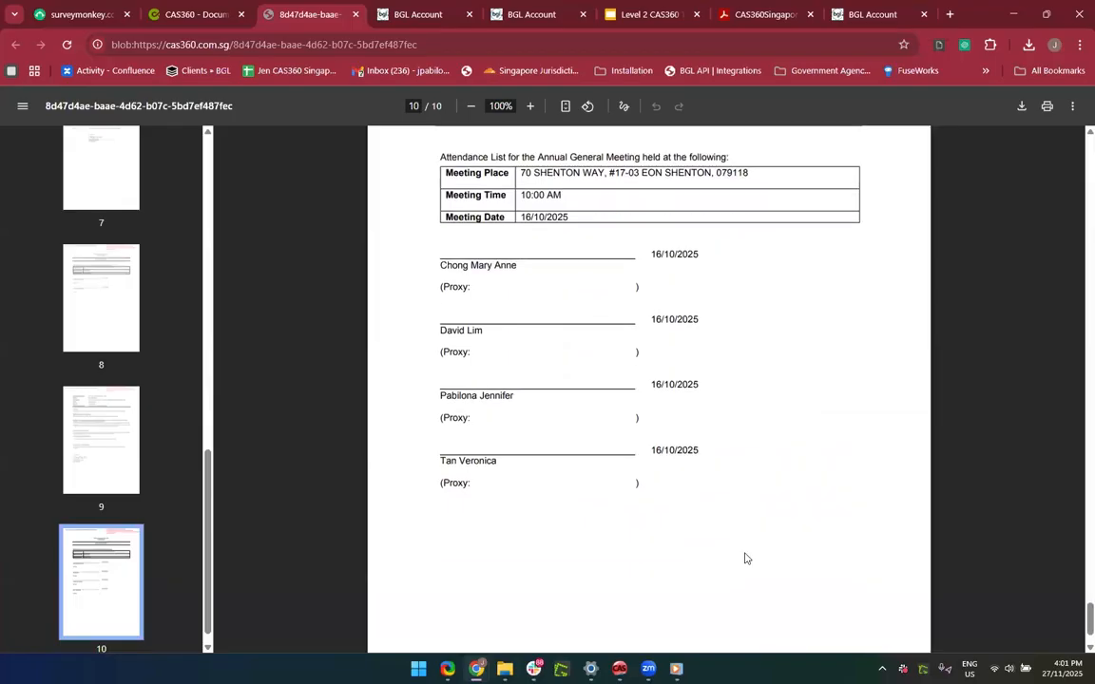
pyautogui.click(357, 17)
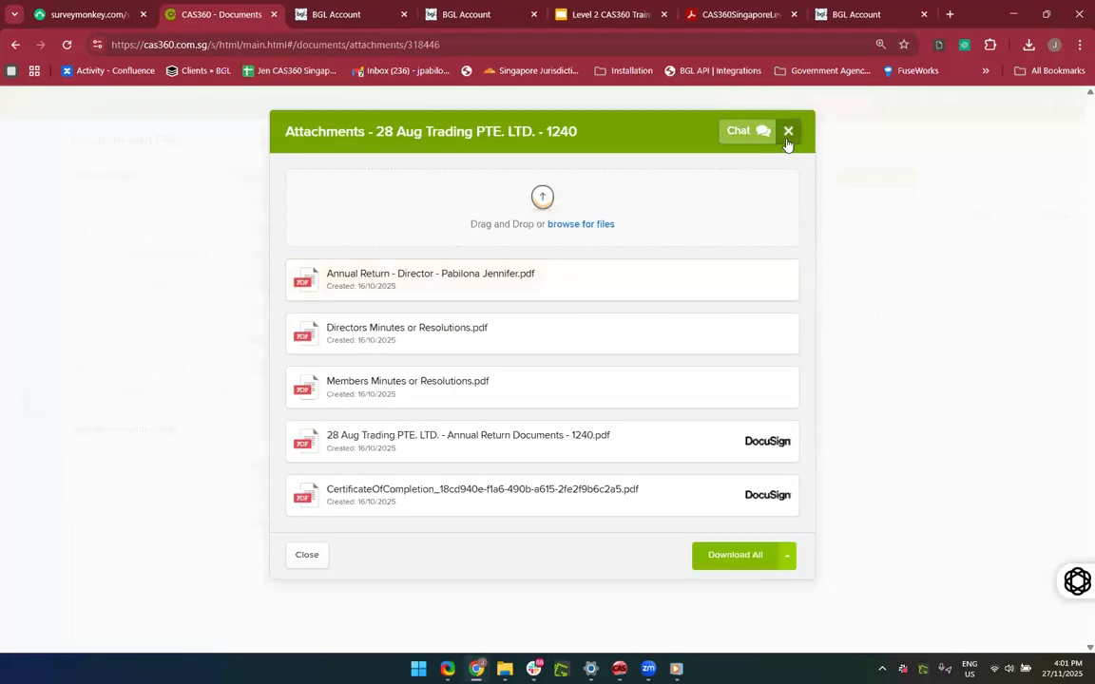
pyautogui.click(787, 133)
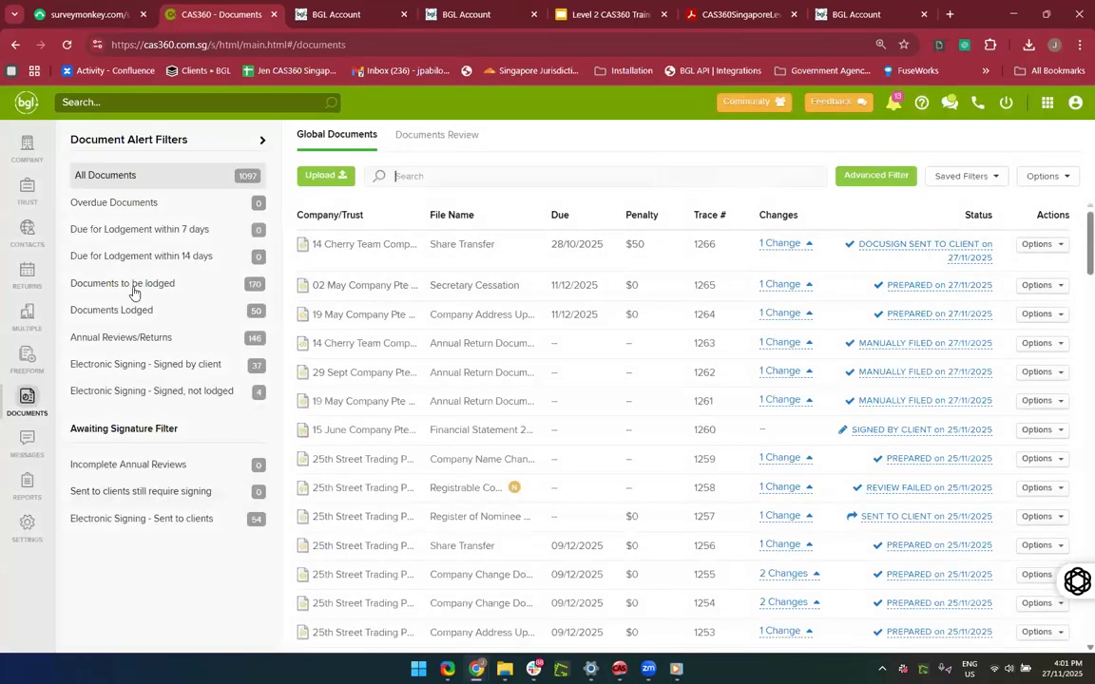
# Step: Filter the documents by Electronic Signing - Signed by client and view the history of the 28 Aug Trading annual return
pyautogui.click(205, 365)
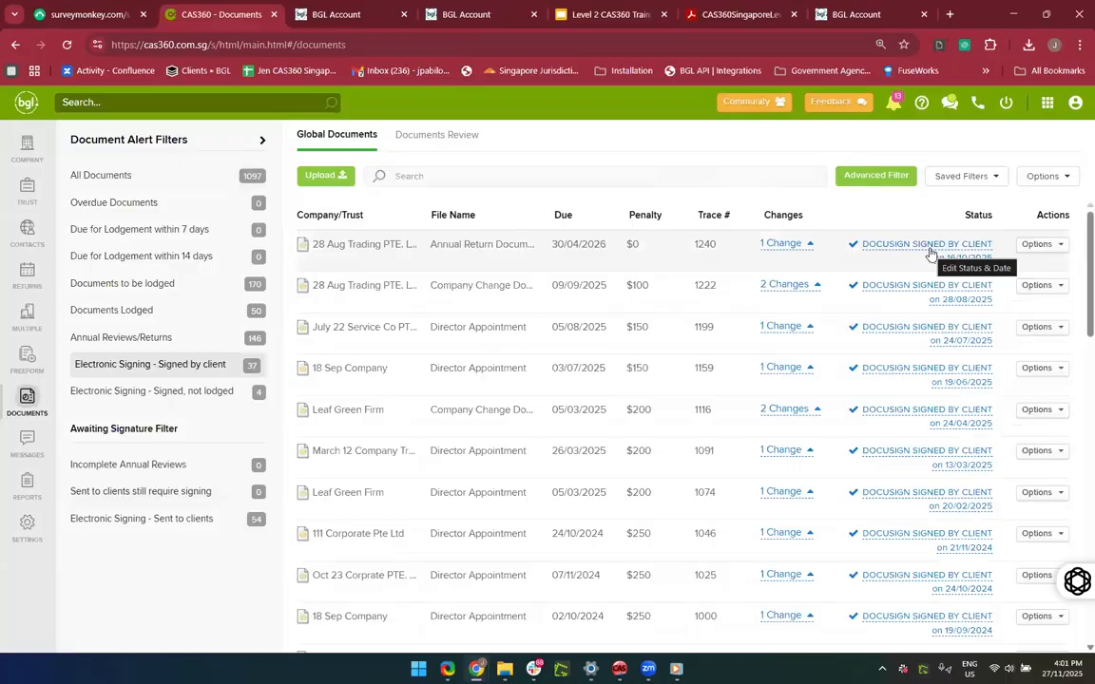
pyautogui.click(1040, 247)
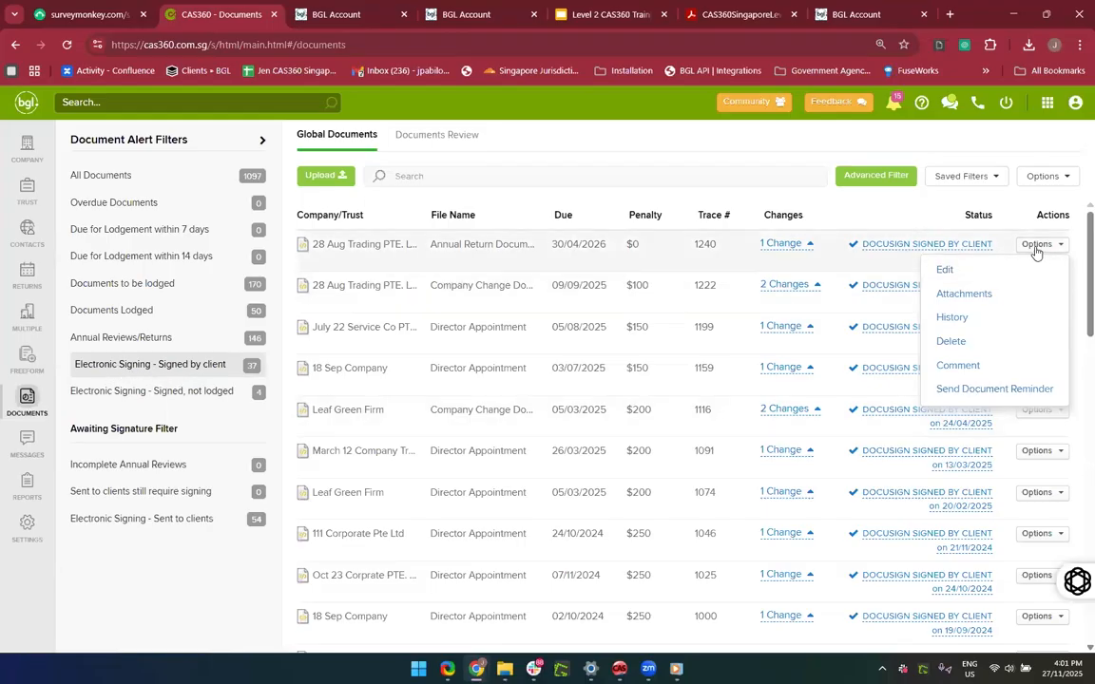
pyautogui.click(968, 324)
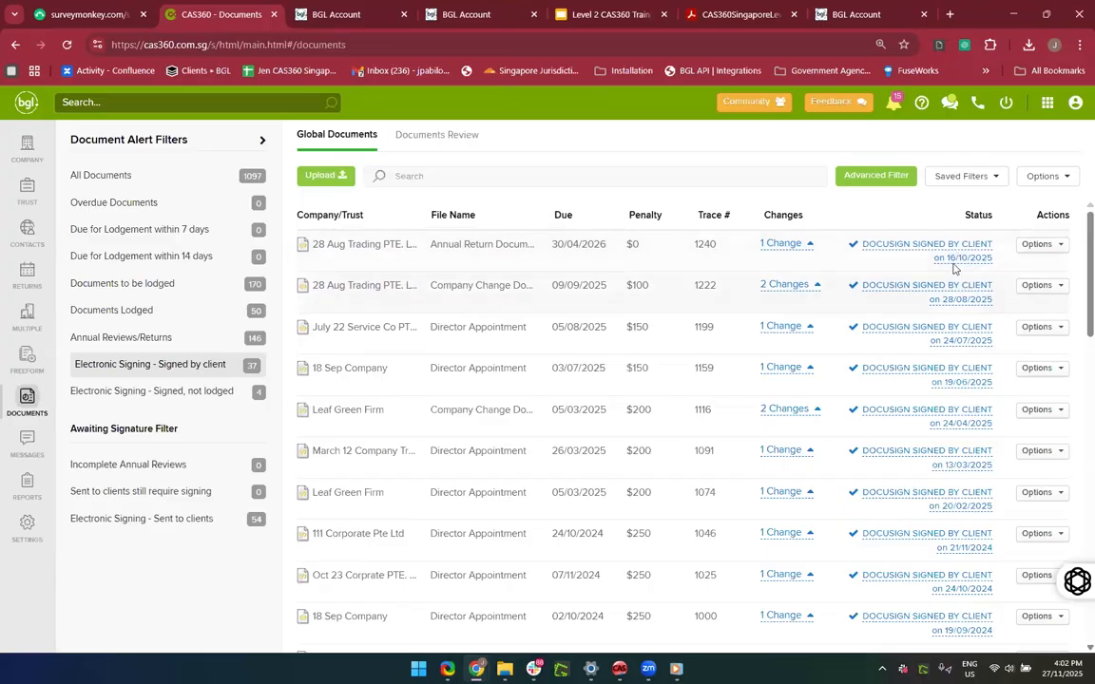
# Step: Open the attachments from the 14 Cherry Team Company PTE. LTD. Documents Digitally Signed notification and look through the file list
pyautogui.click(893, 103)
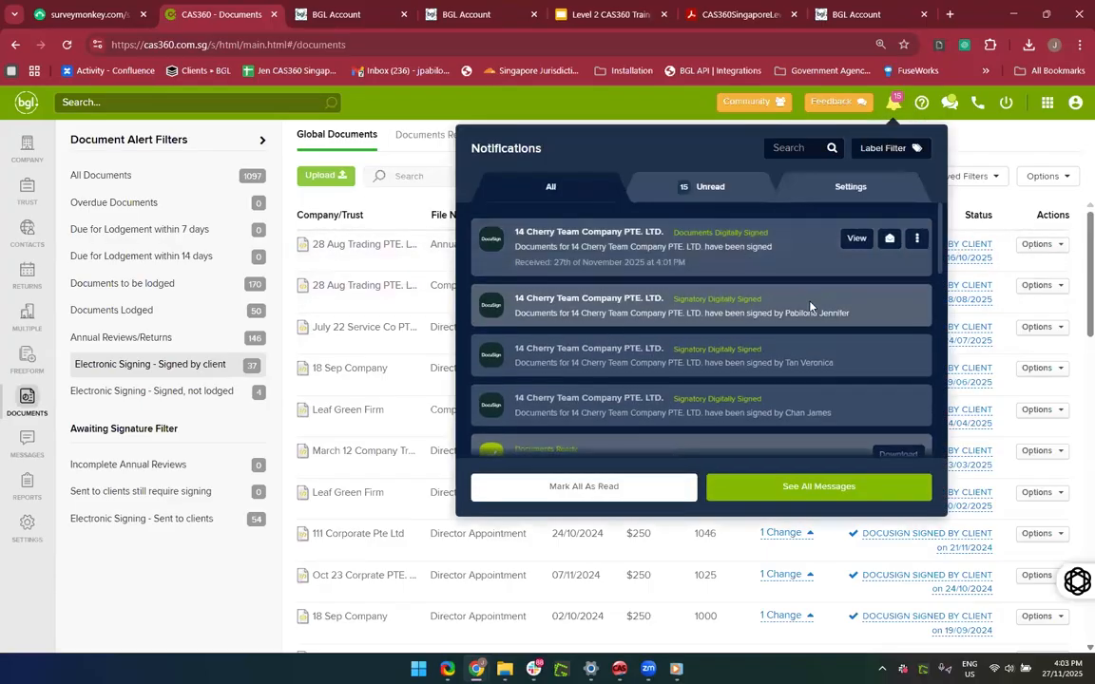
pyautogui.click(855, 239)
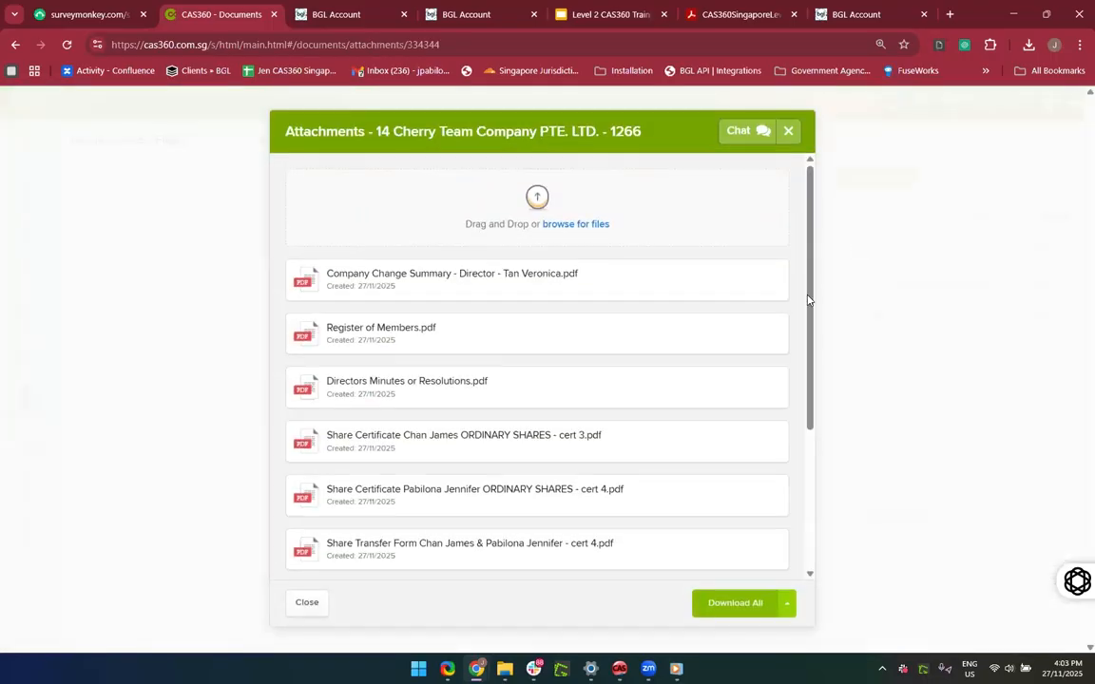
pyautogui.scroll(-3, 613, 466)
pyautogui.scroll(2, 562, 339)
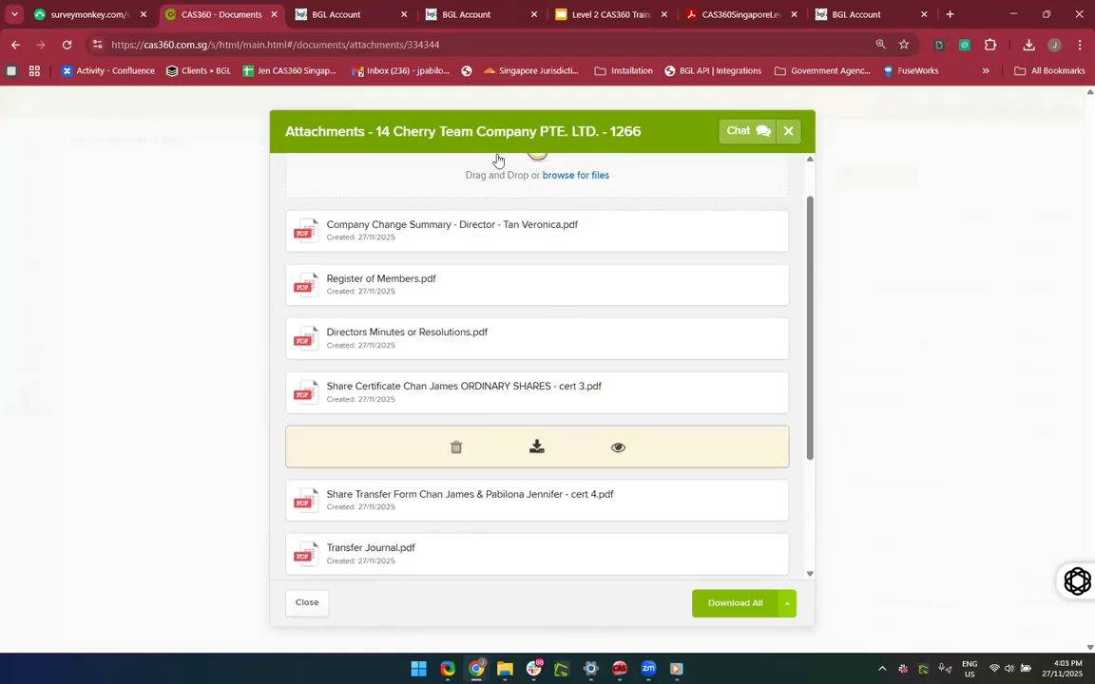
pyautogui.scroll(-4, 589, 328)
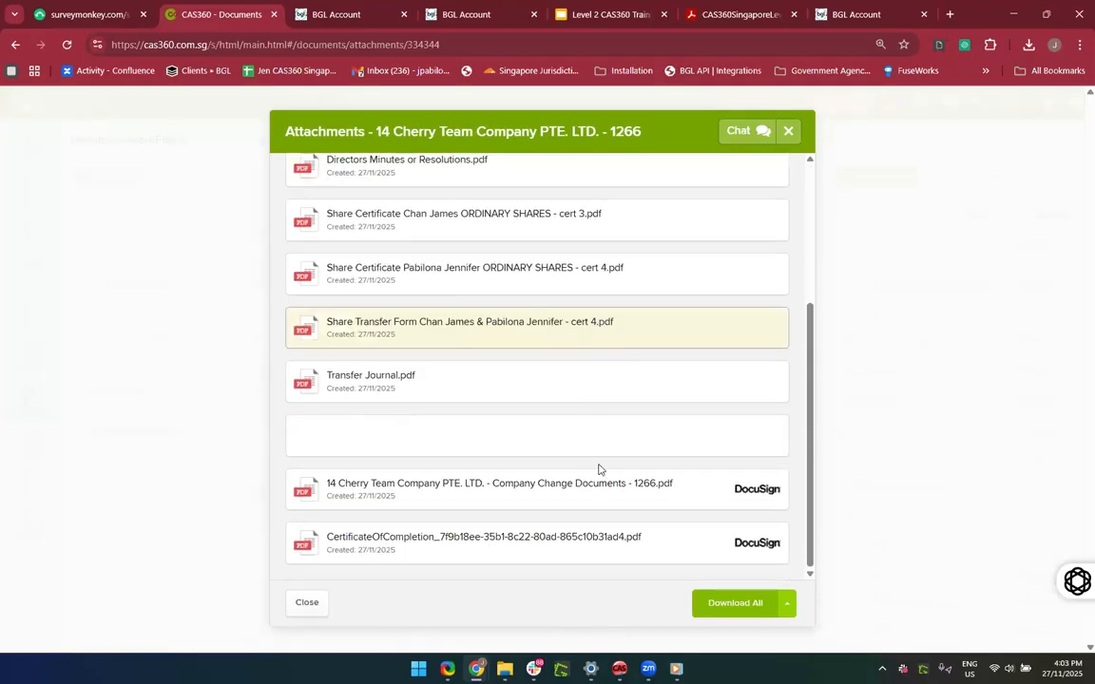
# Step: Preview the DocuSign copy of the 14 Cherry Team Company Change Documents, check the signatures through the last page, and close it
pyautogui.click(623, 492)
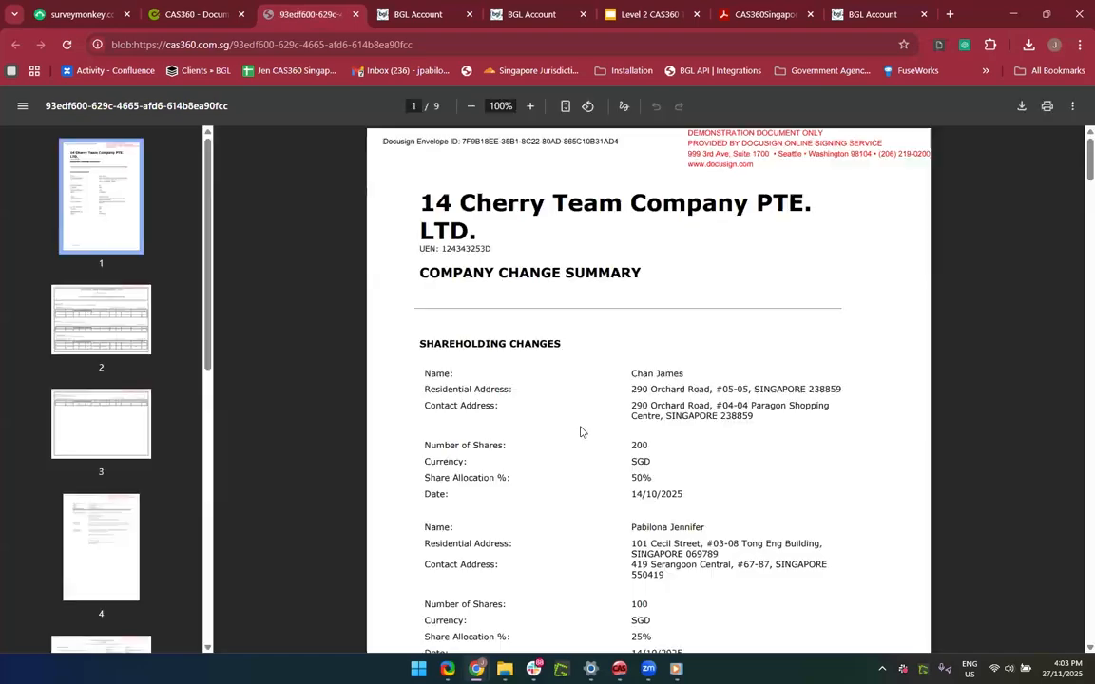
pyautogui.scroll(-15, 581, 431)
pyautogui.scroll(-8, 581, 431)
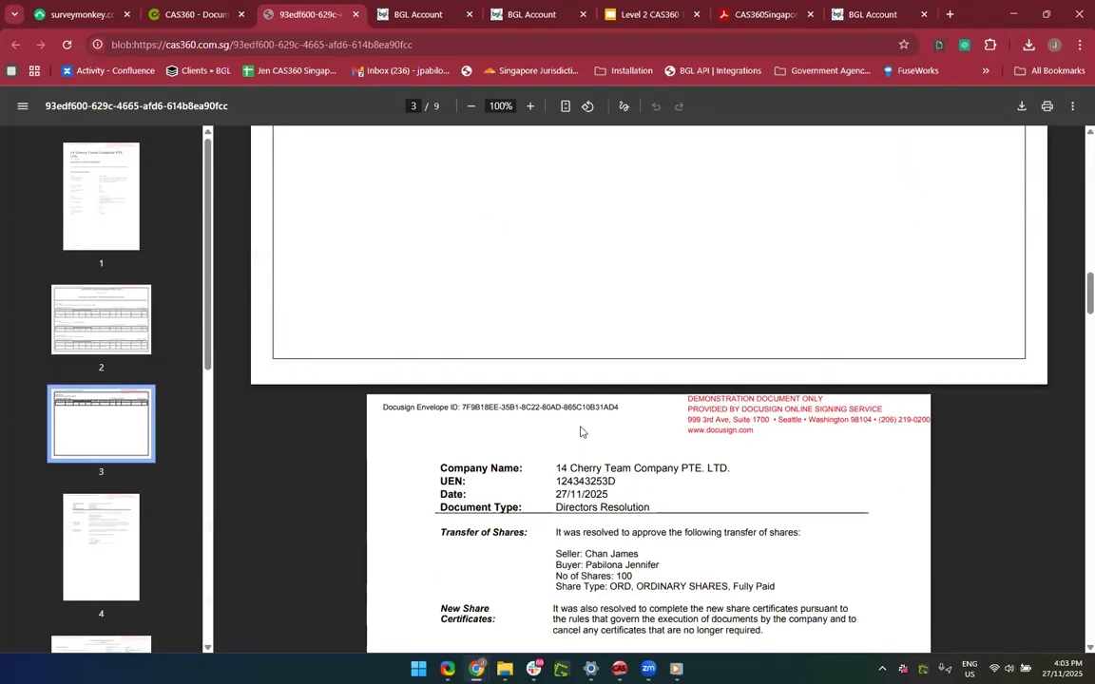
pyautogui.scroll(-10, 612, 414)
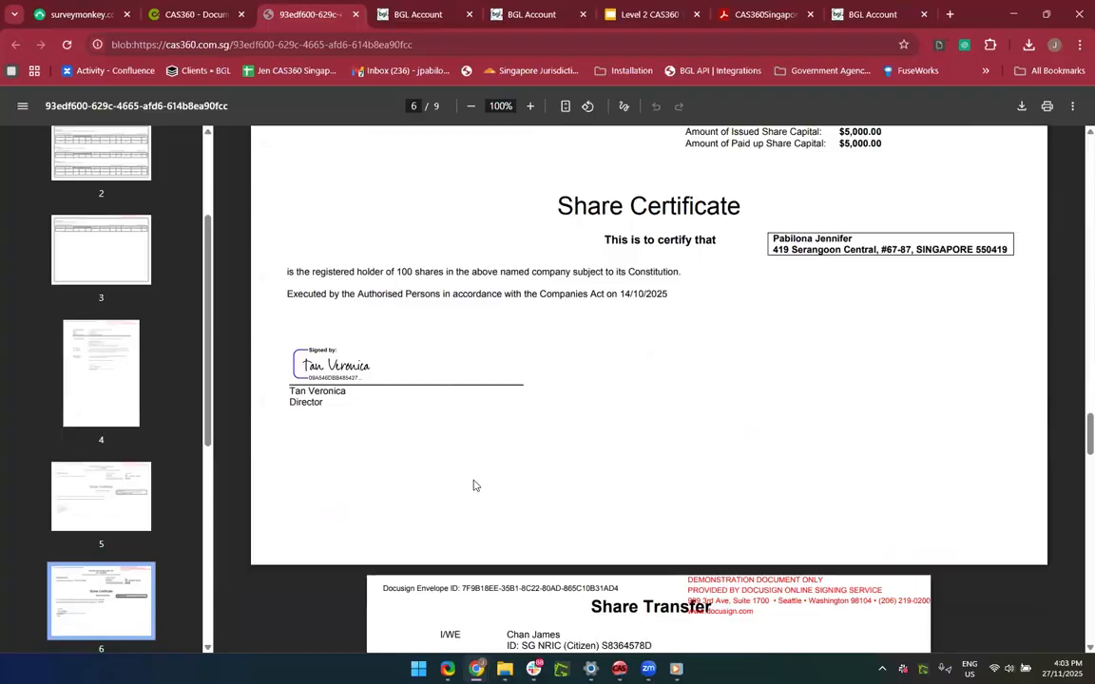
pyautogui.scroll(-10, 475, 486)
pyautogui.scroll(-10, 474, 486)
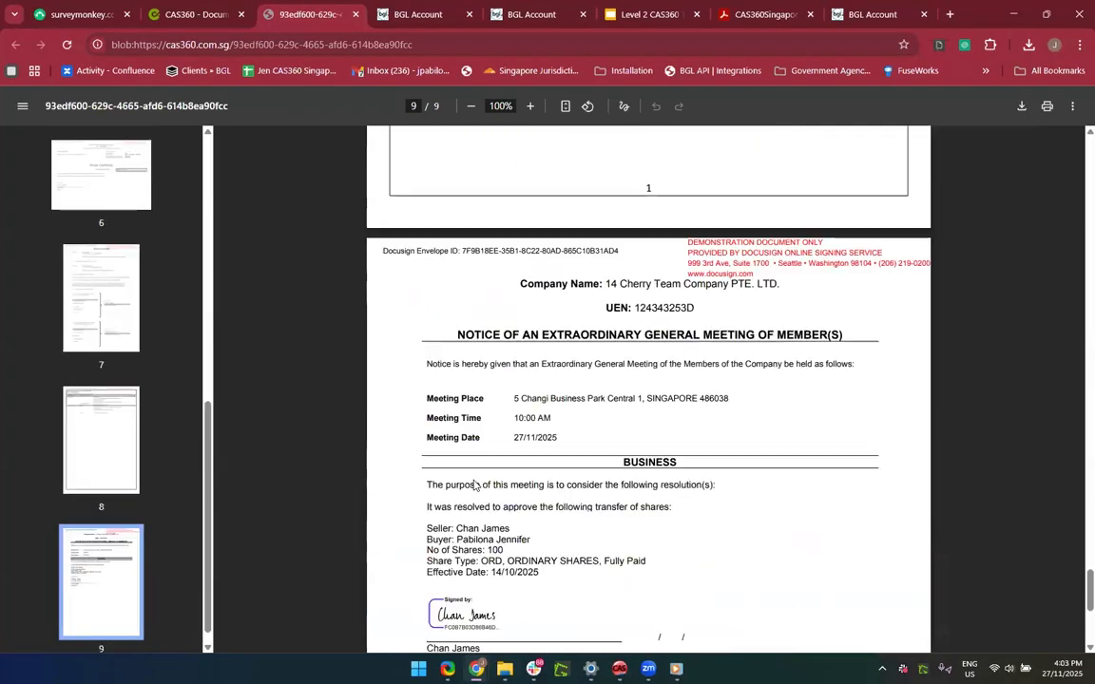
pyautogui.click(356, 16)
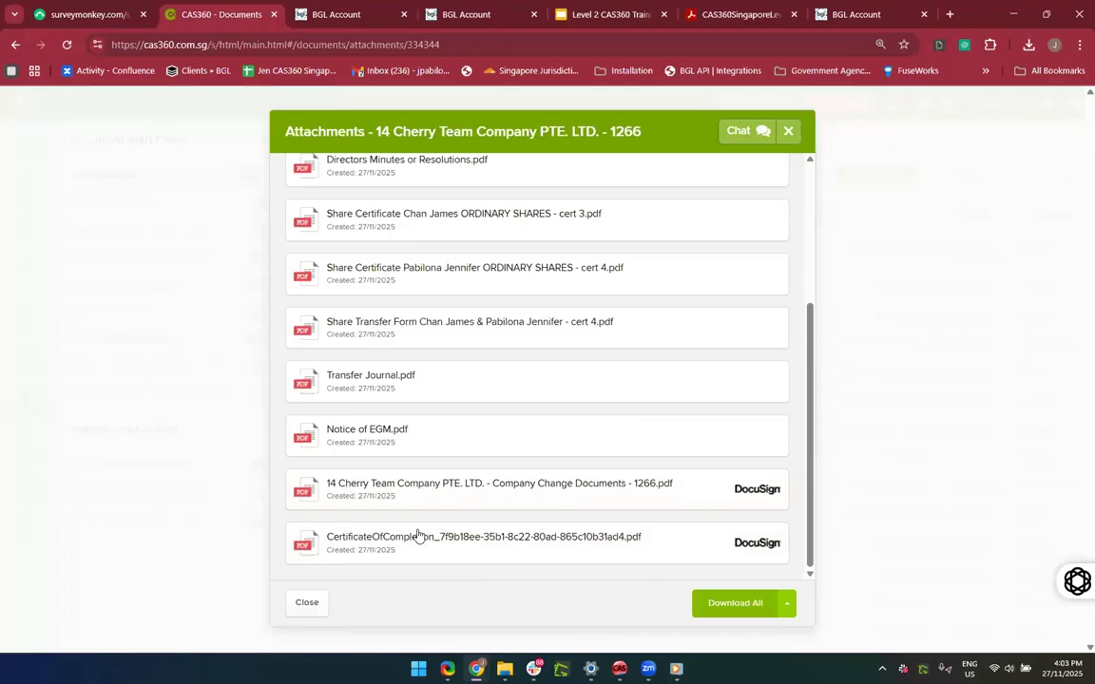
# Step: Preview the DocuSign certificate of completion for 14 Cherry Team Company and examine its signer events and envelope timestamps
pyautogui.moveTo(621, 537)
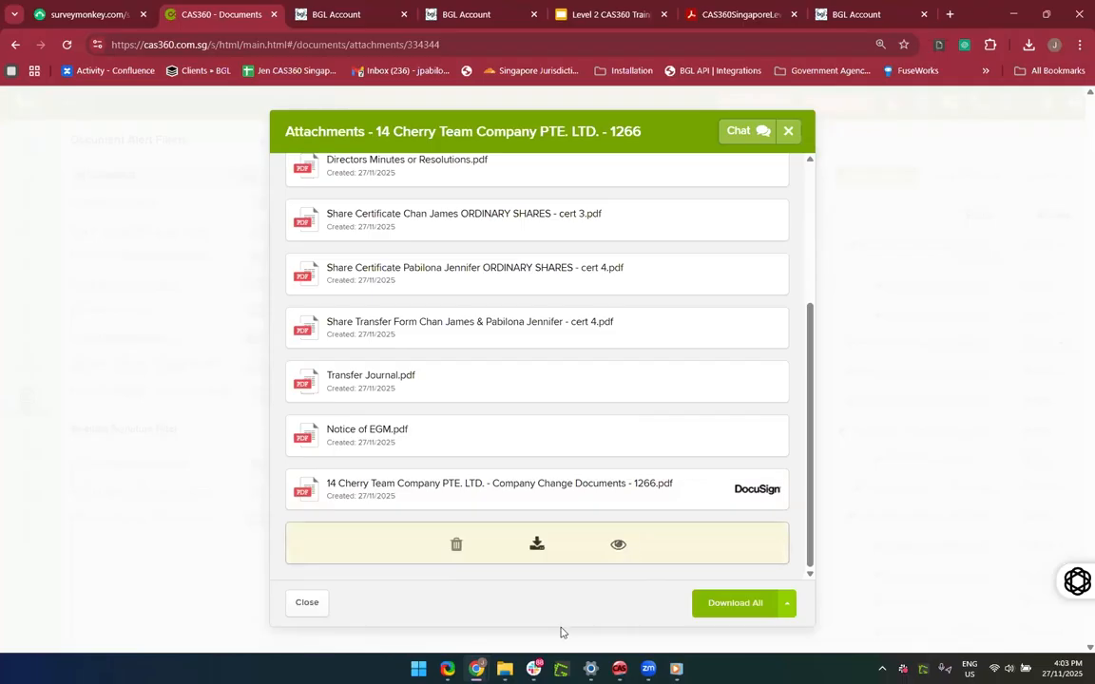
pyautogui.click(621, 545)
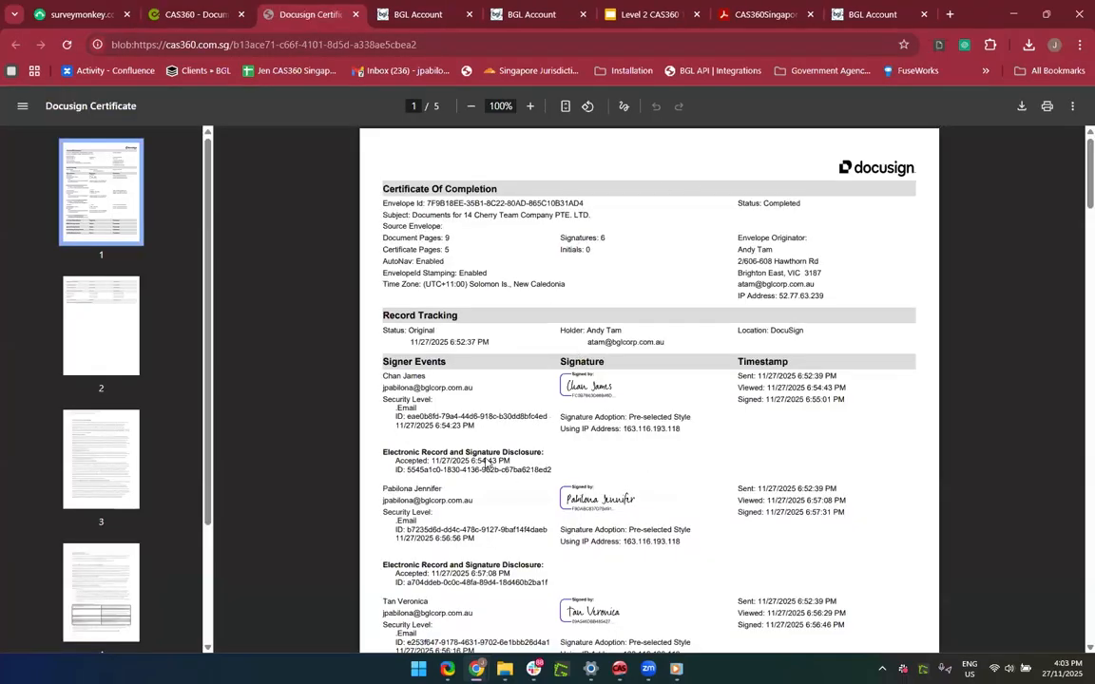
pyautogui.scroll(-9, 650, 498)
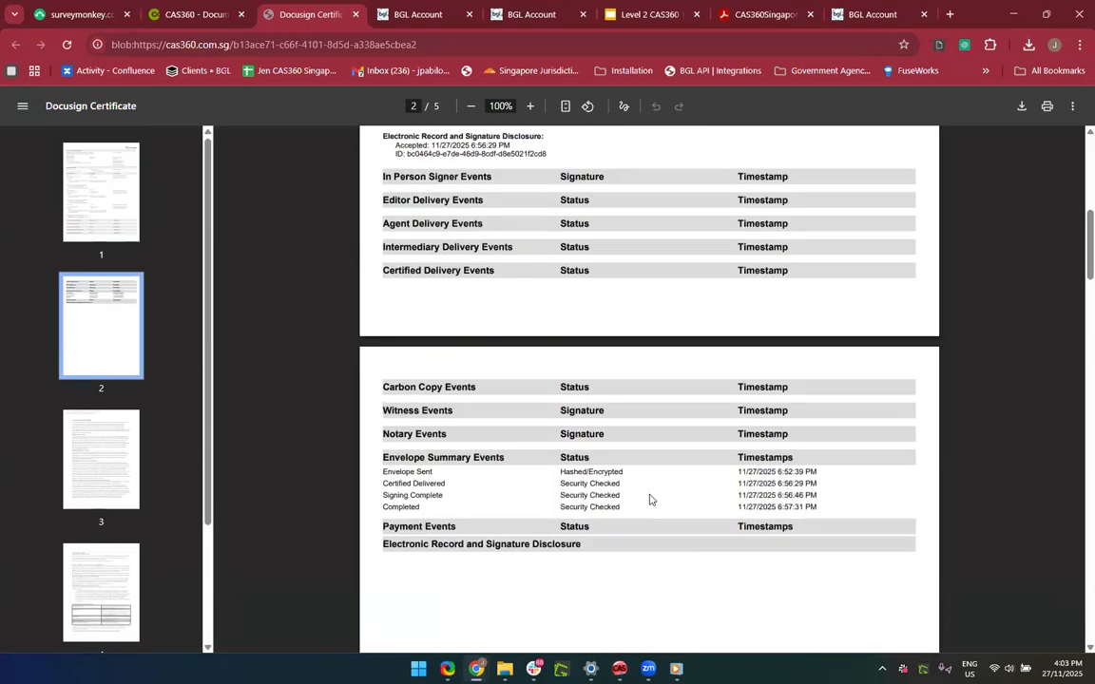
pyautogui.scroll(3, 650, 499)
pyautogui.scroll(10, 650, 498)
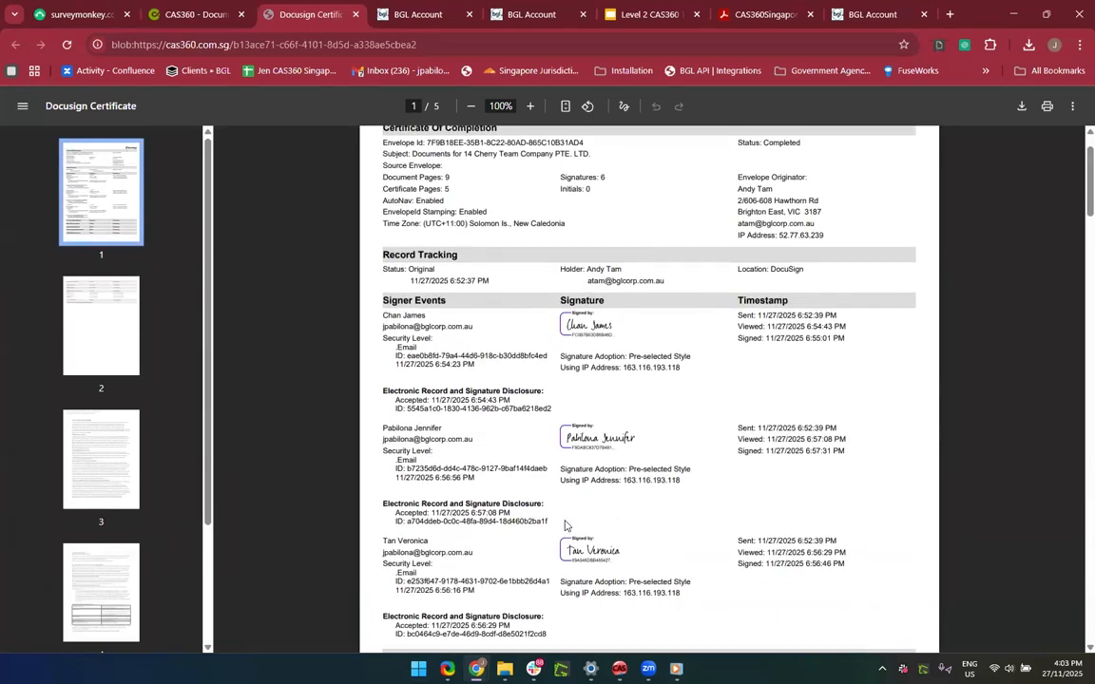
# Step: Close the DocuSign certificate and the 14 Cherry Team Company PTE. LTD. attachments list
pyautogui.scroll(1, 599, 282)
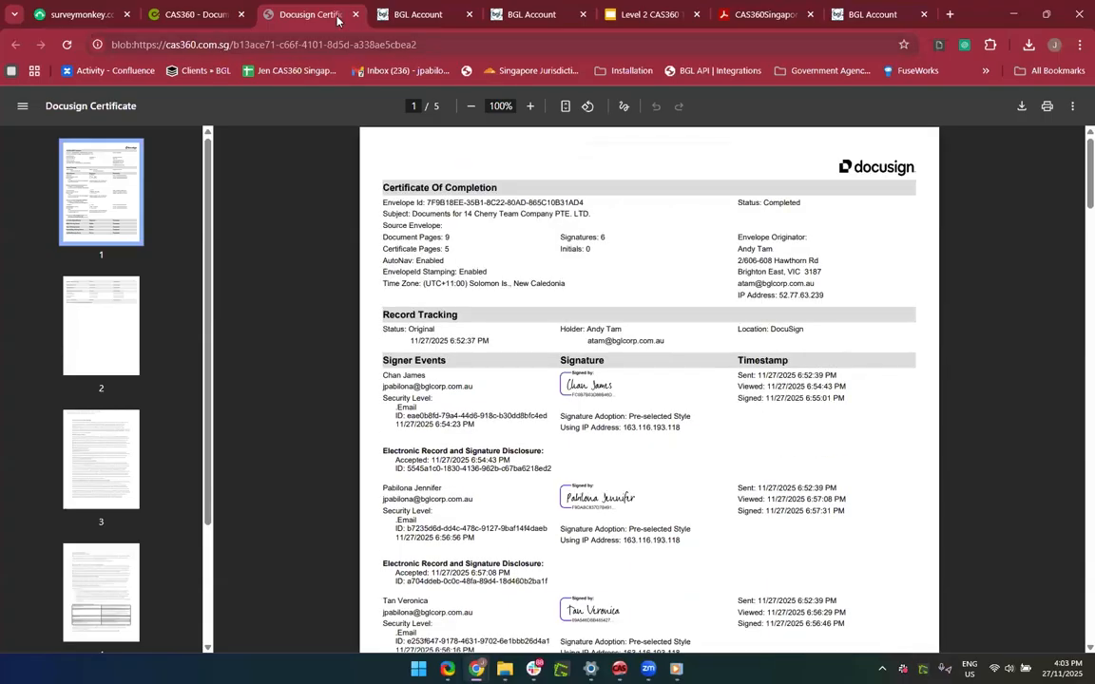
pyautogui.click(356, 17)
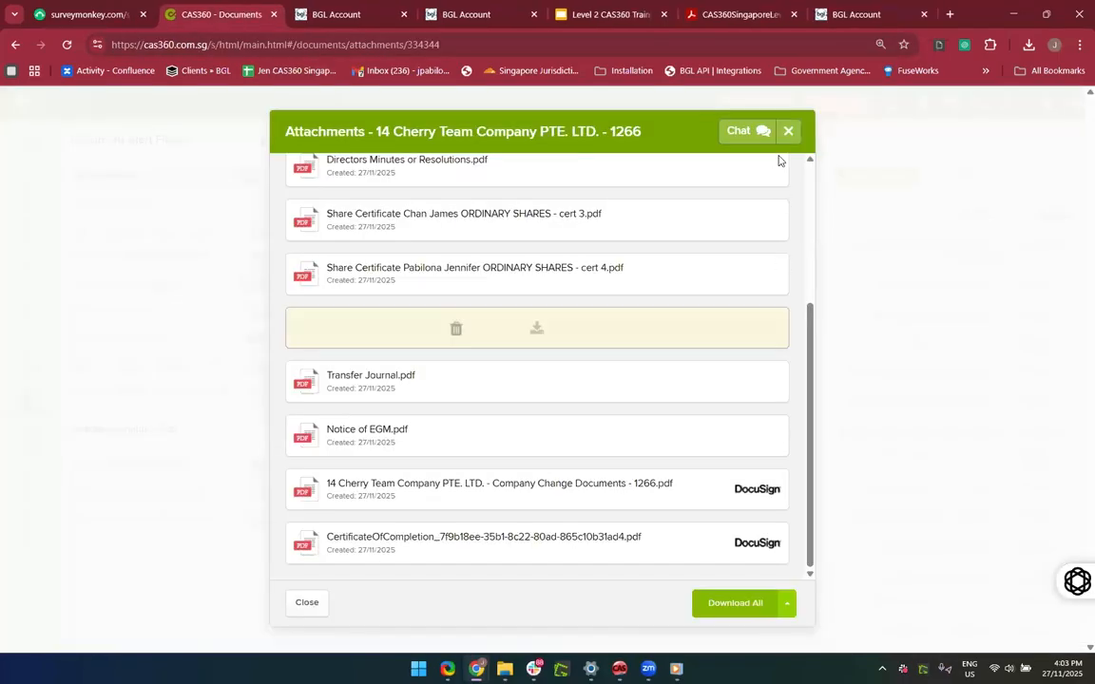
pyautogui.click(790, 132)
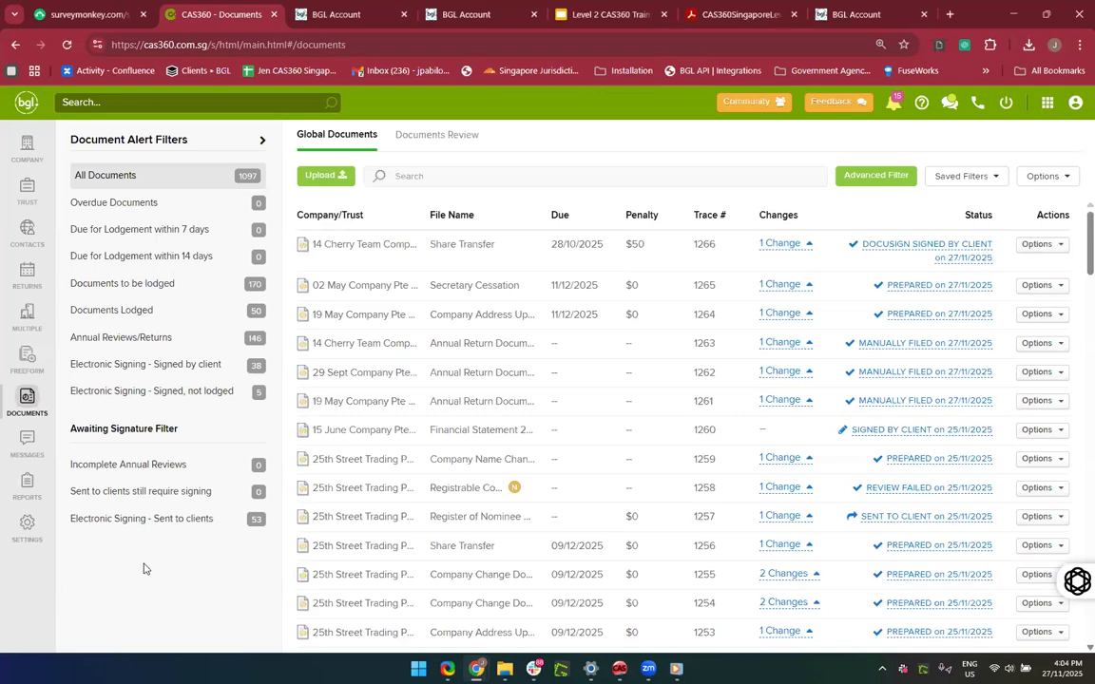
# Step: Look through the settings for lodgement agents, document, email and SMS templates, email, electronic signing and automated reminders
pyautogui.click(19, 538)
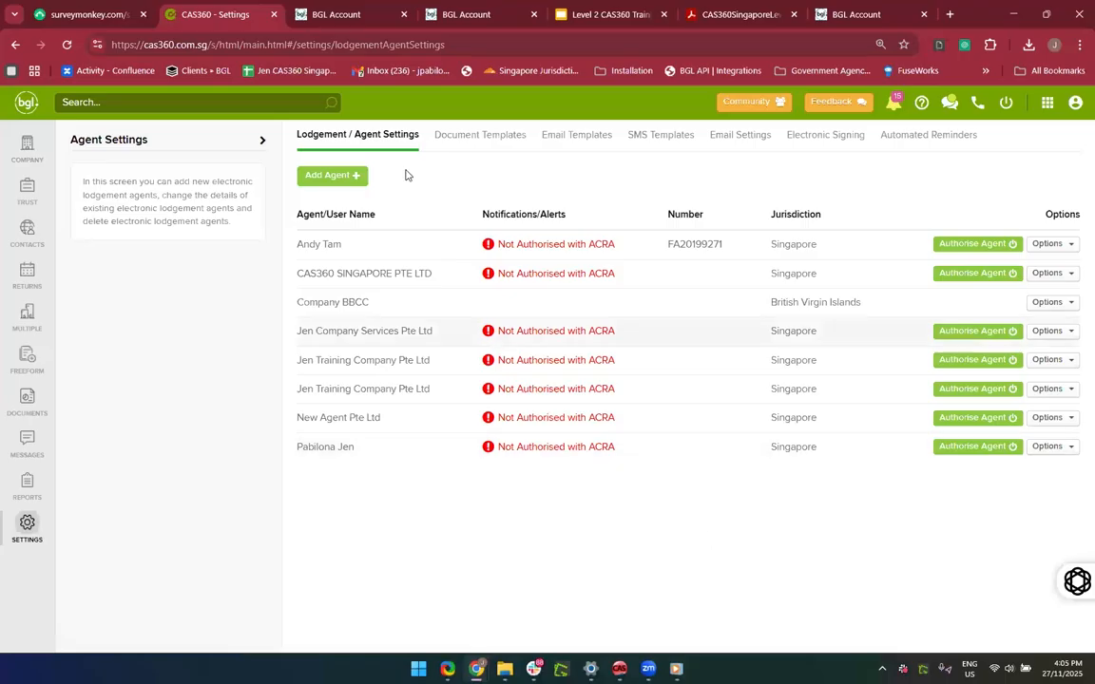
pyautogui.click(483, 135)
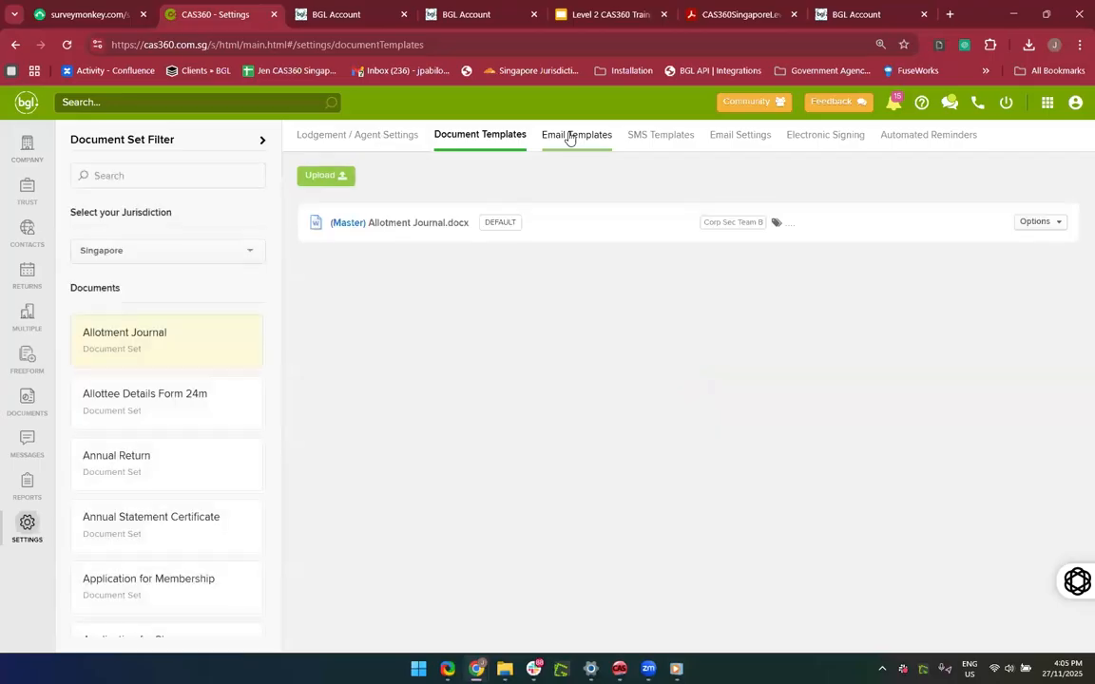
pyautogui.click(569, 136)
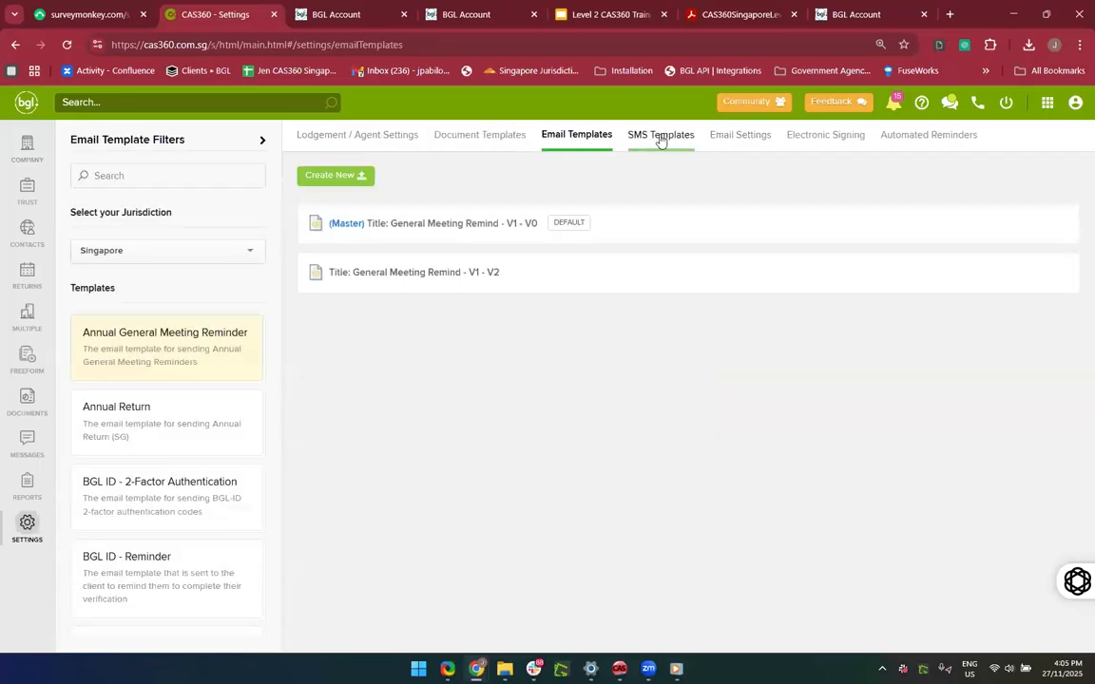
pyautogui.click(661, 140)
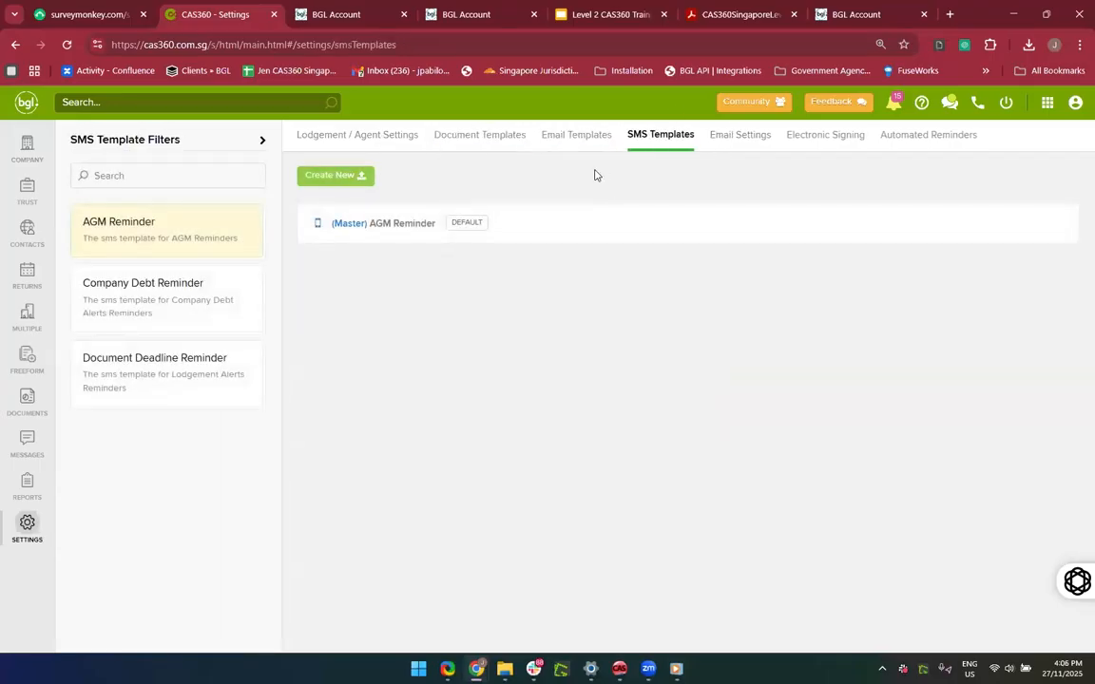
pyautogui.click(715, 147)
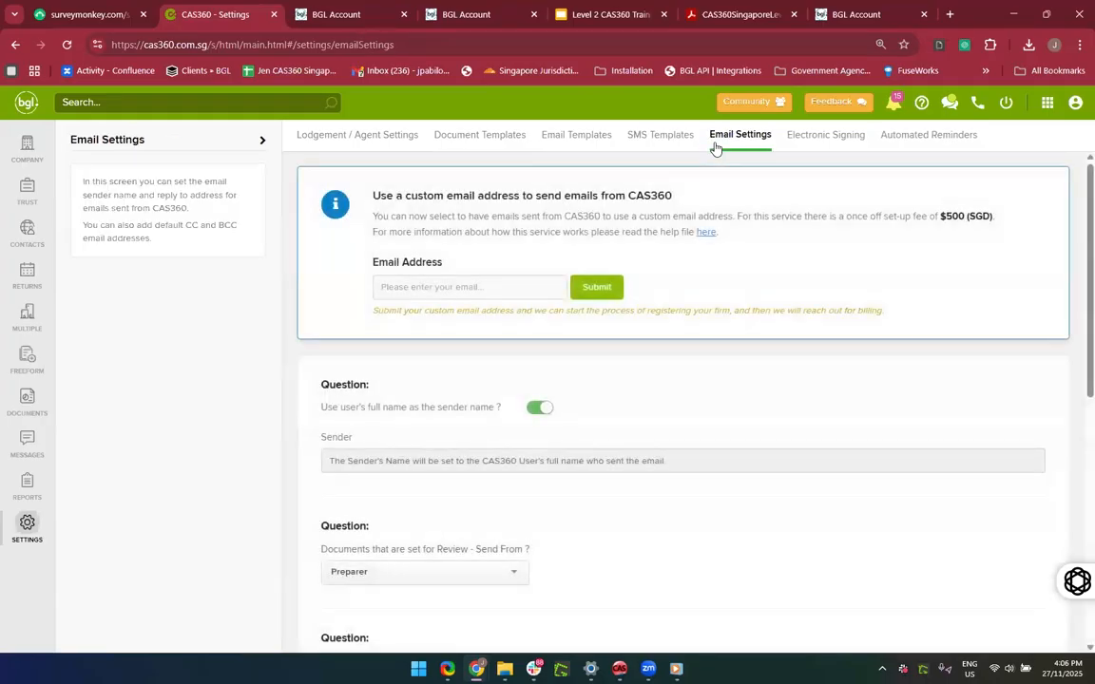
pyautogui.click(822, 148)
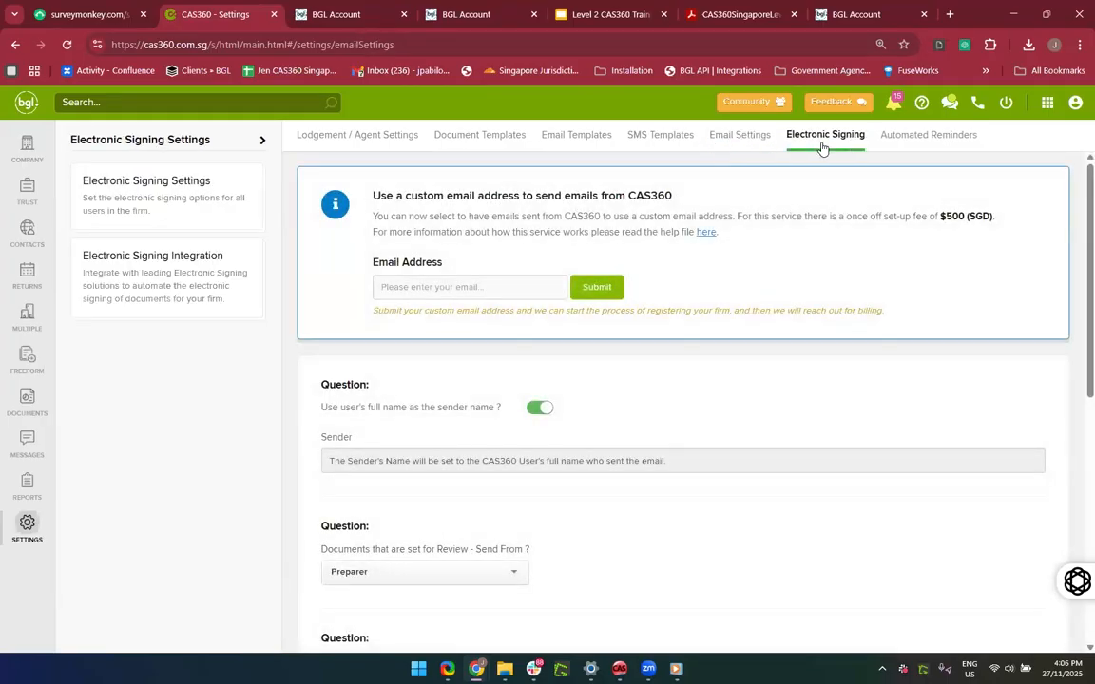
pyautogui.click(916, 151)
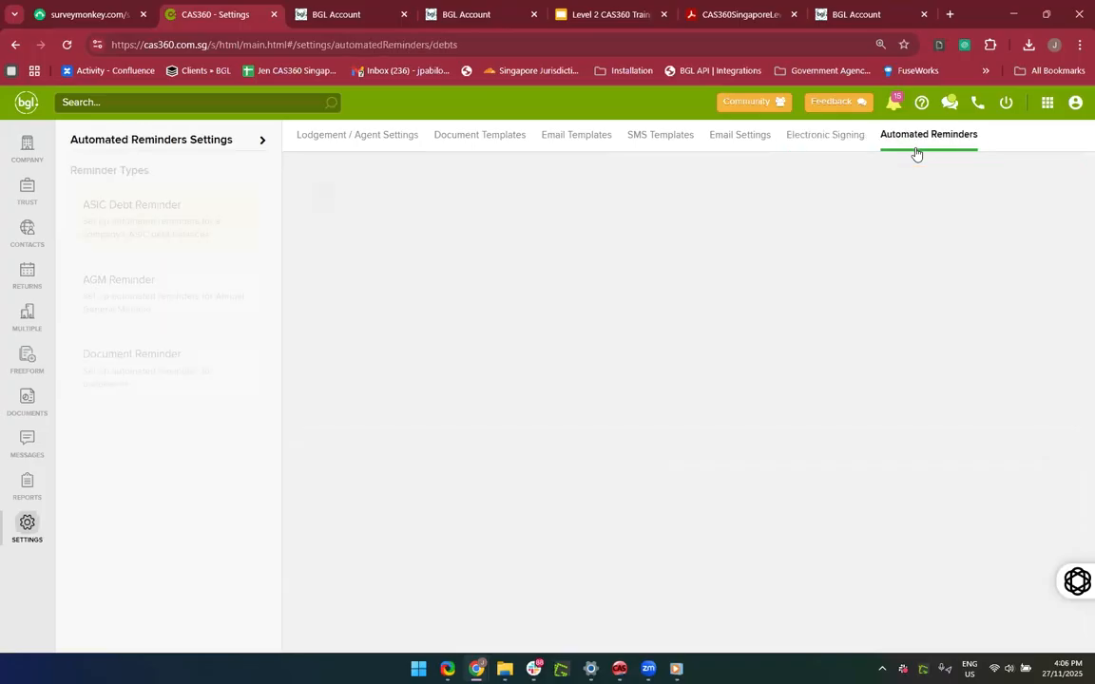
# Step: Examine the Email Settings from the custom email address option down to the reply-to and CC/BCC options
pyautogui.click(725, 154)
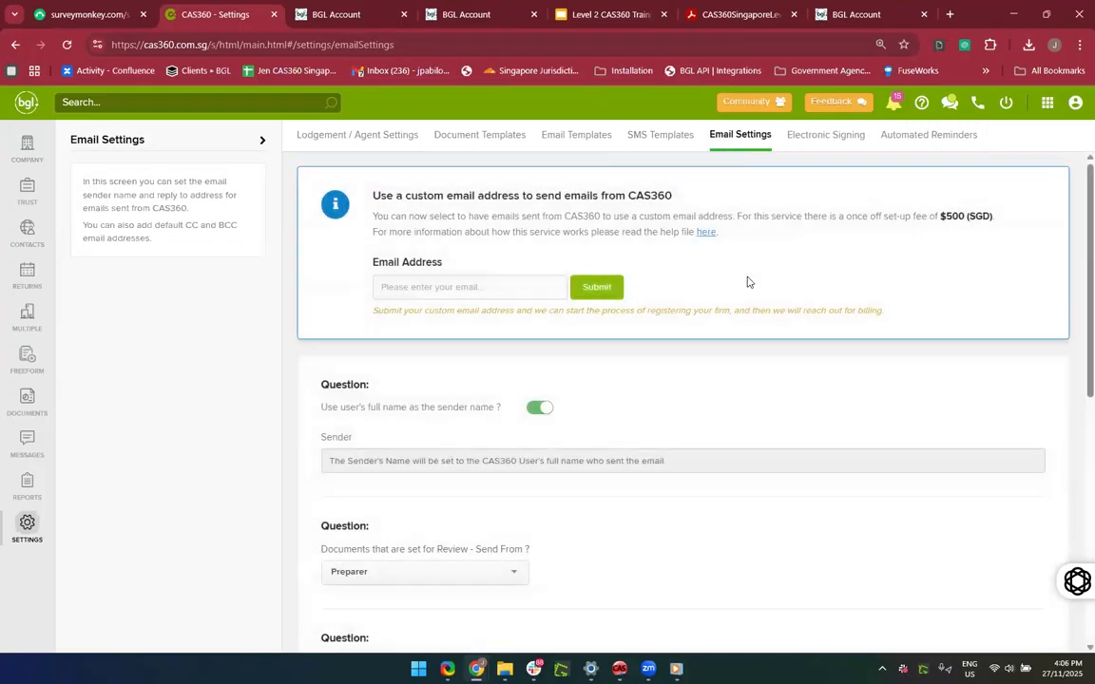
pyautogui.scroll(-2, 747, 282)
pyautogui.scroll(2, 747, 282)
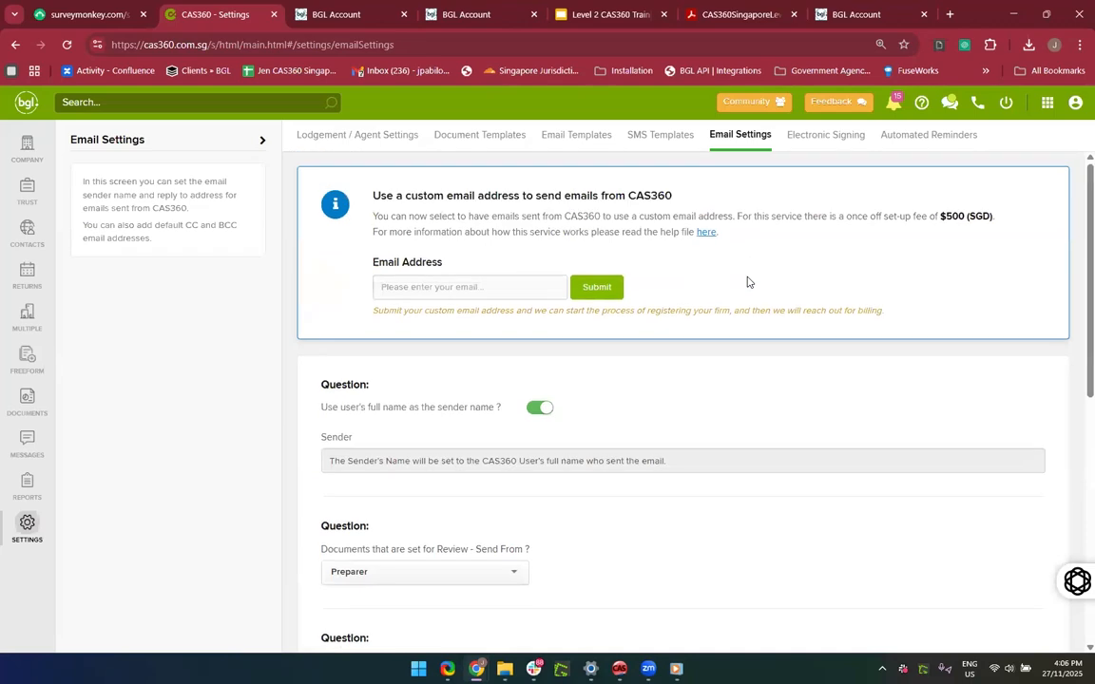
pyautogui.scroll(-2, 747, 282)
pyautogui.scroll(-1, 747, 281)
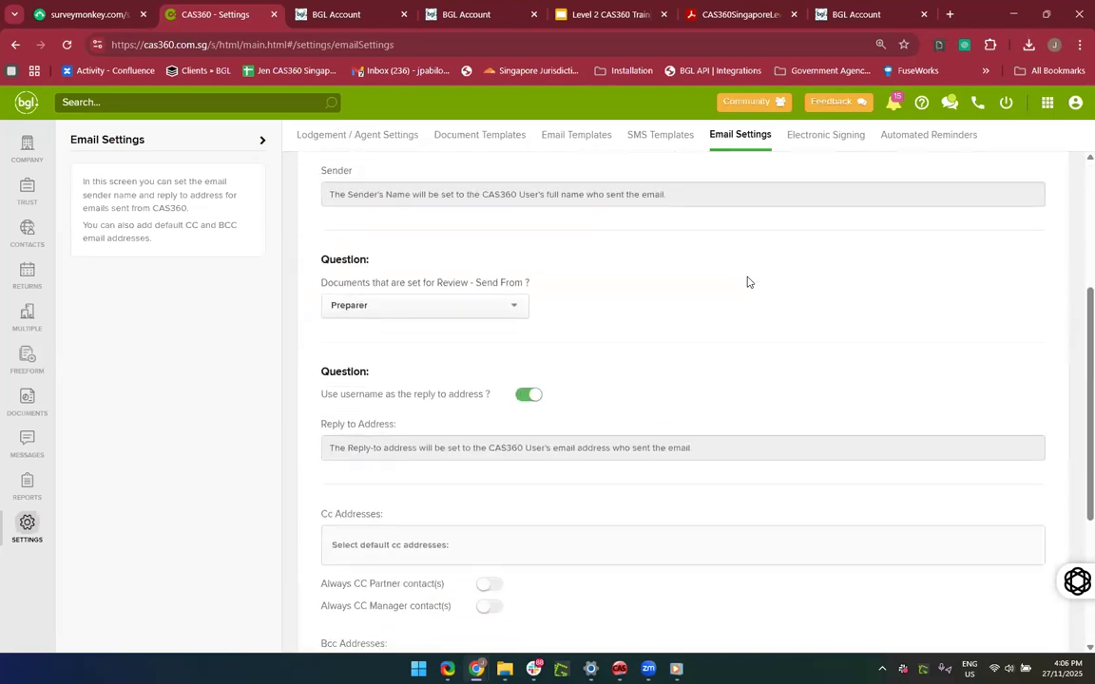
pyautogui.scroll(3, 747, 282)
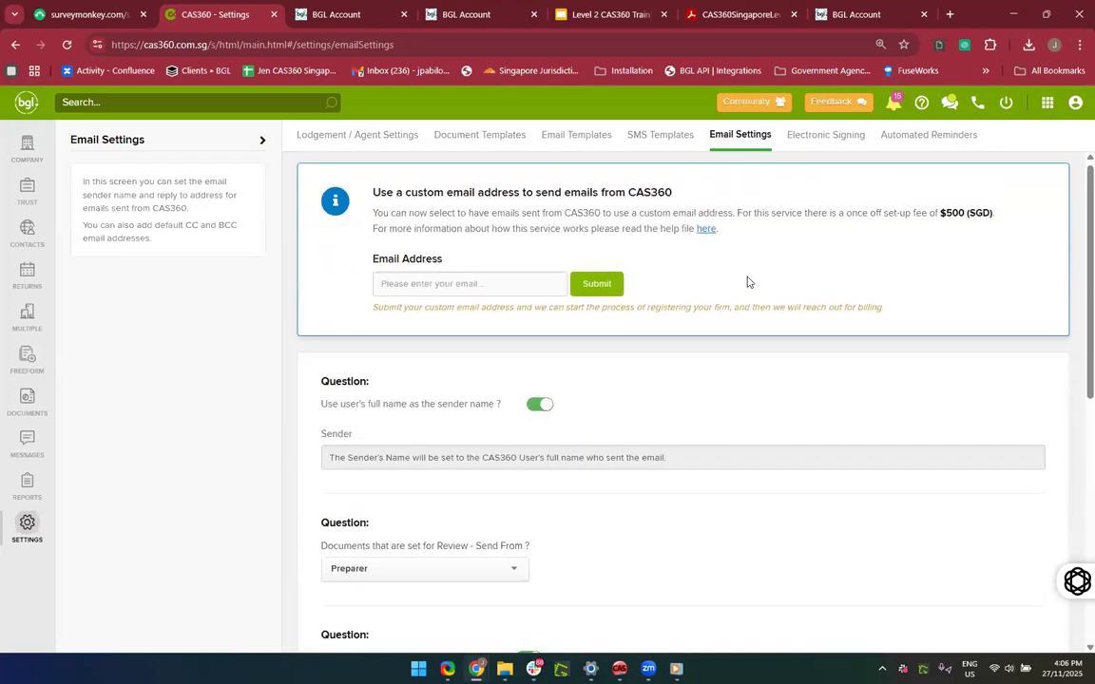
pyautogui.scroll(-5, 746, 281)
pyautogui.scroll(5, 747, 281)
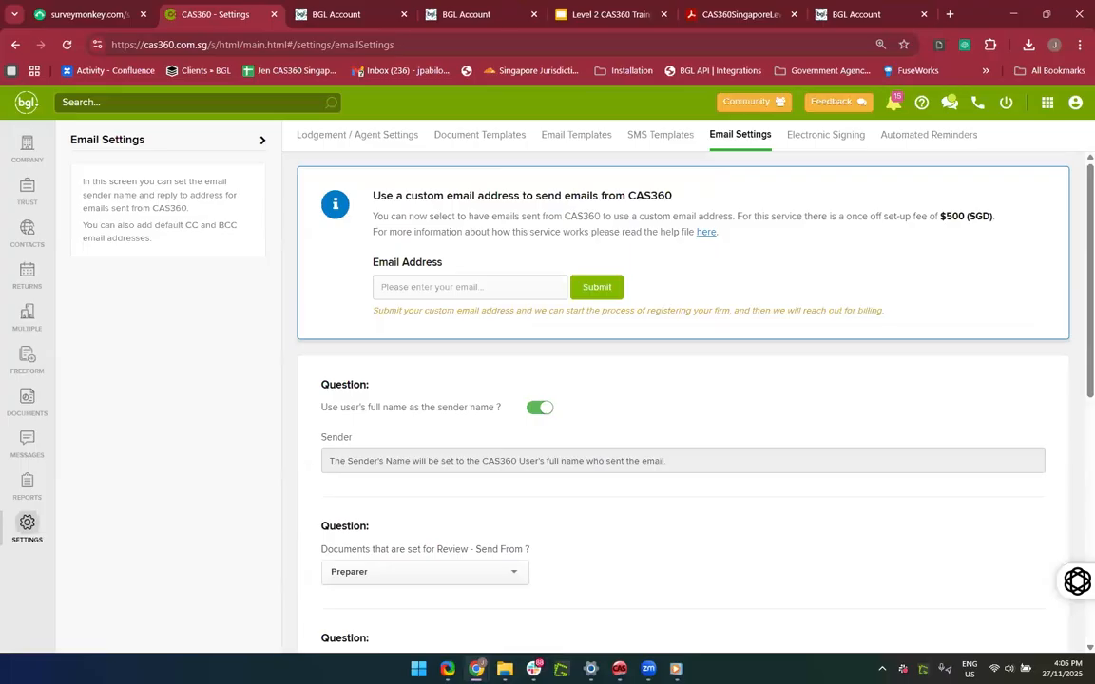
pyautogui.moveTo(476, 668)
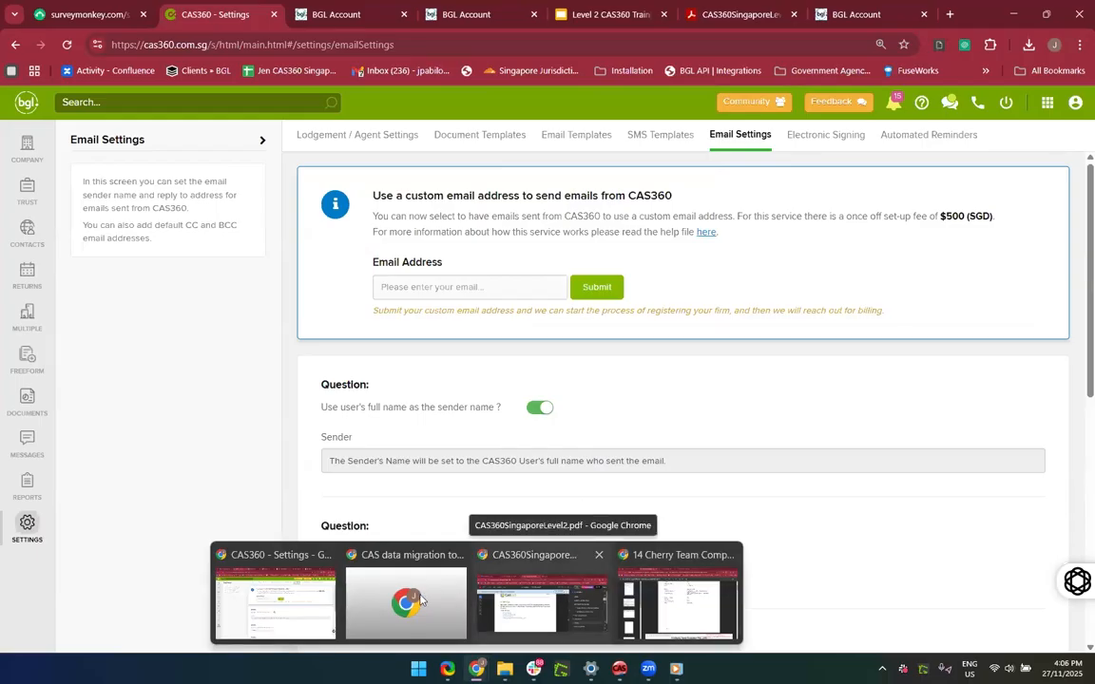
pyautogui.click(291, 600)
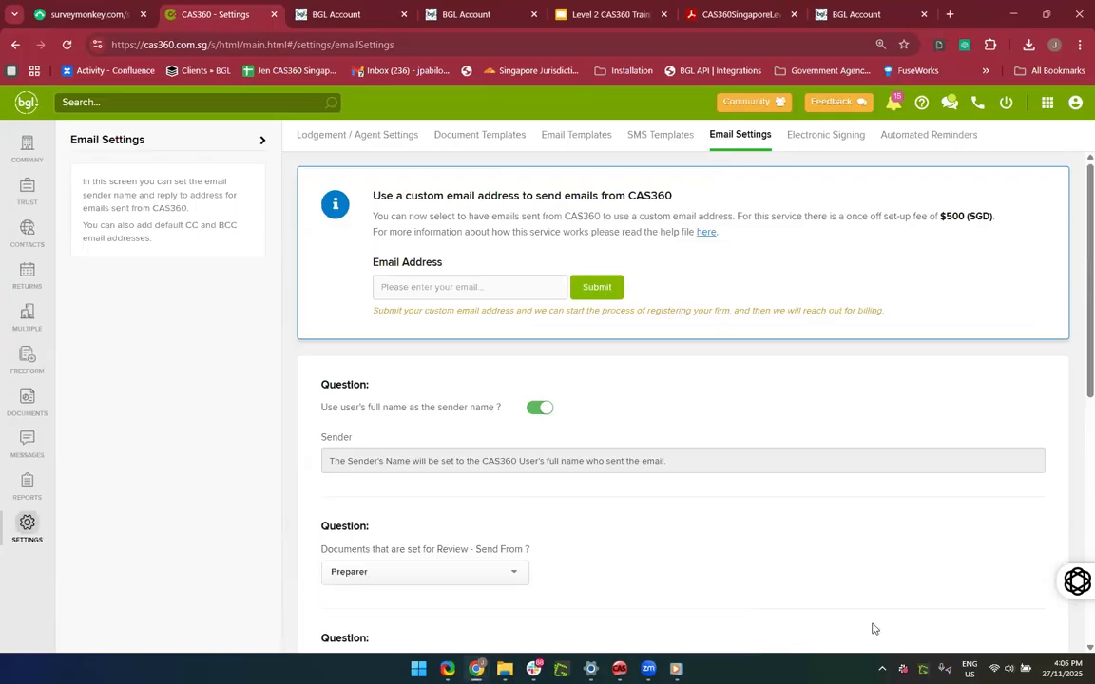
pyautogui.click(950, 15)
pyautogui.write('ca')
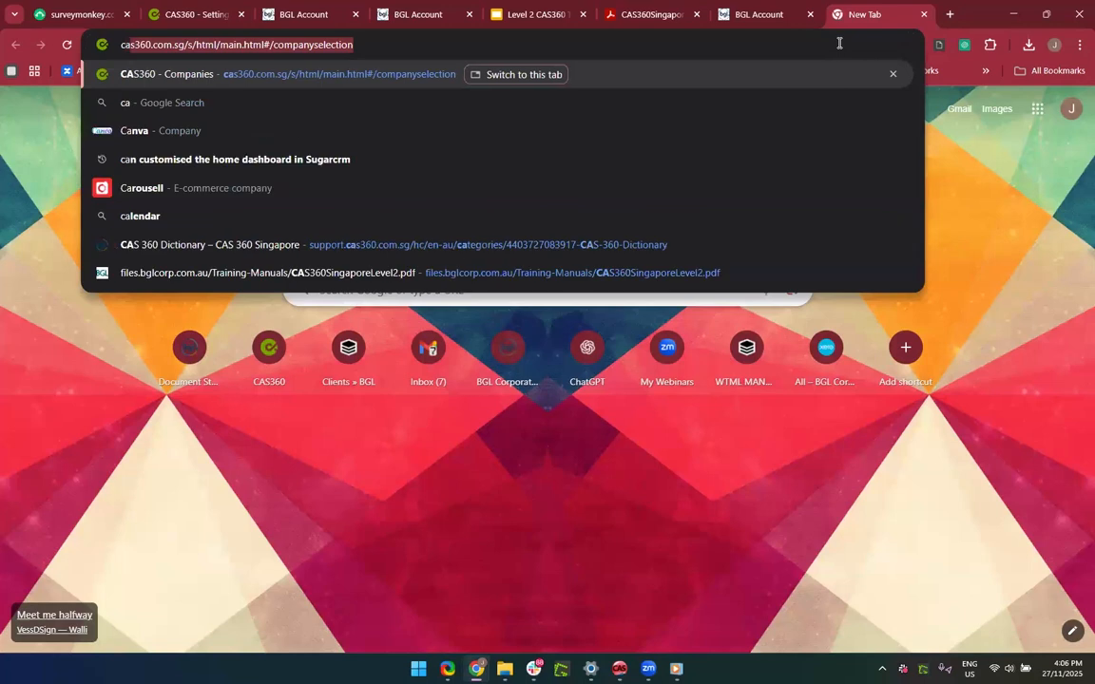
pyautogui.press('Escape')
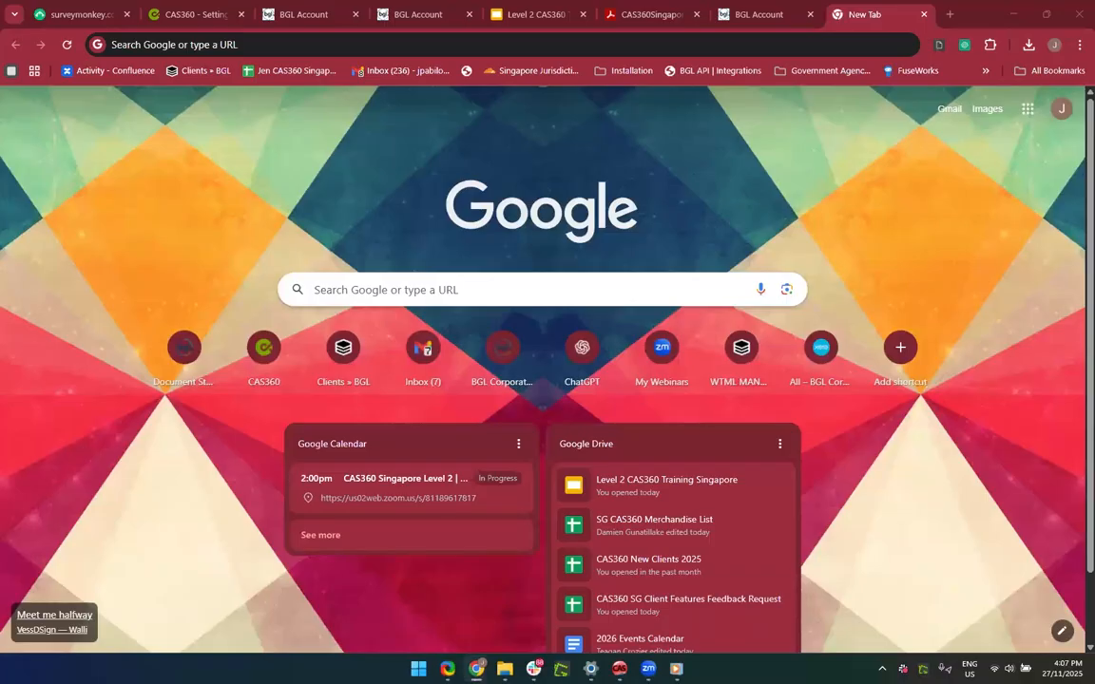
# Step: Switch to Gmail, expand the first Documents for 14 Cherry Team Company PTE. LTD. message to view its sender, and move the window away
pyautogui.moveTo(577, 174); pyautogui.dragTo(576, 174)
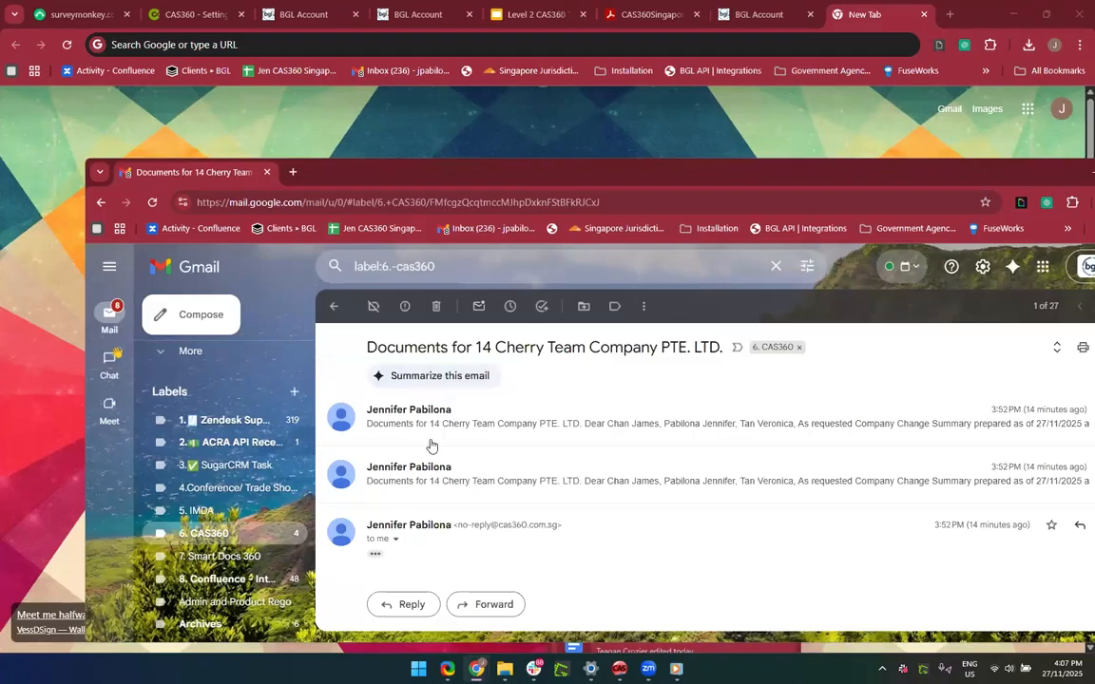
pyautogui.click(390, 416)
pyautogui.moveTo(658, 173); pyautogui.dragTo(608, 123)
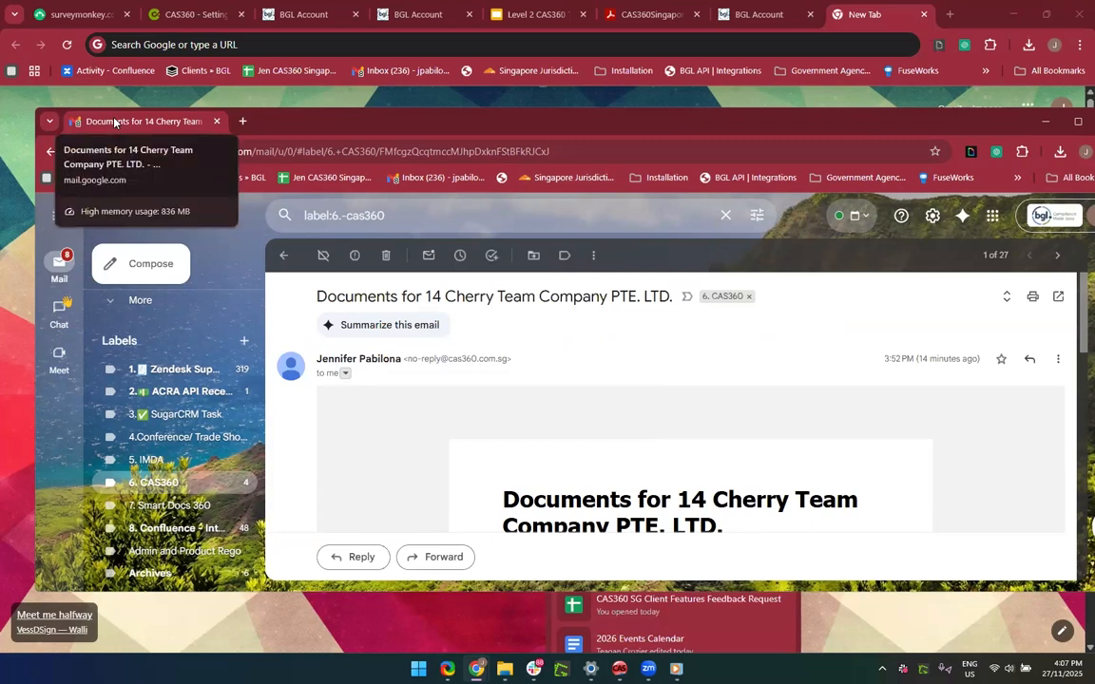
pyautogui.moveTo(114, 122); pyautogui.dragTo(1094, 209)
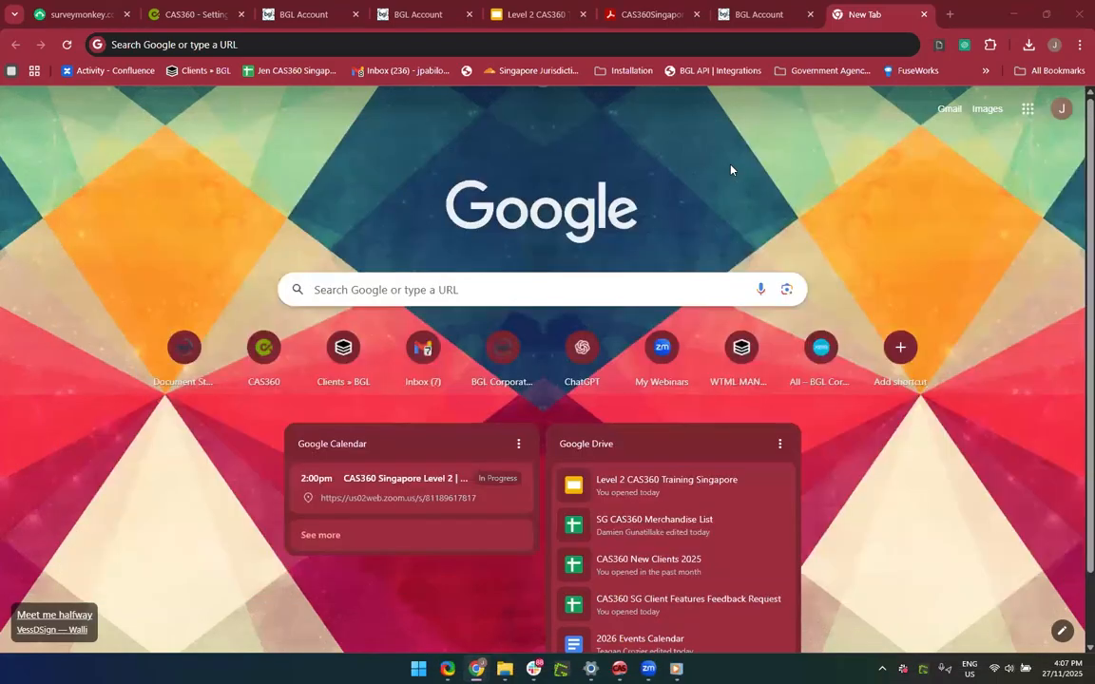
# Step: Return to the CAS360 Email Settings and review the default CC and BCC, reply-to and custom email address options
pyautogui.click(195, 16)
pyautogui.scroll(-4, 407, 519)
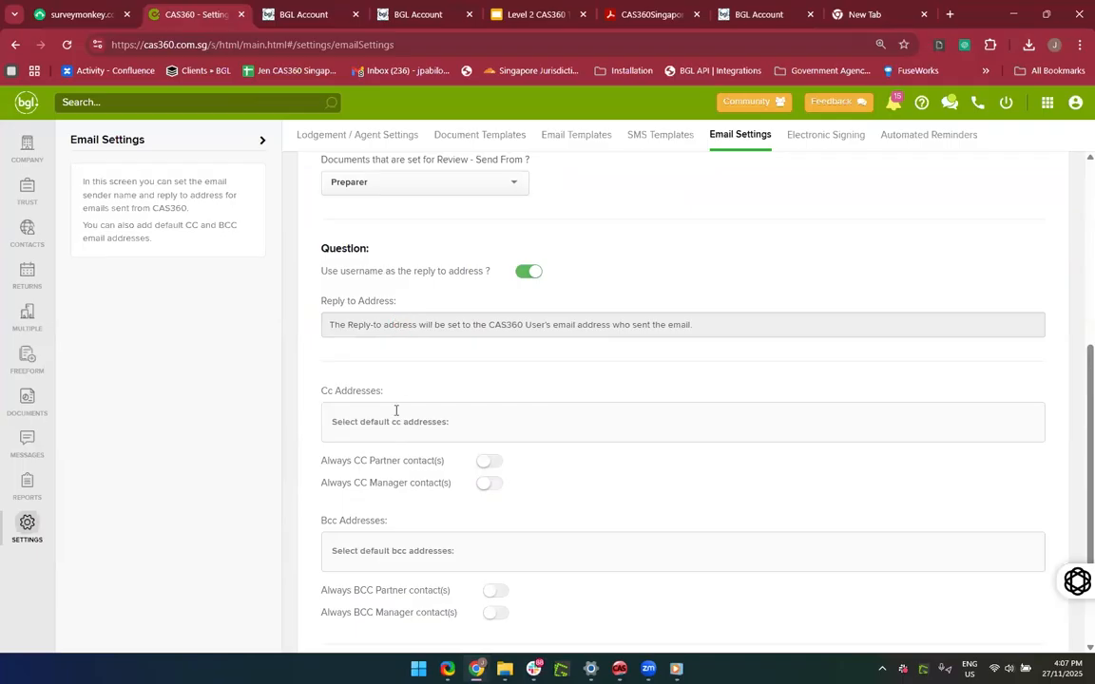
pyautogui.click(362, 424)
pyautogui.scroll(2, 682, 276)
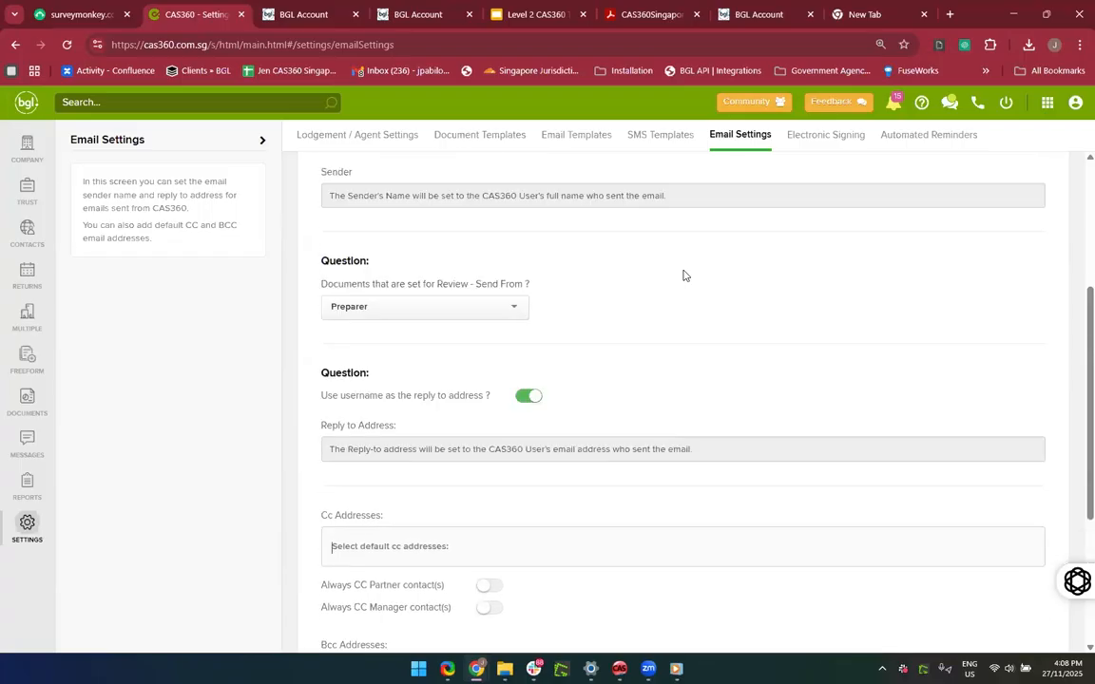
pyautogui.scroll(4, 682, 276)
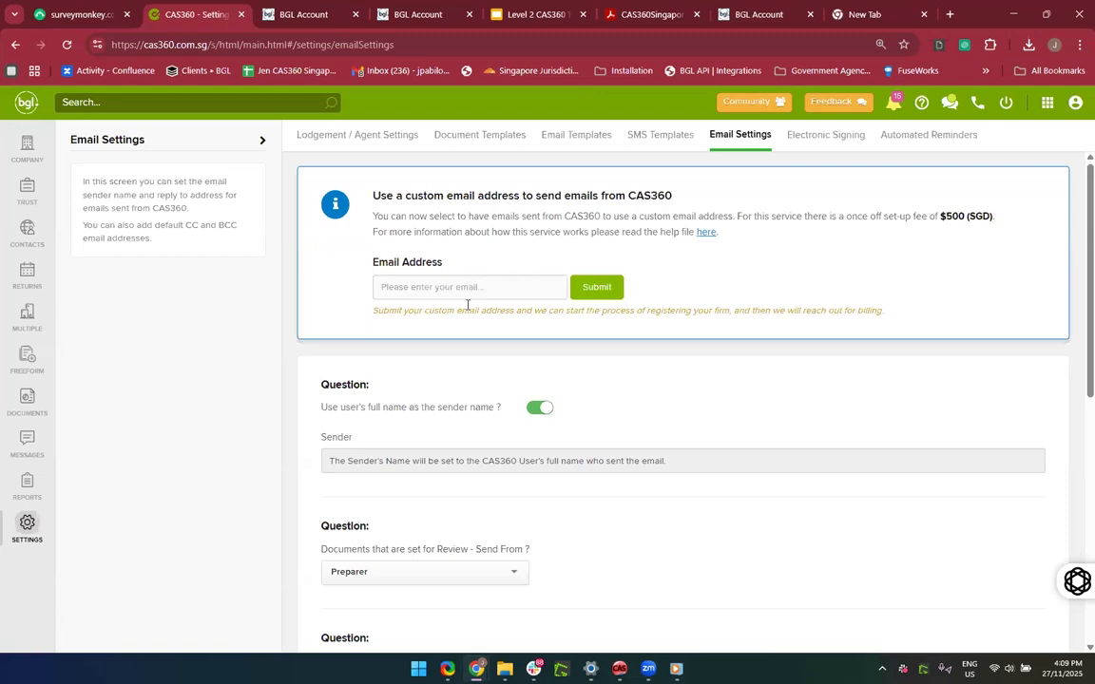
pyautogui.scroll(-3, 466, 304)
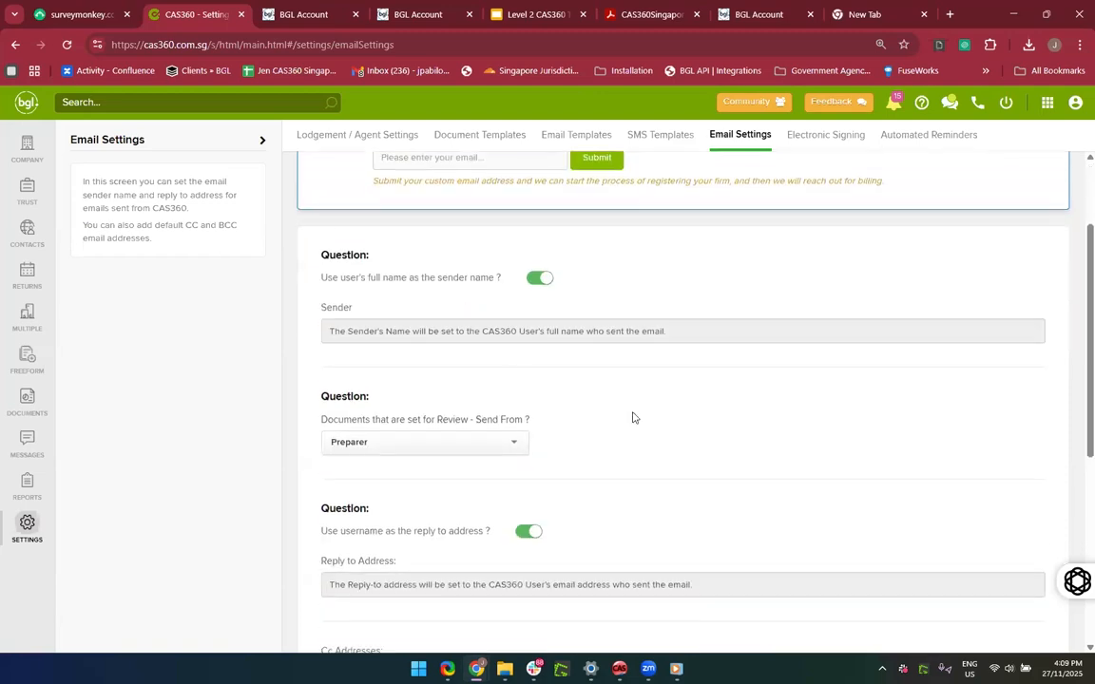
pyautogui.scroll(1, 427, 252)
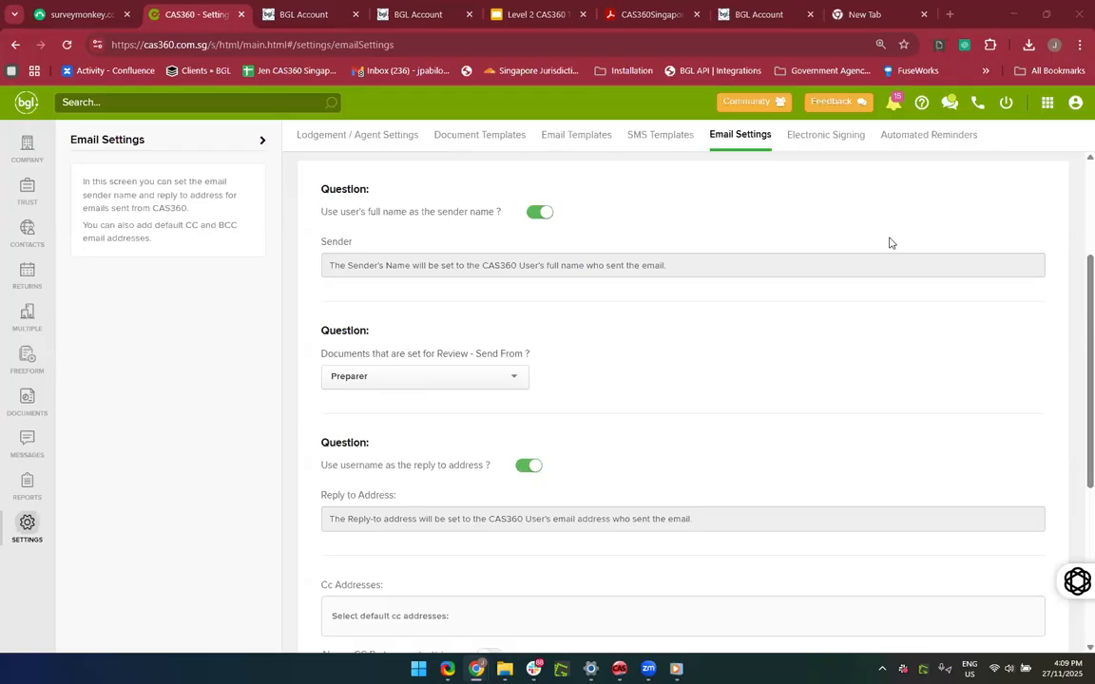
# Step: Switch to Gmail, read the 14 Cherry Team Company documents email through to its signature, and start a reply to it
pyautogui.moveTo(892, 243); pyautogui.dragTo(162, 130)
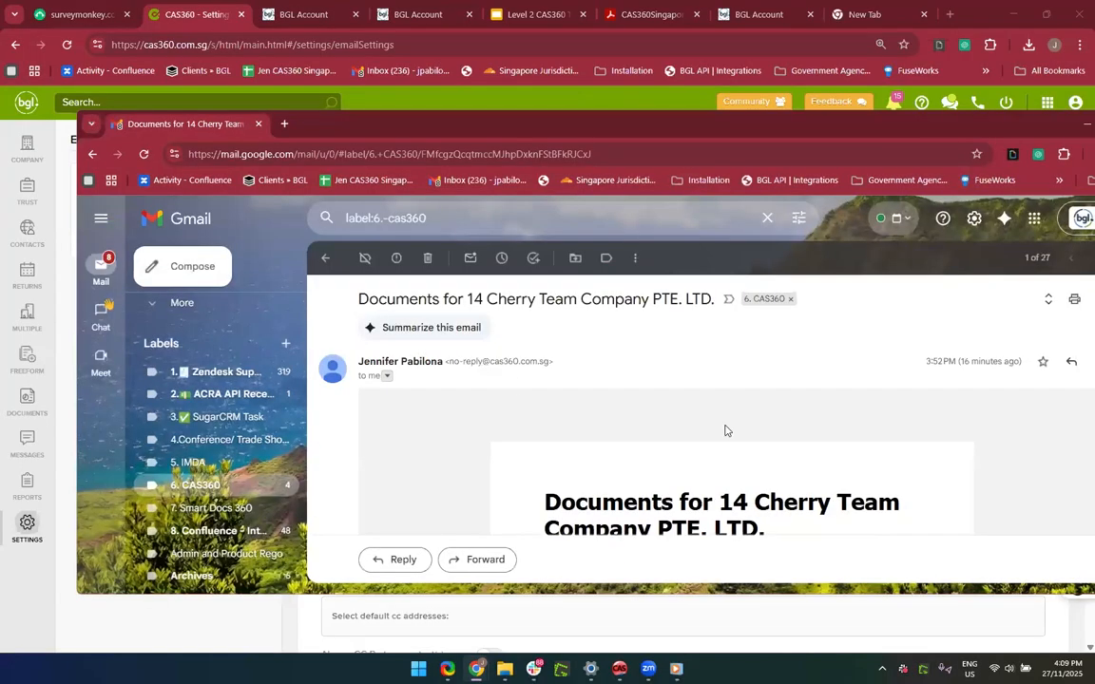
pyautogui.moveTo(785, 126); pyautogui.dragTo(729, 116)
pyautogui.scroll(-5, 701, 291)
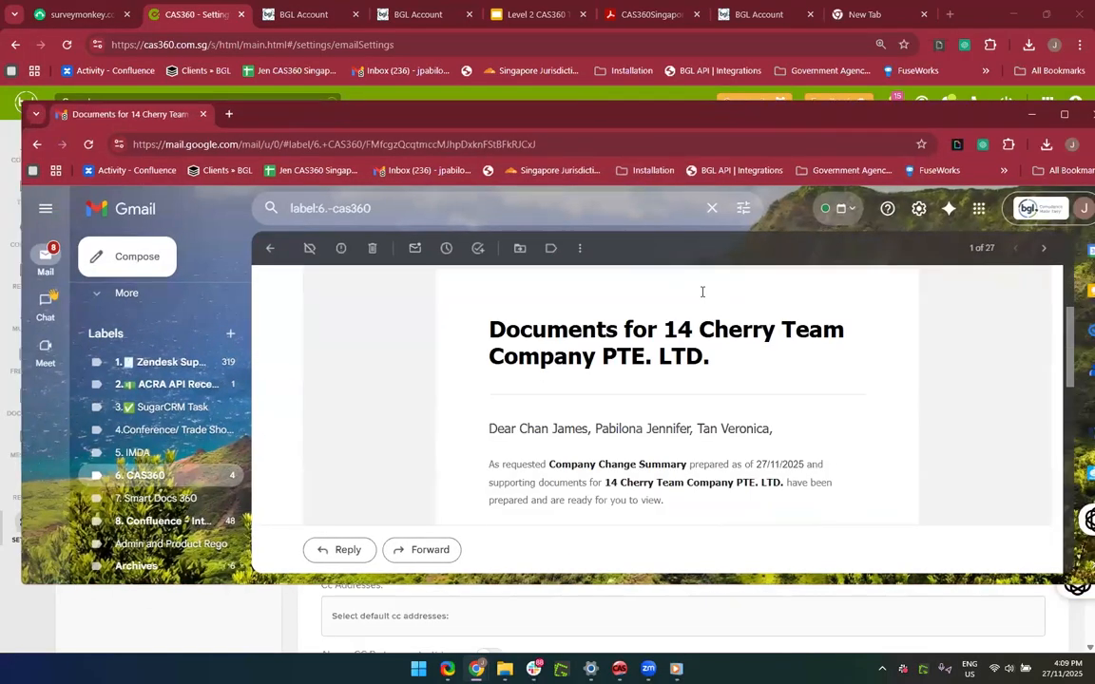
pyautogui.click(1064, 115)
pyautogui.scroll(-3, 708, 390)
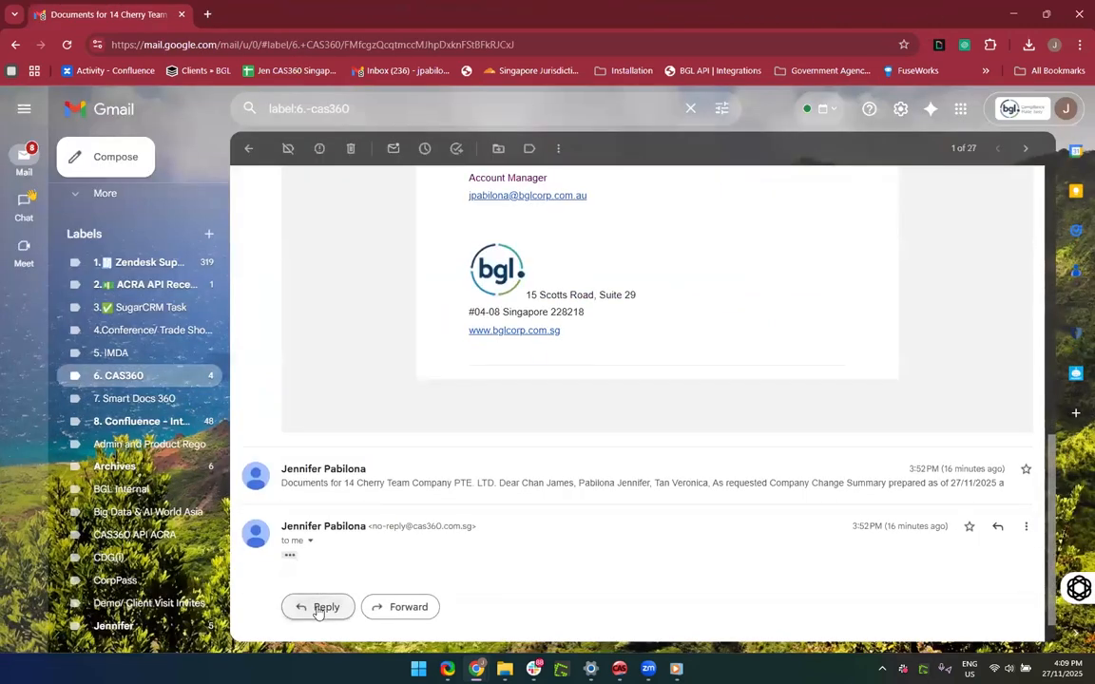
pyautogui.click(320, 608)
pyautogui.scroll(-2, 386, 429)
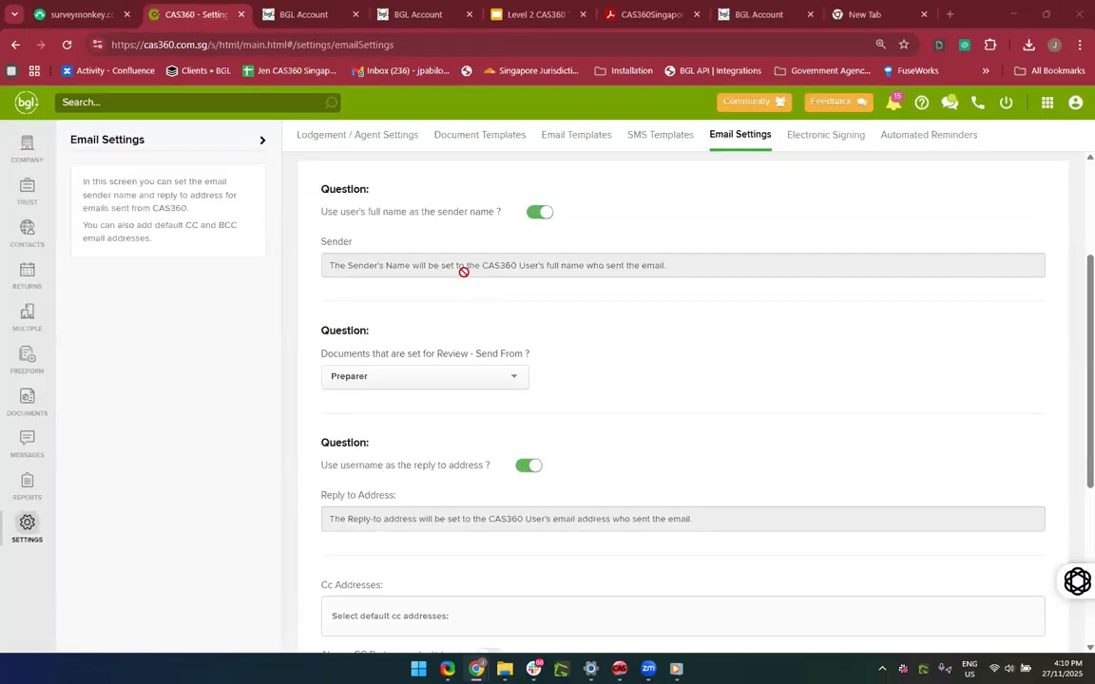
# Step: Review the sender name, review Send From and reply-to address questions in the CAS360 Email Settings
pyautogui.scroll(1, 463, 272)
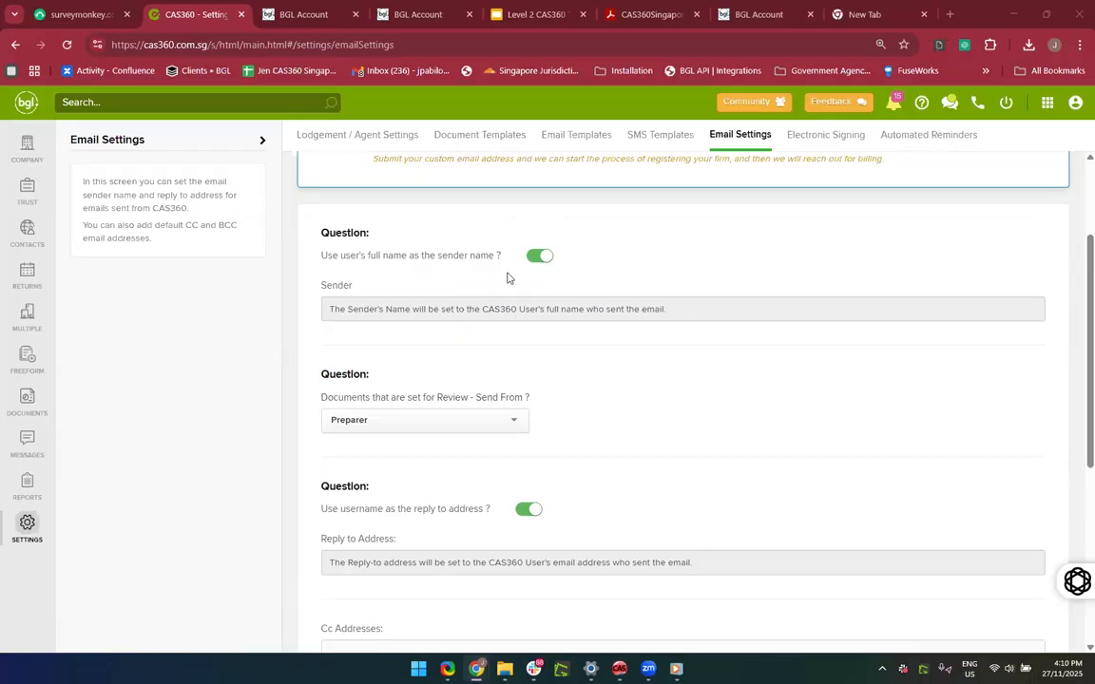
pyautogui.scroll(1, 507, 278)
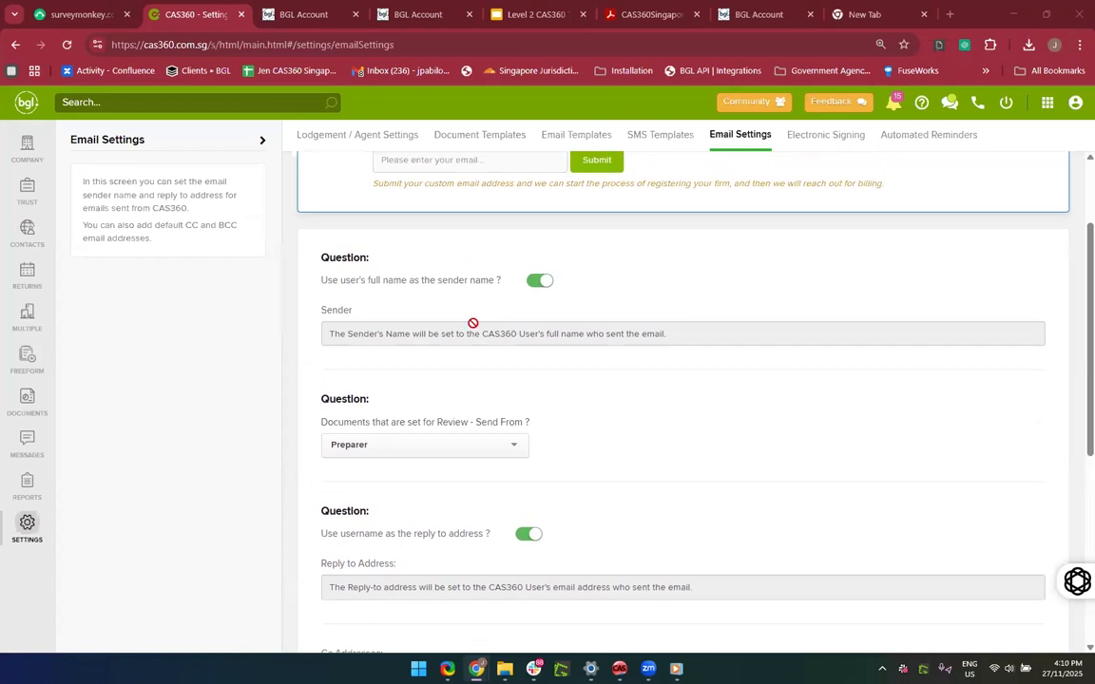
pyautogui.scroll(-1, 461, 333)
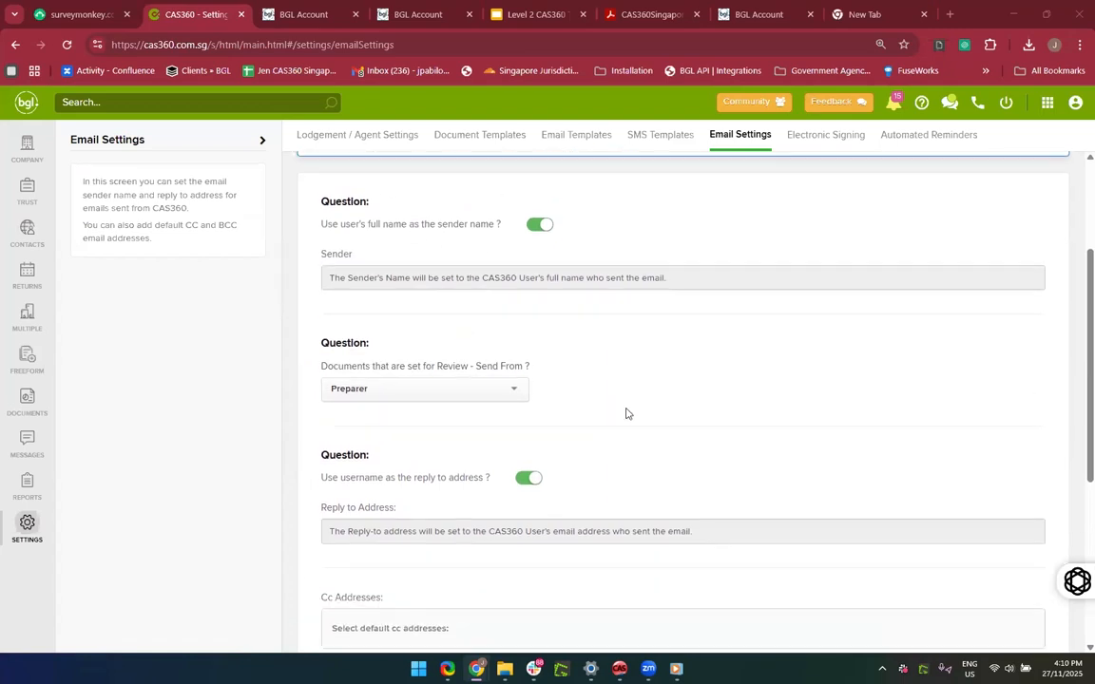
pyautogui.scroll(-1, 625, 413)
pyautogui.scroll(-1, 625, 413)
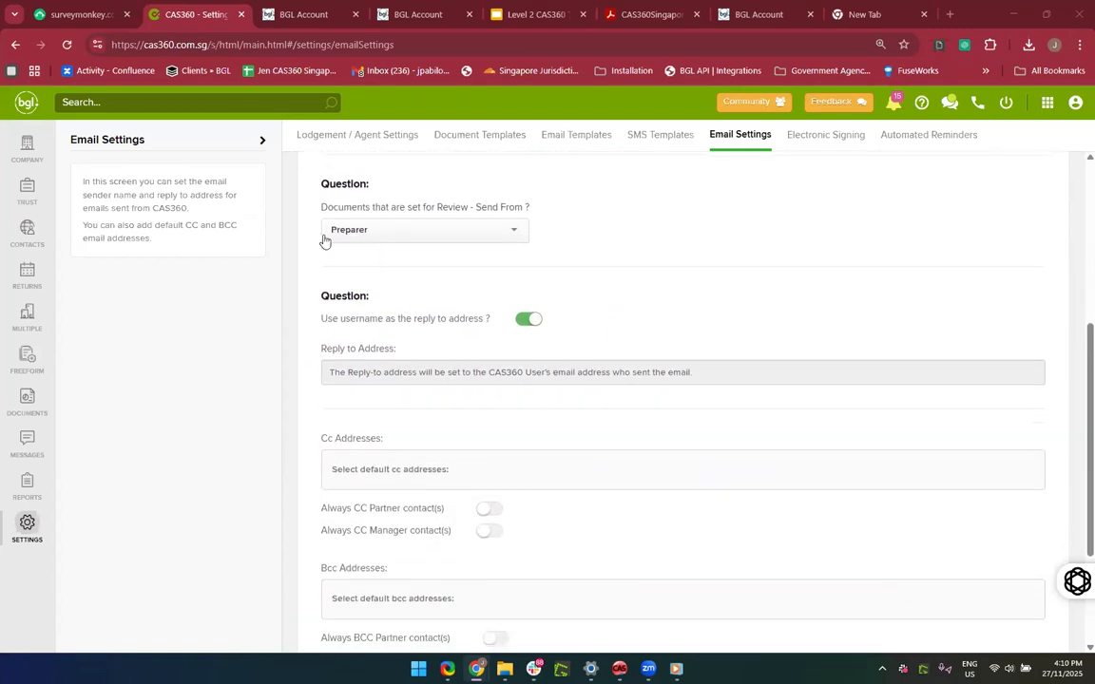
# Step: Review the Email Settings: the Send From options for documents set for review, the reply-to question, and the default CC and BCC addresses
pyautogui.click(402, 231)
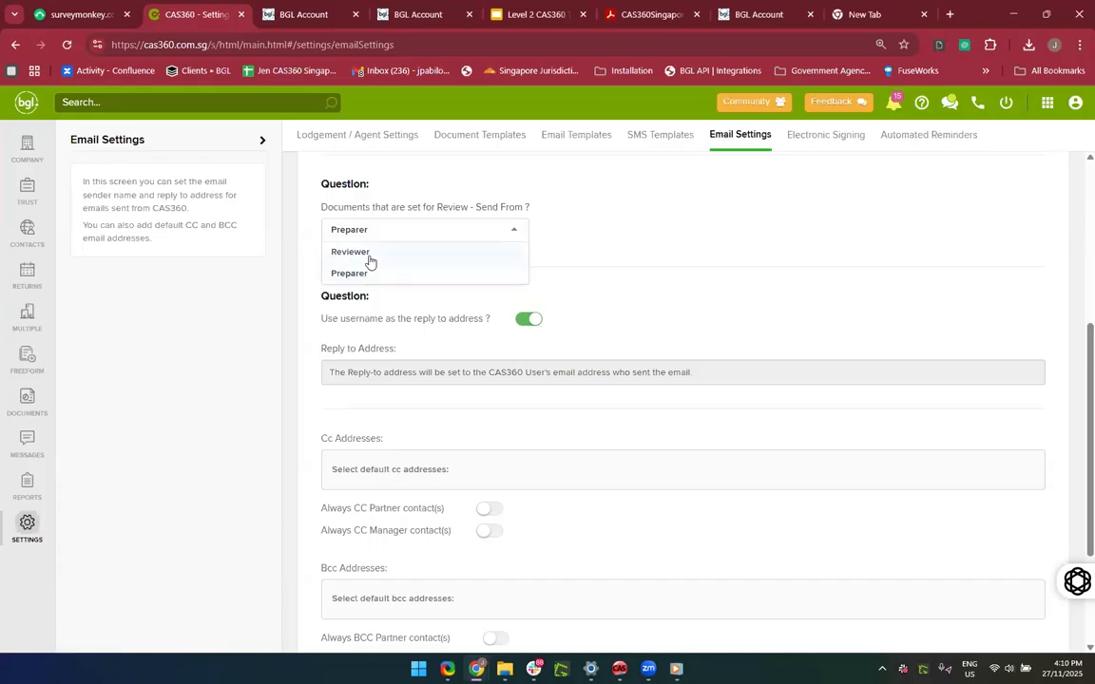
pyautogui.click(840, 263)
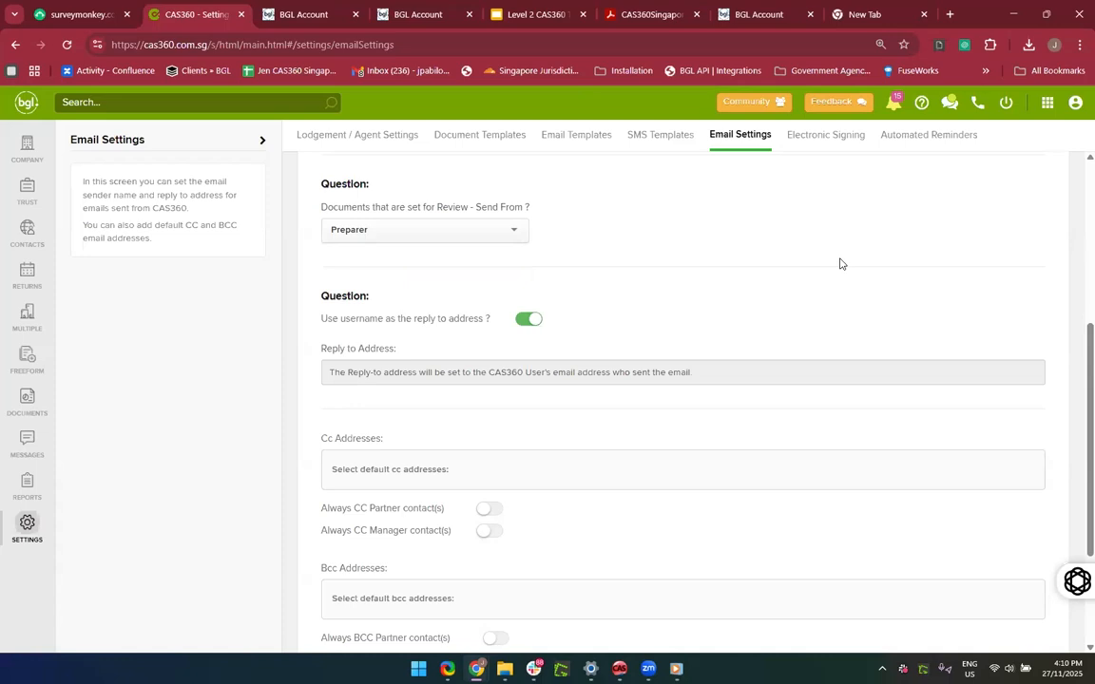
pyautogui.scroll(-1, 839, 263)
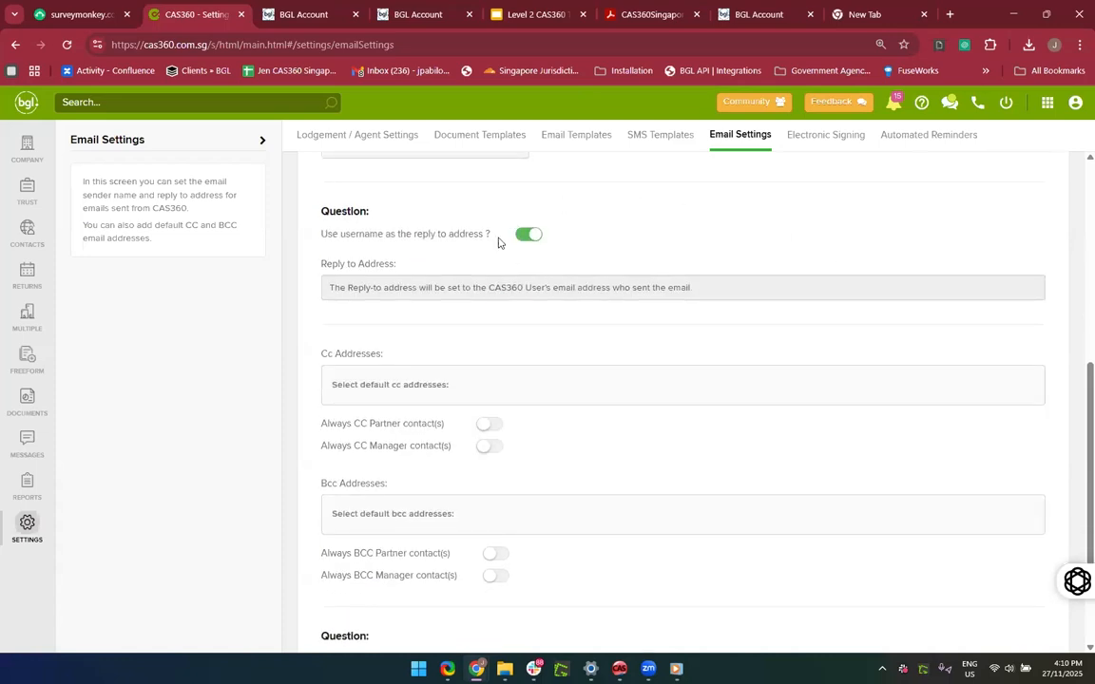
pyautogui.scroll(3, 581, 381)
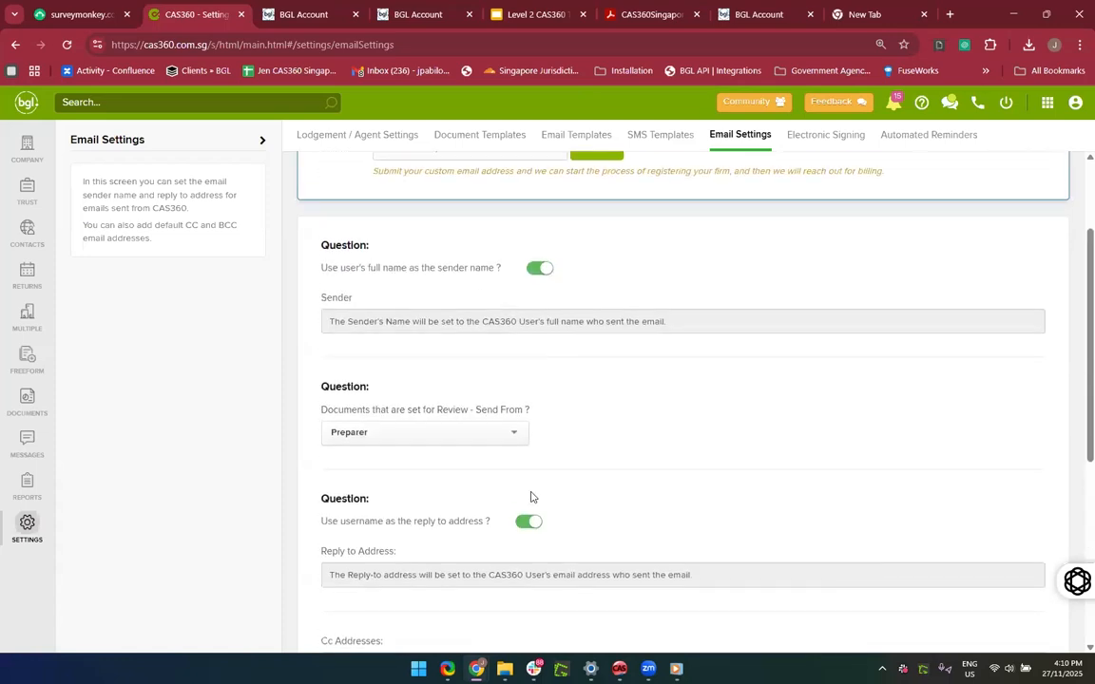
pyautogui.scroll(-3, 532, 497)
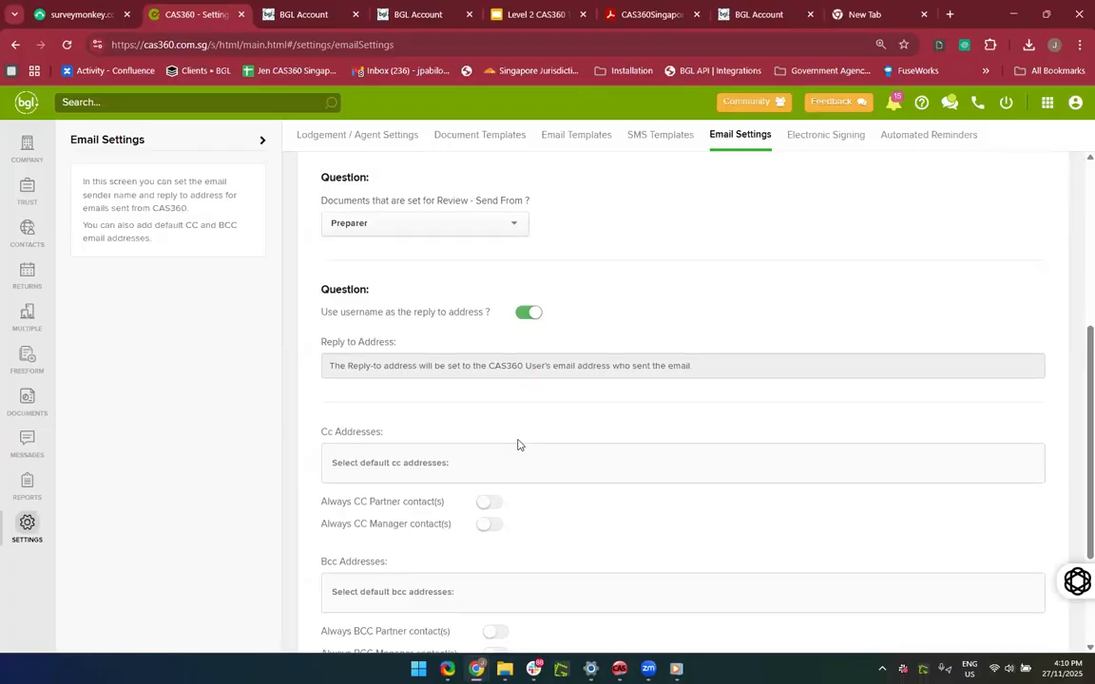
pyautogui.scroll(-2, 517, 444)
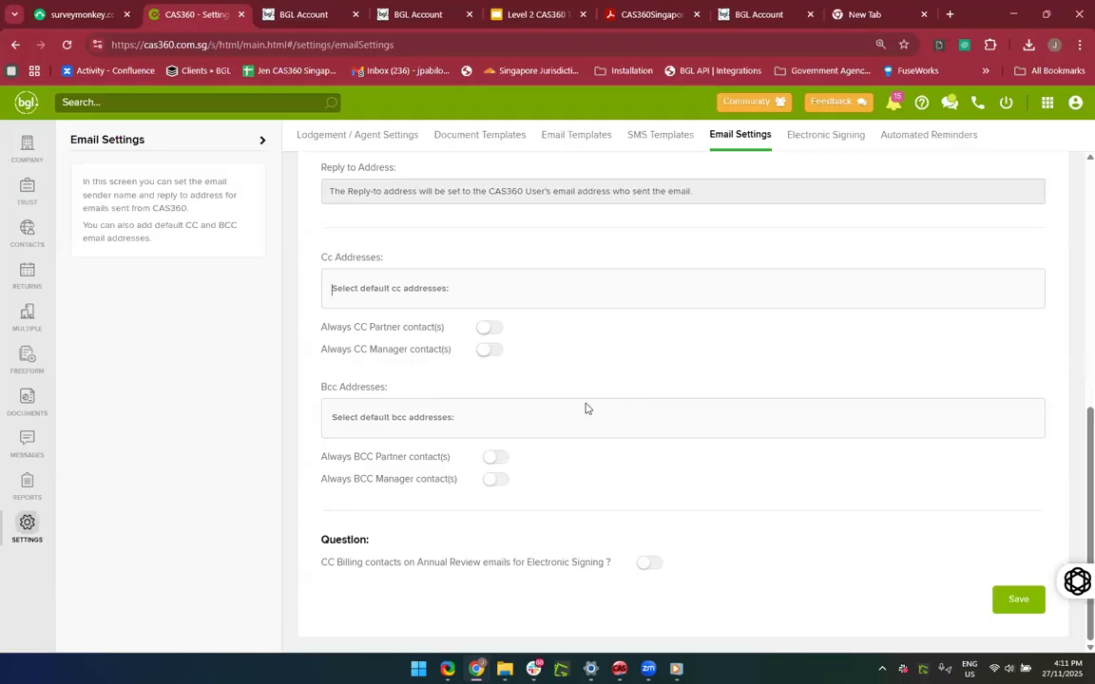
pyautogui.scroll(1, 585, 408)
pyautogui.scroll(-1, 595, 464)
pyautogui.scroll(5, 603, 471)
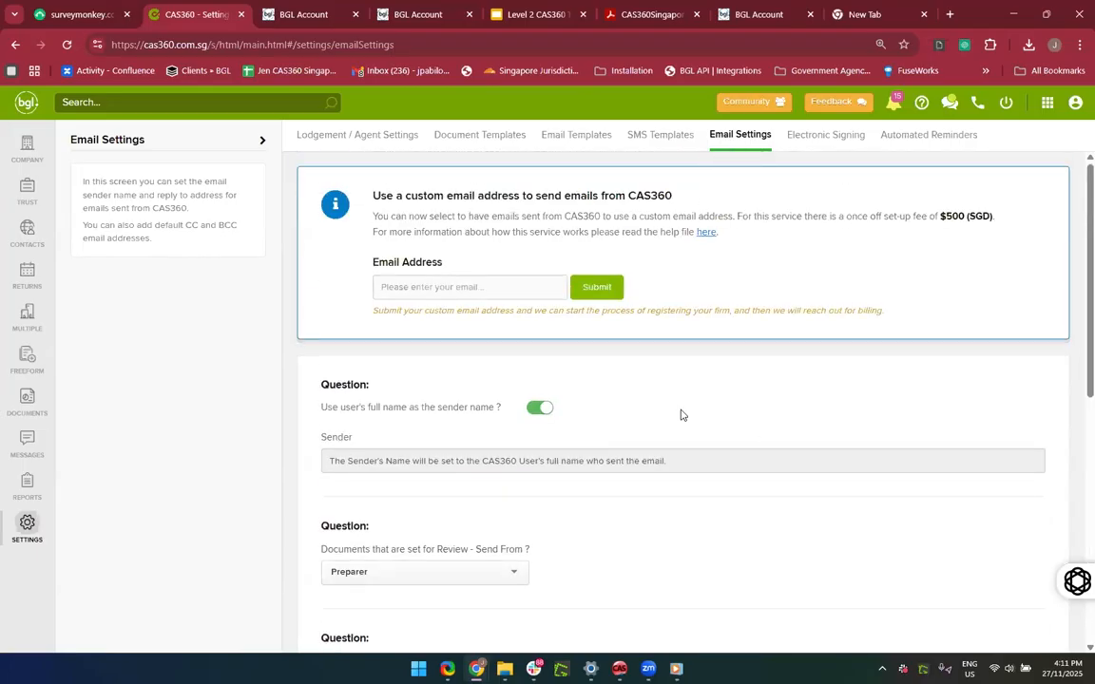
# Step: Open the AGM Reminder settings under Automated Reminders and switch the automated AGM reminders off and back on
pyautogui.click(910, 150)
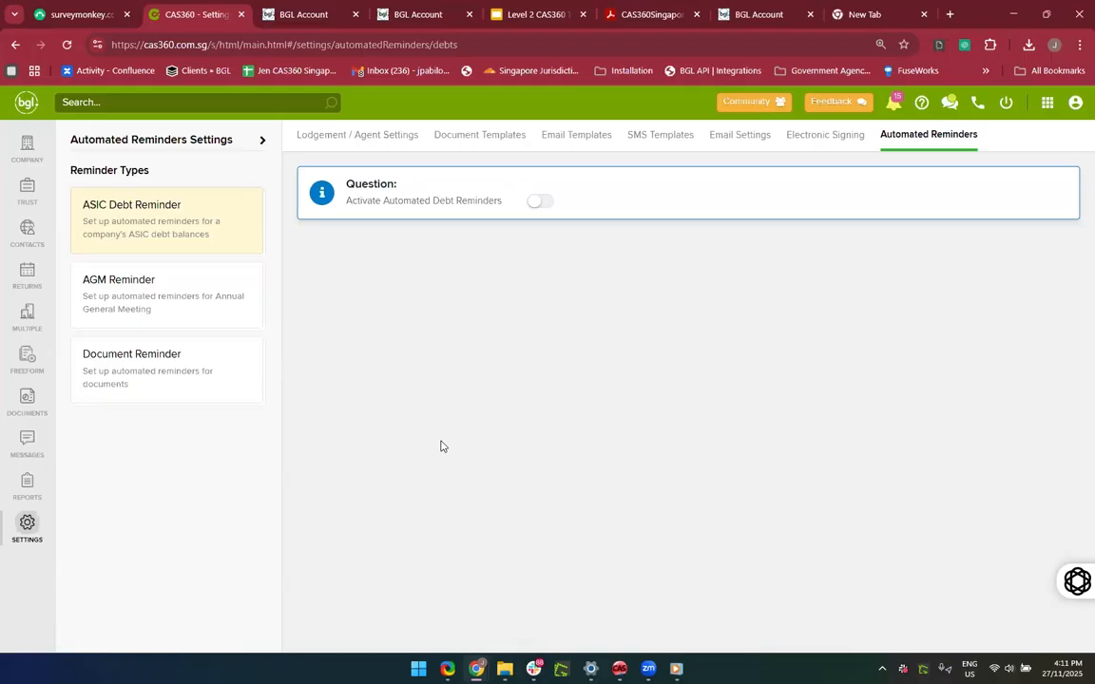
pyautogui.click(167, 310)
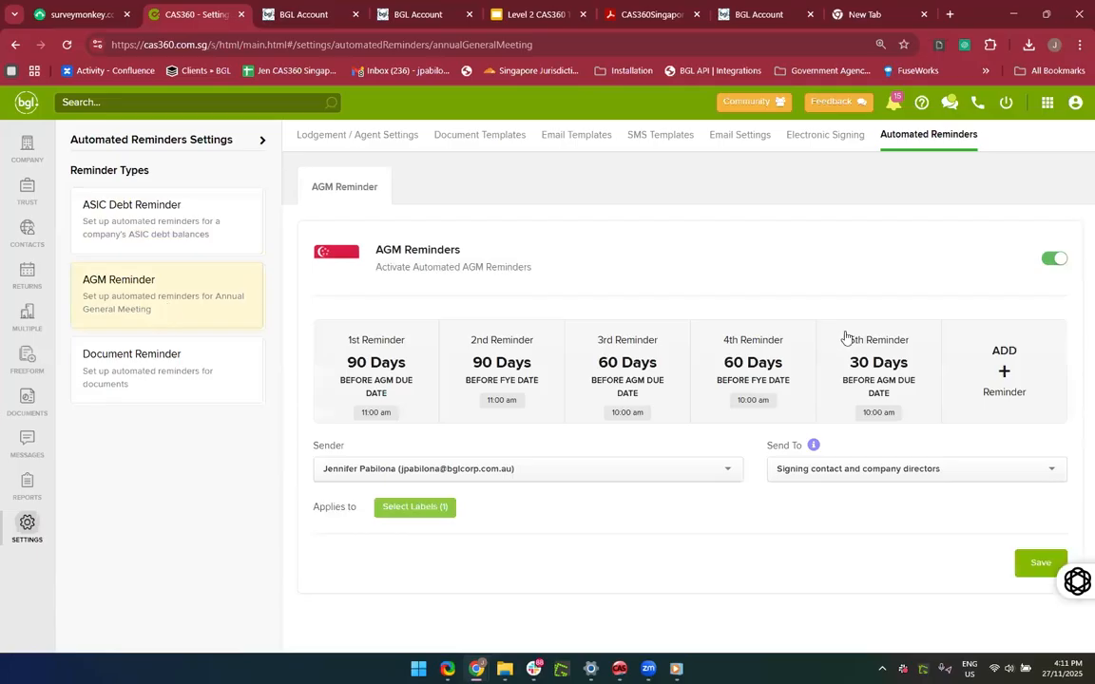
pyautogui.click(1054, 260)
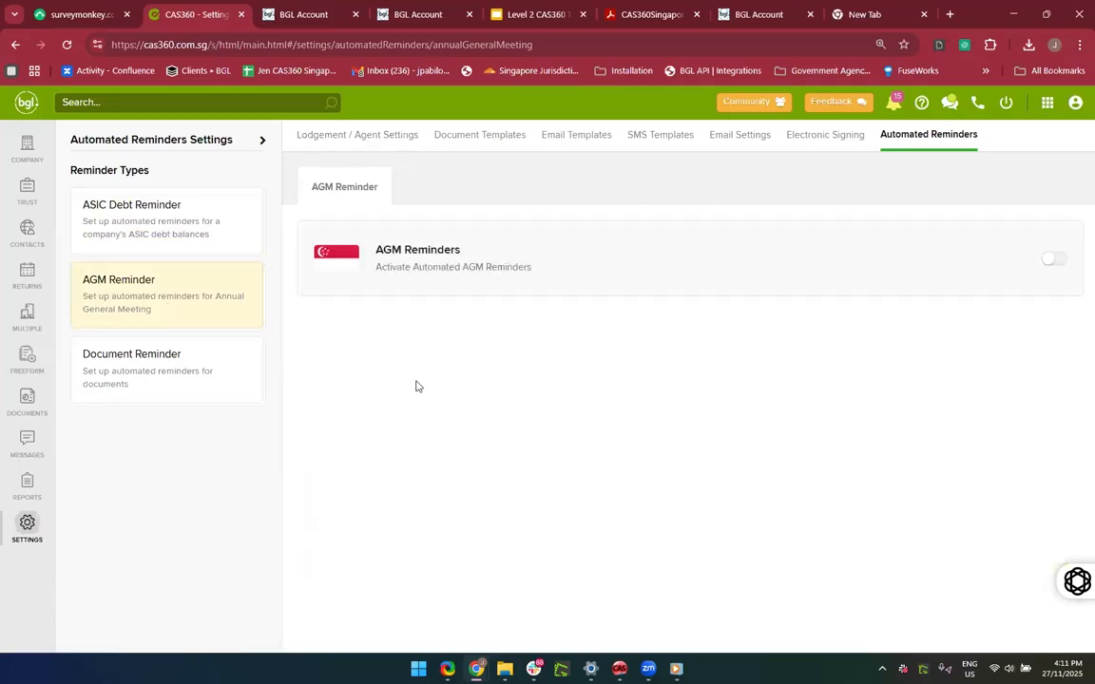
pyautogui.click(1051, 270)
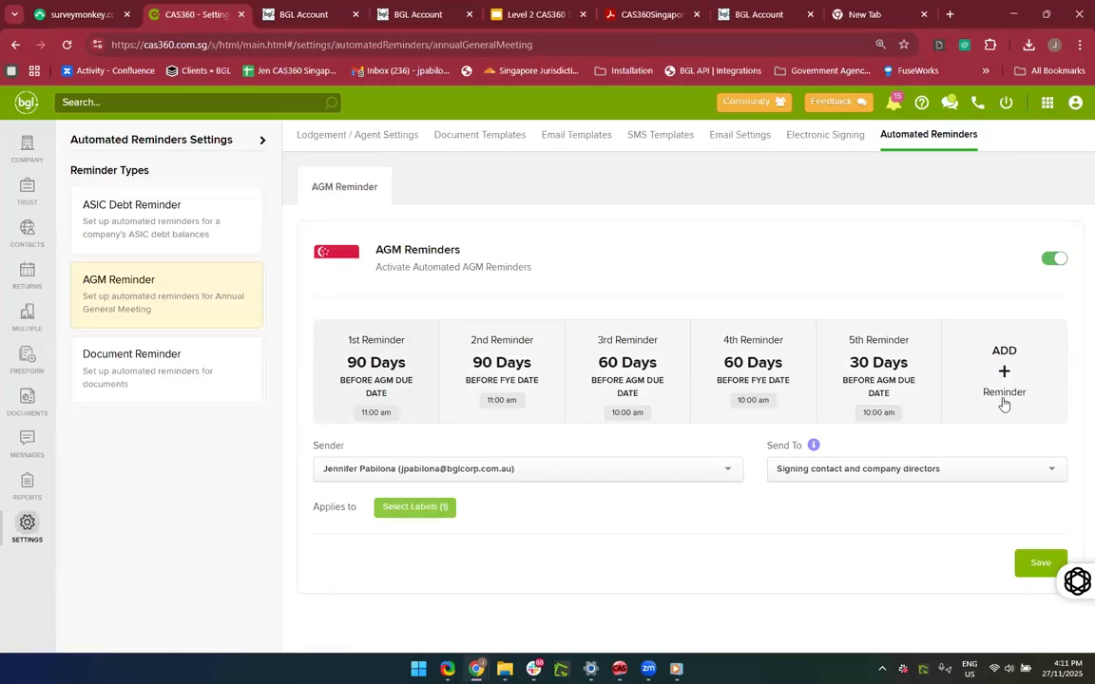
# Step: Open the 1st AGM reminder, review its available deadline options, and close it without saving
pyautogui.click(382, 378)
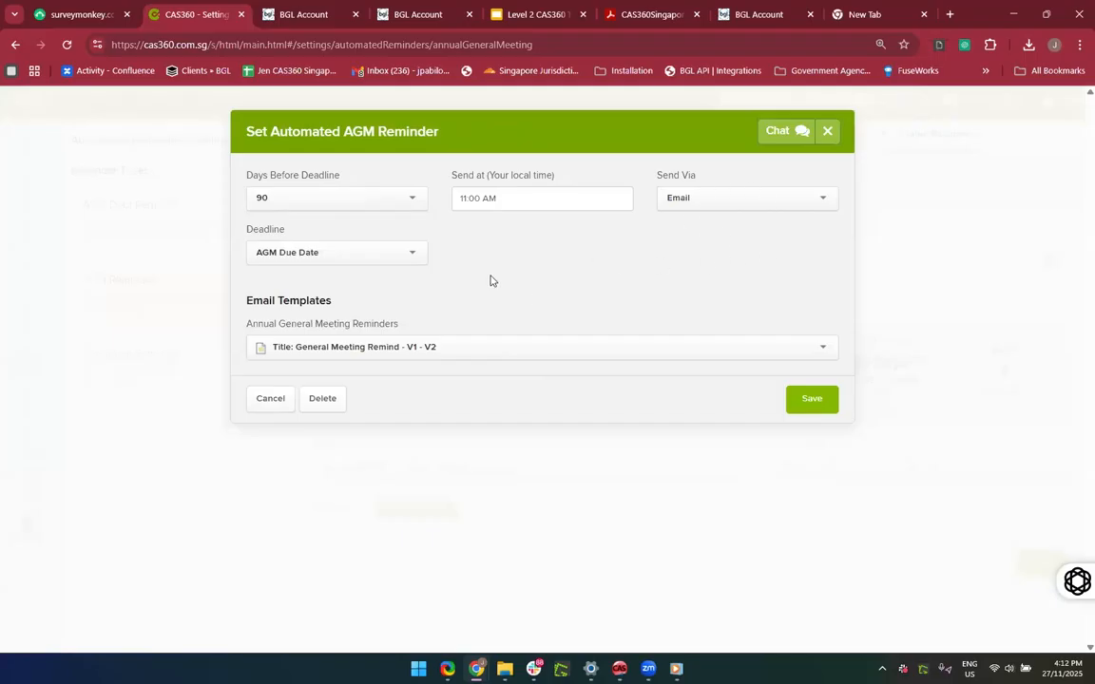
pyautogui.click(388, 245)
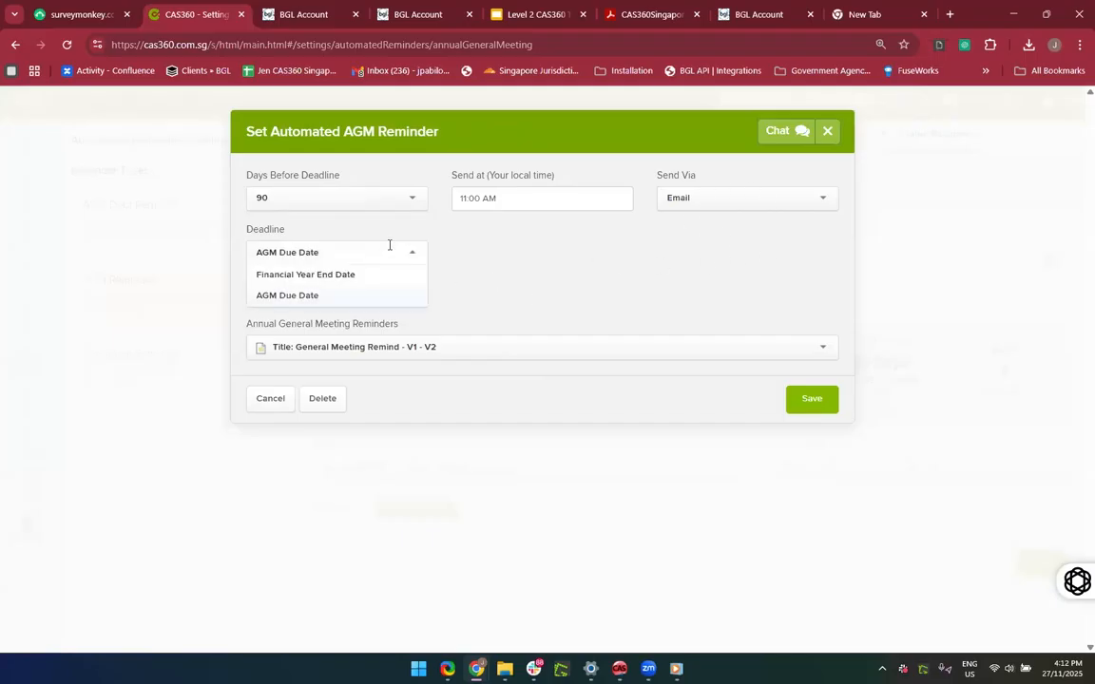
pyautogui.click(317, 302)
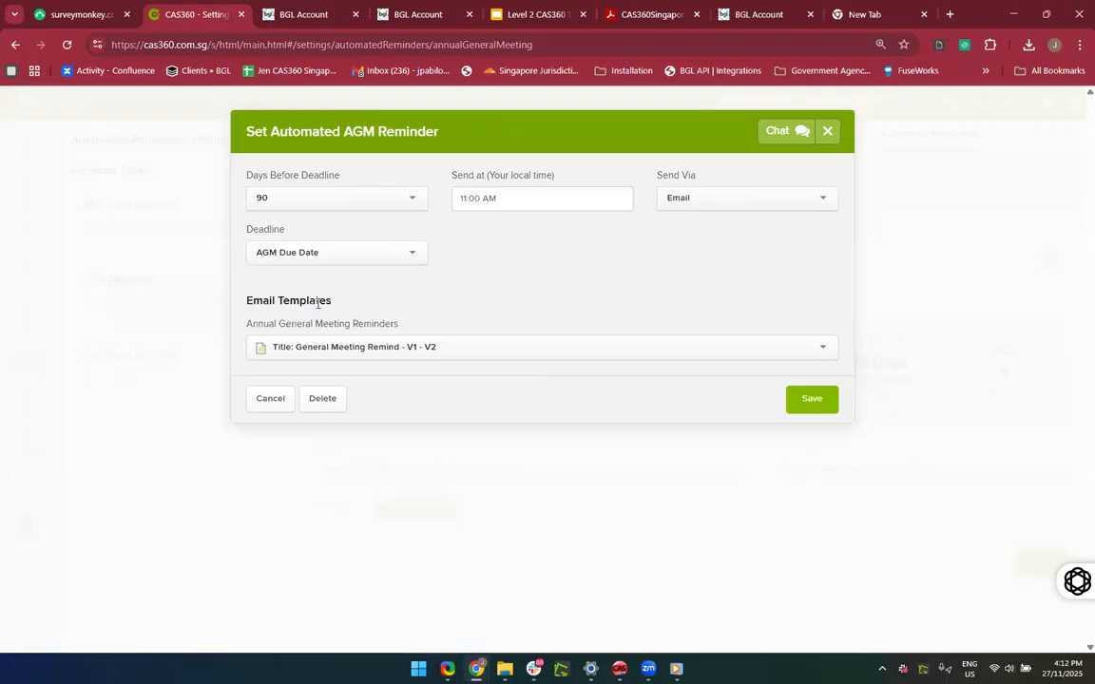
pyautogui.click(403, 252)
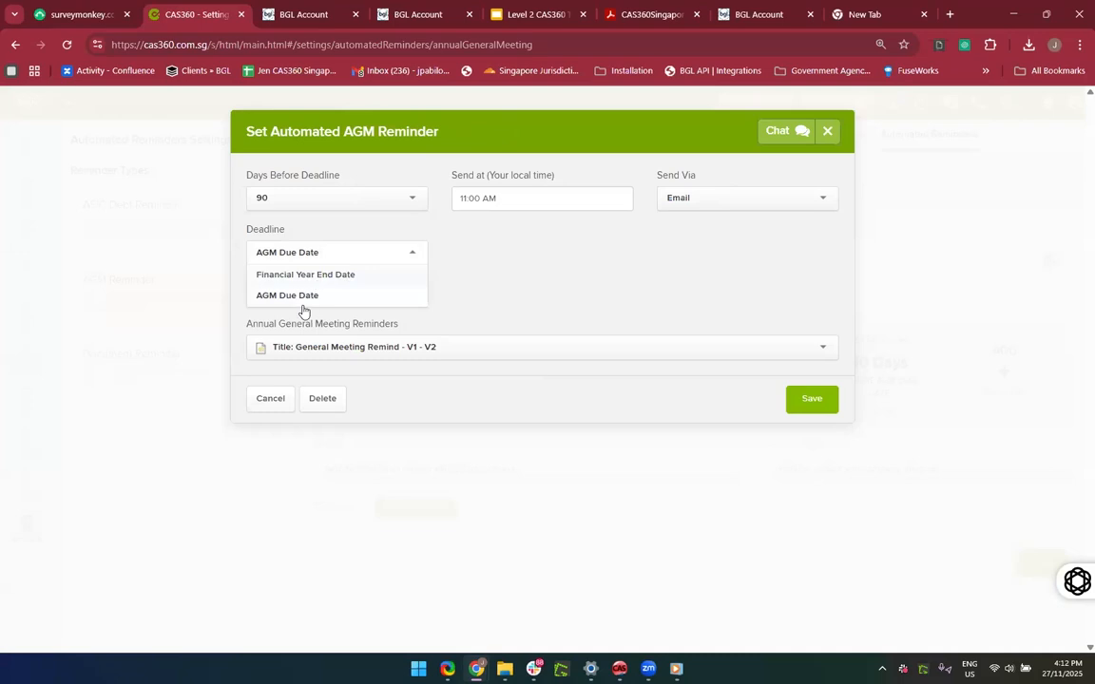
pyautogui.click(478, 285)
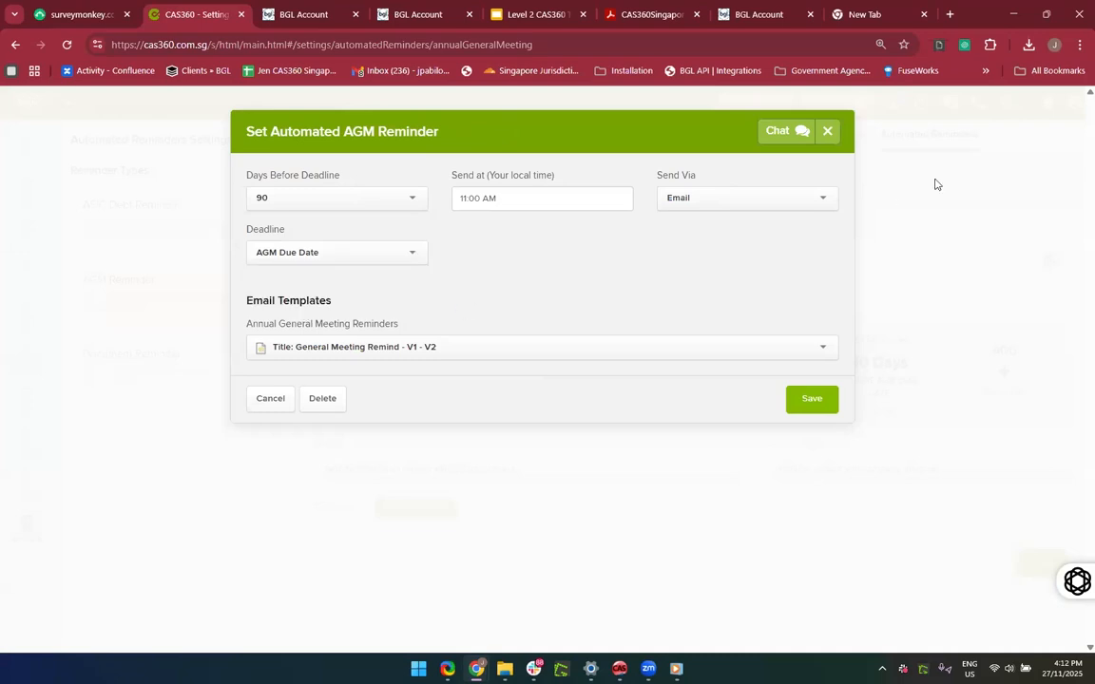
pyautogui.click(835, 137)
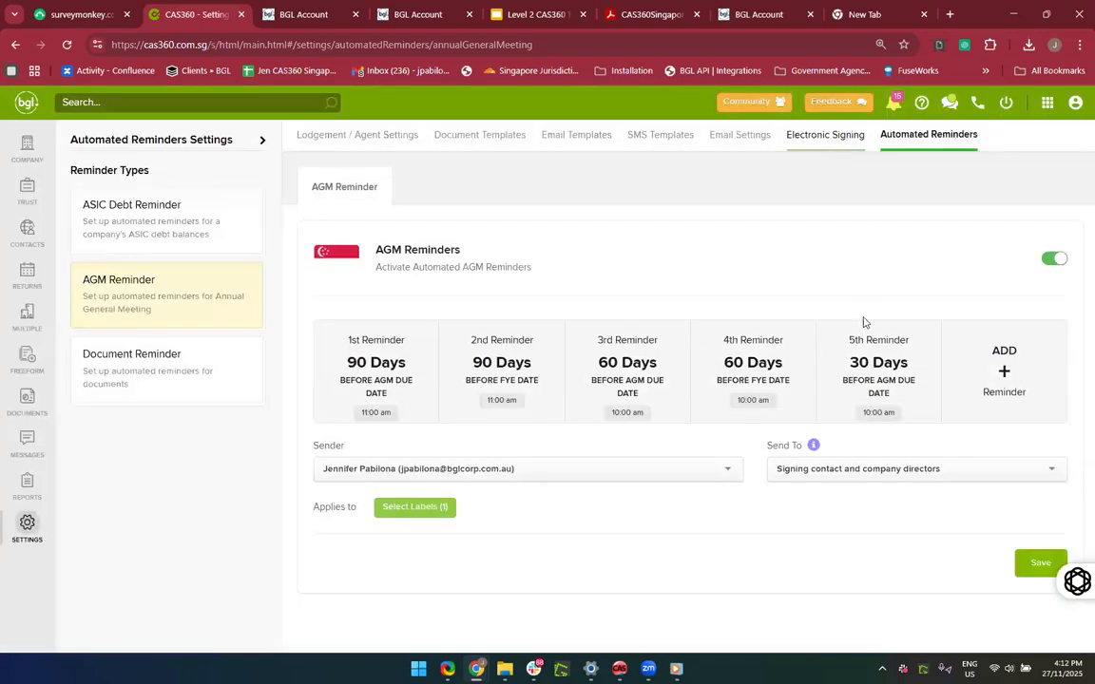
# Step: Start adding another automated AGM reminder with Financial Year End Date as its deadline
pyautogui.click(996, 385)
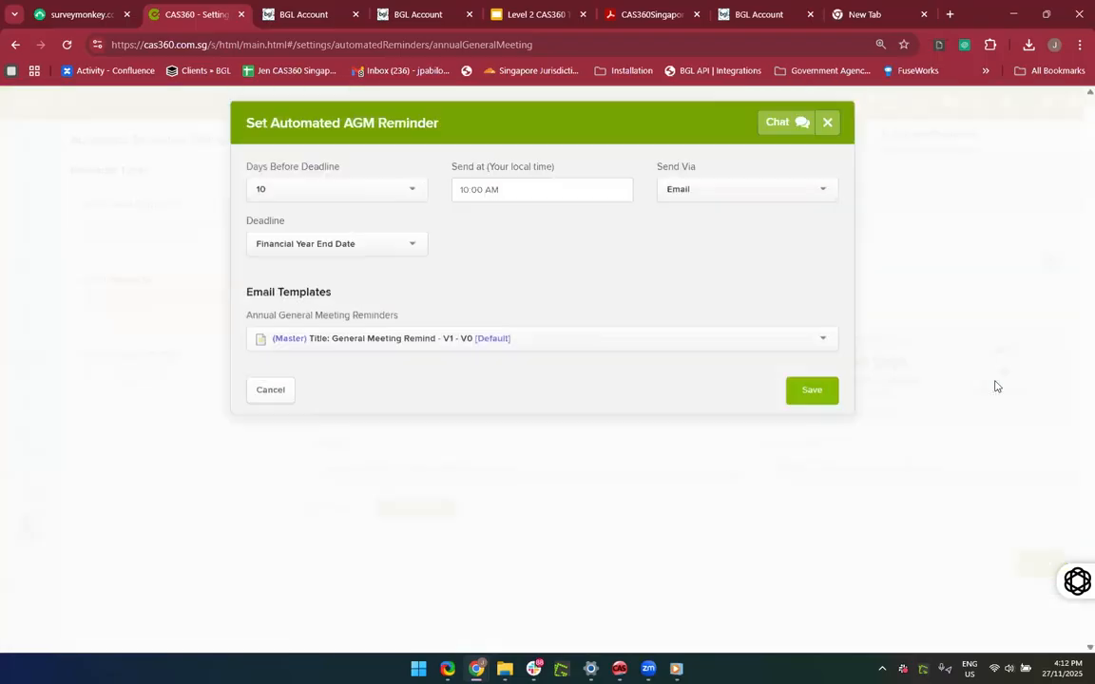
pyautogui.click(331, 199)
pyautogui.click(332, 199)
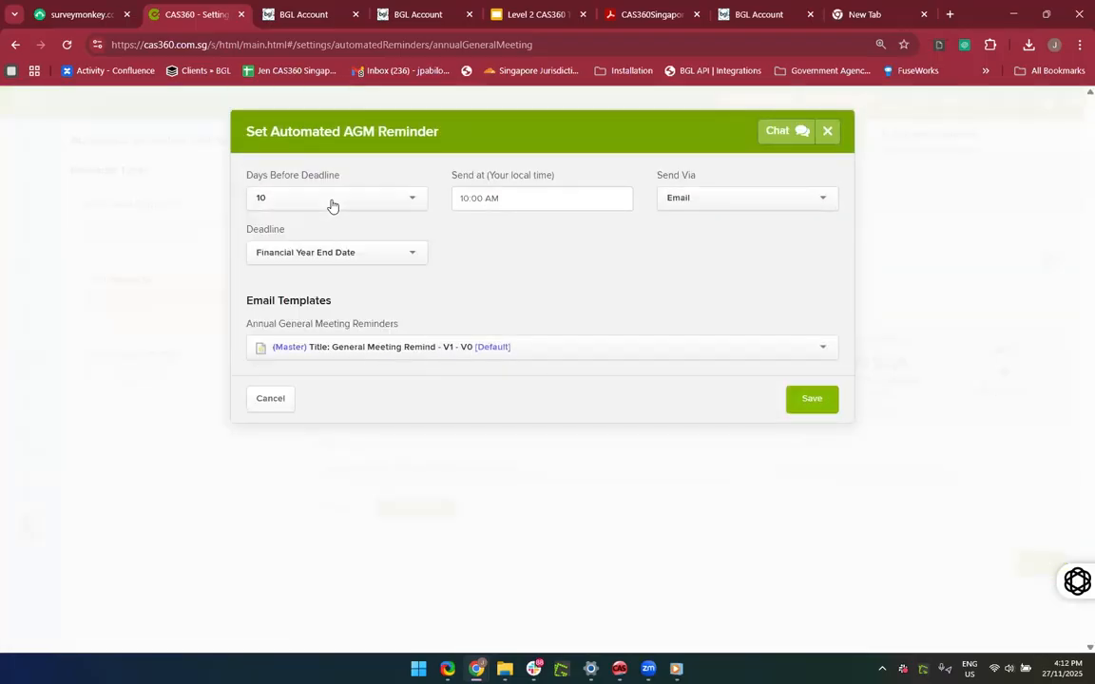
pyautogui.click(327, 258)
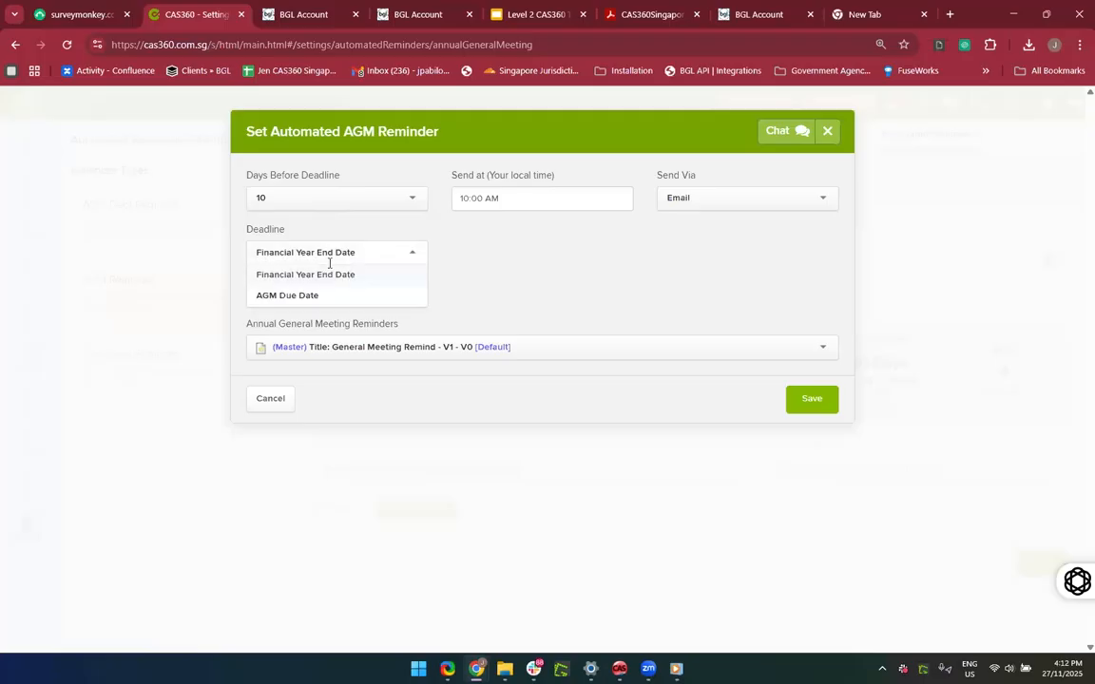
pyautogui.click(324, 275)
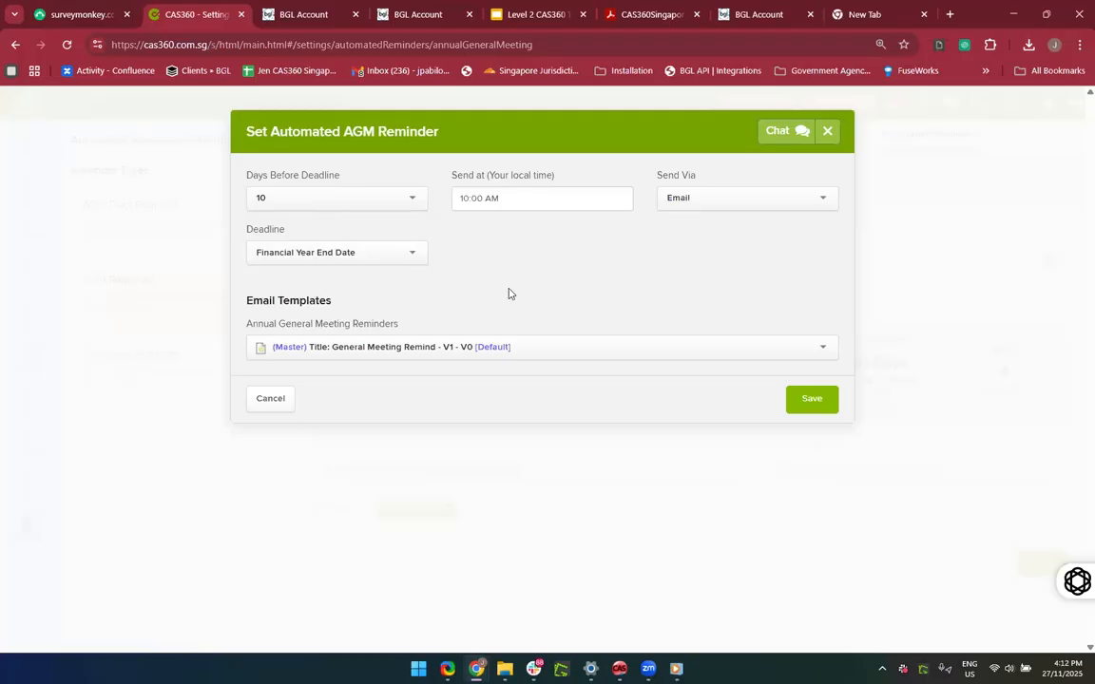
# Step: Set the new AGM reminder to be sent 5 days before the deadline
pyautogui.click(378, 199)
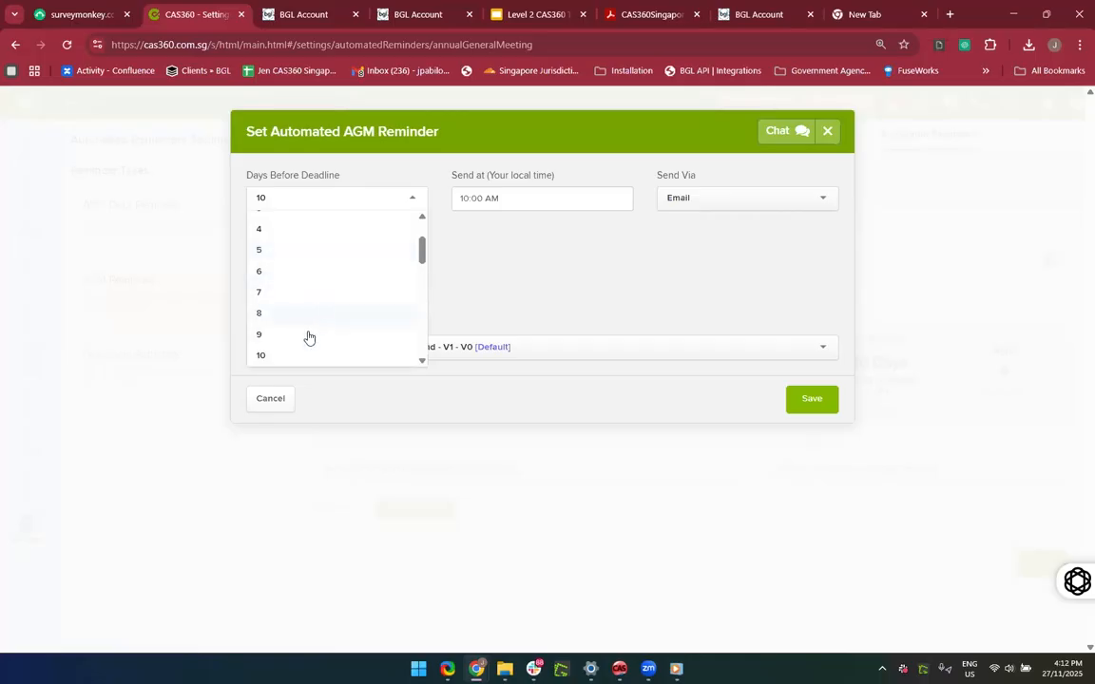
pyautogui.scroll(-3, 296, 350)
pyautogui.scroll(5, 295, 349)
pyautogui.click(270, 283)
pyautogui.click(278, 194)
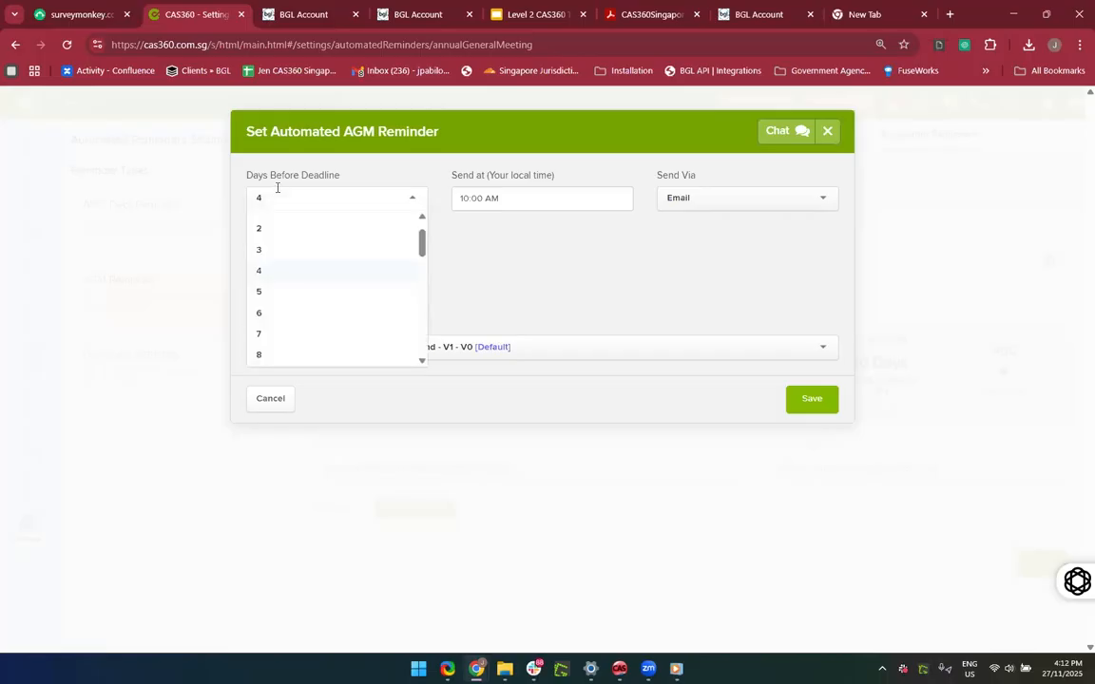
pyautogui.click(278, 299)
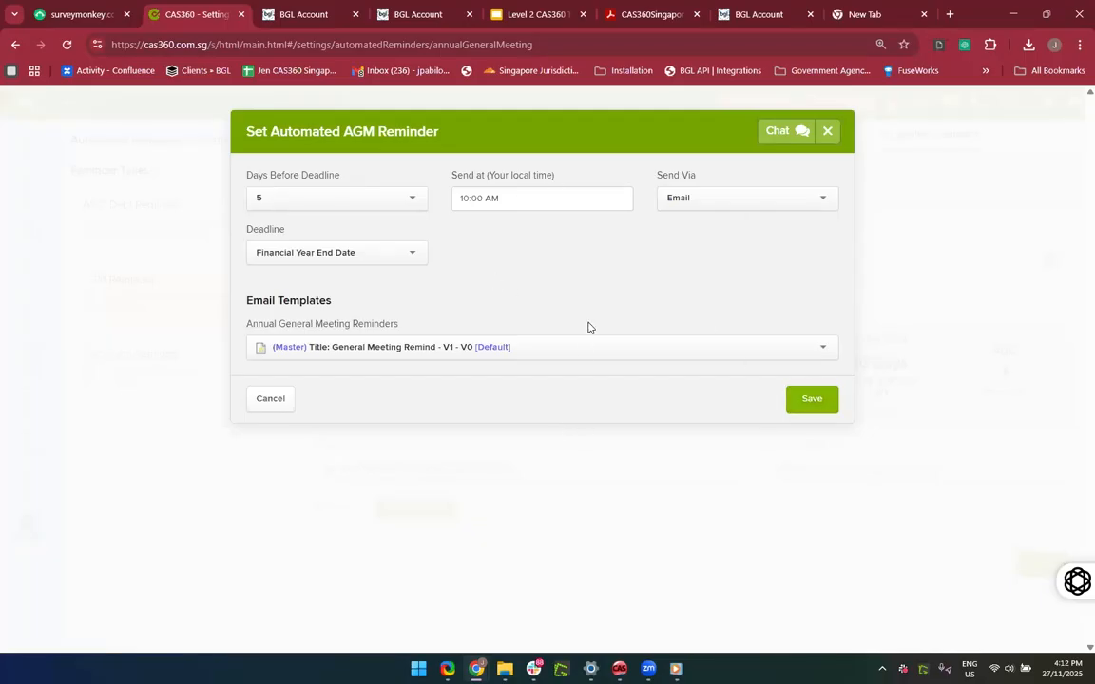
# Step: Choose the General Meeting Remind - V1 - V2 email template for the new AGM reminder and save the reminder
pyautogui.click(384, 347)
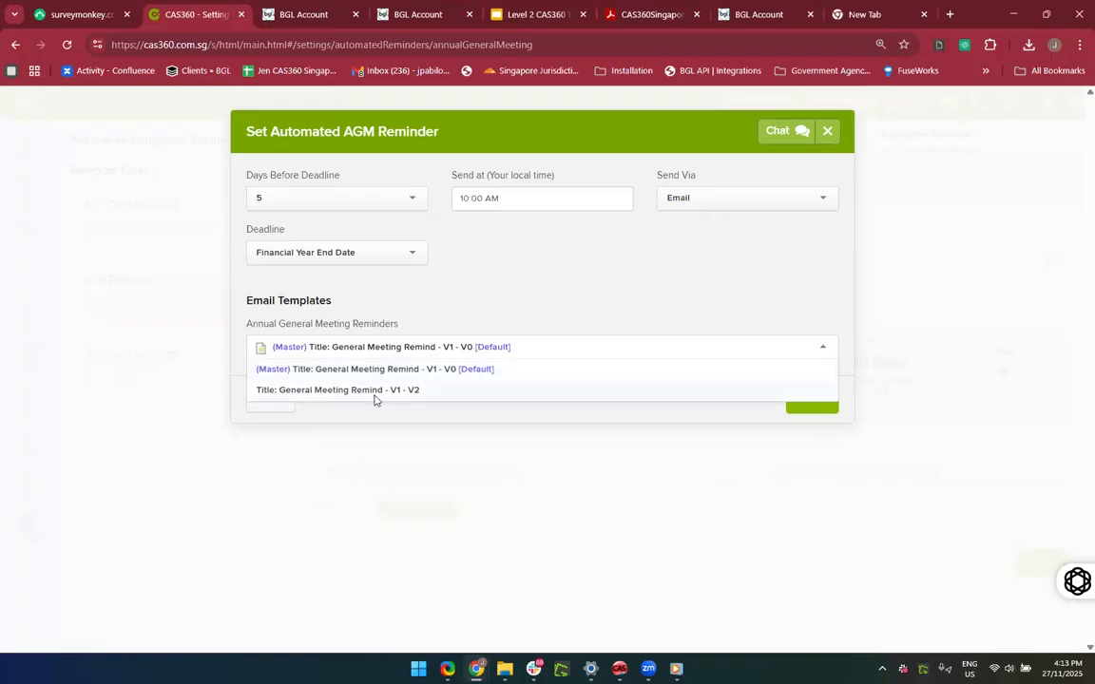
pyautogui.click(376, 390)
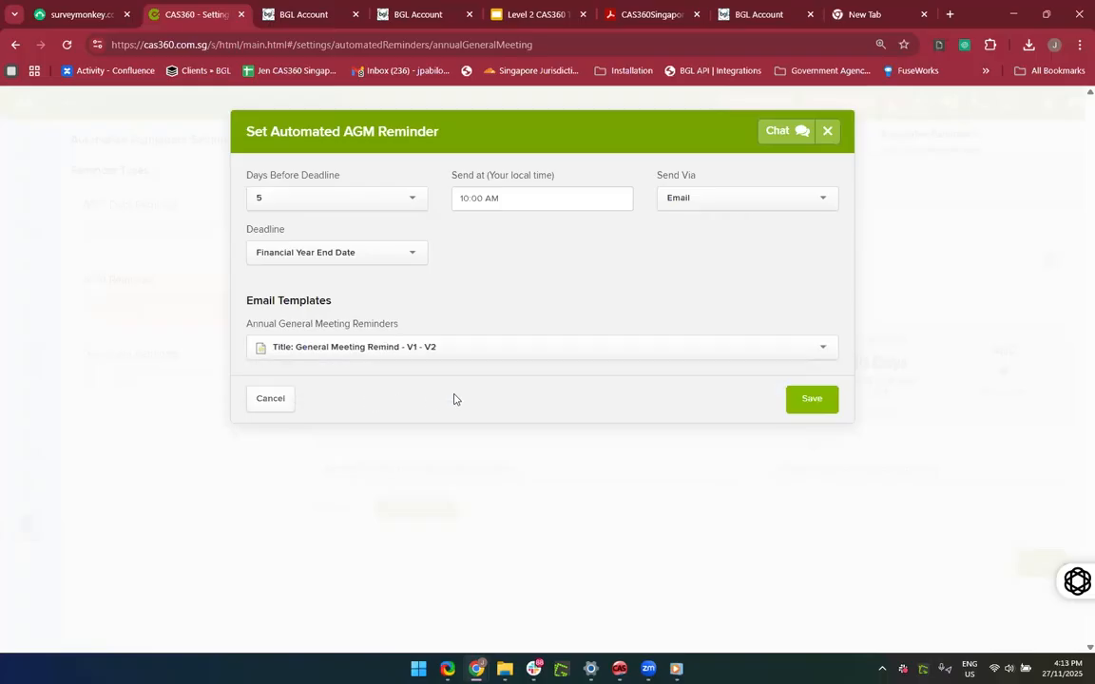
pyautogui.click(817, 406)
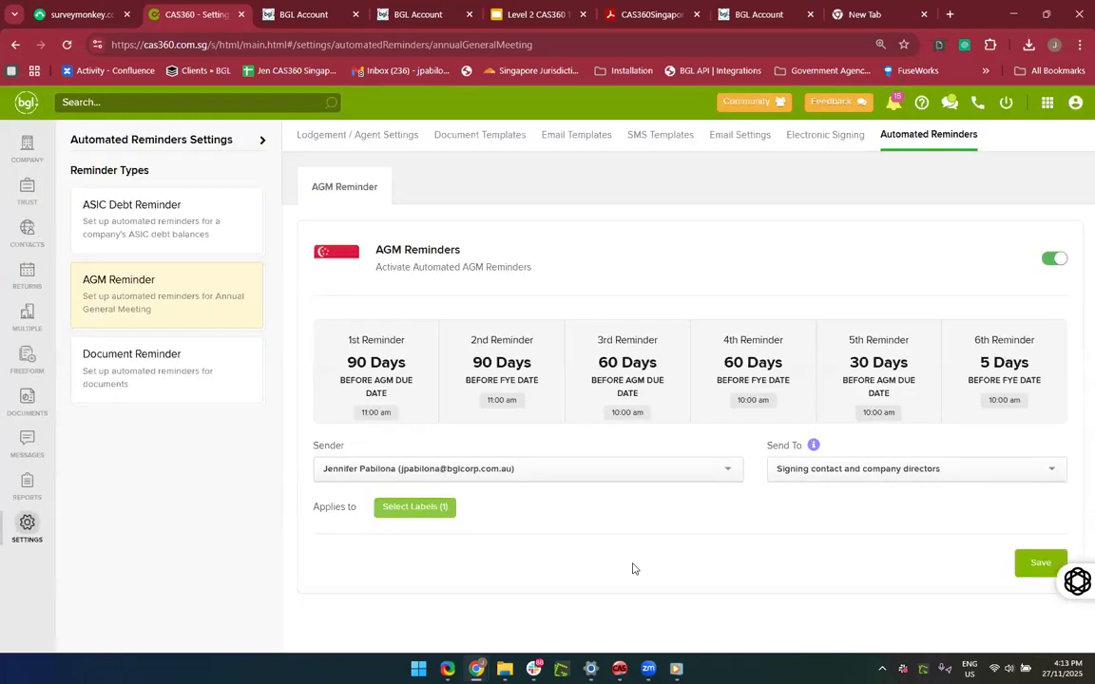
# Step: Open the company 111 Corporate Pte Ltd and expand its Company Dates to review the AGM and financial year end dates
pyautogui.click(28, 145)
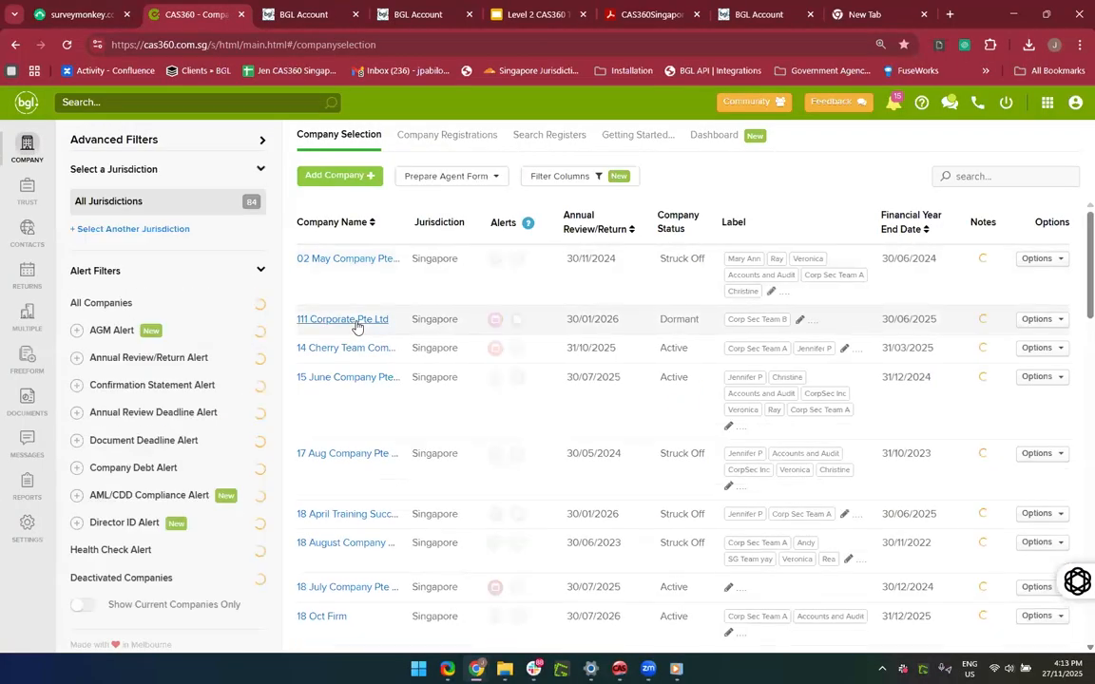
pyautogui.click(355, 323)
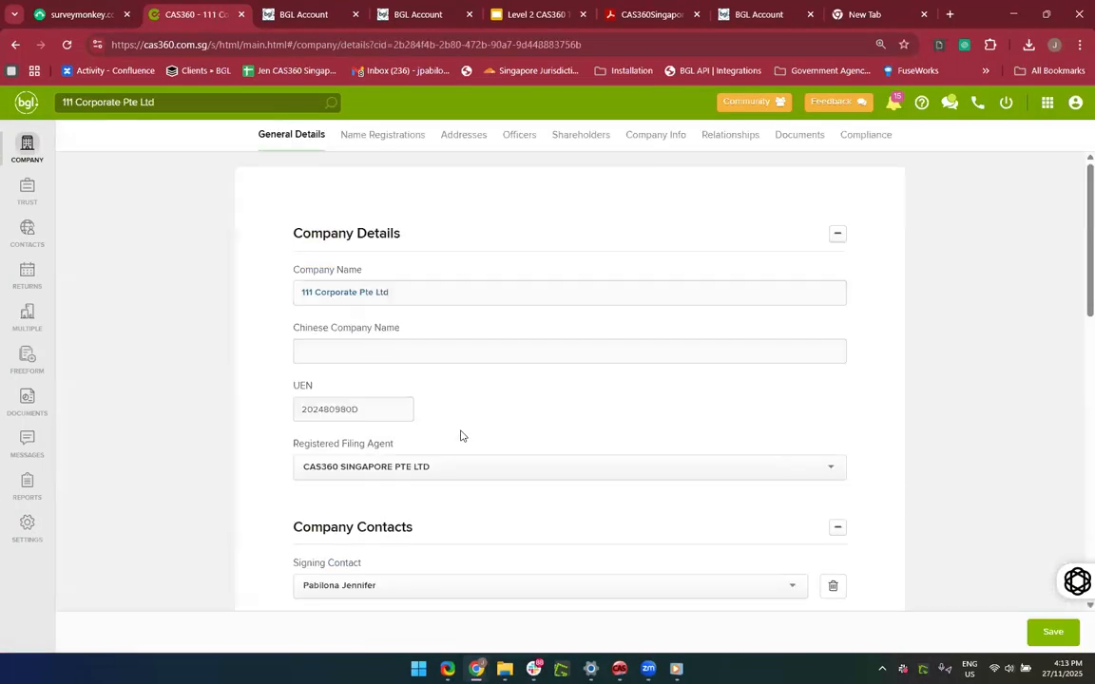
pyautogui.scroll(-2, 459, 438)
pyautogui.scroll(-1, 457, 503)
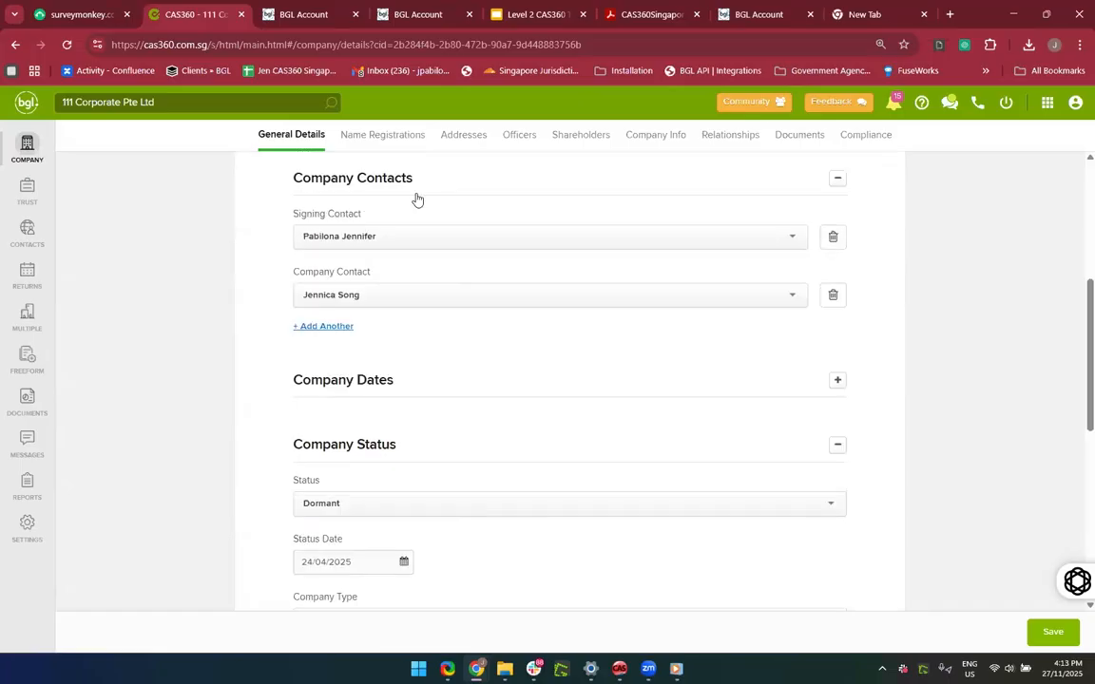
pyautogui.click(430, 390)
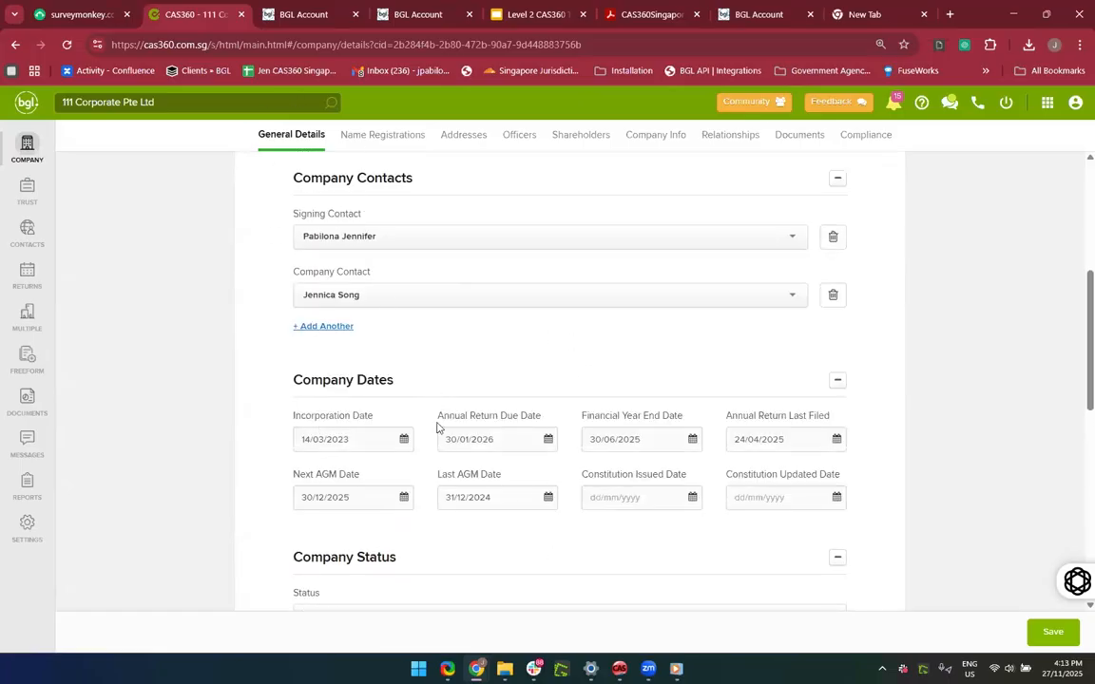
# Step: Return to the AGM Reminder settings, then view the Document Reminder deadline settings for the Singapore jurisdiction
pyautogui.click(23, 534)
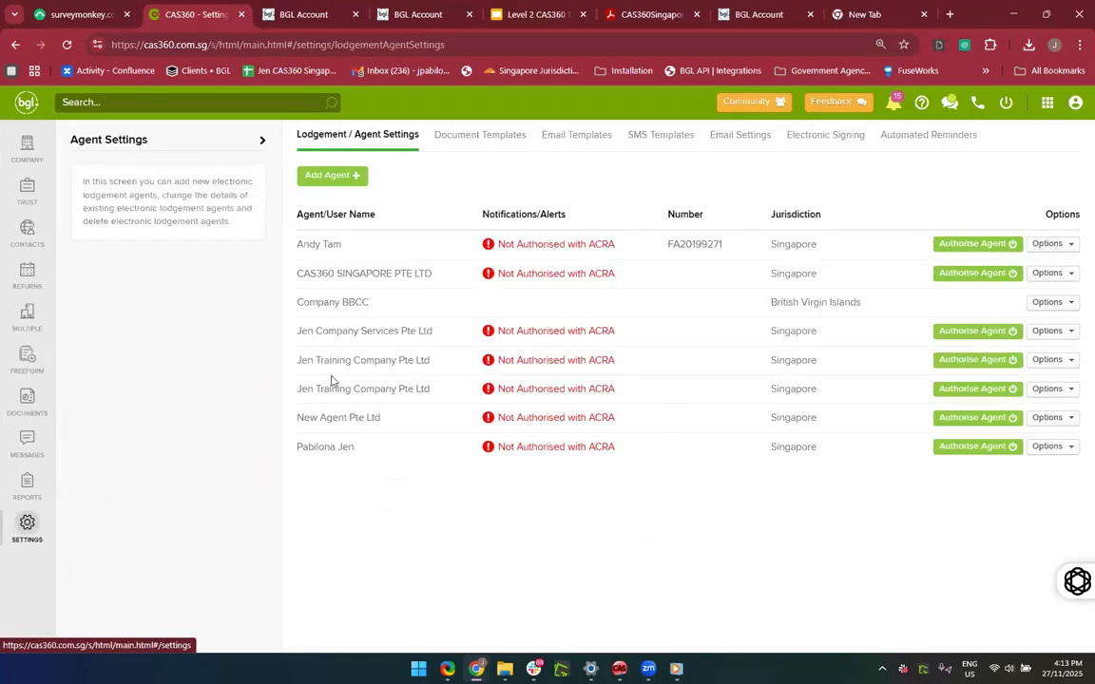
pyautogui.click(913, 142)
pyautogui.click(151, 291)
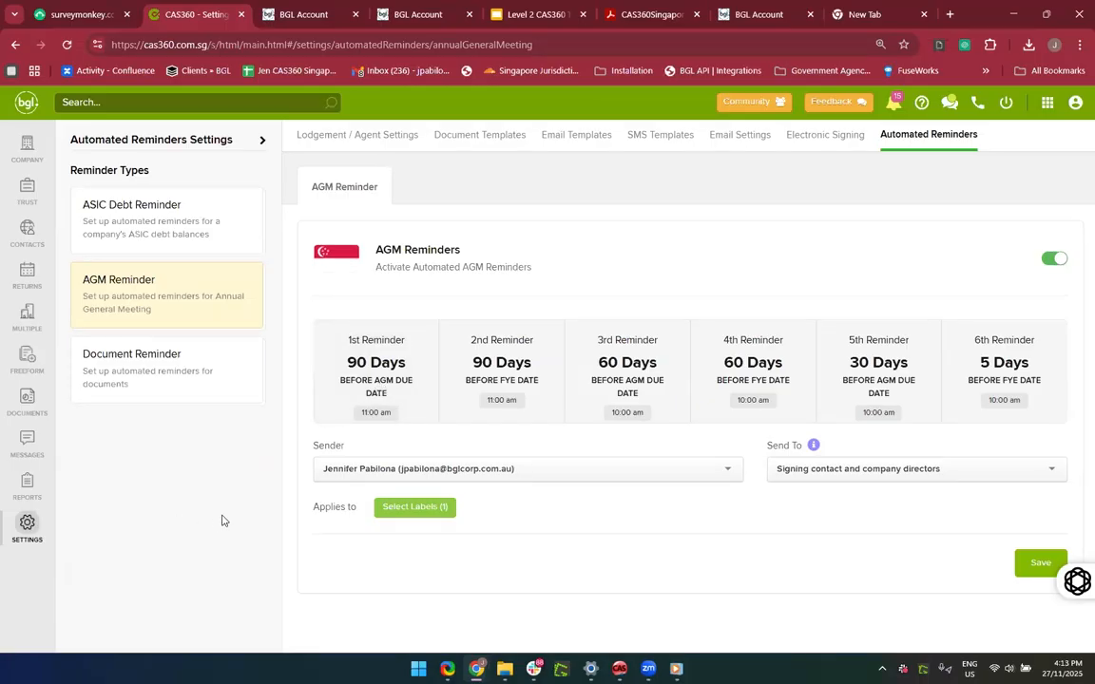
pyautogui.click(147, 404)
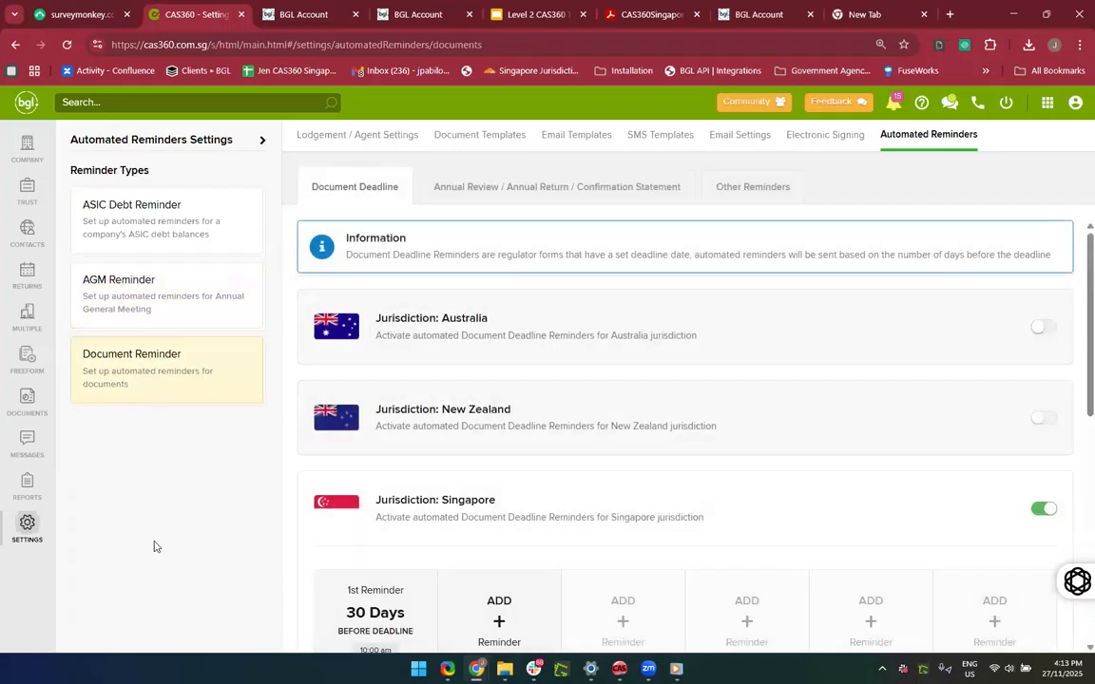
pyautogui.scroll(-3, 367, 542)
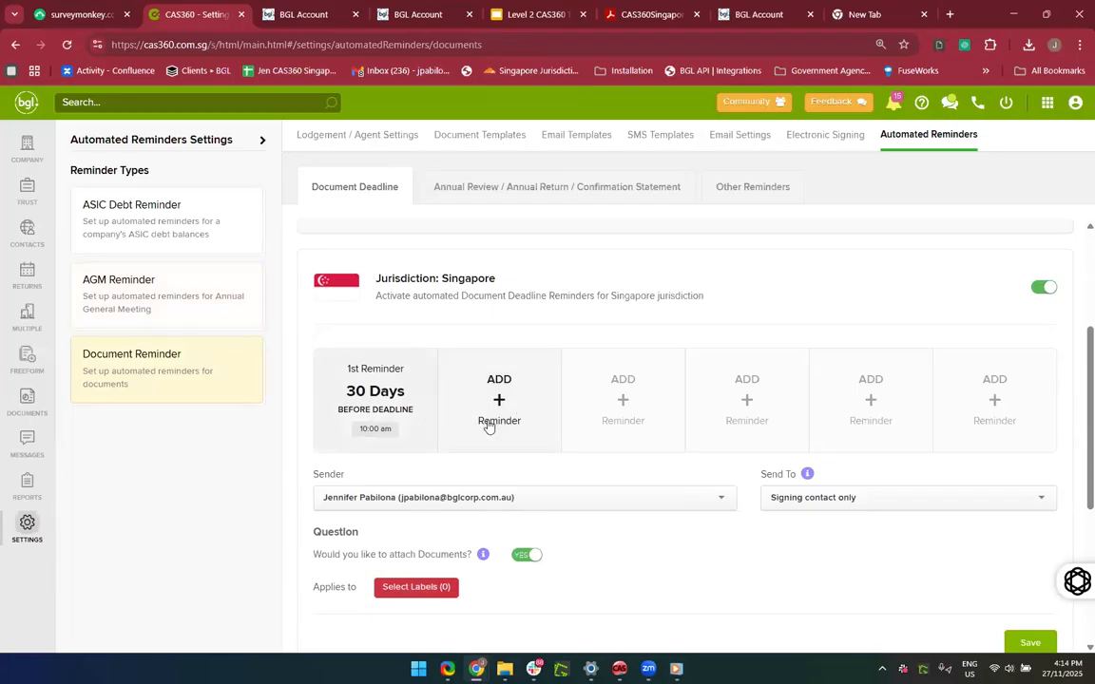
# Step: View the Singapore Annual Return reminder schedule and check the deadline, timing and template settings of its 30-day reminder without changing them
pyautogui.click(547, 188)
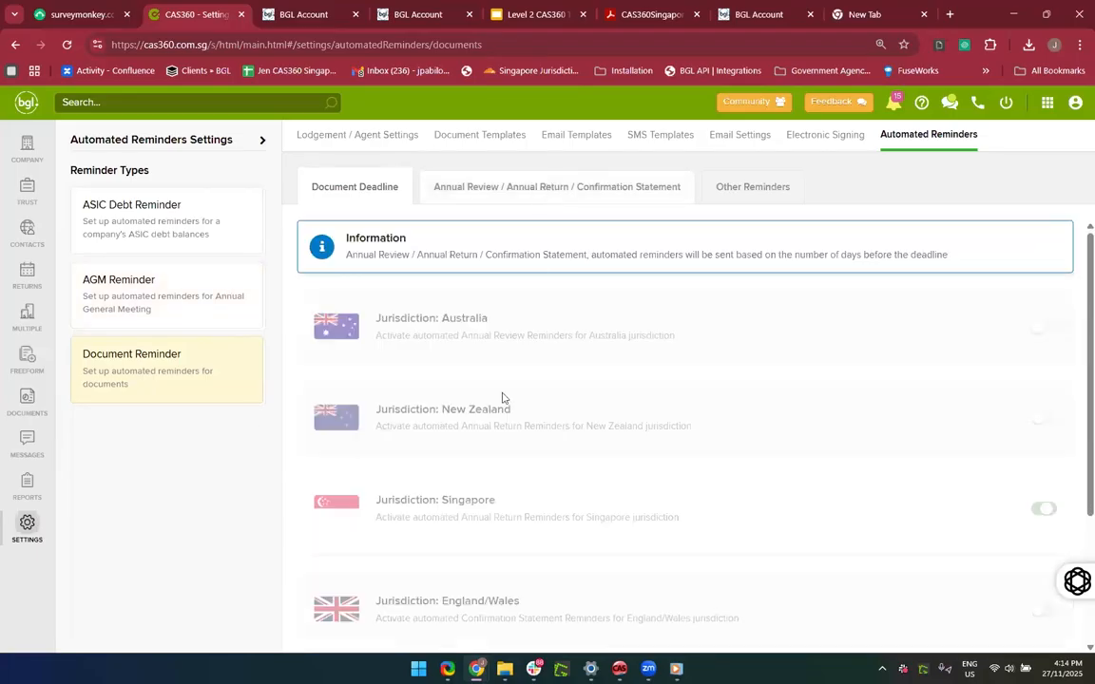
pyautogui.scroll(-3, 466, 542)
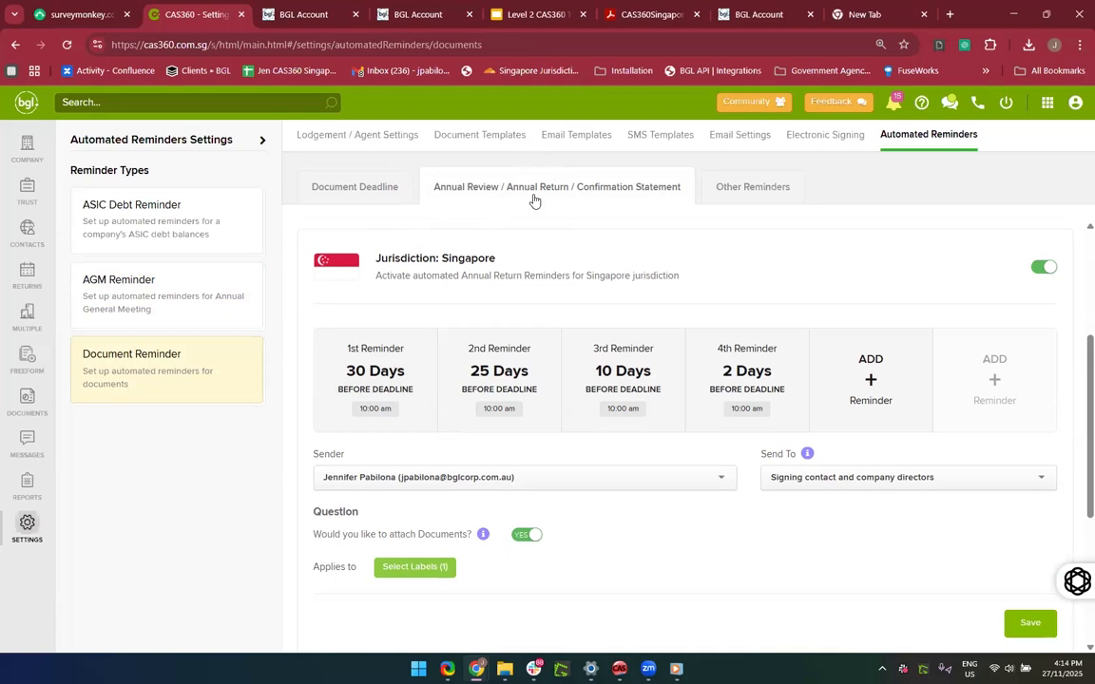
pyautogui.click(361, 380)
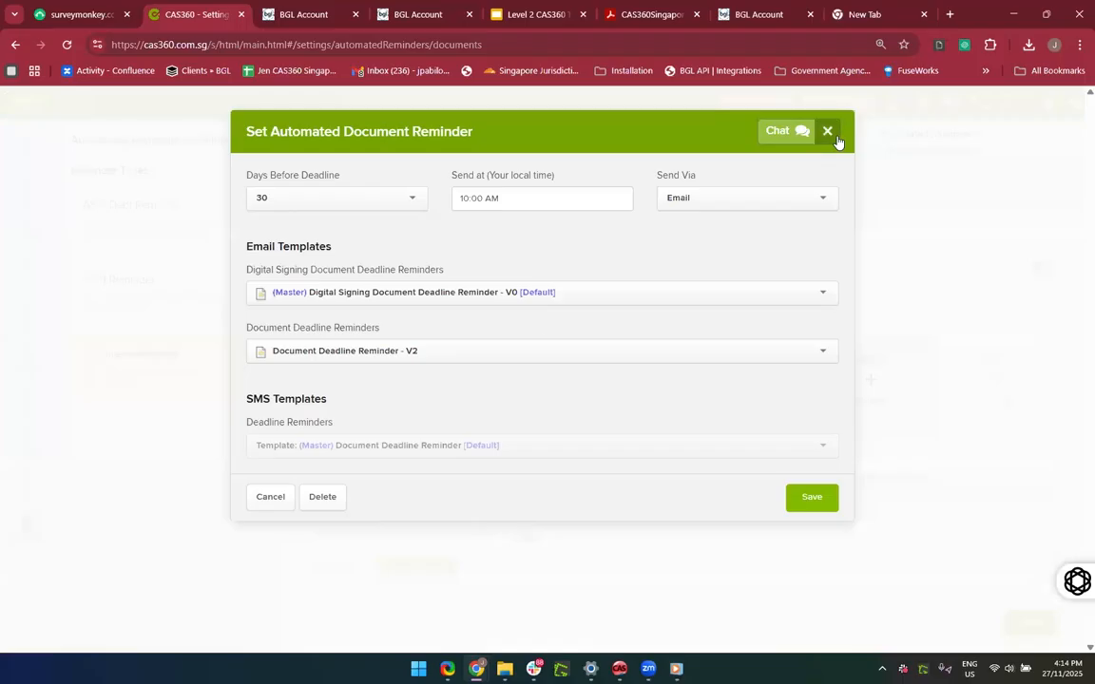
pyautogui.click(828, 133)
pyautogui.scroll(2, 477, 367)
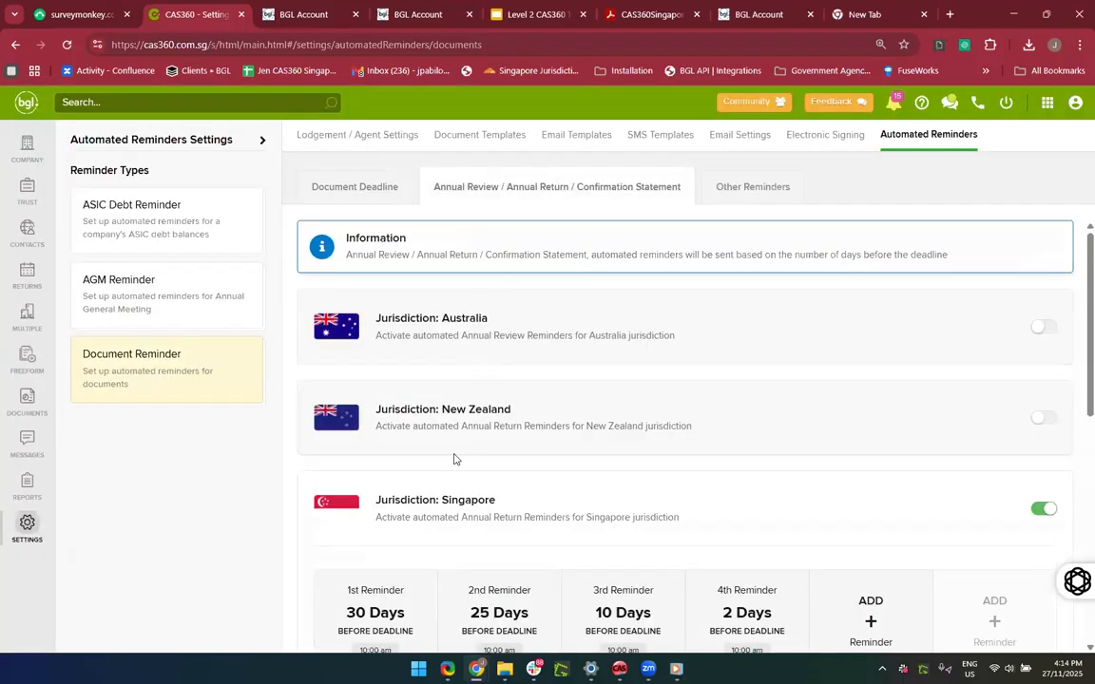
pyautogui.scroll(-4, 452, 458)
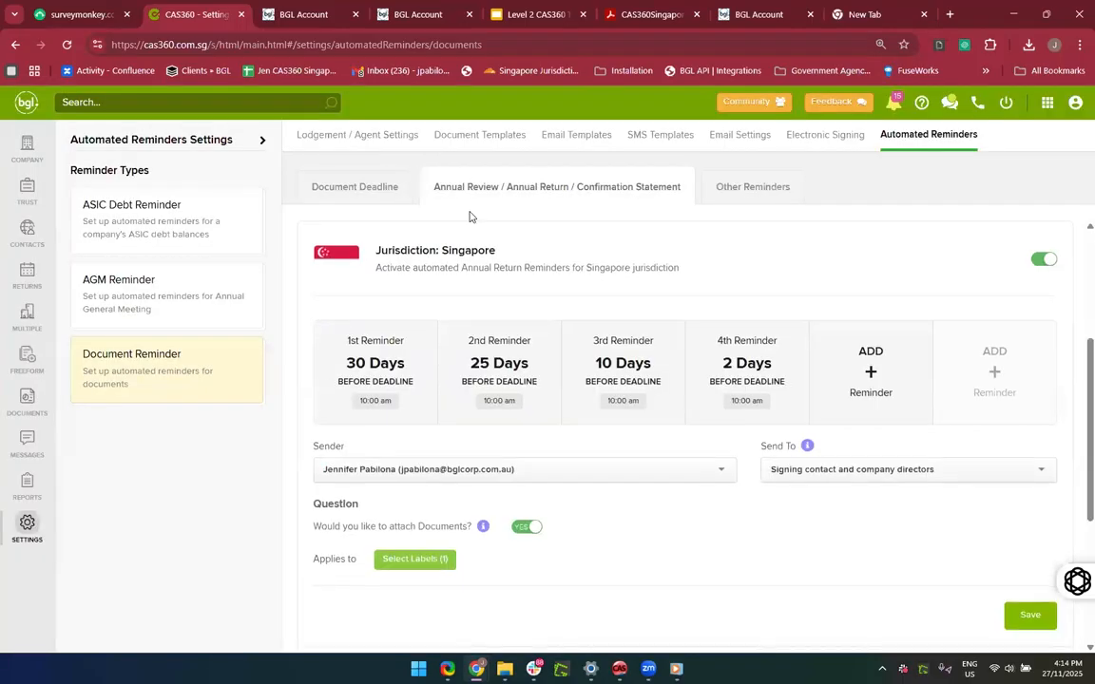
pyautogui.click(379, 384)
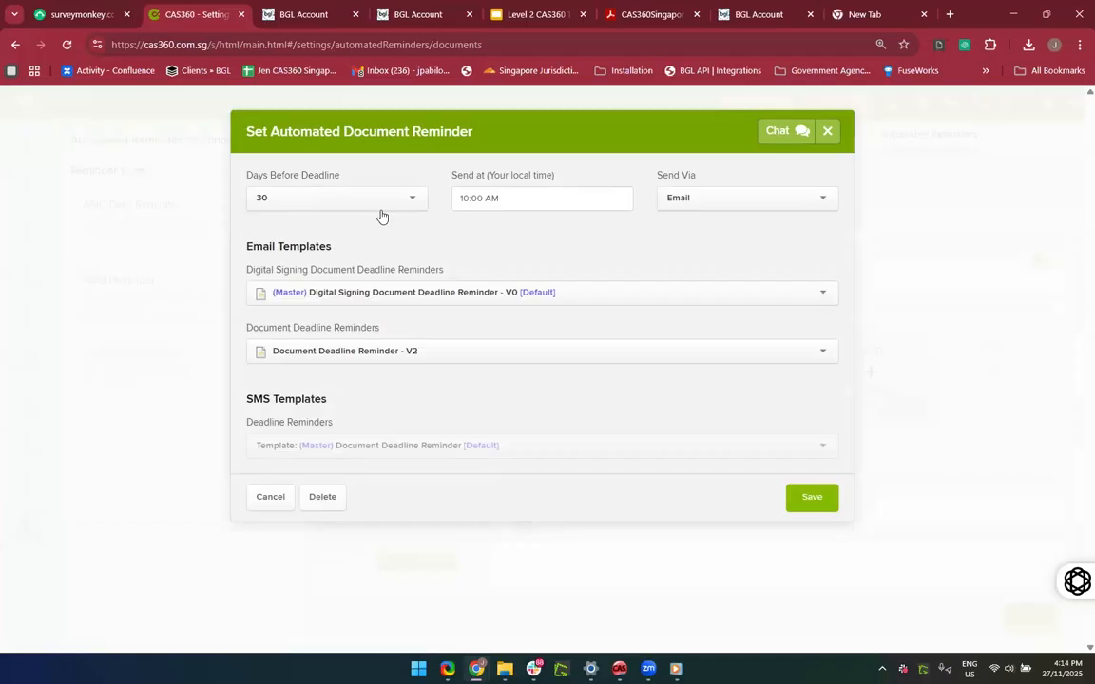
pyautogui.click(380, 212)
pyautogui.click(593, 277)
pyautogui.click(827, 132)
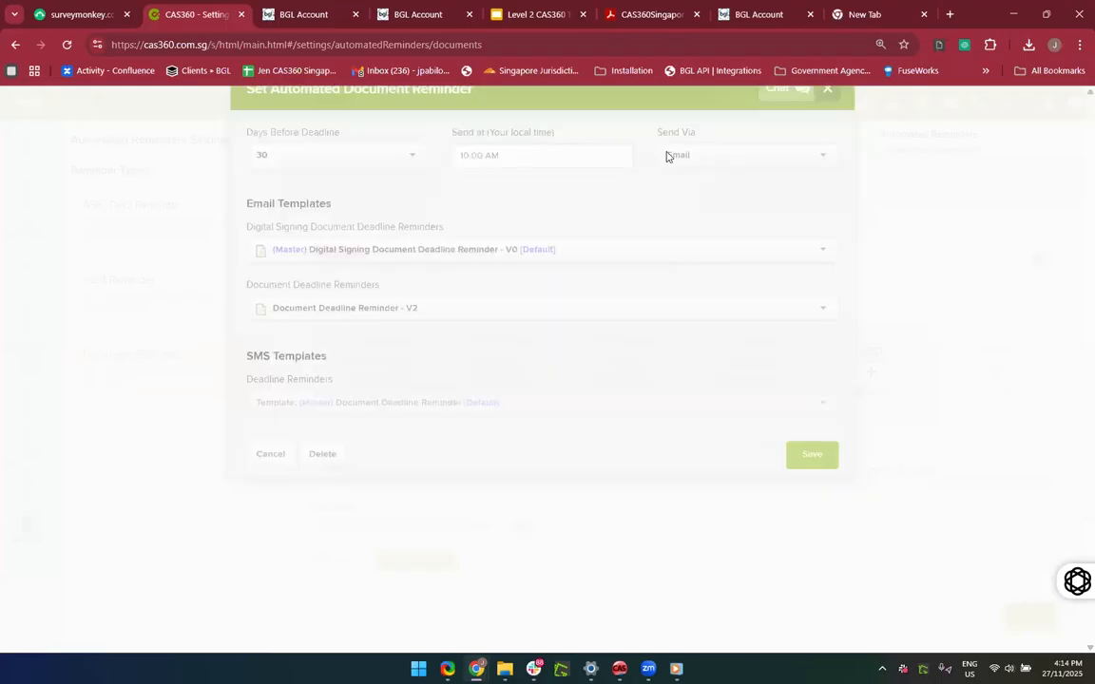
pyautogui.scroll(1, 579, 446)
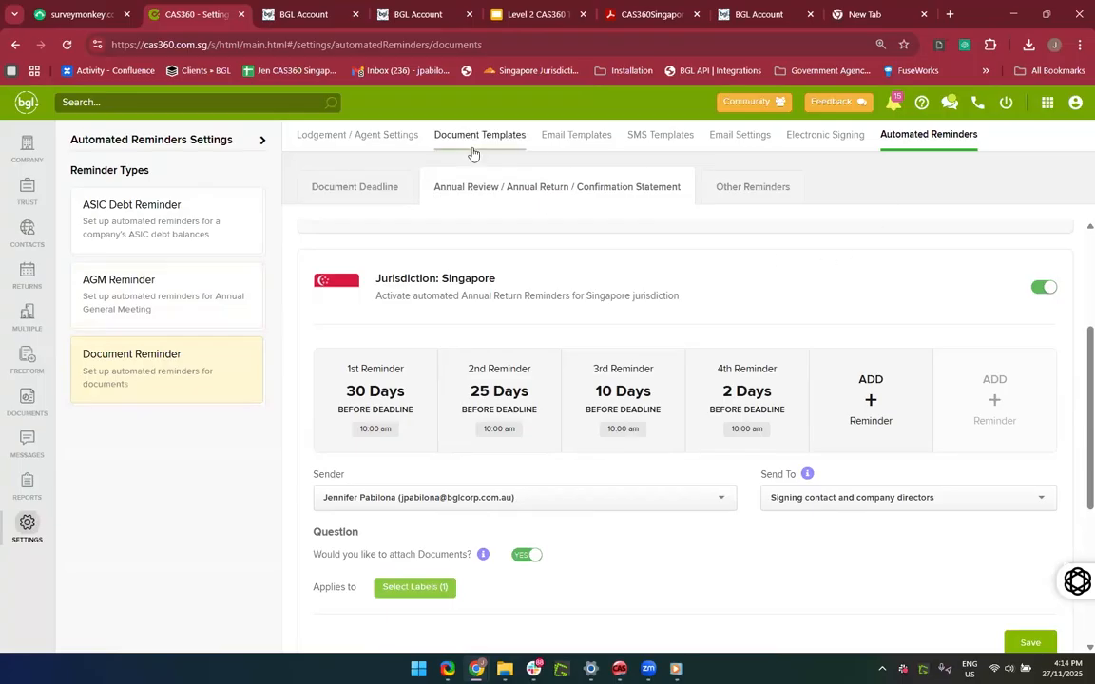
# Step: Review the master General Meeting Remind - V1 - V0 email template from start to end, then close it
pyautogui.click(565, 142)
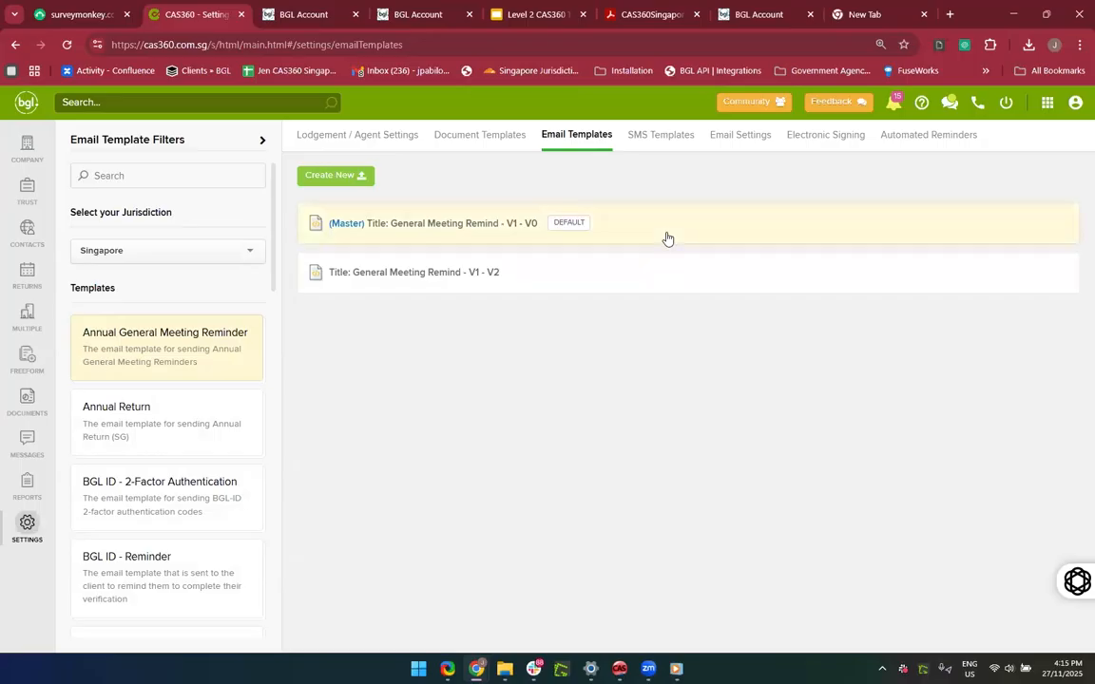
pyautogui.click(556, 222)
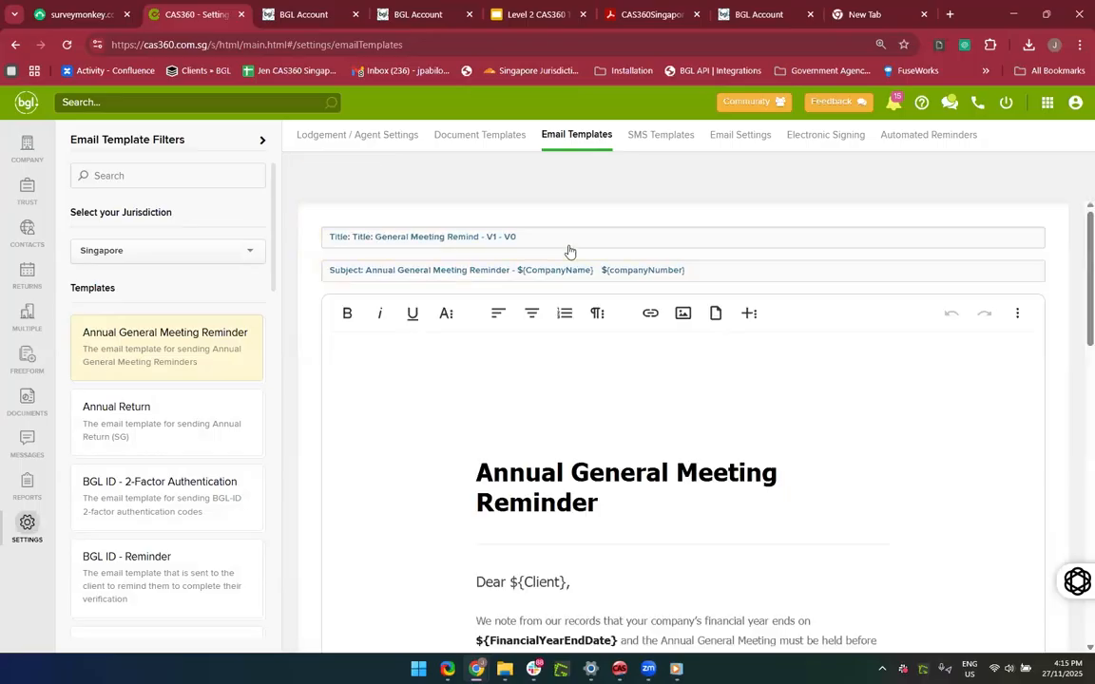
pyautogui.scroll(-6, 554, 439)
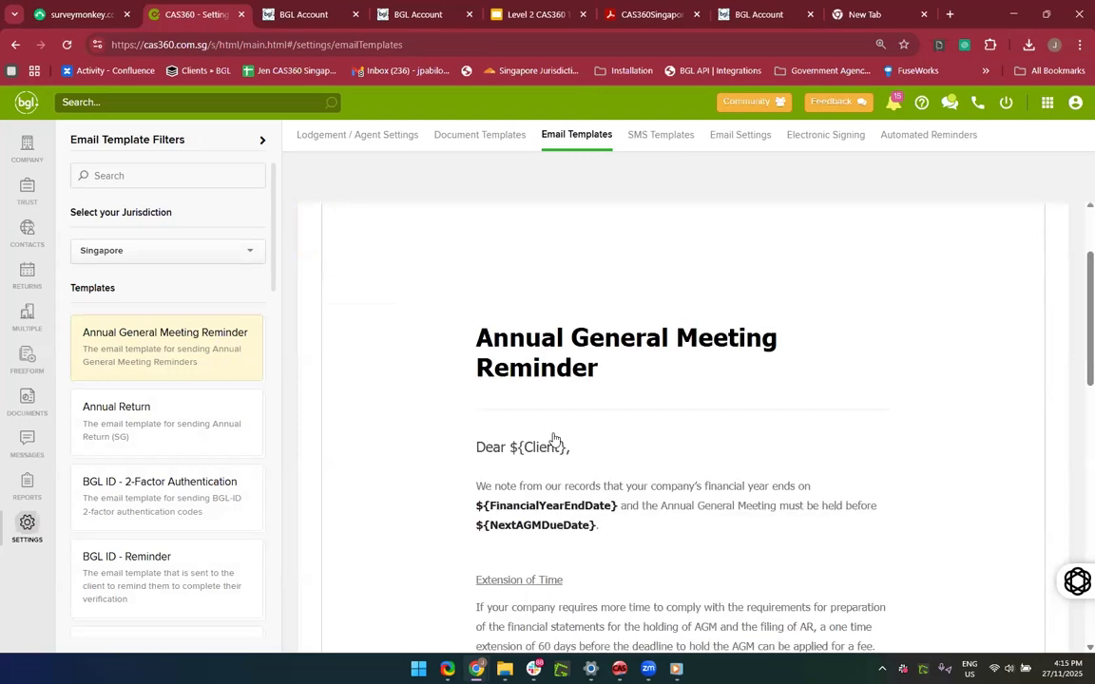
pyautogui.scroll(-2, 554, 439)
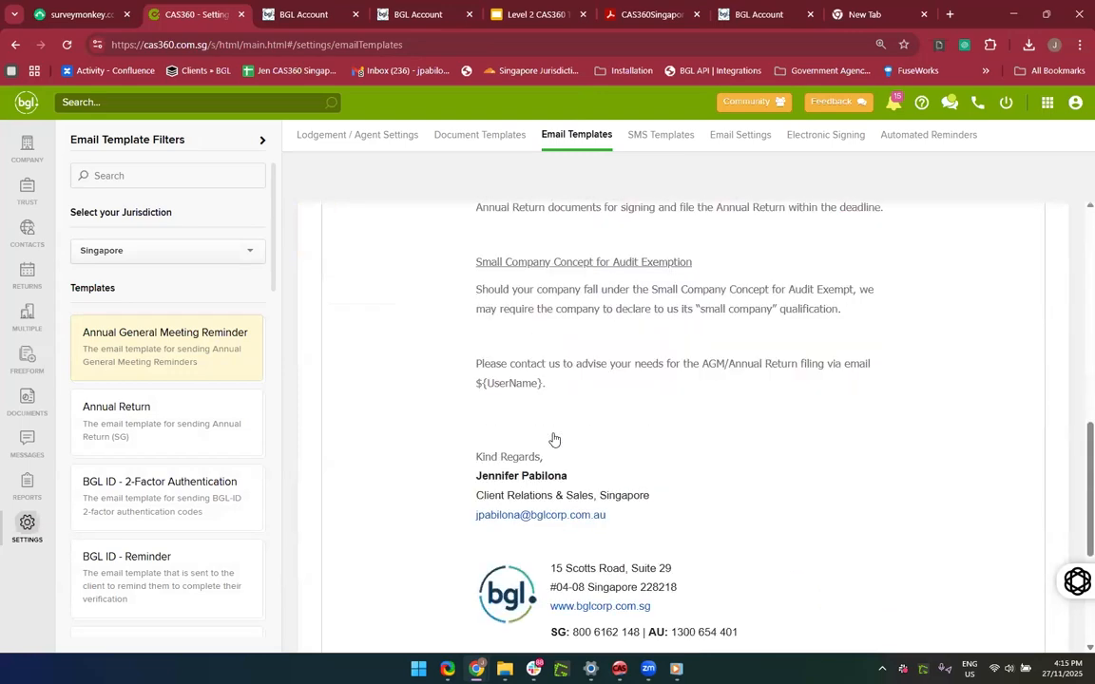
pyautogui.scroll(8, 554, 439)
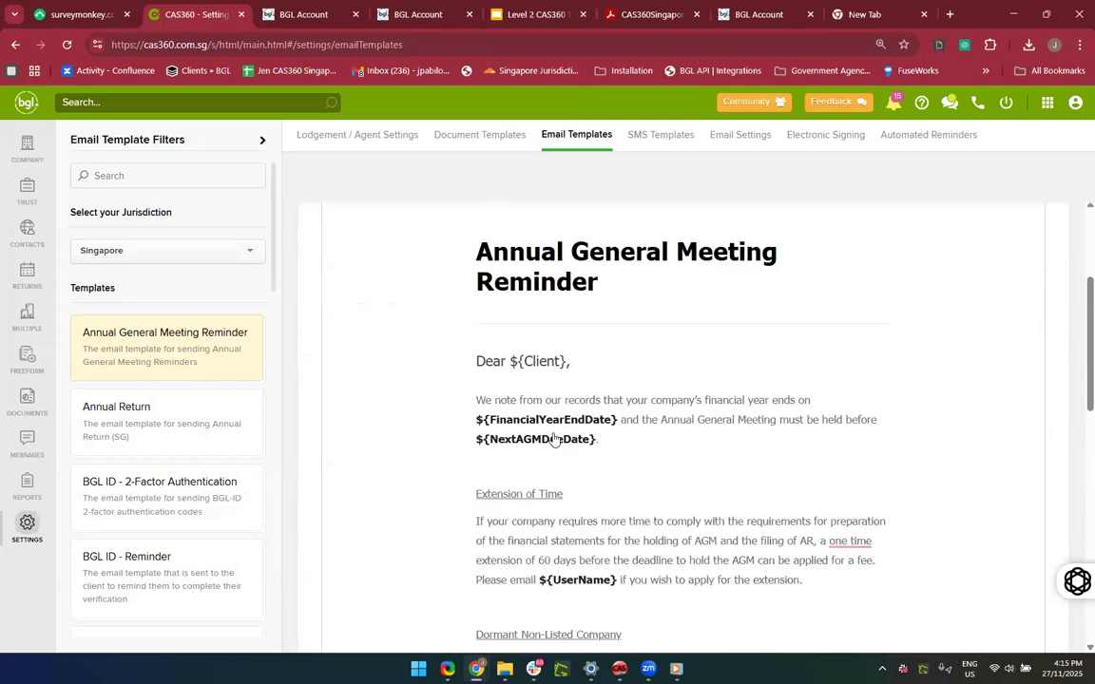
pyautogui.scroll(-10, 553, 439)
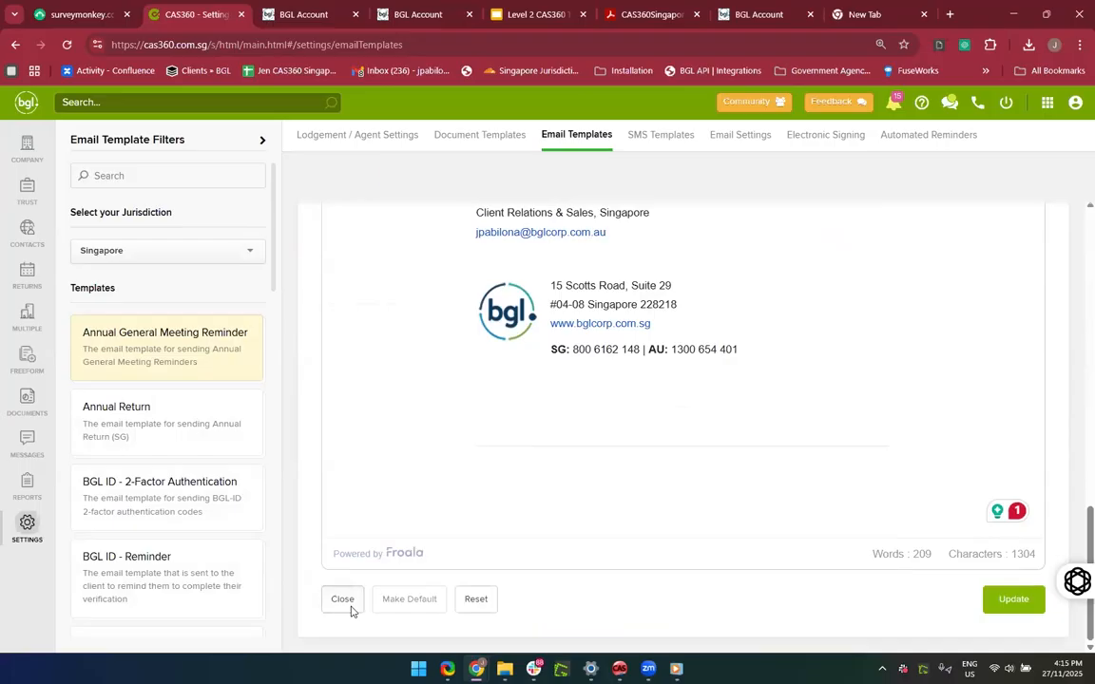
pyautogui.click(342, 600)
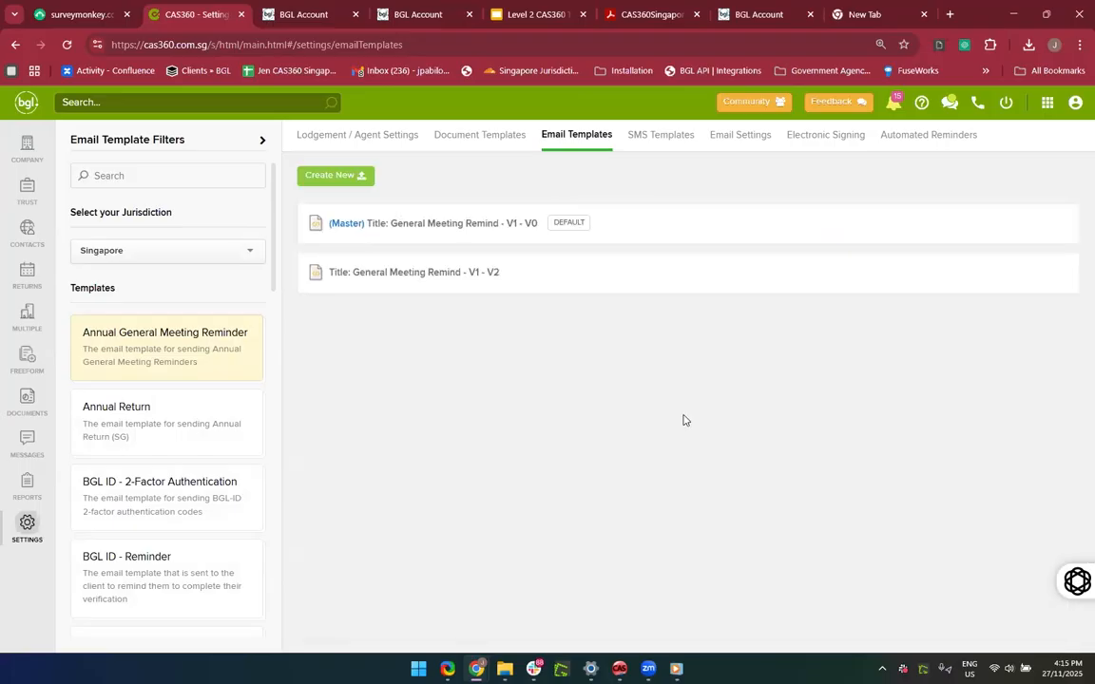
# Step: Create a new version of the Singapore Annual General Meeting Reminder email template and open it for editing
pyautogui.click(351, 175)
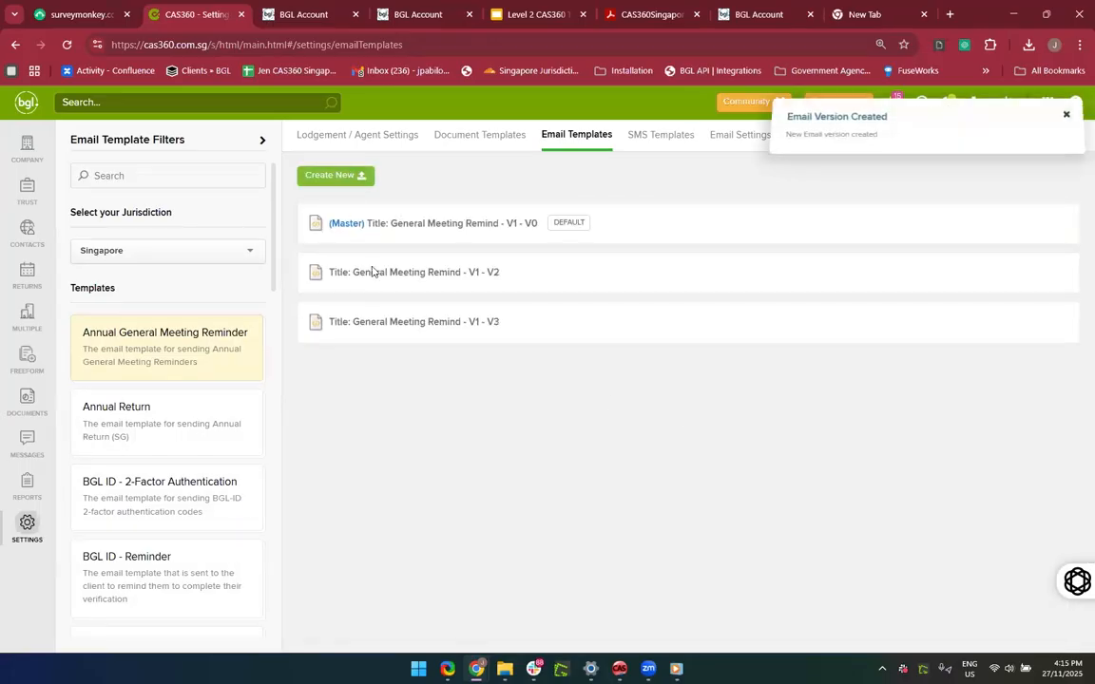
pyautogui.click(408, 323)
pyautogui.click(547, 470)
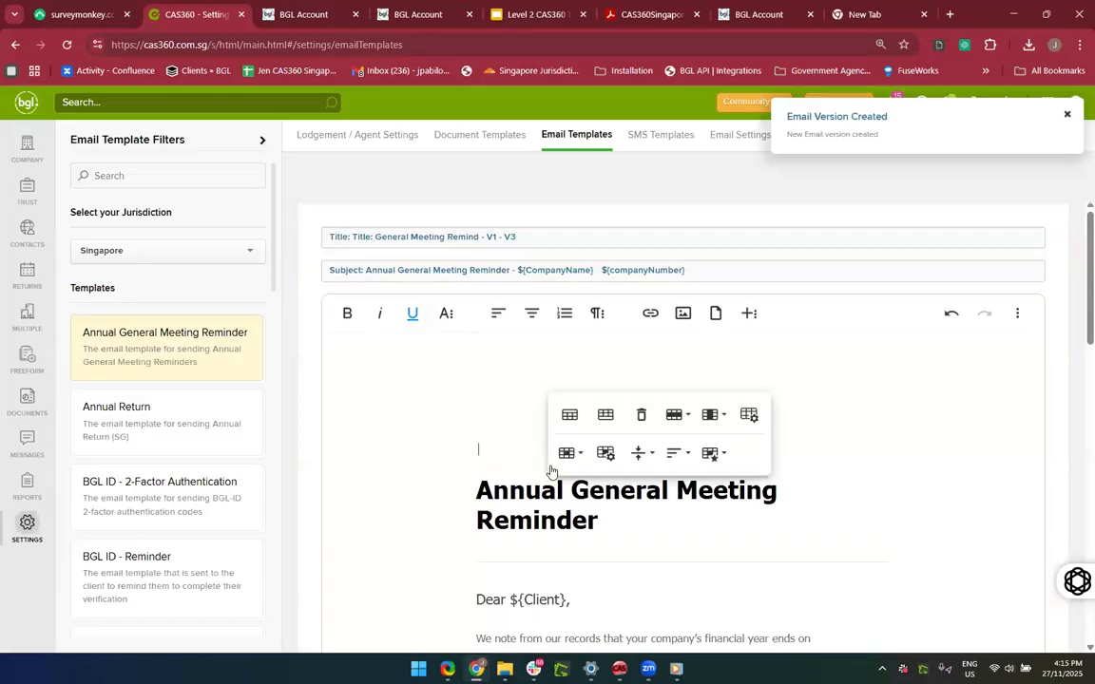
# Step: Examine the new template's title, subject, greeting and opening paragraph, including the client, financial year end and AGM due date merge fields
pyautogui.scroll(-2, 618, 444)
pyautogui.scroll(-2, 603, 513)
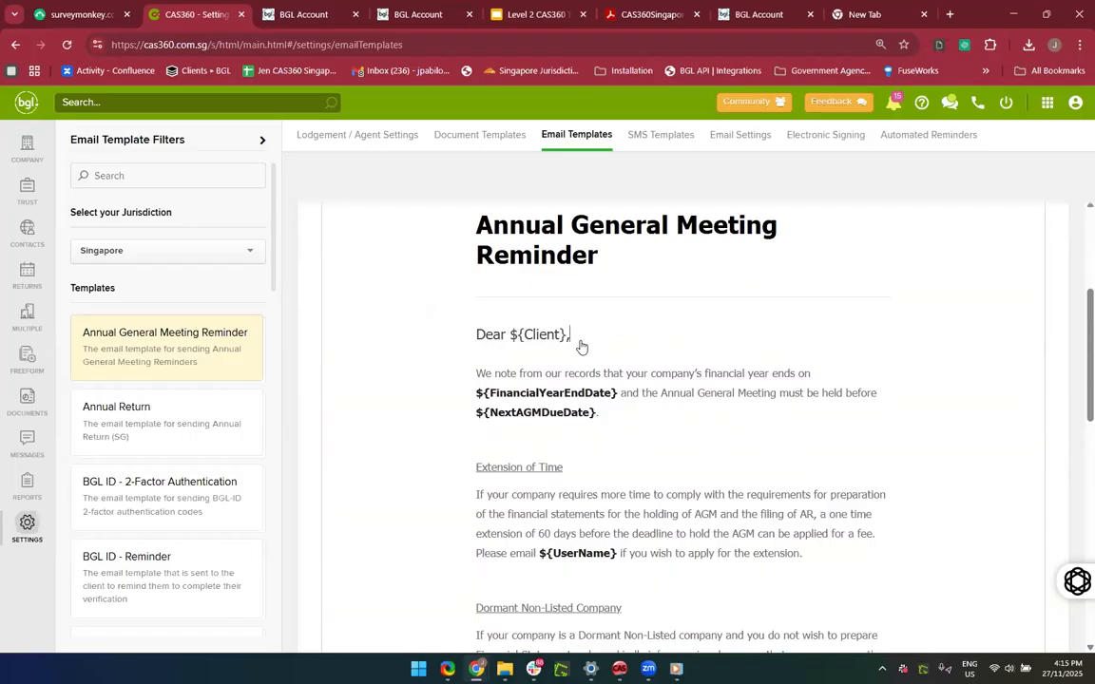
pyautogui.scroll(-3, 647, 516)
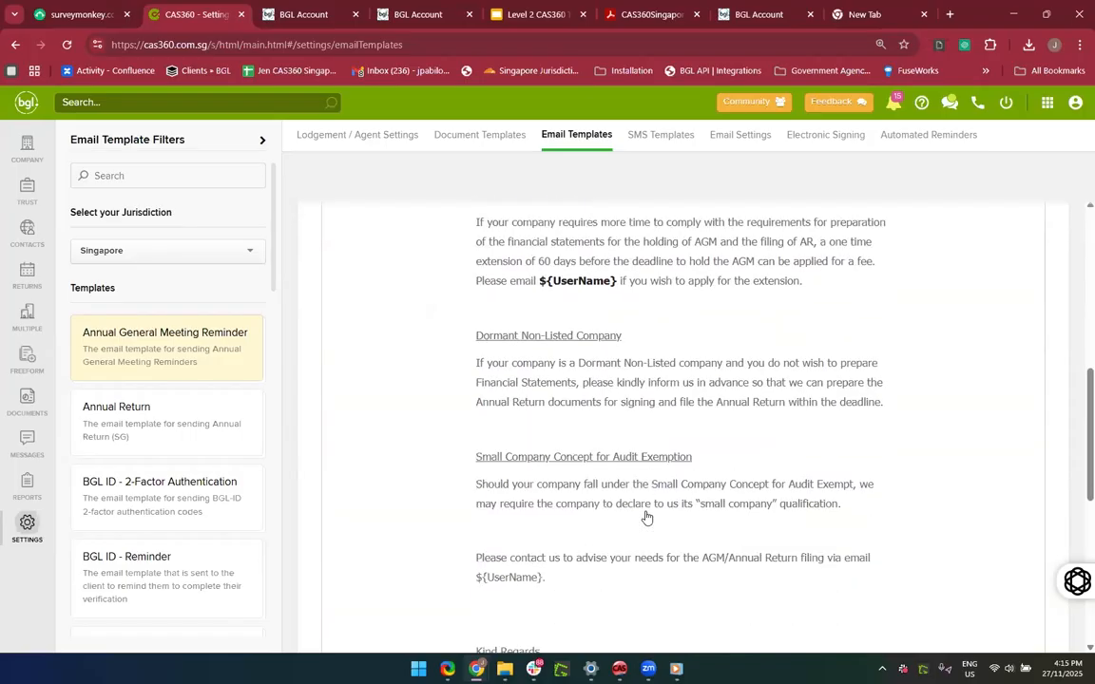
pyautogui.scroll(5, 647, 518)
pyautogui.scroll(1, 647, 518)
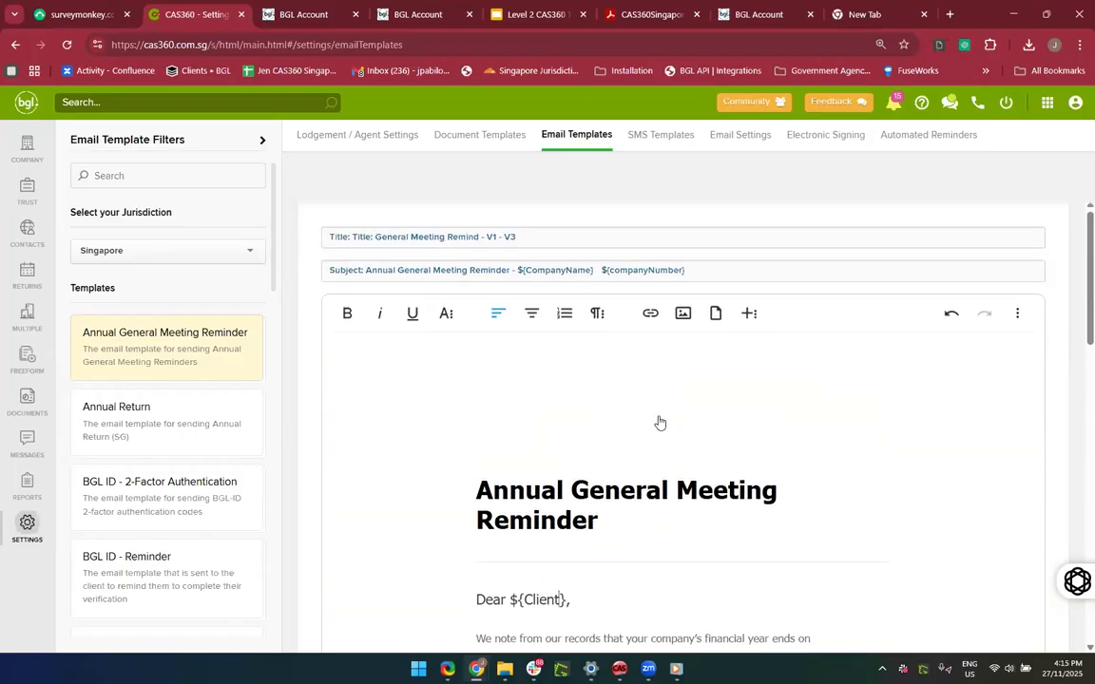
pyautogui.scroll(-3, 658, 420)
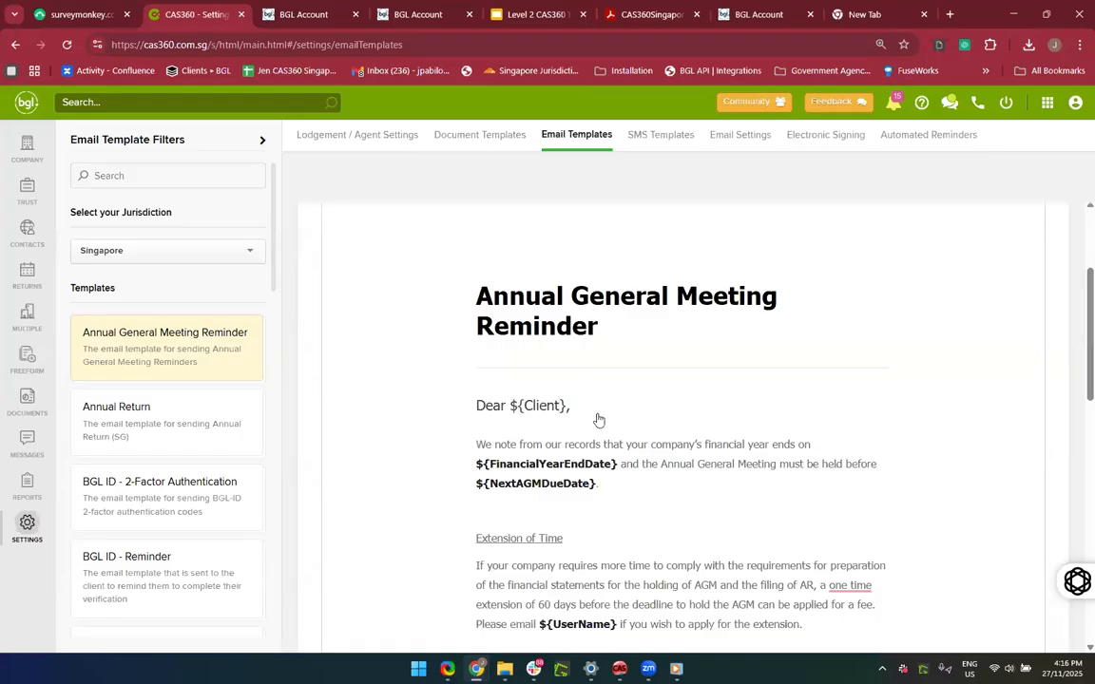
pyautogui.scroll(-1, 615, 552)
pyautogui.scroll(-1, 604, 403)
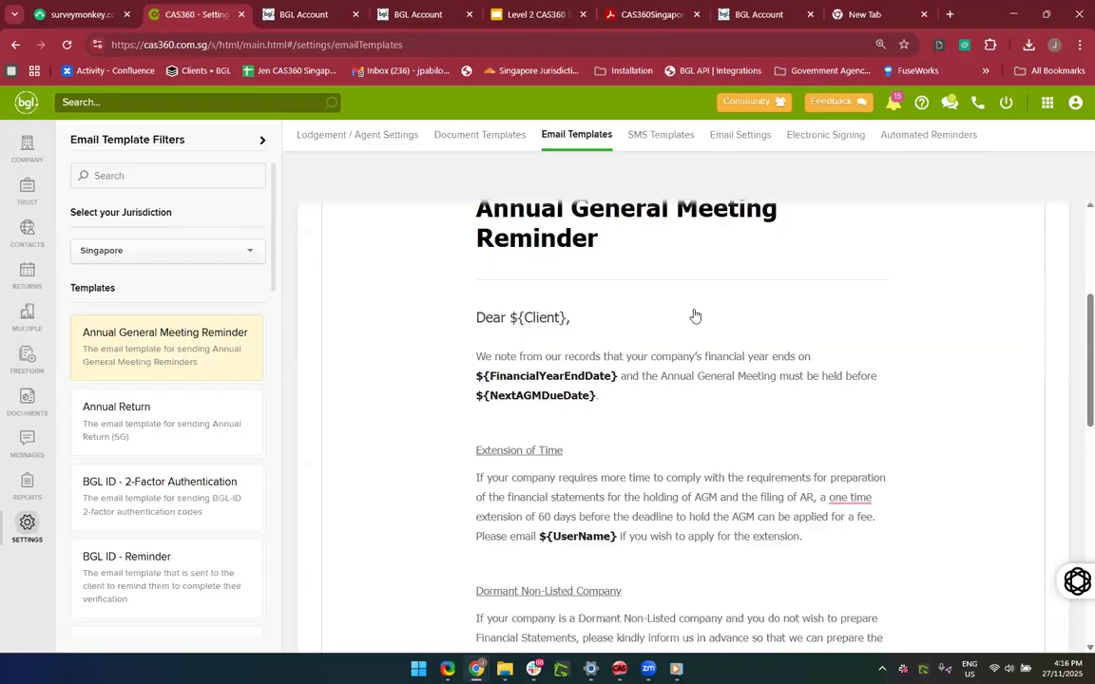
pyautogui.scroll(-1, 577, 437)
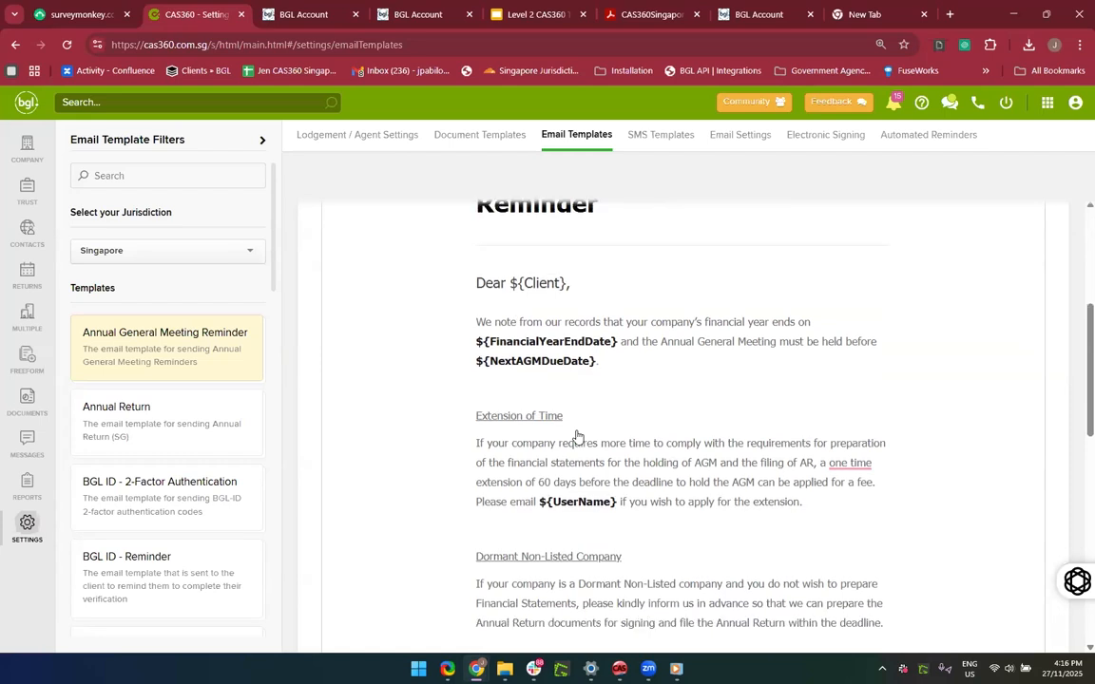
pyautogui.scroll(1, 577, 436)
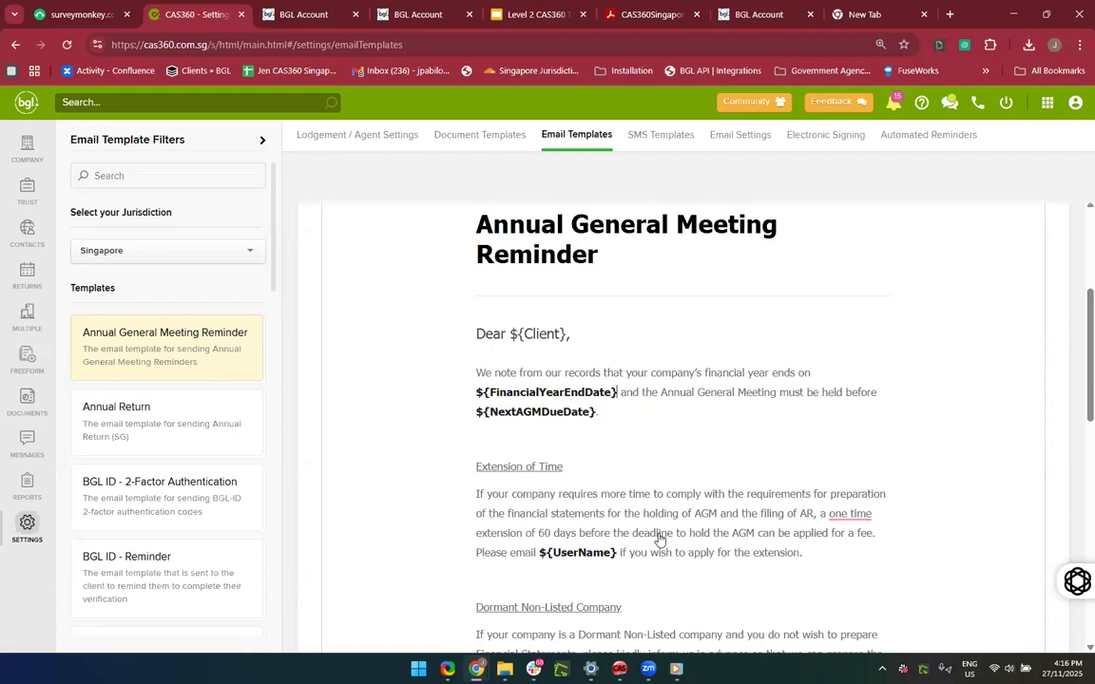
# Step: Examine the template's extension of time, dormant company and audit exemption sections, the contact merge field and the signature block
pyautogui.scroll(-5, 660, 539)
pyautogui.scroll(3, 657, 538)
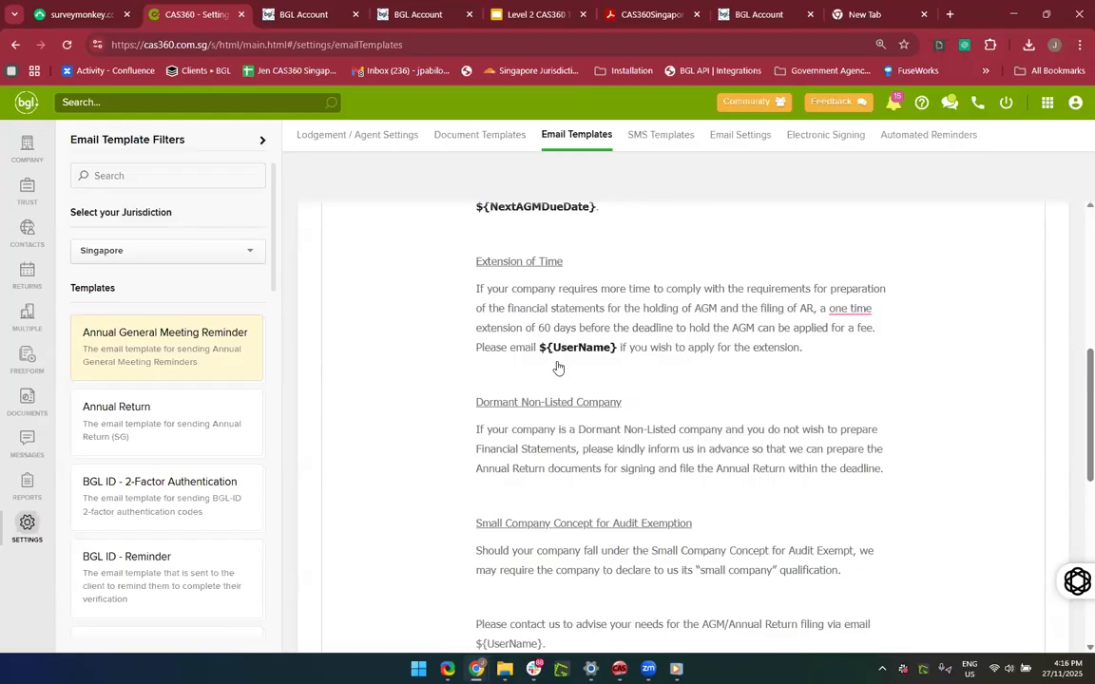
pyautogui.scroll(-1, 558, 368)
pyautogui.scroll(1, 556, 367)
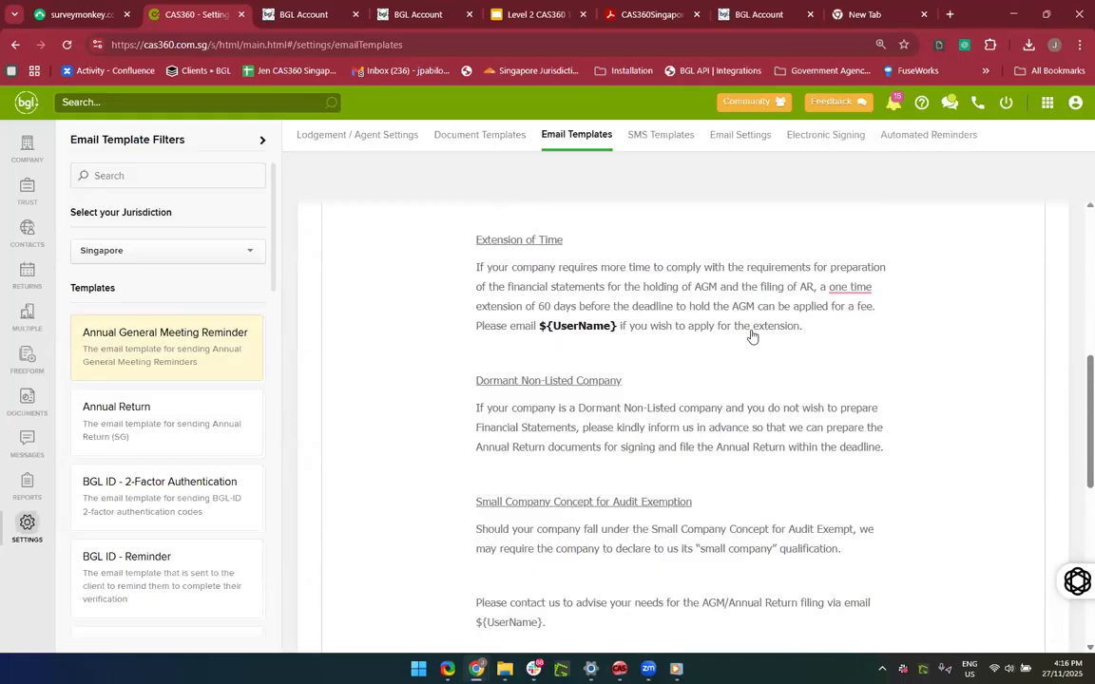
pyautogui.scroll(-5, 752, 335)
pyautogui.scroll(2, 756, 240)
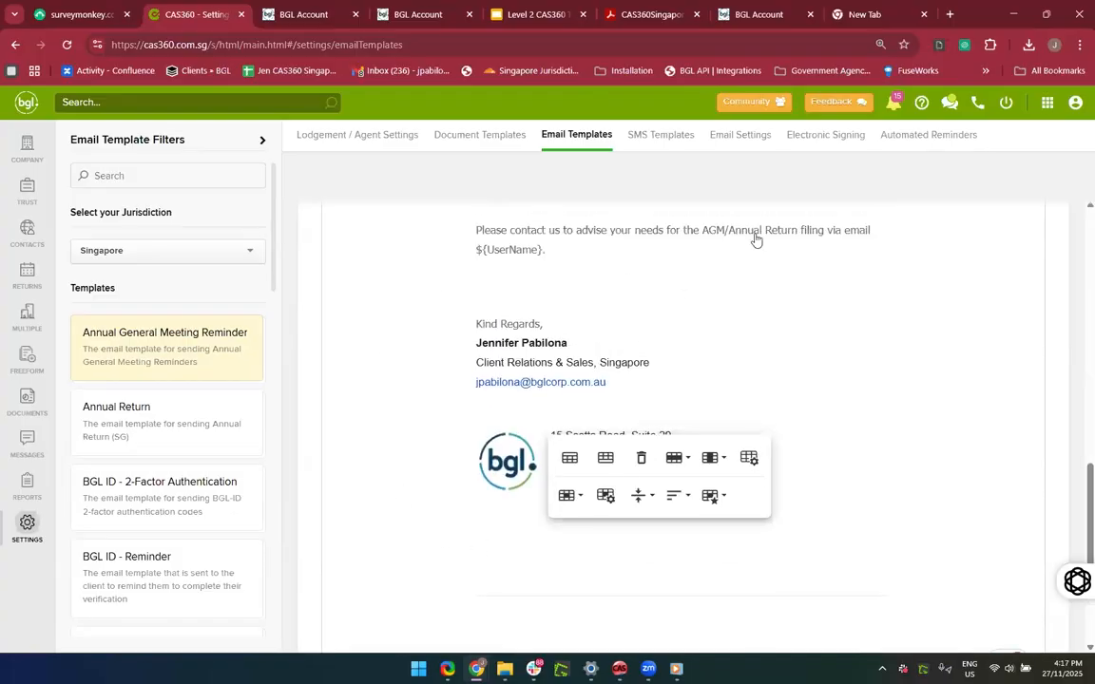
pyautogui.scroll(10, 733, 320)
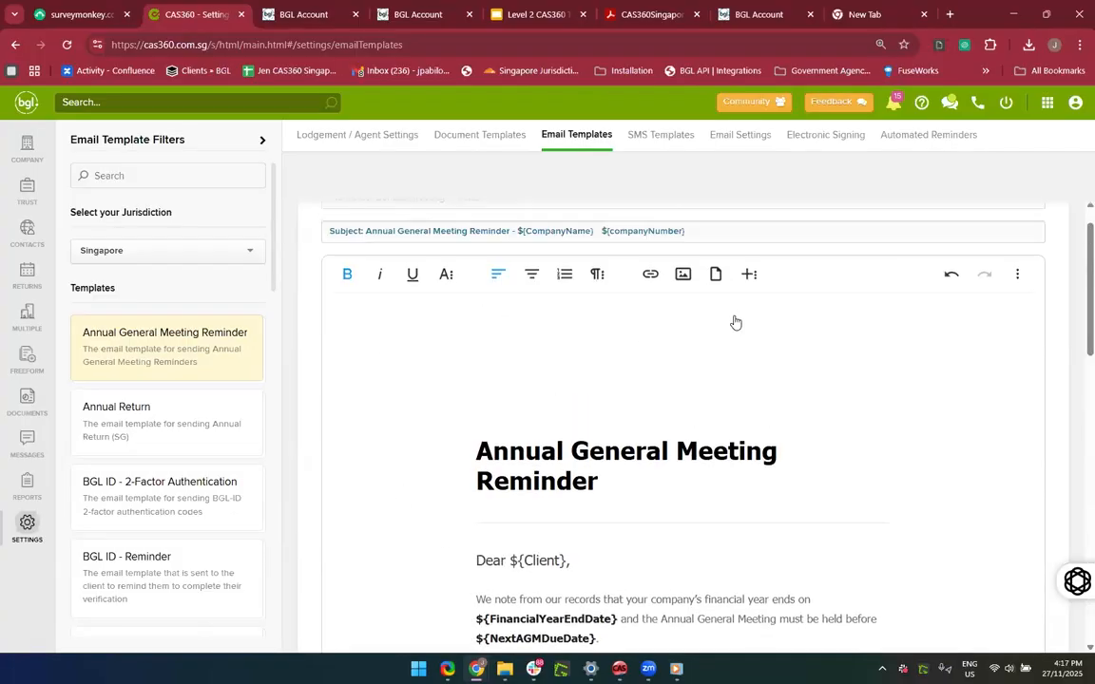
pyautogui.scroll(1, 736, 323)
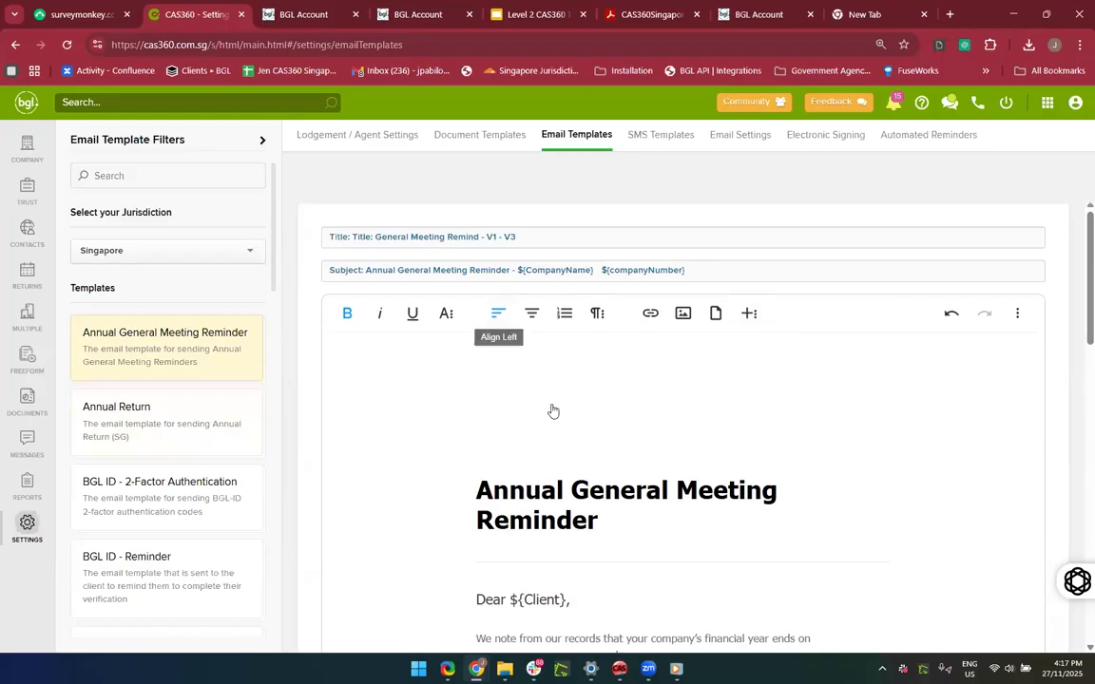
# Step: Delete the newly created Annual General Meeting Reminder template version and confirm the deletion
pyautogui.scroll(-6, 433, 463)
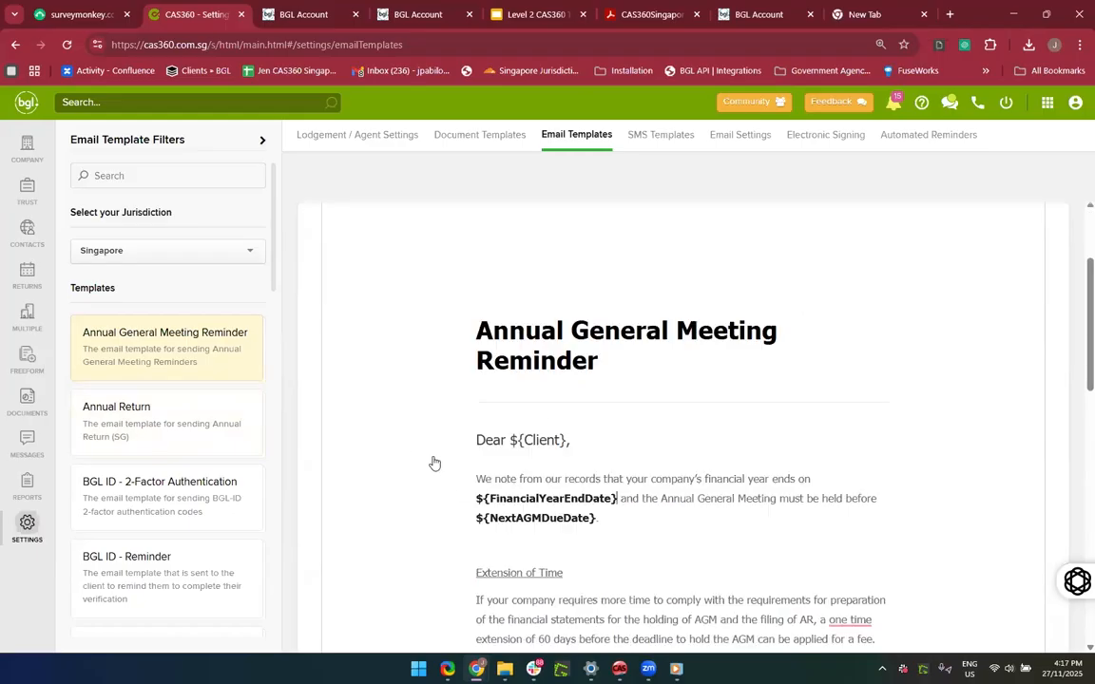
pyautogui.scroll(-5, 433, 463)
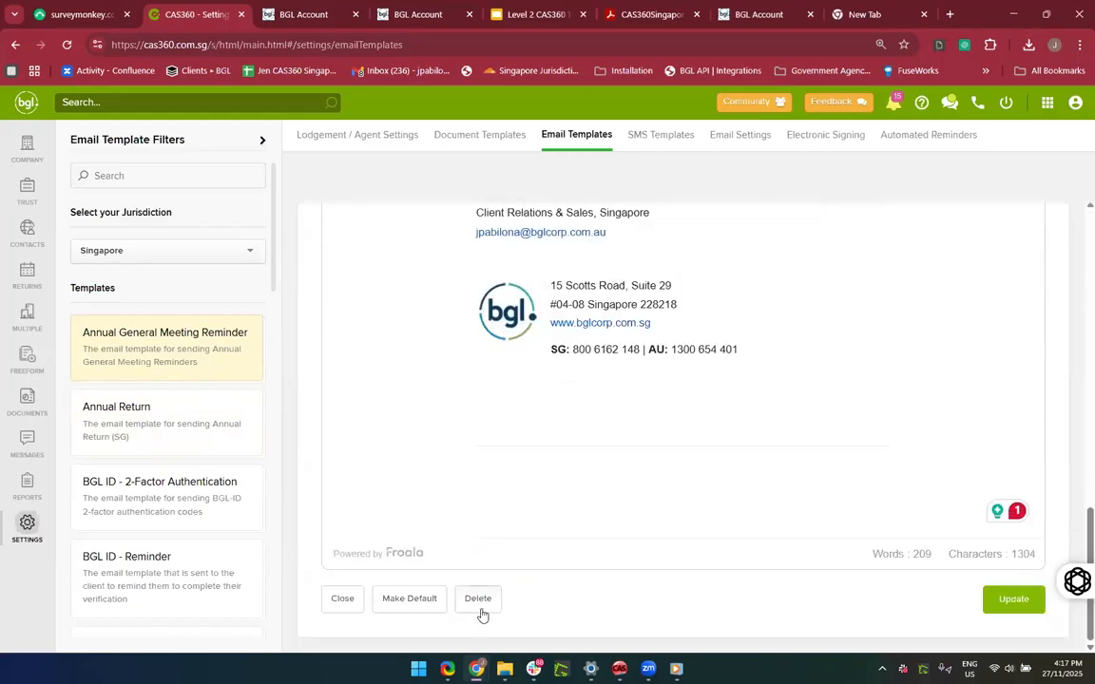
pyautogui.click(478, 599)
pyautogui.click(715, 255)
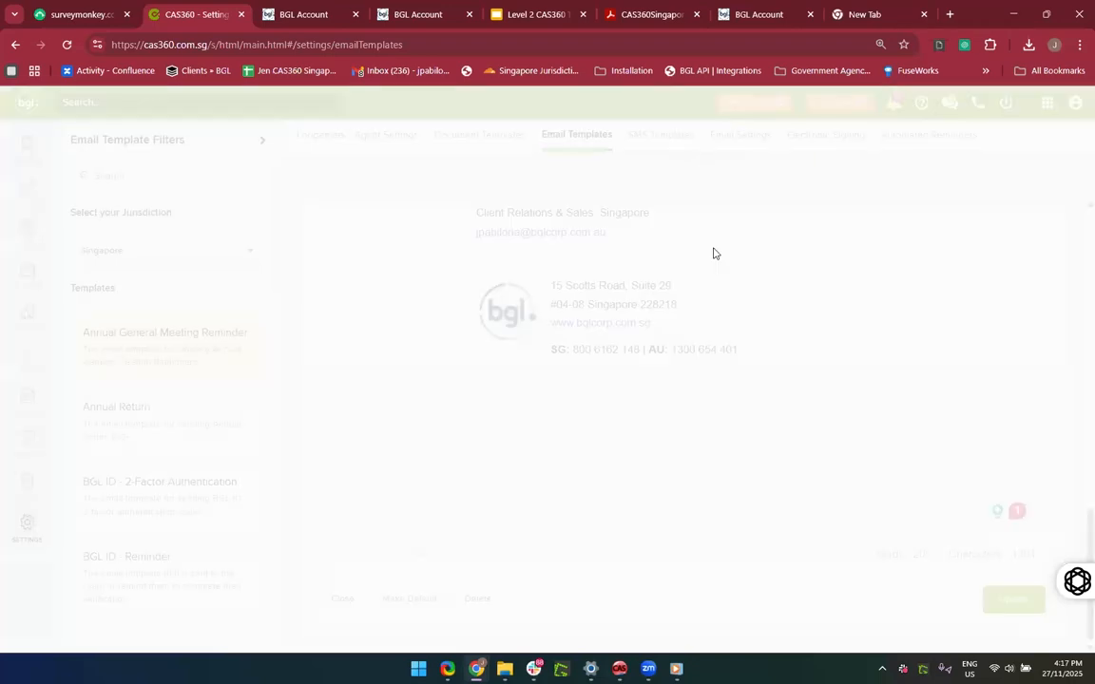
# Step: Open the existing General Meeting Remind - V1 template and inspect the company name and number codes in its subject
pyautogui.click(395, 221)
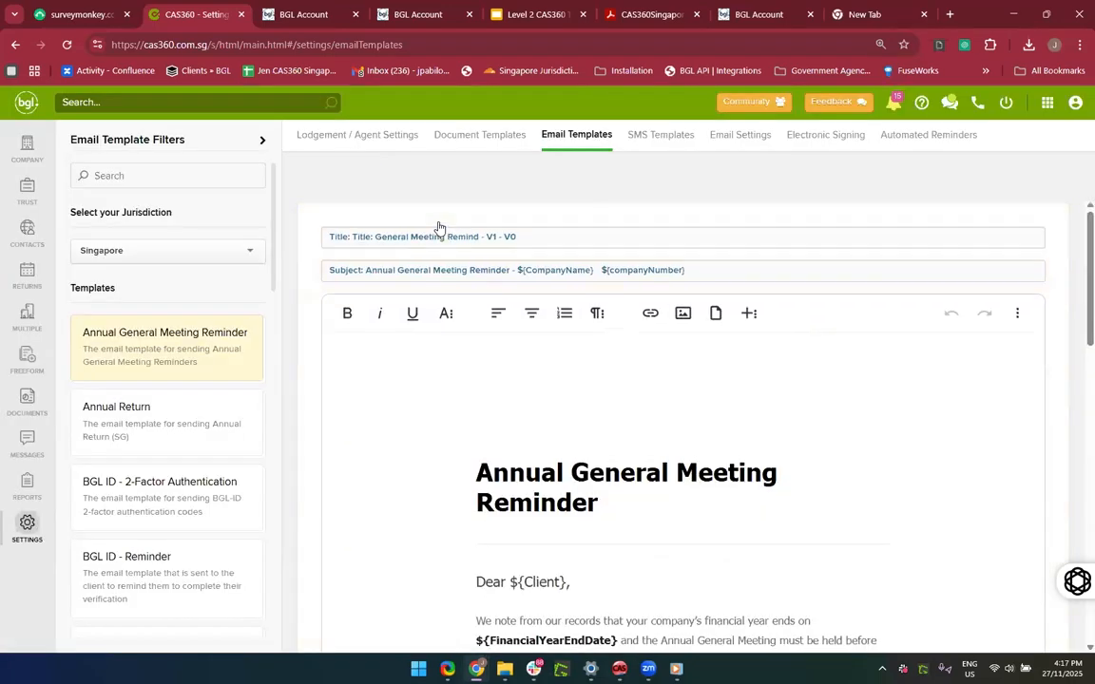
pyautogui.click(589, 277)
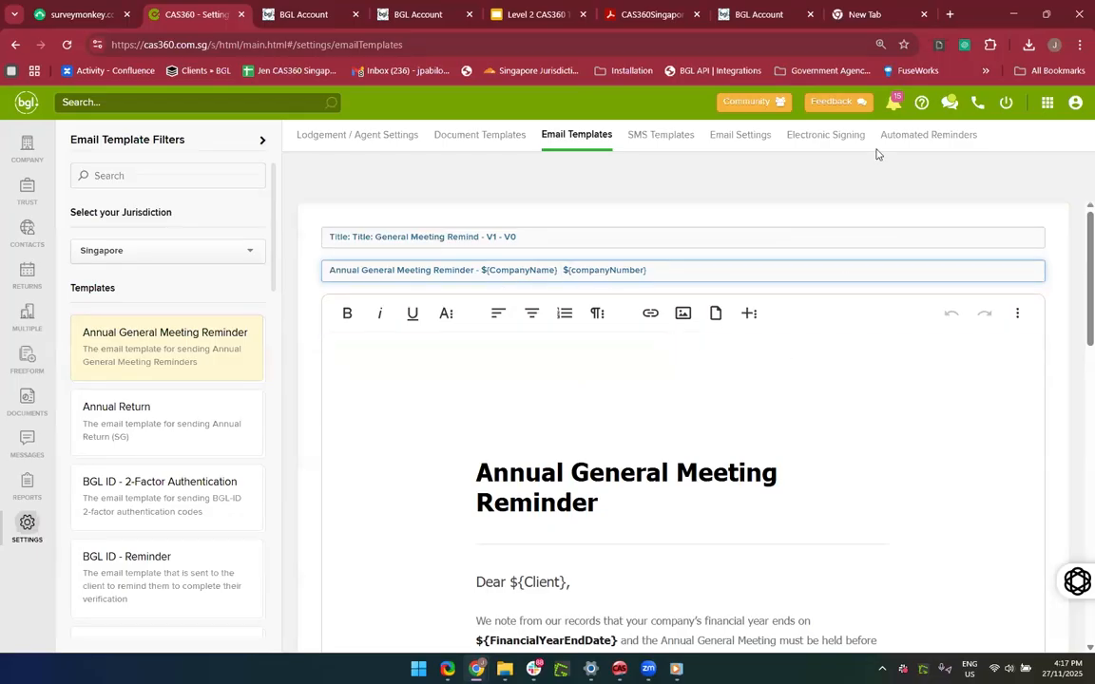
# Step: Open the Singapore help site and go to its CAS 360 Dictionary category
pyautogui.click(916, 110)
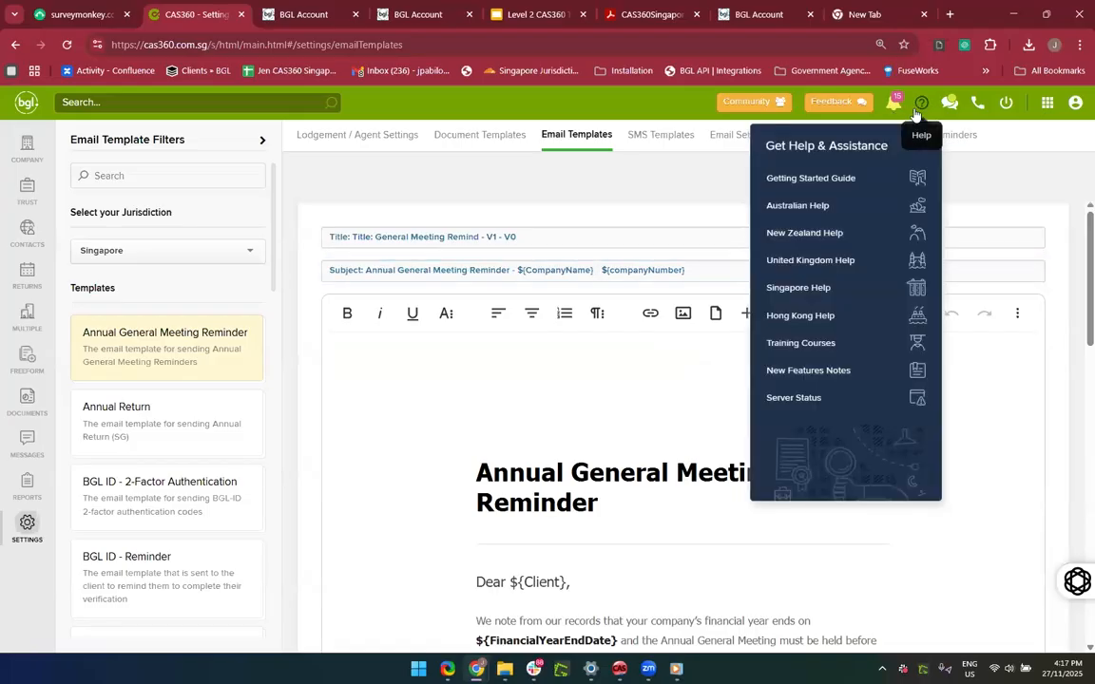
pyautogui.click(779, 288)
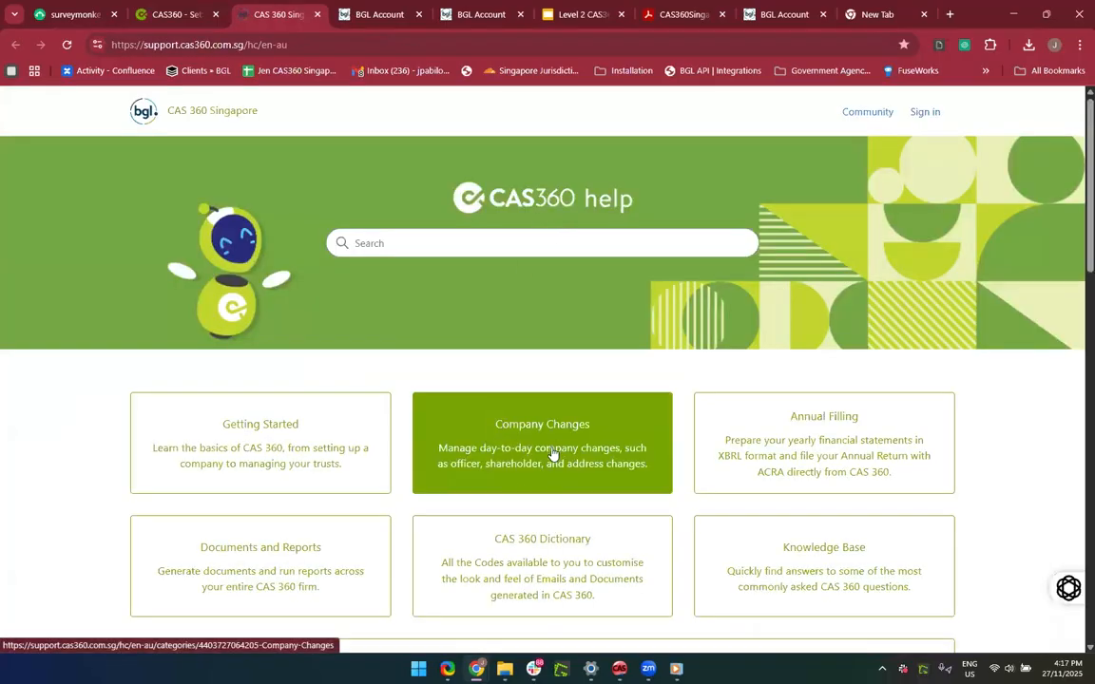
pyautogui.scroll(-1, 502, 502)
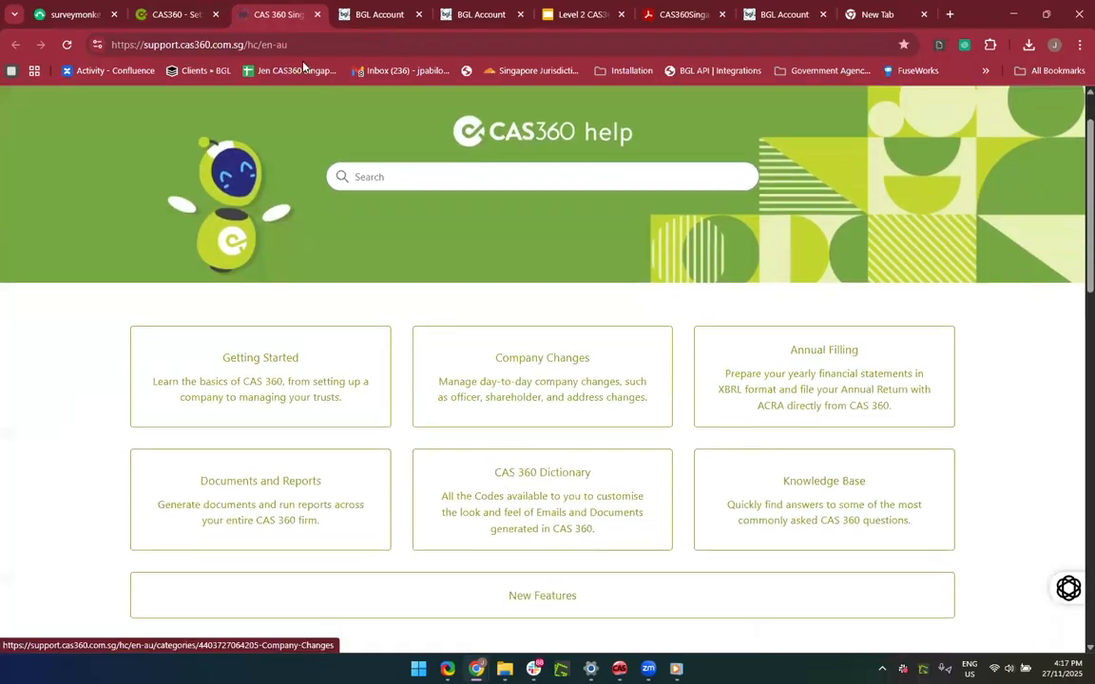
pyautogui.click(520, 472)
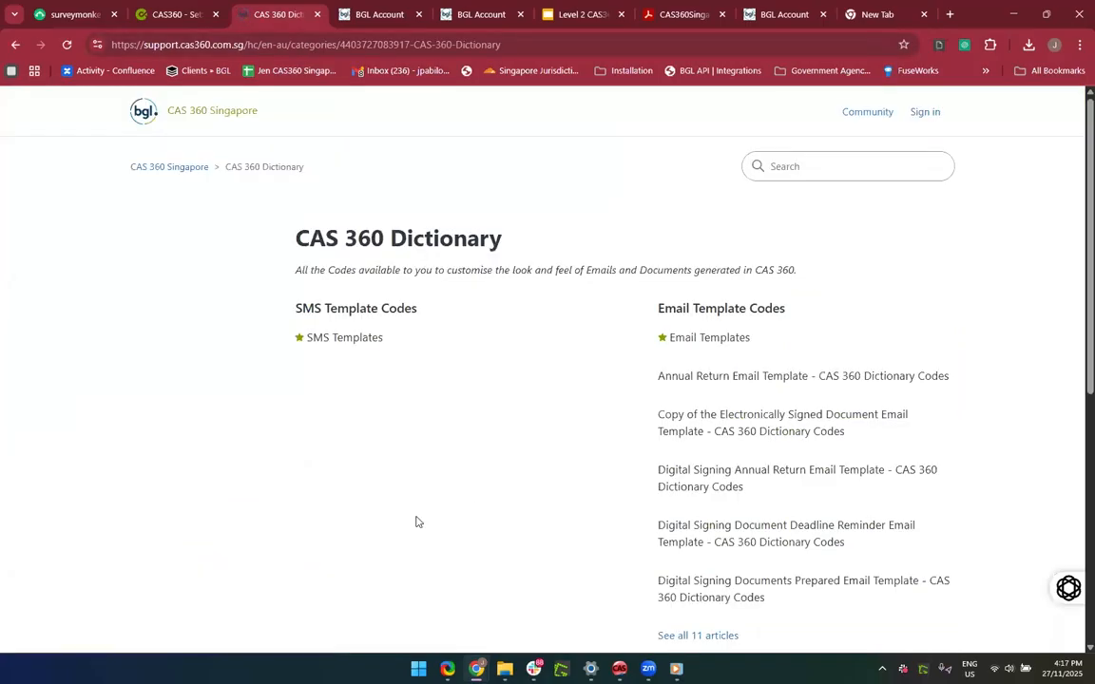
# Step: Select the web address of the CAS 360 Dictionary help page
pyautogui.scroll(-2, 415, 521)
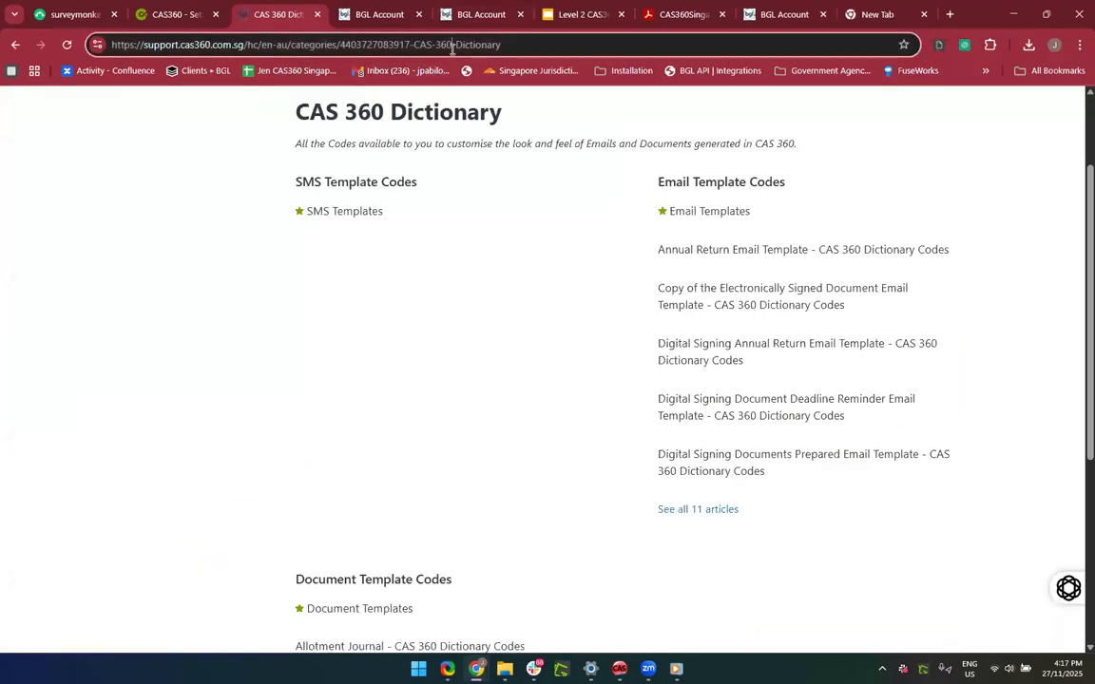
pyautogui.hotkey('ctrl', 'l')
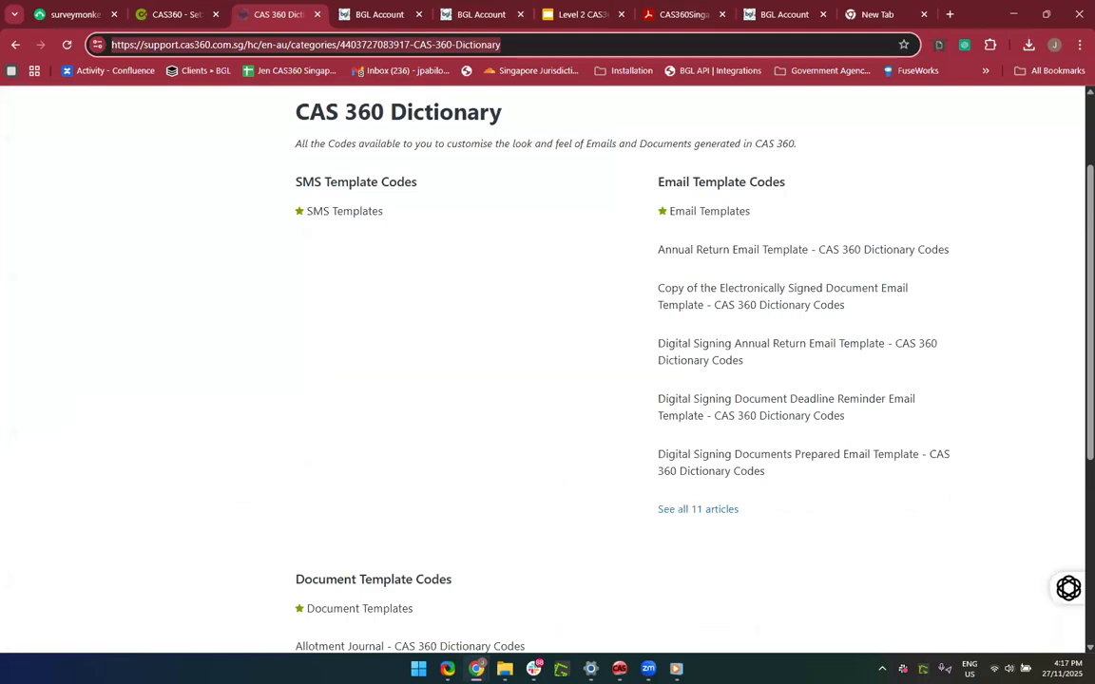
pyautogui.hotkey('alt', 'Tab')
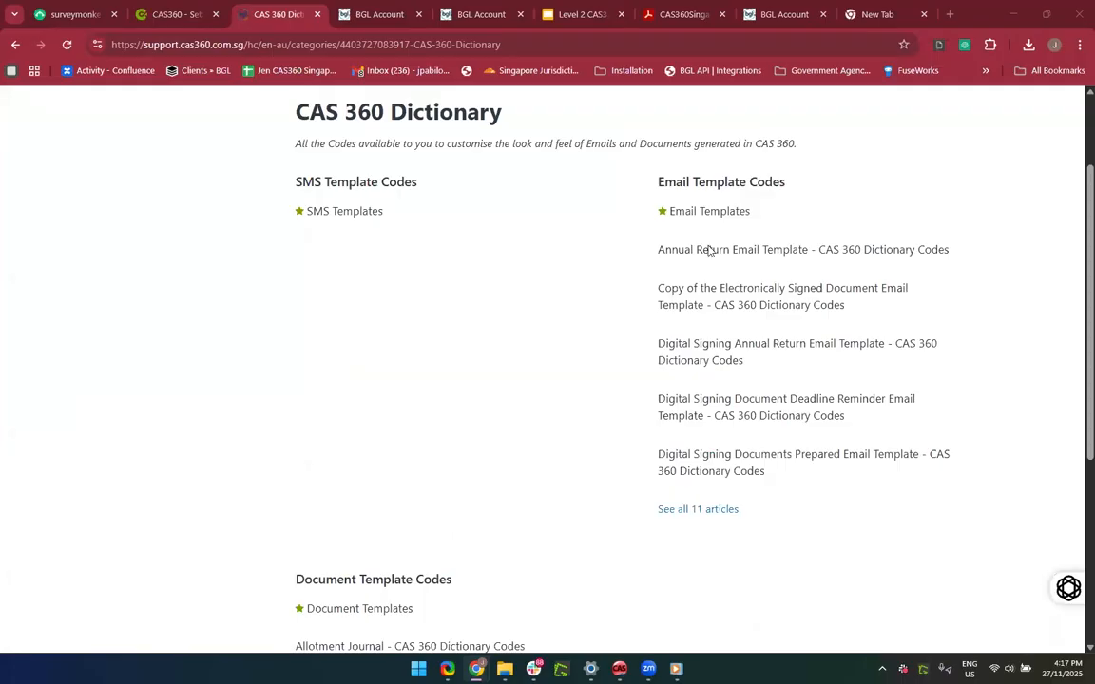
# Step: Open the Email Templates article under Email Template Codes and review its list of customisable email templates
pyautogui.scroll(-1, 692, 246)
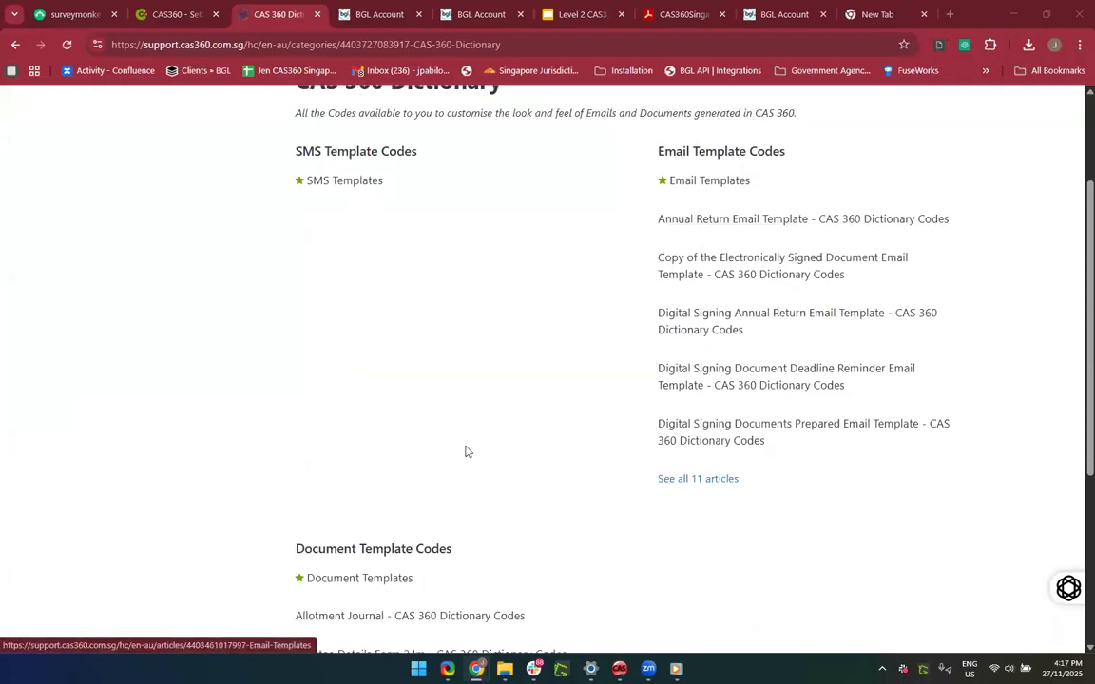
pyautogui.scroll(-2, 359, 476)
pyautogui.scroll(3, 539, 441)
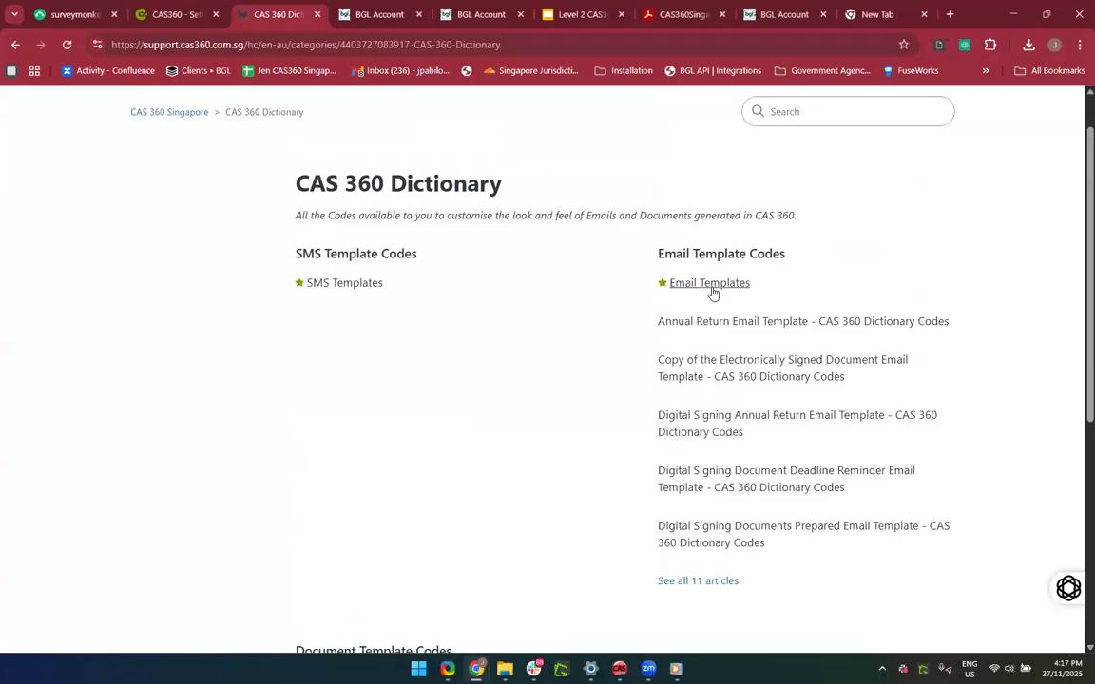
pyautogui.click(709, 290)
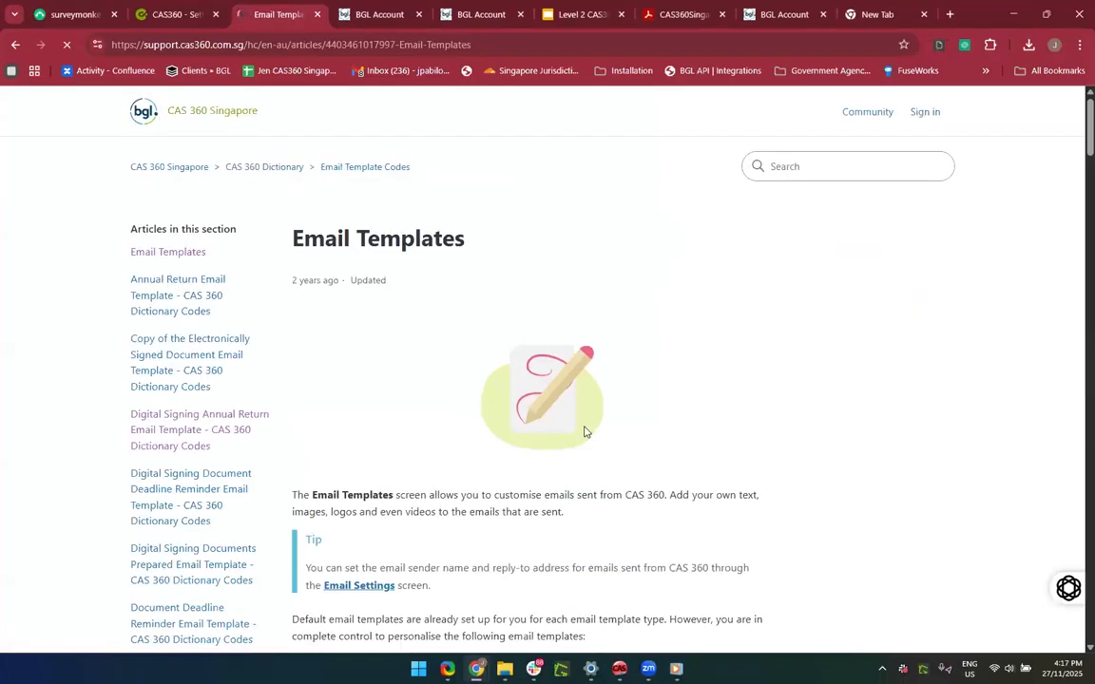
pyautogui.scroll(-2, 584, 432)
pyautogui.scroll(-1, 584, 433)
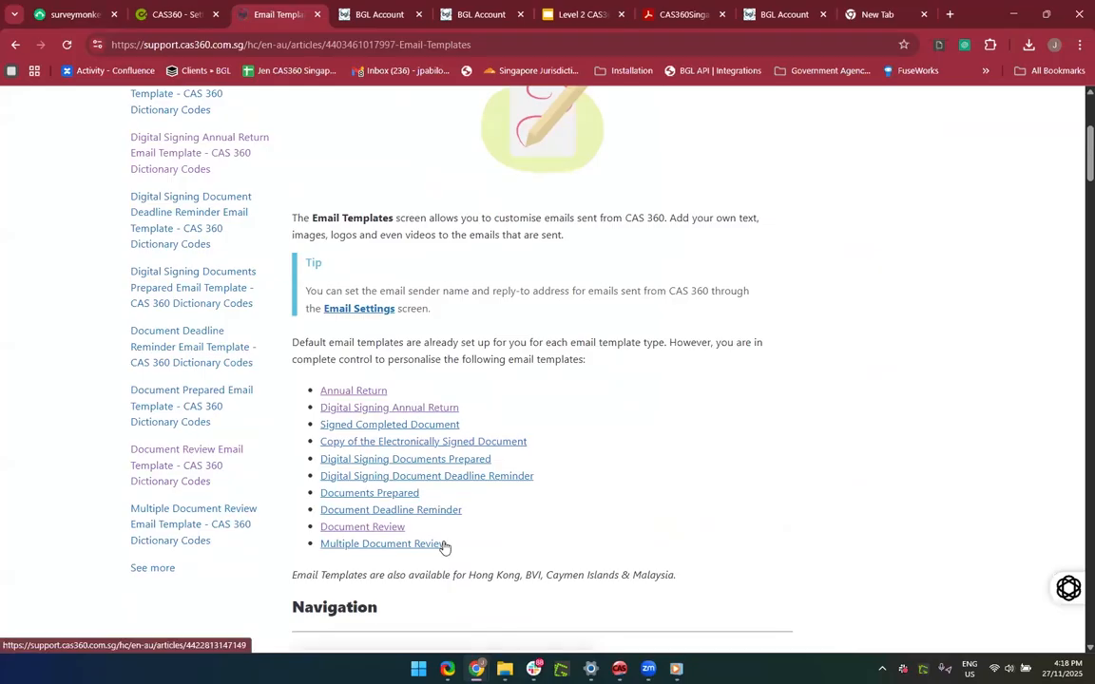
pyautogui.scroll(-1, 443, 547)
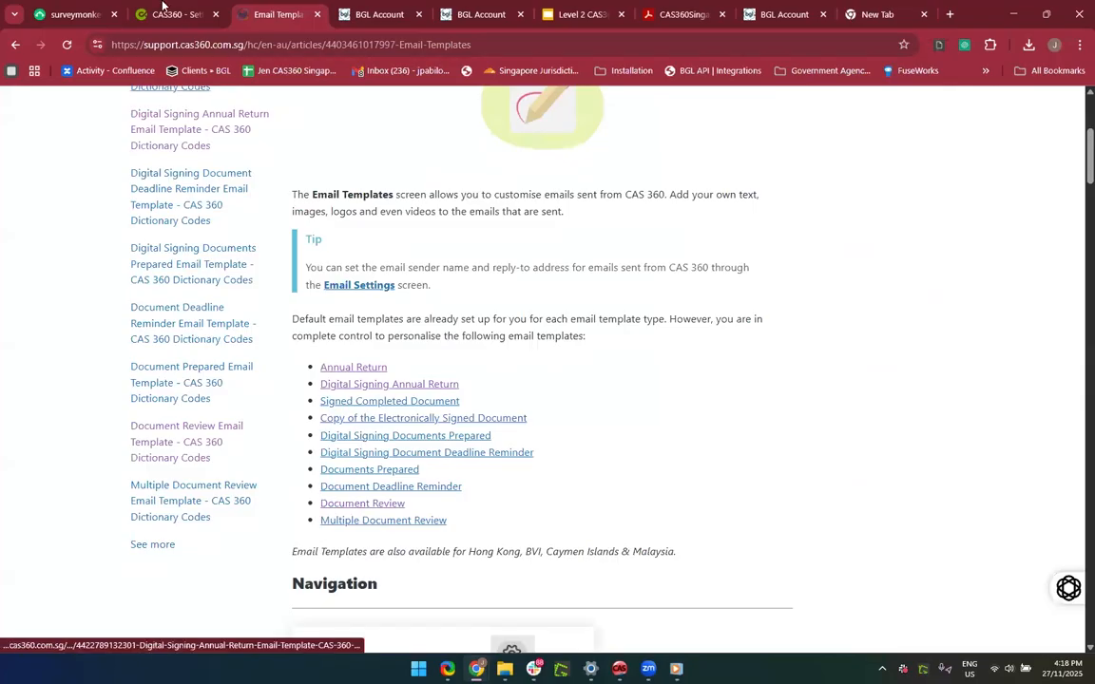
# Step: Close the CAS360 settings tab and return to the Email Templates help article
pyautogui.click(169, 13)
pyautogui.click(215, 14)
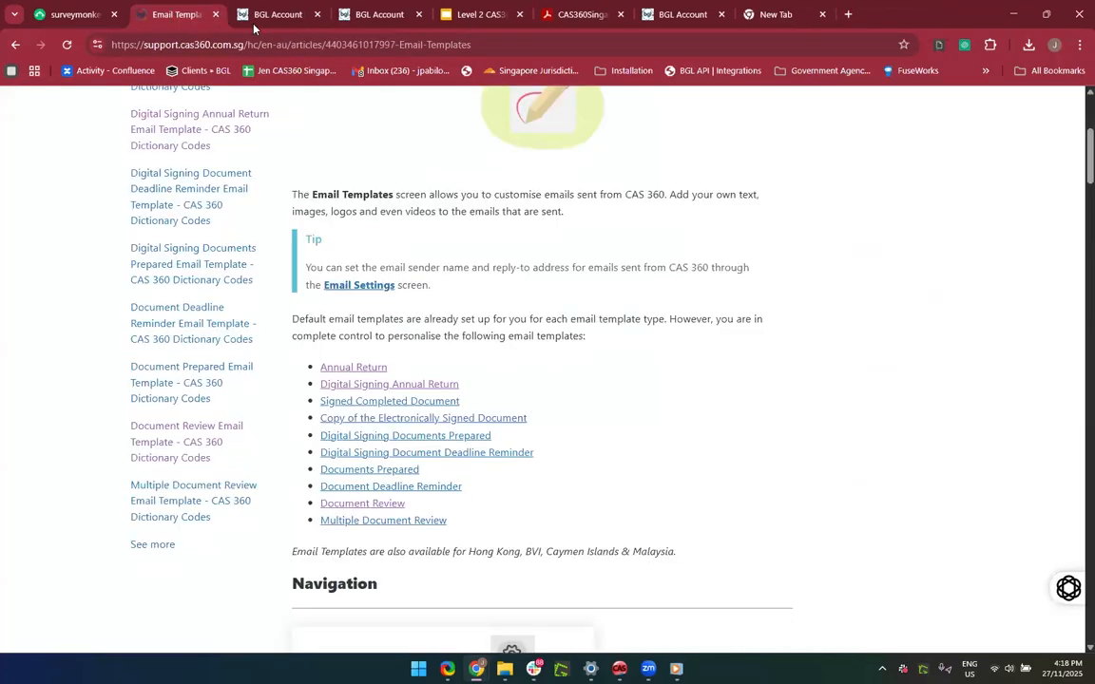
pyautogui.click(286, 15)
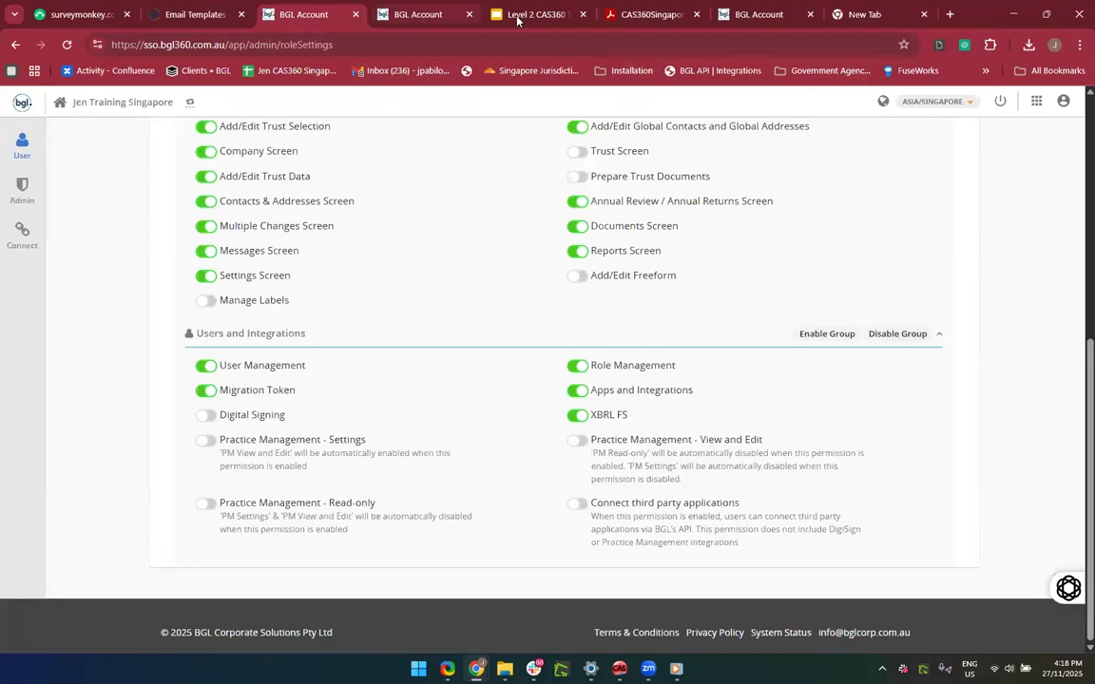
pyautogui.click(399, 17)
pyautogui.click(190, 14)
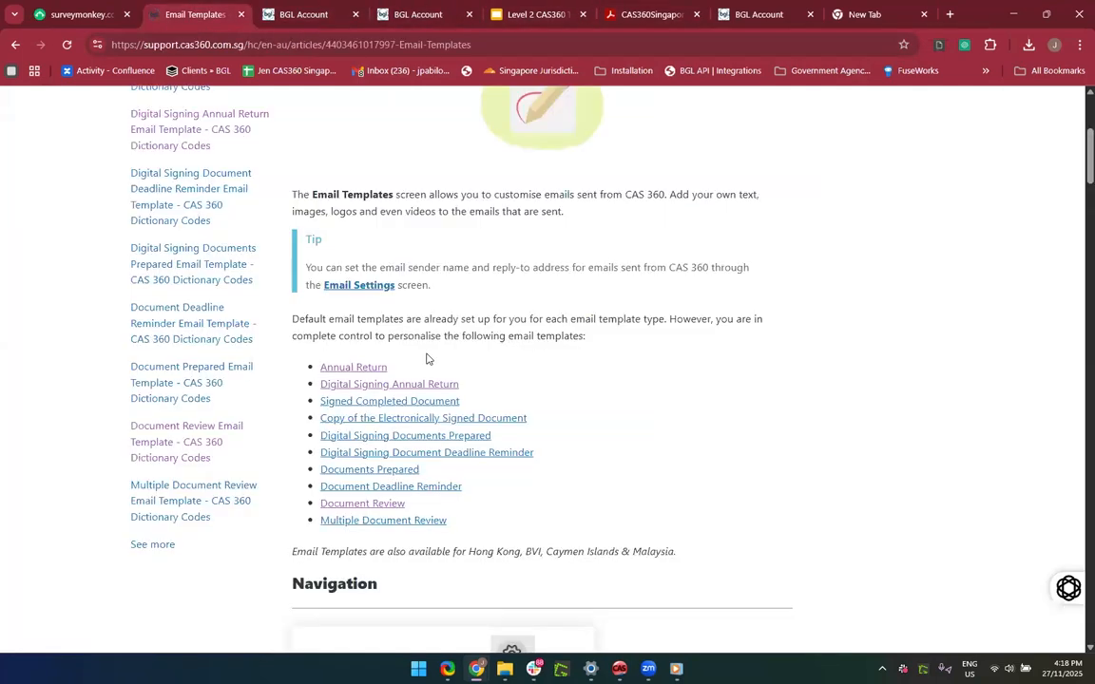
# Step: Look through the Email Templates article's navigation guidance and open the Document Deadline Reminder dictionary codes
pyautogui.scroll(-1, 332, 357)
pyautogui.scroll(-1, 329, 505)
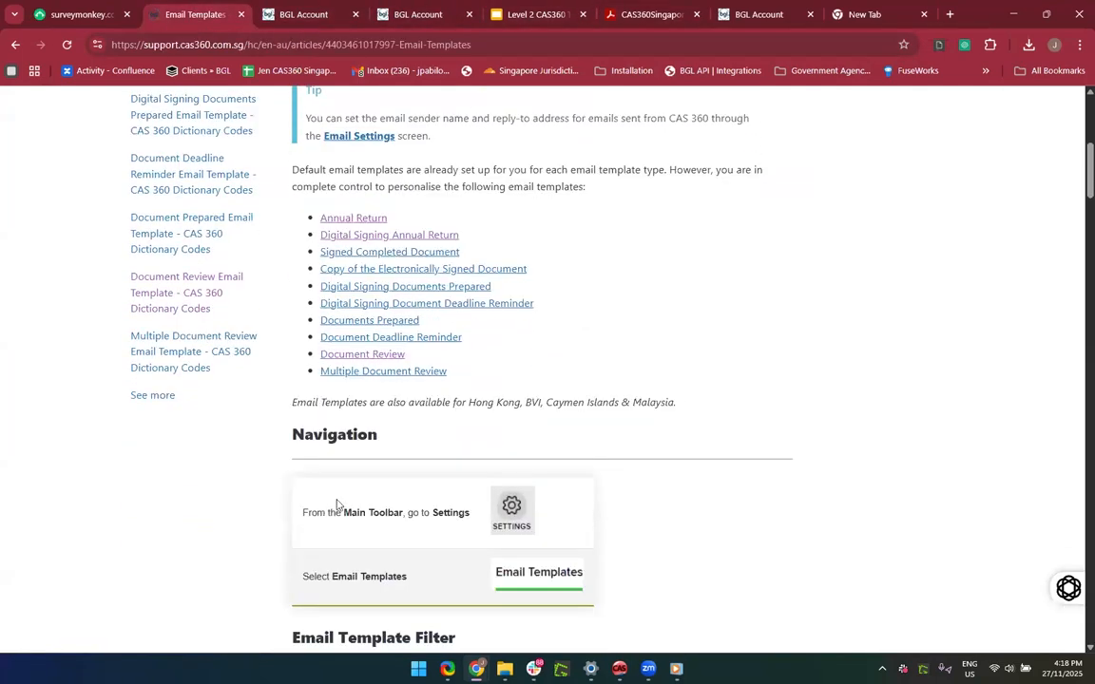
pyautogui.scroll(-3, 443, 345)
pyautogui.scroll(3, 443, 345)
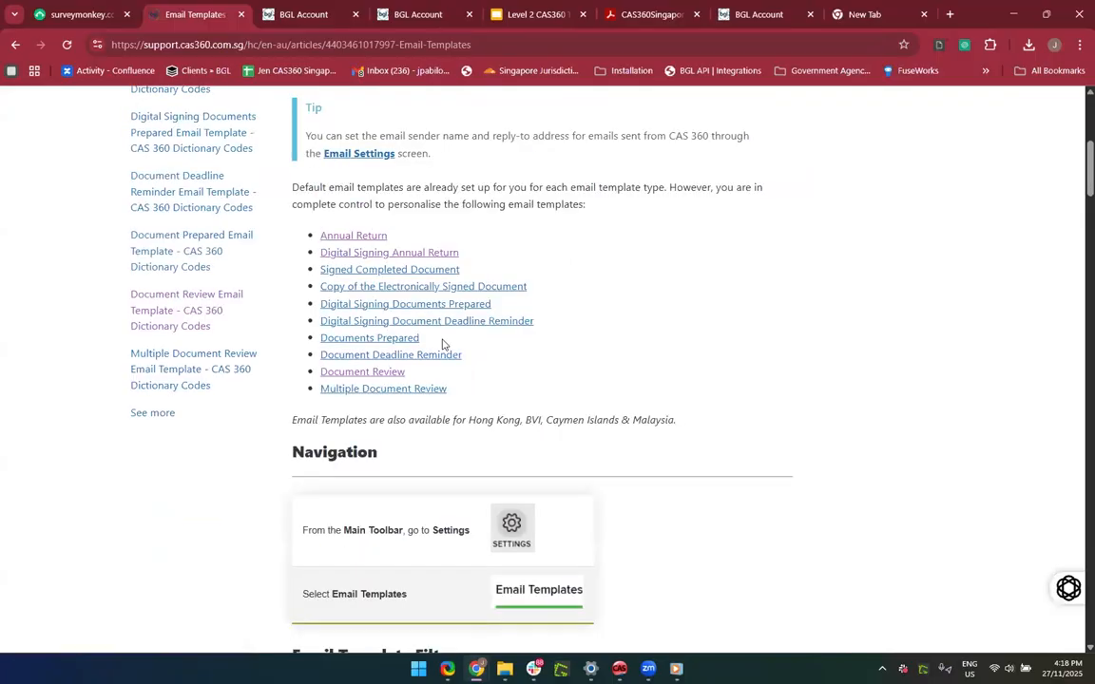
pyautogui.click(396, 360)
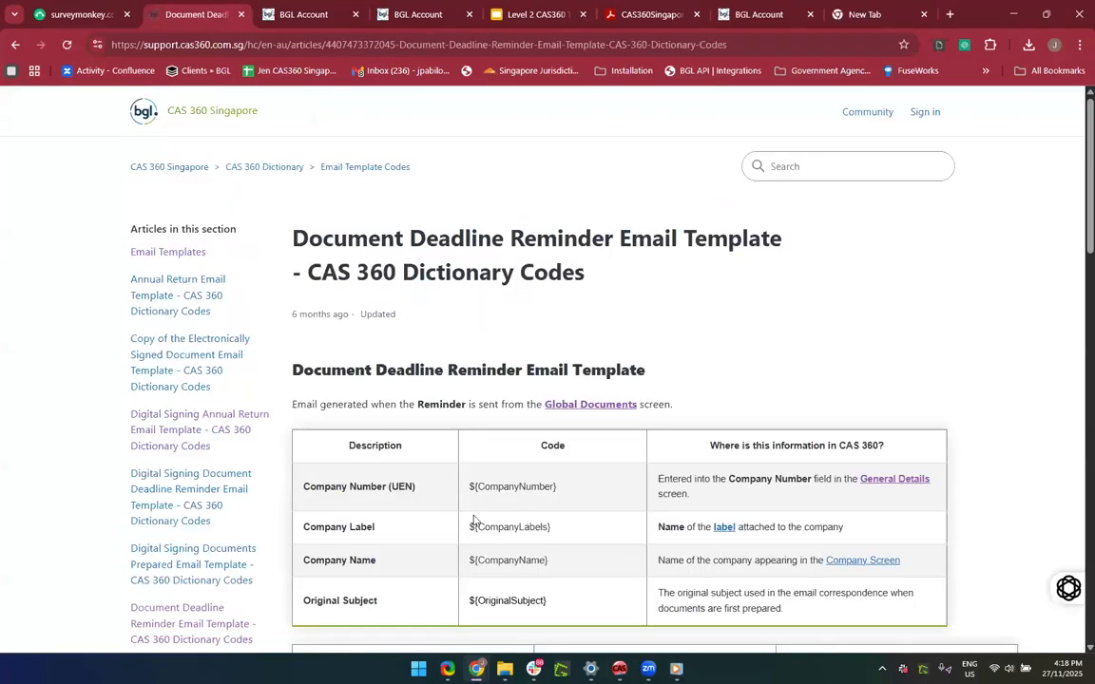
# Step: Go back and open the Annual Return email template codes, examining the company, date and client codes
pyautogui.click(15, 46)
pyautogui.click(361, 243)
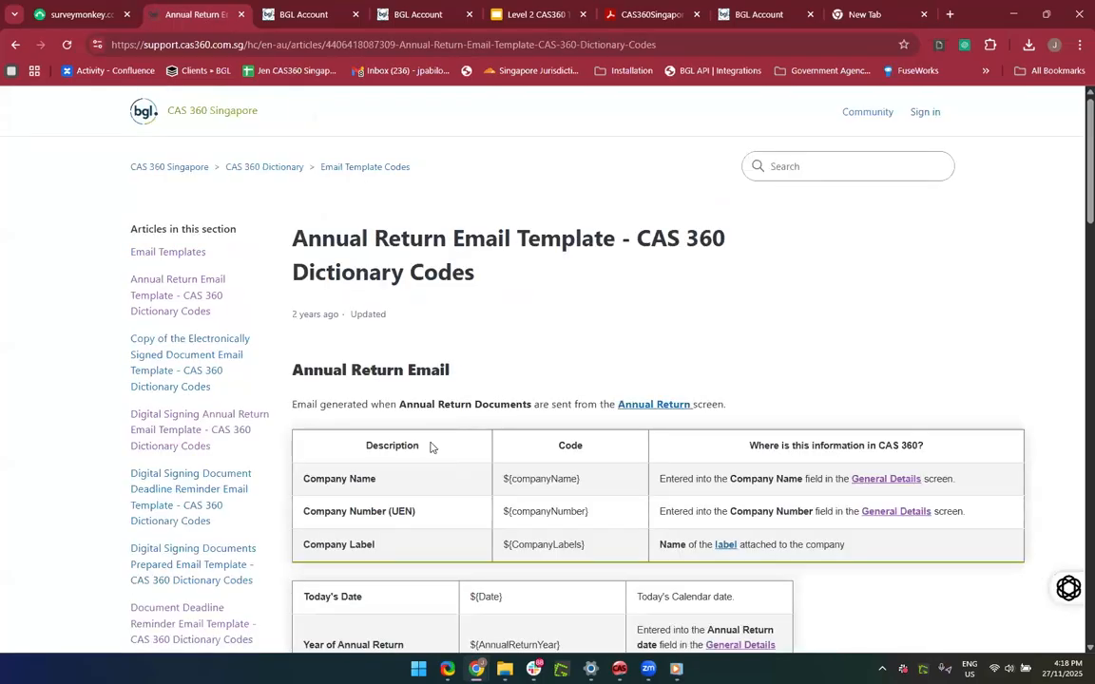
pyautogui.scroll(-1, 513, 450)
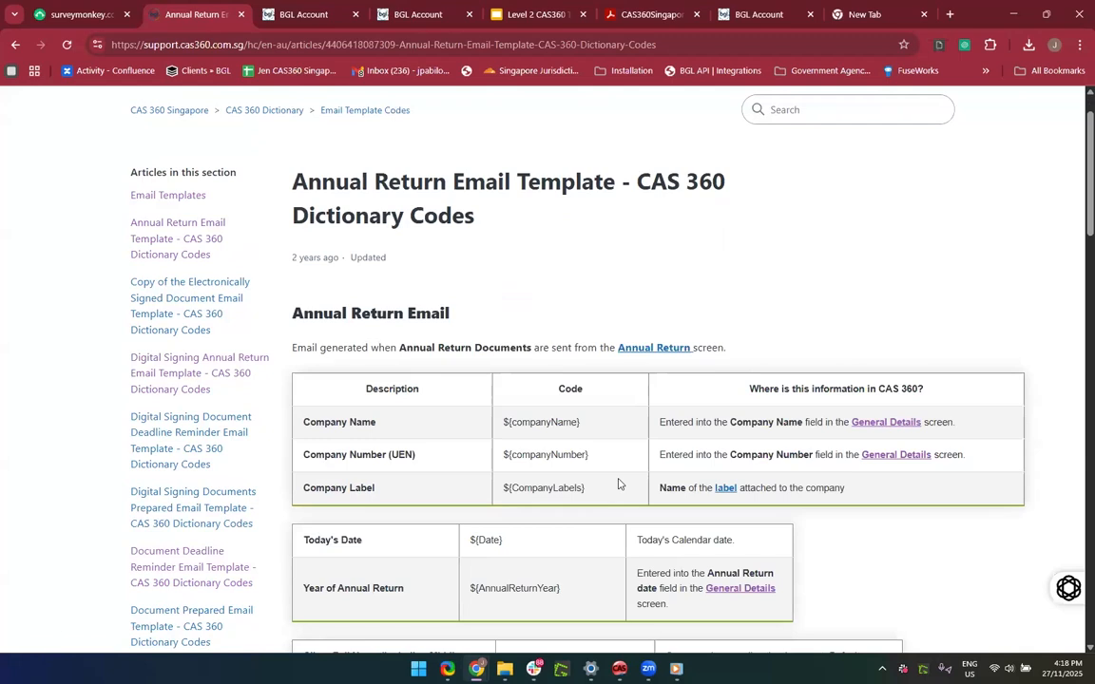
pyautogui.scroll(-2, 617, 484)
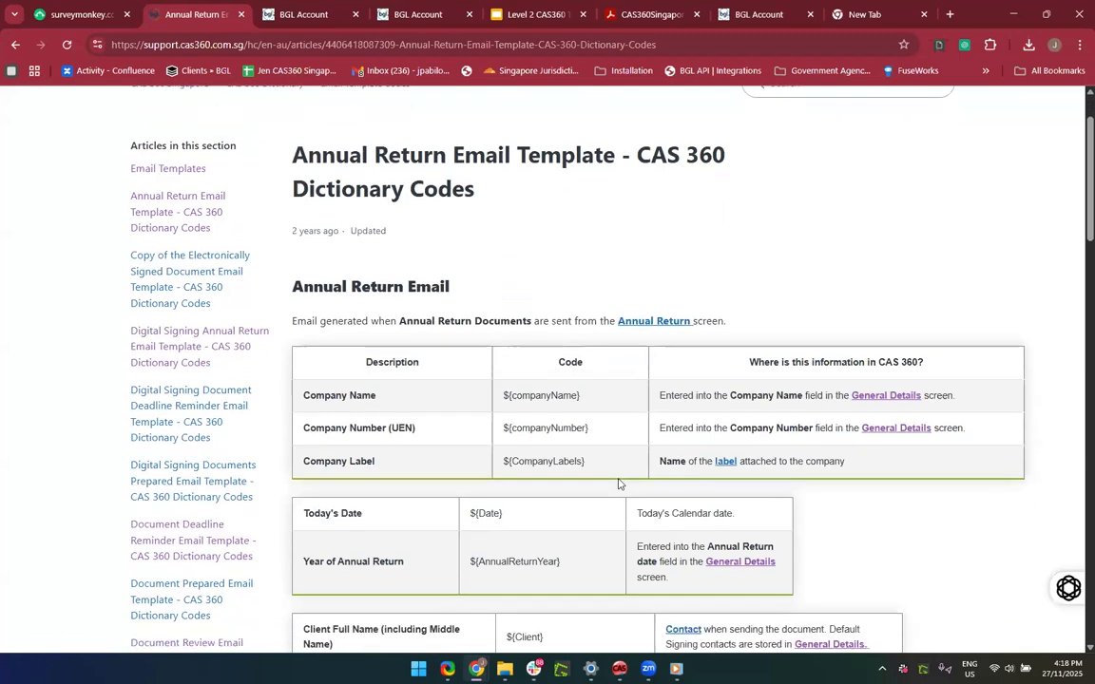
pyautogui.scroll(-2, 561, 425)
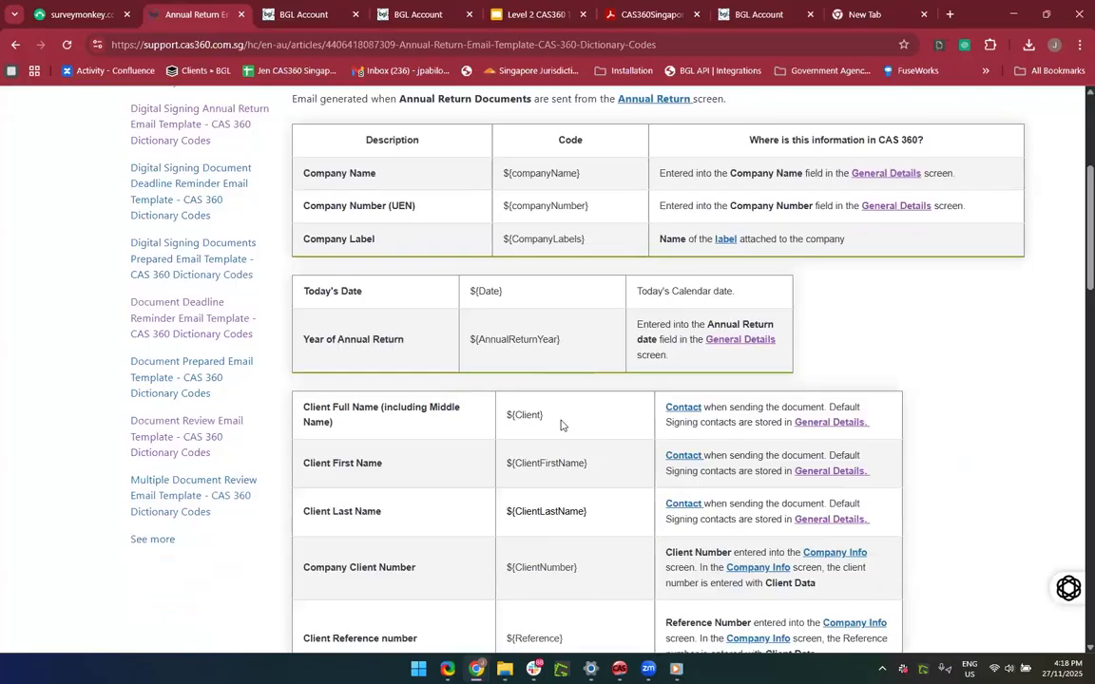
pyautogui.scroll(1, 589, 275)
pyautogui.scroll(-1, 580, 317)
pyautogui.scroll(-3, 580, 317)
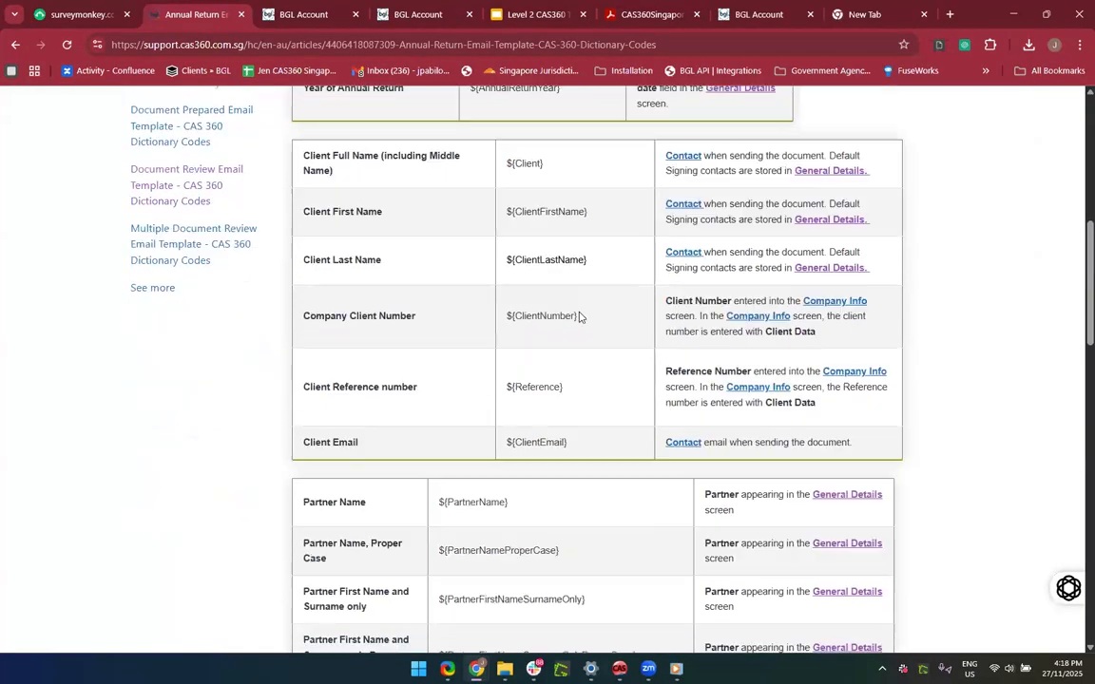
# Step: Examine the Annual Return article's partner, manager, user, firm, form and company contact codes
pyautogui.scroll(2, 580, 316)
pyautogui.scroll(1, 579, 317)
pyautogui.scroll(-5, 580, 316)
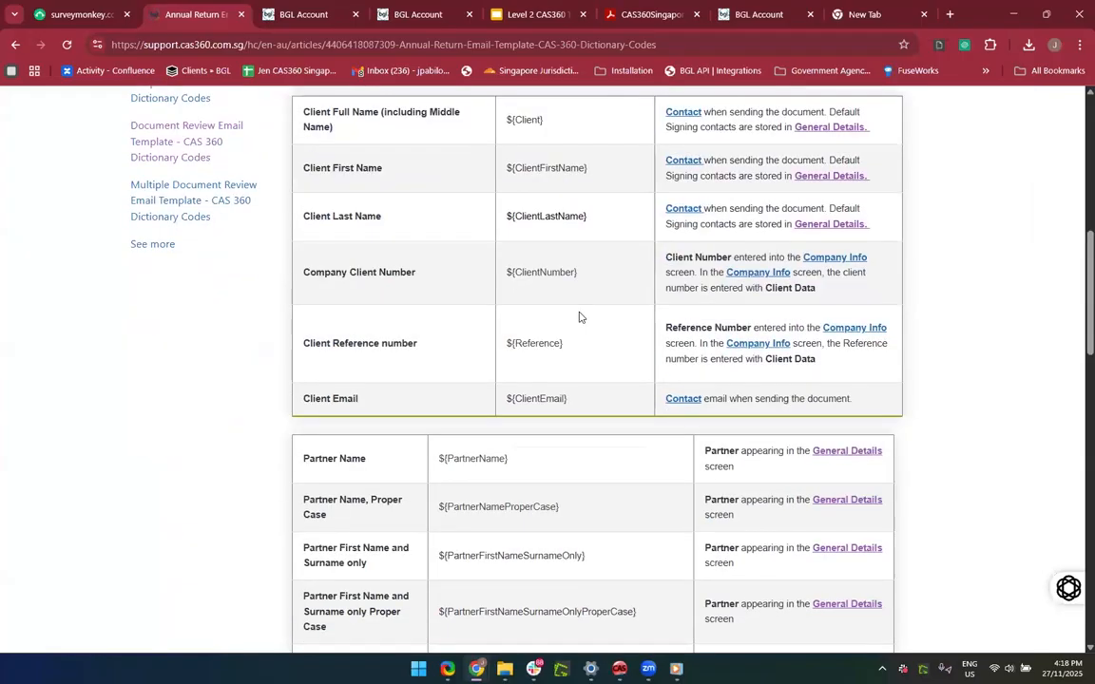
pyautogui.scroll(-8, 579, 311)
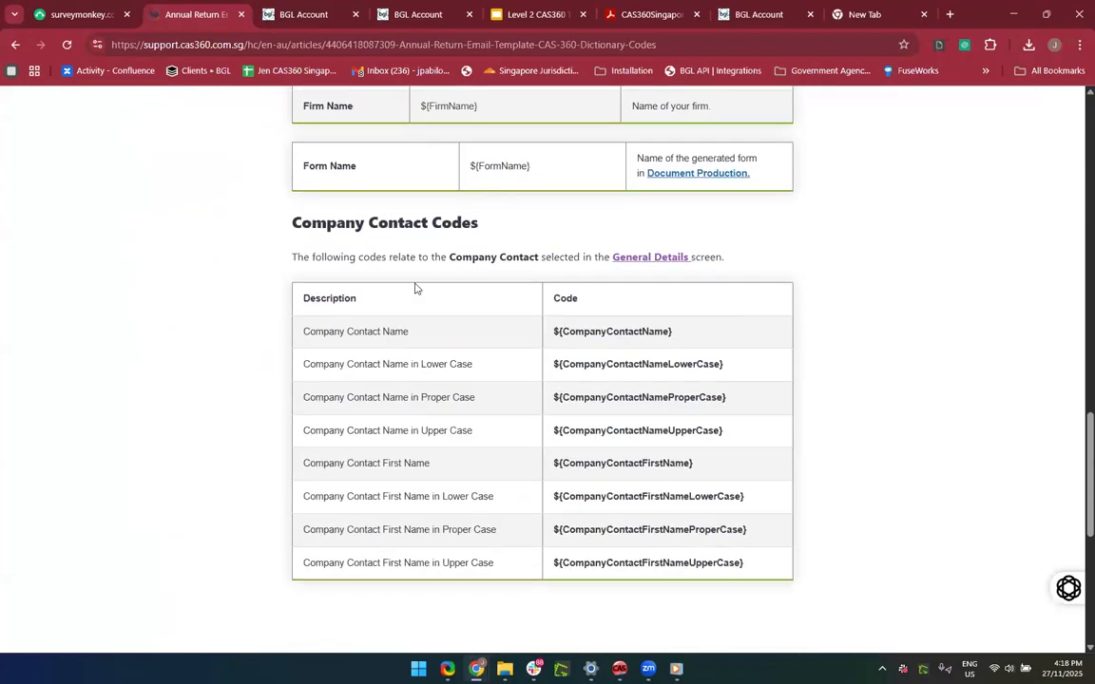
pyautogui.scroll(1, 476, 253)
pyautogui.scroll(-2, 476, 255)
pyautogui.scroll(9, 476, 253)
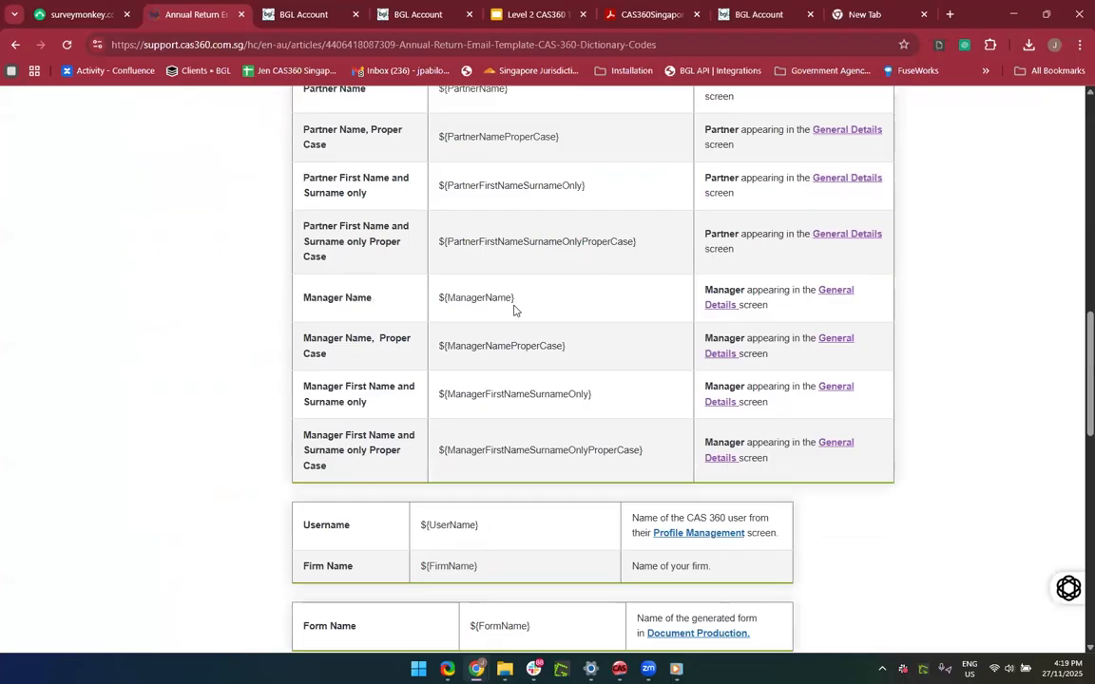
pyautogui.scroll(6, 513, 309)
pyautogui.scroll(2, 513, 309)
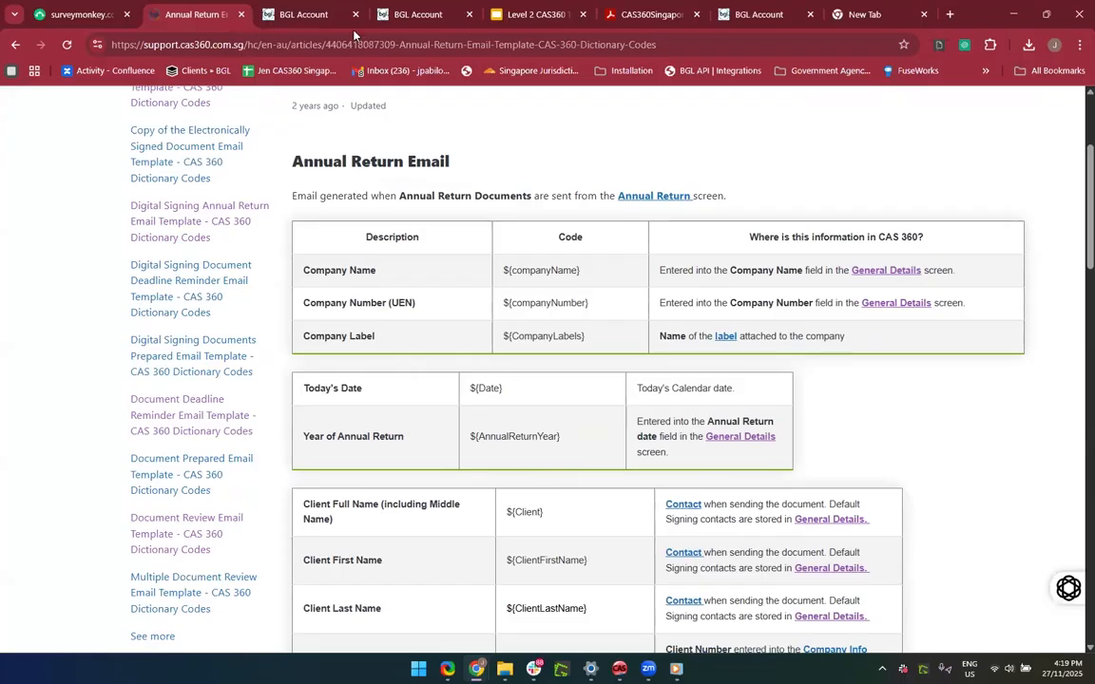
# Step: Switch to the BGL Account role settings page and launch CAS360 Singapore from its app list
pyautogui.moveTo(303, 27)
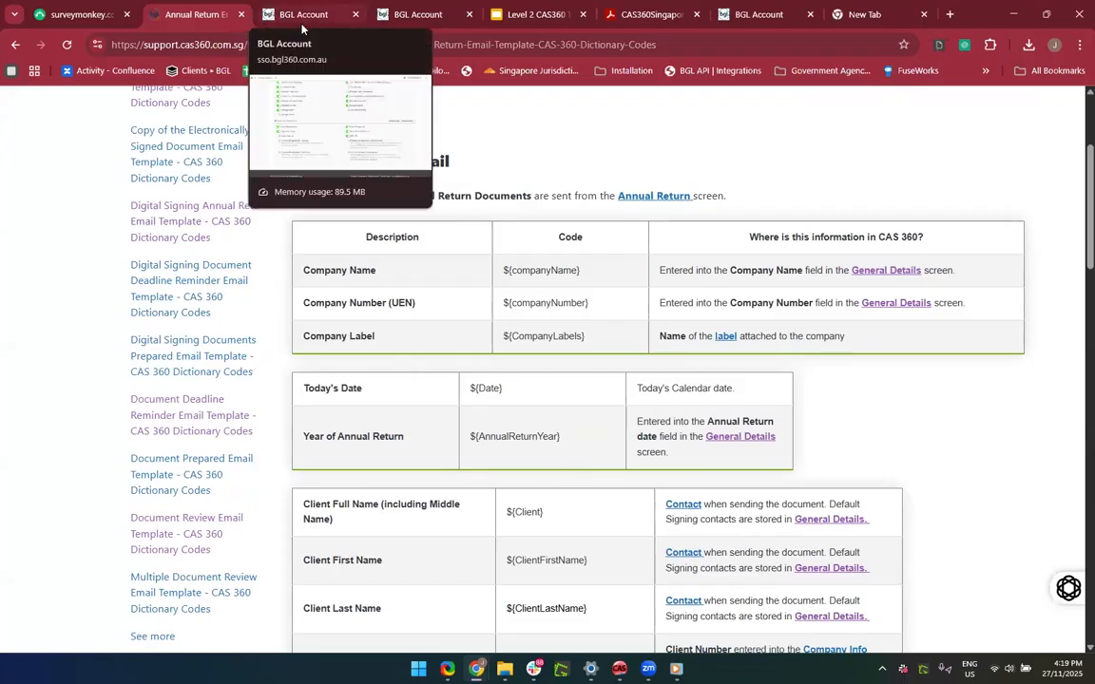
pyautogui.click(303, 29)
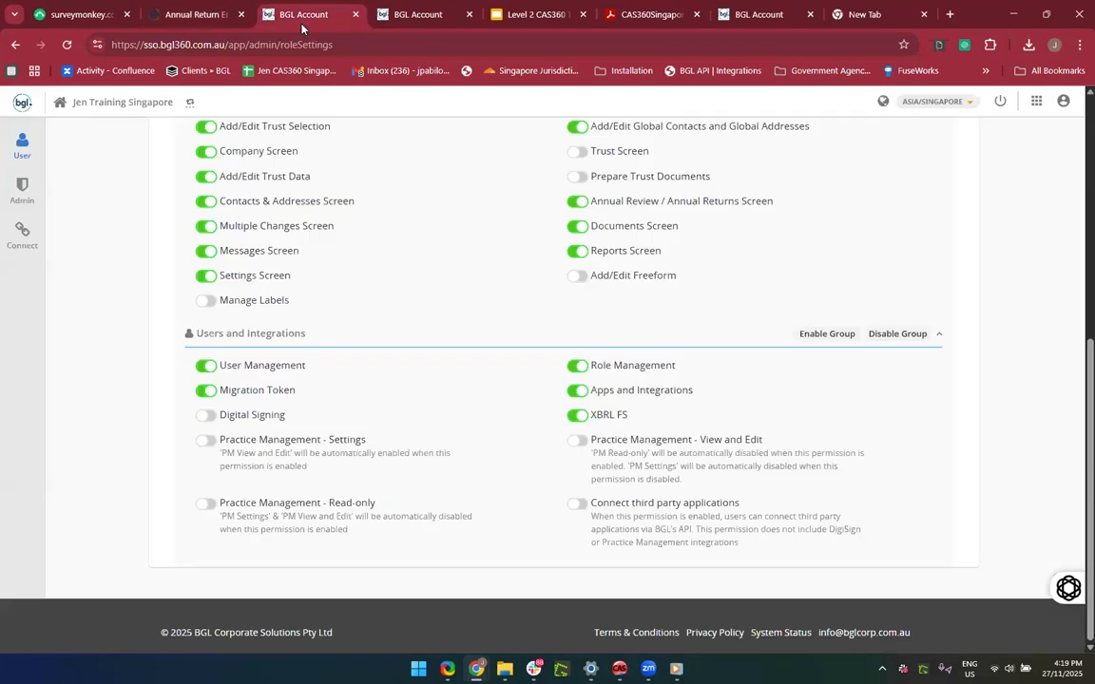
pyautogui.click(320, 42)
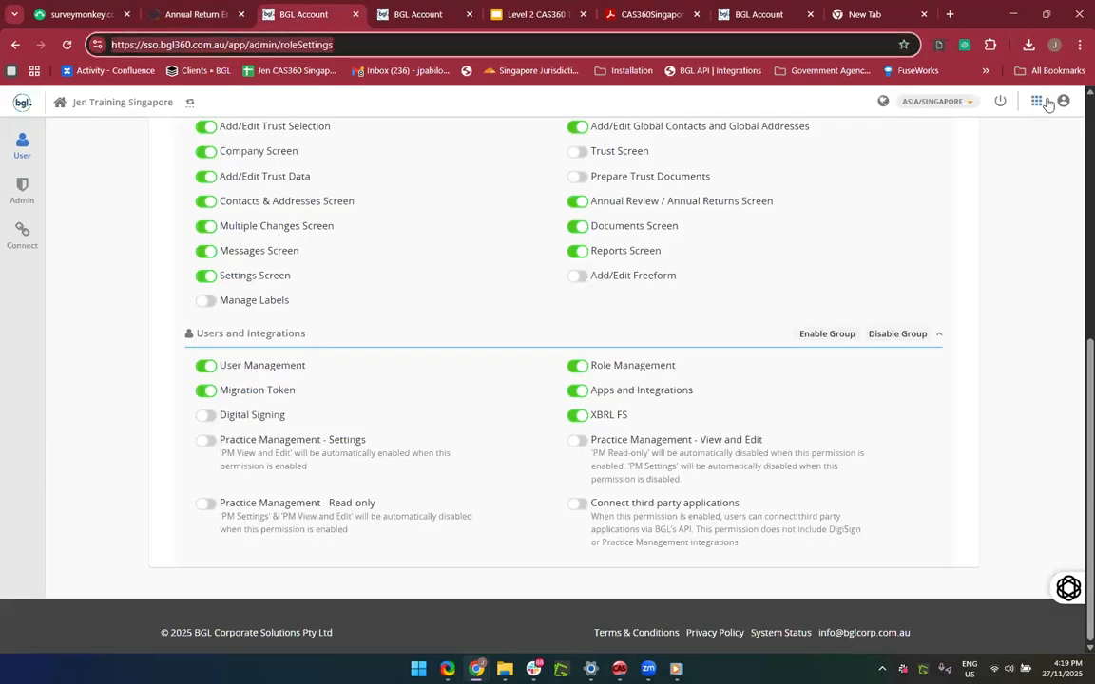
pyautogui.click(1036, 100)
pyautogui.click(888, 181)
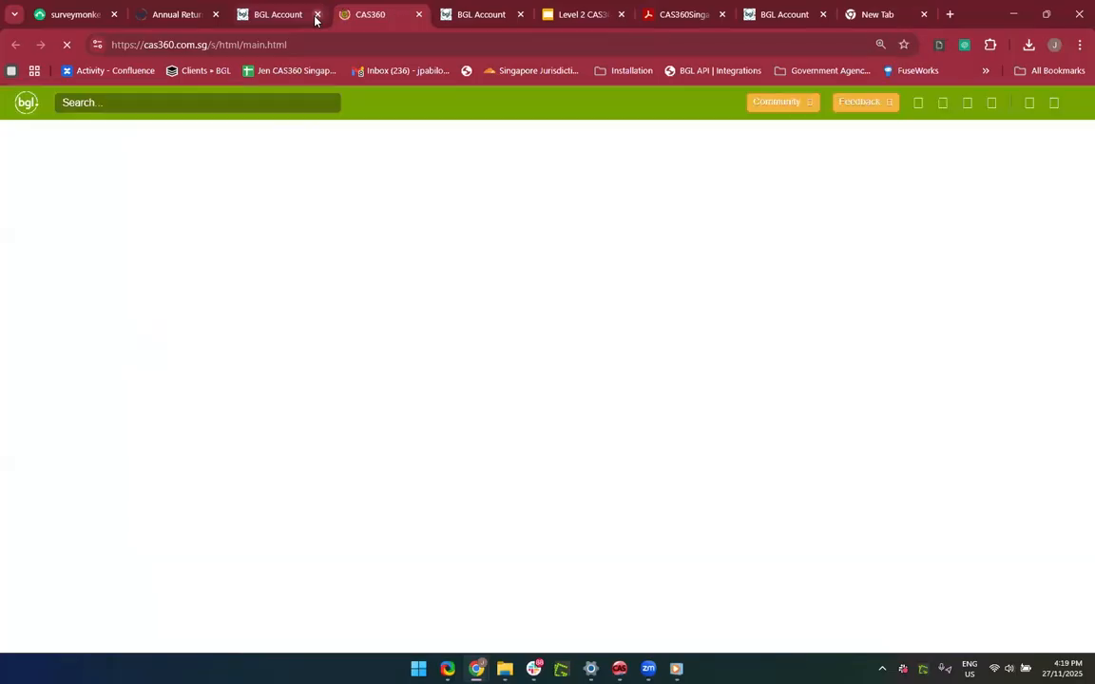
# Step: Close the two leftover BGL Account tabs beside CAS360 and open the CAS360 settings
pyautogui.click(315, 16)
pyautogui.click(418, 15)
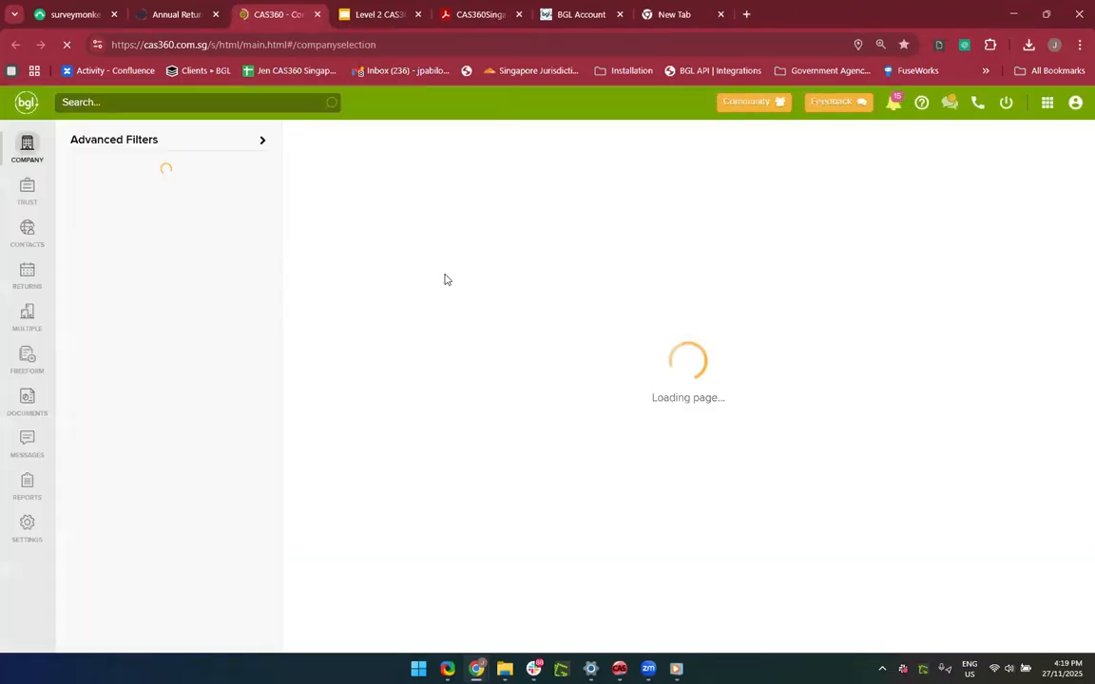
pyautogui.click(19, 530)
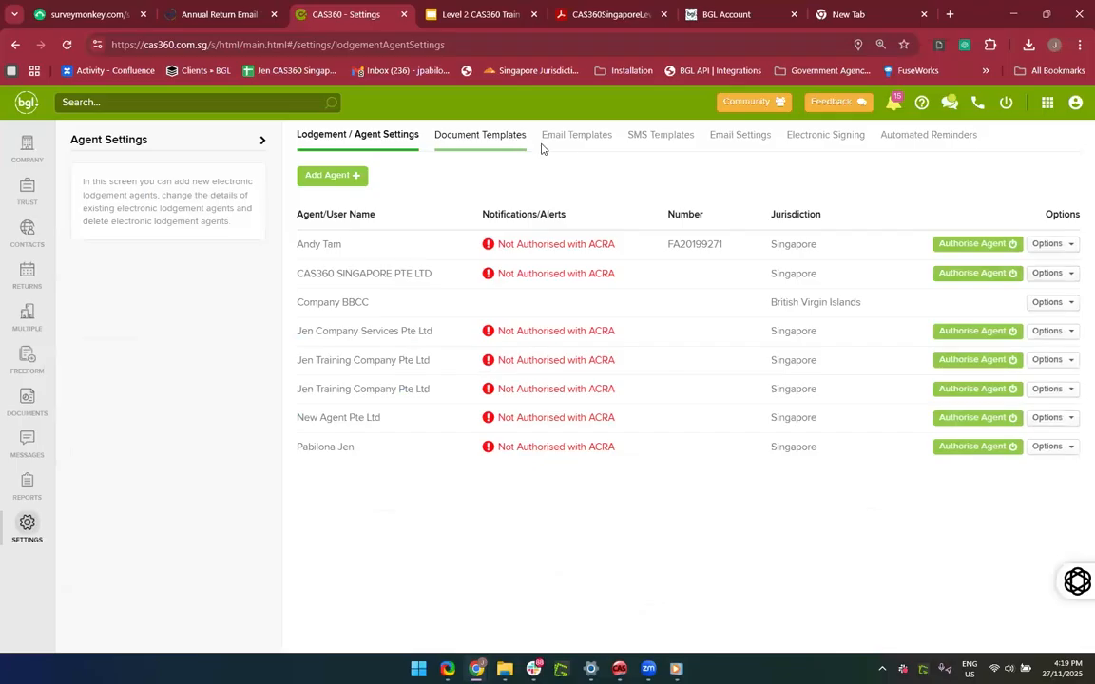
# Step: Open the default Annual Return V1 - V2 template from the Singapore email templates for editing
pyautogui.click(558, 142)
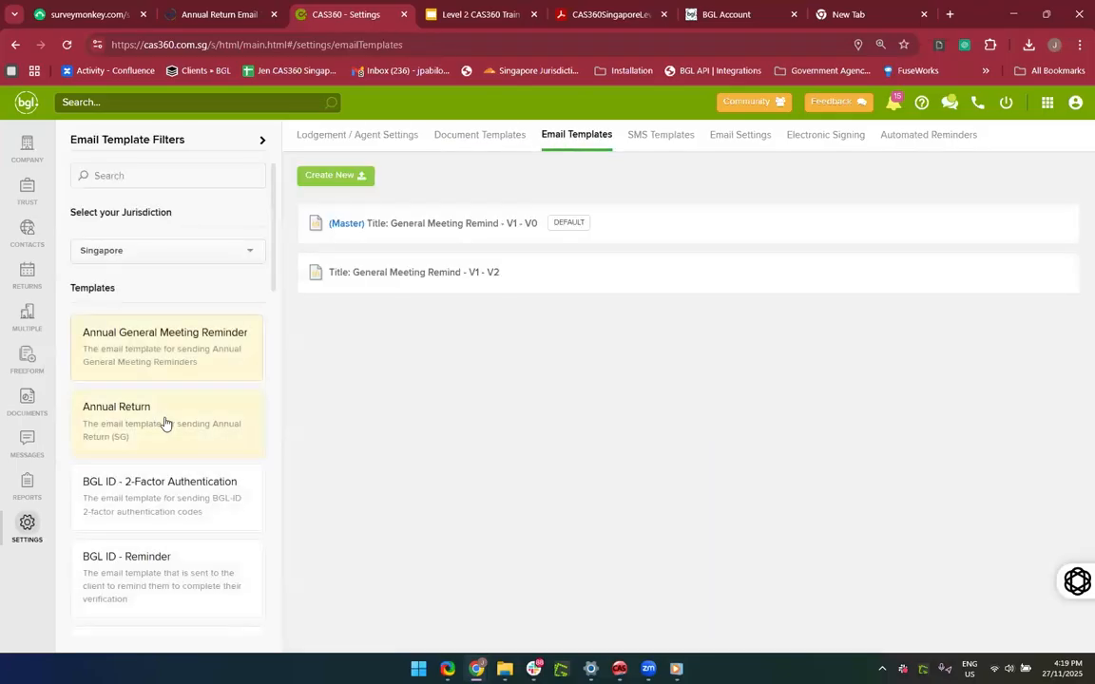
pyautogui.click(164, 424)
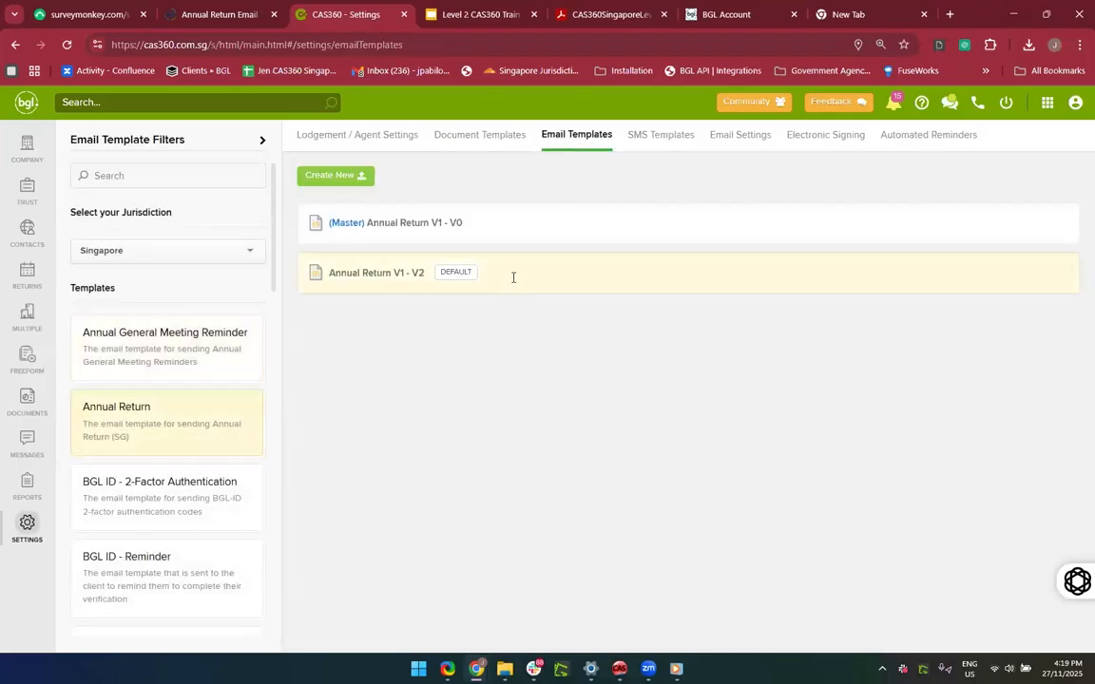
pyautogui.click(513, 275)
# Step: Examine the Annual Return template's body text, its dictionary codes and the signature block at the end
pyautogui.scroll(-2, 564, 429)
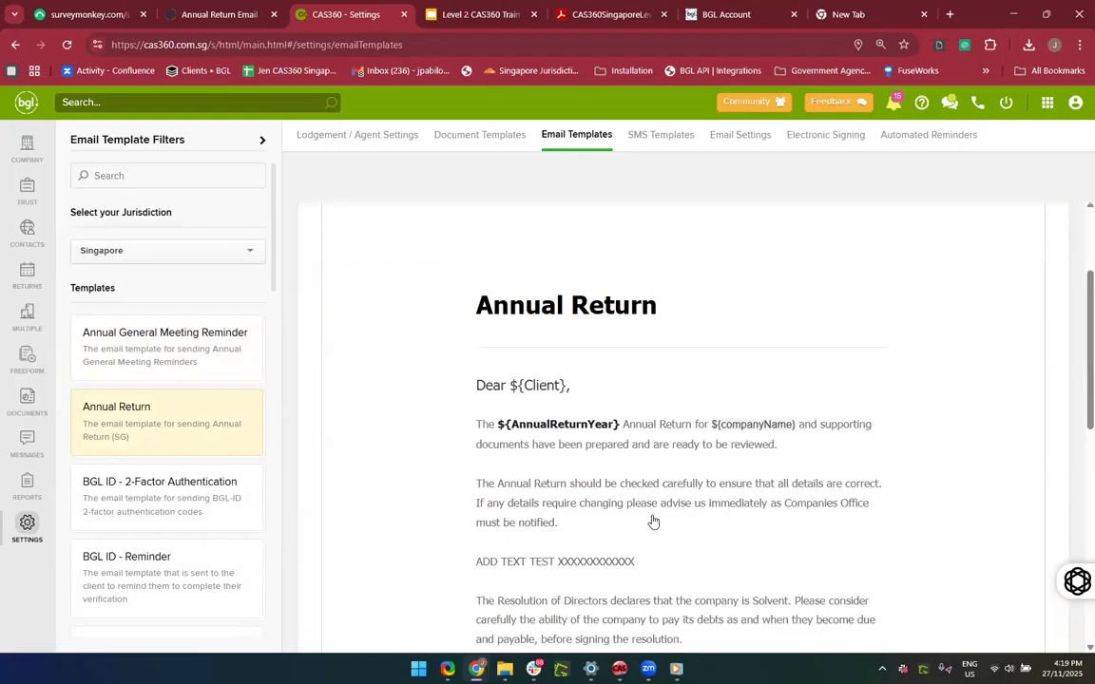
pyautogui.scroll(-2, 652, 521)
pyautogui.scroll(-2, 667, 378)
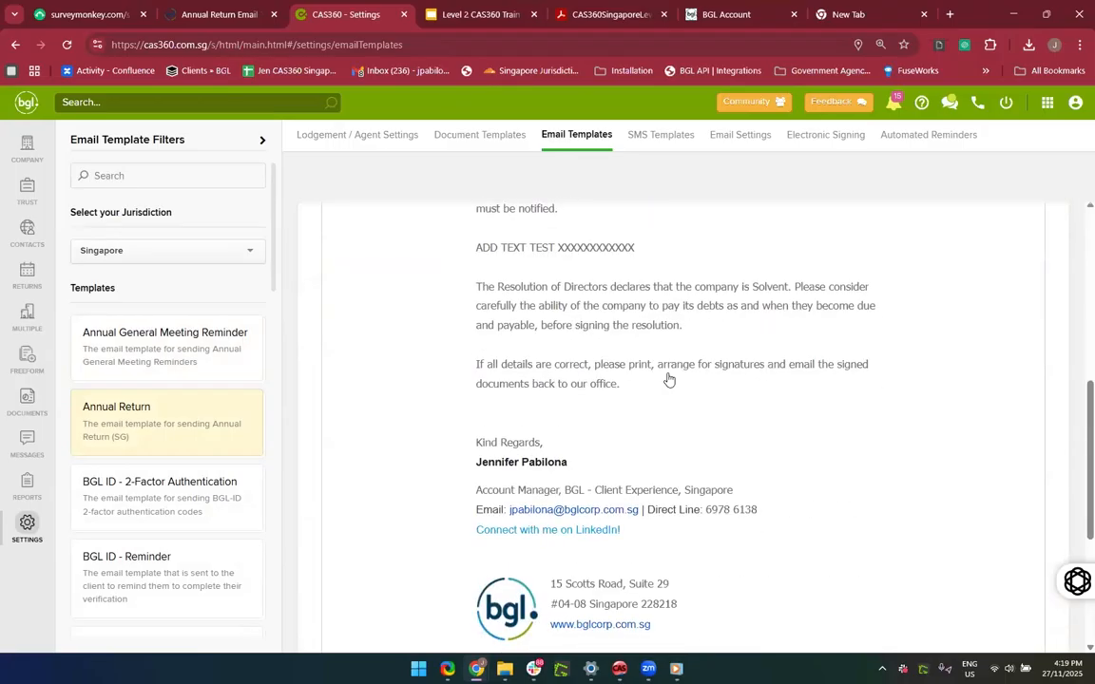
pyautogui.scroll(1, 638, 339)
pyautogui.scroll(2, 630, 358)
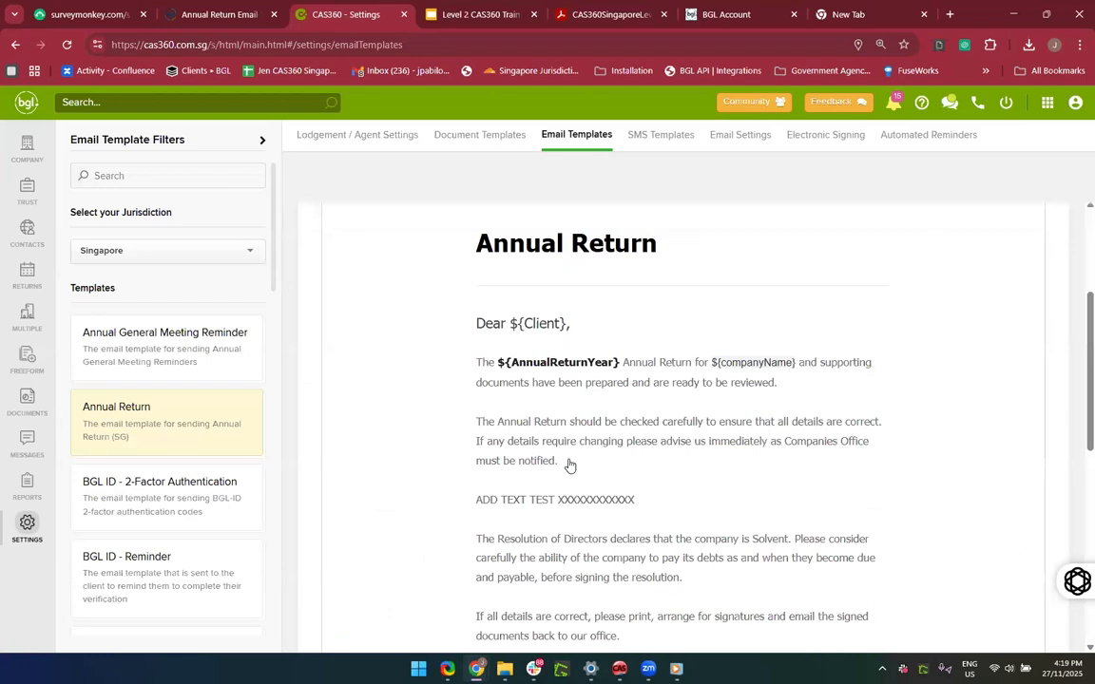
pyautogui.scroll(-2, 574, 327)
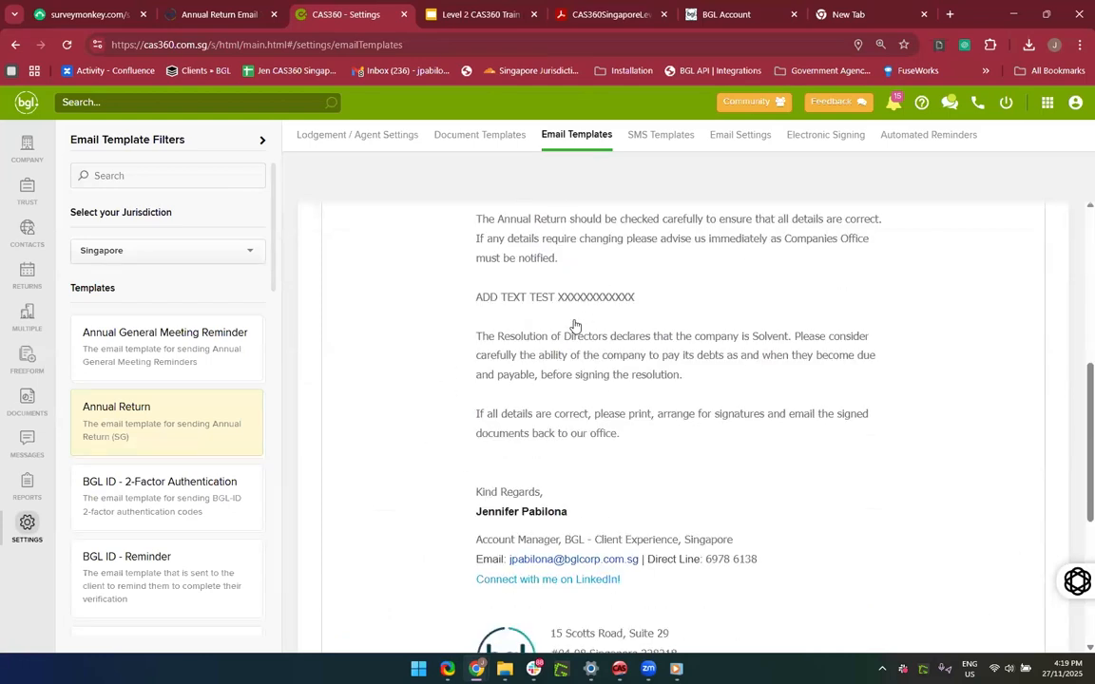
pyautogui.scroll(-2, 574, 326)
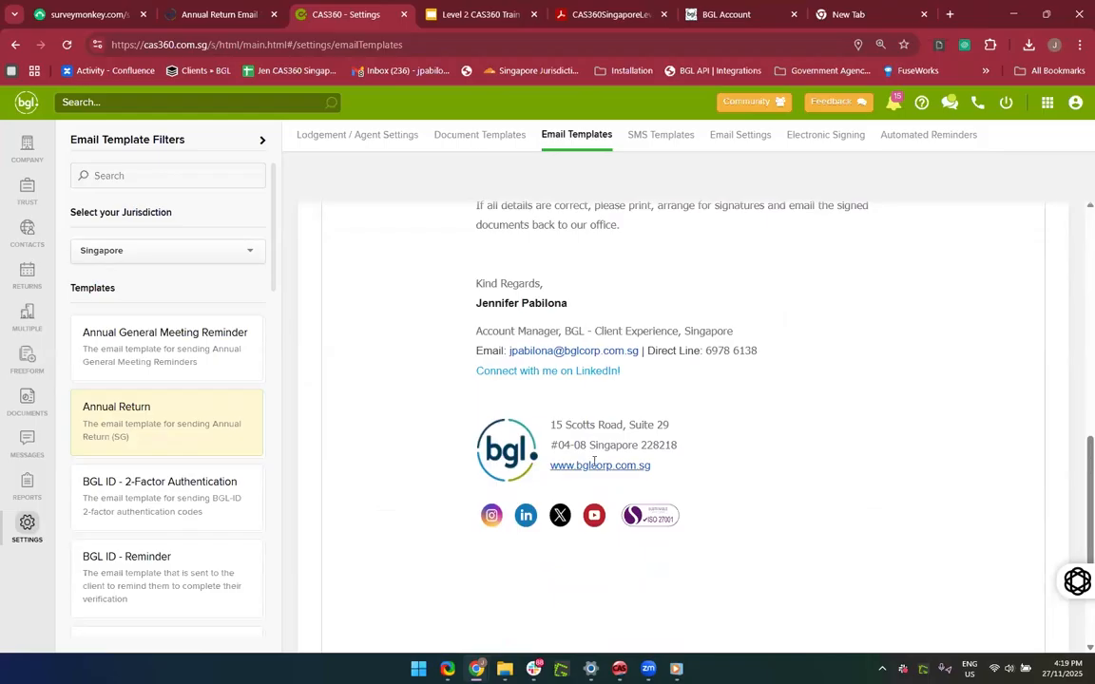
pyautogui.scroll(-2, 591, 465)
pyautogui.scroll(2, 505, 214)
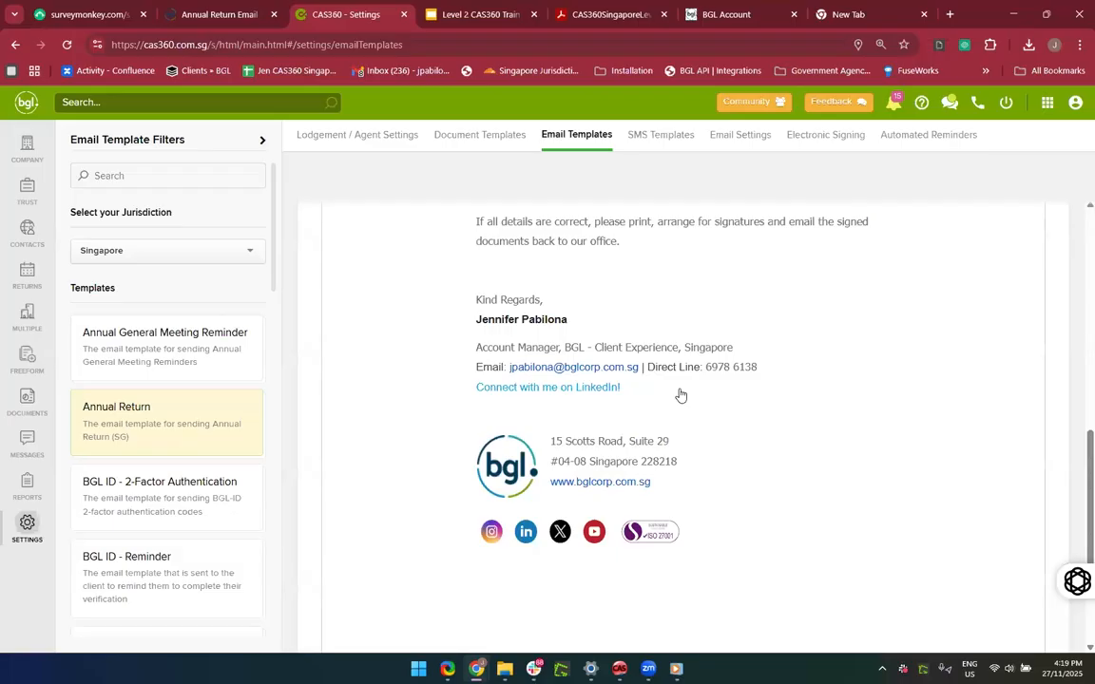
# Step: Switch to the Annual Return dictionary codes article and highlight the code for Company Number (UEN)
pyautogui.click(223, 17)
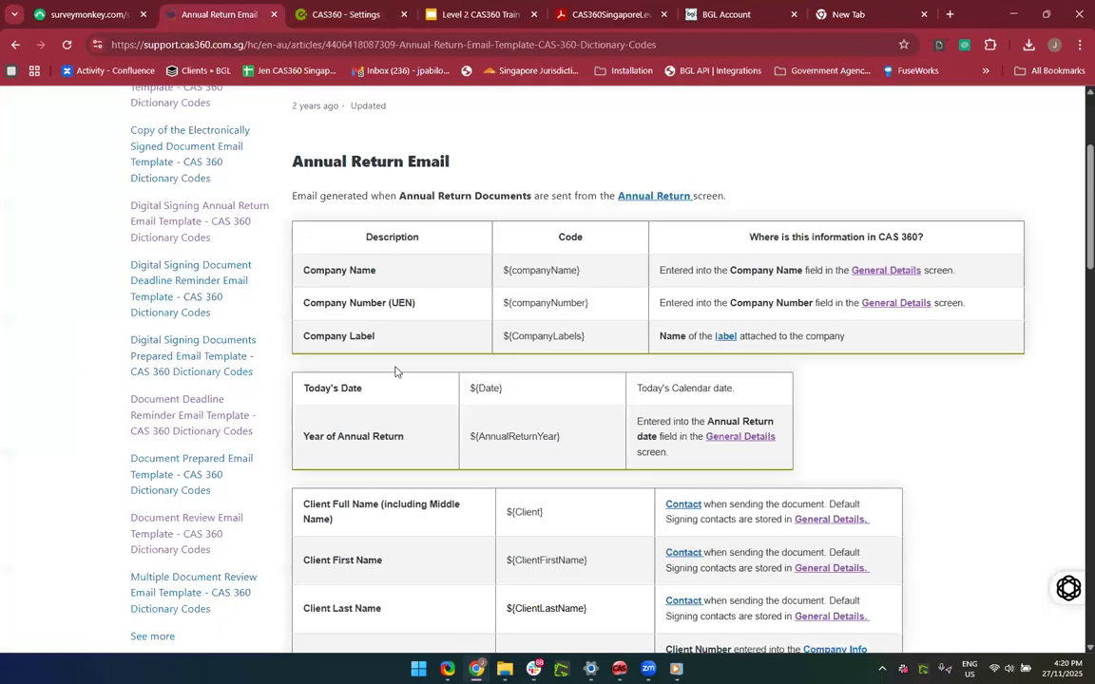
pyautogui.scroll(1, 479, 454)
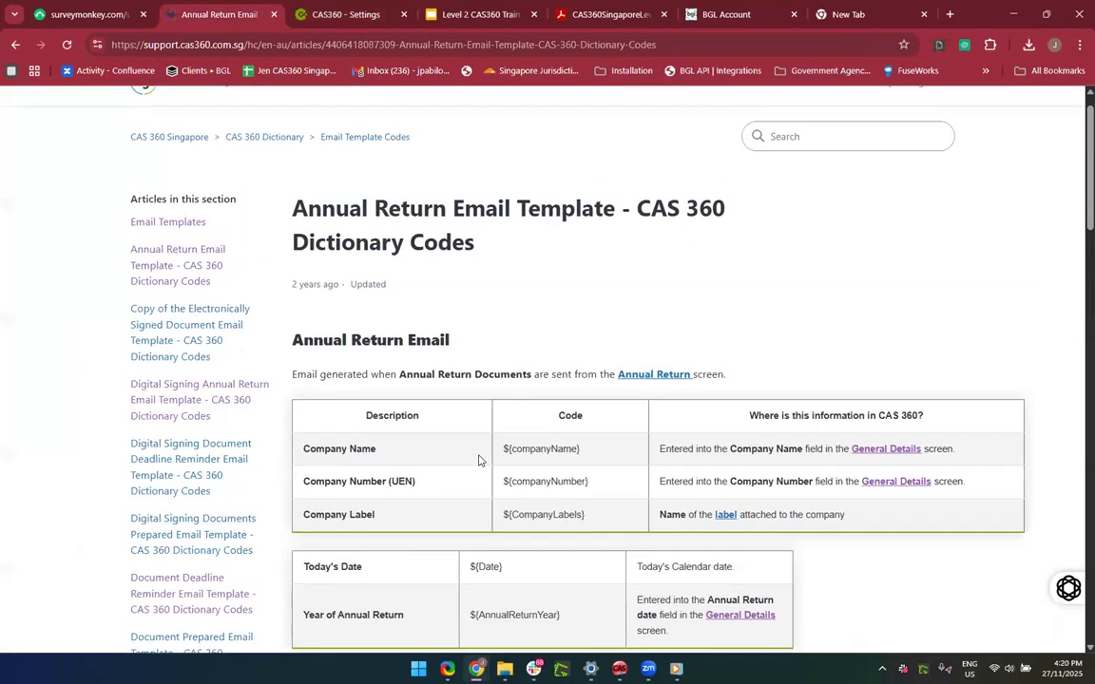
pyautogui.scroll(-2, 479, 456)
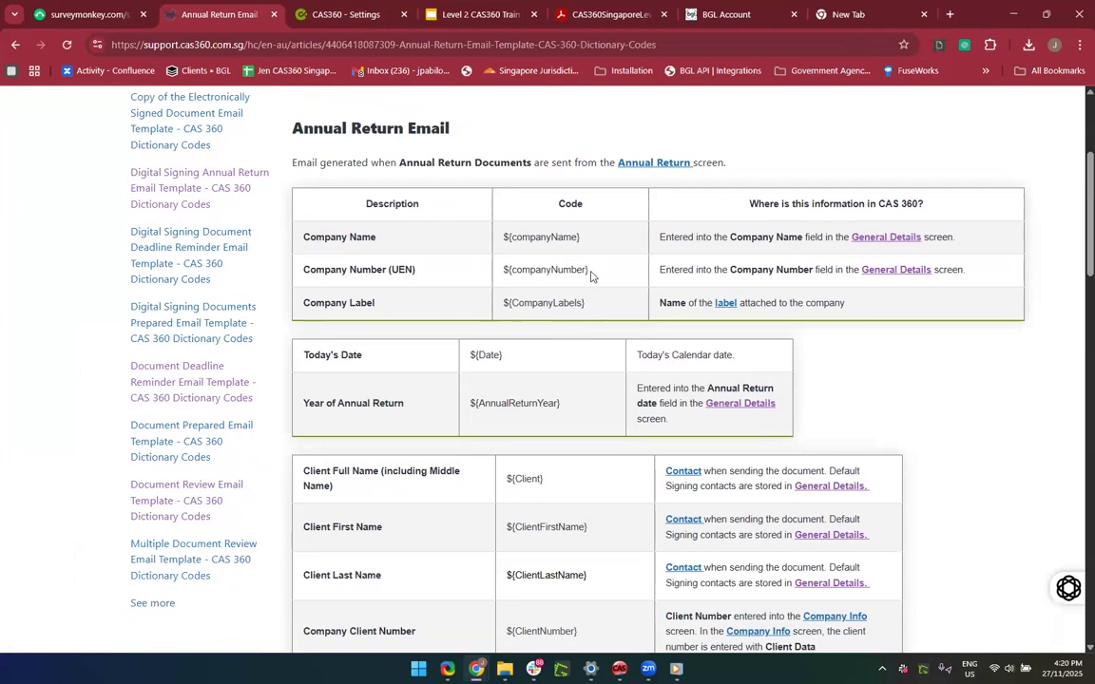
pyautogui.moveTo(590, 276); pyautogui.dragTo(494, 285)
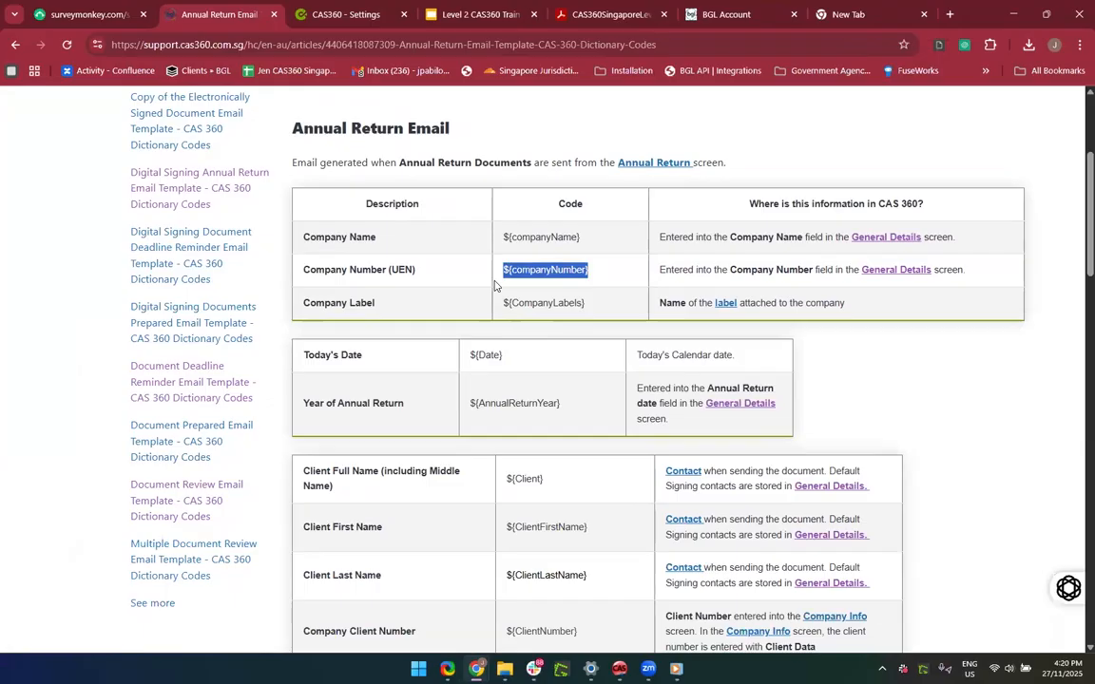
# Step: Return to the CAS360 Annual Return template and highlight the ${companyNumber} code in its subject line
pyautogui.click(300, 14)
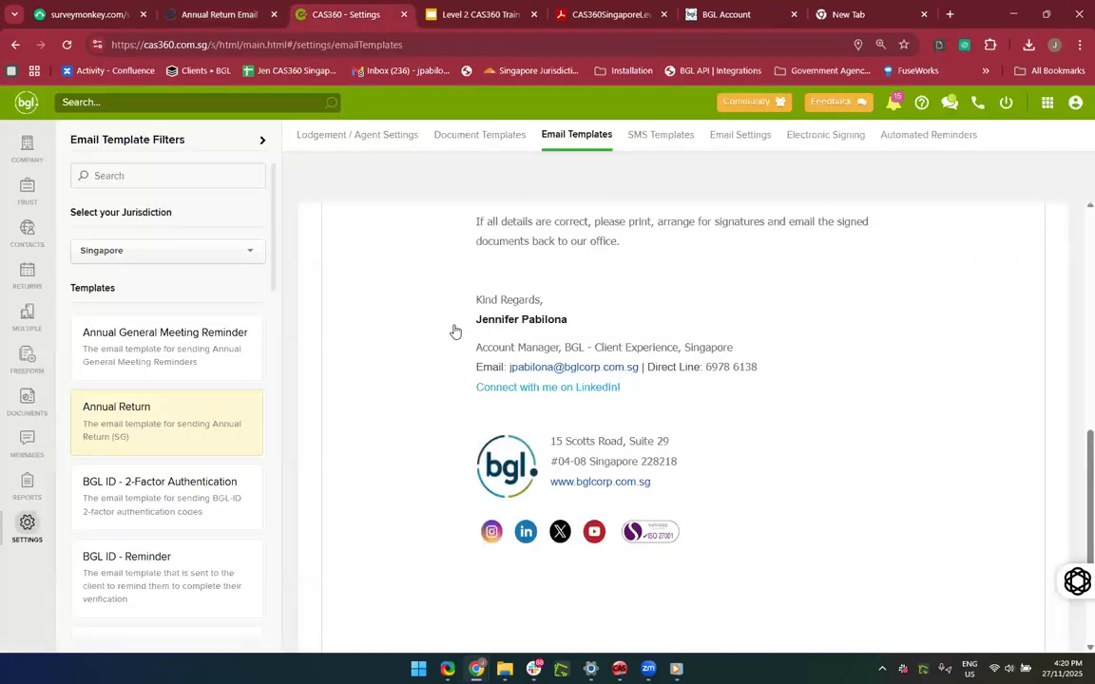
pyautogui.scroll(10, 454, 331)
pyautogui.click(630, 267)
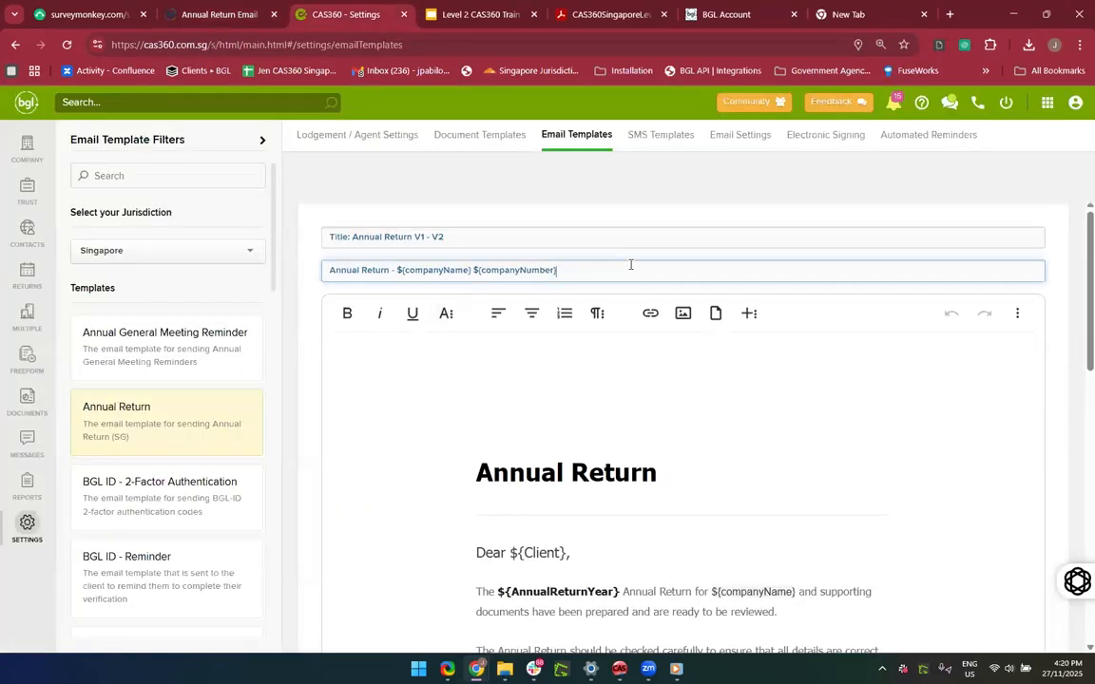
pyautogui.moveTo(557, 270); pyautogui.dragTo(471, 271)
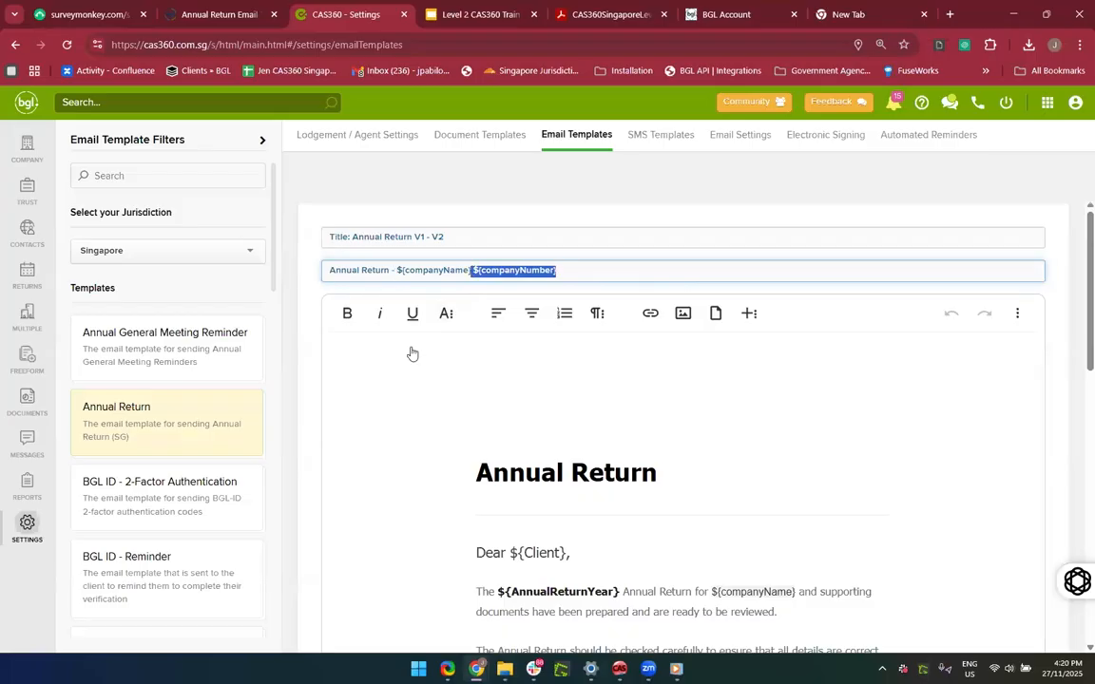
# Step: Replace the dash with "for" in the subject line so it reads "Annual Return for ${companyName} ${companyNumber}"
pyautogui.click(395, 271)
pyautogui.press('BackSpace')
pyautogui.write('For')
pyautogui.press('BackSpace')
pyautogui.press('BackSpace')
pyautogui.press('BackSpace')
pyautogui.write('for')
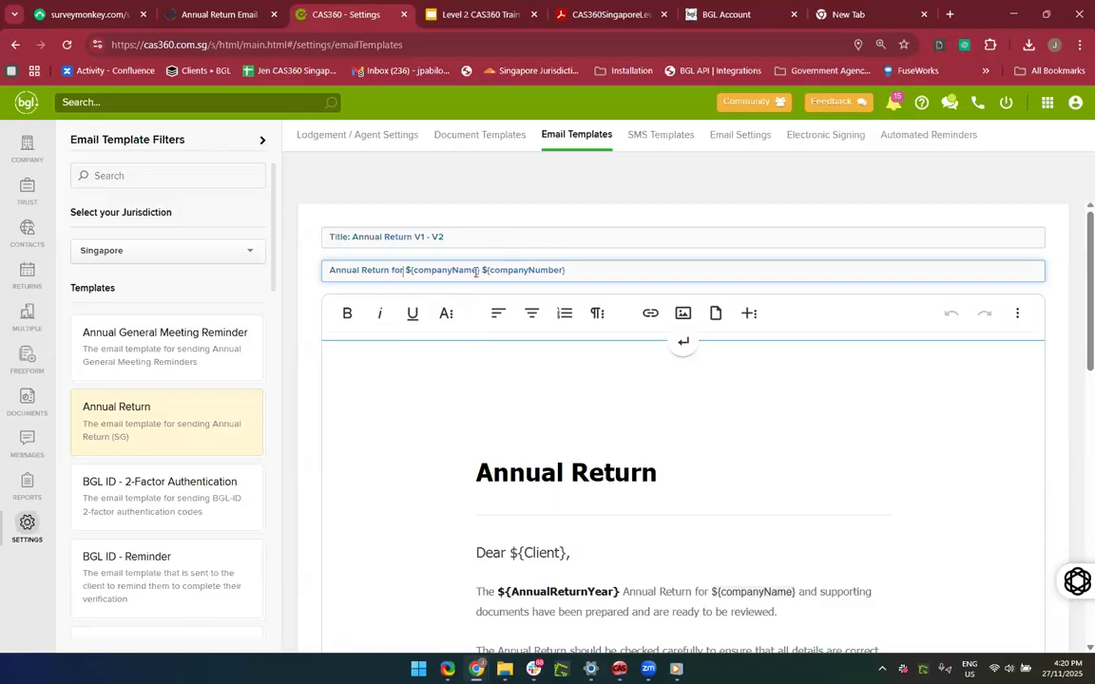
pyautogui.moveTo(480, 272); pyautogui.dragTo(622, 279)
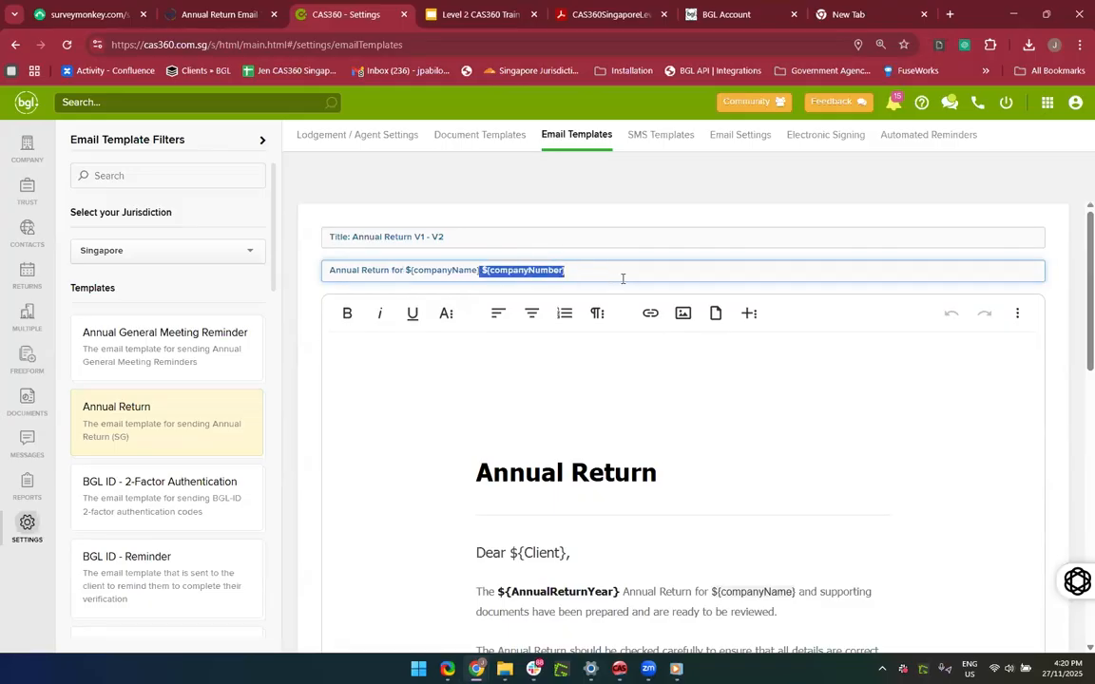
pyautogui.click(623, 279)
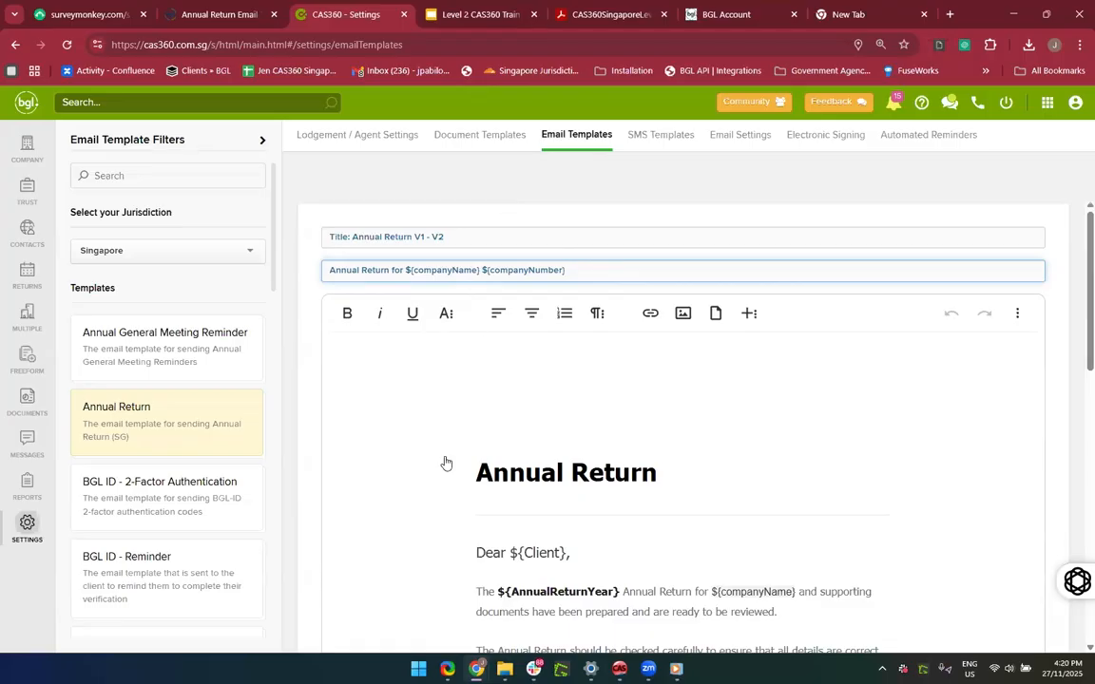
pyautogui.scroll(-3, 465, 372)
pyautogui.scroll(3, 465, 372)
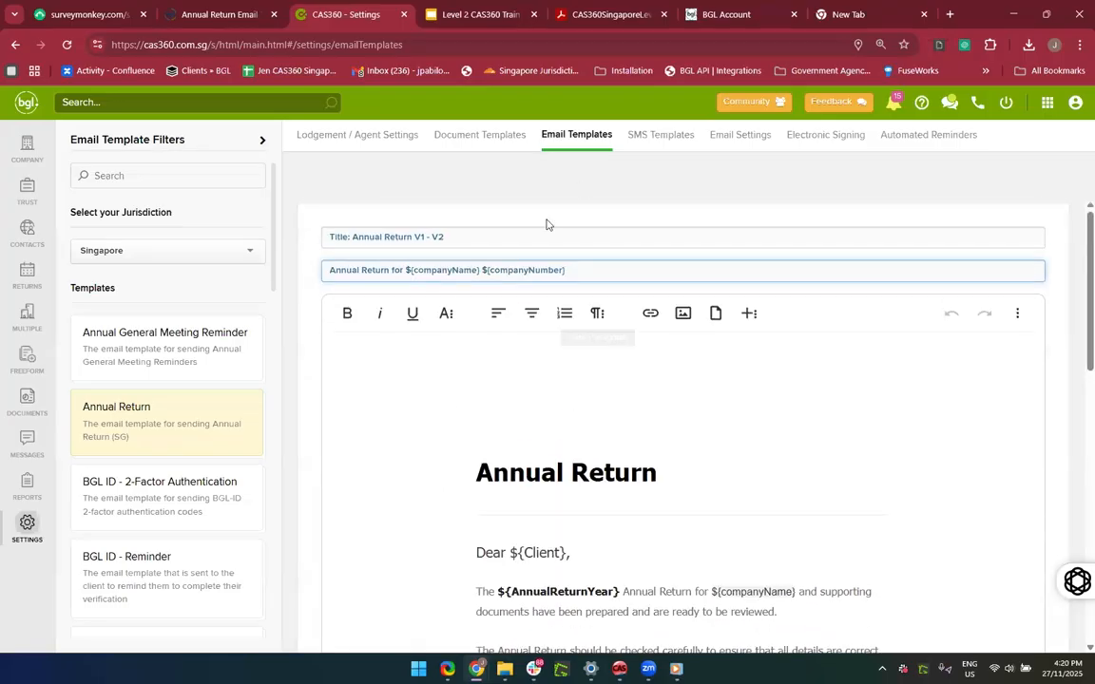
# Step: Review the company, date and client codes in the dictionary codes article once more and close its browser tab
pyautogui.click(199, 16)
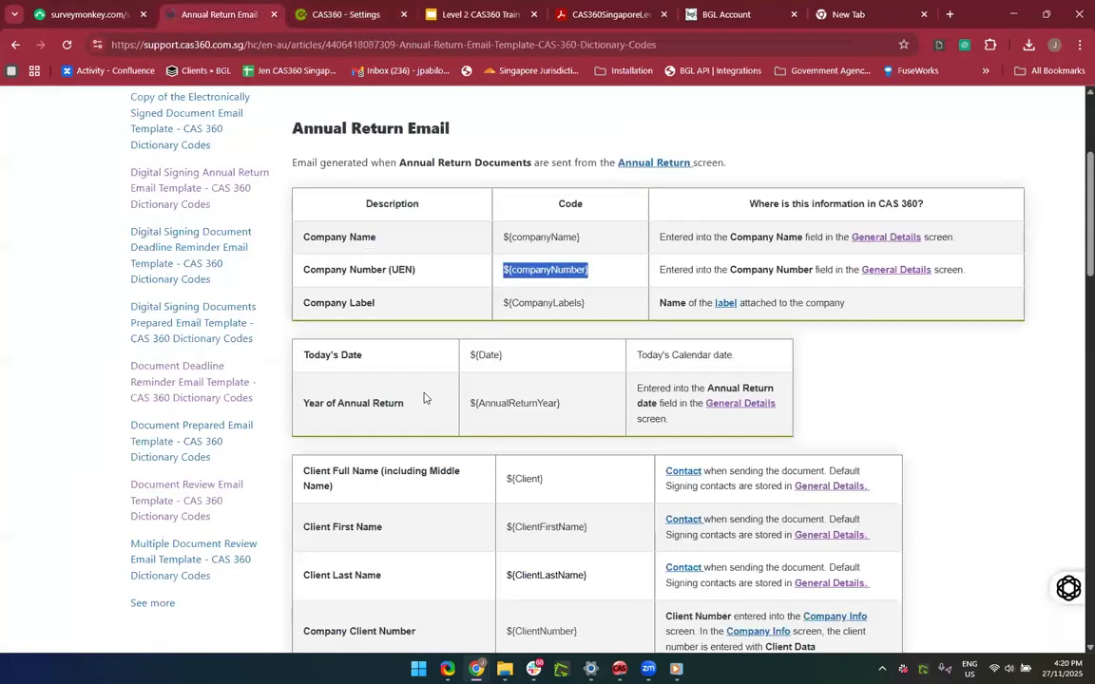
pyautogui.scroll(-4, 424, 398)
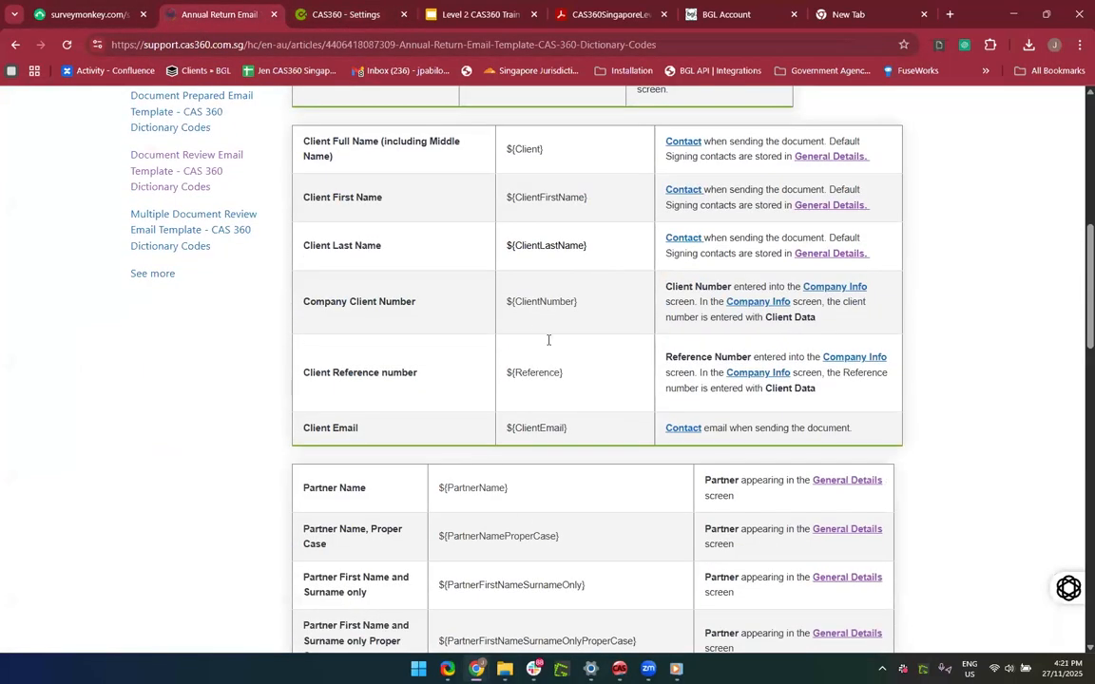
pyautogui.scroll(6, 560, 370)
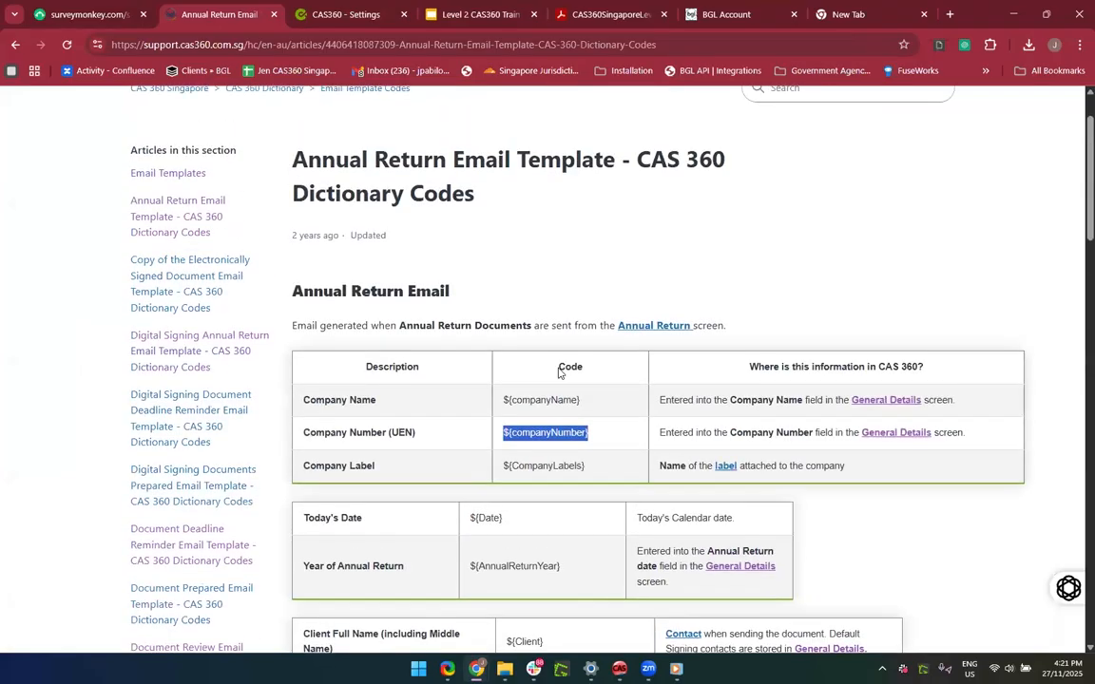
pyautogui.click(388, 180)
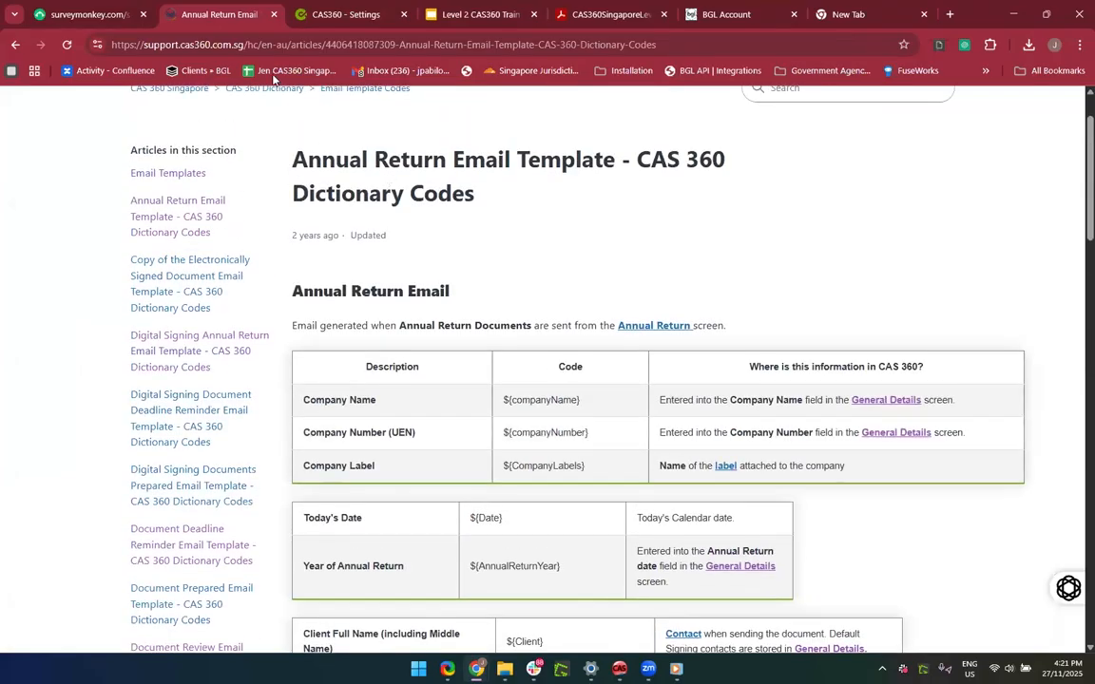
pyautogui.click(273, 14)
# Step: Look over the Annual Return template's content and closing options, and save the updated template
pyautogui.scroll(-10, 443, 407)
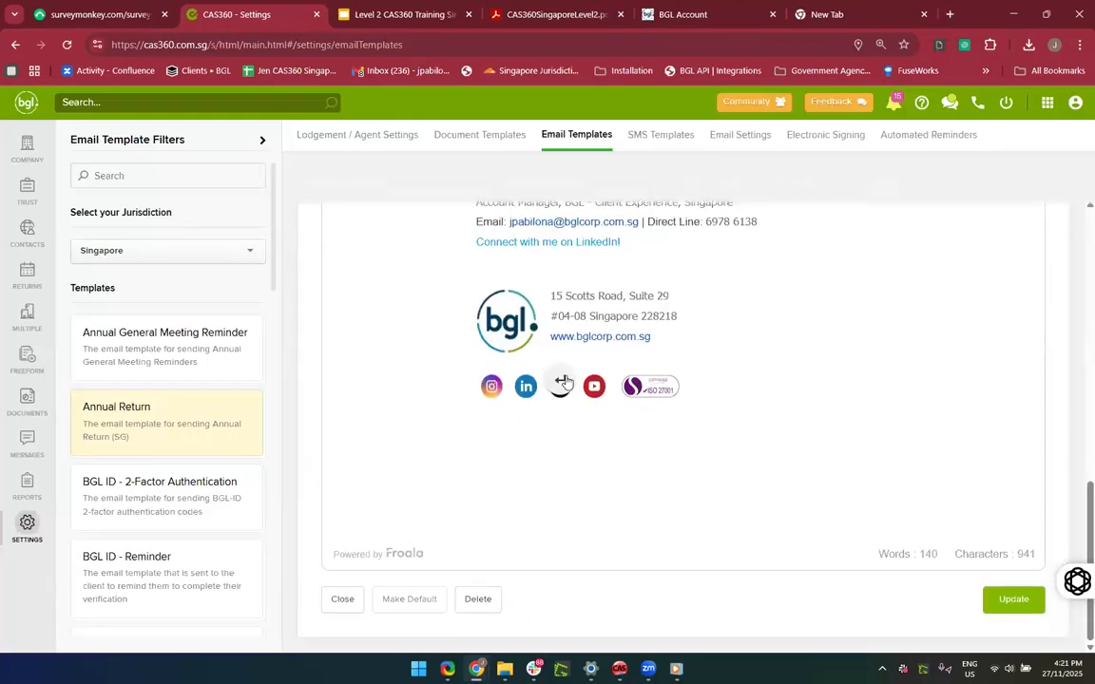
pyautogui.scroll(3, 686, 496)
pyautogui.scroll(-3, 684, 496)
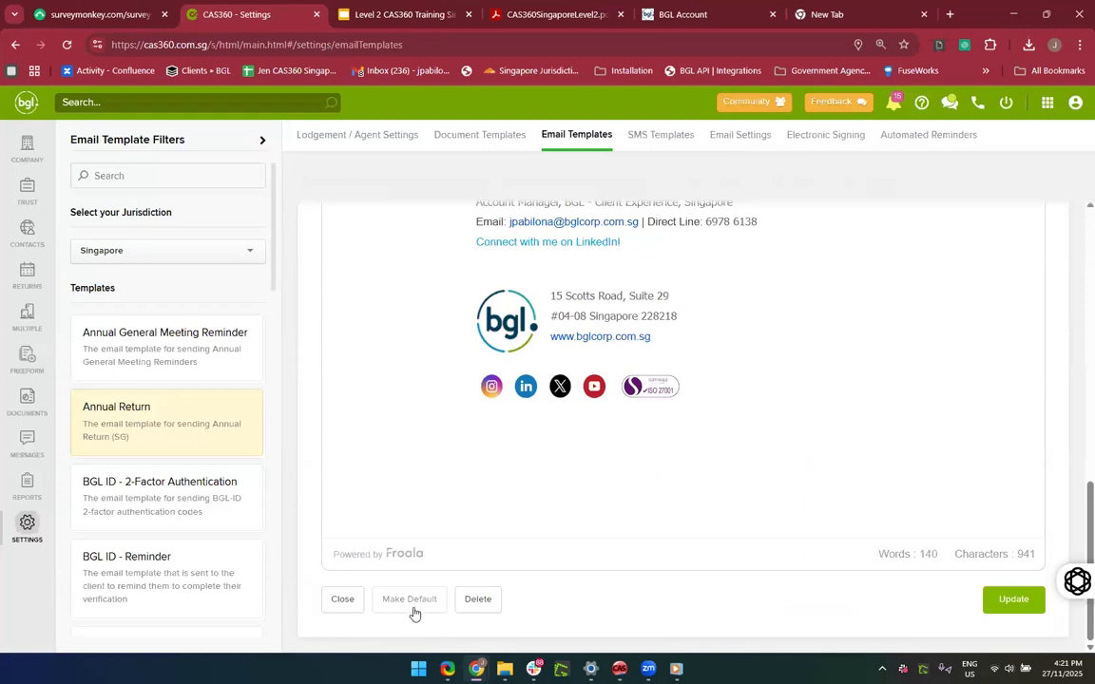
pyautogui.scroll(15, 738, 471)
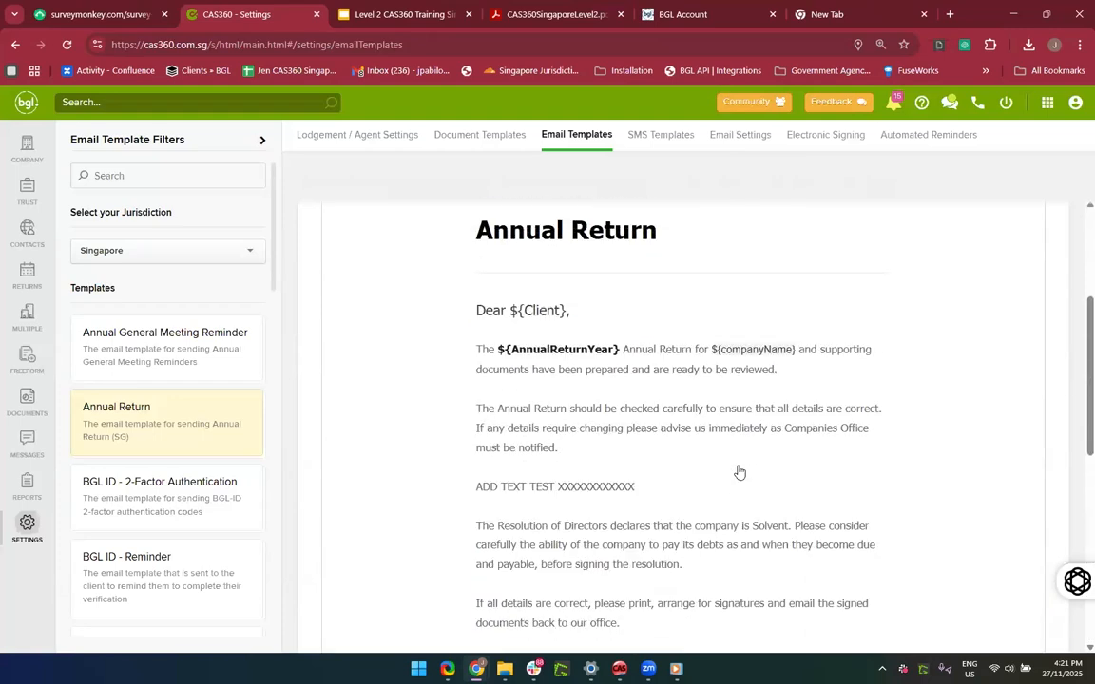
pyautogui.scroll(-15, 692, 557)
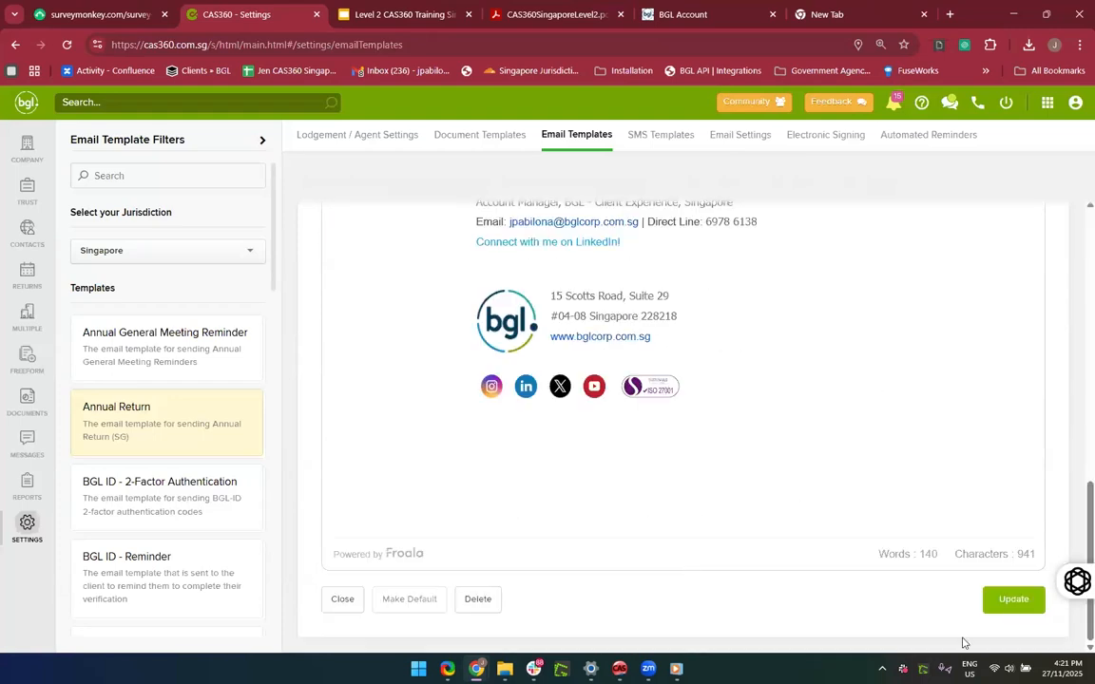
pyautogui.click(1013, 607)
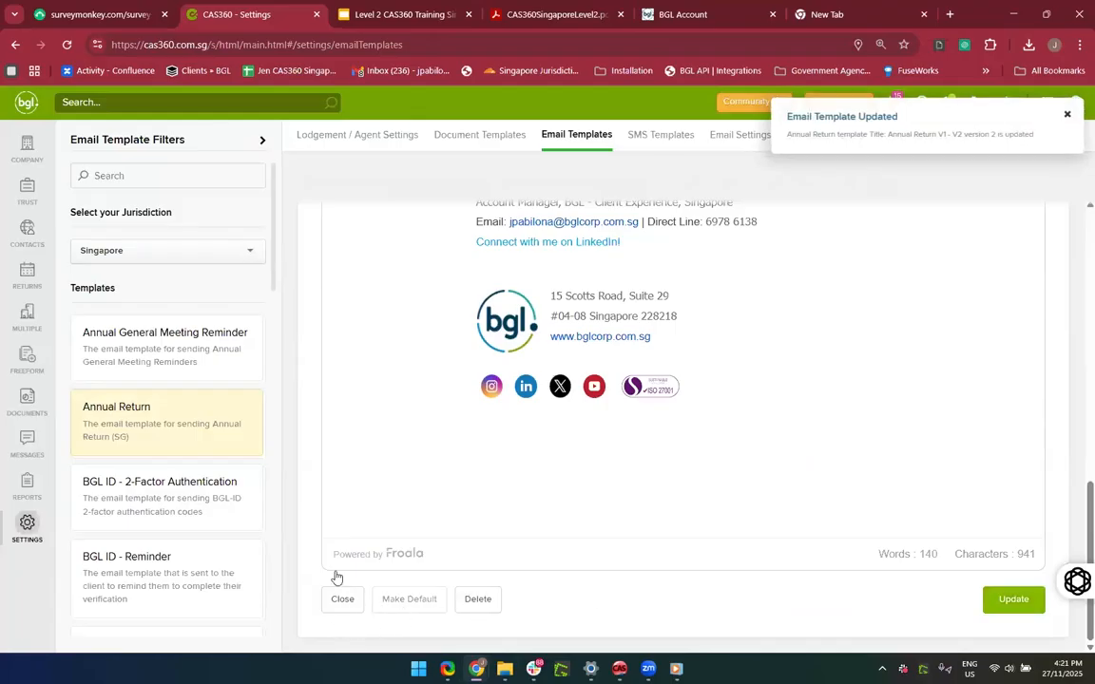
# Step: Open the General Meeting Remind - V1 - V2 template under Annual General Meeting Reminder and examine its Make Default option, title and subject
pyautogui.click(207, 350)
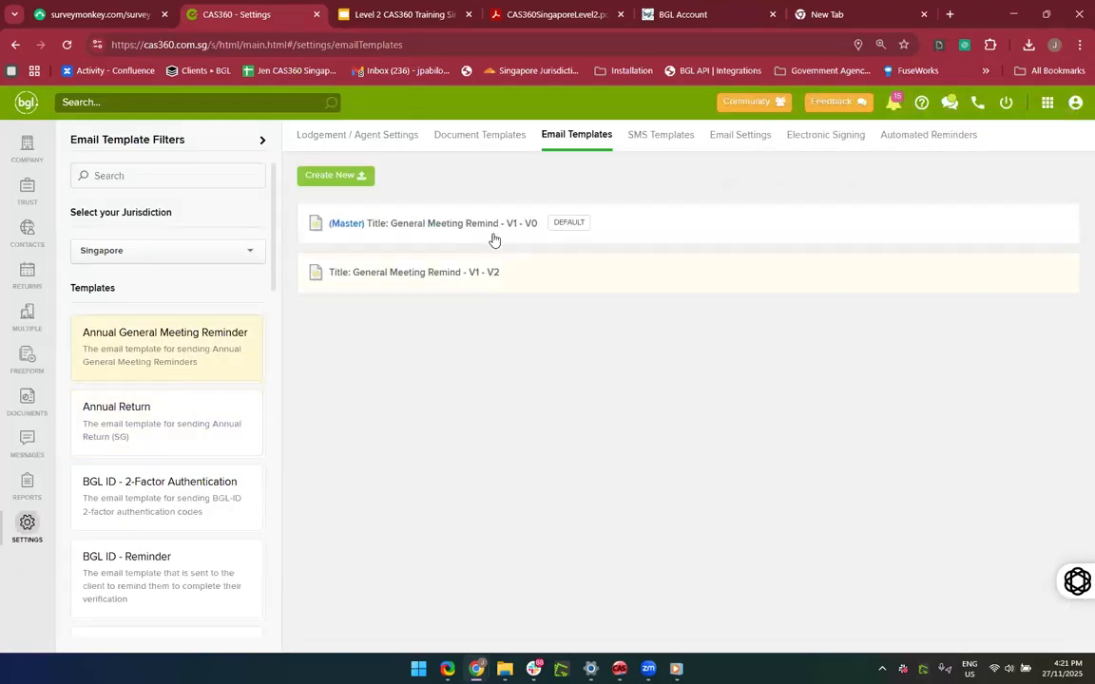
pyautogui.click(552, 282)
pyautogui.scroll(-10, 509, 510)
pyautogui.scroll(-5, 508, 510)
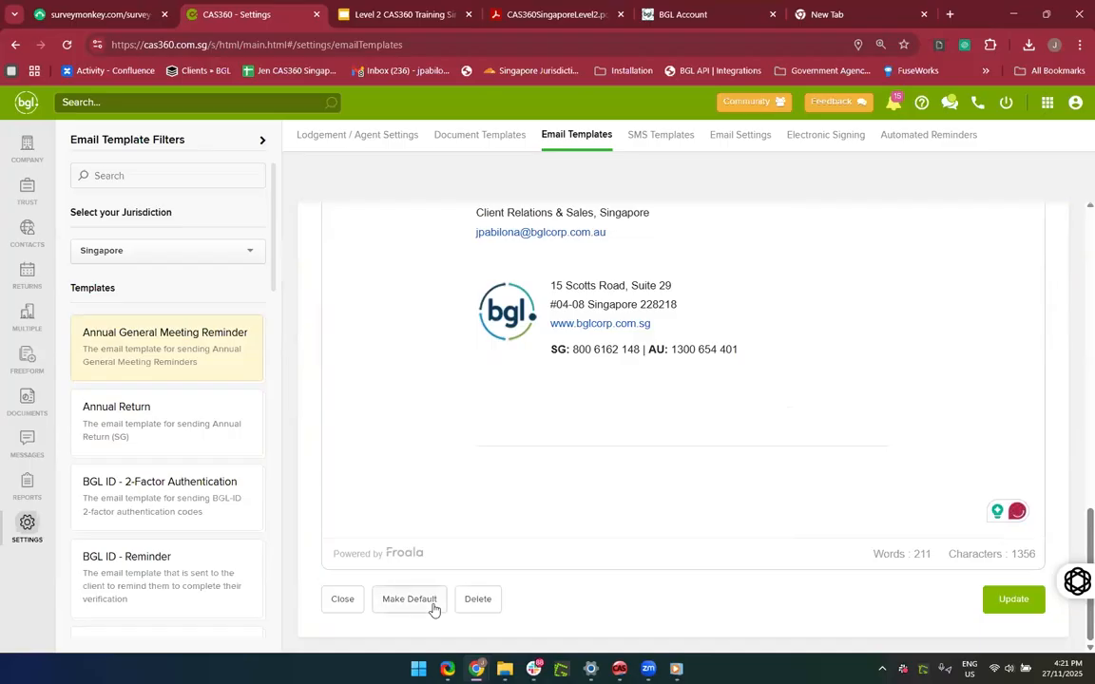
pyautogui.scroll(4, 662, 581)
pyautogui.scroll(8, 662, 581)
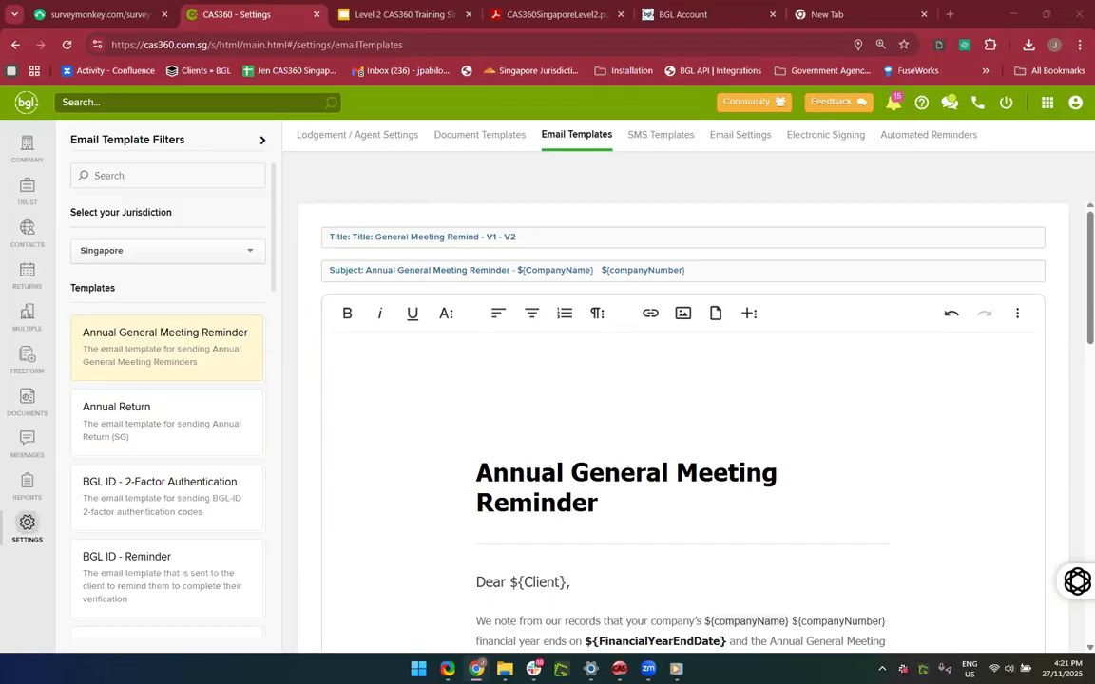
pyautogui.click(698, 193)
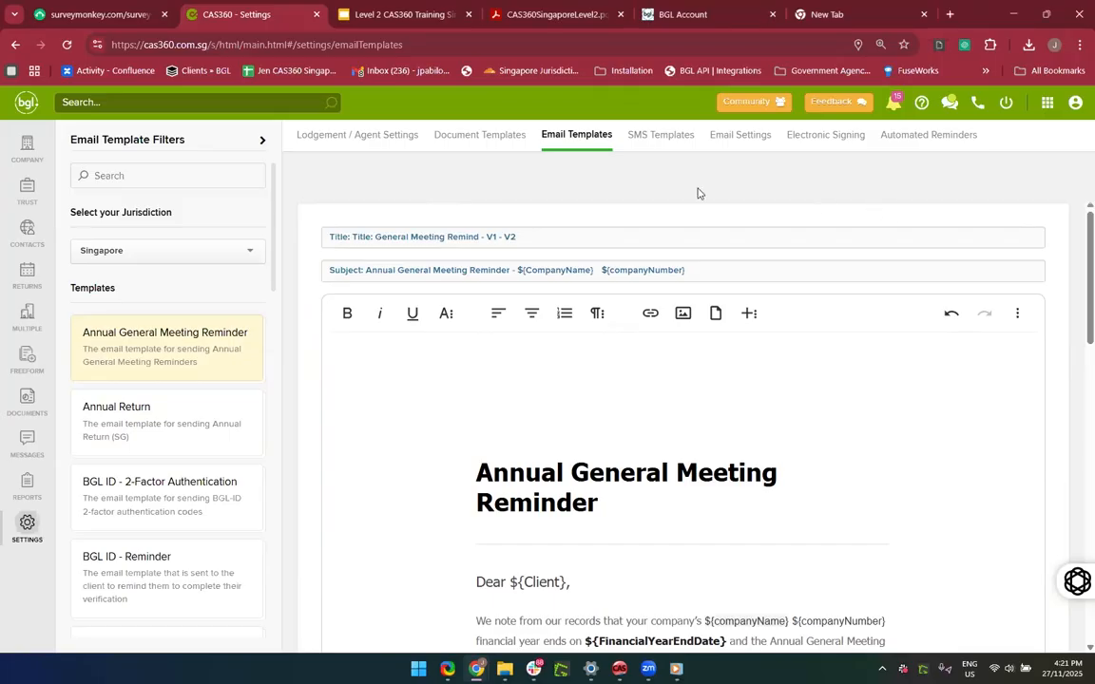
# Step: Open the document template settings and show the list of jurisdictions available for the document sets
pyautogui.click(438, 138)
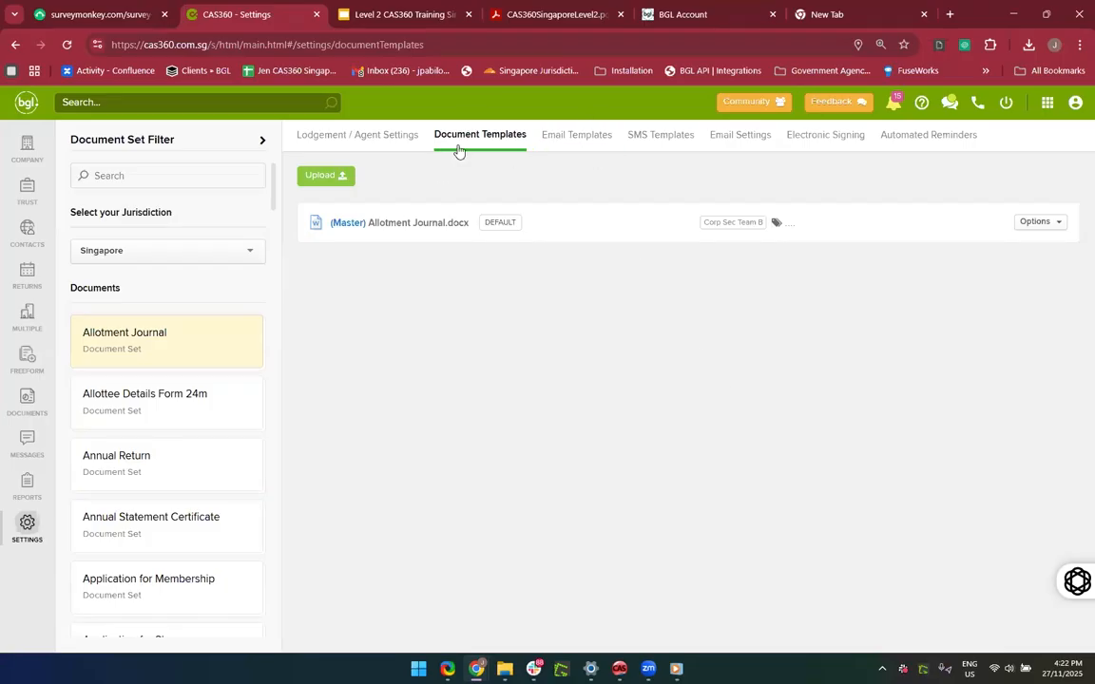
pyautogui.click(168, 250)
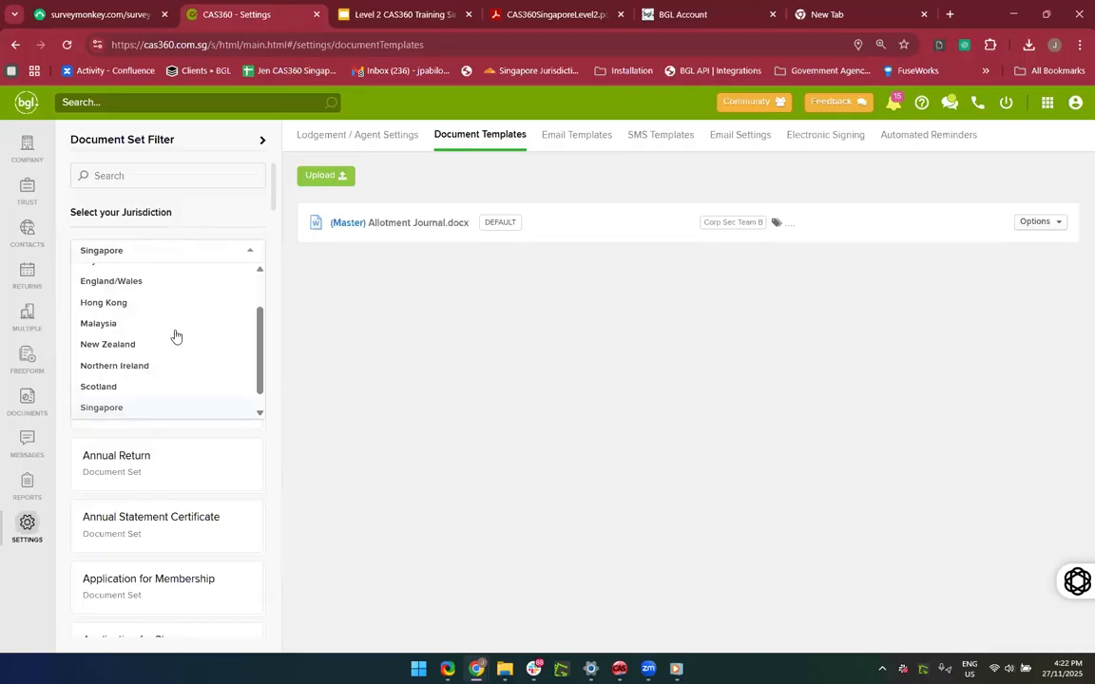
pyautogui.scroll(2, 175, 339)
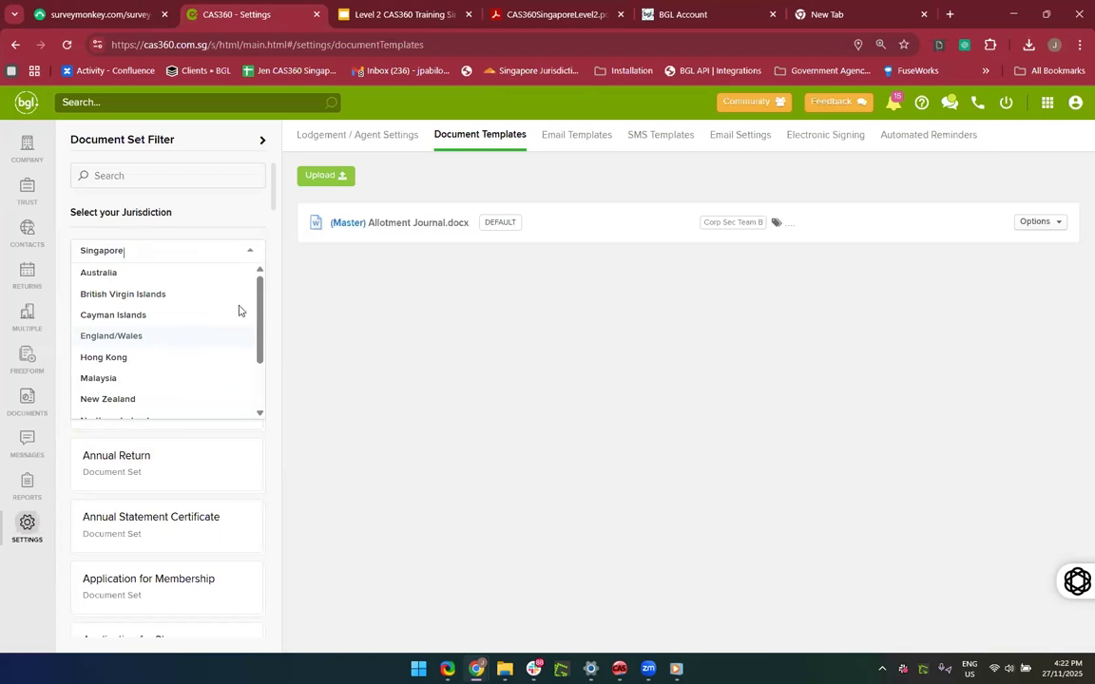
# Step: Show the document sets for the Australia jurisdiction and look through the list
pyautogui.click(126, 272)
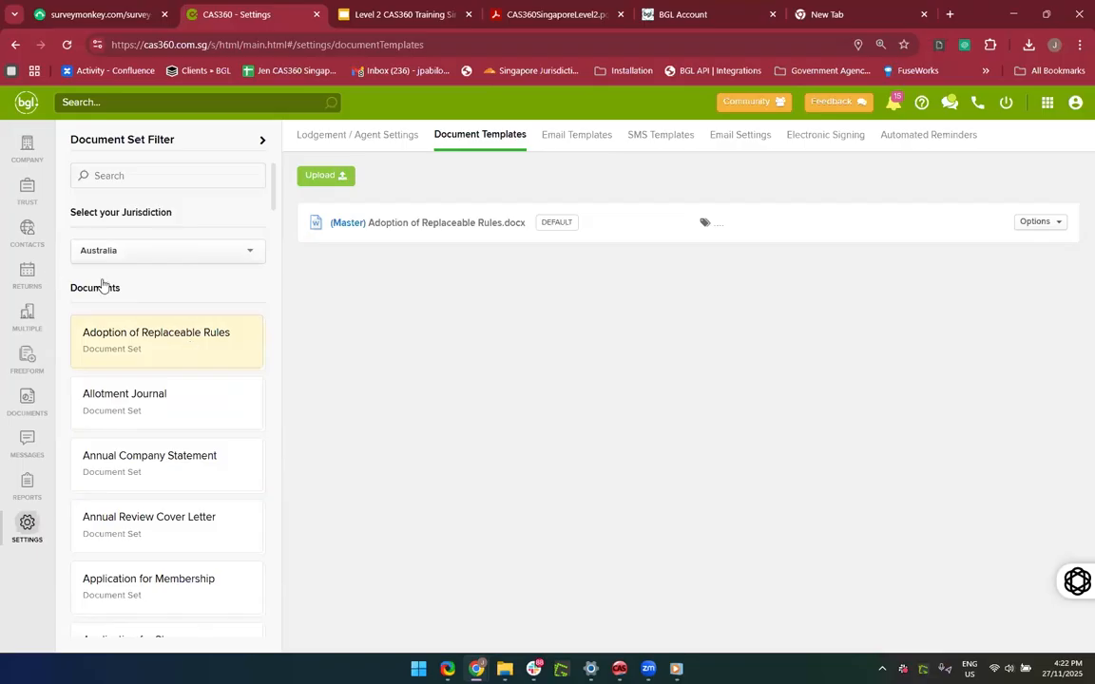
pyautogui.scroll(-2, 154, 396)
pyautogui.scroll(-10, 152, 395)
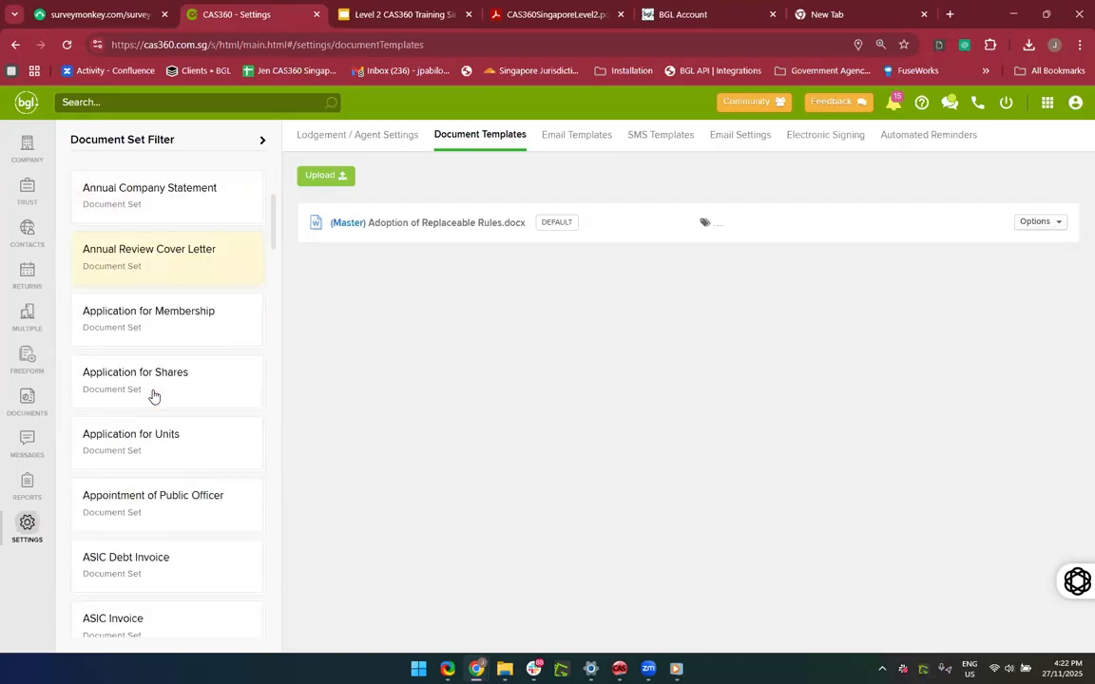
pyautogui.scroll(9, 271, 437)
pyautogui.scroll(1, 271, 437)
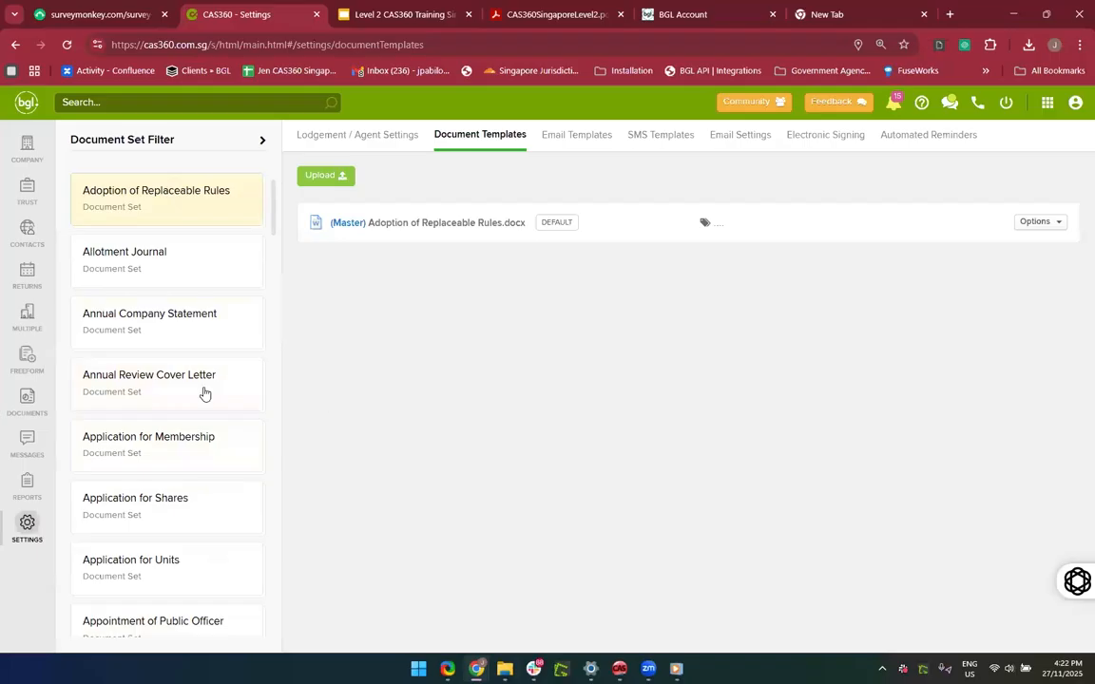
pyautogui.scroll(3, 205, 391)
# Step: Set the document set jurisdiction back to Singapore and browse its list of document sets
pyautogui.click(145, 255)
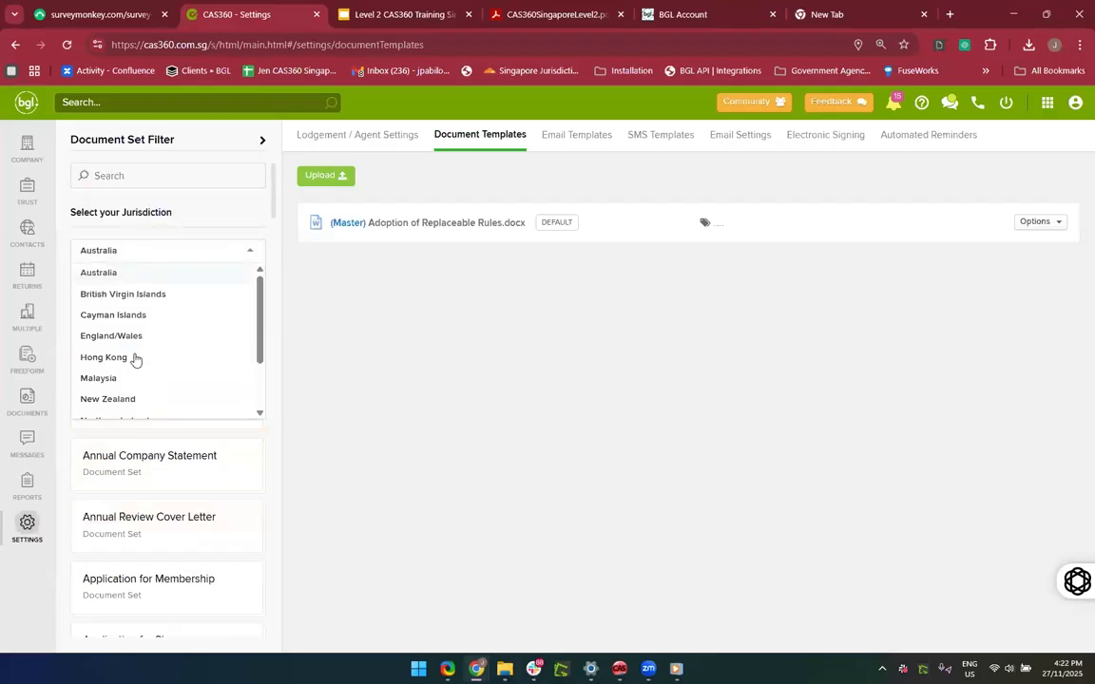
pyautogui.scroll(-2, 138, 377)
pyautogui.click(117, 387)
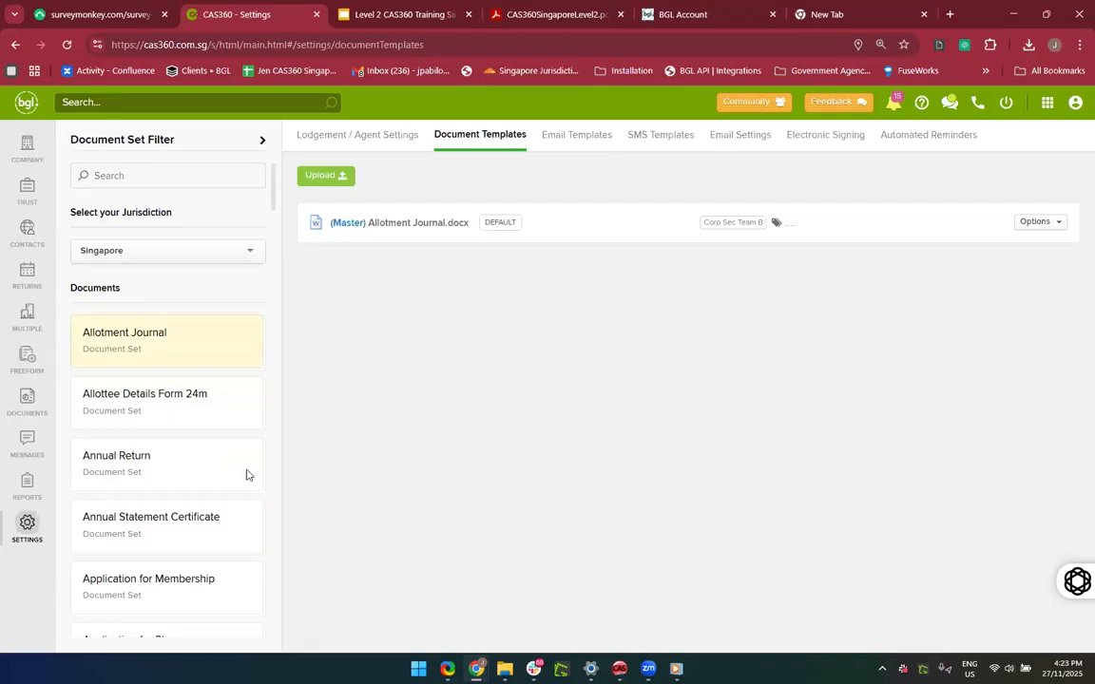
pyautogui.scroll(-4, 230, 481)
pyautogui.scroll(-12, 230, 480)
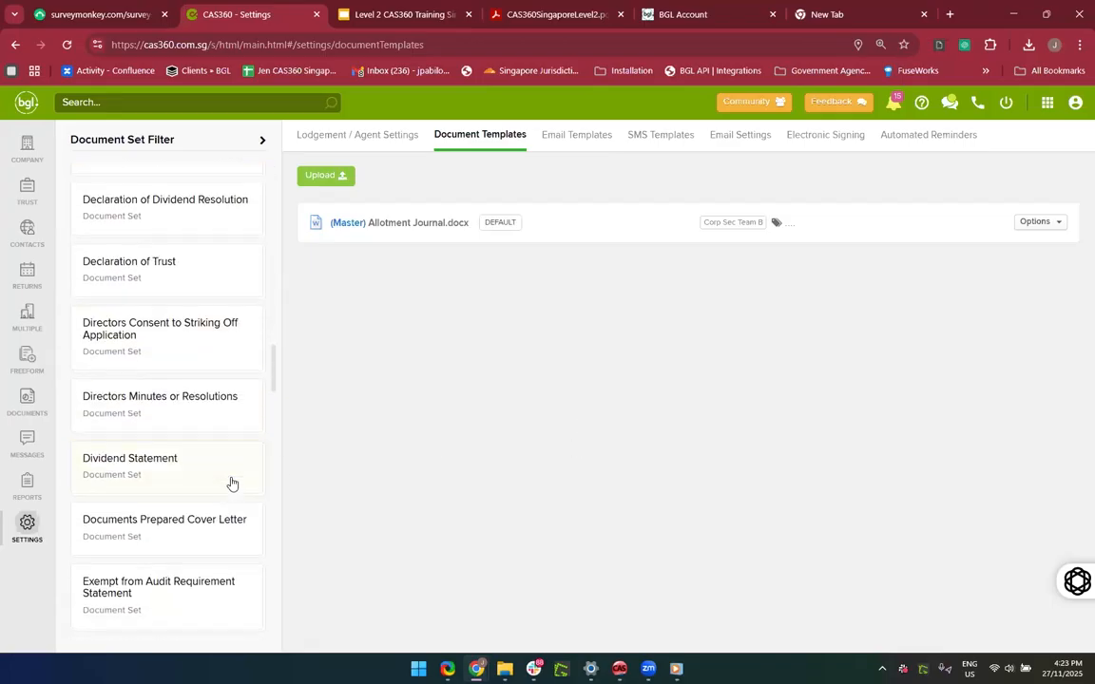
pyautogui.scroll(6, 230, 481)
pyautogui.scroll(10, 230, 484)
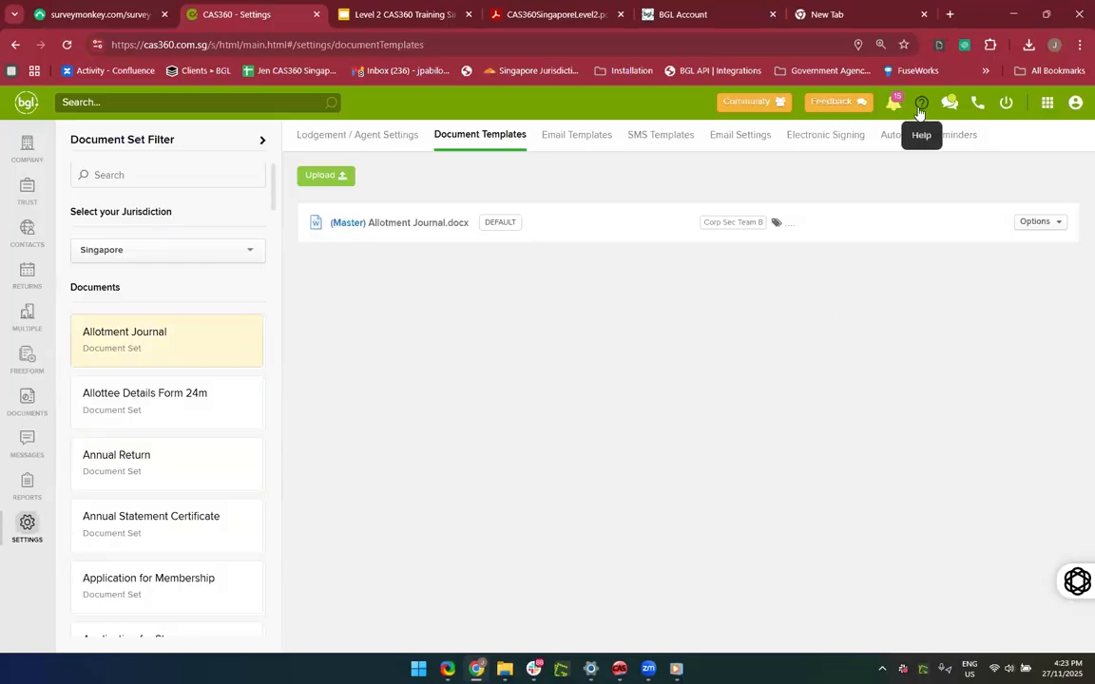
# Step: Open the Singapore help site's CAS 360 Dictionary and go to the Document Templates article under Document Template Codes
pyautogui.click(919, 110)
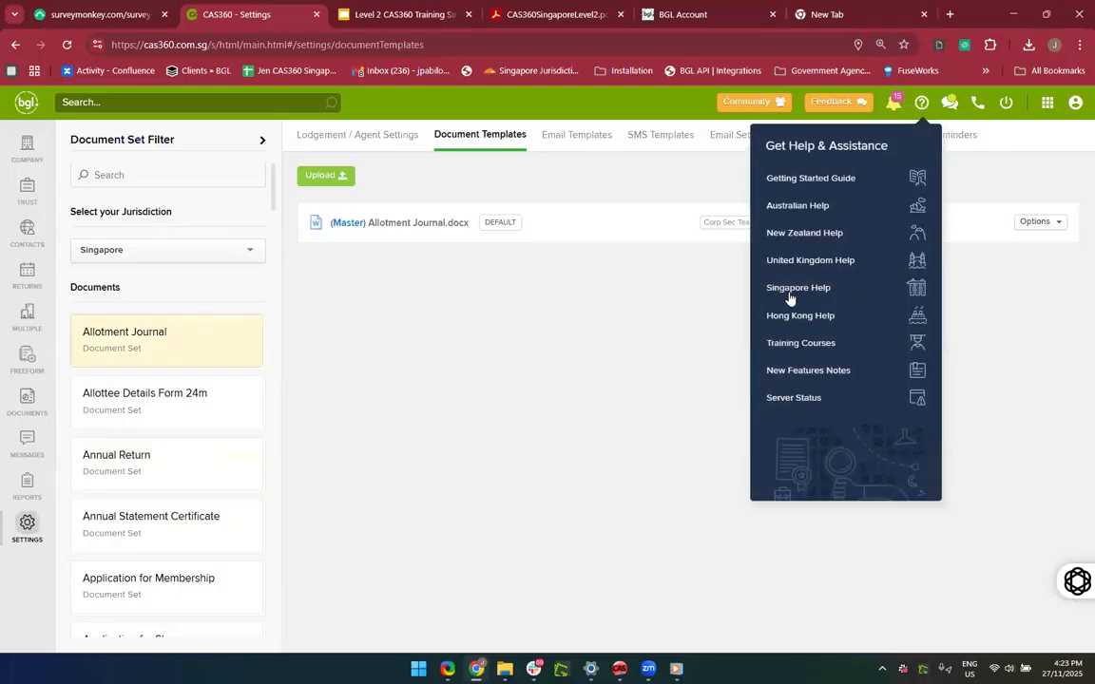
pyautogui.click(788, 287)
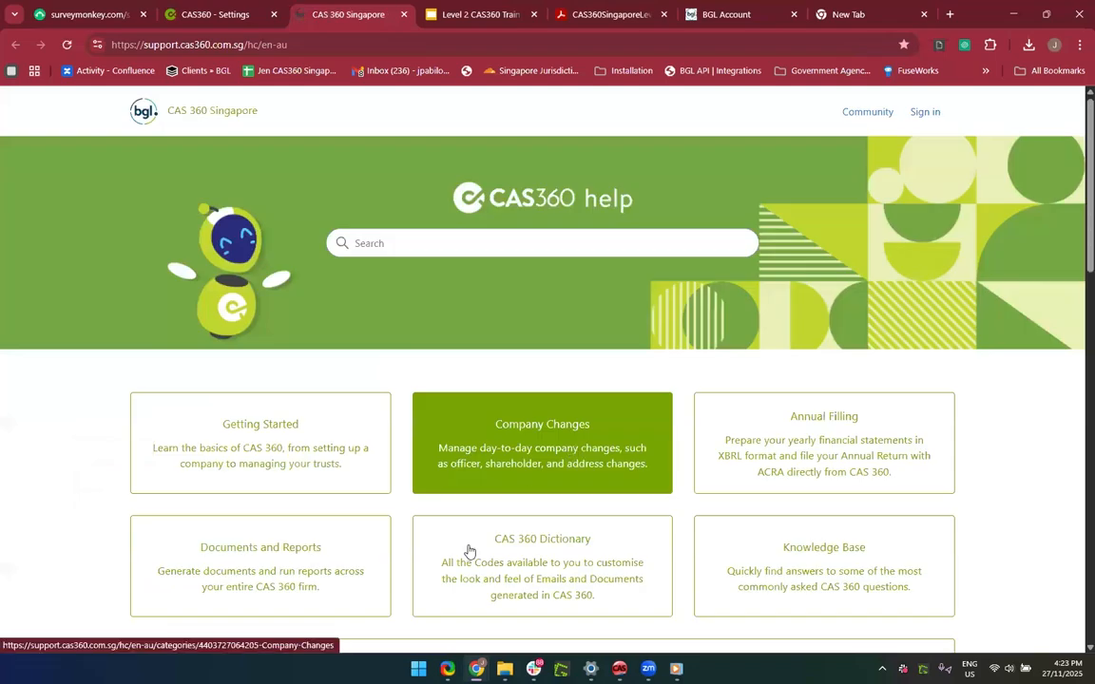
pyautogui.click(469, 549)
pyautogui.scroll(-3, 469, 549)
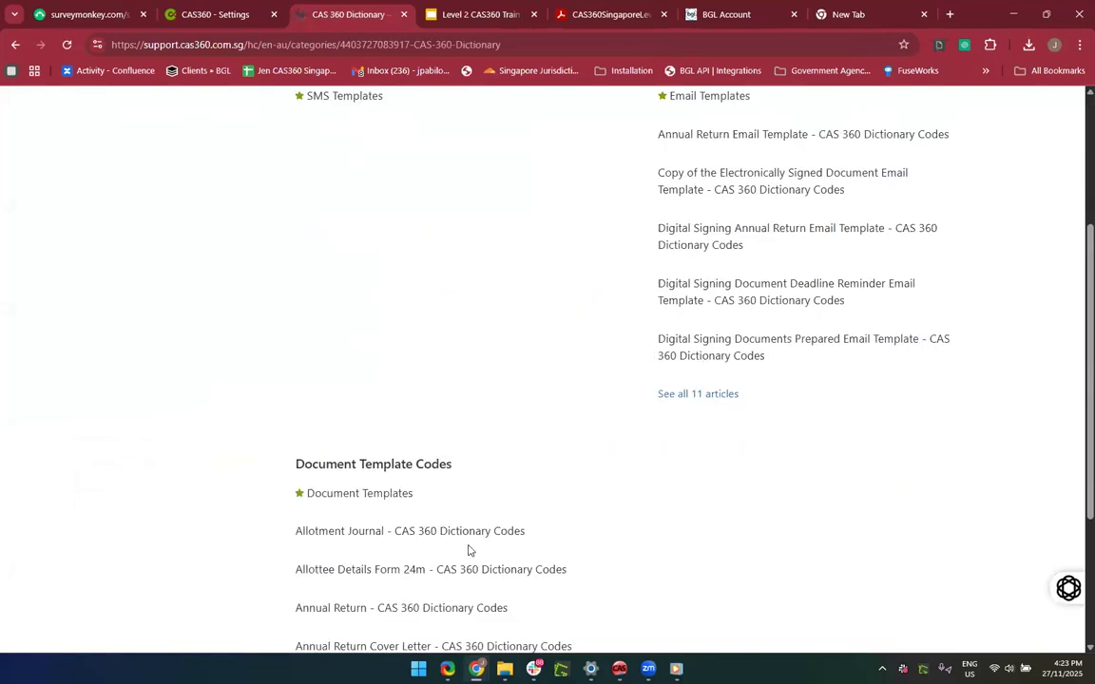
pyautogui.scroll(-2, 468, 550)
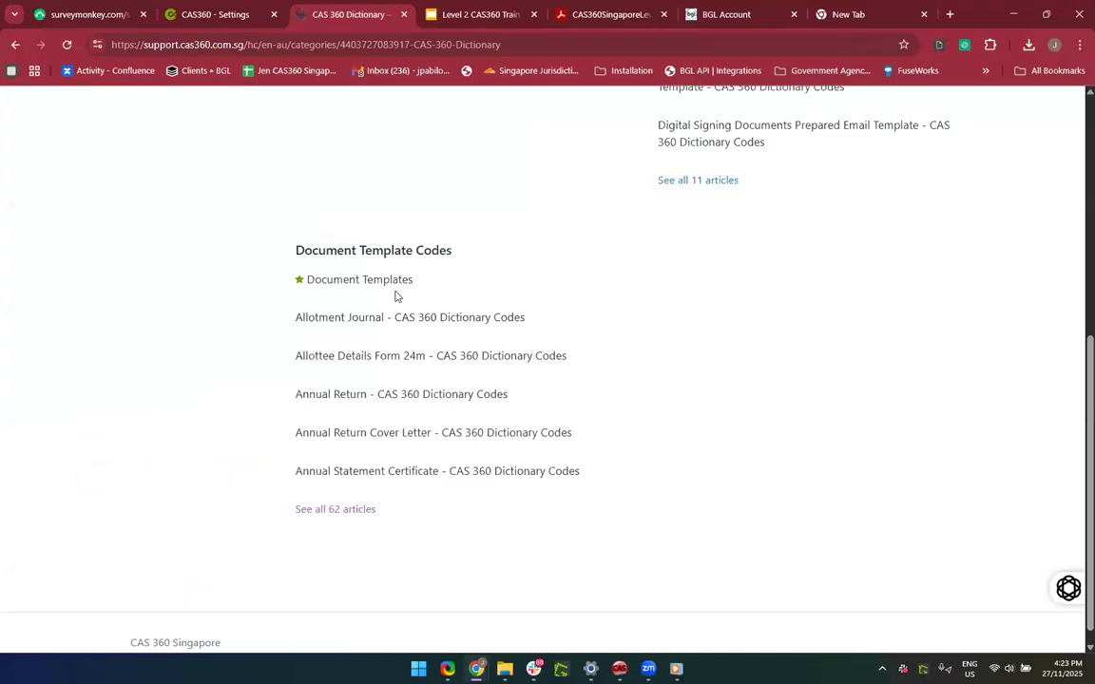
pyautogui.click(348, 281)
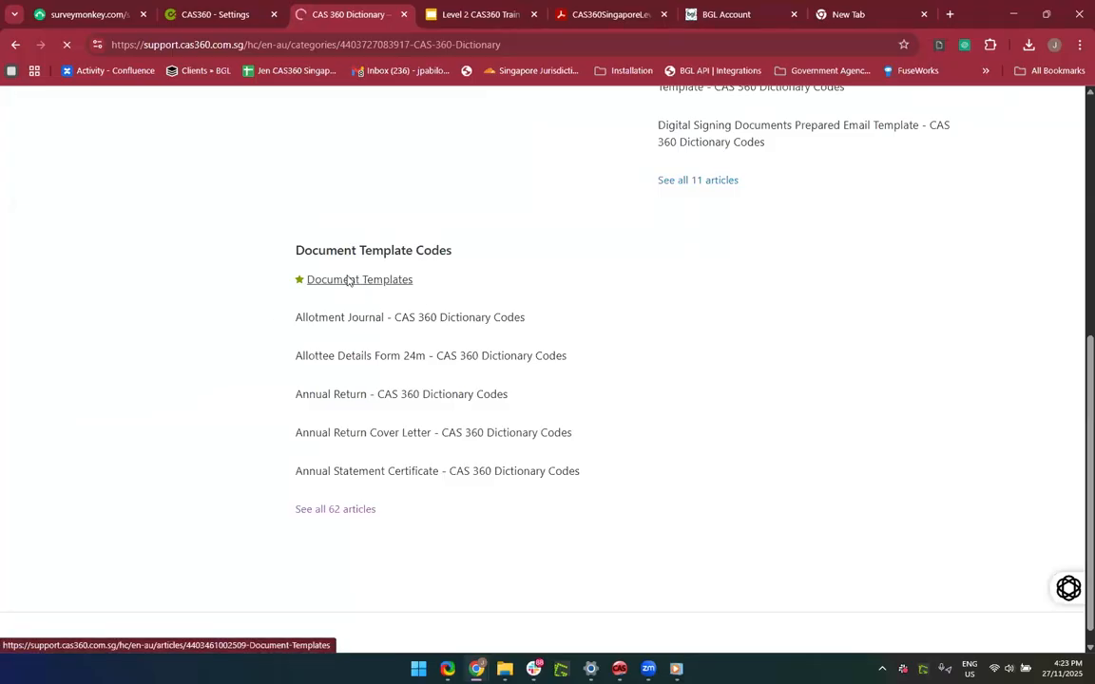
# Step: Look through the documents available for customisation and open the Directors Minutes or Resolutions dictionary codes article
pyautogui.scroll(-4, 487, 478)
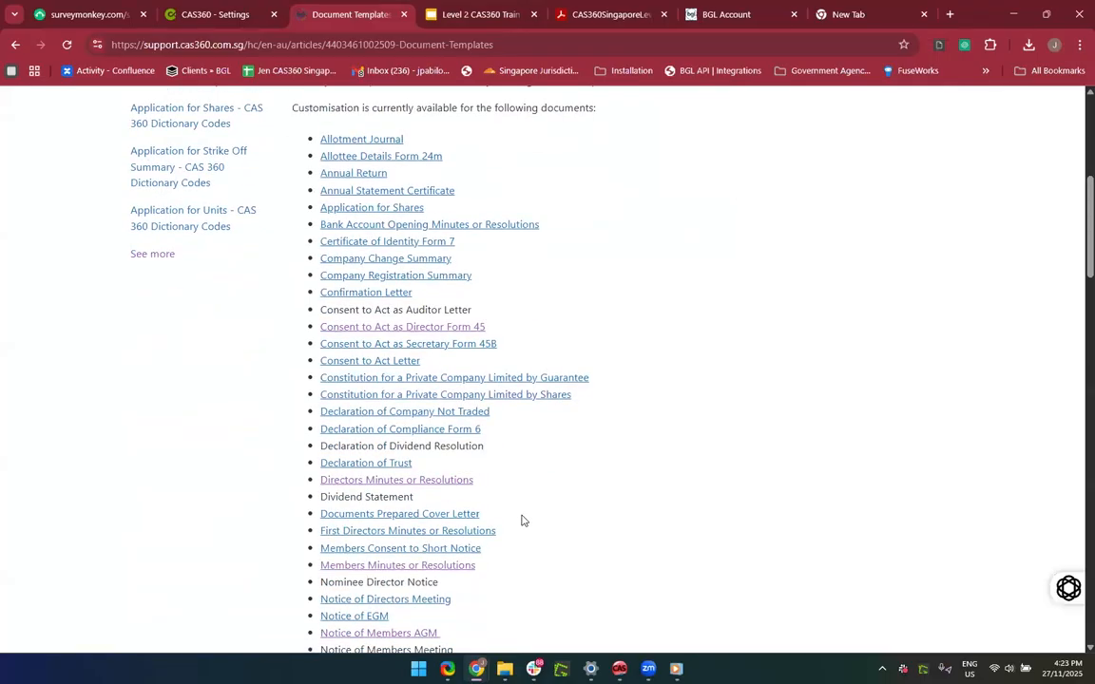
pyautogui.scroll(-1, 521, 519)
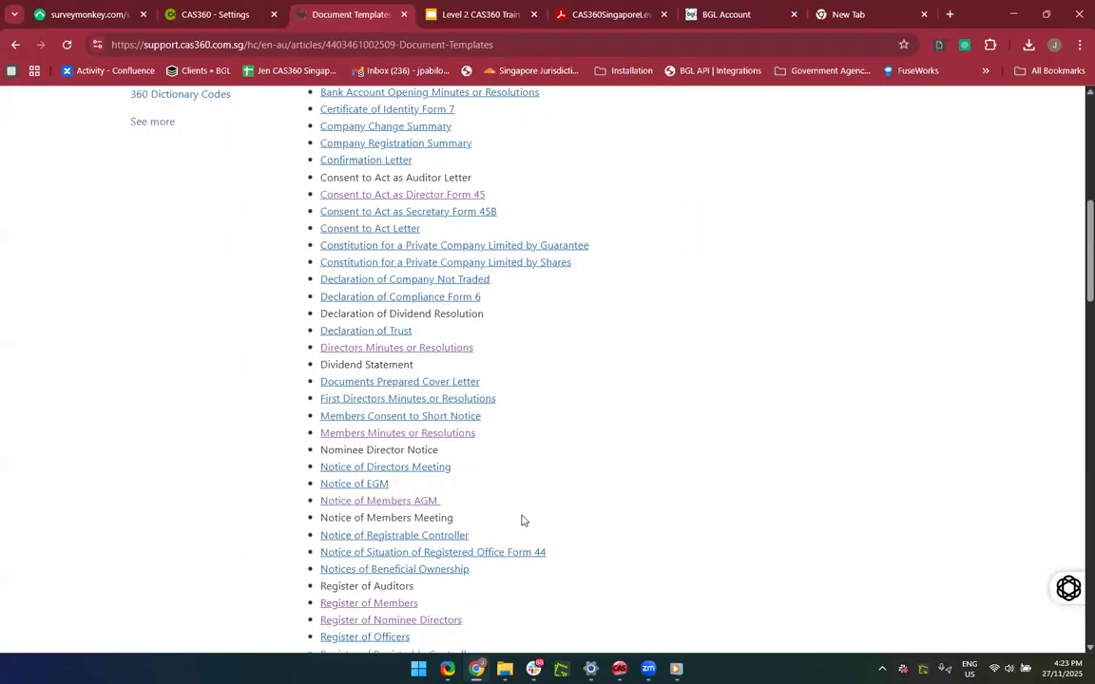
pyautogui.scroll(-3, 520, 520)
pyautogui.scroll(2, 521, 520)
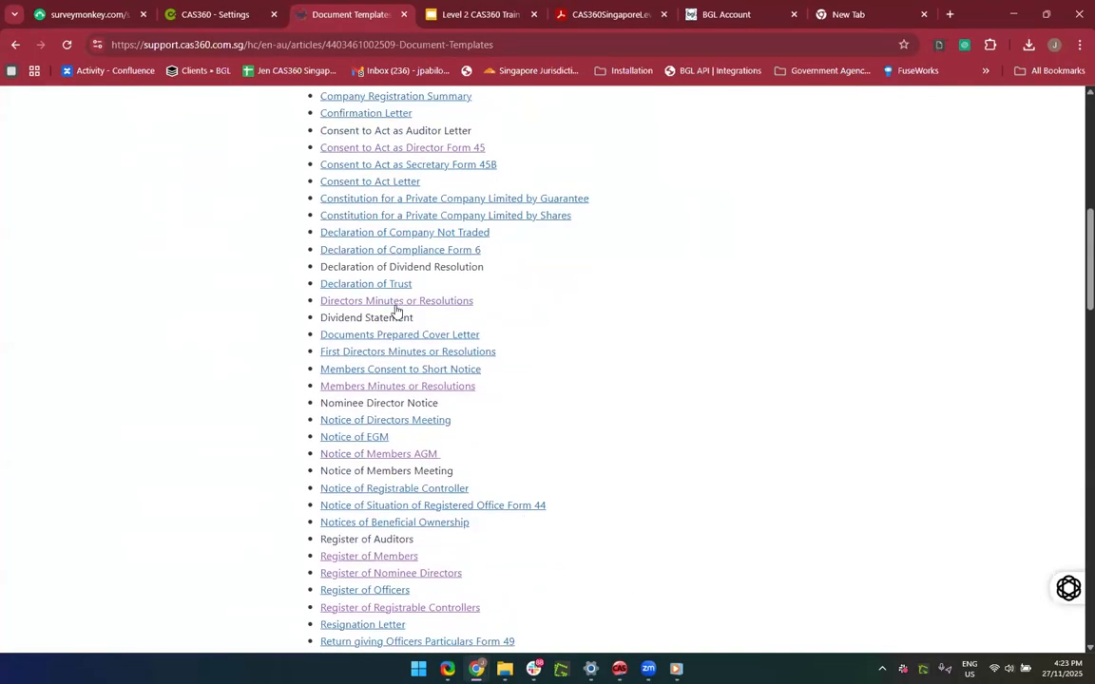
pyautogui.click(396, 308)
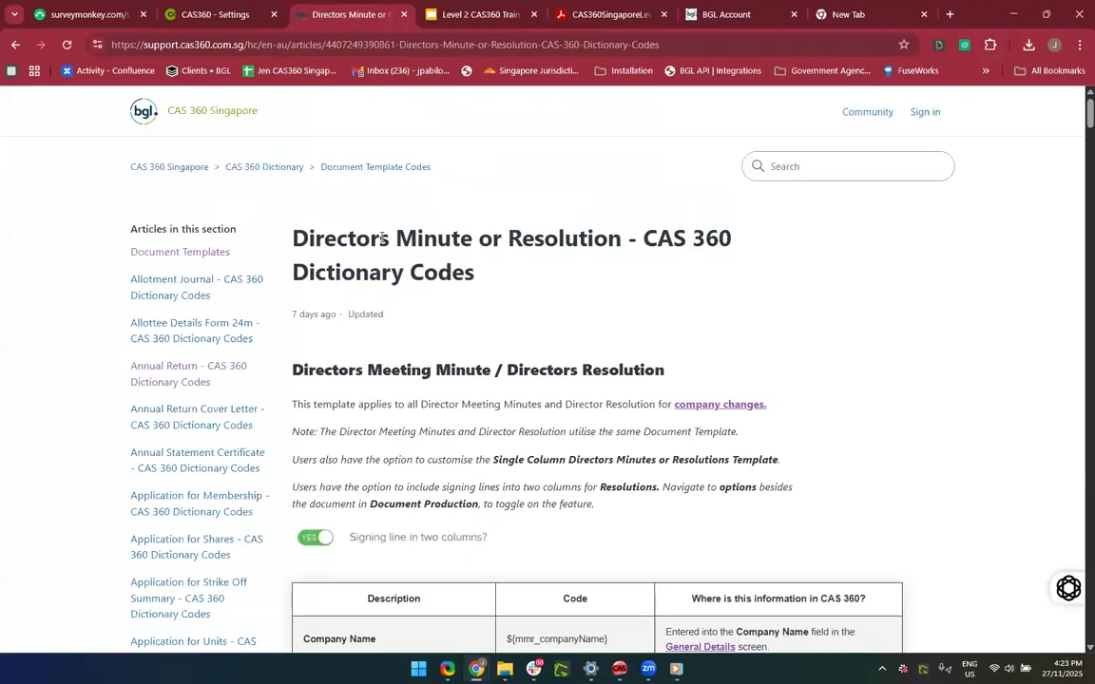
# Step: Back in the CAS360 settings, search the document sets for "Direc", select Directors Minutes or Resolutions and check its default template's options
pyautogui.click(199, 21)
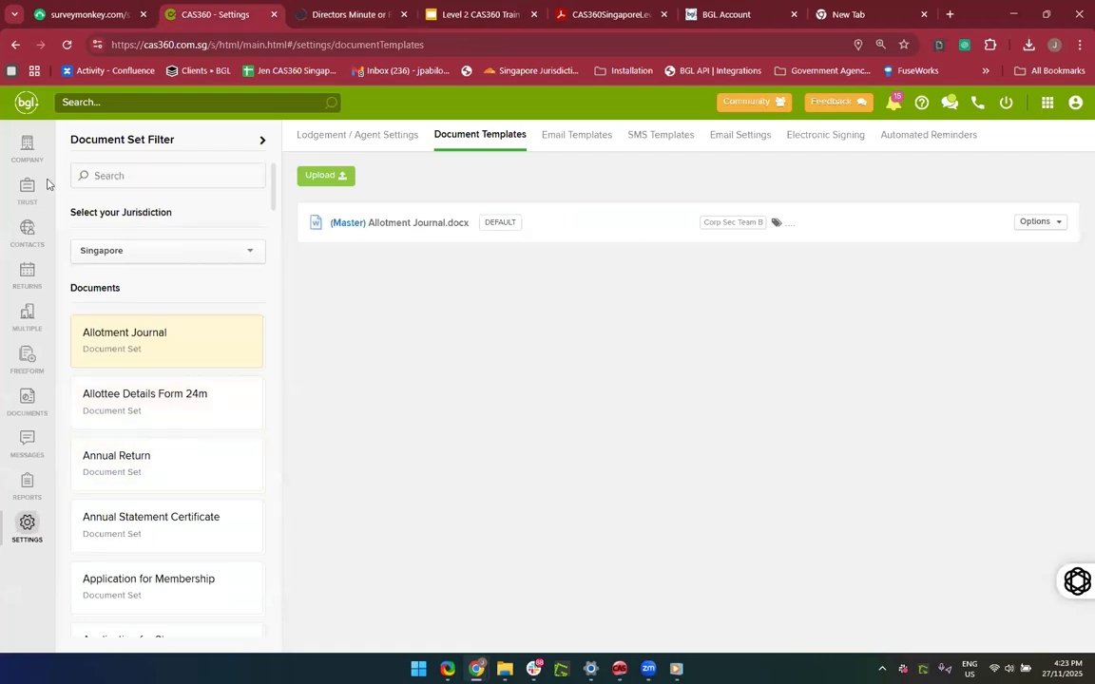
pyautogui.click(137, 176)
pyautogui.write('Direc')
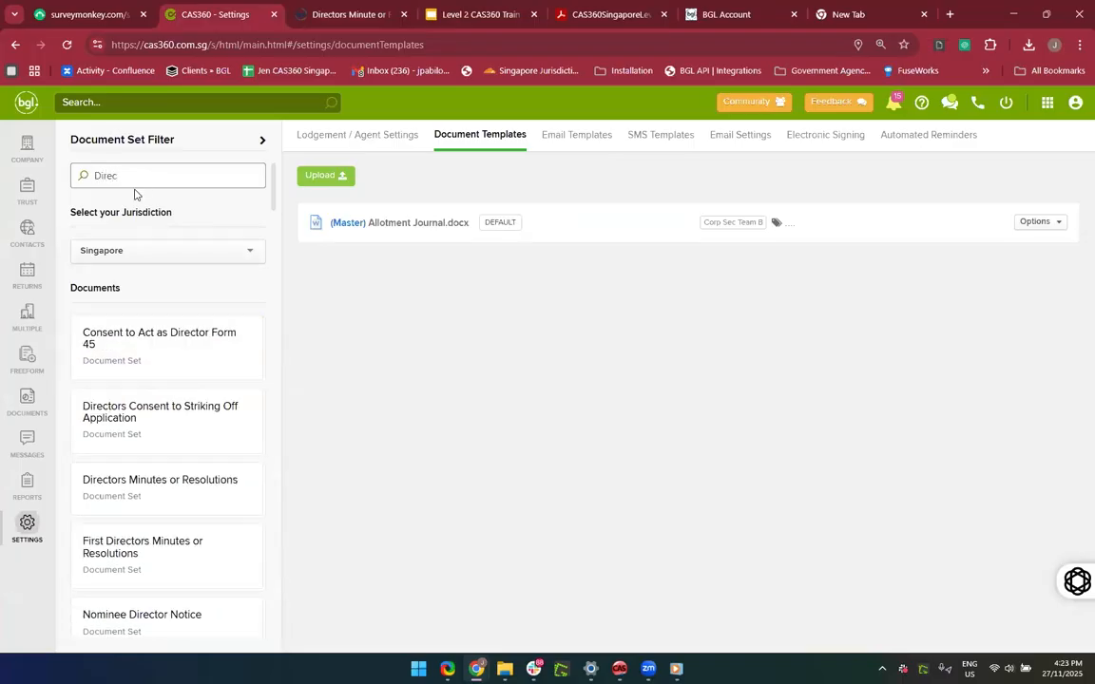
pyautogui.click(146, 491)
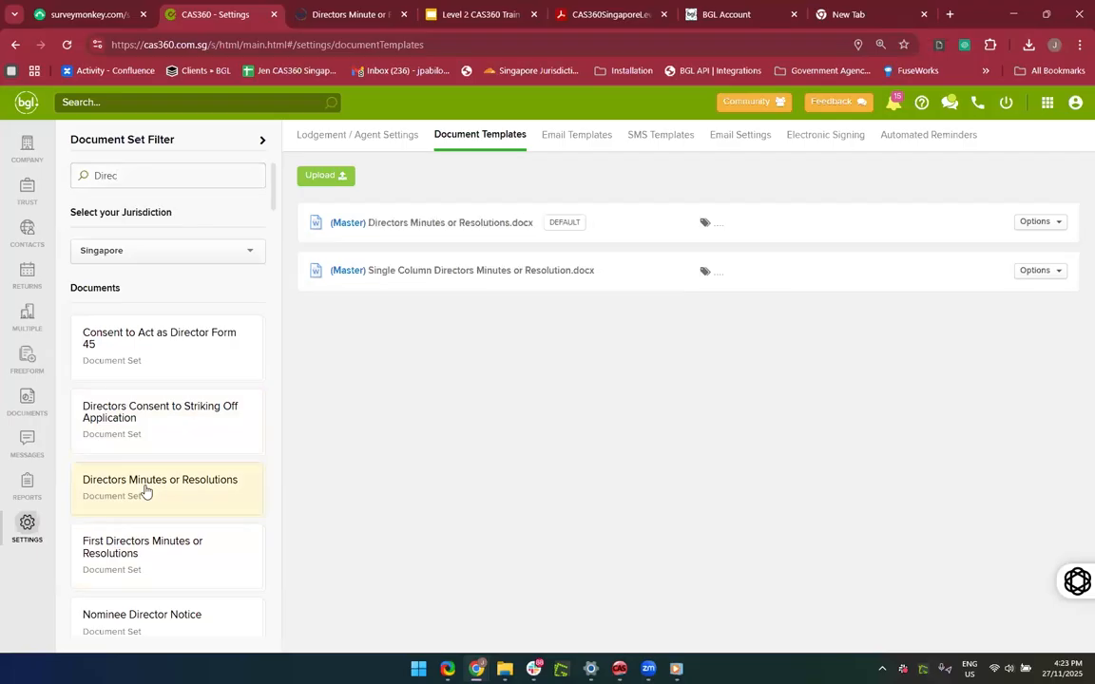
pyautogui.scroll(-2, 176, 475)
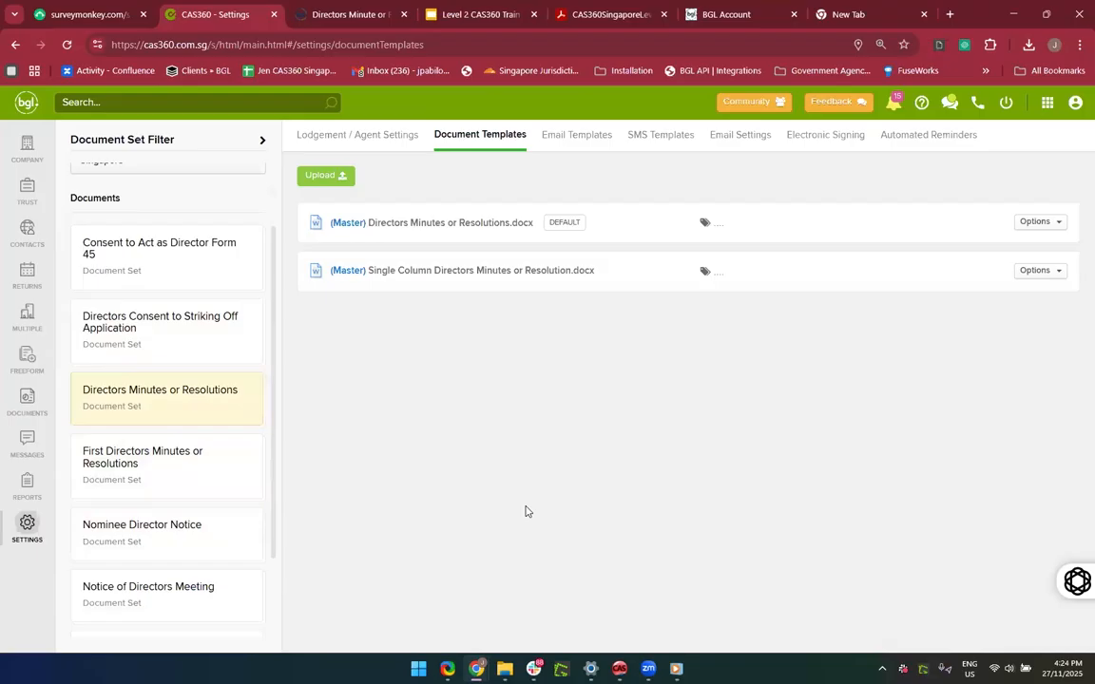
pyautogui.scroll(-2, 165, 519)
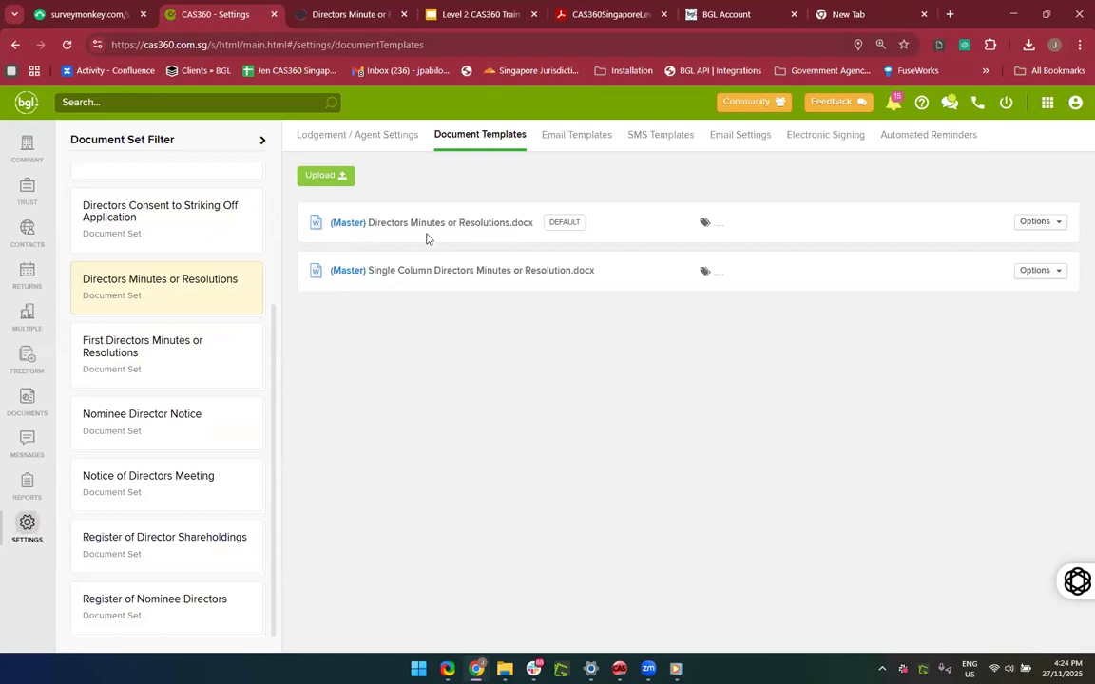
pyautogui.click(1035, 226)
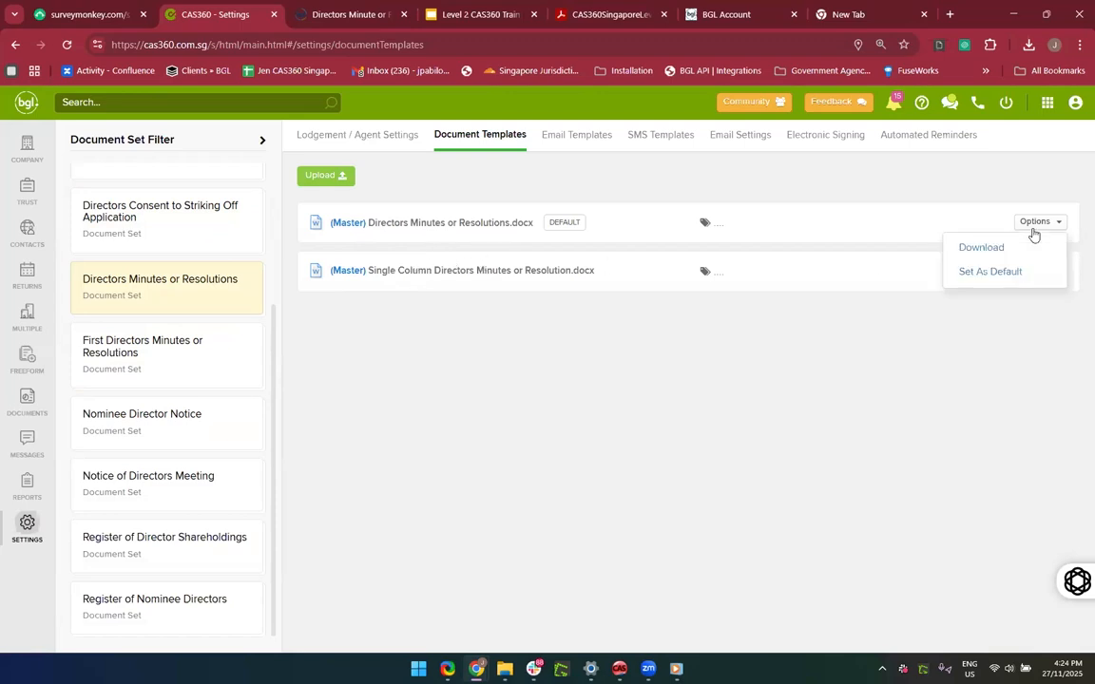
pyautogui.click(886, 311)
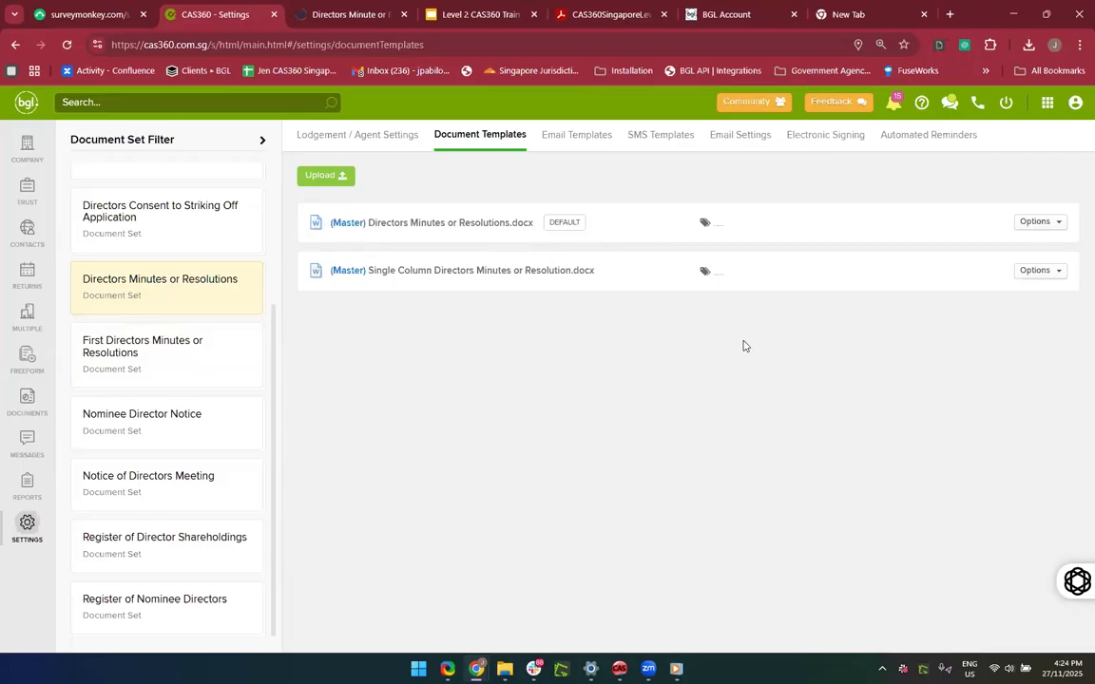
# Step: Download the master Single Column Directors Minutes or Resolution template and open it in Word, maximised with editing enabled
pyautogui.click(1034, 272)
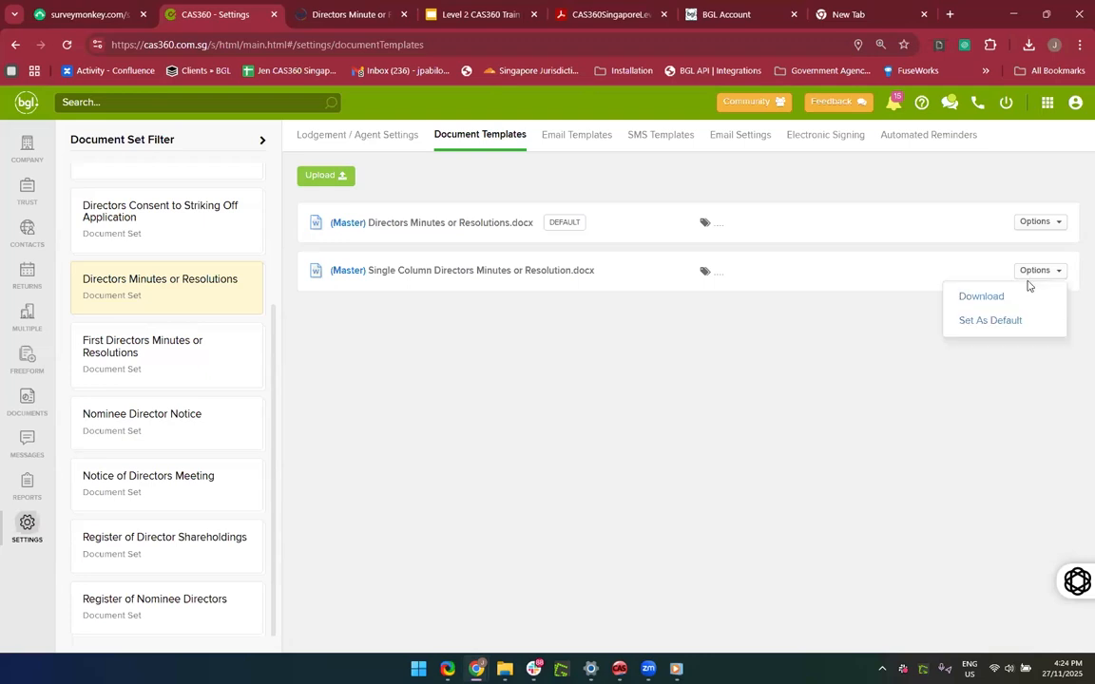
pyautogui.click(977, 298)
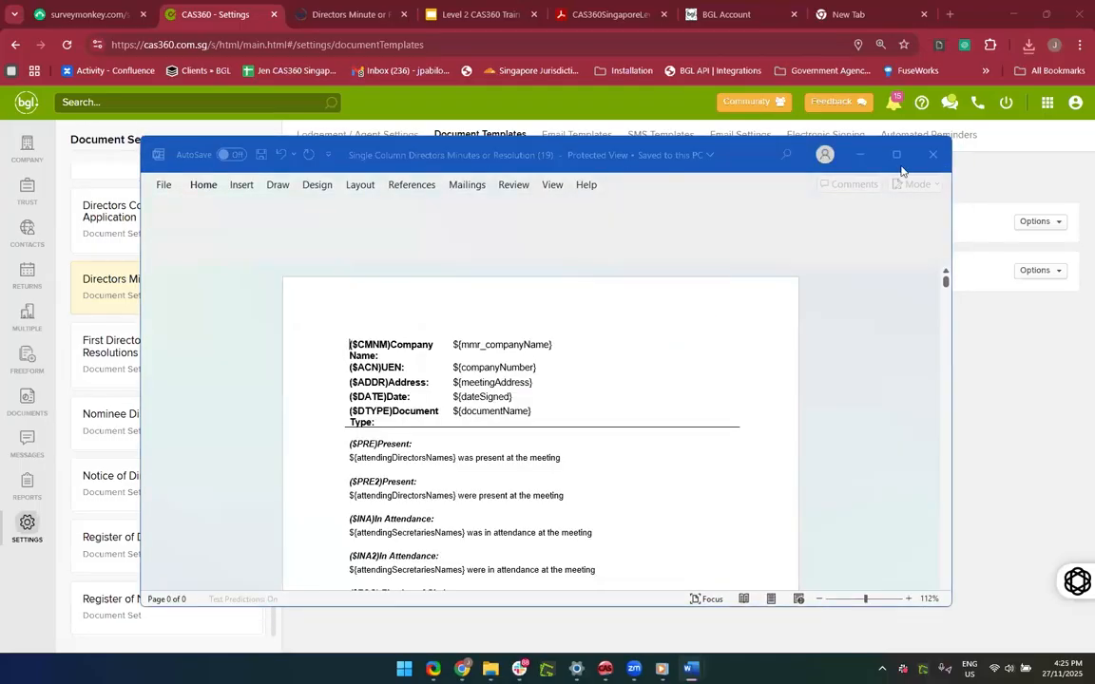
pyautogui.click(895, 153)
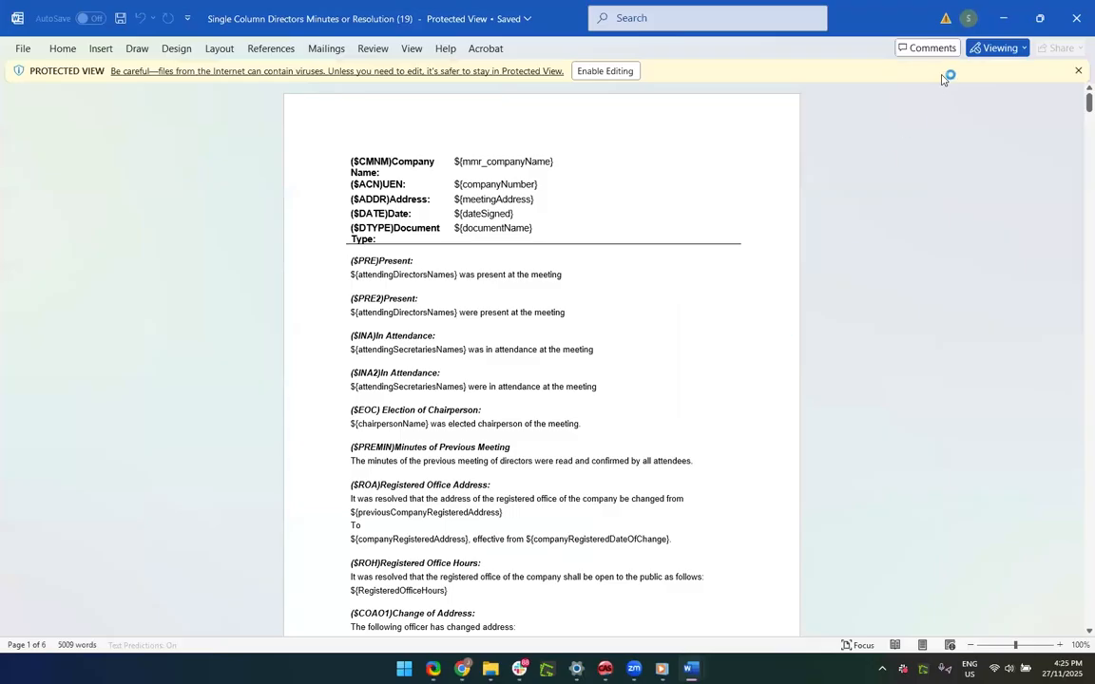
pyautogui.click(605, 71)
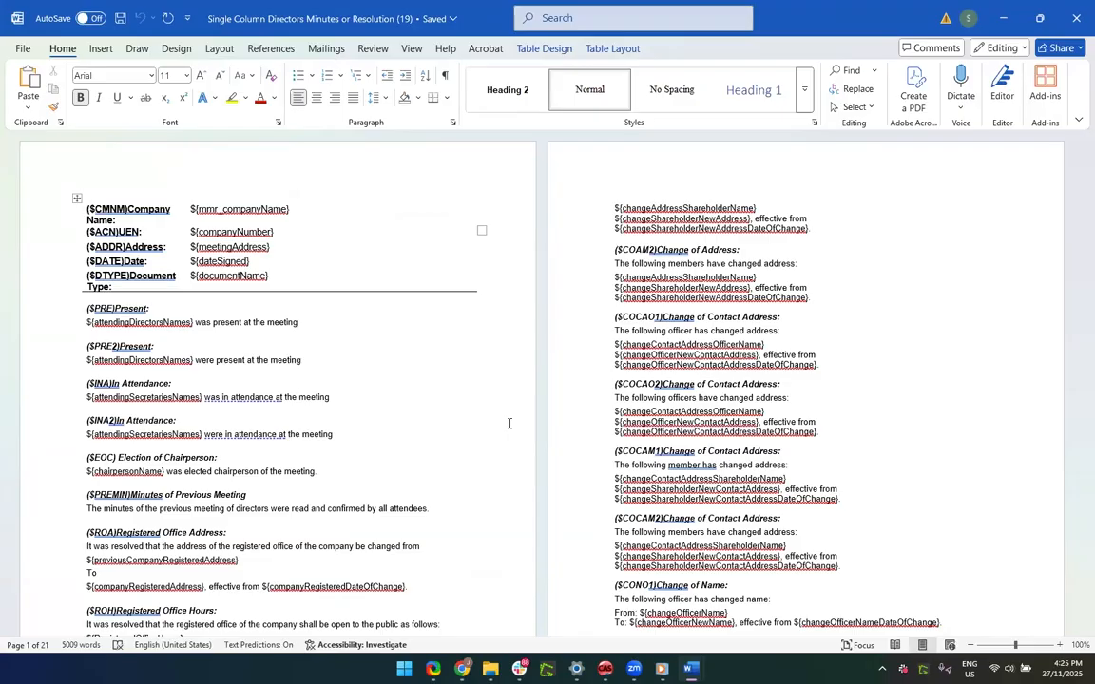
# Step: Examine the template's dictionary codes and resolution wording, from the company details and address changes to the officer appointments
pyautogui.scroll(-2, 508, 423)
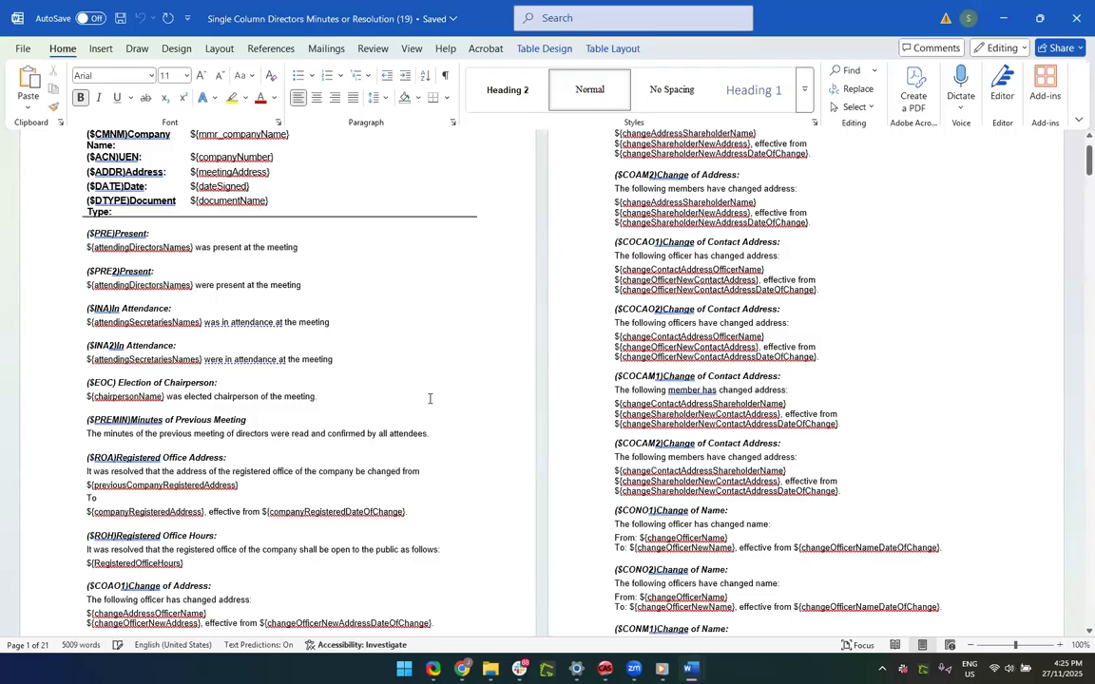
pyautogui.keyDown('ctrl'); pyautogui.scroll(3, 429, 399); pyautogui.keyUp('ctrl')
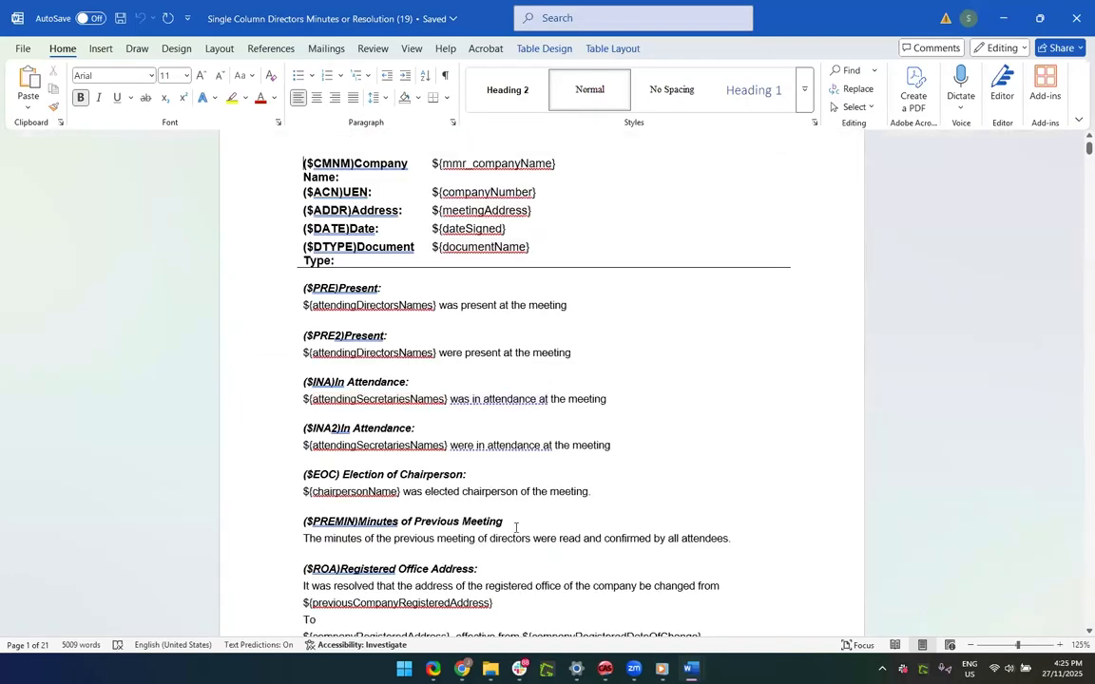
pyautogui.scroll(-3, 516, 527)
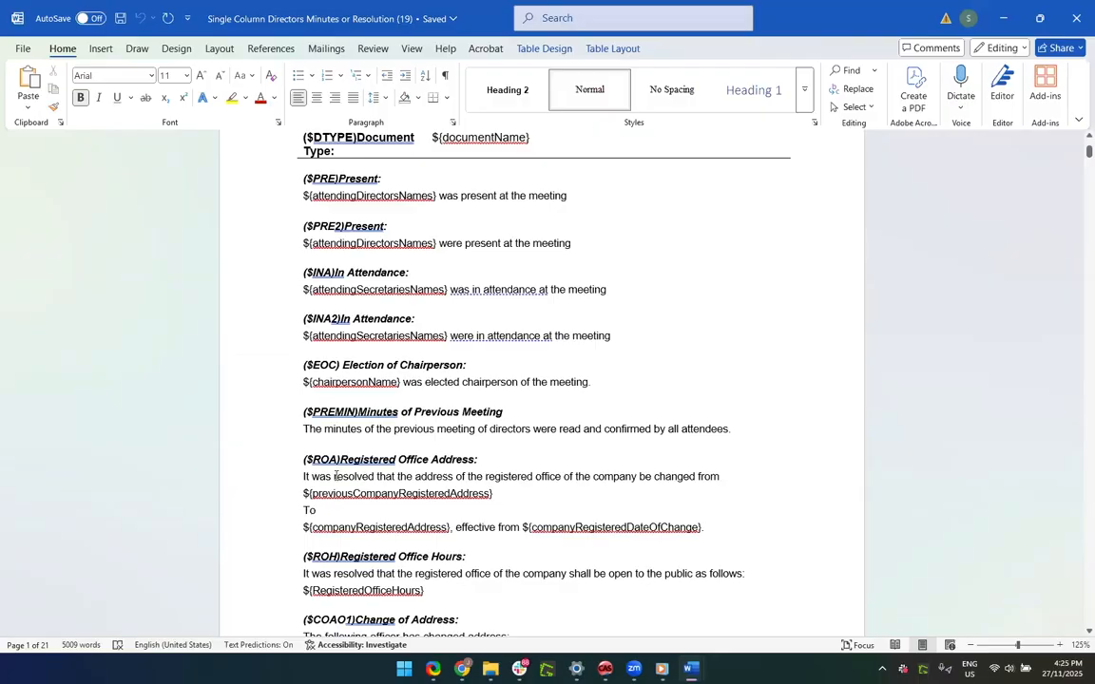
pyautogui.scroll(-3, 334, 476)
pyautogui.scroll(-6, 477, 521)
pyautogui.scroll(-10, 477, 521)
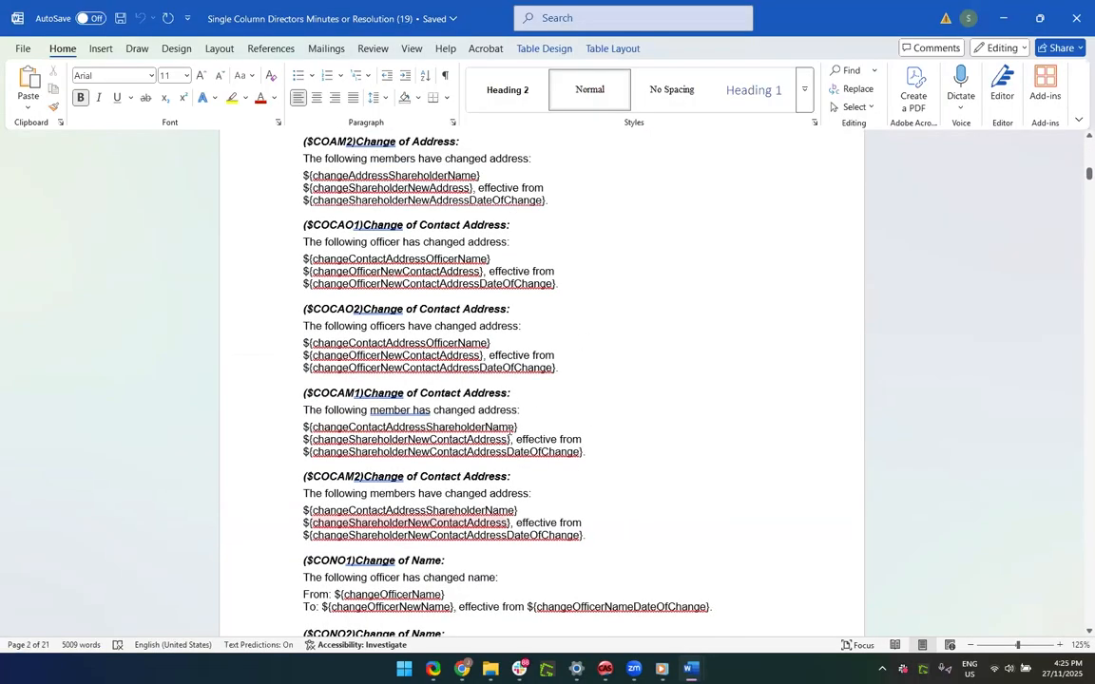
pyautogui.scroll(-20, 598, 496)
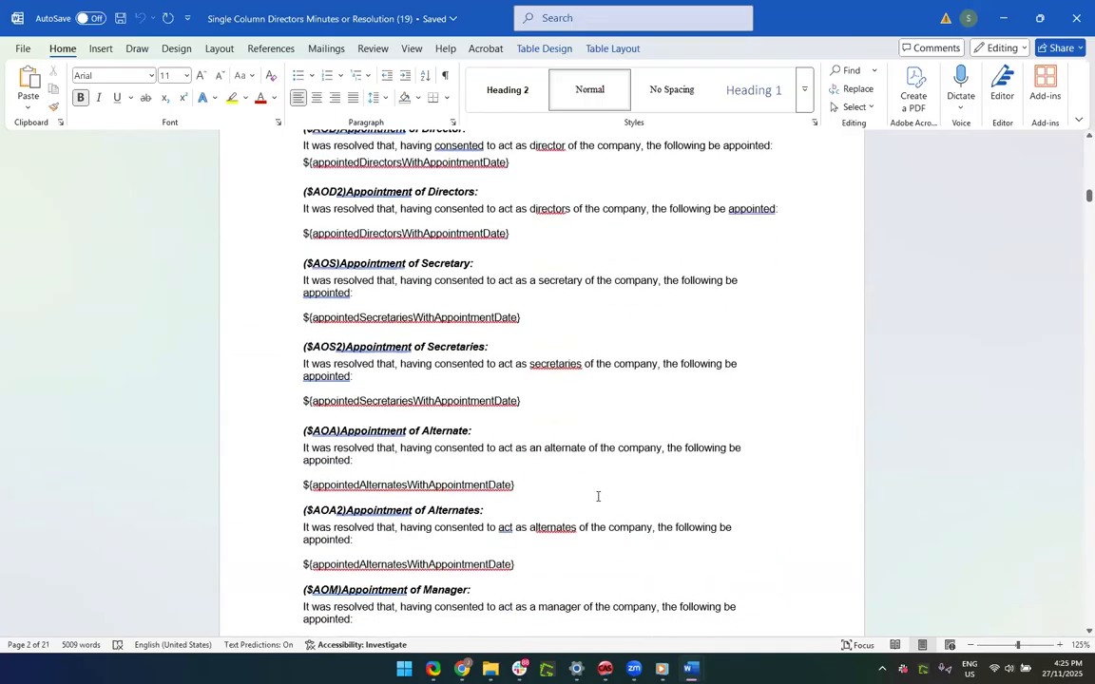
pyautogui.scroll(-1, 598, 496)
pyautogui.scroll(3, 413, 464)
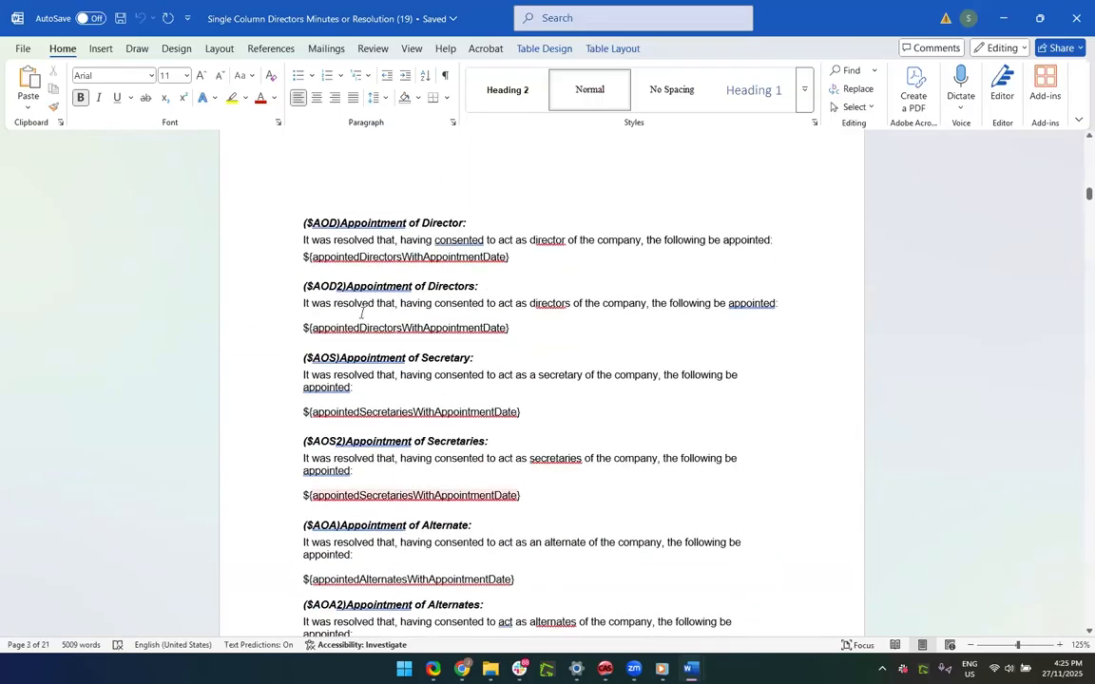
pyautogui.scroll(-1, 546, 516)
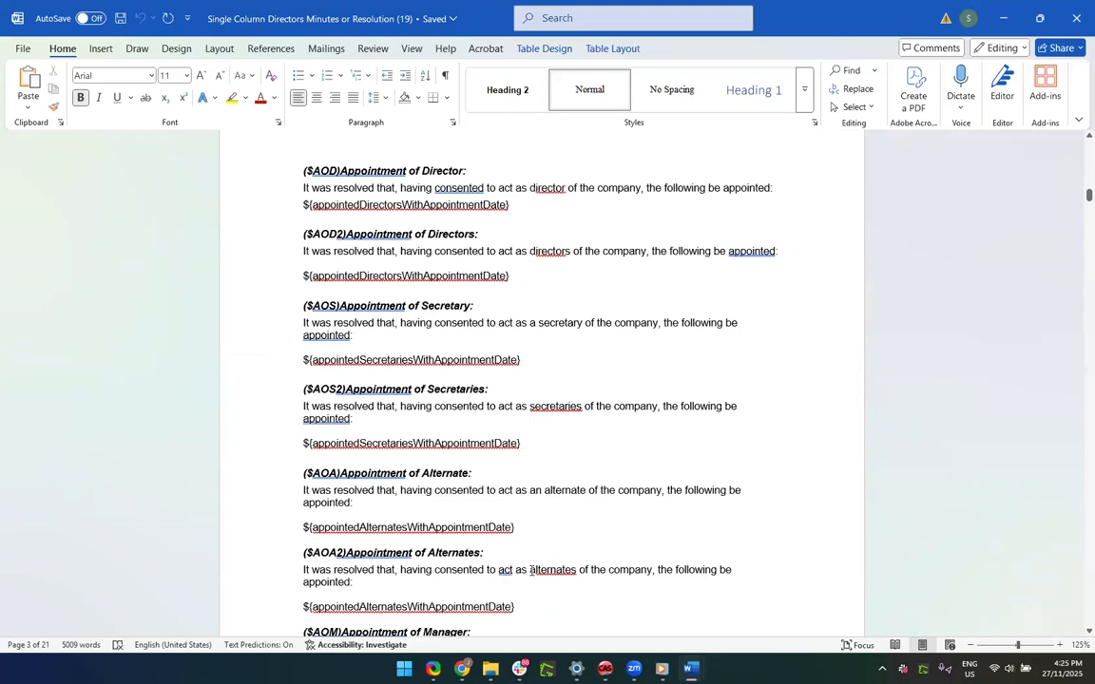
pyautogui.scroll(-12, 362, 594)
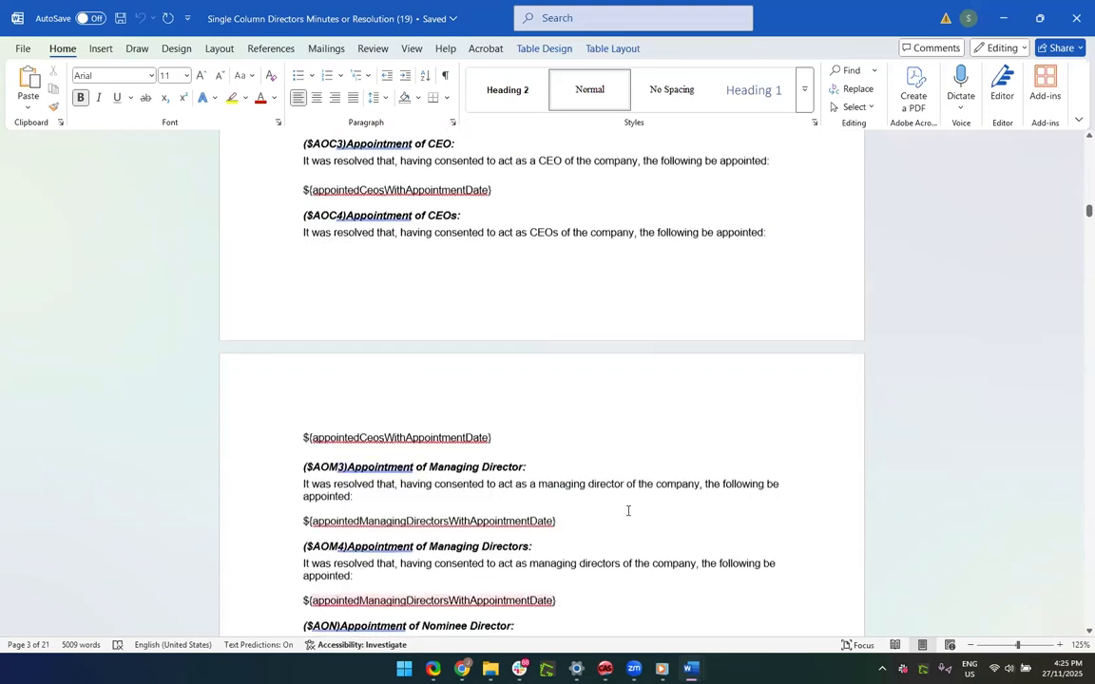
# Step: Examine the template's remaining resolution sections, from the officer appointments, resignations and removals through to the share transactions
pyautogui.scroll(-20, 599, 456)
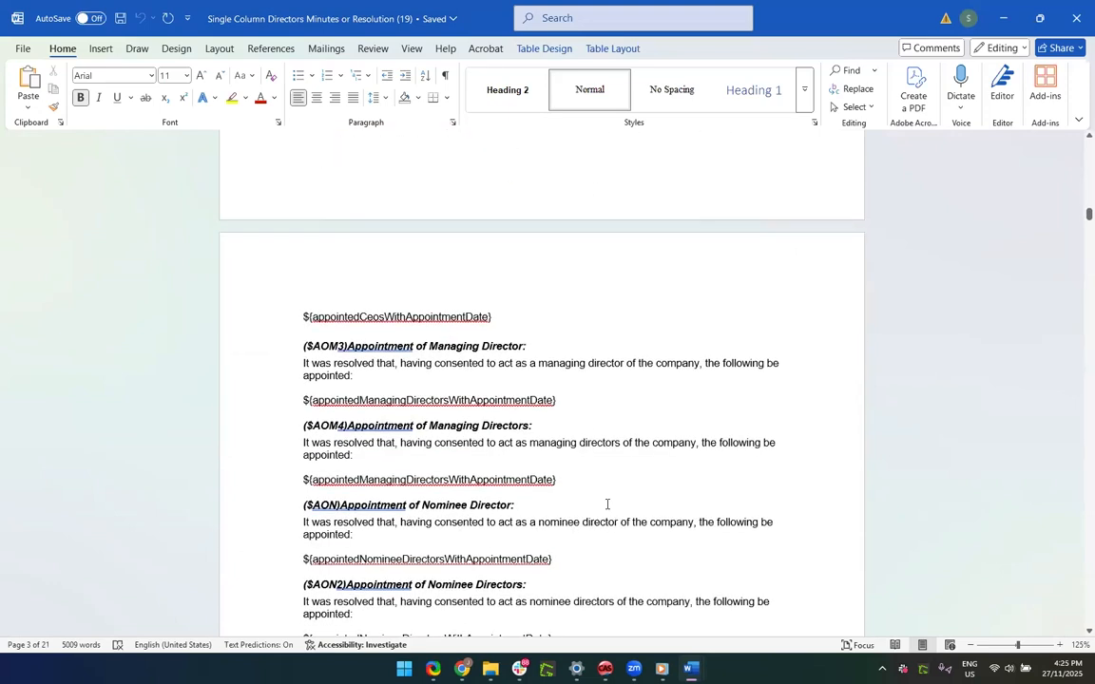
pyautogui.scroll(-20, 607, 505)
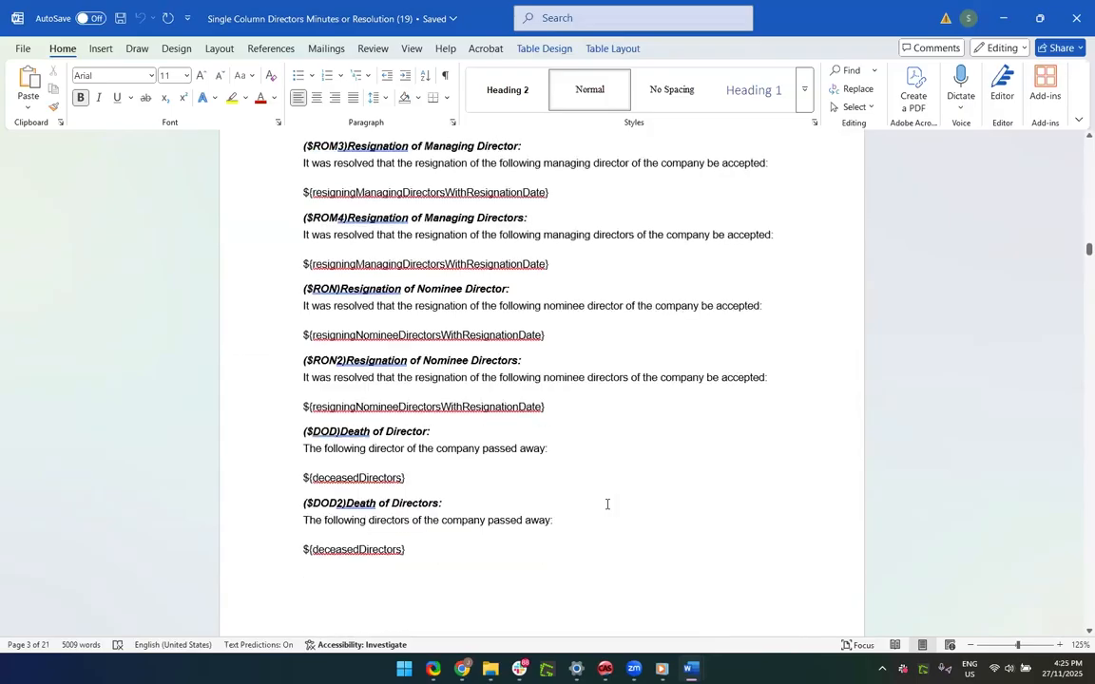
pyautogui.scroll(-20, 607, 504)
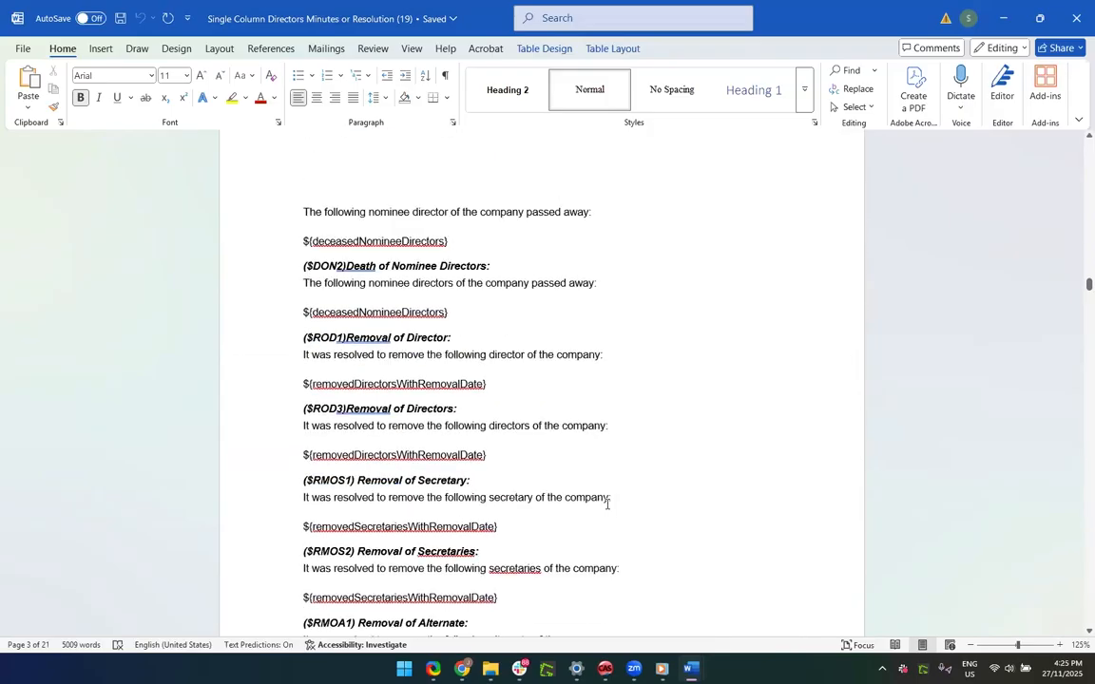
pyautogui.scroll(-20, 607, 504)
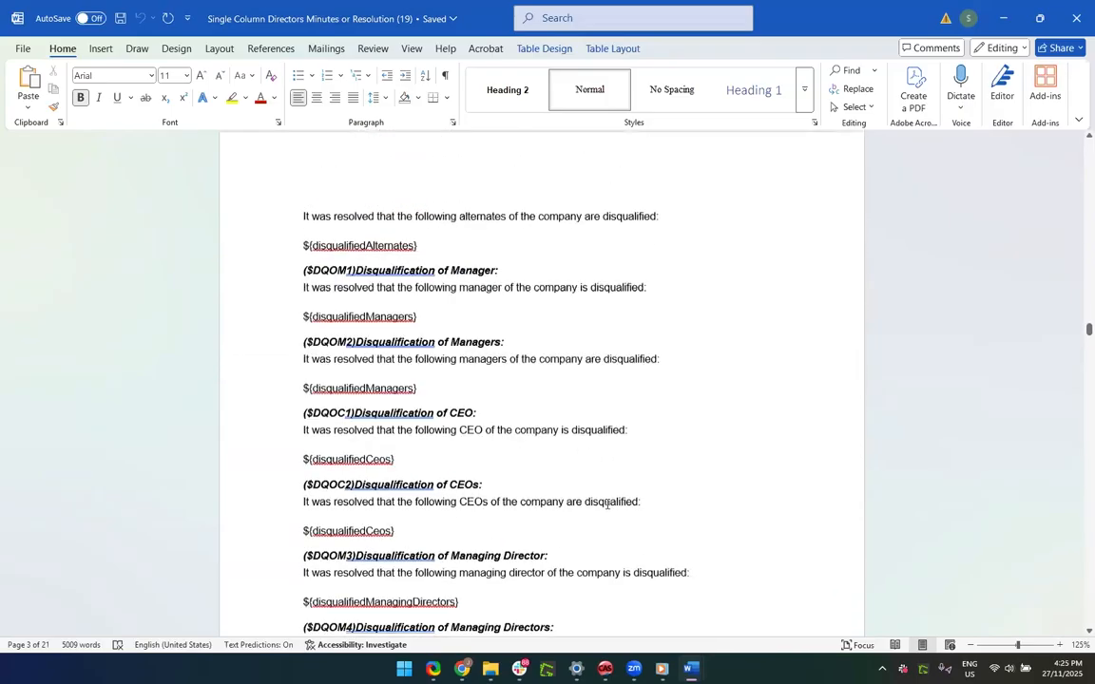
pyautogui.scroll(-8, 607, 504)
pyautogui.scroll(6, 607, 505)
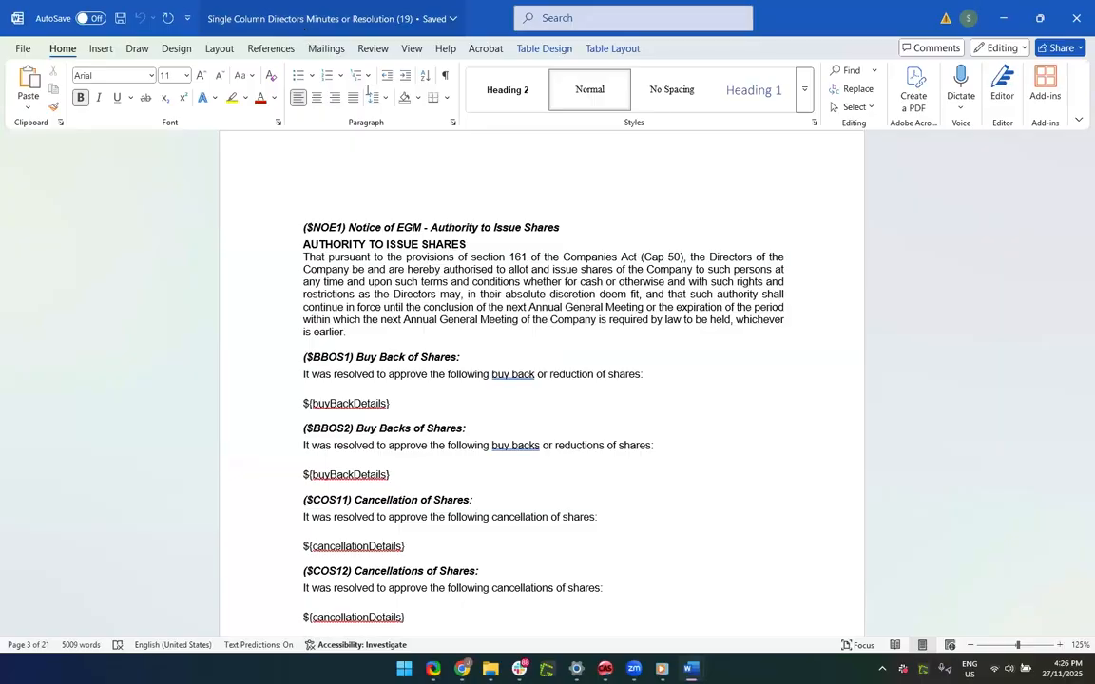
pyautogui.scroll(-3, 642, 527)
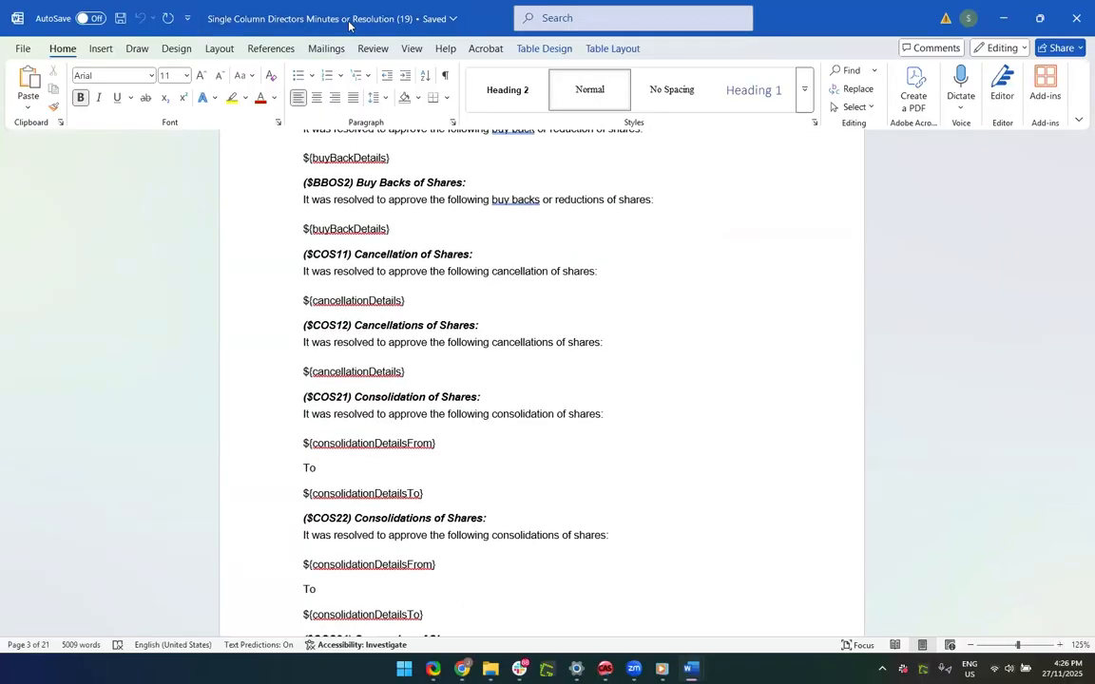
pyautogui.scroll(-8, 669, 500)
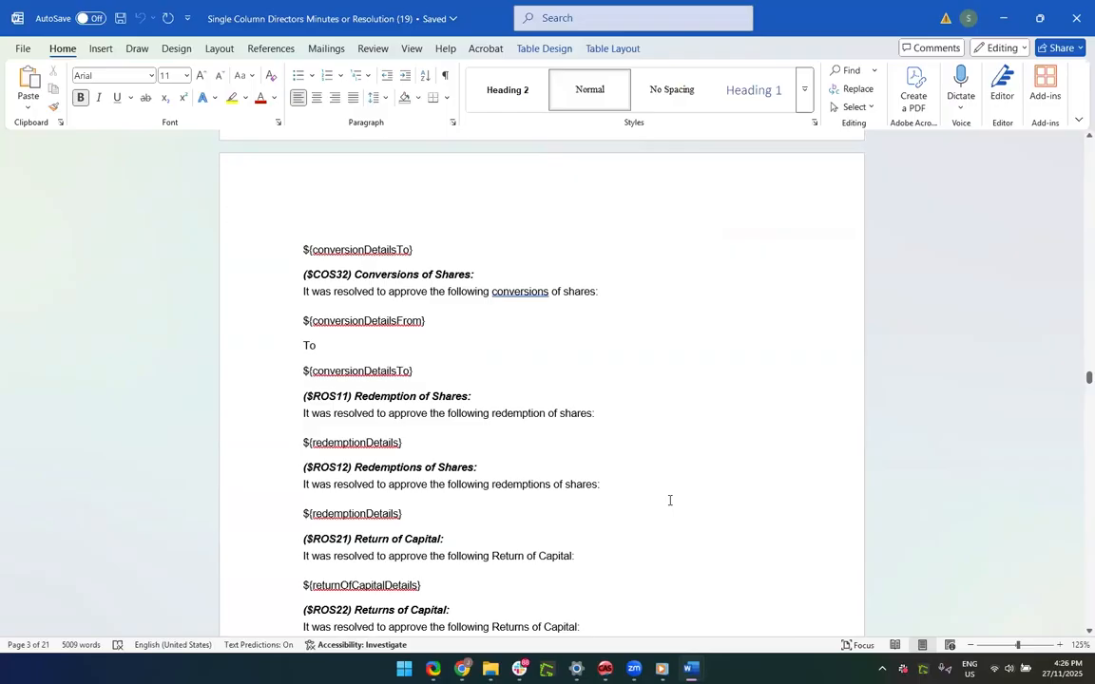
pyautogui.scroll(9, 669, 500)
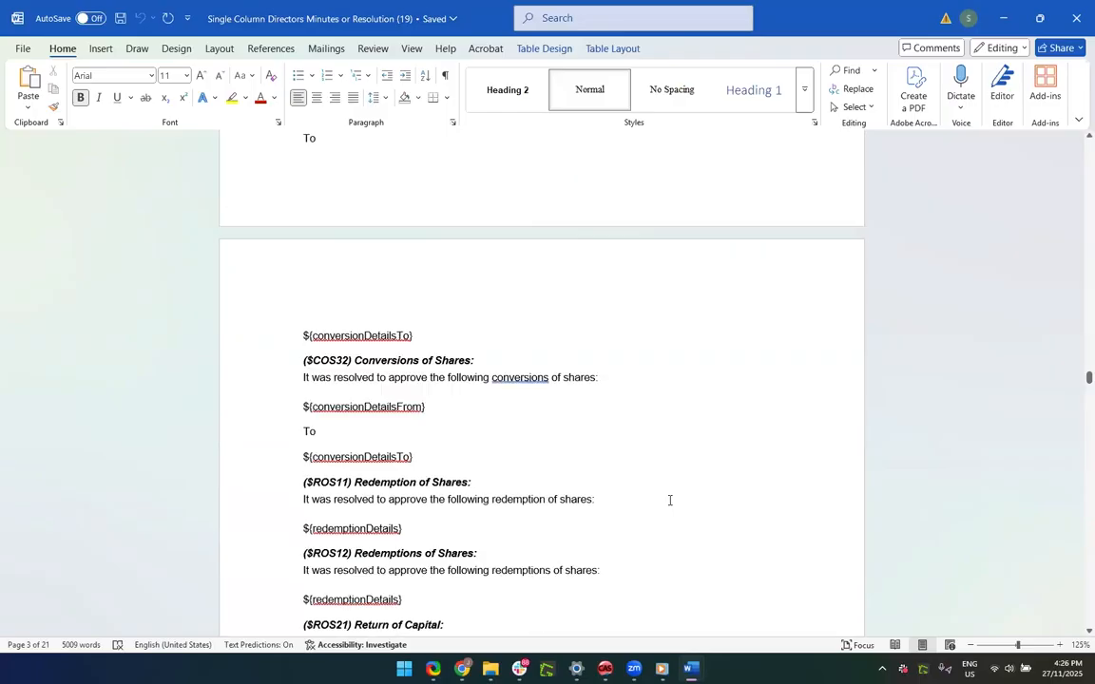
pyautogui.moveTo(1083, 365); pyautogui.dragTo(1083, 201)
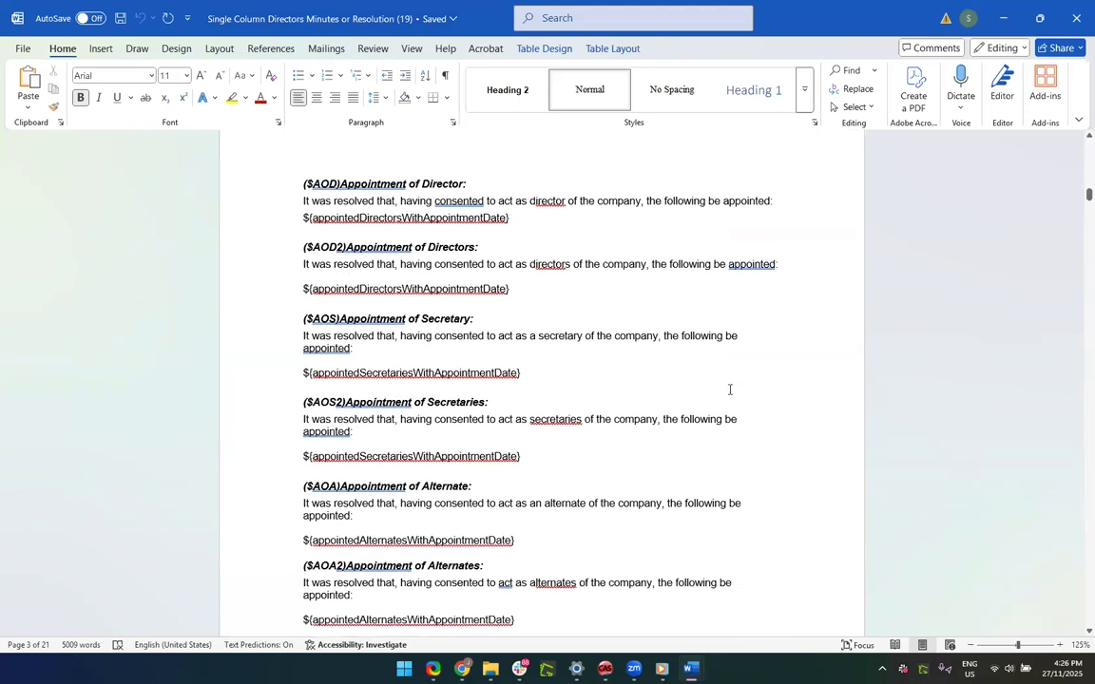
# Step: Add a blank line below the ($AOD) Appointment of Director heading and another below its appointed directors code
pyautogui.scroll(3, 728, 384)
pyautogui.scroll(1, 659, 390)
pyautogui.click(505, 407)
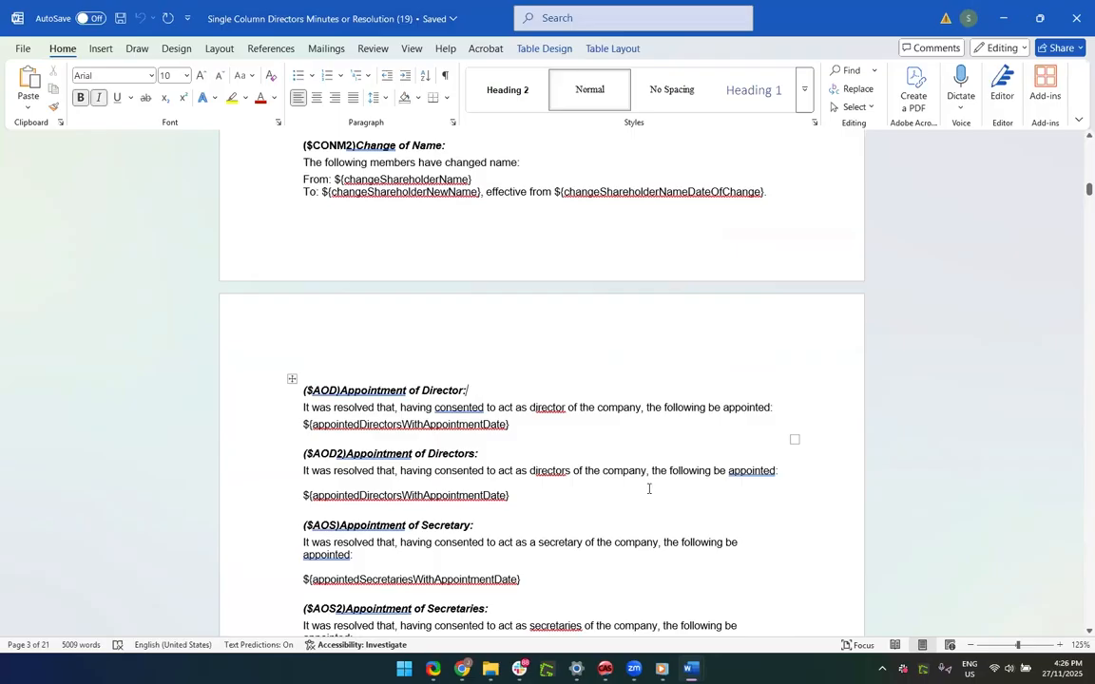
pyautogui.press('Return')
pyautogui.click(564, 433)
pyautogui.press('Return')
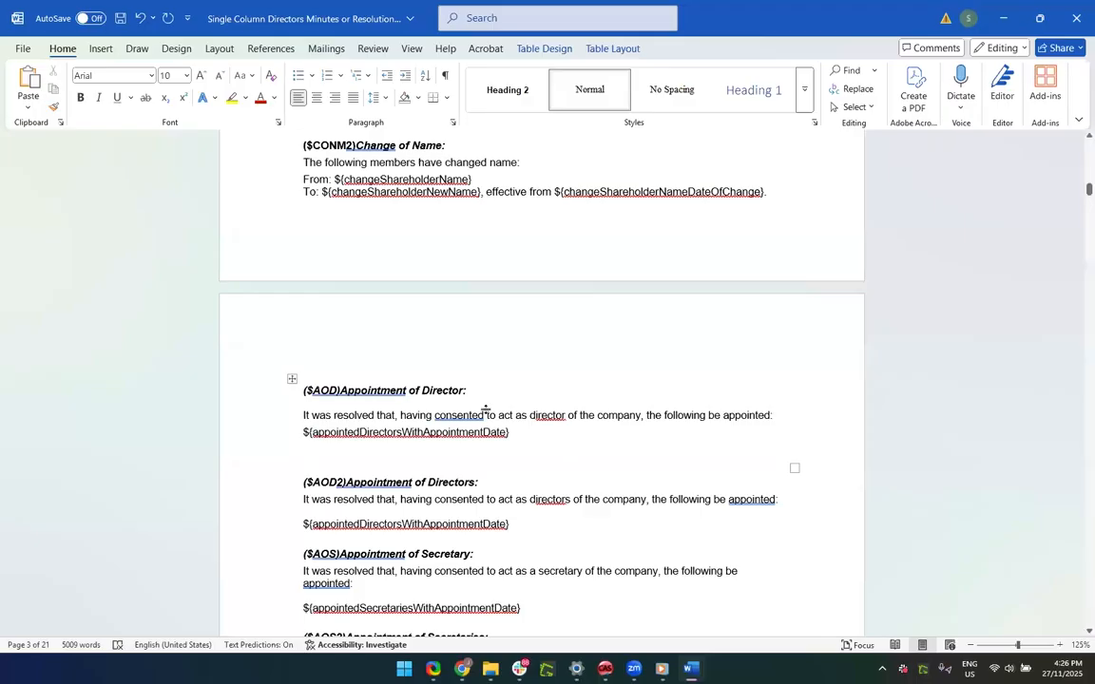
# Step: Replace the opening words "It was resolved that," of the Appointment of Director resolution with "RESOLVED, that"
pyautogui.click(397, 415)
pyautogui.press('BackSpace')
pyautogui.press('BackSpace')
pyautogui.press('BackSpace')
pyautogui.press('BackSpace')
pyautogui.press('BackSpace')
pyautogui.press('BackSpace')
pyautogui.press('BackSpace')
pyautogui.press('BackSpace')
pyautogui.press('BackSpace')
pyautogui.press('BackSpace')
pyautogui.press('BackSpace')
pyautogui.press('BackSpace')
pyautogui.press('BackSpace')
pyautogui.press('BackSpace')
pyautogui.press('BackSpace')
pyautogui.press('BackSpace')
pyautogui.press('BackSpace')
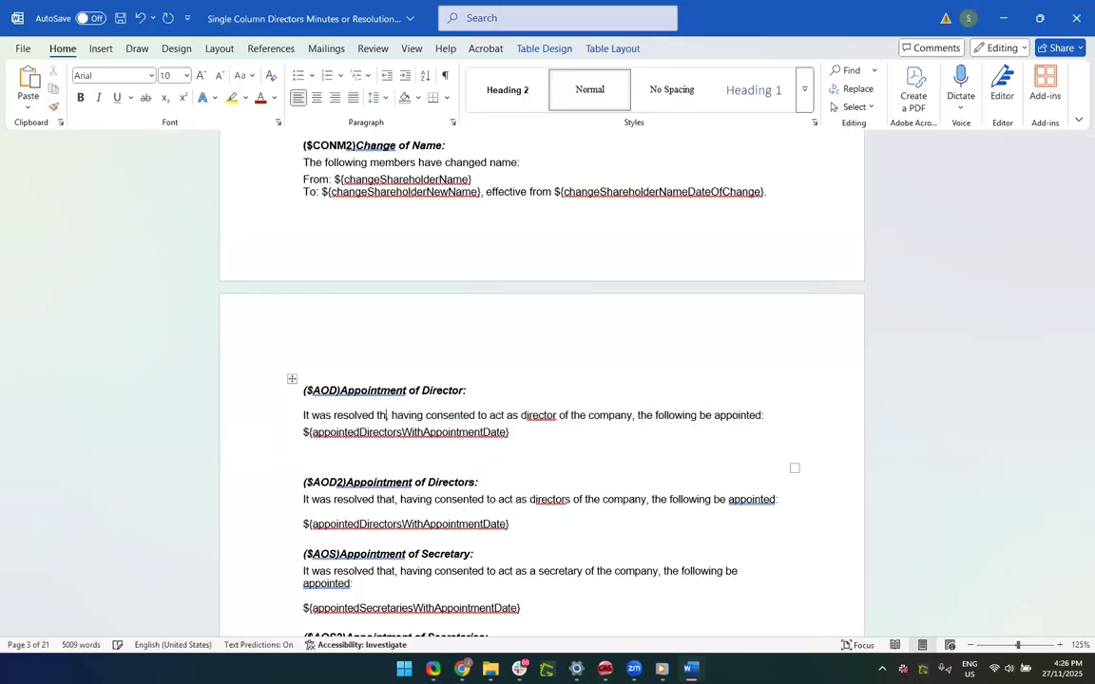
pyautogui.press('BackSpace')
pyautogui.press('BackSpace')
pyautogui.press('BackSpace')
pyautogui.press('BackSpace')
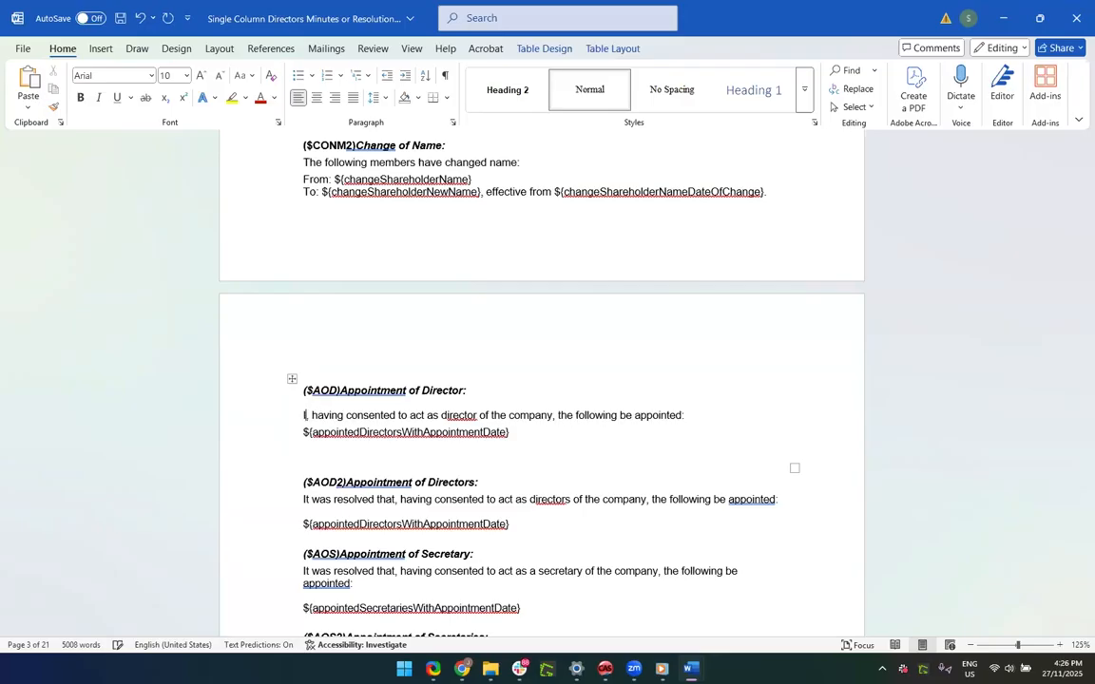
pyautogui.write('RESOLVED')
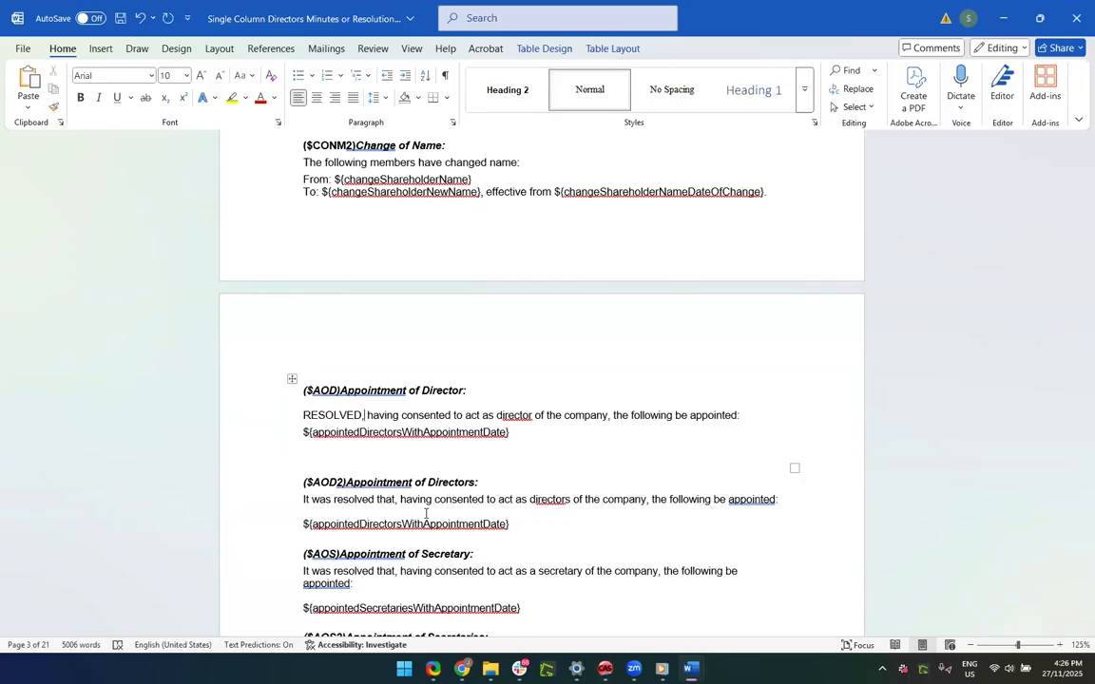
pyautogui.write(' that')
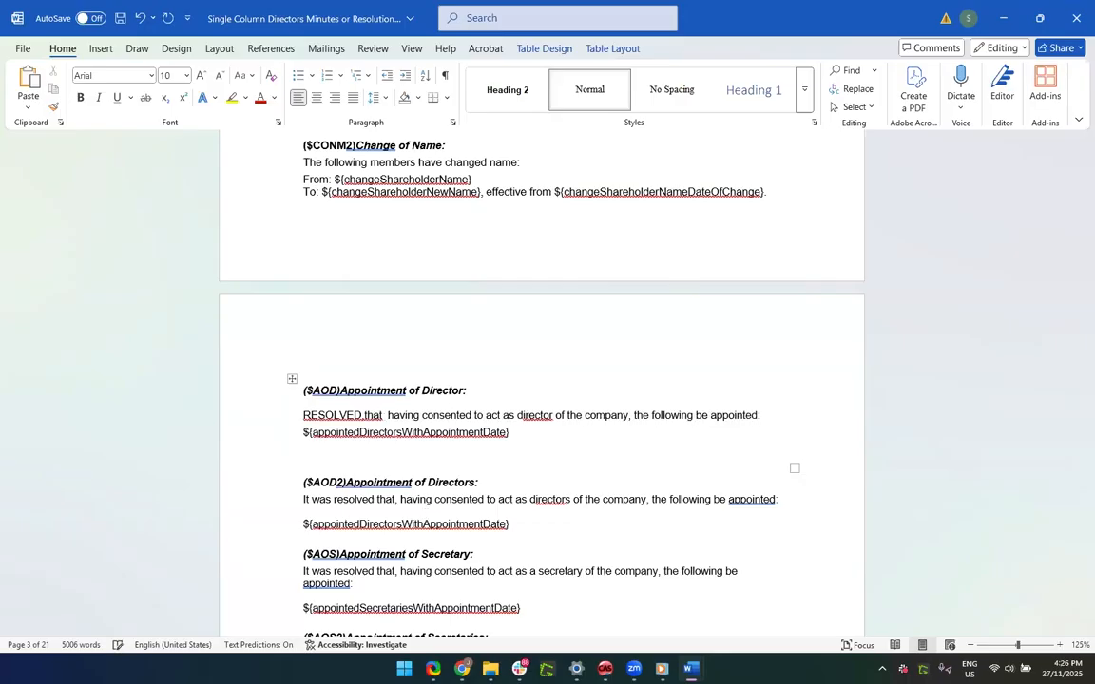
pyautogui.click(364, 415)
pyautogui.write(',')
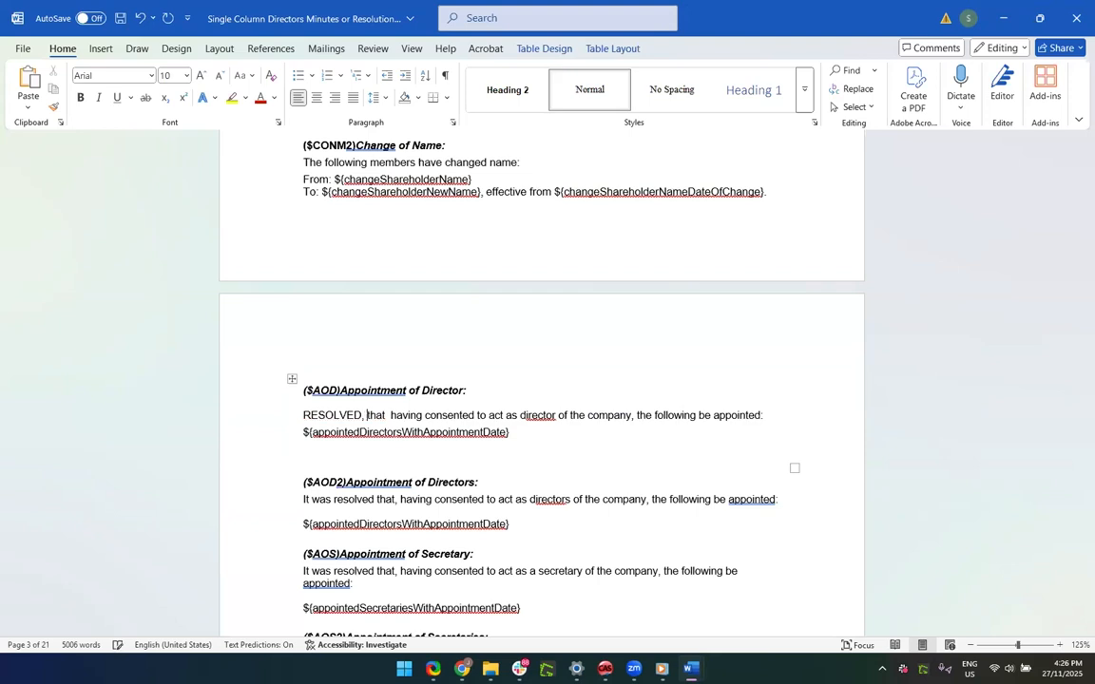
# Step: Make "RESOLVED" bold in the Appointment of Director resolution and accept the single-space grammar correction for "that having"
pyautogui.moveTo(310, 418)
pyautogui.mouseDown()
pyautogui.moveTo(364, 424)
pyautogui.moveTo(305, 418)
pyautogui.mouseUp()
pyautogui.click(363, 416)
pyautogui.hotkey('ctrl', 'b')
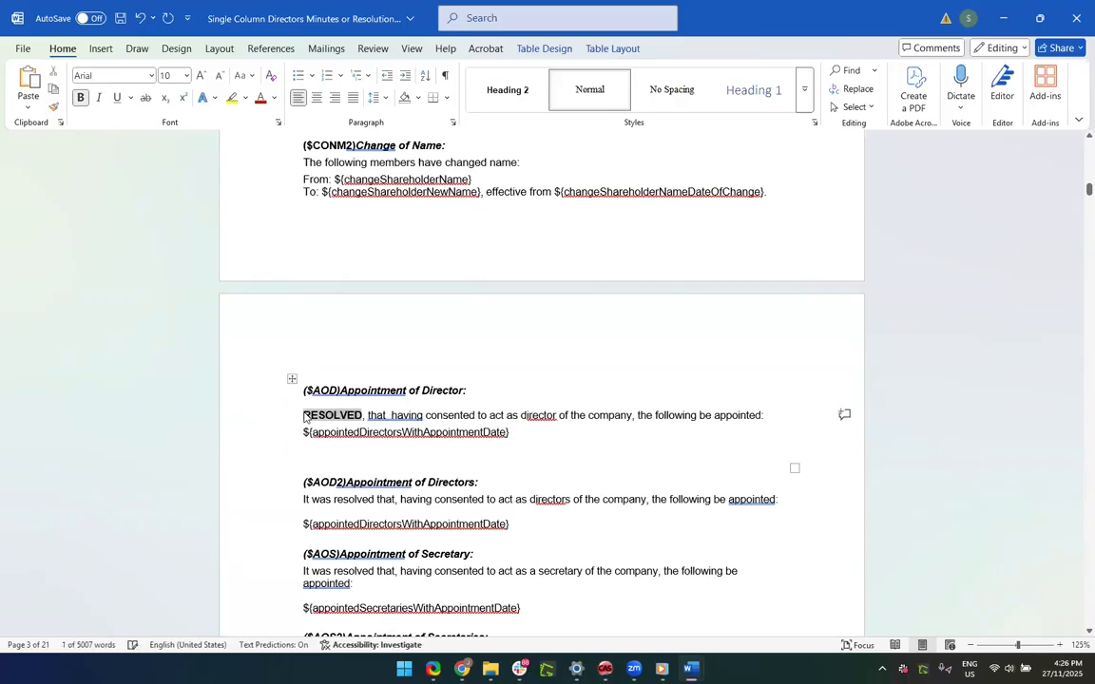
pyautogui.click(624, 483)
pyautogui.click(397, 421)
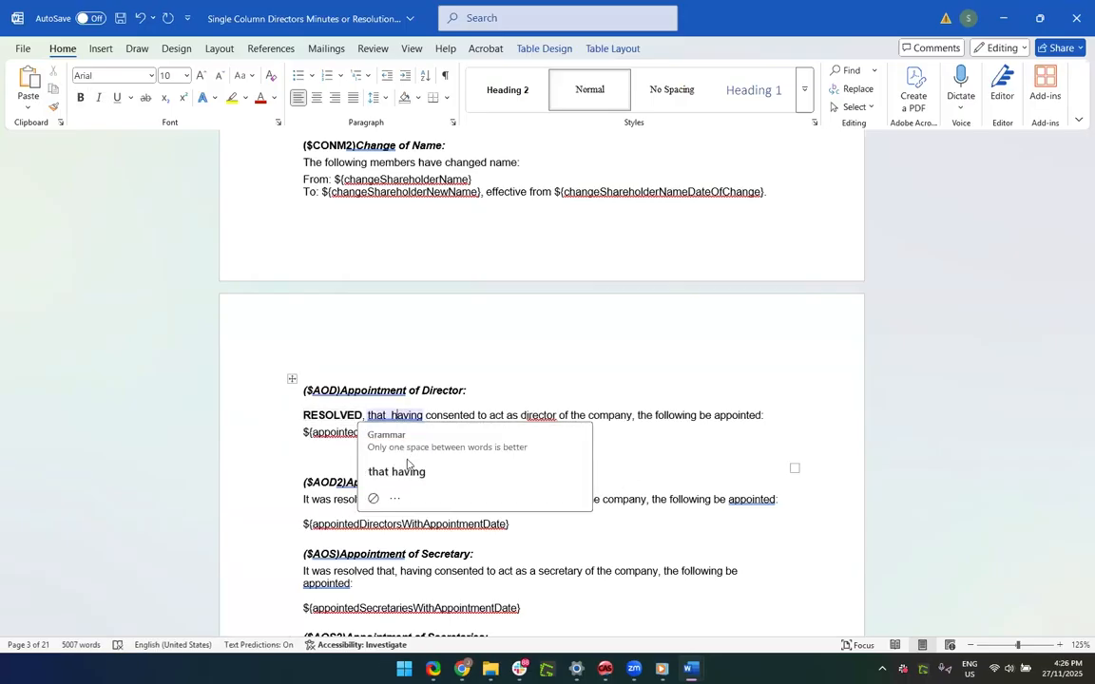
pyautogui.click(399, 471)
pyautogui.click(535, 416)
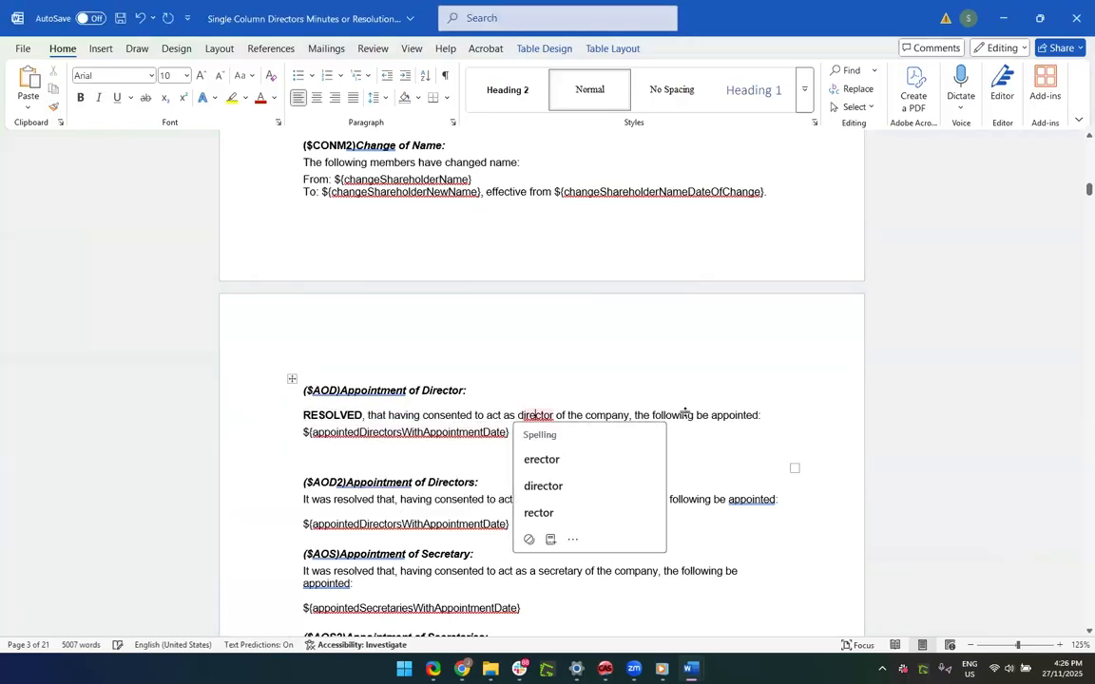
# Step: Add the line "*ADDON TEST APPEAR HERE" below the appointed directors code in the Appointment of Director section
pyautogui.click(706, 431)
pyautogui.press('Return')
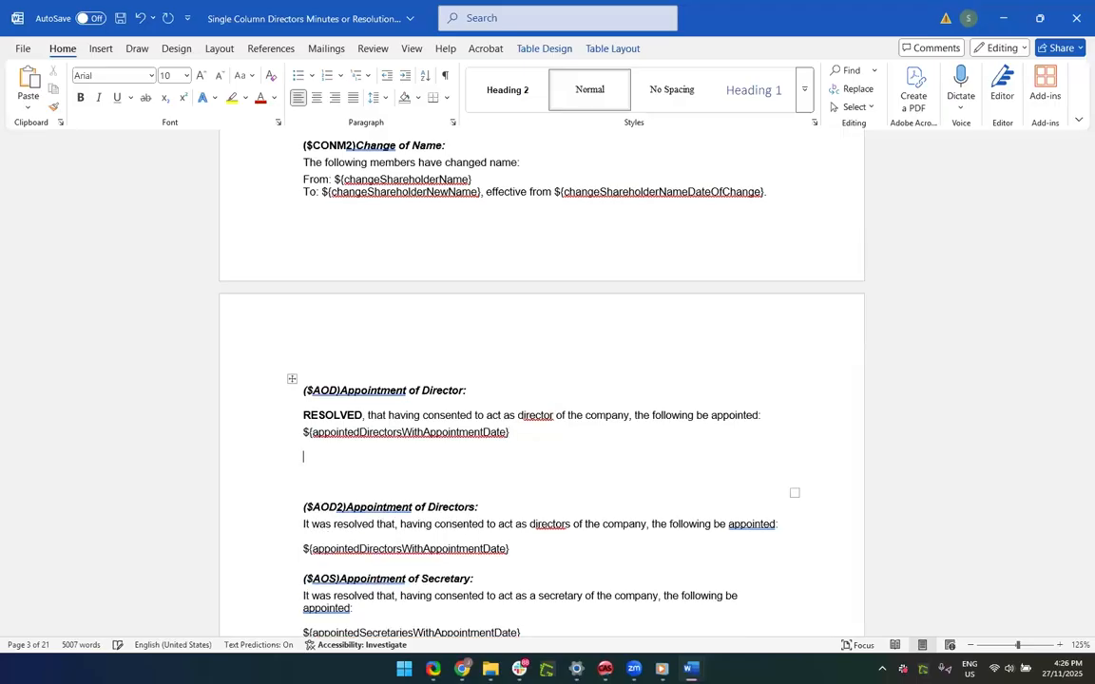
pyautogui.write('*ADDON TEST APPER')
pyautogui.press('BackSpace')
pyautogui.press('BackSpace')
pyautogui.write('AR HERE')
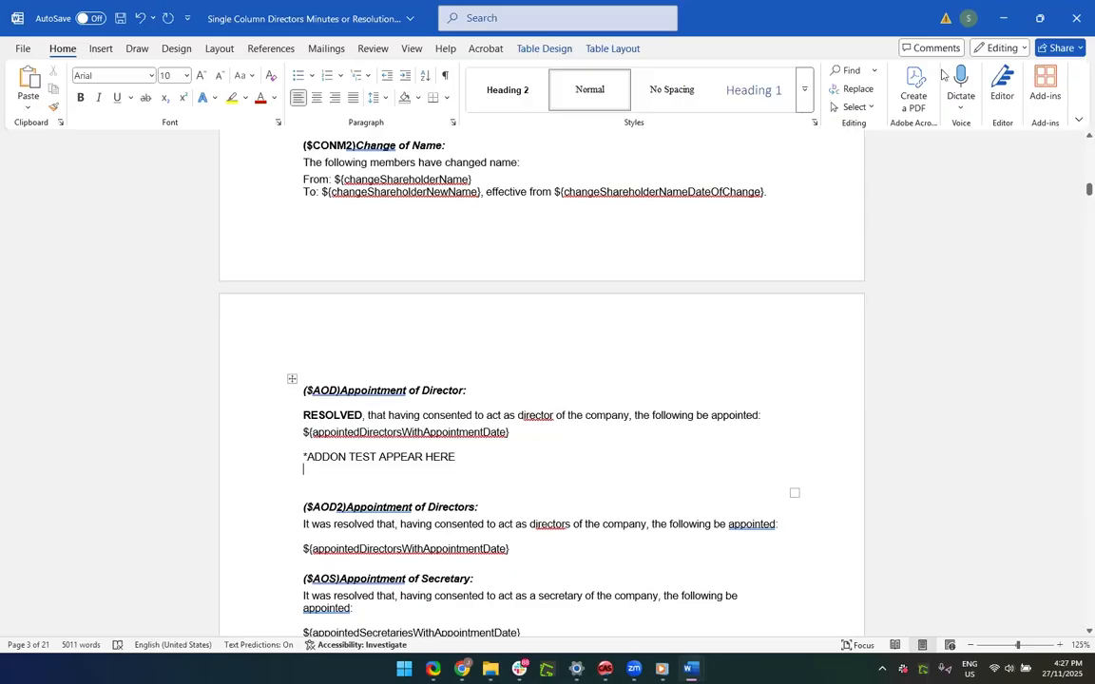
pyautogui.click(630, 271)
# Step: Switch to the browser's Directors Minute or Resolution dictionary codes article and review its company, meeting, appointed officer and resigned officer codes
pyautogui.click(1034, 26)
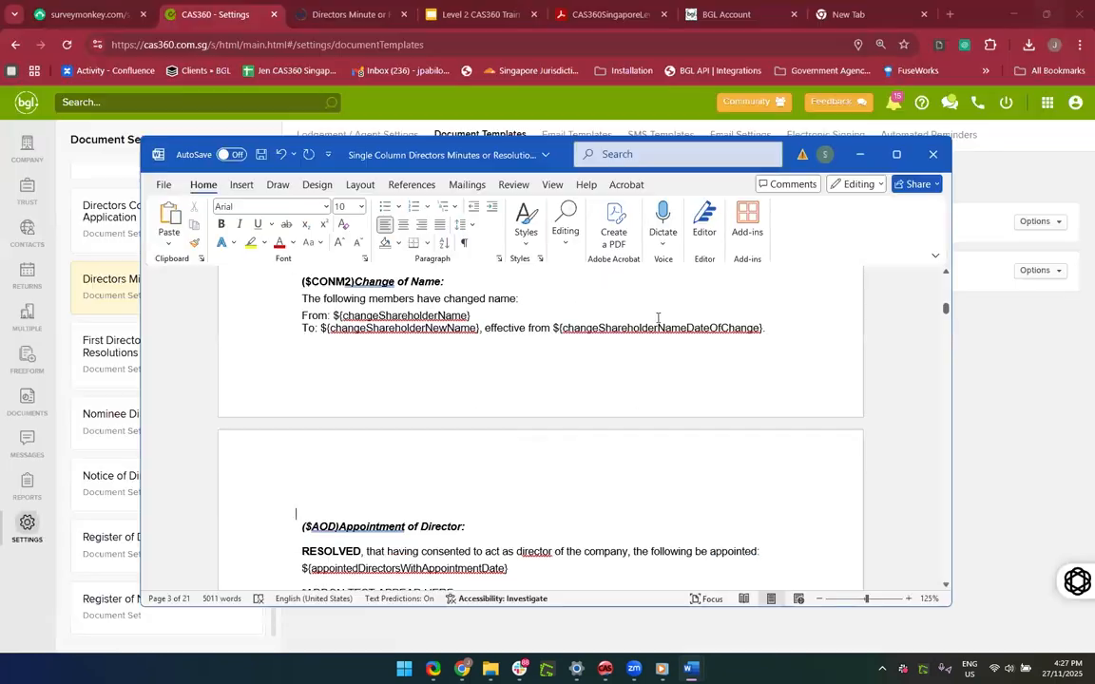
pyautogui.click(344, 14)
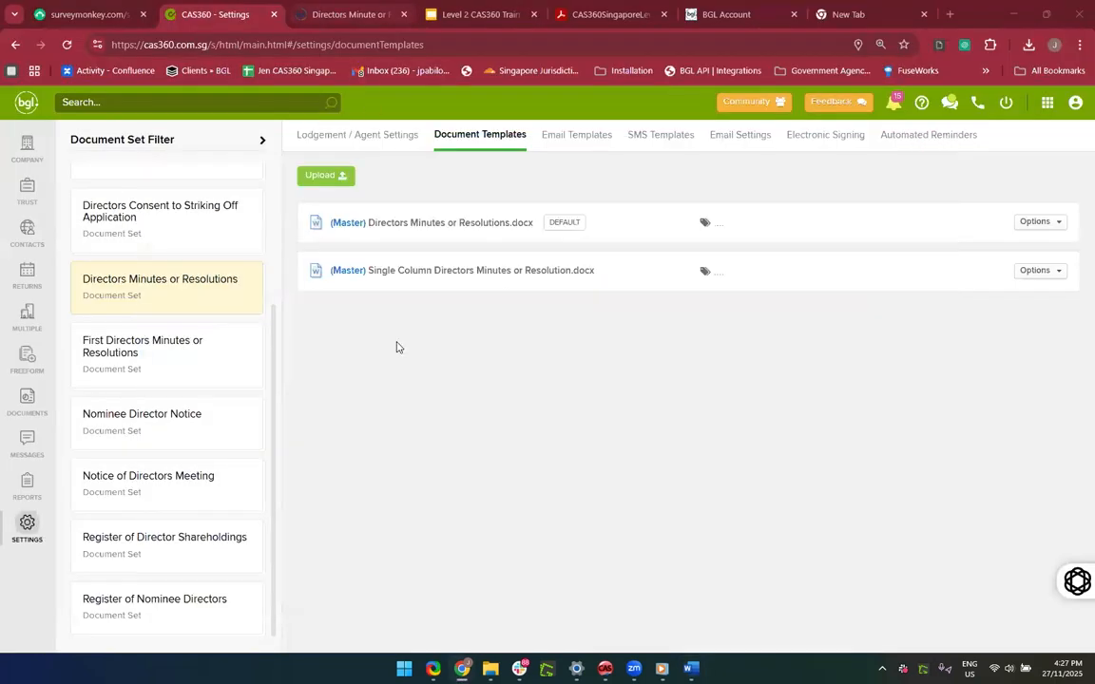
pyautogui.scroll(-3, 397, 347)
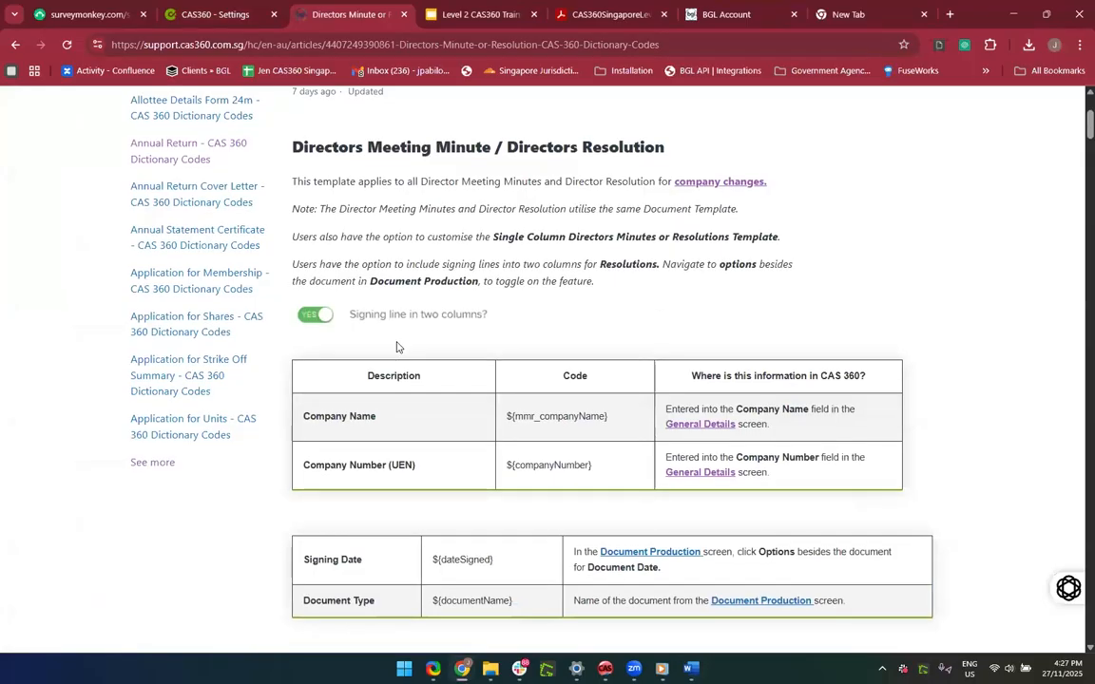
pyautogui.scroll(-3, 397, 347)
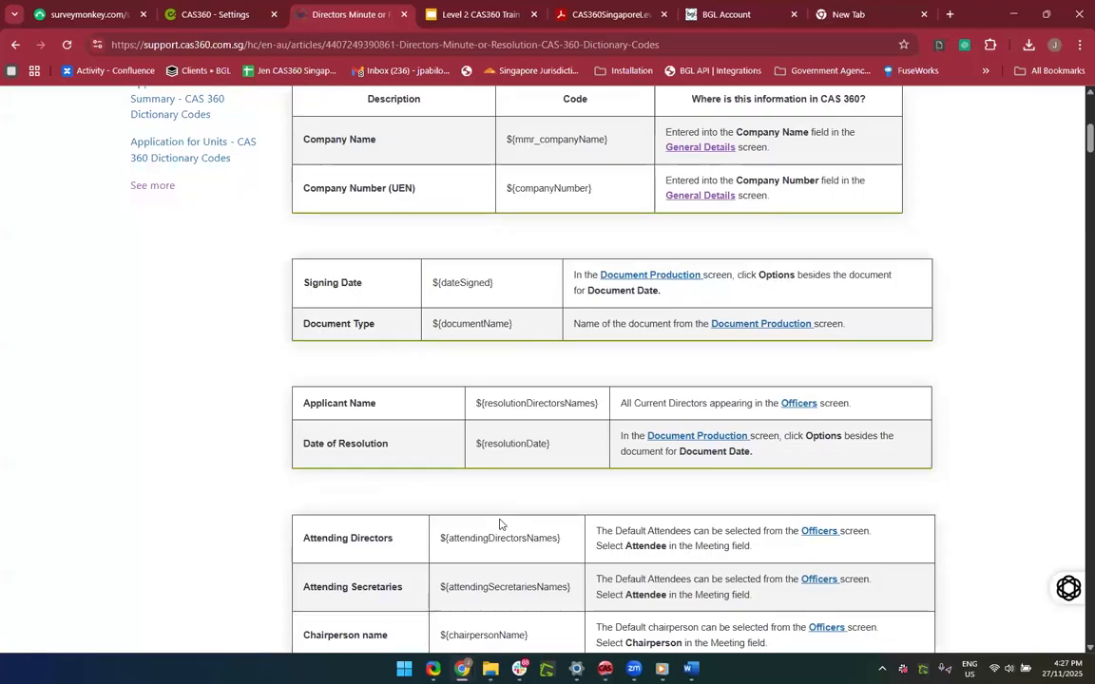
pyautogui.scroll(-18, 499, 523)
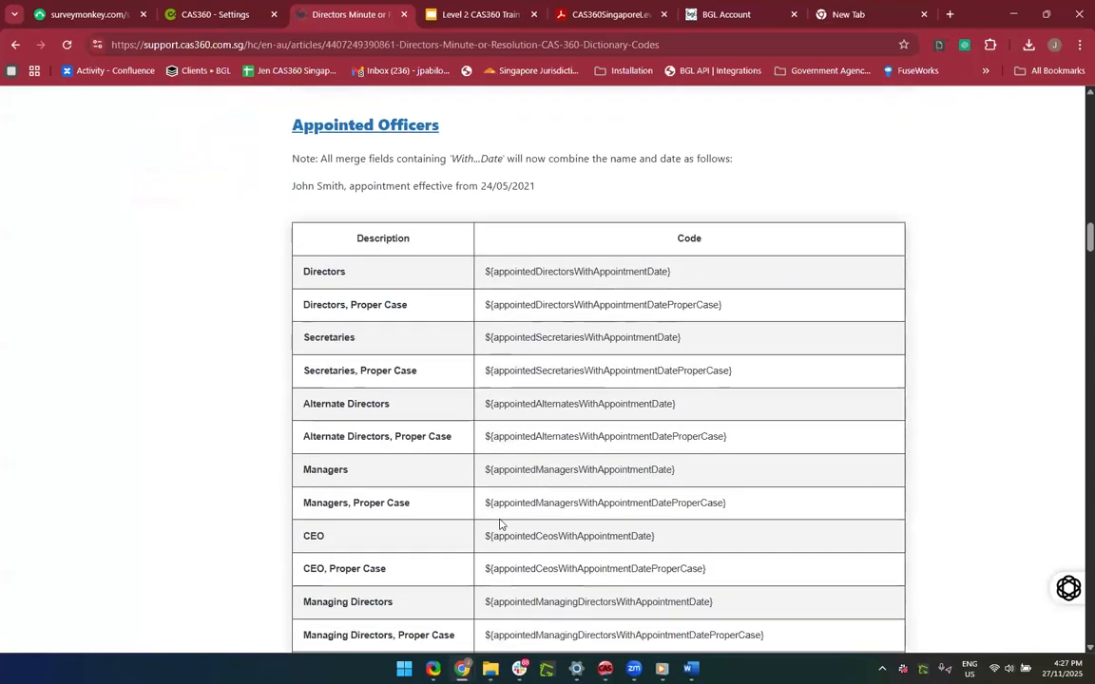
pyautogui.scroll(-1, 500, 523)
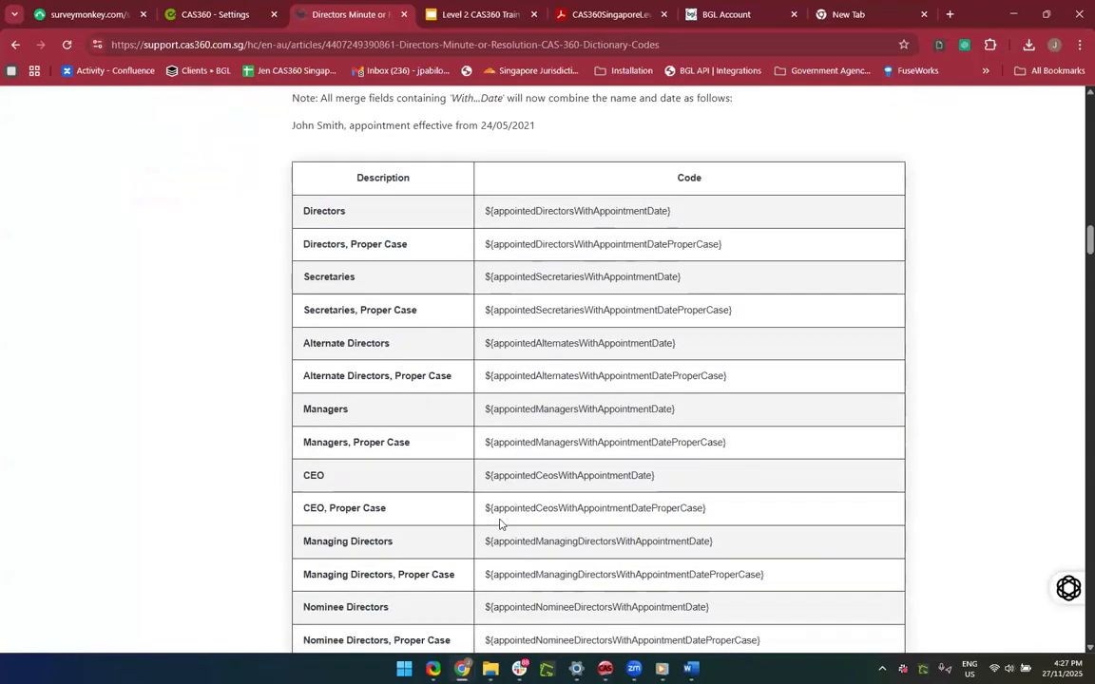
pyautogui.scroll(-1, 500, 523)
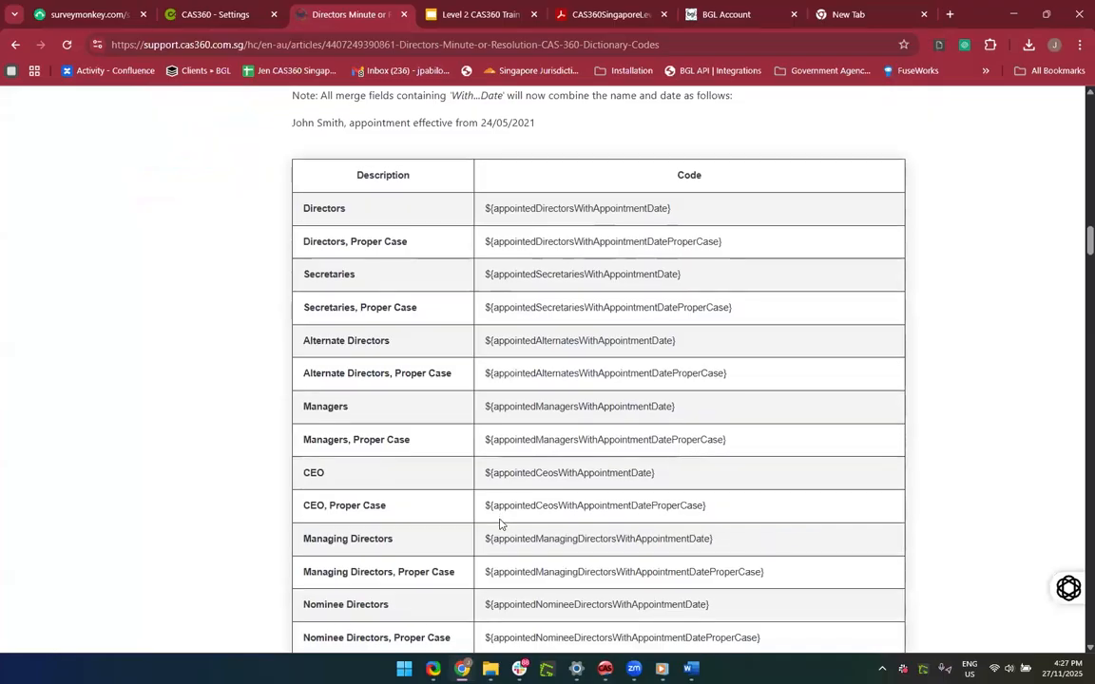
pyautogui.scroll(-9, 500, 523)
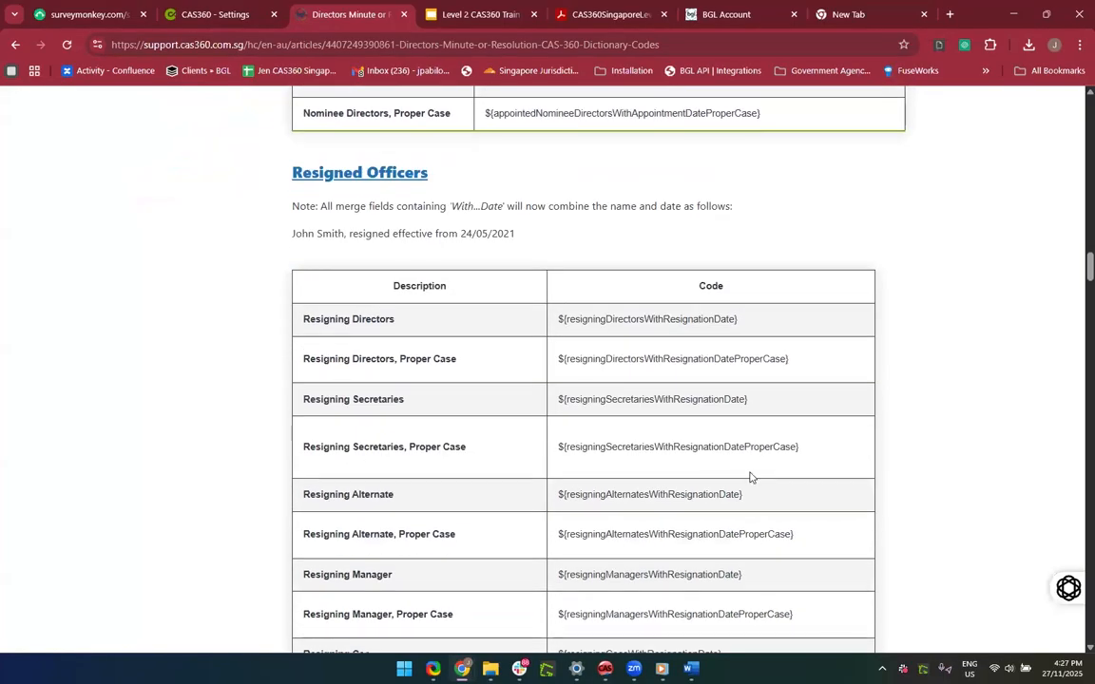
pyautogui.scroll(-4, 750, 476)
pyautogui.scroll(4, 750, 473)
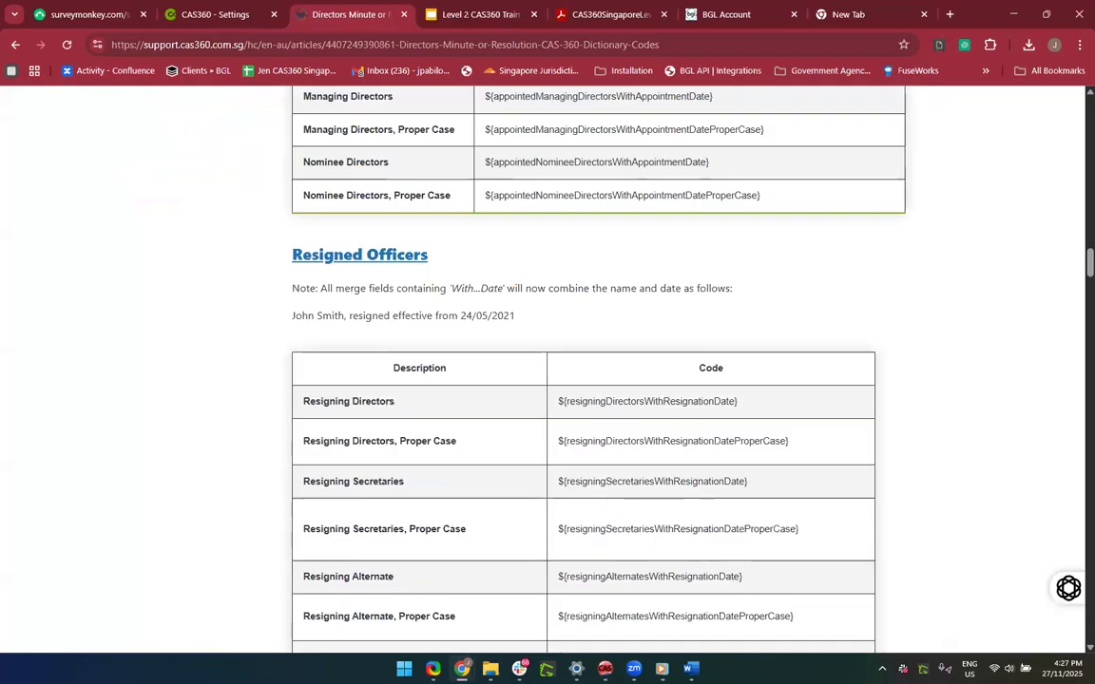
pyautogui.moveTo(1075, 276); pyautogui.dragTo(1074, 105)
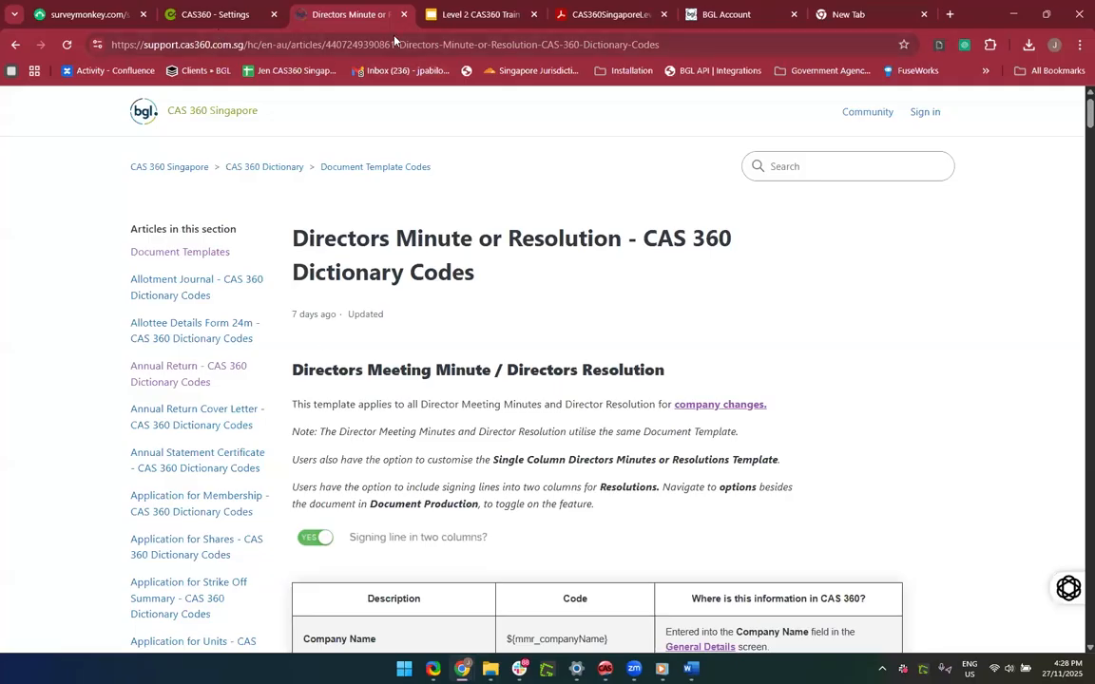
# Step: Open the Document Templates article from the CAS 360 Dictionary and look through the documents available for customisation
pyautogui.click(250, 169)
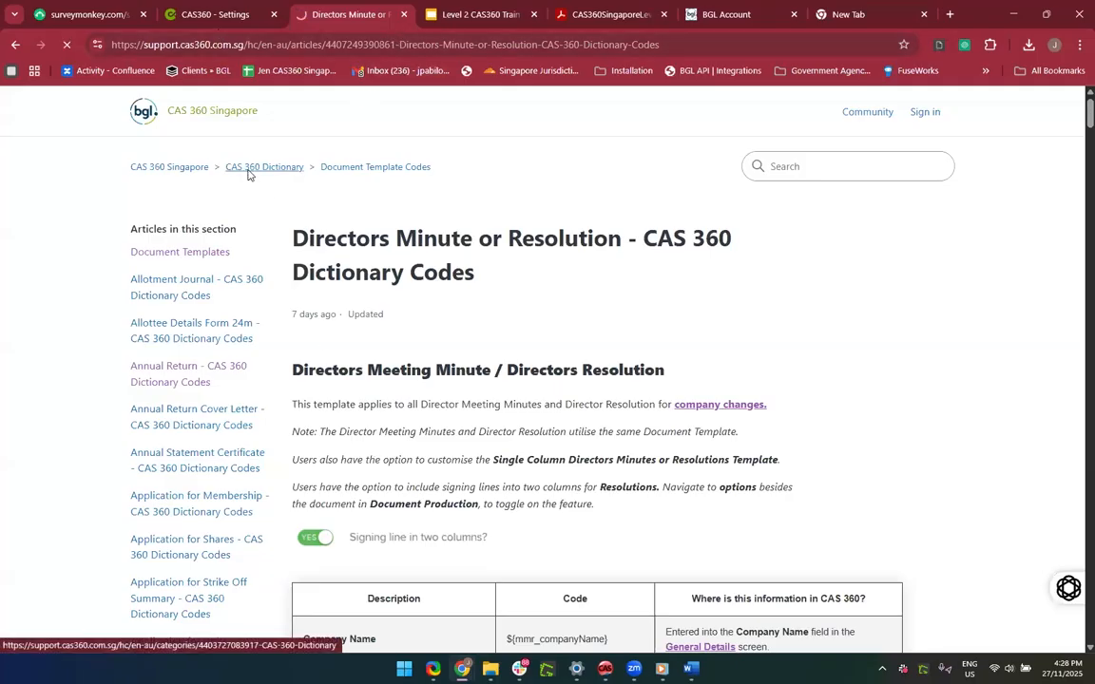
pyautogui.scroll(-3, 430, 487)
pyautogui.scroll(-1, 431, 487)
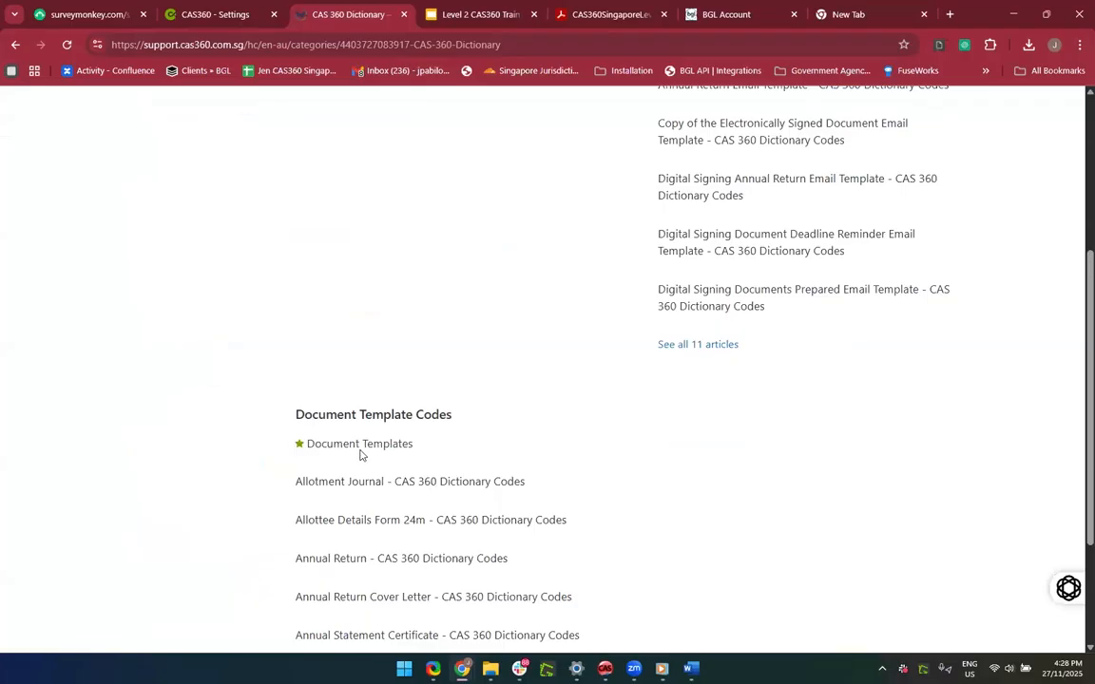
pyautogui.click(361, 451)
pyautogui.scroll(-4, 490, 504)
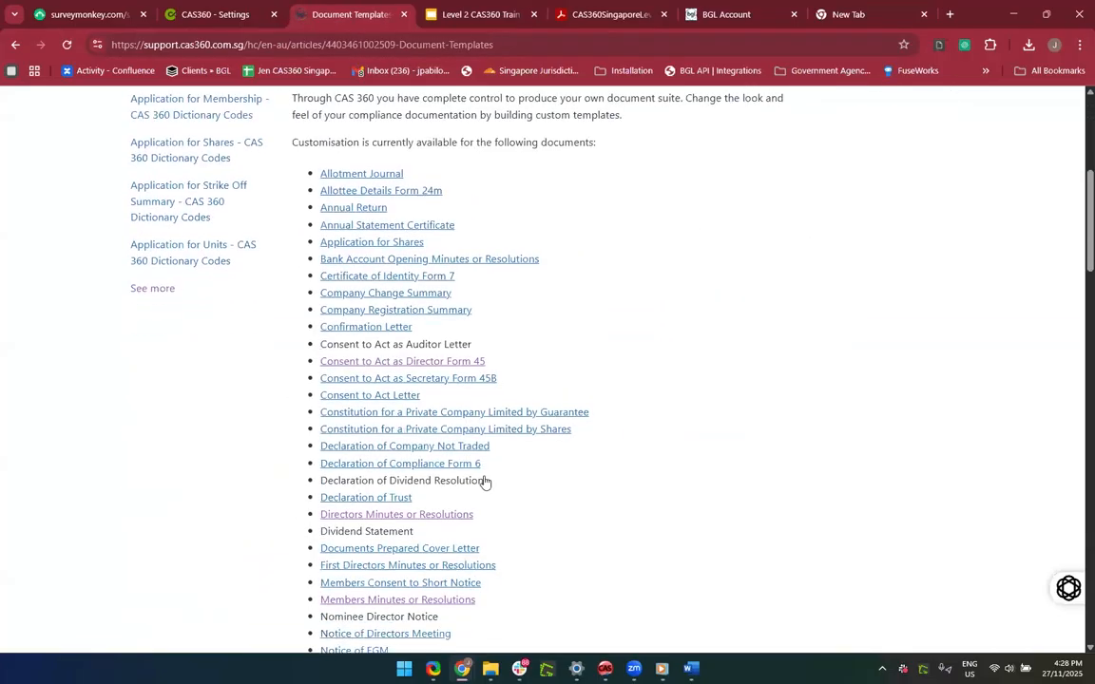
pyautogui.scroll(-1, 422, 567)
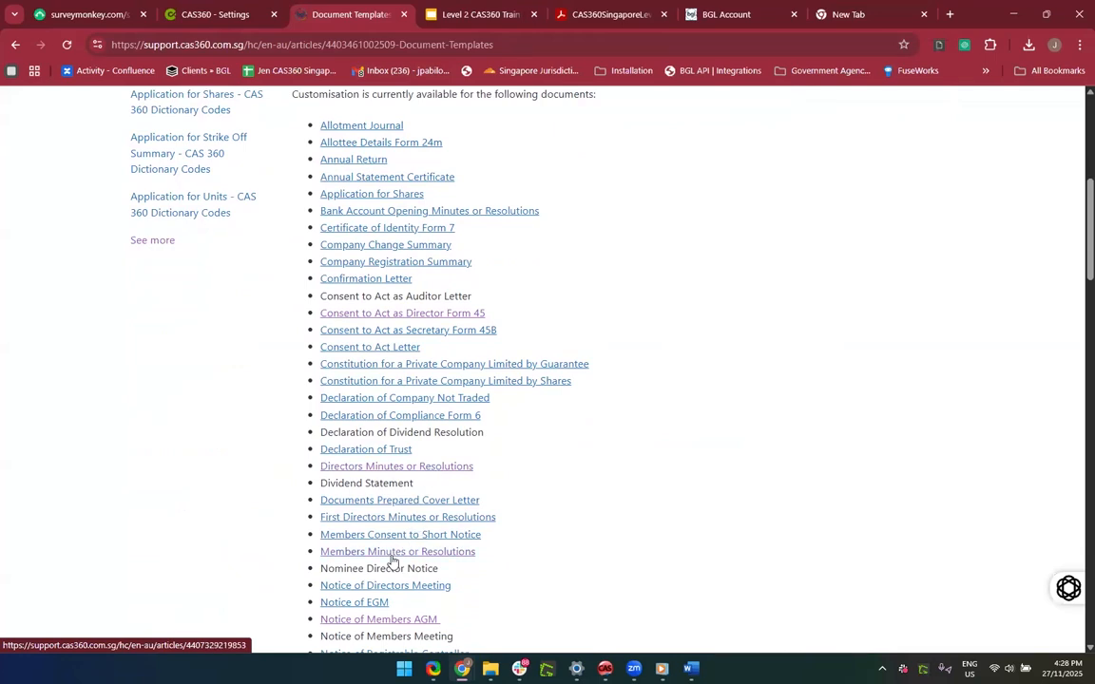
# Step: Open the Directors Minutes or Resolutions dictionary codes article and look through its company, address, officer and contact code tables
pyautogui.click(408, 471)
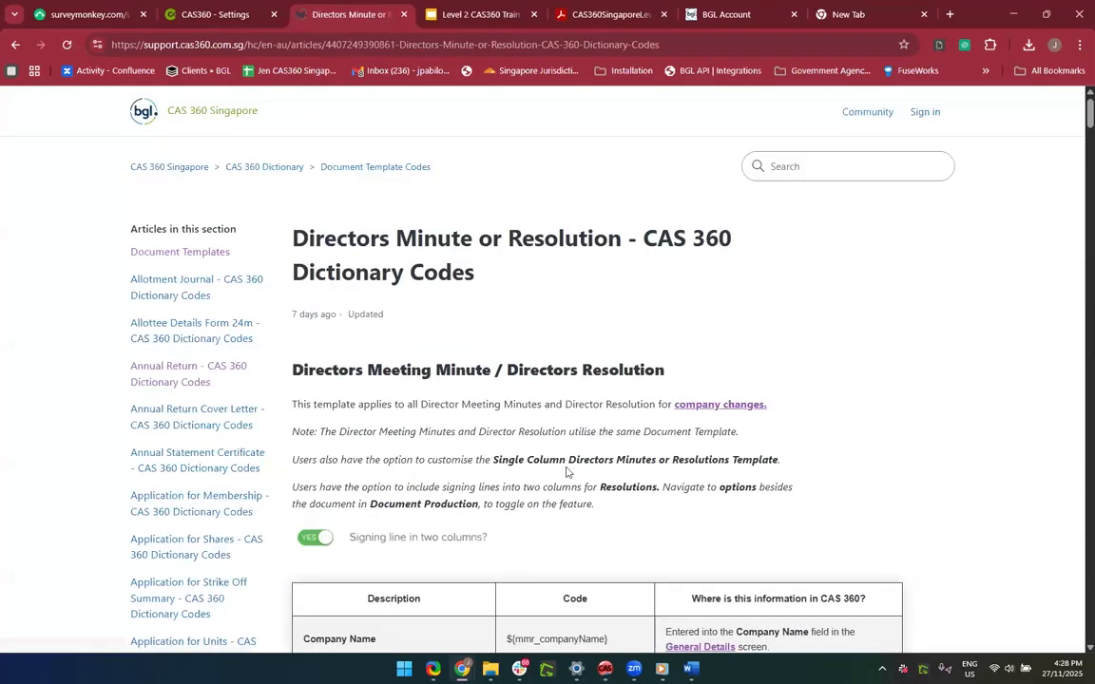
pyautogui.scroll(-6, 566, 472)
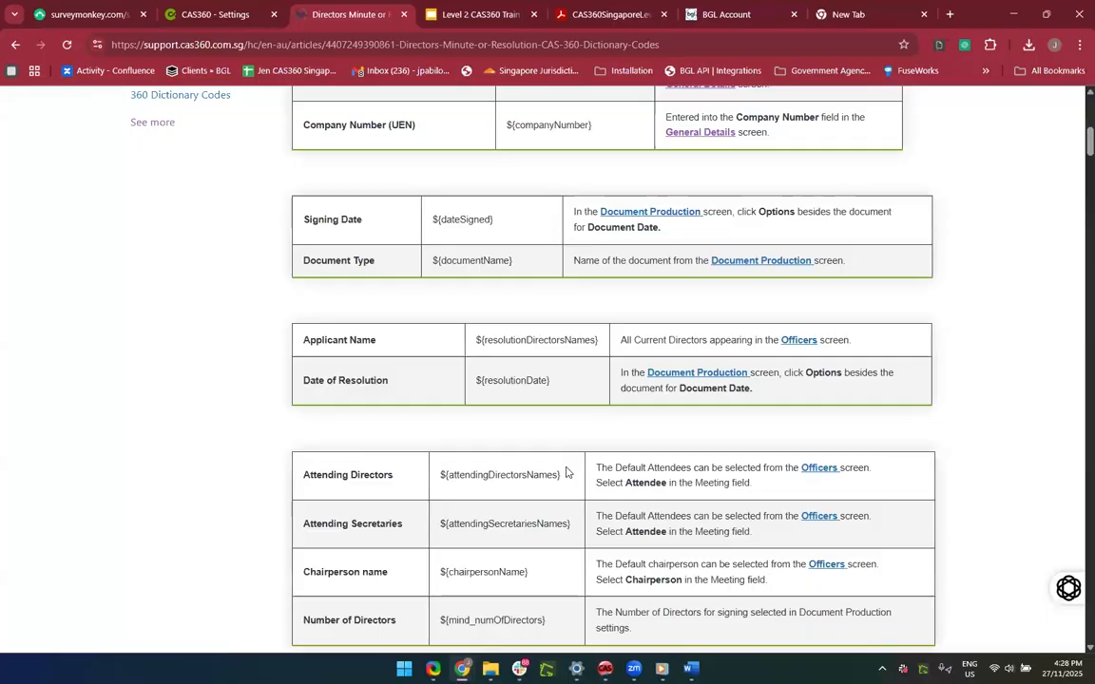
pyautogui.scroll(-2, 567, 472)
pyautogui.scroll(-1, 566, 471)
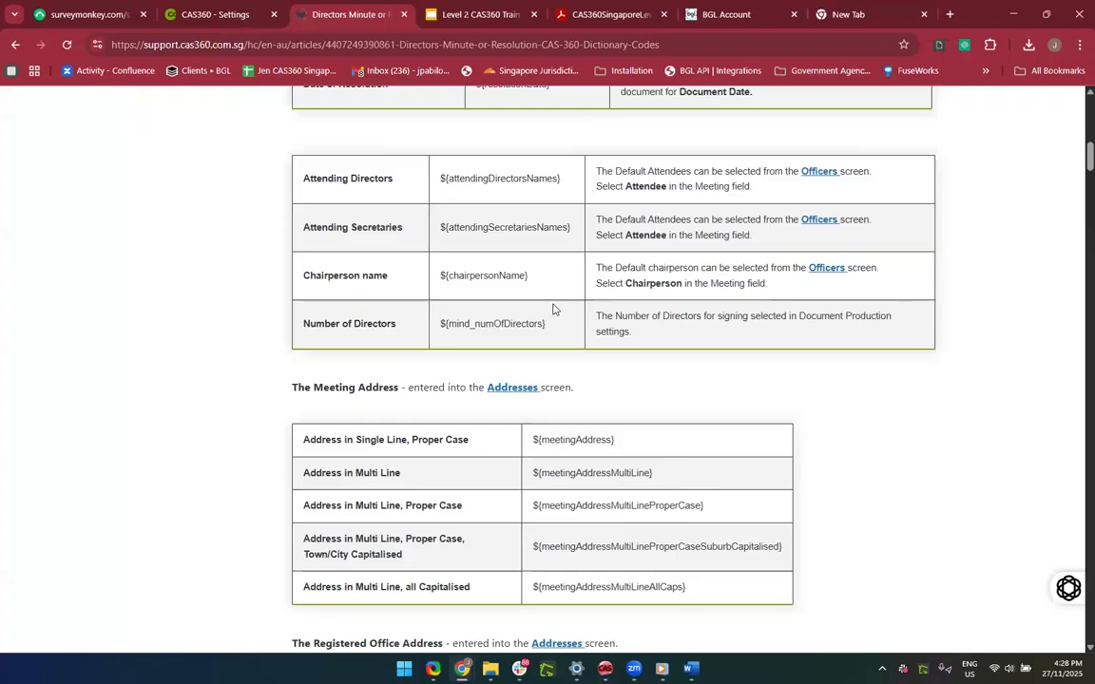
pyautogui.scroll(7, 553, 309)
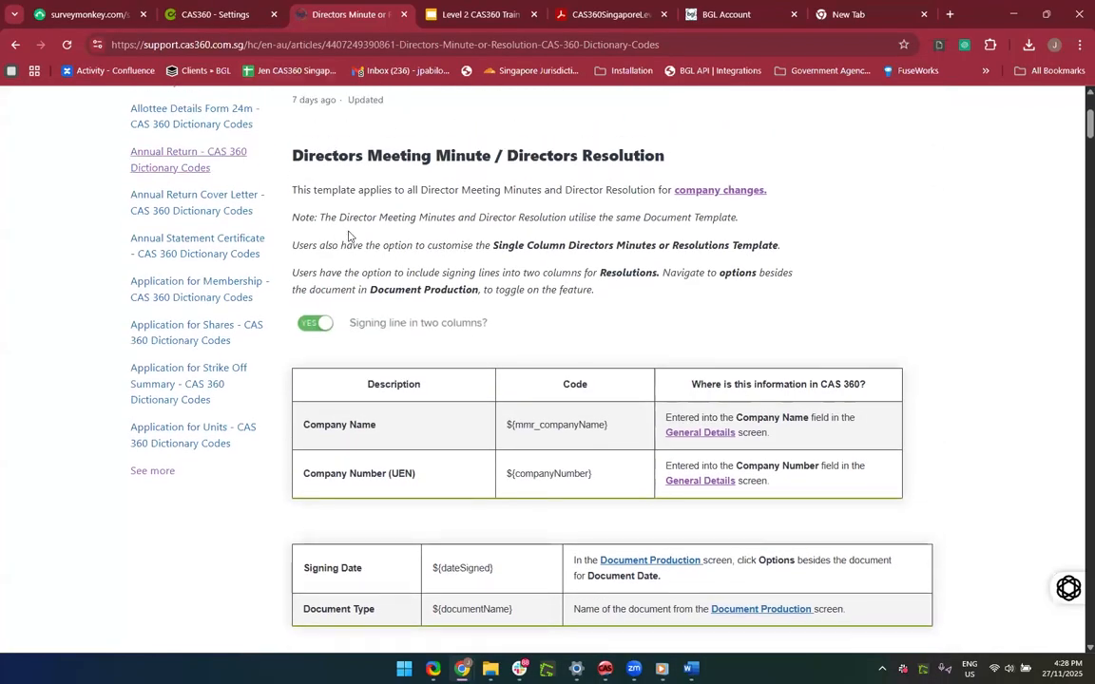
pyautogui.scroll(2, 356, 236)
pyautogui.scroll(-4, 557, 511)
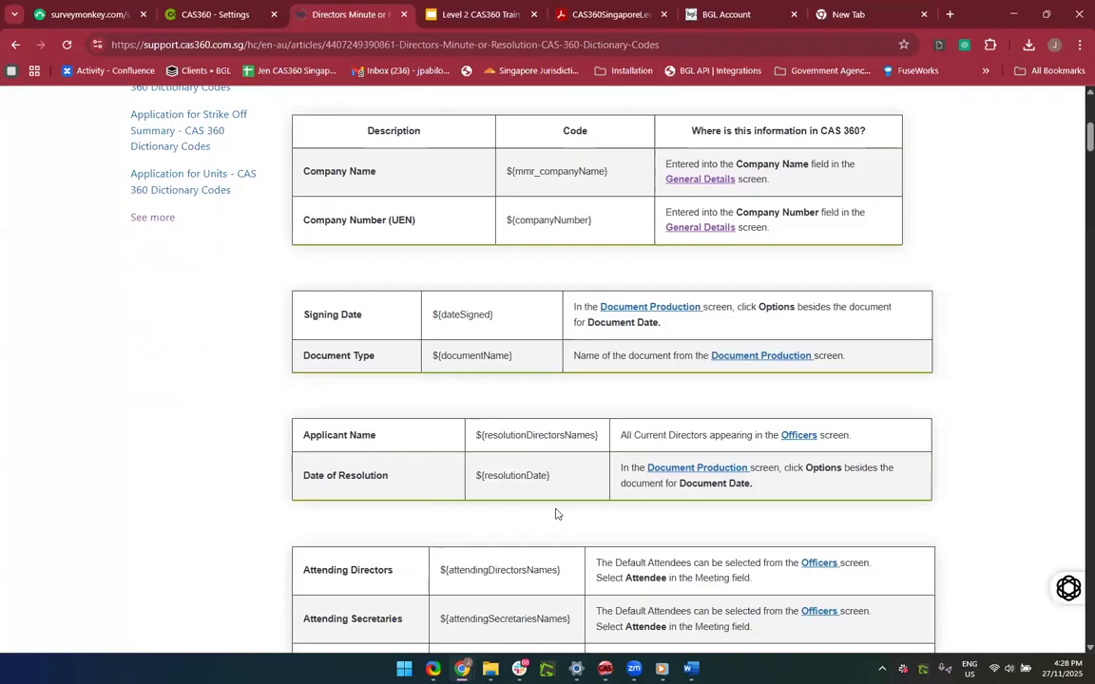
pyautogui.scroll(-2, 557, 513)
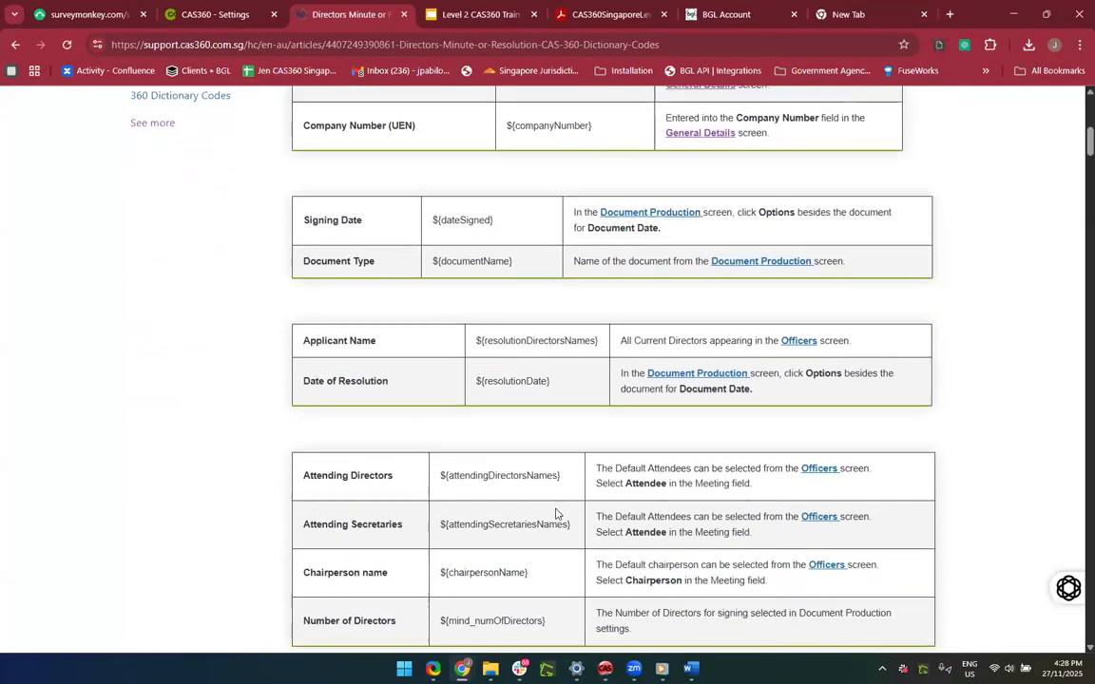
pyautogui.scroll(-10, 556, 513)
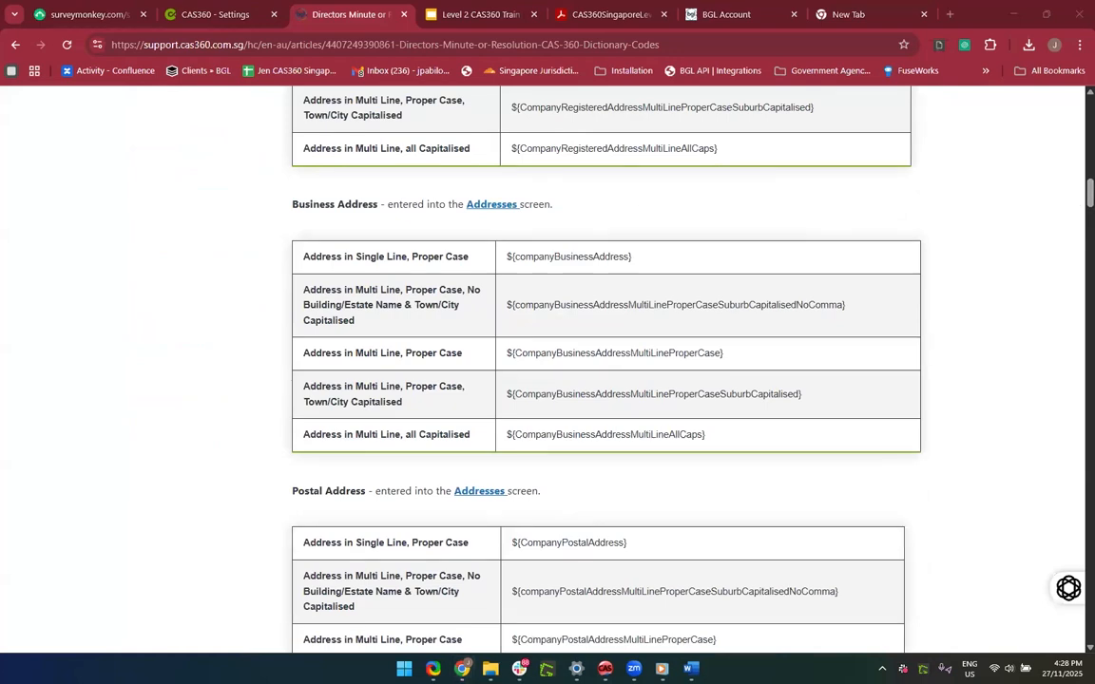
pyautogui.scroll(-5, 1075, 219)
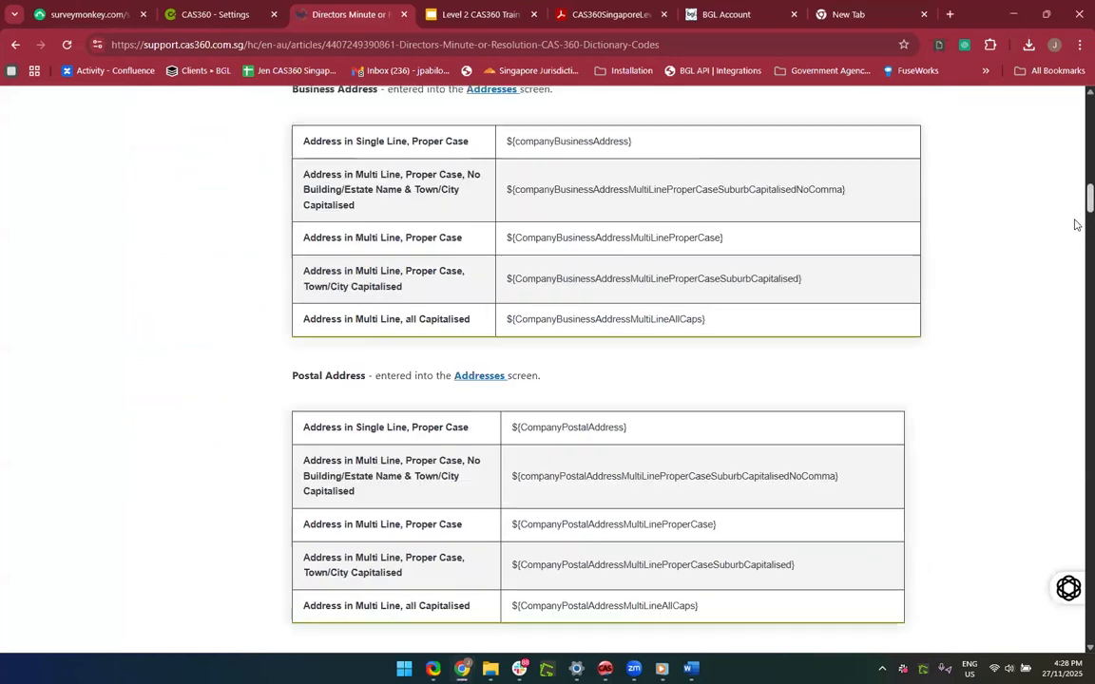
pyautogui.scroll(-15, 1069, 310)
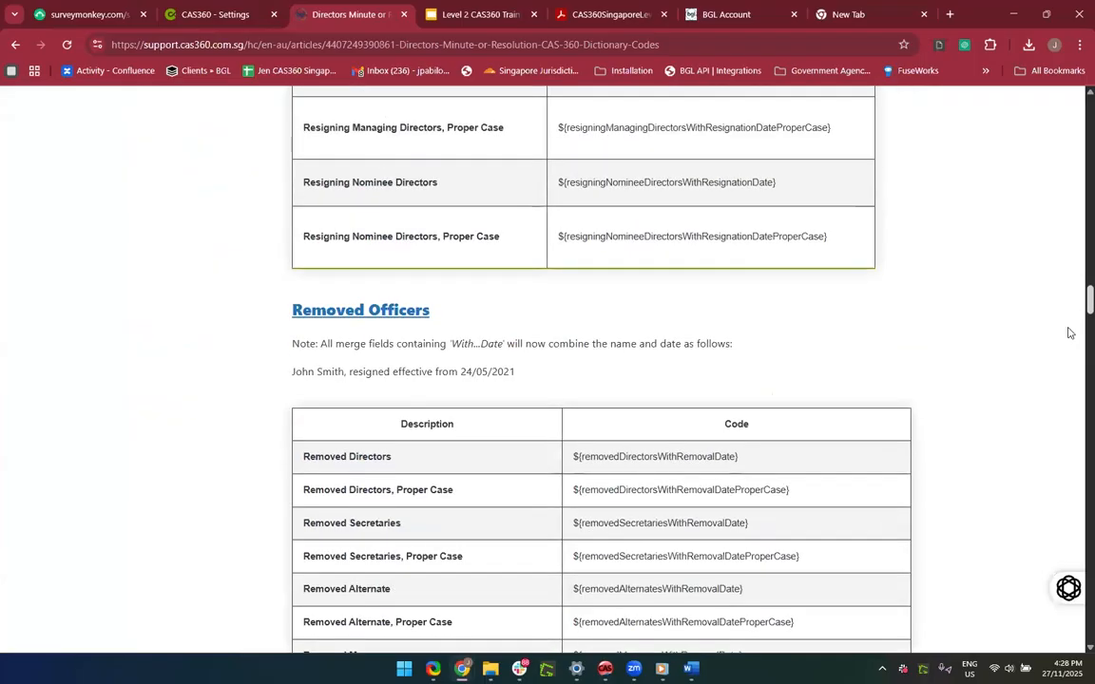
pyautogui.scroll(-15, 1050, 456)
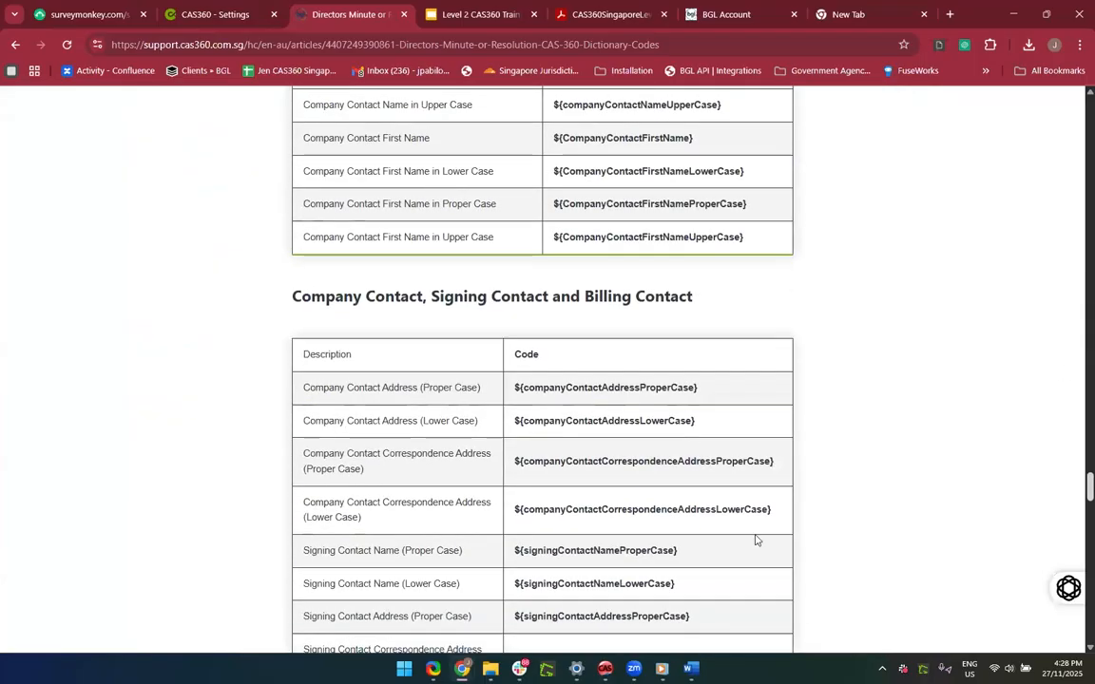
pyautogui.scroll(-4, 755, 540)
pyautogui.scroll(-7, 755, 539)
# Step: Copy the uppercase display code ${UC} from the Miscellaneous table of the dictionary codes article
pyautogui.scroll(13, 755, 540)
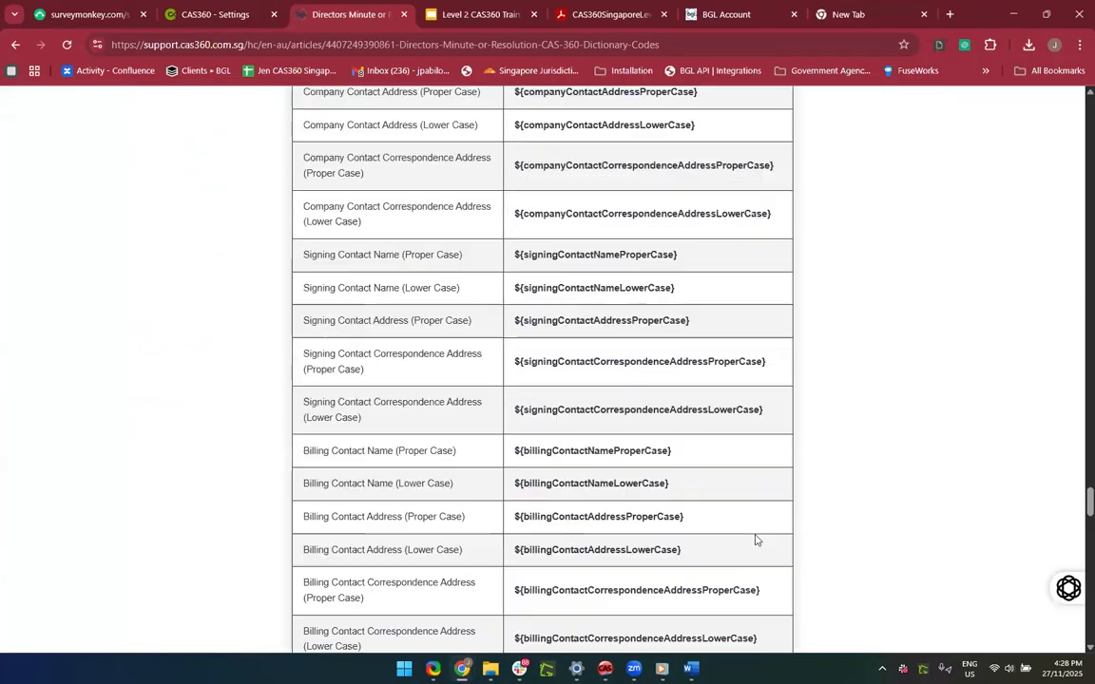
pyautogui.scroll(5, 755, 540)
pyautogui.scroll(-2, 756, 538)
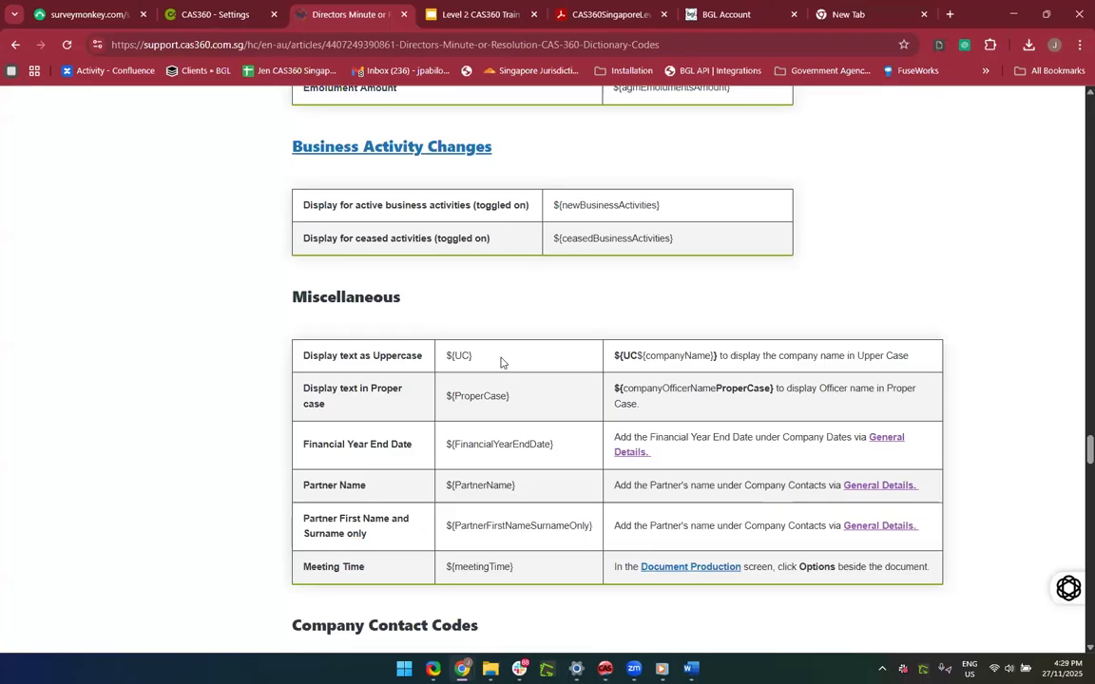
pyautogui.moveTo(478, 357); pyautogui.dragTo(447, 356)
pyautogui.hotkey('ctrl', 'c')
pyautogui.scroll(-2, 522, 438)
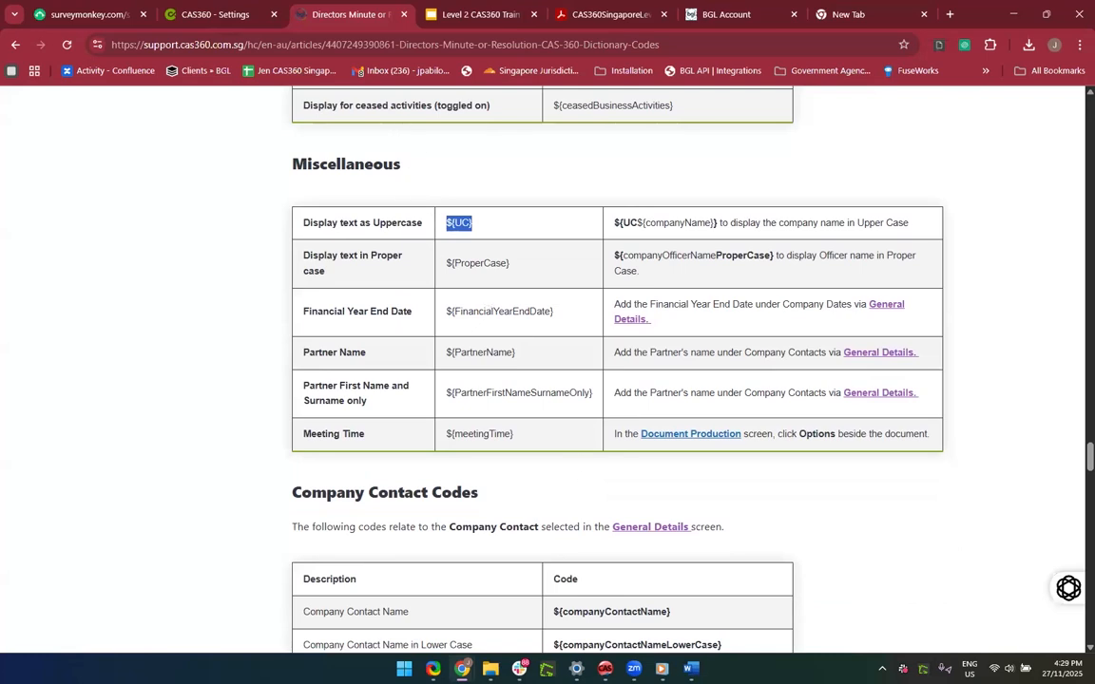
# Step: Switch to the Single Column Directors Minutes template in Word and wrap the Appointment of Director code as ${UC${appointedDirectorsWithAppointmentDate}}
pyautogui.moveTo(691, 668)
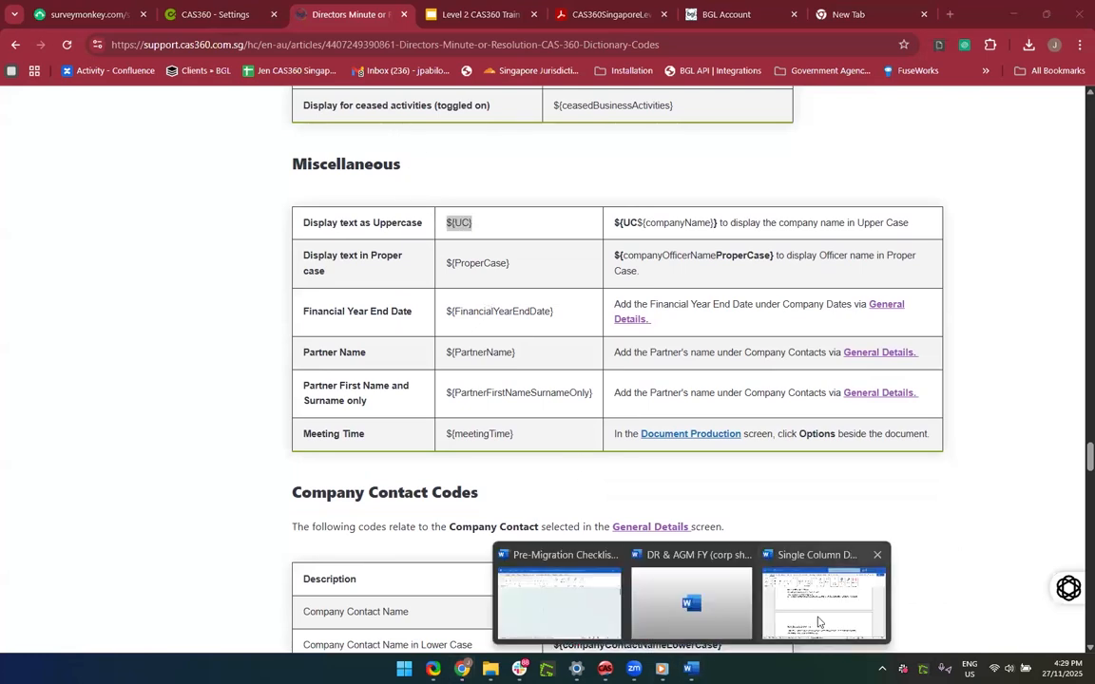
pyautogui.click(830, 598)
pyautogui.scroll(-2, 558, 439)
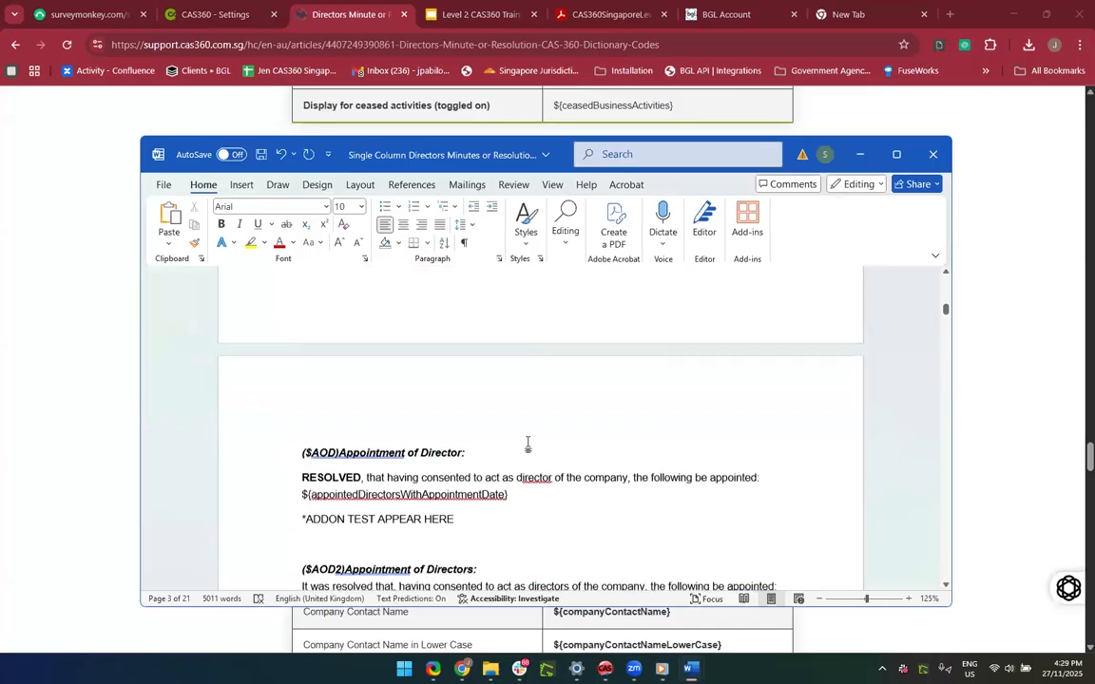
pyautogui.click(330, 494)
pyautogui.press('Left')
pyautogui.press('Right')
pyautogui.hotkey('ctrl', 'v')
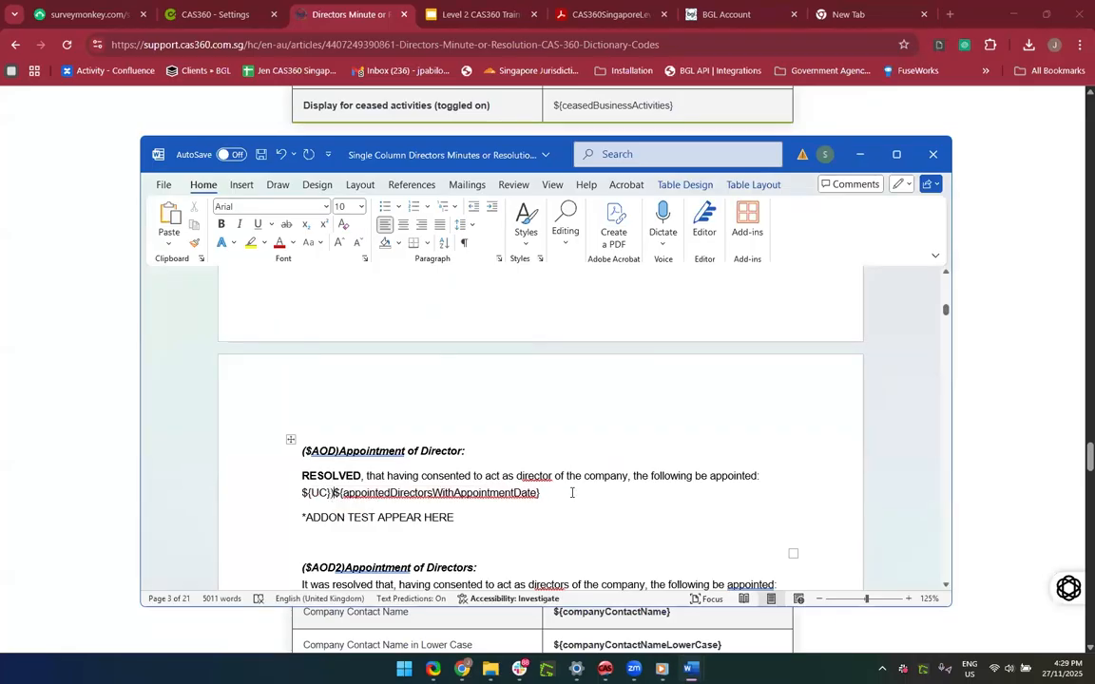
pyautogui.press('BackSpace')
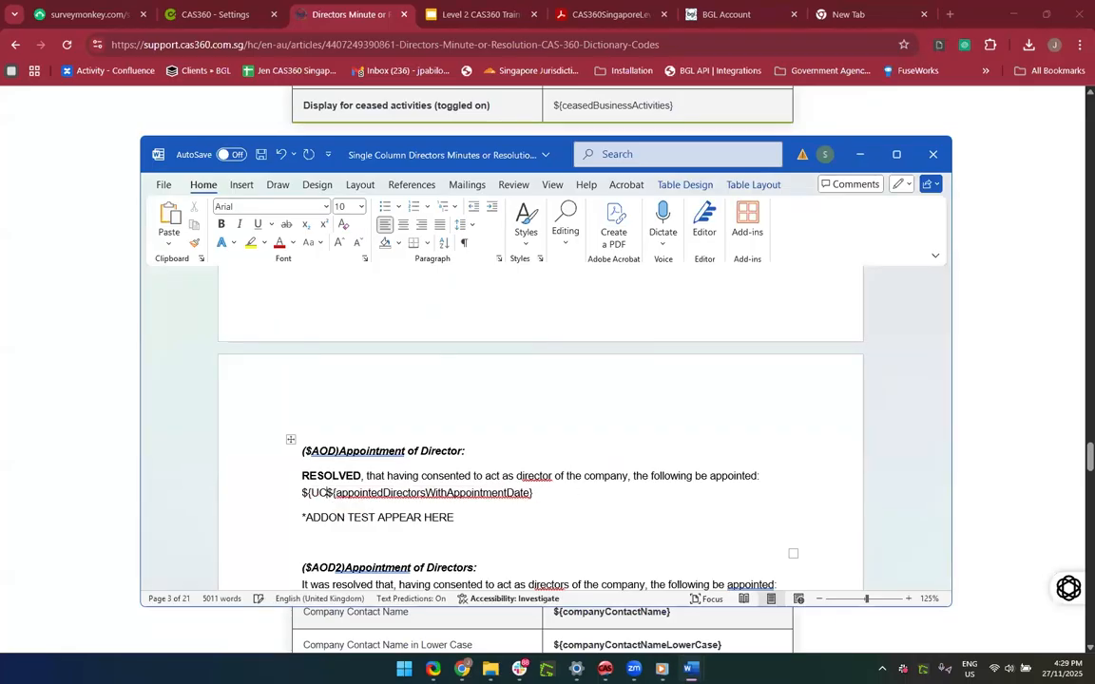
pyautogui.click(547, 493)
pyautogui.write('}')
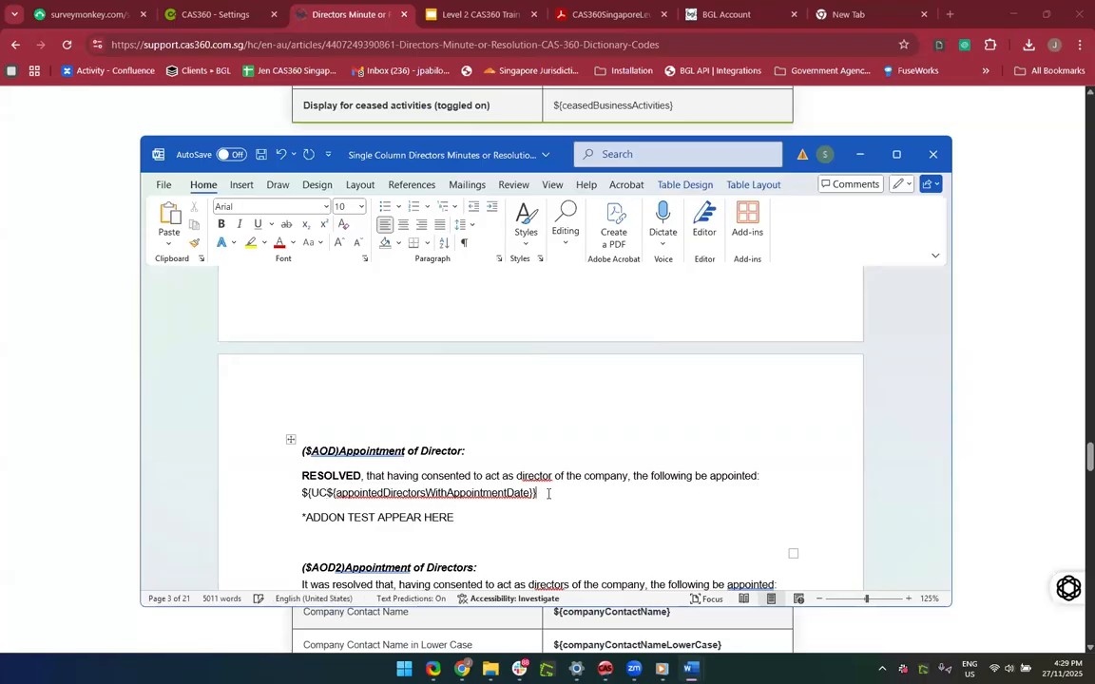
# Step: Make the wrapped appointed directors code bold and insert a blank line above it
pyautogui.moveTo(548, 494); pyautogui.dragTo(298, 492)
pyautogui.hotkey('ctrl', 'b')
pyautogui.click(770, 480)
pyautogui.press('Return')
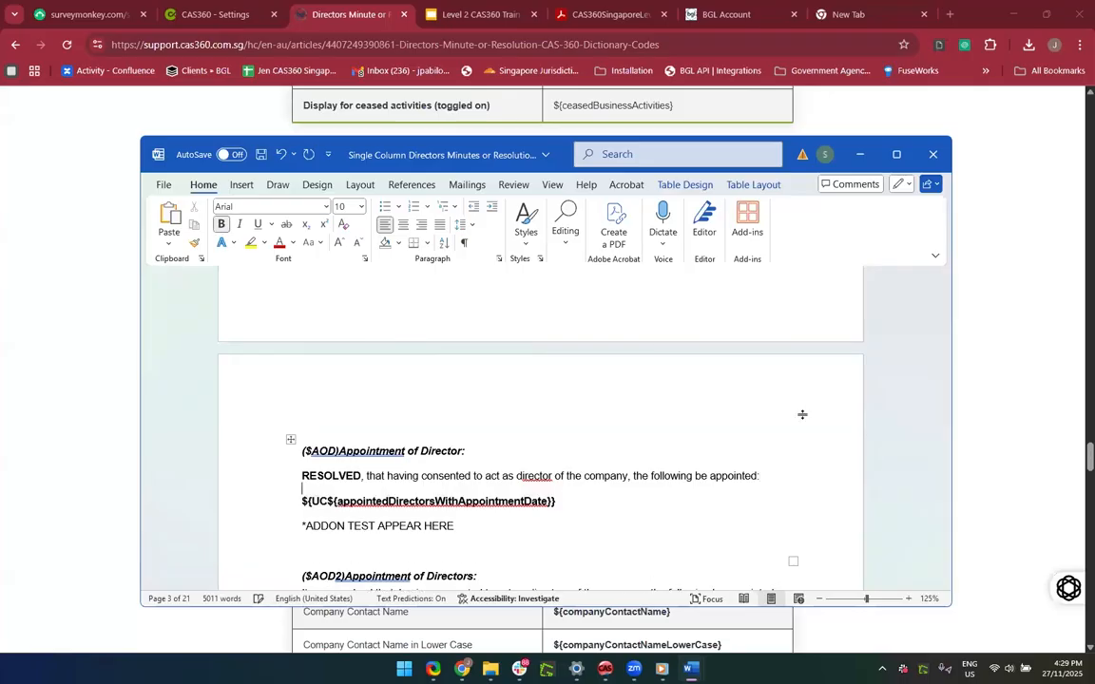
# Step: Return to the browser's Directors Minute or Resolution codes article and review the Business Activity Changes and Miscellaneous codes
pyautogui.click(860, 163)
pyautogui.click(694, 438)
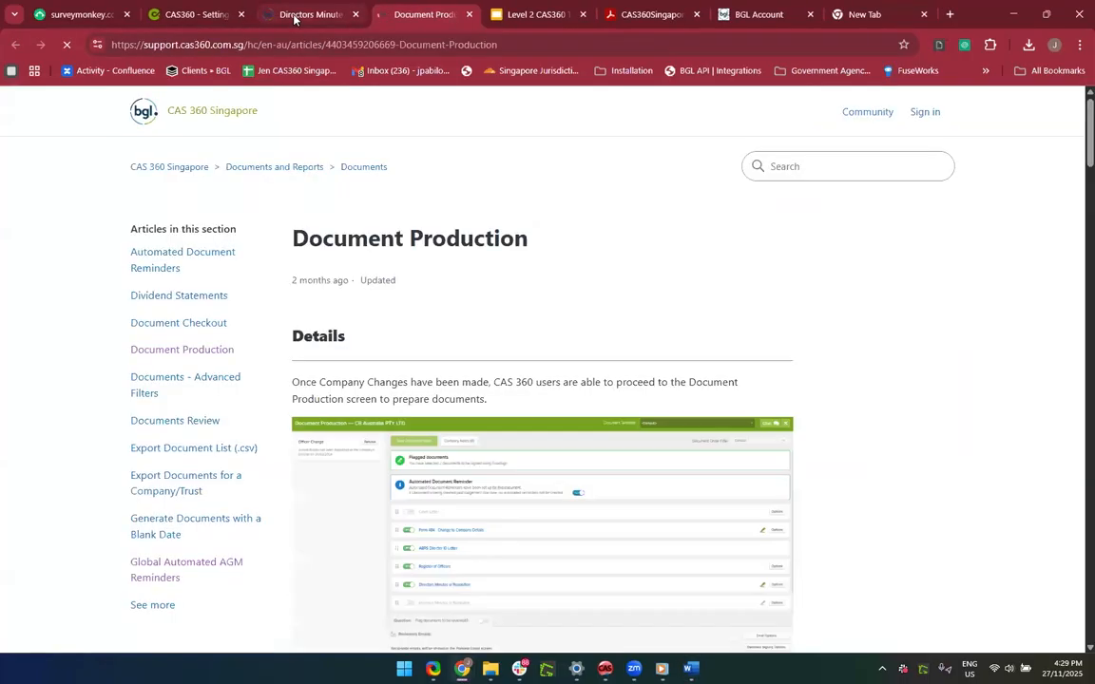
pyautogui.click(296, 16)
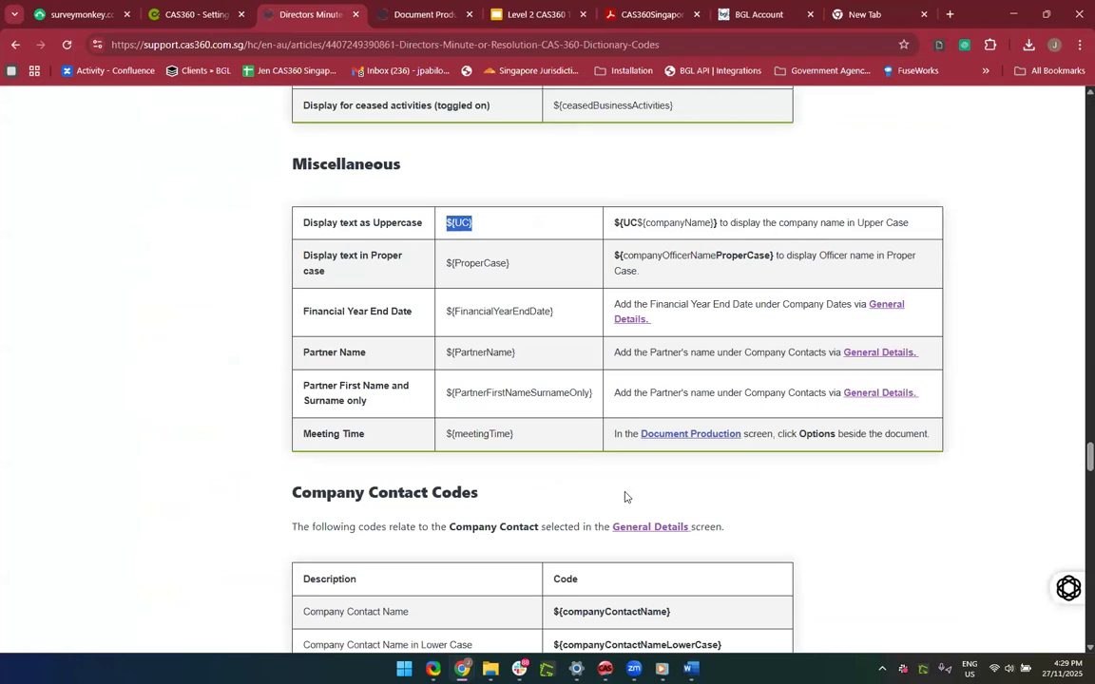
pyautogui.scroll(1, 625, 496)
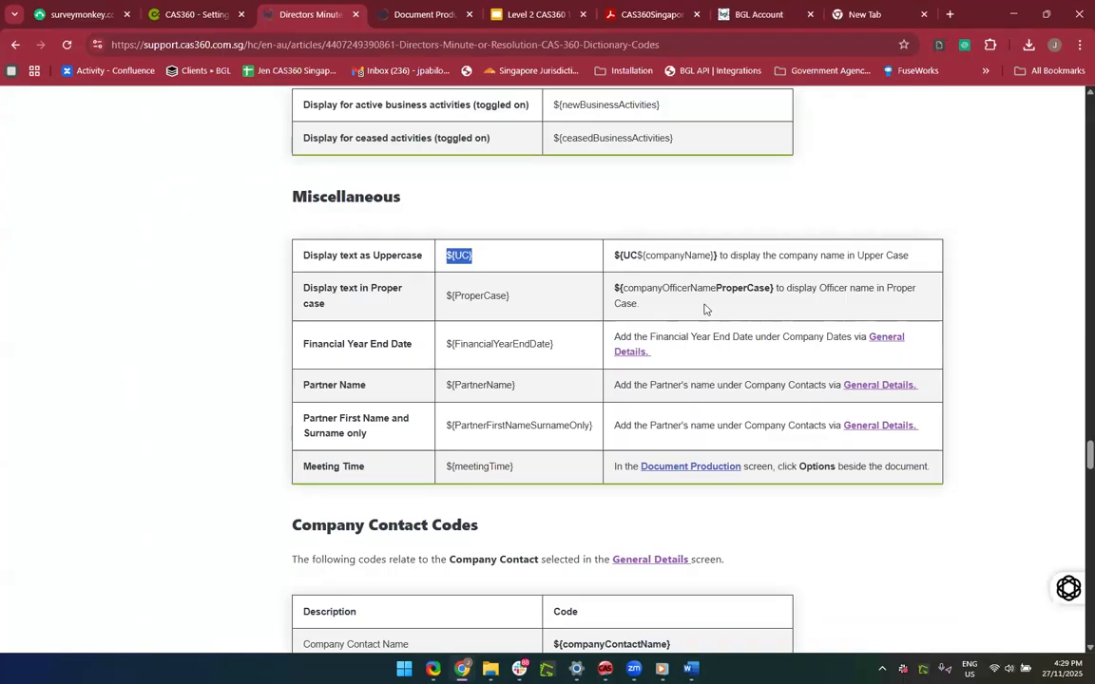
pyautogui.scroll(3, 704, 308)
pyautogui.scroll(-1, 689, 471)
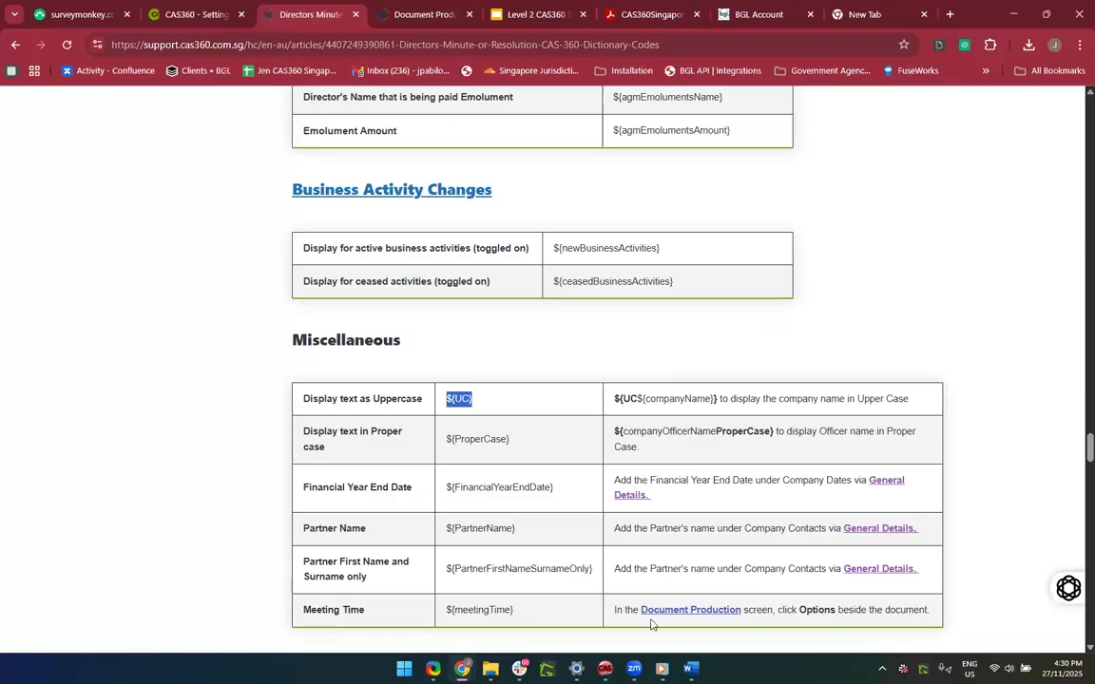
# Step: Switch back to the Single Column Directors Minutes template in Word and examine the company details header table on its first page
pyautogui.click(691, 669)
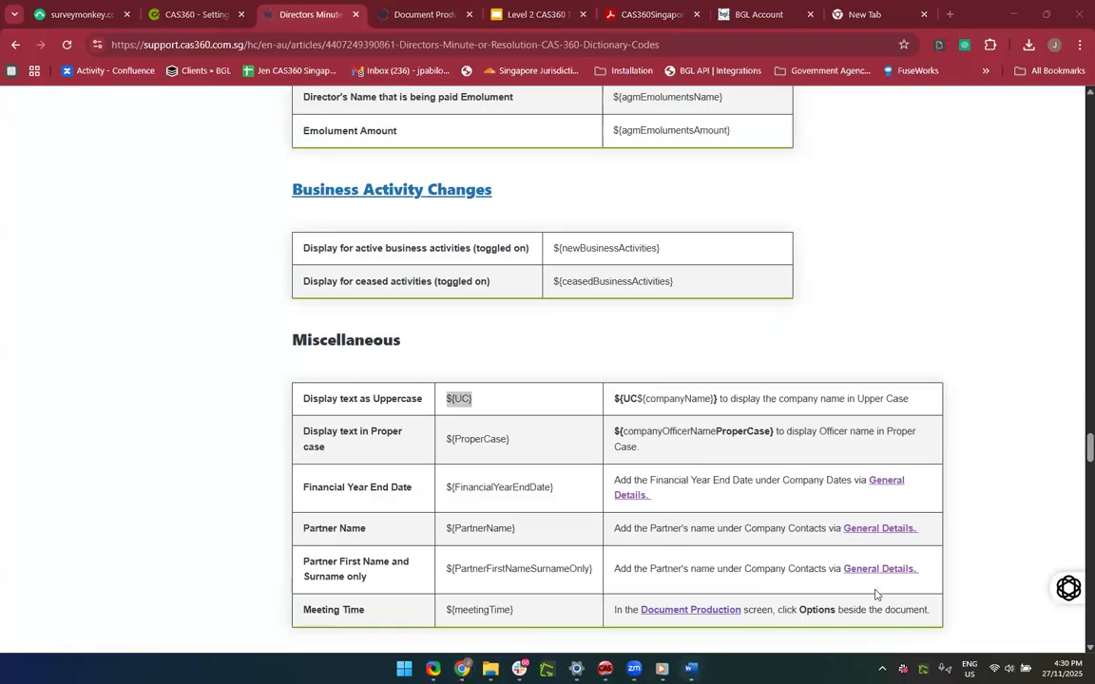
pyautogui.click(817, 589)
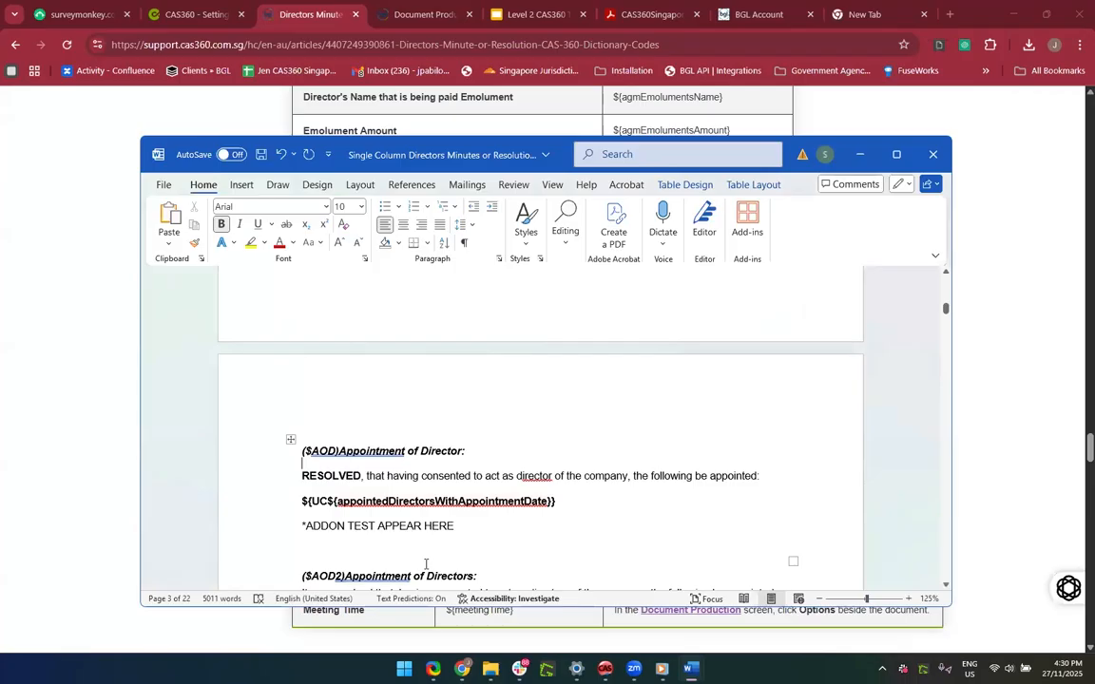
pyautogui.scroll(-2, 426, 564)
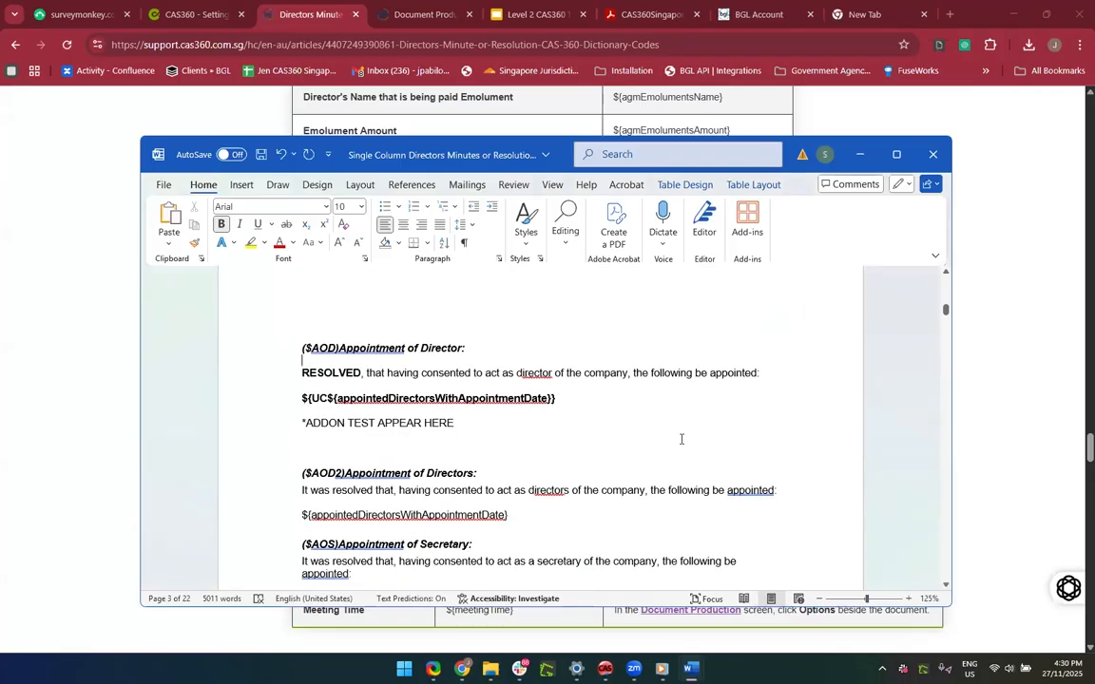
pyautogui.scroll(15, 703, 445)
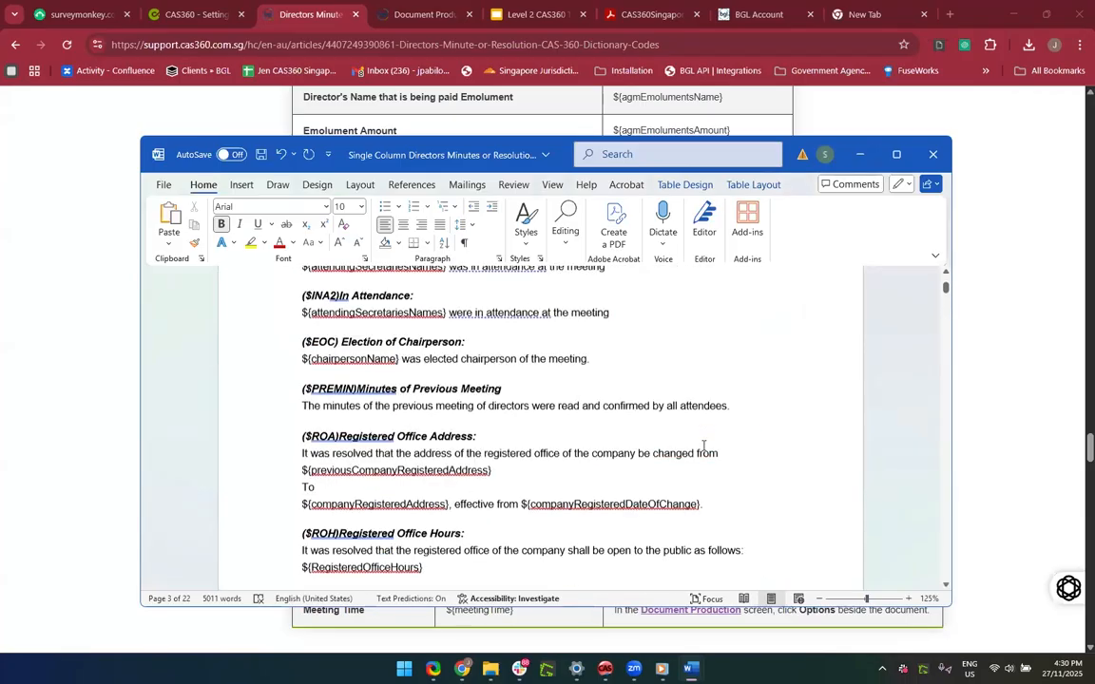
pyautogui.click(676, 455)
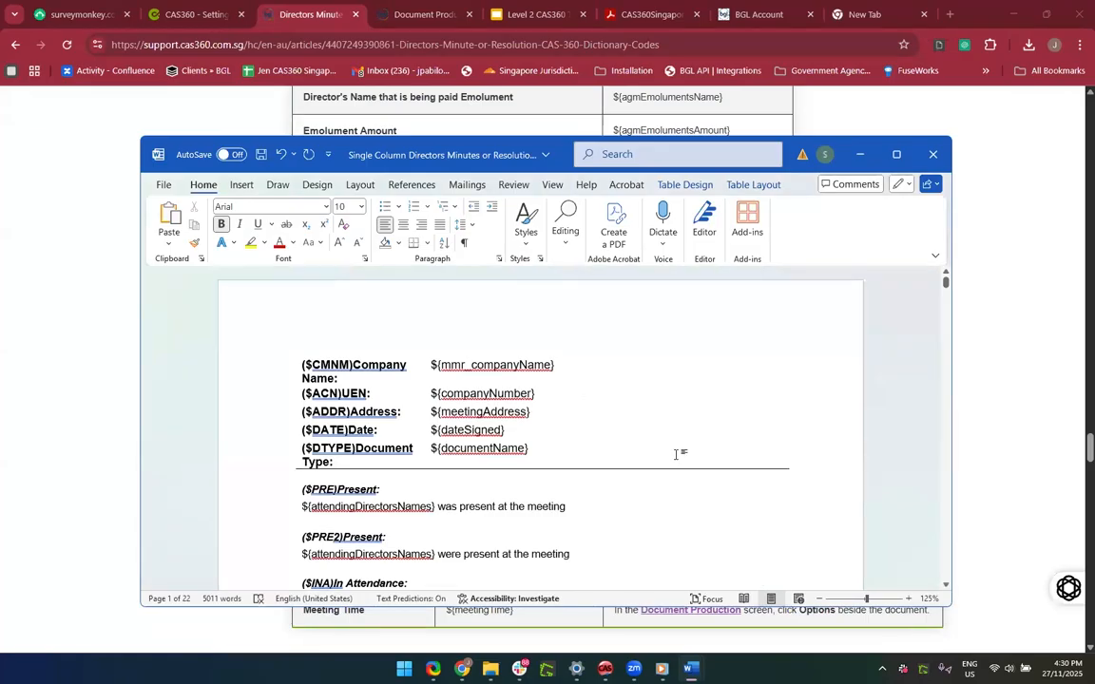
pyautogui.scroll(-2, 677, 454)
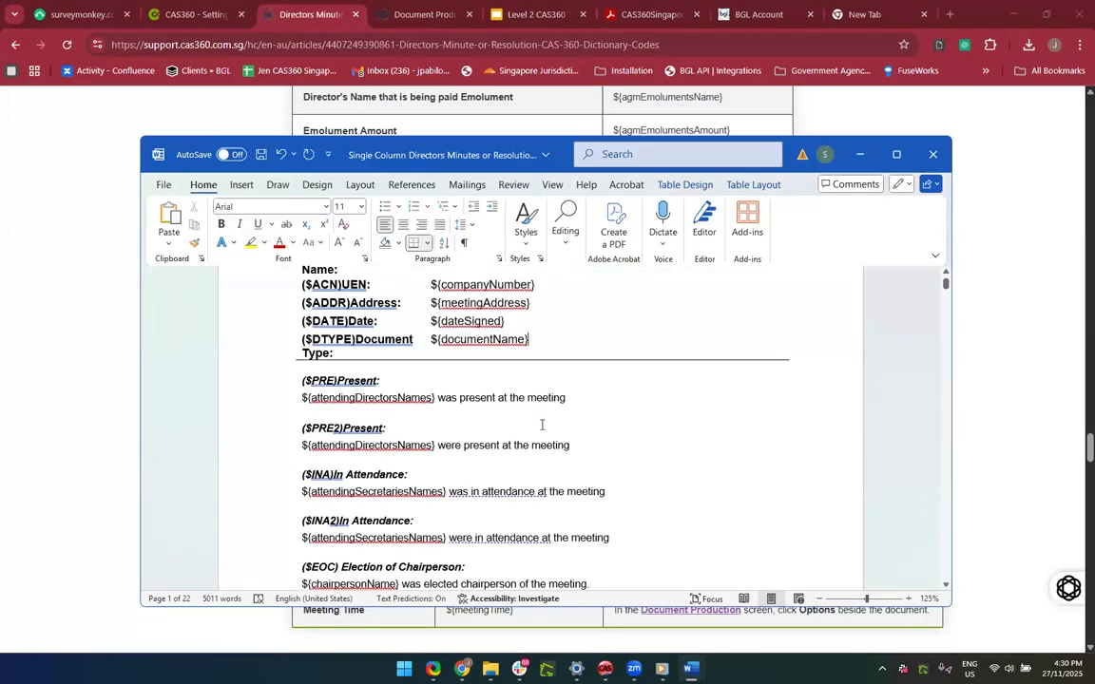
pyautogui.scroll(2, 540, 418)
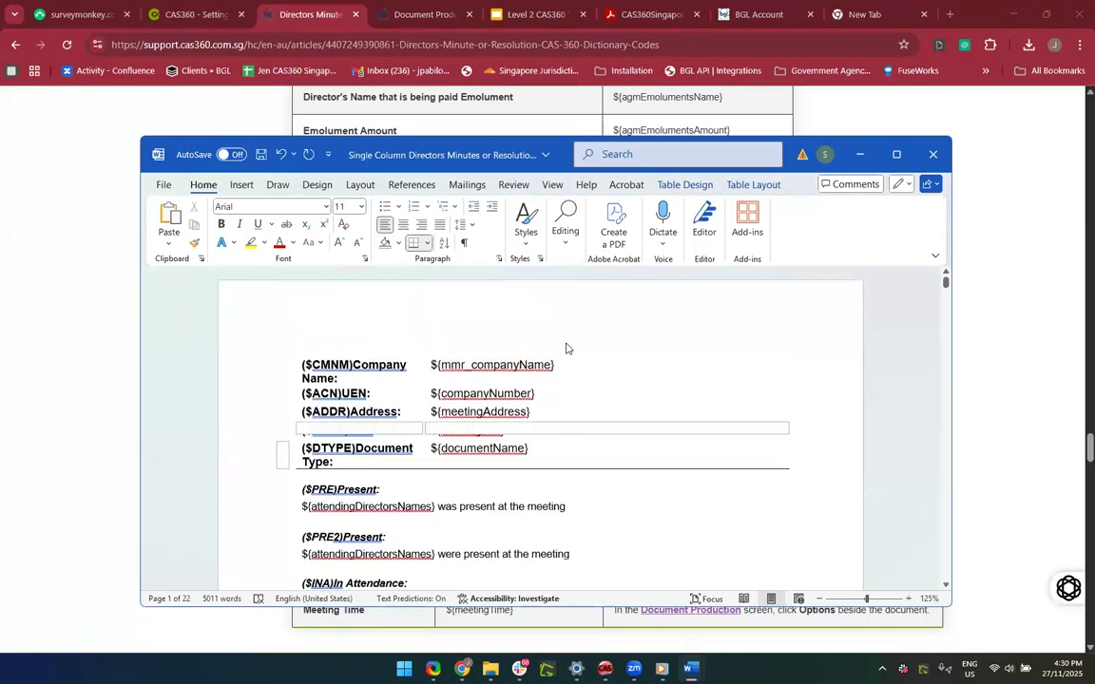
pyautogui.moveTo(588, 384); pyautogui.dragTo(601, 450)
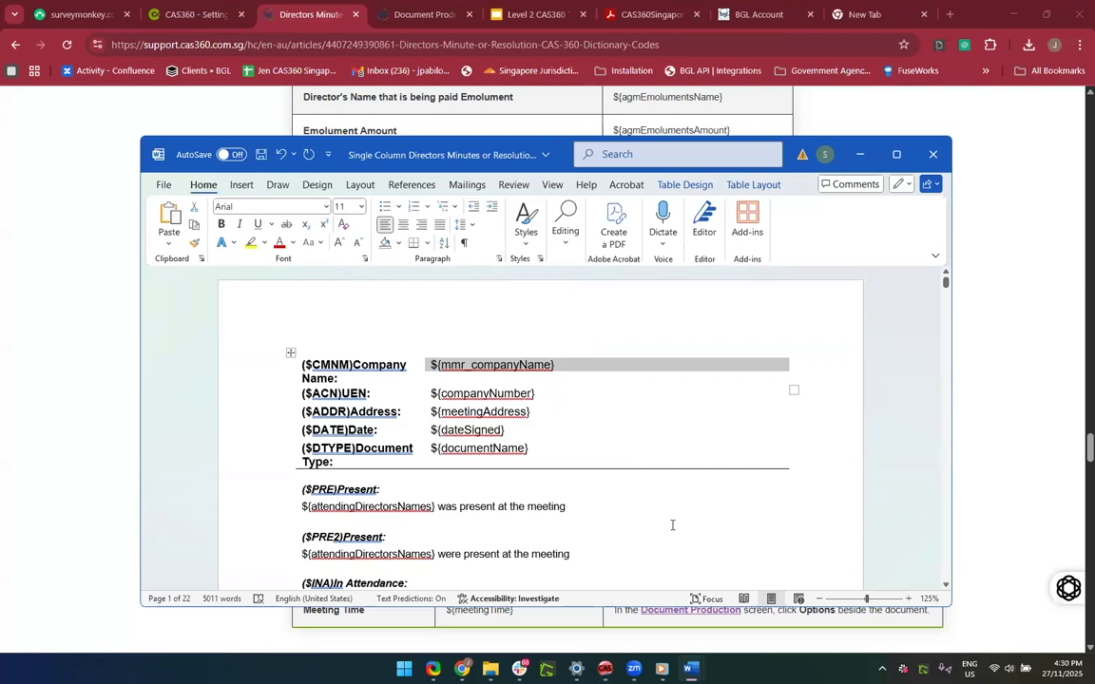
# Step: Open the document "Directors Minutes or Resolution_SAMPLE_TestSG_3" and reposition its restored window for comparing its customised header
pyautogui.click(490, 669)
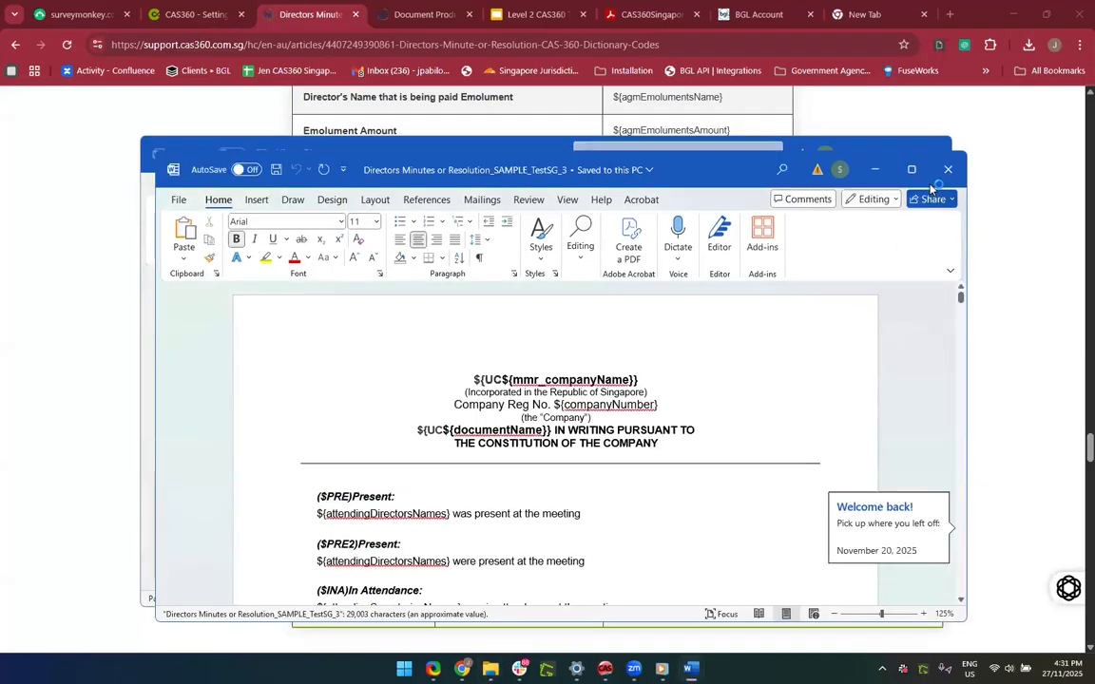
pyautogui.click(910, 169)
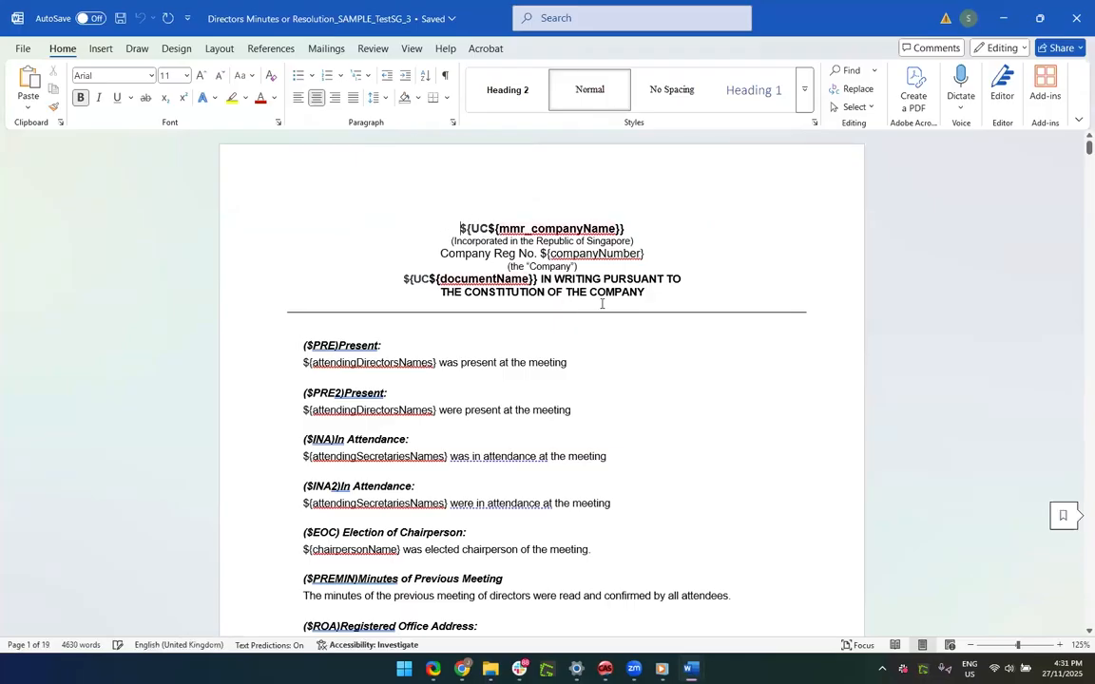
pyautogui.click(686, 305)
pyautogui.moveTo(1046, 6); pyautogui.dragTo(816, 143)
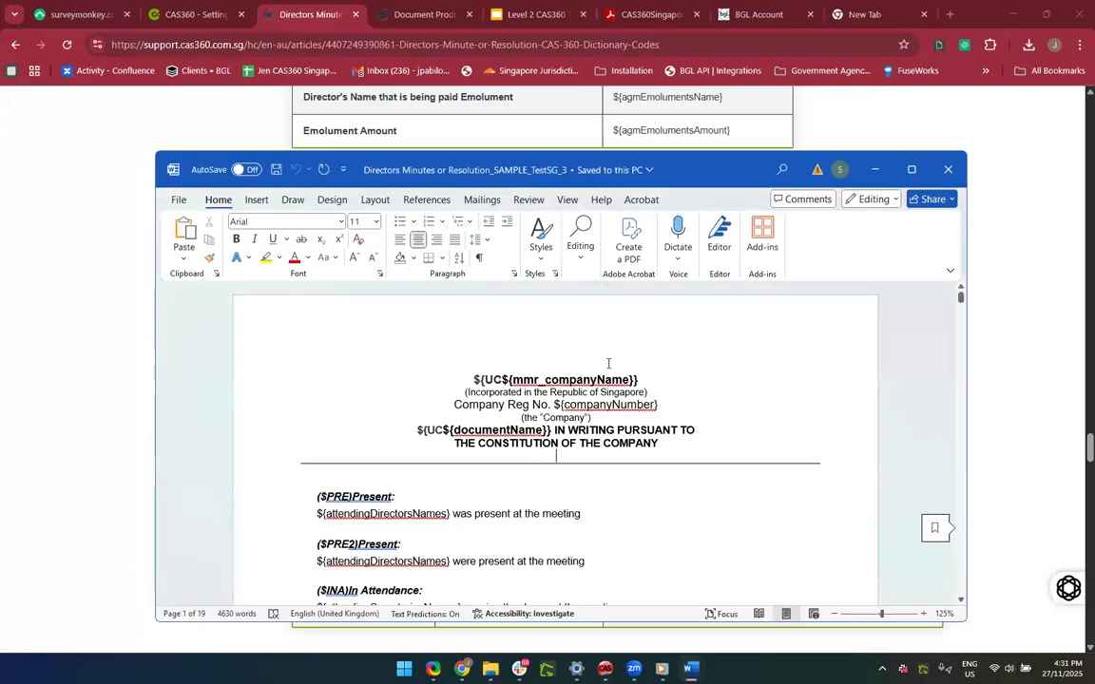
pyautogui.moveTo(738, 161); pyautogui.dragTo(507, 207)
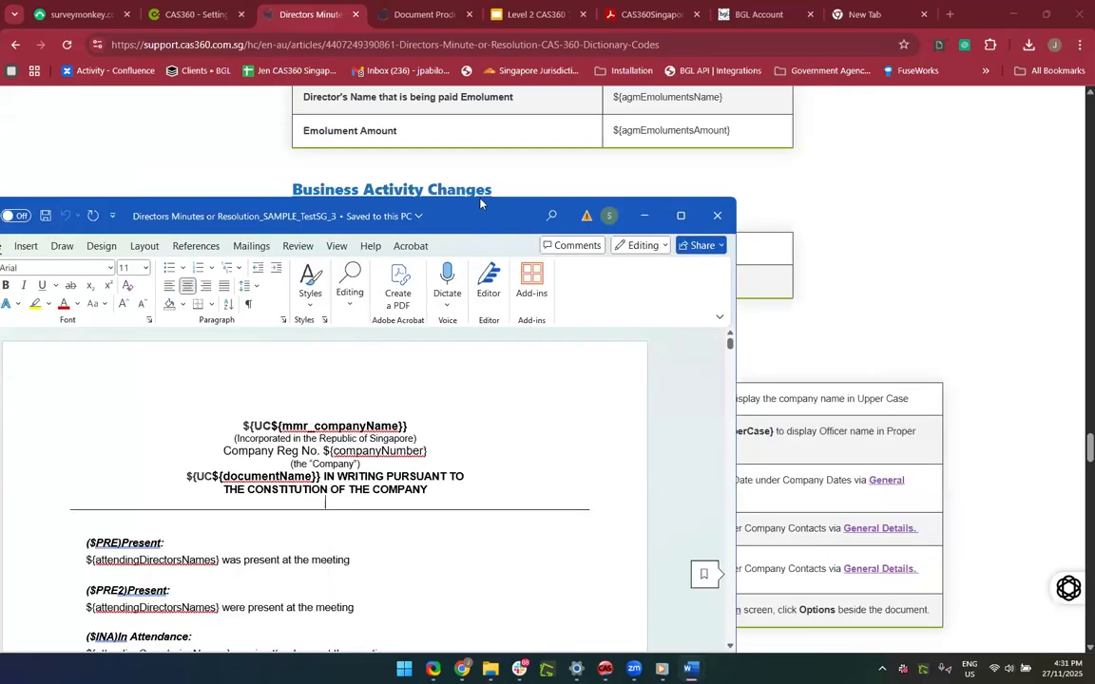
# Step: Move the sample document's window up and bring the Single Column Directors Minutes template in front to review its header table codes
pyautogui.moveTo(480, 202); pyautogui.dragTo(607, 9)
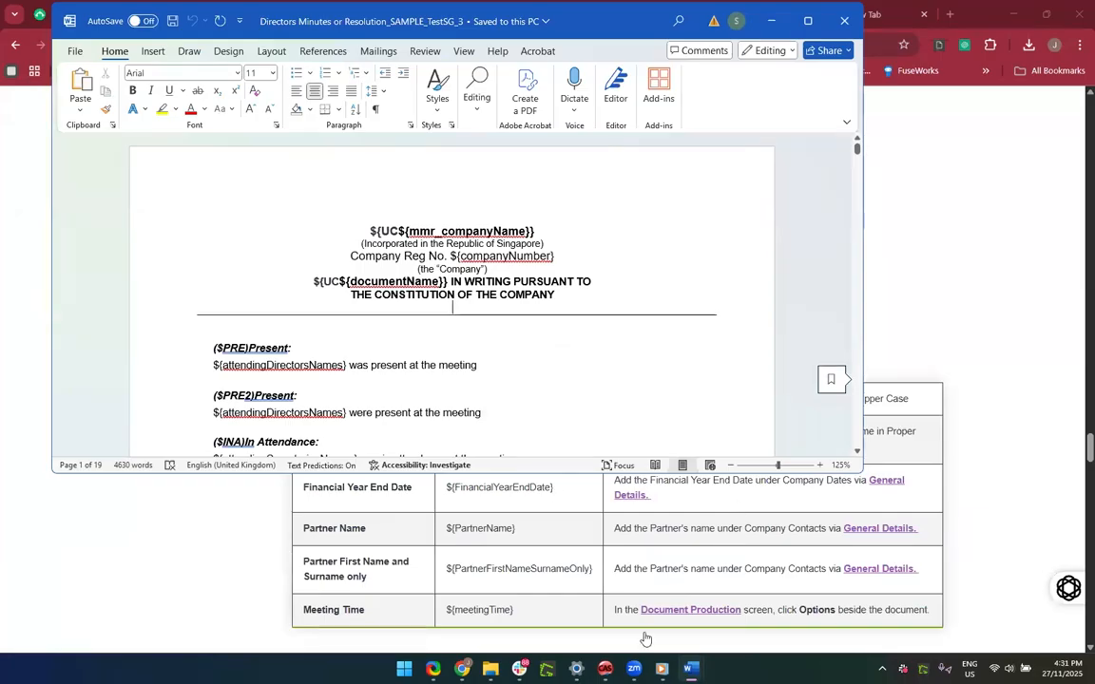
pyautogui.click(691, 669)
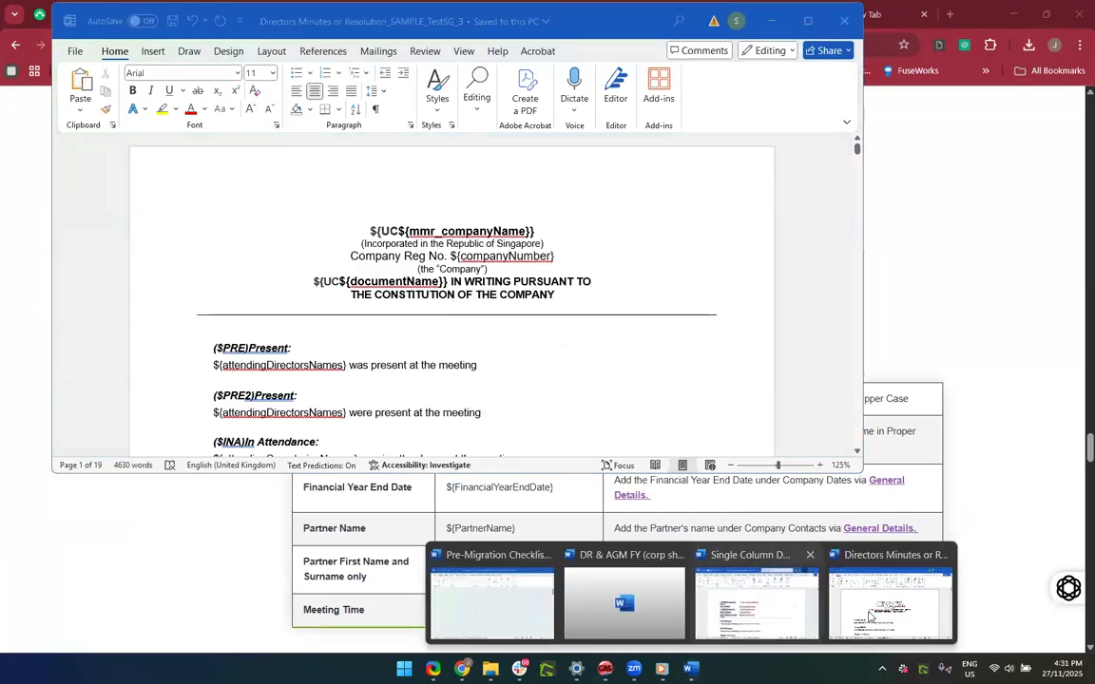
pyautogui.click(758, 608)
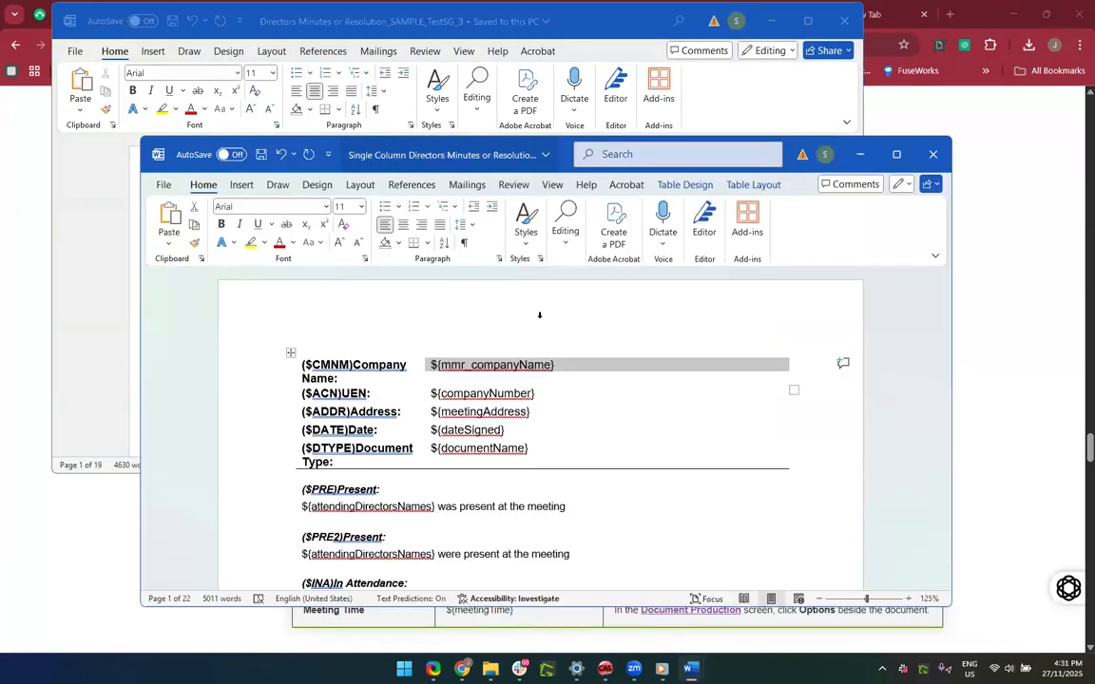
pyautogui.click(573, 365)
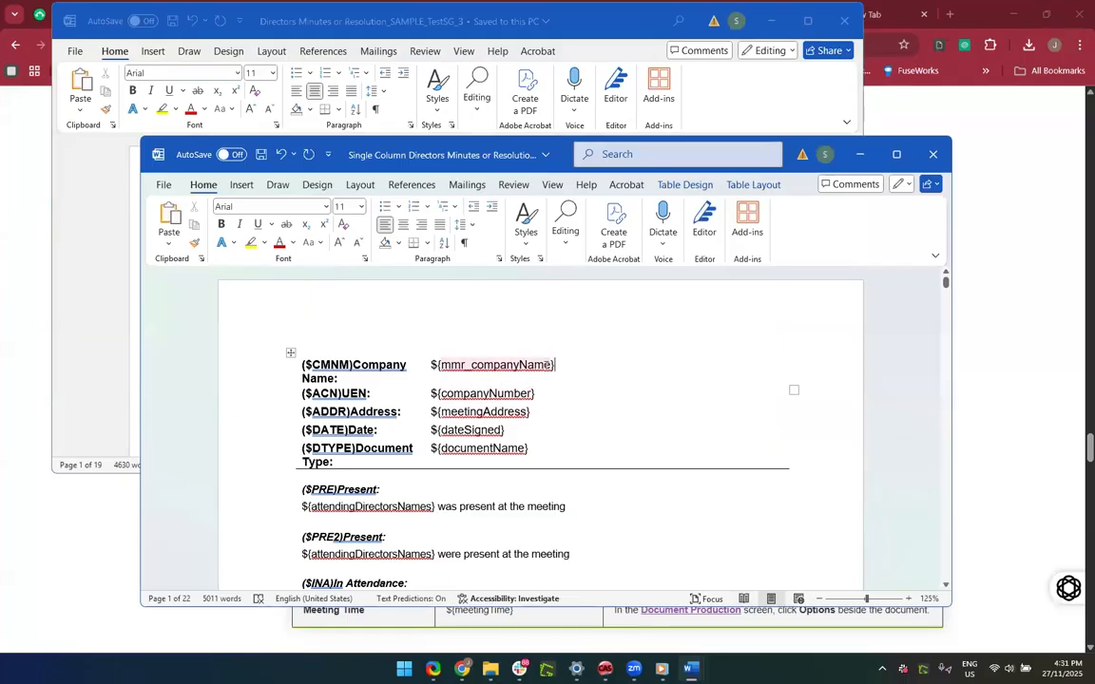
pyautogui.click(576, 357)
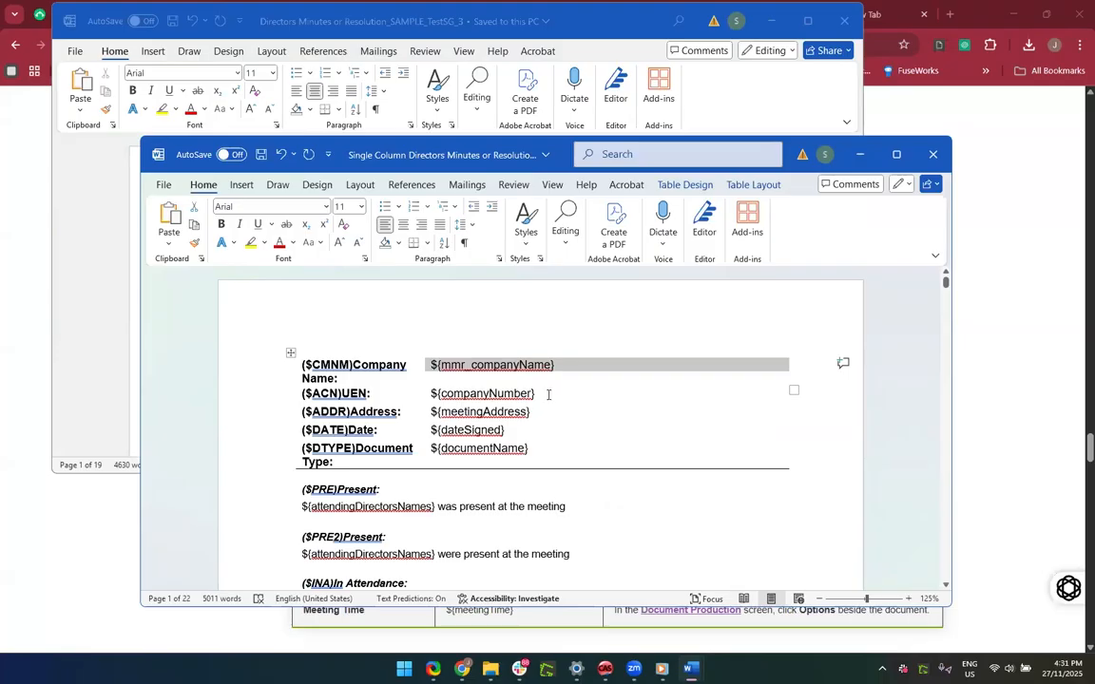
pyautogui.click(546, 399)
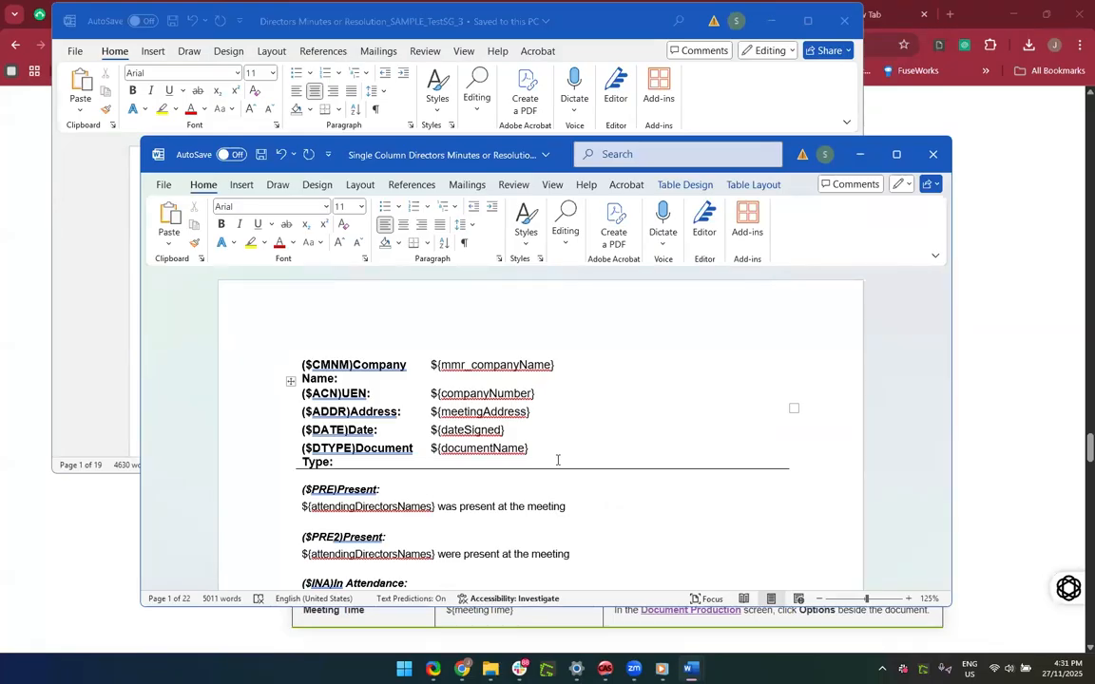
# Step: Compare the sample's customised header, then return to the Single Column template at the line beneath its header table
pyautogui.click(860, 155)
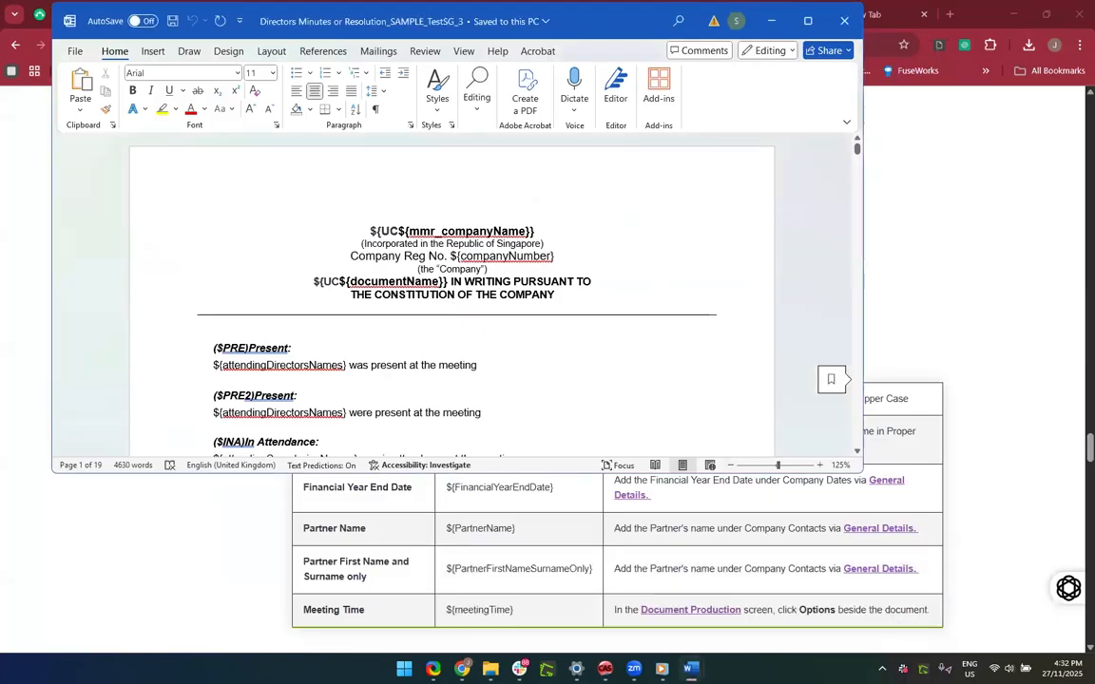
pyautogui.moveTo(690, 669)
pyautogui.click(692, 599)
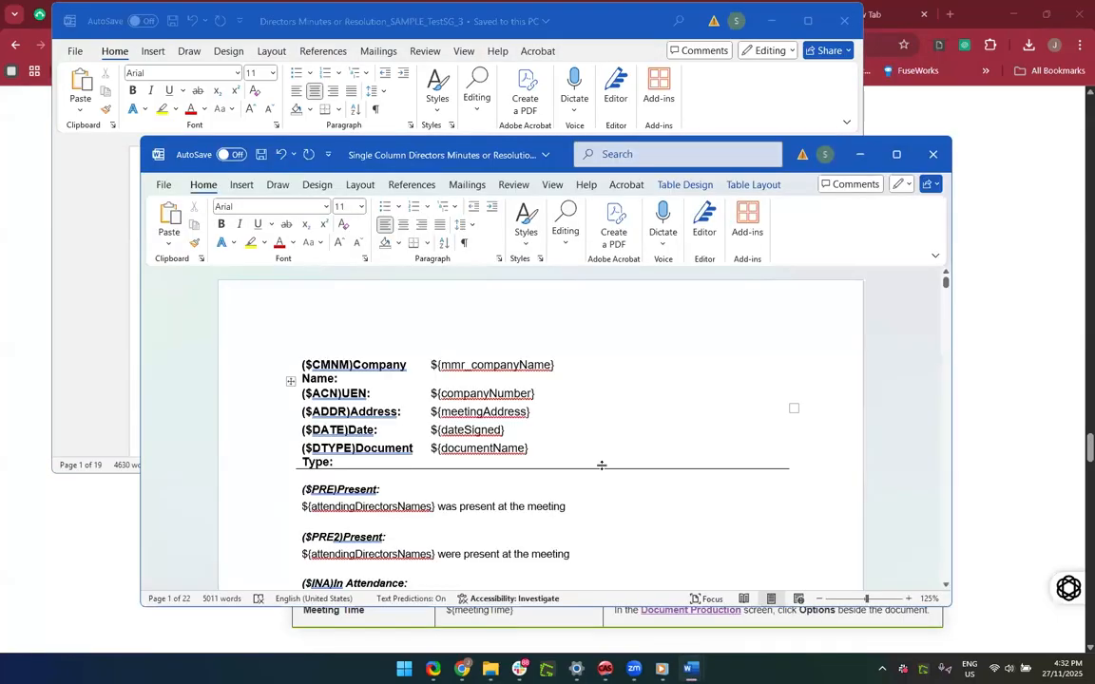
pyautogui.click(572, 479)
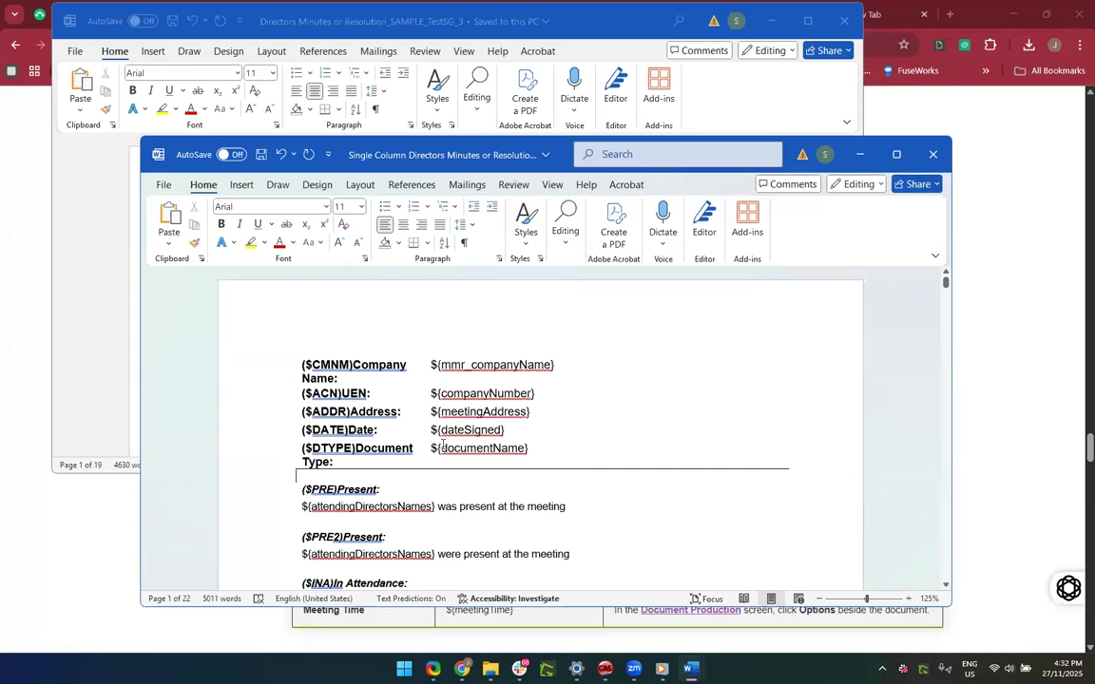
# Step: Copy the ${mmr_companyName} code from the header table onto a new line below the table
pyautogui.moveTo(443, 446); pyautogui.dragTo(398, 332)
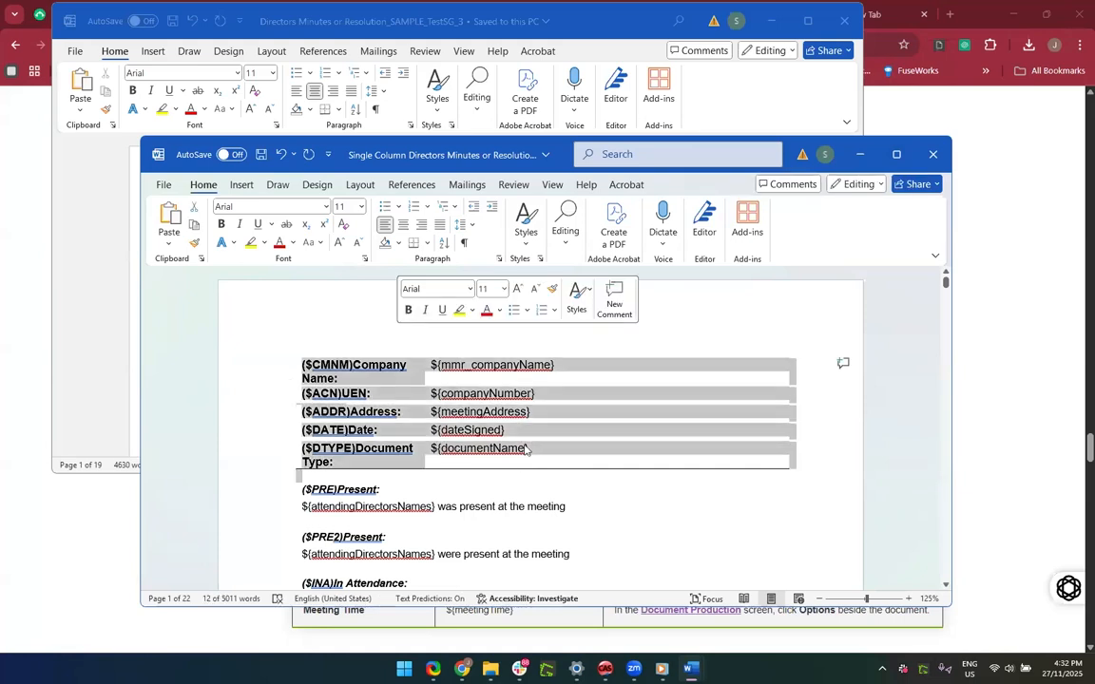
pyautogui.click(557, 367)
pyautogui.moveTo(491, 360); pyautogui.dragTo(427, 369)
pyautogui.hotkey('ctrl', 'c')
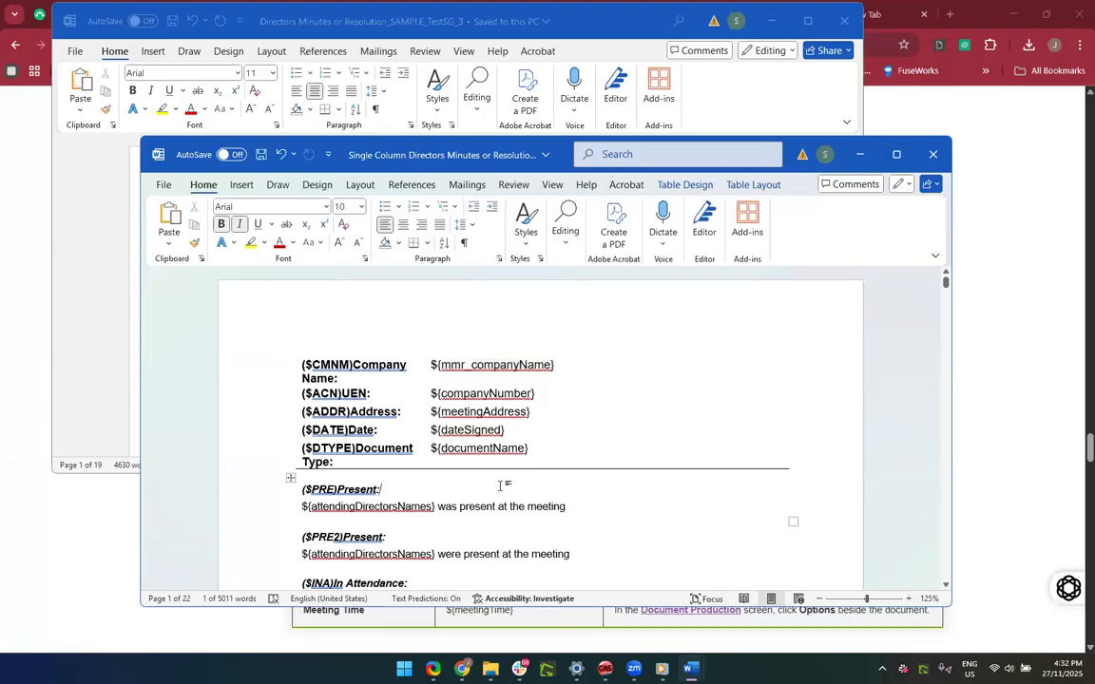
pyautogui.click(324, 474)
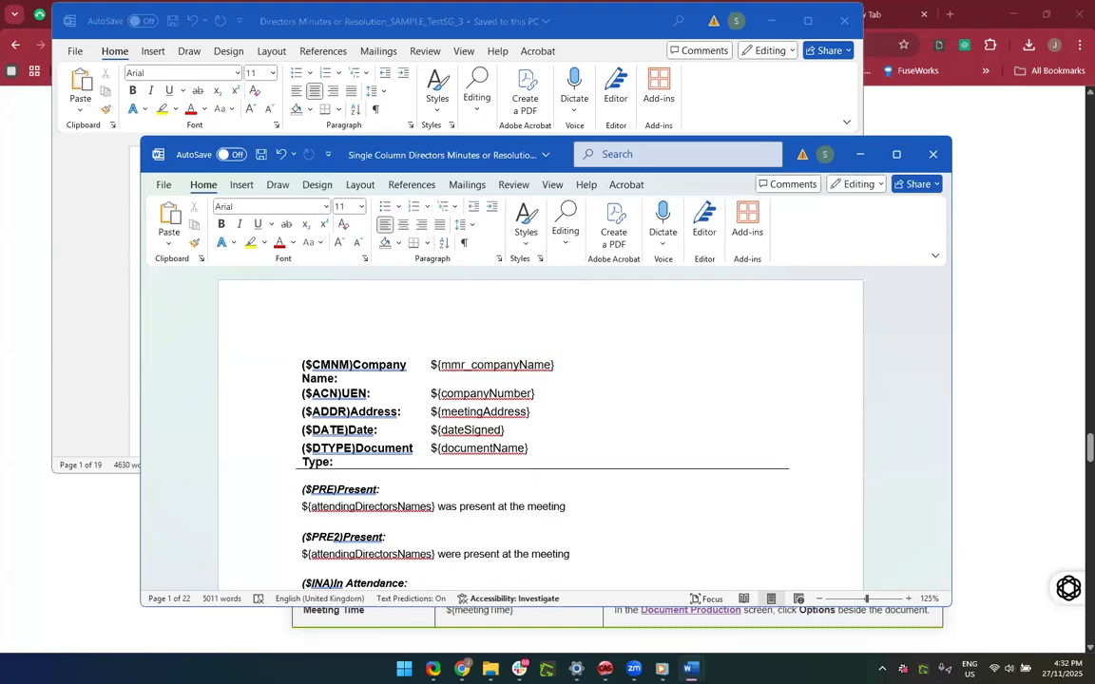
pyautogui.press('Return')
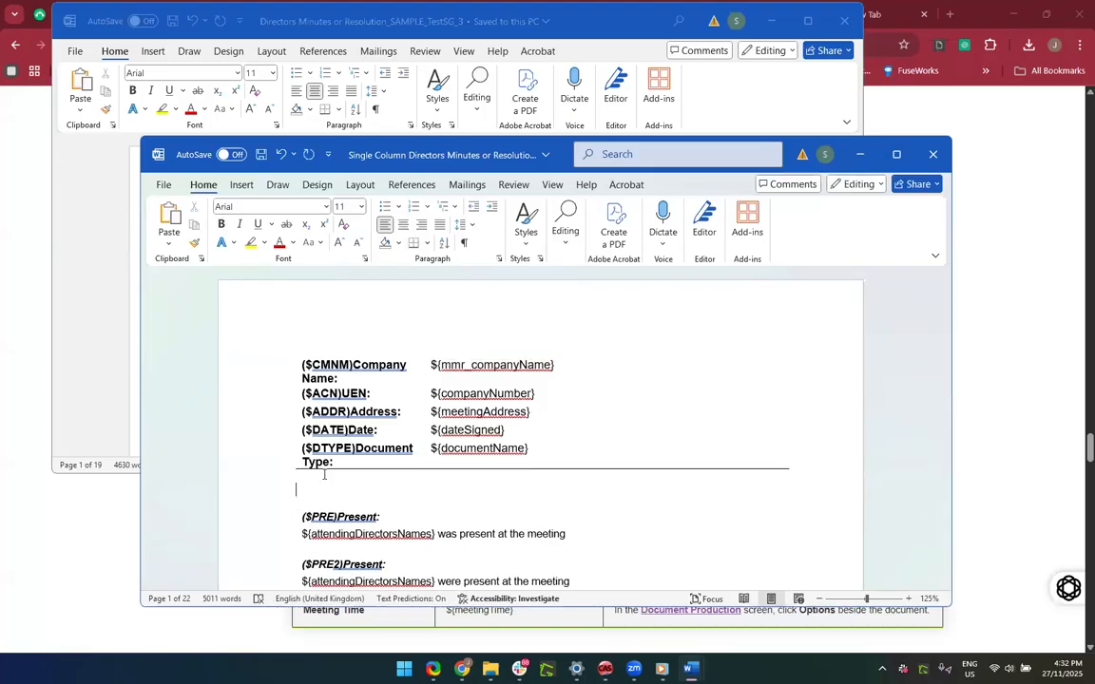
pyautogui.hotkey('ctrl', 'v')
pyautogui.moveTo(447, 392); pyautogui.dragTo(430, 394)
pyautogui.press('ctrl')
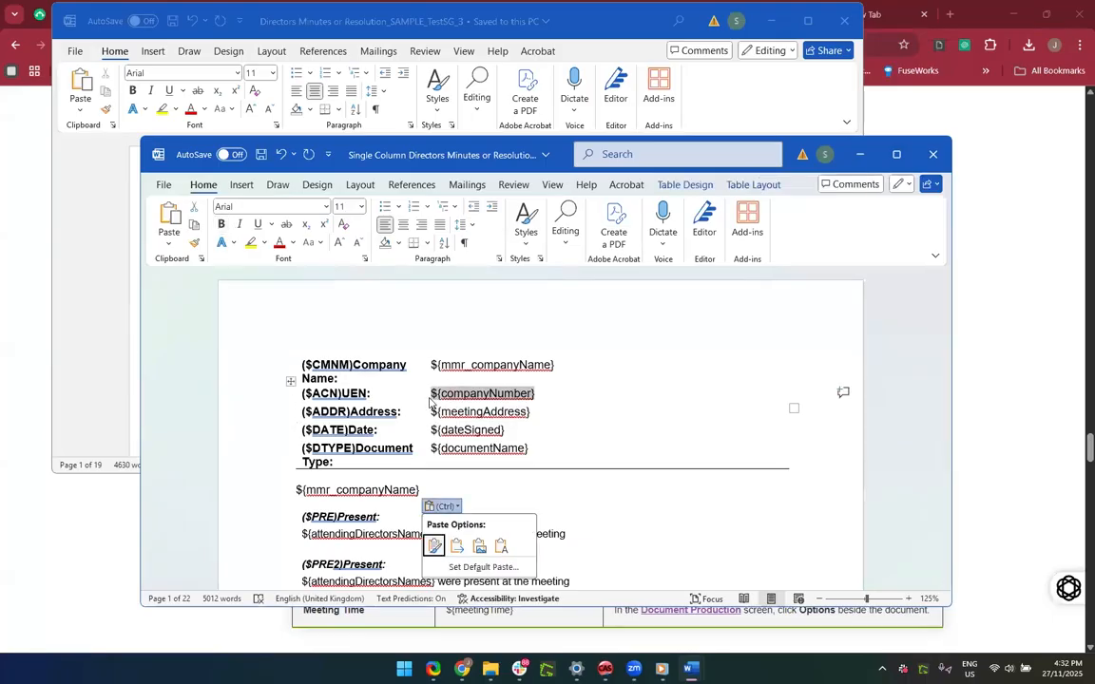
pyautogui.press('Escape')
pyautogui.click(420, 490)
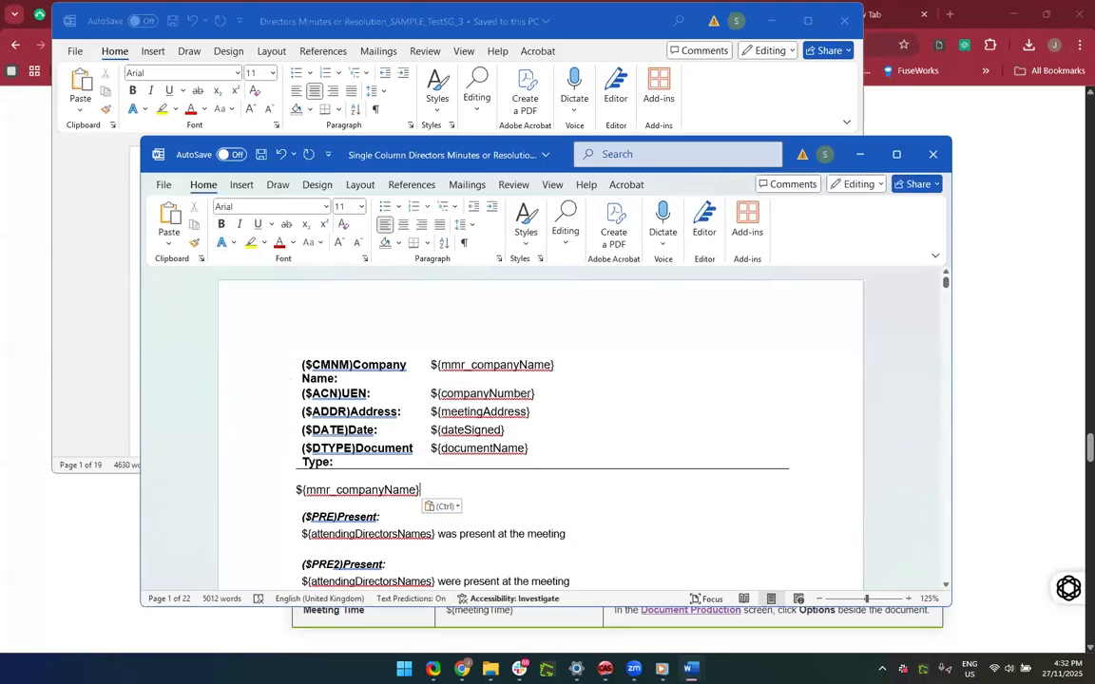
pyautogui.press('Return')
pyautogui.hotkey('ctrl', 'v')
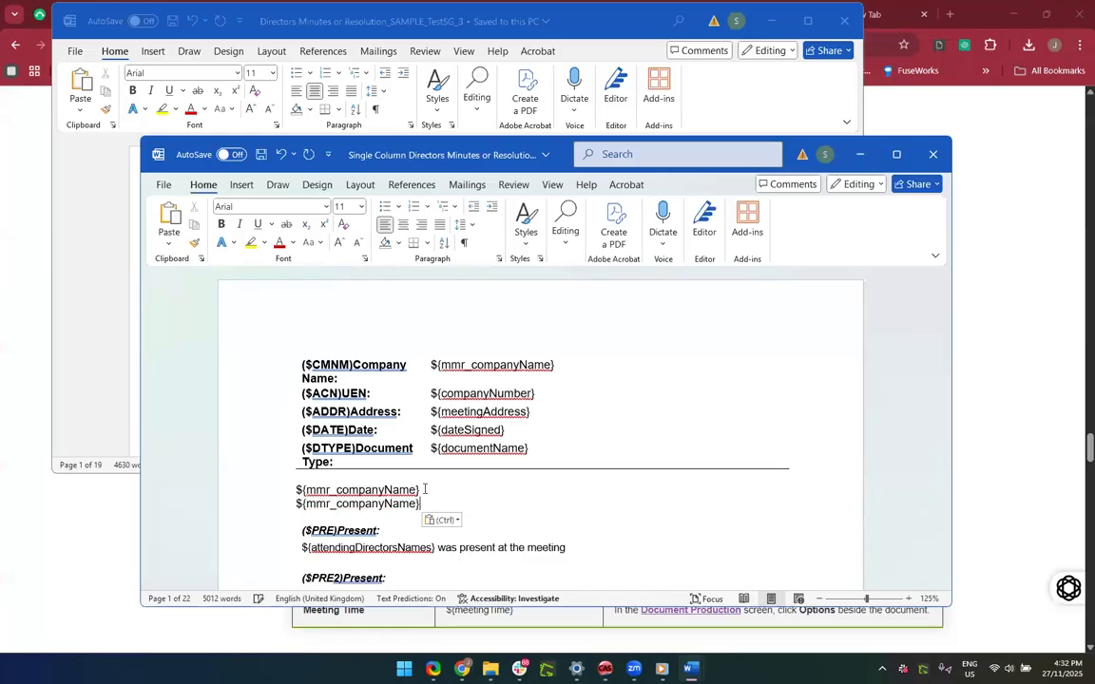
pyautogui.hotkey('ctrl', 'z')
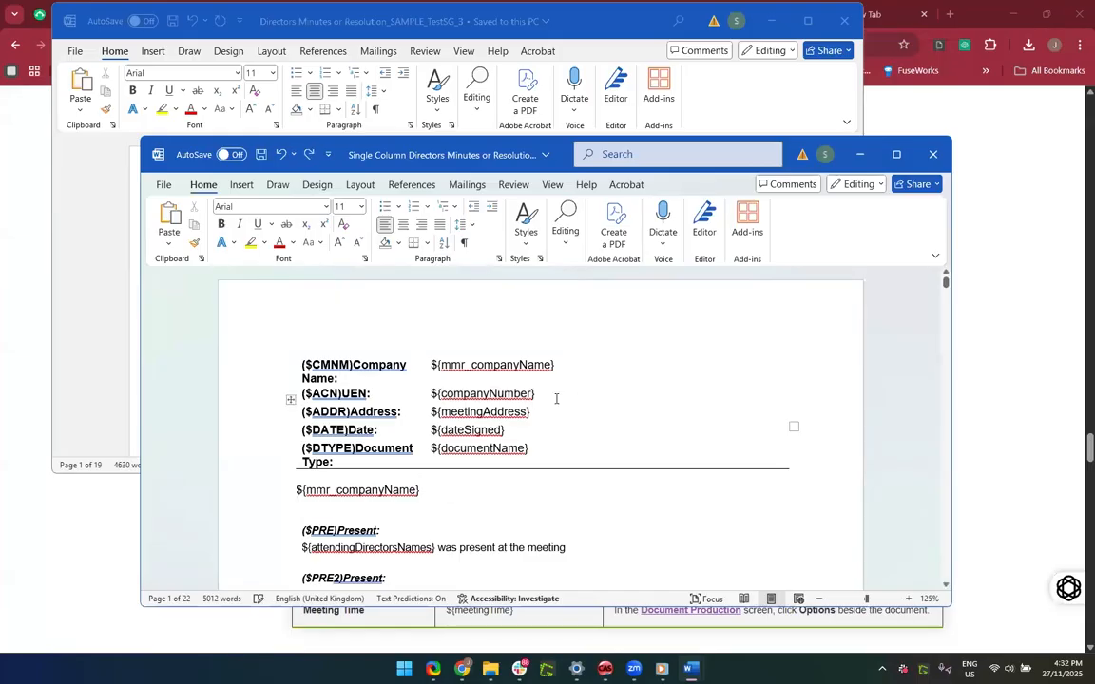
# Step: Copy the ${companyNumber} code from the header table onto a new line under the copied company name code
pyautogui.click(553, 396)
pyautogui.hotkey('shift', 'Home')
pyautogui.hotkey('ctrl', 'c')
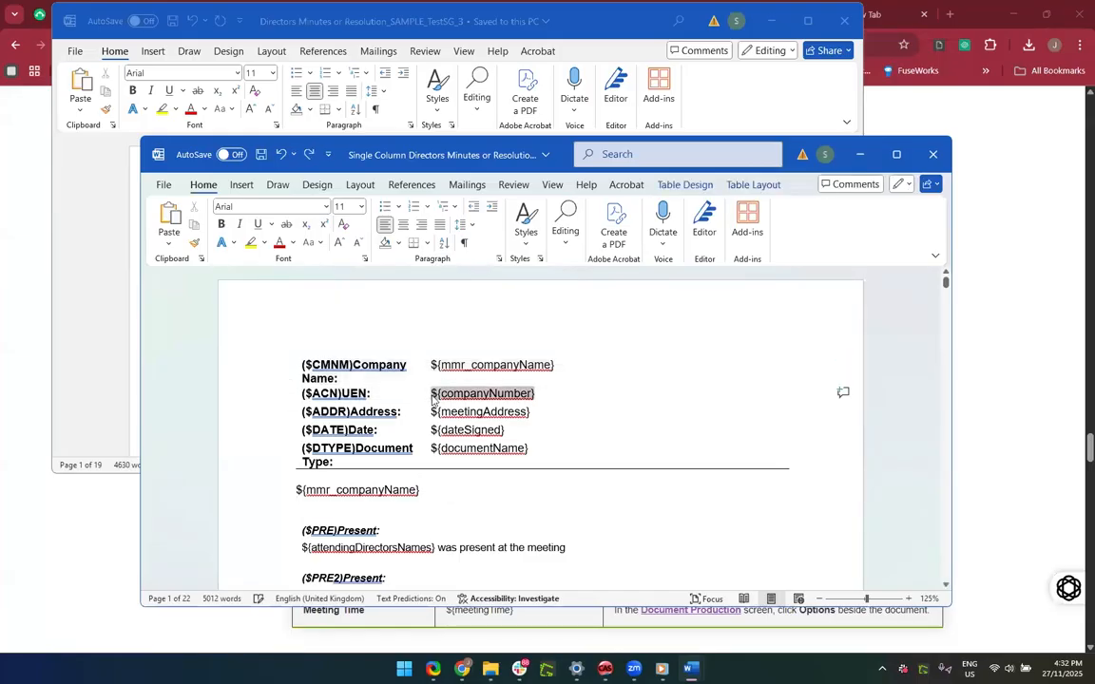
pyautogui.click(431, 487)
pyautogui.press('Return')
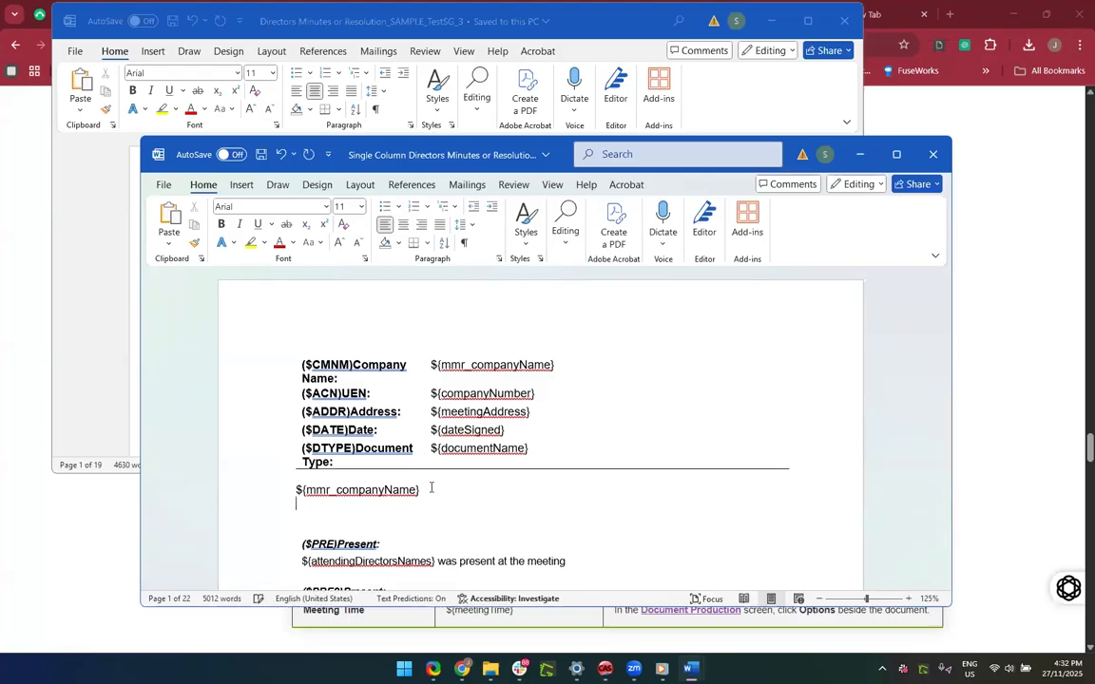
pyautogui.hotkey('ctrl', 'v')
# Step: Copy the ${documentName} code from the header table onto a new line under the copied company number code
pyautogui.click(543, 453)
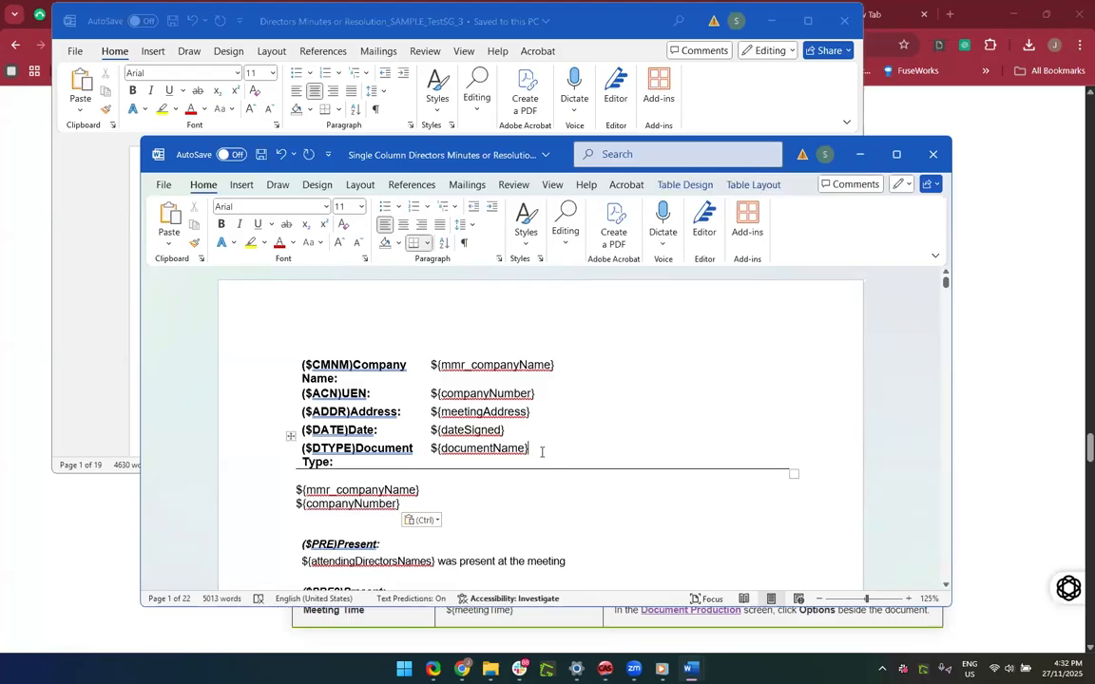
pyautogui.click(109, 283)
pyautogui.click(538, 530)
pyautogui.moveTo(534, 448); pyautogui.dragTo(431, 448)
pyautogui.hotkey('ctrl', 'c')
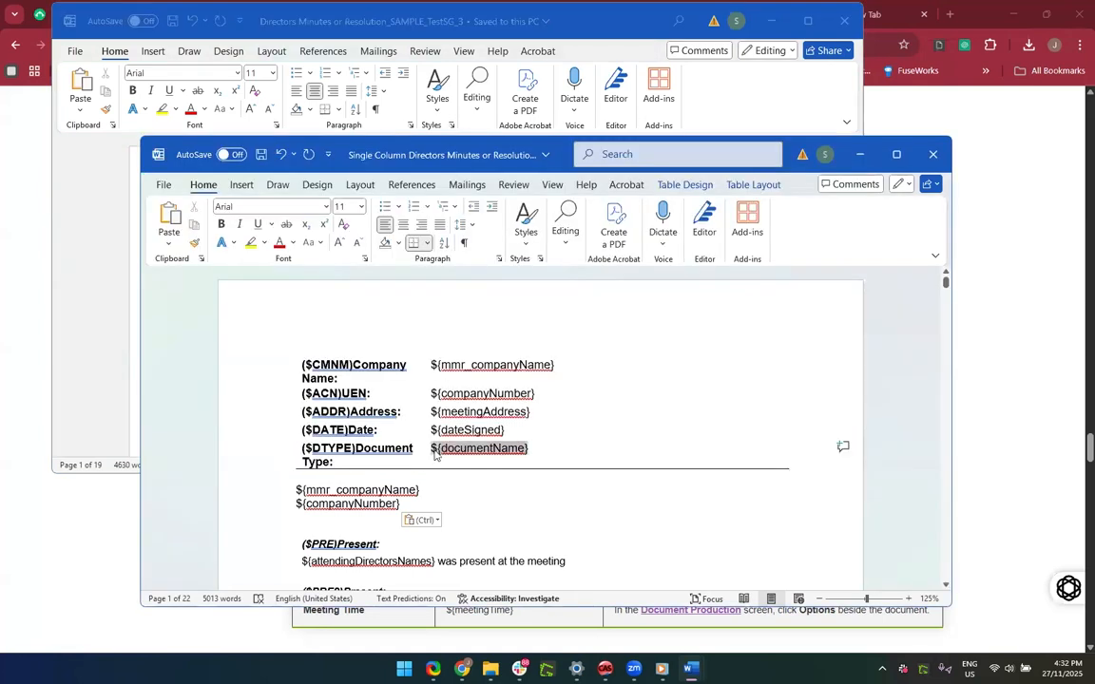
pyautogui.click(421, 507)
pyautogui.press('Return')
pyautogui.hotkey('ctrl', 'v')
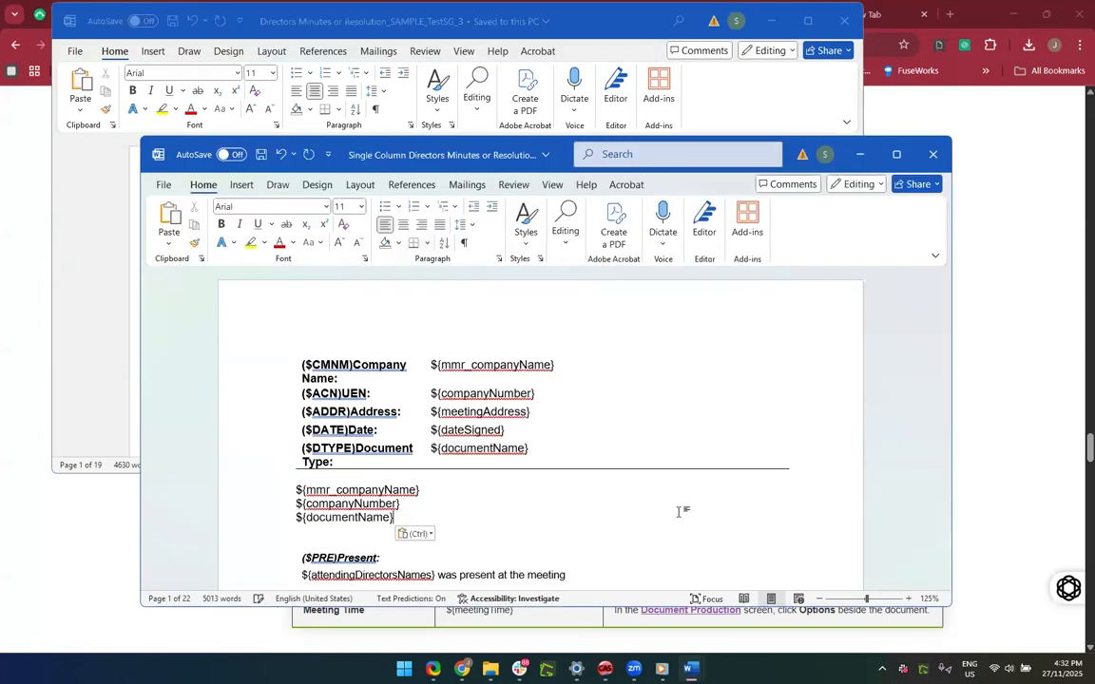
# Step: Delete the original company details header table, keeping the three copied codes below it
pyautogui.moveTo(672, 489); pyautogui.dragTo(599, 432)
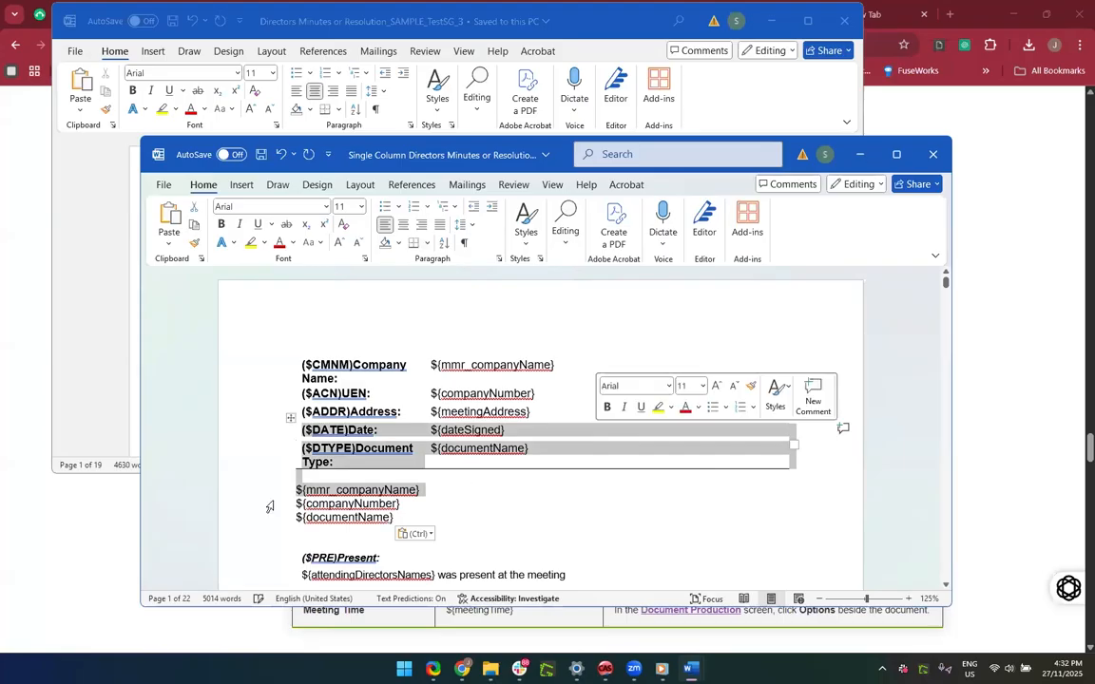
pyautogui.click(422, 490)
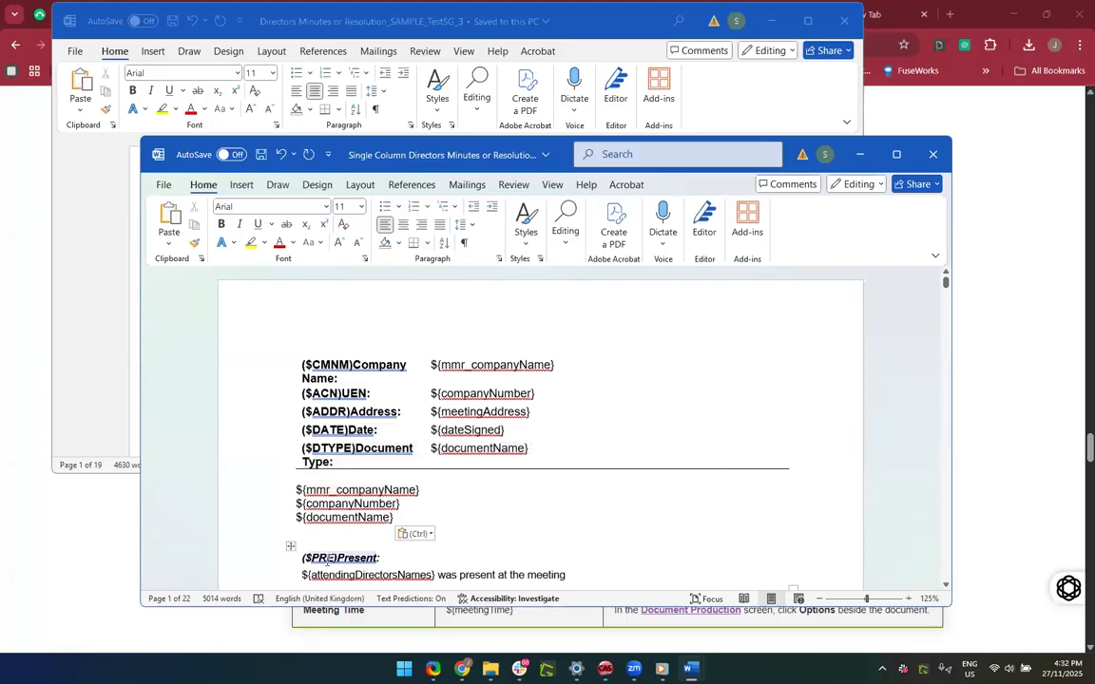
pyautogui.press('Return')
pyautogui.press('Return')
pyautogui.moveTo(421, 501); pyautogui.dragTo(259, 320)
pyautogui.press('BackSpace')
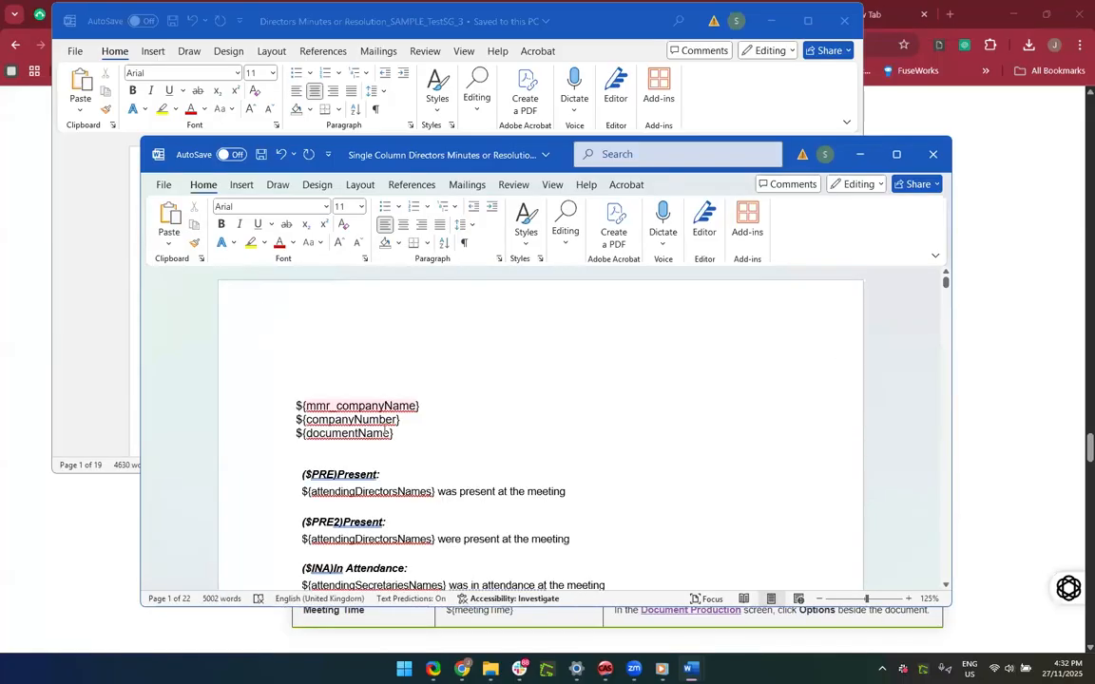
# Step: Centre the company name, company number and document name codes and remove the blank lines above them
pyautogui.doubleClick(249, 412)
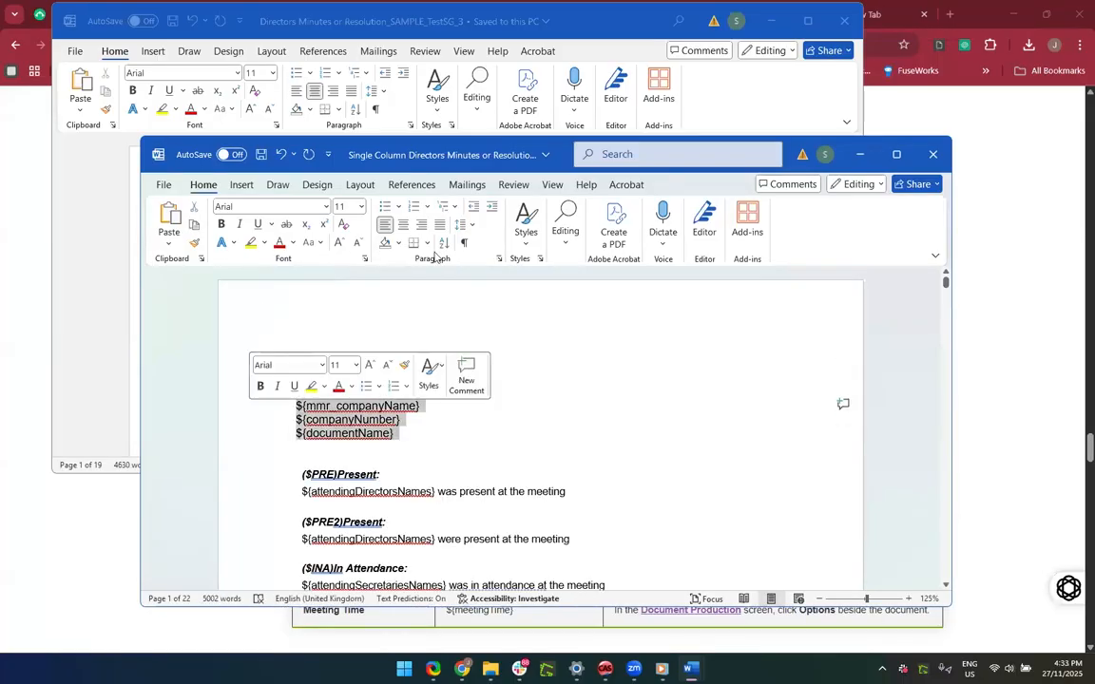
pyautogui.click(408, 230)
pyautogui.click(527, 394)
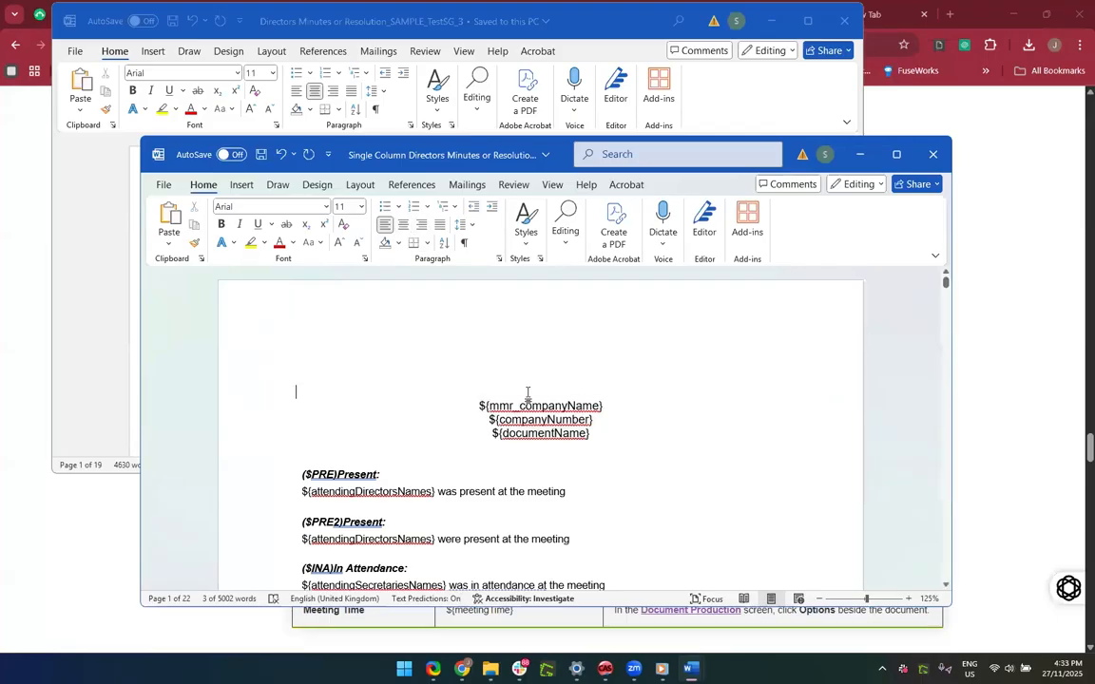
pyautogui.press('BackSpace')
pyautogui.press('BackSpace')
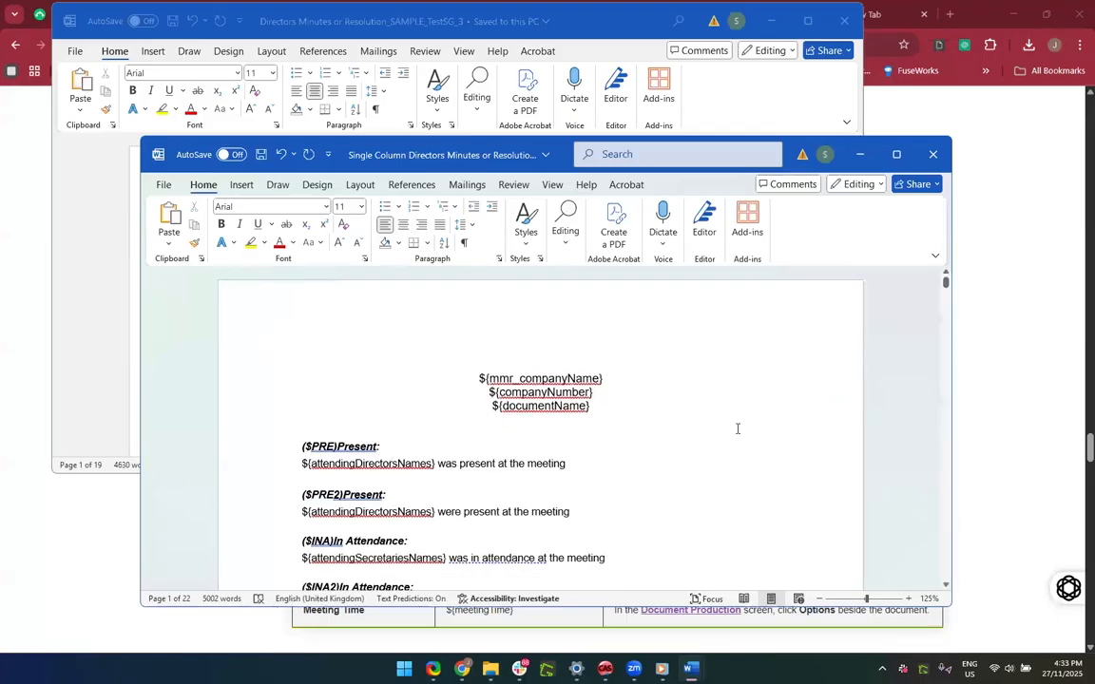
# Step: Copy the line "(Incorporated in the Republic of Singapore)" from the sample document and paste it below the template's company name code
pyautogui.click(764, 93)
pyautogui.click(577, 230)
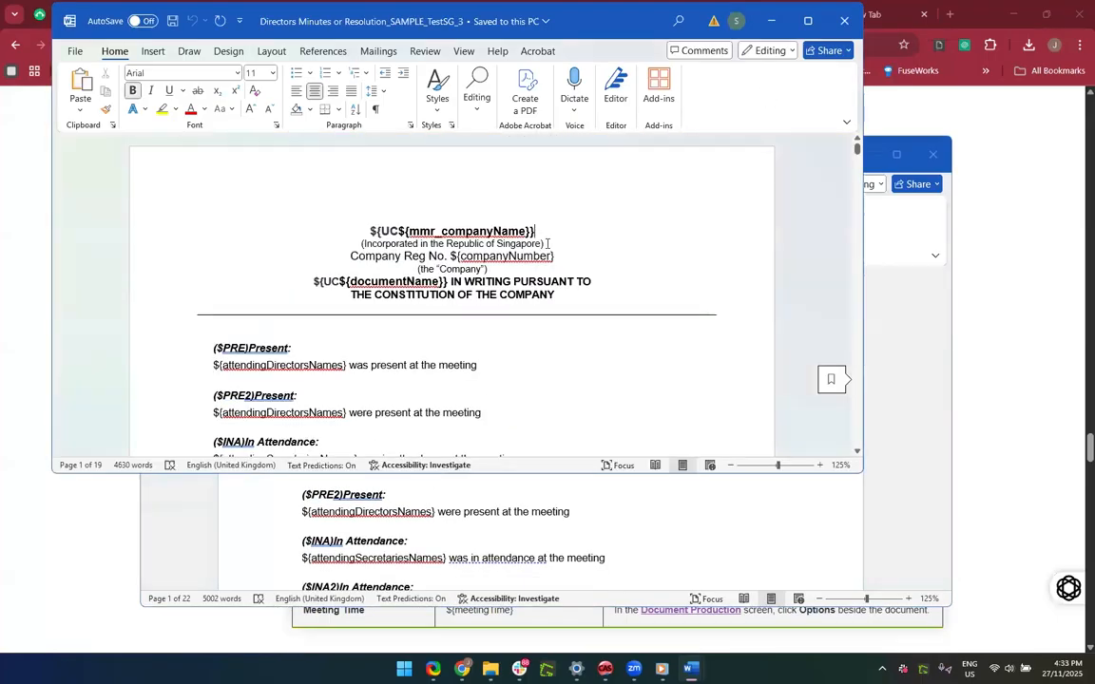
pyautogui.click(546, 243)
pyautogui.moveTo(546, 243); pyautogui.dragTo(364, 248)
pyautogui.hotkey('ctrl', 'c')
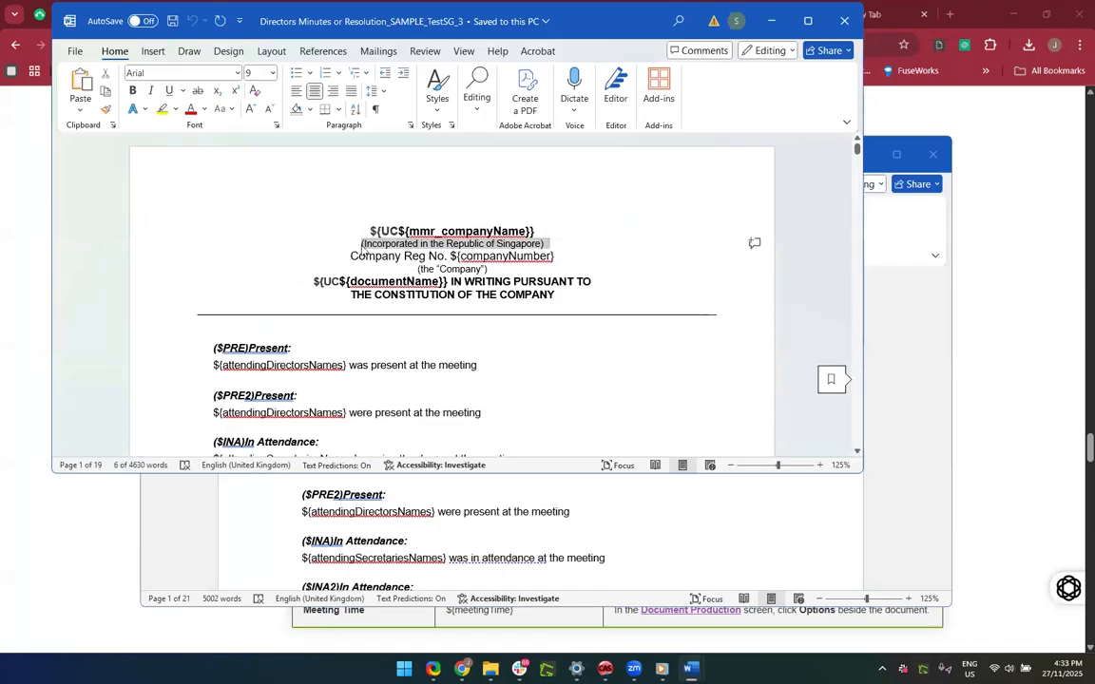
pyautogui.click(549, 506)
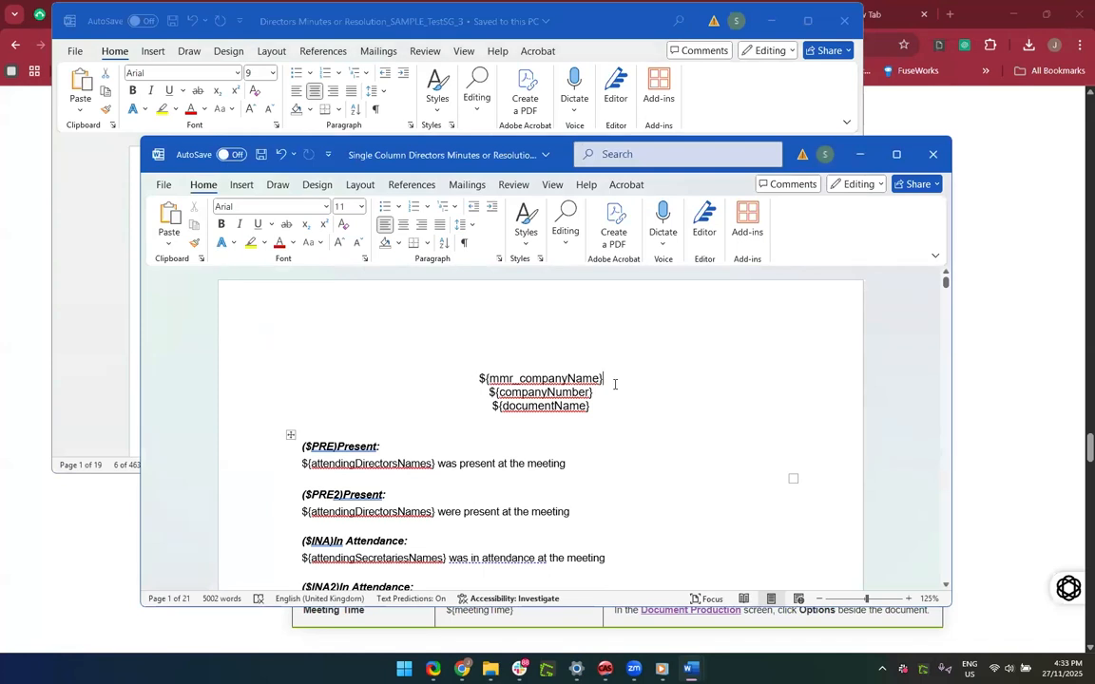
pyautogui.hotkey('ctrl', 'v')
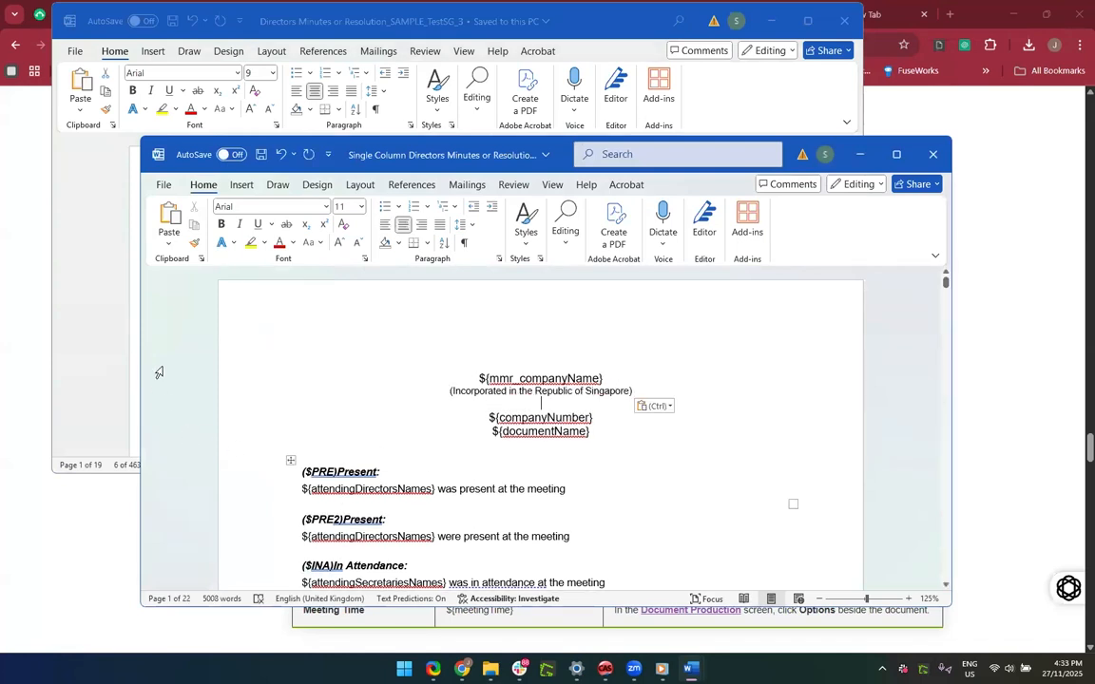
# Step: Copy the label "Company Reg No." from the sample document and insert it before the template's ${companyNumber} code
pyautogui.click(107, 310)
pyautogui.click(445, 261)
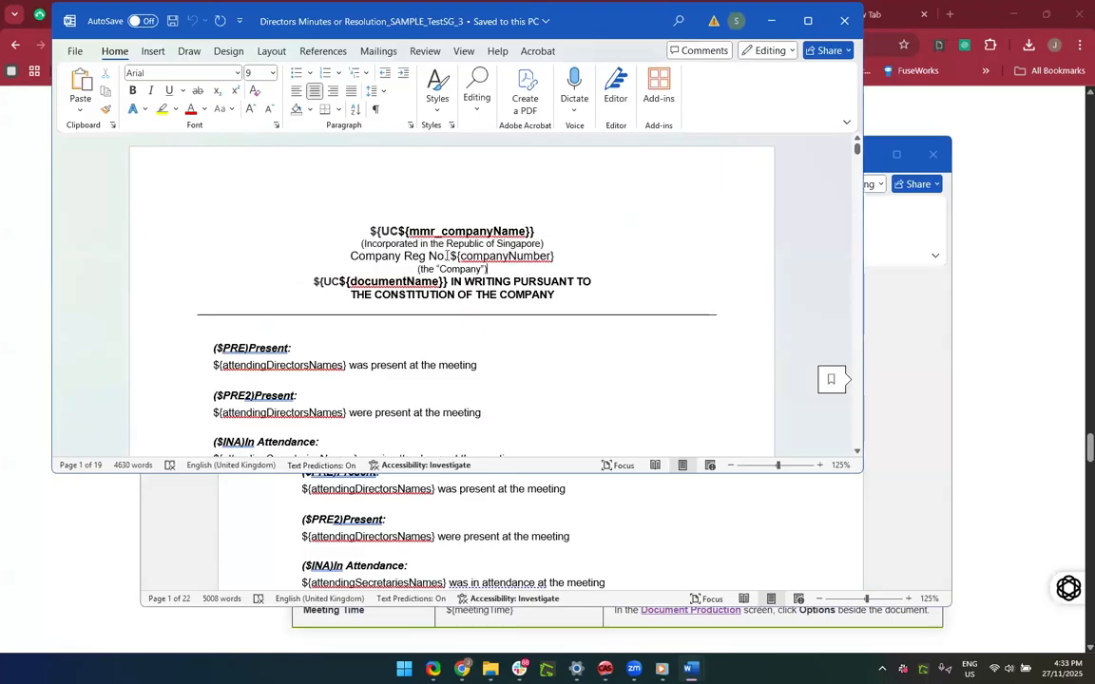
pyautogui.moveTo(445, 261); pyautogui.dragTo(351, 257)
pyautogui.hotkey('ctrl', 'c')
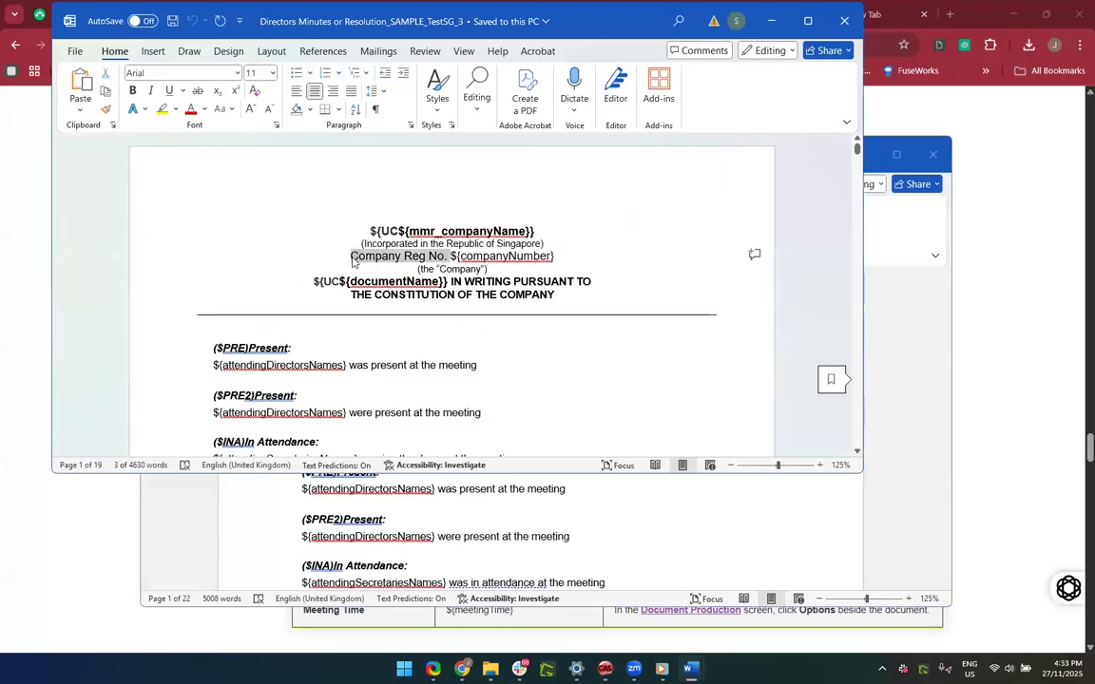
pyautogui.click(601, 507)
pyautogui.click(487, 418)
pyautogui.hotkey('ctrl', 'v')
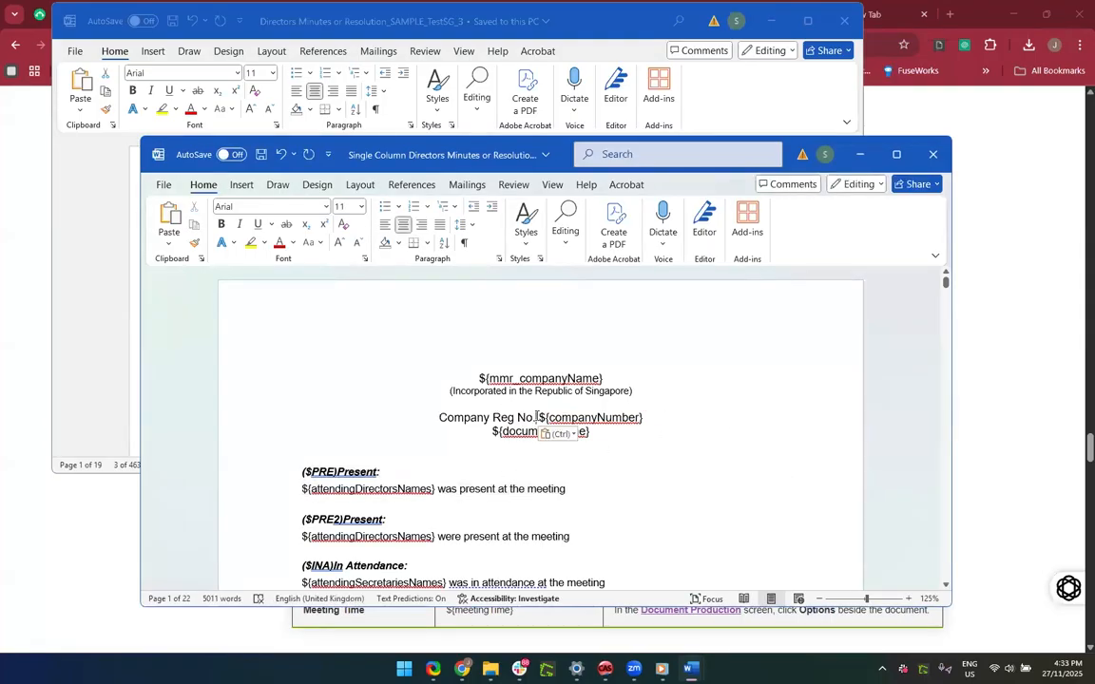
# Step: Remove the blank line above "Company Reg No." and copy the sample's line (the "Company") to directly below the template's company number
pyautogui.press('BackSpace')
pyautogui.press('BackSpace')
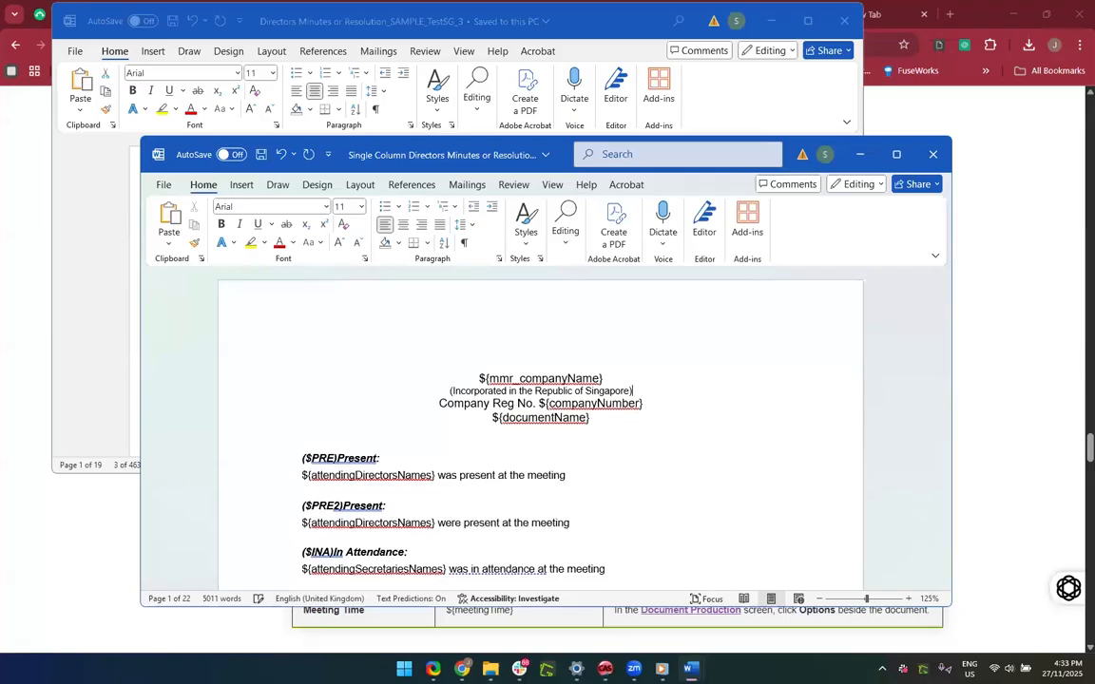
pyautogui.click(645, 450)
pyautogui.click(102, 277)
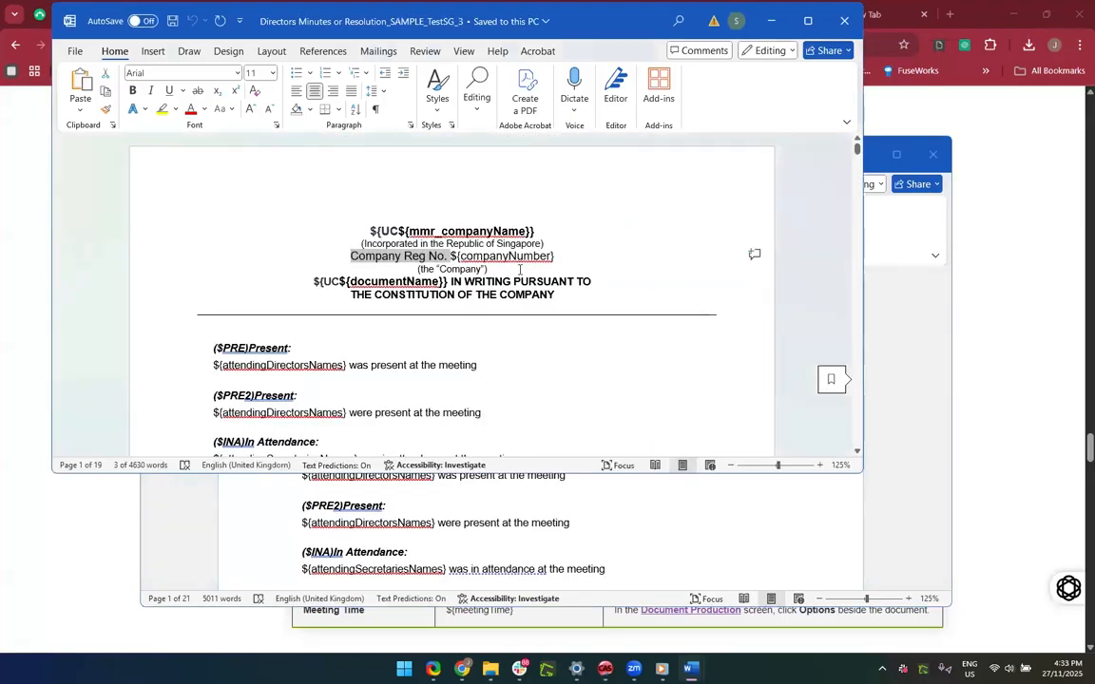
pyautogui.moveTo(488, 270); pyautogui.dragTo(418, 267)
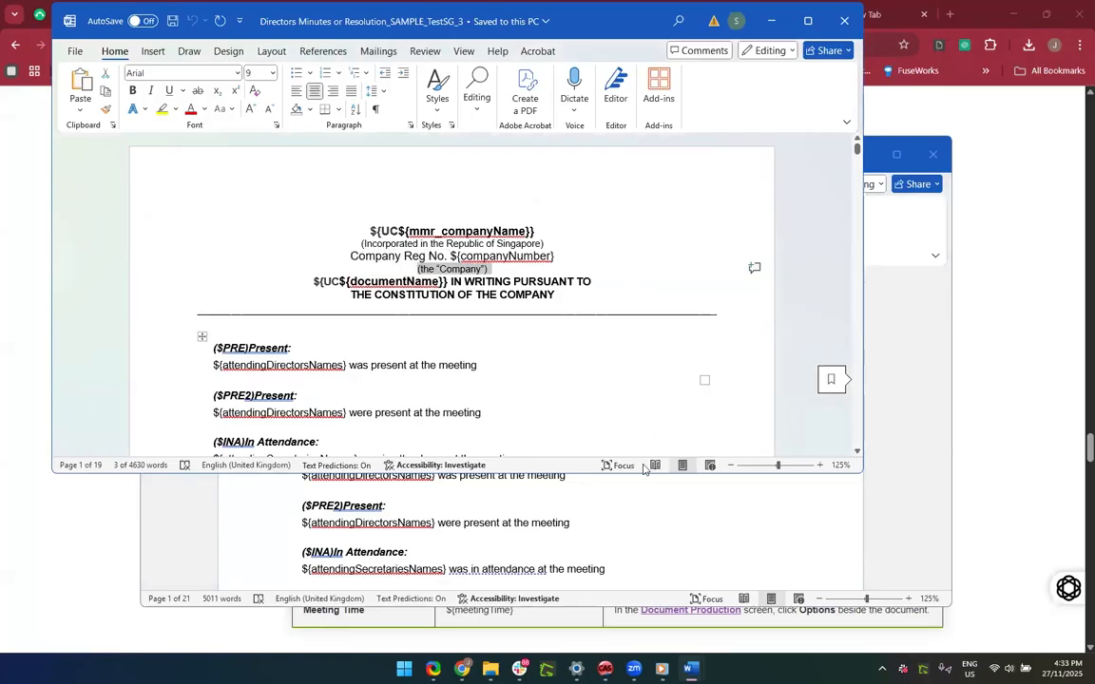
pyautogui.click(642, 538)
pyautogui.click(654, 403)
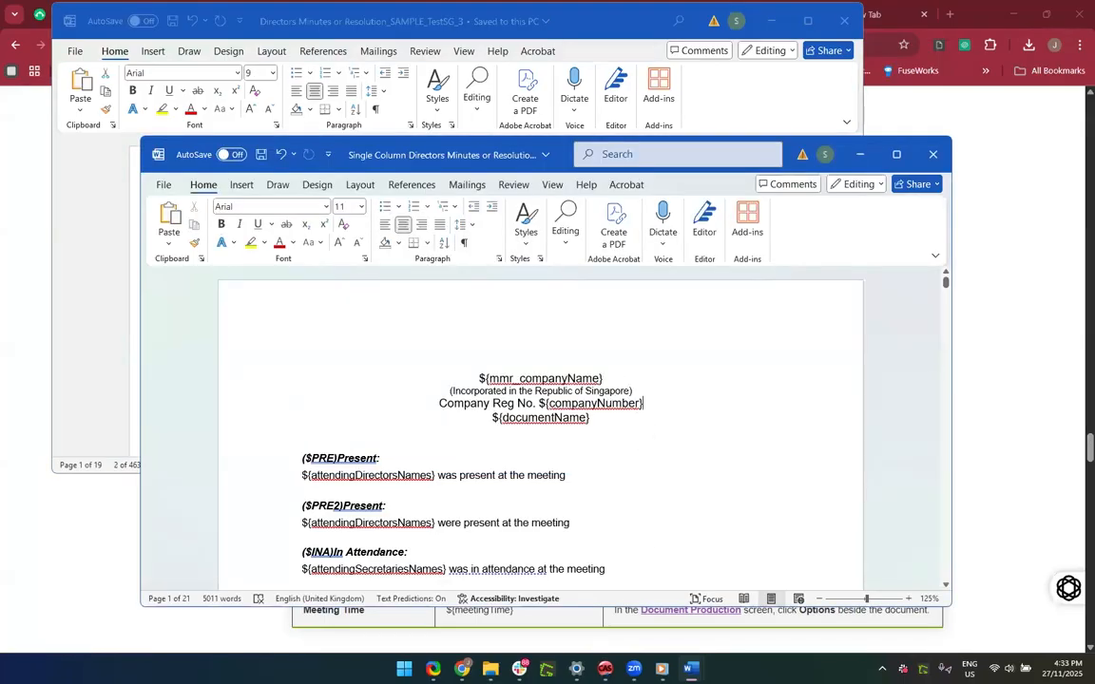
pyautogui.press('Return')
pyautogui.hotkey('ctrl', 'v')
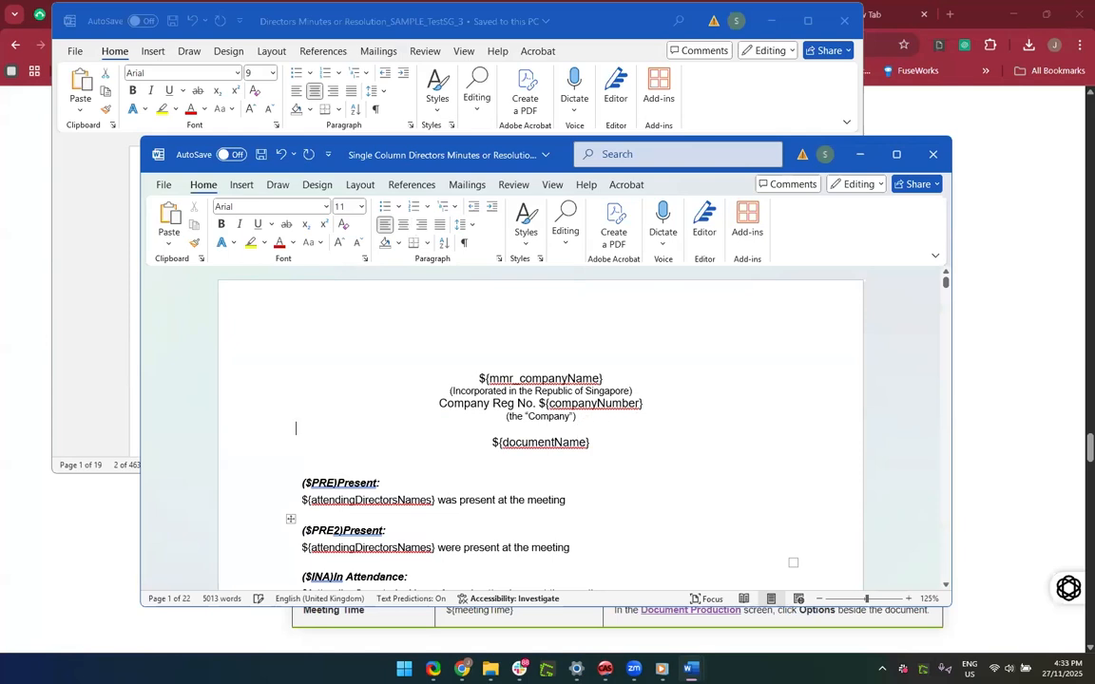
pyautogui.press('BackSpace')
# Step: Copy "IN WRITING PURSUANT TO THE CONSTITUTION OF THE COMPANY" from the sample document and paste it after the template's ${documentName} code
pyautogui.click(631, 432)
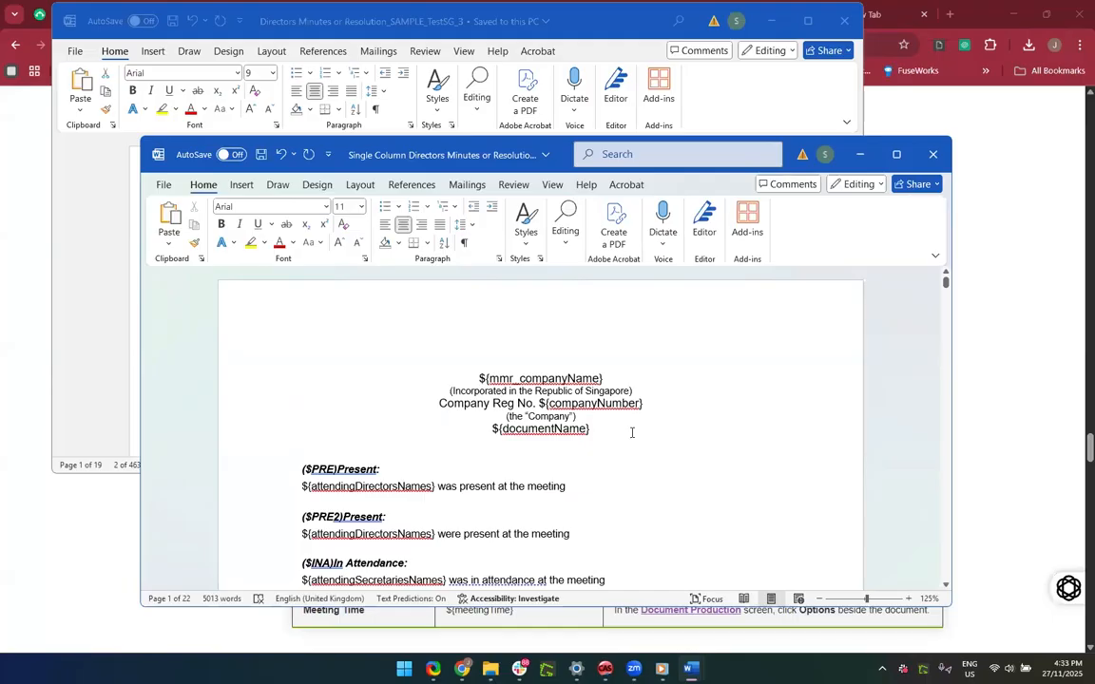
pyautogui.click(95, 312)
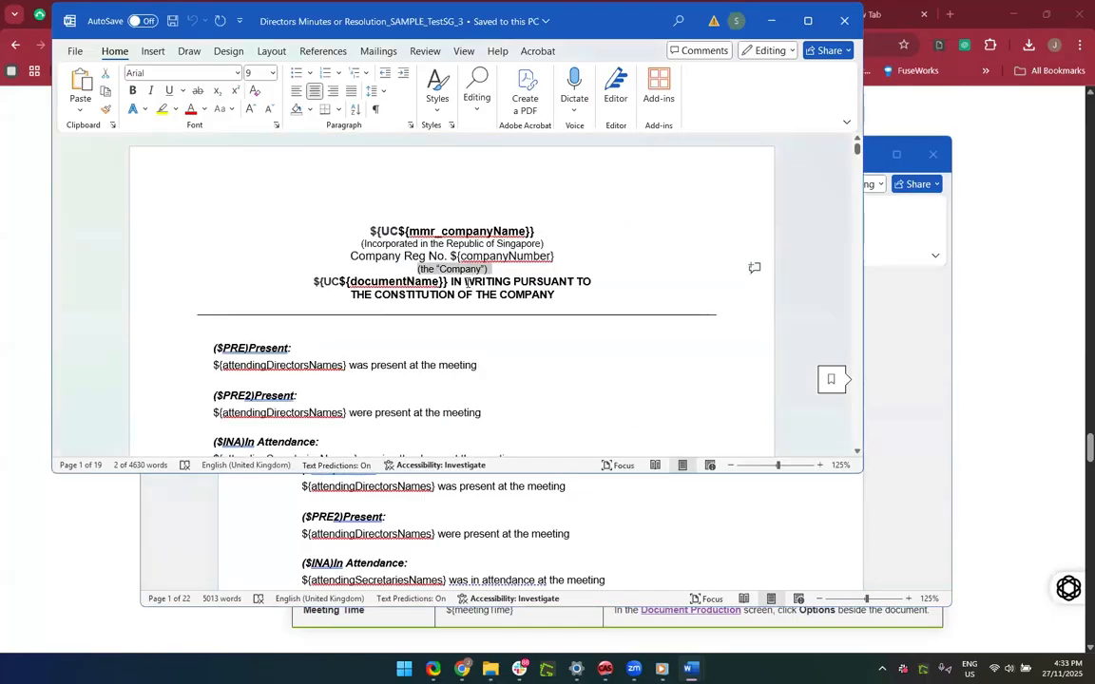
pyautogui.click(453, 281)
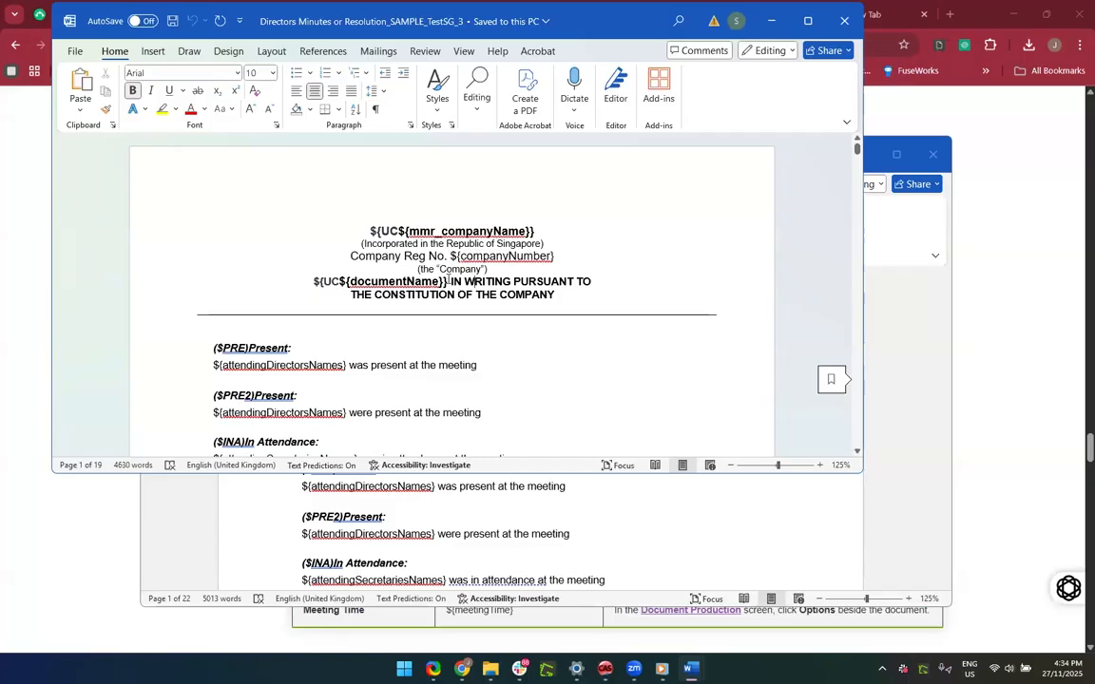
pyautogui.tripleClick(456, 295)
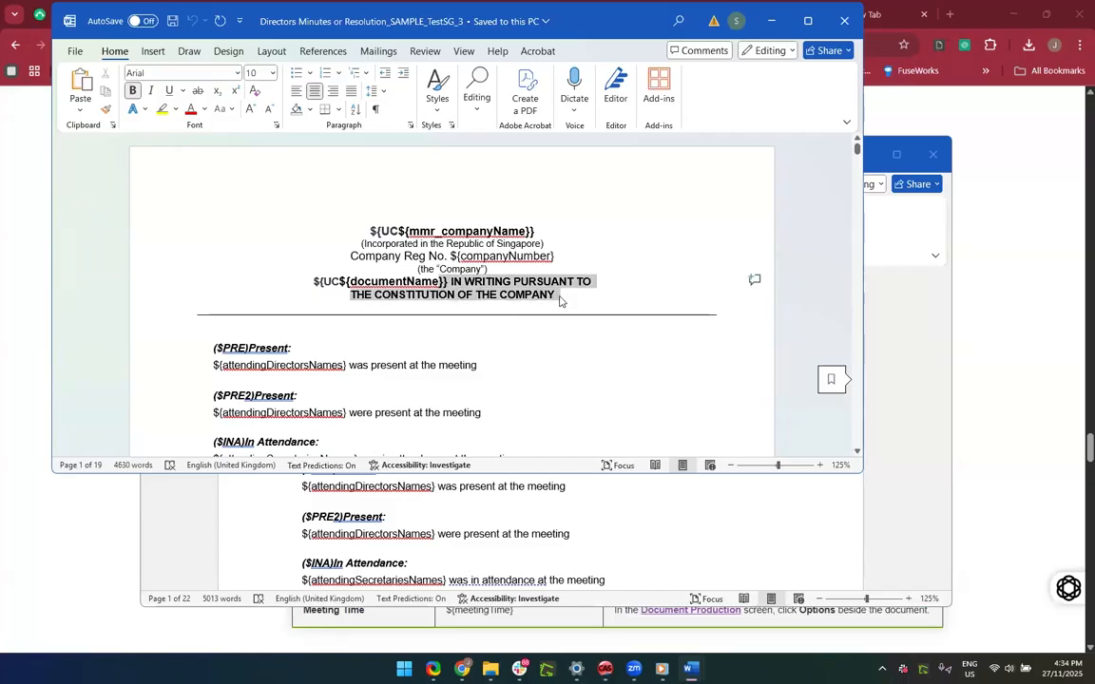
pyautogui.click(591, 499)
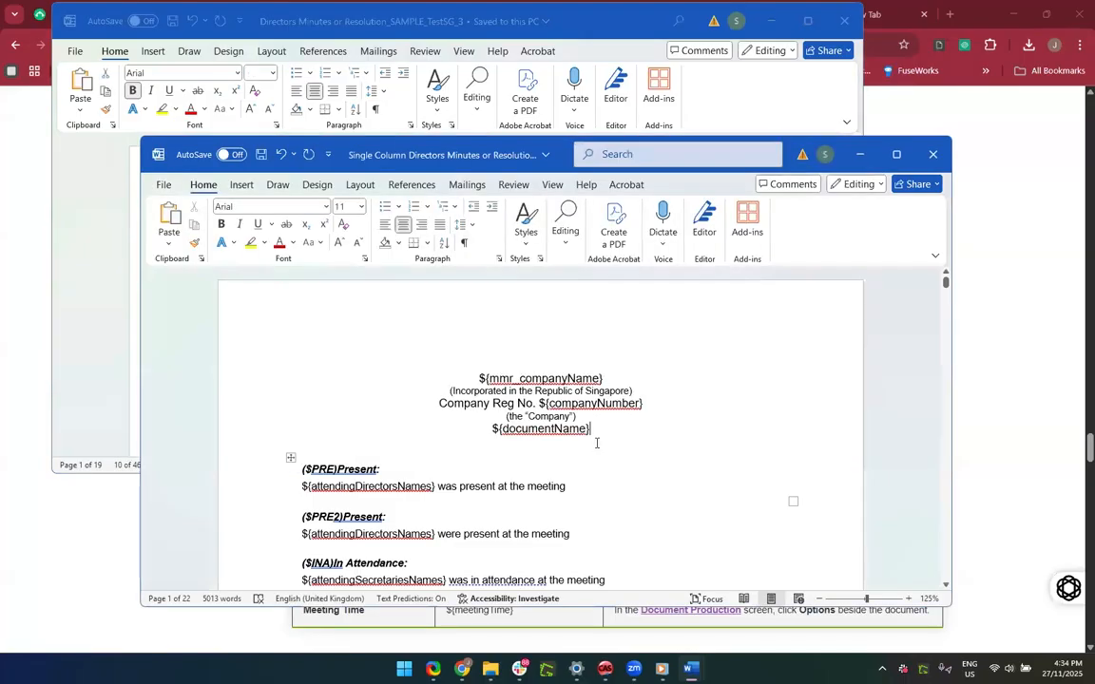
pyautogui.click(605, 427)
pyautogui.hotkey('ctrl', 'v')
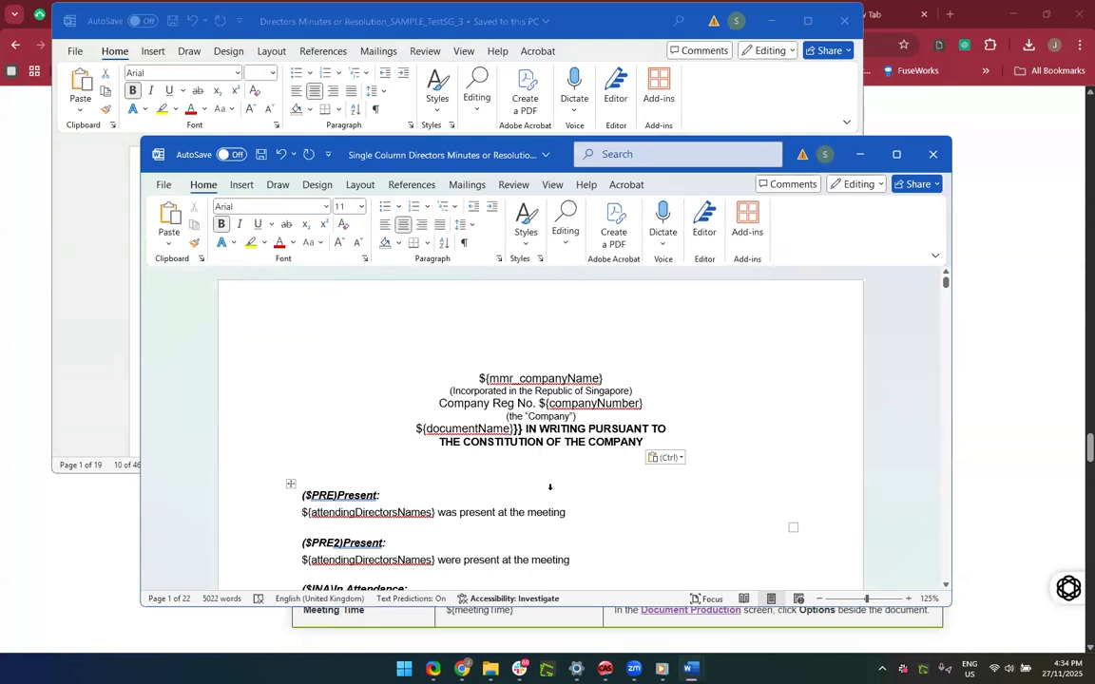
# Step: Delete the two surplus closing braces and the space after the ${documentName} code in the document heading
pyautogui.hotkey('ctrl', 'Home')
pyautogui.click(525, 428)
pyautogui.press('BackSpace')
pyautogui.press('BackSpace')
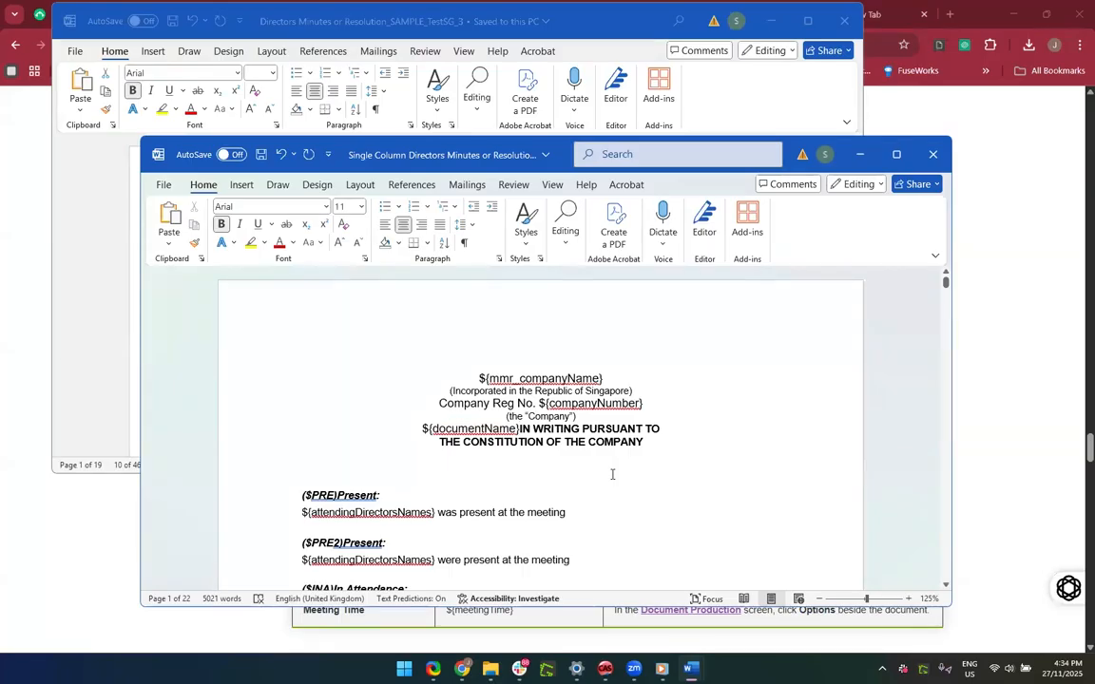
# Step: Bold the ${mmr_companyName} code in the first line of the heading
pyautogui.moveTo(612, 378); pyautogui.dragTo(476, 381)
pyautogui.hotkey('ctrl', 'b')
pyautogui.click(560, 381)
pyautogui.click(631, 370)
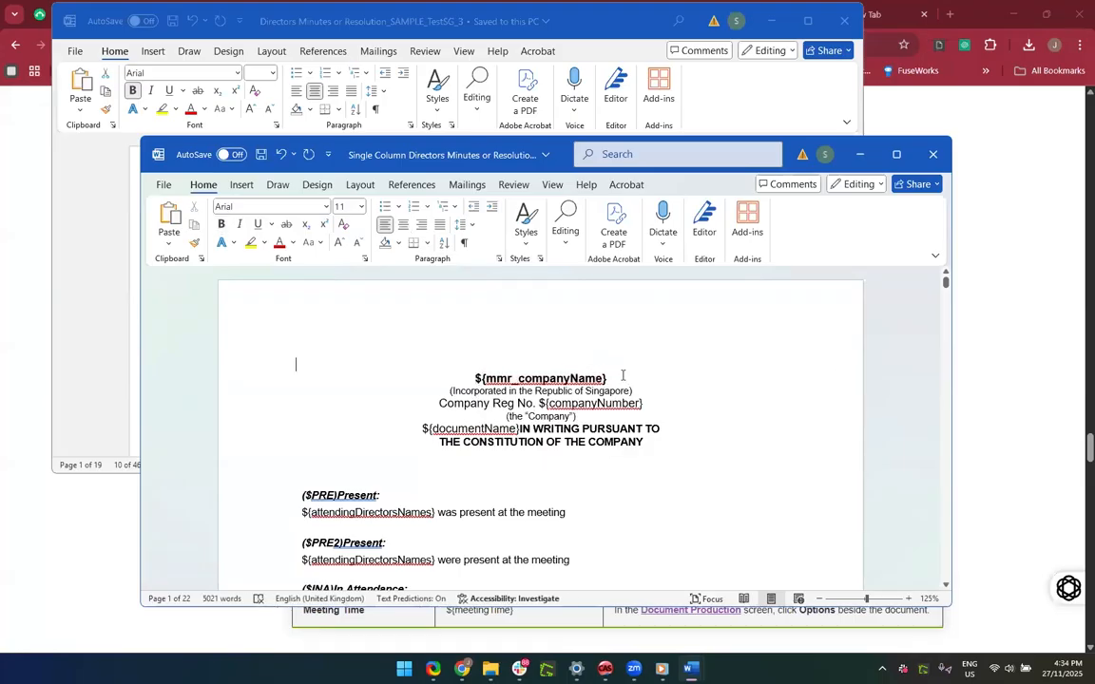
pyautogui.click(623, 376)
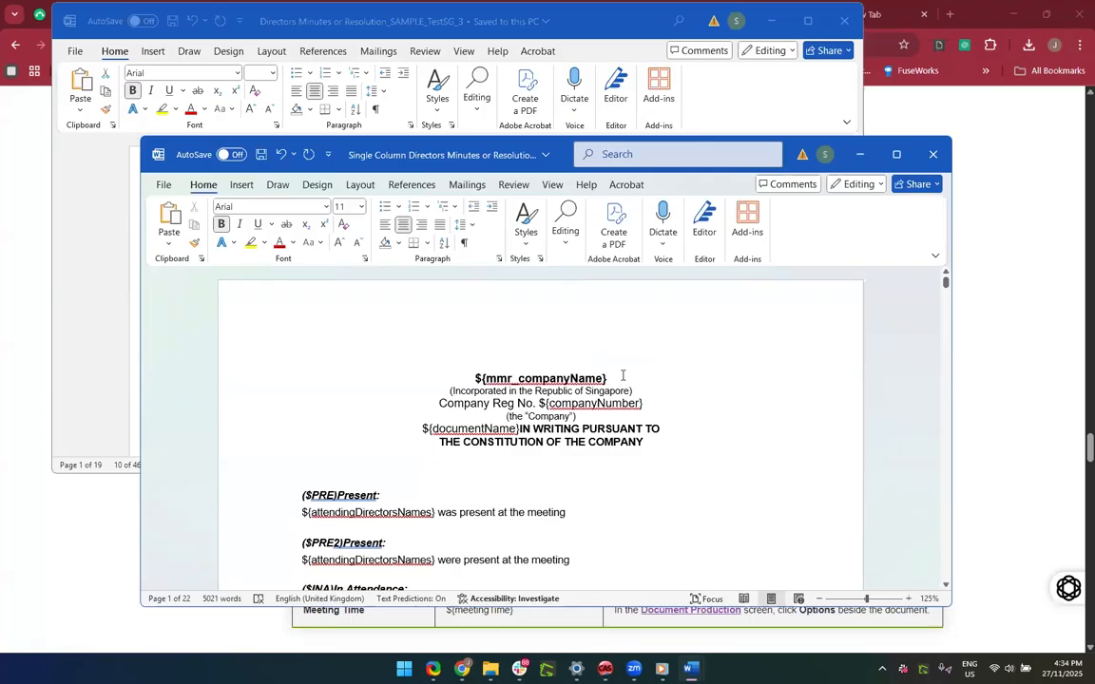
pyautogui.press('Home')
pyautogui.scroll(-3, 530, 545)
pyautogui.click(511, 465)
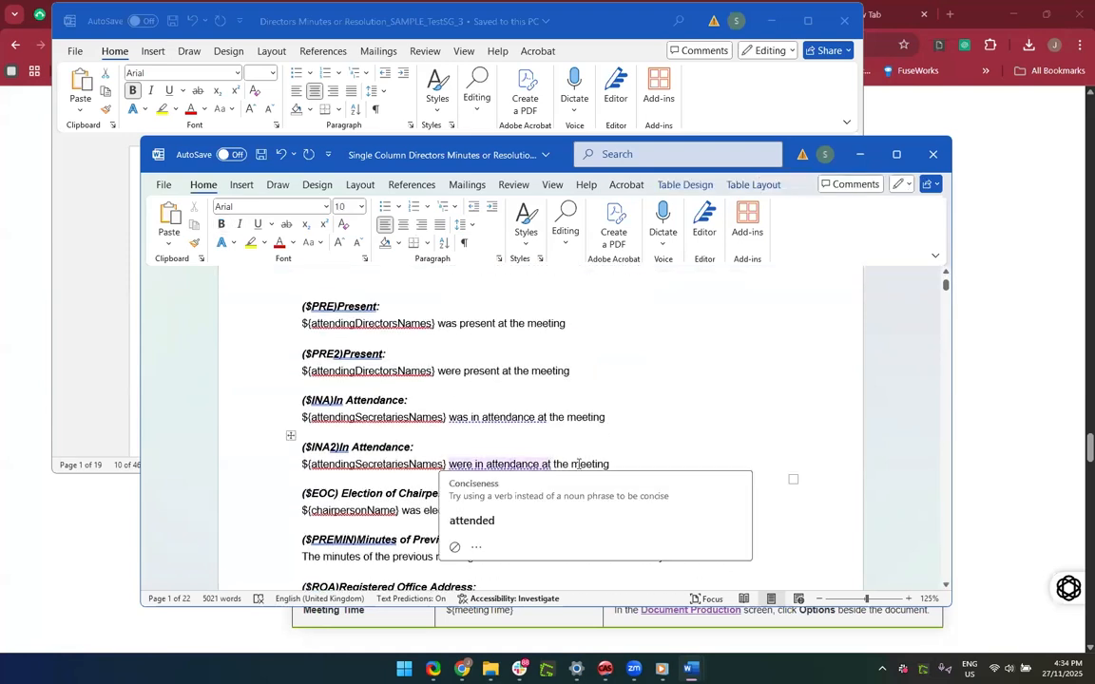
pyautogui.scroll(2, 642, 422)
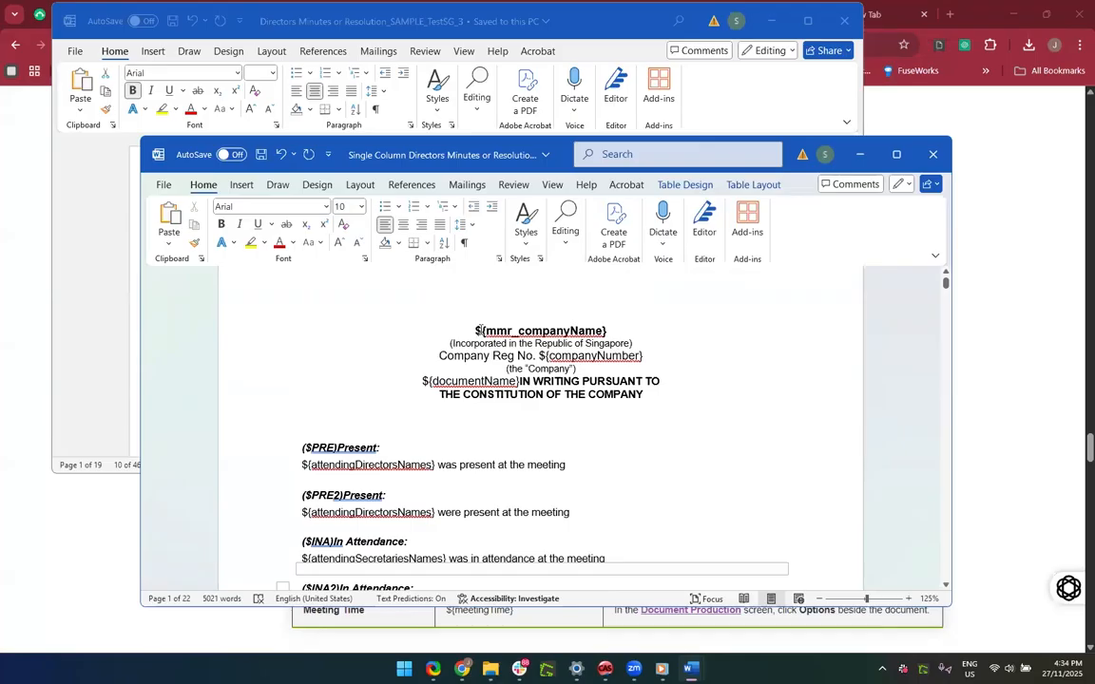
# Step: Try changing the company name code to ${mmr_COmpanyName} and restore its lowercase spelling
pyautogui.click(610, 330)
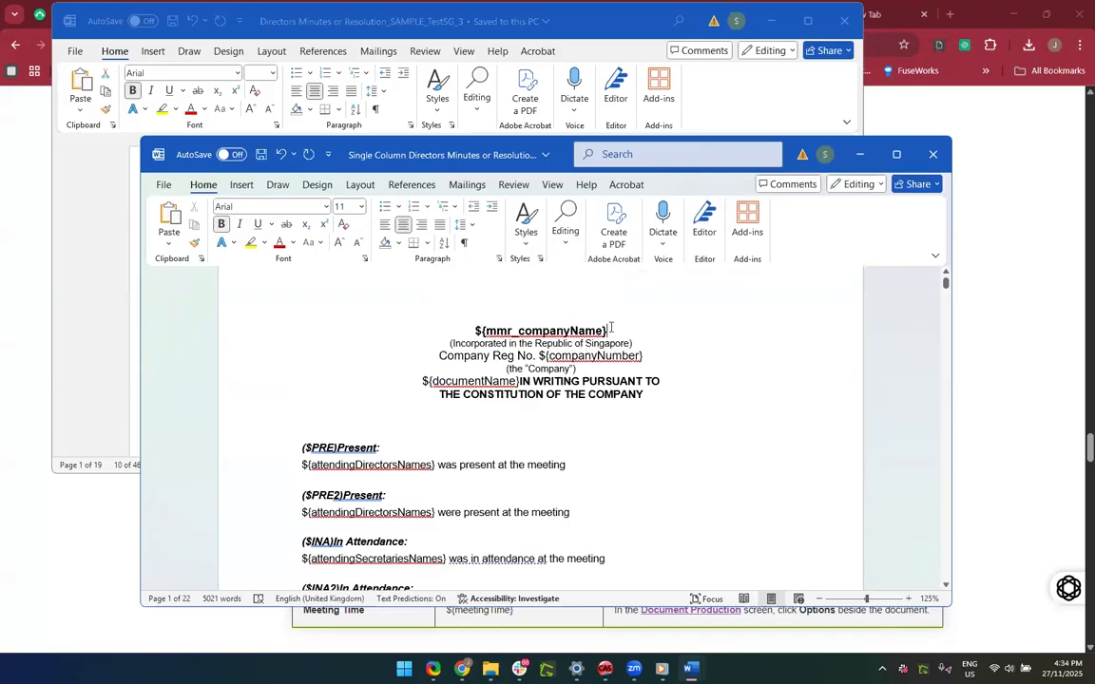
pyautogui.click(521, 330)
pyautogui.press('Delete')
pyautogui.press('Delete')
pyautogui.write('CO')
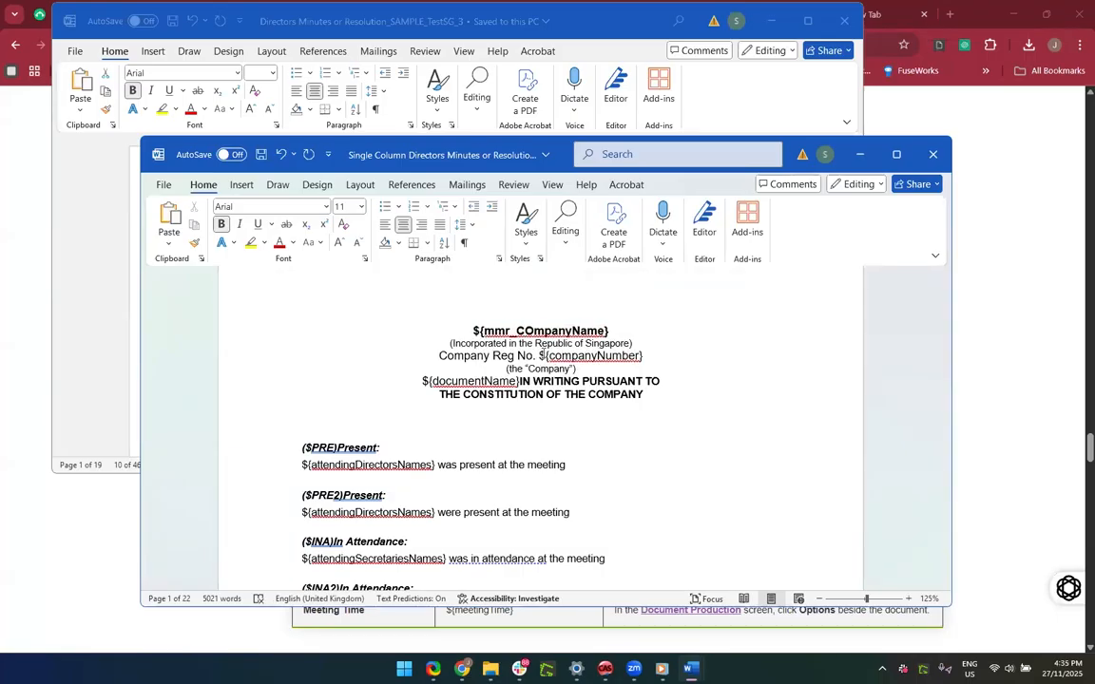
pyautogui.press('BackSpace')
pyautogui.press('BackSpace')
pyautogui.write('c')
pyautogui.press('BackSpace')
pyautogui.write('o')
pyautogui.write('c')
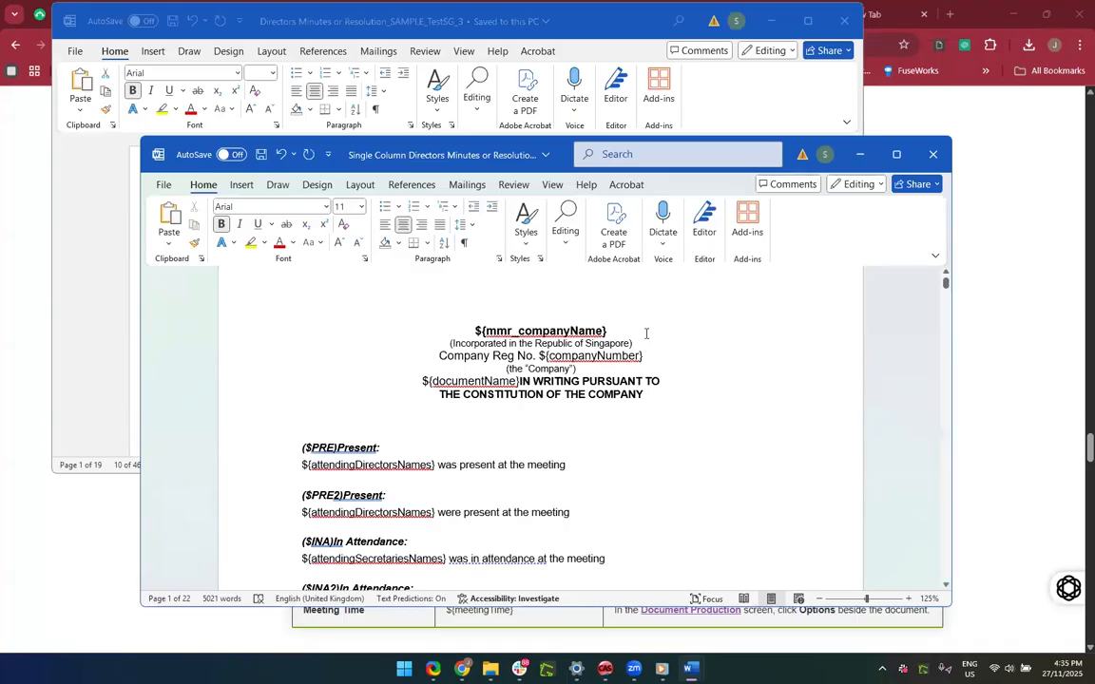
pyautogui.click(646, 334)
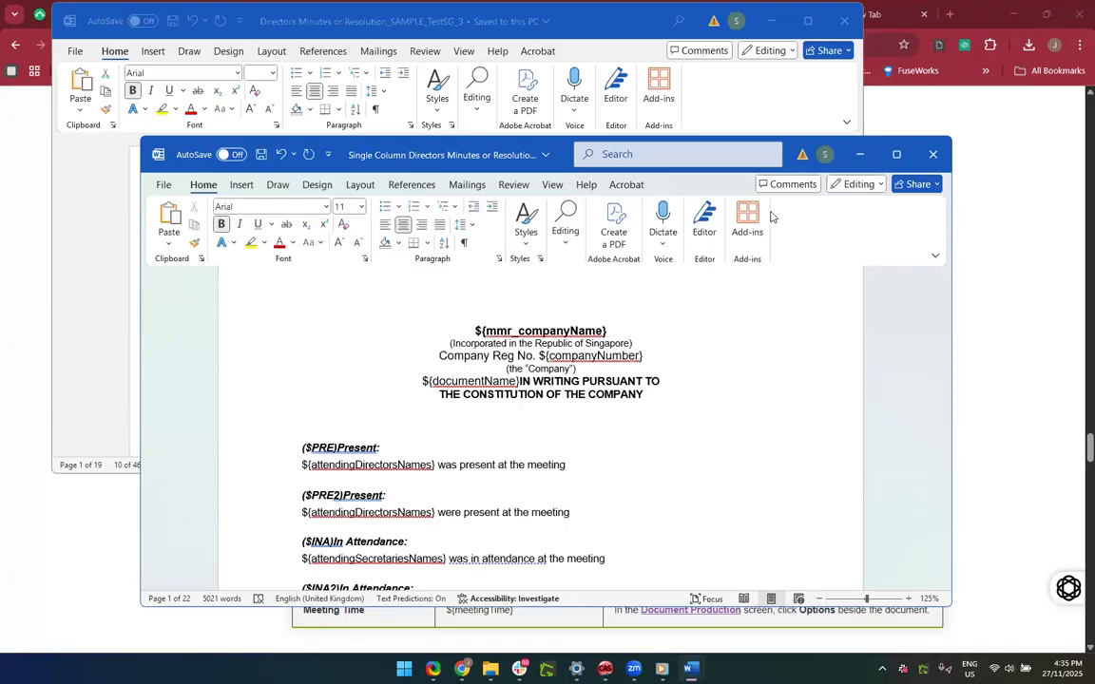
# Step: Switch to Chrome and copy the ${UC} uppercase code from the Miscellaneous table of the dictionary codes article
pyautogui.hotkey('alt', 'Tab')
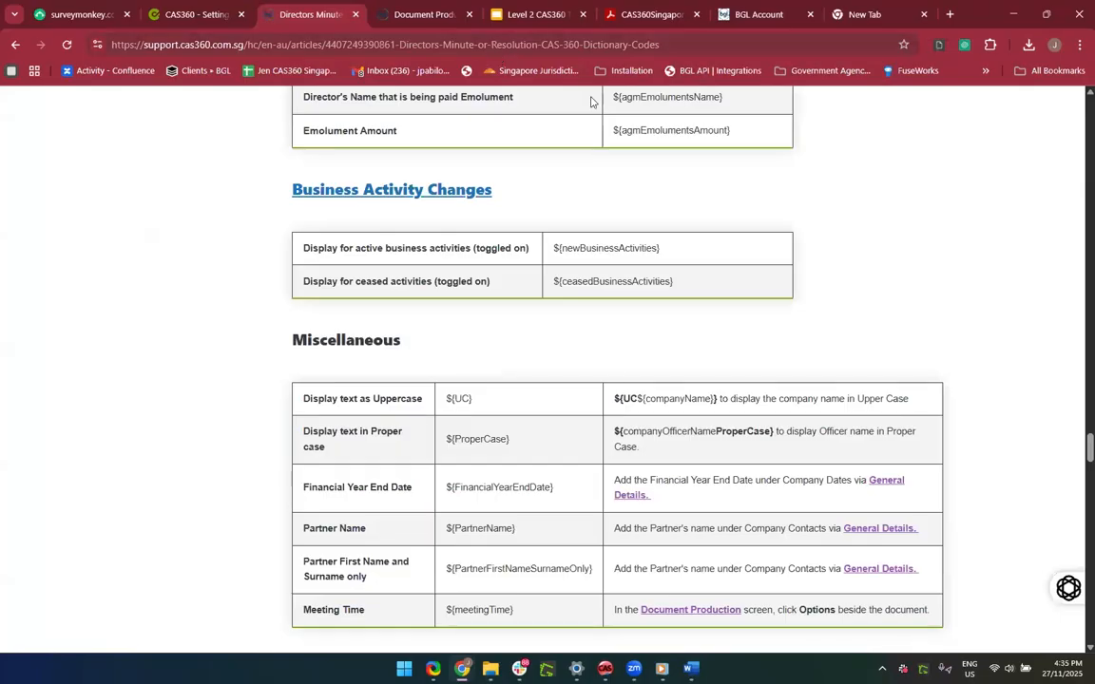
pyautogui.scroll(-4, 615, 381)
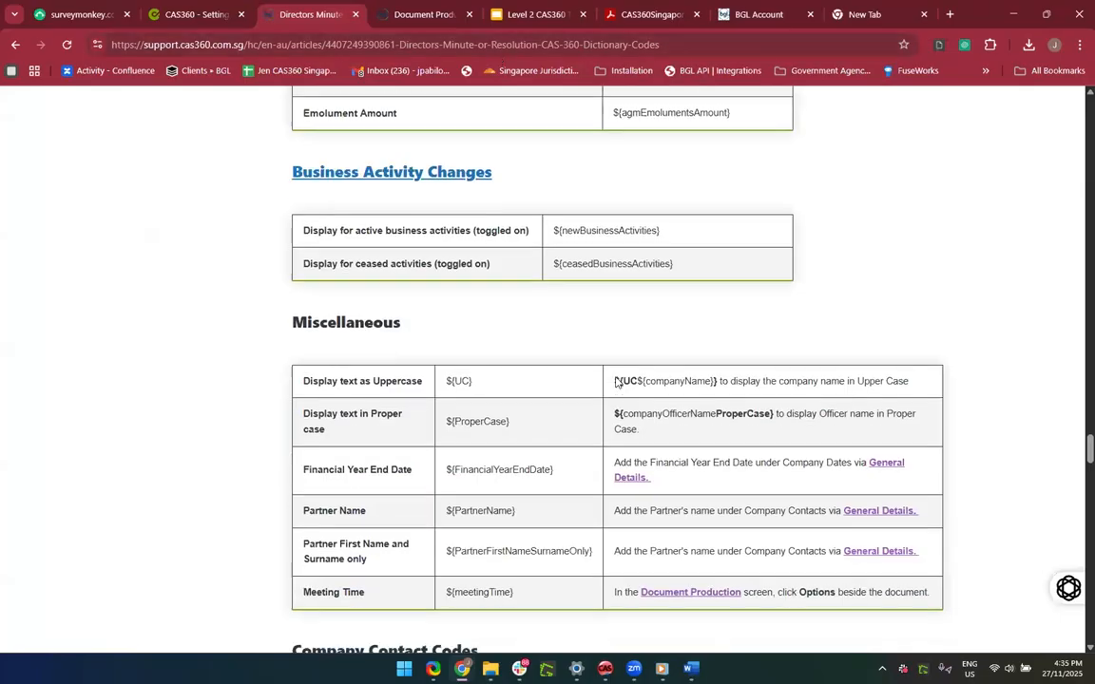
pyautogui.scroll(2, 614, 381)
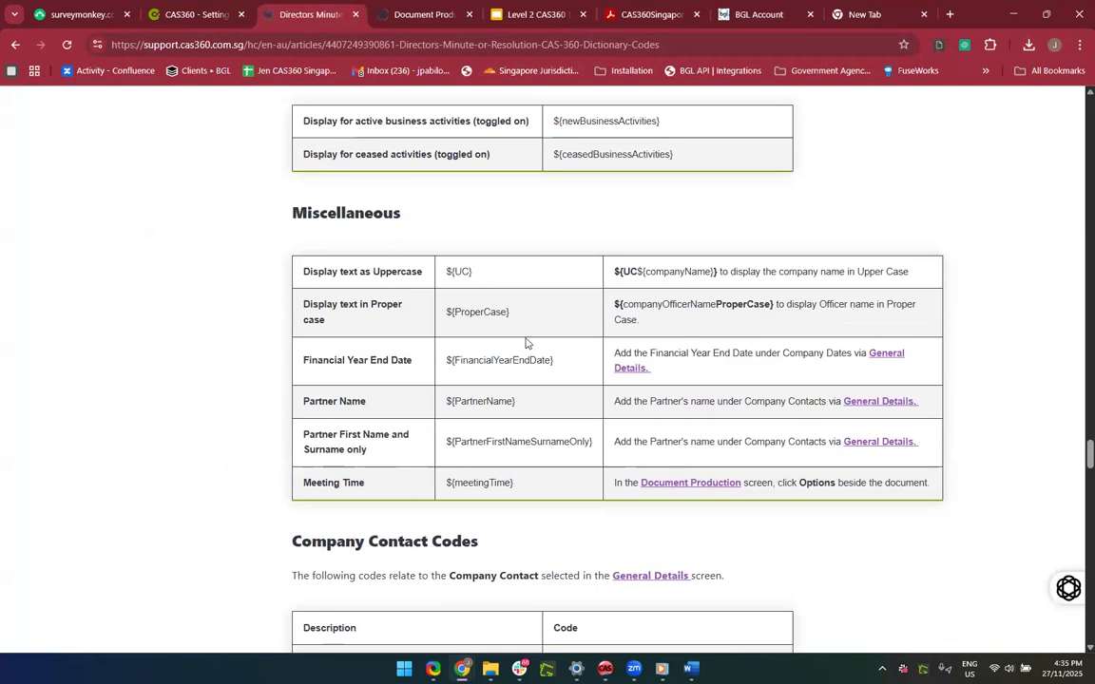
pyautogui.moveTo(486, 274); pyautogui.dragTo(445, 272)
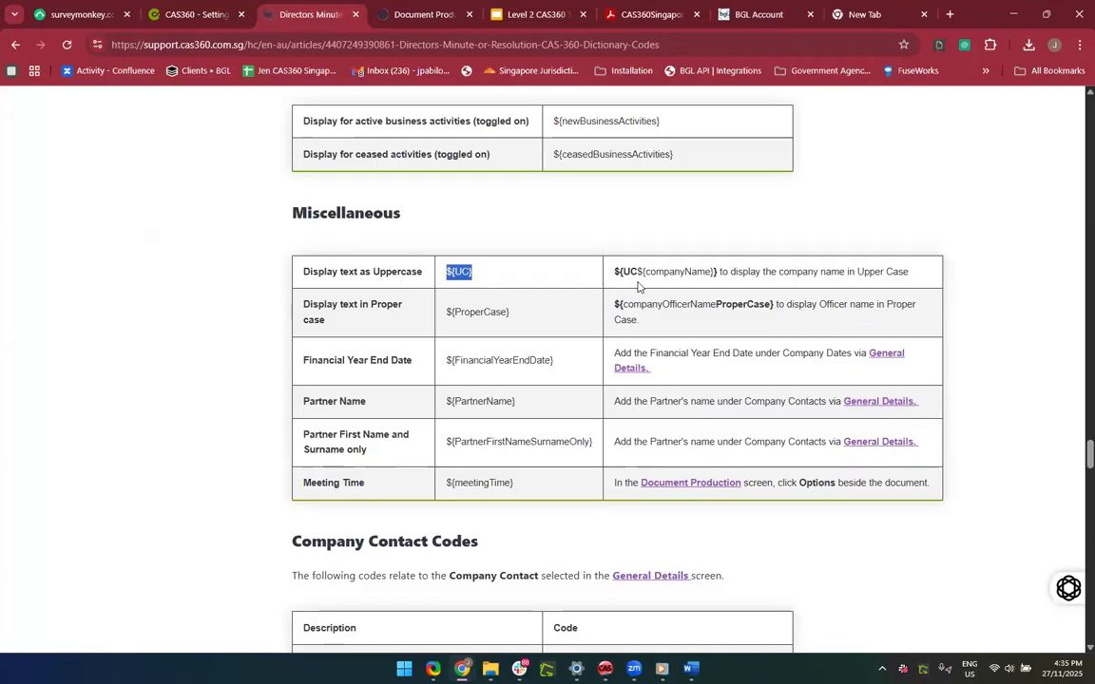
pyautogui.scroll(3, 646, 285)
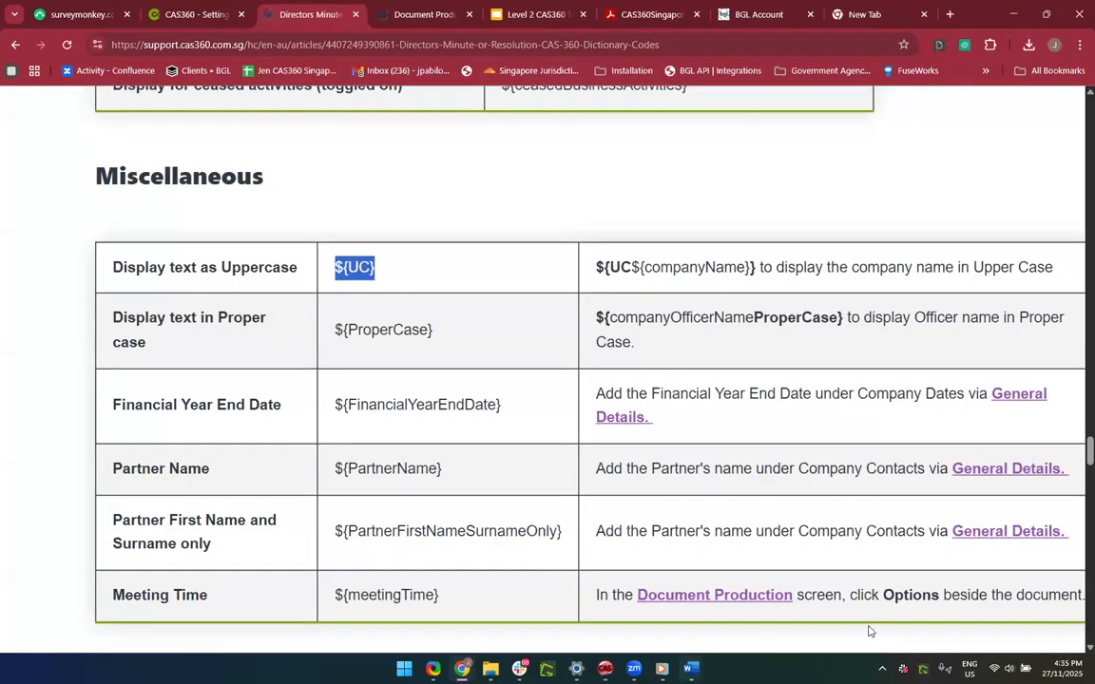
# Step: Switch to the Single Column Directors Minutes document in Word and wrap the company name code as ${UC${mmr_companyName}}
pyautogui.click(691, 668)
pyautogui.click(870, 627)
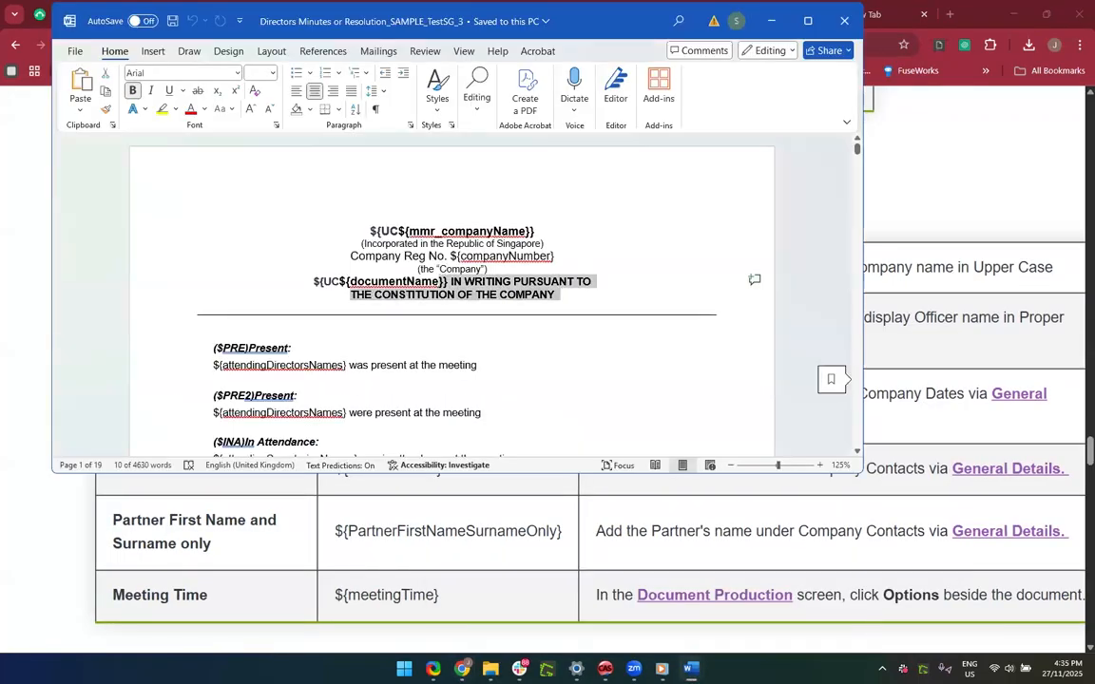
pyautogui.click(691, 668)
pyautogui.click(711, 594)
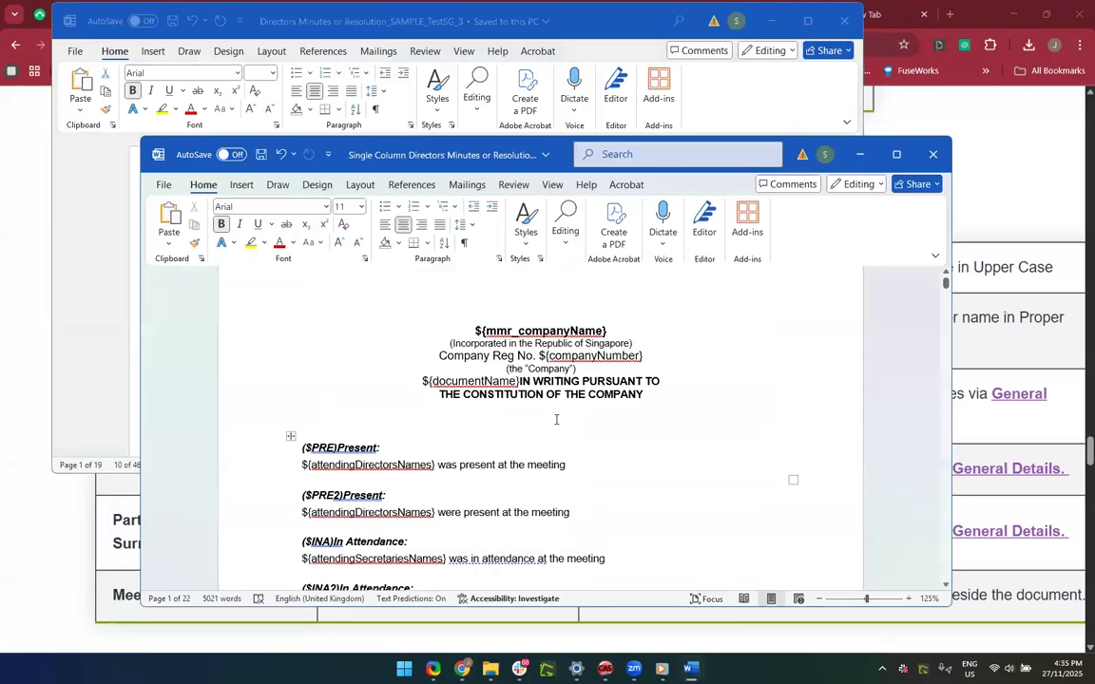
pyautogui.click(690, 668)
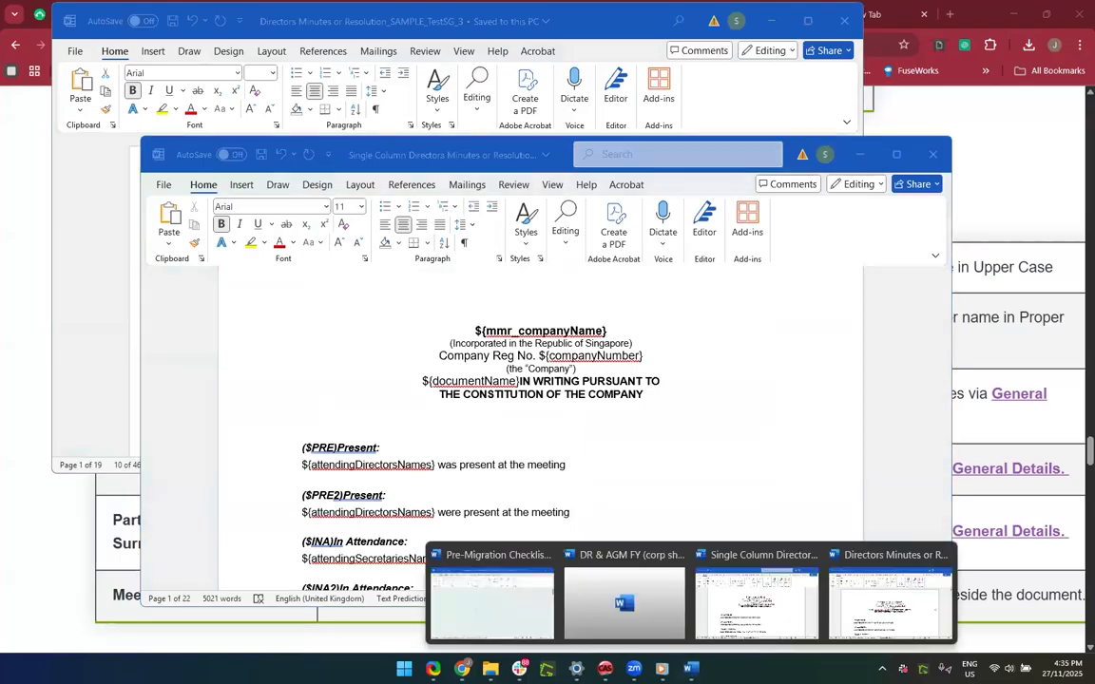
pyautogui.click(488, 328)
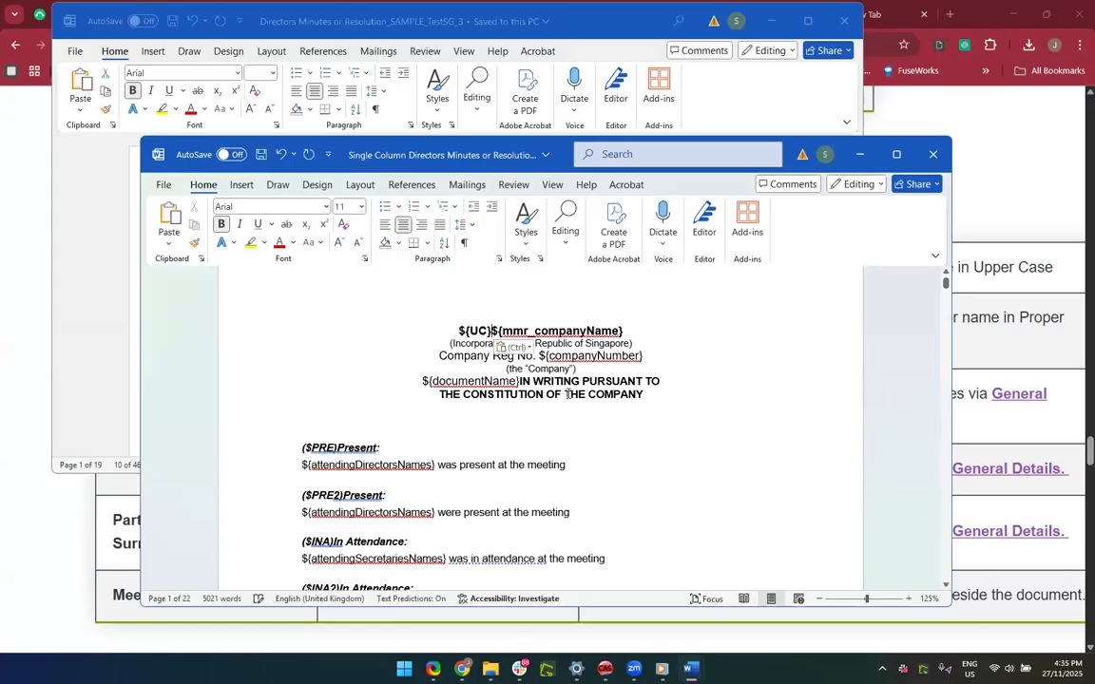
pyautogui.press('BackSpace')
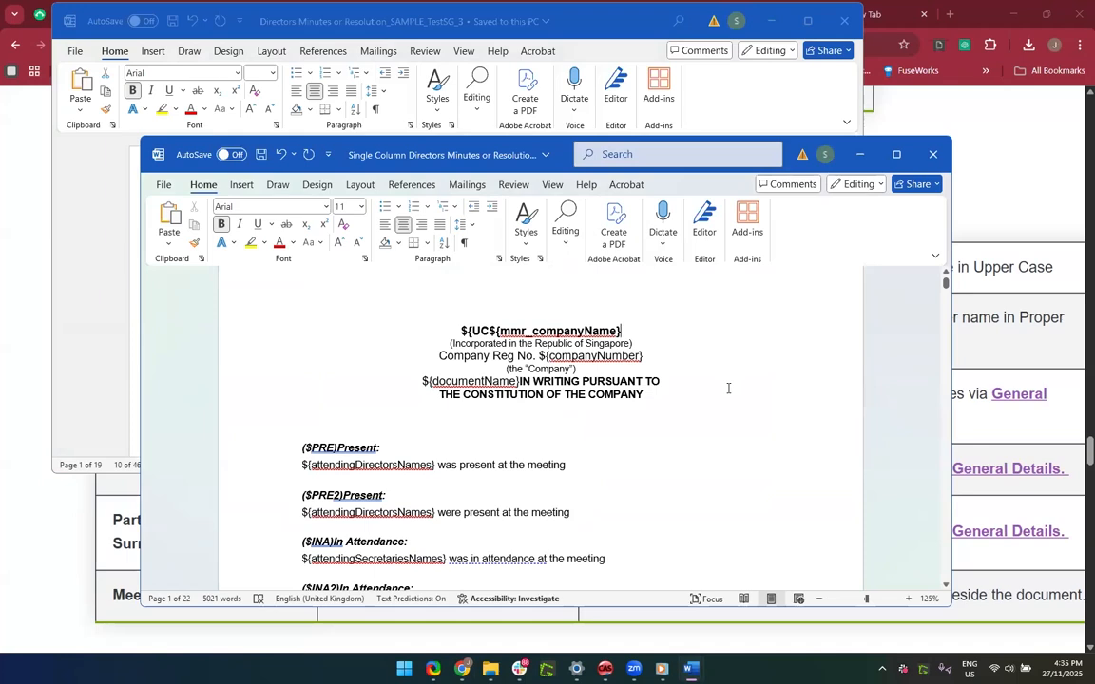
pyautogui.write('}')
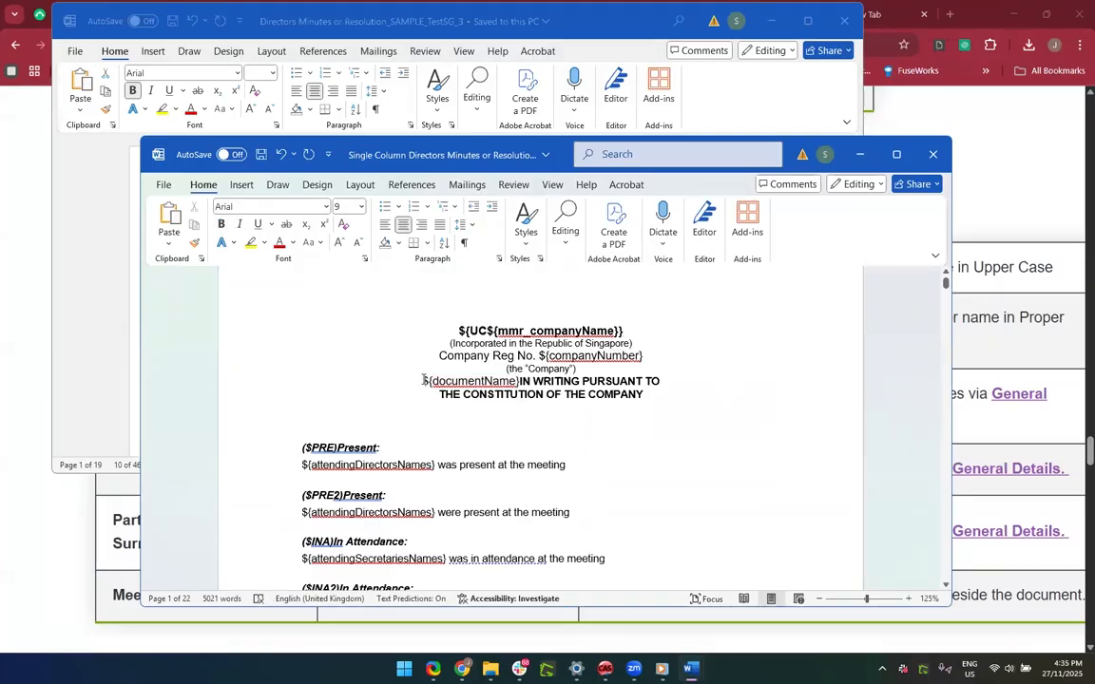
# Step: Wrap the document name code in the heading as ${UC${documentName}} and add a space before IN WRITING
pyautogui.write('${UC')
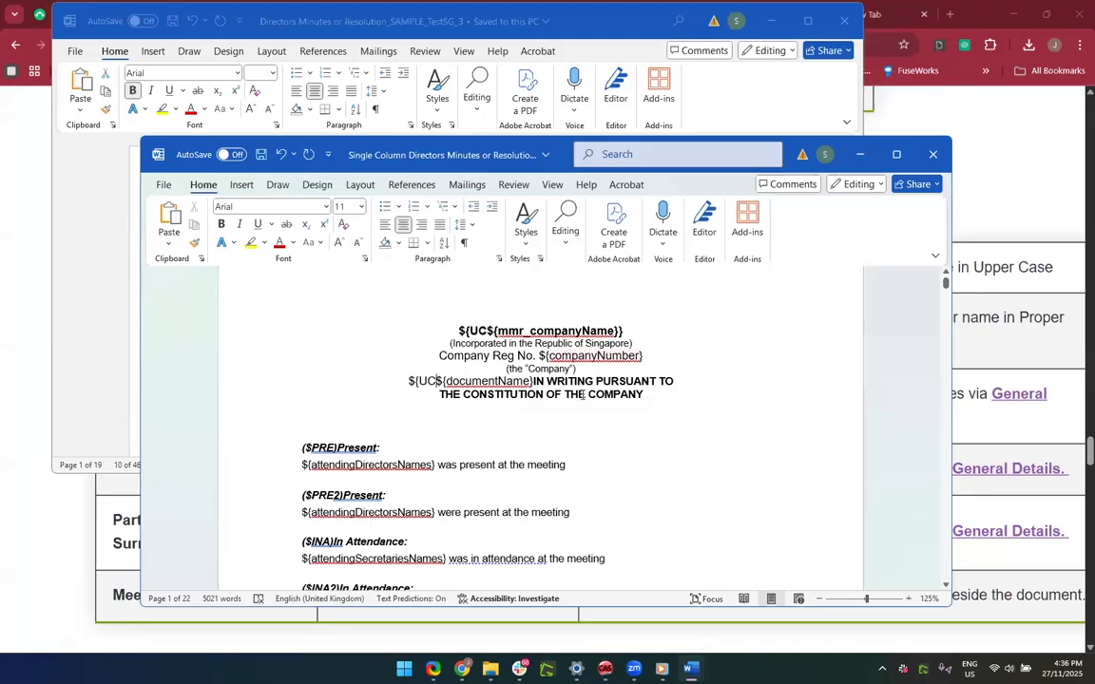
pyautogui.click(534, 381)
pyautogui.click(535, 457)
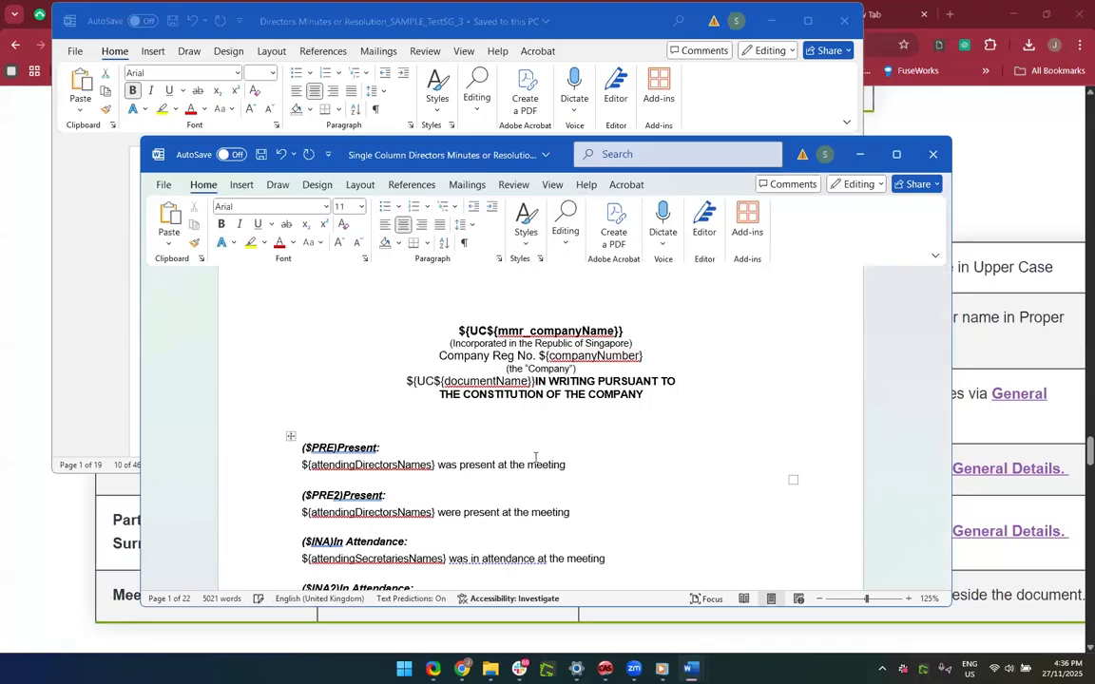
pyautogui.click(533, 381)
pyautogui.write('}')
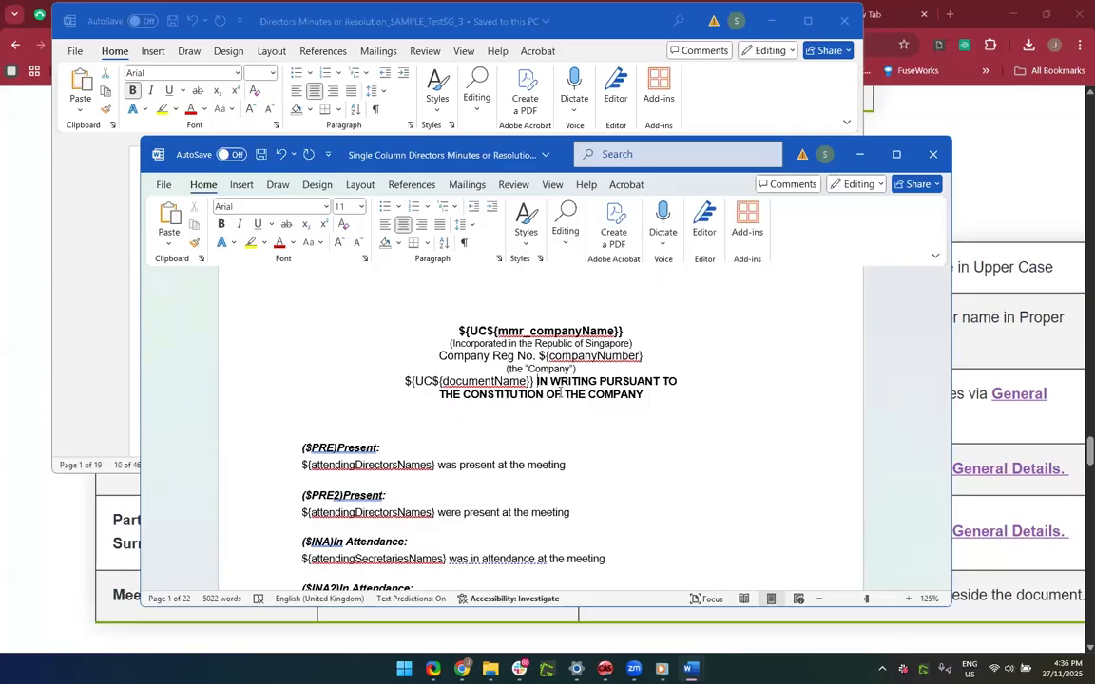
# Step: Bold the ${UC${documentName}} code and delete the space between it and IN WRITING
pyautogui.moveTo(537, 381); pyautogui.dragTo(401, 381)
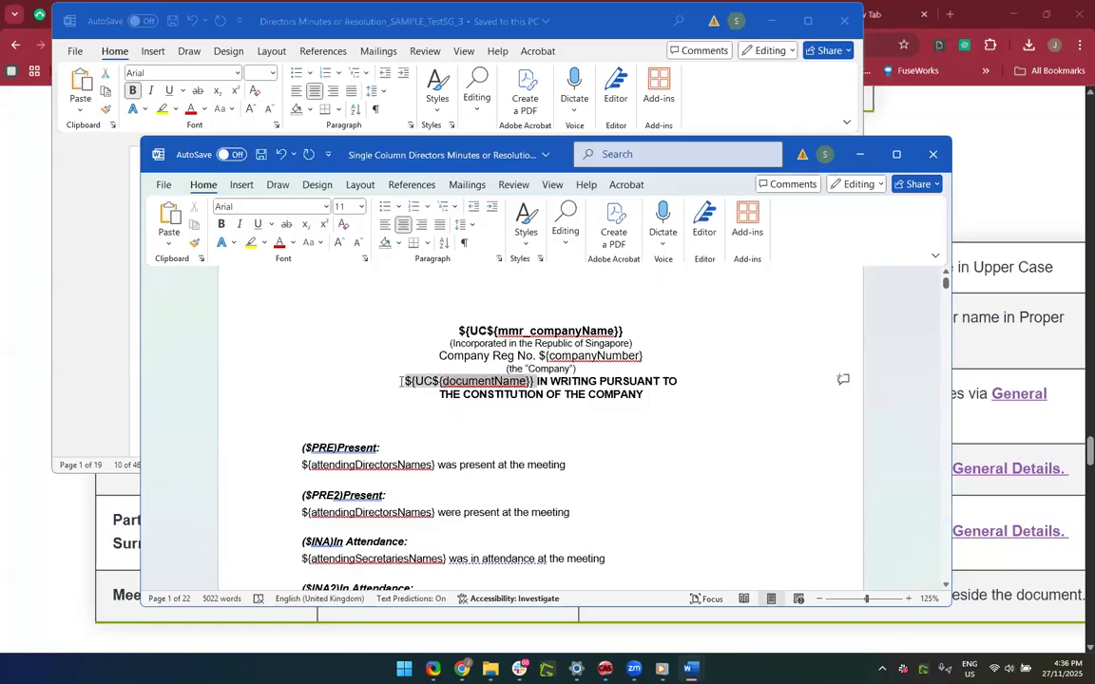
pyautogui.hotkey('ctrl', 'b')
pyautogui.click(545, 381)
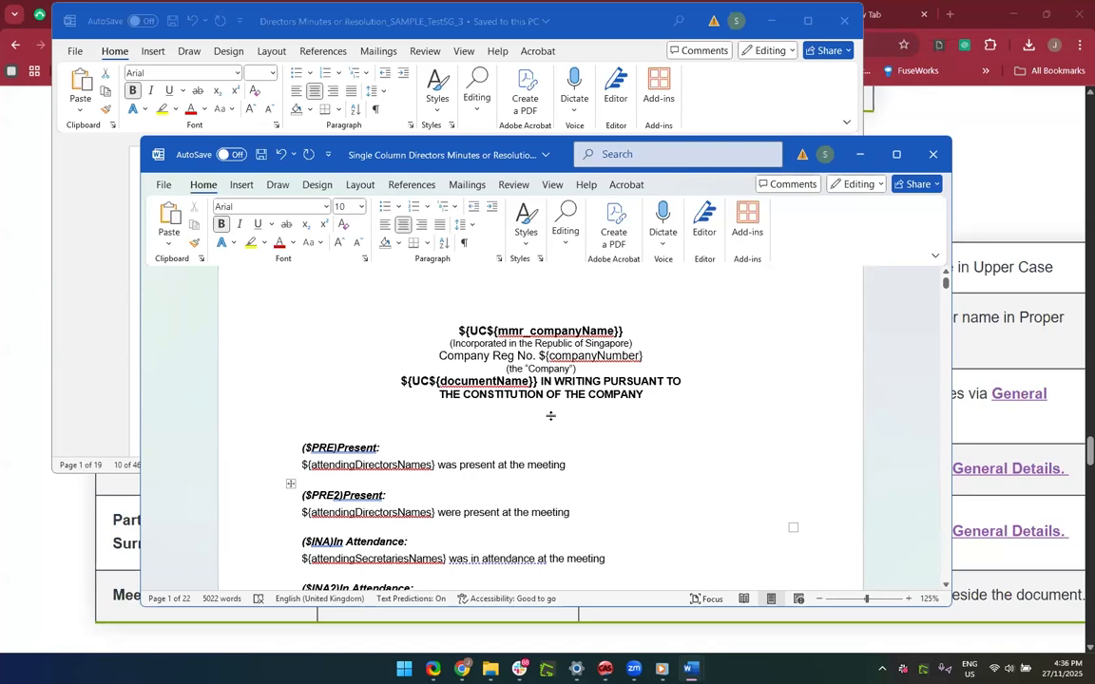
pyautogui.press('BackSpace')
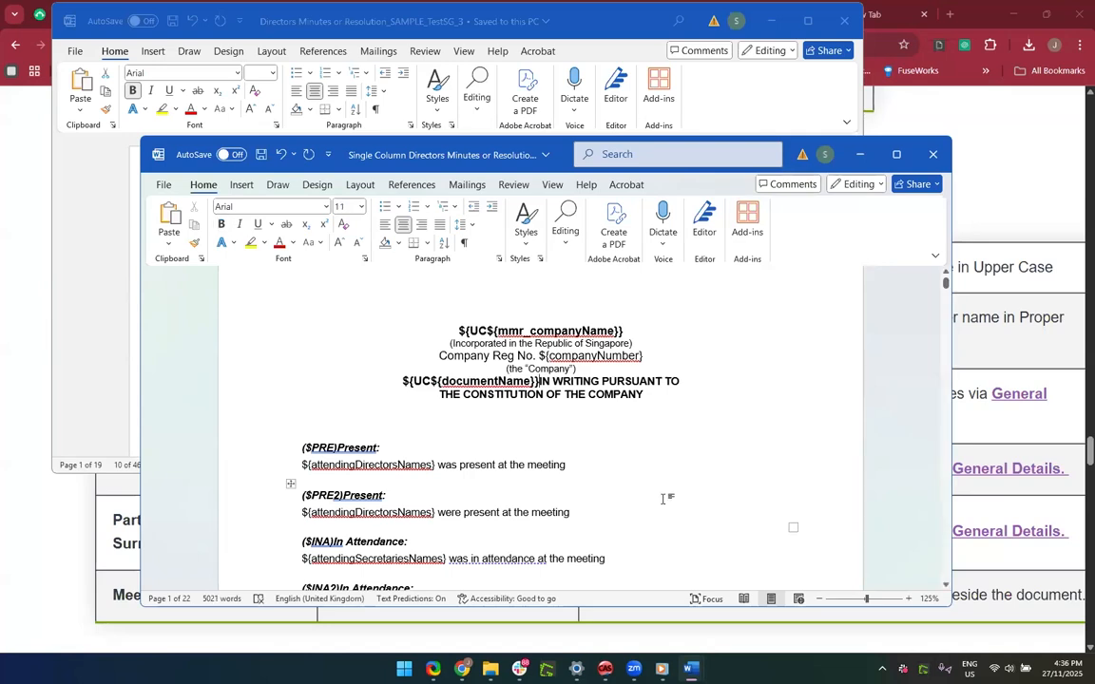
pyautogui.click(662, 498)
pyautogui.scroll(-3, 665, 498)
pyautogui.scroll(3, 803, 363)
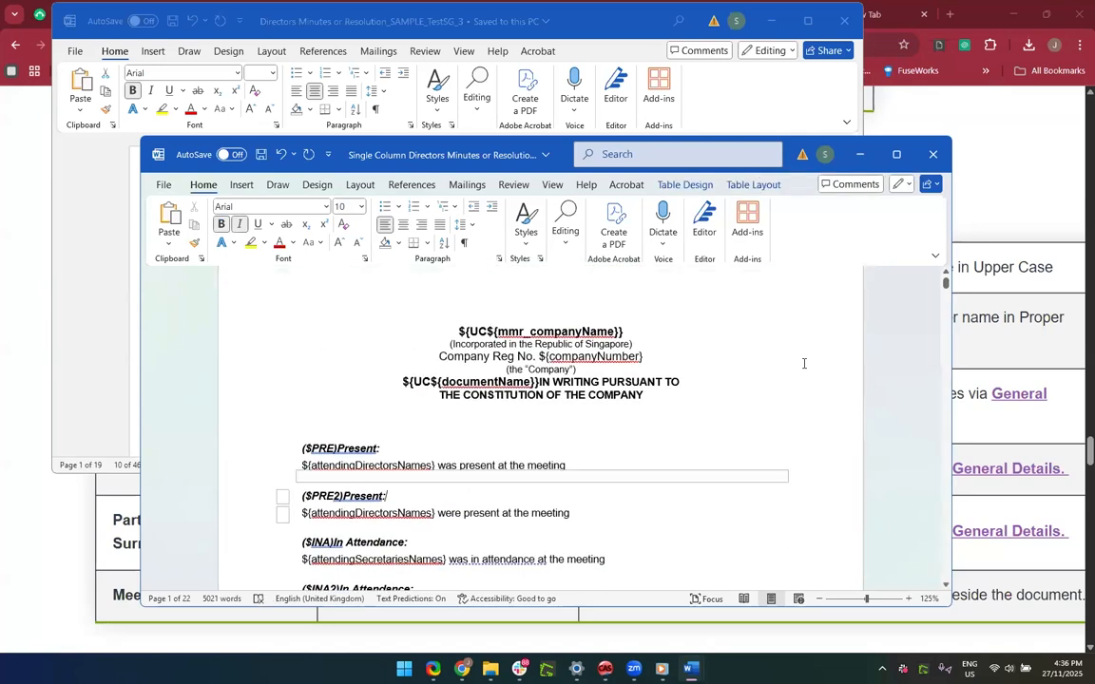
pyautogui.click(804, 363)
pyautogui.scroll(2, 804, 363)
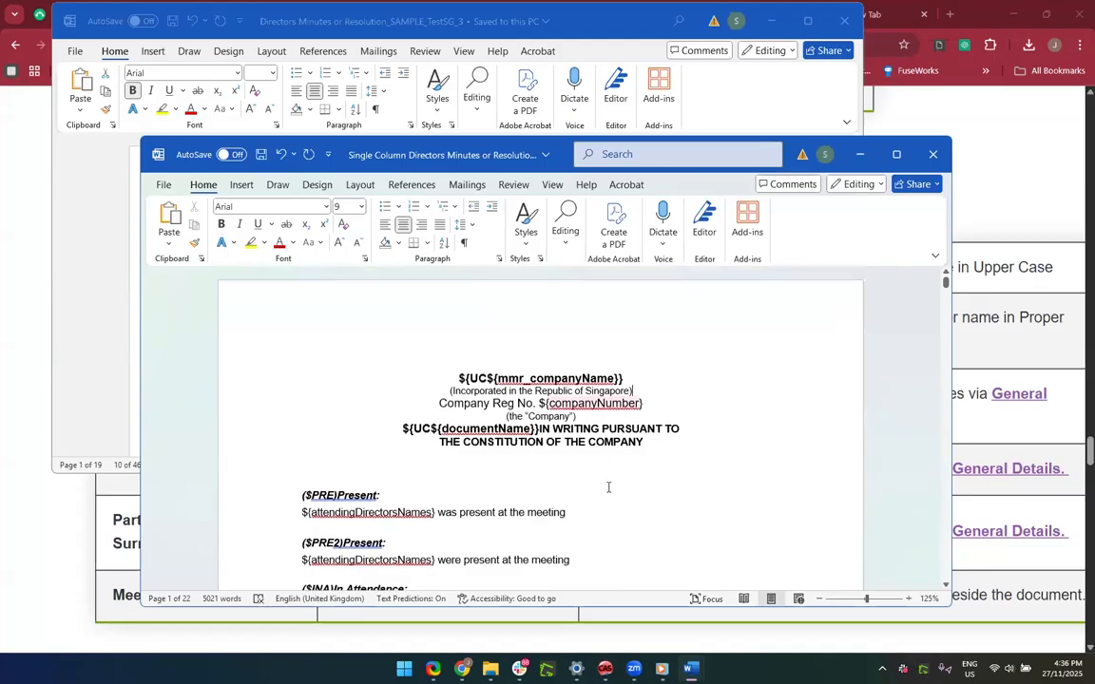
pyautogui.scroll(-1, 670, 425)
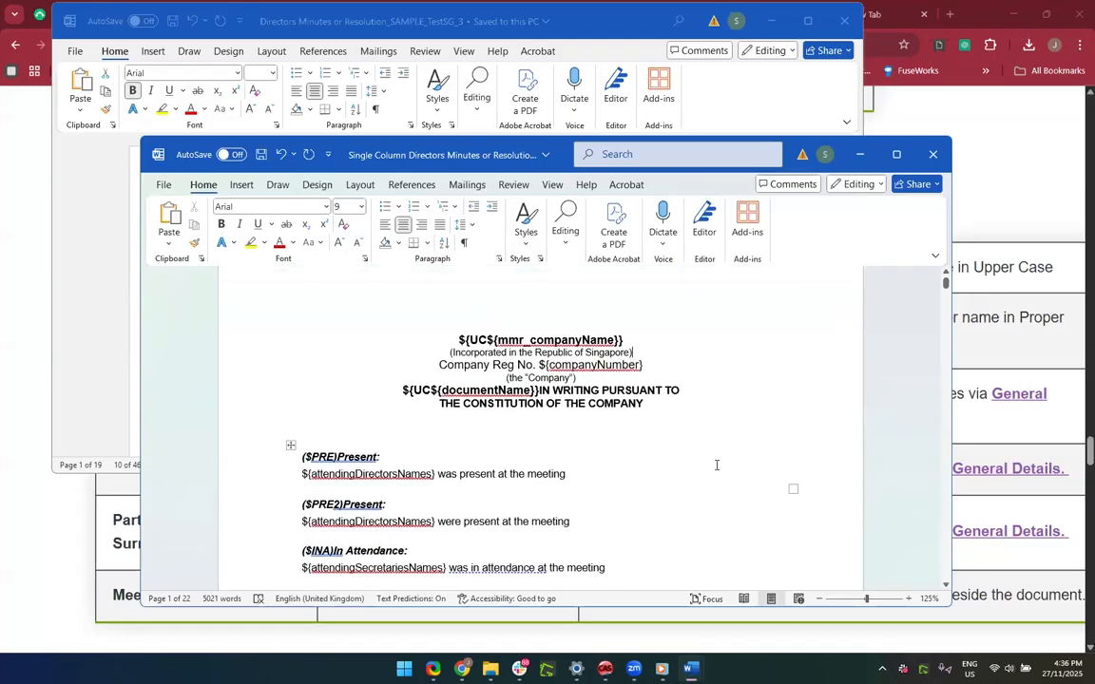
pyautogui.scroll(3, 717, 465)
pyautogui.scroll(-3, 716, 465)
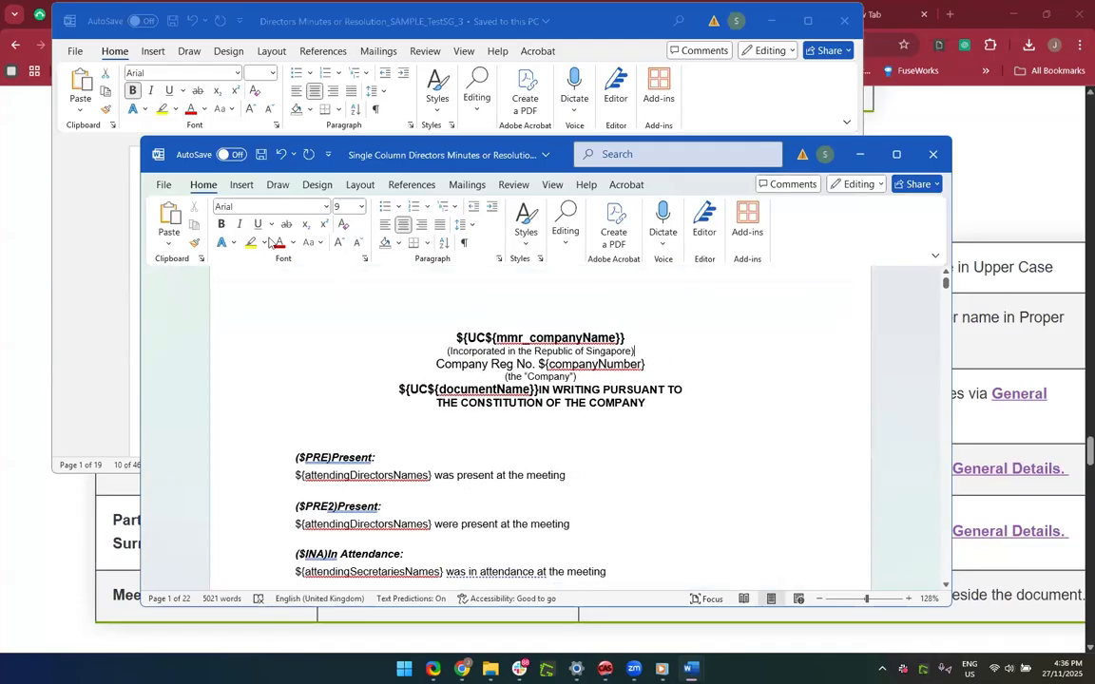
# Step: Save a copy of the document in Downloads as "Single Column Directors Minutes or Resolution_27Nov"
pyautogui.click(164, 184)
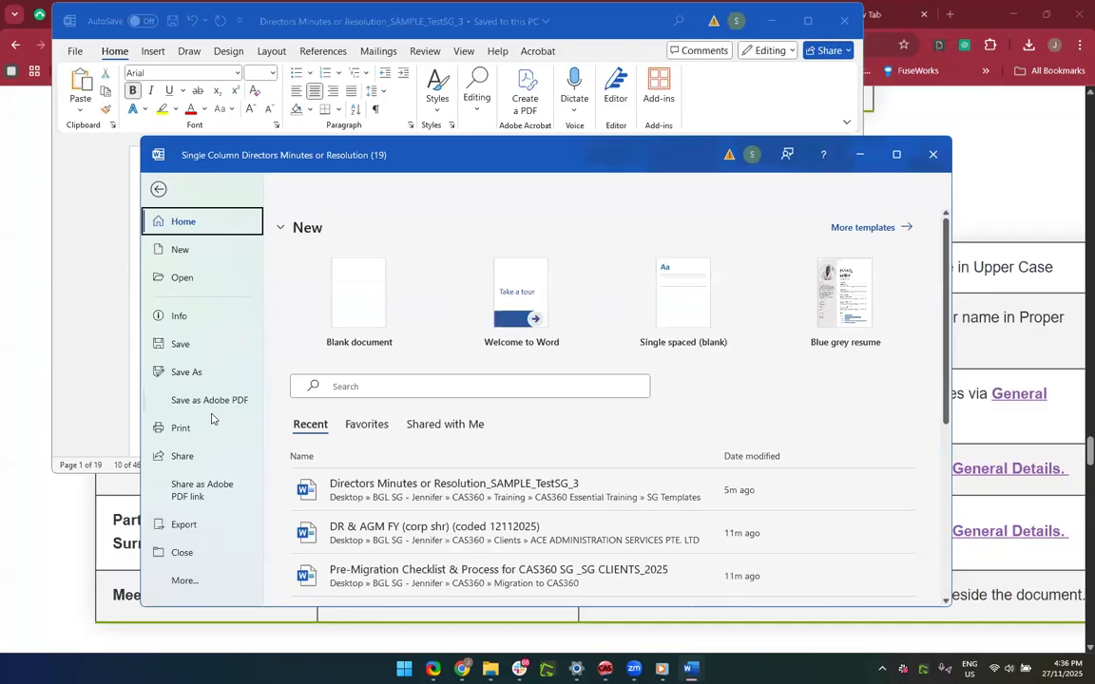
pyautogui.click(195, 373)
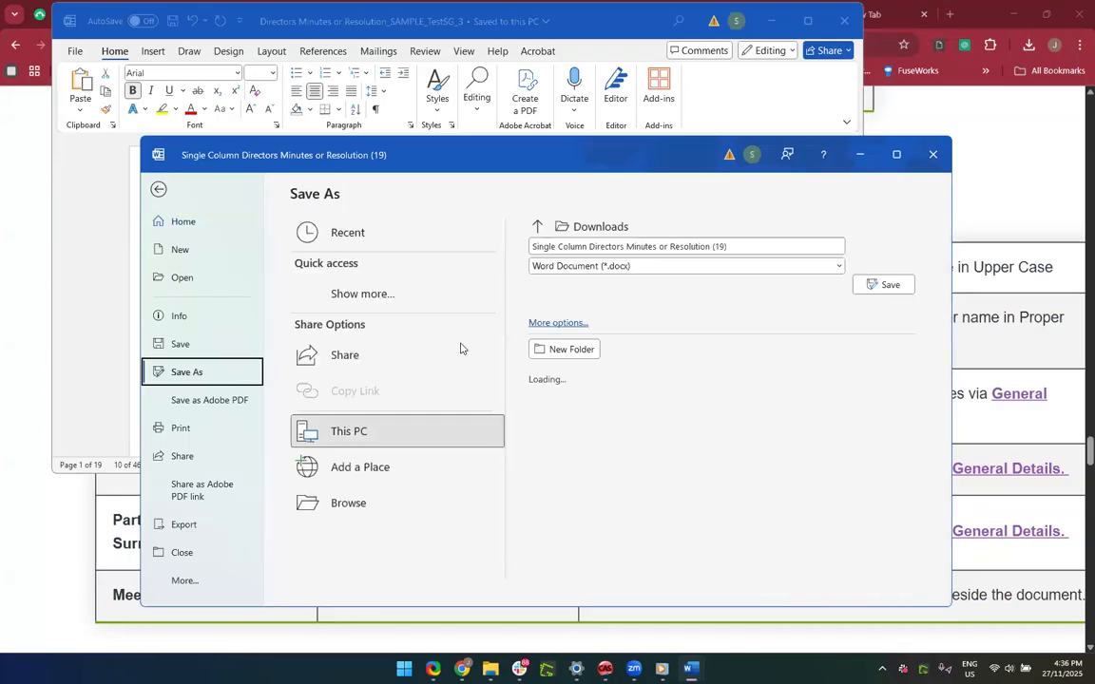
pyautogui.click(742, 245)
pyautogui.click(742, 245)
pyautogui.press('BackSpace')
pyautogui.press('BackSpace')
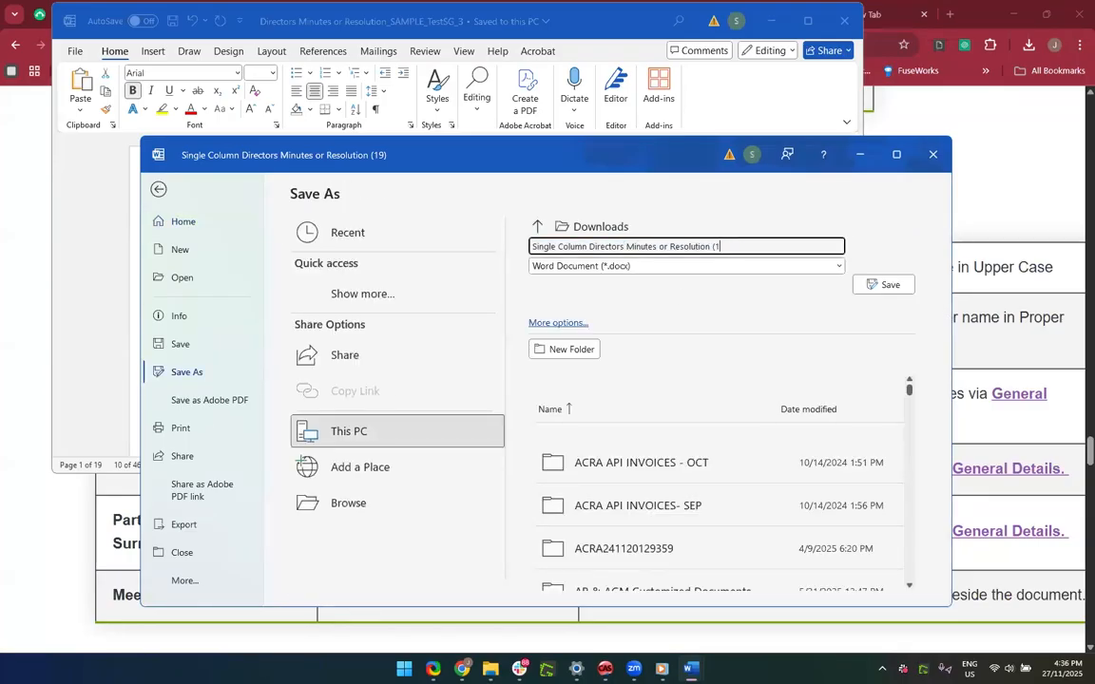
pyautogui.write('_27Nov')
pyautogui.press('Return')
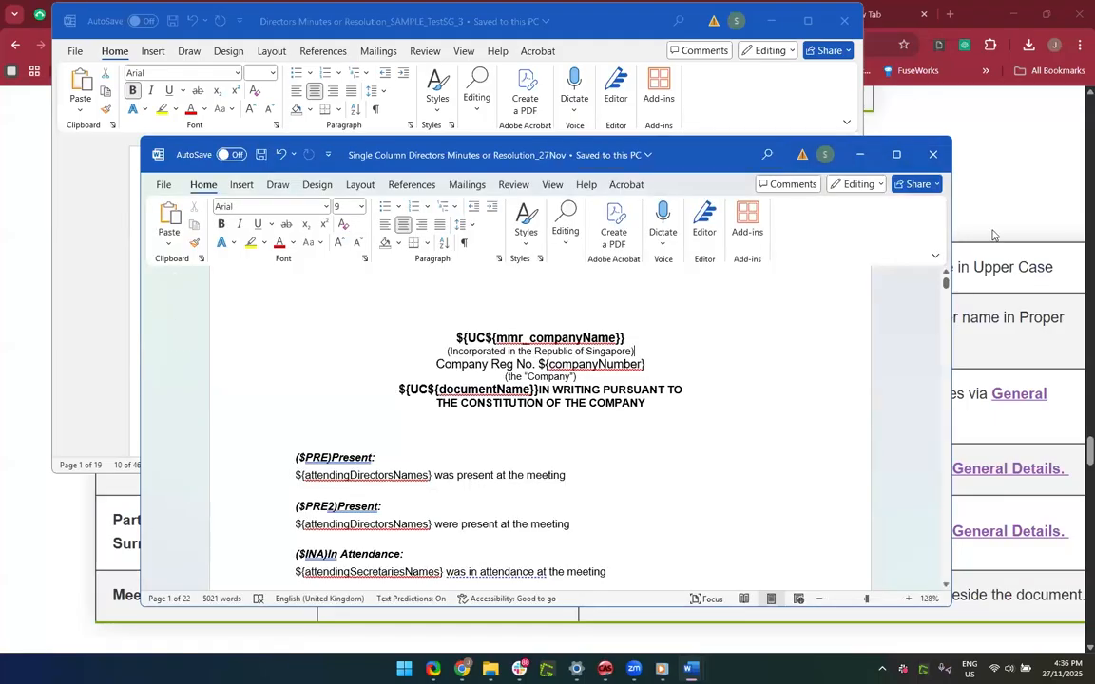
# Step: Switch to CAS 360 in the browser and open the Directors Minutes or Resolutions set in the document template settings, filtering by "Dire"
pyautogui.click(1002, 215)
pyautogui.scroll(1, 553, 350)
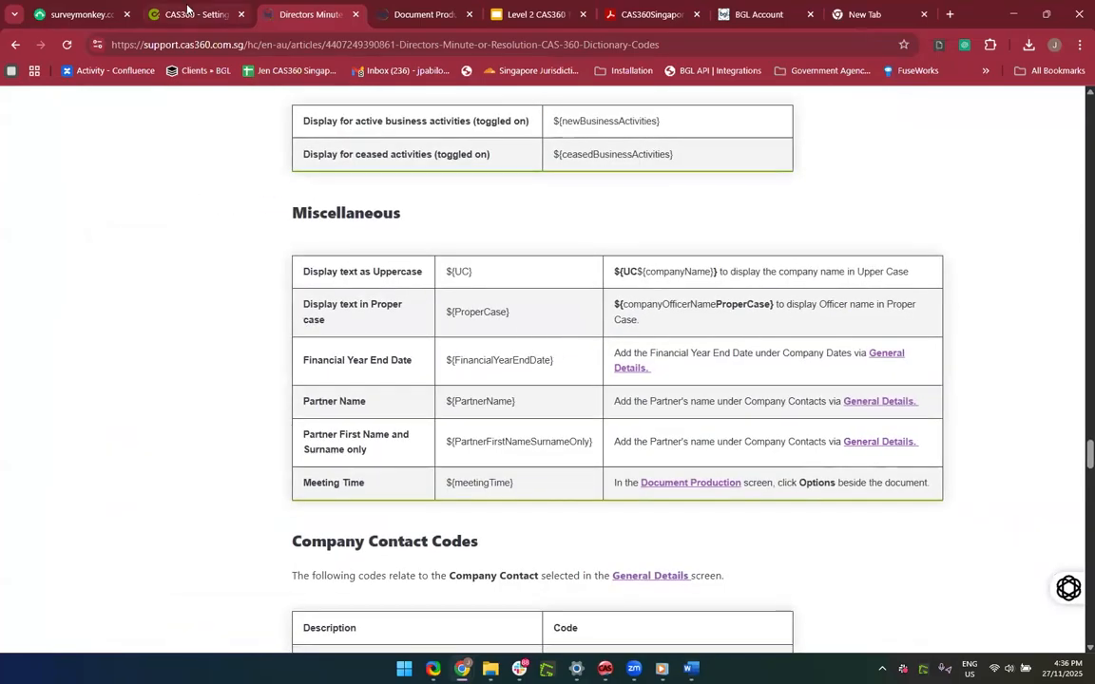
pyautogui.click(191, 16)
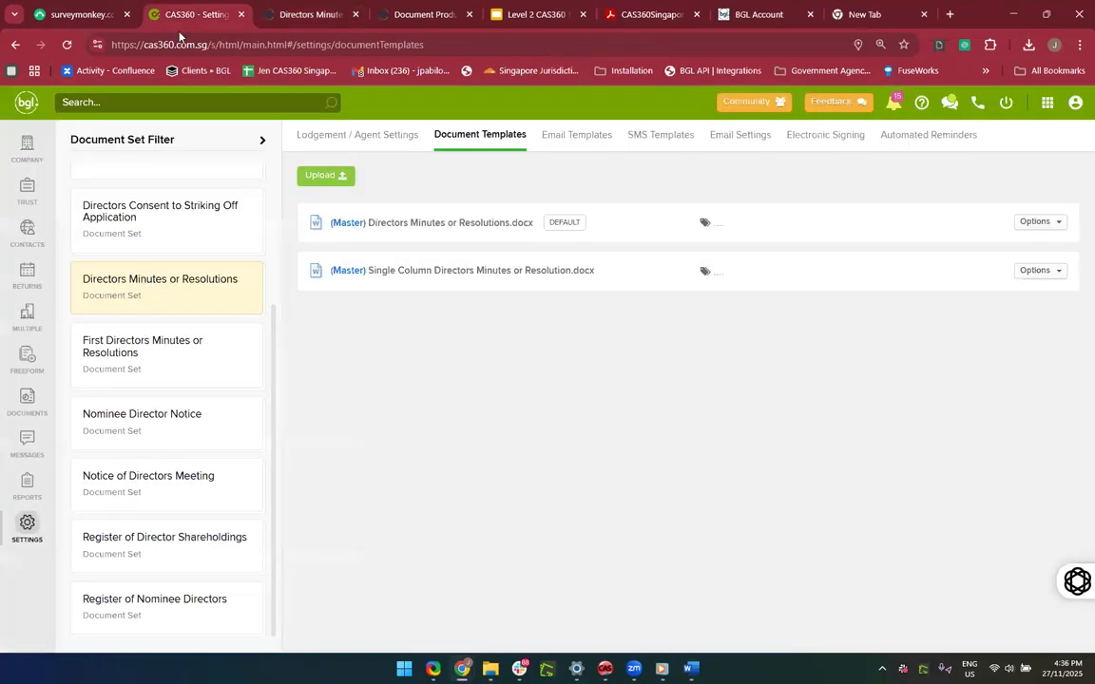
pyautogui.click(26, 523)
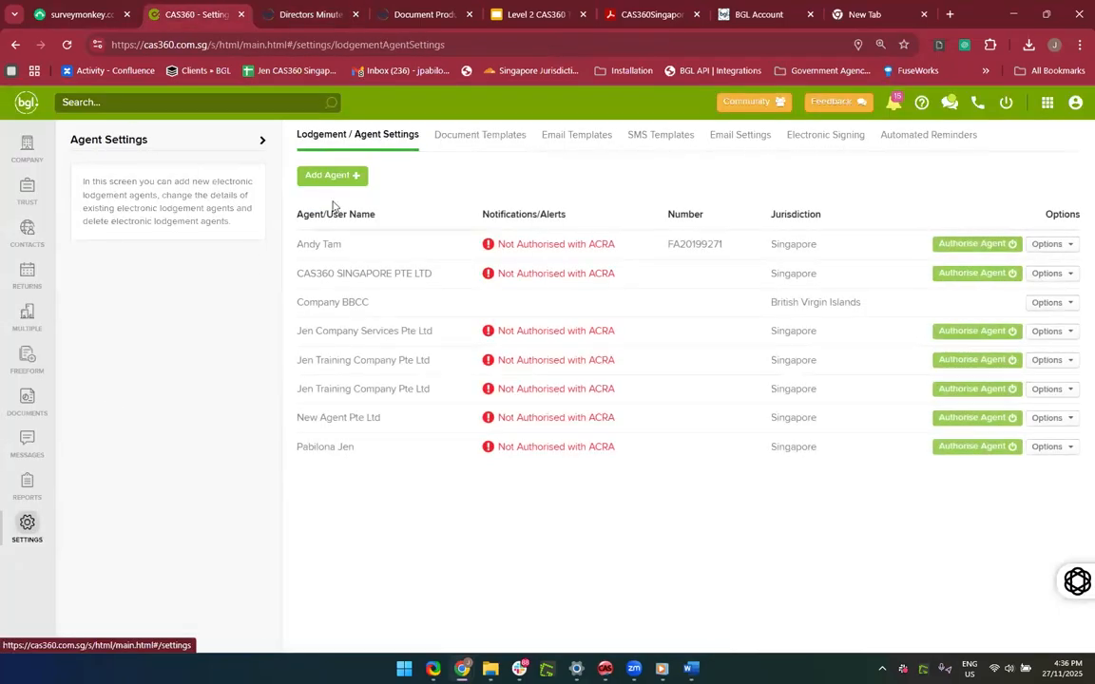
pyautogui.click(506, 136)
pyautogui.click(155, 180)
pyautogui.press('BackSpace')
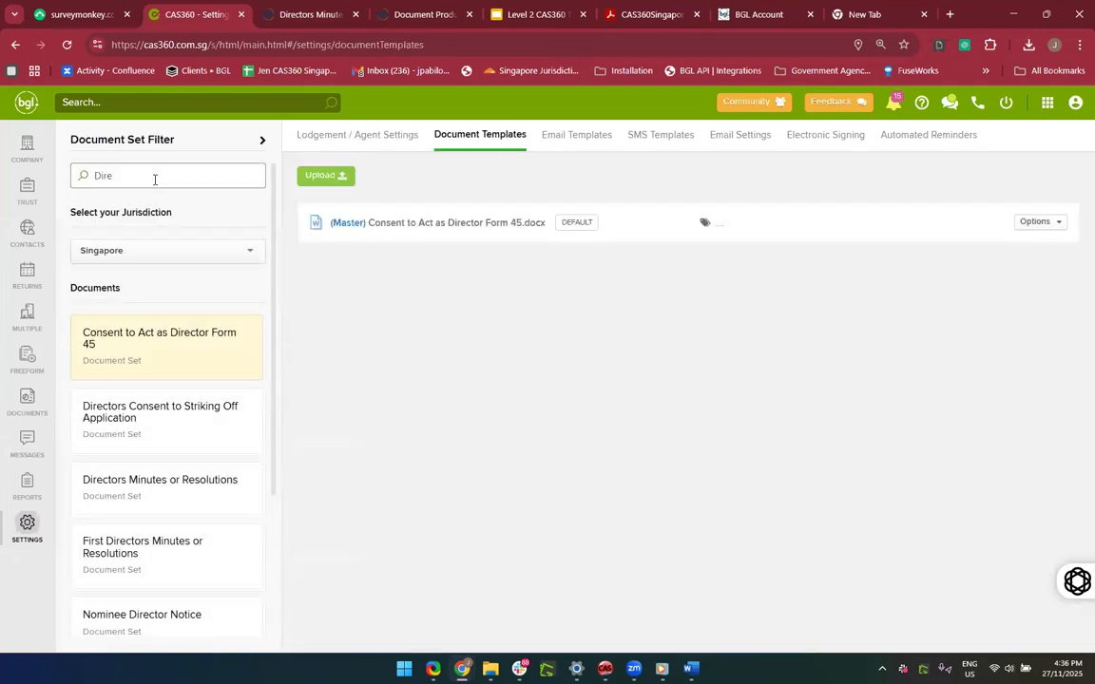
pyautogui.write('c')
pyautogui.press('BackSpace')
pyautogui.click(158, 498)
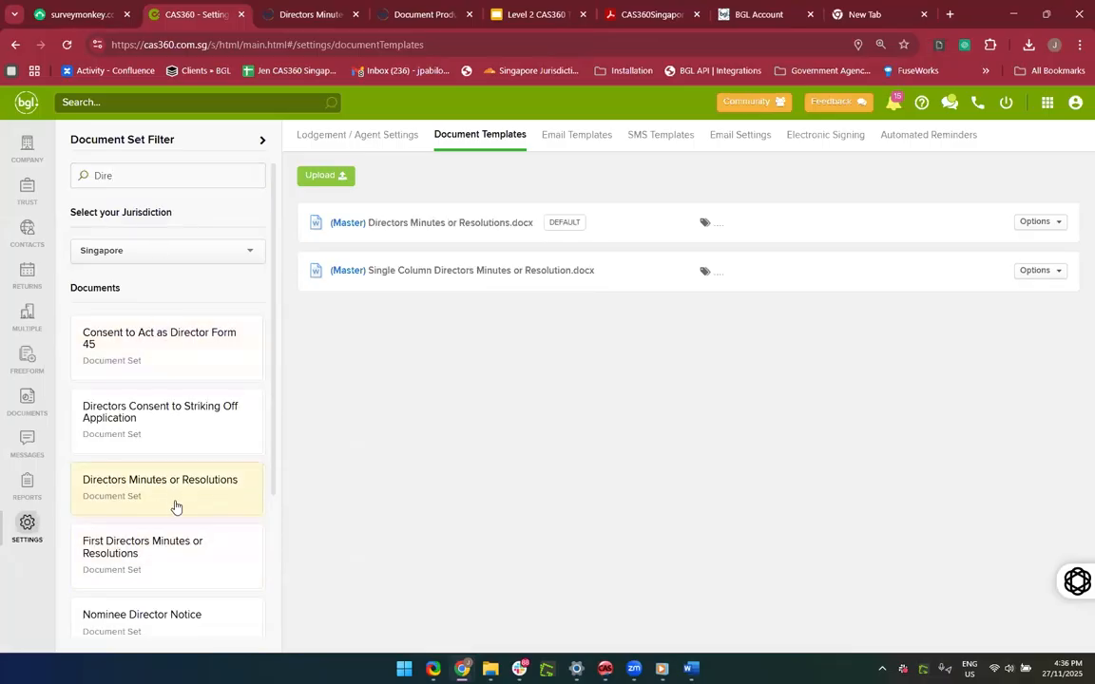
# Step: Upload Single Column Directors Minutes or Resolution_27Nov.docx to the document set and make it the default template
pyautogui.click(340, 175)
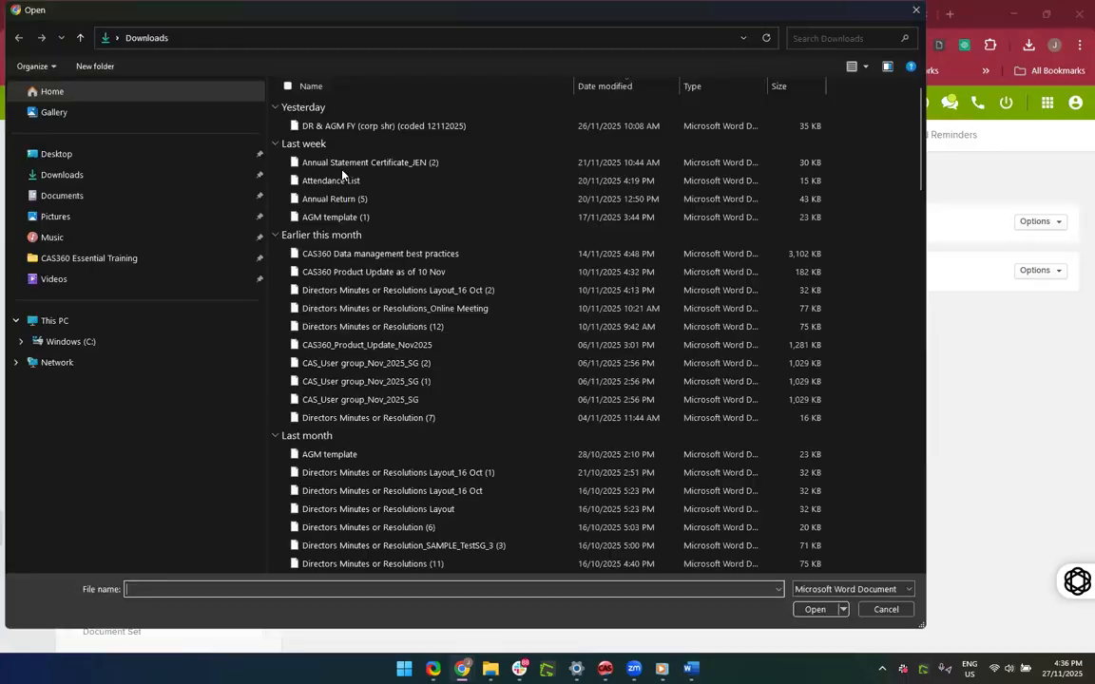
pyautogui.doubleClick(410, 133)
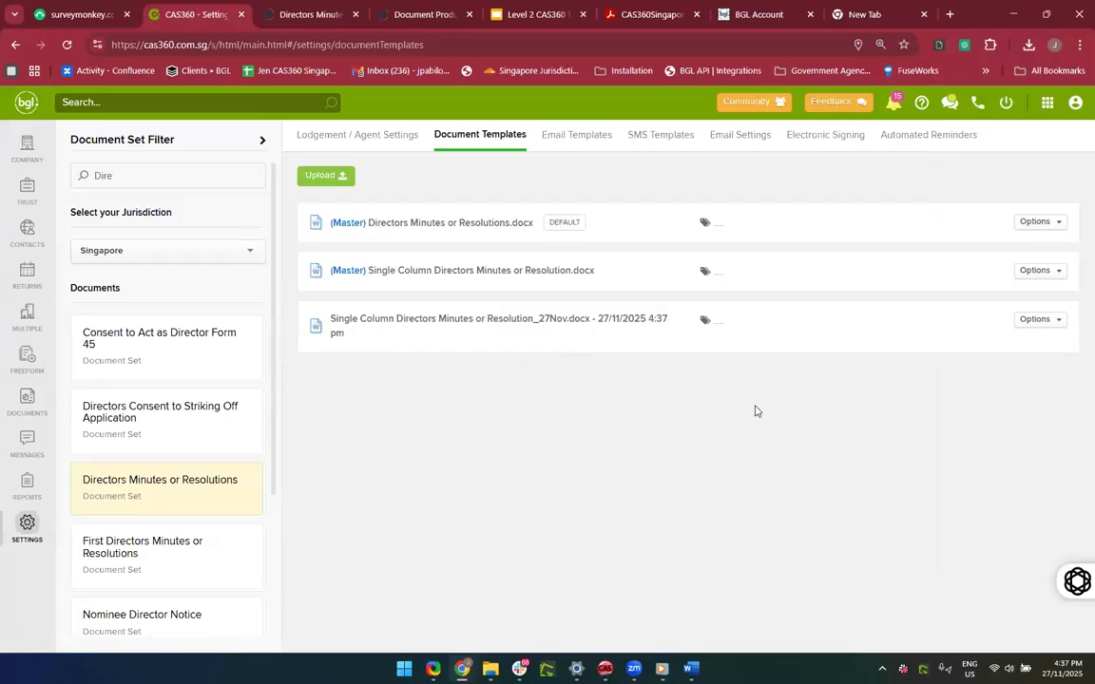
pyautogui.click(1049, 334)
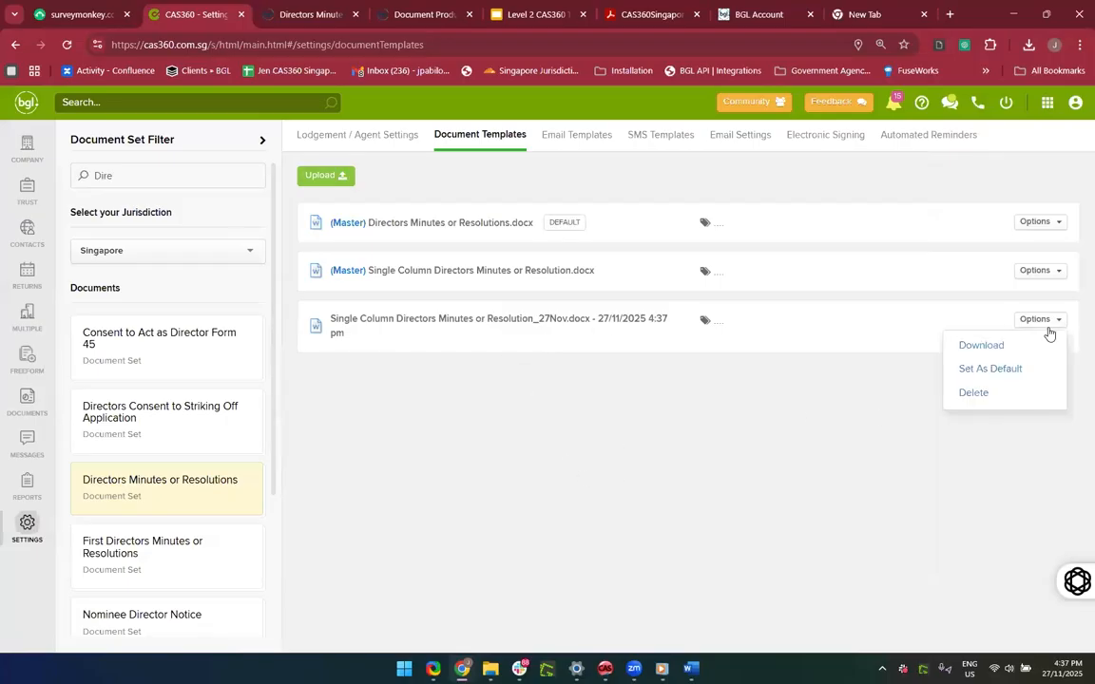
pyautogui.click(1018, 374)
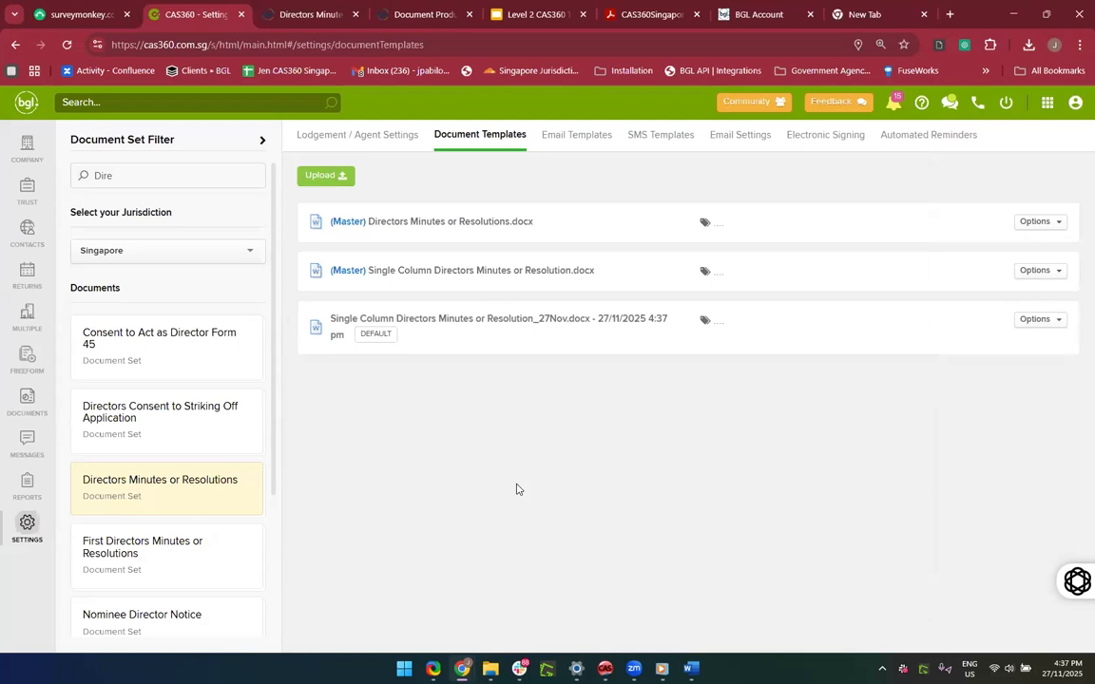
# Step: Open the officers of 14 Cherry Team Company PTE. LTD., enable printing for the director and prepare the forms
pyautogui.click(34, 167)
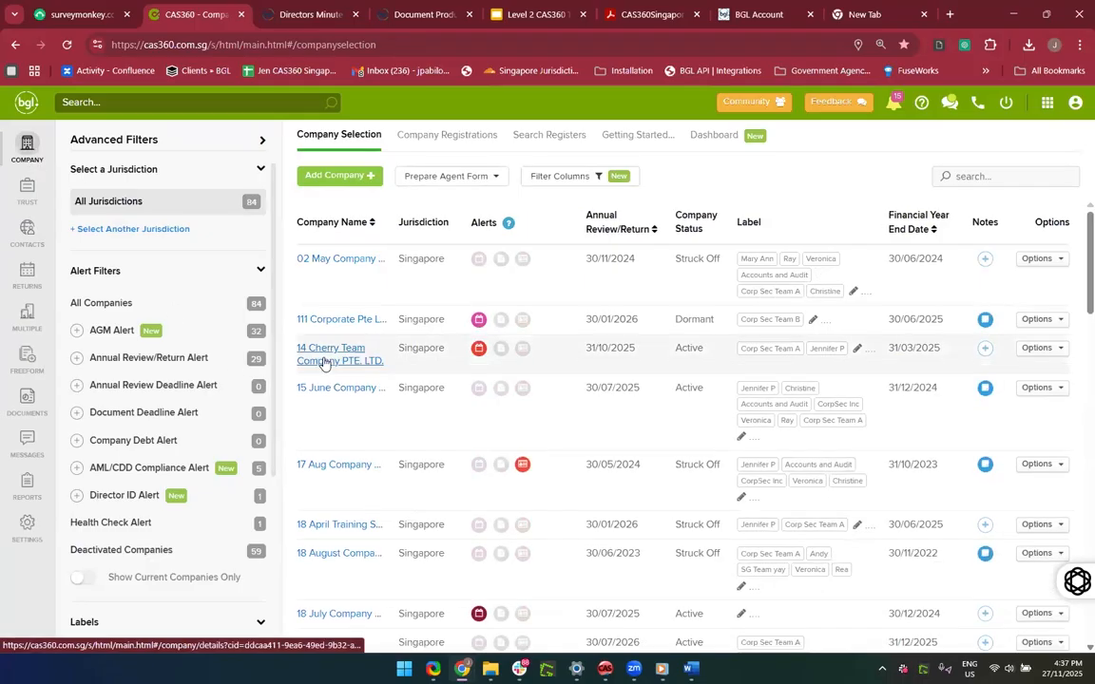
pyautogui.click(324, 360)
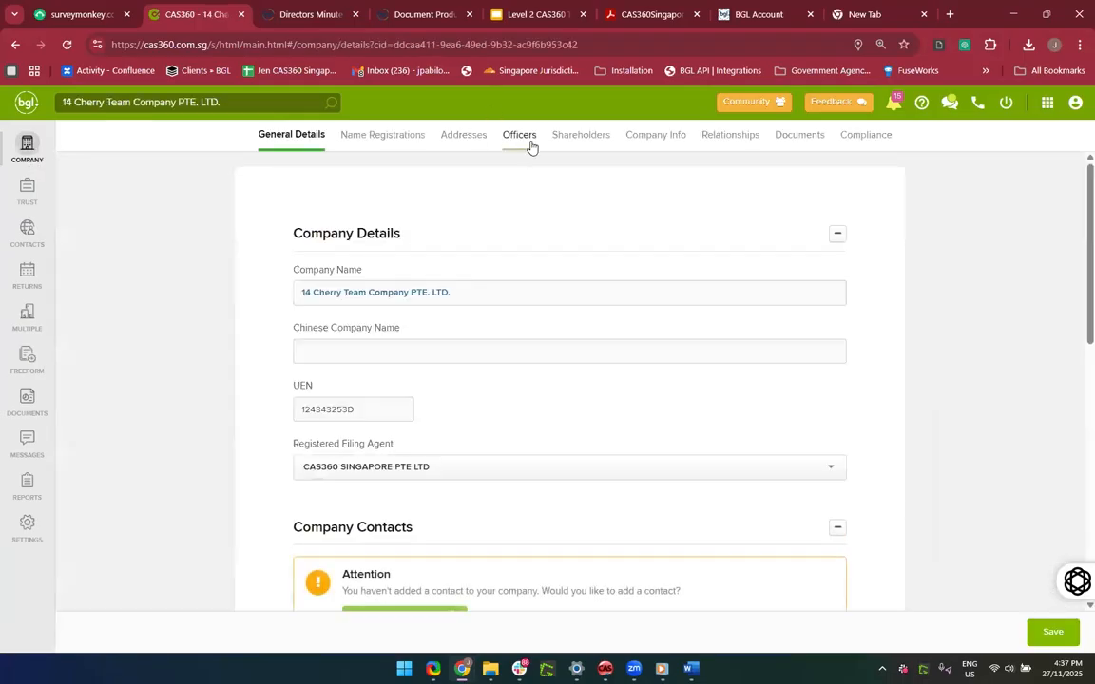
pyautogui.click(528, 138)
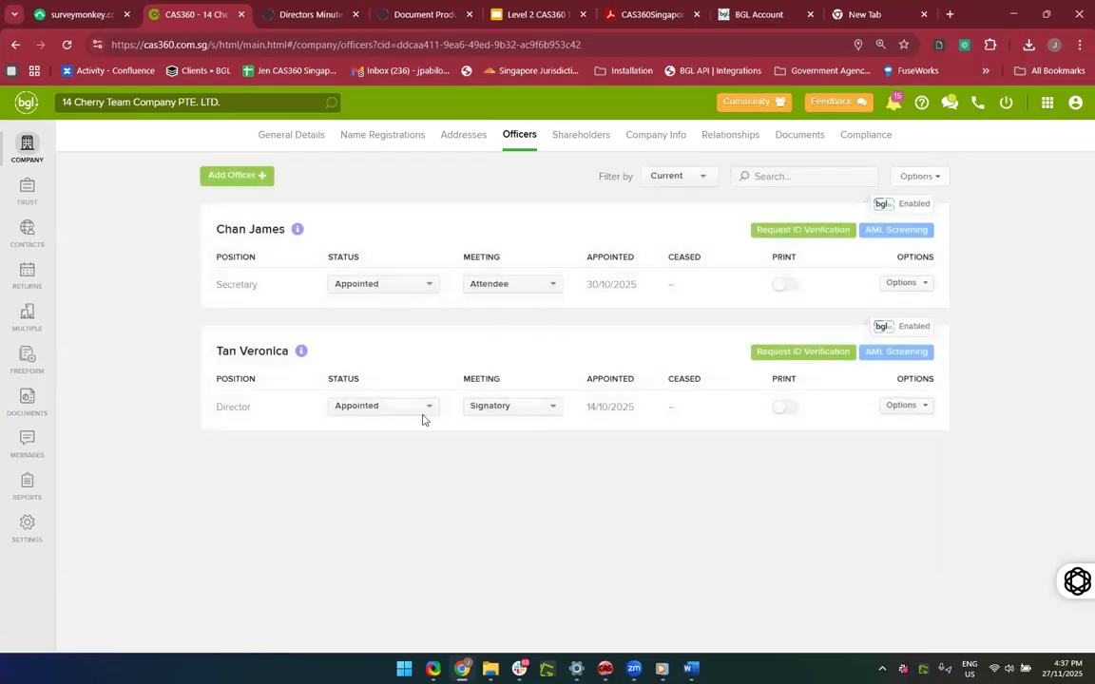
pyautogui.click(785, 409)
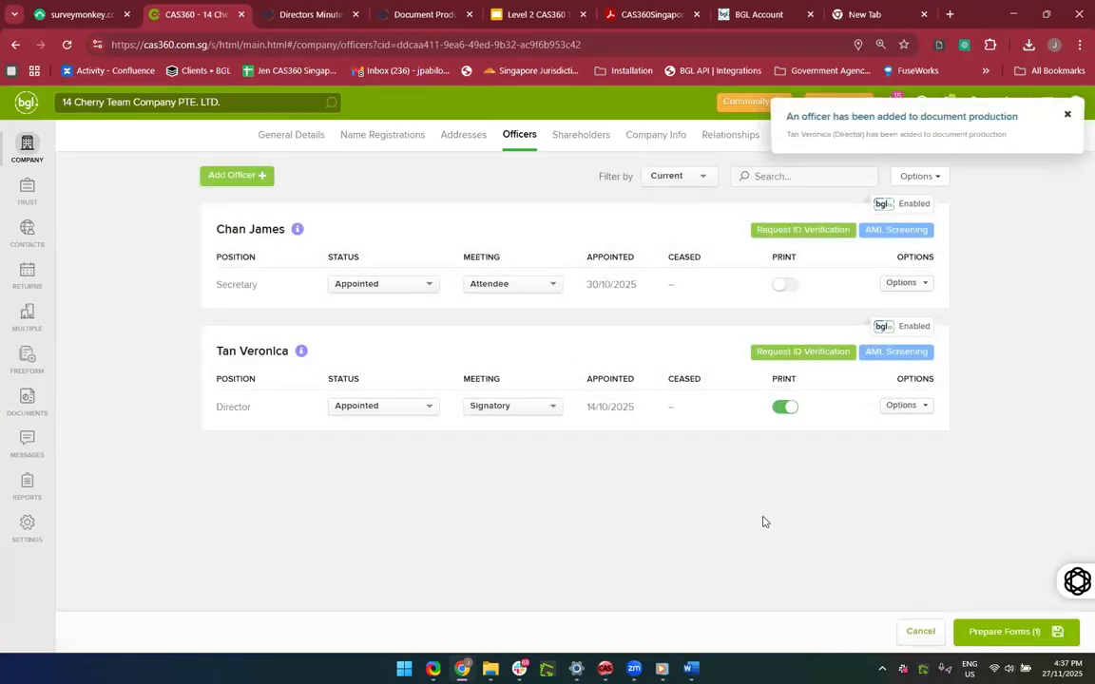
pyautogui.click(1017, 634)
# Step: Preview the Directors Minutes or Resolution document with the new template, and close the preview and Document Production
pyautogui.scroll(-3, 667, 415)
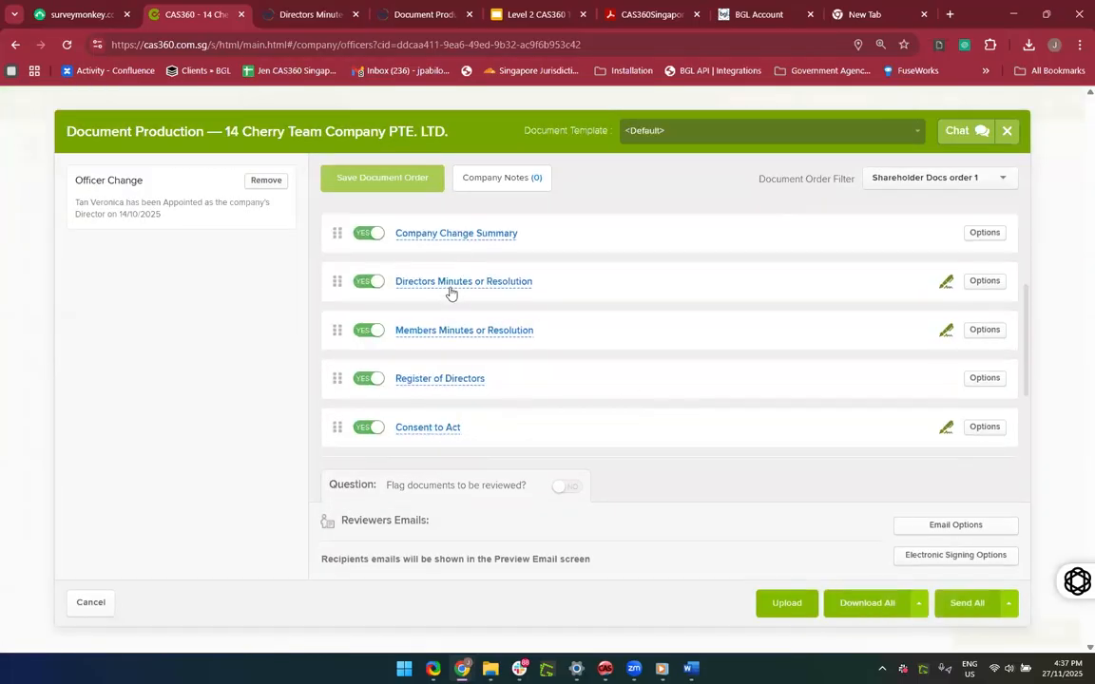
pyautogui.click(450, 284)
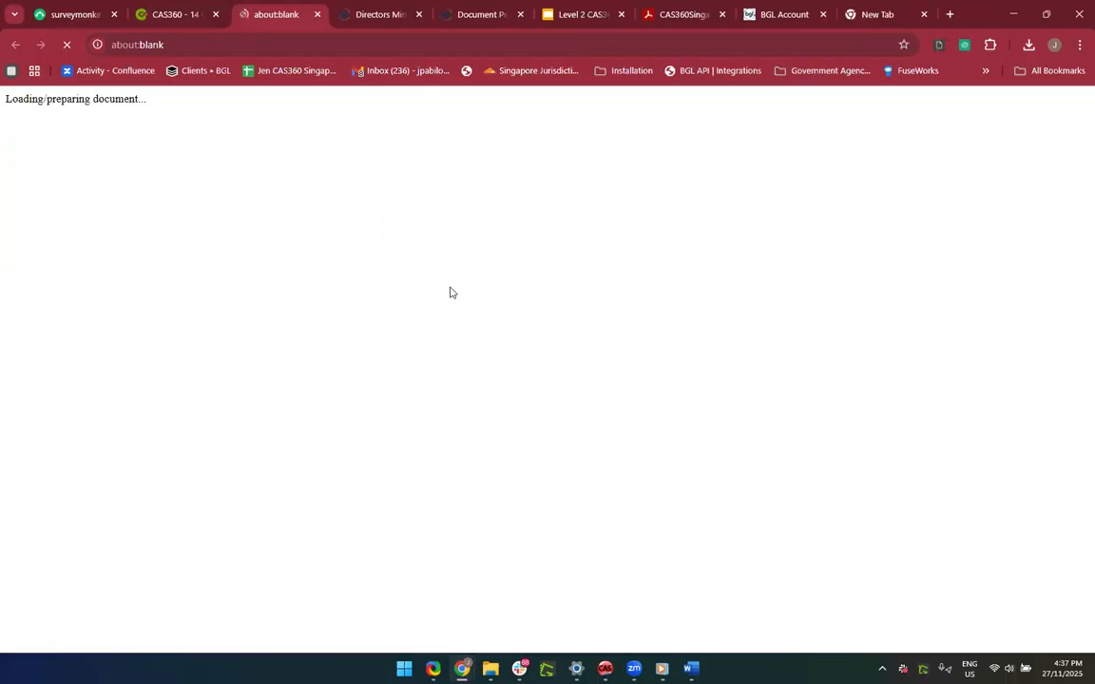
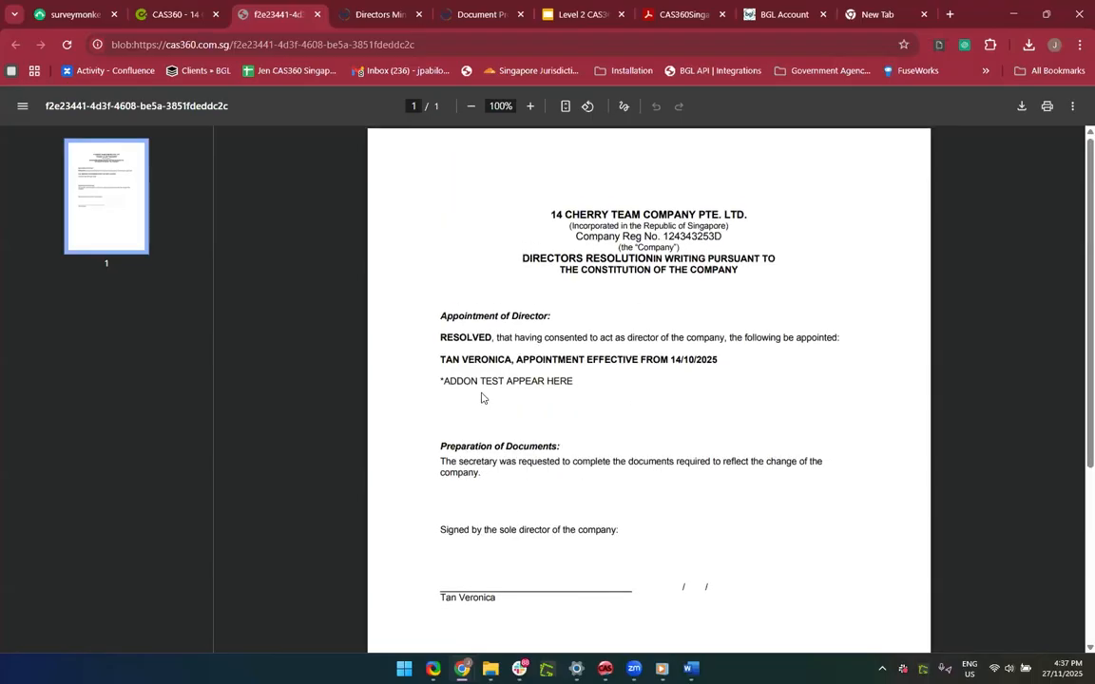
pyautogui.click(318, 15)
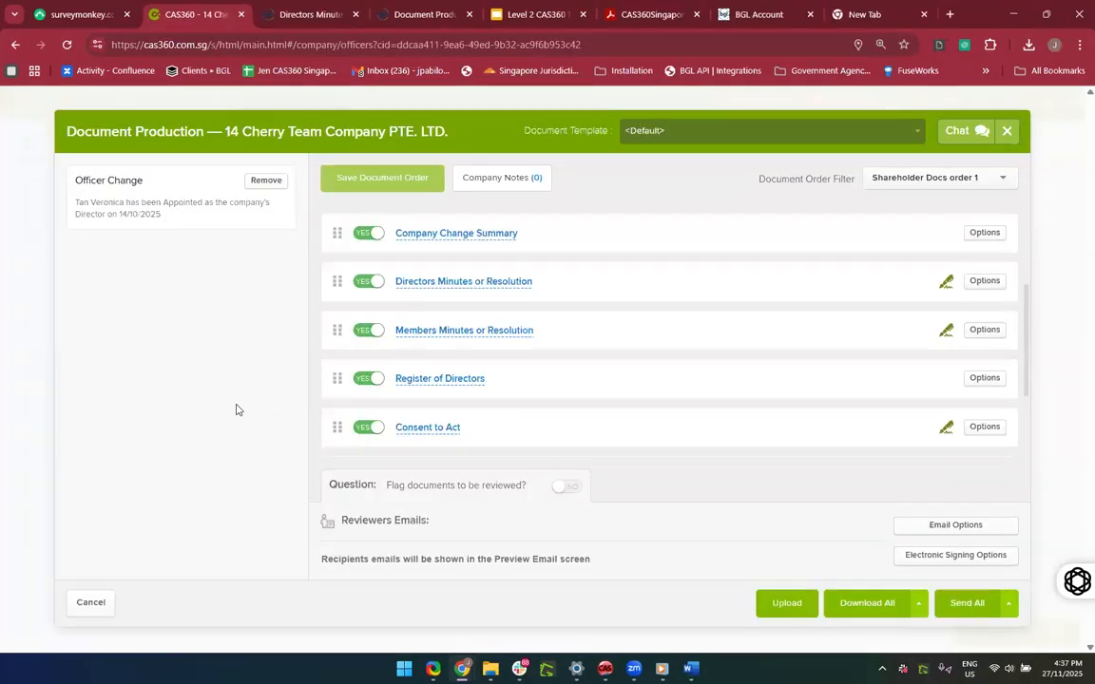
pyautogui.click(1007, 132)
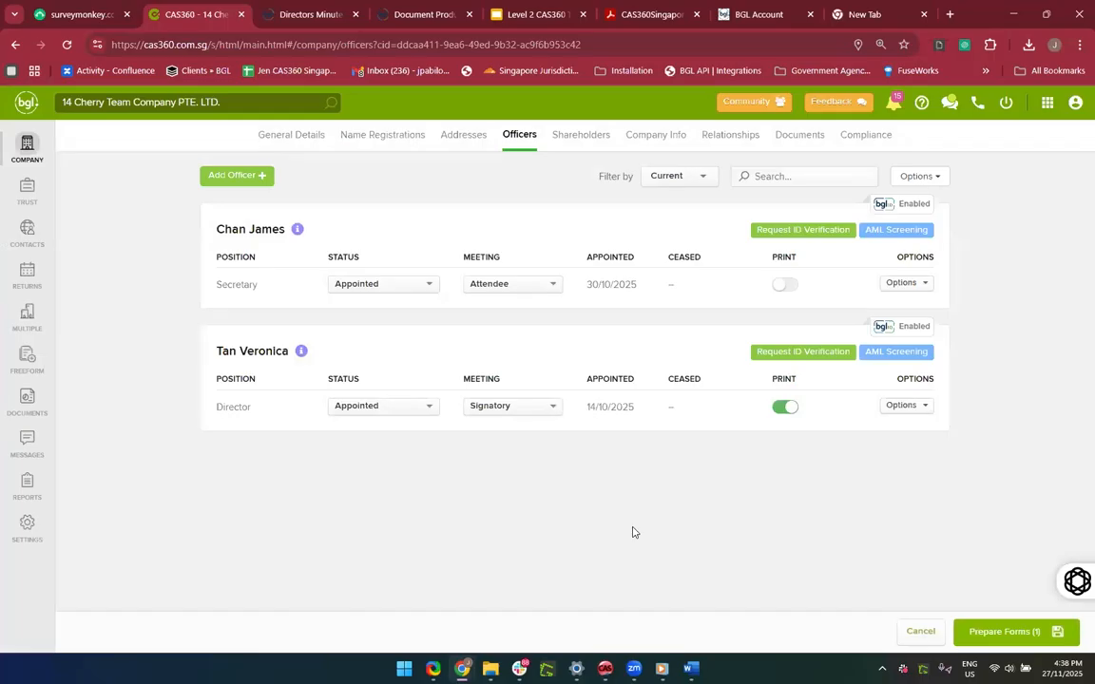
pyautogui.click(26, 529)
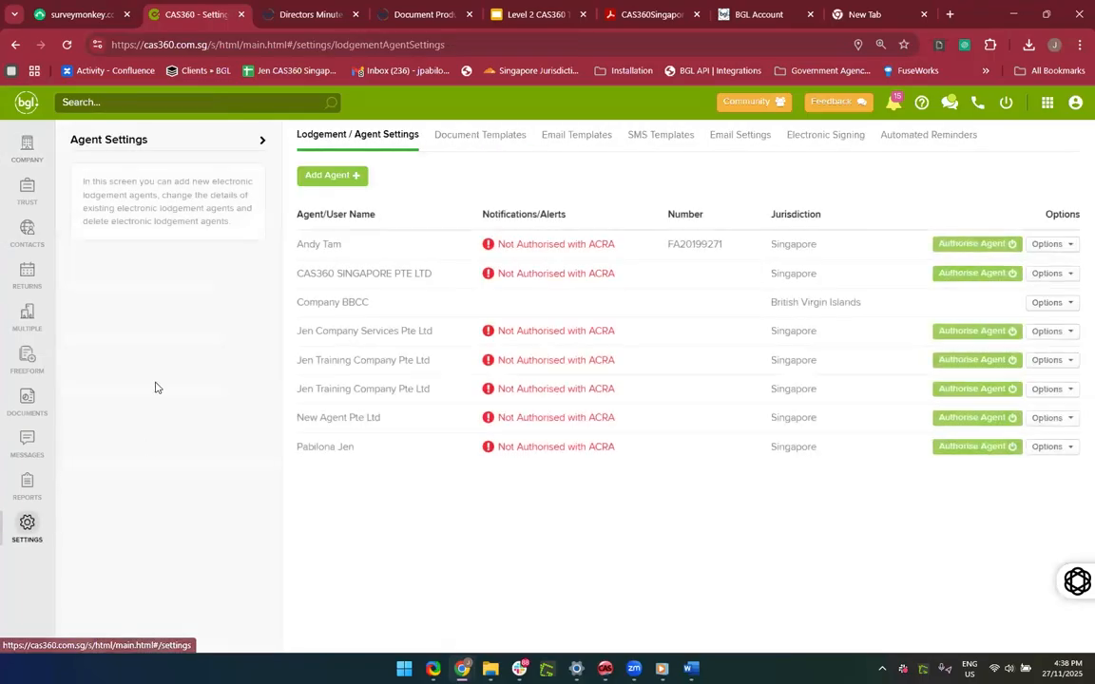
pyautogui.click(501, 136)
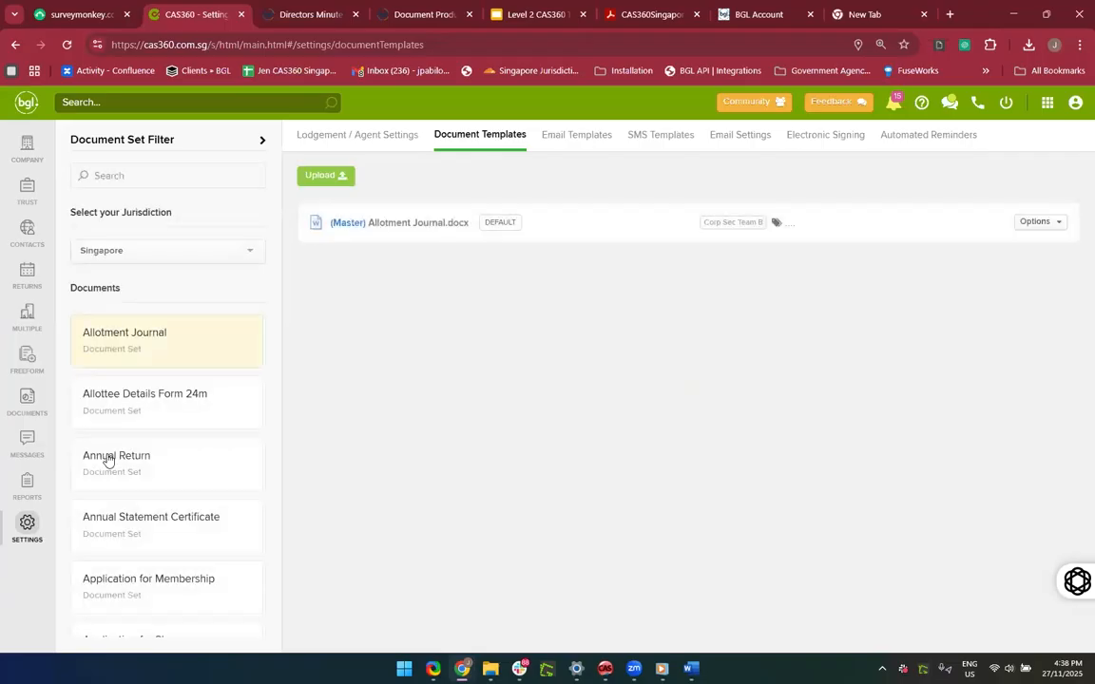
# Step: Filter the company list by the Corp Sec Team A label, and change the filter to Corp Sec Team B only
pyautogui.click(26, 152)
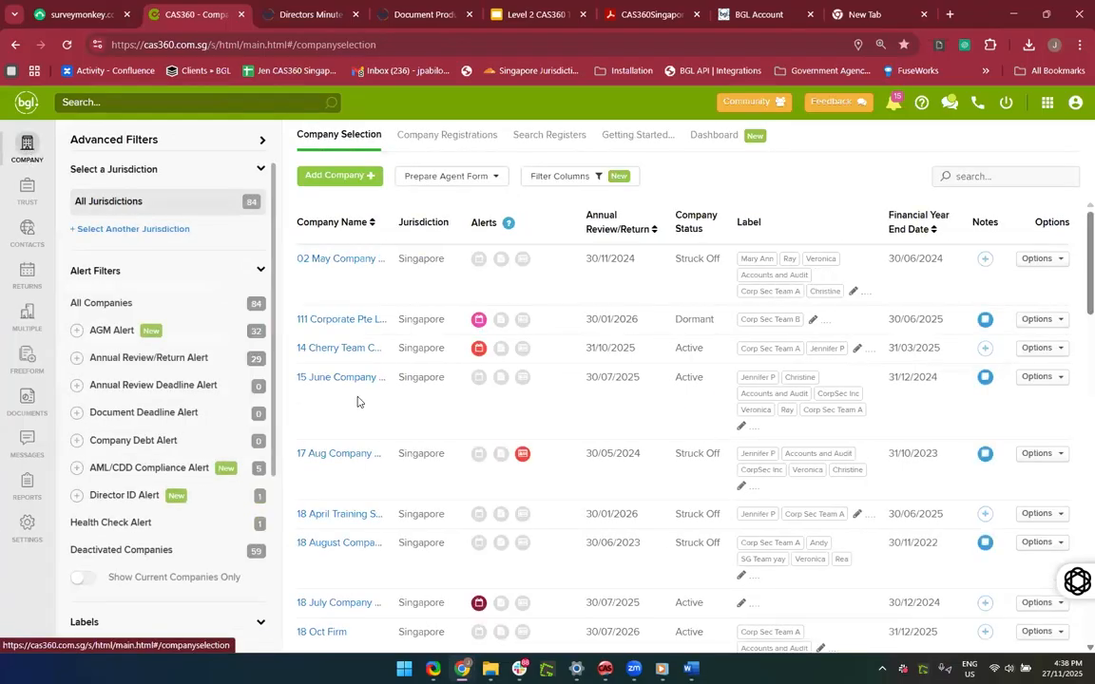
pyautogui.scroll(-3, 359, 398)
pyautogui.scroll(-3, 185, 494)
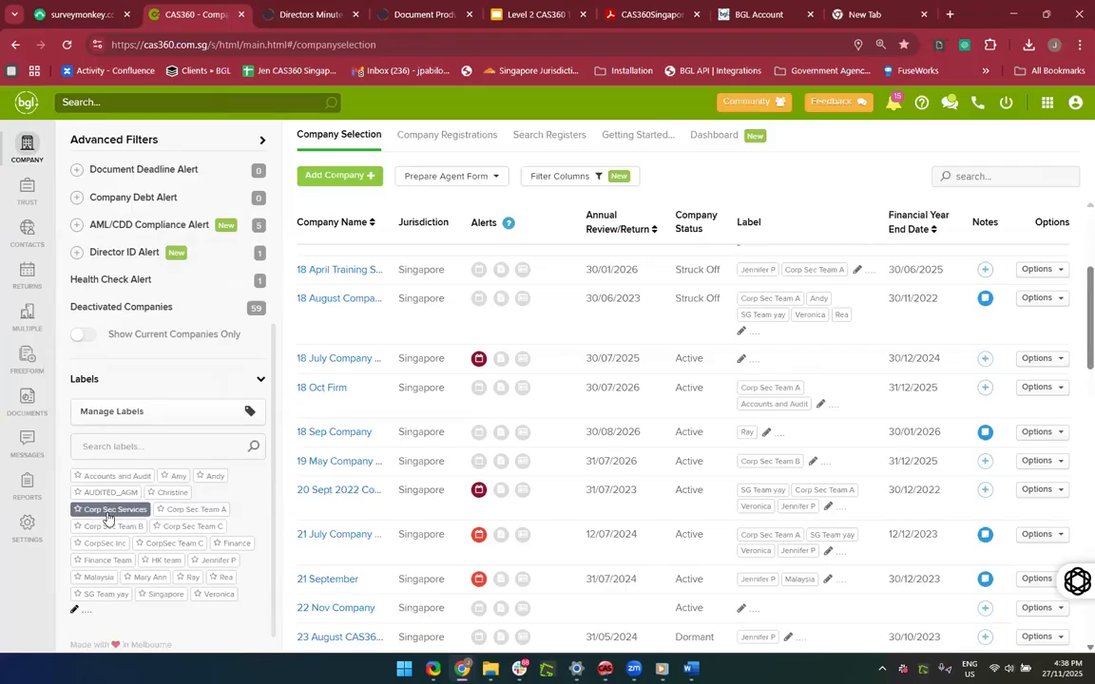
pyautogui.click(196, 512)
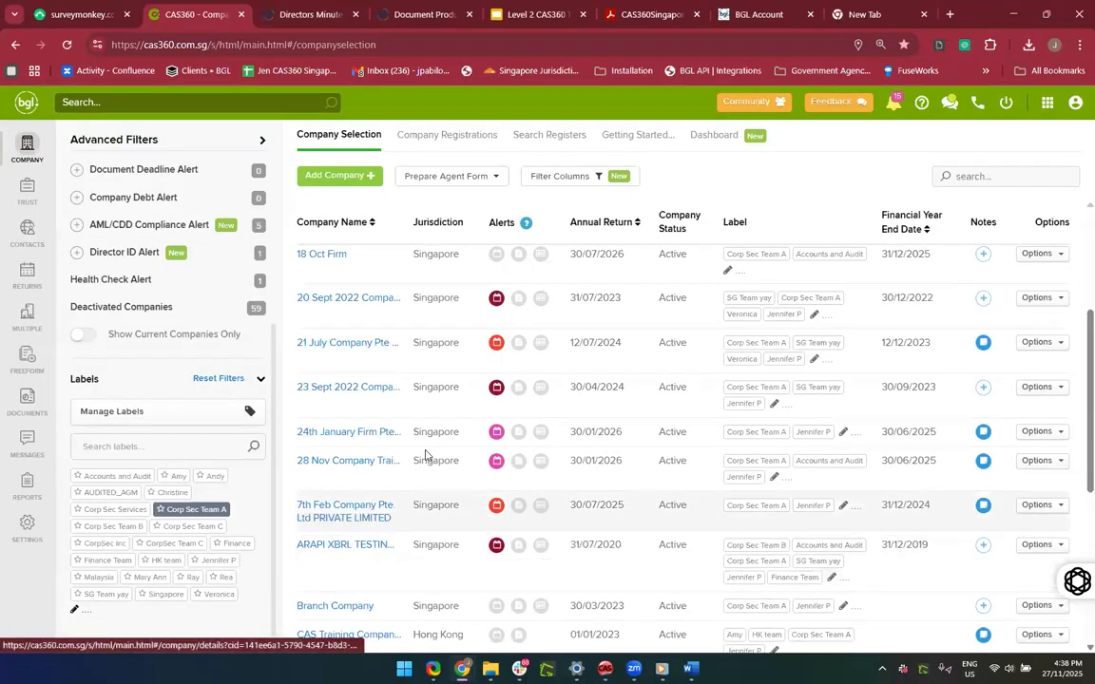
pyautogui.scroll(-2, 426, 454)
pyautogui.scroll(-3, 425, 453)
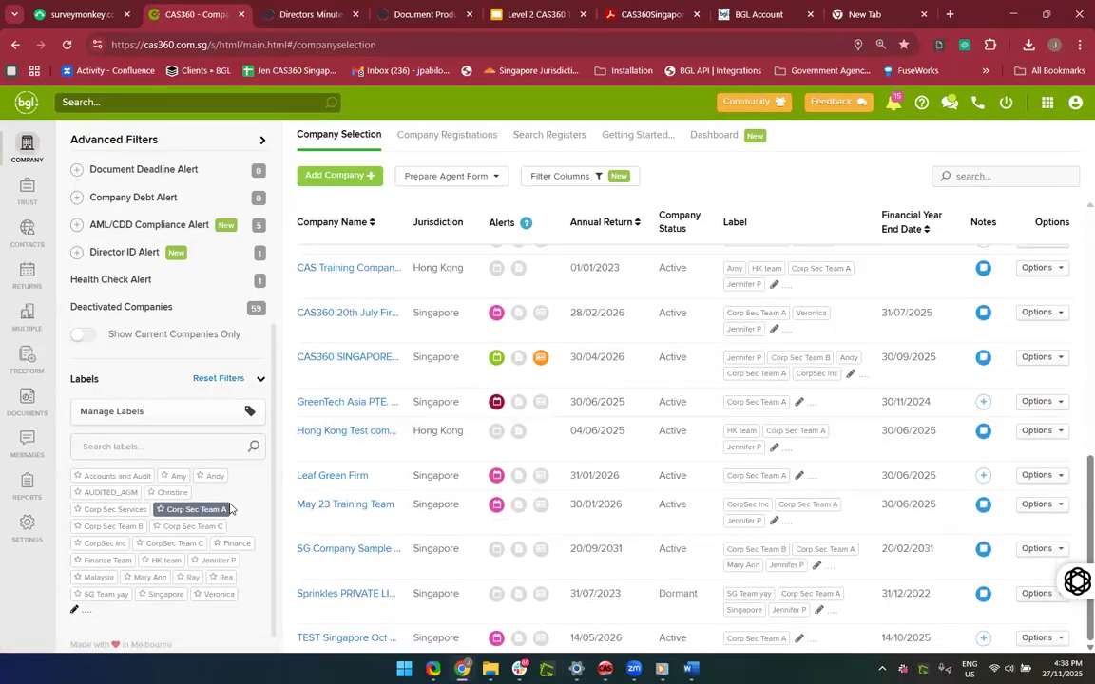
pyautogui.click(131, 528)
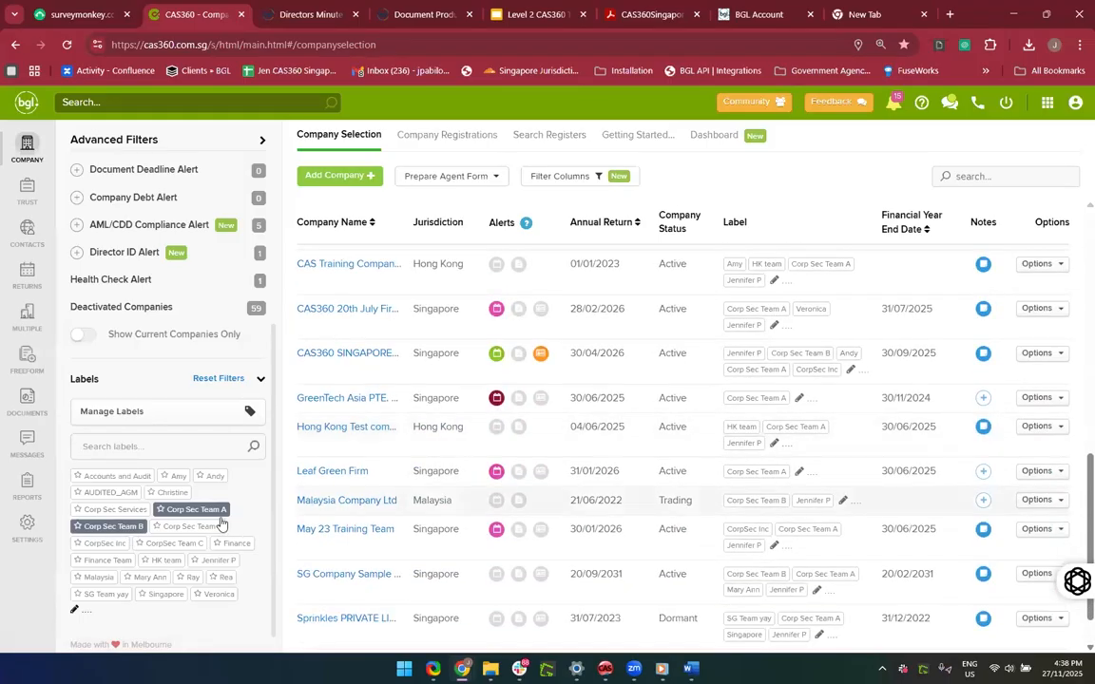
pyautogui.click(213, 512)
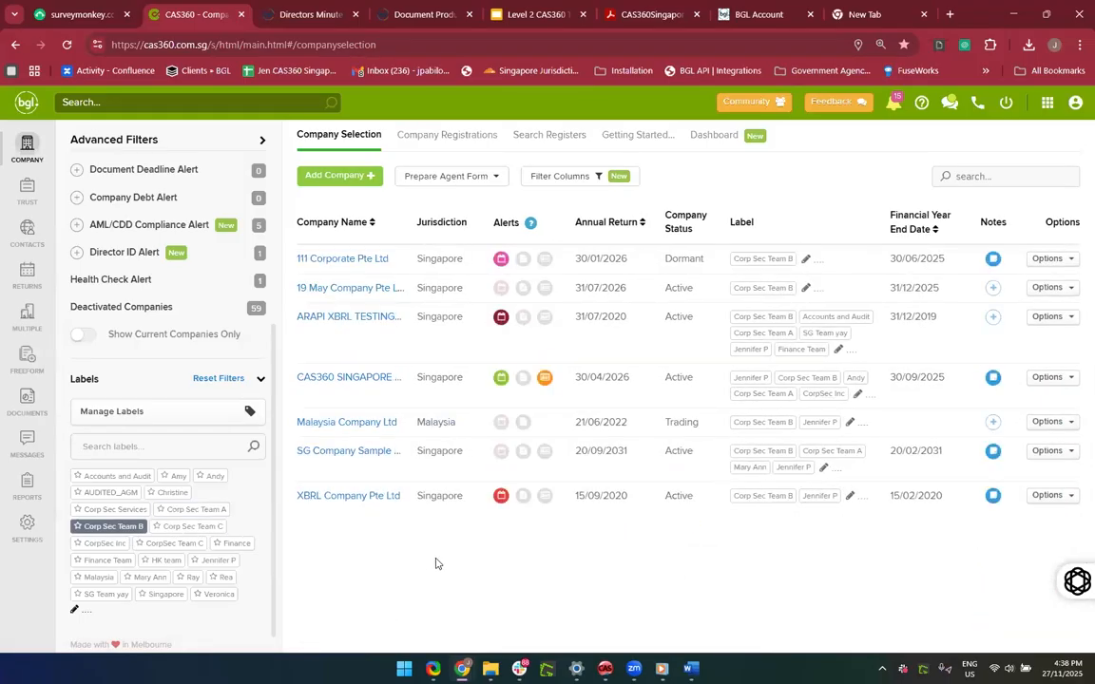
# Step: Find the Members Minutes or Resolutions set in the document template settings by searching for "Member", and view its templates
pyautogui.click(26, 530)
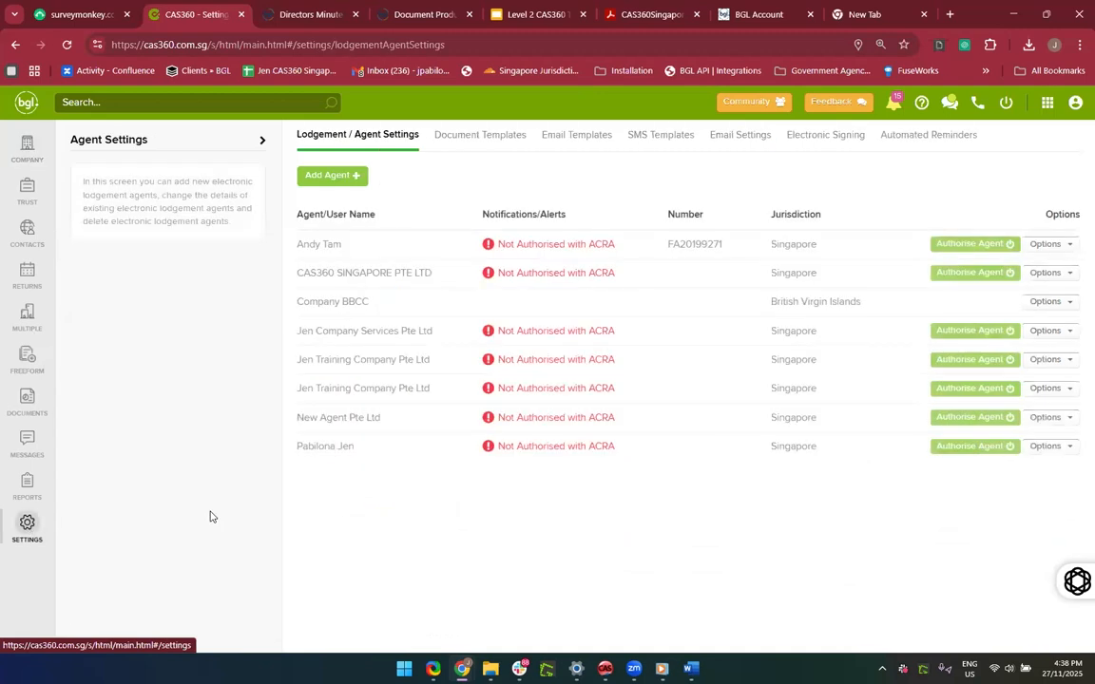
pyautogui.click(473, 139)
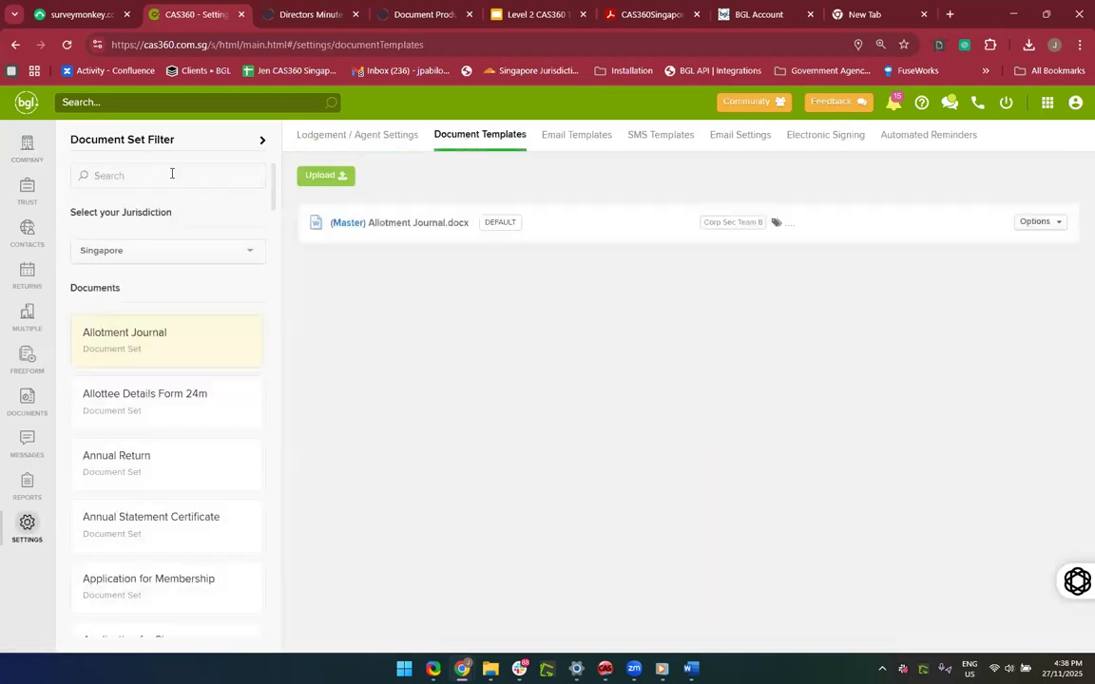
pyautogui.write('Member')
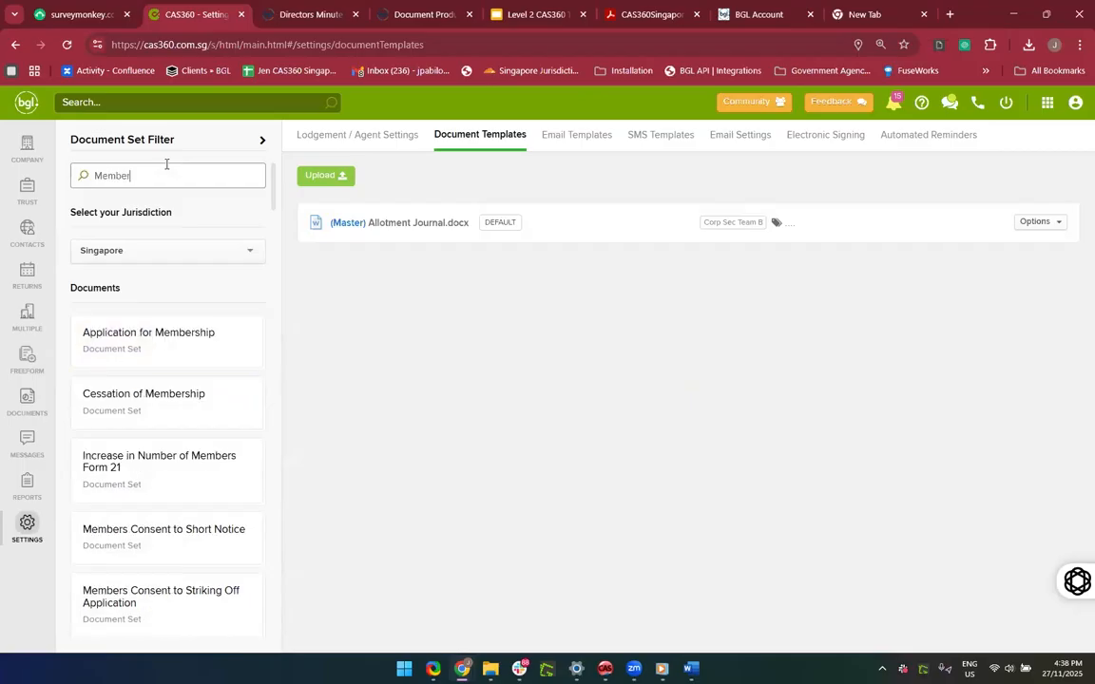
pyautogui.scroll(-1, 163, 420)
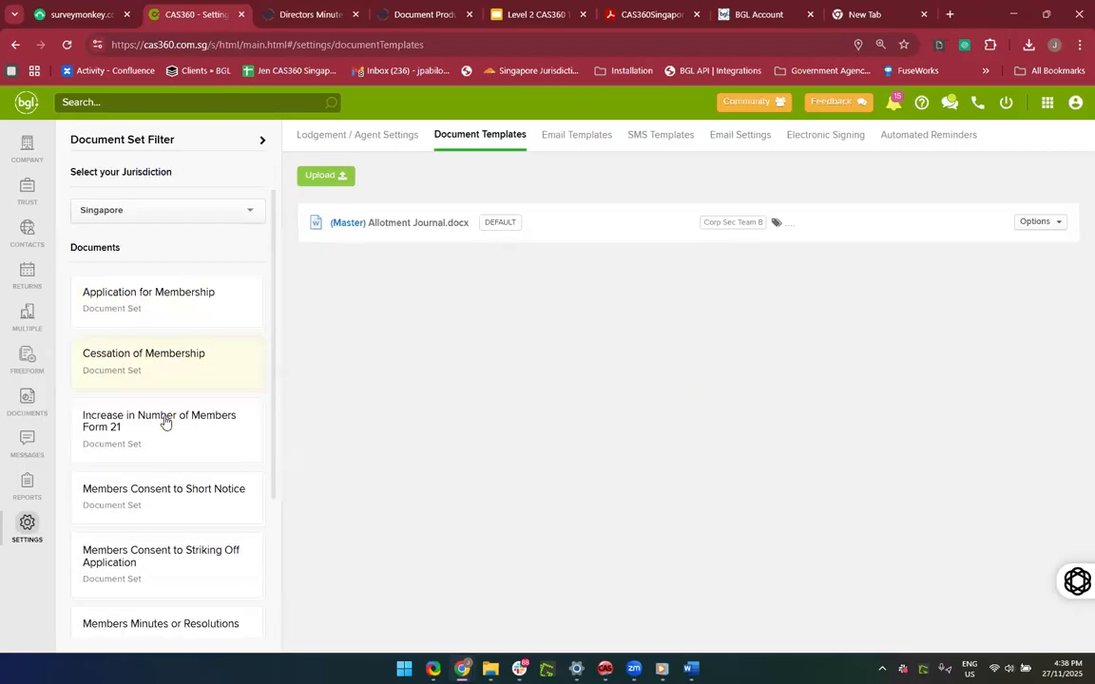
pyautogui.scroll(-2, 168, 525)
pyautogui.click(157, 511)
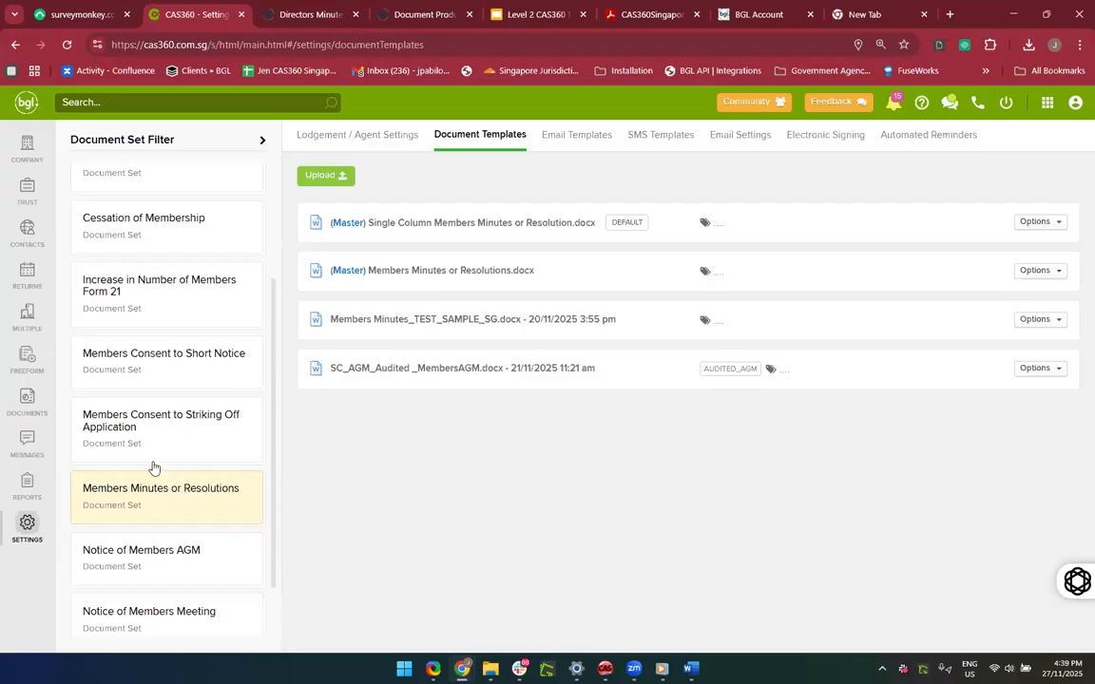
# Step: Return to the company list, open the entry for adding a label in its filters and close it without adding one
pyautogui.click(25, 147)
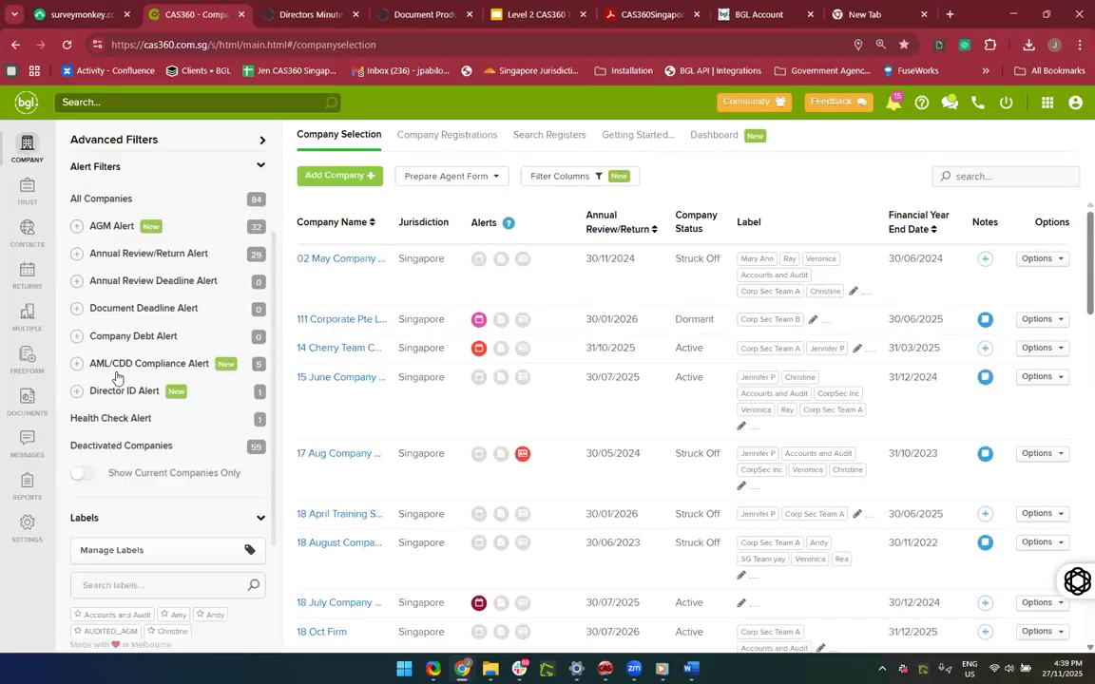
pyautogui.scroll(-2, 116, 378)
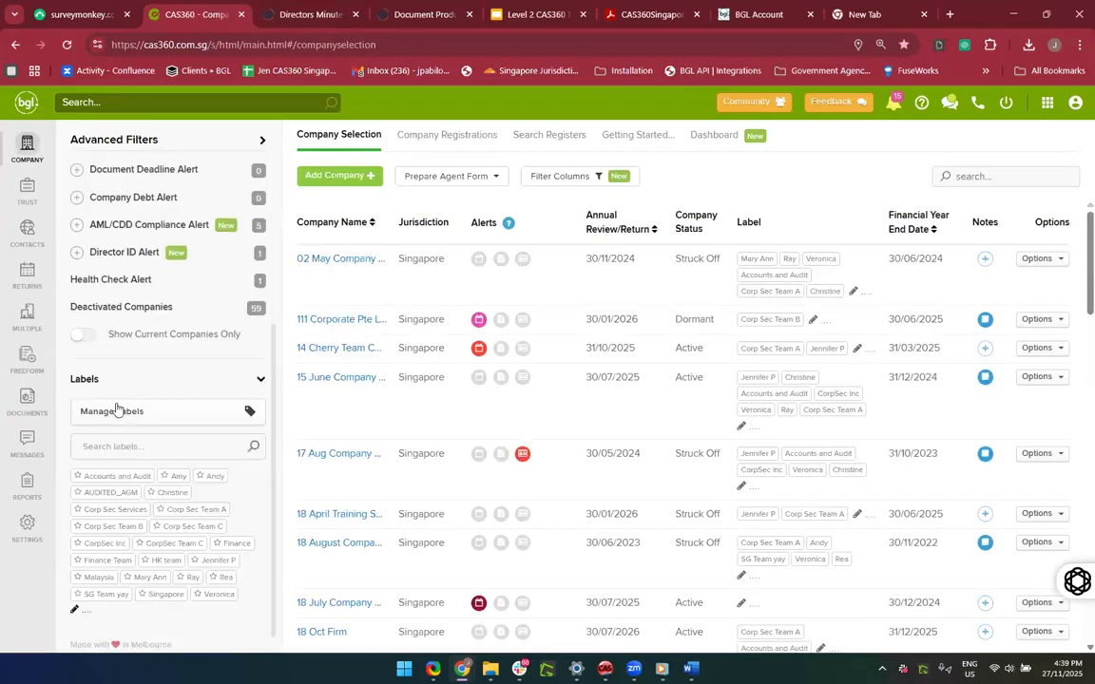
pyautogui.click(107, 612)
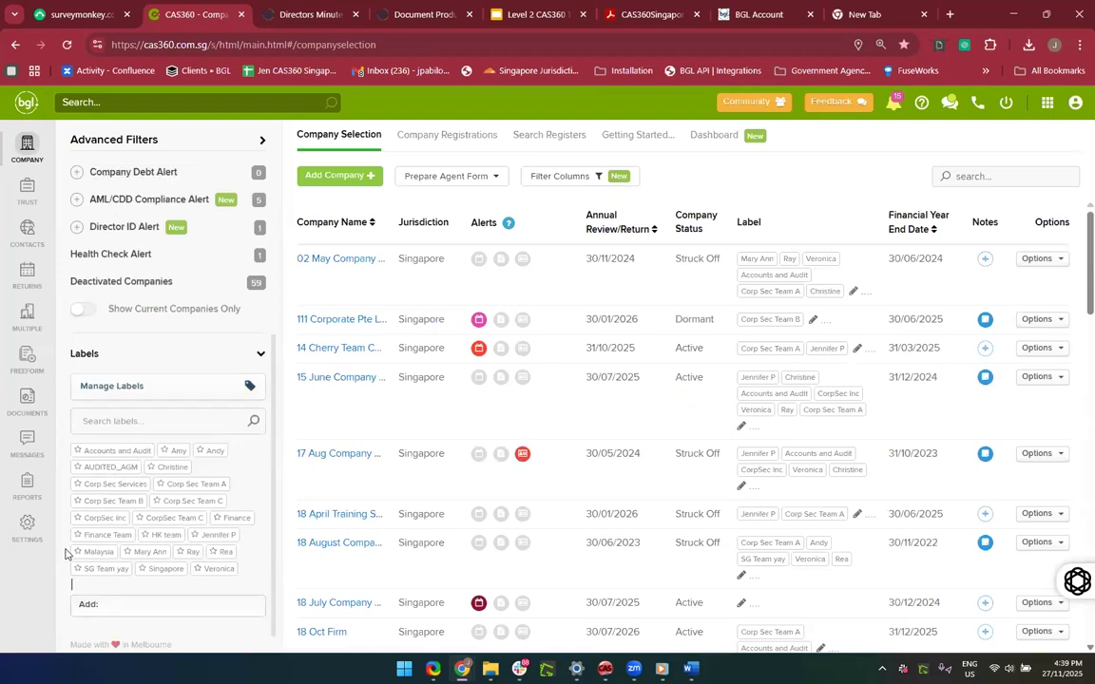
pyautogui.click(256, 568)
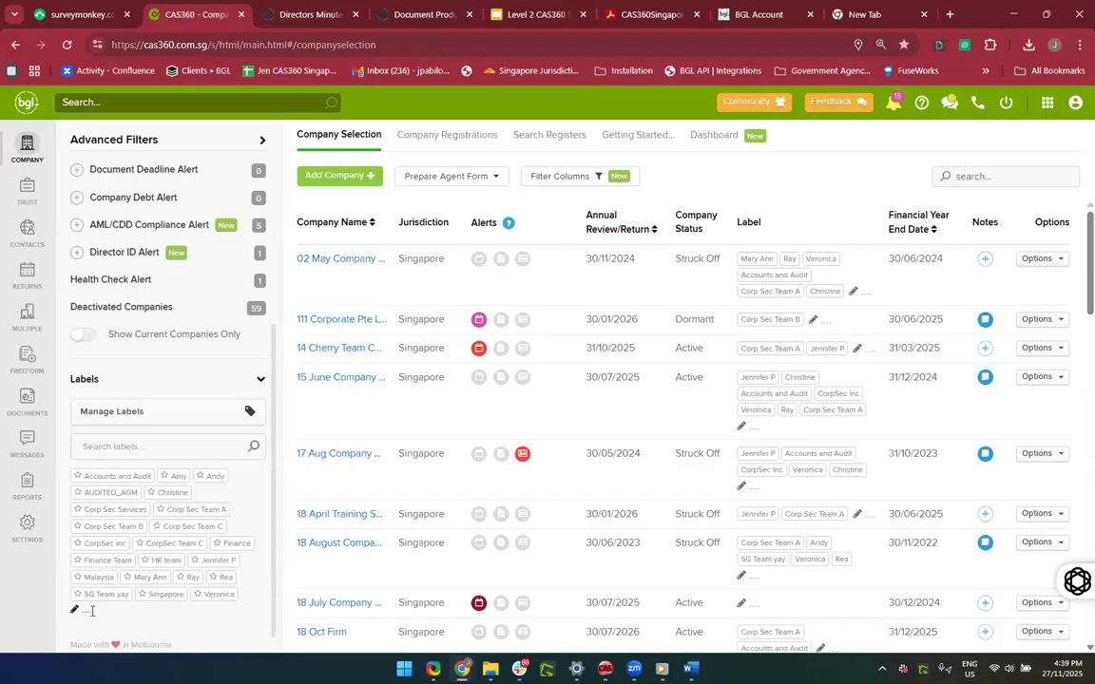
pyautogui.scroll(5, 104, 605)
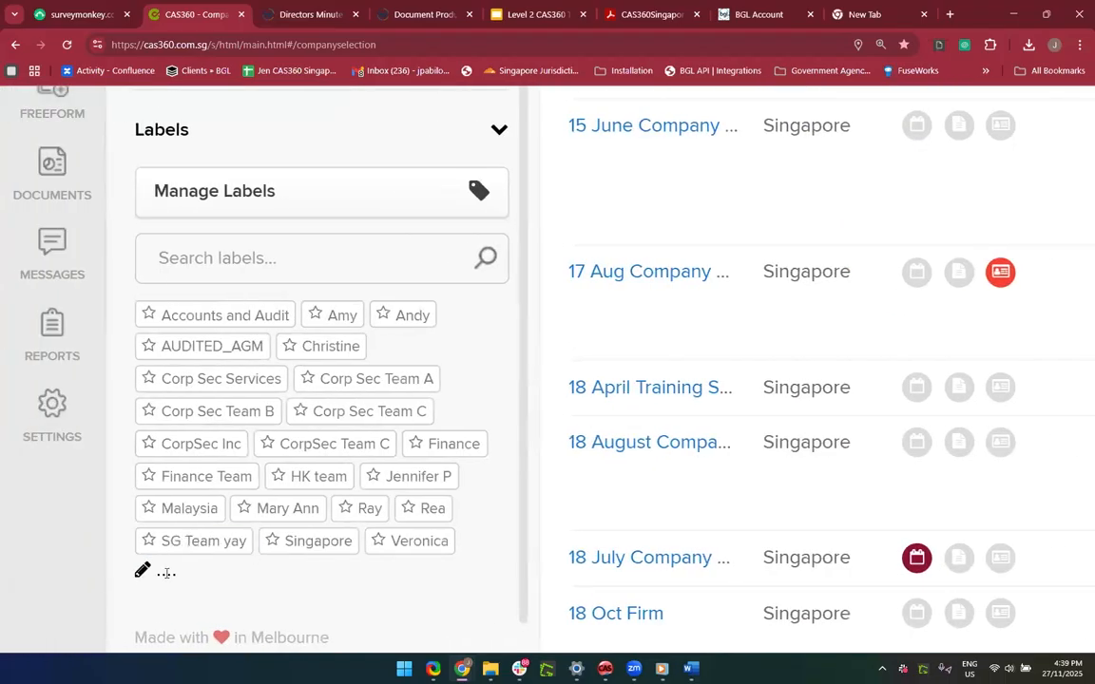
pyautogui.click(142, 570)
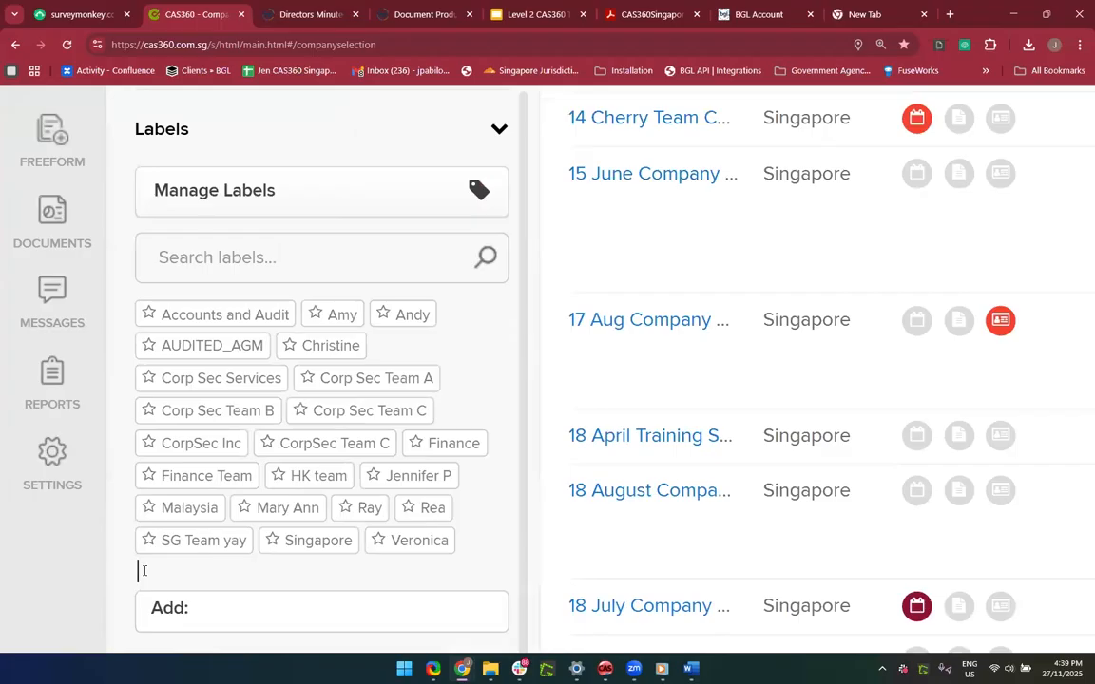
pyautogui.scroll(-1, 190, 580)
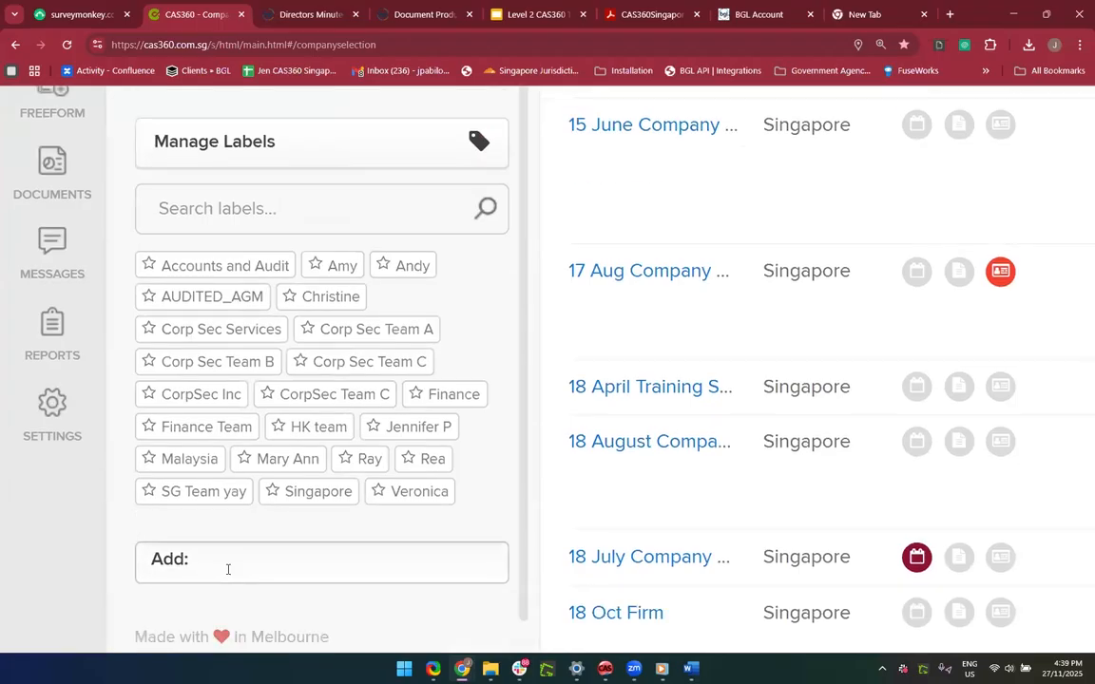
pyautogui.click(228, 570)
pyautogui.click(142, 573)
pyautogui.write('Un')
pyautogui.press('BackSpace')
pyautogui.write('NAUDITED_AGM')
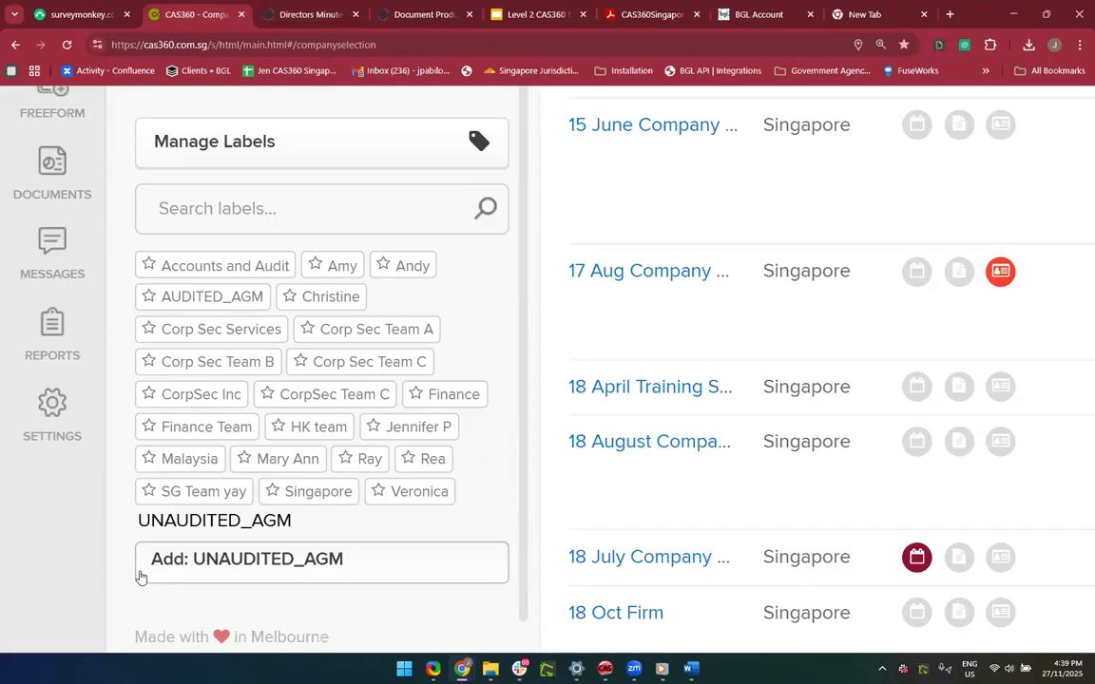
pyautogui.click(83, 578)
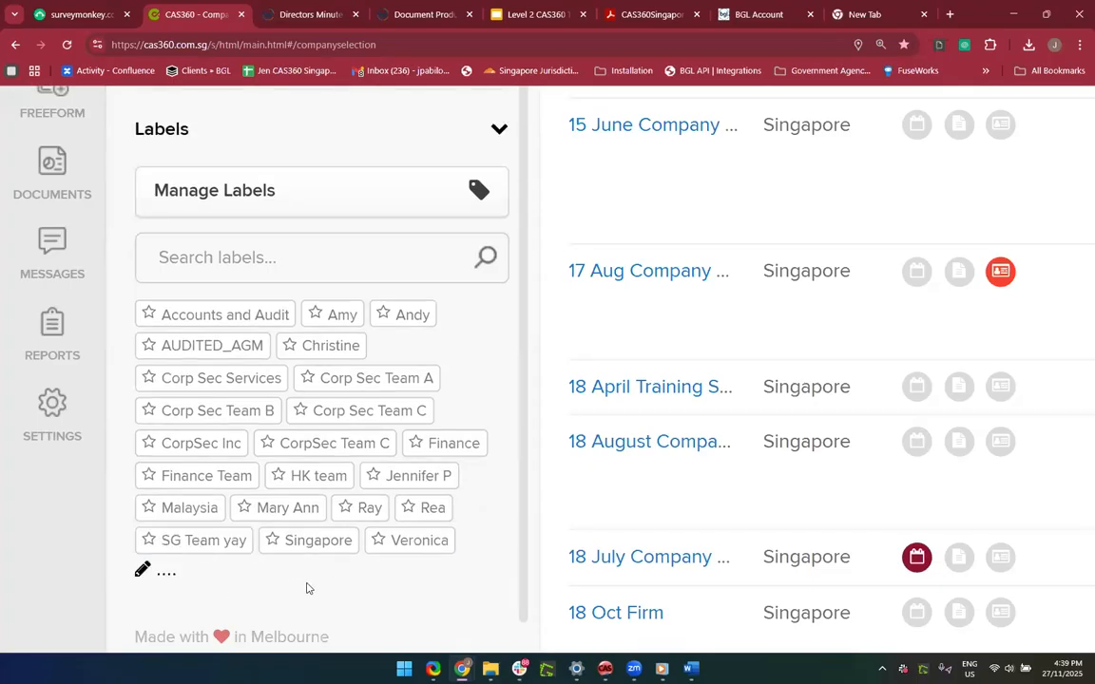
# Step: Add a new label named UNAUDITED_AGM to the labels in the company list's filters
pyautogui.click(162, 575)
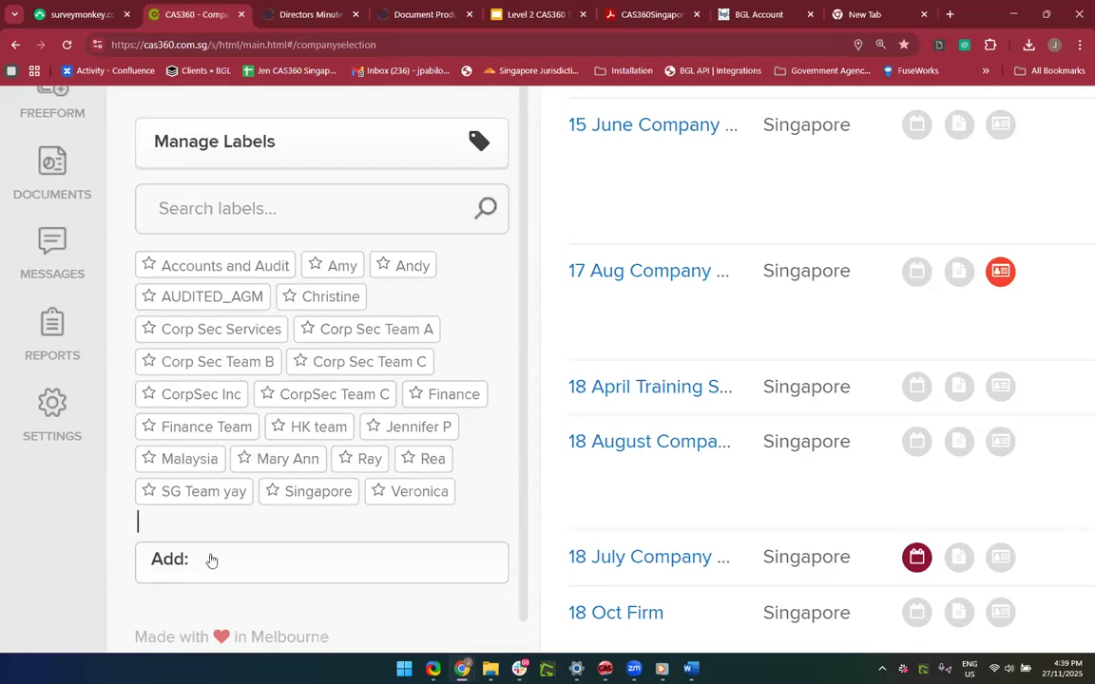
pyautogui.write('UNA')
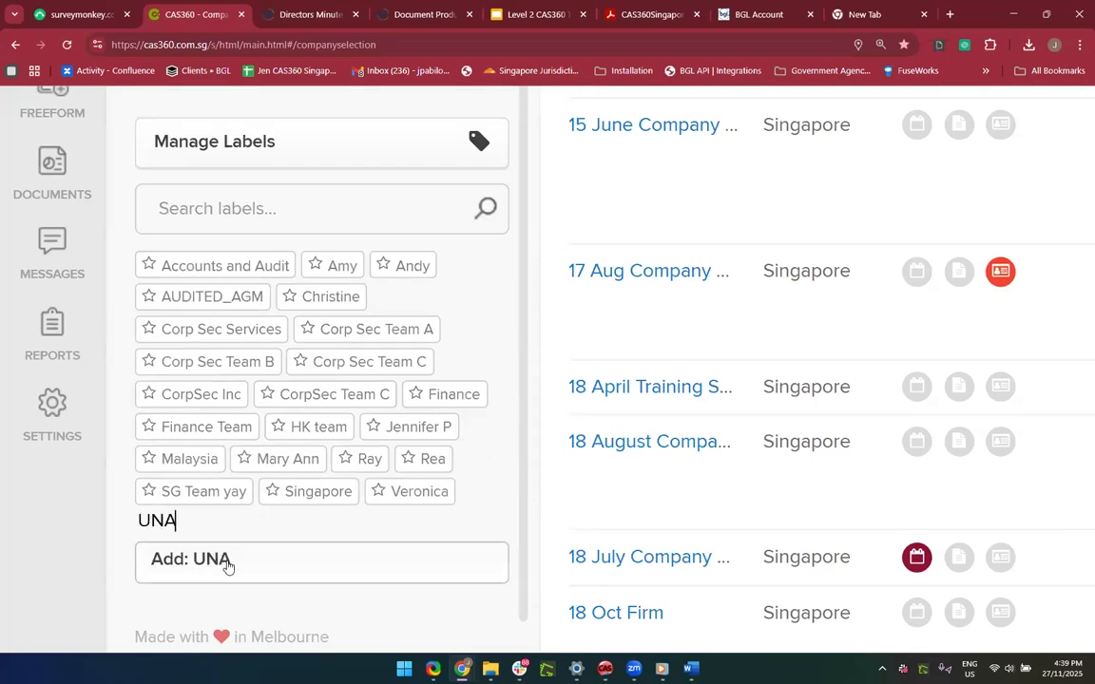
pyautogui.write('UDITED_AGM')
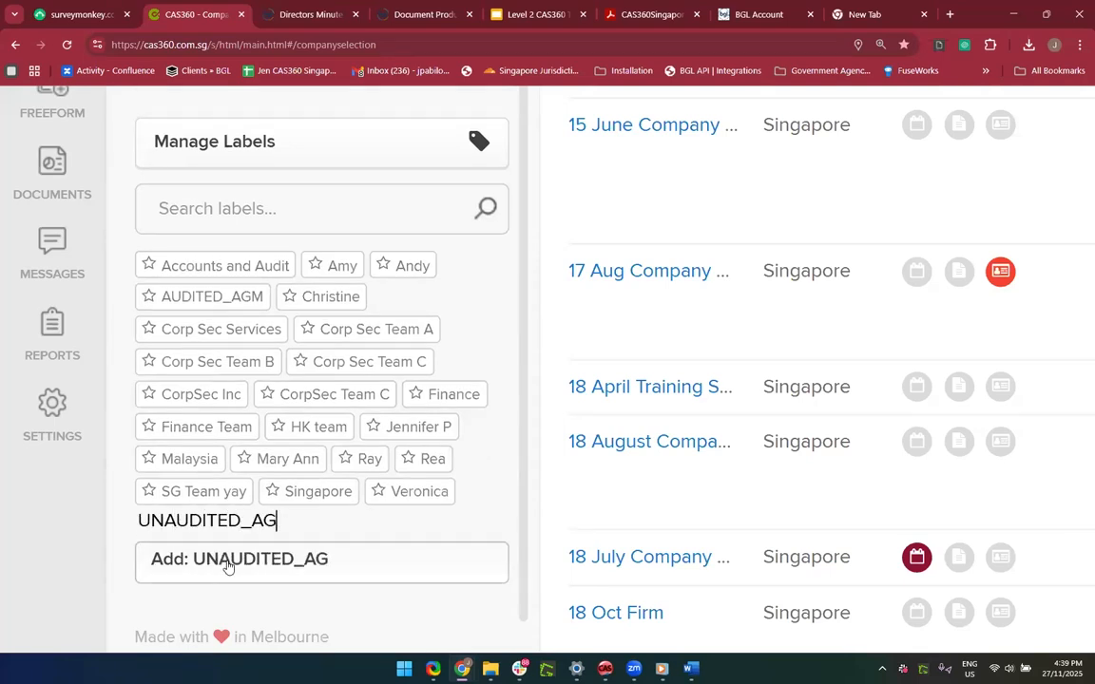
pyautogui.click(232, 562)
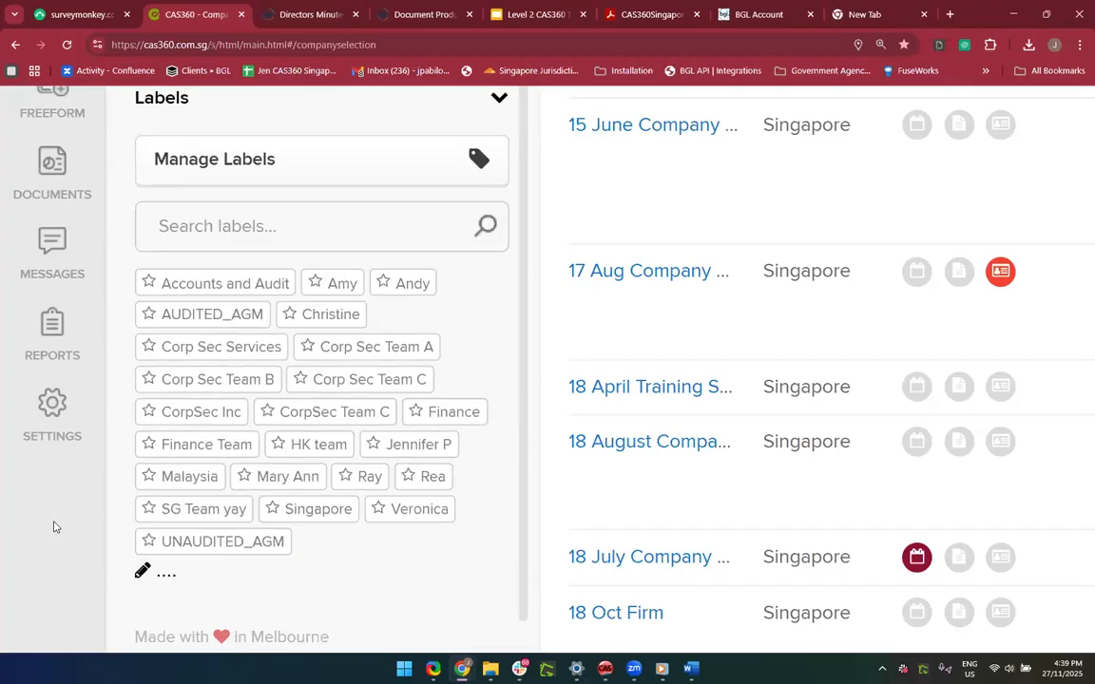
# Step: In the document template settings, search the document sets for "Member" and select Members Minutes or Resolutions
pyautogui.scroll(3, 54, 526)
pyautogui.scroll(-5, 54, 527)
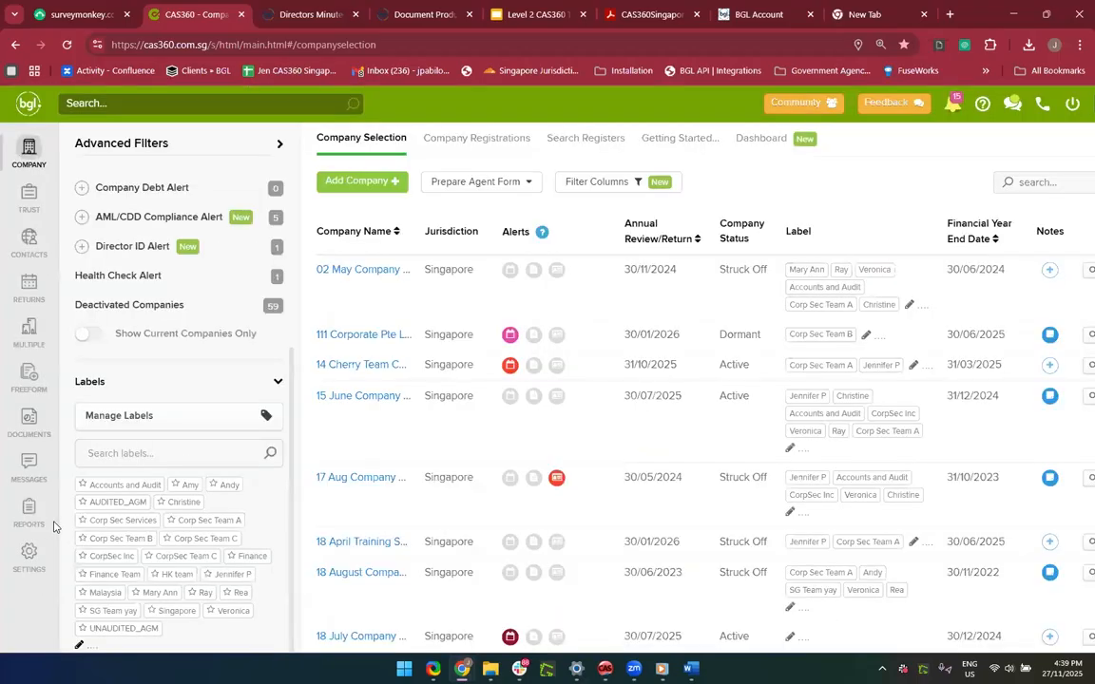
pyautogui.click(24, 575)
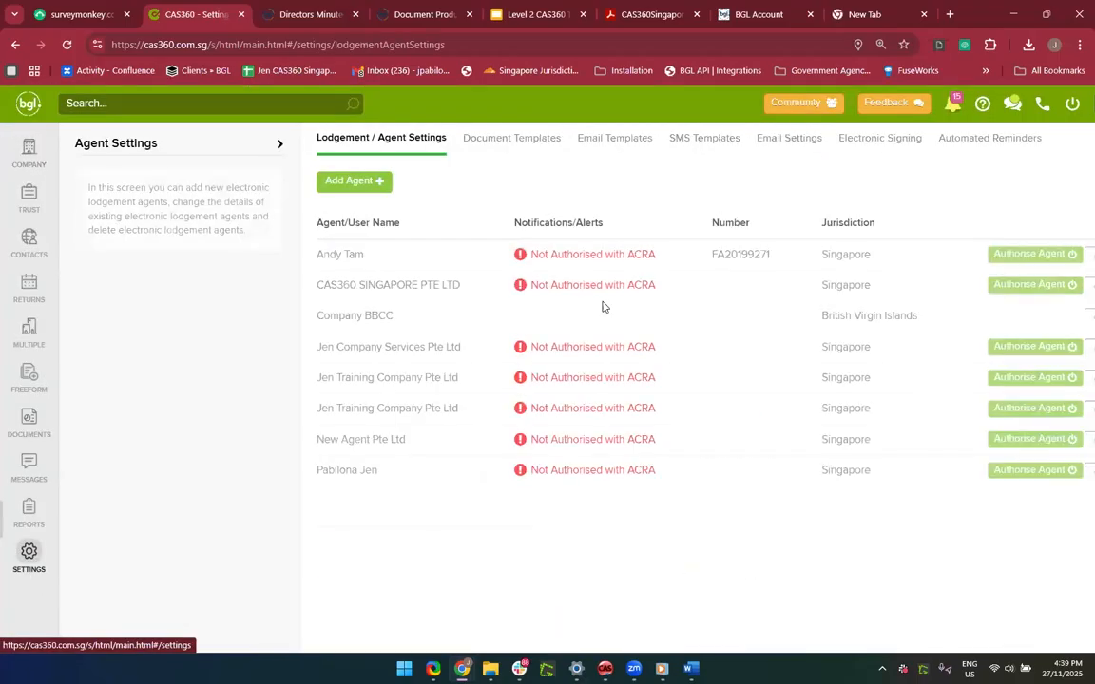
pyautogui.click(501, 140)
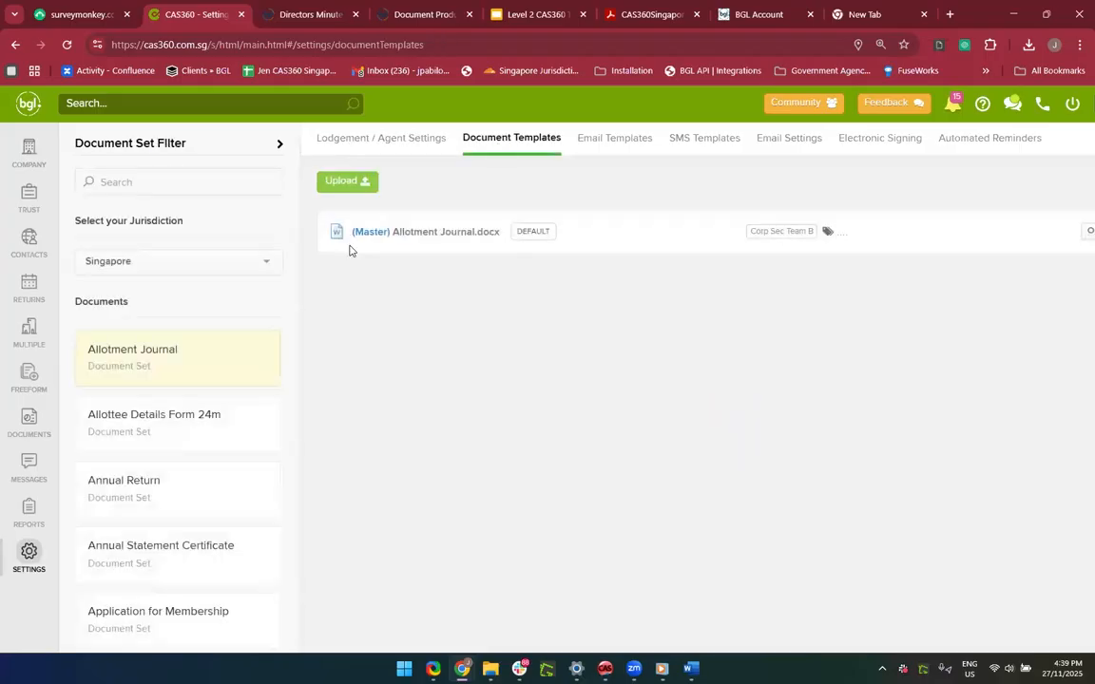
pyautogui.scroll(-2, 254, 425)
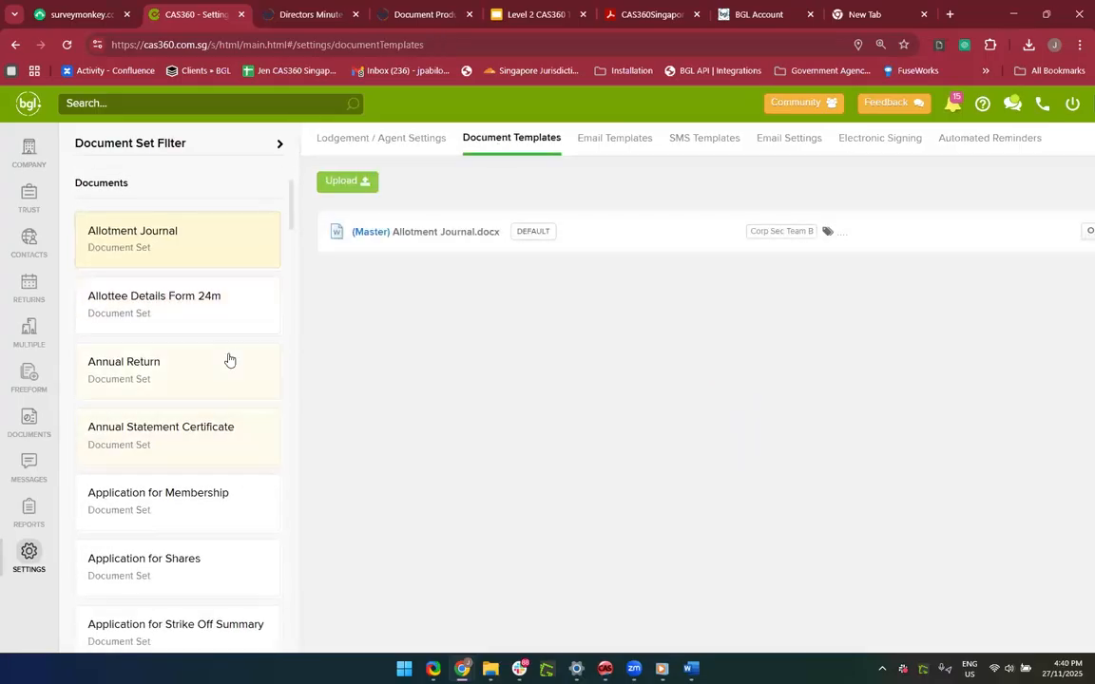
pyautogui.scroll(2, 227, 361)
pyautogui.click(151, 188)
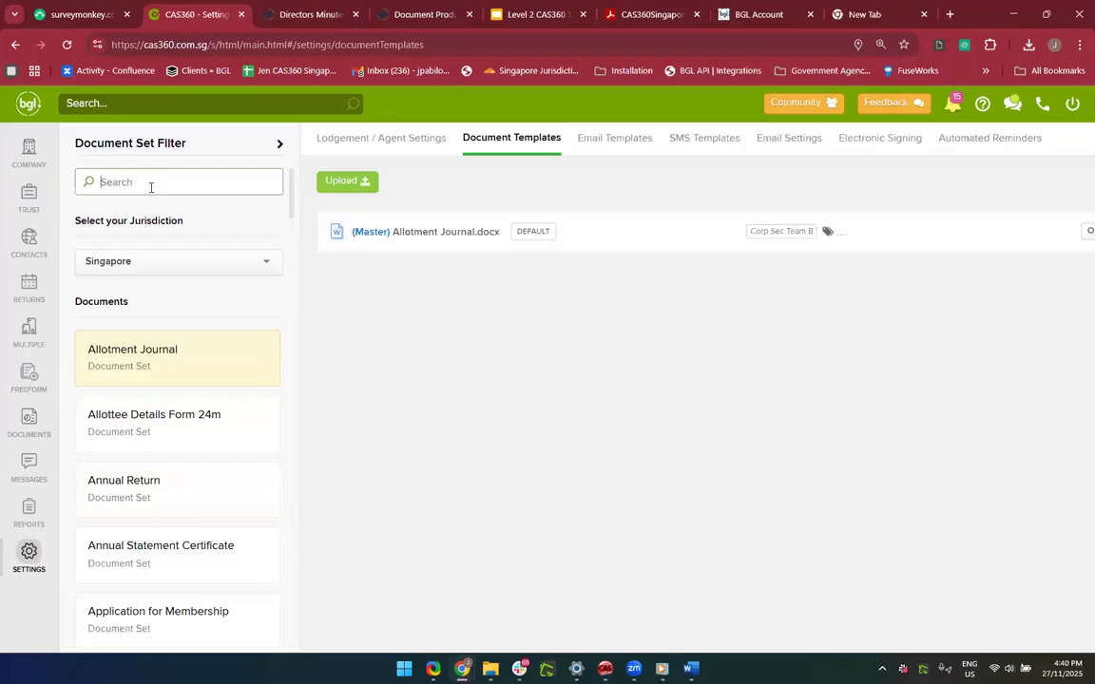
pyautogui.write('Member')
pyautogui.scroll(-1, 183, 525)
pyautogui.scroll(-2, 181, 537)
pyautogui.click(171, 568)
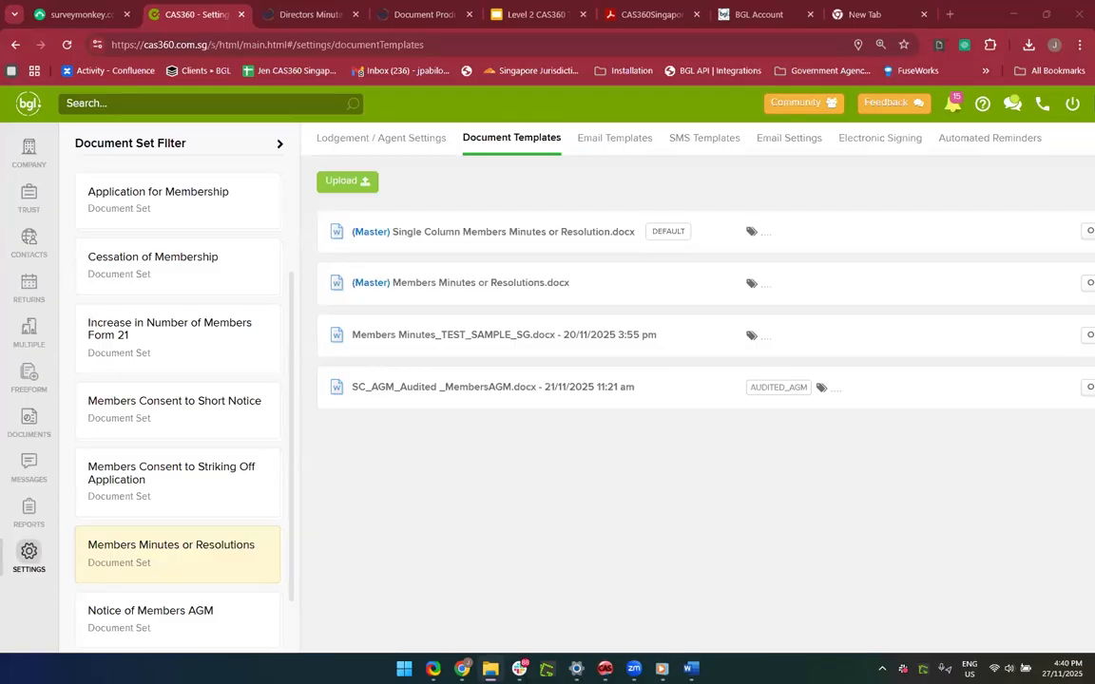
# Step: Download the SC_AGM_Audited _MembersAGM.docx template labelled AUDITED_AGM and open the downloaded file in Word
pyautogui.hscroll(1, 707, 455)
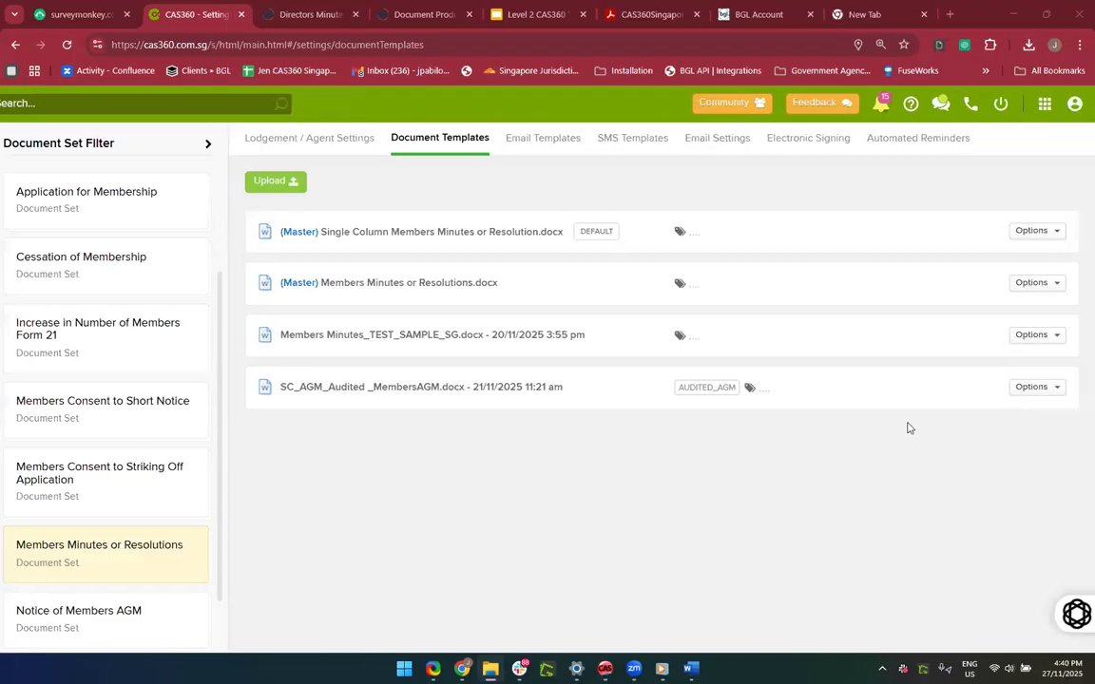
pyautogui.click(1046, 392)
pyautogui.click(1046, 390)
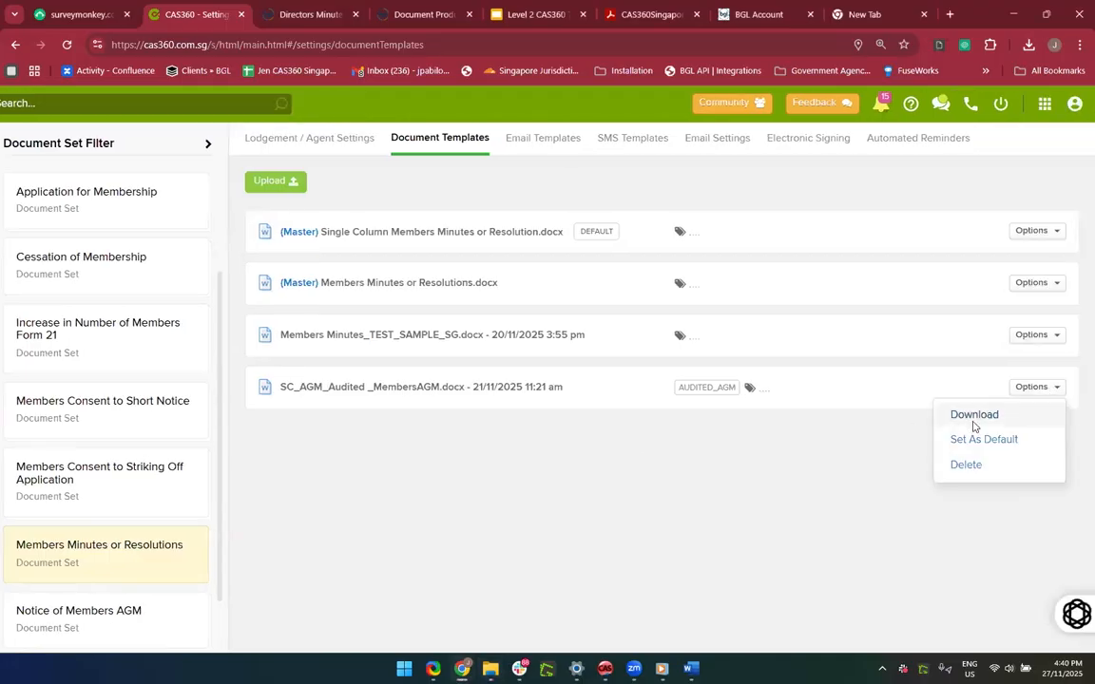
pyautogui.click(974, 415)
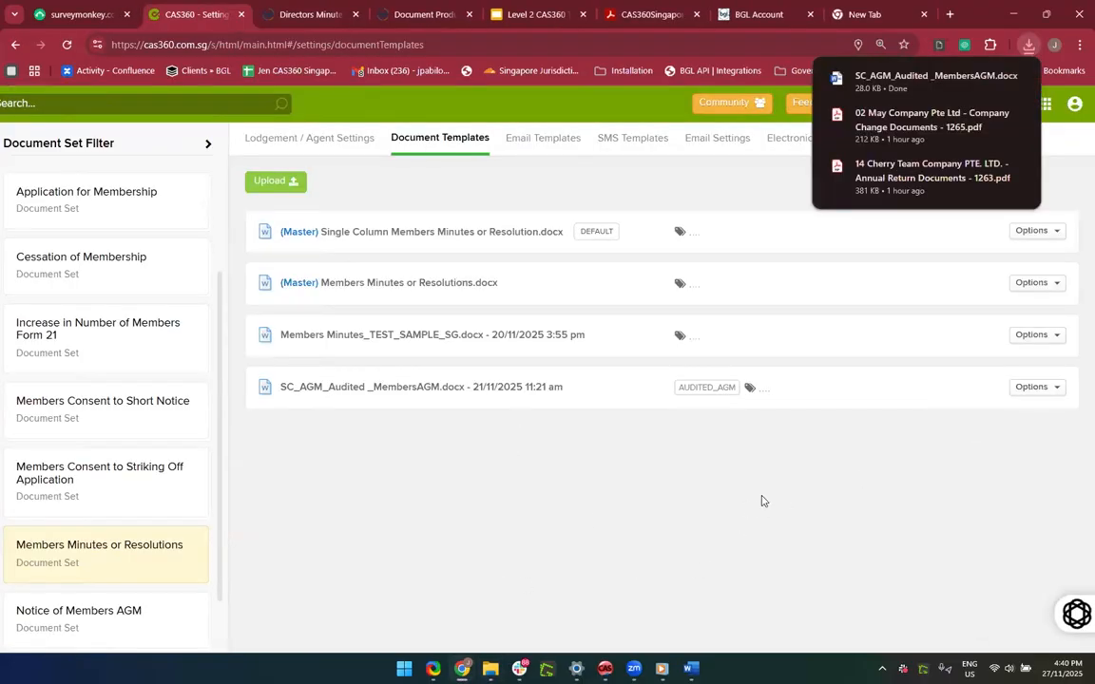
pyautogui.click(863, 86)
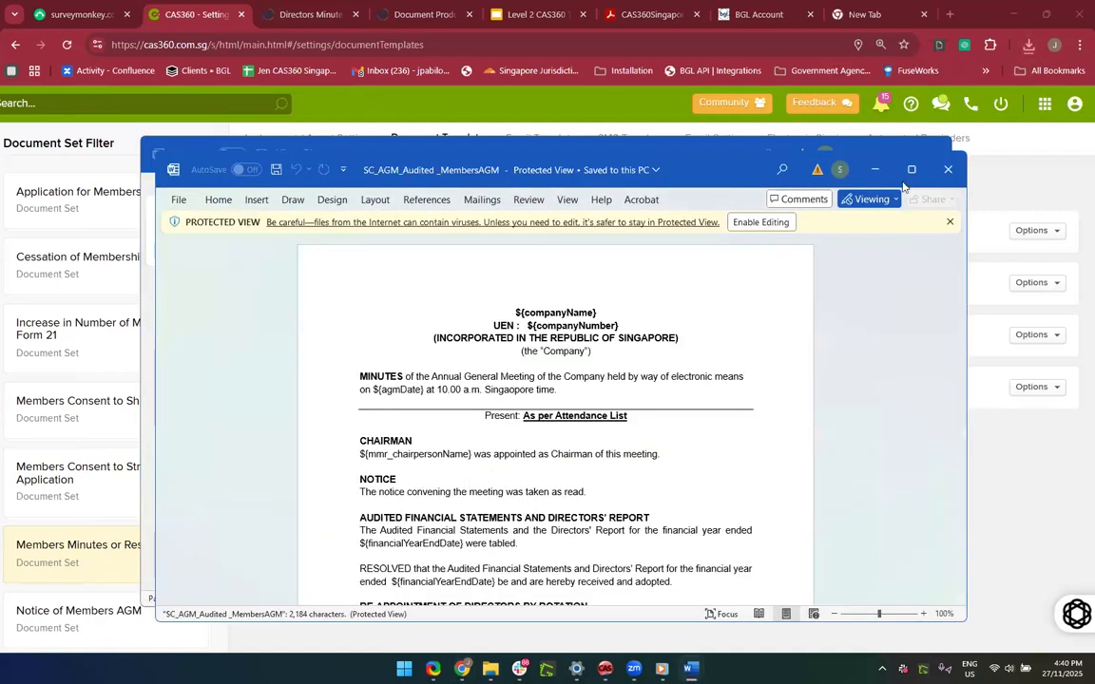
# Step: Look through the audited AGM minutes template at full window size, enable editing, and minimise the document
pyautogui.click(913, 171)
pyautogui.scroll(-5, 677, 379)
pyautogui.scroll(5, 676, 379)
pyautogui.scroll(-20, 675, 379)
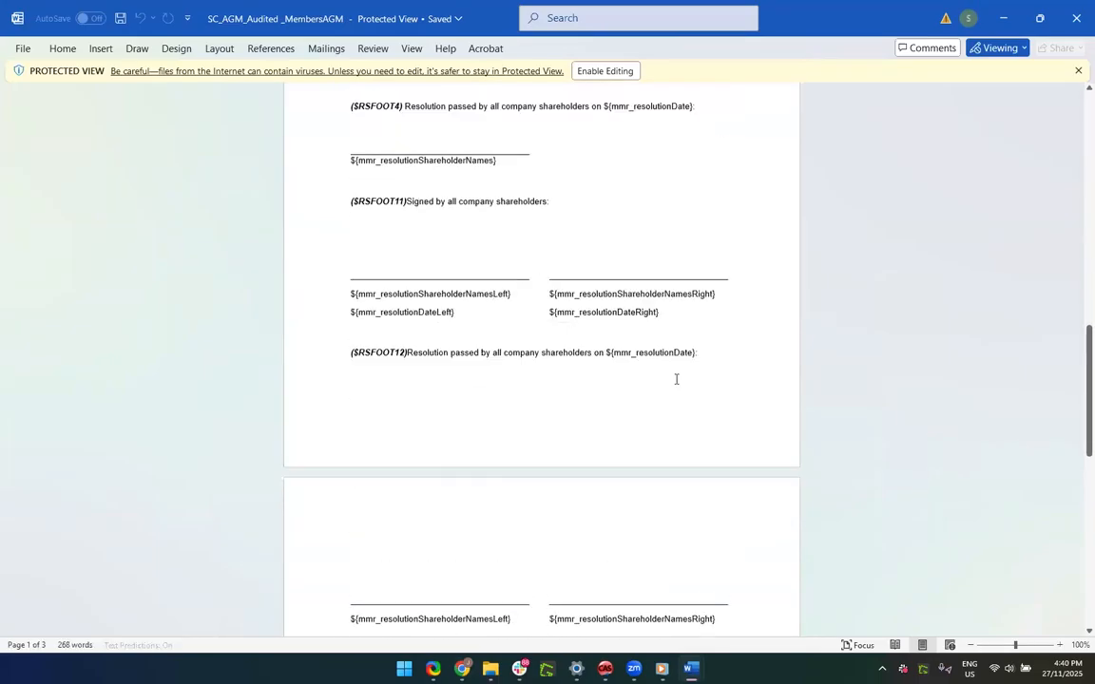
pyautogui.scroll(20, 675, 380)
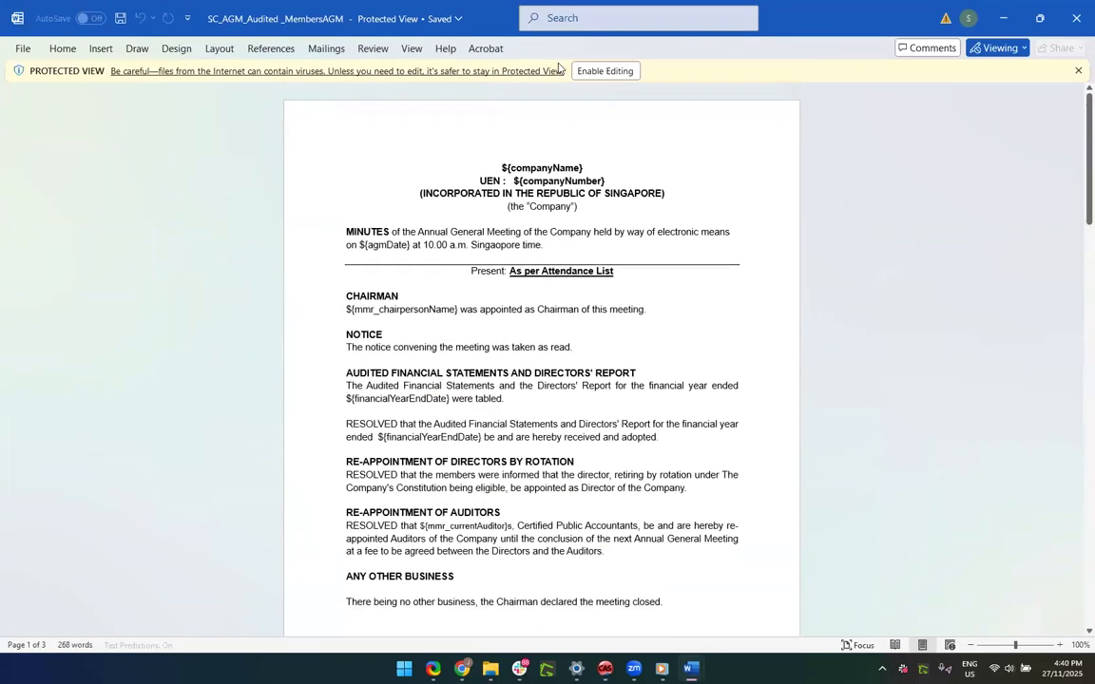
pyautogui.click(583, 72)
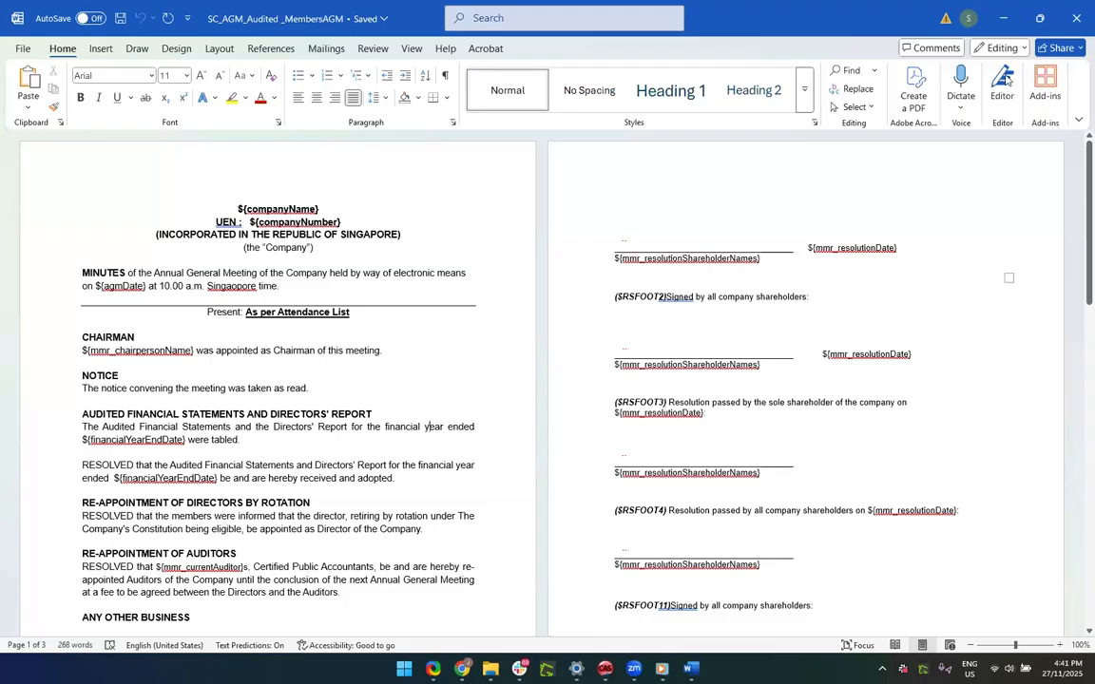
pyautogui.click(1005, 18)
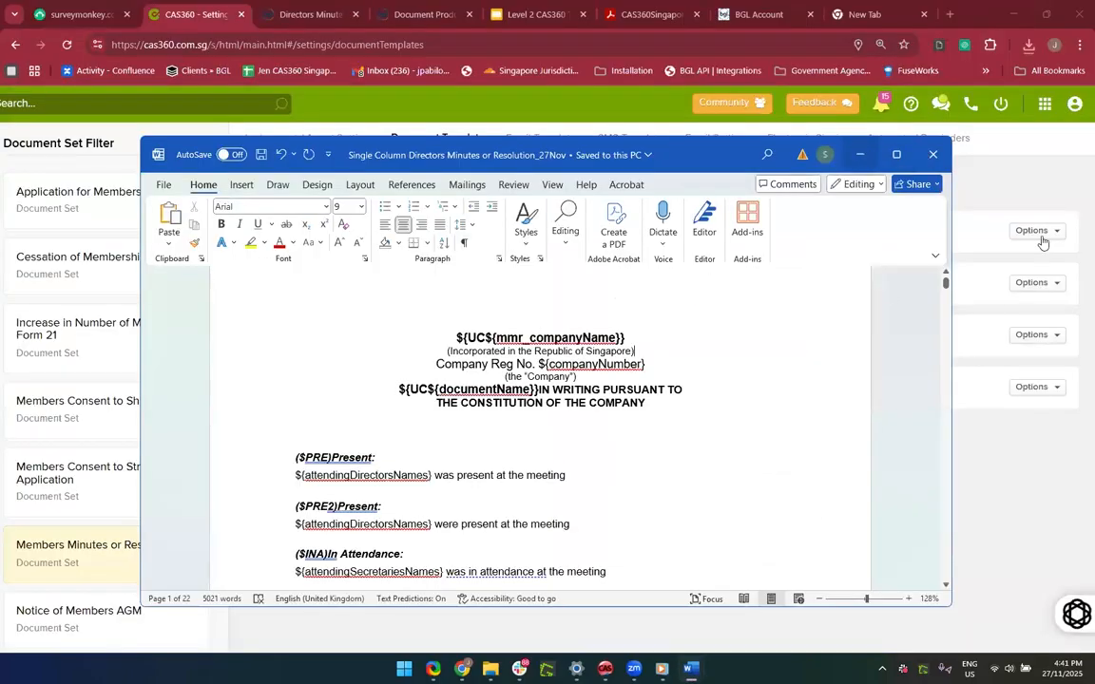
# Step: Back in CAS 360, download the master Single Column Members Minutes or Resolution.docx and open it in Word at full window size
pyautogui.click(988, 249)
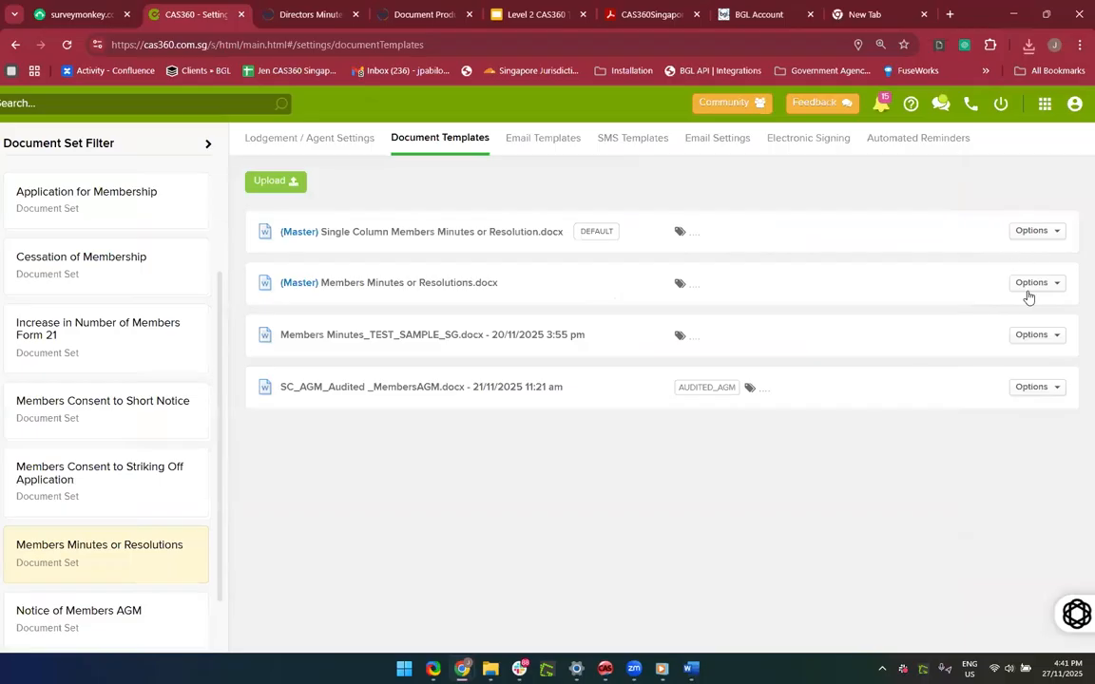
pyautogui.click(1031, 231)
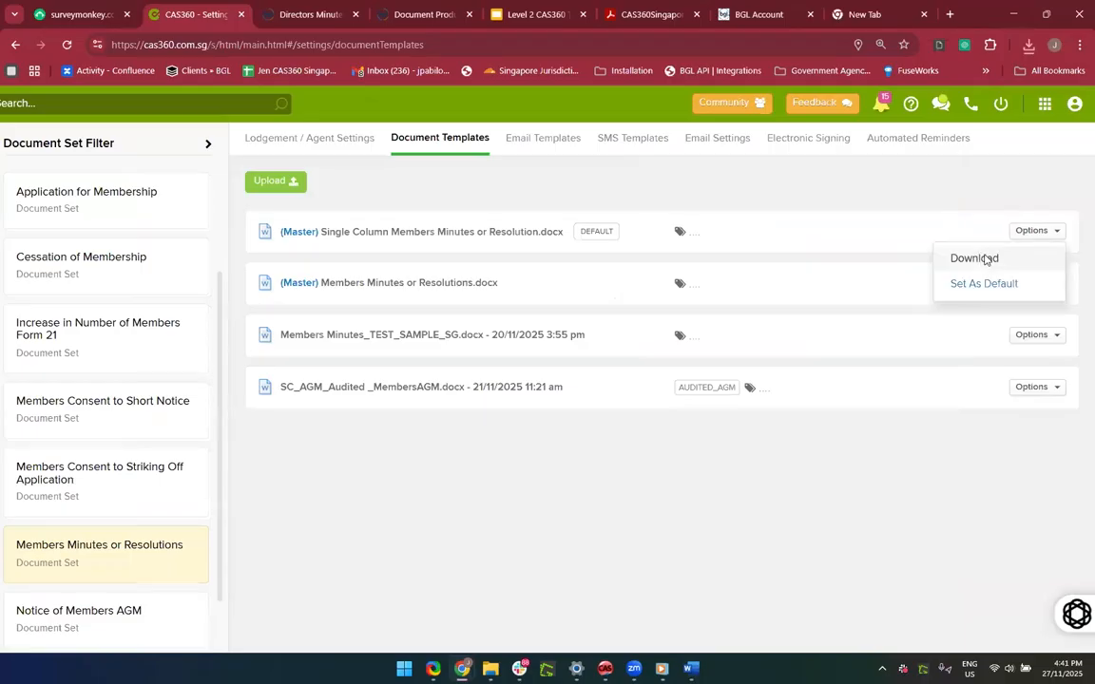
pyautogui.click(979, 258)
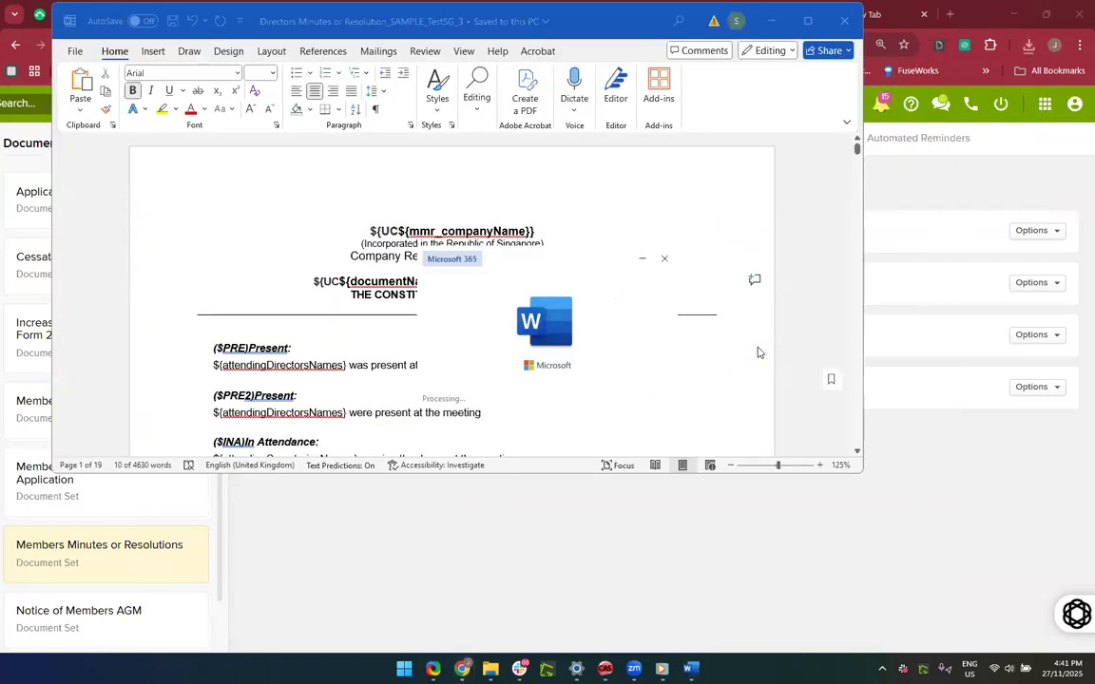
pyautogui.scroll(-3, 506, 375)
pyautogui.scroll(2, 503, 374)
pyautogui.click(822, 36)
# Step: Examine the officer, address and share resolution paragraphs in the single column members minutes template
pyautogui.scroll(-10, 593, 421)
pyautogui.scroll(-20, 593, 421)
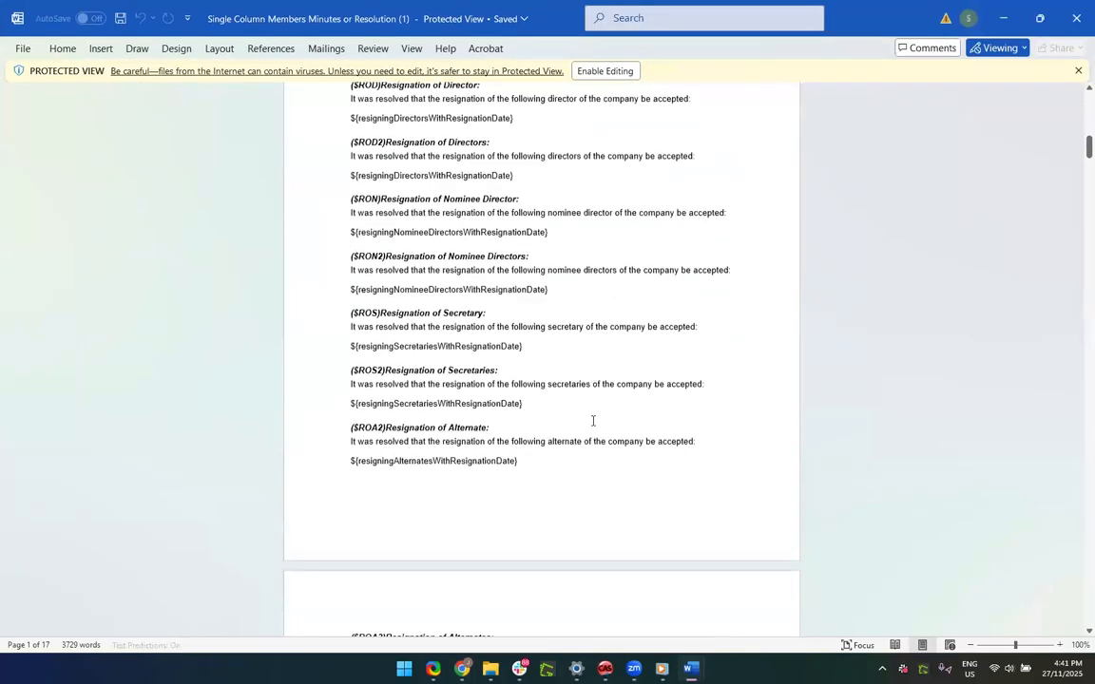
pyautogui.scroll(-20, 593, 421)
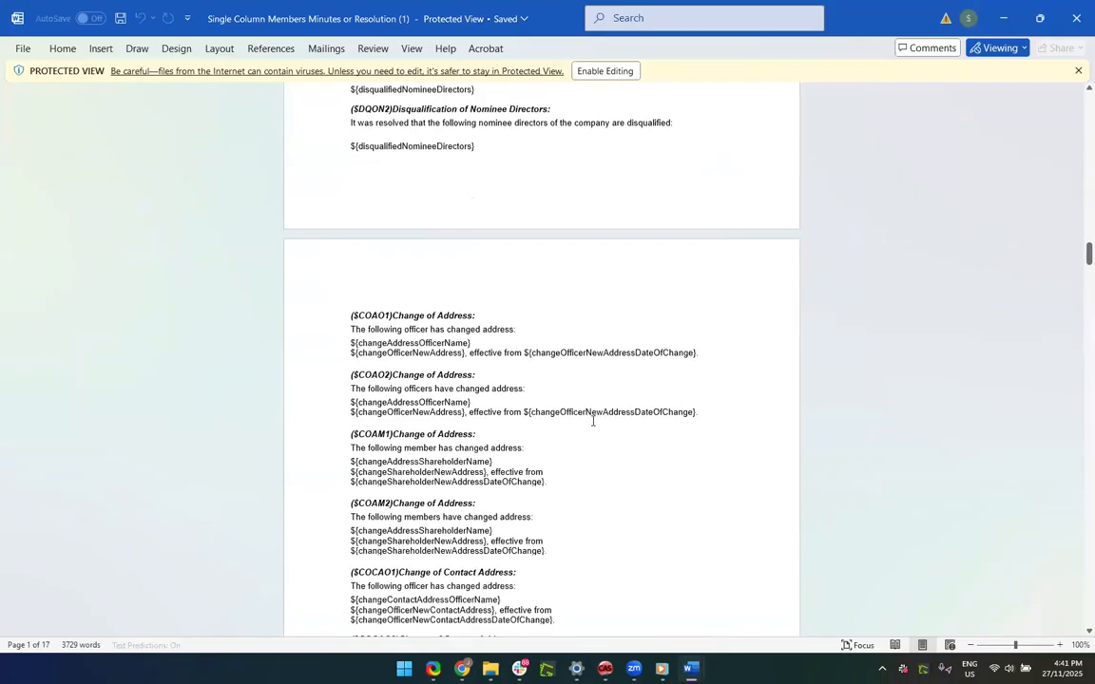
pyautogui.scroll(3, 593, 420)
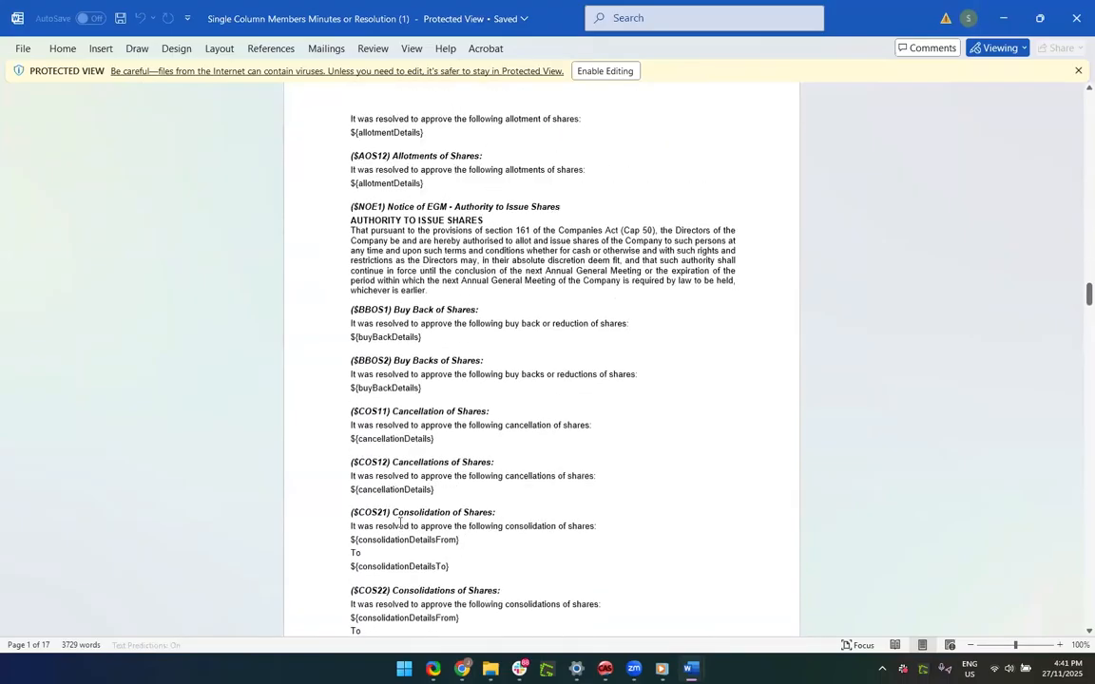
pyautogui.keyDown('ctrl'); pyautogui.scroll(4, 490, 492); pyautogui.keyUp('ctrl')
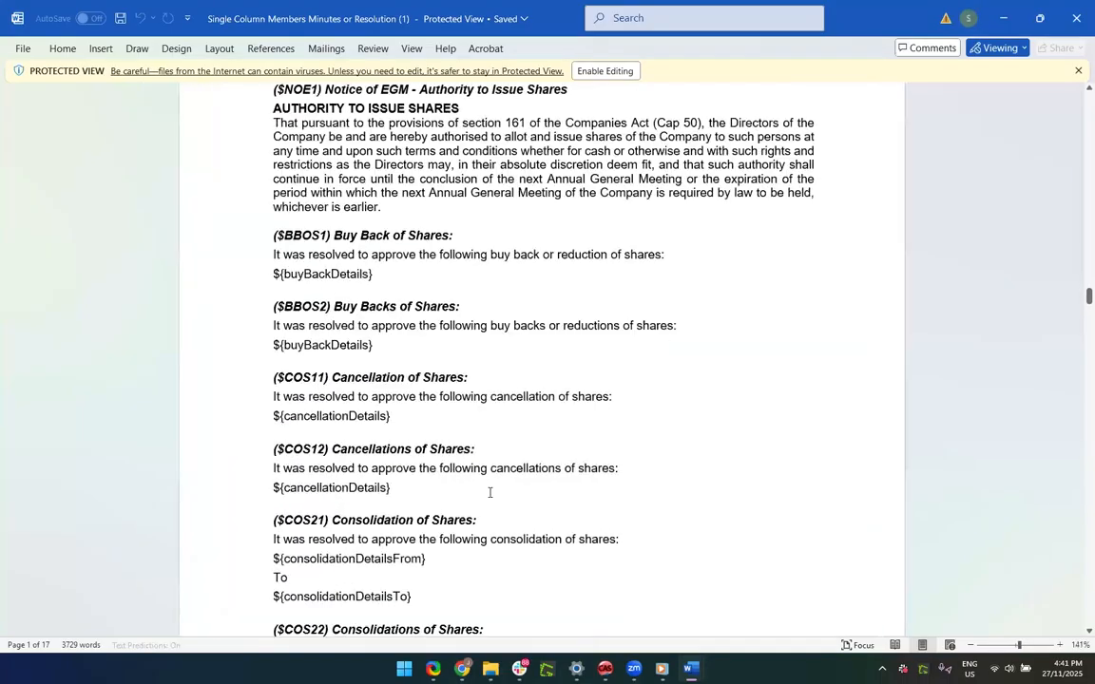
pyautogui.scroll(-5, 489, 493)
pyautogui.keyDown('ctrl'); pyautogui.scroll(-5, 489, 492); pyautogui.keyUp('ctrl')
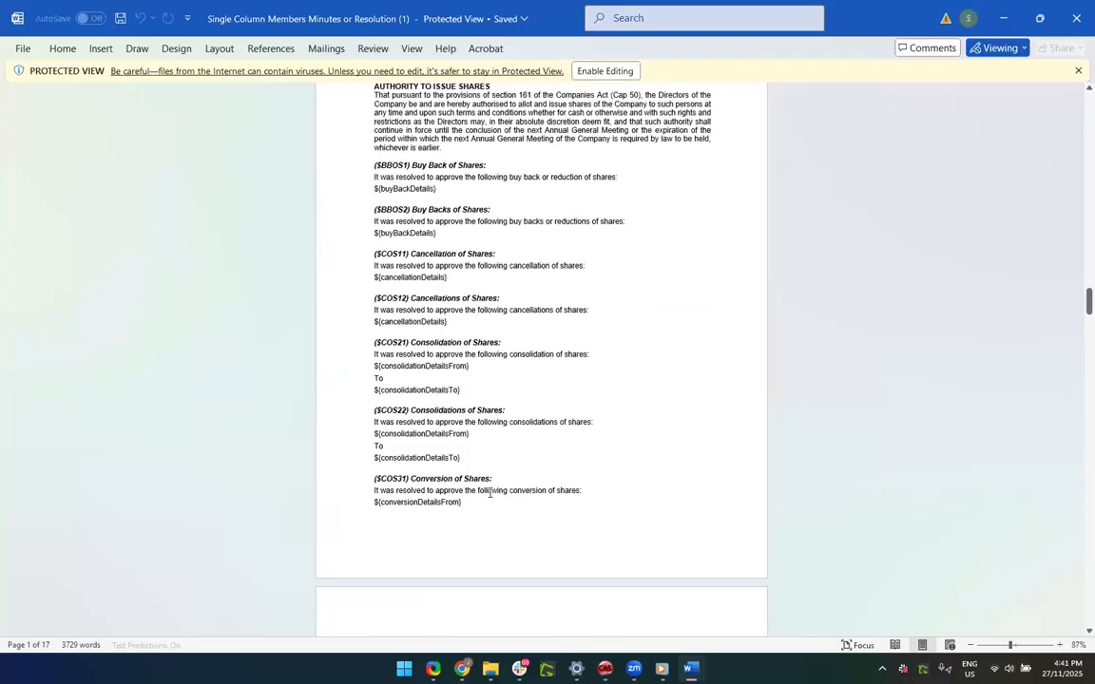
pyautogui.scroll(-3, 489, 492)
pyautogui.scroll(-5, 490, 492)
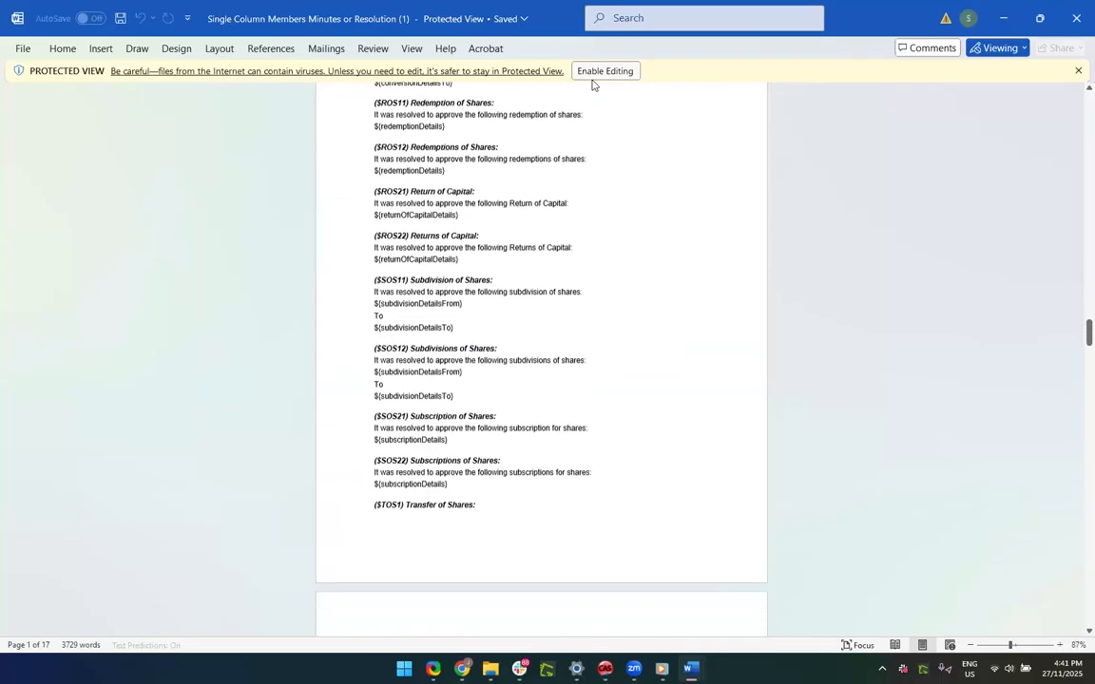
# Step: Enable editing in the single column members minutes template and look through the share resolutions as far as the MMR_SOLECMEMAGM and MMR_SOLEIMEMAGM paragraphs
pyautogui.click(605, 71)
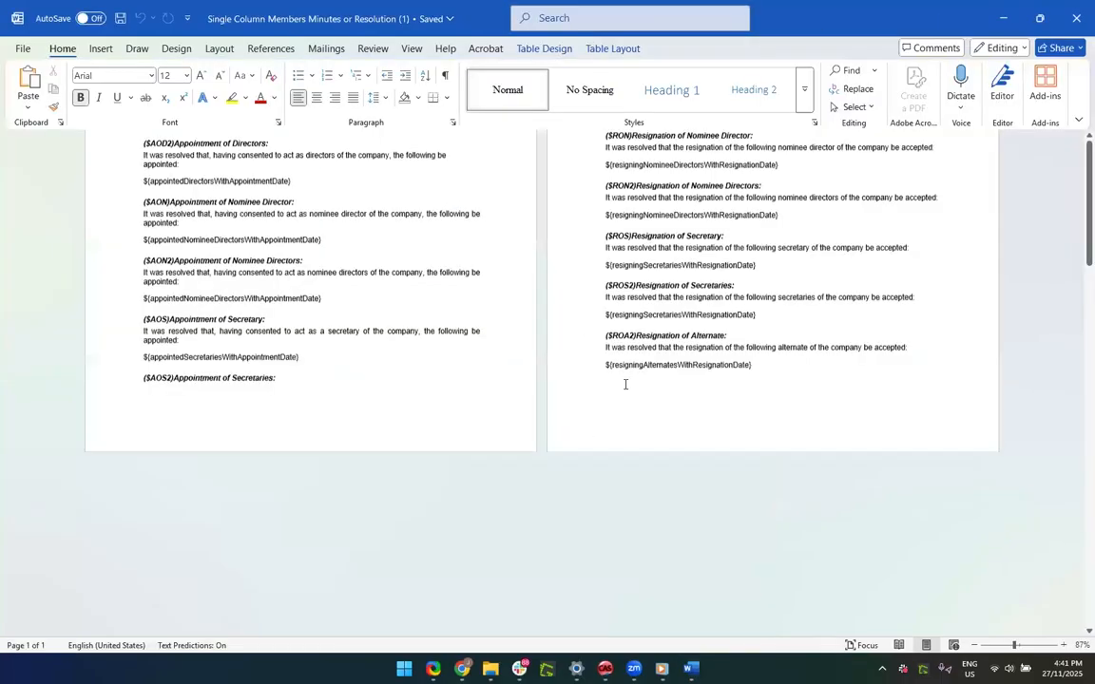
pyautogui.scroll(-12, 625, 384)
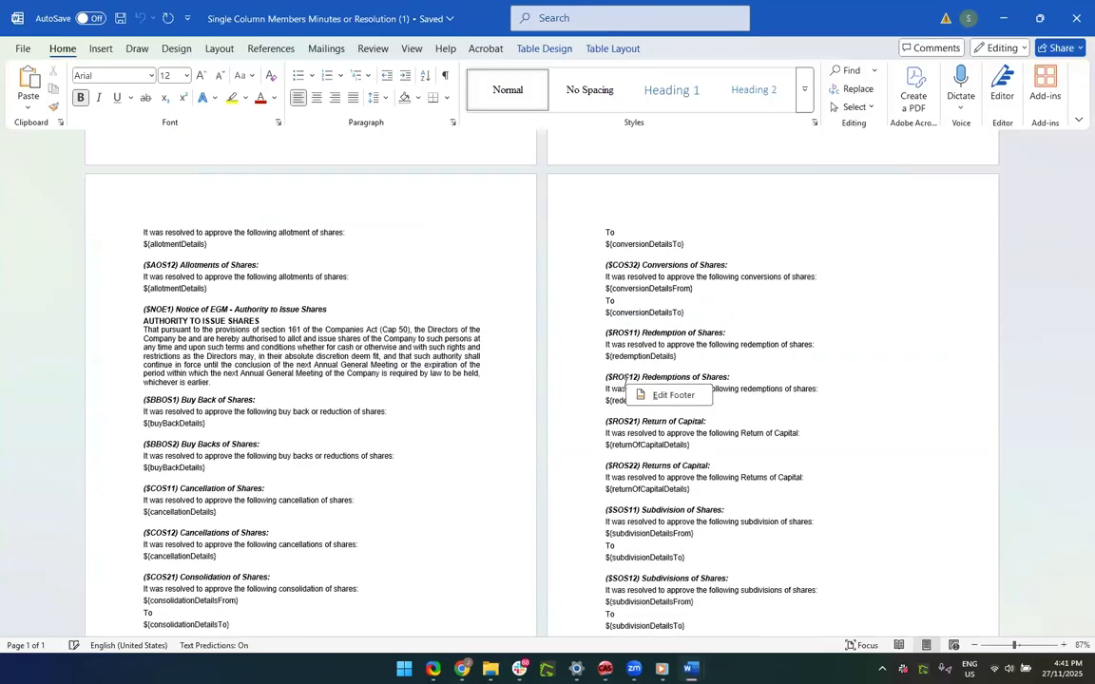
pyautogui.scroll(-4, 625, 384)
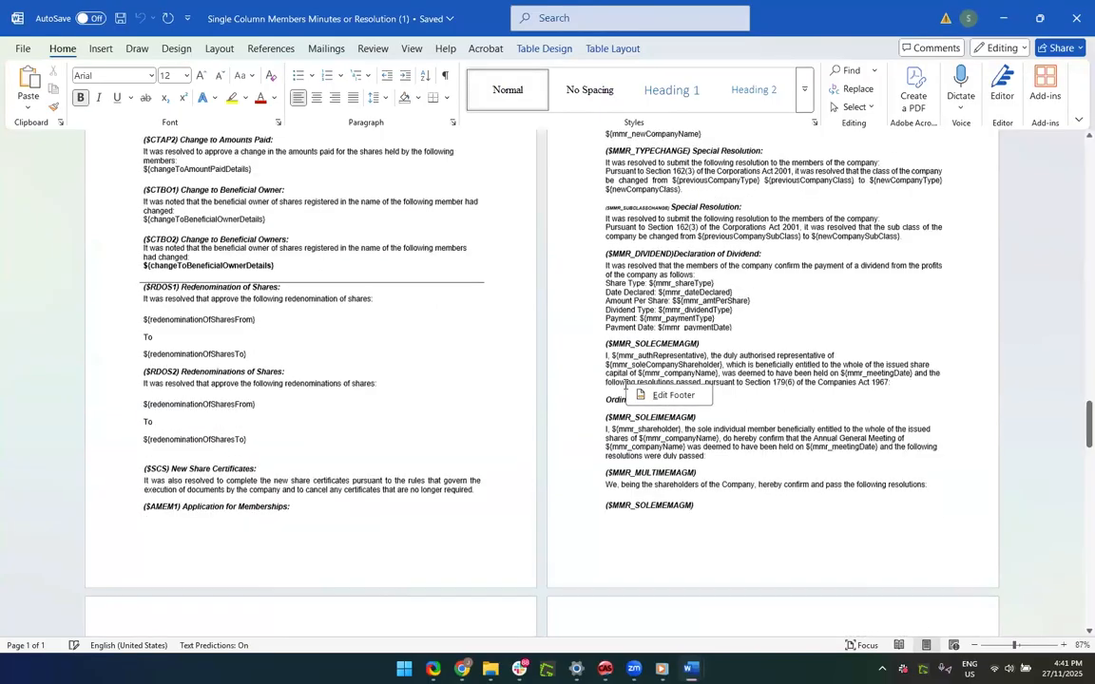
pyautogui.scroll(-2, 625, 384)
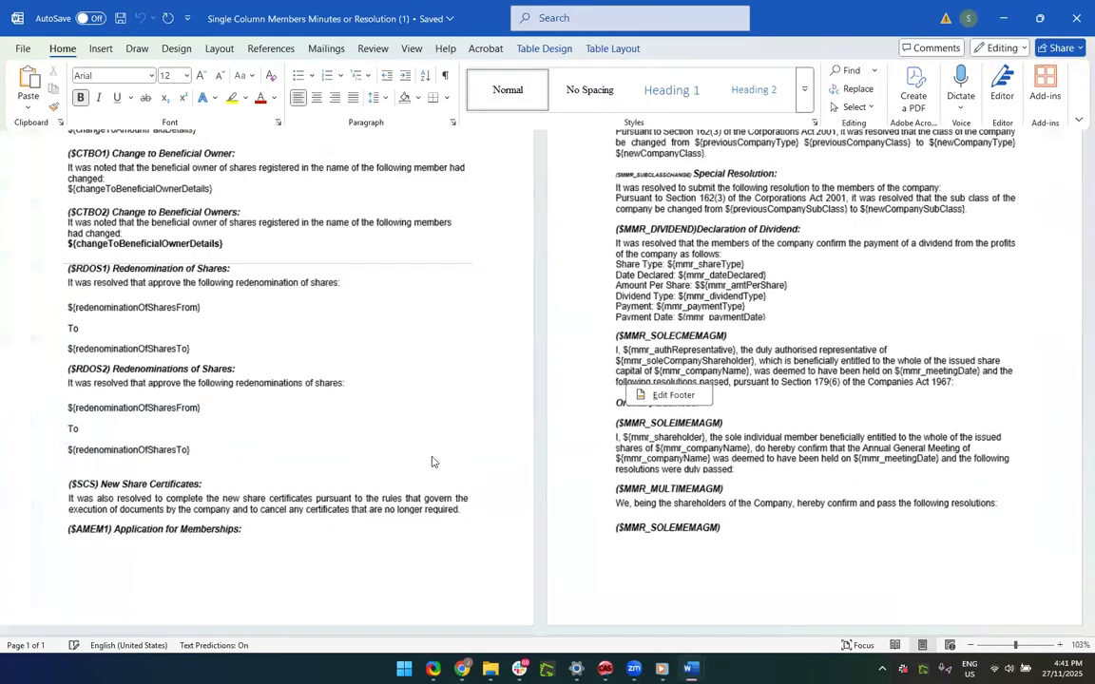
pyautogui.keyDown('ctrl'); pyautogui.scroll(2, 461, 456); pyautogui.keyUp('ctrl')
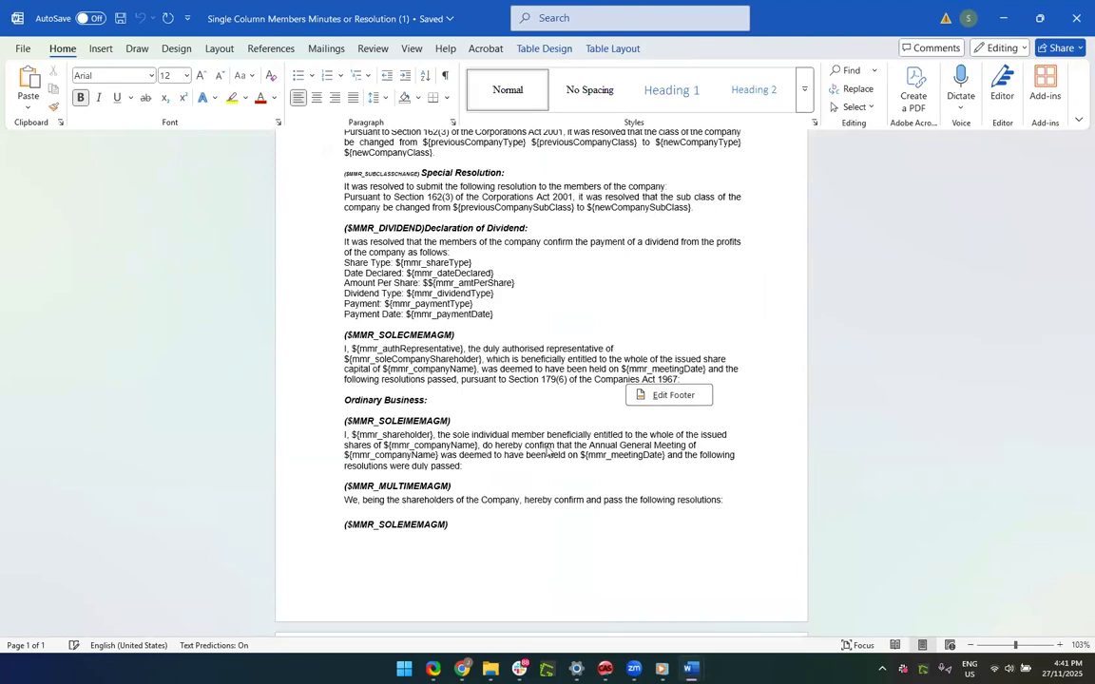
pyautogui.click(501, 389)
# Step: Examine the audited and unaudited Directors' Statement paragraphs, from MMR_AGMDSFSAUD through MMR_AGMSMALLCDS and MMR_AGMEPCDS to MMR_AGMDORMDS2
pyautogui.scroll(3, 504, 392)
pyautogui.scroll(-15, 504, 391)
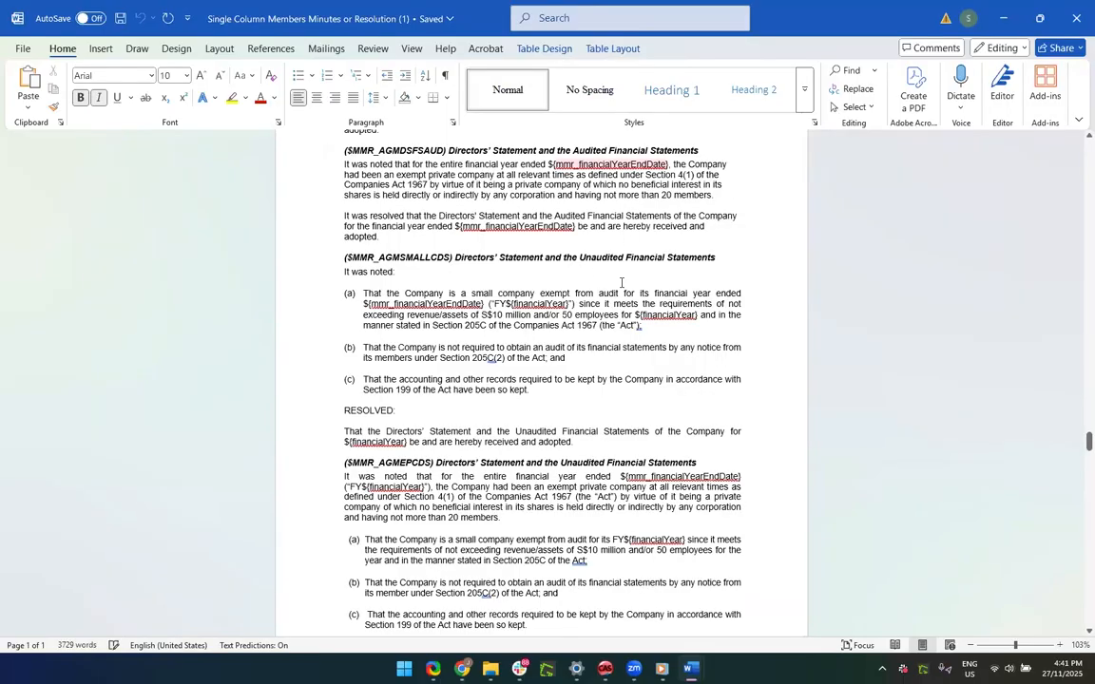
pyautogui.scroll(-2, 613, 347)
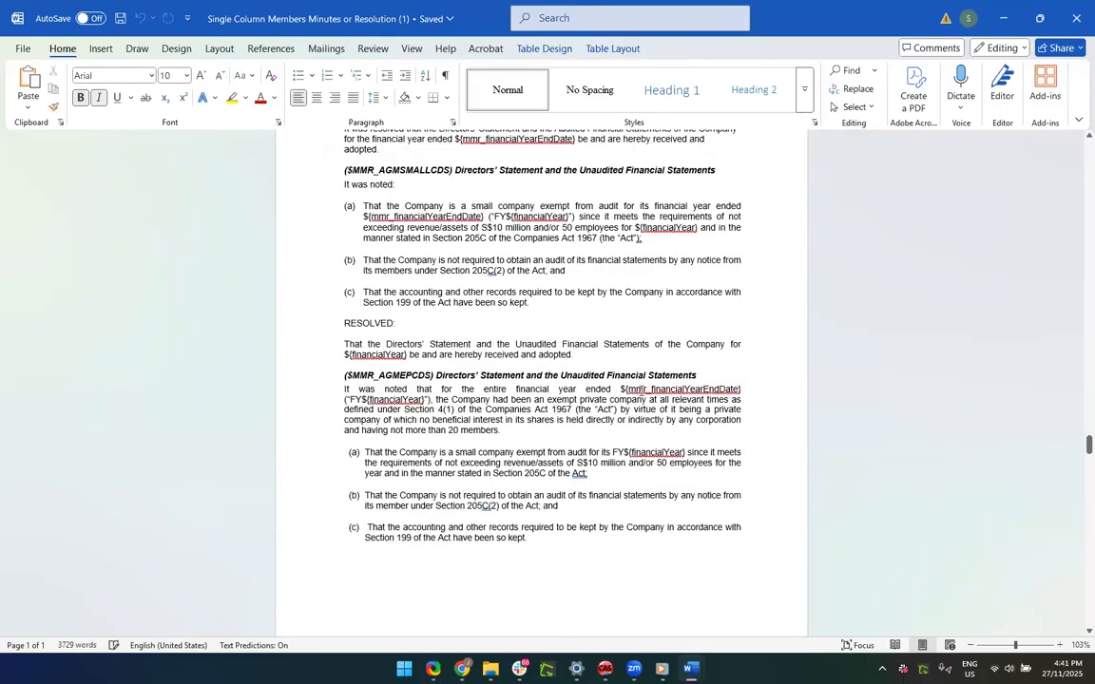
pyautogui.scroll(-1, 532, 427)
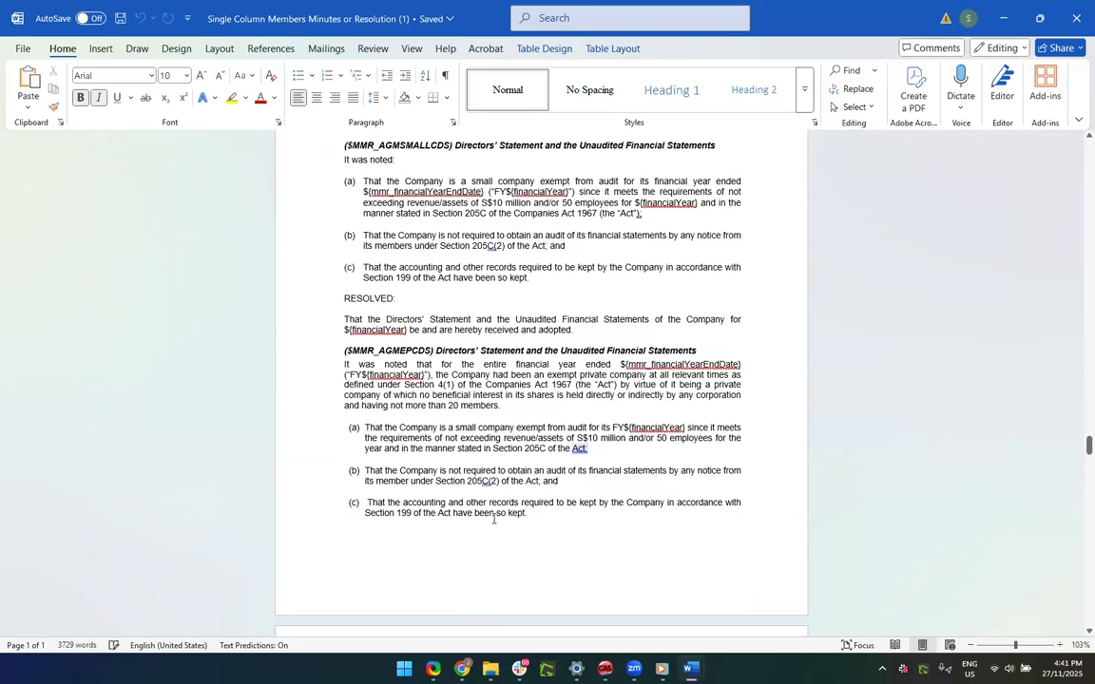
pyautogui.scroll(-10, 493, 519)
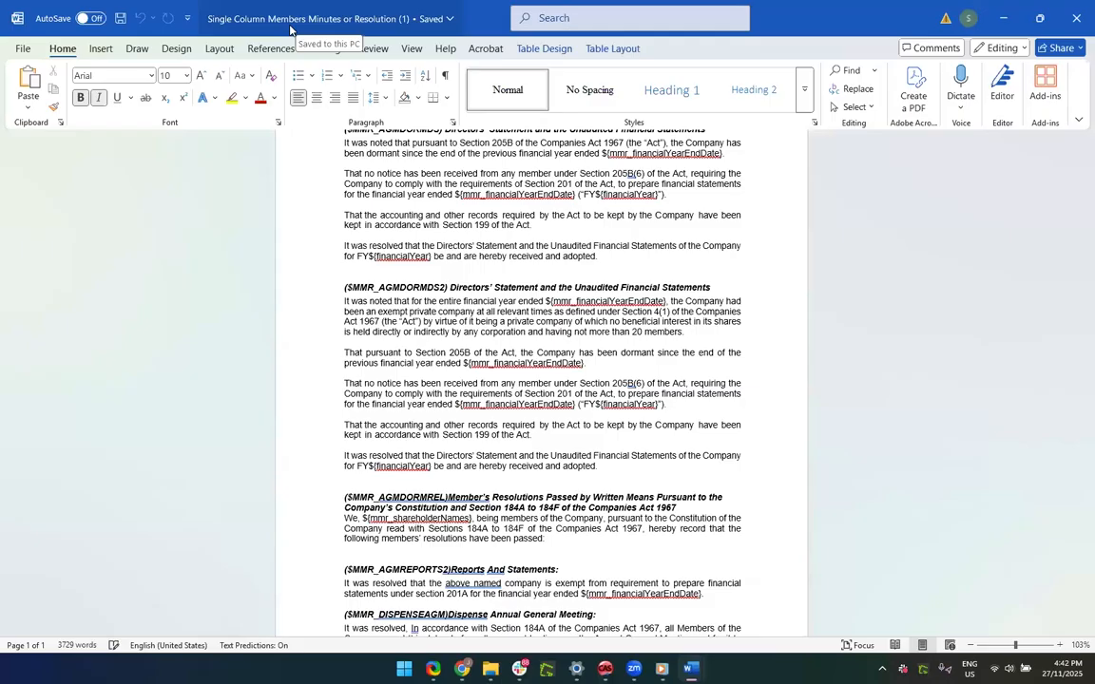
# Step: Look through the auditor, dividend, directors' fees and DPO resolutions down to the MNFOOT and RSFOOT signature blocks
pyautogui.scroll(-20, 511, 442)
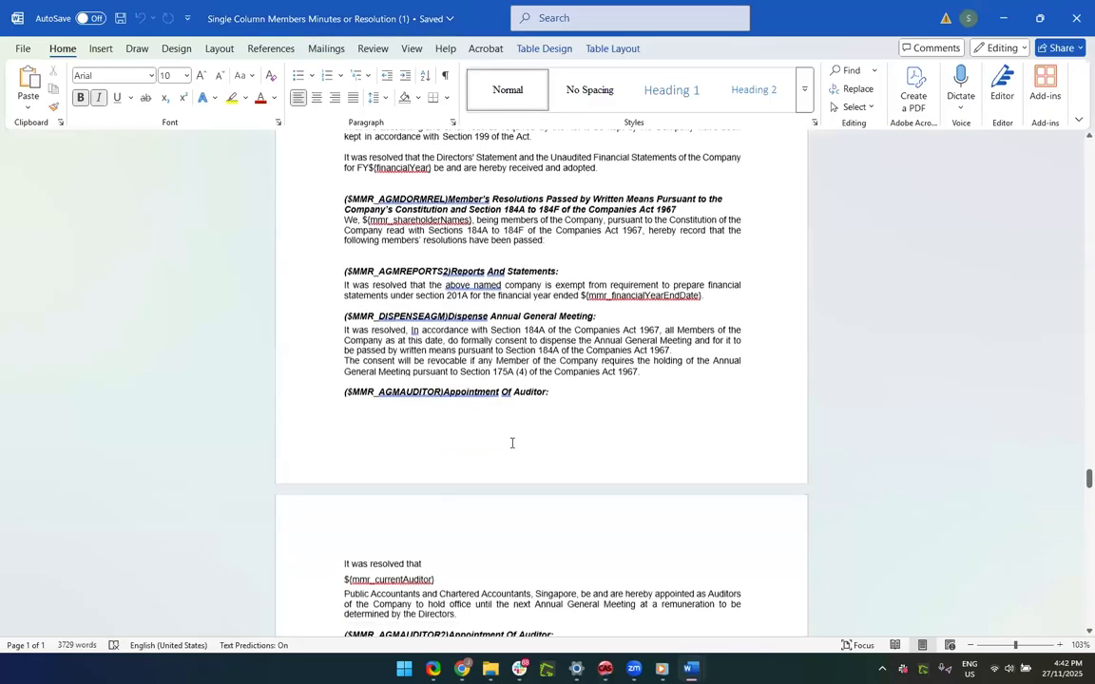
pyautogui.scroll(-15, 511, 442)
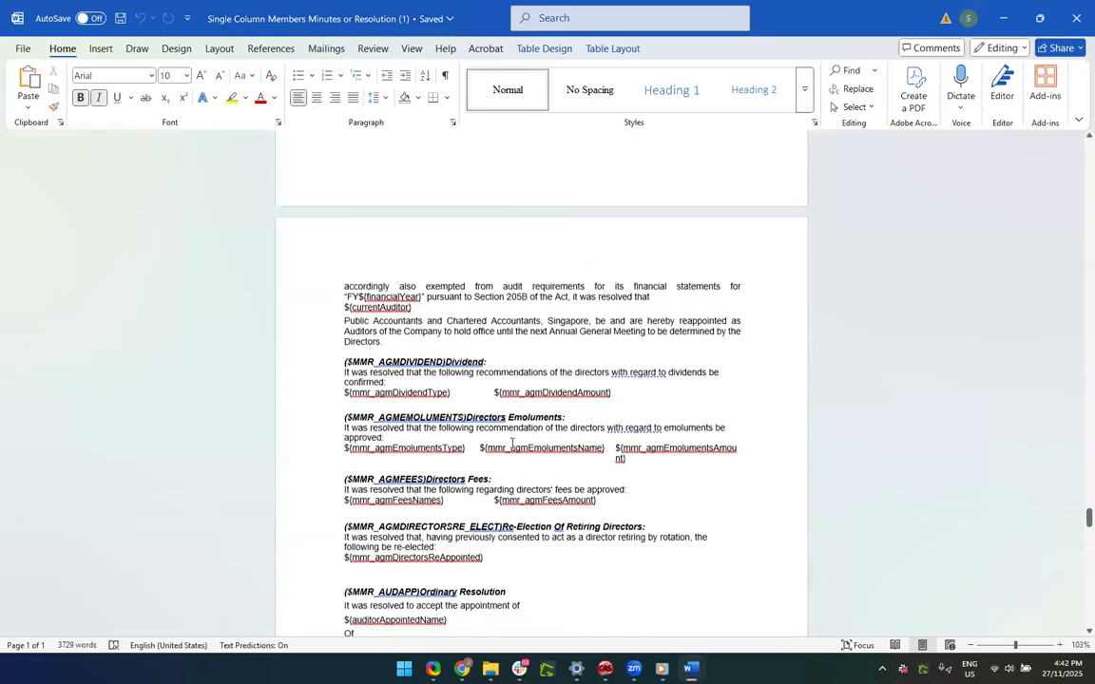
pyautogui.scroll(-20, 511, 442)
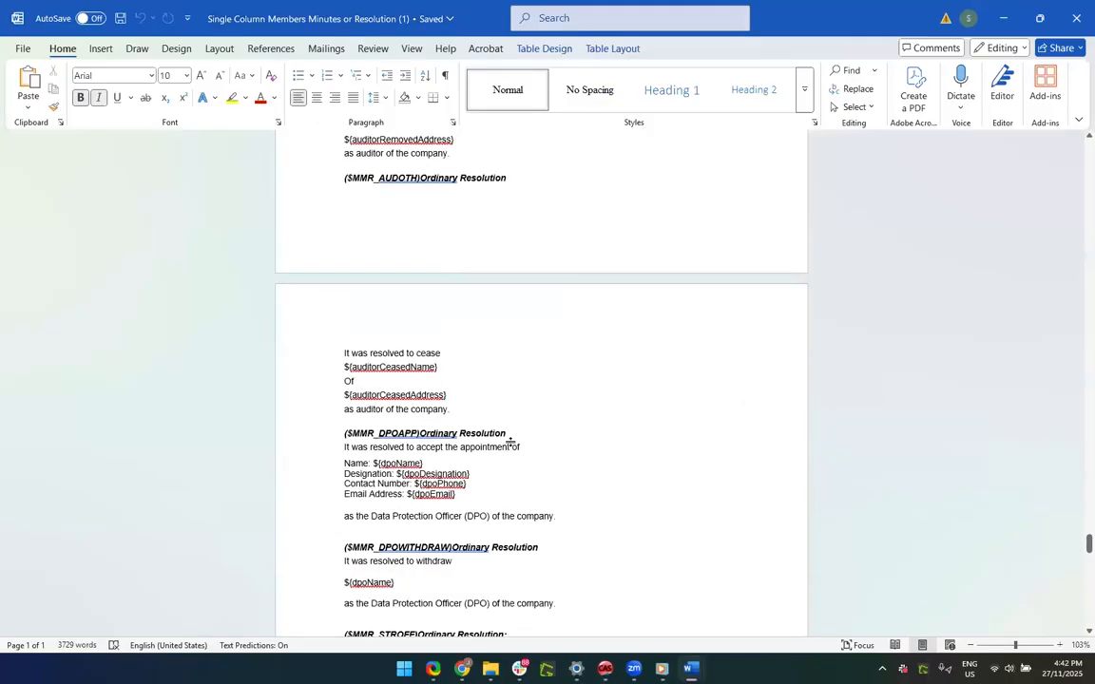
pyautogui.scroll(-3, 511, 442)
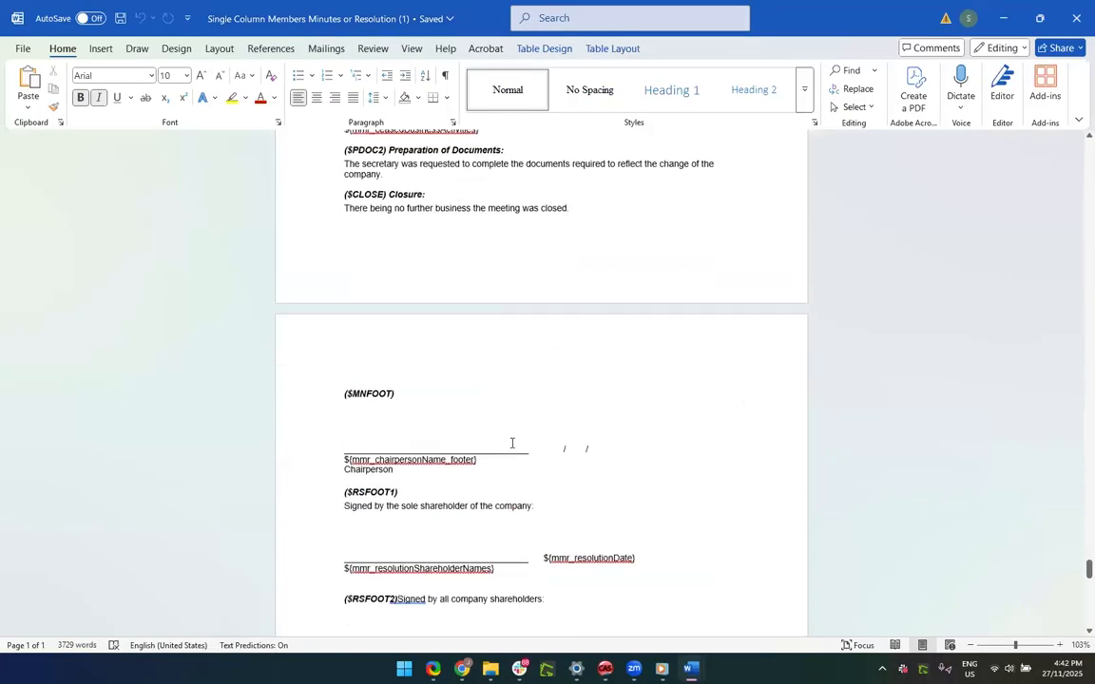
pyautogui.scroll(-6, 511, 442)
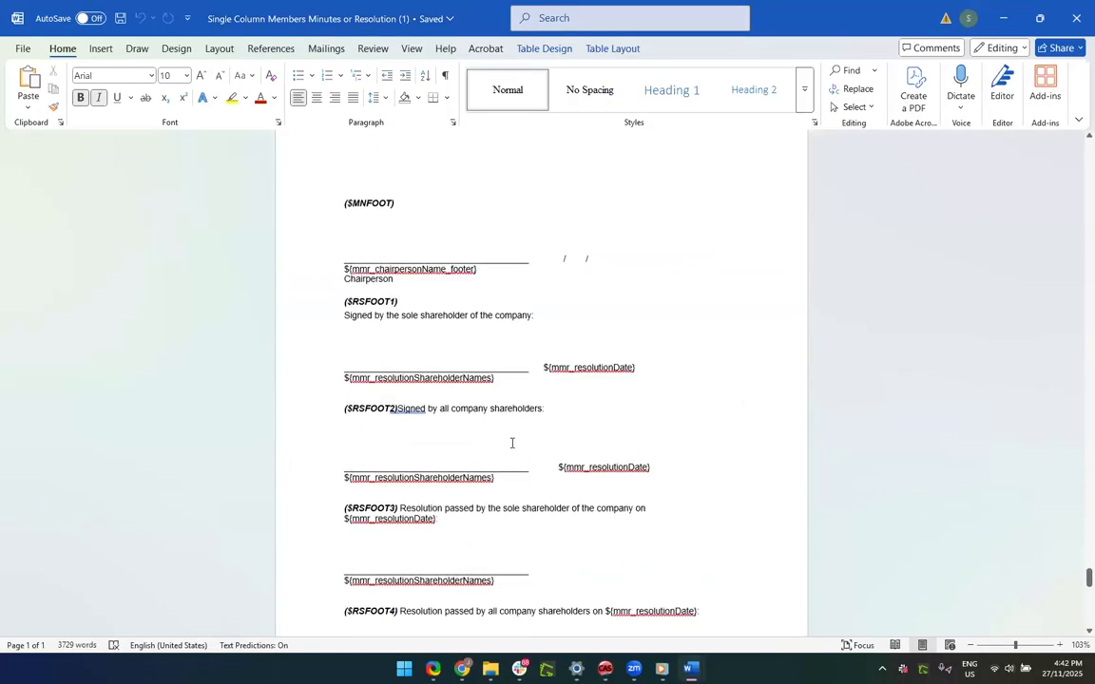
pyautogui.scroll(5, 511, 442)
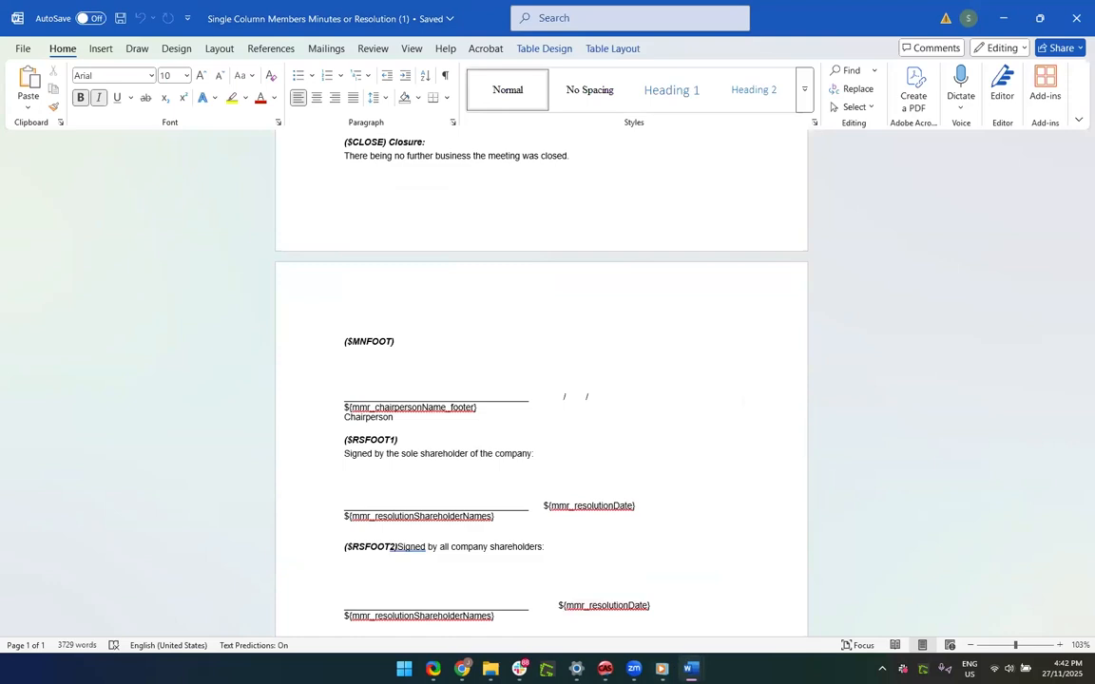
# Step: Switch to the SC_AGM_Audited _MembersAGM document and review its company header, AGM date, chairman and resolution paragraphs down to the MNFOOT signature block
pyautogui.moveTo(691, 668)
pyautogui.click(877, 624)
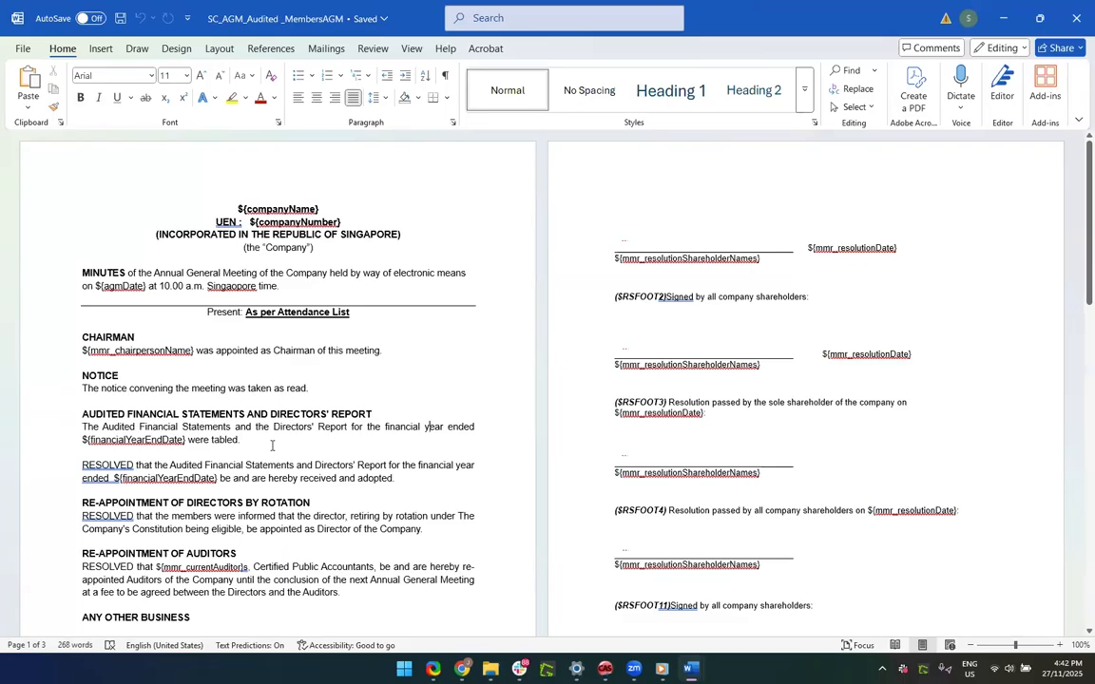
pyautogui.moveTo(244, 225); pyautogui.dragTo(216, 224)
pyautogui.scroll(-1, 142, 259)
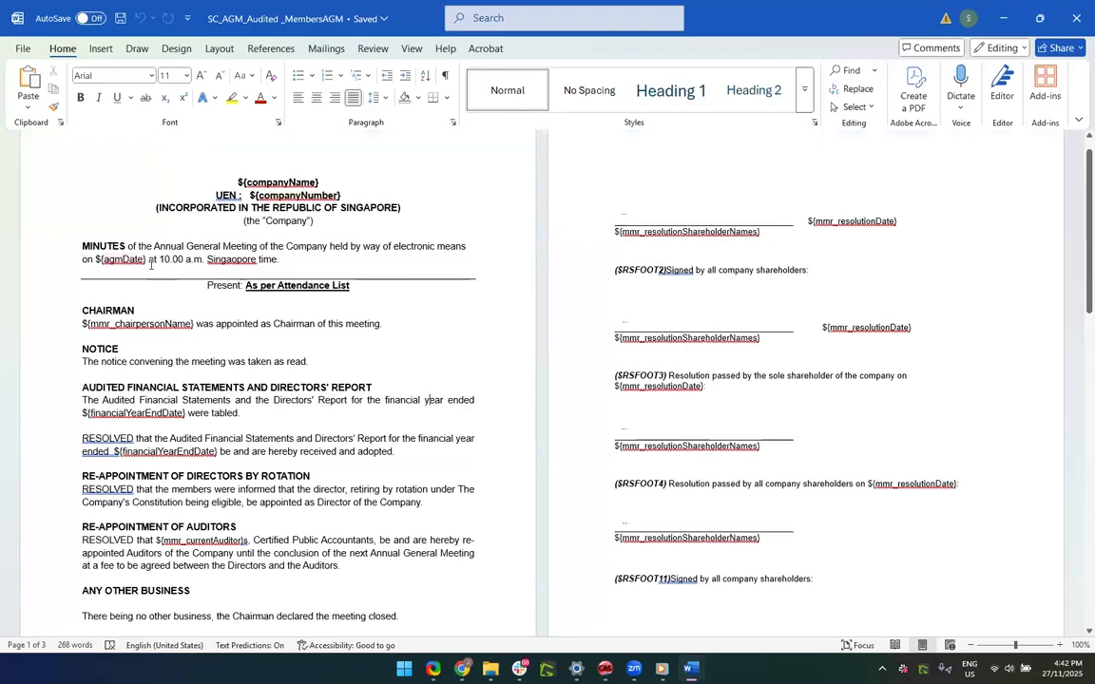
pyautogui.click(150, 263)
pyautogui.scroll(-2, 191, 355)
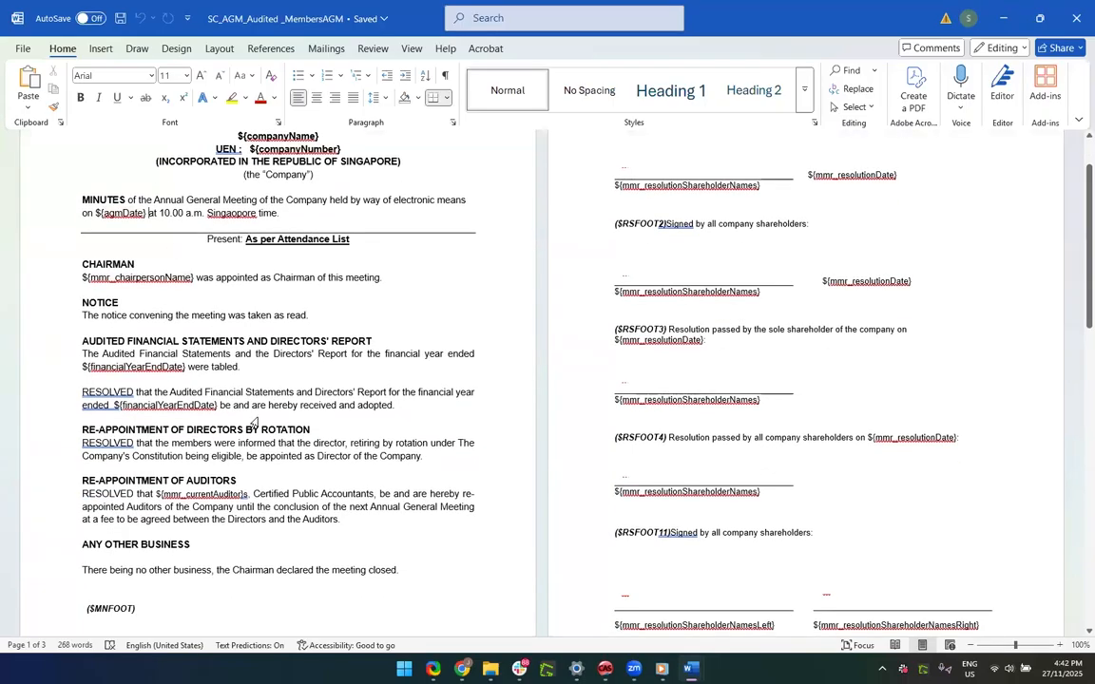
pyautogui.scroll(-6, 391, 427)
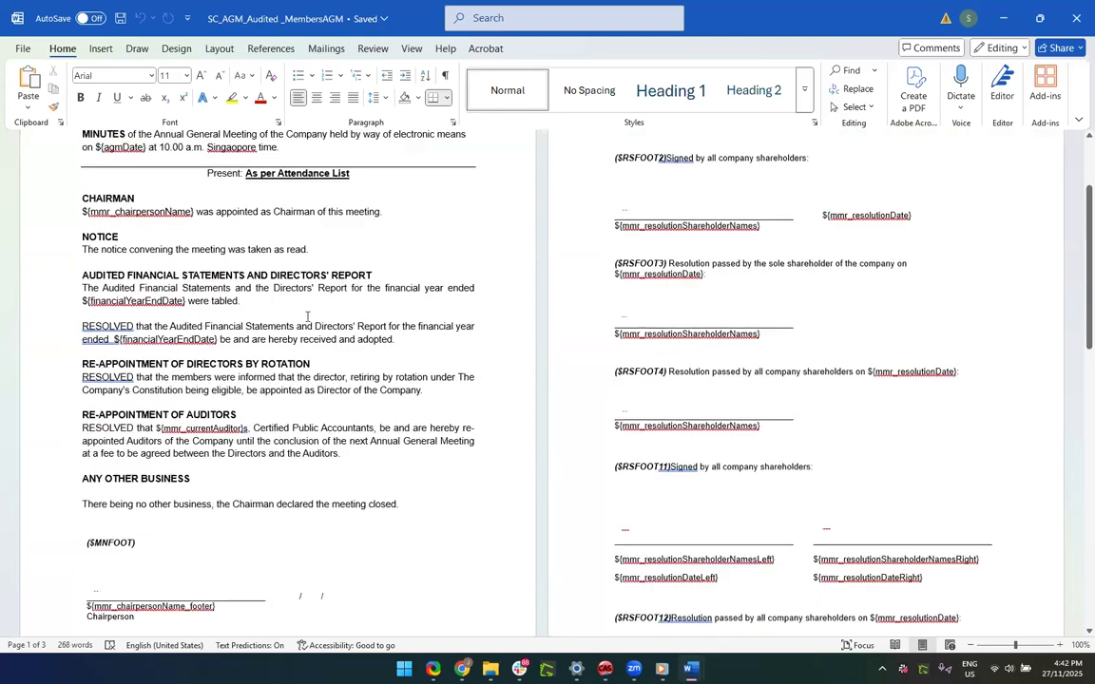
pyautogui.scroll(6, 275, 245)
pyautogui.scroll(-2, 274, 245)
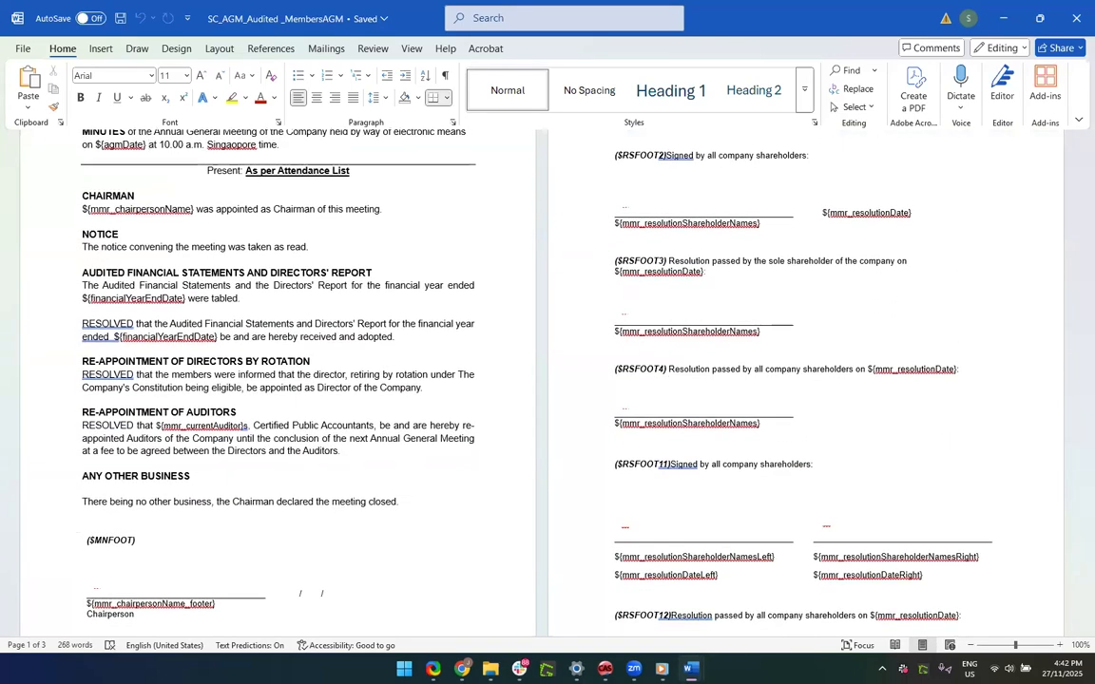
# Step: Examine the audited financial statements, director rotation and auditor re-appointment resolutions in the audited AGM minutes
pyautogui.moveTo(692, 669)
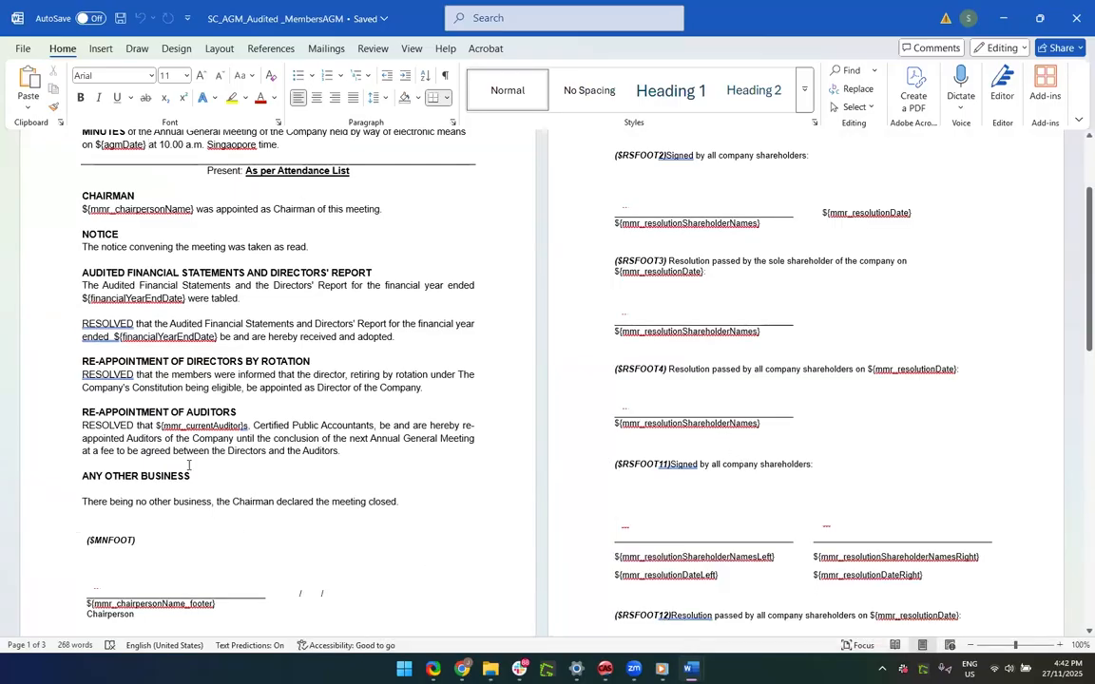
pyautogui.click(306, 314)
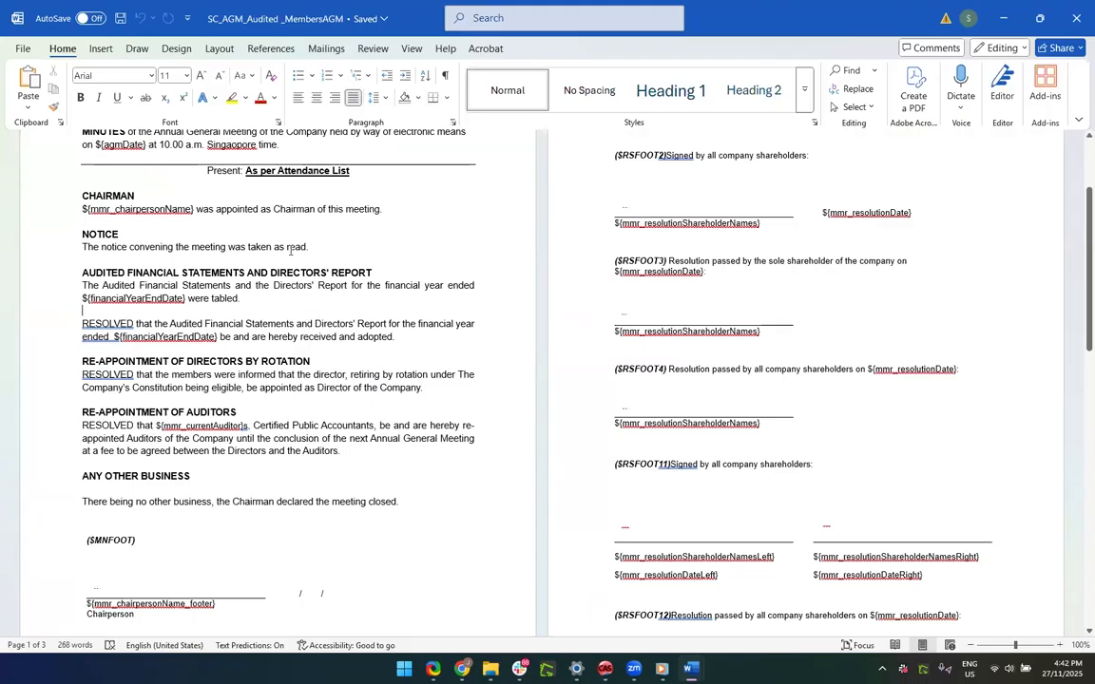
pyautogui.keyDown('ctrl'); pyautogui.scroll(3, 289, 250); pyautogui.keyUp('ctrl')
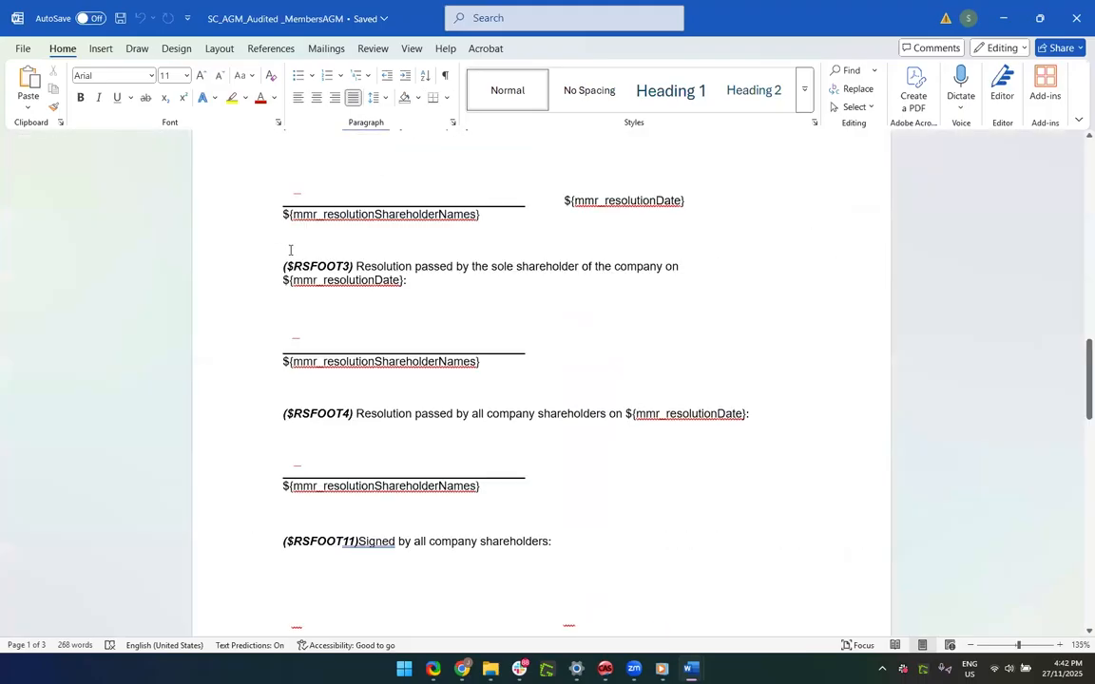
pyautogui.keyDown('ctrl'); pyautogui.scroll(-2, 290, 250); pyautogui.keyUp('ctrl')
pyautogui.scroll(10, 289, 250)
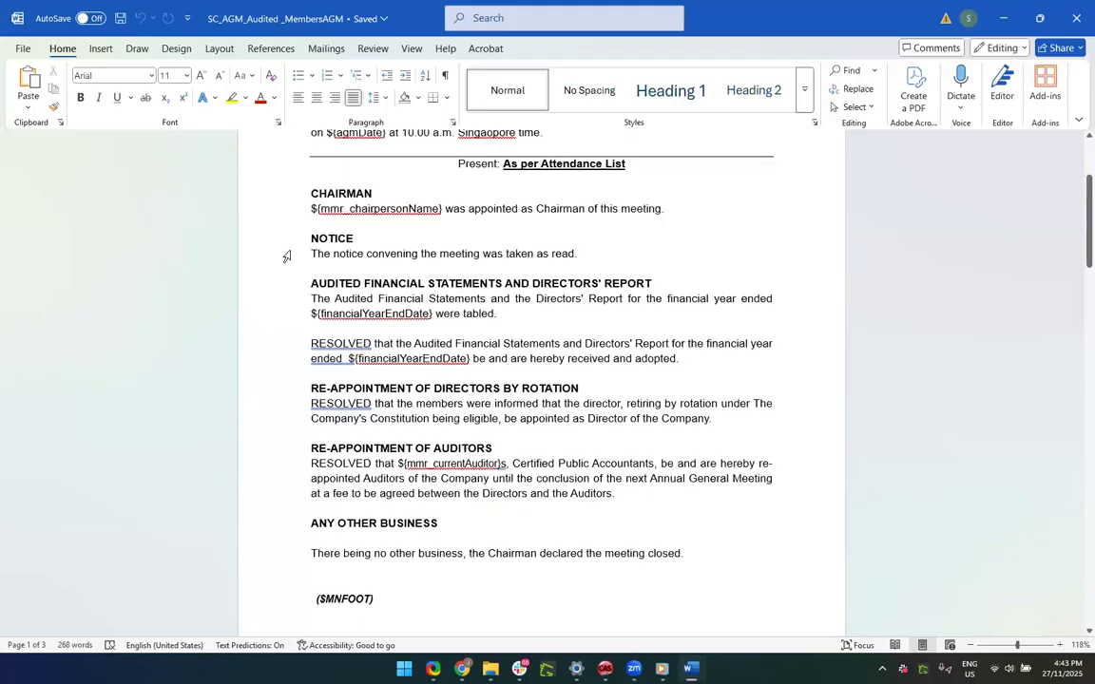
pyautogui.scroll(1, 287, 257)
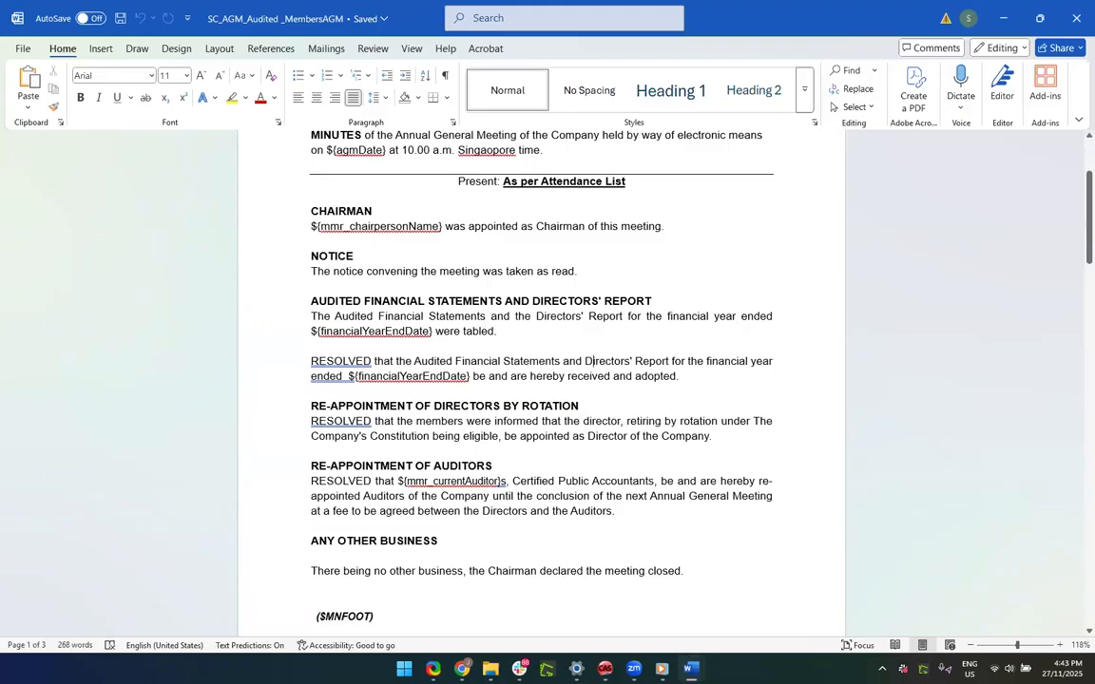
# Step: Return to the single column members minutes template and review its directors' fees, re-election, auditor, DPO and signature footer paragraphs for comparison
pyautogui.click(691, 668)
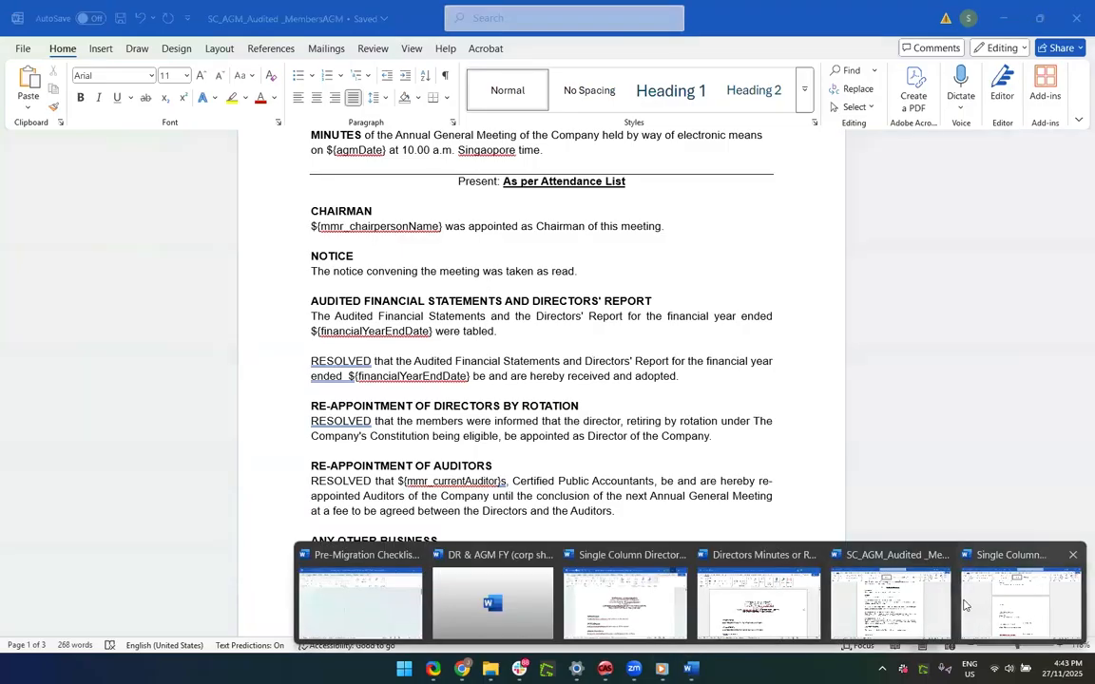
pyautogui.click(1012, 606)
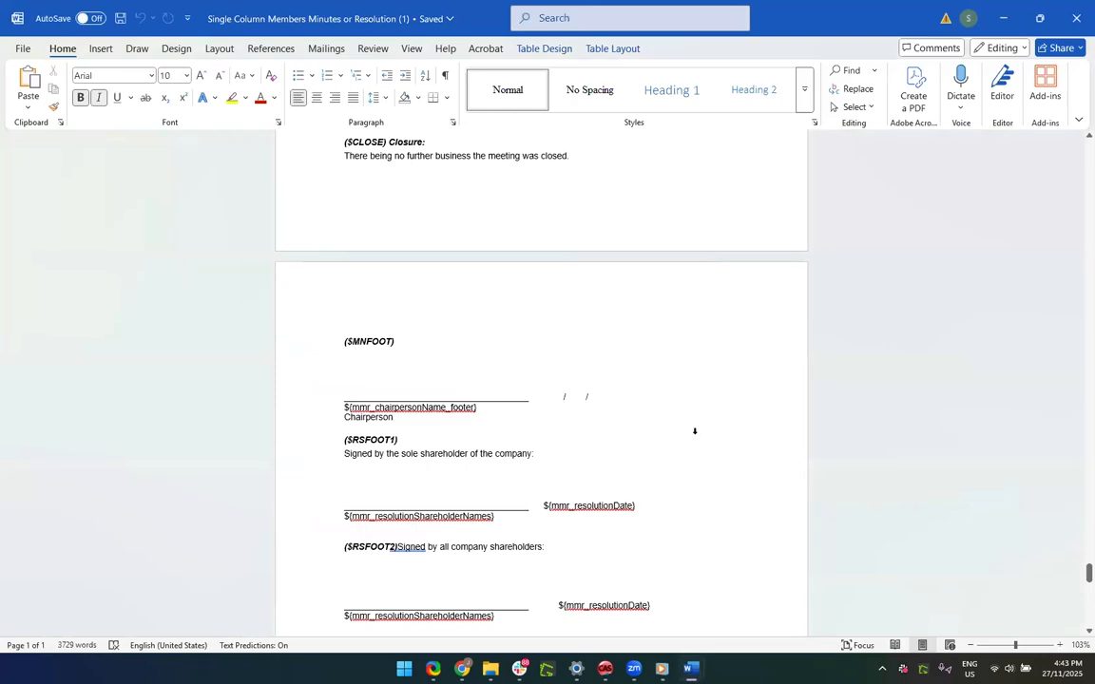
pyautogui.scroll(10, 694, 431)
pyautogui.scroll(10, 695, 431)
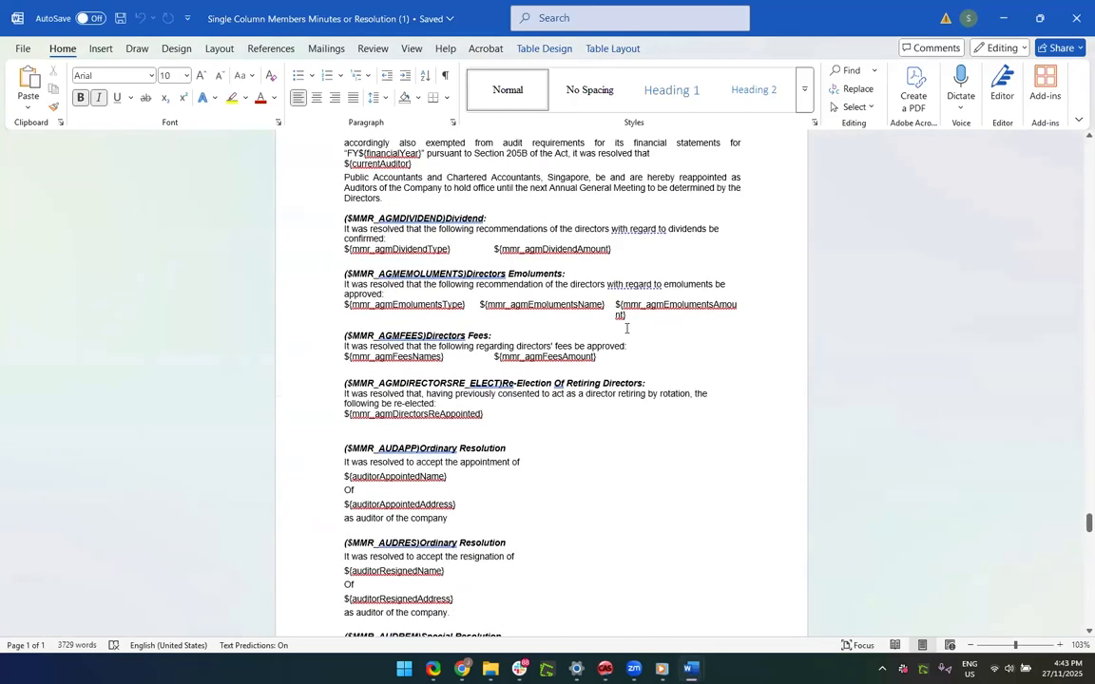
pyautogui.scroll(-20, 626, 328)
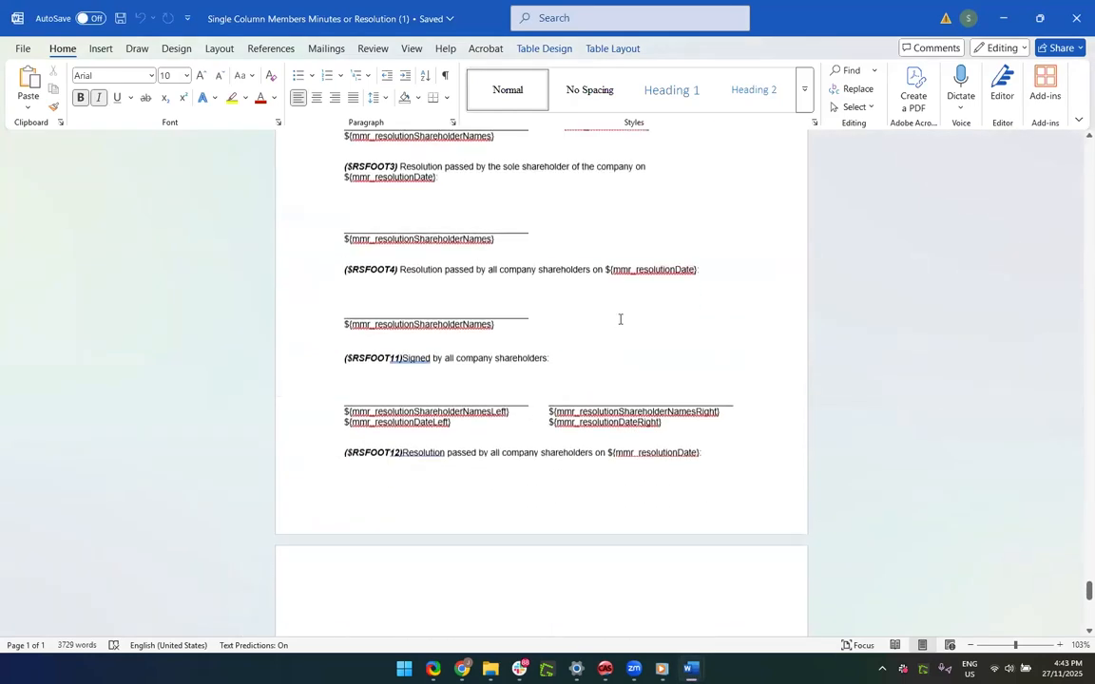
pyautogui.scroll(20, 619, 319)
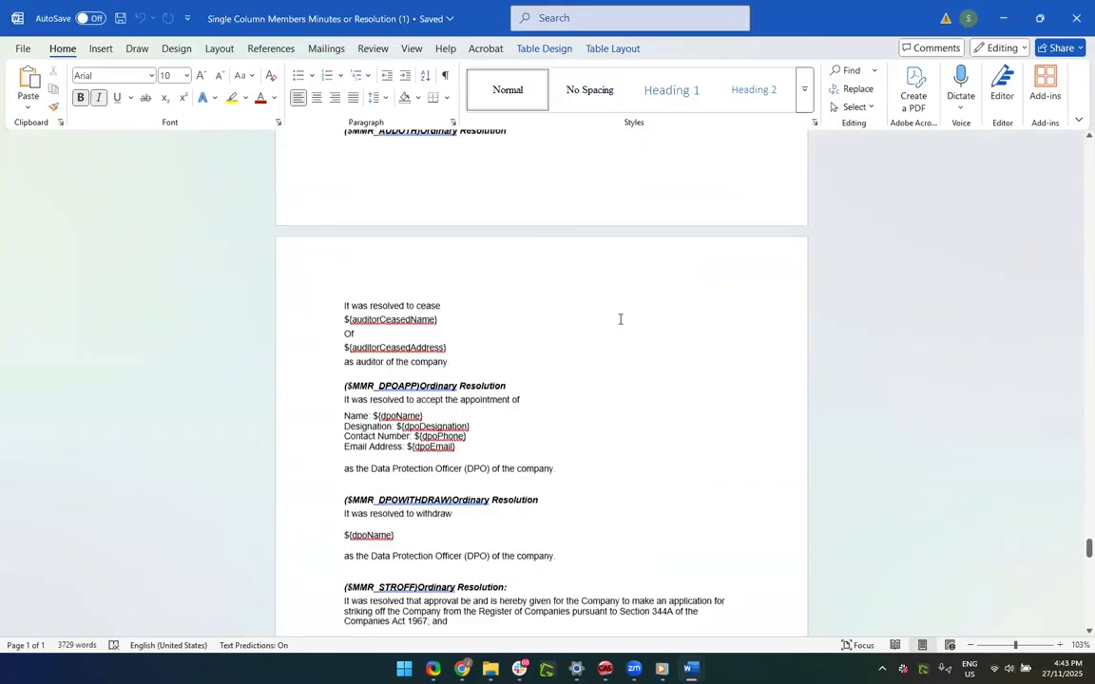
pyautogui.scroll(5, 619, 320)
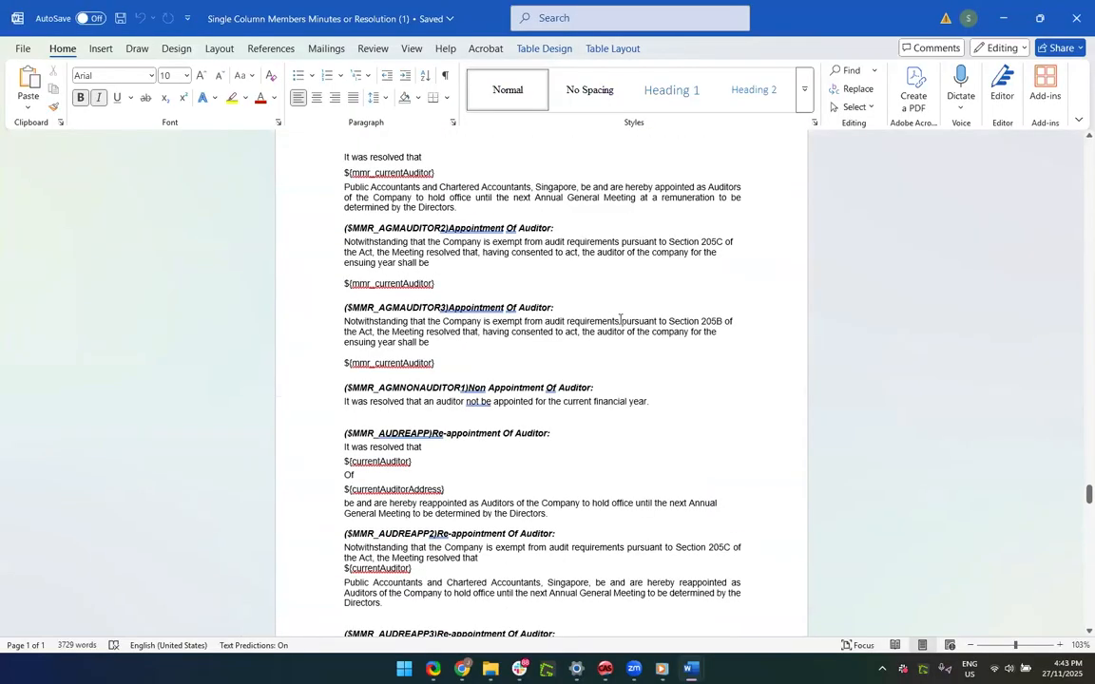
# Step: Go back through the unaudited Directors' Statement paragraphs to the audited MMR_AGMFSAUD and MMR_AGMDSFSAUD ones
pyautogui.scroll(10, 620, 320)
pyautogui.scroll(5, 620, 319)
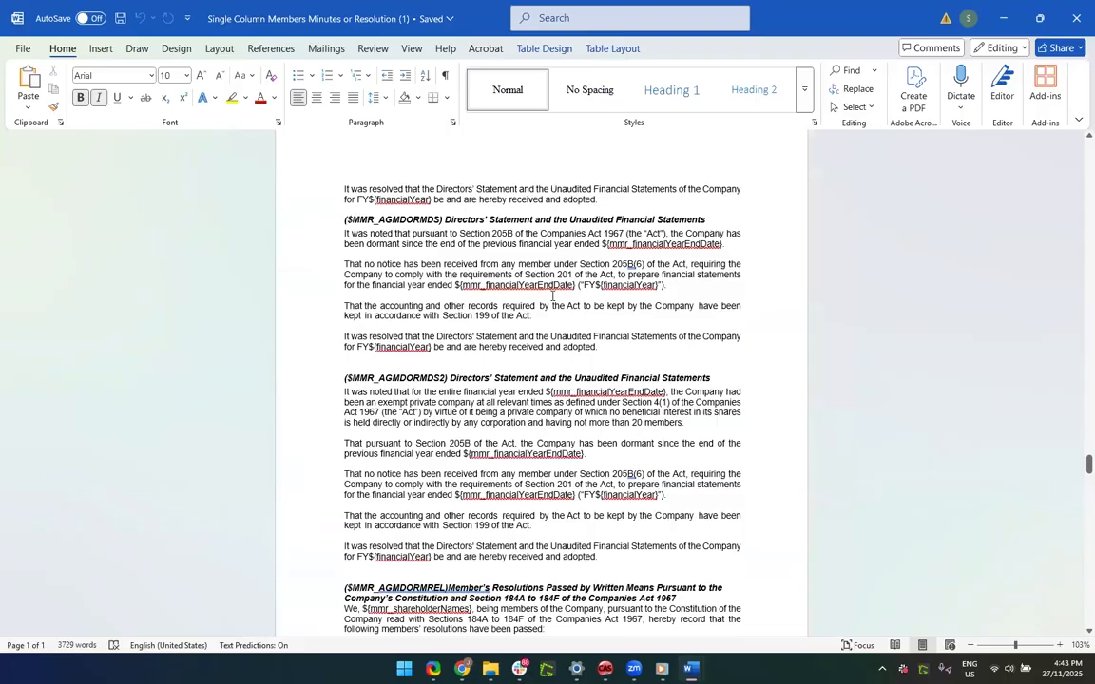
pyautogui.scroll(1, 570, 285)
pyautogui.scroll(5, 491, 393)
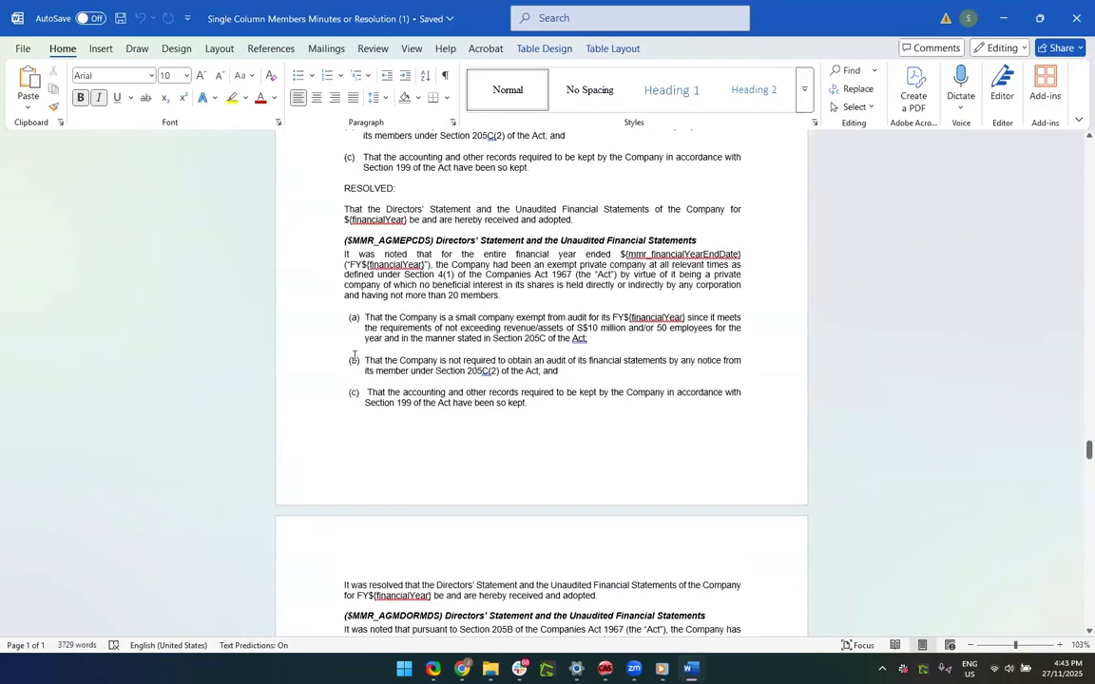
pyautogui.scroll(4, 443, 338)
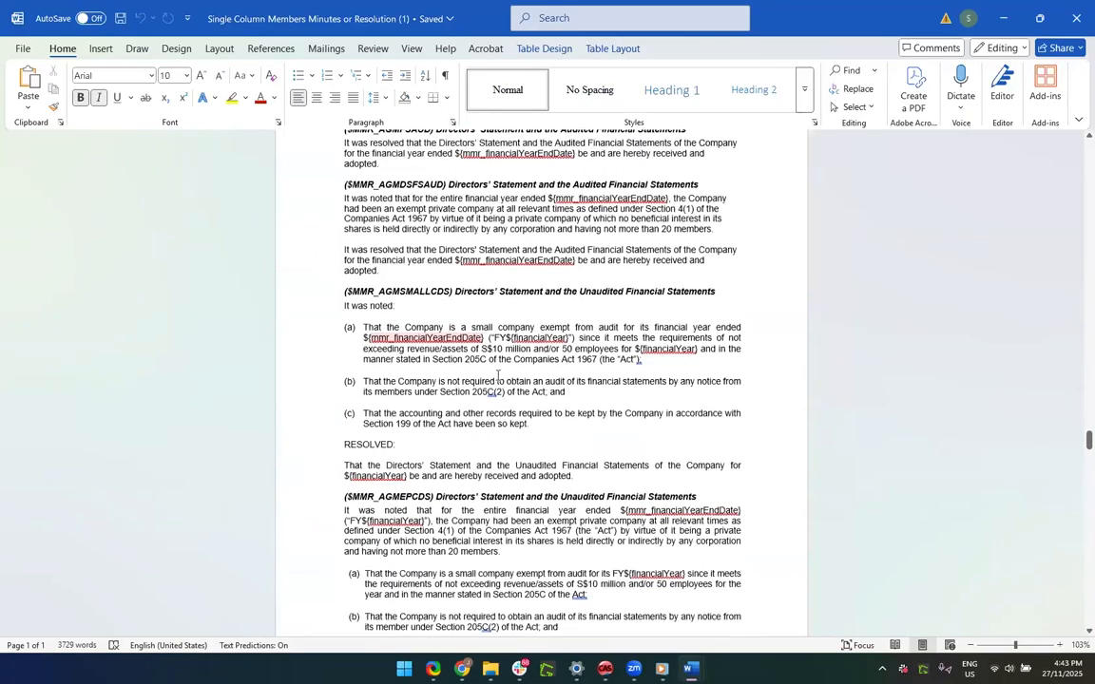
pyautogui.scroll(2, 460, 378)
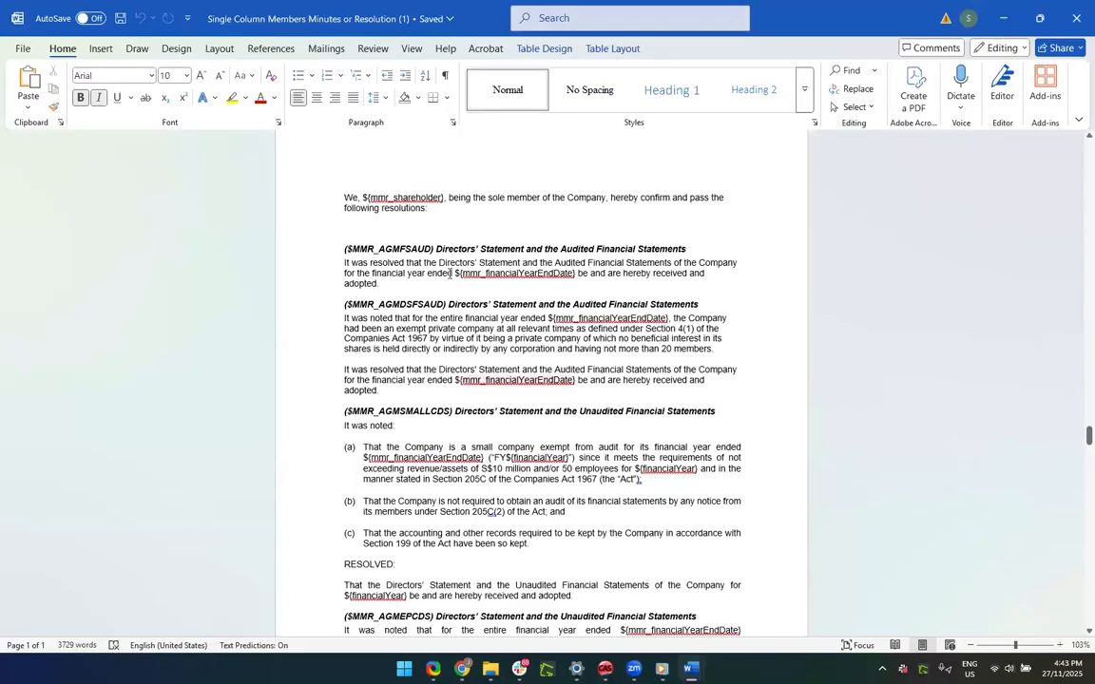
# Step: Review the sole member opening paragraphs and the MMR_AGMFSAUD and MMR_AGMDSFSAUD audited financial statements paragraphs in the master template
pyautogui.scroll(1, 546, 297)
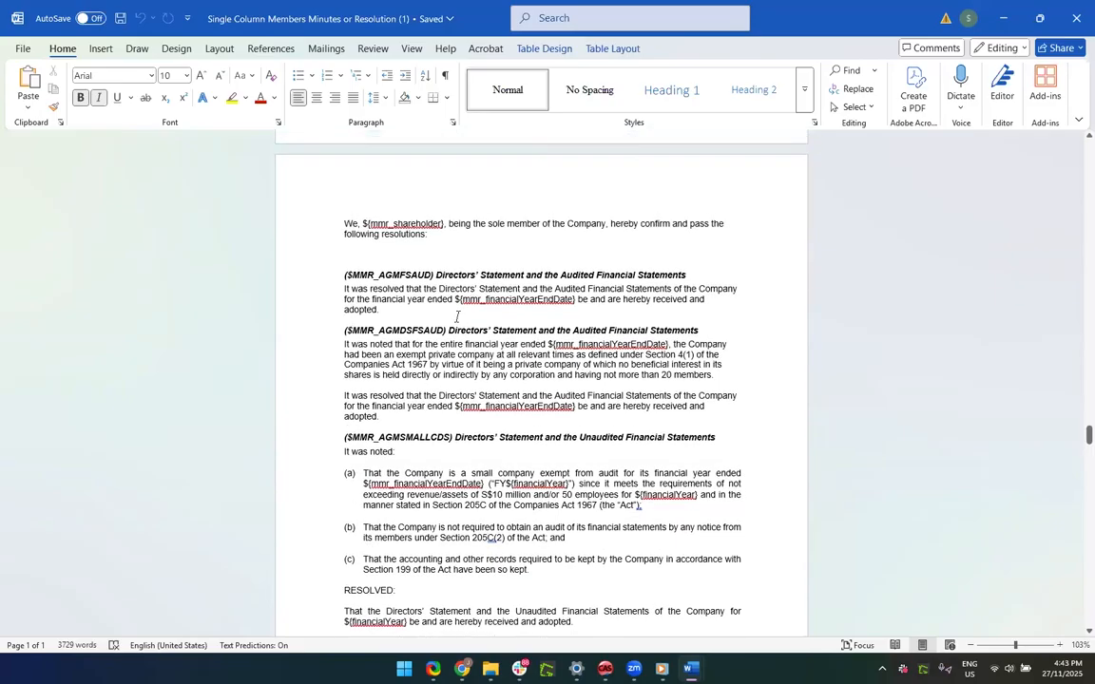
pyautogui.click(456, 318)
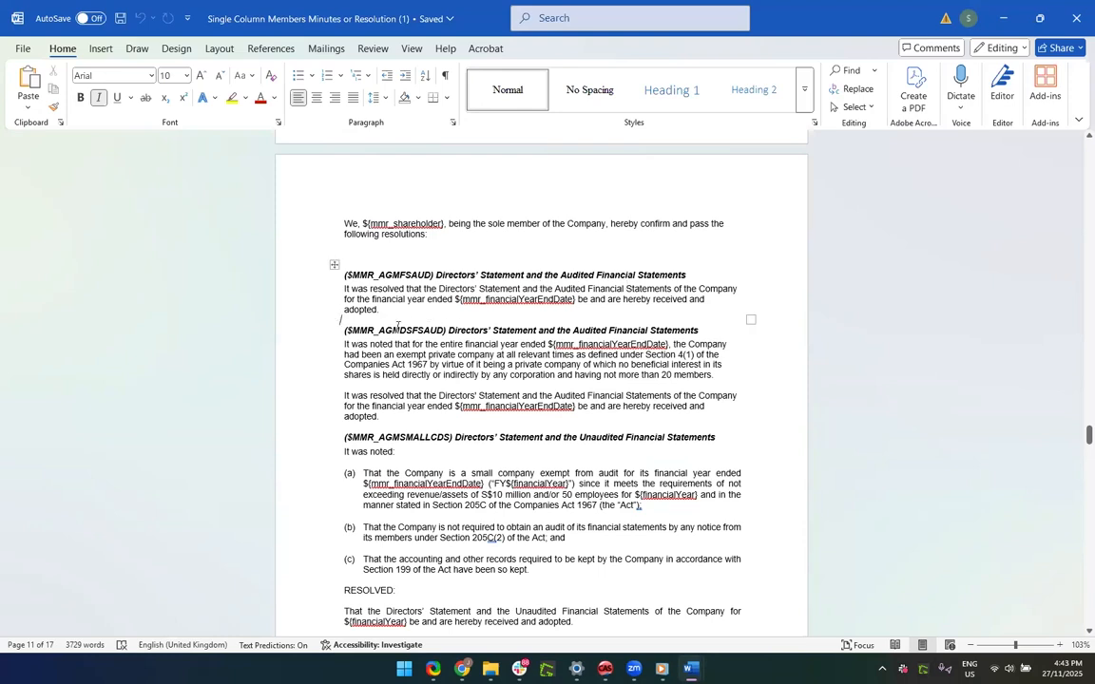
pyautogui.scroll(5, 466, 395)
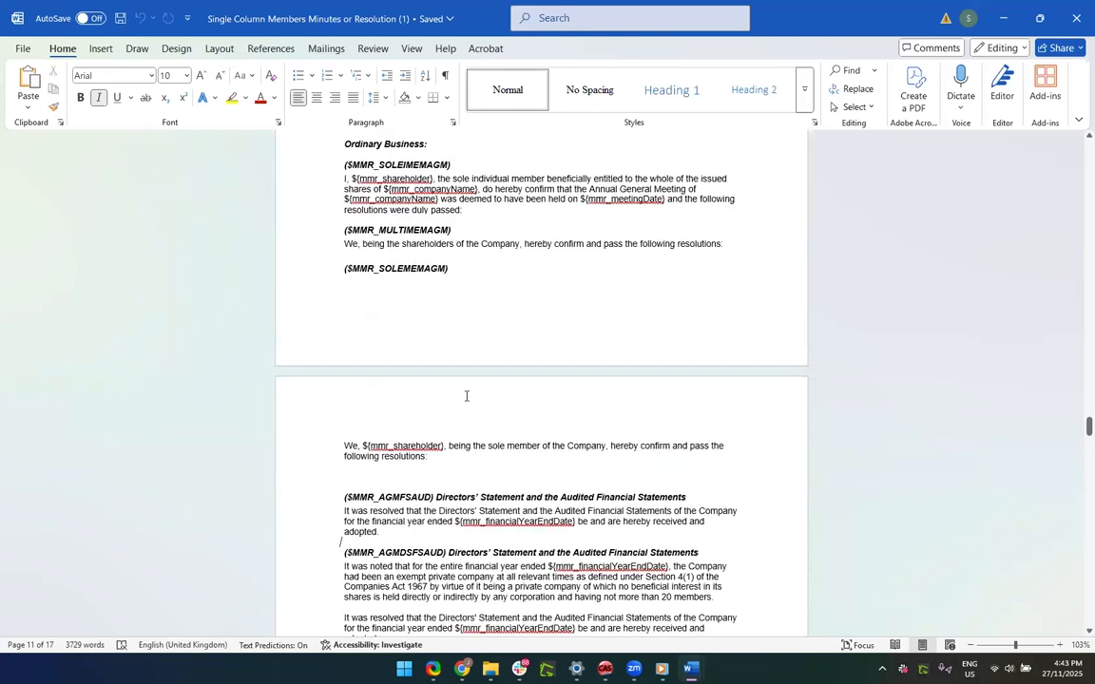
pyautogui.scroll(2, 466, 395)
pyautogui.scroll(-6, 465, 396)
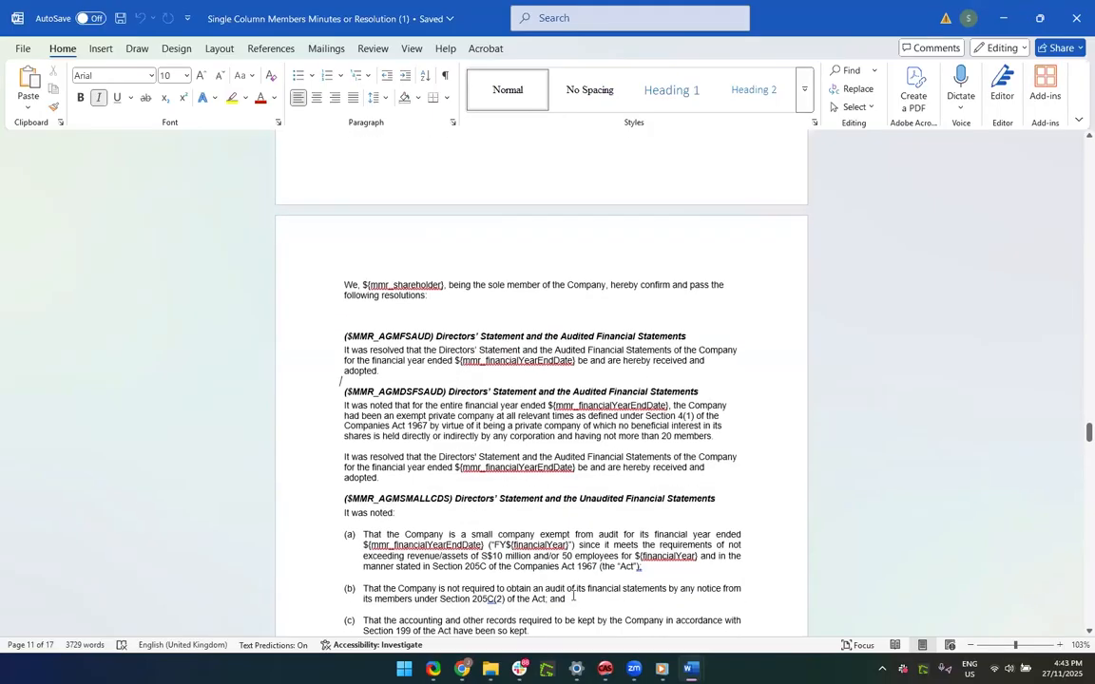
# Step: In the SC_AGM_Audited _MembersAGM document, remove the extra space before ${financialYearEndDate} in the audited financial statements resolution
pyautogui.moveTo(691, 668)
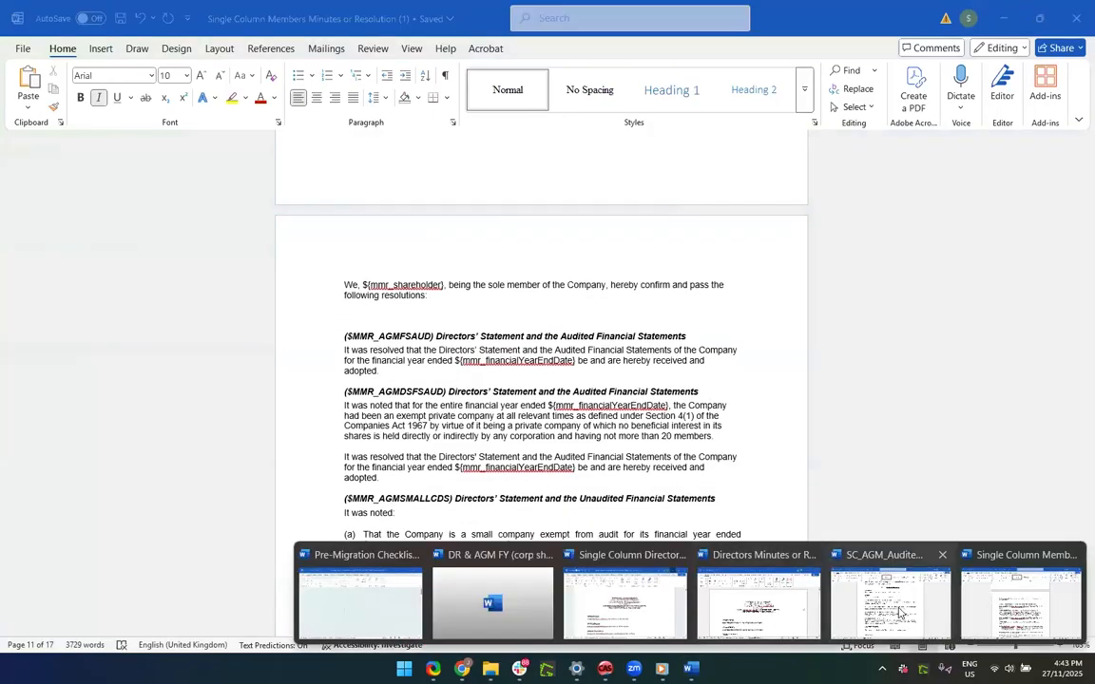
pyautogui.click(899, 613)
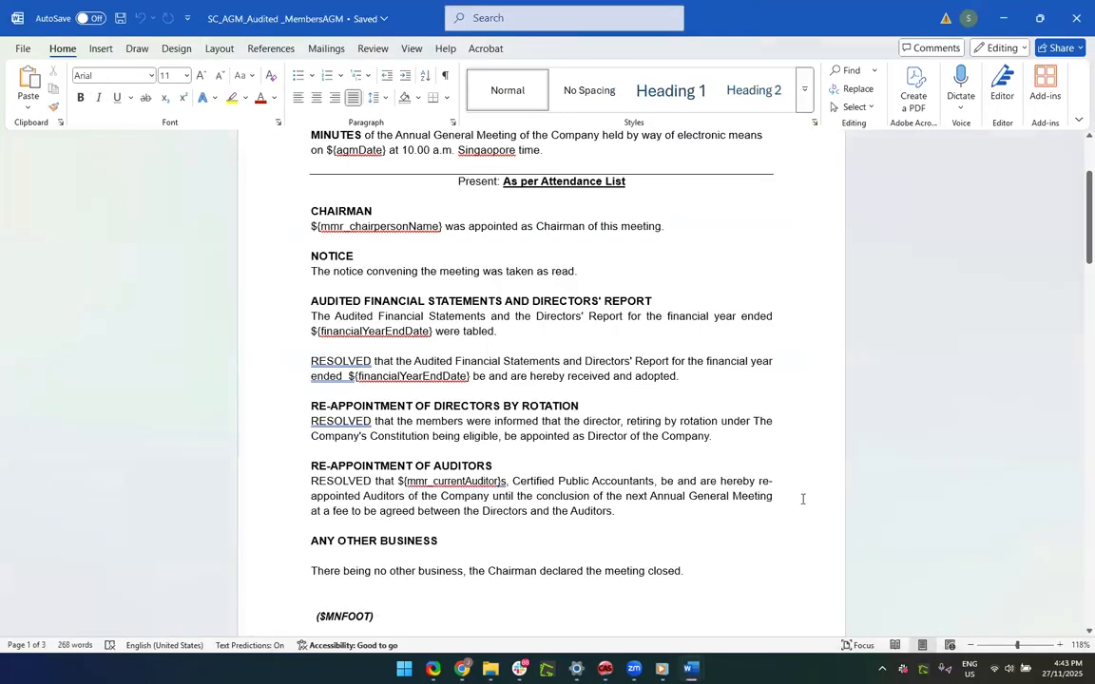
pyautogui.click(542, 388)
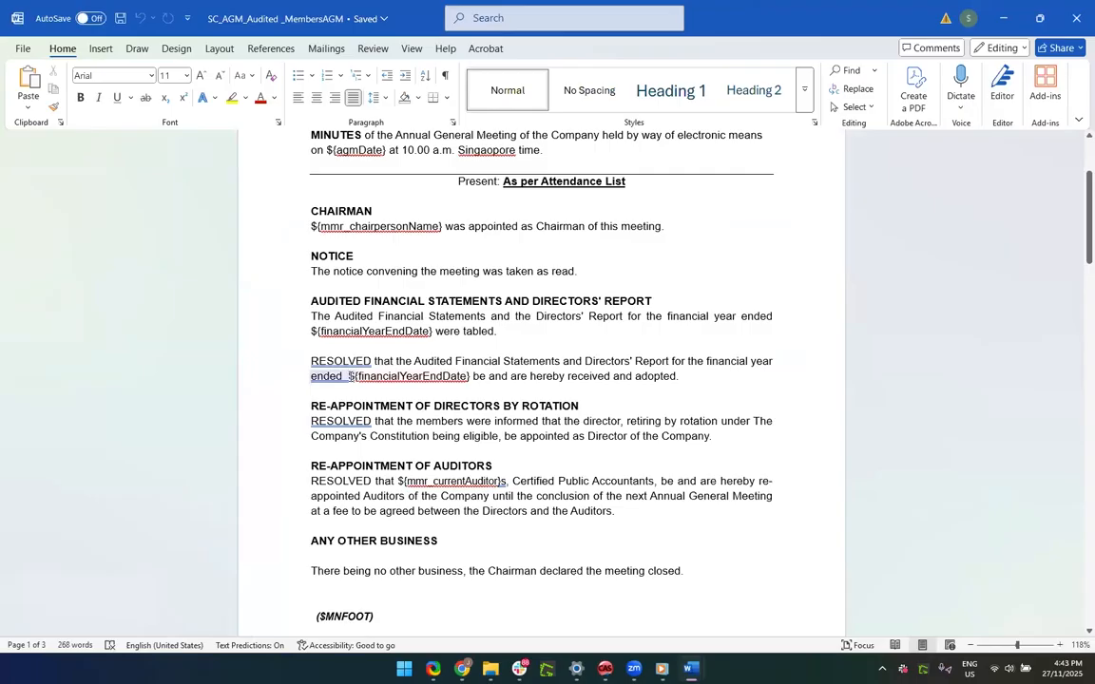
pyautogui.click(327, 376)
pyautogui.click(324, 429)
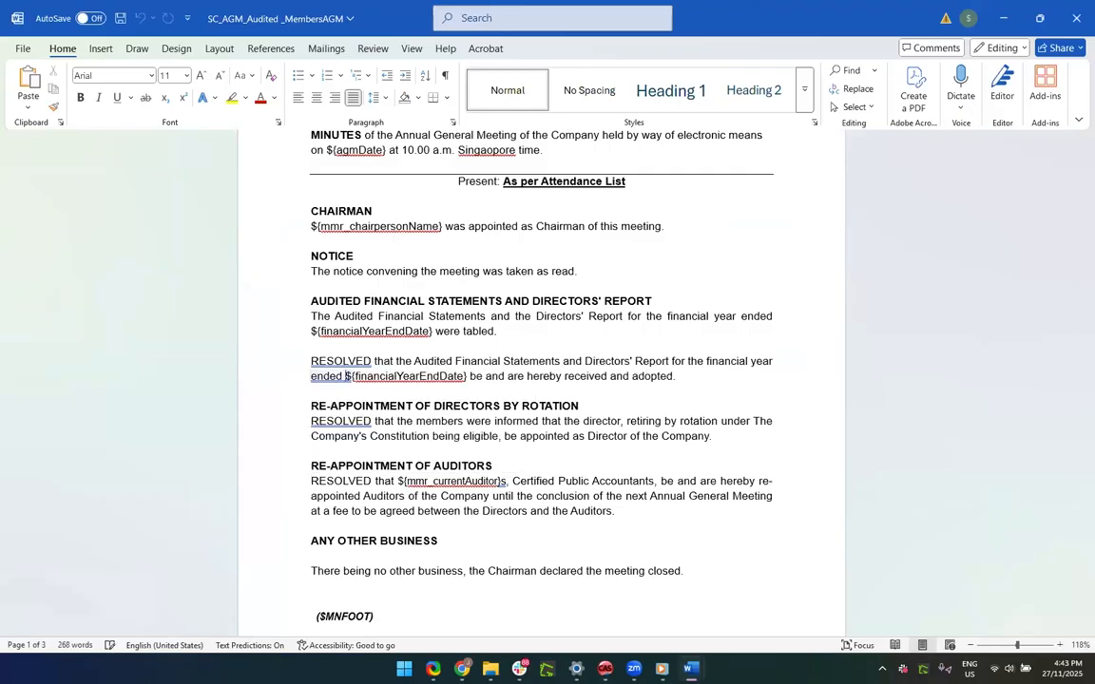
# Step: Minimise the two members minutes documents and close the Directors Minutes or Resolution_SAMPLE_TestSG_3 document
pyautogui.click(1004, 17)
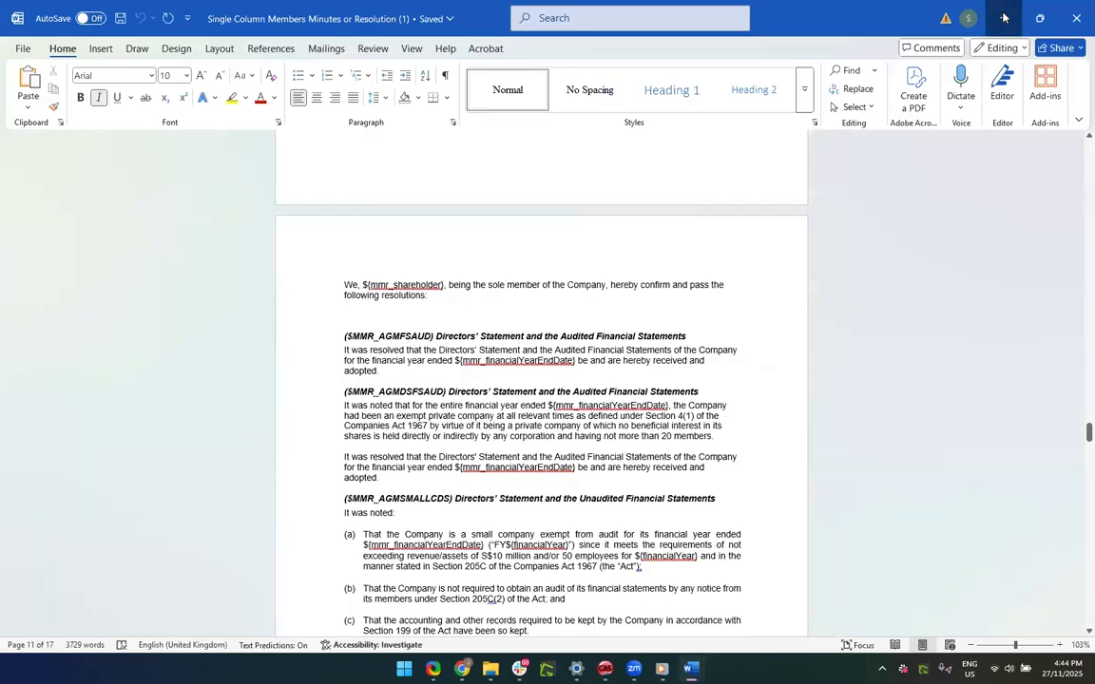
pyautogui.click(1003, 17)
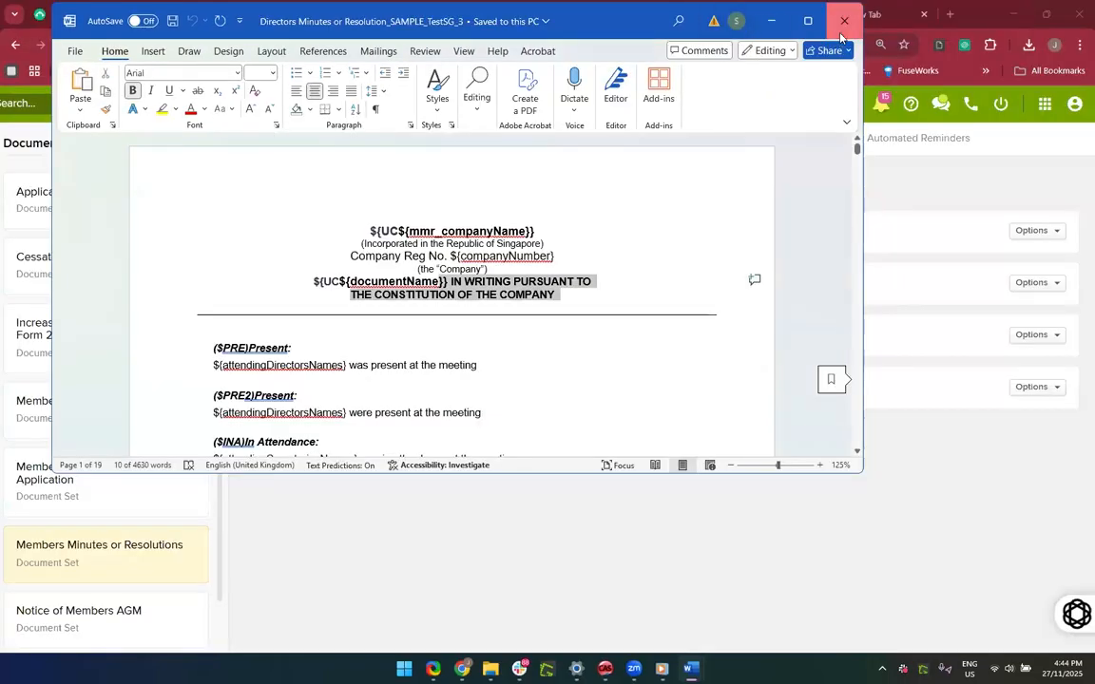
pyautogui.click(842, 21)
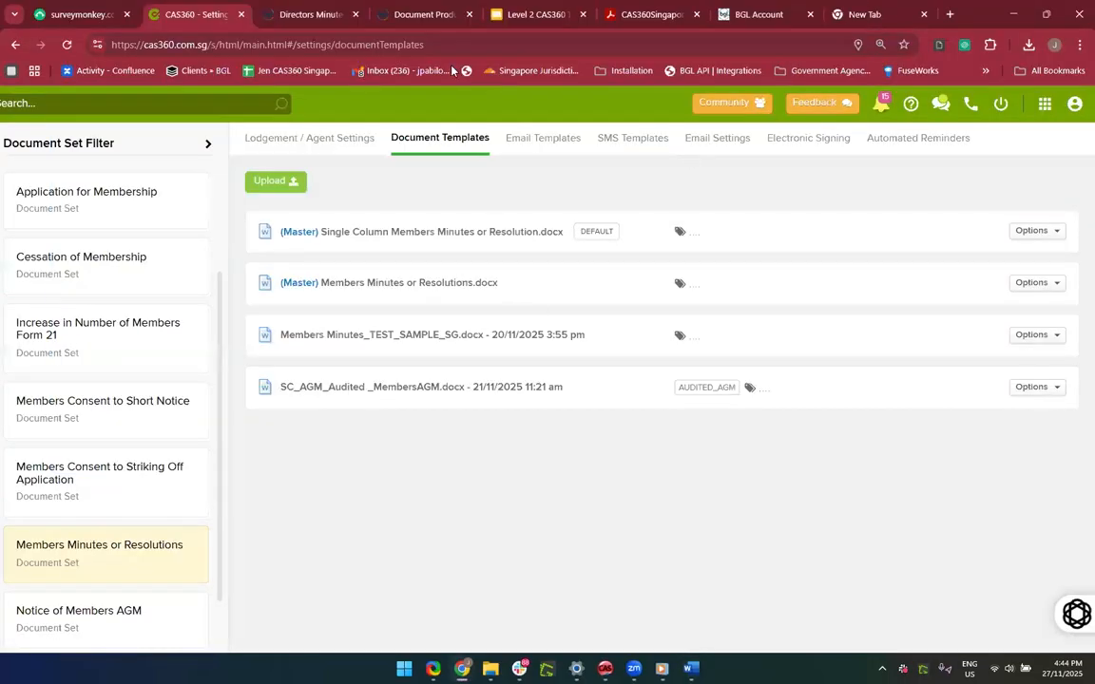
# Step: Switch to the CAS 360 support site in the browser and open the Members Minutes or Resolutions dictionary codes from the Document Templates article
pyautogui.click(304, 15)
pyautogui.click(13, 44)
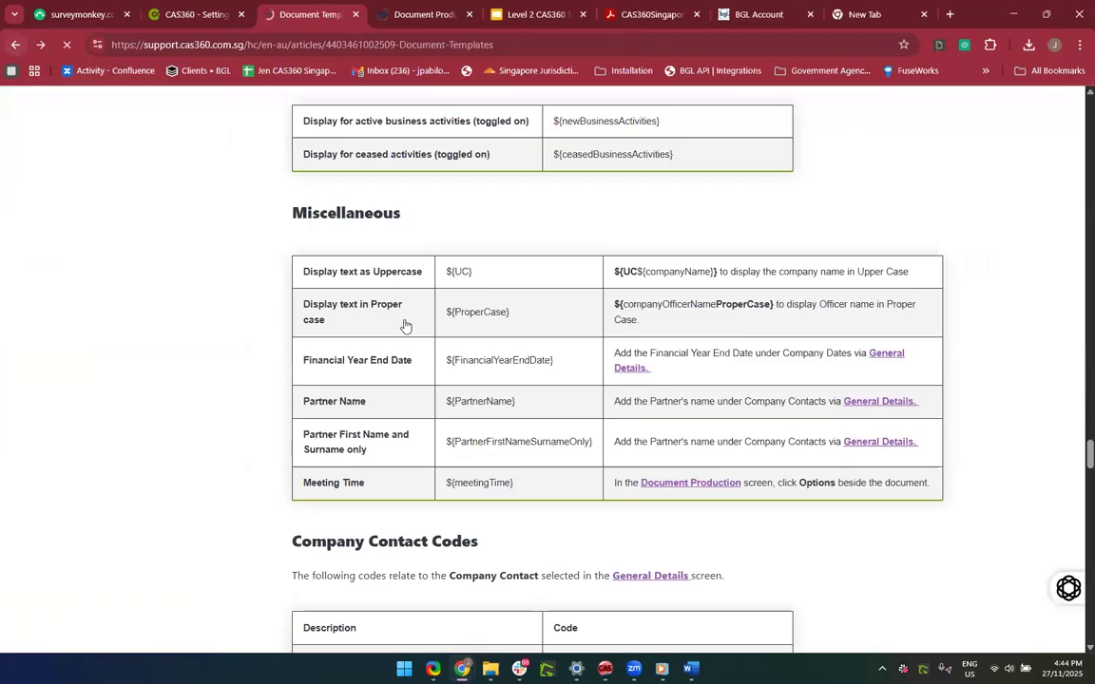
pyautogui.scroll(5, 406, 499)
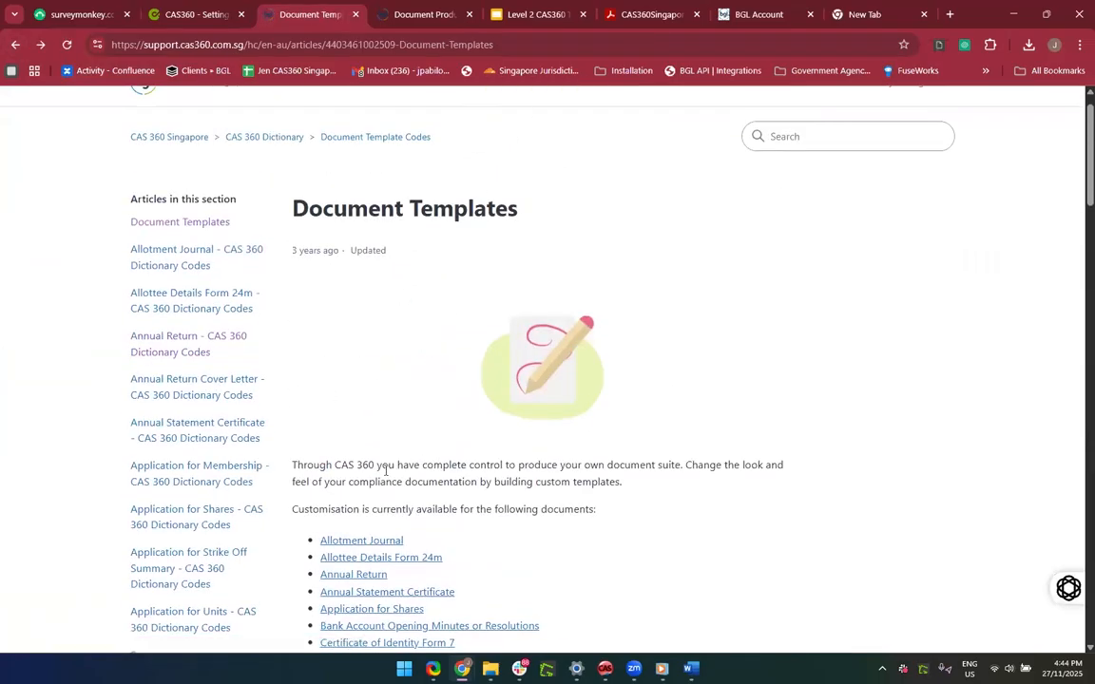
pyautogui.scroll(-6, 386, 471)
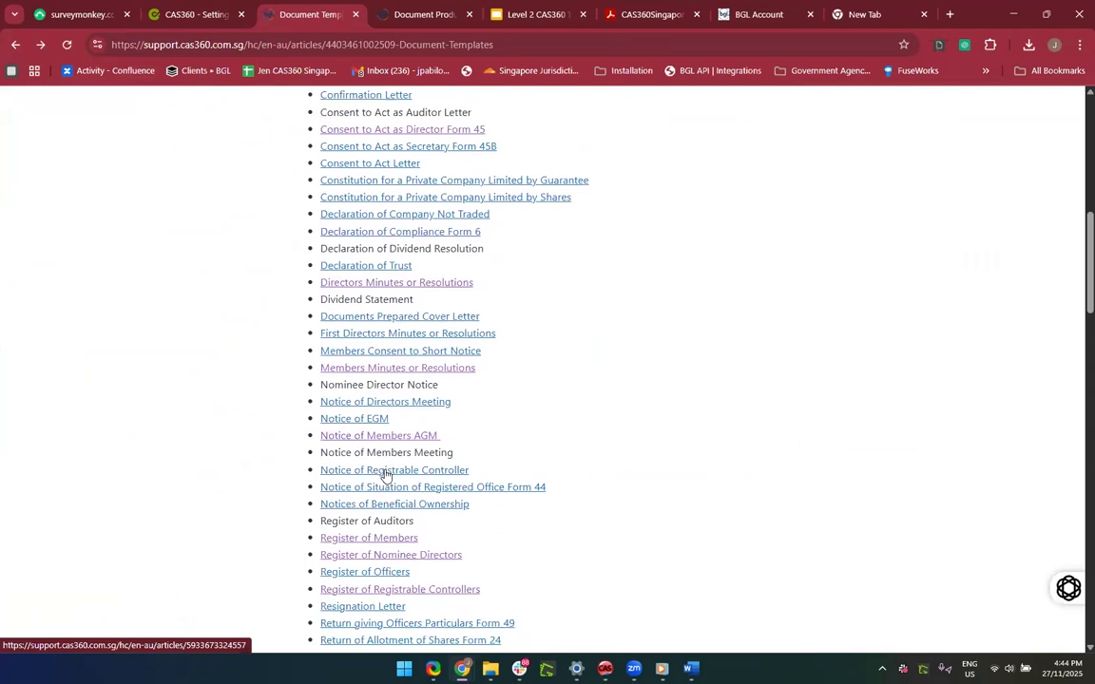
pyautogui.scroll(-1, 386, 474)
pyautogui.click(353, 270)
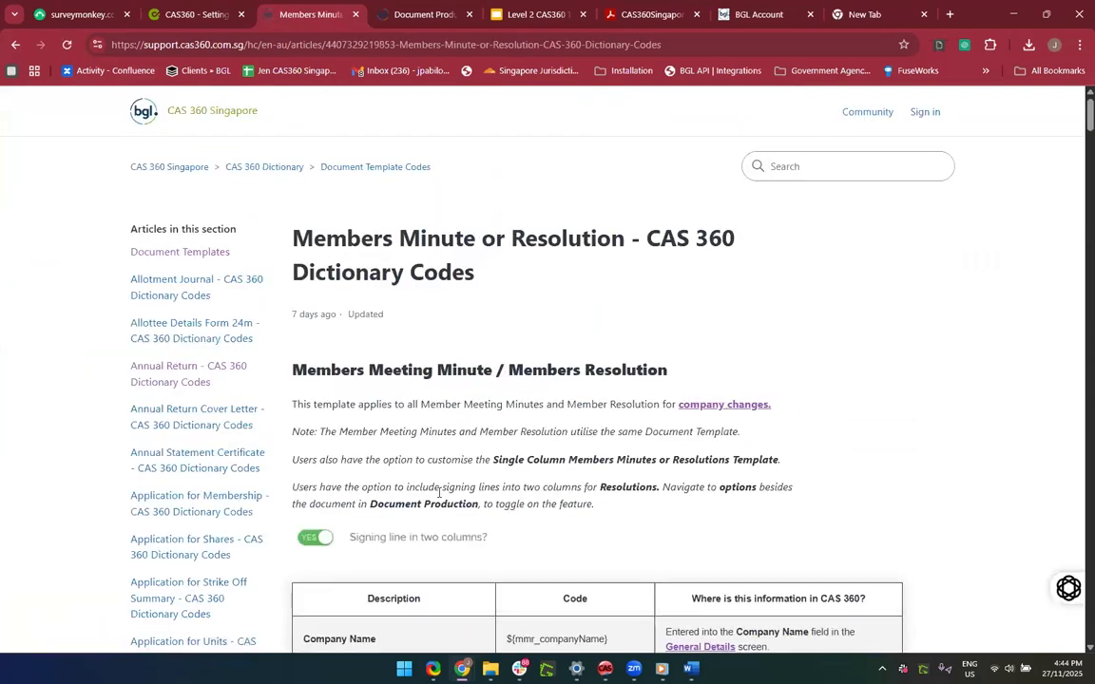
# Step: Examine the members minutes codes for company name, signing date, meeting and postal addresses, and chairperson
pyautogui.scroll(-1, 439, 493)
pyautogui.scroll(-3, 508, 505)
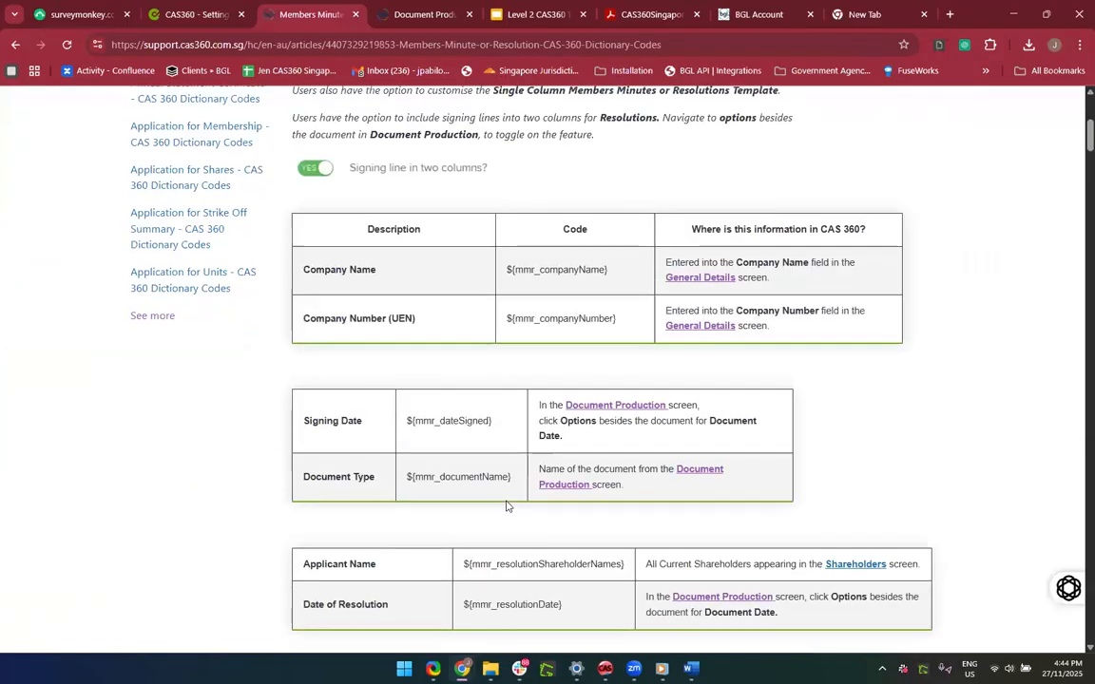
pyautogui.scroll(-10, 591, 418)
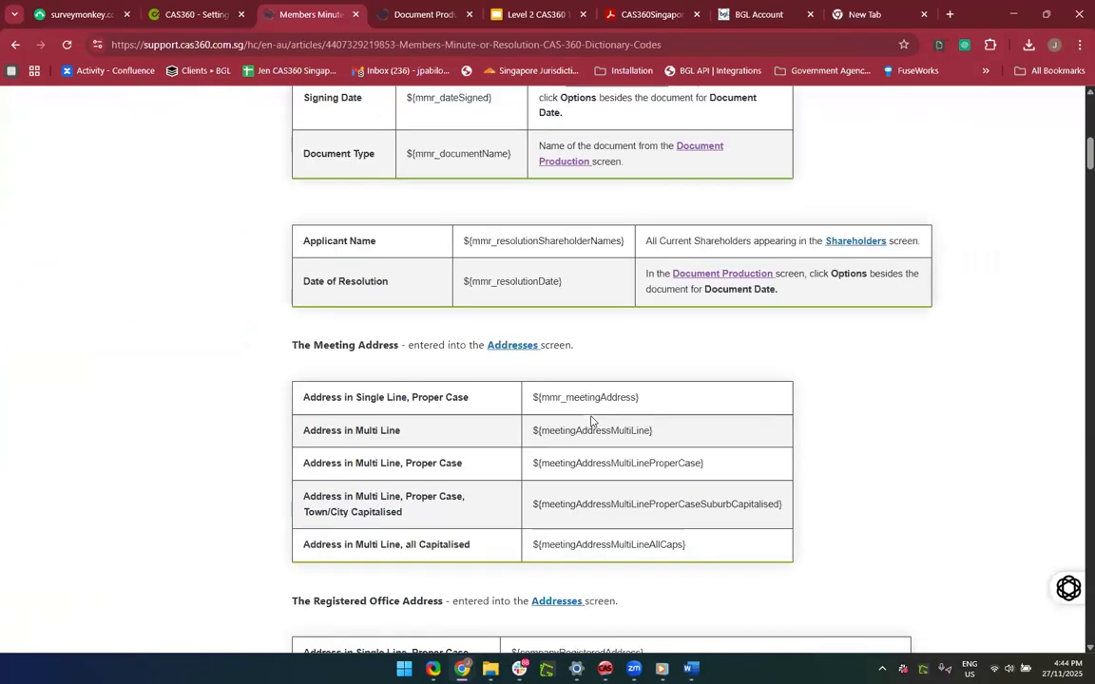
pyautogui.scroll(-3, 591, 418)
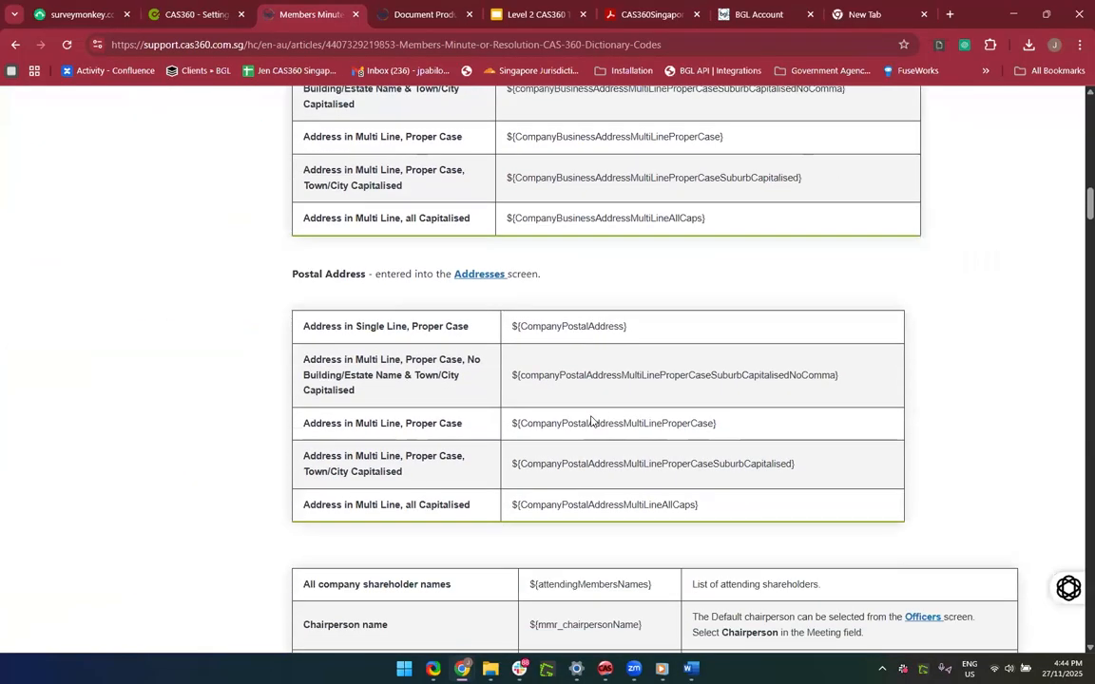
pyautogui.scroll(3, 591, 418)
pyautogui.scroll(-3, 591, 418)
pyautogui.scroll(-10, 591, 421)
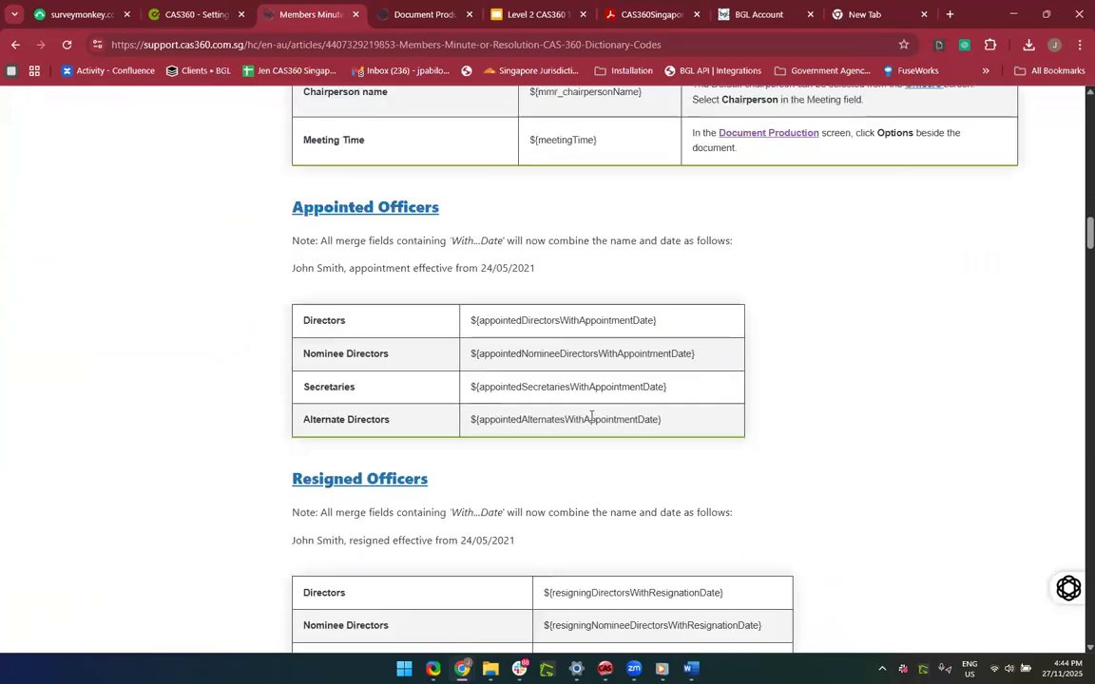
# Step: Examine the Auditor Change and Annual Return codes, including AGM date, current auditor, dividends, emoluments, directors' fees and re-election
pyautogui.scroll(-14, 591, 421)
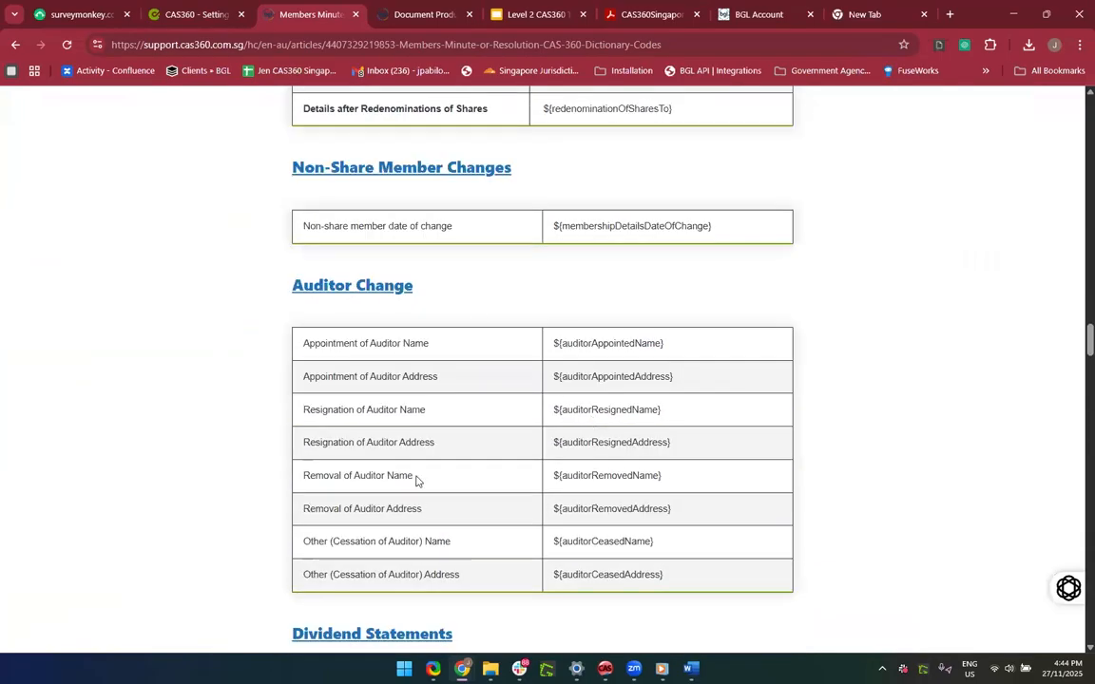
pyautogui.scroll(-10, 416, 480)
pyautogui.scroll(-1, 415, 480)
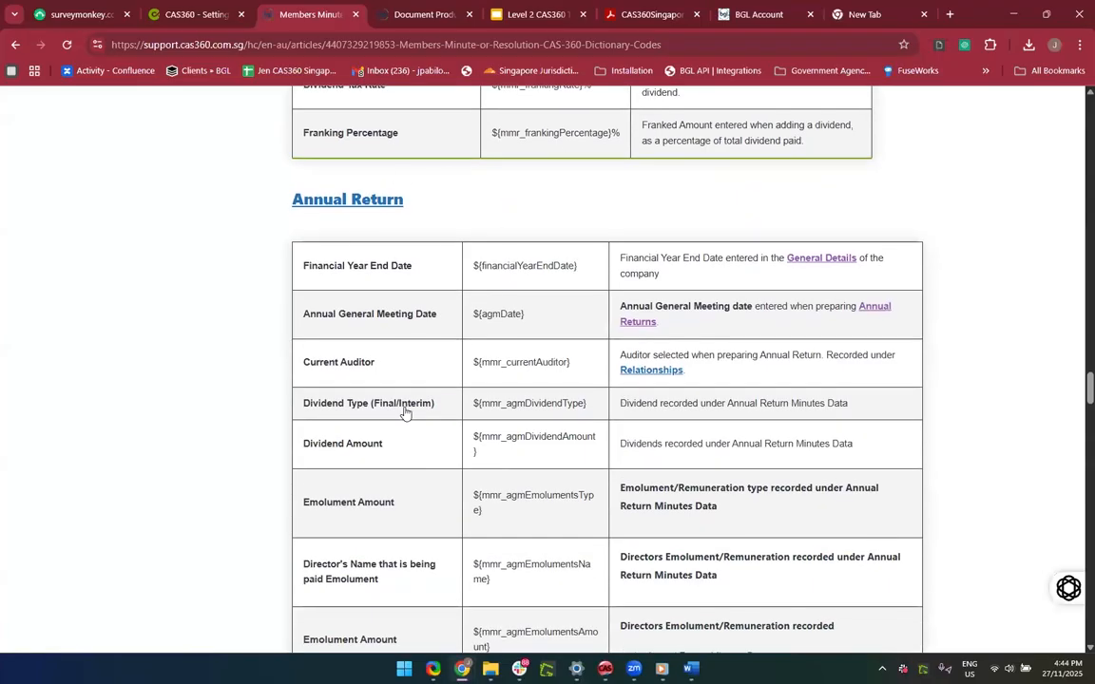
pyautogui.scroll(-1, 482, 237)
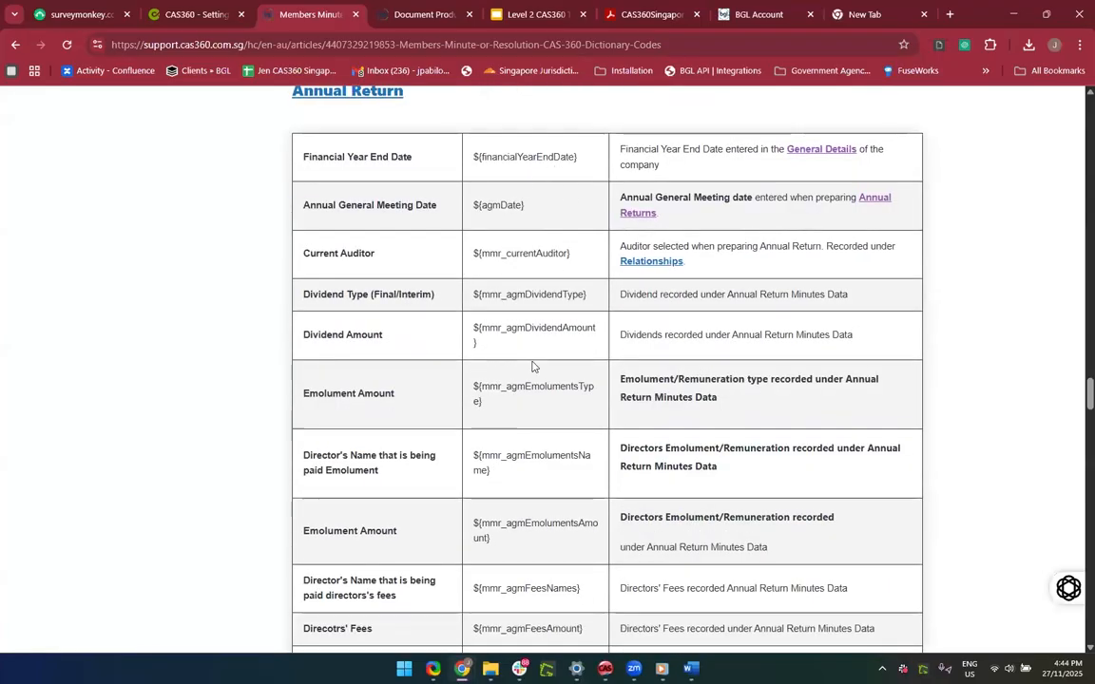
pyautogui.scroll(-1, 532, 366)
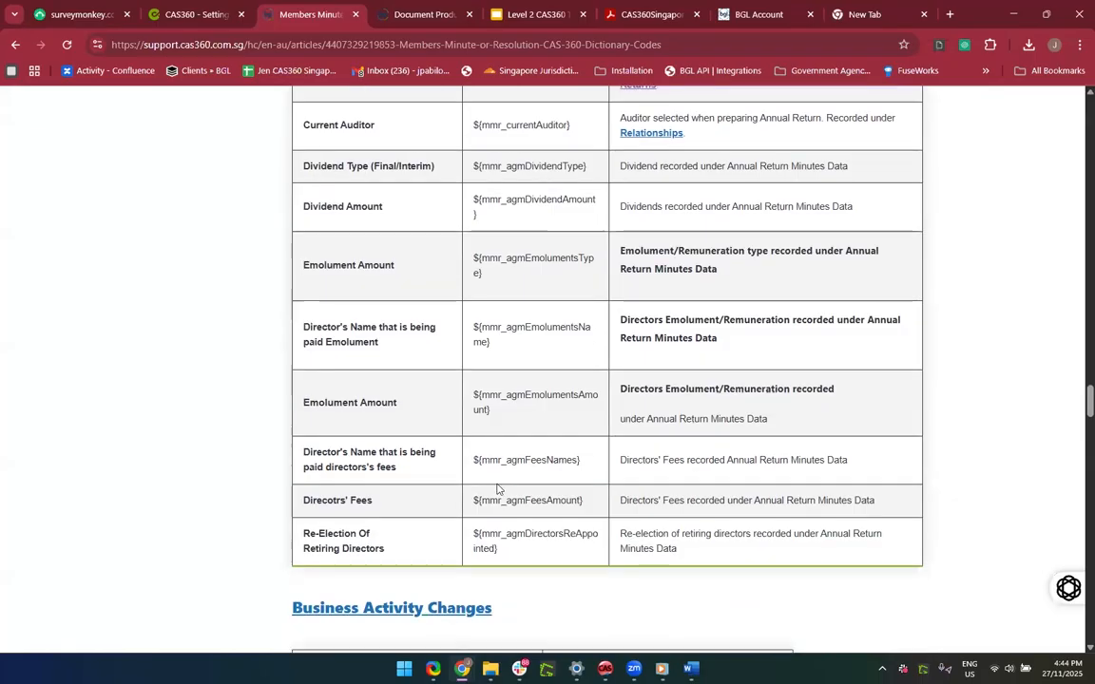
pyautogui.scroll(-3, 498, 491)
pyautogui.scroll(-1, 480, 408)
pyautogui.scroll(-1, 480, 408)
# Step: Go back through the shareholder, officer and address codes to the introduction of the members minutes dictionary article
pyautogui.scroll(12, 480, 408)
pyautogui.scroll(5, 479, 407)
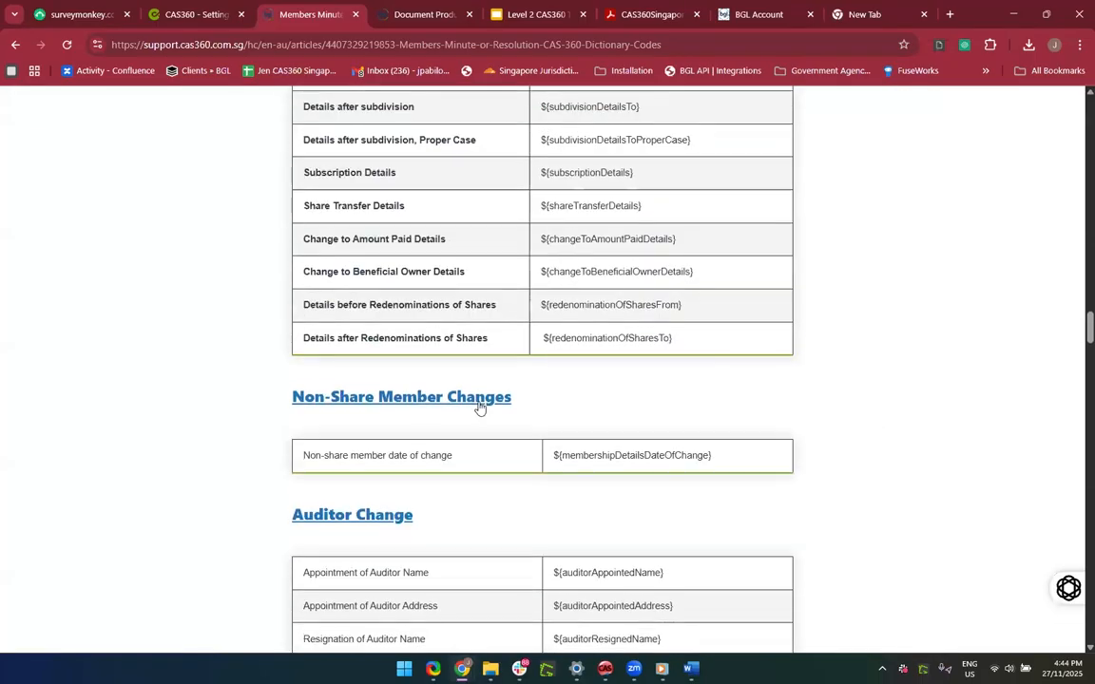
pyautogui.scroll(15, 479, 406)
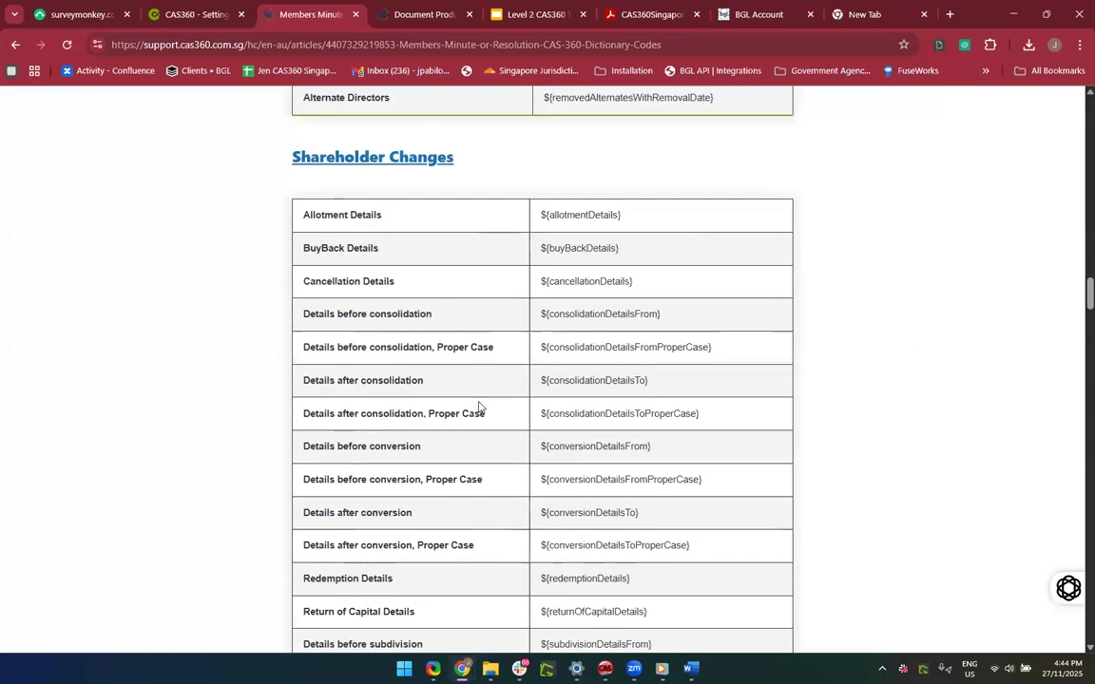
pyautogui.scroll(20, 479, 407)
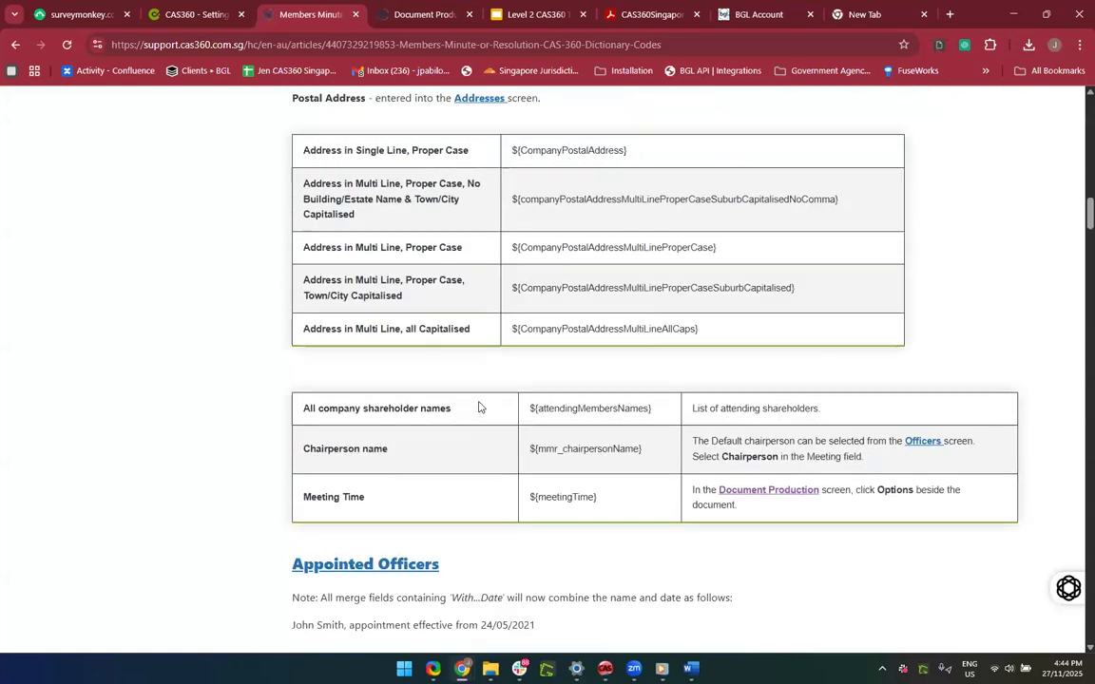
pyautogui.scroll(10, 479, 406)
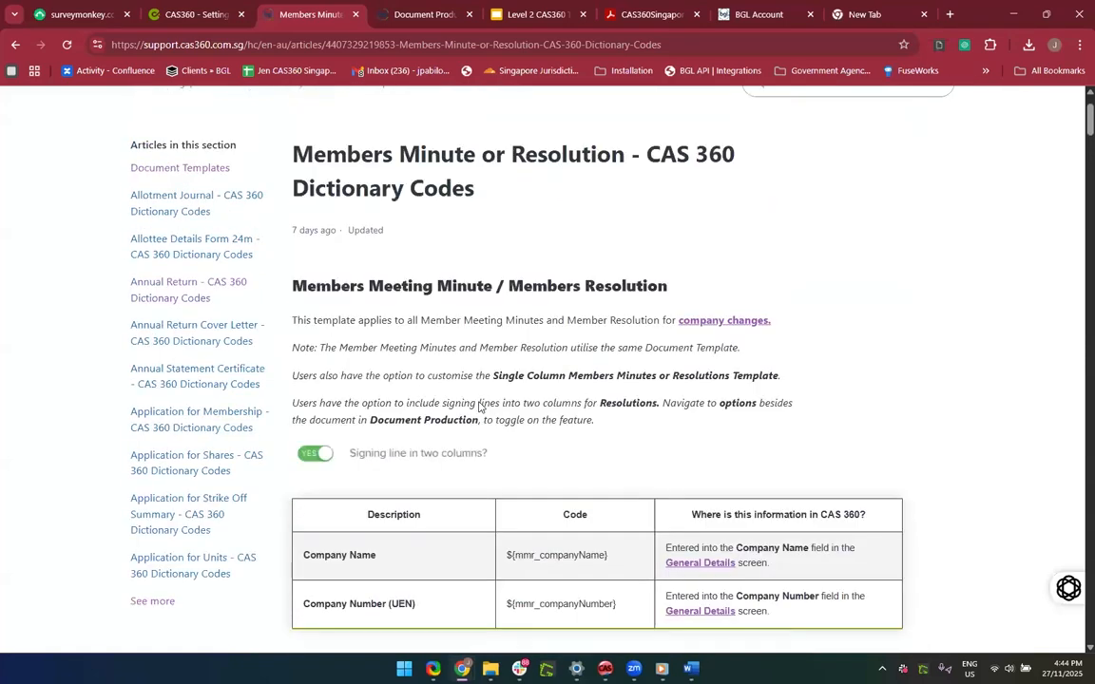
pyautogui.scroll(2, 807, 547)
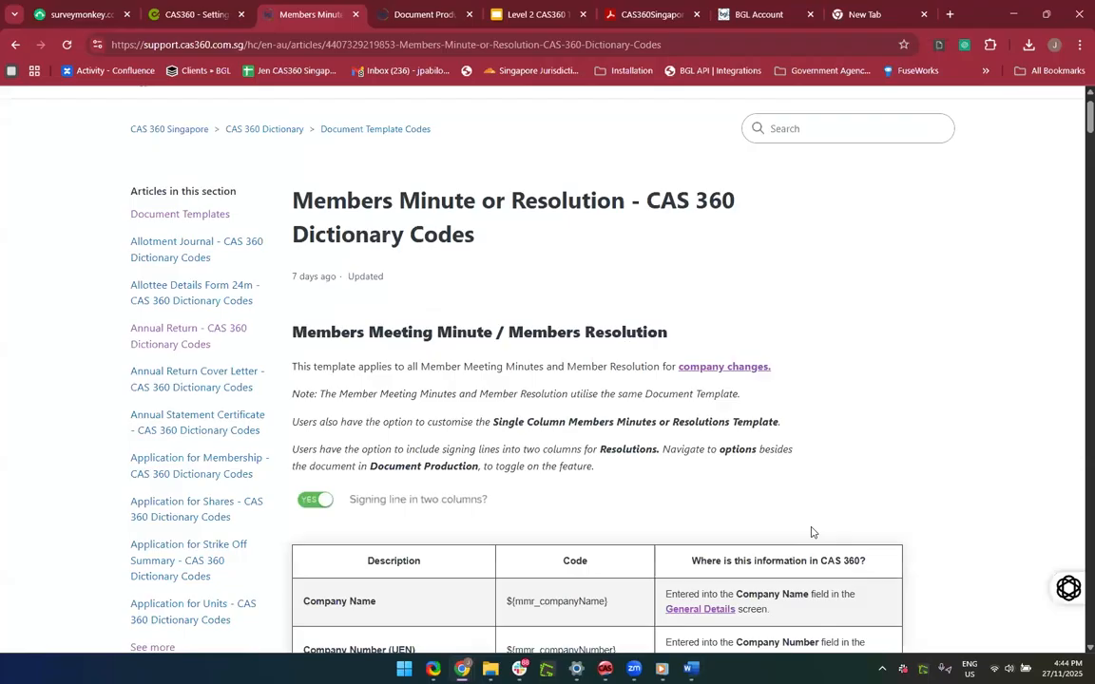
pyautogui.scroll(-1, 810, 532)
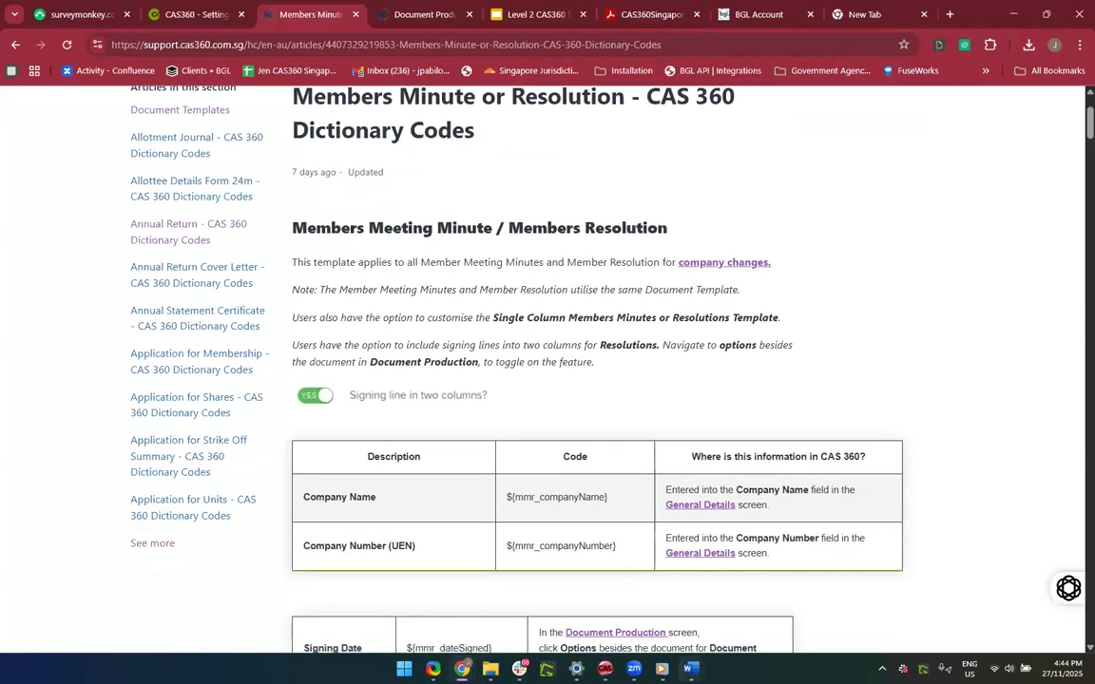
# Step: Switch to Word, check the ${mmr_currentAuditor} code in the audited AGM minutes, and return to the single column members minutes template
pyautogui.moveTo(691, 668)
pyautogui.click(815, 608)
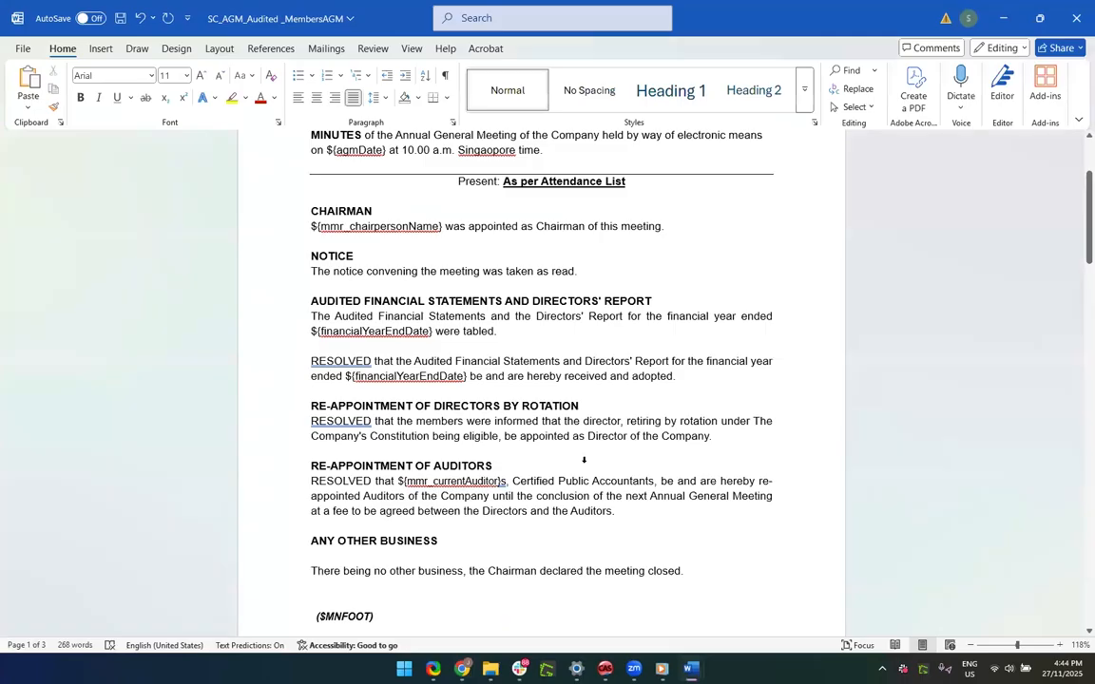
pyautogui.scroll(-1, 583, 460)
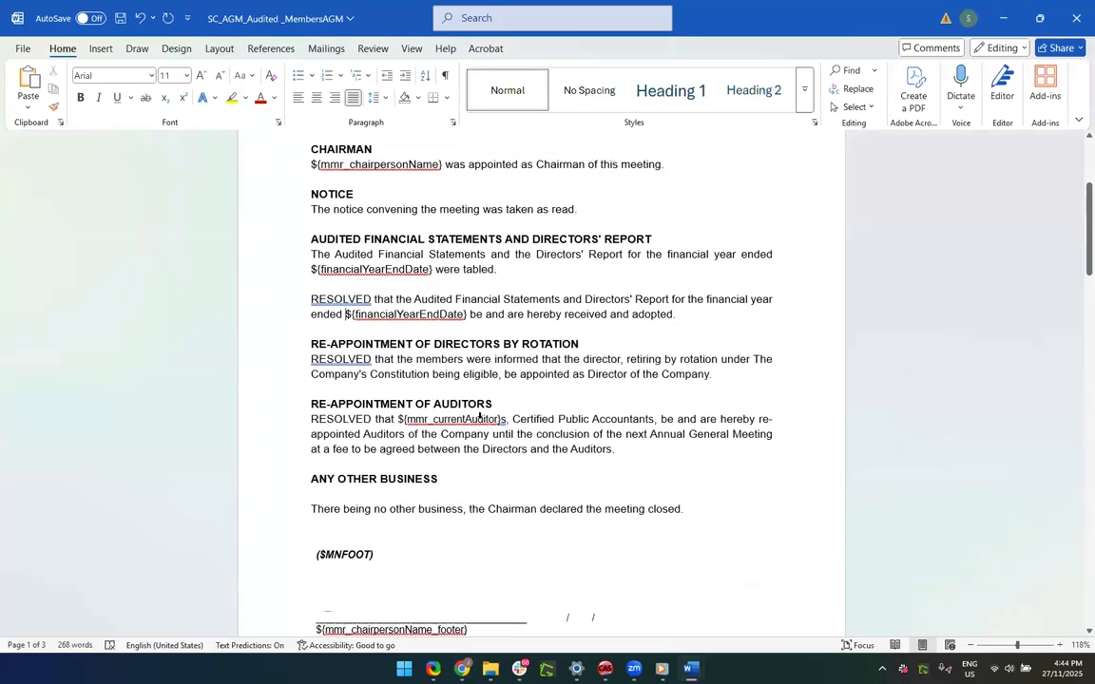
pyautogui.scroll(-1, 526, 430)
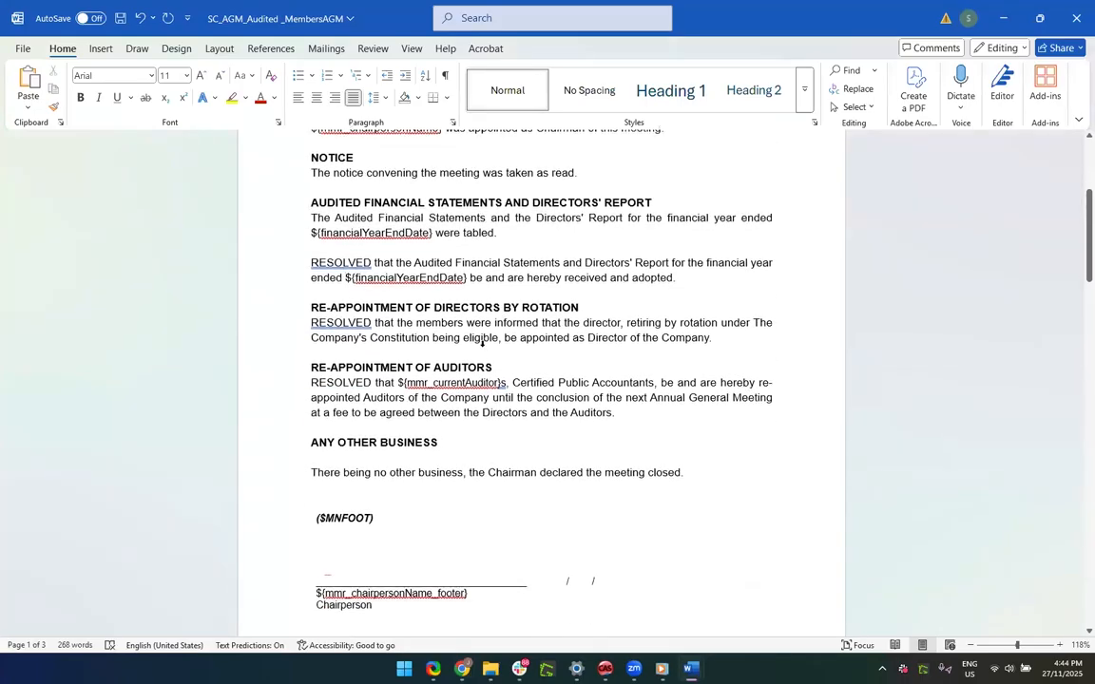
pyautogui.click(482, 377)
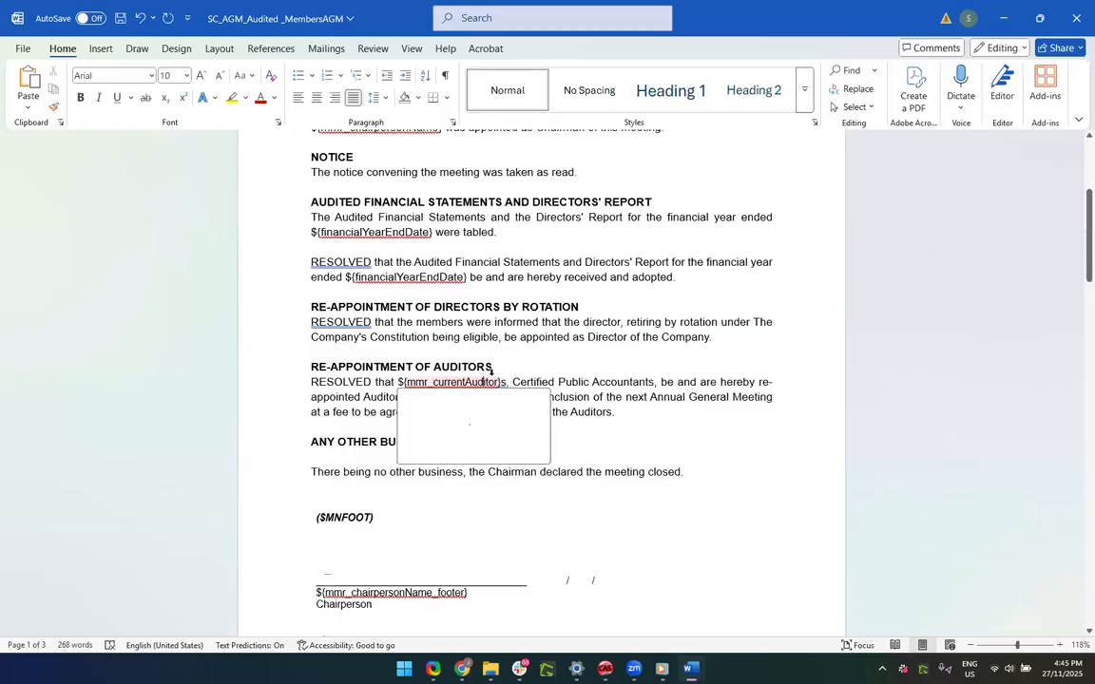
pyautogui.click(691, 668)
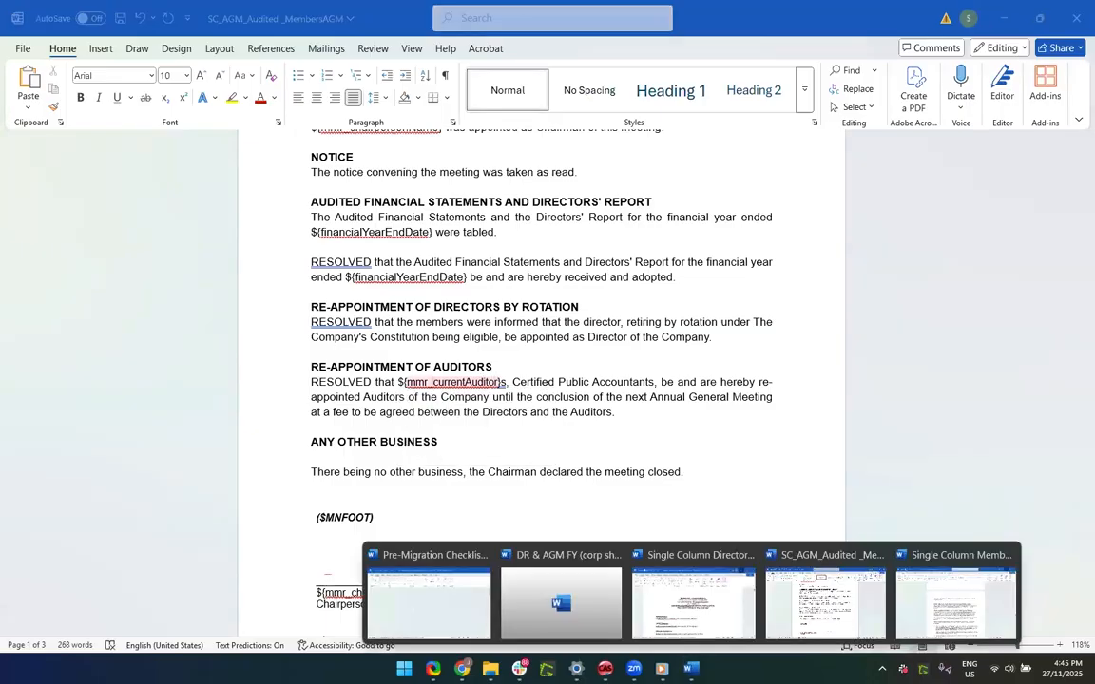
pyautogui.click(940, 600)
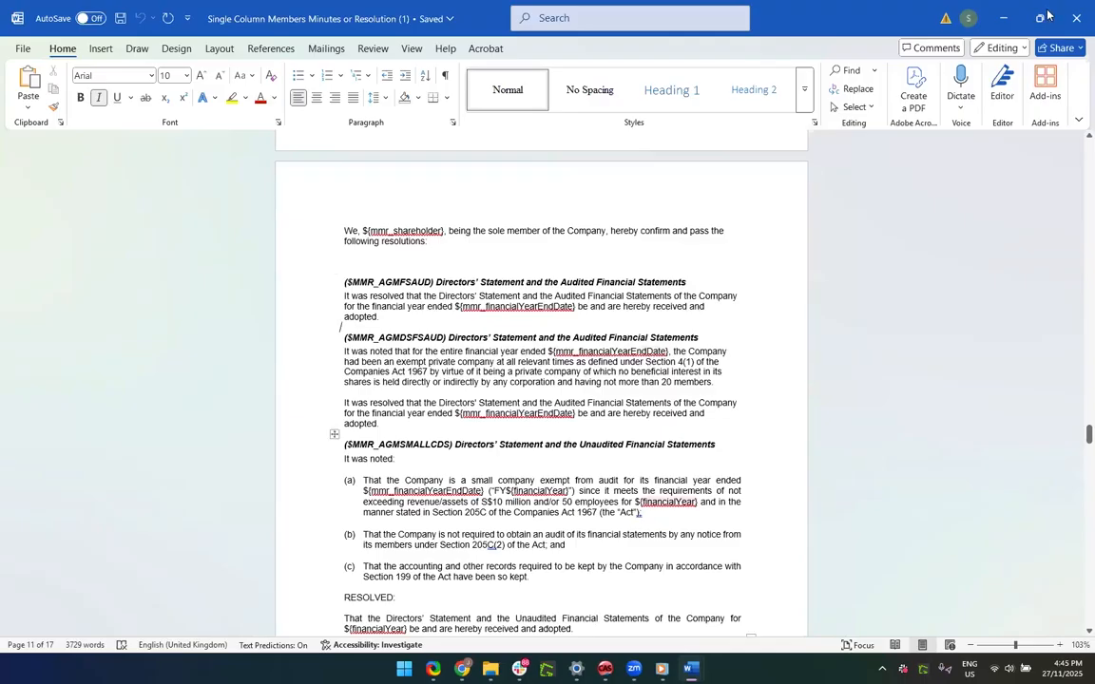
# Step: Bring up the audited members AGM minutes and review the resolutions down to the ($MNFOOT) chairperson footer
pyautogui.click(1004, 18)
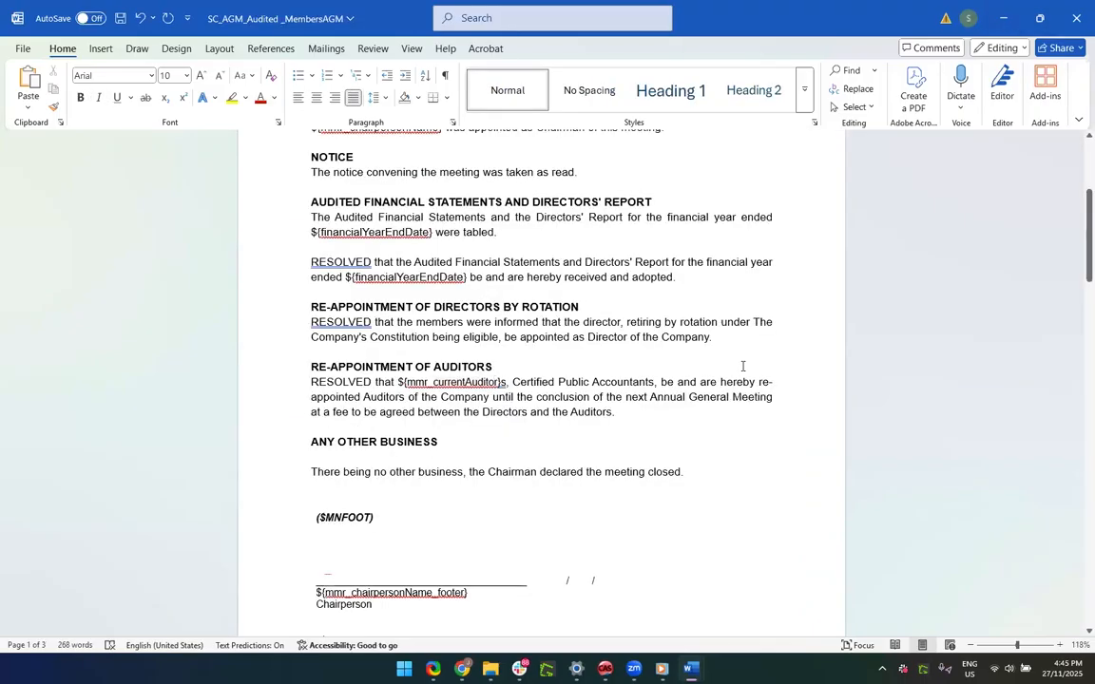
pyautogui.scroll(5, 743, 365)
pyautogui.scroll(-6, 547, 410)
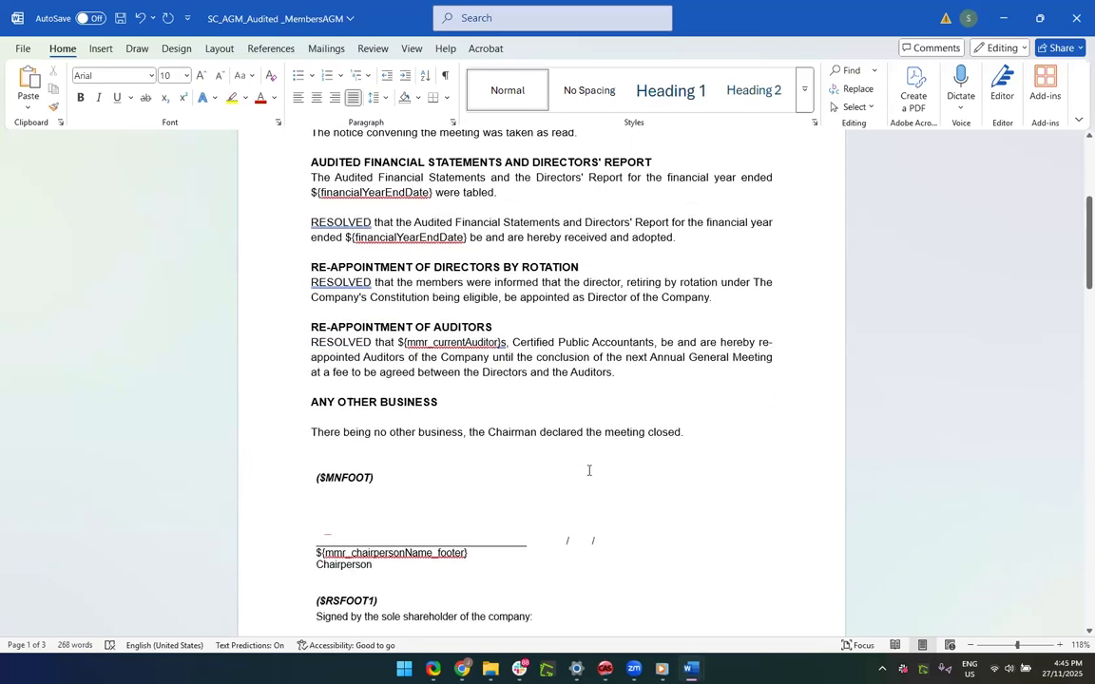
pyautogui.scroll(-4, 588, 471)
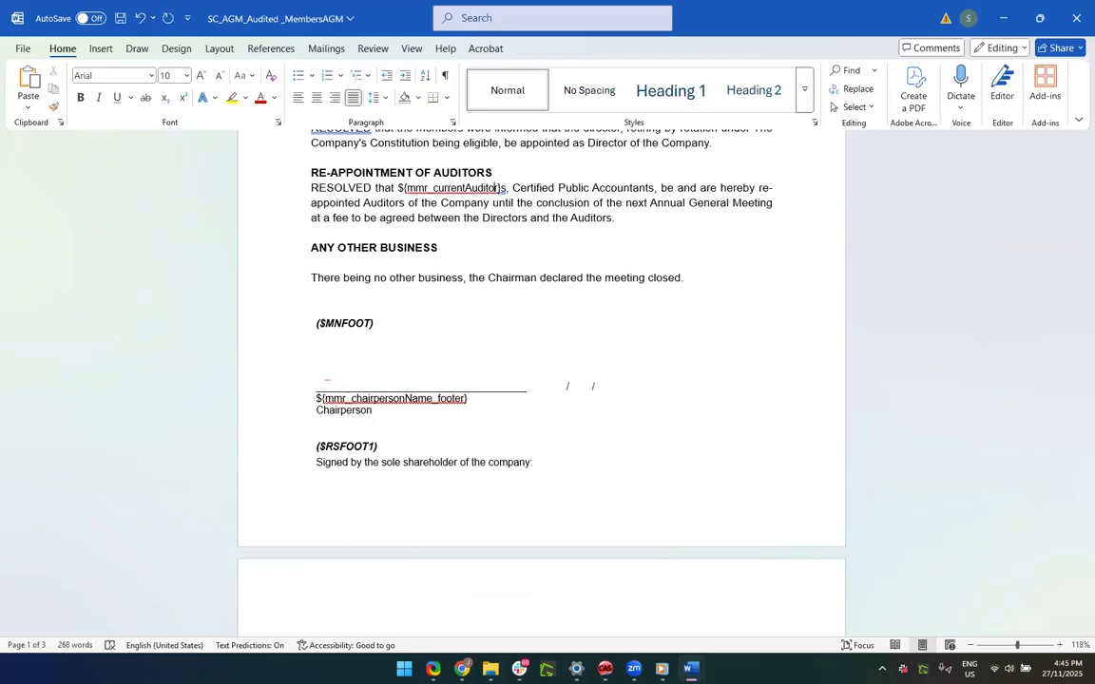
# Step: Return to the single column members minutes template and examine its signing footers from ($MNFOOT) and ($RSFOOT1) through ($RSFOOT12)
pyautogui.click(691, 668)
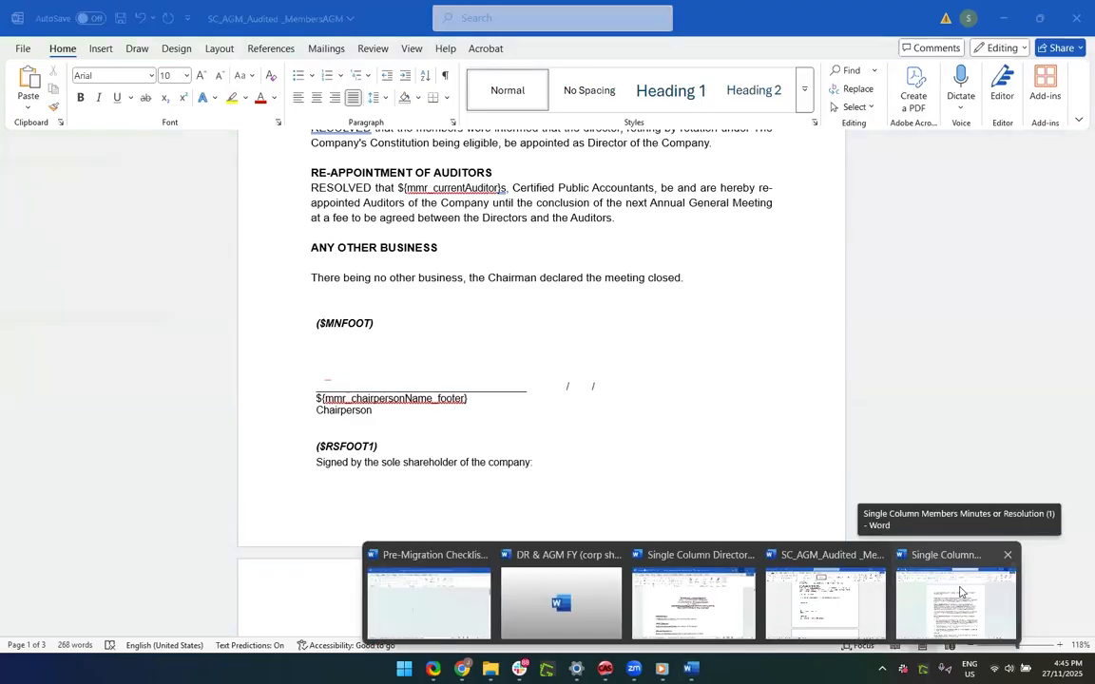
pyautogui.click(906, 589)
pyautogui.scroll(-9, 731, 461)
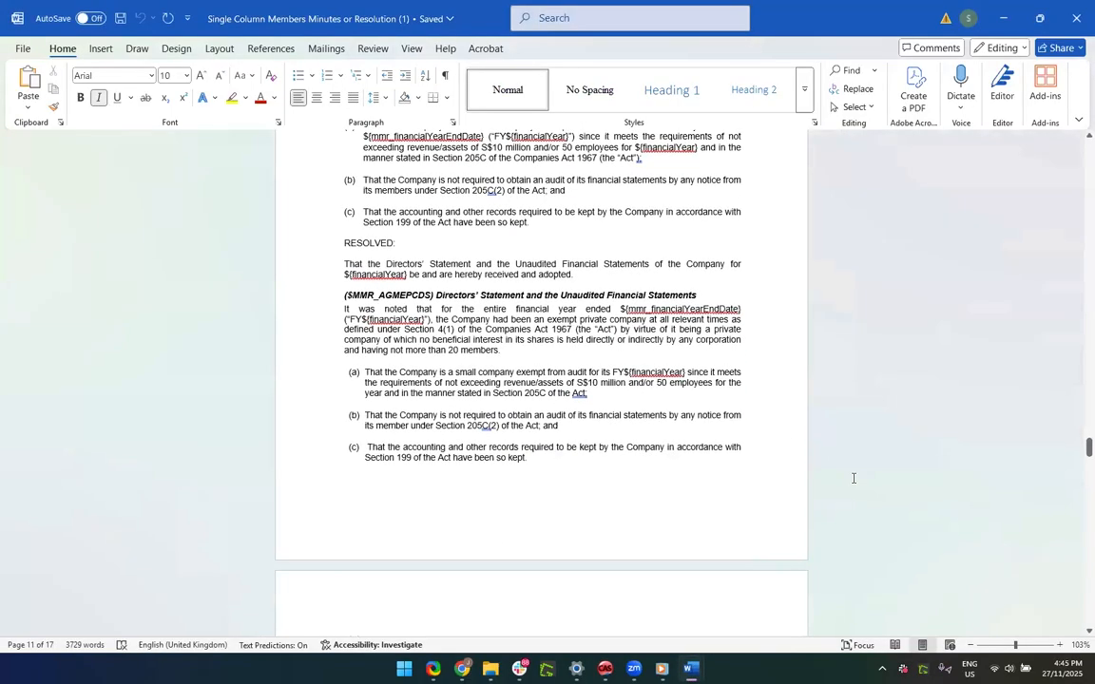
pyautogui.scroll(-20, 852, 478)
pyautogui.scroll(-13, 853, 478)
pyautogui.scroll(4, 852, 476)
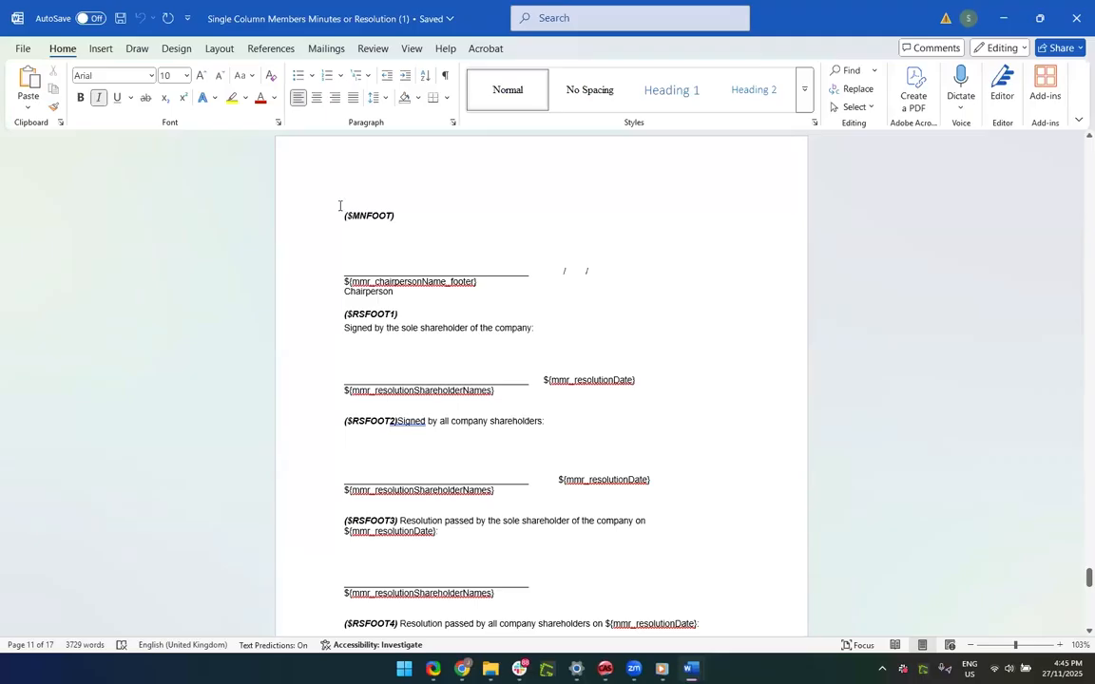
pyautogui.scroll(-10, 570, 531)
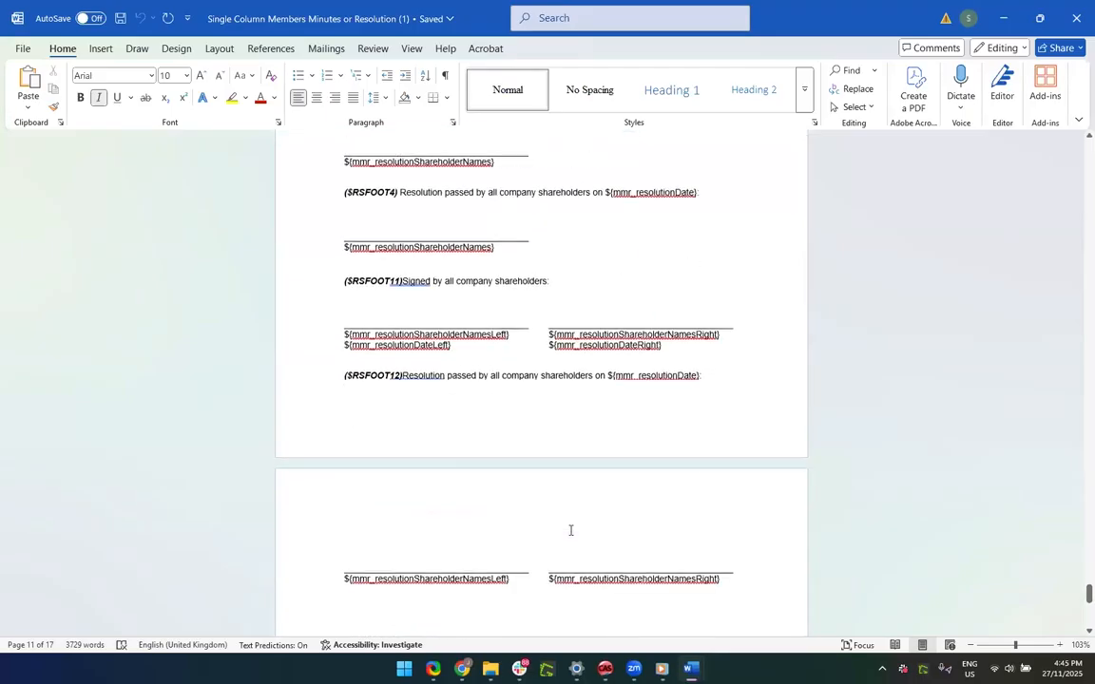
pyautogui.scroll(10, 748, 387)
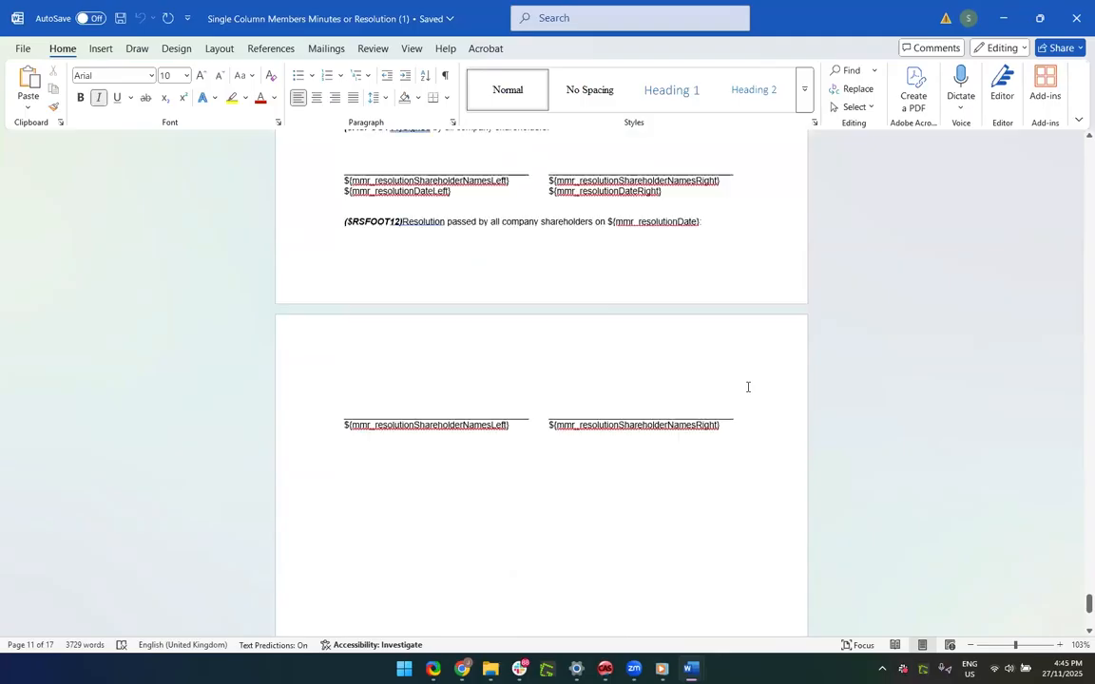
pyautogui.scroll(-2, 747, 387)
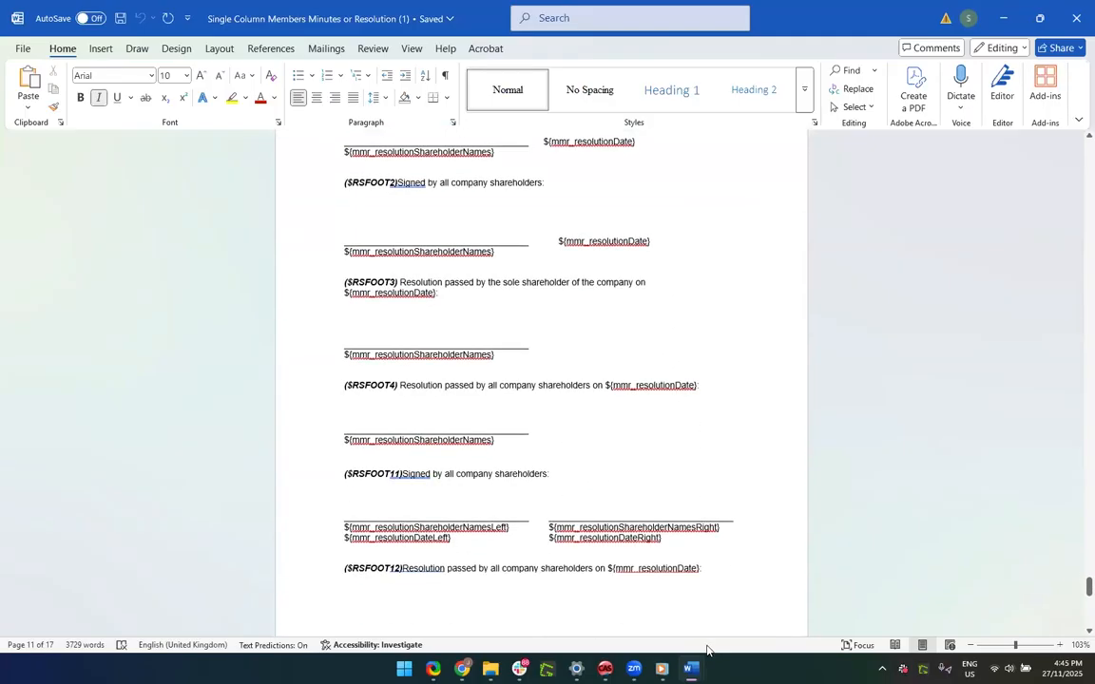
# Step: Switch back to the audited AGM minutes and compare their chairperson and shareholder signing footers, ending at the minutes heading
pyautogui.moveTo(690, 669)
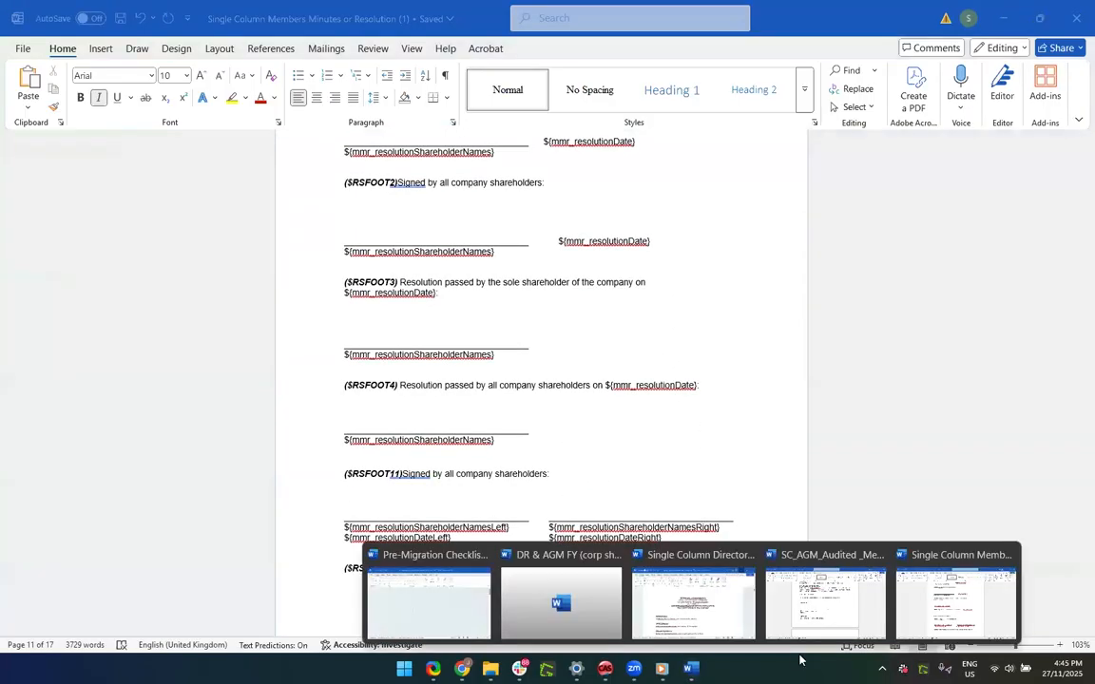
pyautogui.click(823, 598)
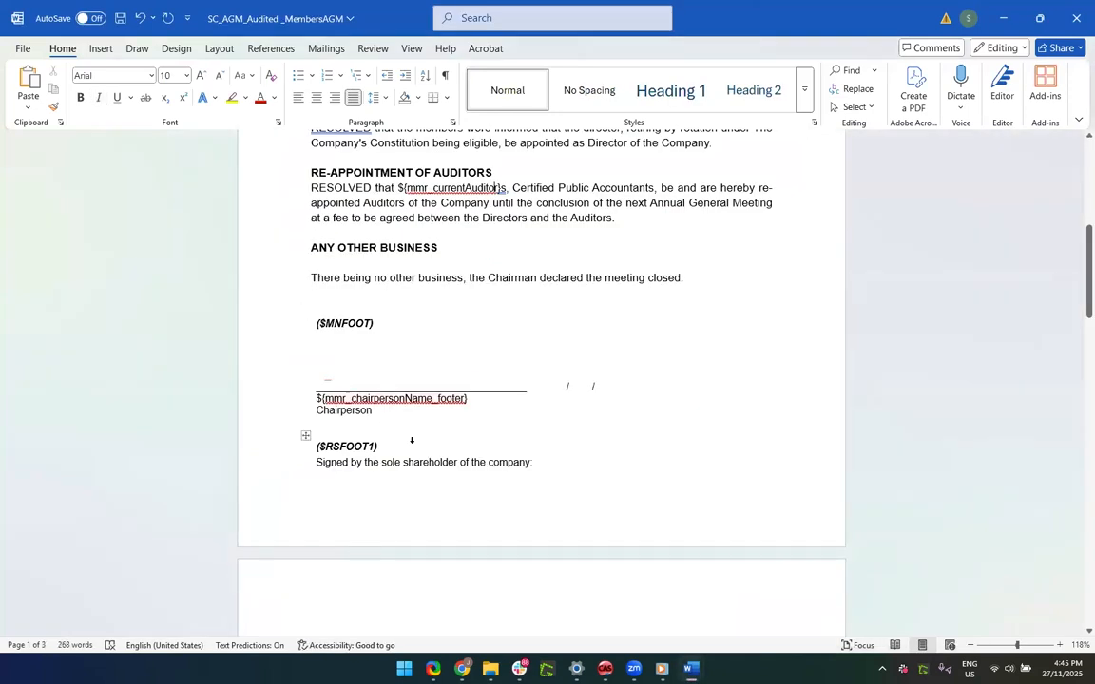
pyautogui.scroll(-2, 344, 213)
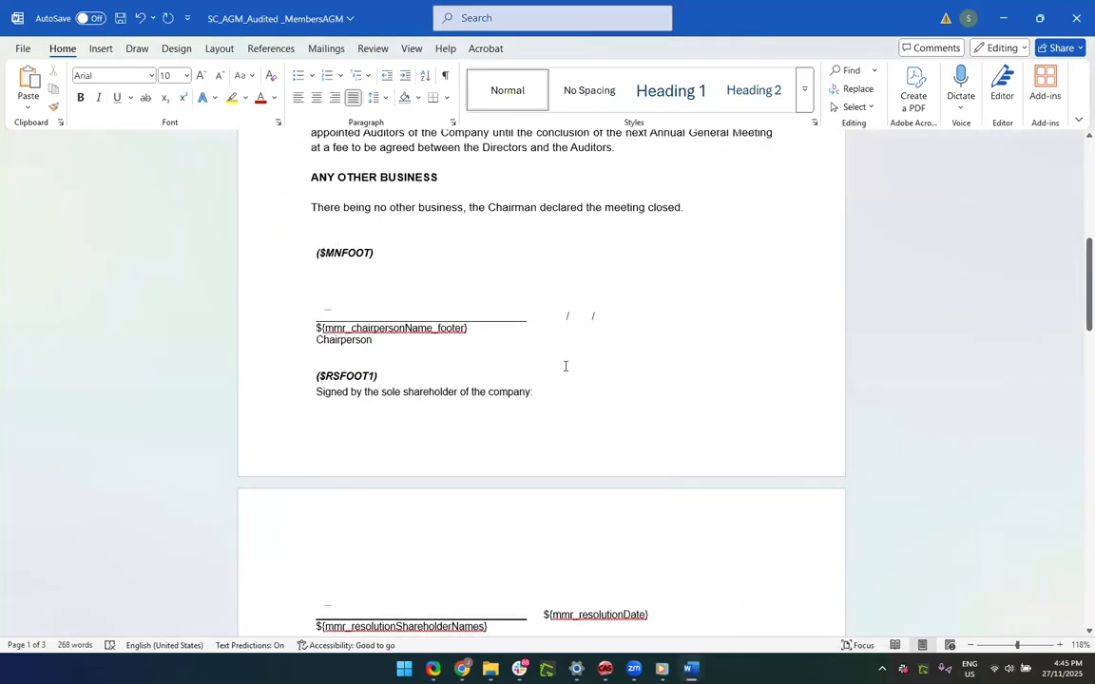
pyautogui.scroll(-10, 565, 496)
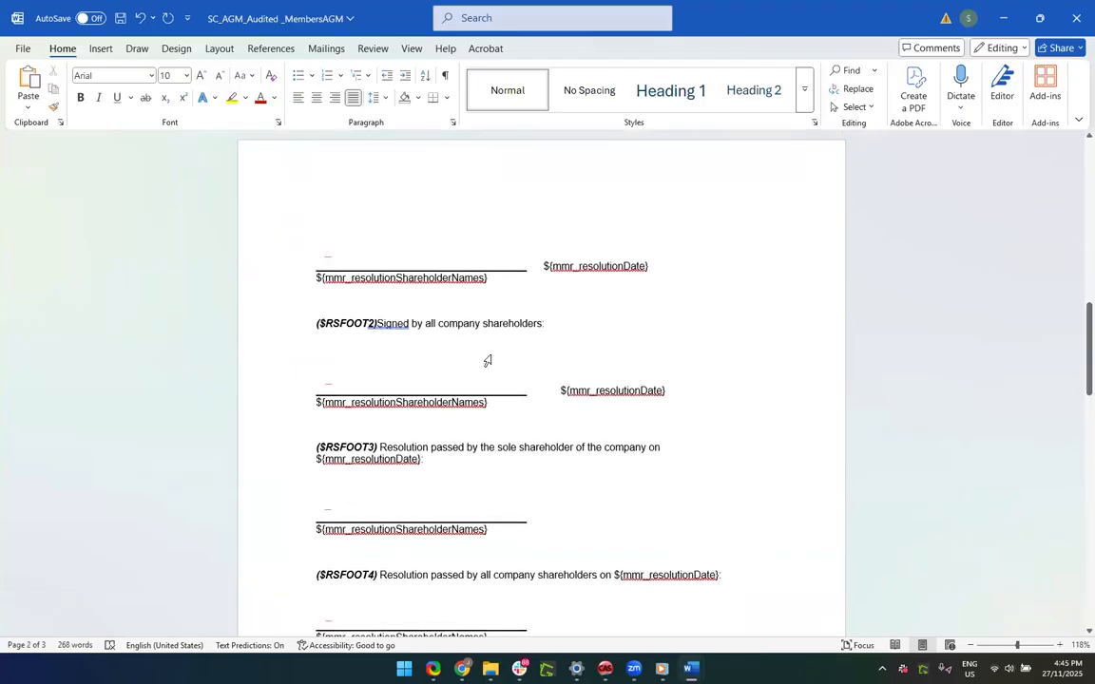
pyautogui.scroll(-20, 487, 361)
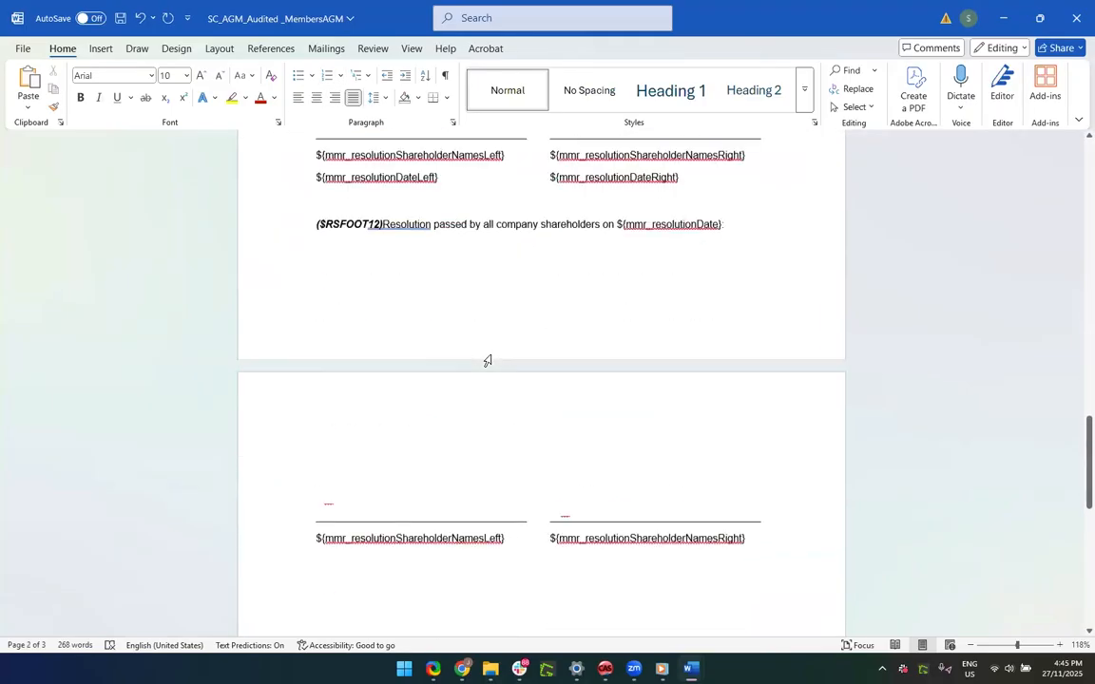
pyautogui.scroll(20, 488, 361)
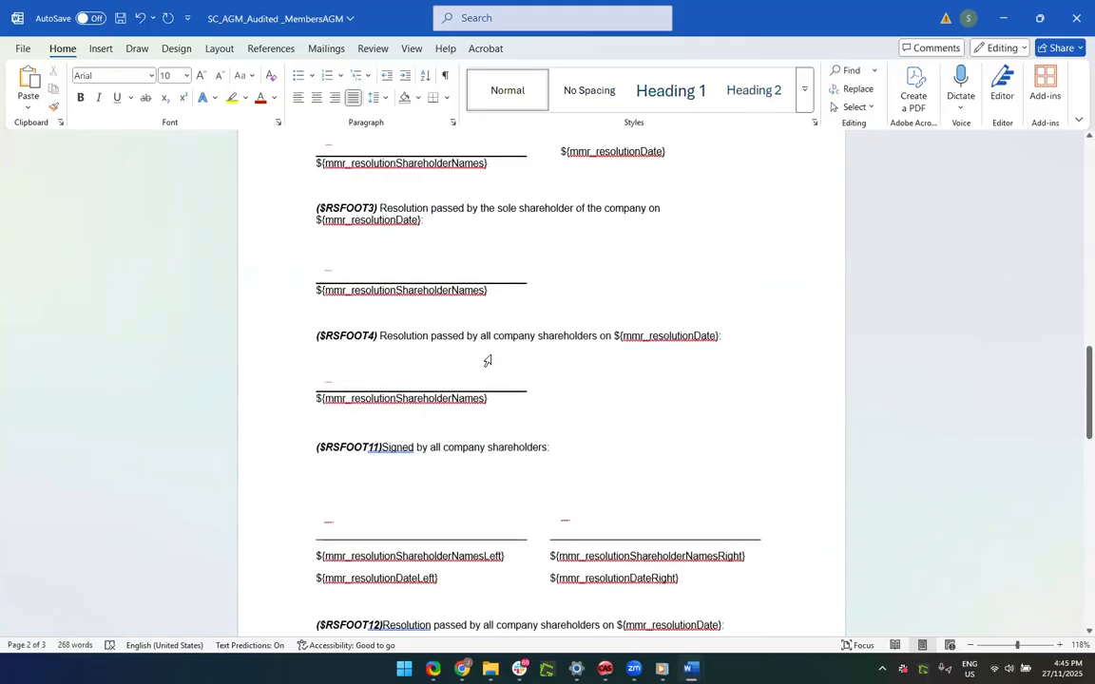
pyautogui.scroll(14, 487, 361)
pyautogui.scroll(-1, 492, 337)
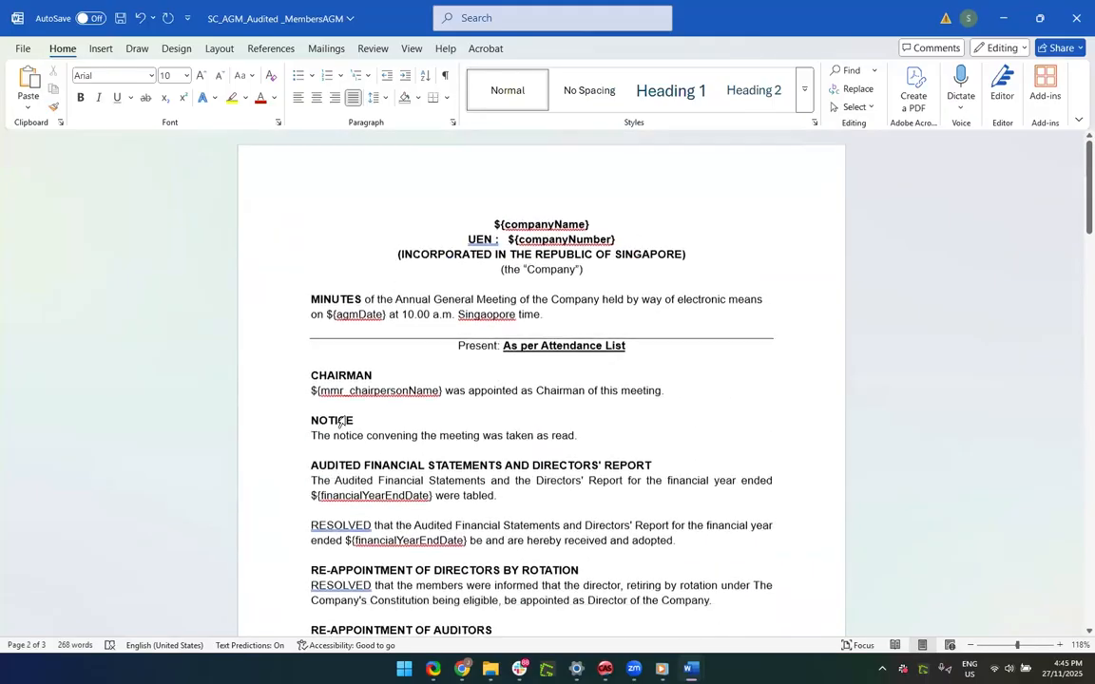
# Step: Correct the misspelled "Singaopore" to "Singapore" in the opening sentence of the audited AGM minutes
pyautogui.rightClick(495, 323)
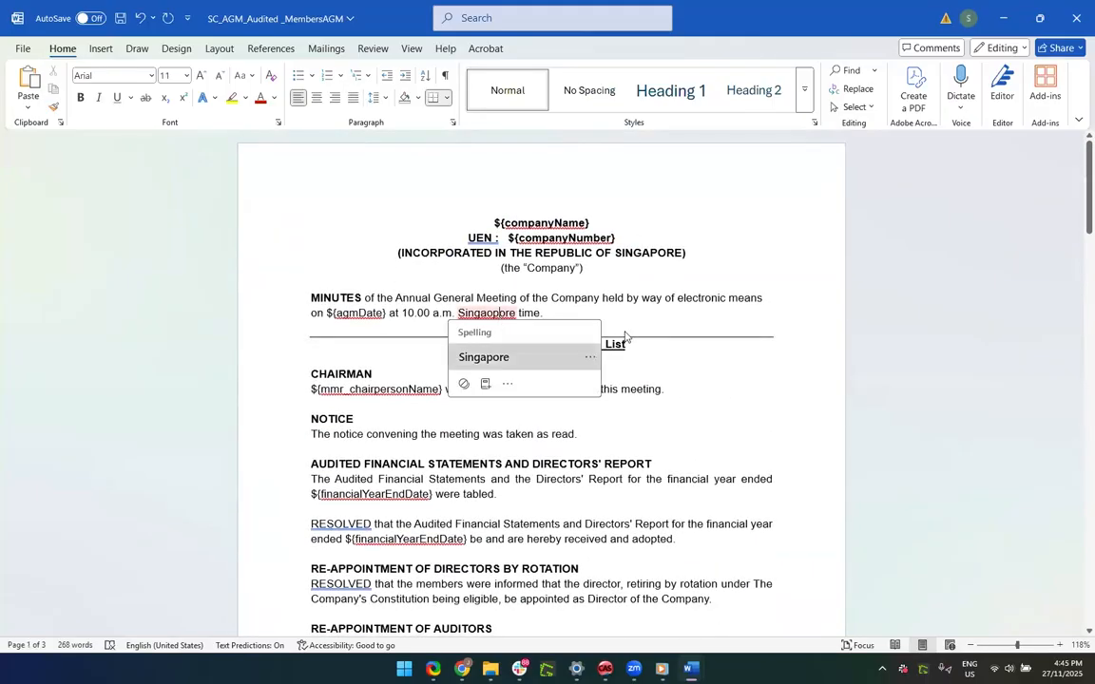
pyautogui.click(555, 356)
pyautogui.press('Down')
pyautogui.press('Down')
pyautogui.press('Down')
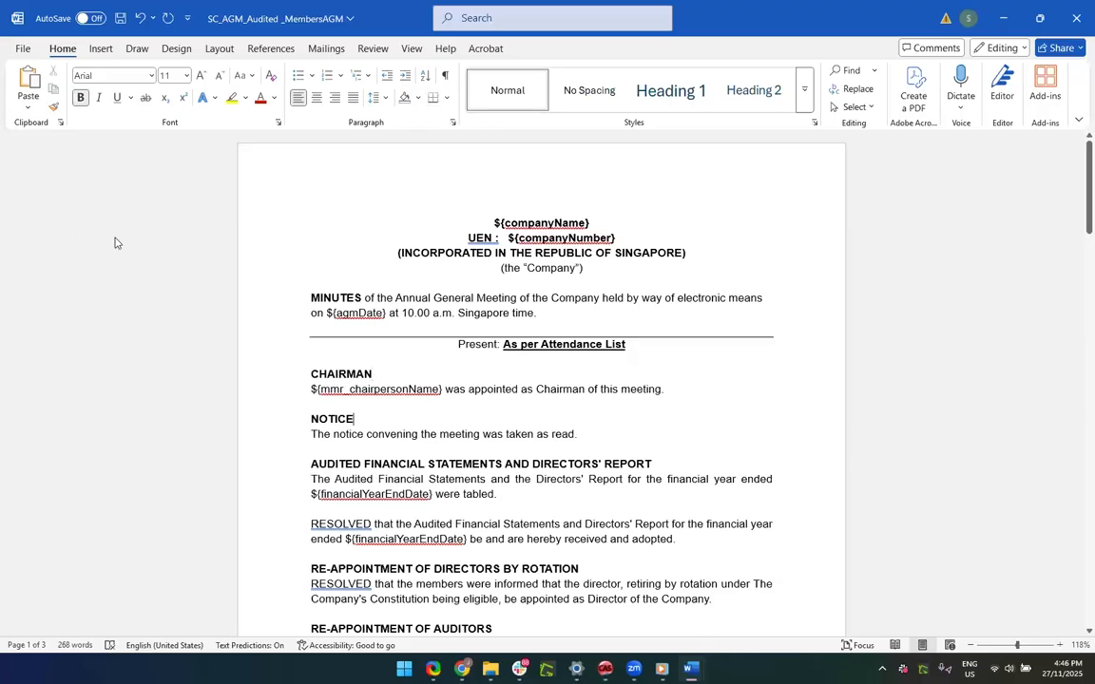
# Step: Save the SC_AGM_Audited _MembersAGM document and close it
pyautogui.click(24, 49)
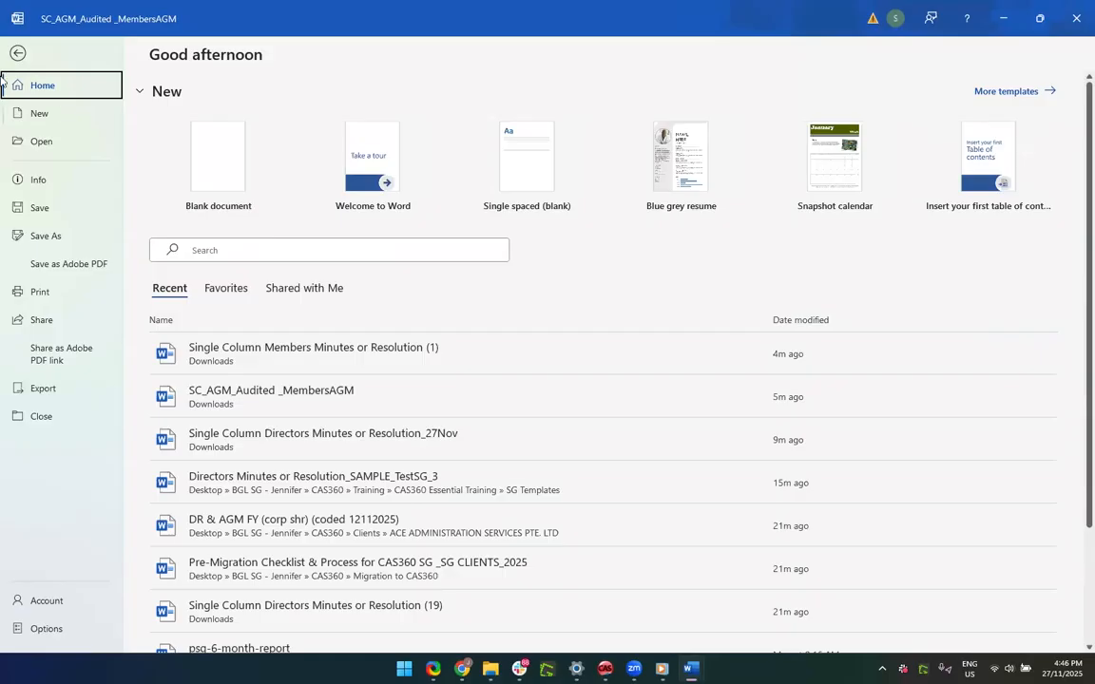
pyautogui.click(18, 54)
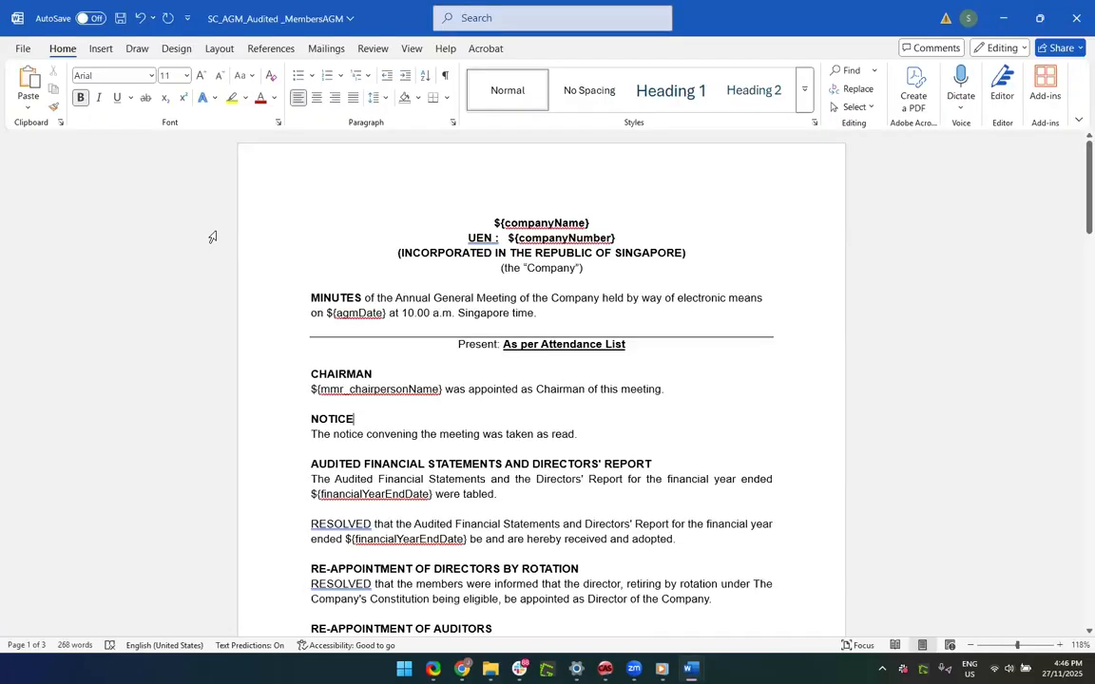
pyautogui.hotkey('ctrl', 's')
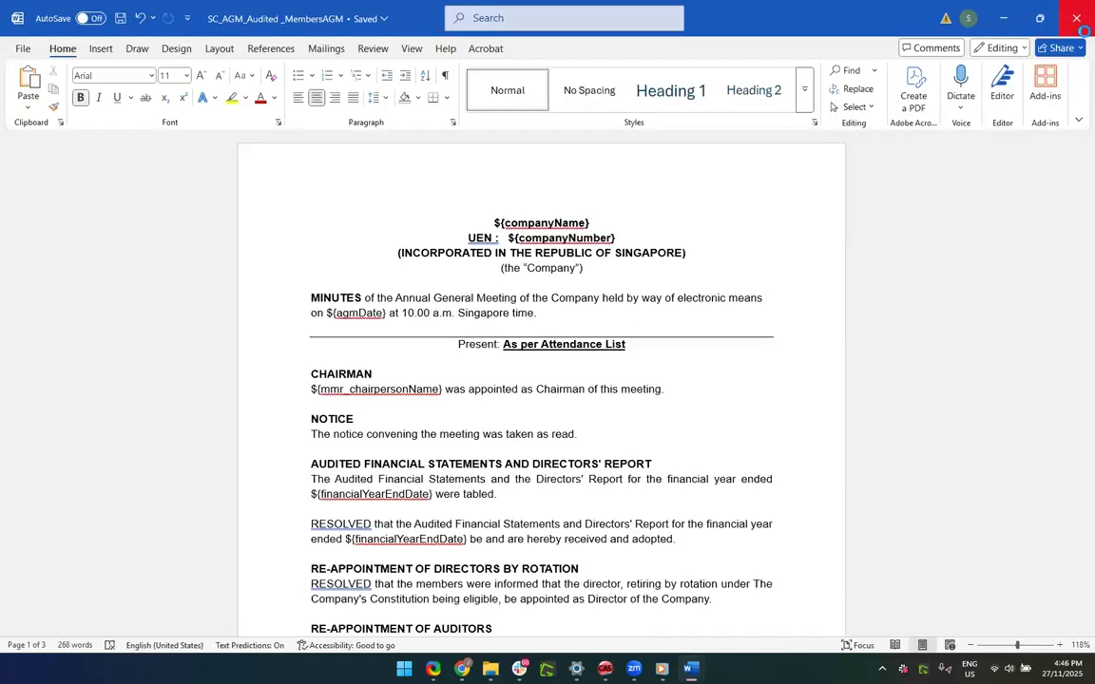
pyautogui.click(1075, 18)
pyautogui.click(1076, 34)
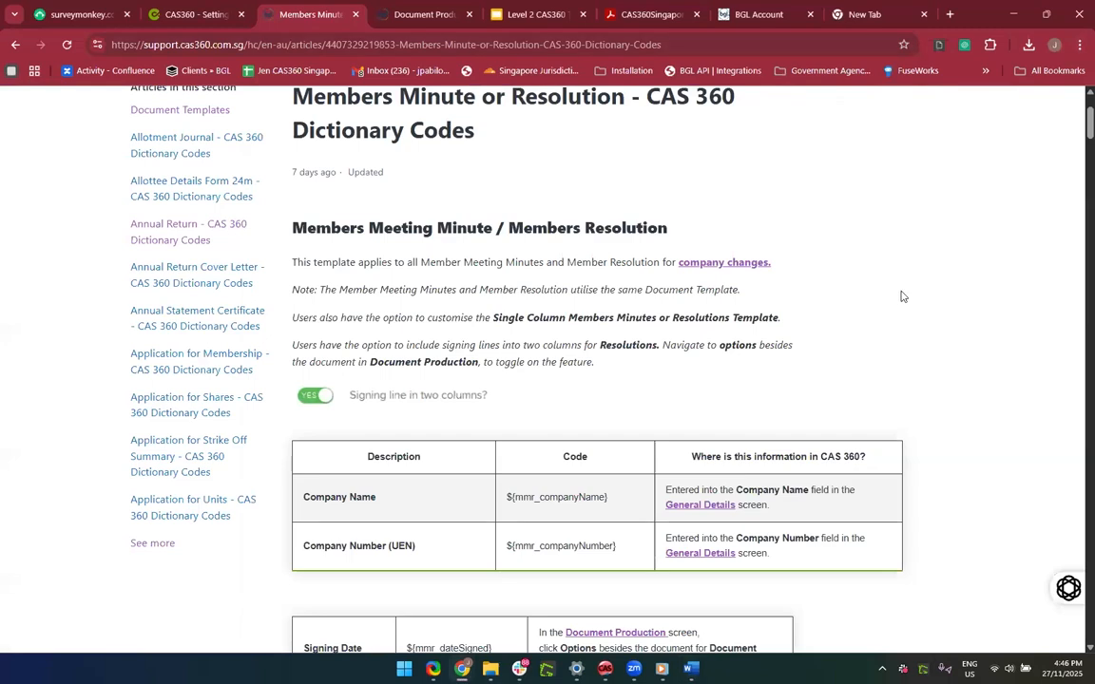
# Step: Switch to the CAS 360 document templates and delete SC_AGM_Audited _MembersAGM.docx dated 21/11/2025 from the Members Minutes or Resolutions set
pyautogui.click(186, 14)
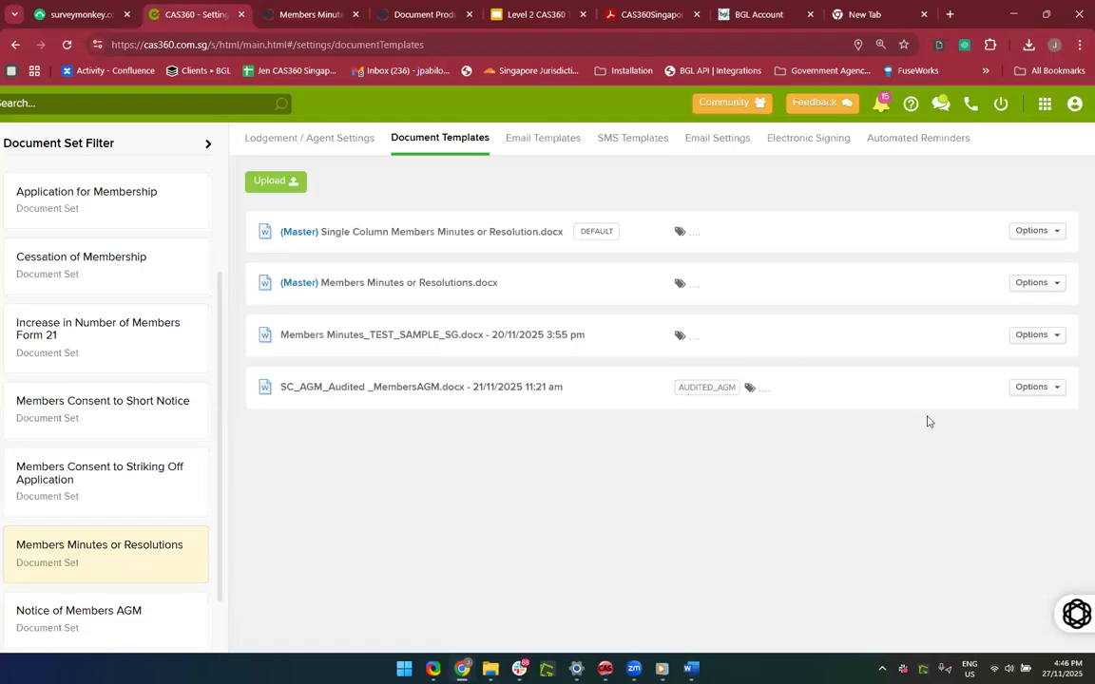
pyautogui.click(1047, 387)
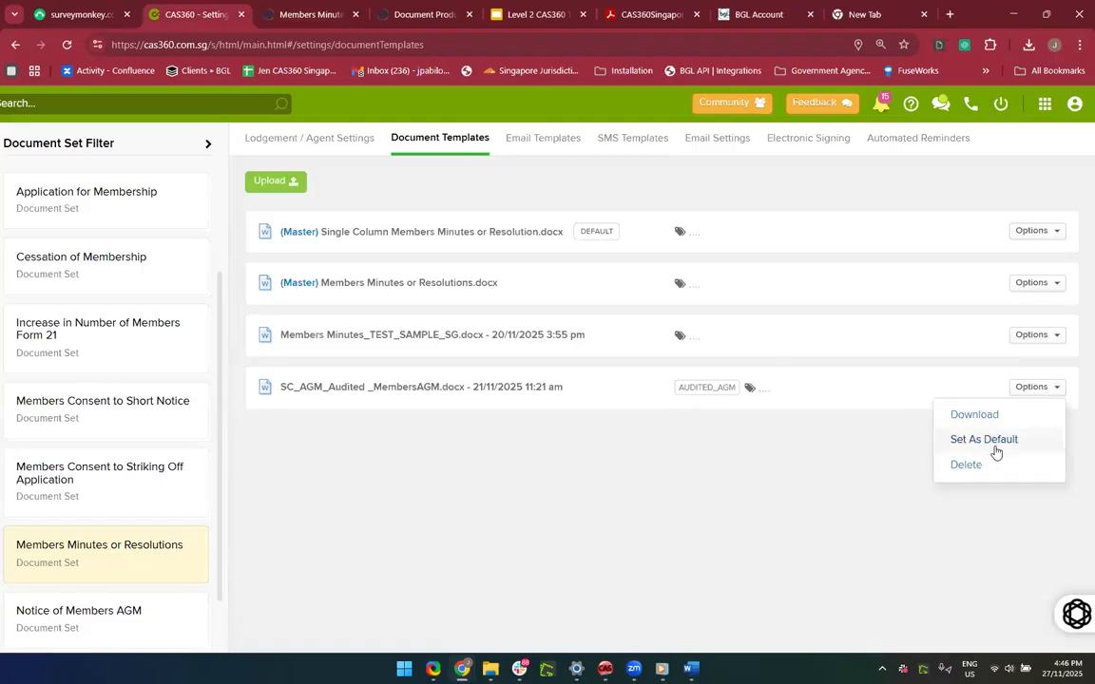
pyautogui.click(959, 464)
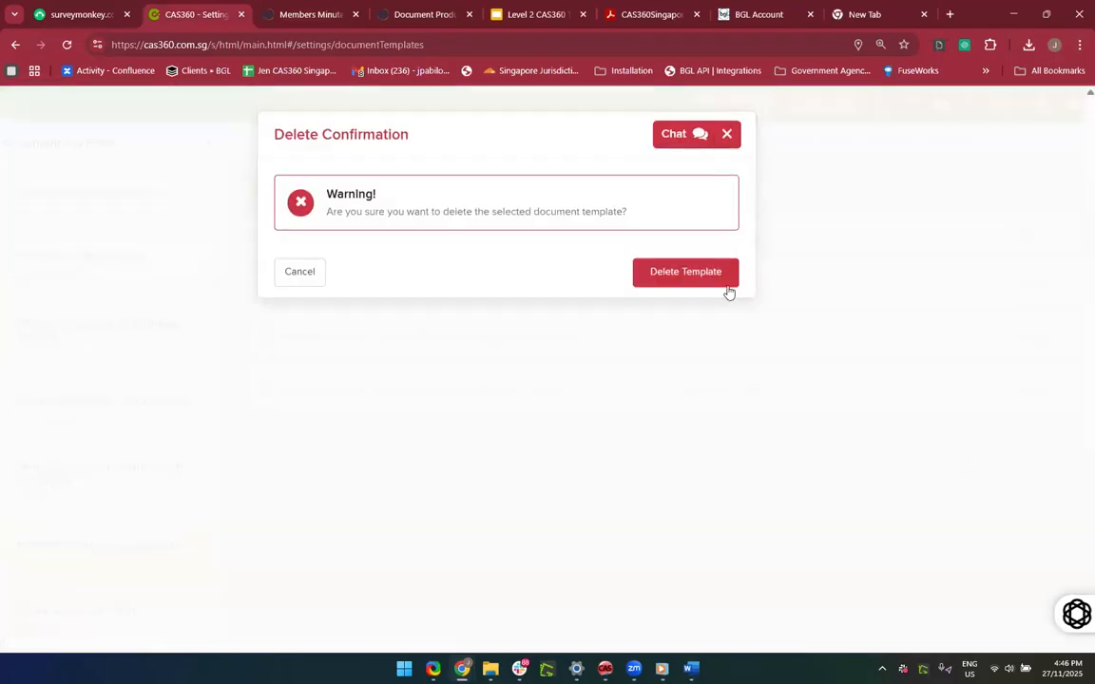
pyautogui.click(727, 283)
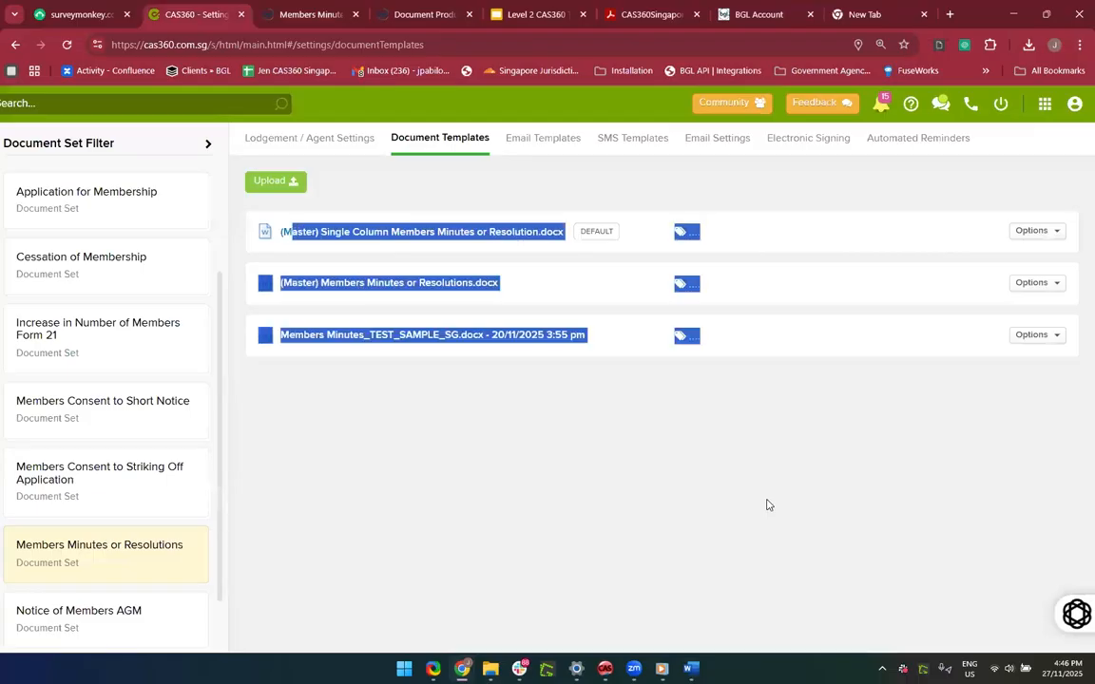
pyautogui.click(387, 385)
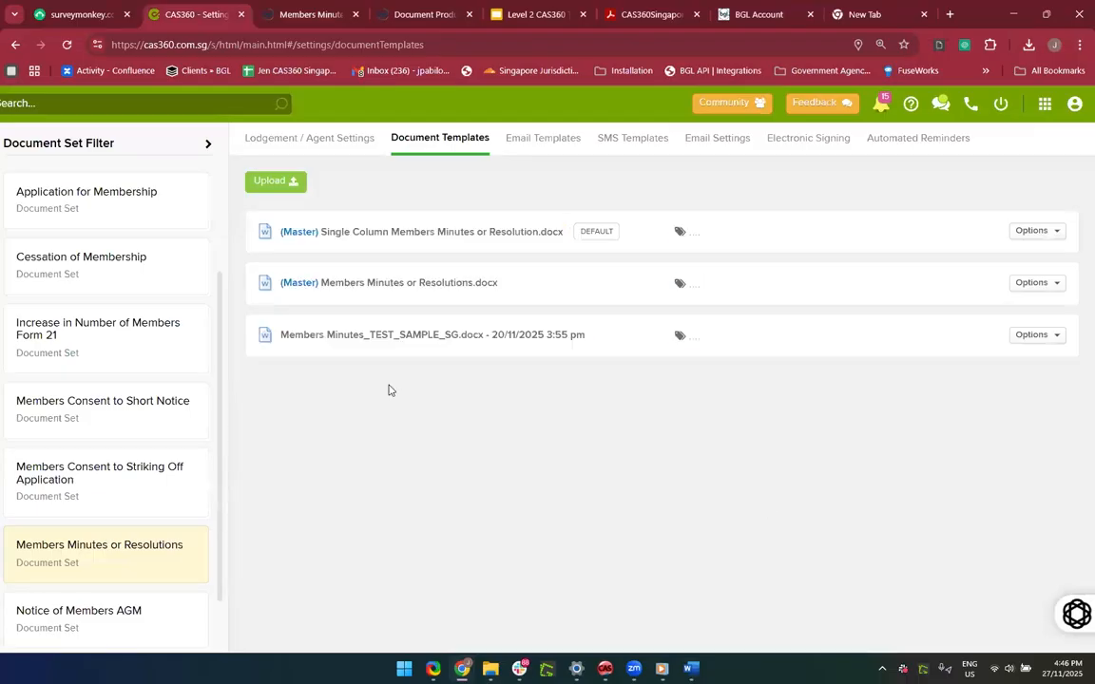
# Step: Upload the SC_AGM_Audited _MembersAGM document from Downloads to the Members Minutes or Resolutions set and check its available options
pyautogui.click(285, 188)
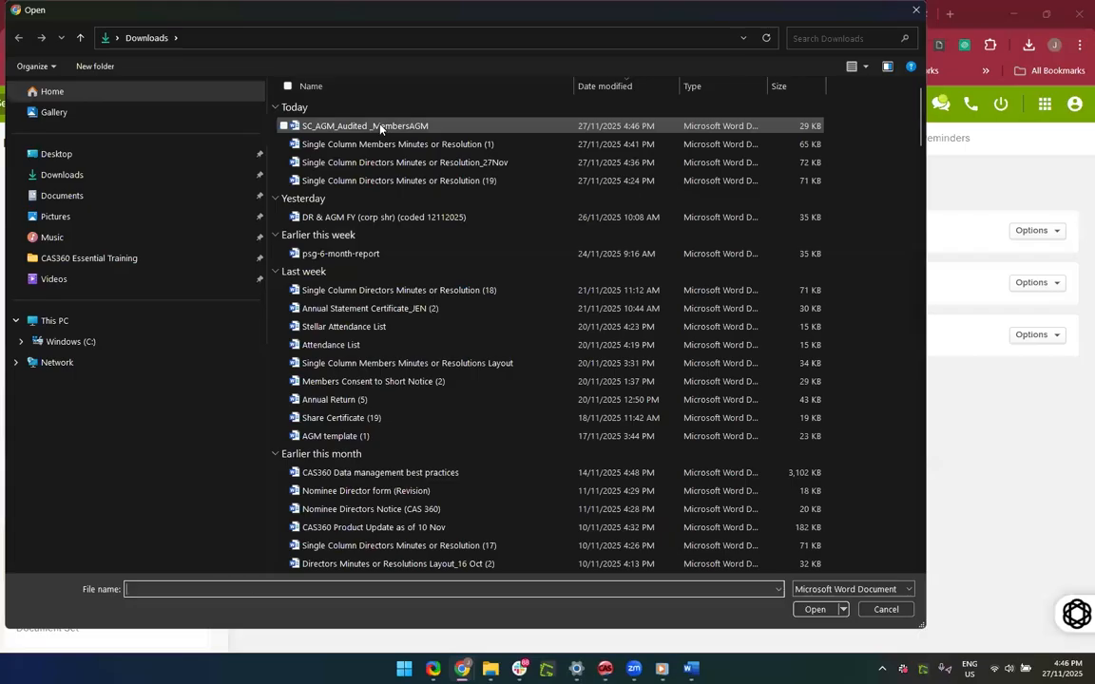
pyautogui.doubleClick(380, 126)
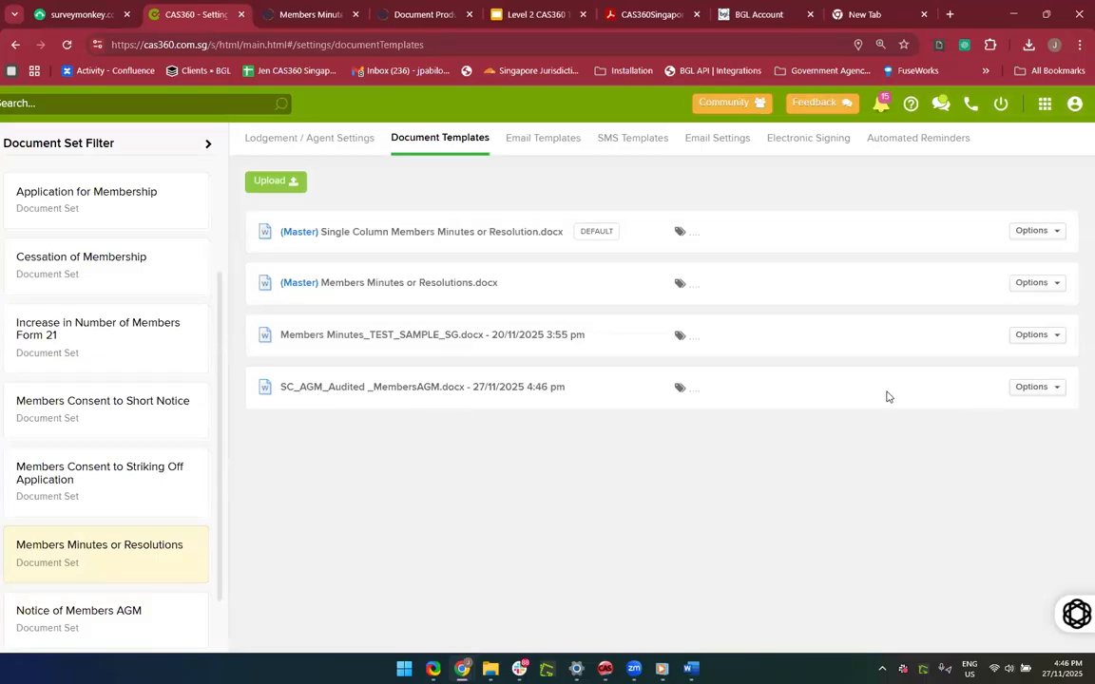
pyautogui.click(1043, 391)
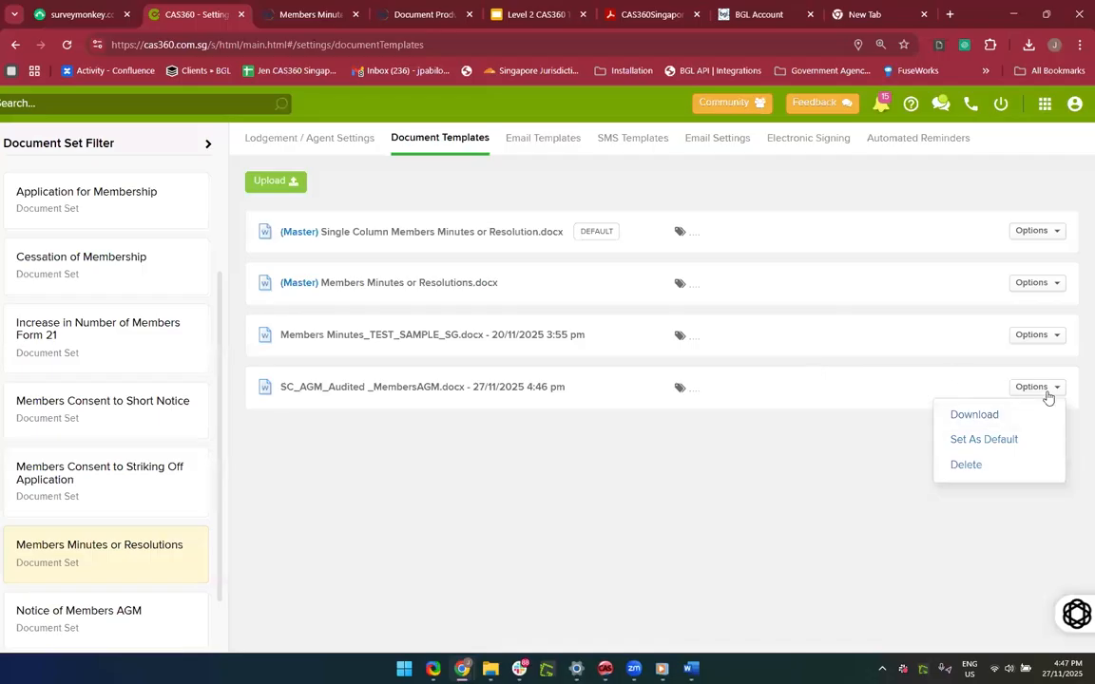
pyautogui.click(645, 512)
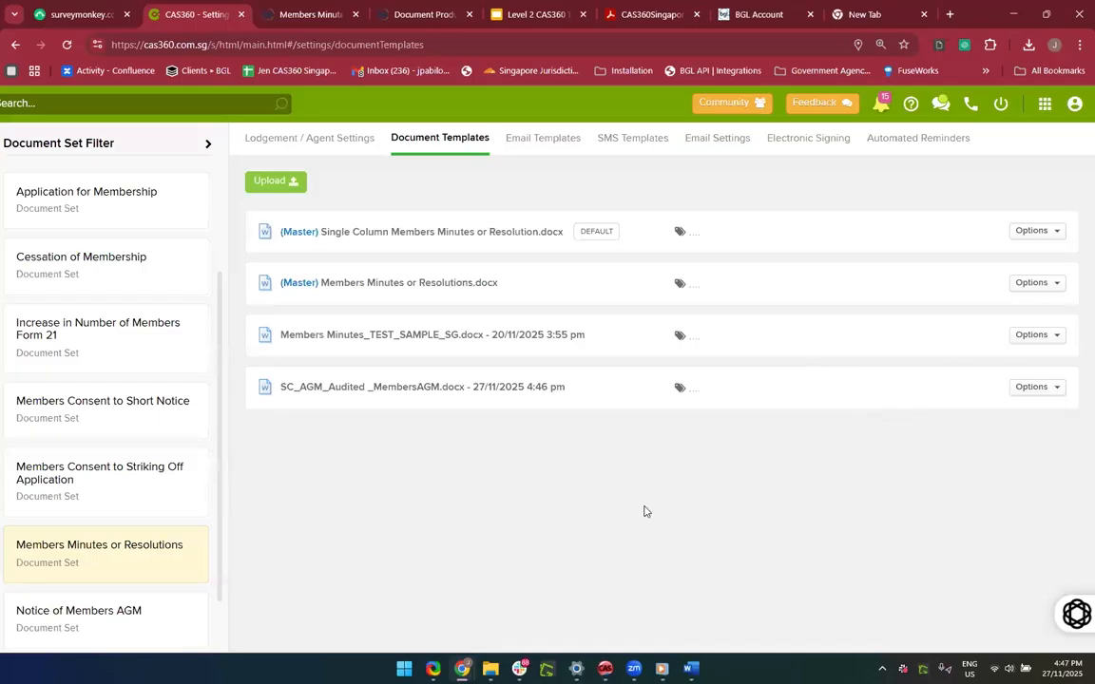
# Step: Assign the AUDITED_AGM label to the newly uploaded SC_AGM_Audited _MembersAGM.docx template
pyautogui.click(681, 389)
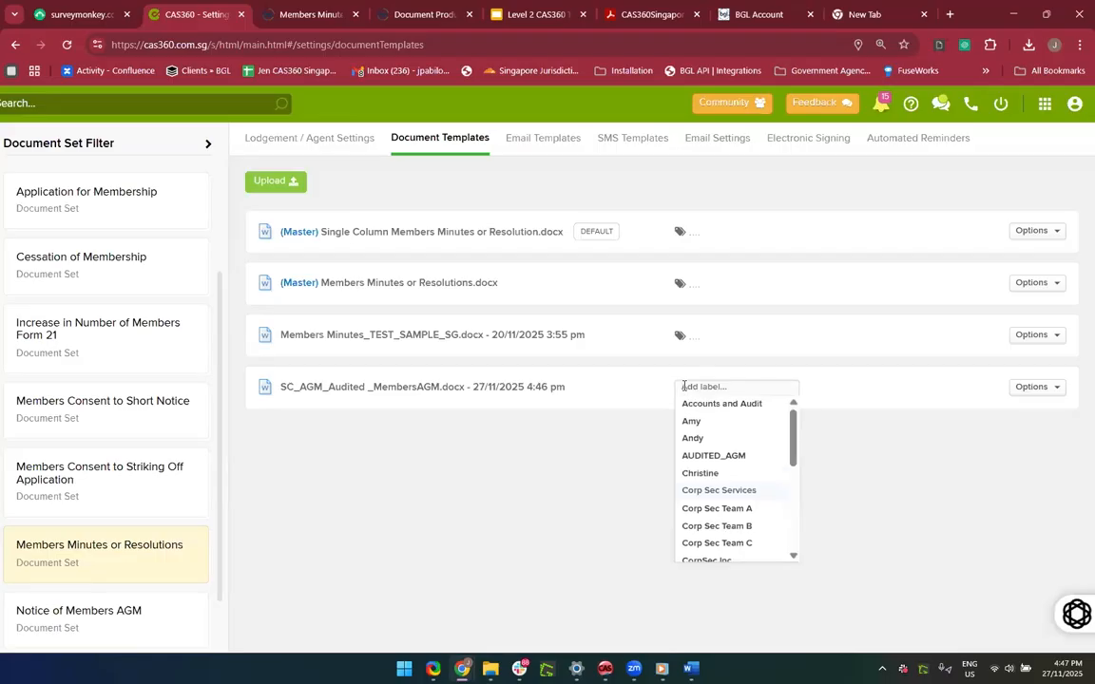
pyautogui.click(733, 456)
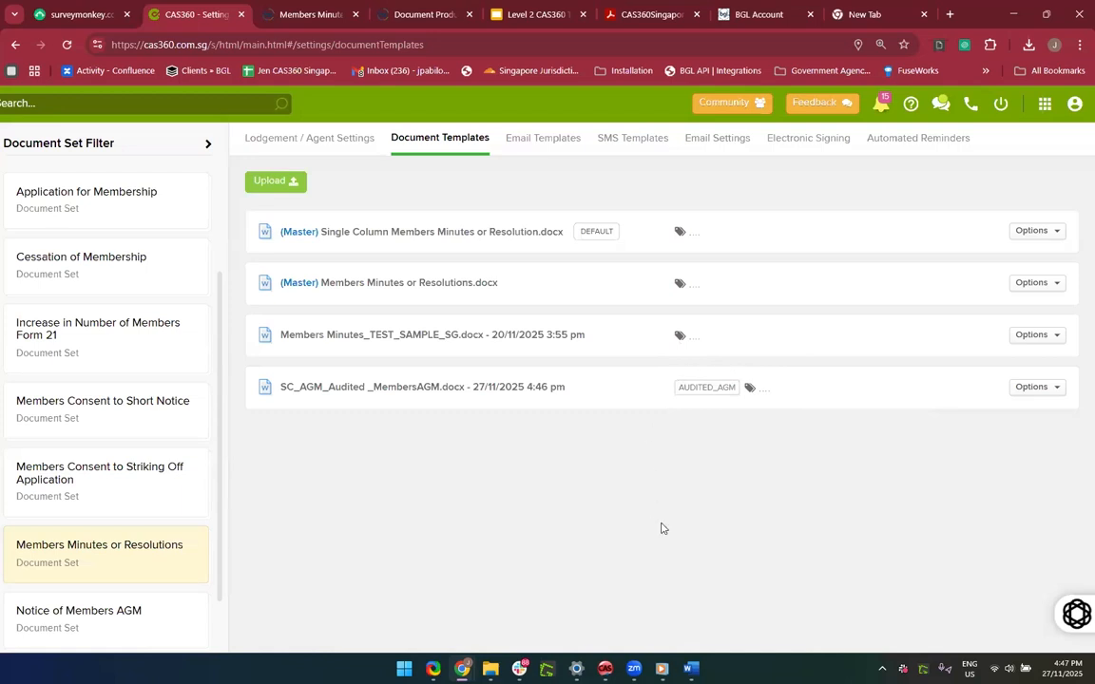
pyautogui.hscroll(-1, 663, 528)
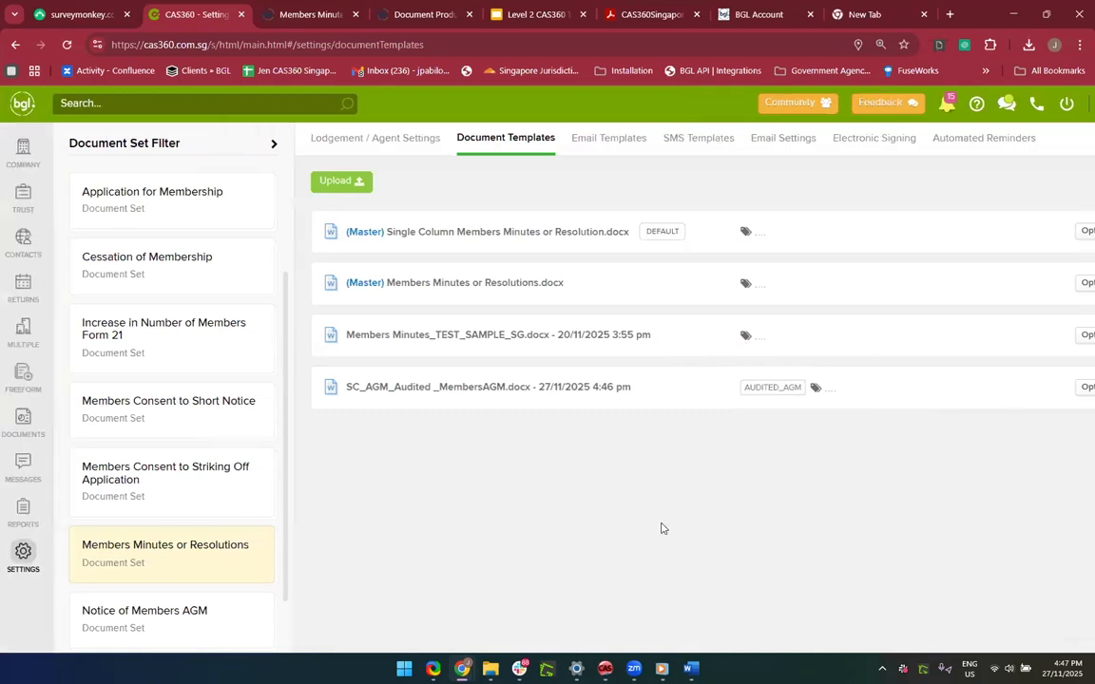
pyautogui.hscroll(-1, 663, 528)
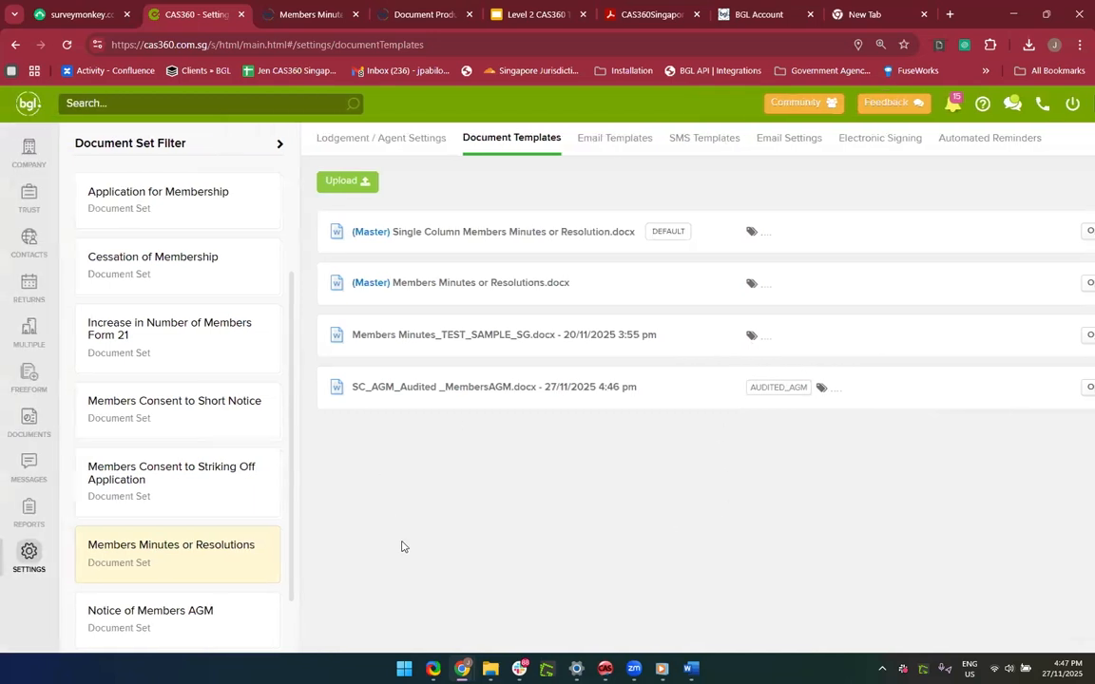
# Step: Search the Singapore annual returns for 14 and start preparing documents for 14 Cherry Team Company PTE. LTD
pyautogui.click(29, 290)
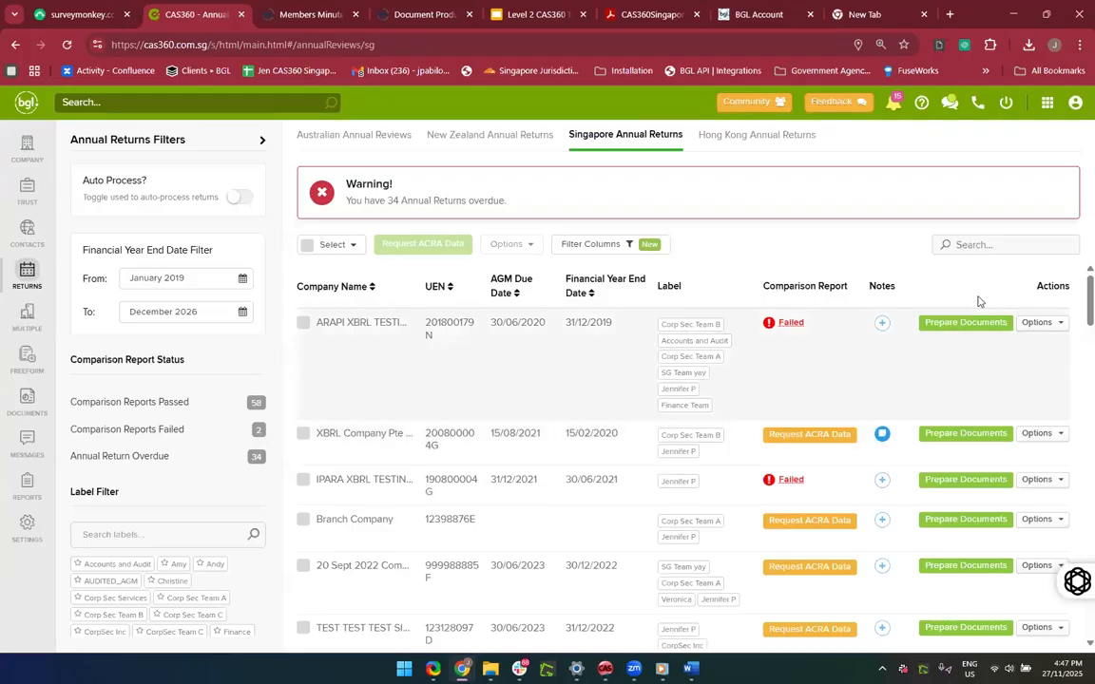
pyautogui.click(1021, 247)
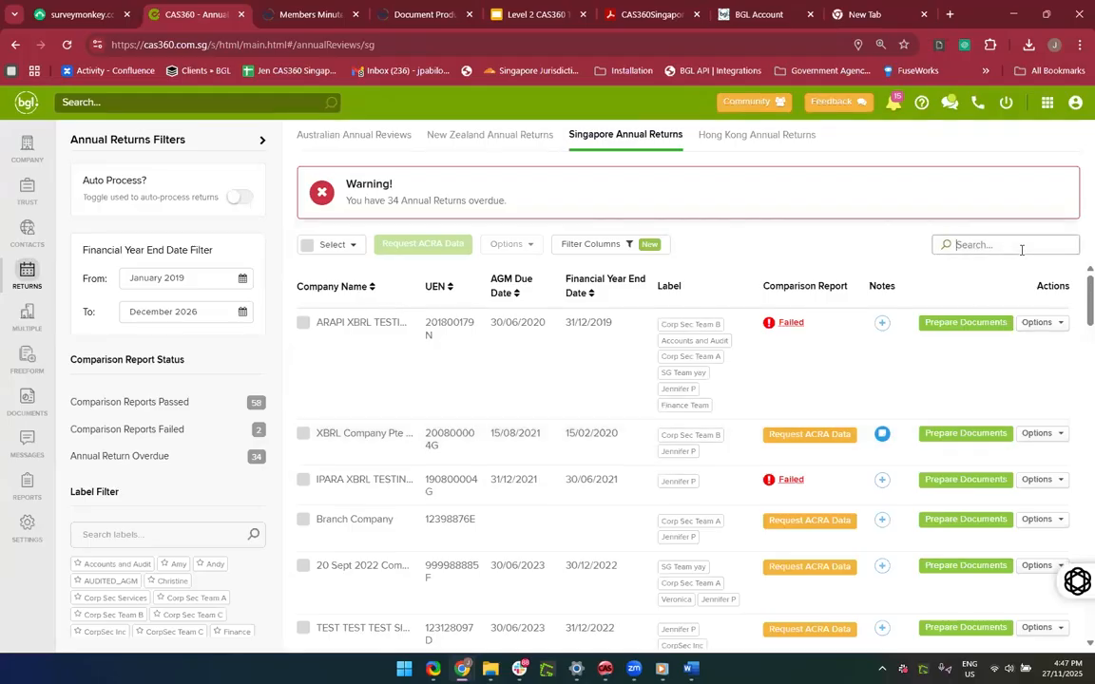
pyautogui.write('14')
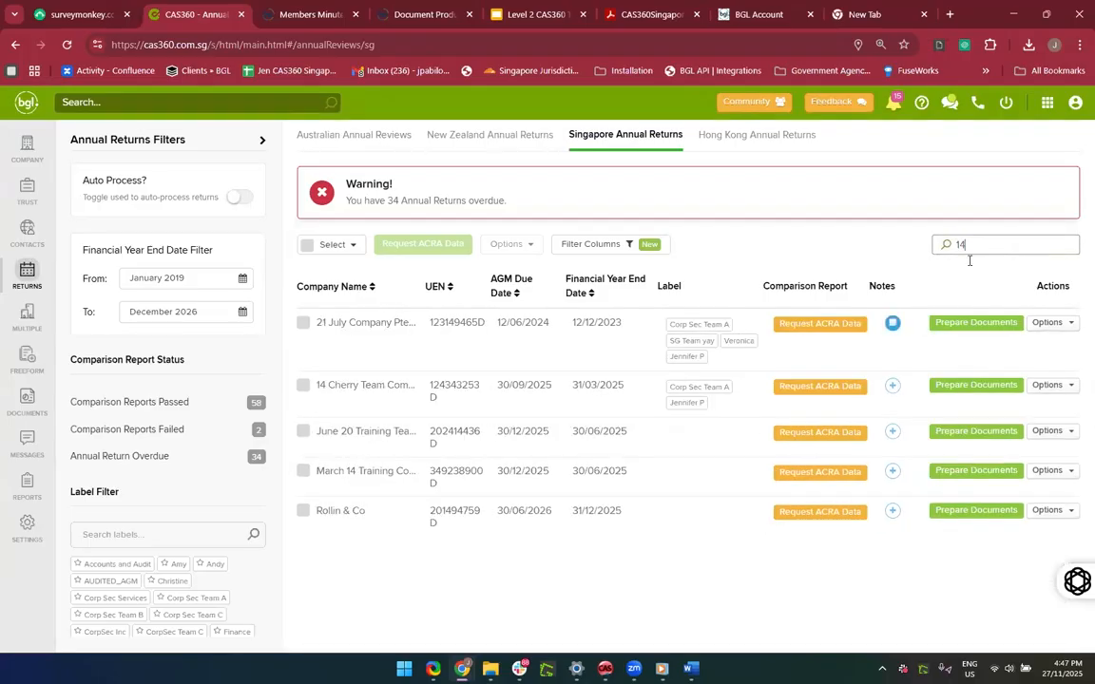
pyautogui.click(948, 393)
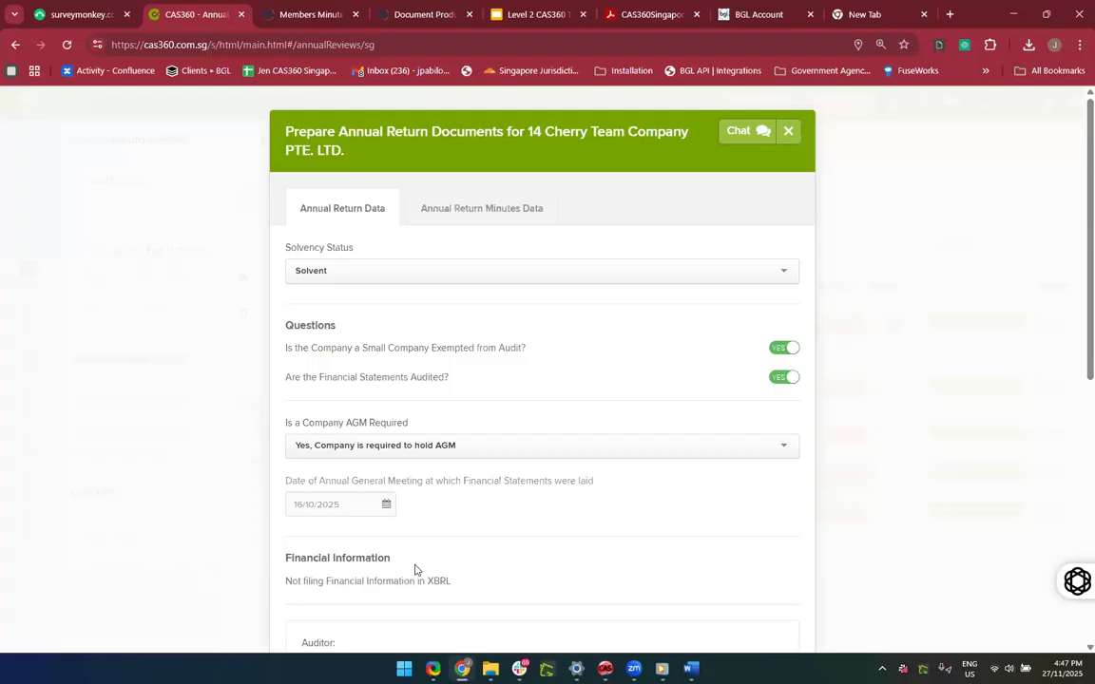
# Step: Review the company's annual return data, including the audit questions and auditor details, and save it to prepare the documents
pyautogui.scroll(-1, 414, 568)
pyautogui.scroll(-2, 692, 504)
pyautogui.scroll(2, 691, 503)
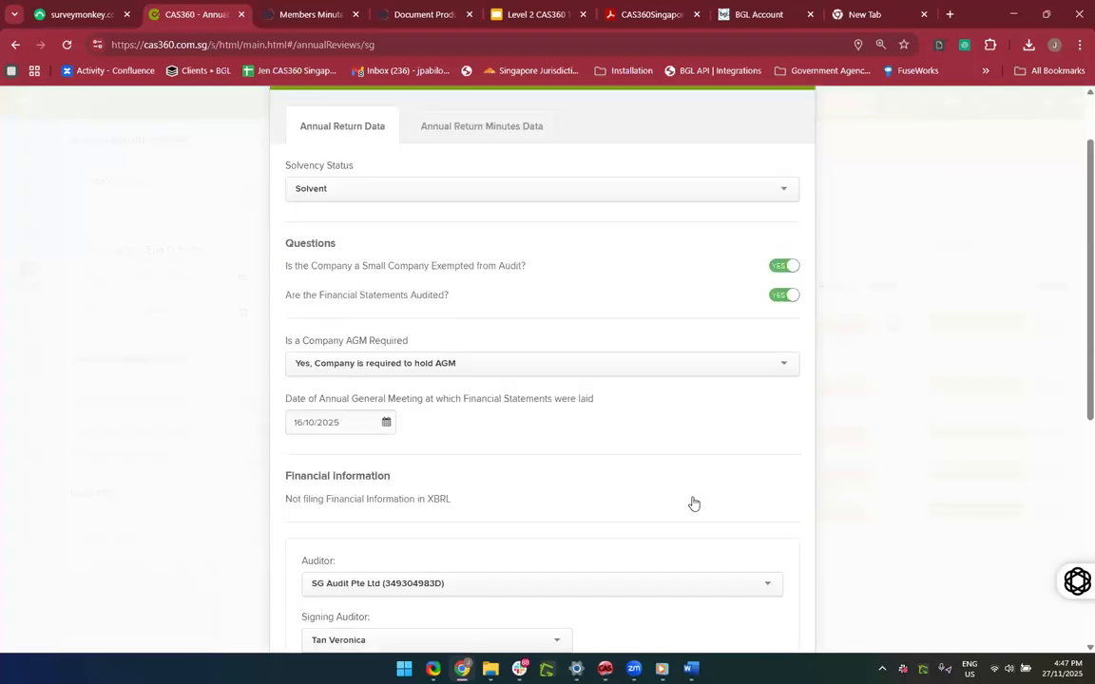
pyautogui.scroll(-5, 461, 566)
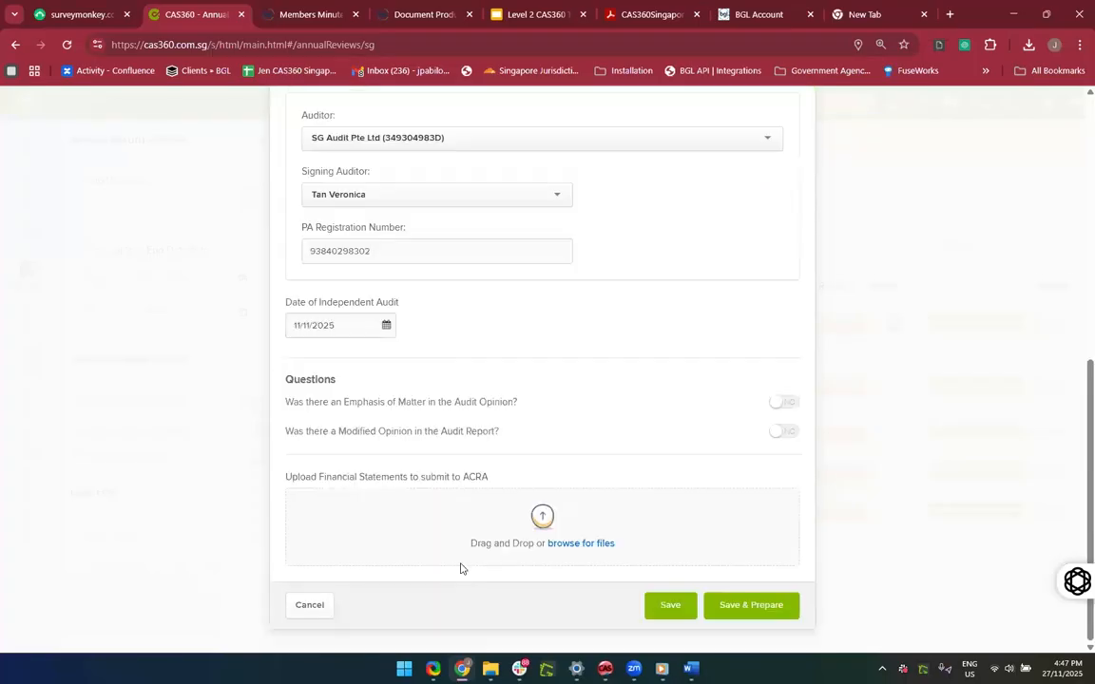
pyautogui.scroll(3, 665, 400)
pyautogui.scroll(-3, 666, 400)
pyautogui.click(740, 615)
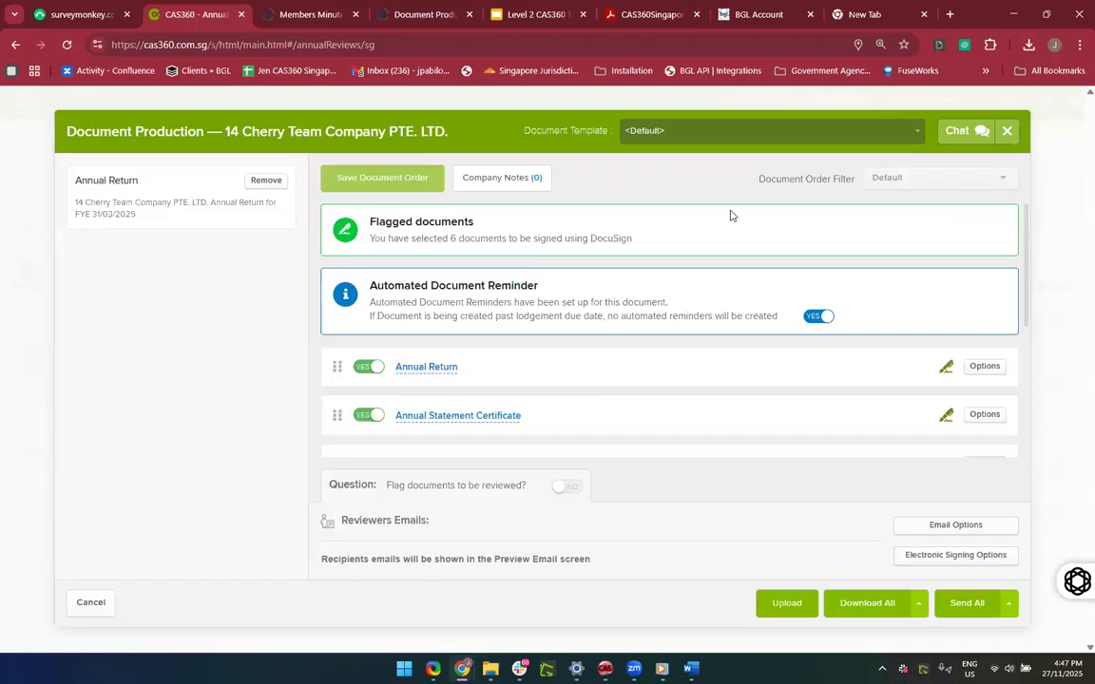
# Step: Apply the AUDITED_AGM document template and preview the generated Members Minutes or Resolution through all its pages
pyautogui.click(672, 138)
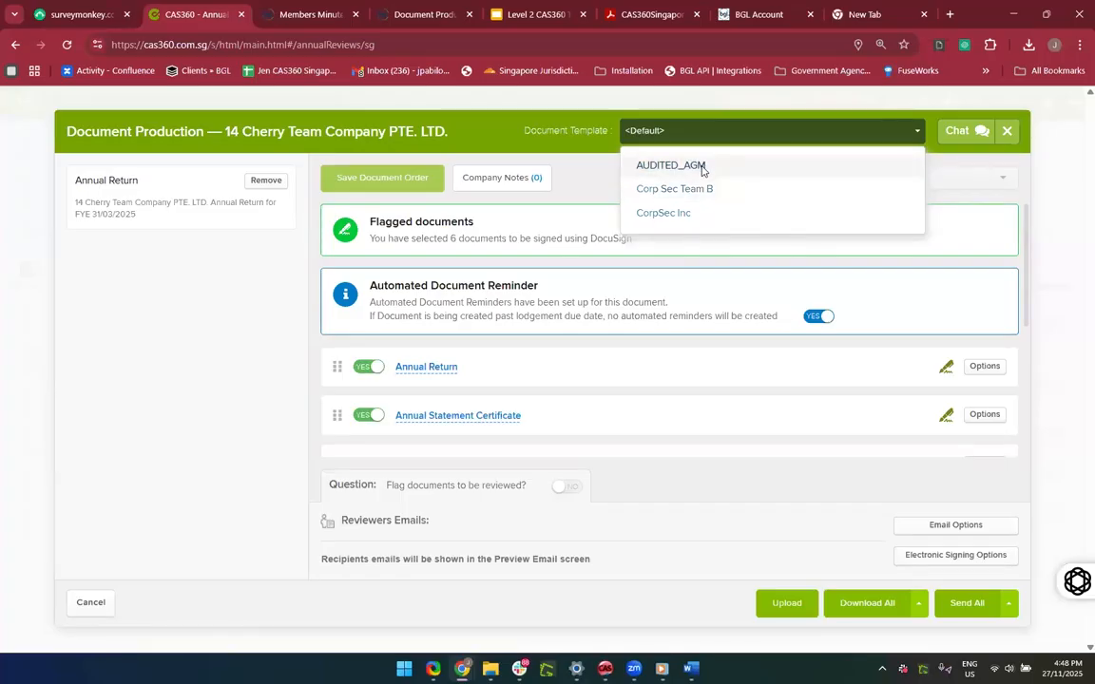
pyautogui.click(702, 167)
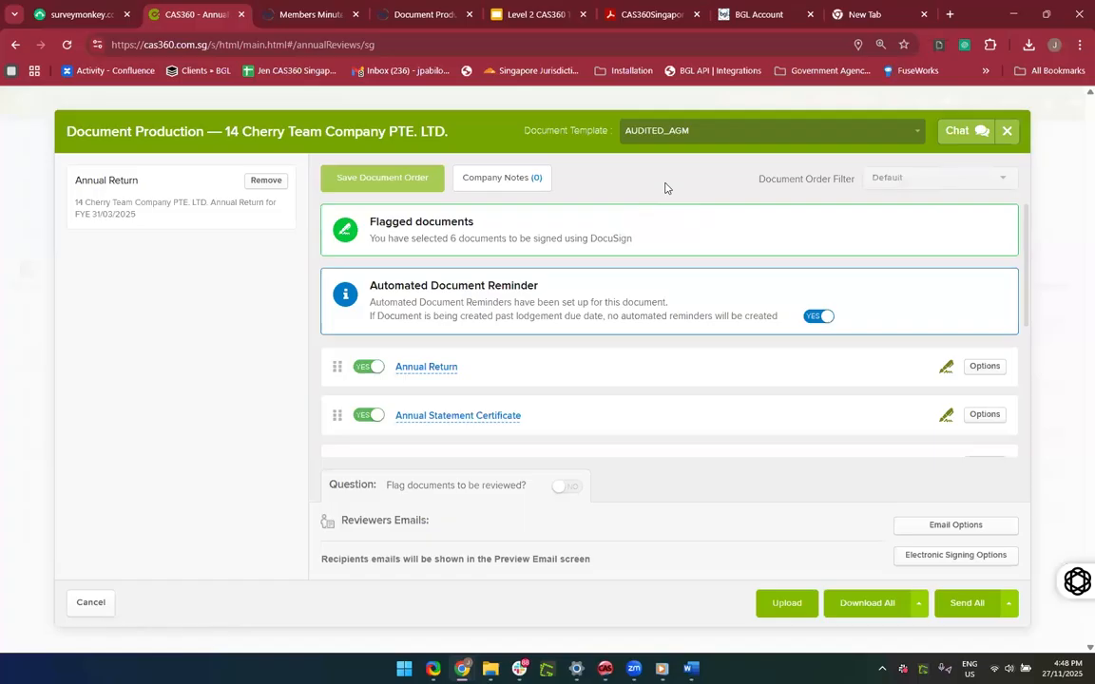
pyautogui.scroll(-1, 642, 225)
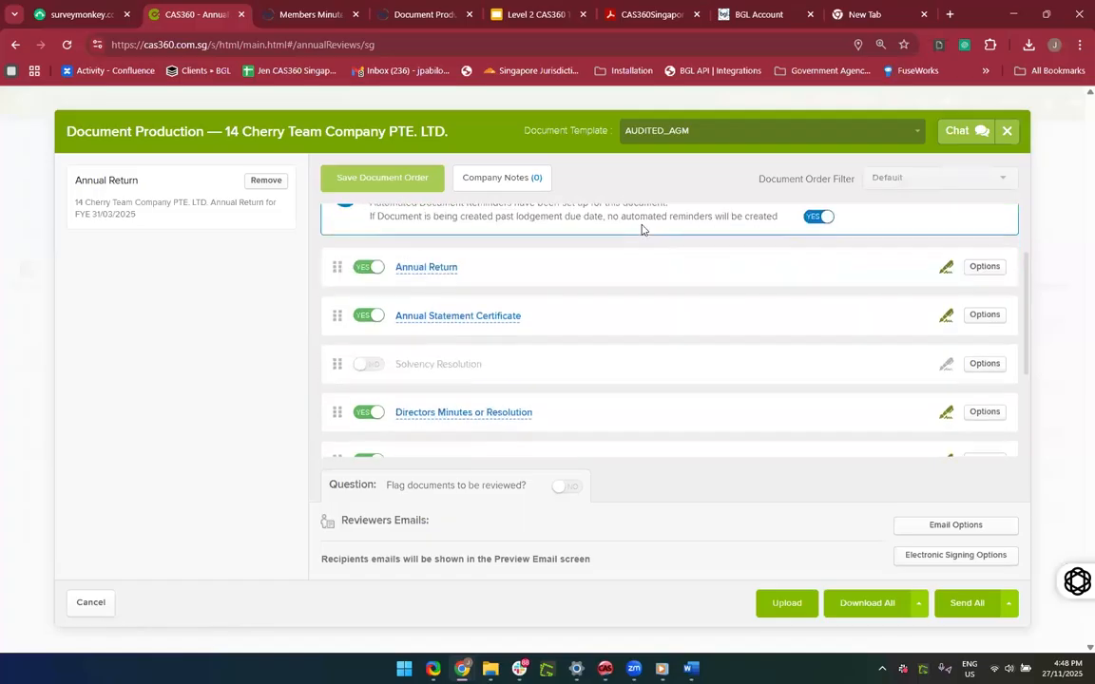
pyautogui.scroll(1, 642, 228)
pyautogui.scroll(-1, 663, 215)
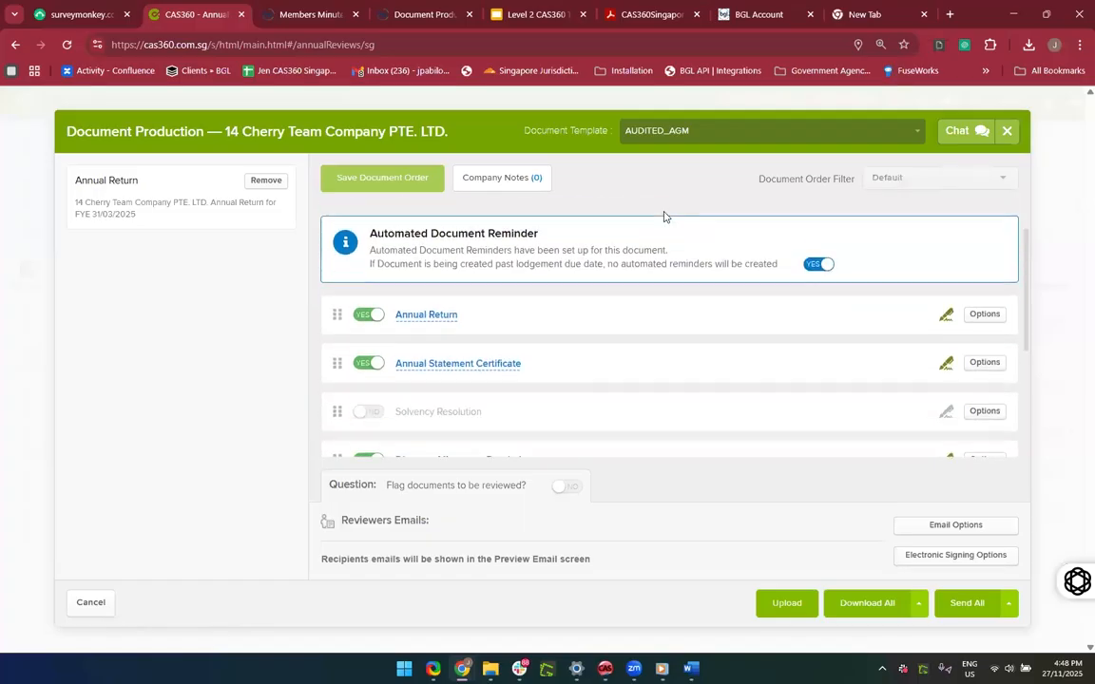
pyautogui.scroll(-2, 664, 210)
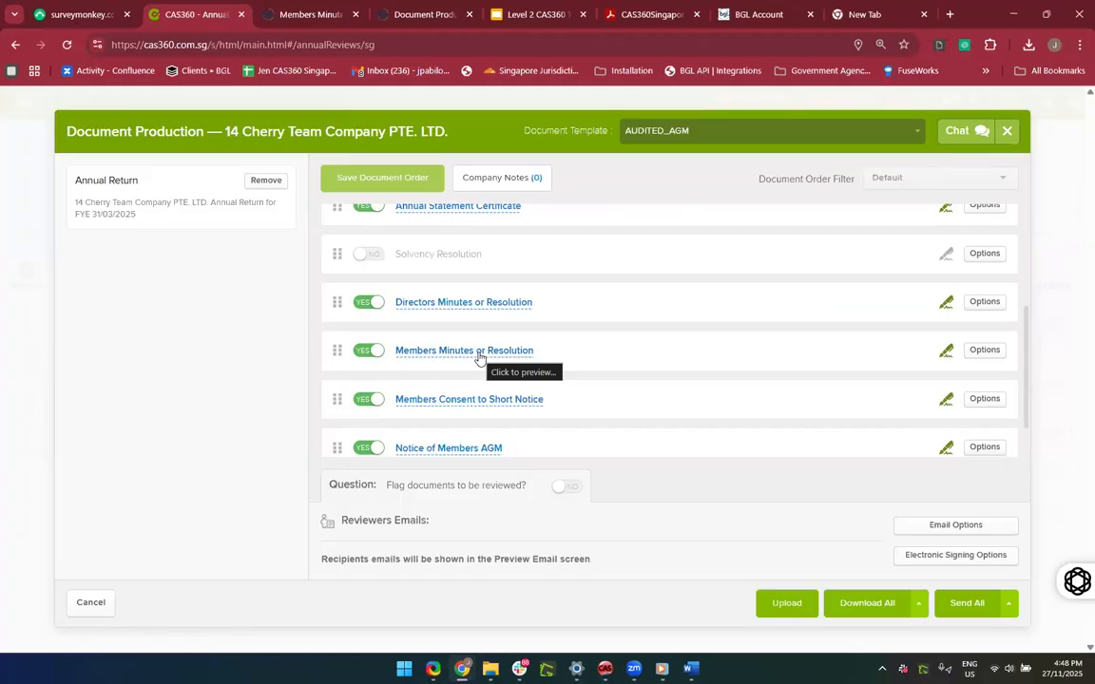
pyautogui.click(478, 357)
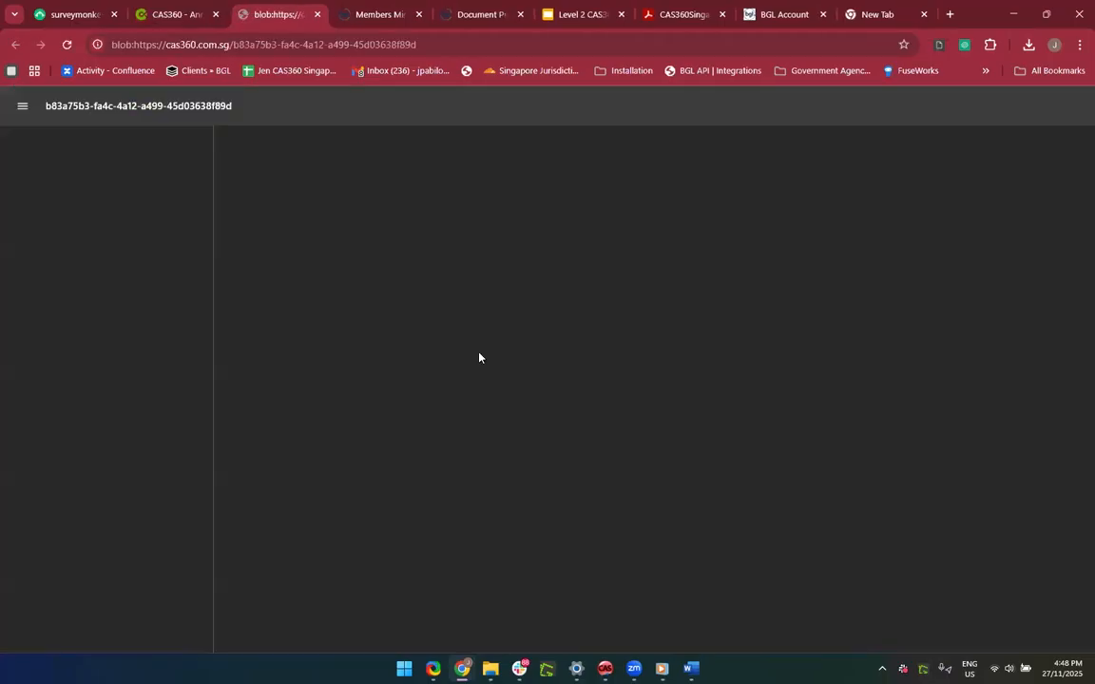
pyautogui.scroll(-3, 479, 357)
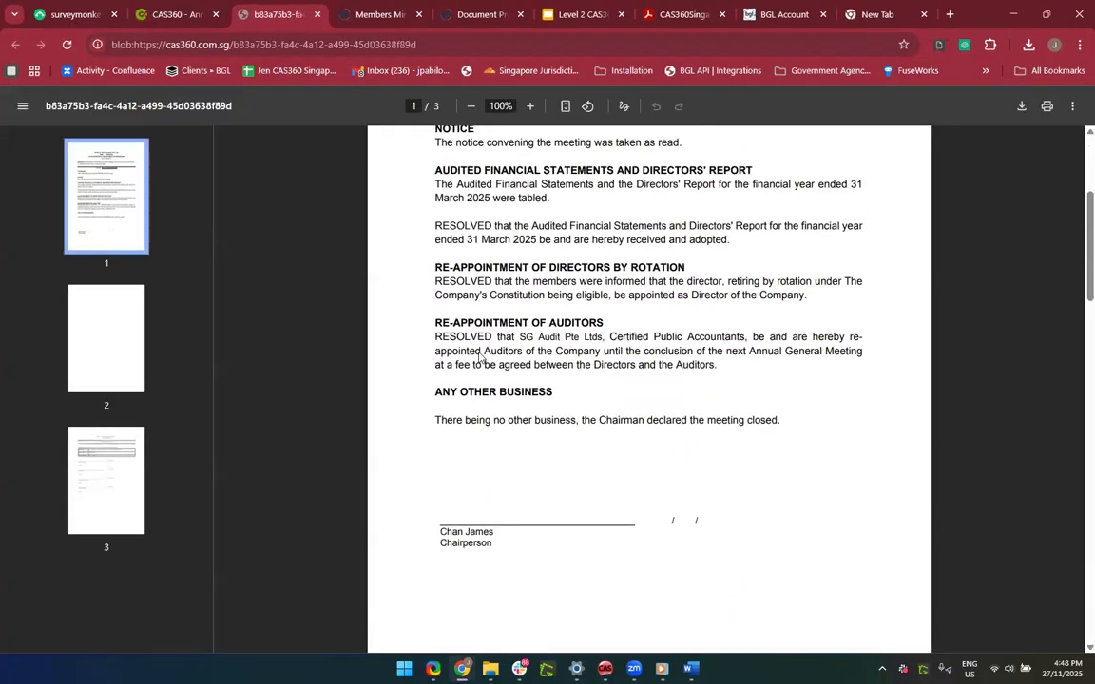
pyautogui.scroll(-10, 481, 359)
pyautogui.scroll(12, 521, 484)
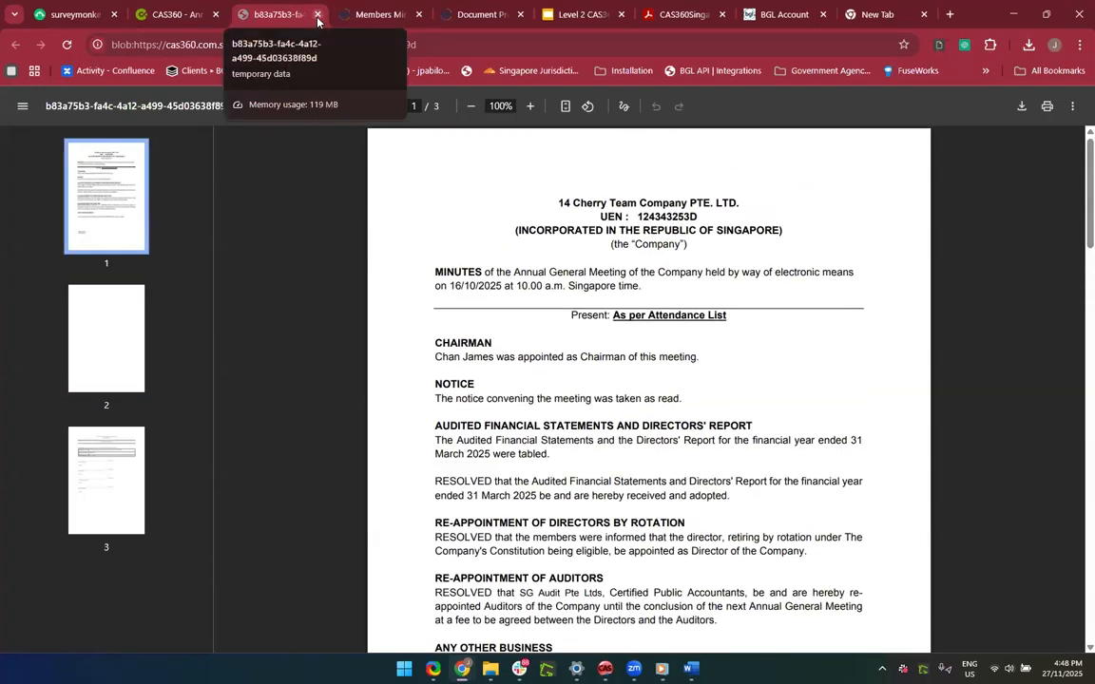
pyautogui.click(318, 14)
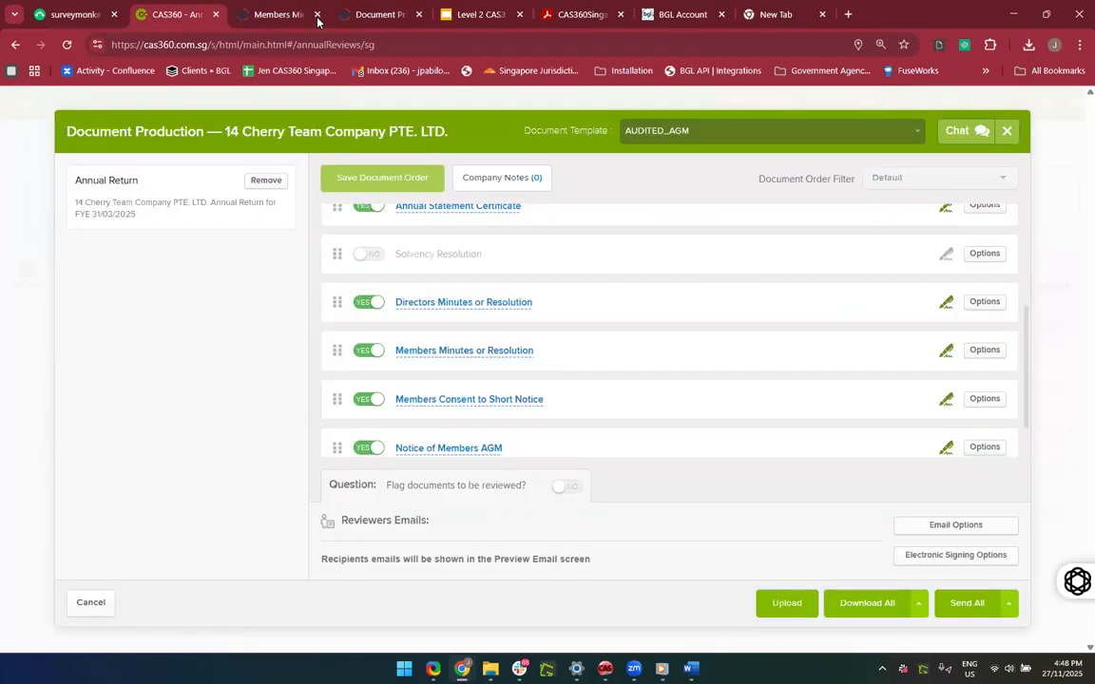
# Step: Switch the document template to <Default> and preview the Members Minutes or Resolution to compare its wording
pyautogui.click(666, 141)
pyautogui.click(656, 164)
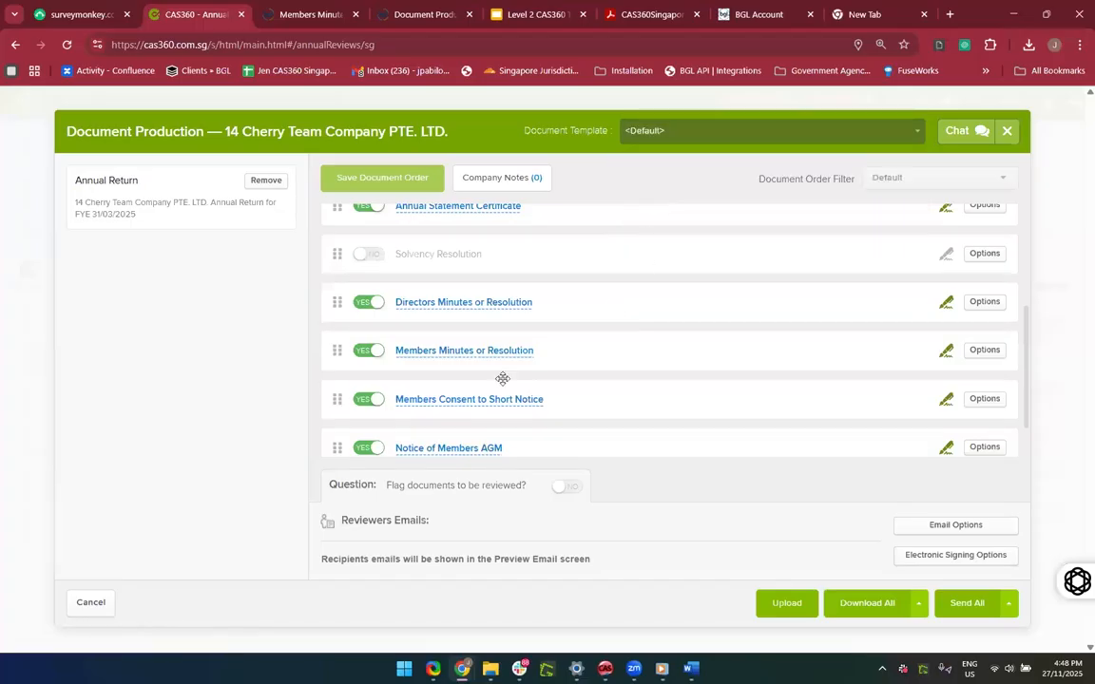
pyautogui.click(415, 357)
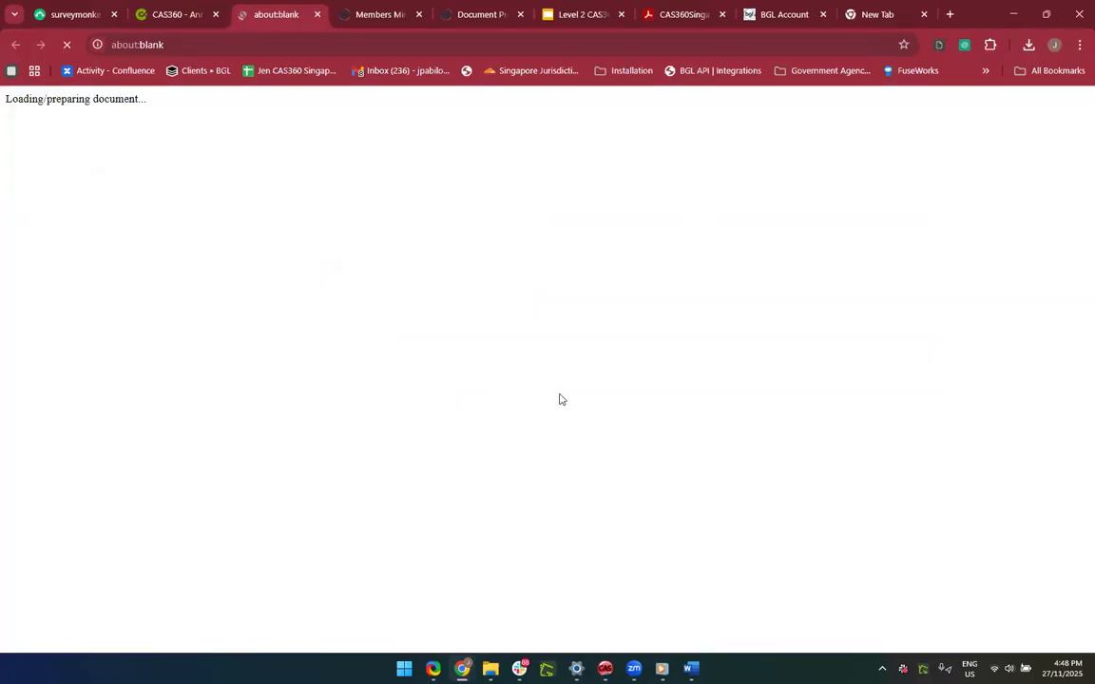
pyautogui.scroll(-1, 560, 399)
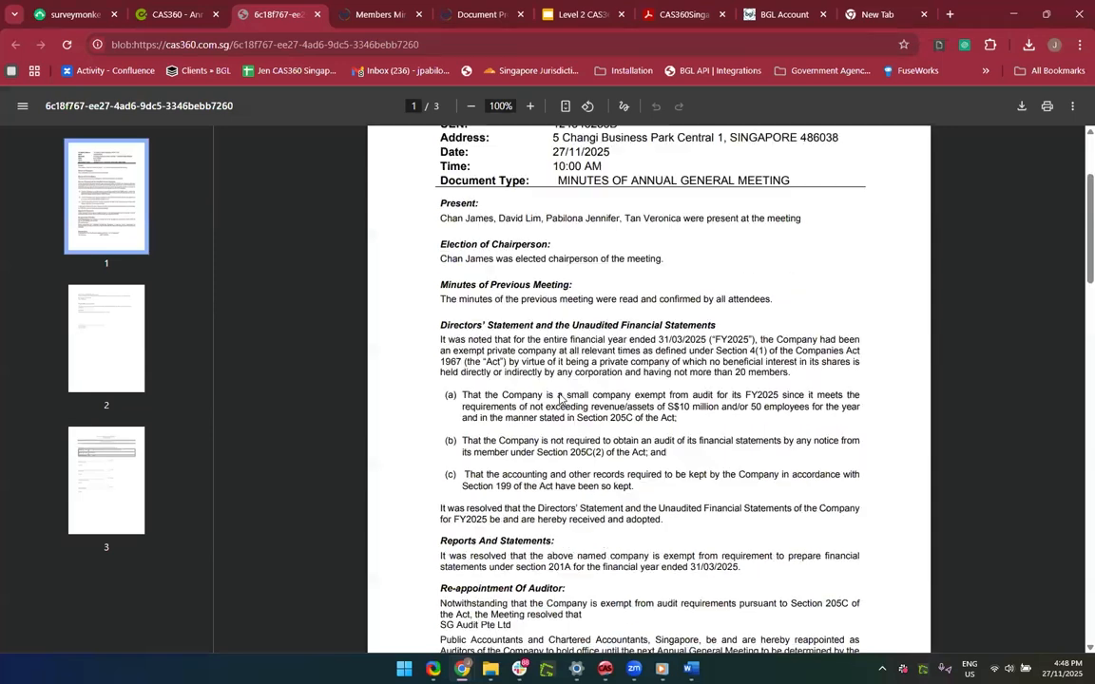
pyautogui.scroll(-10, 560, 399)
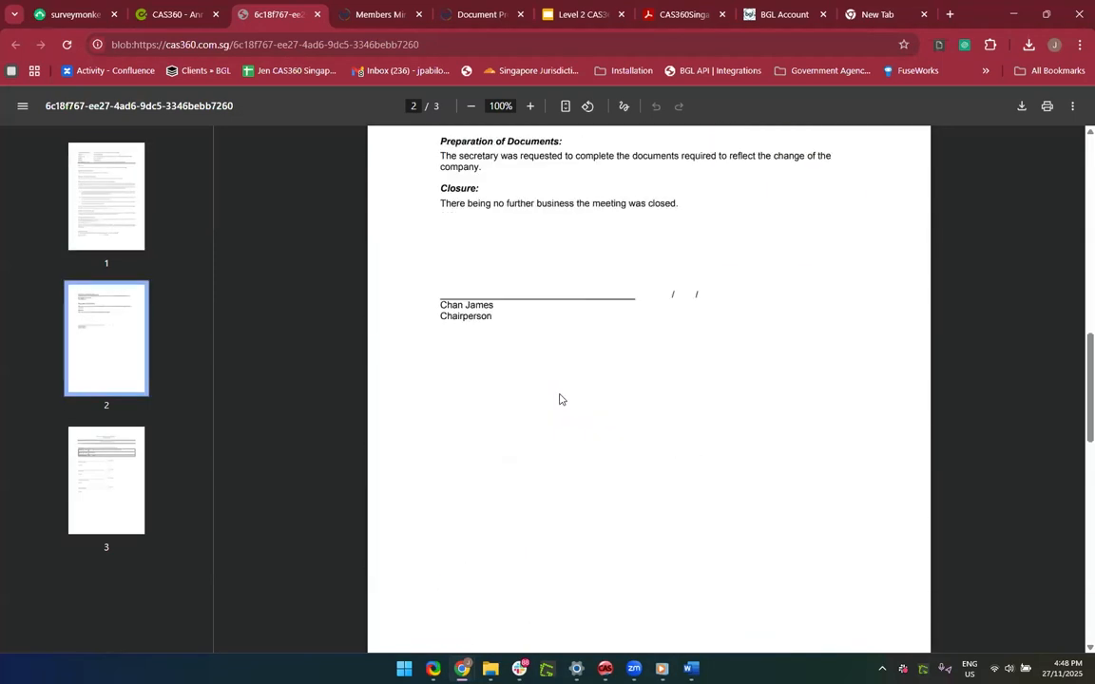
pyautogui.scroll(10, 560, 399)
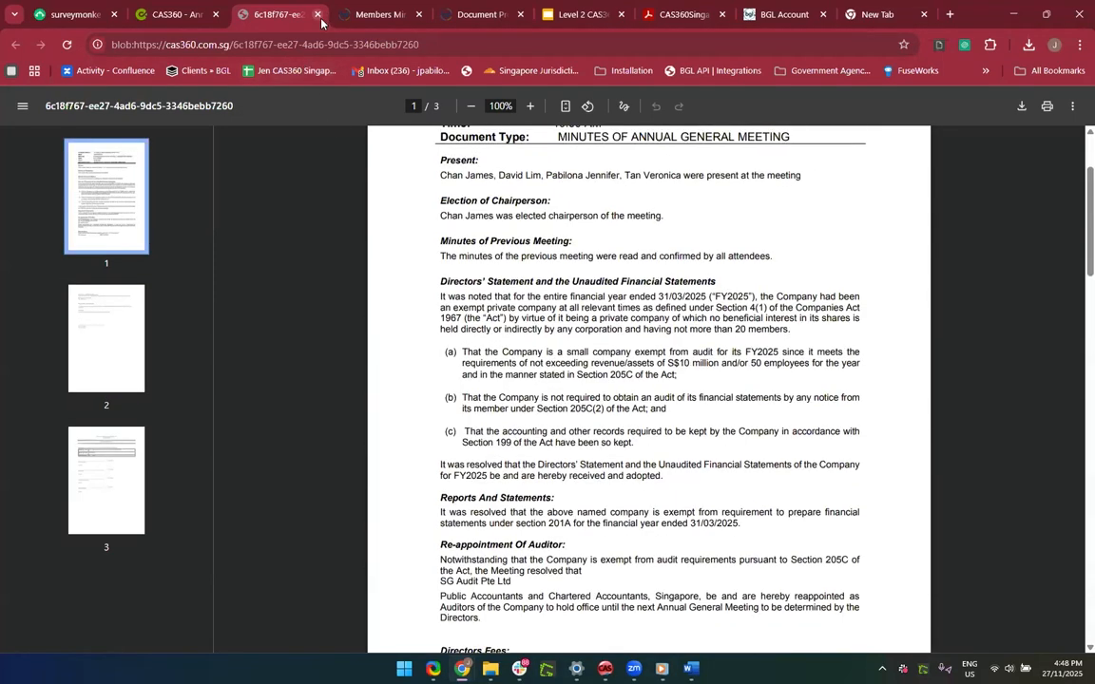
pyautogui.click(317, 14)
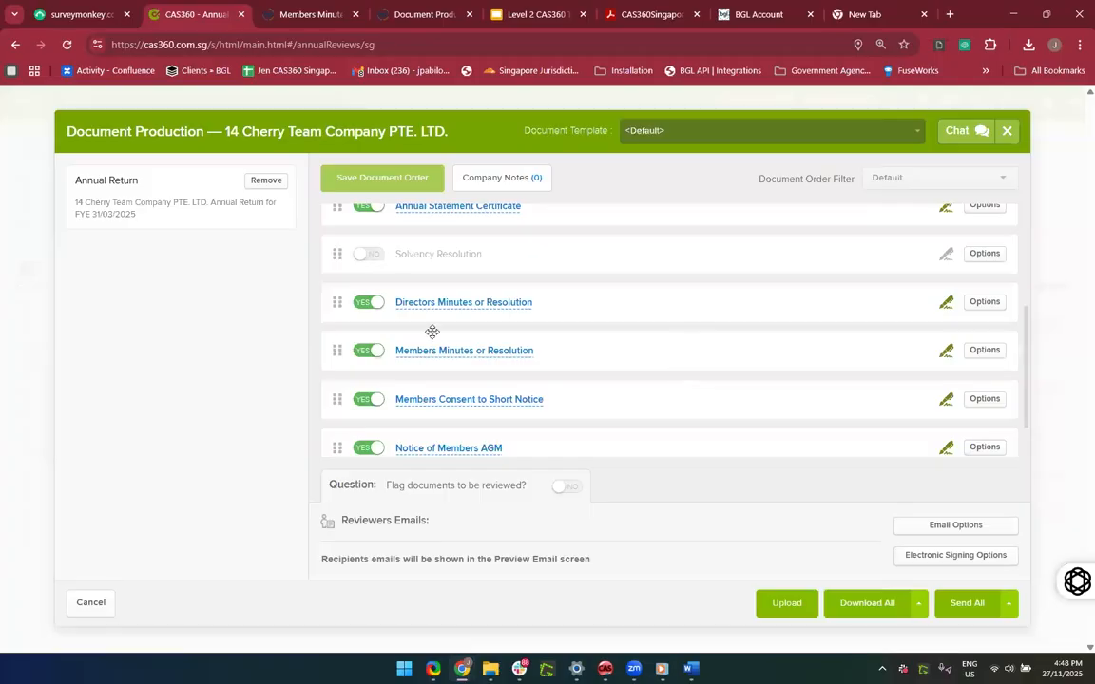
pyautogui.scroll(-1, 433, 331)
pyautogui.click(980, 321)
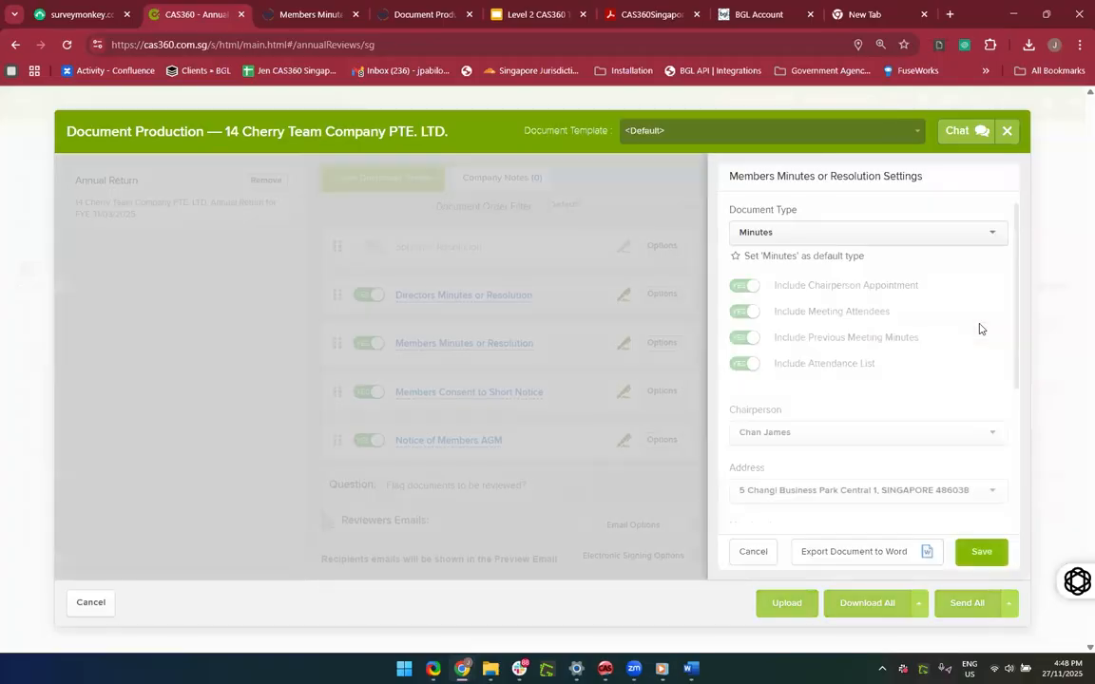
pyautogui.click(746, 552)
# Step: Apply the AUDITED_AGM document template, check the template assigned in the Members Minutes or Resolution settings, and save those settings
pyautogui.click(765, 133)
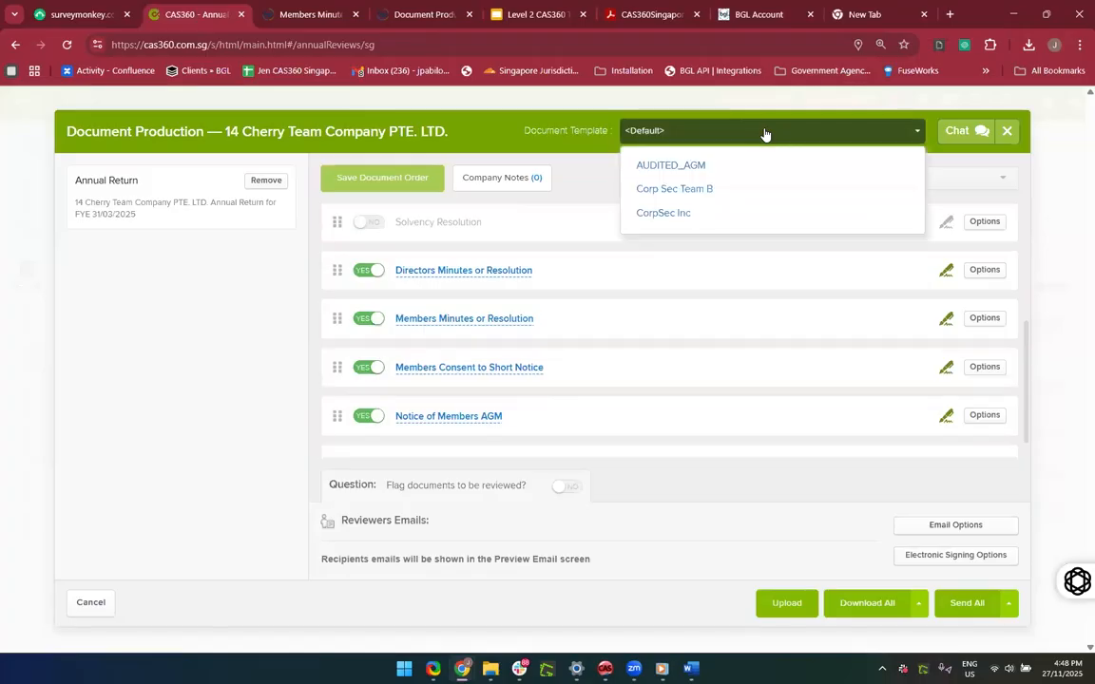
pyautogui.click(660, 167)
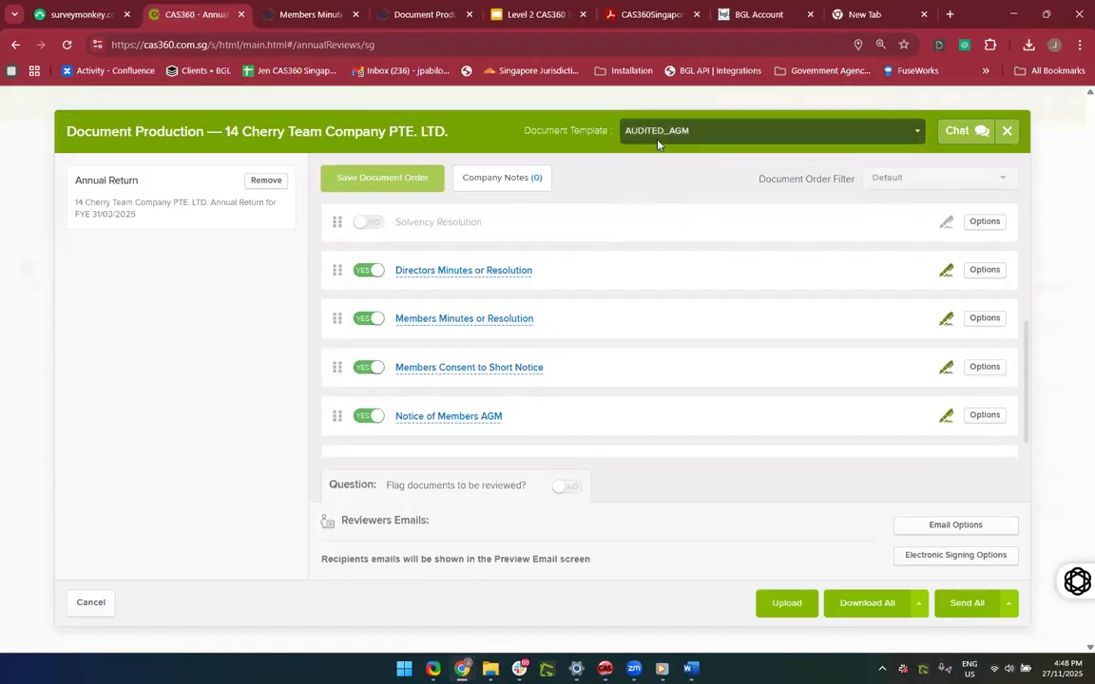
pyautogui.click(994, 319)
pyautogui.scroll(-5, 884, 430)
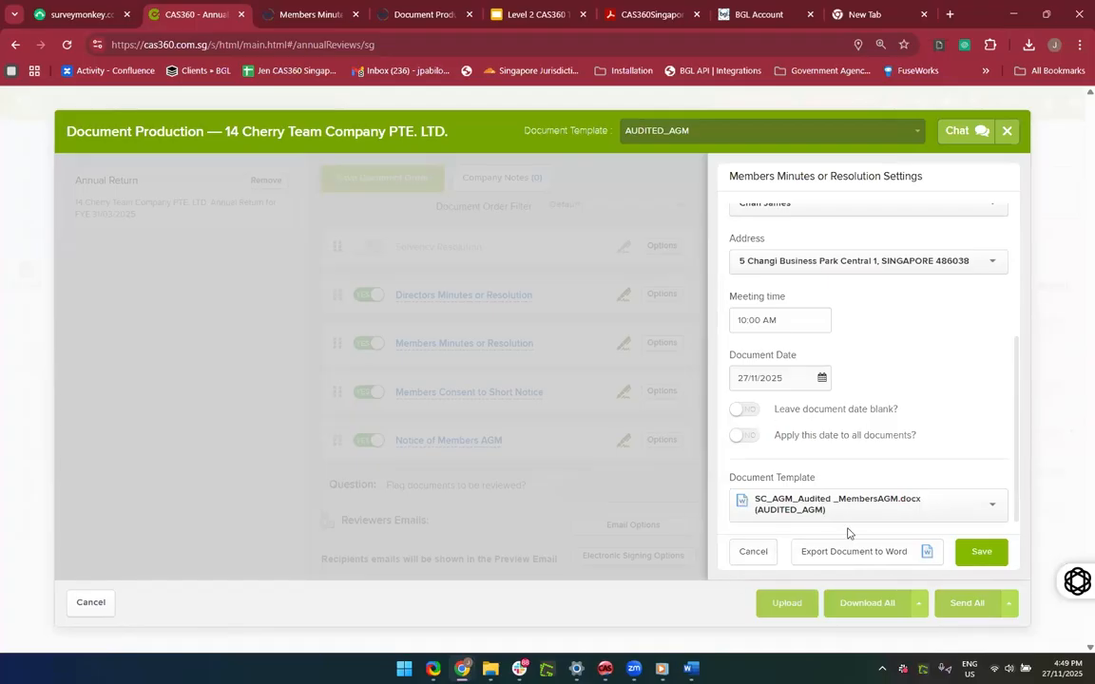
pyautogui.click(981, 554)
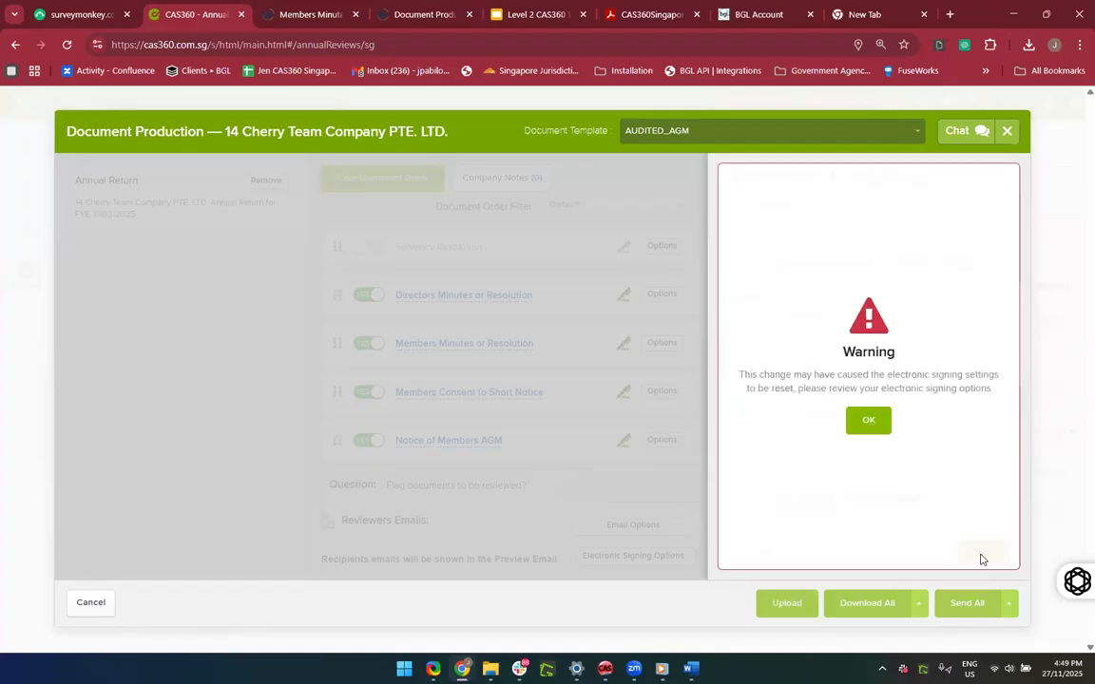
pyautogui.click(862, 423)
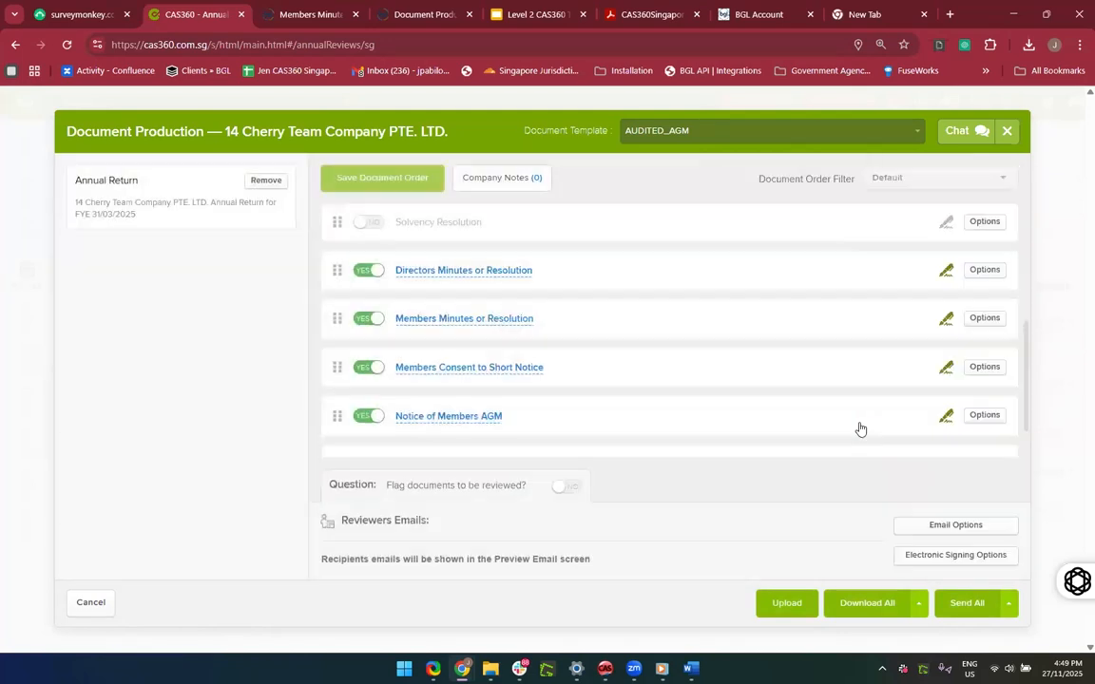
# Step: Preview the Members Minutes or Resolution and examine its company header, meeting details, audited statements and re-appointment clauses
pyautogui.click(514, 320)
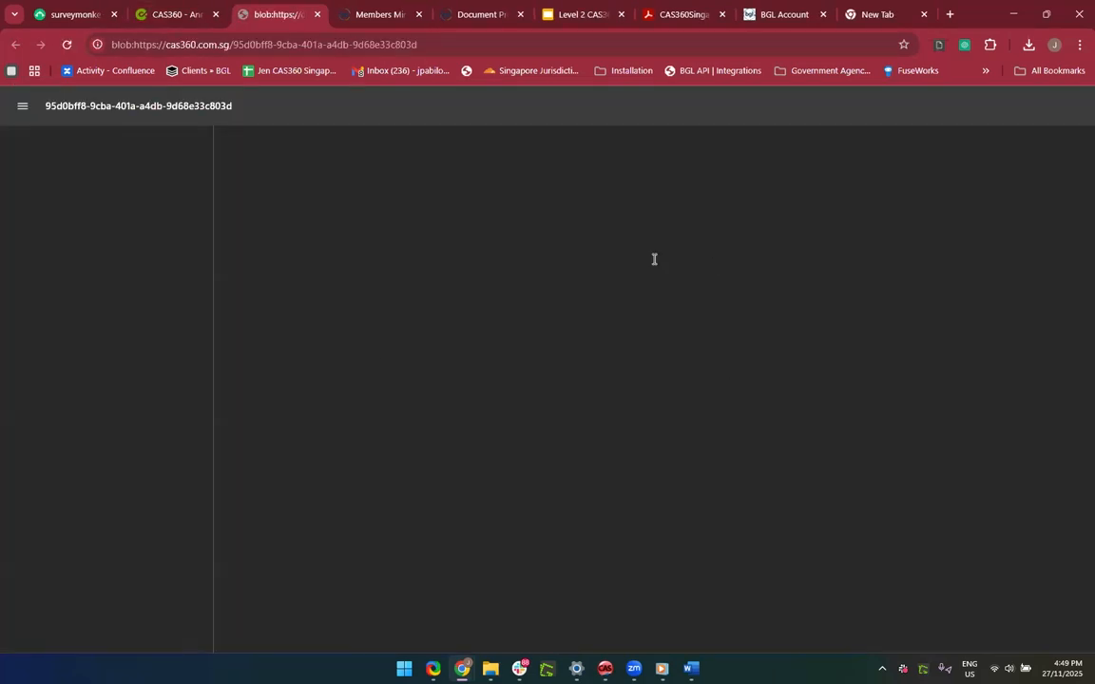
pyautogui.scroll(-1, 509, 218)
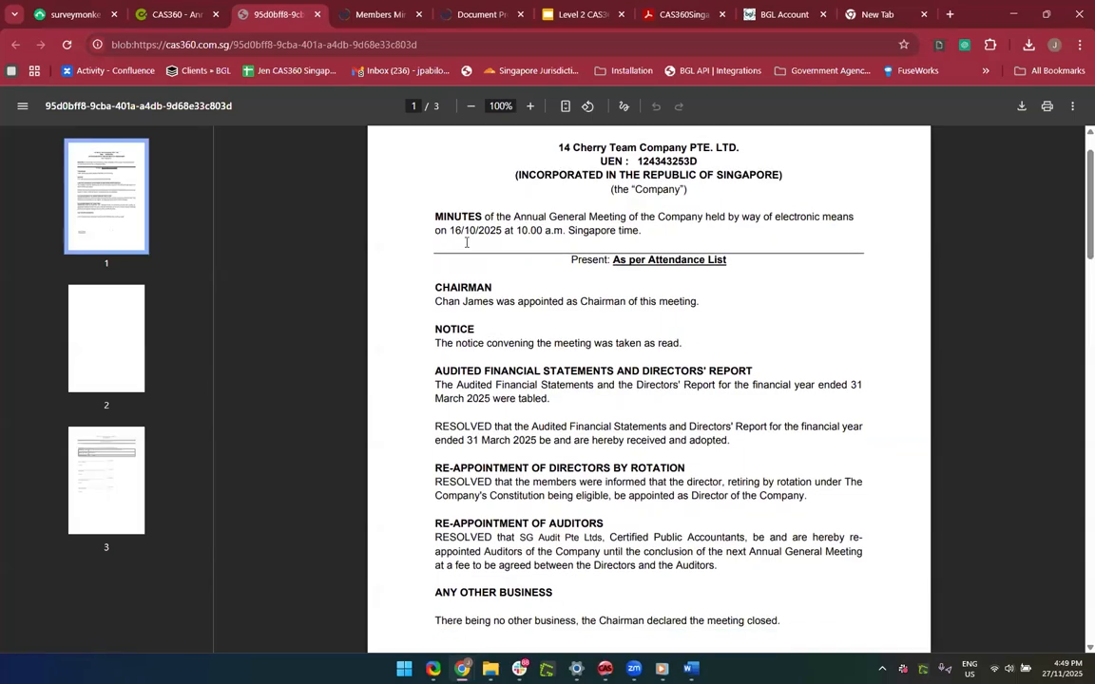
pyautogui.scroll(1, 781, 217)
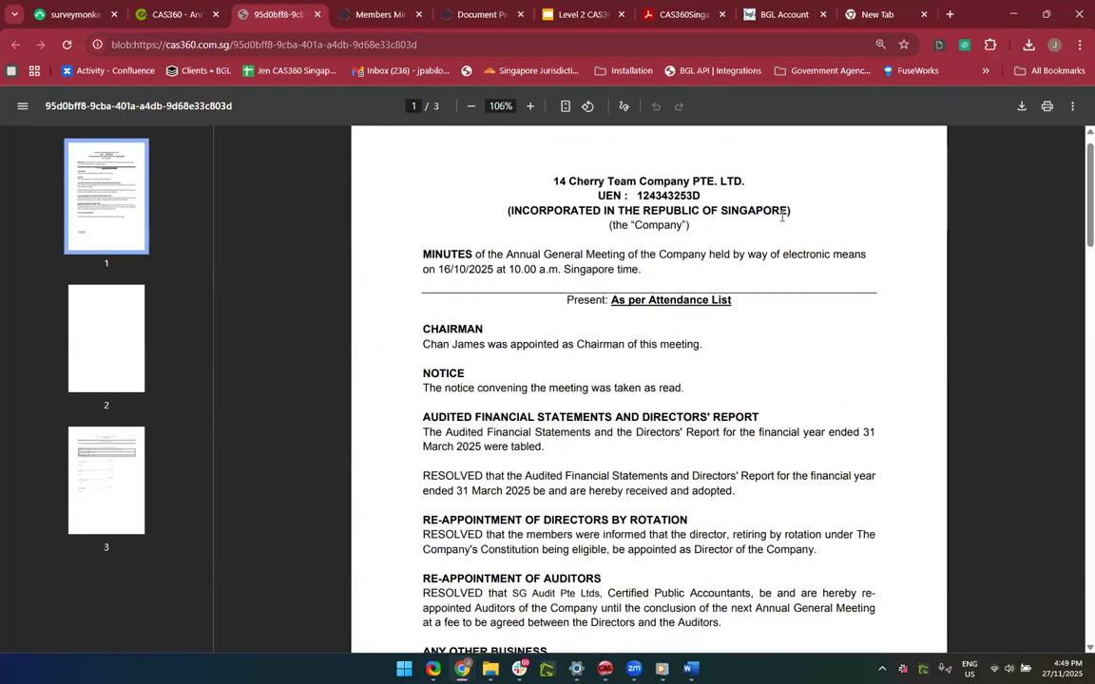
pyautogui.scroll(1, 646, 374)
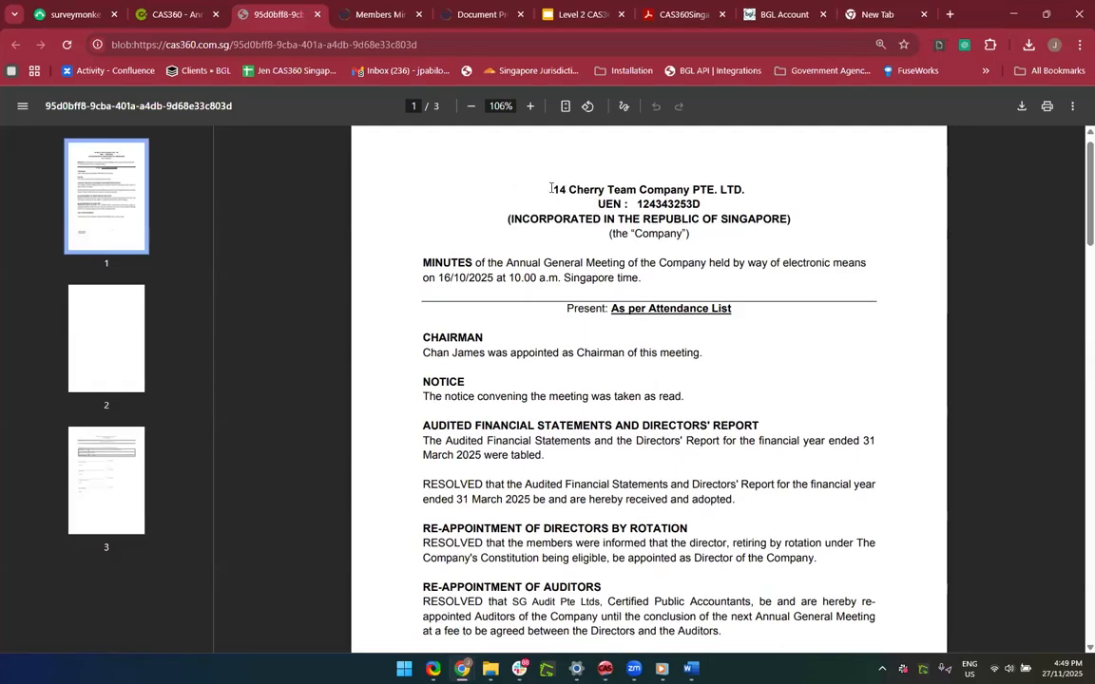
pyautogui.scroll(-1, 533, 357)
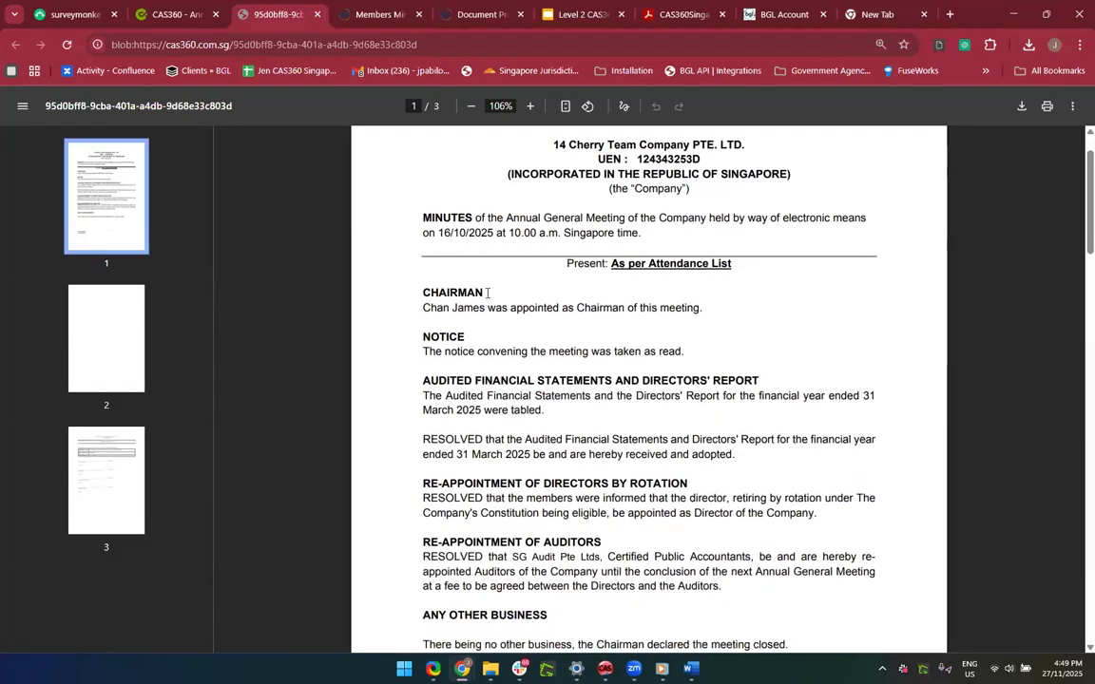
pyautogui.scroll(-2, 495, 320)
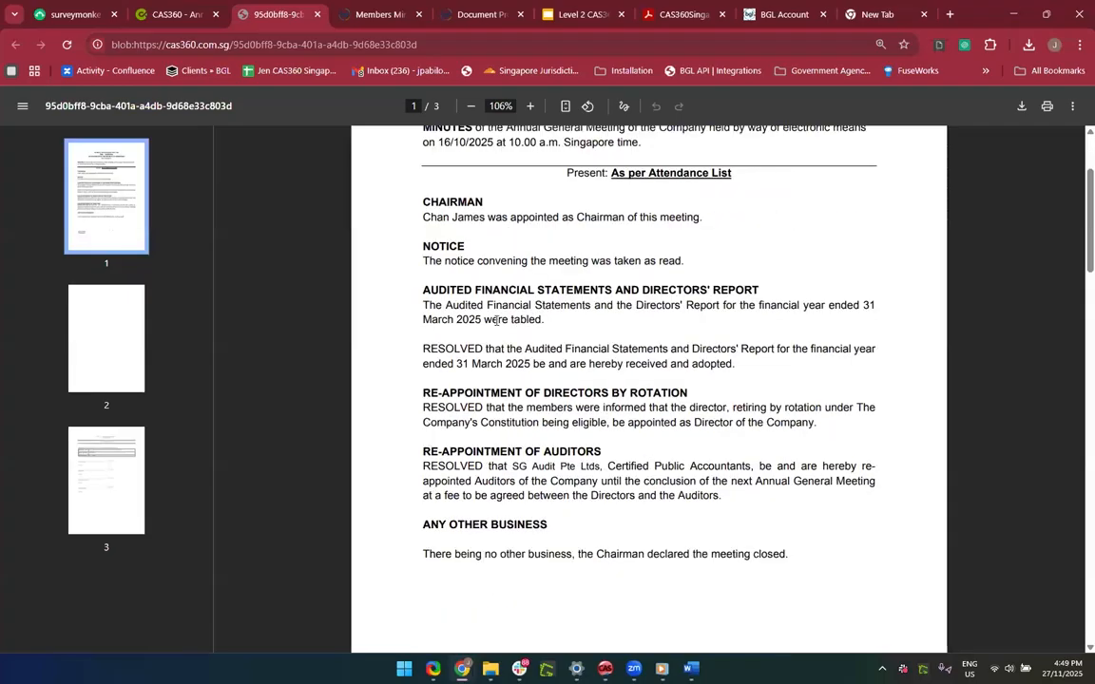
pyautogui.scroll(2, 487, 373)
pyautogui.scroll(1, 488, 372)
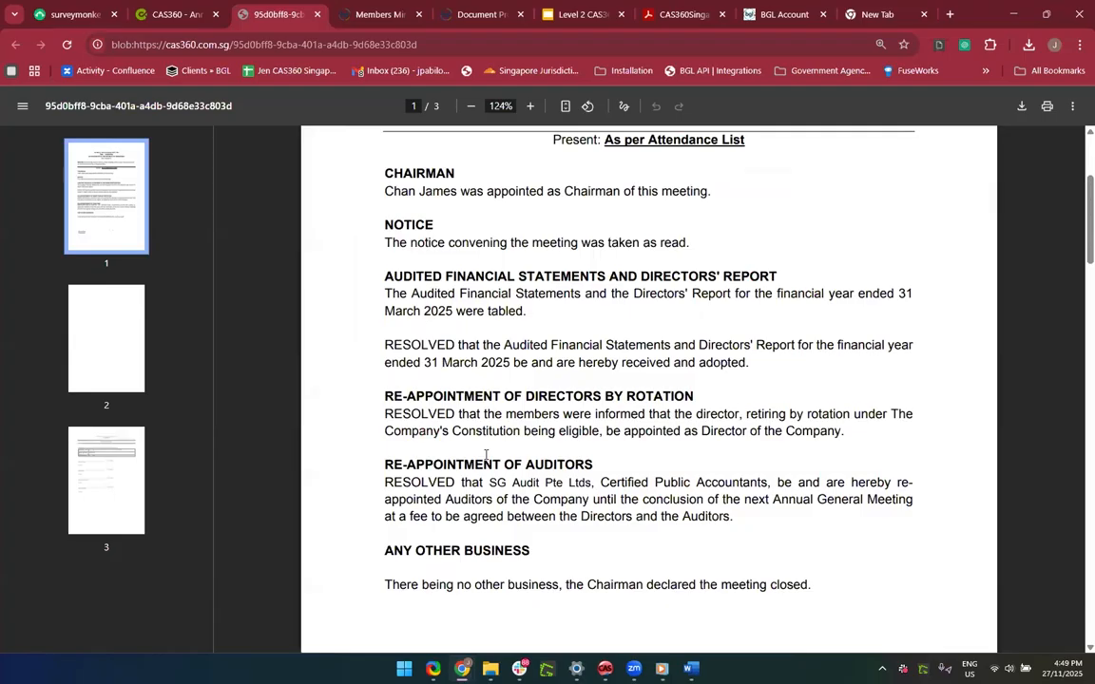
# Step: Examine the previewed minutes from the re-appointment clauses through the closing statement and the chairperson's signature block
pyautogui.scroll(-2, 485, 455)
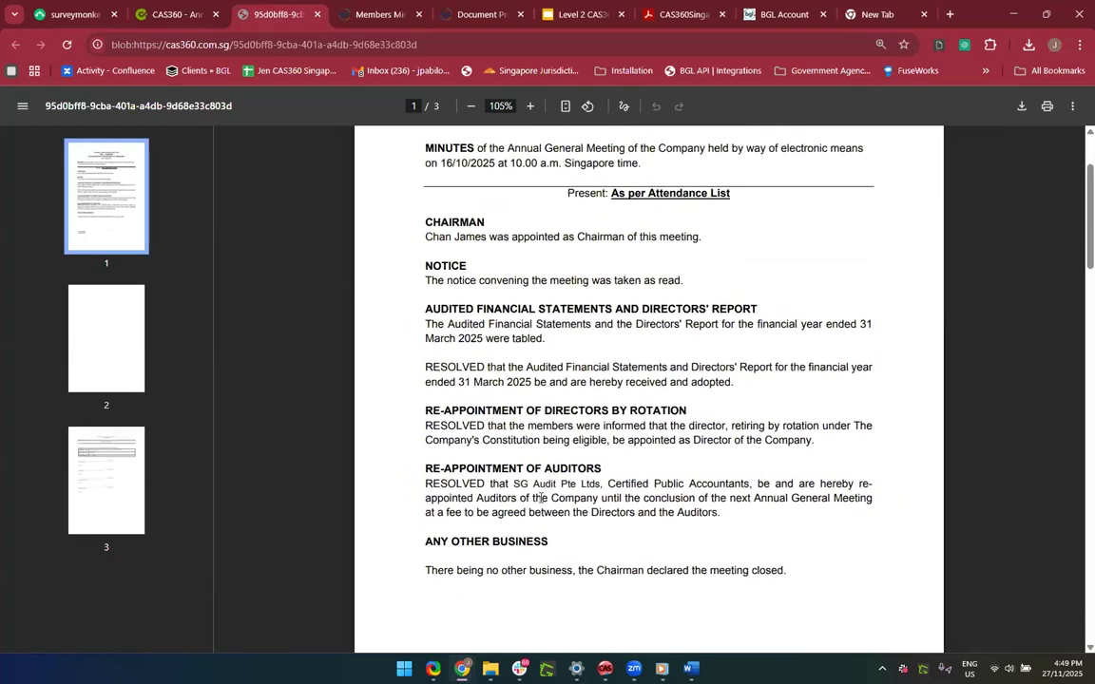
pyautogui.scroll(-7, 540, 498)
pyautogui.scroll(3, 551, 380)
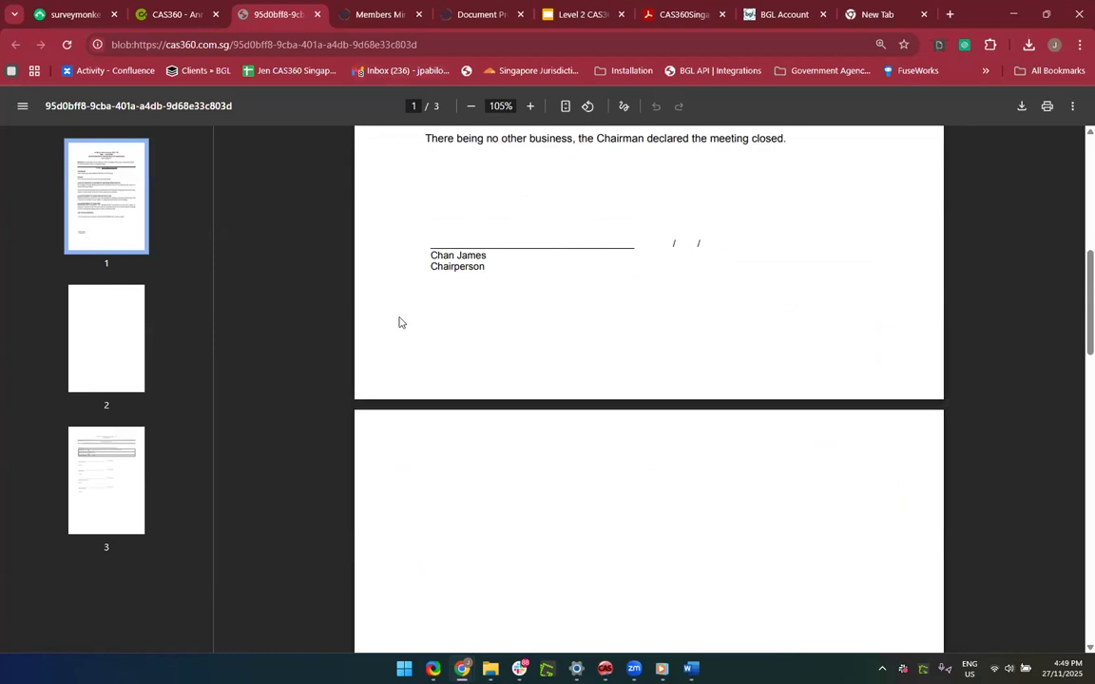
# Step: Open the Members Minutes or Resolution settings and review the document type, inclusion options, chairperson choices, meeting details and template
pyautogui.click(181, 10)
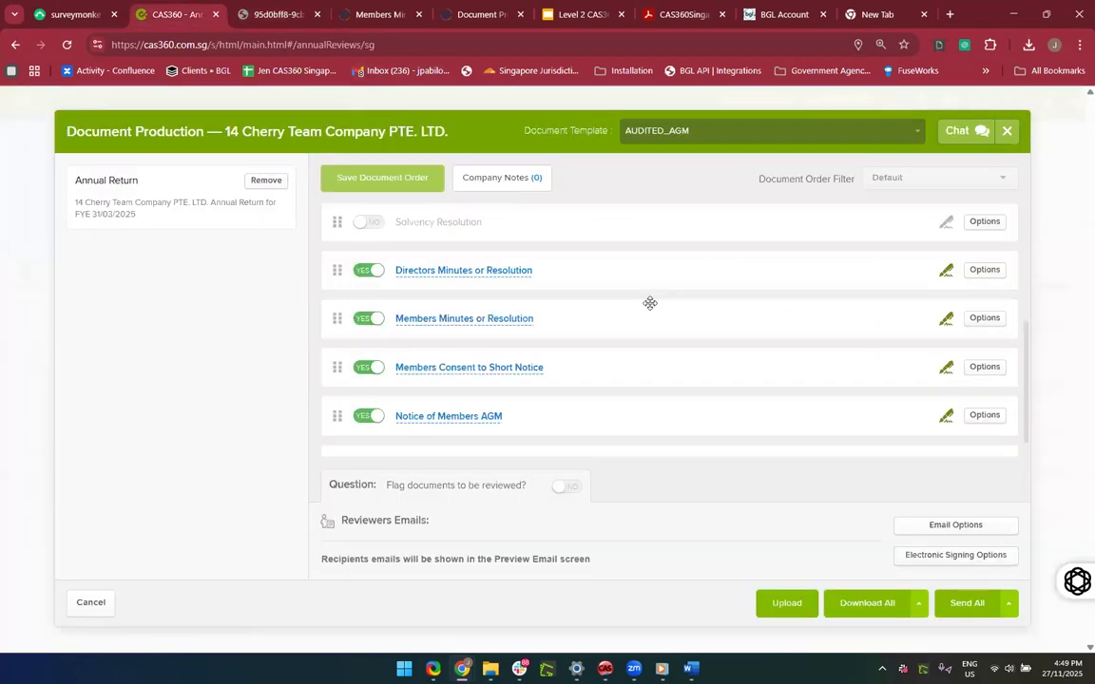
pyautogui.click(986, 321)
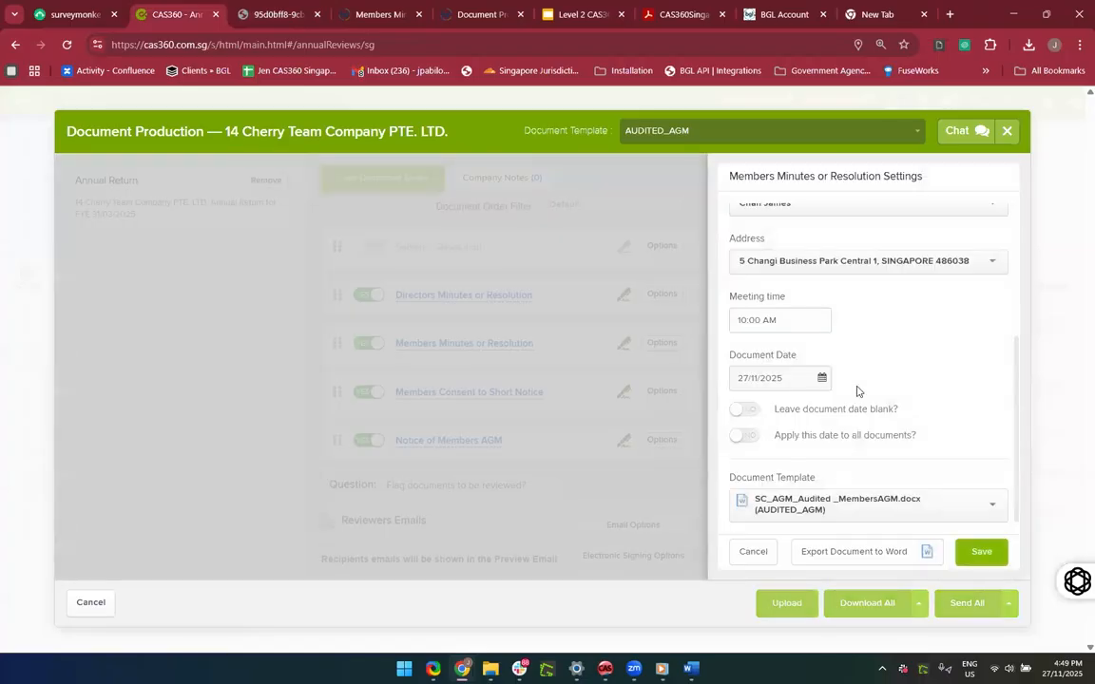
pyautogui.scroll(3, 855, 387)
pyautogui.scroll(2, 856, 390)
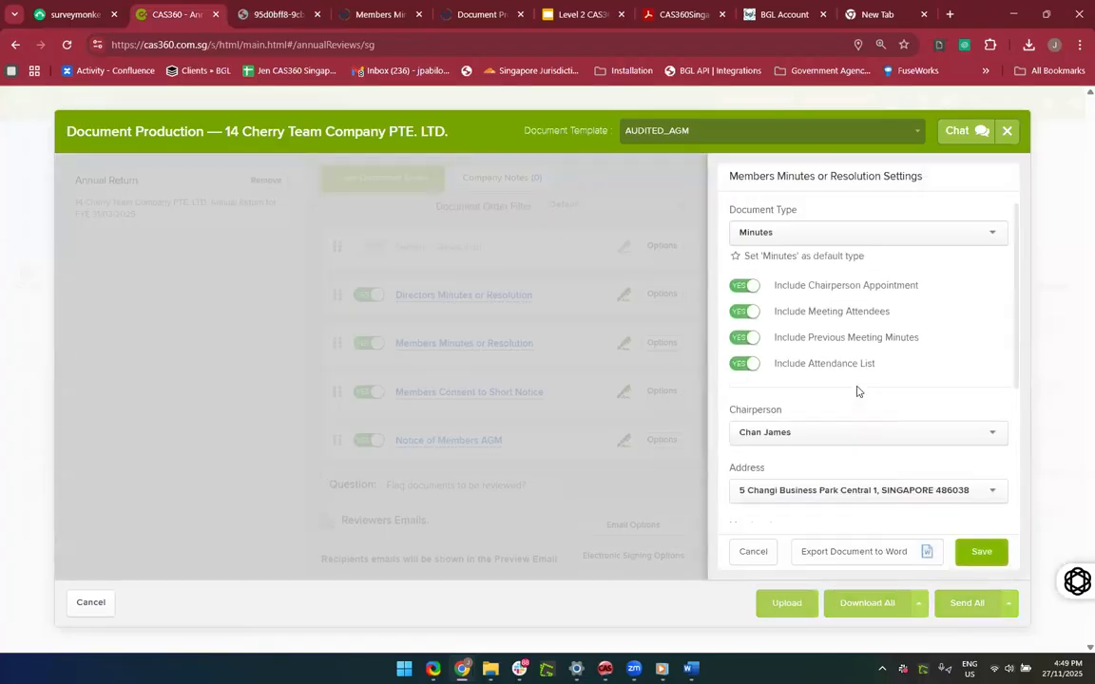
pyautogui.scroll(-3, 856, 350)
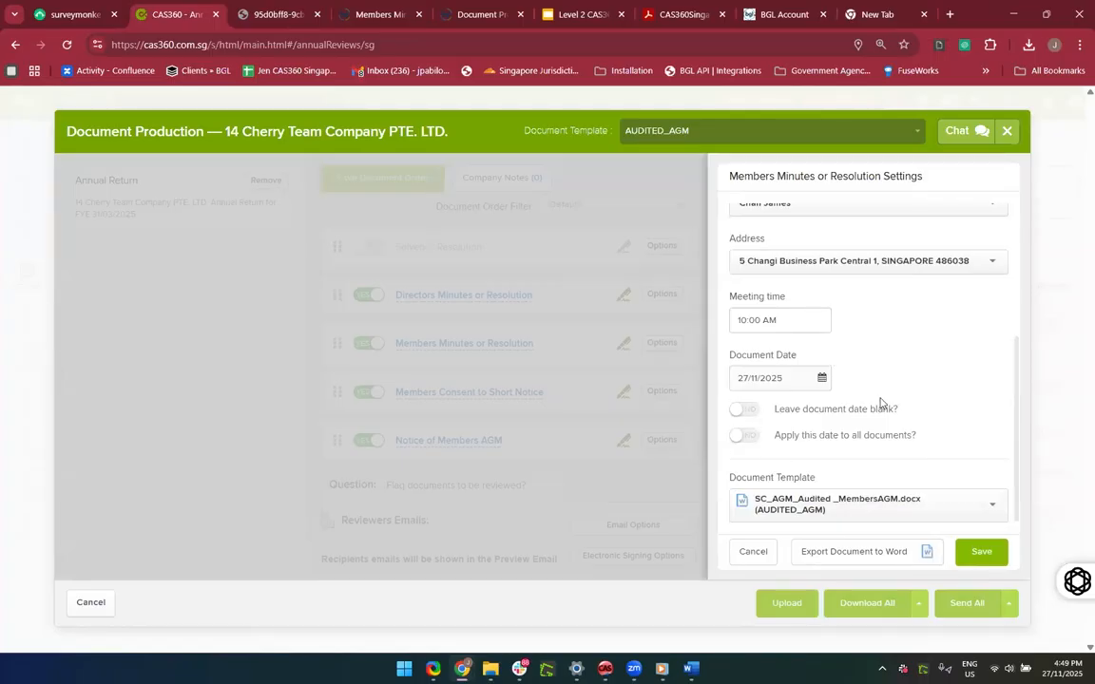
pyautogui.scroll(1, 880, 403)
pyautogui.scroll(1, 879, 380)
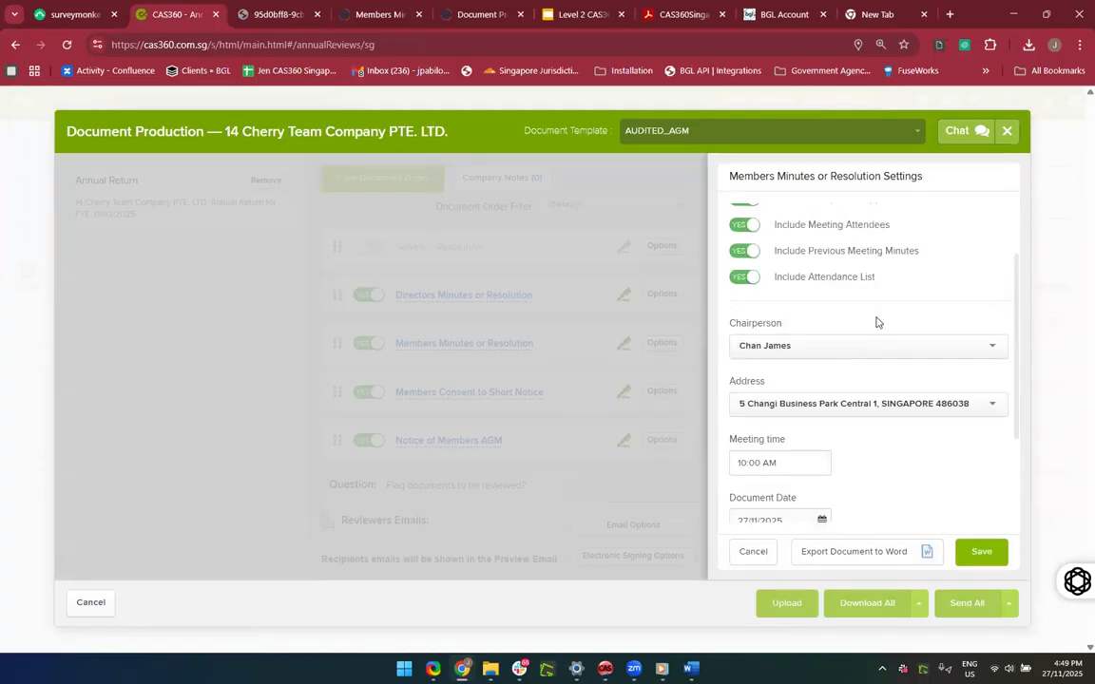
pyautogui.scroll(1, 876, 322)
pyautogui.click(867, 406)
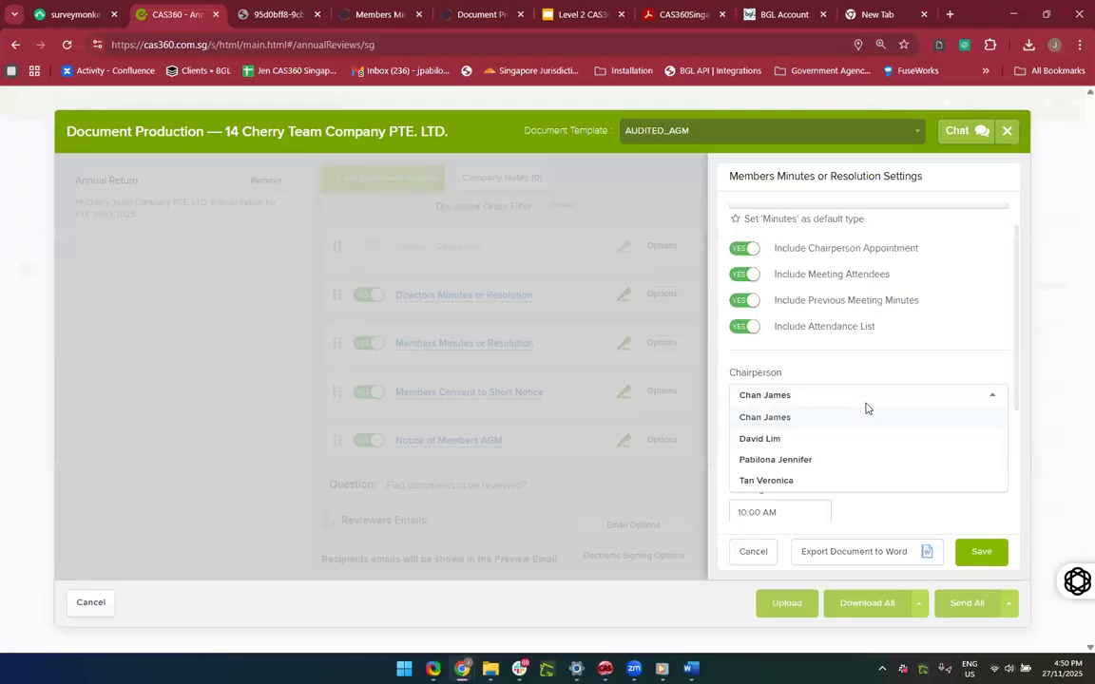
pyautogui.click(836, 384)
pyautogui.scroll(1, 807, 357)
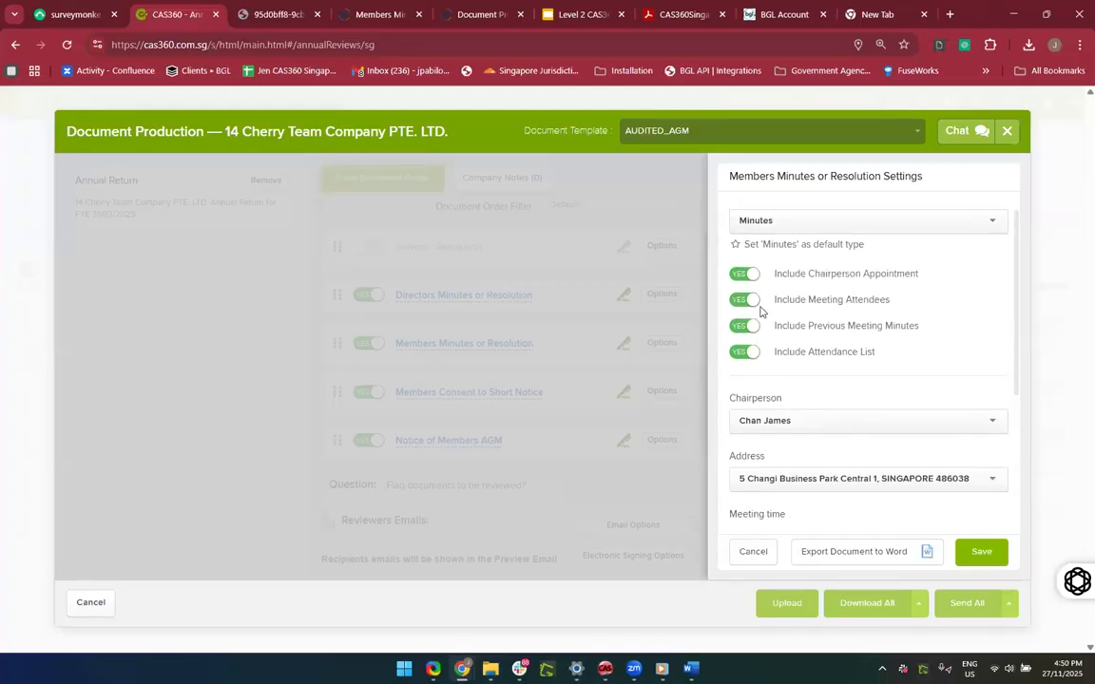
# Step: Exclude the chairperson appointment, include it again, and save the Members Minutes or Resolution settings, acknowledging the warning
pyautogui.click(741, 276)
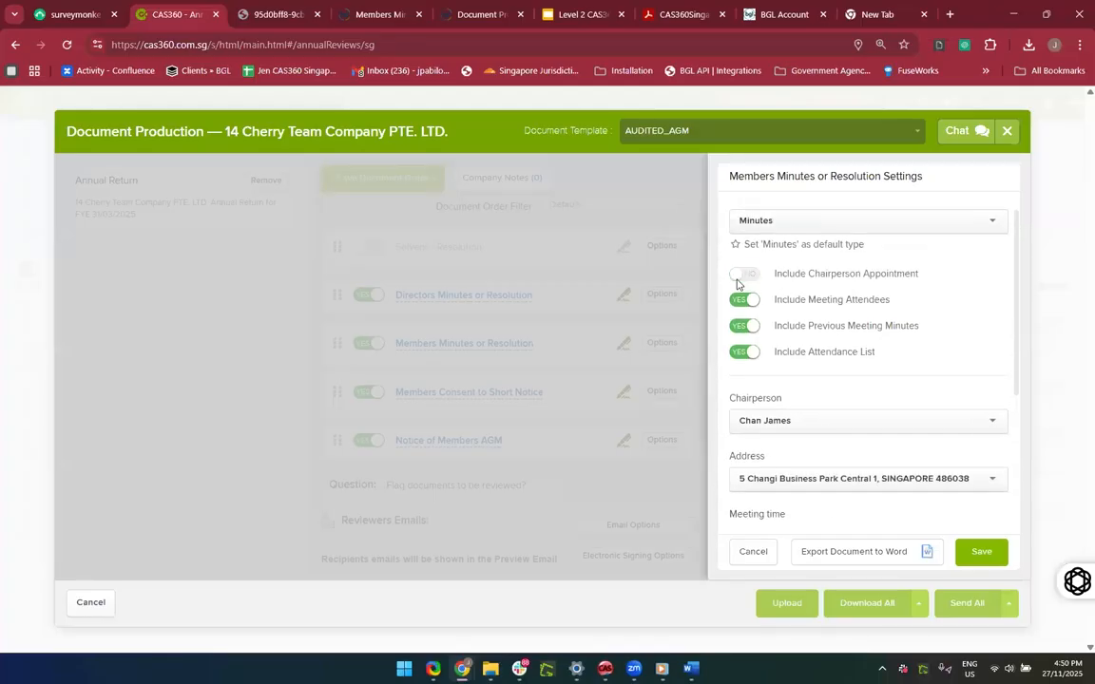
pyautogui.scroll(-1, 883, 410)
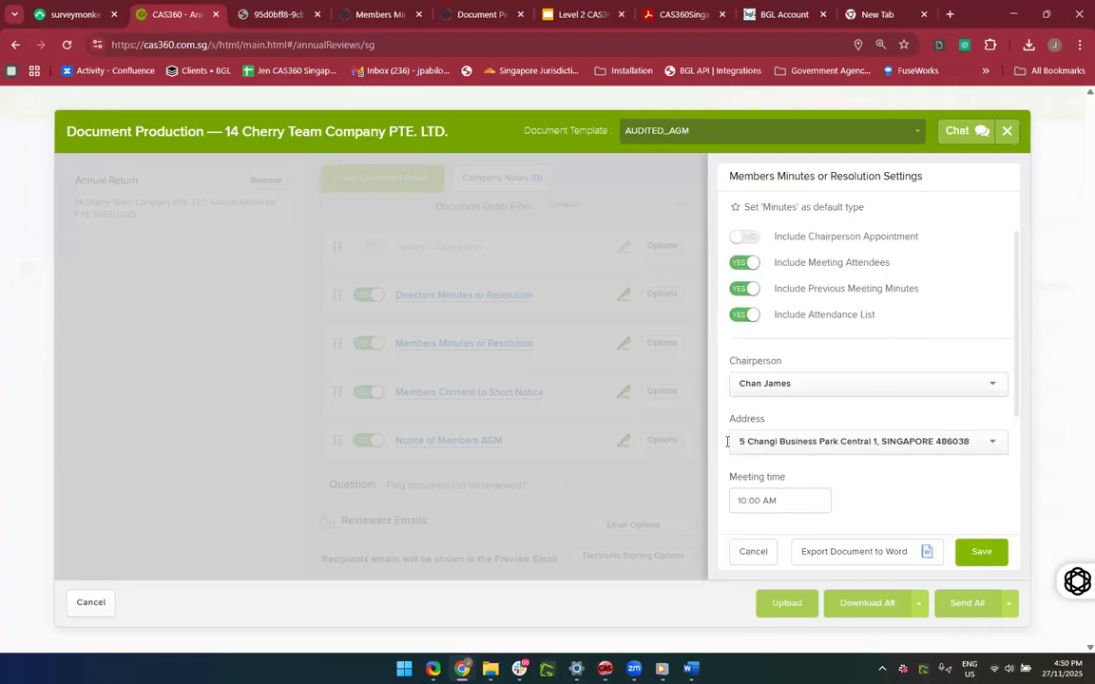
pyautogui.click(740, 237)
pyautogui.scroll(-1, 823, 380)
pyautogui.scroll(-3, 823, 380)
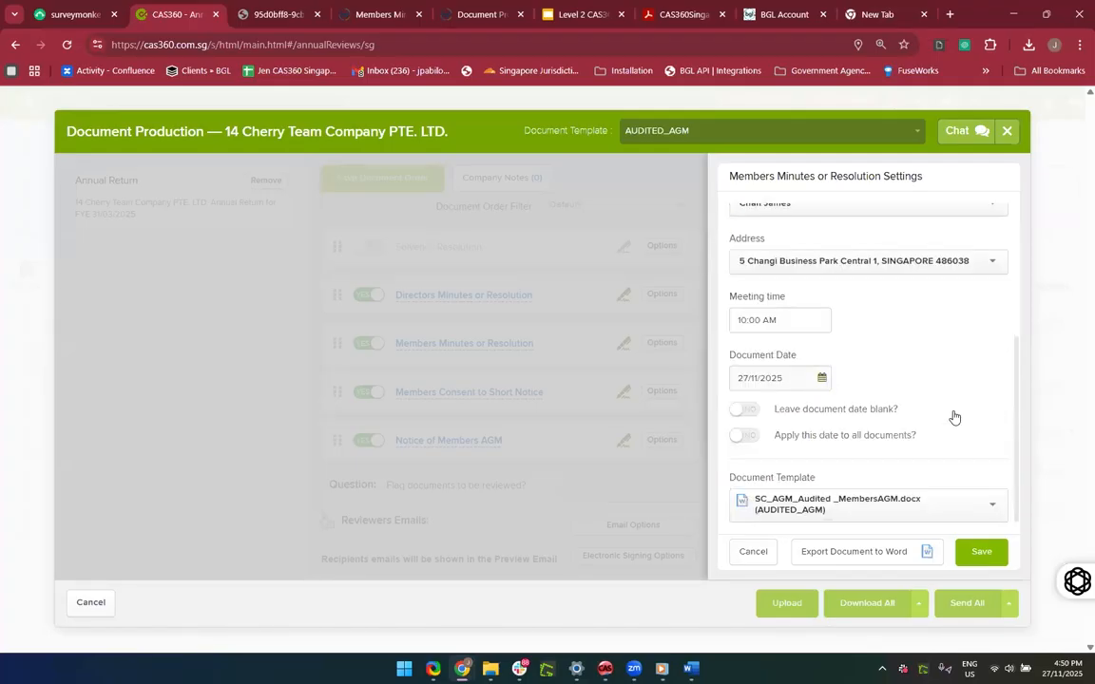
pyautogui.click(978, 553)
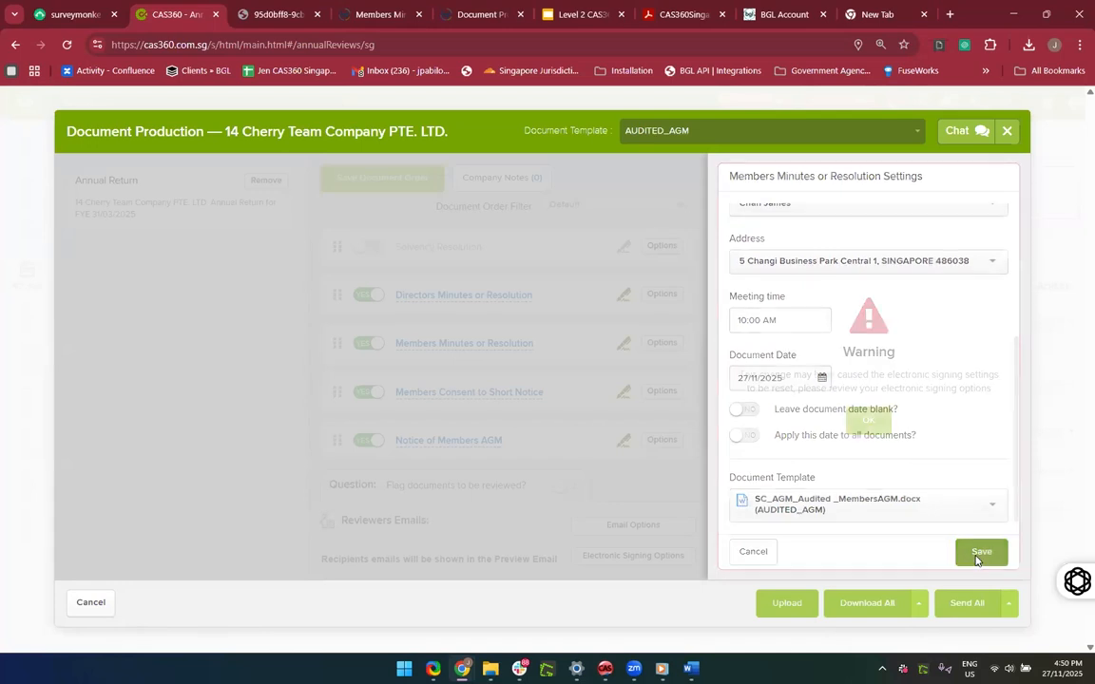
pyautogui.click(865, 419)
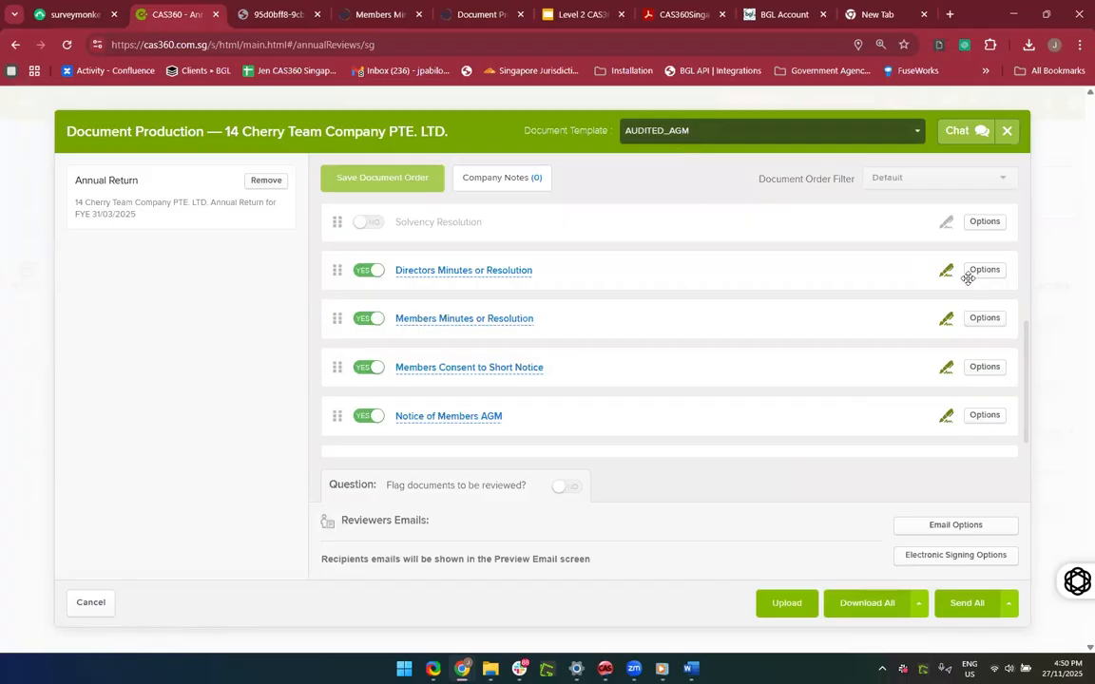
# Step: Close document production and open the Directors Minutes or Resolutions set in the document template settings, filtering the sets by "Dire"
pyautogui.click(1005, 132)
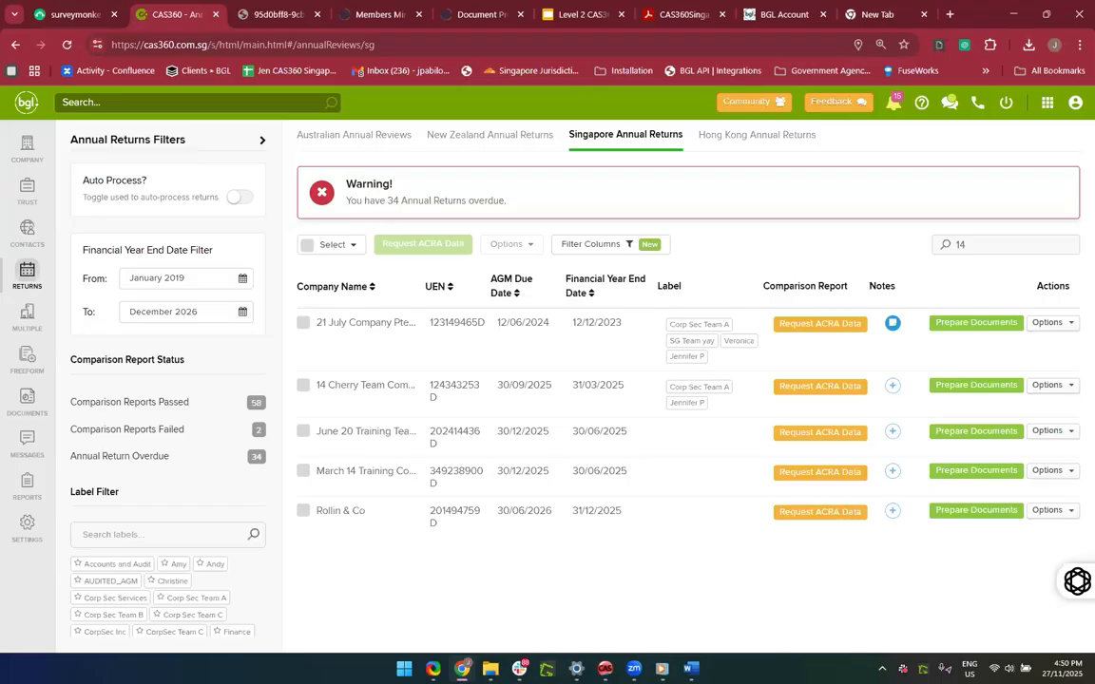
pyautogui.click(28, 526)
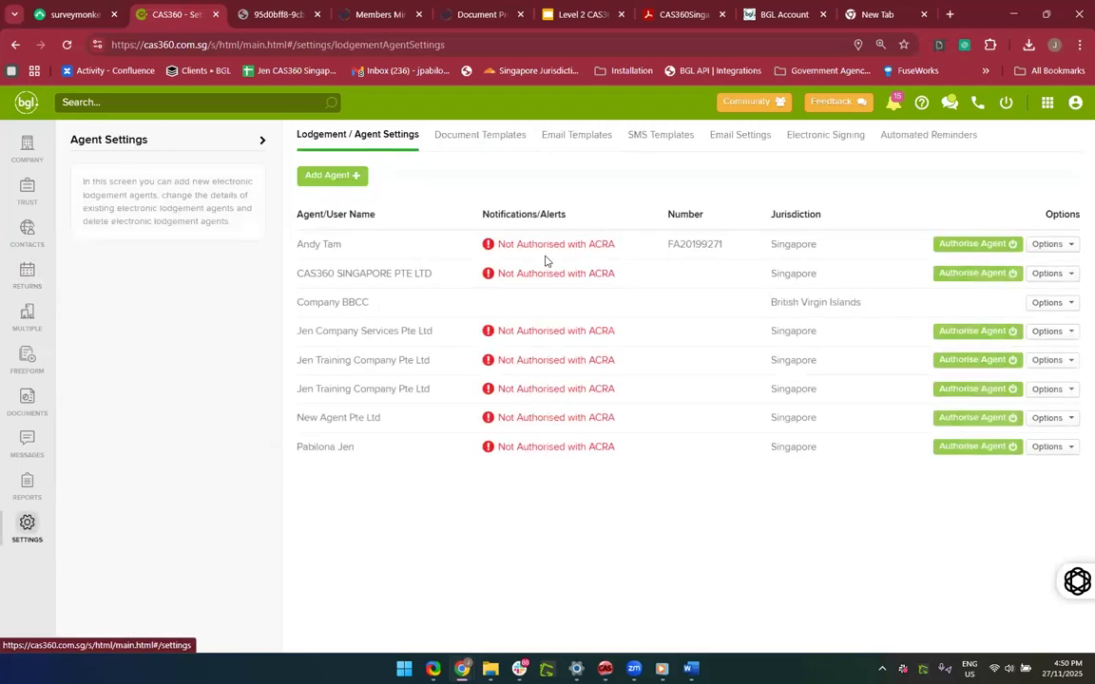
pyautogui.click(457, 148)
pyautogui.scroll(-2, 146, 446)
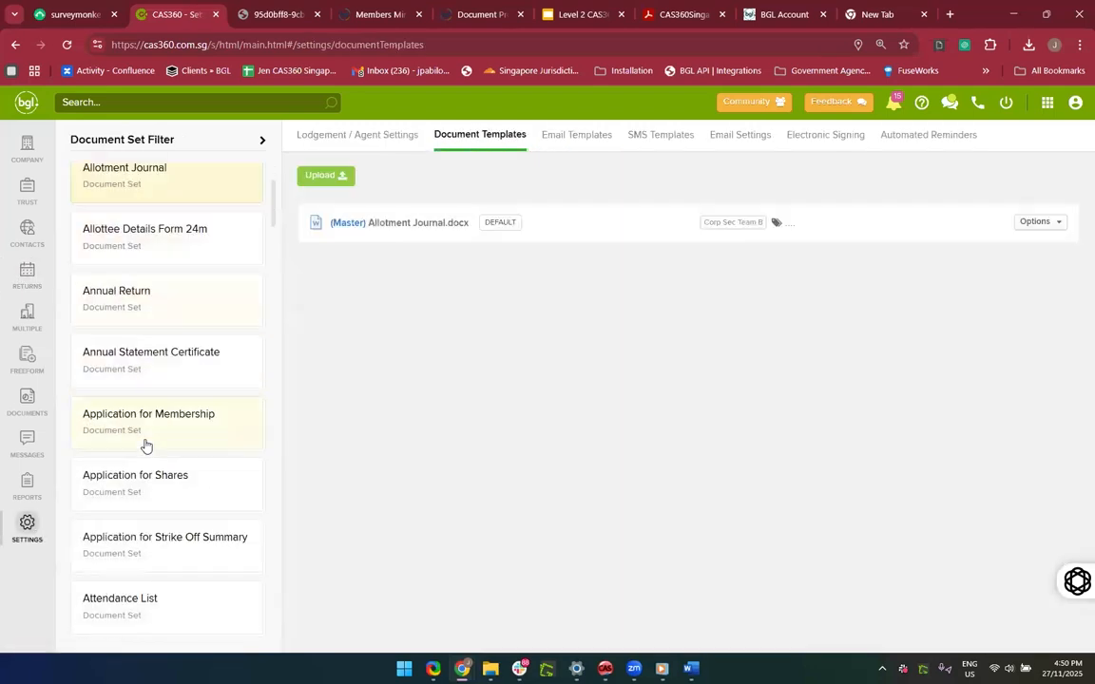
pyautogui.scroll(2, 137, 275)
pyautogui.click(107, 172)
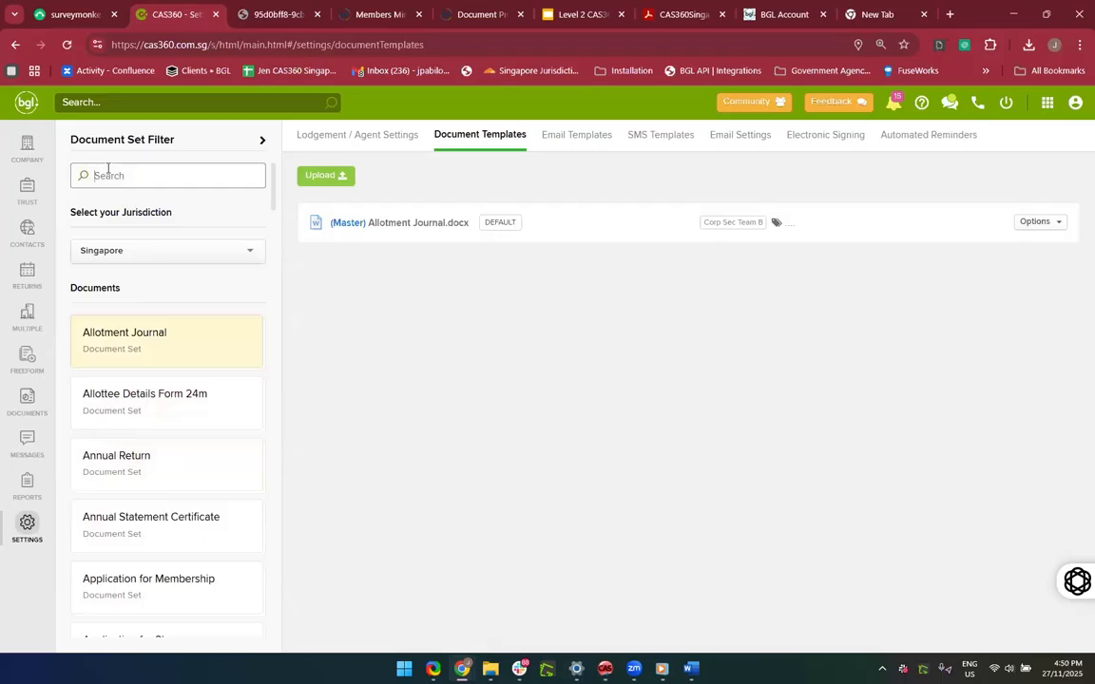
pyautogui.write('Dire')
pyautogui.scroll(-2, 163, 447)
pyautogui.click(132, 382)
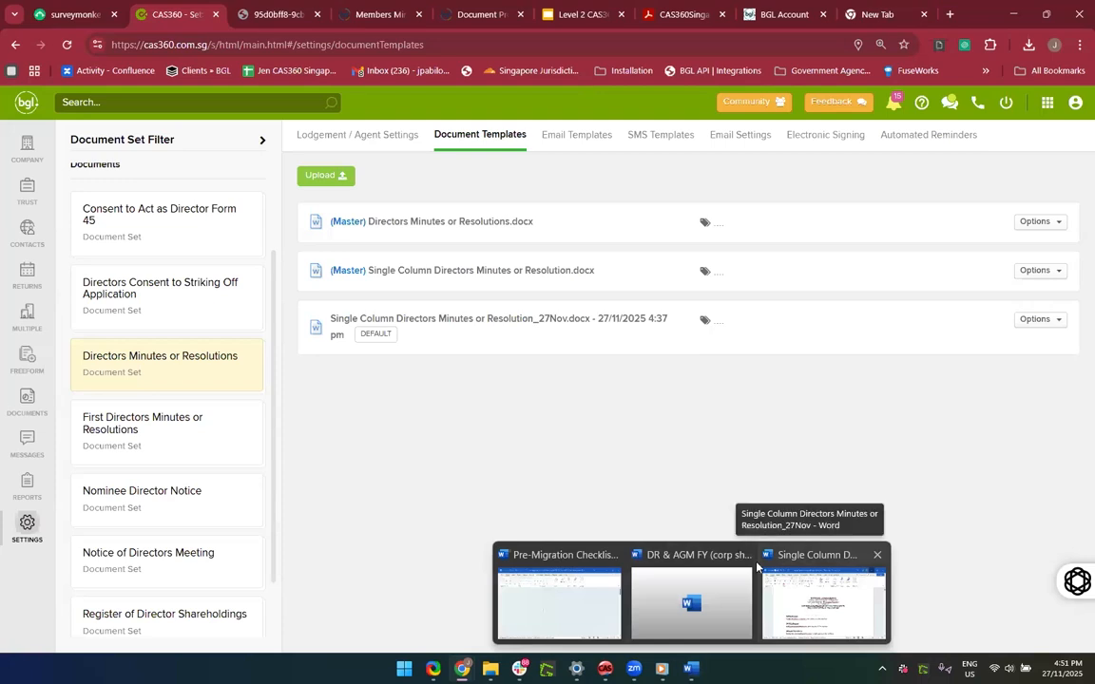
# Step: Add the AUDITED_AGM label to the template Single Column Directors Minutes or Resolution_27Nov.docx
pyautogui.click(1028, 322)
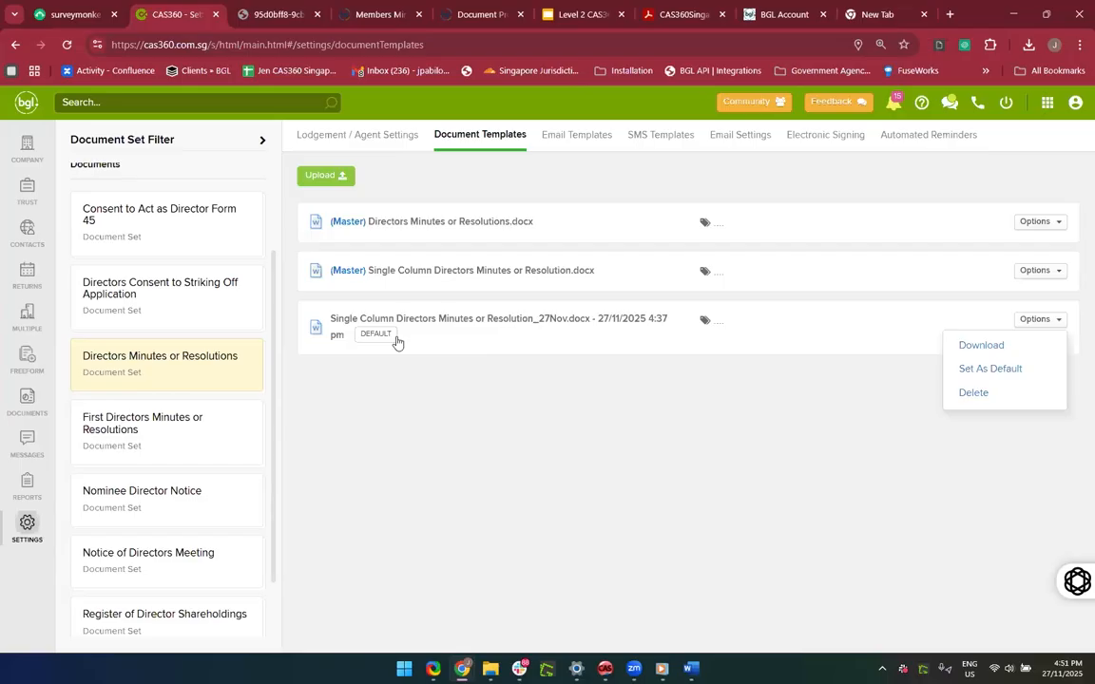
pyautogui.click(704, 325)
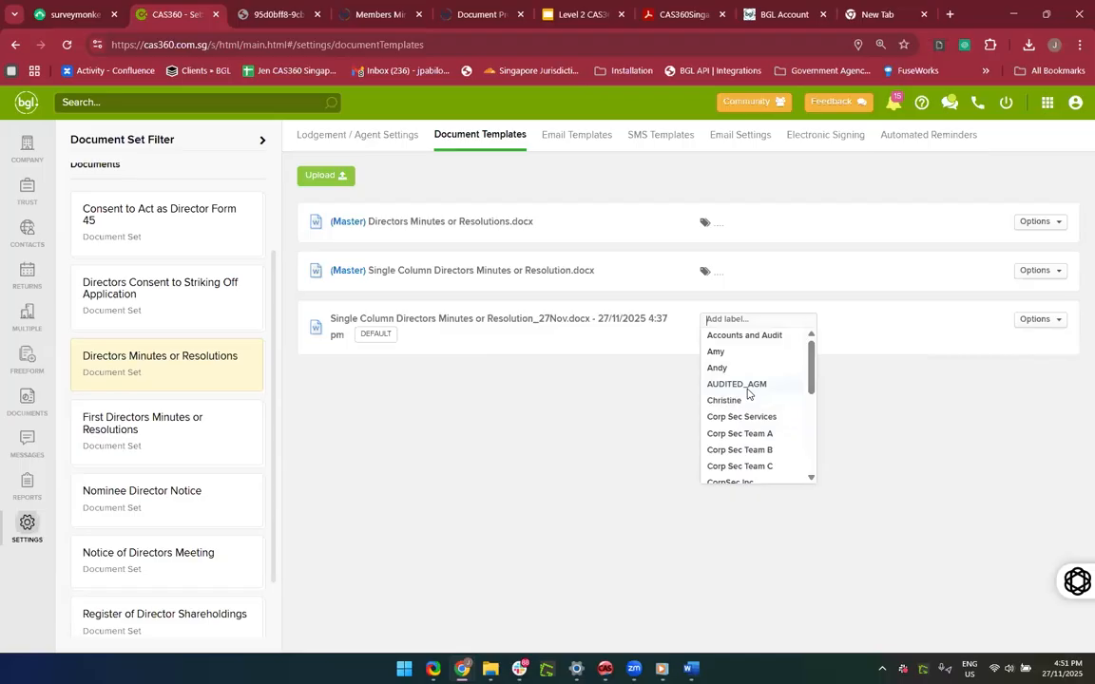
pyautogui.click(746, 385)
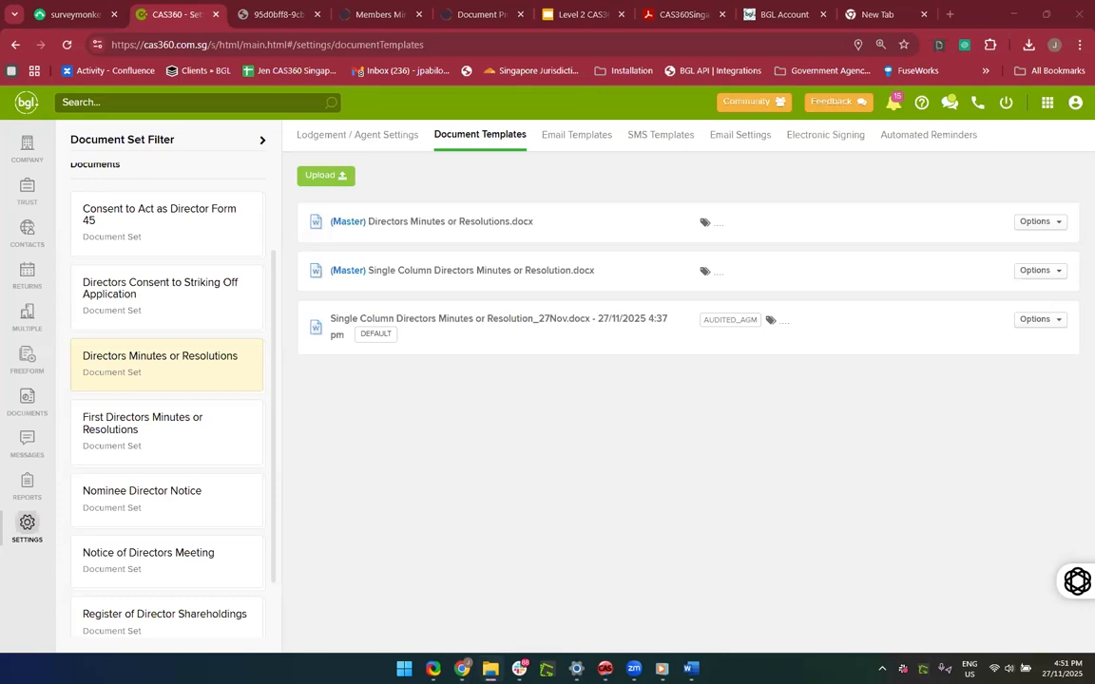
pyautogui.click(628, 497)
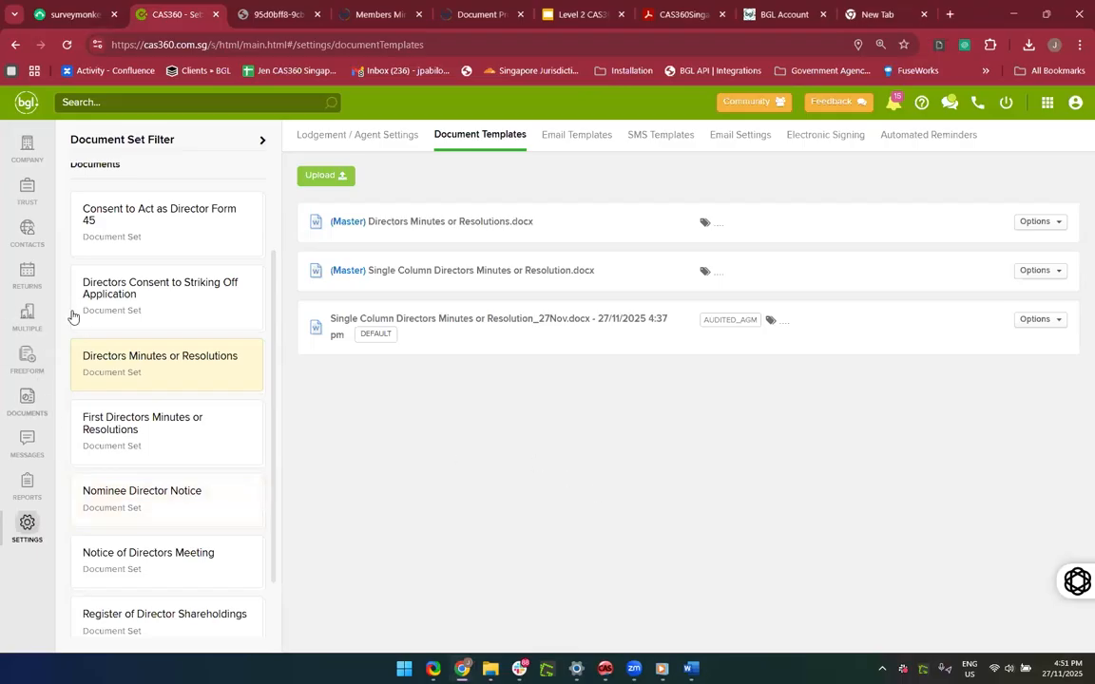
# Step: Start a new freeform template titled "Agreement Form V2" with the Minutes or Resolutions document style
pyautogui.click(24, 361)
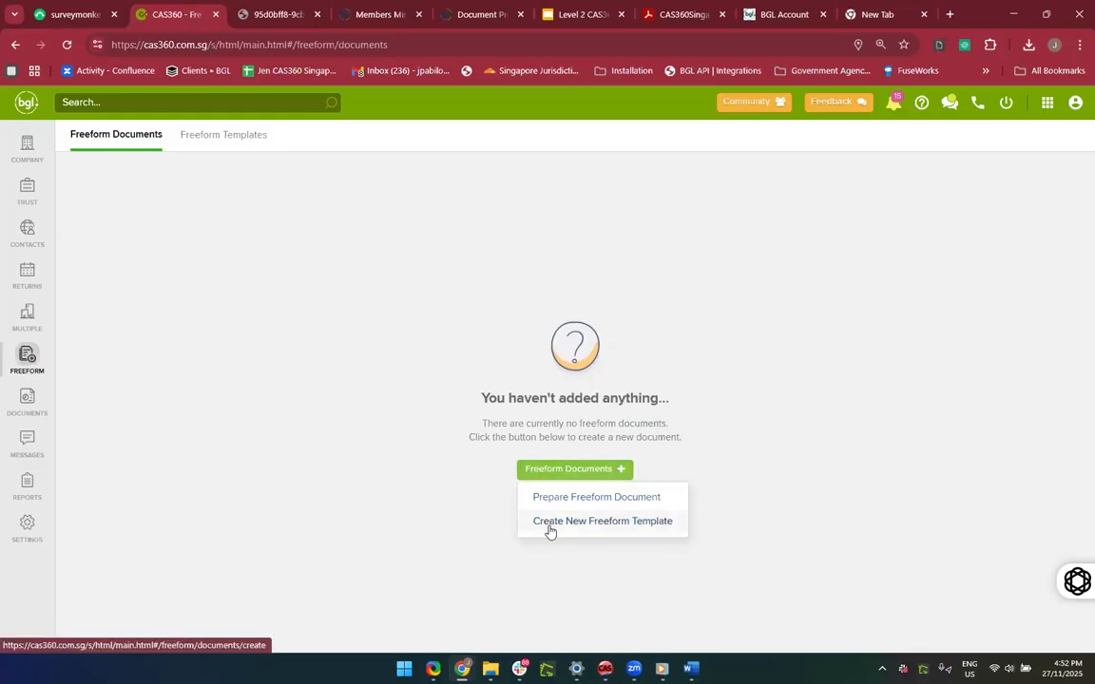
pyautogui.click(549, 525)
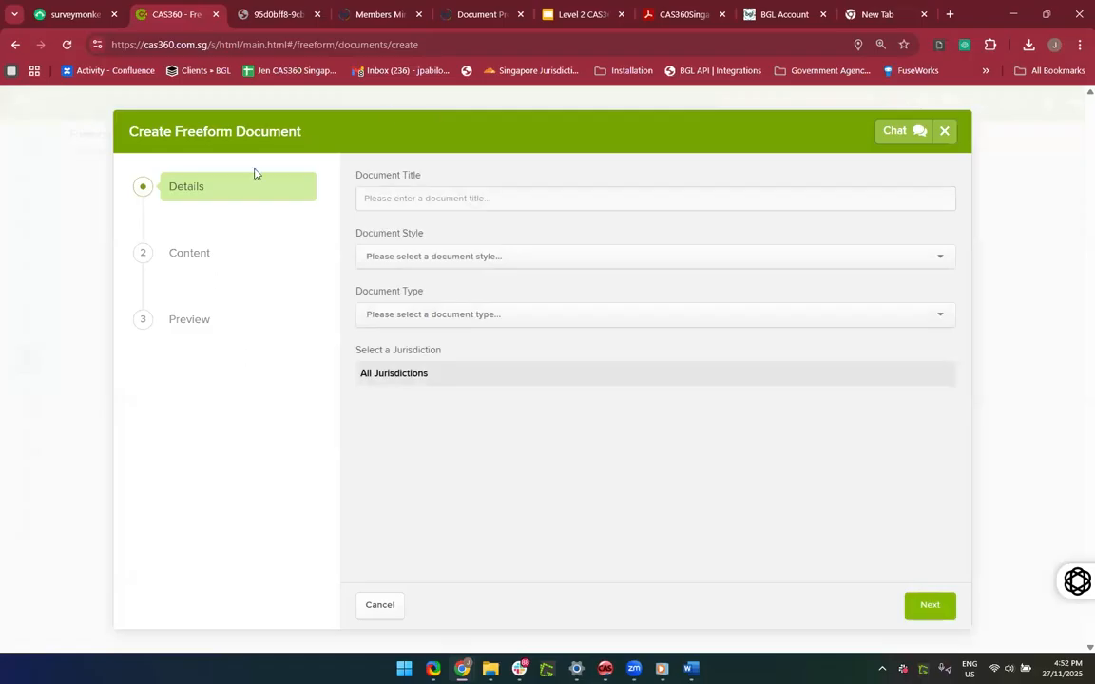
pyautogui.click(439, 195)
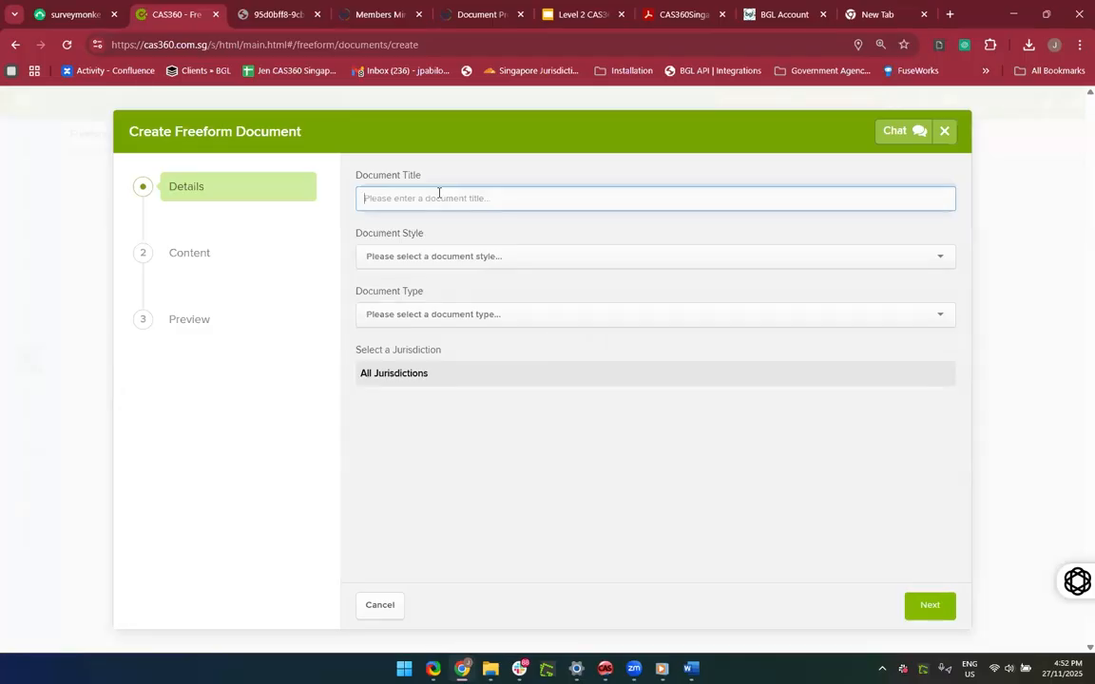
pyautogui.write('Agreement Form V2')
pyautogui.click(440, 258)
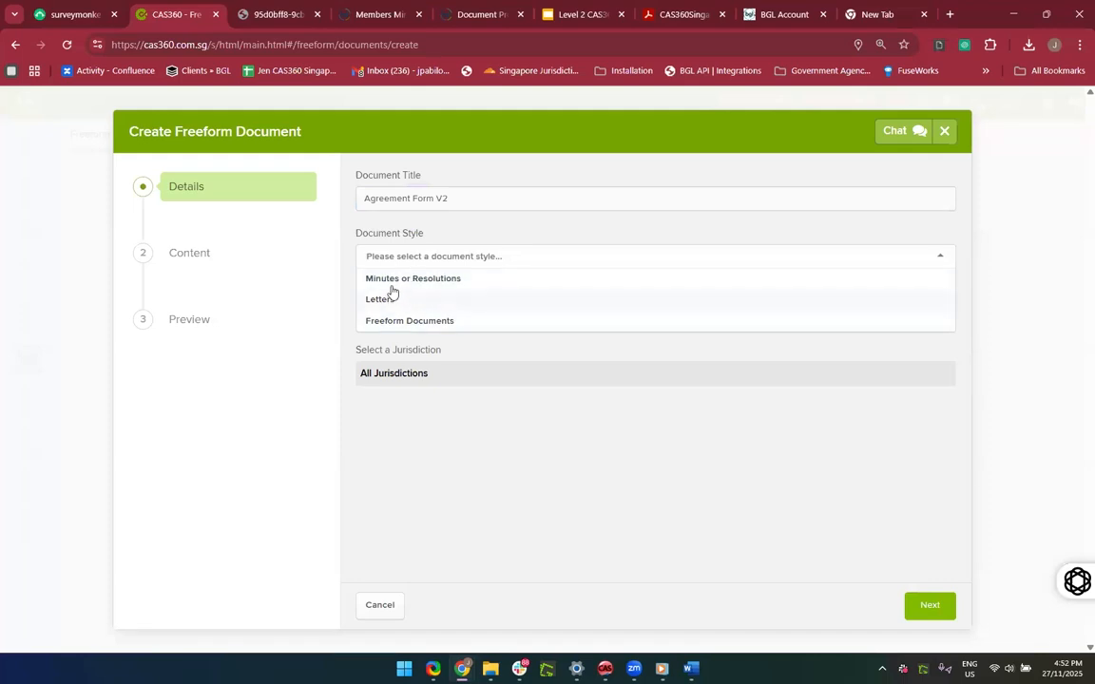
pyautogui.click(397, 281)
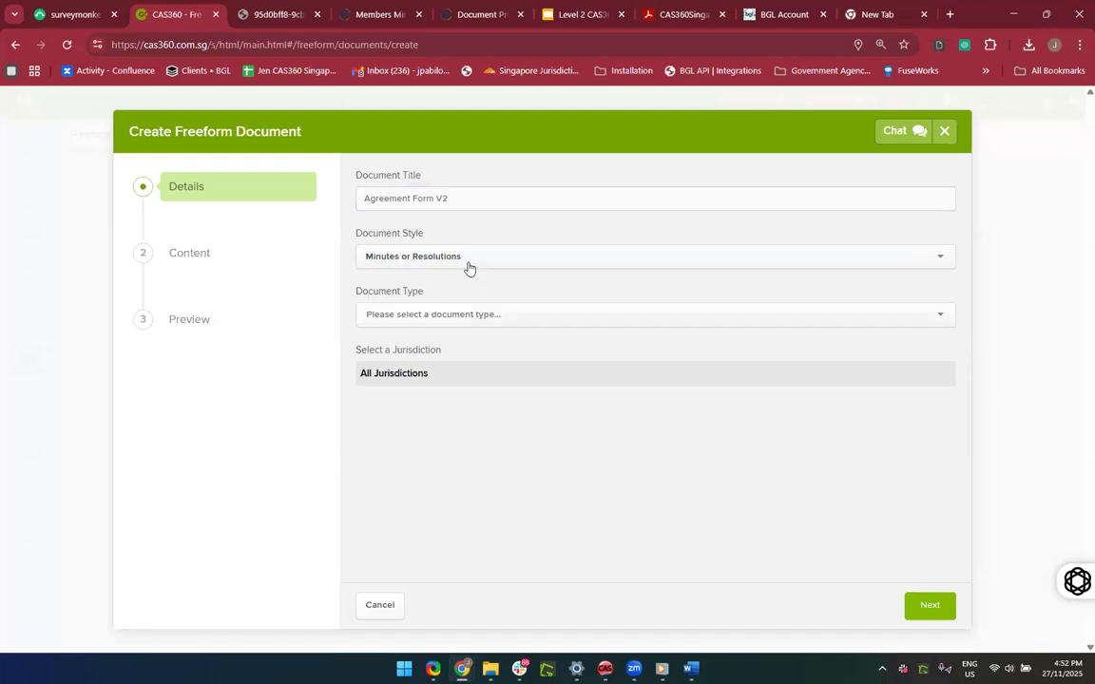
# Step: Try the Letters and Freeform Documents styles for the new template, and return to Minutes or Resolutions
pyautogui.click(469, 266)
pyautogui.click(421, 301)
pyautogui.click(428, 259)
pyautogui.click(406, 321)
pyautogui.click(443, 253)
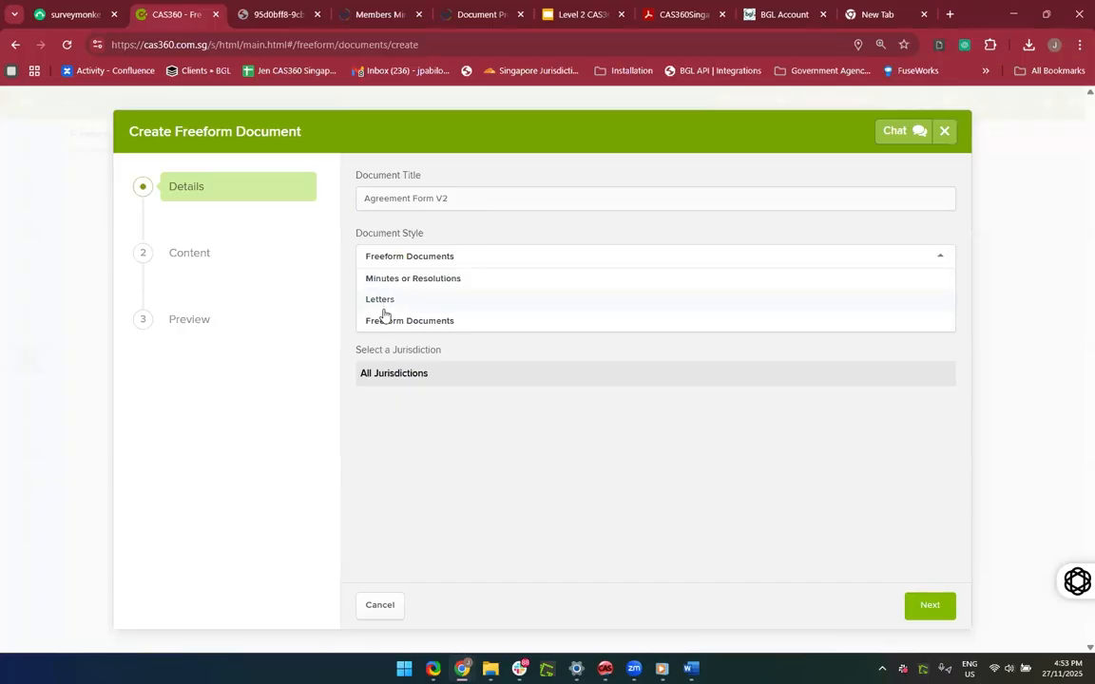
pyautogui.click(398, 280)
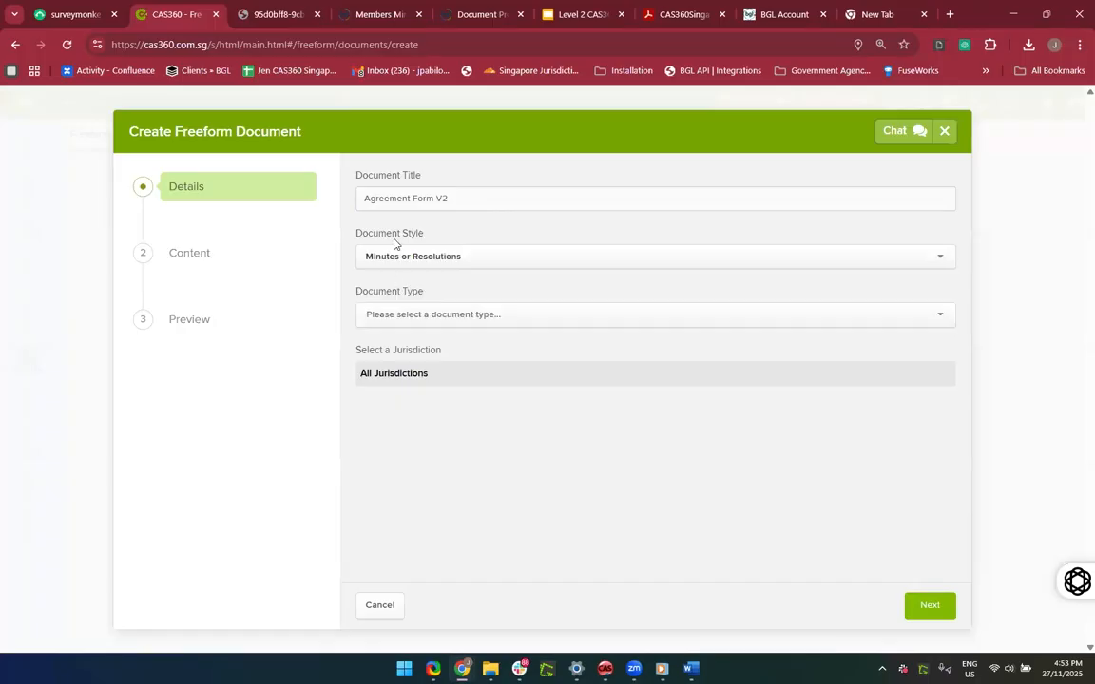
# Step: Set the document type to Directors, keep all jurisdictions, and continue to the template's content
pyautogui.click(410, 317)
pyautogui.click(409, 339)
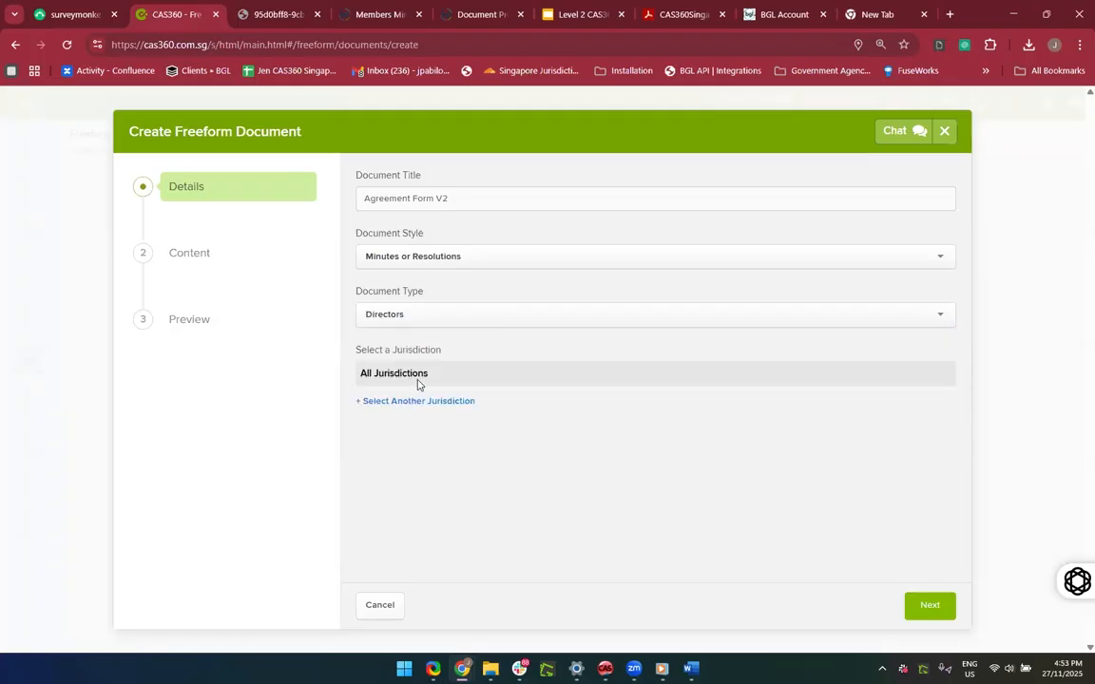
pyautogui.click(912, 613)
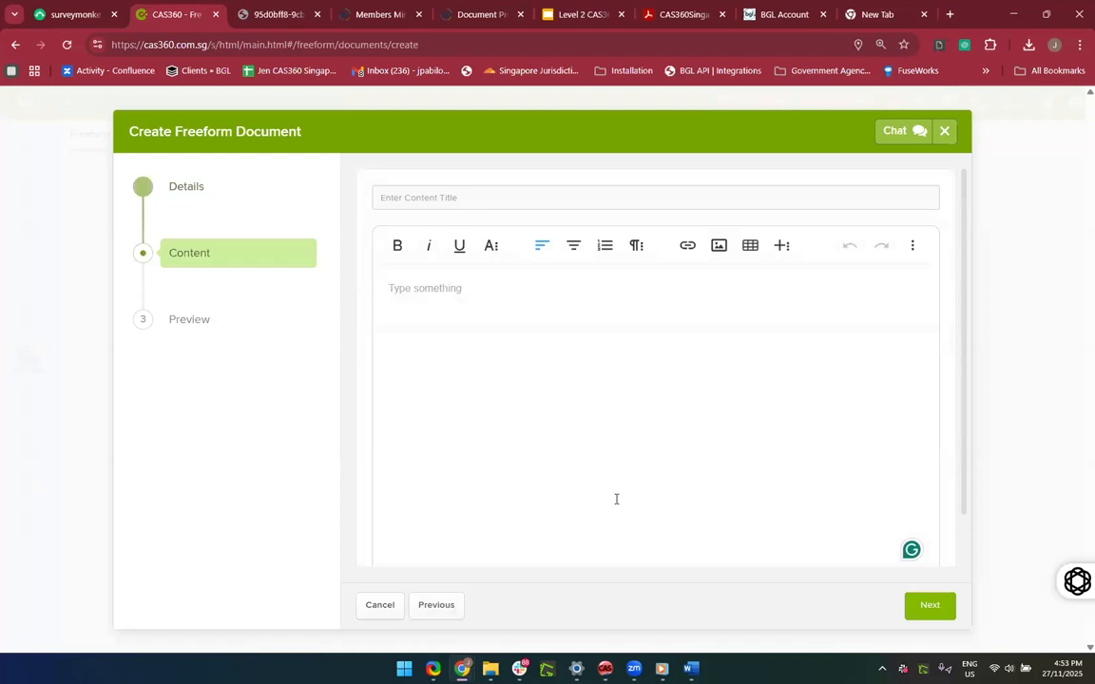
# Step: Enter "dsifuoisduofsud" as placeholder content and preview the document in the Australian directors minutes layout
pyautogui.write('dsifuoisduofsud')
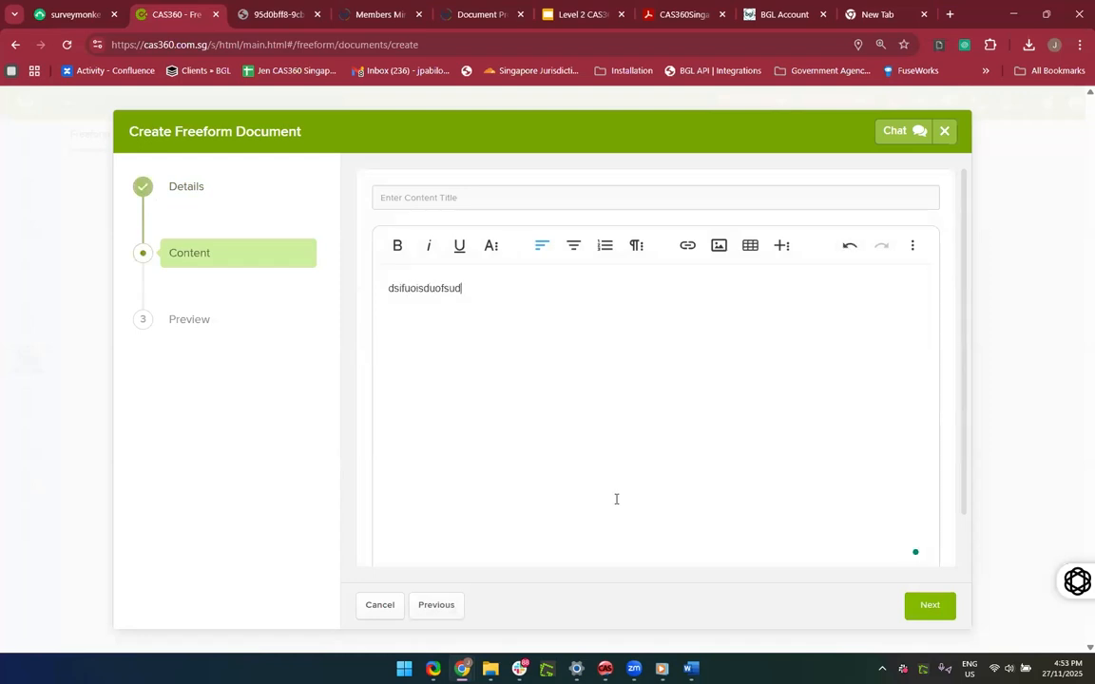
pyautogui.click(933, 611)
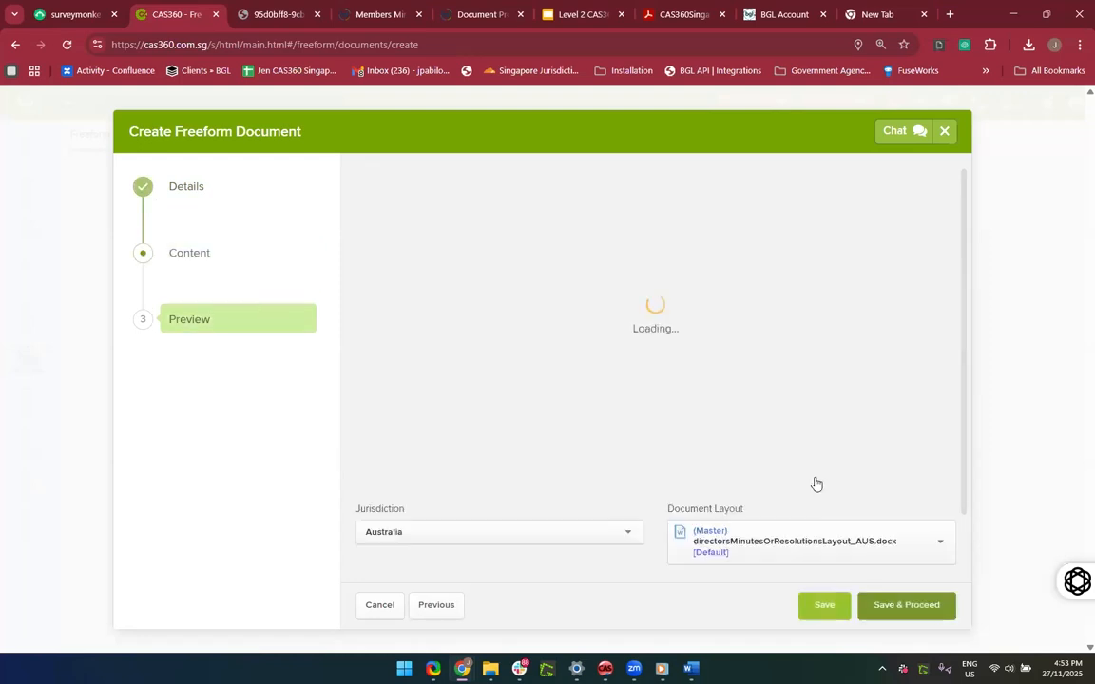
pyautogui.scroll(-2, 744, 436)
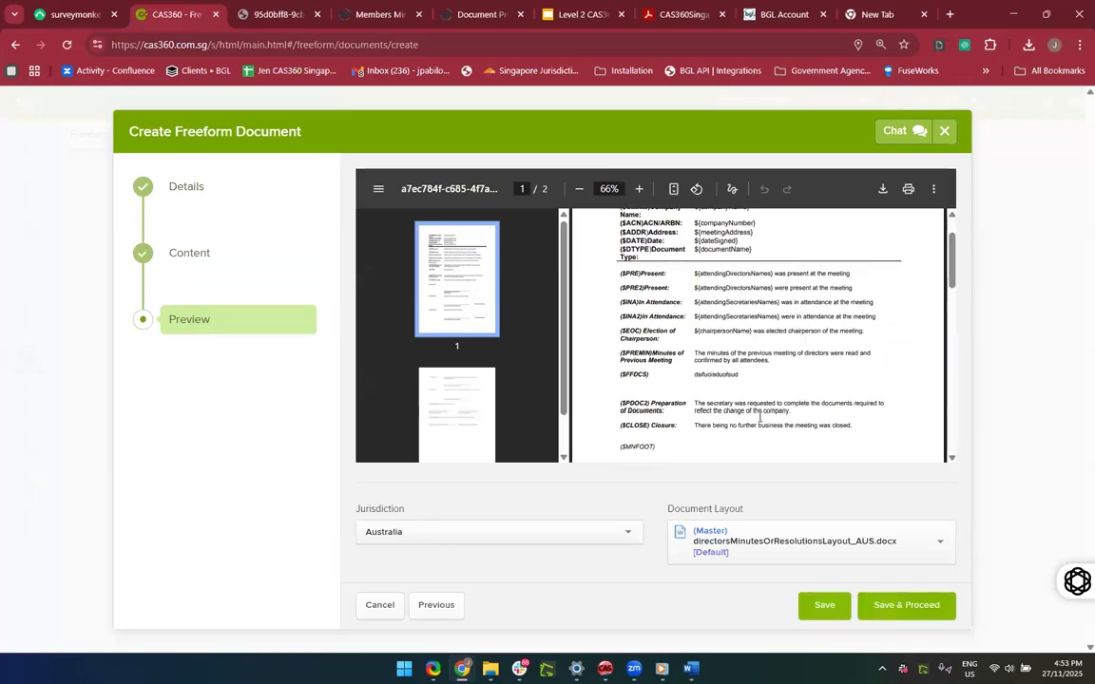
# Step: Check the layouts offered for Australia and switch the preview's jurisdiction to Singapore
pyautogui.scroll(1, 732, 380)
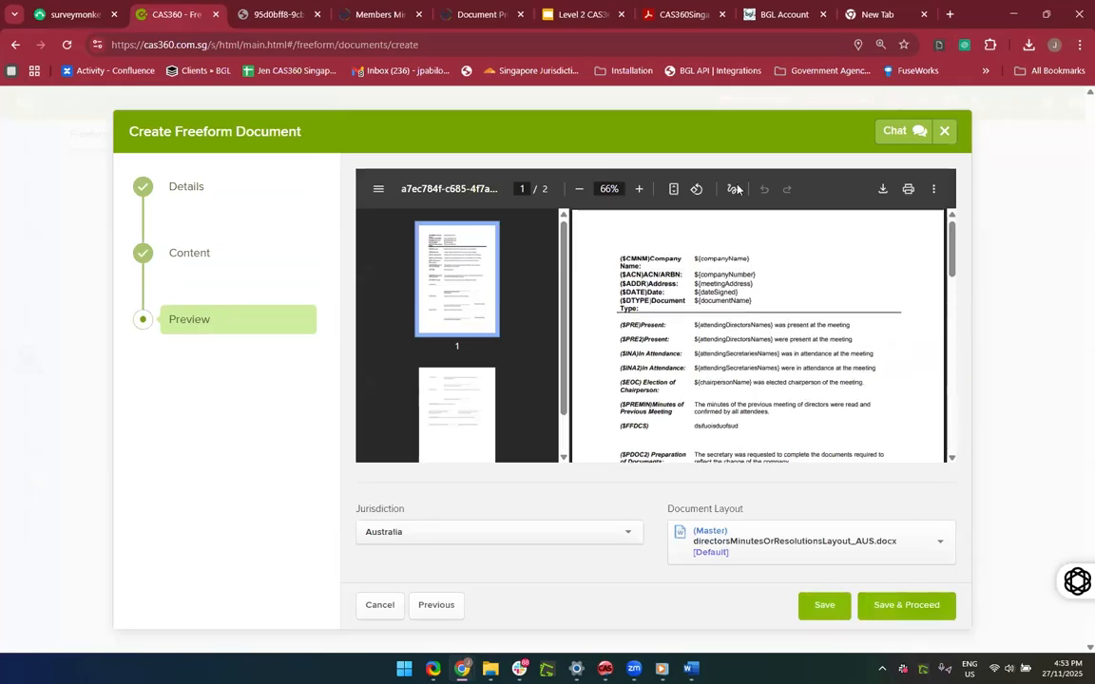
pyautogui.click(710, 543)
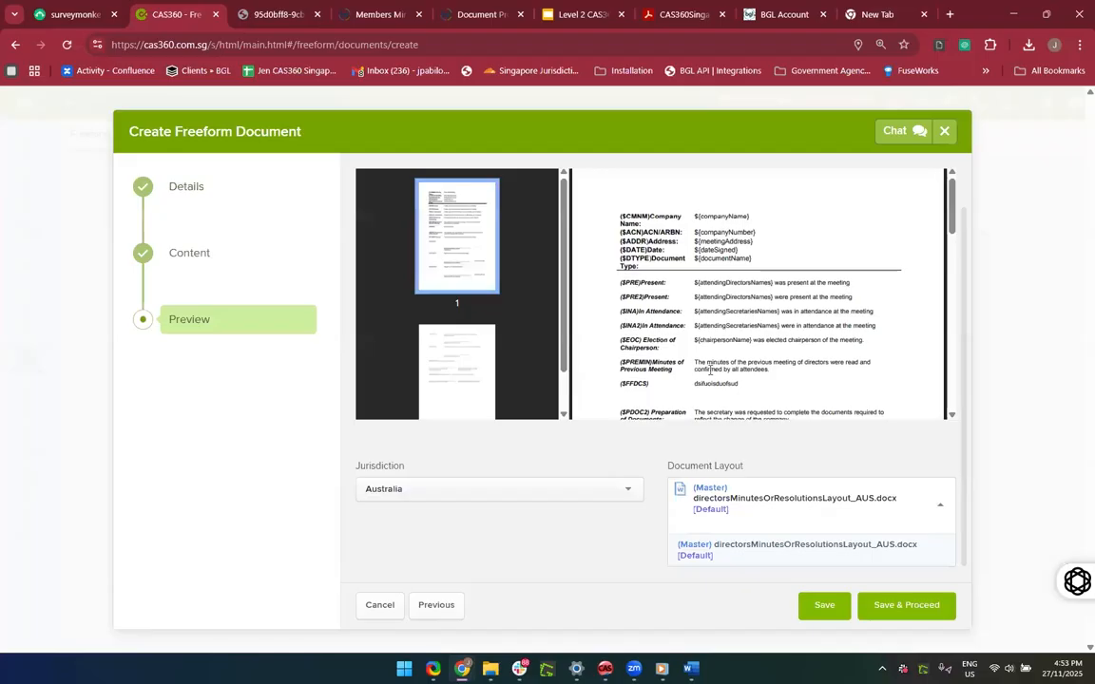
pyautogui.click(552, 497)
pyautogui.scroll(-1, 454, 513)
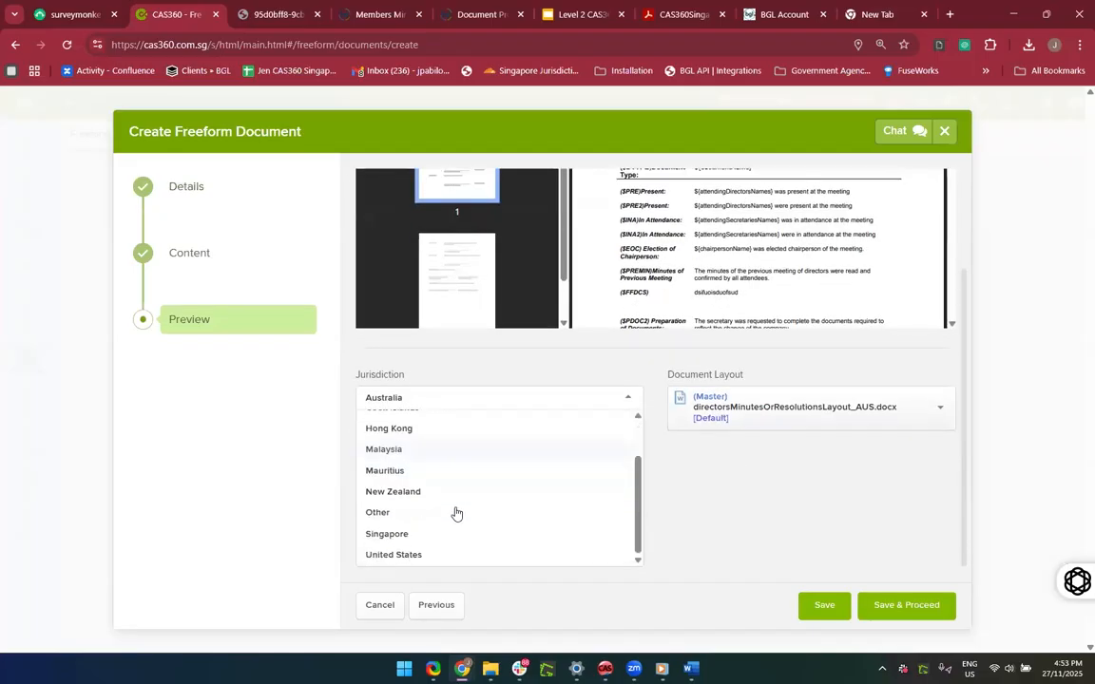
pyautogui.click(387, 535)
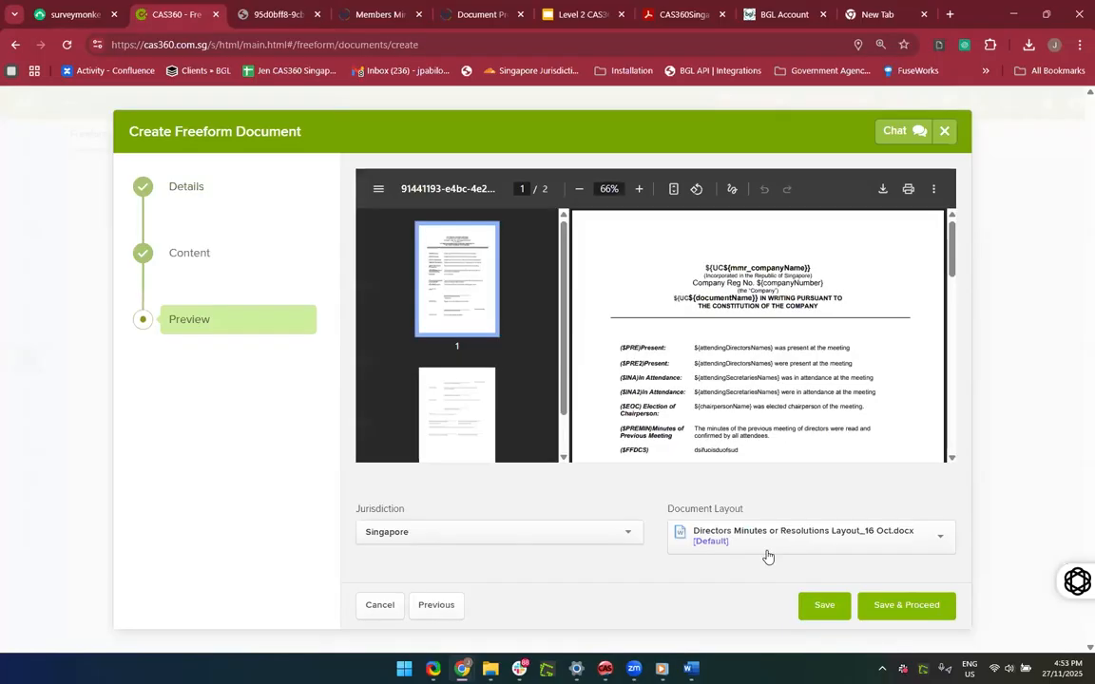
# Step: Examine the company heading, attendance clauses and placeholder content in the Singapore directors minutes preview
pyautogui.scroll(5, 784, 326)
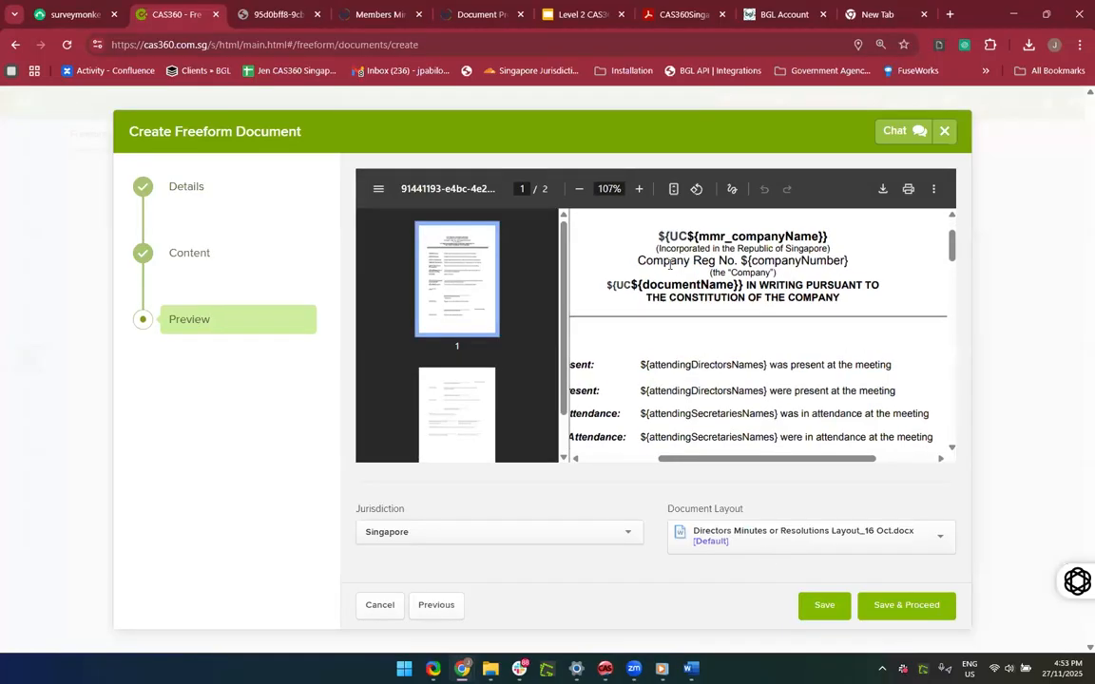
pyautogui.scroll(-3, 700, 354)
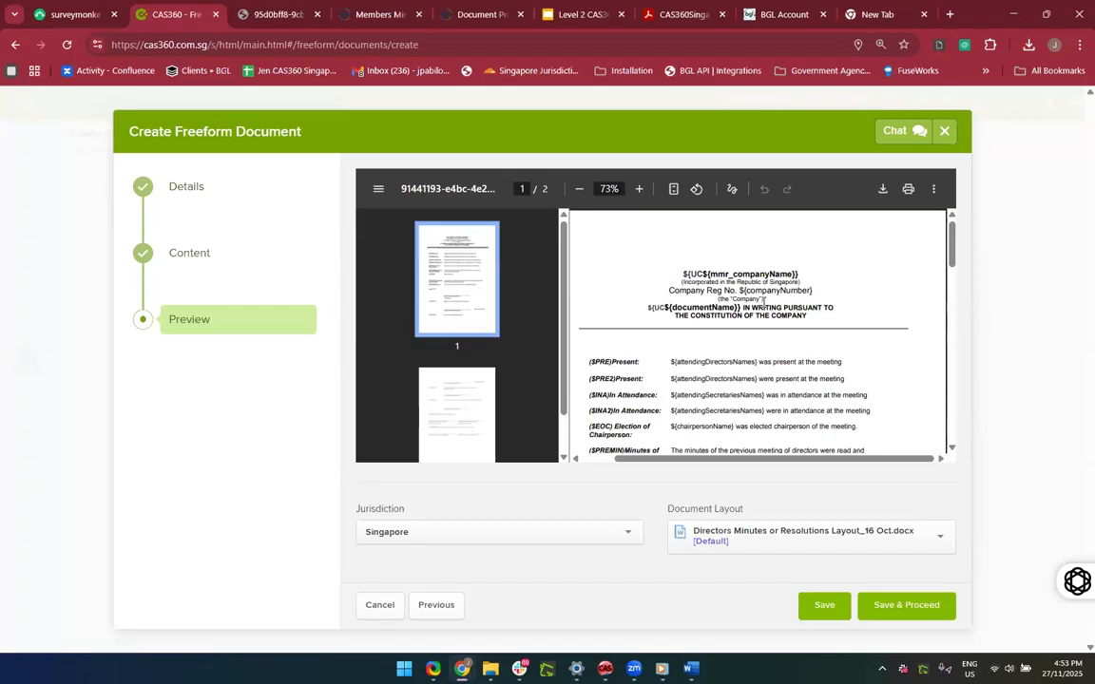
pyautogui.scroll(1, 739, 337)
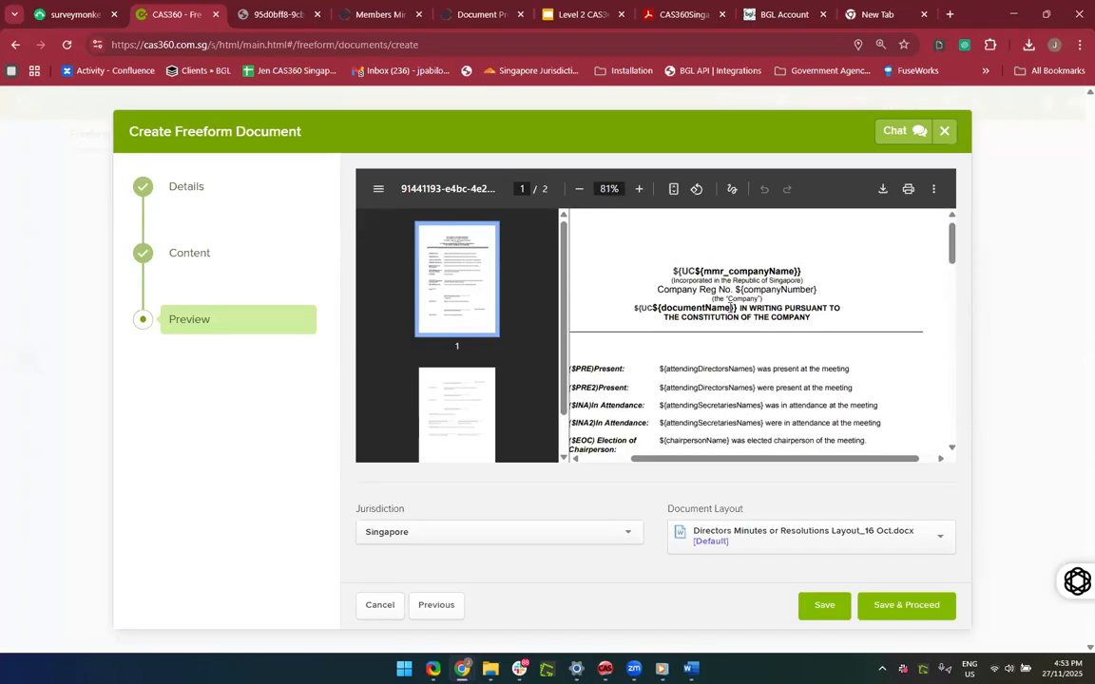
pyautogui.scroll(-2, 730, 307)
pyautogui.scroll(-5, 729, 307)
pyautogui.scroll(-3, 730, 307)
pyautogui.scroll(-3, 730, 307)
pyautogui.scroll(10, 730, 307)
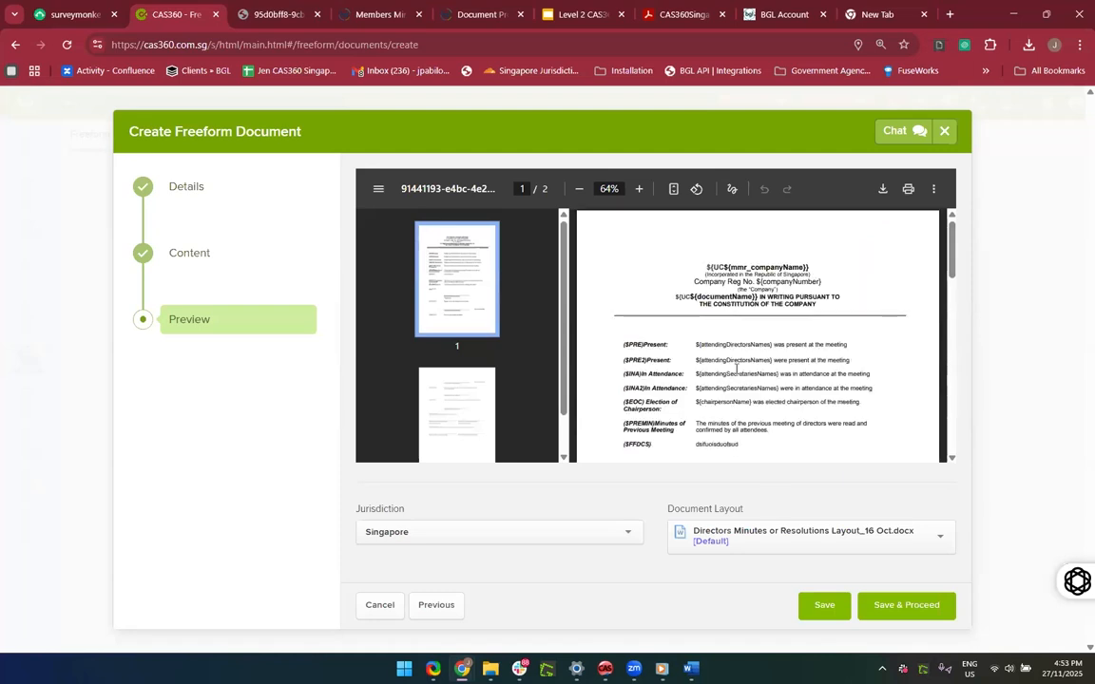
# Step: Preview the document in the (Master) directorsMinutesOrResolutionsLayout_SG.docx layout and review the other available layouts
pyautogui.click(774, 532)
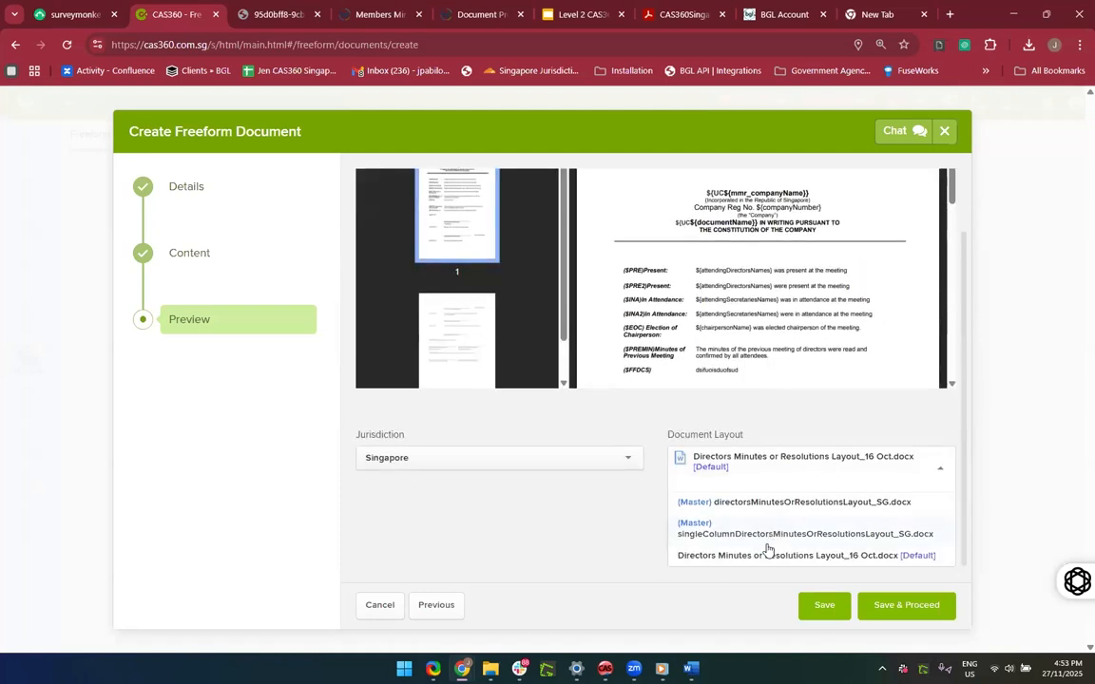
pyautogui.click(732, 504)
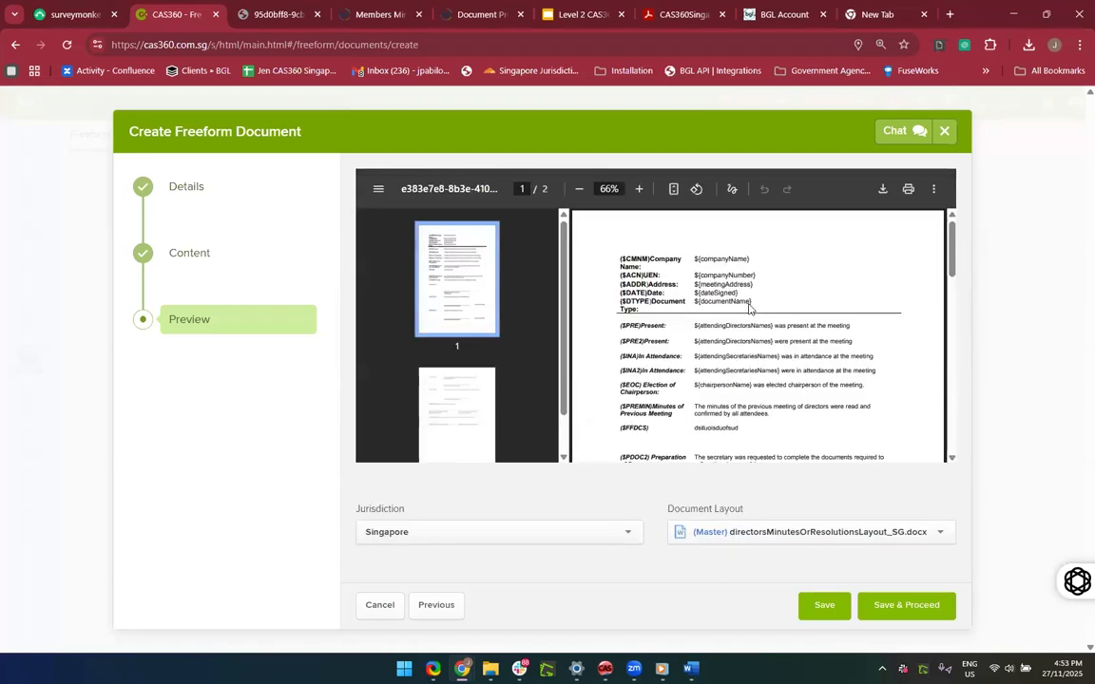
pyautogui.click(762, 532)
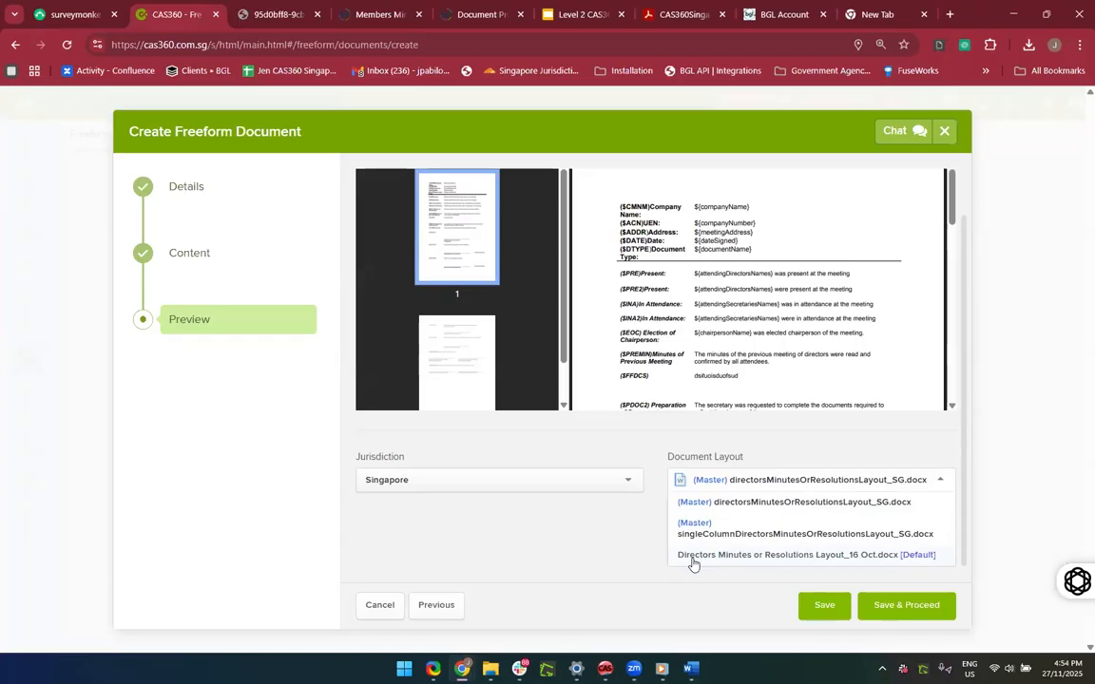
# Step: Return to the template's details and change the document style to Freeform Documents
pyautogui.click(458, 615)
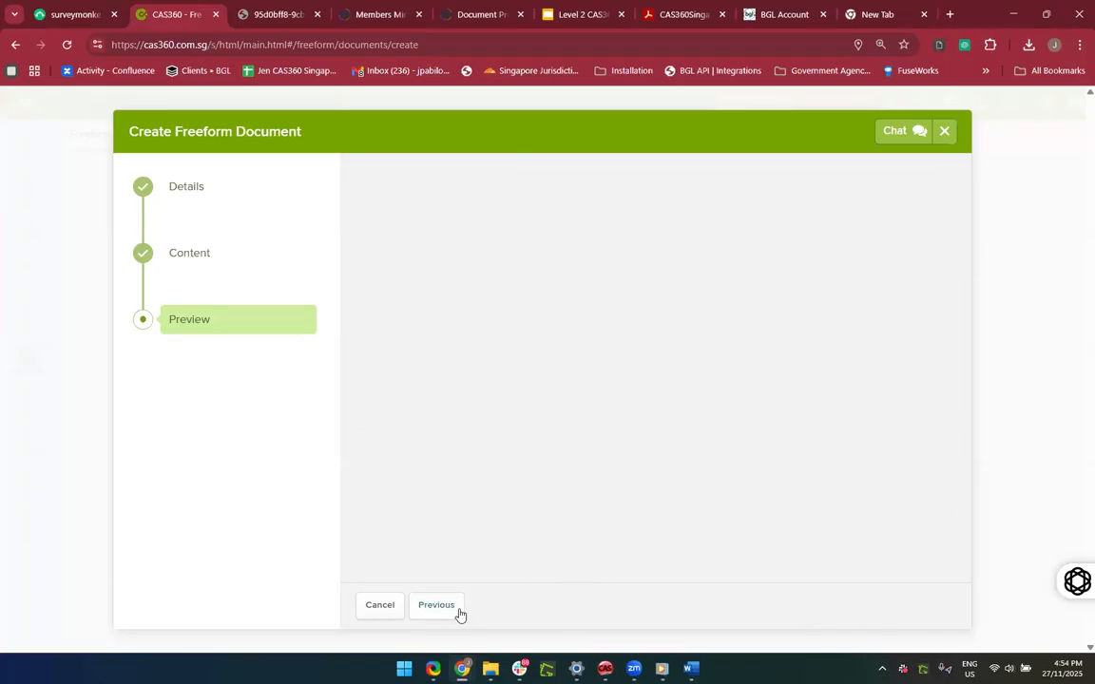
pyautogui.click(459, 614)
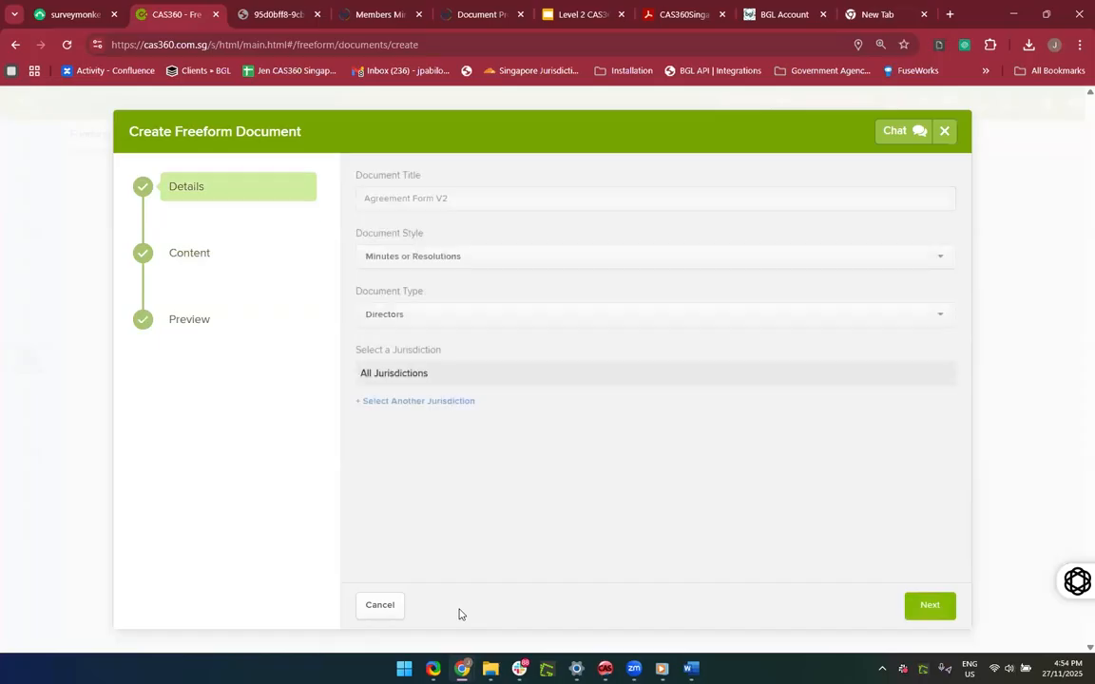
pyautogui.click(460, 257)
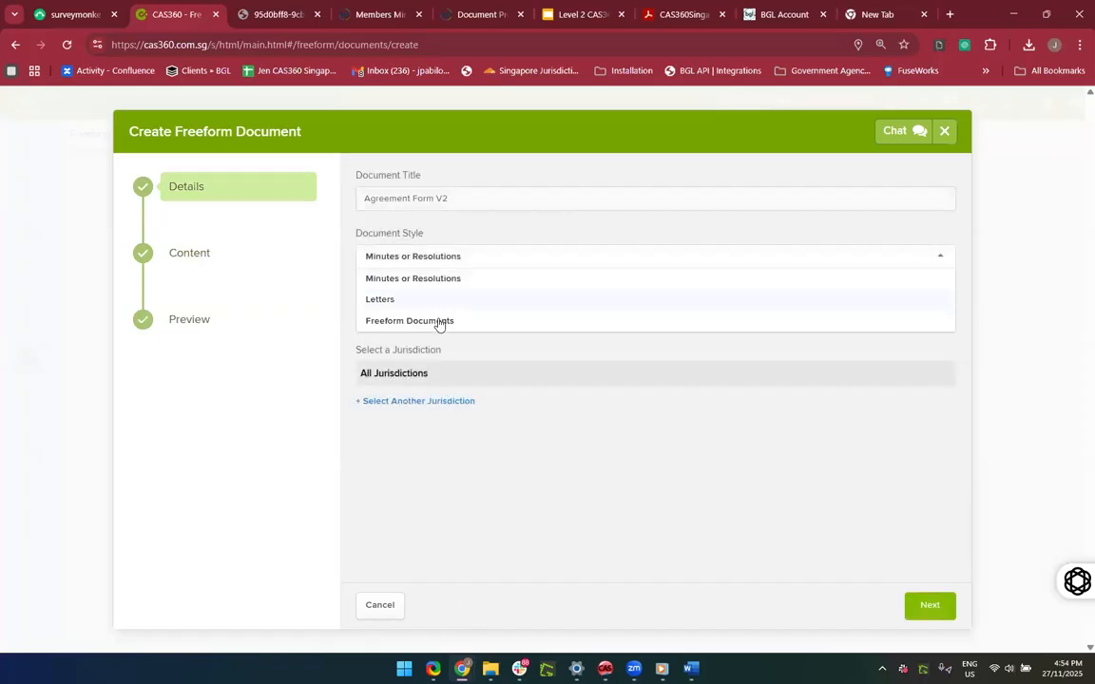
pyautogui.click(440, 323)
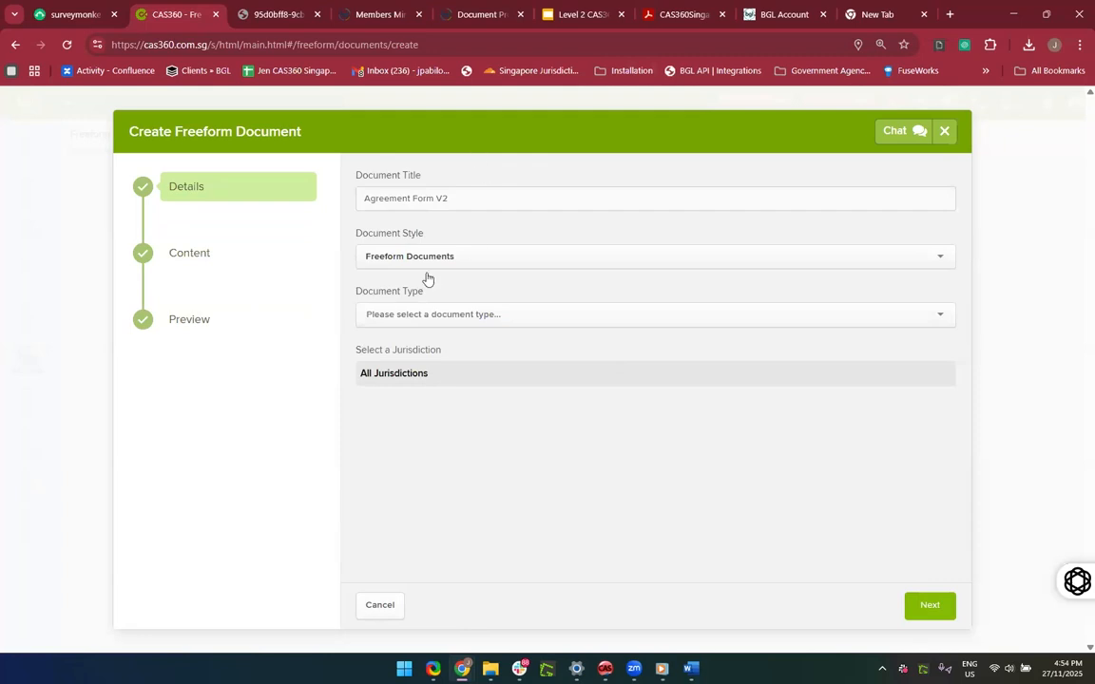
# Step: Set the freeform template's document type to Contacts, keeping all jurisdictions
pyautogui.click(186, 257)
pyautogui.click(200, 320)
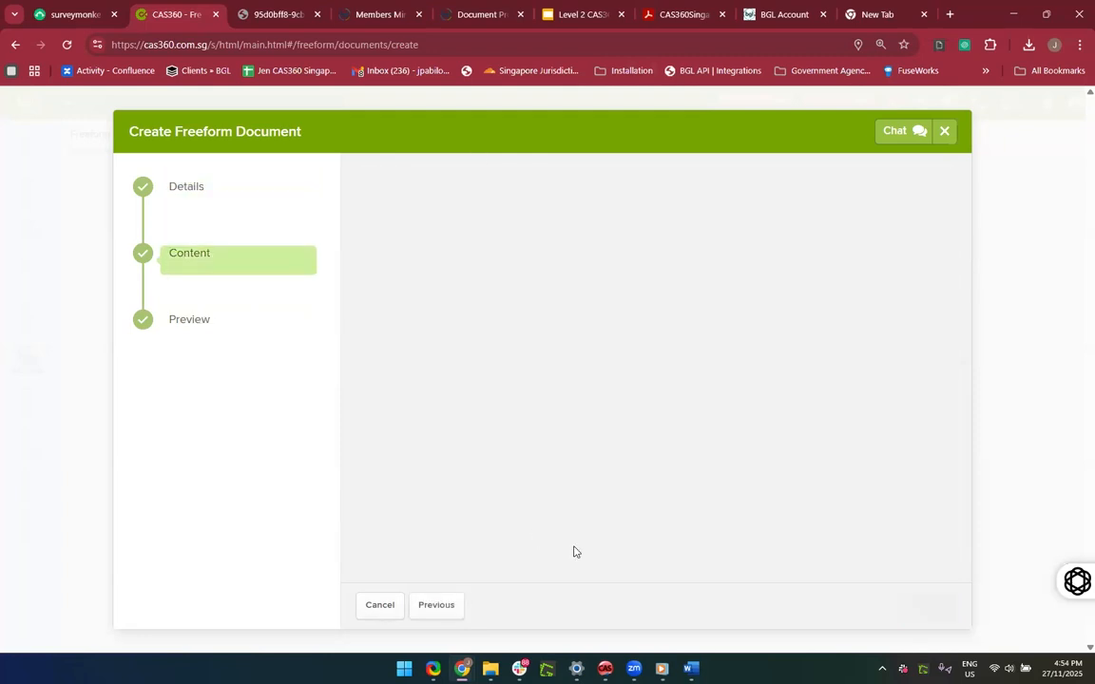
pyautogui.click(180, 186)
pyautogui.click(465, 319)
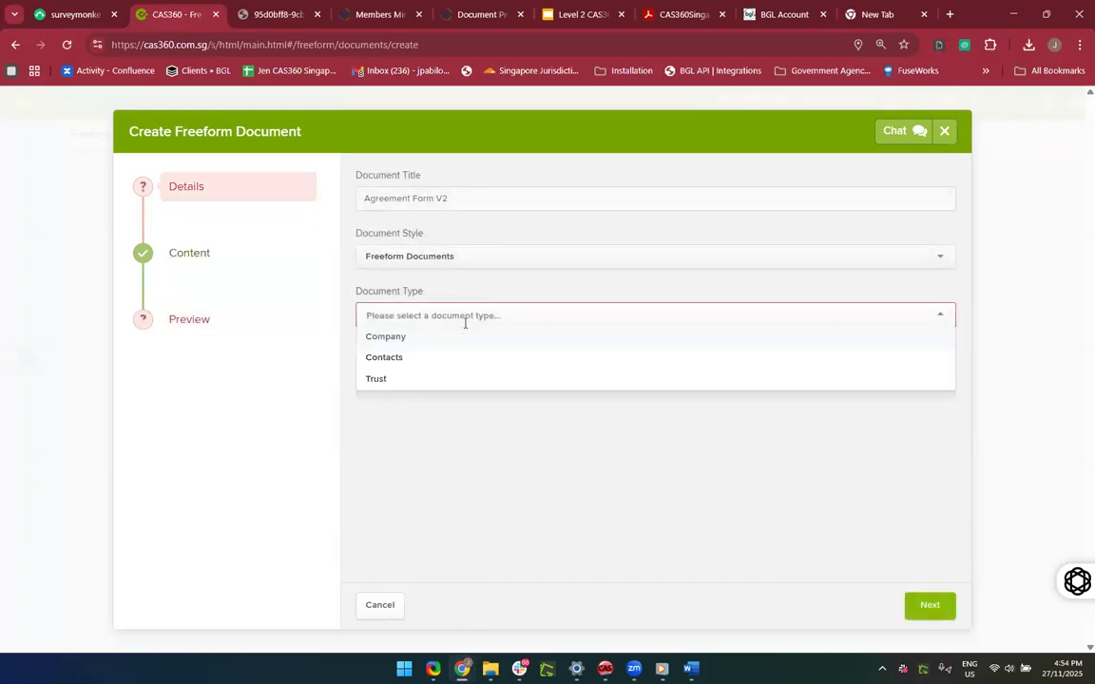
pyautogui.click(426, 359)
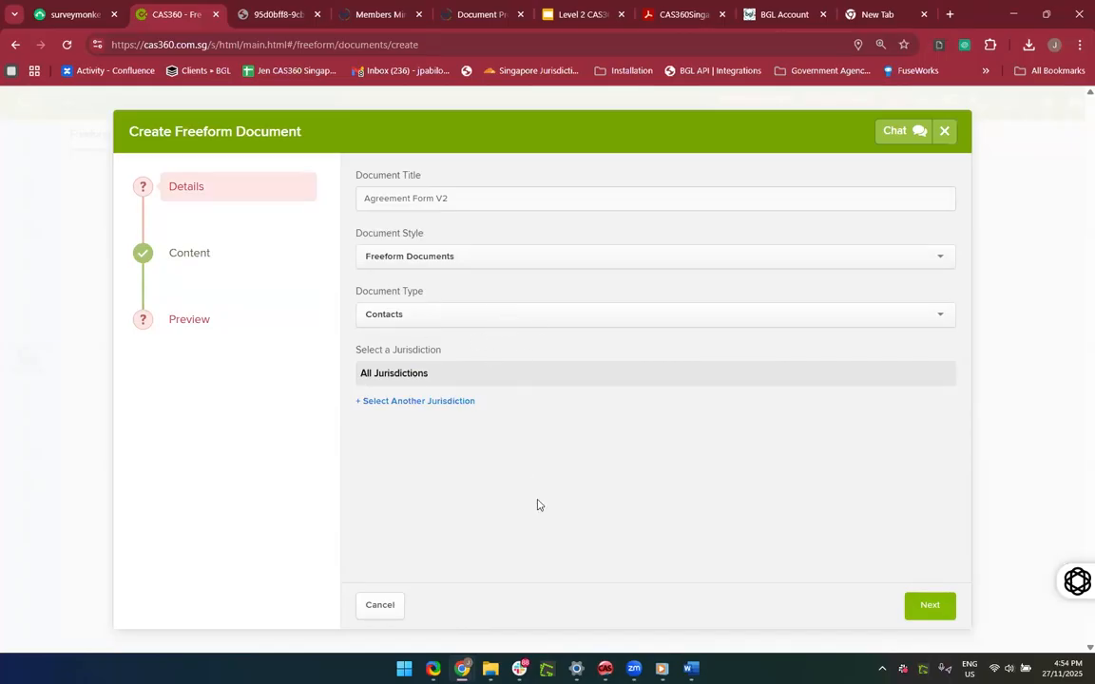
# Step: Preview the placeholder content in the Australian contact freeform layout and go back to the content editor
pyautogui.click(944, 618)
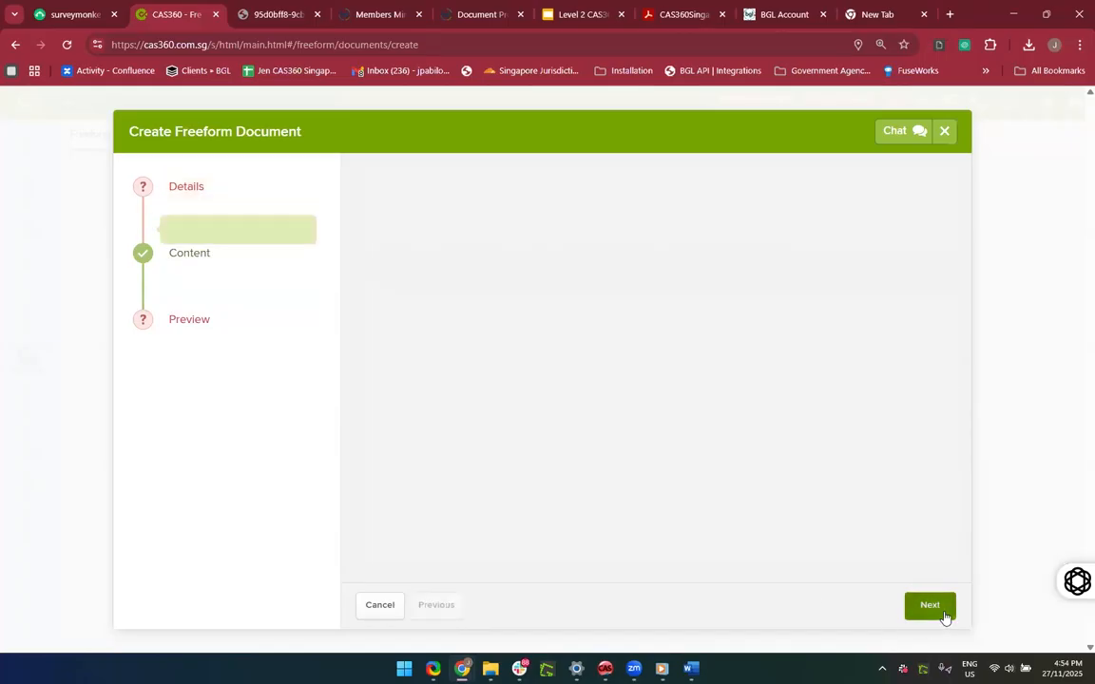
pyautogui.click(946, 614)
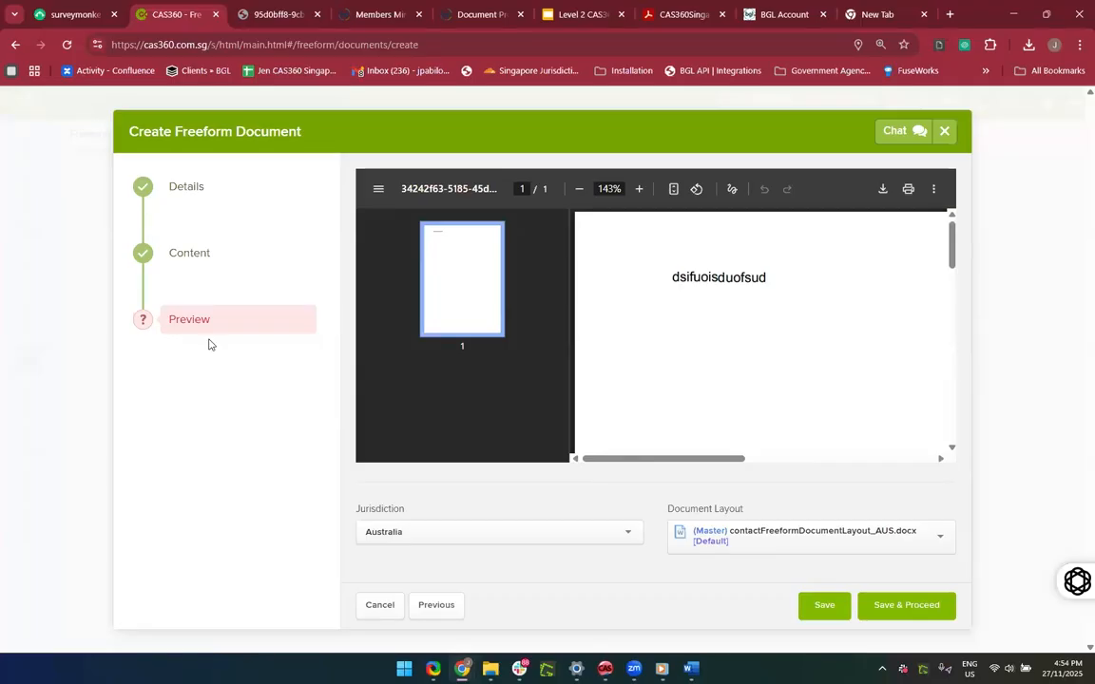
pyautogui.click(209, 261)
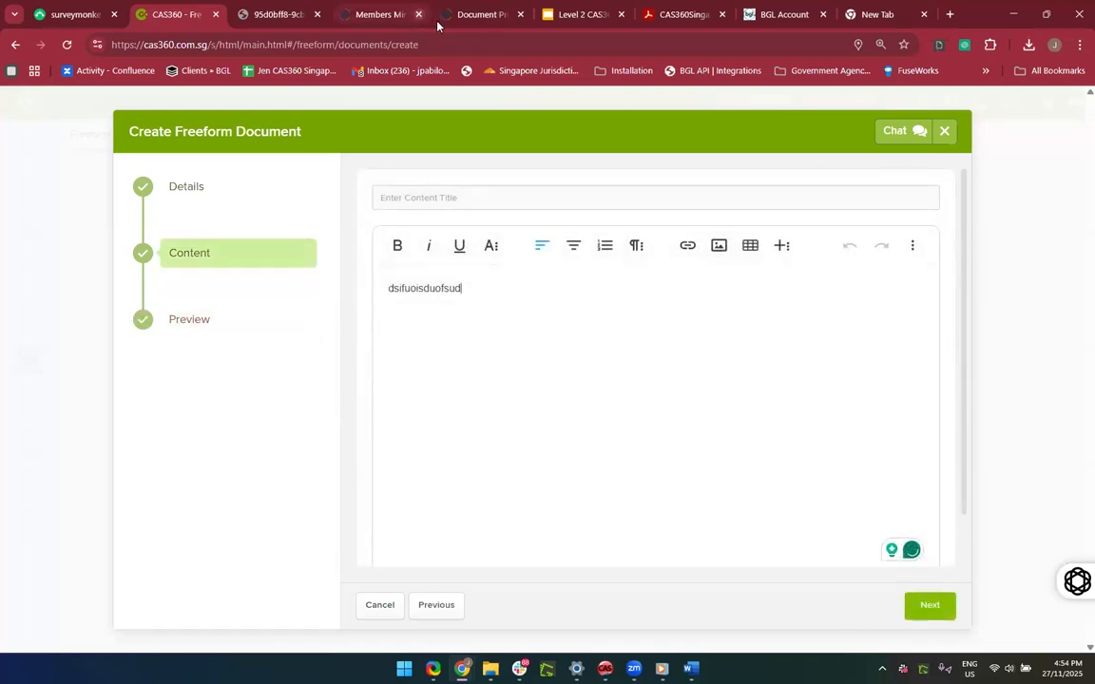
# Step: Search the CAS 360 Singapore help centre for "Freeform" and open the Freeform Documents - CAS 360 Dictionary Codes article
pyautogui.click(473, 14)
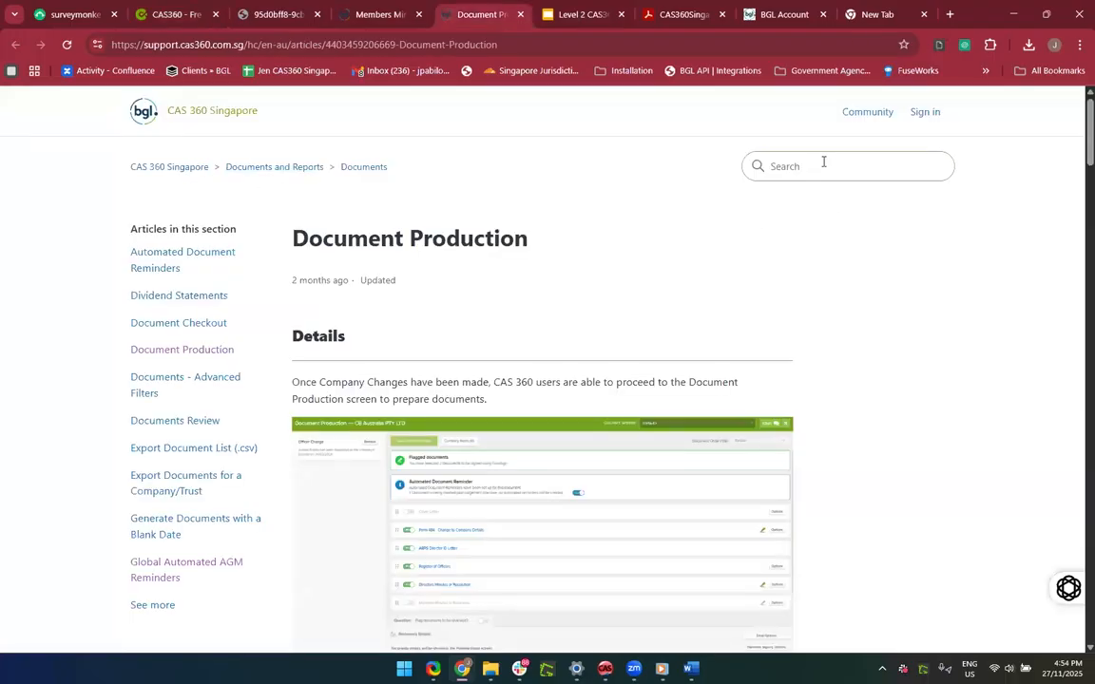
pyautogui.write('Freeform')
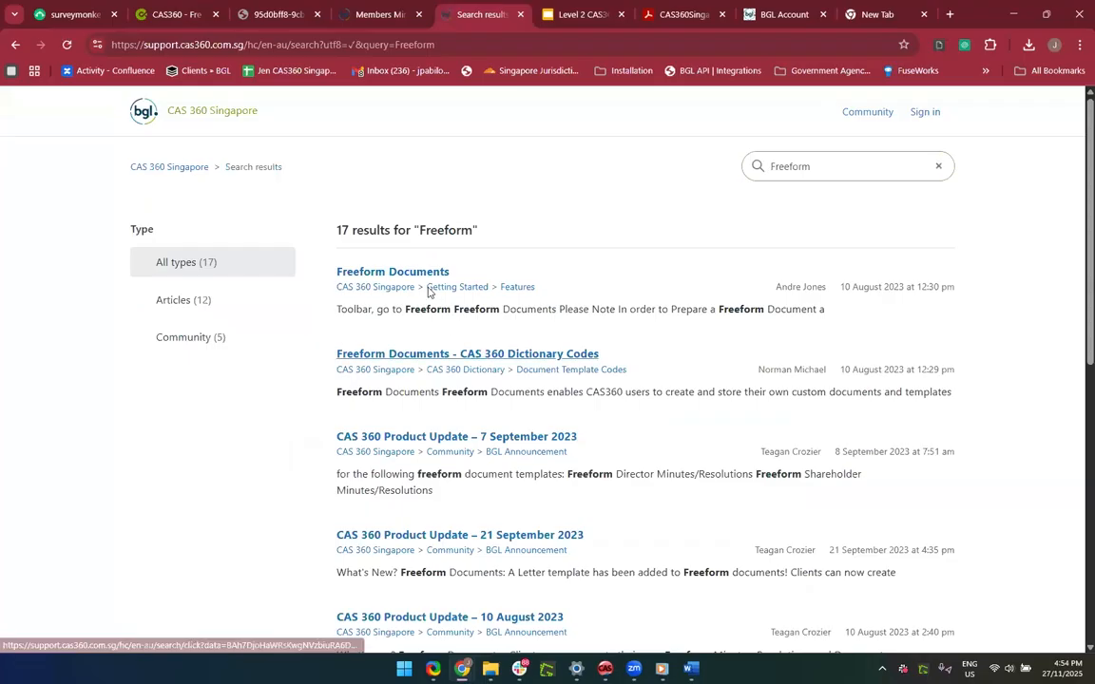
pyautogui.click(424, 359)
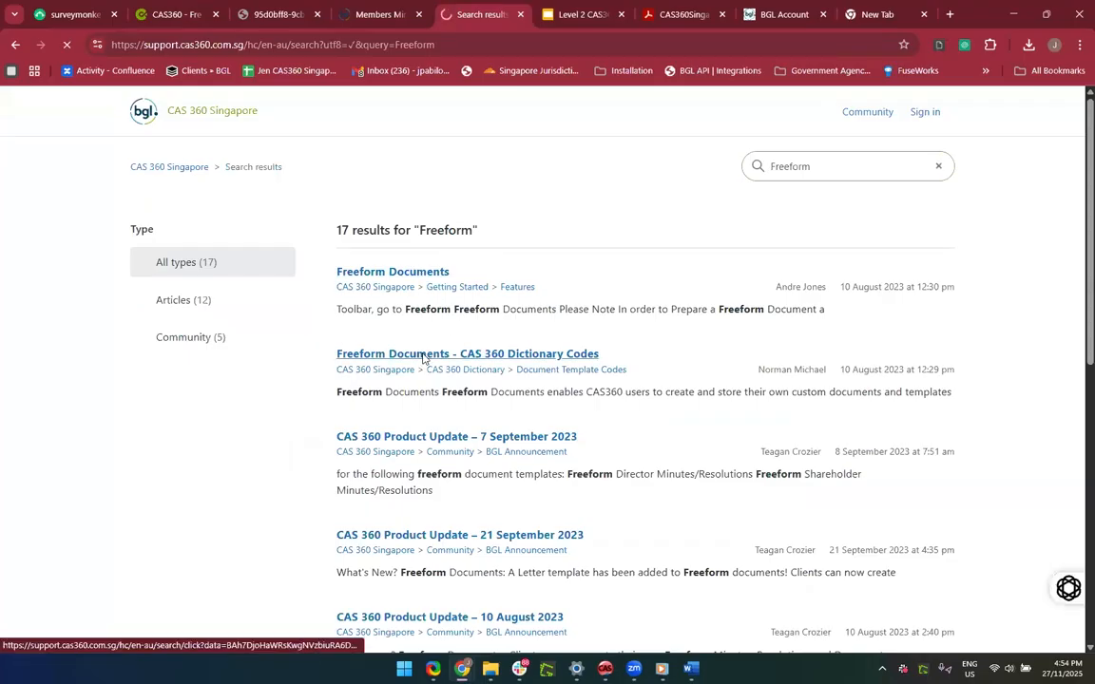
pyautogui.scroll(-2, 503, 396)
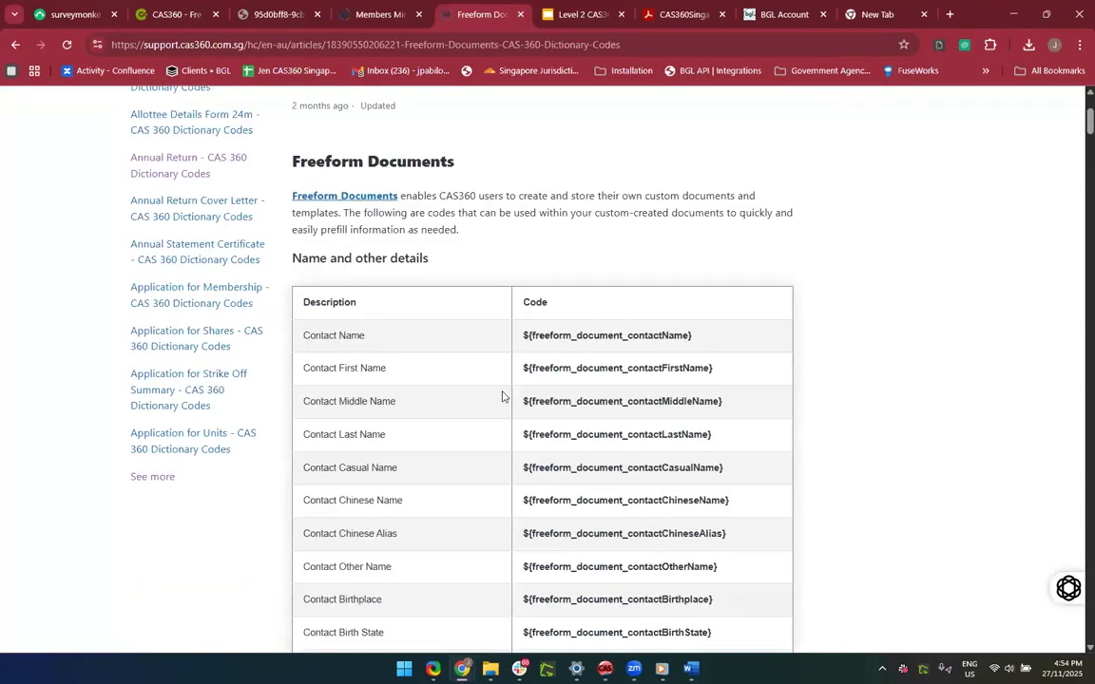
pyautogui.scroll(-1, 503, 396)
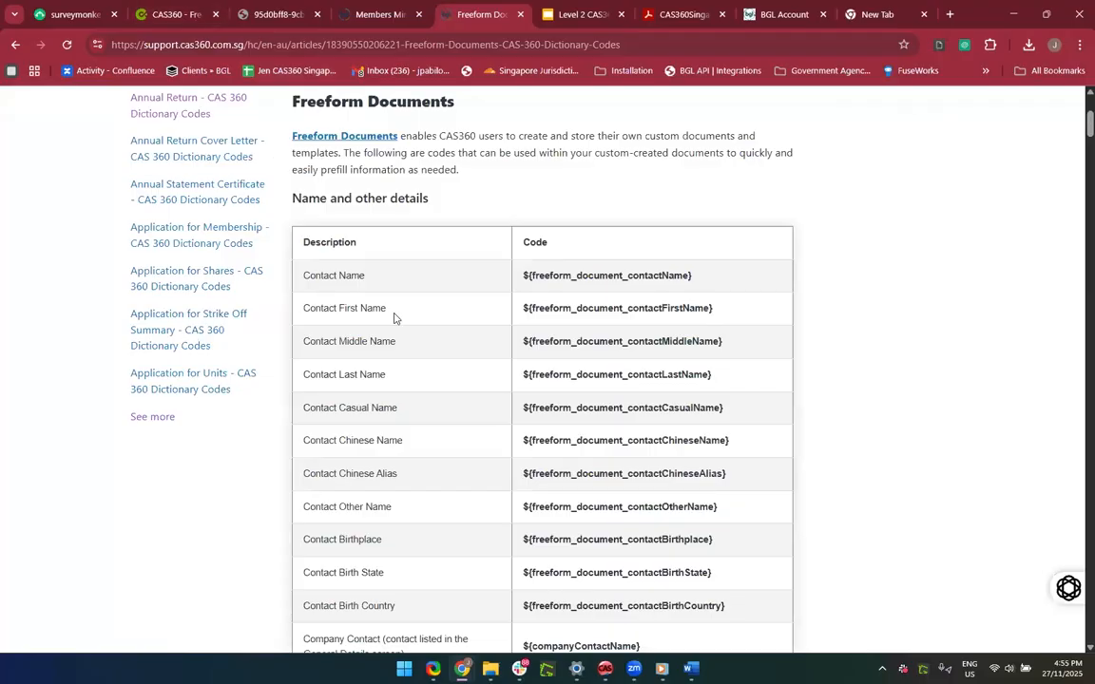
# Step: Copy the Contact Name code ${freeform_document_contactName} from the article and insert it below the placeholder text in the template content
pyautogui.moveTo(698, 275); pyautogui.dragTo(466, 264)
pyautogui.hotkey('ctrl', 'c')
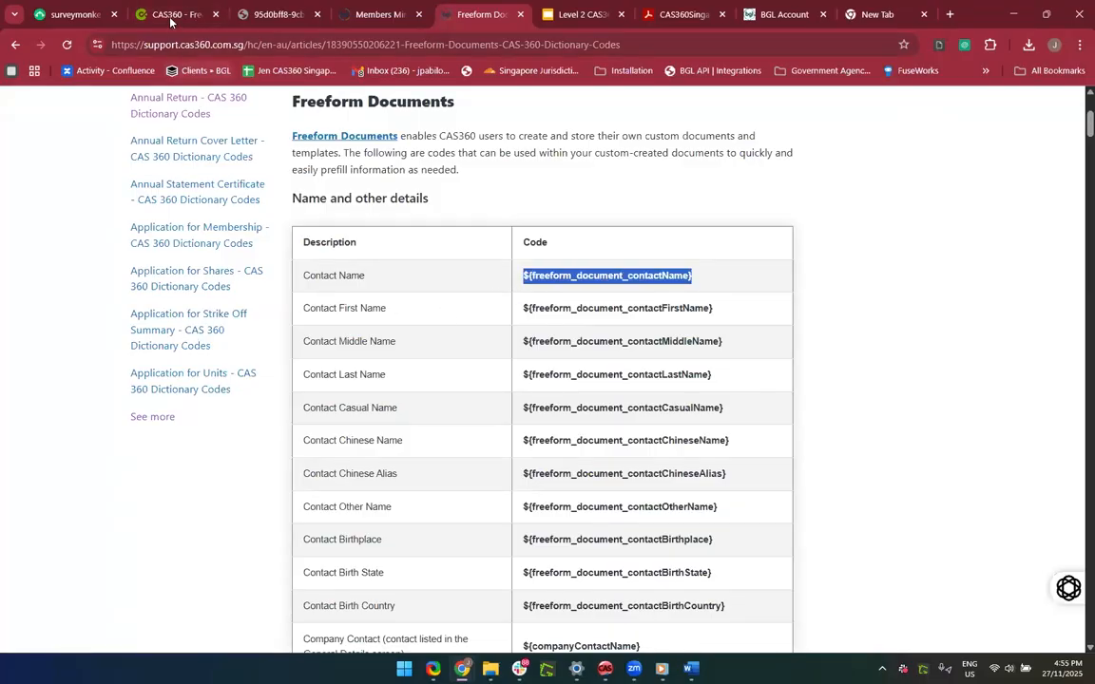
pyautogui.click(170, 17)
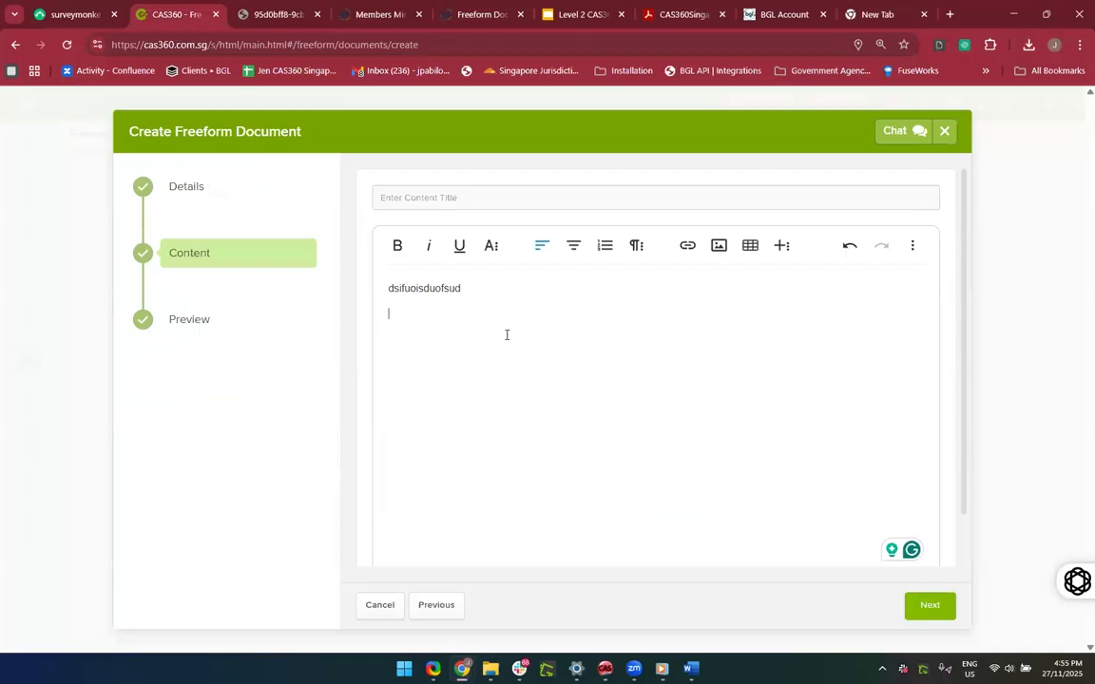
pyautogui.hotkey('ctrl', 'v')
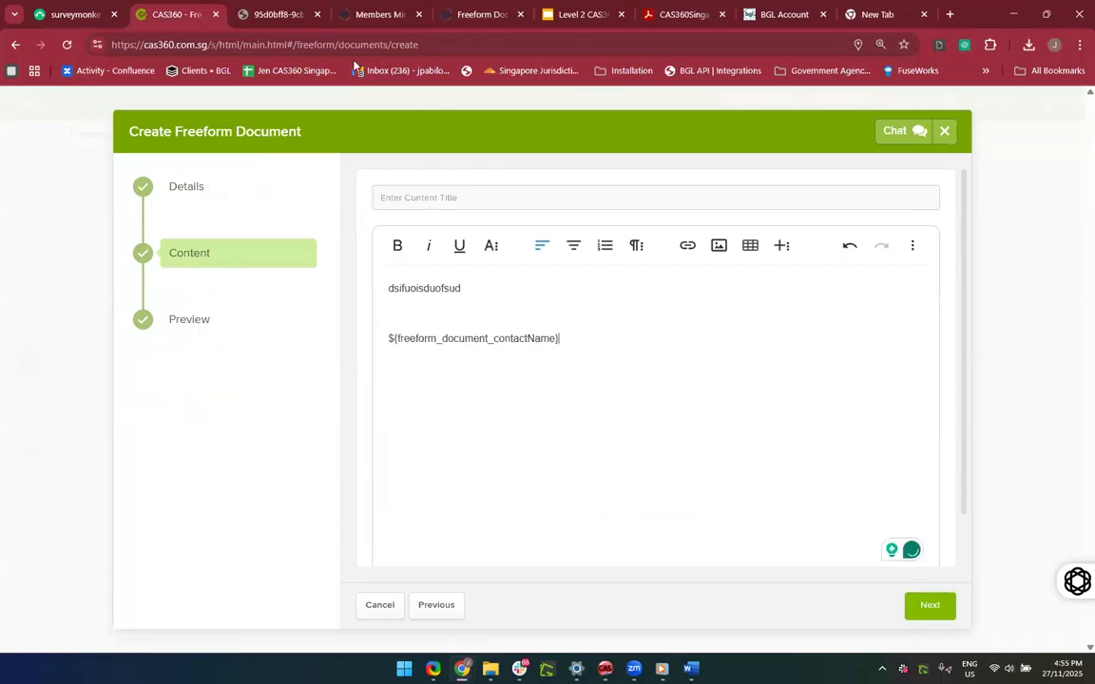
# Step: Find the Addresses section in the Freeform Documents dictionary codes article and copy the Contact Address code
pyautogui.click(471, 19)
pyautogui.scroll(-2, 544, 397)
pyautogui.scroll(-6, 545, 397)
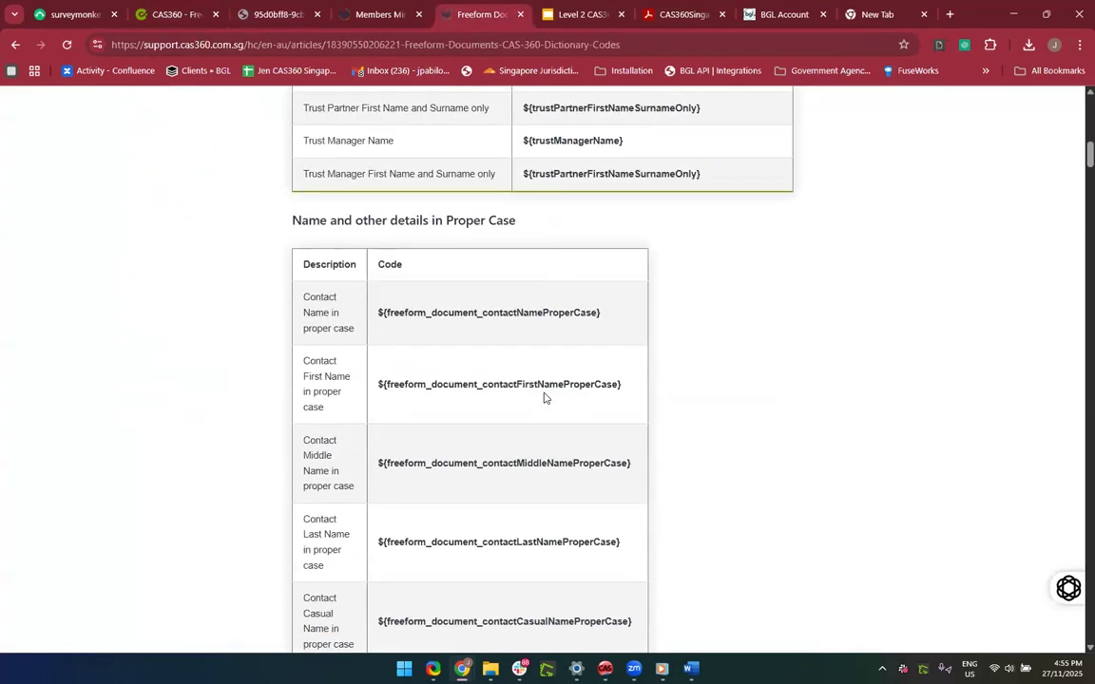
pyautogui.scroll(-15, 545, 397)
pyautogui.scroll(20, 544, 397)
pyautogui.scroll(-20, 544, 397)
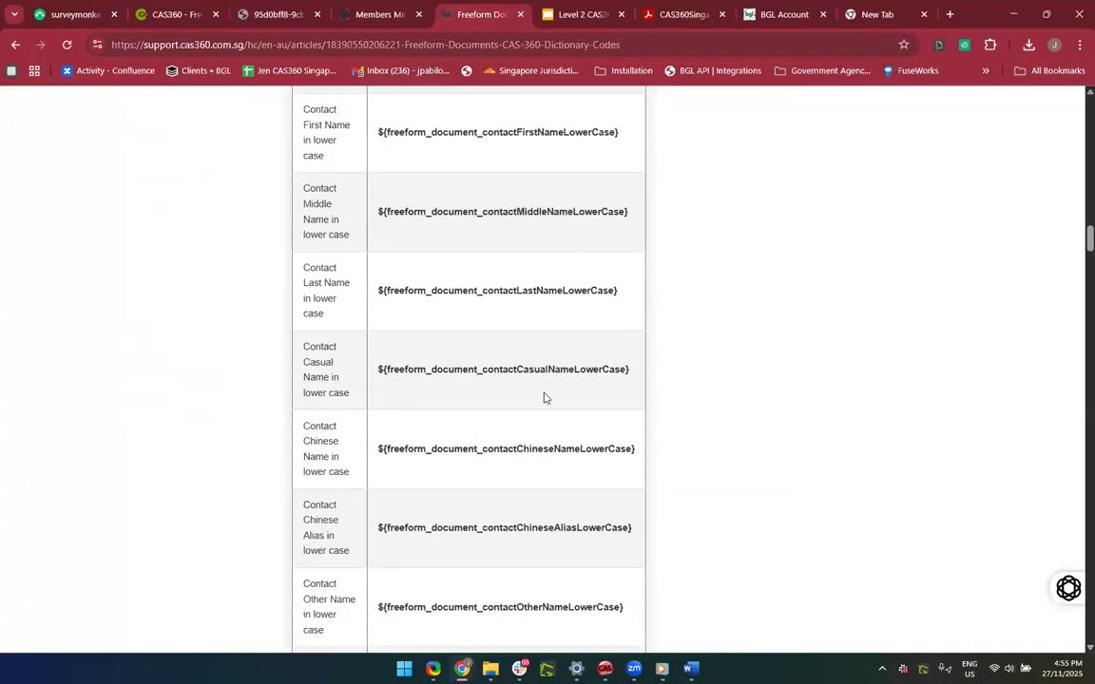
pyautogui.scroll(-3, 544, 397)
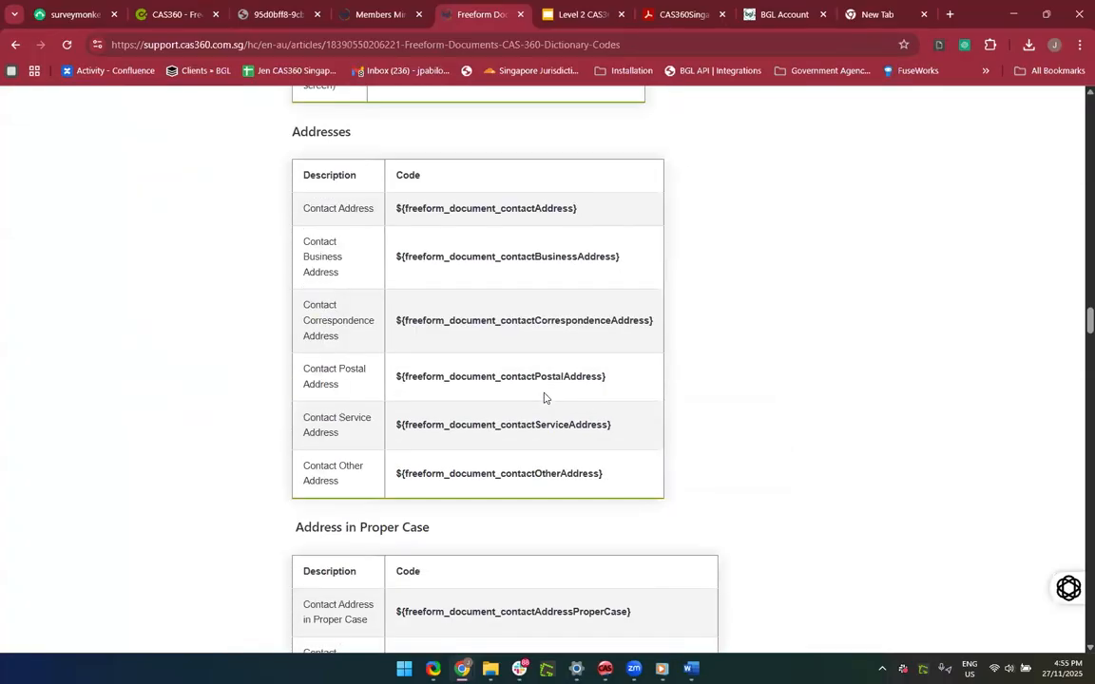
pyautogui.scroll(2, 542, 398)
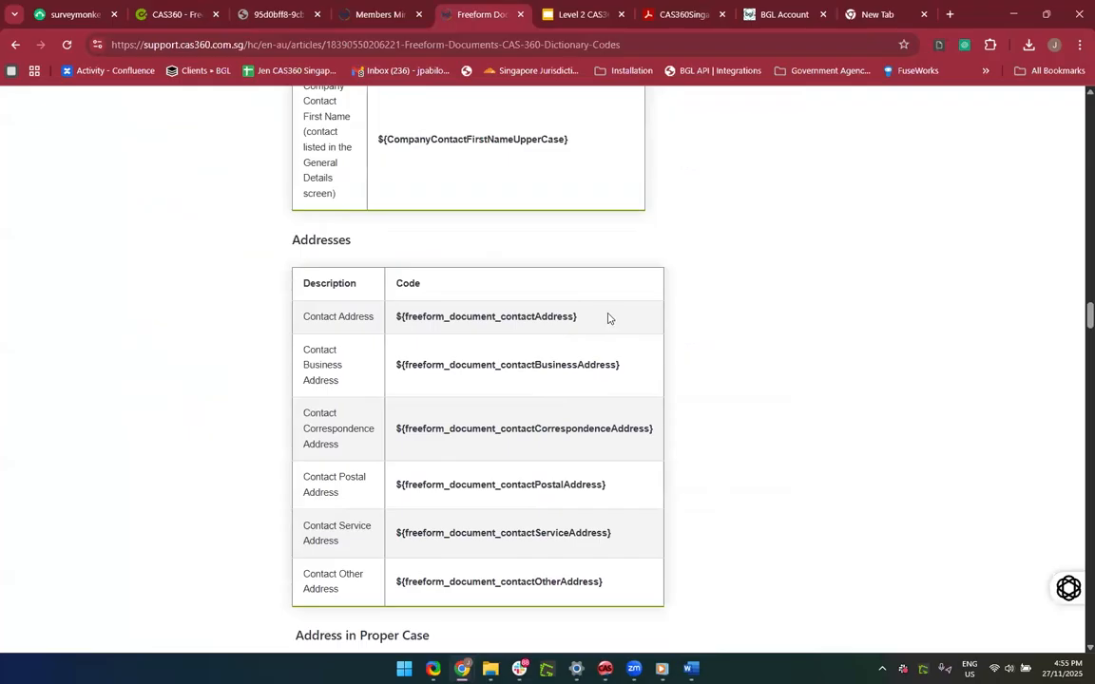
pyautogui.tripleClick(510, 316)
pyautogui.hotkey('ctrl', 'c')
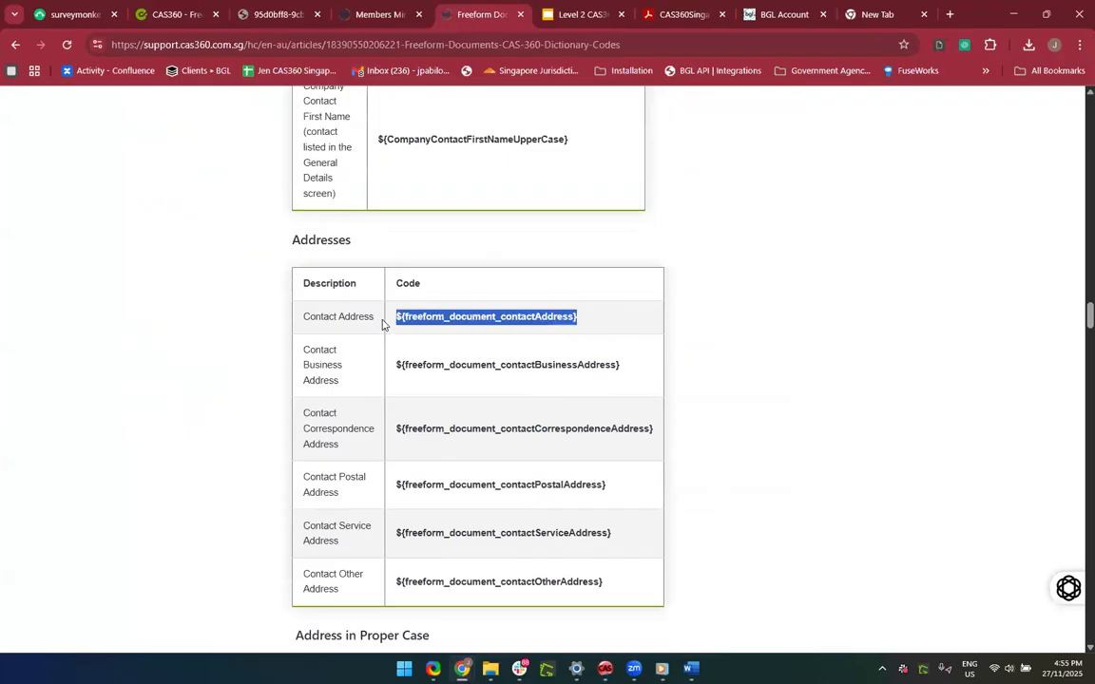
pyautogui.click(171, 14)
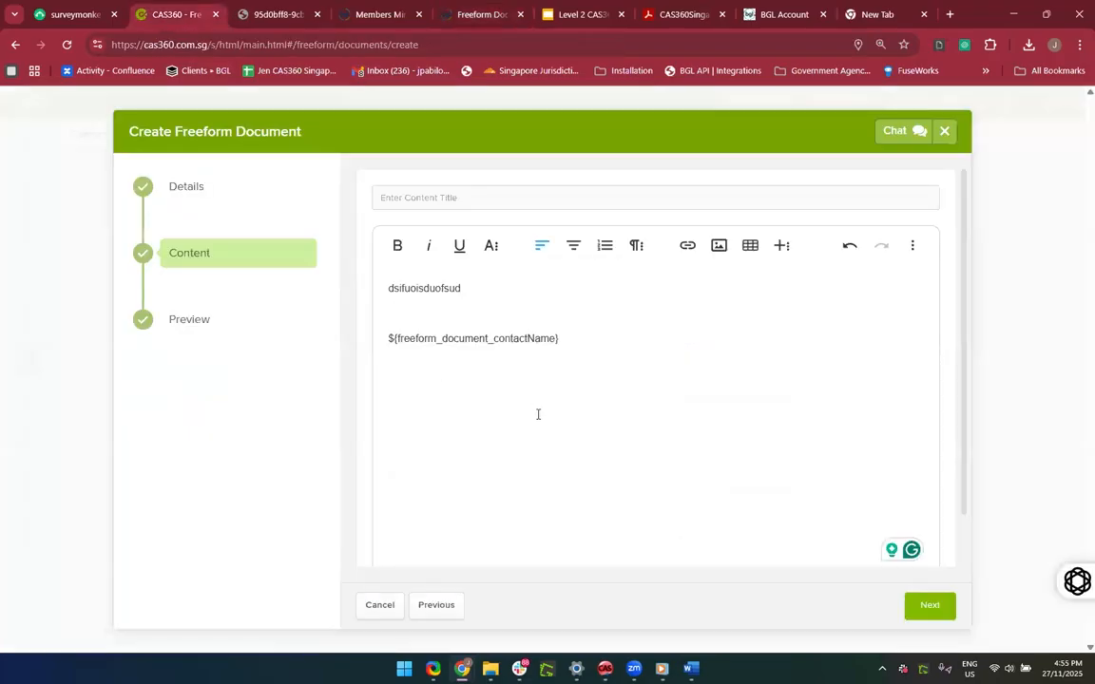
pyautogui.hotkey('ctrl', 'v')
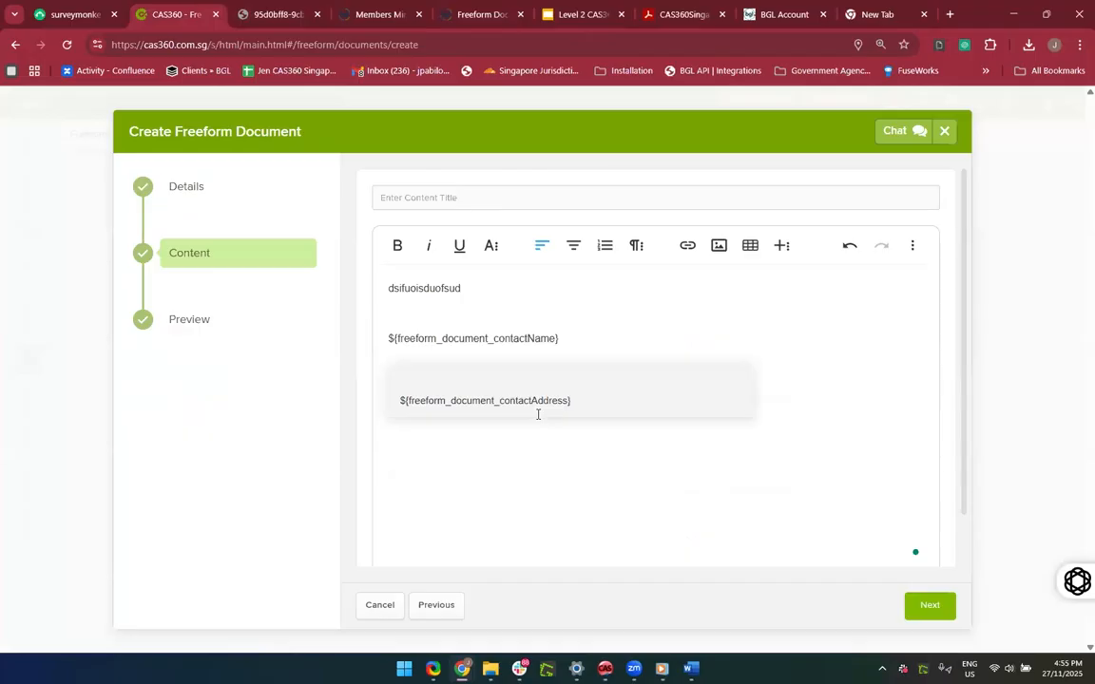
pyautogui.hotkey('ctrl', 'z')
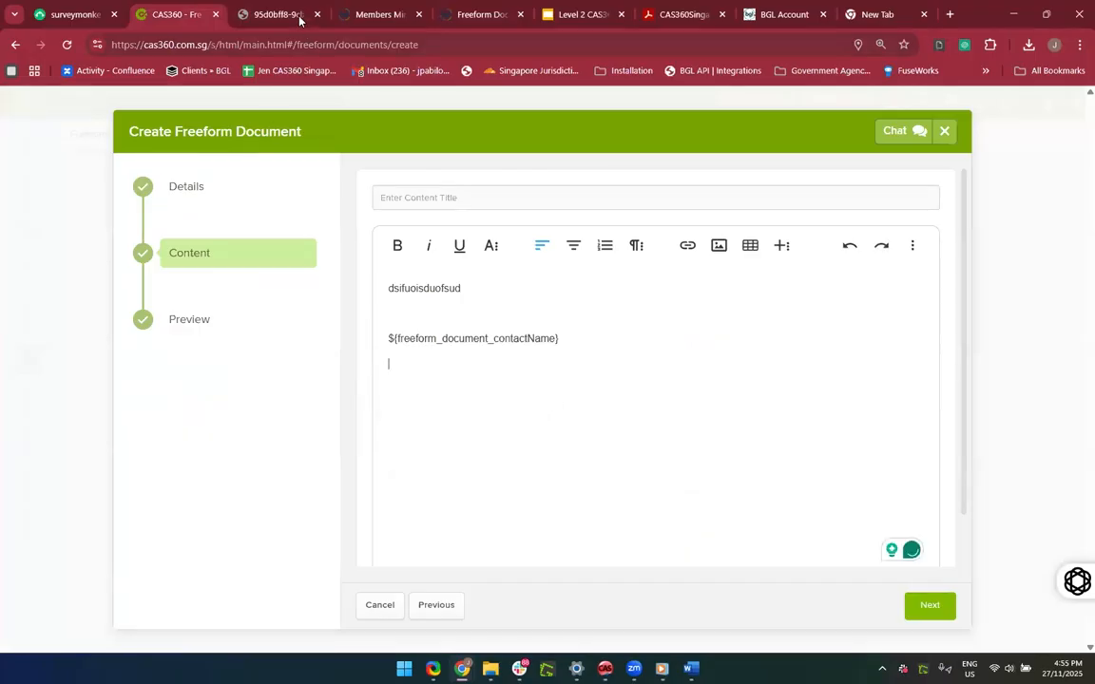
# Step: Copy only the text ${freeform_document_contactAddress} from the article and insert it below the contact name code in the template content
pyautogui.click(376, 14)
pyautogui.click(463, 15)
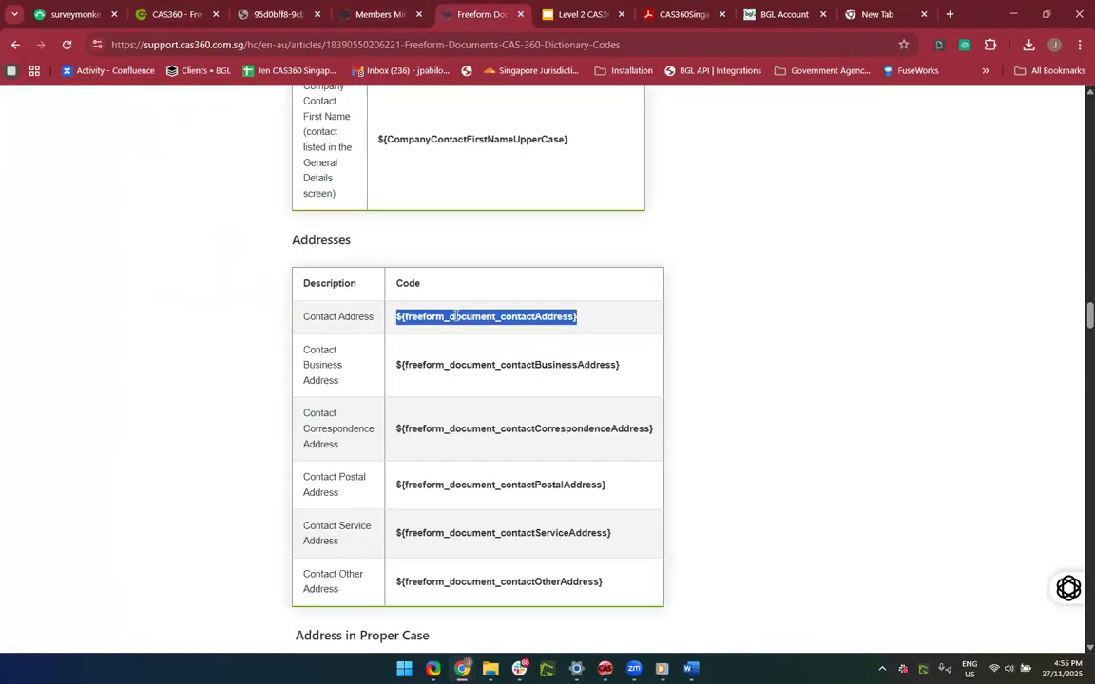
pyautogui.click(534, 320)
pyautogui.moveTo(577, 317); pyautogui.dragTo(396, 321)
pyautogui.hotkey('ctrl', 'c')
pyautogui.click(190, 15)
pyautogui.hotkey('ctrl', 'v')
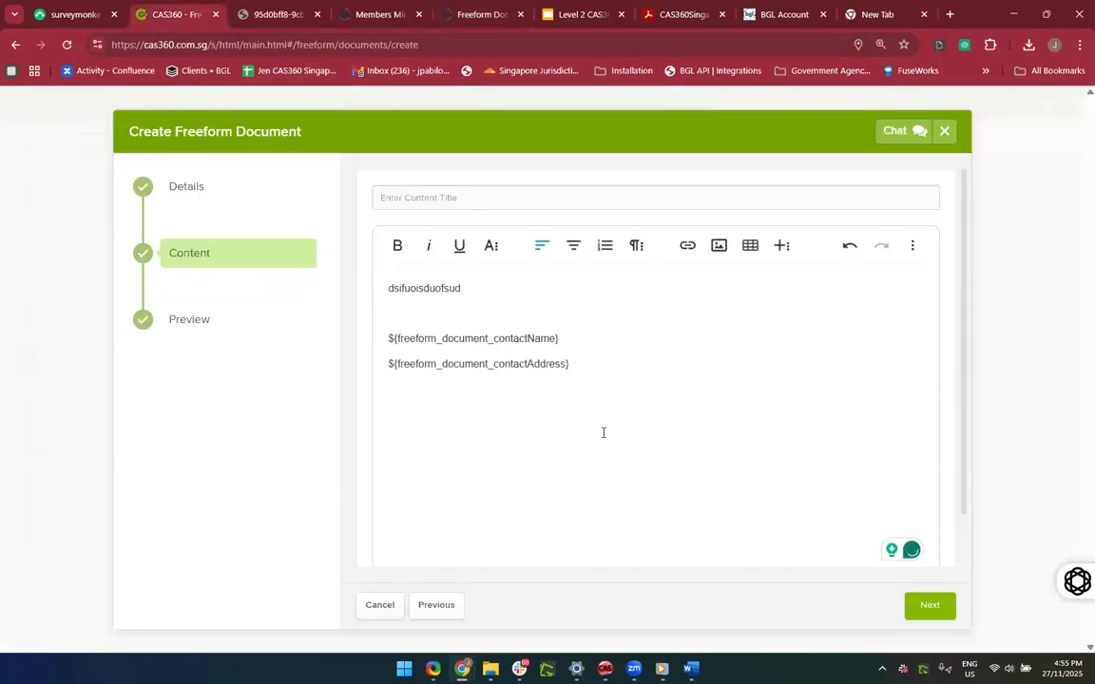
# Step: Preview the template content with both contact codes, then save it and proceed to preparing the document
pyautogui.scroll(-2, 604, 432)
pyautogui.scroll(2, 603, 432)
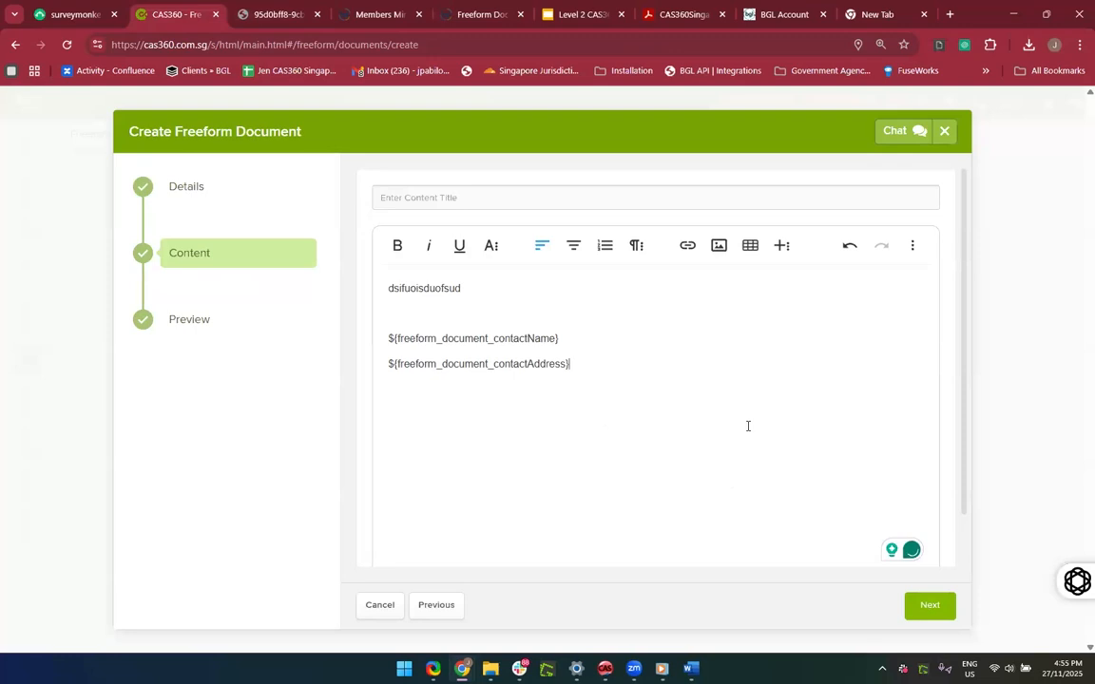
pyautogui.click(929, 605)
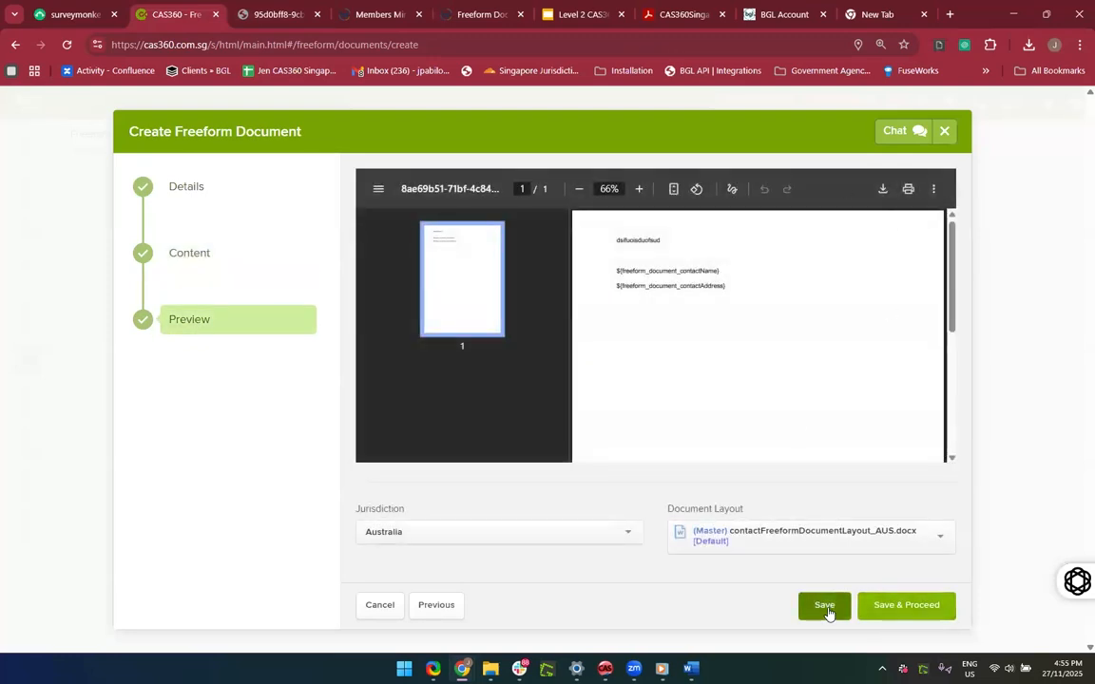
pyautogui.click(931, 607)
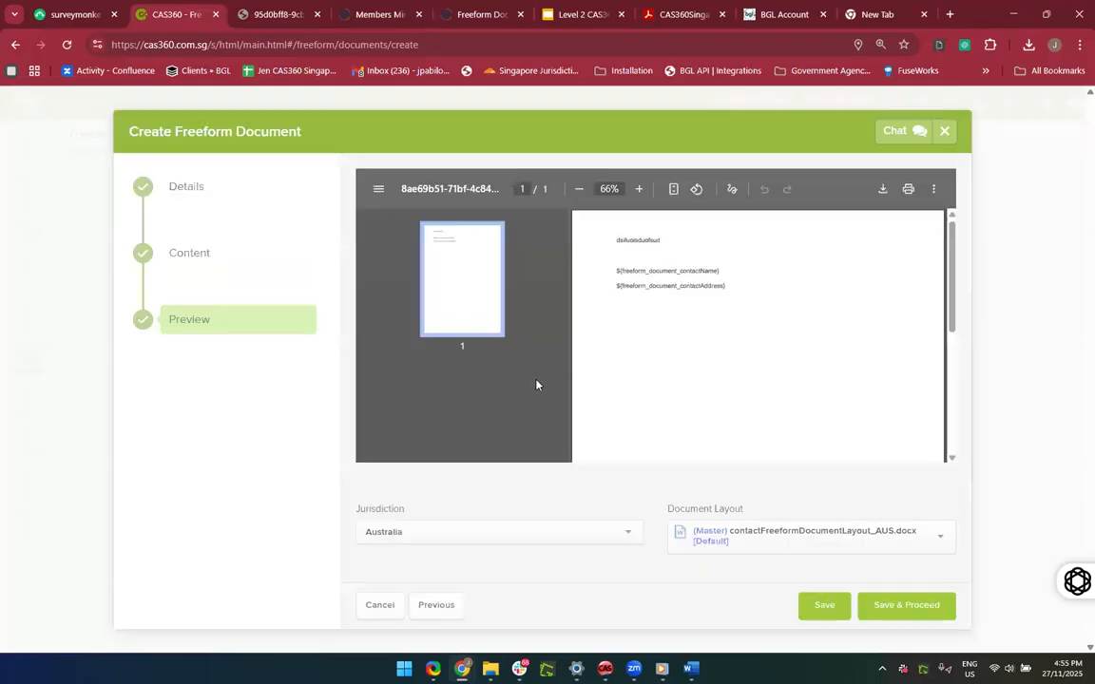
# Step: Search the contact list by the contact's first name, select the matching contact and proceed with Agreement Form V2
pyautogui.scroll(-2, 352, 501)
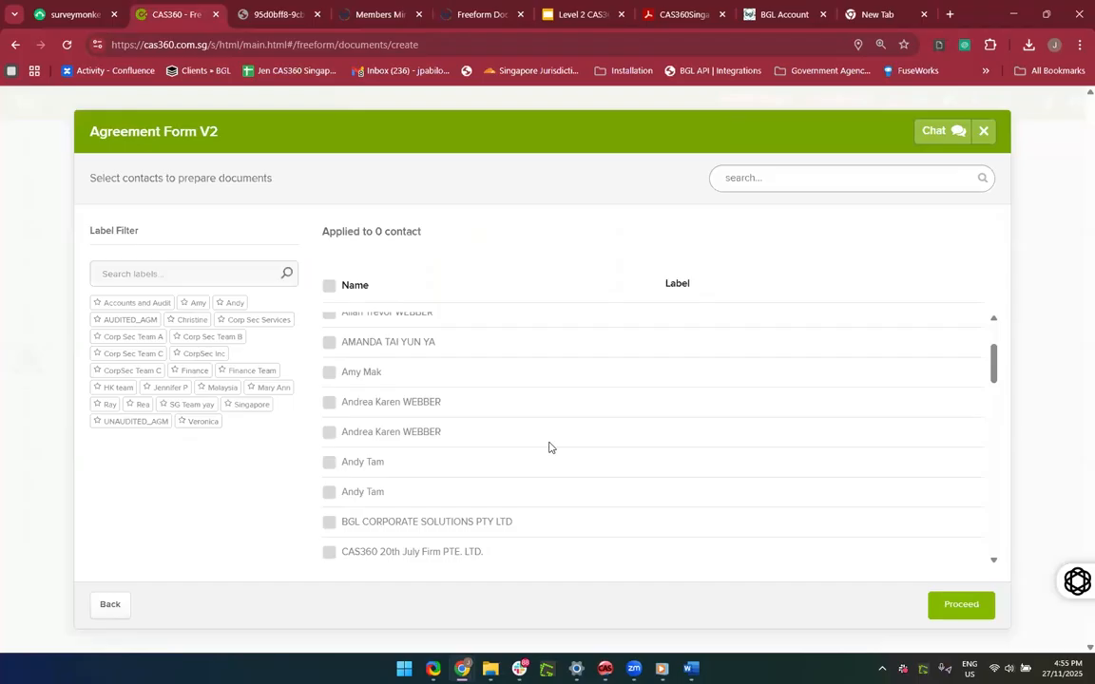
pyautogui.scroll(2, 548, 447)
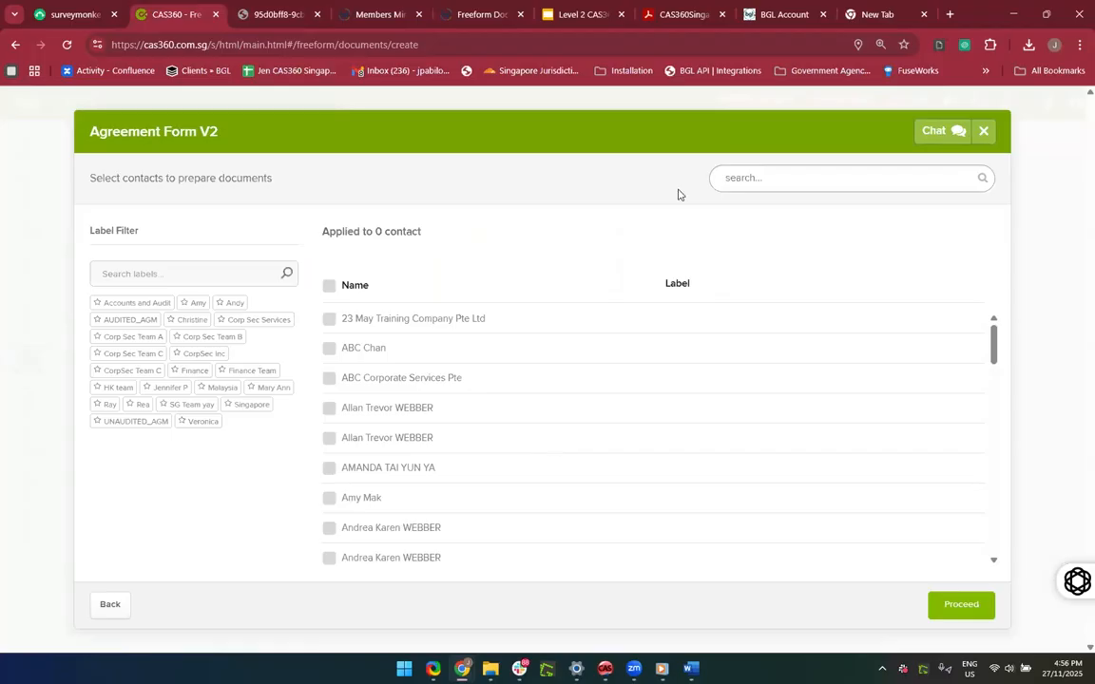
pyautogui.click(847, 169)
pyautogui.write('Veronica')
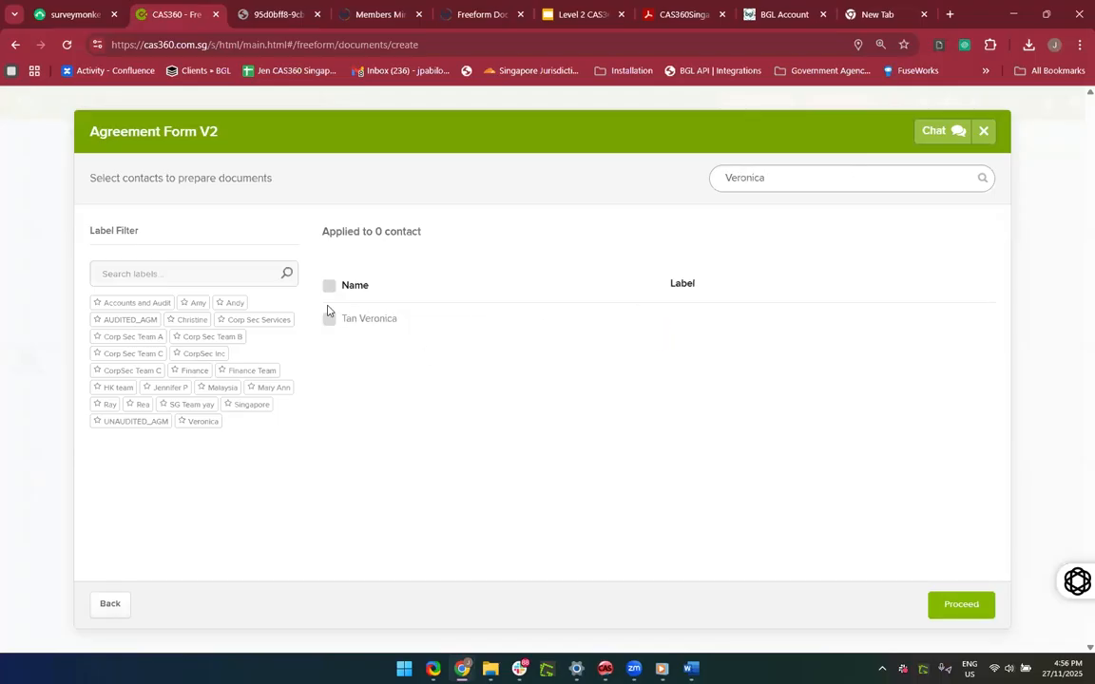
pyautogui.click(329, 320)
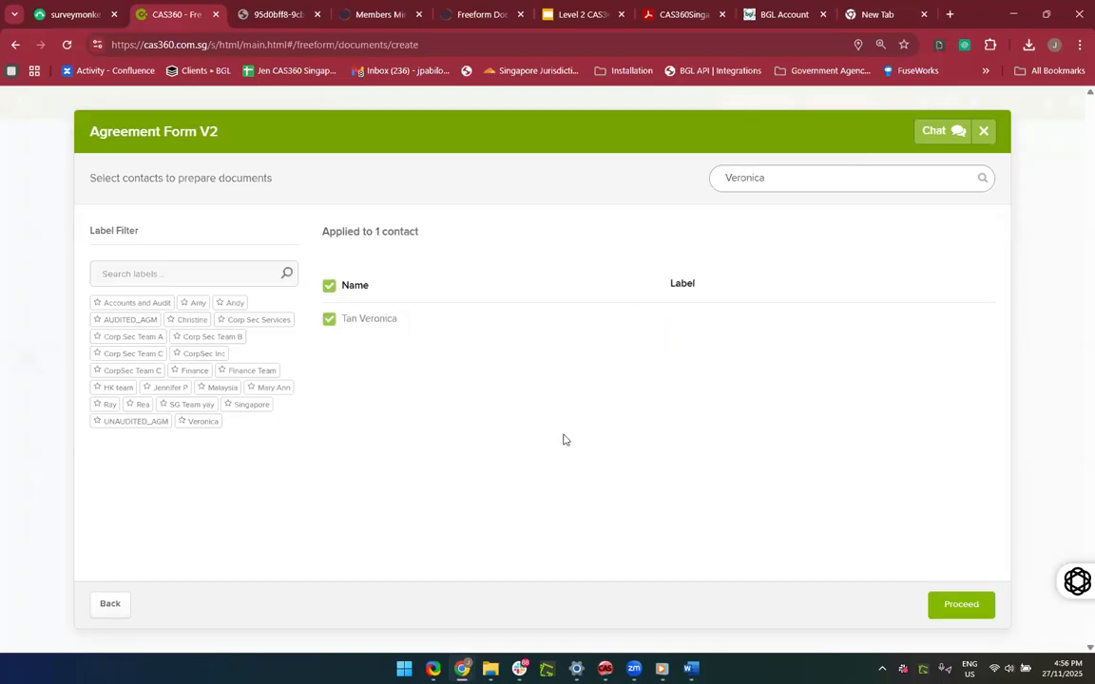
pyautogui.click(952, 607)
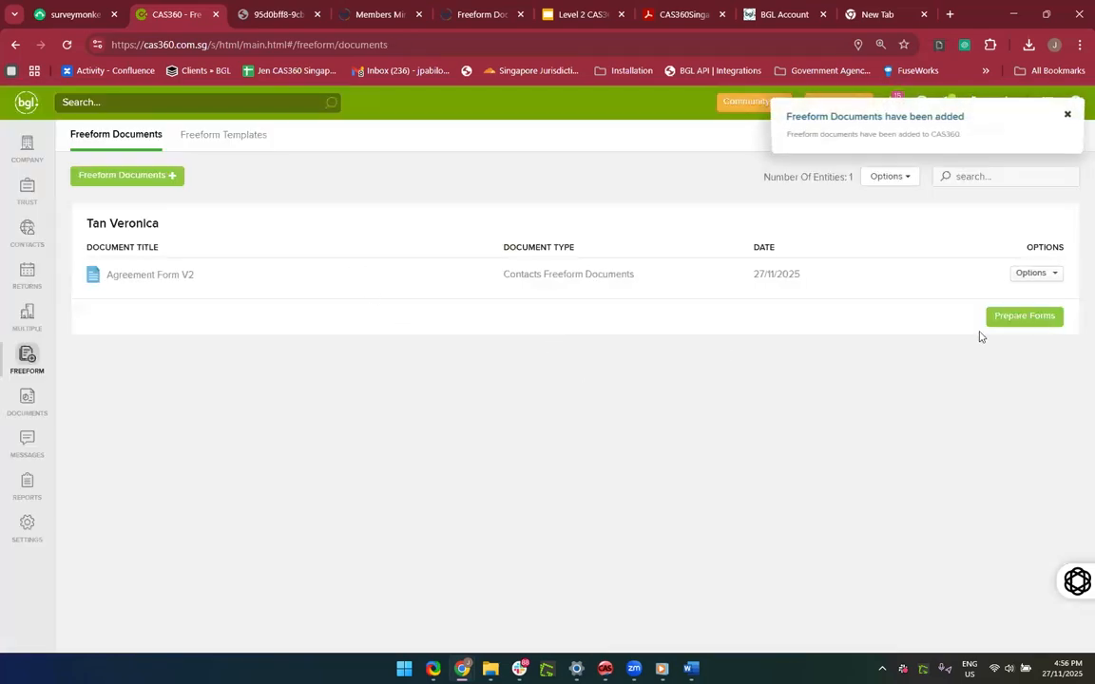
# Step: Prepare the contact's forms, view the generated Agreement Form V2 and close the document production window
pyautogui.click(1029, 320)
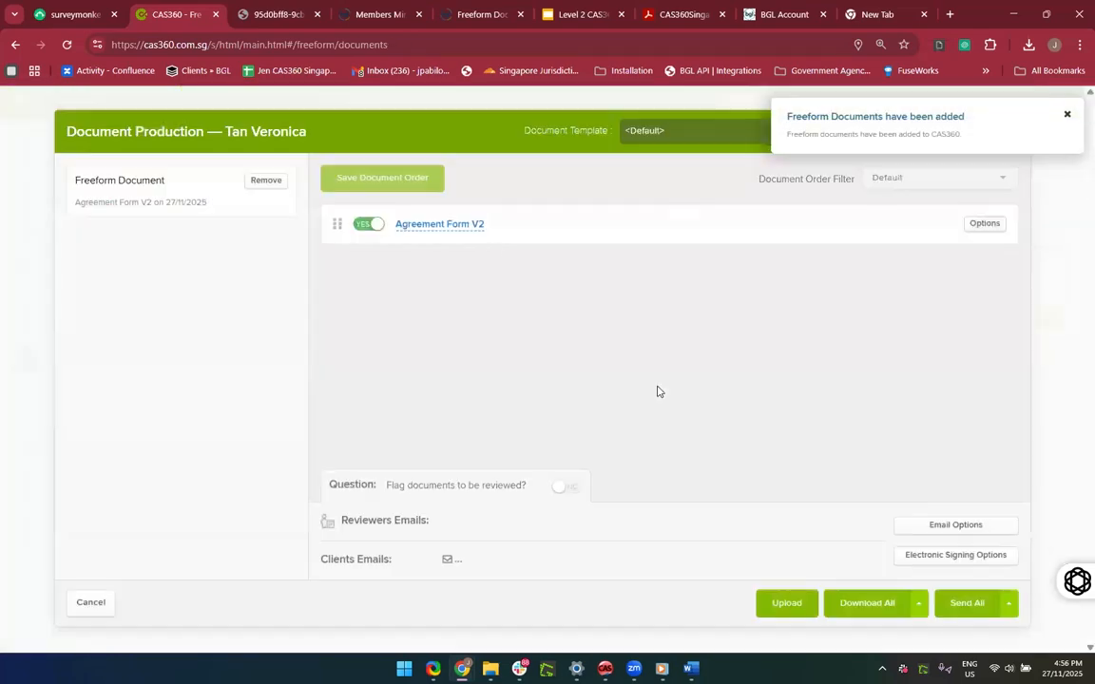
pyautogui.click(461, 235)
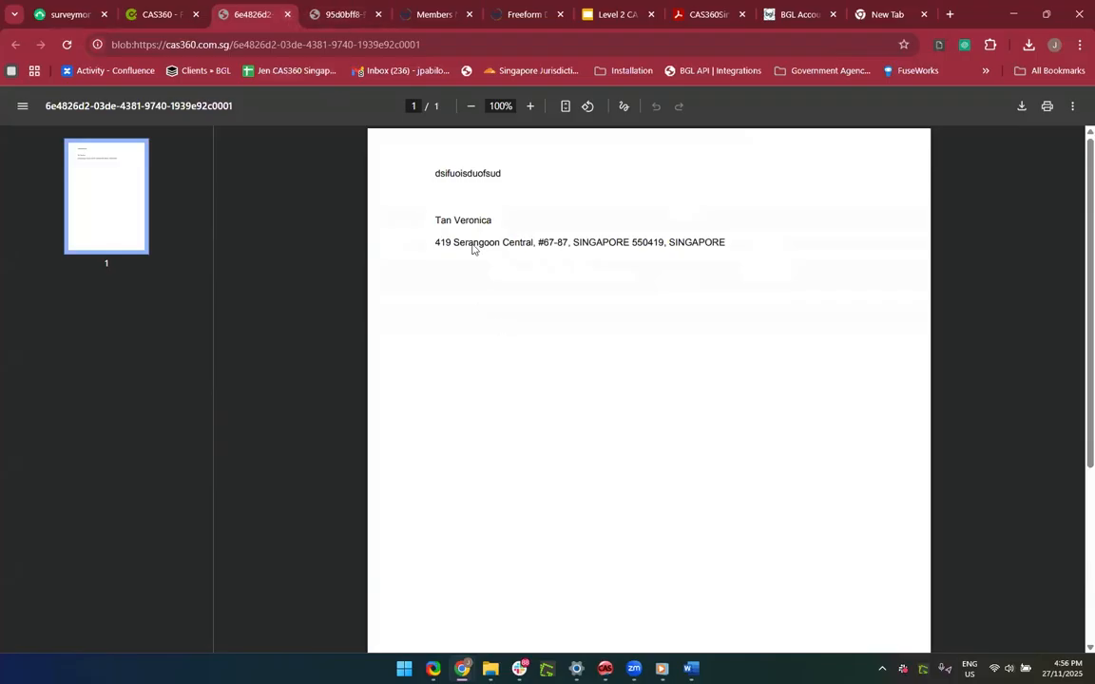
pyautogui.click(286, 15)
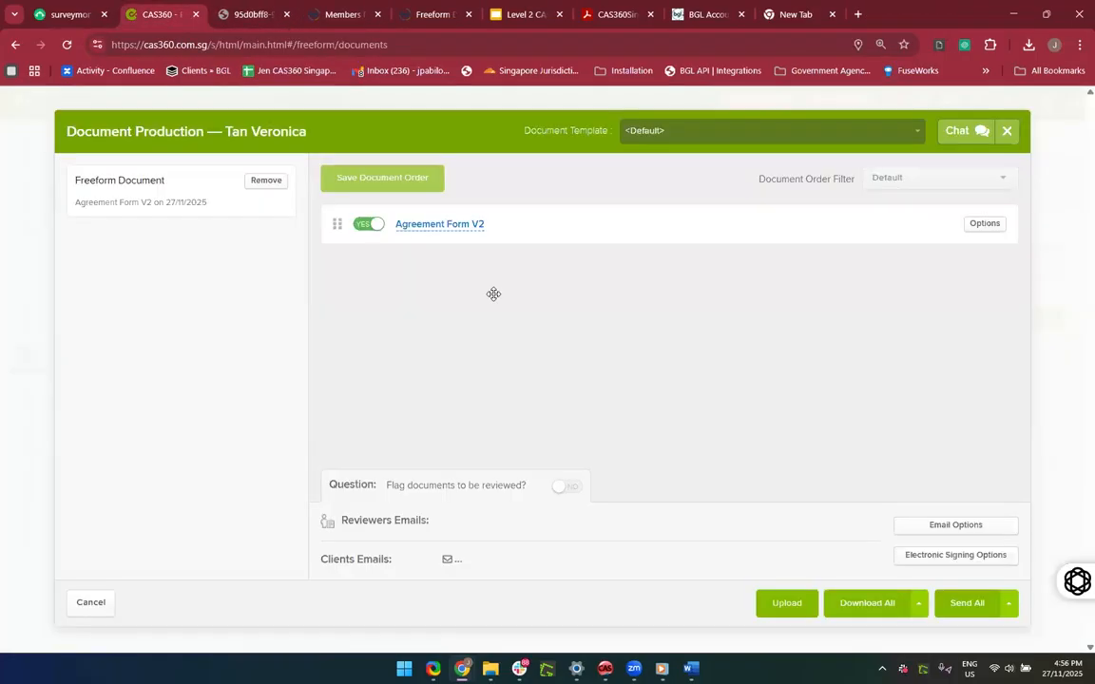
pyautogui.click(1006, 131)
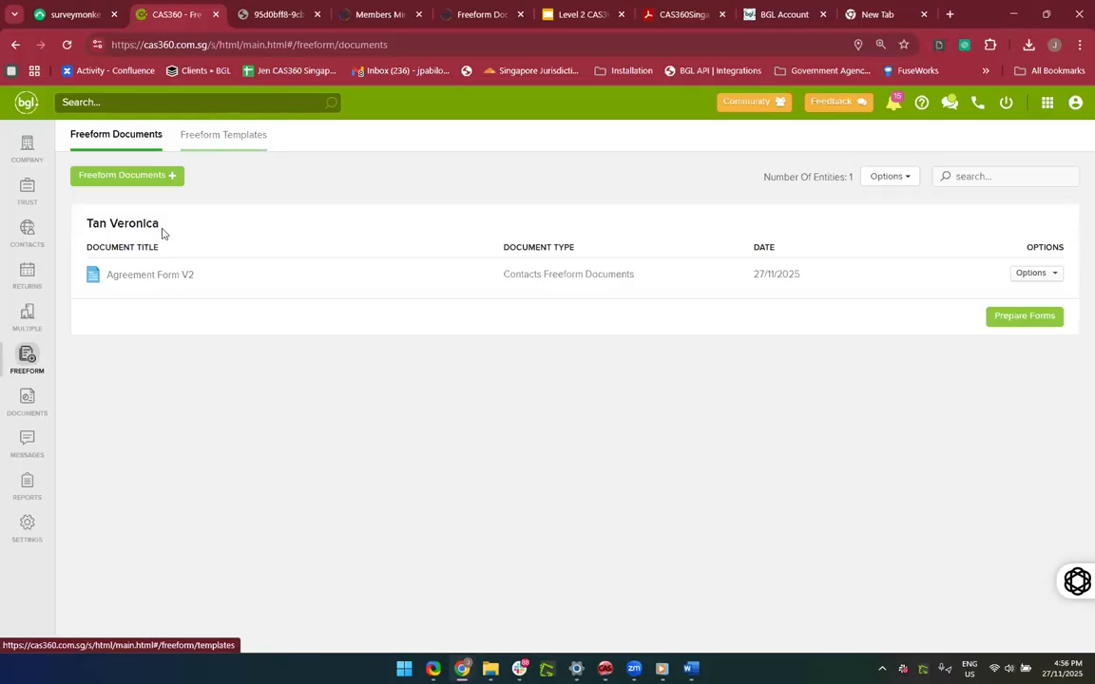
# Step: Review the Singapore freeform templates under the Company Freeform Documents, Contacts Letters and Directors Minutes or Resolutions layouts
pyautogui.click(220, 142)
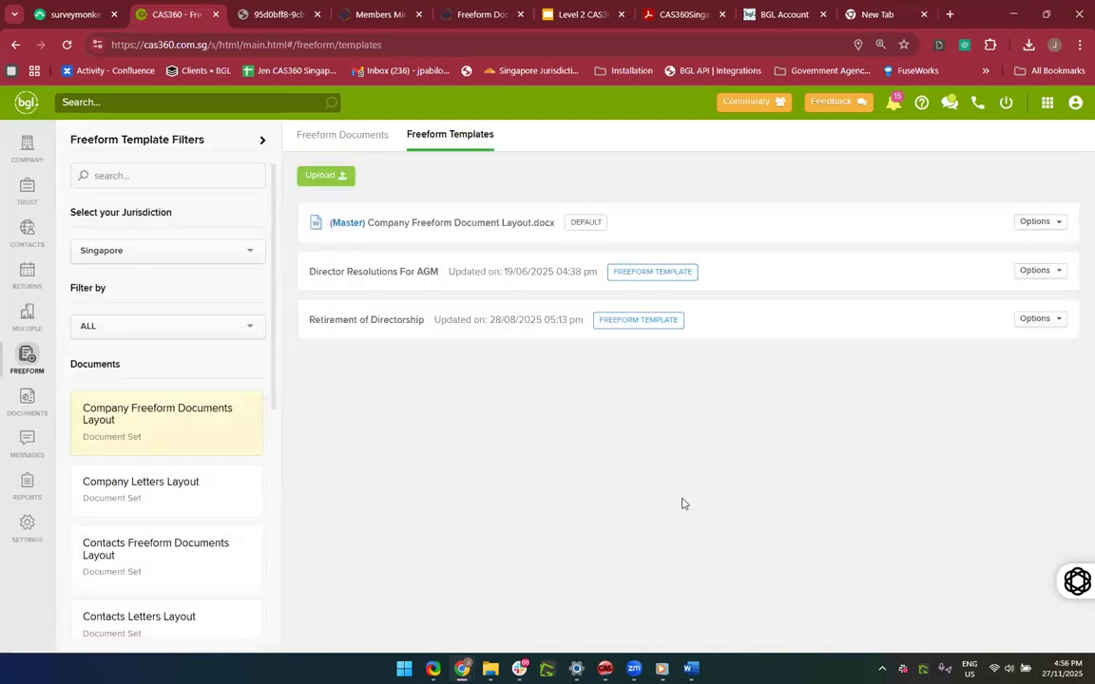
pyautogui.click(215, 439)
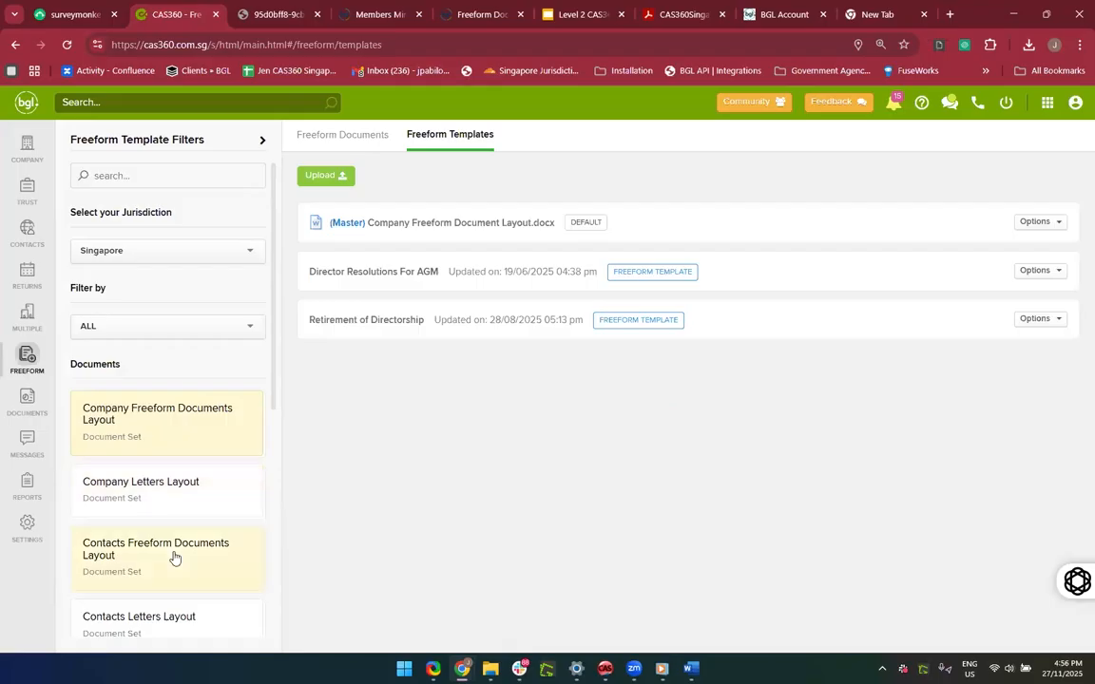
pyautogui.scroll(-2, 173, 558)
pyautogui.click(196, 427)
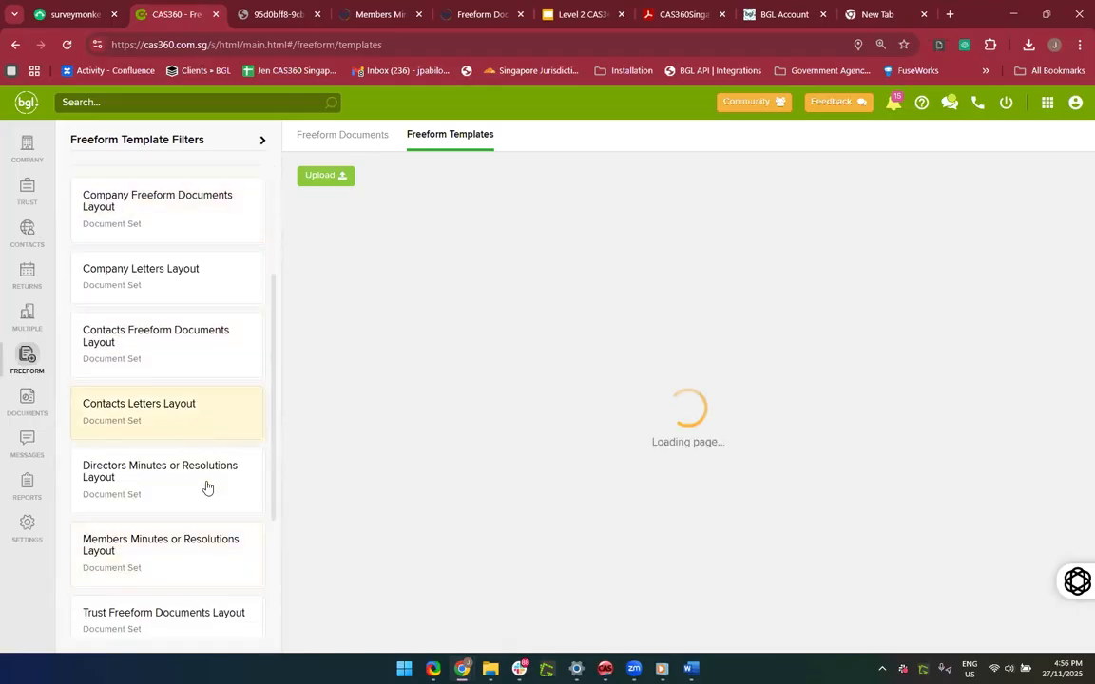
pyautogui.click(206, 493)
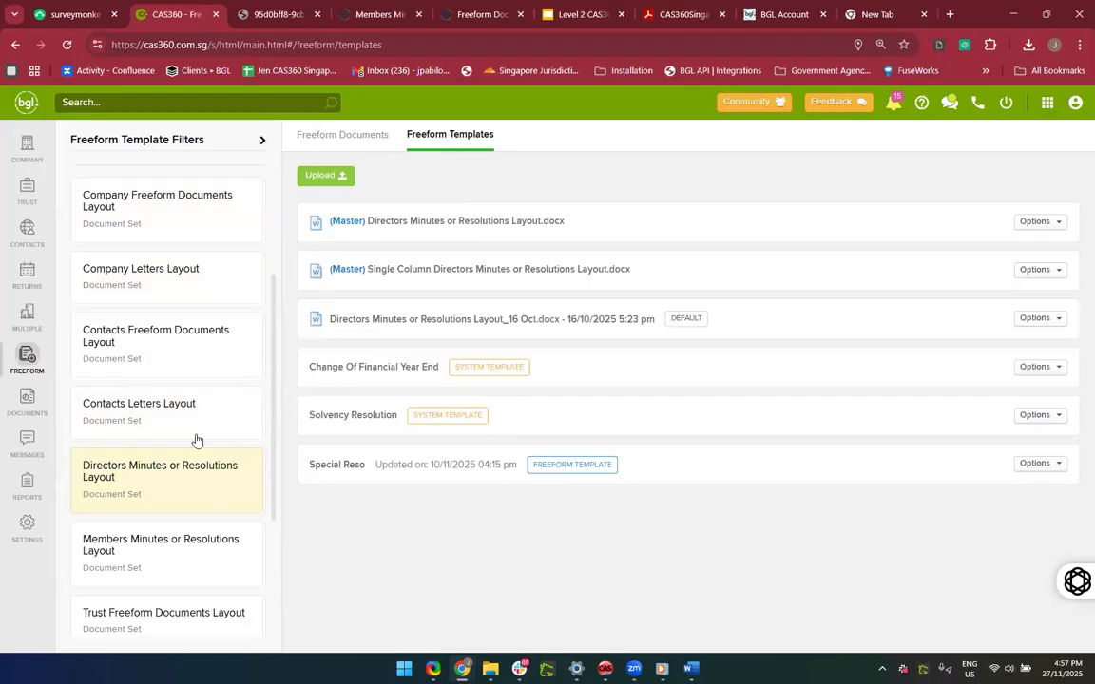
# Step: Start preparing a freeform document from the Change Of Financial Year End system template and cancel it
pyautogui.click(339, 141)
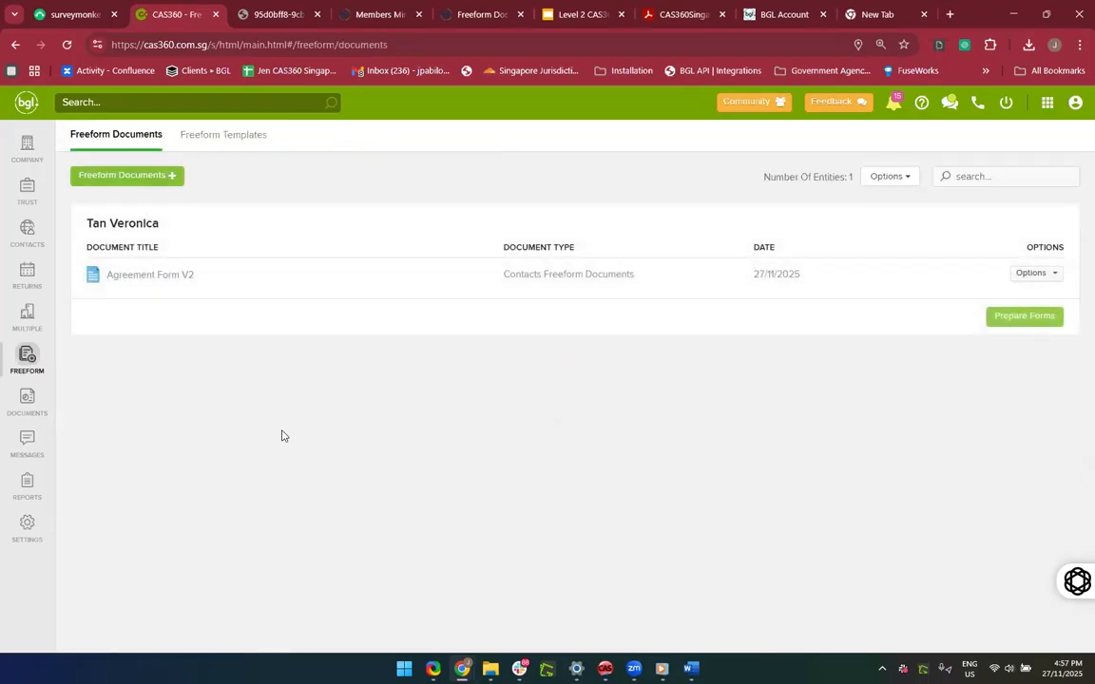
pyautogui.click(169, 176)
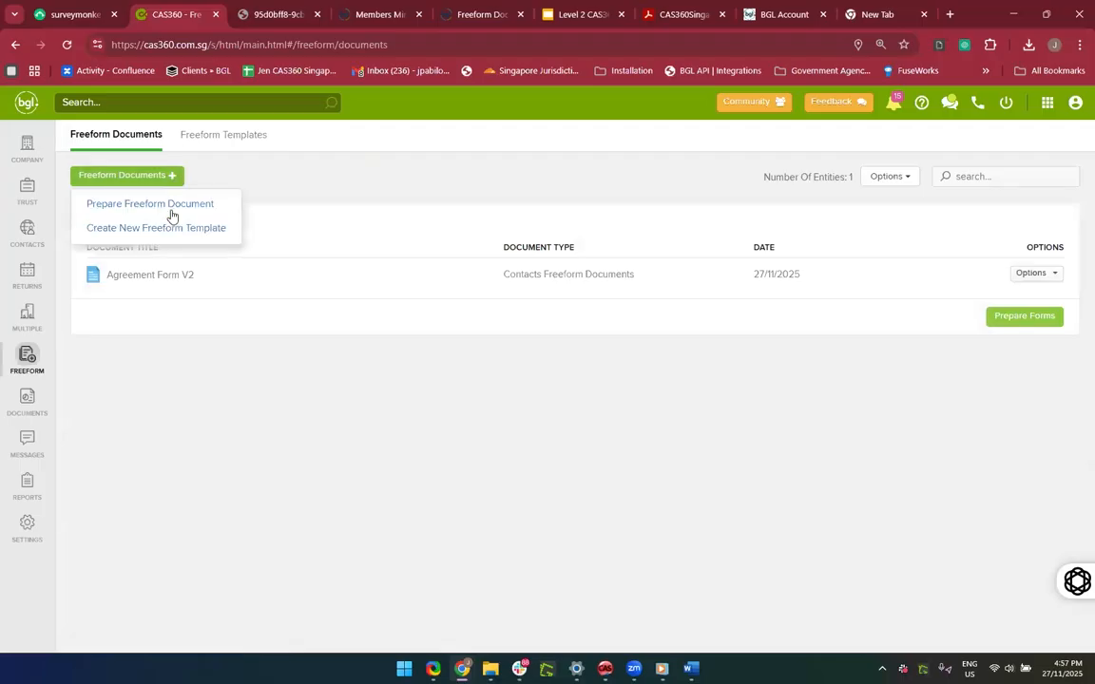
pyautogui.click(171, 209)
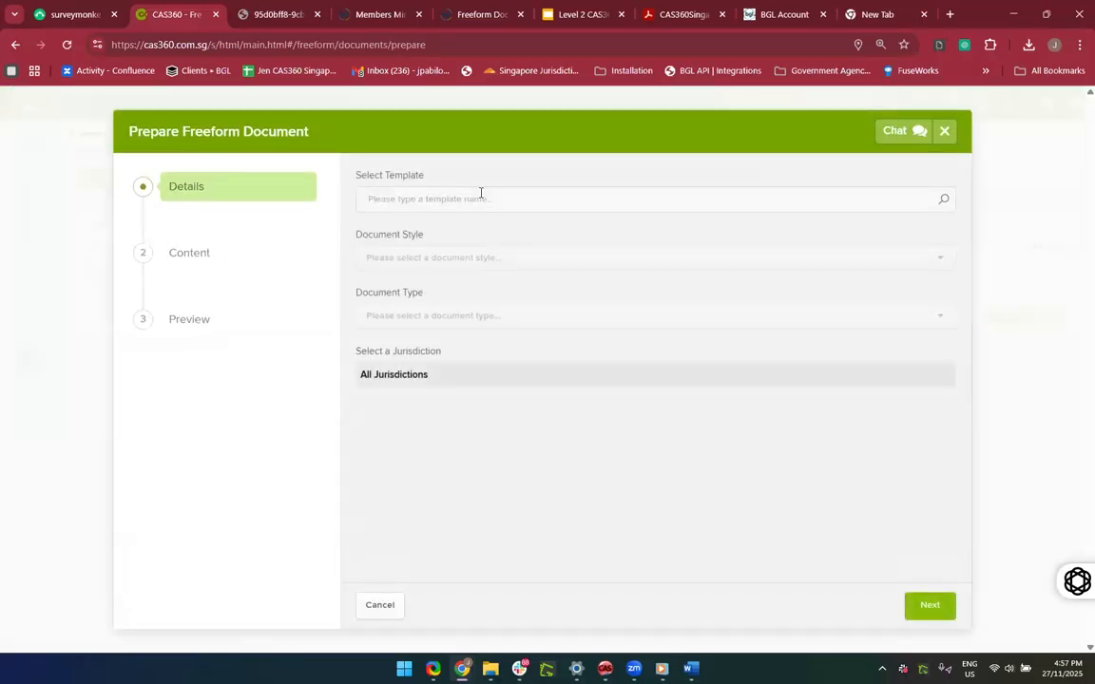
pyautogui.click(481, 193)
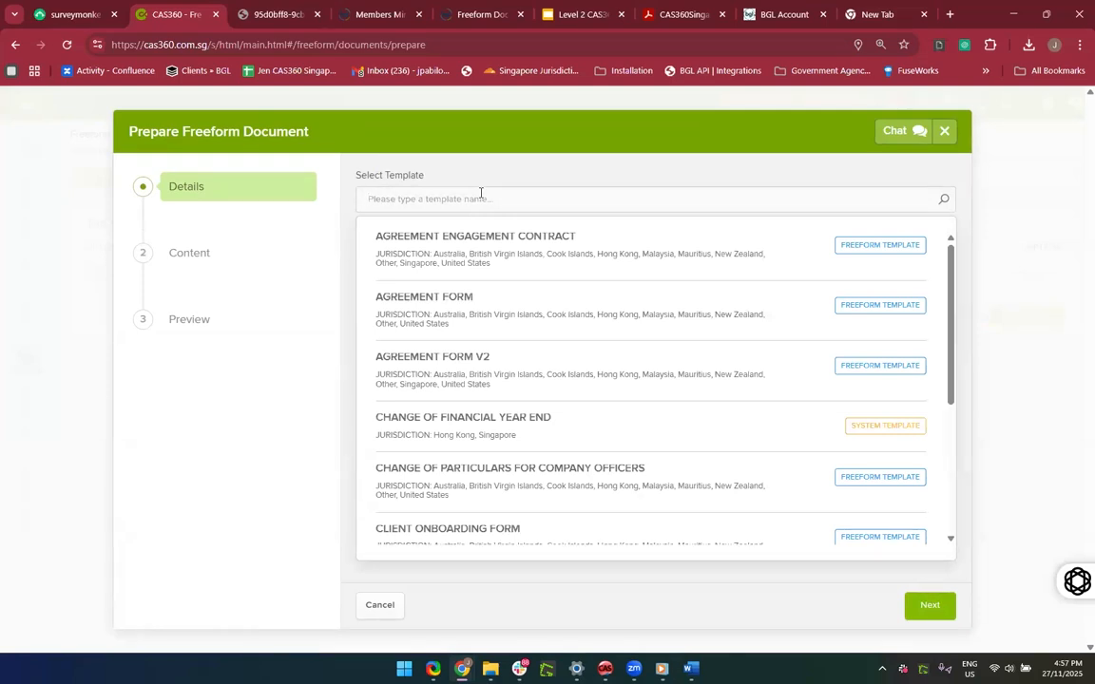
pyautogui.click(471, 423)
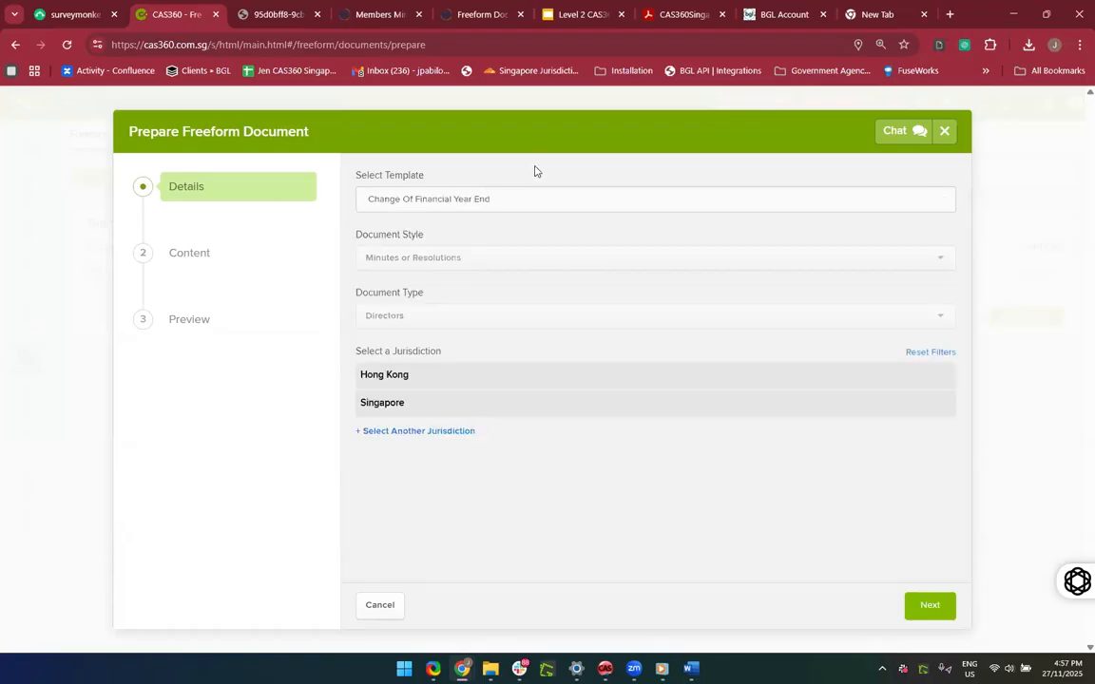
pyautogui.click(367, 609)
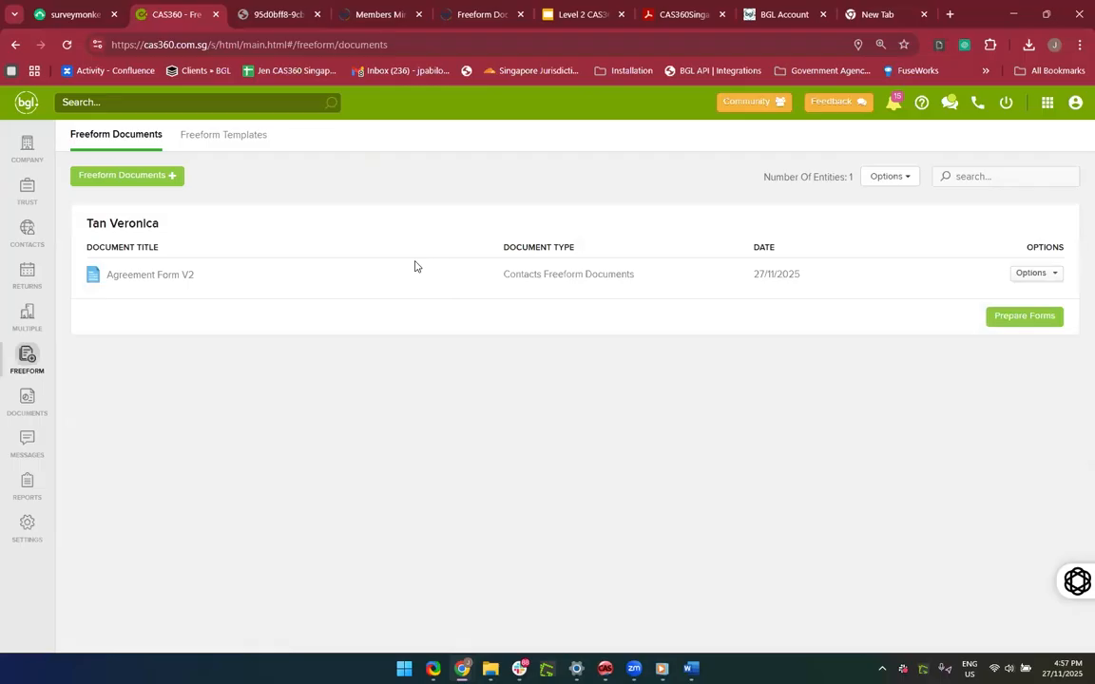
# Step: Download the default Directors Minutes or Resolutions Layout_16 Oct.docx from the freeform templates and open it in Word
pyautogui.click(259, 141)
pyautogui.scroll(-5, 225, 510)
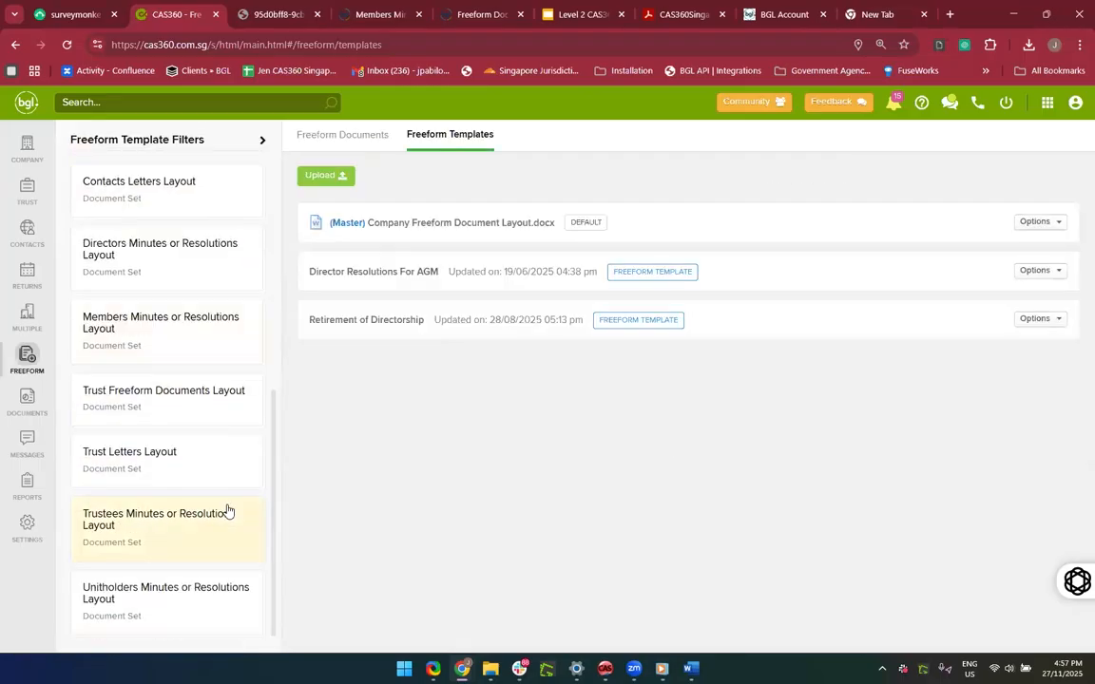
pyautogui.click(172, 269)
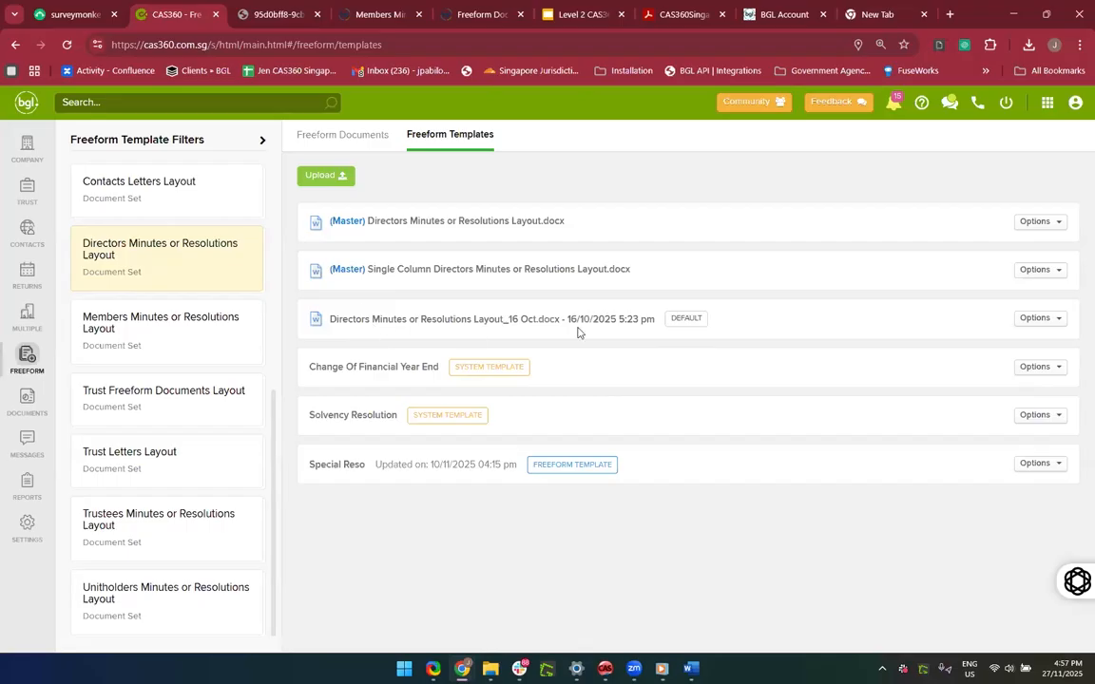
pyautogui.click(1033, 319)
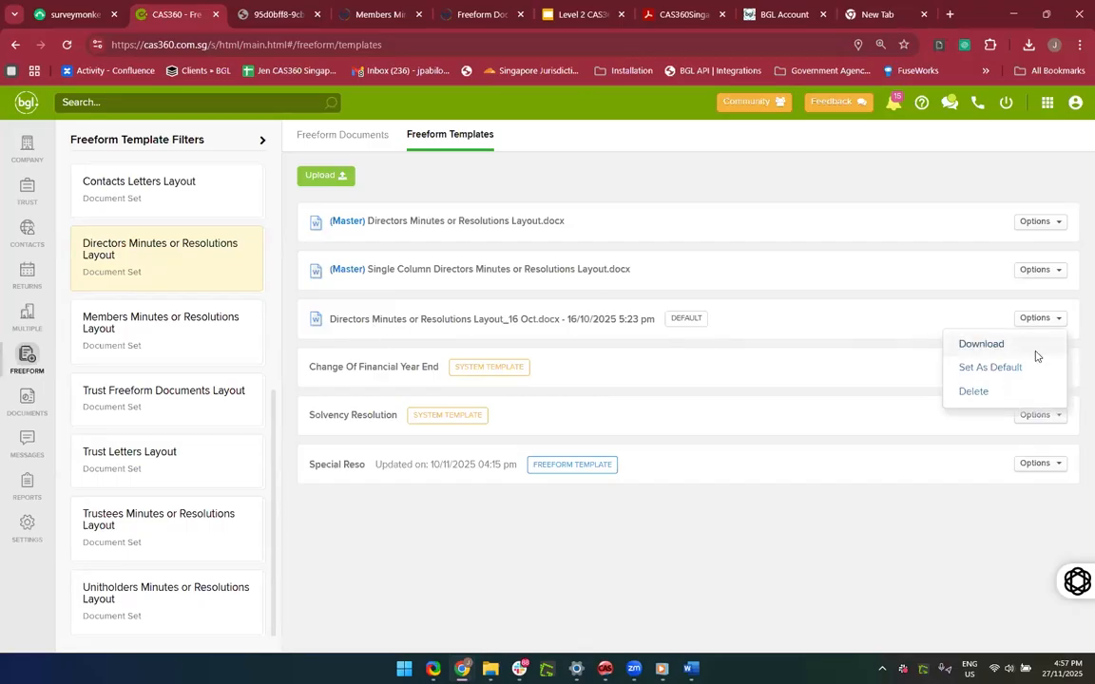
pyautogui.click(1034, 348)
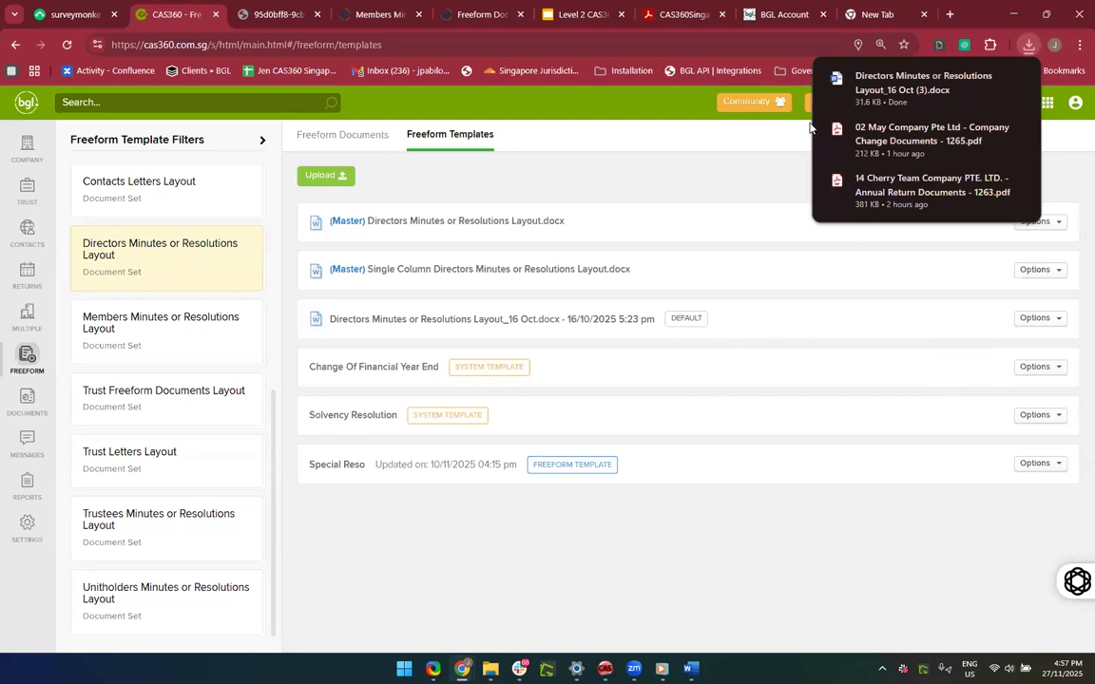
pyautogui.click(869, 91)
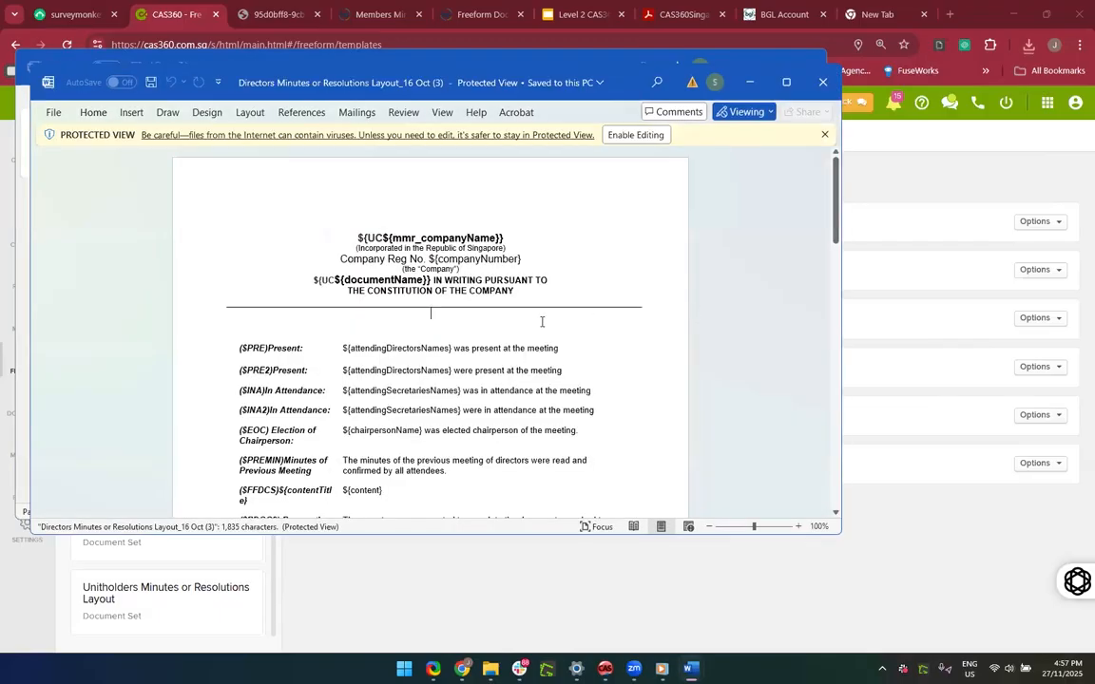
# Step: Review the merge fields and signature blocks in the Directors Minutes layout, and close both open Word documents
pyautogui.scroll(-15, 542, 321)
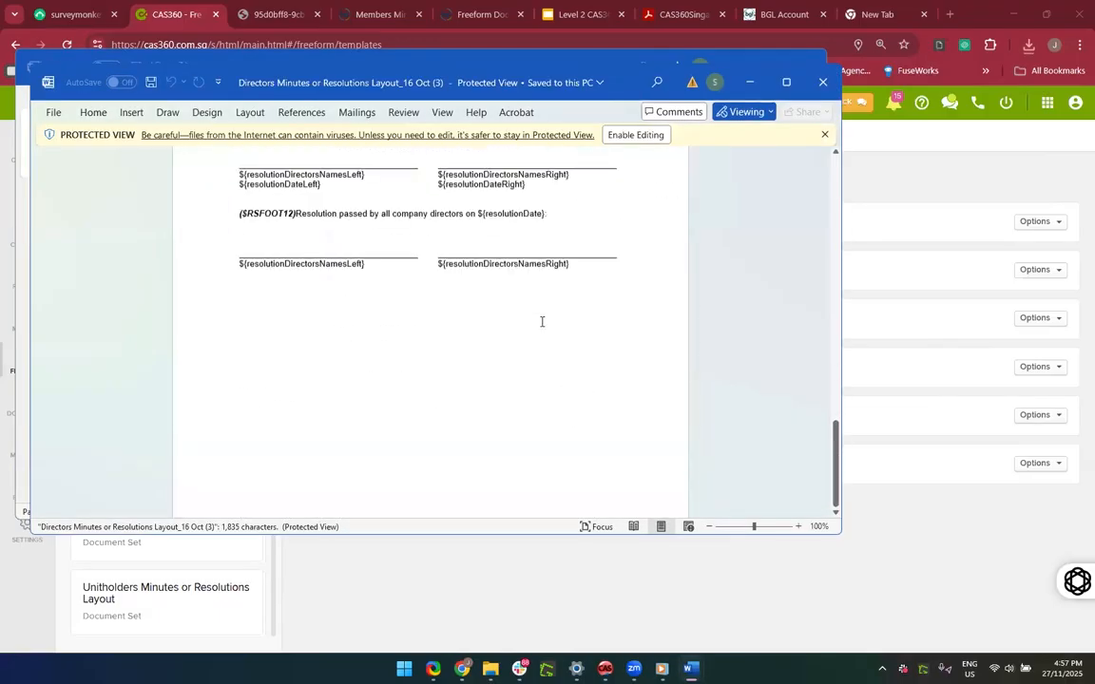
pyautogui.scroll(10, 489, 215)
pyautogui.scroll(4, 490, 215)
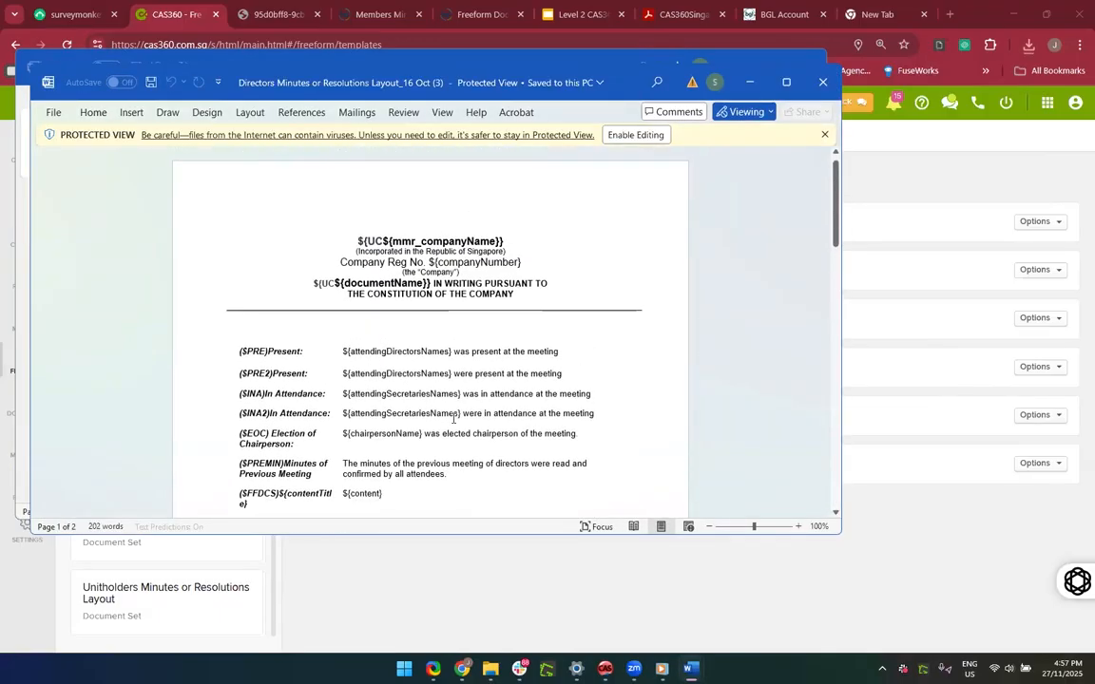
pyautogui.scroll(-2, 412, 240)
pyautogui.scroll(2, 594, 322)
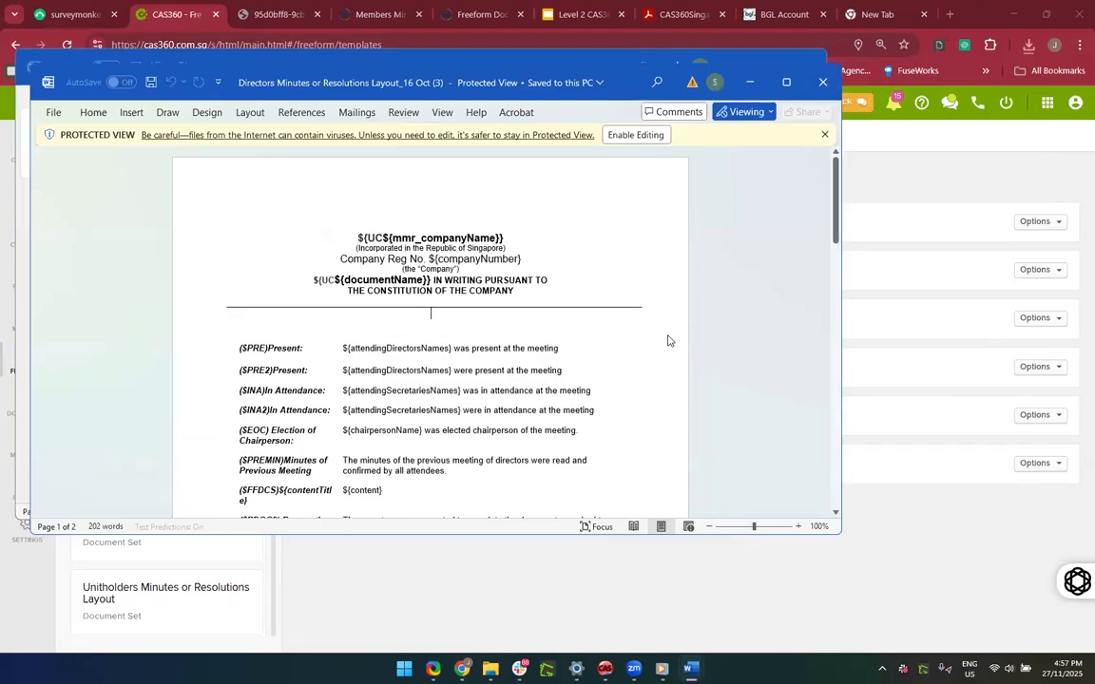
pyautogui.scroll(-3, 668, 340)
pyautogui.scroll(3, 668, 340)
pyautogui.click(823, 82)
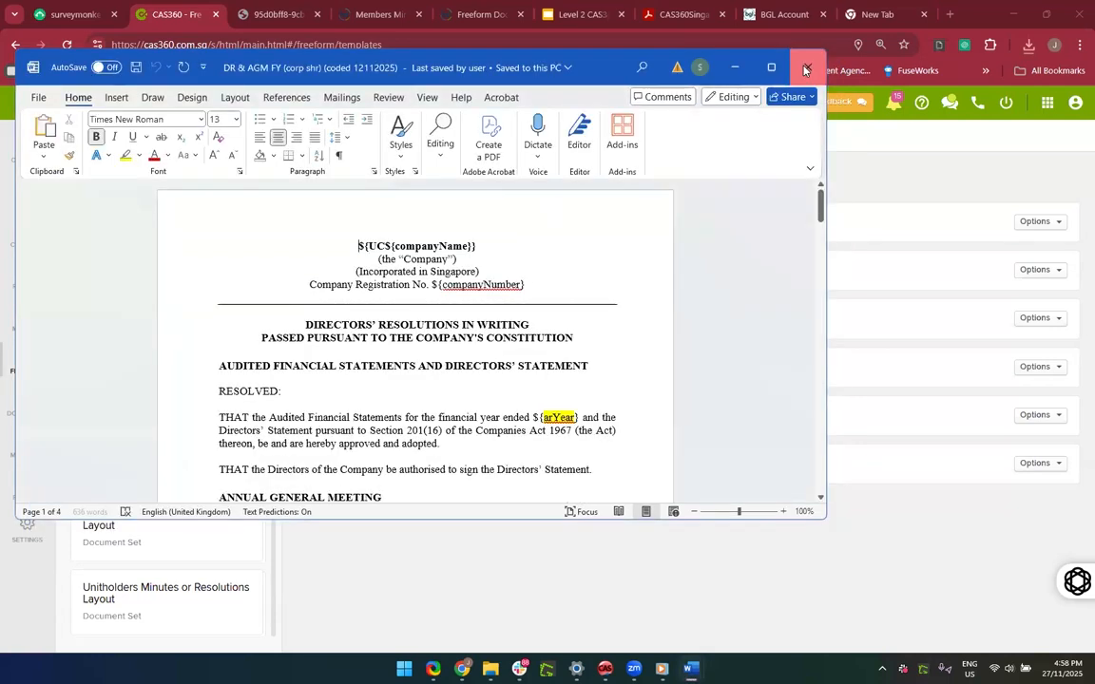
pyautogui.click(805, 68)
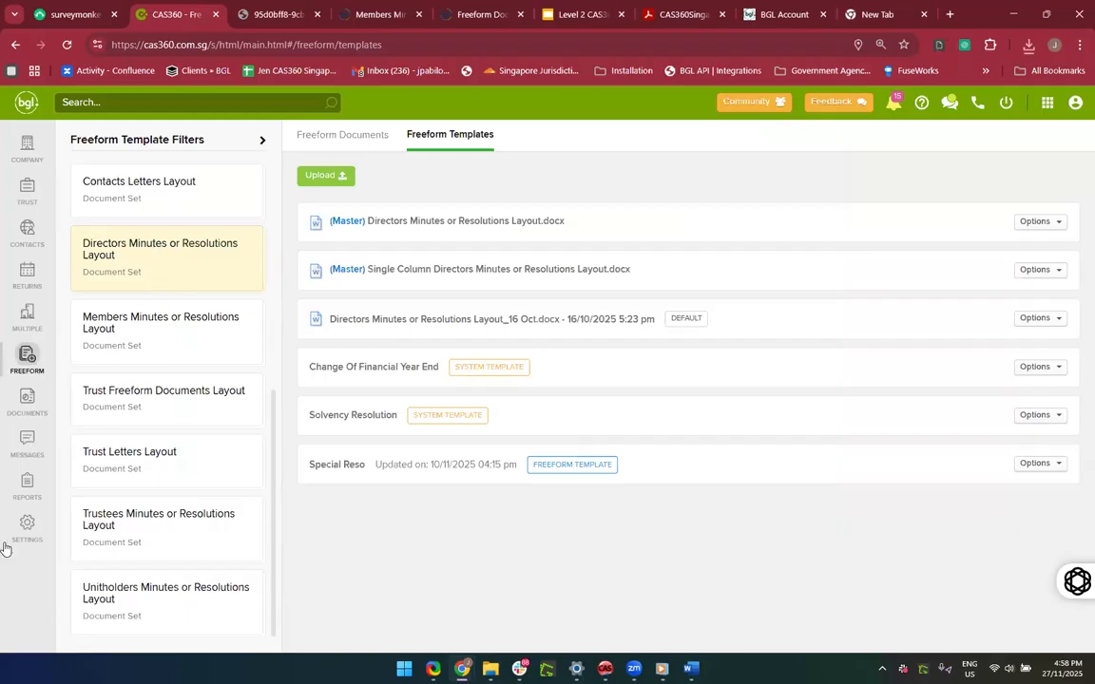
# Step: View the Directors Minutes or Resolutions document set among the document templates in the settings
pyautogui.click(5, 535)
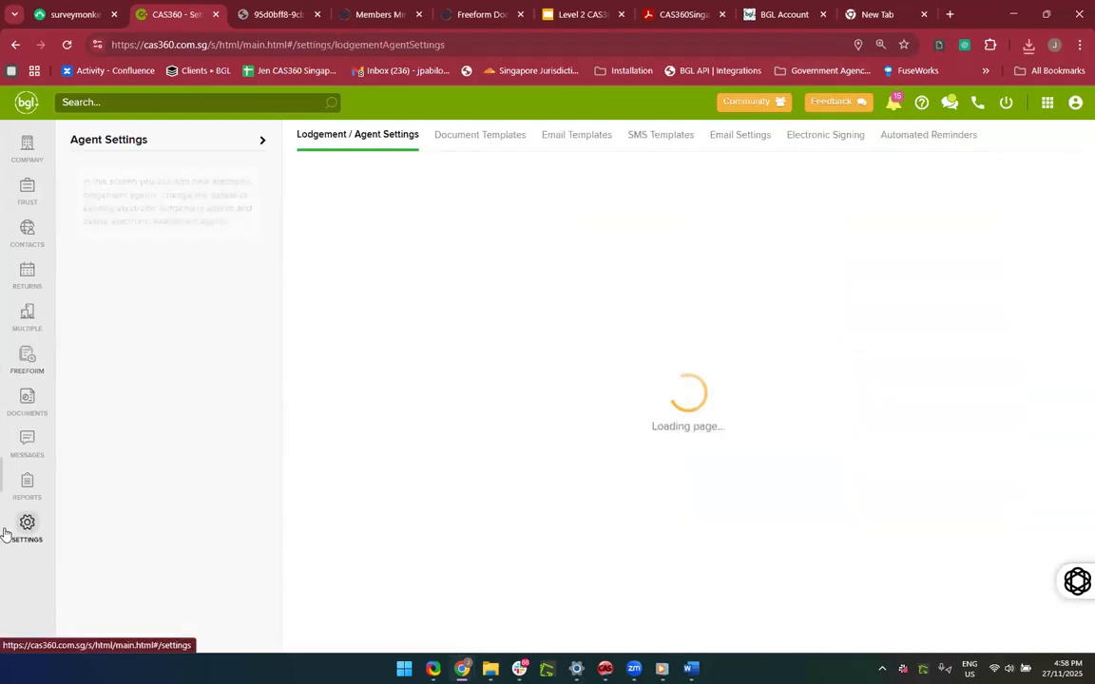
pyautogui.click(459, 151)
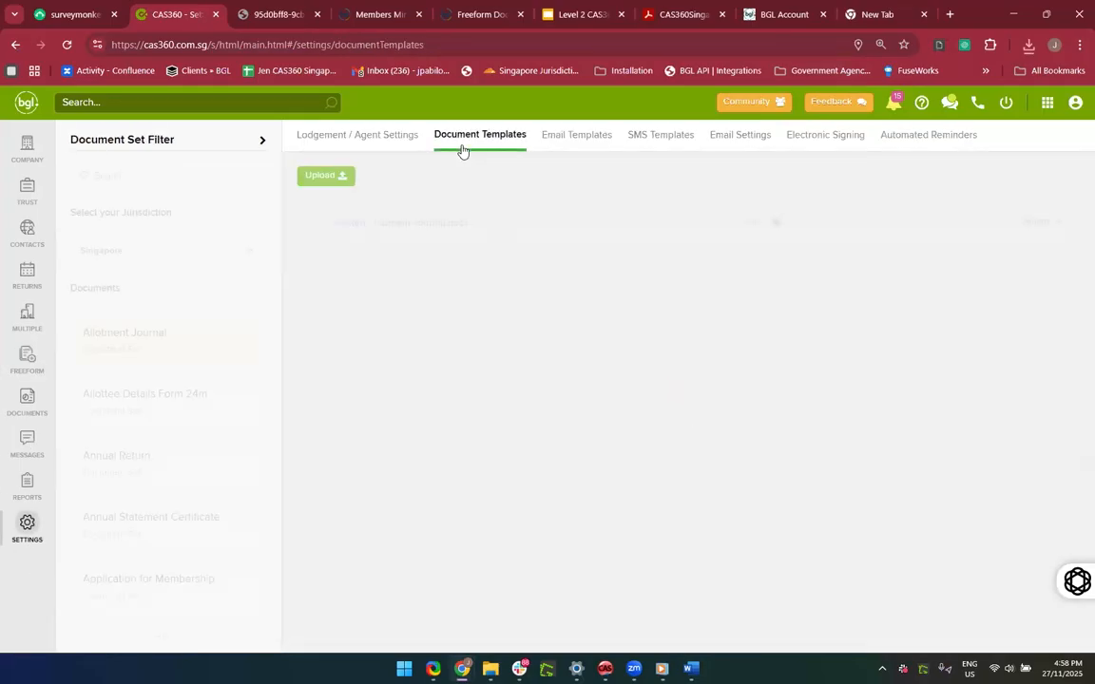
pyautogui.scroll(-3, 149, 423)
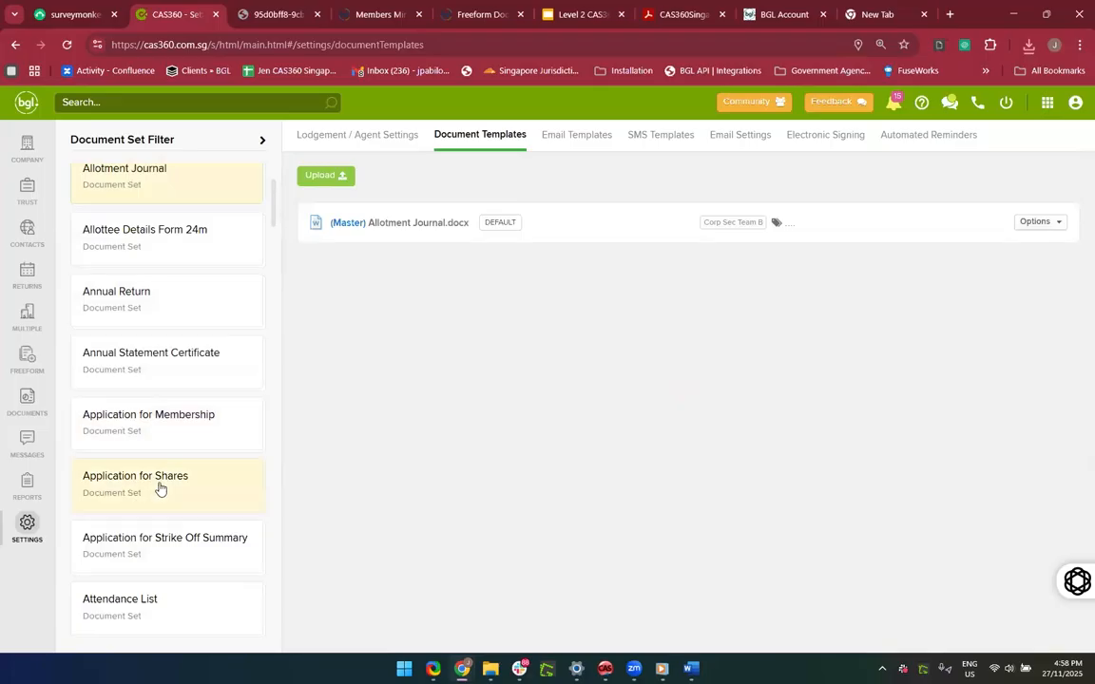
pyautogui.scroll(-15, 161, 488)
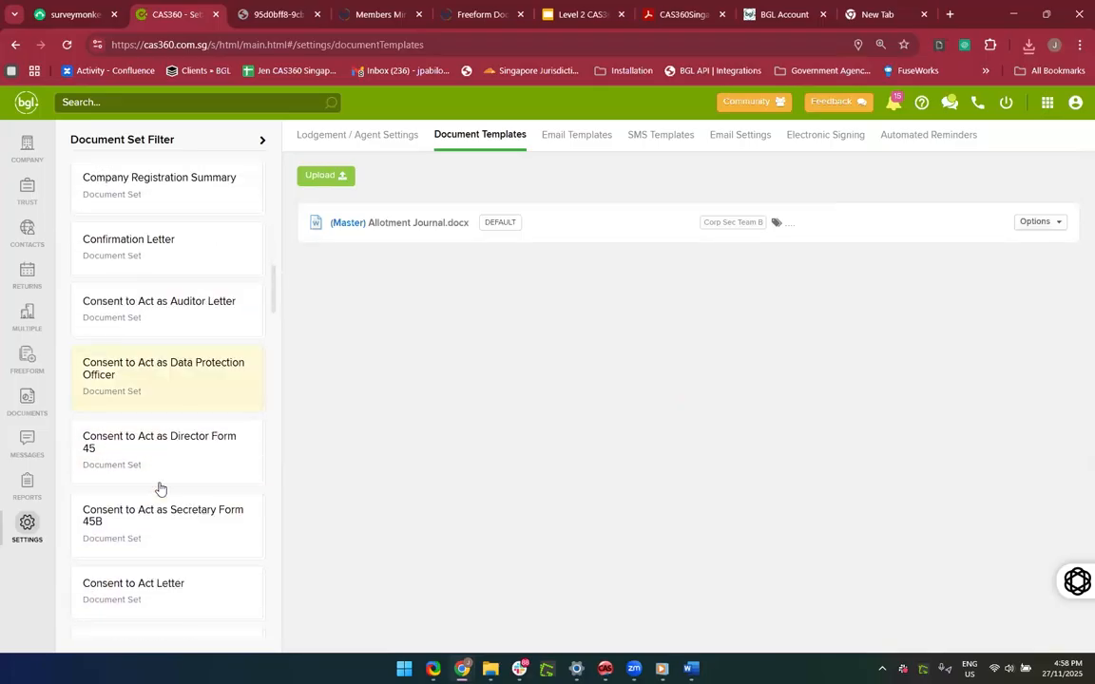
pyautogui.scroll(-8, 160, 488)
pyautogui.scroll(-4, 161, 489)
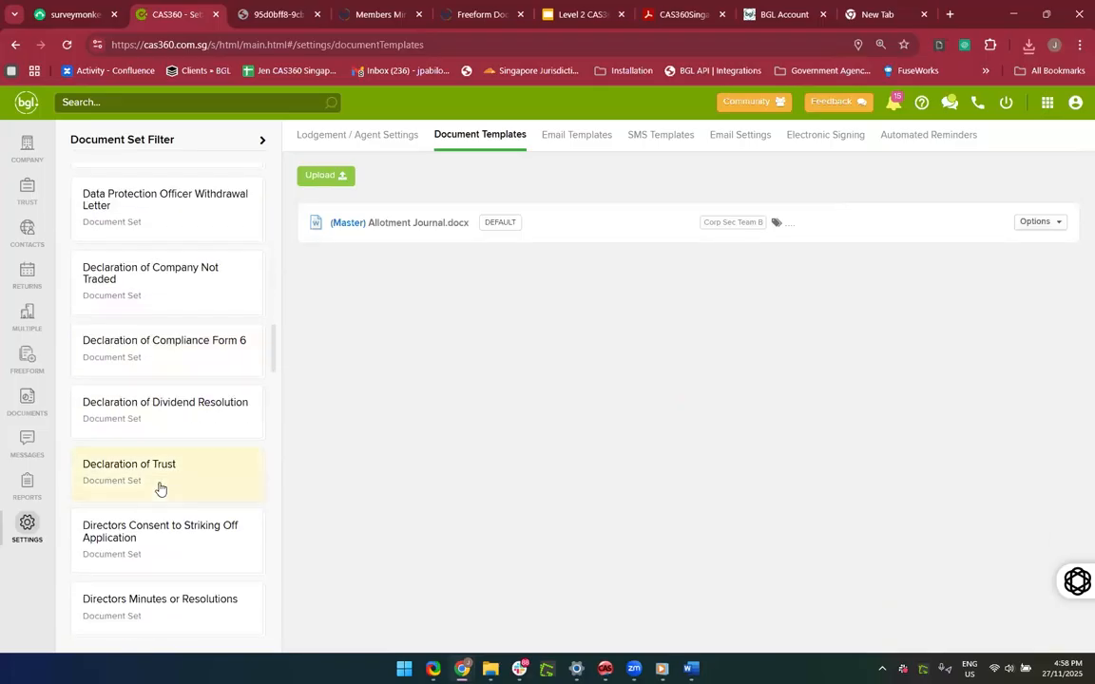
pyautogui.scroll(-3, 175, 484)
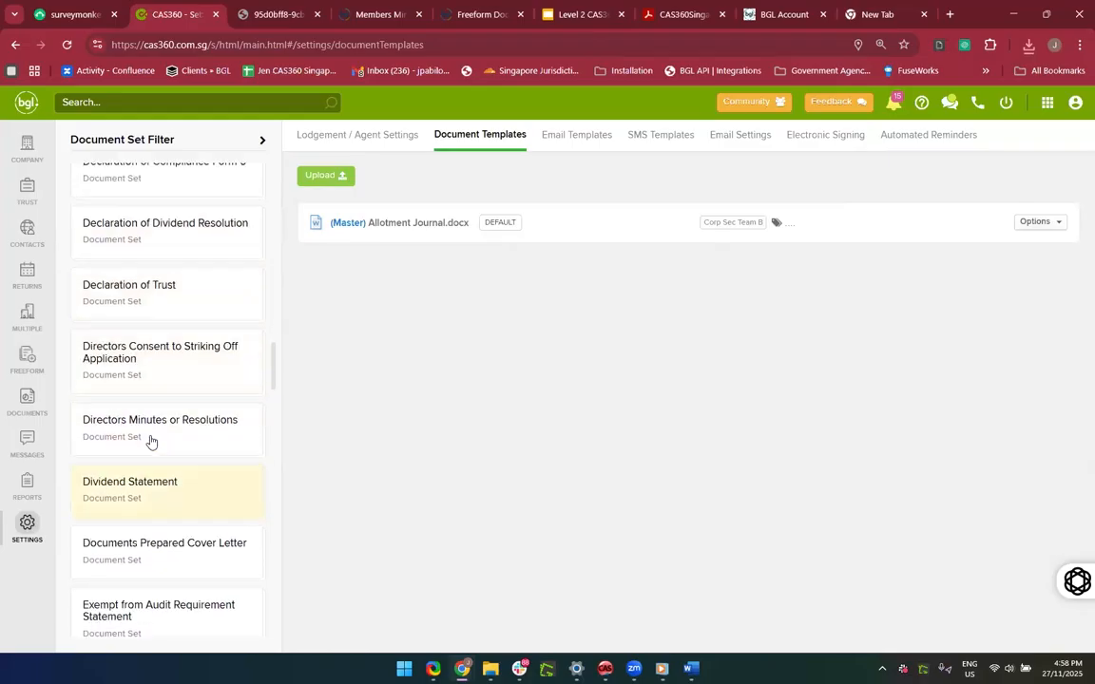
pyautogui.click(170, 449)
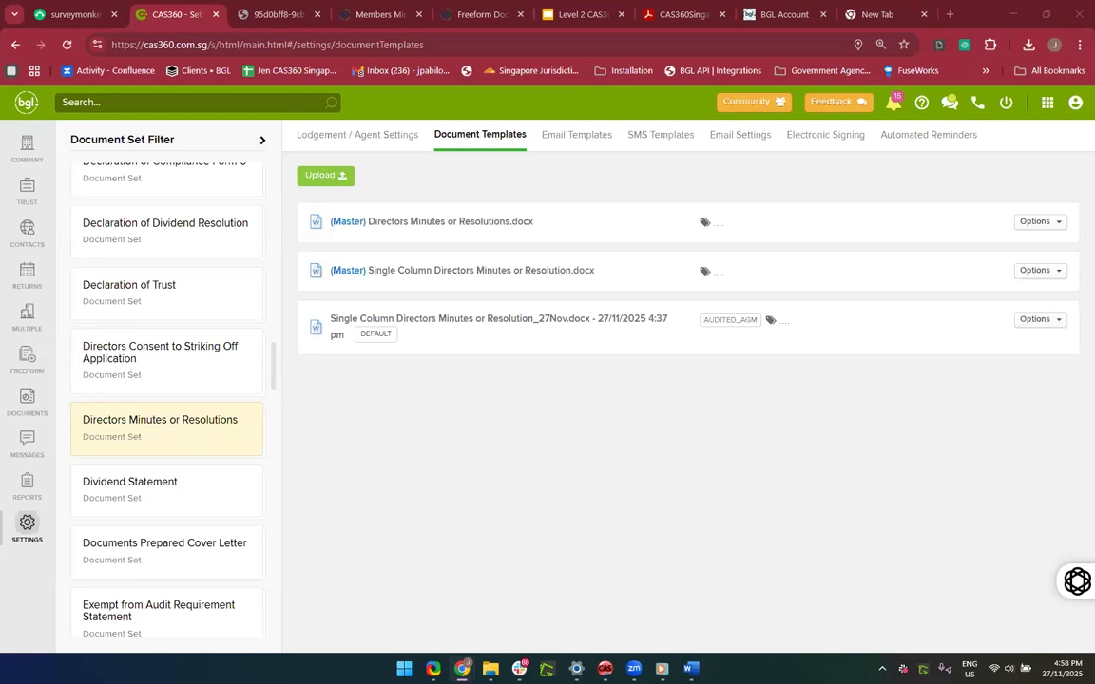
pyautogui.click(760, 509)
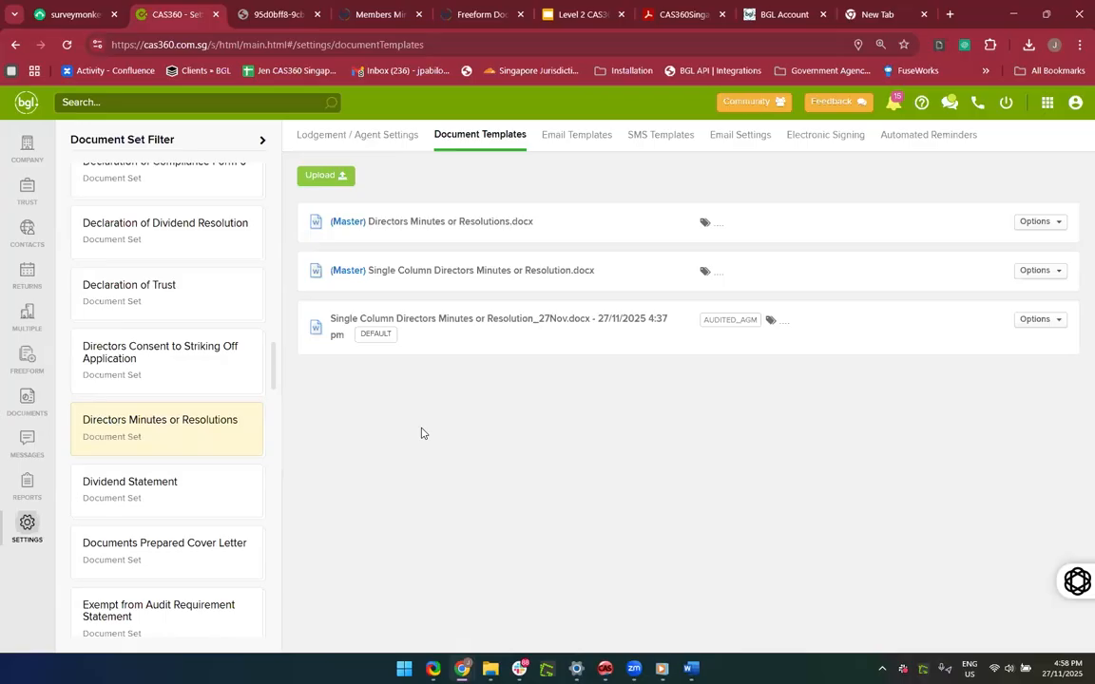
# Step: Switch to the CAS360 Singapore Level 2 training manual PDF and select its files.bglcorp.com.au web address
pyautogui.click(694, 16)
pyautogui.scroll(-3, 537, 364)
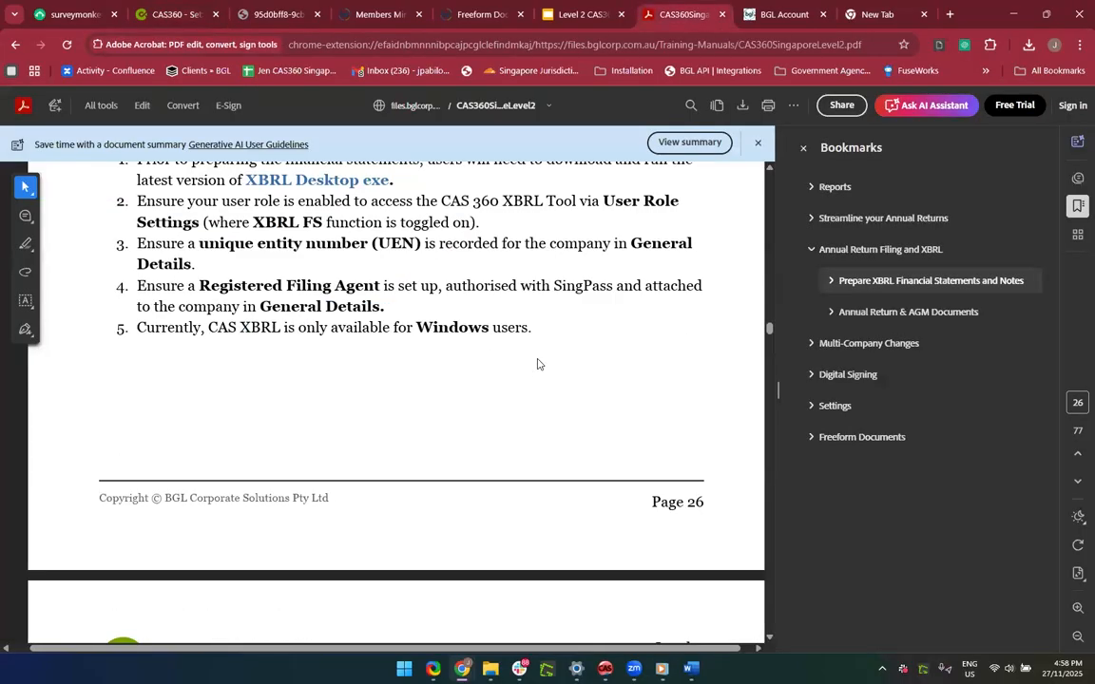
pyautogui.scroll(4, 631, 428)
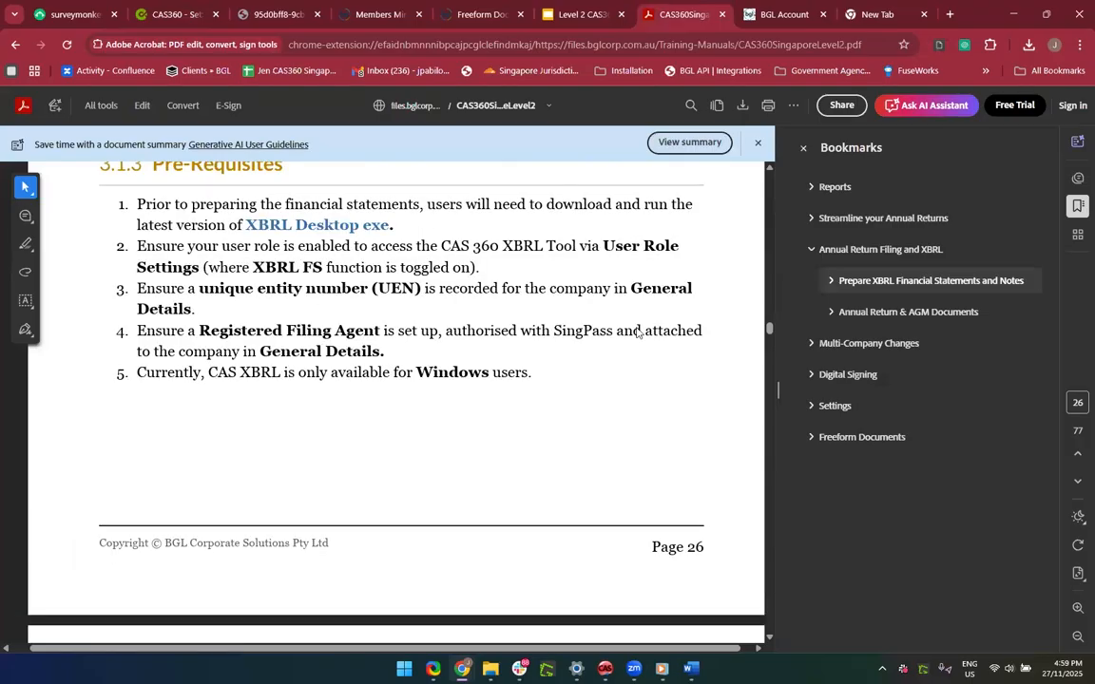
pyautogui.moveTo(530, 43); pyautogui.dragTo(488, 45)
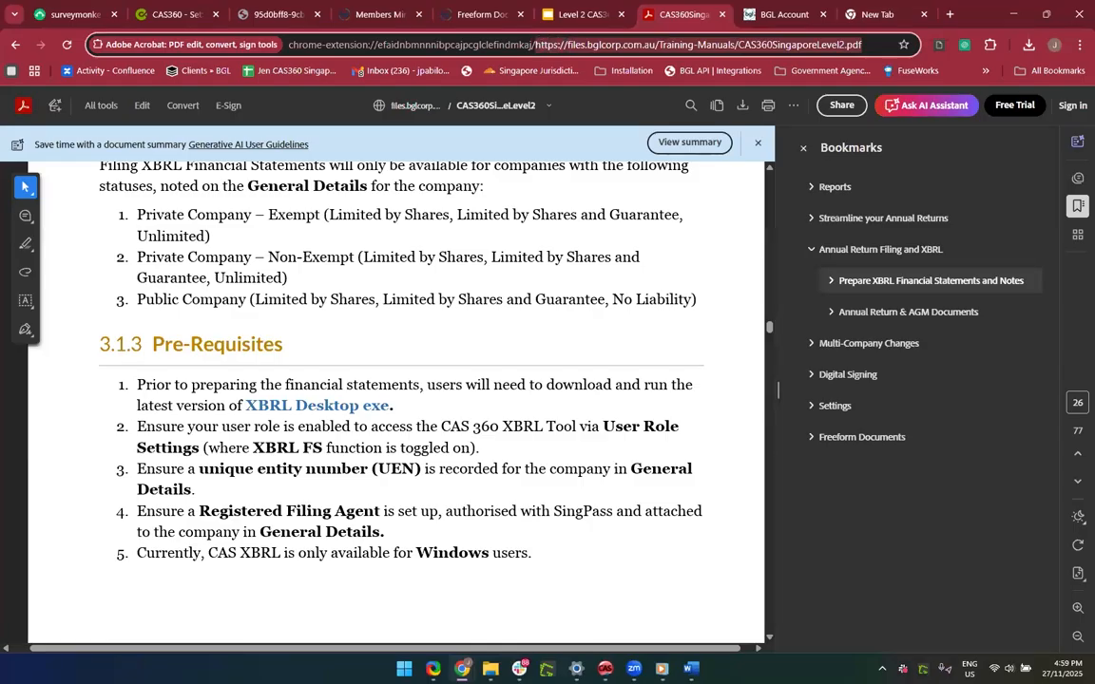